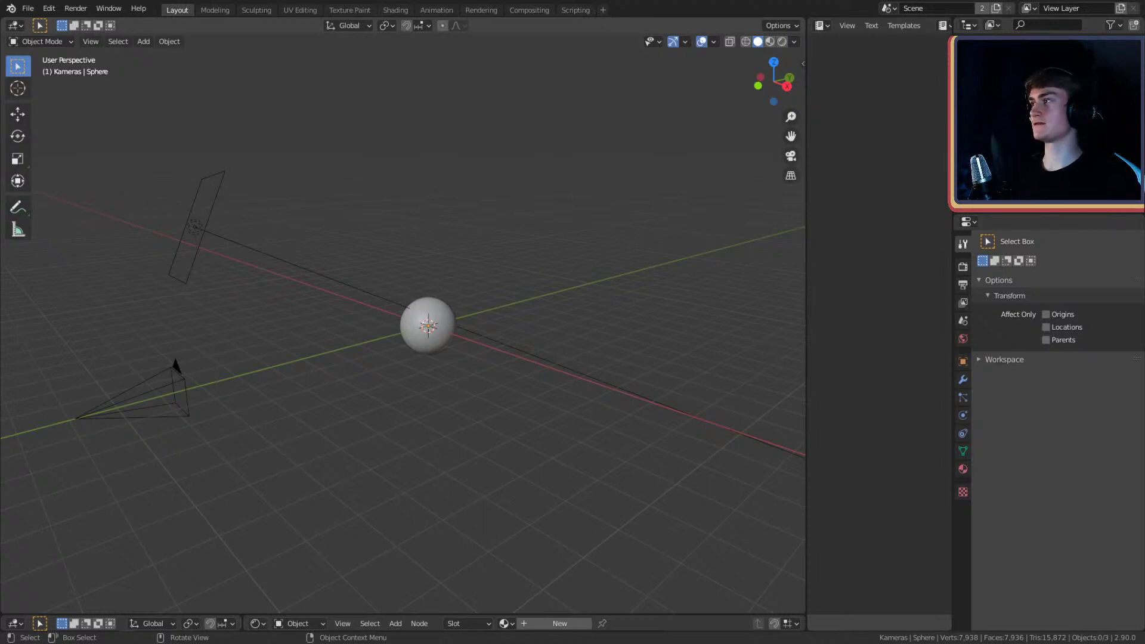
# - Delete the sphere at the world origin
pyautogui.click(168, 41)
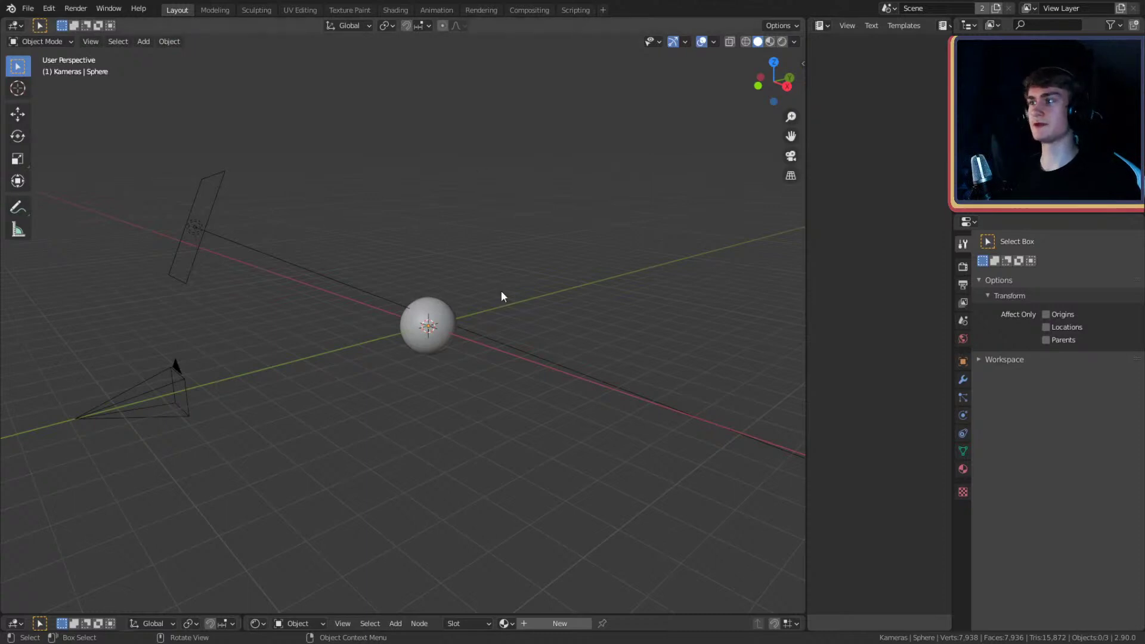
pyautogui.moveTo(510, 387); pyautogui.dragTo(477, 376, button='middle')
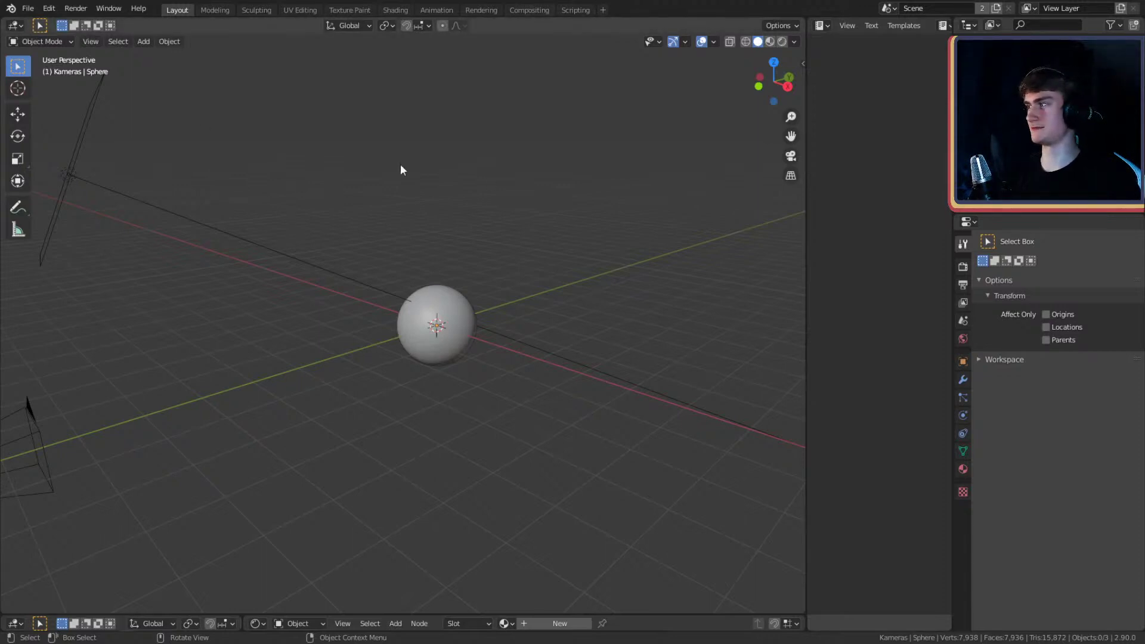
pyautogui.moveTo(469, 340); pyautogui.dragTo(463, 378, button='middle')
pyautogui.click(432, 349)
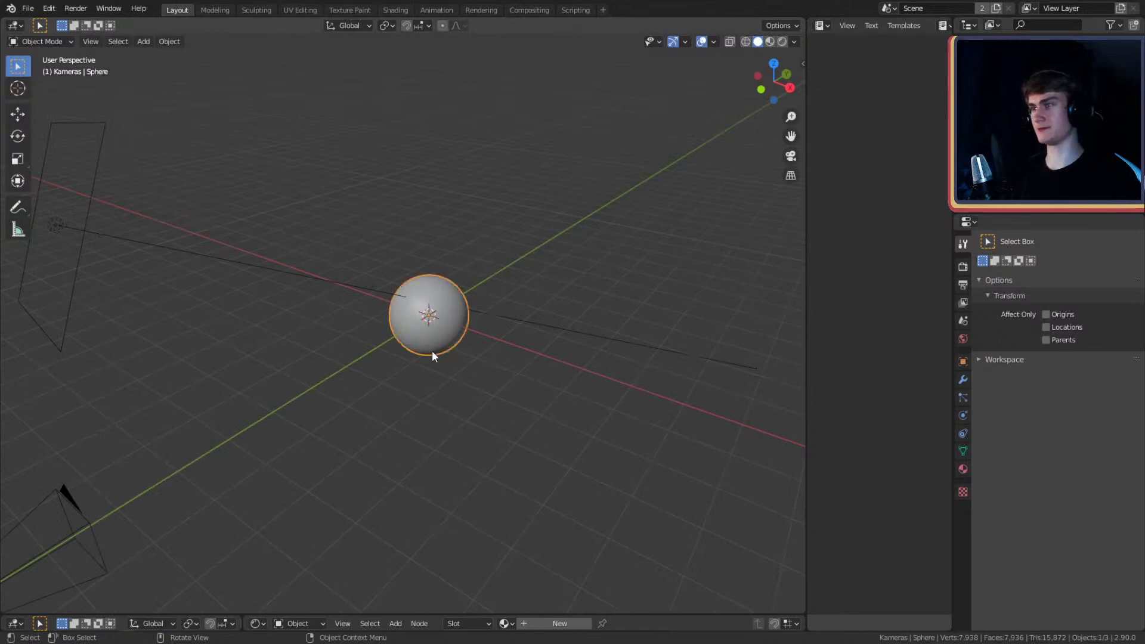
pyautogui.press('Delete')
# - Import the T-rex skeleton model into the scene and select it
pyautogui.click(27, 8)
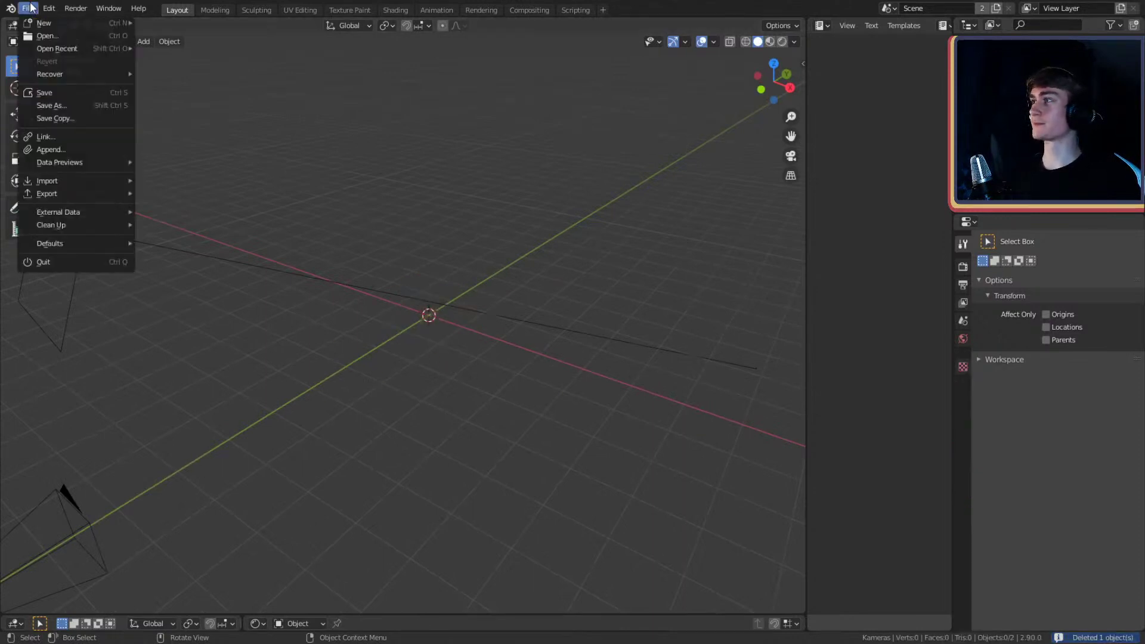
pyautogui.moveTo(50, 181)
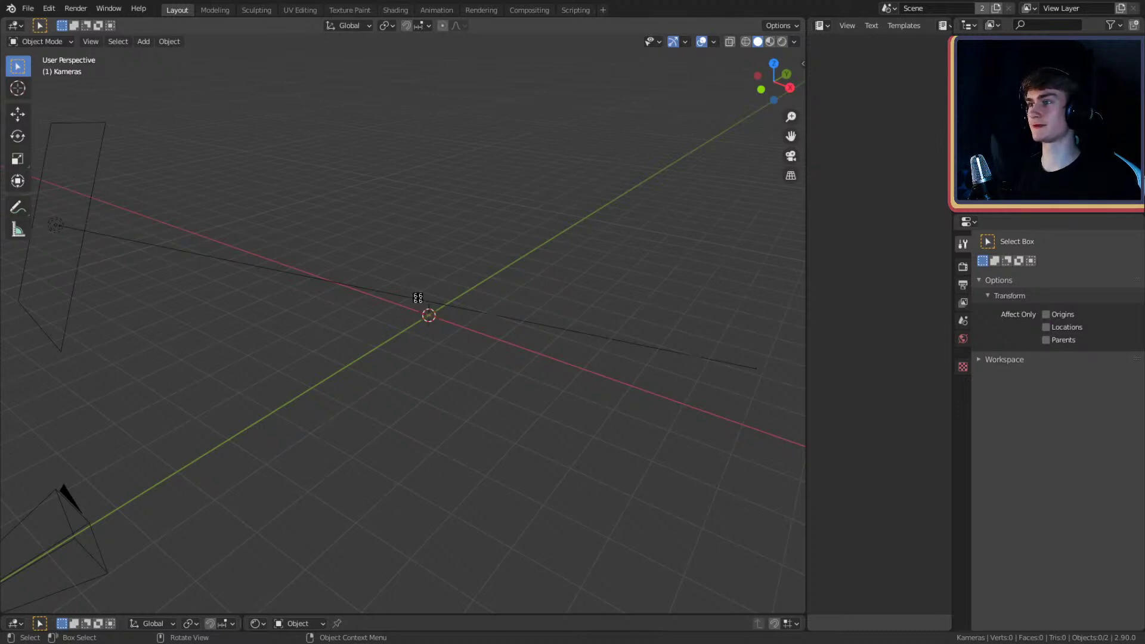
pyautogui.moveTo(468, 300); pyautogui.dragTo(508, 280, button='middle')
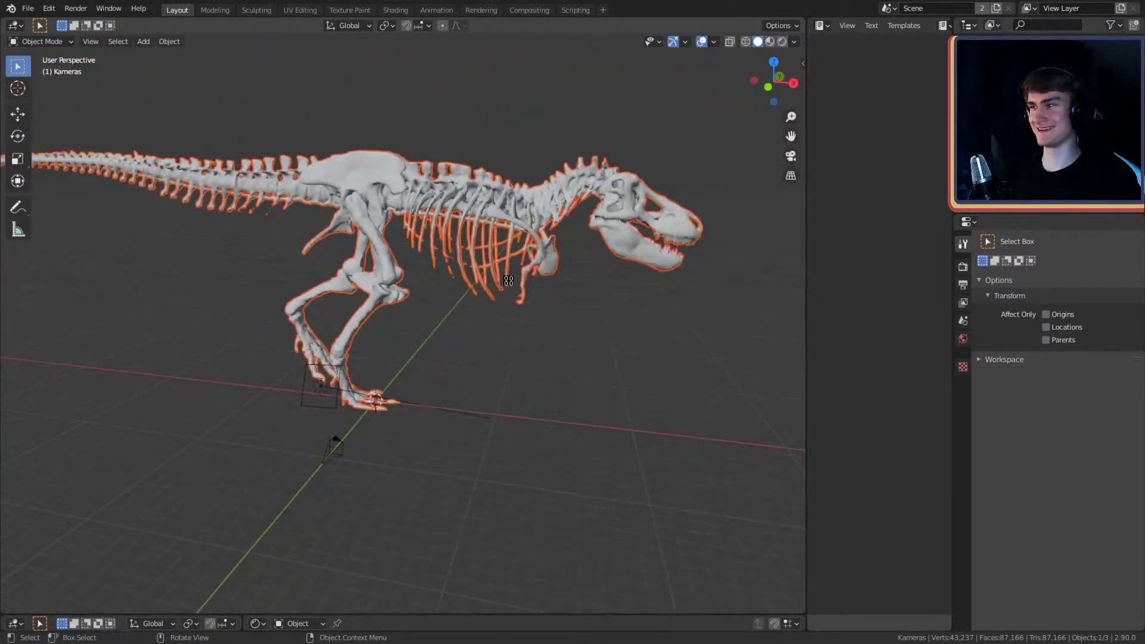
pyautogui.click(493, 333)
pyautogui.scroll(4, 494, 338)
pyautogui.scroll(-1, 495, 275)
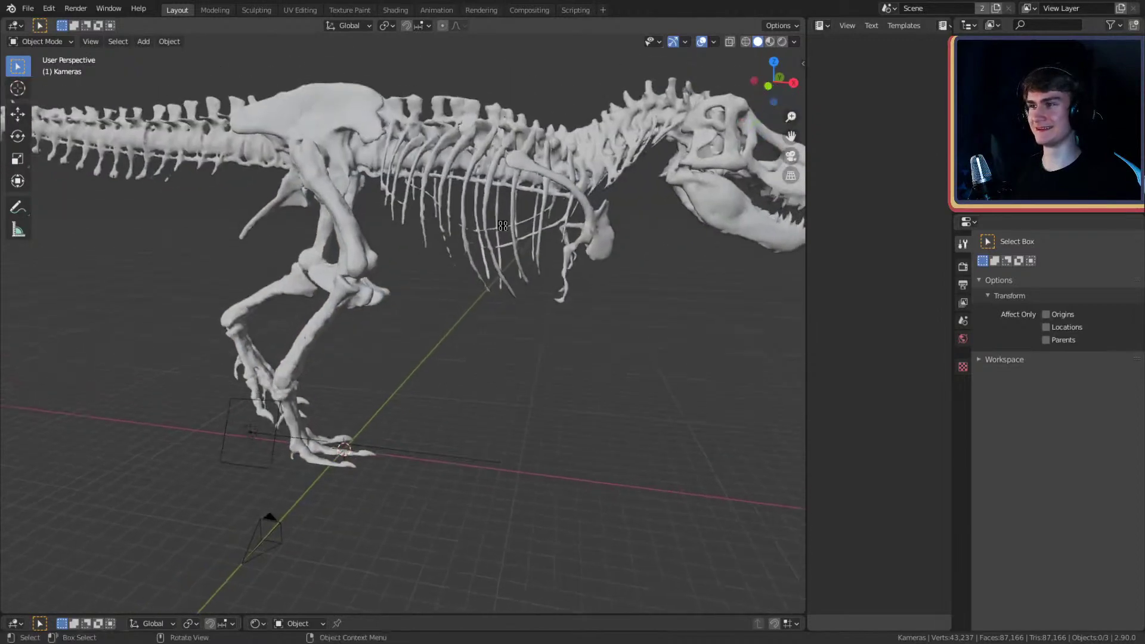
pyautogui.click(502, 226)
pyautogui.scroll(-3, 503, 238)
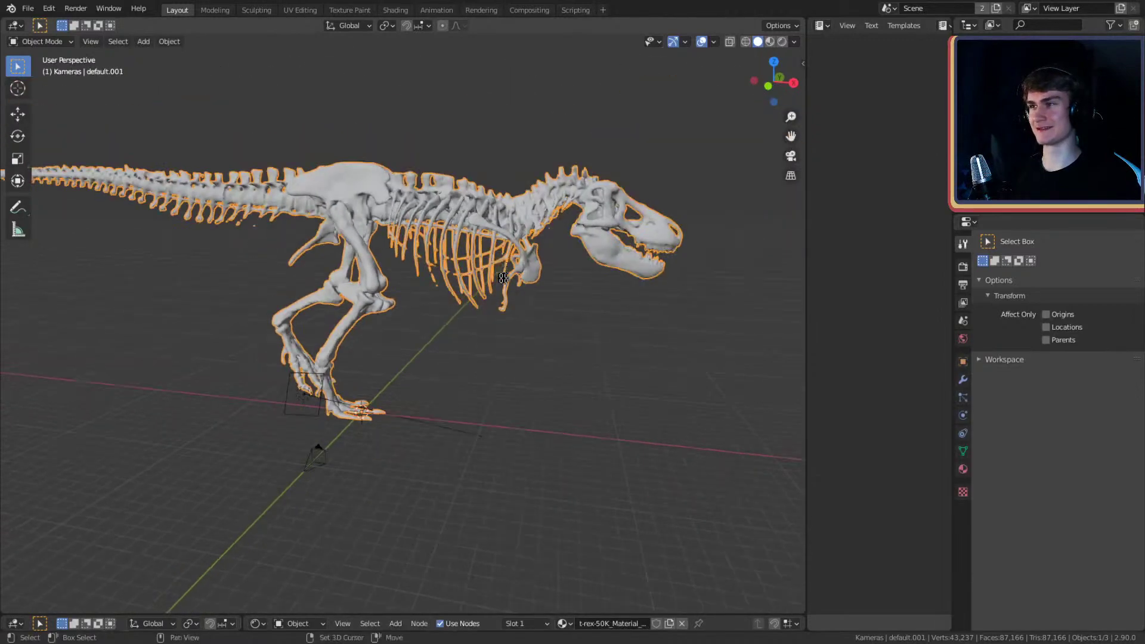
# - Show the skeleton's transform values and scale it down uniformly to about 0.217, making it about 15.3 m long
pyautogui.click(799, 65)
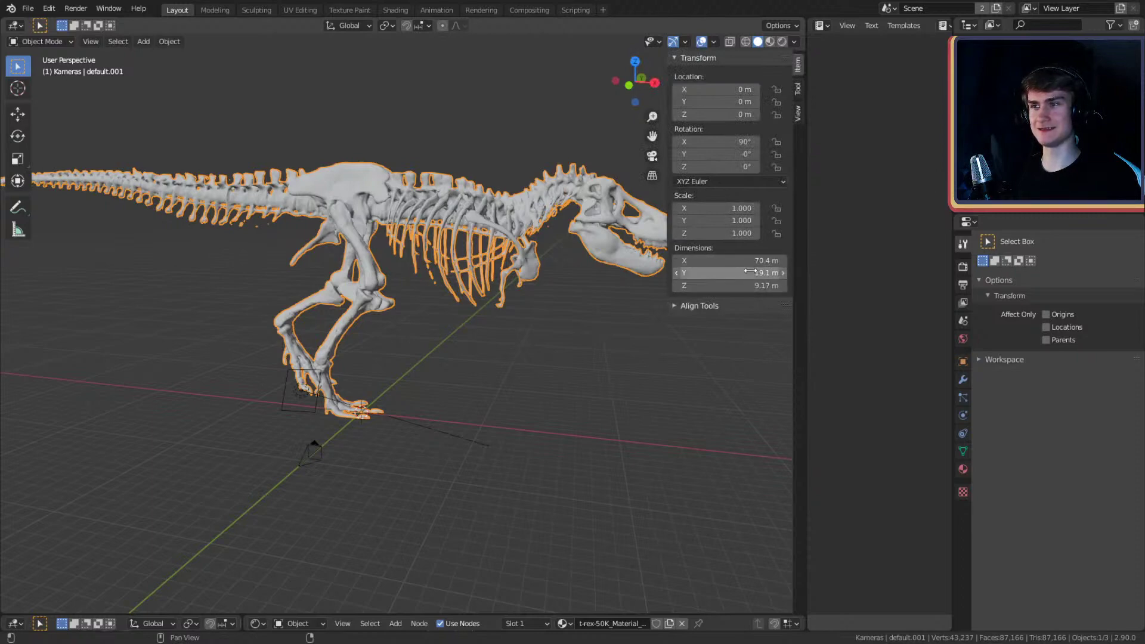
pyautogui.scroll(-2, 478, 316)
pyautogui.moveTo(465, 324); pyautogui.dragTo(426, 254, button='middle')
pyautogui.click(543, 337)
pyautogui.click(424, 253)
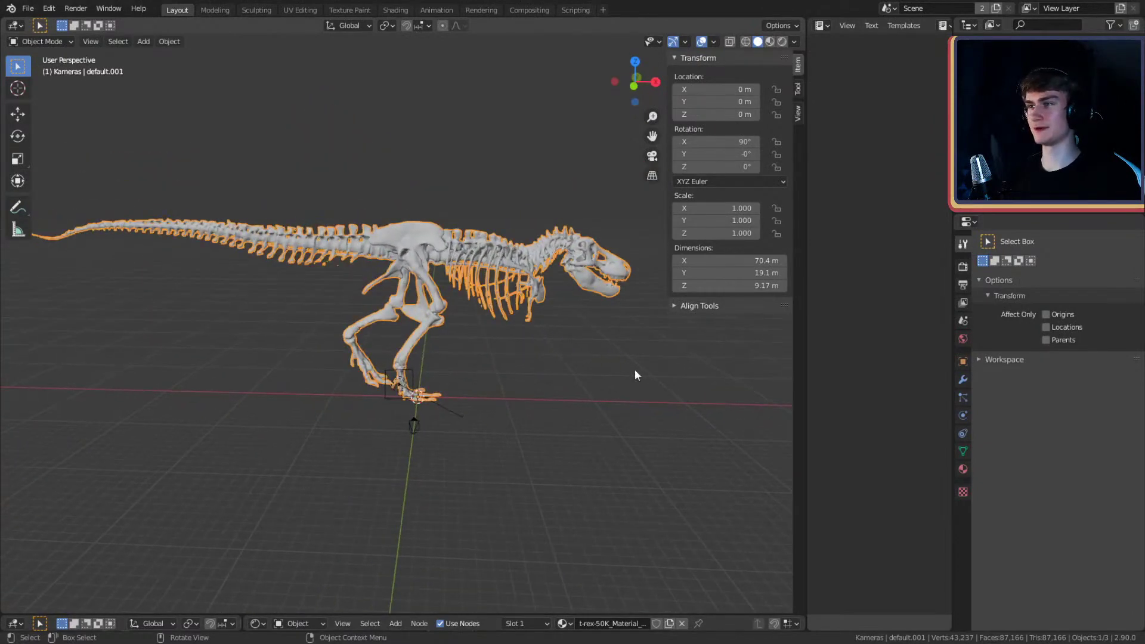
pyautogui.press('s')
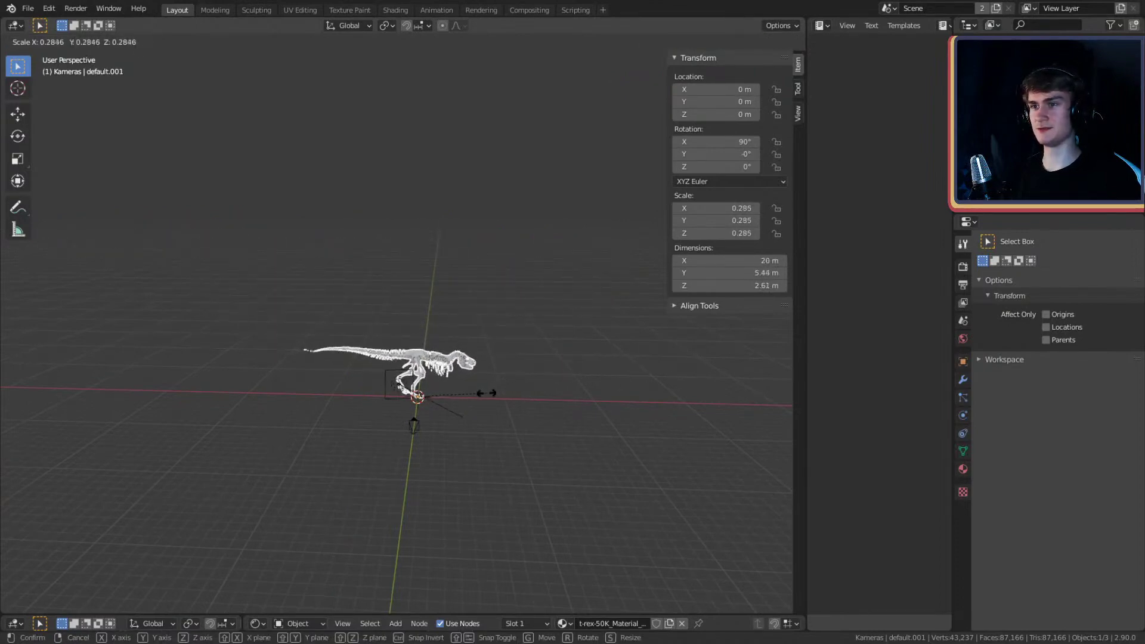
pyautogui.click(432, 399)
pyautogui.scroll(8, 432, 399)
pyautogui.moveTo(451, 390); pyautogui.dragTo(485, 364, button='middle')
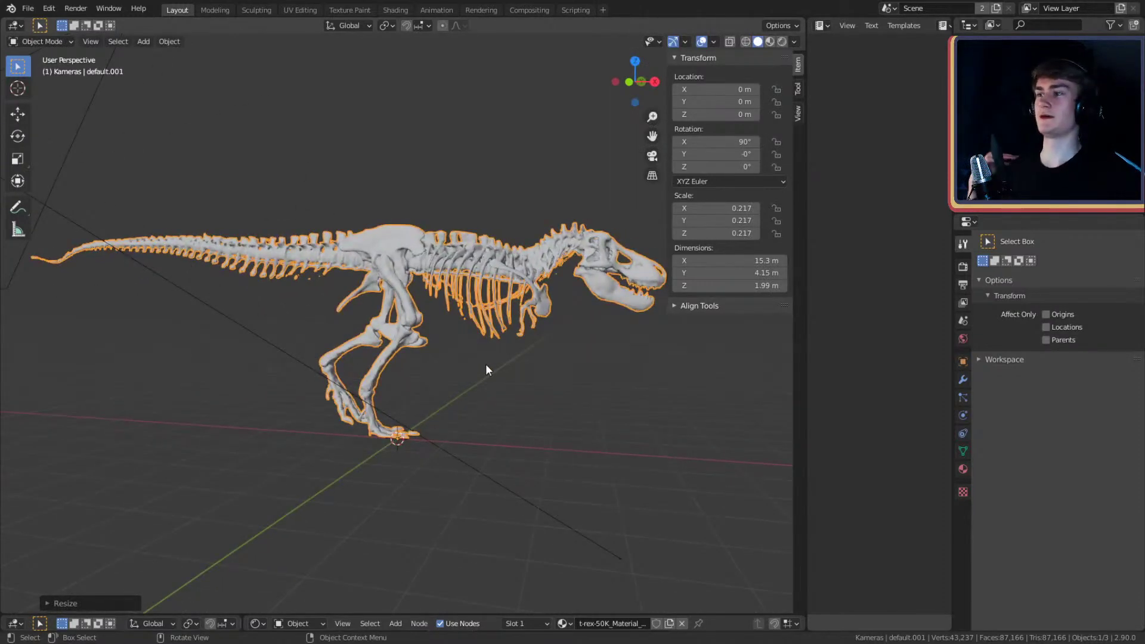
pyautogui.click(489, 364)
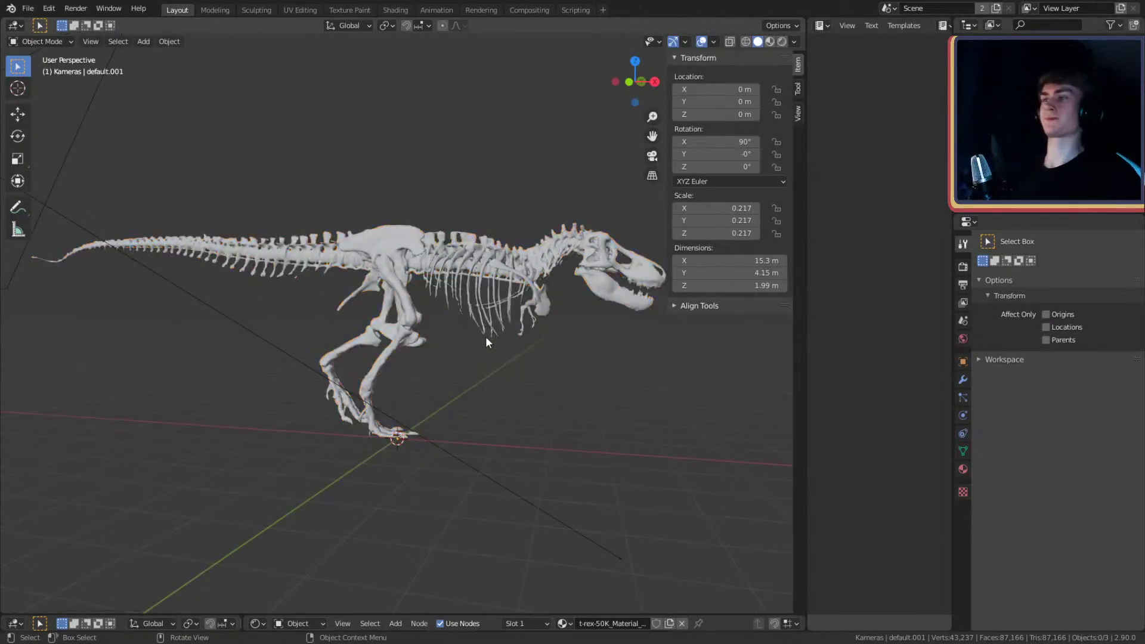
# - Examine the scaled skeleton from the front and side, comparing its size with the camera and area light
pyautogui.scroll(-6, 485, 336)
pyautogui.moveTo(486, 336); pyautogui.dragTo(403, 334, button='middle')
pyautogui.scroll(1, 474, 361)
pyautogui.scroll(3, 477, 359)
pyautogui.scroll(-2, 403, 334)
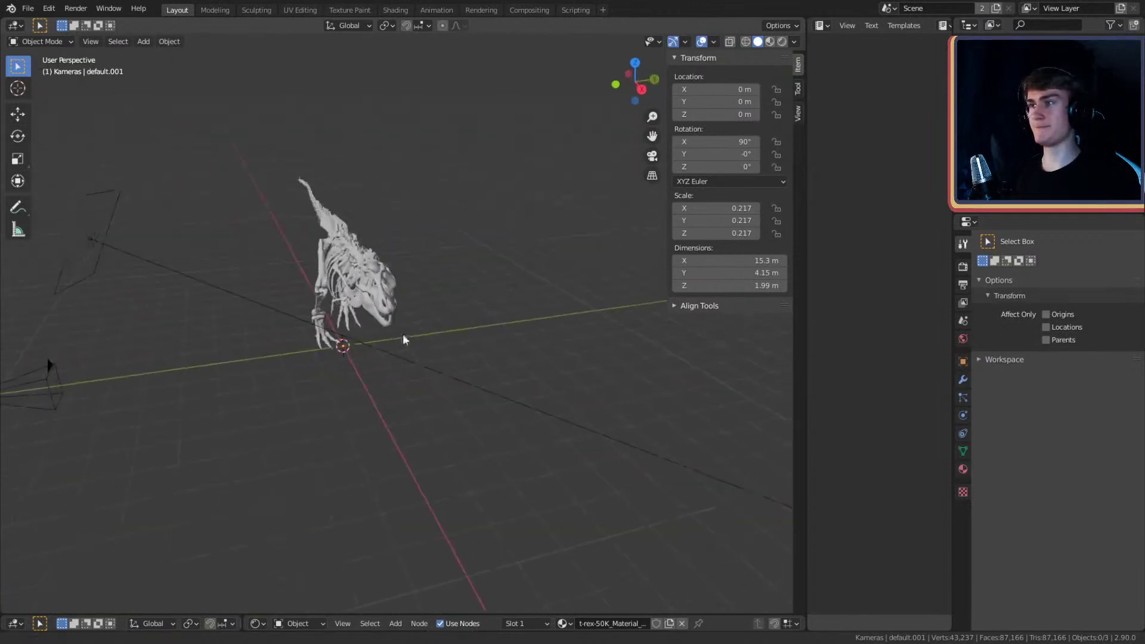
pyautogui.scroll(4, 405, 333)
pyautogui.moveTo(492, 325); pyautogui.dragTo(561, 319, button='middle')
pyautogui.scroll(-5, 507, 352)
pyautogui.moveTo(452, 381); pyautogui.dragTo(509, 342, button='middle')
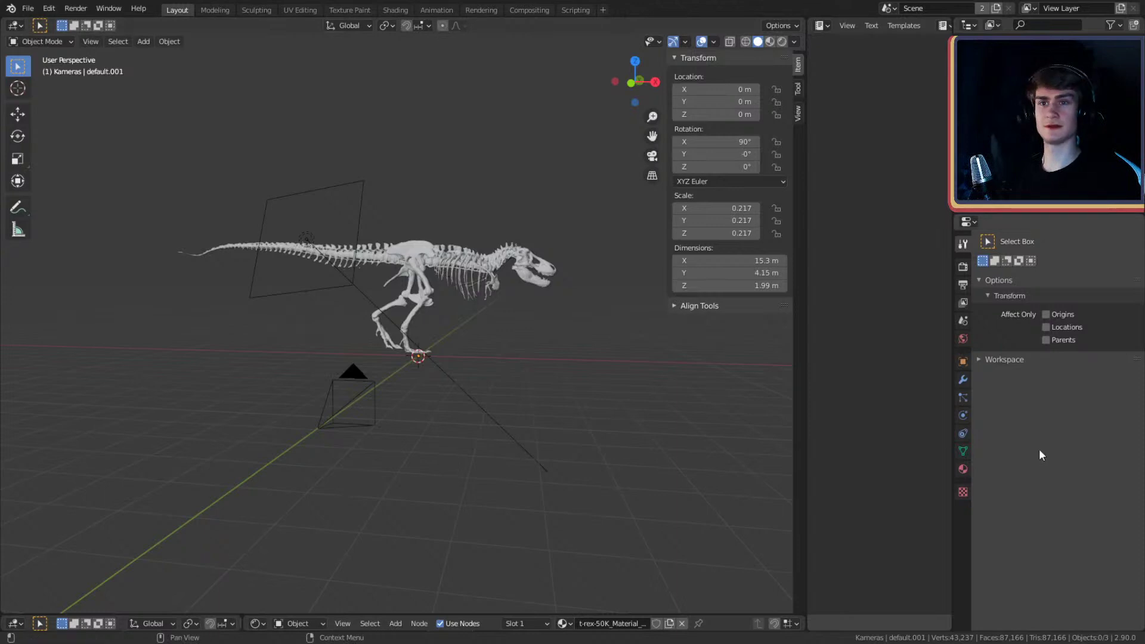
# - Set the render output file format to OpenEXR
pyautogui.click(963, 267)
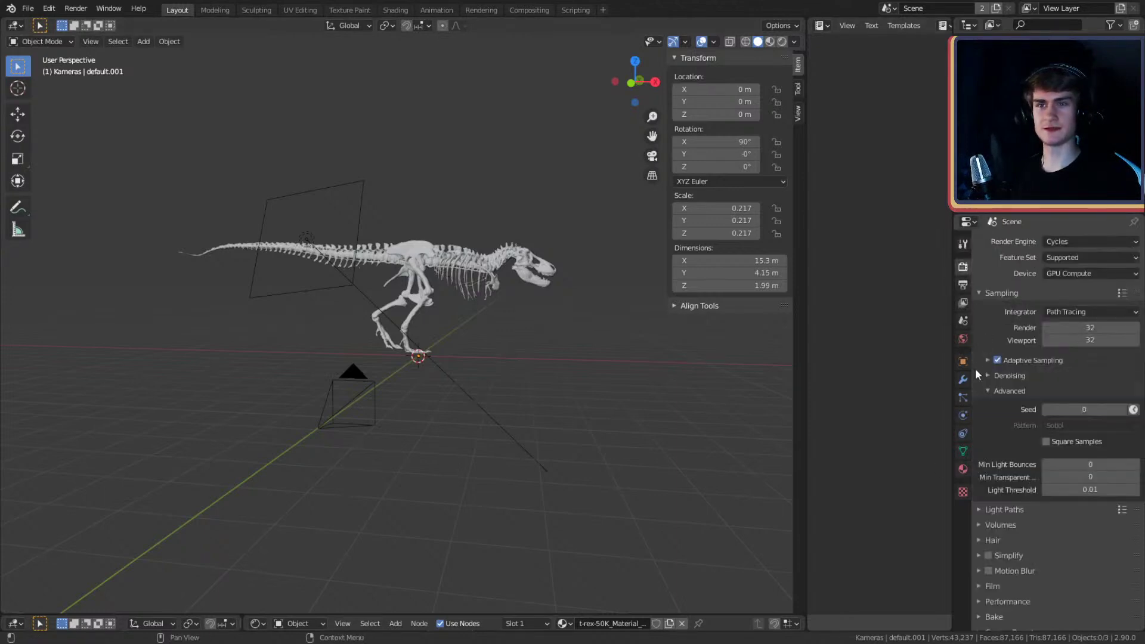
pyautogui.click(963, 285)
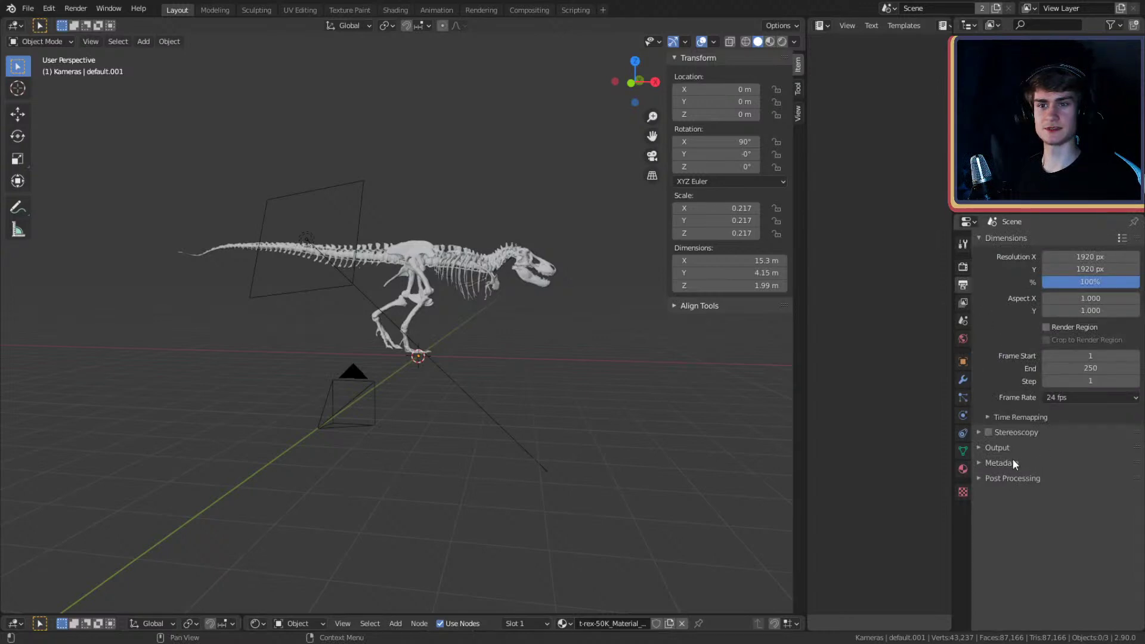
pyautogui.click(997, 448)
pyautogui.click(1080, 513)
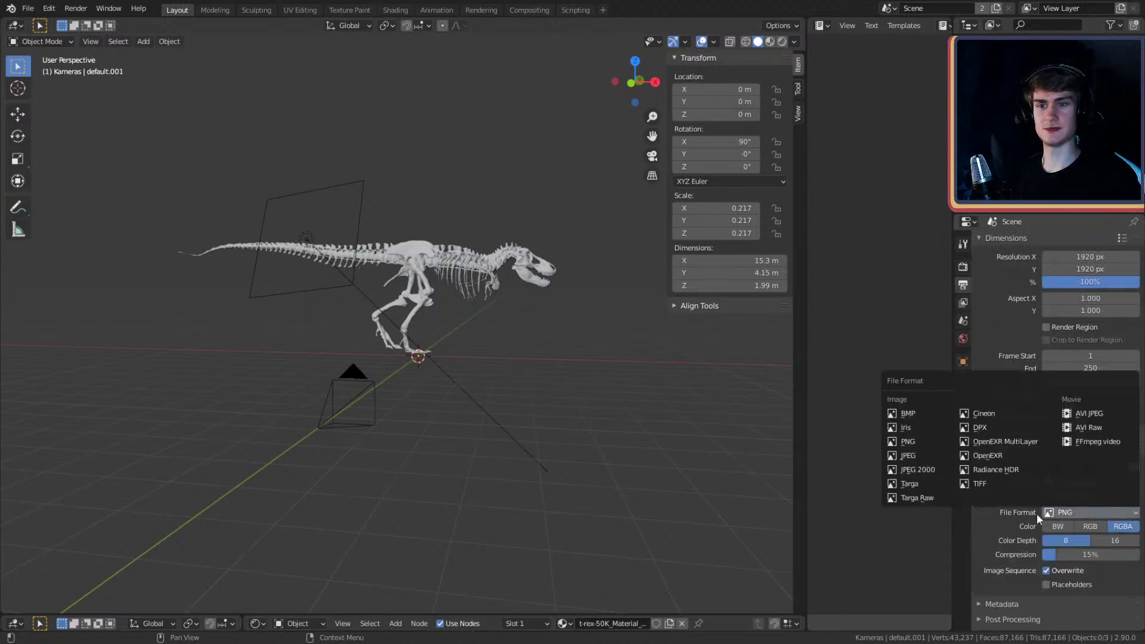
pyautogui.click(994, 456)
pyautogui.click(962, 268)
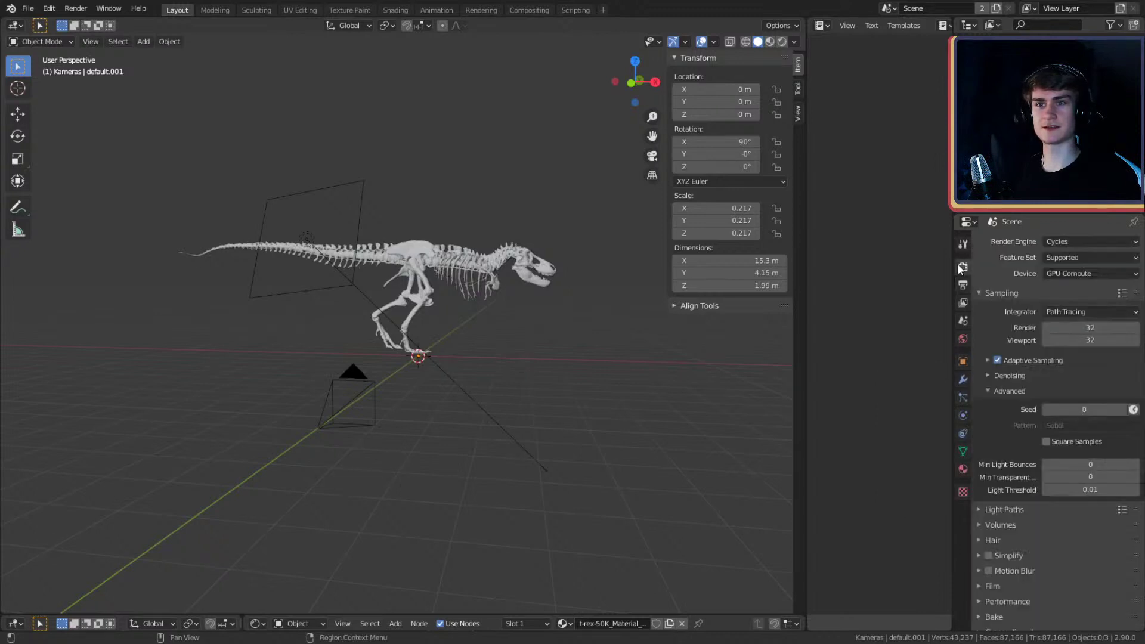
pyautogui.click(962, 244)
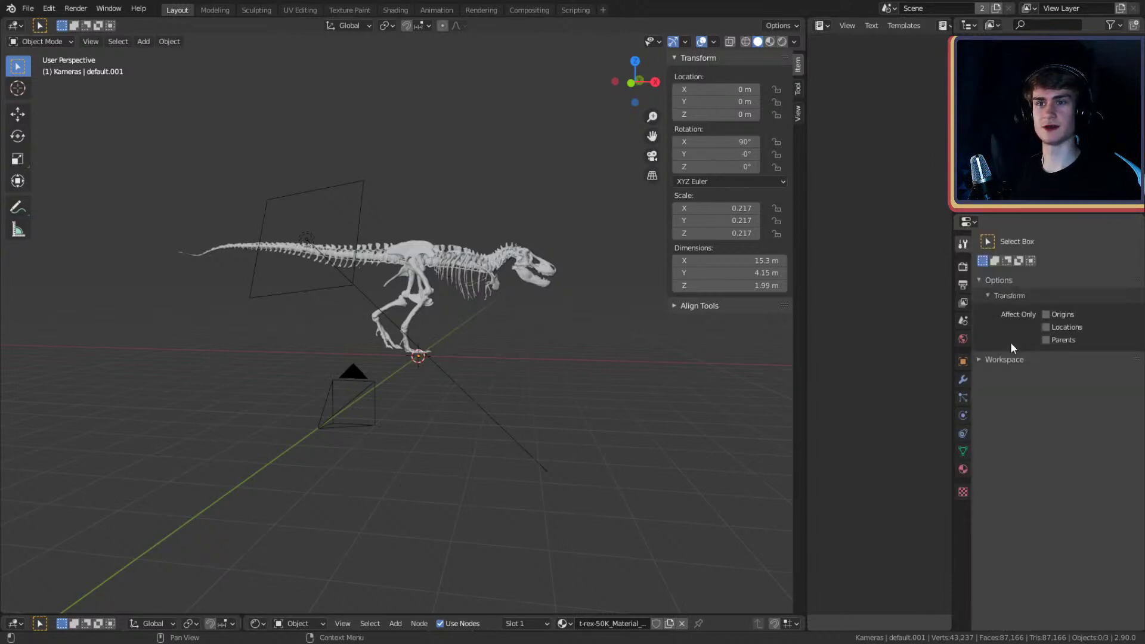
# - Inspect the skeleton's legs, ribcage and overall pose close up and from several angles
pyautogui.moveTo(569, 332); pyautogui.dragTo(555, 365, button='middle')
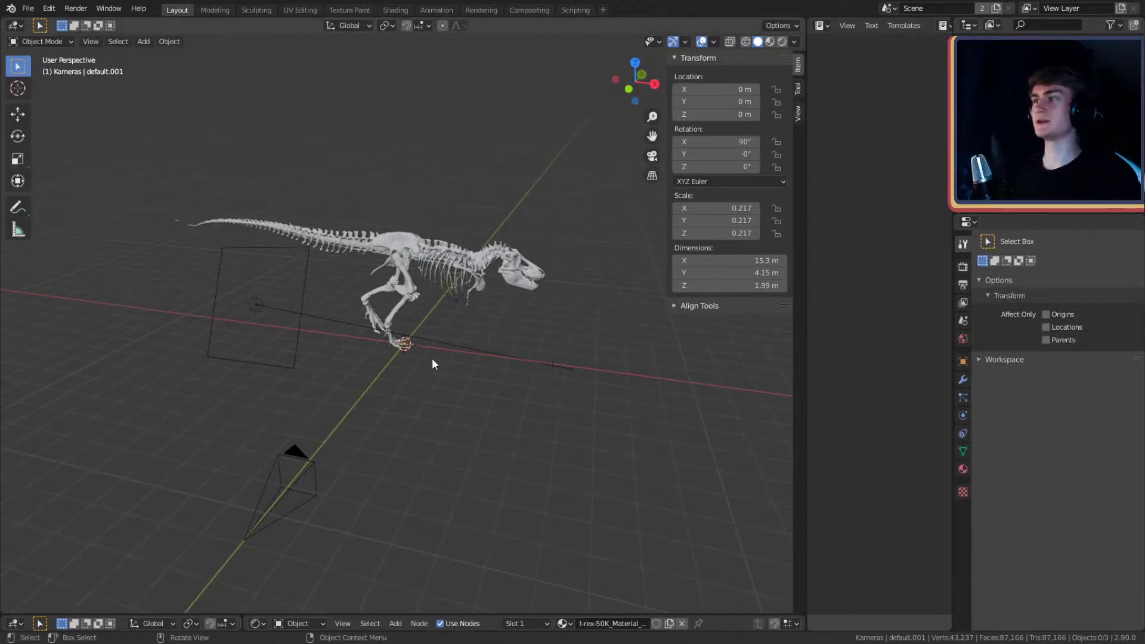
pyautogui.moveTo(455, 328); pyautogui.dragTo(470, 379, button='middle')
pyautogui.scroll(5, 469, 378)
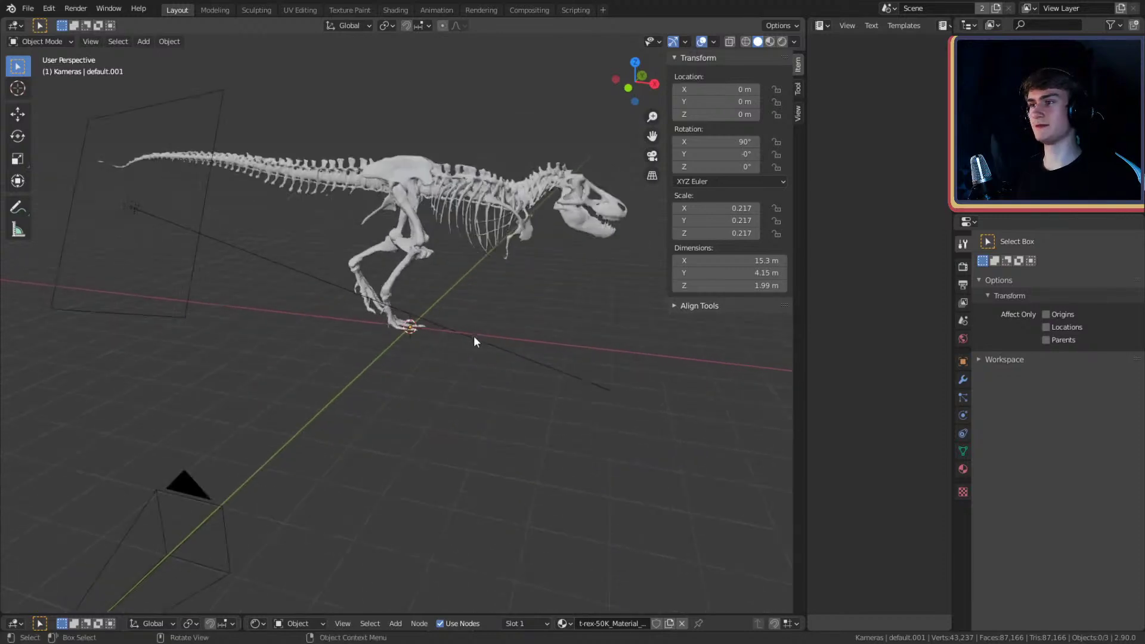
pyautogui.scroll(-3, 482, 334)
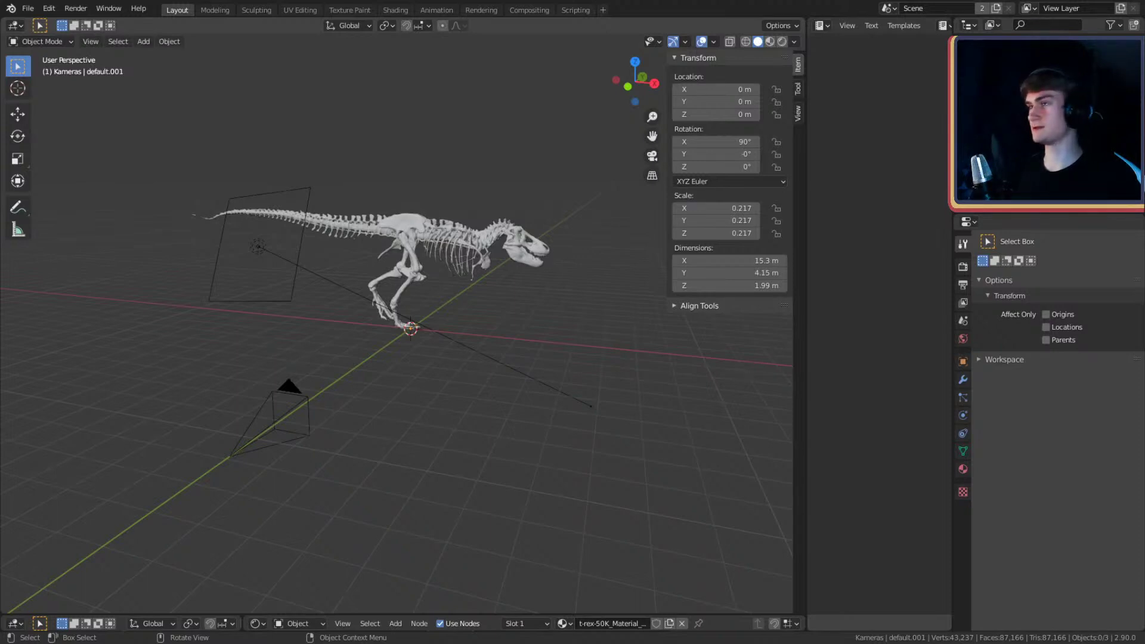
pyautogui.scroll(5, 519, 356)
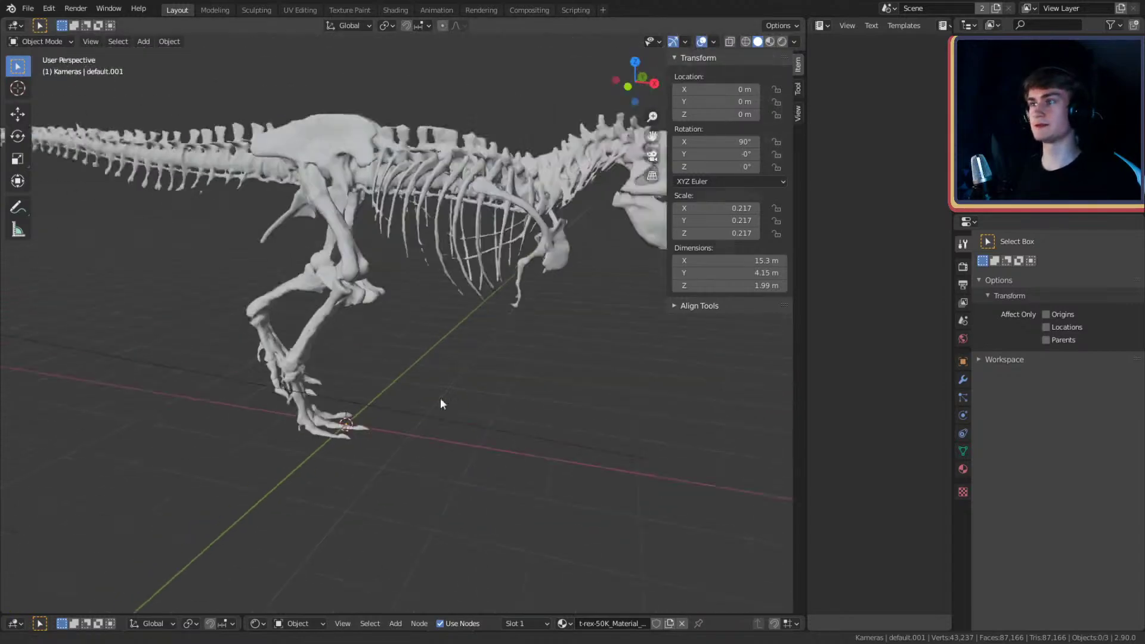
pyautogui.scroll(-1, 439, 402)
pyautogui.moveTo(430, 359); pyautogui.dragTo(344, 311, button='middle')
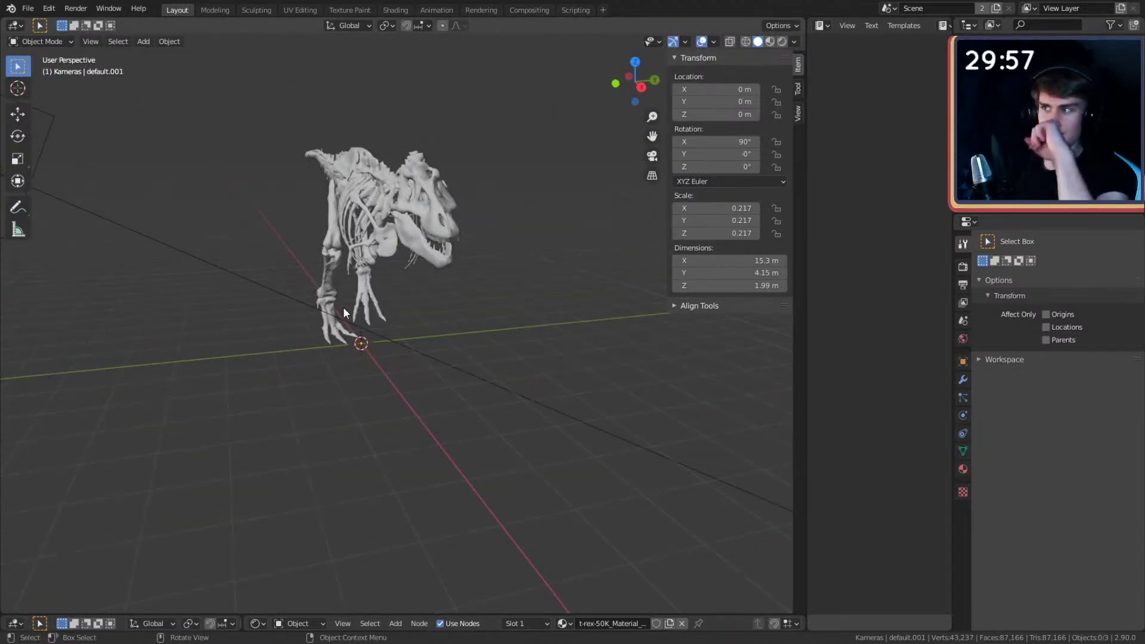
pyautogui.scroll(-3, 343, 308)
pyautogui.moveTo(337, 322); pyautogui.dragTo(455, 333, button='middle')
pyautogui.scroll(3, 448, 325)
pyautogui.click(458, 167)
pyautogui.scroll(-3, 488, 281)
pyautogui.scroll(1, 489, 329)
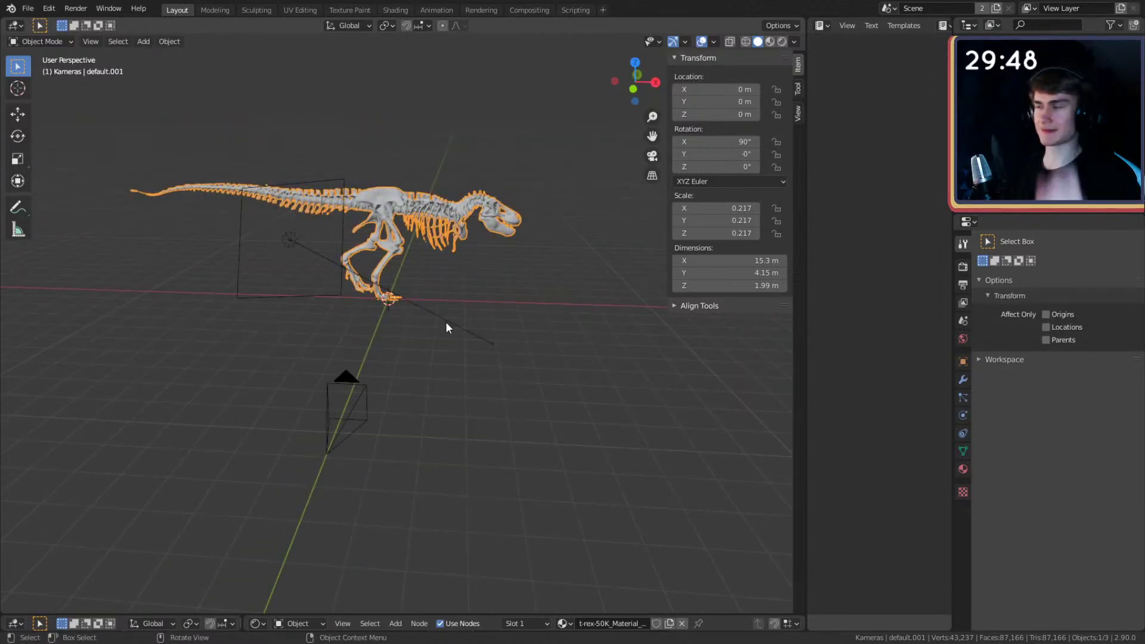
pyautogui.scroll(3, 430, 241)
pyautogui.scroll(-3, 436, 227)
pyautogui.moveTo(440, 258); pyautogui.dragTo(442, 314, button='middle')
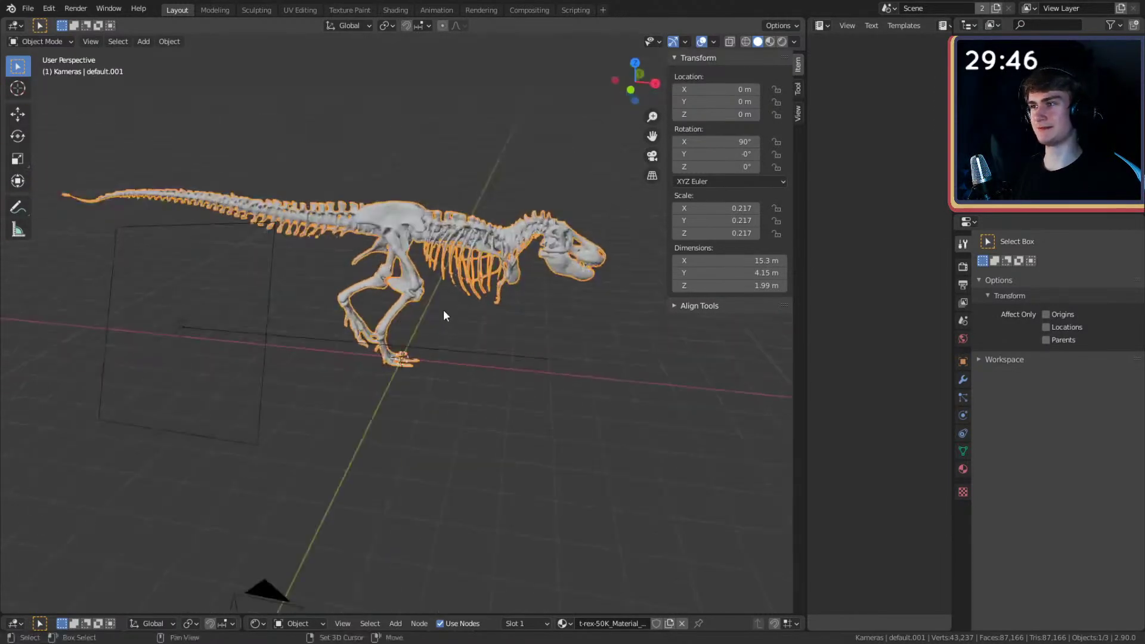
# - Add a cube mesh and raise it along the Z axis to about 3.18 m, level with the skeleton's torso
pyautogui.hotkey('shift', 'a')
pyautogui.moveTo(424, 310)
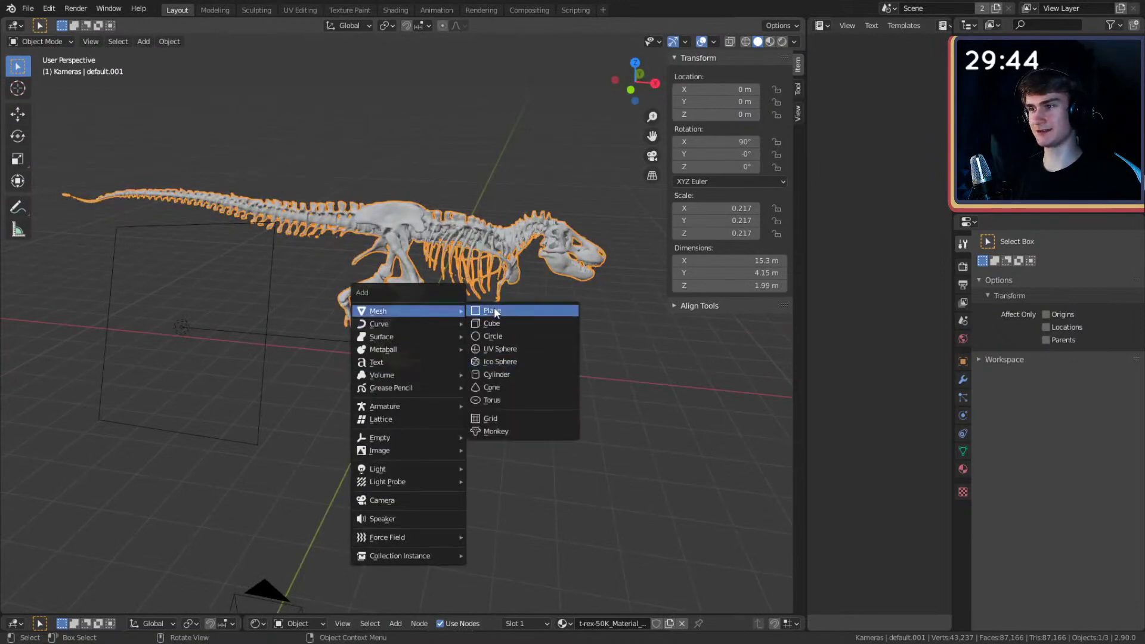
pyautogui.click(492, 323)
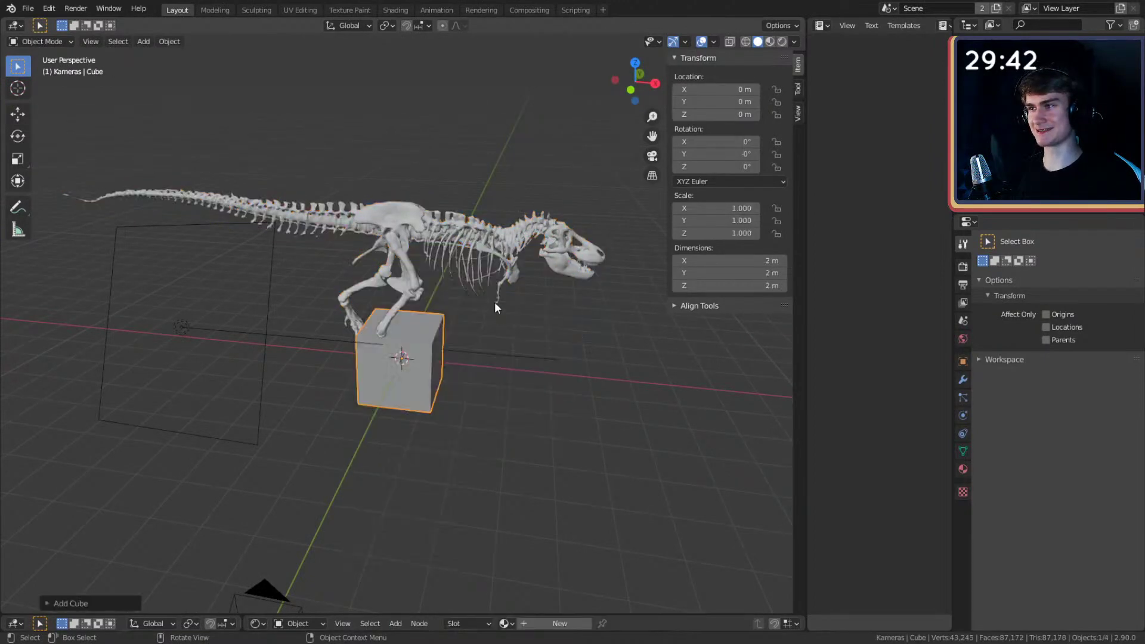
pyautogui.moveTo(495, 302); pyautogui.dragTo(529, 389, button='middle')
pyautogui.press('g')
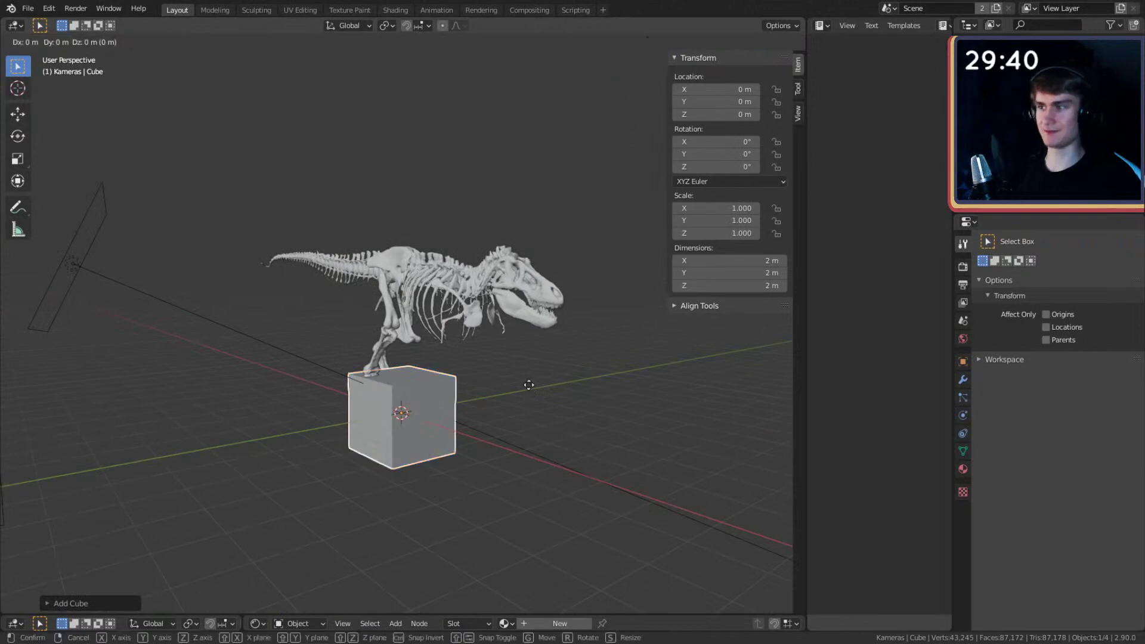
pyautogui.press('z')
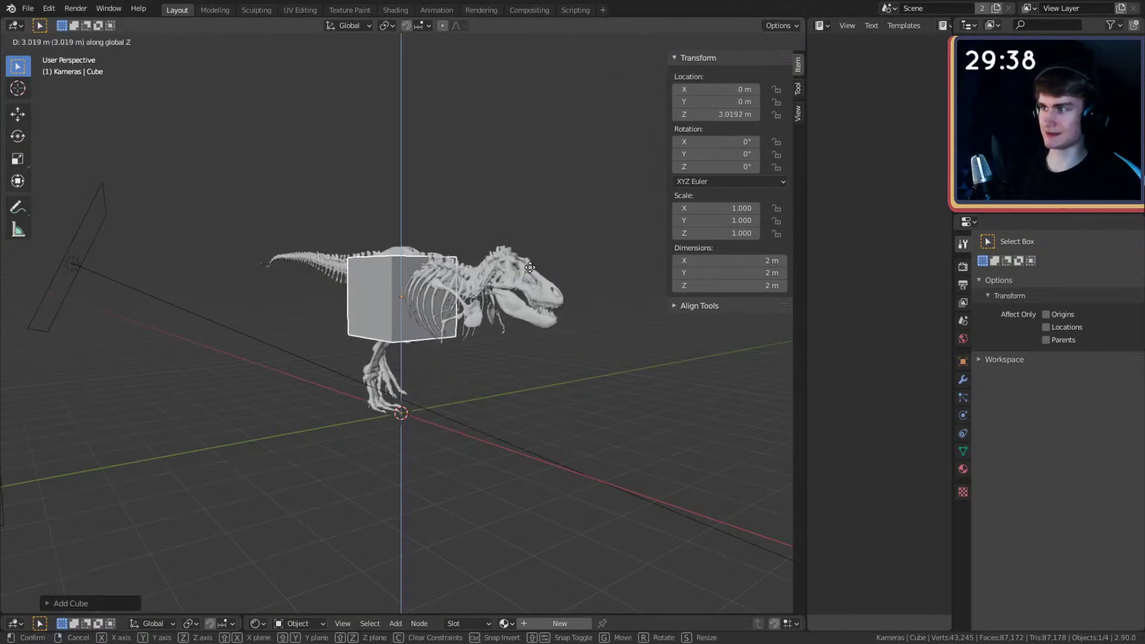
pyautogui.click(529, 261)
# - Stretch the cube along the X axis to a scale of about 5.79, about 11.6 m long
pyautogui.moveTo(518, 271); pyautogui.dragTo(458, 395, button='middle')
pyautogui.press('s')
pyautogui.press('x')
pyautogui.click(535, 375)
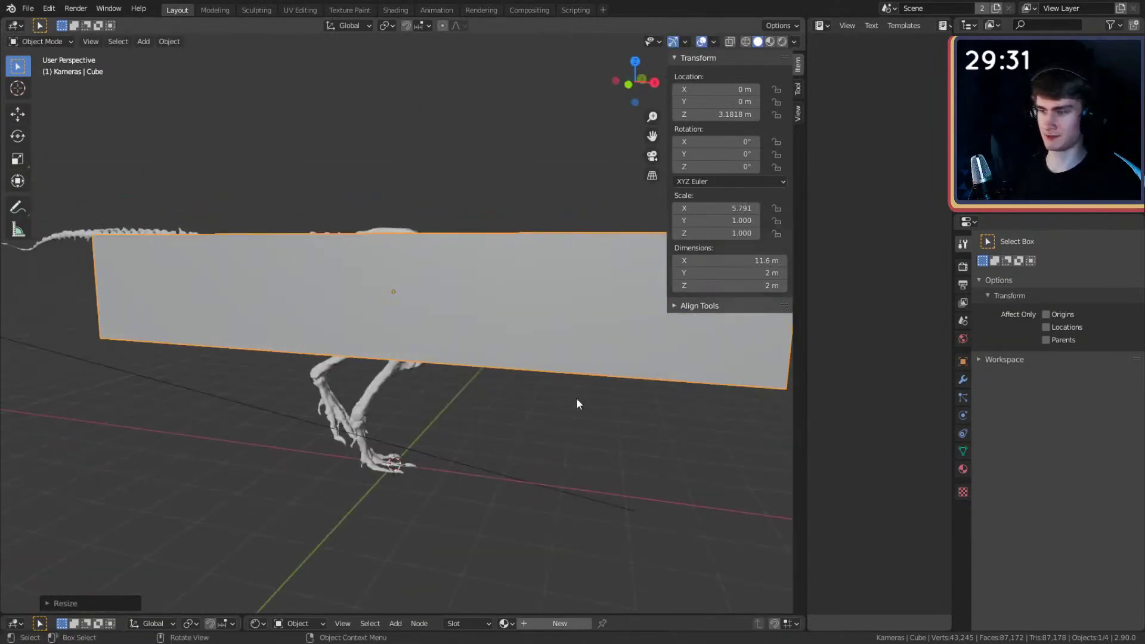
# - Set the stretched cube's viewport display to Bounds
pyautogui.click(962, 362)
pyautogui.click(978, 547)
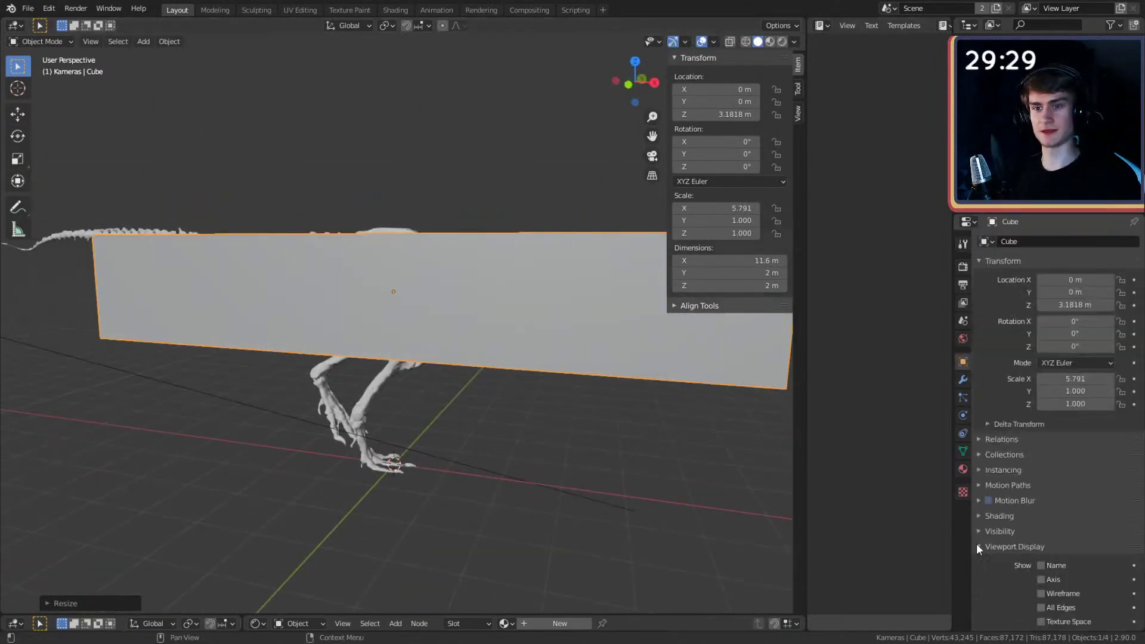
pyautogui.scroll(-4, 1005, 470)
pyautogui.click(1058, 590)
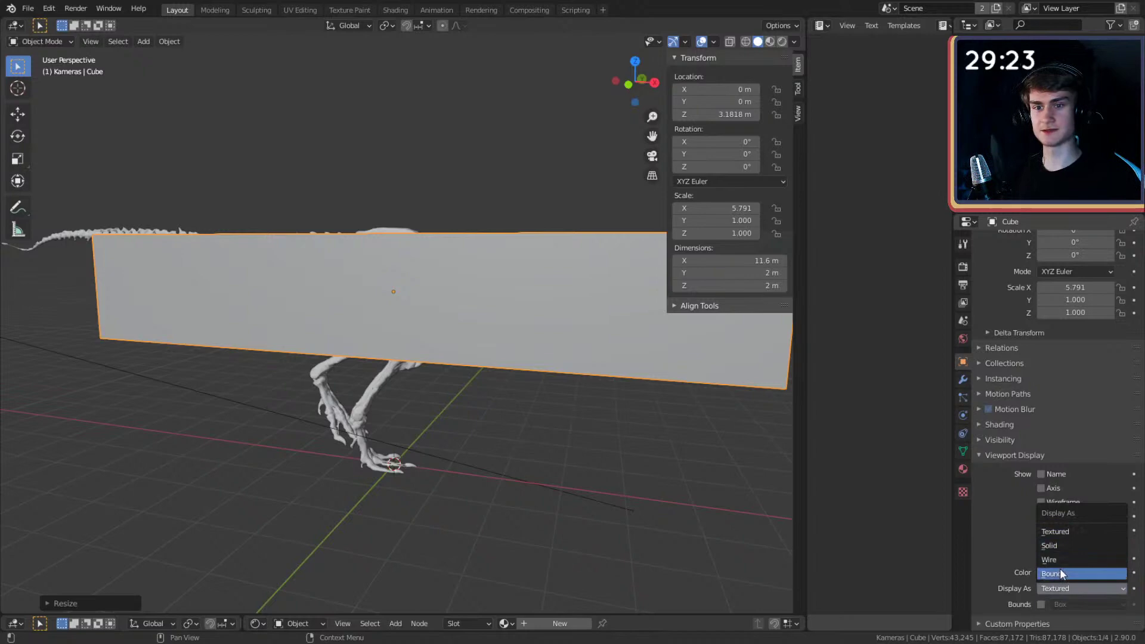
pyautogui.click(1058, 573)
pyautogui.moveTo(464, 330); pyautogui.dragTo(609, 362, button='middle')
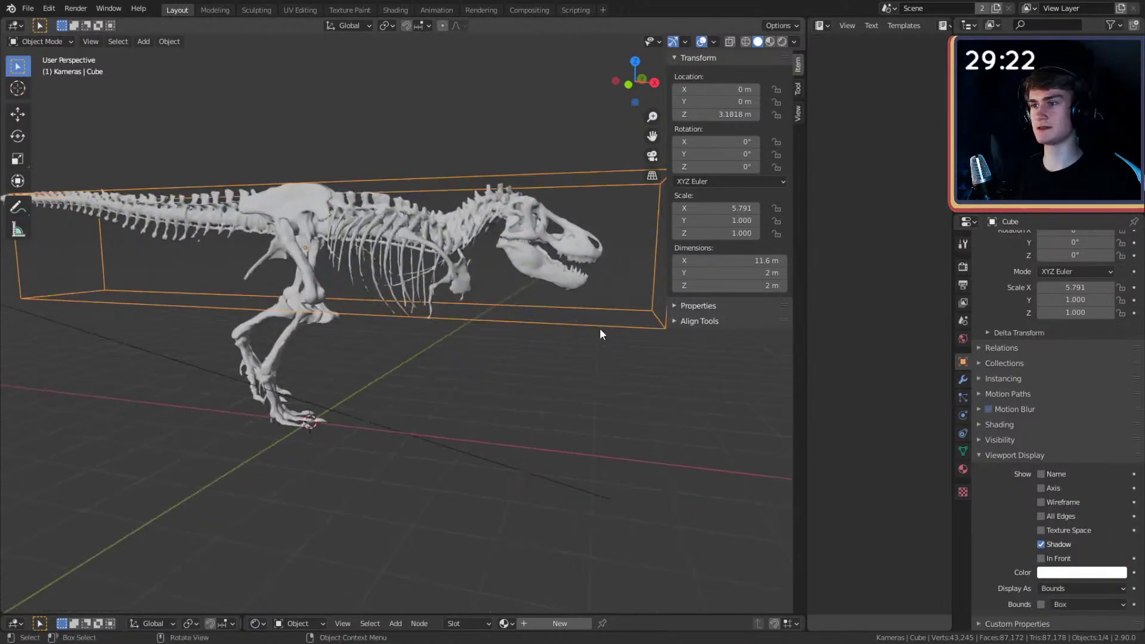
# - Add a Lattice modifier to the T-rex skeleton
pyautogui.scroll(-3, 599, 331)
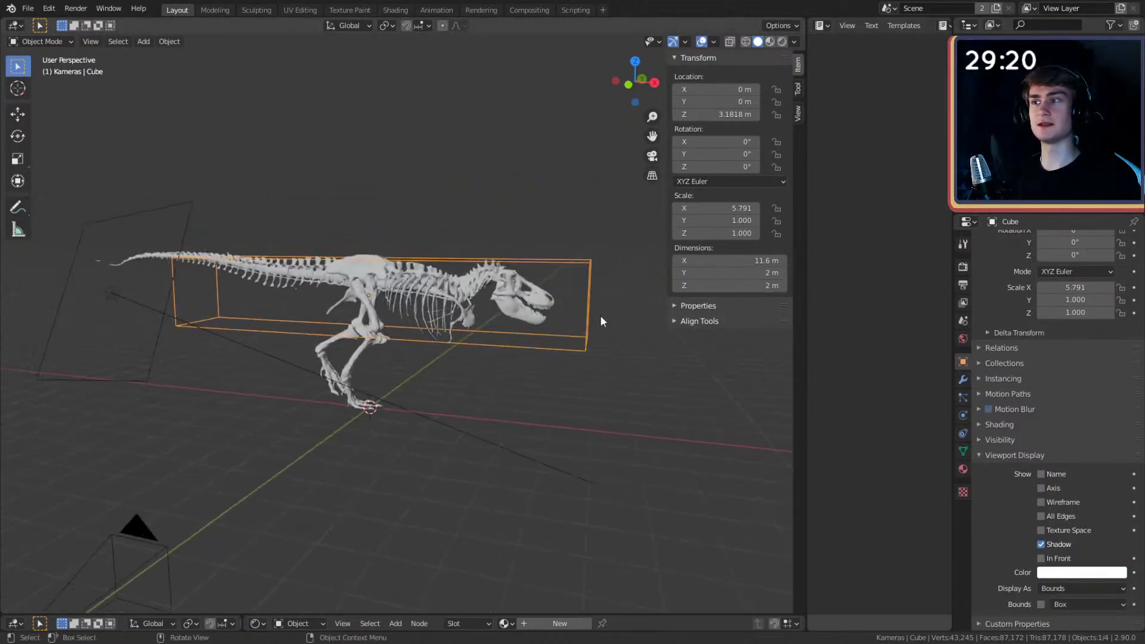
pyautogui.click(552, 313)
pyautogui.click(963, 379)
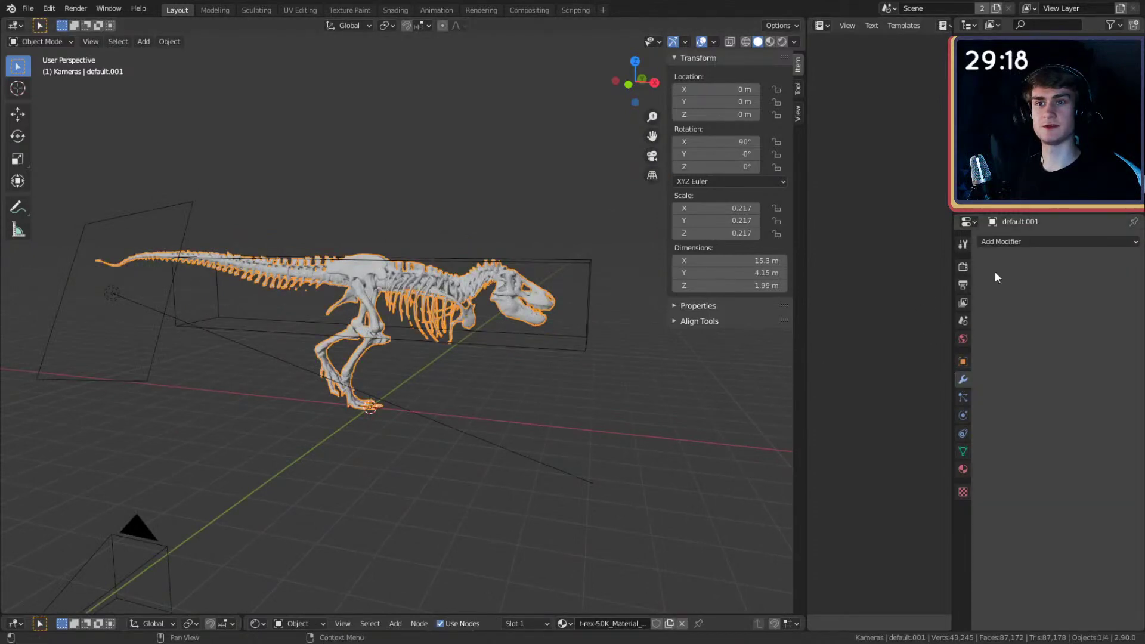
pyautogui.click(1002, 242)
pyautogui.click(993, 348)
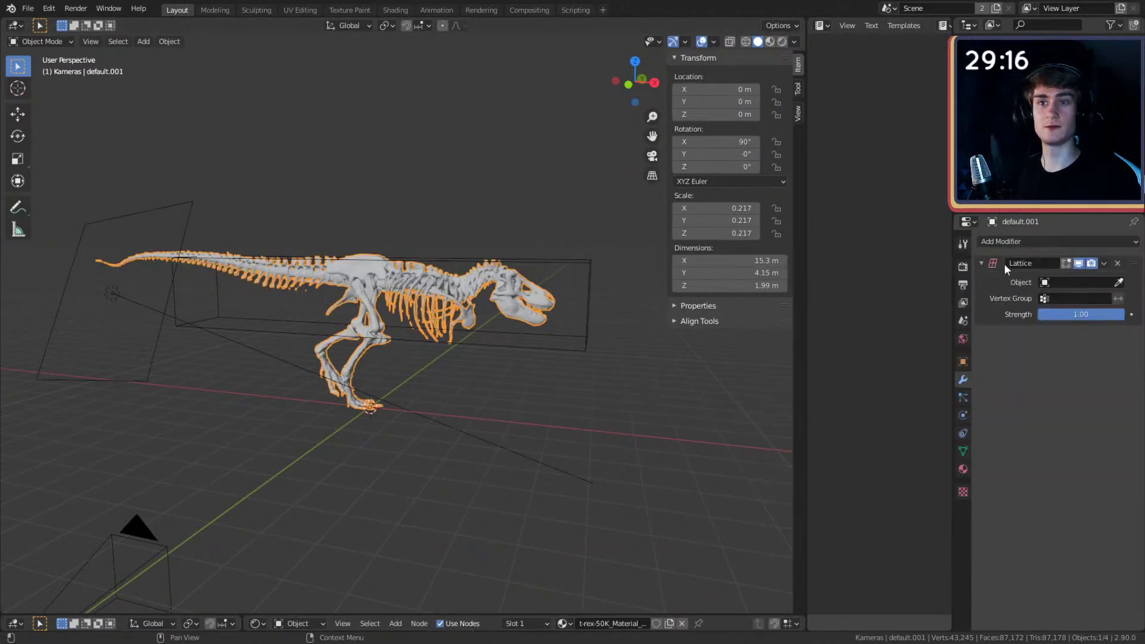
pyautogui.click(1117, 263)
pyautogui.click(1045, 241)
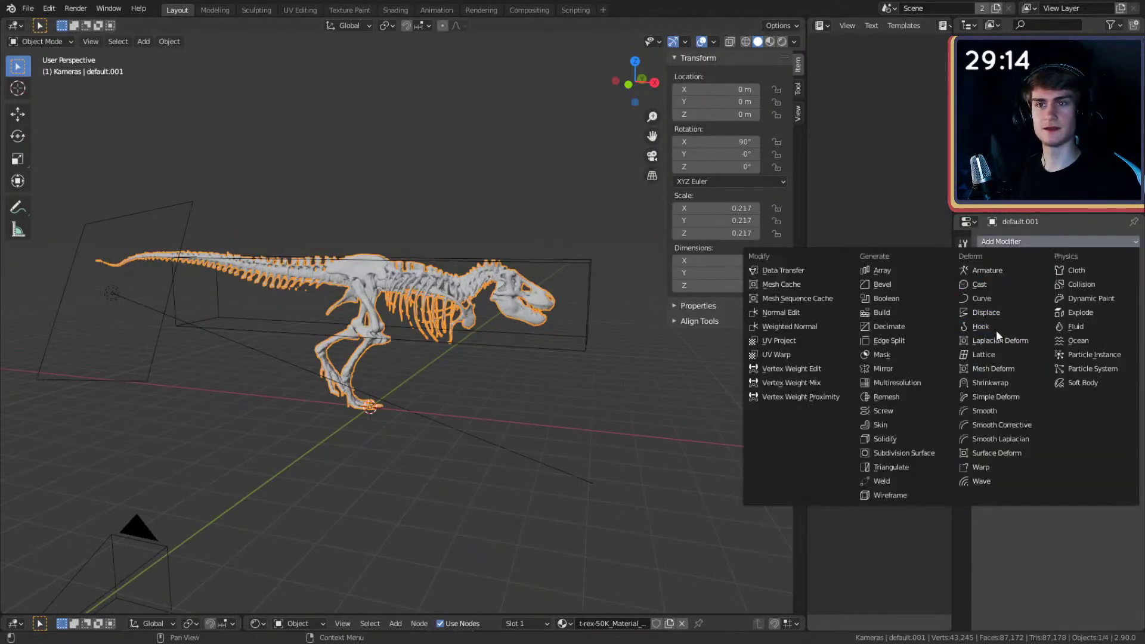
pyautogui.click(997, 357)
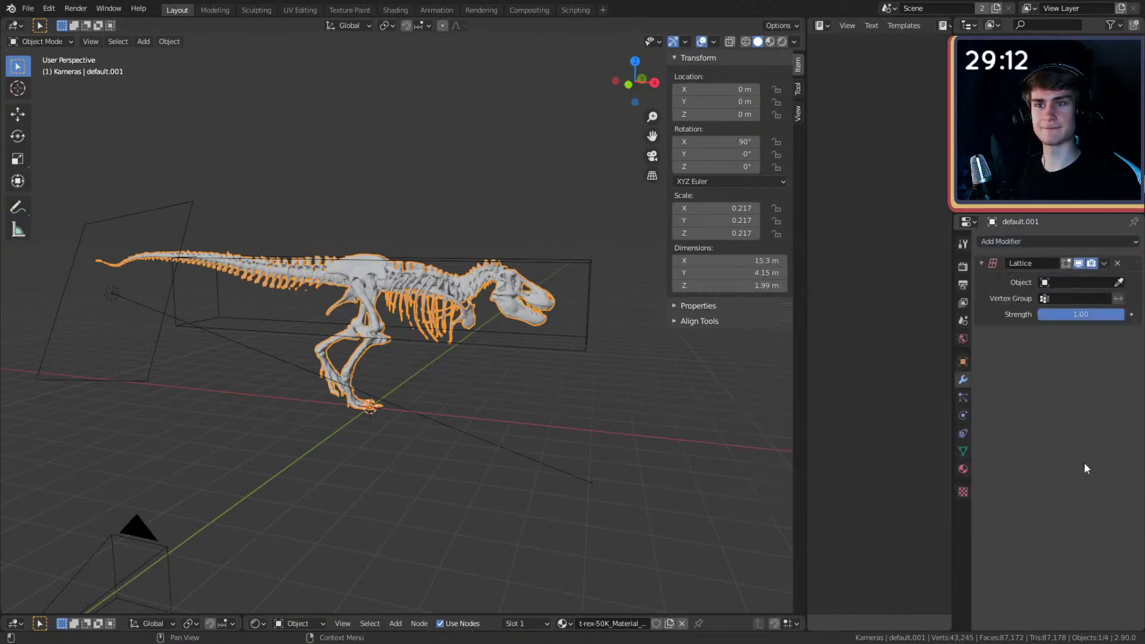
# - Try to set the stretched cube as the target object of the skeleton's Lattice modifier
pyautogui.click(1119, 283)
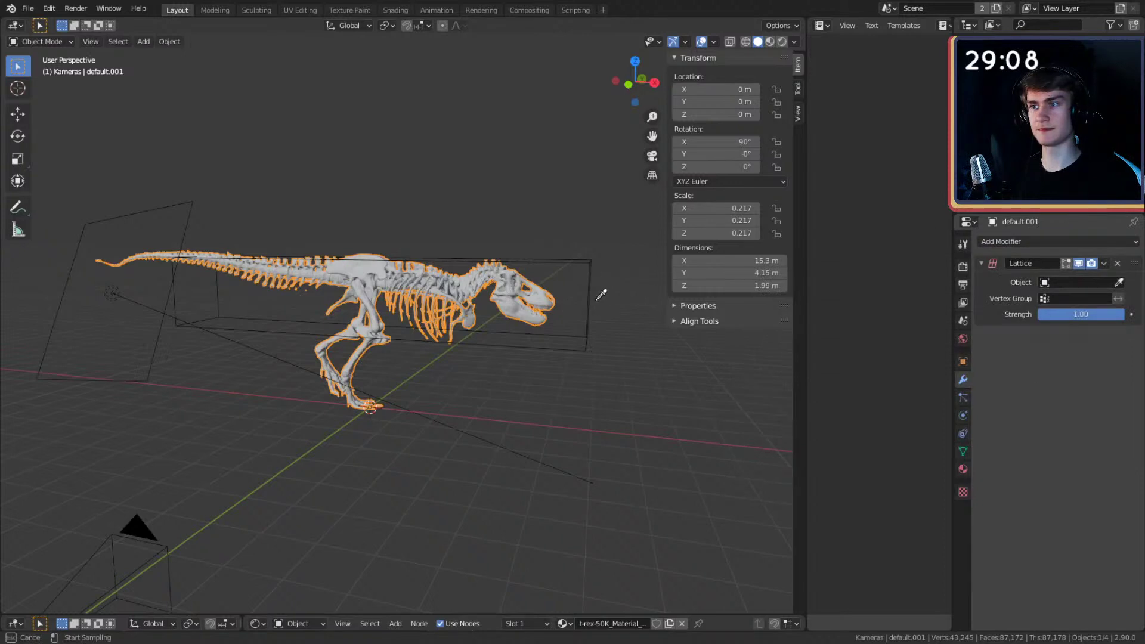
pyautogui.press('Escape')
pyautogui.moveTo(613, 330); pyautogui.dragTo(653, 330, button='middle')
pyautogui.click(1061, 283)
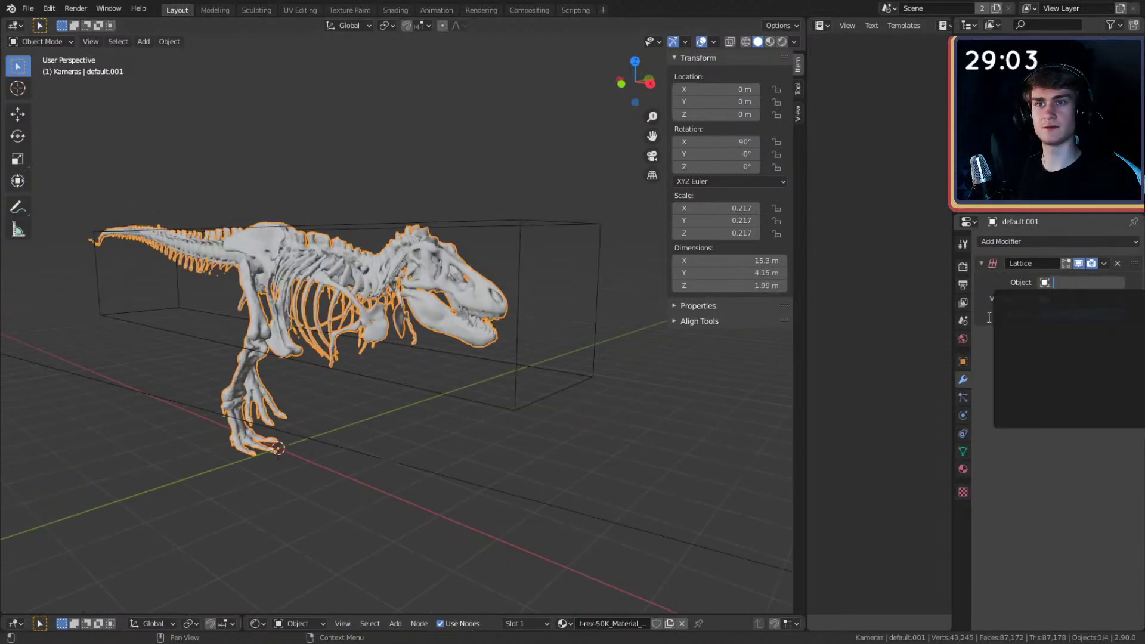
pyautogui.press('Escape')
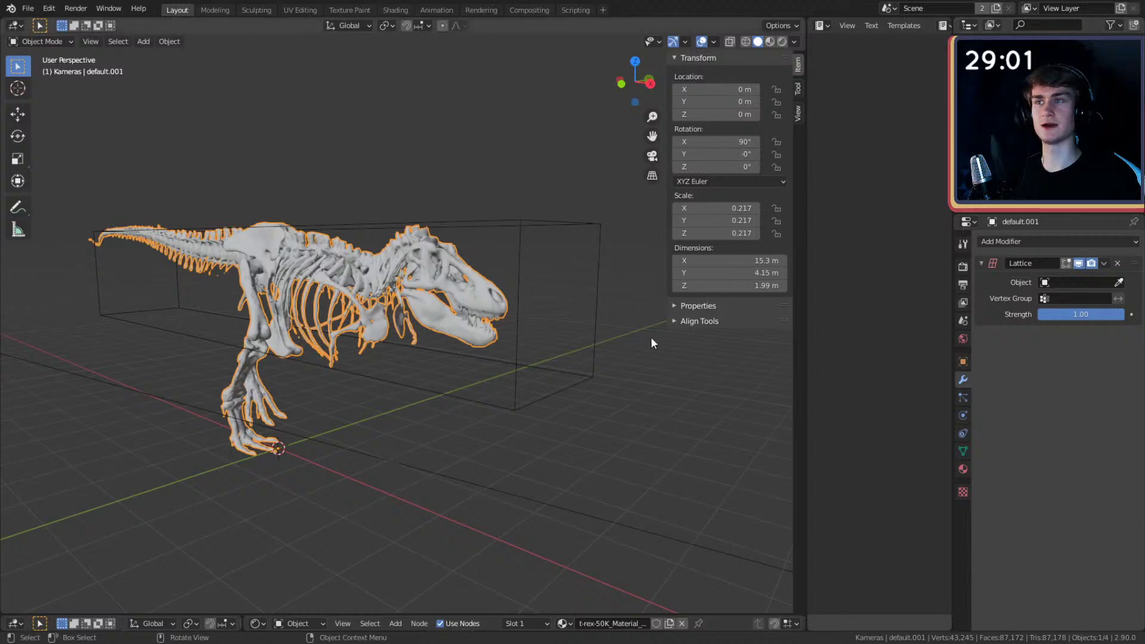
# - Add a grid mesh, scale it uniformly to about 4.46 and raise it along the Z axis to the skeleton's body height
pyautogui.moveTo(651, 337); pyautogui.dragTo(504, 292, button='middle')
pyautogui.scroll(-4, 500, 292)
pyautogui.hotkey('shift', 'a')
pyautogui.moveTo(432, 302)
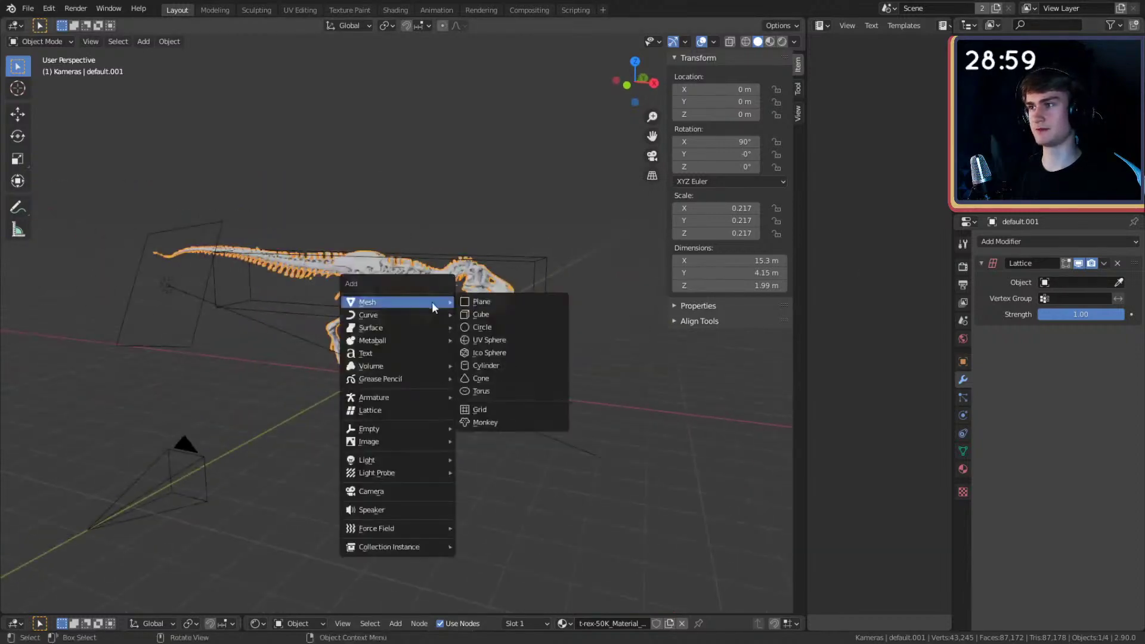
pyautogui.click(484, 409)
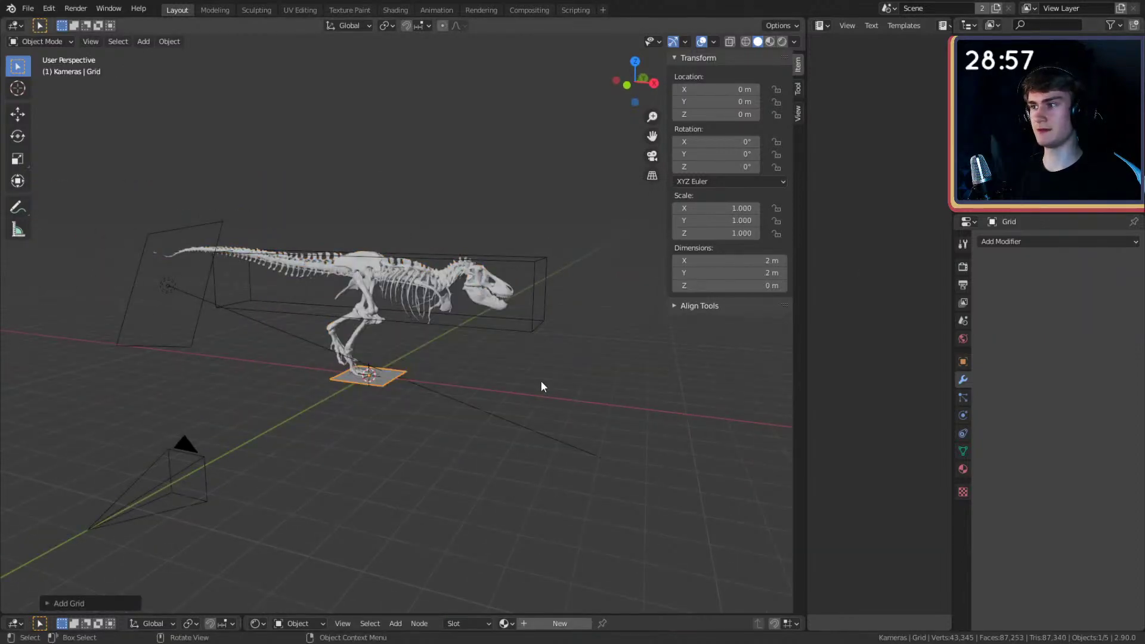
pyautogui.press('s')
pyautogui.click(439, 417)
pyautogui.press('g')
pyautogui.press('z')
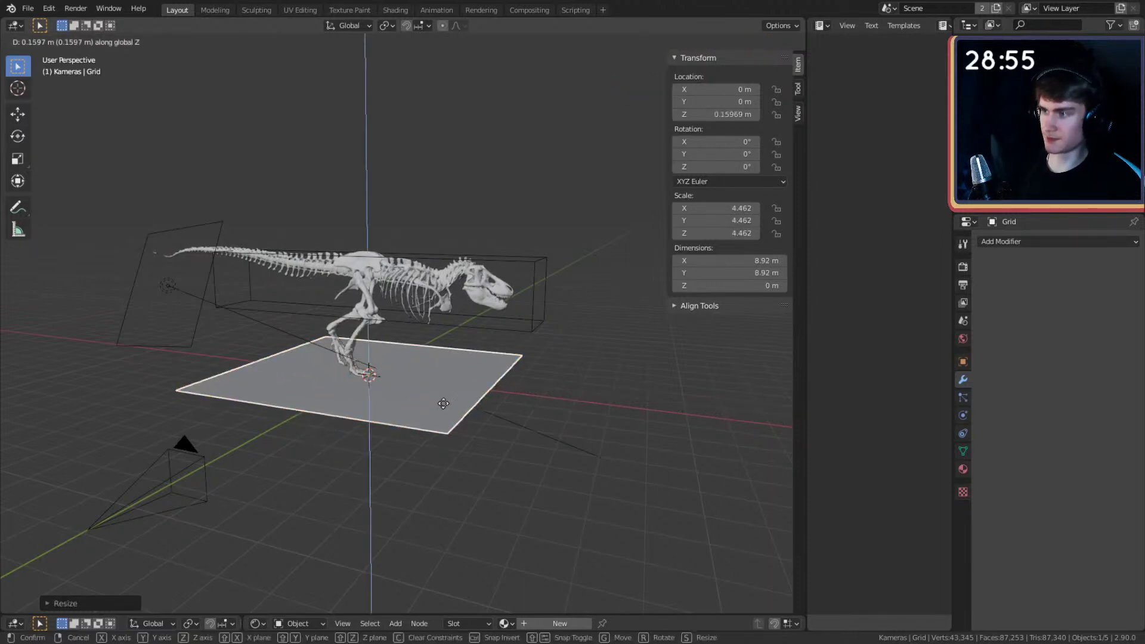
pyautogui.click(454, 318)
# - Try to assign the grid as the object of the skeleton's Lattice modifier
pyautogui.moveTo(454, 318); pyautogui.dragTo(527, 303, button='middle')
pyautogui.scroll(3, 527, 303)
pyautogui.click(566, 302)
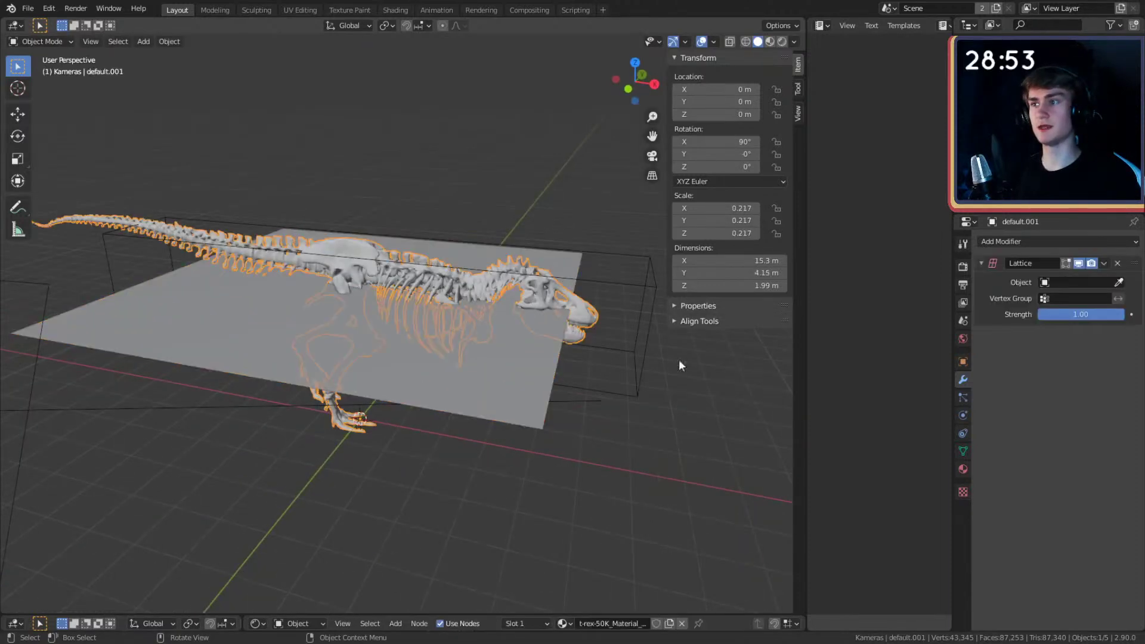
pyautogui.click(1060, 282)
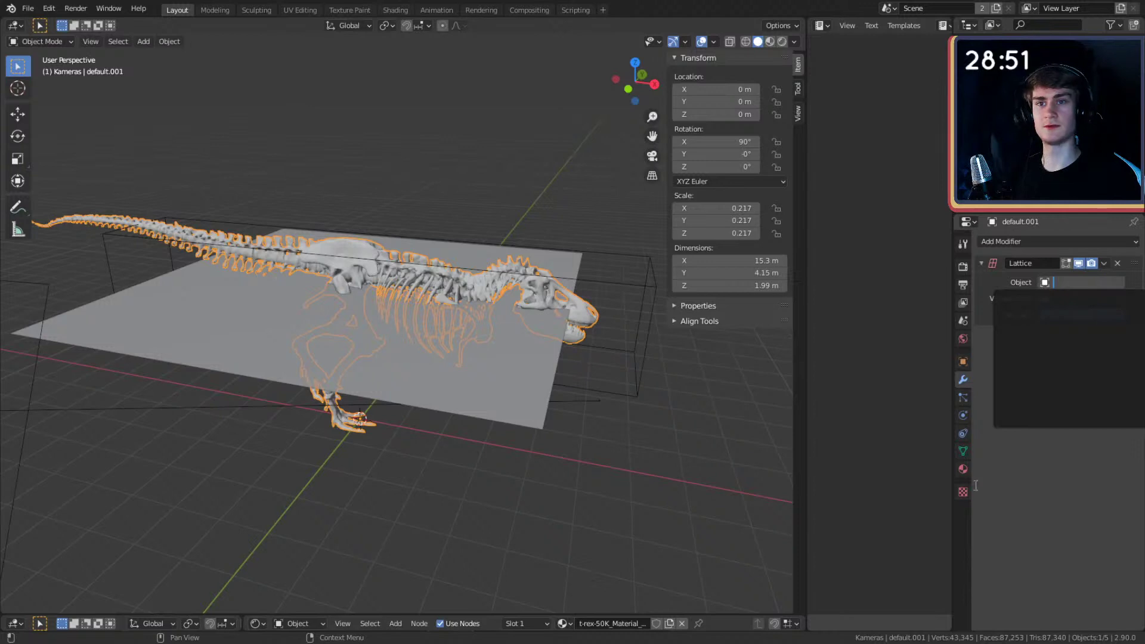
# - Delete the grid, and try deleting the bounds cube before undoing that deletion
pyautogui.click(552, 426)
pyautogui.press('Delete')
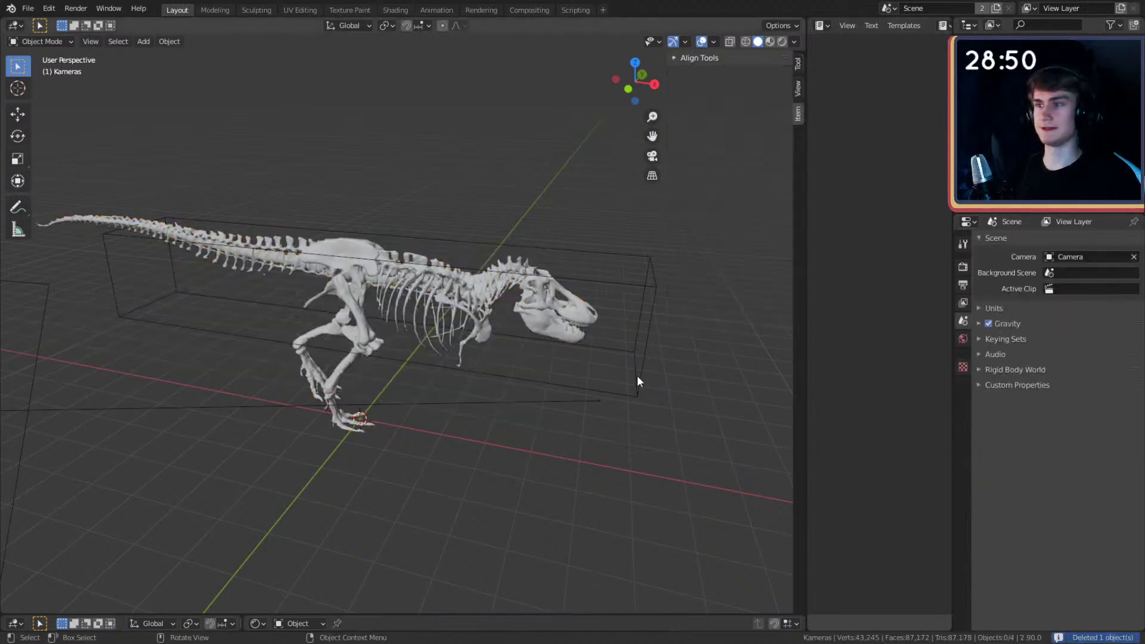
pyautogui.click(637, 380)
pyautogui.press('Delete')
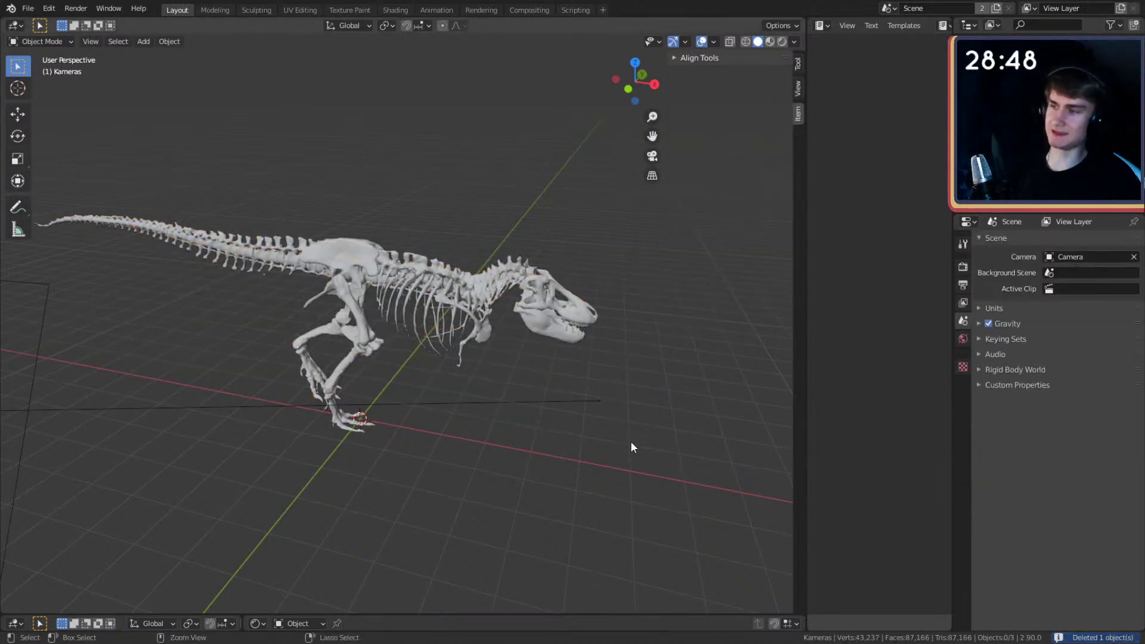
pyautogui.hotkey('ctrl', 'z')
# - Replace the skeleton's Lattice modifier with a Mesh Deform modifier that uses the stretched cube as its object
pyautogui.click(574, 316)
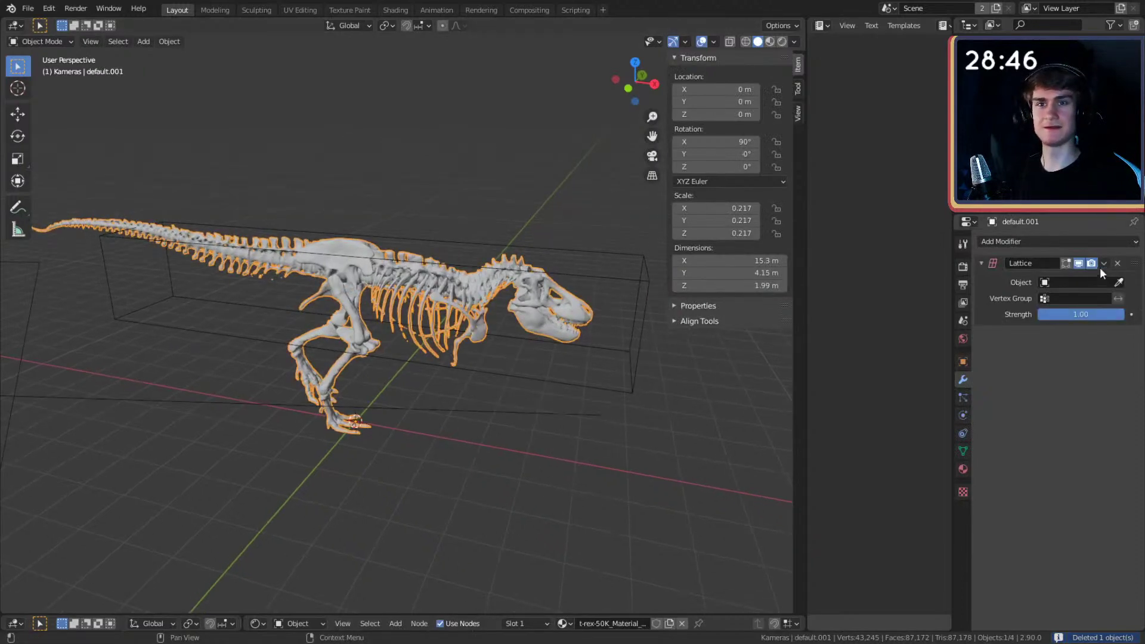
pyautogui.click(1109, 241)
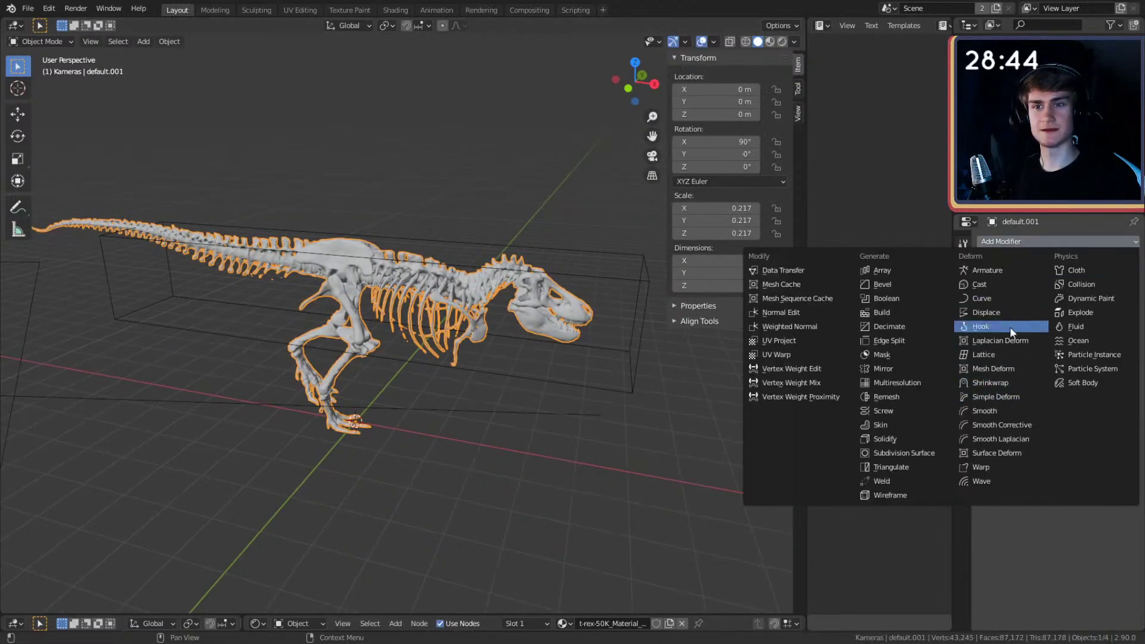
pyautogui.click(994, 370)
pyautogui.scroll(-2, 668, 406)
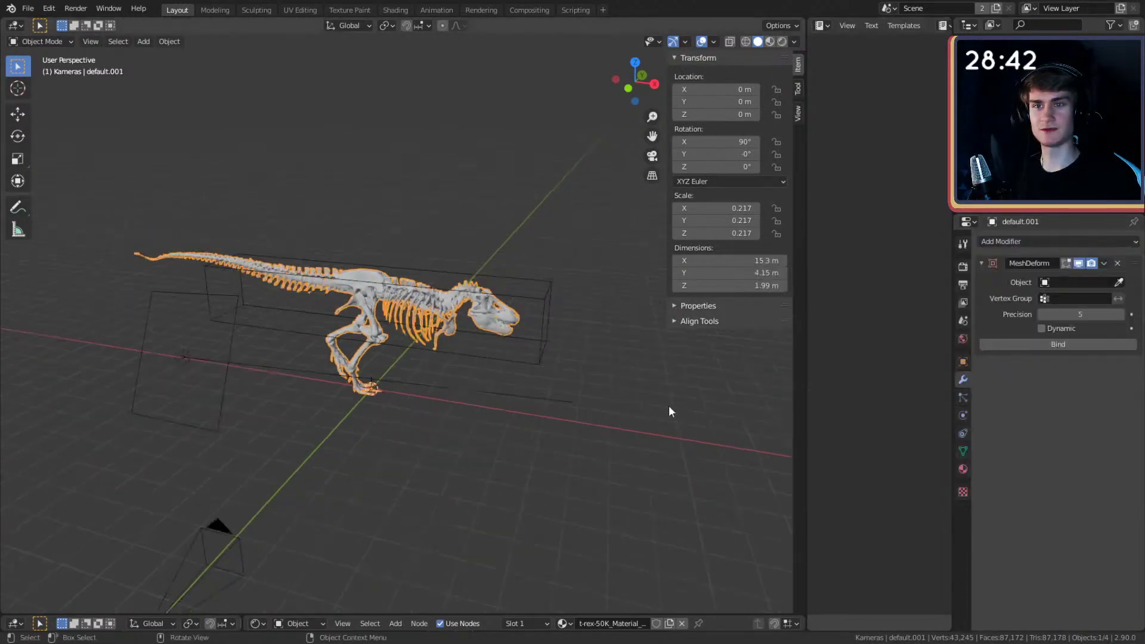
pyautogui.click(1119, 282)
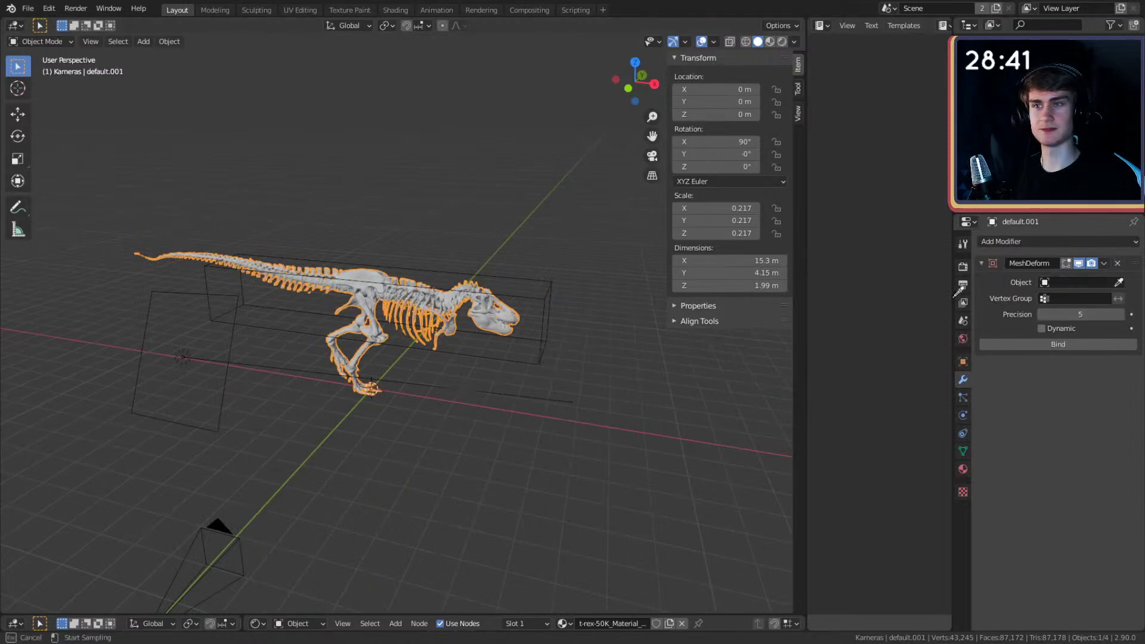
pyautogui.click(545, 299)
pyautogui.scroll(3, 560, 328)
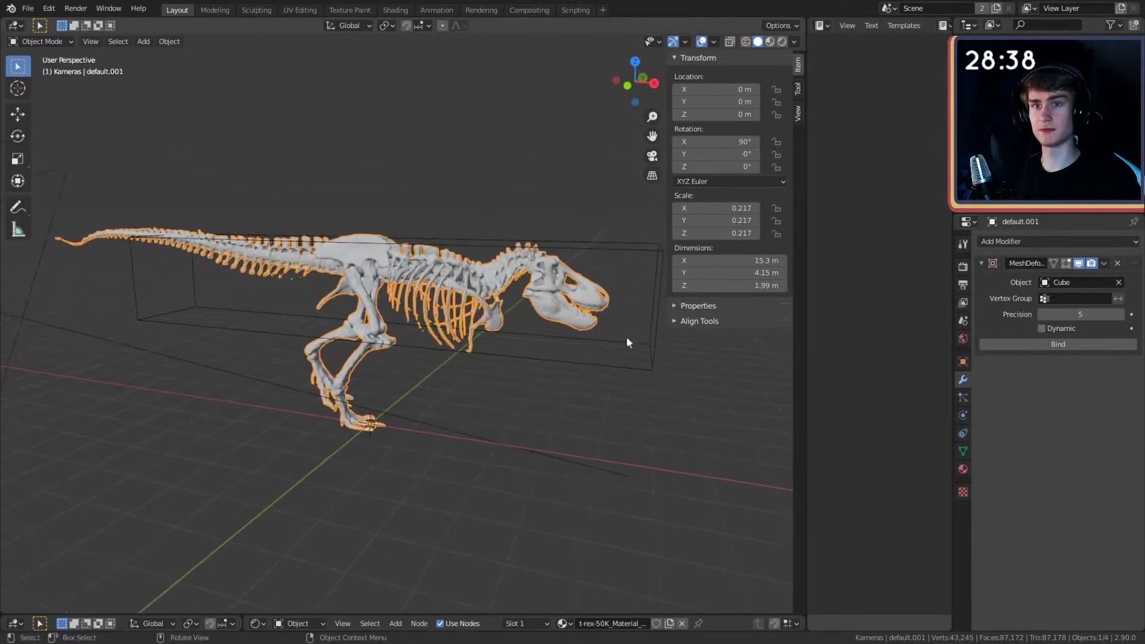
# - Add a single centred loop cut across the middle of the stretched cube's length
pyautogui.moveTo(546, 335); pyautogui.dragTo(585, 336, button='middle')
pyautogui.press('Tab')
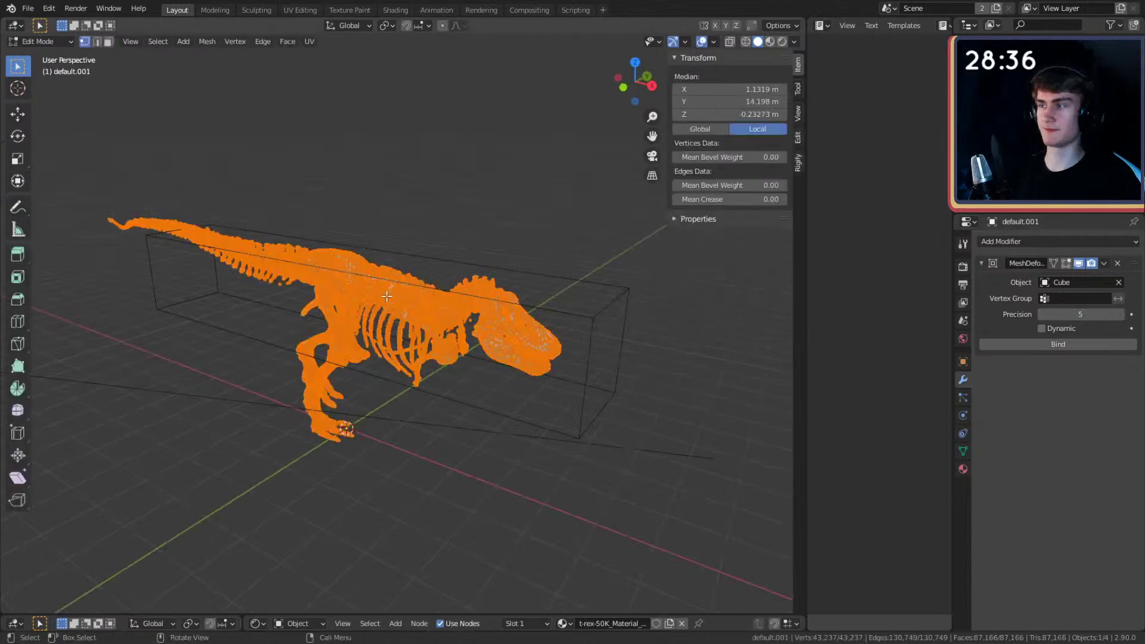
pyautogui.keyDown('shift'); pyautogui.moveTo(414, 301); pyautogui.dragTo(411, 294, button='middle'); pyautogui.keyUp('shift')
pyautogui.press('Tab')
pyautogui.click(576, 365)
pyautogui.press('Tab')
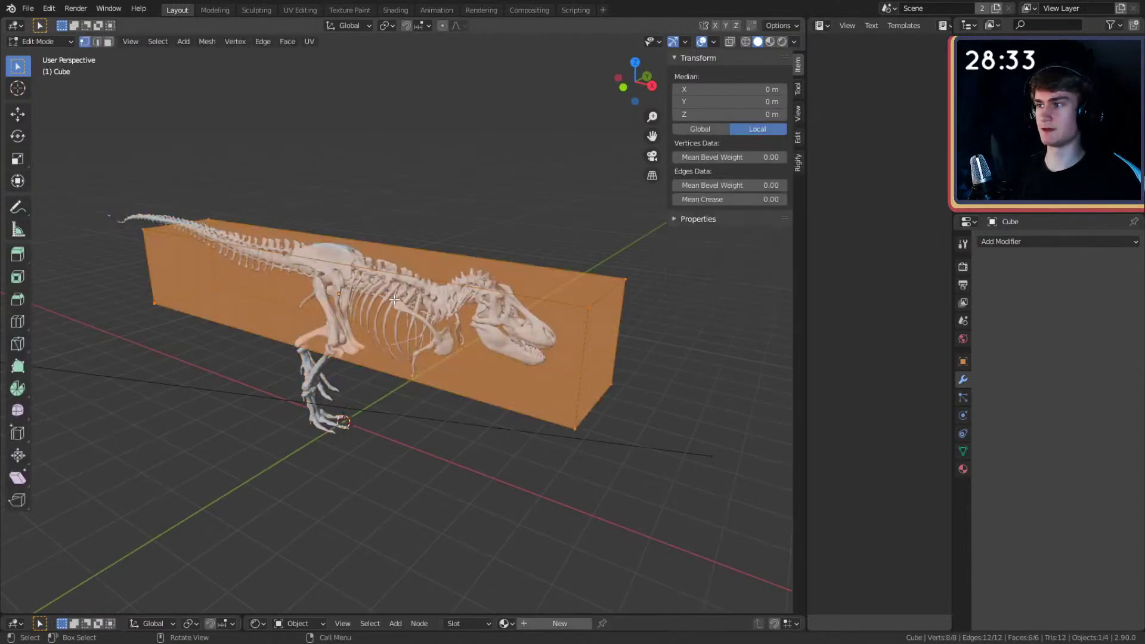
pyautogui.hotkey('ctrl', 'r')
pyautogui.scroll(1, 360, 281)
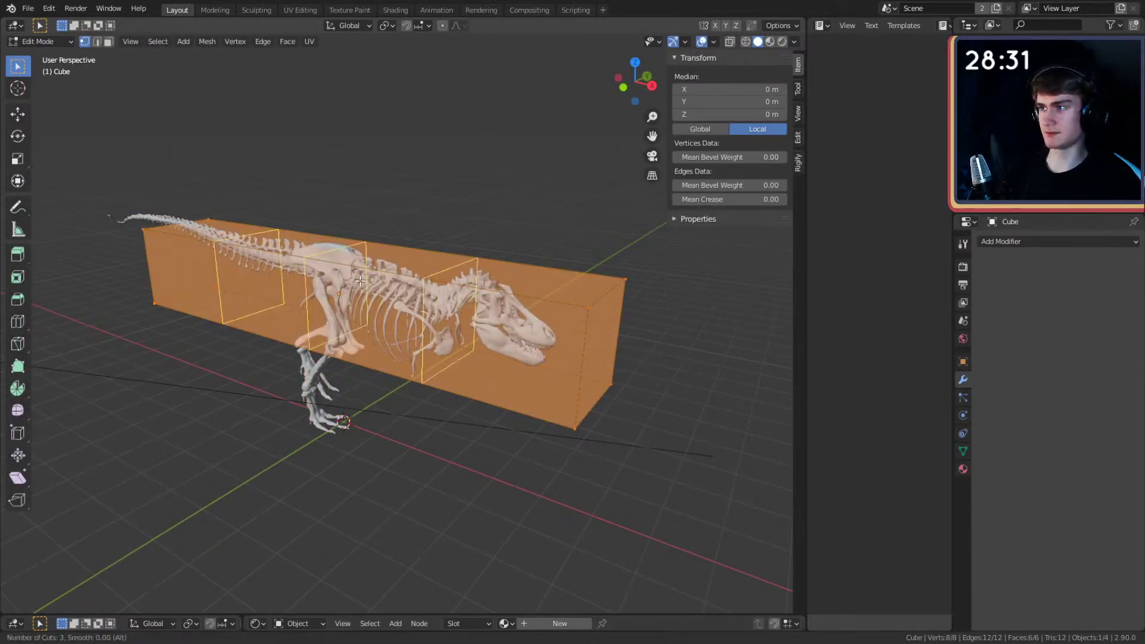
pyautogui.scroll(-1, 360, 280)
pyautogui.click(359, 281)
pyautogui.rightClick(360, 281)
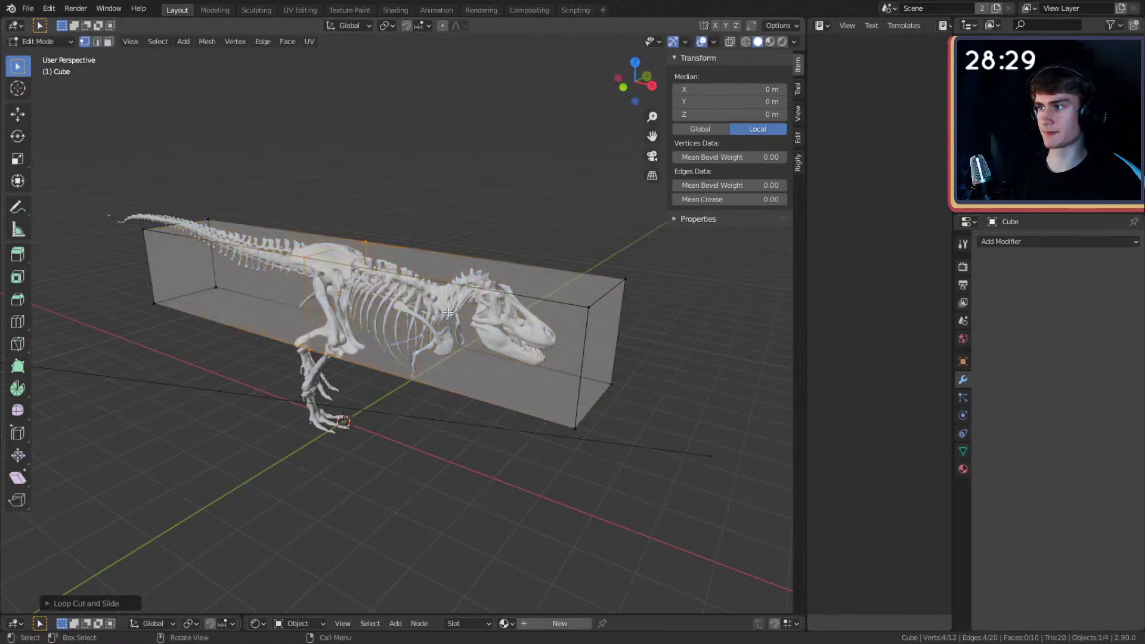
# - Scale down the cube's middle edge loop and return to Object Mode
pyautogui.press('s')
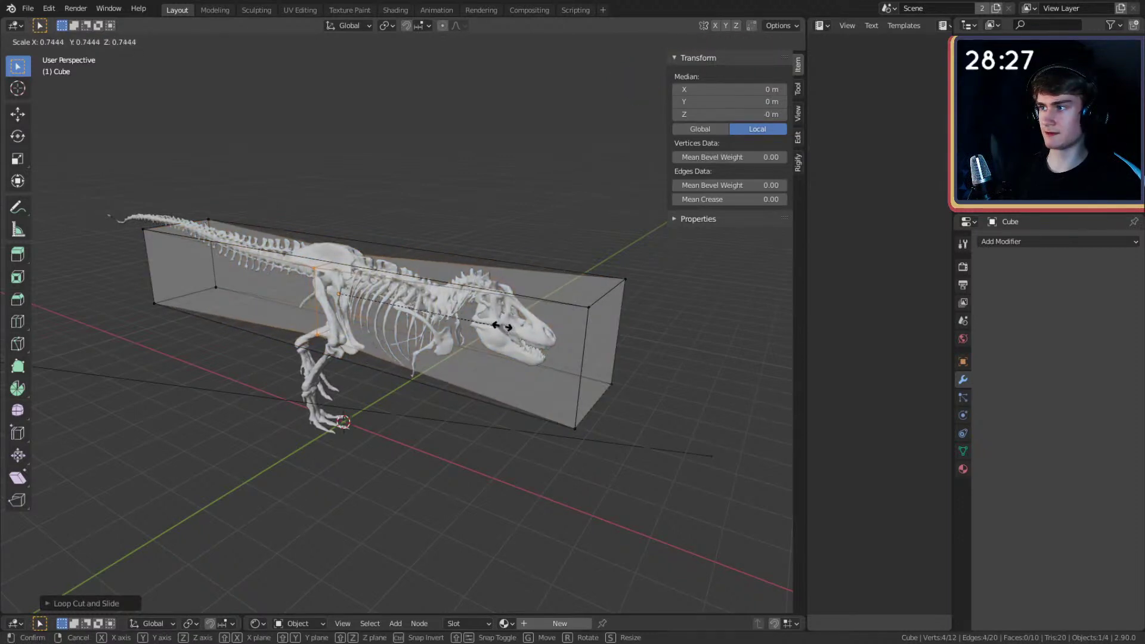
pyautogui.click(491, 326)
pyautogui.press('Tab')
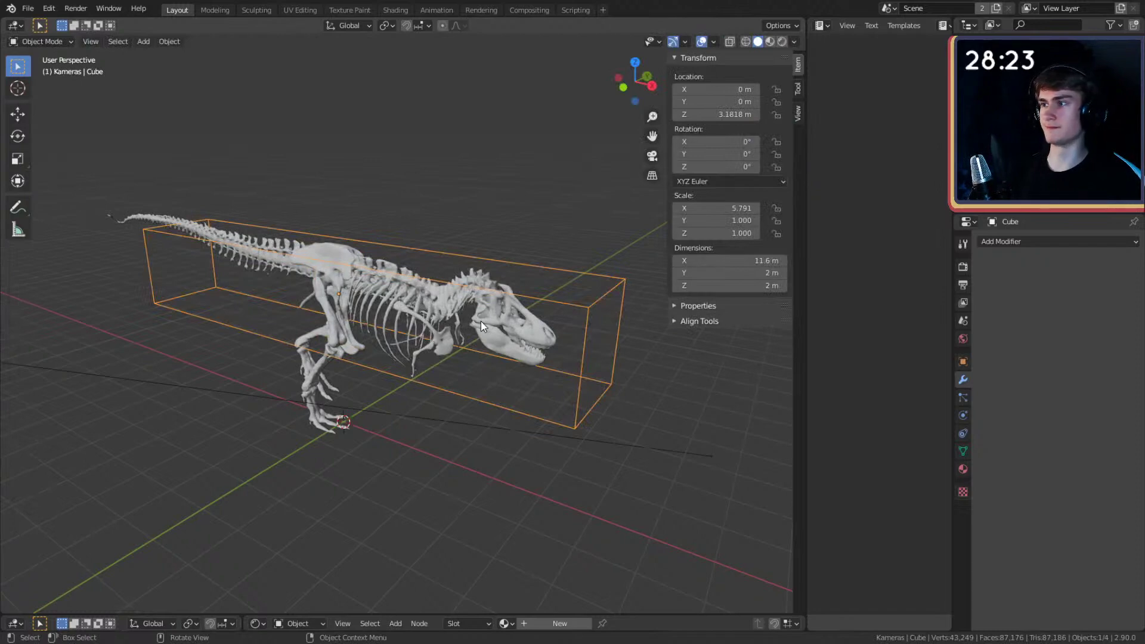
# - Delete the stretched cube and select the T-rex skeleton
pyautogui.moveTo(481, 321); pyautogui.dragTo(510, 304, button='middle')
pyautogui.press('Tab')
pyautogui.press('Tab')
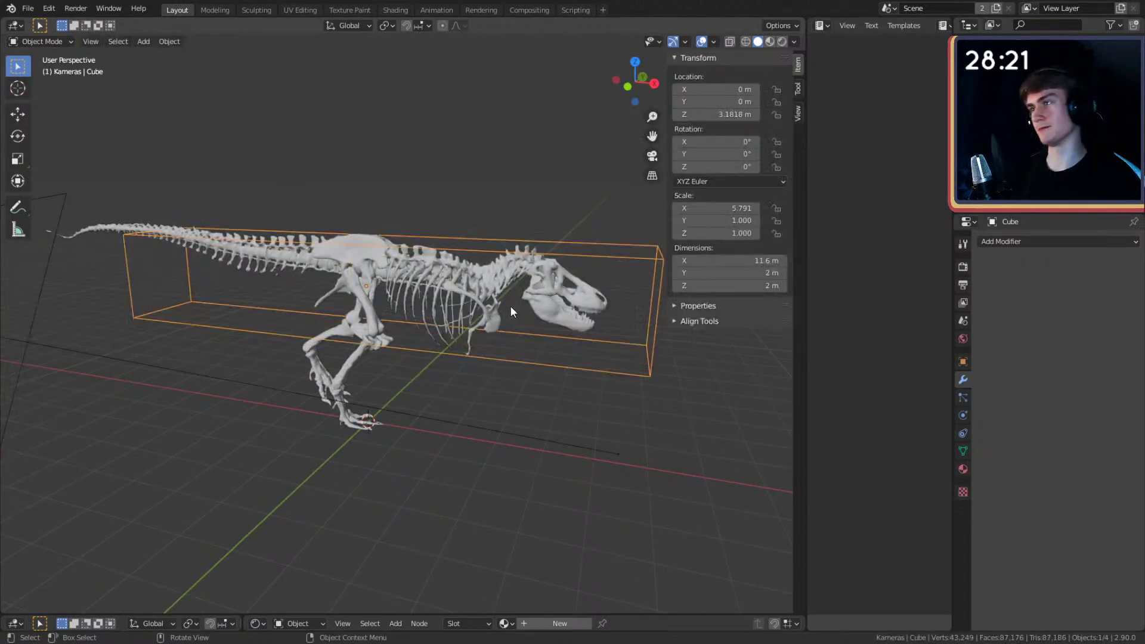
pyautogui.press('Delete')
pyautogui.click(483, 306)
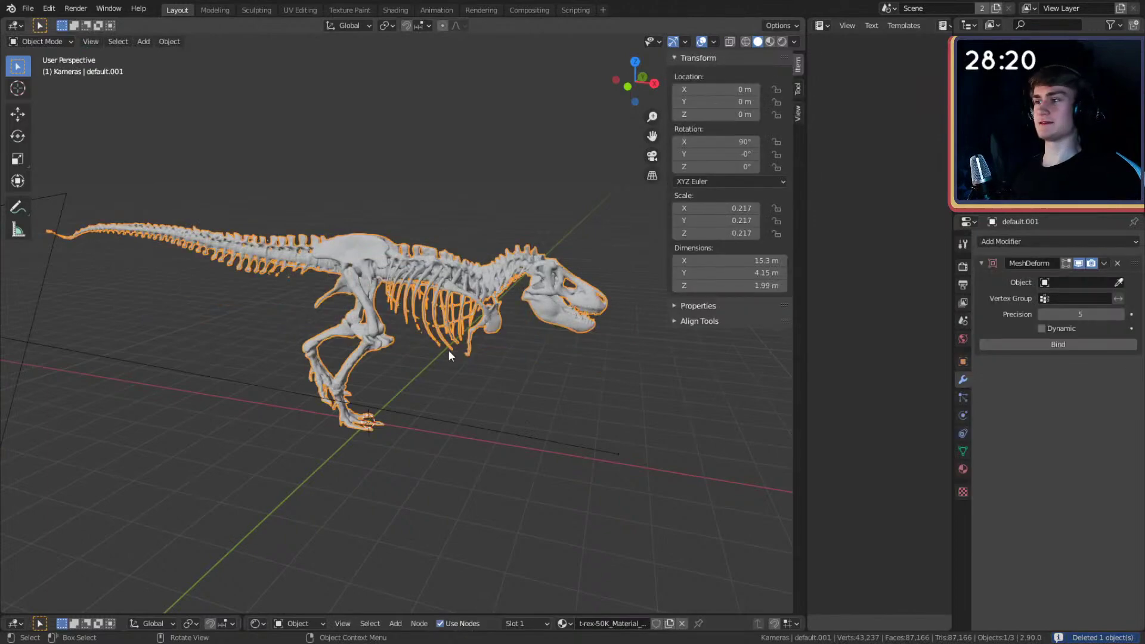
# - Examine the skeleton's mesh in Edit Mode, looking closely at the ribcage, spine and shoulder bones
pyautogui.moveTo(448, 350); pyautogui.dragTo(438, 300, button='middle')
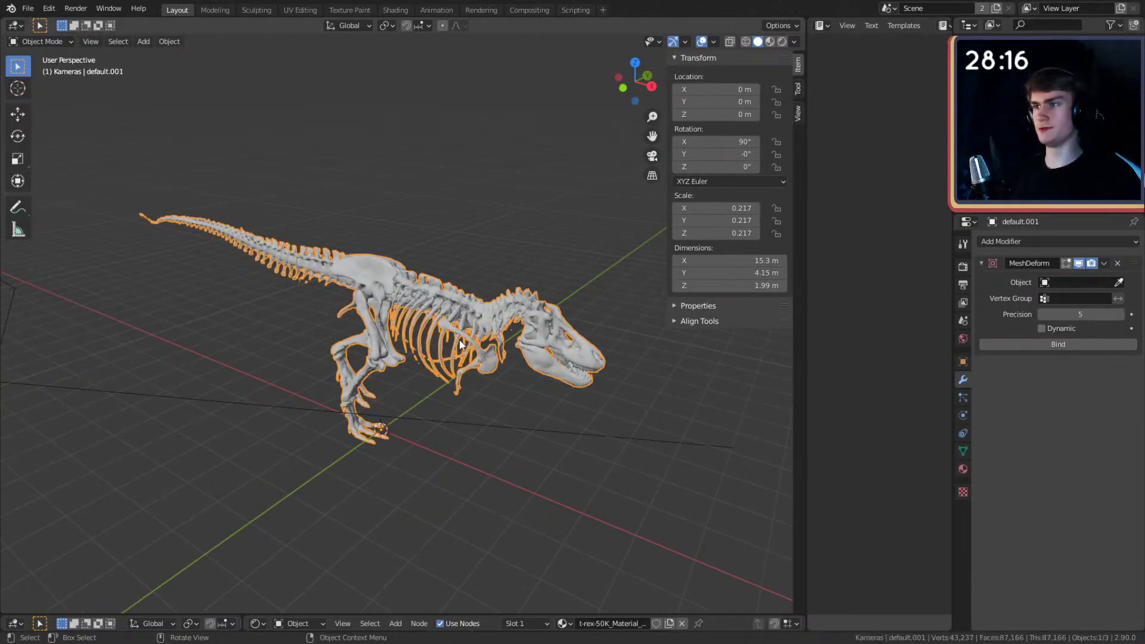
pyautogui.moveTo(468, 351); pyautogui.dragTo(457, 325, button='middle')
pyautogui.scroll(2, 575, 315)
pyautogui.press('Tab')
pyautogui.scroll(8, 511, 316)
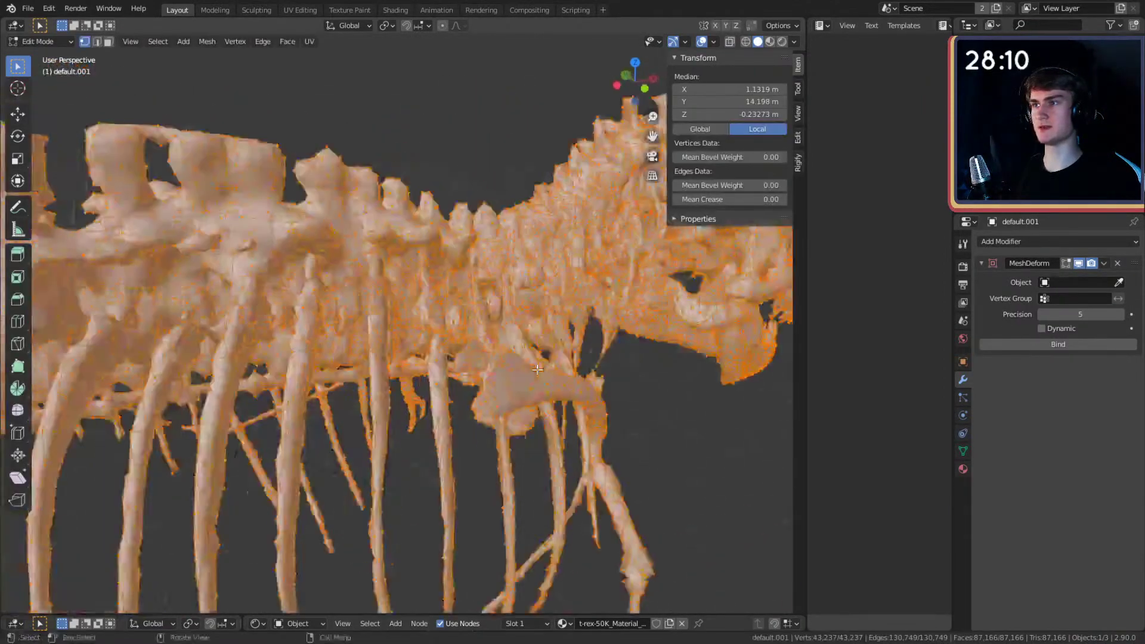
pyautogui.moveTo(442, 316); pyautogui.dragTo(529, 280, button='middle')
pyautogui.scroll(-5, 375, 287)
pyautogui.scroll(-4, 492, 285)
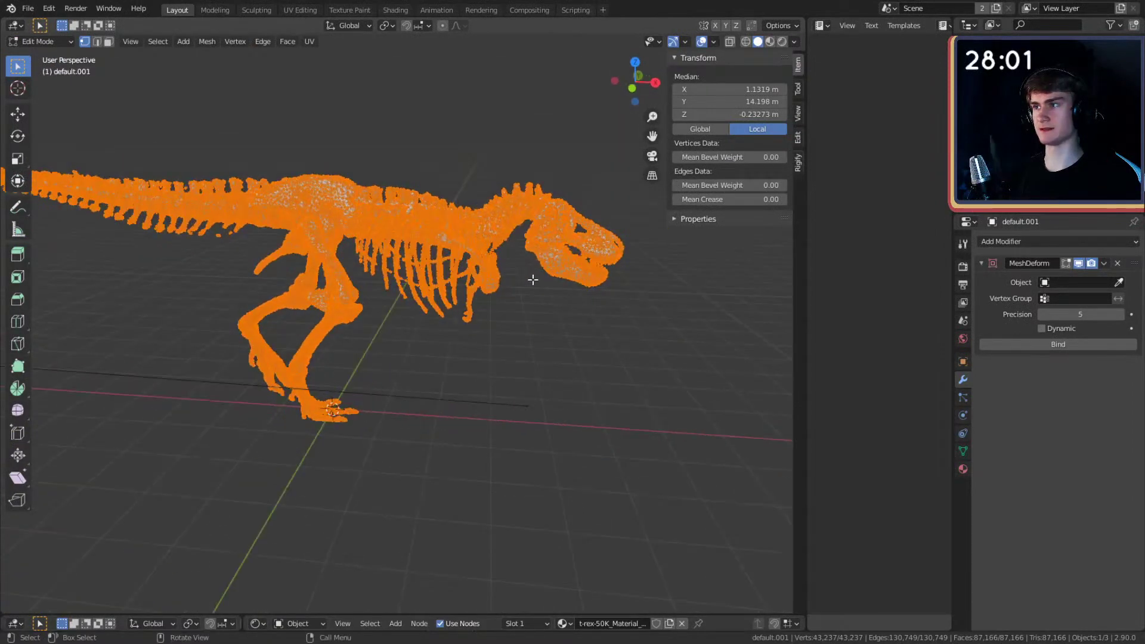
pyautogui.press('Tab')
# - Add a single-bone armature at the world origin, by the skeleton's feet
pyautogui.scroll(4, 536, 295)
pyautogui.hotkey('shift', 'a')
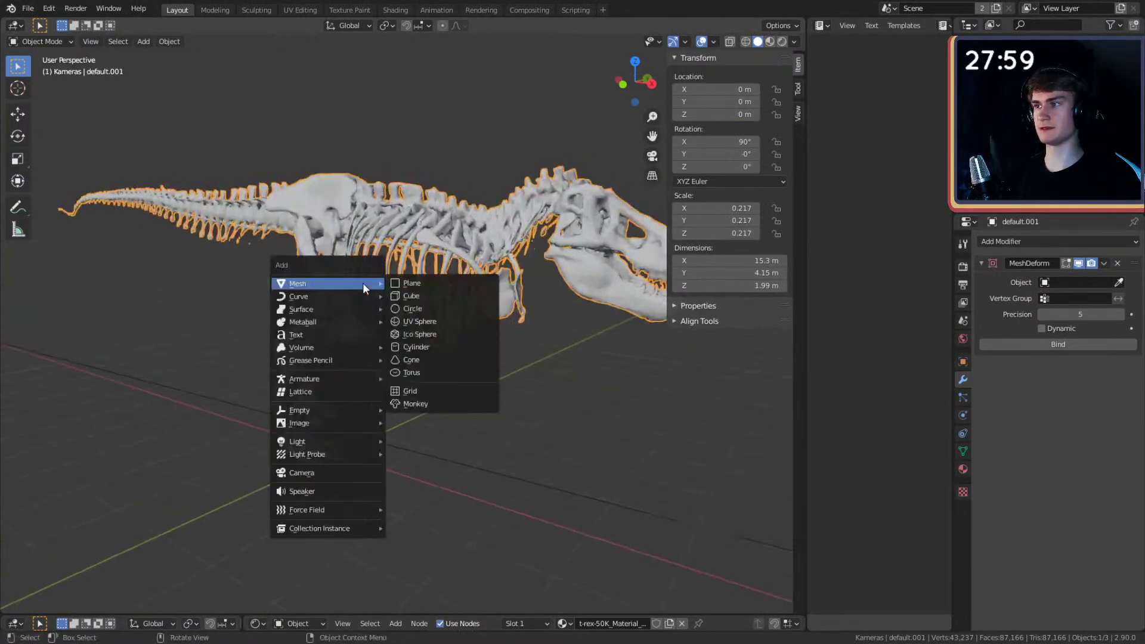
pyautogui.moveTo(325, 282)
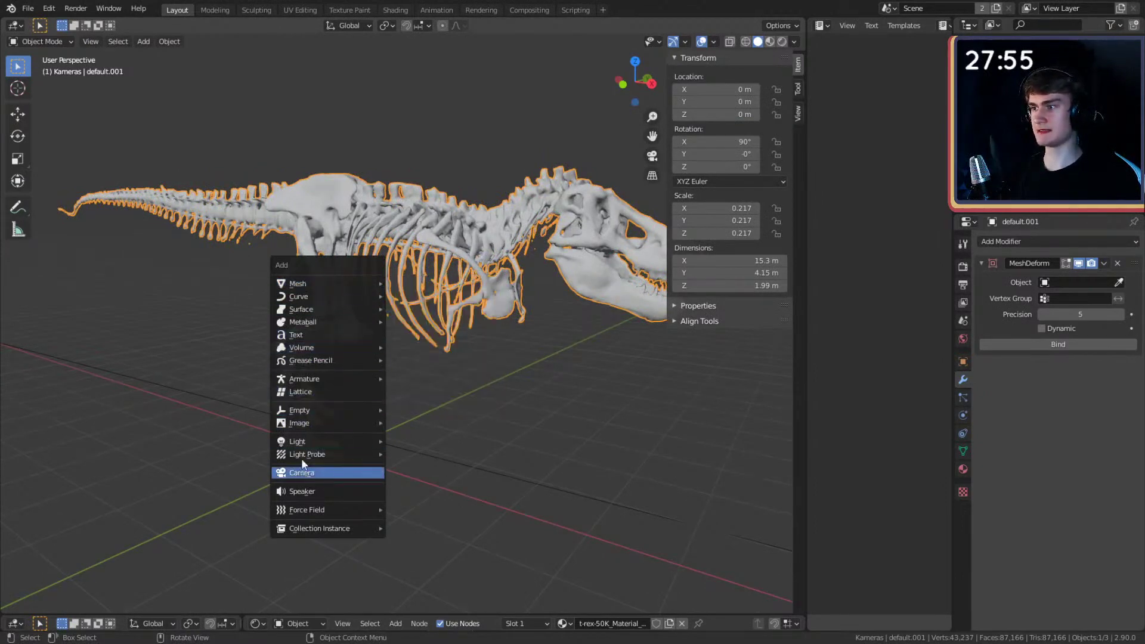
pyautogui.moveTo(307, 383)
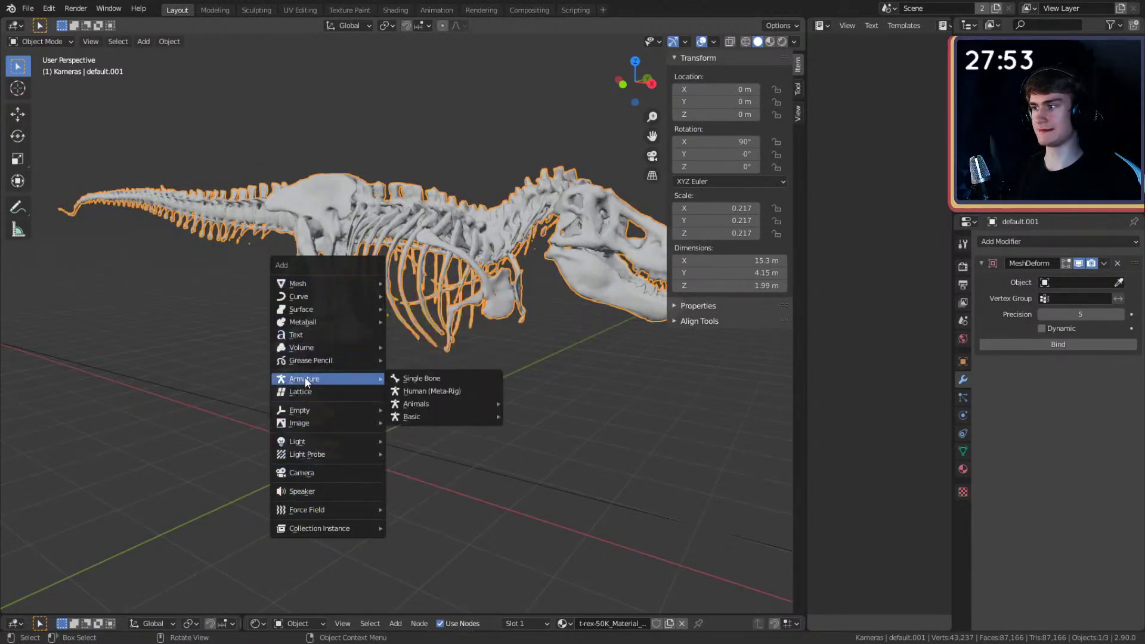
pyautogui.click(424, 377)
pyautogui.scroll(-3, 444, 366)
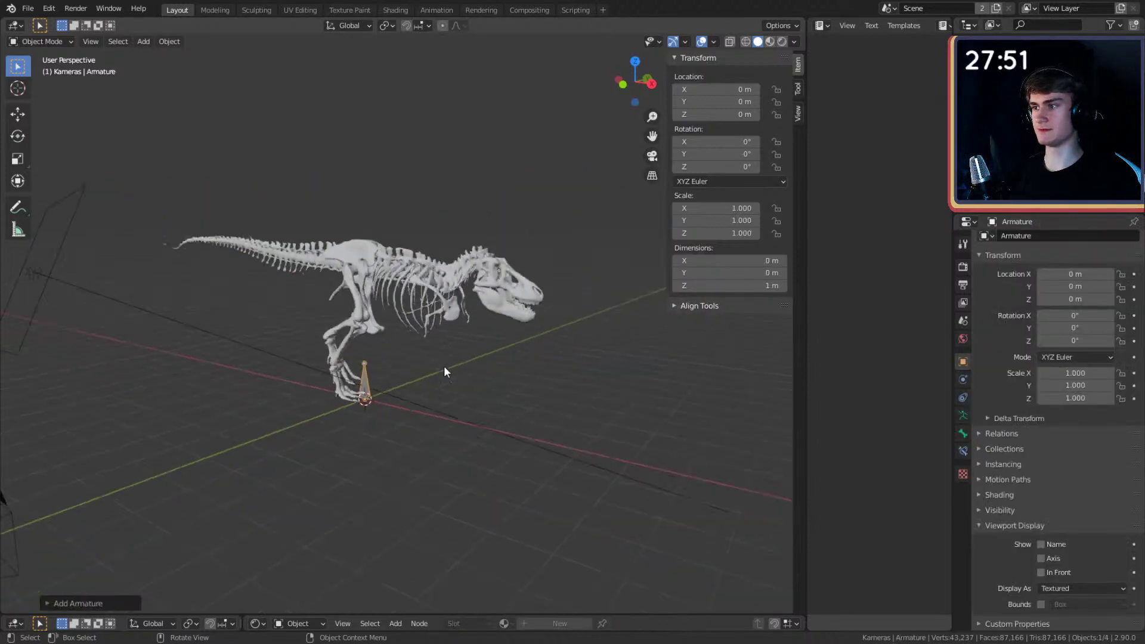
# - Raise the armature about 3.68 m along the Z axis so that it sits at the skeleton's hips
pyautogui.moveTo(471, 380); pyautogui.dragTo(539, 419, button='middle')
pyautogui.press('g')
pyautogui.press('z')
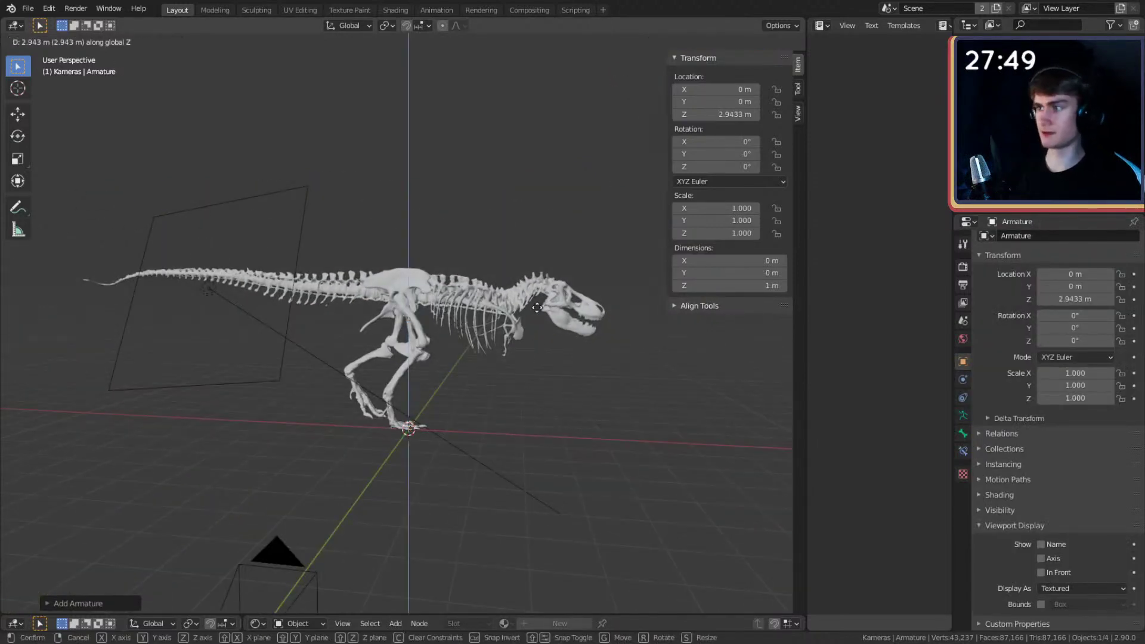
pyautogui.click(543, 283)
pyautogui.scroll(6, 544, 284)
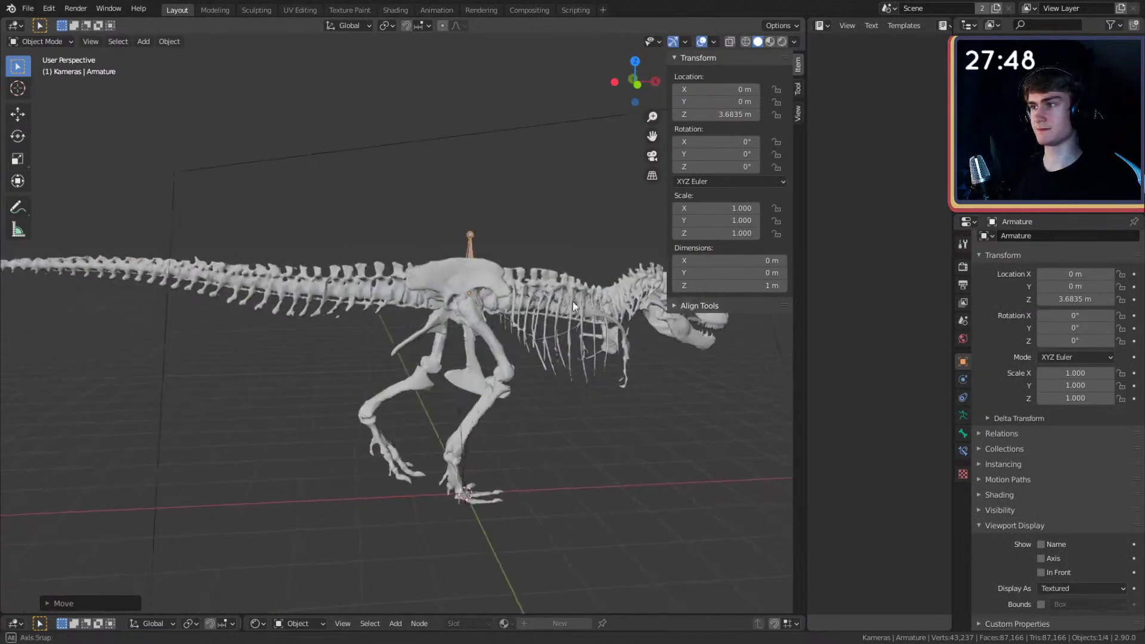
pyautogui.scroll(-2, 548, 313)
pyautogui.press('Tab')
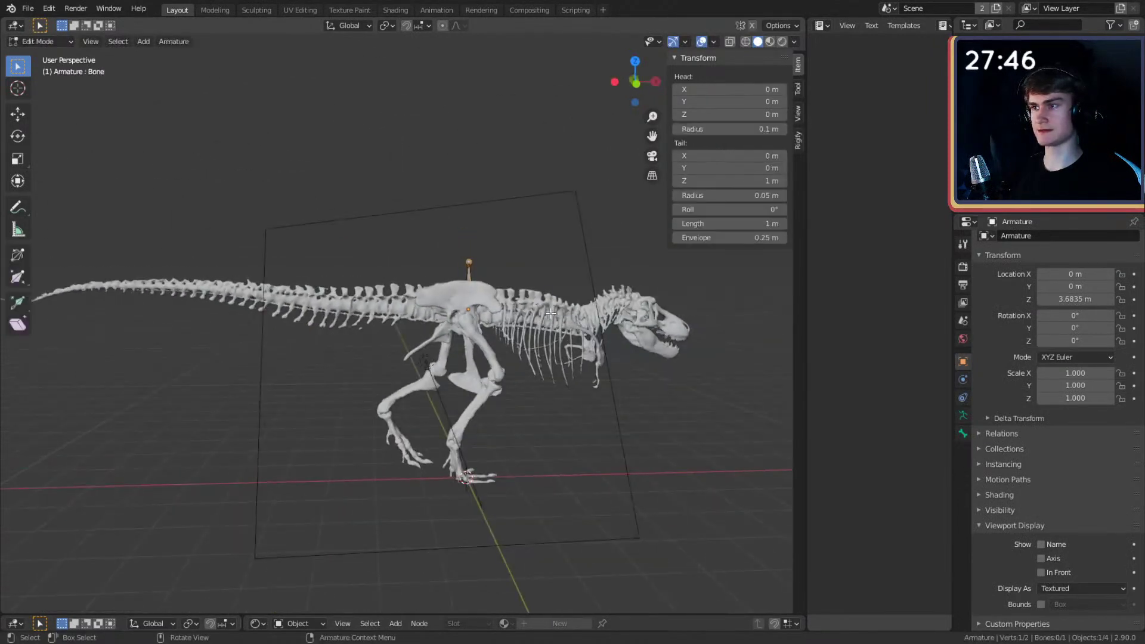
pyautogui.scroll(-2, 439, 266)
pyautogui.press('Tab')
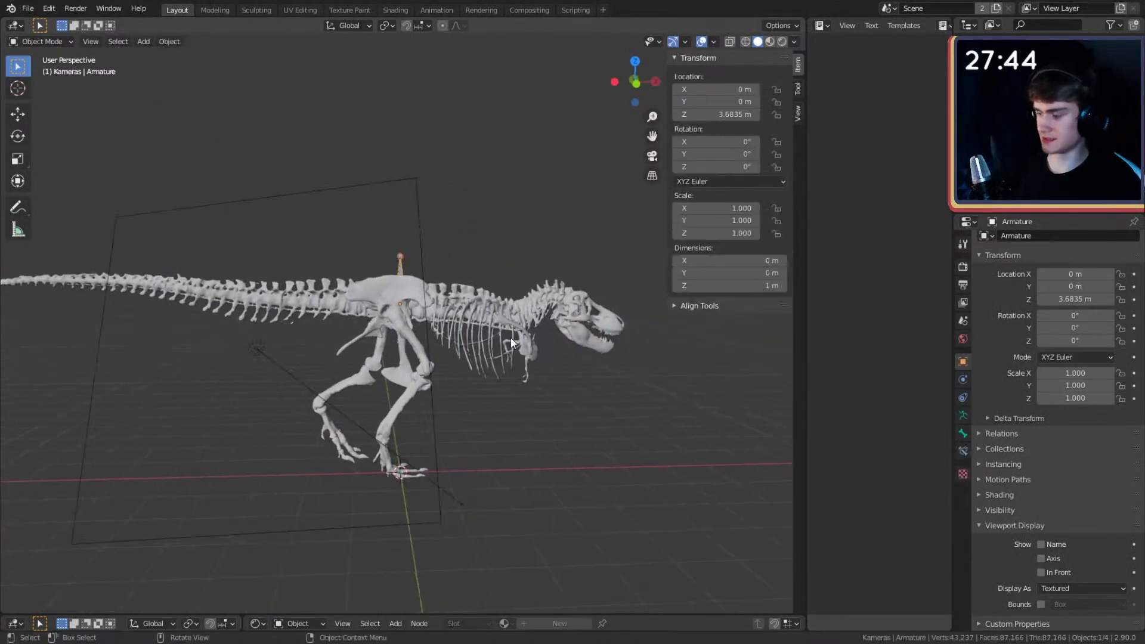
# - In Edit Mode, rotate the bone 90° about Y, lower it about 0.28 m into the pelvis, and turn on X-ray
pyautogui.press('Tab')
pyautogui.press('r')
pyautogui.press('y')
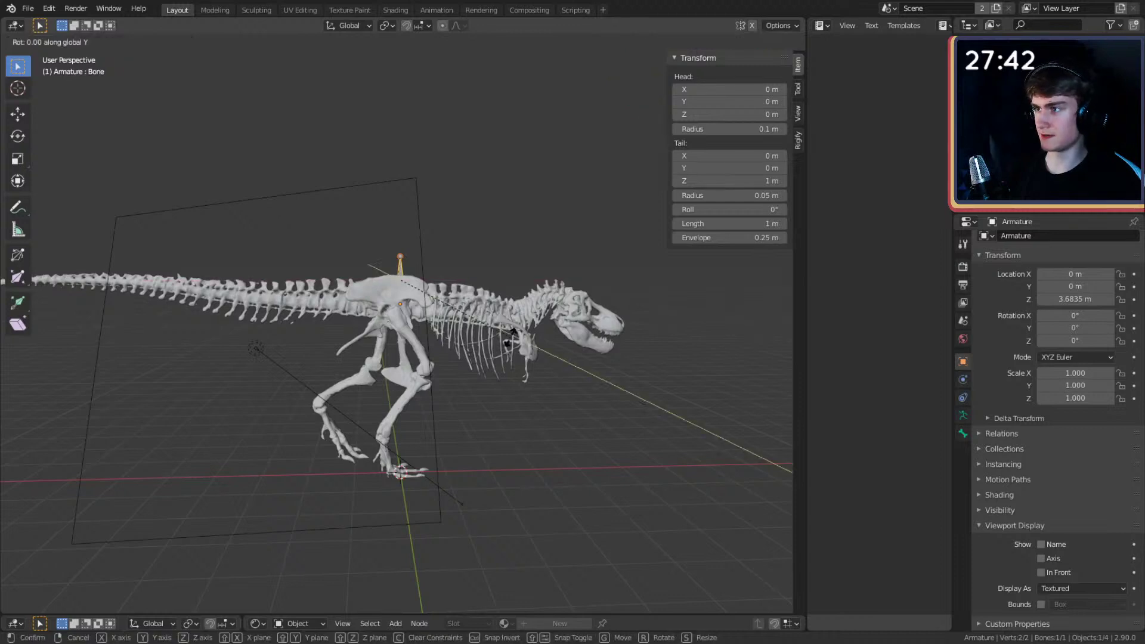
pyautogui.press('Return')
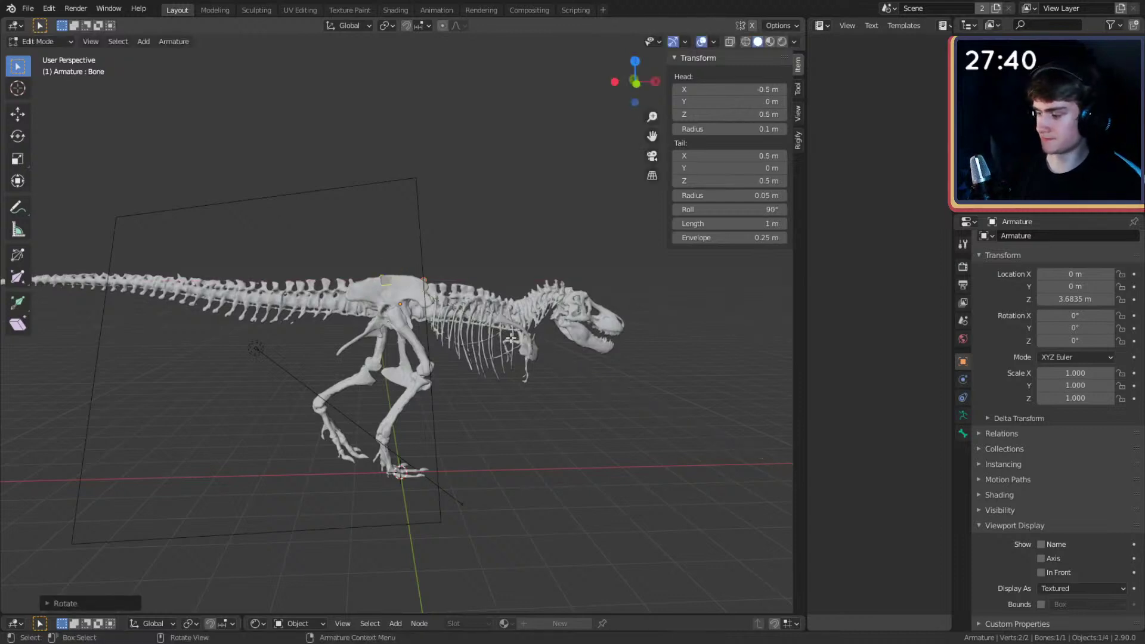
pyautogui.press('g')
pyautogui.press('z')
pyautogui.press('Return')
pyautogui.hotkey('alt', 'z')
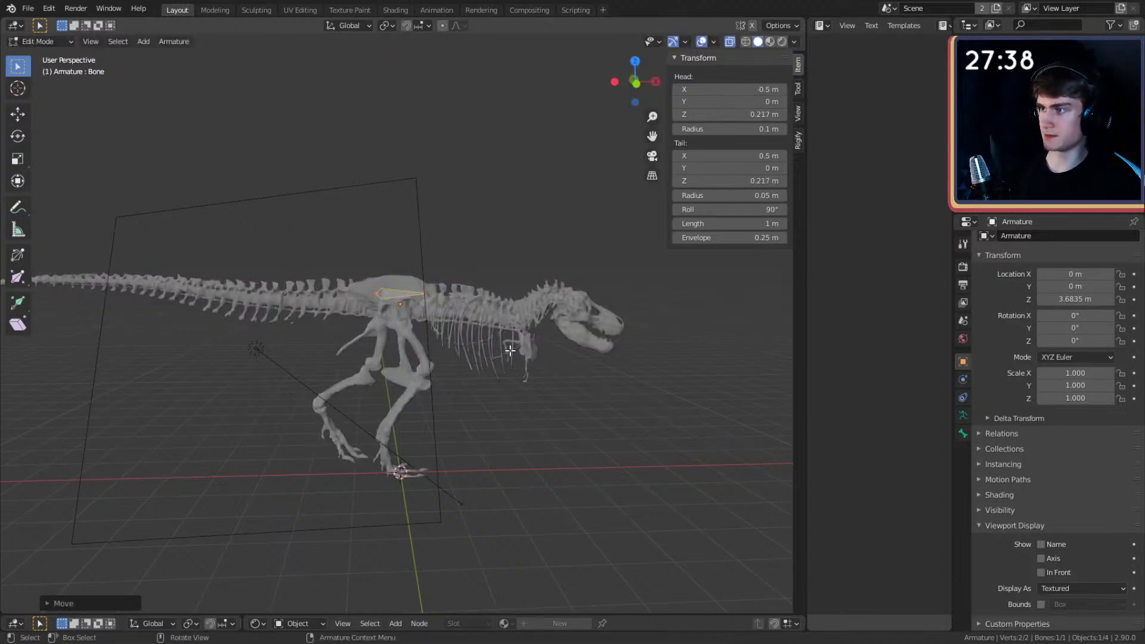
# - Rotate the hip bone about Y to point toward the tail and move it into place inside the pelvis
pyautogui.keyDown('shift'); pyautogui.moveTo(467, 321); pyautogui.dragTo(528, 306, button='middle'); pyautogui.keyUp('shift')
pyautogui.press('r')
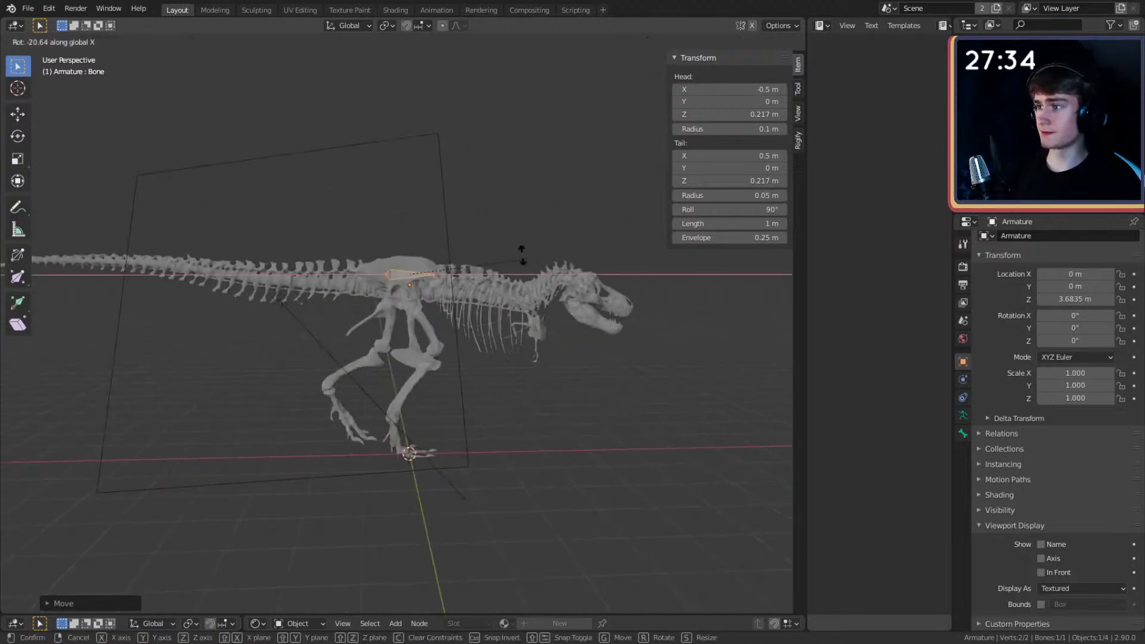
pyautogui.press('y')
pyautogui.click(236, 245)
pyautogui.press('g')
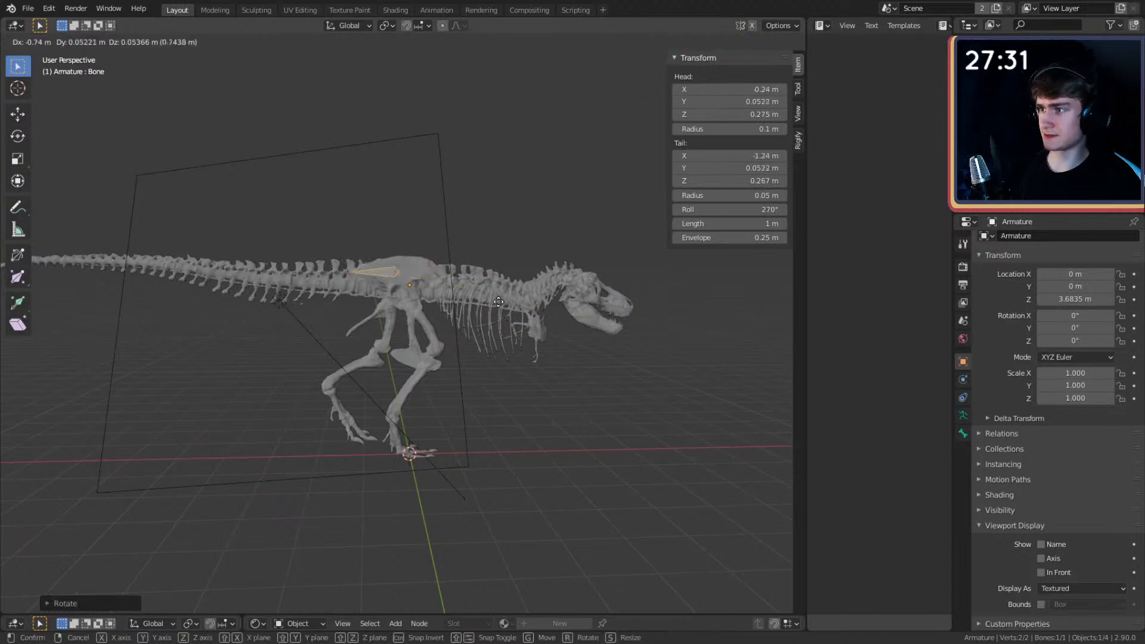
pyautogui.click(391, 301)
# - Extrude a bone about 9.18 m long from the hip bone's tail end to the tip of the skeleton's tail
pyautogui.keyDown('shift'); pyautogui.moveTo(392, 300); pyautogui.dragTo(550, 279, button='middle'); pyautogui.keyUp('shift')
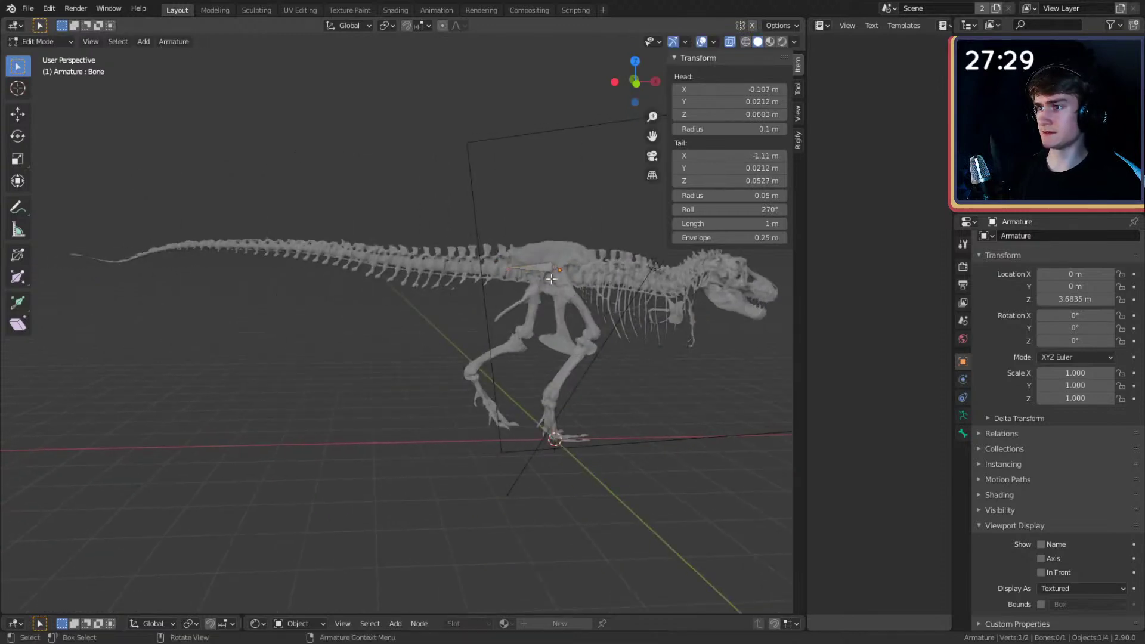
pyautogui.press('e')
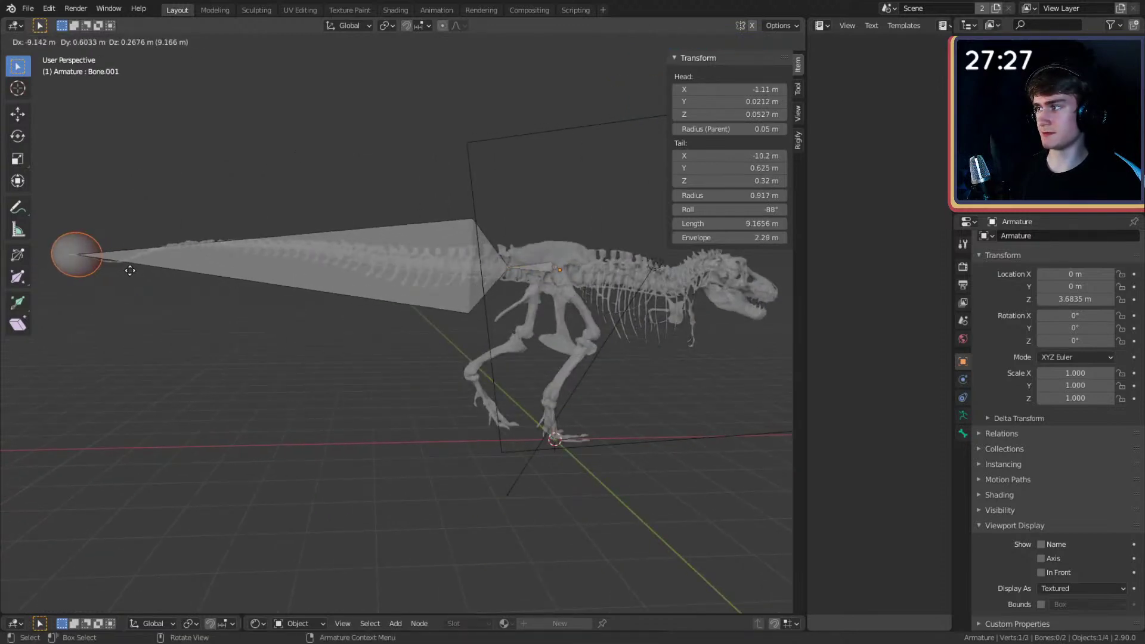
pyautogui.click(130, 271)
# - Subdivide the long tail bone with 2 cuts
pyautogui.click(328, 263)
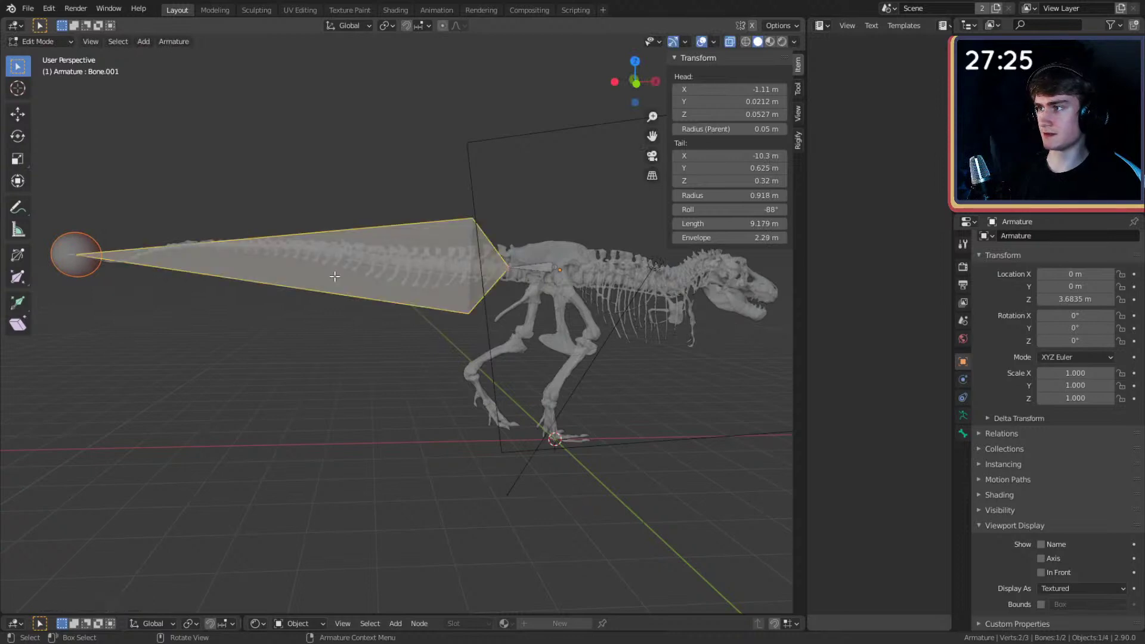
pyautogui.press('F3')
pyautogui.write('subd')
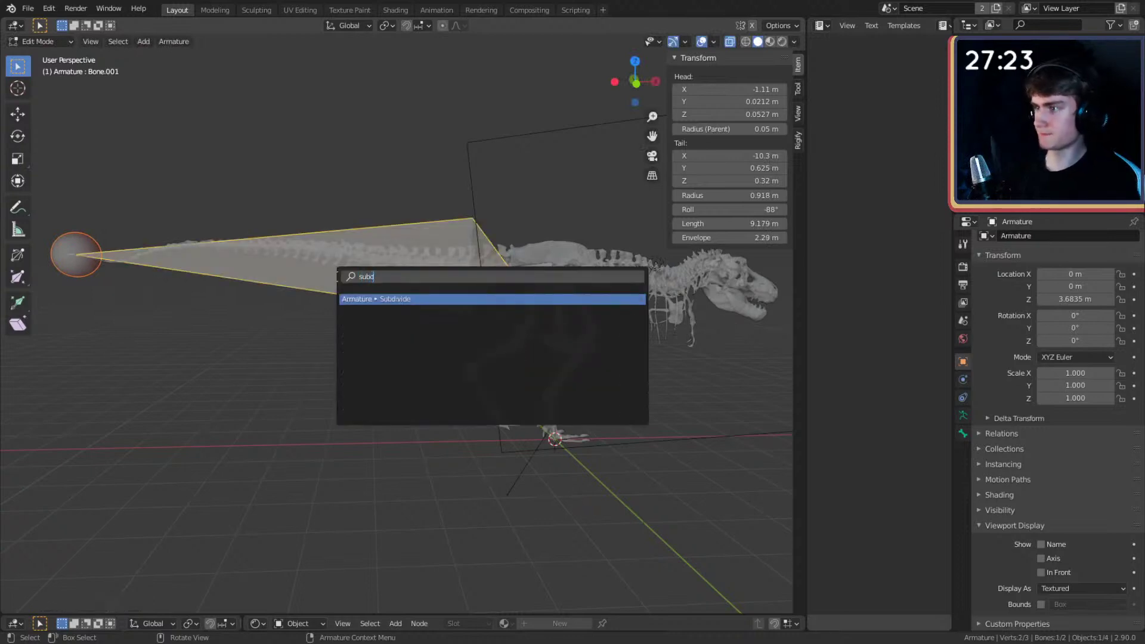
pyautogui.click(395, 299)
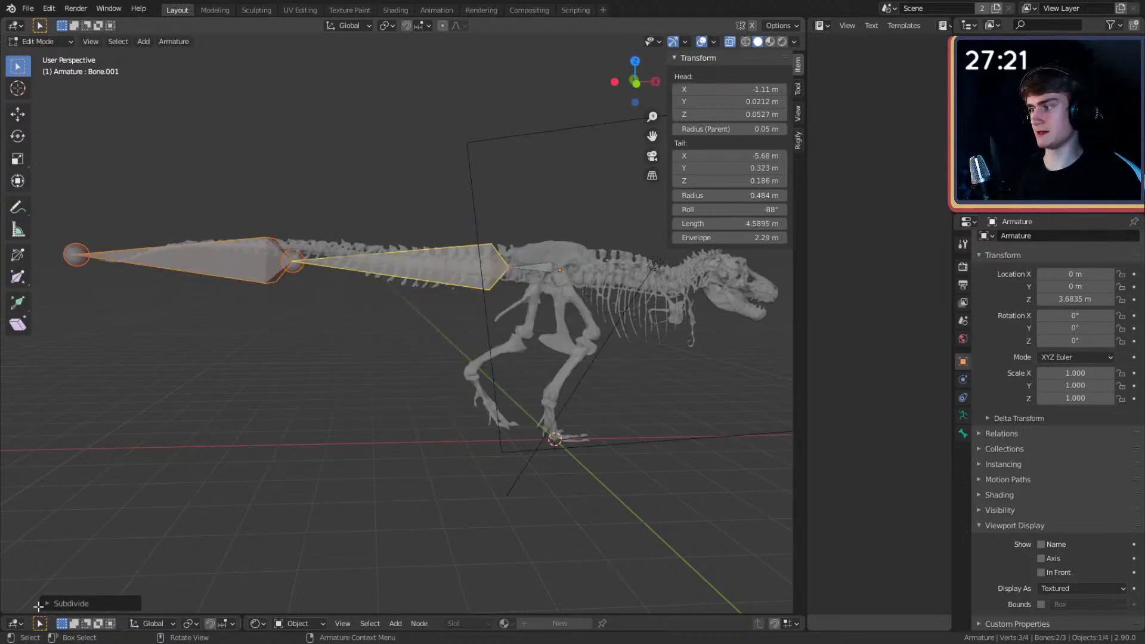
pyautogui.click(48, 604)
pyautogui.click(207, 597)
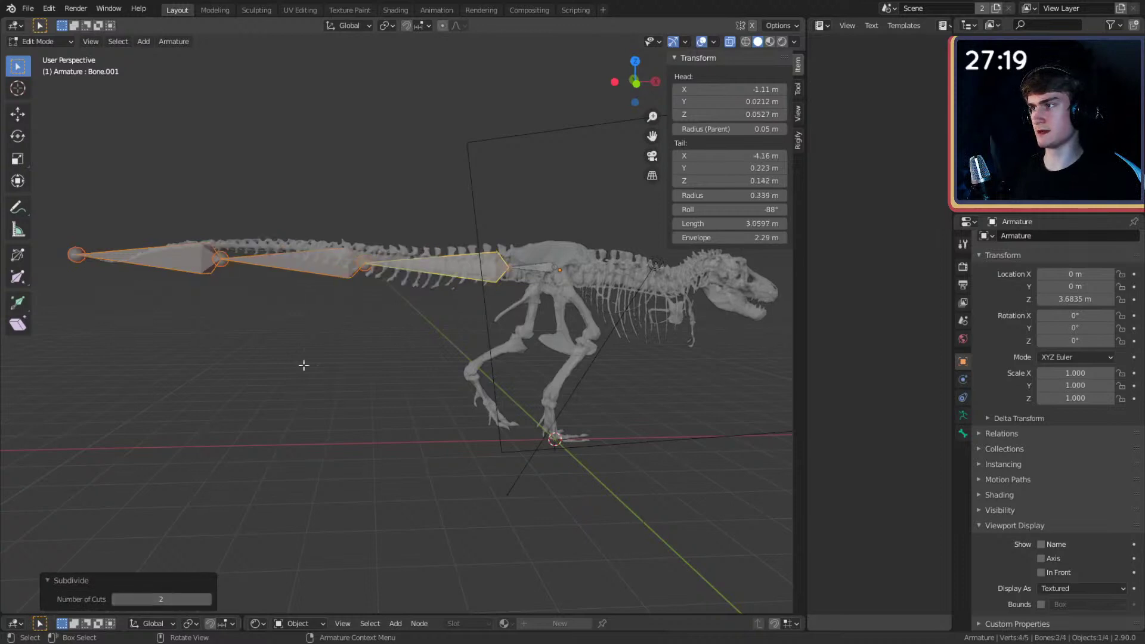
# - Move and rotate the middle tail bone upward so that it follows the tail vertebrae
pyautogui.click(300, 273)
pyautogui.press('g')
pyautogui.click(423, 323)
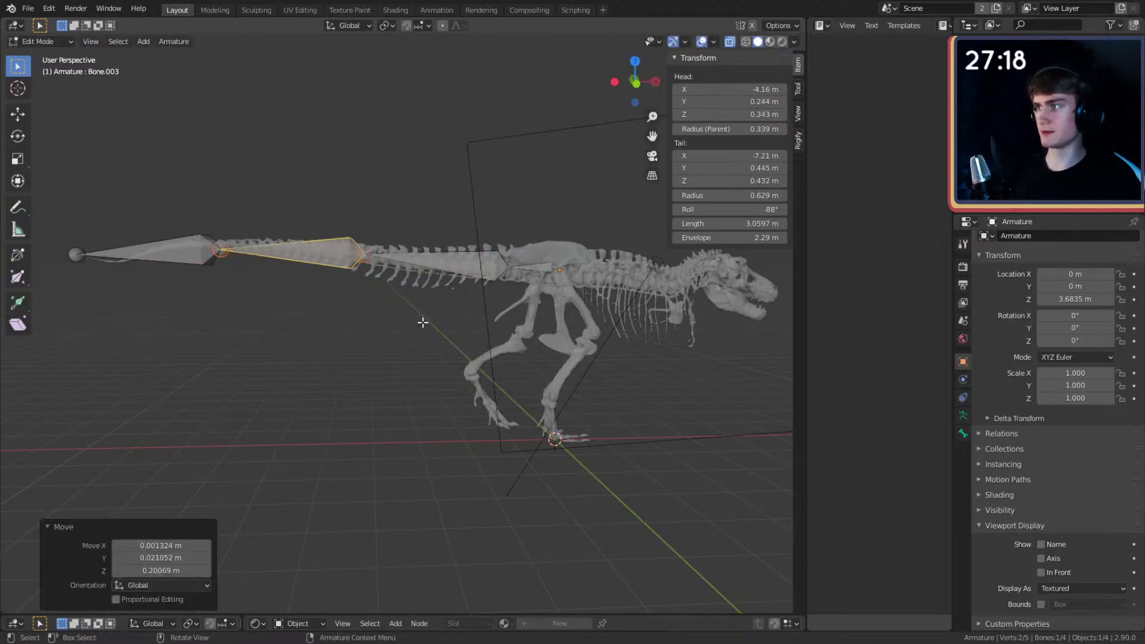
pyautogui.press('r')
pyautogui.click(461, 321)
pyautogui.press('g')
pyautogui.click(463, 321)
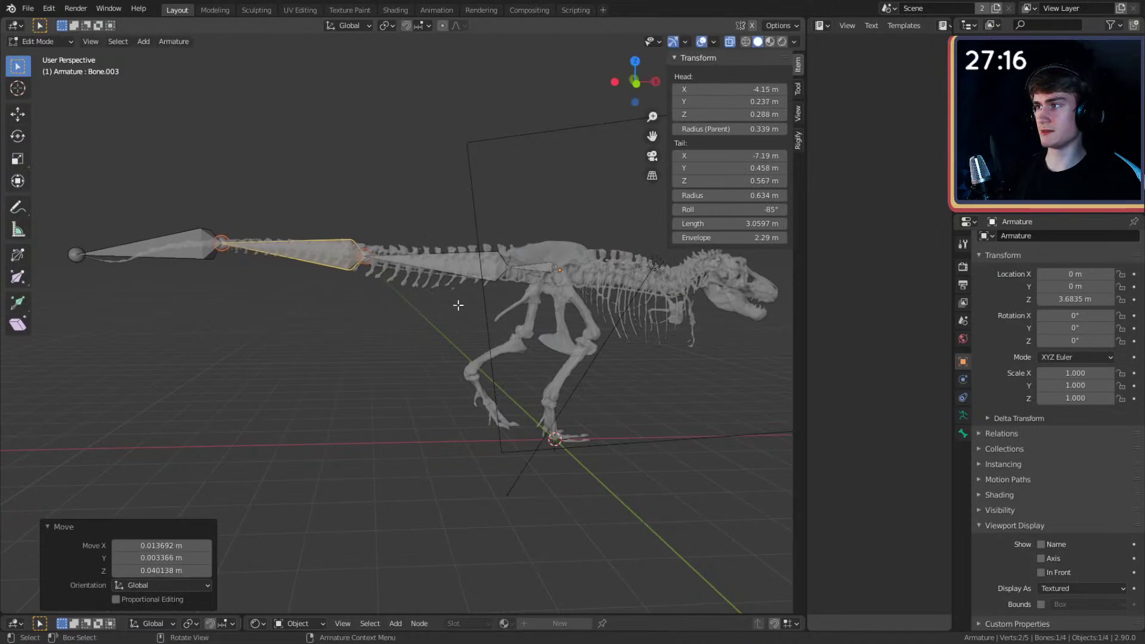
# - Extrude a bone about 3.44 m long from the hip bone's head forward along the spine to the neck
pyautogui.keyDown('shift'); pyautogui.moveTo(460, 306); pyautogui.dragTo(355, 306, button='middle'); pyautogui.keyUp('shift')
pyautogui.scroll(4, 355, 307)
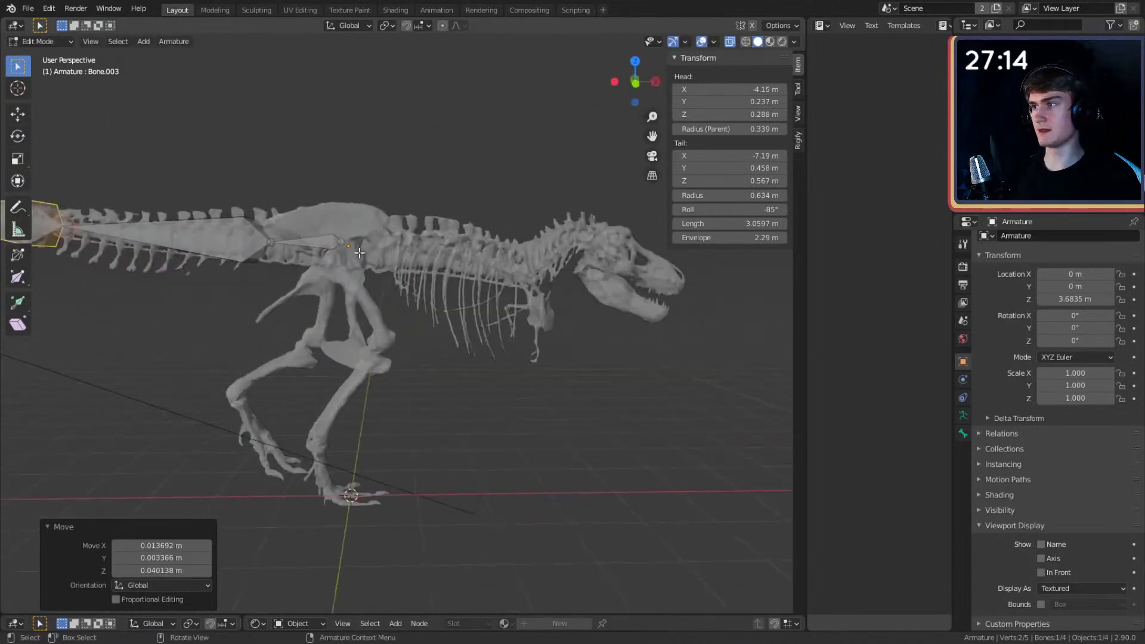
pyautogui.click(348, 249)
pyautogui.moveTo(348, 249); pyautogui.dragTo(405, 296, button='middle')
pyautogui.press('e')
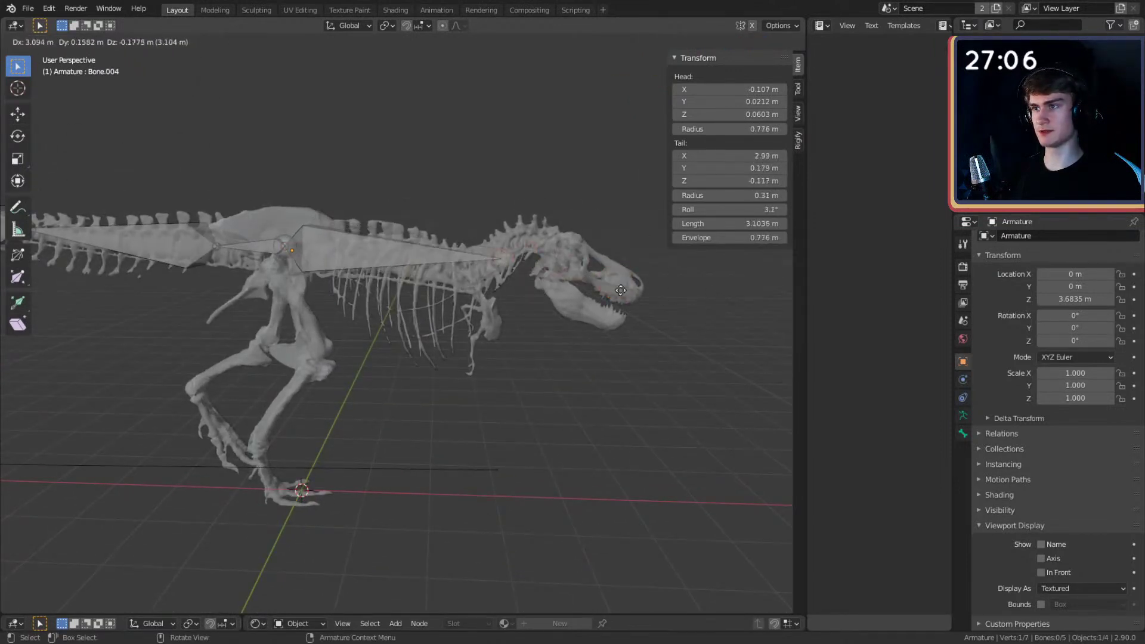
pyautogui.click(638, 271)
# - Subdivide the spine bone with one cut
pyautogui.click(391, 252)
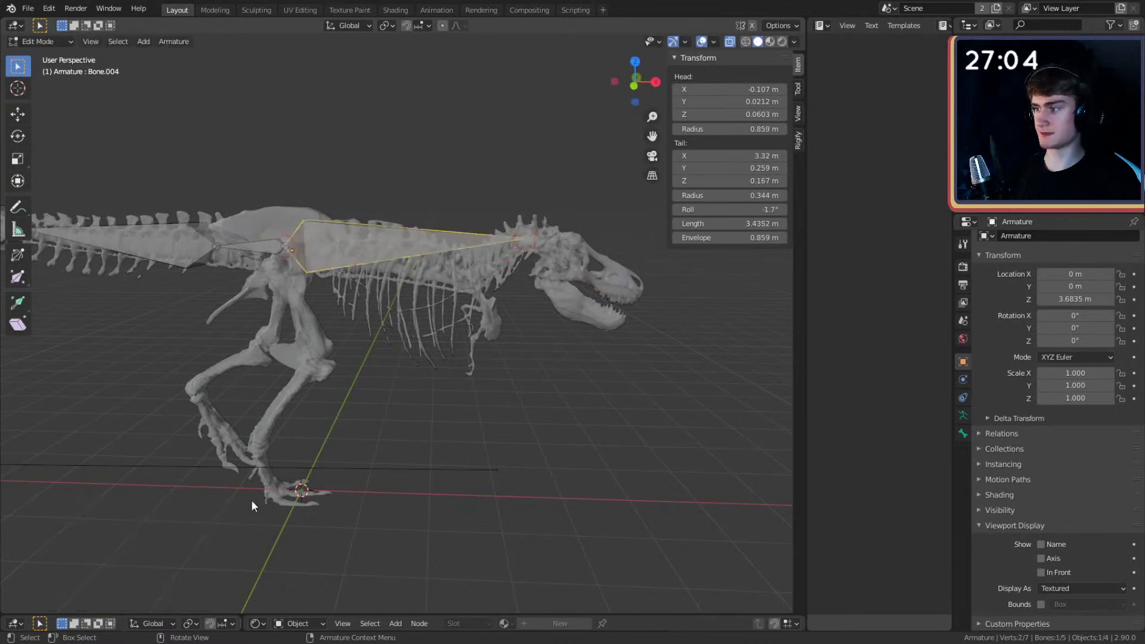
pyautogui.press('F3')
pyautogui.press('Return')
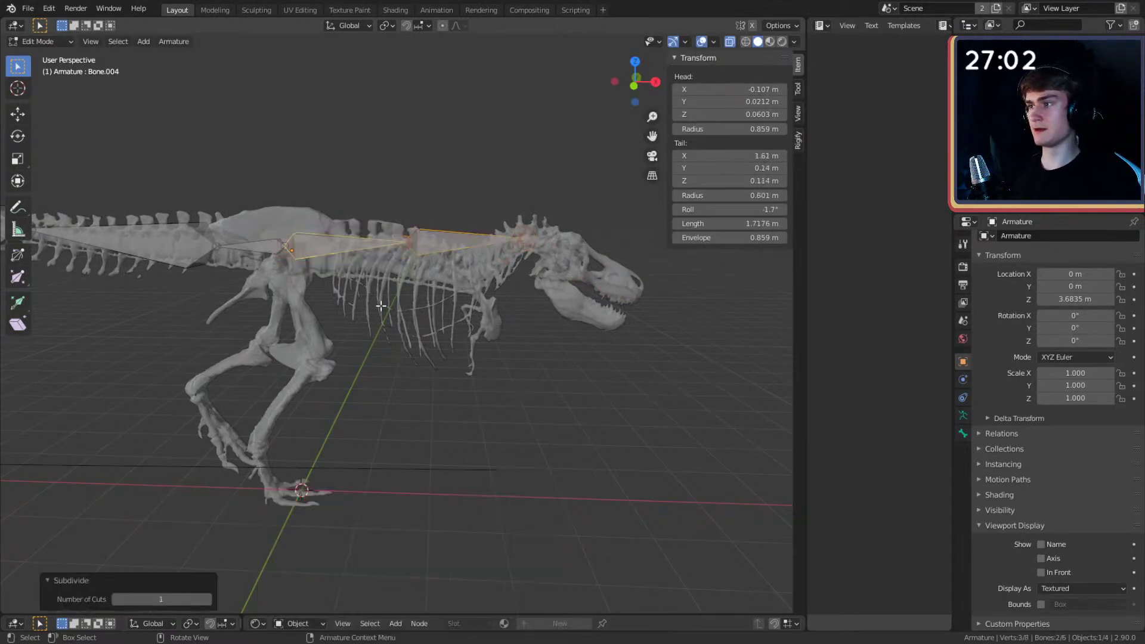
# - Move the joint between the two spine bones down and slightly forward onto the vertebrae
pyautogui.click(406, 231)
pyautogui.press('g')
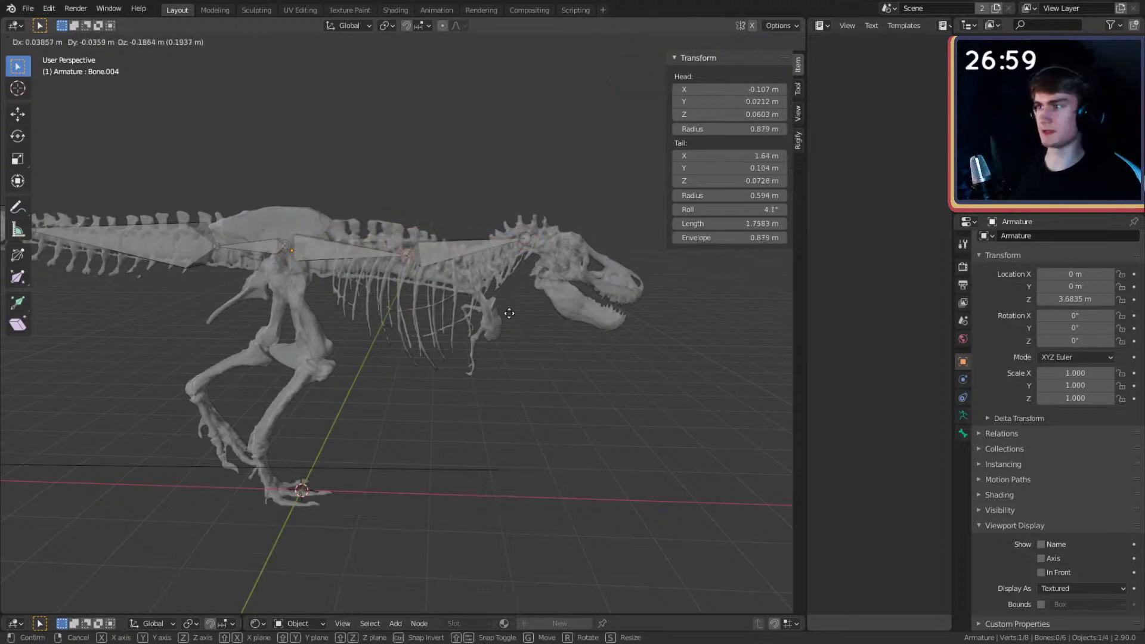
pyautogui.click(525, 306)
pyautogui.moveTo(524, 306); pyautogui.dragTo(514, 277, button='middle')
pyautogui.press('g')
pyautogui.click(527, 298)
# - Extrude a head bone about 1.7 m long from the neck joint to the front of the jaws
pyautogui.click(495, 238)
pyautogui.moveTo(495, 239); pyautogui.dragTo(527, 266, button='middle')
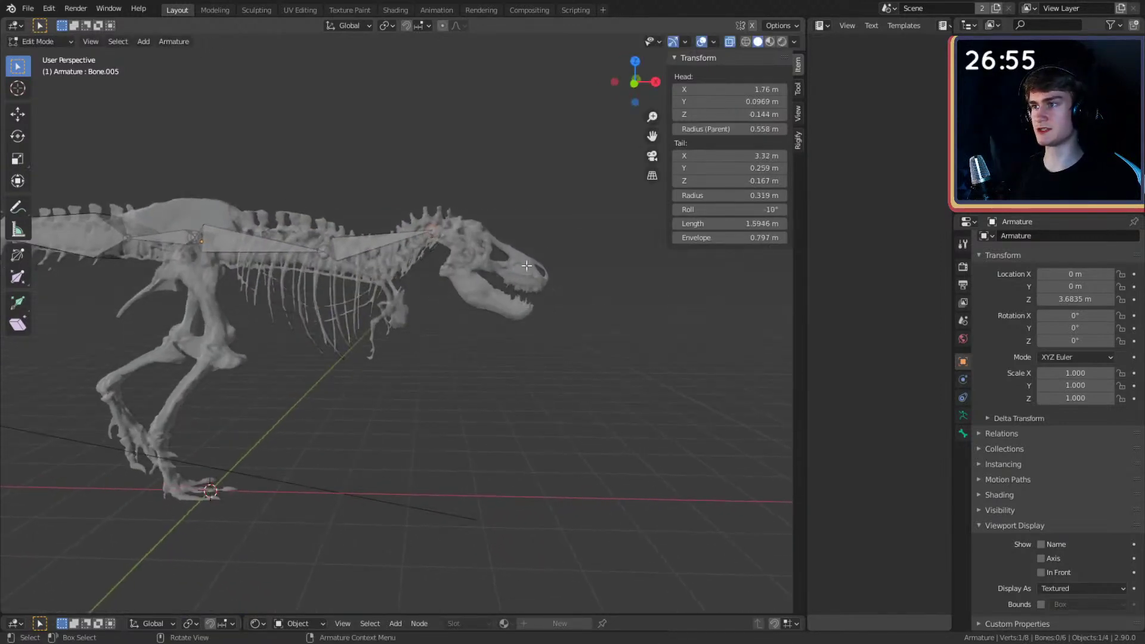
pyautogui.press('e')
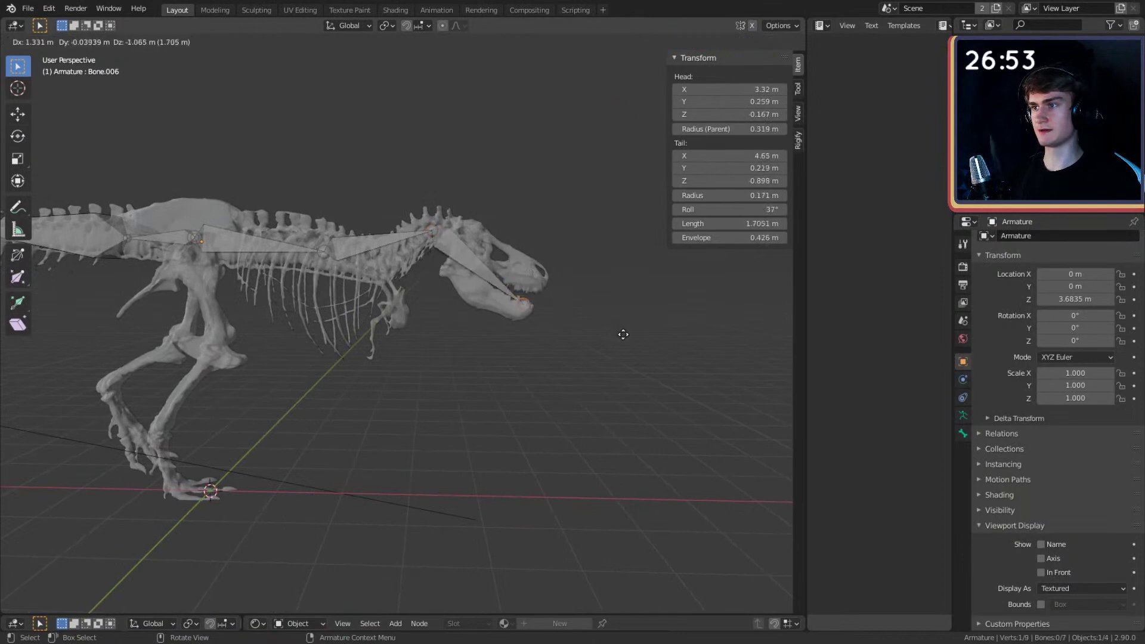
pyautogui.click(628, 329)
# - Shift the head bone slightly sideways to center it in the skull, checking from above
pyautogui.moveTo(621, 320); pyautogui.dragTo(435, 358, button='middle')
pyautogui.click(375, 366)
pyautogui.press('g')
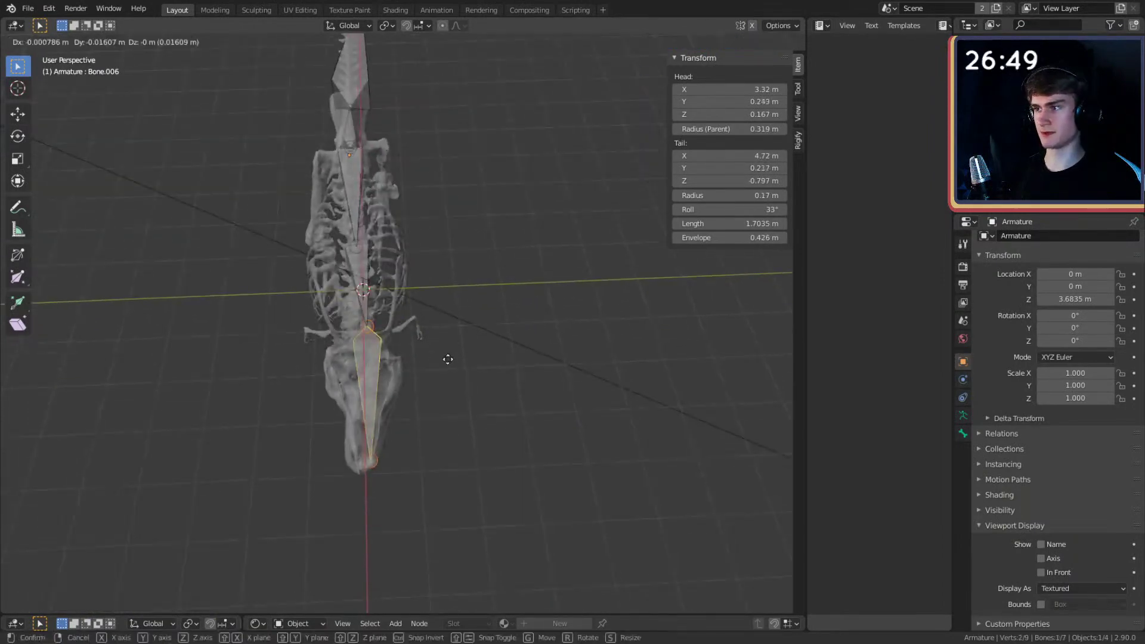
pyautogui.click(442, 359)
# - Nudge the hip bone and the joint at the start of the spine sideways onto the skeleton's midline
pyautogui.scroll(2, 442, 359)
pyautogui.click(401, 219)
pyautogui.press('g')
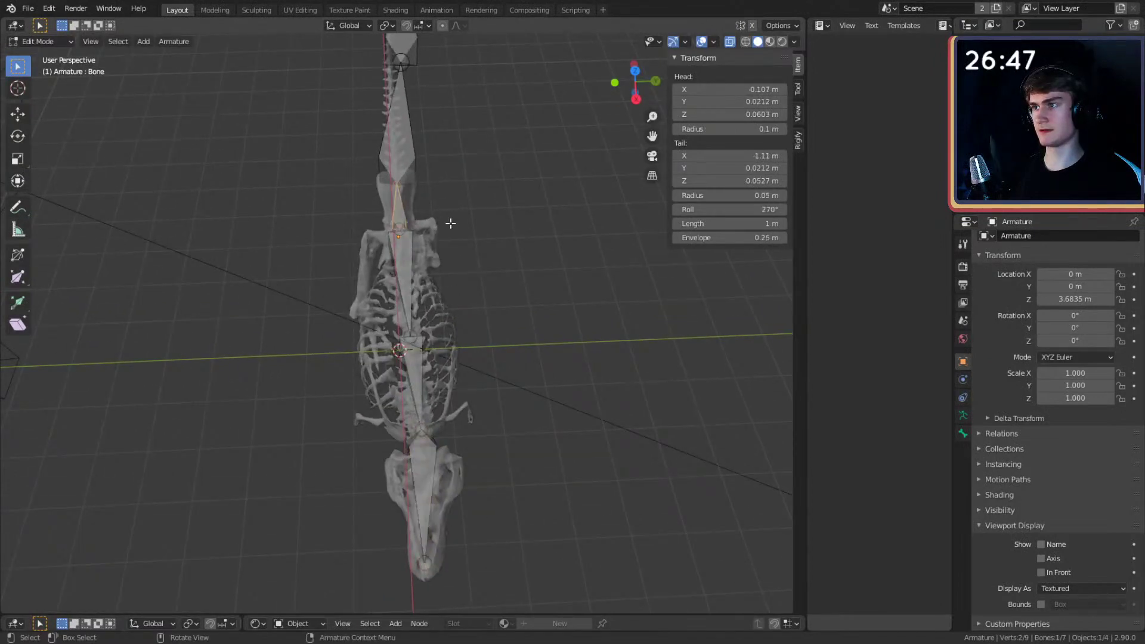
pyautogui.click(452, 223)
pyautogui.click(396, 231)
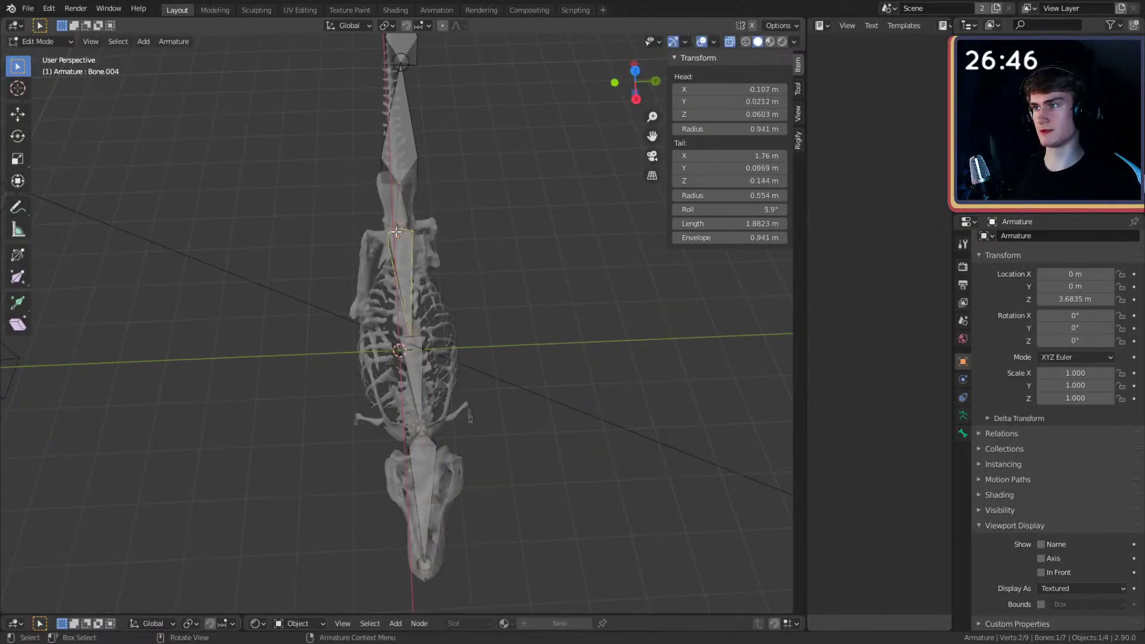
pyautogui.press('g')
pyautogui.click(441, 231)
# - Move the middle and last tail bones sideways to line them up with the tail vertebrae
pyautogui.moveTo(442, 230); pyautogui.dragTo(495, 259, button='middle')
pyautogui.click(486, 263)
pyautogui.press('g')
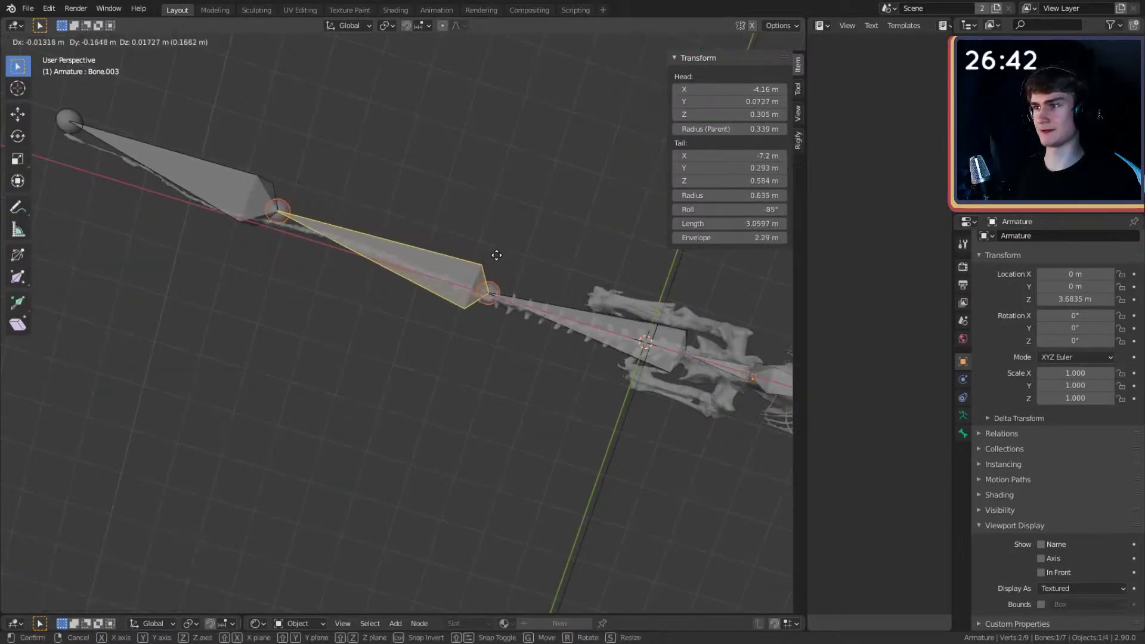
pyautogui.click(497, 255)
pyautogui.keyDown('shift'); pyautogui.moveTo(358, 194); pyautogui.dragTo(489, 215, button='middle'); pyautogui.keyUp('shift')
pyautogui.click(376, 211)
pyautogui.press('g')
pyautogui.click(409, 210)
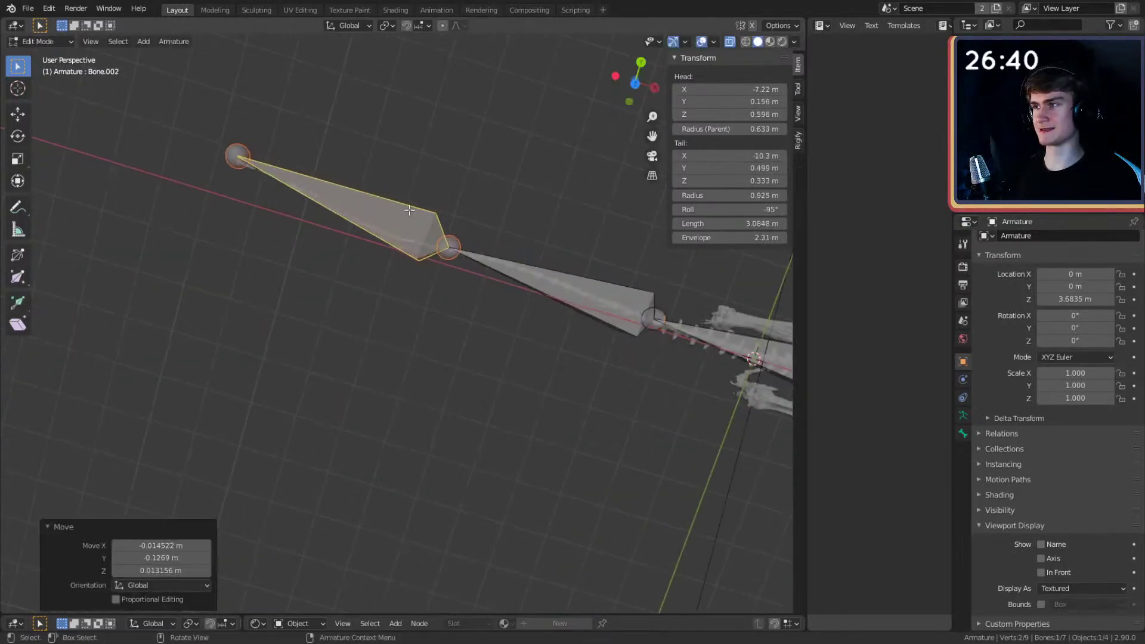
# - In front orthographic view, extrude a thigh bone about 1.48 m long from the hip joint down to the forward leg's knee
pyautogui.moveTo(409, 210)
pyautogui.mouseDown(button='middle')
pyautogui.moveTo(581, 199)
pyautogui.moveTo(404, 228)
pyautogui.mouseUp(button='middle')
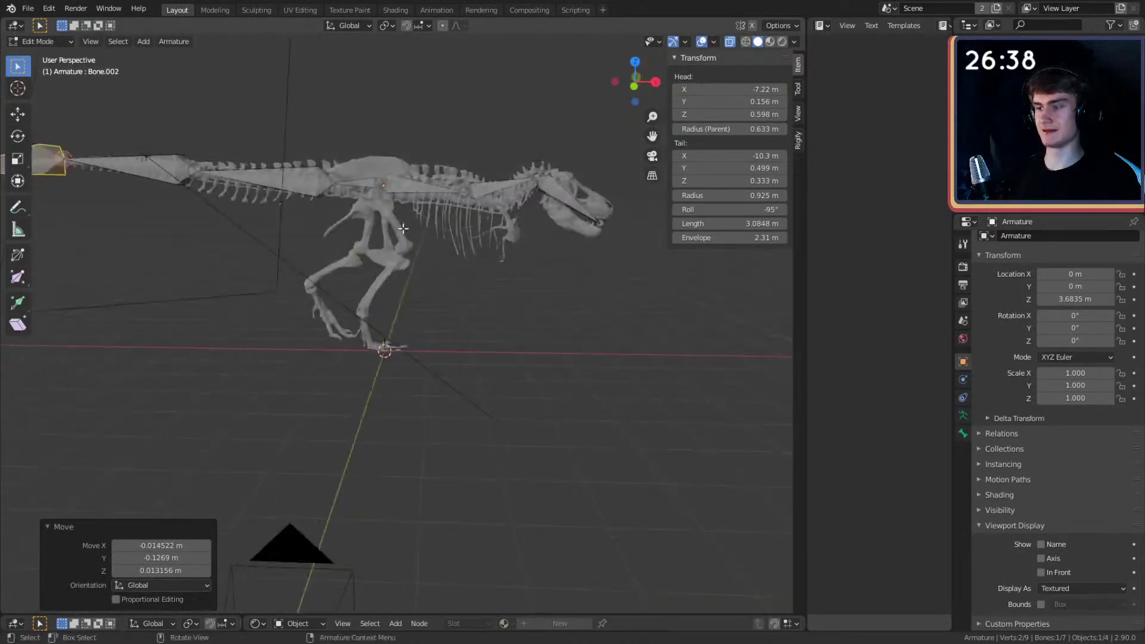
pyautogui.press('KP_1')
pyautogui.scroll(2, 406, 212)
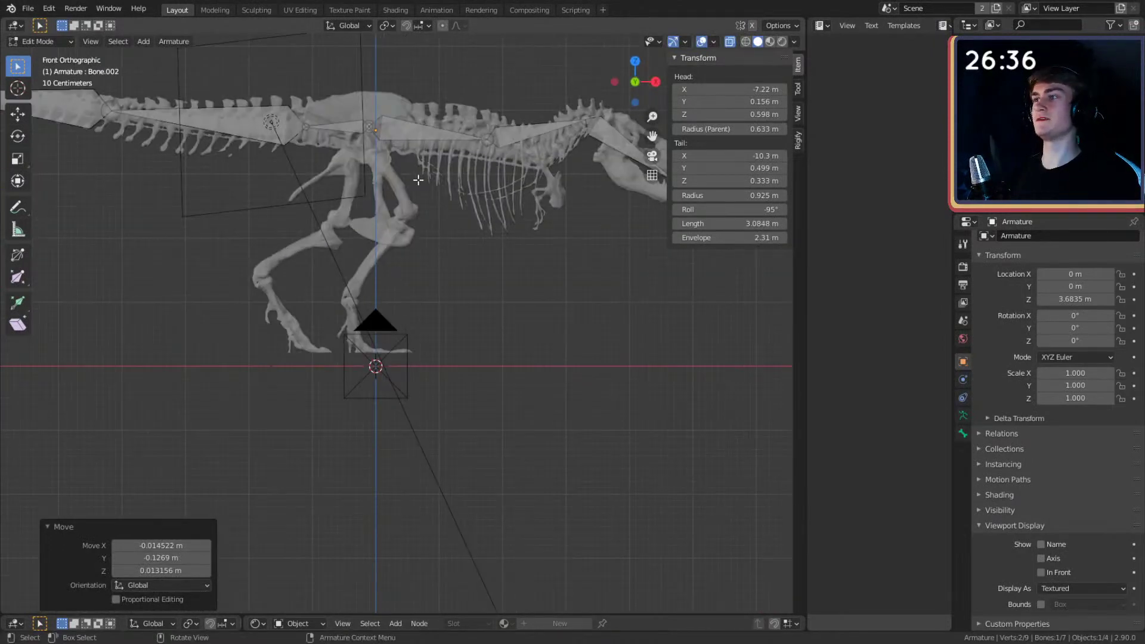
pyautogui.keyDown('shift'); pyautogui.moveTo(460, 299); pyautogui.dragTo(460, 333, button='middle'); pyautogui.keyUp('shift')
pyautogui.keyDown('shift'); pyautogui.moveTo(438, 274); pyautogui.dragTo(465, 220, button='middle'); pyautogui.keyUp('shift')
pyautogui.click(409, 226)
pyautogui.press('e')
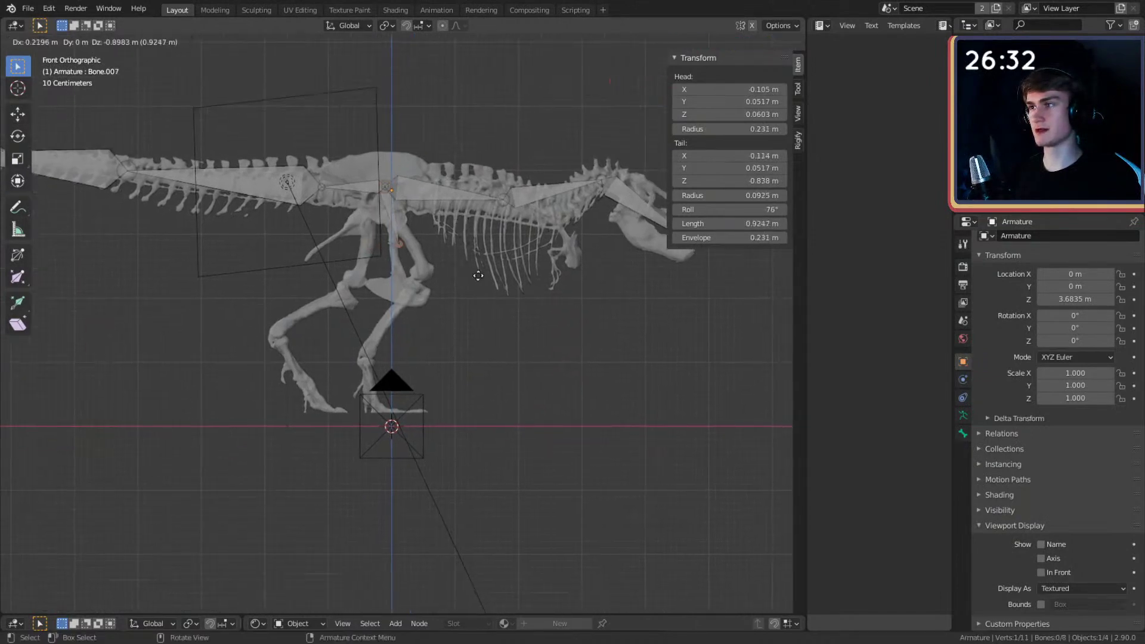
pyautogui.click(504, 304)
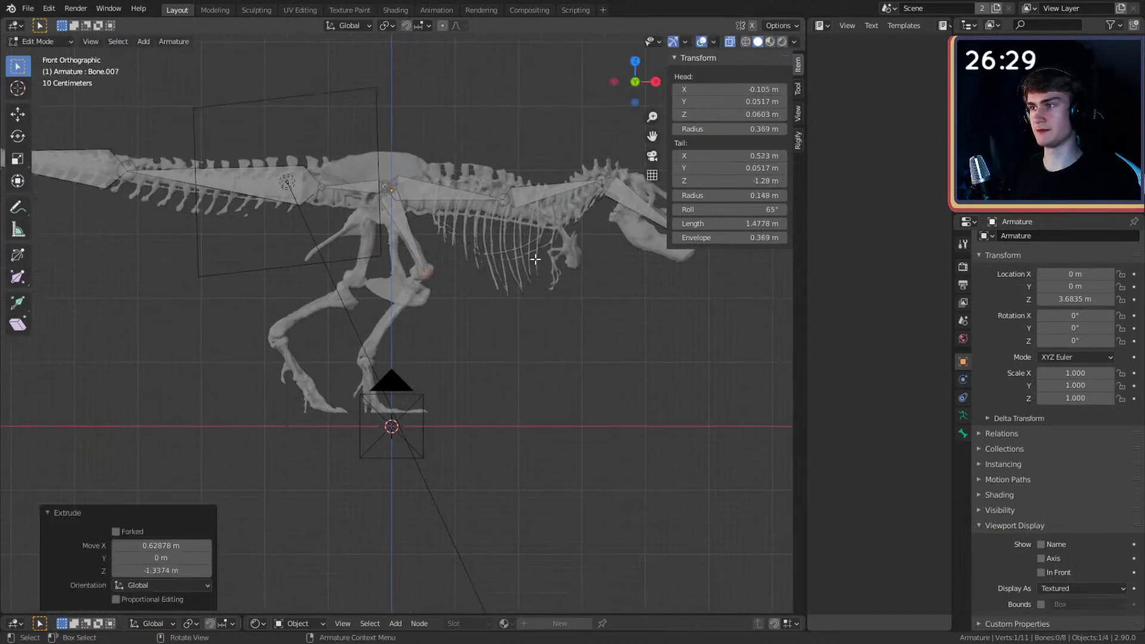
# - Extrude the lower leg bones from knee to ankle and ankle to foot, plus a toe bone about 0.83 m long
pyautogui.press('e')
pyautogui.click(474, 357)
pyautogui.press('e')
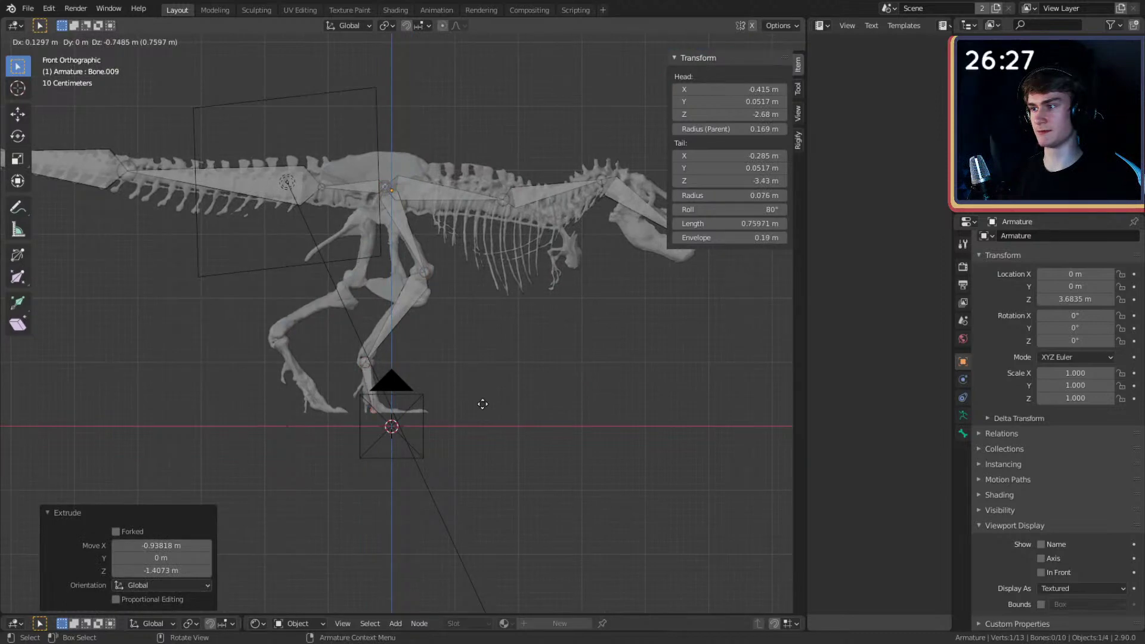
pyautogui.click(484, 404)
pyautogui.press('e')
pyautogui.click(553, 406)
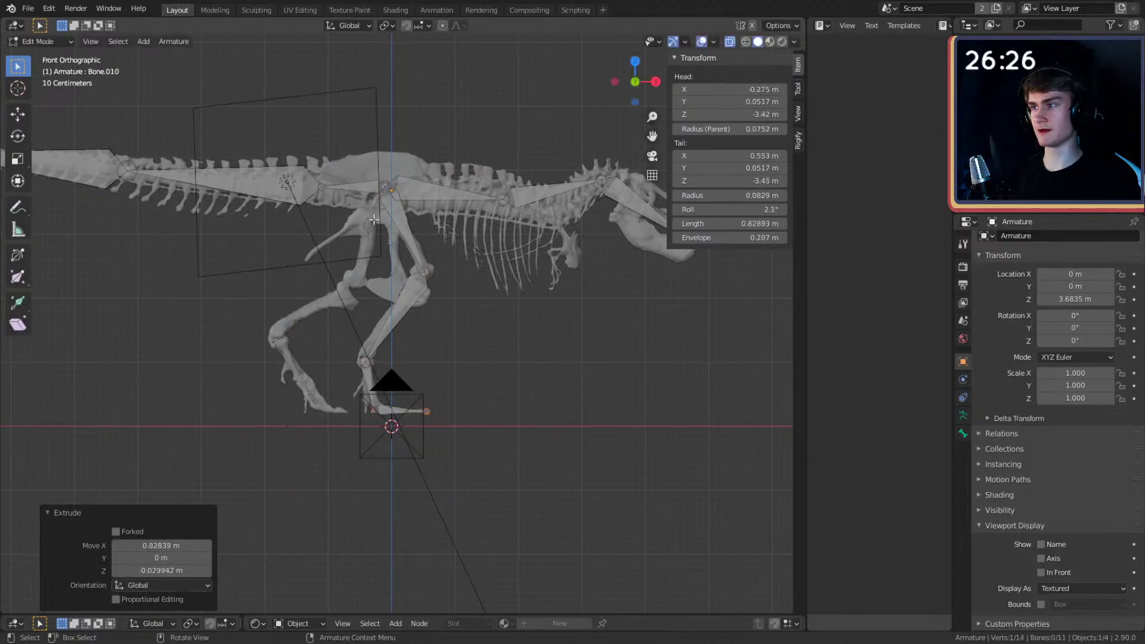
# - Extrude a bone chain from the hip joint down the rear leg: a thigh about 1.7 m long, the lower leg bones, and a toe about 0.5 m long
pyautogui.click(386, 191)
pyautogui.press('e')
pyautogui.click(452, 360)
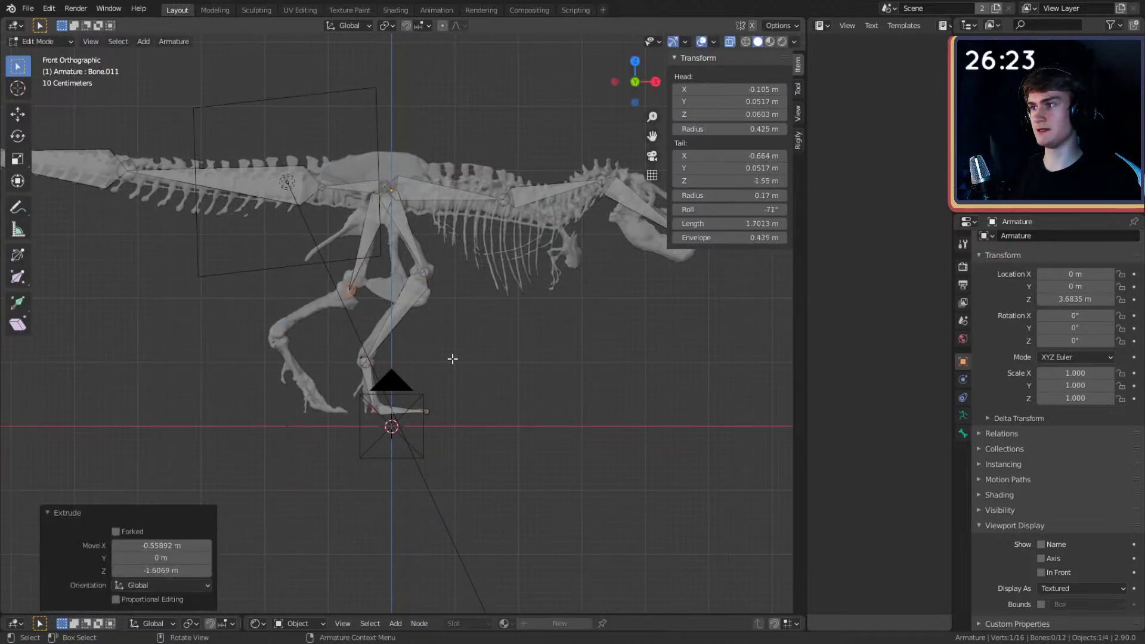
pyautogui.press('e')
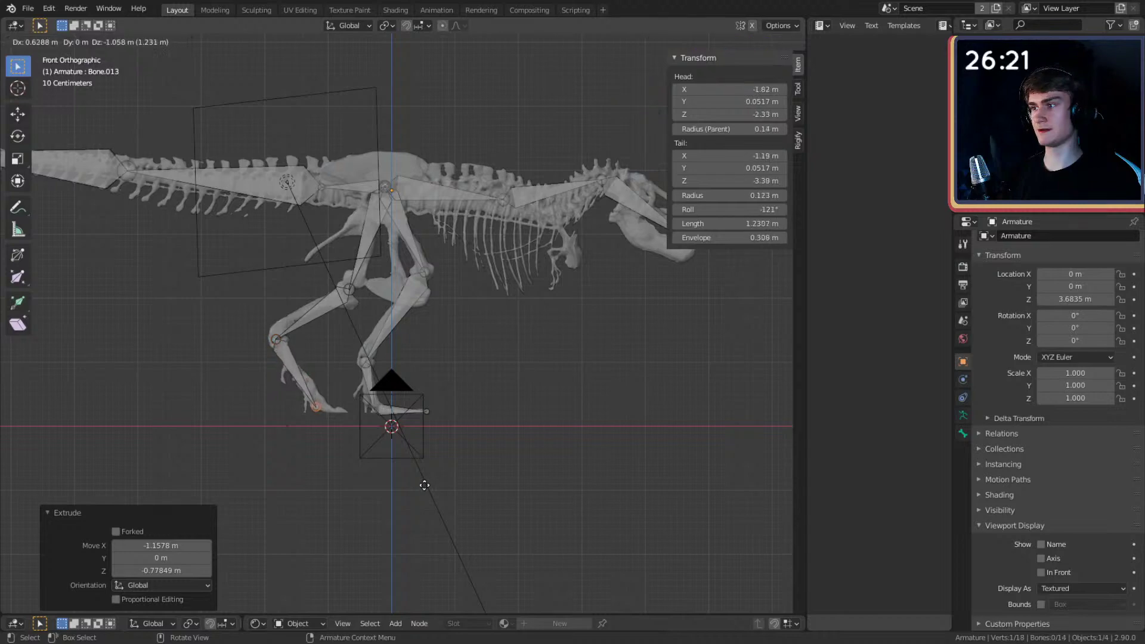
pyautogui.click(424, 485)
pyautogui.press('e')
# - In front view, move the joint between the spine and neck bones about 0.81 m forward and 0.16 m down to the base of the neck
pyautogui.moveTo(489, 366); pyautogui.dragTo(415, 370, button='middle')
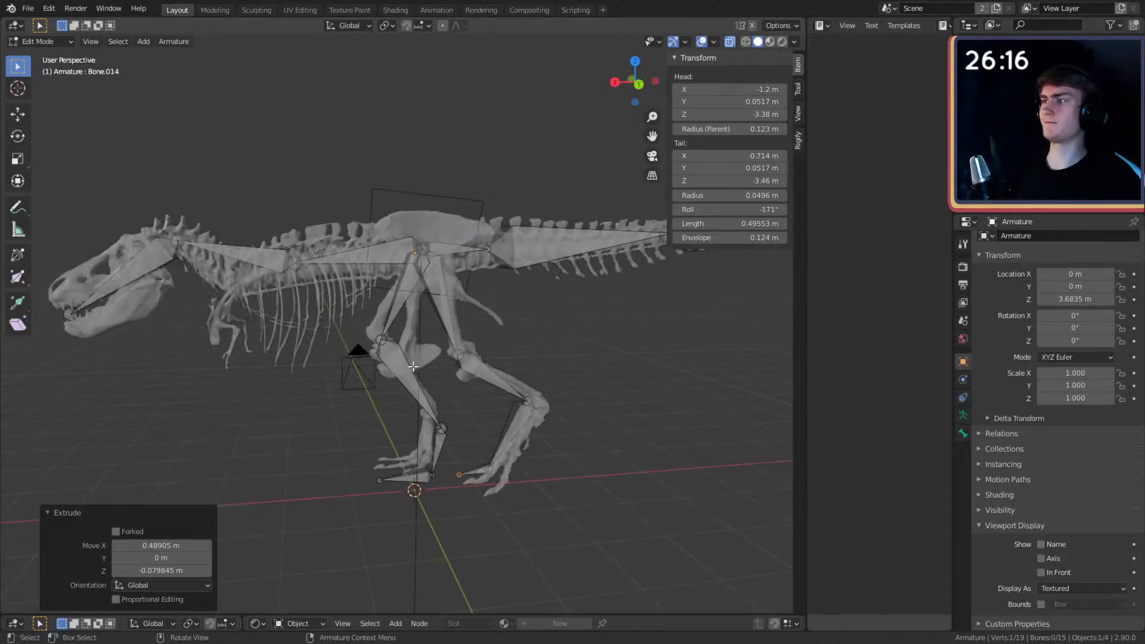
pyautogui.keyDown('shift'); pyautogui.moveTo(298, 275); pyautogui.dragTo(333, 278, button='middle'); pyautogui.keyUp('shift')
pyautogui.click(333, 277)
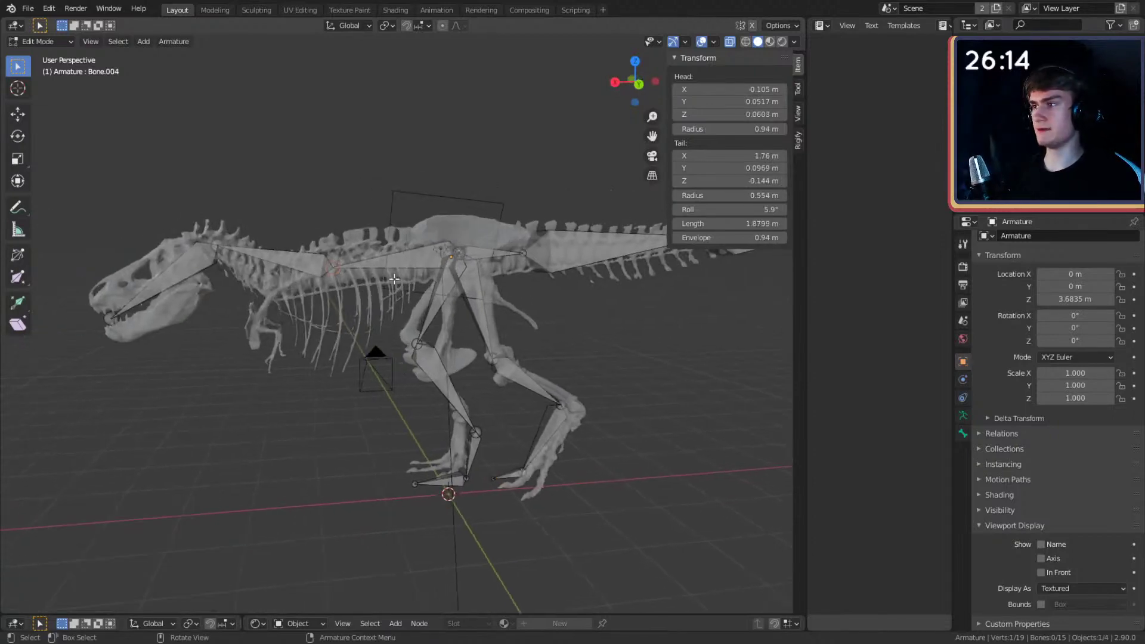
pyautogui.press('KP_1')
pyautogui.press('g')
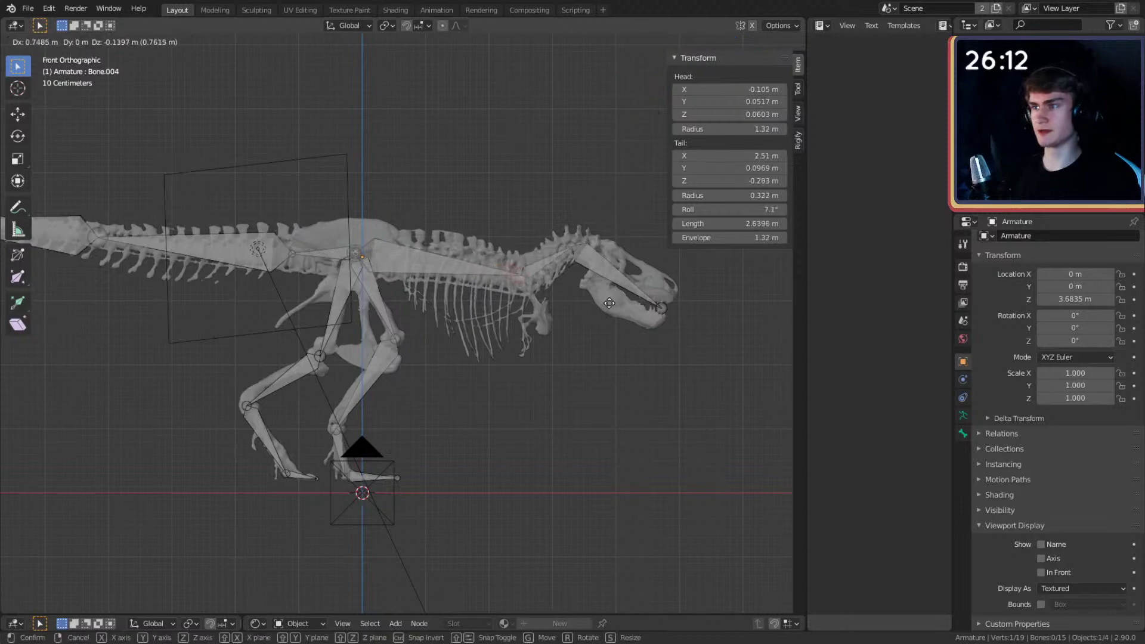
pyautogui.click(611, 305)
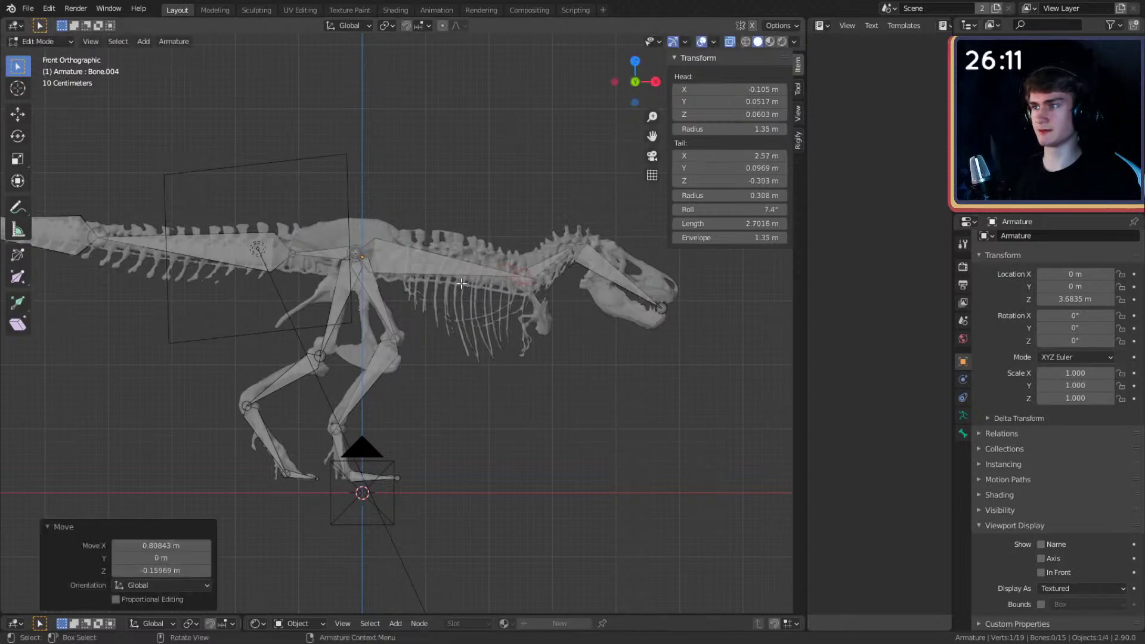
pyautogui.click(365, 255)
pyautogui.moveTo(467, 323); pyautogui.dragTo(441, 378, button='middle')
pyautogui.press('KP_1')
pyautogui.scroll(-4, 453, 364)
pyautogui.scroll(2, 435, 356)
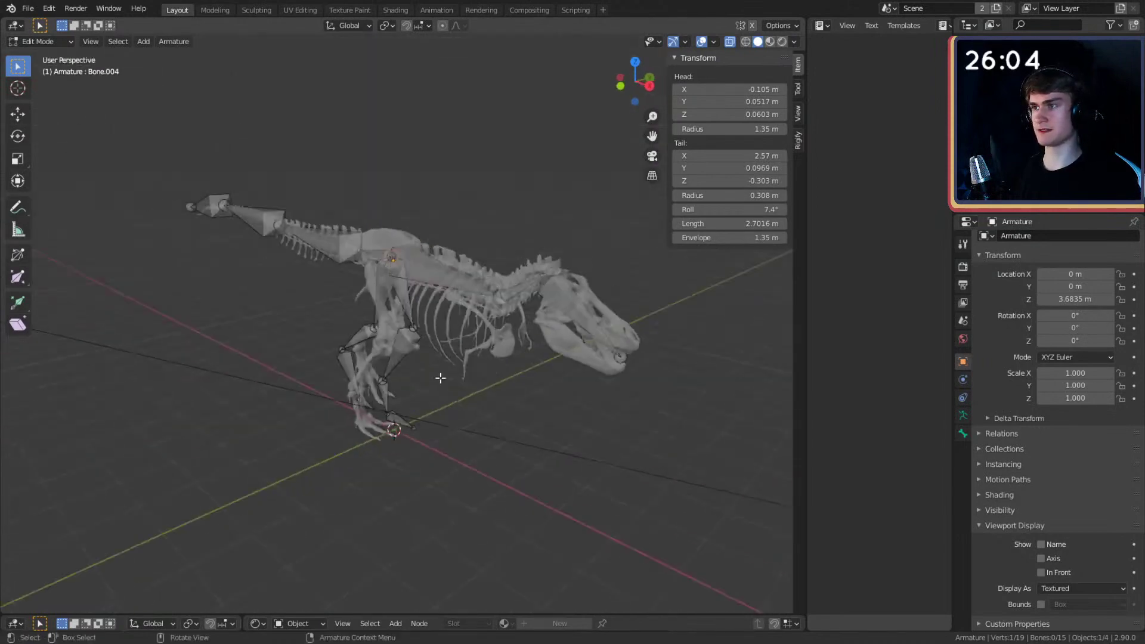
pyautogui.press('Tab')
pyautogui.click(448, 322)
pyautogui.moveTo(449, 322); pyautogui.dragTo(456, 287, button='middle')
pyautogui.press('KP_1')
pyautogui.click(371, 259)
pyautogui.click(411, 263)
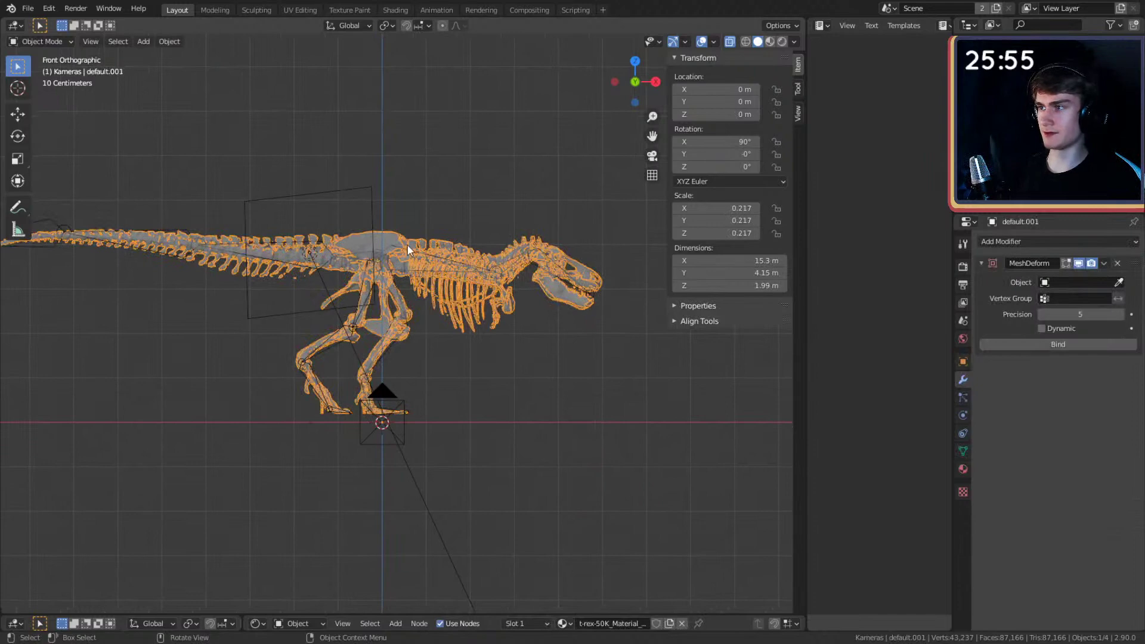
# - Duplicate the armature's spine bone in edit mode and place the copy about 1.45 m back and 3.29 m lower, at the feet
pyautogui.click(435, 271)
pyautogui.press('Tab')
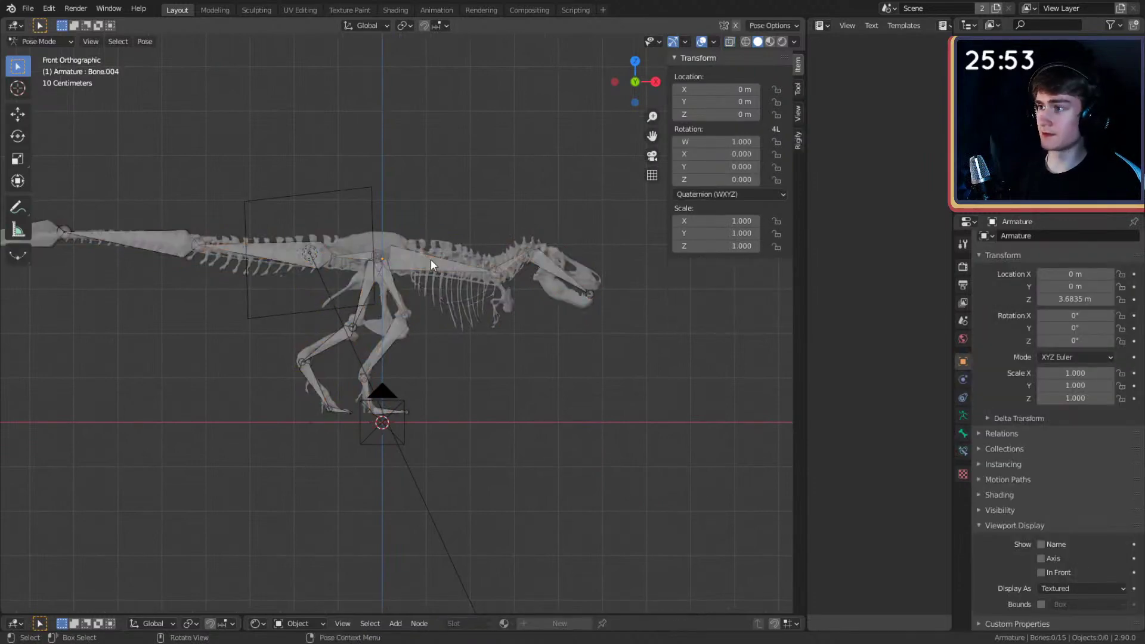
pyautogui.click(430, 259)
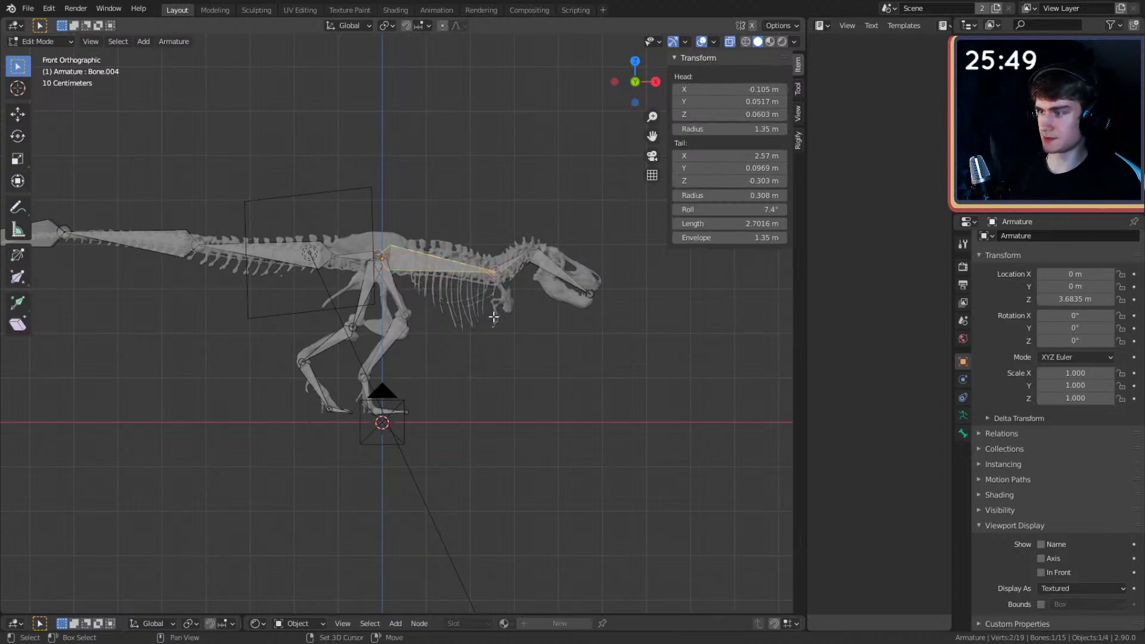
pyautogui.hotkey('shift', 'd')
pyautogui.click(453, 461)
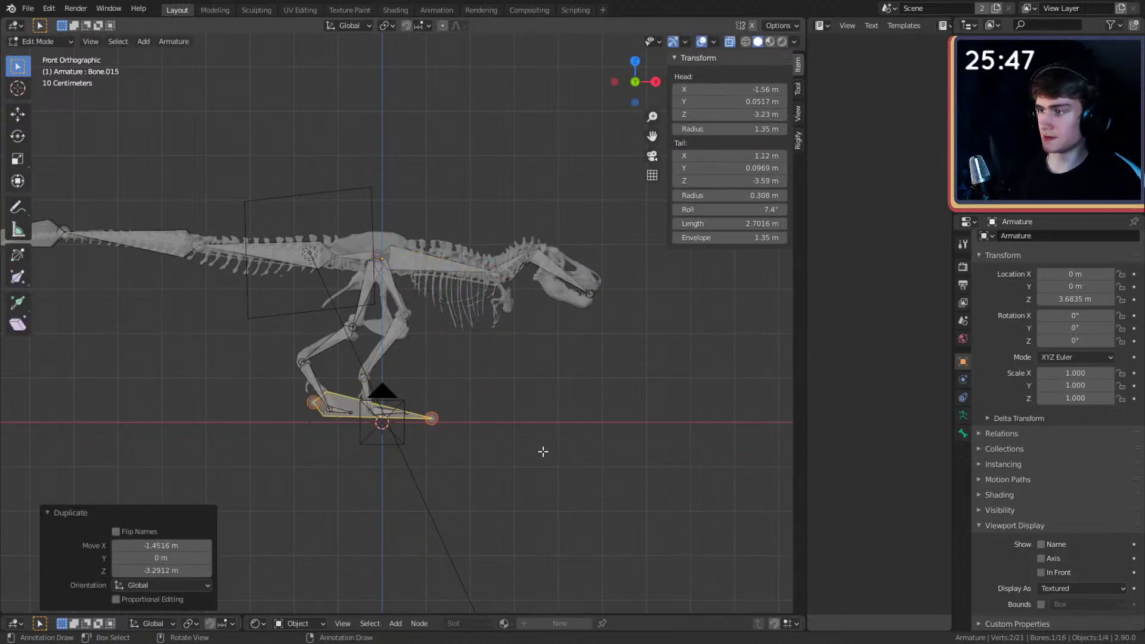
# - Try rotating the neck bone in Pose Mode, cancelling the rotation
pyautogui.moveTo(478, 308); pyautogui.dragTo(488, 328, button='middle')
pyautogui.scroll(3, 394, 254)
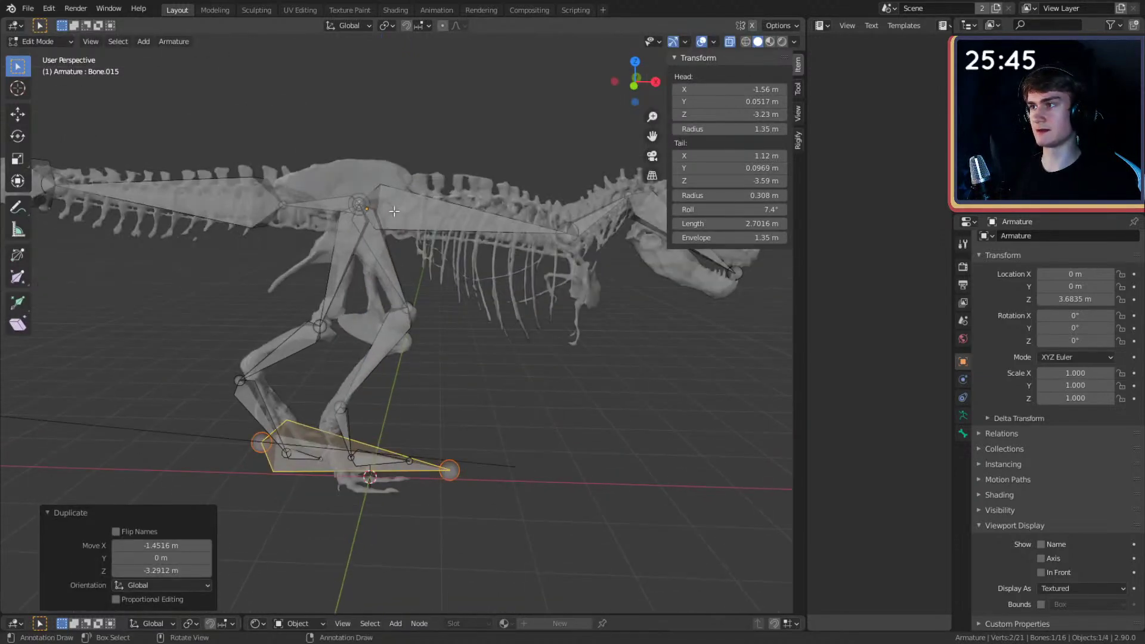
pyautogui.click(394, 212)
pyautogui.keyDown('shift'); pyautogui.moveTo(587, 260); pyautogui.dragTo(477, 271, button='middle'); pyautogui.keyUp('shift')
pyautogui.hotkey('ctrl', 'Tab')
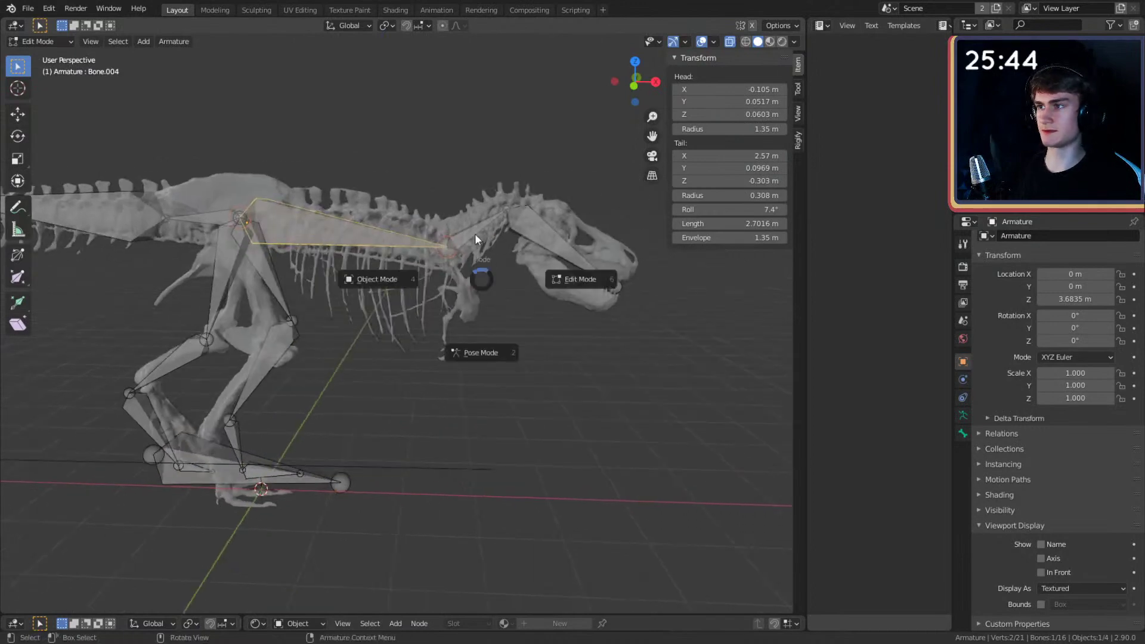
pyautogui.click(519, 283)
pyautogui.click(495, 234)
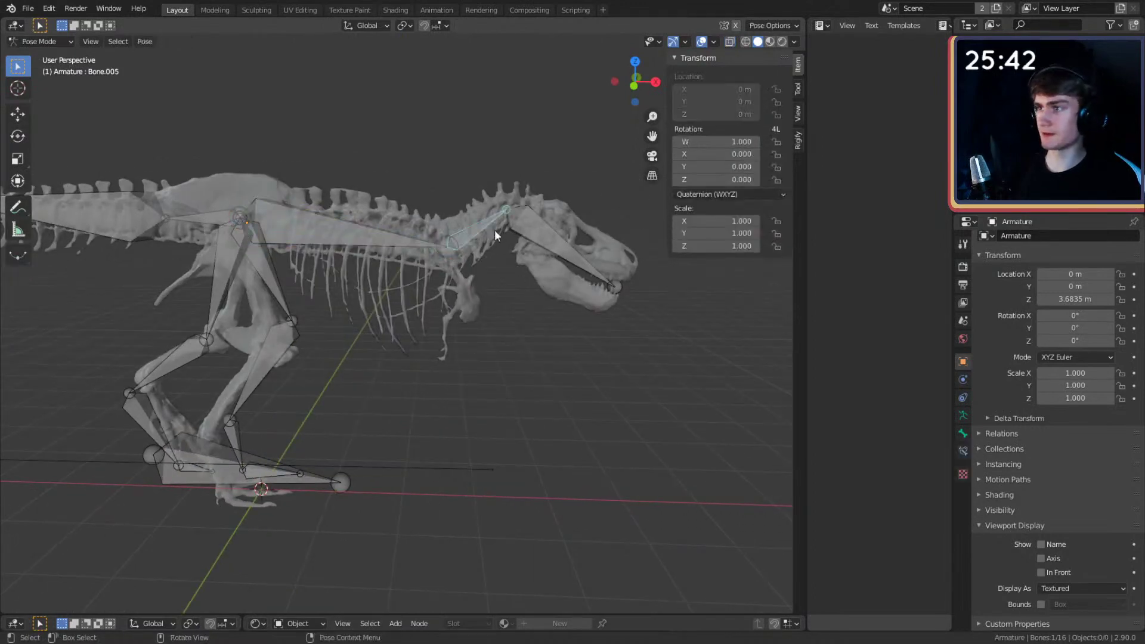
pyautogui.press('r')
pyautogui.rightClick(594, 299)
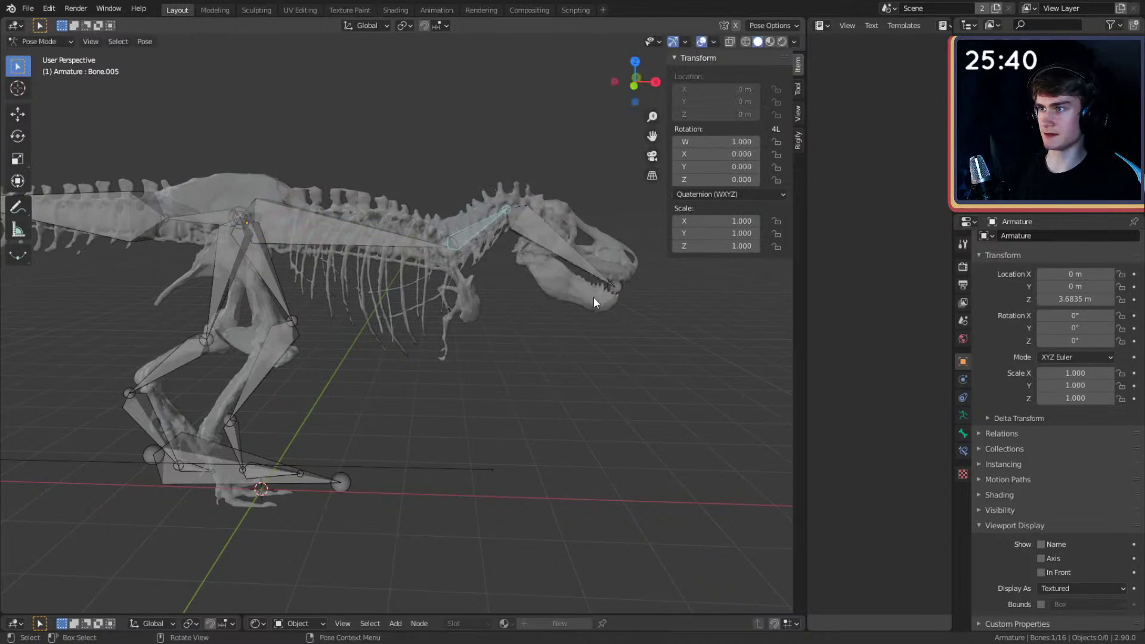
# - Try rotating and moving the spine bone in Pose Mode, cancelling both transforms
pyautogui.click(391, 246)
pyautogui.press('r')
pyautogui.rightClick(475, 249)
pyautogui.press('g')
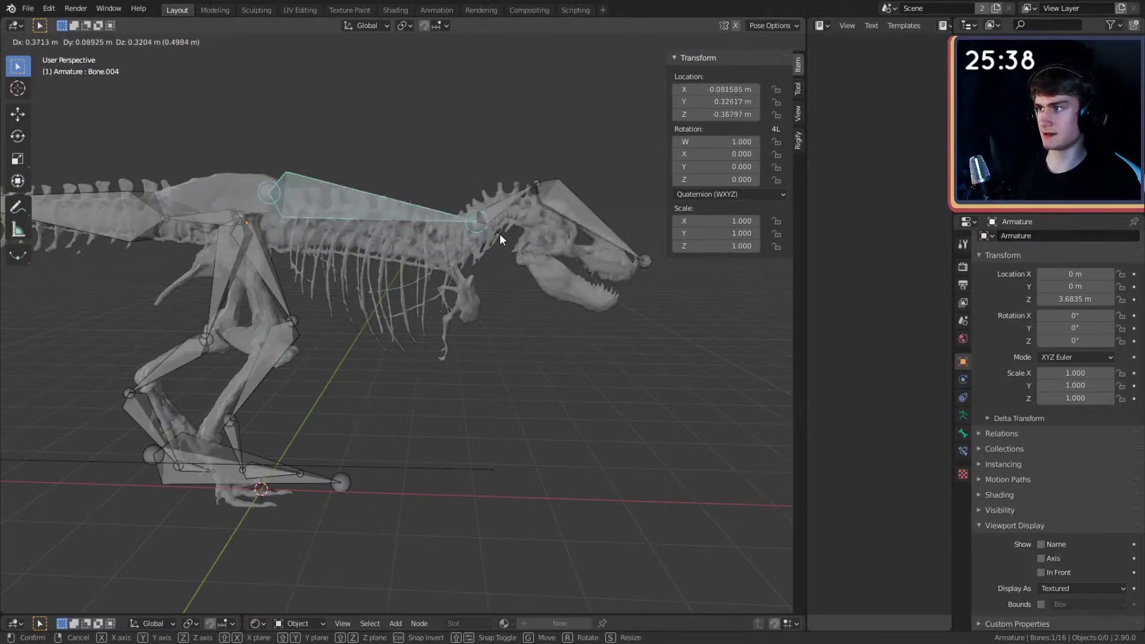
pyautogui.rightClick(498, 236)
# - Examine the spine bone's constraint options and bone properties in Pose and Edit Mode
pyautogui.keyDown('shift'); pyautogui.moveTo(347, 233); pyautogui.dragTo(464, 222, button='middle'); pyautogui.keyUp('shift')
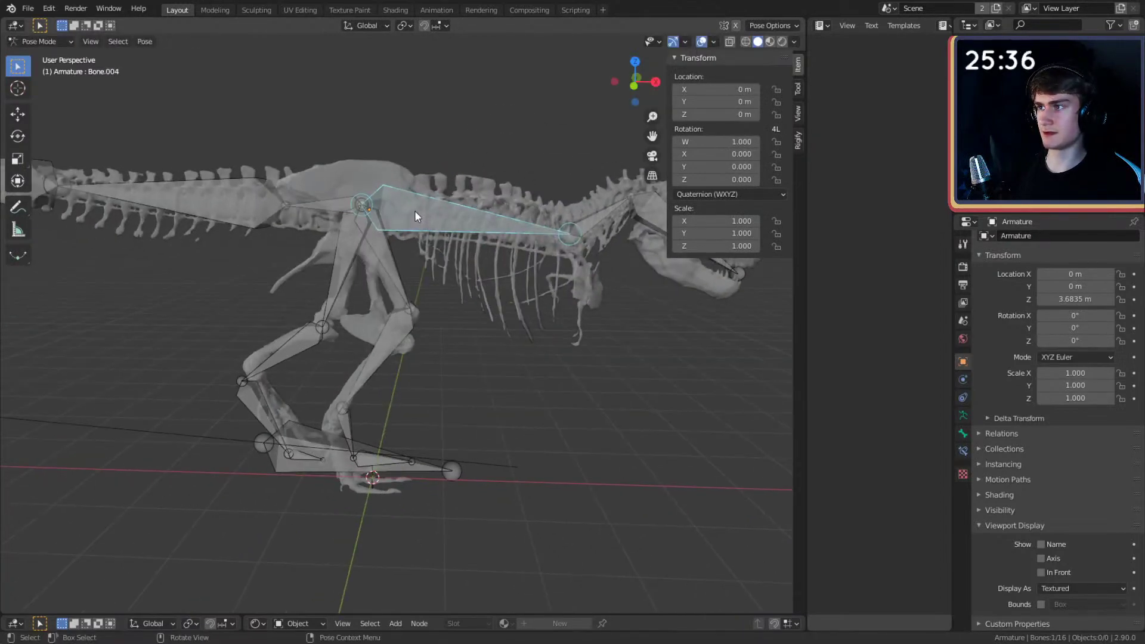
pyautogui.click(967, 446)
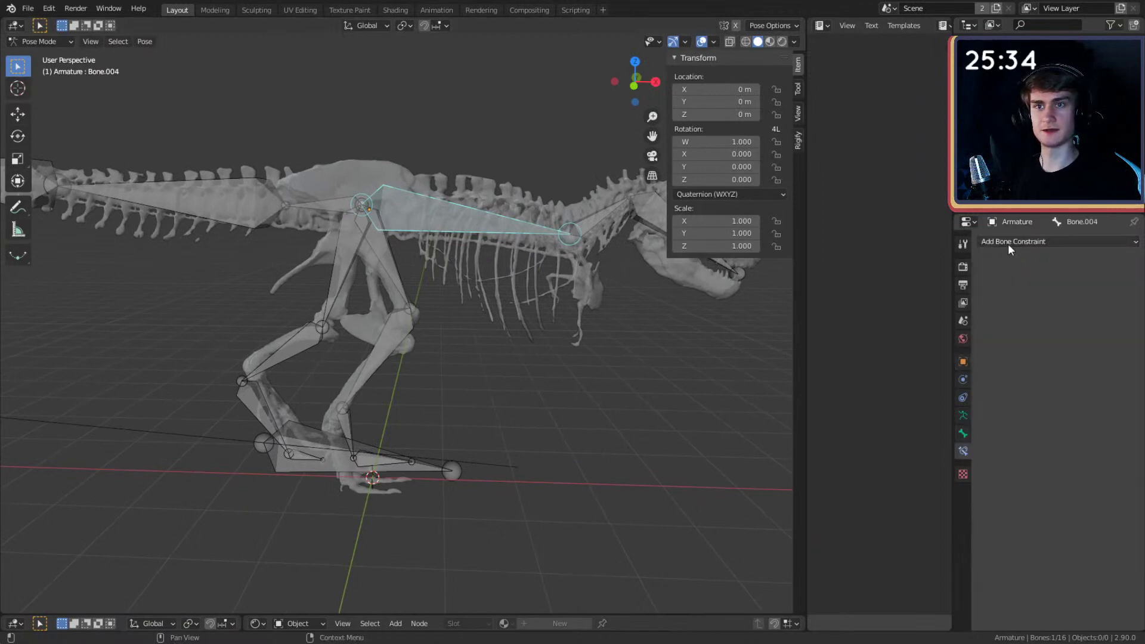
pyautogui.click(1009, 242)
pyautogui.click(962, 435)
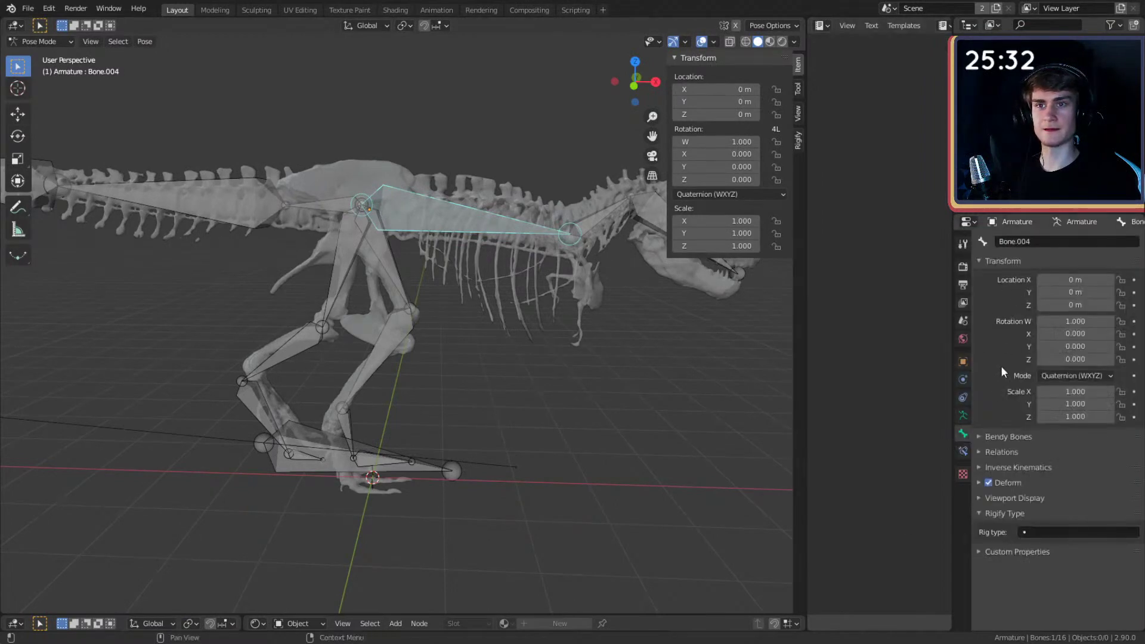
pyautogui.press('Tab')
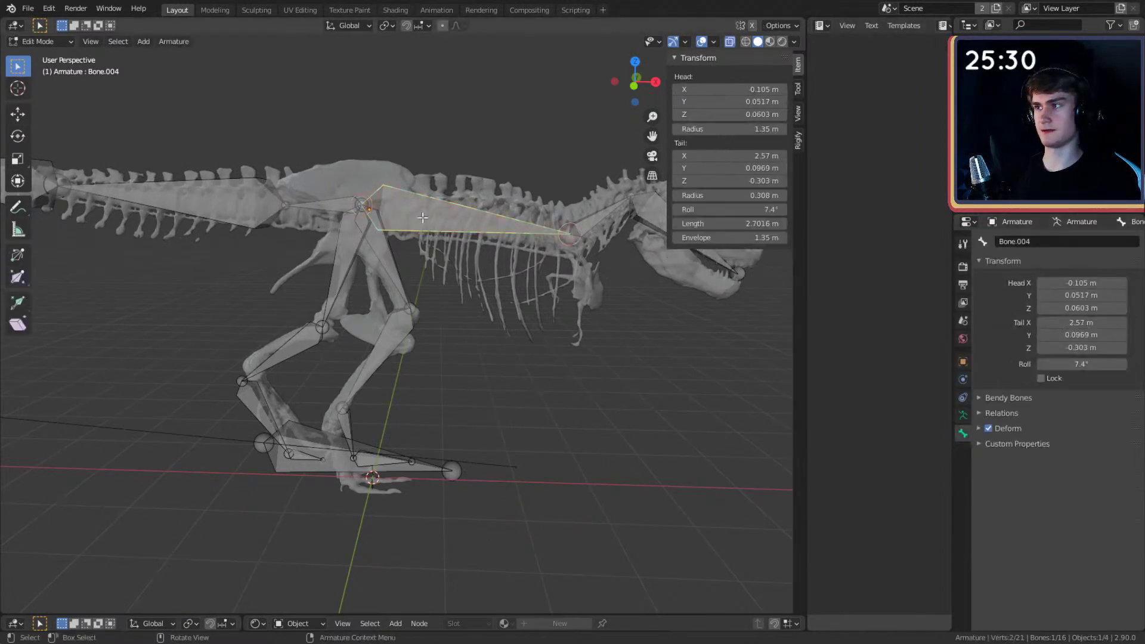
pyautogui.press('Tab')
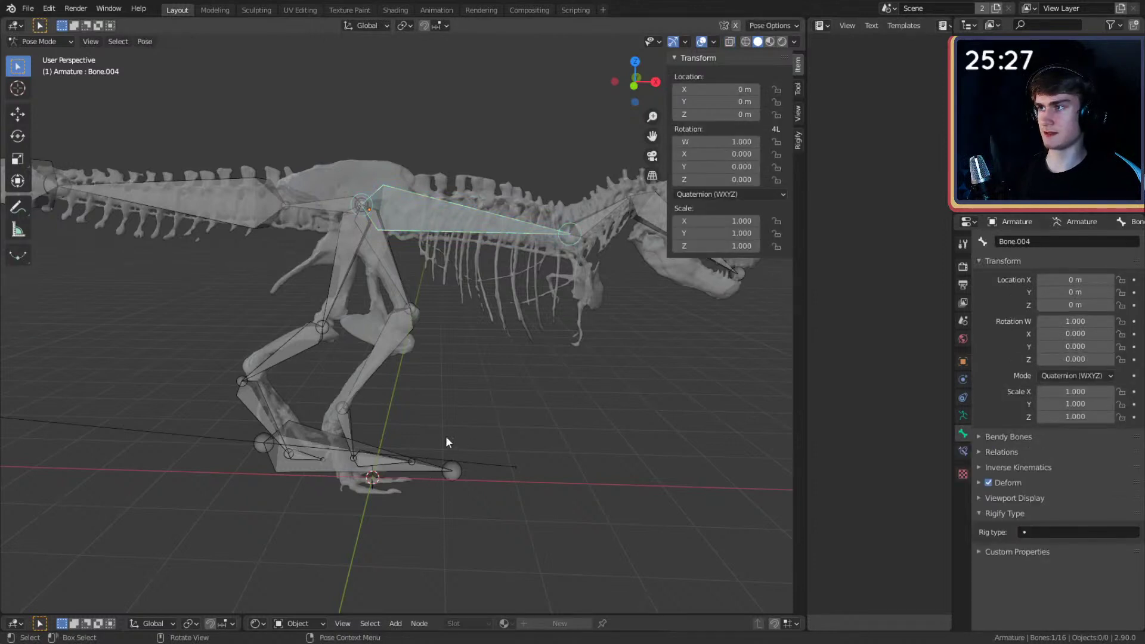
# - Try to parent the spine bone to the duplicated bone at the feet using Object (Keep Transform)
pyautogui.keyDown('shift'); pyautogui.click(291, 464); pyautogui.keyUp('shift')
pyautogui.hotkey('ctrl', 'p')
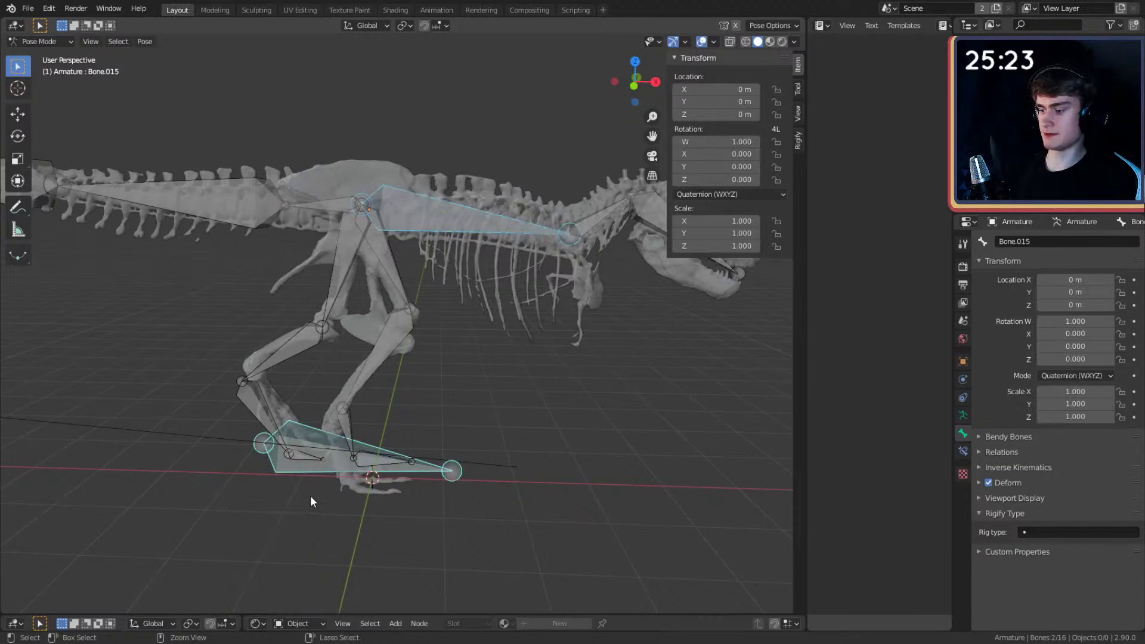
pyautogui.hotkey('ctrl', 'p')
pyautogui.click(286, 510)
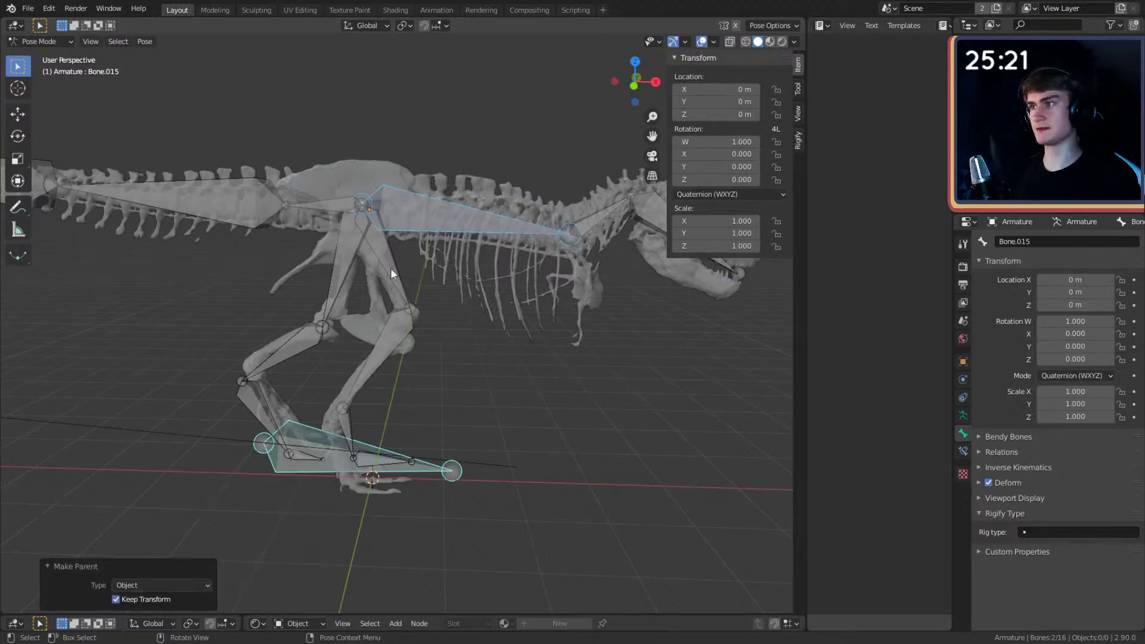
# - Try parenting the same two bones with the Armature Deform option instead
pyautogui.moveTo(417, 372); pyautogui.dragTo(330, 548, button='middle')
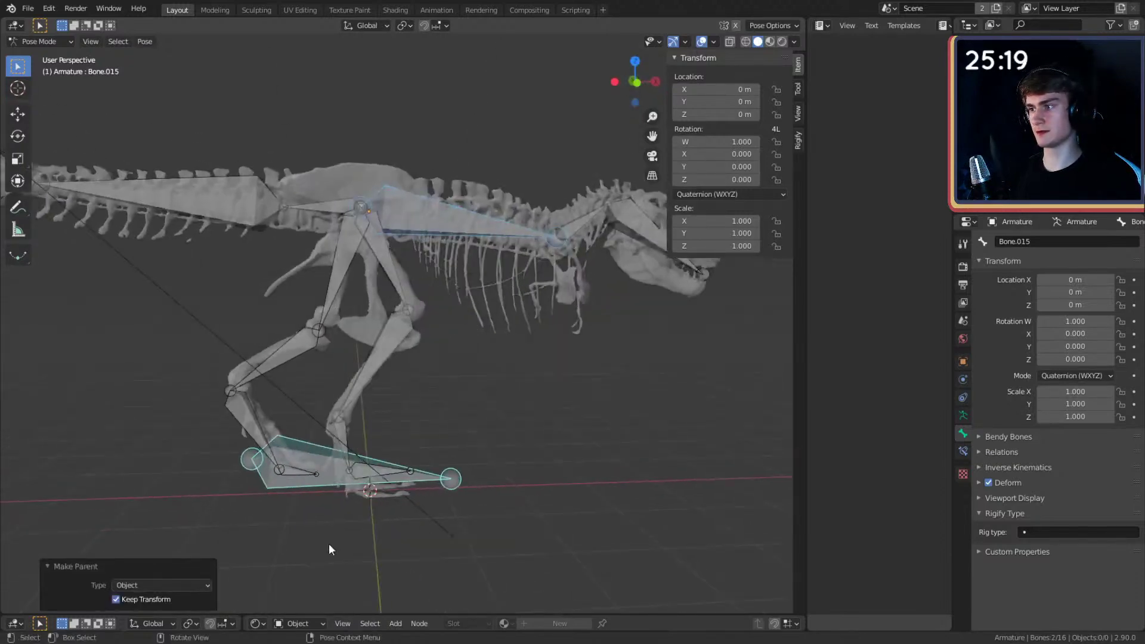
pyautogui.hotkey('ctrl', 'p')
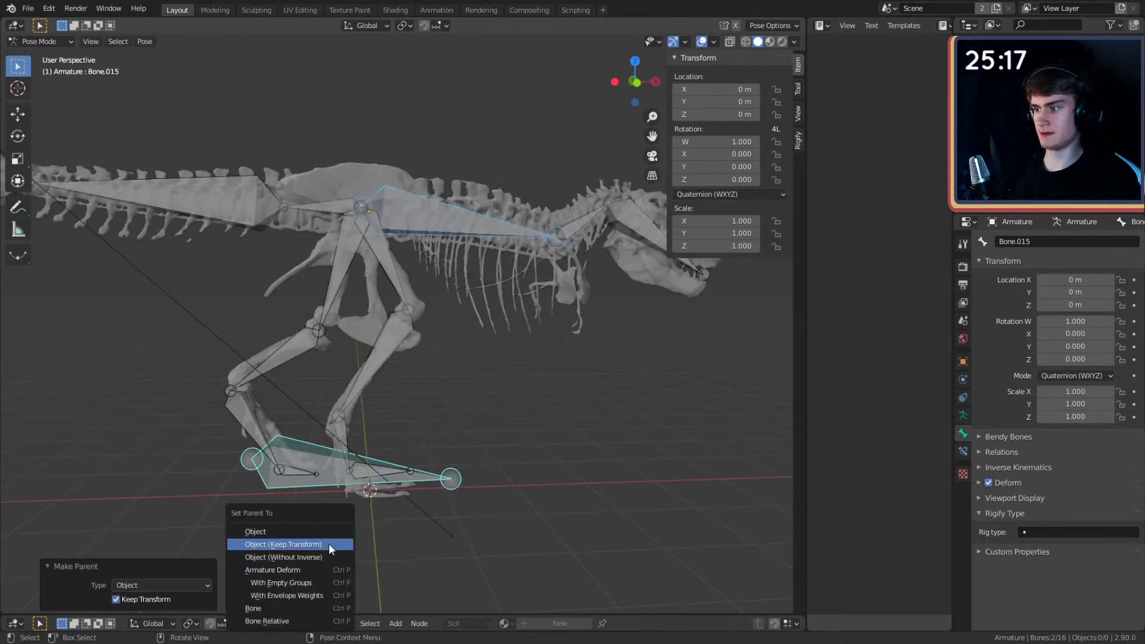
pyautogui.click(298, 569)
# - Delete the duplicated bone at the feet in Edit Mode
pyautogui.press('Tab')
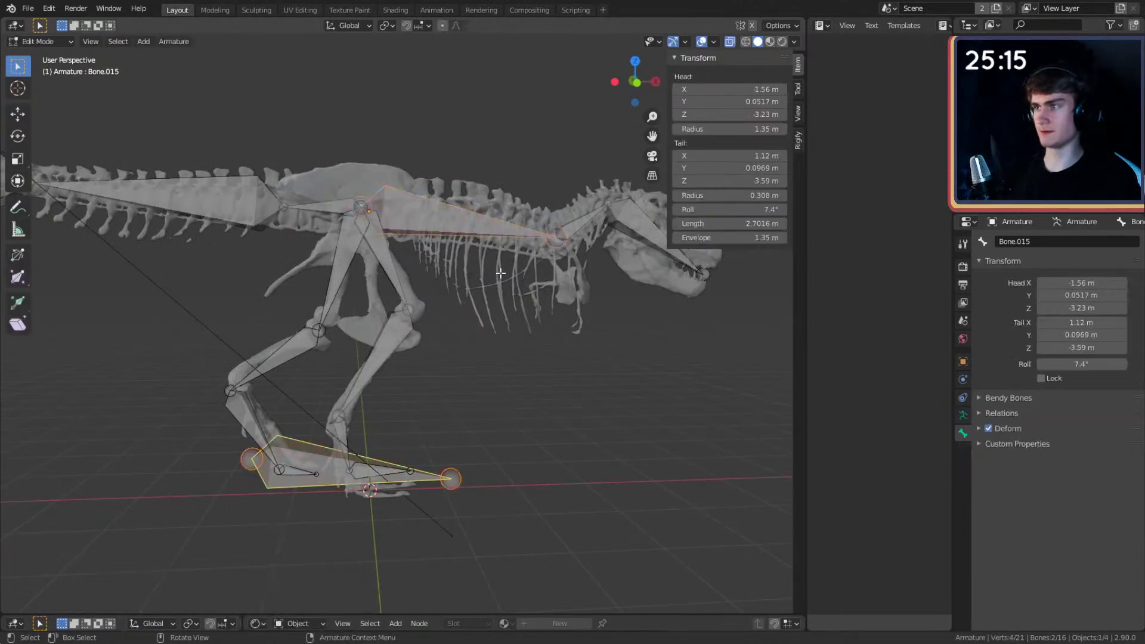
pyautogui.scroll(-3, 434, 405)
pyautogui.scroll(-1, 433, 405)
pyautogui.click(352, 440)
pyautogui.click(355, 413)
pyautogui.press('x')
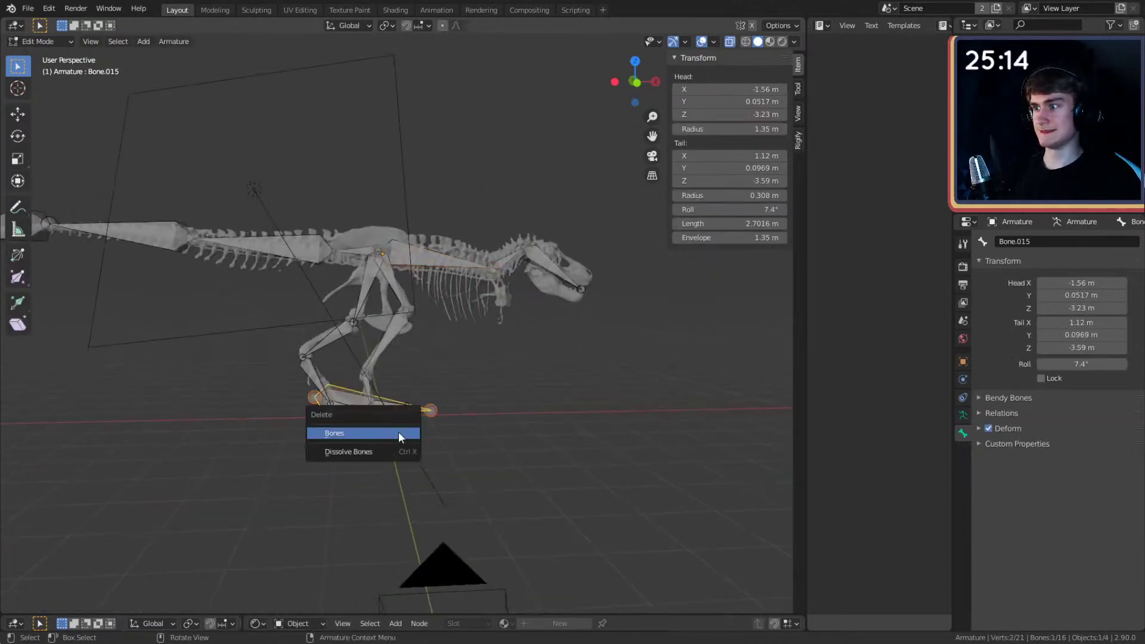
pyautogui.click(398, 431)
# - In Object Mode, parent the T-rex skeleton mesh to the armature with automatic weights
pyautogui.moveTo(426, 401); pyautogui.dragTo(461, 359, button='middle')
pyautogui.hotkey('ctrl', 'Tab')
pyautogui.scroll(4, 459, 328)
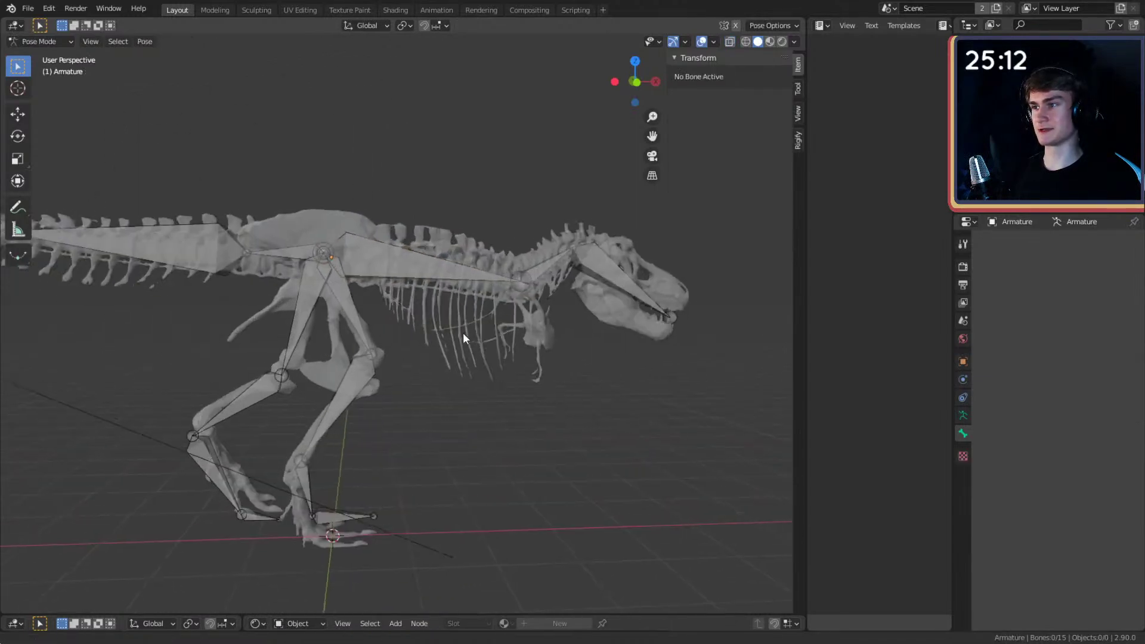
pyautogui.scroll(-2, 532, 352)
pyautogui.moveTo(532, 352); pyautogui.dragTo(514, 349, button='middle')
pyautogui.hotkey('ctrl', 'Tab')
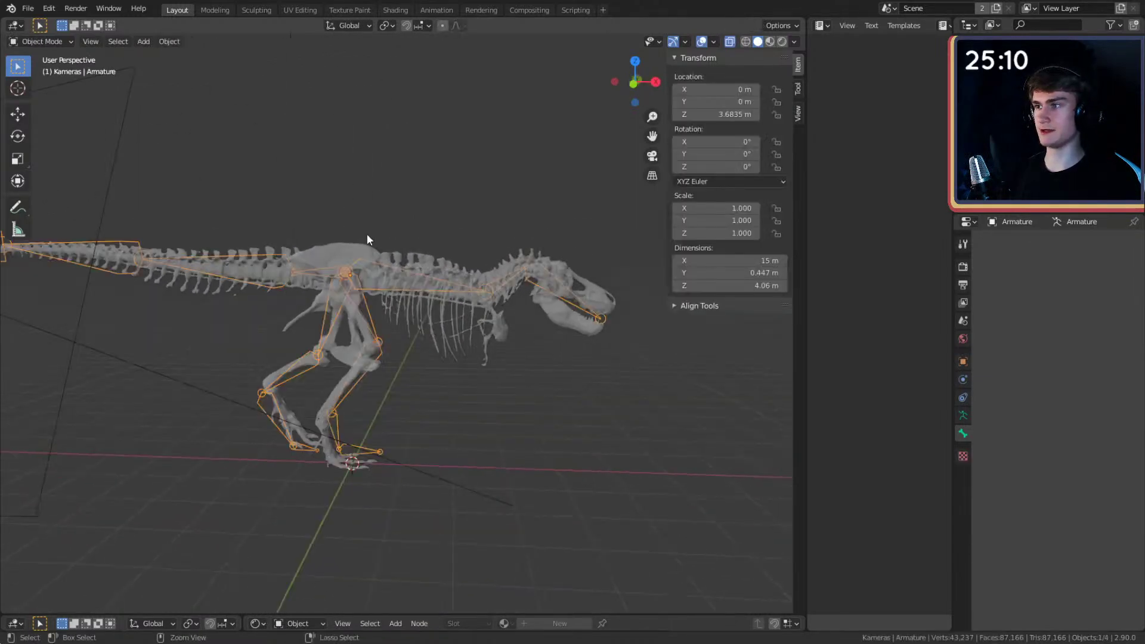
pyautogui.click(456, 306)
pyautogui.moveTo(455, 305); pyautogui.dragTo(486, 309, button='middle')
pyautogui.keyDown('shift'); pyautogui.click(514, 345); pyautogui.keyUp('shift')
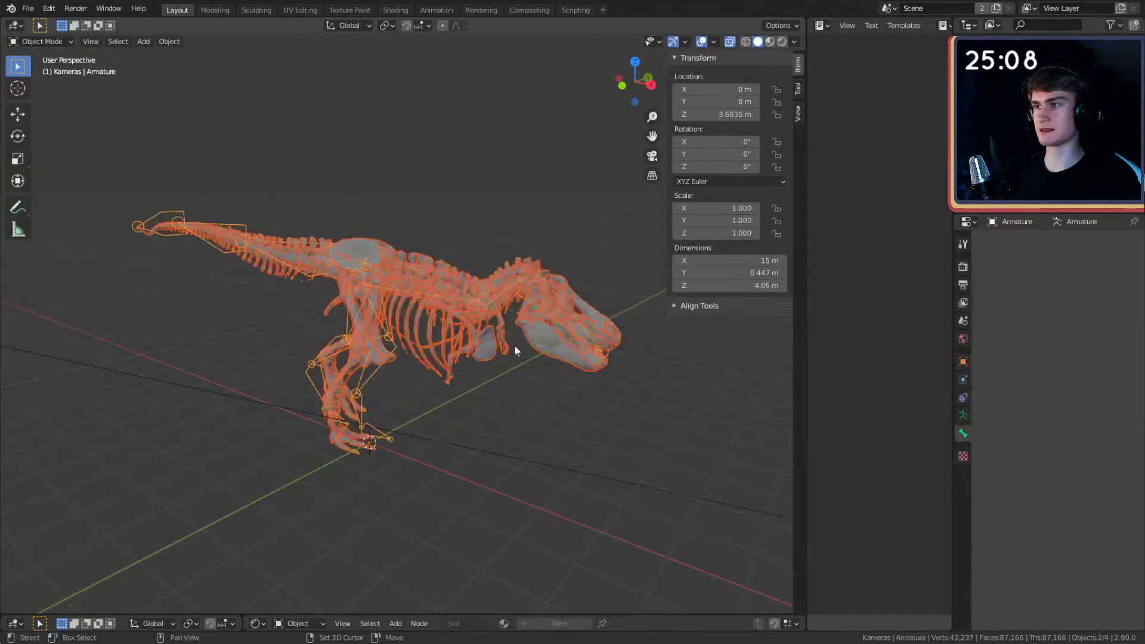
pyautogui.hotkey('ctrl', 'p')
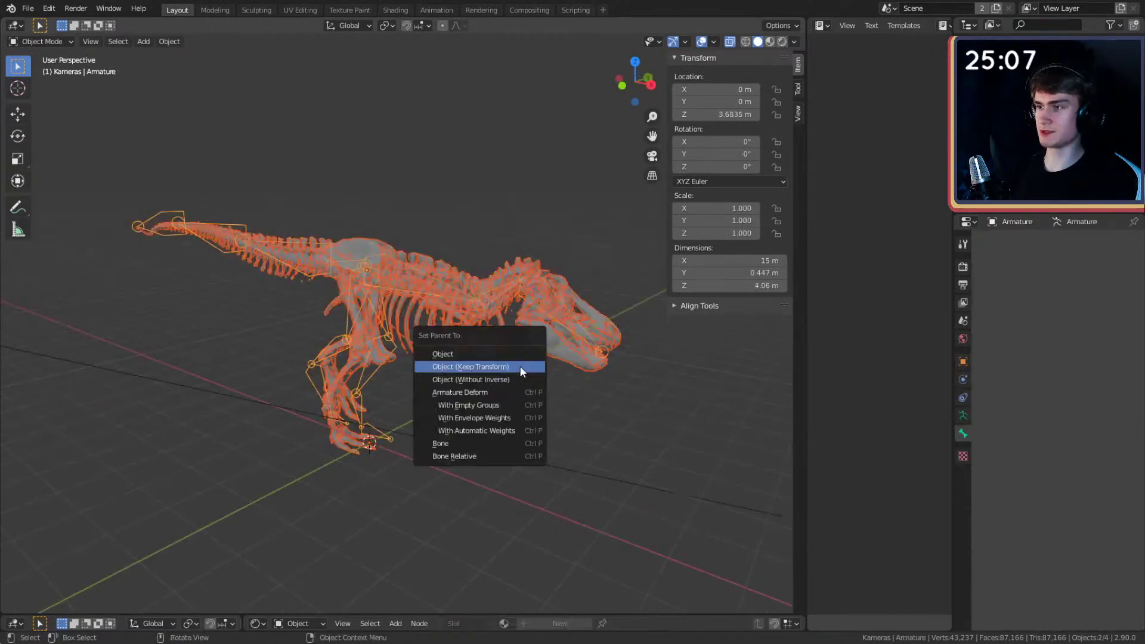
pyautogui.click(498, 426)
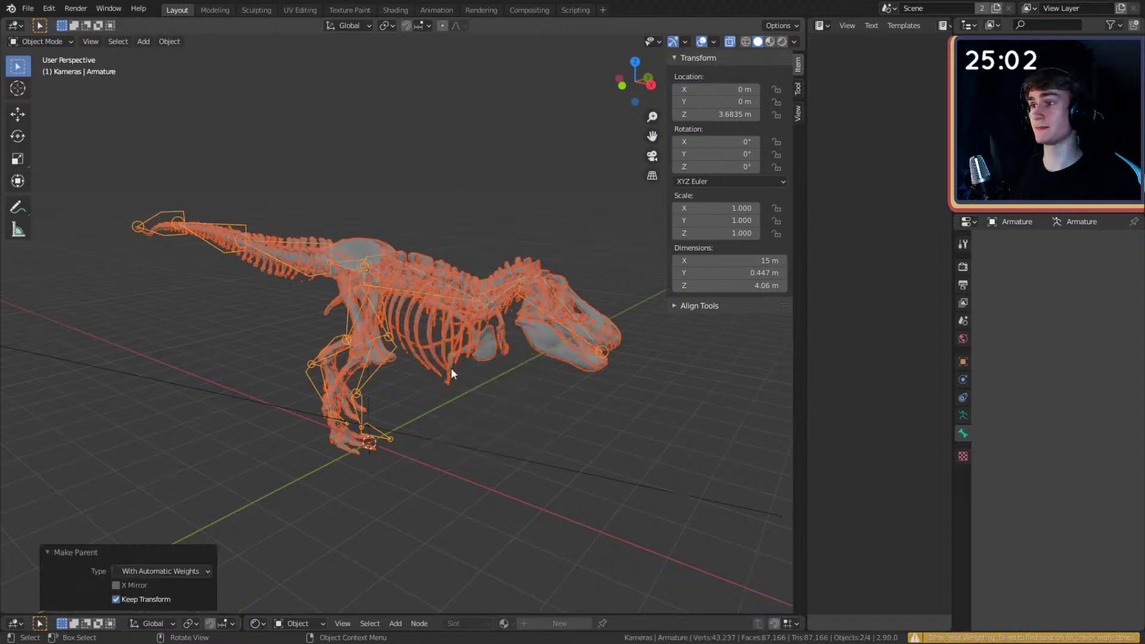
# - Test-rotate the T-rex's head bone in Pose Mode to check whether the skull deforms with the armature
pyautogui.moveTo(451, 367); pyautogui.dragTo(493, 347, button='middle')
pyautogui.click(549, 294)
pyautogui.hotkey('ctrl', 'Tab')
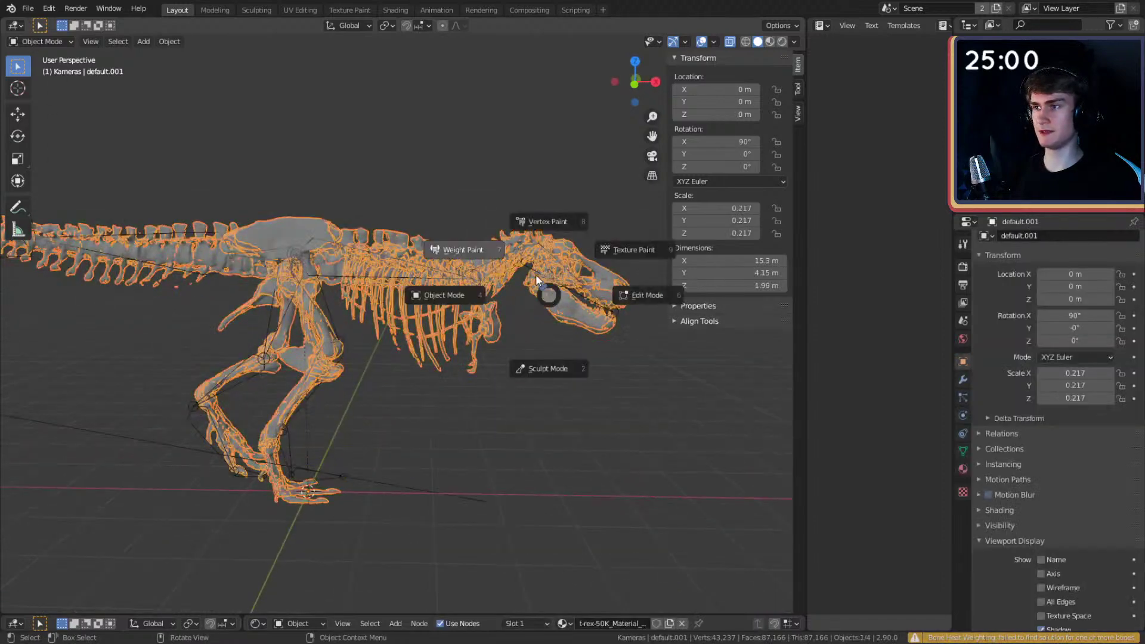
pyautogui.press('Escape')
pyautogui.click(530, 268)
pyautogui.hotkey('ctrl', 'Tab')
pyautogui.click(574, 280)
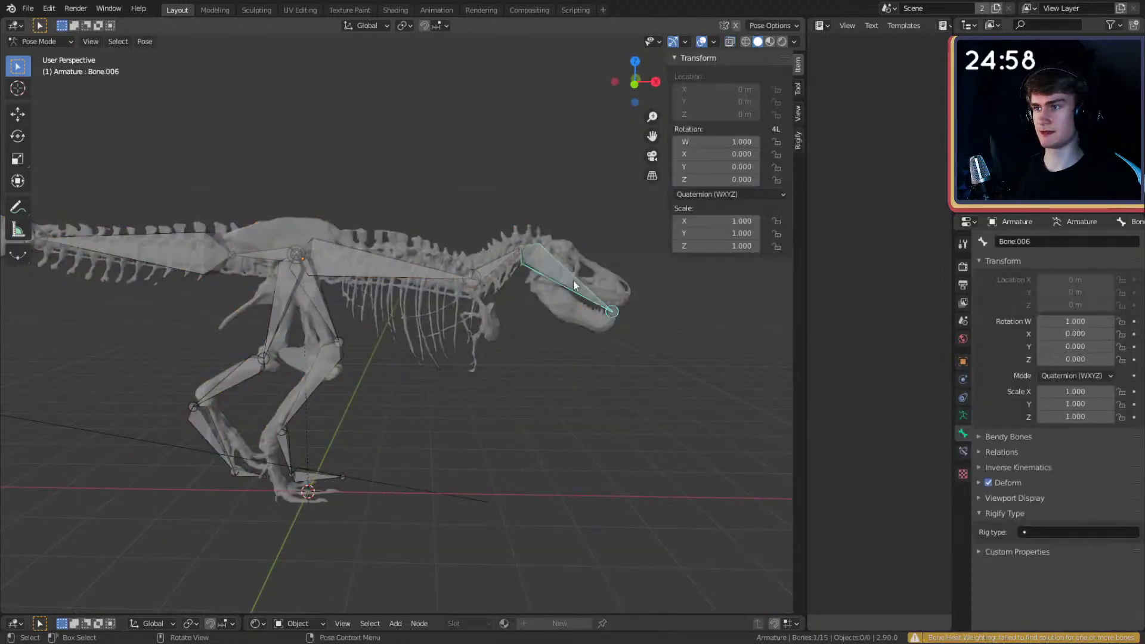
pyautogui.press('r')
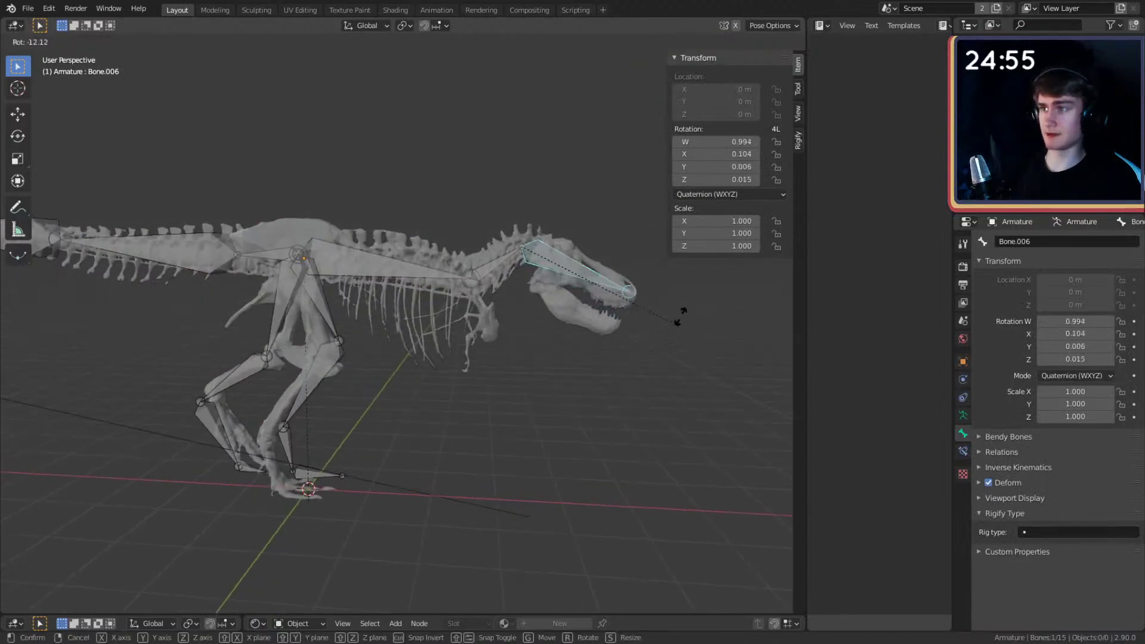
pyautogui.rightClick(682, 321)
# - Return to Object Mode, select the T-rex skeleton mesh and examine its vertex groups
pyautogui.keyDown('shift'); pyautogui.moveTo(683, 321); pyautogui.dragTo(616, 326, button='middle'); pyautogui.keyUp('shift')
pyautogui.moveTo(610, 327); pyautogui.dragTo(606, 312, button='middle')
pyautogui.press('Tab')
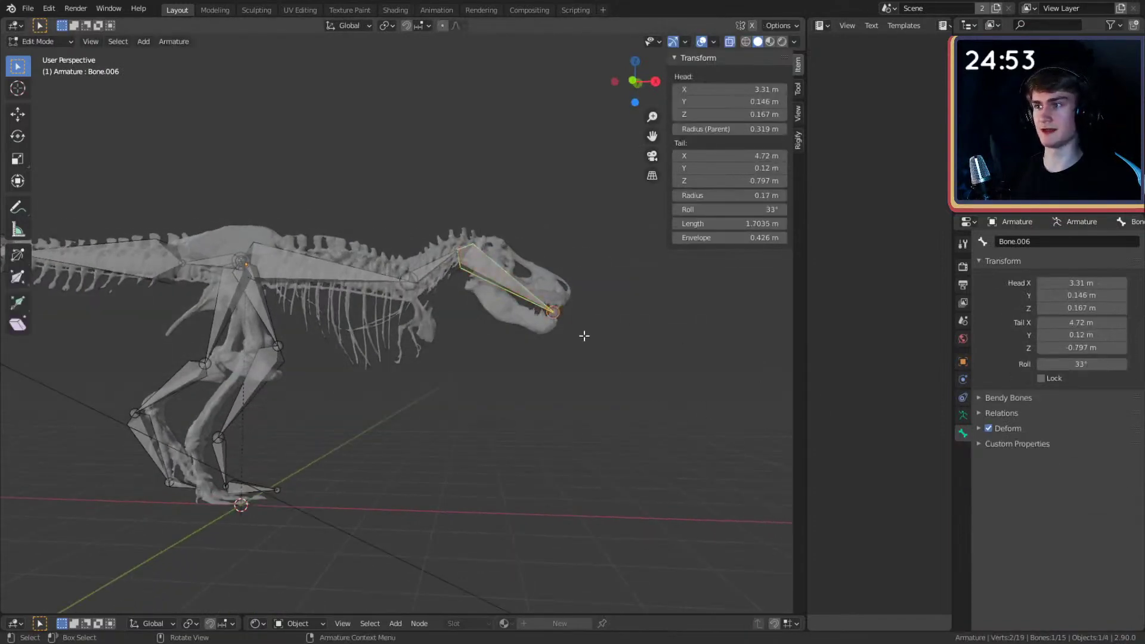
pyautogui.click(573, 306)
pyautogui.press('Tab')
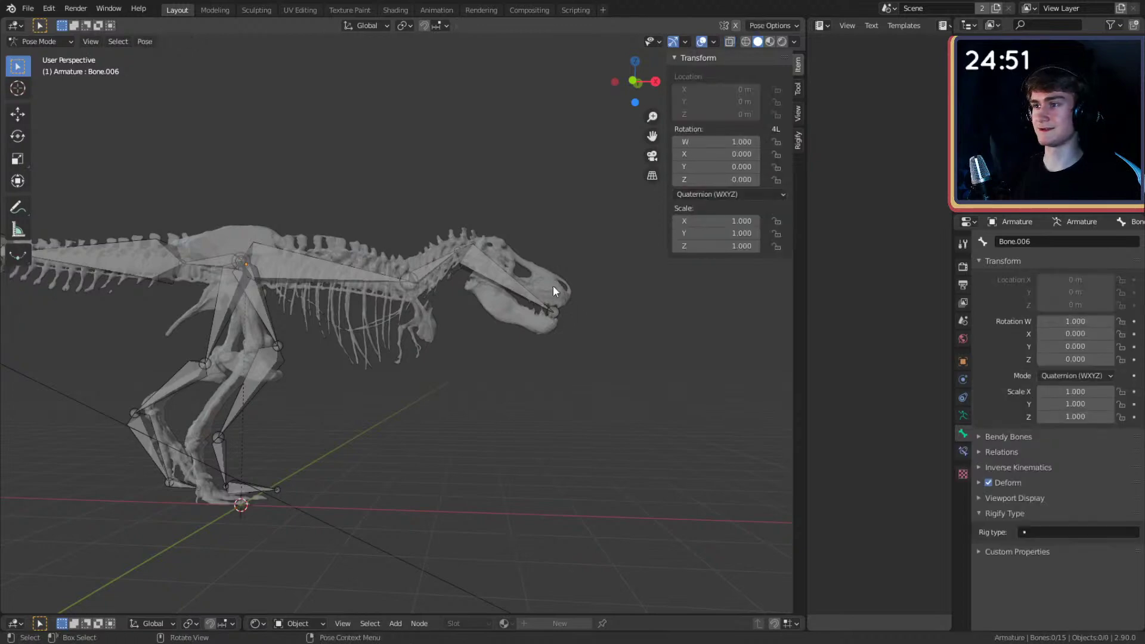
pyautogui.click(565, 297)
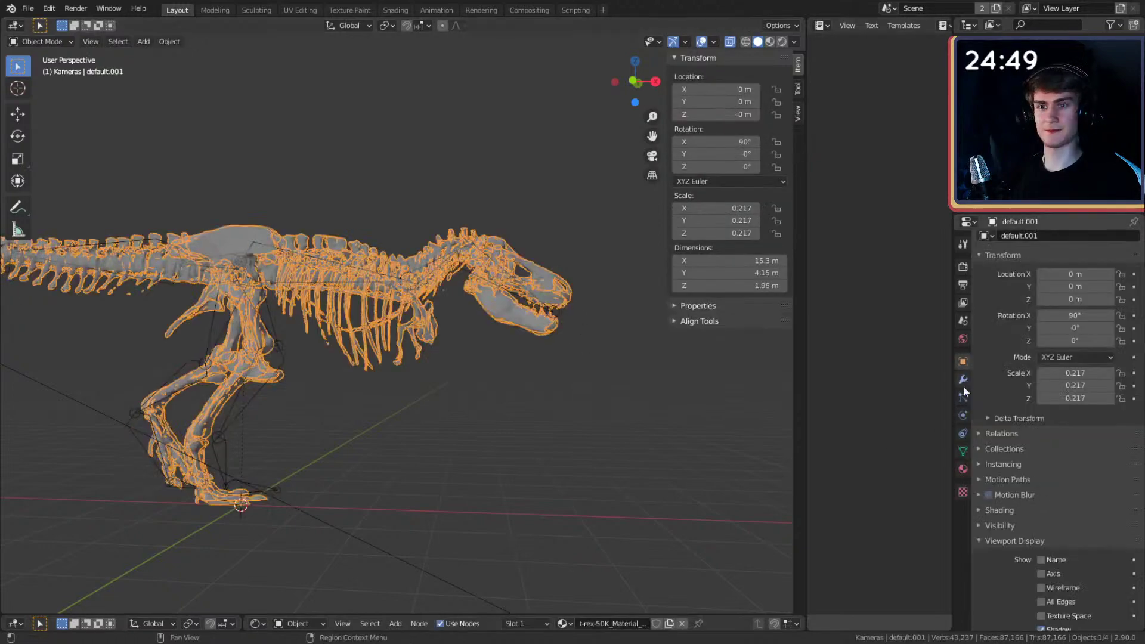
pyautogui.click(963, 450)
pyautogui.scroll(5, 1031, 310)
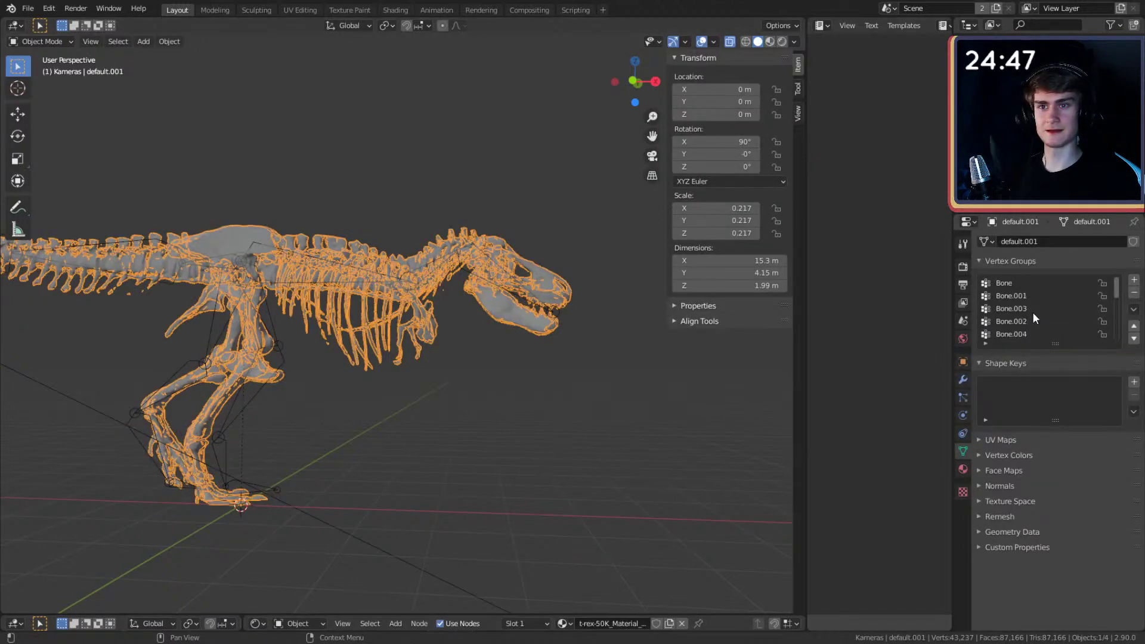
# - Put the armature in Pose Mode and test-rotate the neck bone to check the mesh deformation
pyautogui.moveTo(560, 308); pyautogui.dragTo(576, 335, button='middle')
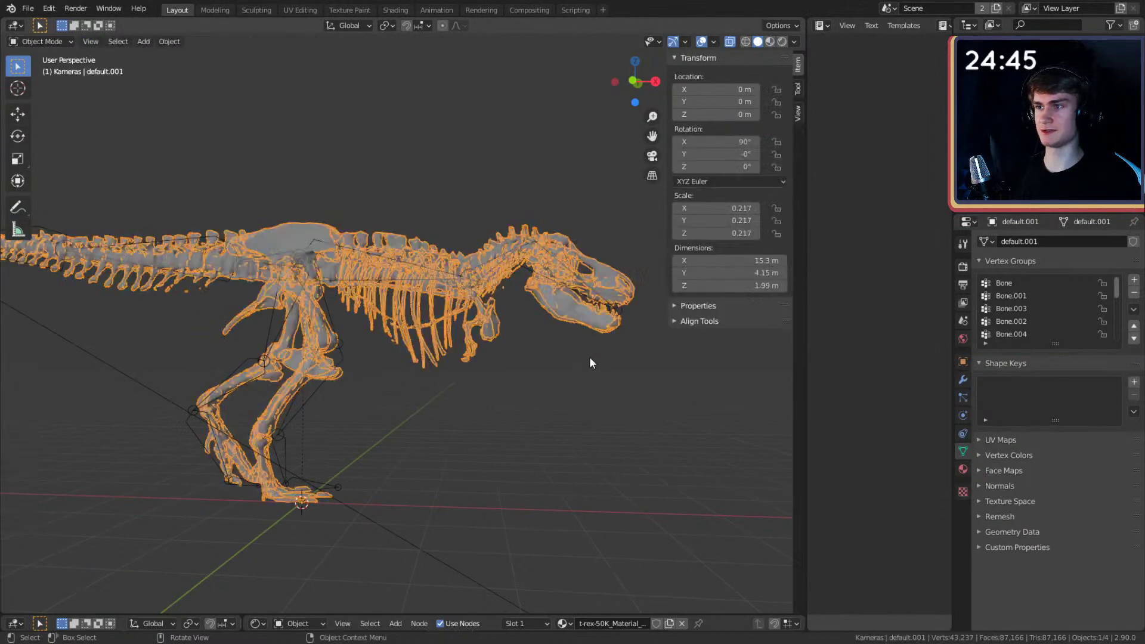
pyautogui.click(617, 339)
pyautogui.hotkey('ctrl', 'Tab')
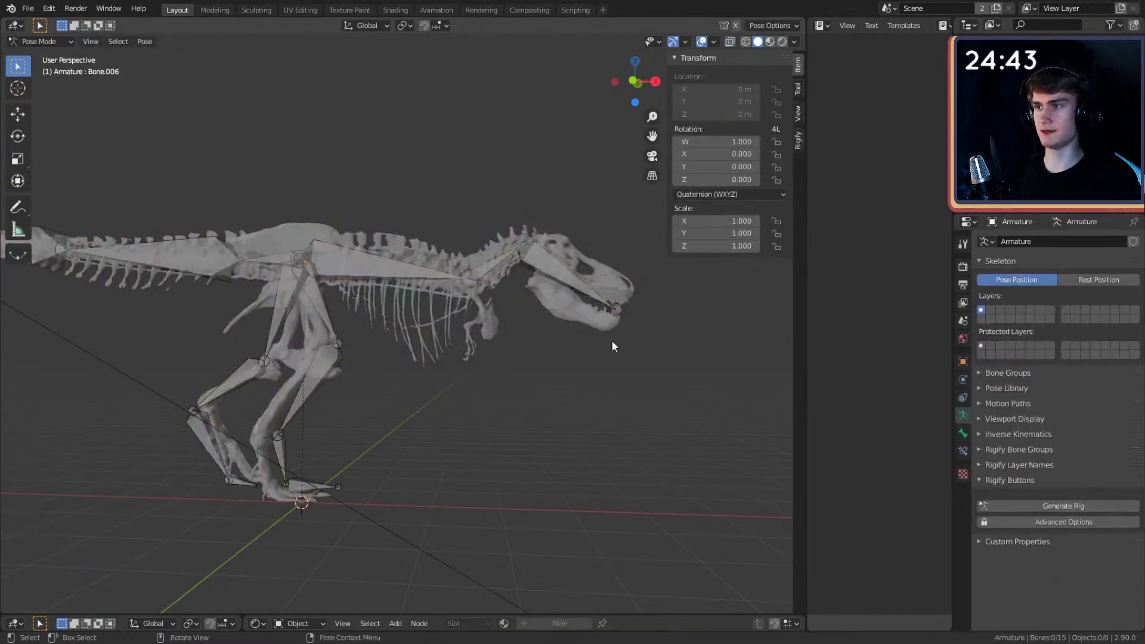
pyautogui.click(494, 263)
pyautogui.press('r')
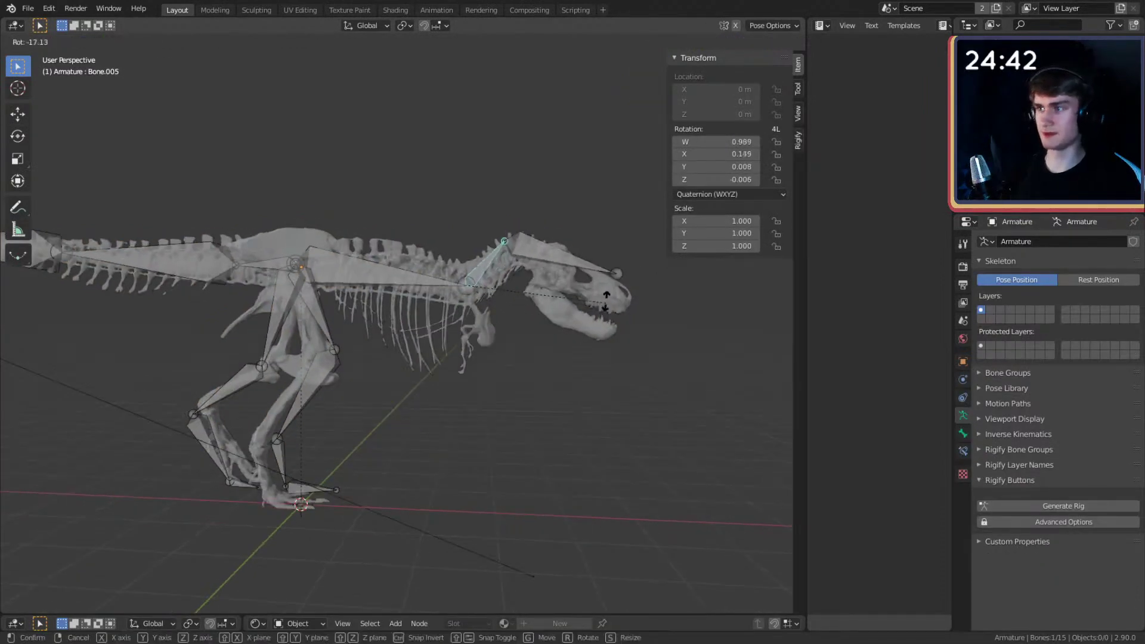
pyautogui.press('Escape')
pyautogui.moveTo(606, 370); pyautogui.dragTo(605, 324, button='middle')
# - Test-rotate the spine bone and the front thigh bone to check whether the mesh follows them
pyautogui.click(428, 264)
pyautogui.moveTo(428, 265); pyautogui.dragTo(549, 314, button='middle')
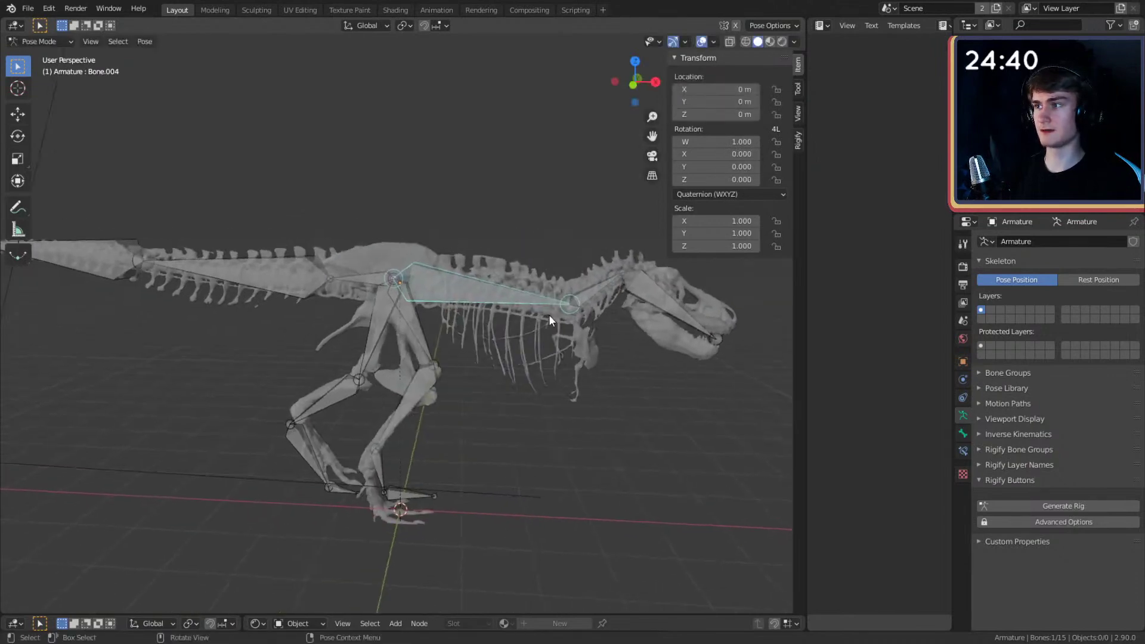
pyautogui.press('r')
pyautogui.click(590, 279)
pyautogui.moveTo(467, 349); pyautogui.dragTo(338, 259, button='middle')
pyautogui.click(477, 340)
pyautogui.press('r')
pyautogui.press('Escape')
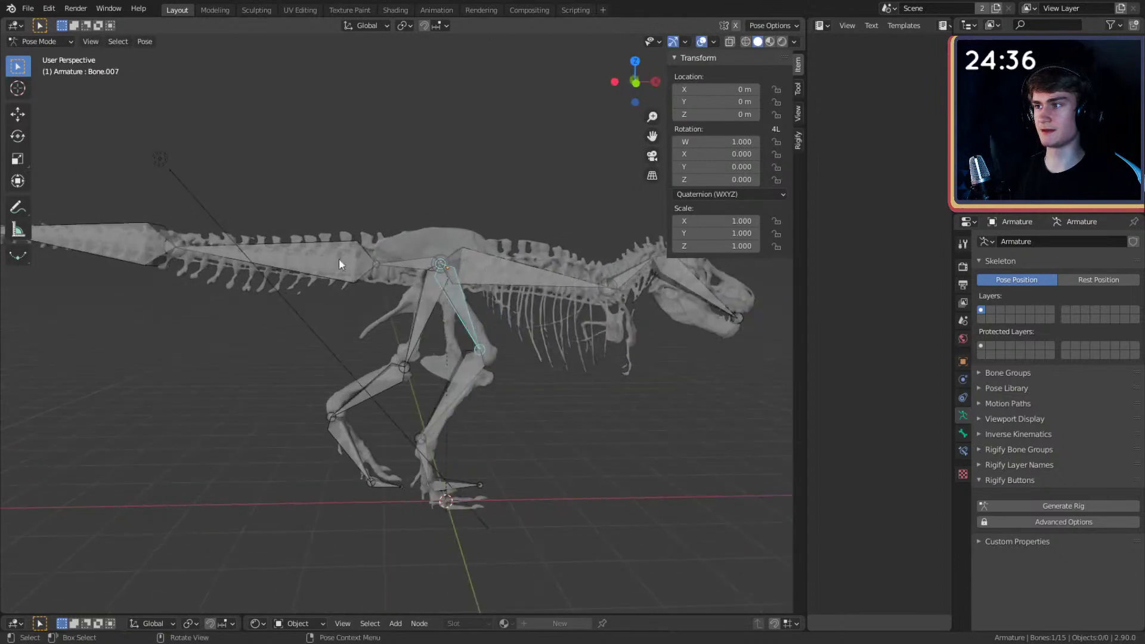
# - Test-rotate the tail bones out to the tip to check whether the tail mesh follows them
pyautogui.click(338, 259)
pyautogui.press('r')
pyautogui.press('Escape')
pyautogui.moveTo(300, 333); pyautogui.dragTo(373, 267, button='middle')
pyautogui.click(394, 271)
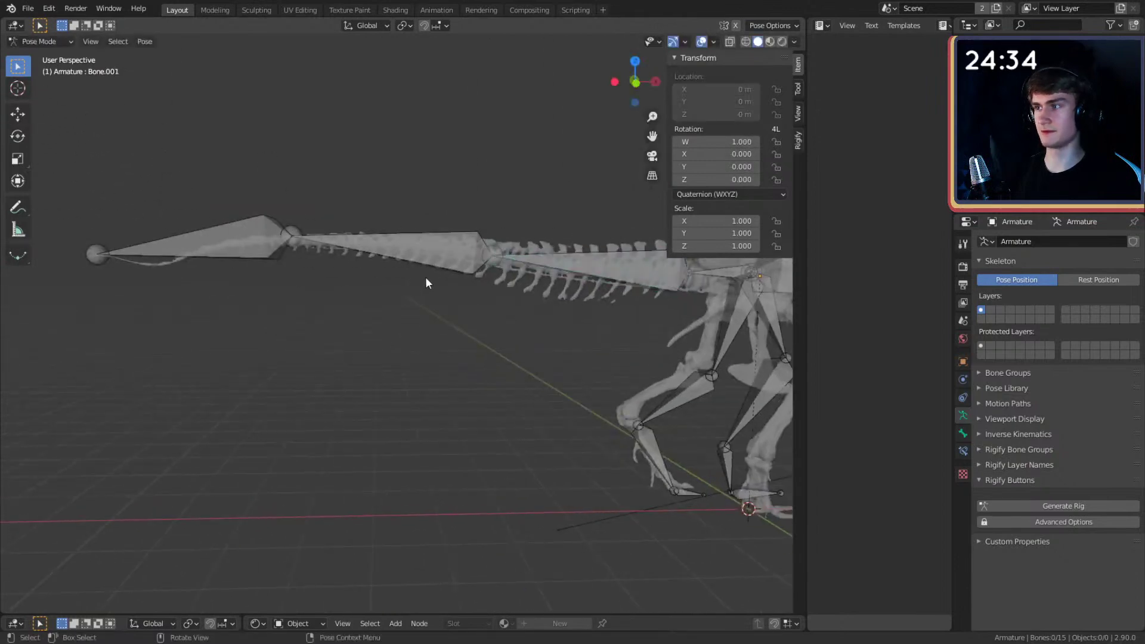
pyautogui.press('r')
pyautogui.press('Escape')
pyautogui.moveTo(526, 285); pyautogui.dragTo(535, 309, button='middle')
pyautogui.click(299, 243)
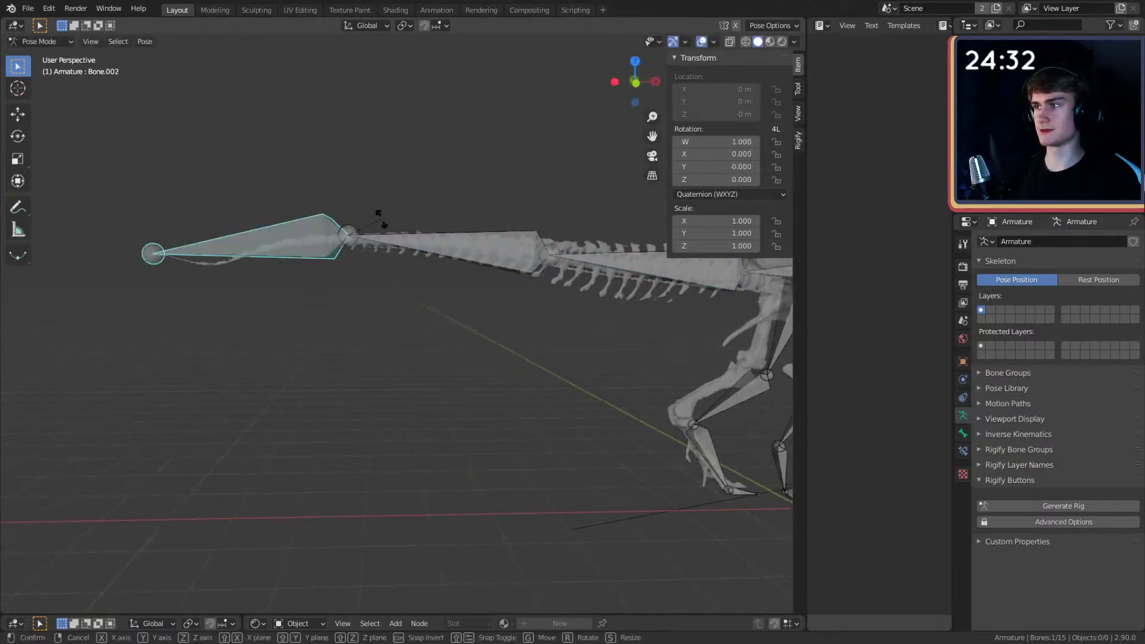
pyautogui.press('r')
pyautogui.press('Escape')
pyautogui.moveTo(391, 248); pyautogui.dragTo(472, 333, button='middle')
pyautogui.press('Tab')
pyautogui.press('Tab')
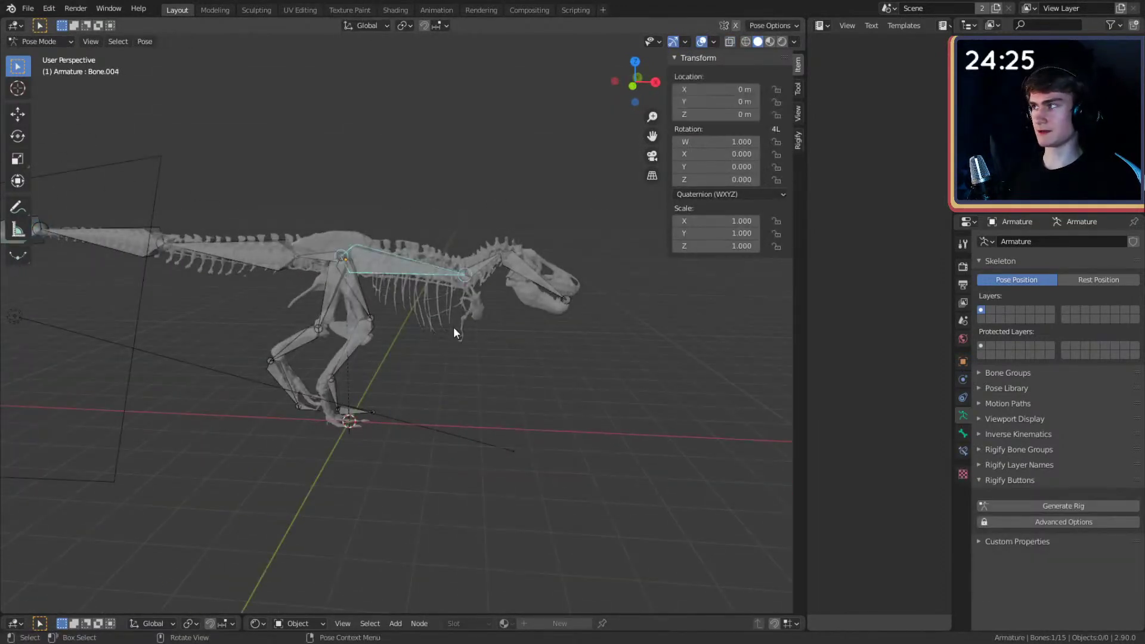
# - Leave Pose Mode, select the T-rex skeleton mesh and switch it to Weight Paint mode
pyautogui.hotkey('ctrl', 'Tab')
pyautogui.click(353, 274)
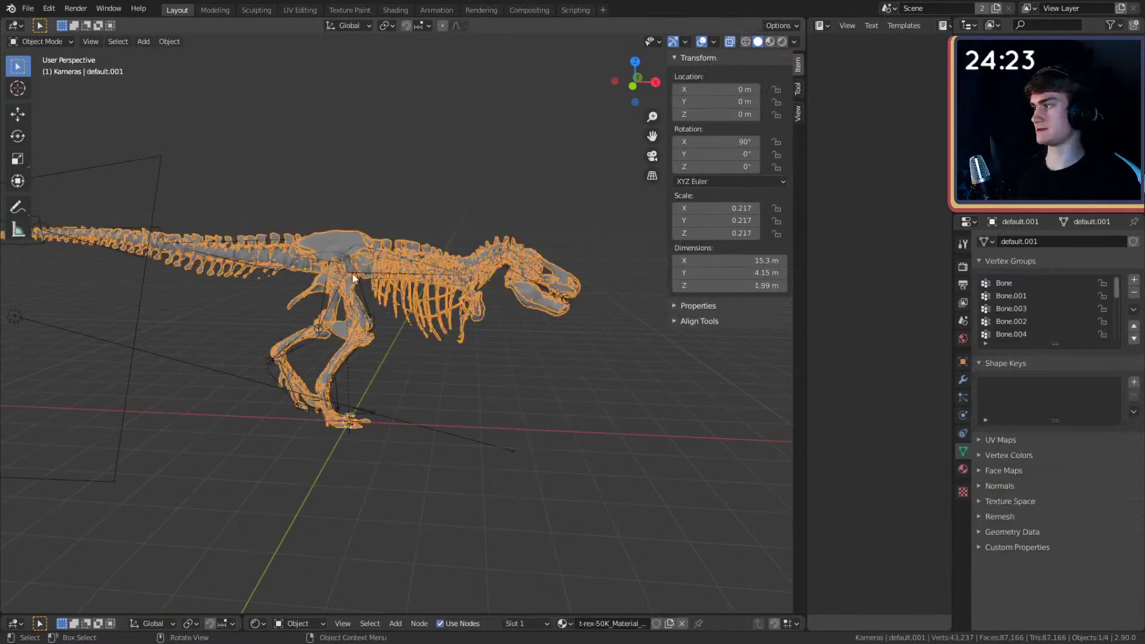
pyautogui.click(353, 280)
pyautogui.scroll(2, 474, 333)
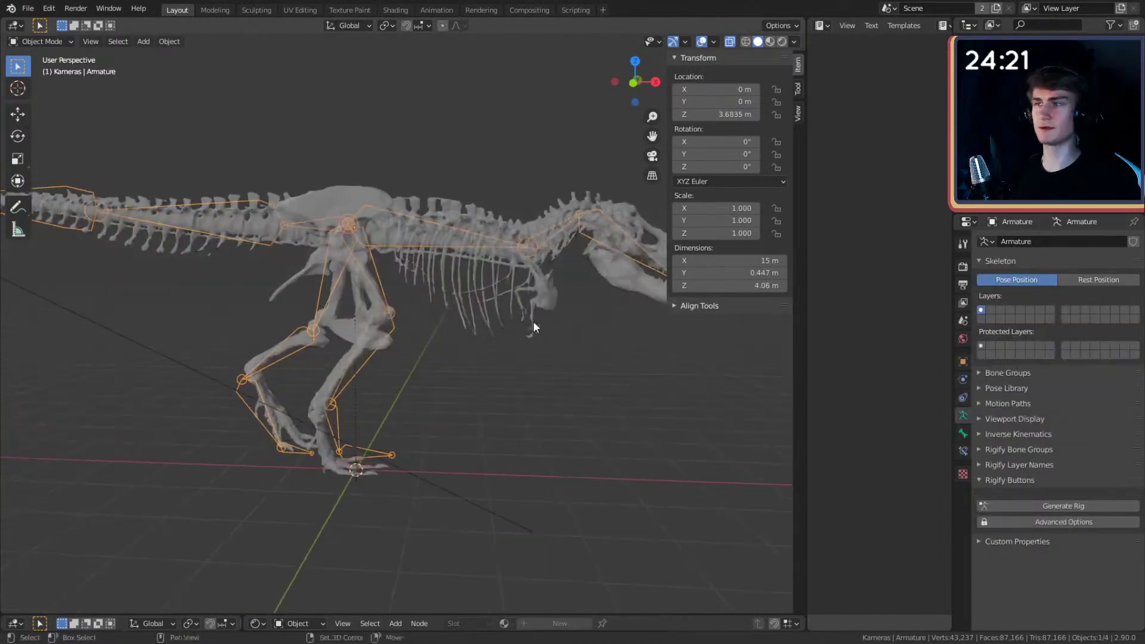
pyautogui.moveTo(533, 321); pyautogui.dragTo(550, 273, button='middle')
pyautogui.click(549, 274)
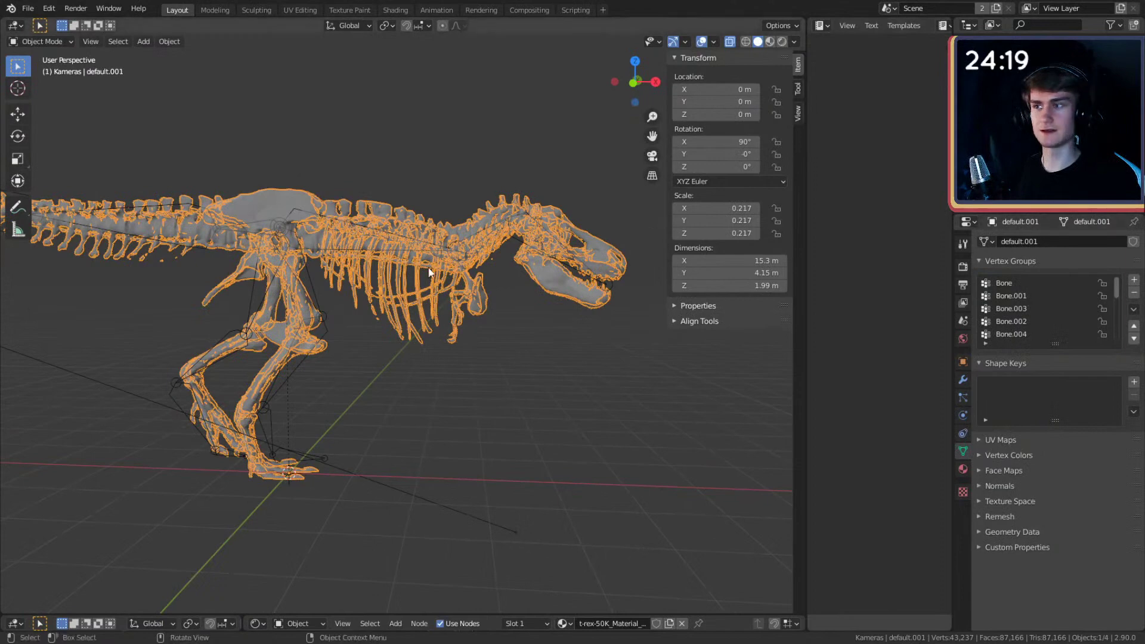
pyautogui.click(37, 41)
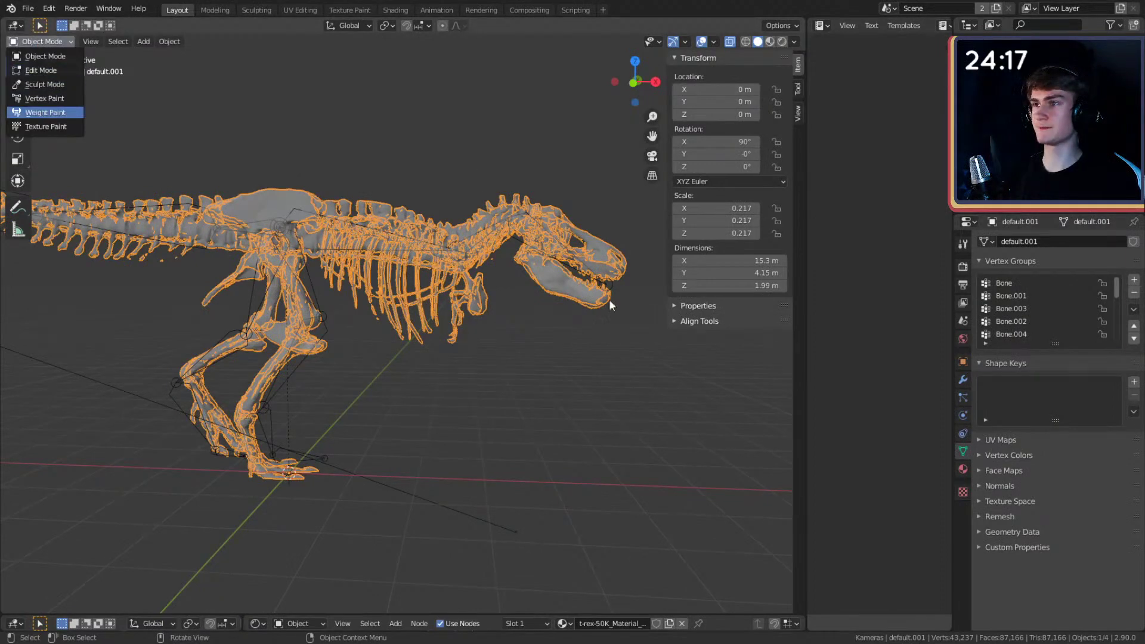
pyautogui.press('Return')
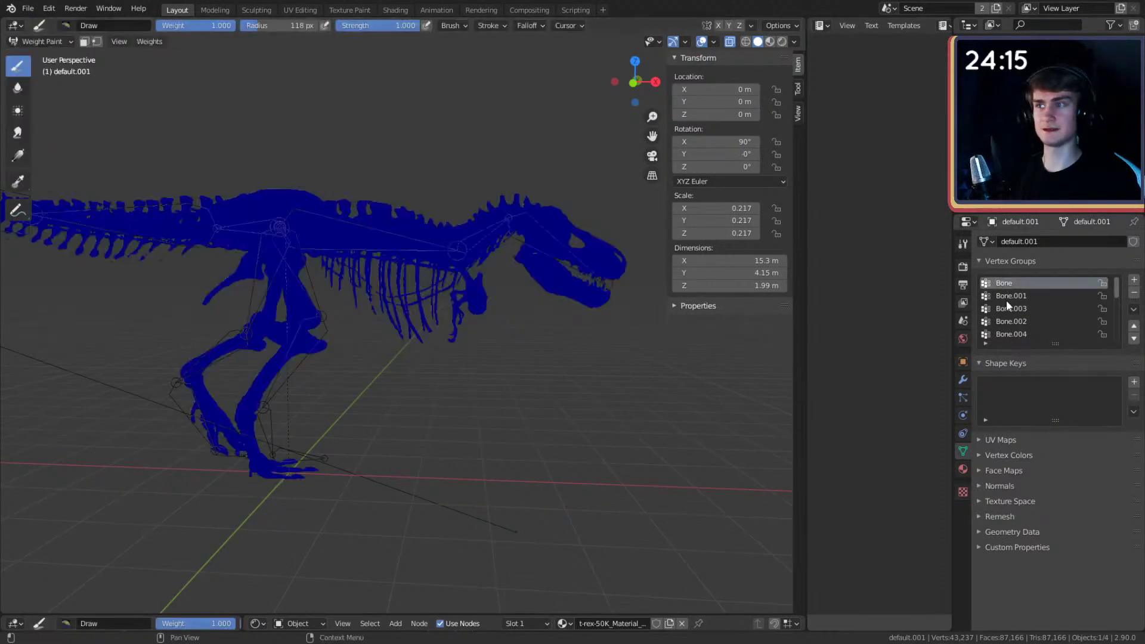
# - Inspect the painted weights of the Bone.001, Bone.002, Bone.003, Bone.004 and Bone.006 vertex groups, and return to Object Mode
pyautogui.click(1006, 297)
pyautogui.click(1011, 308)
pyautogui.click(1014, 334)
pyautogui.click(1027, 321)
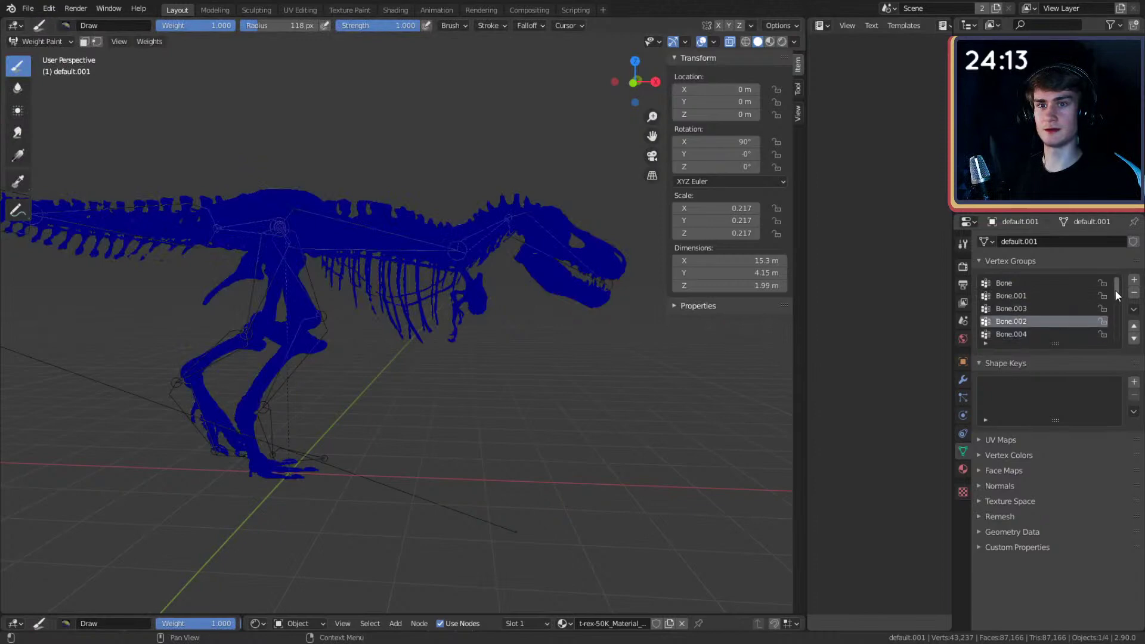
pyautogui.scroll(-3, 1085, 302)
pyautogui.click(1029, 321)
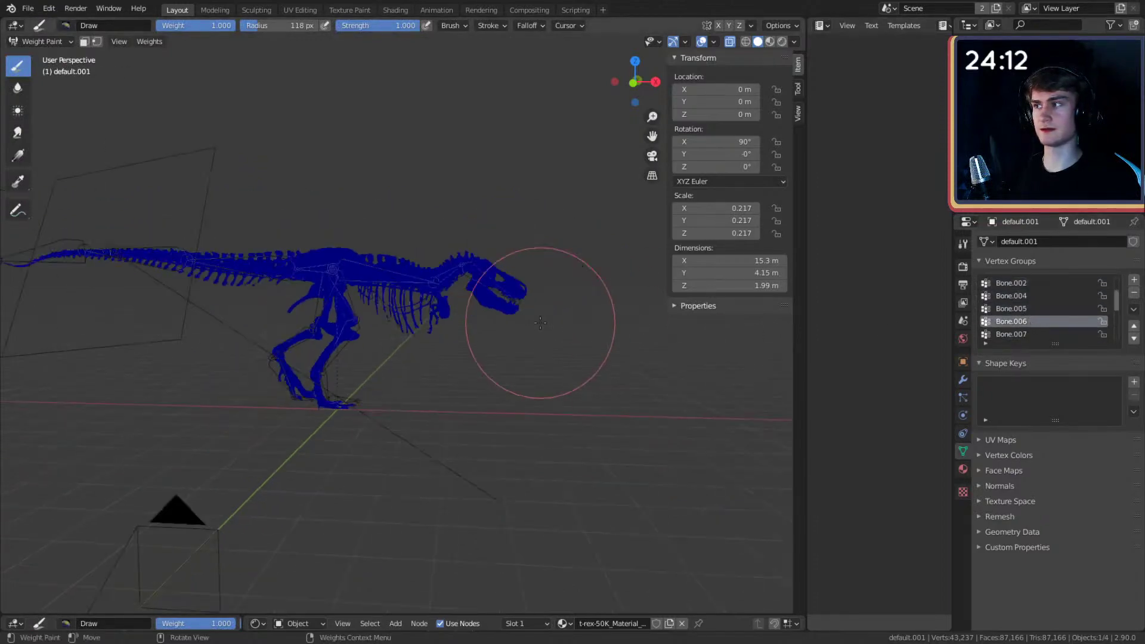
pyautogui.scroll(3, 563, 345)
pyautogui.click(43, 43)
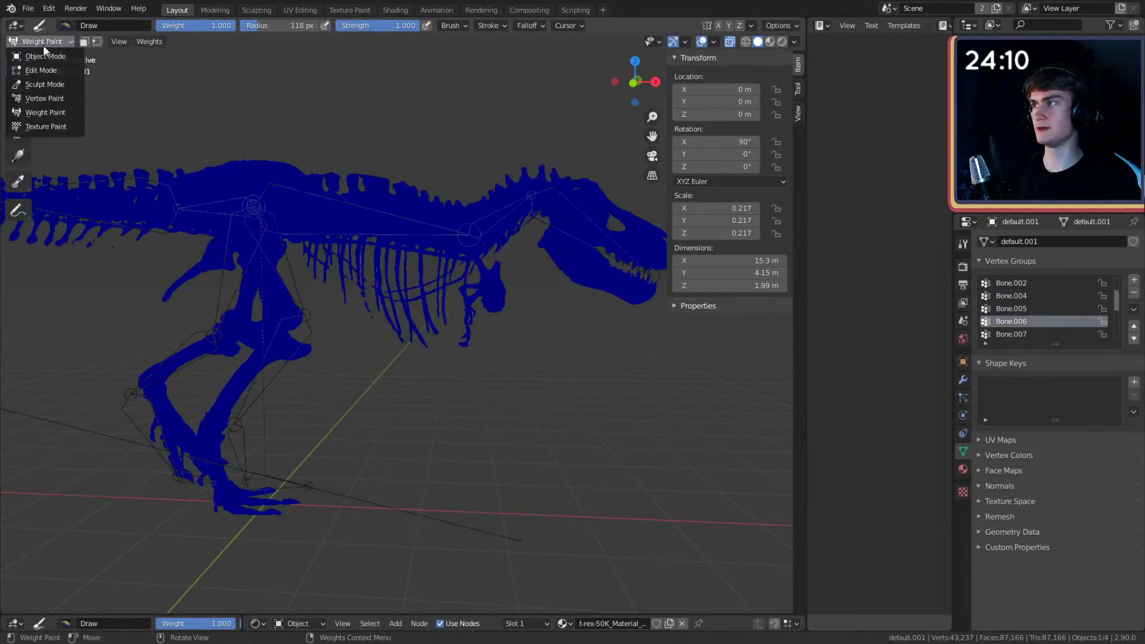
pyautogui.click(45, 56)
pyautogui.scroll(-2, 535, 276)
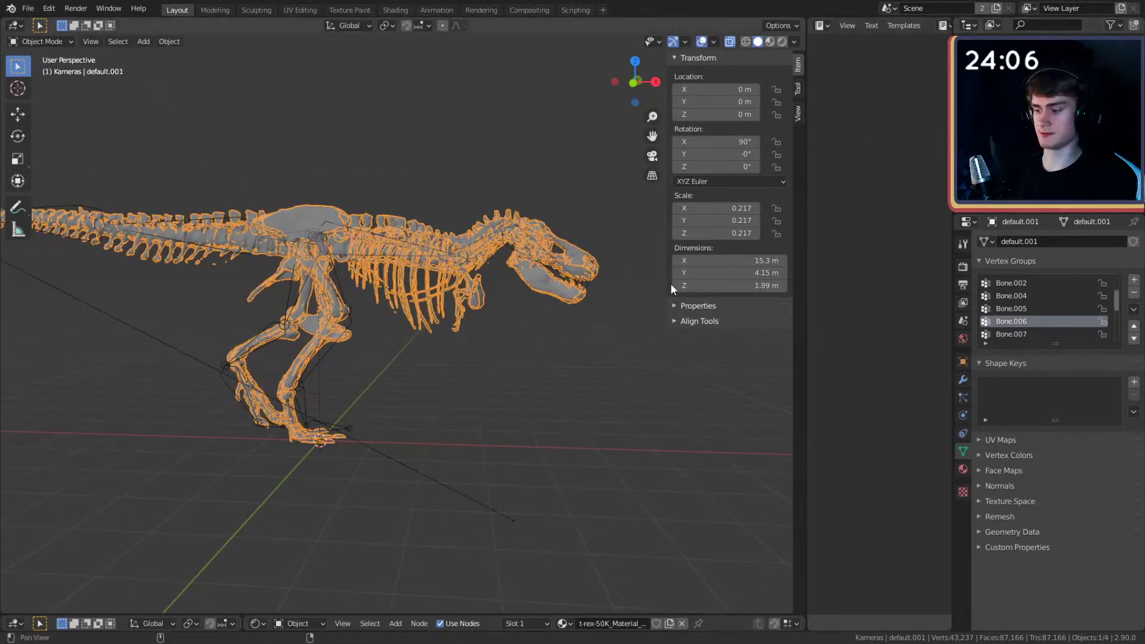
# - Try clearing the skeleton mesh's parent, and undo it
pyautogui.hotkey('alt', 'p')
pyautogui.click(642, 286)
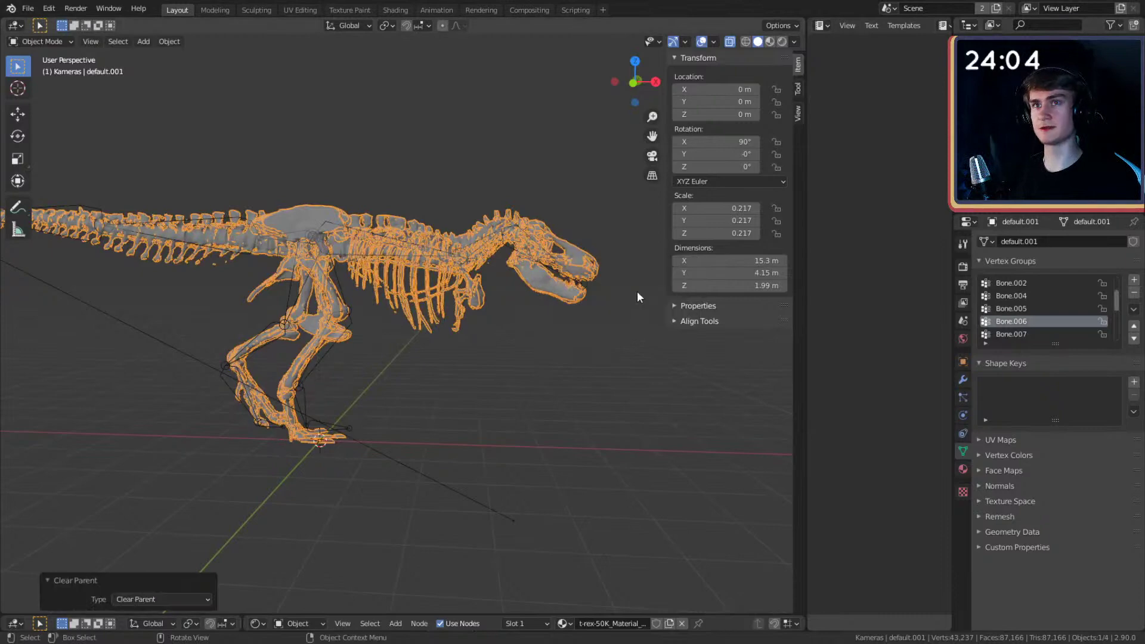
pyautogui.click(636, 321)
pyautogui.hotkey('ctrl', 'z')
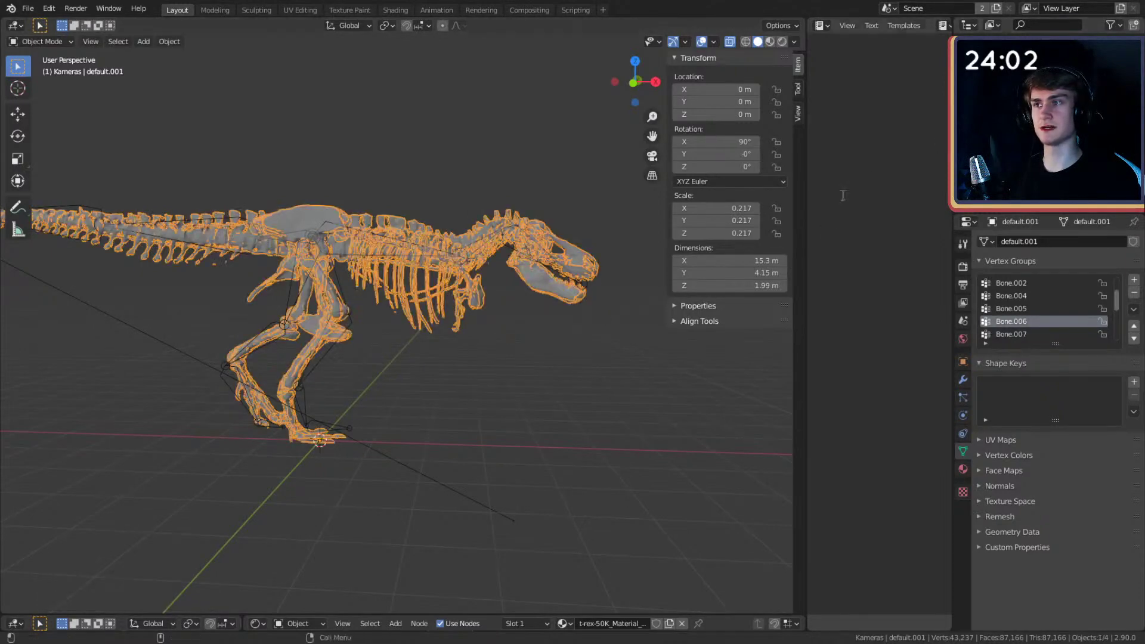
# - Parent the T-rex skeleton mesh to the armature again using Armature Deform with automatic weights
pyautogui.moveTo(401, 228); pyautogui.dragTo(386, 241, button='middle')
pyautogui.keyDown('shift'); pyautogui.click(342, 249); pyautogui.keyUp('shift')
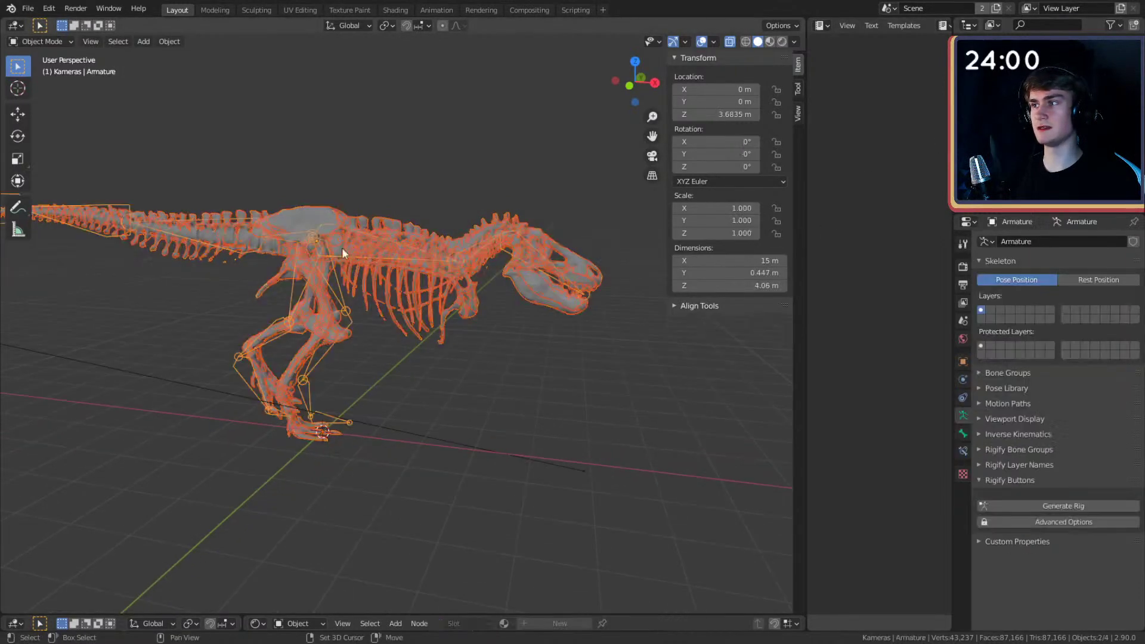
pyautogui.hotkey('ctrl', 'p')
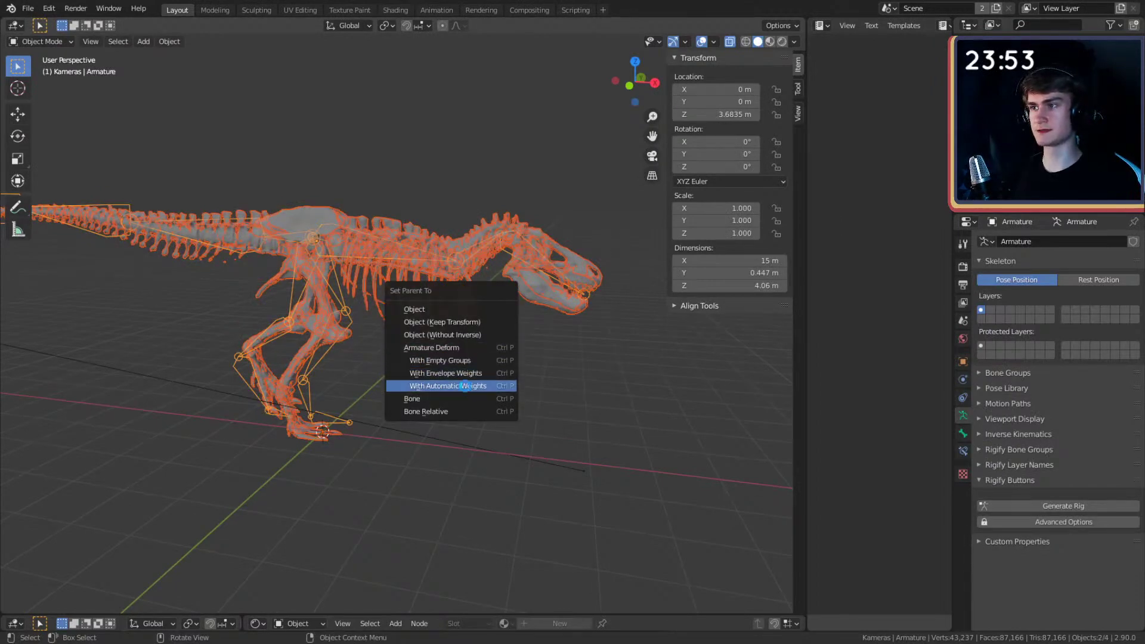
pyautogui.click(465, 386)
pyautogui.moveTo(503, 336)
pyautogui.mouseDown(button='middle')
pyautogui.moveTo(508, 353)
pyautogui.moveTo(545, 337)
pyautogui.moveTo(527, 312)
pyautogui.moveTo(545, 306)
pyautogui.moveTo(497, 340)
pyautogui.mouseUp(button='middle')
# - Check the skeleton mesh's Bone.006 weights in Weight Paint mode, and return to Object Mode
pyautogui.click(510, 303)
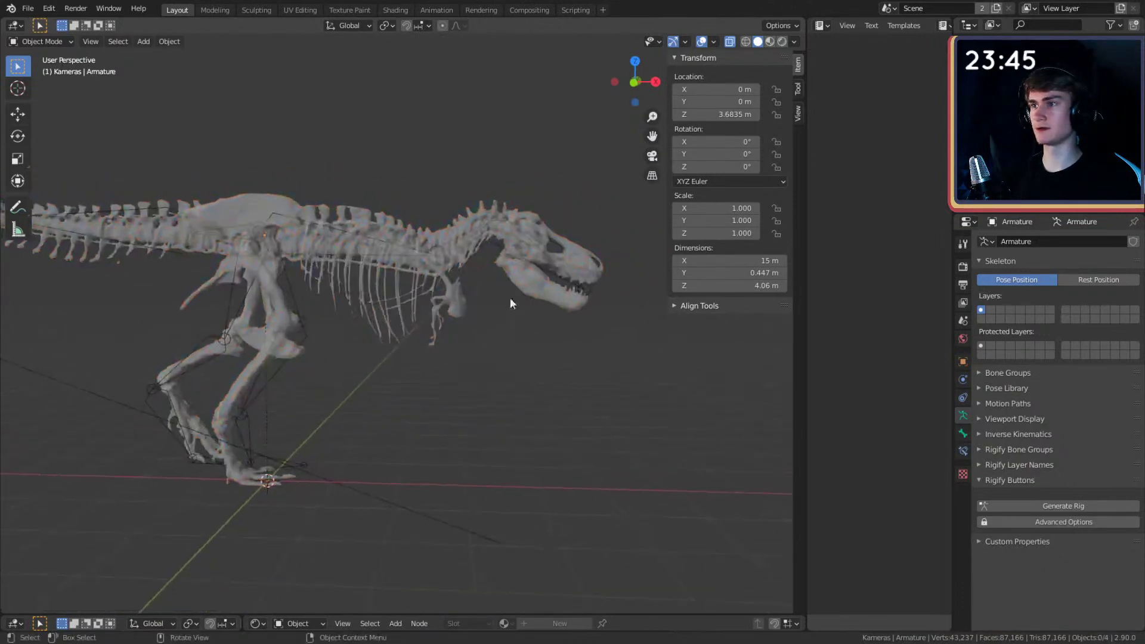
pyautogui.click(523, 281)
pyautogui.hotkey('ctrl', 'Tab')
pyautogui.click(500, 249)
pyautogui.rightClick(500, 248)
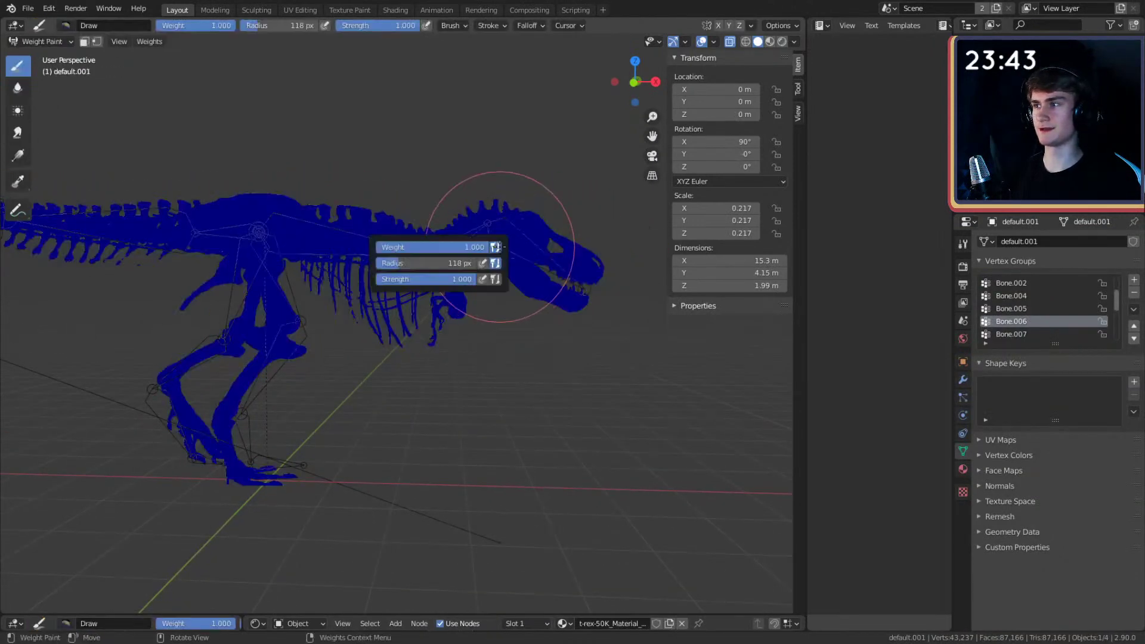
pyautogui.click(49, 43)
pyautogui.click(30, 56)
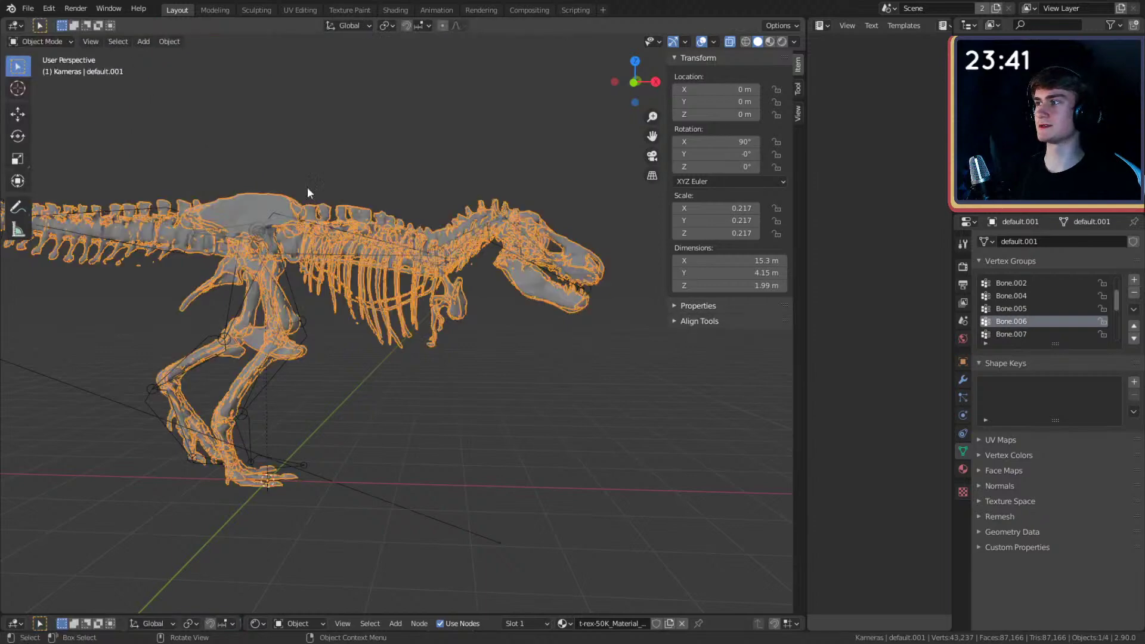
pyautogui.scroll(-2, 358, 239)
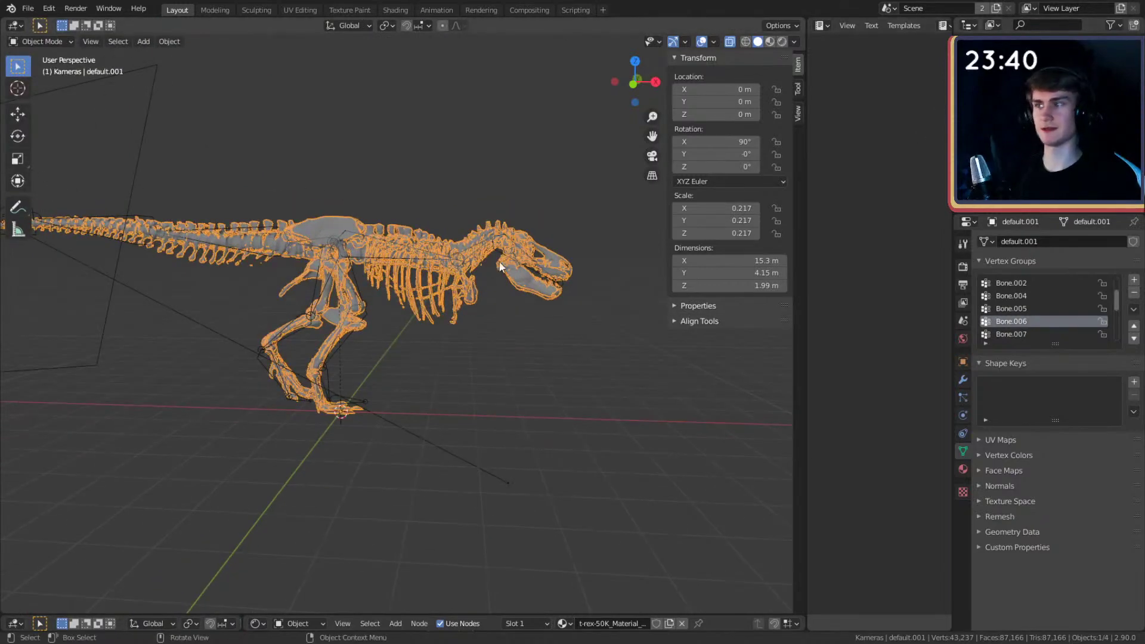
# - Clear the T-rex skeleton mesh's parent with the Clear Parent option and deselect the mesh
pyautogui.click(501, 291)
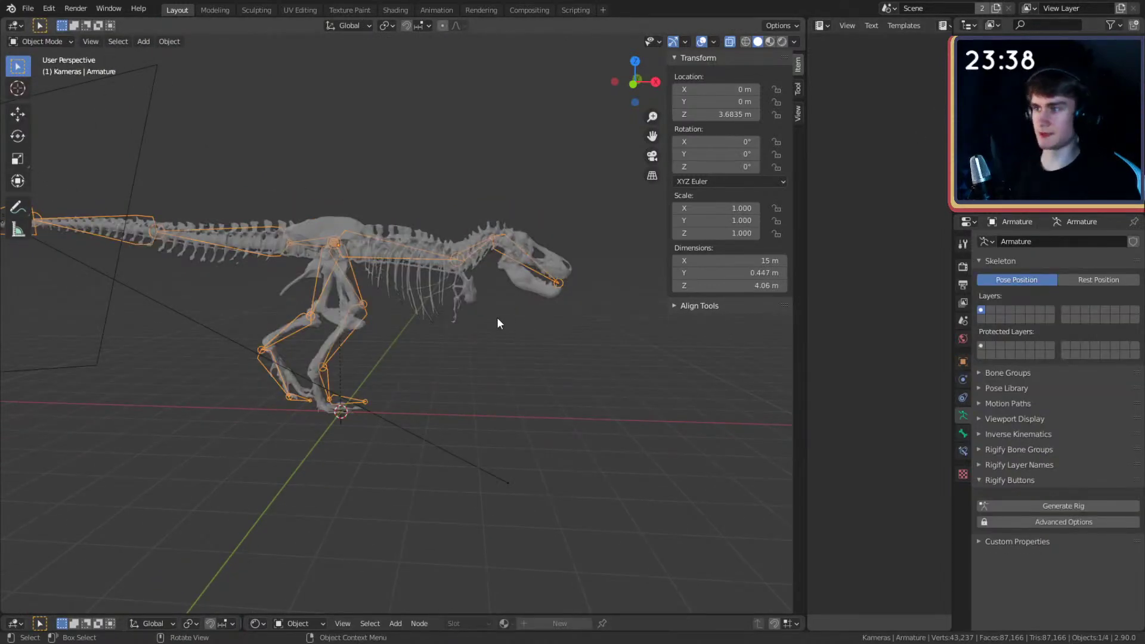
pyautogui.click(492, 334)
pyautogui.hotkey('alt', 'p')
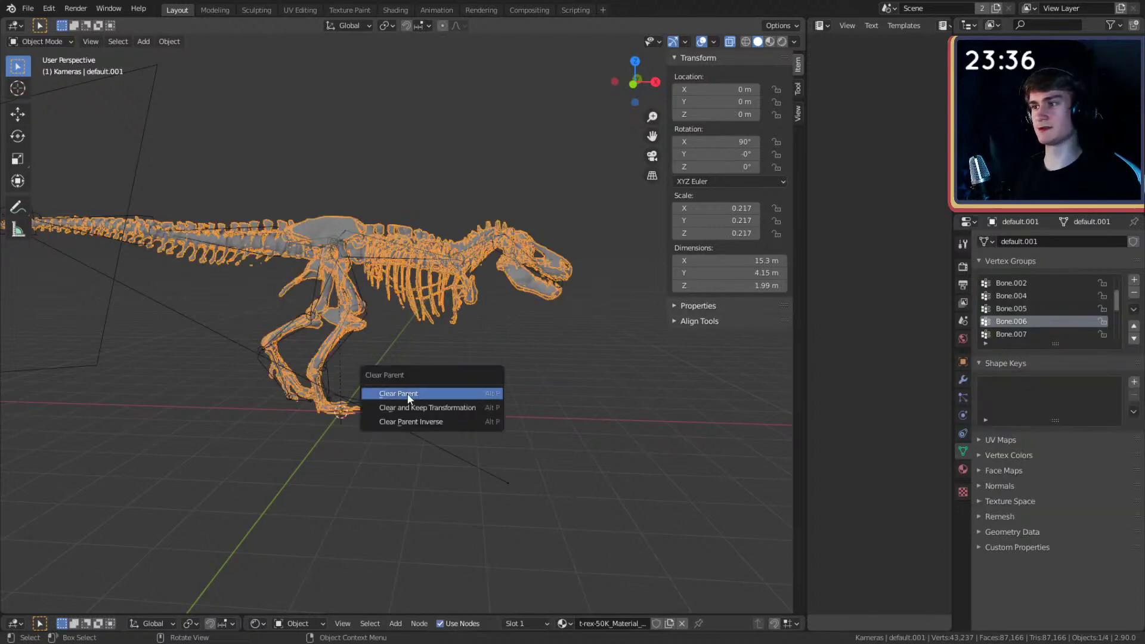
pyautogui.click(408, 395)
pyautogui.scroll(1, 484, 345)
pyautogui.click(487, 356)
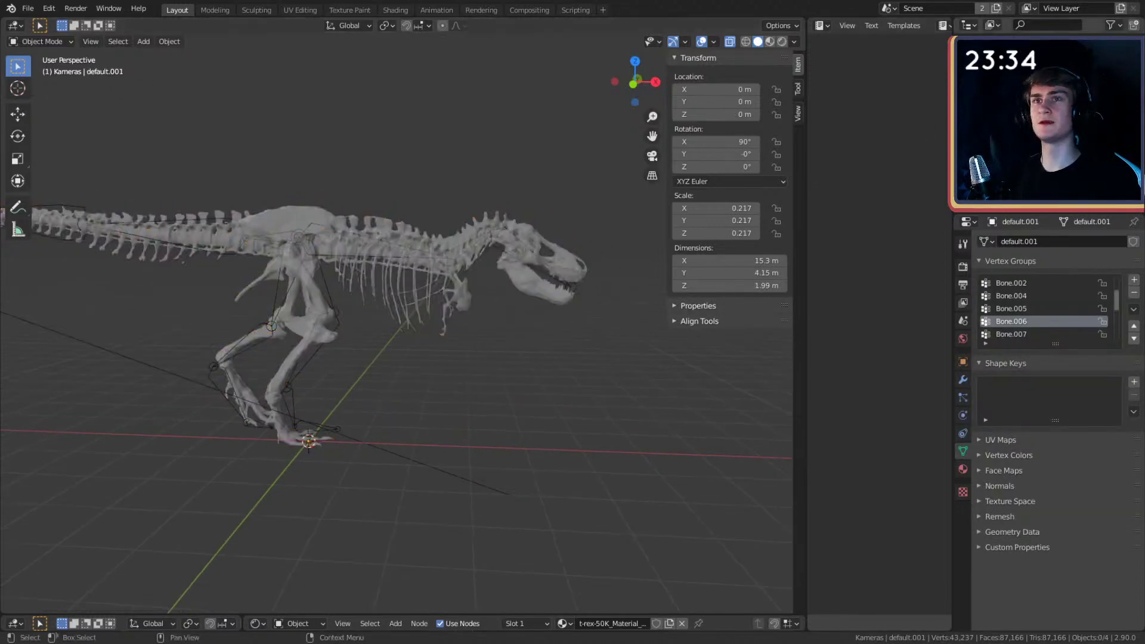
# - Delete the armature and open the T-rex skeleton mesh in Edit Mode
pyautogui.click(528, 301)
pyautogui.press('Delete')
pyautogui.click(528, 302)
pyautogui.moveTo(525, 334); pyautogui.dragTo(495, 366, button='middle')
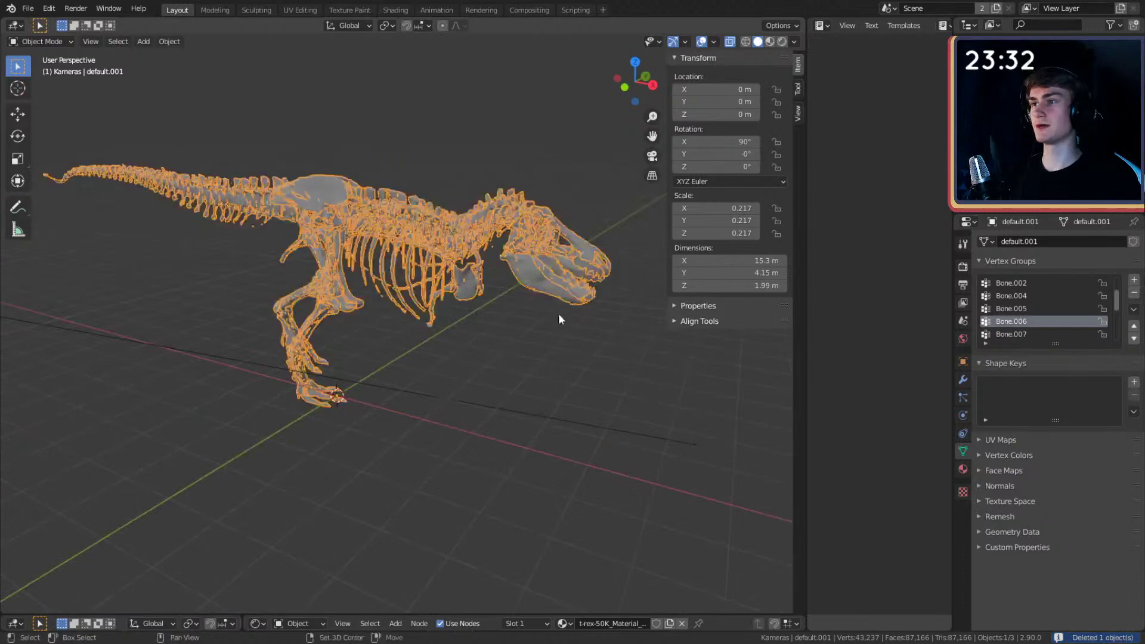
pyautogui.moveTo(558, 313); pyautogui.dragTo(430, 341, button='middle')
pyautogui.press('Tab')
# - Try to select the head by repeatedly growing the selection from a vertex at the tip of the snout
pyautogui.moveTo(487, 315); pyautogui.dragTo(503, 180, button='middle')
pyautogui.hotkey('alt', 'a')
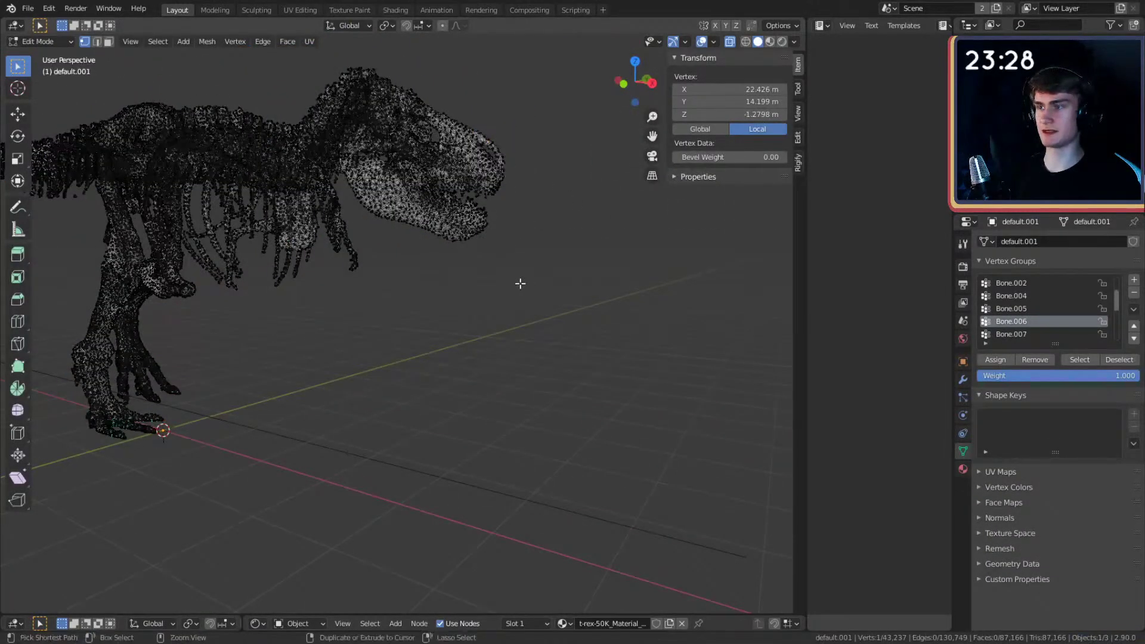
pyautogui.press('ctrl+KP_Add')
pyautogui.press('ctrl+KP_Add')
pyautogui.press('ctrl+KP_Add')
pyautogui.press('ctrl+KP_Add')
pyautogui.press('ctrl+KP_Add')
pyautogui.press('ctrl+KP_Add')
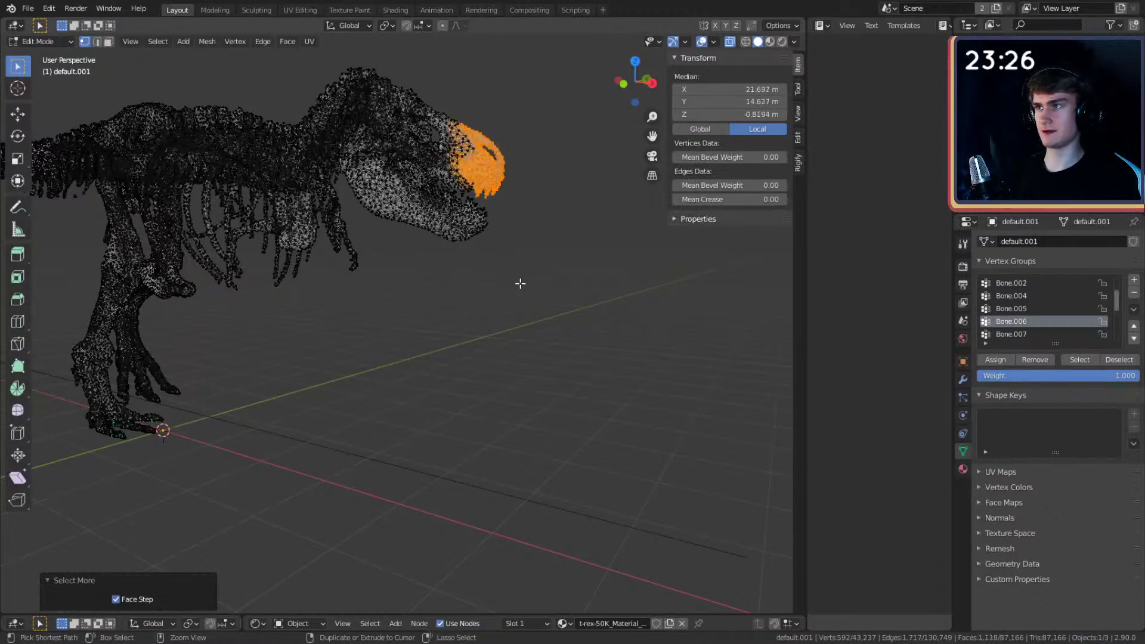
pyautogui.press('ctrl+KP_Add')
pyautogui.press('ctrl+KP_Add')
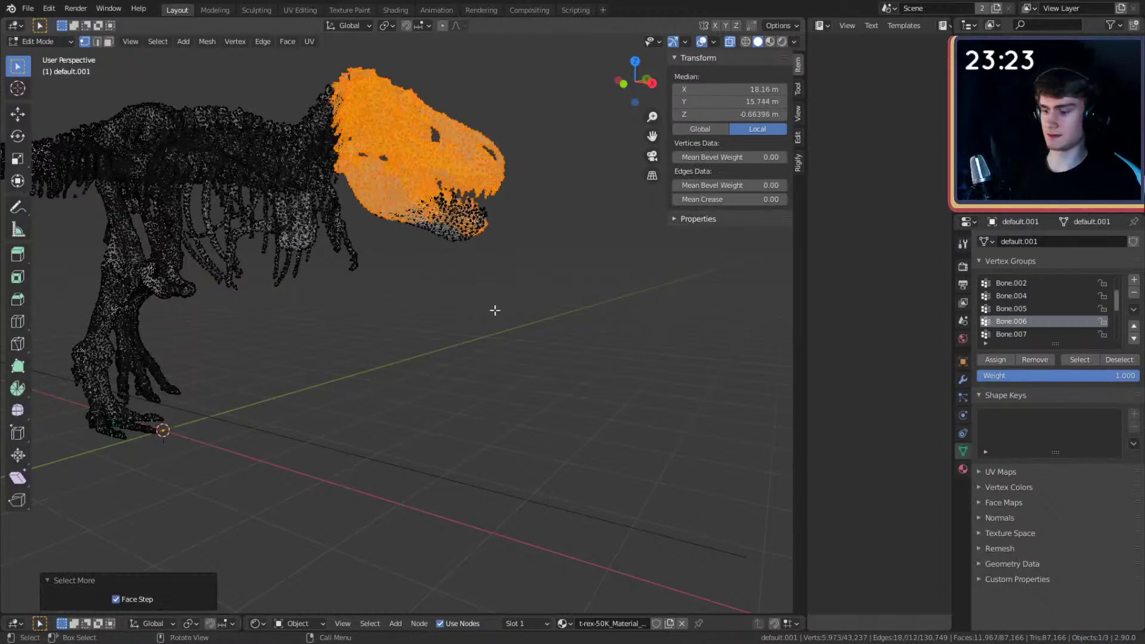
# - Clear the selection and circle-select all head vertices through the mesh in front view with X-ray
pyautogui.press('KP_1')
pyautogui.scroll(1, 498, 284)
pyautogui.keyDown('shift'); pyautogui.moveTo(499, 284); pyautogui.dragTo(446, 329, button='middle'); pyautogui.keyUp('shift')
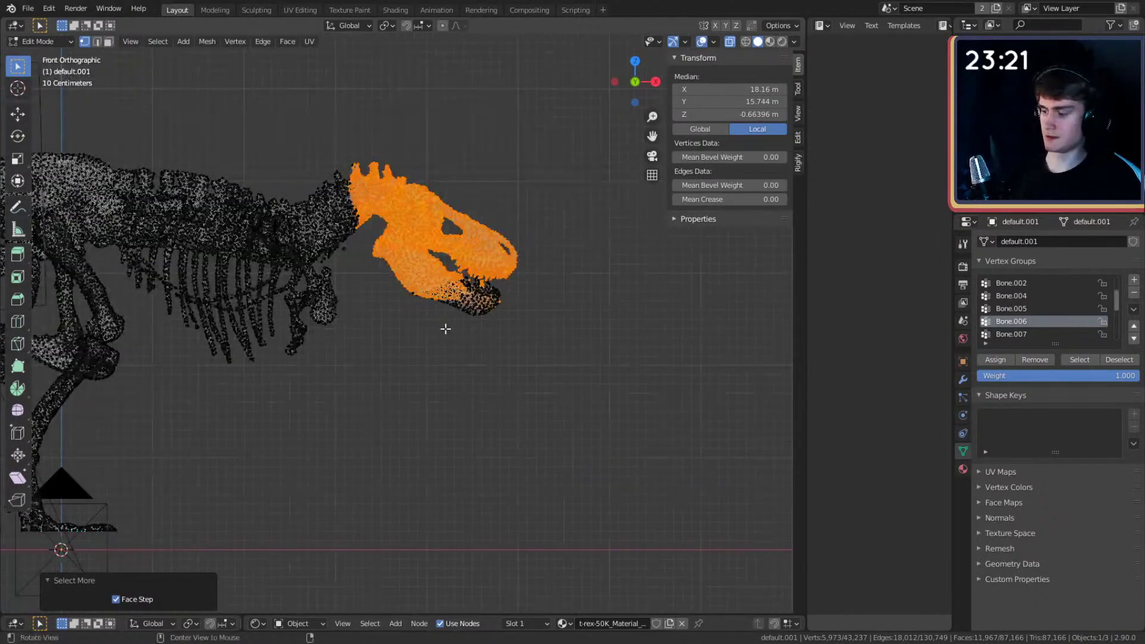
pyautogui.hotkey('alt', 'z')
pyautogui.hotkey('alt', 'a')
pyautogui.press('c')
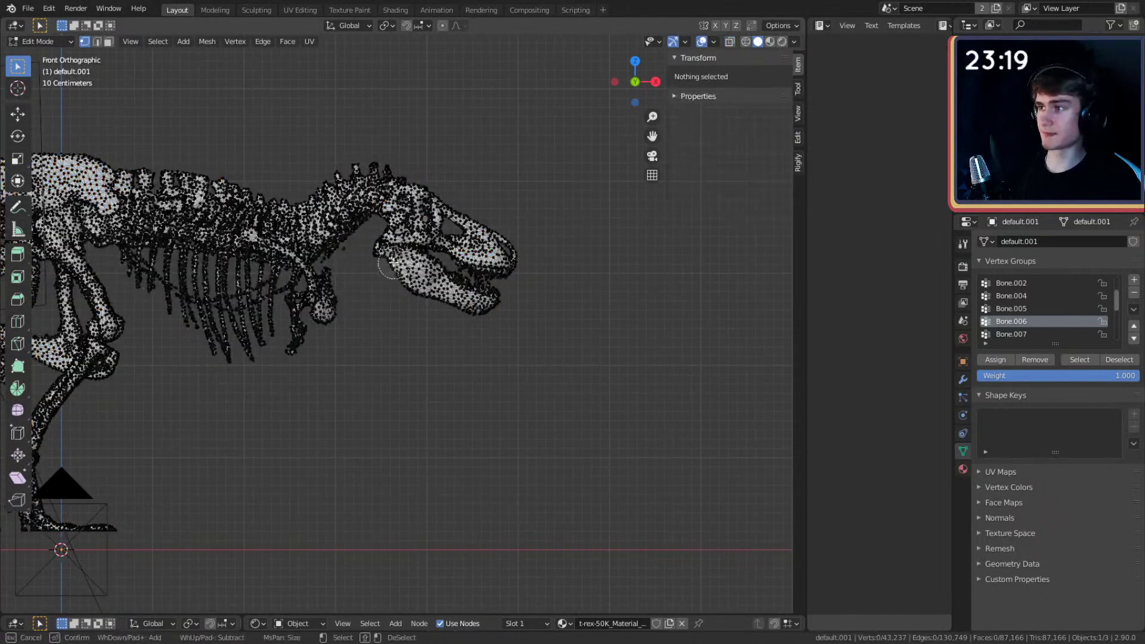
pyautogui.moveTo(386, 264)
pyautogui.mouseDown()
pyautogui.moveTo(384, 226)
pyautogui.moveTo(403, 211)
pyautogui.moveTo(486, 274)
pyautogui.moveTo(437, 225)
pyautogui.moveTo(389, 216)
pyautogui.moveTo(379, 269)
pyautogui.moveTo(495, 295)
pyautogui.mouseUp()
pyautogui.rightClick(481, 276)
pyautogui.hotkey('alt', 'z')
pyautogui.press('c')
pyautogui.rightClick(512, 264)
pyautogui.moveTo(513, 265); pyautogui.dragTo(526, 333, button='middle')
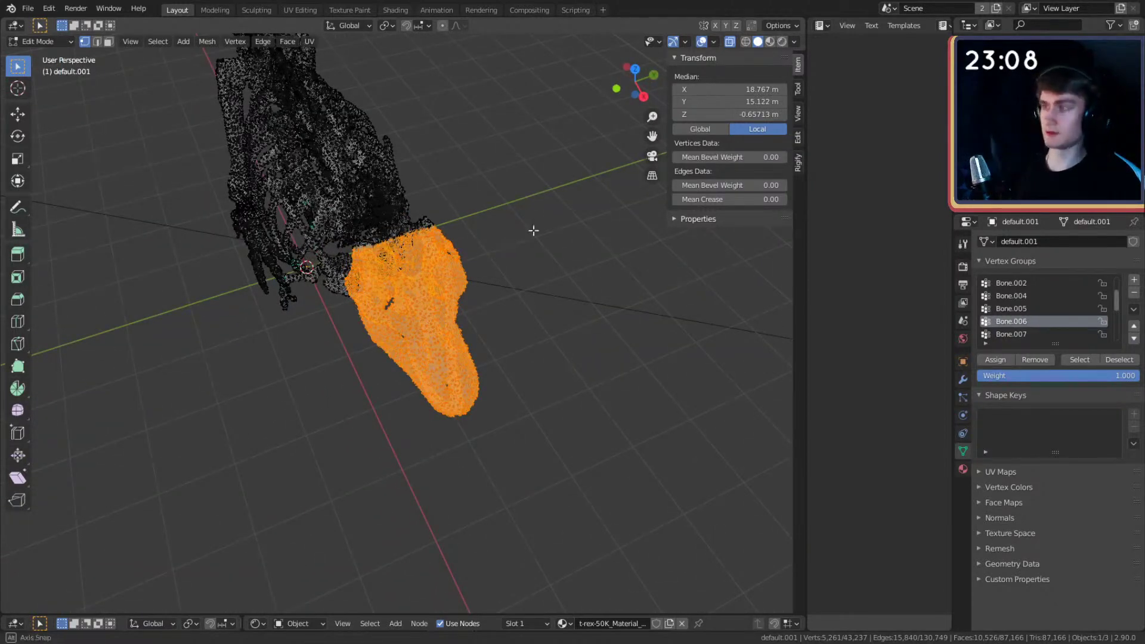
# - Enable proportional editing with the Smooth falloff
pyautogui.moveTo(534, 233); pyautogui.dragTo(465, 120, button='middle')
pyautogui.click(444, 27)
pyautogui.click(464, 25)
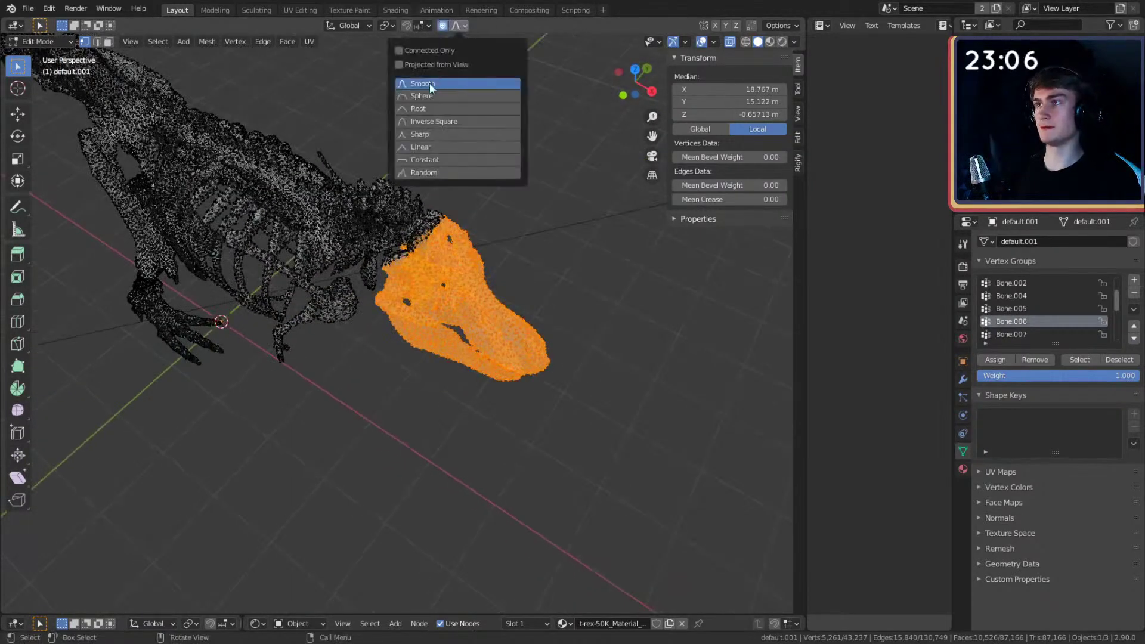
pyautogui.moveTo(573, 289); pyautogui.dragTo(550, 305, button='middle')
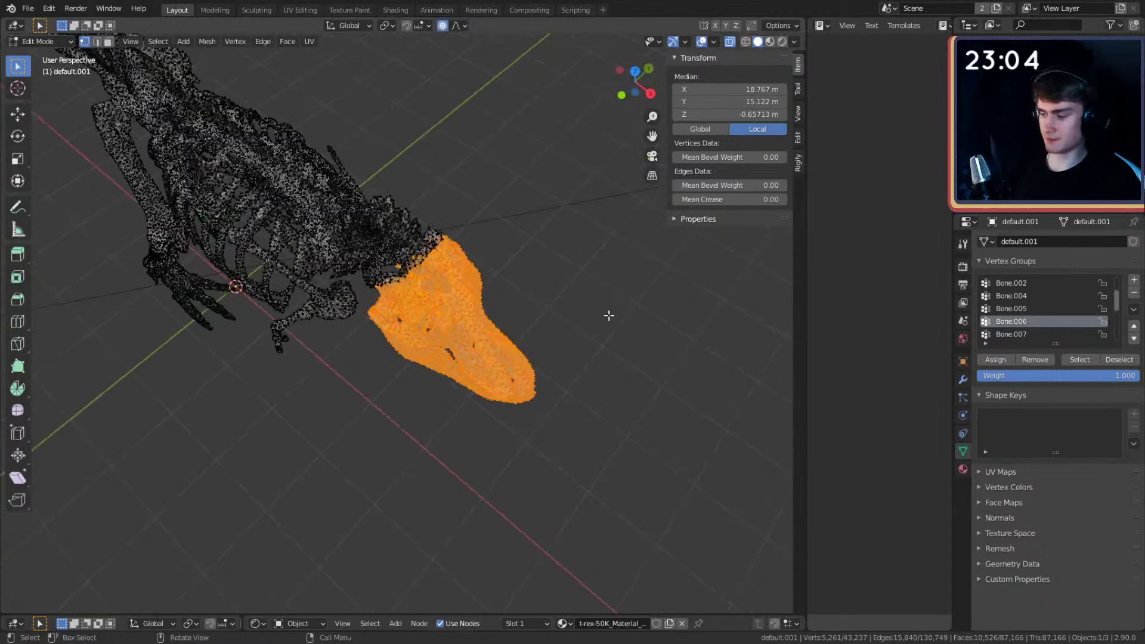
# - Try rotating the head about -22.3° around the global Z axis with a proportional size of about 1.77
pyautogui.press('r')
pyautogui.press('z')
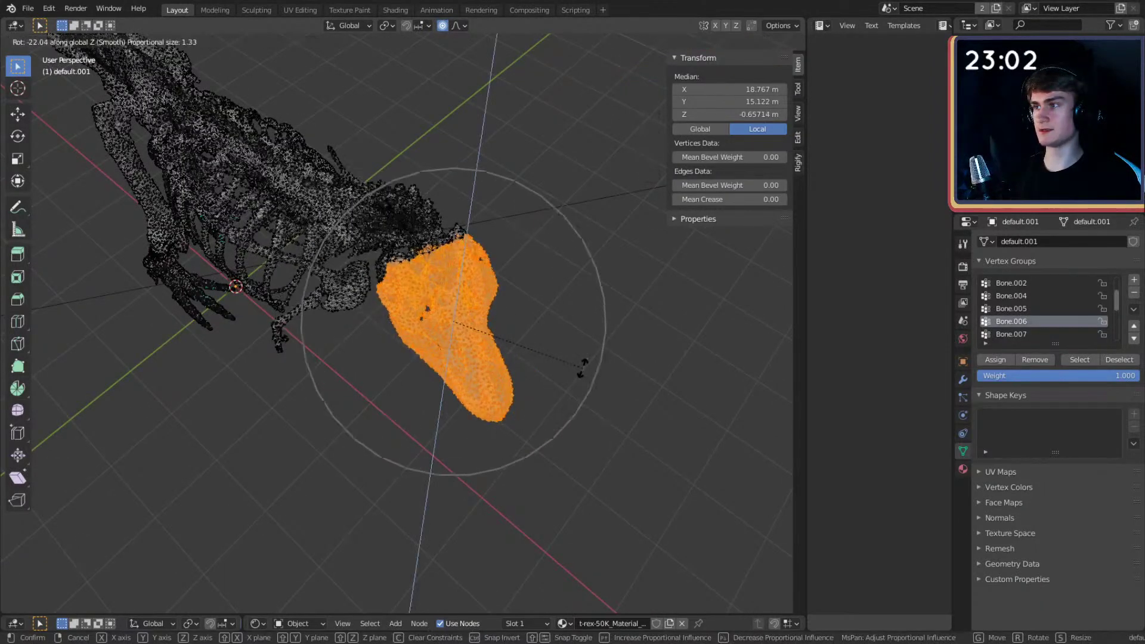
pyautogui.scroll(-1, 581, 368)
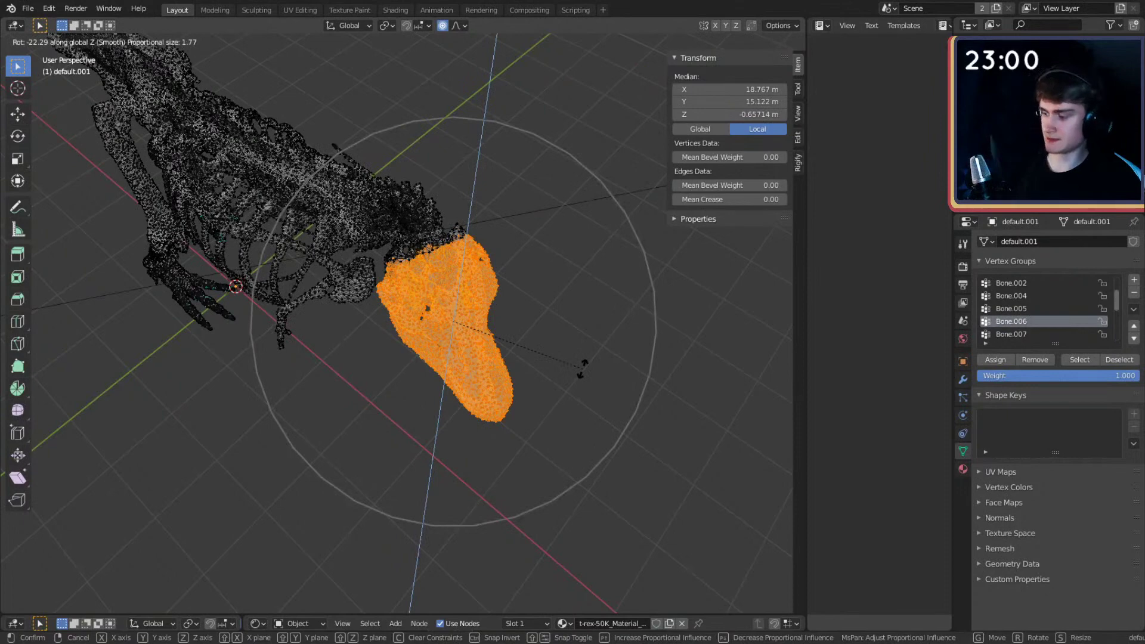
pyautogui.click(582, 368)
pyautogui.press('g')
pyautogui.click(572, 361)
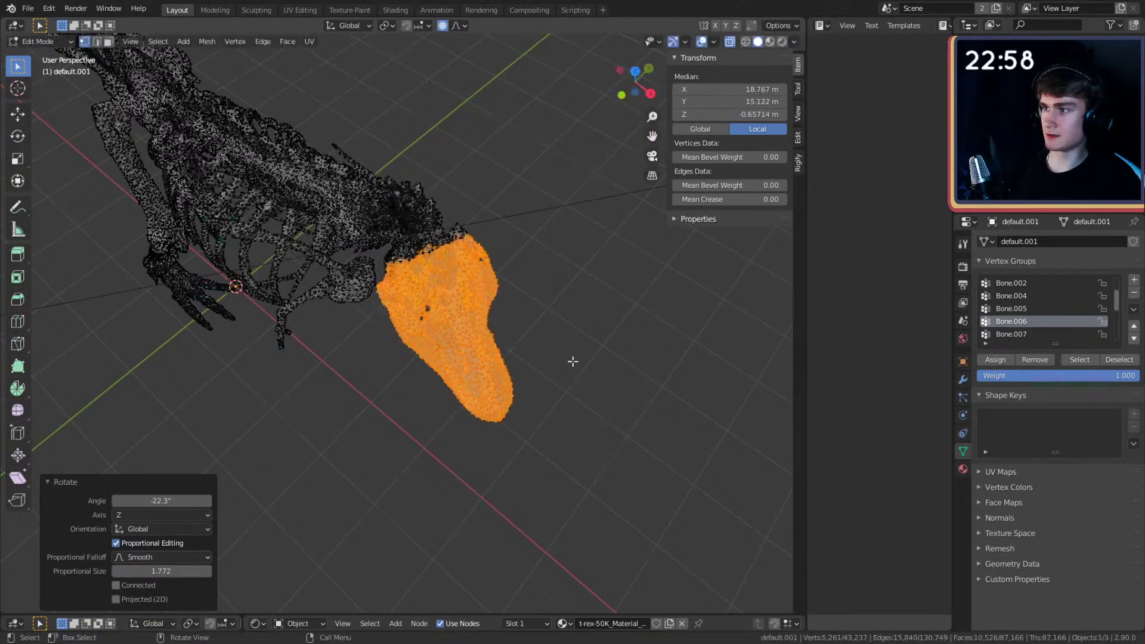
# - Rotate the head about -31° around global Z with proportional size about 3.45, and move it about -0.18 m in Y and -0.12 m in Z
pyautogui.scroll(-5, 573, 356)
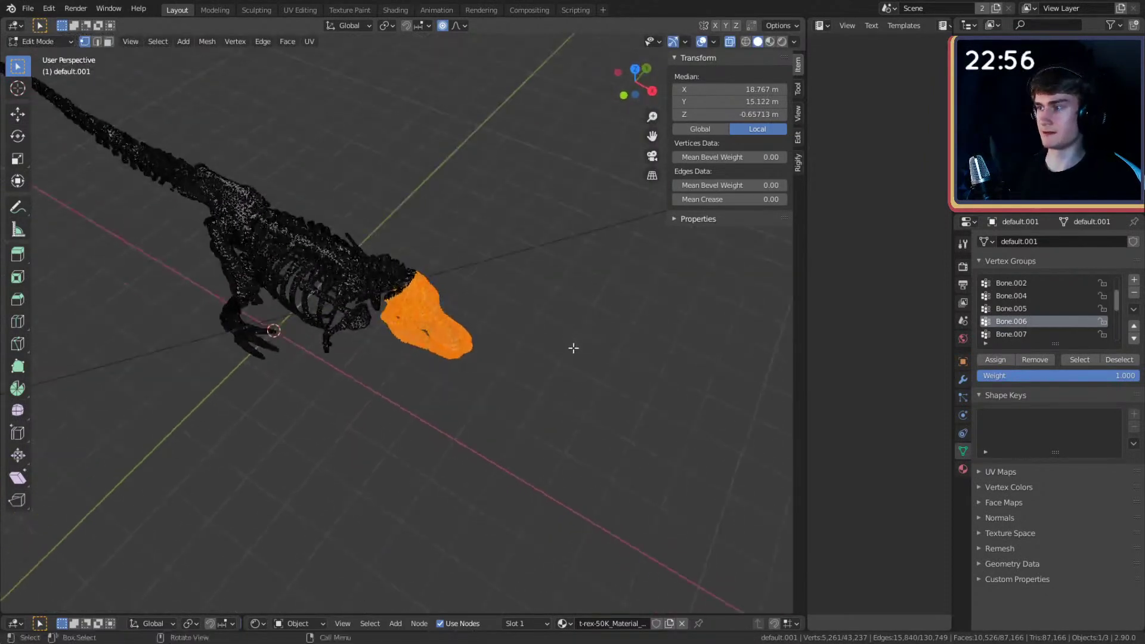
pyautogui.press('r')
pyautogui.press('z')
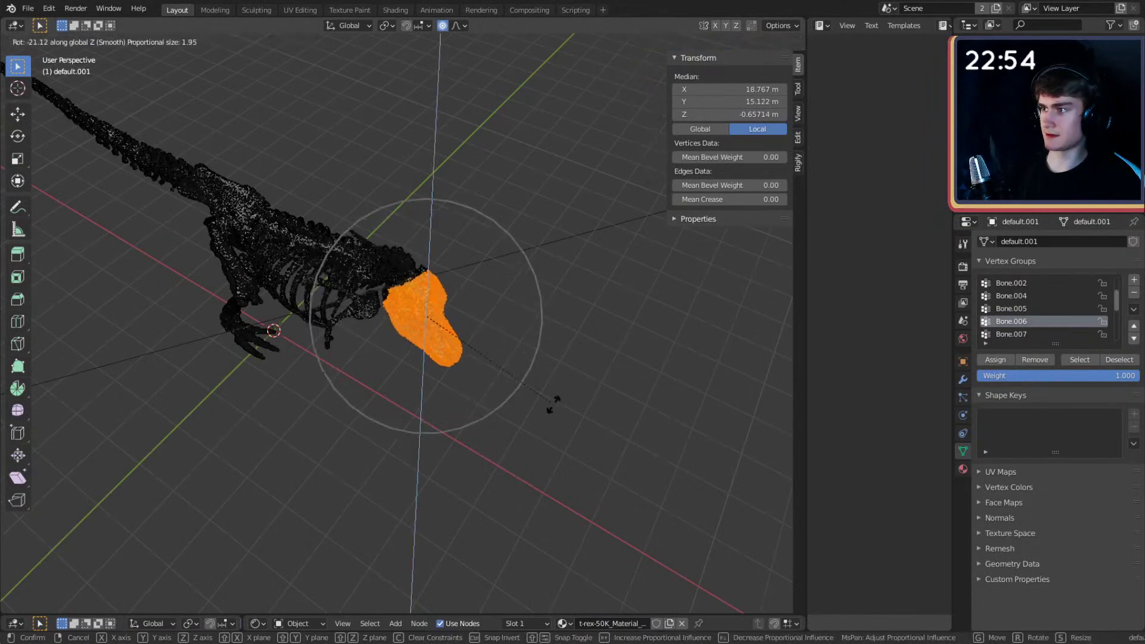
pyautogui.scroll(-7, 545, 414)
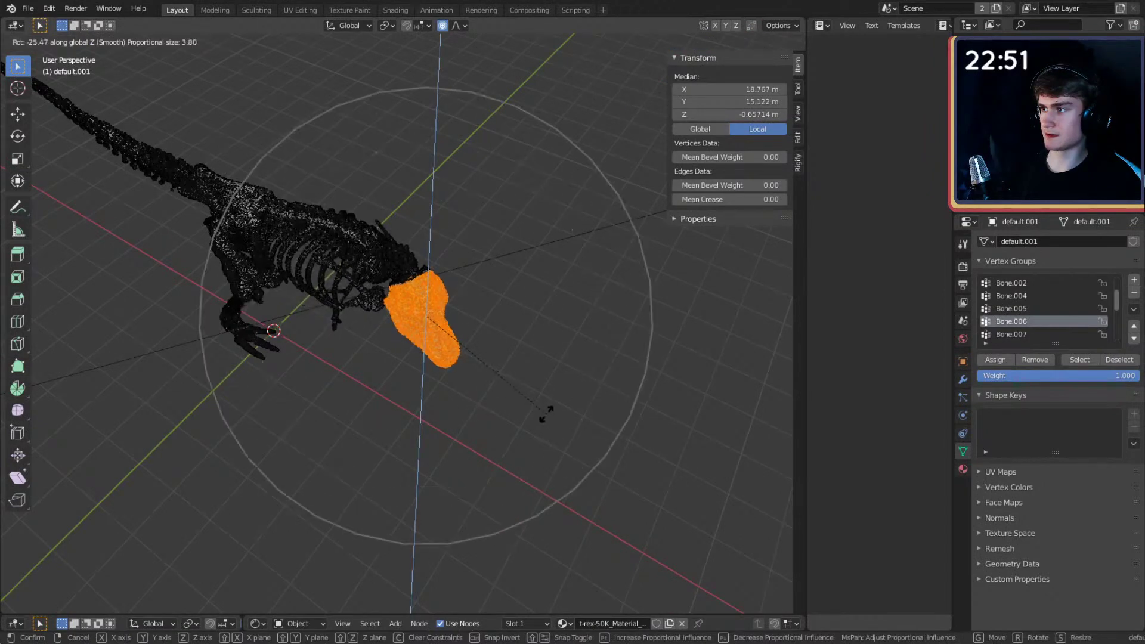
pyautogui.scroll(1, 545, 415)
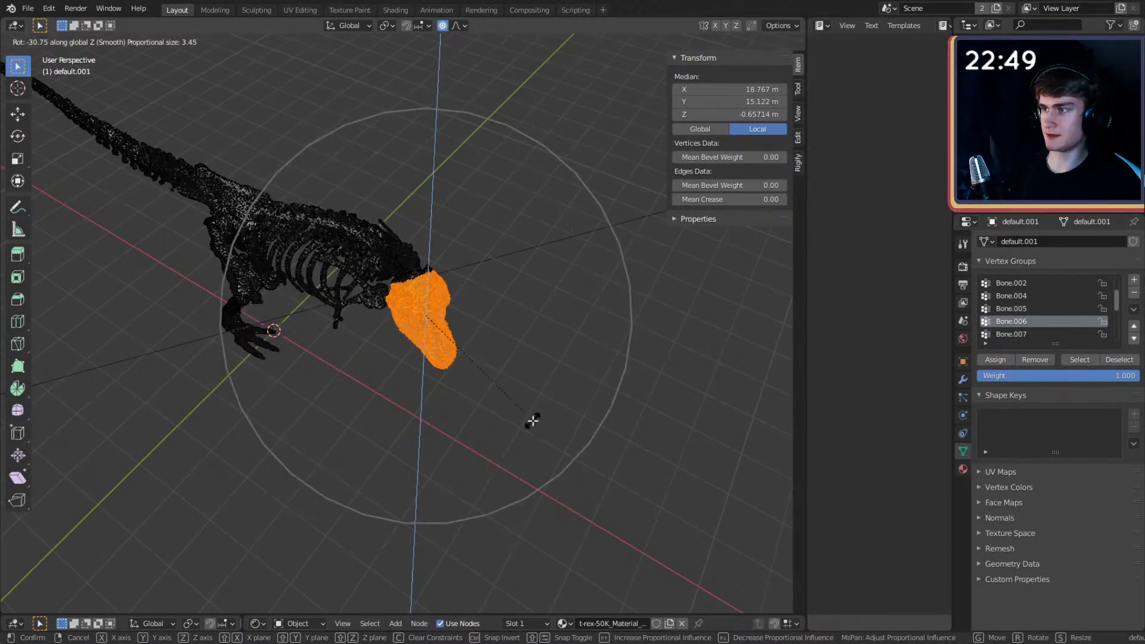
pyautogui.click(533, 421)
pyautogui.press('g')
pyautogui.click(537, 420)
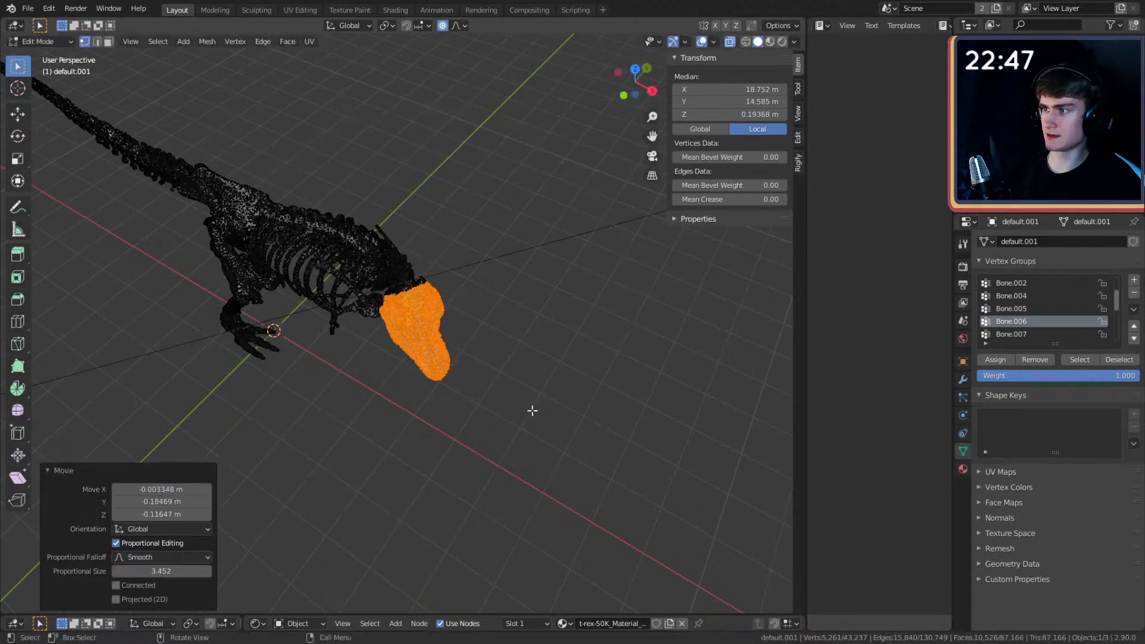
# - Select the vertex at the tip of the tail and grow the selection over the tail's end
pyautogui.moveTo(531, 409); pyautogui.dragTo(424, 311, button='middle')
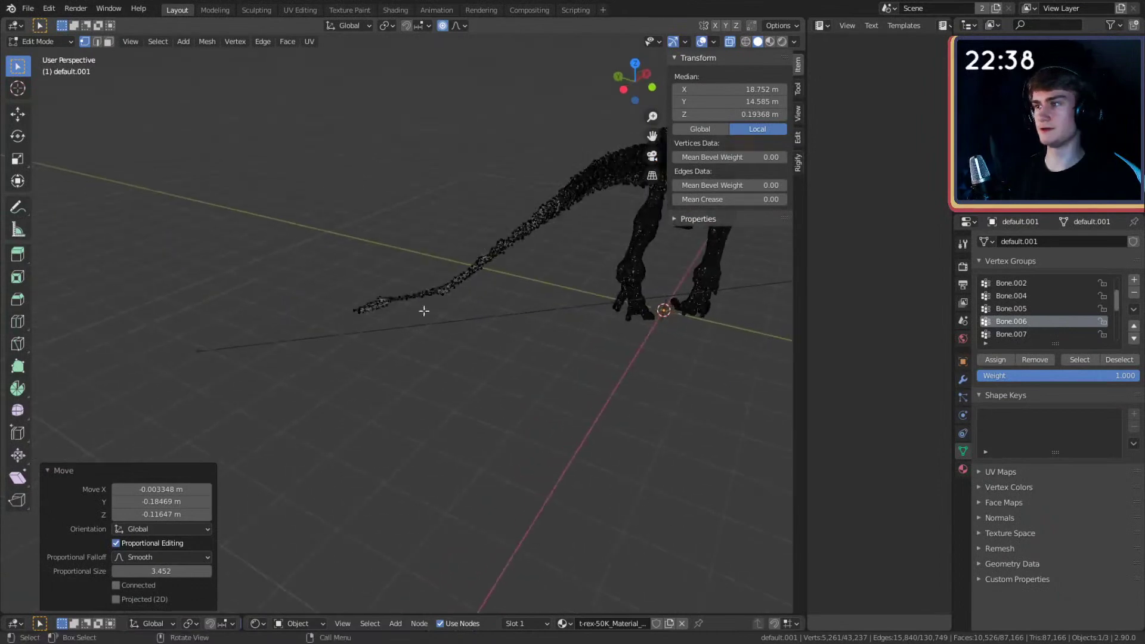
pyautogui.click(355, 310)
pyautogui.press('ctrl+KP_Add')
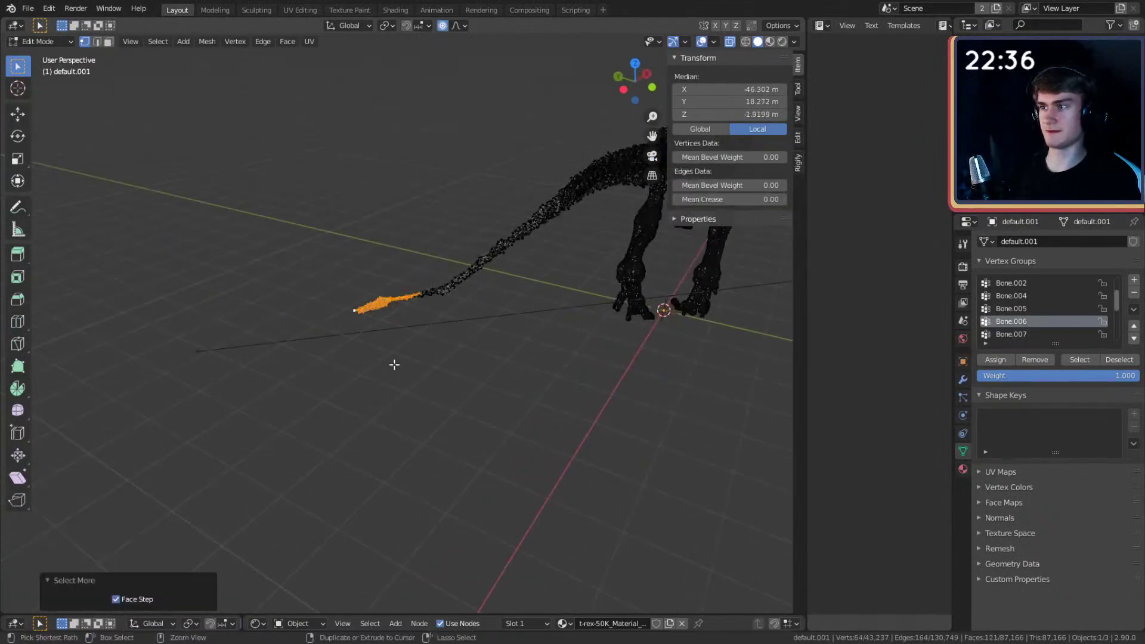
pyautogui.moveTo(421, 353); pyautogui.dragTo(382, 365, button='middle')
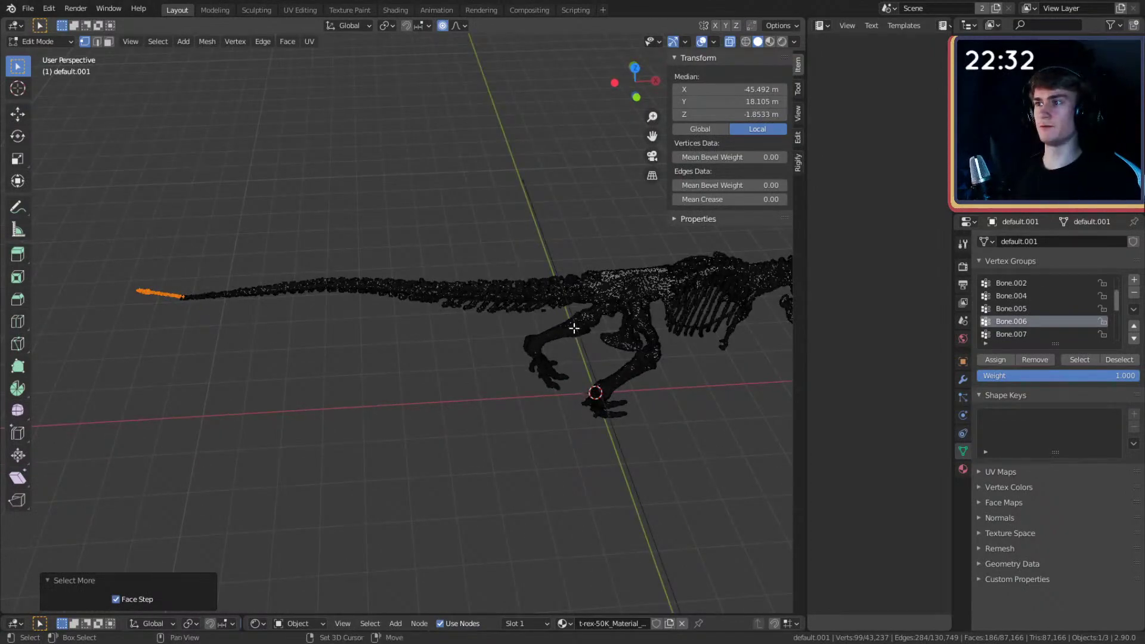
# - Place the 3D cursor at the base of the tail and set the transform pivot point to 3D Cursor
pyautogui.moveTo(574, 328); pyautogui.dragTo(421, 275, button='middle')
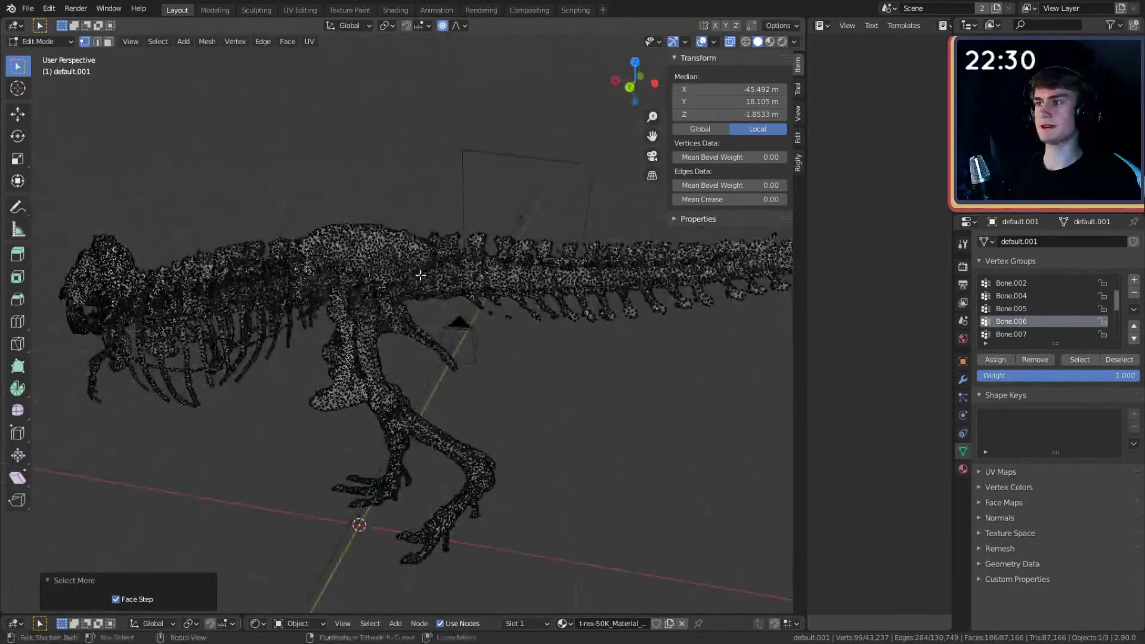
pyautogui.keyDown('ctrl'); pyautogui.click(428, 286); pyautogui.keyUp('ctrl')
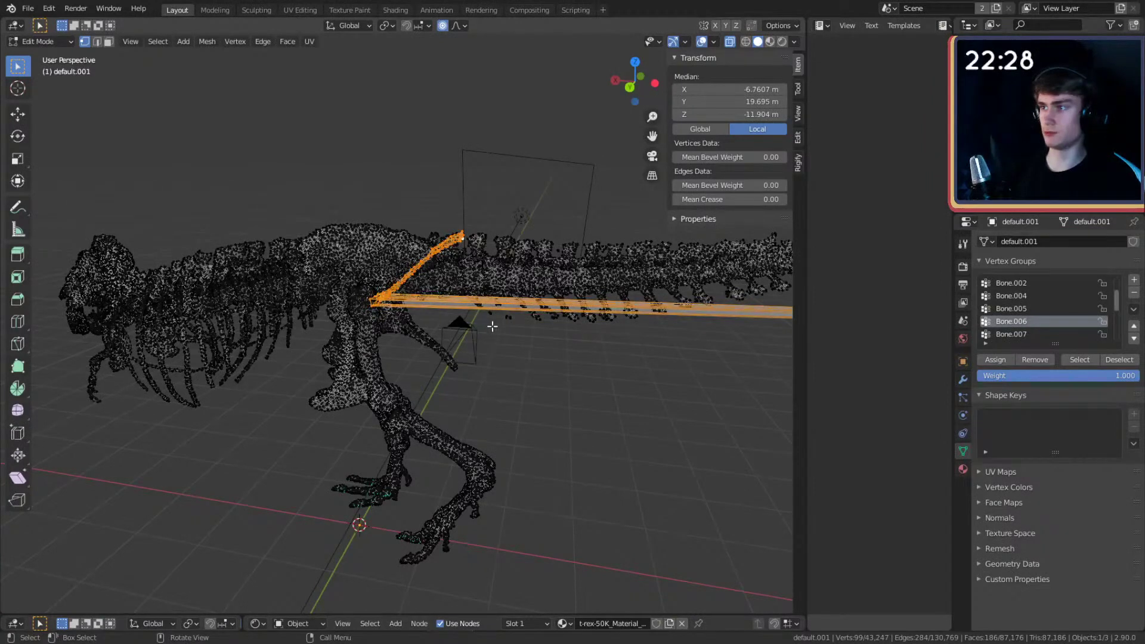
pyautogui.hotkey('ctrl', 'z')
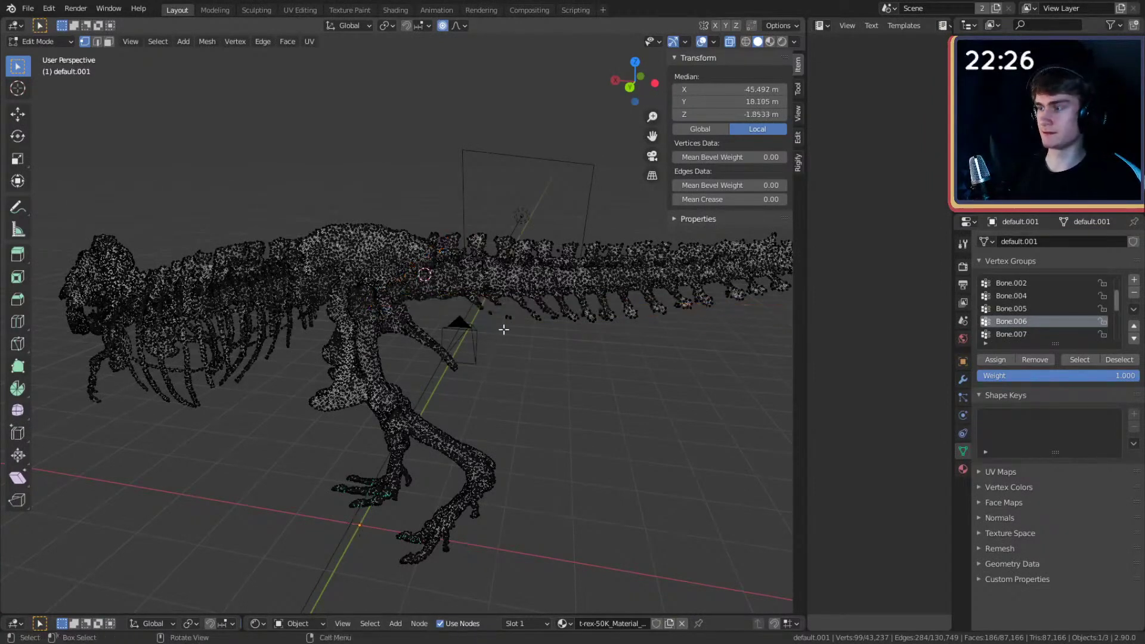
pyautogui.moveTo(504, 330); pyautogui.dragTo(521, 309, button='middle')
pyautogui.click(386, 25)
pyautogui.click(410, 70)
# - Select only the tail-tip vertex in top view and set the proportional editing falloff to Sharp
pyautogui.press('KP_7')
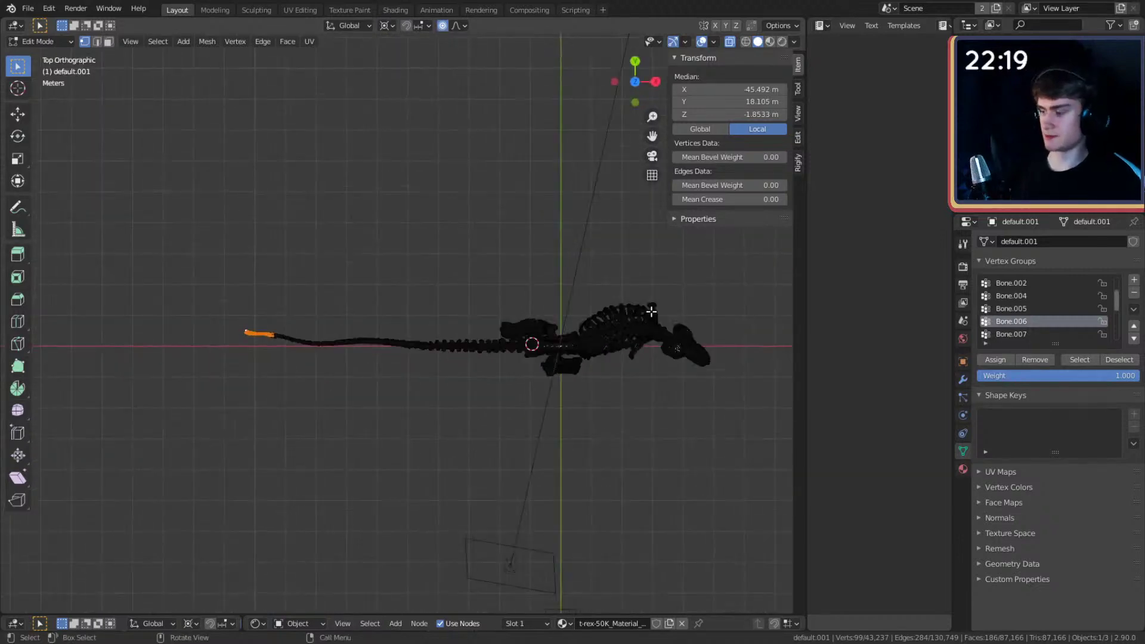
pyautogui.press('r')
pyautogui.press('Escape')
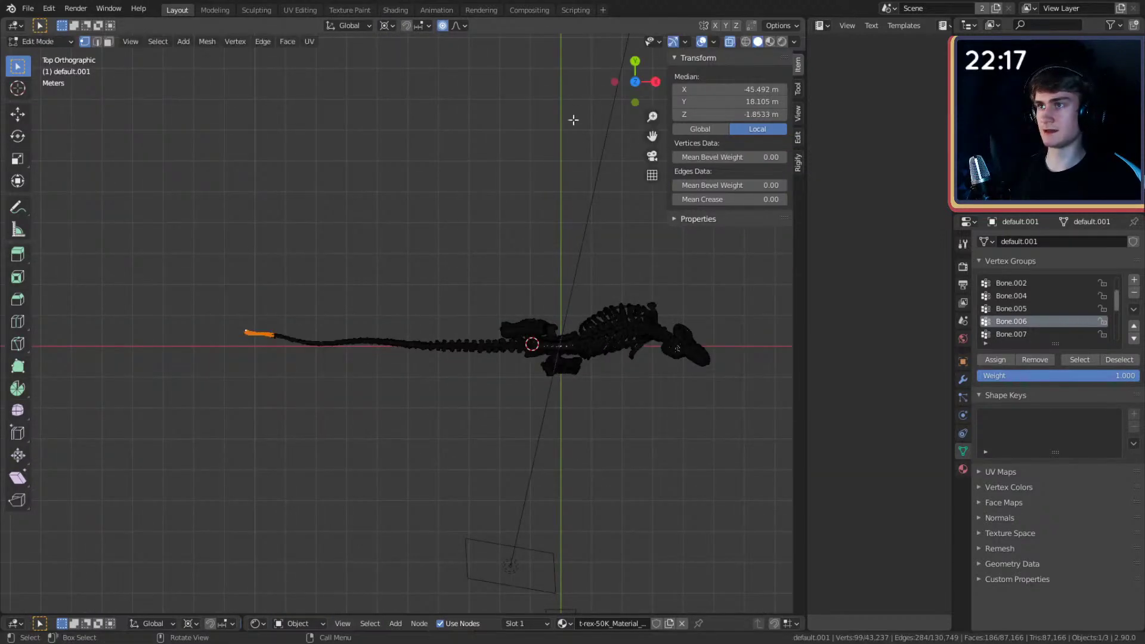
pyautogui.scroll(3, 289, 345)
pyautogui.keyDown('shift'); pyautogui.moveTo(289, 345); pyautogui.dragTo(638, 315, button='middle'); pyautogui.keyUp('shift')
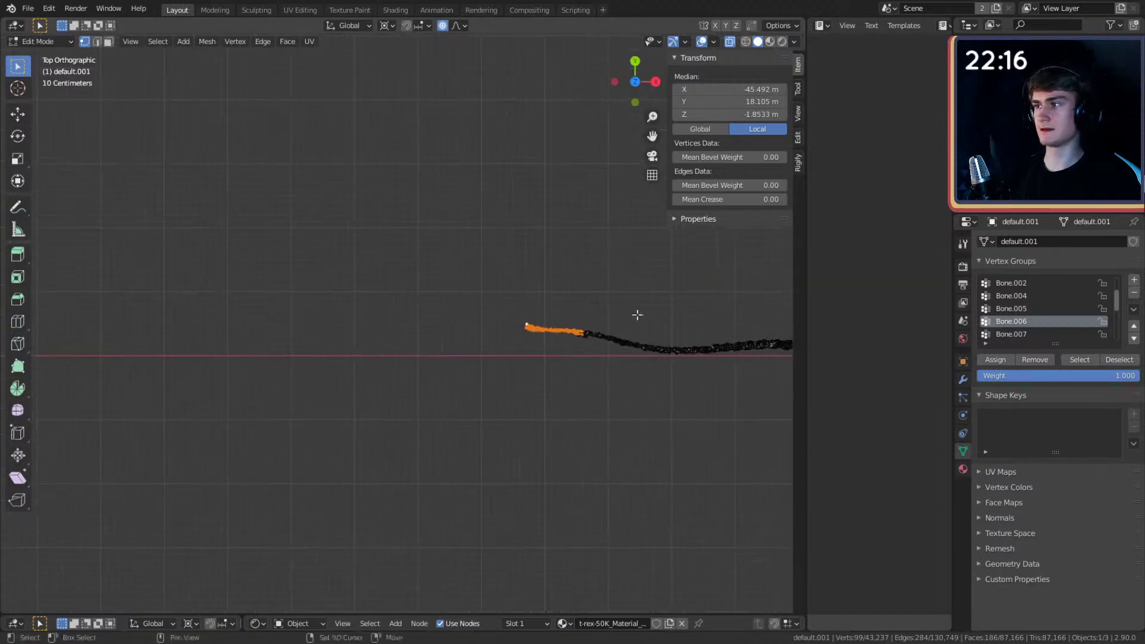
pyautogui.click(525, 327)
pyautogui.scroll(-6, 576, 335)
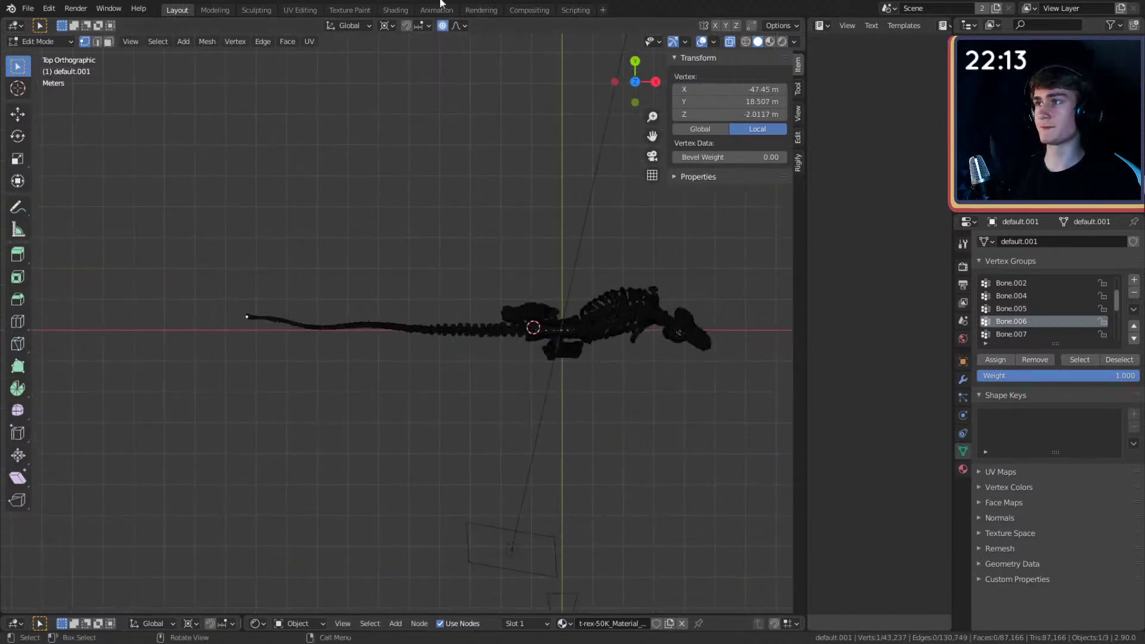
pyautogui.click(460, 25)
pyautogui.click(438, 135)
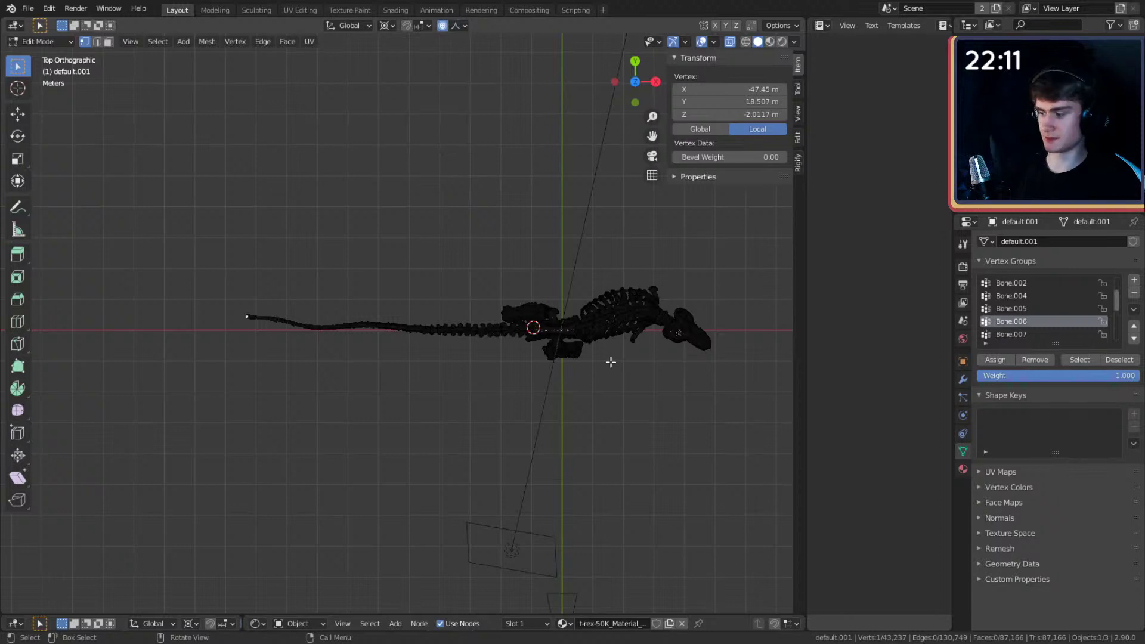
# - Rotate the tail about -34.9° around the 3D cursor on global Z, with a proportional size of about 8.95
pyautogui.press('r')
pyautogui.scroll(-7, 589, 389)
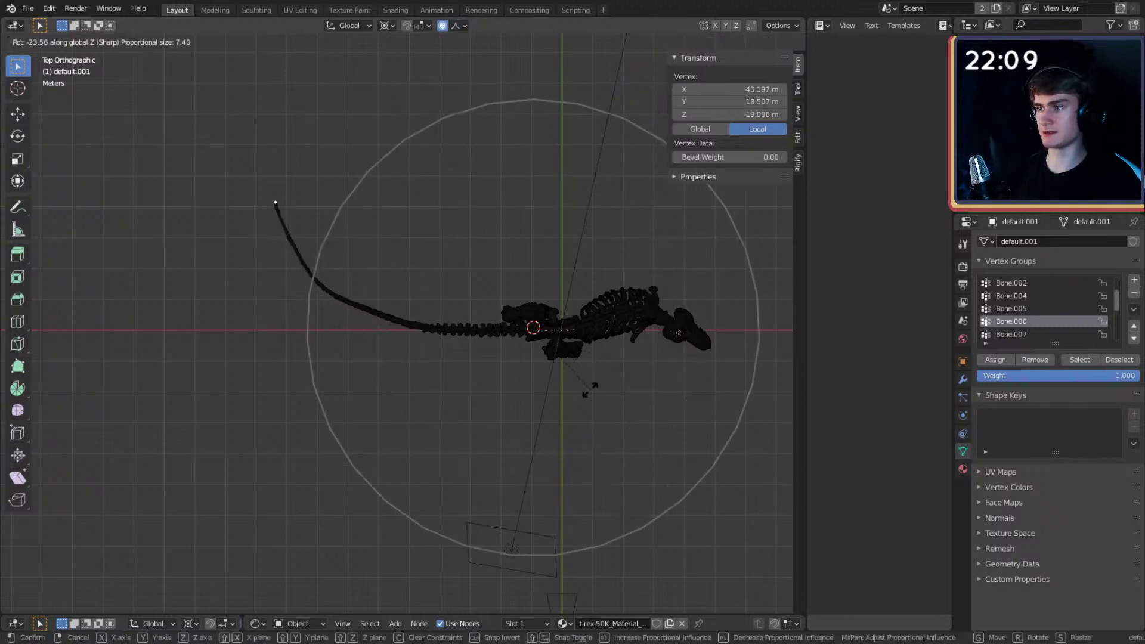
pyautogui.scroll(-2, 590, 389)
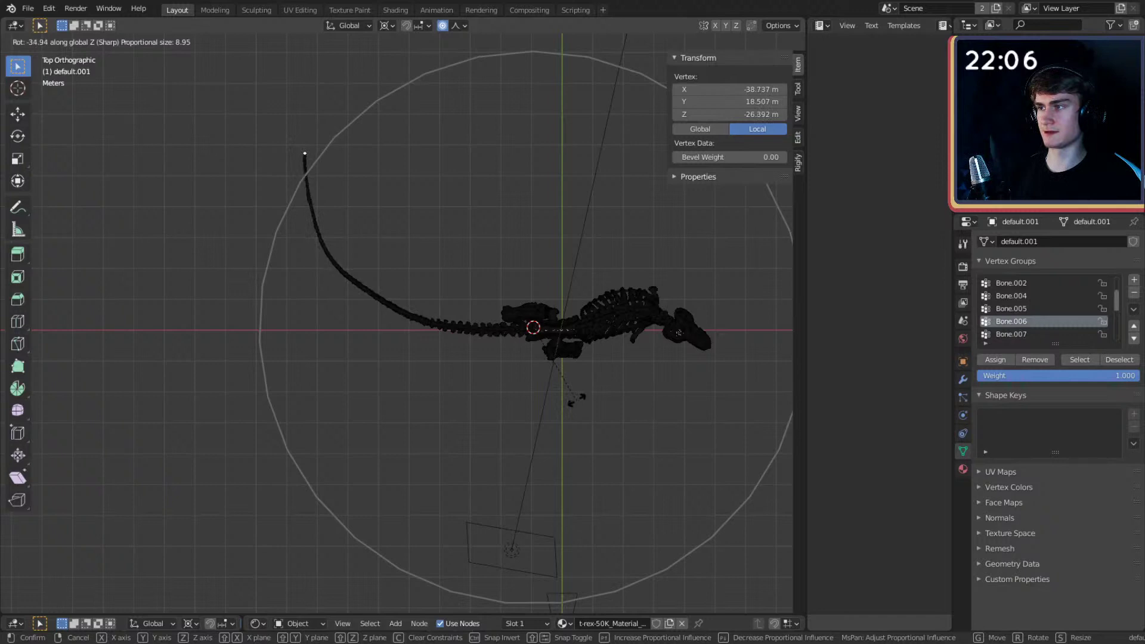
pyautogui.click(576, 398)
# - Scale the tail toward the 3D cursor to about 0.75 with a proportional size of about 11.9
pyautogui.press('s')
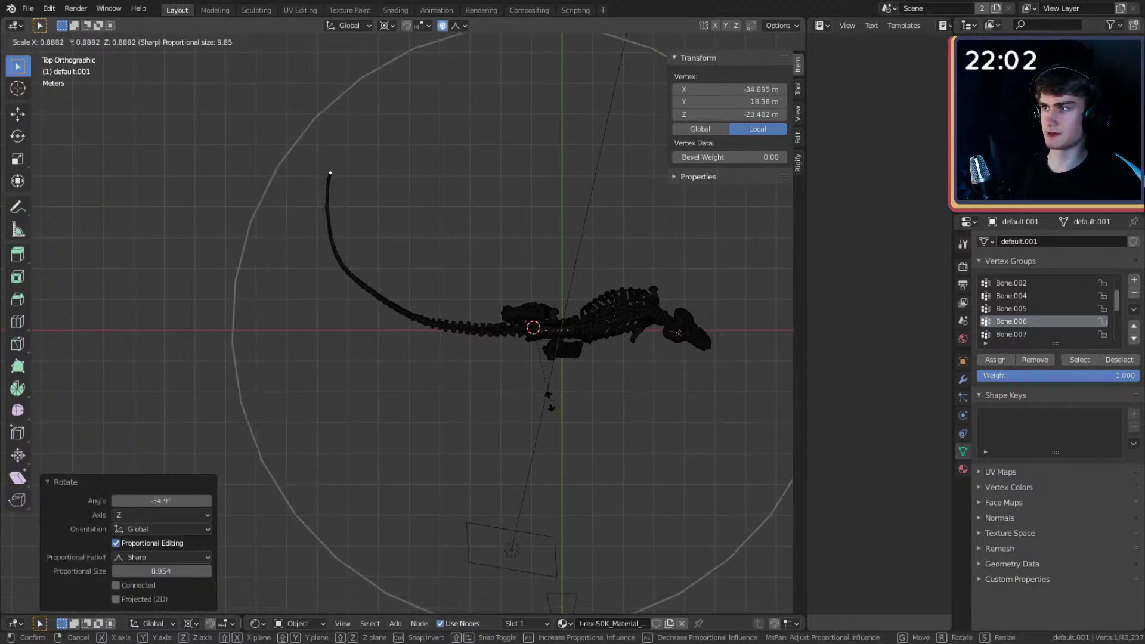
pyautogui.scroll(3, 549, 401)
pyautogui.scroll(-6, 548, 401)
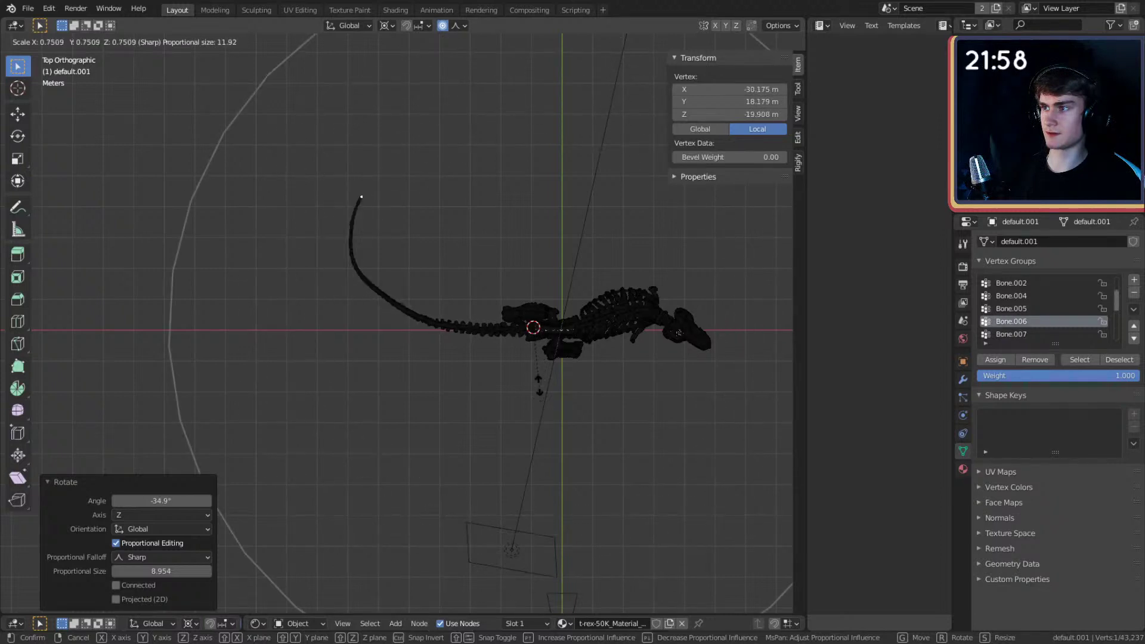
pyautogui.click(539, 387)
# - Check the bent tail in Object Mode, and circle-select the head's vertices in Edit Mode
pyautogui.moveTo(538, 387); pyautogui.dragTo(496, 256, button='middle')
pyautogui.press('Tab')
pyautogui.click(469, 315)
pyautogui.click(495, 301)
pyautogui.hotkey('alt', 'z')
pyautogui.press('Tab')
pyautogui.scroll(4, 471, 276)
pyautogui.scroll(-4, 445, 265)
pyautogui.press('c')
pyautogui.moveTo(517, 271)
pyautogui.mouseDown()
pyautogui.moveTo(481, 294)
pyautogui.moveTo(433, 257)
pyautogui.mouseUp()
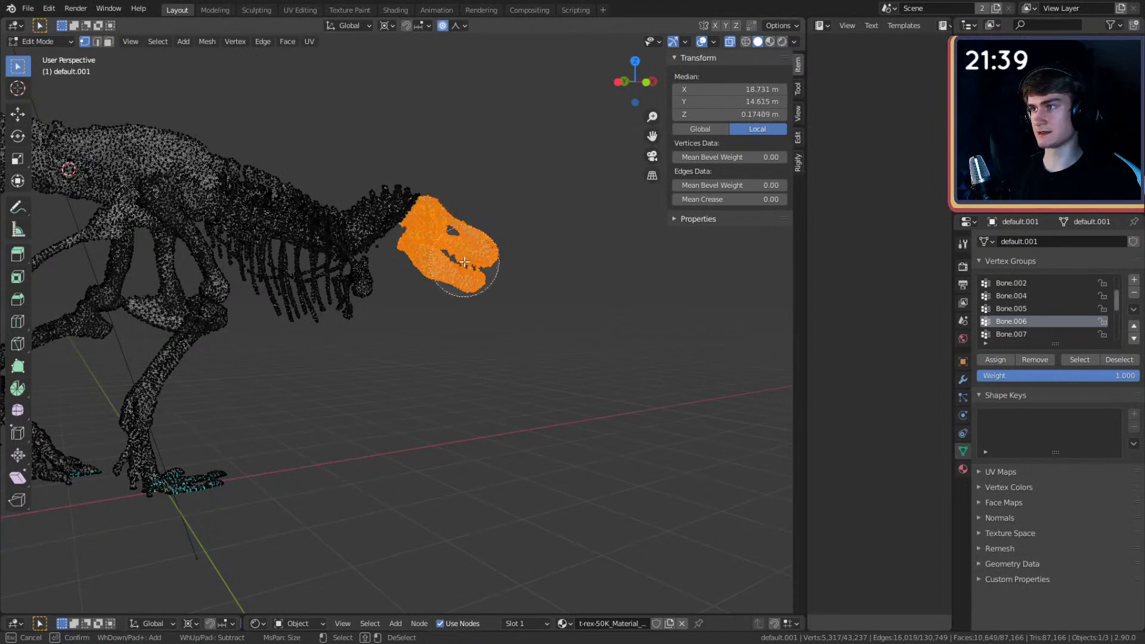
pyautogui.rightClick(464, 263)
pyautogui.moveTo(464, 262); pyautogui.dragTo(519, 275, button='middle')
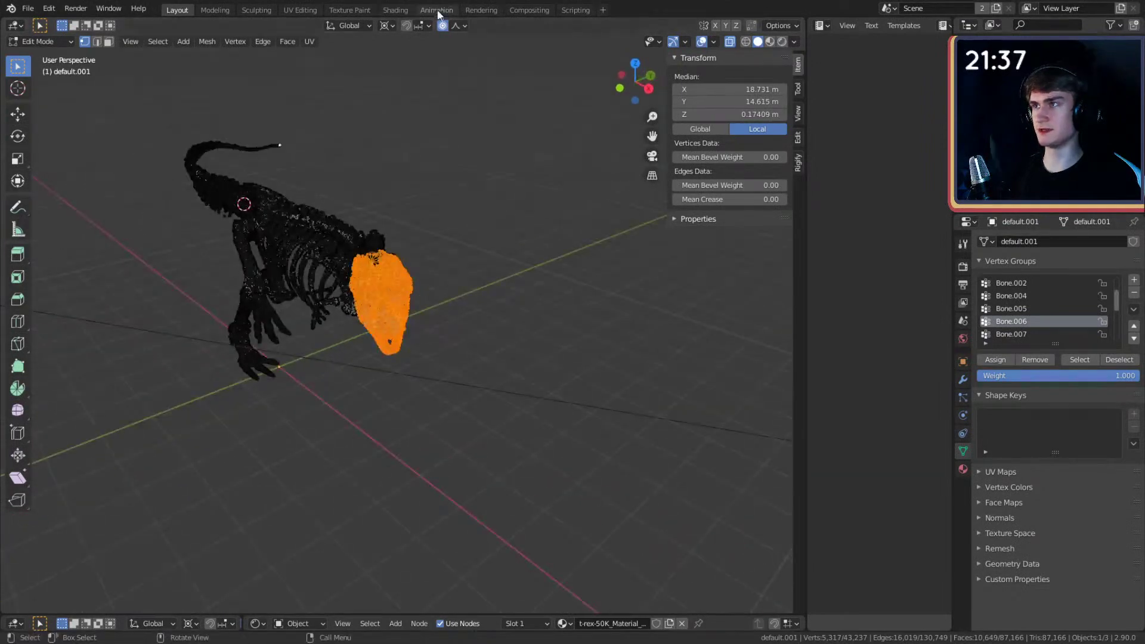
# - Set the proportional editing falloff to Smooth for posing the selected head
pyautogui.click(442, 25)
pyautogui.click(456, 25)
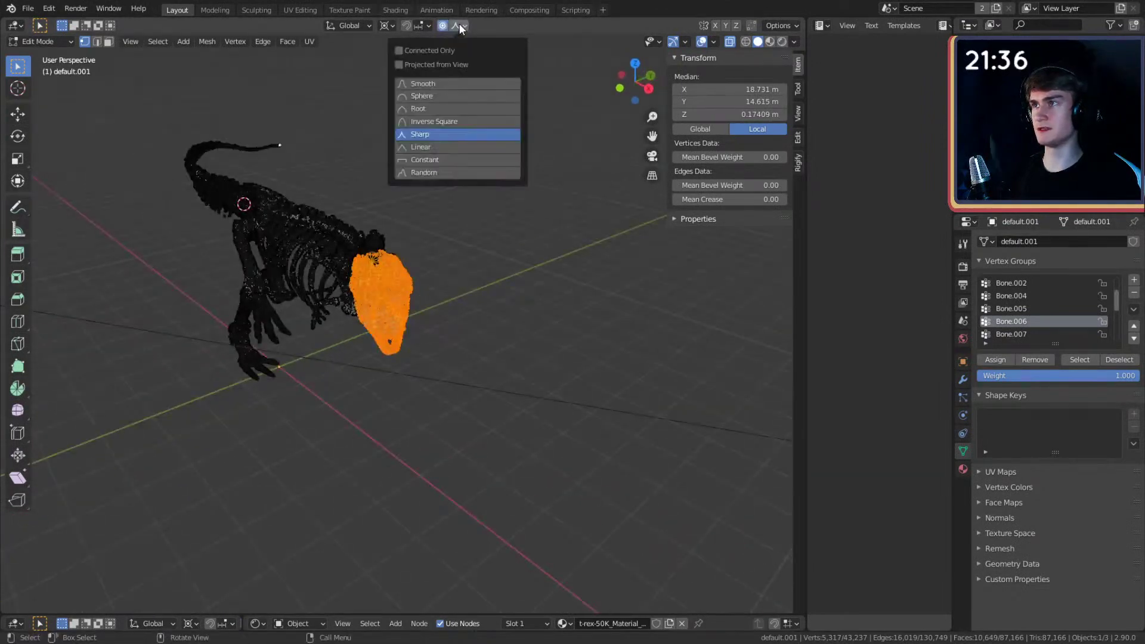
pyautogui.click(428, 84)
pyautogui.moveTo(428, 84); pyautogui.dragTo(639, 284, button='middle')
pyautogui.press('r')
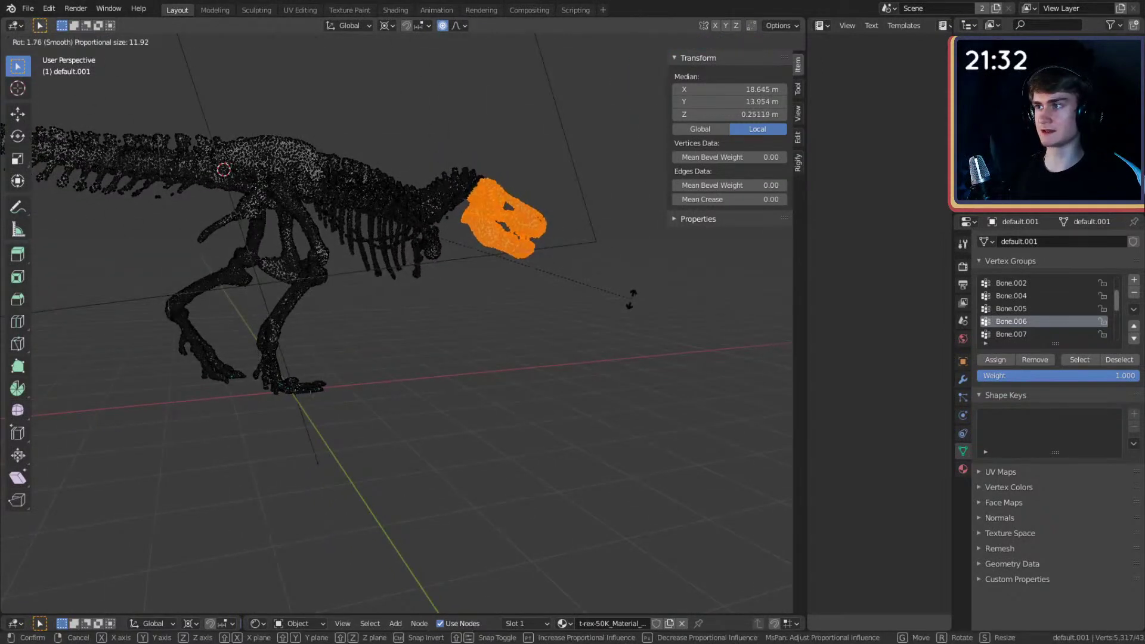
pyautogui.scroll(3, 631, 297)
pyautogui.click(631, 297)
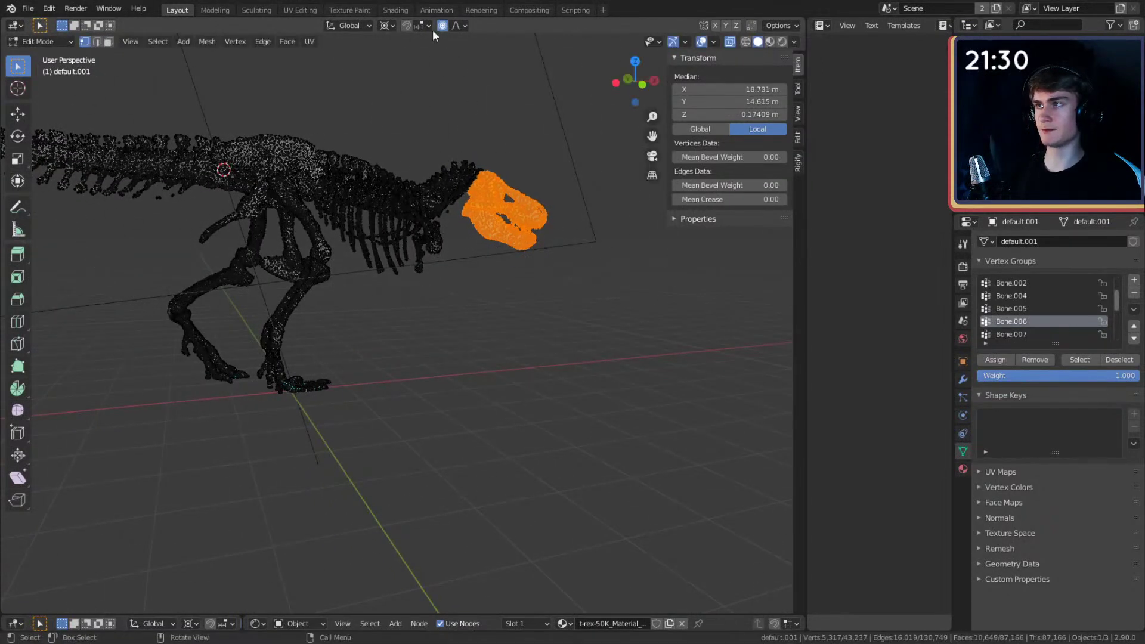
# - Change the pivot point away from the 3D cursor and rotate the head about 12.6° in the view, with a proportional size of about 1.46
pyautogui.click(387, 25)
pyautogui.click(411, 68)
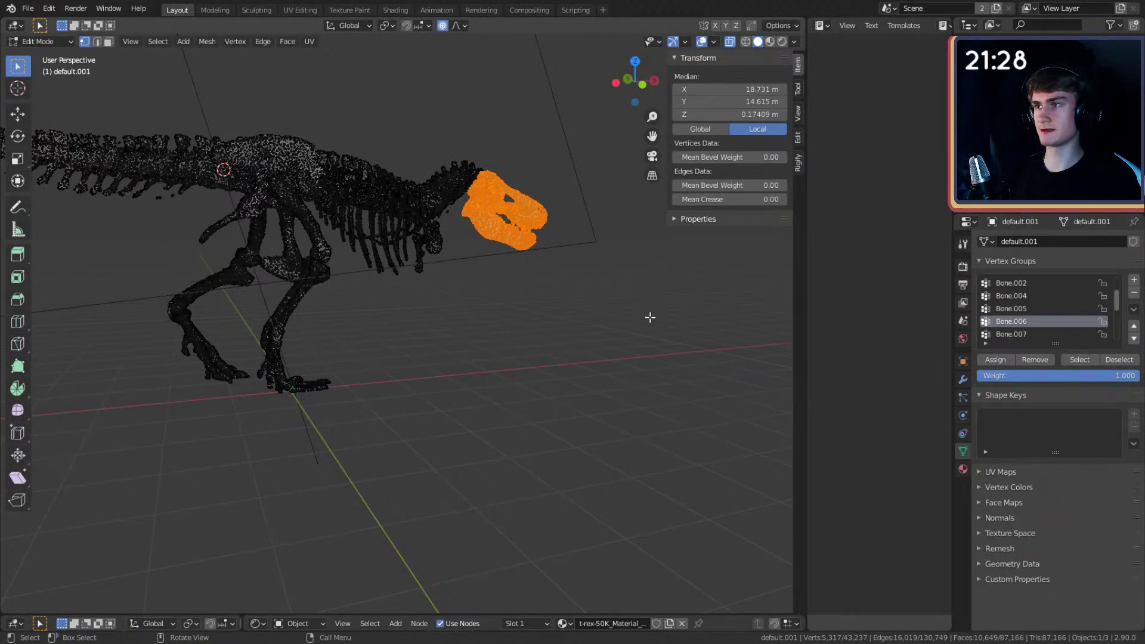
pyautogui.press('r')
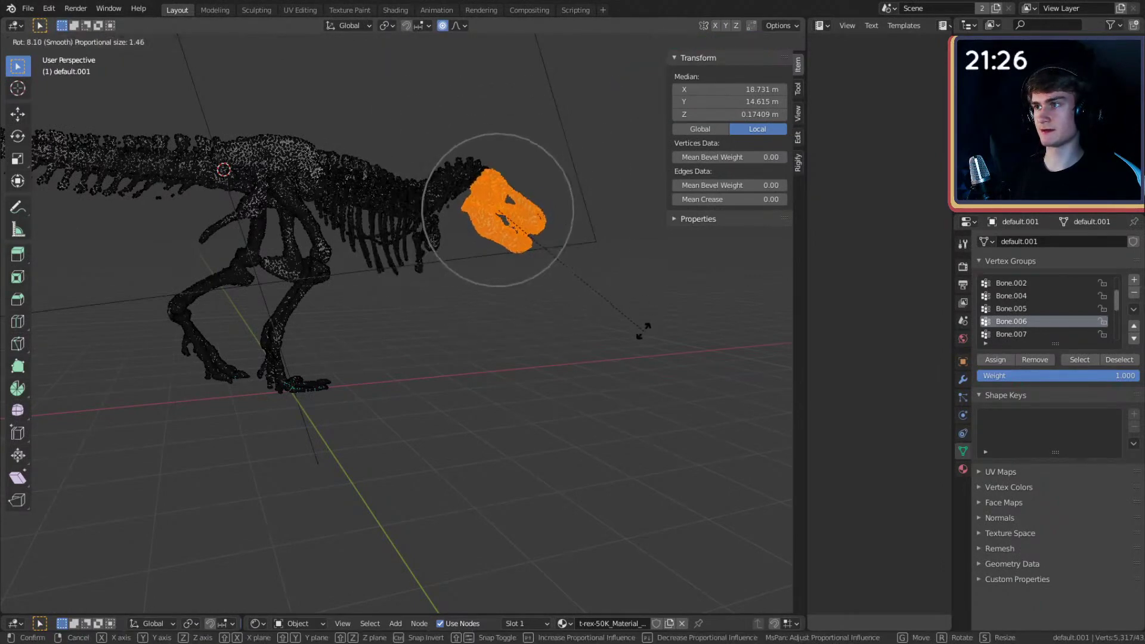
pyautogui.click(635, 343)
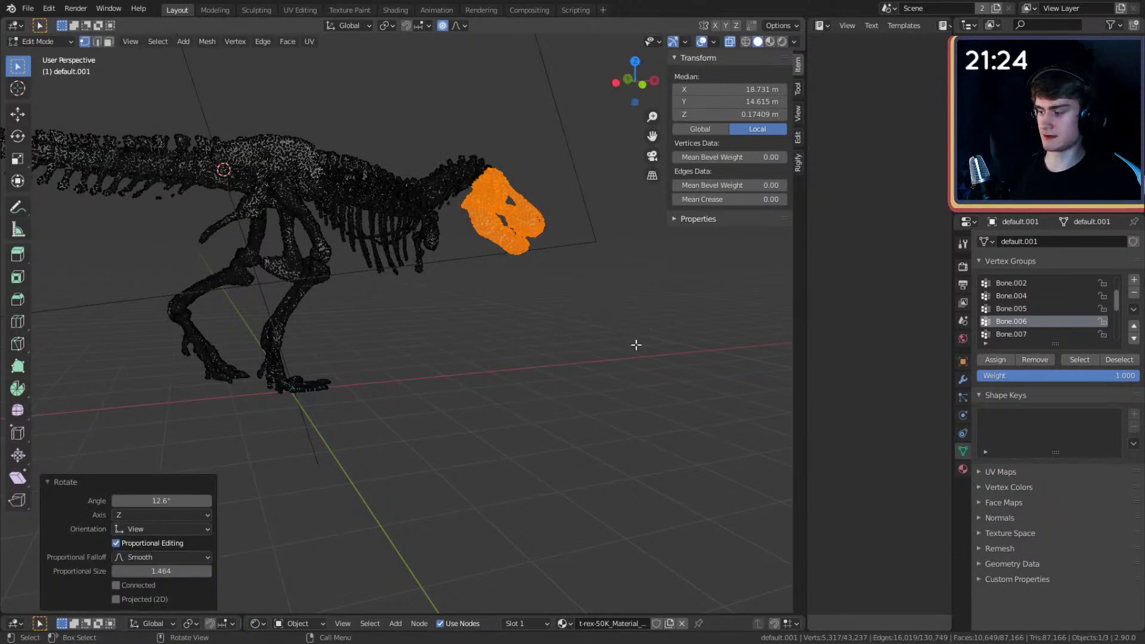
# - Lower the head about 0.23 m along global Z with a proportional size of about 1.33, and return to Object Mode
pyautogui.press('g')
pyautogui.press('z')
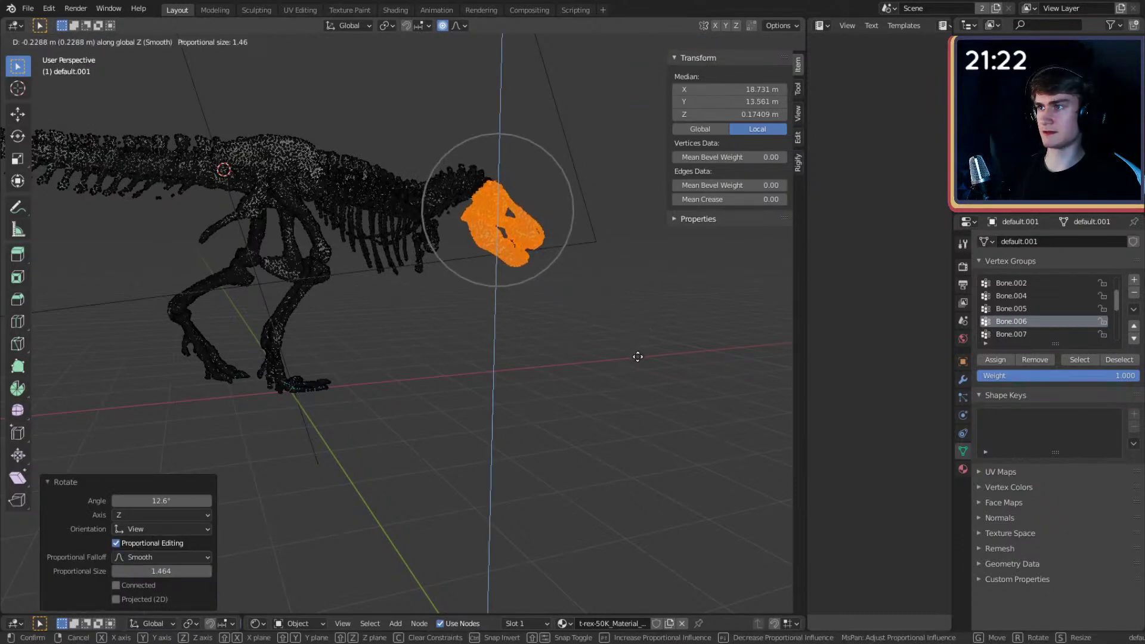
pyautogui.scroll(3, 638, 356)
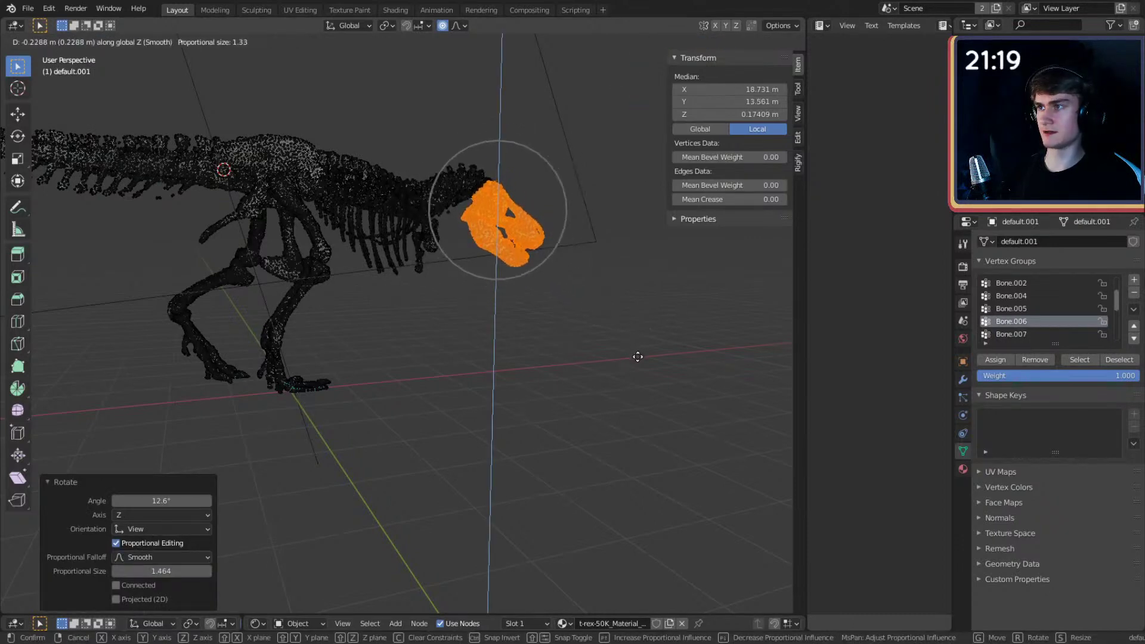
pyautogui.click(637, 357)
pyautogui.moveTo(637, 357); pyautogui.dragTo(524, 334, button='middle')
pyautogui.press('Tab')
pyautogui.click(463, 304)
# - Select the whole skeleton and rotate it about -21.4° on global Z
pyautogui.moveTo(463, 304); pyautogui.dragTo(350, 399, button='middle')
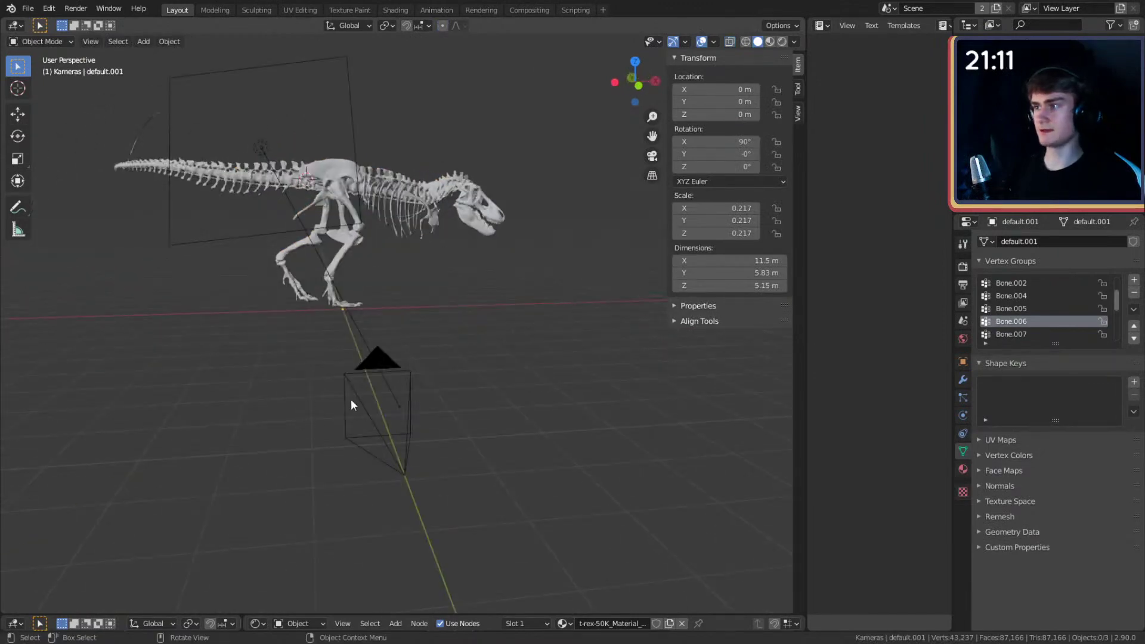
pyautogui.click(351, 399)
pyautogui.moveTo(471, 347); pyautogui.dragTo(411, 256, button='middle')
pyautogui.click(411, 257)
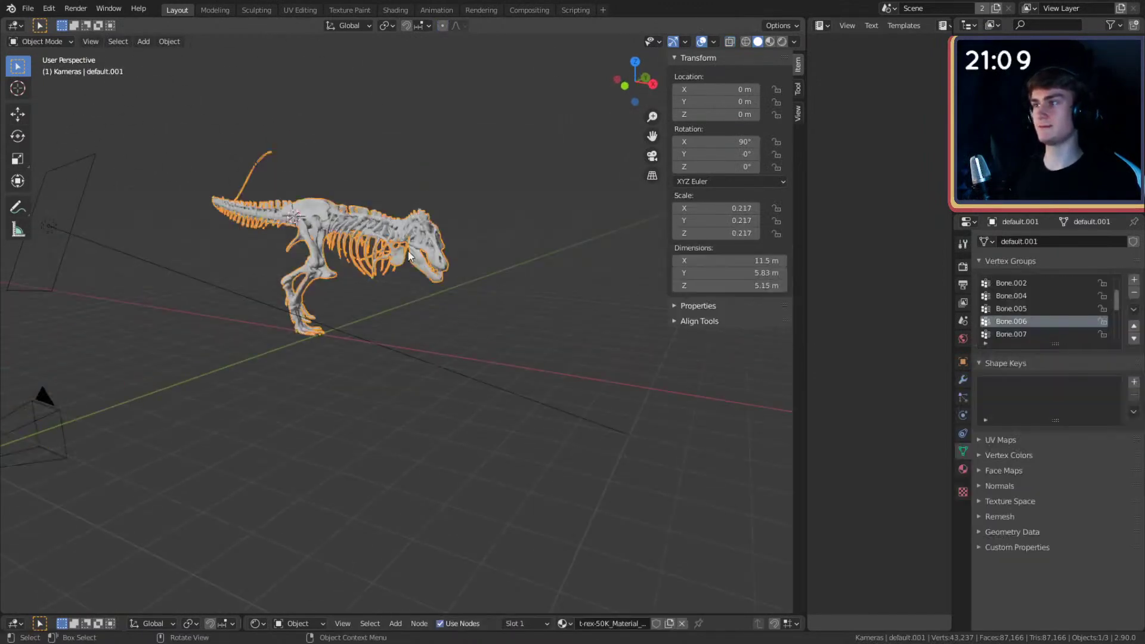
pyautogui.press('r')
pyautogui.press('z')
pyautogui.click(455, 371)
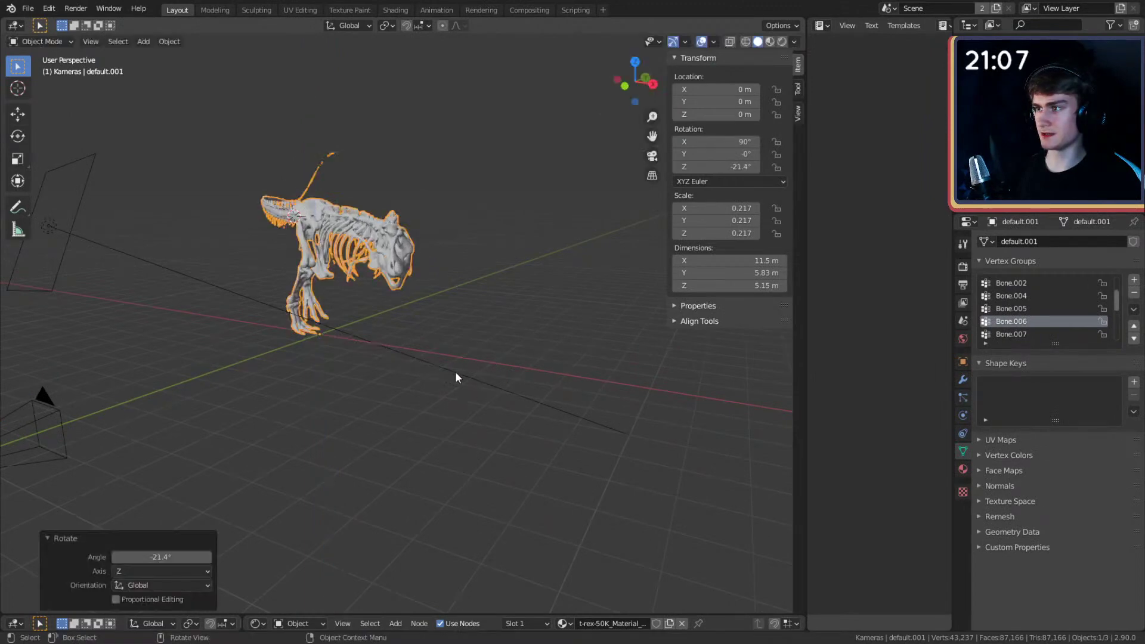
# - Select the camera in camera view and tilt it about 7.12° on its local X axis
pyautogui.moveTo(455, 371); pyautogui.dragTo(504, 294, button='middle')
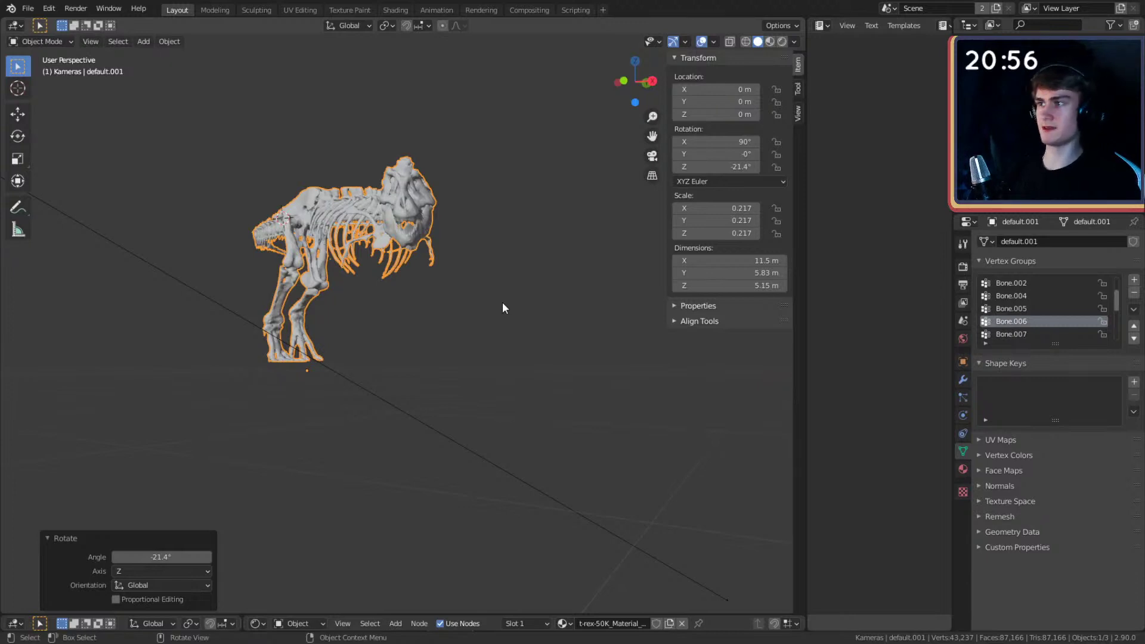
pyautogui.press('KP_0')
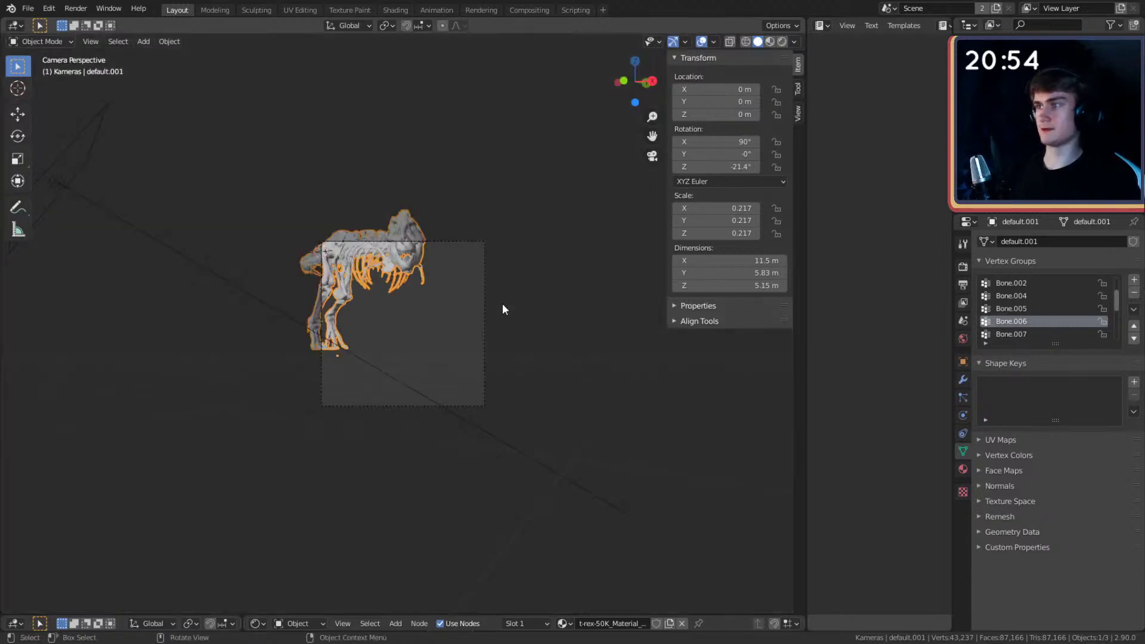
pyautogui.click(488, 303)
pyautogui.press('r')
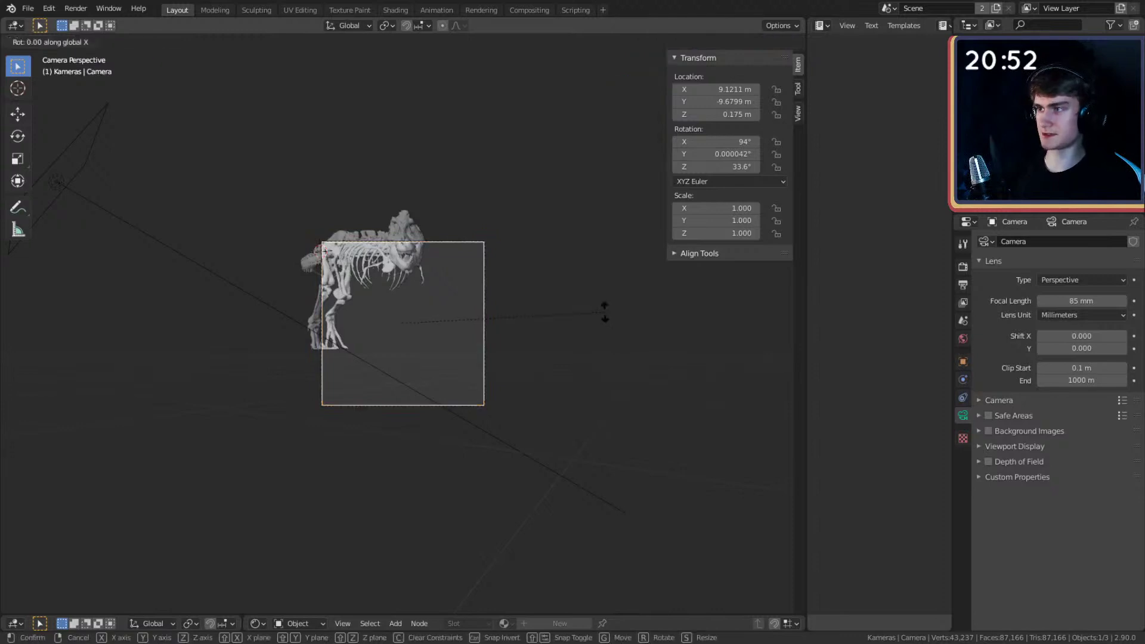
pyautogui.press('x')
pyautogui.press('x')
pyautogui.click(608, 336)
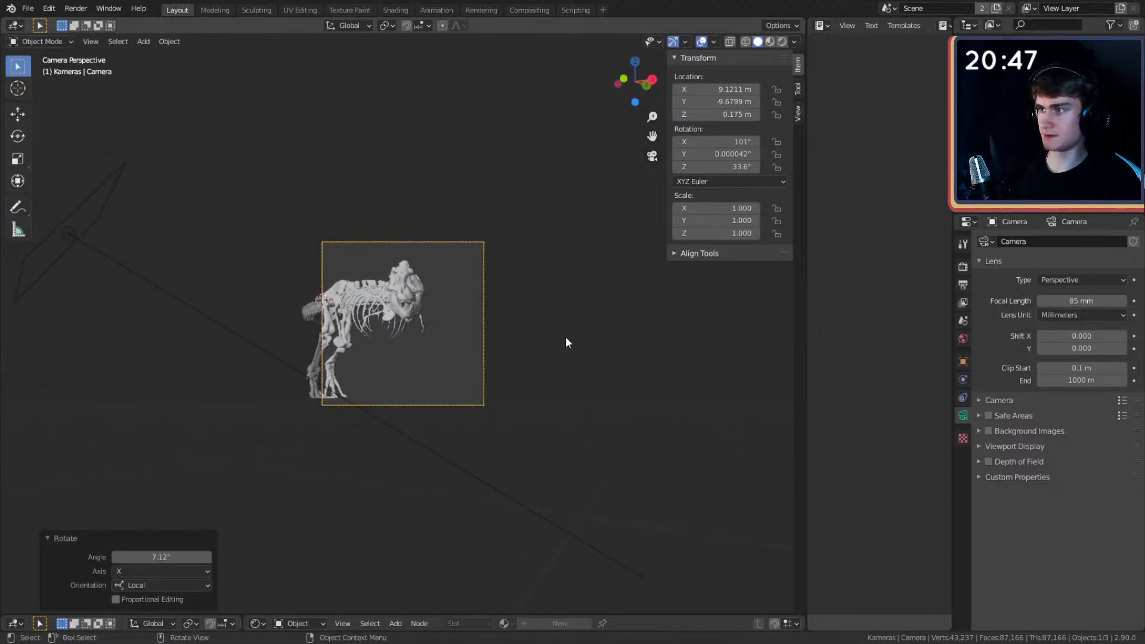
pyautogui.press('g')
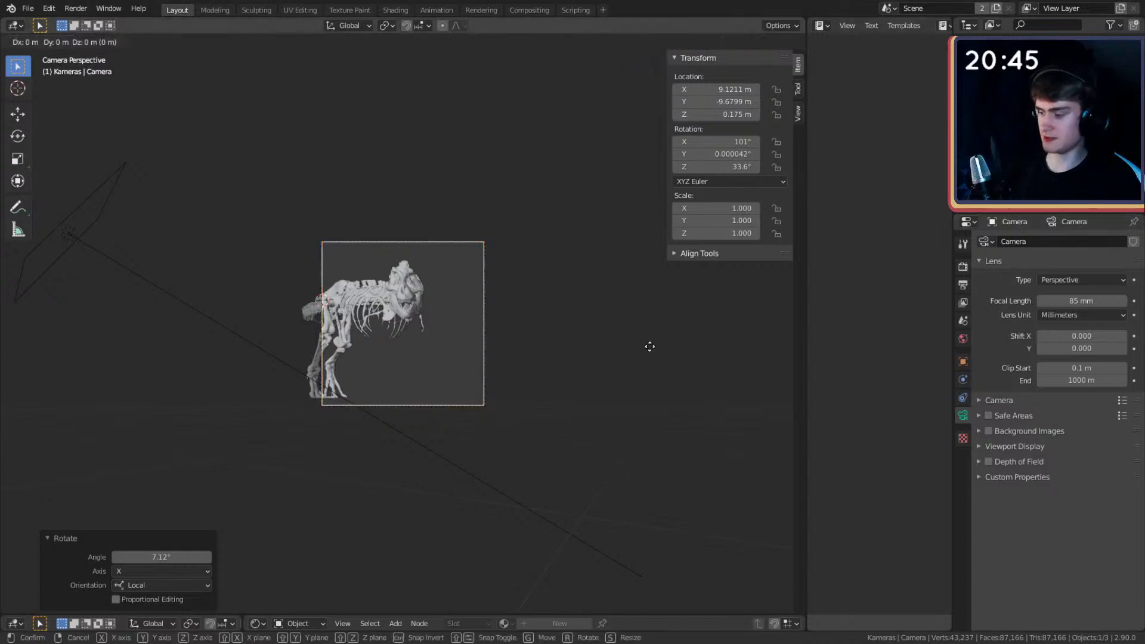
pyautogui.press('z')
pyautogui.press('z')
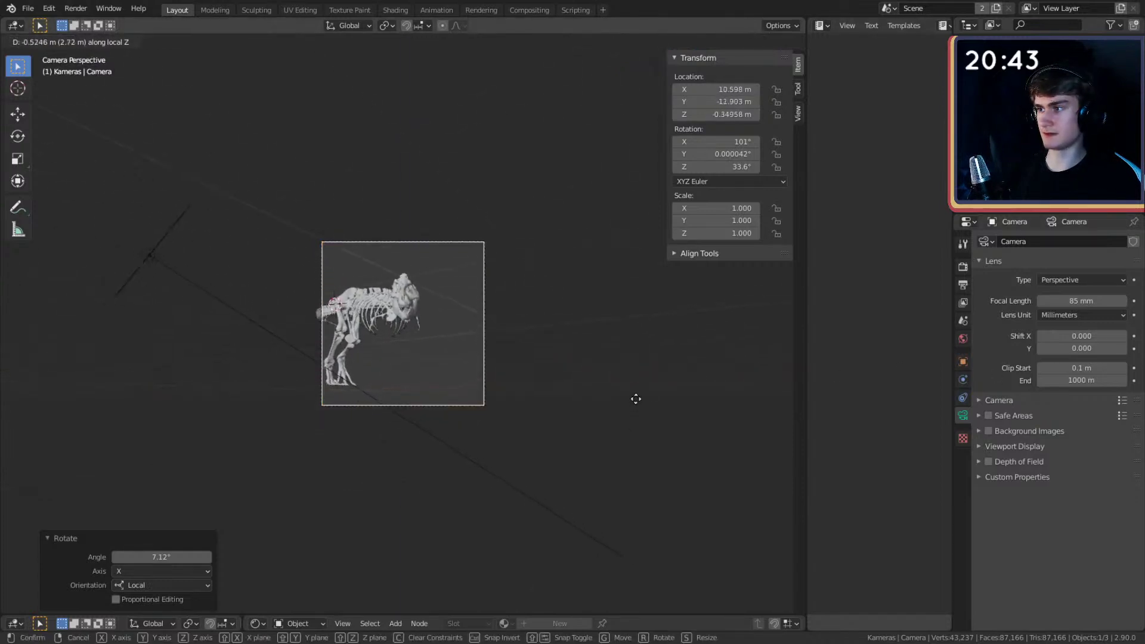
pyautogui.click(636, 400)
pyautogui.moveTo(636, 401); pyautogui.dragTo(616, 364, button='middle')
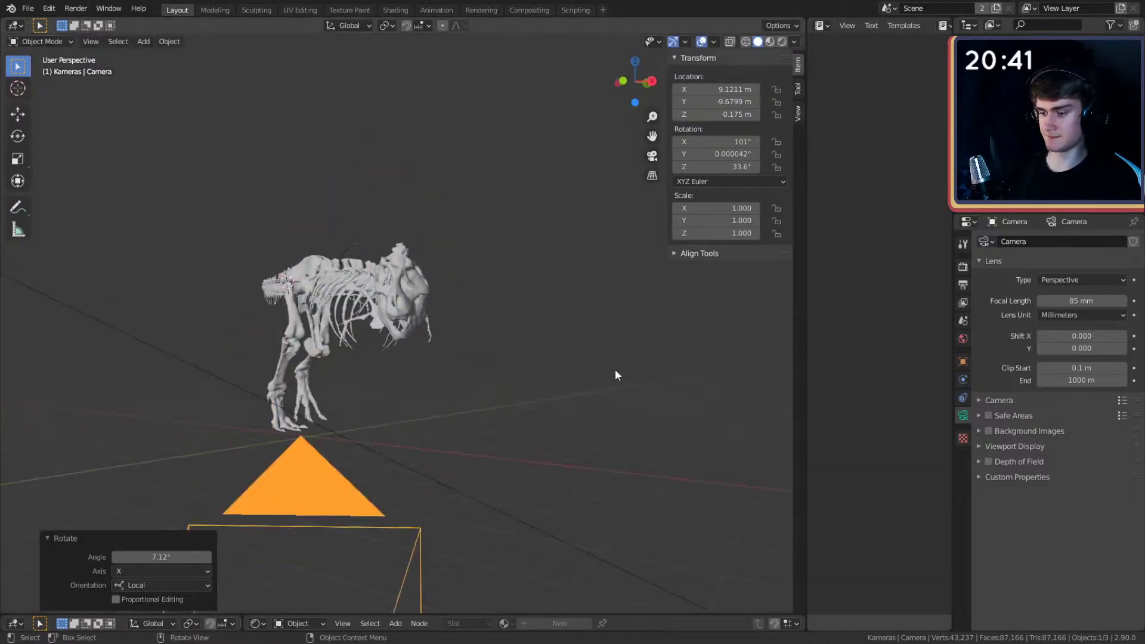
# - In camera view, move the camera about 0.497 m along its local Y and about 2.05 m back along its local Z
pyautogui.press('KP_0')
pyautogui.press('g')
pyautogui.press('y')
pyautogui.press('y')
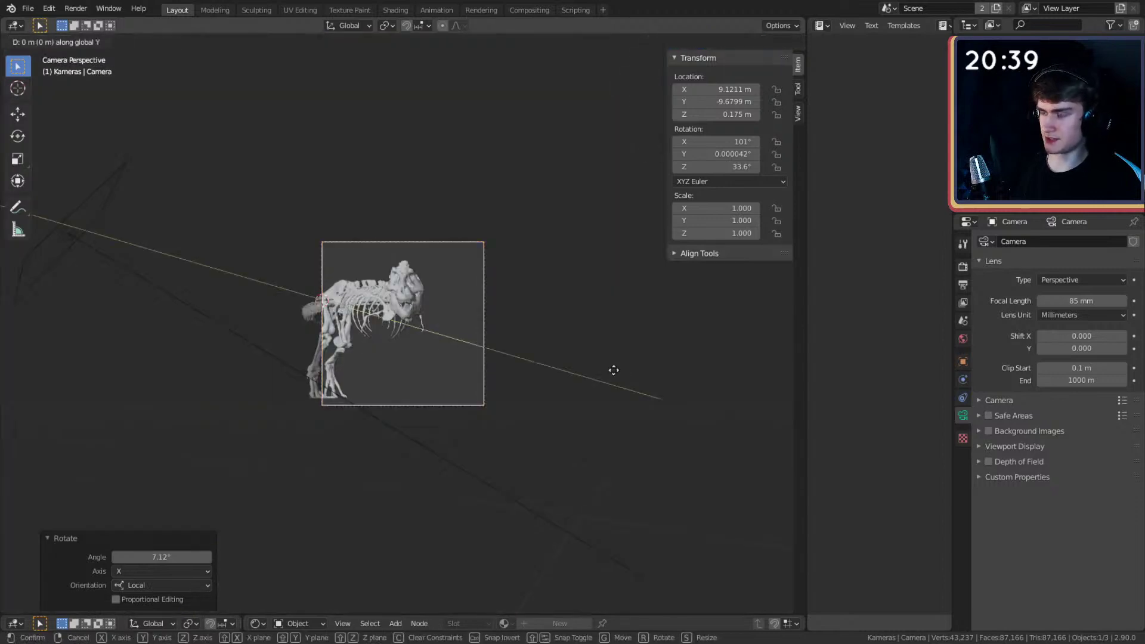
pyautogui.click(618, 338)
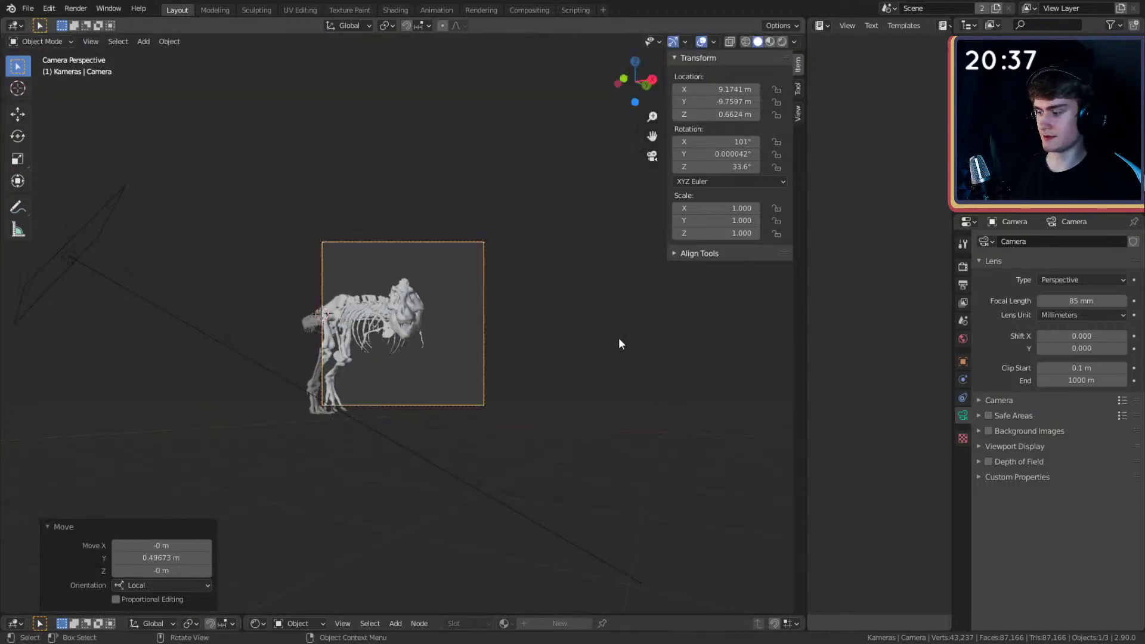
pyautogui.press('g')
pyautogui.press('z')
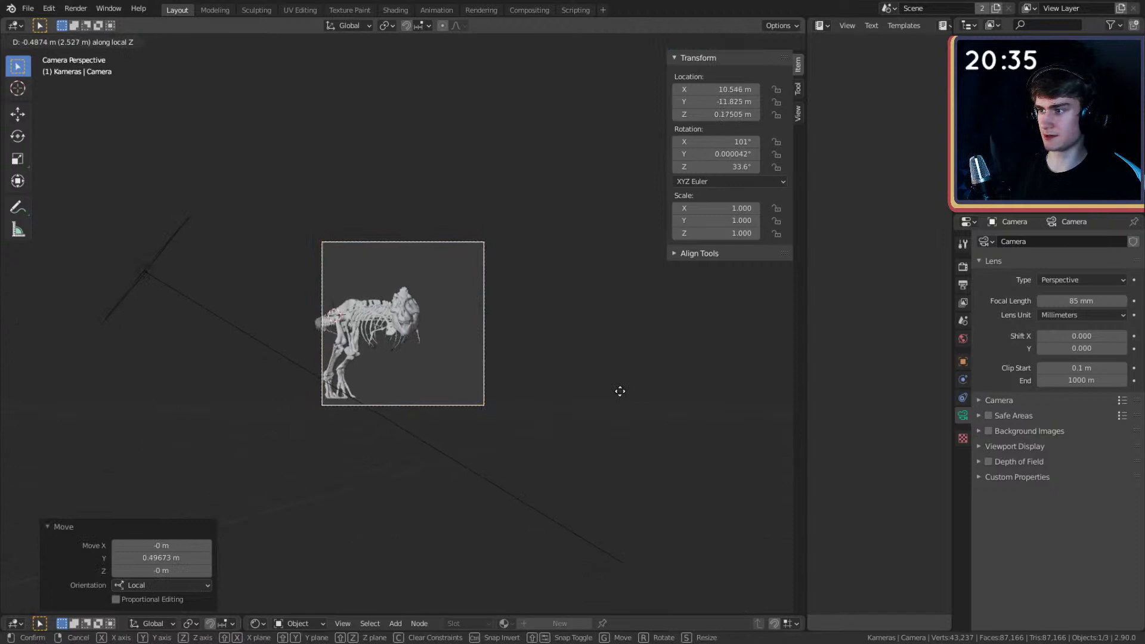
pyautogui.click(619, 386)
# - Rotate the camera about -1.87° on its local X and about 5.47° on its local Y to frame the whole skeleton
pyautogui.press('r')
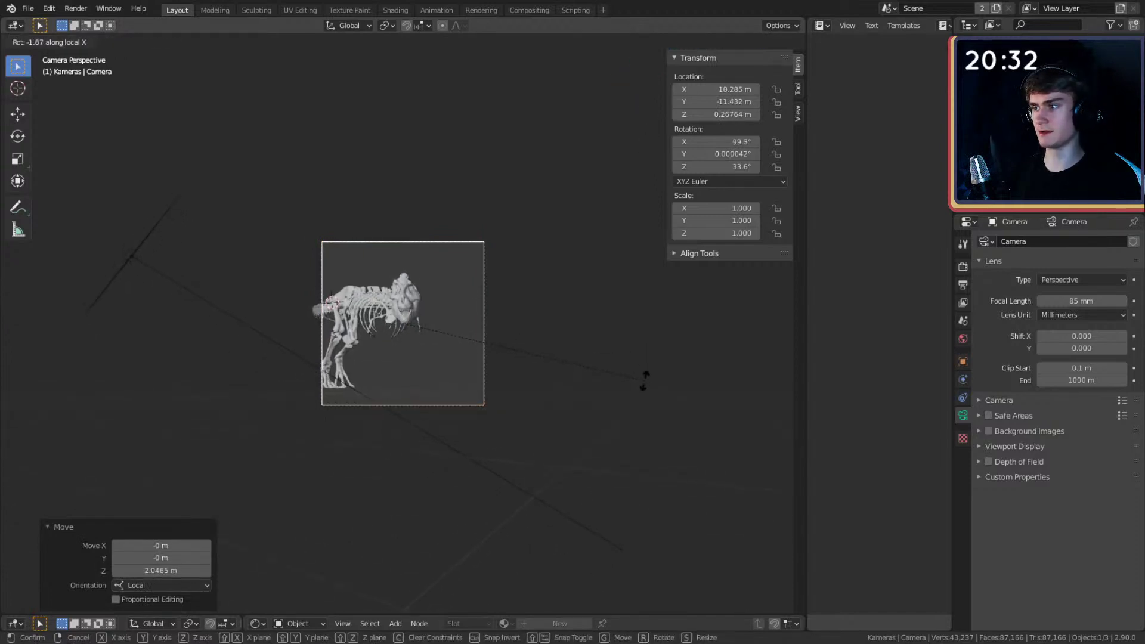
pyautogui.click(665, 383)
pyautogui.press('r')
pyautogui.press('y')
pyautogui.press('y')
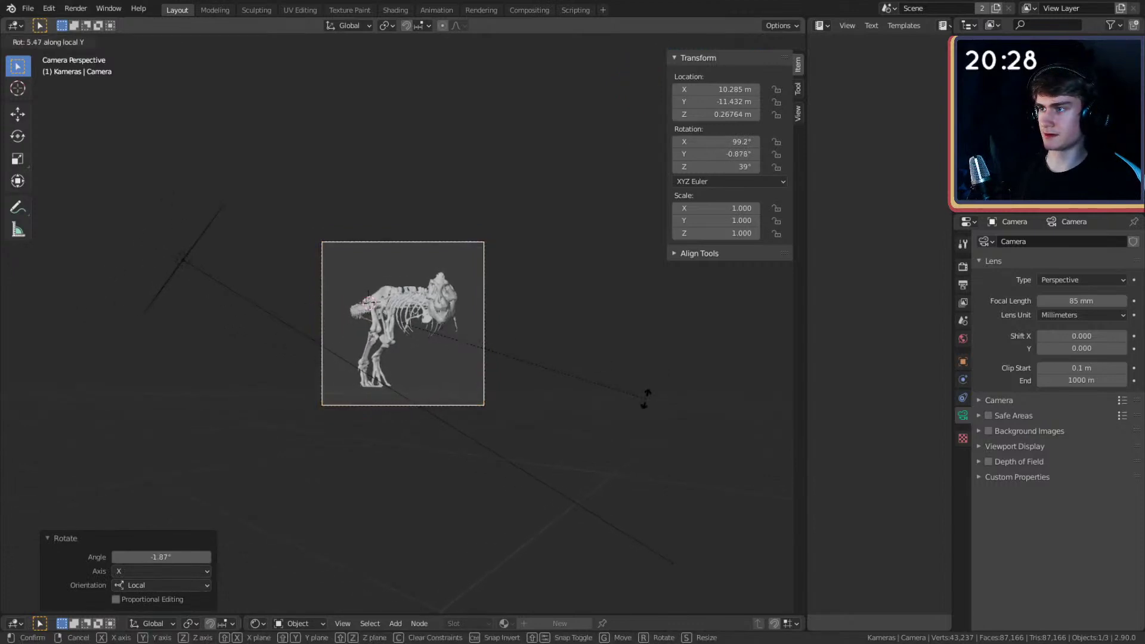
pyautogui.click(641, 386)
pyautogui.click(568, 349)
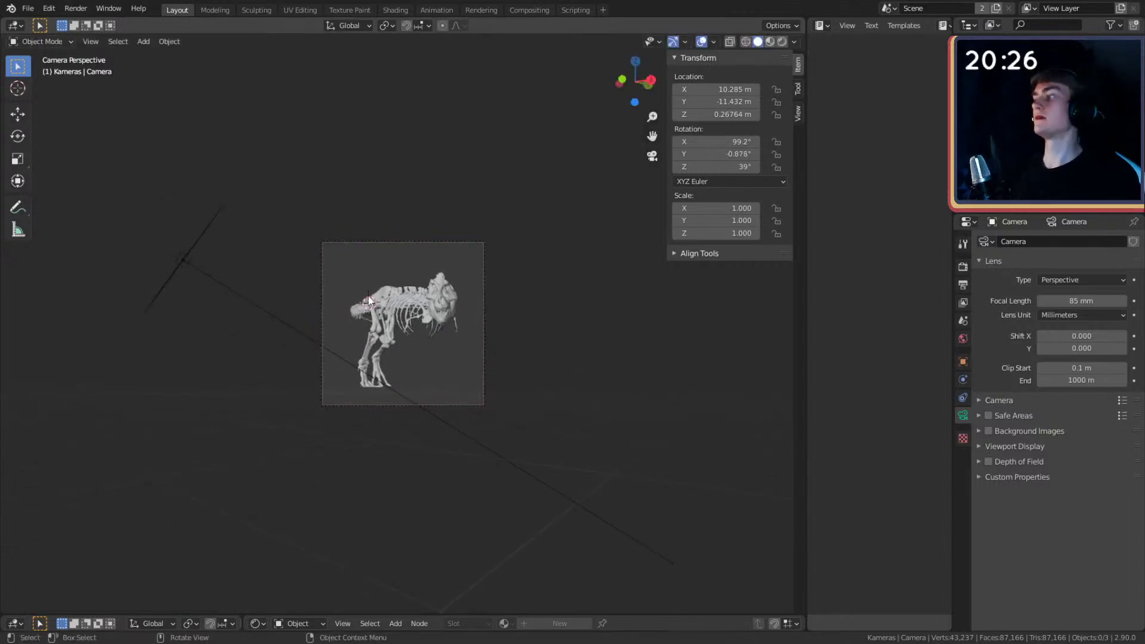
pyautogui.moveTo(512, 345); pyautogui.dragTo(474, 389, button='middle')
pyautogui.click(466, 312)
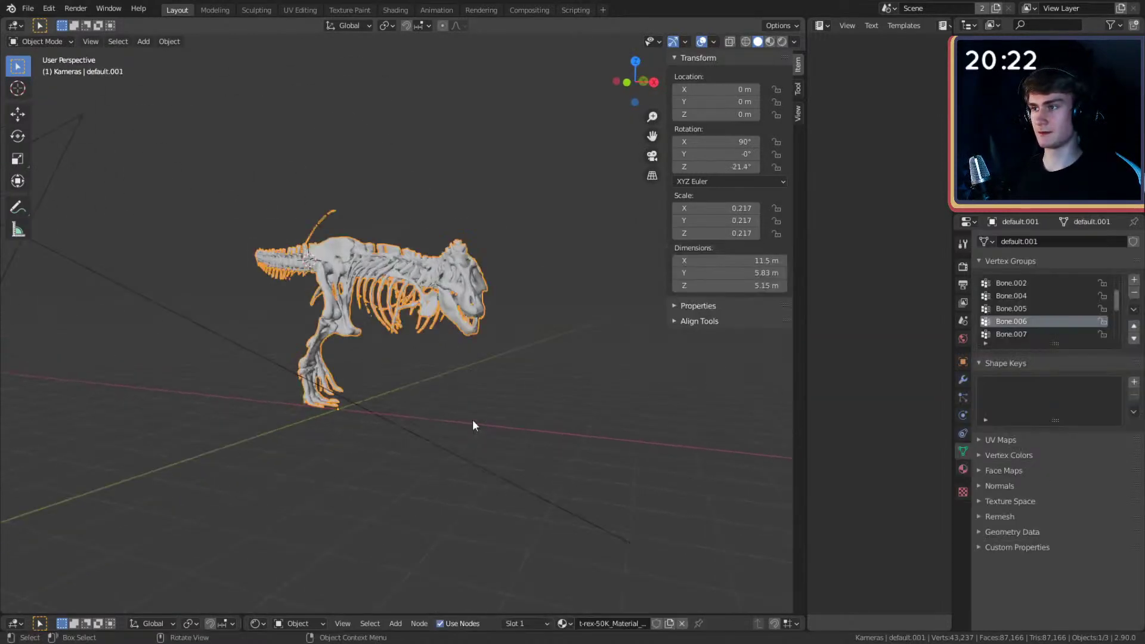
pyautogui.press('KP_0')
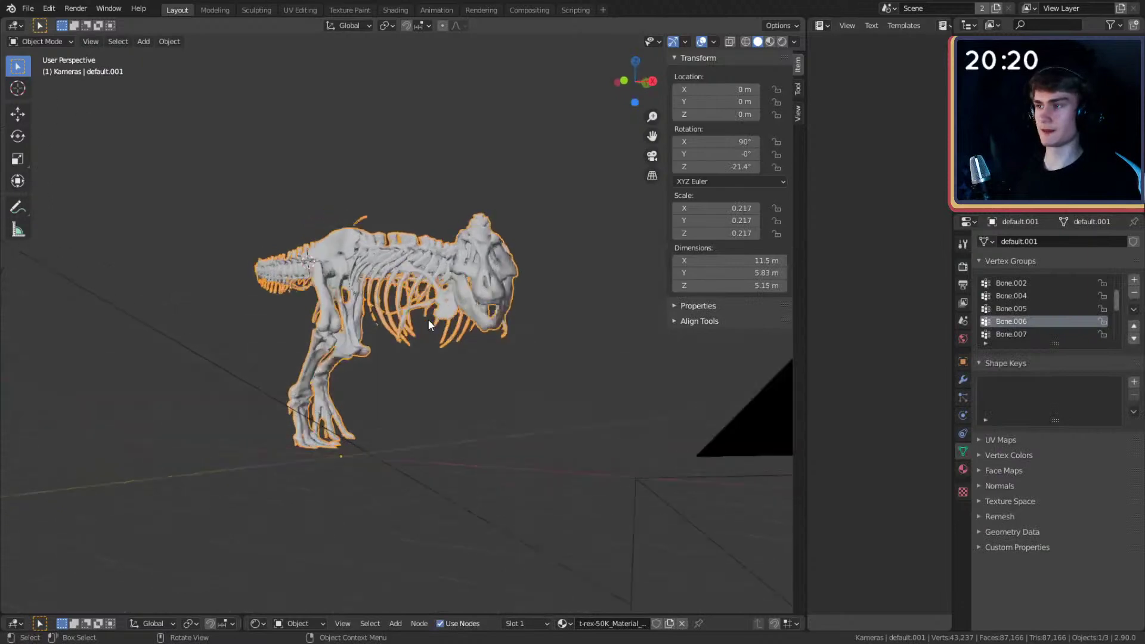
pyautogui.moveTo(434, 328); pyautogui.dragTo(419, 379, button='middle')
# - Add a cube at the 3D cursor and scale it up about 5.92 times around the skeleton
pyautogui.hotkey('shift', 'a')
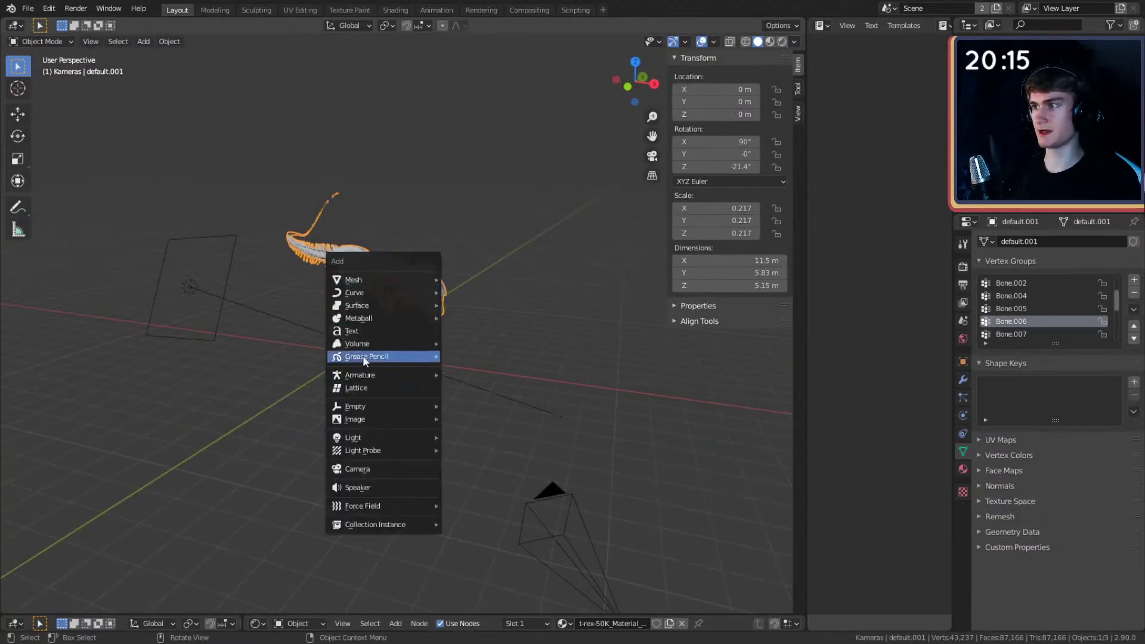
pyautogui.moveTo(358, 280)
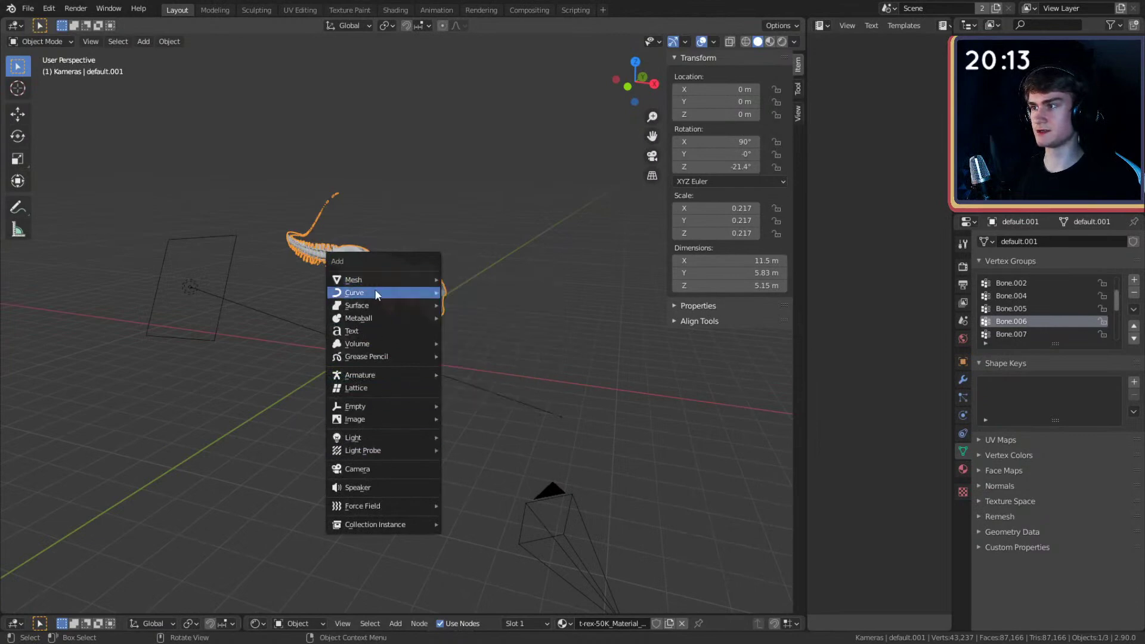
pyautogui.click(466, 292)
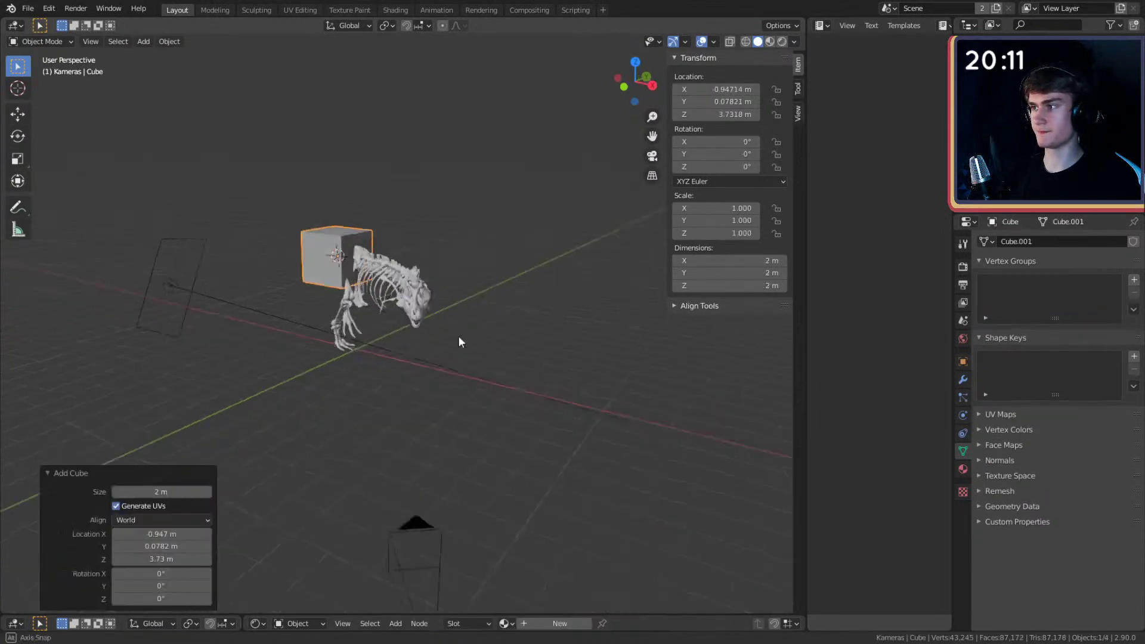
pyautogui.press('s')
pyautogui.click(20, 449)
# - Select only the cube and enlarge it by a further factor of about 2.27 so it also encloses the camera
pyautogui.moveTo(19, 450); pyautogui.dragTo(452, 388, button='middle')
pyautogui.scroll(-4, 411, 345)
pyautogui.scroll(2, 453, 389)
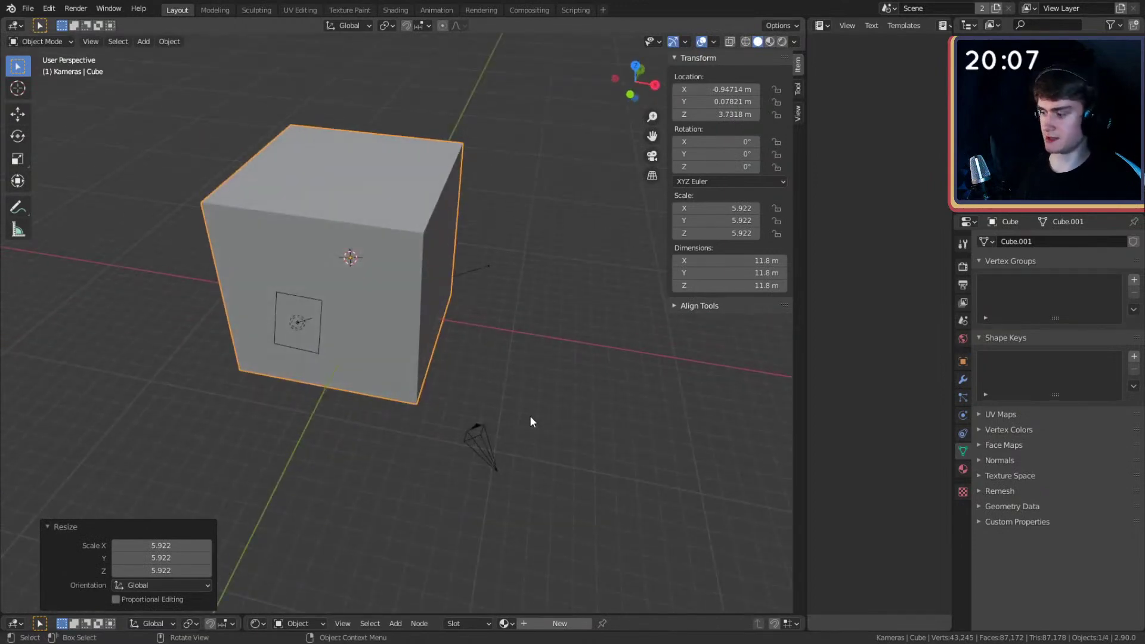
pyautogui.press('a')
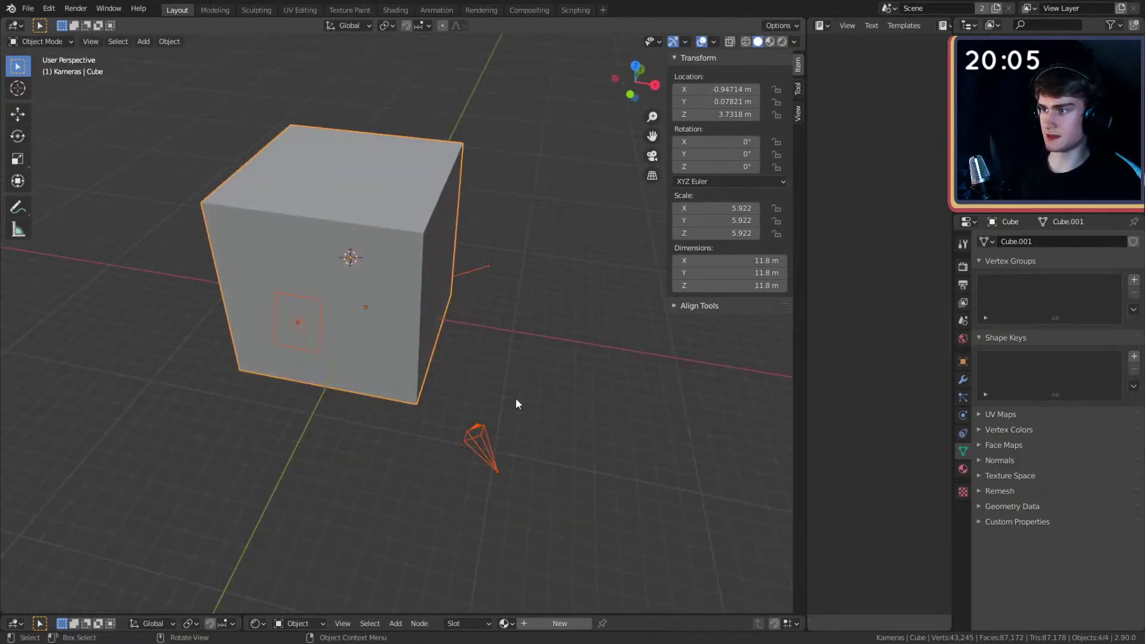
pyautogui.click(402, 329)
pyautogui.press('s')
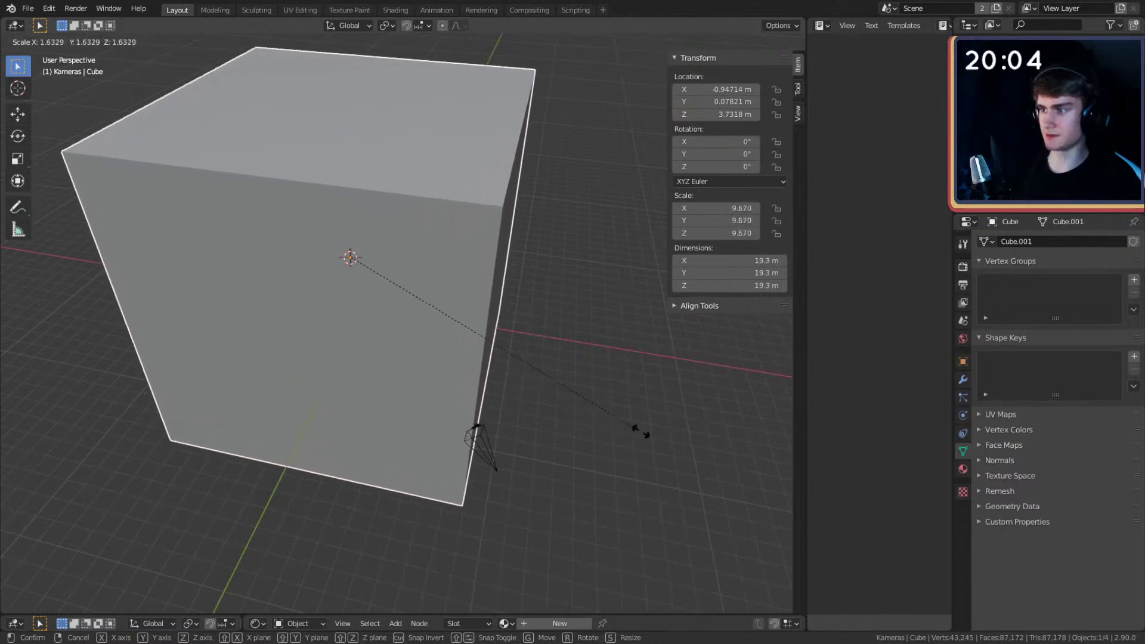
pyautogui.click(761, 460)
pyautogui.scroll(-3, 524, 398)
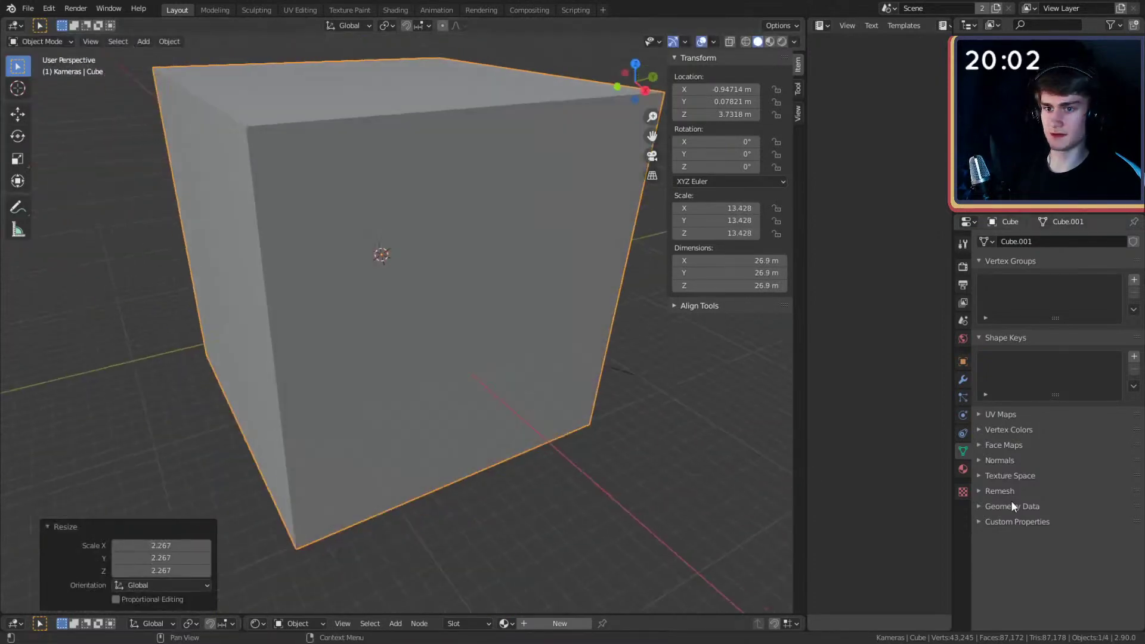
# - Set the cube's viewport display to Bounds
pyautogui.click(963, 363)
pyautogui.click(987, 455)
pyautogui.click(1049, 588)
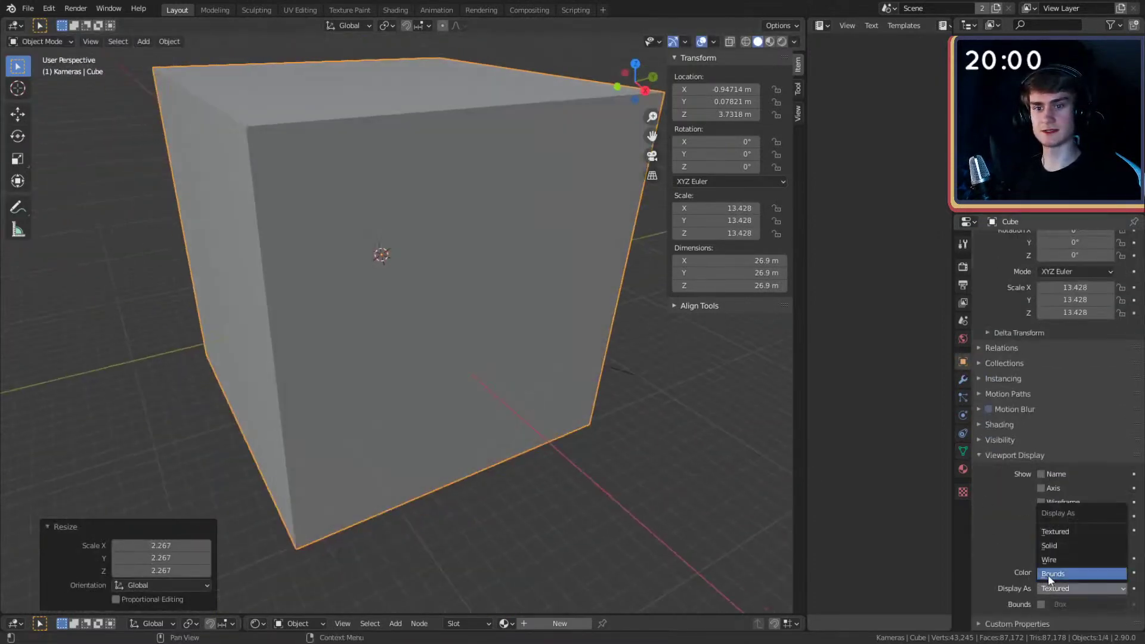
pyautogui.click(1047, 575)
# - Scale the cube to about 0.589 along the Z axis
pyautogui.moveTo(519, 345); pyautogui.dragTo(588, 313, button='middle')
pyautogui.press('s')
pyautogui.press('z')
pyautogui.click(496, 371)
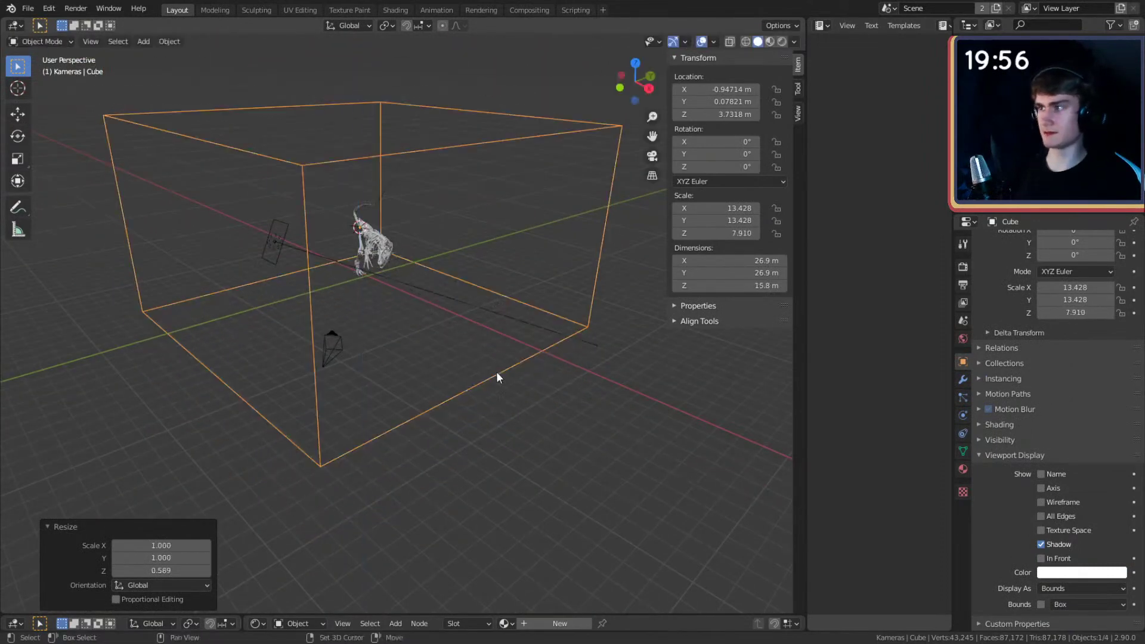
# - Raise the cube along the Z axis to a height of about 6.756 m and deselect it
pyautogui.moveTo(496, 371); pyautogui.dragTo(467, 345, button='middle')
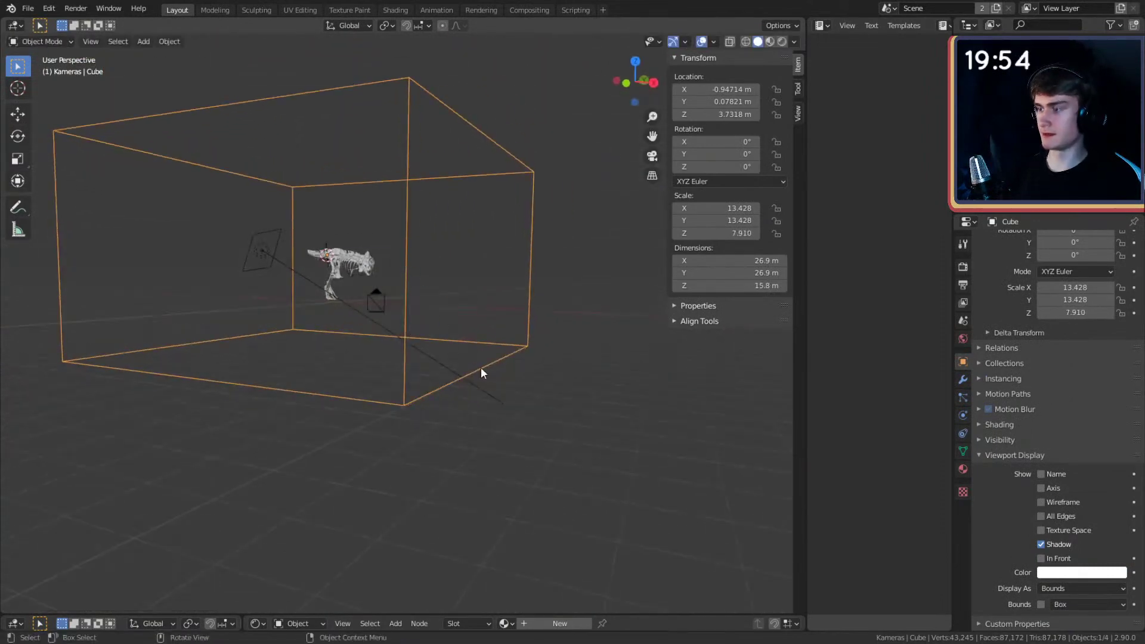
pyautogui.press('g')
pyautogui.press('z')
pyautogui.click(486, 343)
pyautogui.moveTo(486, 340); pyautogui.dragTo(499, 374, button='middle')
pyautogui.click(531, 382)
pyautogui.hotkey('shift', 'a')
pyautogui.moveTo(457, 375)
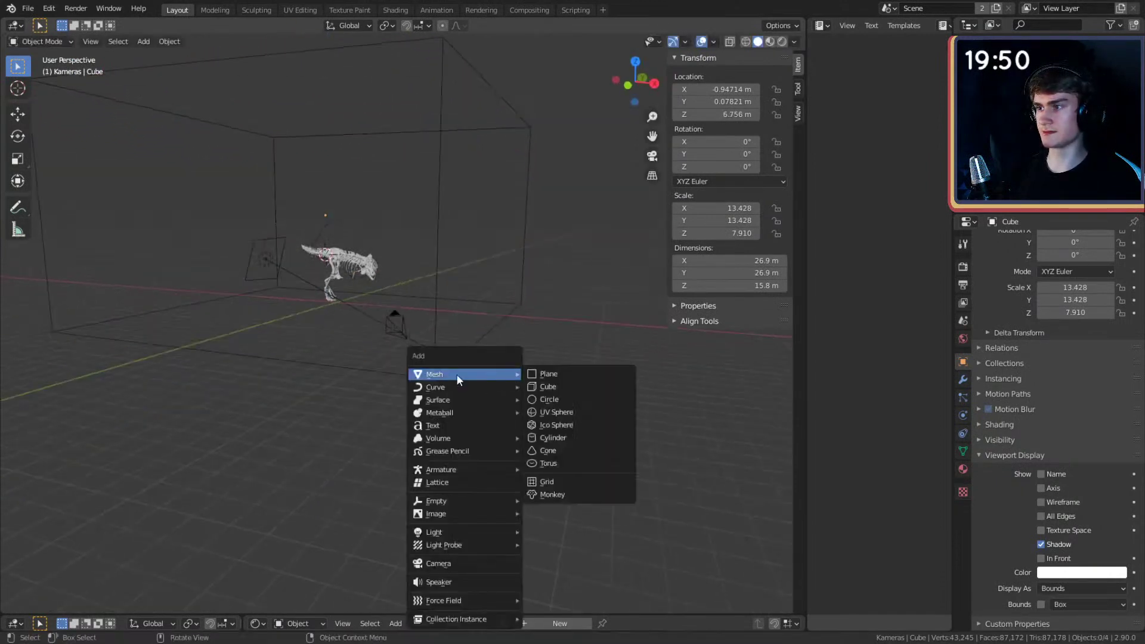
pyautogui.click(554, 378)
pyautogui.press('Tab')
pyautogui.press('Tab')
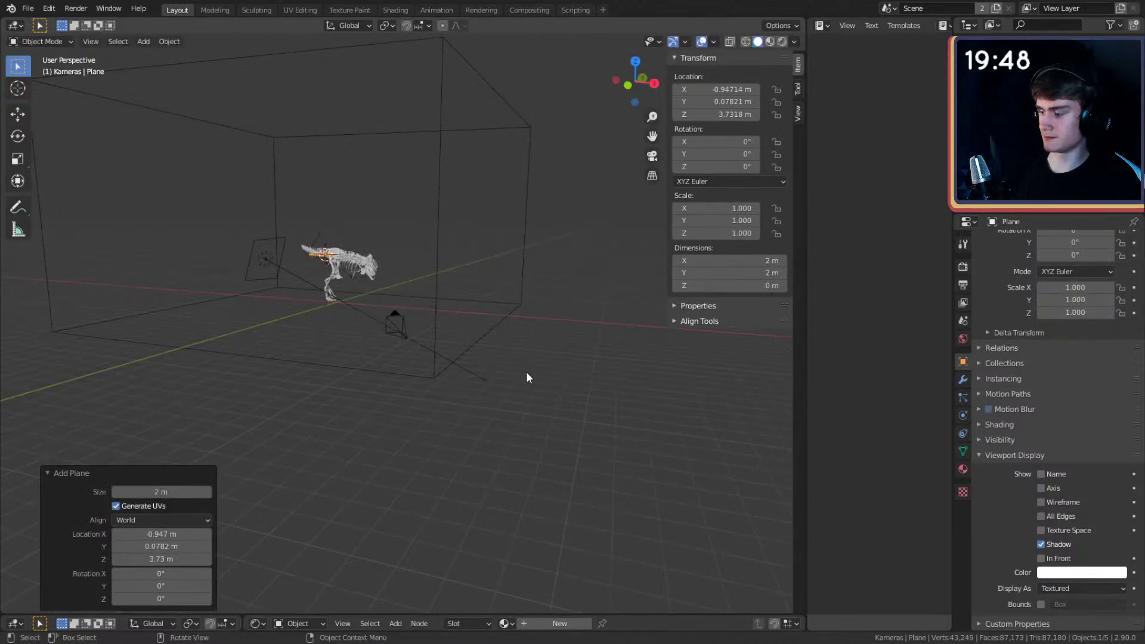
pyautogui.press('Delete')
pyautogui.hotkey('shift', 'a')
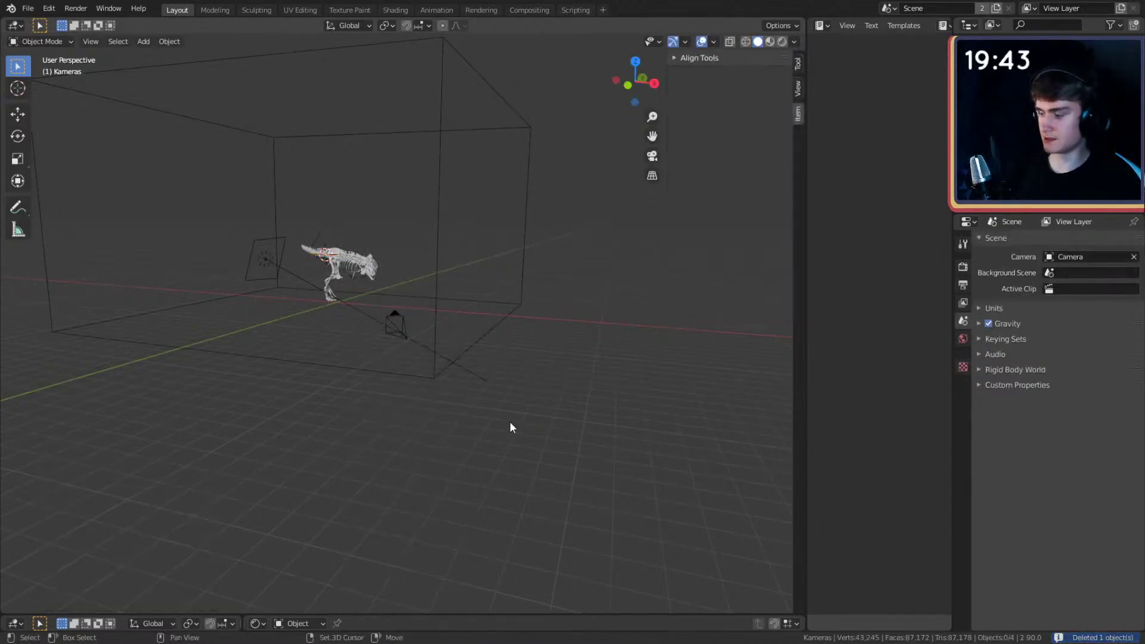
# - Snap the 3D cursor to the world origin and add a plane mesh there
pyautogui.hotkey('shift', 's')
pyautogui.click(414, 469)
pyautogui.hotkey('shift', 'a')
pyautogui.moveTo(435, 386)
pyautogui.click(516, 383)
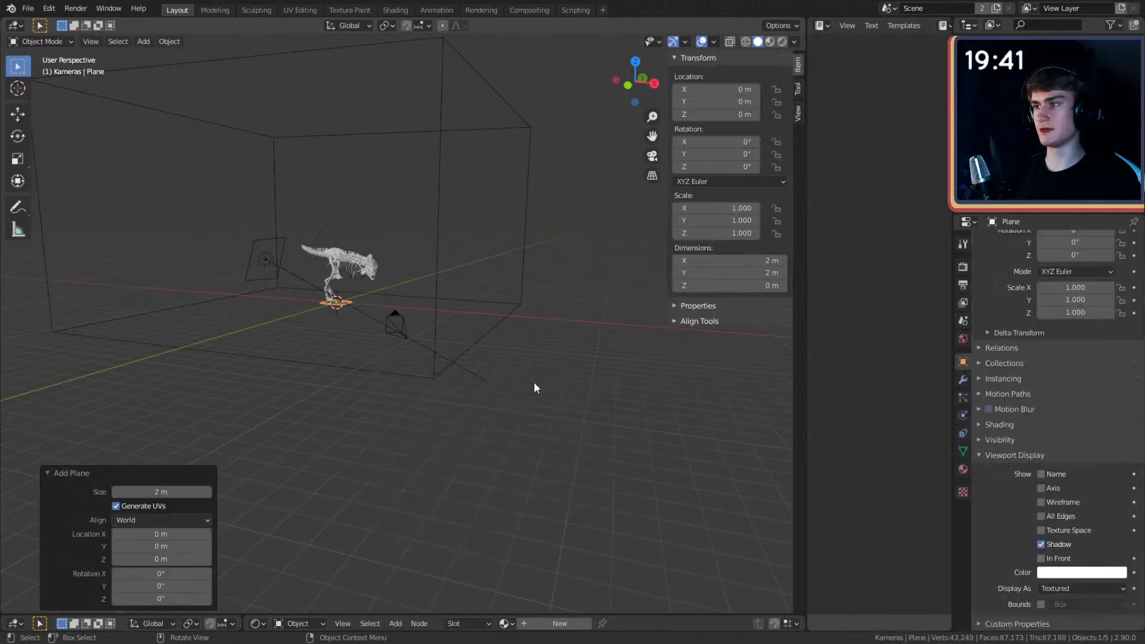
# - Scale the plane up by about 21.18 so it forms a ground beneath the skeleton and camera
pyautogui.press('s')
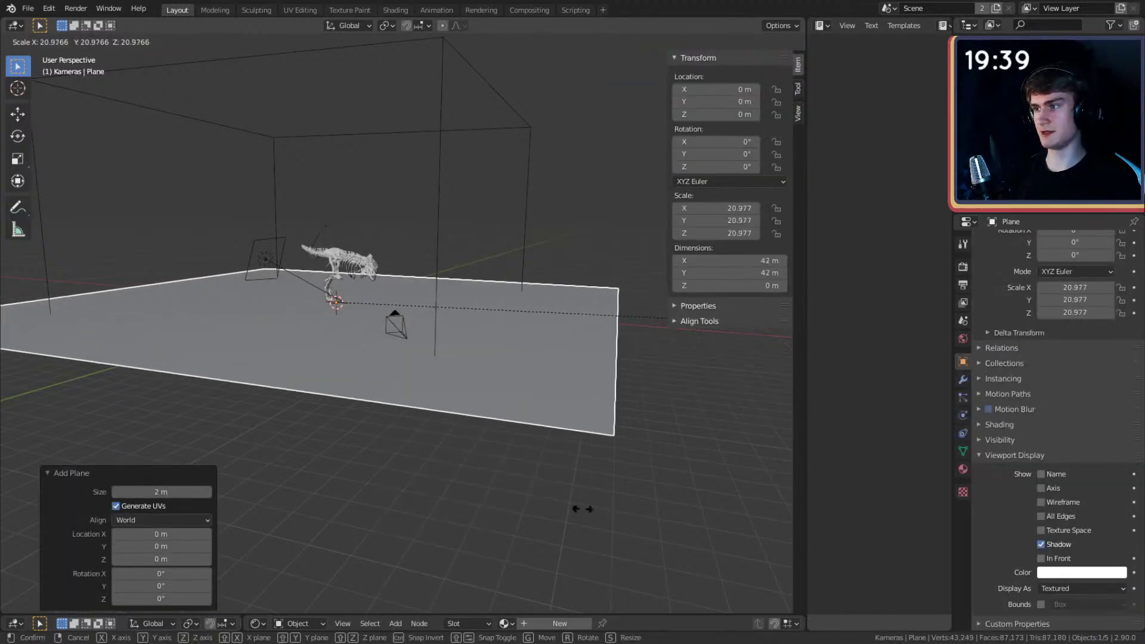
pyautogui.click(573, 493)
pyautogui.press('KP_0')
pyautogui.press('KP_0')
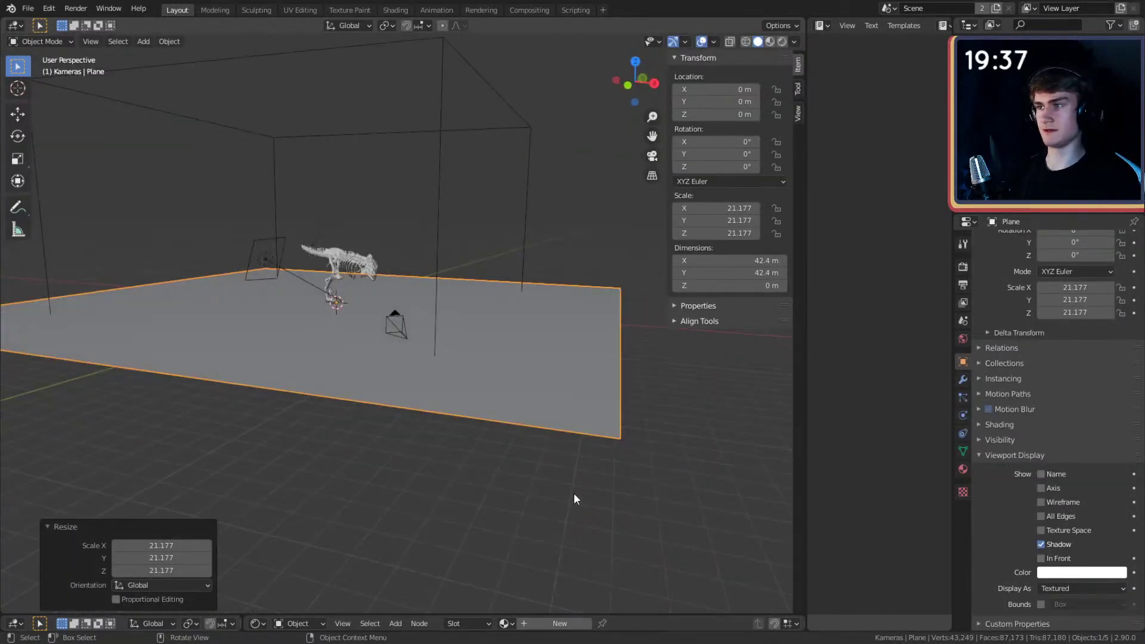
pyautogui.moveTo(503, 381); pyautogui.dragTo(508, 491, button='middle')
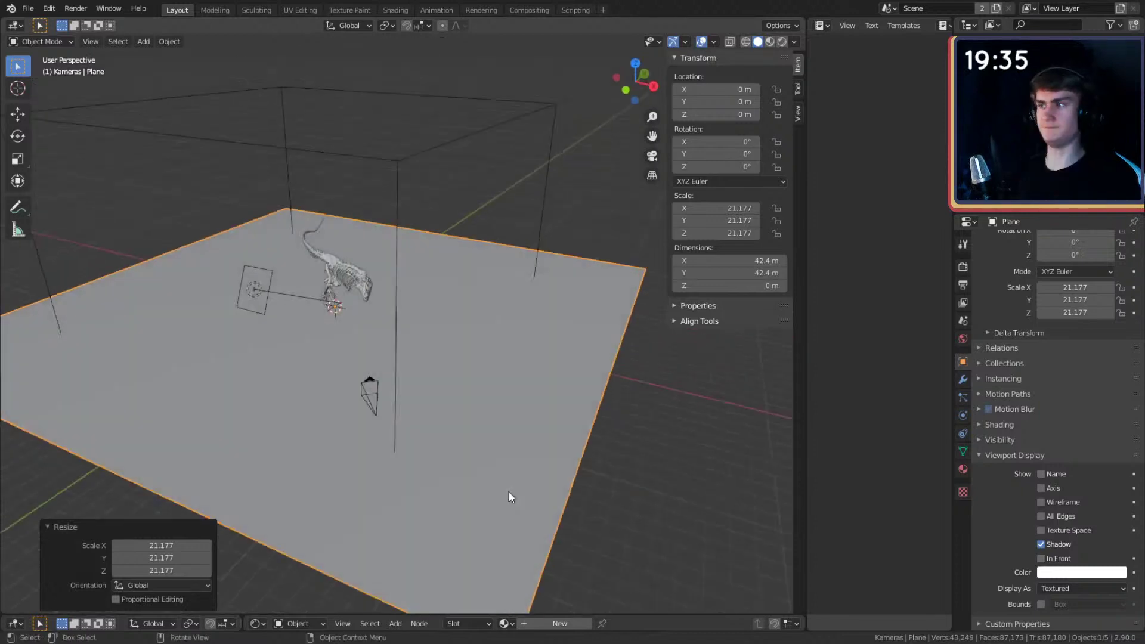
# - Select the cube, enlarge the collapsed shader editor and second viewport, and show that viewport through the camera
pyautogui.click(552, 124)
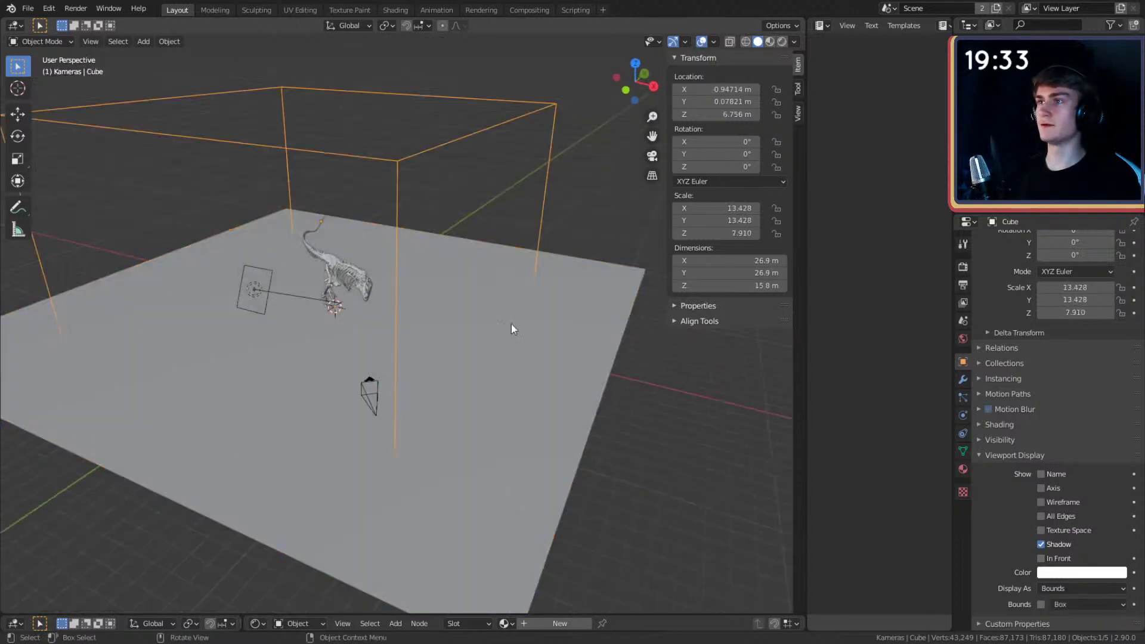
pyautogui.moveTo(510, 323); pyautogui.dragTo(521, 374, button='middle')
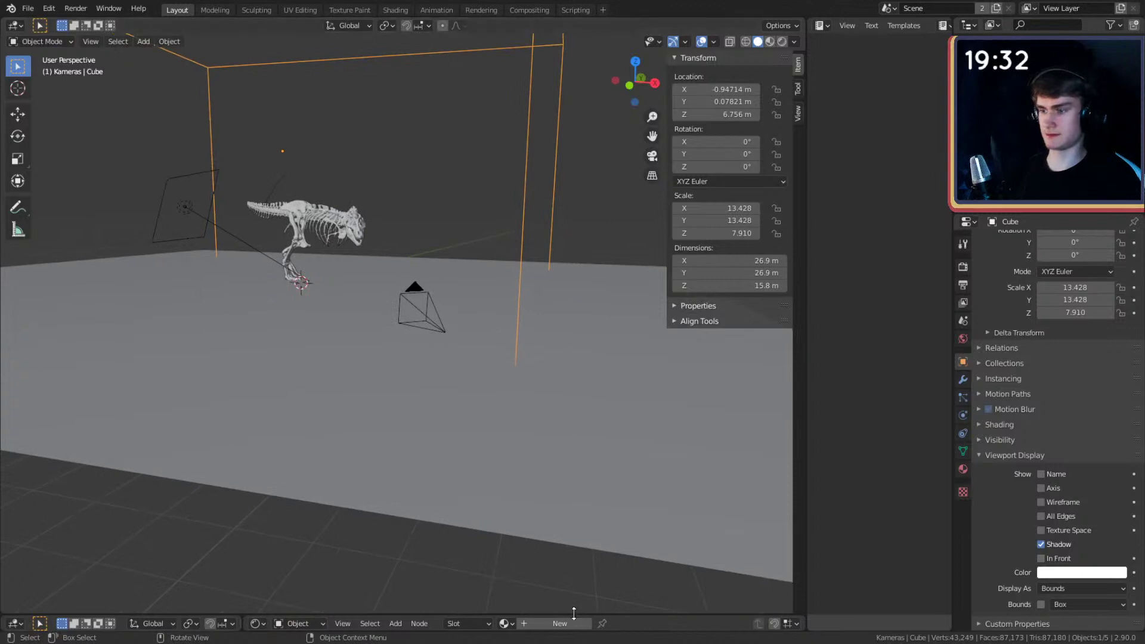
pyautogui.moveTo(382, 616); pyautogui.dragTo(346, 355)
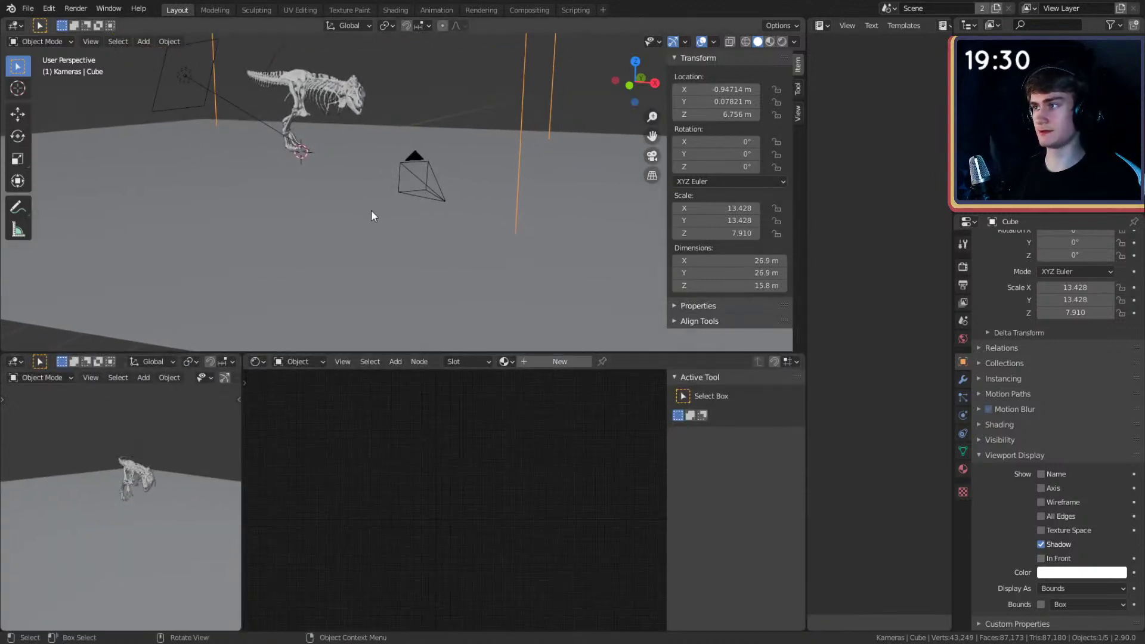
pyautogui.moveTo(371, 210); pyautogui.dragTo(414, 273, button='middle')
pyautogui.press('KP_0')
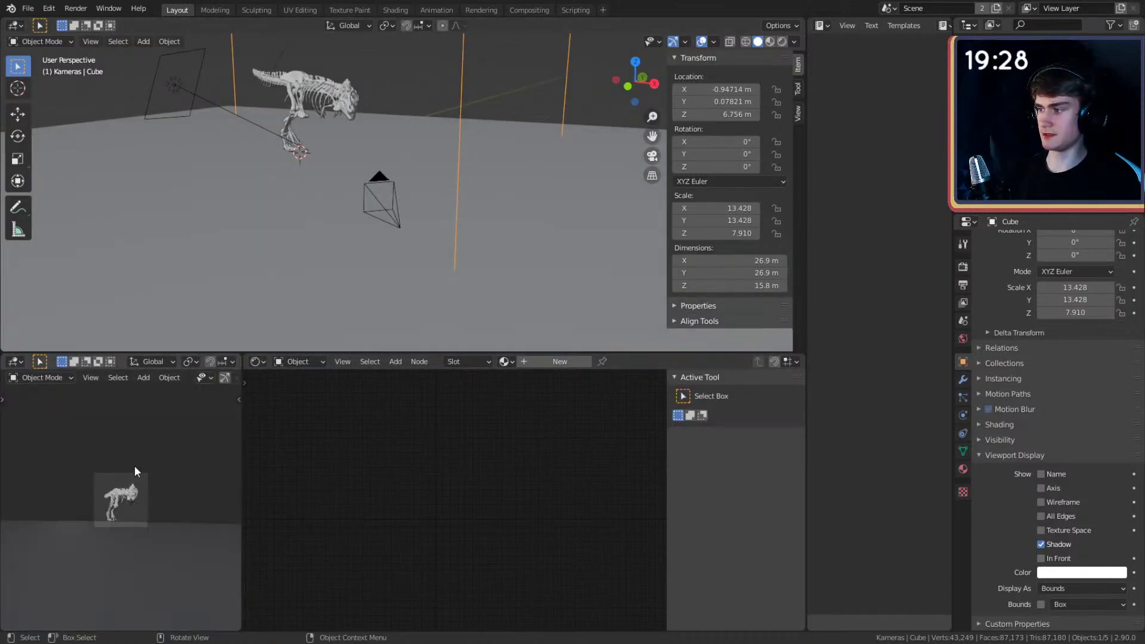
# - Switch the small camera viewport to rendered shading and frame the skeleton in it
pyautogui.press('z')
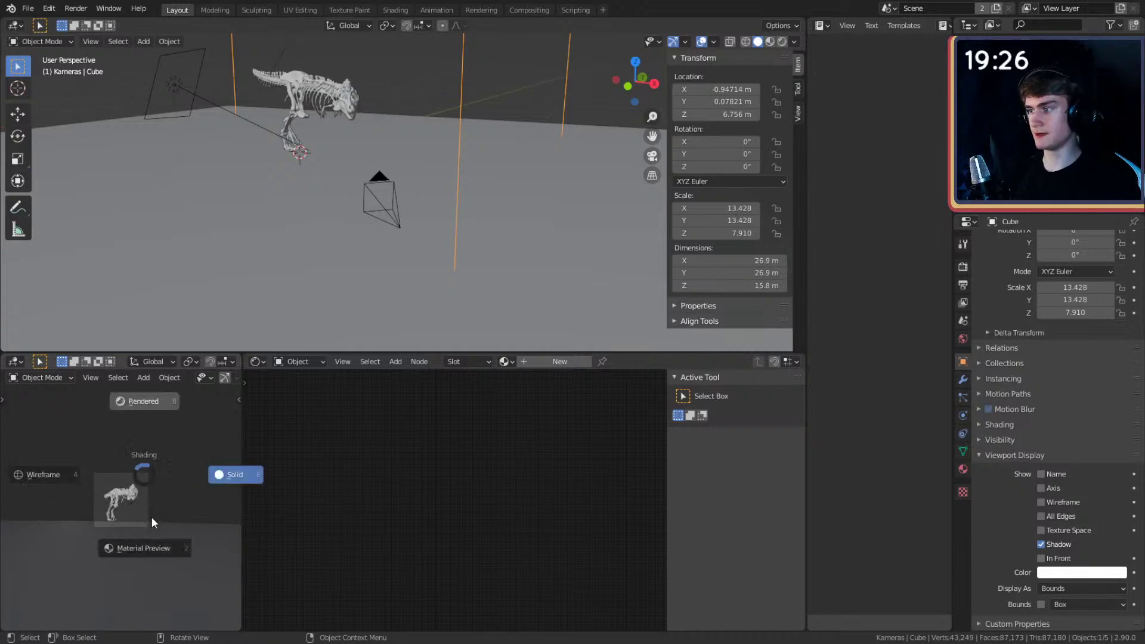
pyautogui.click(167, 546)
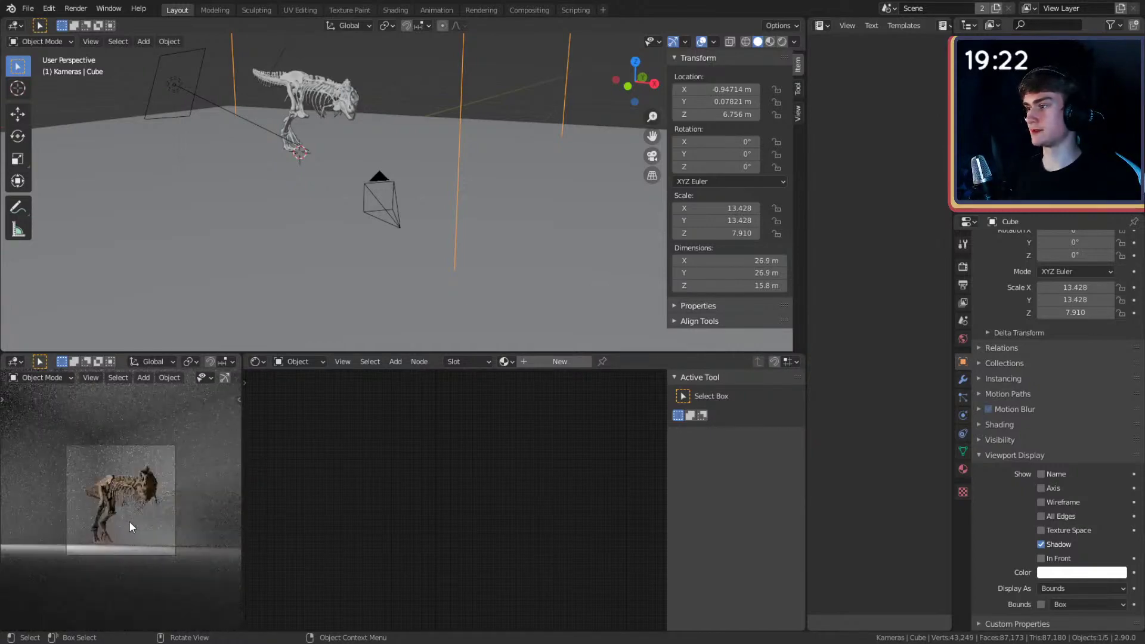
pyautogui.scroll(2, 129, 521)
pyautogui.scroll(-3, 435, 184)
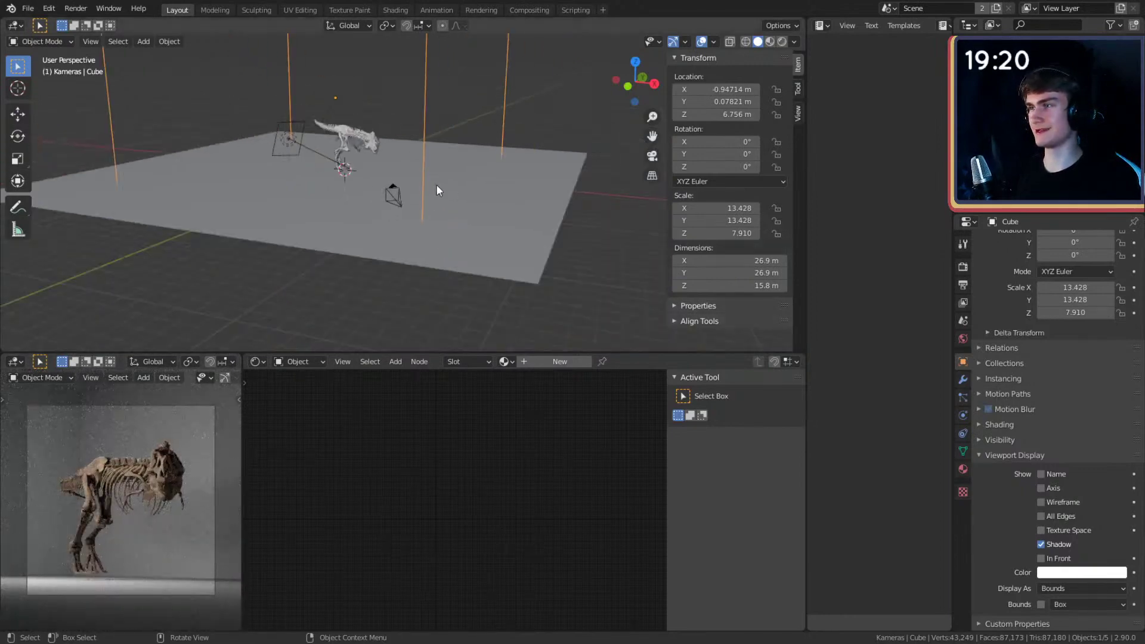
pyautogui.scroll(-2, 135, 520)
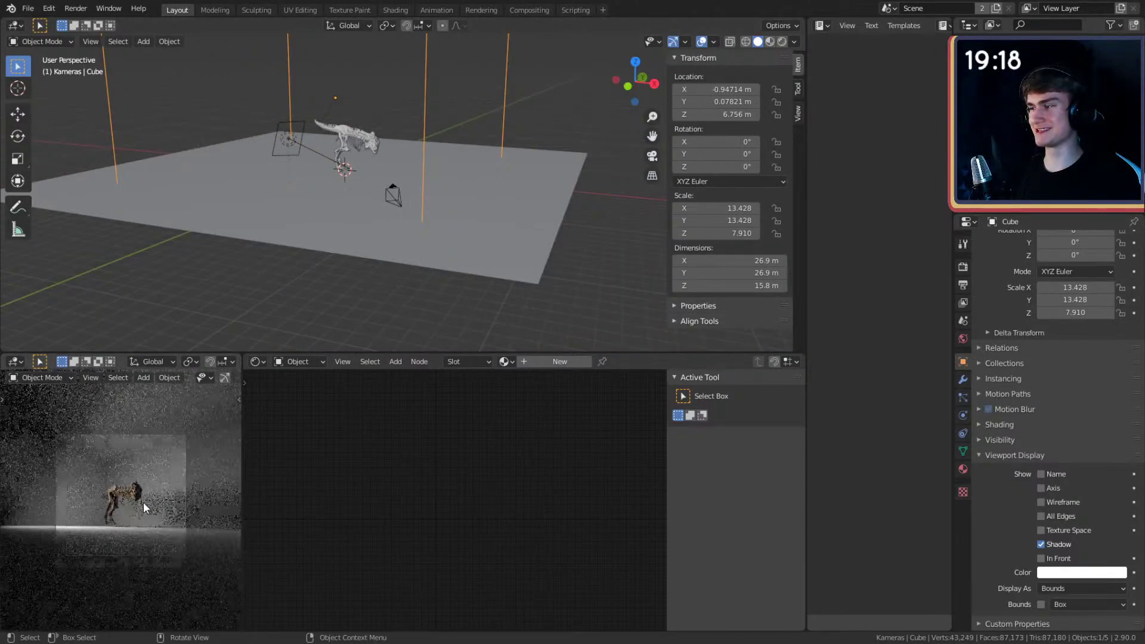
pyautogui.keyDown('shift'); pyautogui.moveTo(413, 170); pyautogui.dragTo(408, 220, button='middle'); pyautogui.keyUp('shift')
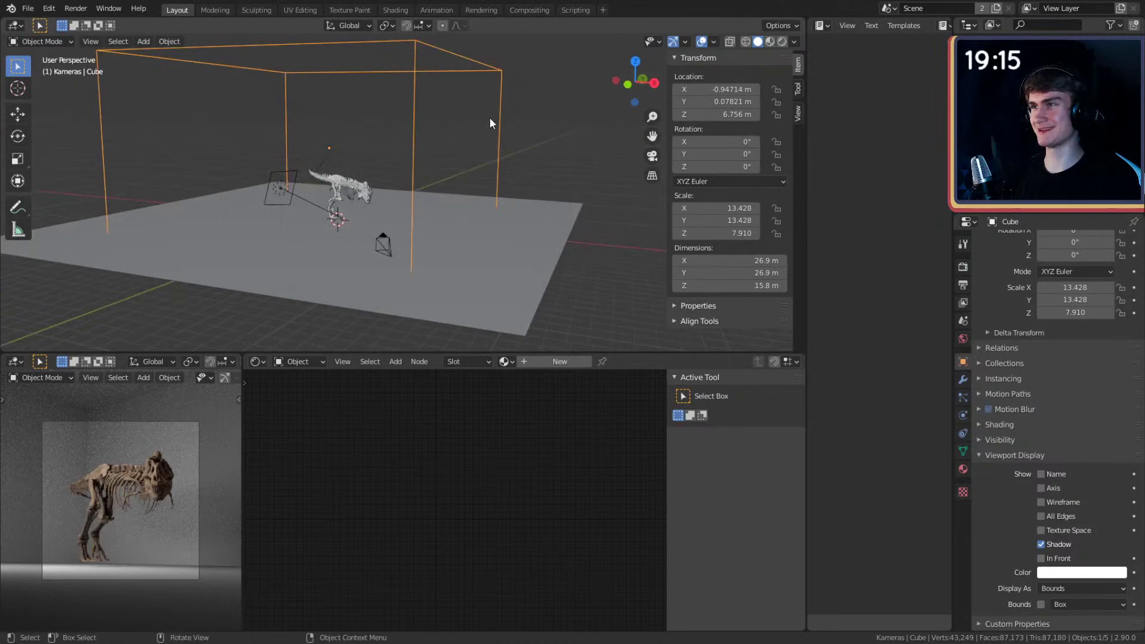
pyautogui.click(519, 126)
pyautogui.hotkey('ctrl', 'z')
pyautogui.moveTo(502, 268)
pyautogui.keyDown('shift'); pyautogui.mouseDown(button='middle')
pyautogui.moveTo(481, 240)
pyautogui.moveTo(482, 265)
pyautogui.mouseUp(button='middle'); pyautogui.keyUp('shift')
pyautogui.keyDown('shift'); pyautogui.moveTo(452, 204); pyautogui.dragTo(474, 217, button='middle'); pyautogui.keyUp('shift')
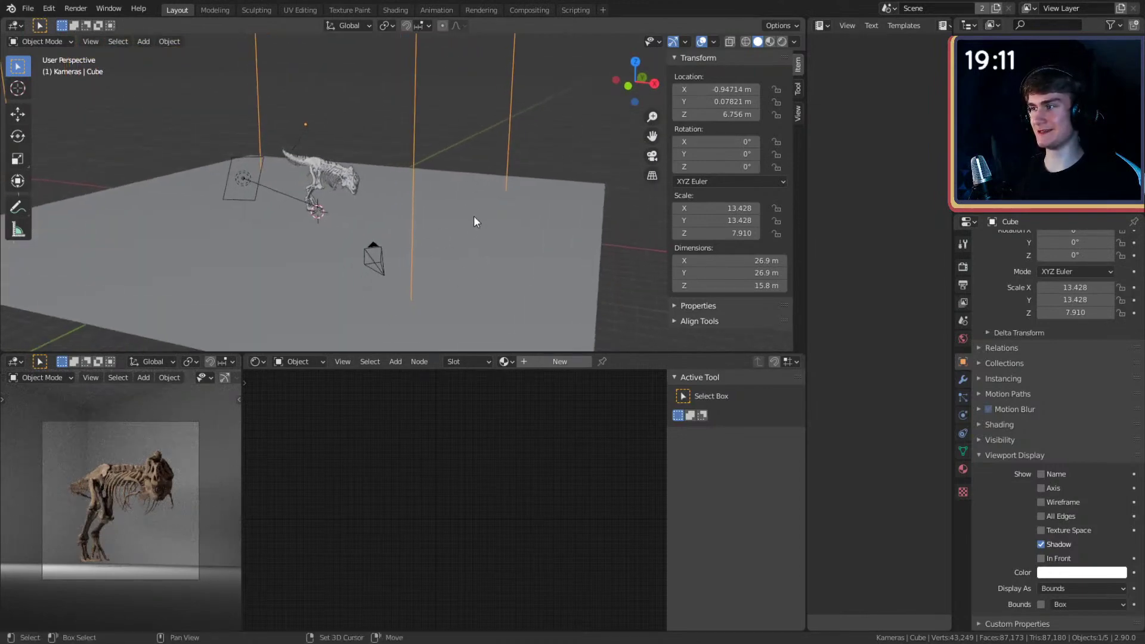
pyautogui.click(506, 132)
pyautogui.click(509, 126)
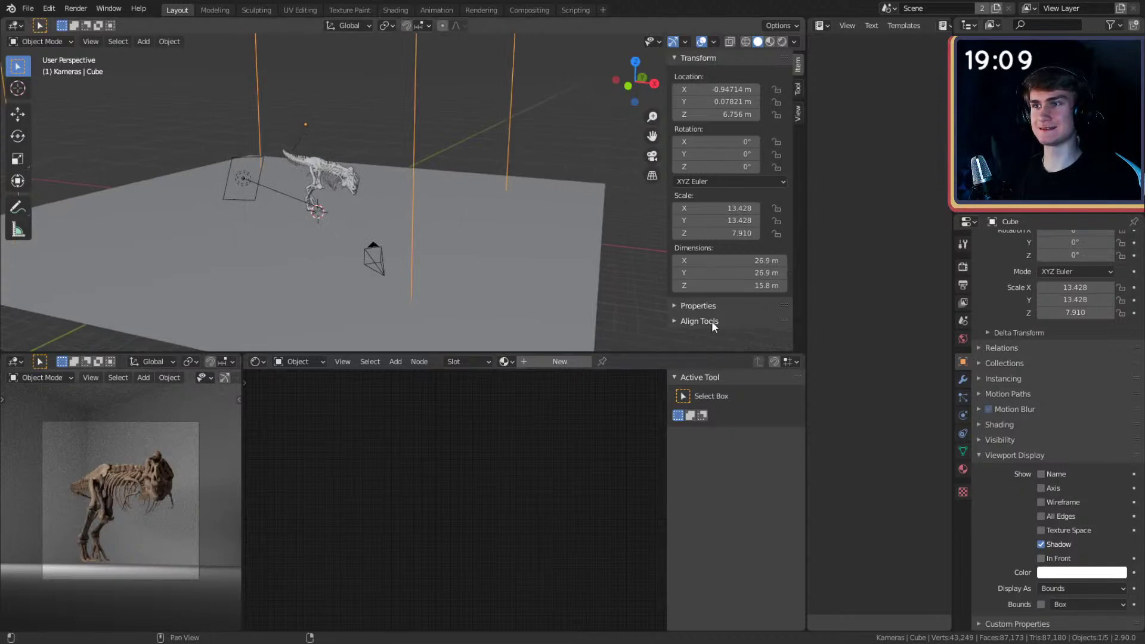
pyautogui.keyDown('shift'); pyautogui.moveTo(491, 215); pyautogui.dragTo(509, 209, button='middle'); pyautogui.keyUp('shift')
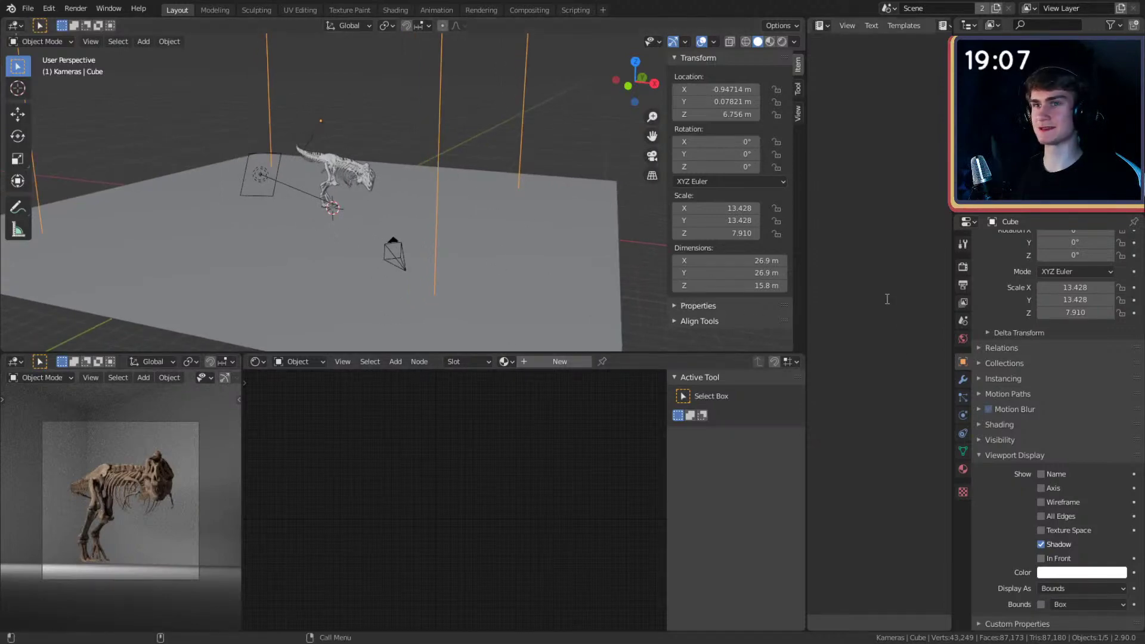
# - Create a new material on the cube and delete its Principled BSDF node
pyautogui.click(544, 362)
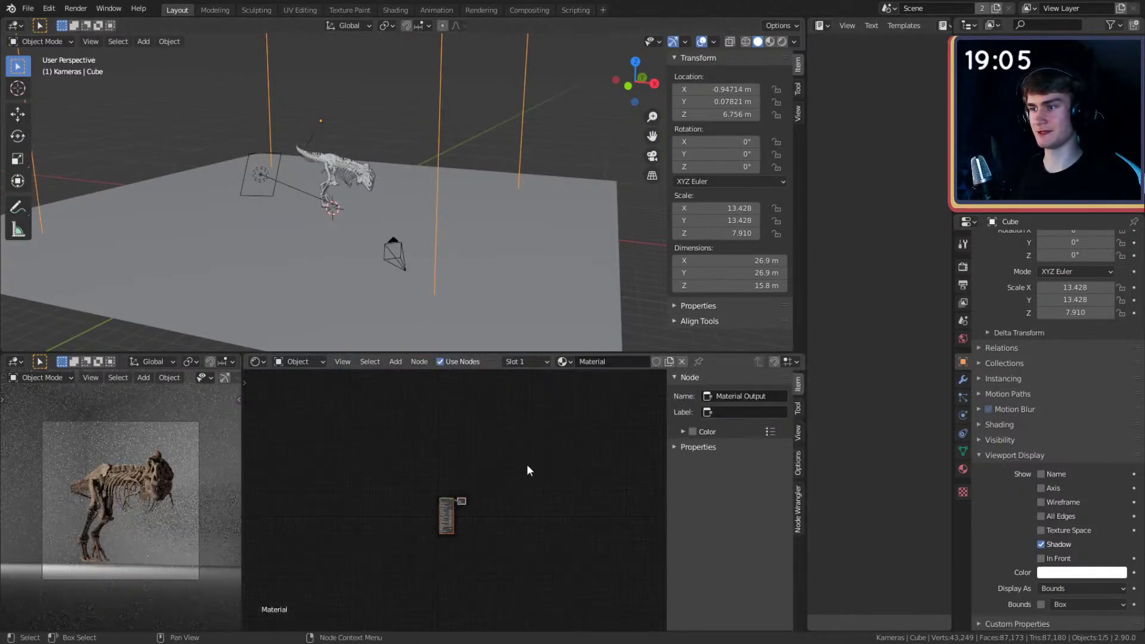
pyautogui.scroll(3, 485, 479)
pyautogui.moveTo(513, 425); pyautogui.dragTo(510, 520, button='middle')
pyautogui.click(456, 412)
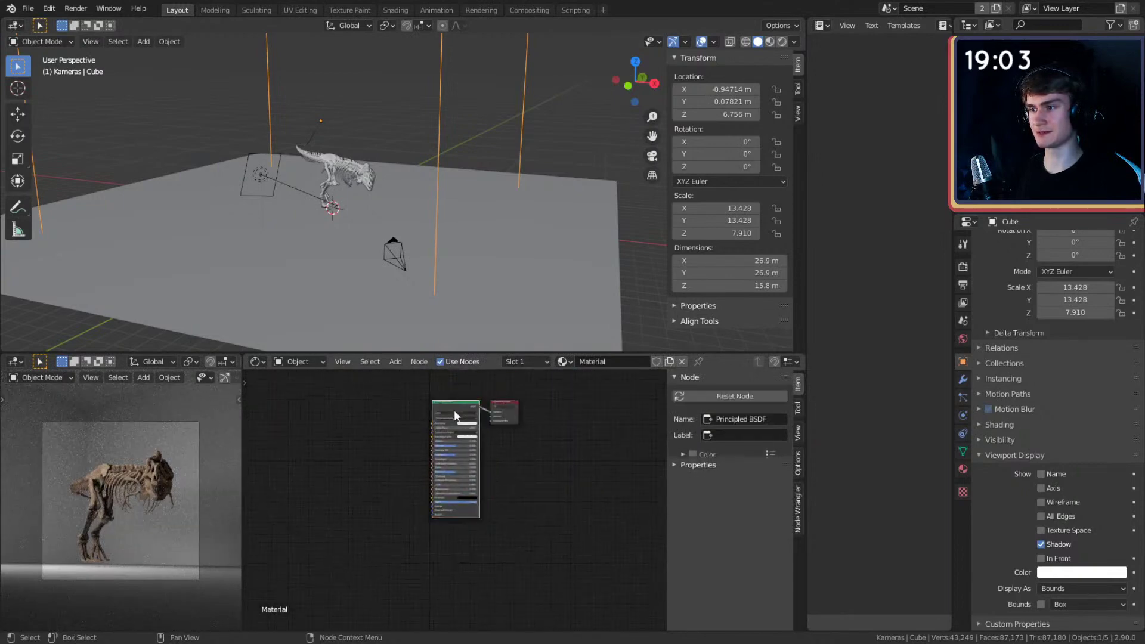
pyautogui.press('x')
pyautogui.scroll(7, 471, 453)
pyautogui.moveTo(522, 417); pyautogui.dragTo(460, 492, button='middle')
pyautogui.scroll(2, 460, 491)
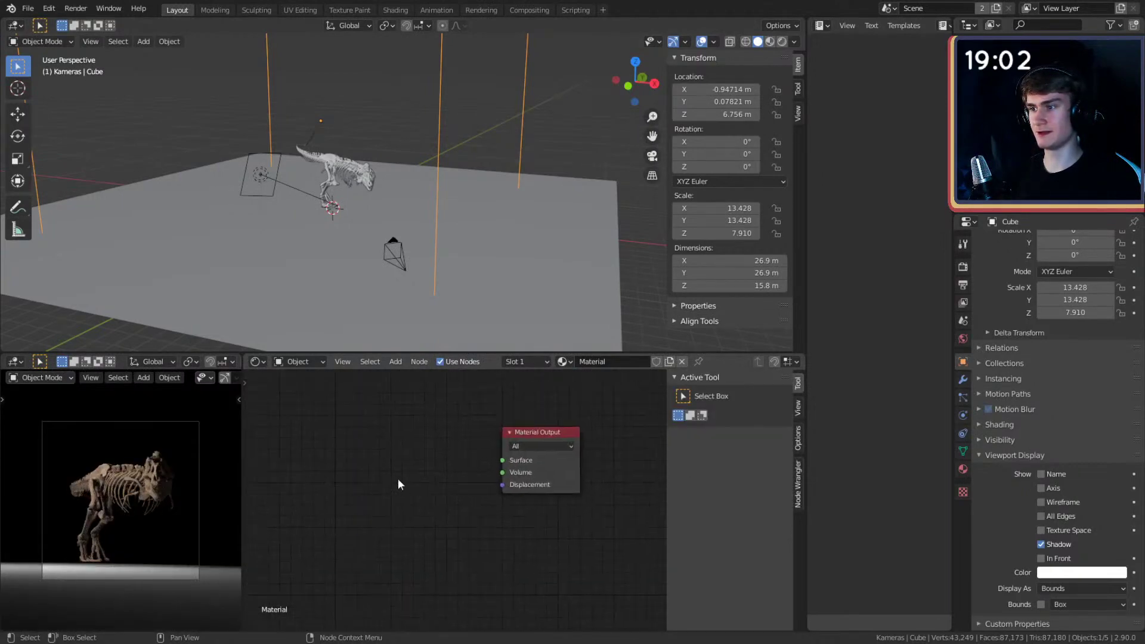
# - Add a Principled Volume shader and connect its output to the Material Output's Volume input
pyautogui.hotkey('shift', 'a')
pyautogui.moveTo(328, 525)
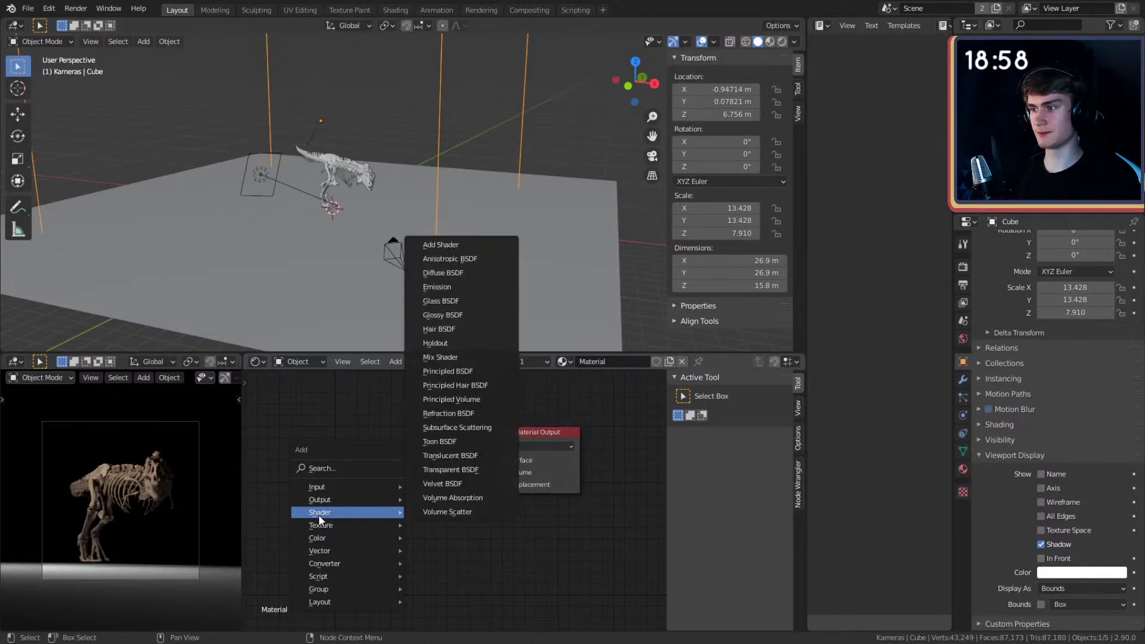
pyautogui.click(447, 400)
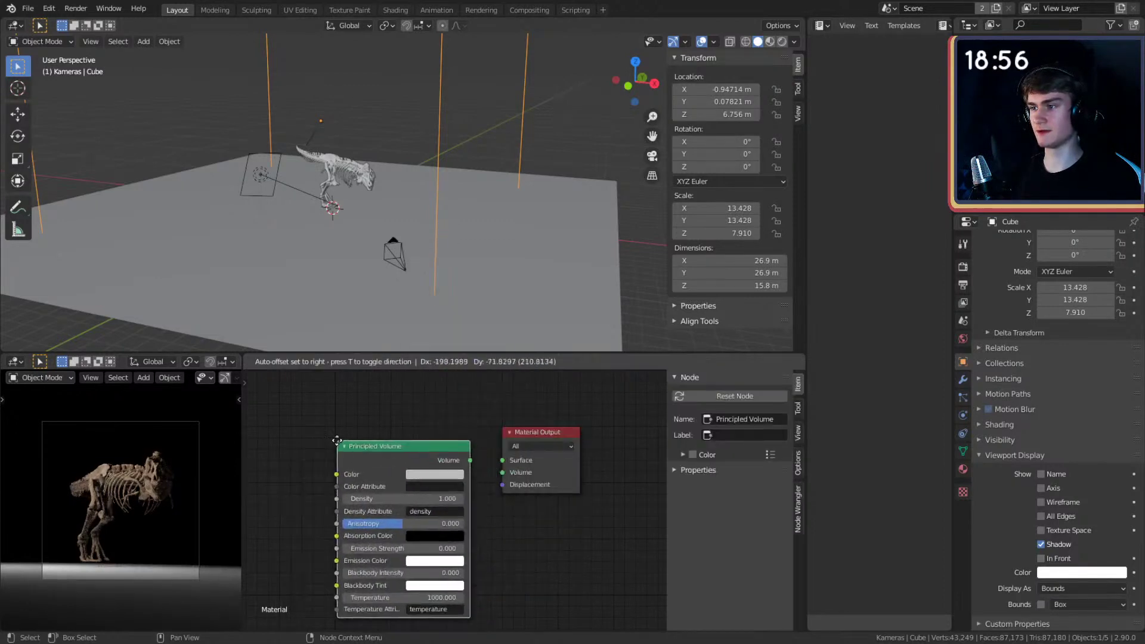
pyautogui.click(468, 457)
pyautogui.moveTo(455, 450); pyautogui.dragTo(502, 473)
pyautogui.moveTo(467, 500); pyautogui.dragTo(487, 493, button='middle')
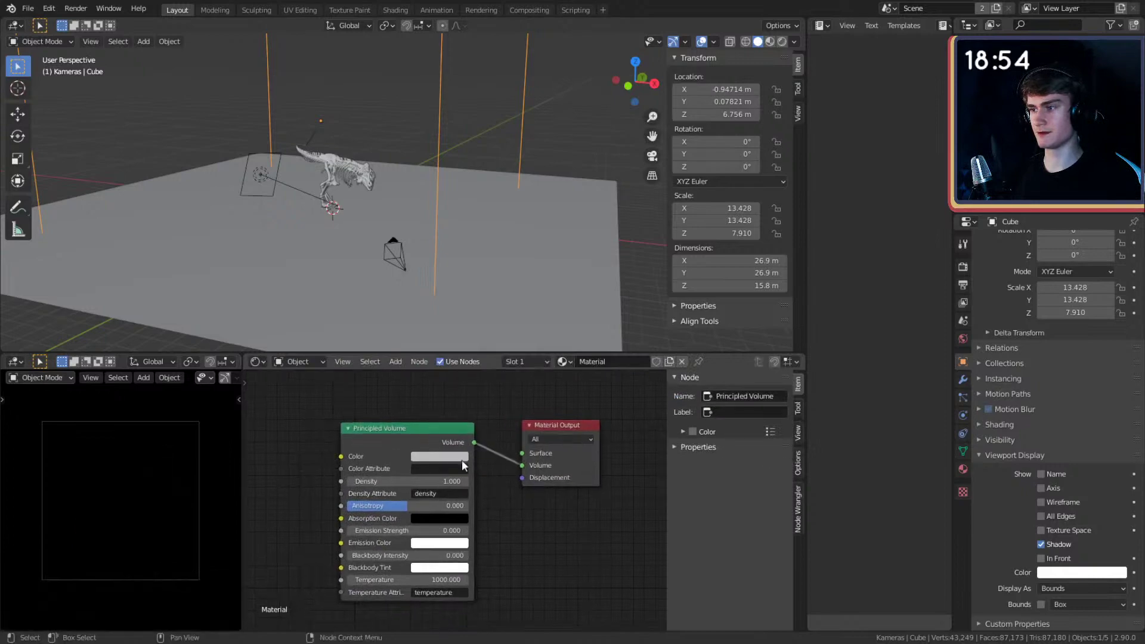
# - Lower the Principled Volume node slightly in the node graph and set its density to 0.25
pyautogui.moveTo(434, 439); pyautogui.dragTo(434, 457)
pyautogui.click(426, 501)
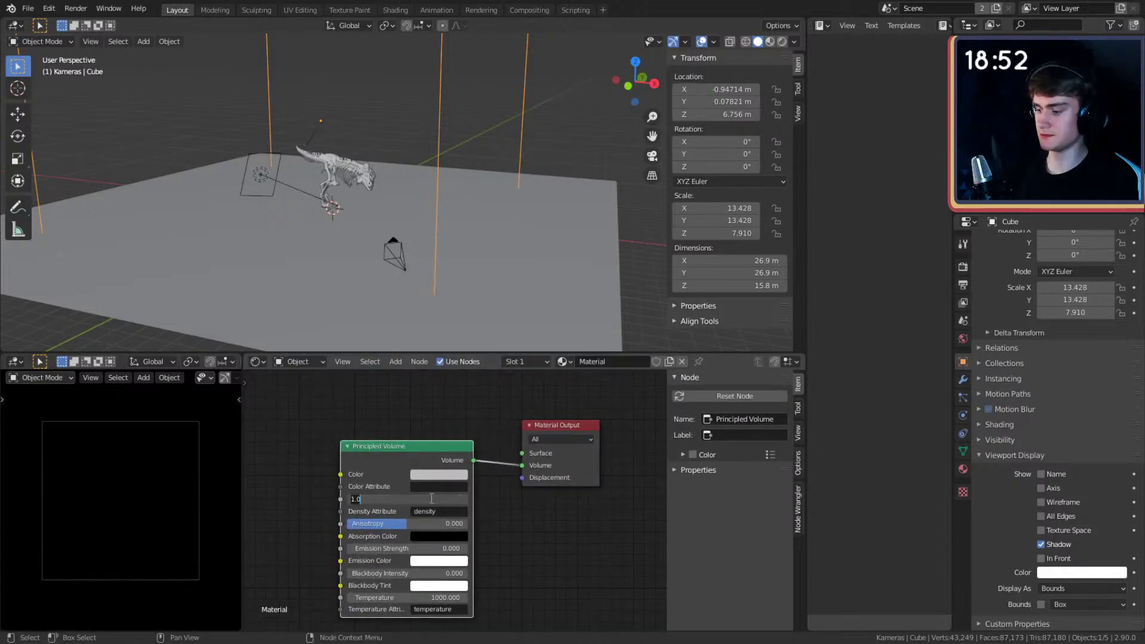
pyautogui.press('Return')
pyautogui.click(432, 498)
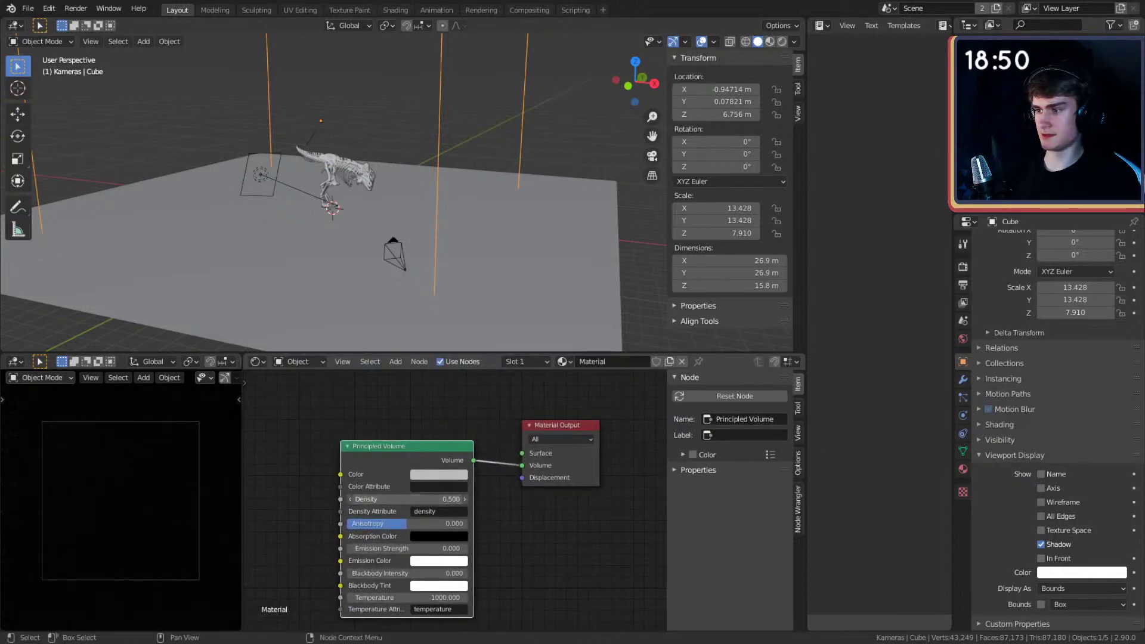
pyautogui.write('.2')
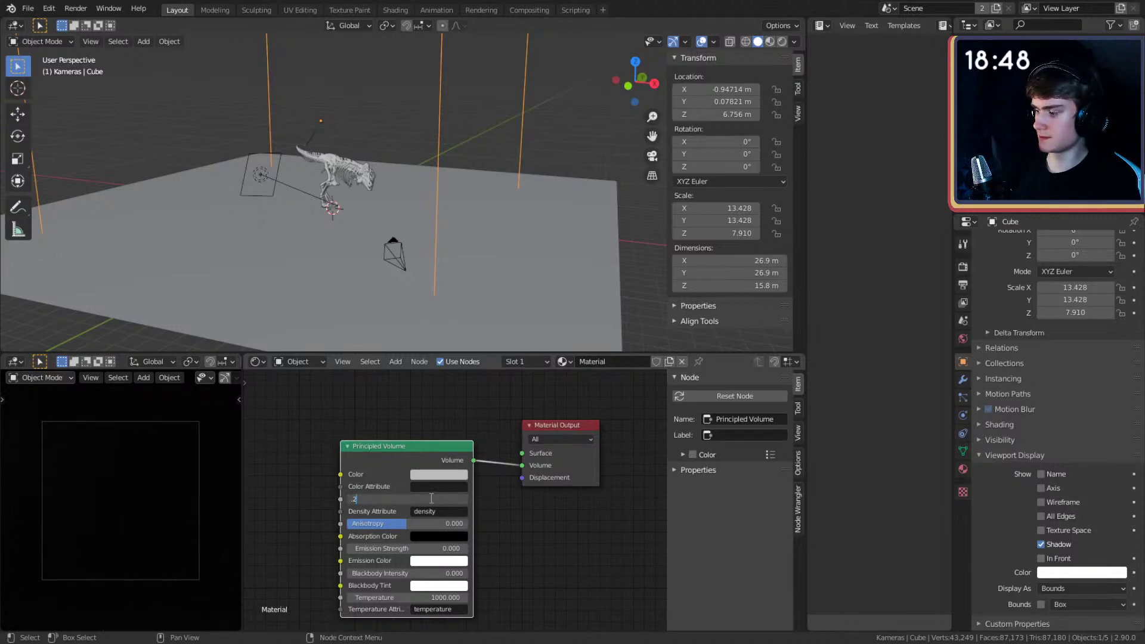
pyautogui.write('5')
pyautogui.press('Return')
pyautogui.click(430, 498)
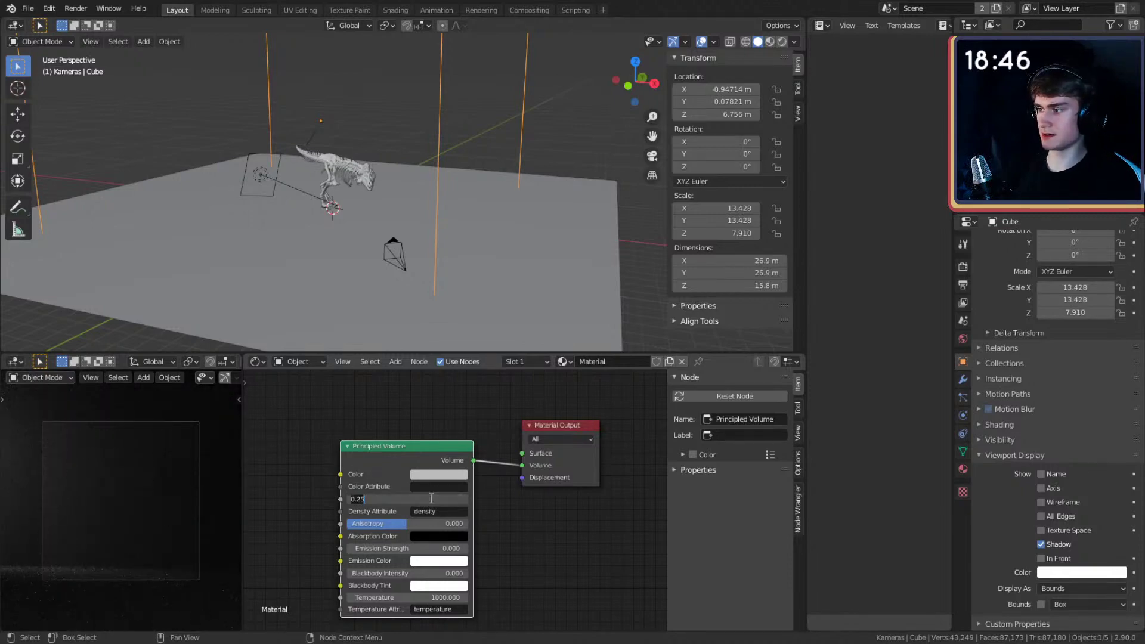
pyautogui.press('Return')
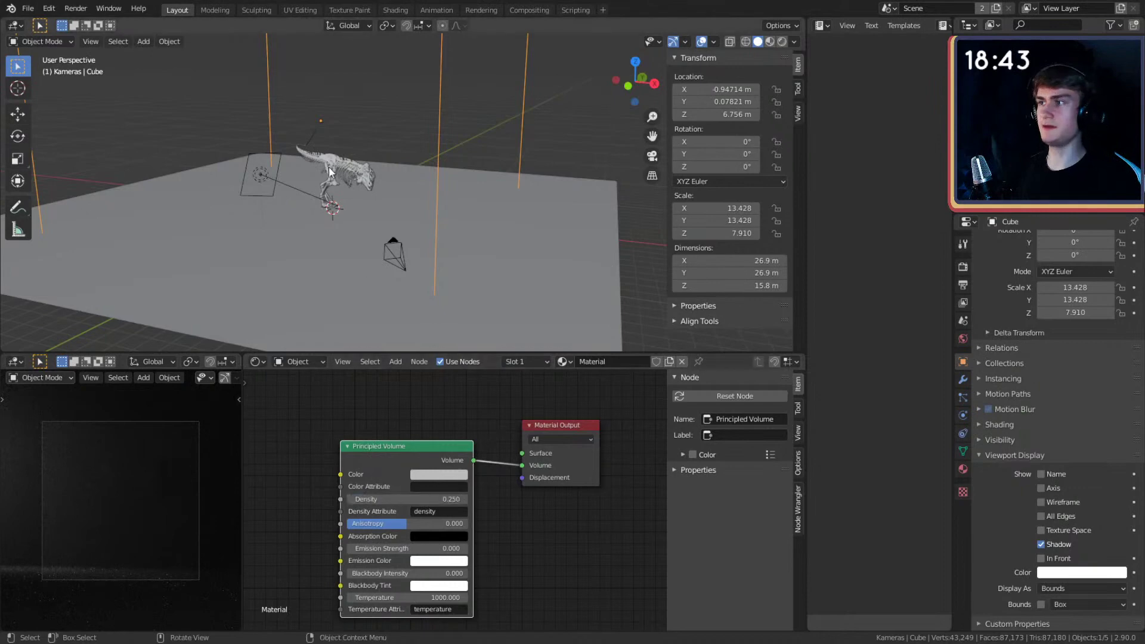
# - Place the 3D cursor on the skeleton's skull and add a Plain Axes empty there
pyautogui.click(535, 129)
pyautogui.moveTo(535, 129); pyautogui.dragTo(398, 213, button='middle')
pyautogui.click(292, 171)
pyautogui.moveTo(292, 172); pyautogui.dragTo(430, 177, button='middle')
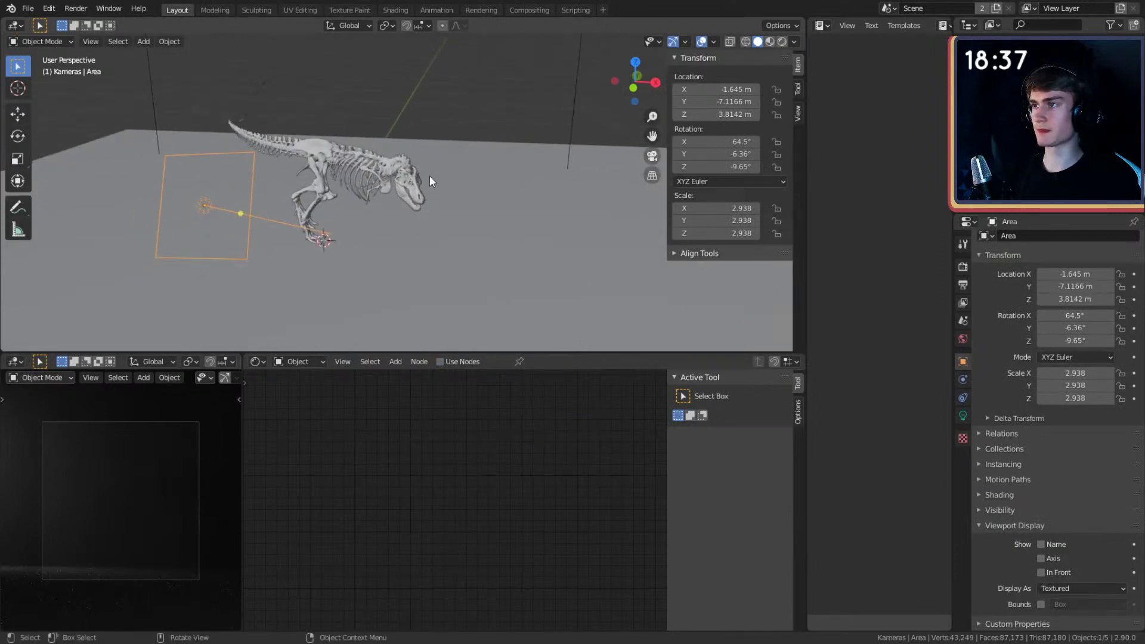
pyautogui.hotkey('shift', 'a')
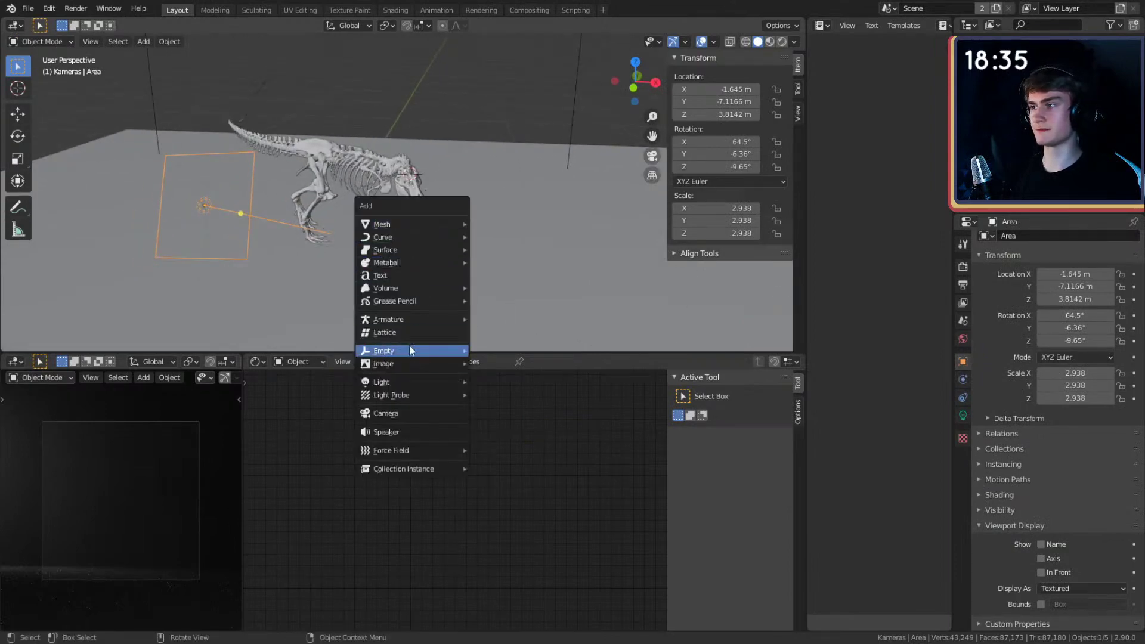
pyautogui.moveTo(384, 350)
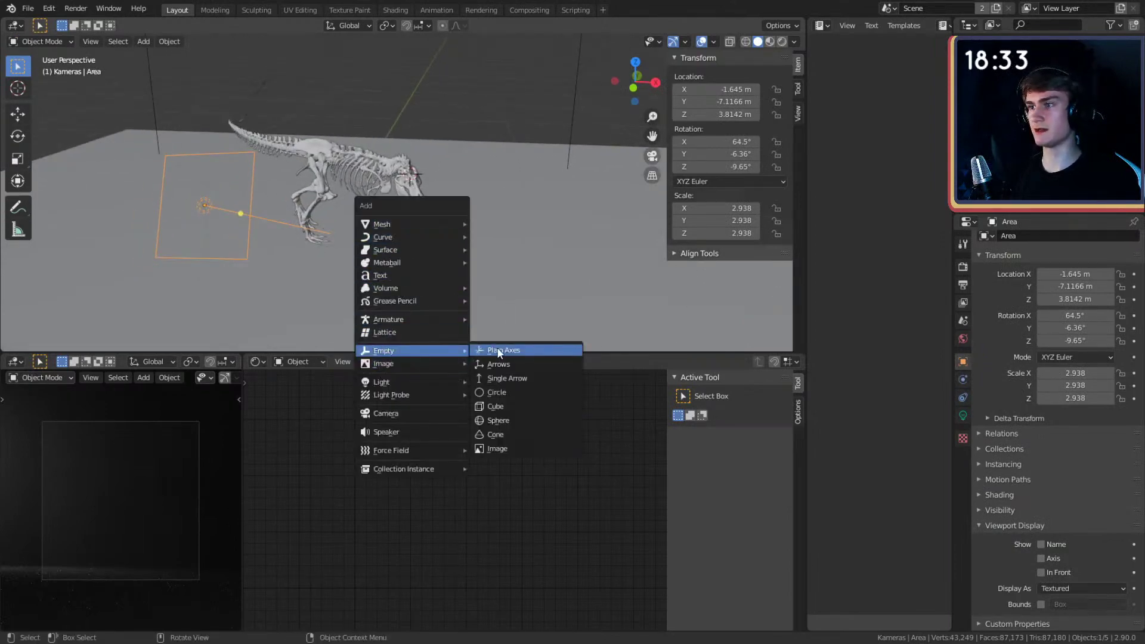
pyautogui.click(510, 350)
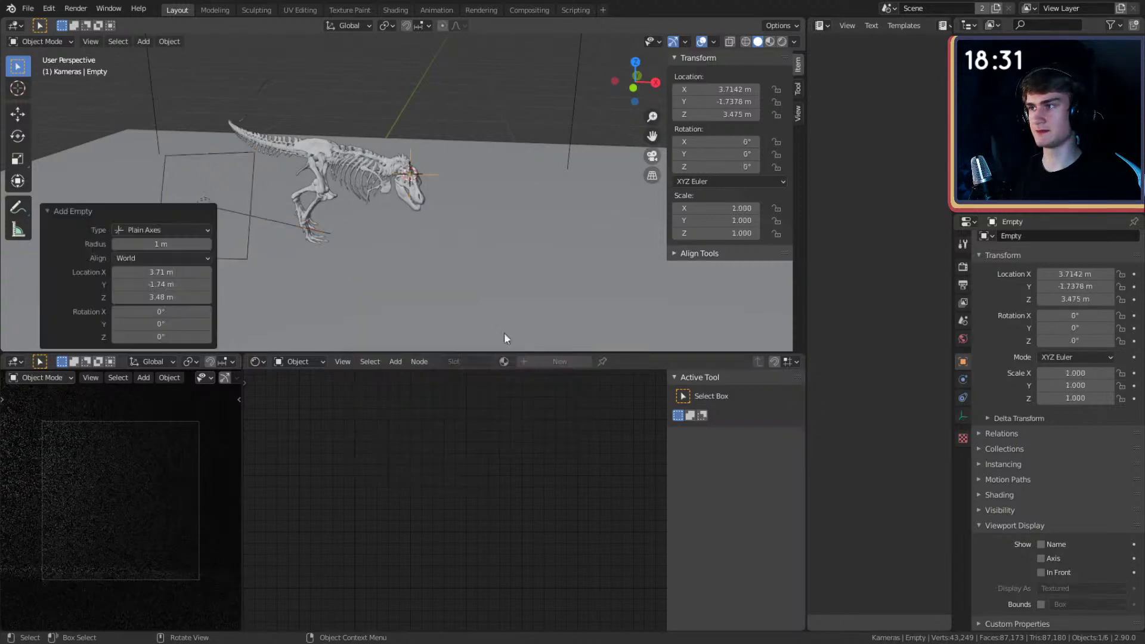
# - Scale the empty on the skull down to about 0.57
pyautogui.press('s')
pyautogui.click(501, 234)
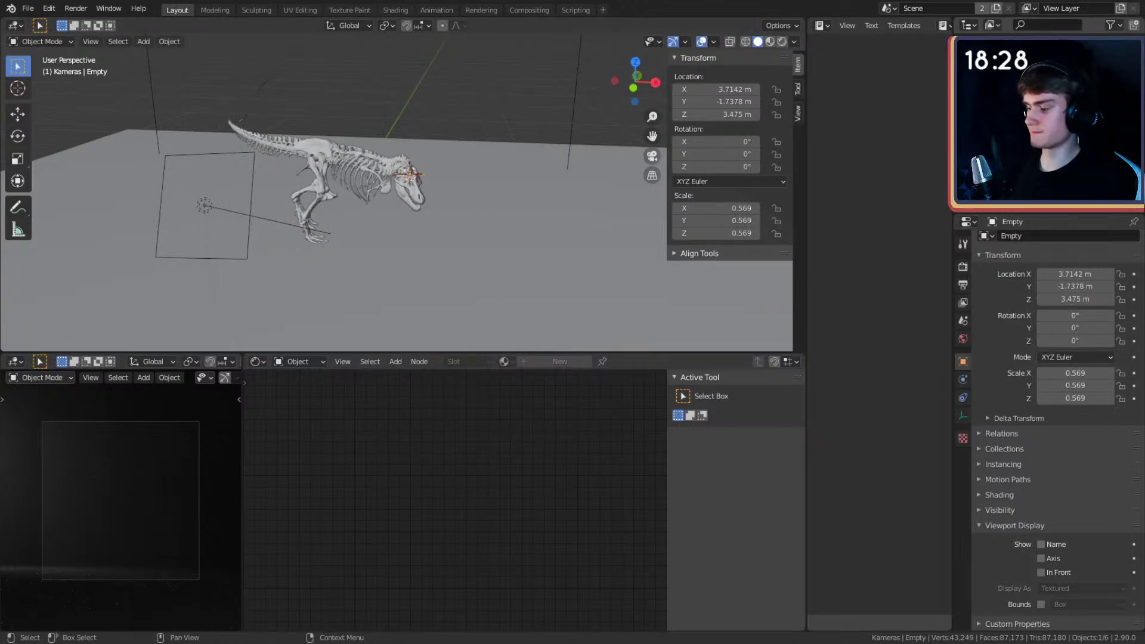
# - Add a Damped Track constraint to the area light, with Light as the target and -Z as the track axis
pyautogui.click(199, 206)
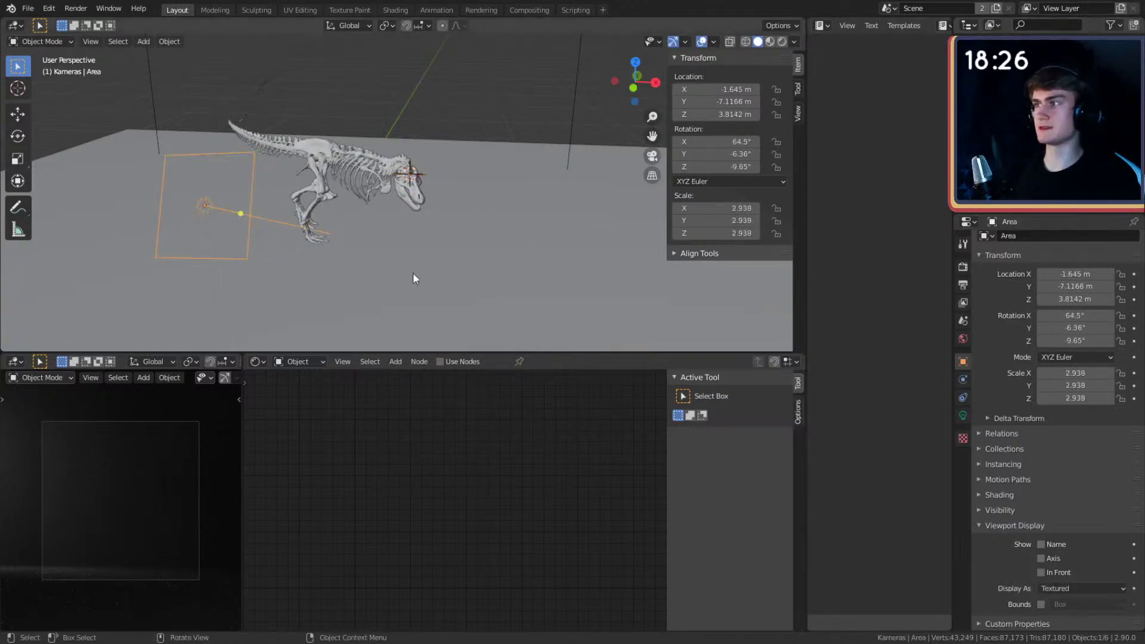
pyautogui.click(962, 414)
pyautogui.click(964, 380)
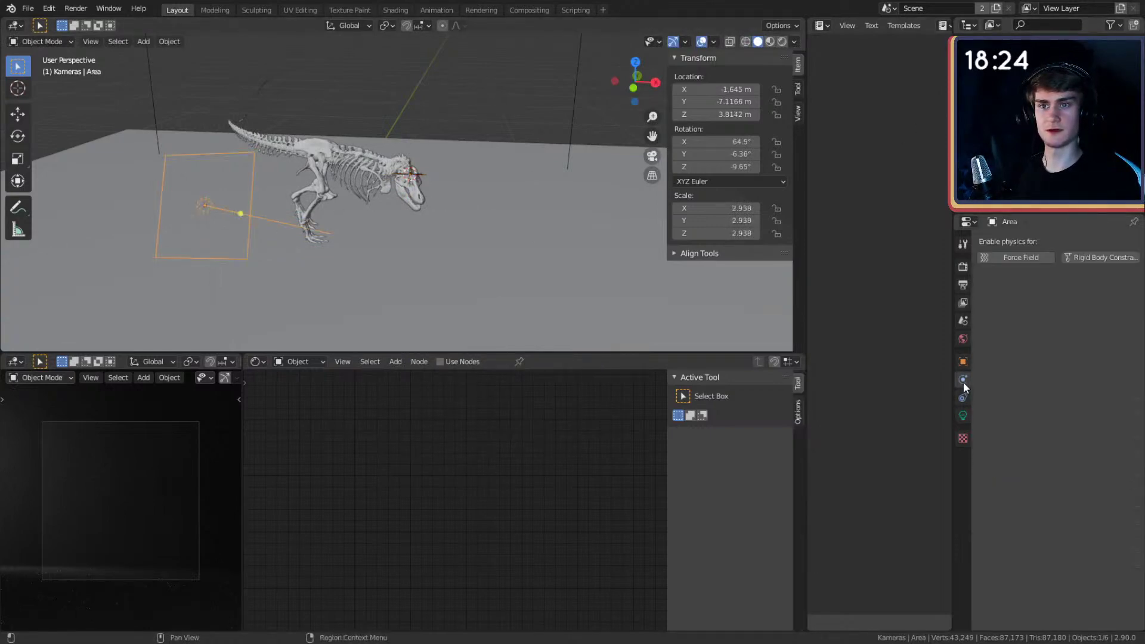
pyautogui.click(1015, 242)
pyautogui.click(1018, 284)
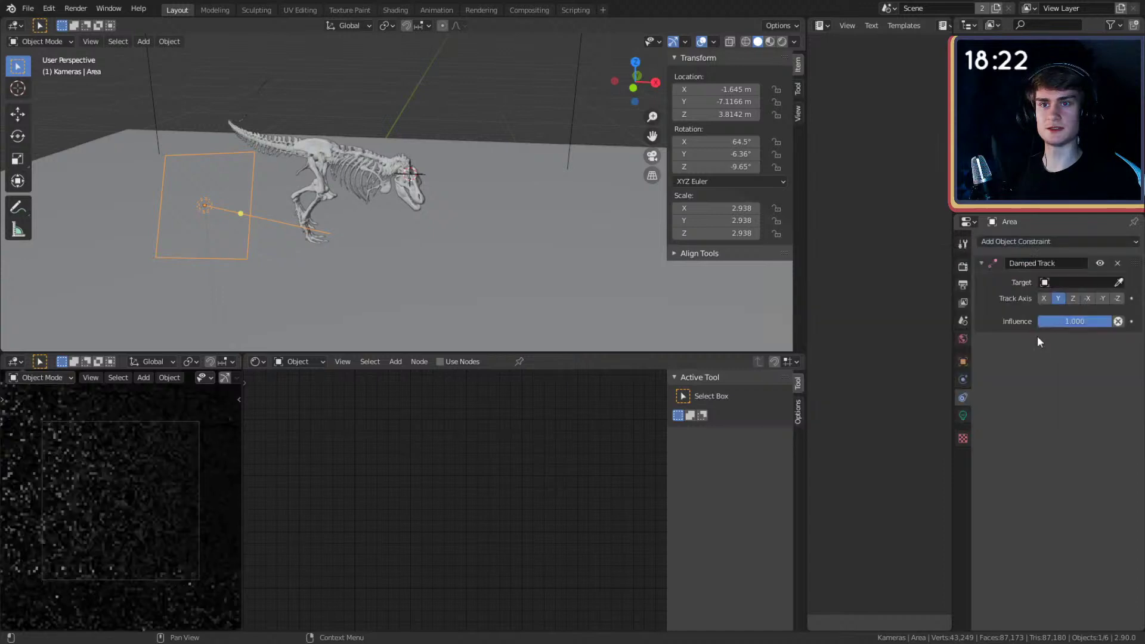
pyautogui.click(1119, 282)
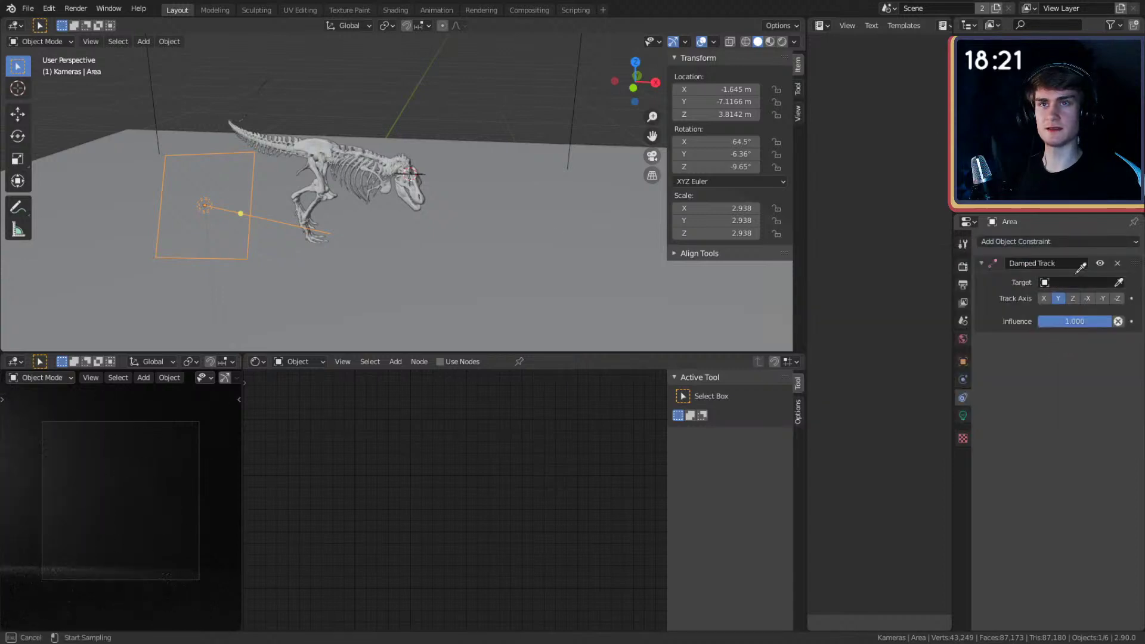
pyautogui.click(431, 166)
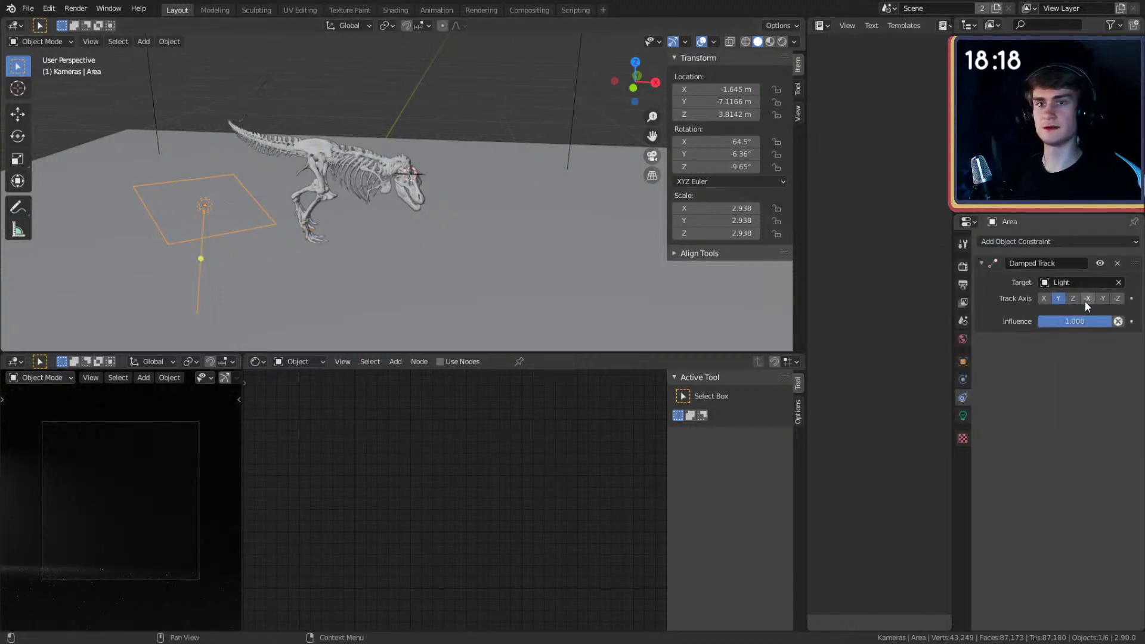
pyautogui.click(1117, 298)
pyautogui.click(389, 266)
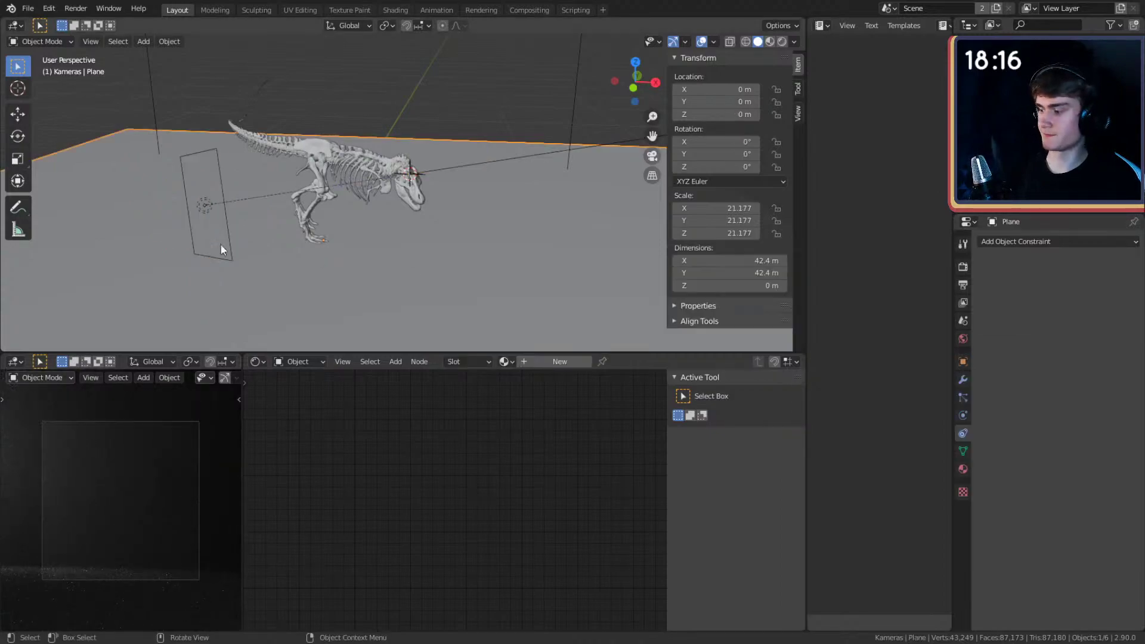
# - Move the area light in front of the skull to about X 6.16, Y -6.06, Z 4.97 m and scale it to about 1.86
pyautogui.click(207, 204)
pyautogui.press('g')
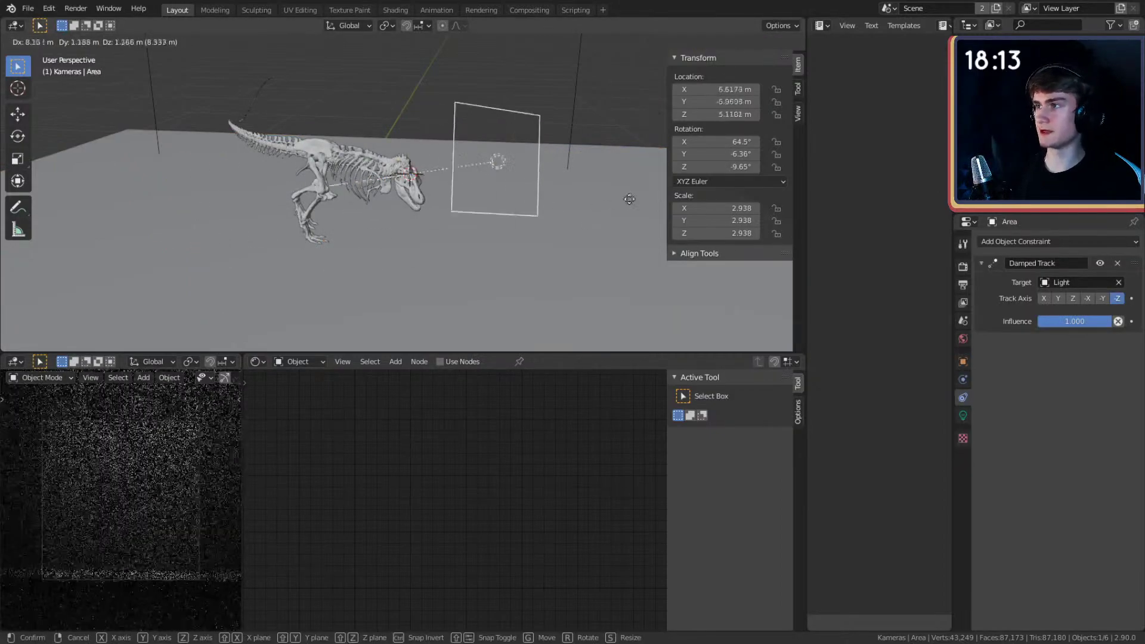
pyautogui.click(618, 206)
pyautogui.press('s')
pyautogui.click(517, 210)
pyautogui.moveTo(517, 210); pyautogui.dragTo(721, 291, button='middle')
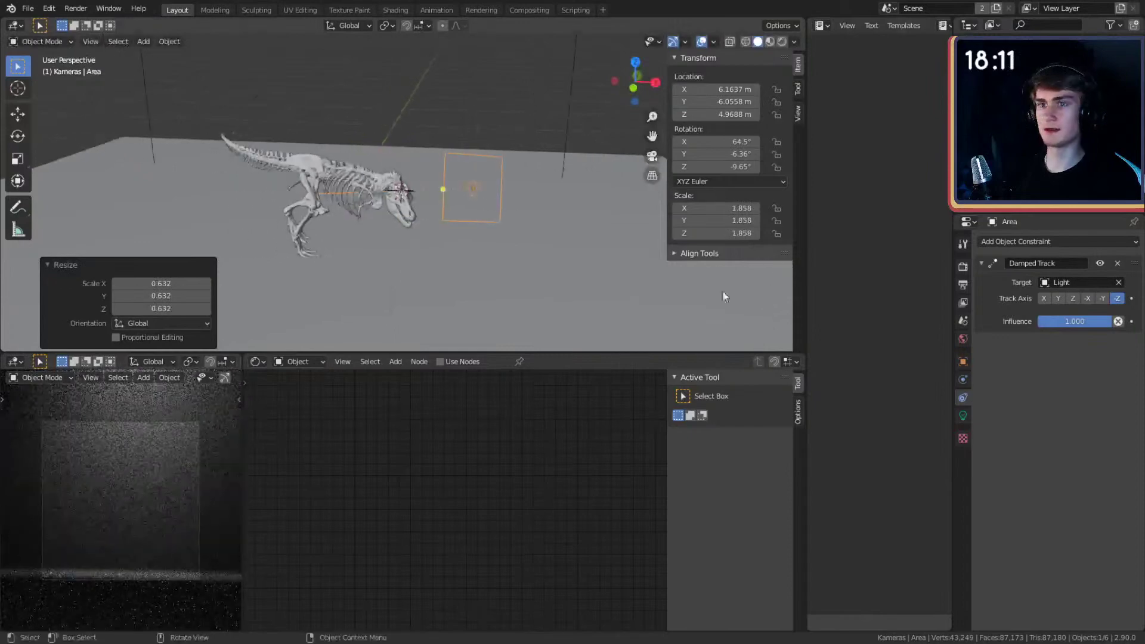
# - Raise the area light above the skull to about X 5.41, Y -5.77, Z 6.27 m
pyautogui.click(962, 415)
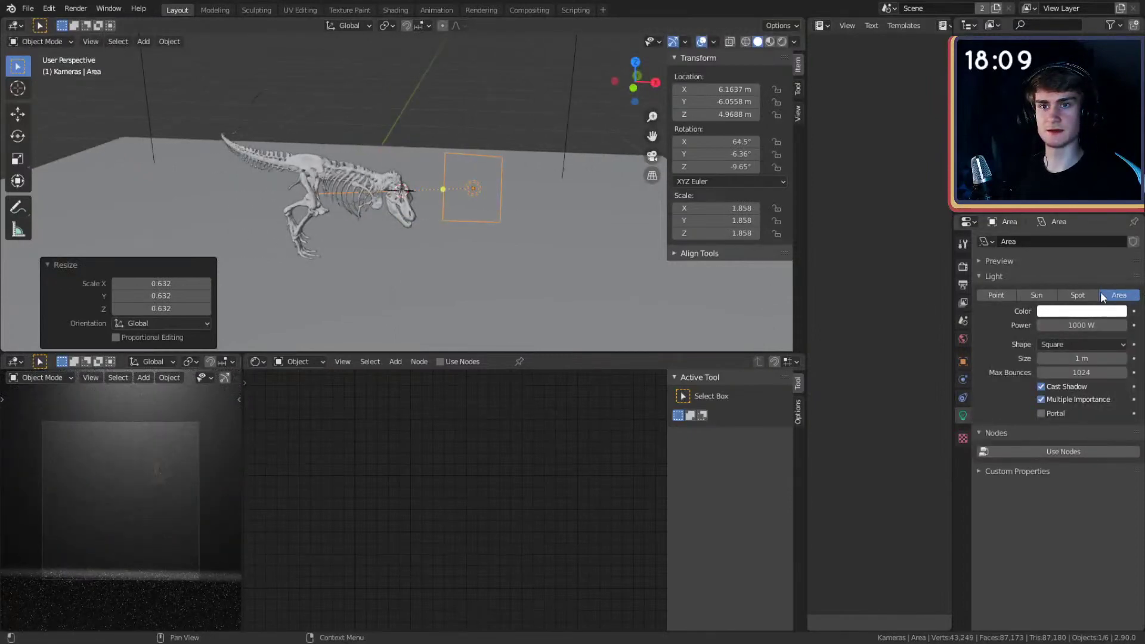
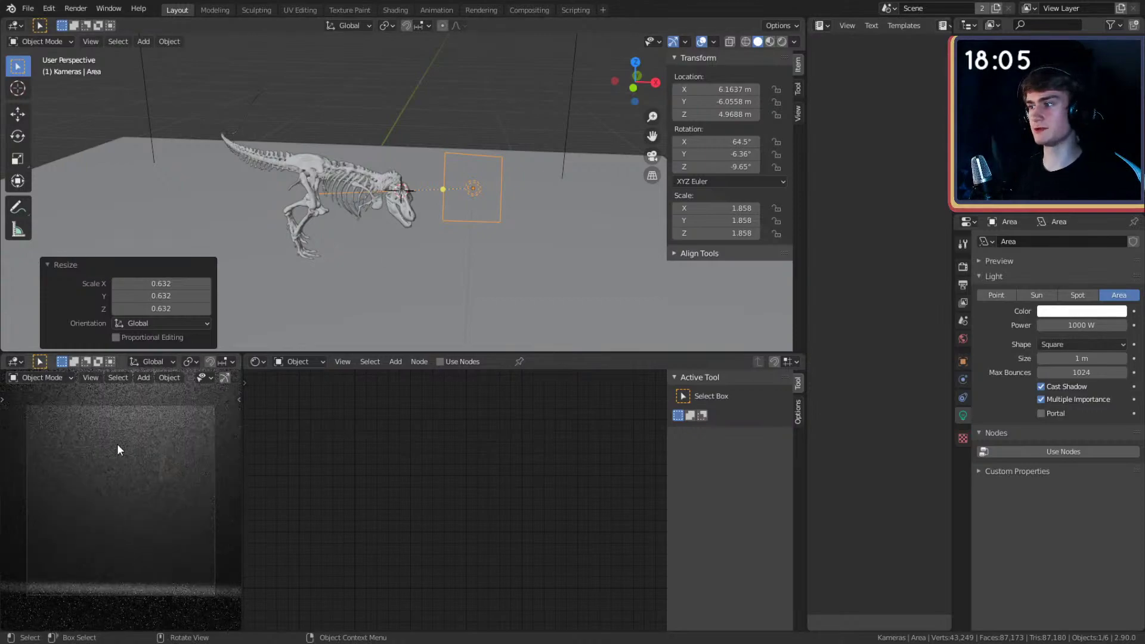
pyautogui.moveTo(442, 251); pyautogui.dragTo(425, 195, button='middle')
pyautogui.press('g')
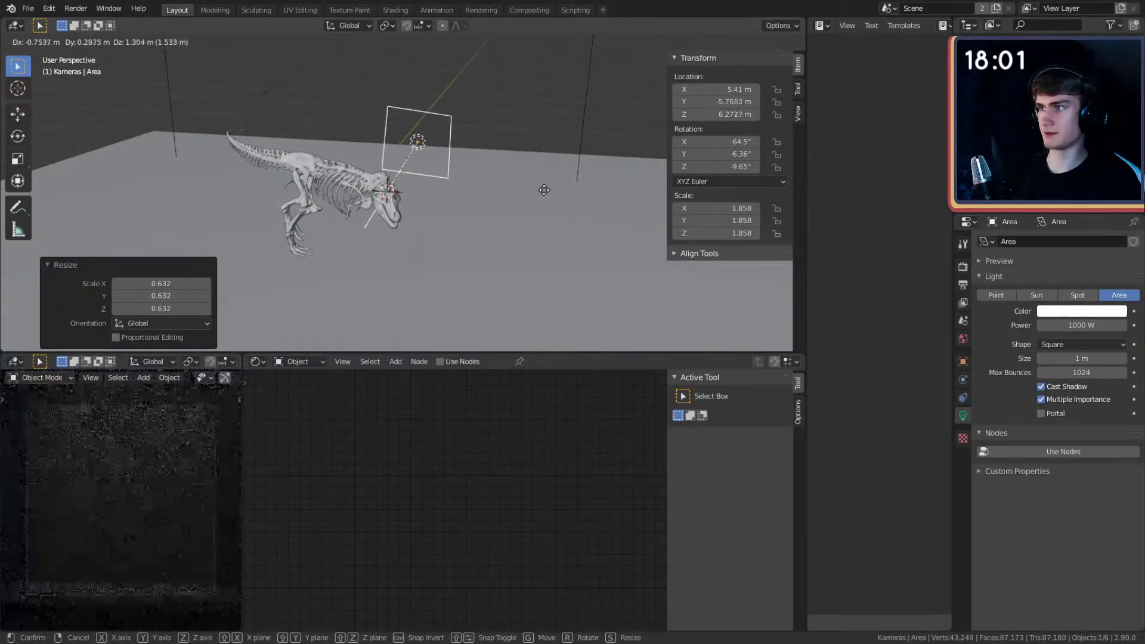
pyautogui.click(521, 182)
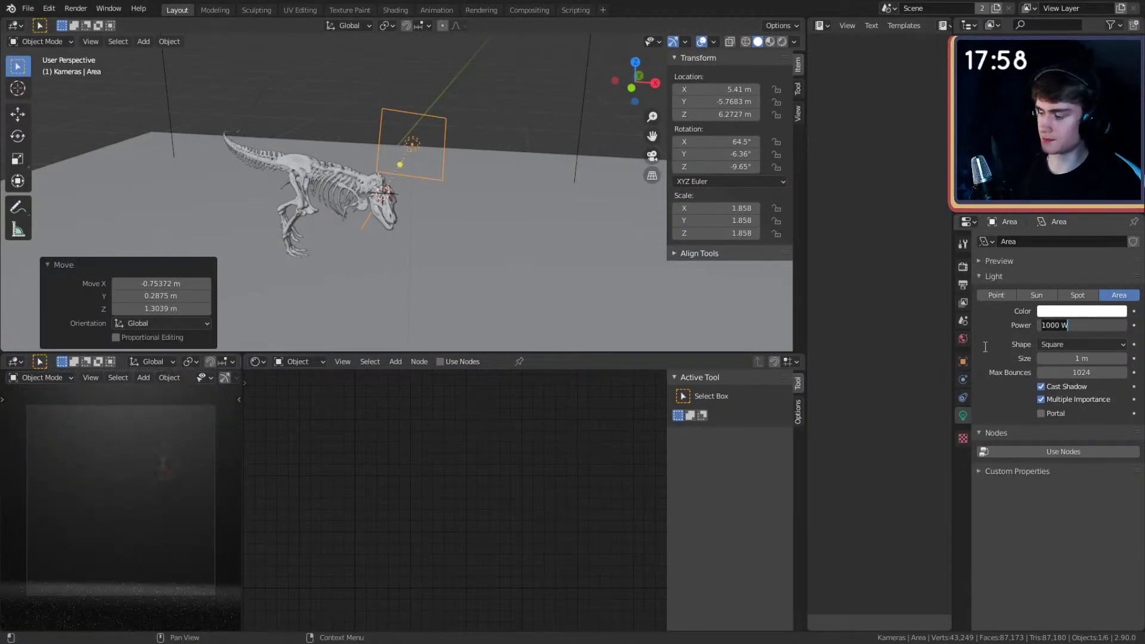
# - Set the area light's power to 500 W and its colour to orange, about H 0.087, S 0.796, V 1.000
pyautogui.press('Return')
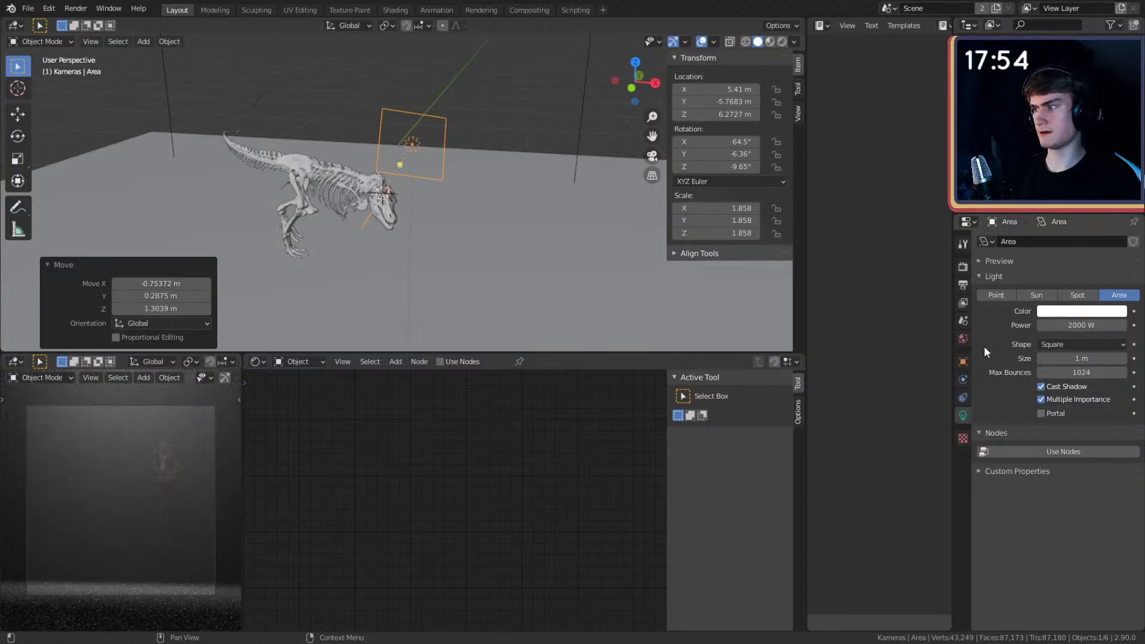
pyautogui.click(1070, 326)
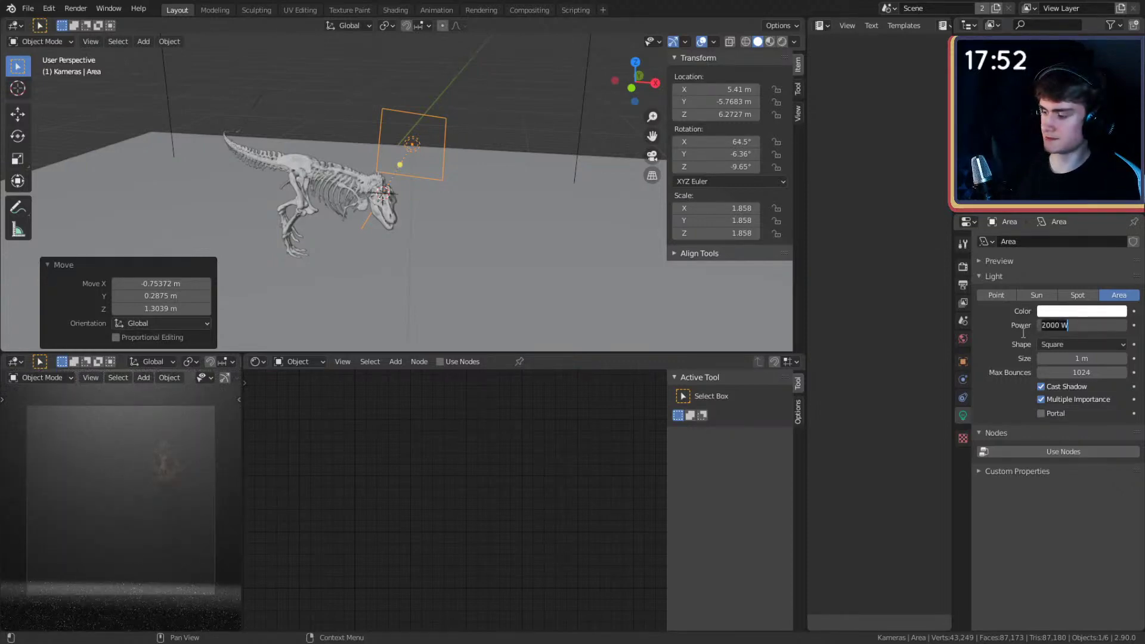
pyautogui.write('500')
pyautogui.press('Return')
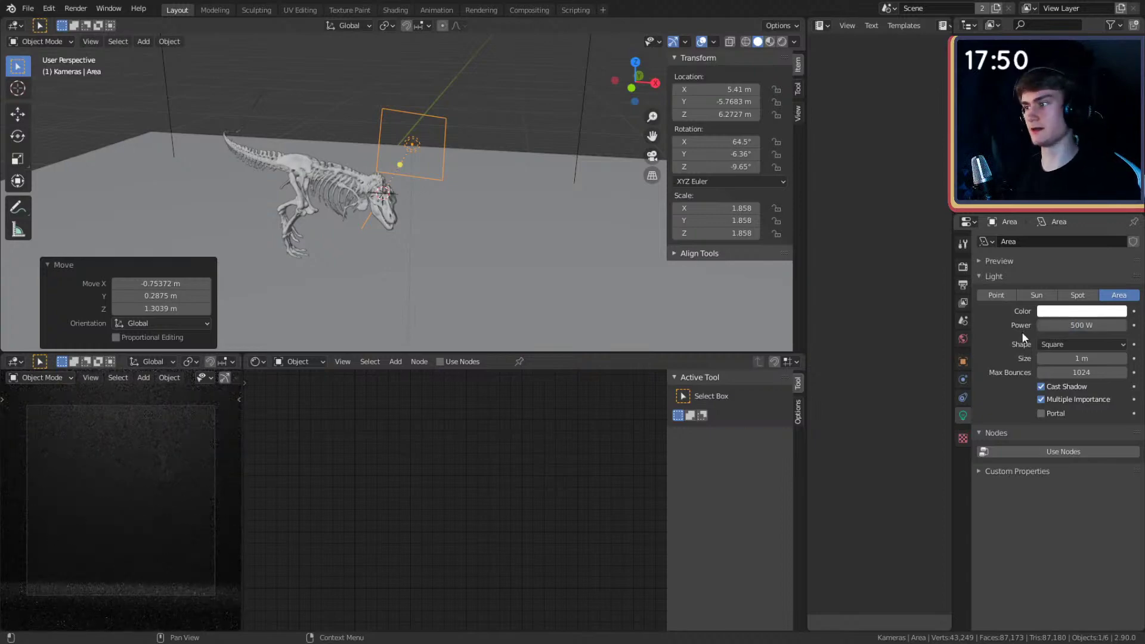
pyautogui.click(1071, 314)
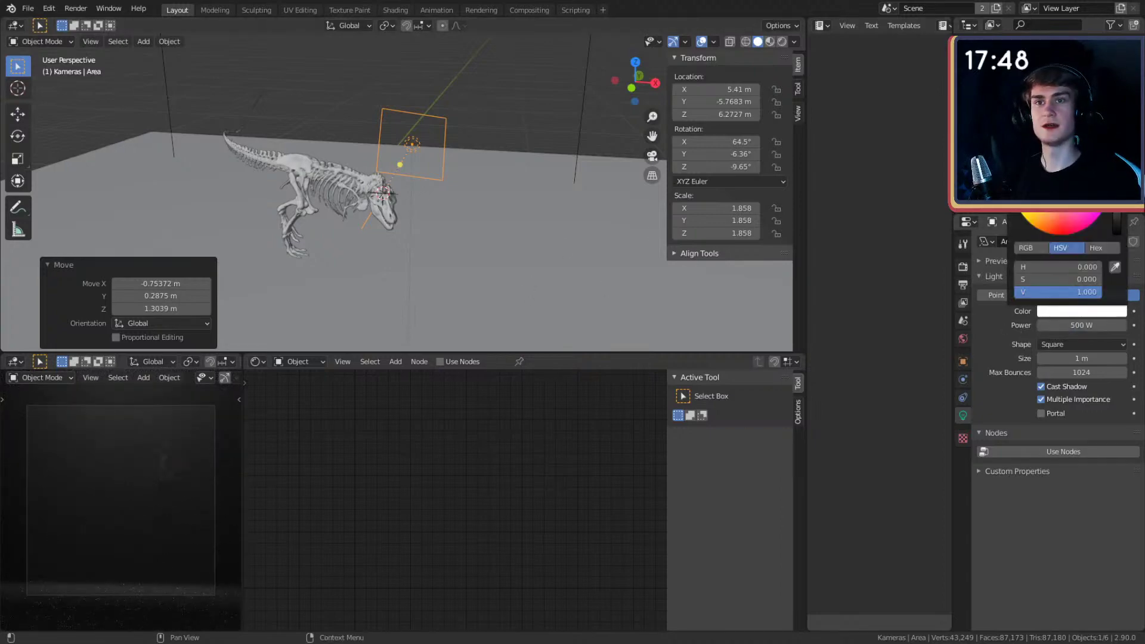
pyautogui.moveTo(1062, 187); pyautogui.dragTo(1041, 219)
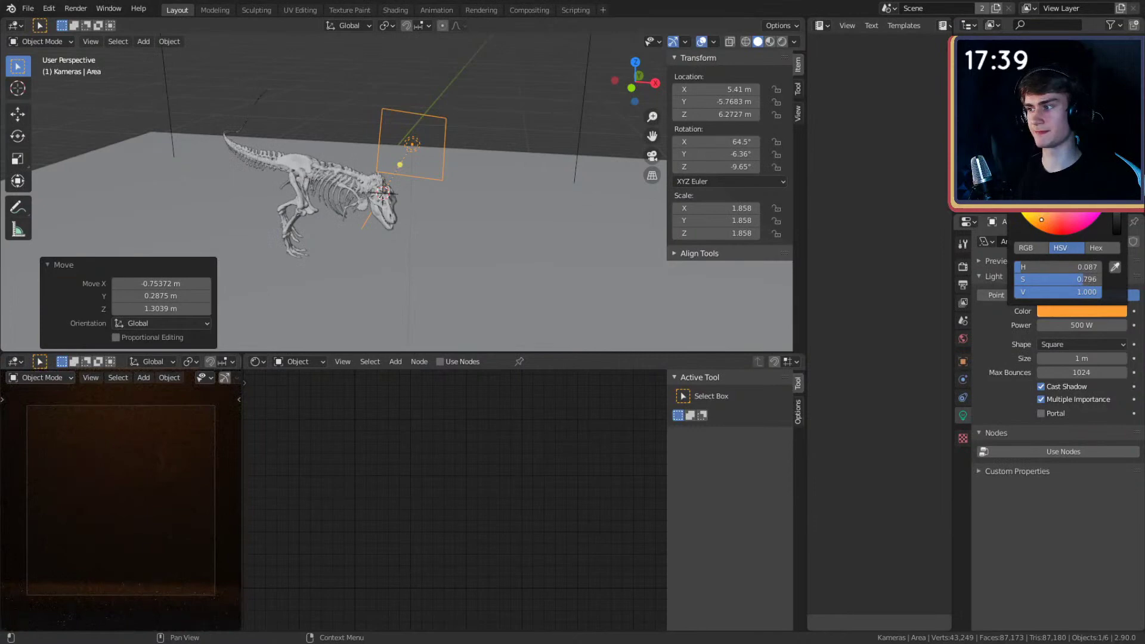
# - Add a mesh plane and move it horizontally over the skeleton's body to about X 1.25, Y -1.51 m
pyautogui.moveTo(451, 249); pyautogui.dragTo(486, 209, button='middle')
pyautogui.click(503, 228)
pyautogui.hotkey('shift', 'a')
pyautogui.moveTo(421, 73)
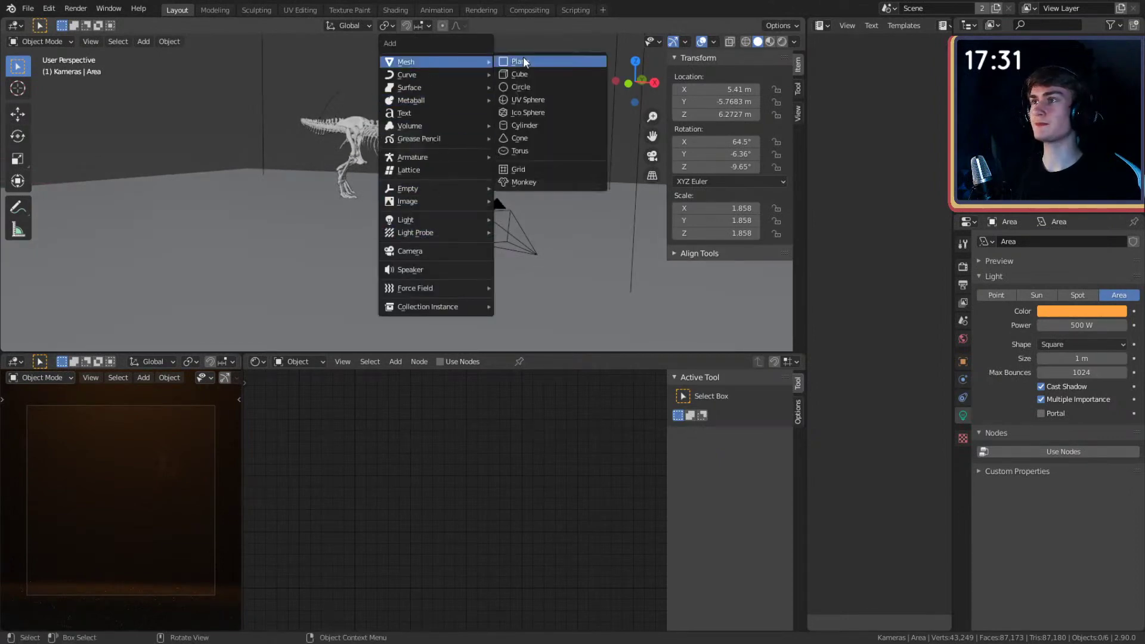
pyautogui.click(523, 62)
pyautogui.moveTo(501, 137); pyautogui.dragTo(498, 242, button='middle')
pyautogui.press('g')
pyautogui.click(510, 253)
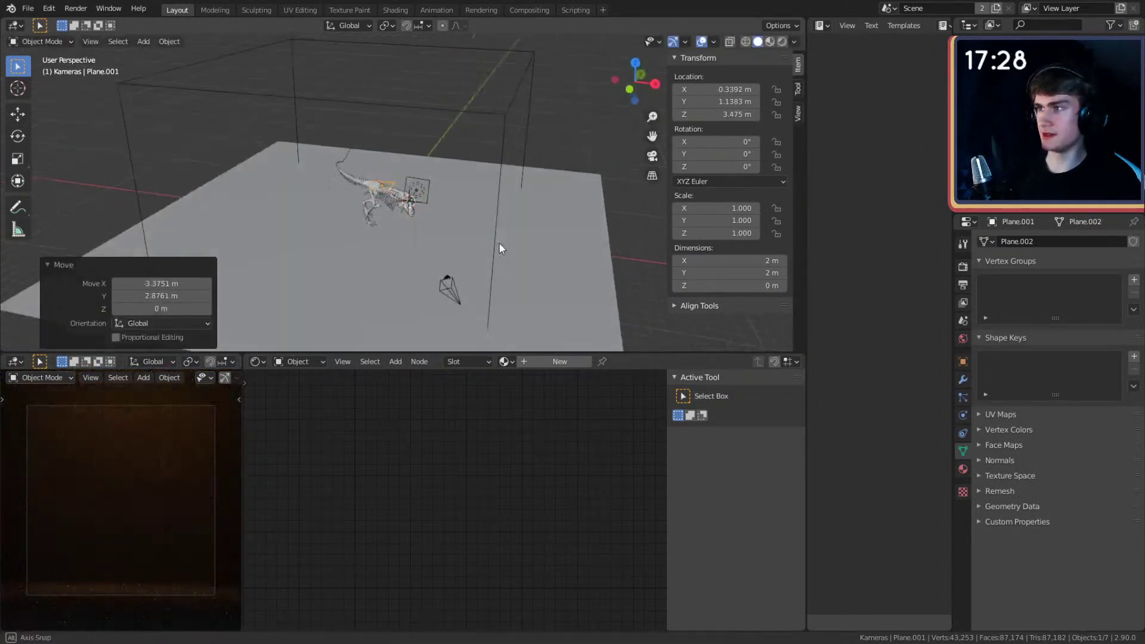
pyautogui.press('g')
pyautogui.click(506, 246)
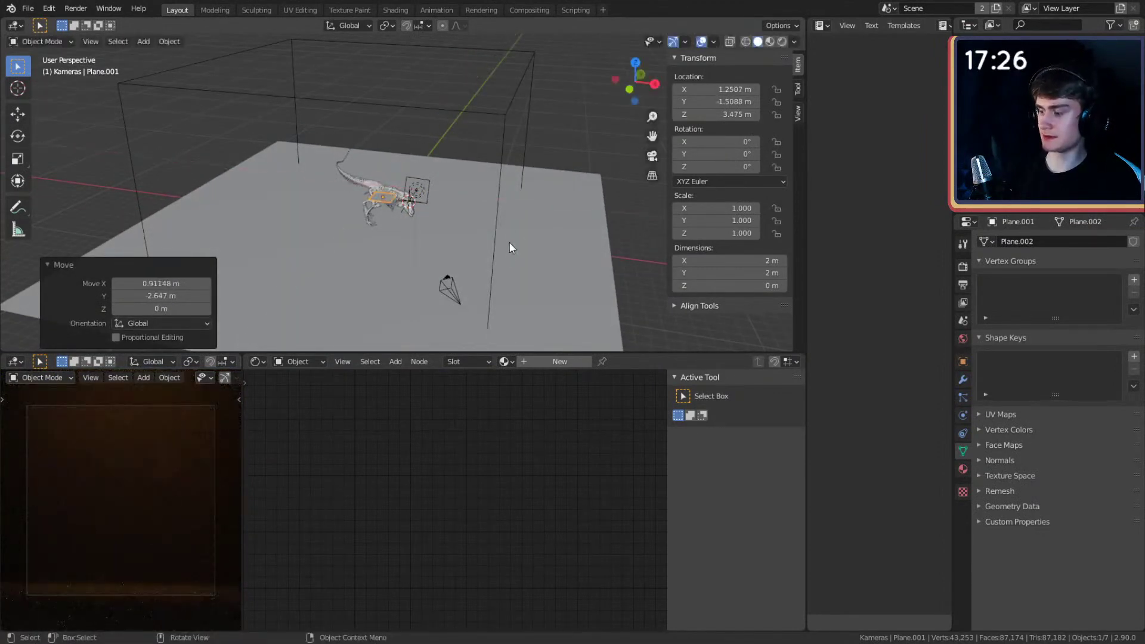
# - Raise the new plane above the skeleton to about Z 9.71 m and scale it to about 8.23
pyautogui.press('g')
pyautogui.press('z')
pyautogui.click(510, 174)
pyautogui.moveTo(510, 194); pyautogui.dragTo(496, 172, button='middle')
pyautogui.press('s')
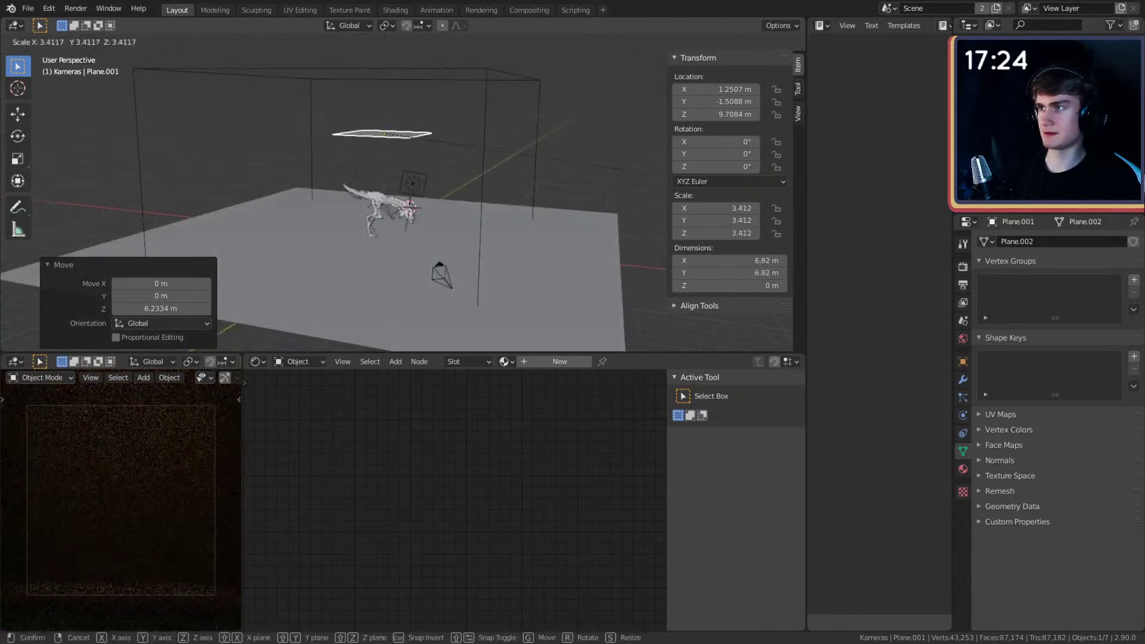
pyautogui.click(591, 202)
pyautogui.scroll(-1, 463, 234)
pyautogui.scroll(2, 498, 212)
pyautogui.moveTo(463, 233); pyautogui.dragTo(452, 159, button='middle')
pyautogui.scroll(1, 449, 186)
pyautogui.scroll(1, 463, 207)
pyautogui.keyDown('shift'); pyautogui.moveTo(464, 206); pyautogui.dragTo(459, 238, button='middle'); pyautogui.keyUp('shift')
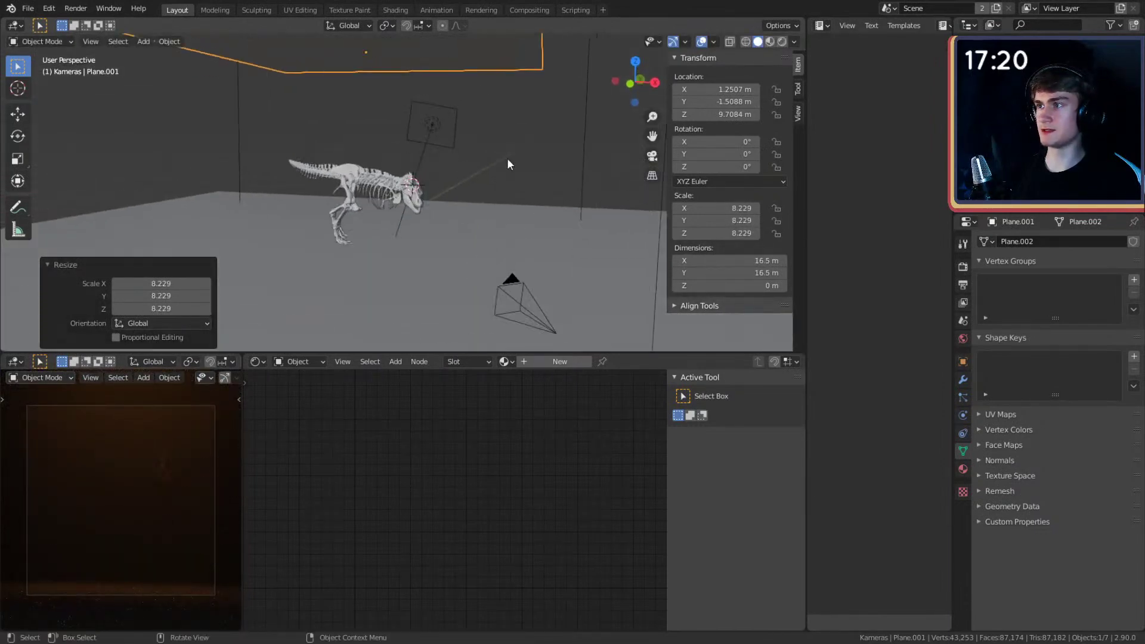
pyautogui.keyDown('shift'); pyautogui.moveTo(503, 113); pyautogui.dragTo(506, 145, button='middle'); pyautogui.keyUp('shift')
# - Add an emitter particle system to the overhead plane
pyautogui.click(959, 378)
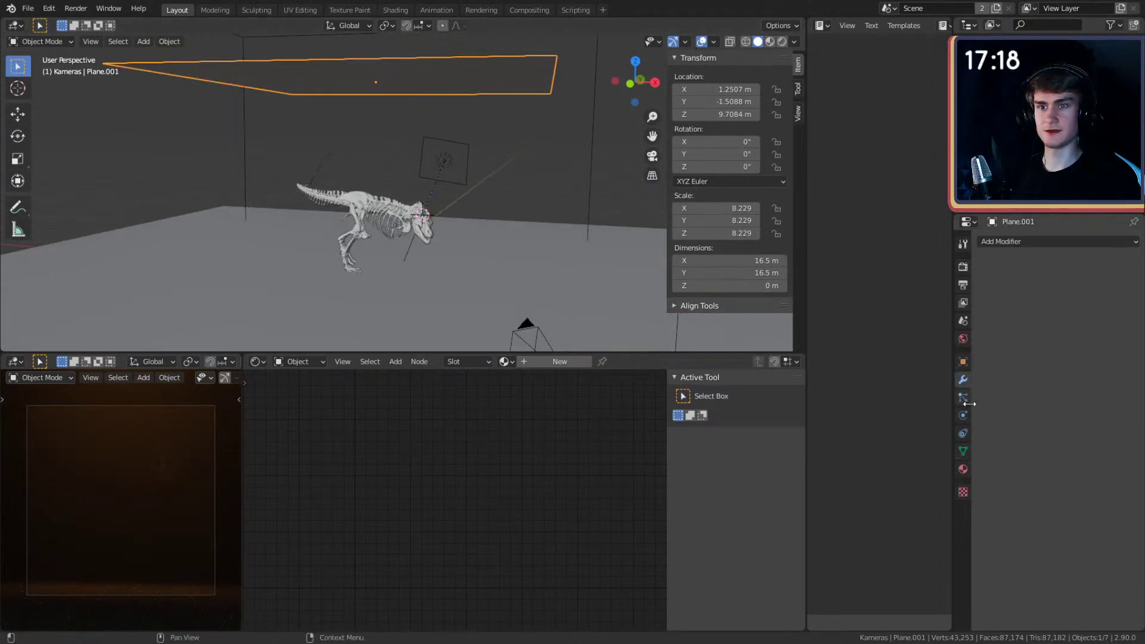
pyautogui.click(963, 397)
pyautogui.click(1134, 242)
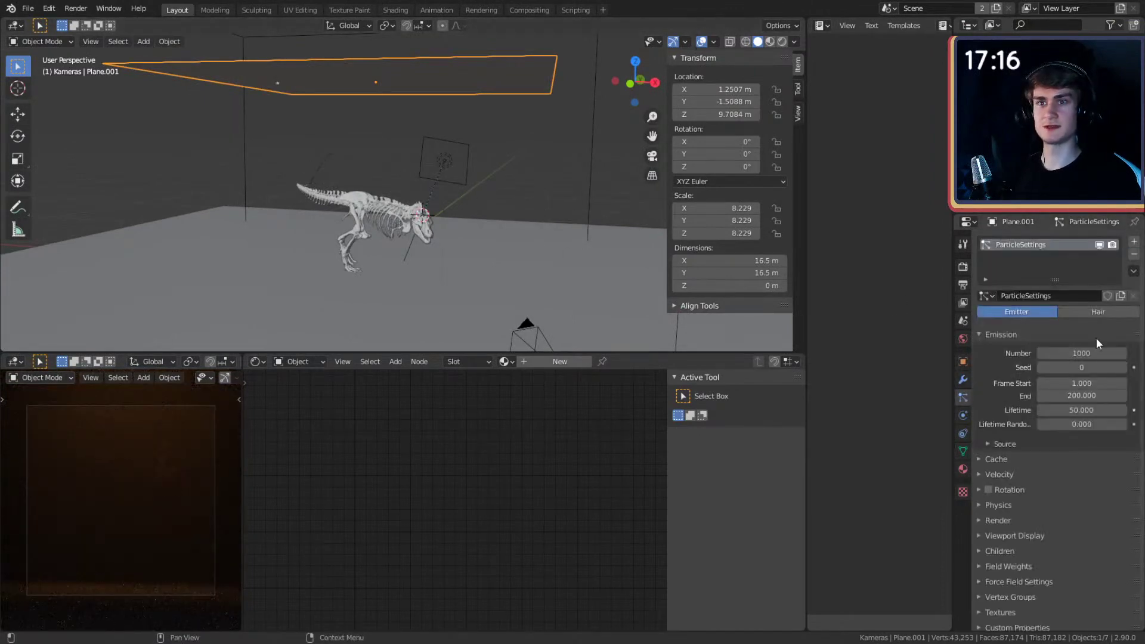
pyautogui.scroll(-1, 1017, 392)
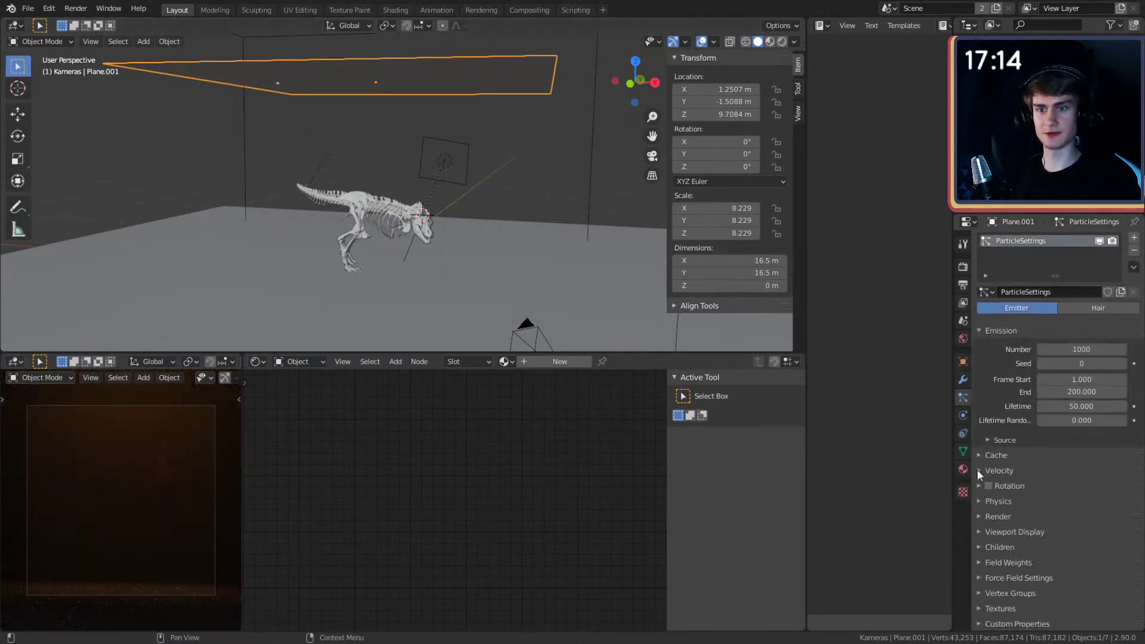
# - Add another mesh plane at the 3D cursor and scale it down to about 0.386
pyautogui.moveTo(584, 298); pyautogui.dragTo(477, 224, button='middle')
pyautogui.hotkey('shift', 'a')
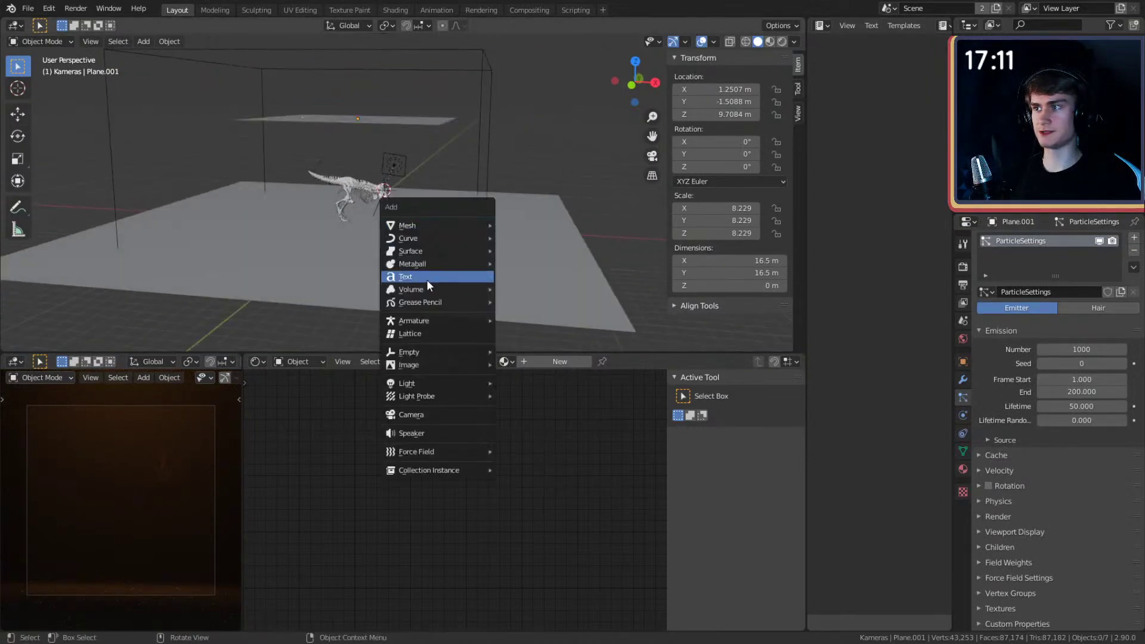
pyautogui.moveTo(410, 225)
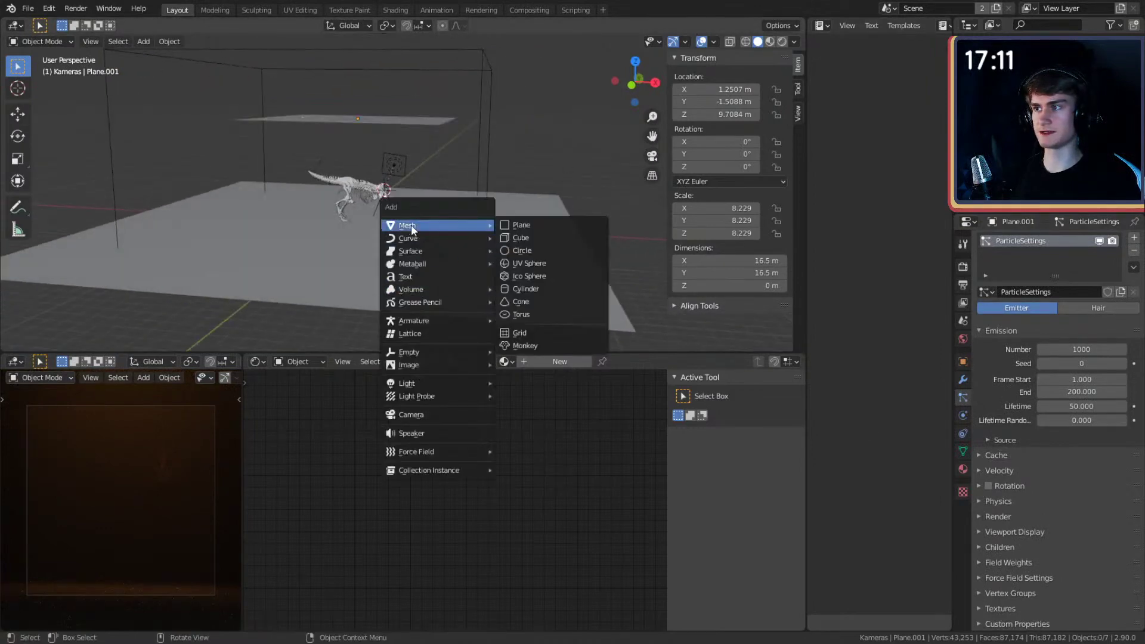
pyautogui.click(527, 228)
pyautogui.moveTo(535, 244)
pyautogui.mouseDown(button='middle')
pyautogui.moveTo(472, 285)
pyautogui.moveTo(490, 242)
pyautogui.moveTo(526, 251)
pyautogui.mouseUp(button='middle')
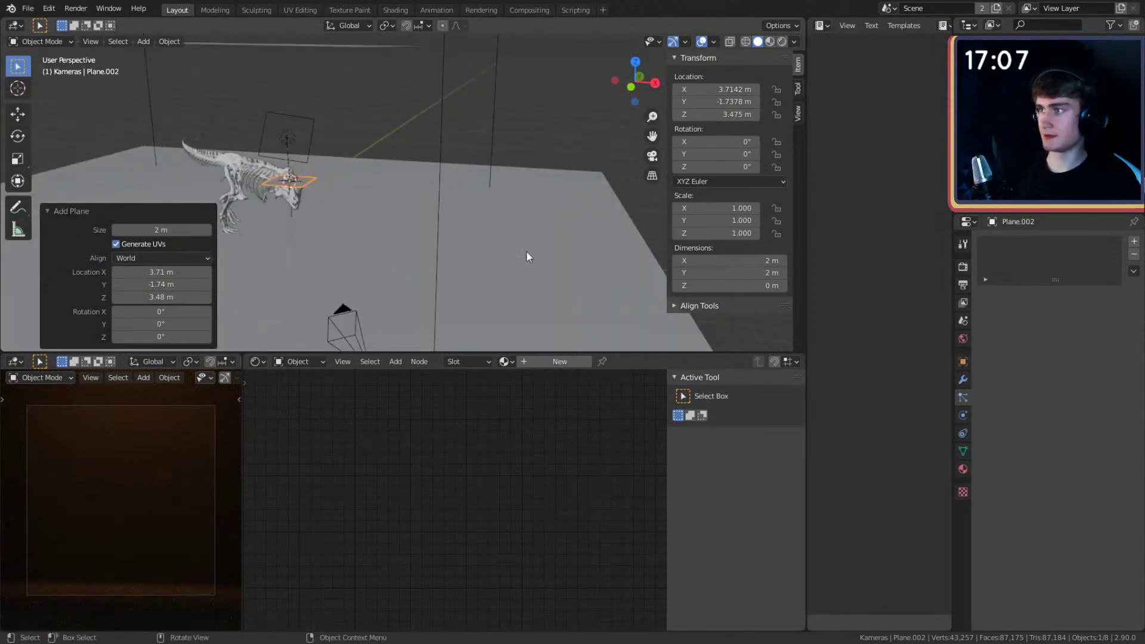
pyautogui.press('s')
pyautogui.click(439, 258)
# - Move the small plane away from the skeleton to about X 14.85, Y 0.57, Z 3.62 m and rotate it 90° around X
pyautogui.press('g')
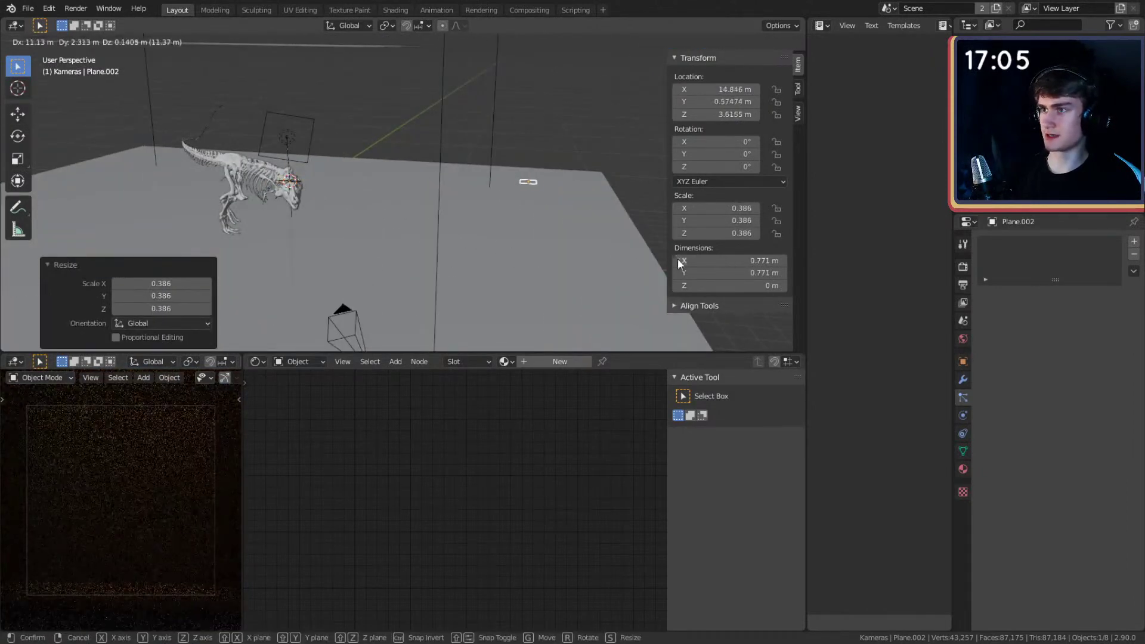
pyautogui.click(678, 258)
pyautogui.write('rx')
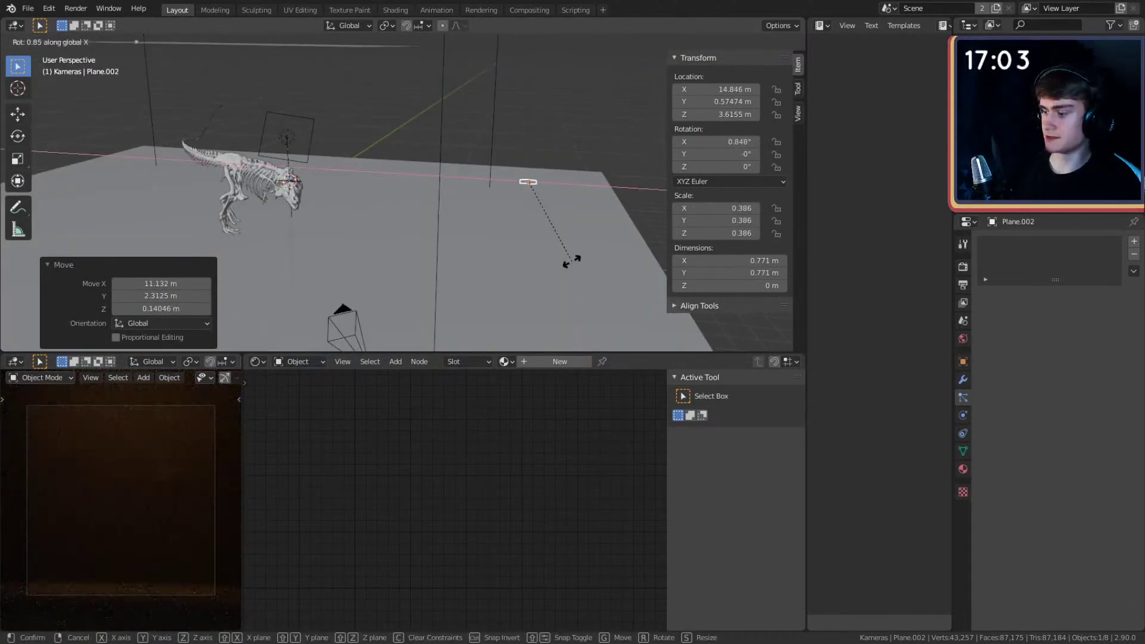
pyautogui.write('90')
pyautogui.press('Return')
# - Narrow the small upright plane along the X axis to a scale of about 0.137, making it about 0.27 m wide
pyautogui.moveTo(564, 255)
pyautogui.mouseDown(button='middle')
pyautogui.moveTo(523, 258)
pyautogui.moveTo(559, 241)
pyautogui.mouseUp(button='middle')
pyautogui.press('s')
pyautogui.press('x')
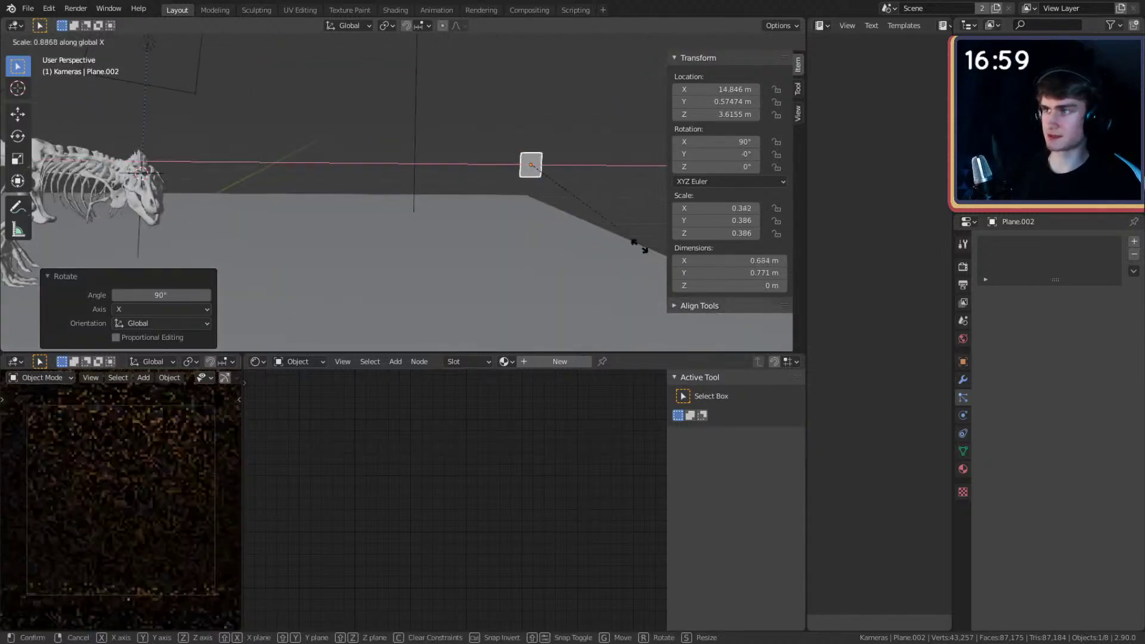
pyautogui.click(536, 203)
pyautogui.moveTo(537, 202); pyautogui.dragTo(596, 233, button='middle')
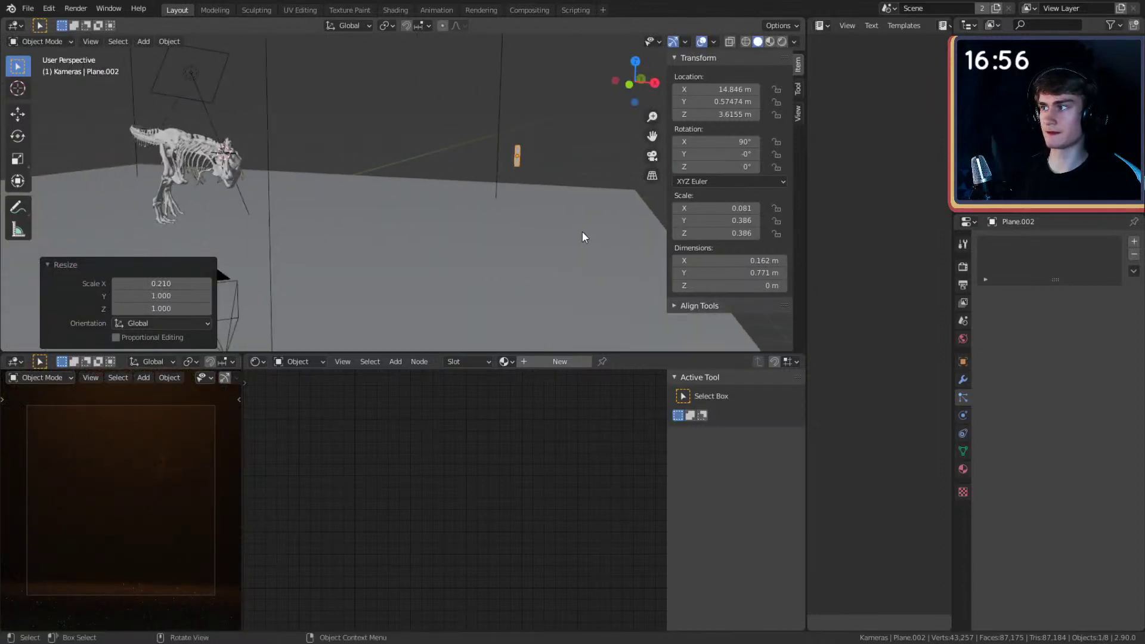
pyautogui.press('s')
pyautogui.press('x')
pyautogui.click(673, 232)
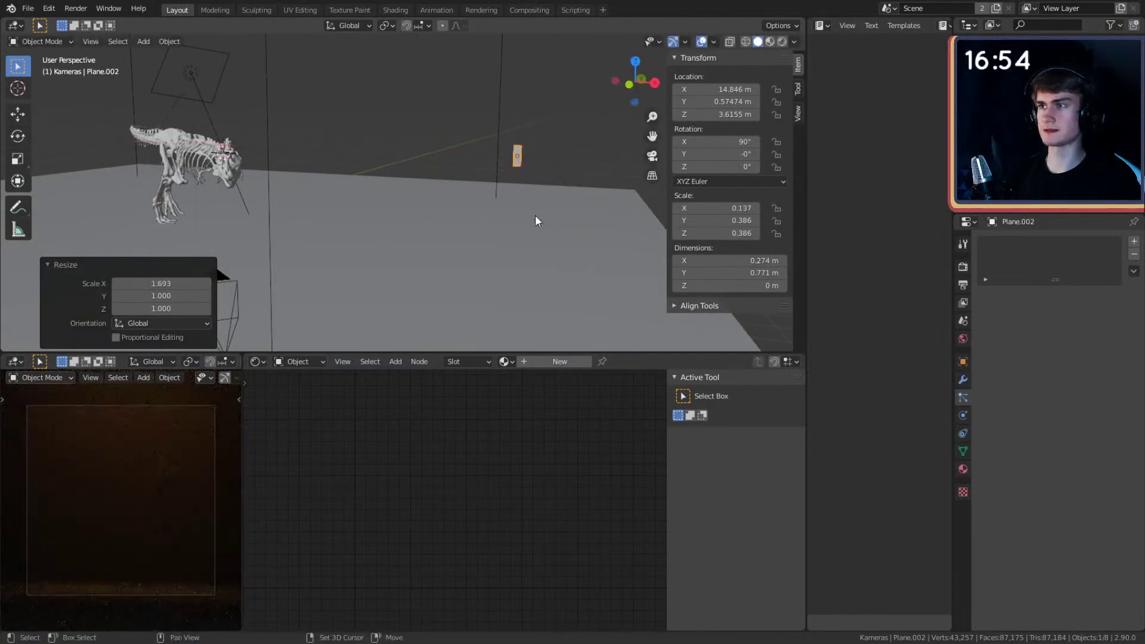
pyautogui.moveTo(559, 214); pyautogui.dragTo(570, 251, button='middle')
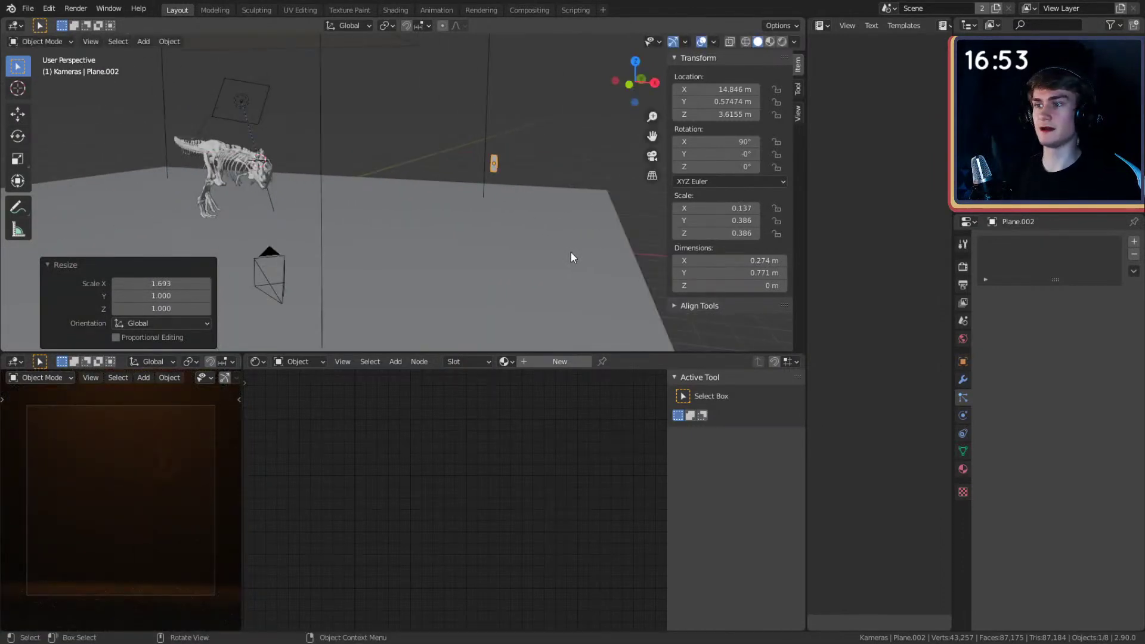
# - Create a new material on the small upright plane and show the viewport in Material Preview shading
pyautogui.click(557, 364)
pyautogui.moveTo(515, 229); pyautogui.dragTo(511, 224, button='middle')
pyautogui.press('z')
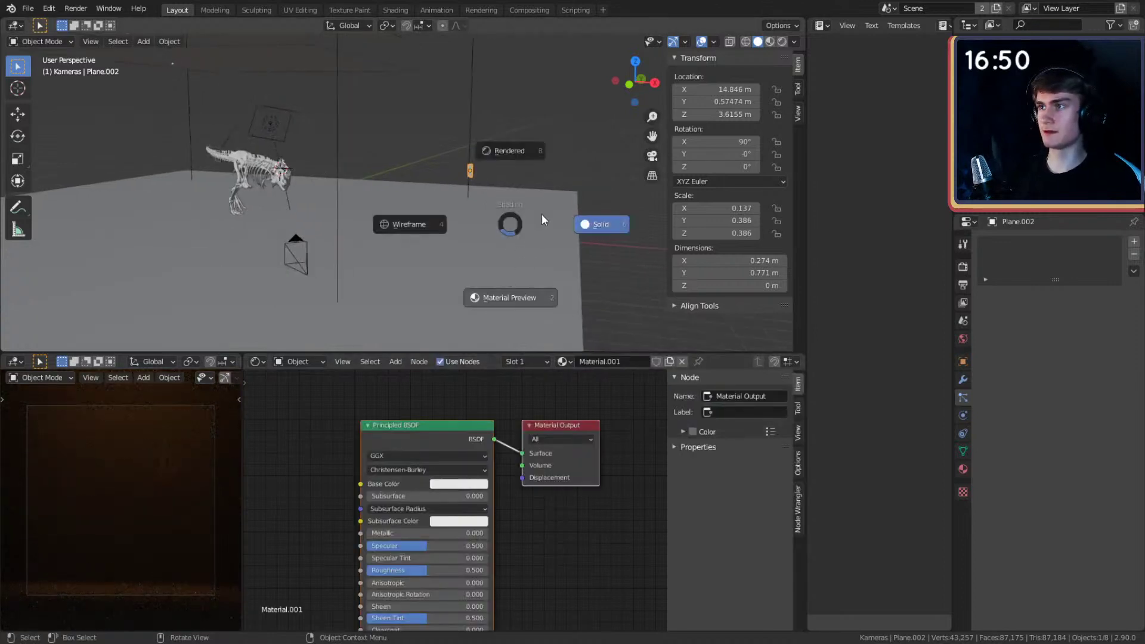
pyautogui.press('2')
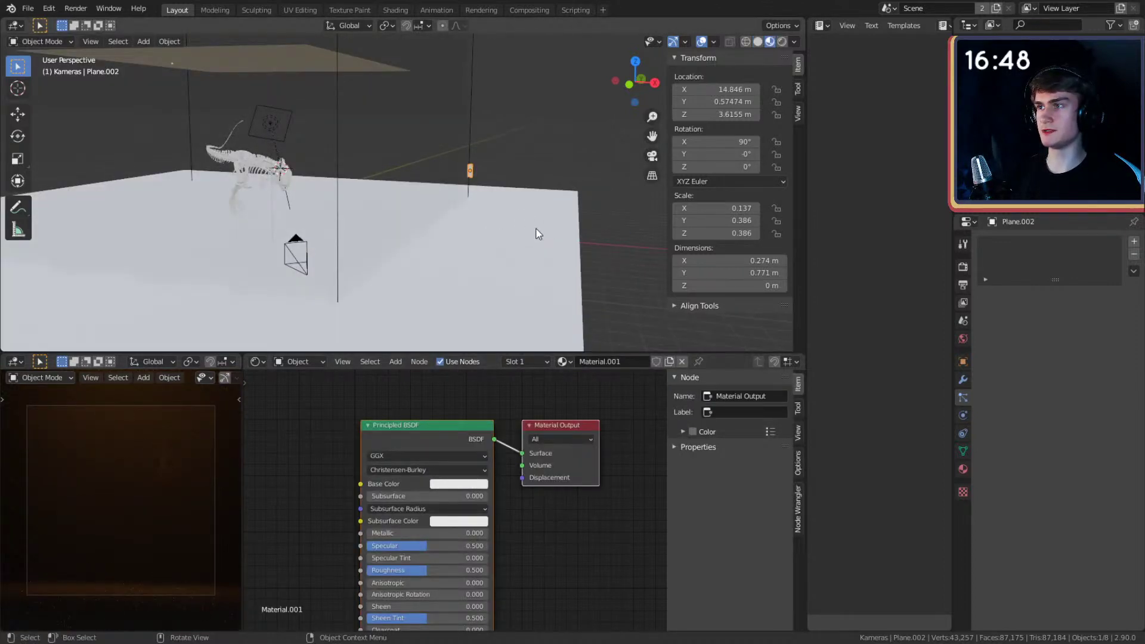
pyautogui.keyDown('shift'); pyautogui.moveTo(537, 230); pyautogui.dragTo(498, 233, button='middle'); pyautogui.keyUp('shift')
pyautogui.scroll(4, 523, 227)
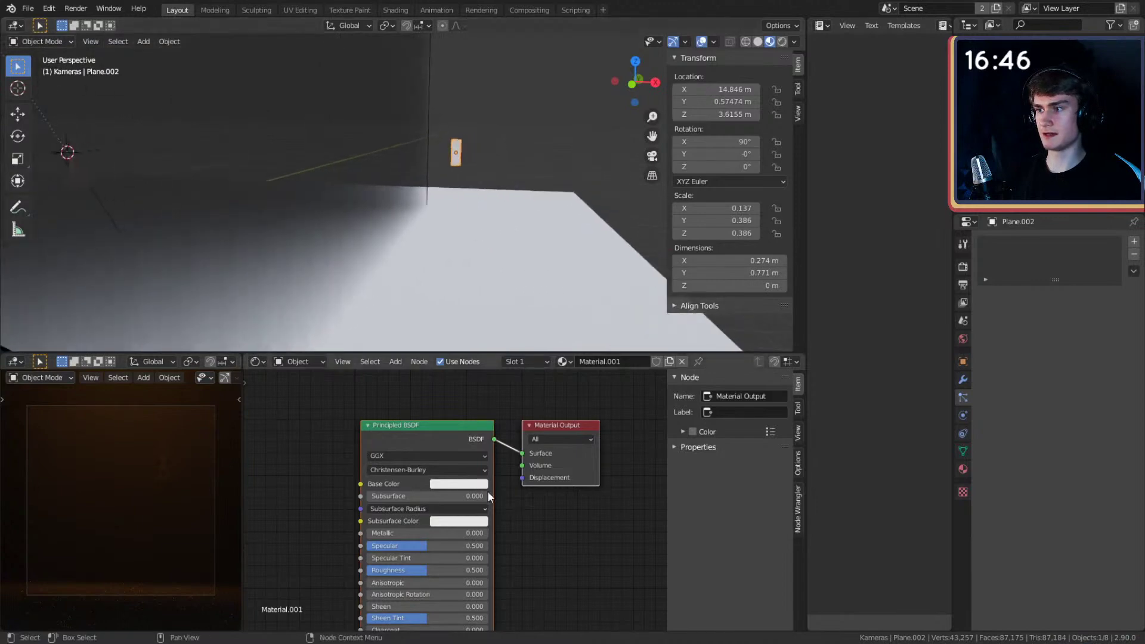
# - Replace the Principled BSDF with an Emission shader connected to the Material Output's Surface
pyautogui.press('x')
pyautogui.hotkey('shift', 'a')
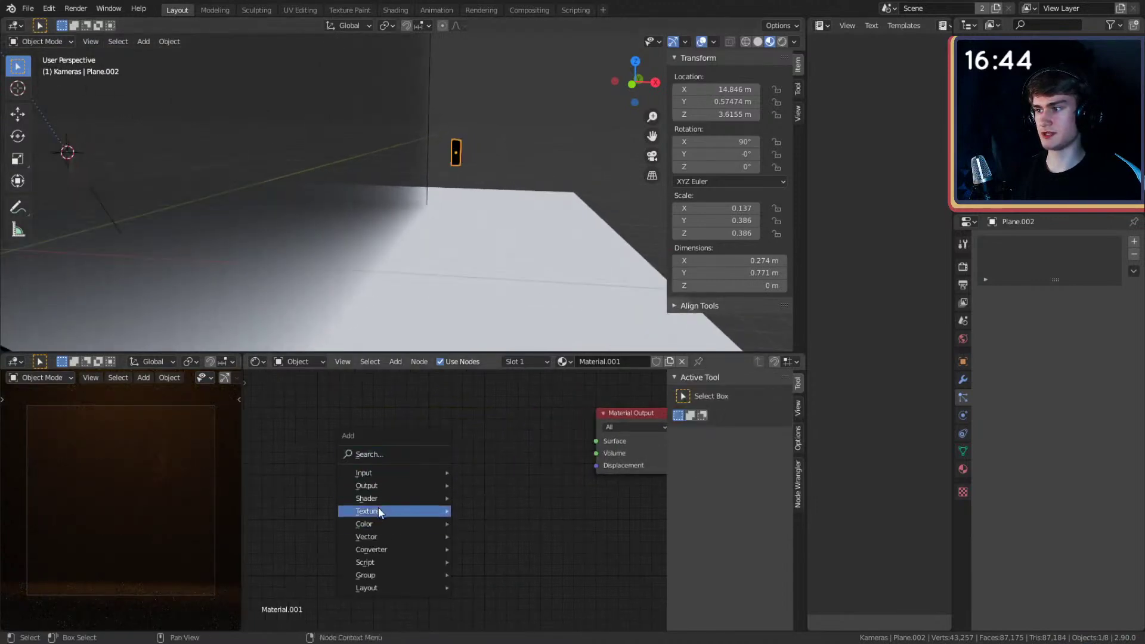
pyautogui.moveTo(382, 499)
pyautogui.click(488, 273)
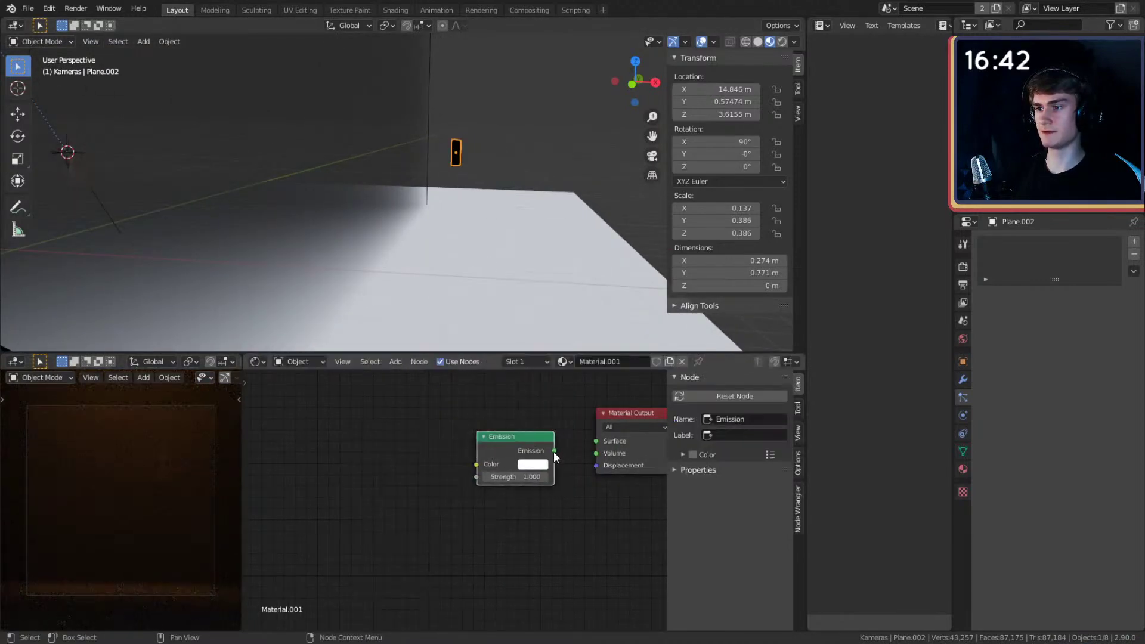
pyautogui.moveTo(554, 452); pyautogui.dragTo(541, 422)
pyautogui.moveTo(381, 449); pyautogui.dragTo(393, 448, button='middle')
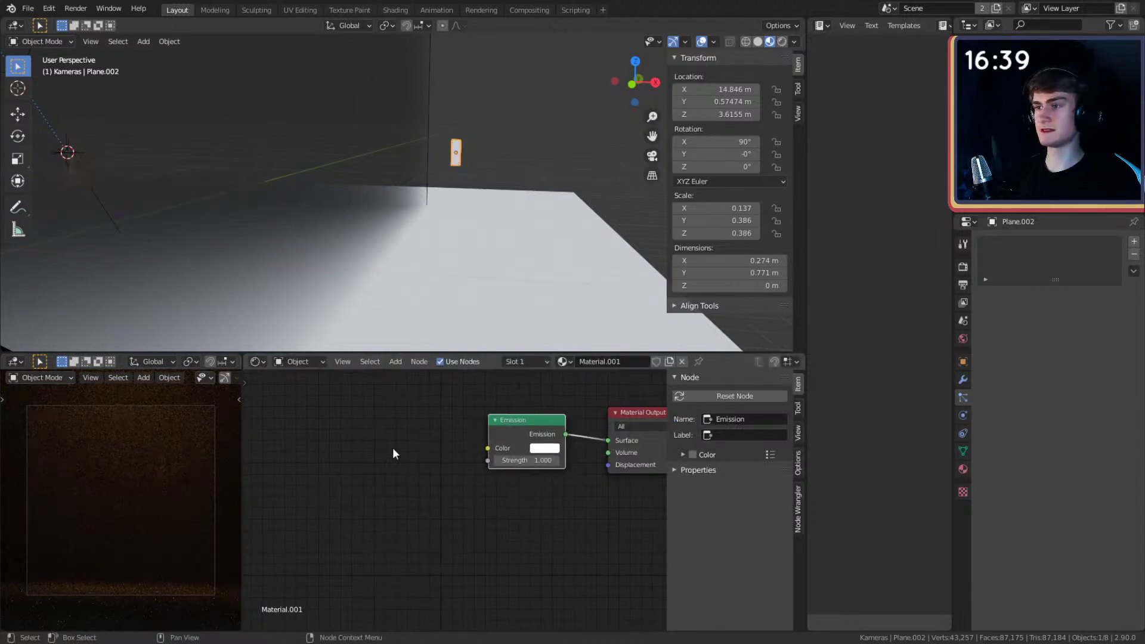
# - Add a Blackbody node and connect its Color output to the Emission shader's Color
pyautogui.hotkey('shift', 'a')
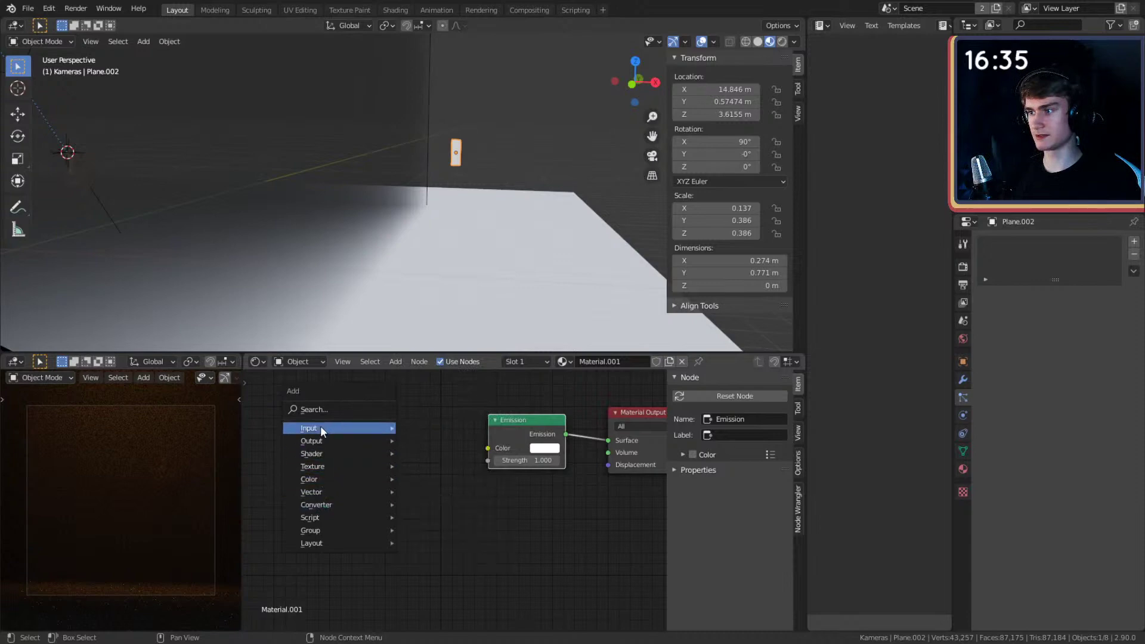
pyautogui.click(317, 411)
pyautogui.write('bla')
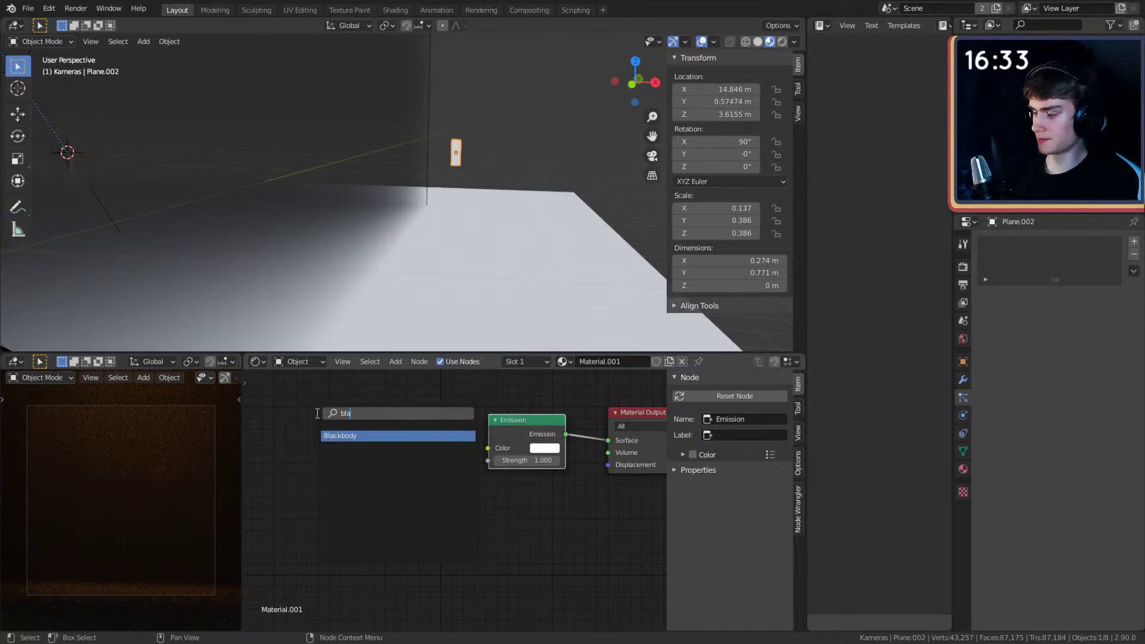
pyautogui.write('ck')
pyautogui.click(340, 435)
pyautogui.click(429, 471)
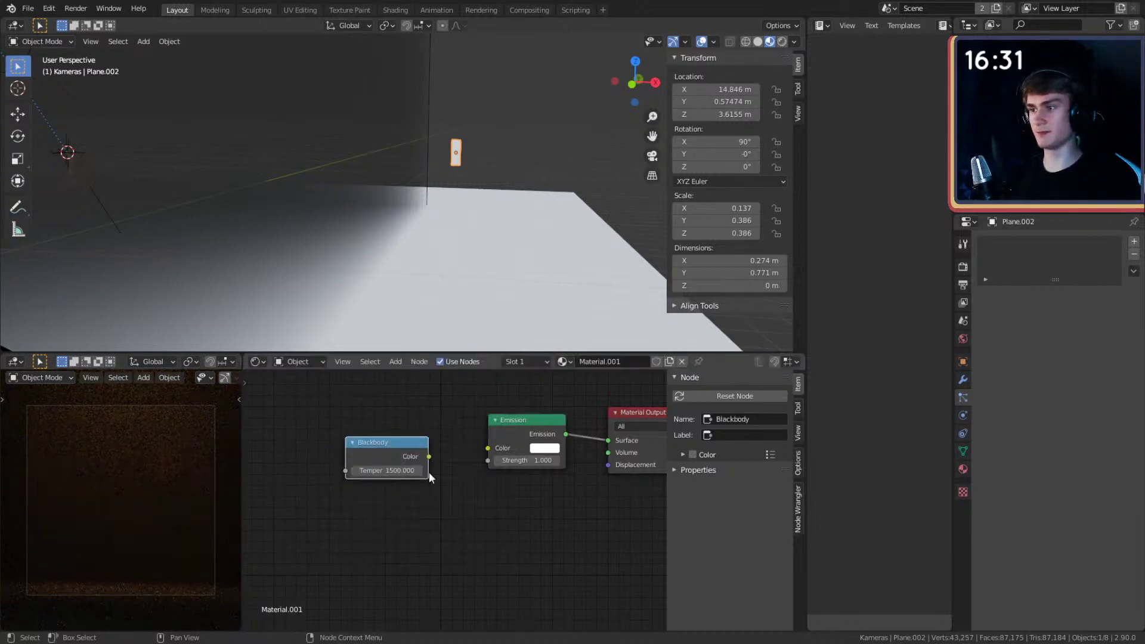
pyautogui.moveTo(428, 456); pyautogui.dragTo(488, 448)
pyautogui.keyDown('shift'); pyautogui.moveTo(557, 201); pyautogui.dragTo(517, 221, button='middle'); pyautogui.keyUp('shift')
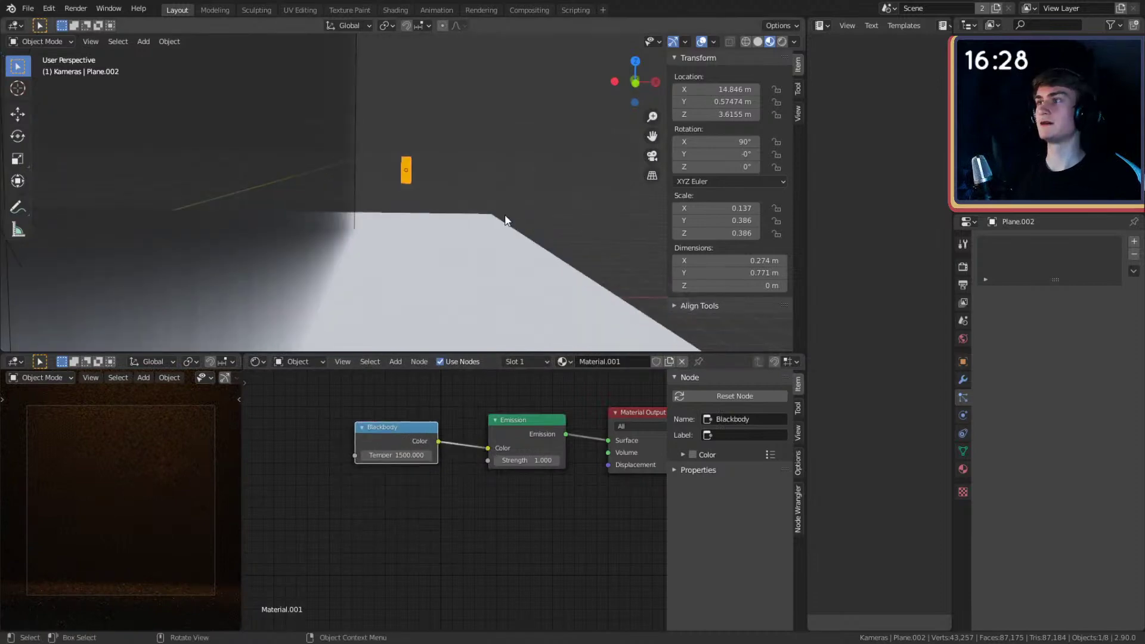
pyautogui.scroll(5, 508, 227)
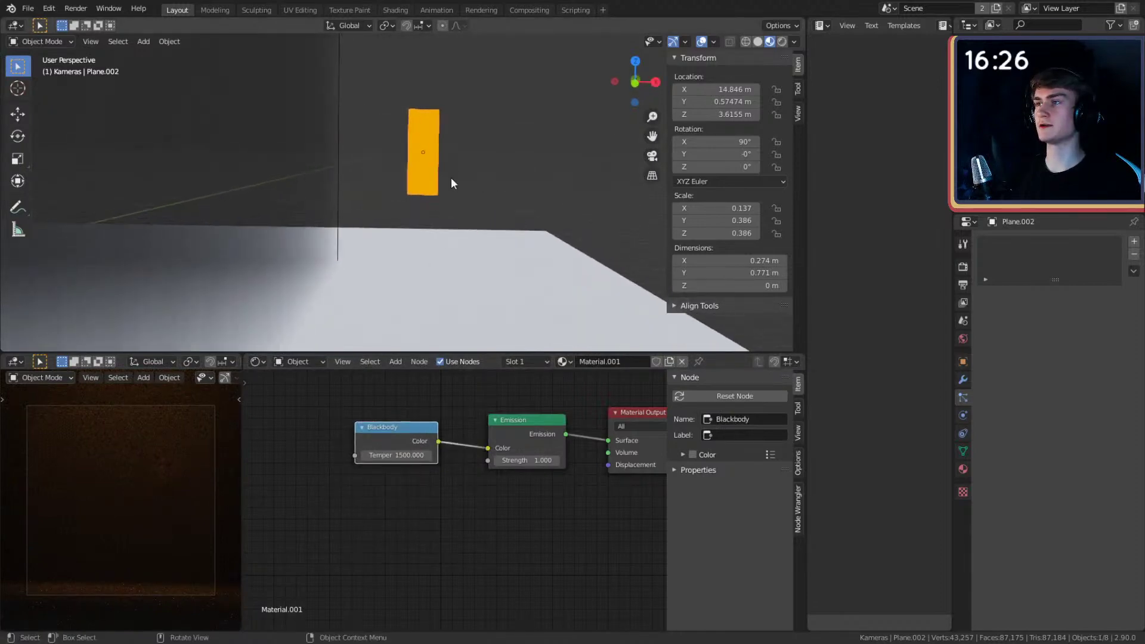
pyautogui.scroll(-6, 450, 179)
# - Try a Blackbody temperature of 7000 and return it to 1500
pyautogui.moveTo(445, 255); pyautogui.dragTo(506, 246, button='middle')
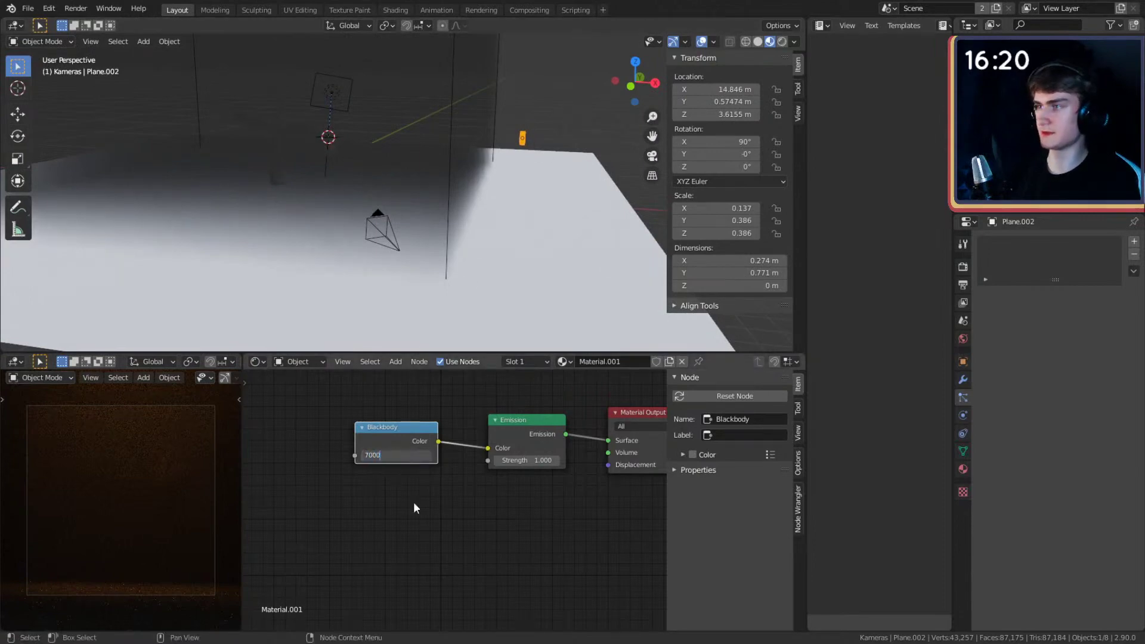
pyautogui.press('Return')
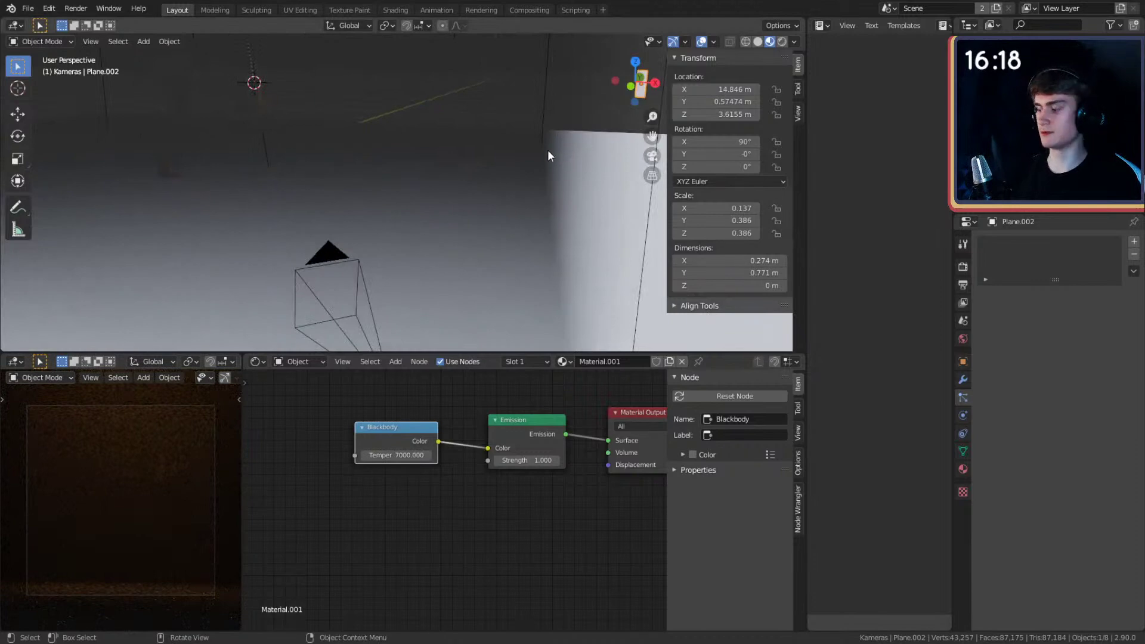
pyautogui.moveTo(522, 156); pyautogui.dragTo(406, 299, button='middle')
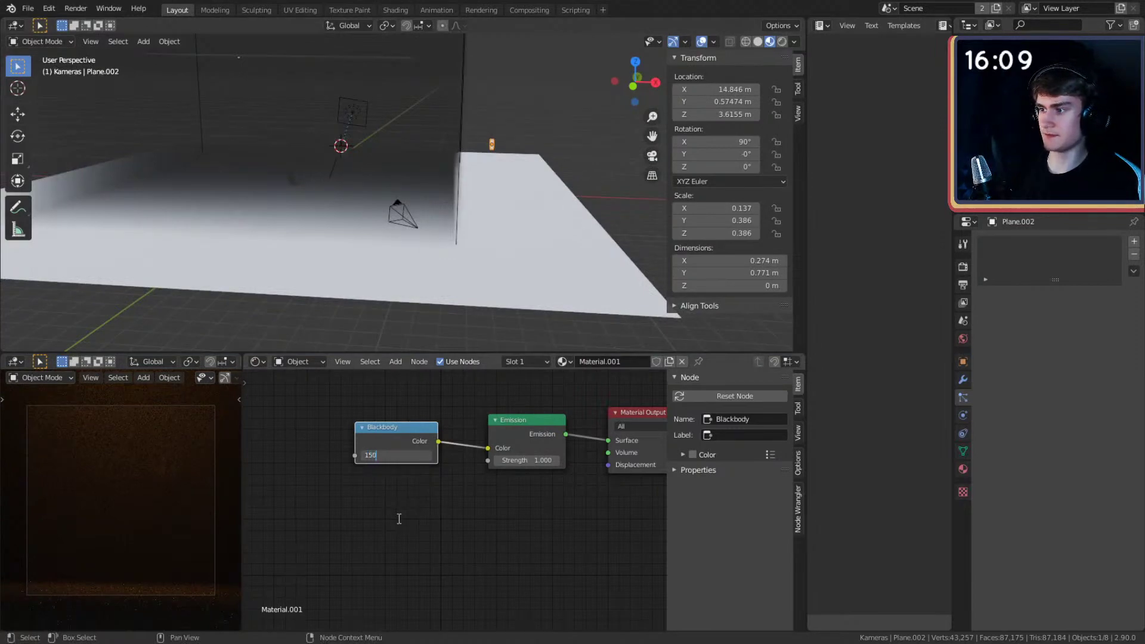
pyautogui.write('0')
pyautogui.press('Return')
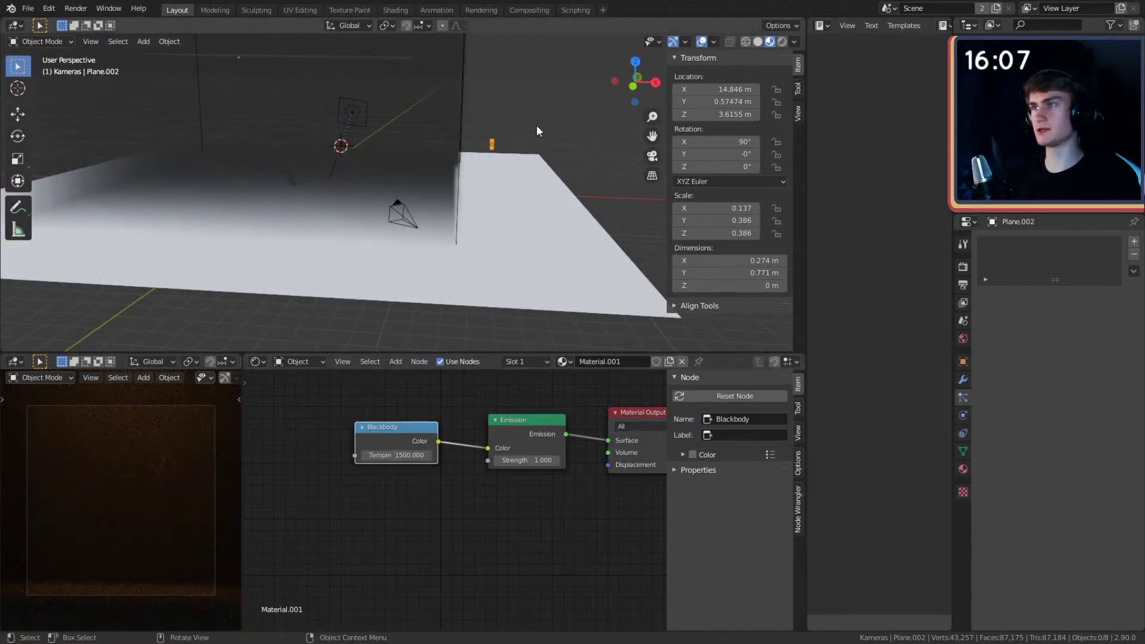
# - Move the Blackbody and Emission nodes away from the Material Output to free space between them
pyautogui.scroll(2, 475, 197)
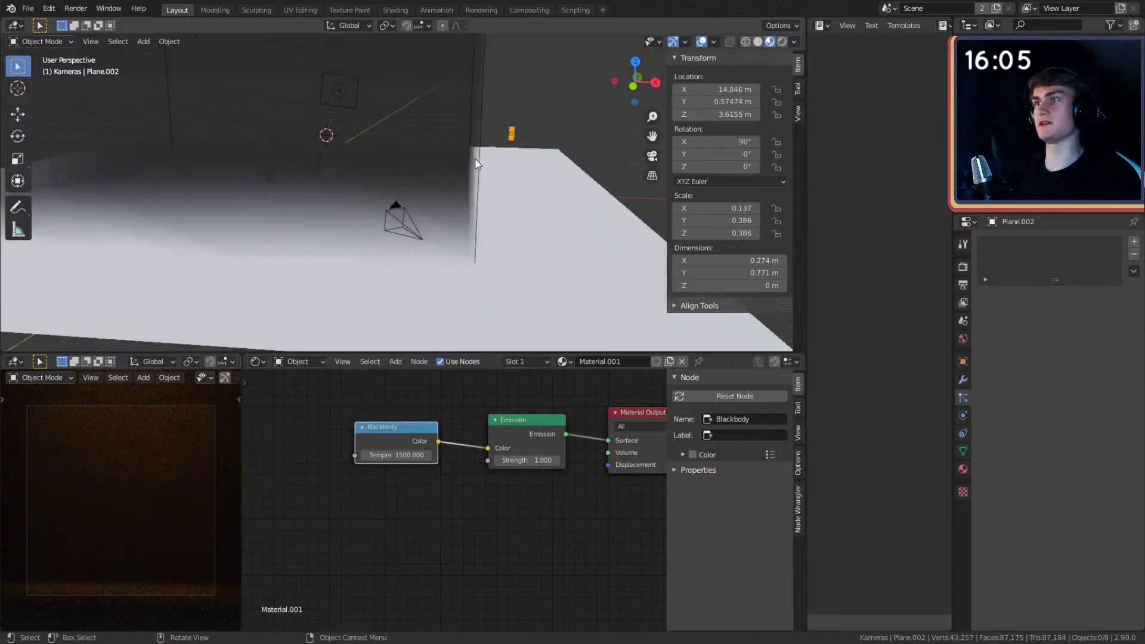
pyautogui.keyDown('shift'); pyautogui.moveTo(477, 165); pyautogui.dragTo(505, 160, button='middle'); pyautogui.keyUp('shift')
pyautogui.scroll(2, 418, 209)
pyautogui.scroll(2, 461, 172)
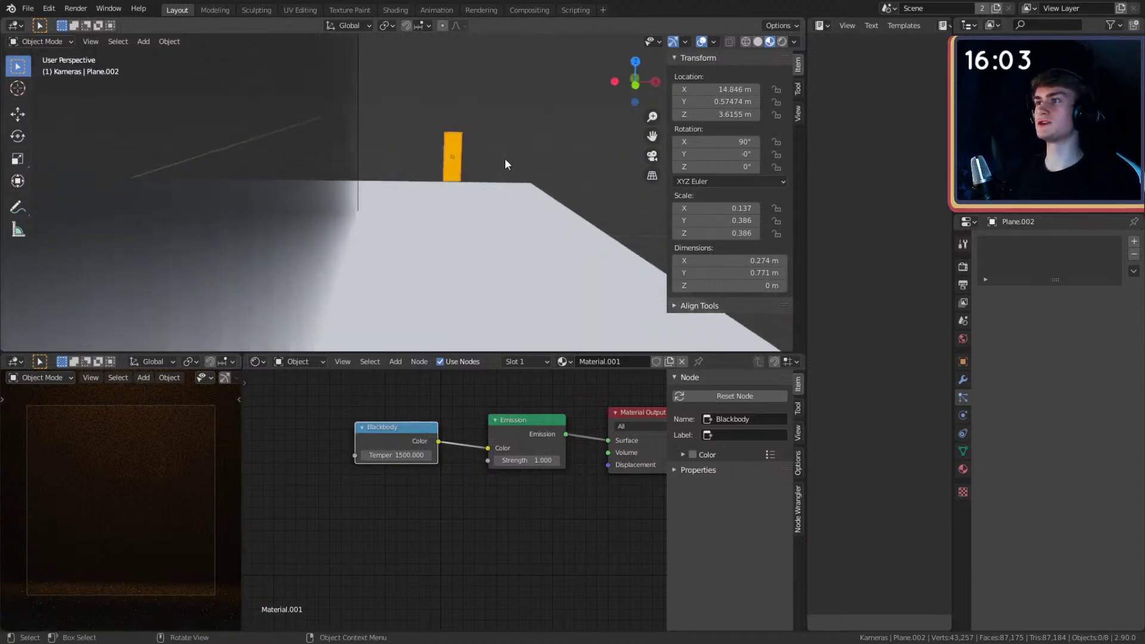
pyautogui.scroll(-3, 434, 499)
pyautogui.moveTo(511, 409); pyautogui.dragTo(360, 488)
pyautogui.moveTo(486, 446)
pyautogui.mouseDown()
pyautogui.moveTo(431, 454)
pyautogui.moveTo(477, 447)
pyautogui.mouseUp()
pyautogui.moveTo(518, 418); pyautogui.dragTo(397, 477)
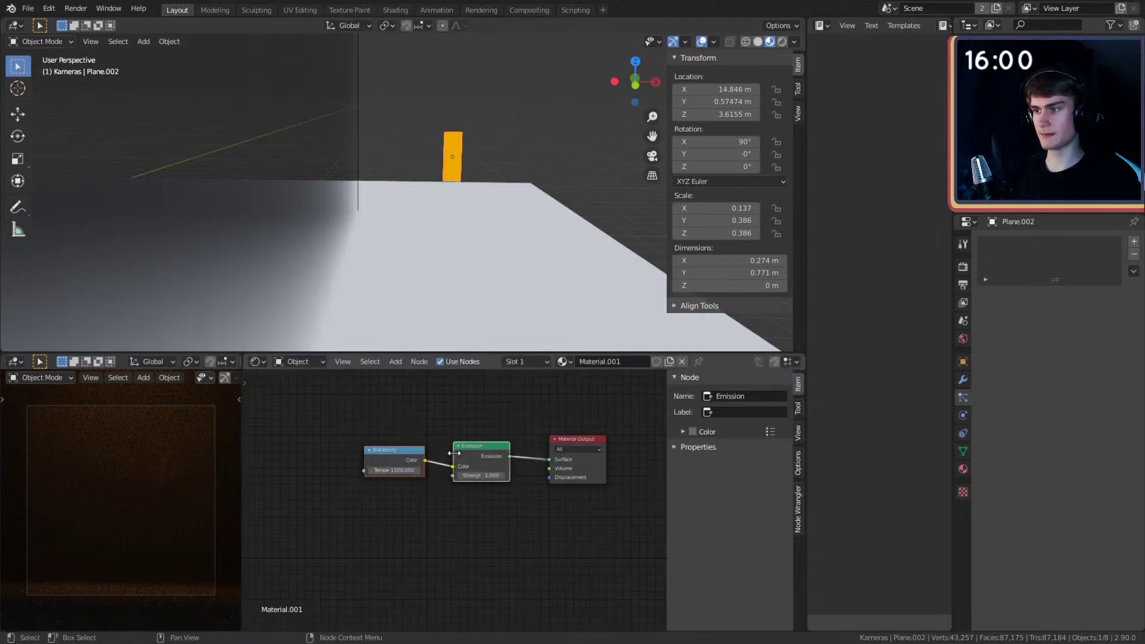
pyautogui.moveTo(472, 450); pyautogui.dragTo(337, 443)
pyautogui.click(417, 412)
pyautogui.moveTo(396, 473); pyautogui.dragTo(470, 473, button='middle')
# - Add a Gradient Texture node below the Emission shader and preview its output on the small plane
pyautogui.hotkey('shift', 'a')
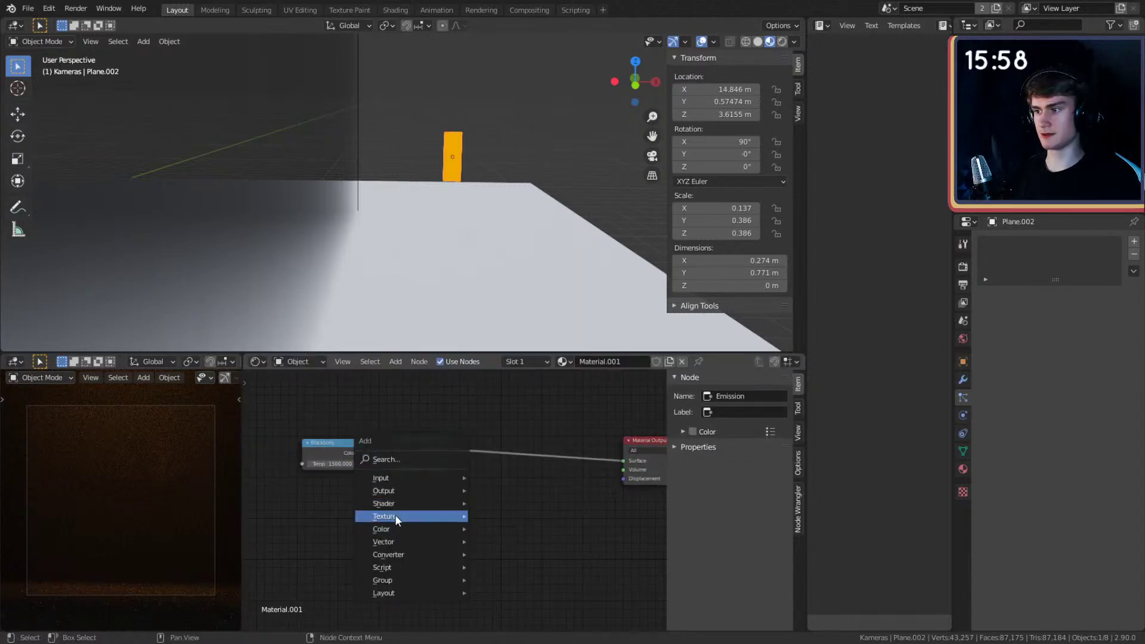
pyautogui.moveTo(396, 517)
pyautogui.click(512, 374)
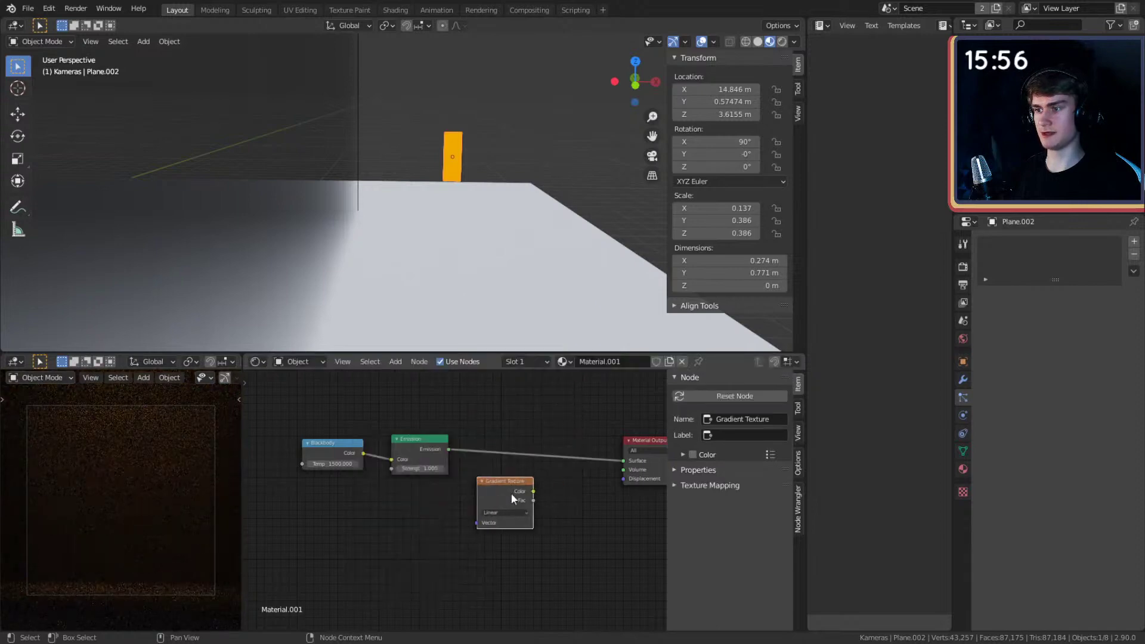
pyautogui.keyDown('ctrl'); pyautogui.keyDown('shift'); pyautogui.click(515, 492); pyautogui.keyUp('shift'); pyautogui.keyUp('ctrl')
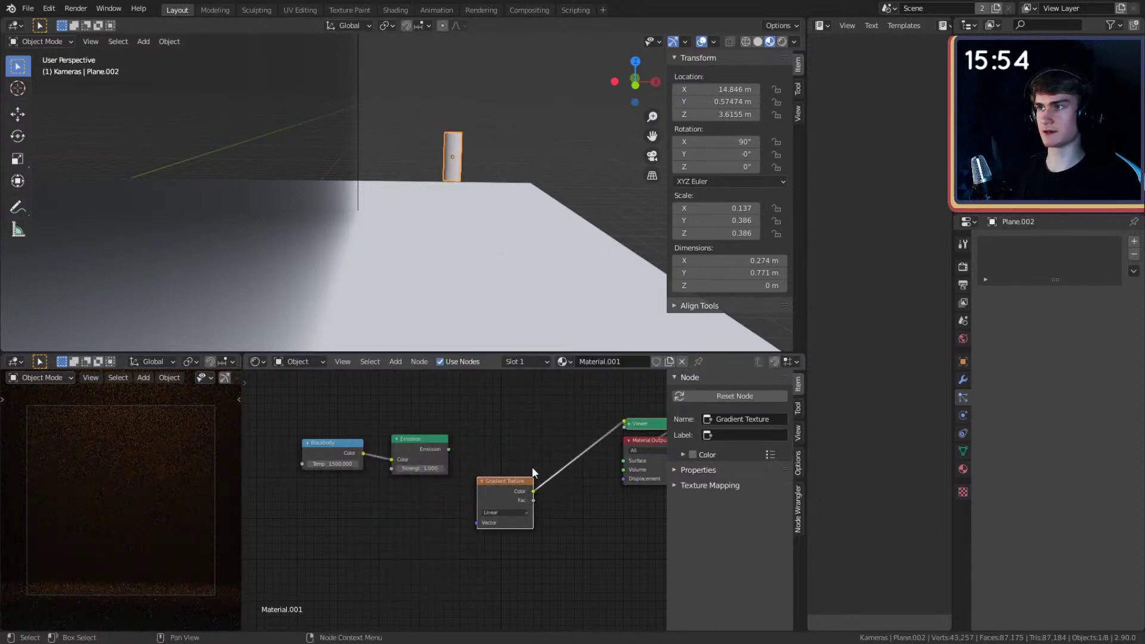
pyautogui.scroll(2, 500, 429)
pyautogui.moveTo(499, 461); pyautogui.dragTo(423, 509)
# - Add Texture Coordinate and Mapping nodes connected to the Gradient Texture's Vector input
pyautogui.moveTo(437, 475); pyautogui.dragTo(575, 444, button='middle')
pyautogui.hotkey('shift', 'a')
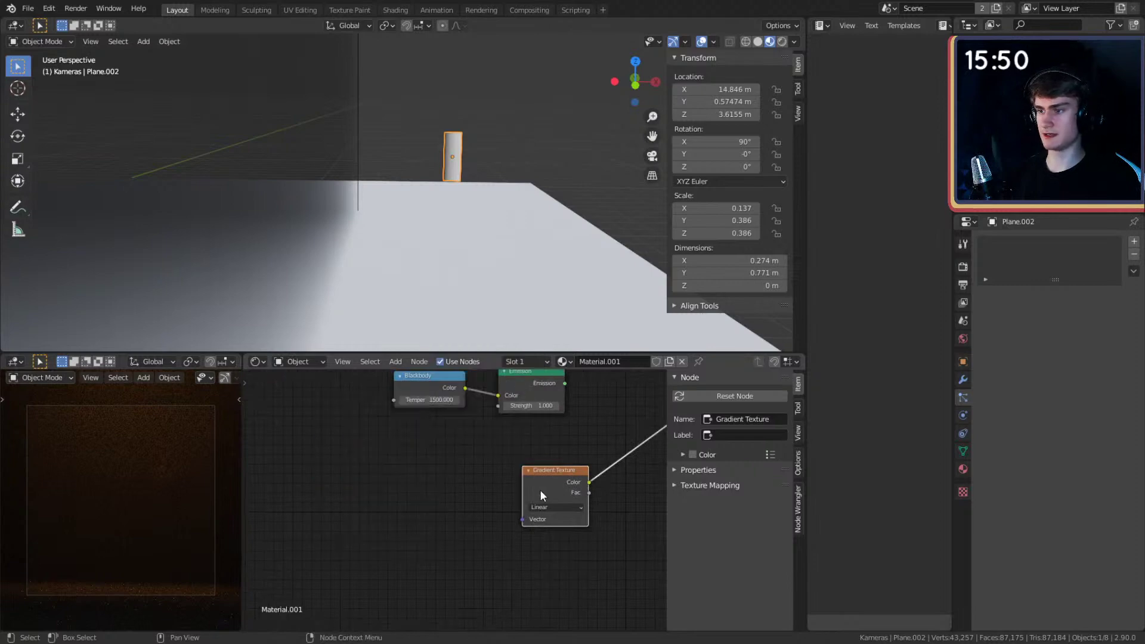
pyautogui.hotkey('ctrl', 't')
pyautogui.moveTo(548, 448); pyautogui.dragTo(567, 426, button='middle')
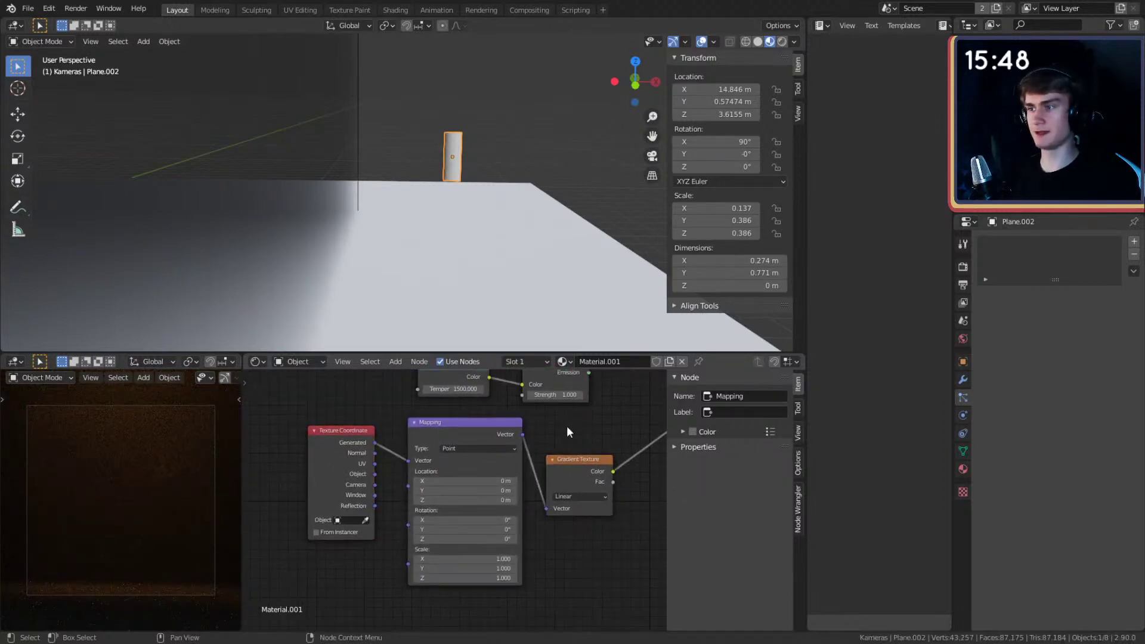
# - Set the Mapping rotation to X 4°, Y 0° and Z 90°, and its X location to about 0.11 m
pyautogui.moveTo(466, 525)
pyautogui.mouseDown()
pyautogui.moveTo(437, 527)
pyautogui.moveTo(478, 521)
pyautogui.mouseUp()
pyautogui.click(455, 534)
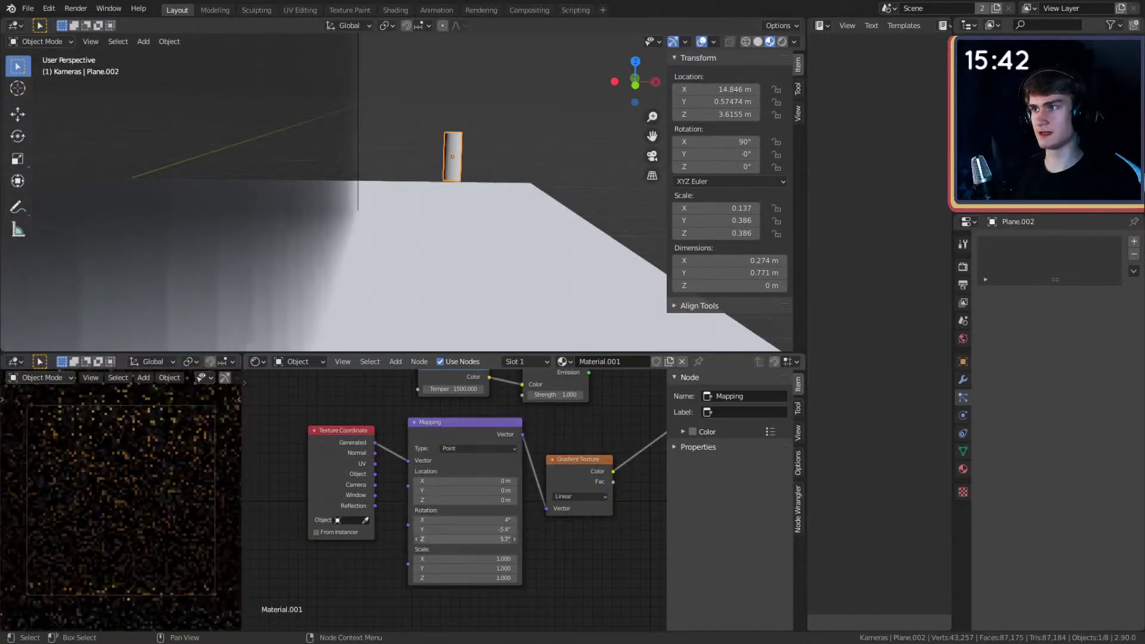
pyautogui.write('16.9')
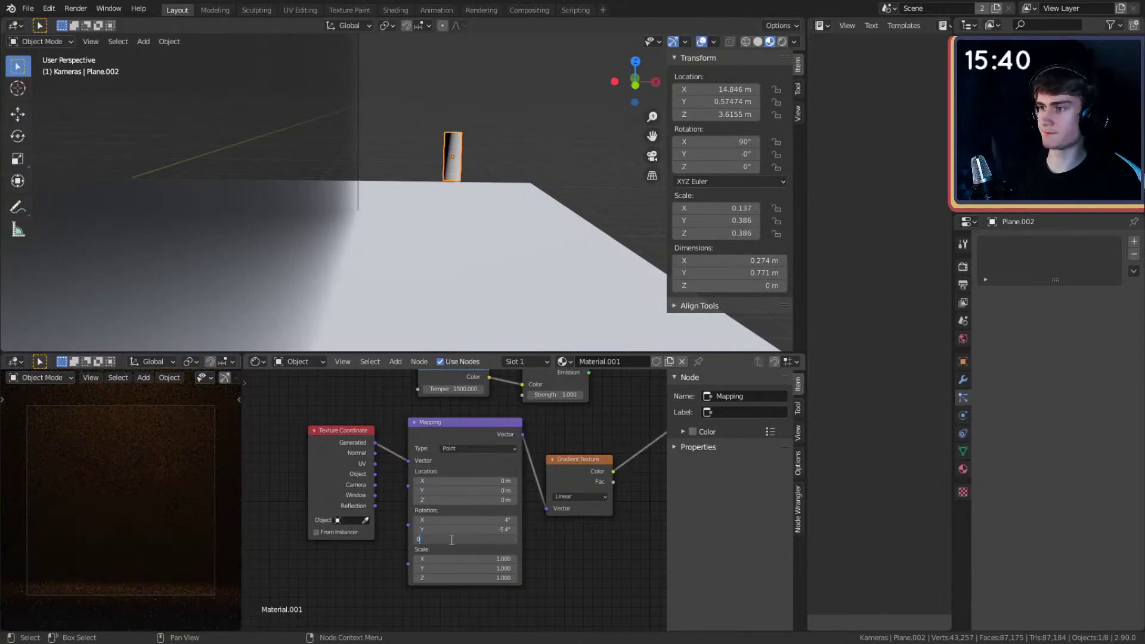
pyautogui.press('Return')
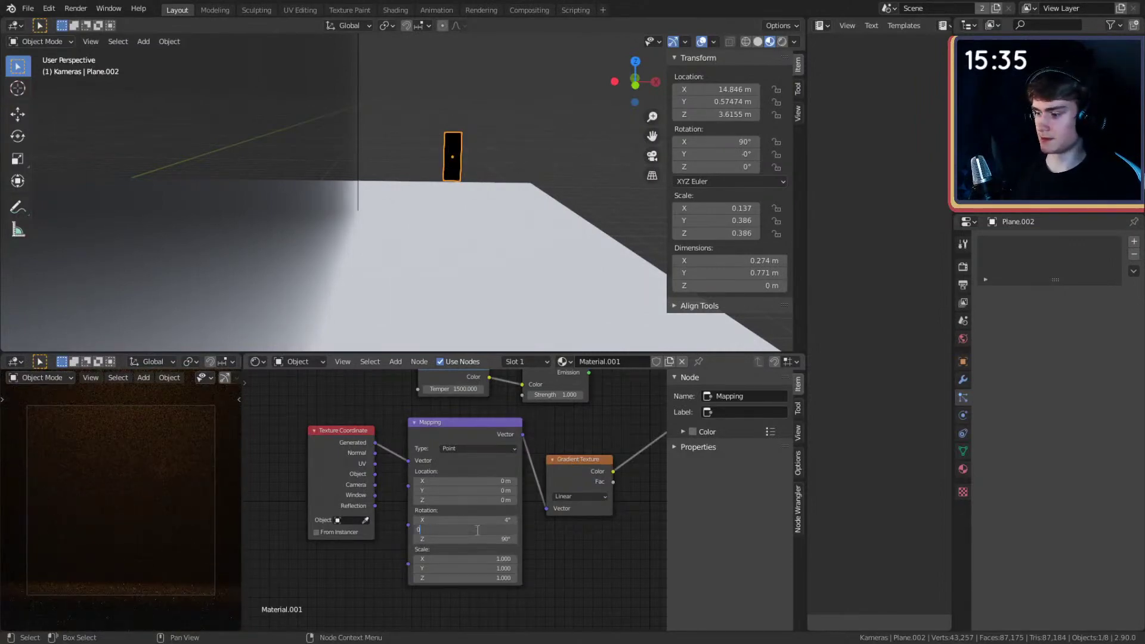
pyautogui.press('Return')
pyautogui.moveTo(475, 216)
pyautogui.mouseDown(button='middle')
pyautogui.moveTo(301, 214)
pyautogui.moveTo(473, 222)
pyautogui.mouseUp(button='middle')
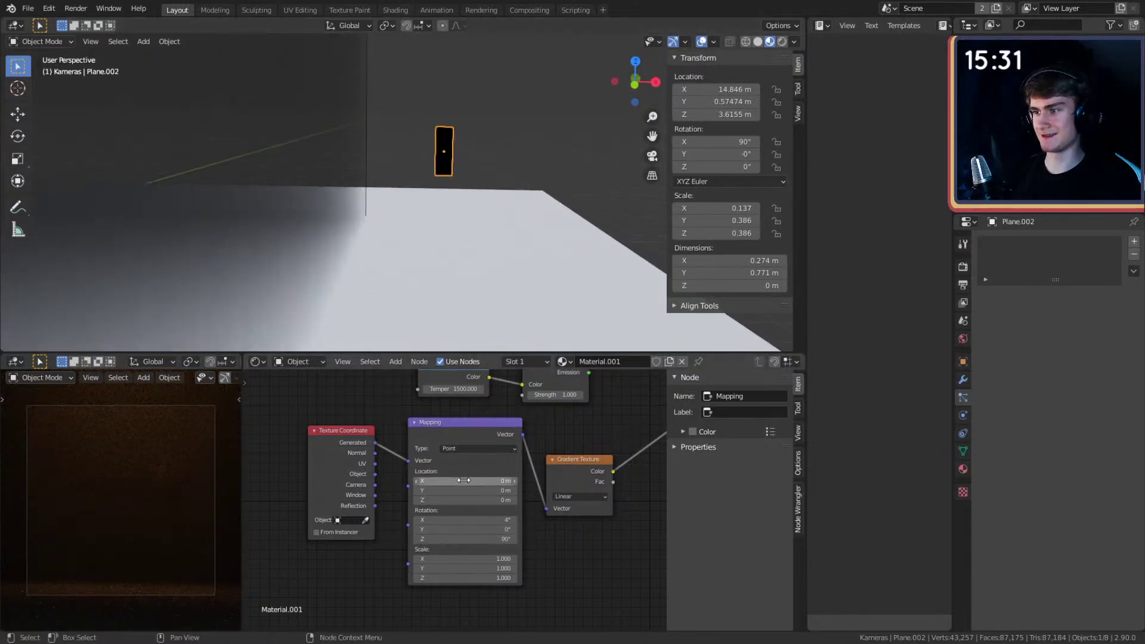
pyautogui.moveTo(463, 480); pyautogui.dragTo(479, 480)
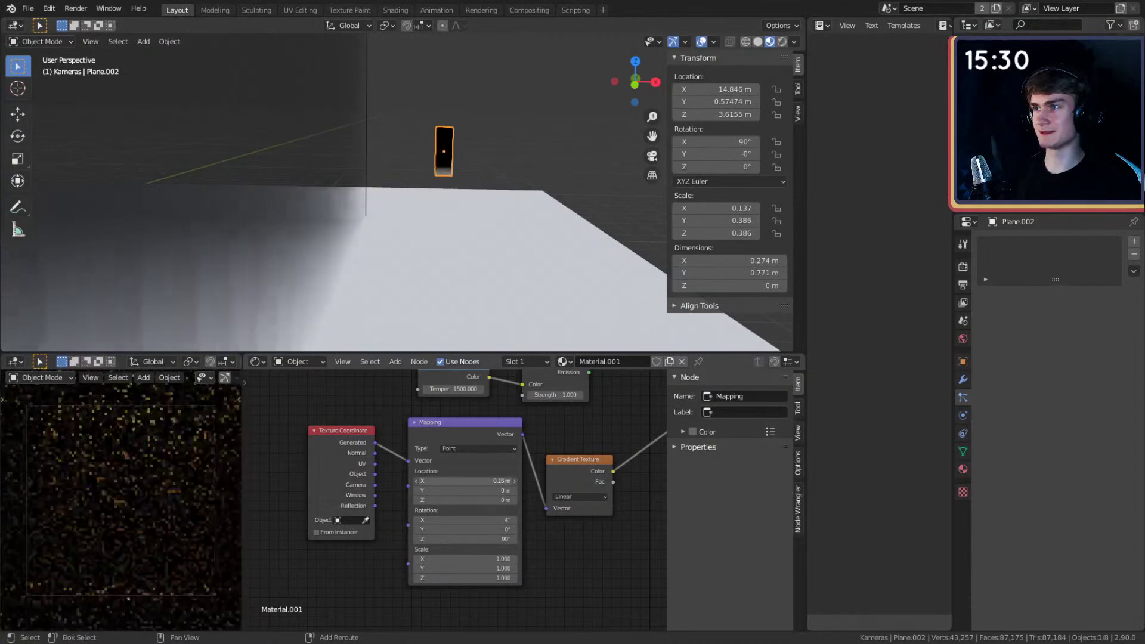
pyautogui.scroll(-2, 556, 556)
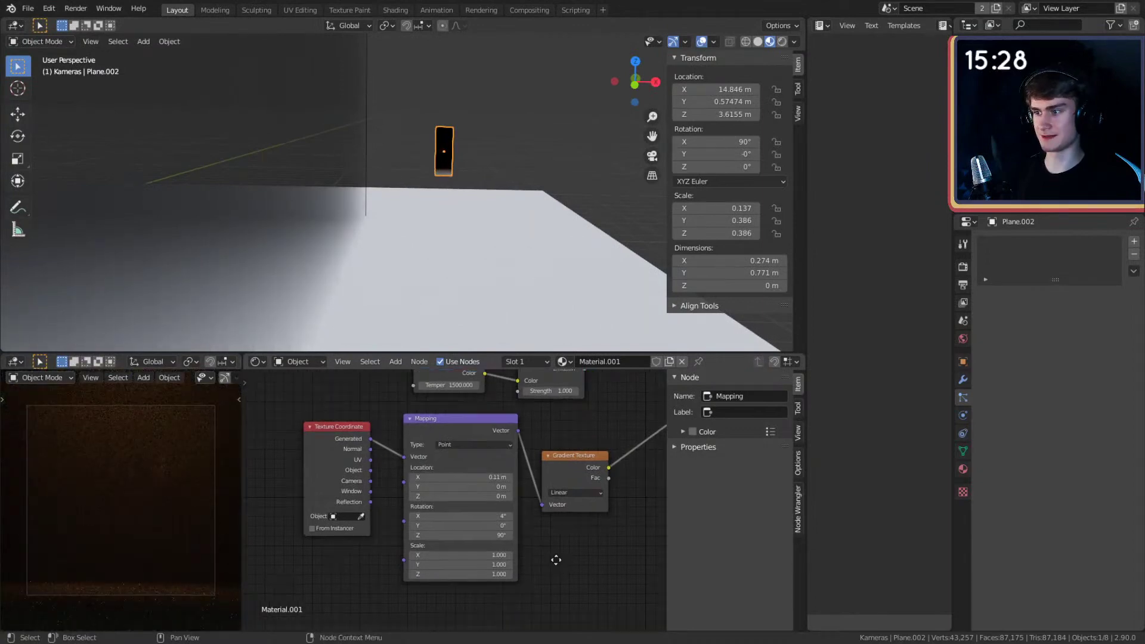
# - Change the gradient type to Spherical and set the Mapping location to about X 0.96 m and Y -0.48 m
pyautogui.moveTo(560, 559); pyautogui.dragTo(503, 555, button='middle')
pyautogui.scroll(1, 501, 540)
pyautogui.click(510, 493)
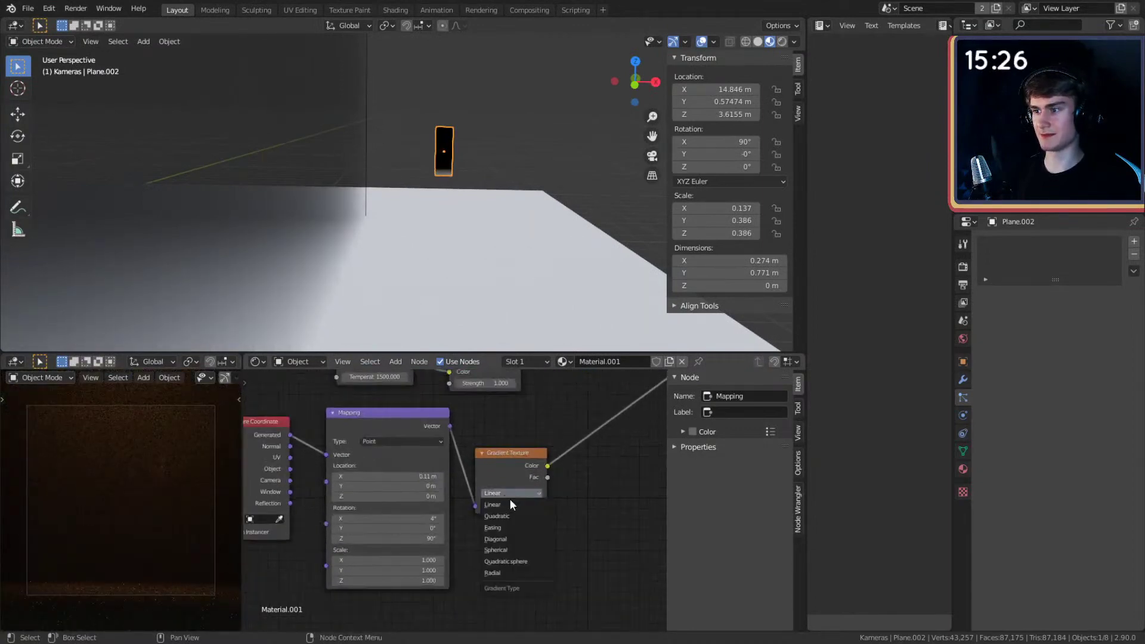
pyautogui.click(507, 551)
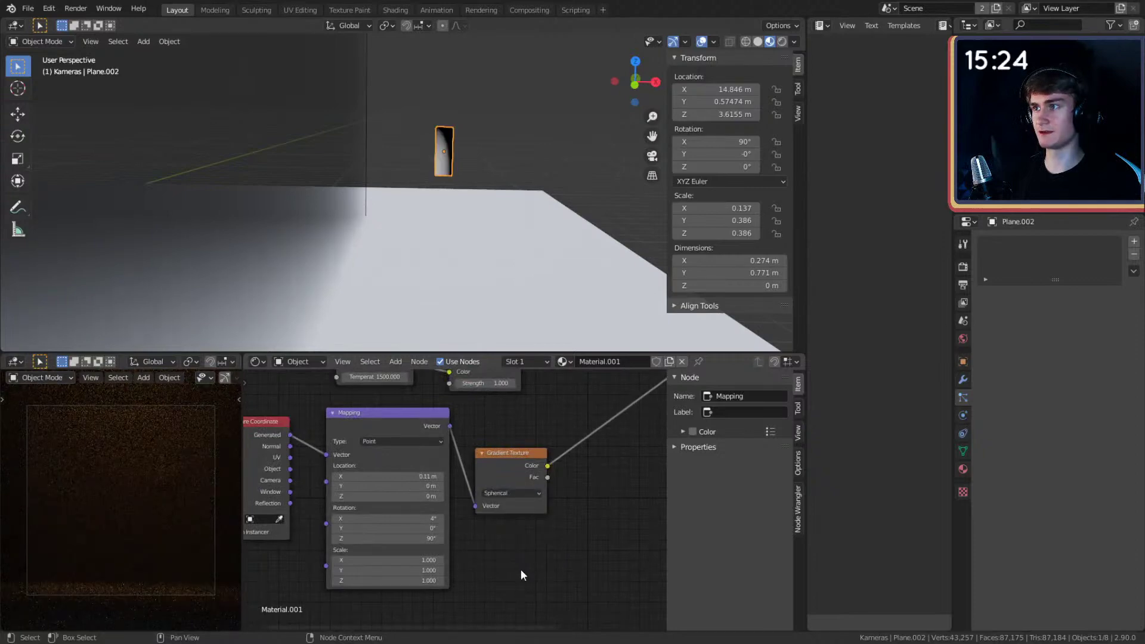
pyautogui.moveTo(389, 476)
pyautogui.mouseDown()
pyautogui.moveTo(433, 476)
pyautogui.moveTo(356, 486)
pyautogui.moveTo(408, 476)
pyautogui.moveTo(395, 476)
pyautogui.mouseUp()
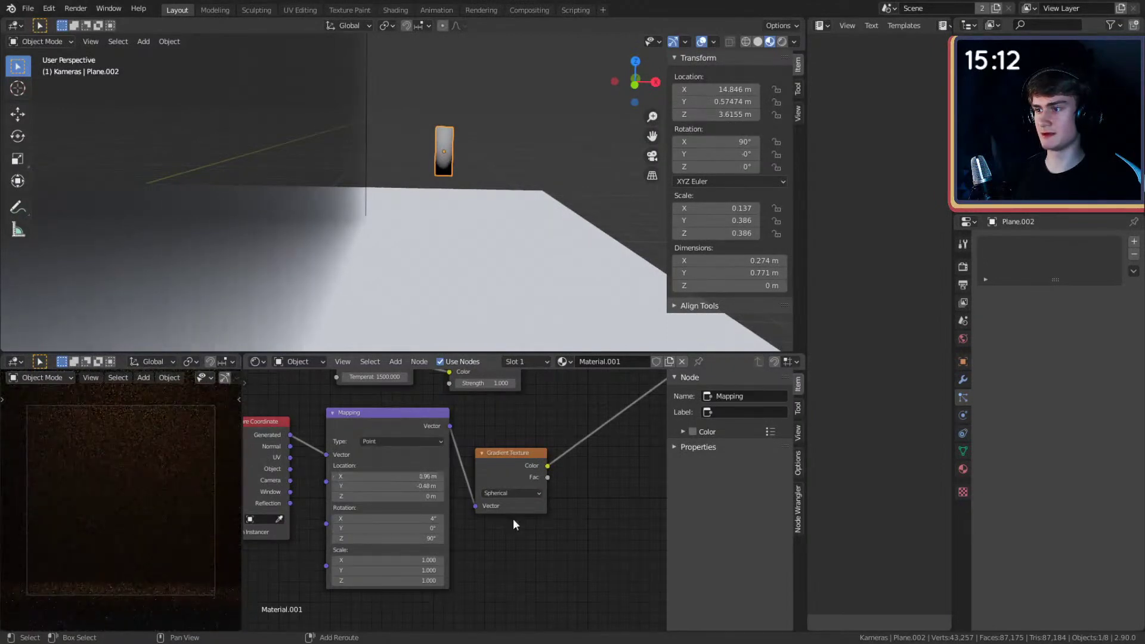
# - Shift the gradient node group away from the output and insert an Invert node between the Gradient Texture and the Viewer
pyautogui.scroll(-4, 598, 467)
pyautogui.moveTo(598, 468); pyautogui.dragTo(534, 485, button='middle')
pyautogui.moveTo(489, 527); pyautogui.dragTo(281, 456)
pyautogui.press('g')
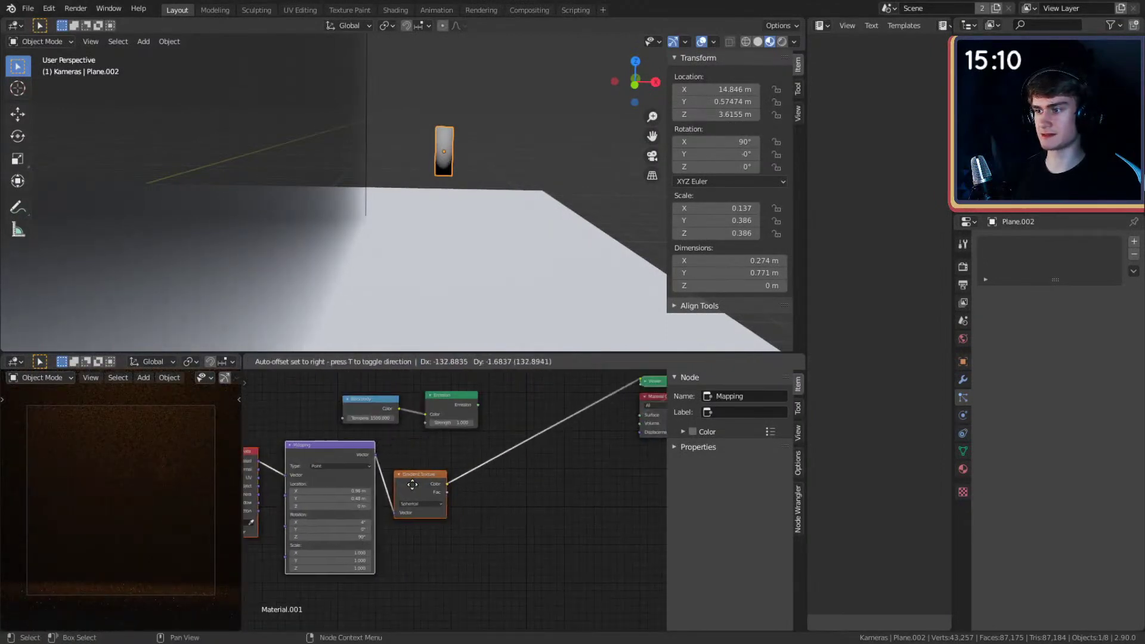
pyautogui.click(382, 483)
pyautogui.hotkey('shift', 'a')
pyautogui.moveTo(425, 496)
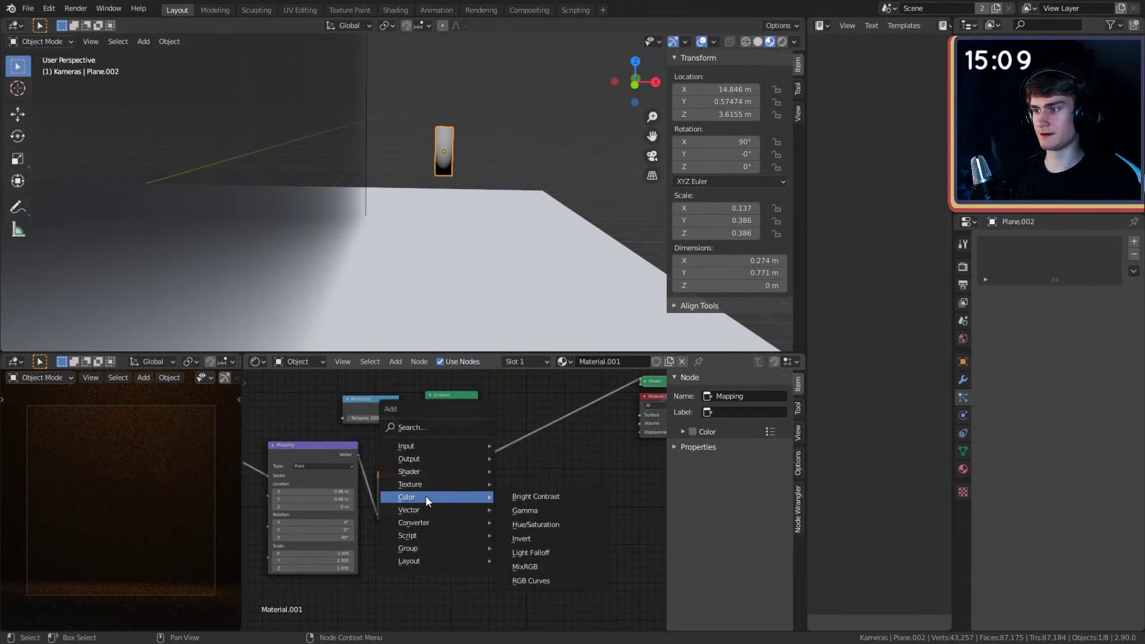
pyautogui.click(530, 536)
pyautogui.click(463, 482)
pyautogui.click(467, 482)
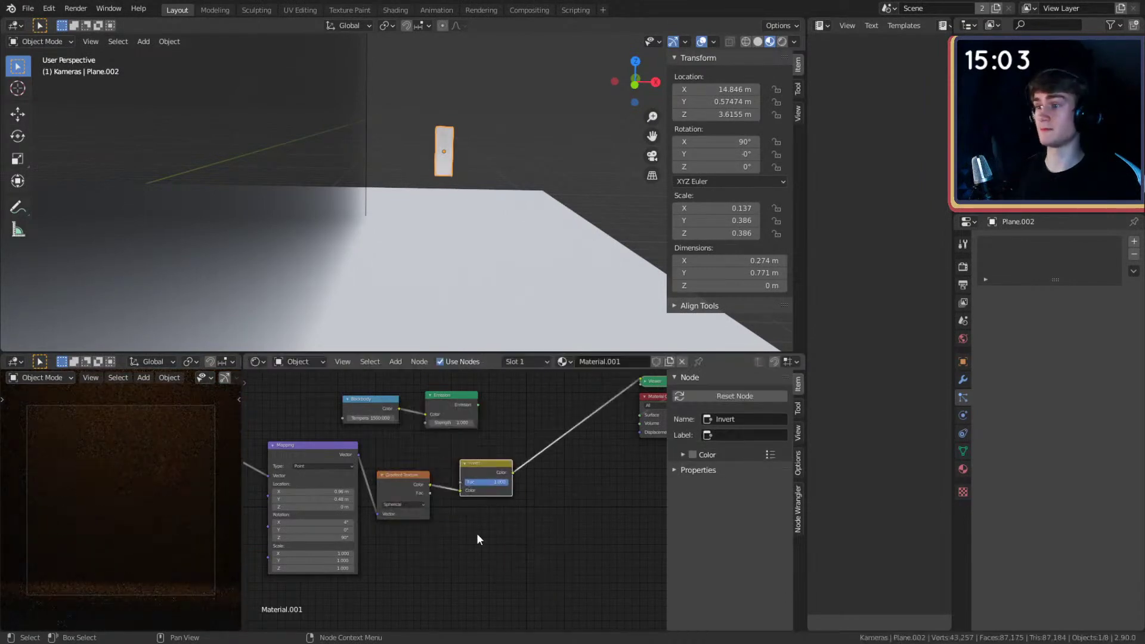
# - Lower the Invert node's Fac to 0
pyautogui.scroll(3, 477, 527)
pyautogui.moveTo(507, 470); pyautogui.dragTo(453, 470)
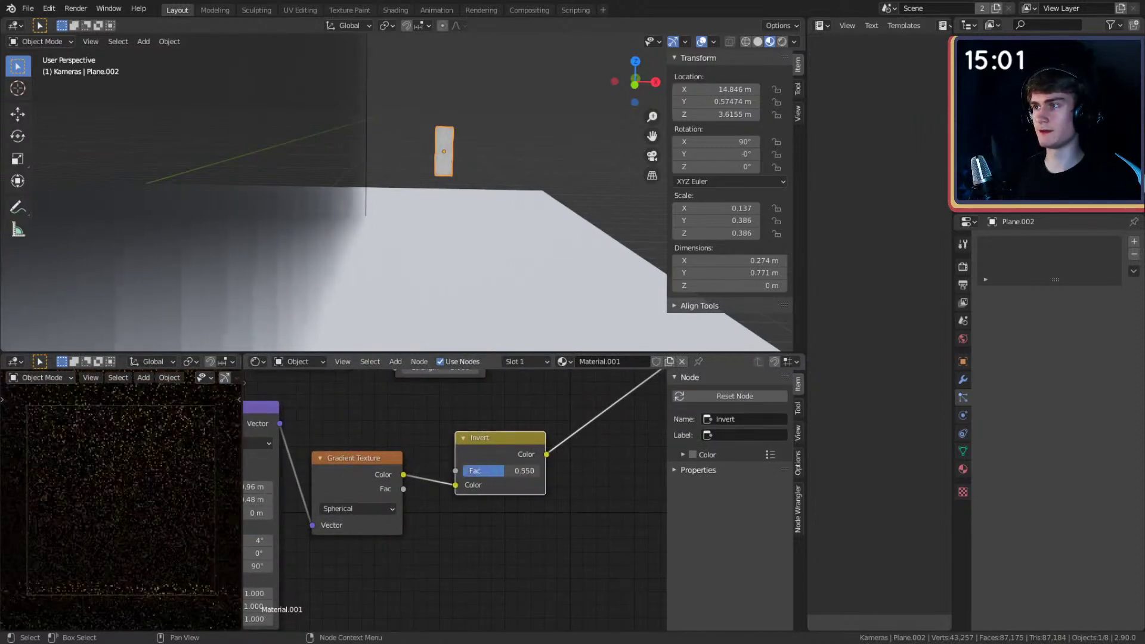
pyautogui.scroll(-1, 492, 536)
pyautogui.scroll(-2, 513, 525)
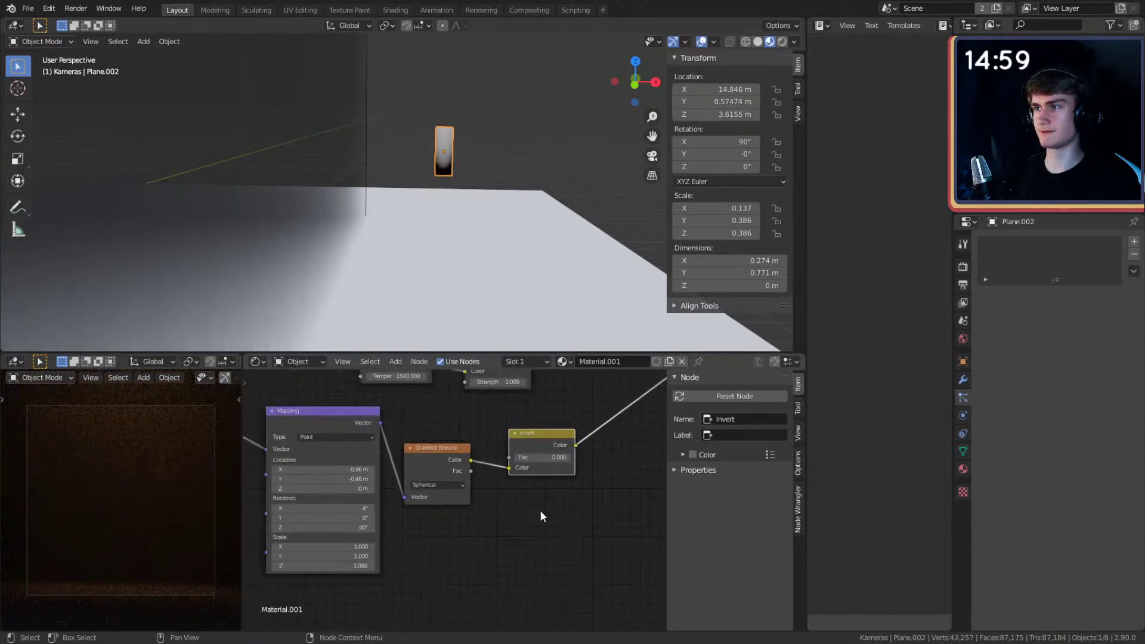
pyautogui.scroll(3, 543, 507)
pyautogui.moveTo(505, 493); pyautogui.dragTo(564, 490, button='middle')
pyautogui.scroll(-2, 567, 493)
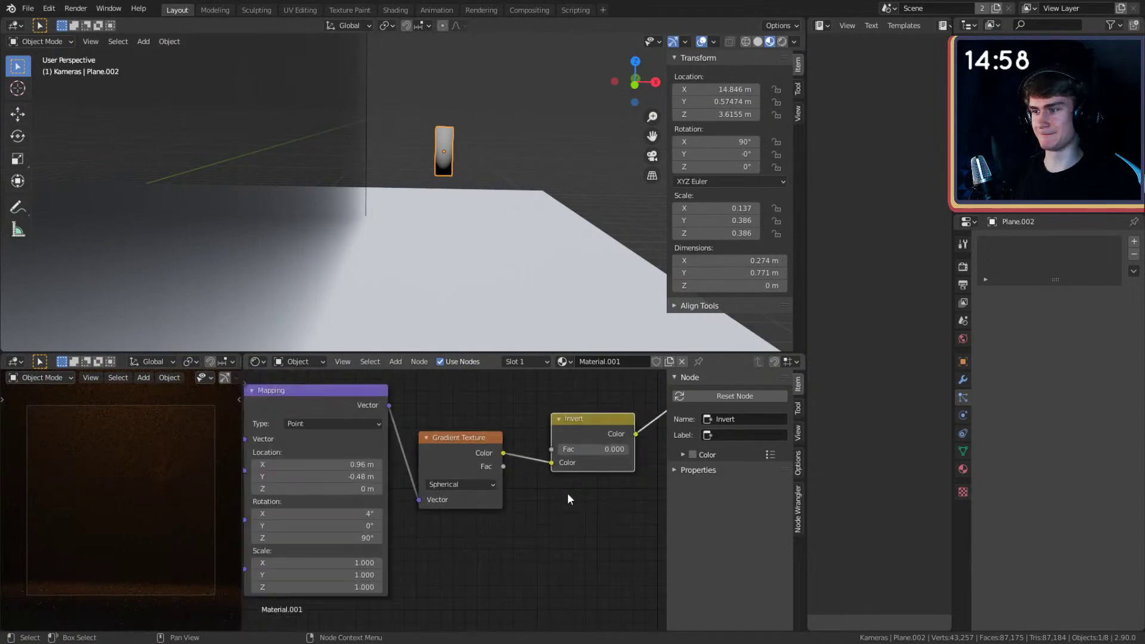
# - Delete the Invert node and place a ColorRamp node beside the Gradient Texture in its place
pyautogui.press('x')
pyautogui.scroll(-1, 490, 474)
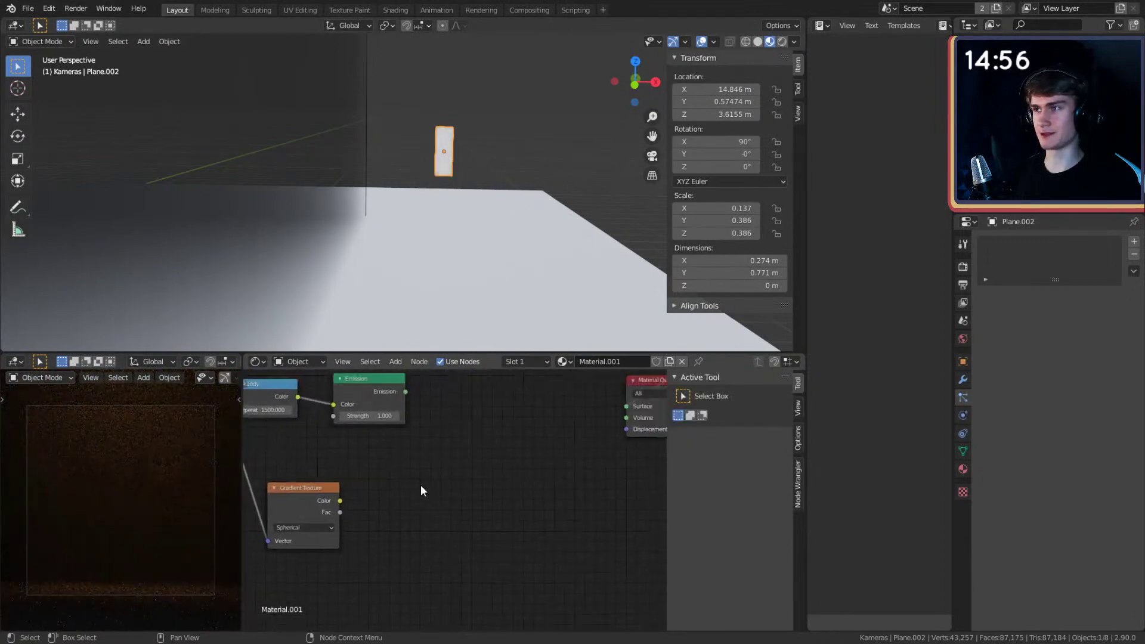
pyautogui.moveTo(422, 486); pyautogui.dragTo(502, 491, button='middle')
pyautogui.scroll(1, 504, 495)
pyautogui.scroll(3, 505, 502)
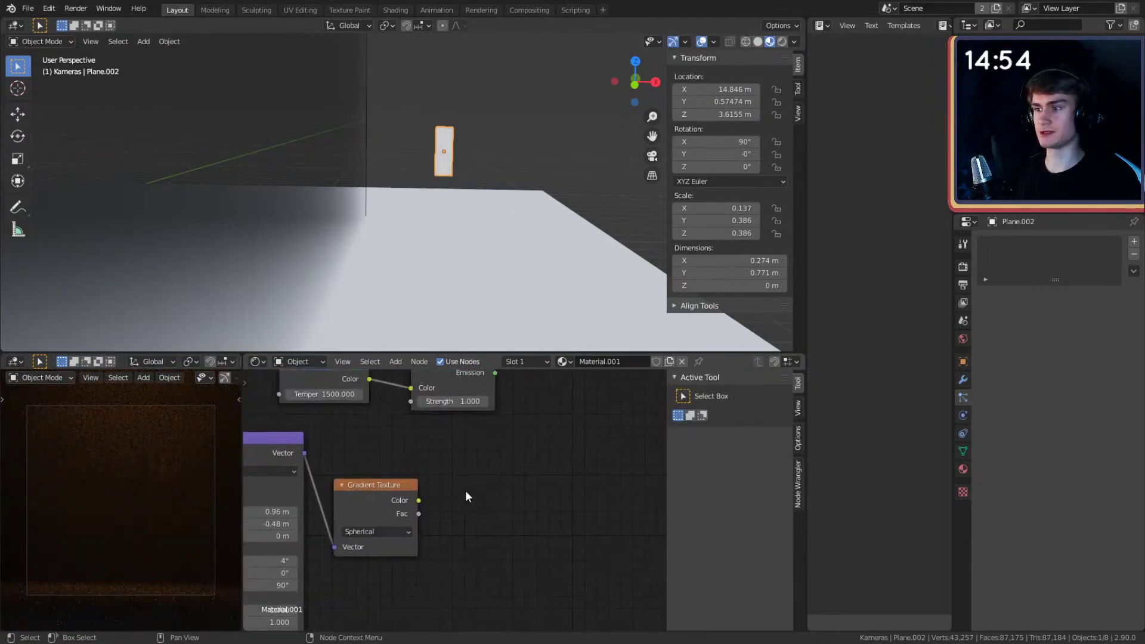
pyautogui.hotkey('shift', 'a')
pyautogui.moveTo(428, 515)
pyautogui.click(532, 359)
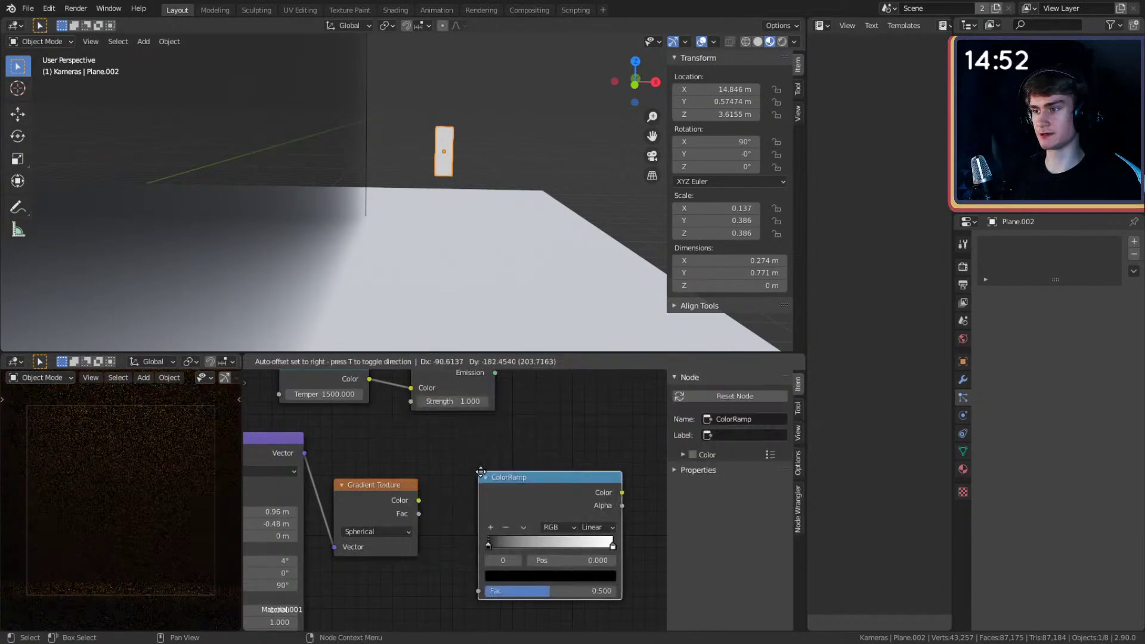
pyautogui.click(455, 472)
# - Connect the Gradient Texture's Color output to the ColorRamp's Fac input and preview the ColorRamp on the plane
pyautogui.moveTo(418, 514); pyautogui.dragTo(452, 568)
pyautogui.moveTo(453, 566); pyautogui.dragTo(427, 574, button='middle')
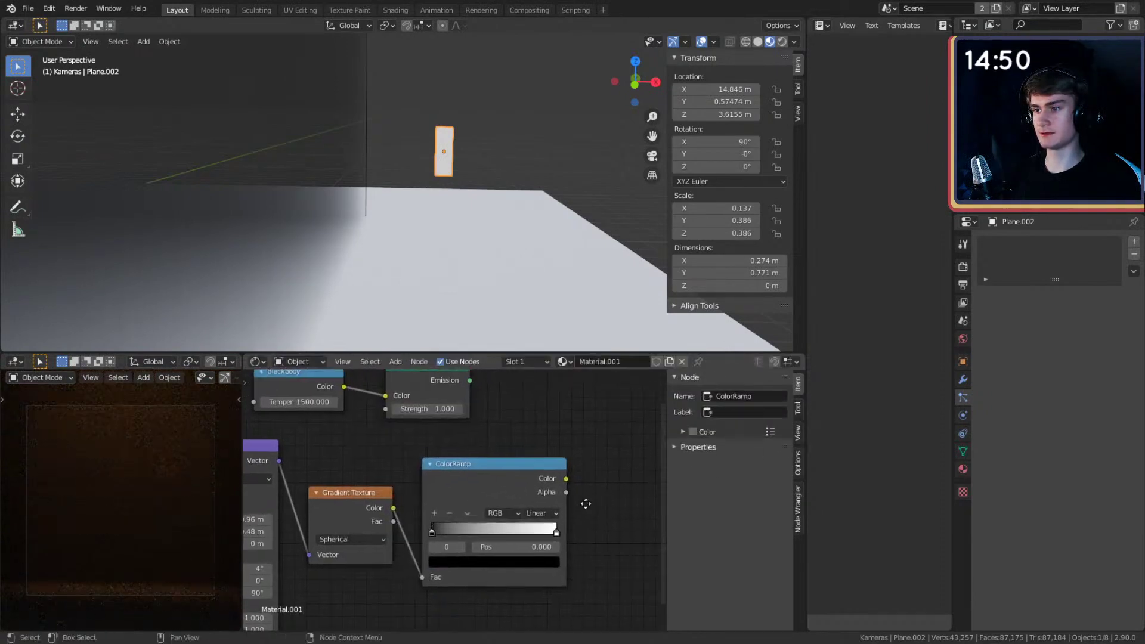
pyautogui.keyDown('ctrl'); pyautogui.keyDown('shift'); pyautogui.click(514, 489); pyautogui.keyUp('shift'); pyautogui.keyUp('ctrl')
# - Set the ColorRamp's first stop to a bright orange of about H 0.104, S 0.818 and V 1.000
pyautogui.moveTo(584, 551); pyautogui.dragTo(571, 509, button='middle')
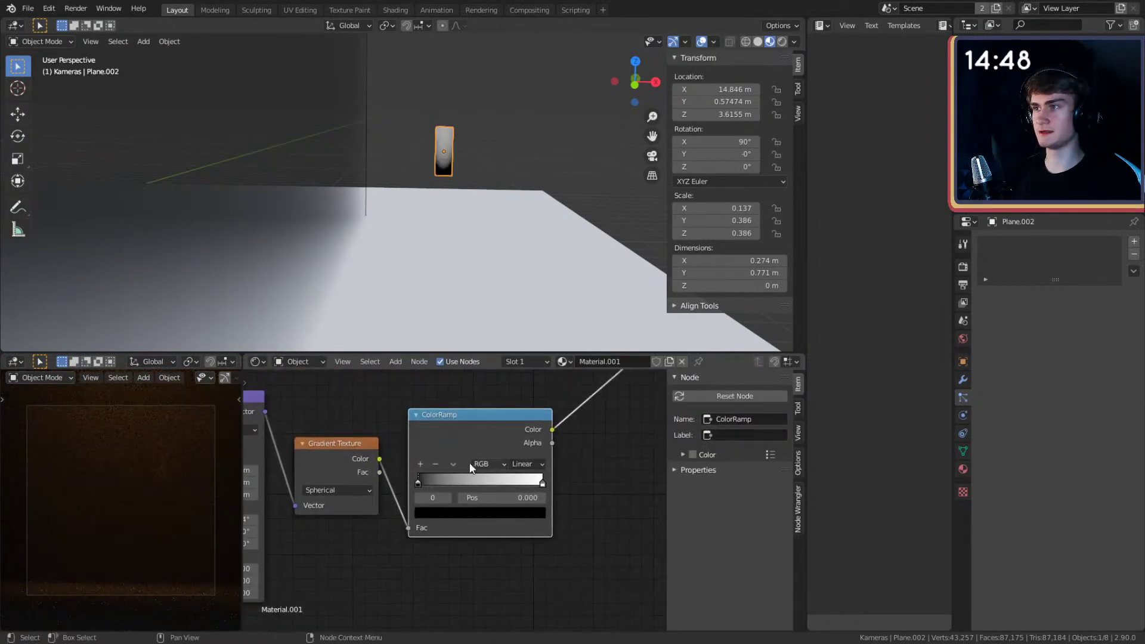
pyautogui.click(458, 513)
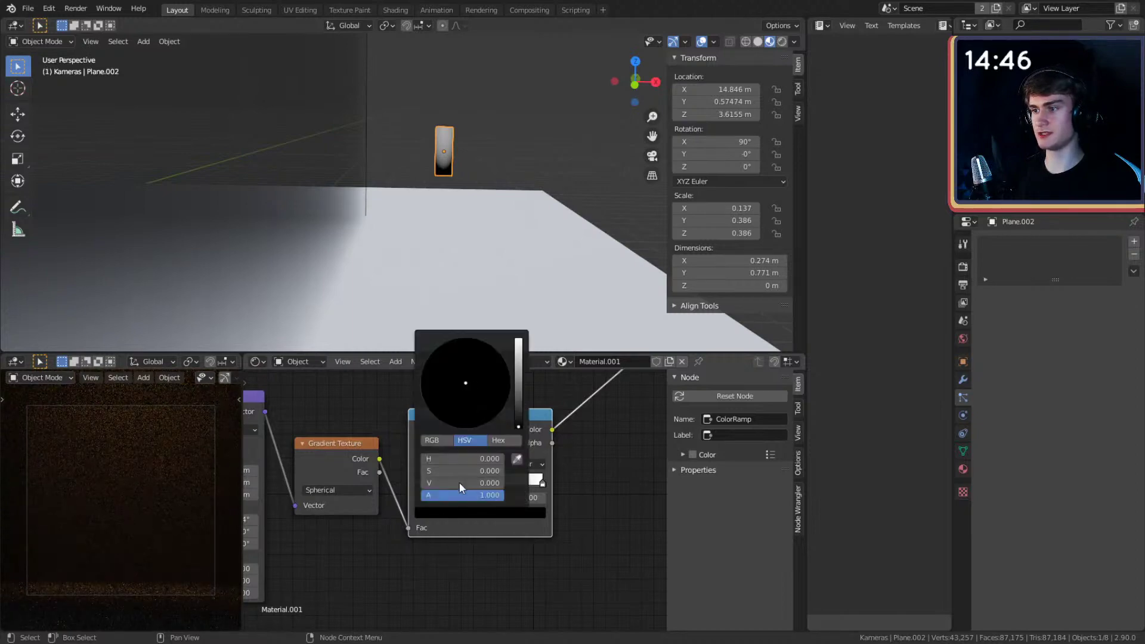
pyautogui.moveTo(519, 422); pyautogui.dragTo(518, 341)
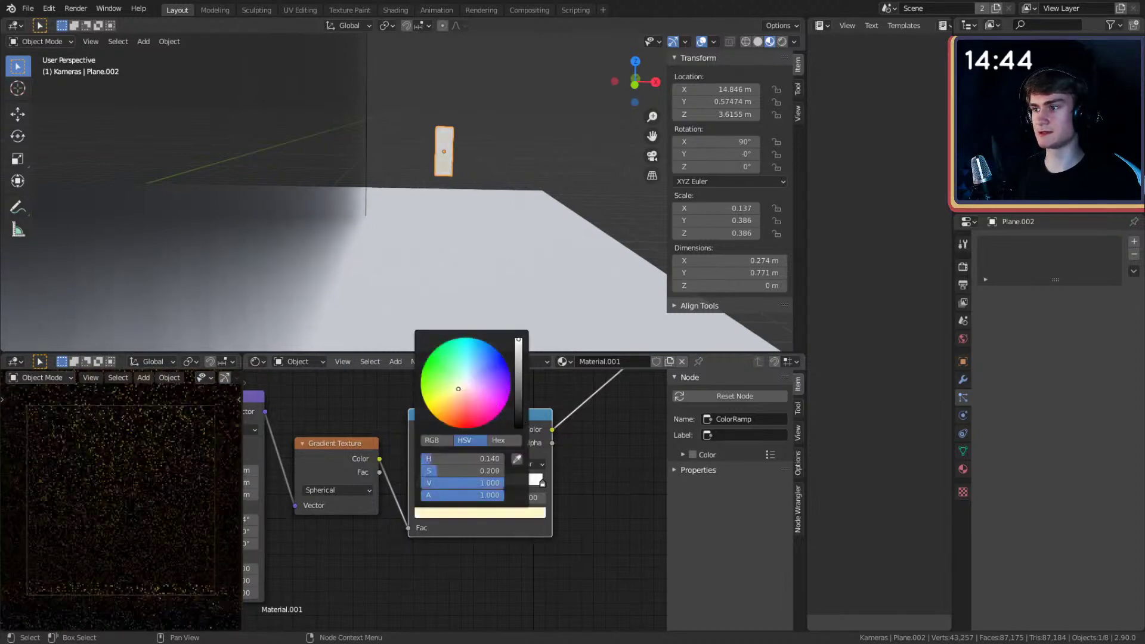
pyautogui.click(441, 421)
pyautogui.moveTo(441, 421); pyautogui.dragTo(443, 412)
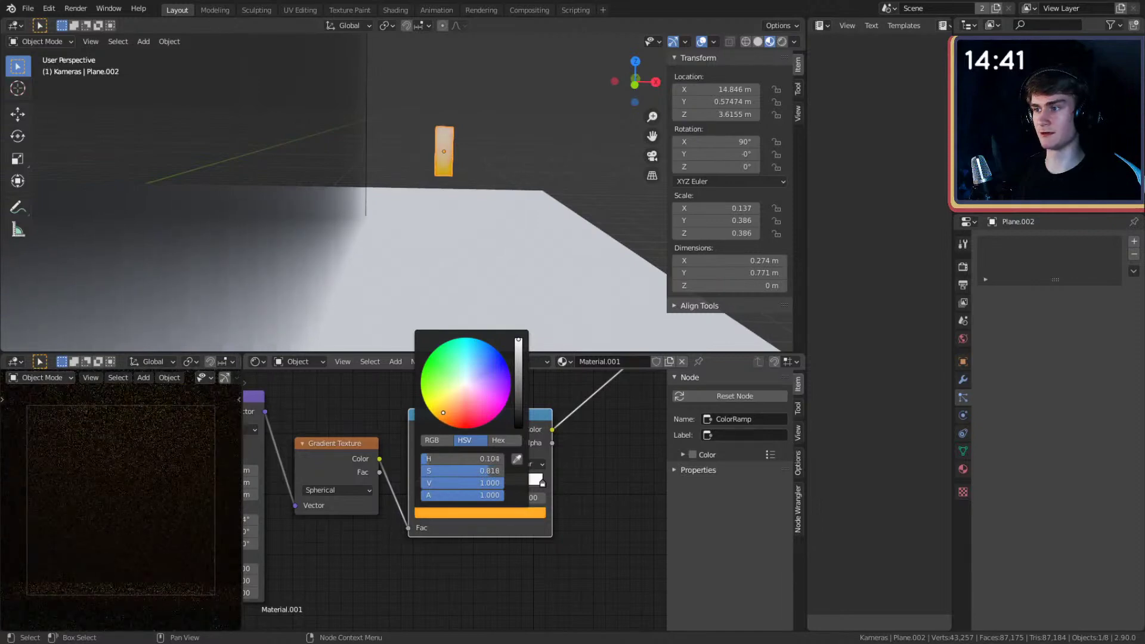
# - Make the ColorRamp's white end stop black and move it to position 0.264
pyautogui.click(543, 482)
pyautogui.click(516, 514)
pyautogui.moveTo(518, 347); pyautogui.dragTo(518, 427)
pyautogui.scroll(-2, 568, 471)
pyautogui.moveTo(568, 468); pyautogui.dragTo(431, 525, button='middle')
pyautogui.scroll(3, 539, 475)
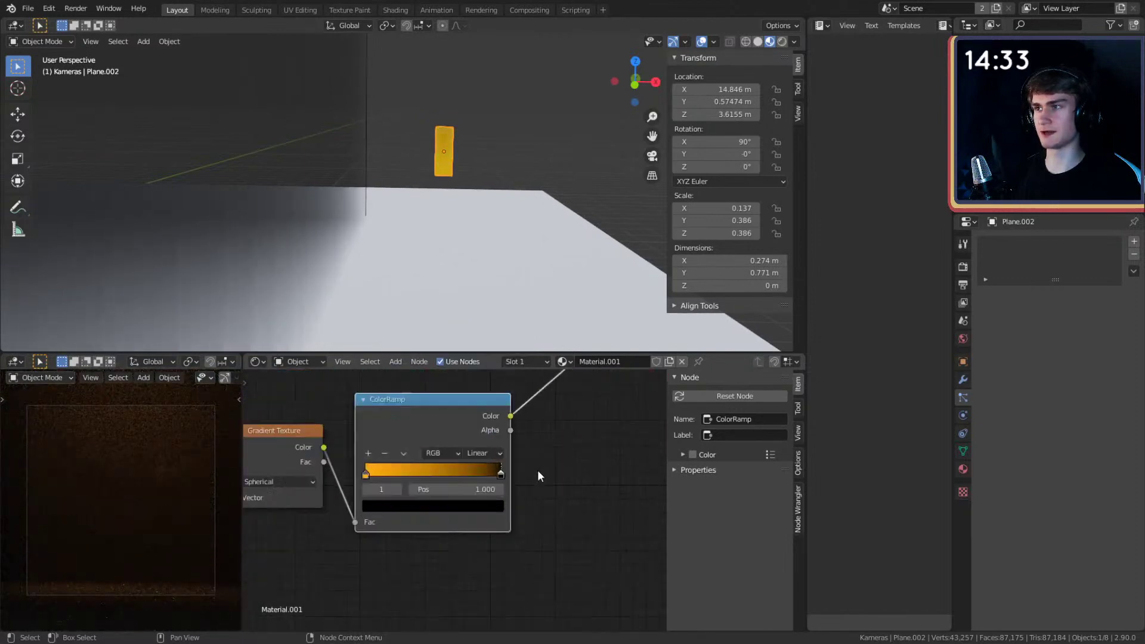
pyautogui.moveTo(537, 481); pyautogui.dragTo(400, 484)
pyautogui.scroll(-2, 563, 471)
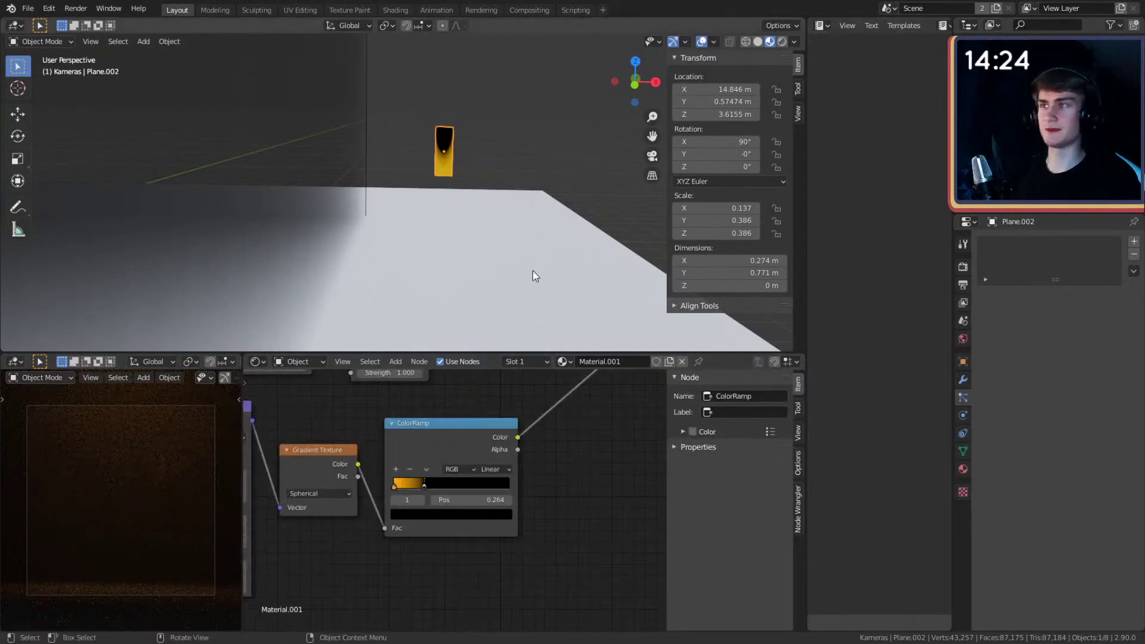
# - Apply a level 2 subdivision surface to the small ember plane
pyautogui.hotkey('ctrl', '2')
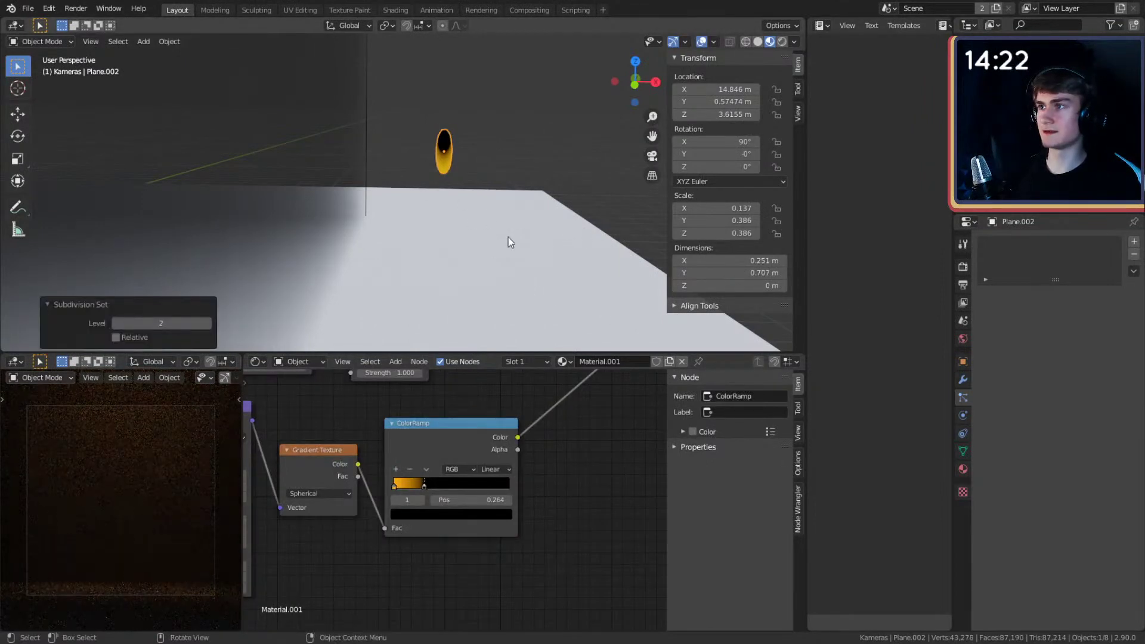
# - Lower the viewport level of the Subdivision modifier on the small flame-shaped plane to 1
pyautogui.hotkey('alt', 'a')
pyautogui.moveTo(504, 219); pyautogui.dragTo(525, 233, button='middle')
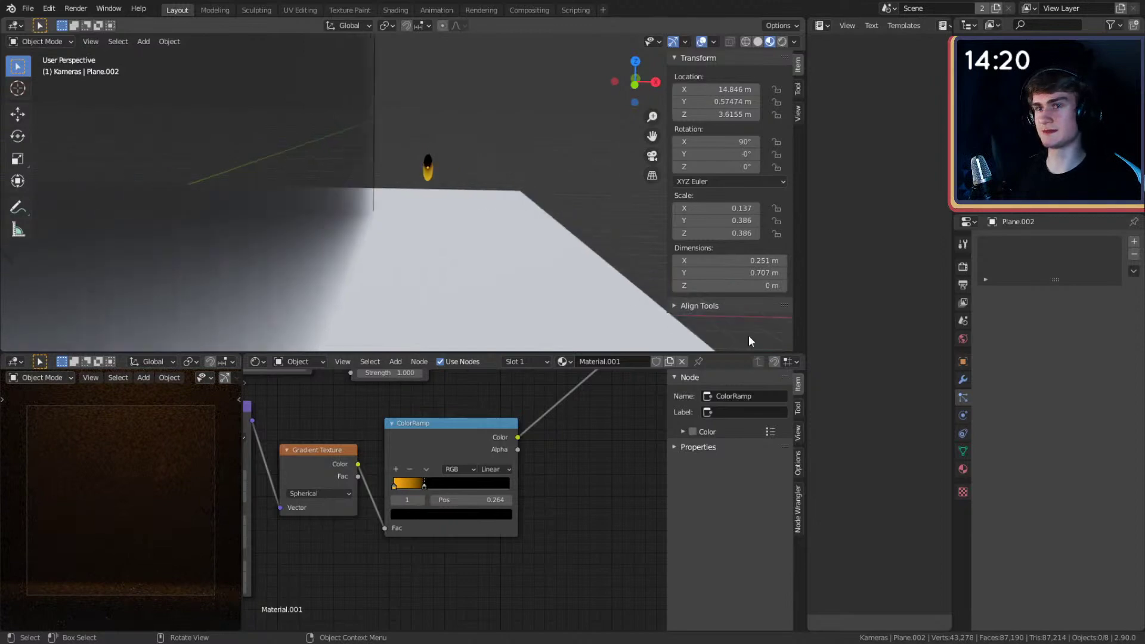
pyautogui.click(962, 379)
pyautogui.click(1042, 298)
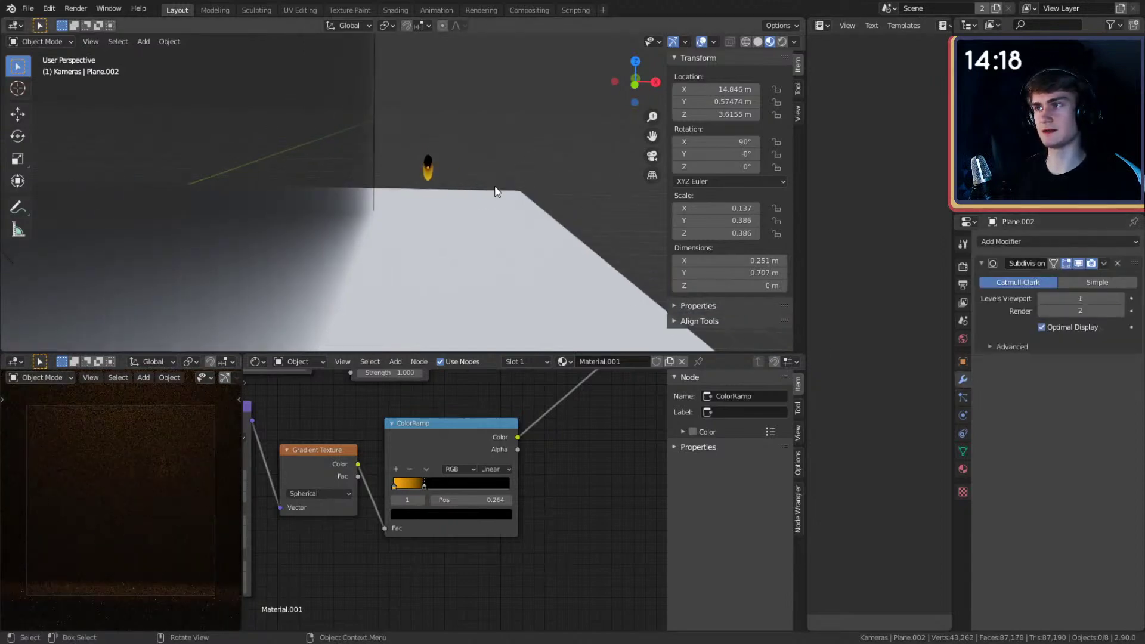
# - Rearrange the material nodes of the flame-shaped plane, placing the Emission node between the ColorRamp and the Material Output
pyautogui.scroll(-4, 463, 238)
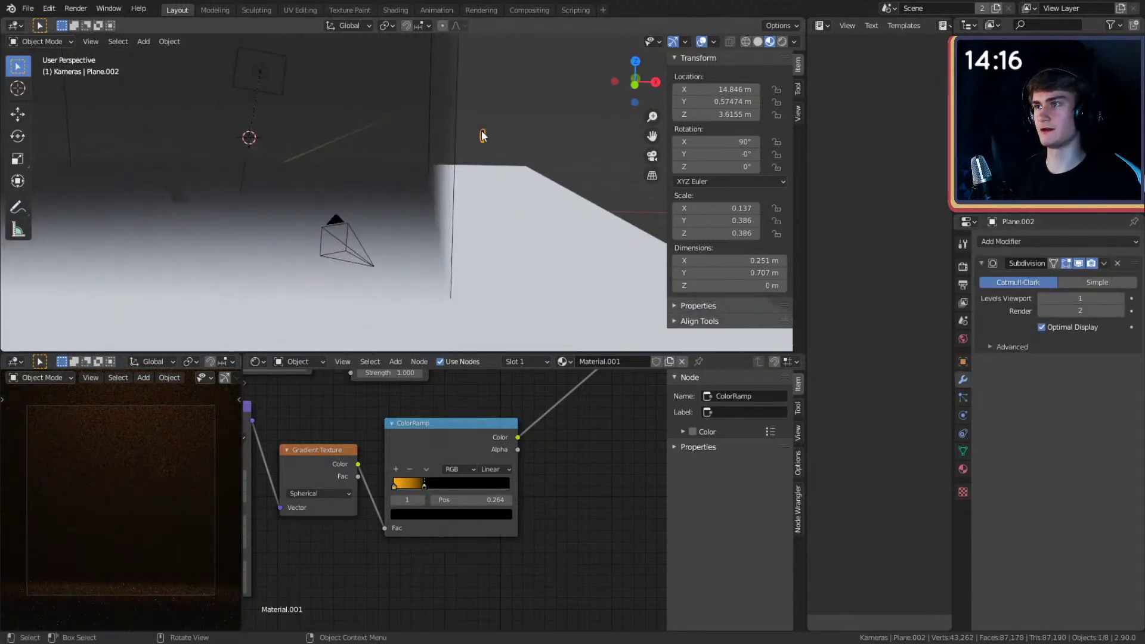
pyautogui.moveTo(536, 447); pyautogui.dragTo(451, 499, button='middle')
pyautogui.scroll(-4, 546, 443)
pyautogui.moveTo(292, 461); pyautogui.dragTo(438, 461)
pyautogui.moveTo(389, 528); pyautogui.dragTo(499, 472)
pyautogui.click(519, 436)
pyautogui.press('x')
pyautogui.scroll(2, 476, 515)
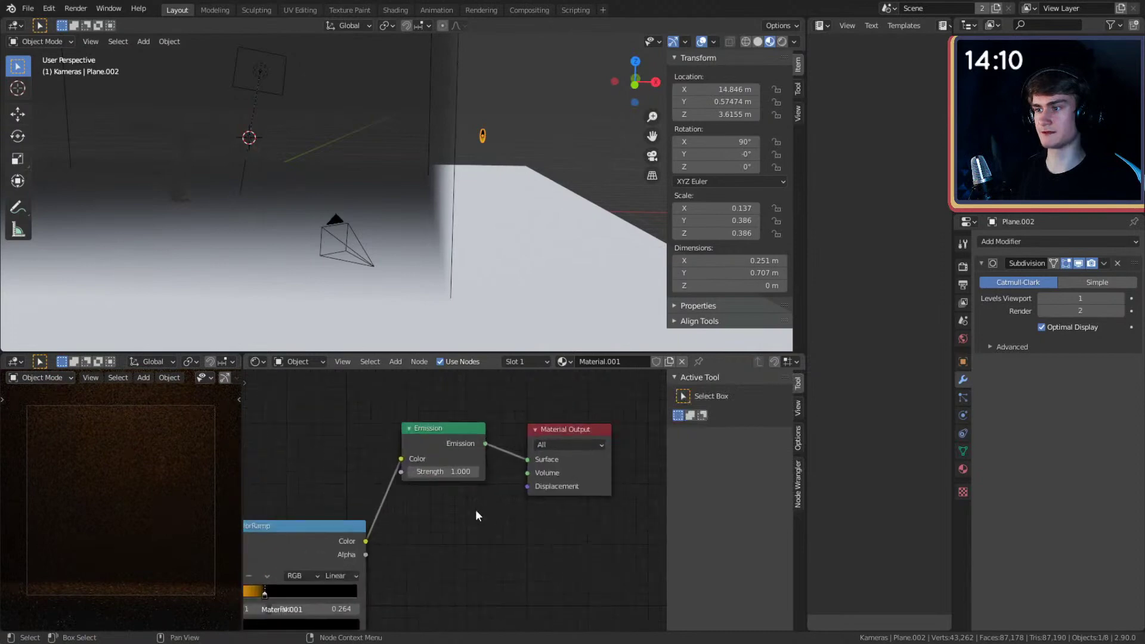
pyautogui.click(444, 463)
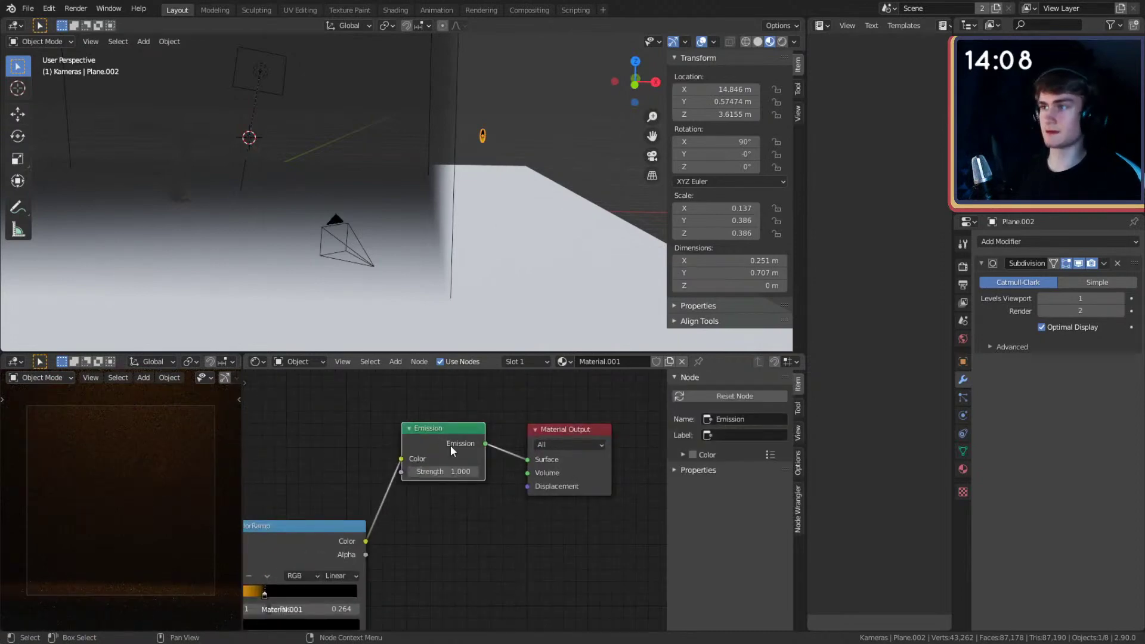
pyautogui.moveTo(438, 431); pyautogui.dragTo(452, 431)
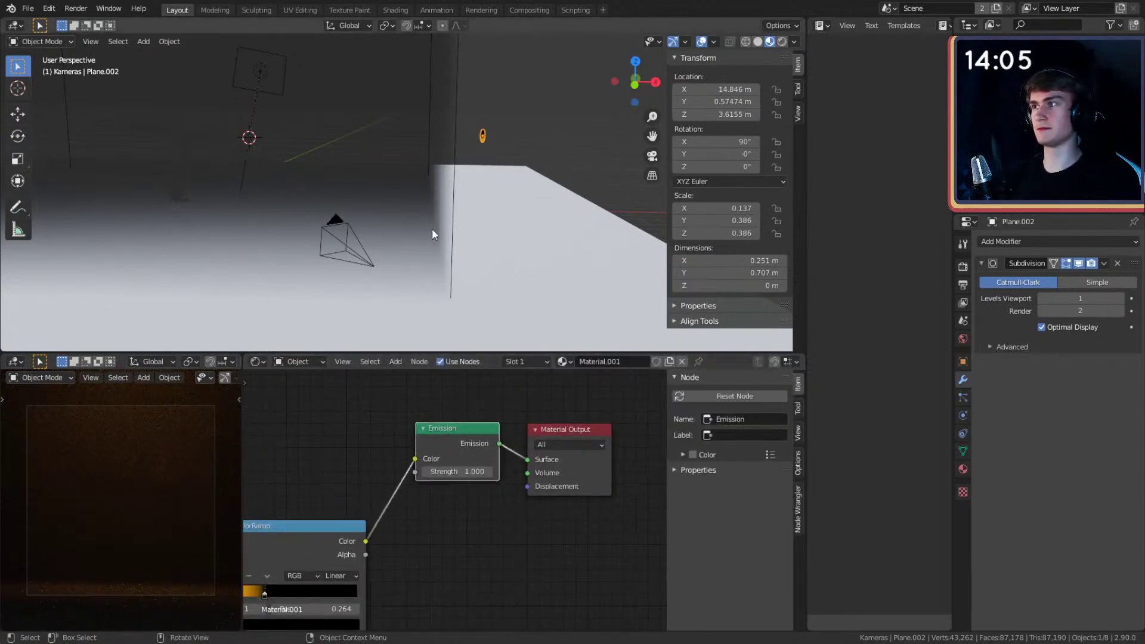
# - Set the overhead plane's particle system to render as Object, with the flame-shaped Plane.002 as the instance object
pyautogui.moveTo(432, 228); pyautogui.dragTo(489, 203, button='middle')
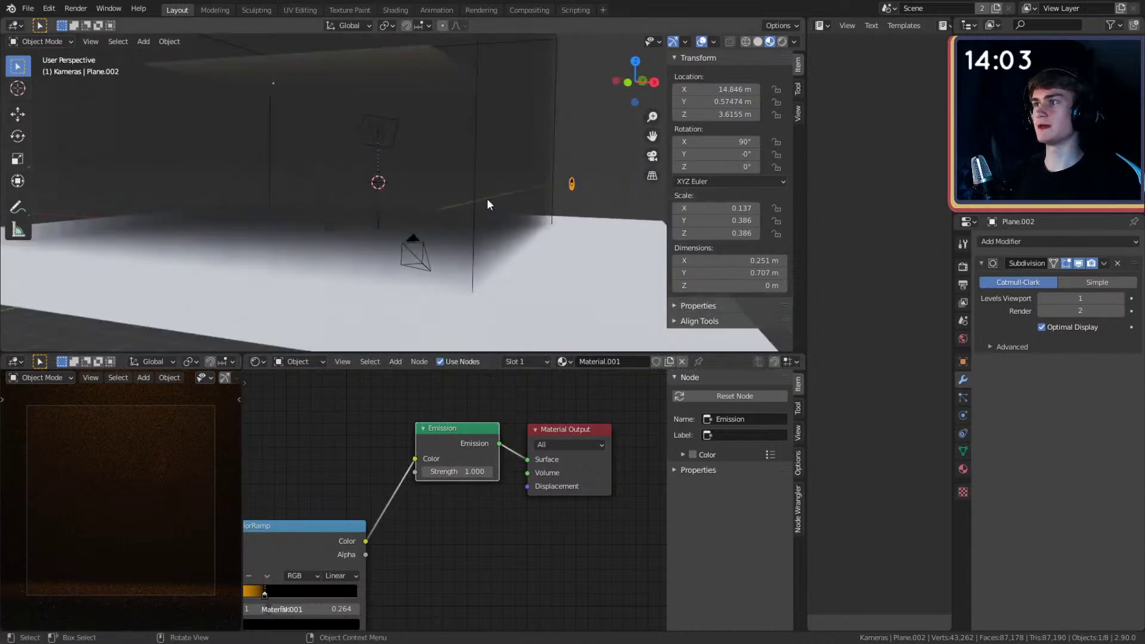
pyautogui.click(372, 70)
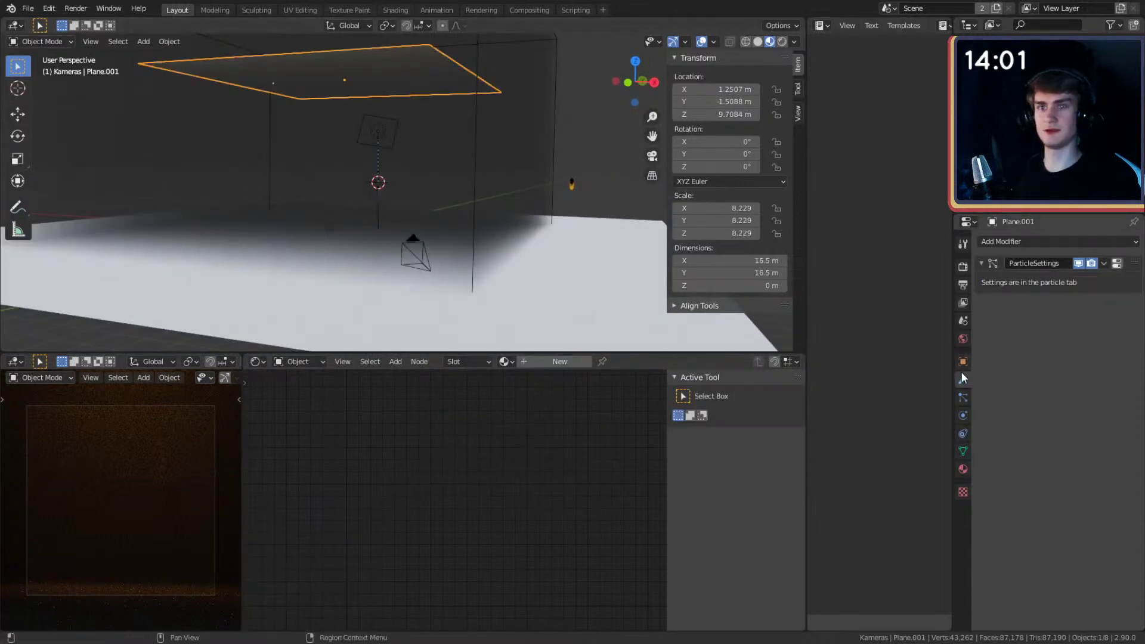
pyautogui.click(963, 397)
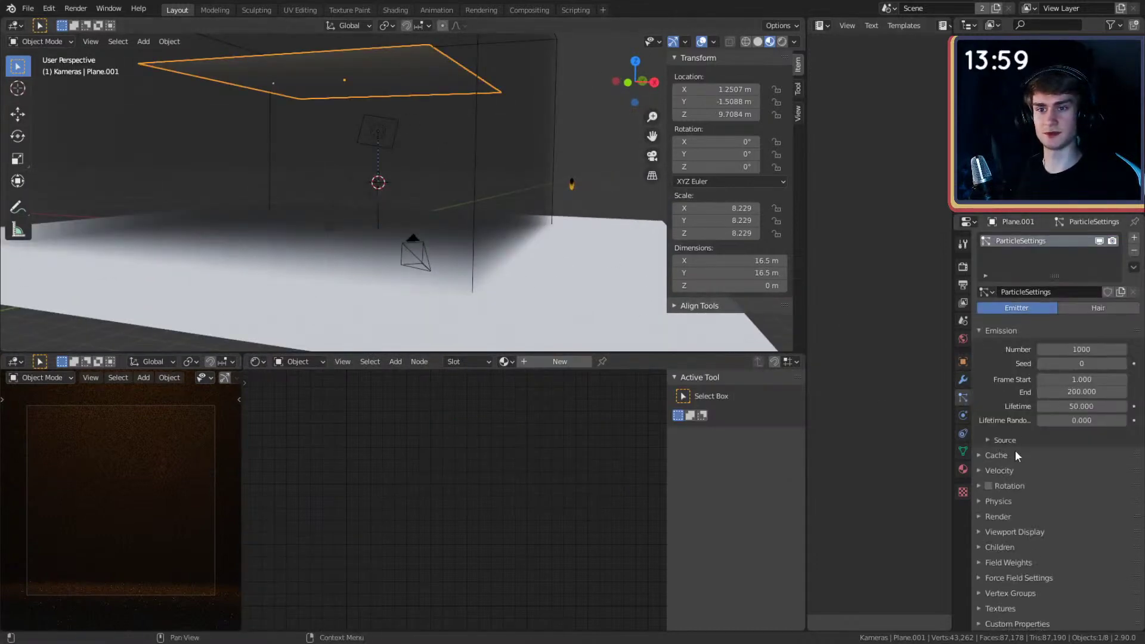
pyautogui.click(983, 517)
pyautogui.click(980, 515)
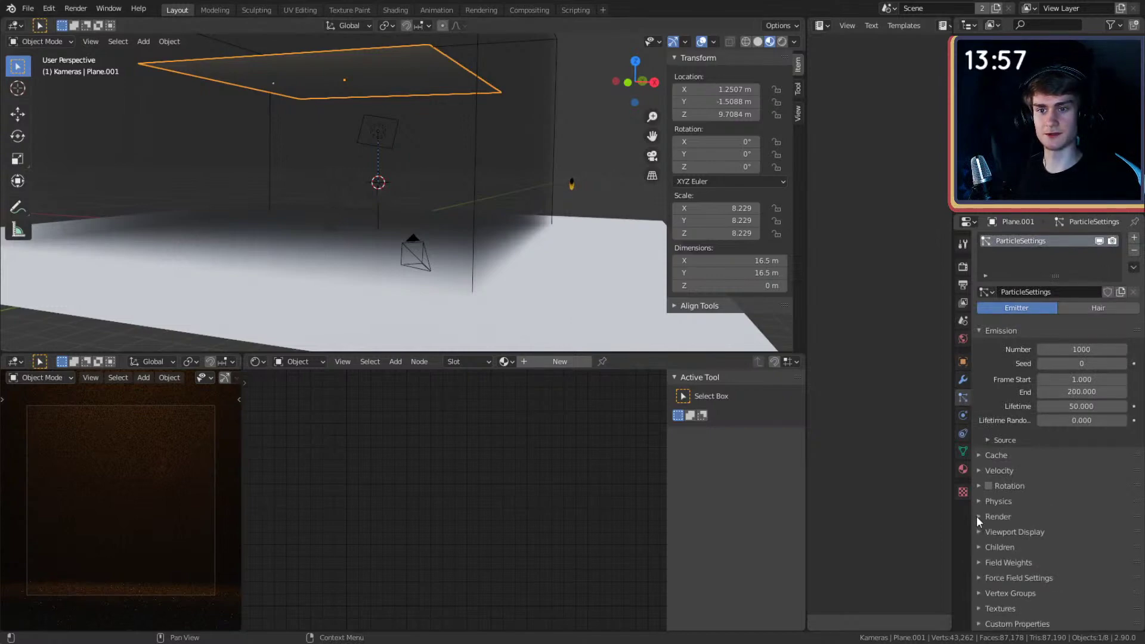
pyautogui.click(978, 516)
pyautogui.scroll(-5, 1016, 515)
pyautogui.click(1061, 417)
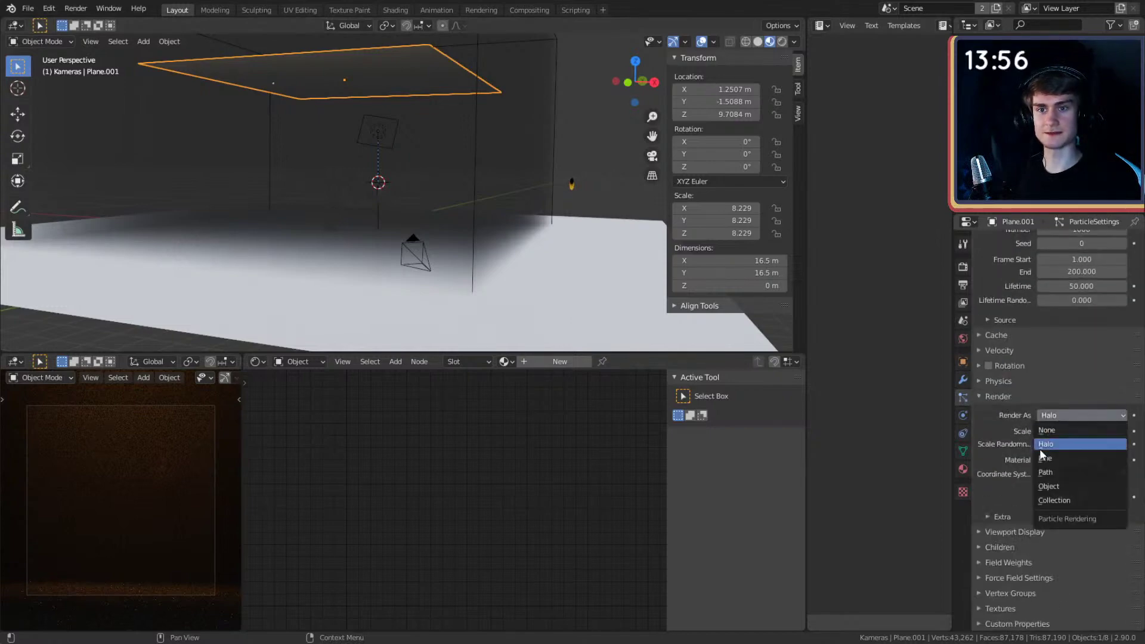
pyautogui.click(1048, 484)
pyautogui.click(1120, 508)
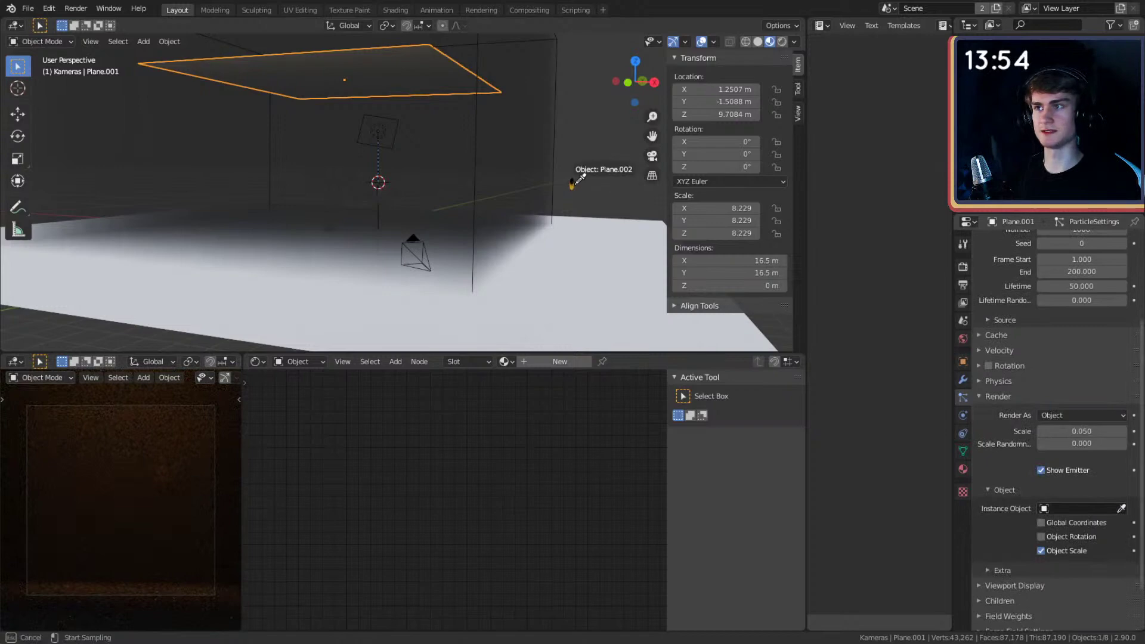
pyautogui.click(573, 182)
# - Turn off Show Emitter for the overhead plane's particle system in both the render and the viewport display settings
pyautogui.click(1041, 470)
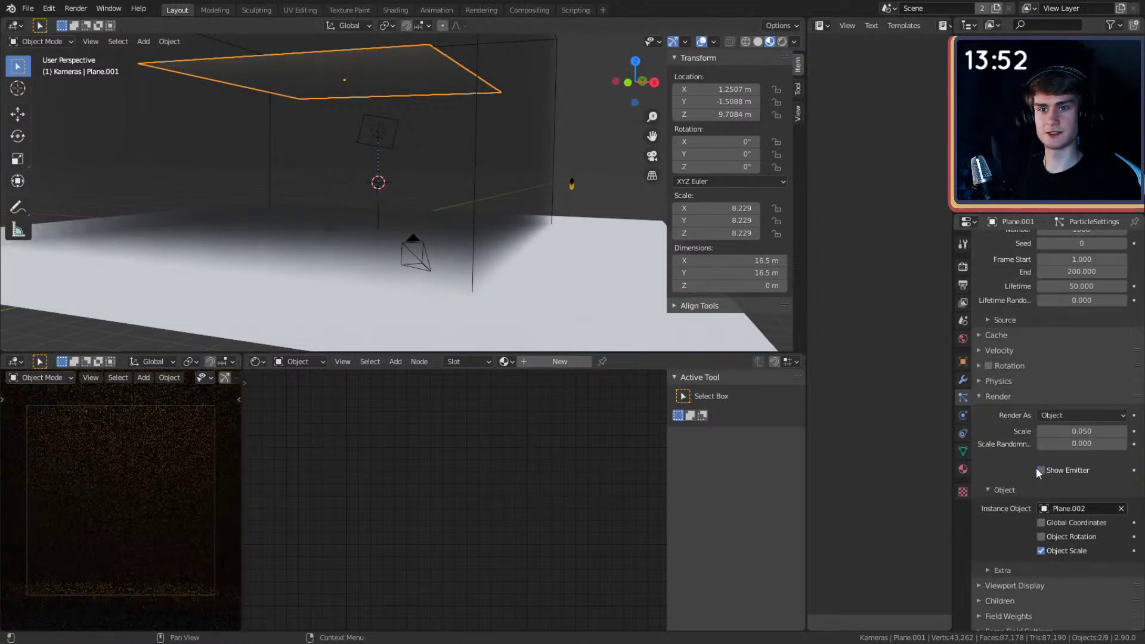
pyautogui.scroll(-2, 1014, 462)
pyautogui.click(978, 527)
pyautogui.scroll(-4, 1026, 551)
pyautogui.click(1041, 527)
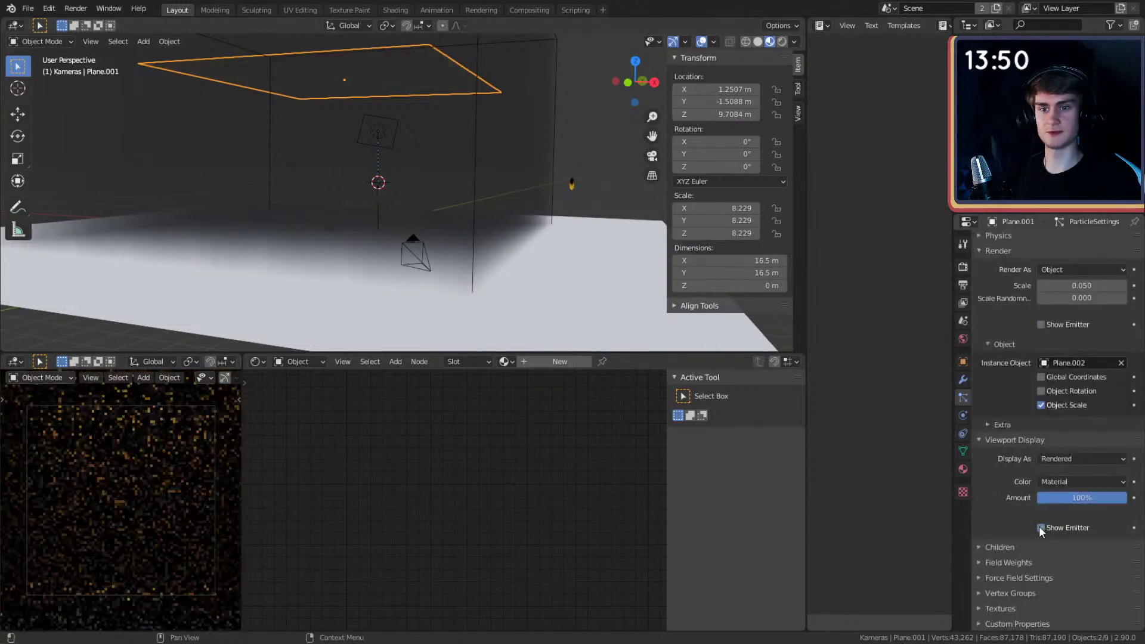
# - Split the 3D viewport horizontally and turn the new area beneath it into a Timeline
pyautogui.moveTo(517, 234); pyautogui.dragTo(468, 234, button='middle')
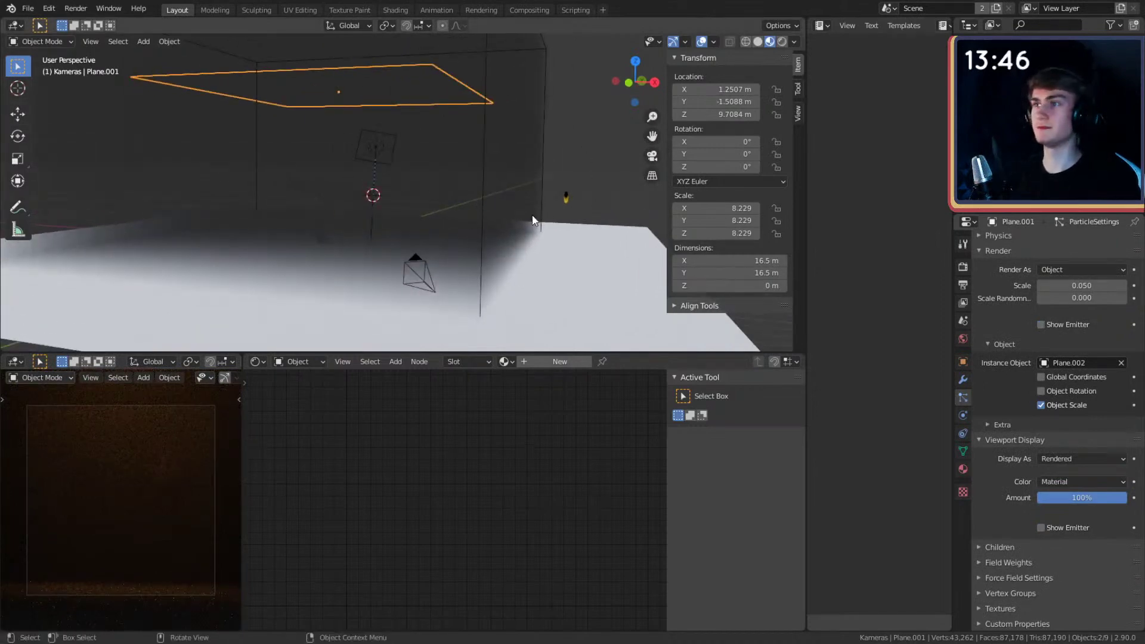
pyautogui.rightClick(371, 352)
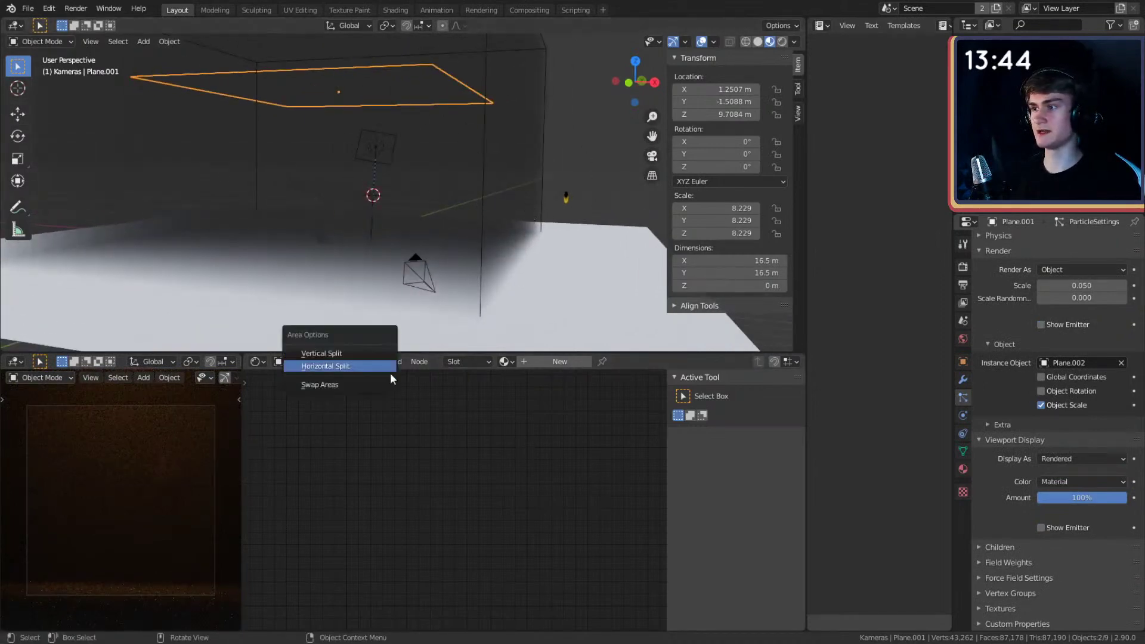
pyautogui.click(327, 367)
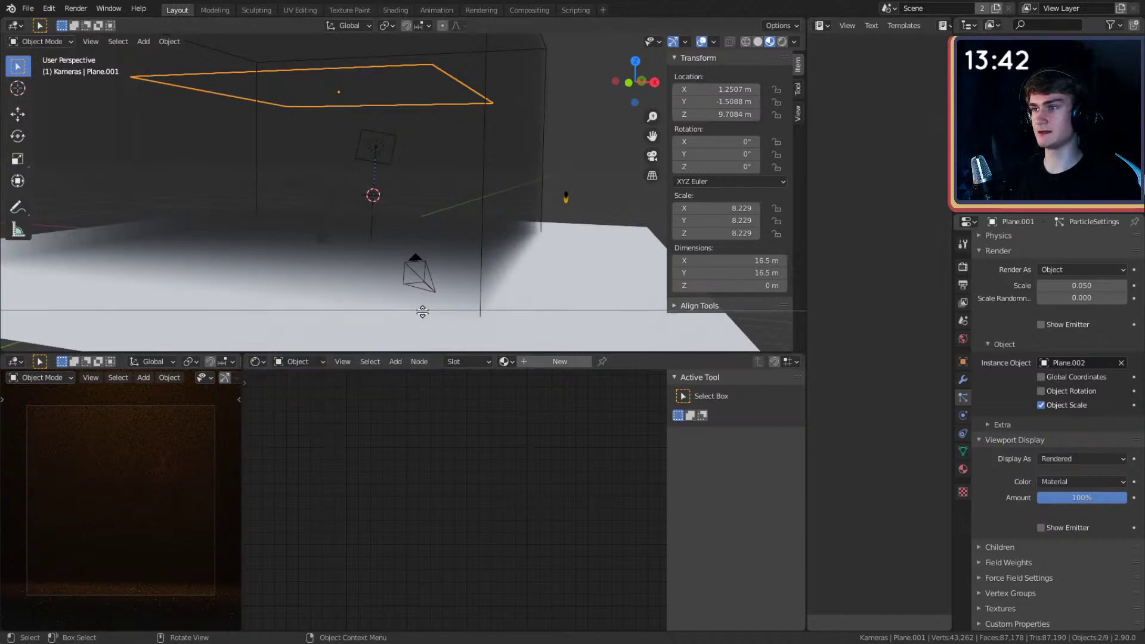
pyautogui.moveTo(439, 352); pyautogui.dragTo(458, 454)
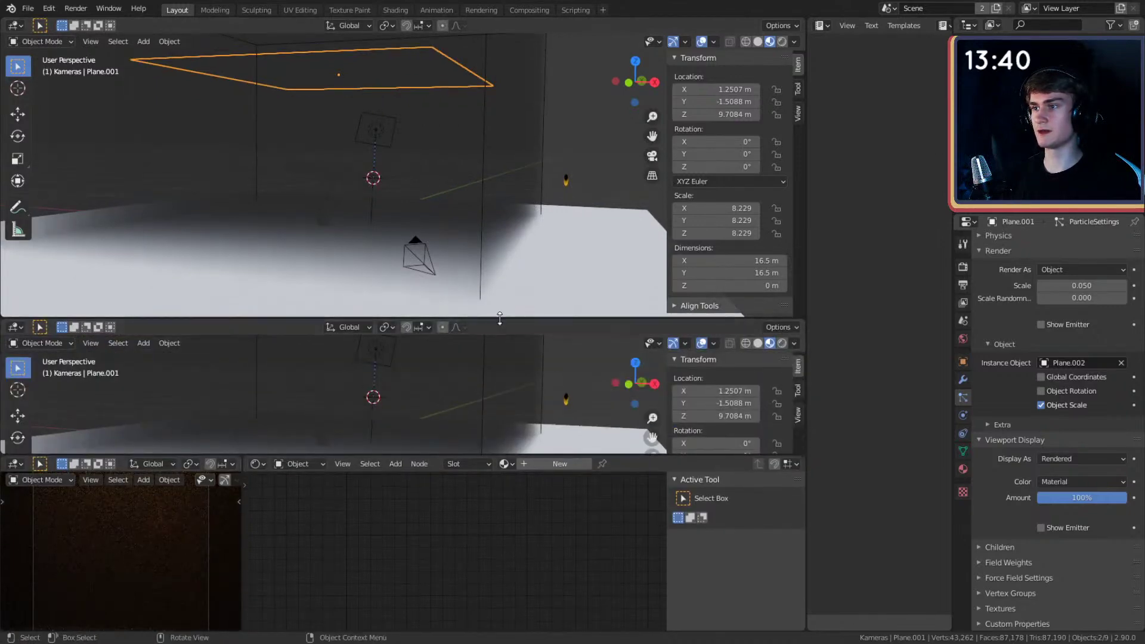
pyautogui.moveTo(500, 318); pyautogui.dragTo(499, 350)
pyautogui.click(14, 359)
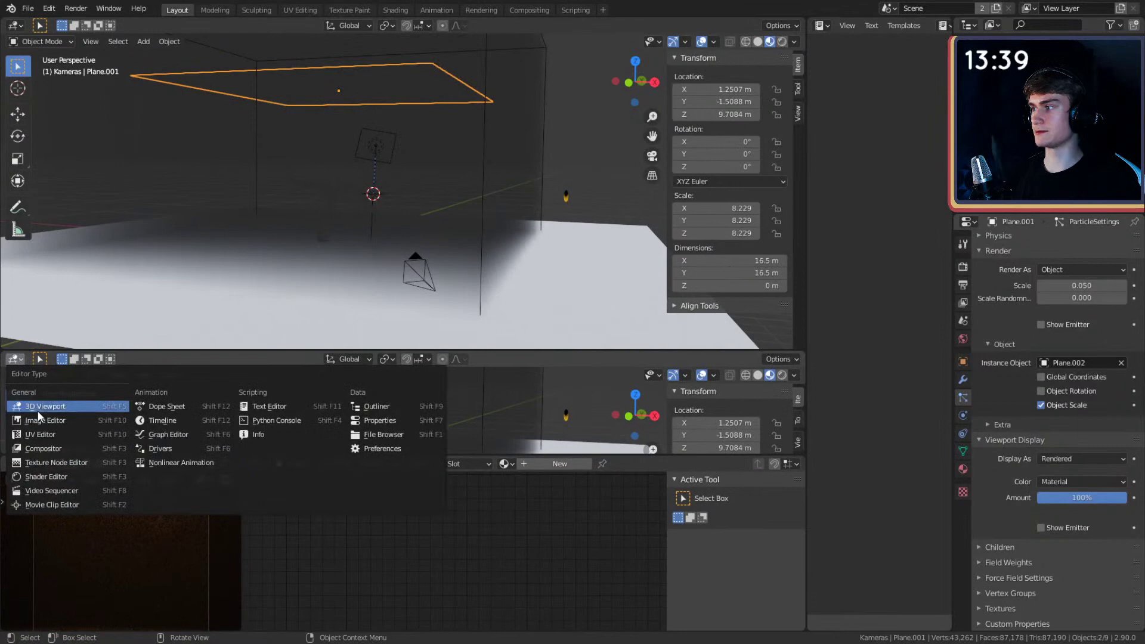
pyautogui.click(167, 422)
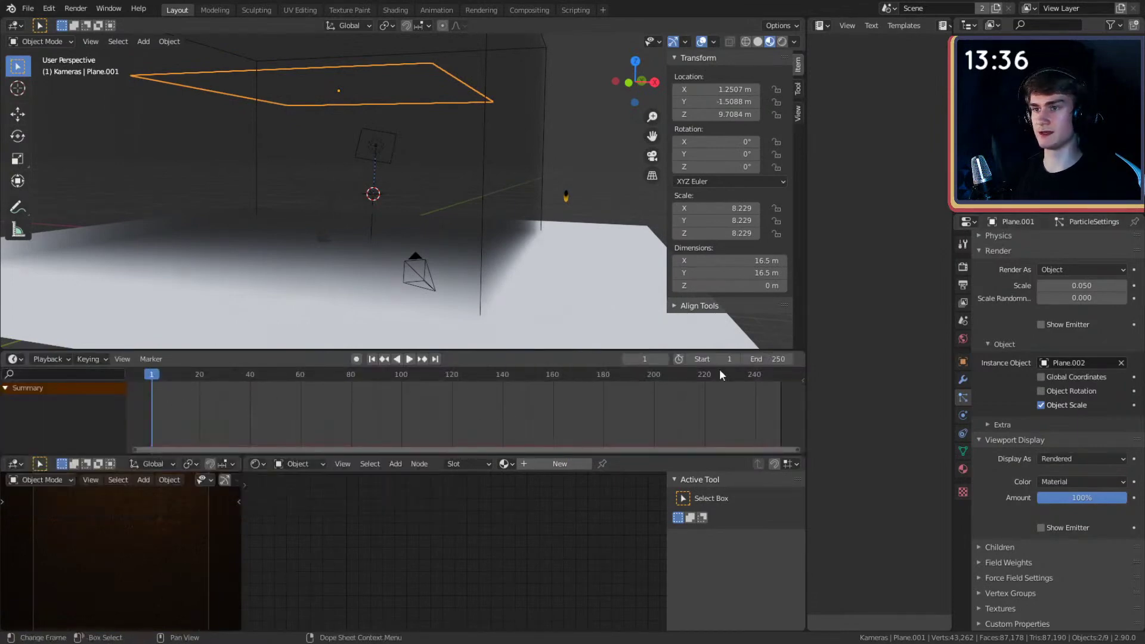
# - Play the particle animation and pause it at frame 33
pyautogui.click(410, 359)
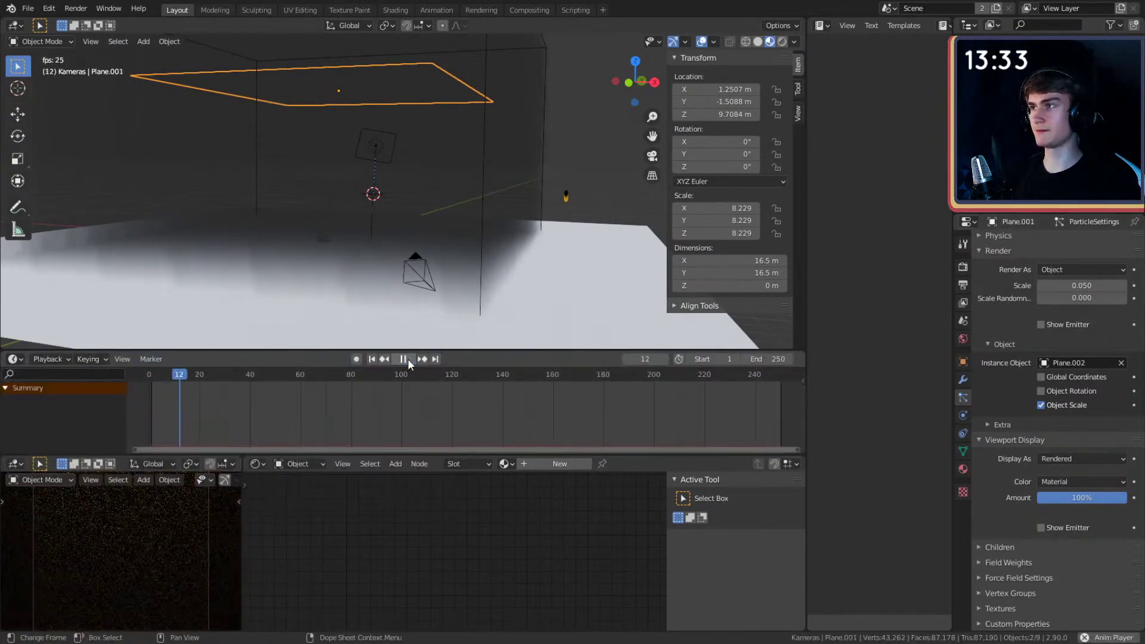
pyautogui.click(409, 359)
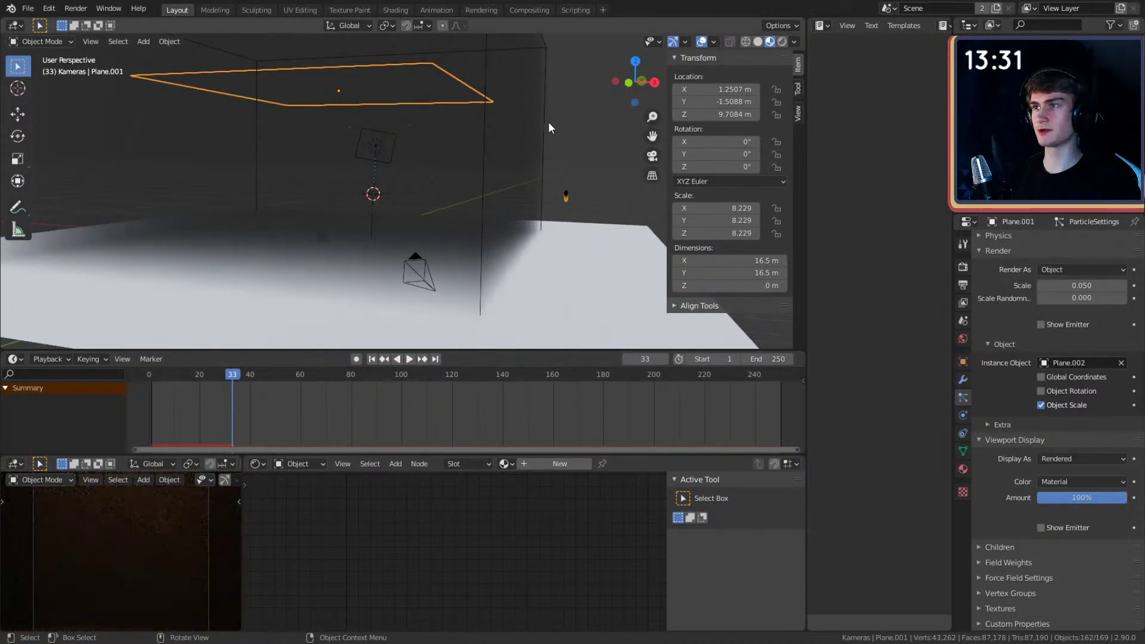
# - Delete the large volume cube that encloses the scene
pyautogui.click(586, 126)
pyautogui.click(545, 126)
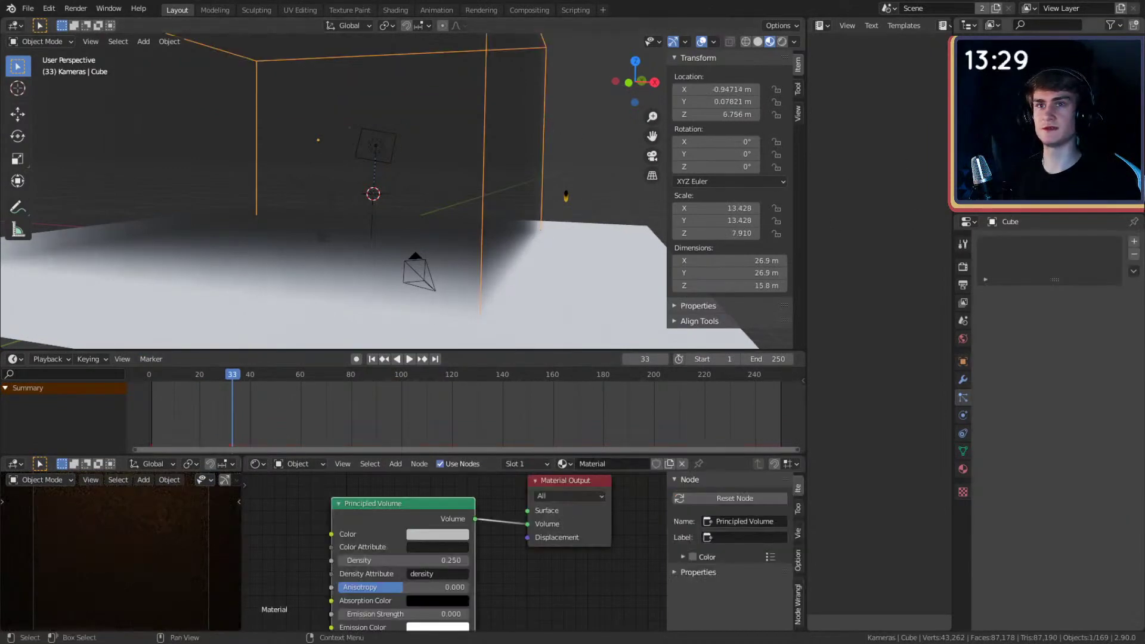
pyautogui.press('Delete')
pyautogui.moveTo(496, 162)
pyautogui.mouseDown(button='middle')
pyautogui.moveTo(523, 237)
pyautogui.moveTo(496, 181)
pyautogui.mouseUp(button='middle')
# - Set the render scale of the overhead plane's particles to 1
pyautogui.click(479, 153)
pyautogui.scroll(-4, 479, 153)
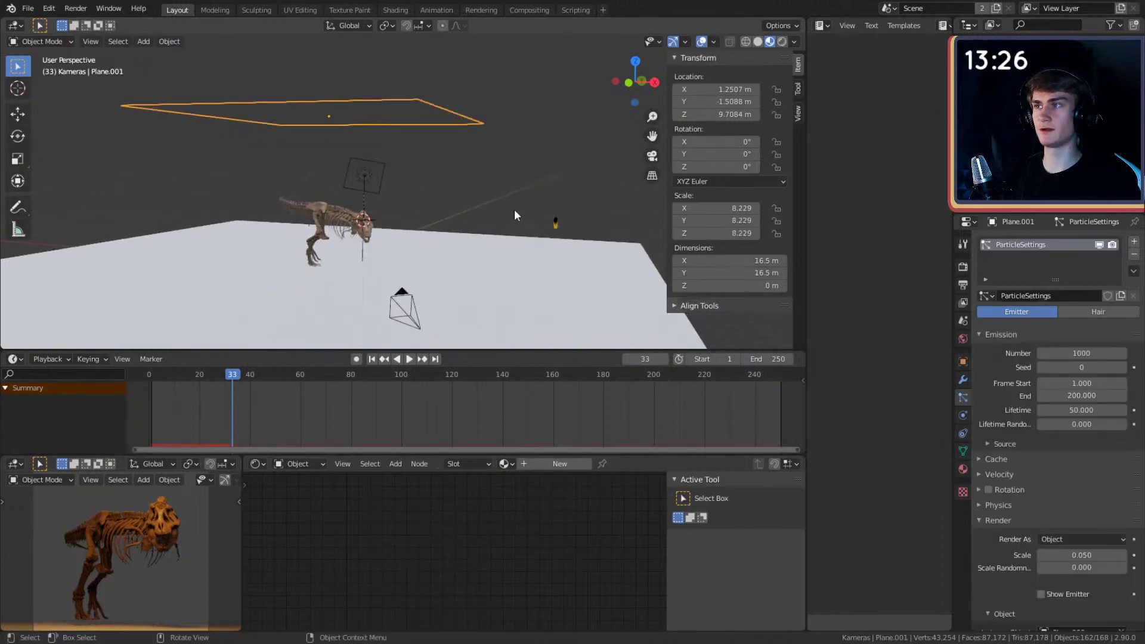
pyautogui.scroll(-5, 1004, 394)
pyautogui.click(1053, 427)
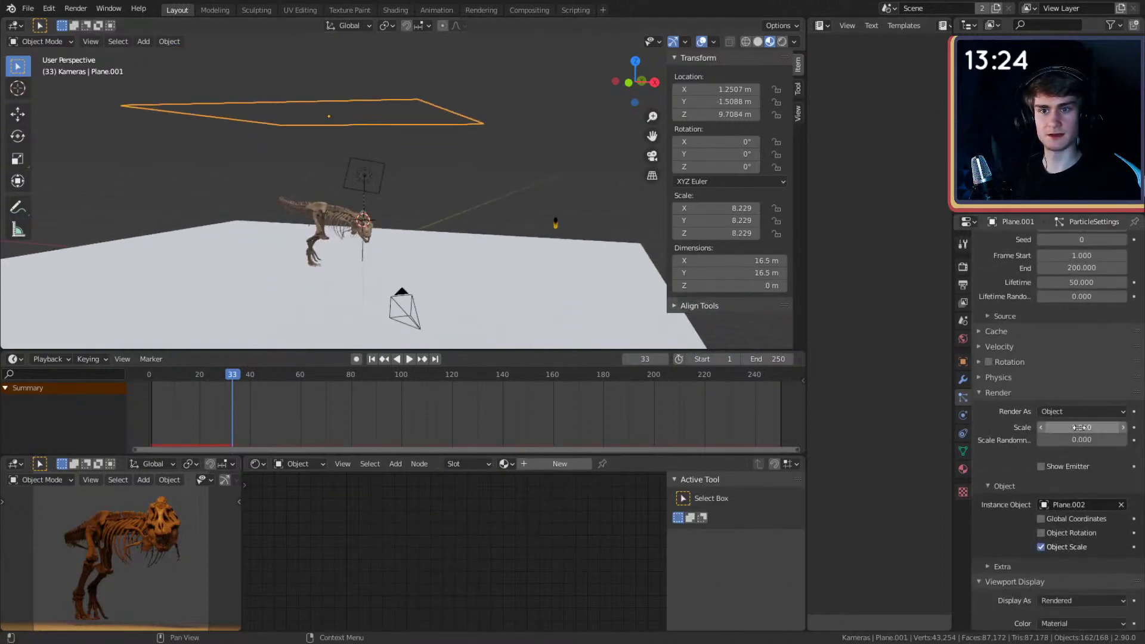
pyautogui.write('0.05')
pyautogui.press('Return')
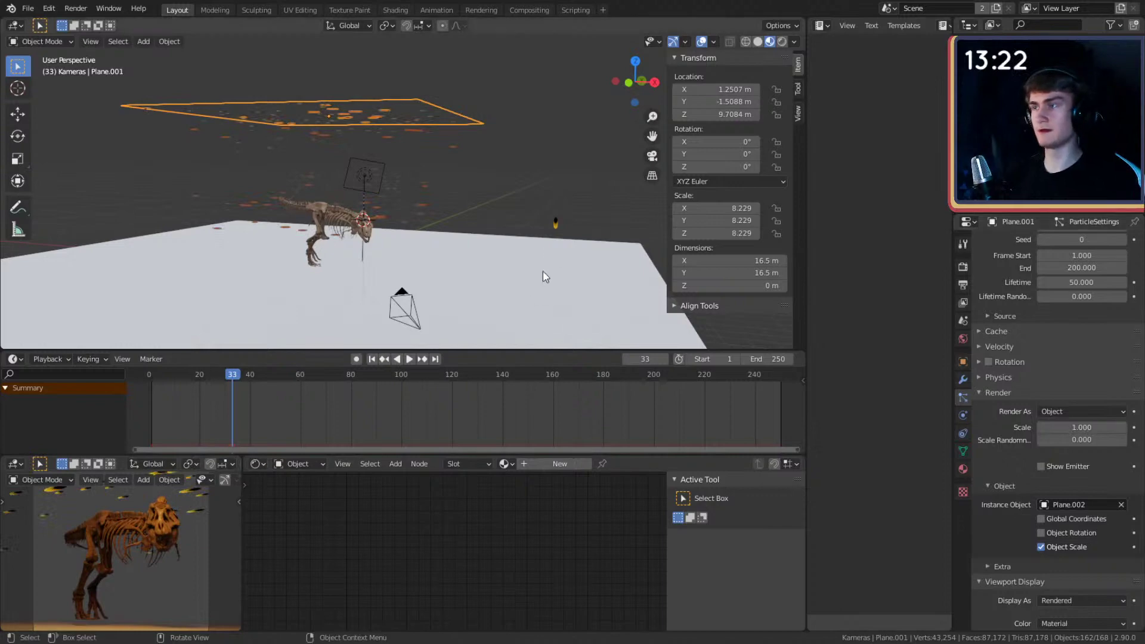
# - Apply the rotation of the small flame-shaped plane beside the dinosaur skeleton
pyautogui.moveTo(543, 272); pyautogui.dragTo(545, 221, button='middle')
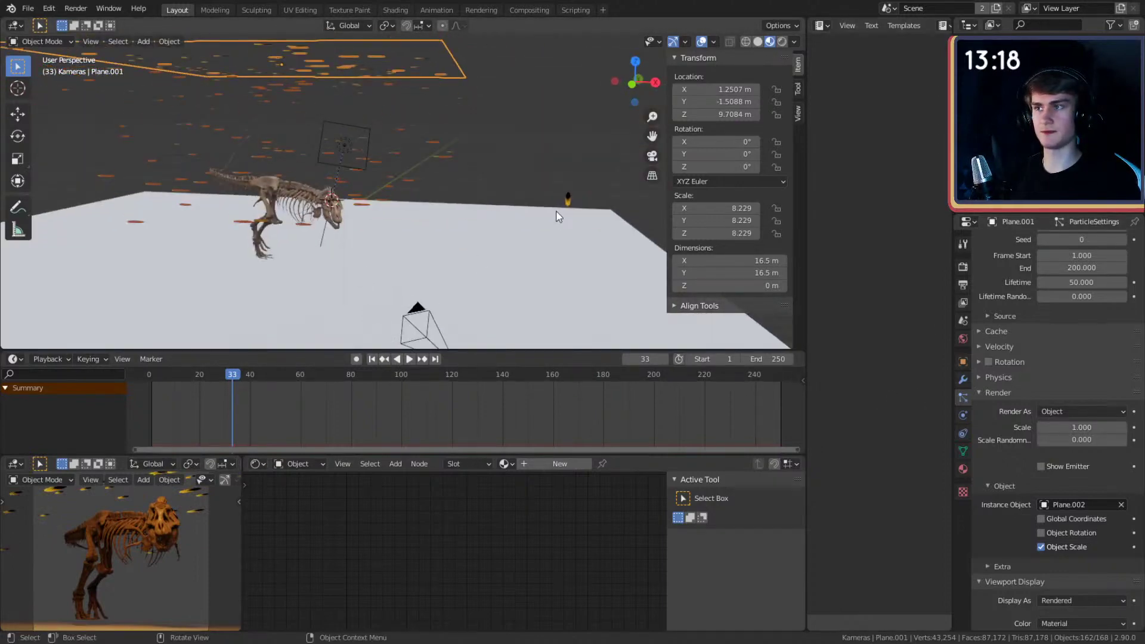
pyautogui.click(568, 201)
pyautogui.hotkey('ctrl', 'a')
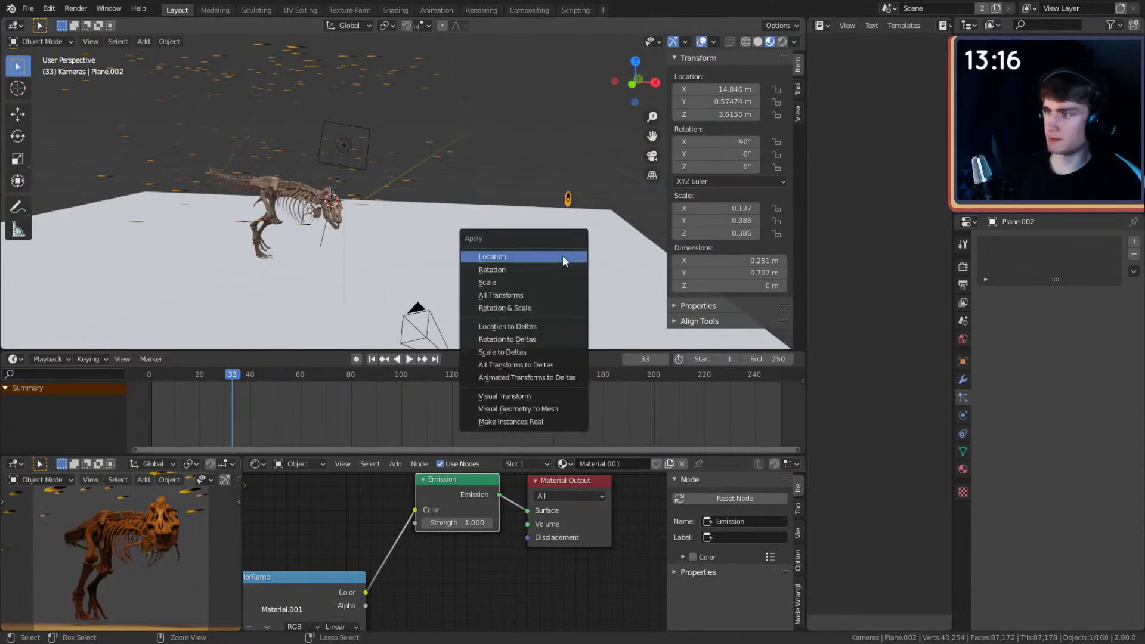
pyautogui.click(492, 274)
pyautogui.moveTo(491, 204); pyautogui.dragTo(572, 242, button='middle')
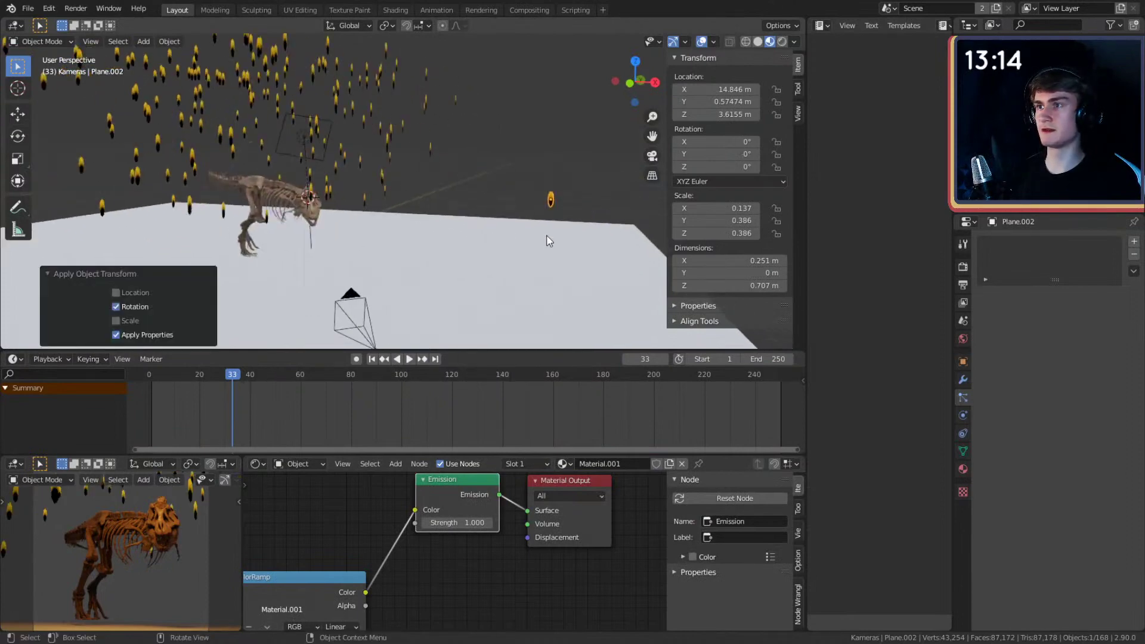
pyautogui.press('Tab')
pyautogui.press('r')
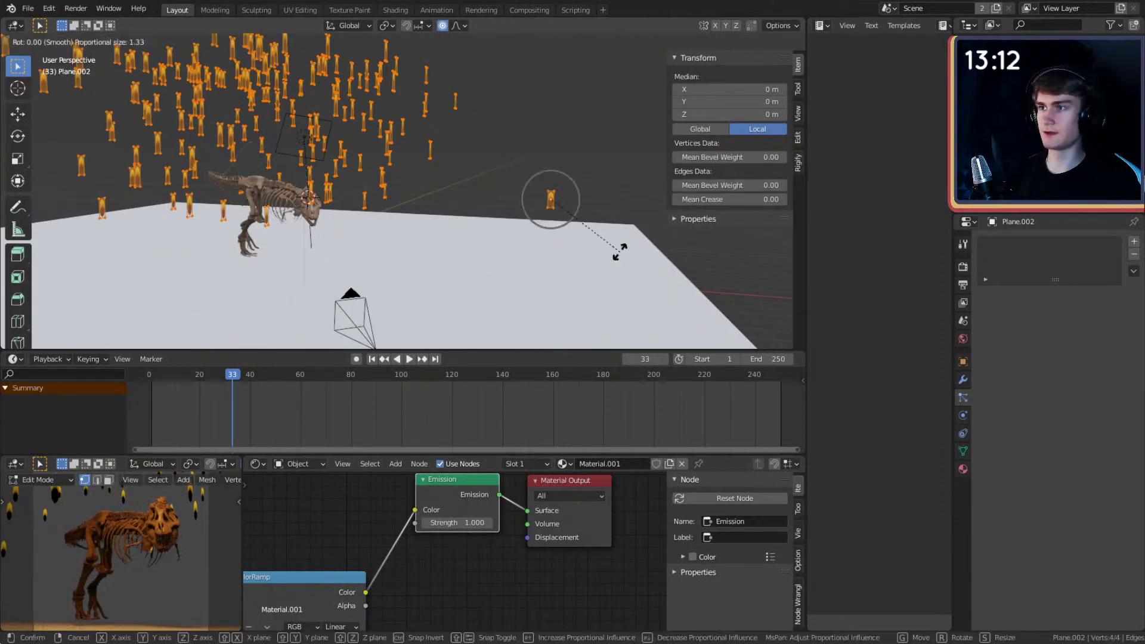
pyautogui.rightClick(490, 263)
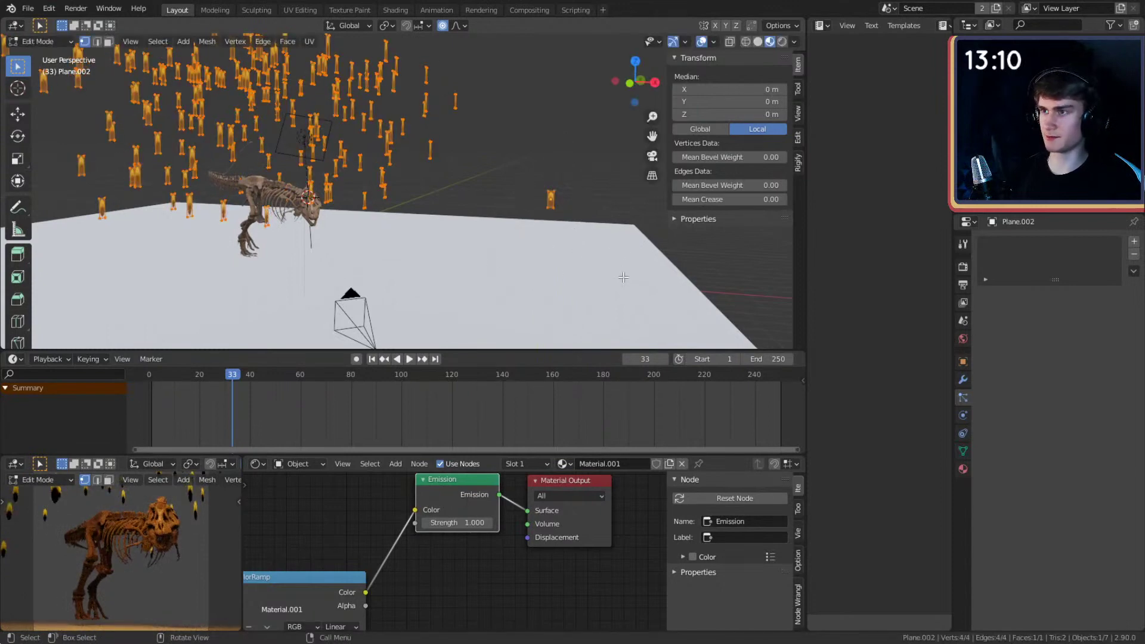
pyautogui.press('r')
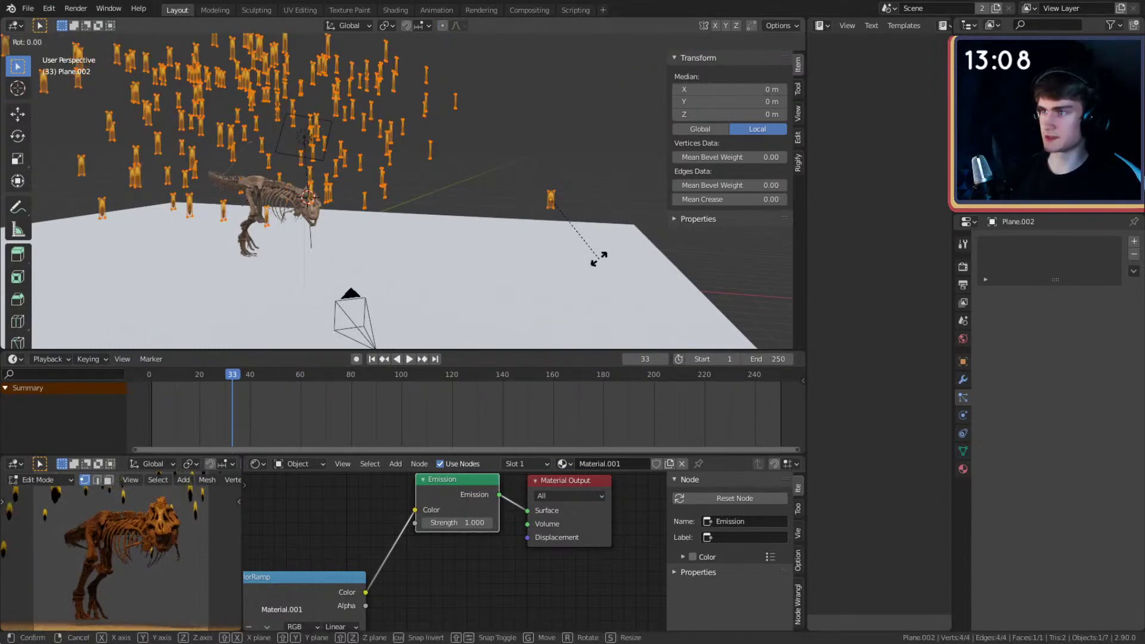
pyautogui.press('y')
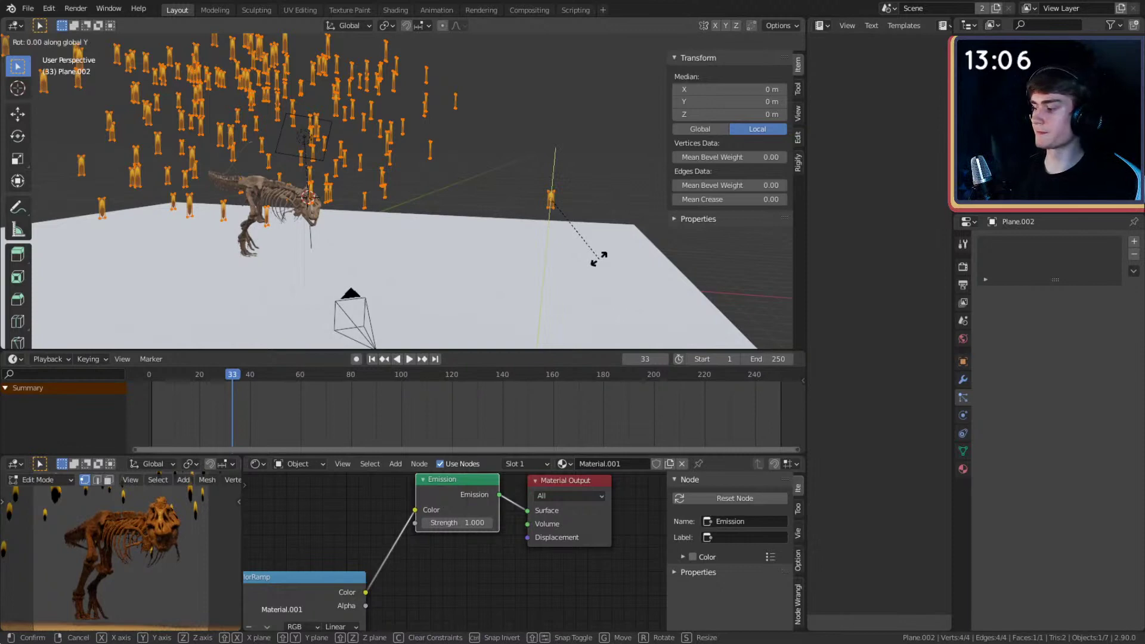
pyautogui.write('180')
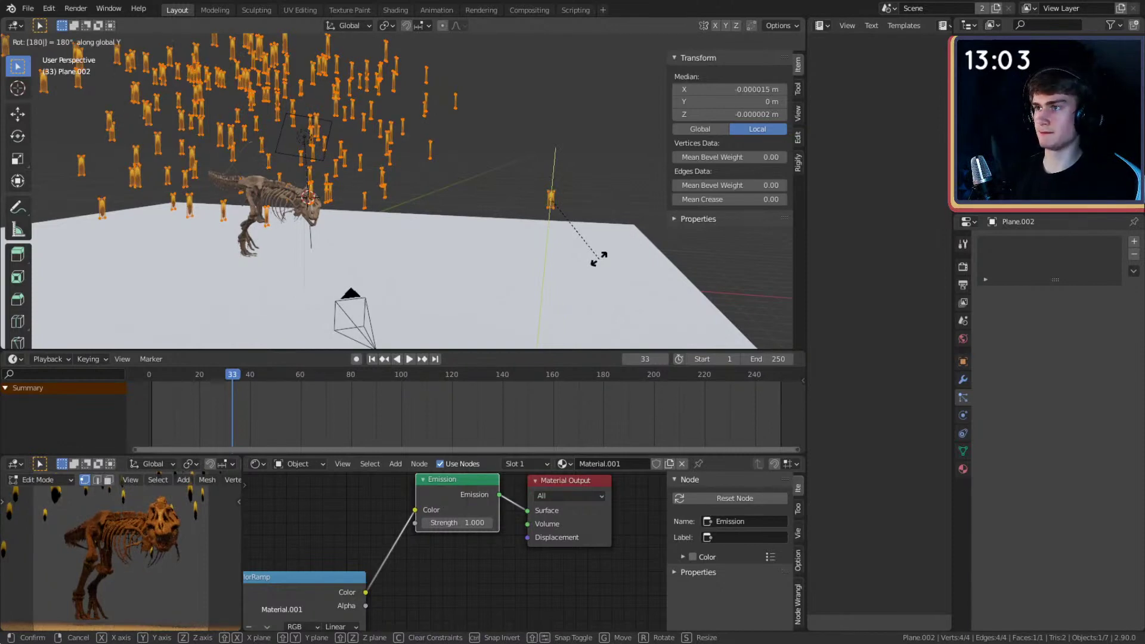
pyautogui.press('BackSpace')
pyautogui.press('BackSpace')
pyautogui.press('BackSpace')
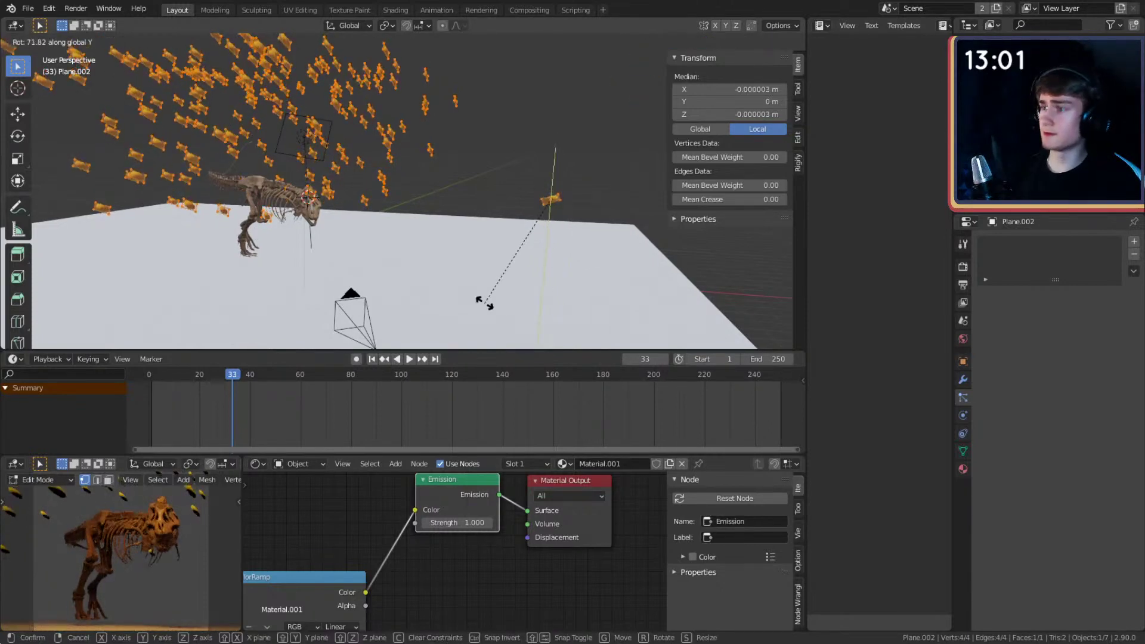
pyautogui.write('180')
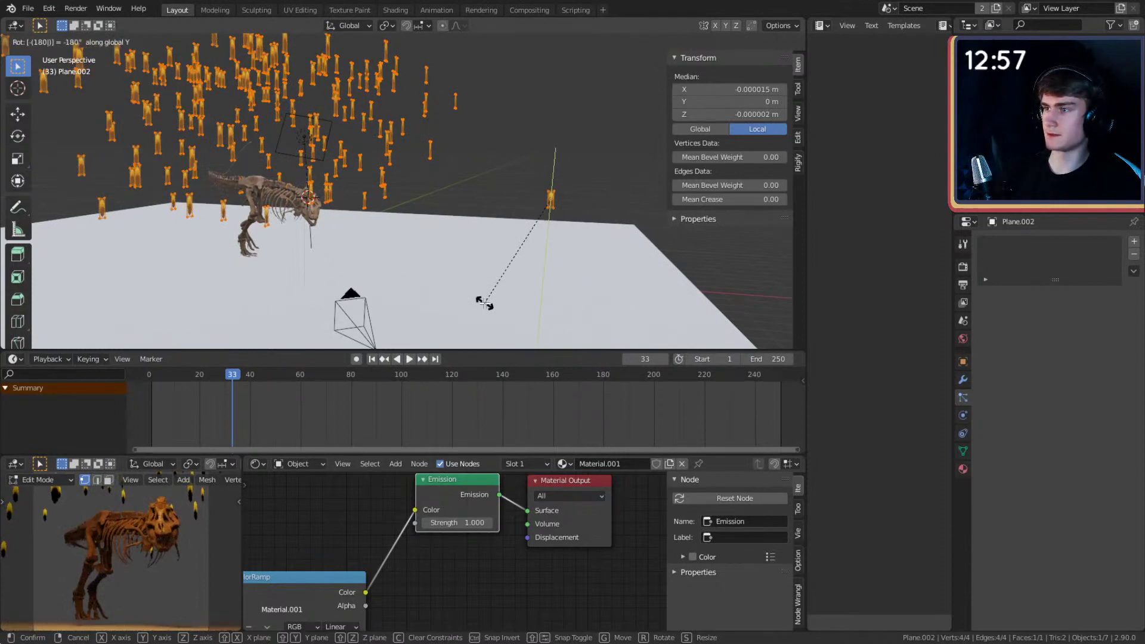
pyautogui.rightClick(484, 303)
pyautogui.press('r')
pyautogui.press('x')
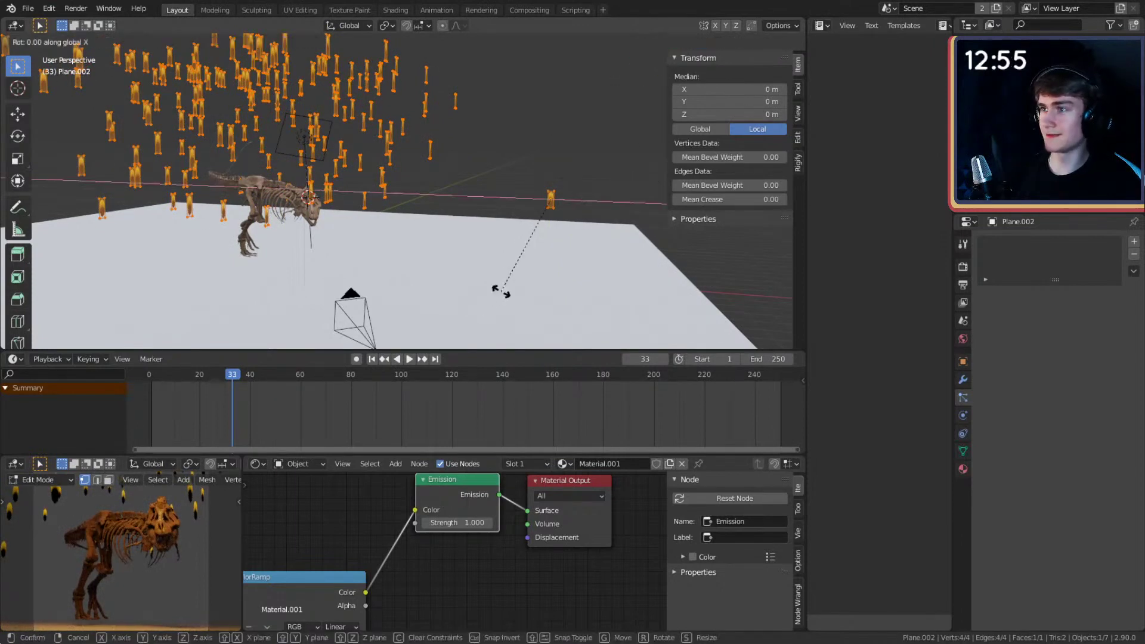
pyautogui.press('y')
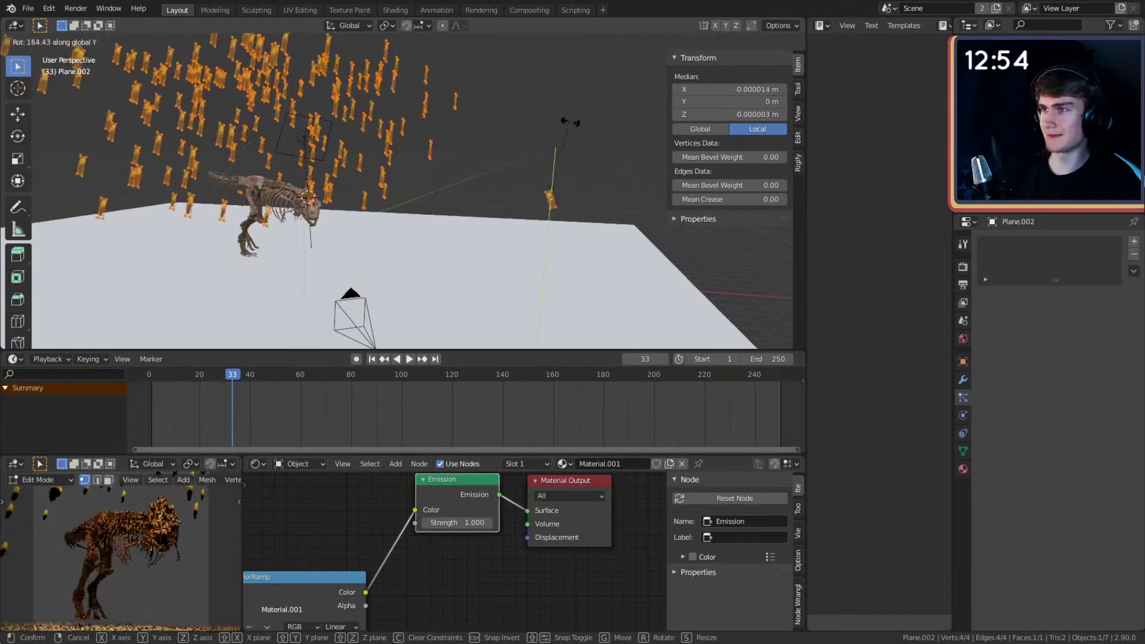
pyautogui.rightClick(529, 235)
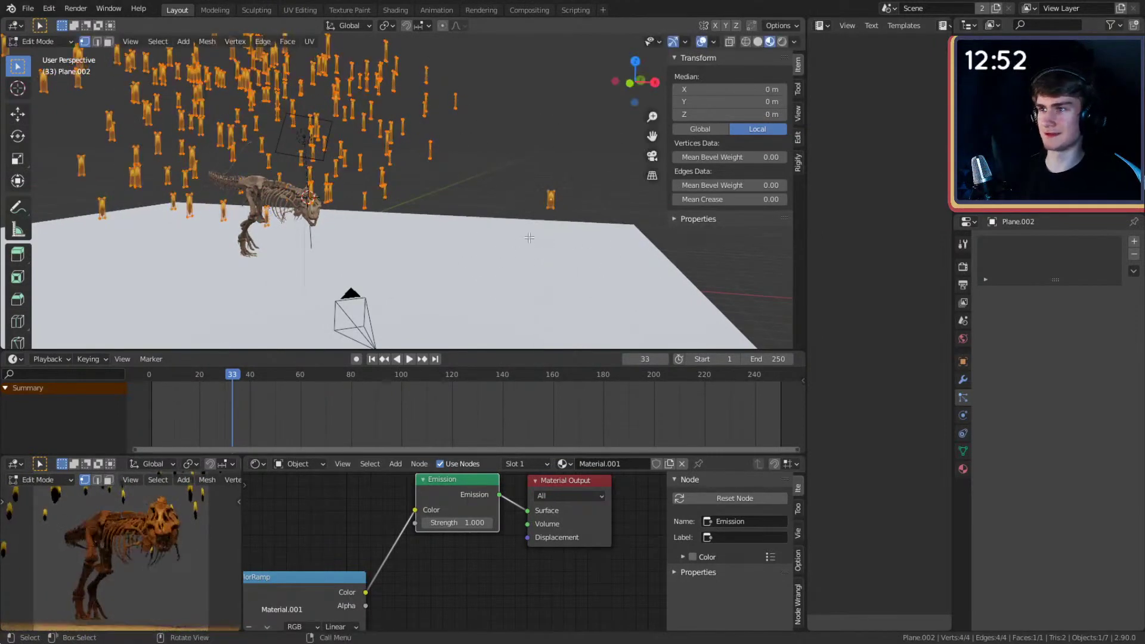
pyautogui.keyDown('shift'); pyautogui.moveTo(562, 250); pyautogui.dragTo(545, 210); pyautogui.keyUp('shift')
pyautogui.scroll(5, 559, 177)
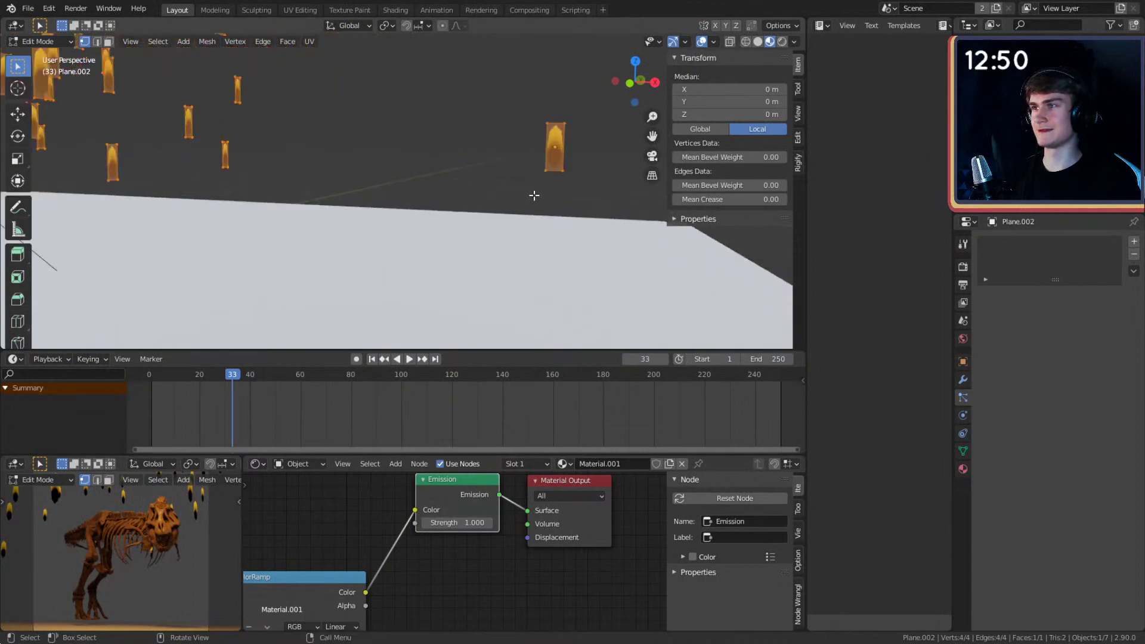
pyautogui.press('Tab')
# - Reverse the flame material's color ramp so it runs from black at position 0.164 to orange
pyautogui.moveTo(384, 553); pyautogui.dragTo(567, 551, button='middle')
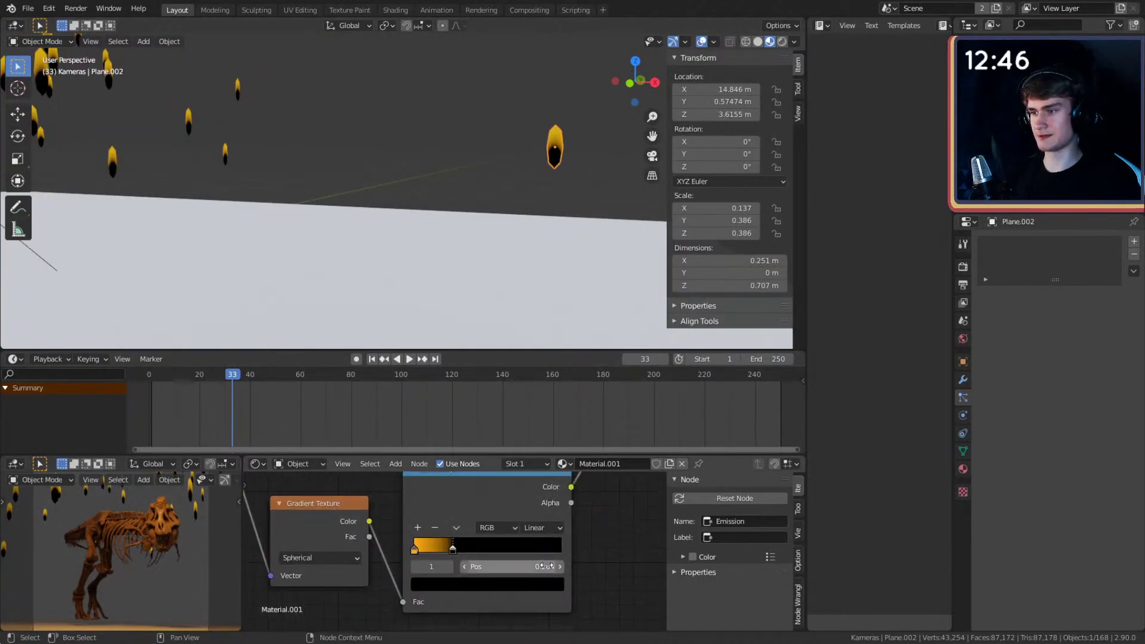
pyautogui.moveTo(373, 588); pyautogui.dragTo(415, 572, button='middle')
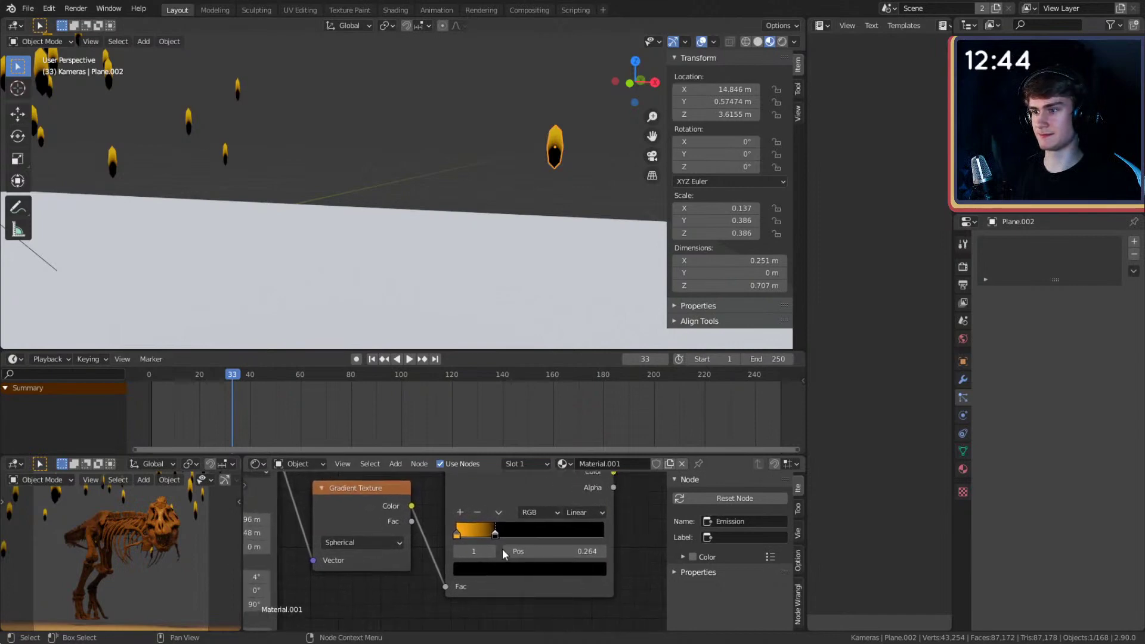
pyautogui.moveTo(457, 533); pyautogui.dragTo(481, 534)
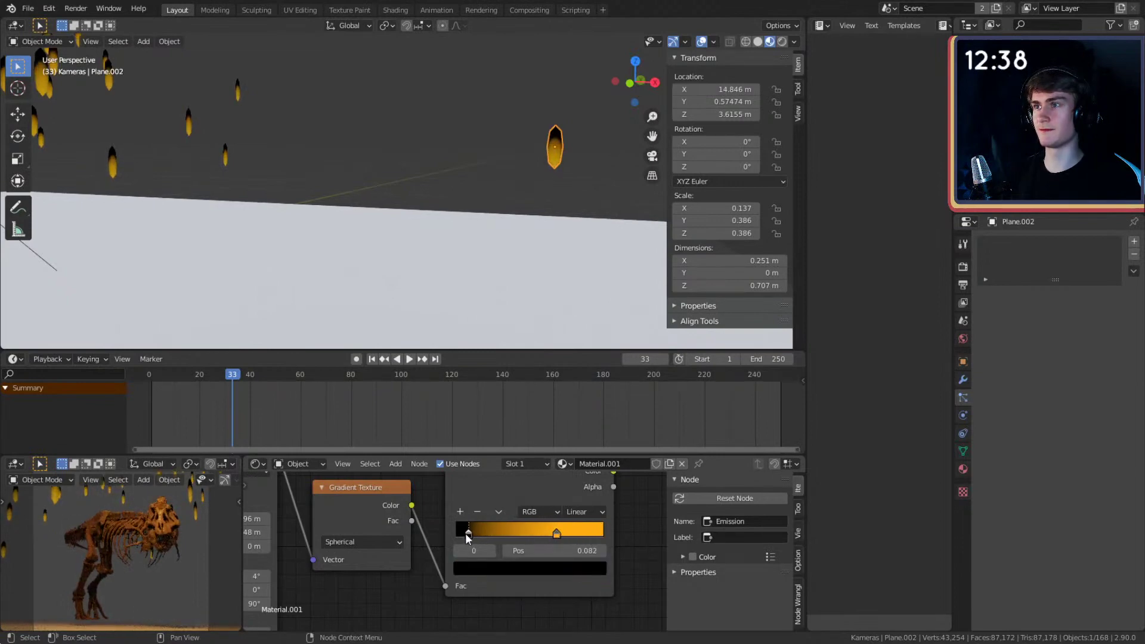
pyautogui.scroll(-6, 464, 165)
pyautogui.scroll(-2, 464, 166)
pyautogui.keyDown('shift'); pyautogui.moveTo(443, 208); pyautogui.dragTo(500, 214, button='middle'); pyautogui.keyUp('shift')
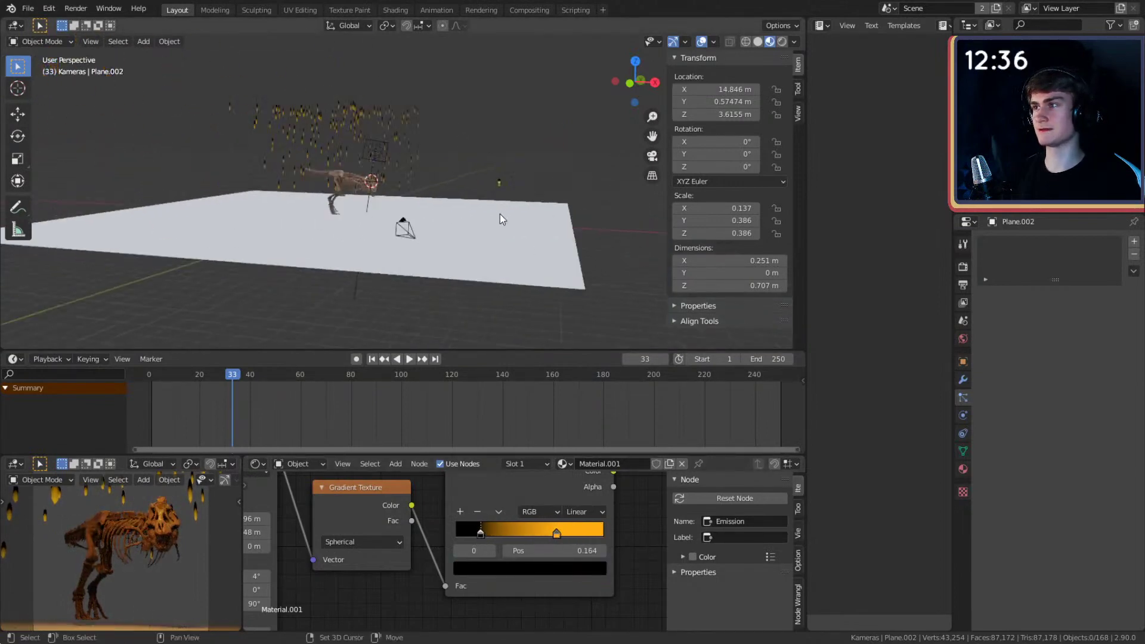
pyautogui.scroll(4, 487, 217)
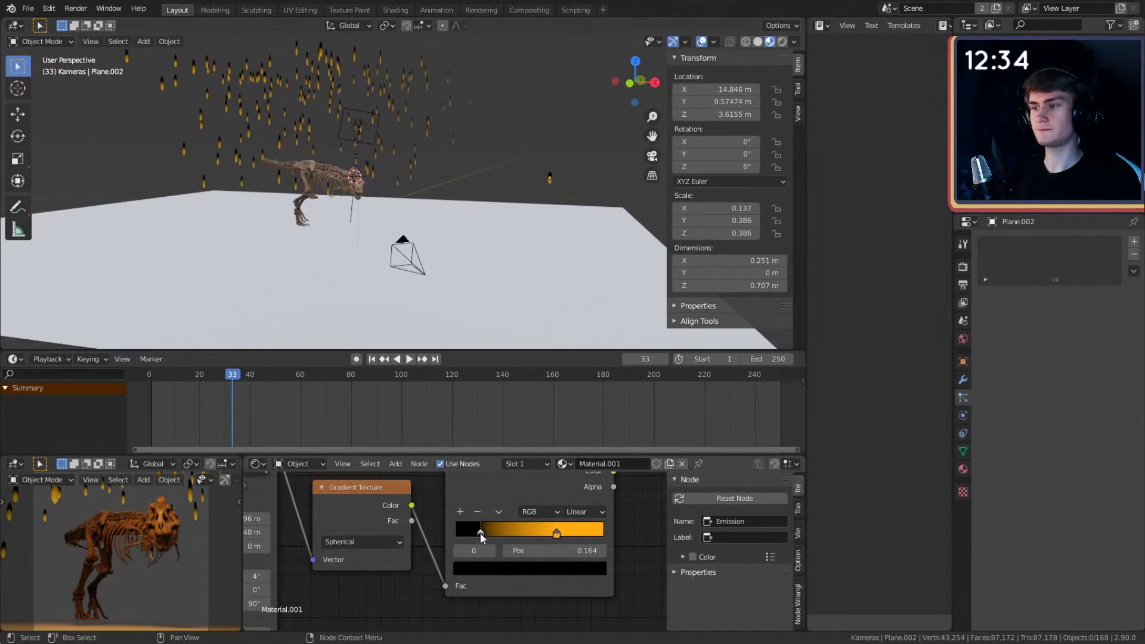
# - Recolor the ramp's black stop to a dark orange-brown with a brightness value of about 0.192
pyautogui.click(525, 568)
pyautogui.moveTo(574, 467); pyautogui.dragTo(575, 449)
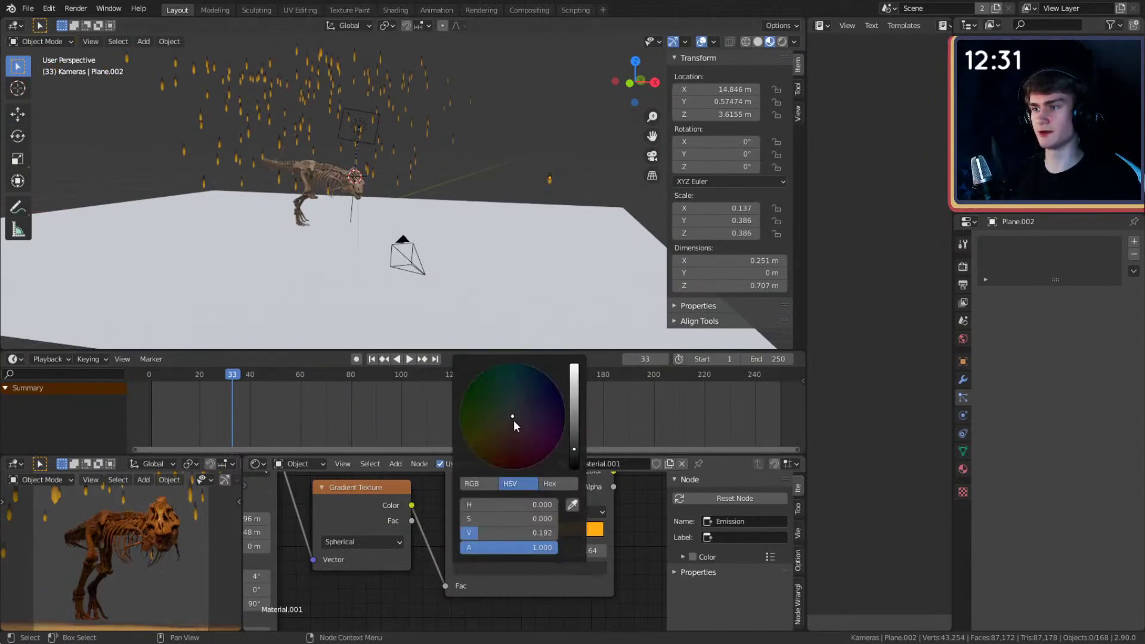
pyautogui.moveTo(513, 419); pyautogui.dragTo(502, 432)
pyautogui.scroll(3, 543, 200)
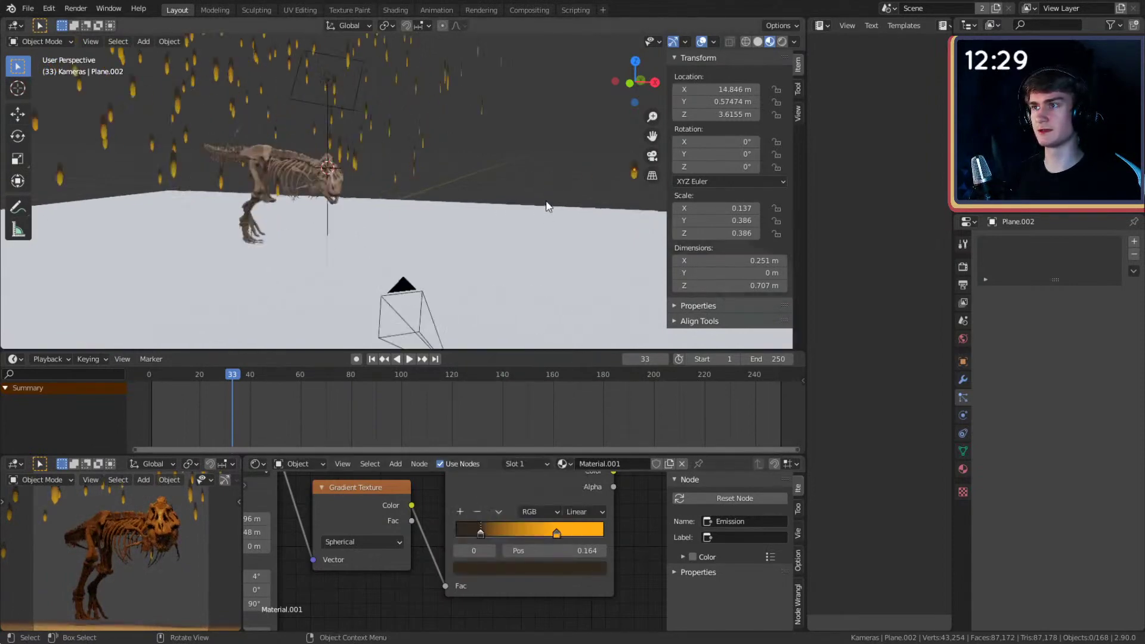
pyautogui.keyDown('shift'); pyautogui.moveTo(544, 204); pyautogui.dragTo(439, 220, button='middle'); pyautogui.keyUp('shift')
pyautogui.scroll(-6, 488, 220)
pyautogui.scroll(-6, 537, 495)
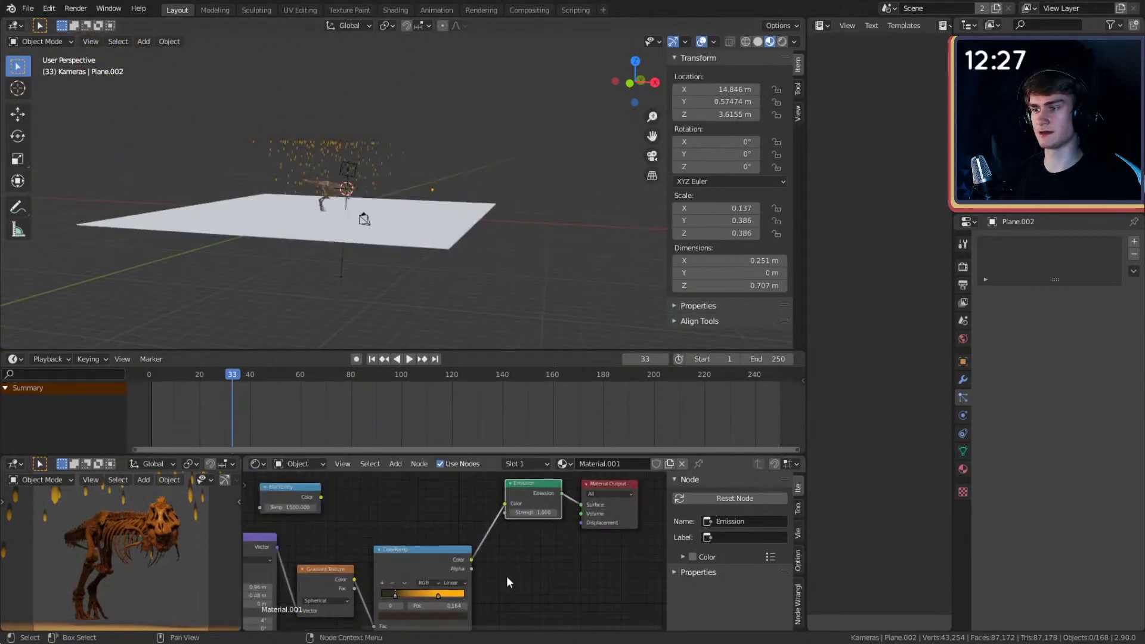
# - Reduce the render scale of the overhead emitter plane's particles to 0.264
pyautogui.scroll(5, 450, 233)
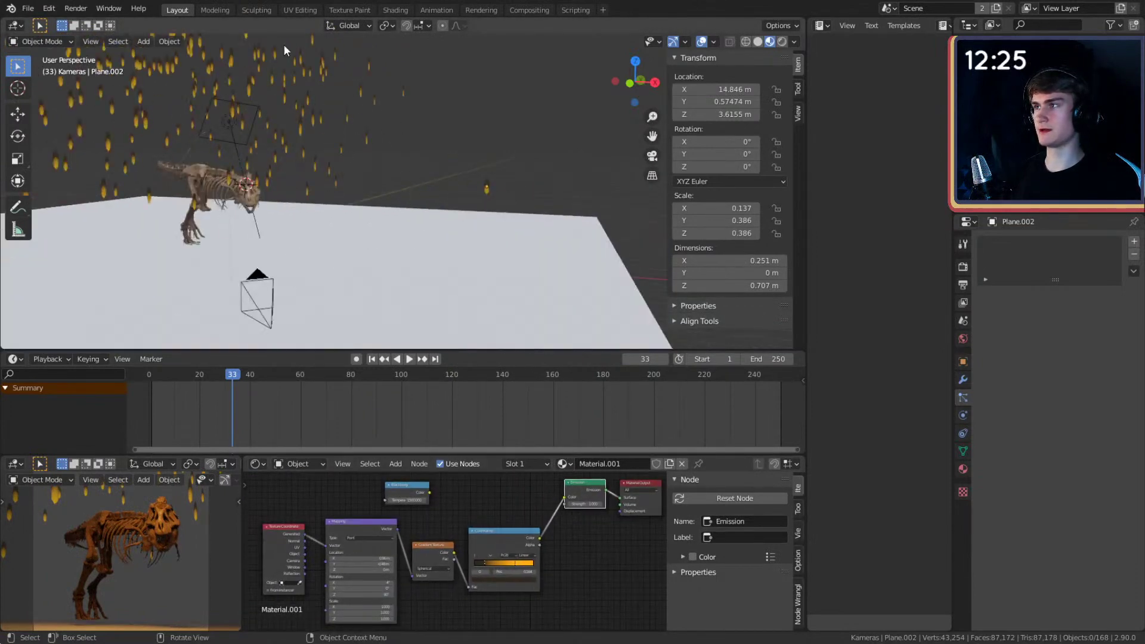
pyautogui.scroll(-3, 331, 106)
pyautogui.click(345, 99)
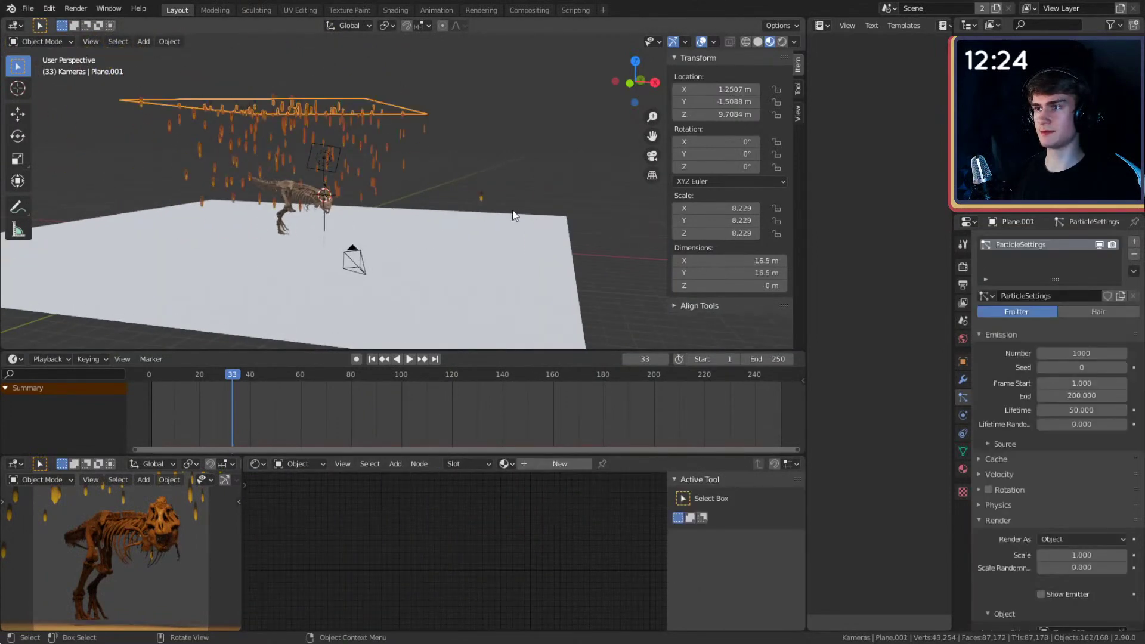
pyautogui.scroll(2, 514, 215)
pyautogui.scroll(-5, 1027, 413)
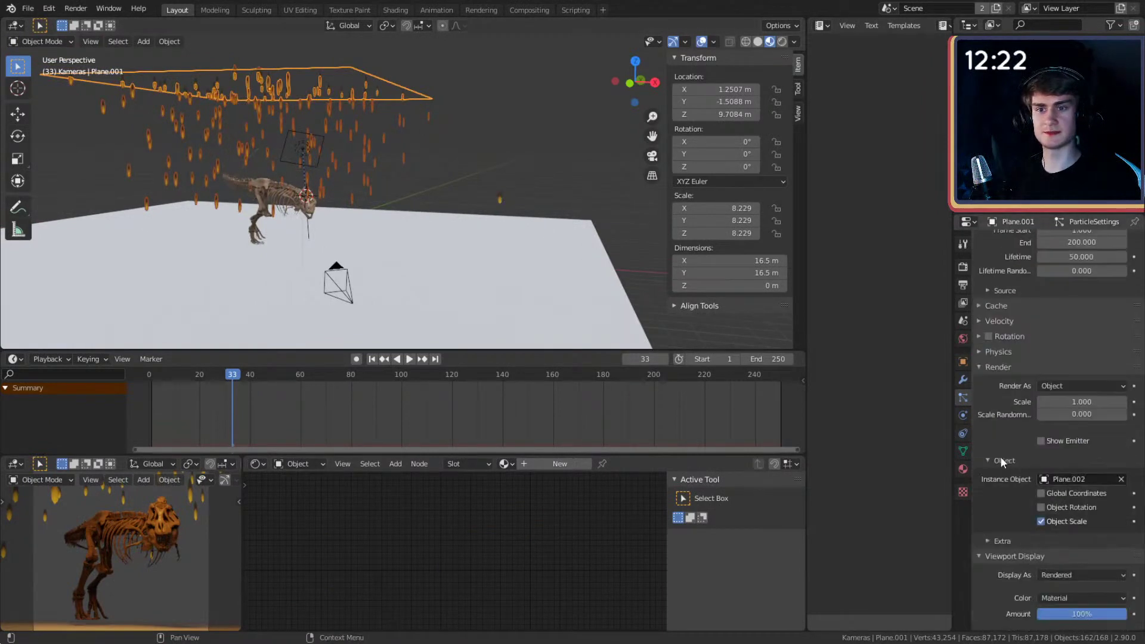
pyautogui.scroll(2, 459, 241)
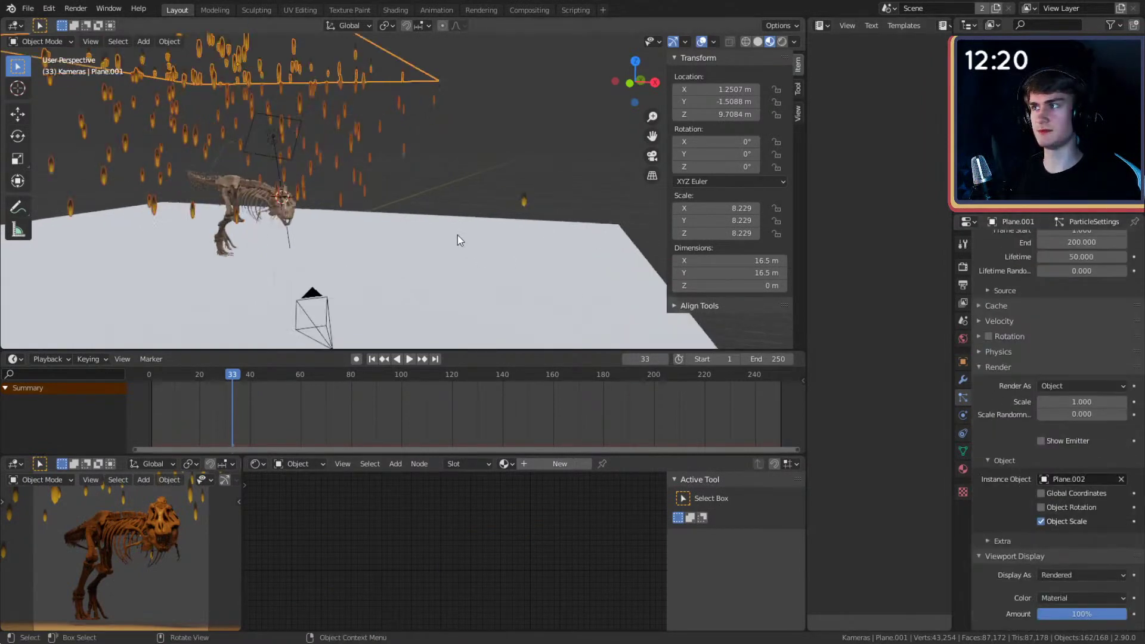
pyautogui.scroll(-2, 457, 235)
pyautogui.moveTo(1050, 402); pyautogui.dragTo(1005, 402)
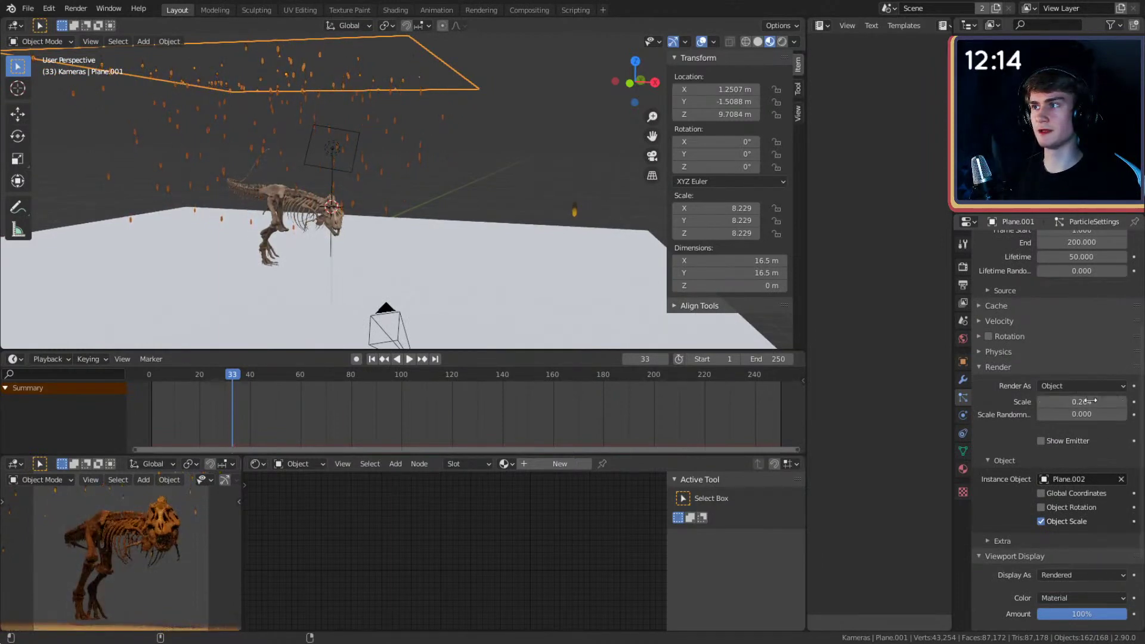
# - Clear the selection and play the particle animation, pausing it at frame 50
pyautogui.click(490, 181)
pyautogui.moveTo(456, 188); pyautogui.dragTo(495, 177, button='middle')
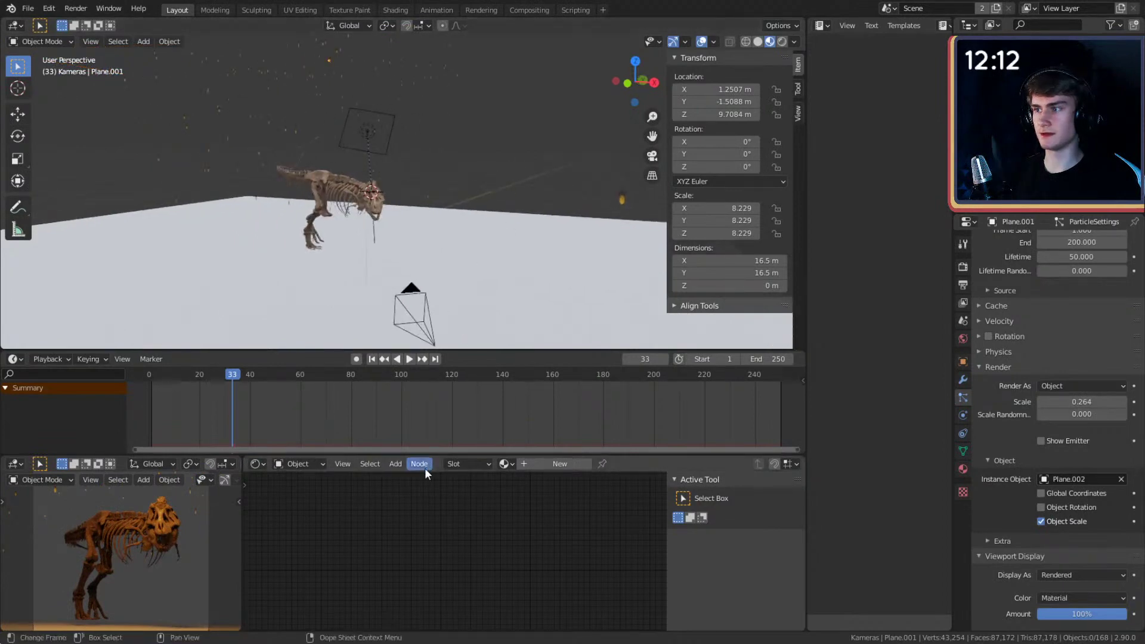
pyautogui.click(409, 359)
pyautogui.click(410, 359)
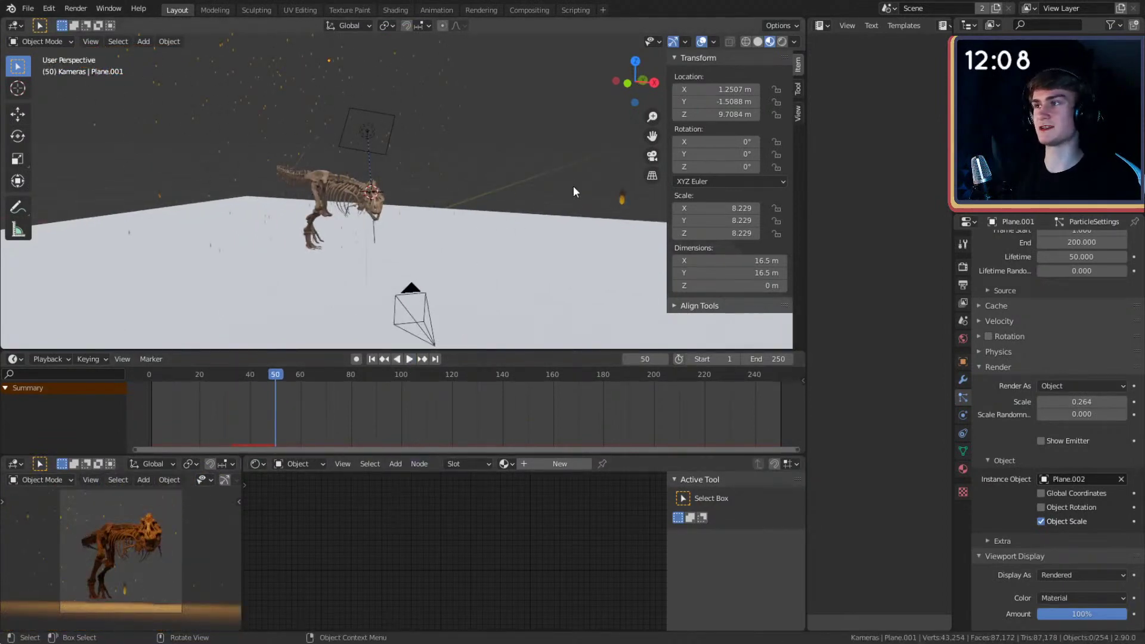
# - Enable depth of field on the camera with Light as the focus object and an F-Stop of 2.0
pyautogui.click(413, 290)
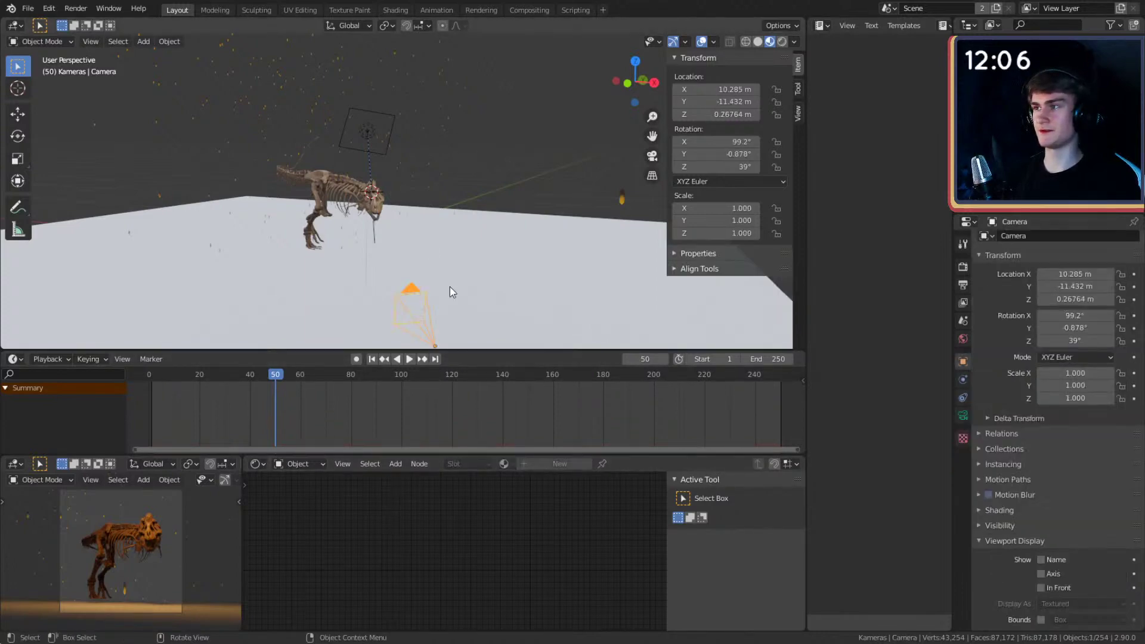
pyautogui.moveTo(451, 289); pyautogui.dragTo(483, 240, button='middle')
pyautogui.moveTo(599, 280); pyautogui.dragTo(560, 286, button='middle')
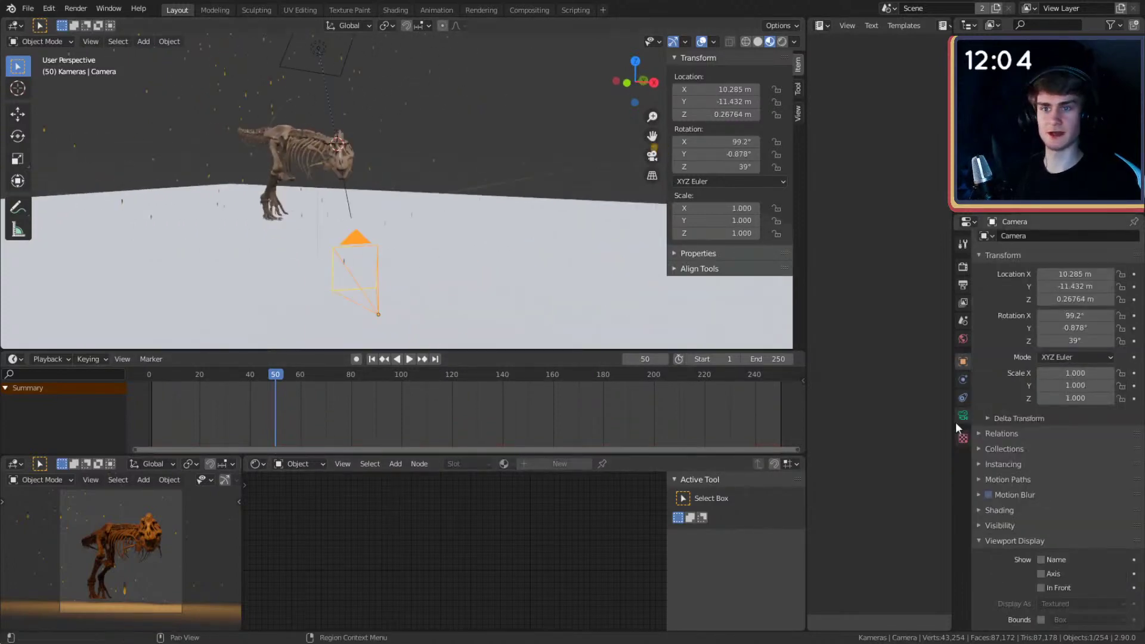
pyautogui.click(962, 415)
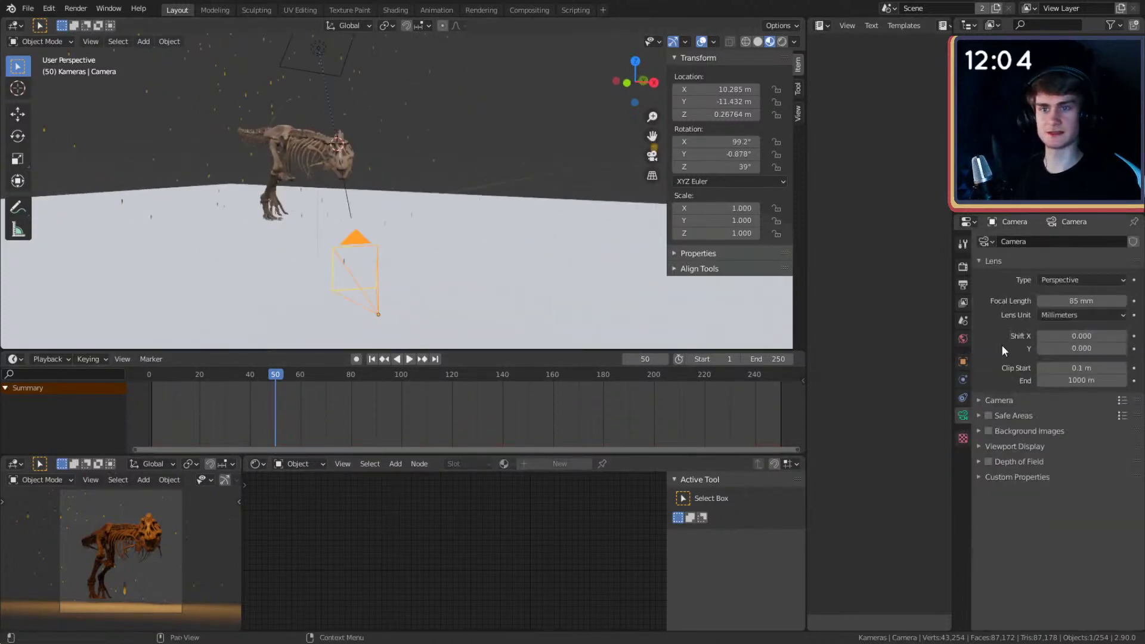
pyautogui.click(978, 460)
pyautogui.click(988, 462)
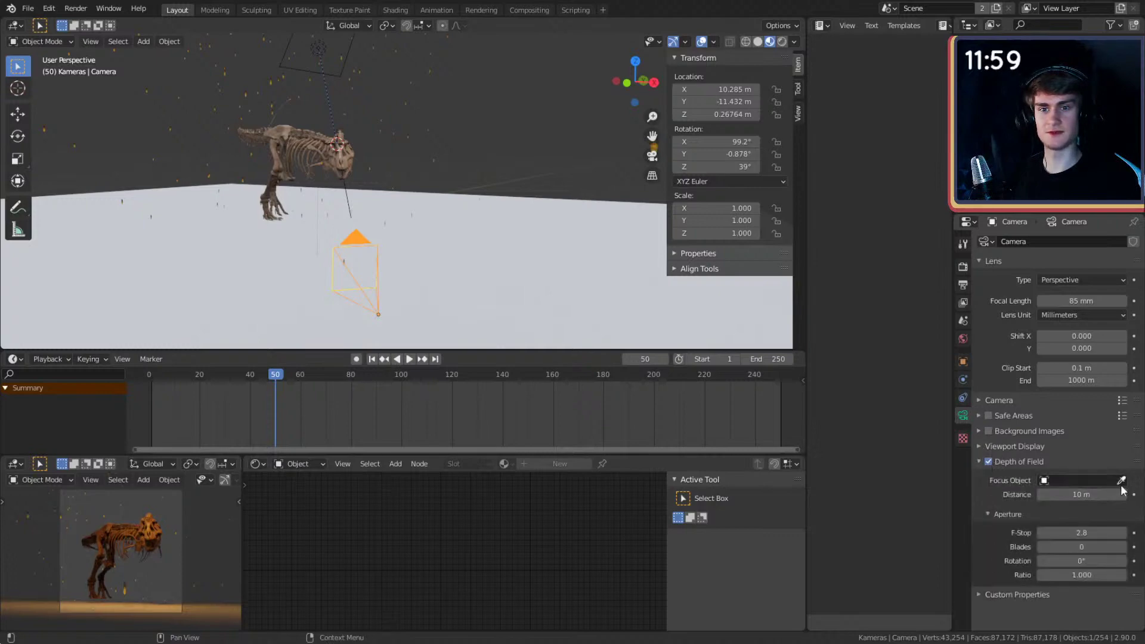
pyautogui.click(1079, 480)
pyautogui.click(1026, 553)
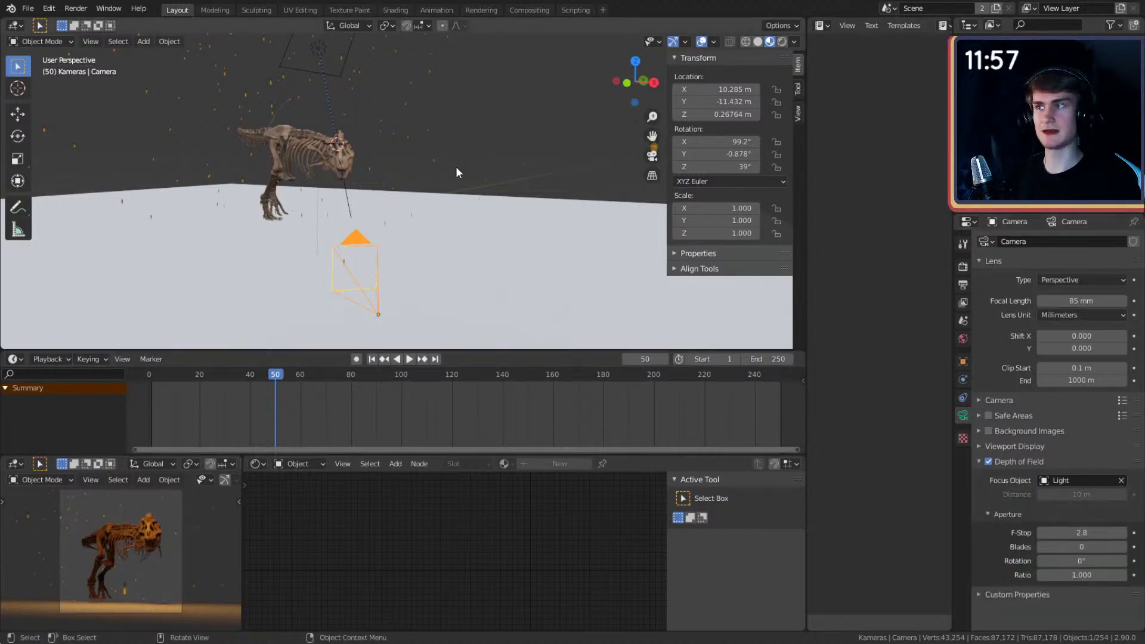
pyautogui.click(454, 145)
pyautogui.keyDown('shift'); pyautogui.moveTo(481, 179); pyautogui.dragTo(453, 234, button='middle'); pyautogui.keyUp('shift')
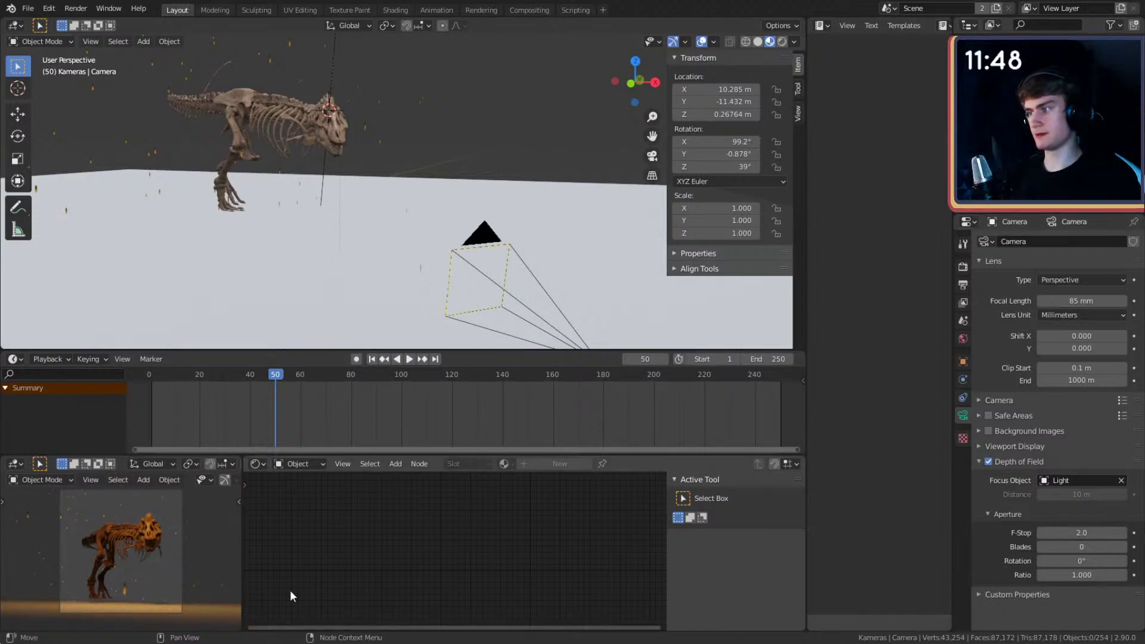
# - Examine the depth of field on the dinosaur skeleton up close in the camera preview
pyautogui.scroll(5, 184, 548)
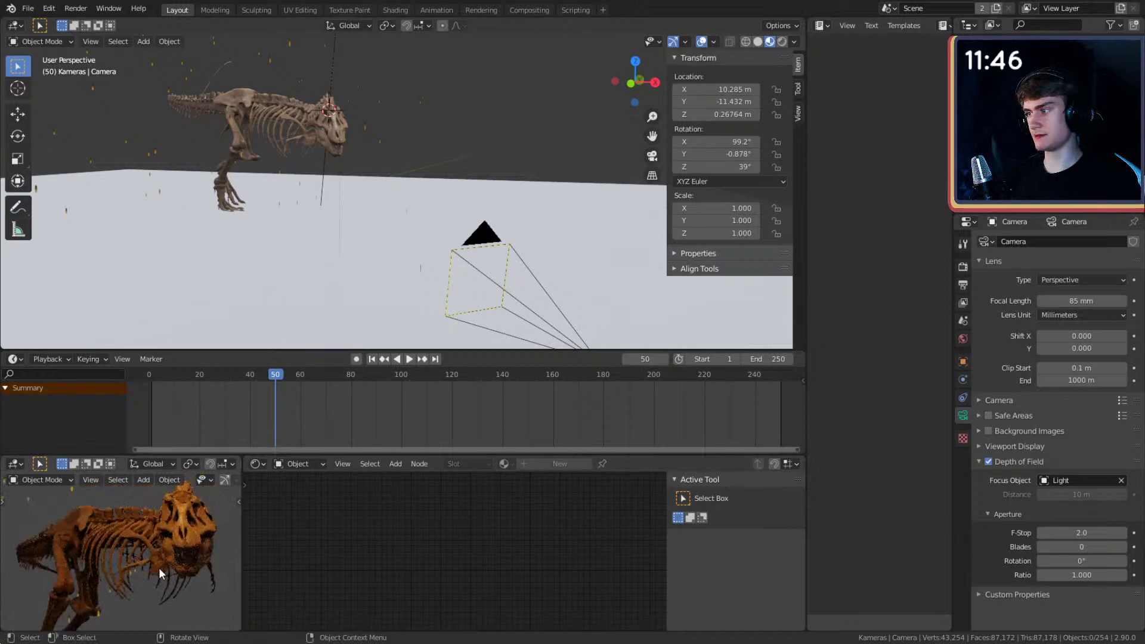
pyautogui.scroll(1, 159, 568)
pyautogui.keyDown('shift'); pyautogui.moveTo(158, 569); pyautogui.dragTo(134, 578, button='middle'); pyautogui.keyUp('shift')
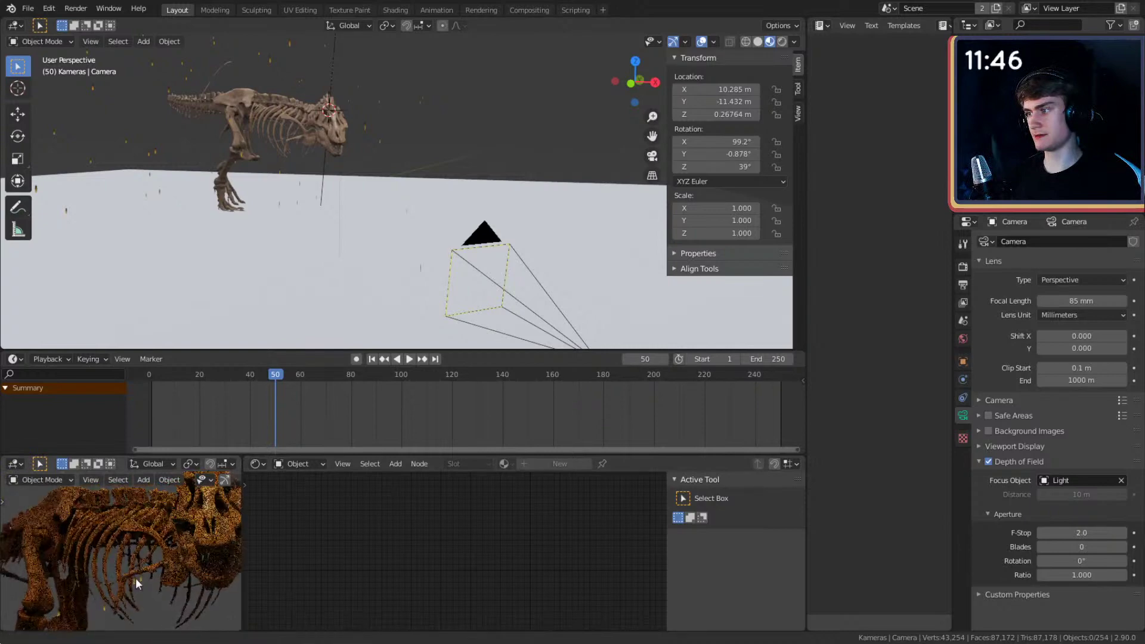
pyautogui.scroll(1, 133, 578)
pyautogui.scroll(-1, 133, 578)
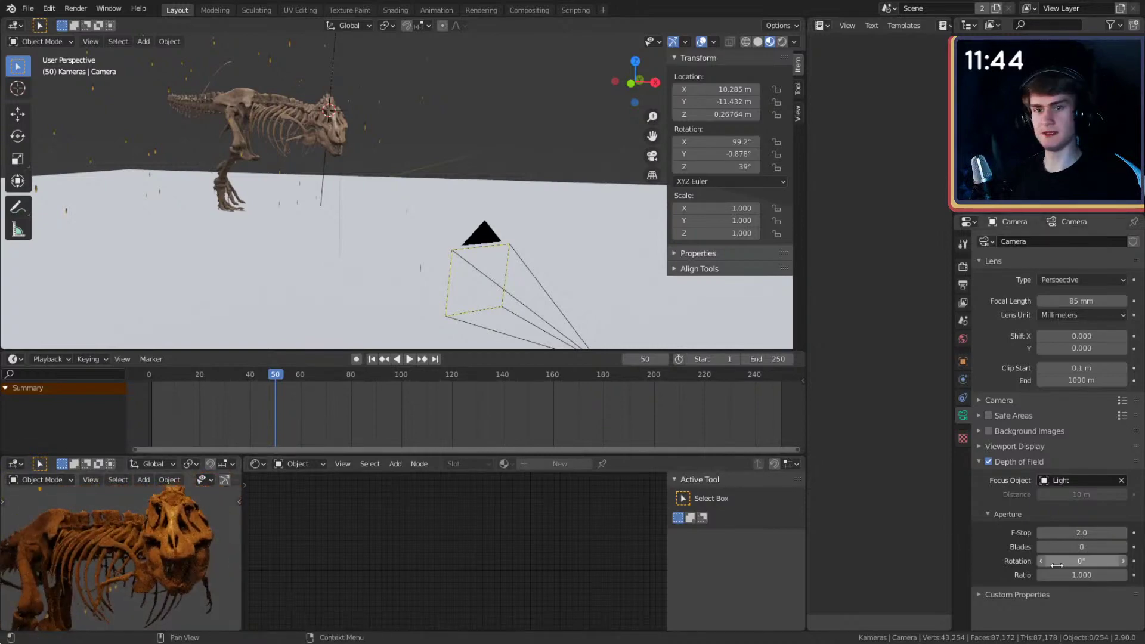
# - Set the camera's depth of field F-Stop to 1.5
pyautogui.click(1085, 533)
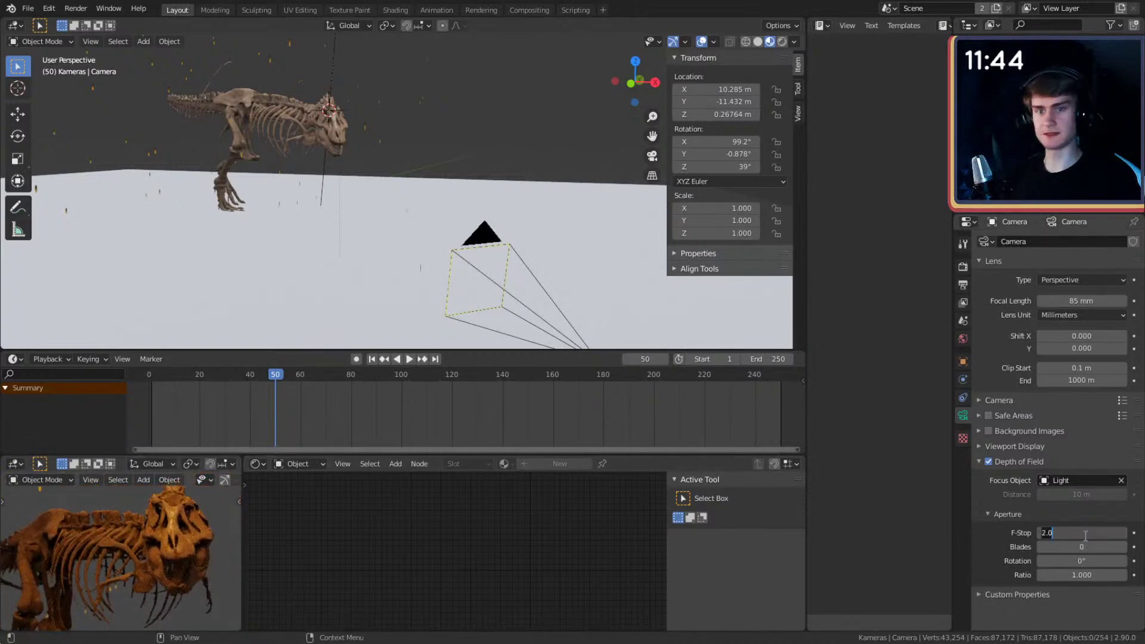
pyautogui.write('1.5')
pyautogui.press('Return')
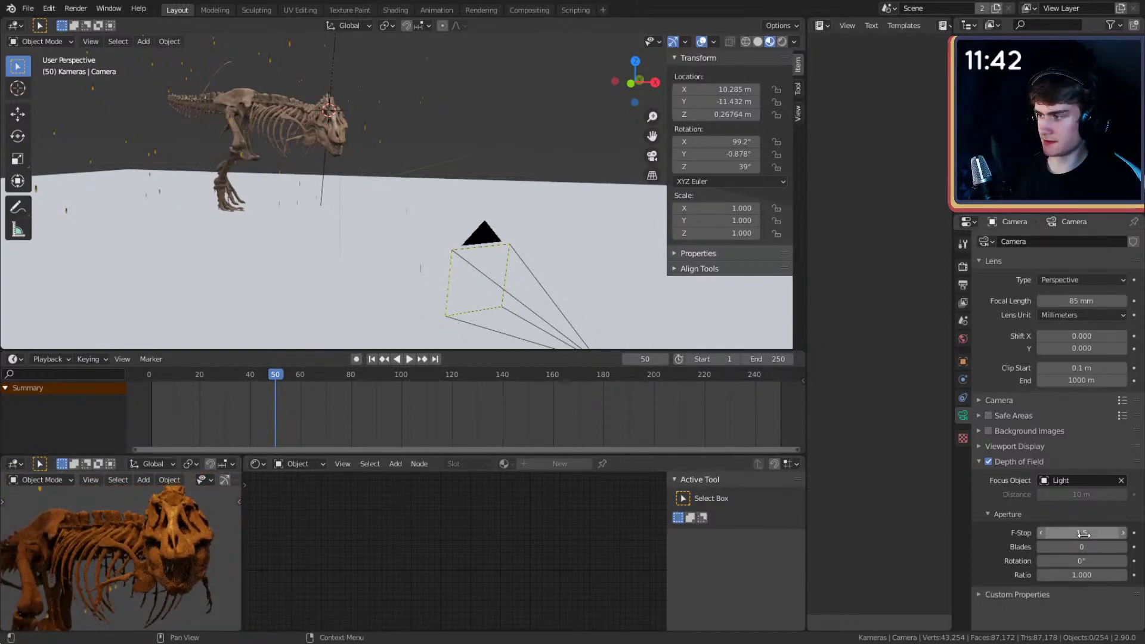
pyautogui.moveTo(197, 558); pyautogui.dragTo(141, 542, button='middle')
pyautogui.moveTo(442, 195); pyautogui.dragTo(522, 161, button='middle')
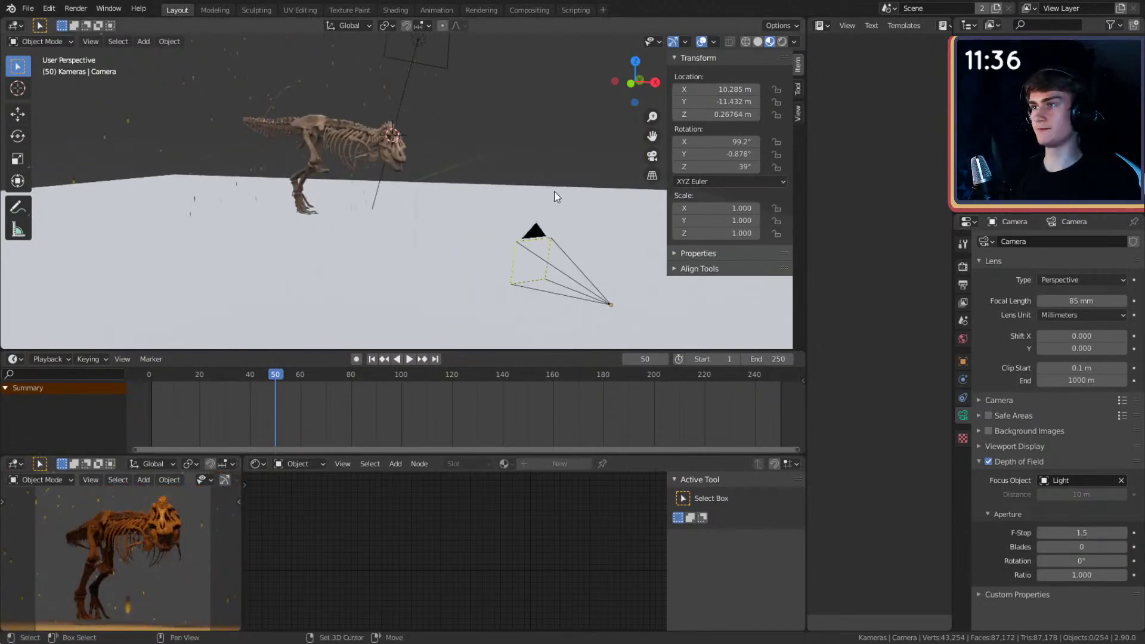
pyautogui.keyDown('shift'); pyautogui.moveTo(555, 197); pyautogui.dragTo(518, 158, button='middle'); pyautogui.keyUp('shift')
# - Check the scene and its small flame plane with the dark volume around the skeleton shown, and hide that volume again
pyautogui.scroll(-4, 525, 149)
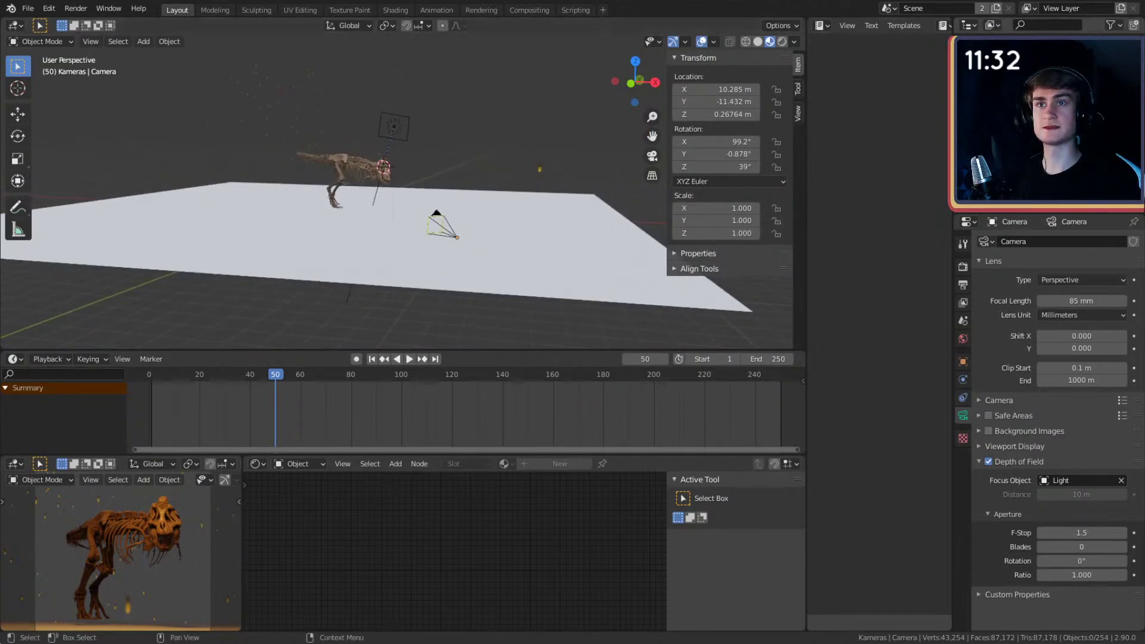
pyautogui.scroll(5, 525, 179)
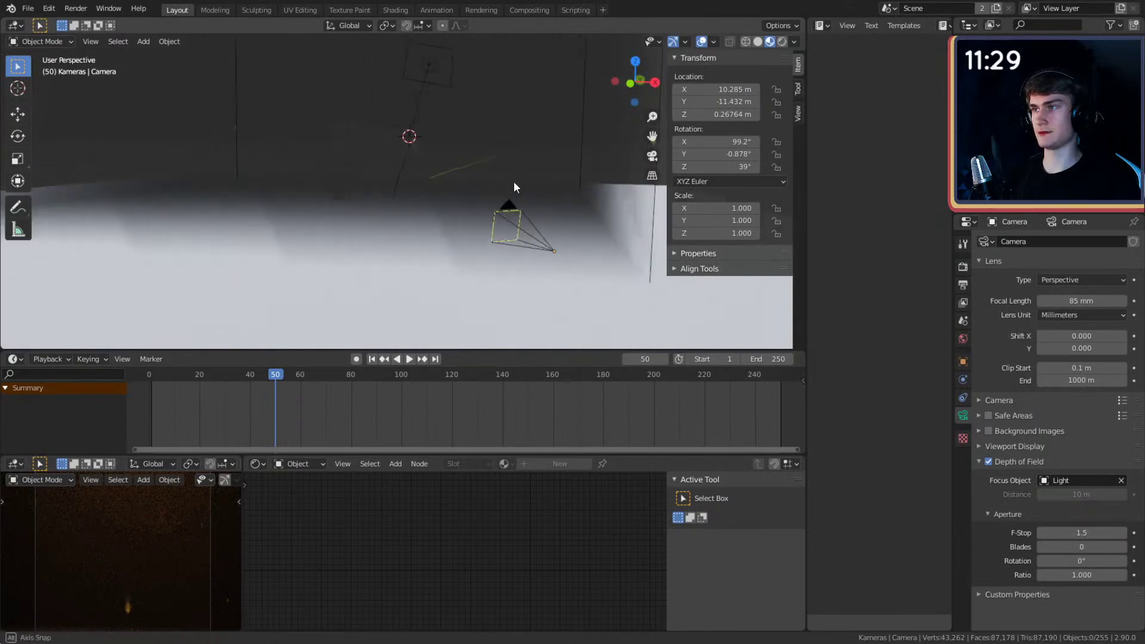
pyautogui.moveTo(492, 201); pyautogui.dragTo(599, 156, button='middle')
pyautogui.click(617, 163)
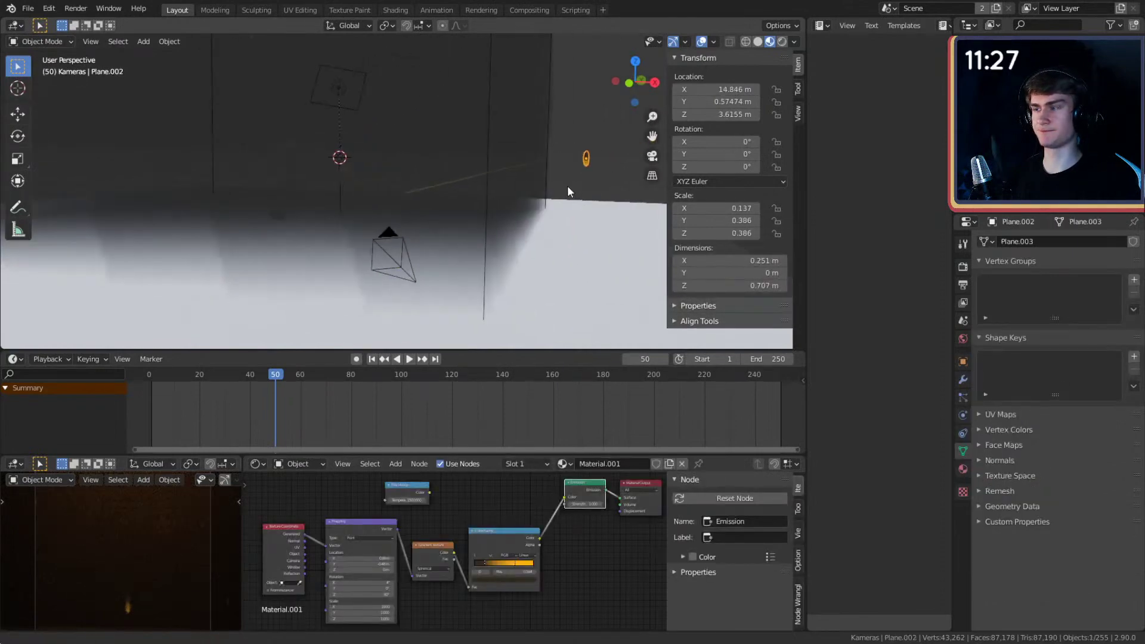
pyautogui.moveTo(365, 297); pyautogui.dragTo(504, 188, button='middle')
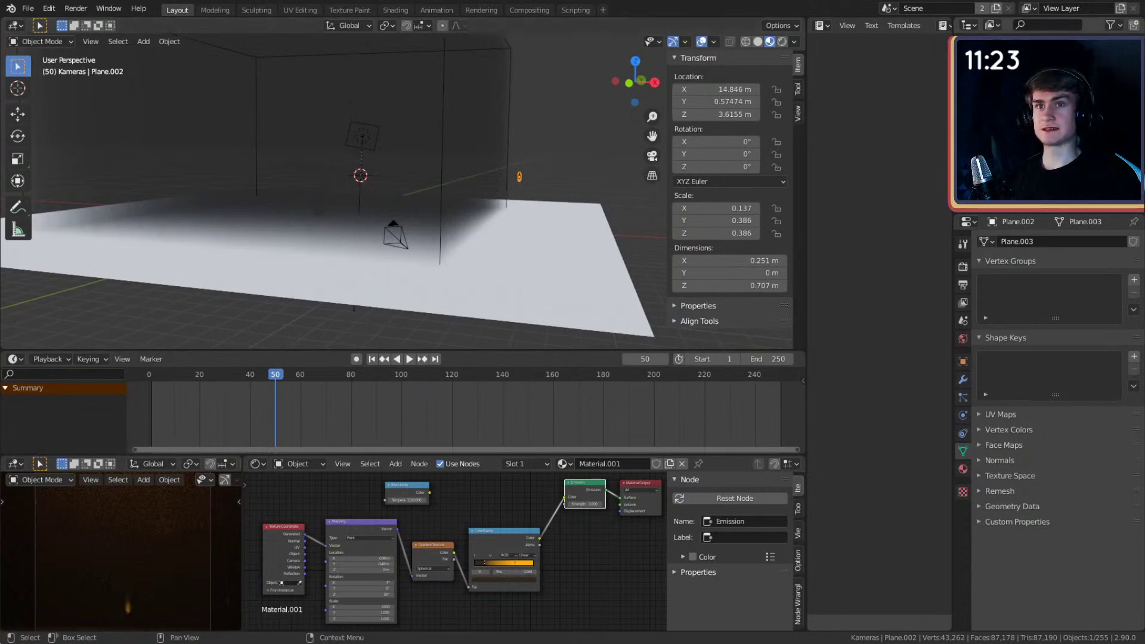
pyautogui.press('Delete')
pyautogui.moveTo(406, 141); pyautogui.dragTo(417, 138, button='middle')
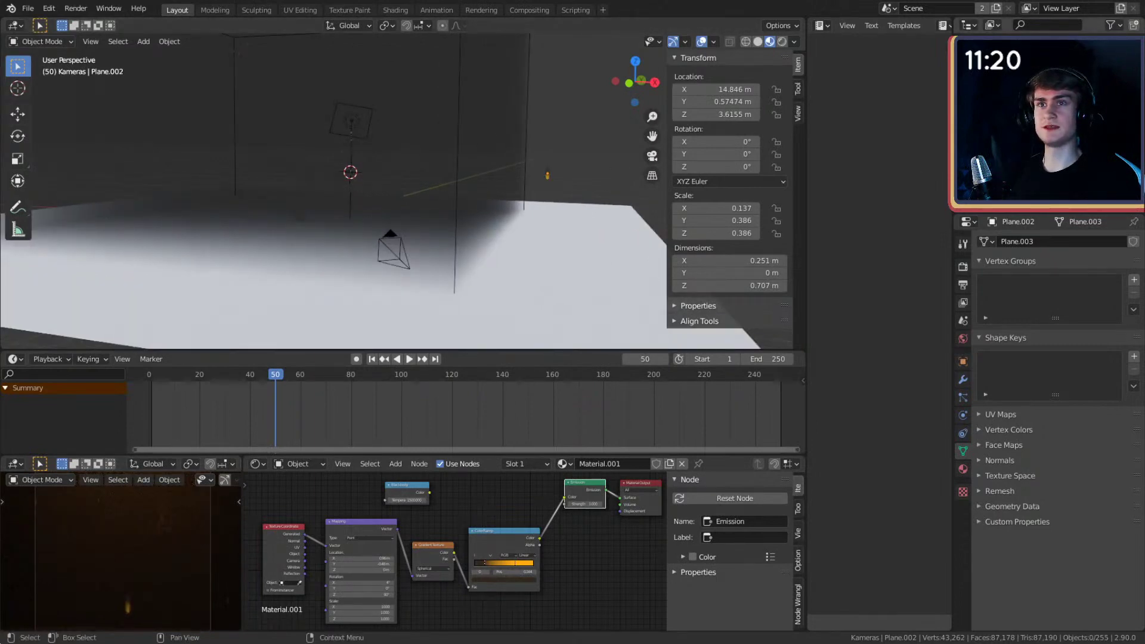
pyautogui.click(1121, 107)
pyautogui.scroll(2, 496, 168)
pyautogui.scroll(-1, 496, 168)
pyautogui.keyDown('shift'); pyautogui.moveTo(474, 129); pyautogui.dragTo(514, 167, button='middle'); pyautogui.keyUp('shift')
# - Try enabling Rotation in the particle settings of the overhead emitter plane
pyautogui.click(331, 95)
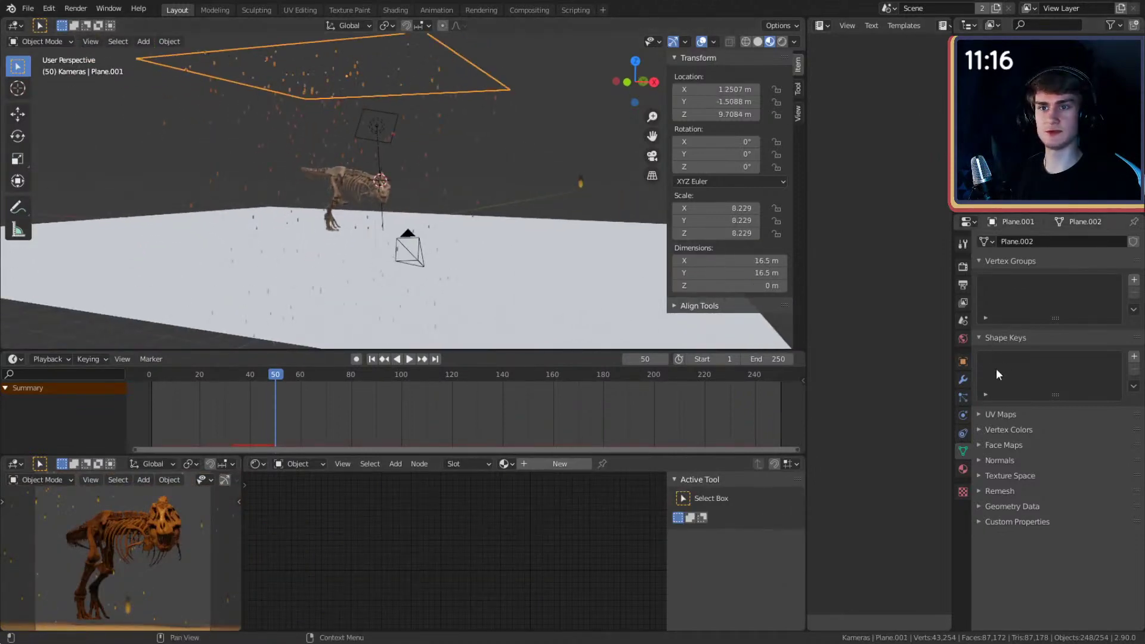
pyautogui.click(964, 397)
pyautogui.scroll(-3, 1026, 310)
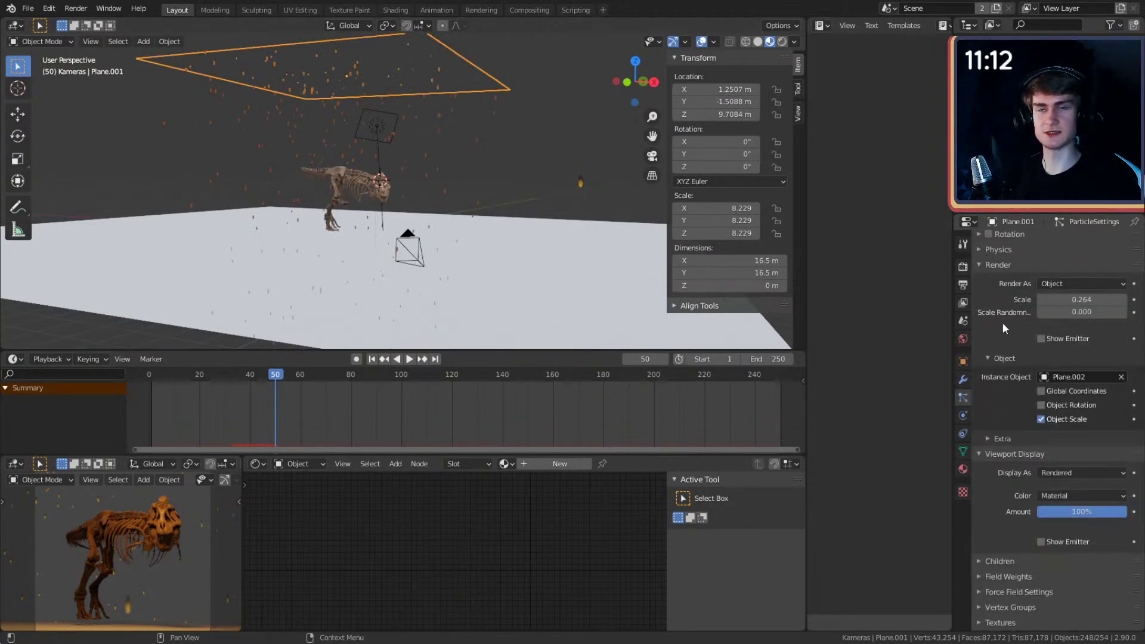
pyautogui.scroll(3, 1002, 307)
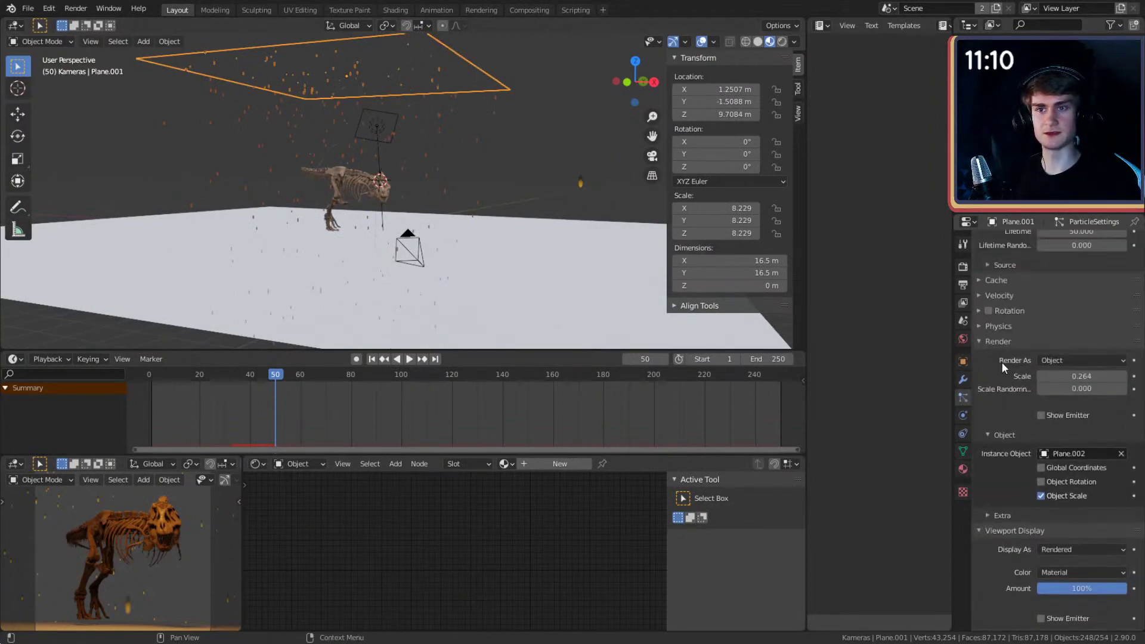
pyautogui.scroll(3, 1014, 340)
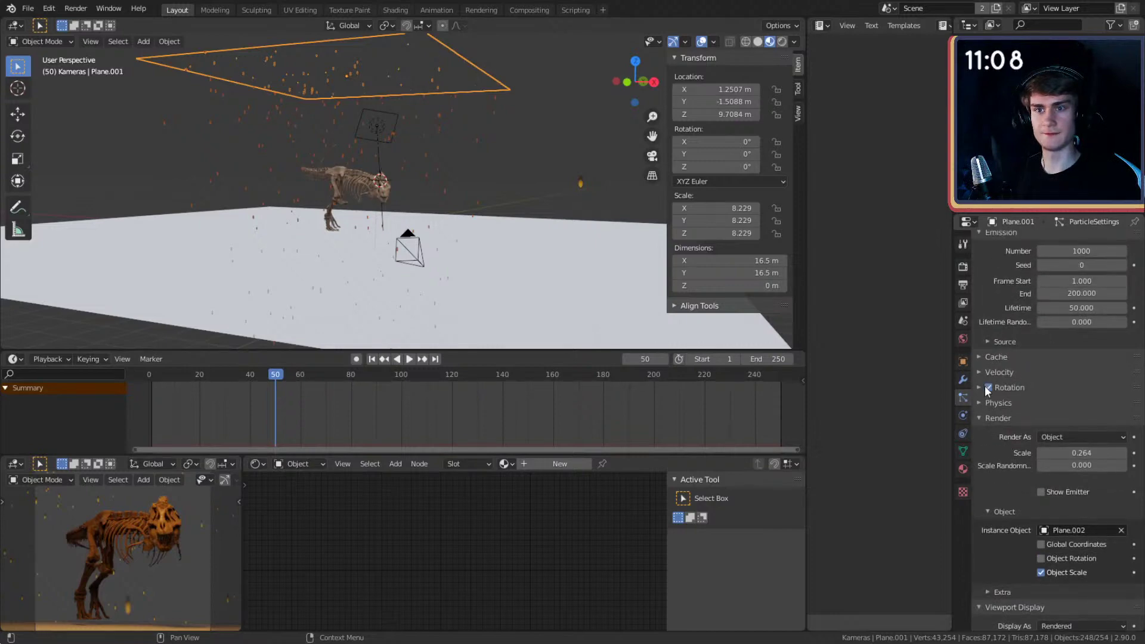
pyautogui.click(986, 387)
pyautogui.scroll(3, 1021, 366)
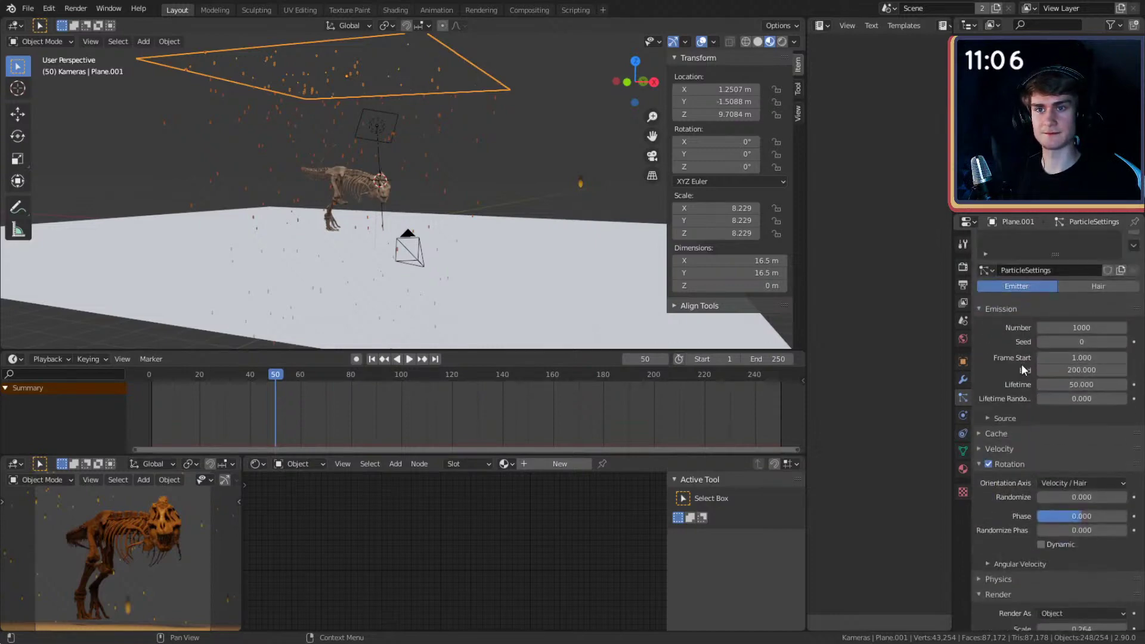
pyautogui.click(988, 465)
pyautogui.click(979, 464)
pyautogui.moveTo(528, 215); pyautogui.dragTo(551, 125, button='middle')
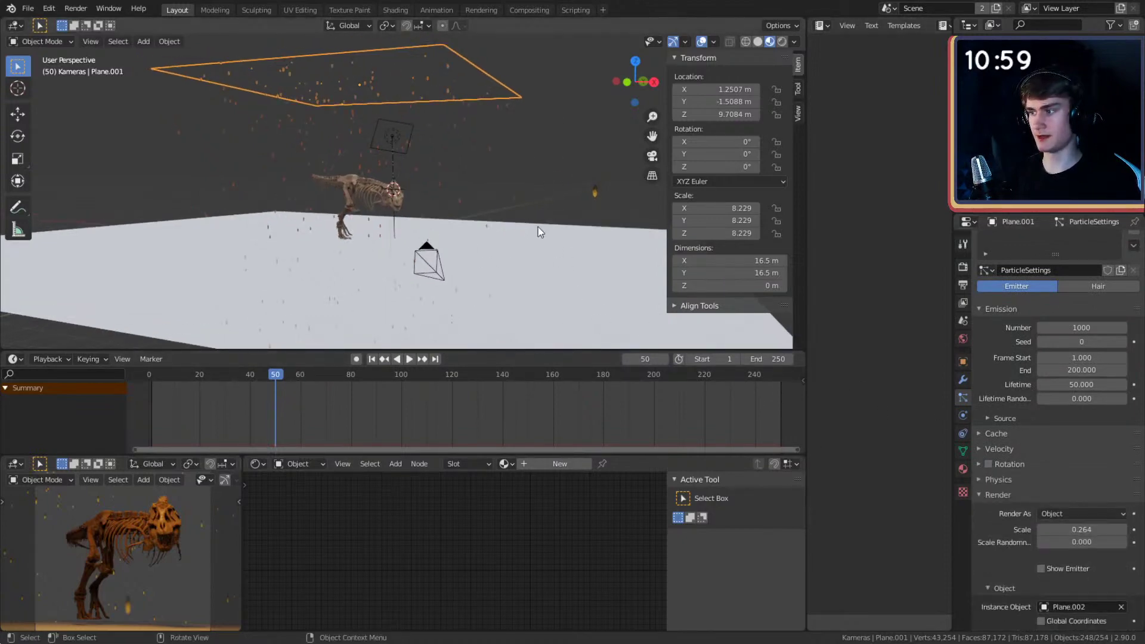
# - Shift the flame plane's bright ColorRamp stop to a deeper orange with a hue of 0.068
pyautogui.click(595, 192)
pyautogui.scroll(5, 621, 233)
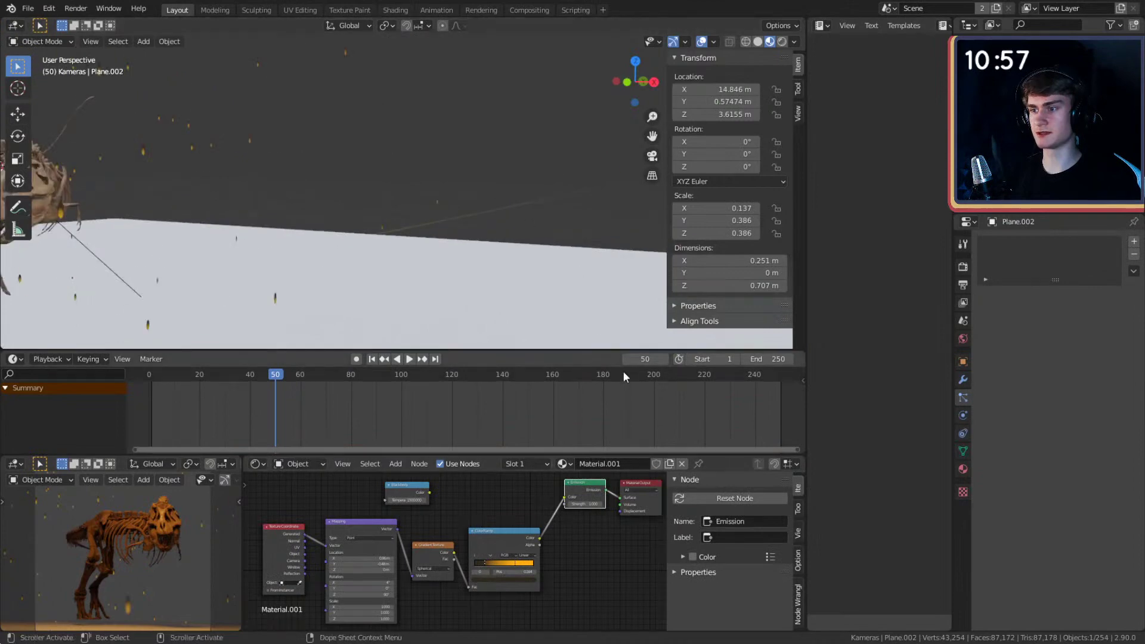
pyautogui.scroll(-1, 550, 237)
pyautogui.scroll(-1, 549, 241)
pyautogui.scroll(5, 531, 535)
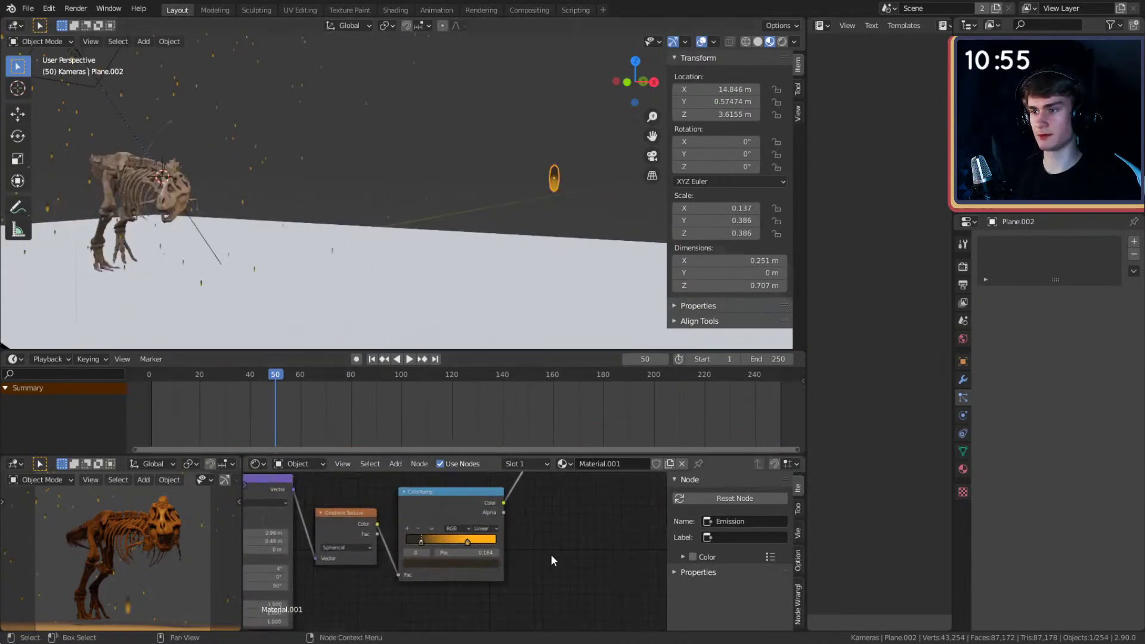
pyautogui.click(482, 536)
pyautogui.click(483, 571)
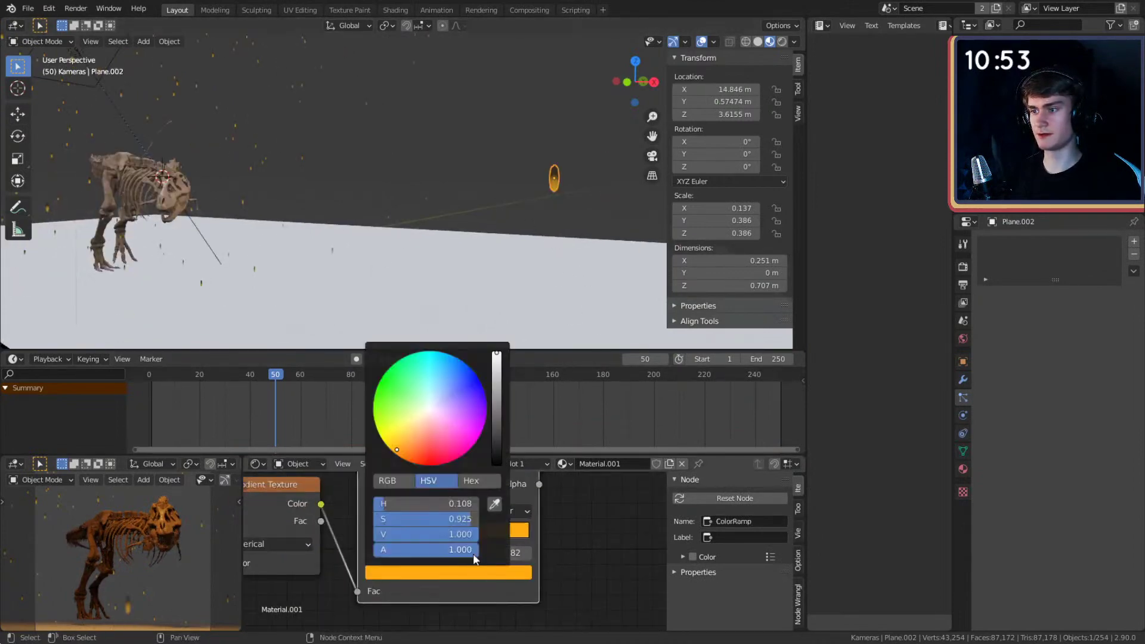
pyautogui.keyDown('shift'); pyautogui.moveTo(415, 507); pyautogui.dragTo(367, 507); pyautogui.keyUp('shift')
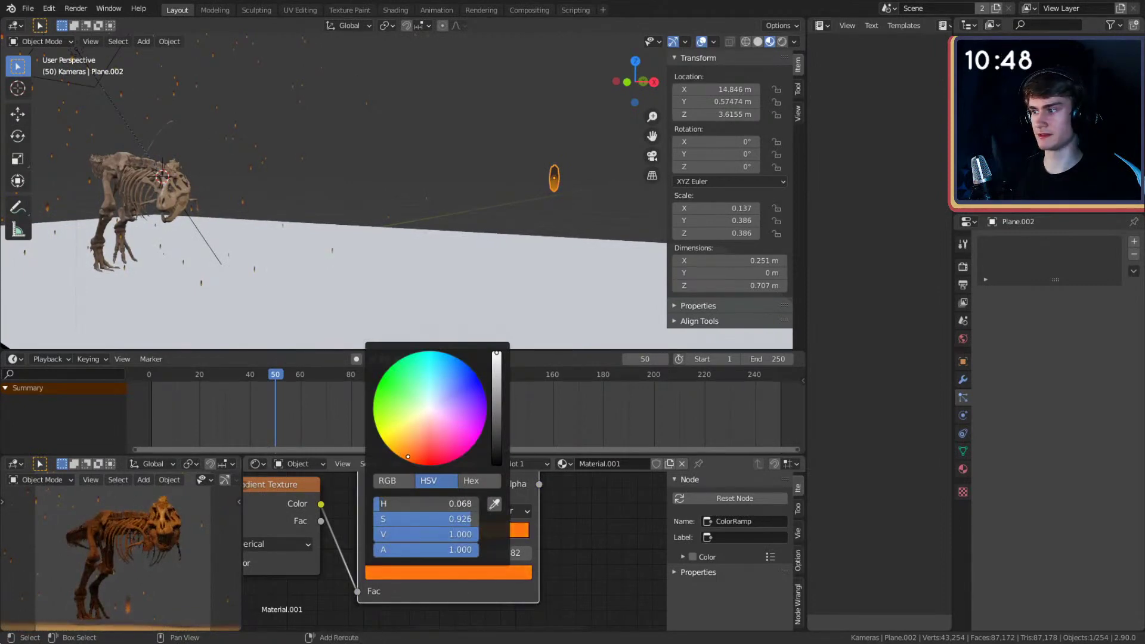
# - Raise the ground plane by about 0.225 m along the Z axis
pyautogui.scroll(-4, 491, 139)
pyautogui.keyDown('shift'); pyautogui.moveTo(417, 180); pyautogui.dragTo(529, 158, button='middle'); pyautogui.keyUp('shift')
pyautogui.click(534, 255)
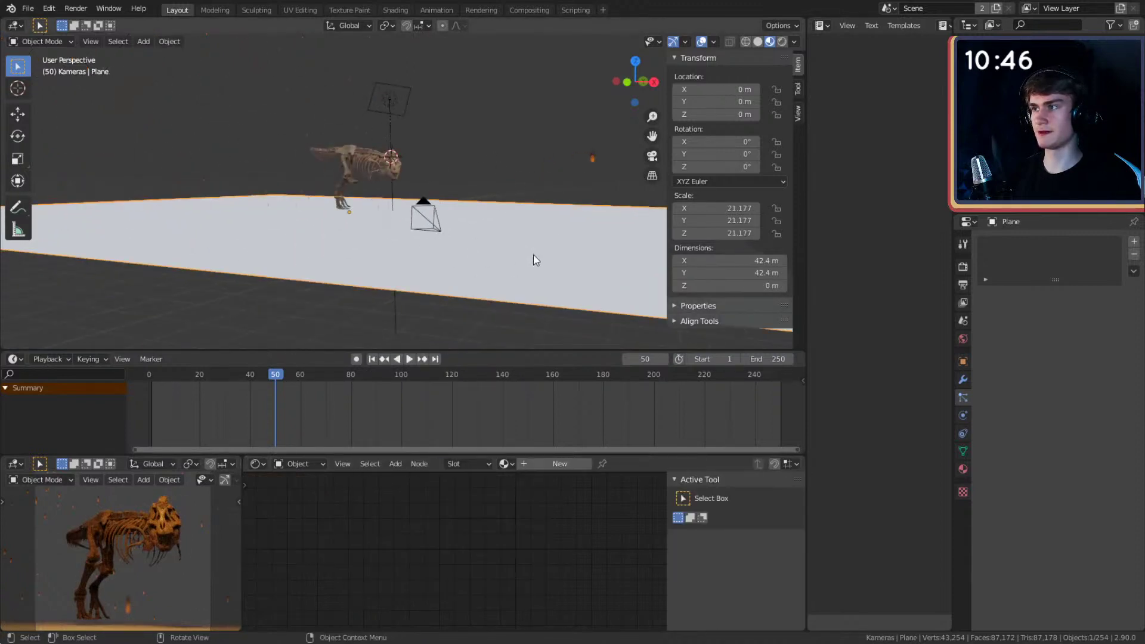
pyautogui.moveTo(533, 256); pyautogui.dragTo(520, 214, button='middle')
pyautogui.press('g')
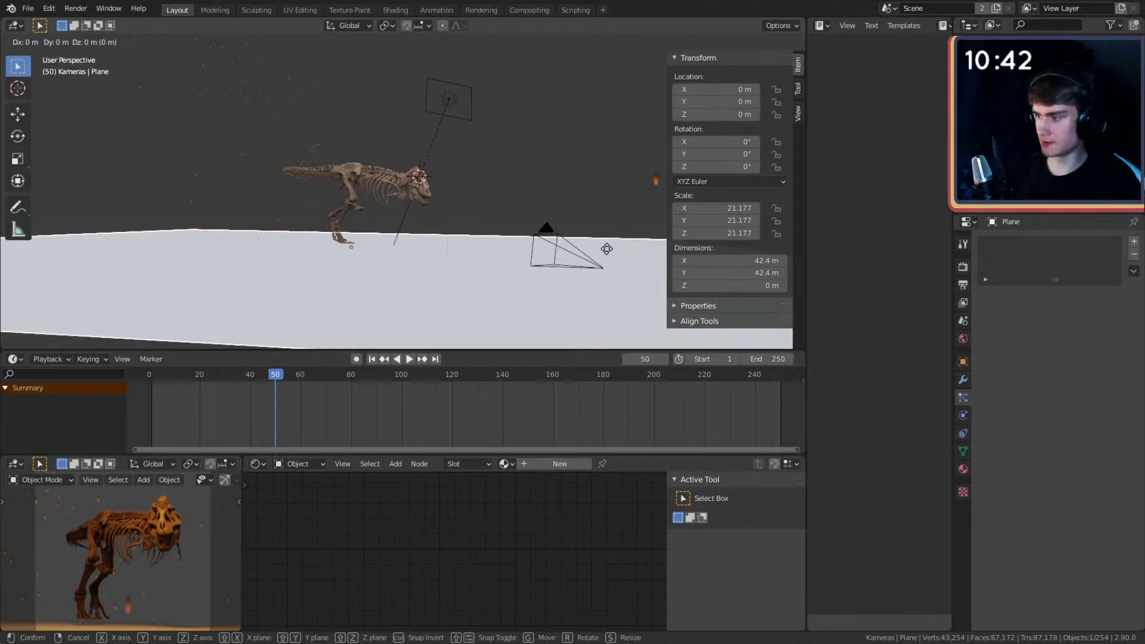
pyautogui.press('z')
pyautogui.click(605, 246)
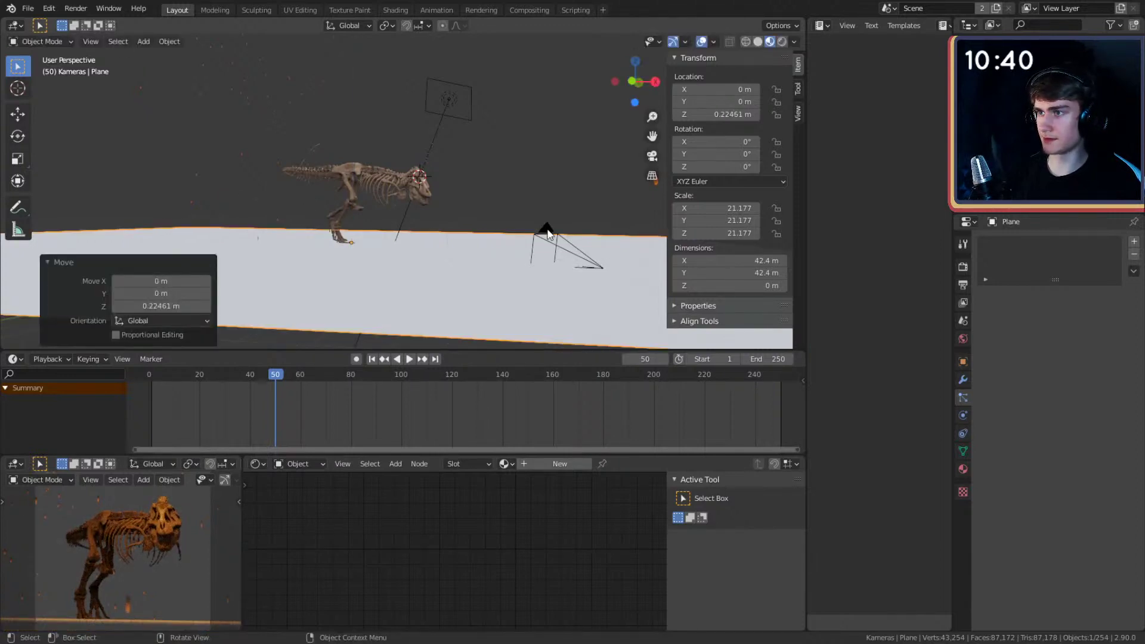
# - Raise the camera along the Z axis to a height of about 0.461 m
pyautogui.click(547, 232)
pyautogui.press('g')
pyautogui.press('z')
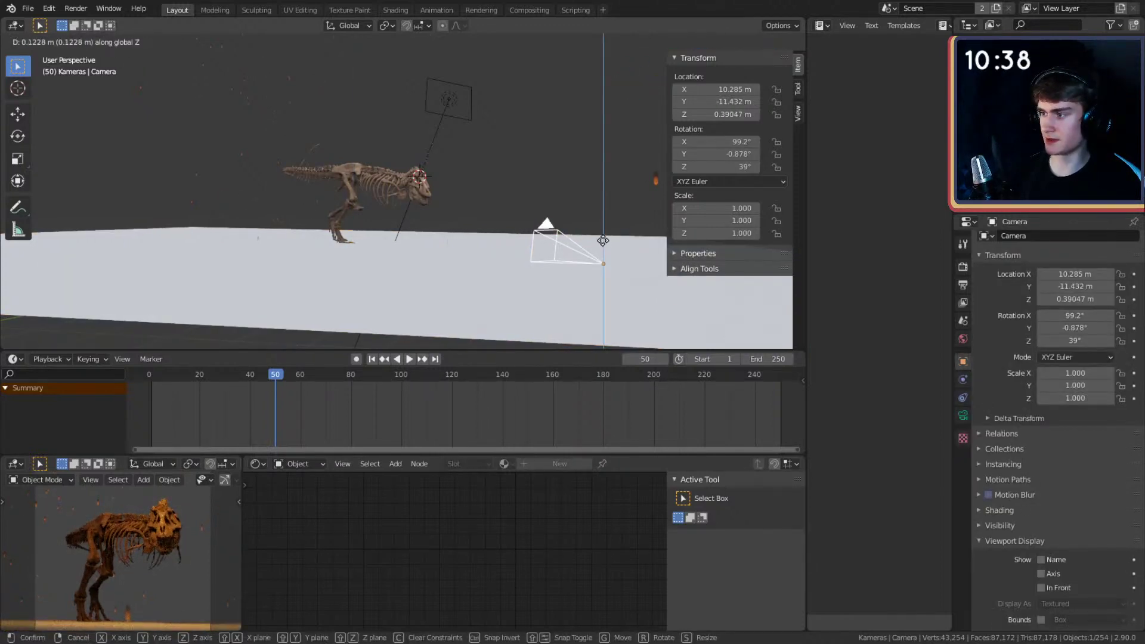
pyautogui.click(603, 236)
pyautogui.click(523, 159)
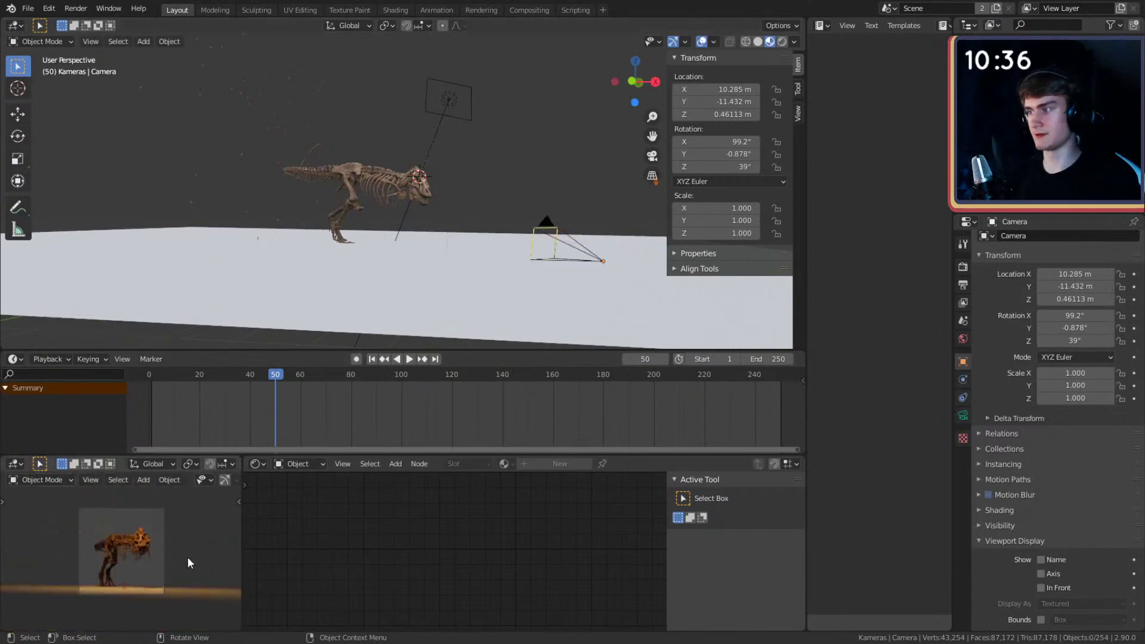
# - Show the dark volume around the skeleton and set the flame plane's Emission strength to 5
pyautogui.moveTo(459, 283); pyautogui.dragTo(494, 216, button='middle')
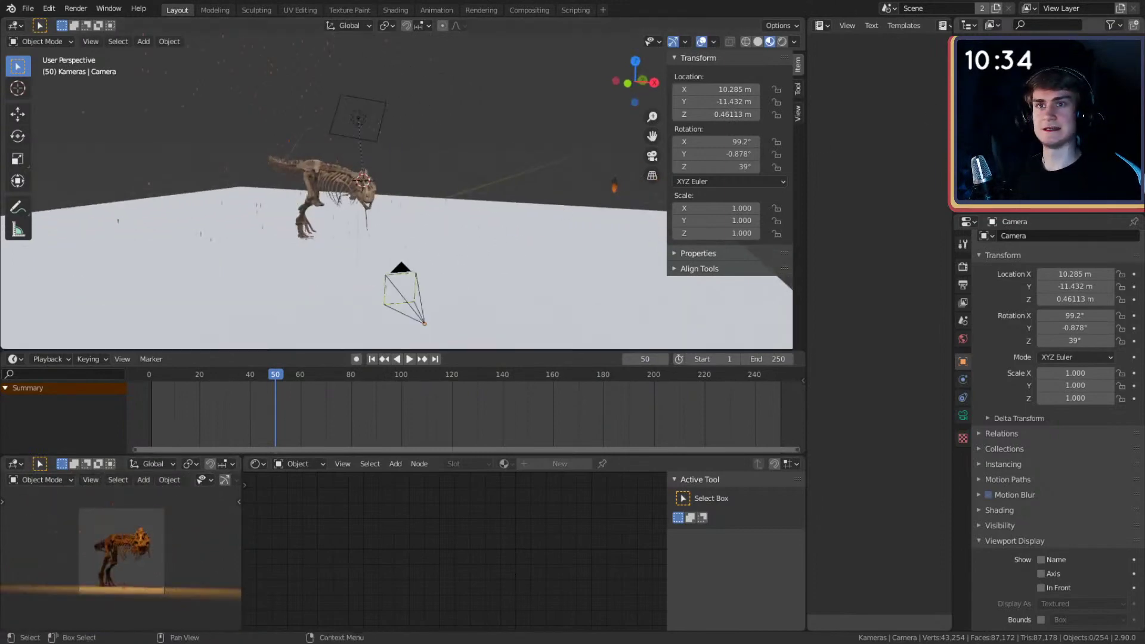
pyautogui.click(1121, 122)
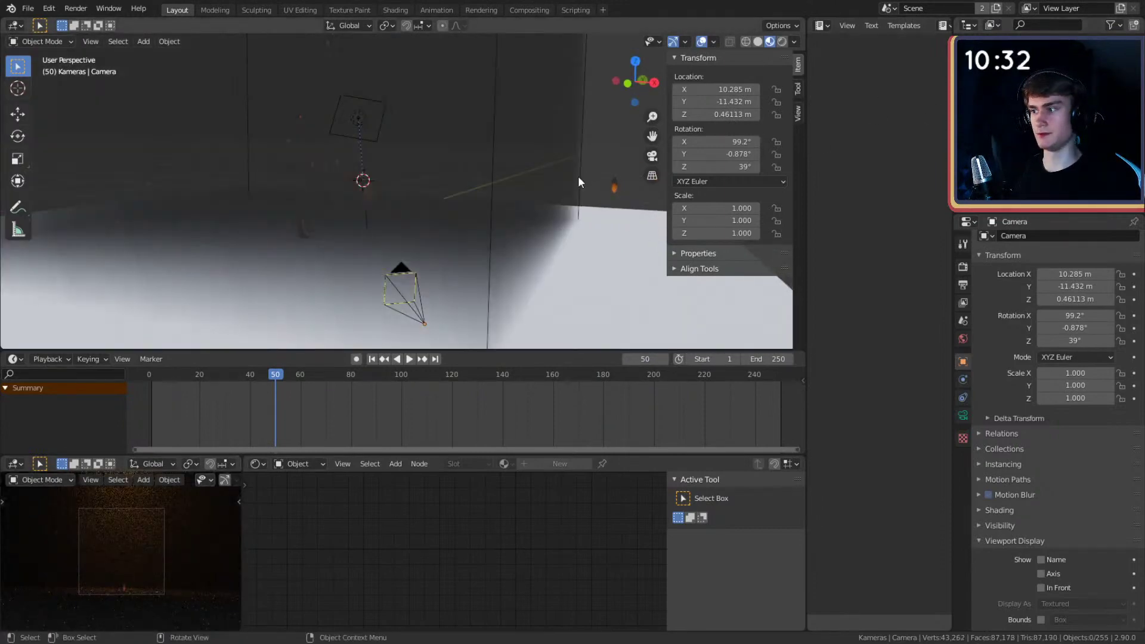
pyautogui.click(612, 186)
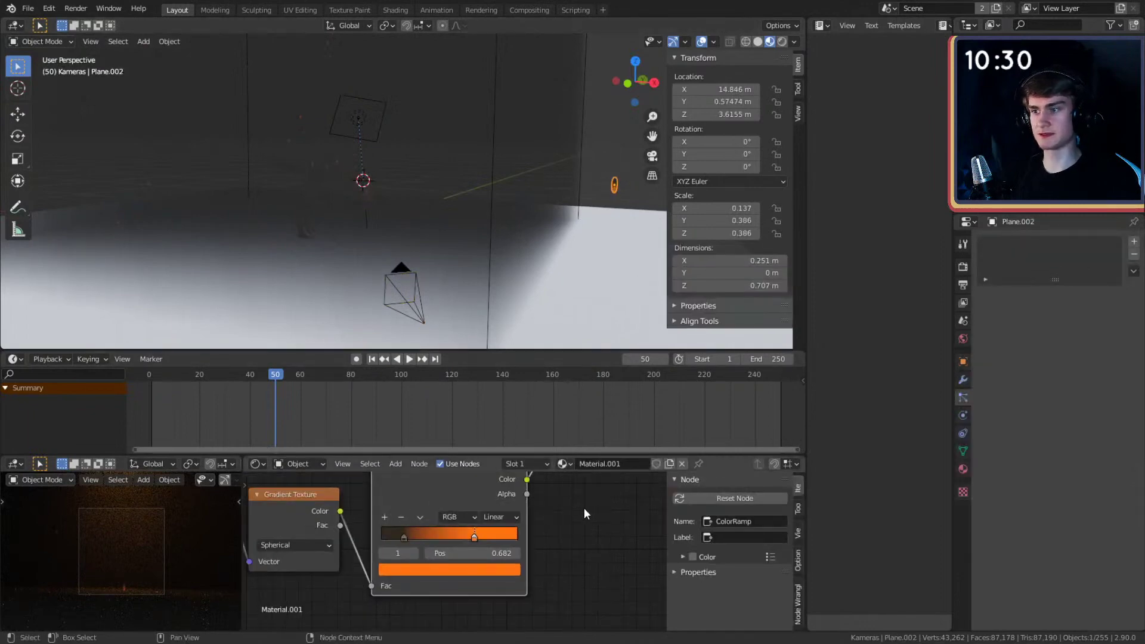
pyautogui.moveTo(585, 507); pyautogui.dragTo(447, 553, button='middle')
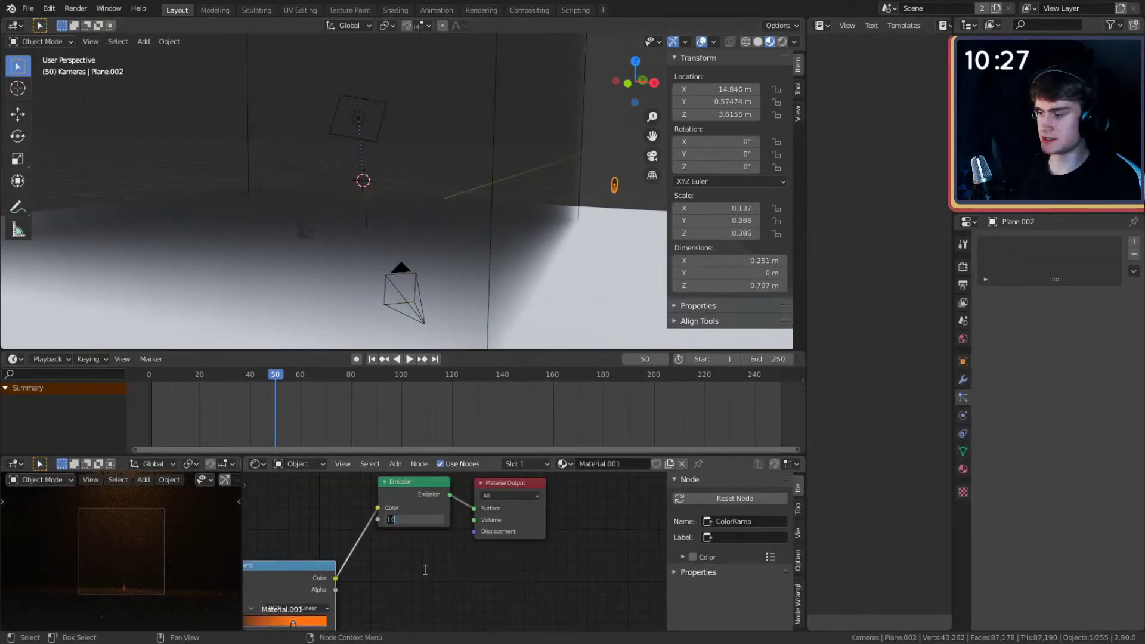
pyautogui.write('5')
pyautogui.press('Return')
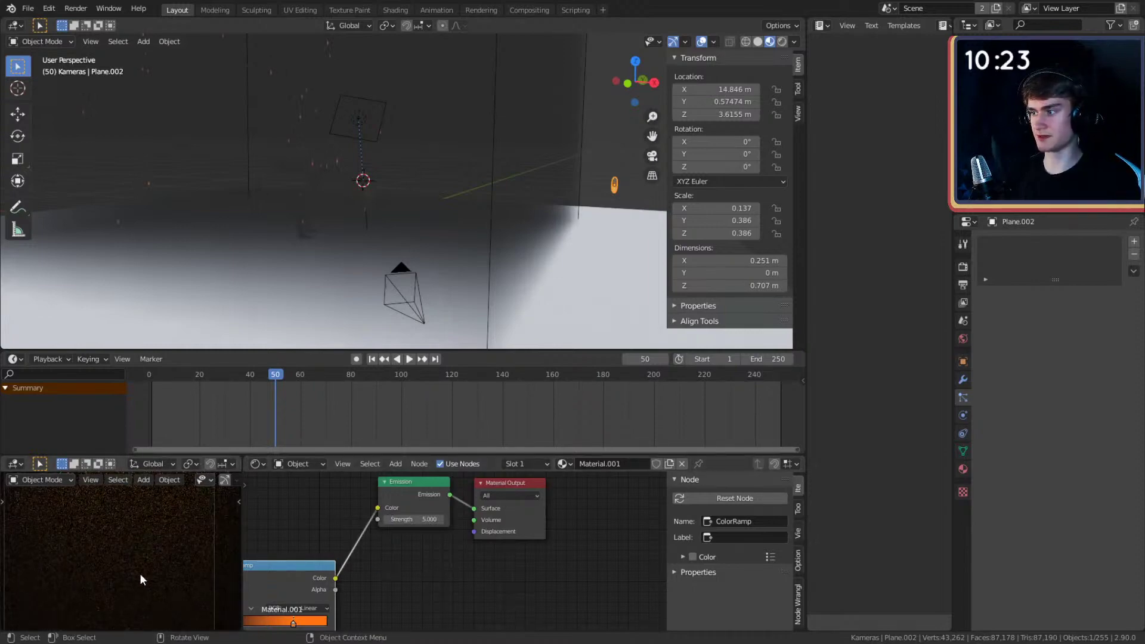
# - Increase the Emission strength of the flame plane's material to 10
pyautogui.scroll(3, 140, 573)
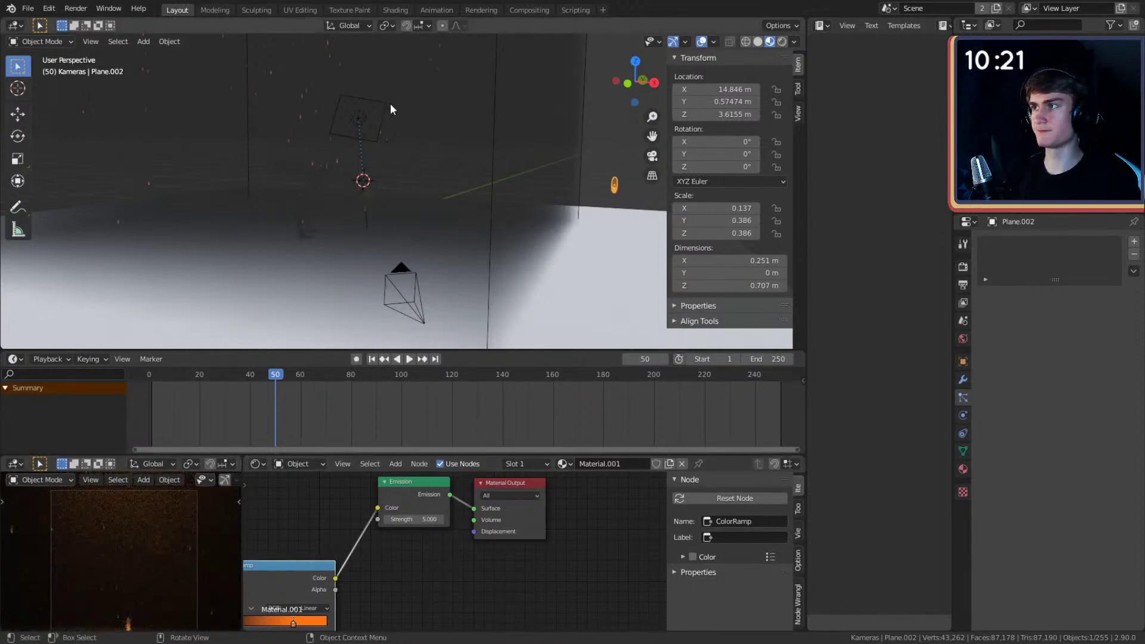
pyautogui.moveTo(391, 109)
pyautogui.mouseDown(button='middle')
pyautogui.moveTo(361, 142)
pyautogui.moveTo(412, 166)
pyautogui.mouseUp(button='middle')
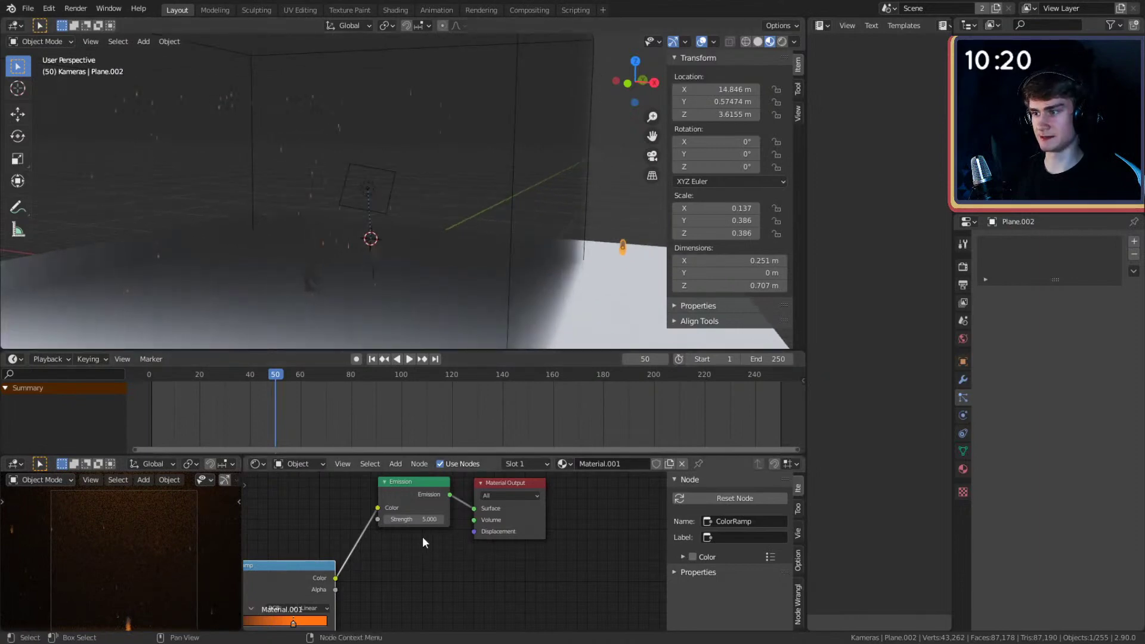
pyautogui.press('Return')
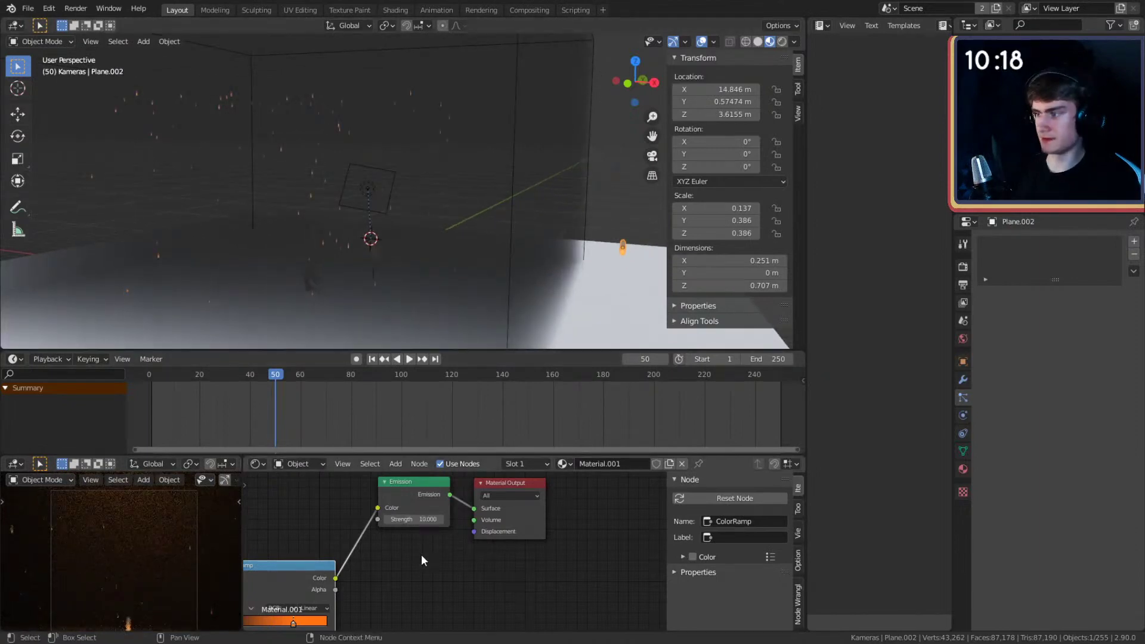
pyautogui.scroll(-2, 136, 555)
pyautogui.scroll(1, 137, 571)
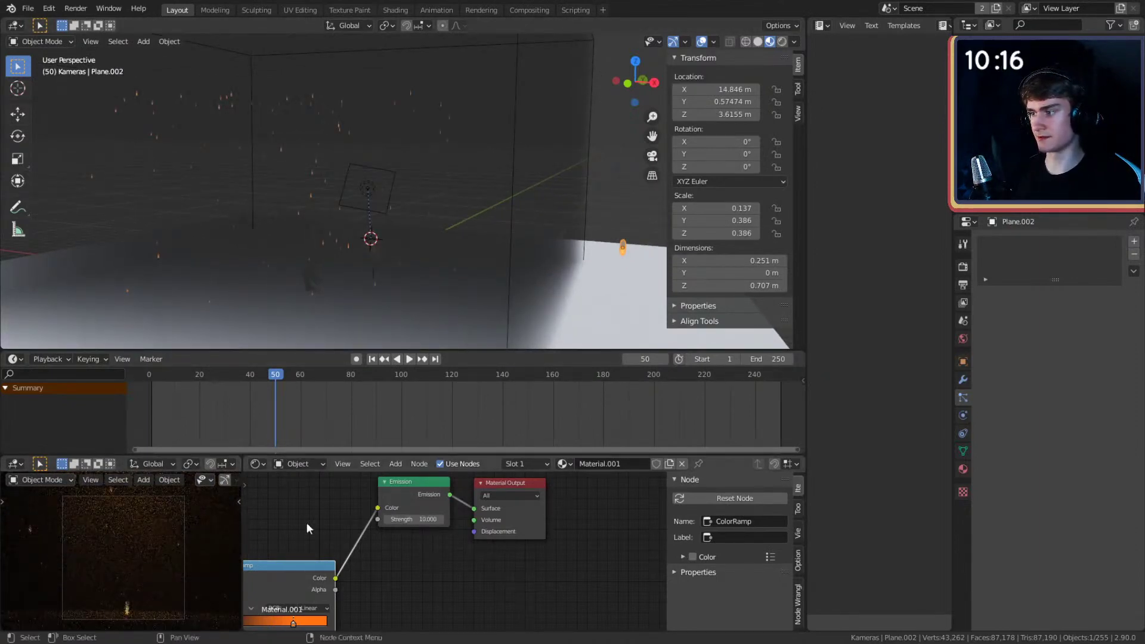
# - Darken the dark stop of the flame material's ColorRamp to black
pyautogui.moveTo(390, 590); pyautogui.dragTo(521, 539, button='middle')
pyautogui.click(371, 570)
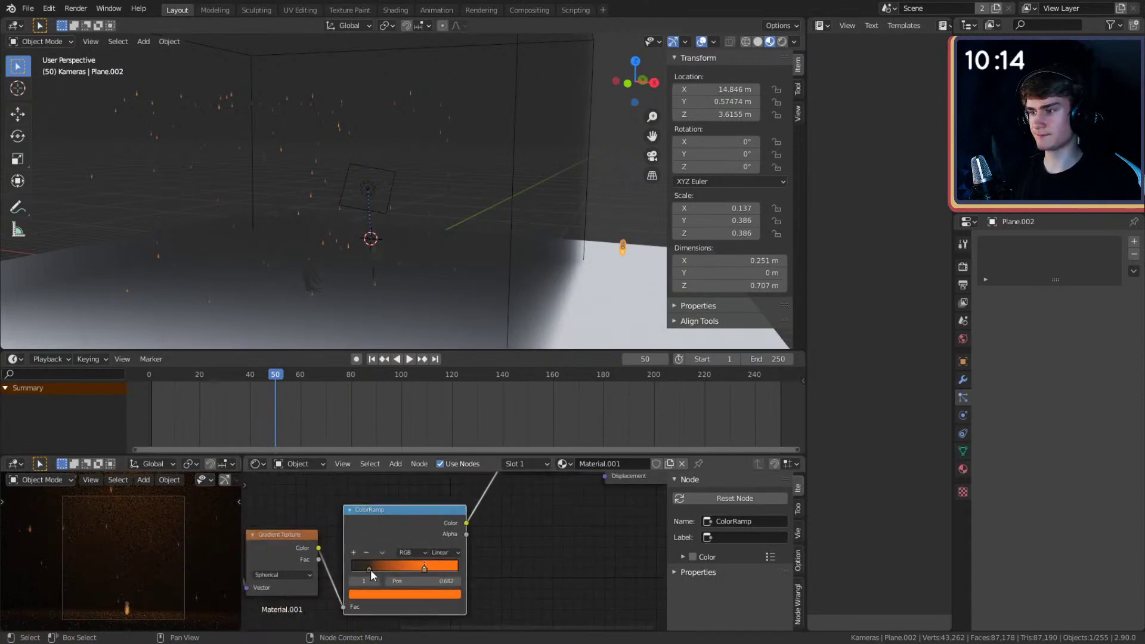
pyautogui.click(385, 592)
pyautogui.moveTo(439, 497); pyautogui.dragTo(439, 520)
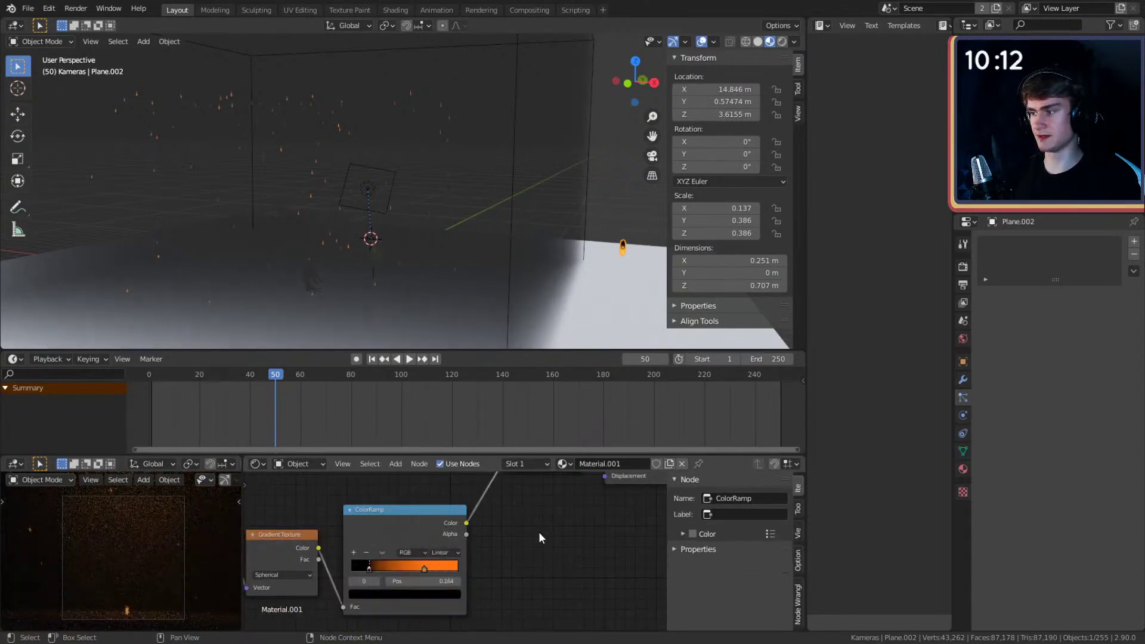
pyautogui.scroll(-1, 539, 532)
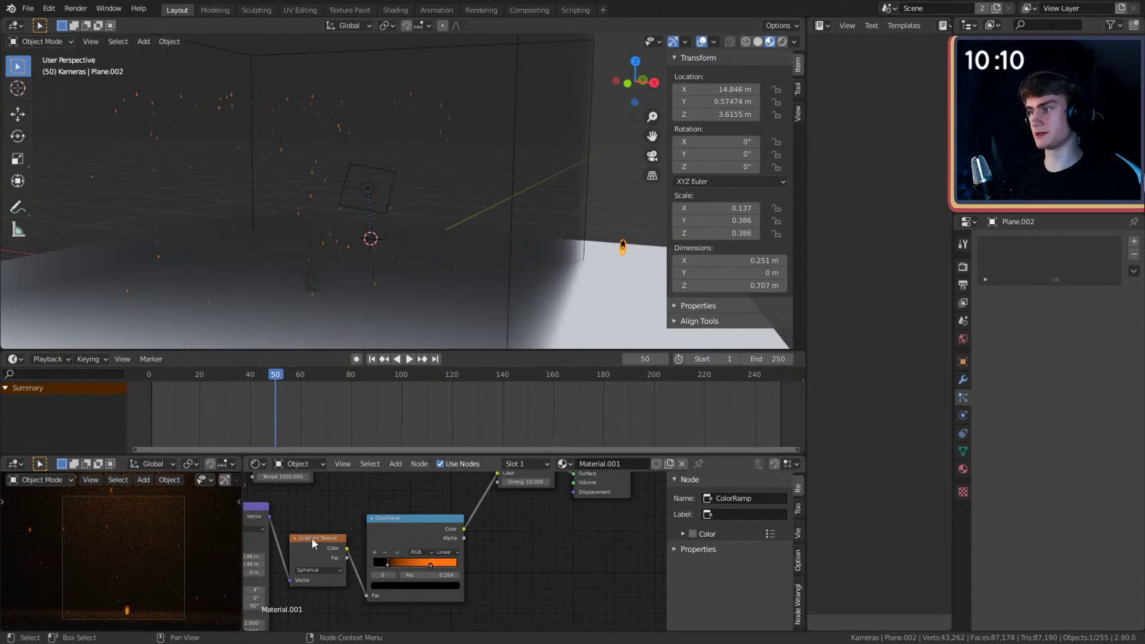
# - Set the particle Number of the emitter plane above the skeleton to 3000
pyautogui.moveTo(476, 529); pyautogui.dragTo(476, 546, button='middle')
pyautogui.click(370, 84)
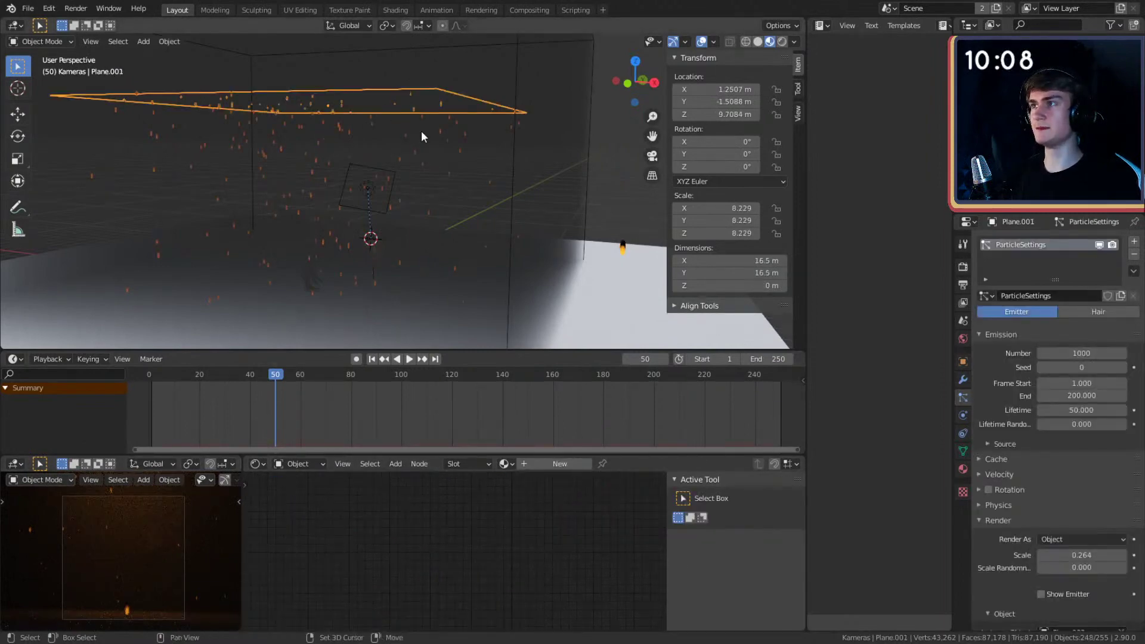
pyautogui.moveTo(430, 136); pyautogui.dragTo(435, 156, button='middle')
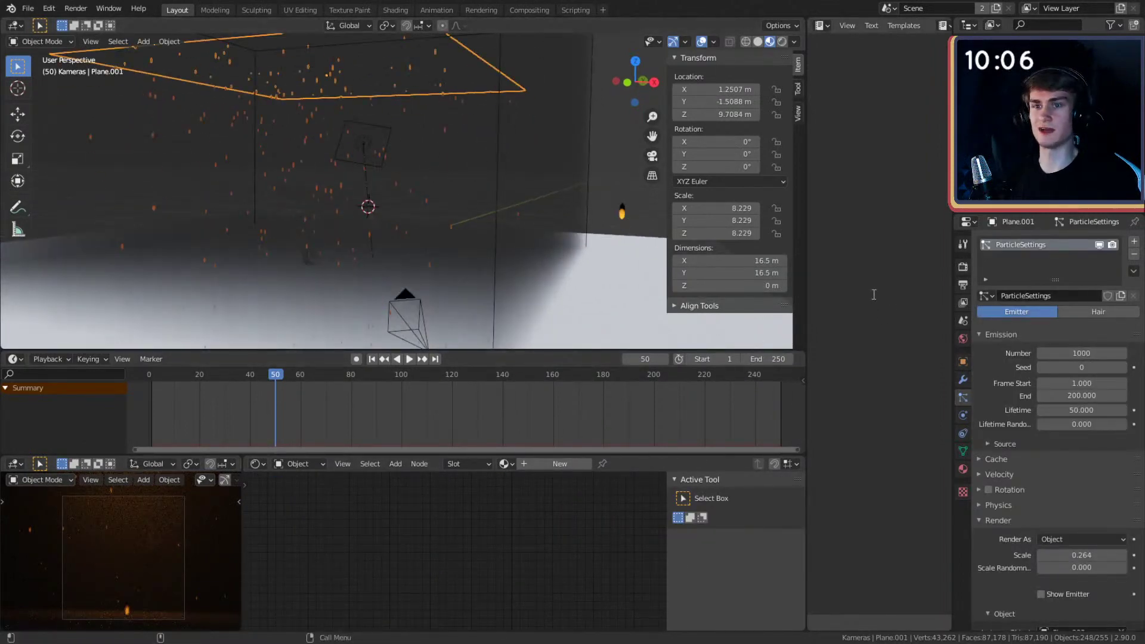
pyautogui.click(1089, 347)
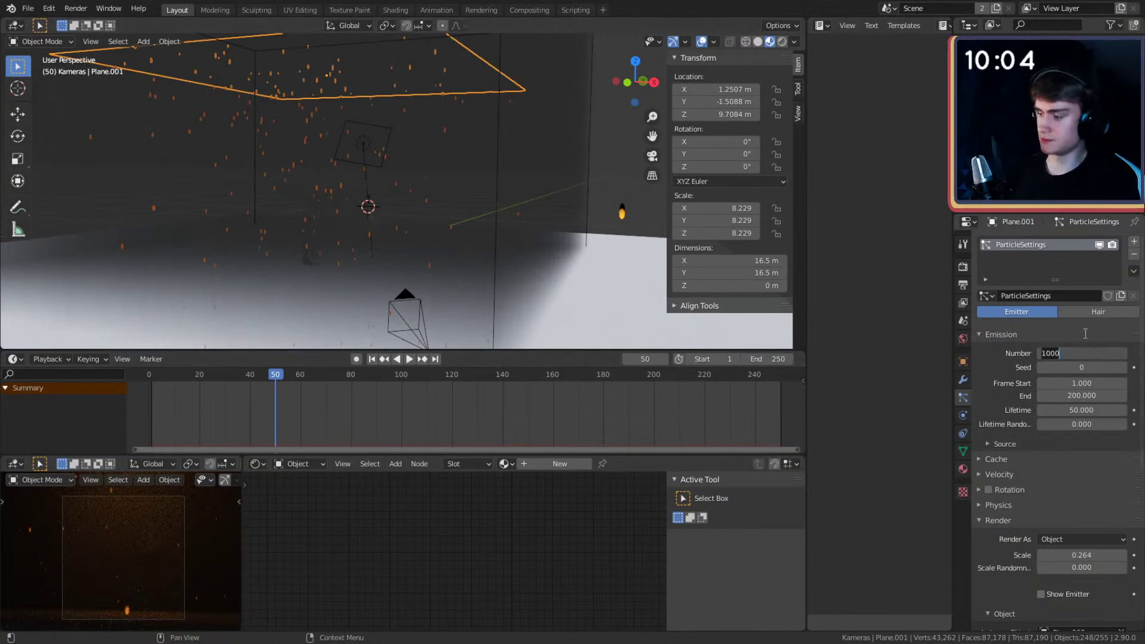
pyautogui.write('3000')
pyautogui.press('Return')
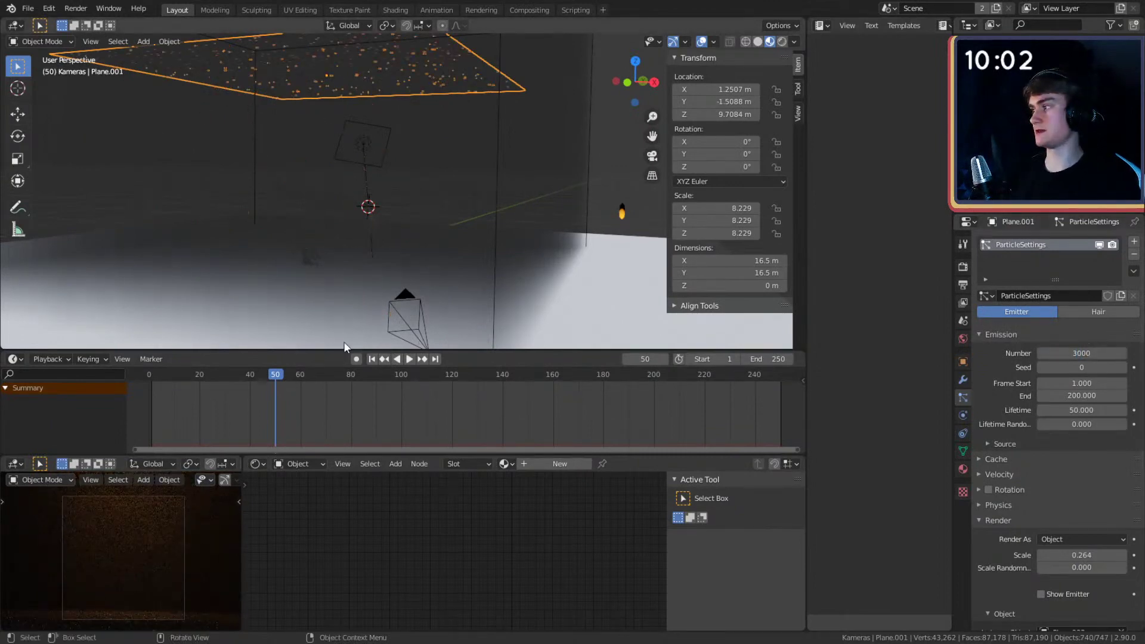
# - Replay the particle simulation from the first frame to frame 55 to check the flame density
pyautogui.click(372, 359)
pyautogui.click(409, 359)
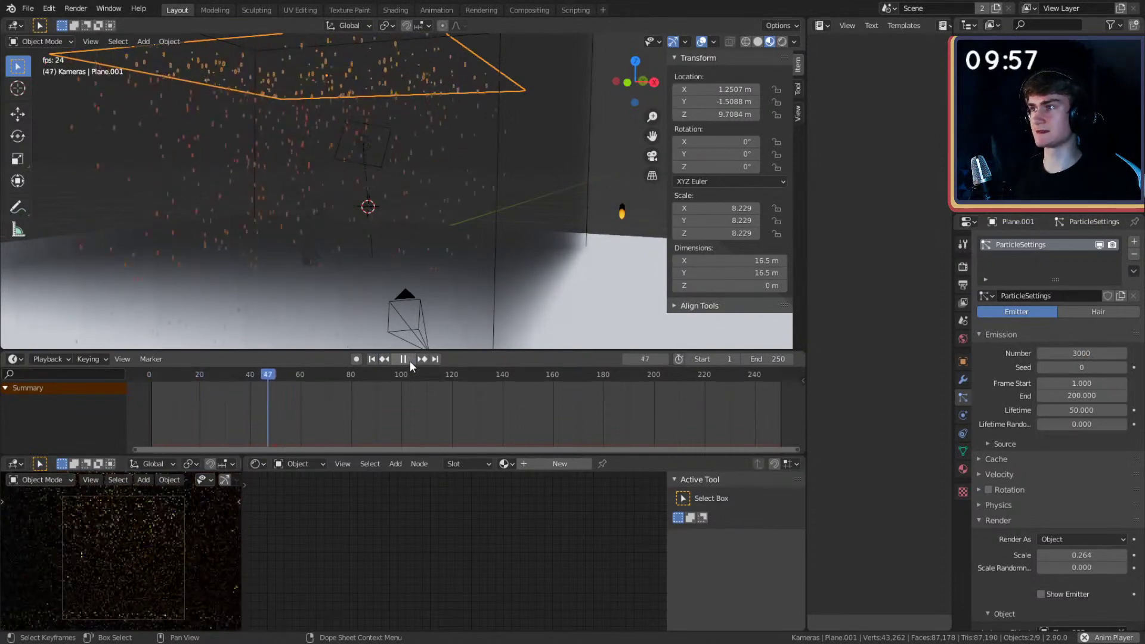
pyautogui.click(409, 360)
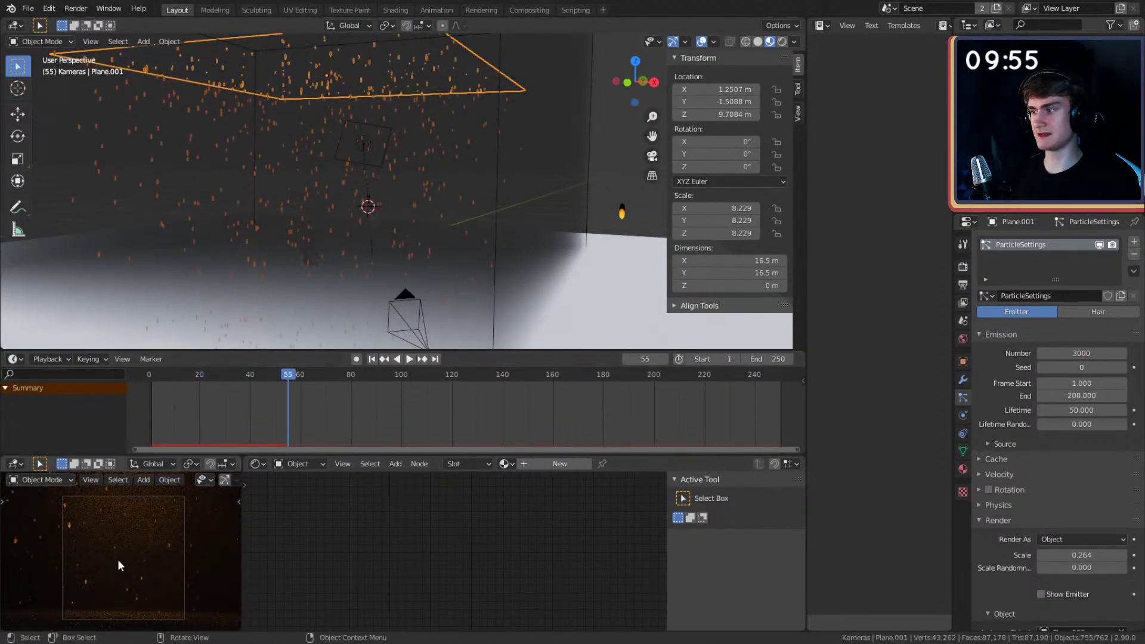
pyautogui.moveTo(482, 205)
pyautogui.mouseDown(button='middle')
pyautogui.moveTo(488, 194)
pyautogui.moveTo(471, 200)
pyautogui.mouseUp(button='middle')
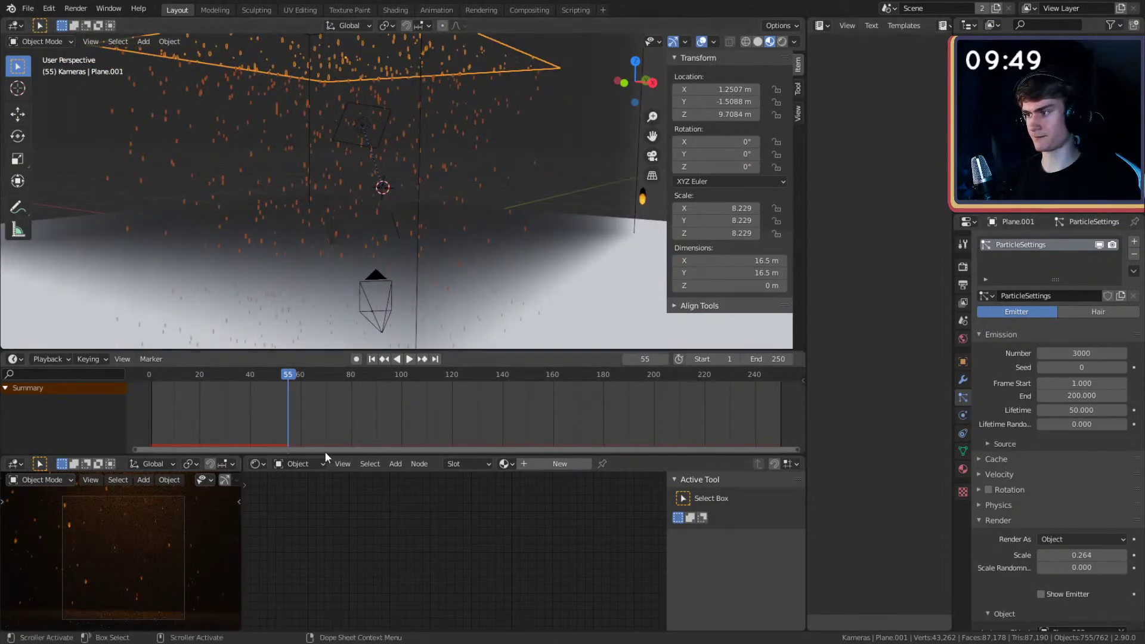
# - Set the particle emission's End frame to 100 and replay the simulation from the start to frame 47
pyautogui.click(1062, 395)
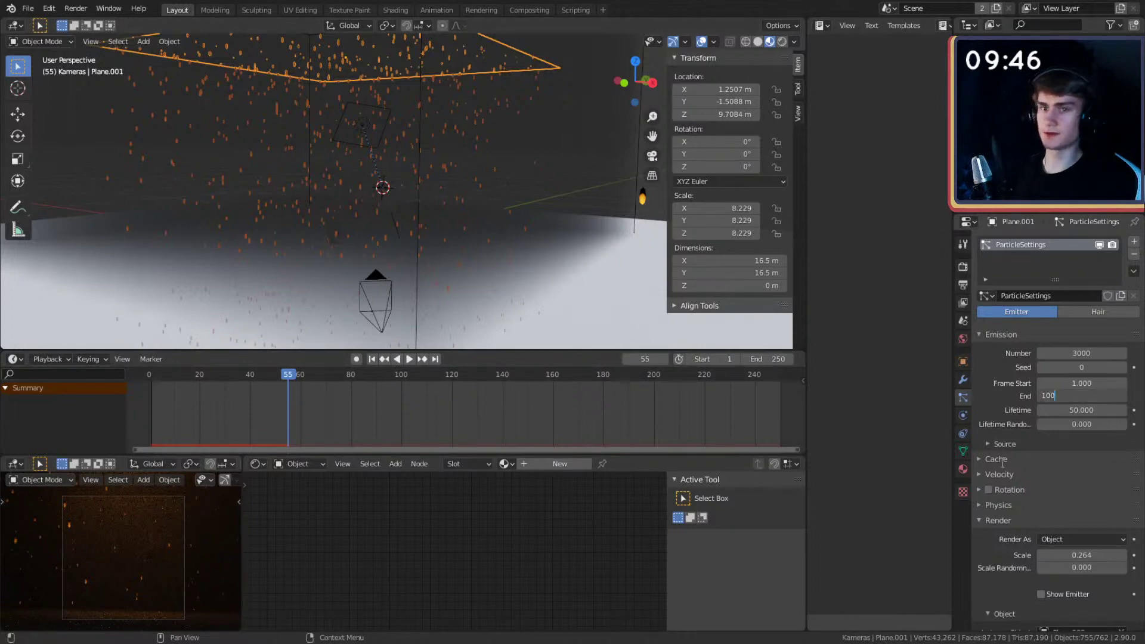
pyautogui.write('100')
pyautogui.press('Return')
pyautogui.click(371, 360)
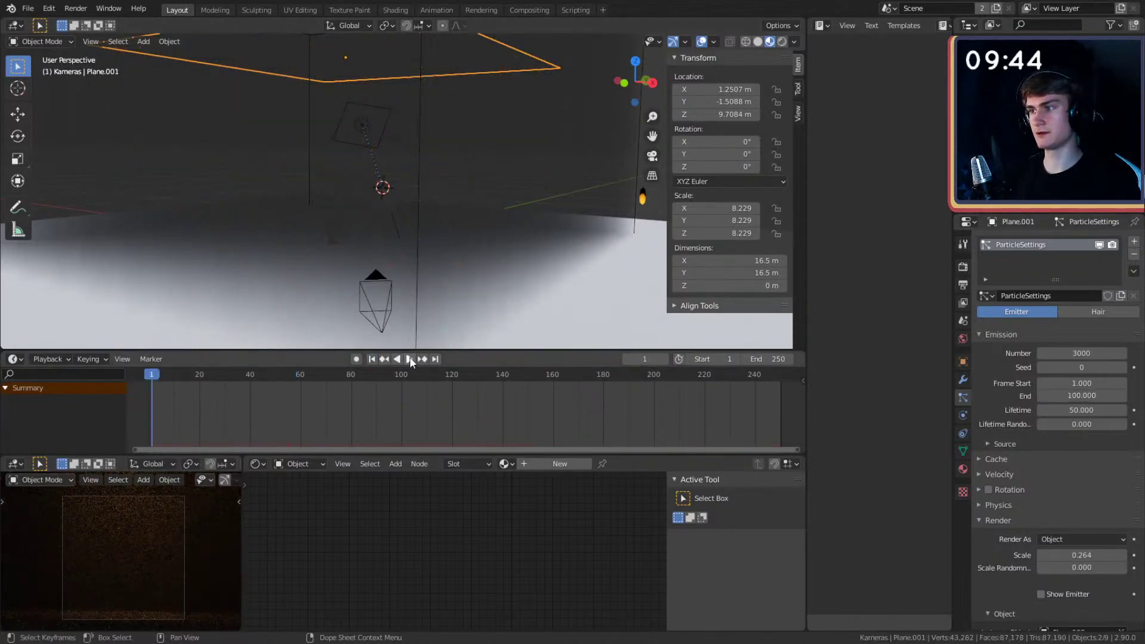
pyautogui.click(410, 357)
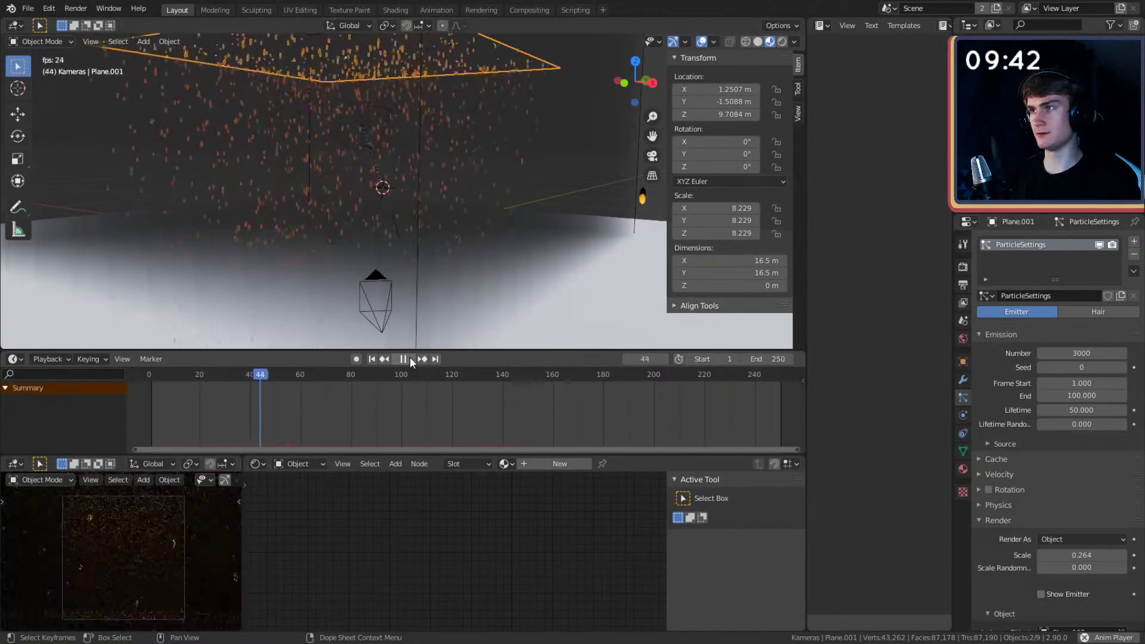
pyautogui.click(410, 359)
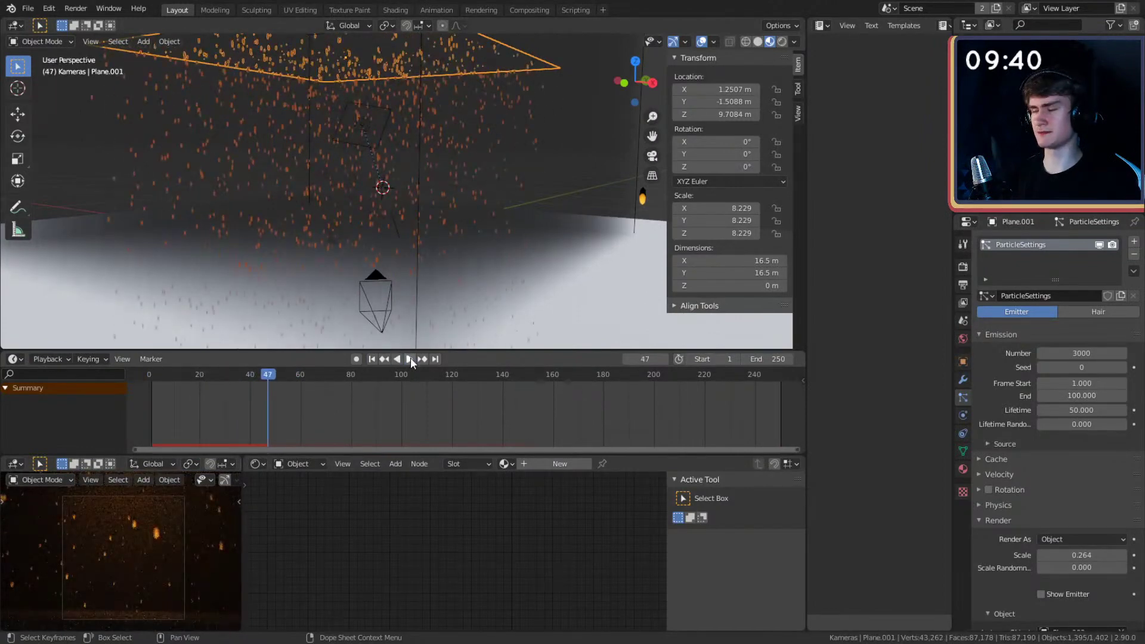
# - Set the particle emission's End frame to 150 and replay the simulation to frame 50
pyautogui.click(1087, 396)
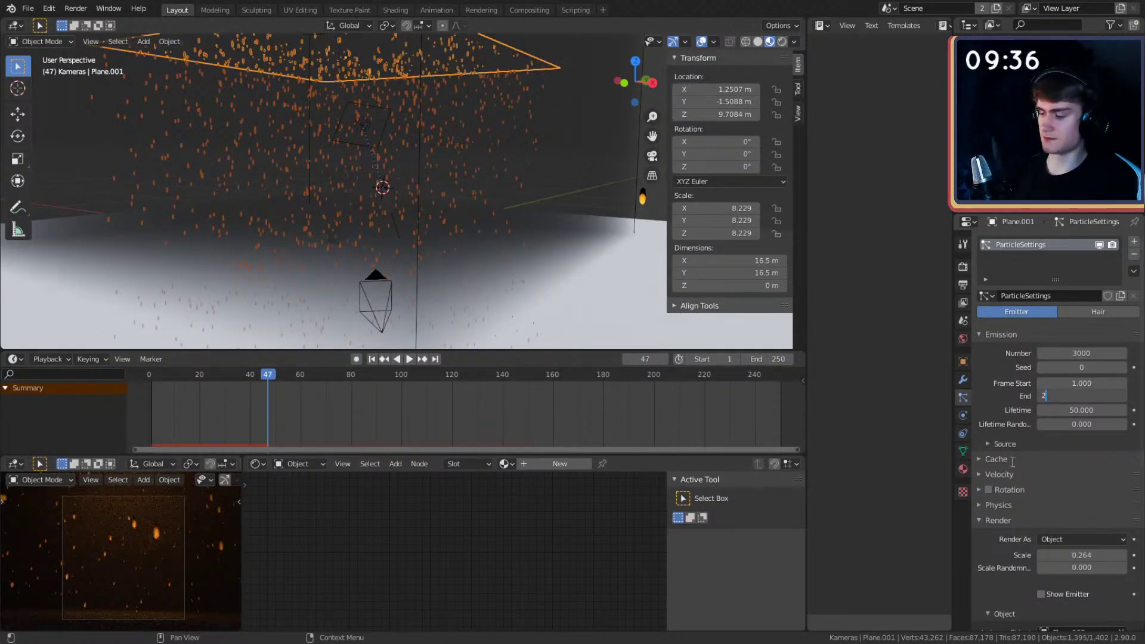
pyautogui.write('150')
pyautogui.press('Return')
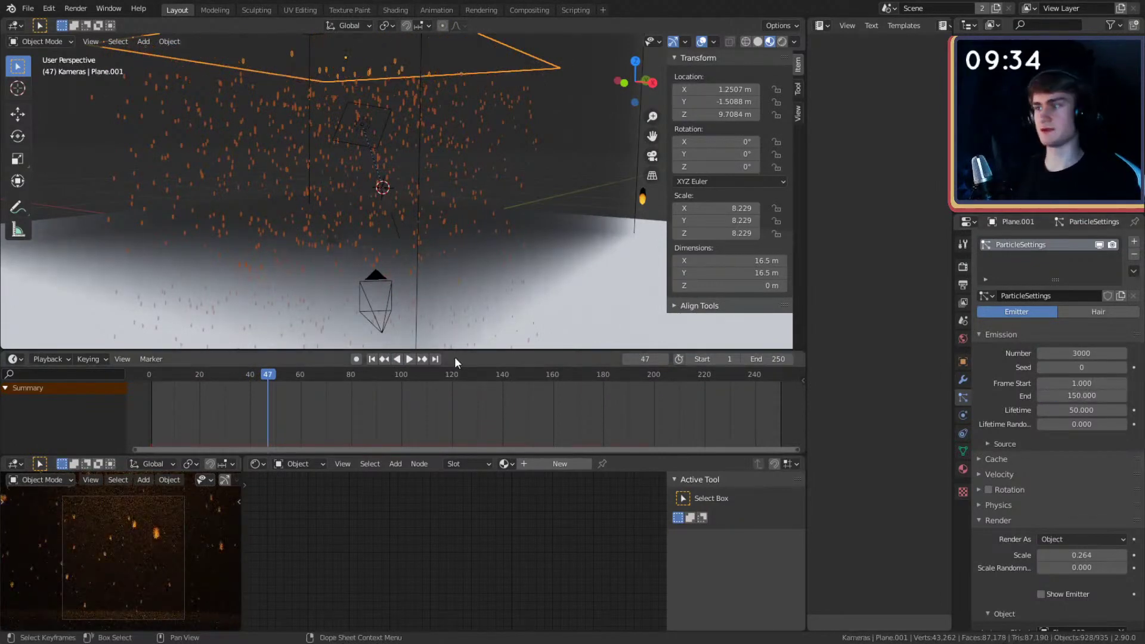
pyautogui.click(409, 359)
pyautogui.click(371, 359)
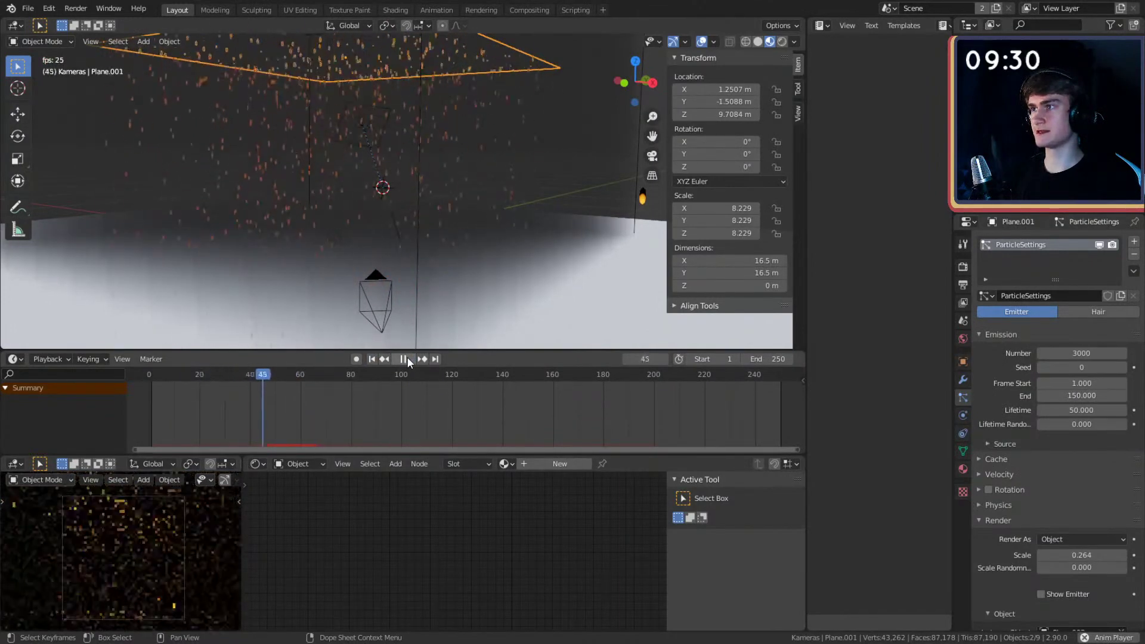
pyautogui.click(404, 359)
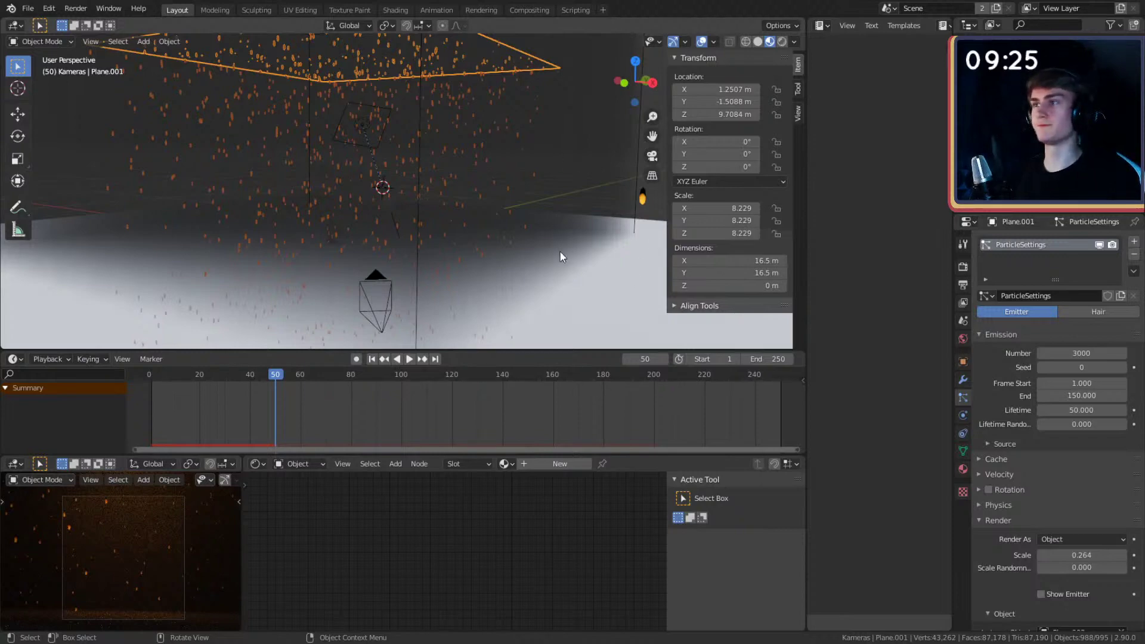
# - Add a UV sphere at the 3D cursor beside the dinosaur skull and scale it down to about 0.036
pyautogui.scroll(-6, 560, 252)
pyautogui.click(591, 180)
pyautogui.scroll(9, 476, 209)
pyautogui.moveTo(471, 172); pyautogui.dragTo(438, 171, button='middle')
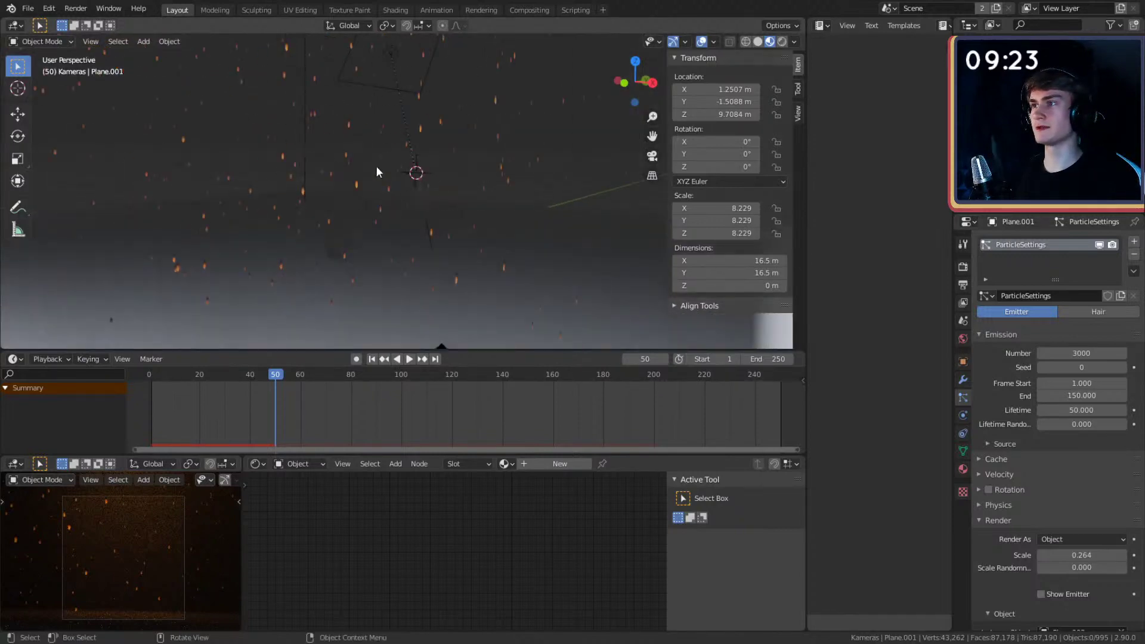
pyautogui.click(376, 165)
pyautogui.scroll(3, 441, 197)
pyautogui.moveTo(453, 209); pyautogui.dragTo(574, 189, button='middle')
pyautogui.scroll(5, 471, 202)
pyautogui.hotkey('shift', 'a')
pyautogui.moveTo(517, 194)
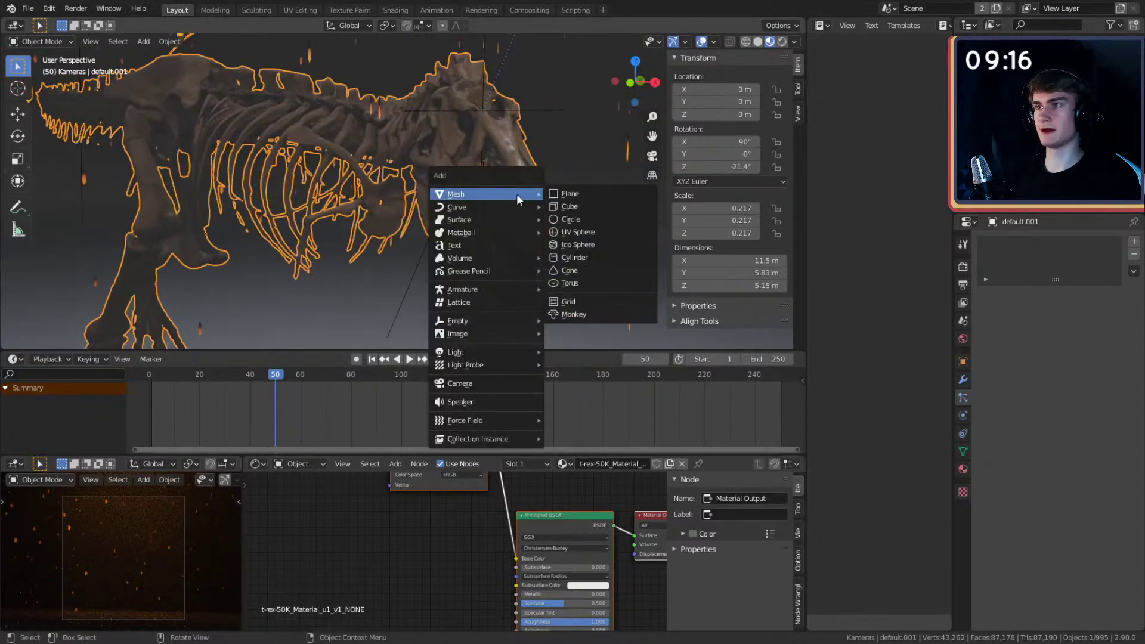
pyautogui.click(577, 232)
pyautogui.press('s')
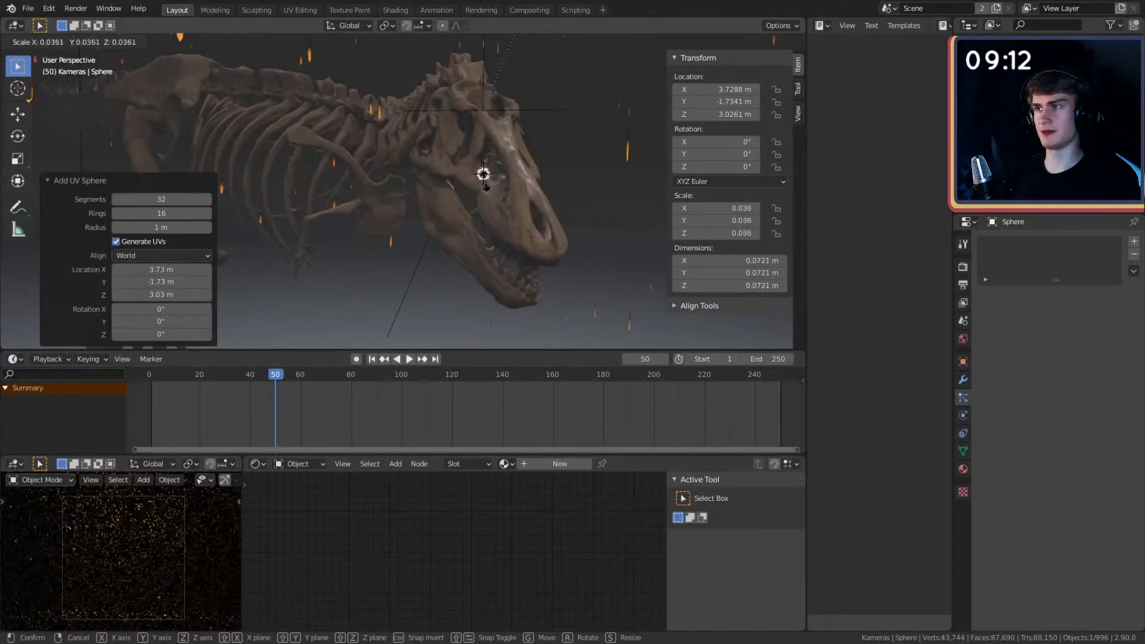
pyautogui.click(482, 176)
# - Move the small sphere into the skull's eye socket, at about X 3.60 m, Y -1.67 m, Z 3.29 m
pyautogui.moveTo(557, 197)
pyautogui.mouseDown(button='middle')
pyautogui.moveTo(576, 196)
pyautogui.moveTo(507, 204)
pyautogui.moveTo(546, 204)
pyautogui.mouseUp(button='middle')
pyautogui.scroll(2, 507, 204)
pyautogui.press('g')
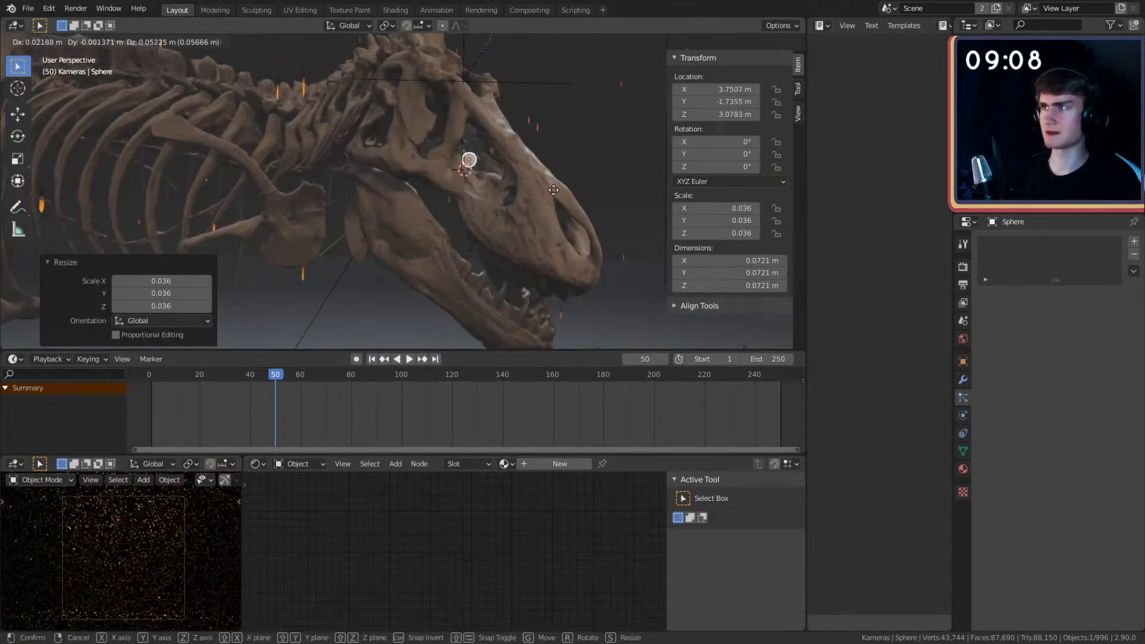
pyautogui.click(558, 174)
pyautogui.moveTo(558, 174); pyautogui.dragTo(496, 195, button='middle')
pyautogui.press('g')
pyautogui.click(587, 213)
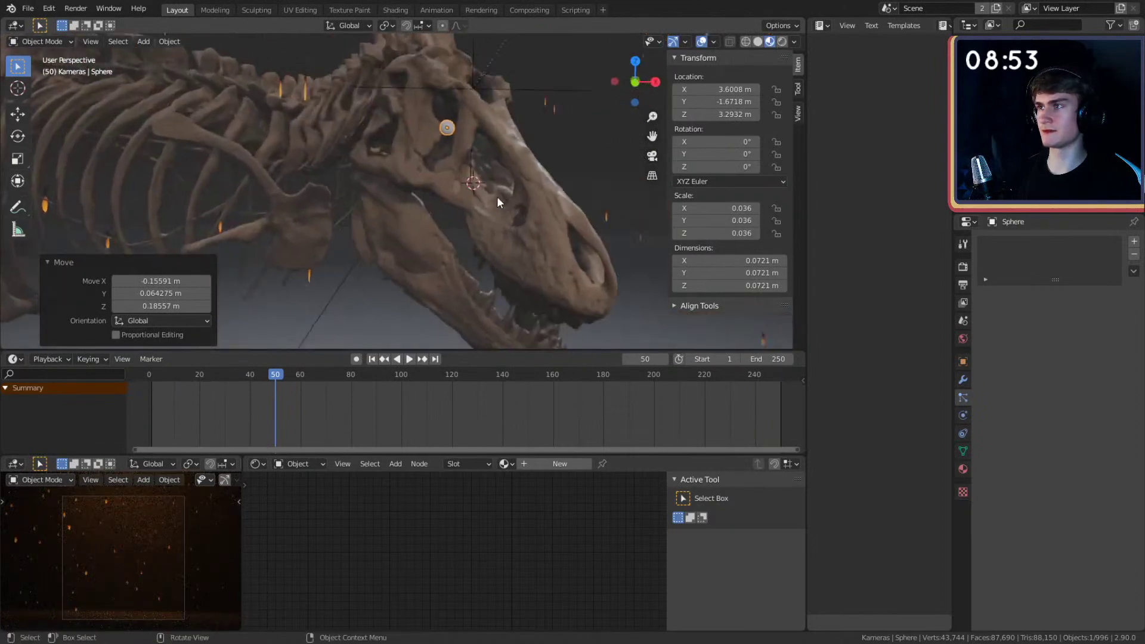
# - Give the eye sphere a new material, replacing its Principled BSDF with an Emission shader connected to the Surface output
pyautogui.click(553, 465)
pyautogui.moveTo(444, 538); pyautogui.dragTo(388, 511, button='middle')
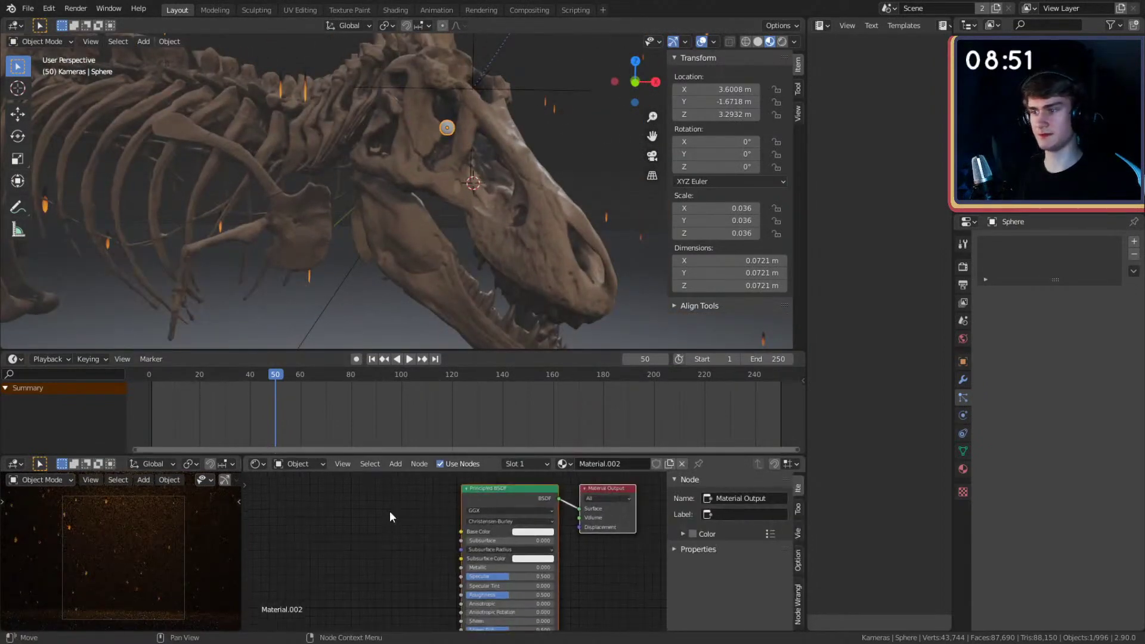
pyautogui.click(483, 493)
pyautogui.press('x')
pyautogui.hotkey('shift', 'a')
pyautogui.moveTo(379, 538)
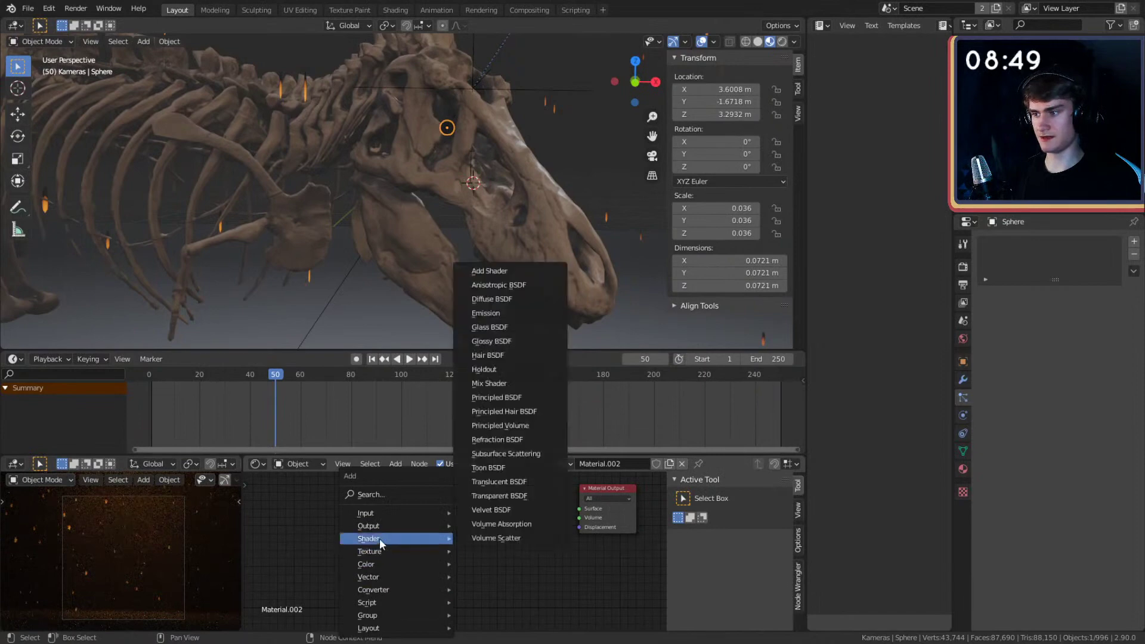
pyautogui.click(486, 320)
pyautogui.click(478, 489)
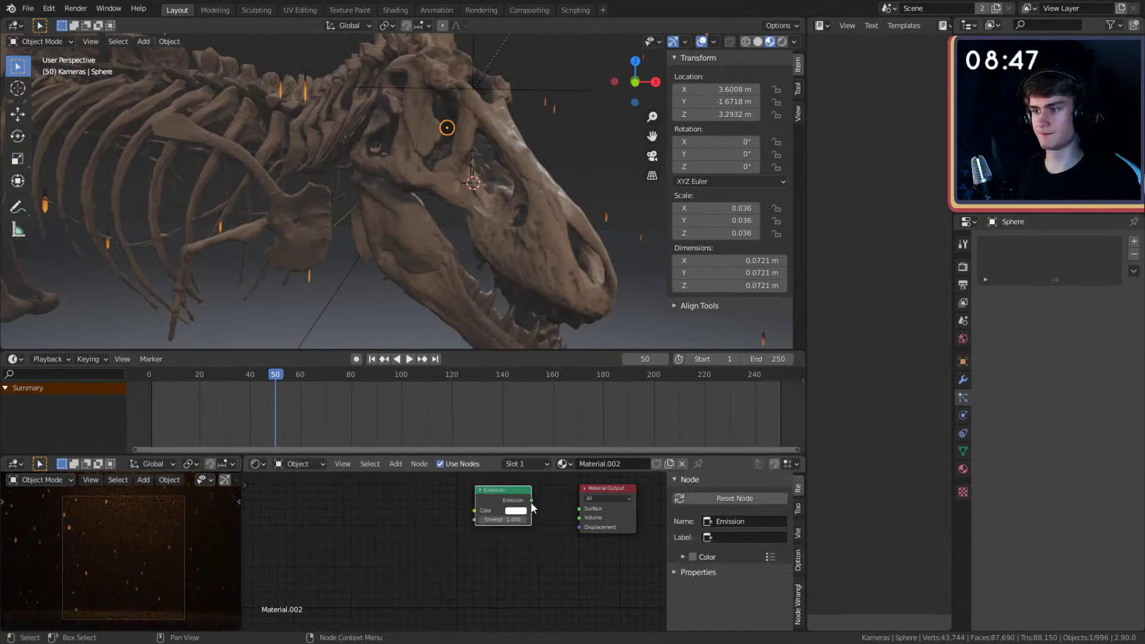
pyautogui.moveTo(532, 501); pyautogui.dragTo(579, 509)
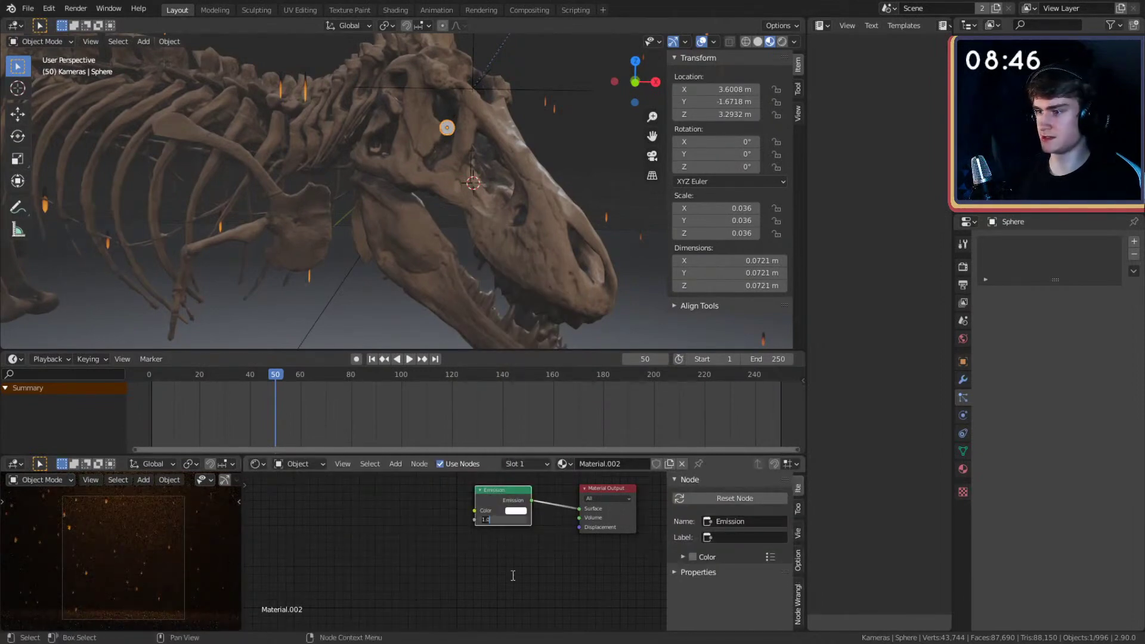
# - Set the eye material's Emission strength to 10 and its colour to bright cyan
pyautogui.write('10')
pyautogui.press('Return')
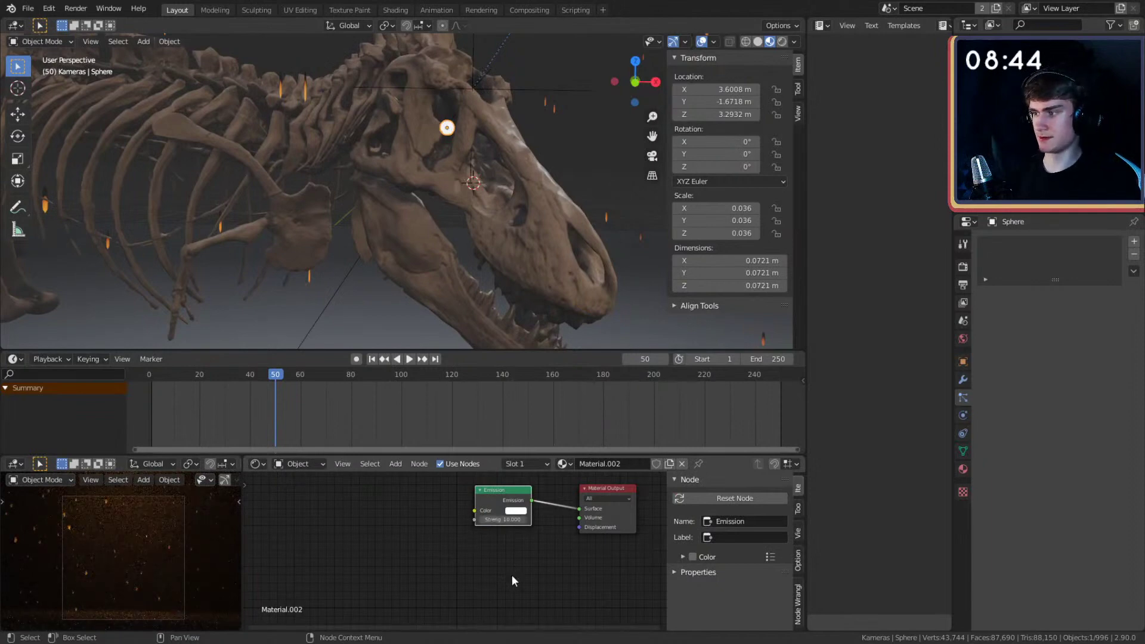
pyautogui.scroll(5, 161, 546)
pyautogui.keyDown('shift'); pyautogui.moveTo(165, 542); pyautogui.dragTo(76, 587, button='middle'); pyautogui.keyUp('shift')
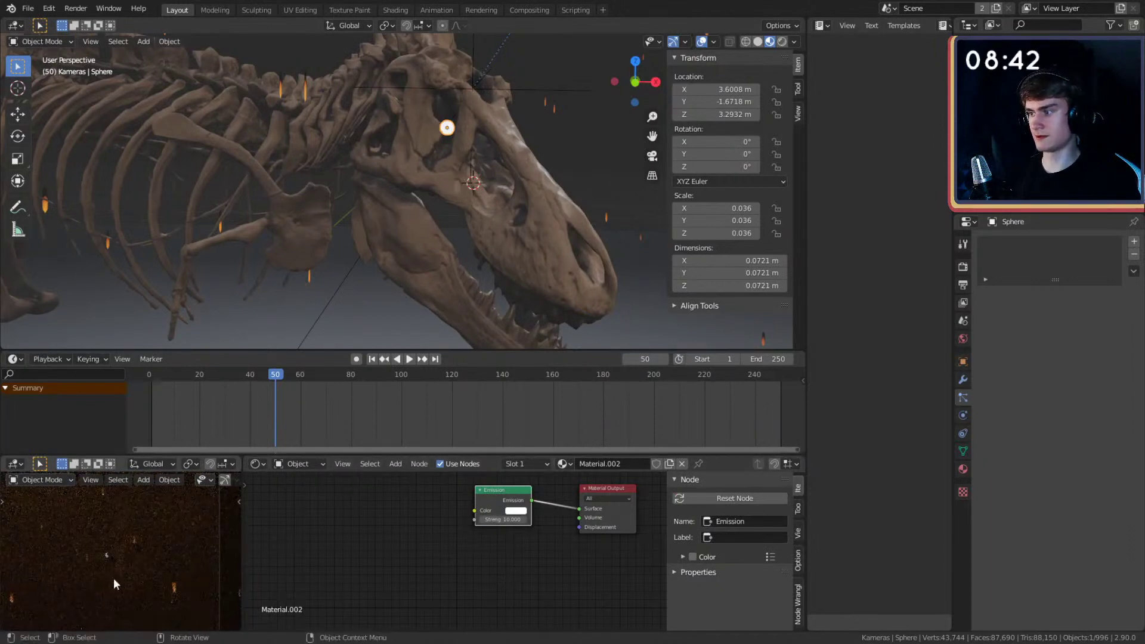
pyautogui.scroll(4, 524, 546)
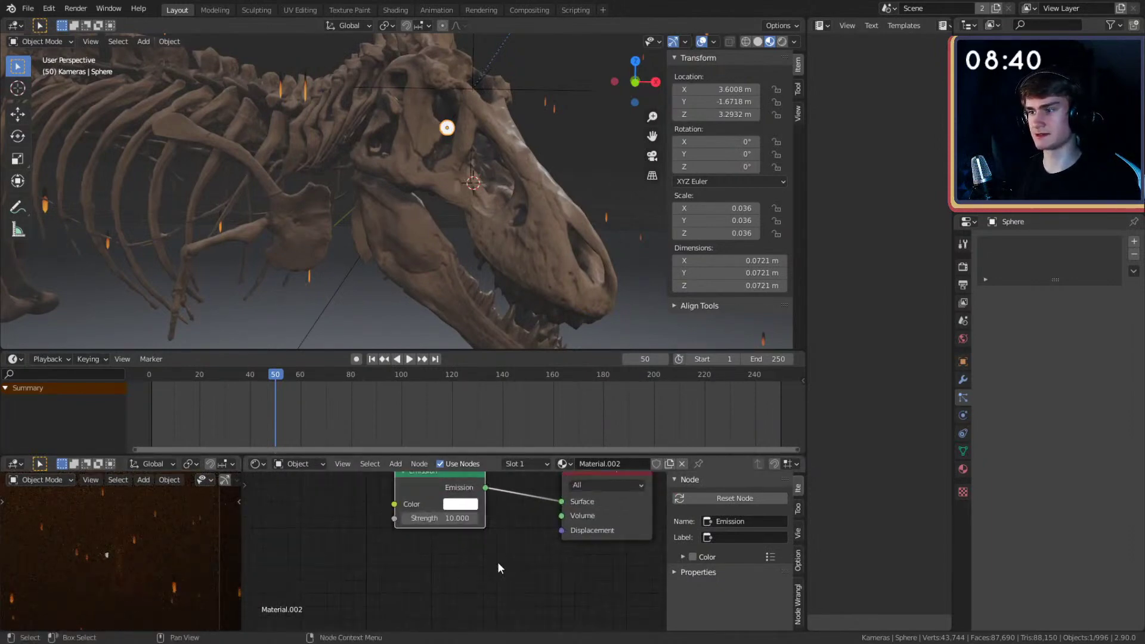
pyautogui.click(475, 517)
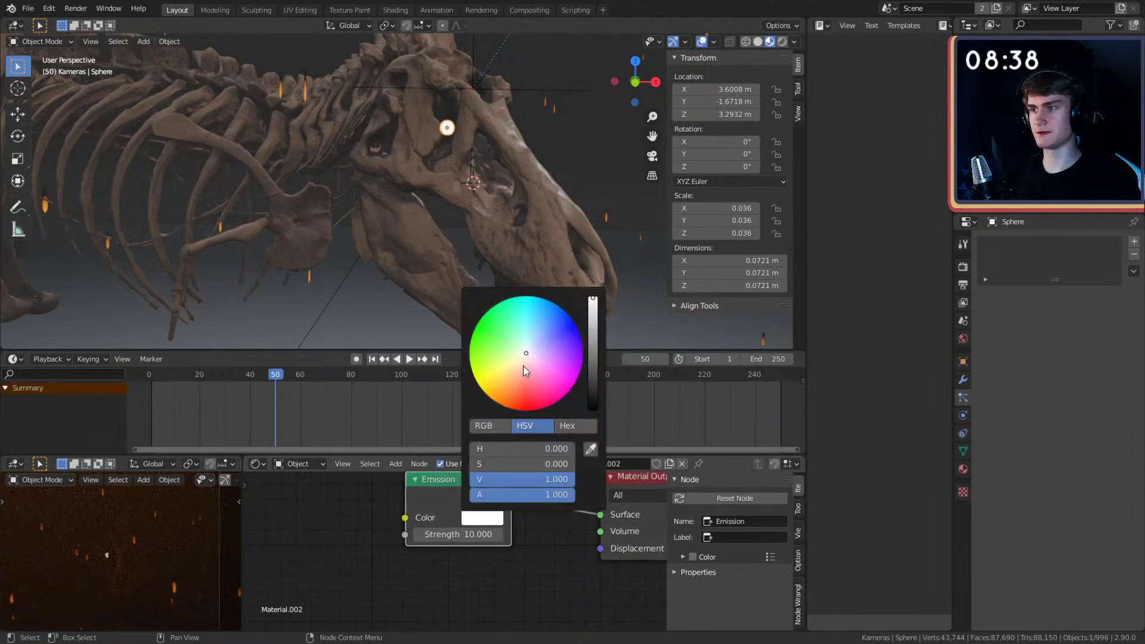
pyautogui.moveTo(527, 357)
pyautogui.mouseDown()
pyautogui.moveTo(528, 296)
pyautogui.moveTo(527, 315)
pyautogui.mouseUp()
pyautogui.scroll(-2, 526, 580)
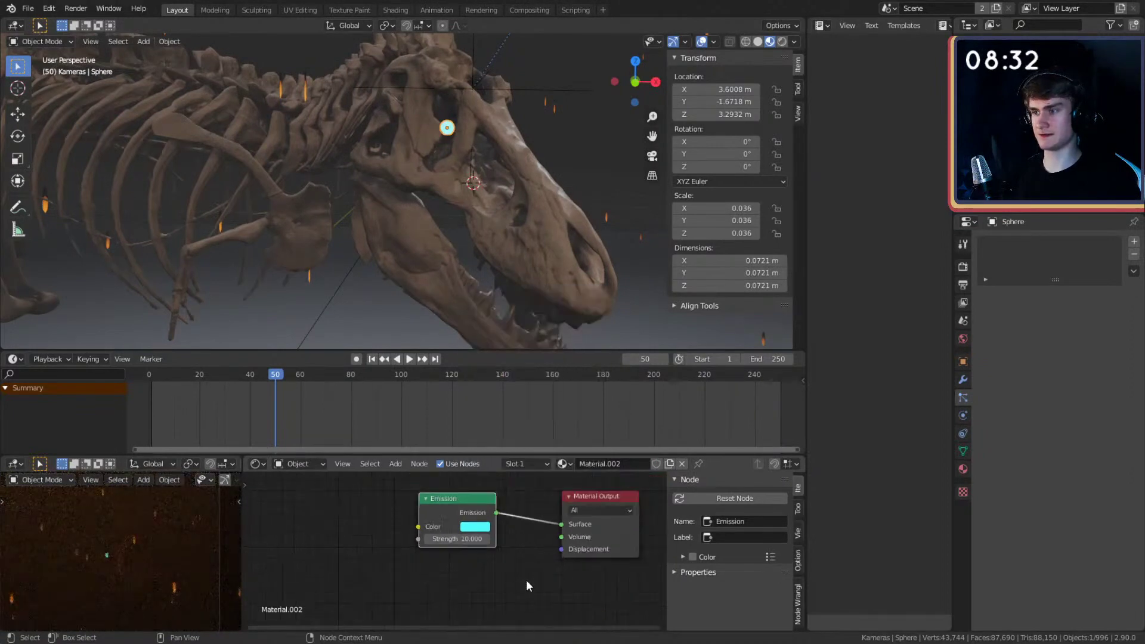
pyautogui.scroll(1, 492, 568)
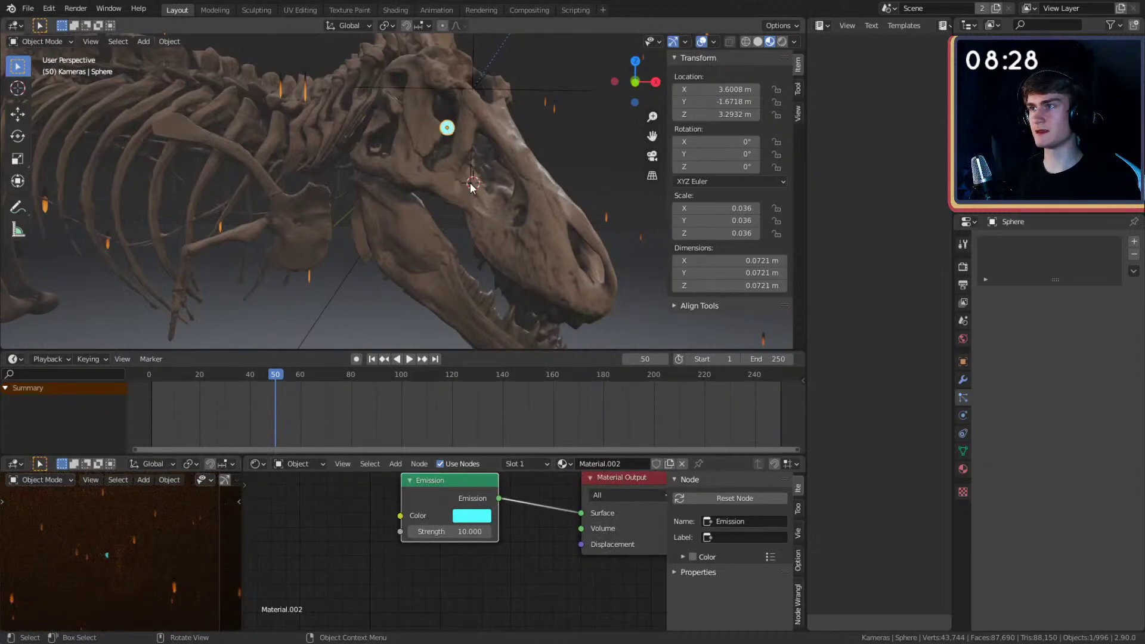
# - Reposition the eye sphere within the socket to about X 3.618 m, Y -1.751 m, Z 3.228 m
pyautogui.moveTo(508, 186)
pyautogui.mouseDown(button='middle')
pyautogui.moveTo(620, 200)
pyautogui.moveTo(531, 188)
pyautogui.mouseUp(button='middle')
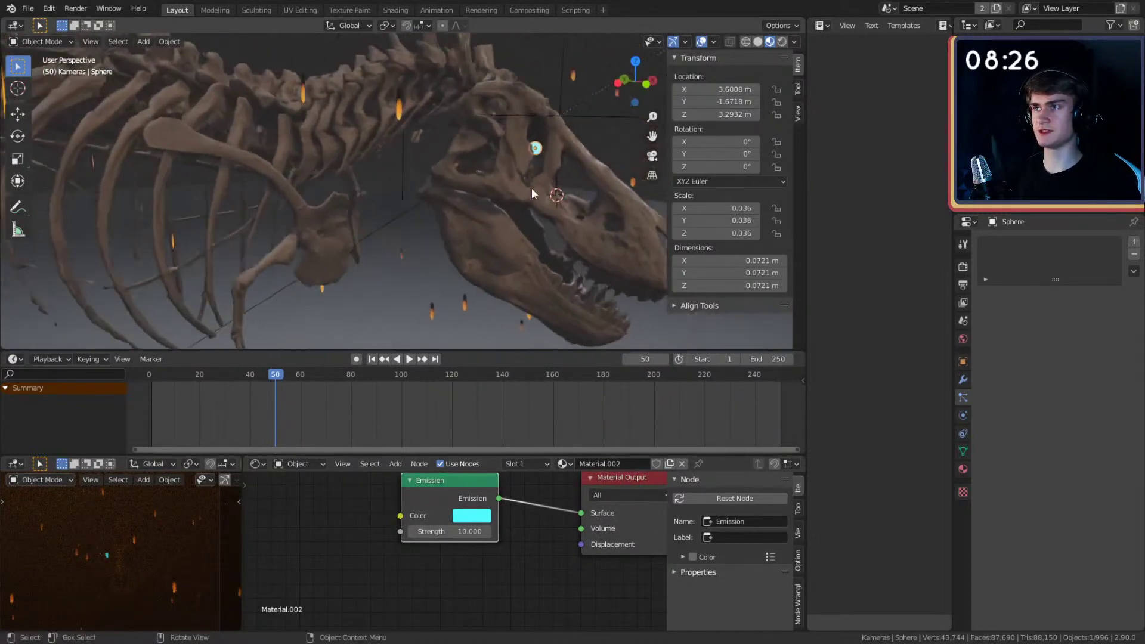
pyautogui.press('g')
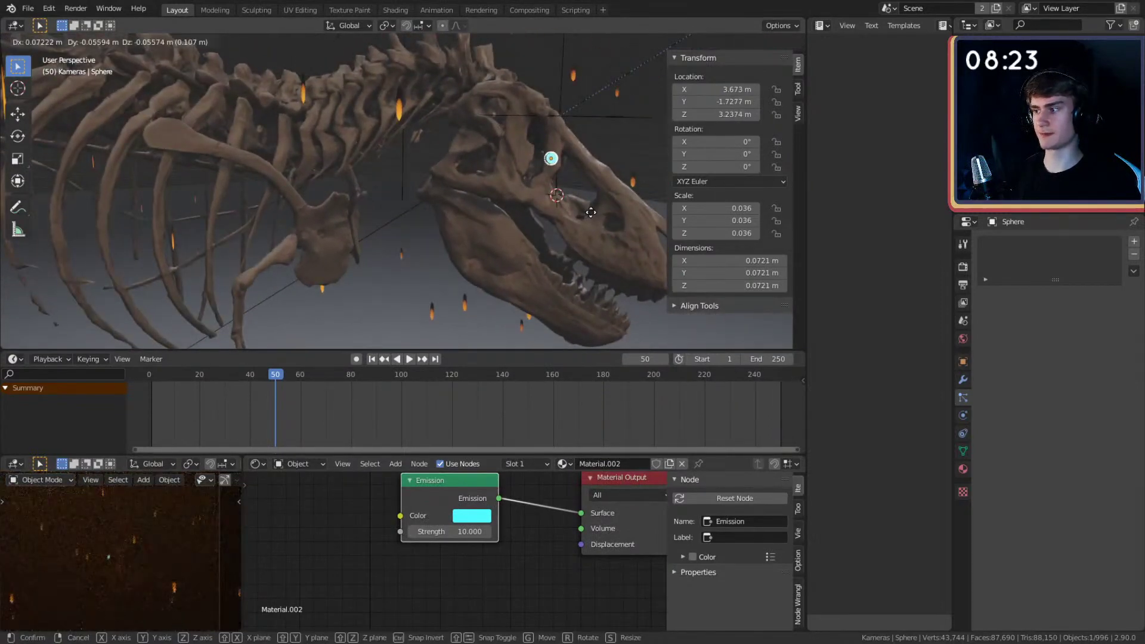
pyautogui.click(587, 212)
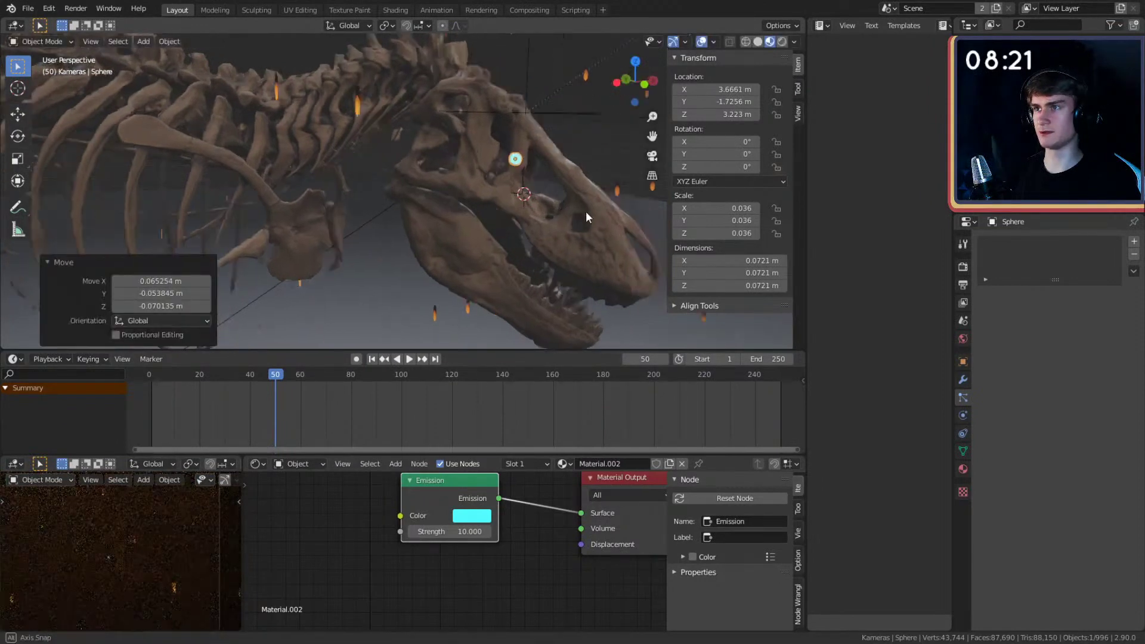
pyautogui.moveTo(586, 211); pyautogui.dragTo(529, 195, button='middle')
pyautogui.press('g')
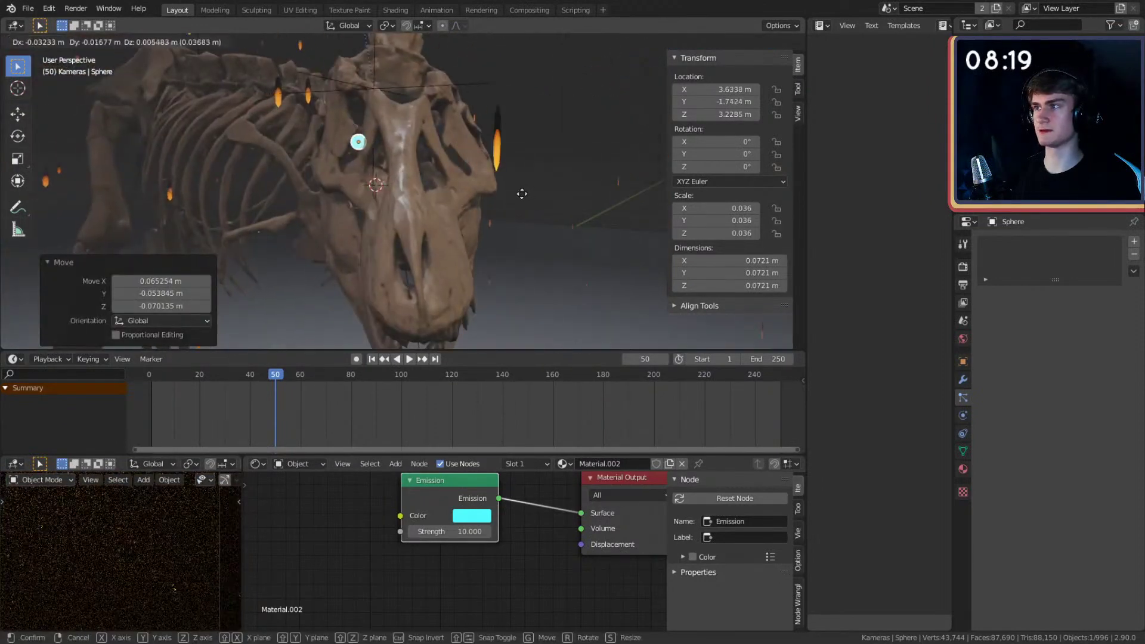
pyautogui.click(518, 193)
pyautogui.moveTo(195, 587)
pyautogui.mouseDown(button='middle')
pyautogui.moveTo(116, 571)
pyautogui.moveTo(139, 567)
pyautogui.mouseUp(button='middle')
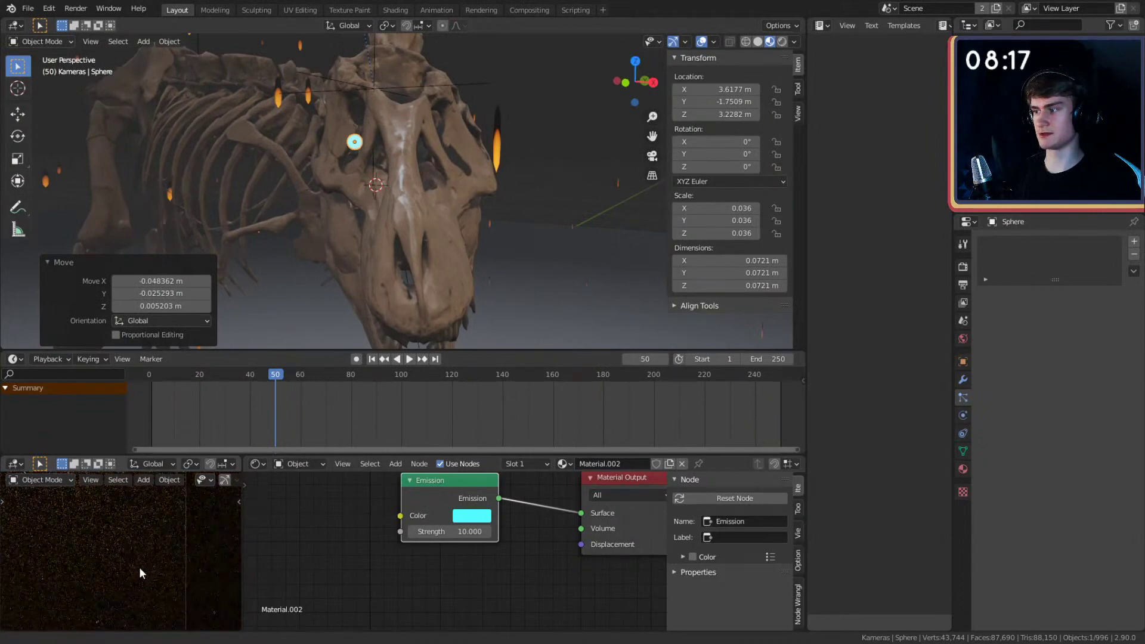
# - Scale the eye sphere by 0.6 and duplicate it into the other eye socket at about X 4.009 m, Y -1.521 m, Z 3.251 m
pyautogui.press('s')
pyautogui.click(423, 192)
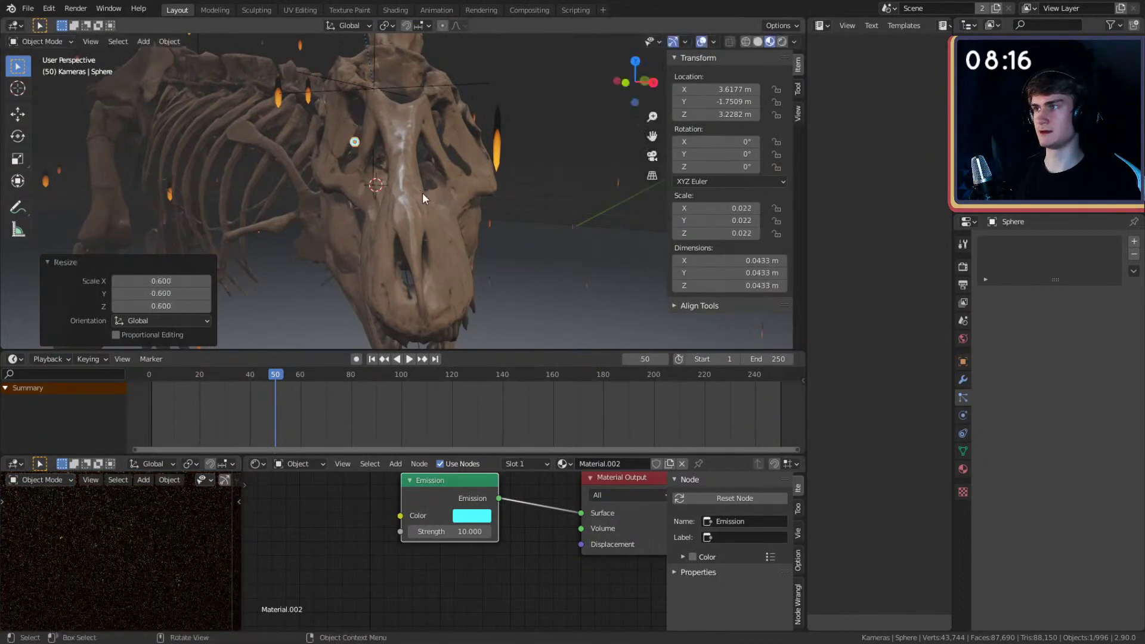
pyautogui.moveTo(422, 192); pyautogui.dragTo(460, 188, button='middle')
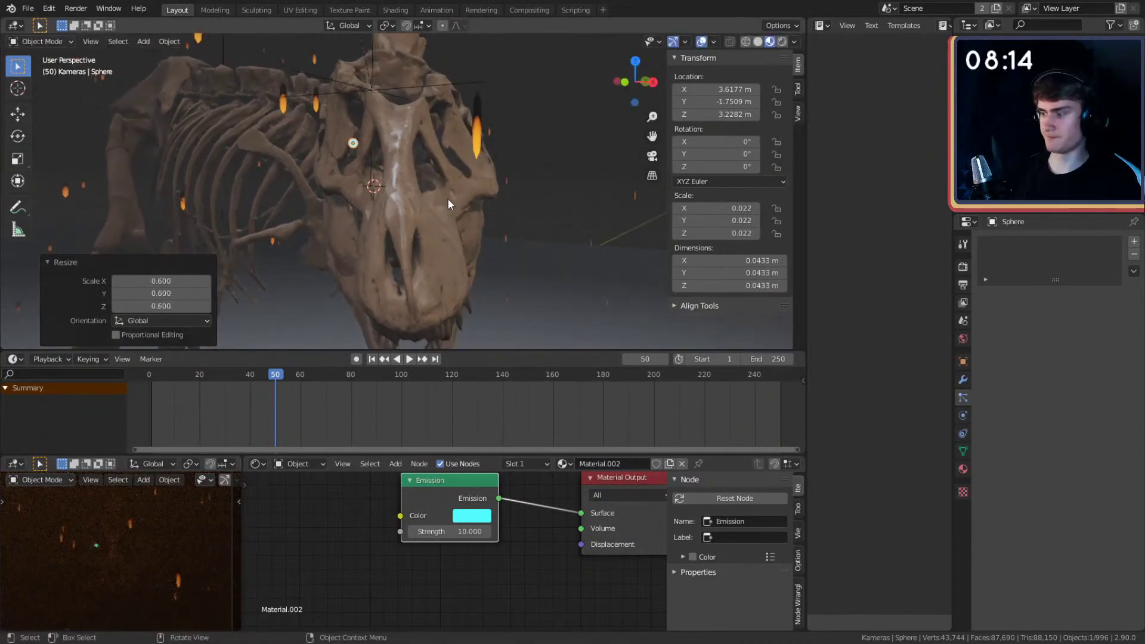
pyautogui.hotkey('shift', 'd')
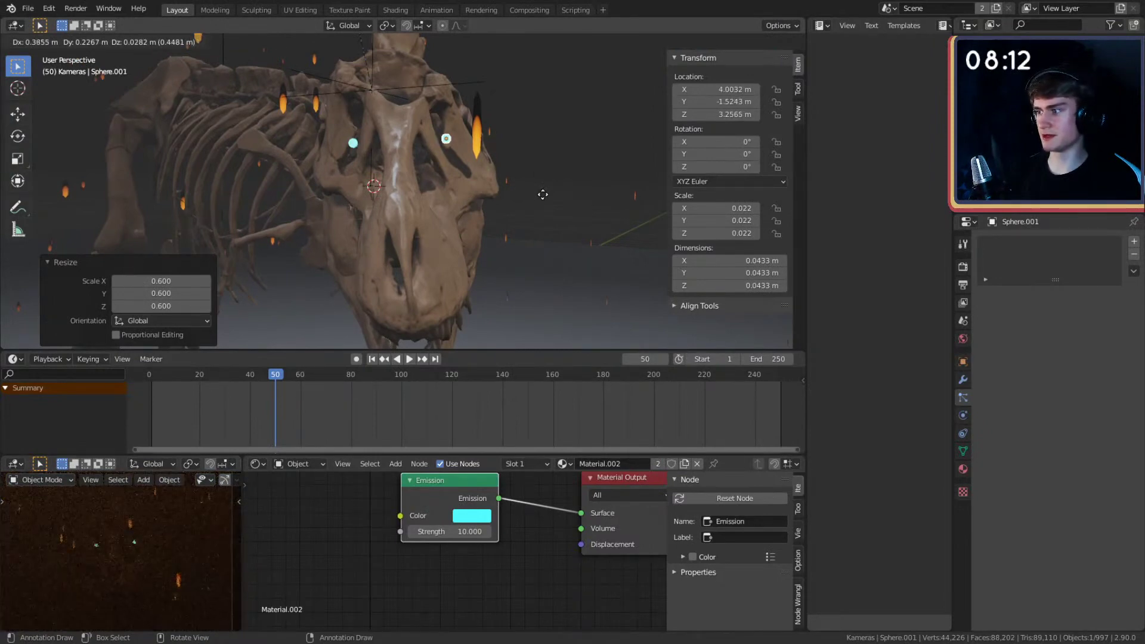
pyautogui.click(544, 195)
pyautogui.scroll(-3, 429, 238)
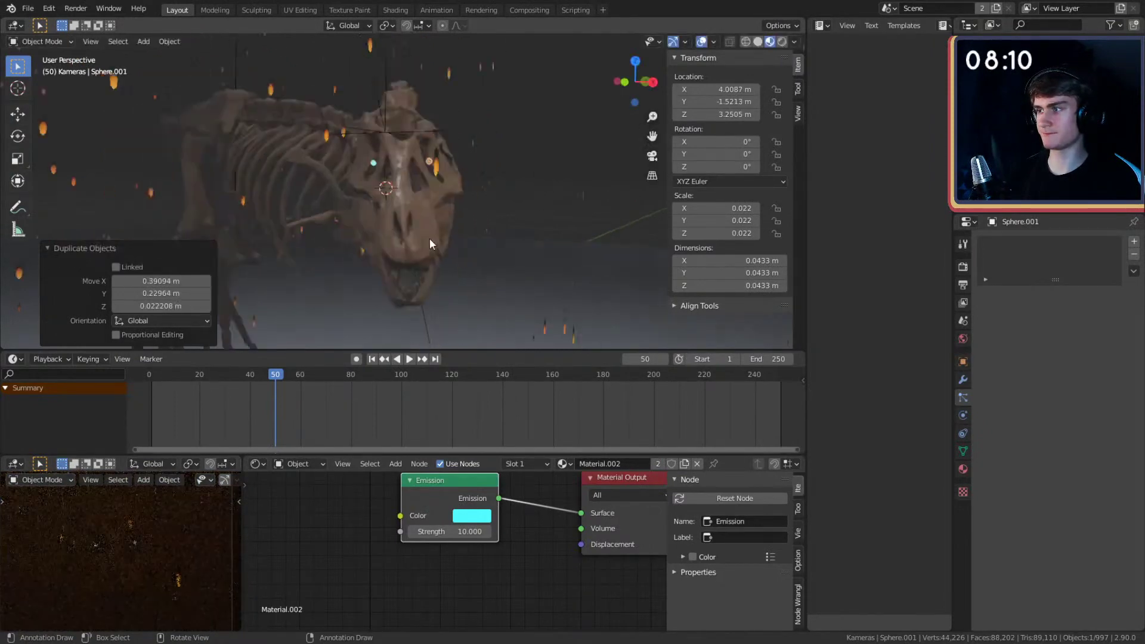
pyautogui.moveTo(432, 241); pyautogui.dragTo(473, 220, button='middle')
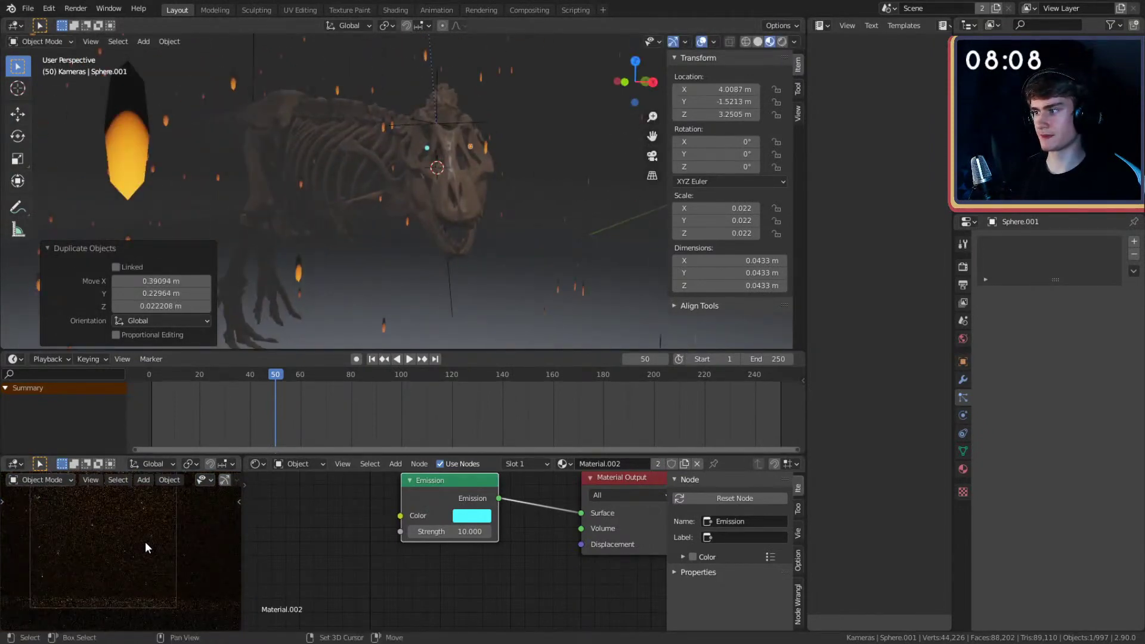
# - Set the shared eye material's Emission strength to 100 and check both glowing eyes in the rendered view
pyautogui.click(512, 149)
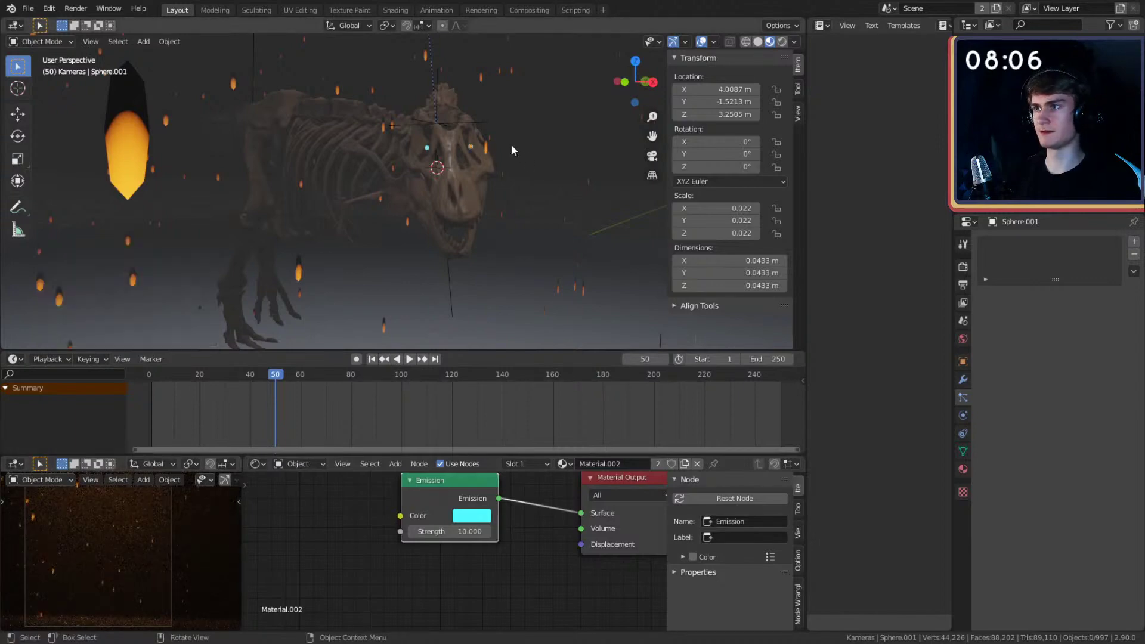
pyautogui.click(471, 148)
pyautogui.scroll(3, 471, 149)
pyautogui.click(483, 537)
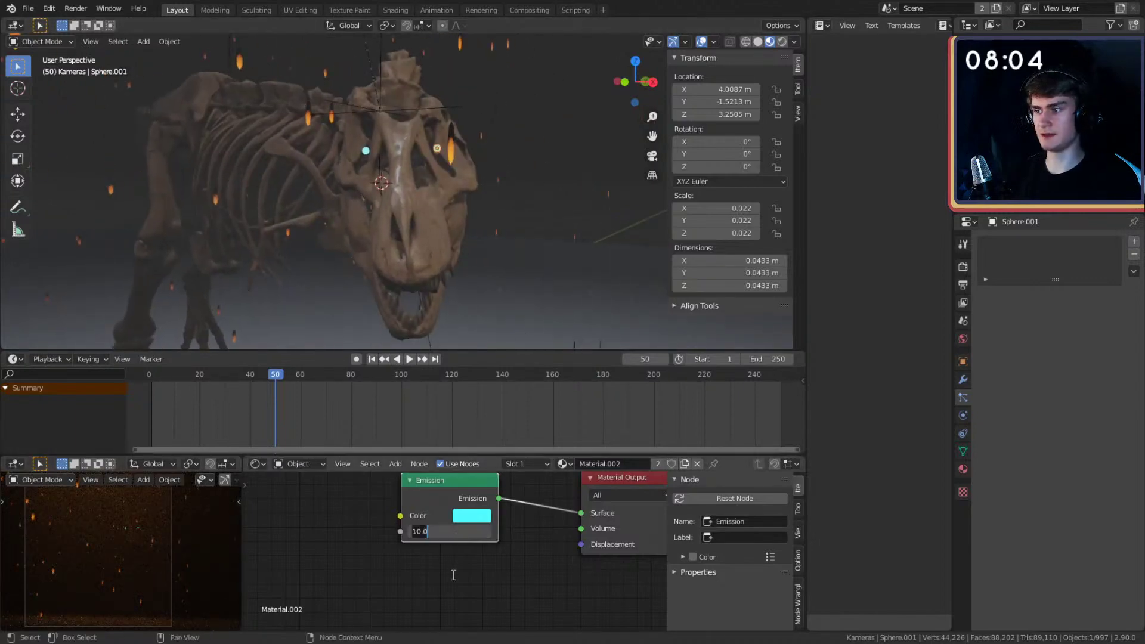
pyautogui.press('Return')
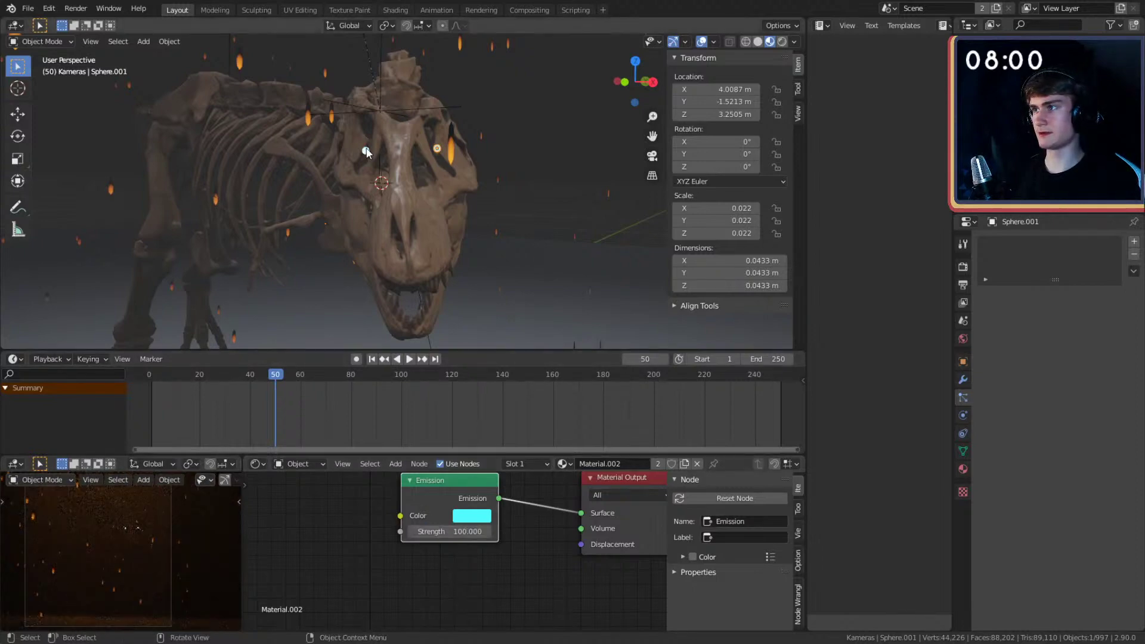
pyautogui.click(437, 148)
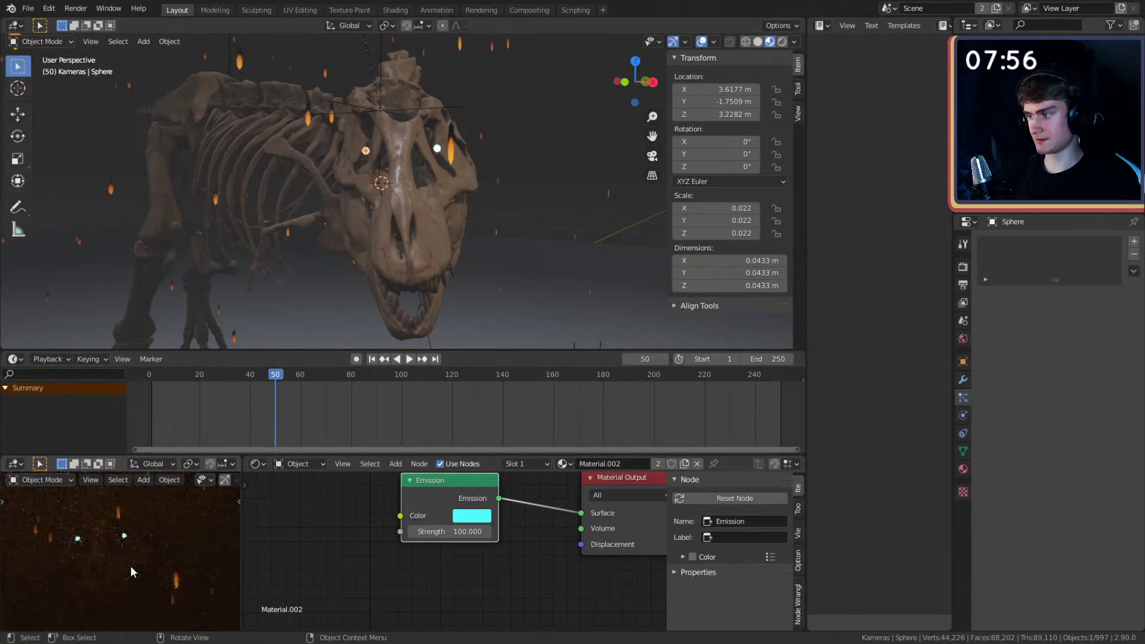
pyautogui.press('KP_0')
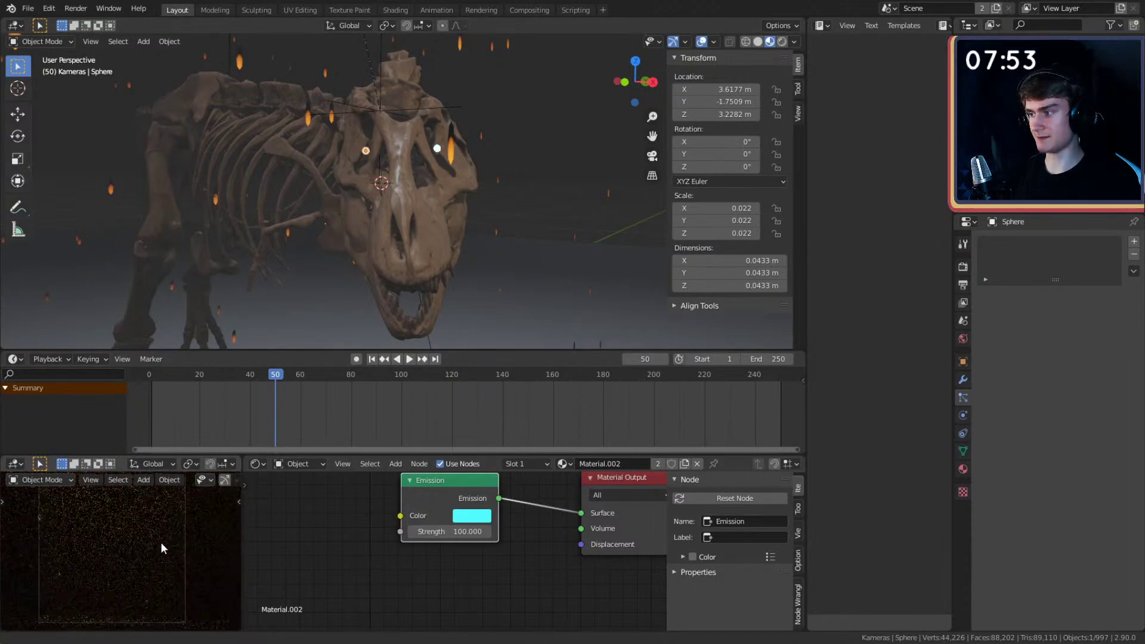
pyautogui.press('KP_Decimal')
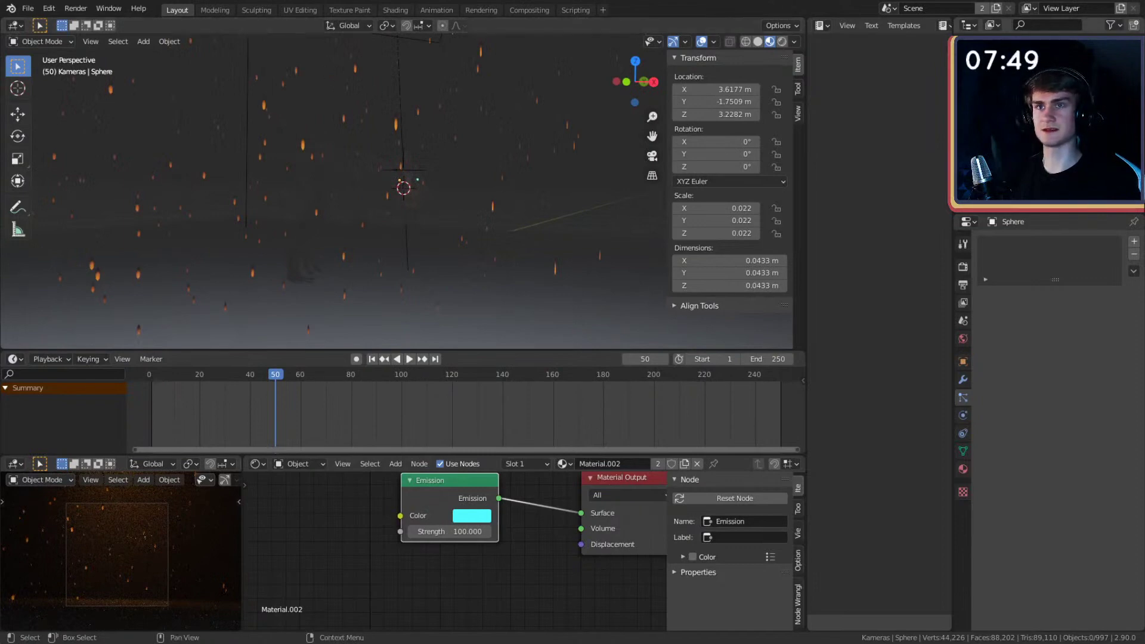
# - Set the fog cube's Principled Volume density to 0.1
pyautogui.click(246, 132)
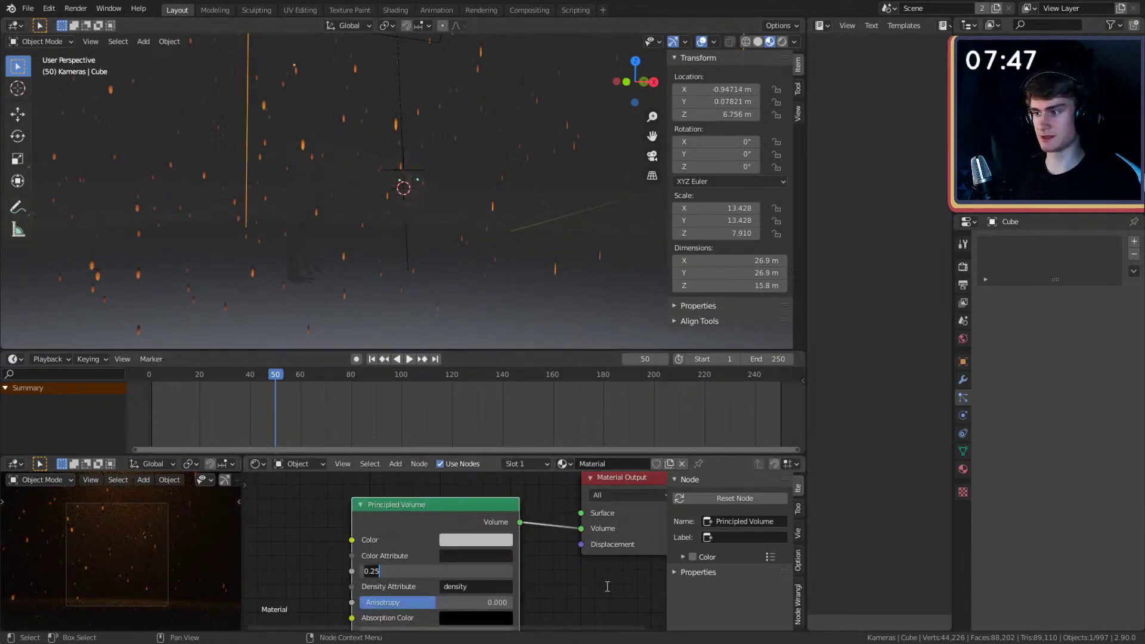
pyautogui.write('0.1')
pyautogui.press('Return')
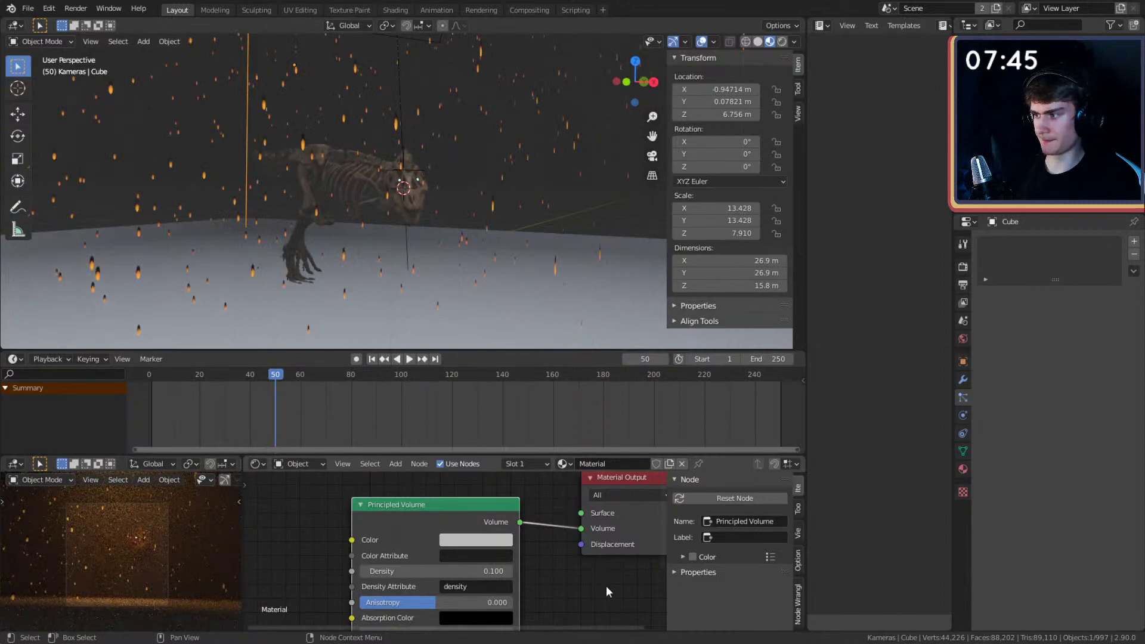
pyautogui.moveTo(527, 201); pyautogui.dragTo(491, 214, button='middle')
pyautogui.click(370, 195)
pyautogui.click(498, 206)
pyautogui.hotkey('shift', 'a')
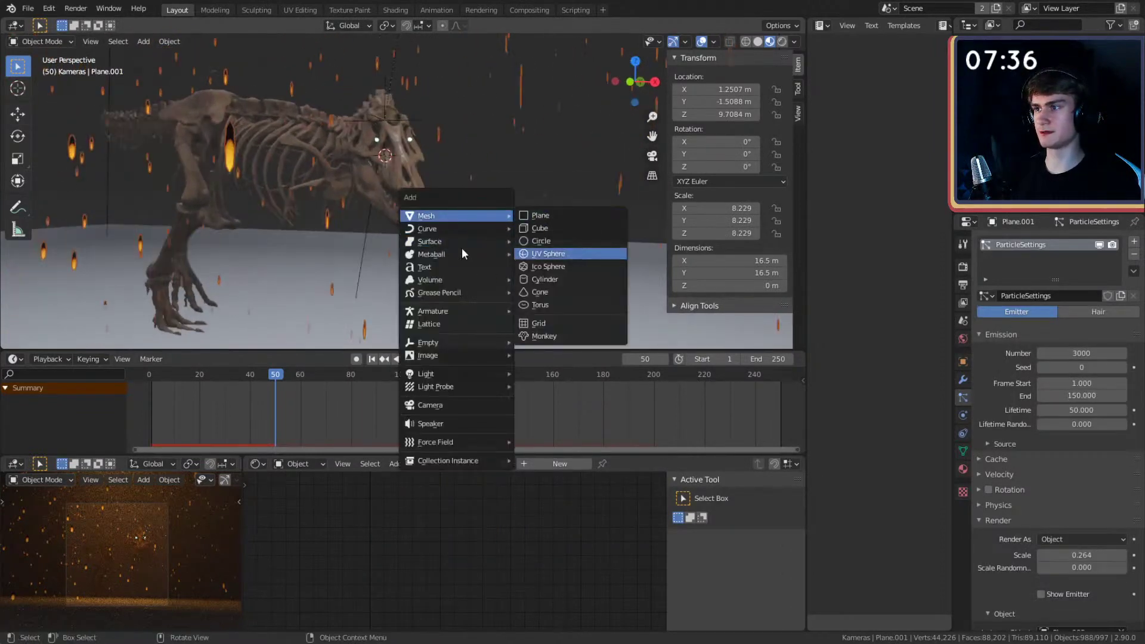
pyautogui.moveTo(439, 313)
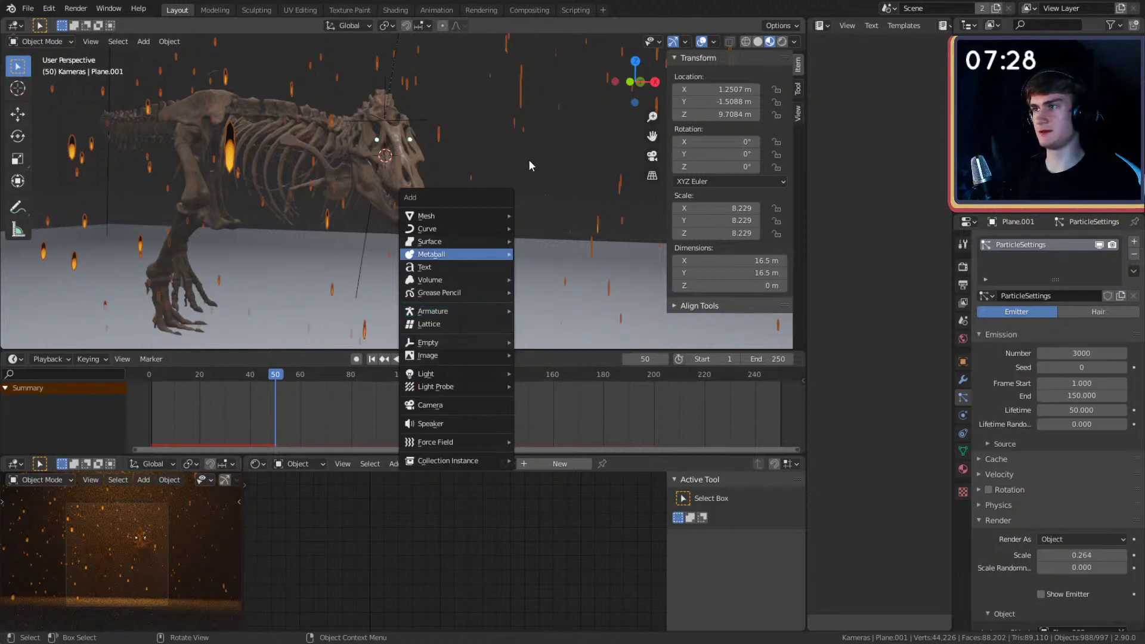
pyautogui.scroll(-4, 496, 203)
pyautogui.scroll(-4, 469, 212)
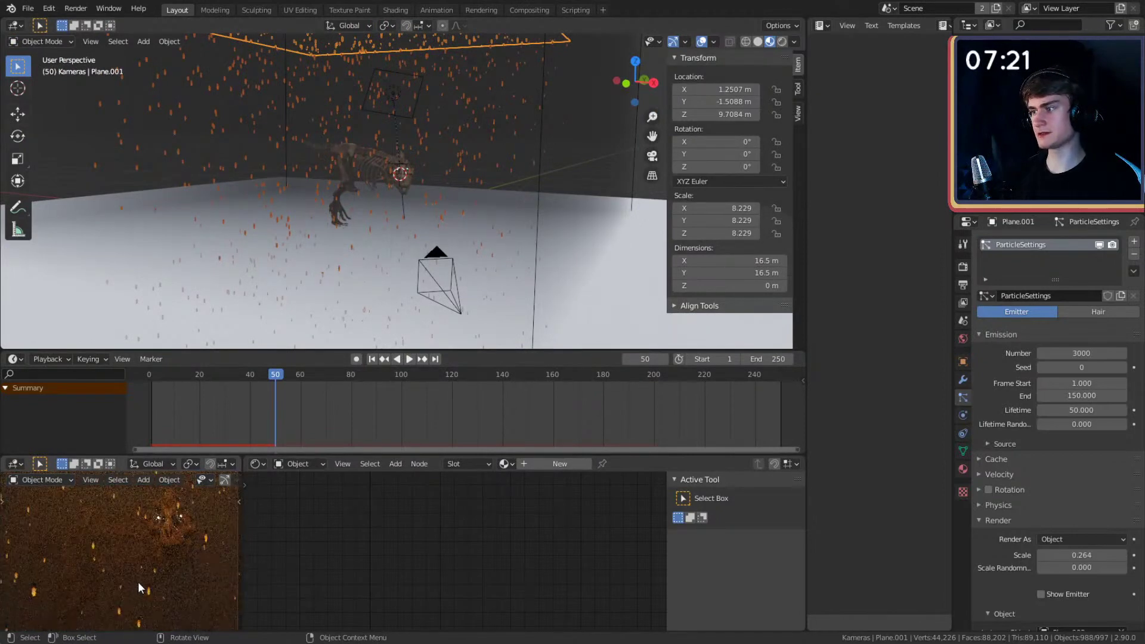
pyautogui.scroll(-3, 137, 582)
pyautogui.scroll(3, 160, 567)
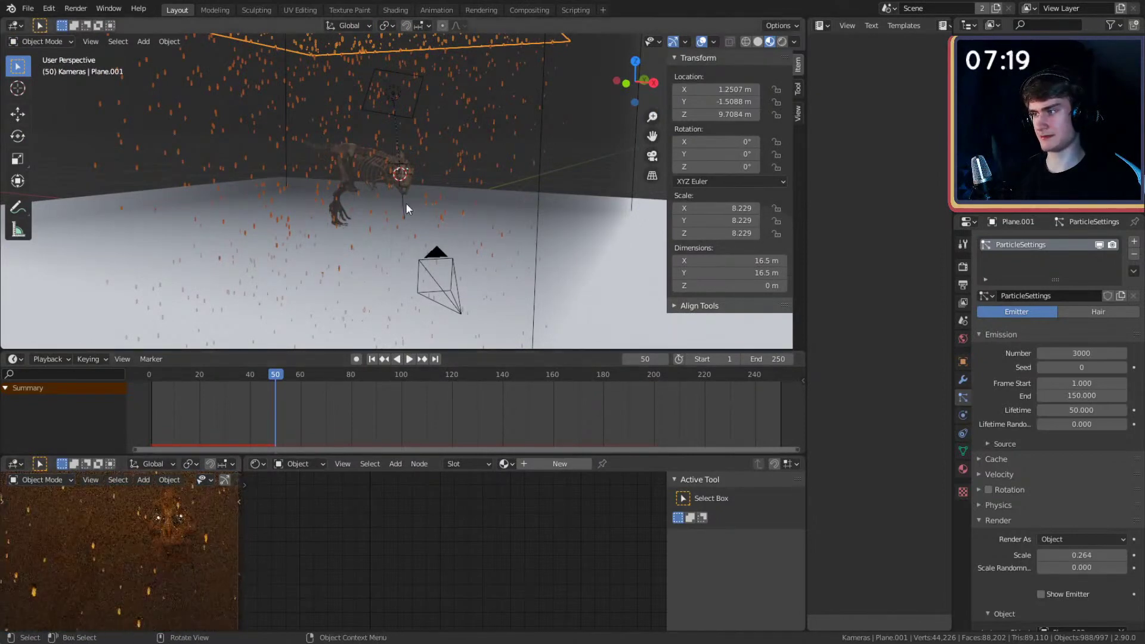
# - Try raising the orange area light's power to 1000 W, and undo the change
pyautogui.scroll(4, 471, 200)
pyautogui.click(390, 94)
pyautogui.moveTo(390, 94); pyautogui.dragTo(689, 266, button='middle')
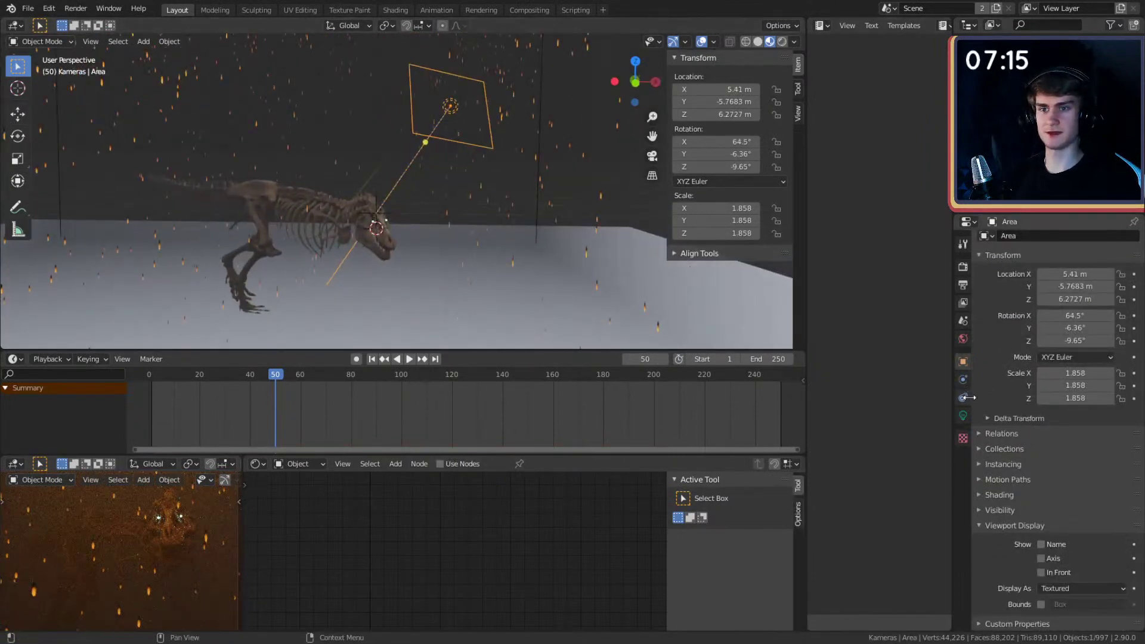
pyautogui.click(963, 415)
pyautogui.click(1084, 325)
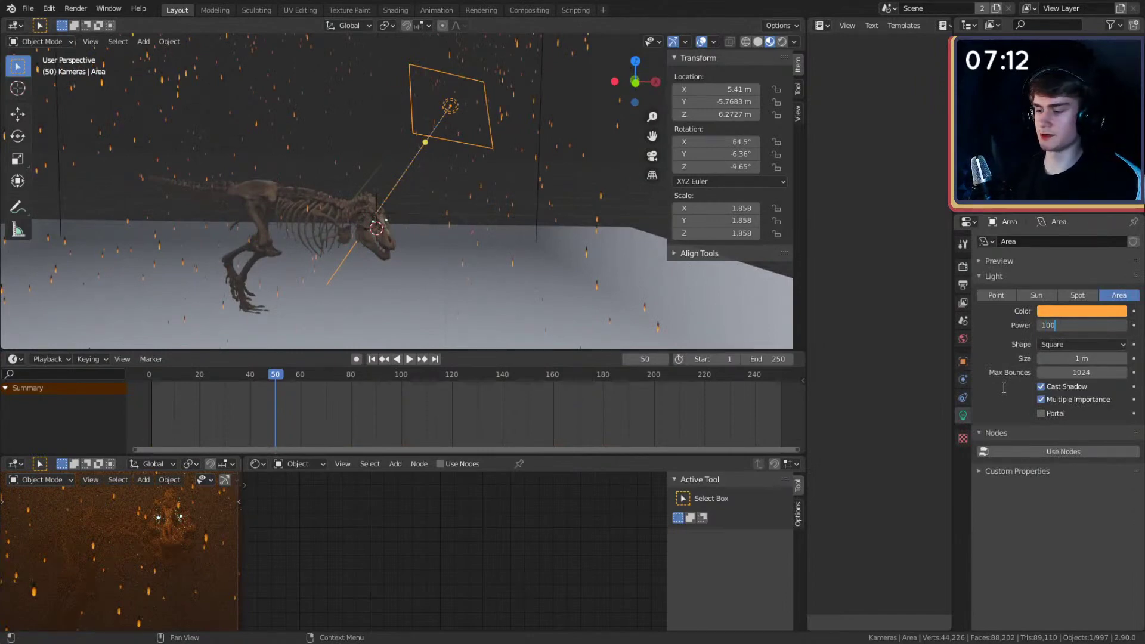
pyautogui.press('Return')
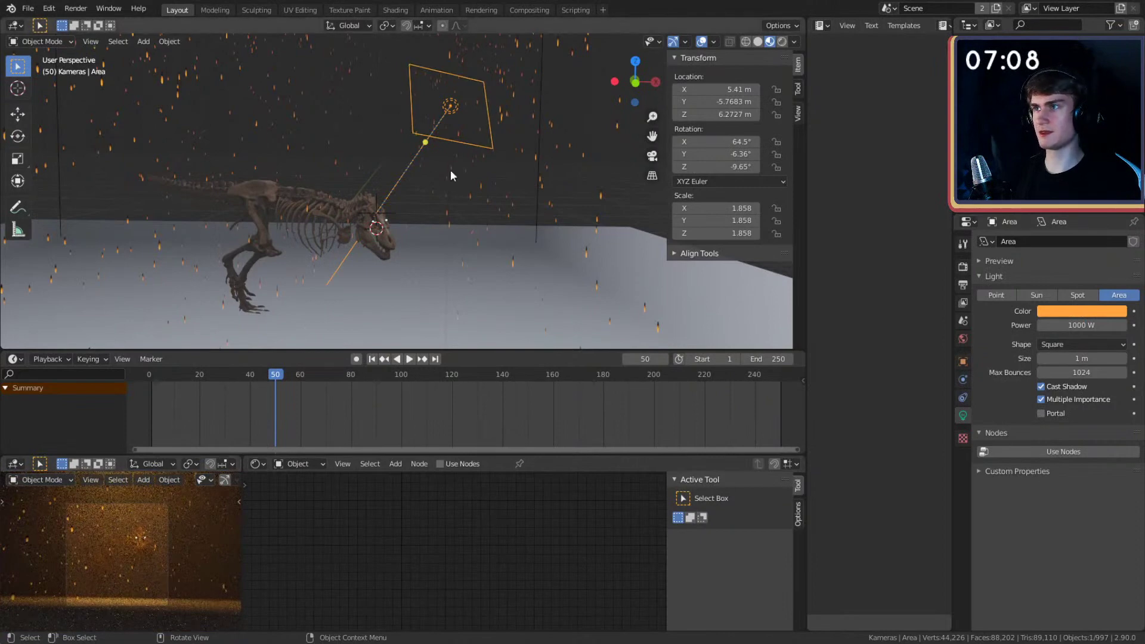
pyautogui.hotkey('ctrl', 'z')
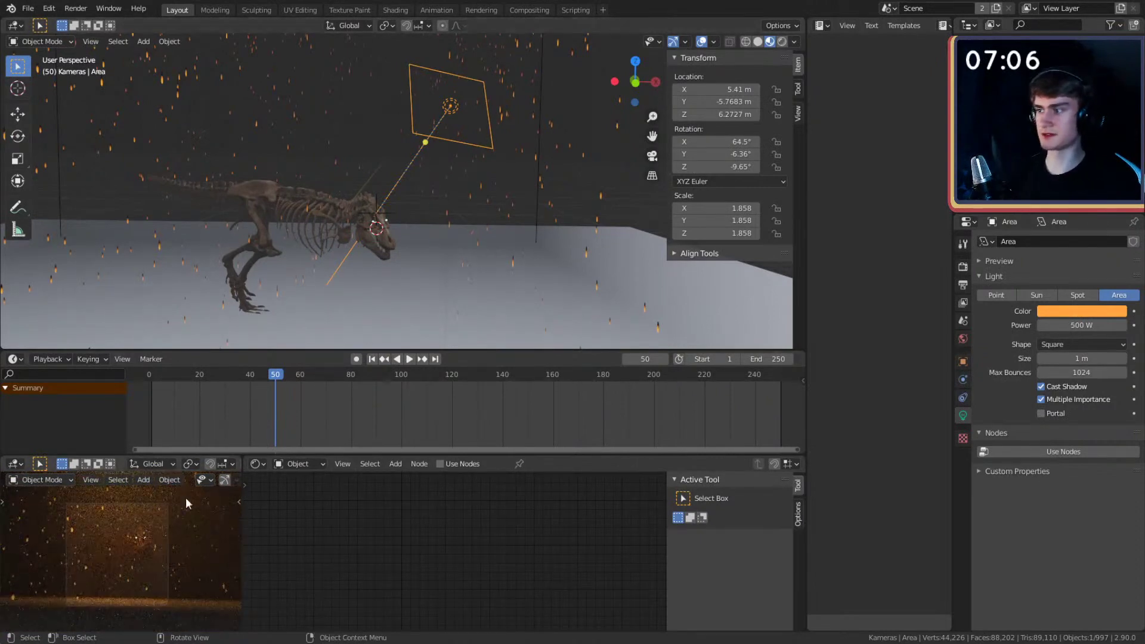
# - Duplicate the area light to about X 3.56 m, Y -6.32 m, Z 5.82 m and change the copy to a Spot light
pyautogui.moveTo(412, 211); pyautogui.dragTo(525, 198, button='middle')
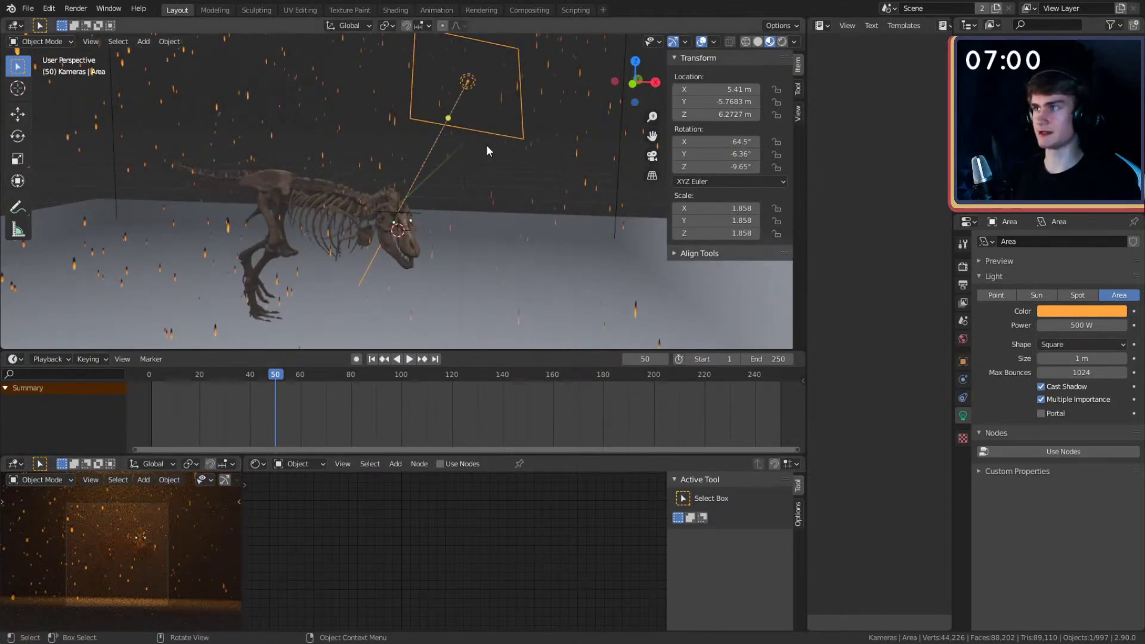
pyautogui.moveTo(486, 144); pyautogui.dragTo(500, 174, button='middle')
pyautogui.hotkey('shift', 'd')
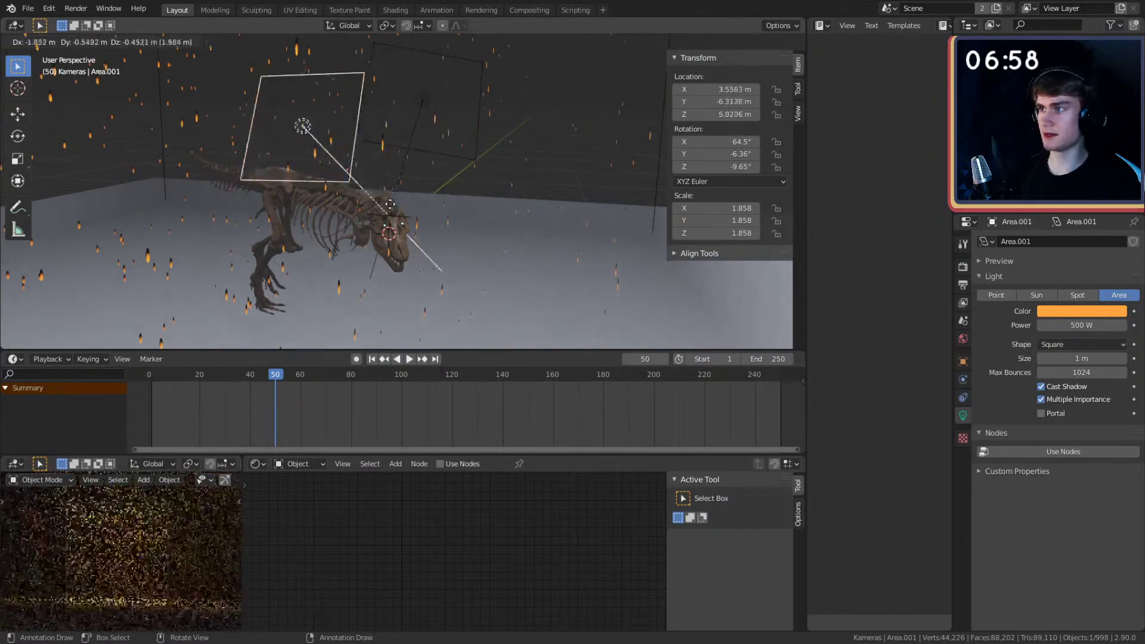
pyautogui.click(392, 210)
pyautogui.click(1077, 295)
# - Set the new spotlight's size to 27.5° and show its cone
pyautogui.moveTo(477, 167); pyautogui.dragTo(678, 335, button='middle')
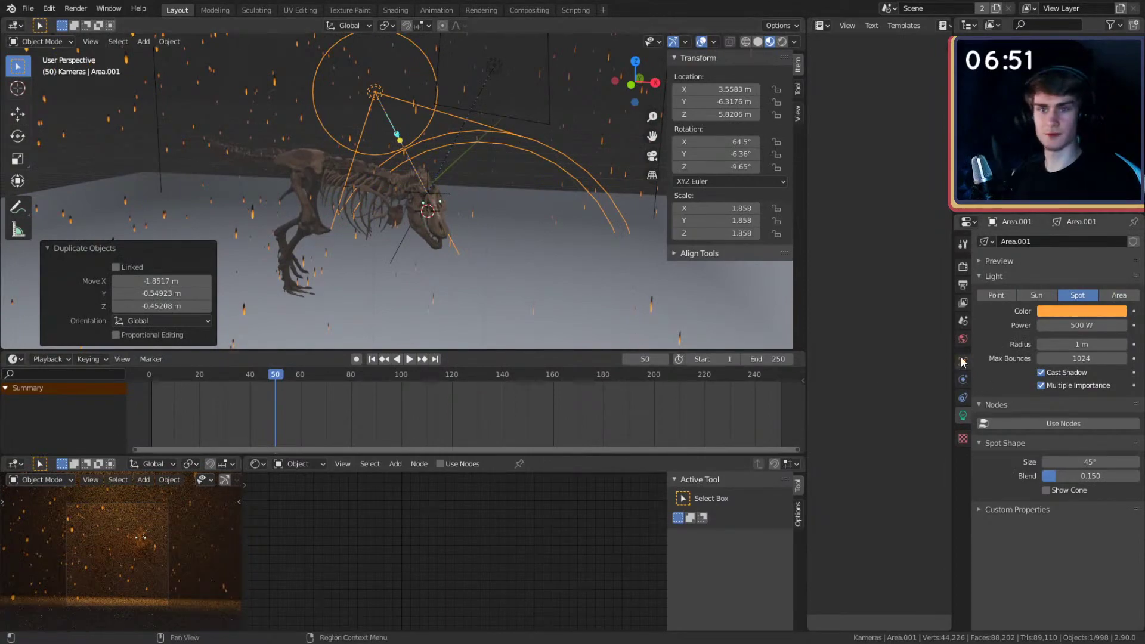
pyautogui.moveTo(1091, 462); pyautogui.dragTo(1060, 462)
pyautogui.click(1046, 490)
# - Move the spotlight to about X 5.19 m, Y -5.60 m, Z 6.77 m so its cone falls on the skull
pyautogui.moveTo(681, 284); pyautogui.dragTo(521, 244, button='middle')
pyautogui.press('g')
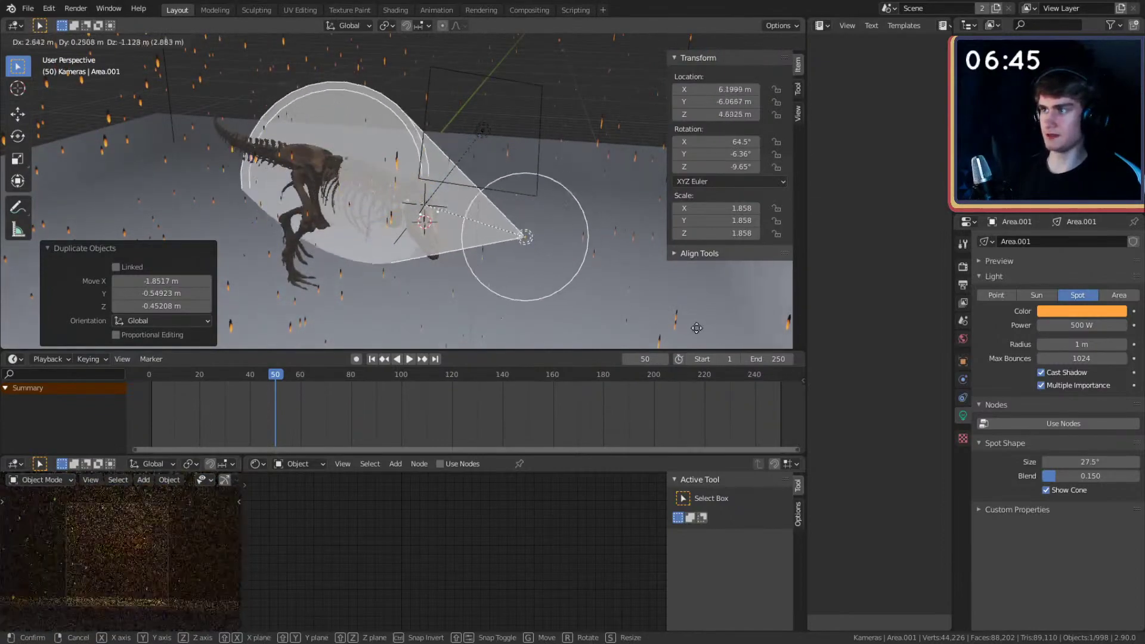
pyautogui.click(647, 192)
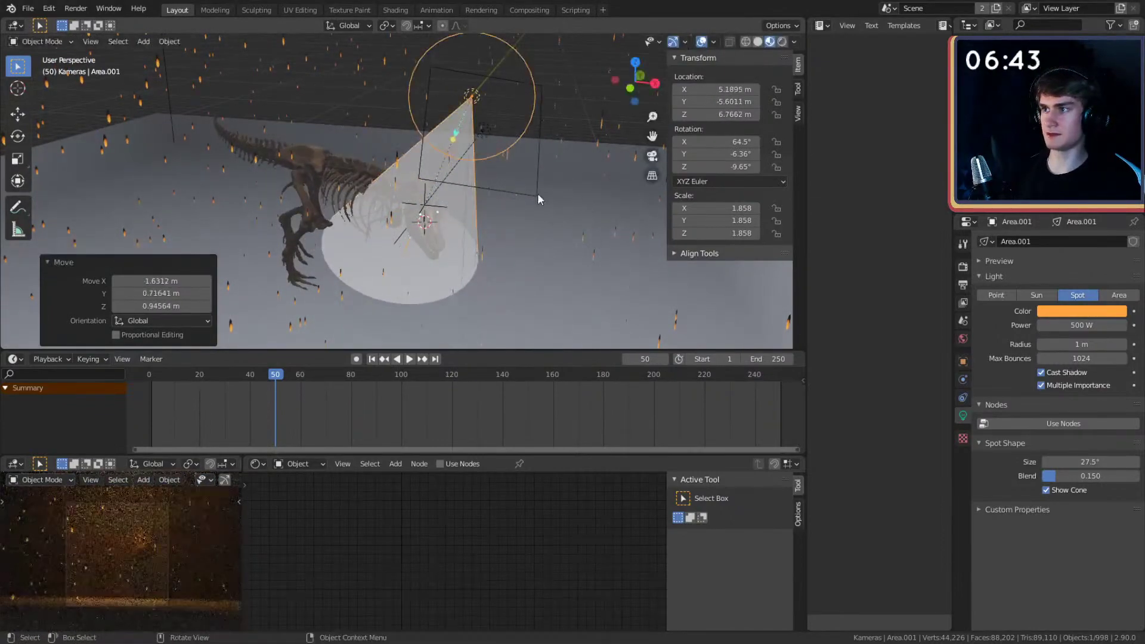
# - Narrow the spotlight's size to 19.3° and set its power to 1000 W
pyautogui.moveTo(538, 195); pyautogui.dragTo(527, 203, button='middle')
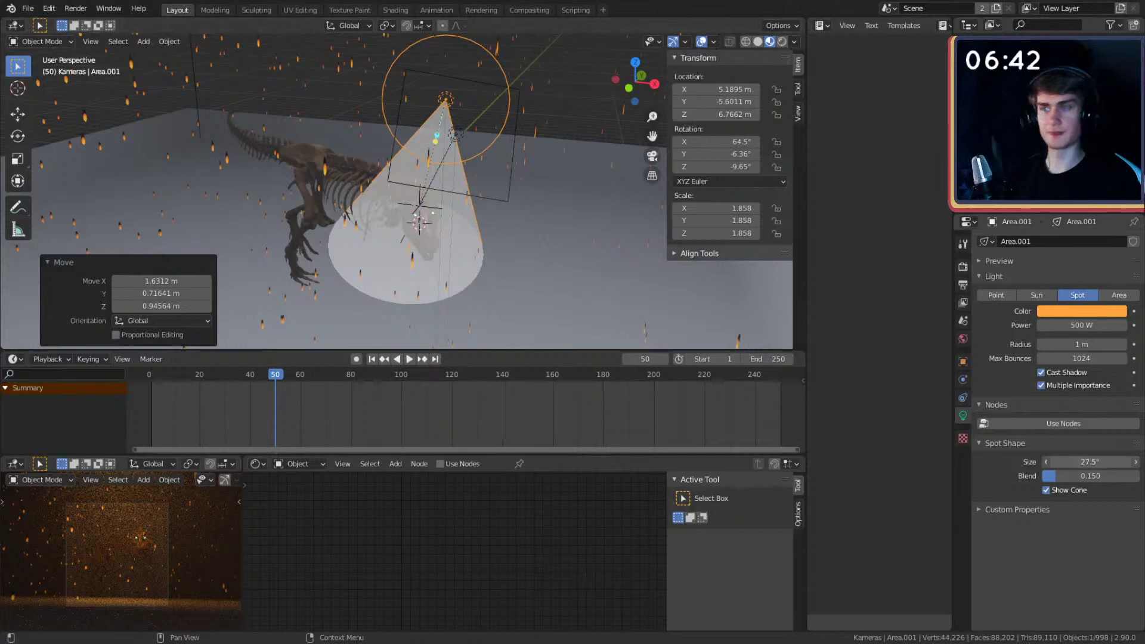
pyautogui.moveTo(1090, 461); pyautogui.dragTo(1055, 461)
pyautogui.click(1084, 325)
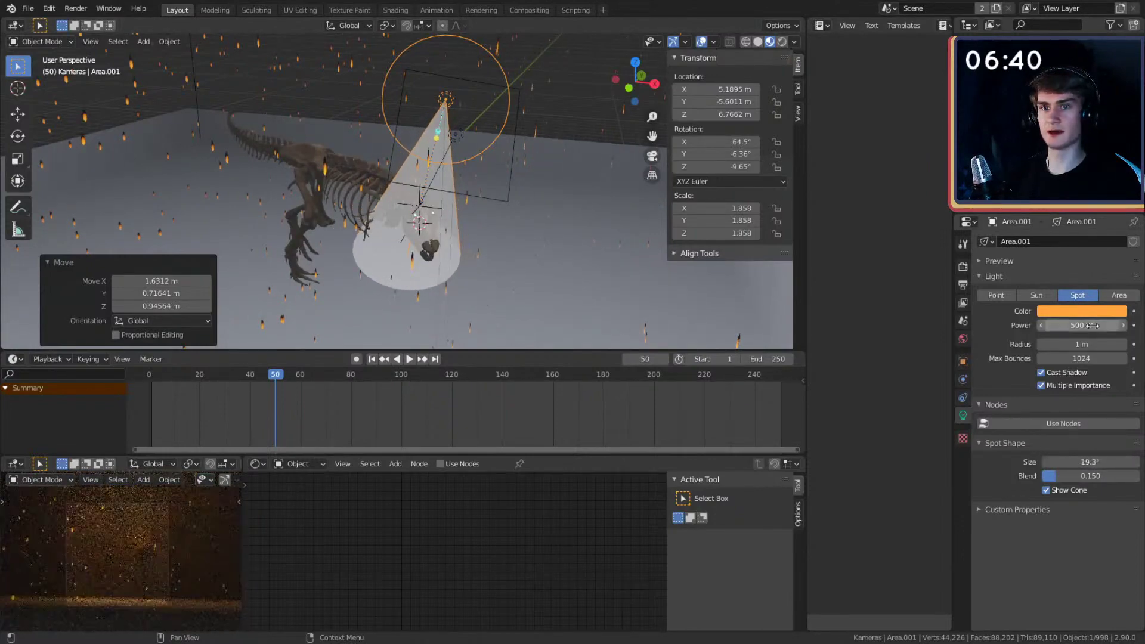
pyautogui.press('Return')
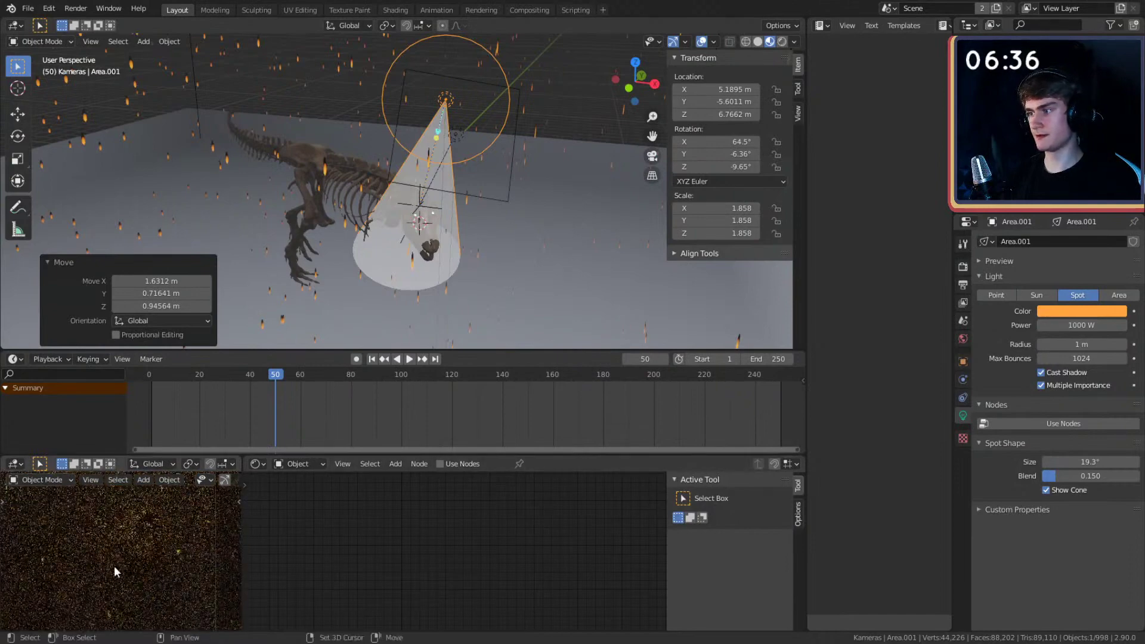
# - Change the spotlight's colour to near-white with hue 0.500 and saturation 0.013
pyautogui.click(492, 79)
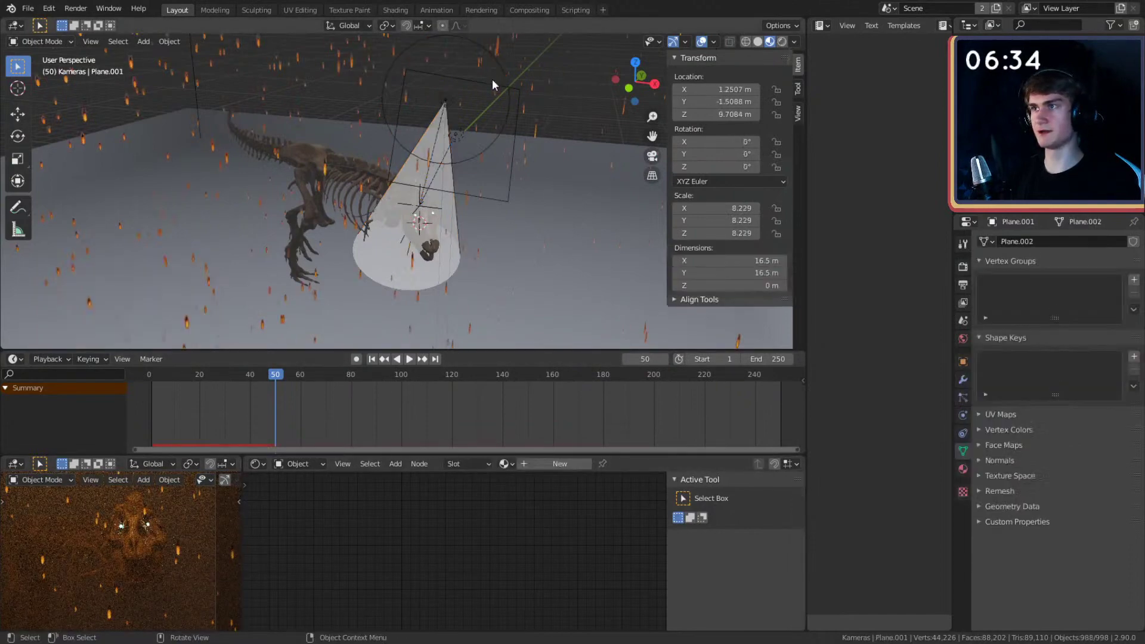
pyautogui.click(447, 100)
pyautogui.click(1085, 312)
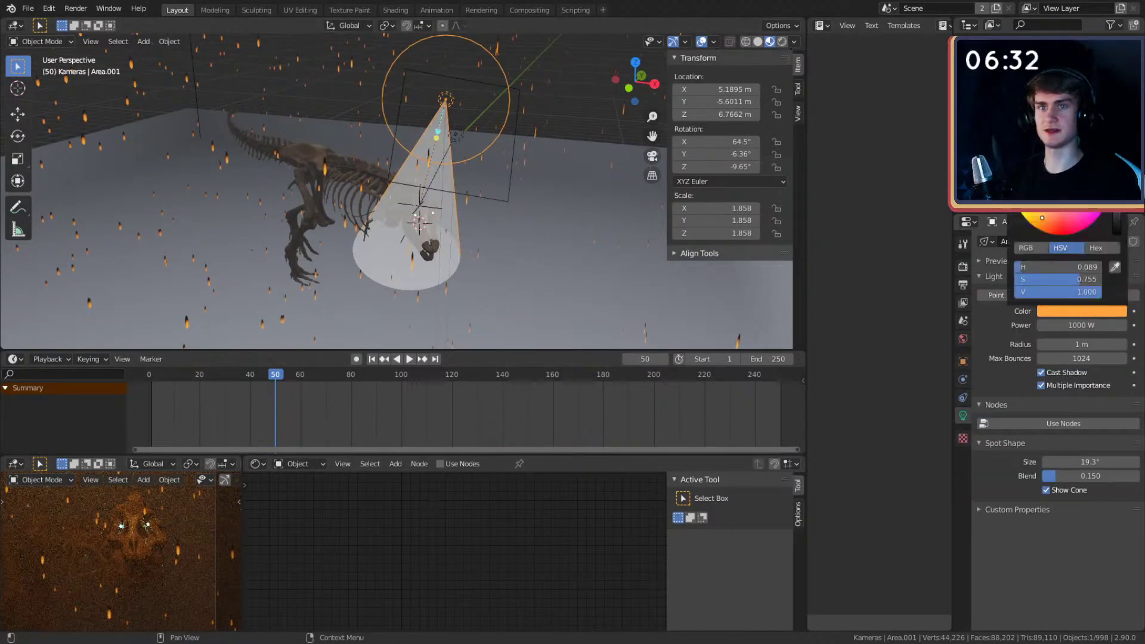
pyautogui.moveTo(1042, 222); pyautogui.dragTo(1061, 178)
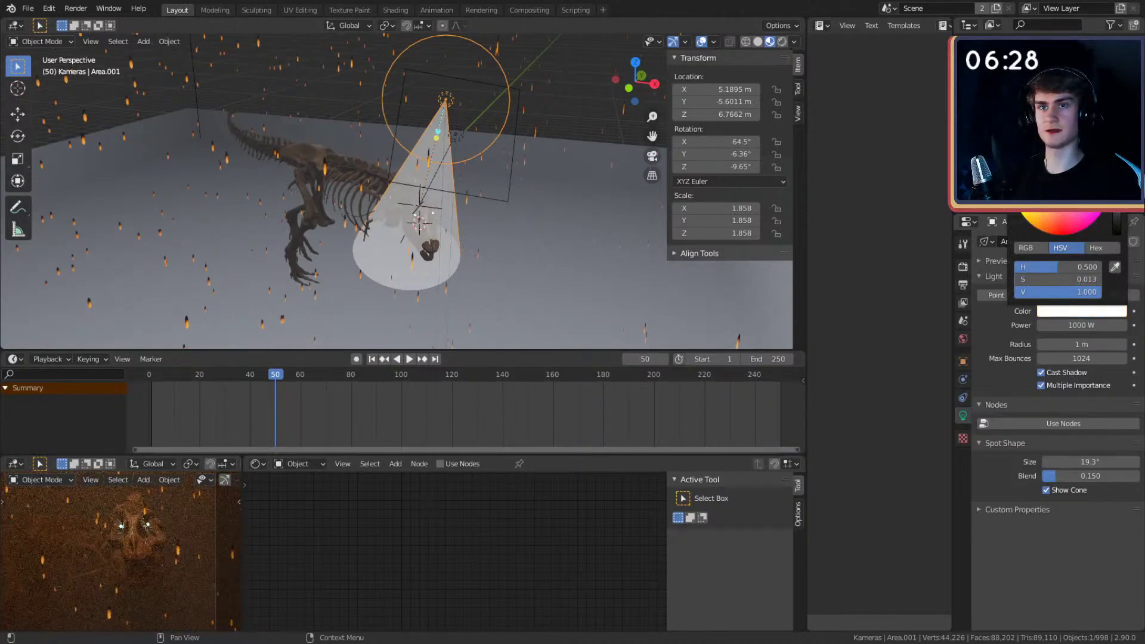
# - Enlarge the rendered camera viewport by shrinking the timeline and the node editor
pyautogui.scroll(-10, 532, 299)
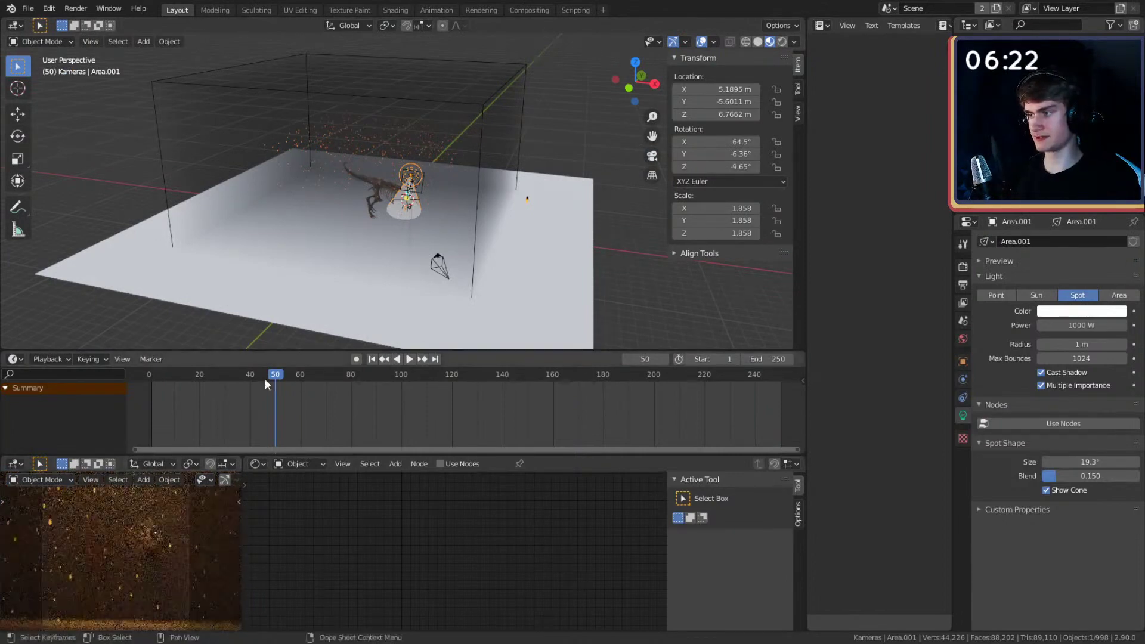
pyautogui.scroll(4, 442, 245)
pyautogui.moveTo(472, 243); pyautogui.dragTo(486, 206, button='middle')
pyautogui.scroll(2, 491, 266)
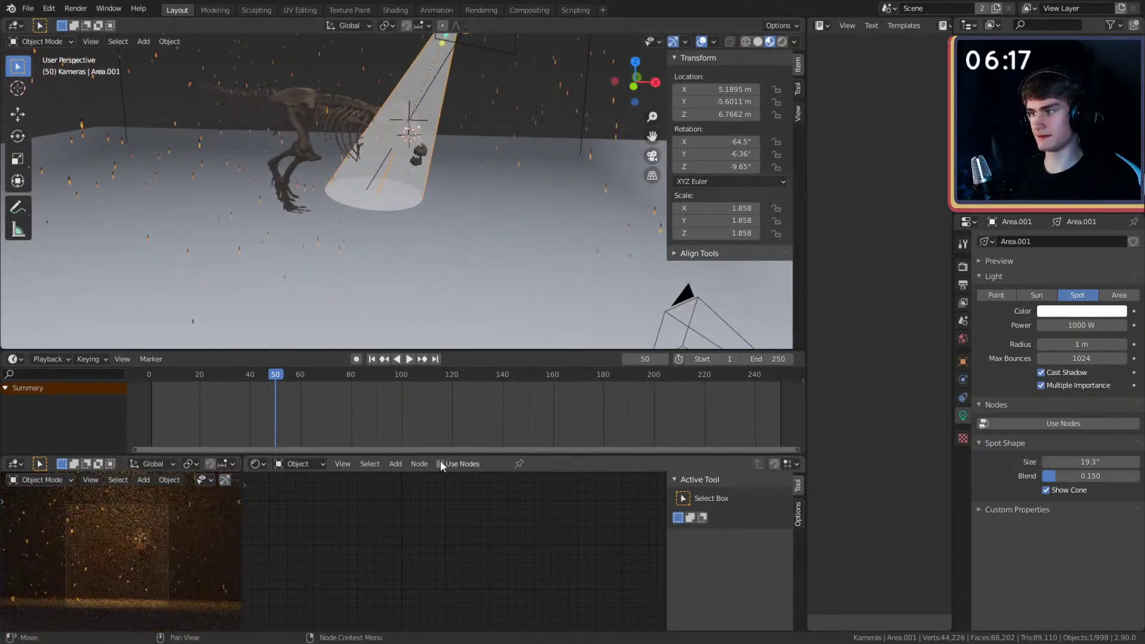
pyautogui.moveTo(440, 456); pyautogui.dragTo(440, 372)
pyautogui.moveTo(239, 471); pyautogui.dragTo(459, 477)
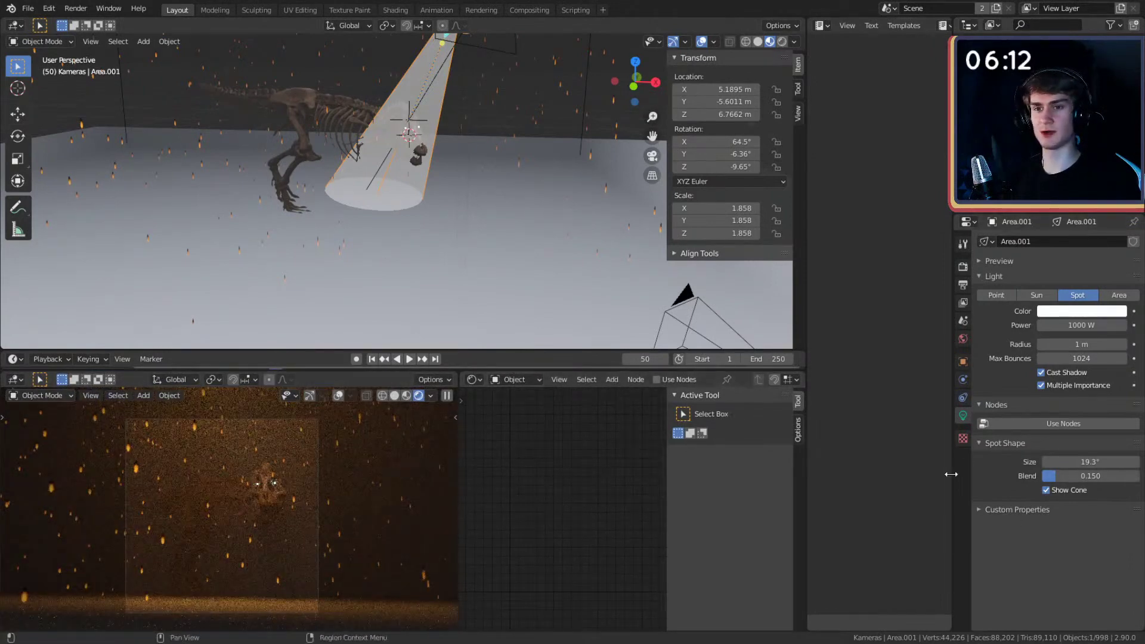
# - Set the camera's passepartout opacity to 1.000 so the area outside its frame is fully black
pyautogui.click(686, 297)
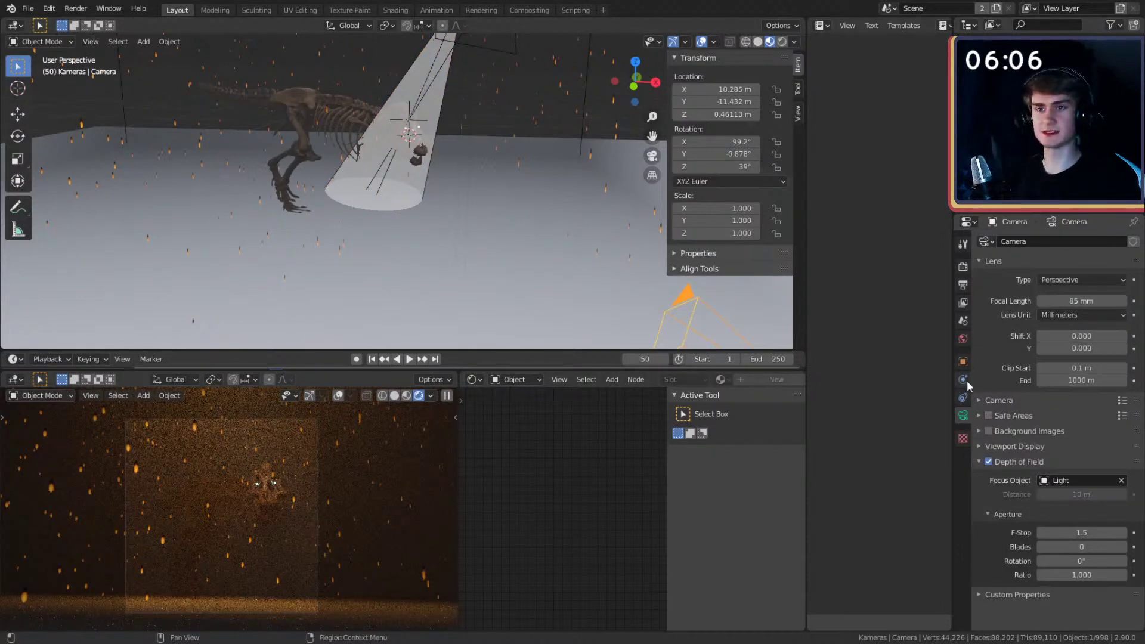
pyautogui.click(980, 446)
pyautogui.scroll(-3, 1016, 511)
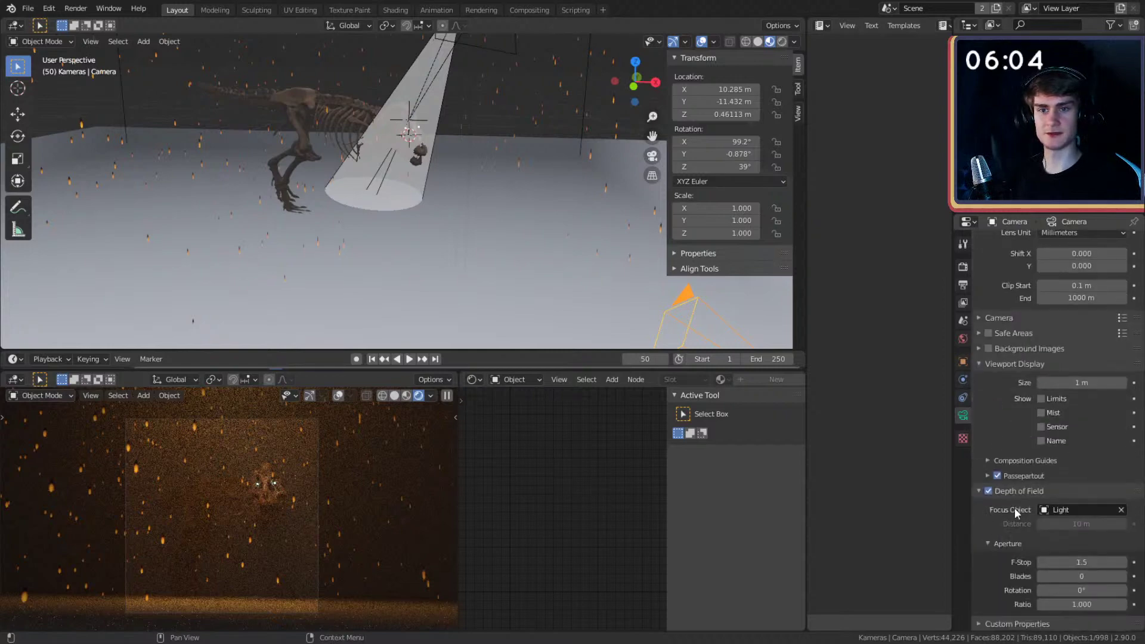
pyautogui.click(988, 476)
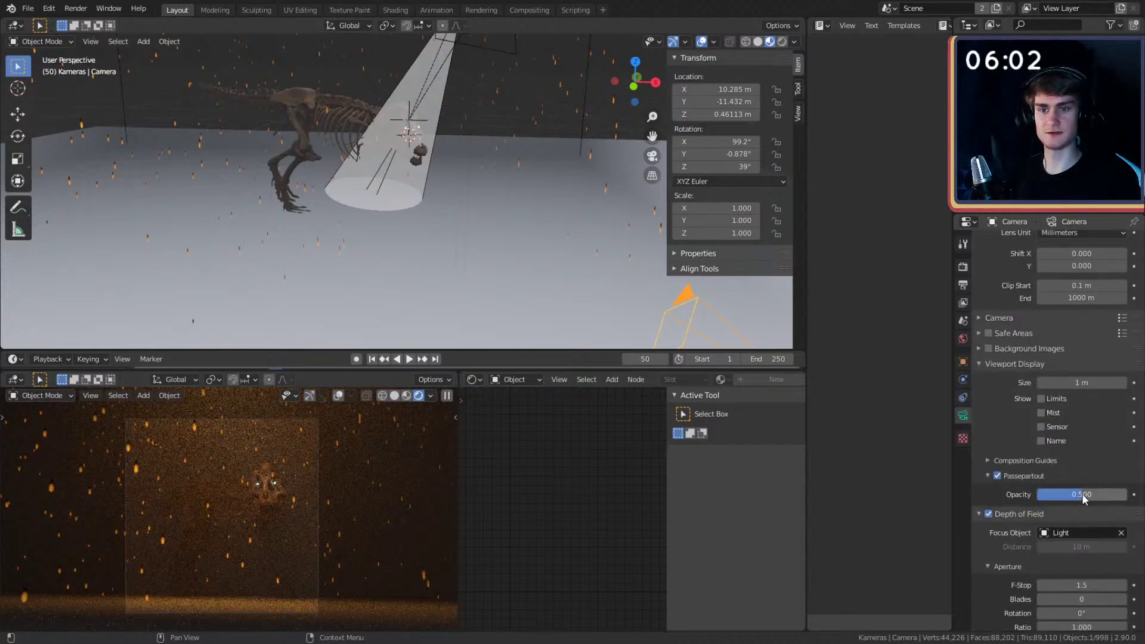
pyautogui.moveTo(1081, 494); pyautogui.dragTo(1126, 495)
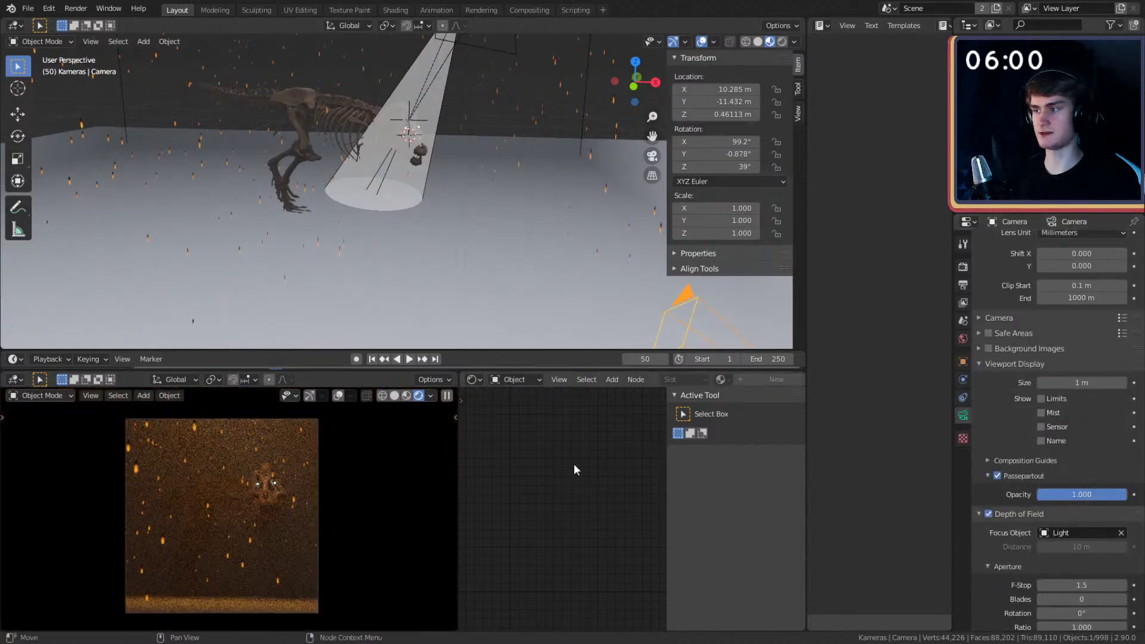
# - Add a point light inside the dinosaur's jaws at about X 3.78 m, Y -1.45 m, Z 2.79 m
pyautogui.scroll(2, 301, 504)
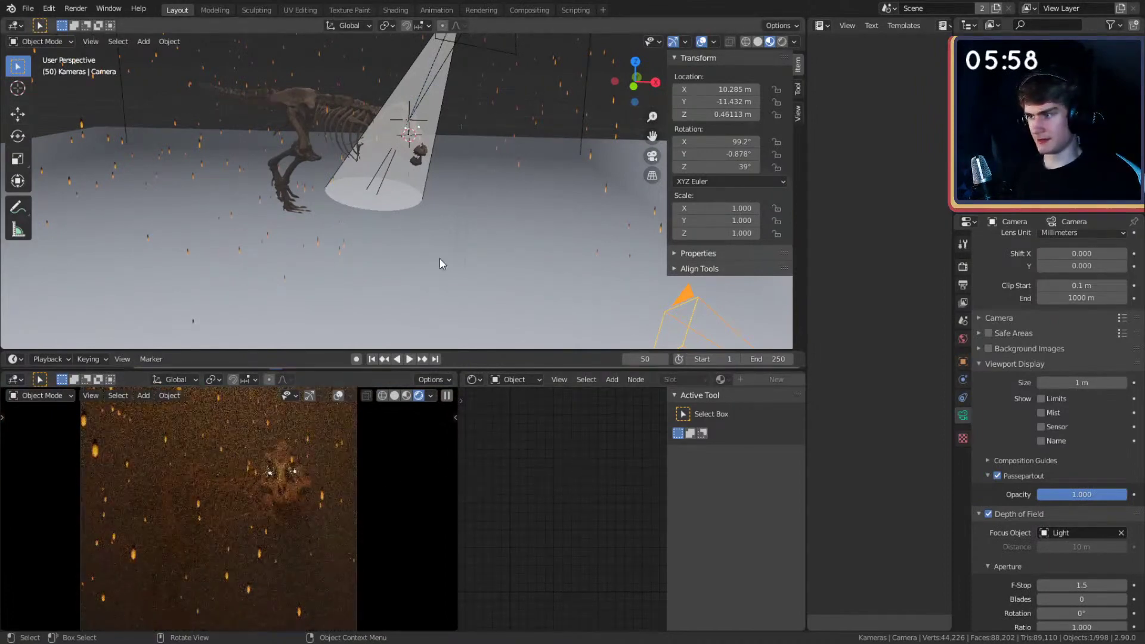
pyautogui.scroll(-3, 452, 210)
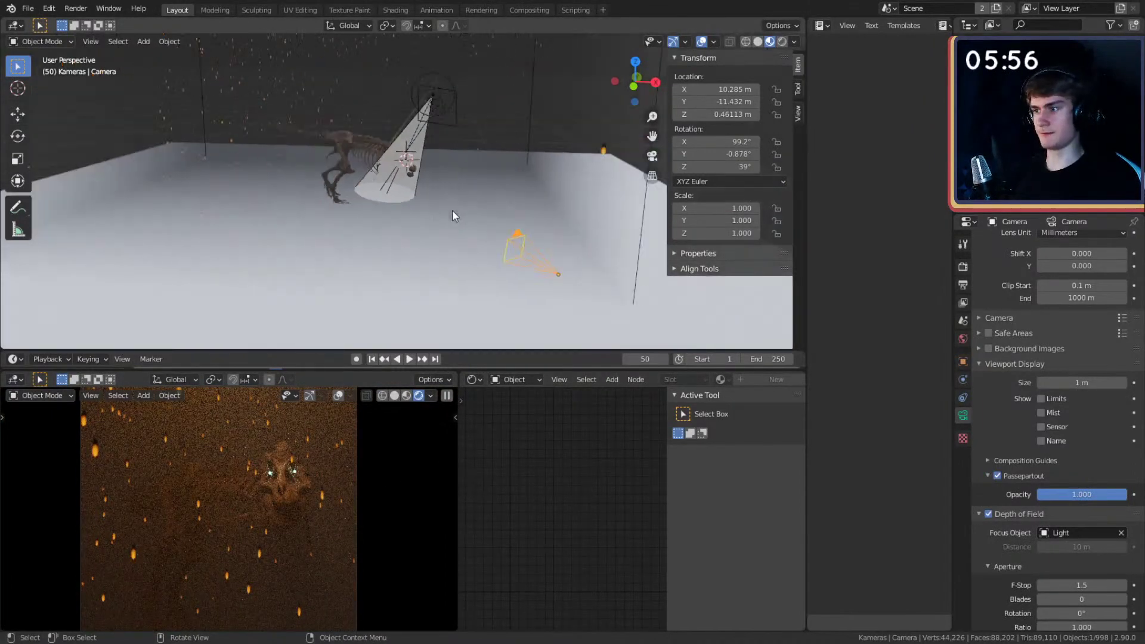
pyautogui.moveTo(452, 210); pyautogui.dragTo(511, 210, button='middle')
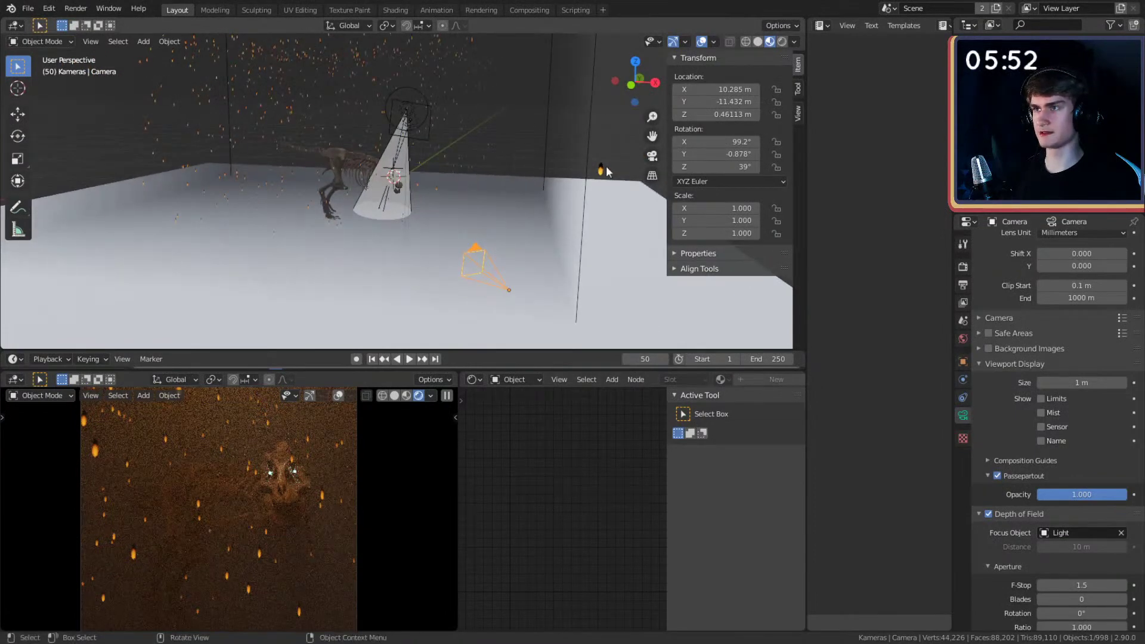
pyautogui.scroll(-3, 270, 473)
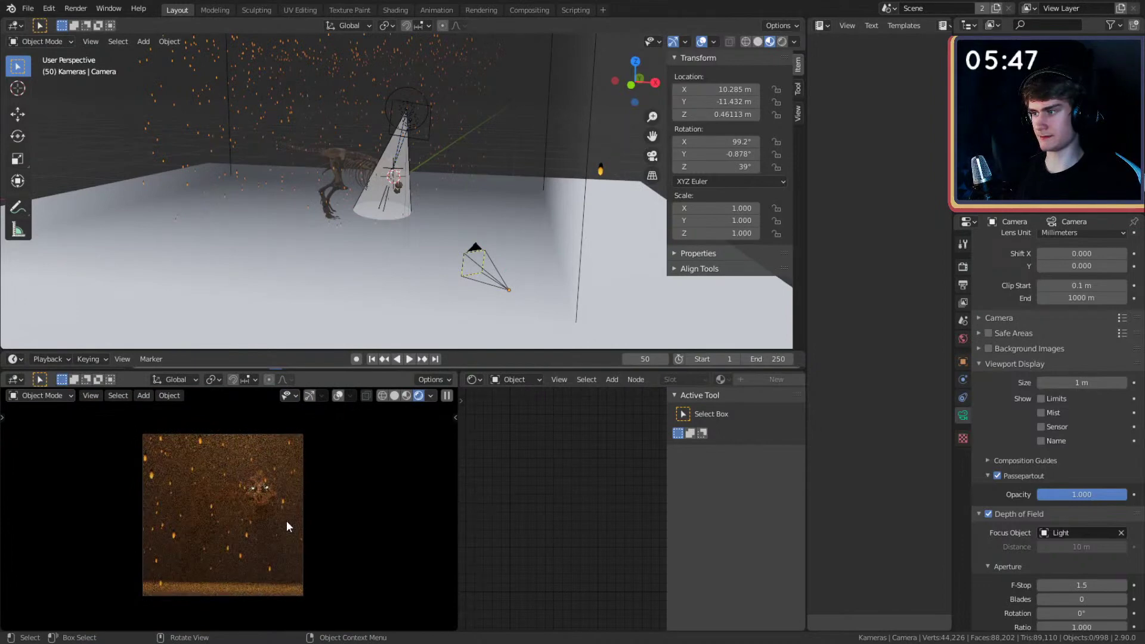
pyautogui.scroll(8, 346, 214)
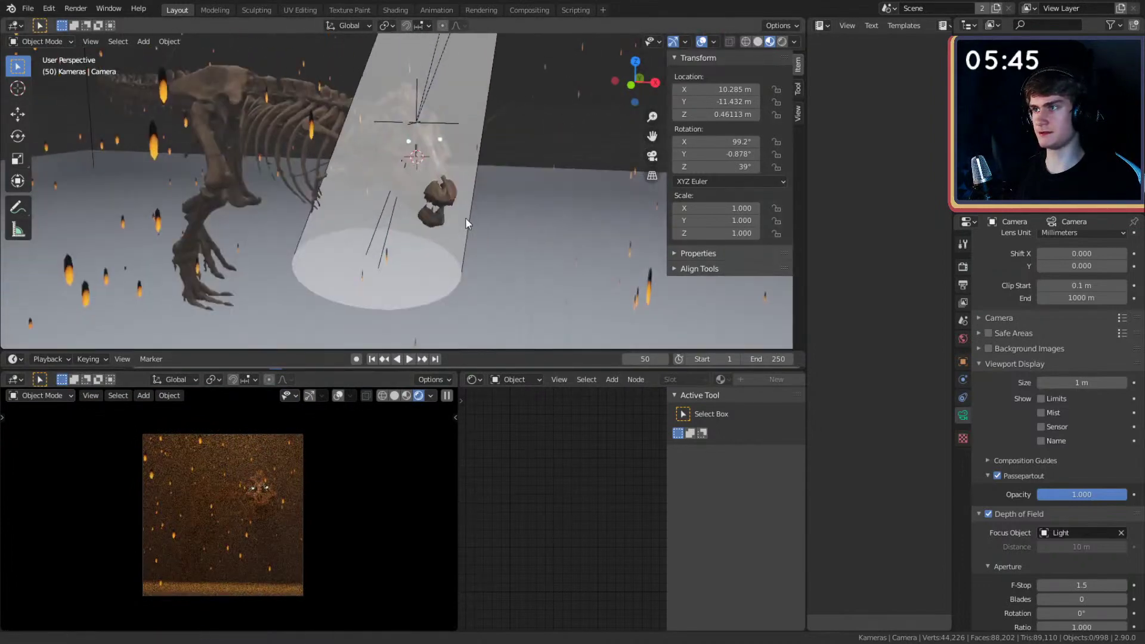
pyautogui.moveTo(465, 217); pyautogui.dragTo(479, 253, button='middle')
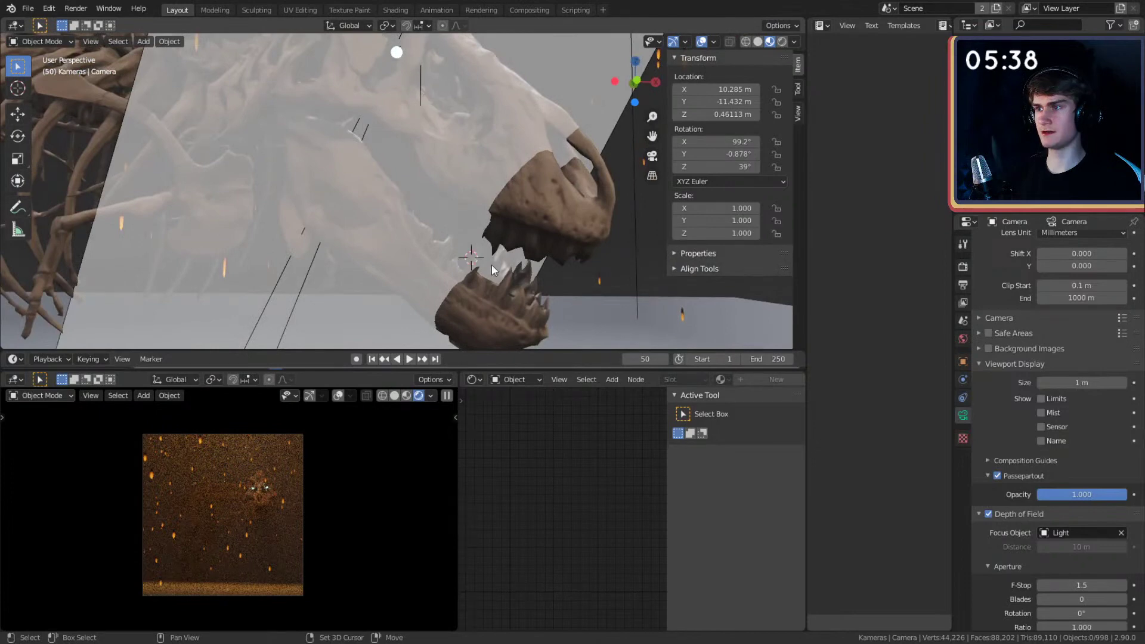
pyautogui.hotkey('shift', 'a')
pyautogui.moveTo(427, 426)
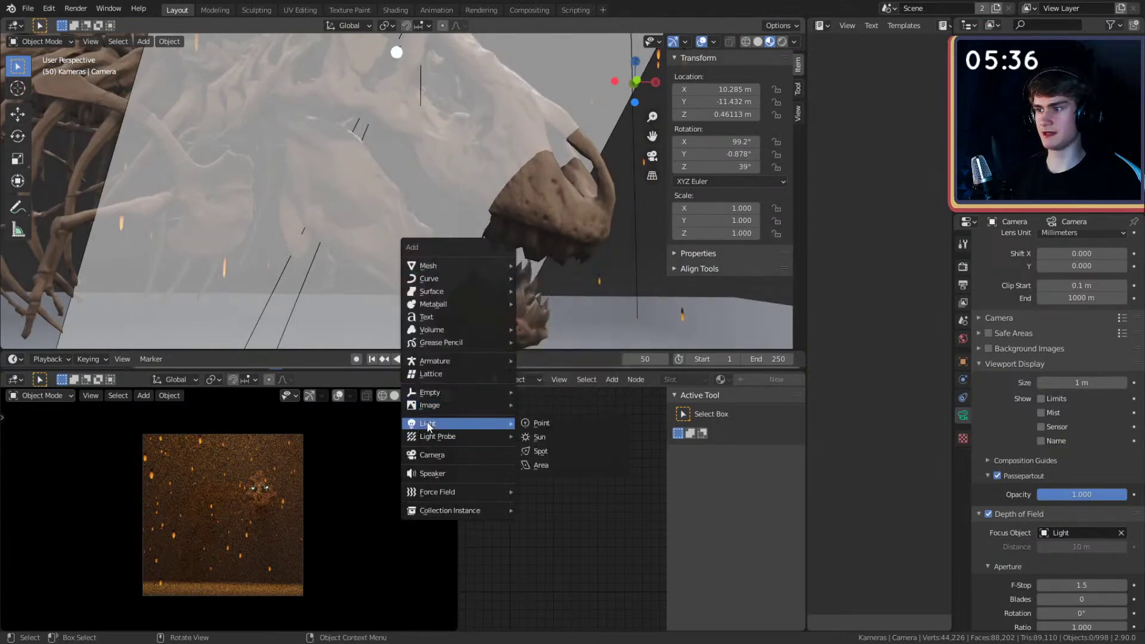
pyautogui.click(547, 422)
pyautogui.press('g')
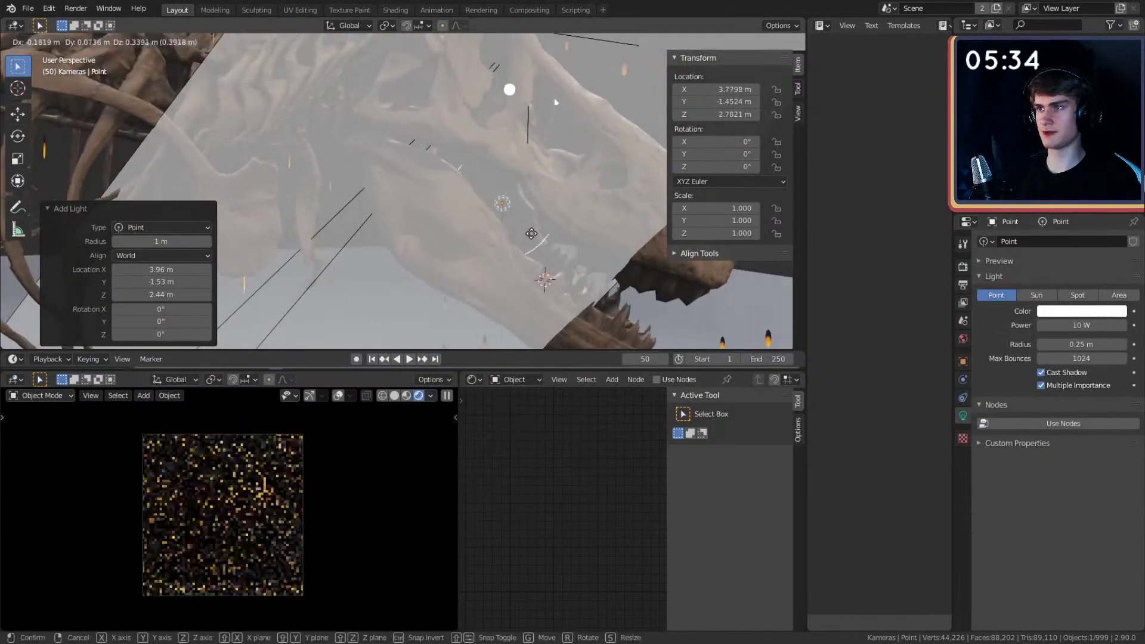
pyautogui.click(531, 233)
# - Give the point light a 0.14 m radius, a red colour with hue 0.017 and saturation 0.898, and 100 W power
pyautogui.moveTo(532, 233); pyautogui.dragTo(586, 212, button='middle')
pyautogui.moveTo(1089, 344); pyautogui.dragTo(1070, 344)
pyautogui.click(1087, 311)
pyautogui.moveTo(1061, 209); pyautogui.dragTo(1056, 231)
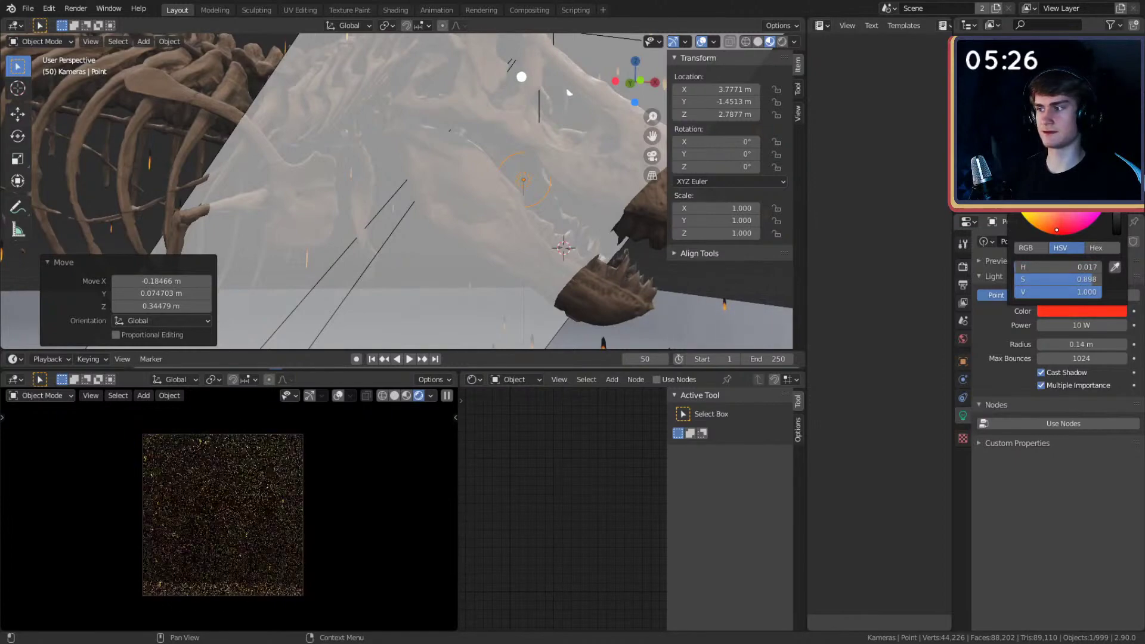
pyautogui.click(1079, 328)
pyautogui.write('100')
pyautogui.press('Return')
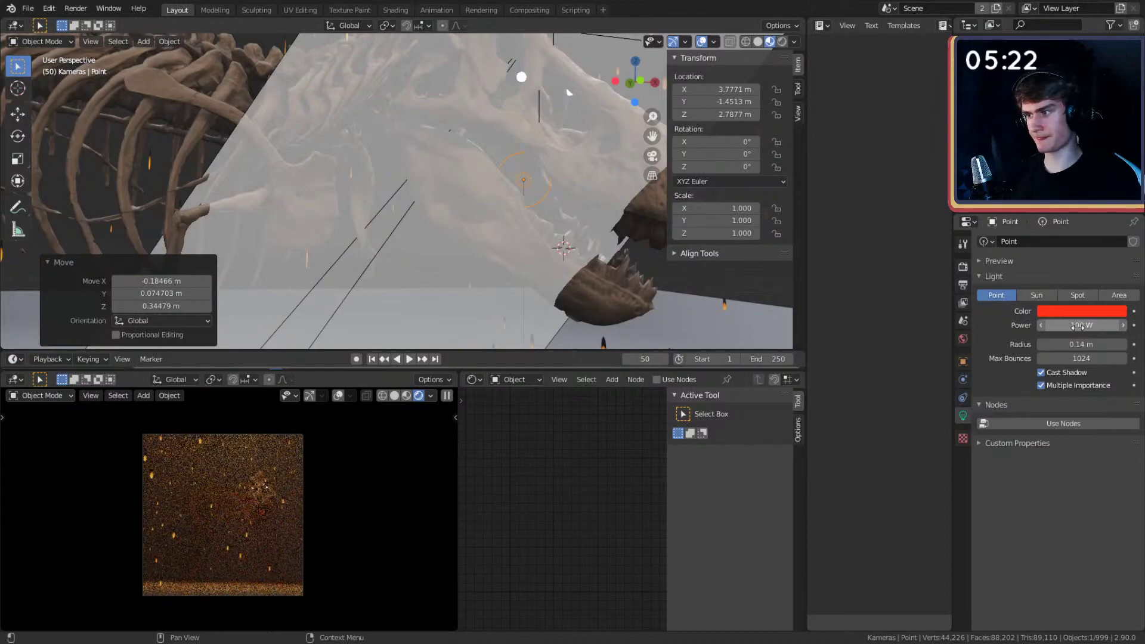
# - Change the point light's colour to sky blue and check the effect on the skull in the rendered camera view
pyautogui.scroll(5, 322, 525)
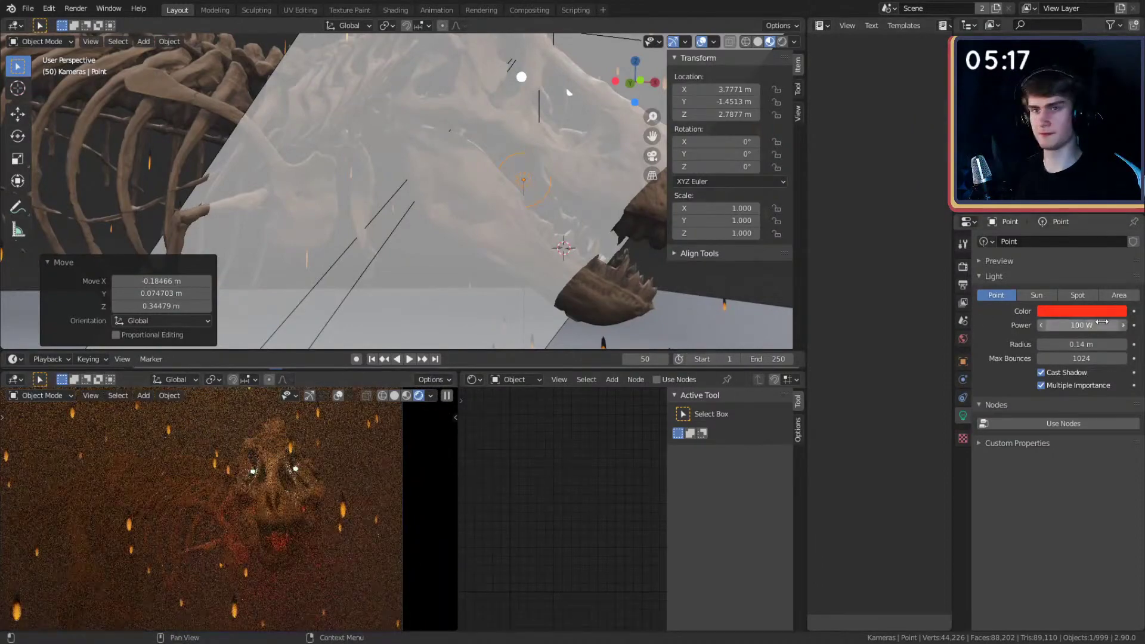
pyautogui.click(1077, 314)
pyautogui.click(1067, 171)
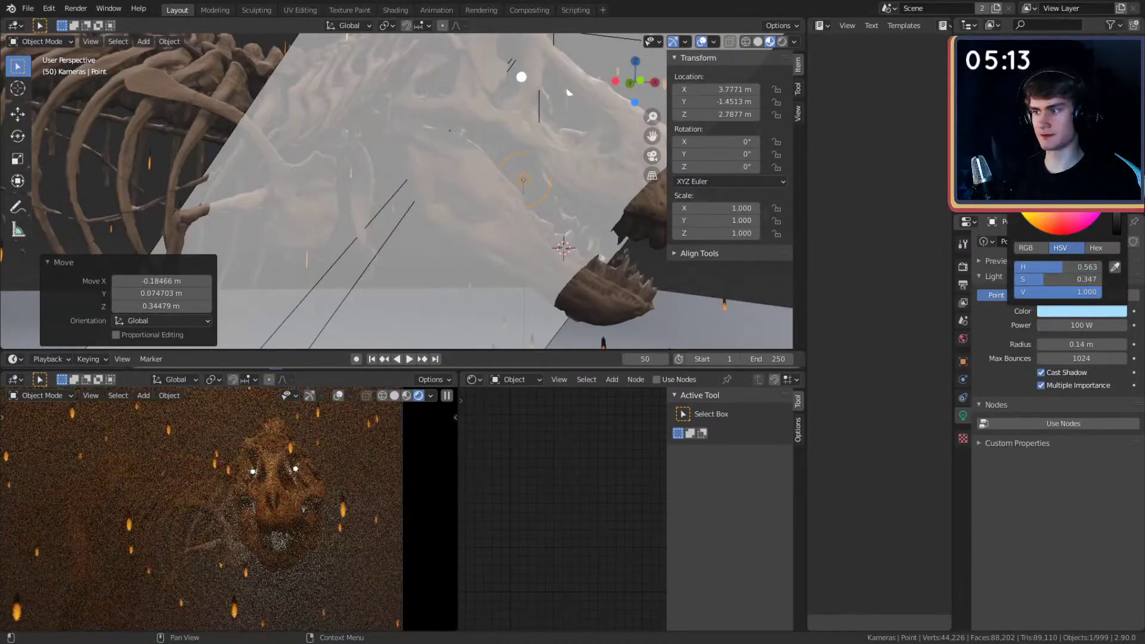
pyautogui.moveTo(1067, 170); pyautogui.dragTo(1075, 161)
pyautogui.scroll(-3, 385, 535)
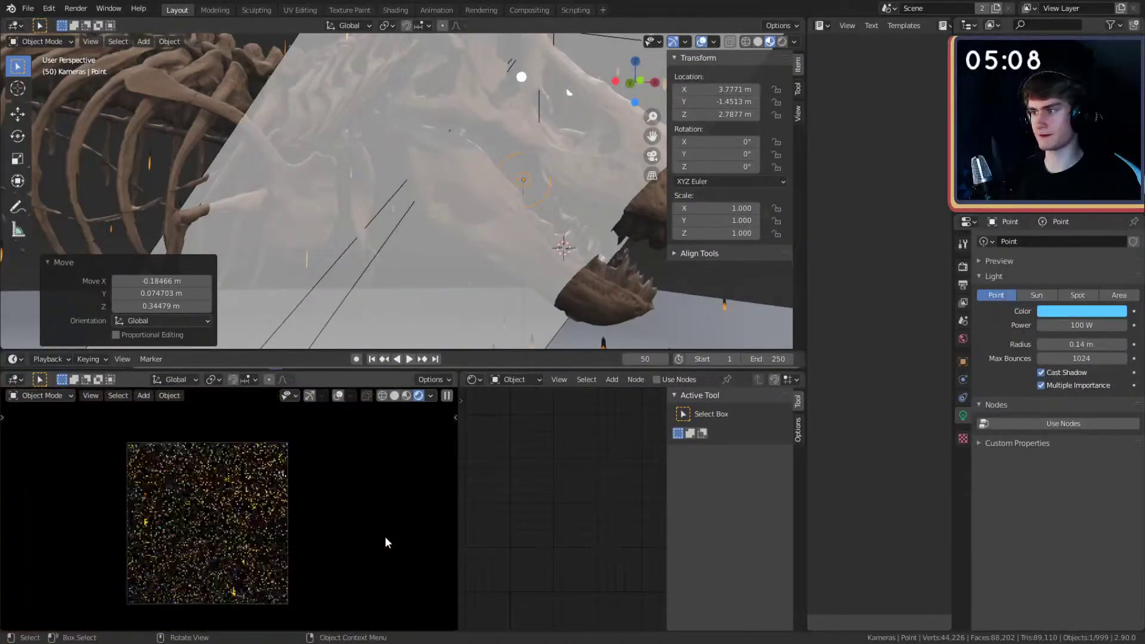
pyautogui.scroll(2, 289, 507)
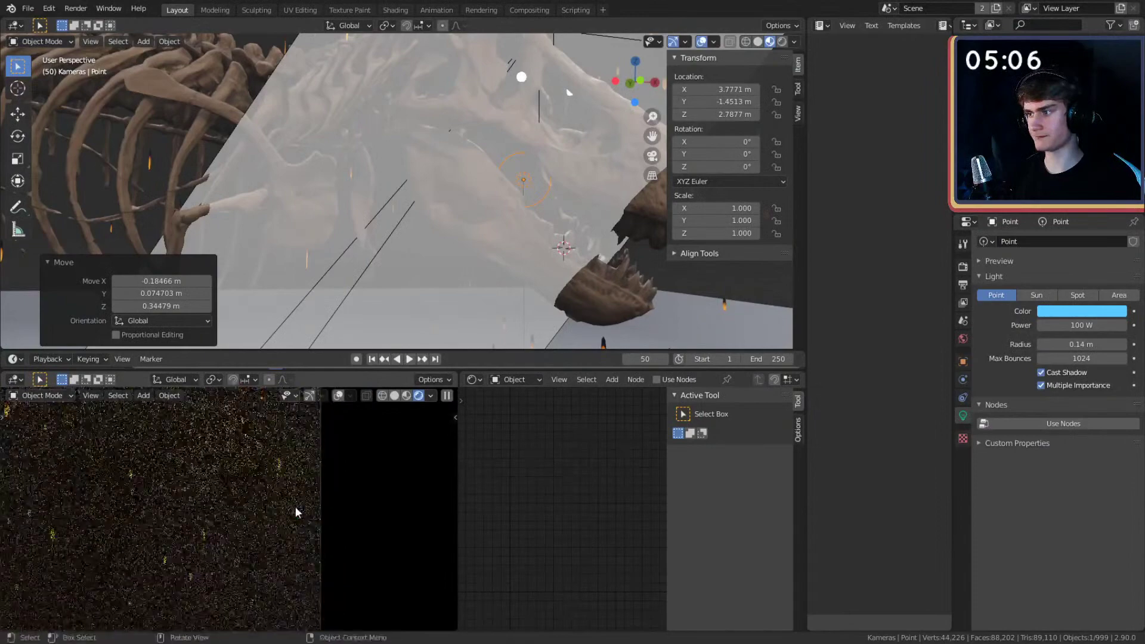
pyautogui.scroll(-4, 459, 211)
pyautogui.scroll(2, 459, 211)
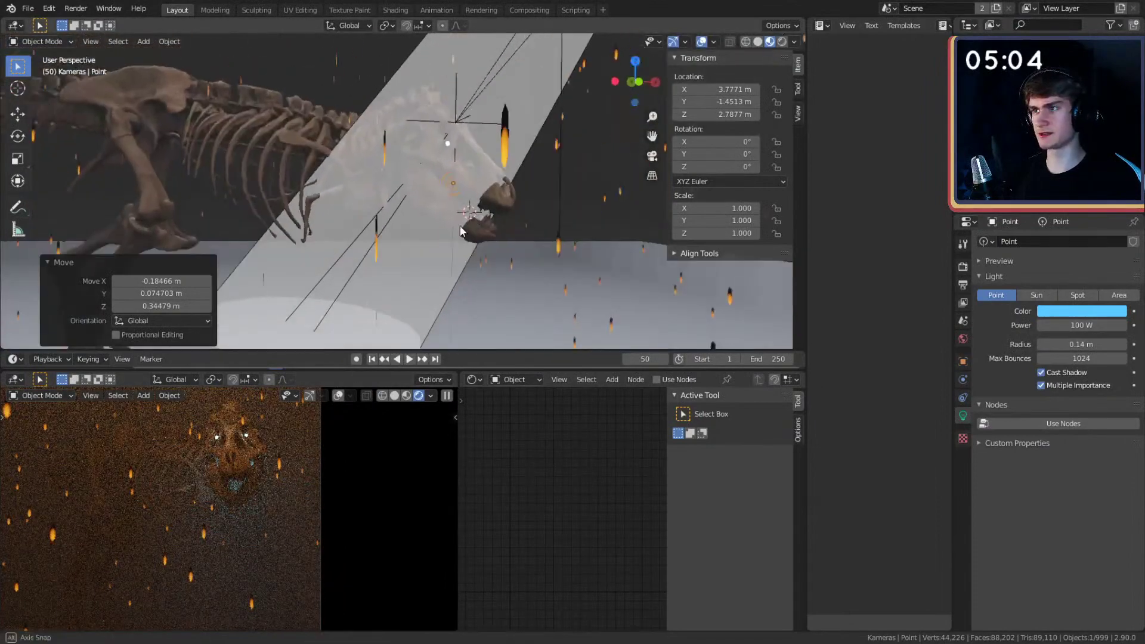
# - Import the green_sanctuary_2k image into the scene as an image plane
pyautogui.click(573, 206)
pyautogui.scroll(-3, 251, 509)
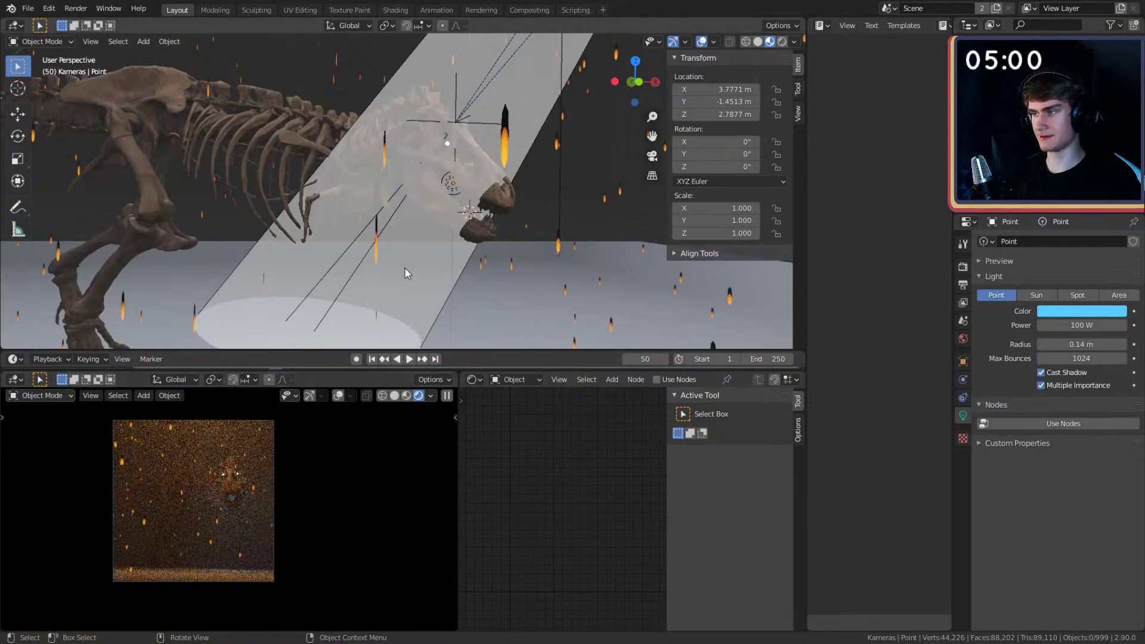
pyautogui.scroll(-8, 471, 203)
pyautogui.moveTo(458, 238)
pyautogui.mouseDown(button='middle')
pyautogui.moveTo(429, 218)
pyautogui.moveTo(452, 226)
pyautogui.moveTo(431, 226)
pyautogui.moveTo(440, 225)
pyautogui.mouseUp(button='middle')
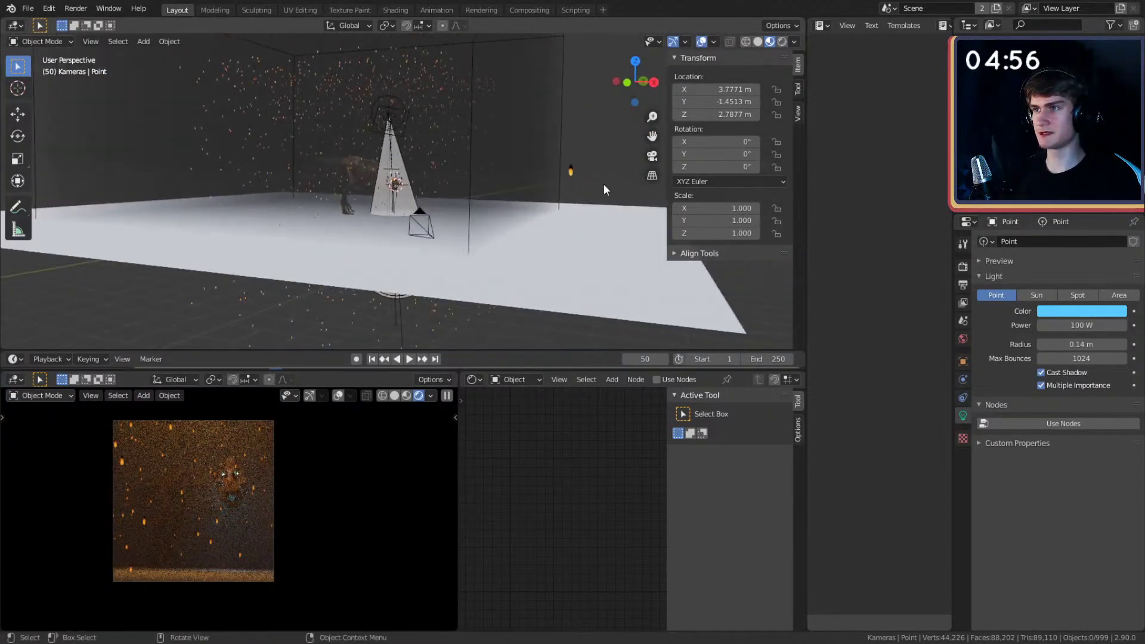
pyautogui.keyDown('shift'); pyautogui.moveTo(516, 181); pyautogui.dragTo(475, 225, button='middle'); pyautogui.keyUp('shift')
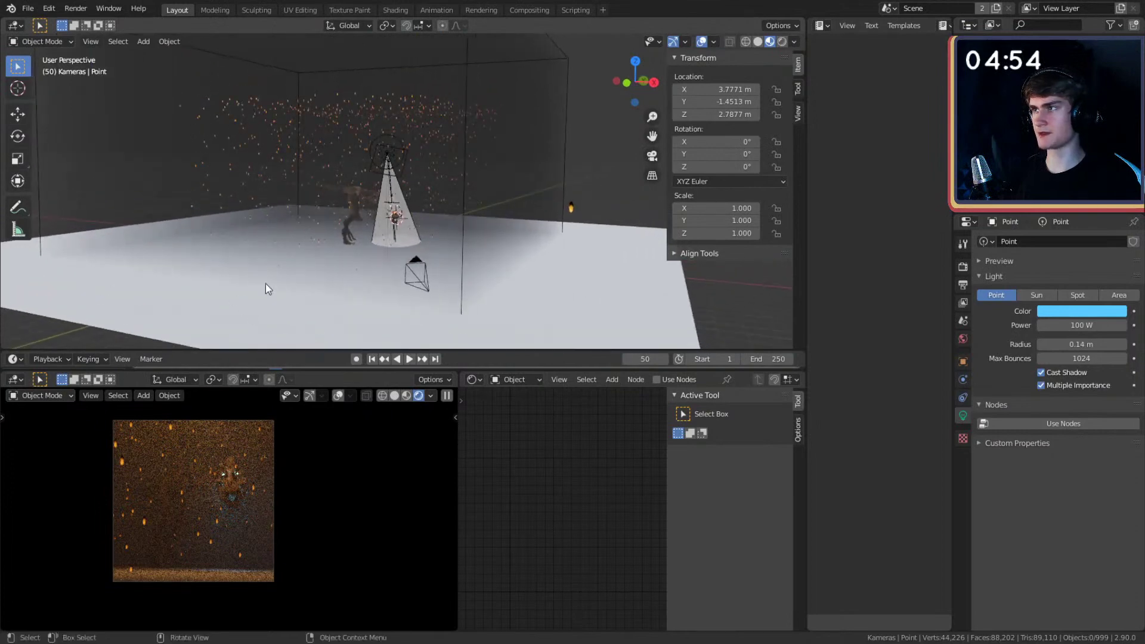
pyautogui.moveTo(470, 322); pyautogui.dragTo(460, 227, button='middle')
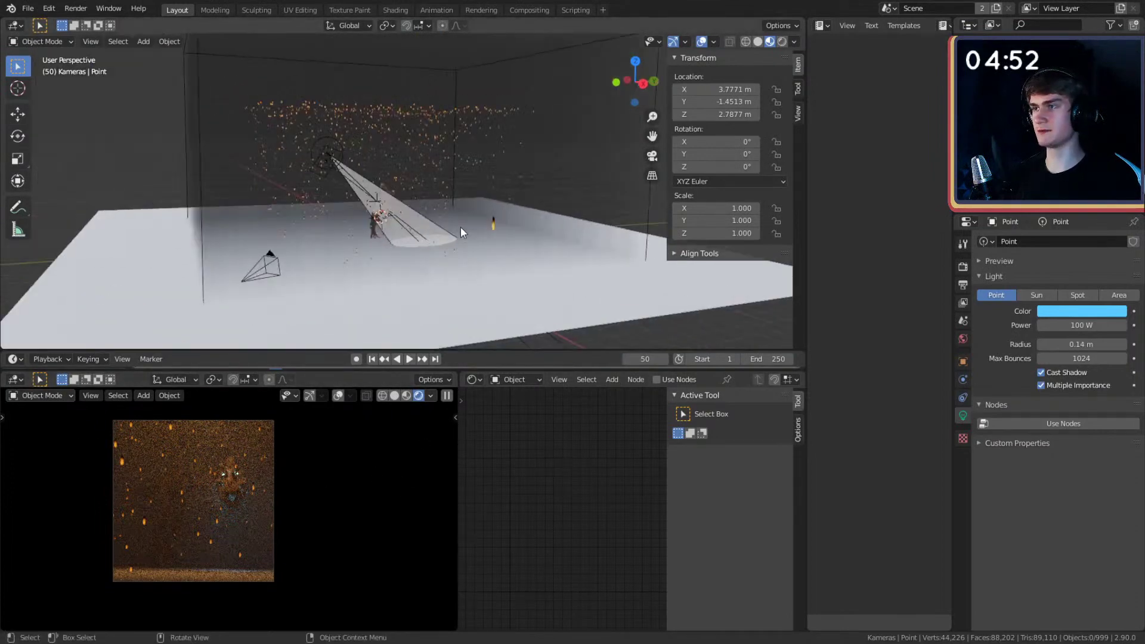
pyautogui.hotkey('shift', 'a')
pyautogui.press('Escape')
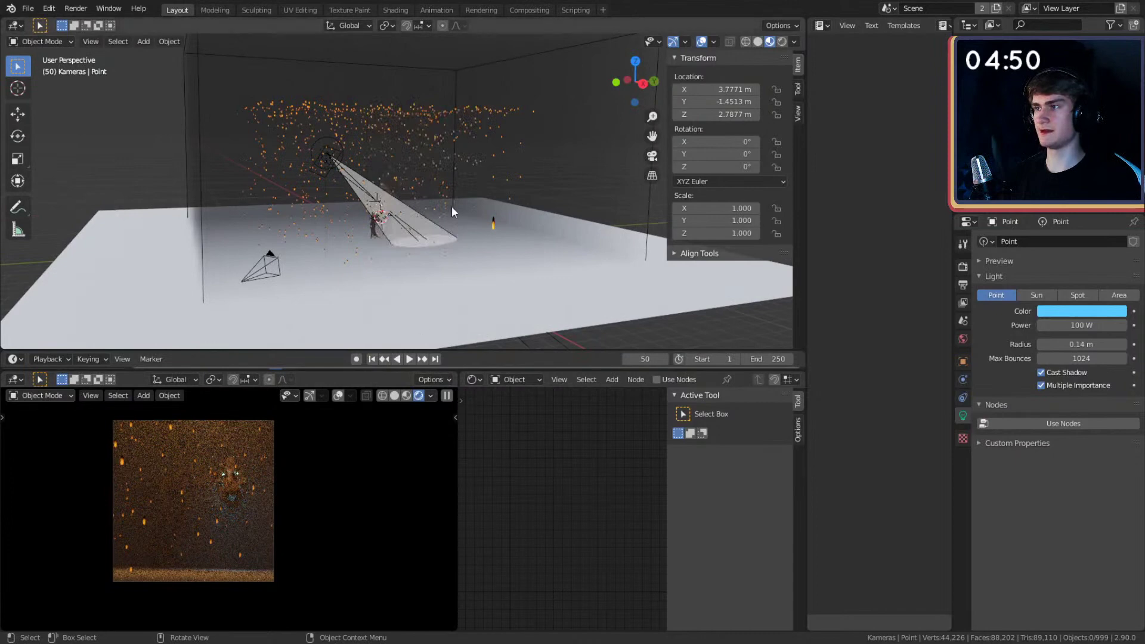
pyautogui.hotkey('shift', 'a')
pyautogui.moveTo(387, 208)
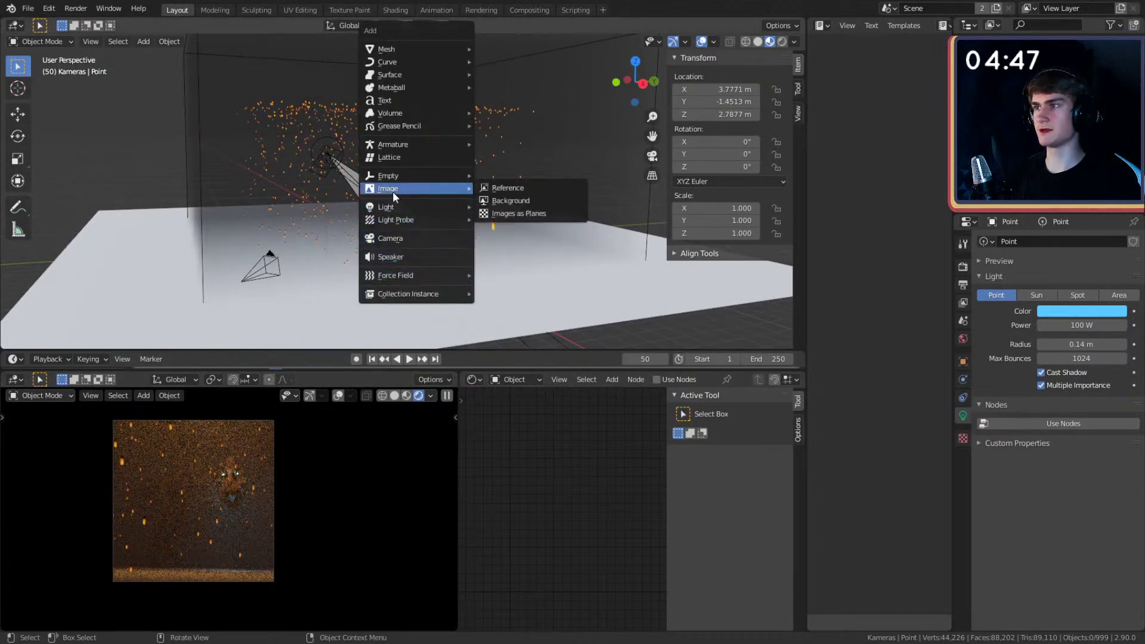
pyautogui.click(517, 210)
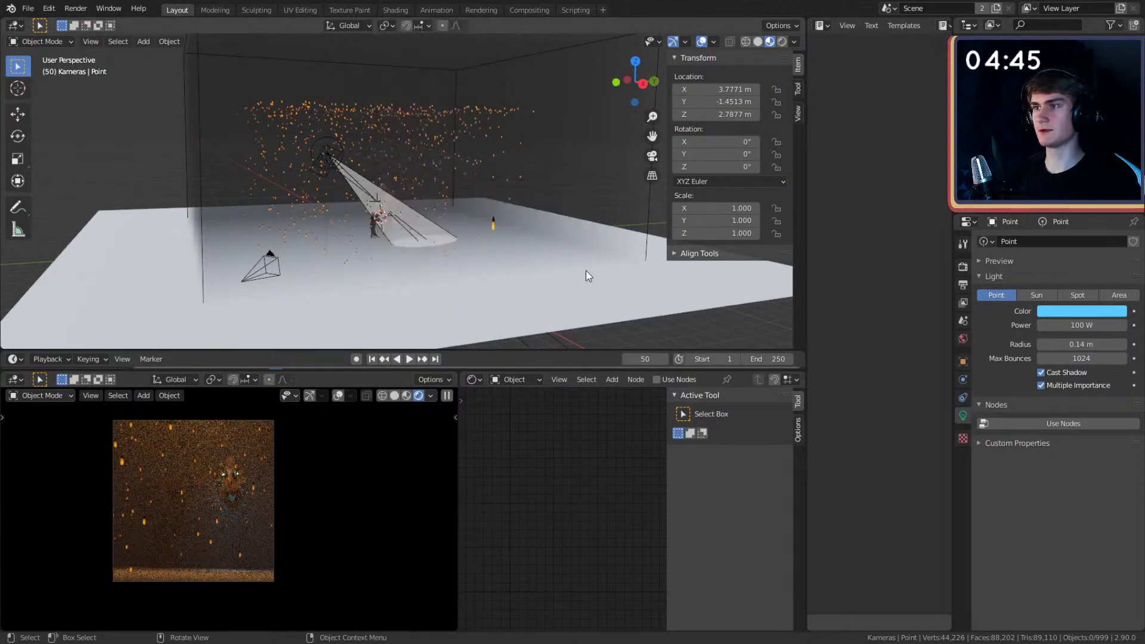
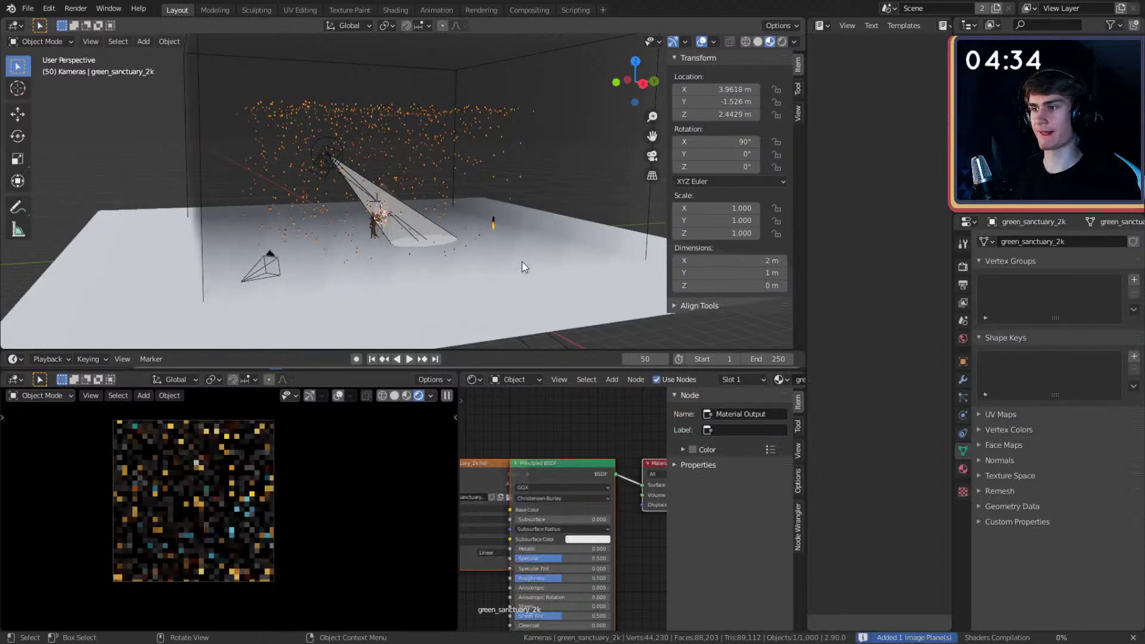
# - Switch the camera viewport to Solid shading and move the image plane to about X 5.55 m, Y 14.94 m, Z 5.69 m
pyautogui.press('z')
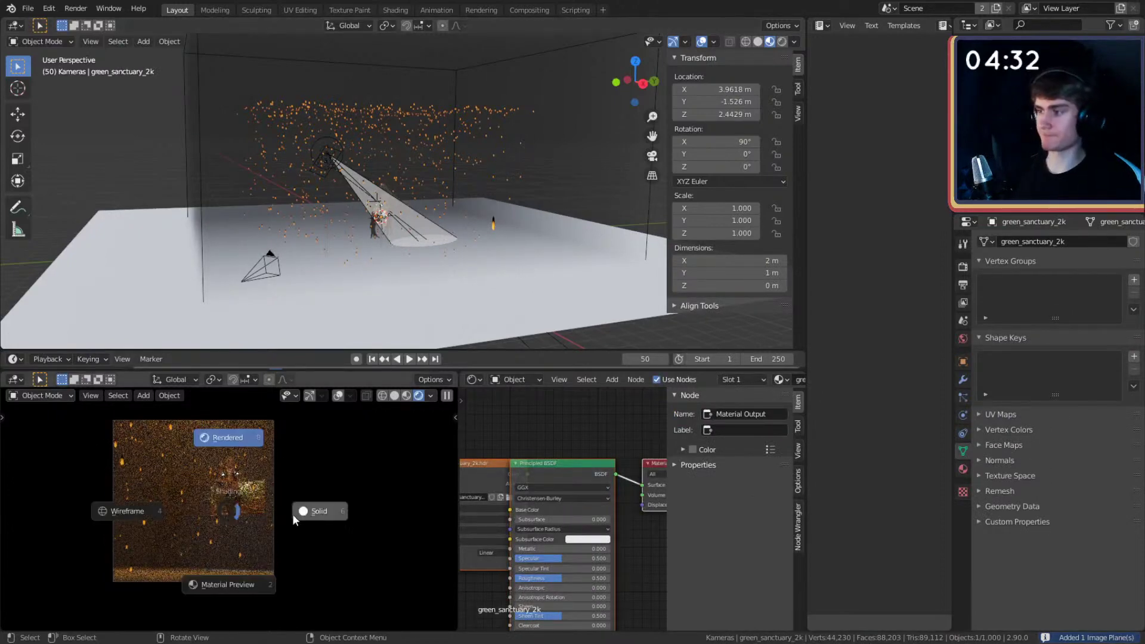
pyautogui.click(320, 511)
pyautogui.moveTo(405, 334); pyautogui.dragTo(380, 241, button='middle')
pyautogui.click(441, 245)
pyautogui.click(464, 234)
pyautogui.press('g')
pyautogui.click(580, 213)
# - Scale the image plane up uniformly to about 10.33
pyautogui.moveTo(579, 212); pyautogui.dragTo(317, 268, button='middle')
pyautogui.press('s')
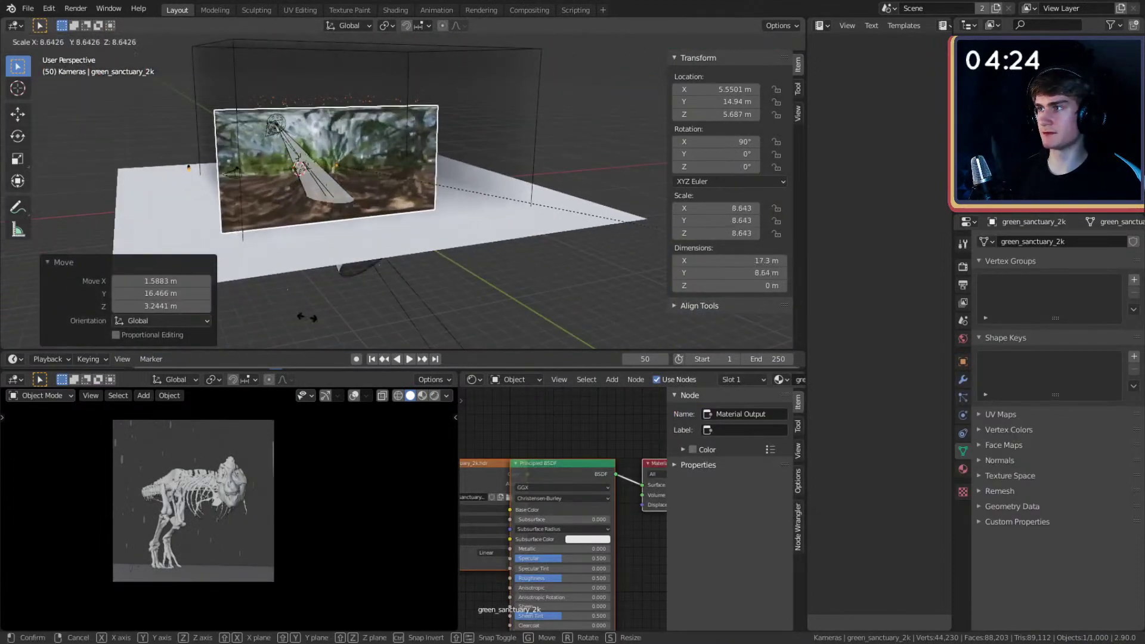
pyautogui.click(465, 297)
# - Move the image plane horizontally behind the skeleton to about X -9.77 m, Y 18.77 m, keeping its height locked
pyautogui.moveTo(465, 297); pyautogui.dragTo(255, 234, button='middle')
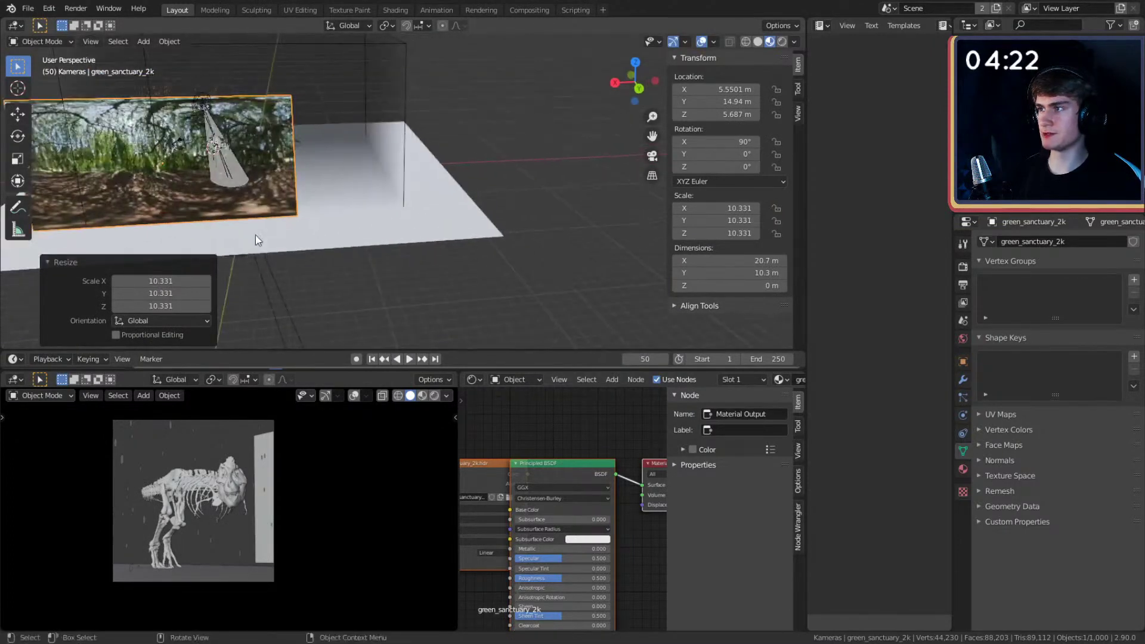
pyautogui.moveTo(333, 236); pyautogui.dragTo(441, 249, button='middle')
pyautogui.press('g')
pyautogui.hotkey('shift', 'z')
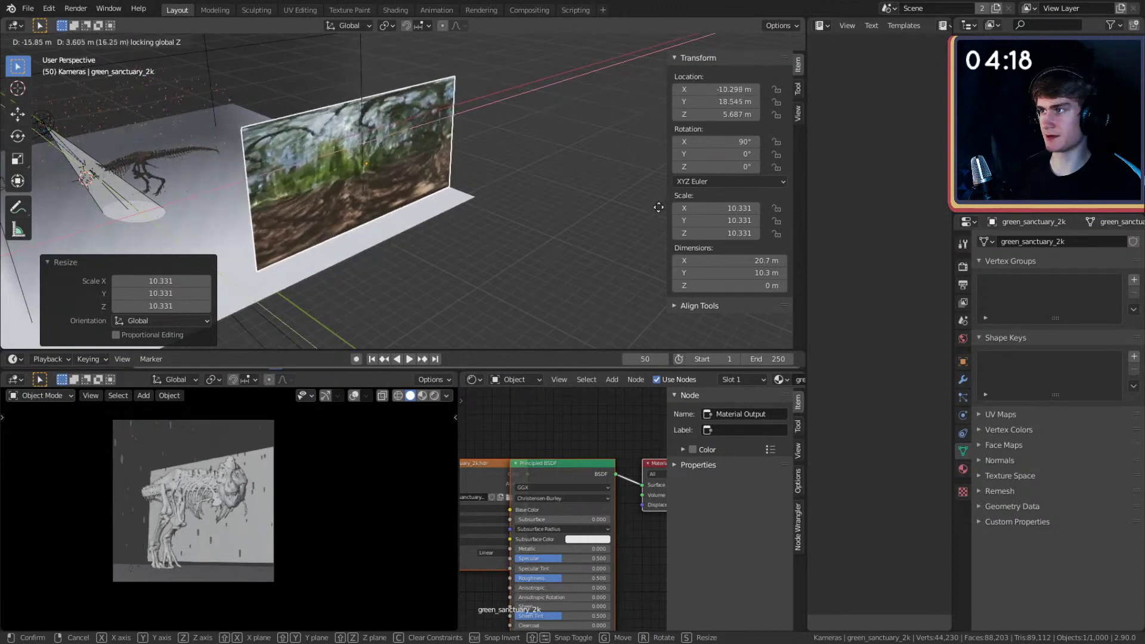
pyautogui.click(368, 237)
# - Cut a horizontal edge loop across the middle of the forest image plane, along the line where trees meet ground
pyautogui.moveTo(368, 237); pyautogui.dragTo(574, 209, button='middle')
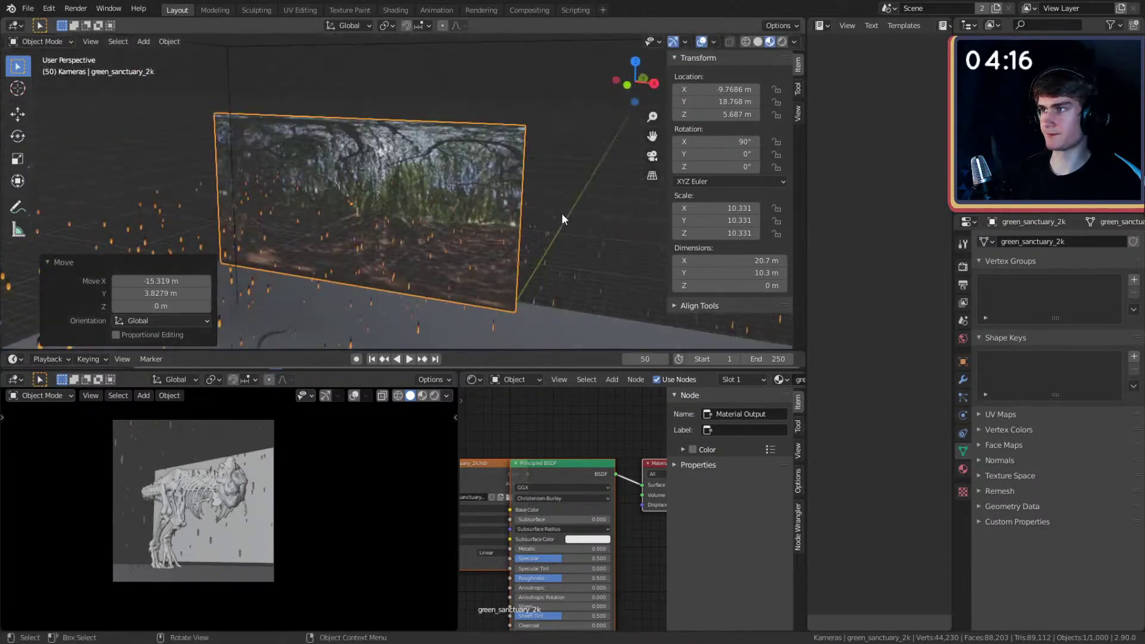
pyautogui.scroll(-2, 561, 212)
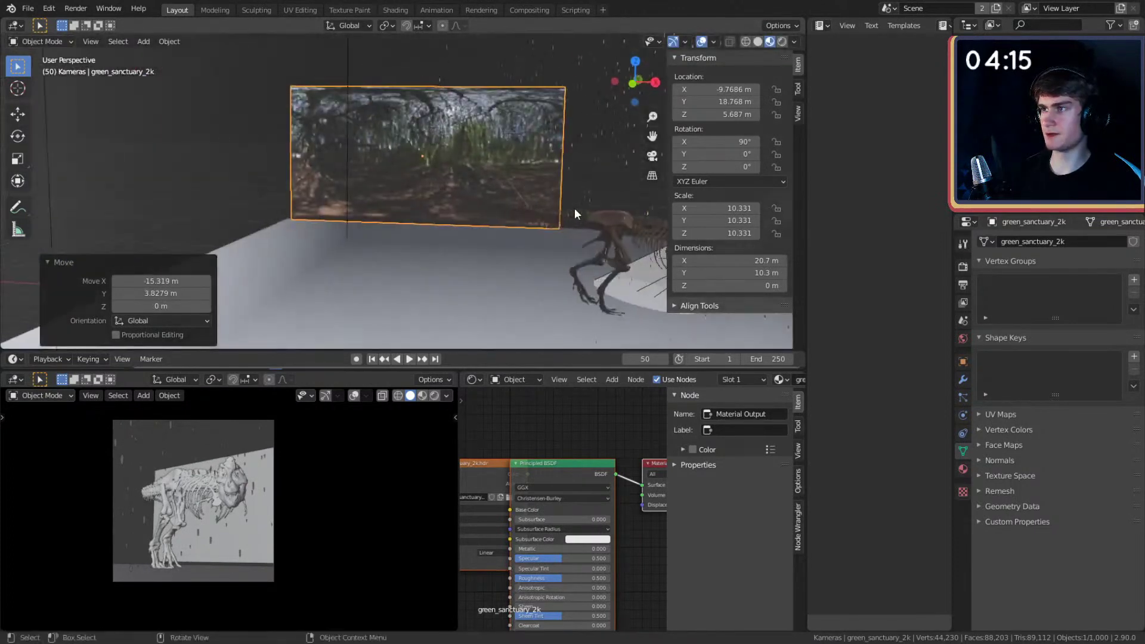
pyautogui.scroll(2, 500, 217)
pyautogui.moveTo(499, 223); pyautogui.dragTo(460, 218, button='middle')
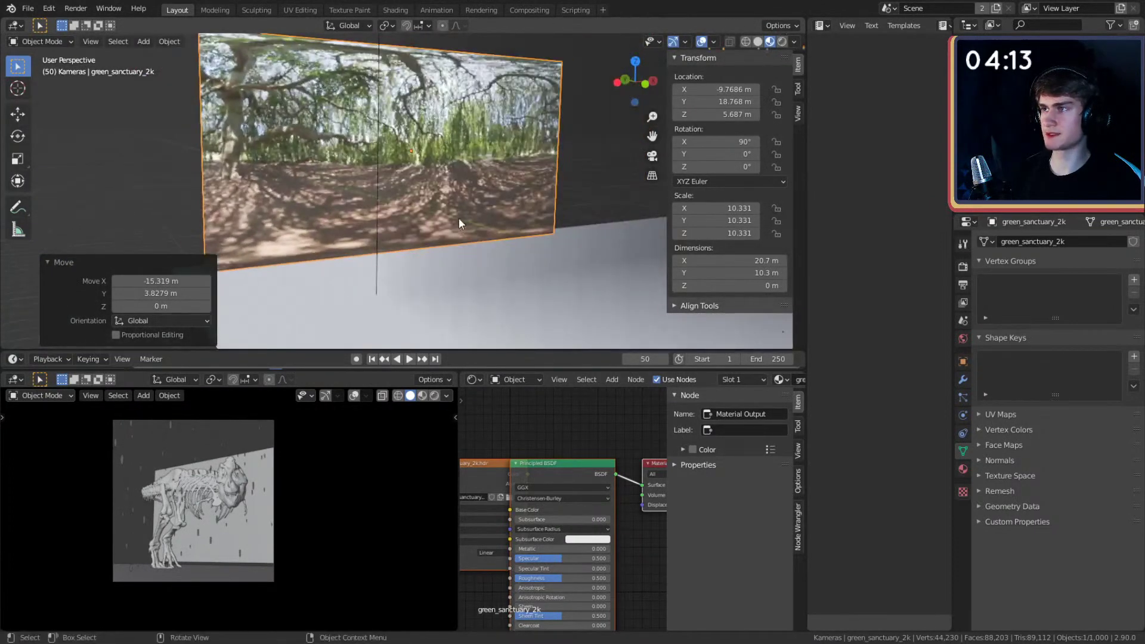
pyautogui.press('Tab')
pyautogui.hotkey('ctrl', 'r')
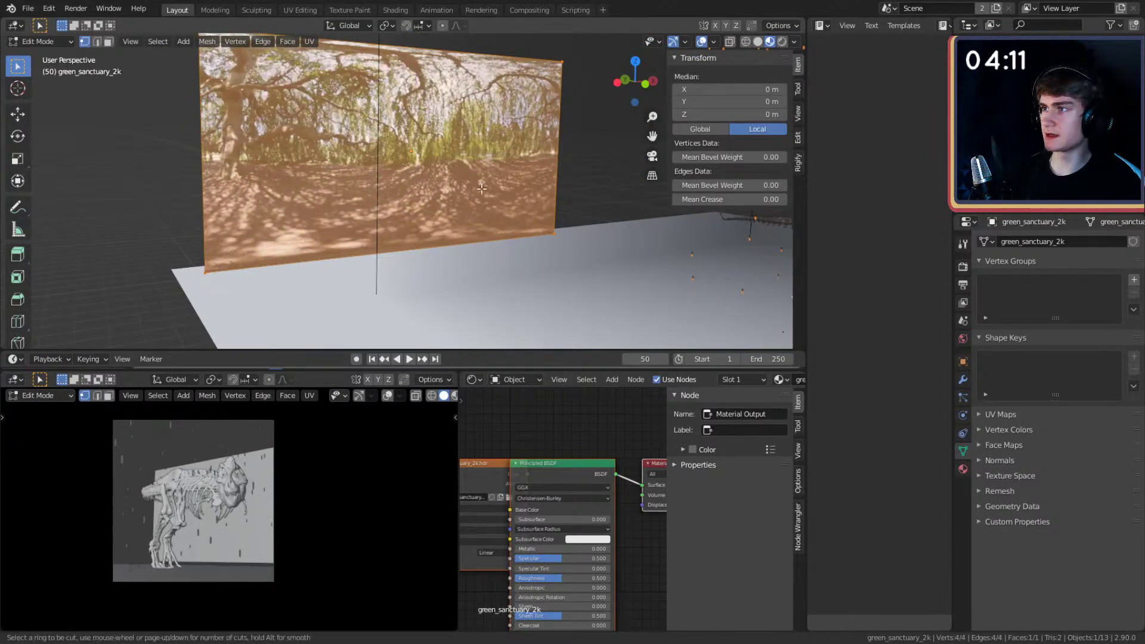
pyautogui.click(544, 173)
# - Delete the lower face of the image plane containing the forest ground, keeping only the tree half
pyautogui.press('3')
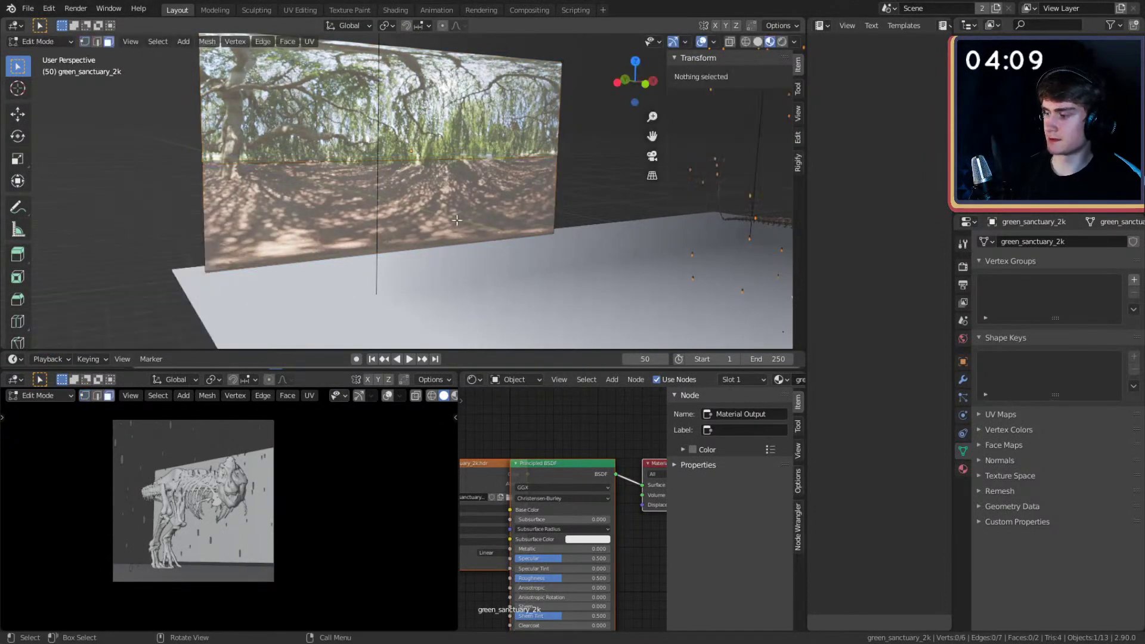
pyautogui.click(463, 222)
pyautogui.press('x')
pyautogui.click(413, 250)
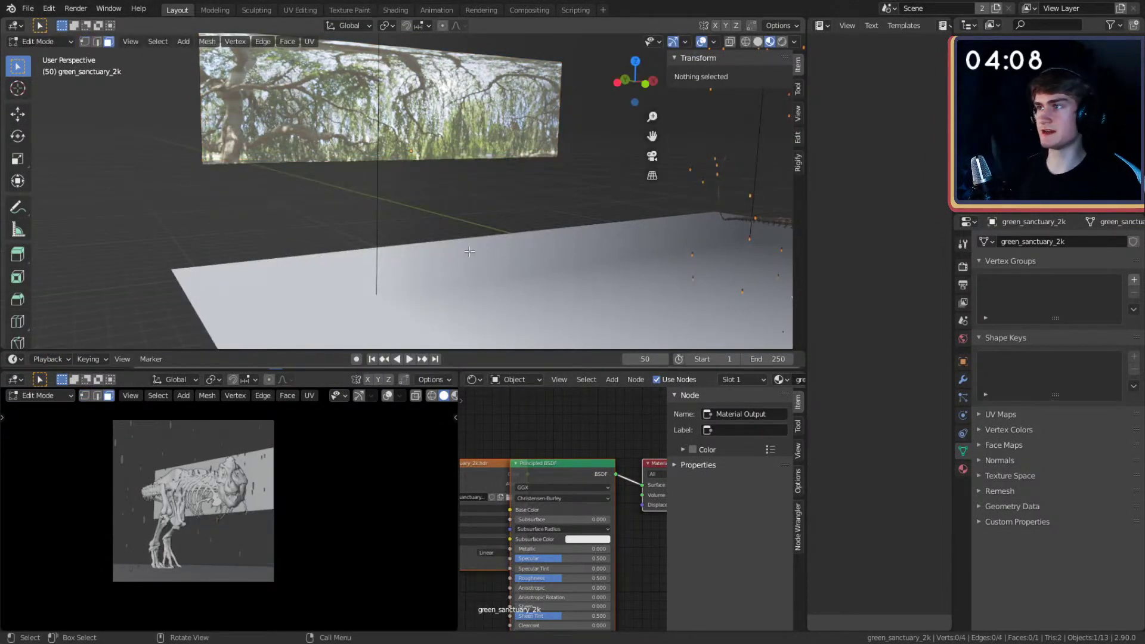
pyautogui.press('Tab')
# - Scale the image plane up uniformly to about 32.16 so that it spans the camera view behind the skeleton
pyautogui.scroll(-3, 471, 185)
pyautogui.press('s')
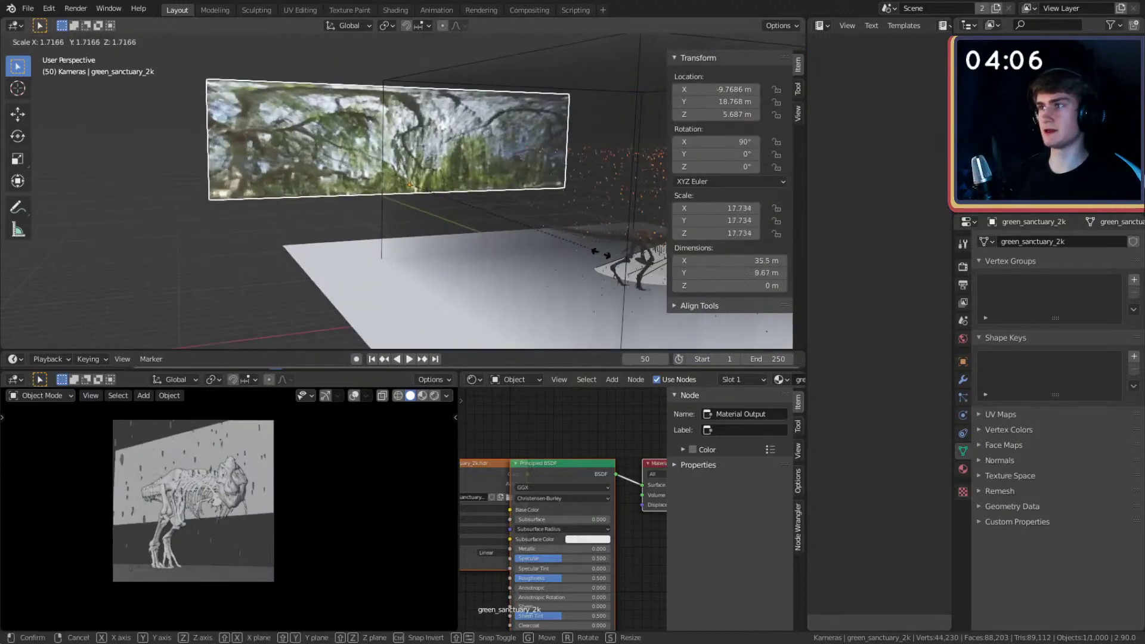
pyautogui.click(634, 274)
pyautogui.moveTo(634, 273); pyautogui.dragTo(500, 209, button='middle')
pyautogui.press('s')
pyautogui.click(510, 231)
pyautogui.press('s')
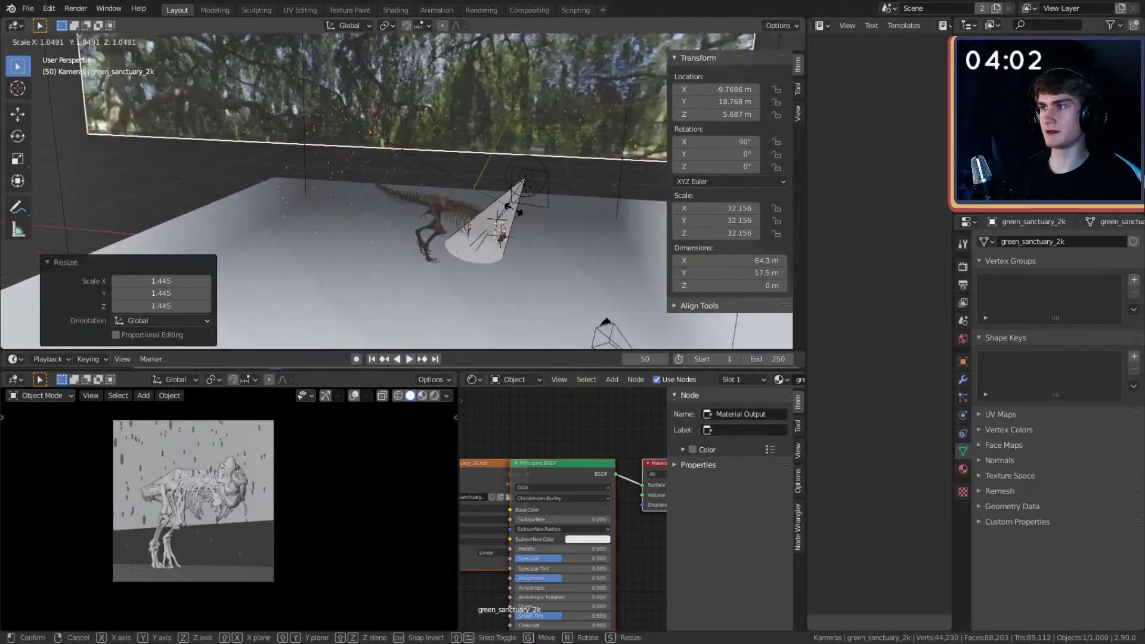
pyautogui.click(510, 209)
# - Lower the image plane to about Z 1.33 m and stretch it along global Z by a factor of about 1.26
pyautogui.press('g')
pyautogui.press('z')
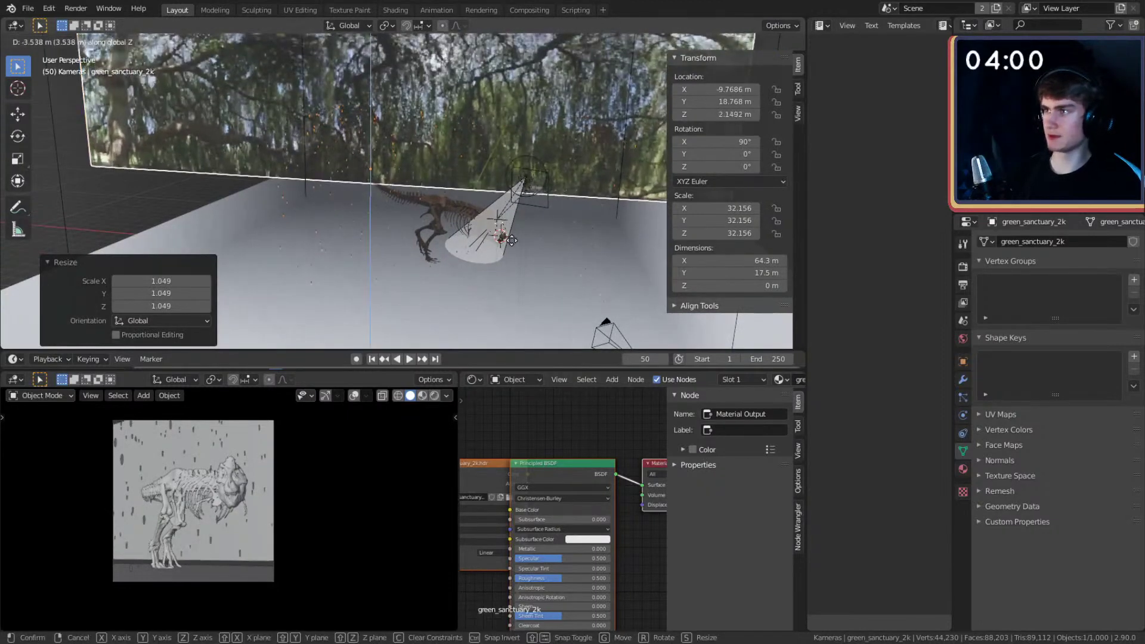
pyautogui.click(510, 244)
pyautogui.scroll(-3, 459, 224)
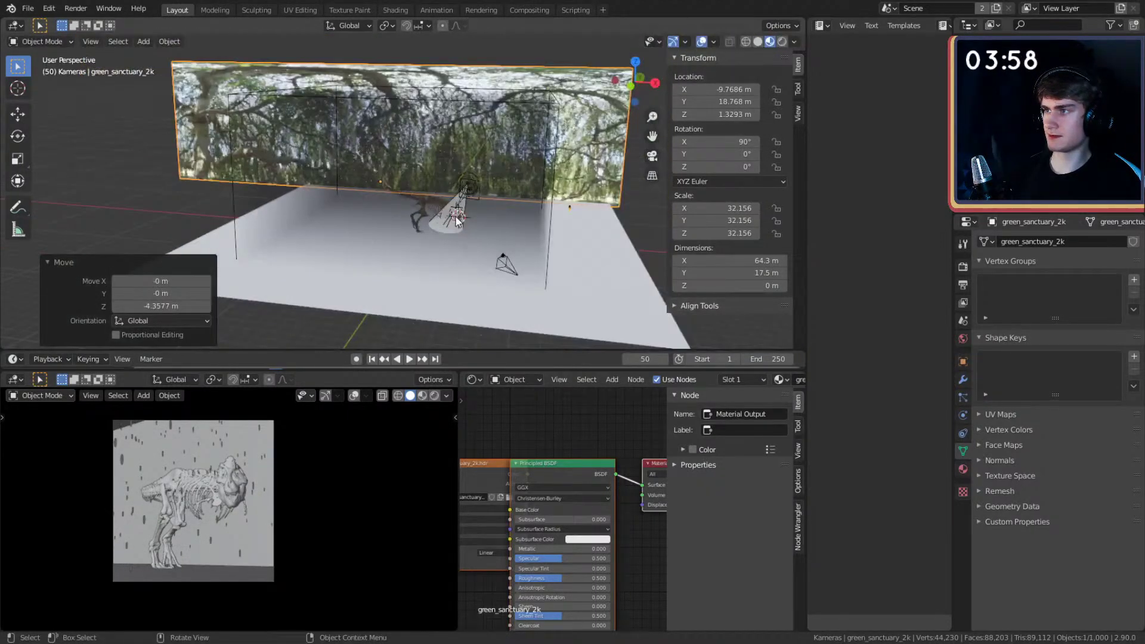
pyautogui.press('s')
pyautogui.press('z')
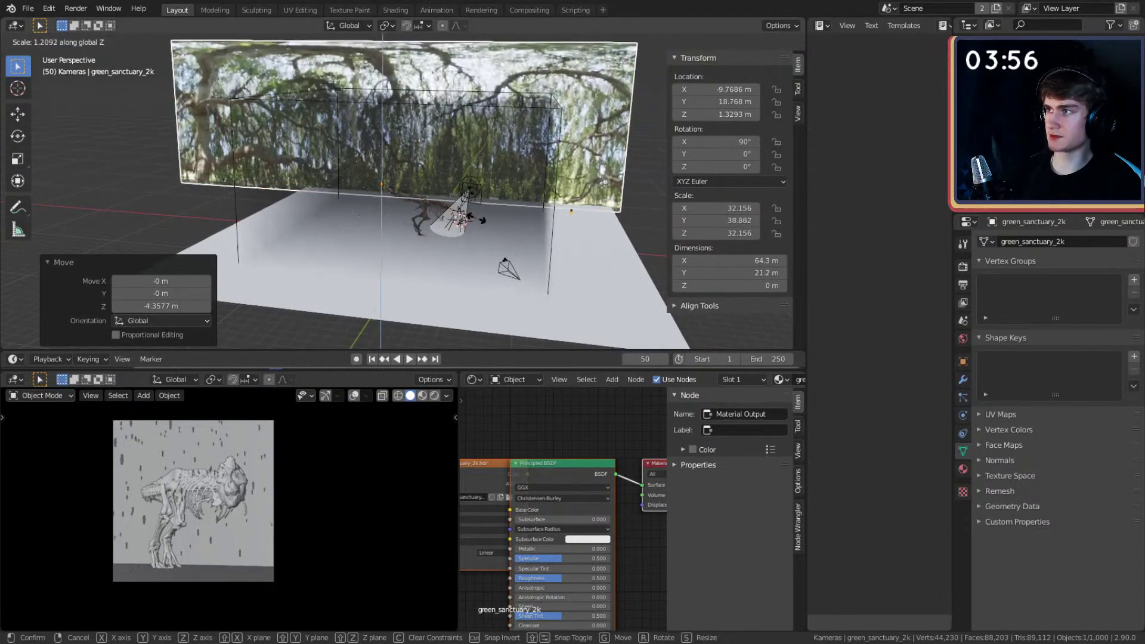
pyautogui.click(476, 202)
pyautogui.scroll(2, 476, 201)
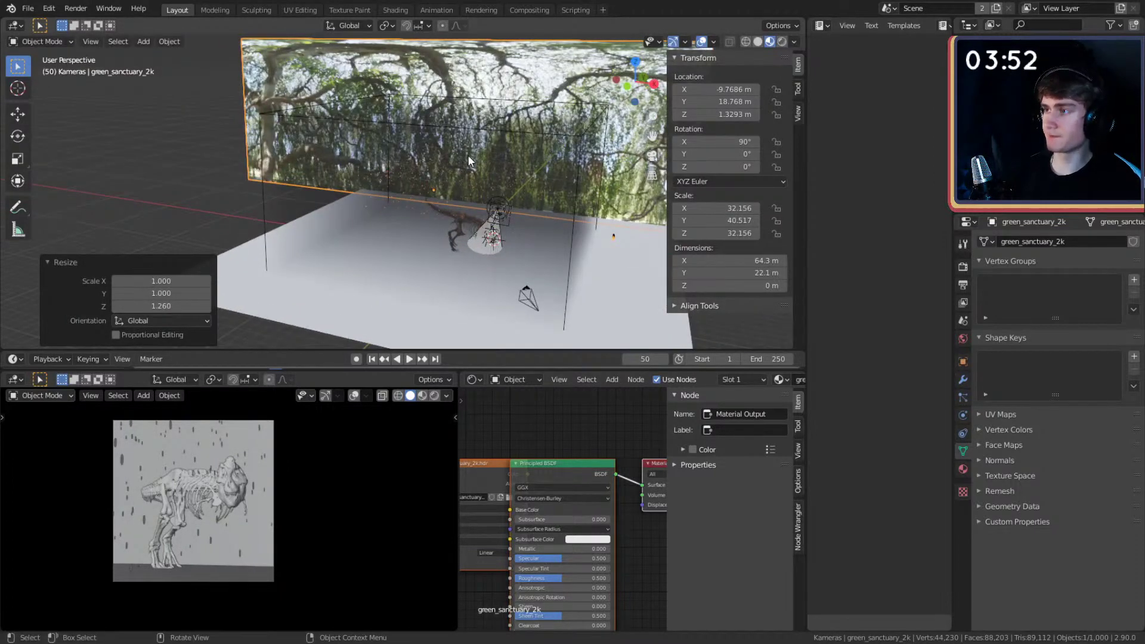
pyautogui.press('Tab')
pyautogui.hotkey('ctrl', 'r')
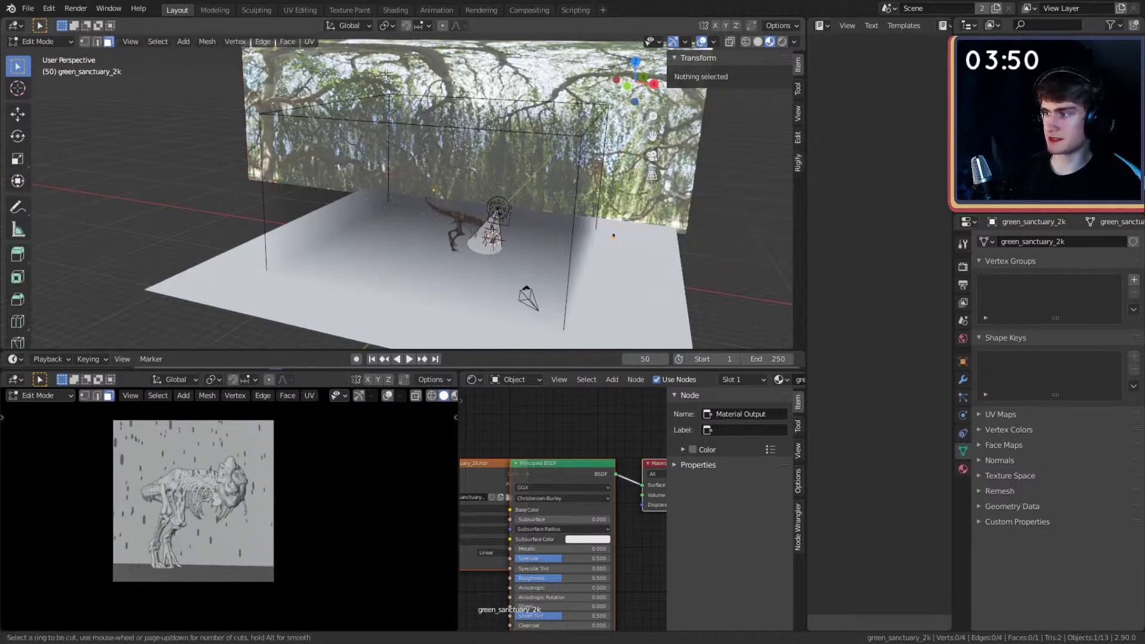
pyautogui.press('Escape')
pyautogui.press('Tab')
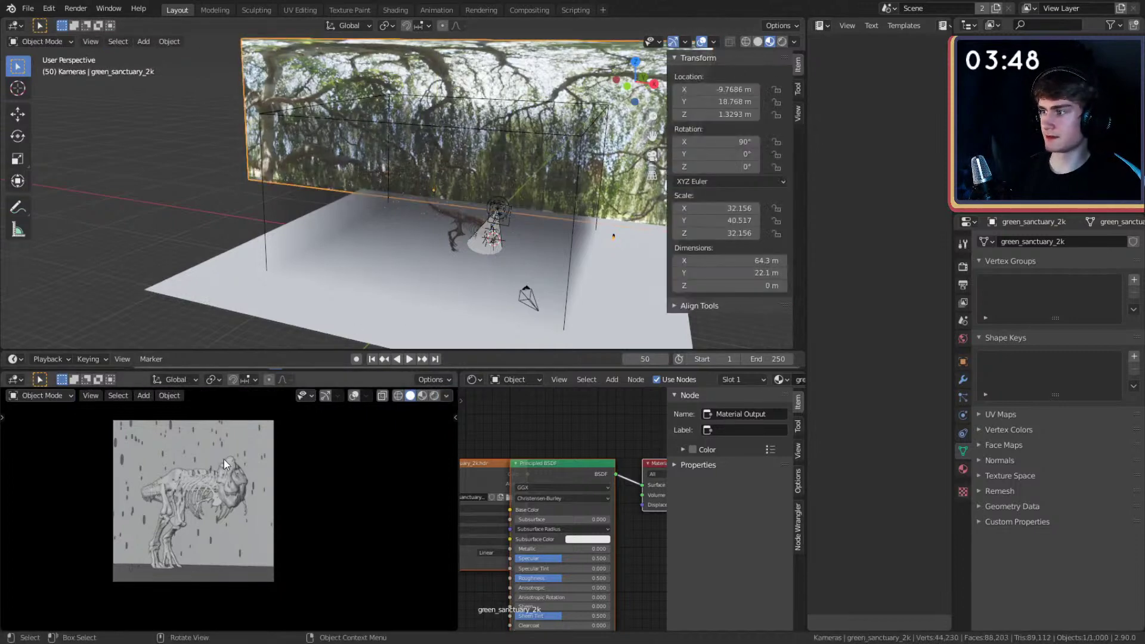
# - From the camera view, add one vertical loop cut to the image plane and slide it by a factor of about 0.204
pyautogui.press('KP_0')
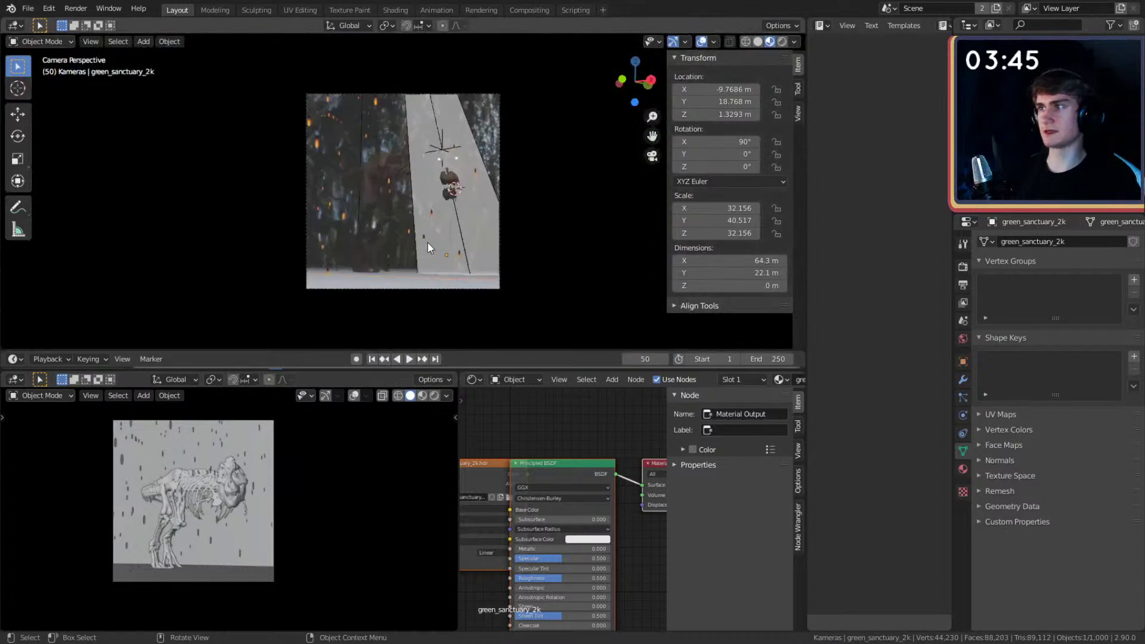
pyautogui.press('Tab')
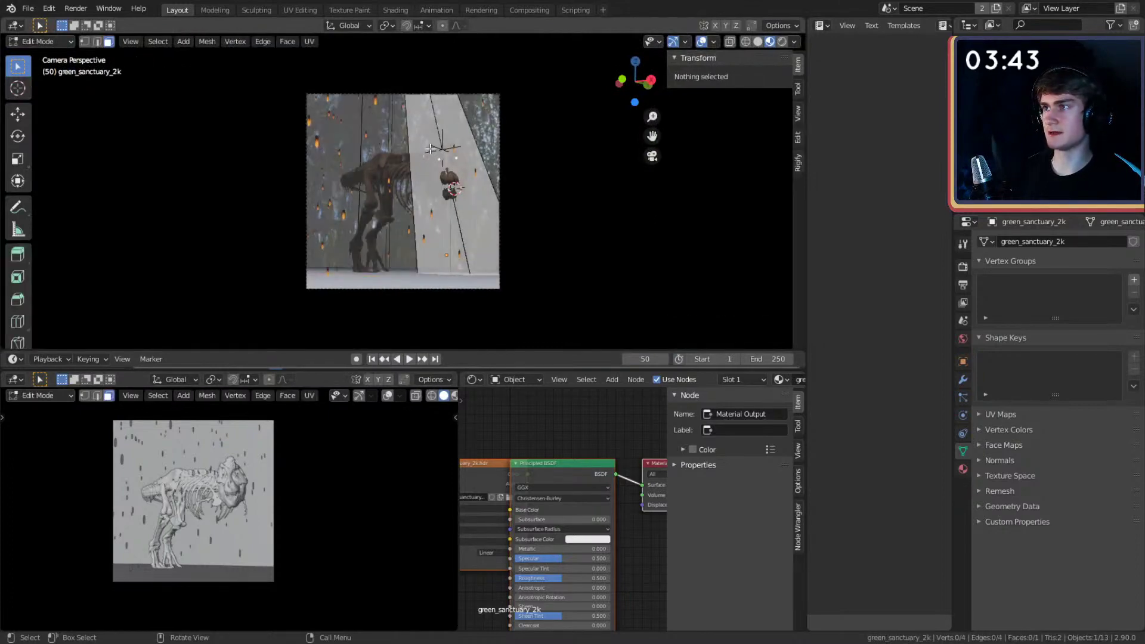
pyautogui.hotkey('ctrl', 'r')
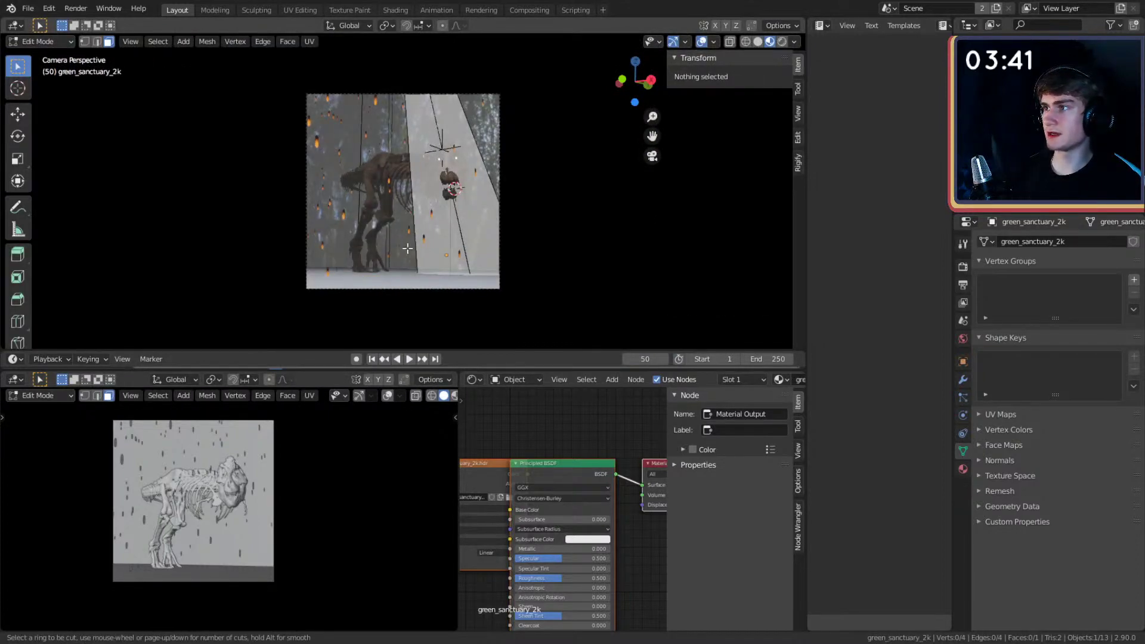
pyautogui.click(443, 254)
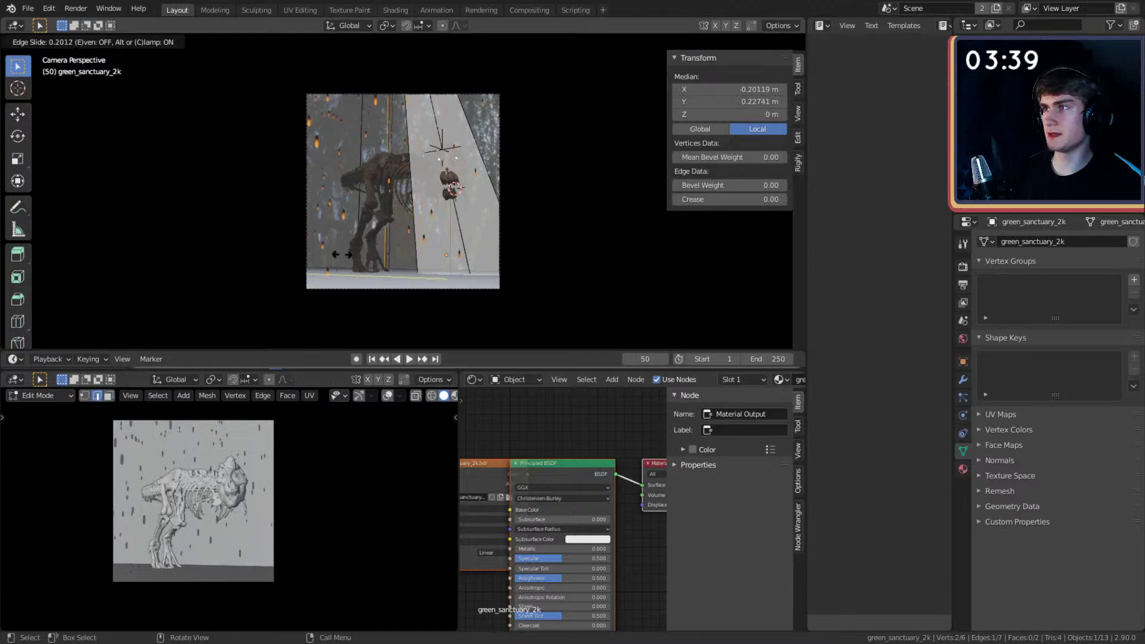
pyautogui.click(341, 255)
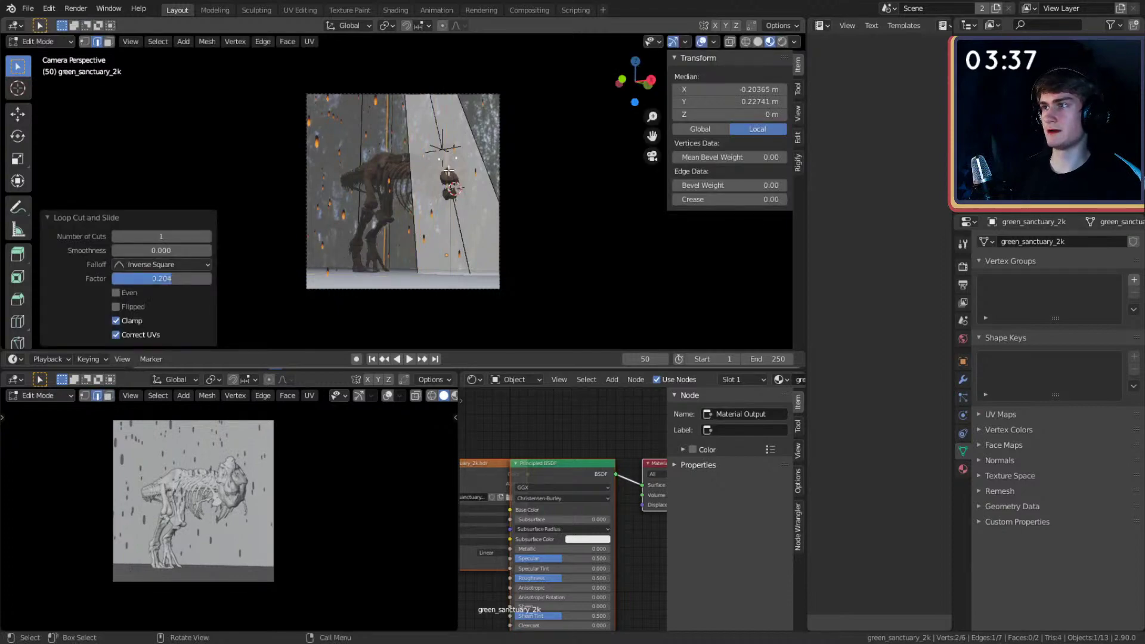
pyautogui.press('Tab')
# - Snap the 3D cursor to the new vertical edge and set the transform pivot point to 3D Cursor
pyautogui.moveTo(449, 171); pyautogui.dragTo(491, 205, button='middle')
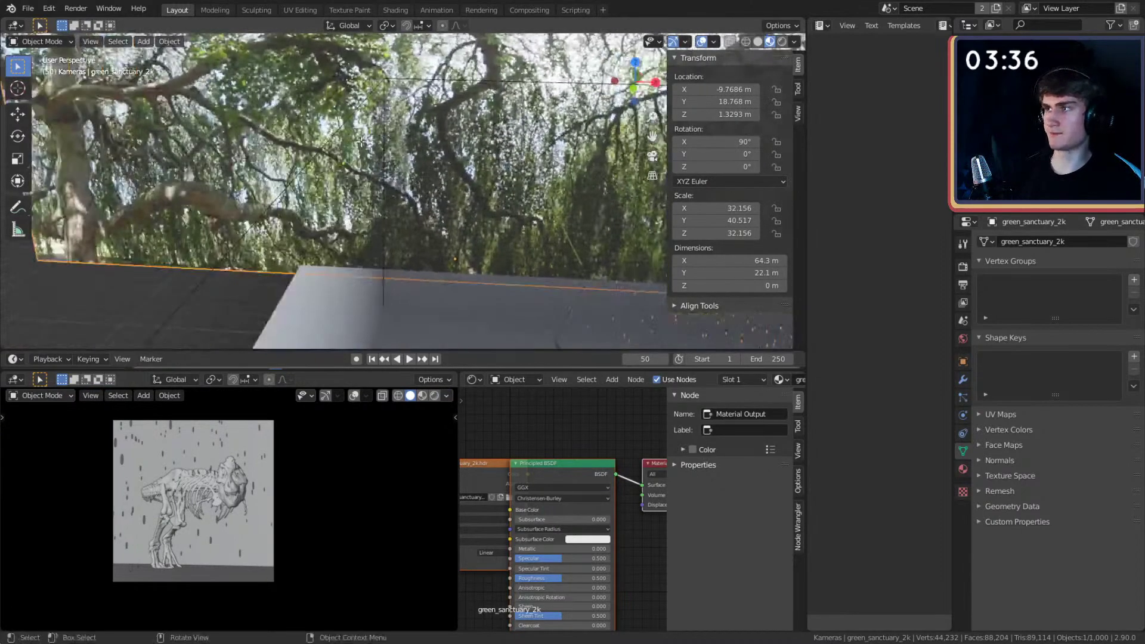
pyautogui.scroll(-4, 361, 142)
pyautogui.press('Tab')
pyautogui.keyDown('shift'); pyautogui.moveTo(361, 142); pyautogui.dragTo(404, 160, button='middle'); pyautogui.keyUp('shift')
pyautogui.click(391, 25)
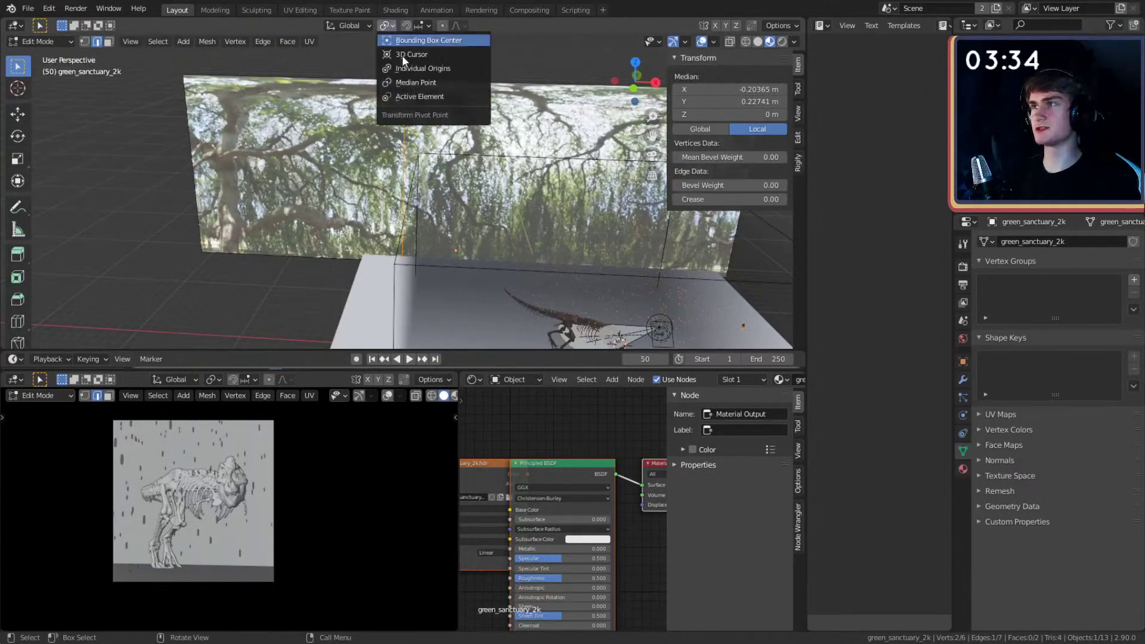
pyautogui.hotkey('shift', 's')
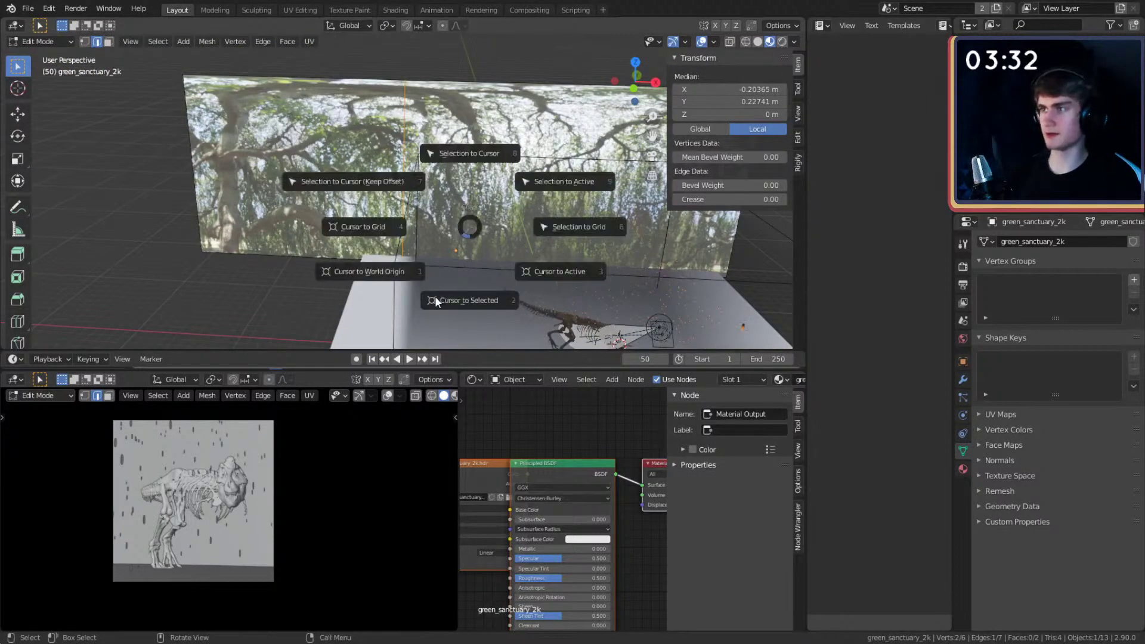
pyautogui.click(460, 299)
pyautogui.click(385, 27)
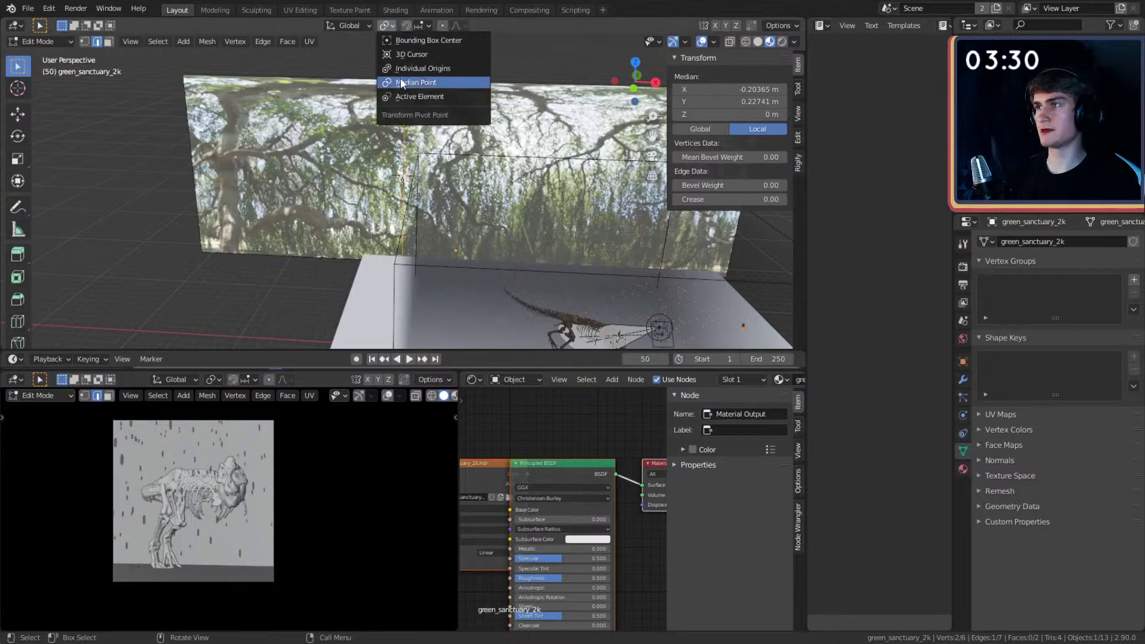
pyautogui.click(408, 57)
# - Rotate the outer vertical edge of the image plane's shorter section 90° about global Z around the 3D cursor
pyautogui.moveTo(382, 178)
pyautogui.mouseDown(button='middle')
pyautogui.moveTo(315, 203)
pyautogui.moveTo(382, 200)
pyautogui.mouseUp(button='middle')
pyautogui.write('rz90')
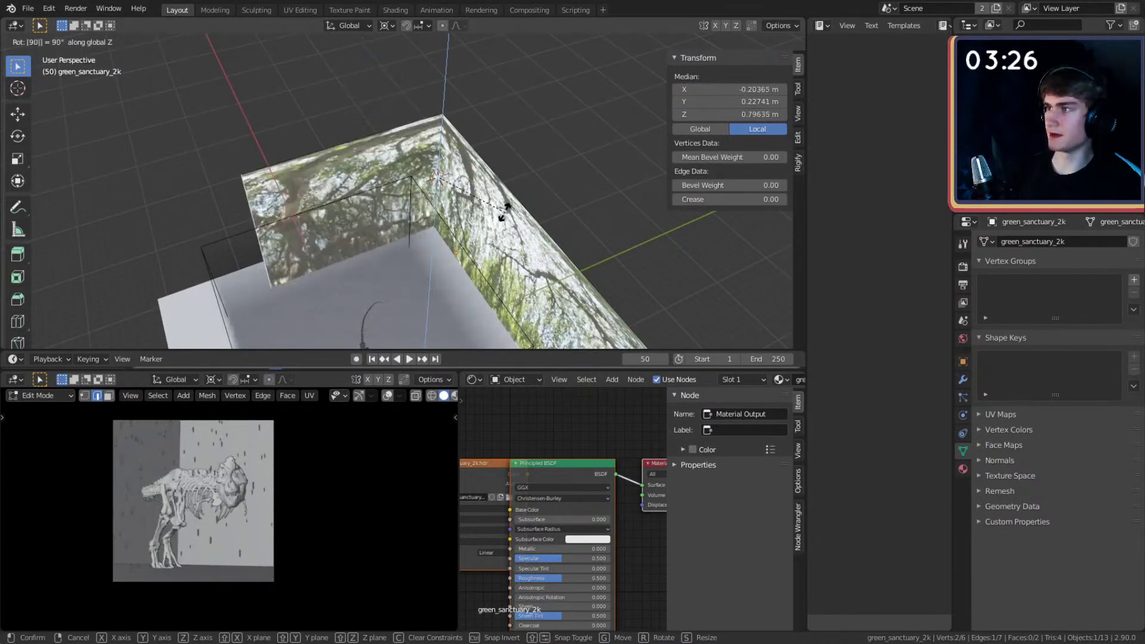
pyautogui.press('Return')
# - Bevel the vertical corner edge of the folded image plane with 7 segments and a width of about 0.25 m
pyautogui.scroll(2, 491, 223)
pyautogui.moveTo(490, 222); pyautogui.dragTo(424, 137, button='middle')
pyautogui.click(381, 126)
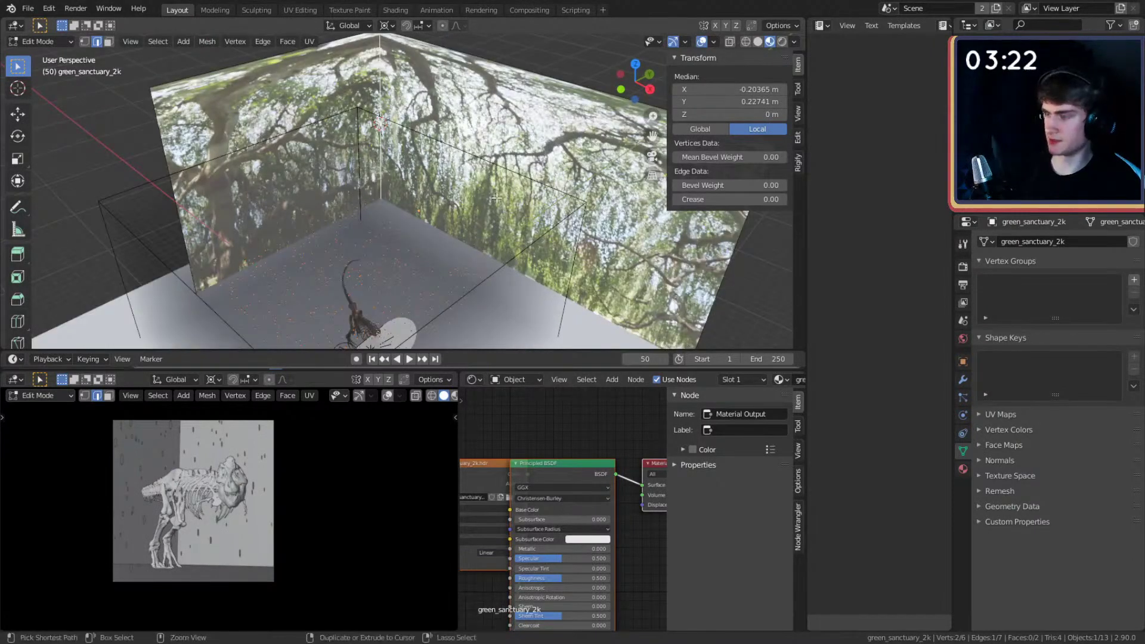
pyautogui.hotkey('ctrl', 'b')
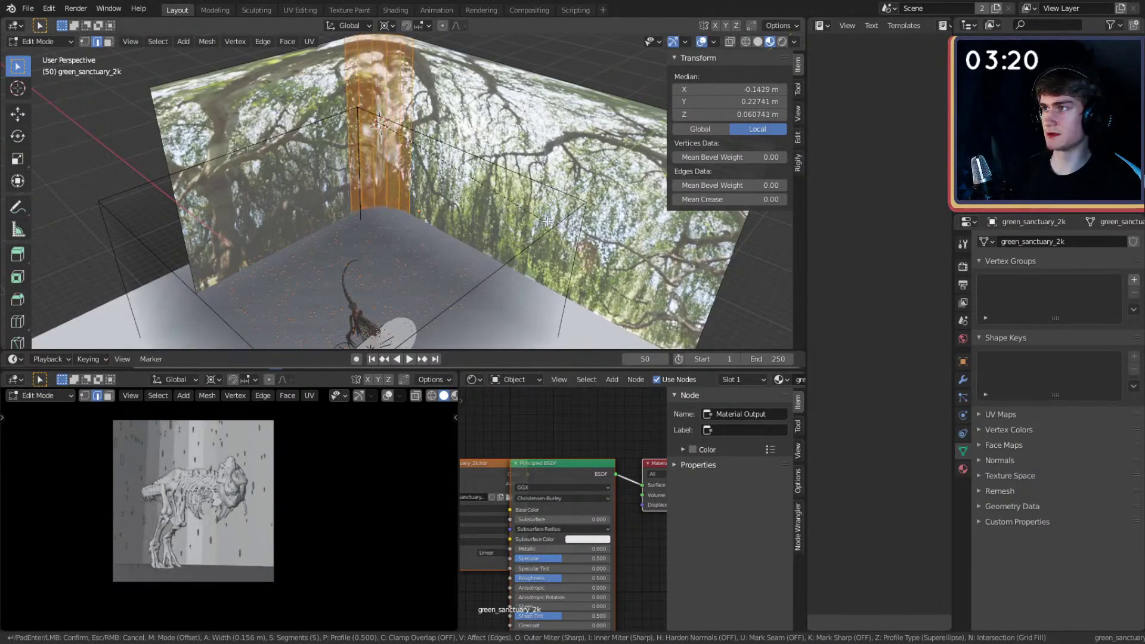
pyautogui.scroll(2, 555, 224)
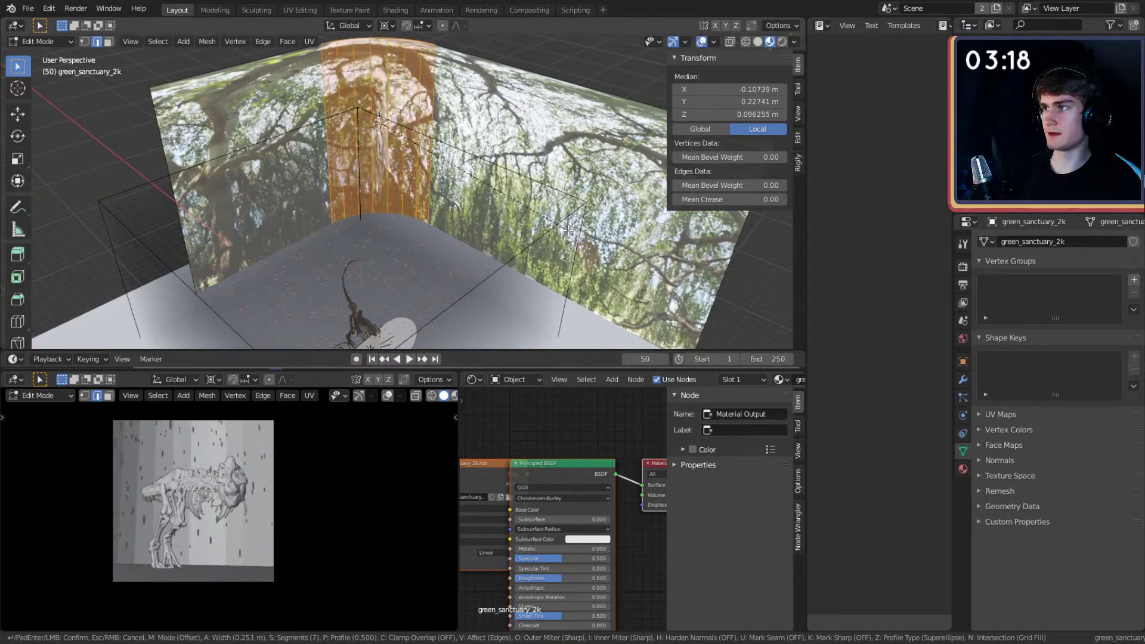
pyautogui.click(568, 230)
pyautogui.press('Tab')
# - Apply Shade Smooth to the curved forest backdrop
pyautogui.moveTo(568, 230); pyautogui.dragTo(489, 207, button='middle')
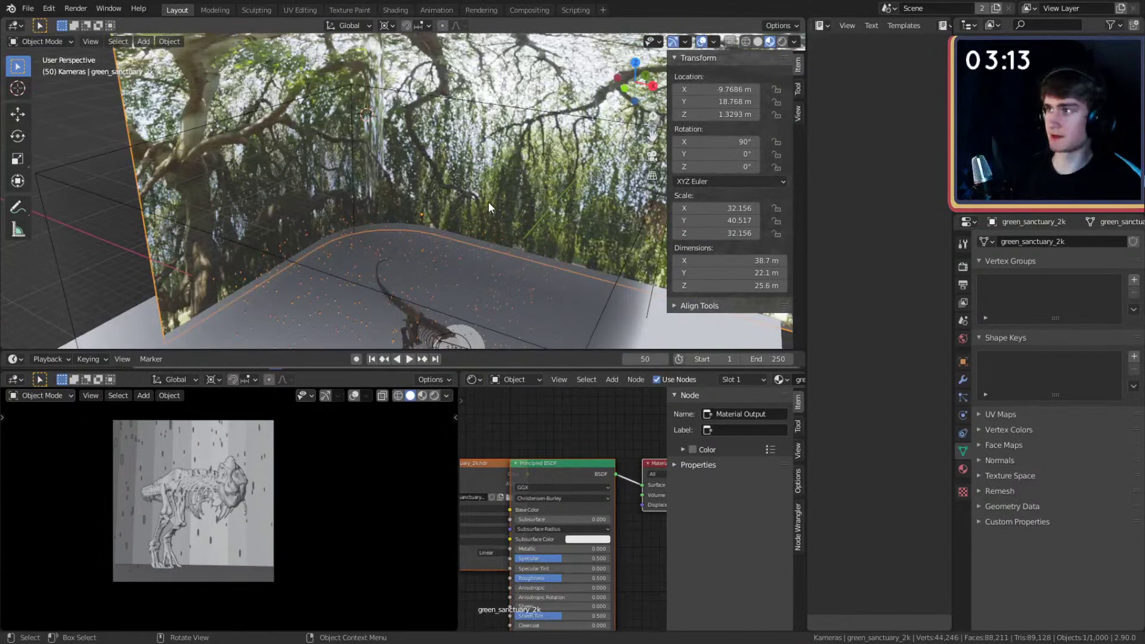
pyautogui.scroll(-5, 488, 201)
pyautogui.scroll(3, 450, 187)
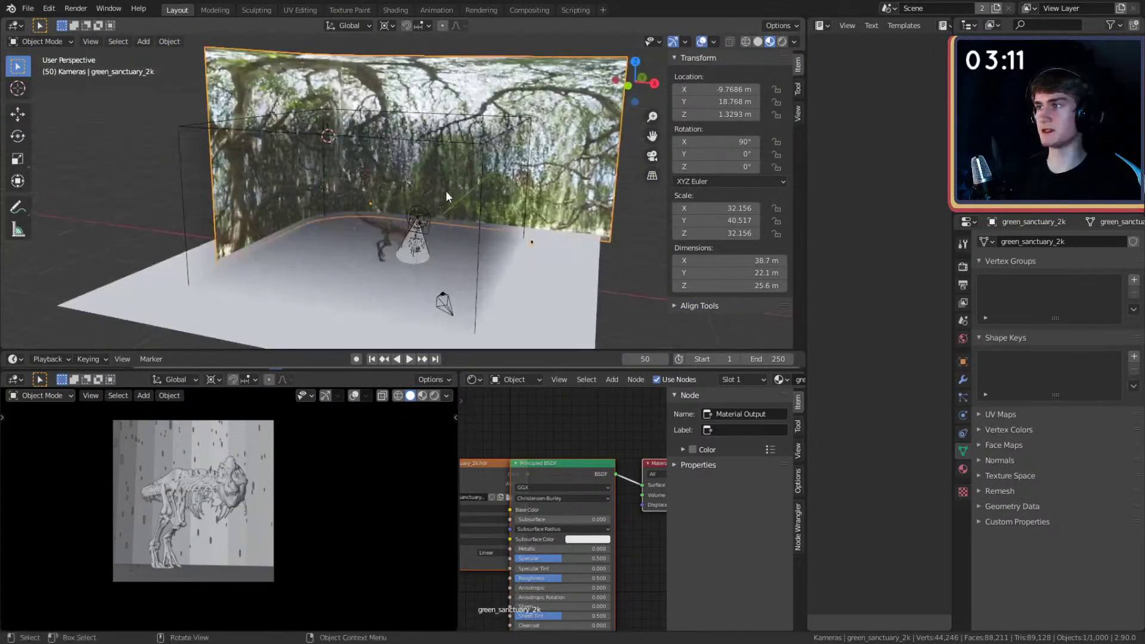
pyautogui.rightClick(495, 79)
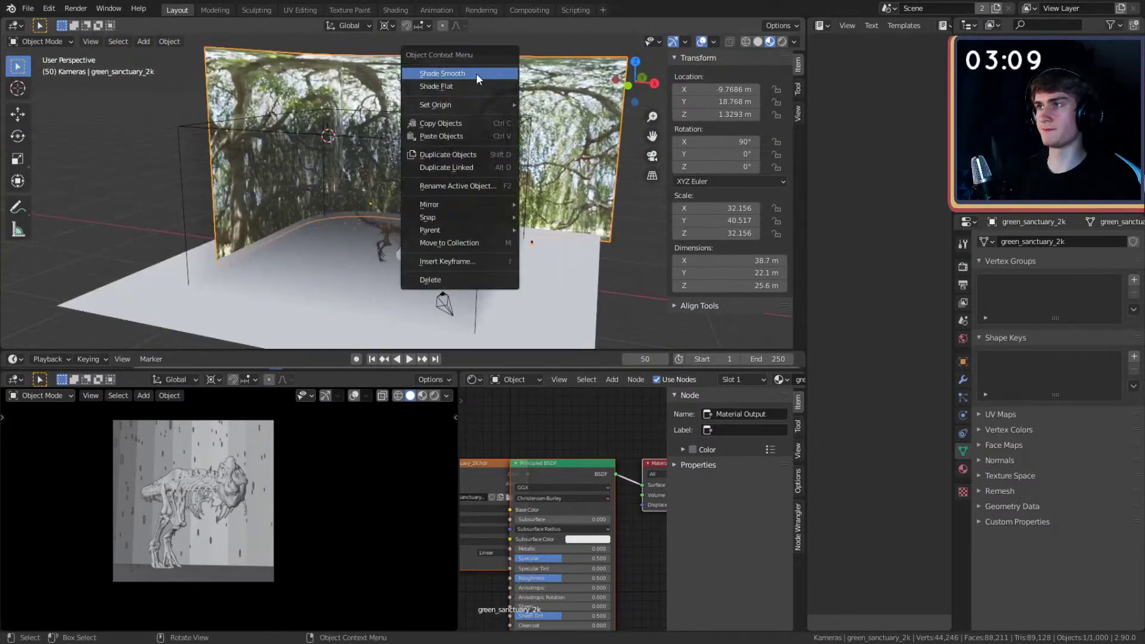
# - Switch the camera viewport to Rendered shading and save the scene file
pyautogui.press('z')
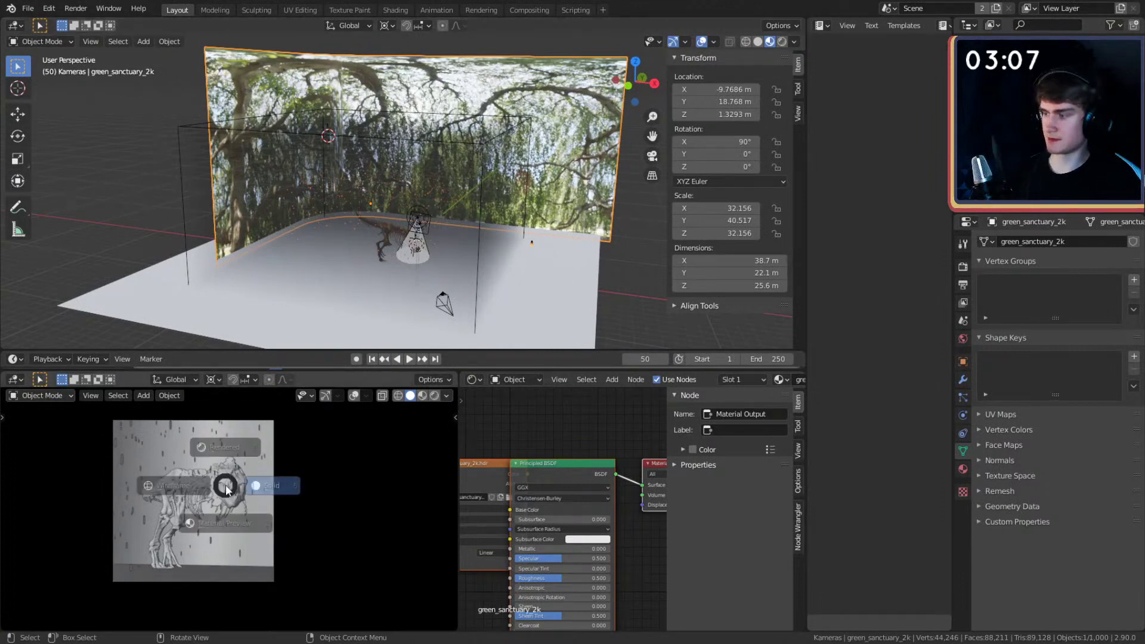
pyautogui.click(218, 424)
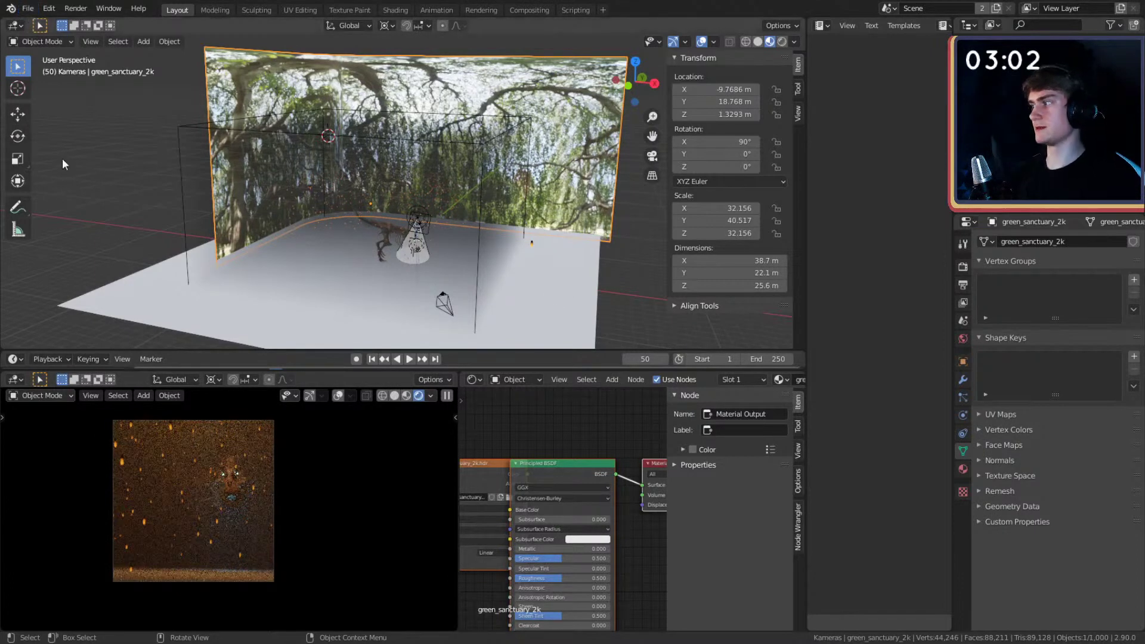
pyautogui.click(26, 5)
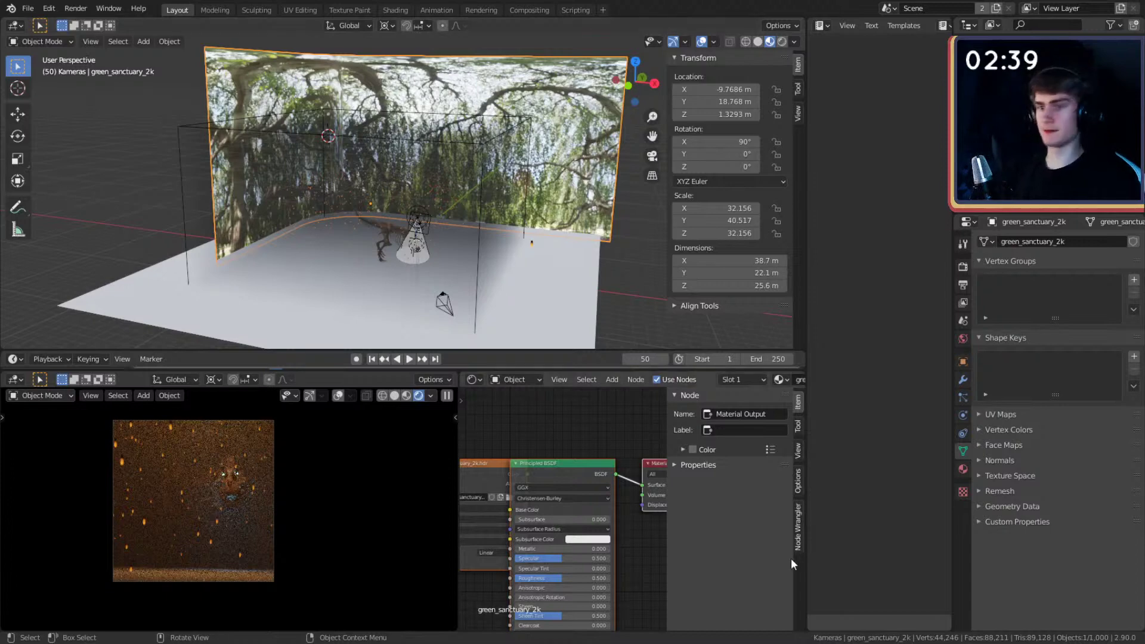
pyautogui.hotkey('ctrl', 's')
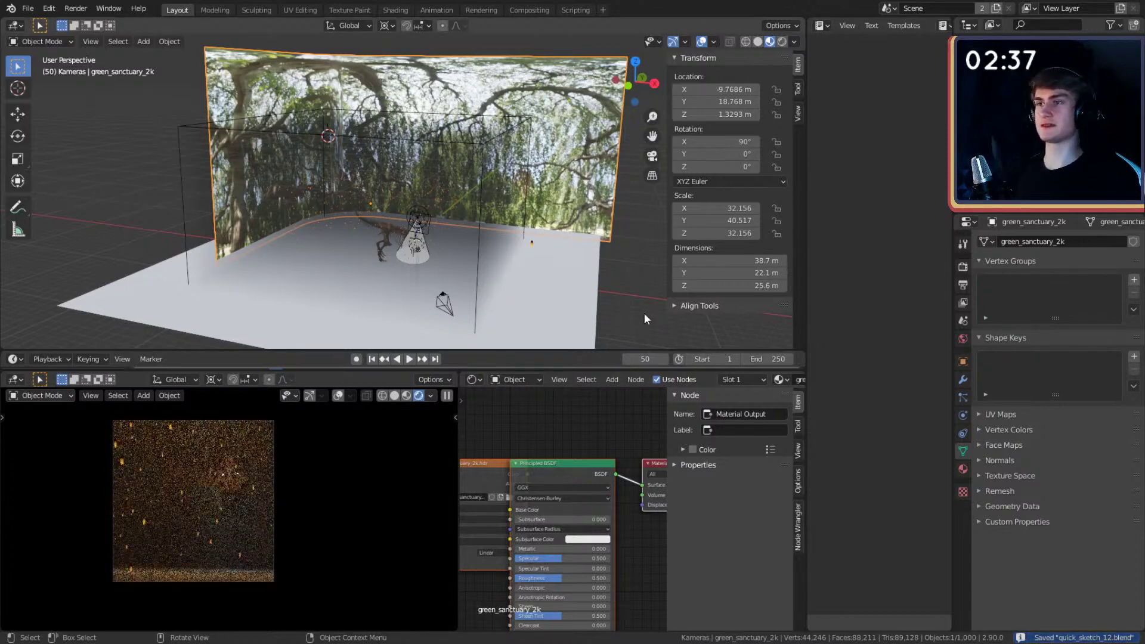
# - Delete the Principled BSDF node from the forest backdrop's material
pyautogui.scroll(-2, 539, 447)
pyautogui.moveTo(539, 447); pyautogui.dragTo(613, 419, button='middle')
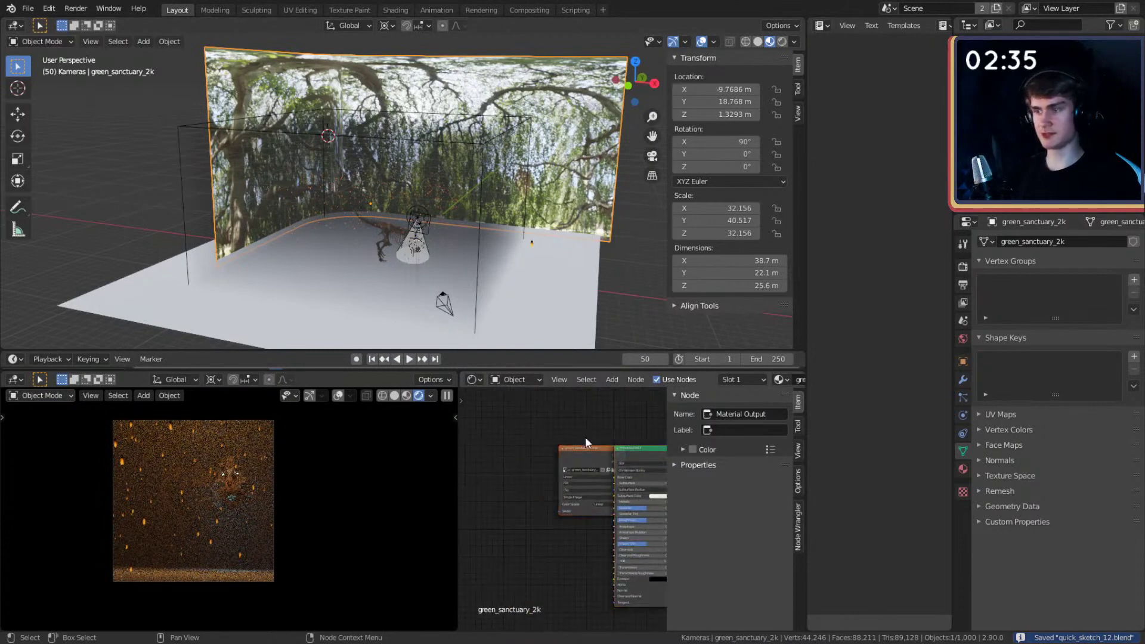
pyautogui.moveTo(585, 448); pyautogui.dragTo(535, 449)
pyautogui.scroll(5, 570, 442)
pyautogui.moveTo(607, 467); pyautogui.dragTo(548, 472, button='middle')
pyautogui.scroll(-2, 550, 471)
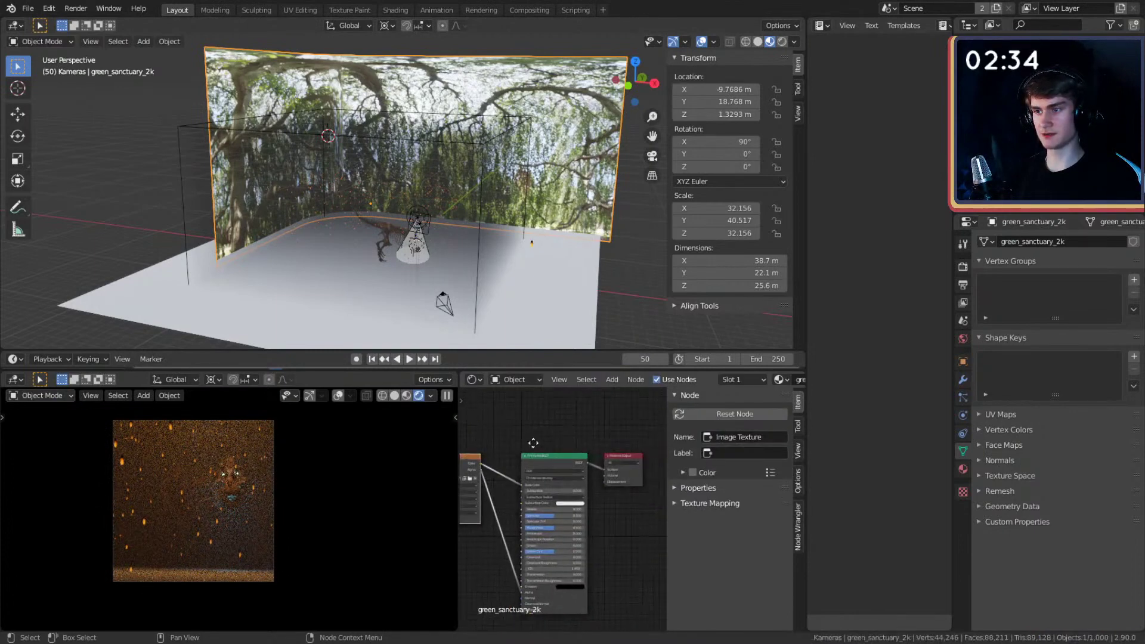
pyautogui.click(559, 453)
pyautogui.press('x')
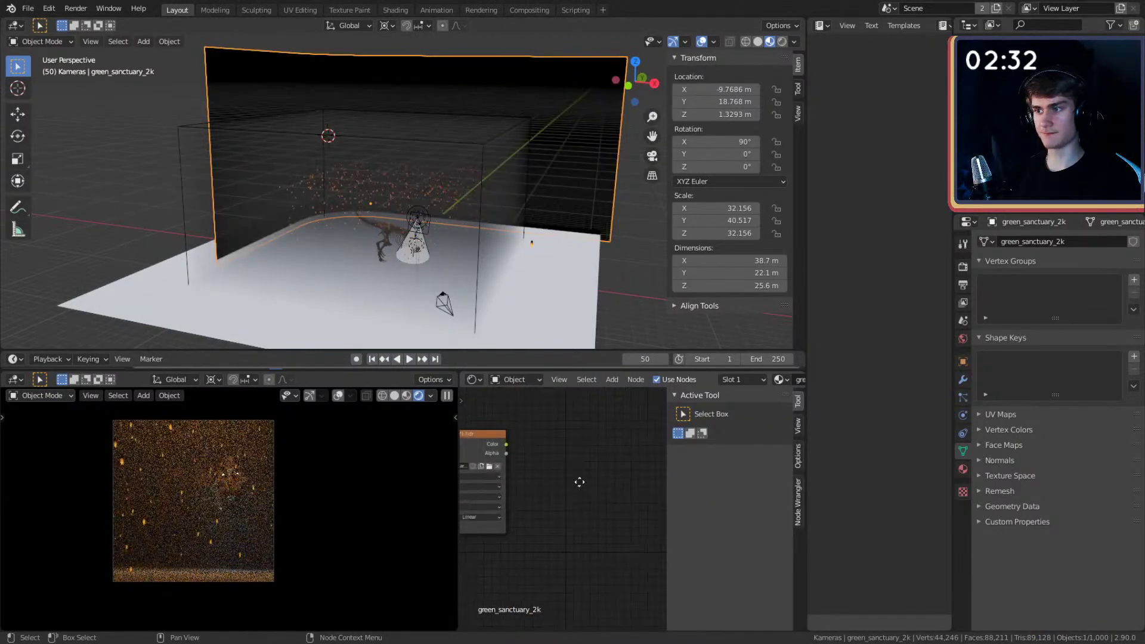
# - Add an Emission shader and connect it between the backdrop's Image Texture color and the Material Output surface
pyautogui.hotkey('shift', 'a')
pyautogui.moveTo(518, 527)
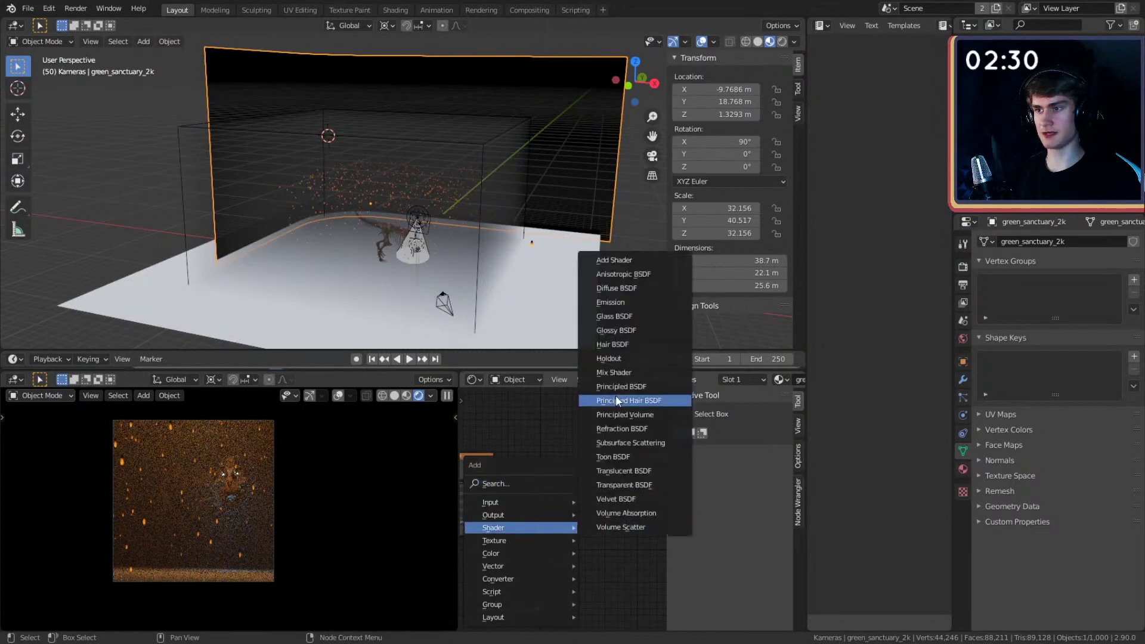
pyautogui.click(596, 314)
pyautogui.click(561, 483)
pyautogui.moveTo(497, 463); pyautogui.dragTo(638, 472)
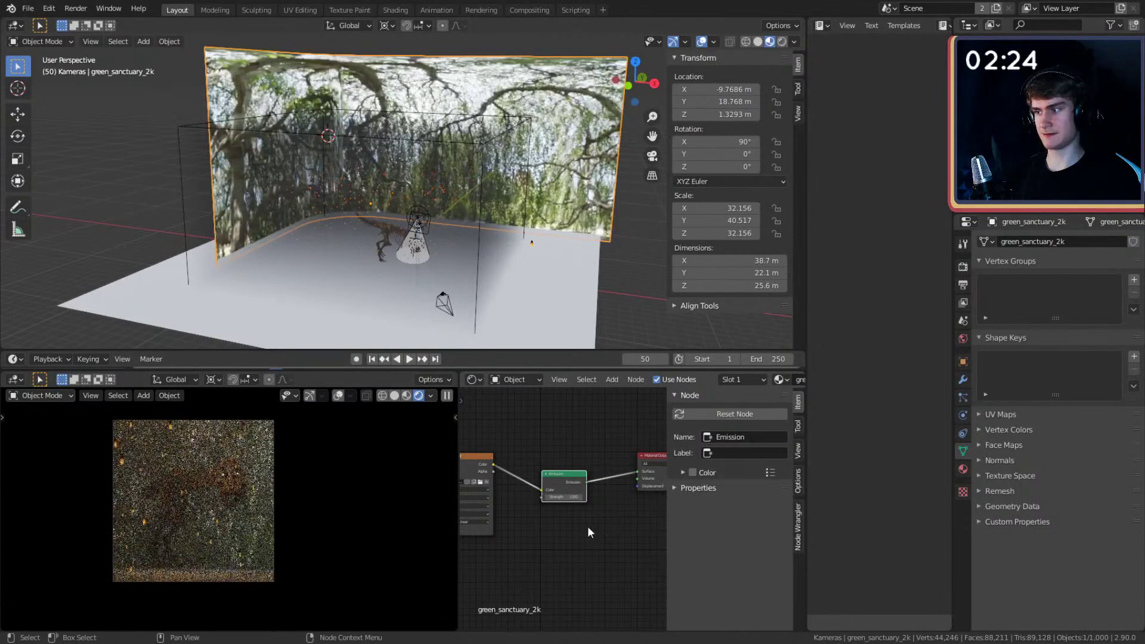
# - Move the Image Texture node away from the Emission shader and preview its output through the Node Wrangler viewer
pyautogui.scroll(3, 582, 528)
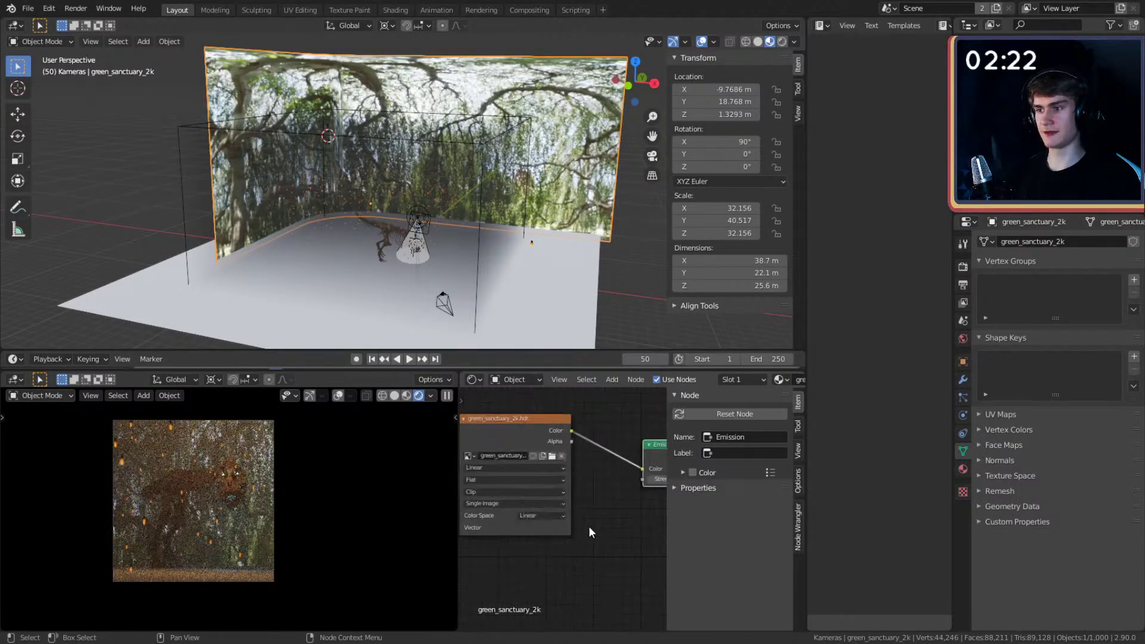
pyautogui.scroll(-2, 513, 503)
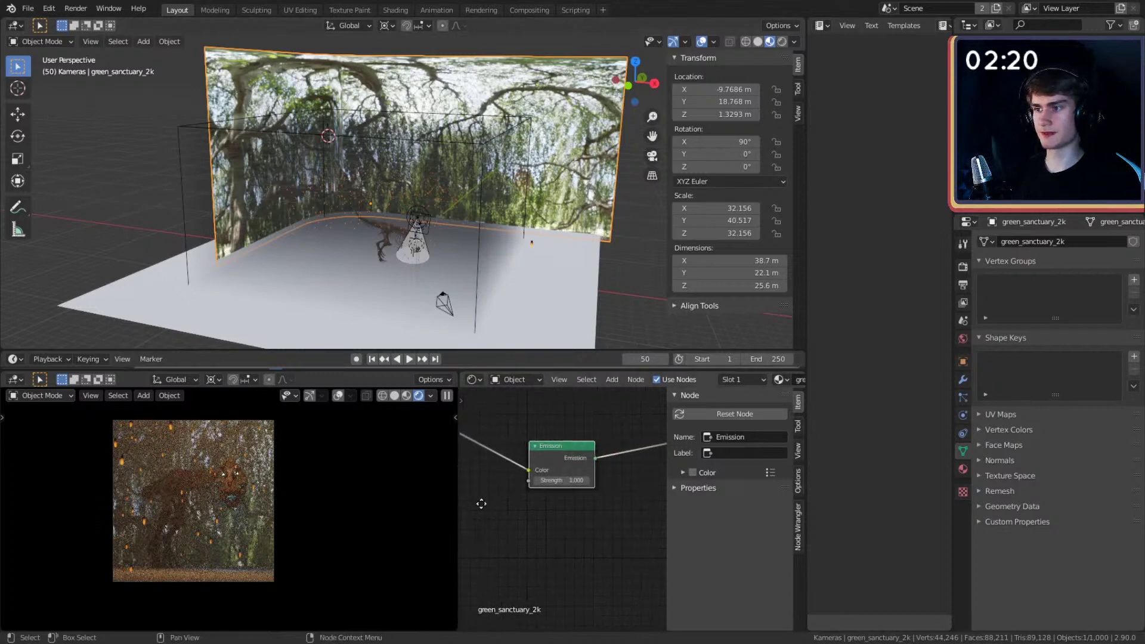
pyautogui.moveTo(507, 438); pyautogui.dragTo(473, 446)
pyautogui.moveTo(562, 485); pyautogui.dragTo(691, 481, button='middle')
pyautogui.moveTo(572, 438); pyautogui.dragTo(502, 447)
pyautogui.keyDown('ctrl'); pyautogui.keyDown('shift'); pyautogui.click(508, 451); pyautogui.keyUp('shift'); pyautogui.keyUp('ctrl')
pyautogui.moveTo(607, 486); pyautogui.dragTo(561, 467, button='middle')
# - Insert a ColorRamp node on the link between the Image Texture color and the preview viewer
pyautogui.hotkey('shift', 'a')
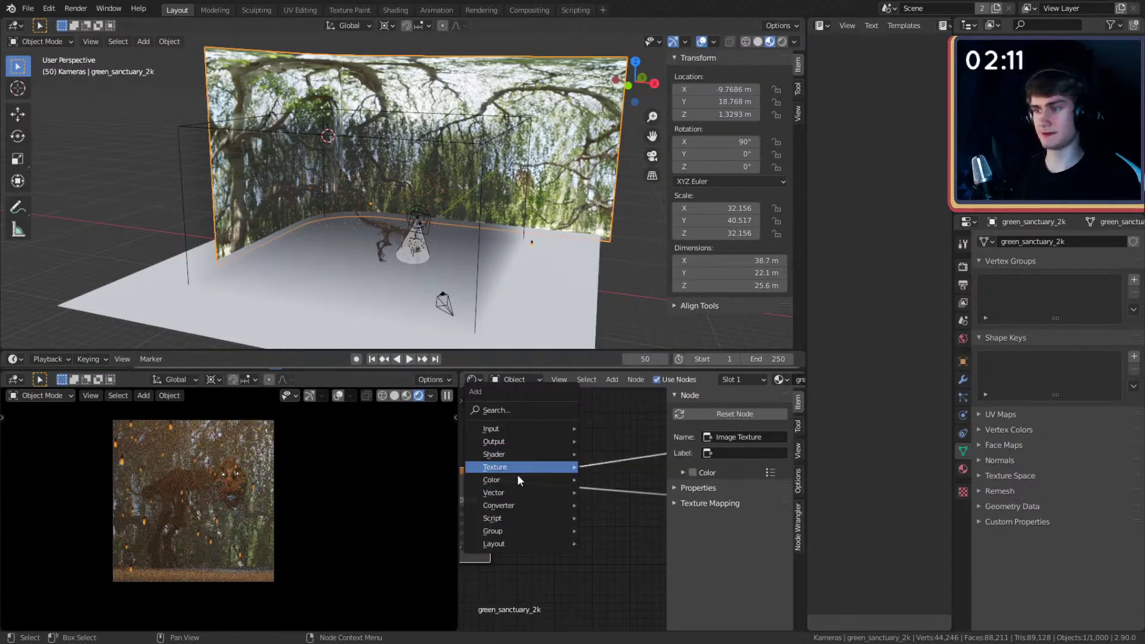
pyautogui.moveTo(506, 458)
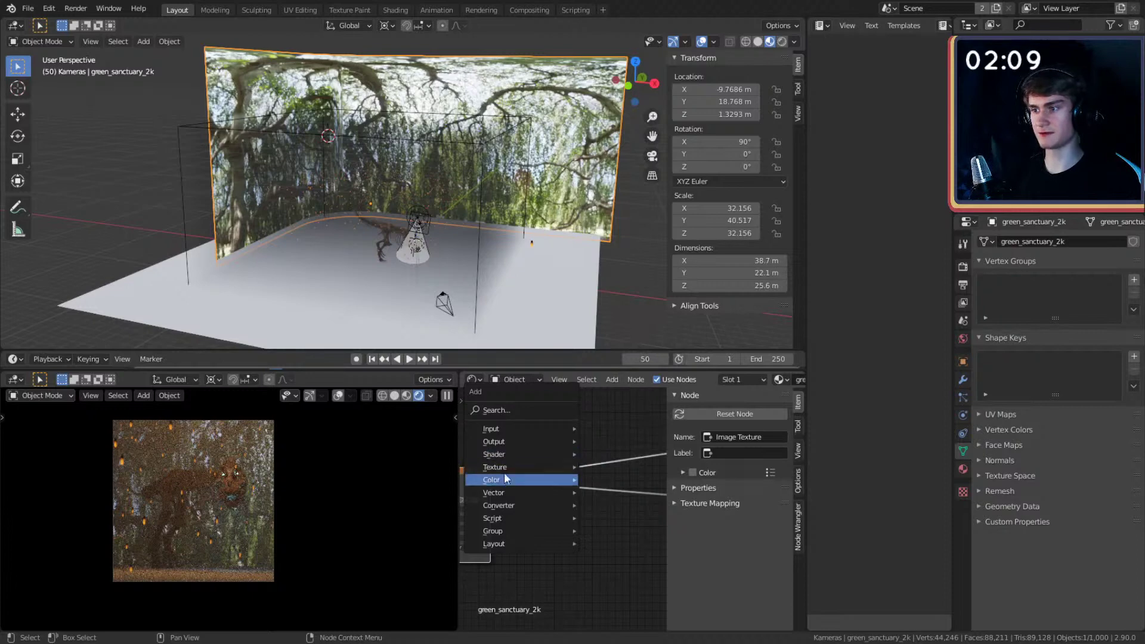
pyautogui.moveTo(499, 506)
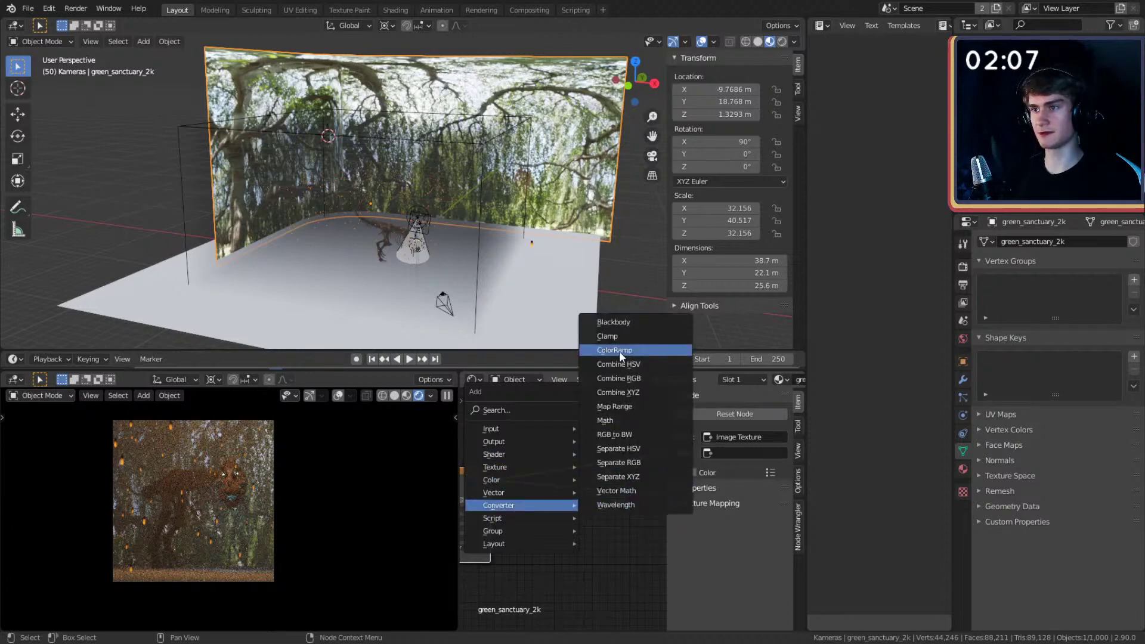
pyautogui.click(619, 351)
pyautogui.click(615, 496)
pyautogui.scroll(4, 599, 516)
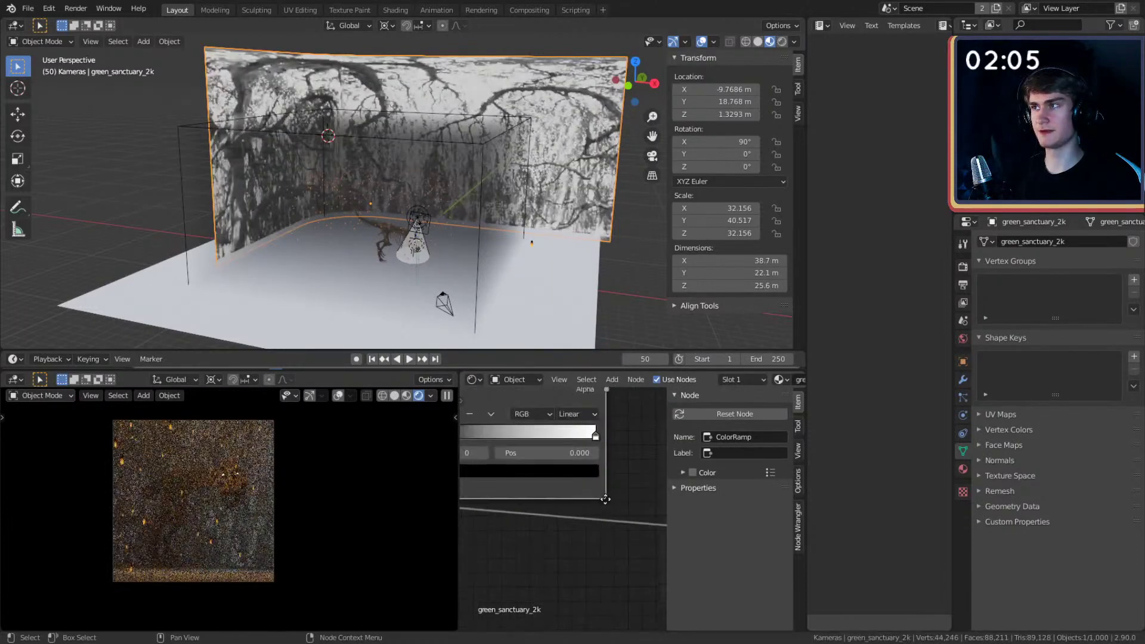
pyautogui.moveTo(498, 459)
pyautogui.mouseDown()
pyautogui.moveTo(512, 460)
pyautogui.moveTo(496, 463)
pyautogui.mouseUp()
pyautogui.moveTo(597, 546); pyautogui.dragTo(573, 551, button='middle')
# - Change the ColorRamp's white end stop to a slightly darkened, saturated orange
pyautogui.click(622, 463)
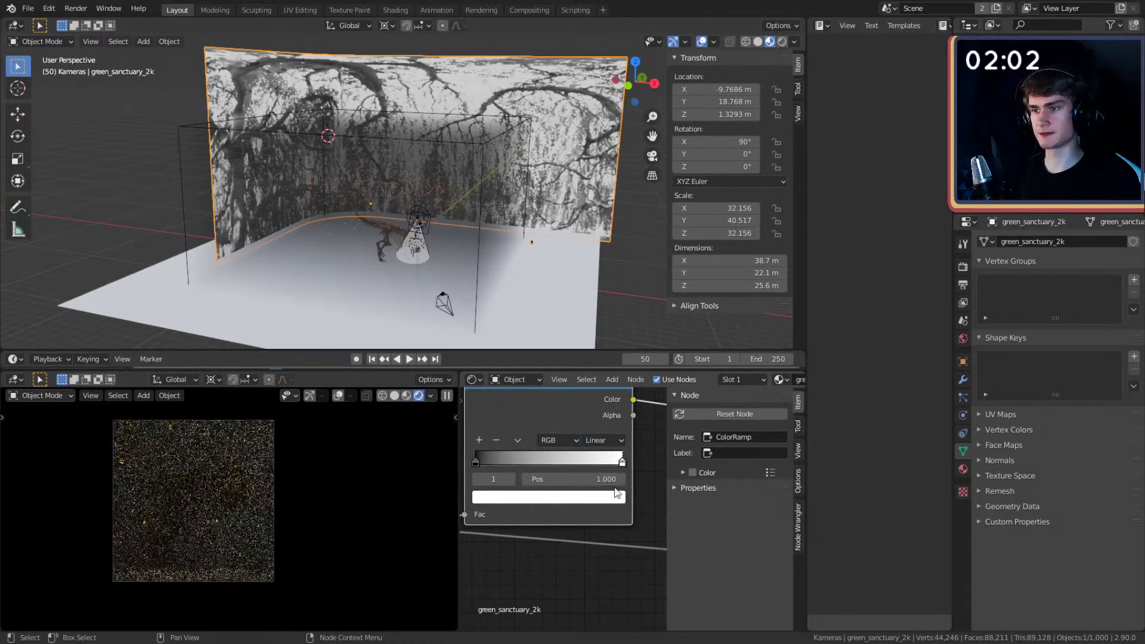
pyautogui.click(587, 498)
pyautogui.moveTo(529, 349); pyautogui.dragTo(519, 368)
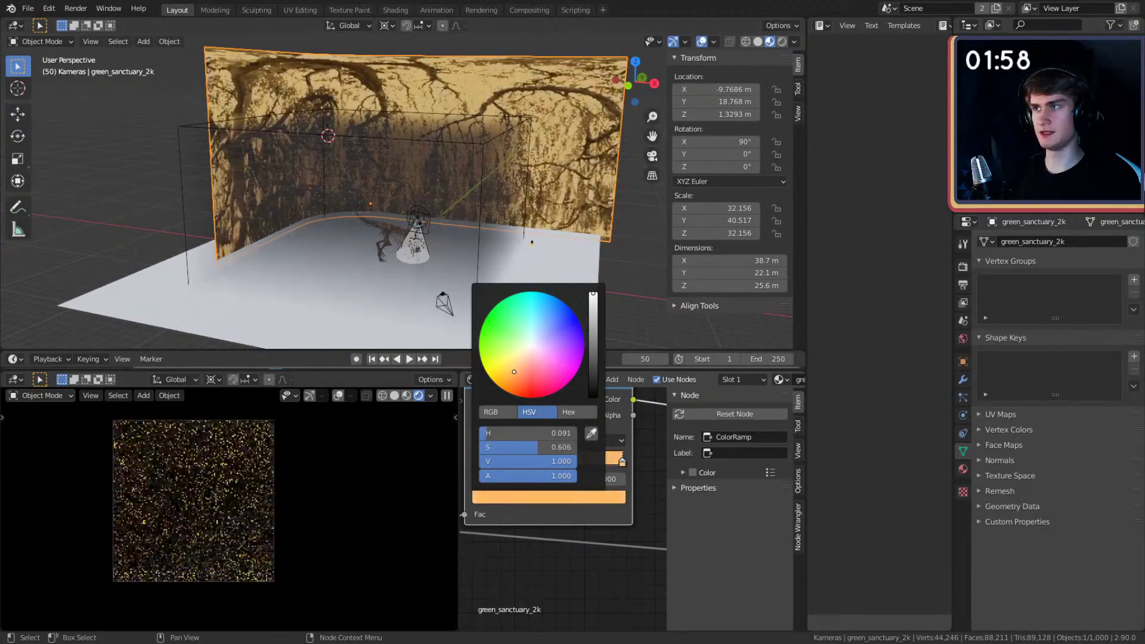
pyautogui.moveTo(596, 295); pyautogui.dragTo(593, 310)
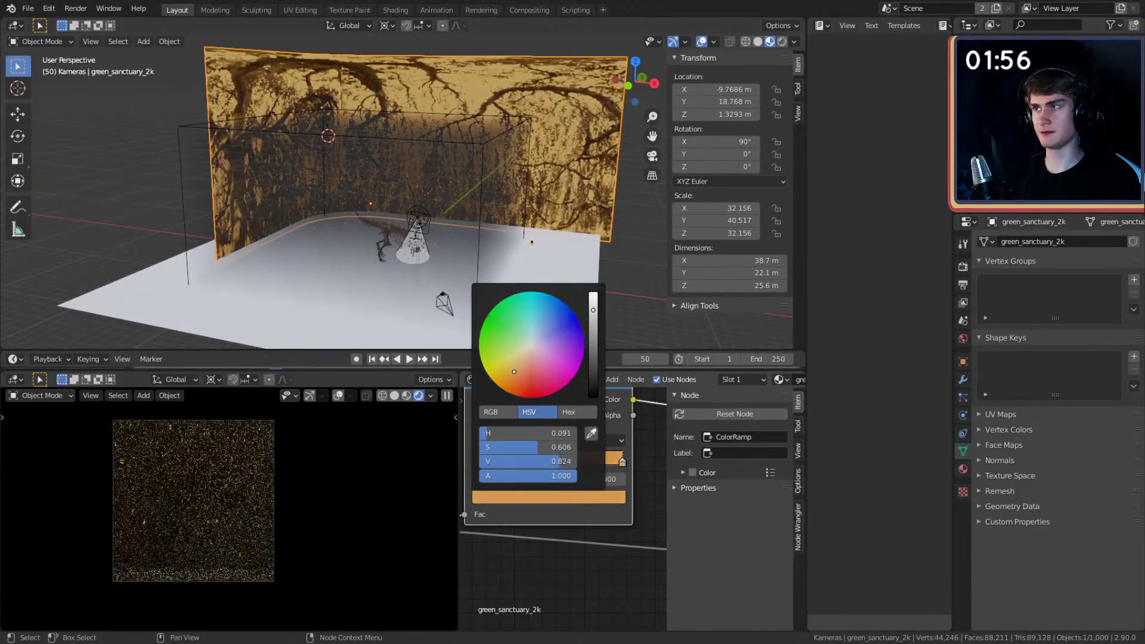
pyautogui.moveTo(514, 372); pyautogui.dragTo(510, 379)
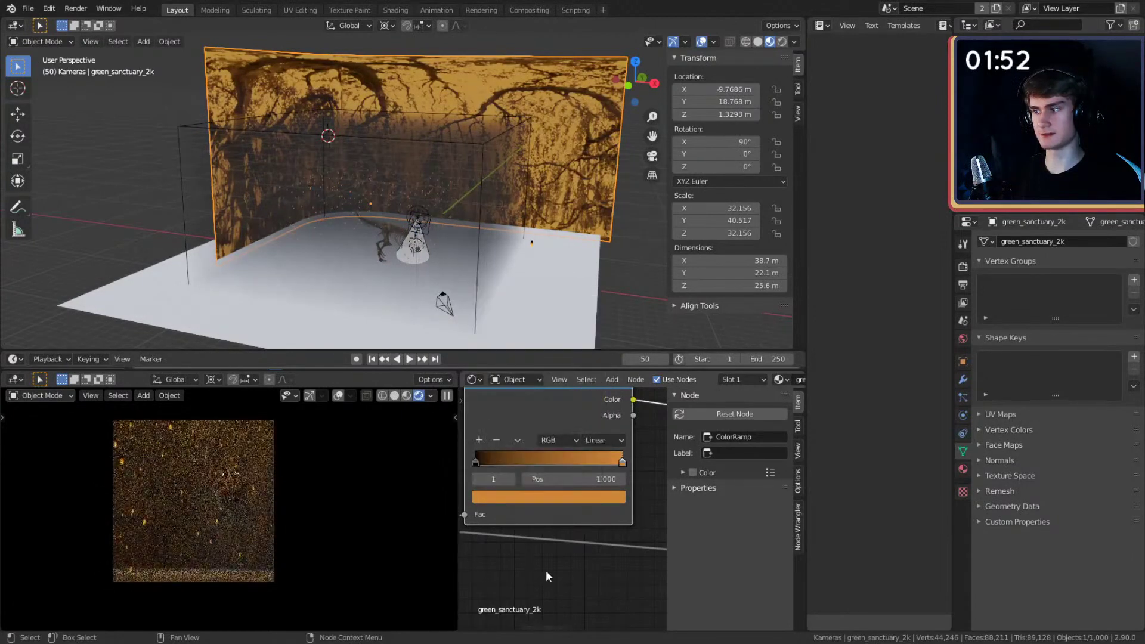
# - Change the ColorRamp's black start stop to a dark, fully saturated red
pyautogui.click(474, 463)
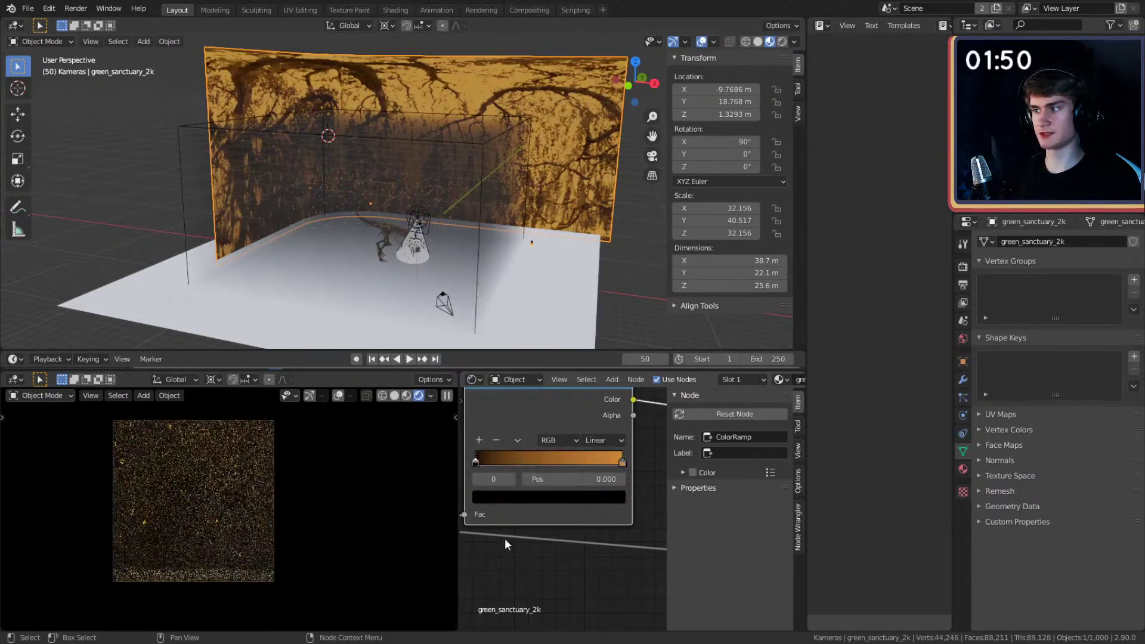
pyautogui.click(549, 500)
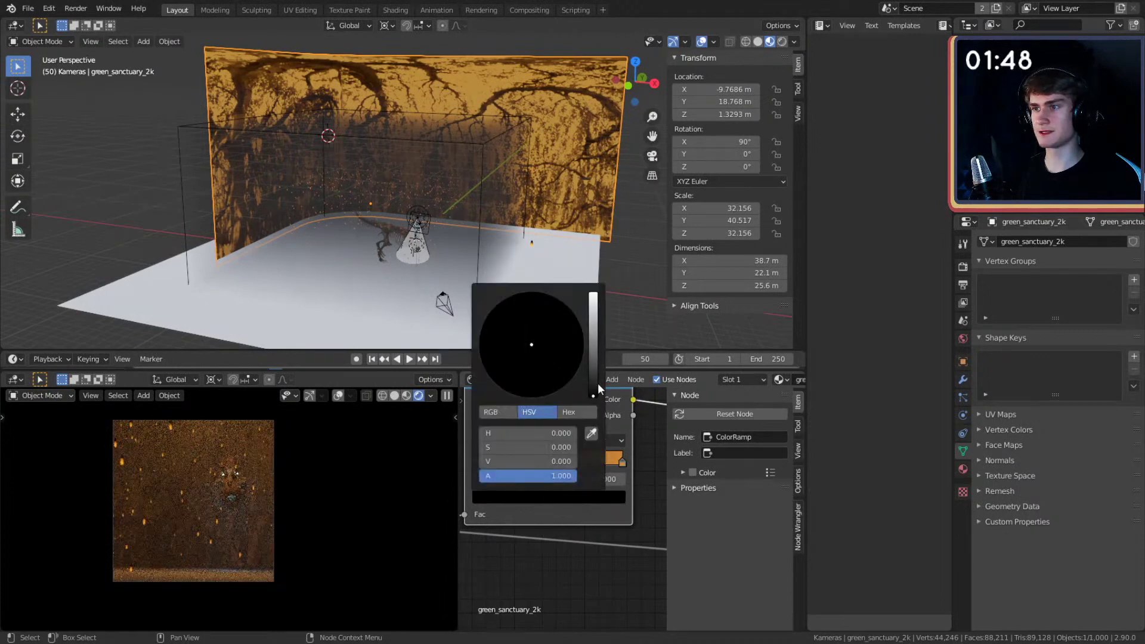
pyautogui.moveTo(598, 388); pyautogui.dragTo(594, 294)
pyautogui.moveTo(559, 365); pyautogui.dragTo(526, 397)
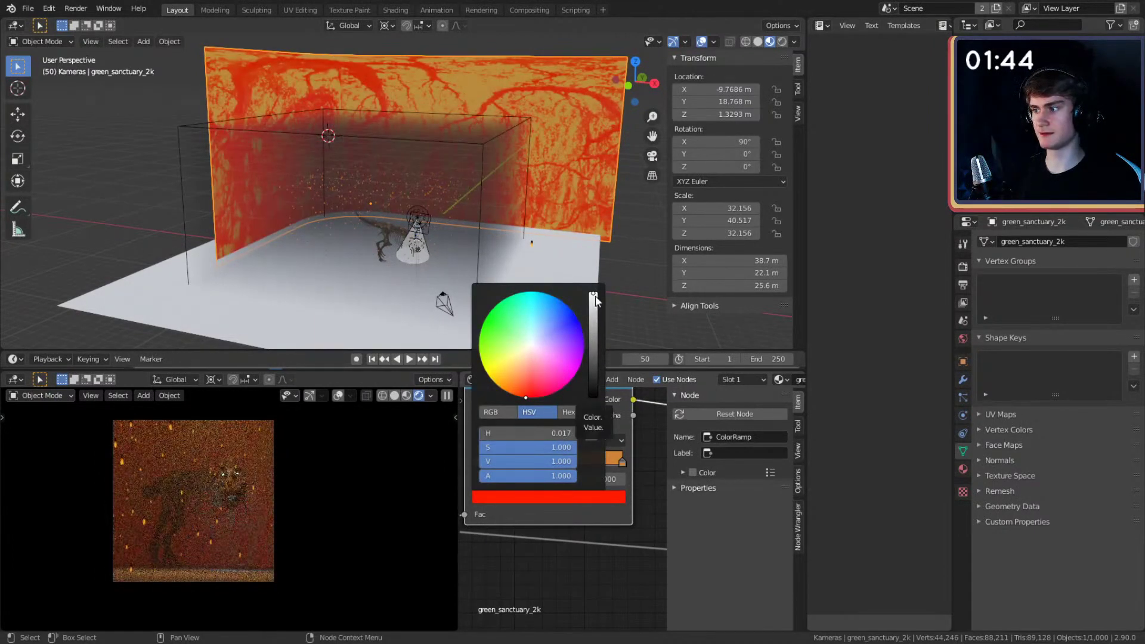
pyautogui.moveTo(595, 300); pyautogui.dragTo(593, 336)
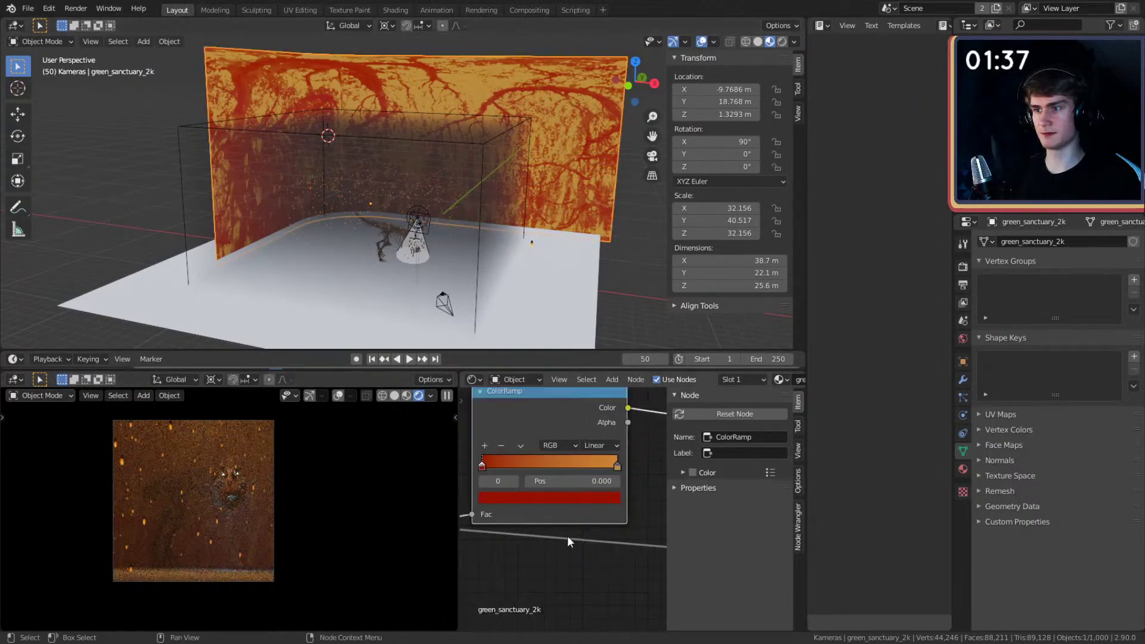
# - Connect the Emission shader to the Material Output surface and feed the ColorRamp color into the Emission color
pyautogui.scroll(-3, 567, 535)
pyautogui.scroll(-2, 570, 540)
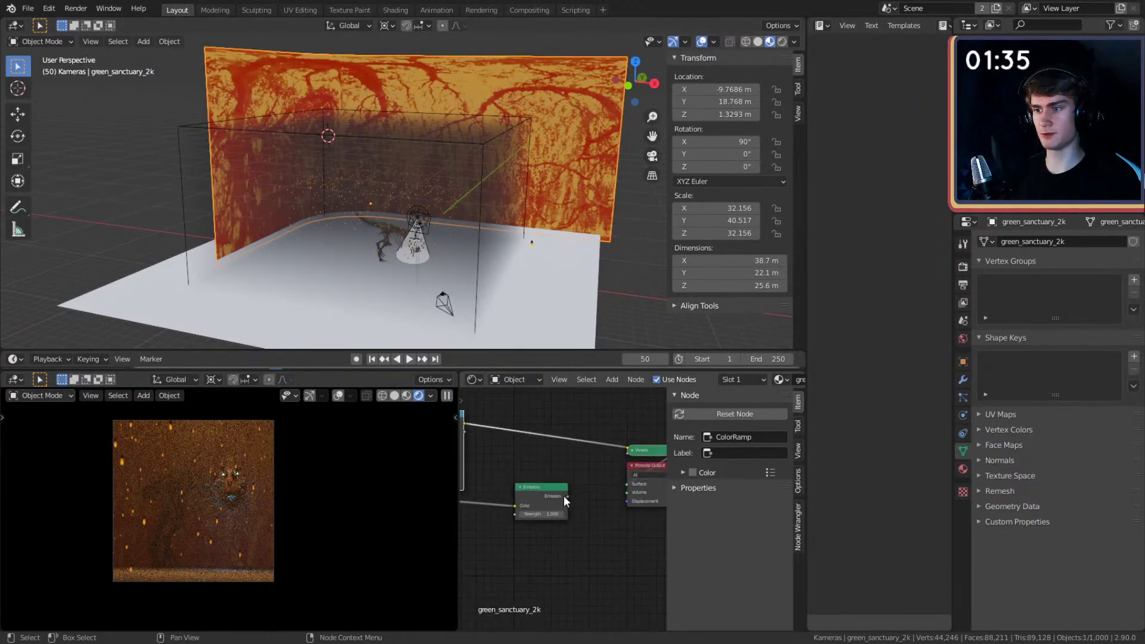
pyautogui.moveTo(567, 496); pyautogui.dragTo(625, 484)
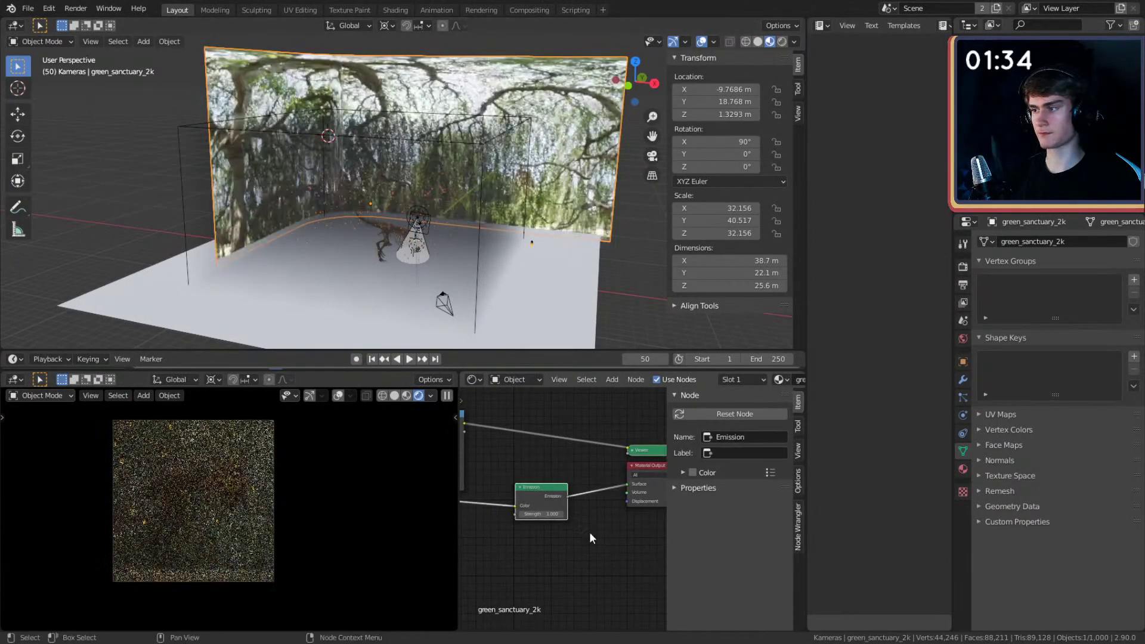
pyautogui.moveTo(514, 525); pyautogui.dragTo(577, 520, button='middle')
pyautogui.moveTo(527, 418); pyautogui.dragTo(578, 500)
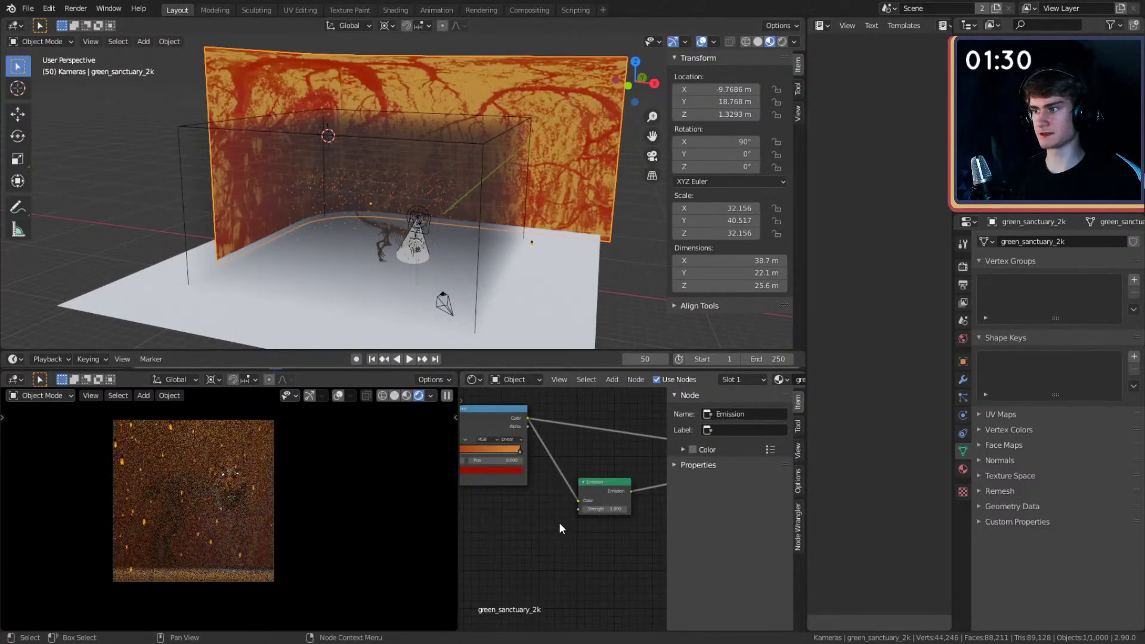
# - Set the backdrop's Emission strength to 2
pyautogui.moveTo(557, 518); pyautogui.dragTo(596, 425, button='middle')
pyautogui.moveTo(597, 425); pyautogui.dragTo(593, 418)
pyautogui.moveTo(609, 517); pyautogui.dragTo(498, 484, button='middle')
pyautogui.scroll(-3, 550, 523)
pyautogui.scroll(3, 551, 473)
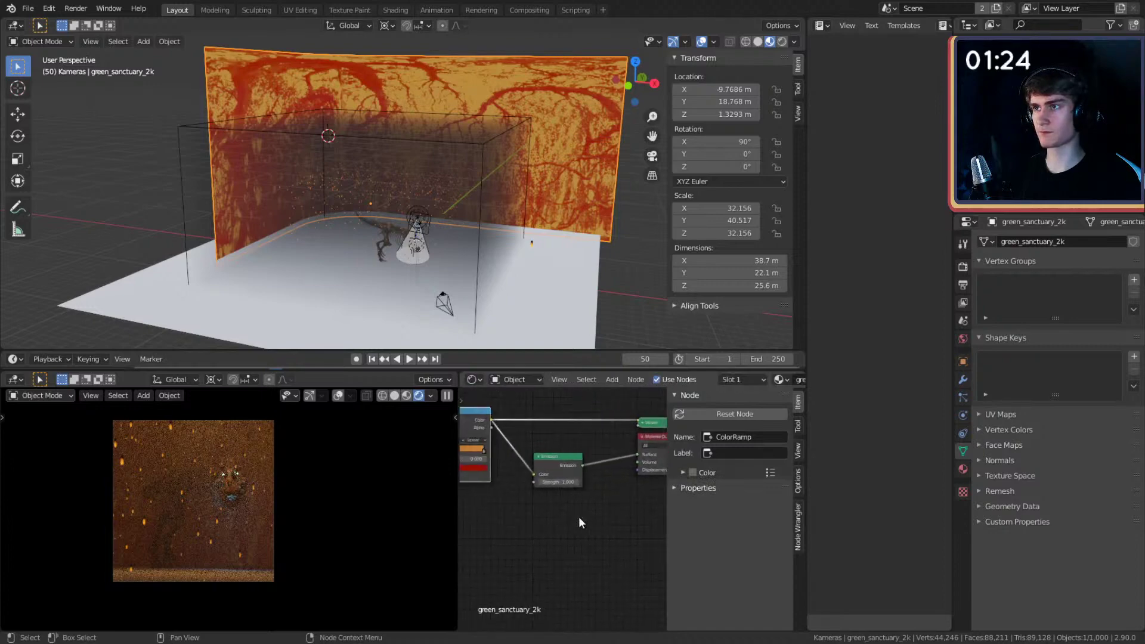
pyautogui.click(557, 455)
pyautogui.click(569, 481)
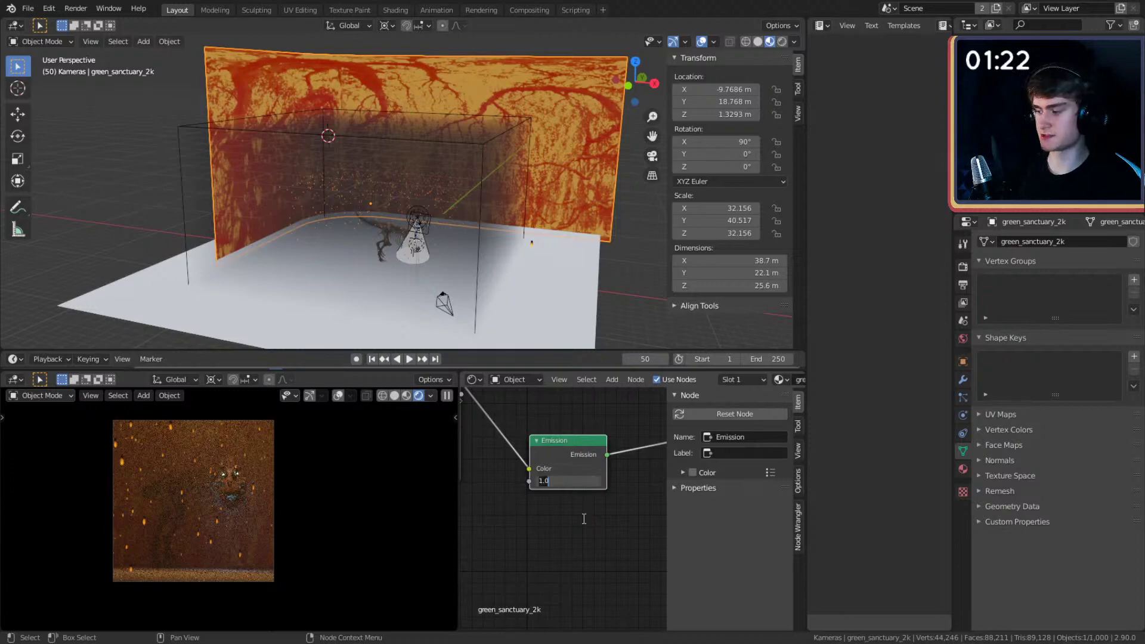
pyautogui.write('2')
pyautogui.press('Return')
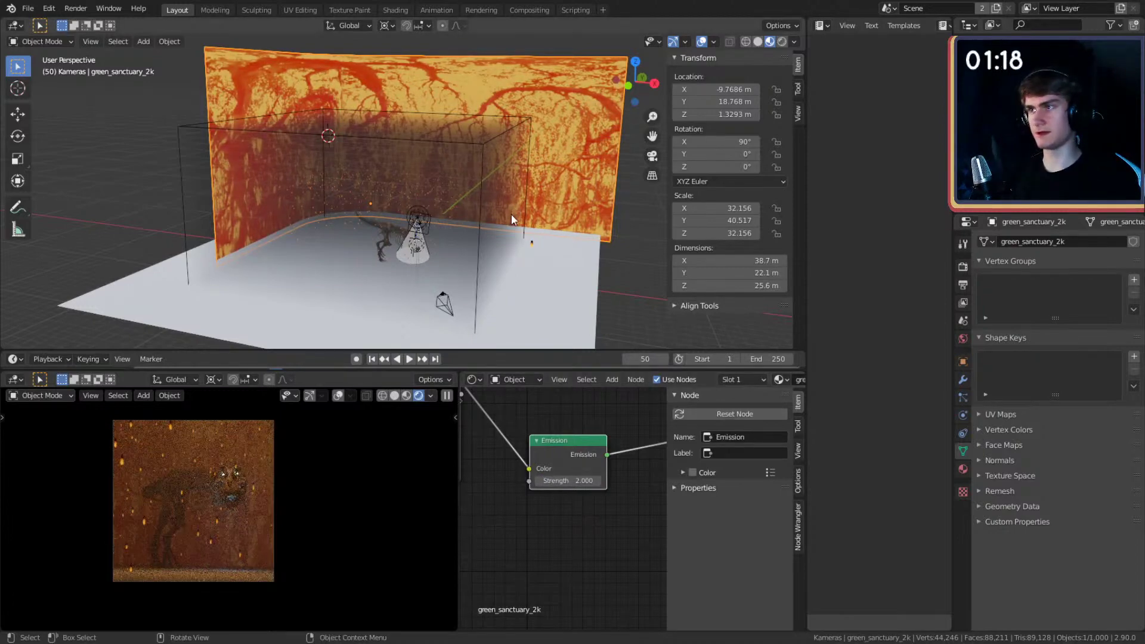
# - Deselect all of the backdrop's mesh geometry in Edit Mode and return to Object Mode
pyautogui.moveTo(511, 213); pyautogui.dragTo(482, 226, button='middle')
pyautogui.press('Tab')
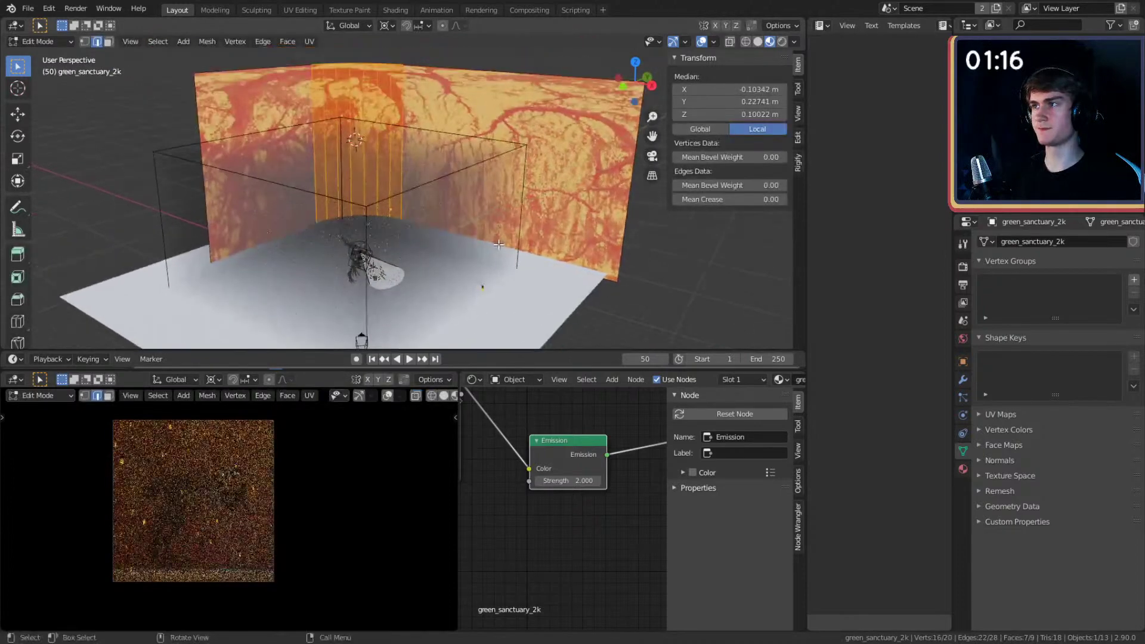
pyautogui.hotkey('alt', 'a')
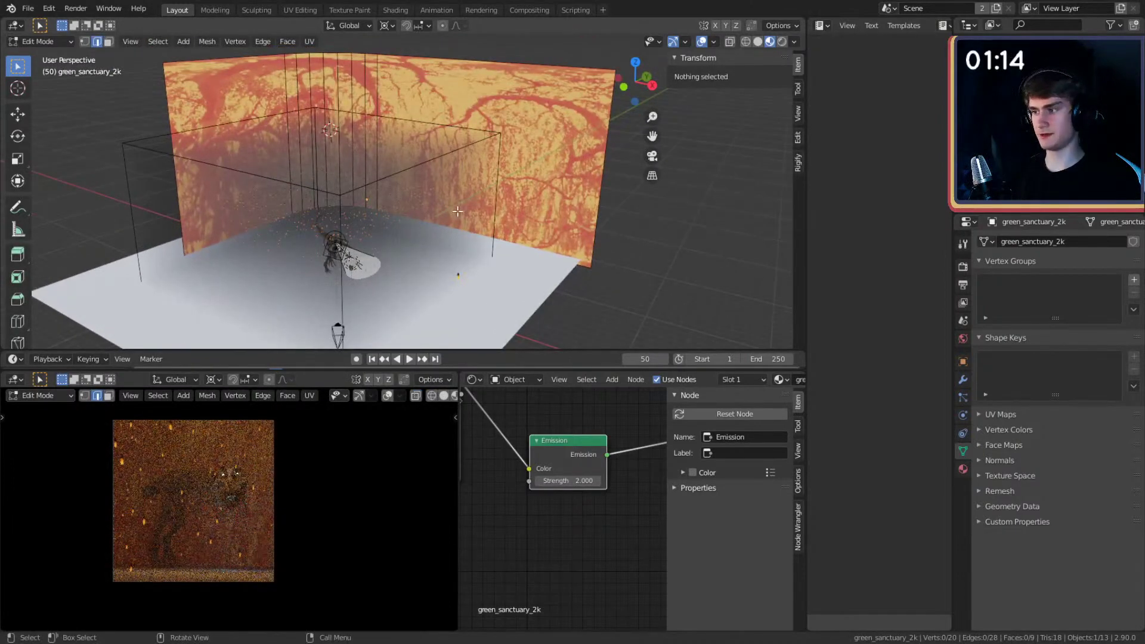
pyautogui.moveTo(463, 211); pyautogui.dragTo(497, 211, button='middle')
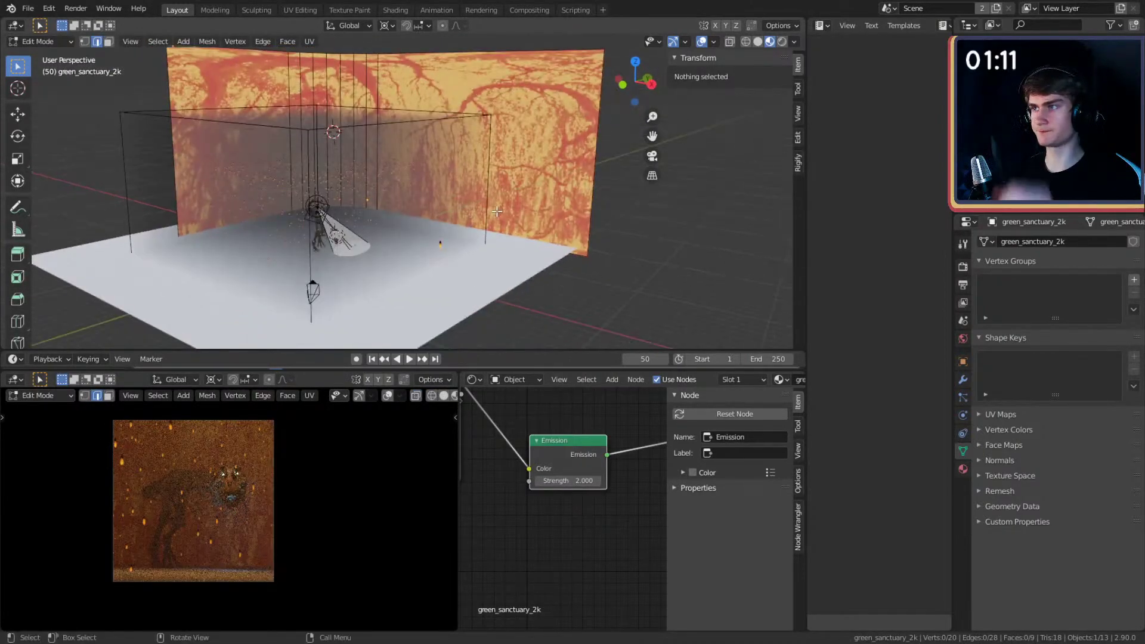
pyautogui.press('Tab')
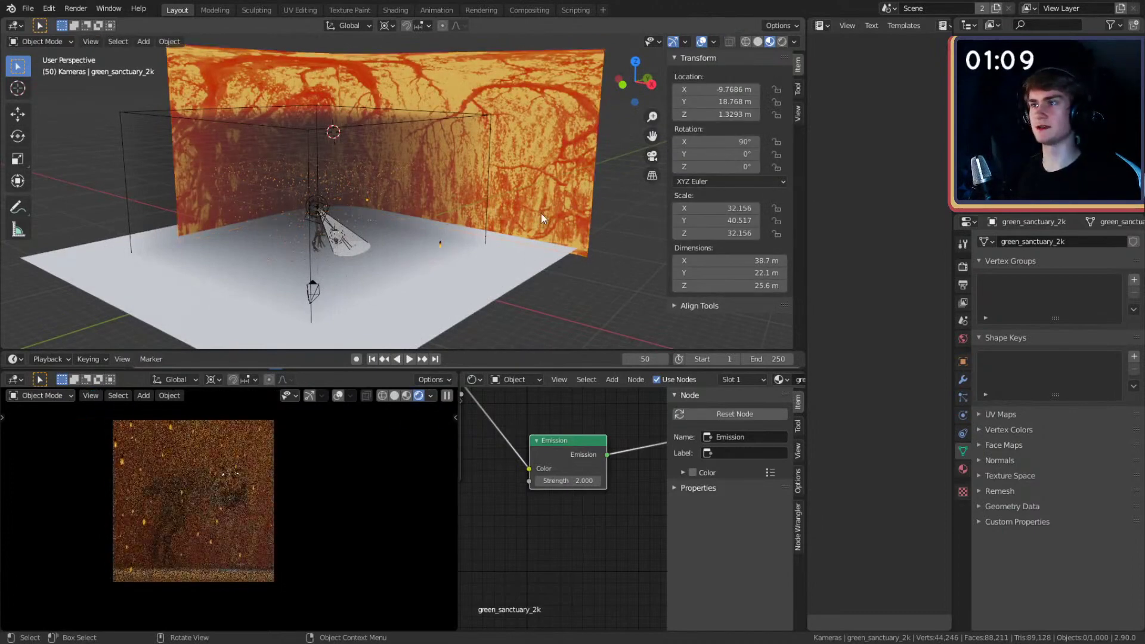
pyautogui.moveTo(529, 235); pyautogui.dragTo(478, 191, button='middle')
# - Add a Displace modifier to the backdrop, create a new texture for it, and open the texture's settings
pyautogui.click(963, 379)
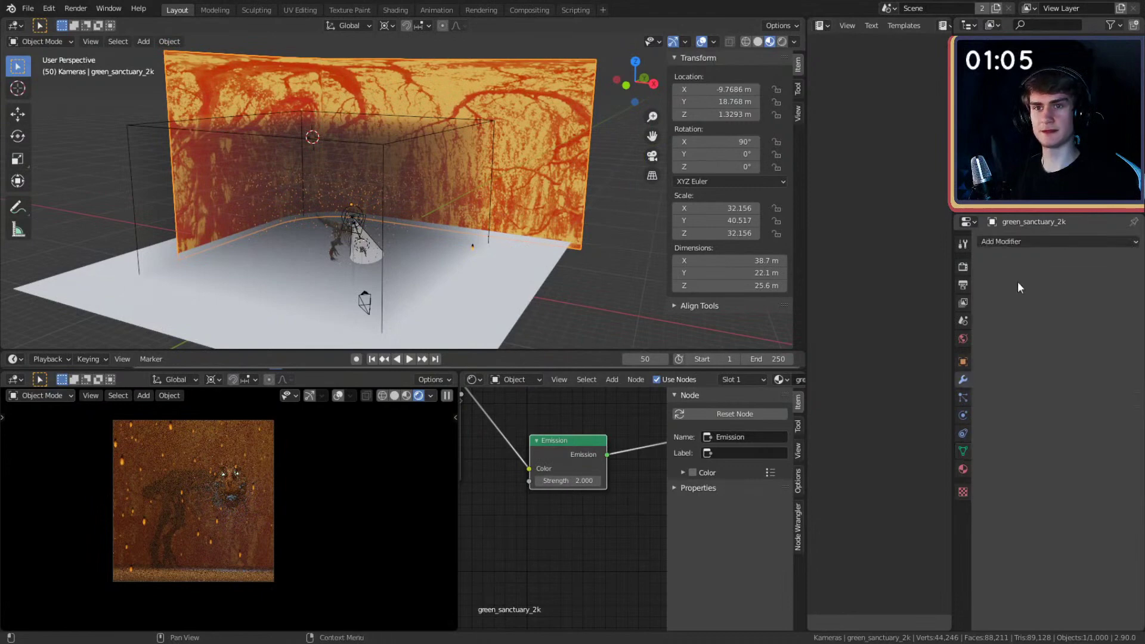
pyautogui.click(1040, 242)
pyautogui.click(986, 312)
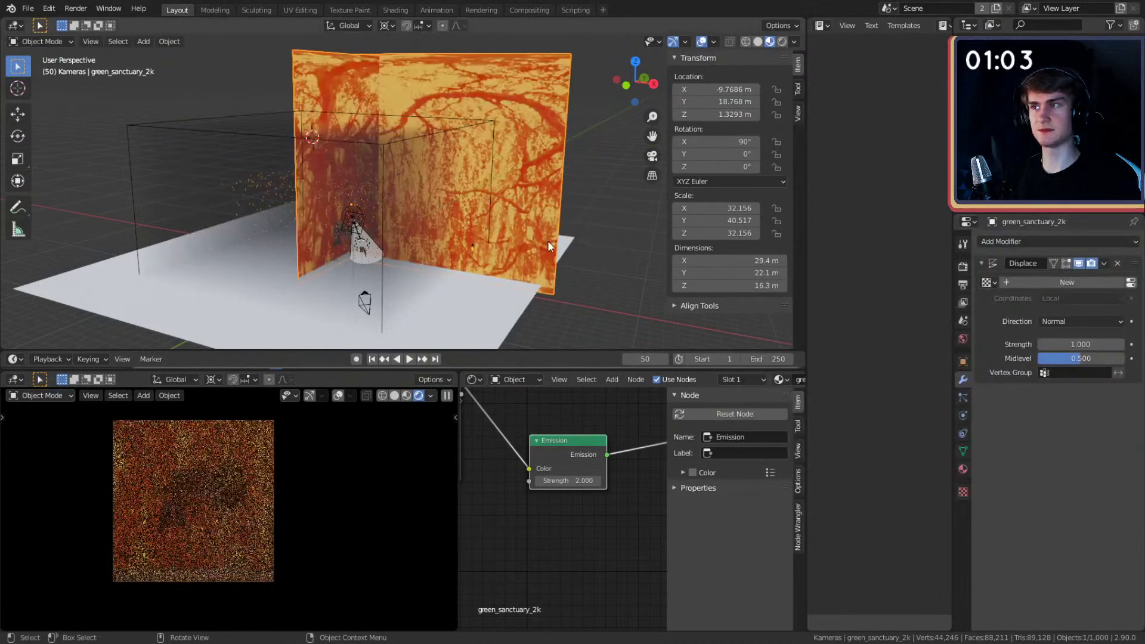
pyautogui.click(1033, 283)
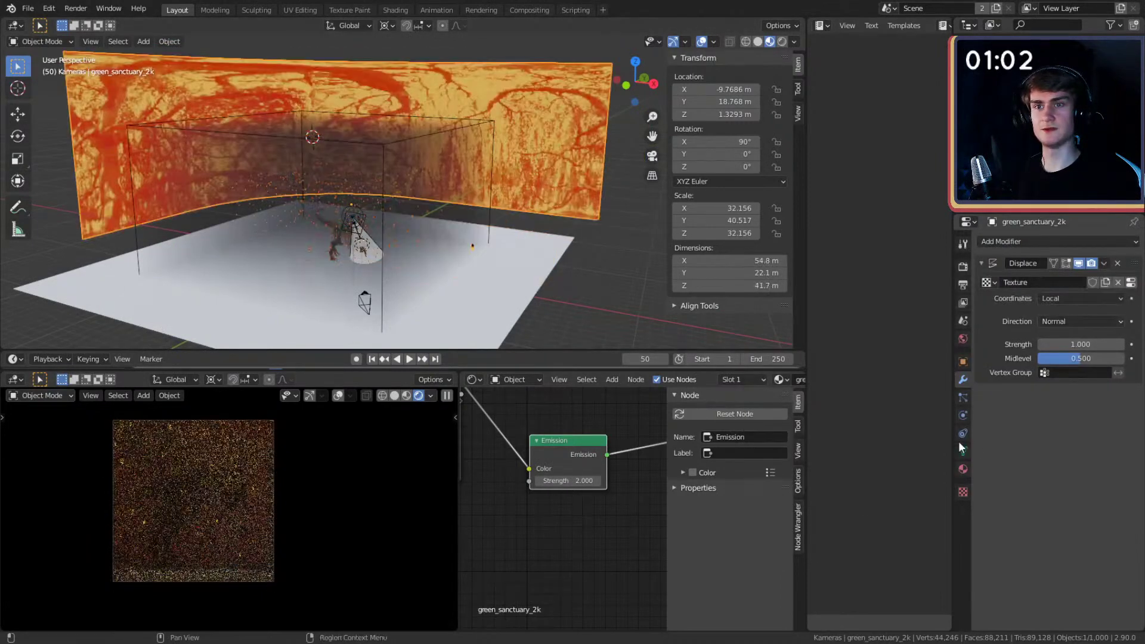
pyautogui.click(963, 490)
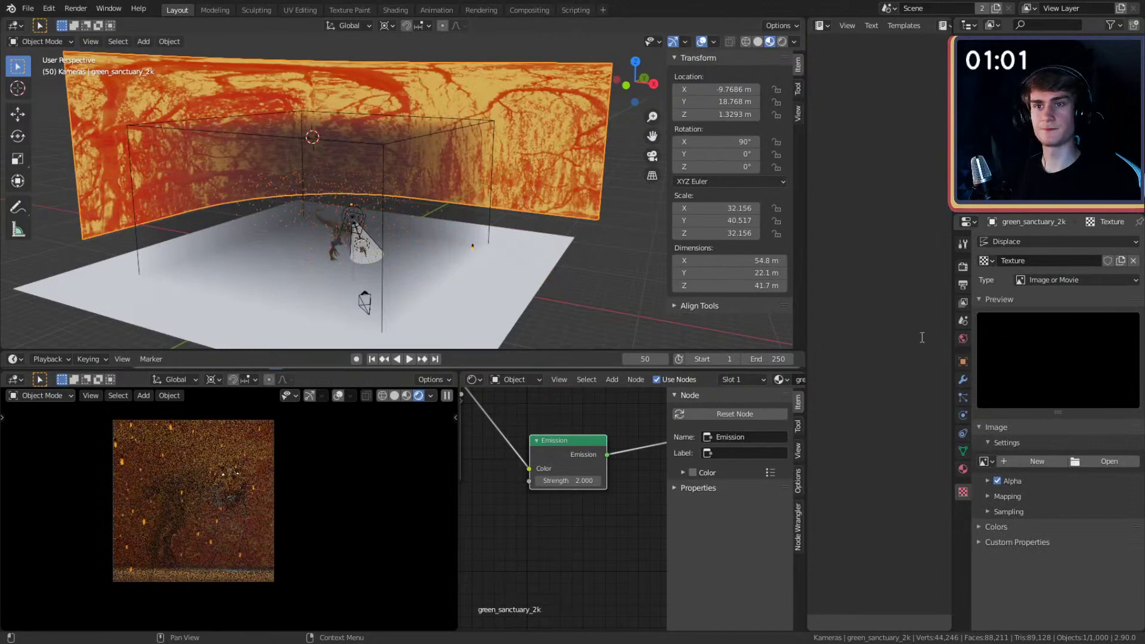
# - Add a Subdivision Surface modifier to the backdrop after the Displace modifier
pyautogui.click(962, 379)
pyautogui.click(1000, 241)
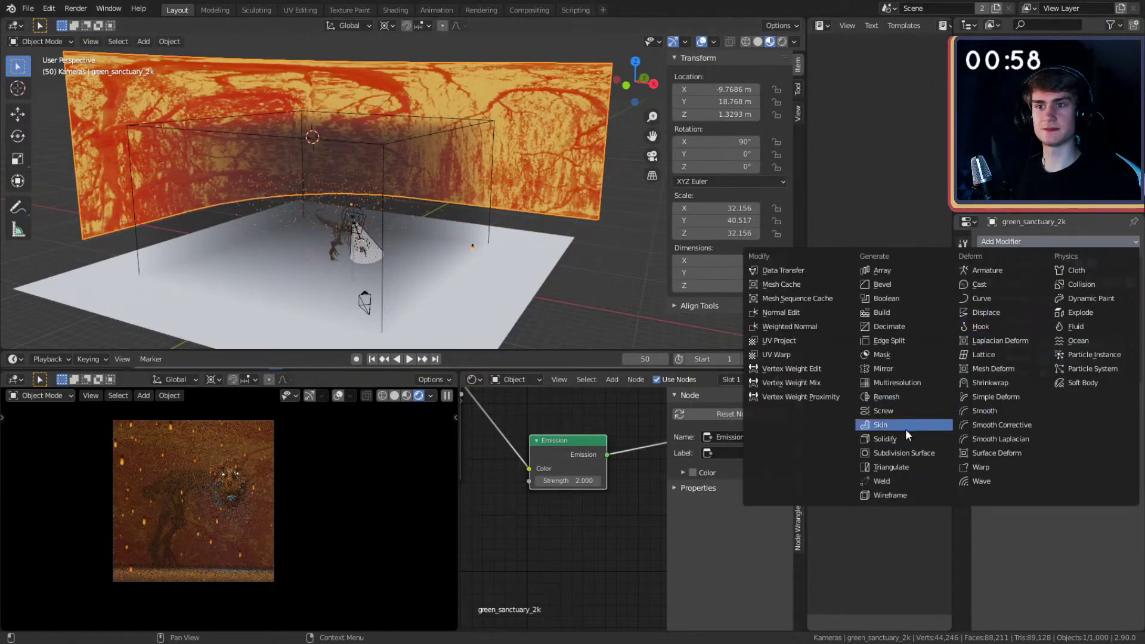
pyautogui.click(904, 452)
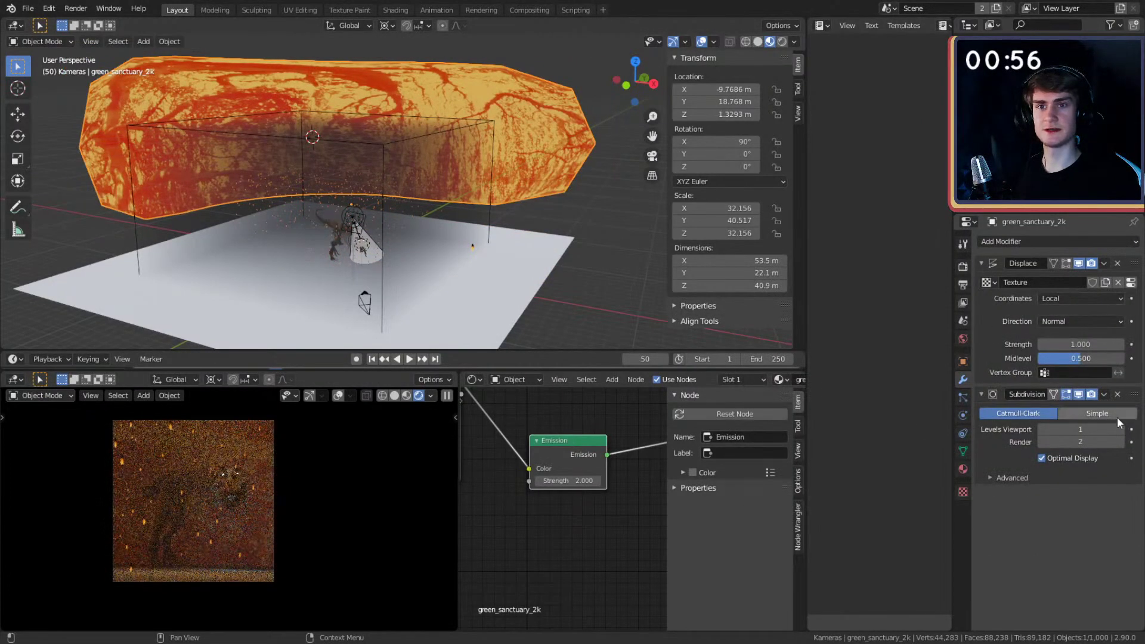
# - Set the backdrop's Subdivision modifier to Simple with 6 viewport levels and place it above the Displace modifier
pyautogui.moveTo(1115, 430); pyautogui.dragTo(1132, 260)
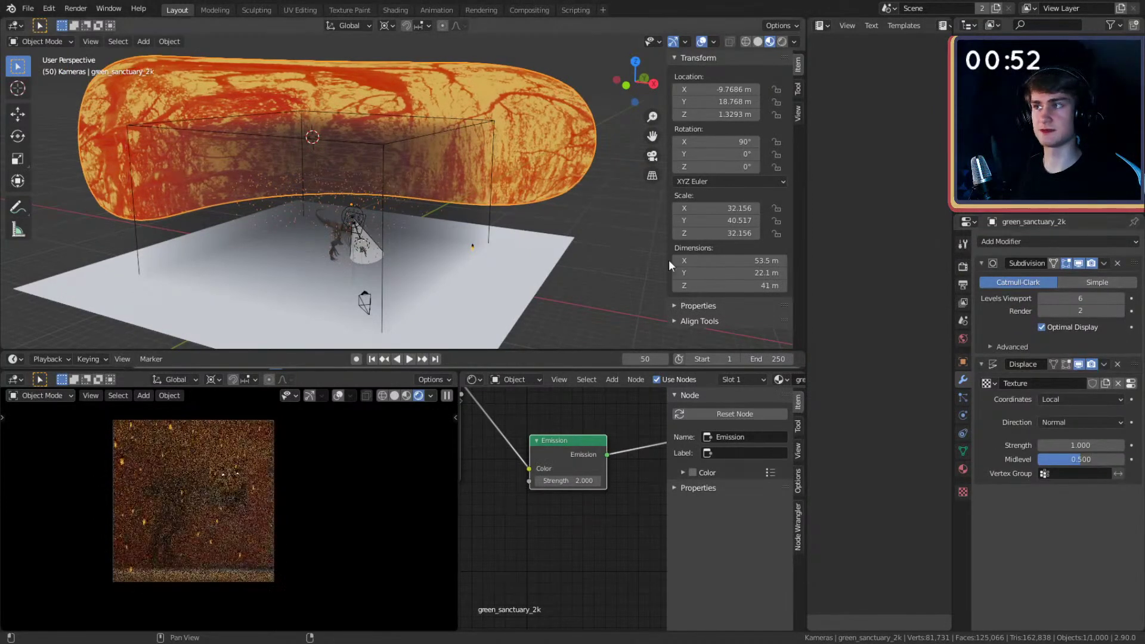
pyautogui.keyDown('shift'); pyautogui.moveTo(528, 190); pyautogui.dragTo(530, 268, button='middle'); pyautogui.keyUp('shift')
pyautogui.click(1097, 282)
pyautogui.moveTo(439, 255); pyautogui.dragTo(453, 239, button='middle')
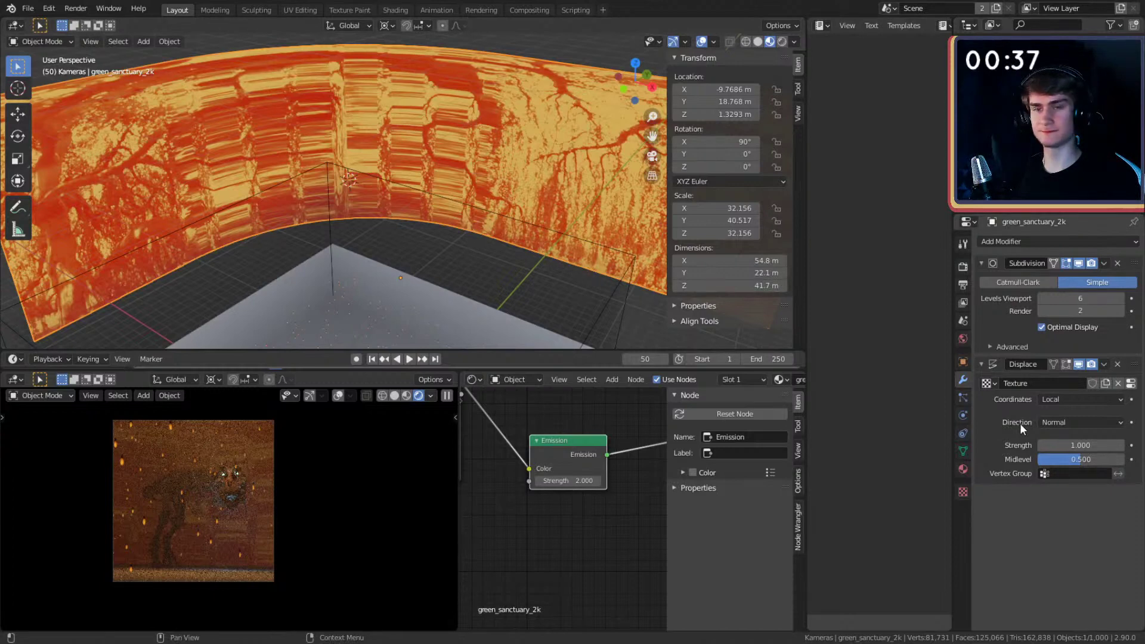
# - Try the Blend type for the backdrop's displacement texture, and settle on Clouds
pyautogui.click(963, 492)
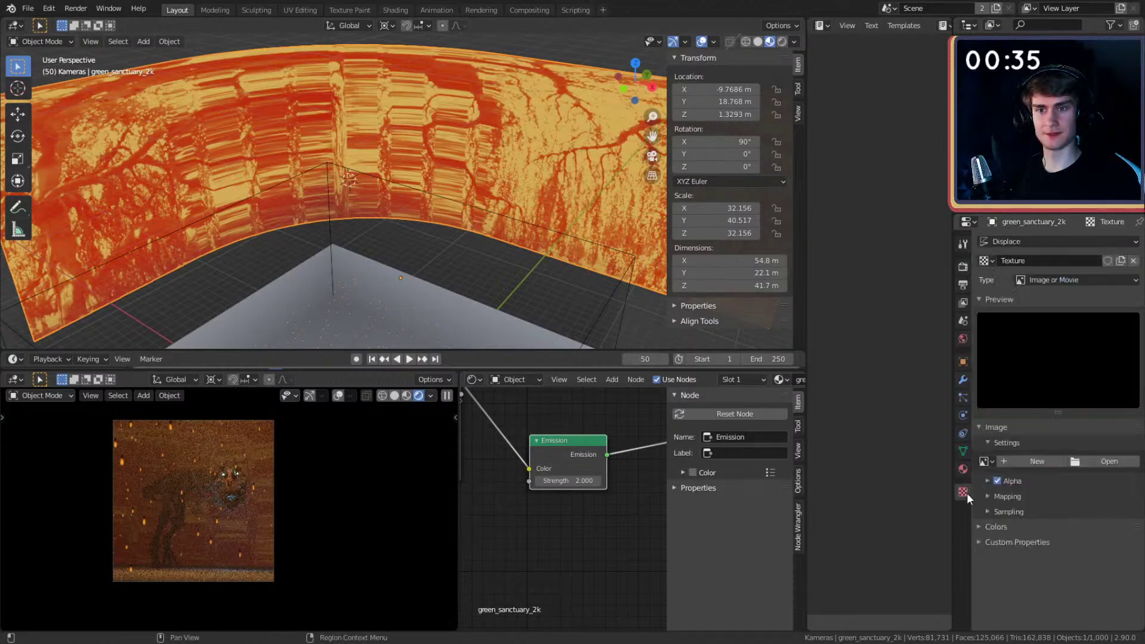
pyautogui.click(1048, 280)
pyautogui.click(1047, 310)
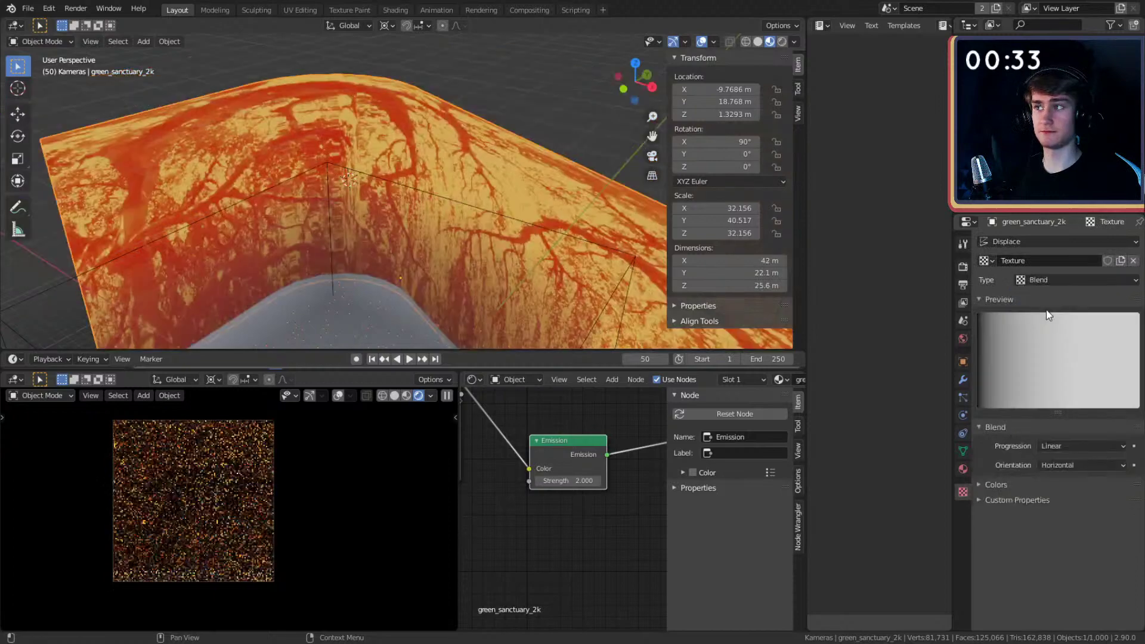
pyautogui.click(1054, 281)
pyautogui.click(1044, 325)
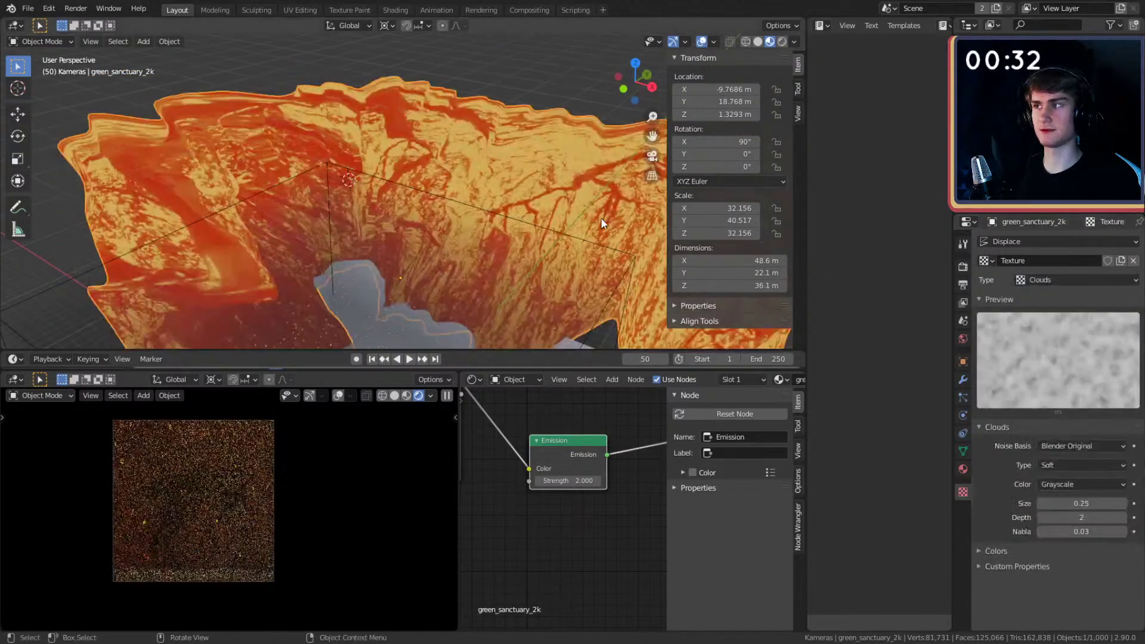
pyautogui.scroll(6, 478, 234)
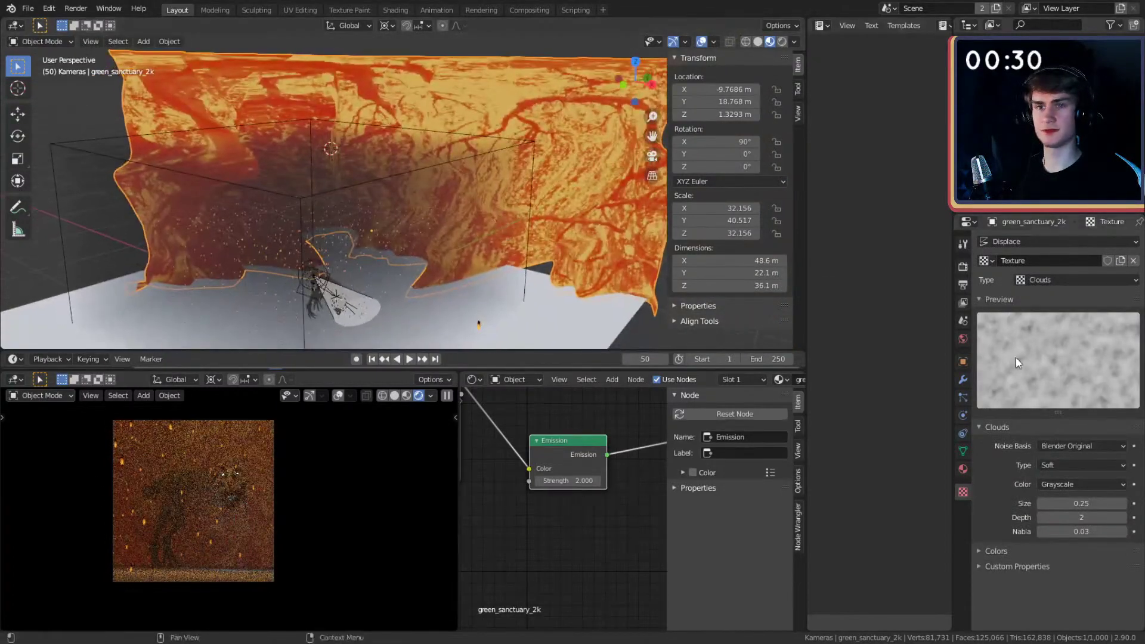
# - Set the Clouds texture's size to 0.08 and depth to 18, and the Displace modifier's strength to 0.14
pyautogui.moveTo(1068, 504)
pyautogui.mouseDown()
pyautogui.moveTo(1033, 504)
pyautogui.moveTo(1065, 503)
pyautogui.mouseUp()
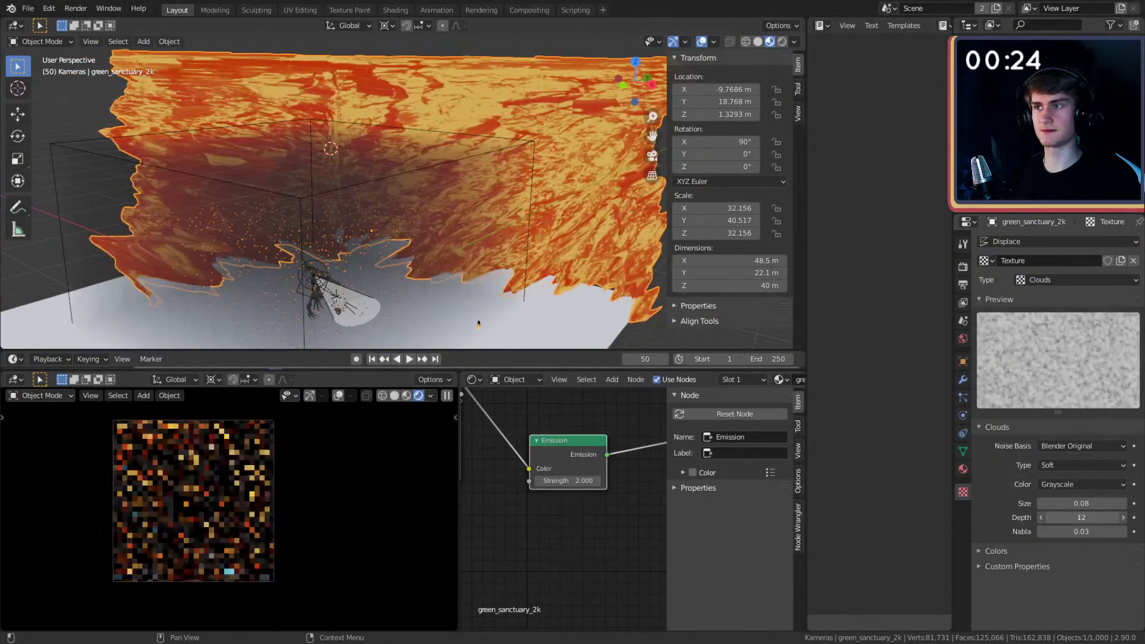
pyautogui.moveTo(1081, 517); pyautogui.dragTo(1106, 517)
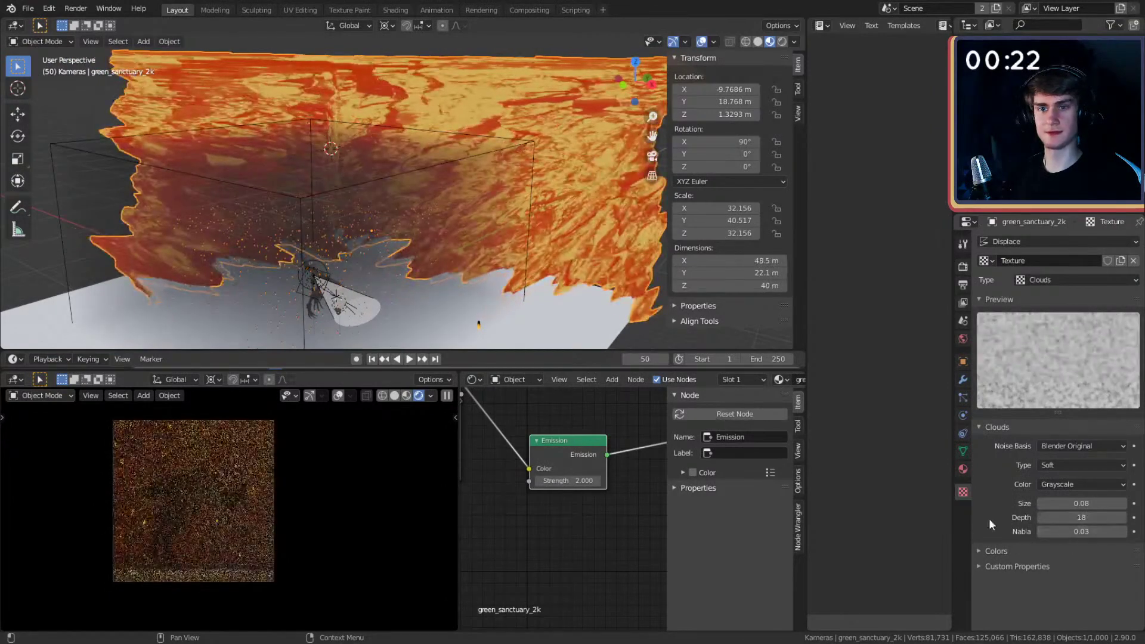
pyautogui.click(964, 380)
pyautogui.moveTo(1093, 446)
pyautogui.mouseDown()
pyautogui.moveTo(1056, 445)
pyautogui.moveTo(1103, 446)
pyautogui.mouseUp()
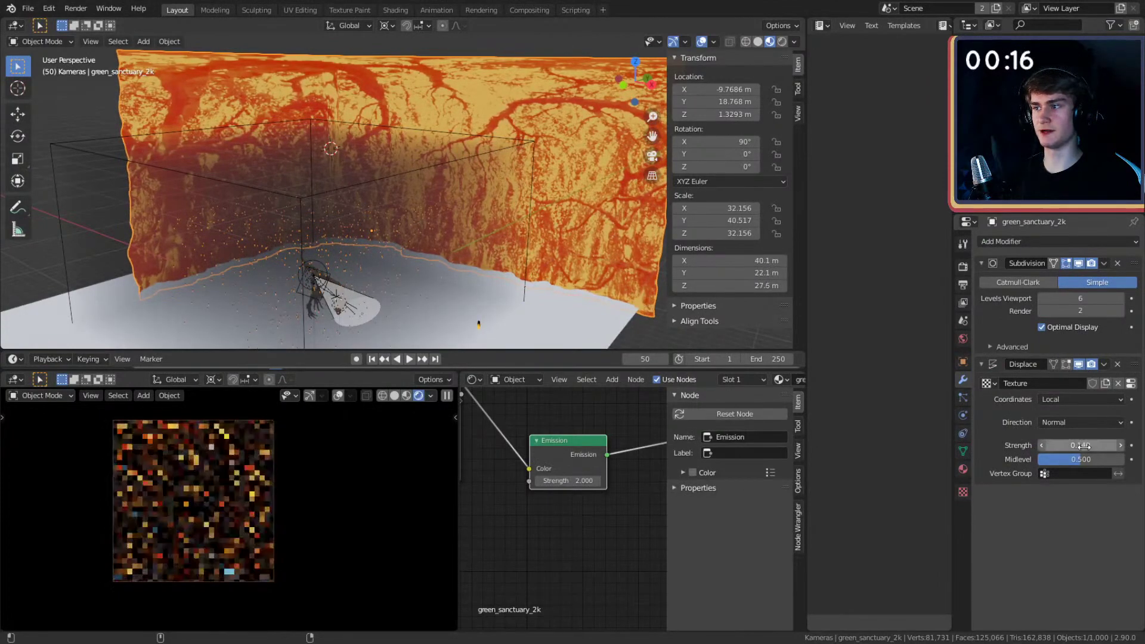
# - Examine the displaced backdrop and the surrounding scene from several angles with nothing selected
pyautogui.scroll(-5, 358, 145)
pyautogui.moveTo(358, 145); pyautogui.dragTo(377, 141, button='middle')
pyautogui.click(533, 259)
pyautogui.scroll(5, 516, 258)
pyautogui.keyDown('shift'); pyautogui.moveTo(499, 256); pyautogui.dragTo(520, 212, button='middle'); pyautogui.keyUp('shift')
pyautogui.scroll(-1, 537, 205)
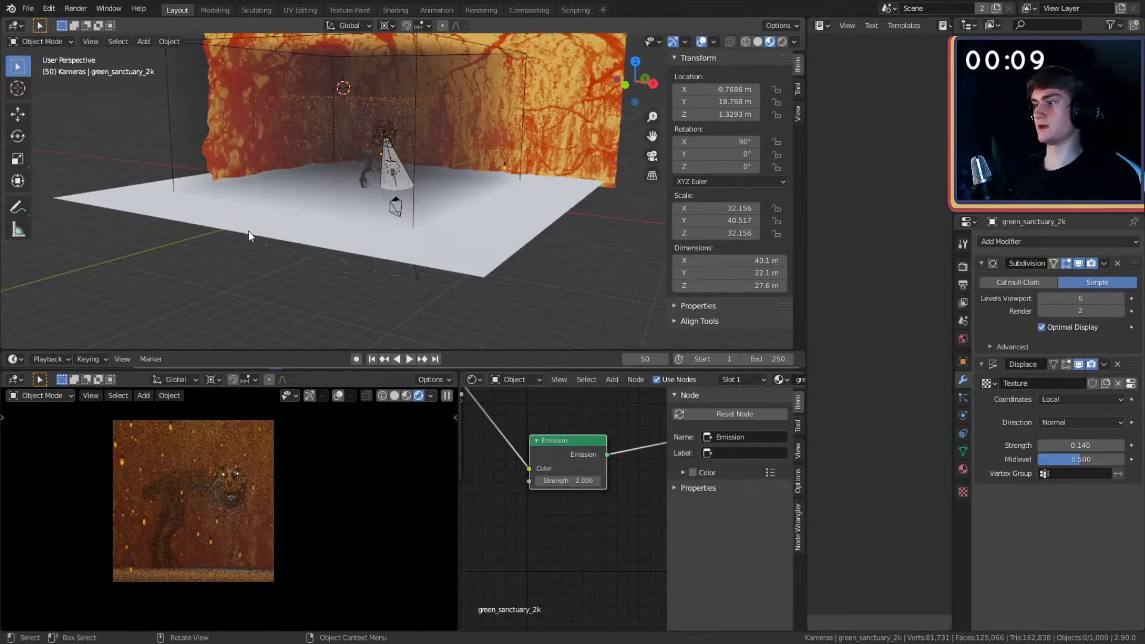
pyautogui.scroll(2, 436, 209)
pyautogui.keyDown('shift'); pyautogui.moveTo(434, 198); pyautogui.dragTo(354, 256, button='middle'); pyautogui.keyUp('shift')
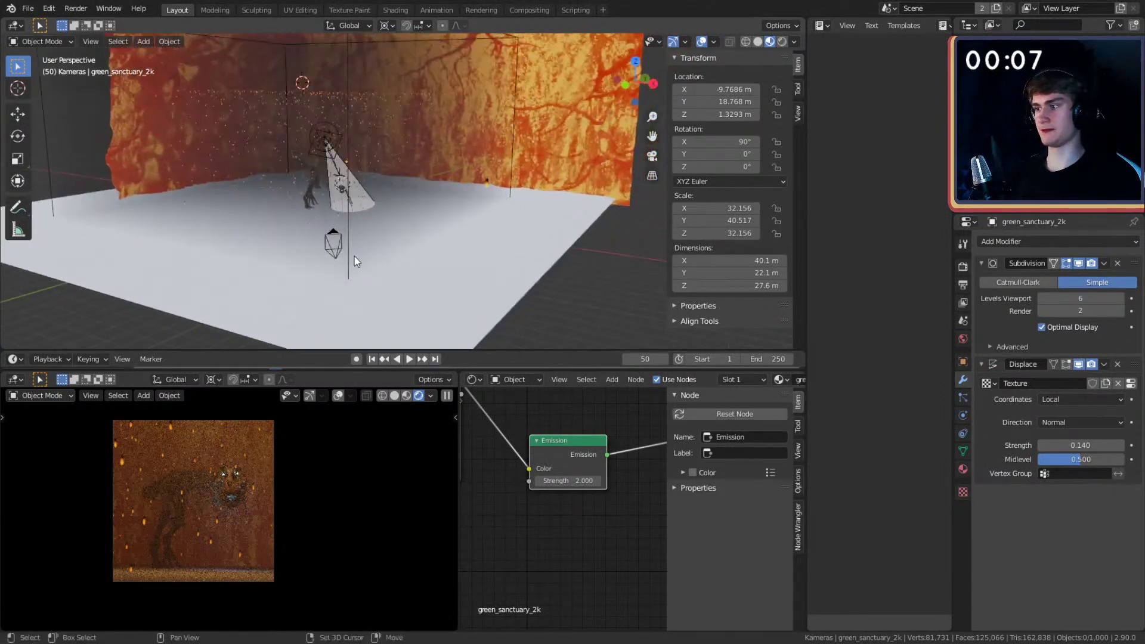
pyautogui.scroll(-2, 532, 159)
# - Select the backdrop again and set its material's Emission strength to 1.2
pyautogui.click(533, 162)
pyautogui.moveTo(569, 522); pyautogui.dragTo(546, 534, button='middle')
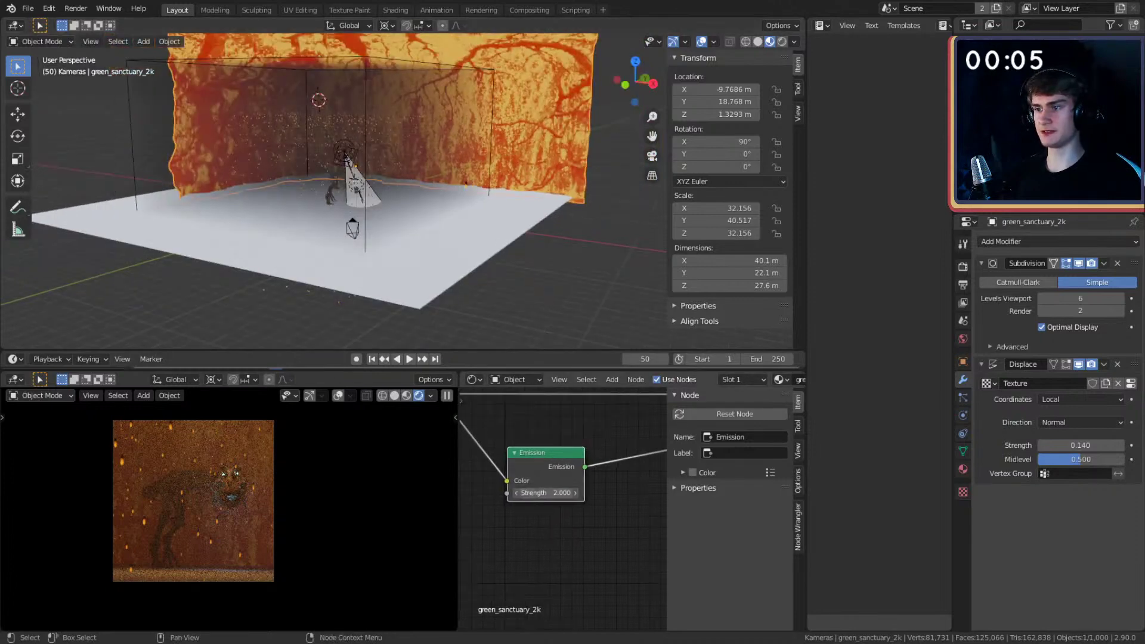
pyautogui.click(559, 493)
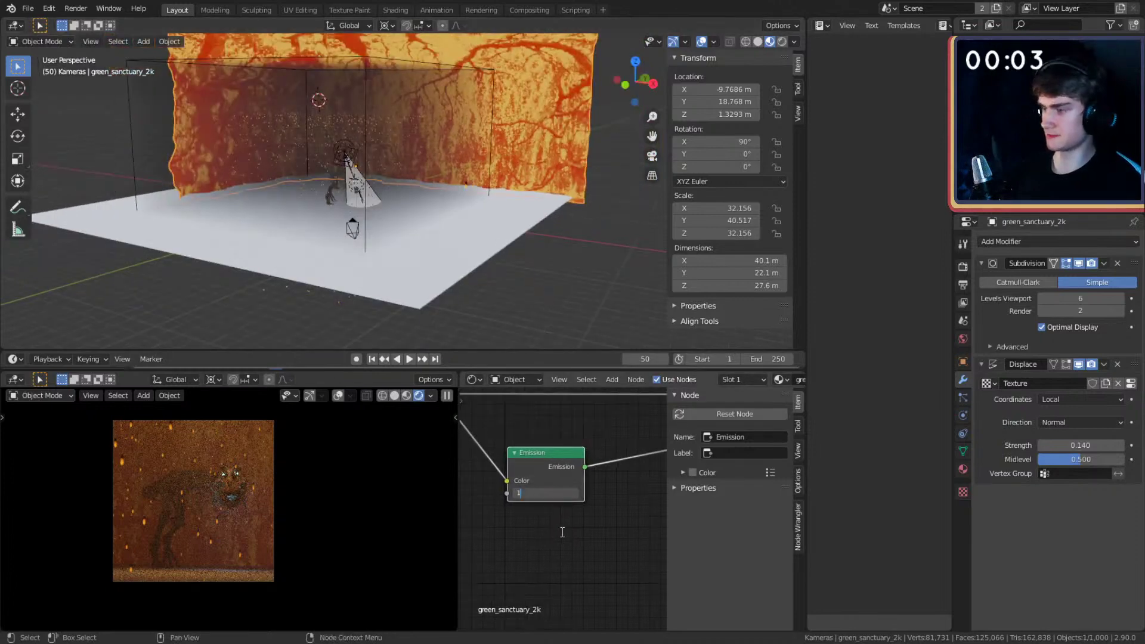
pyautogui.write('1')
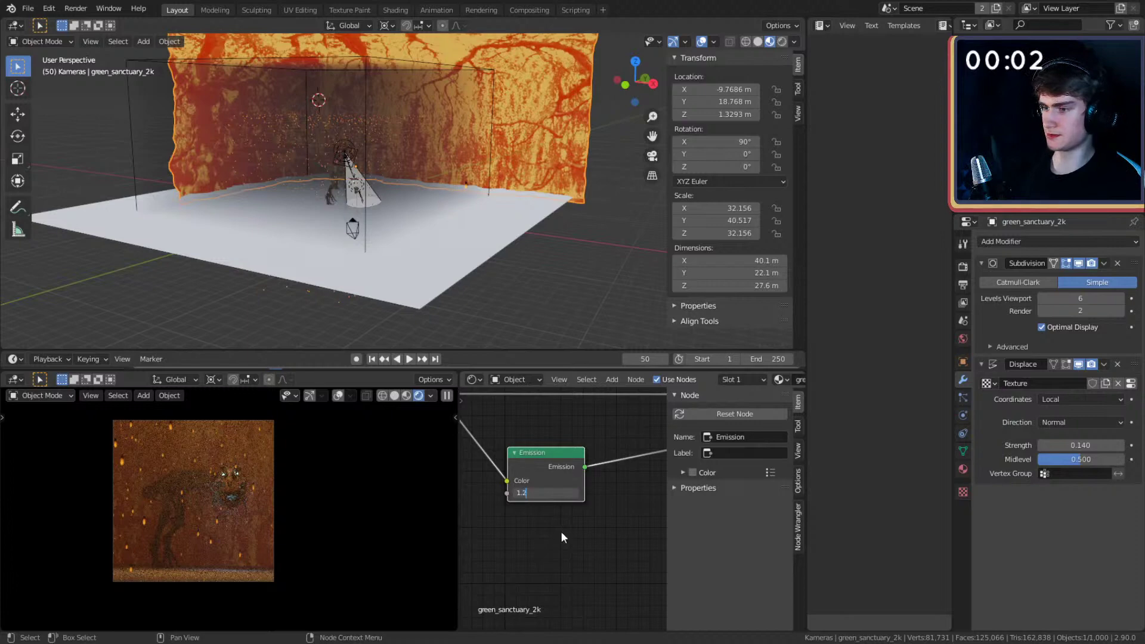
pyautogui.write('.2')
pyautogui.press('Return')
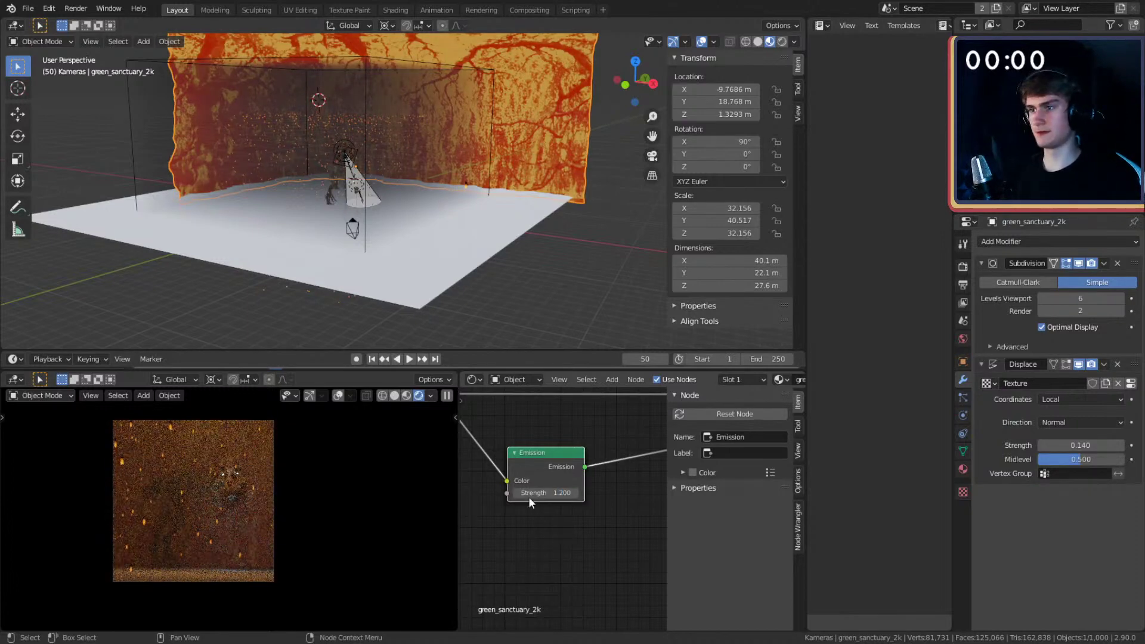
# - Recolor the backdrop's ColorRamp, making the first stop black and the last stop a brighter orange
pyautogui.moveTo(463, 461); pyautogui.dragTo(607, 491, button='middle')
pyautogui.click(470, 477)
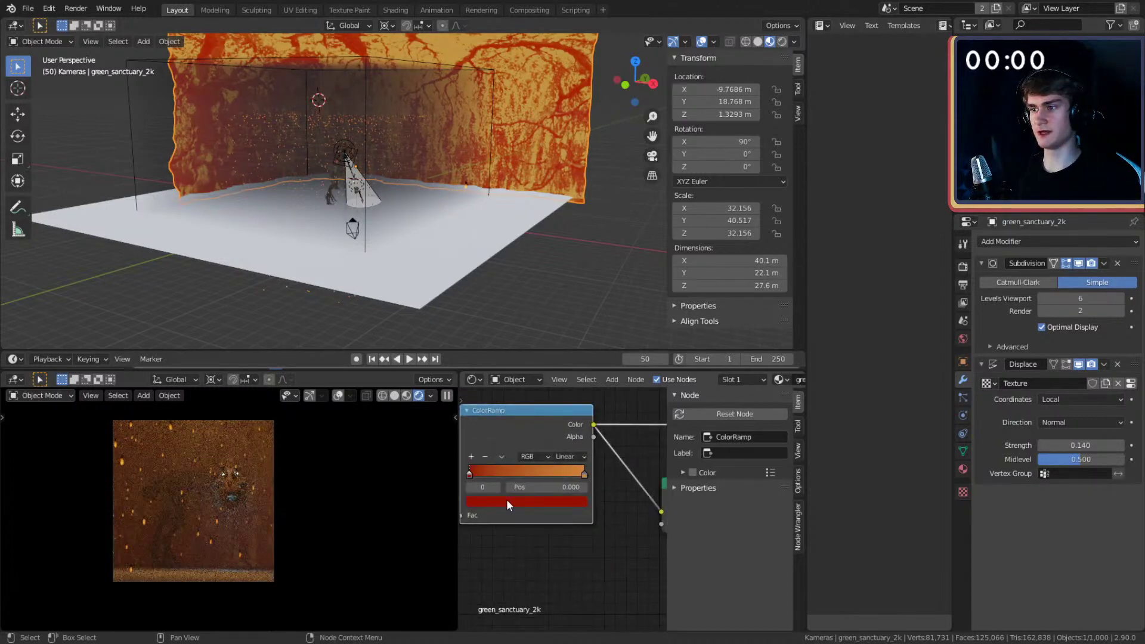
pyautogui.click(510, 502)
pyautogui.moveTo(567, 376); pyautogui.dragTo(568, 424)
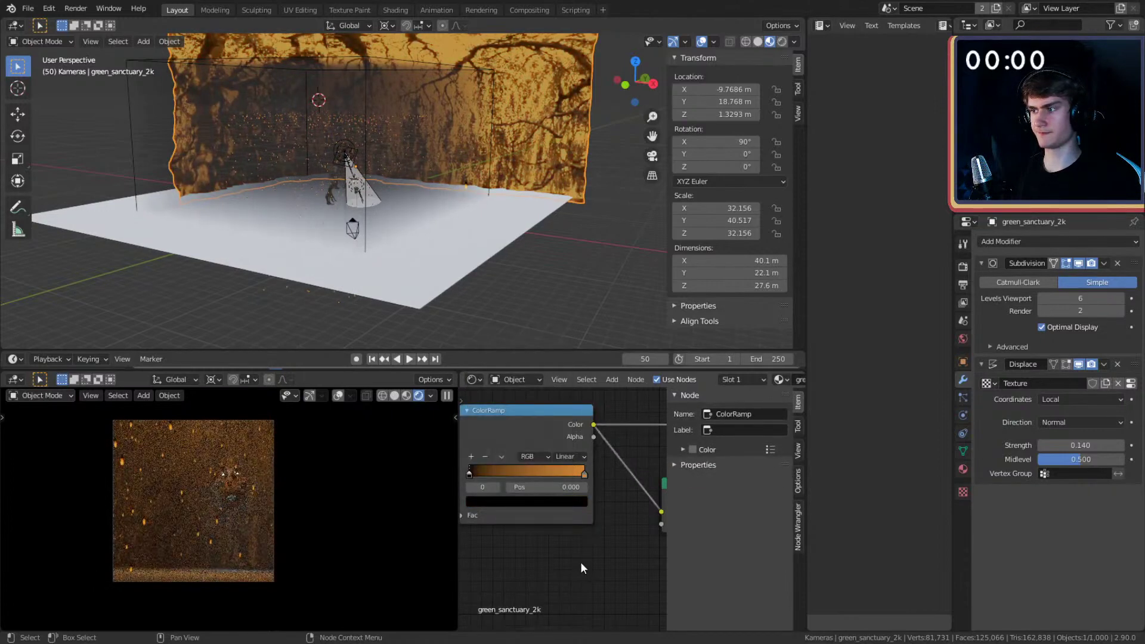
pyautogui.moveTo(579, 550); pyautogui.dragTo(558, 542, button='middle')
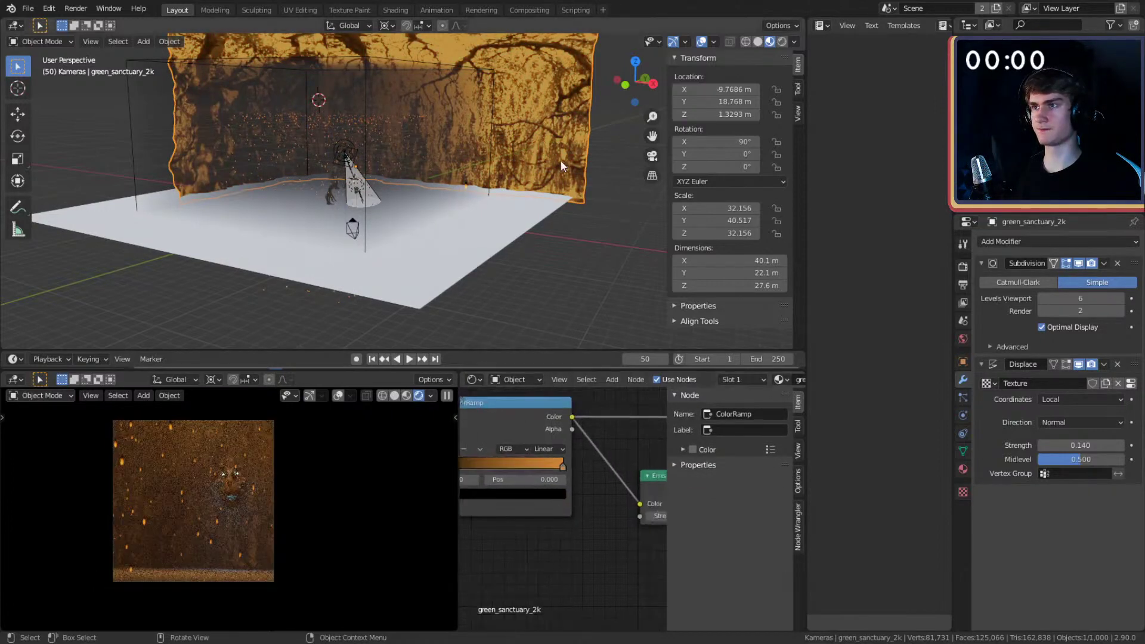
pyautogui.click(563, 467)
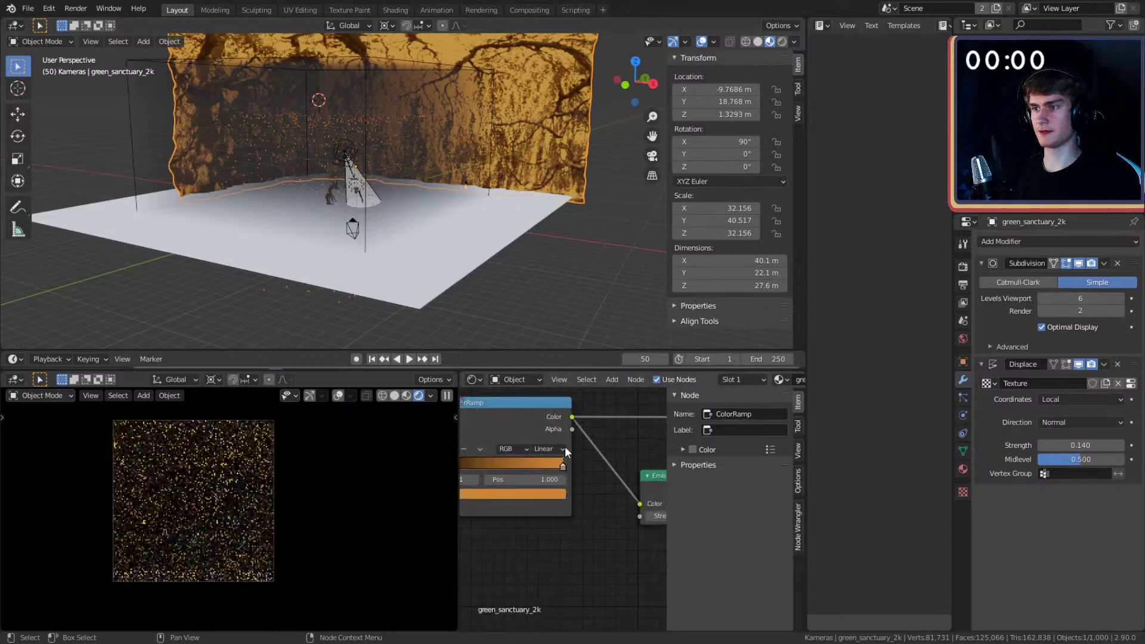
pyautogui.click(543, 493)
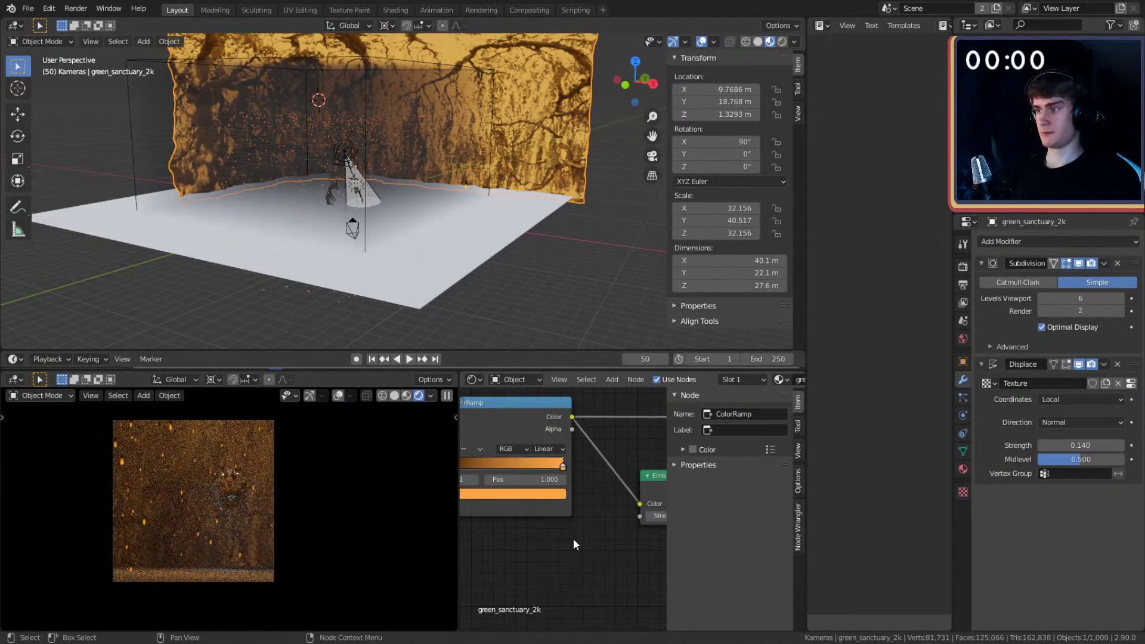
# - Move the backdrop horizontally without changing its height, and save the file
pyautogui.moveTo(495, 253)
pyautogui.mouseDown(button='middle')
pyautogui.moveTo(524, 228)
pyautogui.moveTo(572, 283)
pyautogui.moveTo(486, 265)
pyautogui.moveTo(501, 266)
pyautogui.mouseUp(button='middle')
pyautogui.press('g')
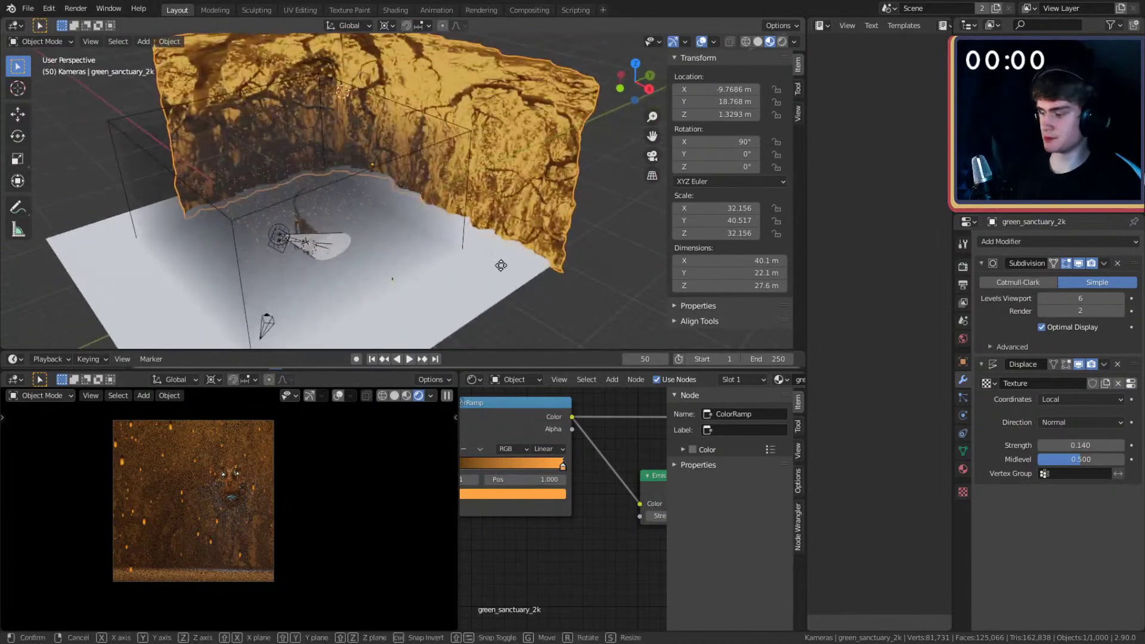
pyautogui.hotkey('shift', 'z')
pyautogui.moveTo(502, 254); pyautogui.dragTo(556, 233, button='middle')
pyautogui.click(502, 238)
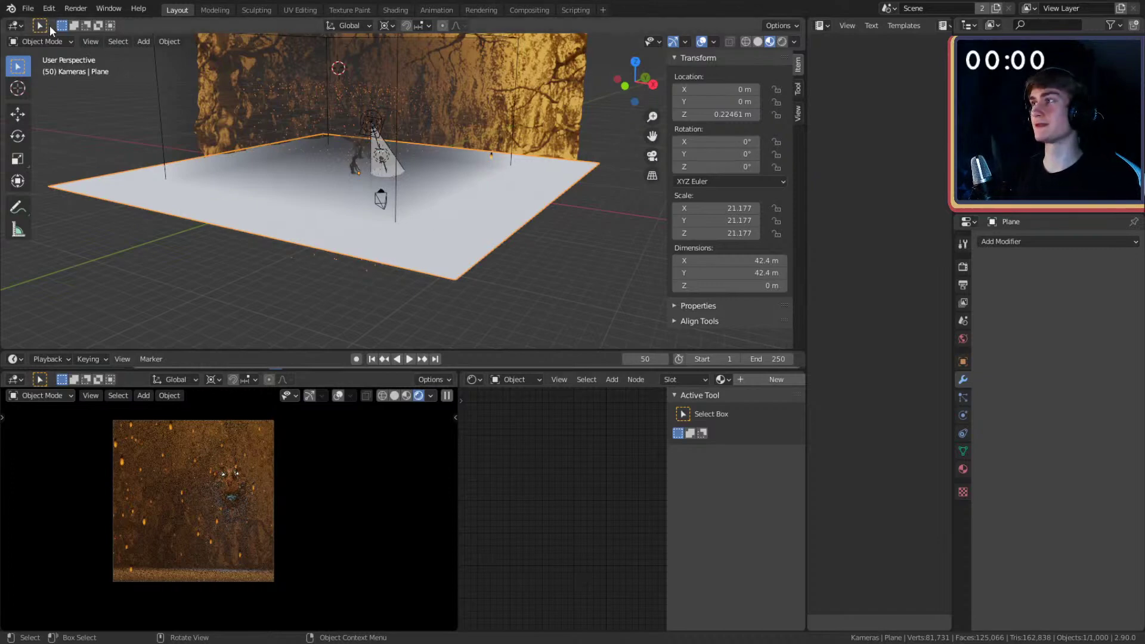
pyautogui.click(28, 9)
pyautogui.click(51, 93)
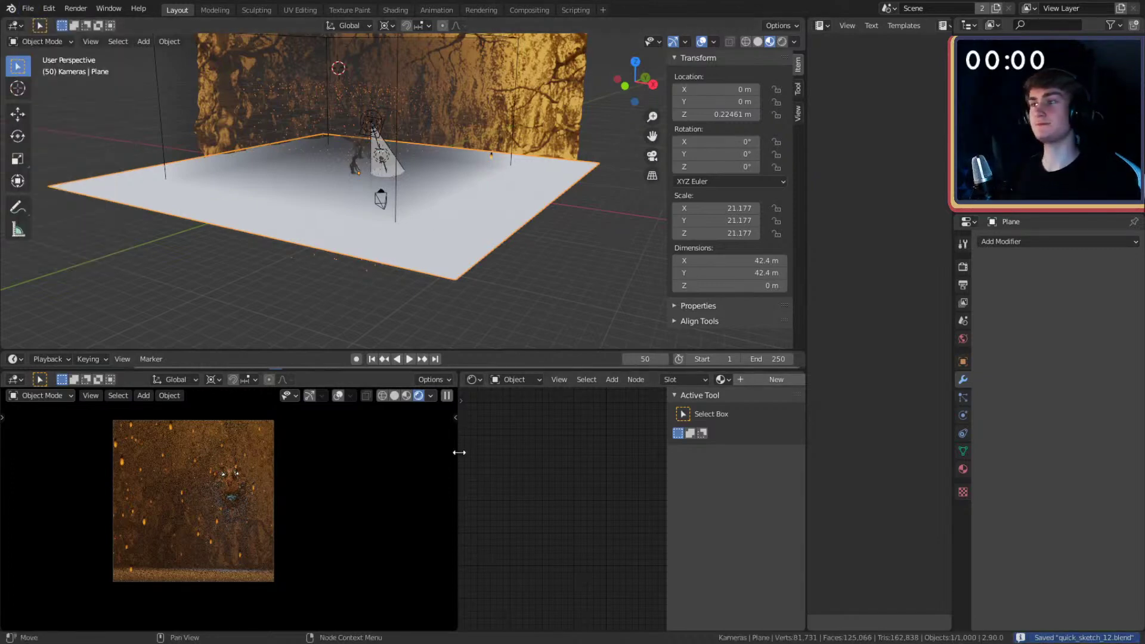
# - Narrow the camera preview area and set the output resolution percentage to 50%
pyautogui.moveTo(458, 454); pyautogui.dragTo(375, 460)
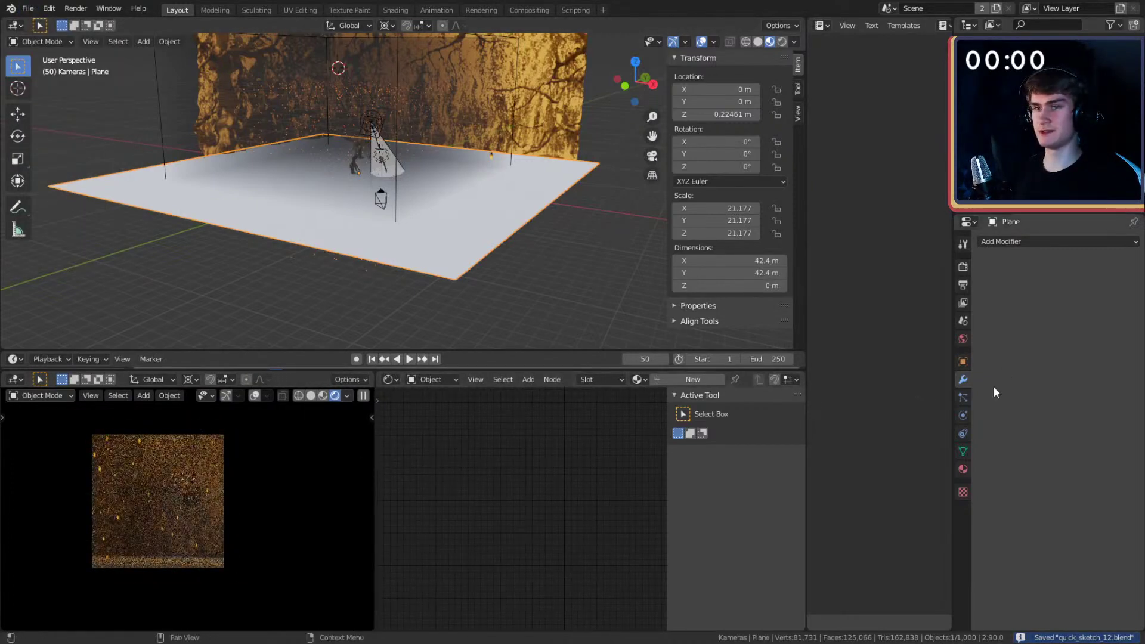
pyautogui.click(961, 285)
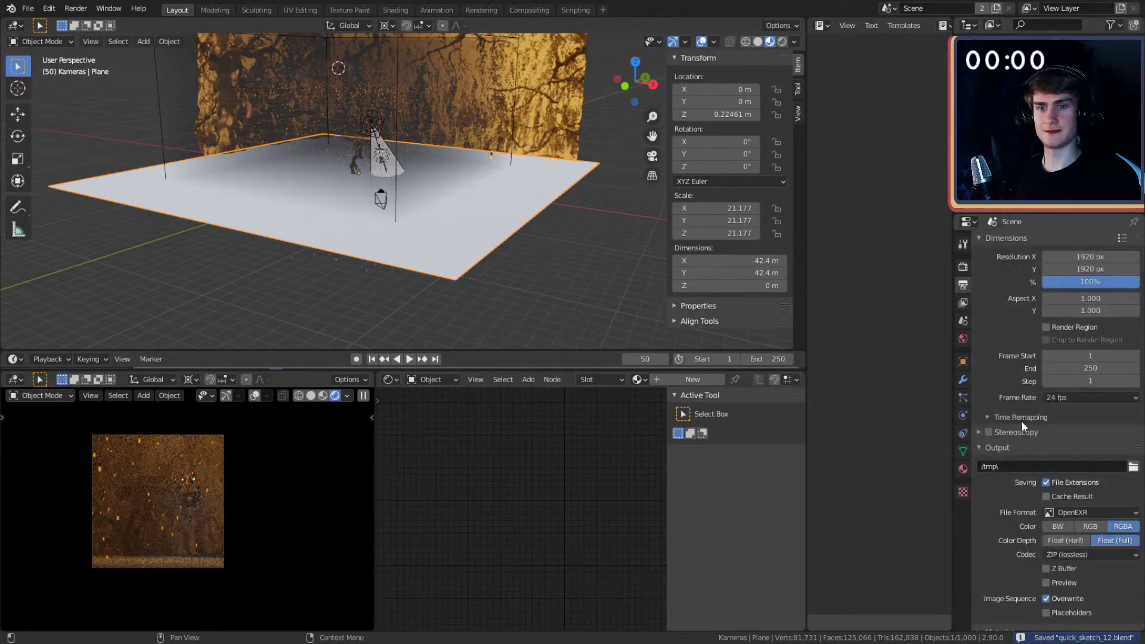
pyautogui.scroll(-1, 1005, 420)
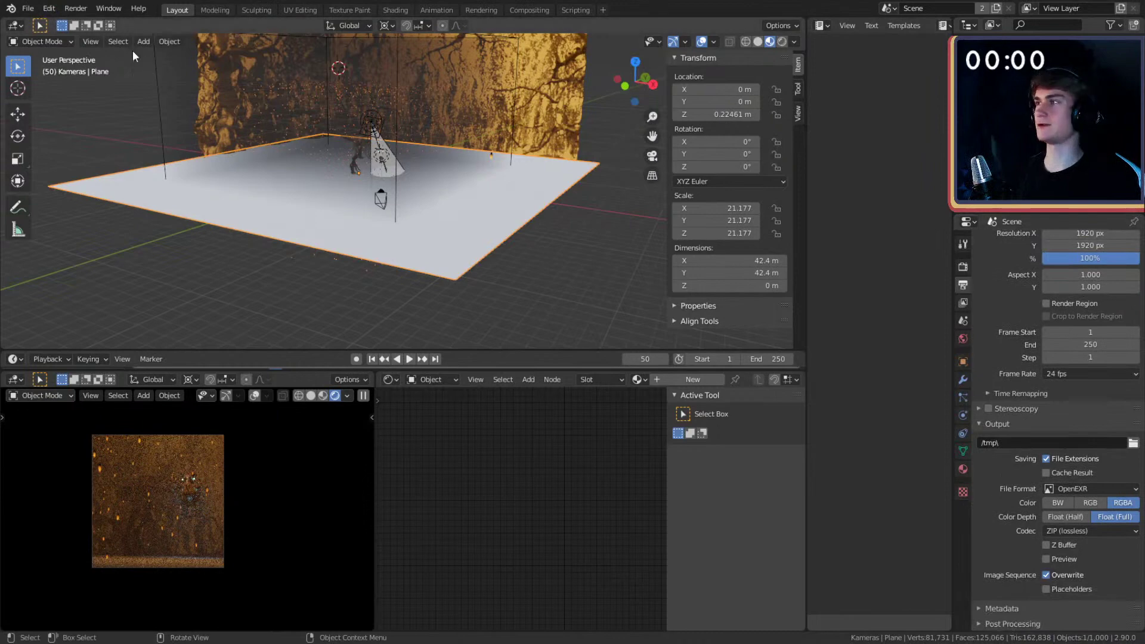
pyautogui.scroll(1, 1014, 321)
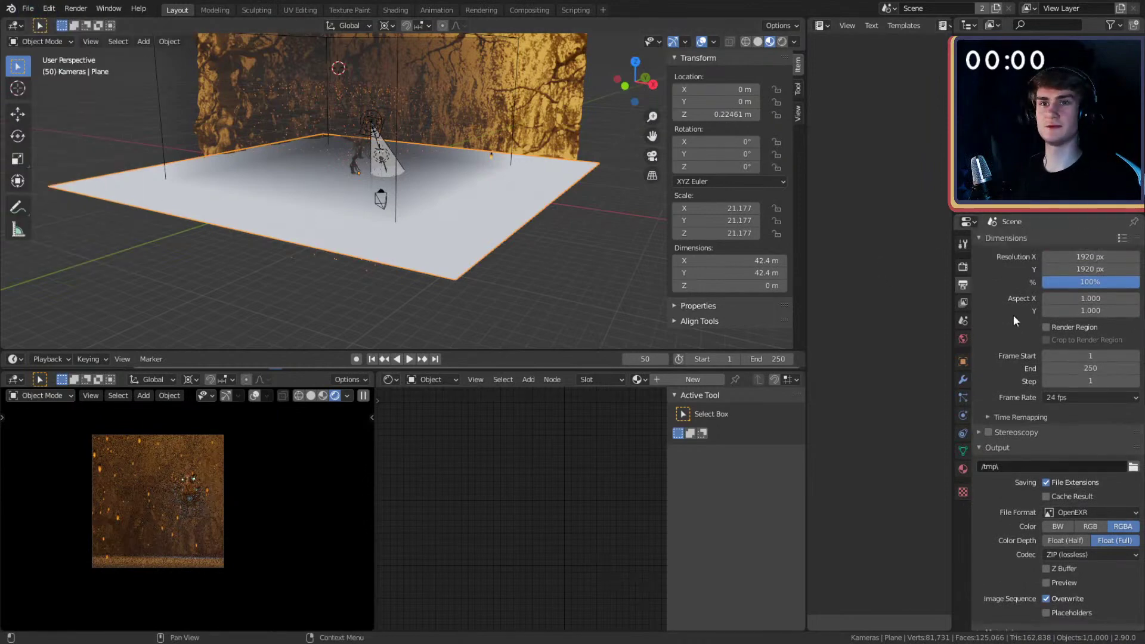
pyautogui.click(1086, 286)
pyautogui.click(985, 338)
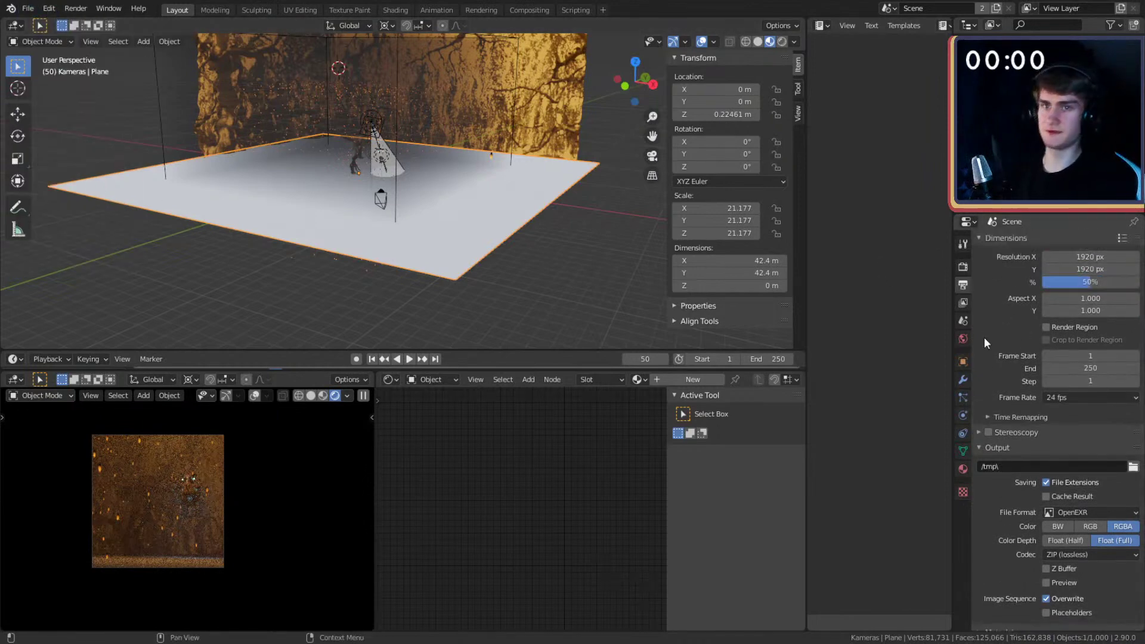
# - Review the Cycles sampling settings, save the file, and render the current frame
pyautogui.click(963, 267)
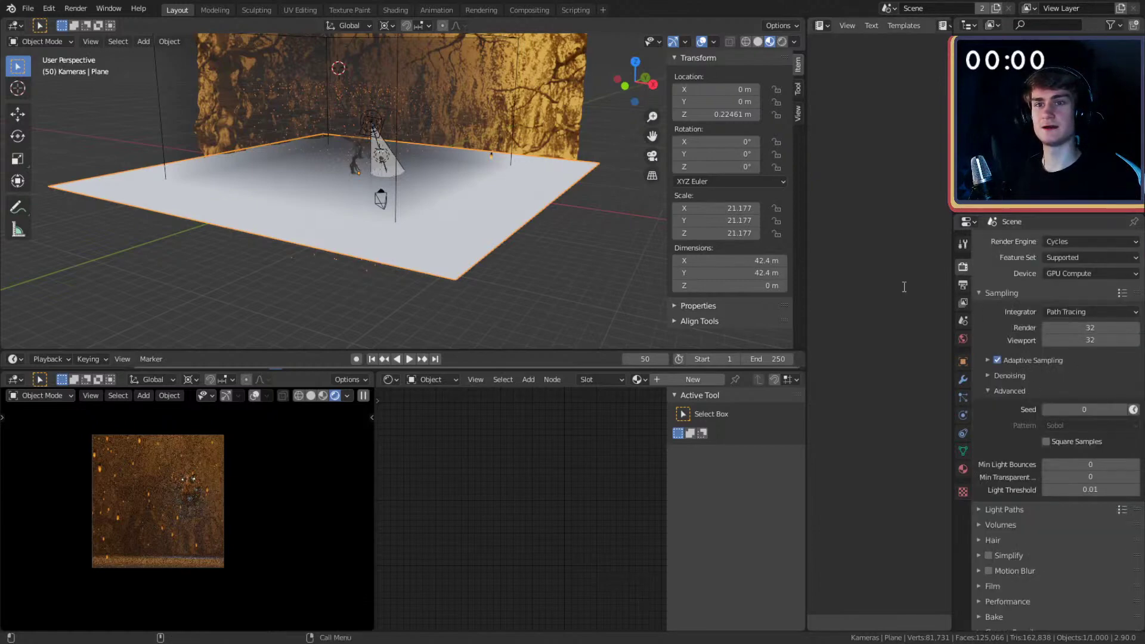
pyautogui.click(28, 8)
pyautogui.click(45, 92)
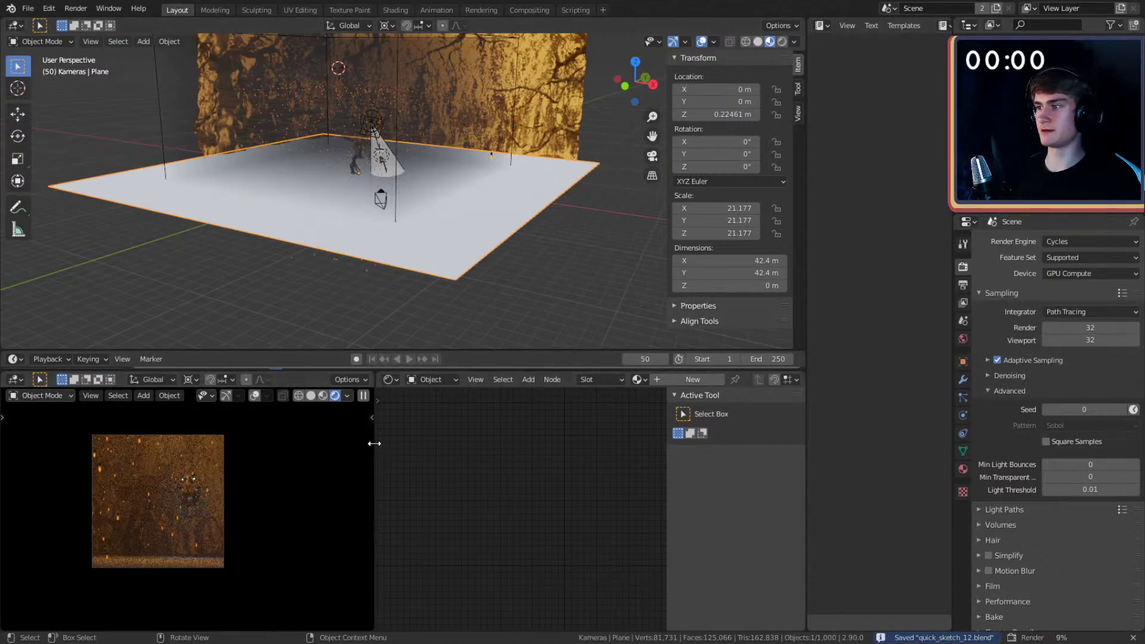
# - Turn the camera preview area into an Image Editor showing the Render Result, and widen the neighbouring node editor
pyautogui.moveTo(375, 441); pyautogui.dragTo(410, 442)
pyautogui.click(15, 379)
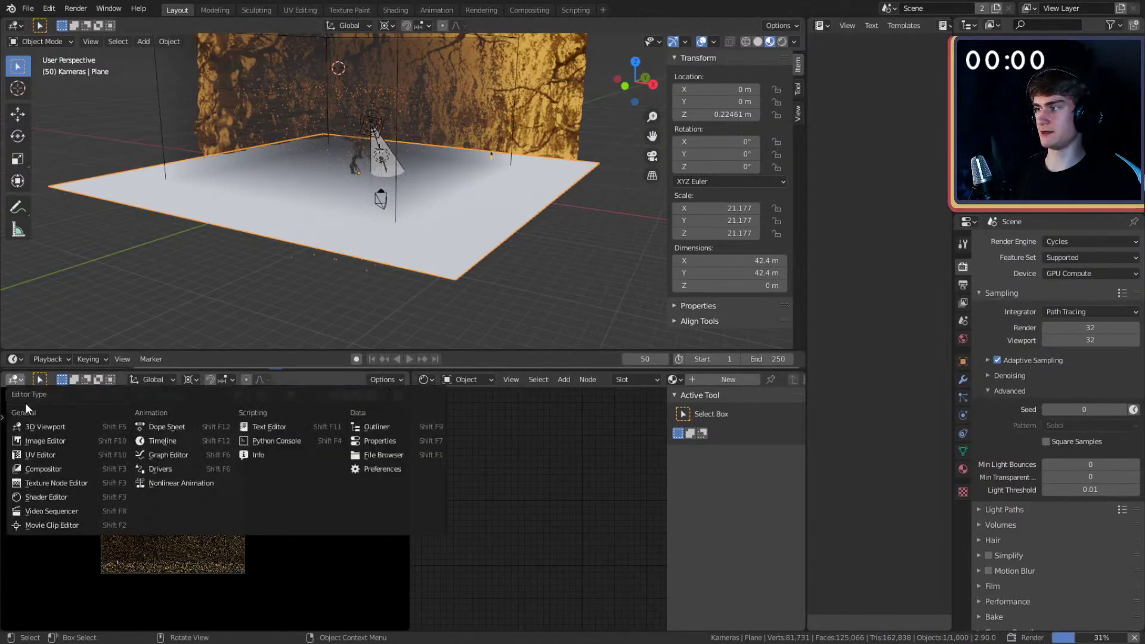
pyautogui.click(39, 438)
pyautogui.click(153, 379)
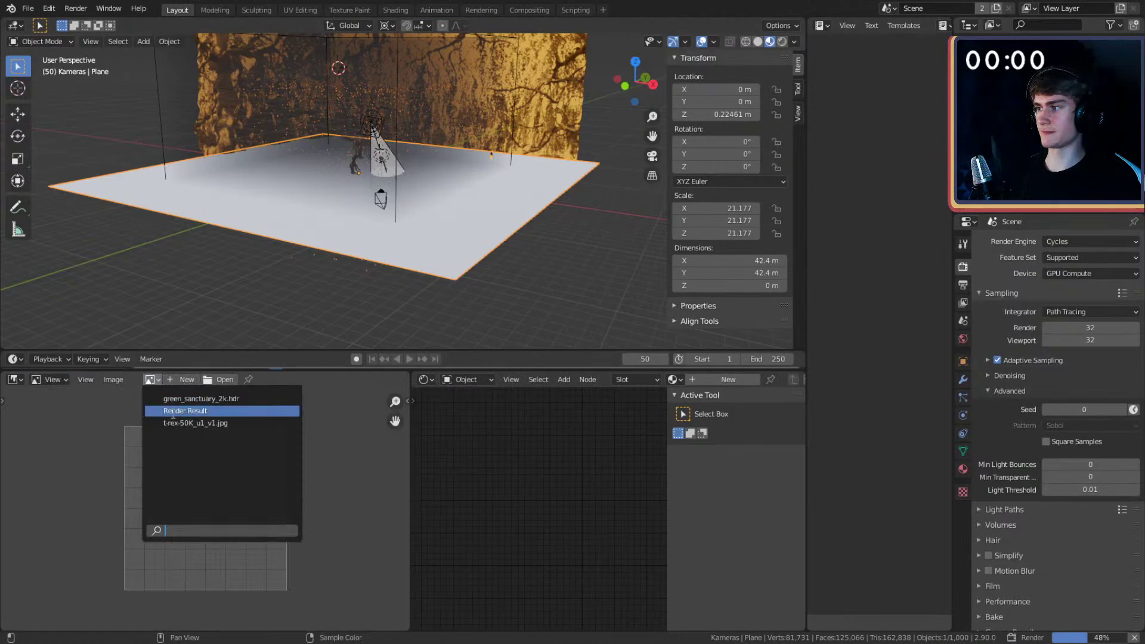
pyautogui.click(185, 409)
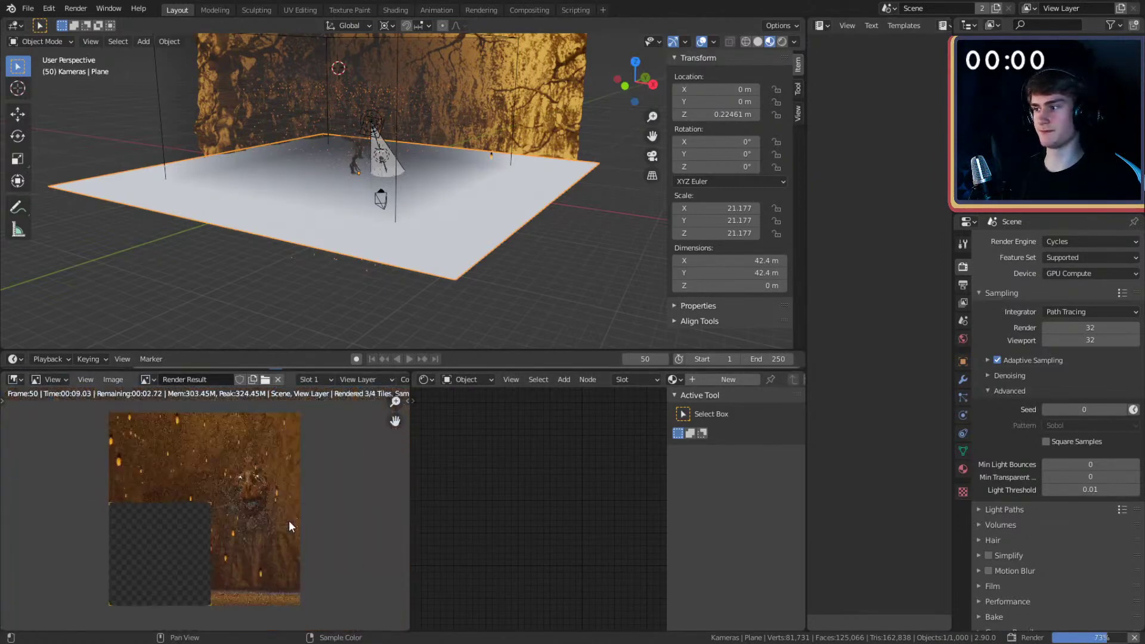
pyautogui.scroll(-2, 289, 526)
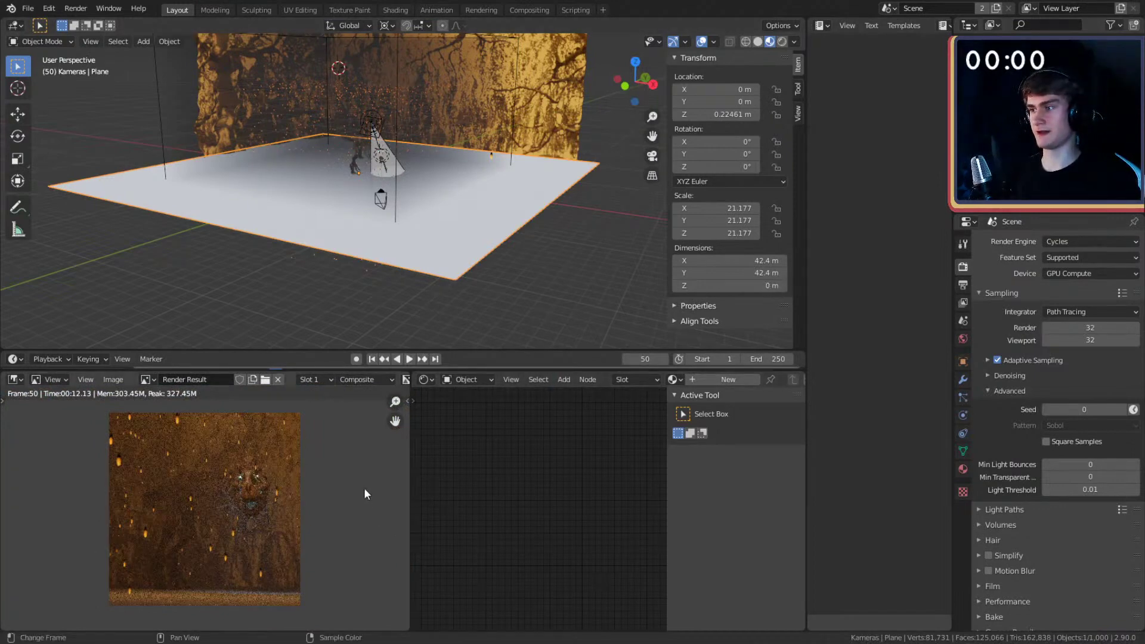
pyautogui.moveTo(409, 473); pyautogui.dragTo(311, 481)
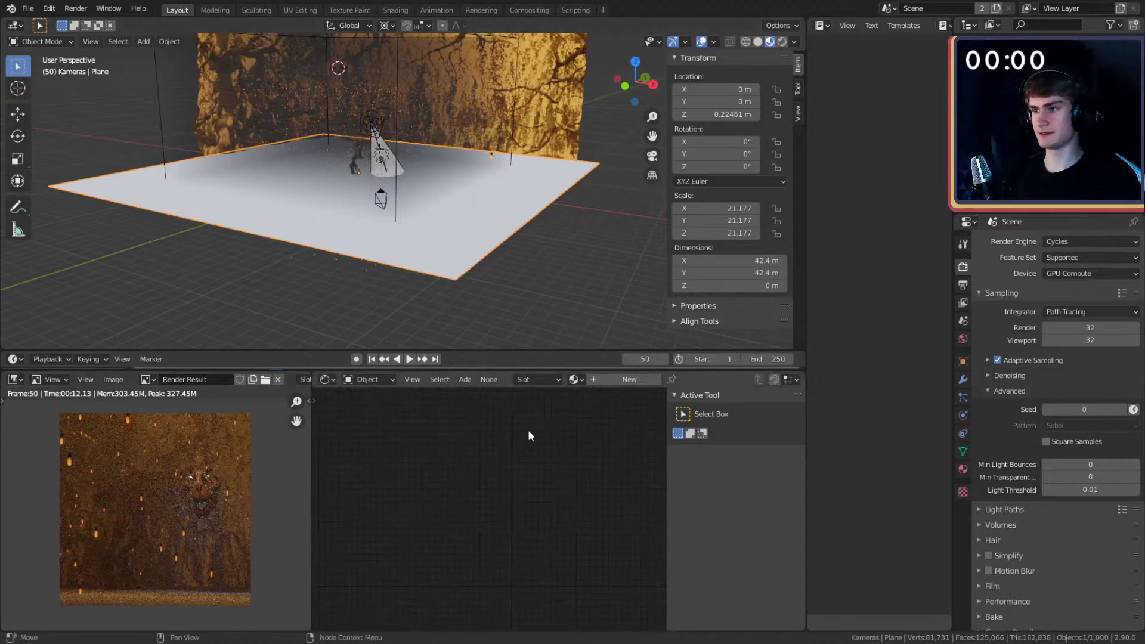
# - Turn the node editor into the Compositor and delete the duplicate D-NOISE render layer nodes below the main nodes
pyautogui.click(335, 382)
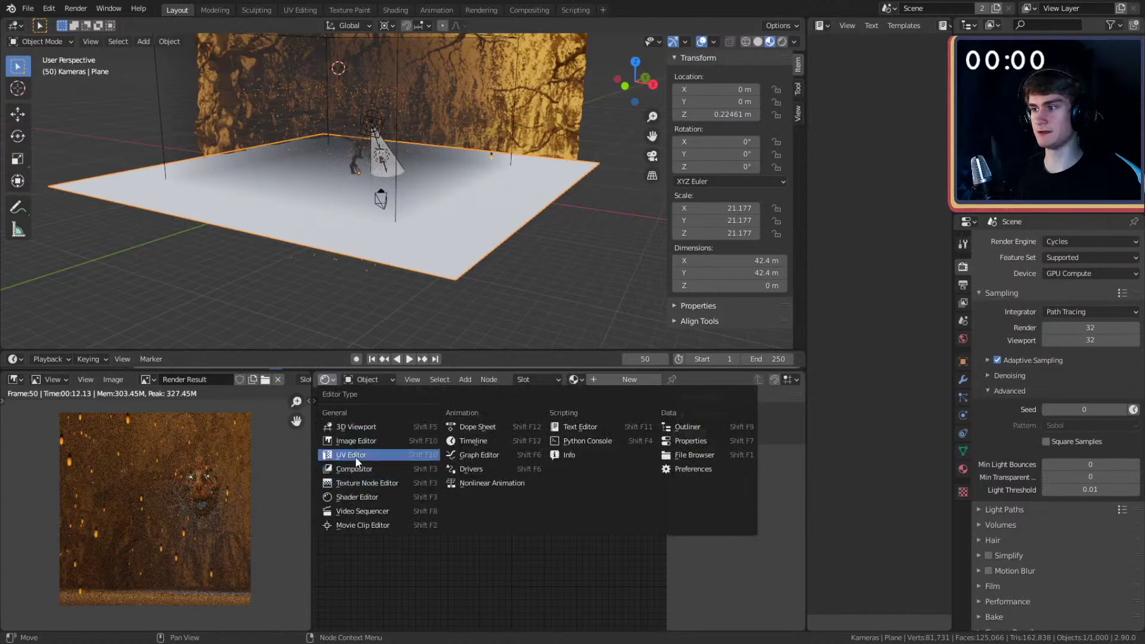
pyautogui.click(357, 470)
pyautogui.moveTo(540, 519); pyautogui.dragTo(480, 438, button='middle')
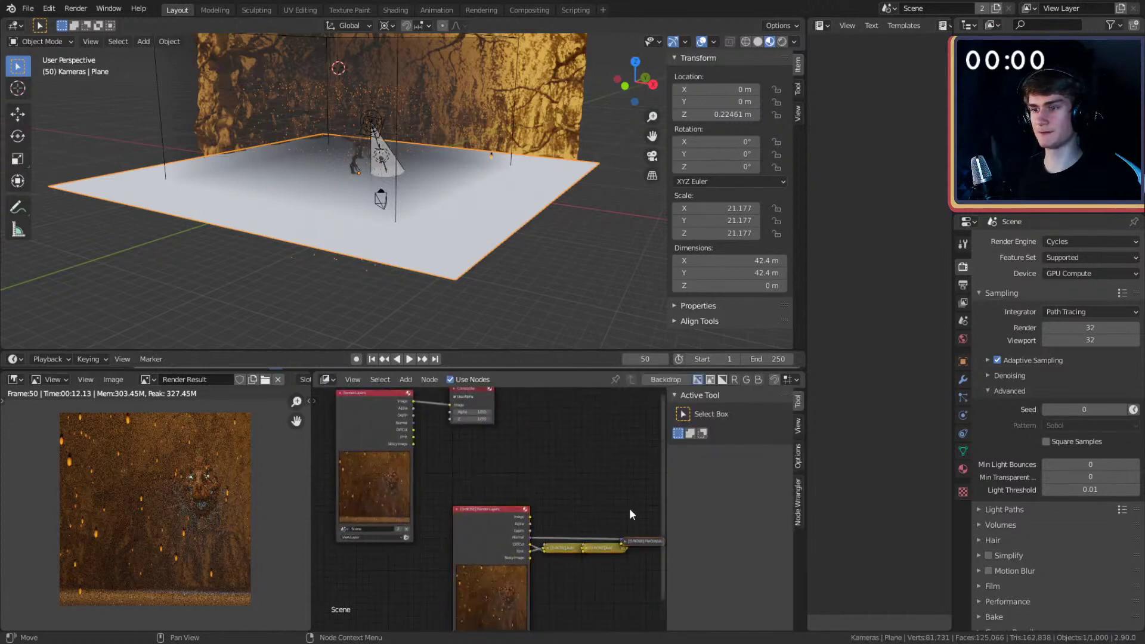
pyautogui.moveTo(630, 508); pyautogui.dragTo(458, 617)
pyautogui.press('x')
# - Space the Render Layers and Composite nodes far apart to make room between them
pyautogui.moveTo(506, 458); pyautogui.dragTo(491, 499, button='middle')
pyautogui.scroll(5, 602, 500)
pyautogui.scroll(4, 513, 485)
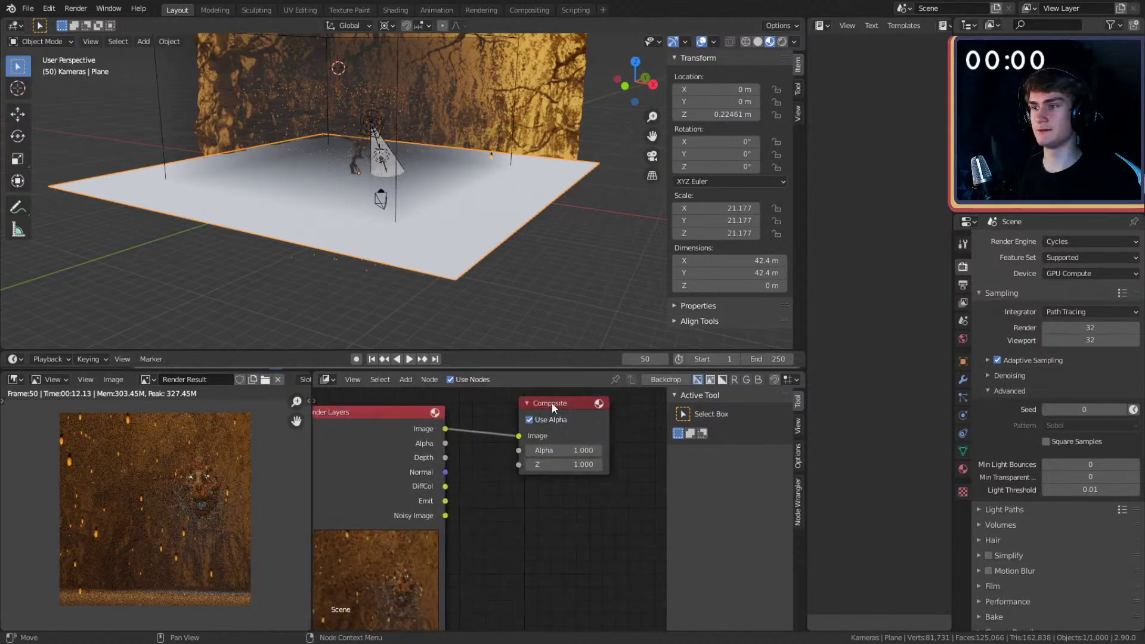
pyautogui.scroll(-7, 502, 487)
pyautogui.moveTo(524, 449); pyautogui.dragTo(632, 447)
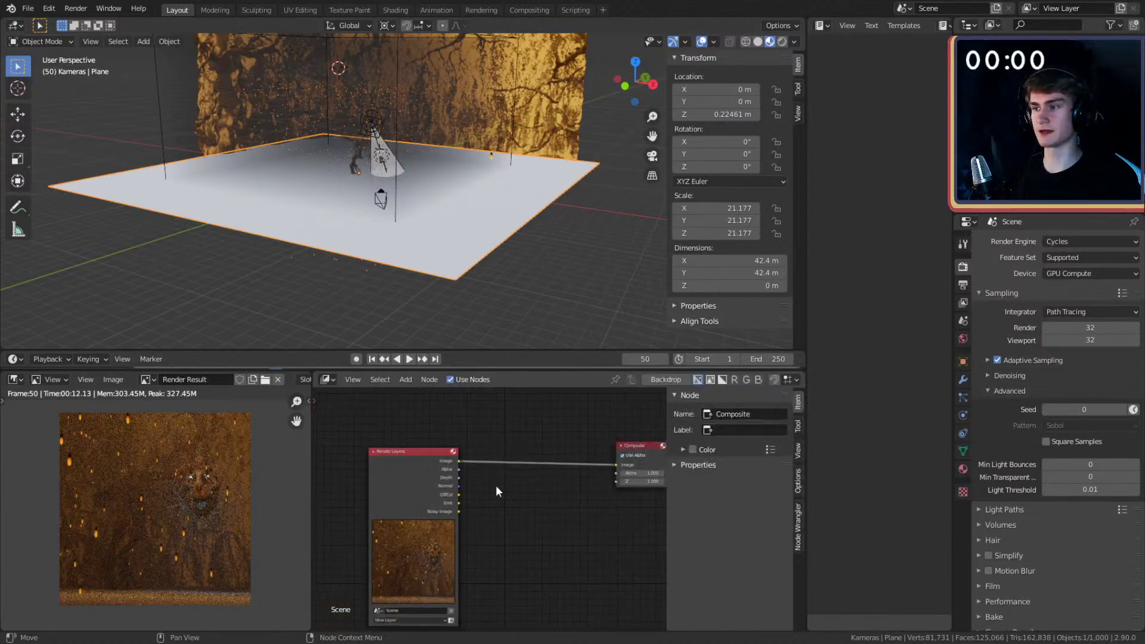
pyautogui.moveTo(456, 477); pyautogui.dragTo(406, 467)
# - Enable the Denoising Data pass for the view layer
pyautogui.click(963, 303)
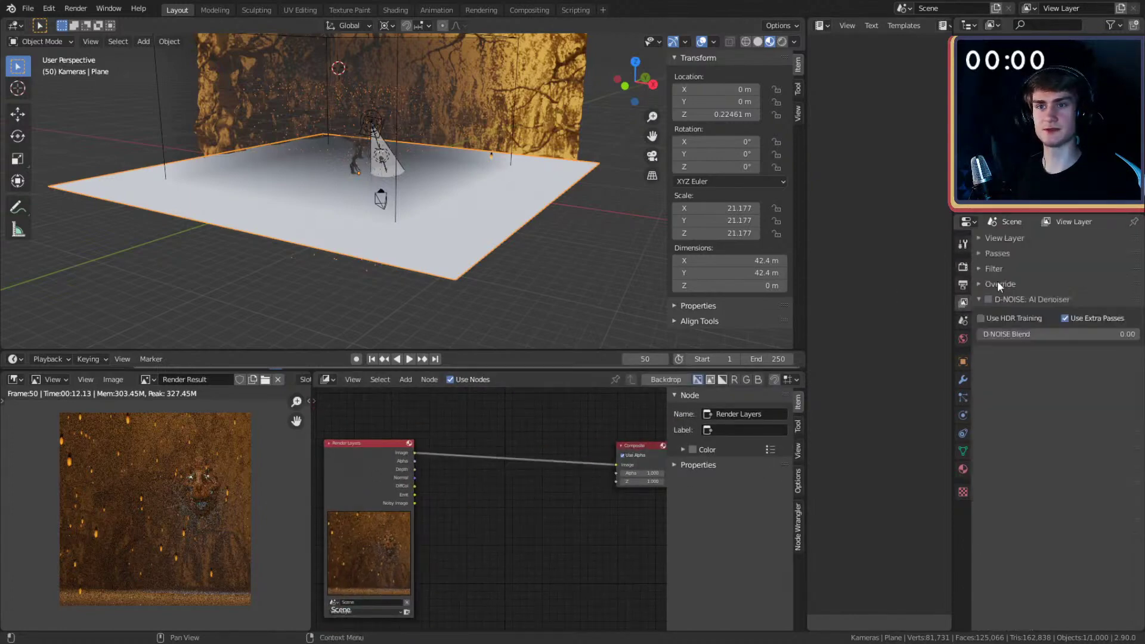
pyautogui.click(995, 253)
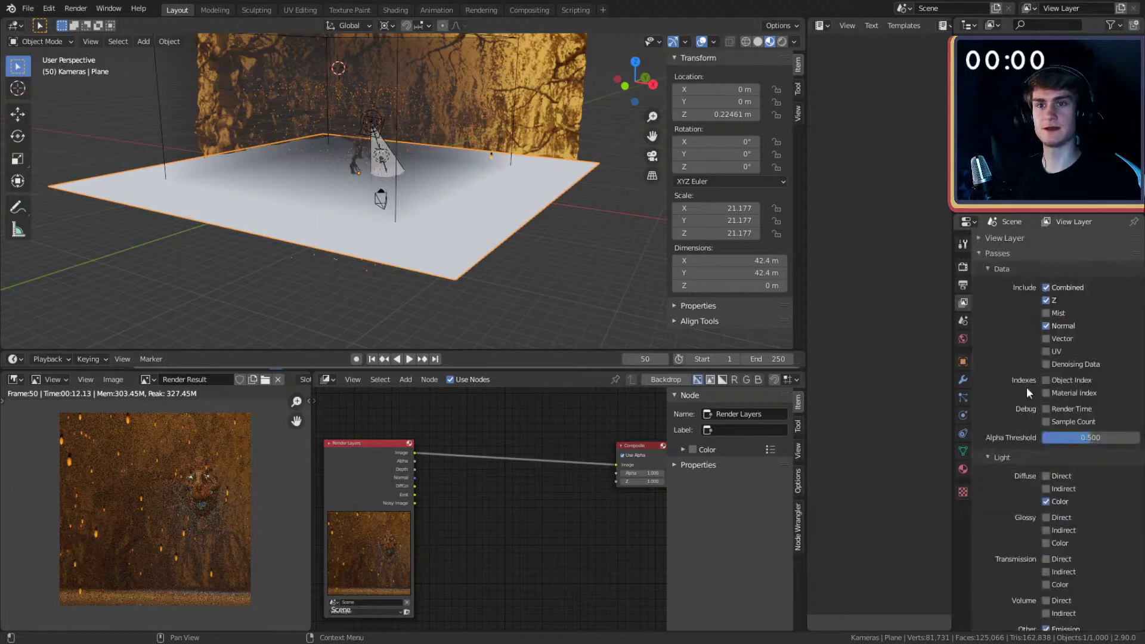
pyautogui.click(1046, 364)
# - Save the file and render the current frame with the denoising passes
pyautogui.click(27, 9)
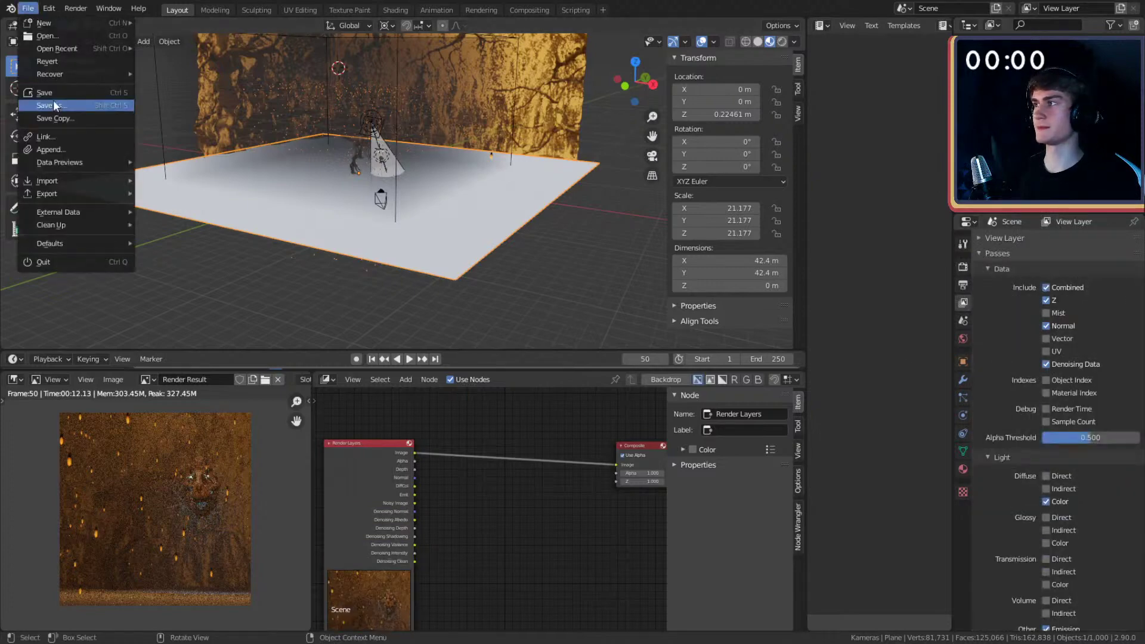
pyautogui.click(45, 93)
pyautogui.click(76, 9)
pyautogui.click(89, 23)
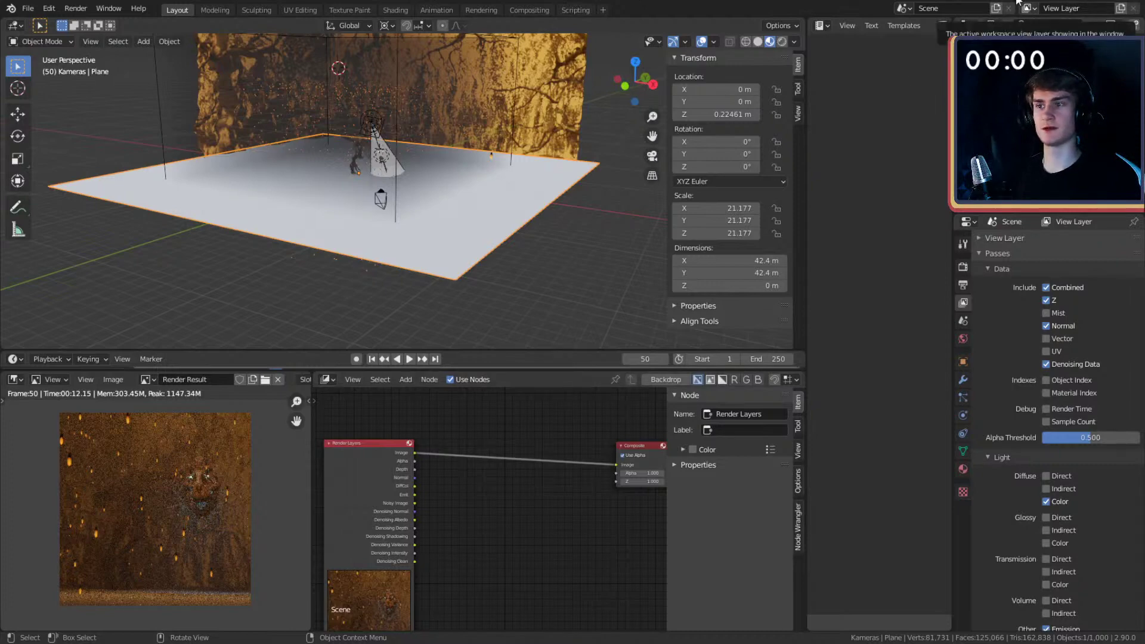
# - Insert a Denoise node on the image link between the Render Layers and Composite nodes
pyautogui.scroll(-3, 509, 495)
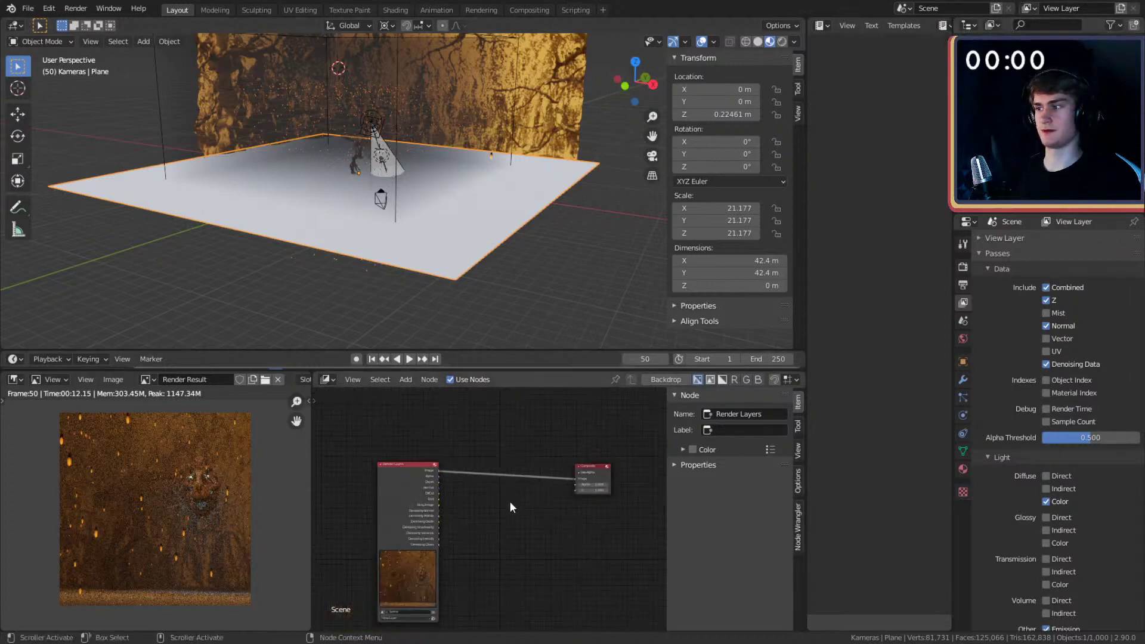
pyautogui.scroll(3, 503, 481)
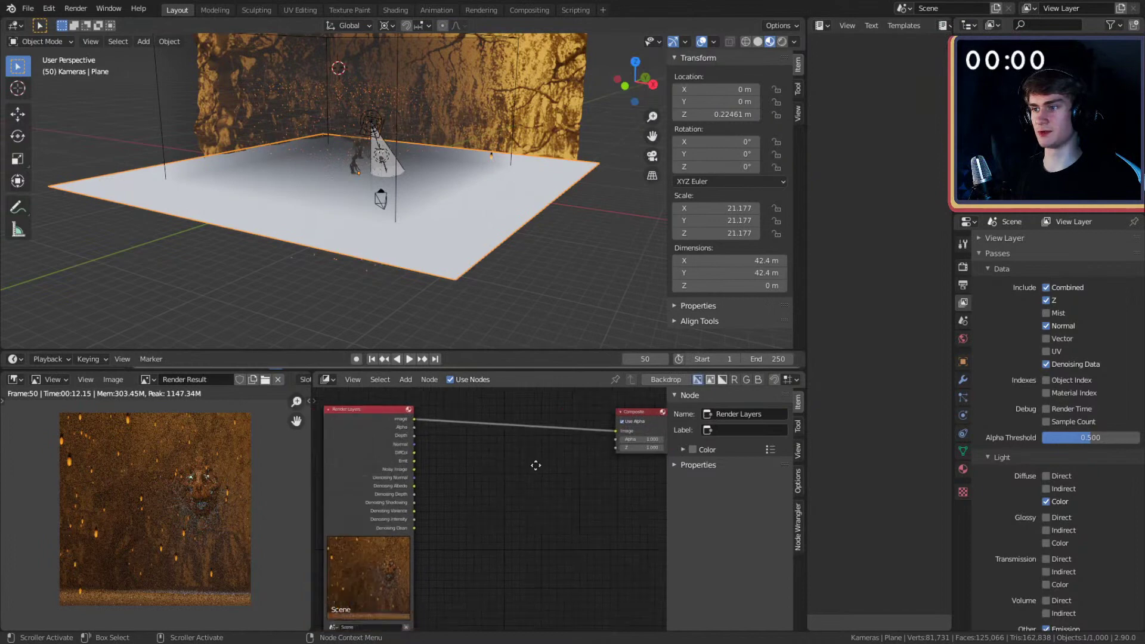
pyautogui.hotkey('shift', 'a')
pyautogui.moveTo(471, 473)
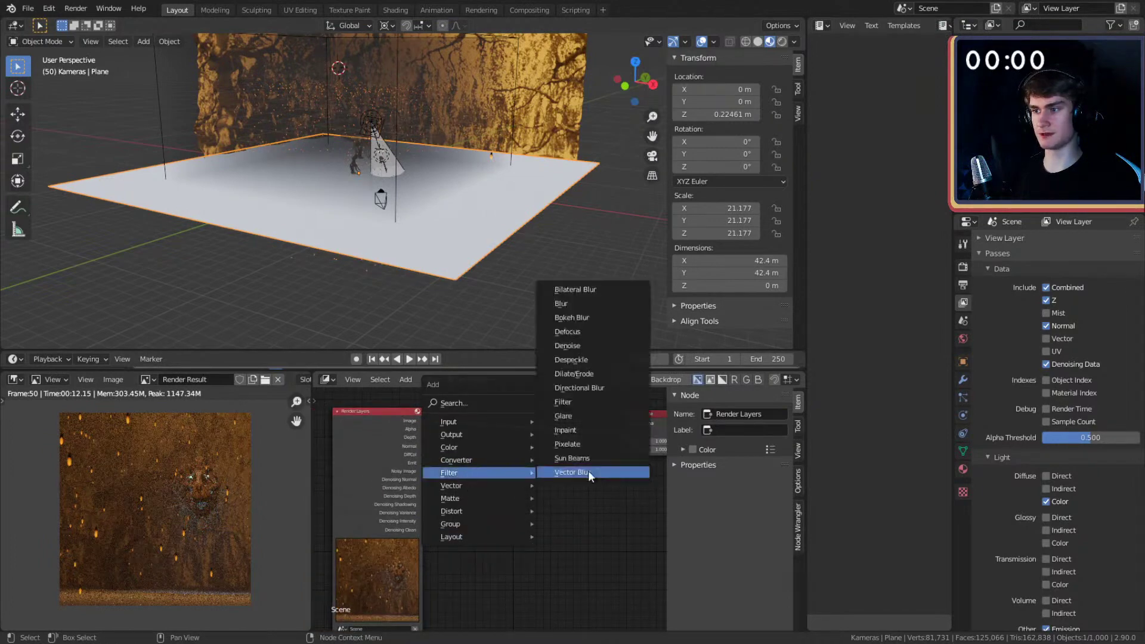
pyautogui.click(581, 346)
pyautogui.click(474, 430)
# - Connect the Denoising Normal and Denoising Albedo outputs to the Denoise node's Normal and Albedo inputs
pyautogui.scroll(5, 477, 505)
pyautogui.moveTo(460, 506); pyautogui.dragTo(525, 540, button='middle')
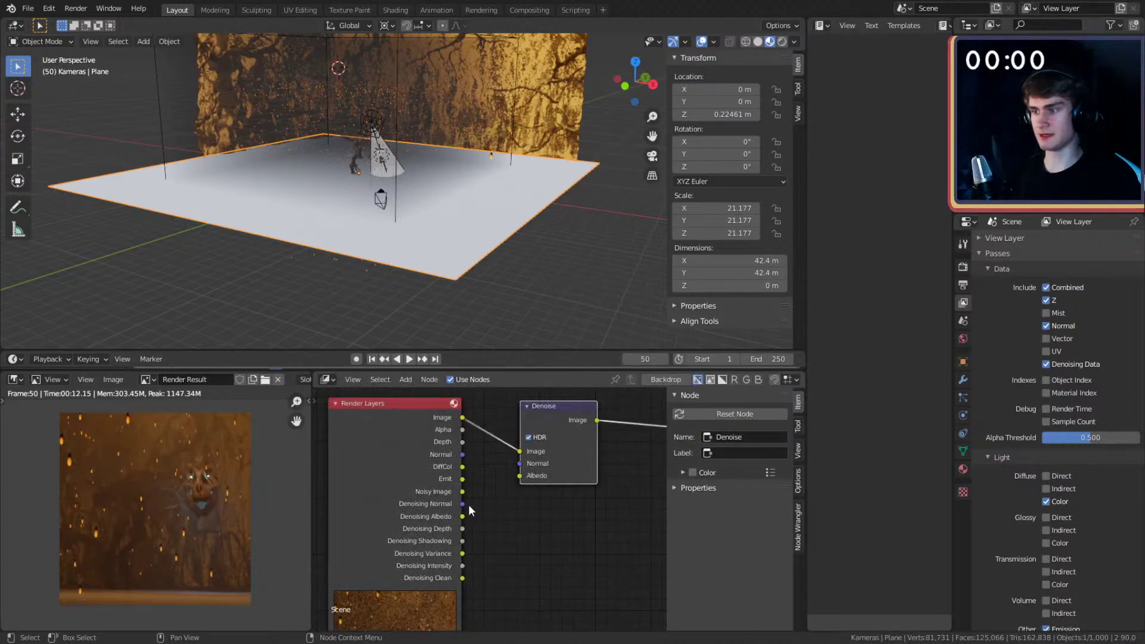
pyautogui.moveTo(468, 509); pyautogui.dragTo(519, 464)
pyautogui.moveTo(462, 516); pyautogui.dragTo(520, 475)
# - Move the Render Layers and Denoise nodes together away from the Composite node to free space for more nodes
pyautogui.scroll(-2, 560, 508)
pyautogui.moveTo(560, 508); pyautogui.dragTo(507, 517, button='middle')
pyautogui.scroll(4, 149, 528)
pyautogui.scroll(-3, 153, 527)
pyautogui.scroll(-1, 490, 515)
pyautogui.keyDown('shift'); pyautogui.click(502, 446); pyautogui.keyUp('shift')
pyautogui.moveTo(501, 458); pyautogui.dragTo(425, 457)
pyautogui.click(497, 504)
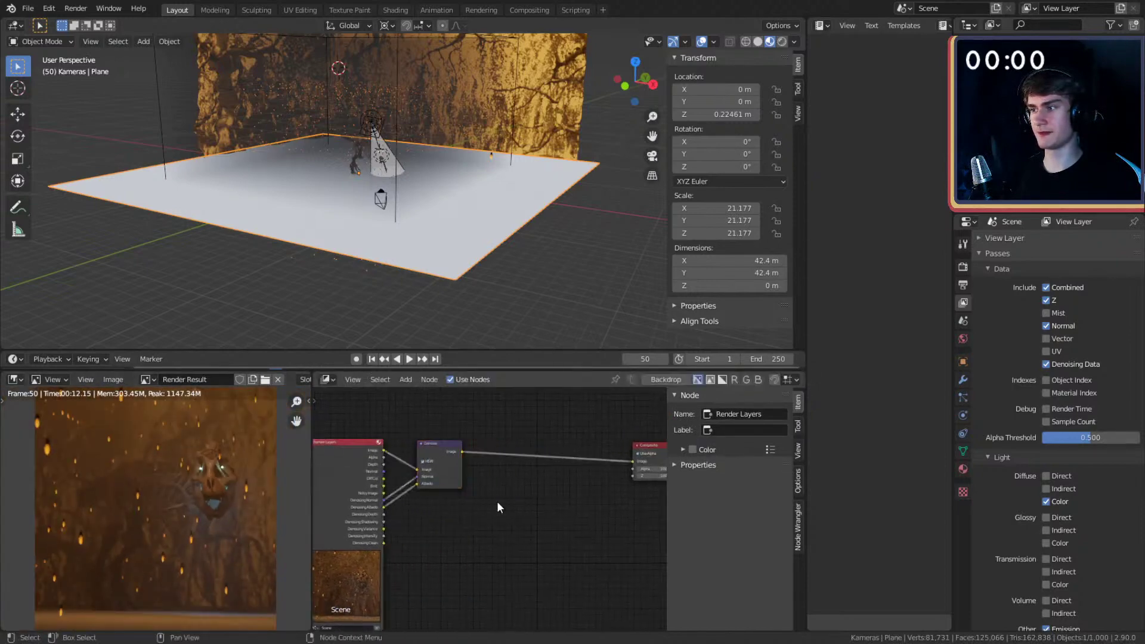
pyautogui.moveTo(562, 502); pyautogui.dragTo(445, 503, button='middle')
pyautogui.click(529, 448)
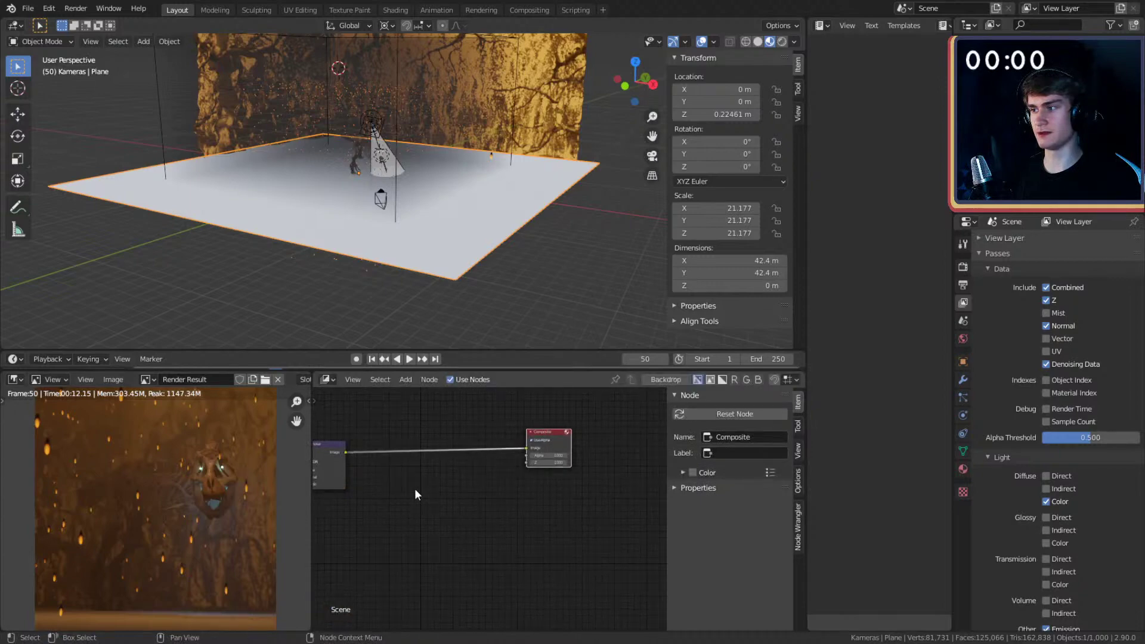
# - Insert an RGB Curves node on the link between the Denoise and Composite nodes
pyautogui.scroll(3, 414, 489)
pyautogui.moveTo(566, 496); pyautogui.dragTo(492, 481, button='middle')
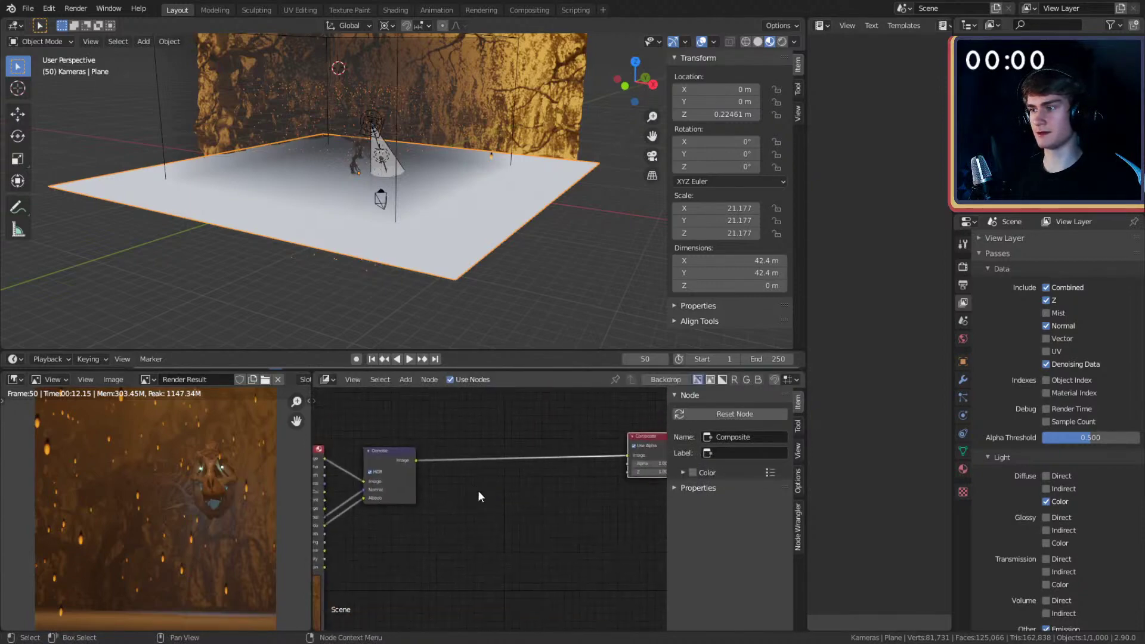
pyautogui.hotkey('shift', 'a')
pyautogui.moveTo(414, 466)
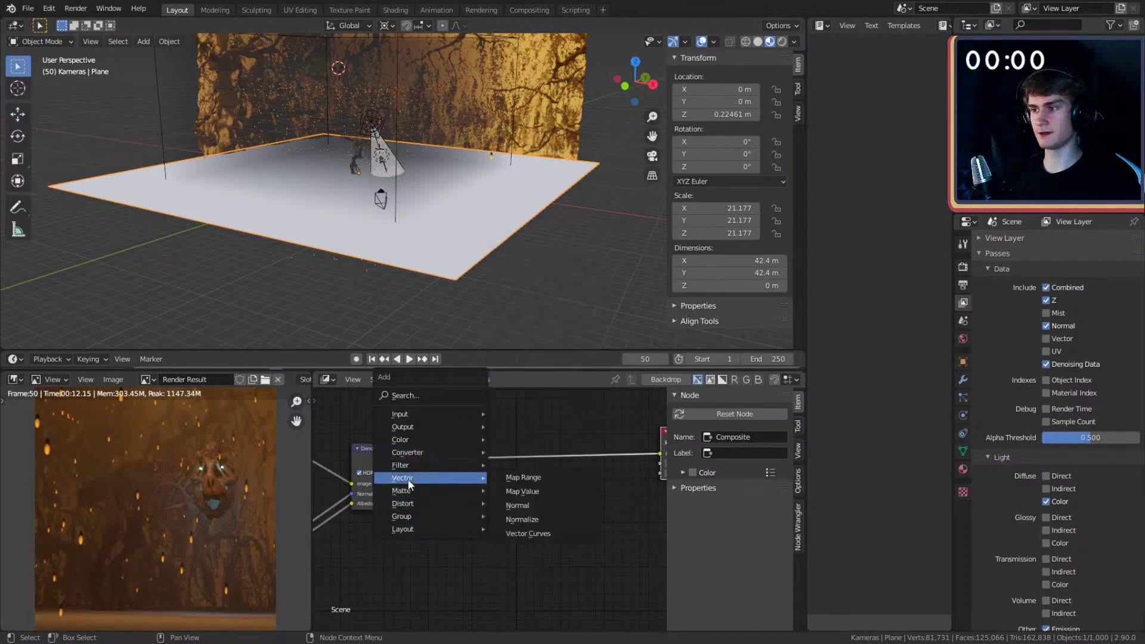
pyautogui.moveTo(459, 442)
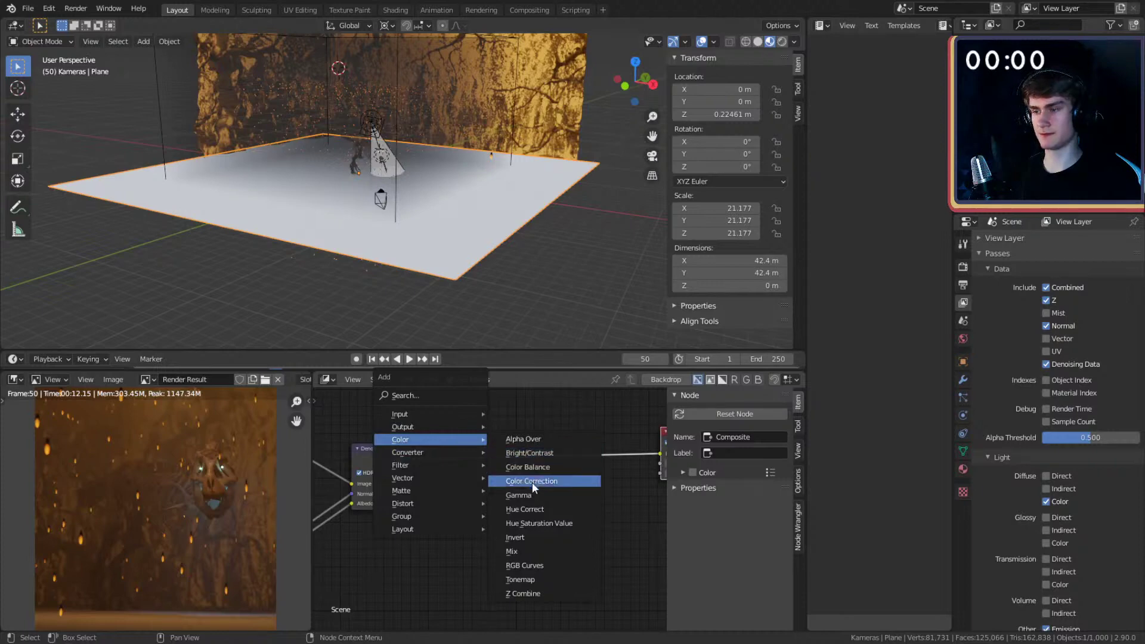
pyautogui.click(533, 563)
pyautogui.click(569, 501)
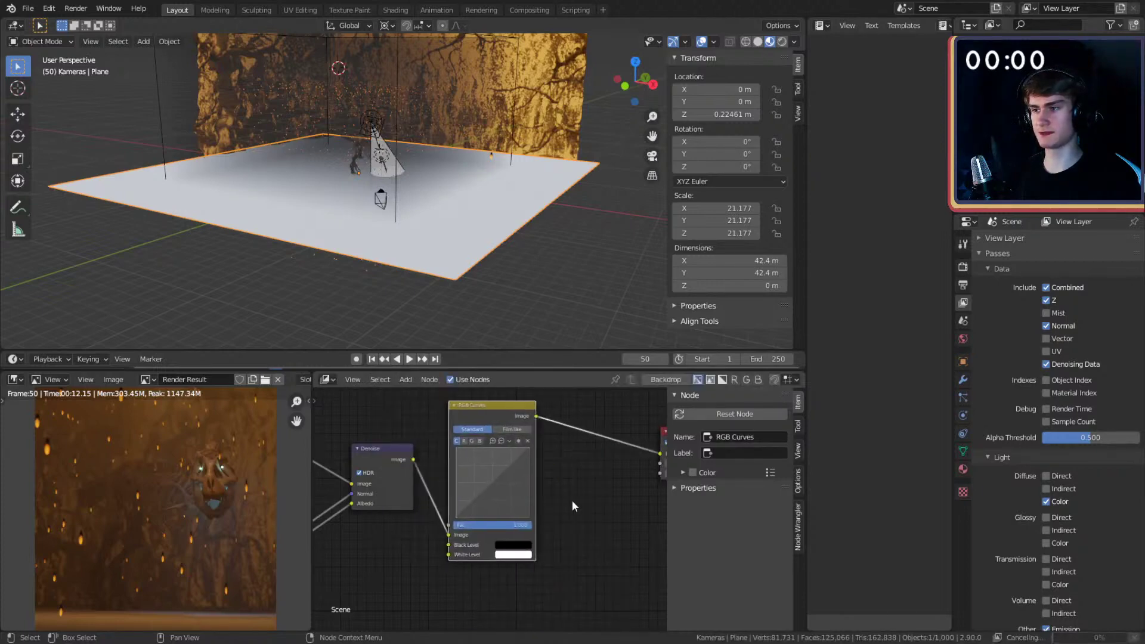
# - Shape the combined RGB curve into an S with a centre point, a lowered shadow point and a highlight point at about X 0.69, Y 0.83
pyautogui.scroll(2, 518, 504)
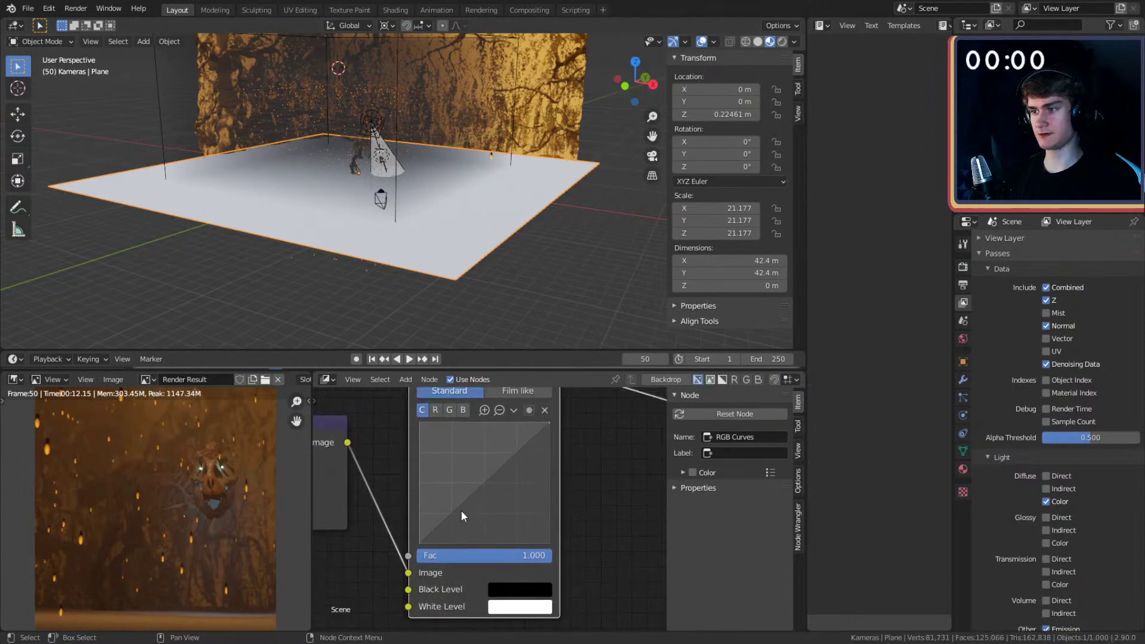
pyautogui.click(484, 485)
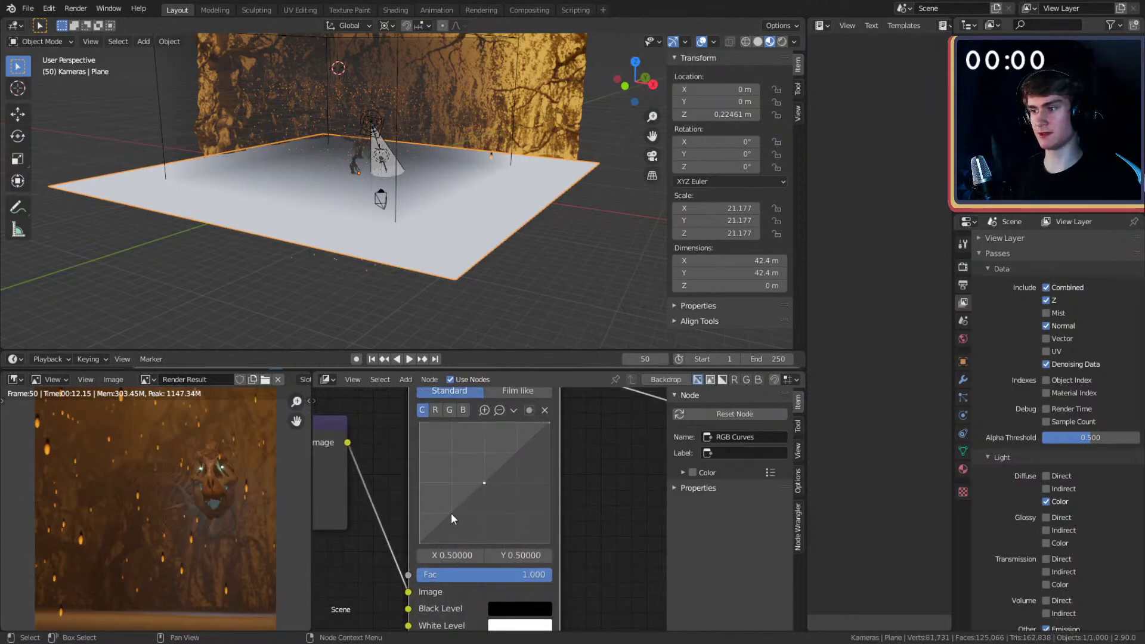
pyautogui.moveTo(450, 514); pyautogui.dragTo(457, 532)
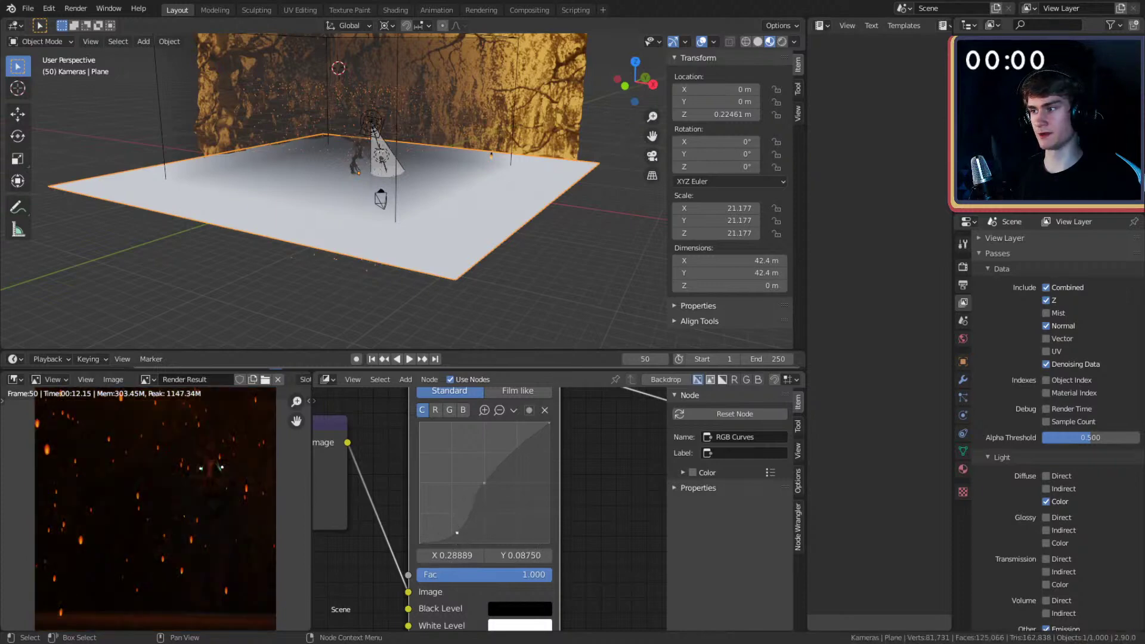
pyautogui.moveTo(455, 536); pyautogui.dragTo(452, 528)
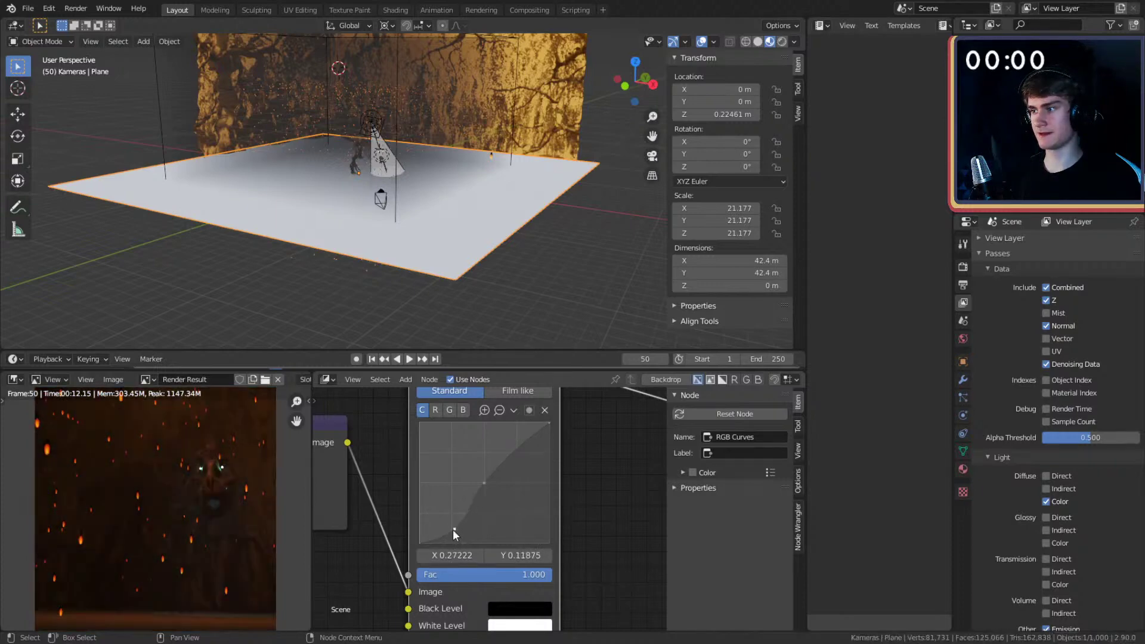
pyautogui.moveTo(453, 529); pyautogui.dragTo(455, 530)
pyautogui.moveTo(514, 447); pyautogui.dragTo(512, 443)
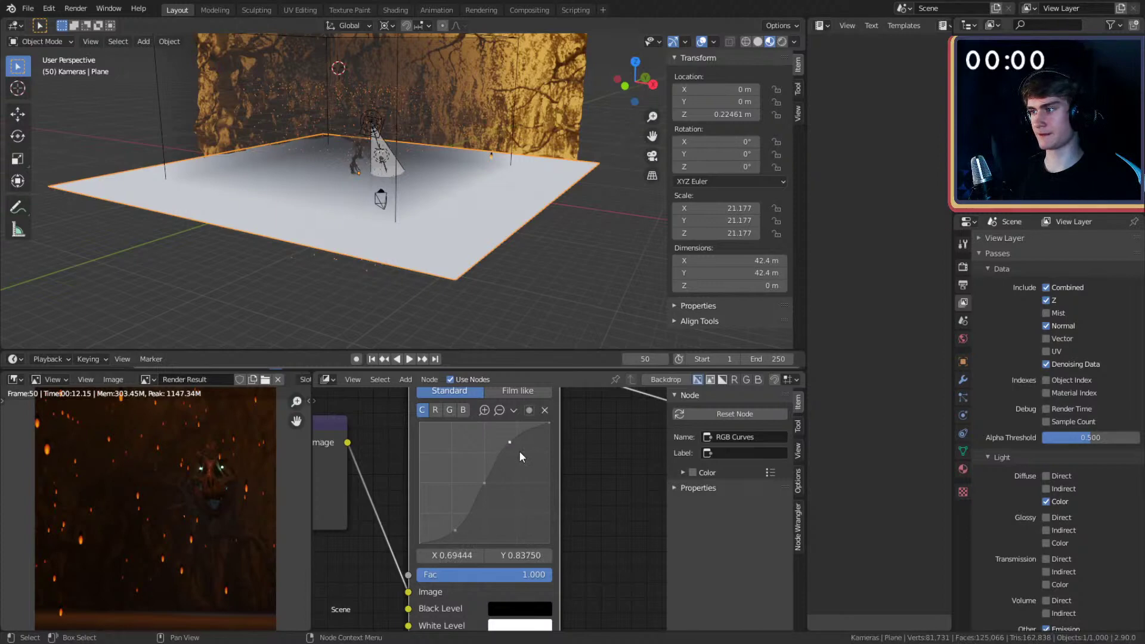
pyautogui.moveTo(510, 441); pyautogui.dragTo(508, 443)
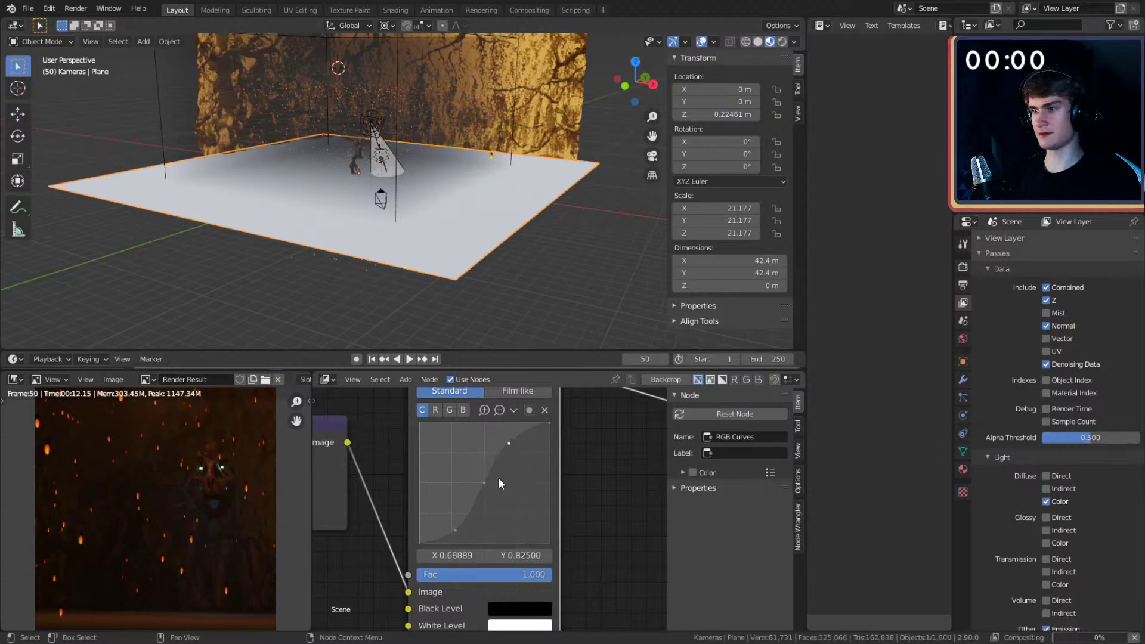
# - Raise the curve's middle point slightly and set the shadow point to about X 0.28, Y 0.15
pyautogui.moveTo(488, 482); pyautogui.dragTo(481, 476)
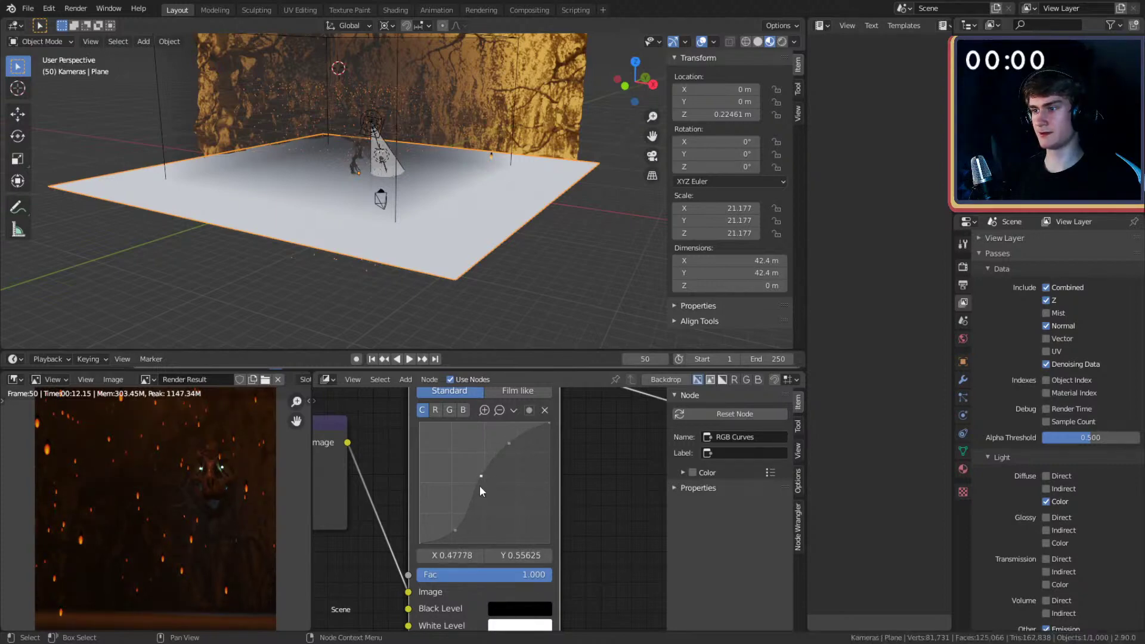
pyautogui.moveTo(481, 475); pyautogui.dragTo(474, 471)
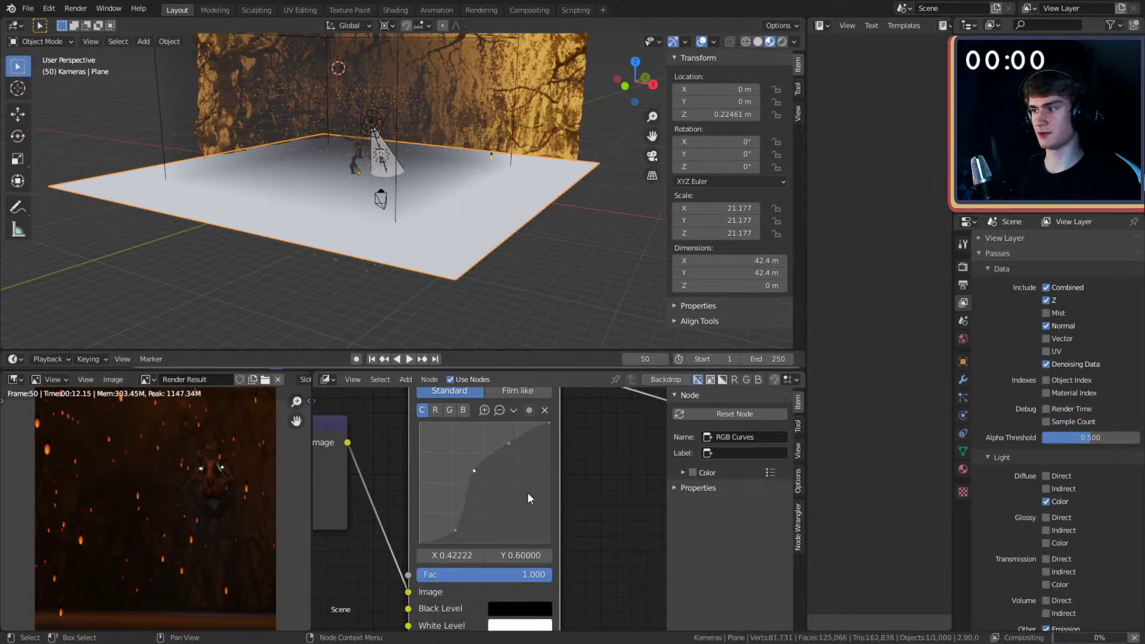
pyautogui.moveTo(475, 470); pyautogui.dragTo(490, 473)
pyautogui.moveTo(455, 529); pyautogui.dragTo(455, 523)
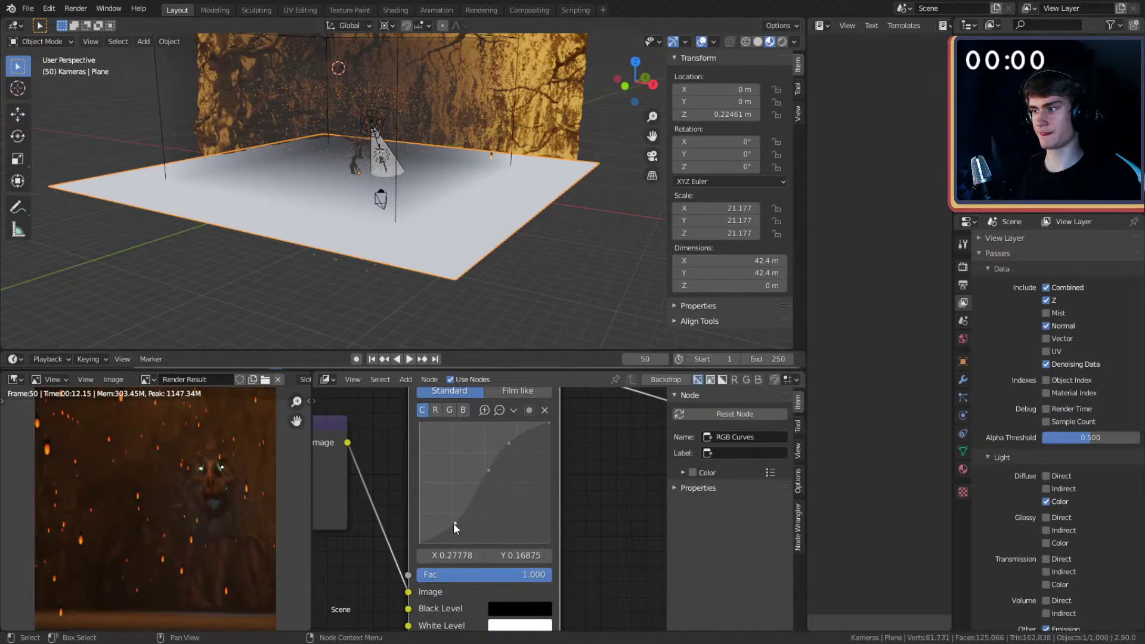
pyautogui.moveTo(453, 524); pyautogui.dragTo(453, 526)
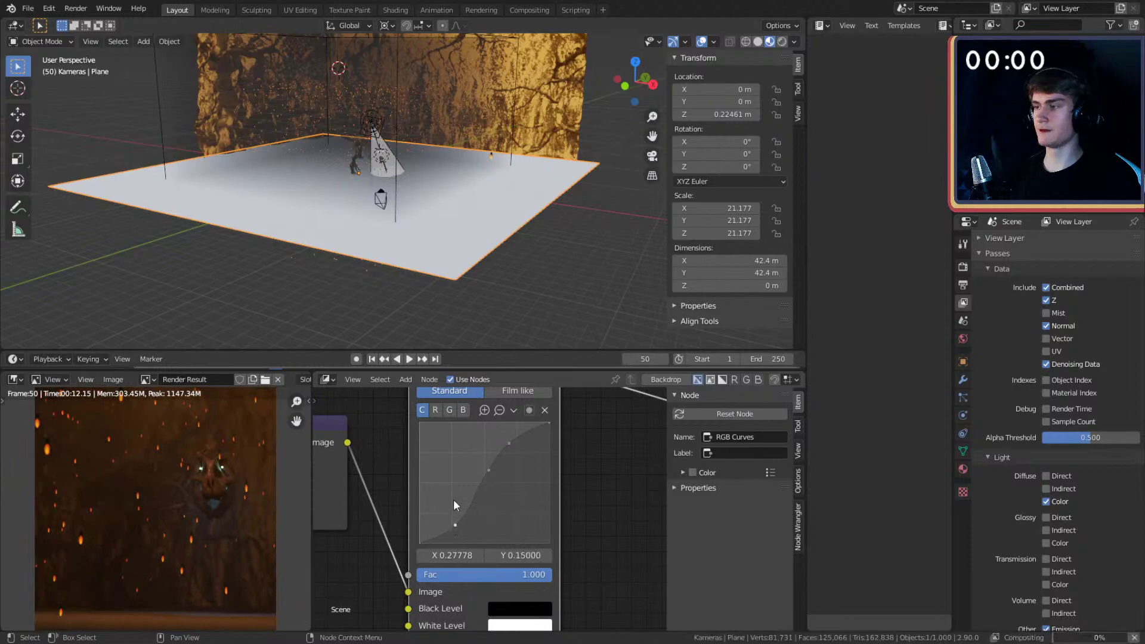
# - Move the Composite node farther away from the RGB Curves node
pyautogui.scroll(-6, 453, 499)
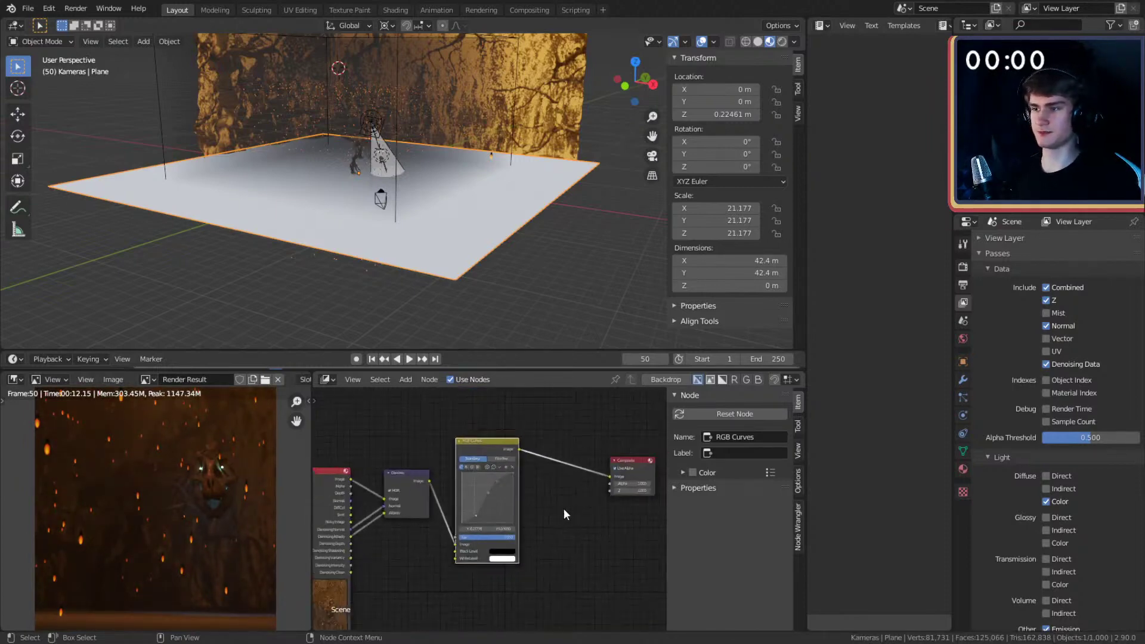
pyautogui.moveTo(513, 453); pyautogui.dragTo(591, 449)
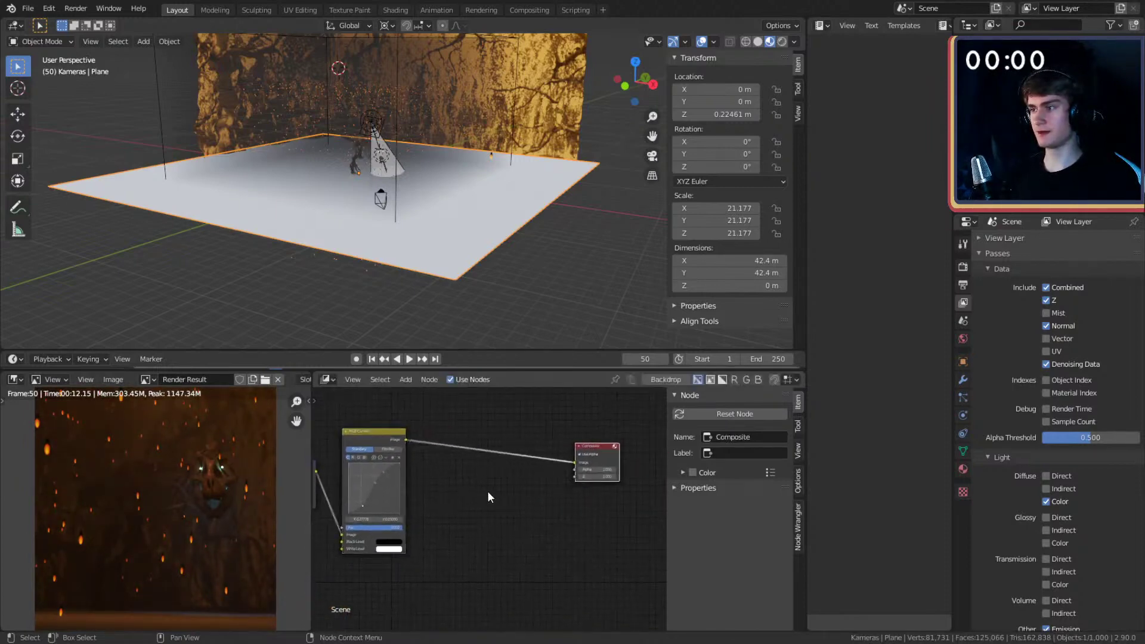
pyautogui.click(382, 433)
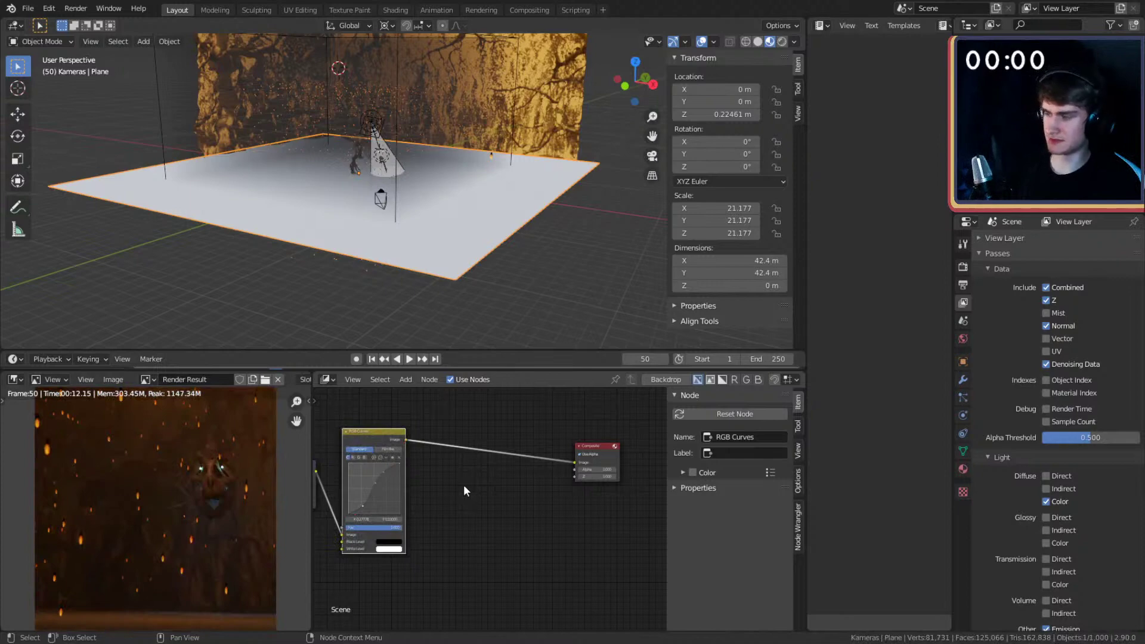
pyautogui.scroll(2, 474, 495)
pyautogui.moveTo(430, 467); pyautogui.dragTo(430, 506, button='middle')
pyautogui.moveTo(619, 454); pyautogui.dragTo(640, 448)
pyautogui.scroll(-2, 513, 477)
# - Insert a Glare node between the RGB Curves and Composite nodes, and inspect the glowing eyes in the render result
pyautogui.hotkey('shift', 'a')
pyautogui.moveTo(402, 506)
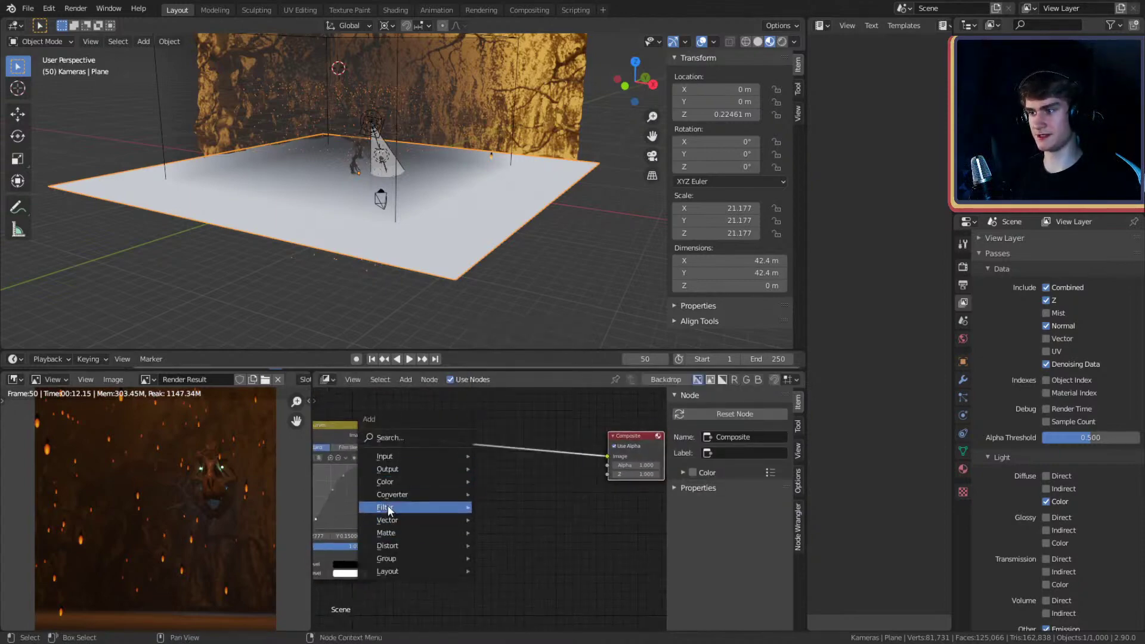
pyautogui.click(501, 450)
pyautogui.click(502, 501)
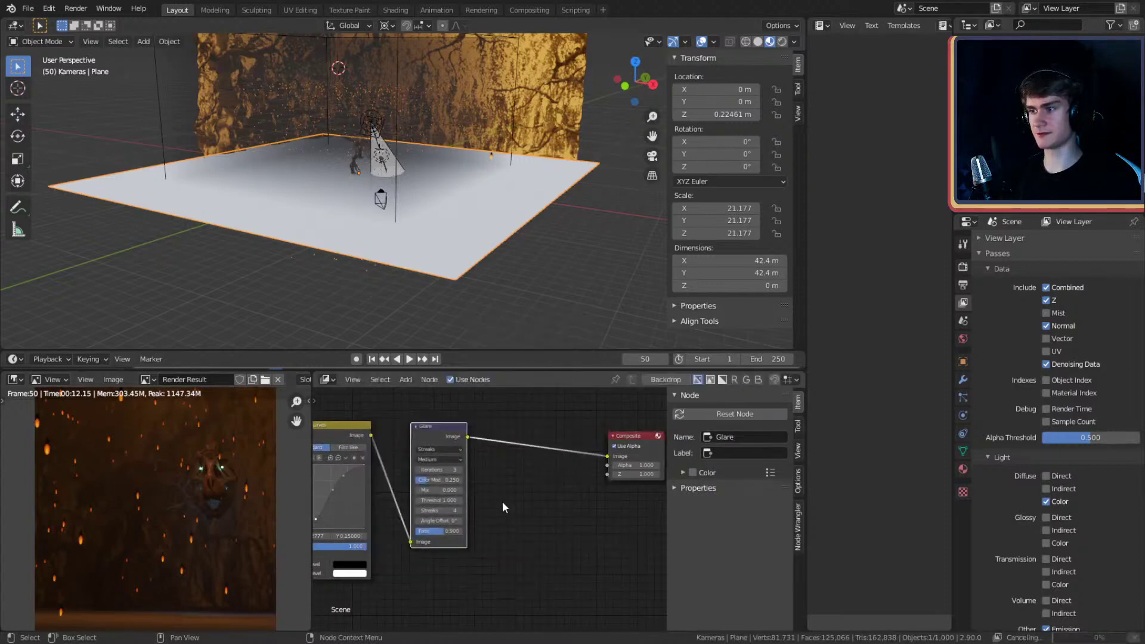
pyautogui.scroll(4, 496, 477)
pyautogui.scroll(5, 244, 471)
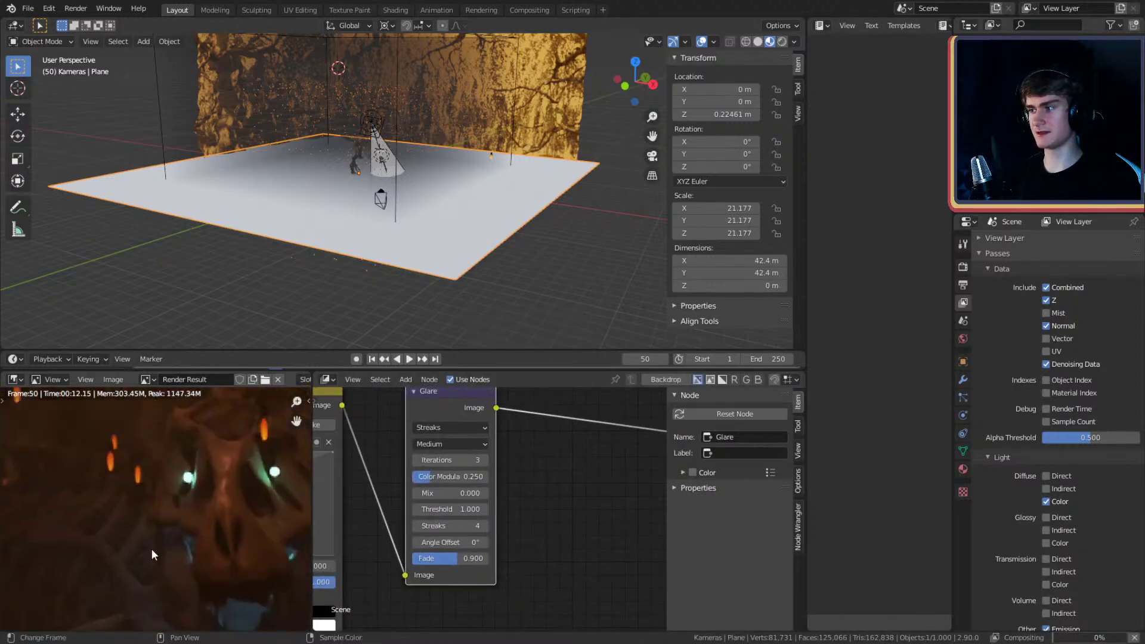
pyautogui.scroll(2, 209, 524)
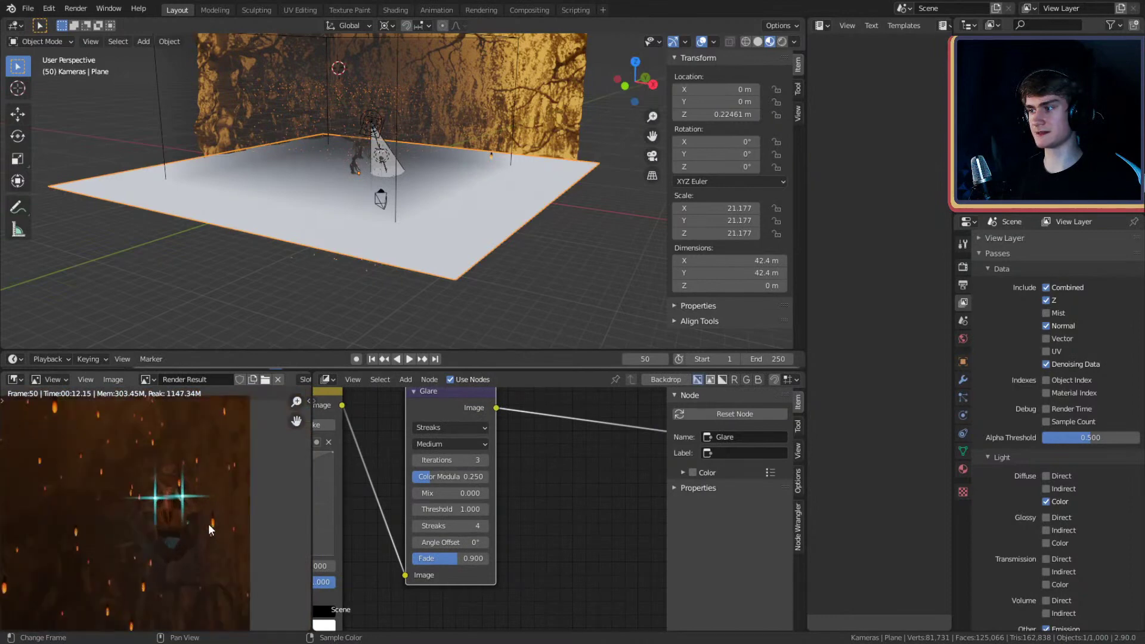
# - Set the Glare node's quality to High
pyautogui.scroll(-1, 209, 524)
pyautogui.scroll(2, 517, 454)
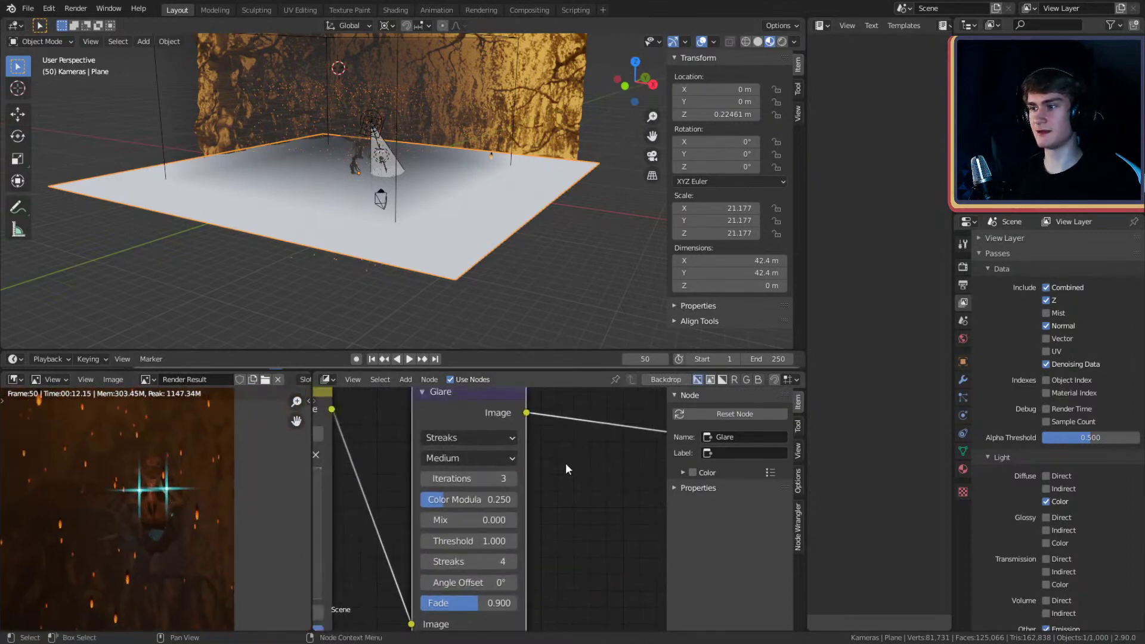
pyautogui.click(471, 455)
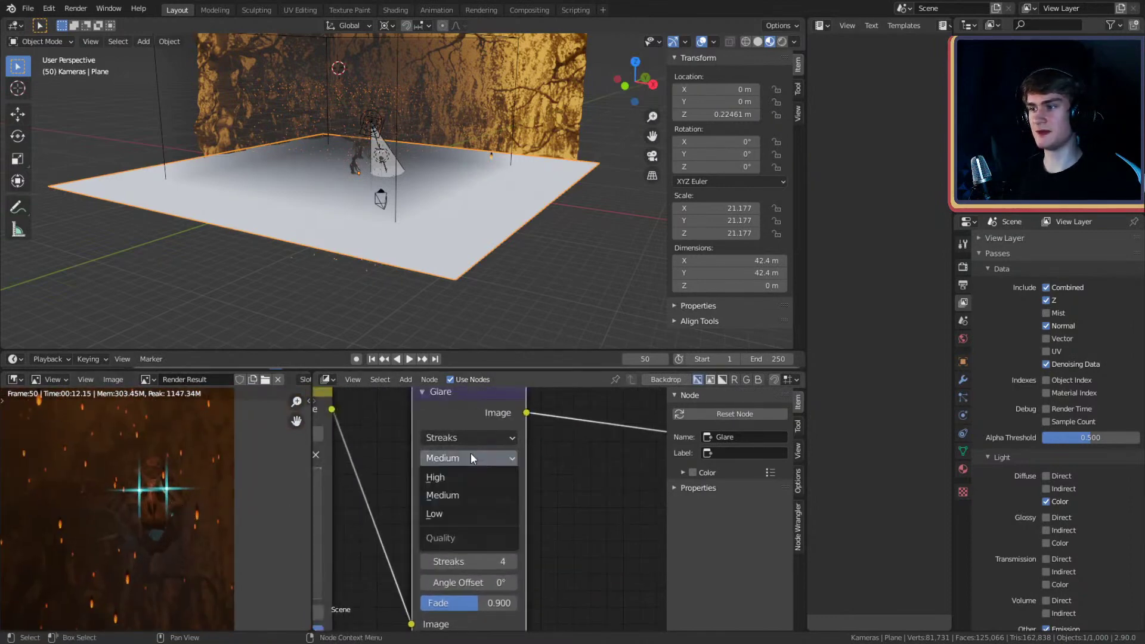
pyautogui.click(449, 477)
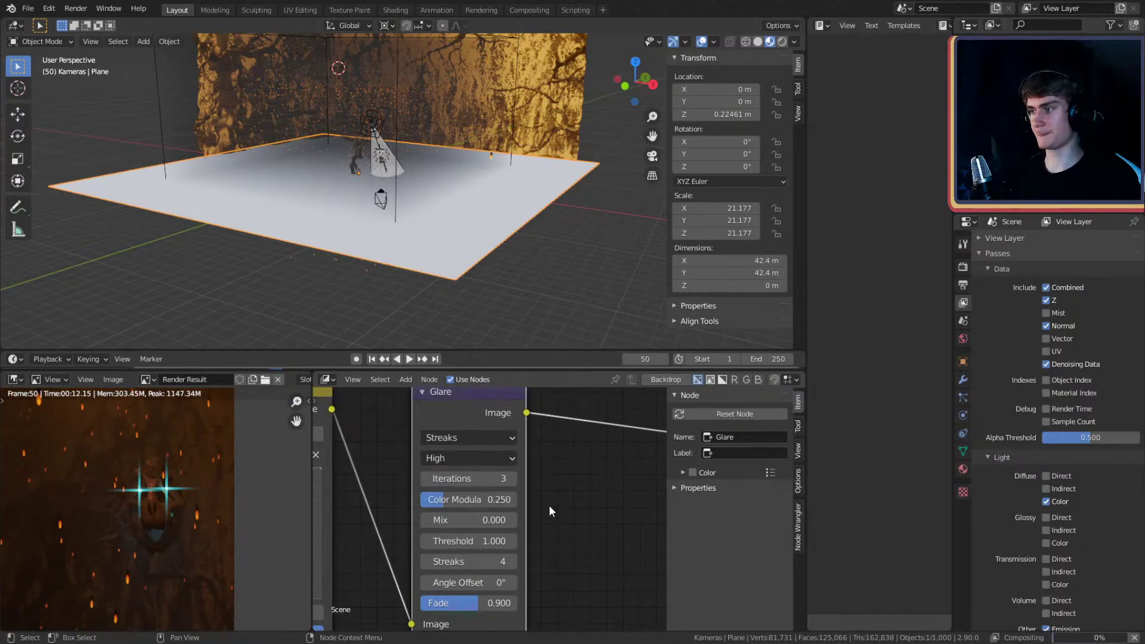
pyautogui.moveTo(561, 524); pyautogui.dragTo(557, 500, button='middle')
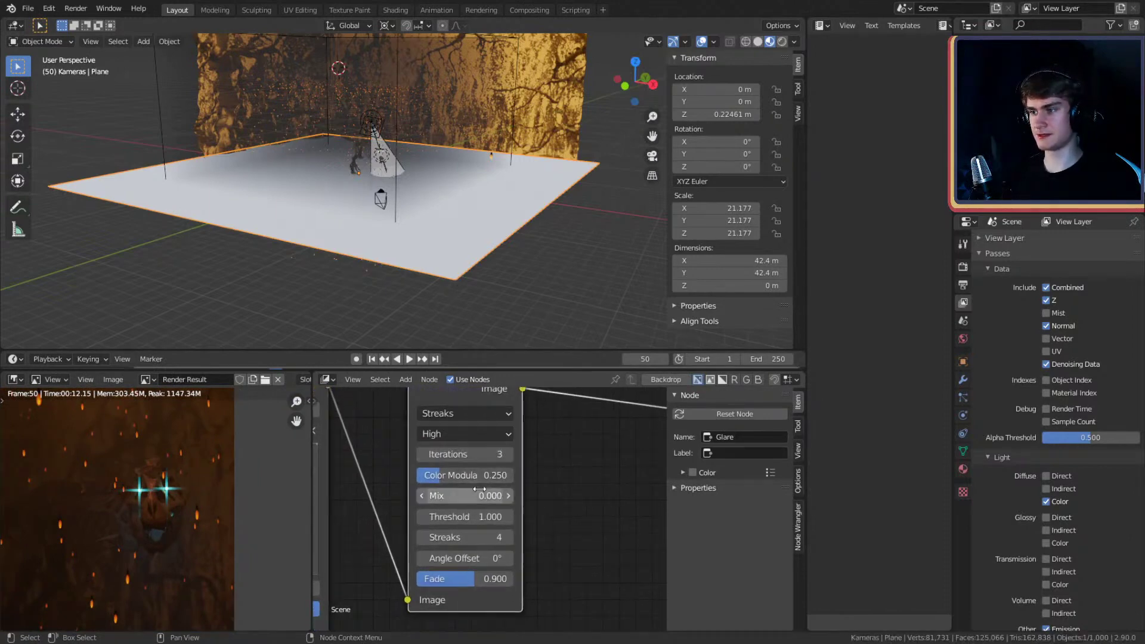
# - Try 2 streaks on the Glare node and set the count back to 4
pyautogui.click(465, 537)
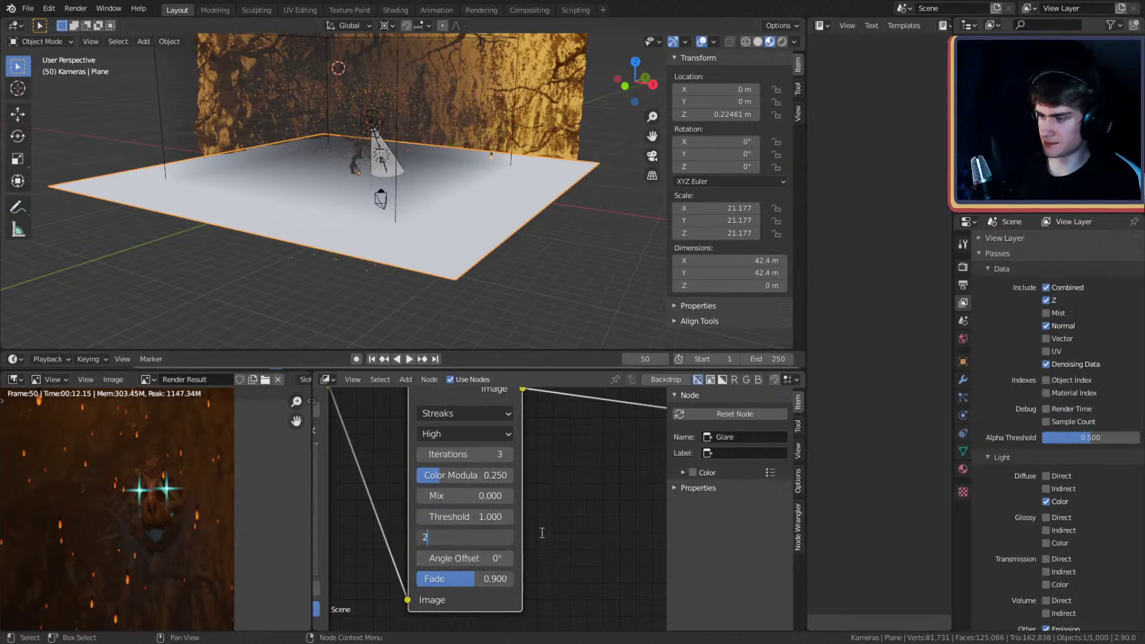
pyautogui.write('2')
pyautogui.press('Return')
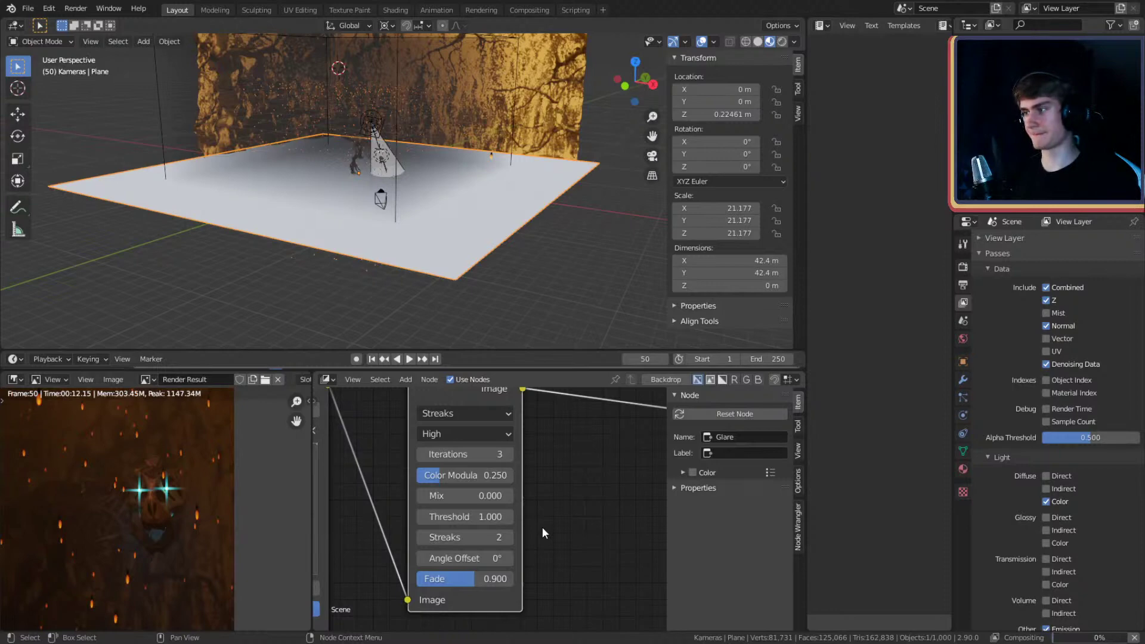
pyautogui.click(469, 535)
pyautogui.write('4')
pyautogui.press('Return')
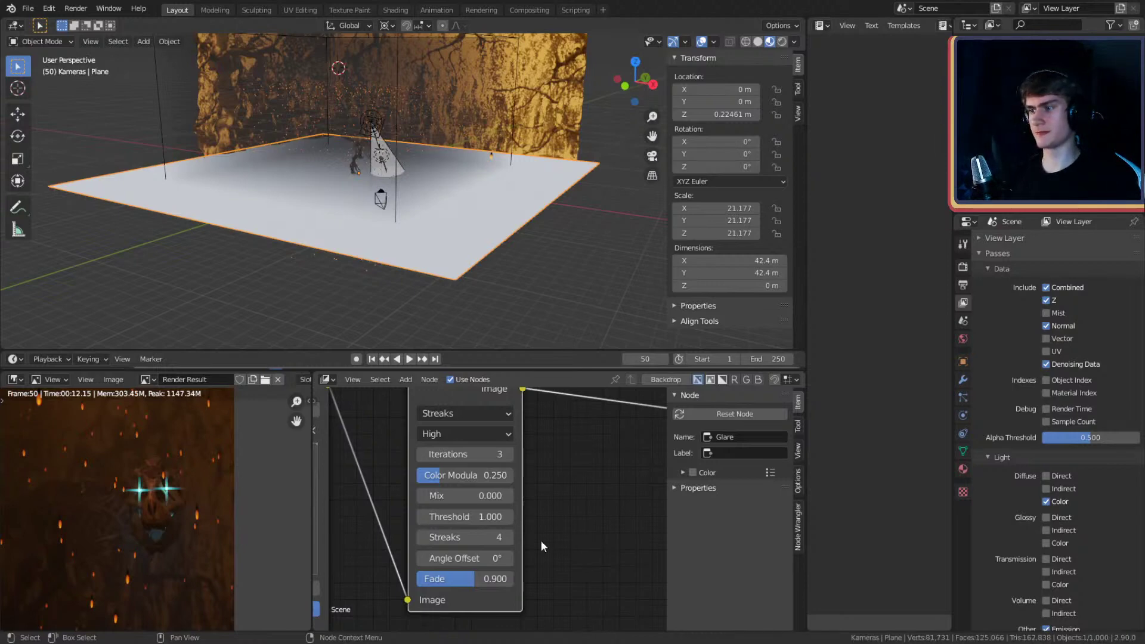
# - Set the Streaks glare's angle offset to 30° and its fade to 0.75, and inspect the eyes in the render
pyautogui.click(455, 559)
pyautogui.write('30')
pyautogui.press('Return')
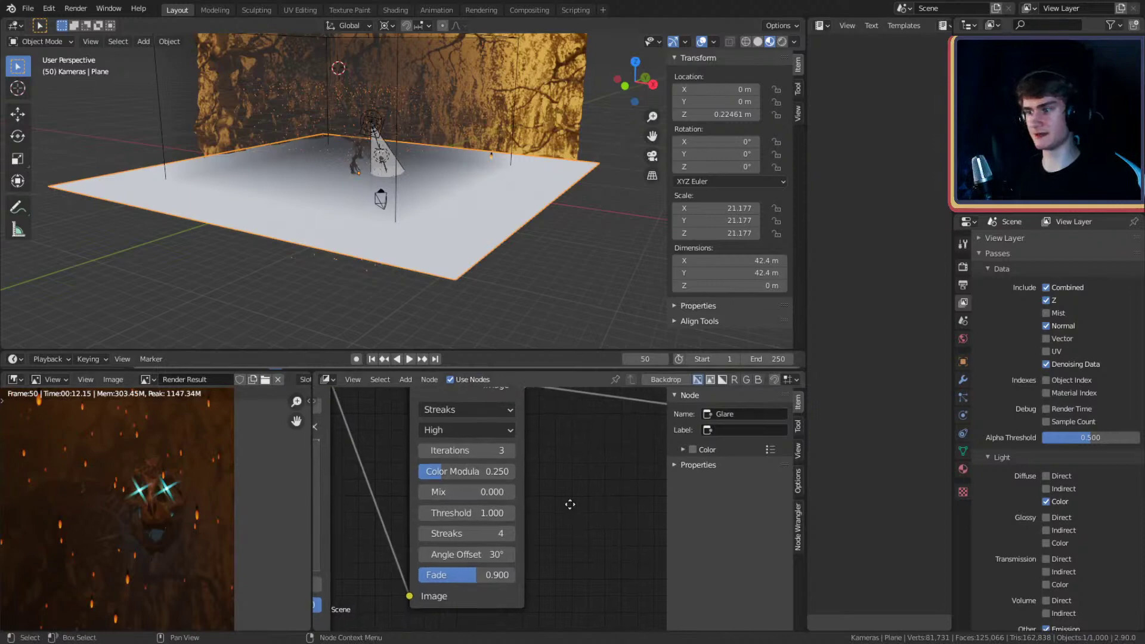
pyautogui.click(480, 578)
pyautogui.write('0.75')
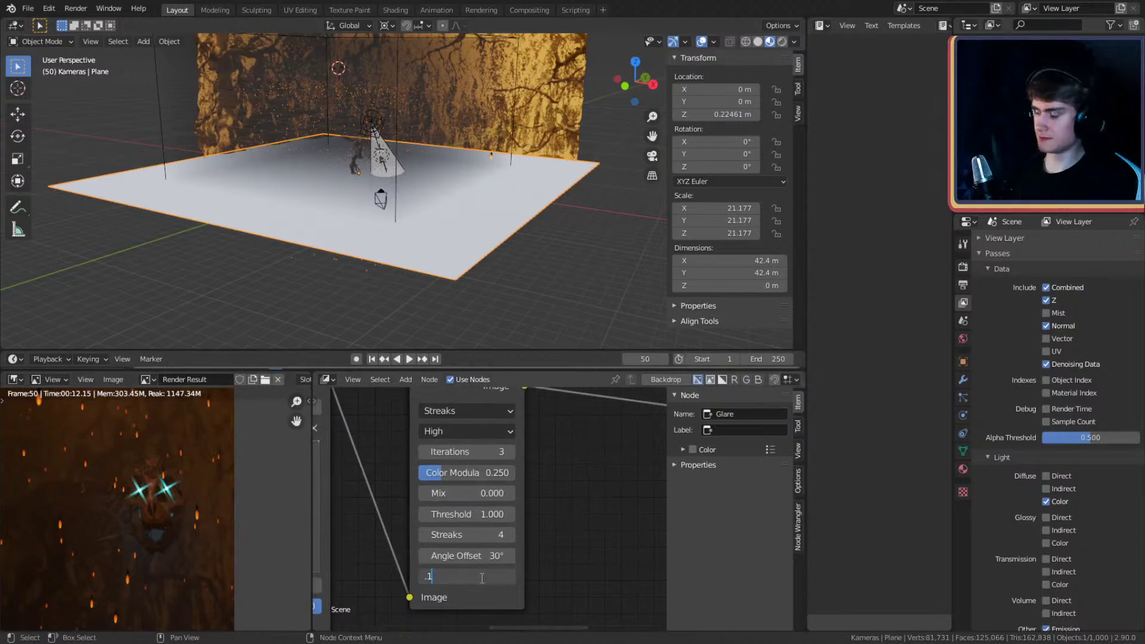
pyautogui.press('Return')
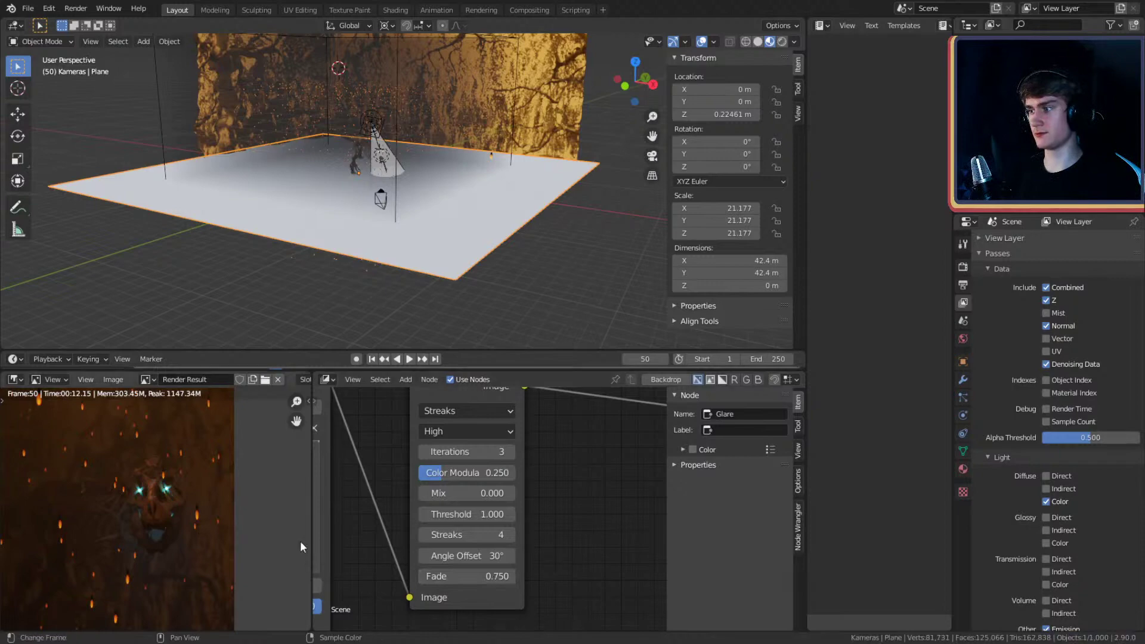
pyautogui.scroll(-4, 132, 533)
pyautogui.scroll(6, 145, 539)
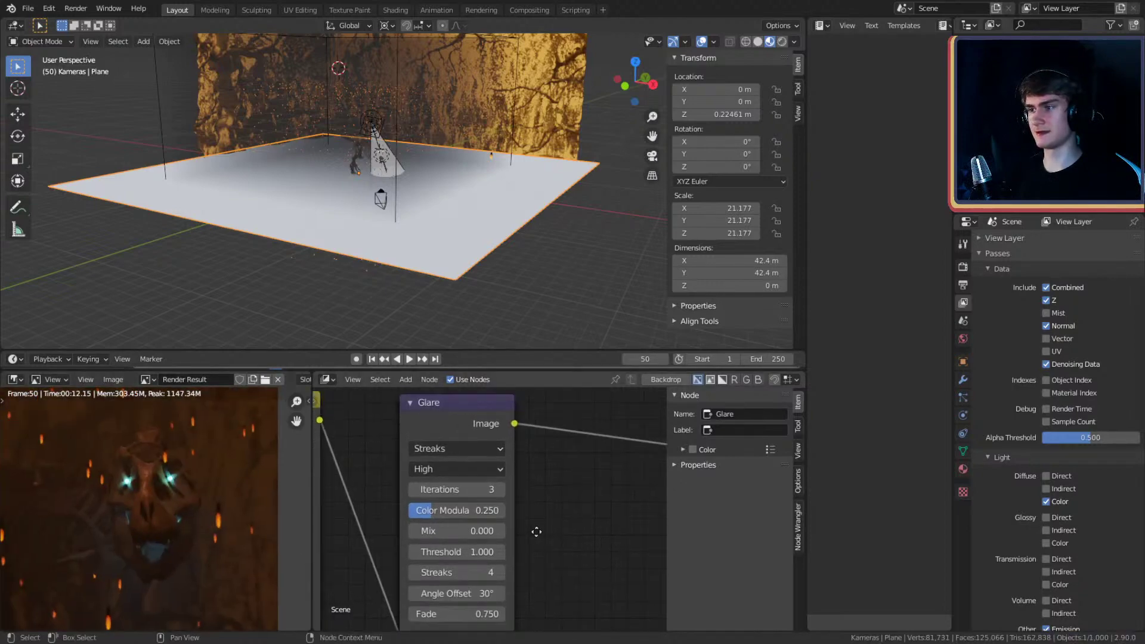
# - Duplicate the Glare node, insert the copy before the Composite node, and set its glare type to Fog Glow
pyautogui.scroll(-5, 537, 532)
pyautogui.click(417, 438)
pyautogui.hotkey('shift', 'd')
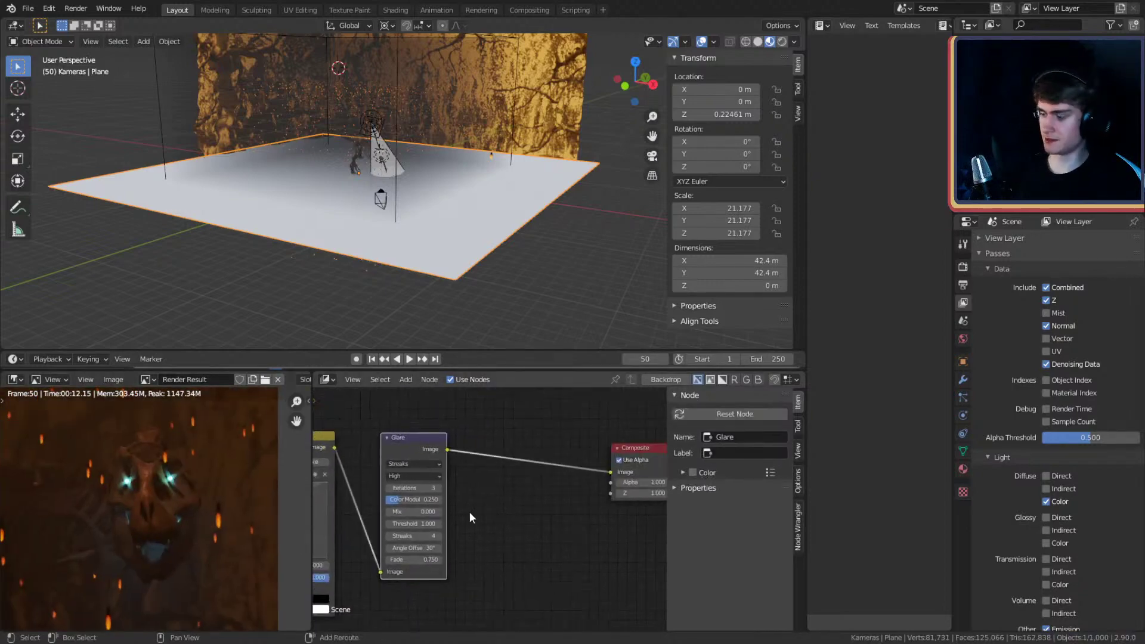
pyautogui.click(573, 509)
pyautogui.scroll(4, 574, 510)
pyautogui.moveTo(573, 510); pyautogui.dragTo(542, 520, button='middle')
pyautogui.click(521, 456)
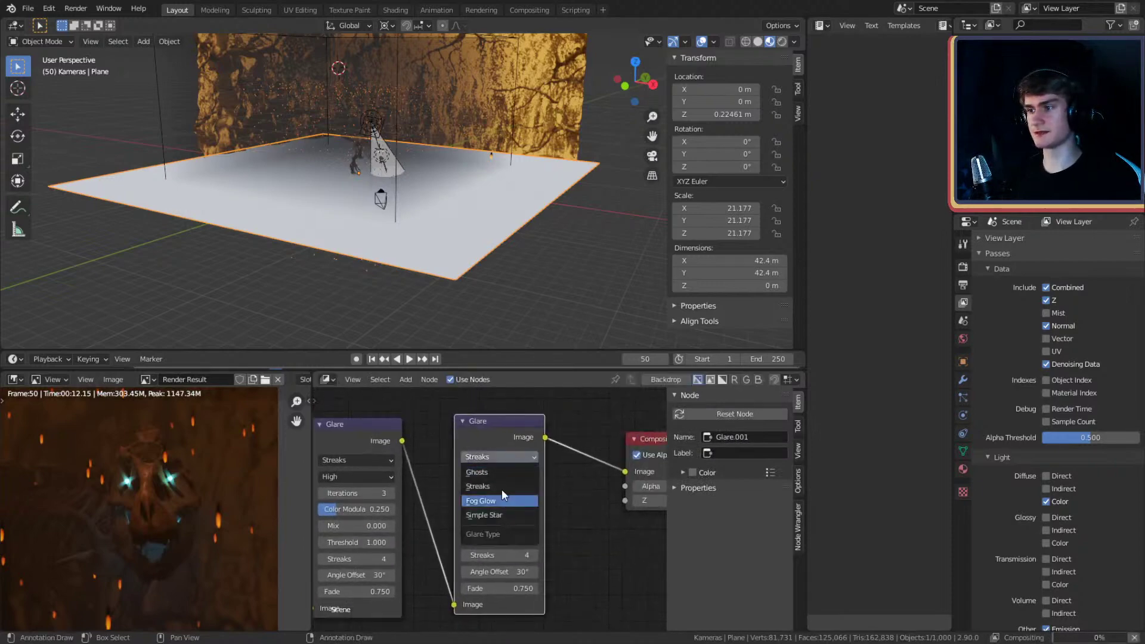
pyautogui.click(492, 503)
pyautogui.scroll(-3, 563, 514)
pyautogui.scroll(2, 553, 500)
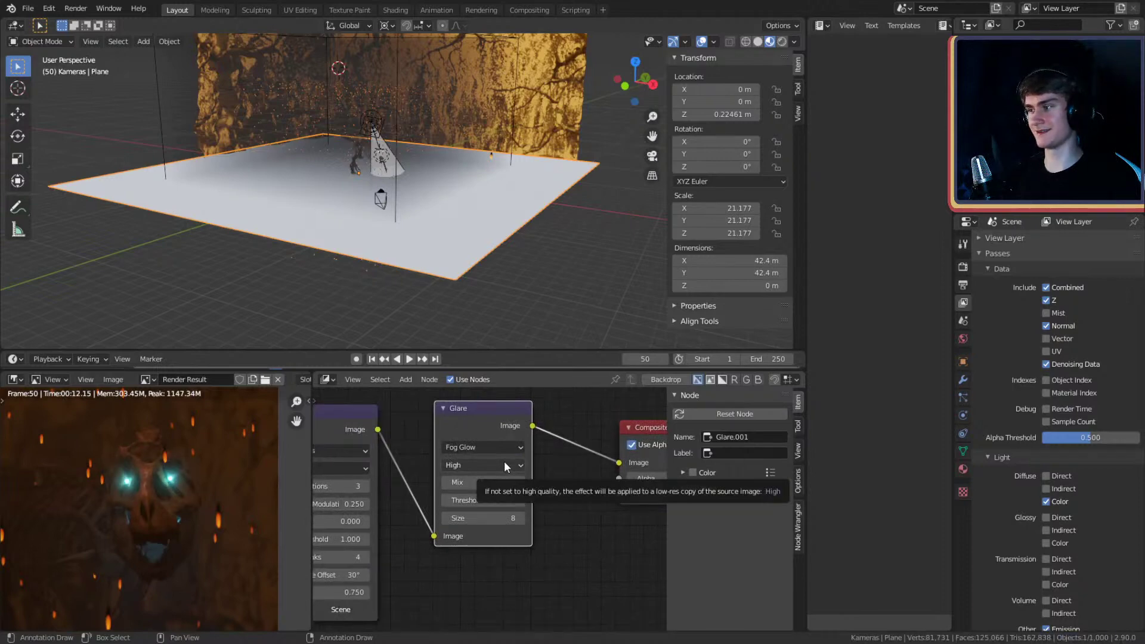
# - Try Low quality on the Fog Glow node and set it back to High
pyautogui.click(504, 463)
pyautogui.click(465, 513)
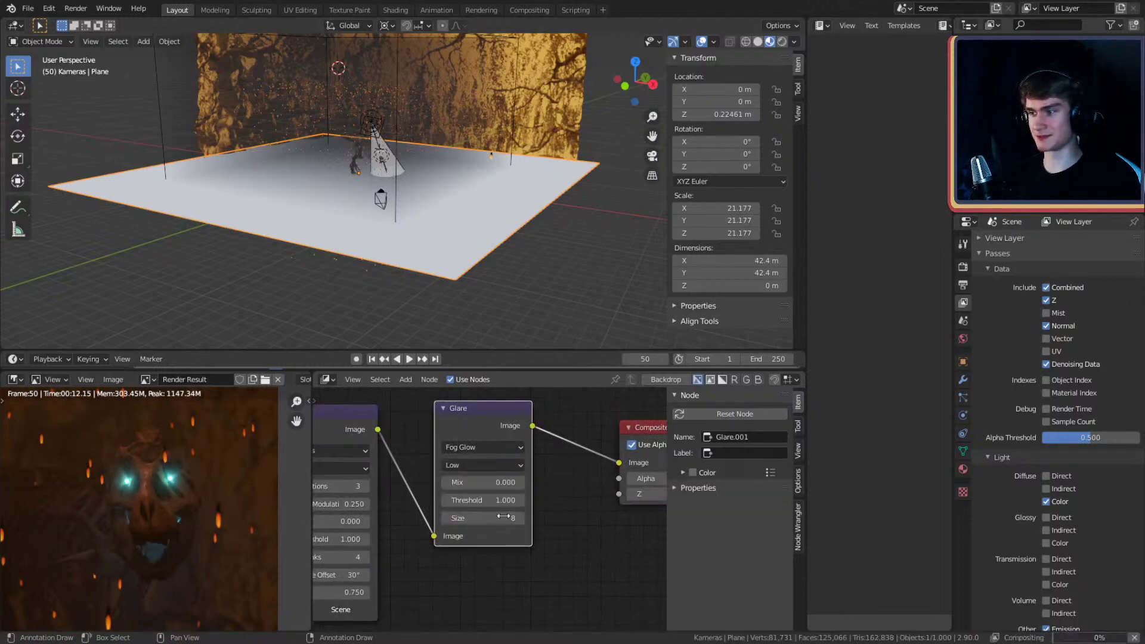
pyautogui.scroll(-2, 564, 531)
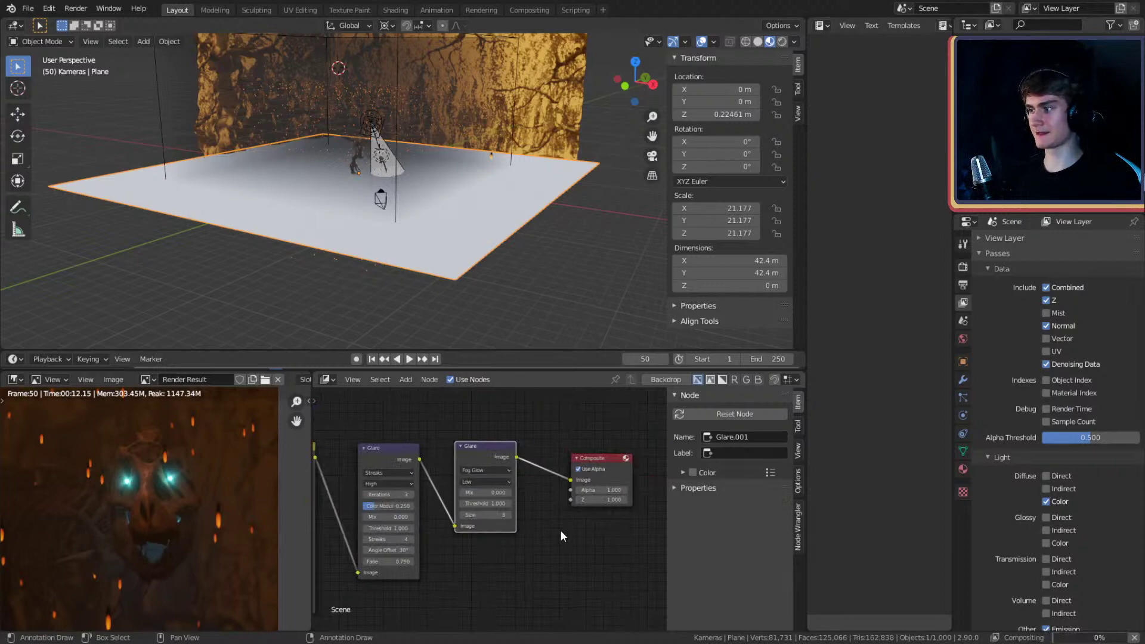
pyautogui.scroll(-4, 555, 531)
pyautogui.moveTo(552, 537); pyautogui.dragTo(492, 549, button='middle')
pyautogui.scroll(5, 476, 525)
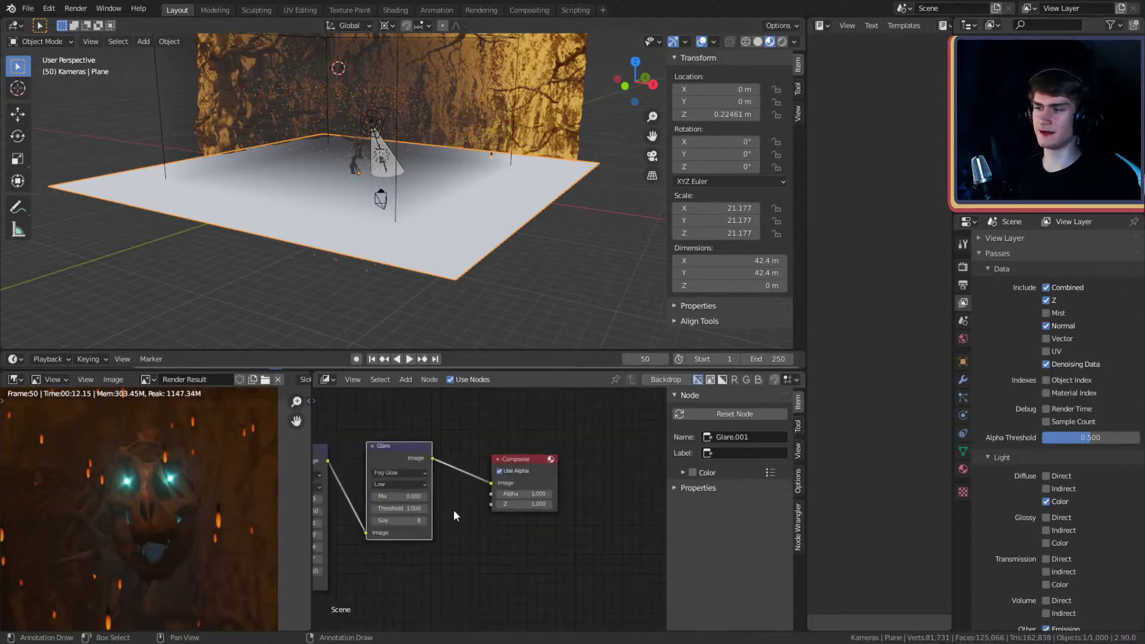
pyautogui.moveTo(453, 510)
pyautogui.mouseDown(button='middle')
pyautogui.moveTo(523, 513)
pyautogui.moveTo(477, 534)
pyautogui.mouseUp(button='middle')
pyautogui.click(474, 490)
pyautogui.click(436, 502)
# - Move the Composite node farther from the Fog Glow node and inspect the glowing eyes in the render result
pyautogui.moveTo(530, 457); pyautogui.dragTo(621, 457)
pyautogui.scroll(-4, 485, 512)
pyautogui.moveTo(486, 518); pyautogui.dragTo(591, 506, button='middle')
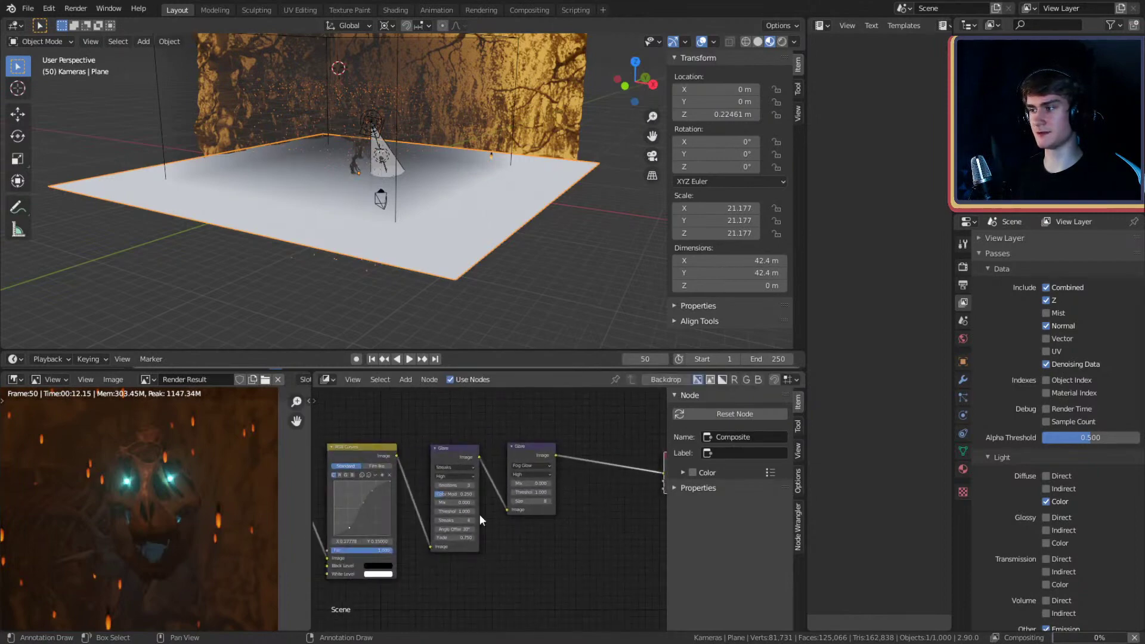
pyautogui.scroll(-3, 191, 540)
pyautogui.scroll(5, 190, 535)
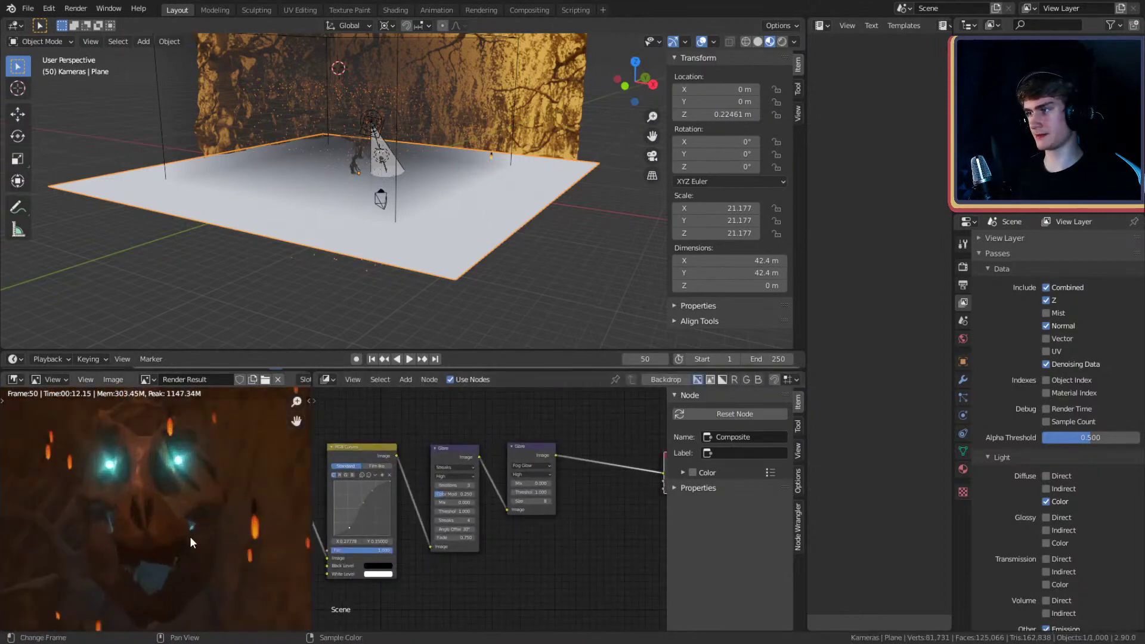
pyautogui.scroll(3, 554, 520)
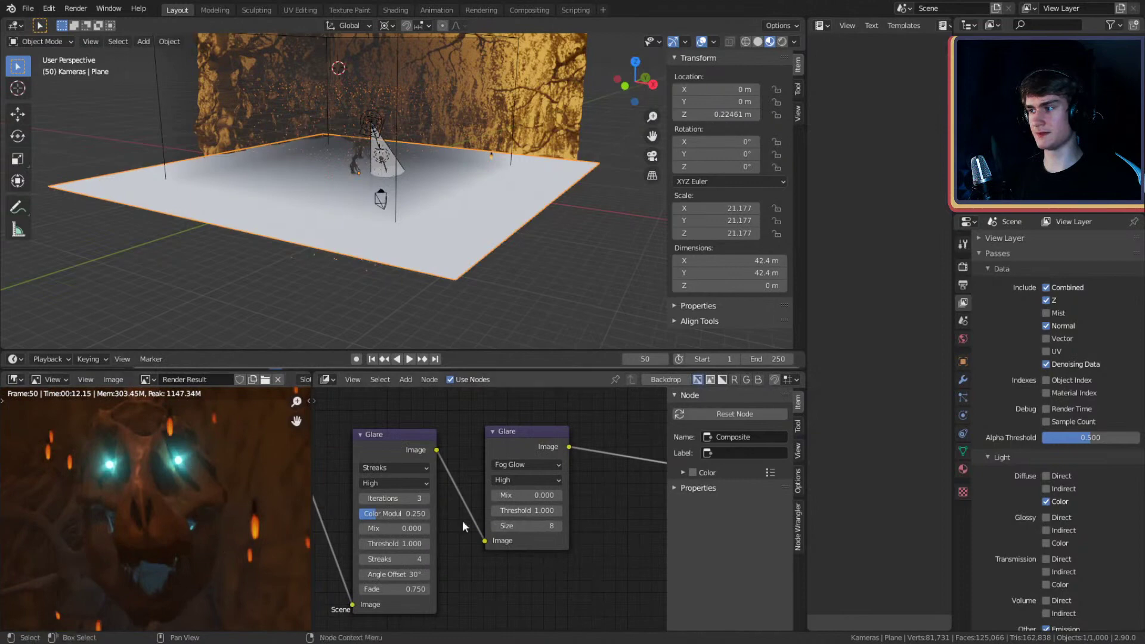
# - Examine the glow around the skull's eyes and the embers in the render result
pyautogui.scroll(2, 625, 496)
pyautogui.scroll(-4, 166, 509)
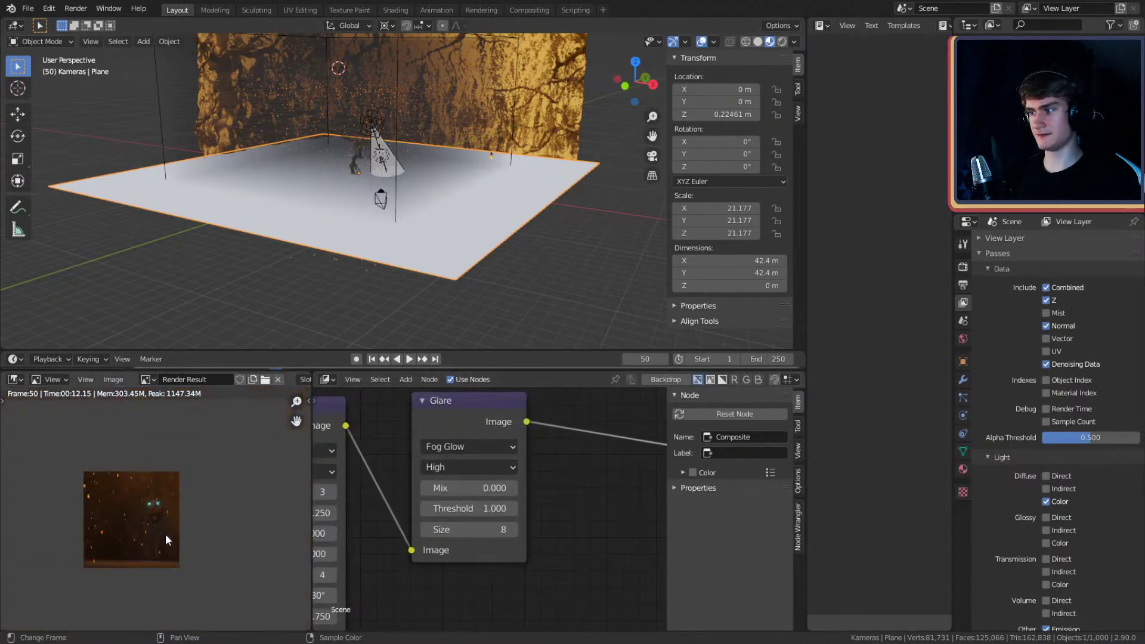
pyautogui.scroll(3, 163, 525)
pyautogui.scroll(4, 162, 477)
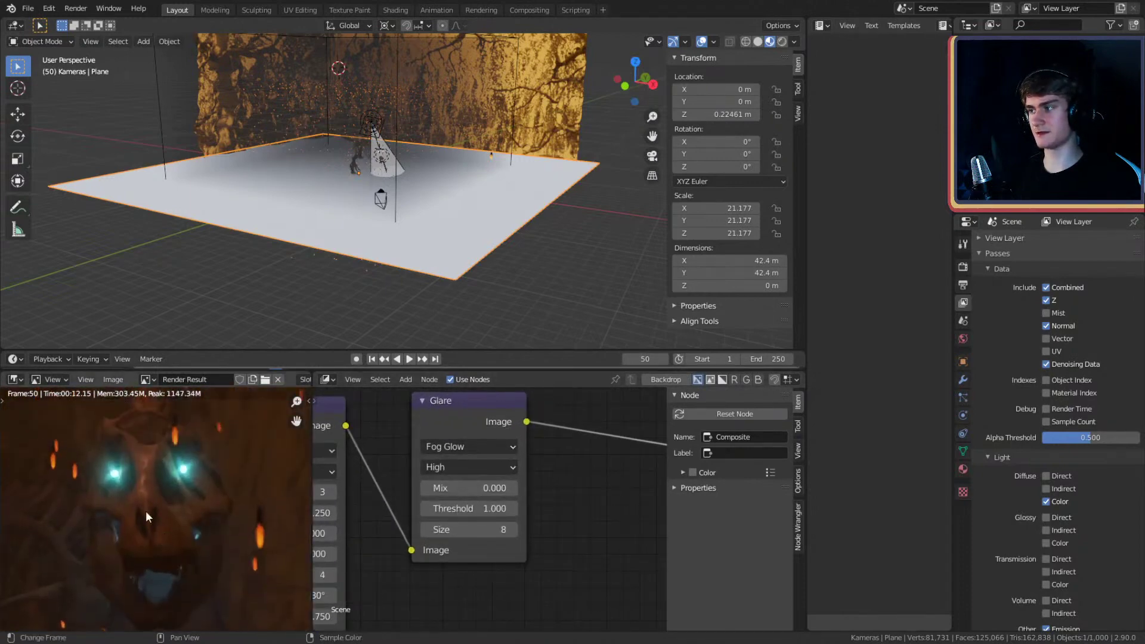
pyautogui.scroll(-1, 561, 480)
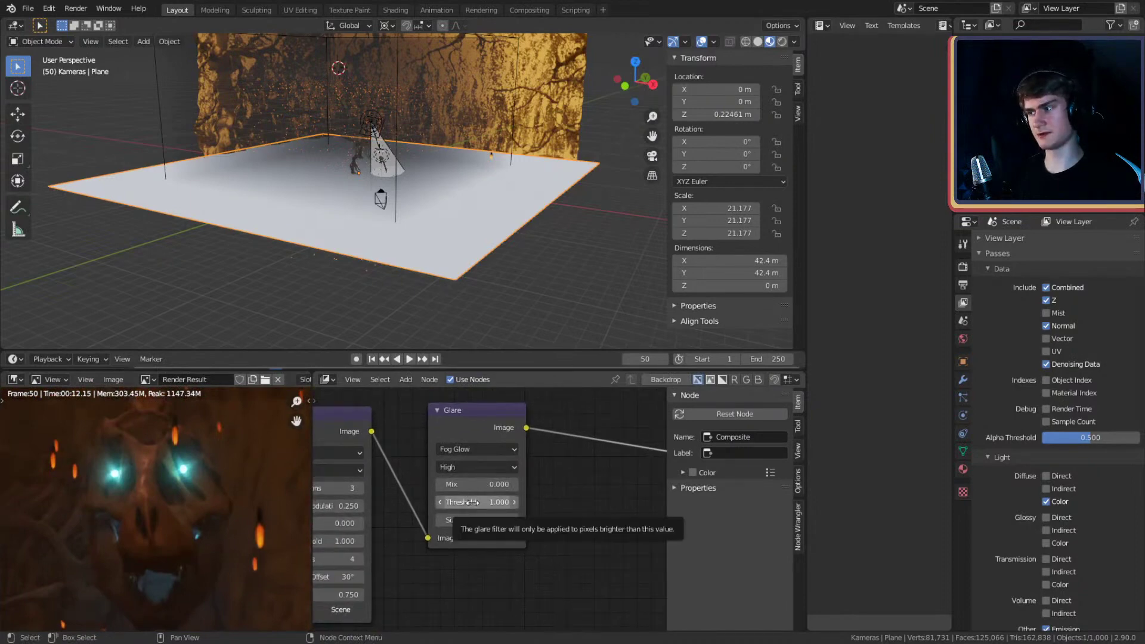
pyautogui.scroll(-5, 223, 524)
pyautogui.scroll(3, 214, 534)
pyautogui.scroll(-1, 219, 476)
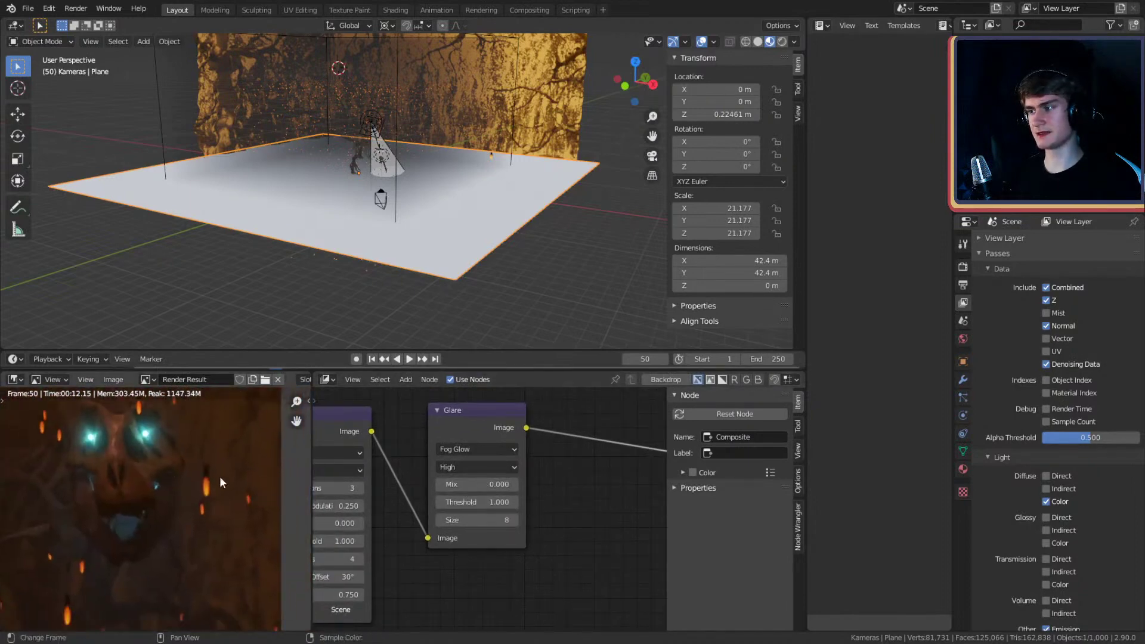
# - Set the Threshold of the Fog Glow Glare node to 0.5
pyautogui.click(459, 503)
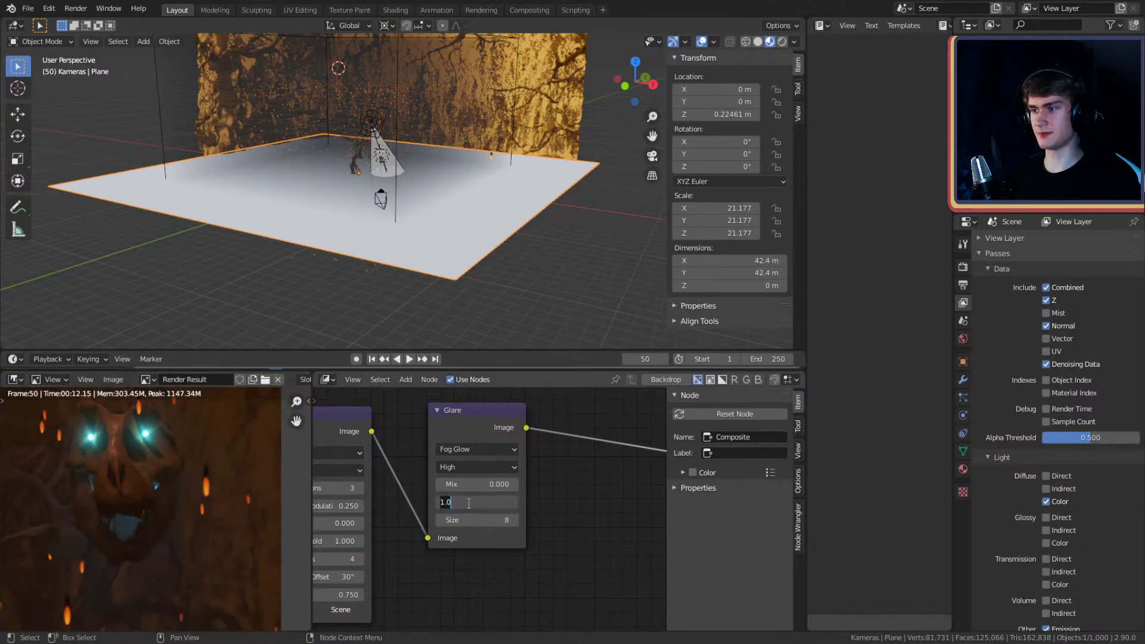
pyautogui.press('BackSpace')
pyautogui.press('BackSpace')
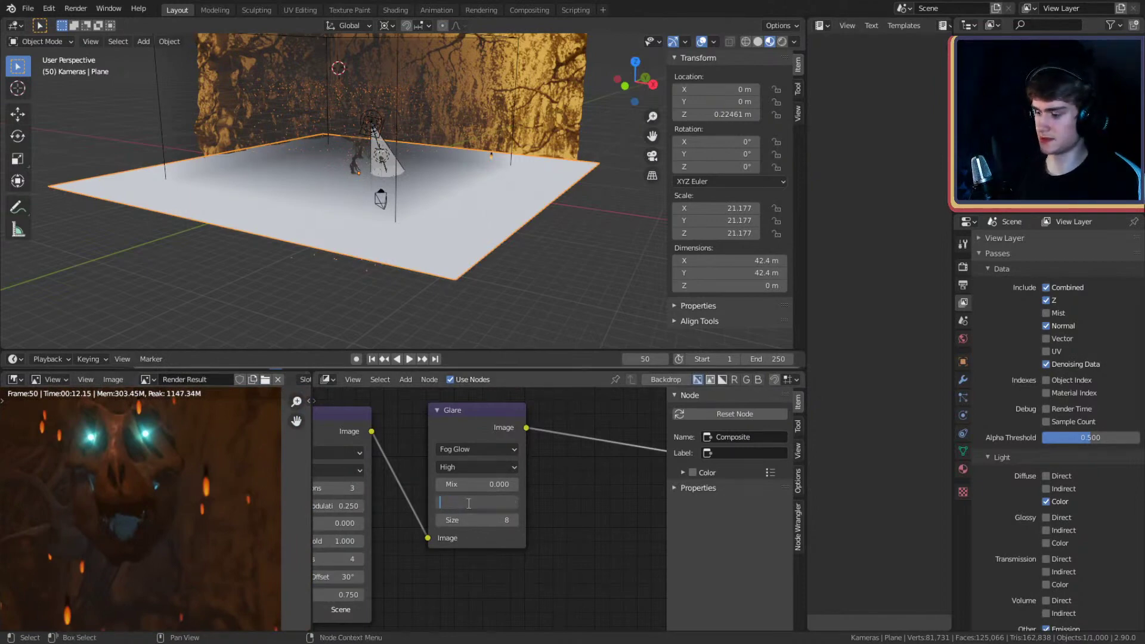
pyautogui.write('0.5')
pyautogui.press('Return')
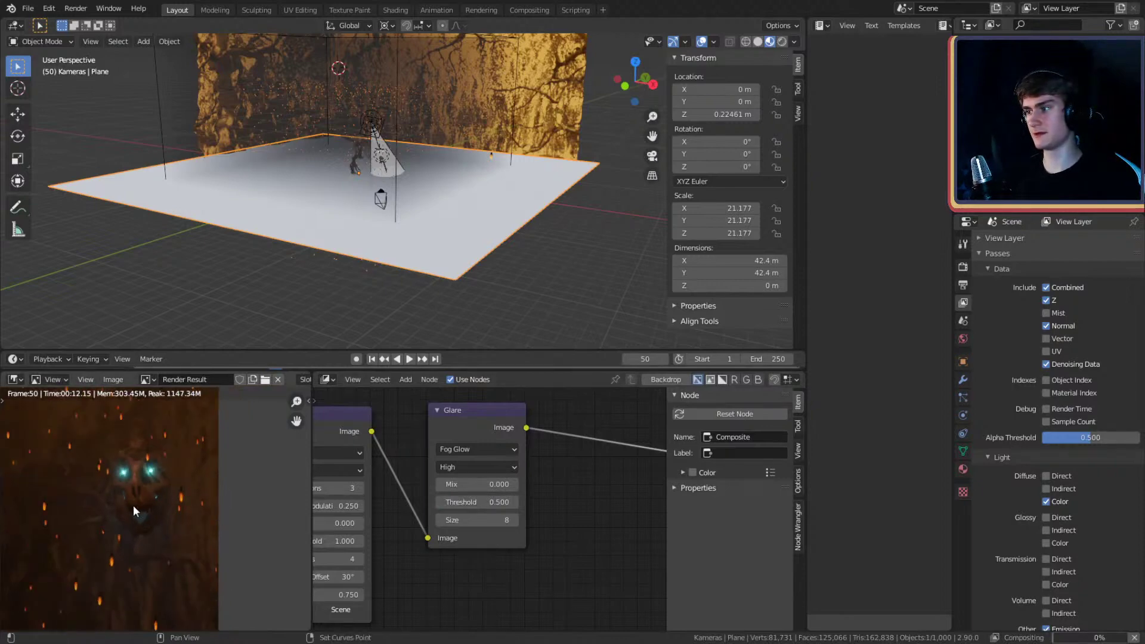
# - Set the Threshold of the Fog Glow Glare node to 0.1
pyautogui.moveTo(133, 506); pyautogui.dragTo(200, 509, button='middle')
pyautogui.click(488, 502)
pyautogui.write('0.5')
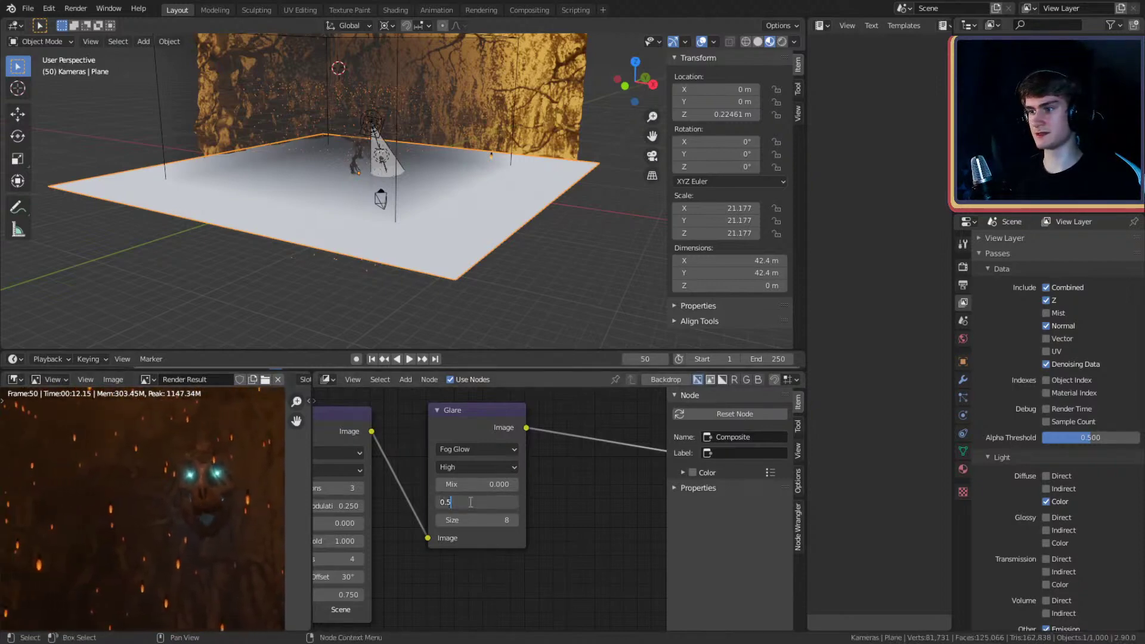
pyautogui.write('.1')
pyautogui.press('Return')
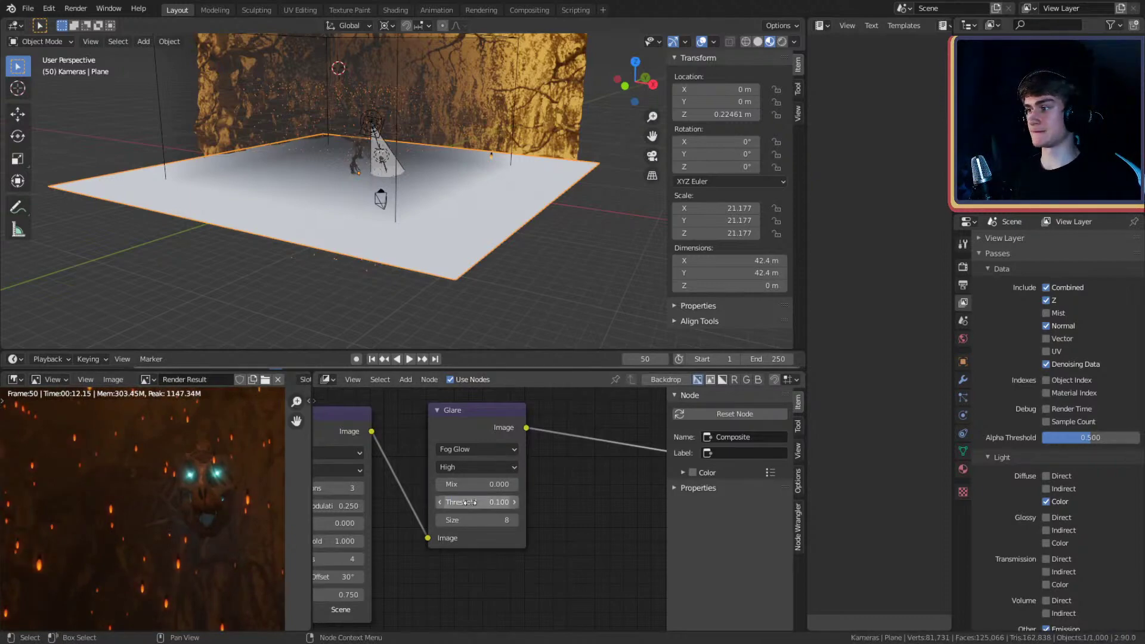
# - Mute and unmute the Fog Glow Glare node to compare the render with and without its glow
pyautogui.click(485, 415)
pyautogui.press('m')
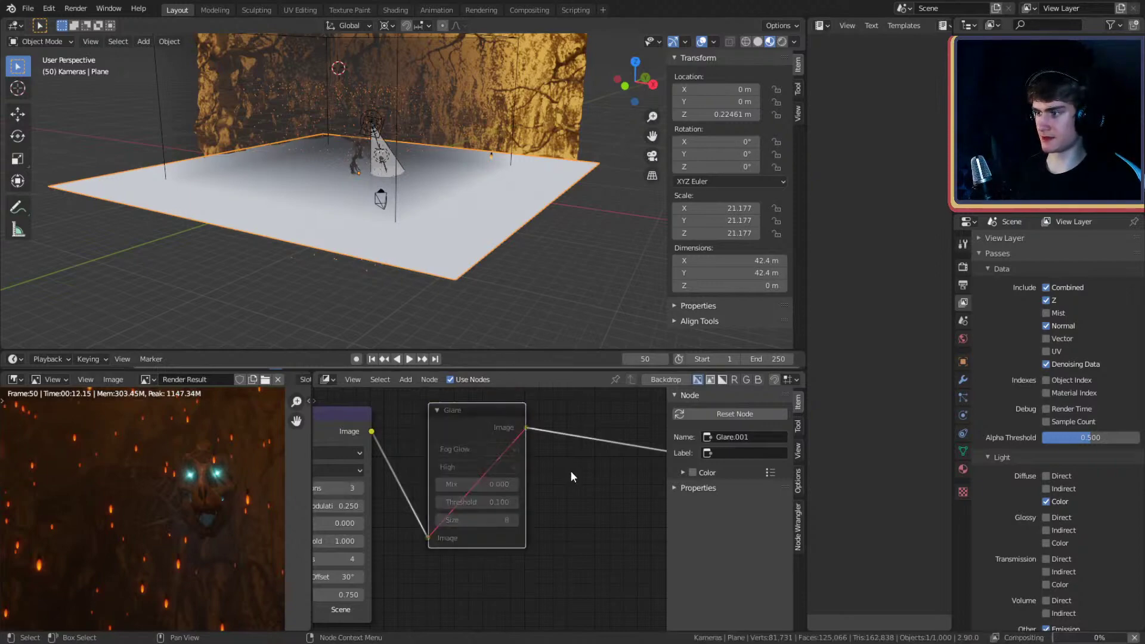
pyautogui.press('m')
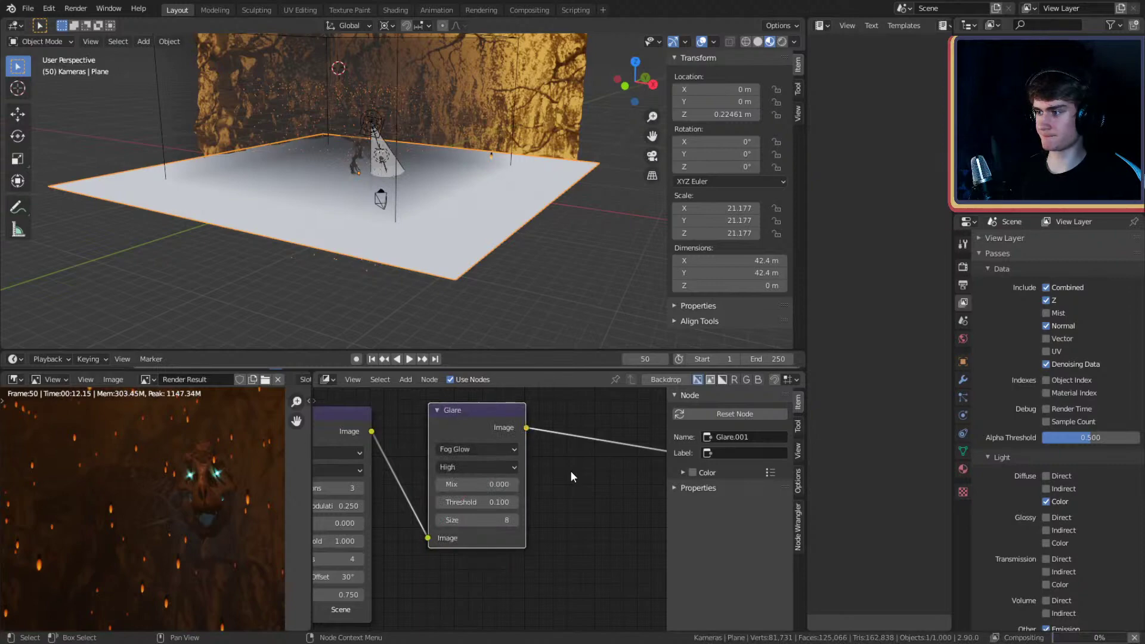
pyautogui.scroll(-3, 173, 515)
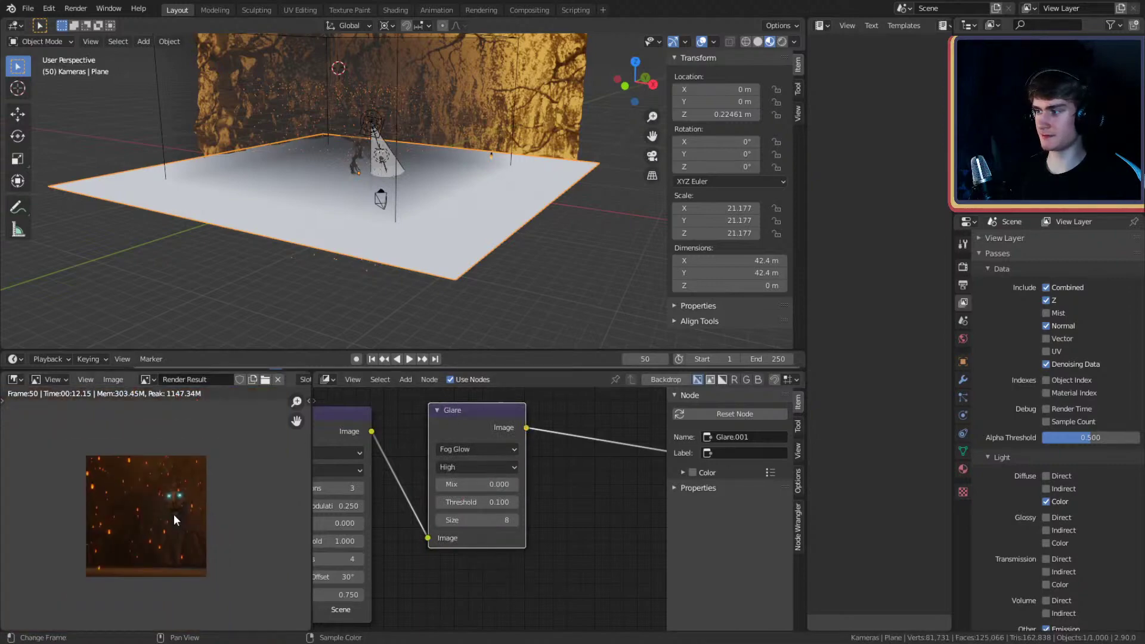
pyautogui.scroll(3, 174, 514)
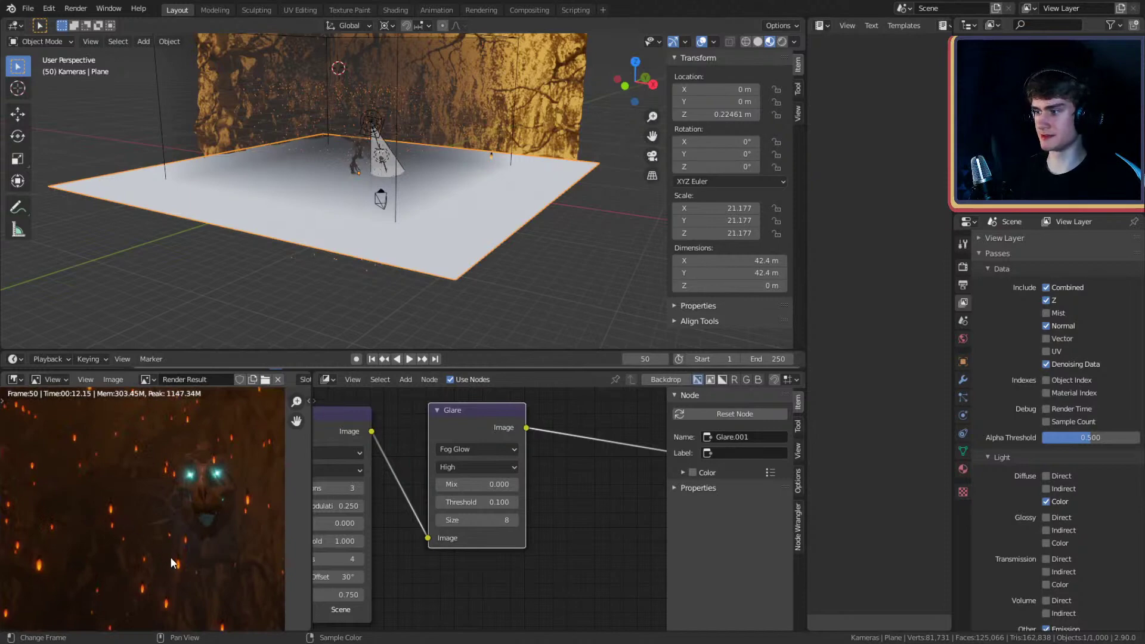
# - Try a Threshold of 0.05 on the Fog Glow Glare node, then undo that change
pyautogui.moveTo(550, 502); pyautogui.dragTo(571, 495, button='middle')
pyautogui.click(503, 495)
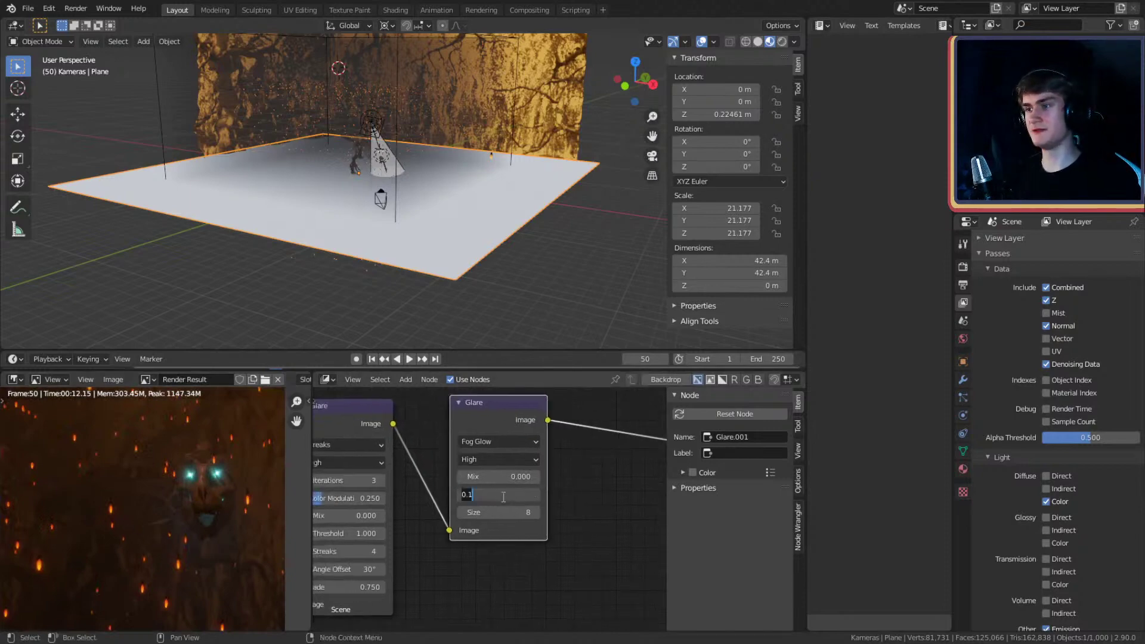
pyautogui.press('BackSpace')
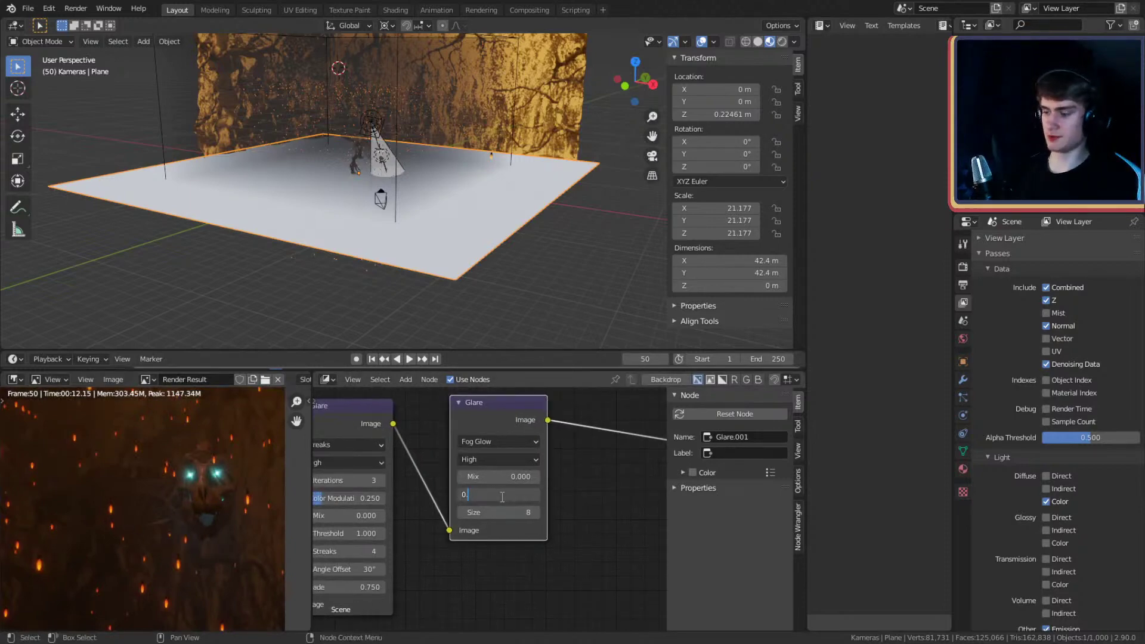
pyautogui.write('05')
pyautogui.press('Return')
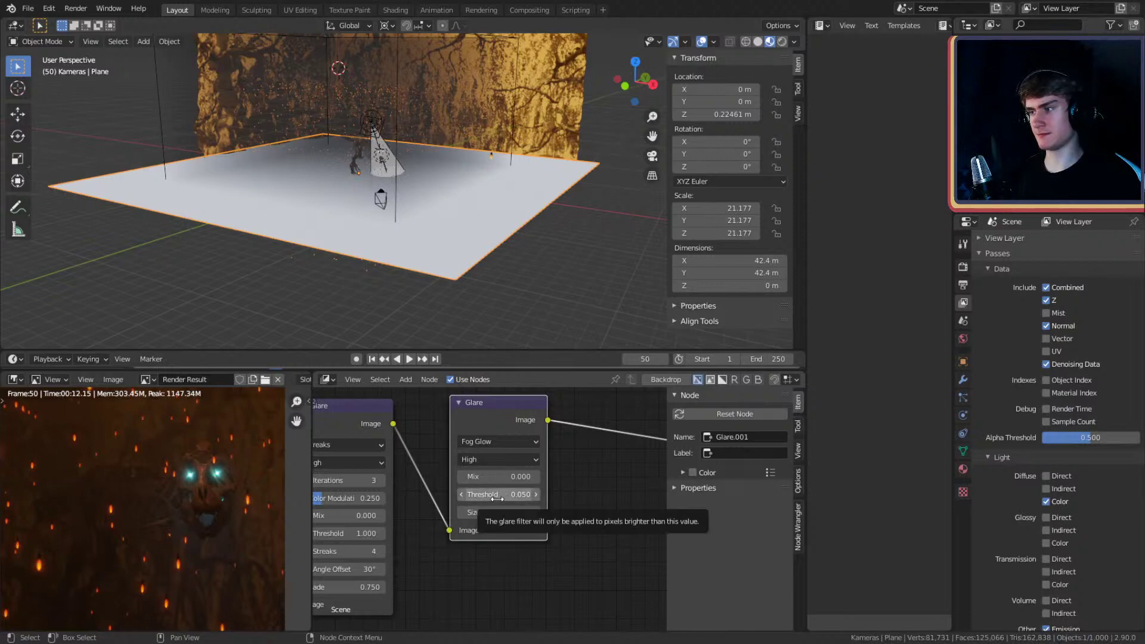
pyautogui.keyDown('ctrl'); pyautogui.scroll(1, 498, 498); pyautogui.keyUp('ctrl')
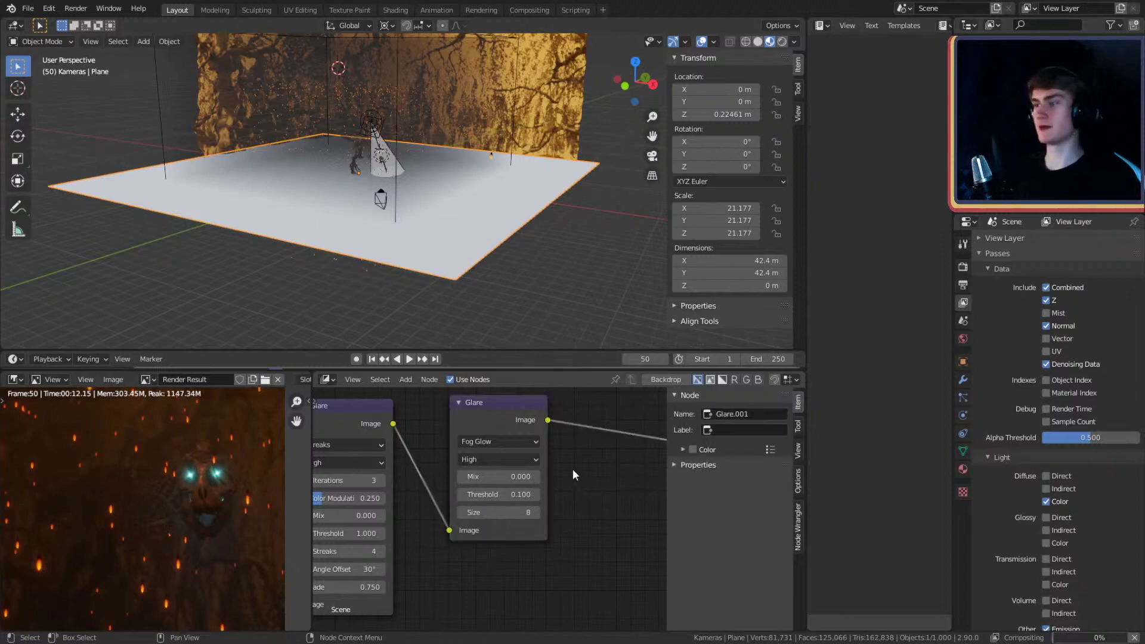
# - Rearrange the Glare nodes and the Composite node, leaving room for another node between the Fog Glow Glare and Composite
pyautogui.scroll(-5, 183, 560)
pyautogui.scroll(5, 174, 534)
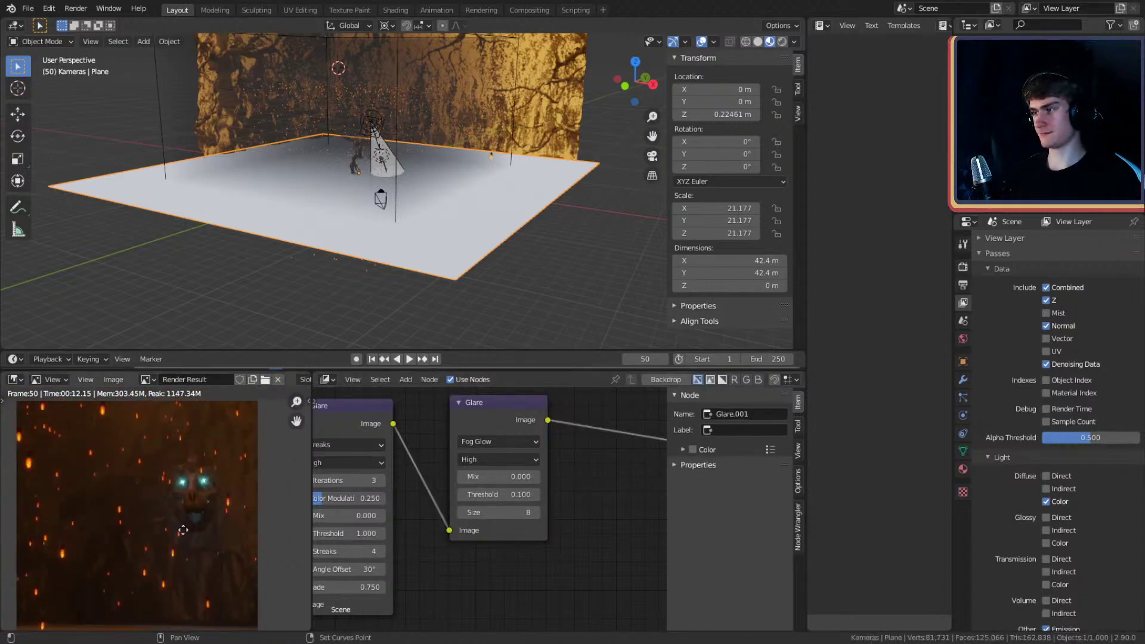
pyautogui.press('Home')
pyautogui.press('Home')
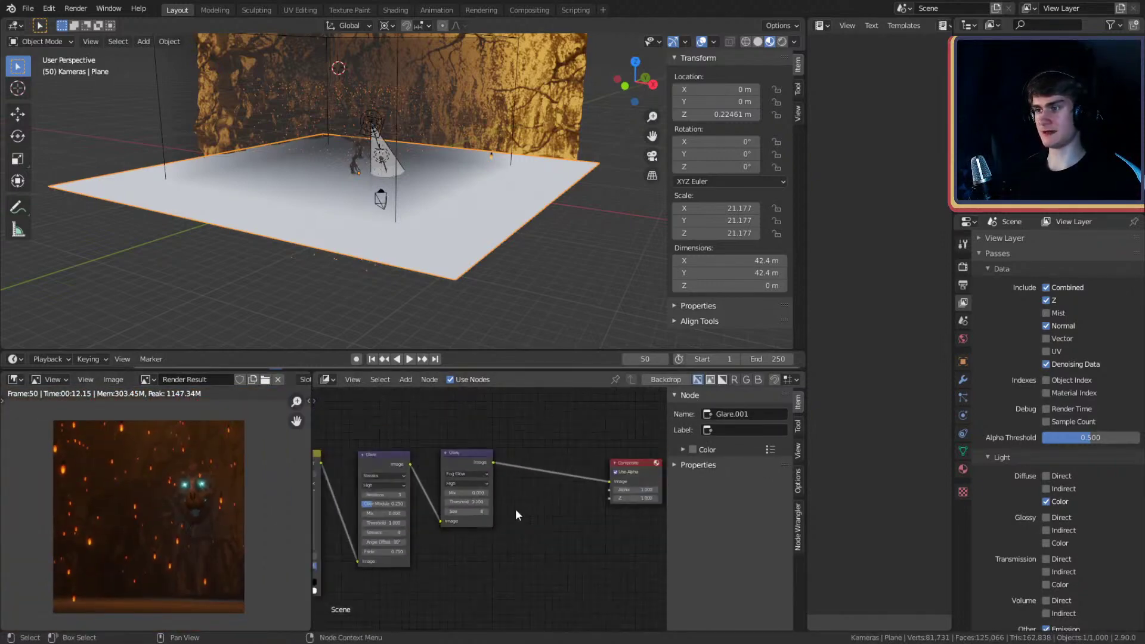
pyautogui.scroll(2, 515, 516)
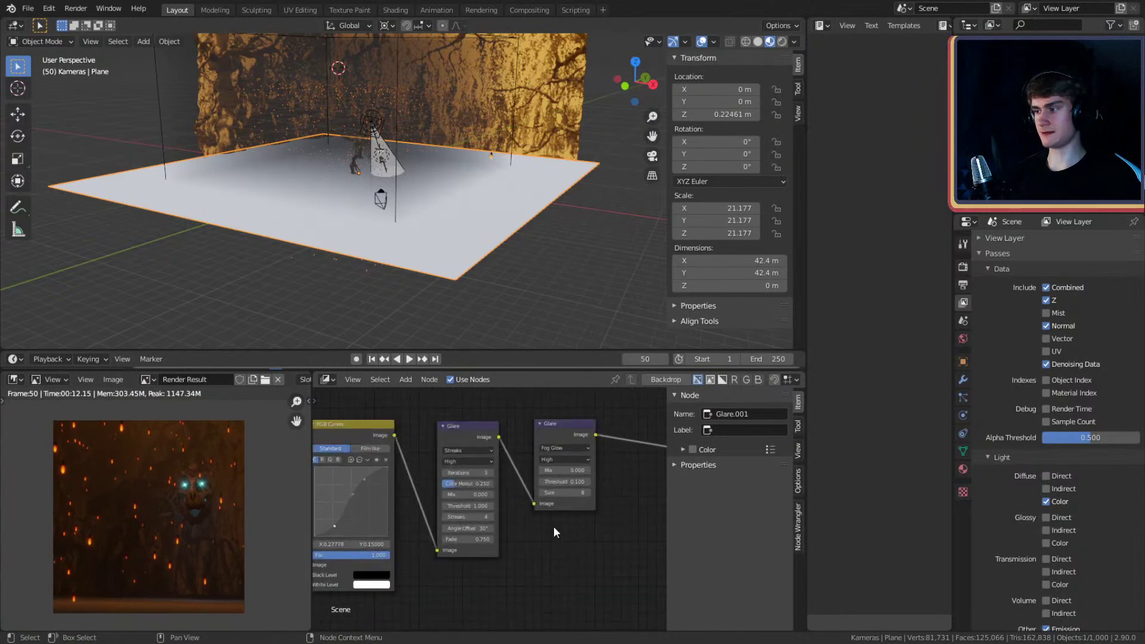
pyautogui.moveTo(564, 409); pyautogui.dragTo(452, 442)
pyautogui.moveTo(552, 429); pyautogui.dragTo(525, 427)
pyautogui.click(545, 553)
pyautogui.moveTo(657, 496); pyautogui.dragTo(468, 497, button='middle')
pyautogui.moveTo(571, 442); pyautogui.dragTo(622, 418)
# - Insert a Bokeh Blur node between the Fog Glow Glare node and the Composite node
pyautogui.scroll(-1, 507, 479)
pyautogui.hotkey('shift', 'a')
pyautogui.moveTo(460, 466)
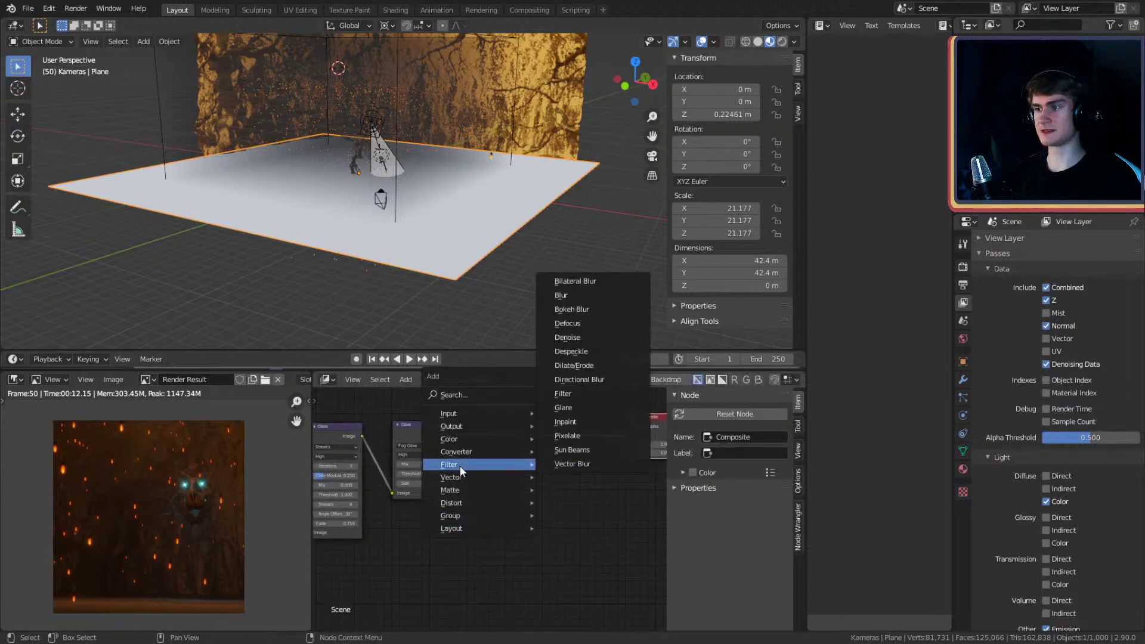
pyautogui.click(586, 310)
pyautogui.click(527, 467)
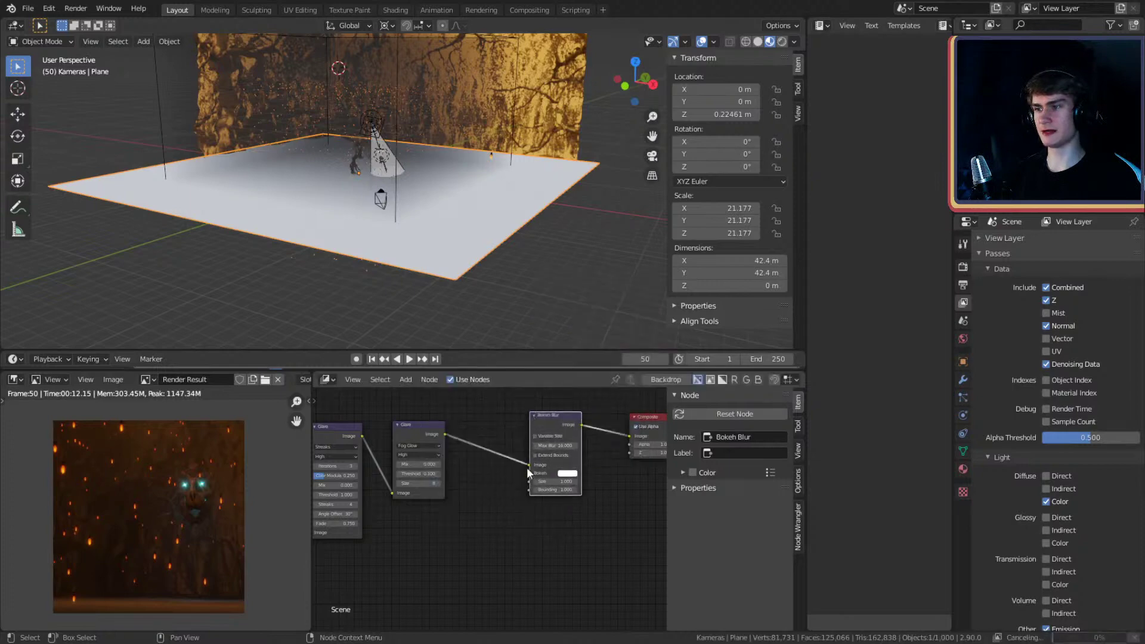
# - Inspect the Bokeh Blur node's settings and its effect on the render result
pyautogui.scroll(4, 528, 467)
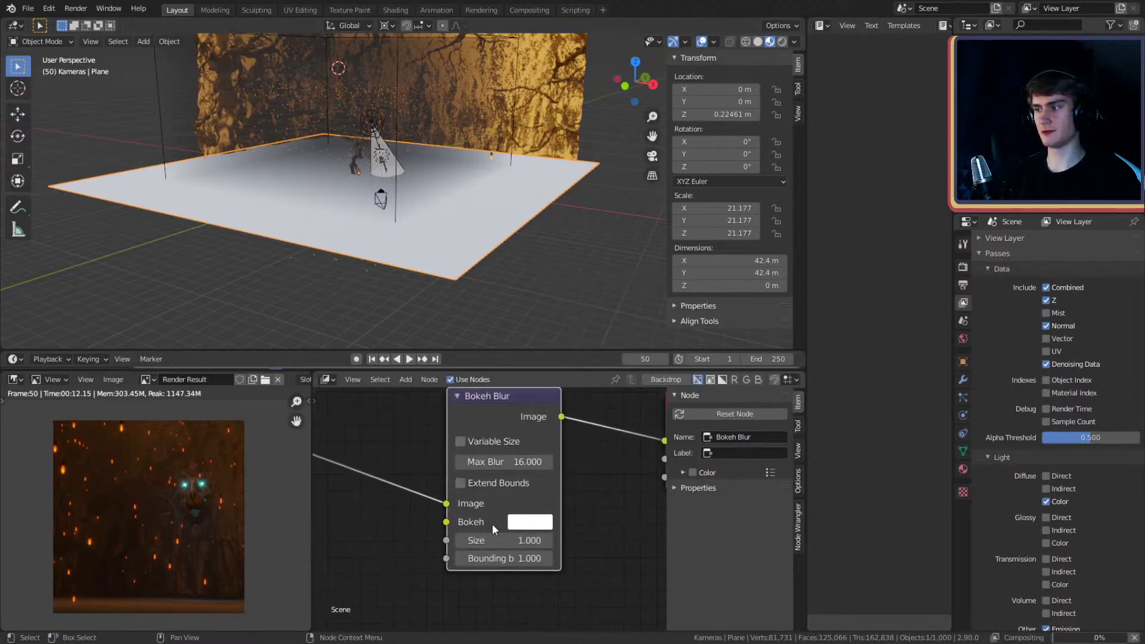
pyautogui.scroll(-4, 593, 513)
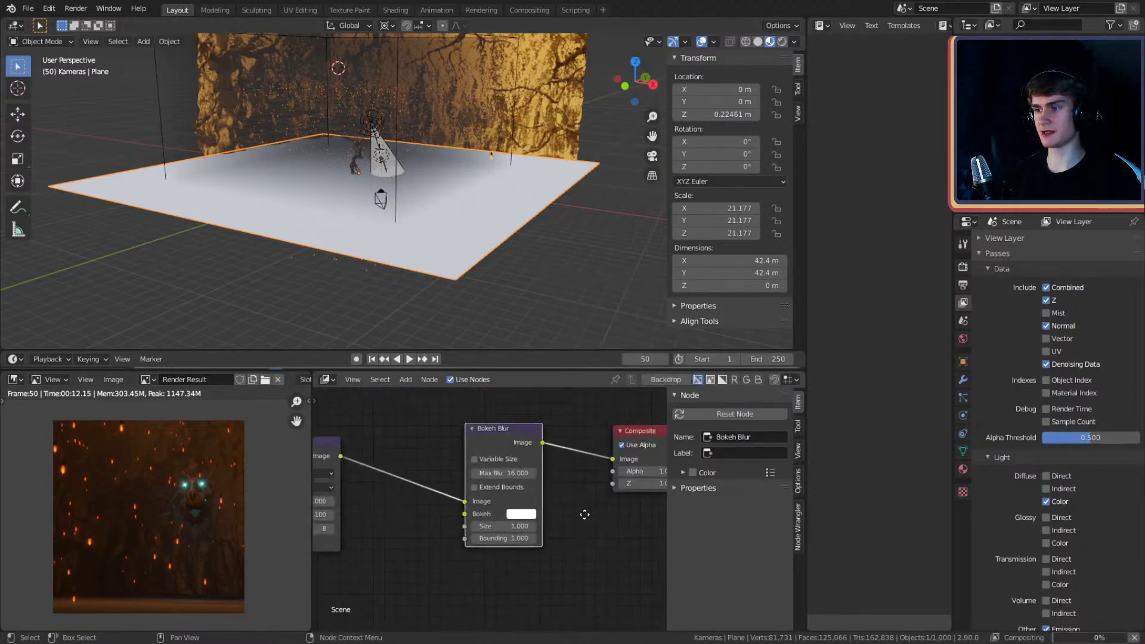
pyautogui.moveTo(531, 532); pyautogui.dragTo(557, 524, button='middle')
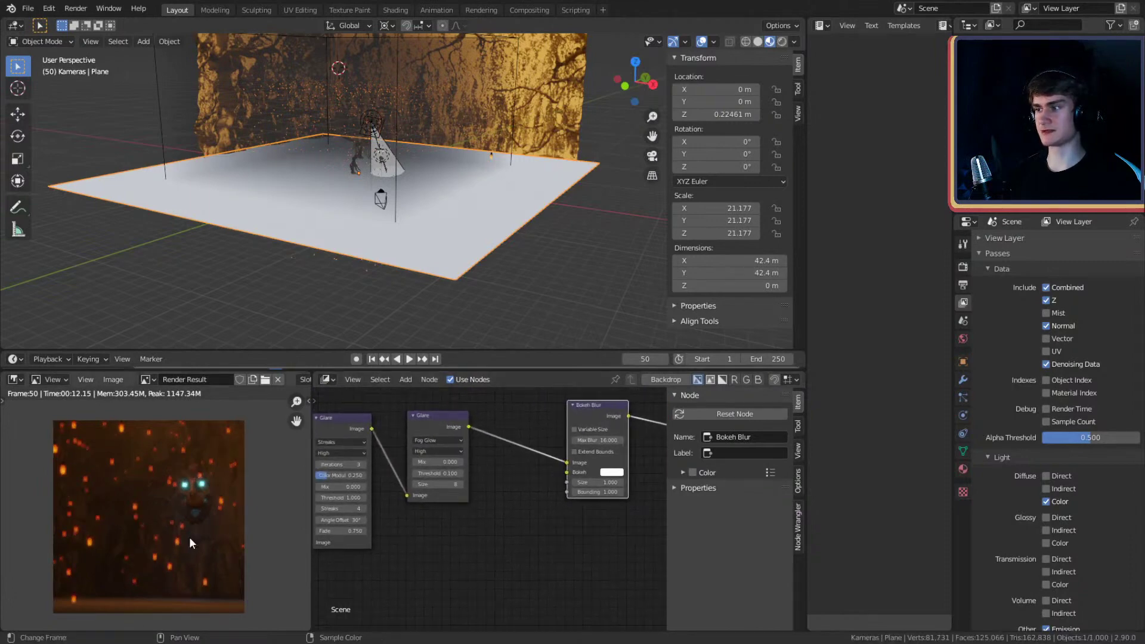
pyautogui.moveTo(512, 557); pyautogui.dragTo(502, 554, button='middle')
pyautogui.scroll(3, 191, 539)
pyautogui.scroll(-2, 192, 539)
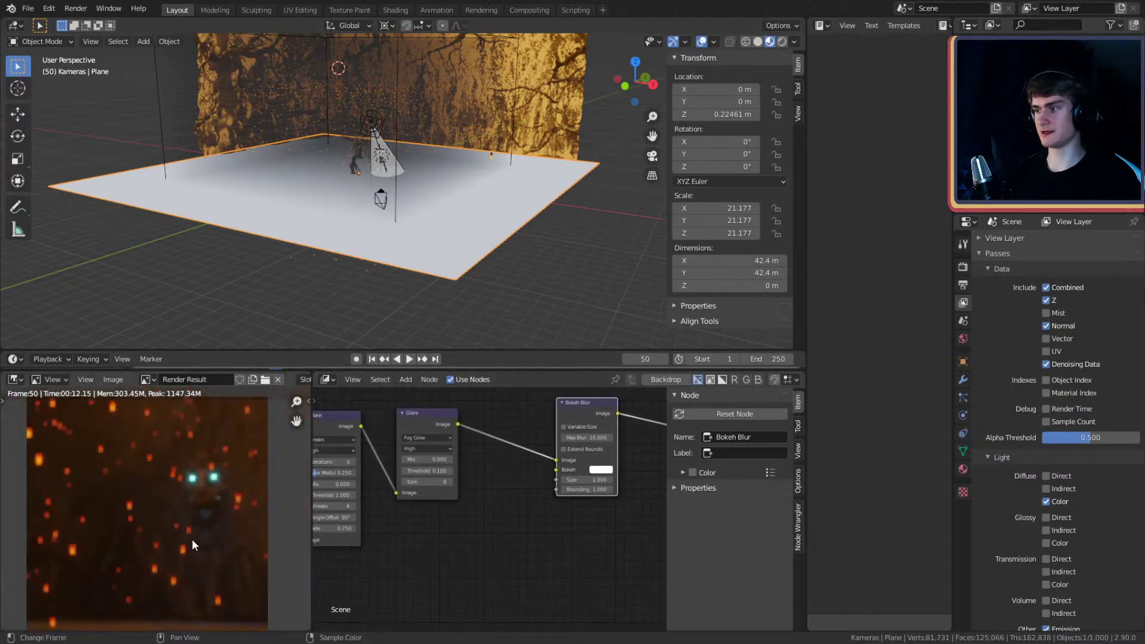
pyautogui.scroll(1, 145, 488)
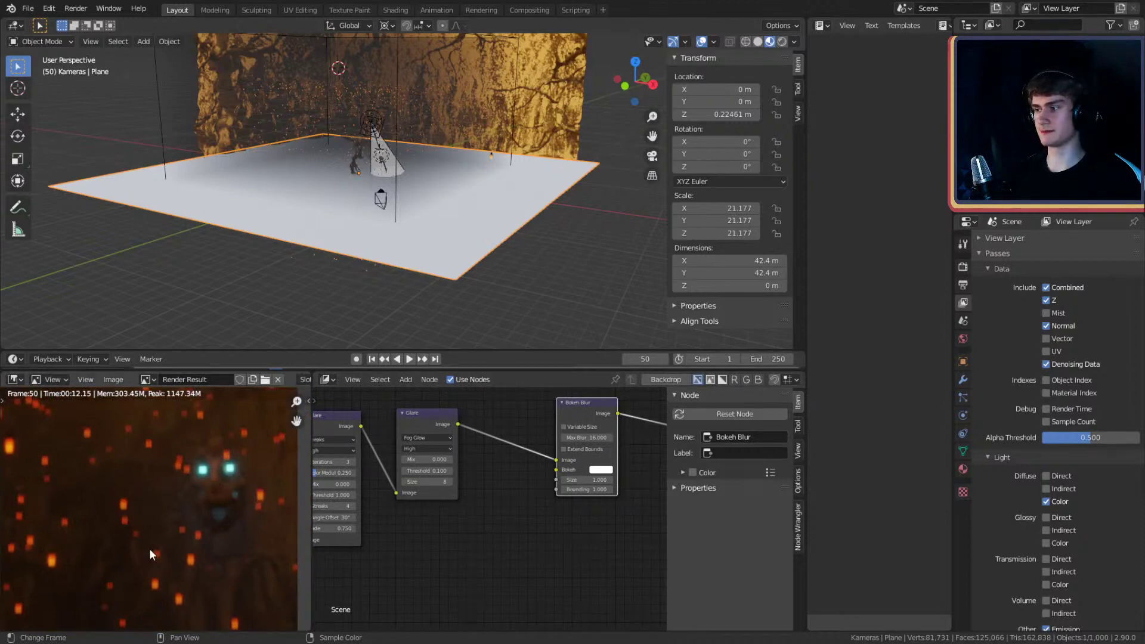
# - Add a Bokeh Image node below the Fog Glow Glare node and connect its Image output to the Bokeh Blur node's Bokeh input
pyautogui.scroll(-2, 538, 528)
pyautogui.hotkey('shift', 'a')
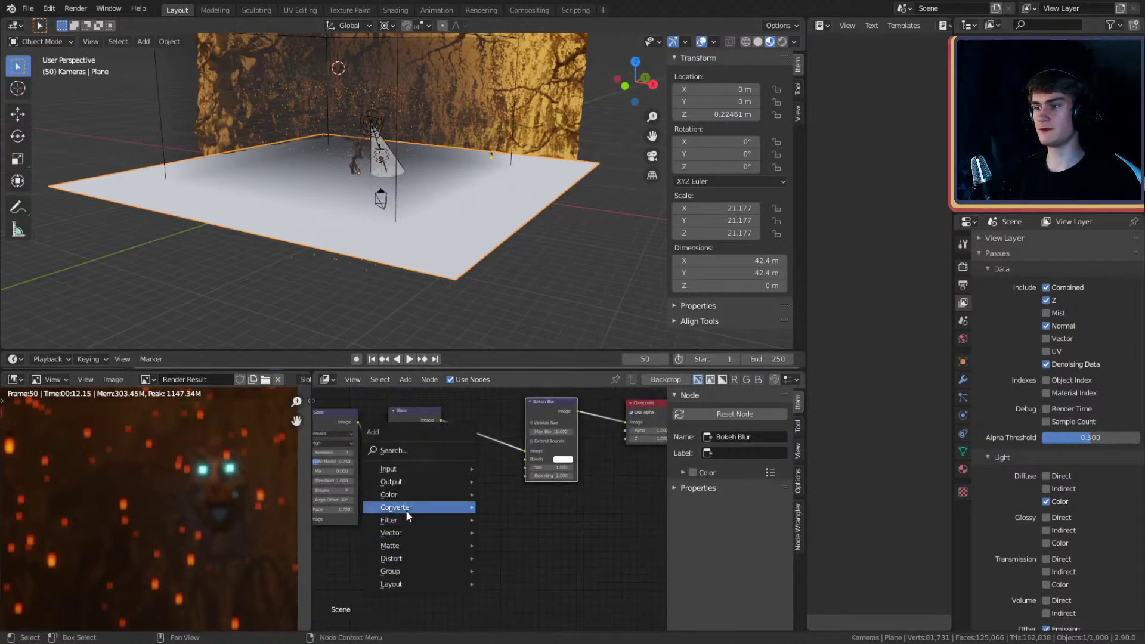
pyautogui.moveTo(402, 496)
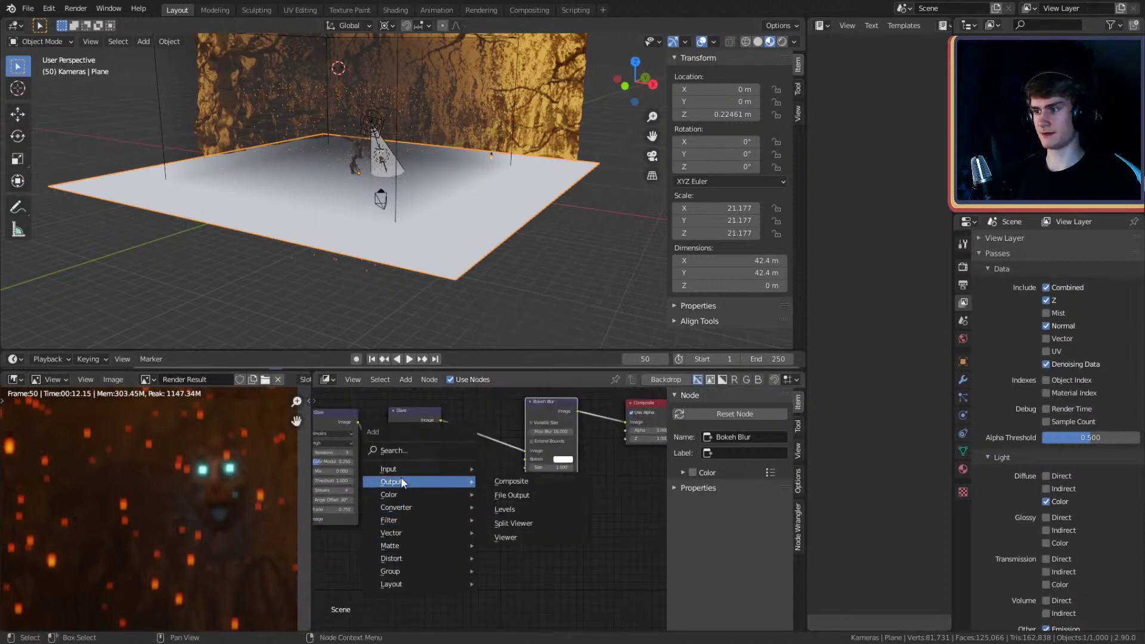
pyautogui.moveTo(395, 469)
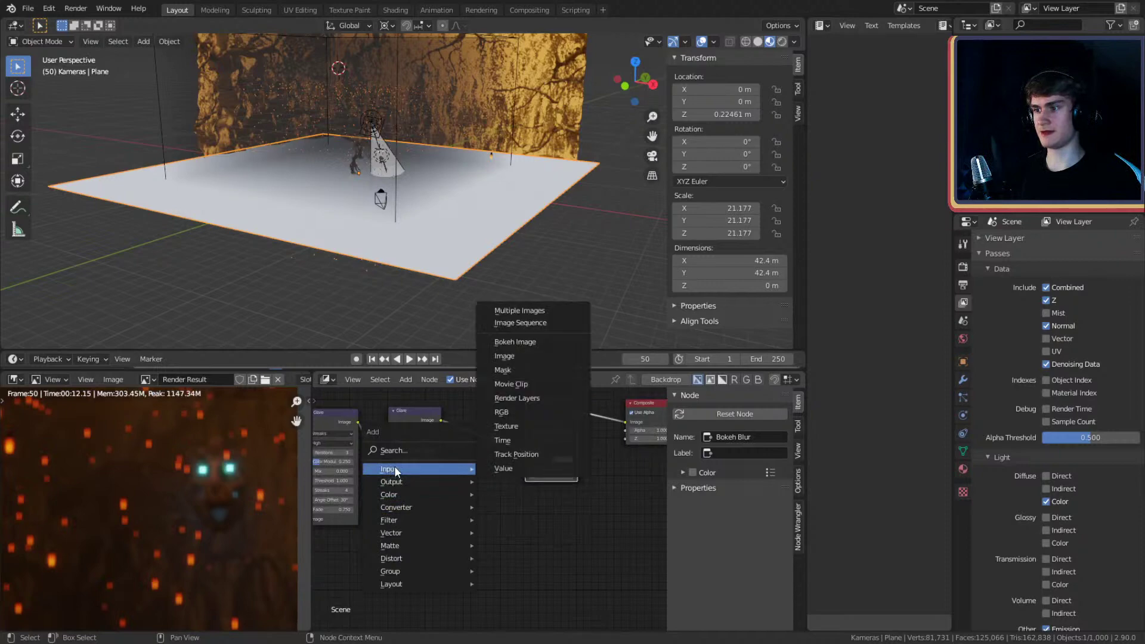
pyautogui.click(520, 343)
pyautogui.click(398, 499)
pyautogui.scroll(3, 466, 535)
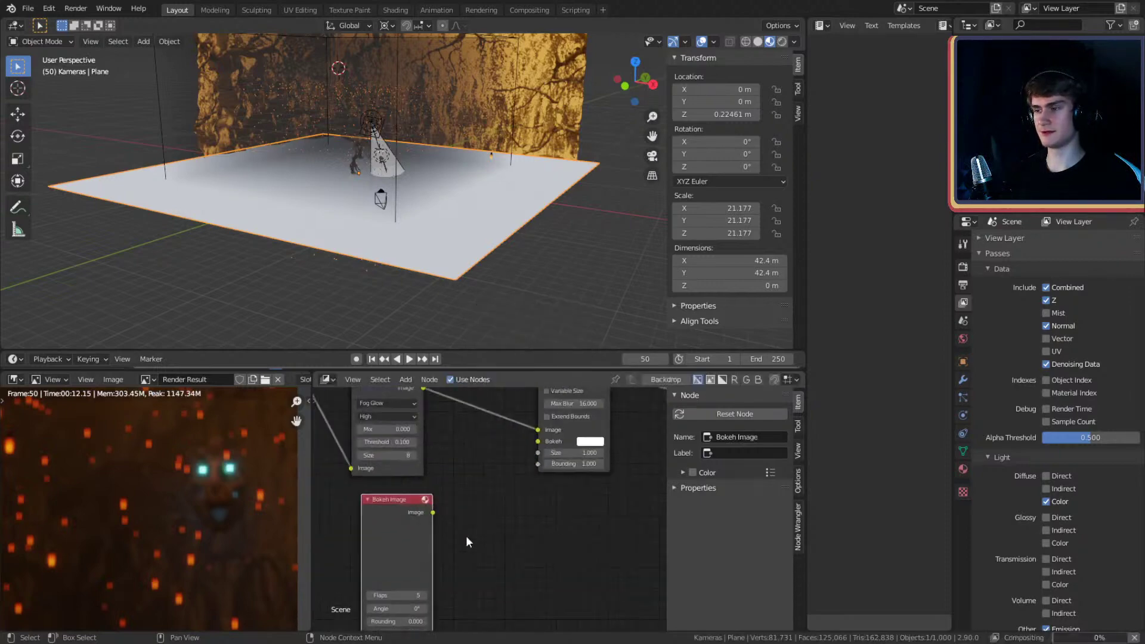
pyautogui.moveTo(511, 505); pyautogui.dragTo(486, 510, button='middle')
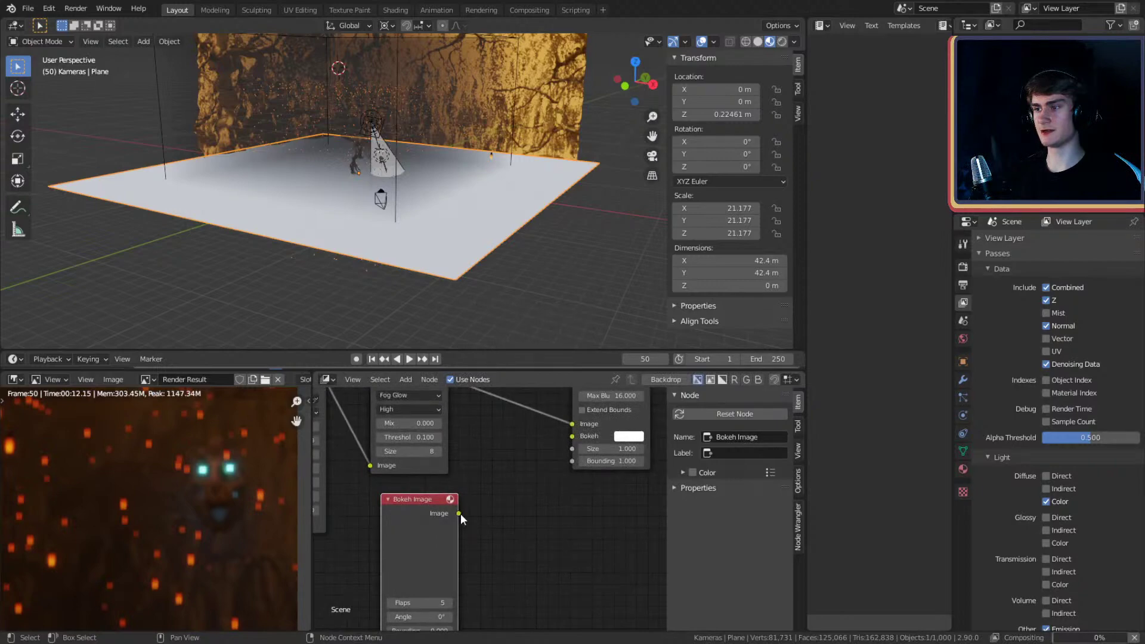
pyautogui.moveTo(459, 513); pyautogui.dragTo(575, 436)
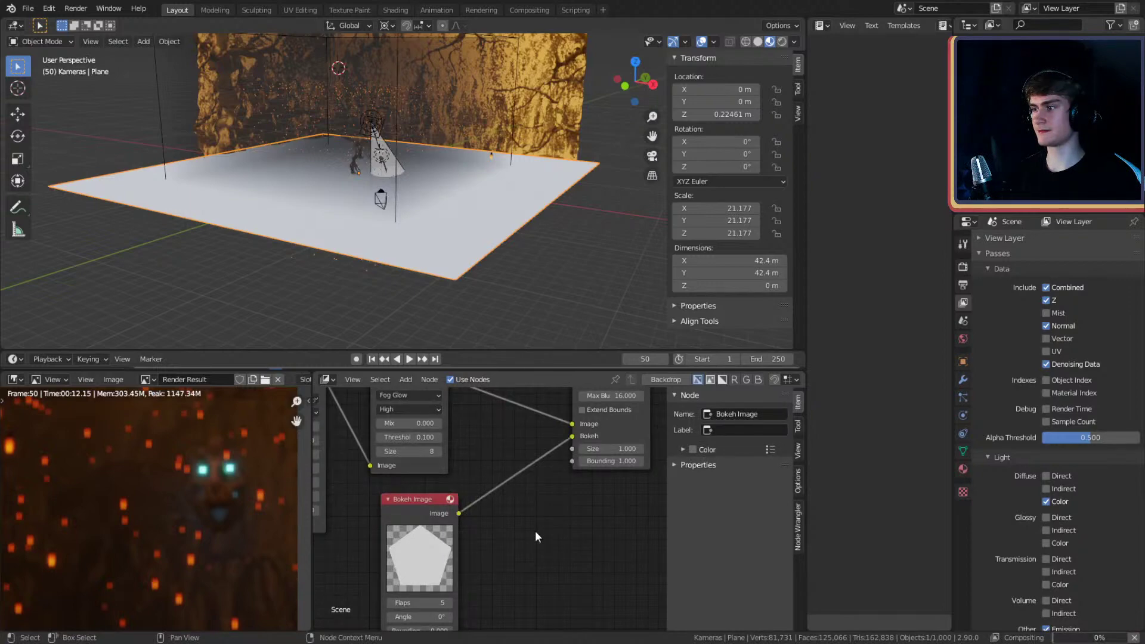
# - Examine the shape of the blurred embers and eyes in the render result up close
pyautogui.moveTo(535, 531); pyautogui.dragTo(576, 514, button='middle')
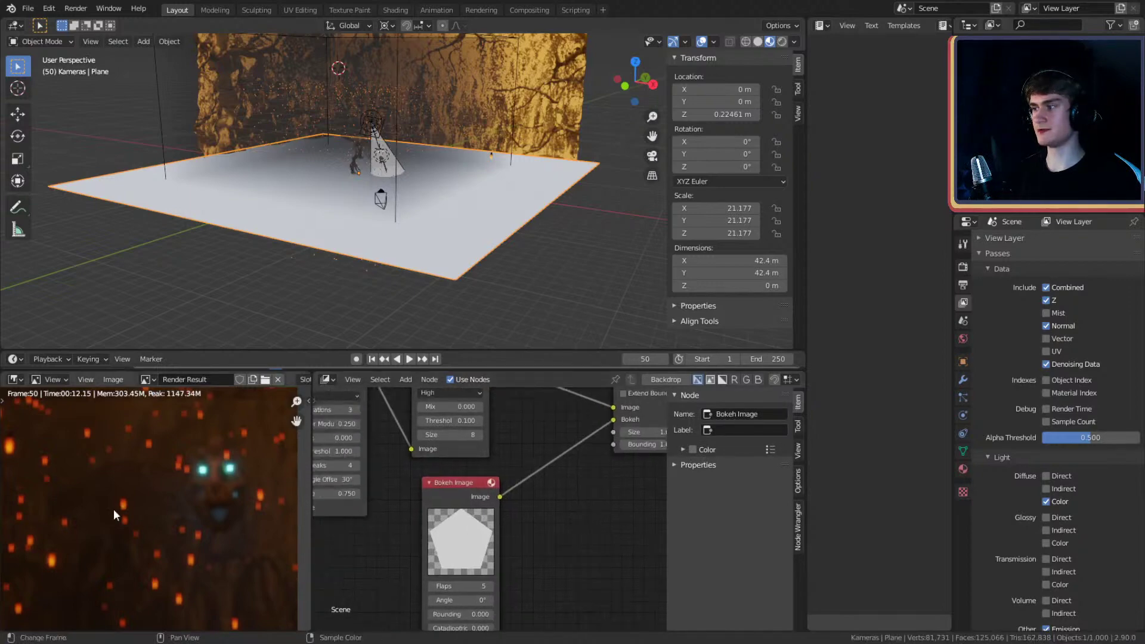
pyautogui.scroll(2, 149, 525)
pyautogui.moveTo(166, 551); pyautogui.dragTo(248, 540, button='middle')
pyautogui.moveTo(177, 485); pyautogui.dragTo(218, 543, button='middle')
pyautogui.moveTo(221, 471); pyautogui.dragTo(127, 477, button='middle')
pyautogui.scroll(1, 206, 477)
pyautogui.moveTo(207, 477); pyautogui.dragTo(165, 502, button='middle')
pyautogui.scroll(-4, 577, 578)
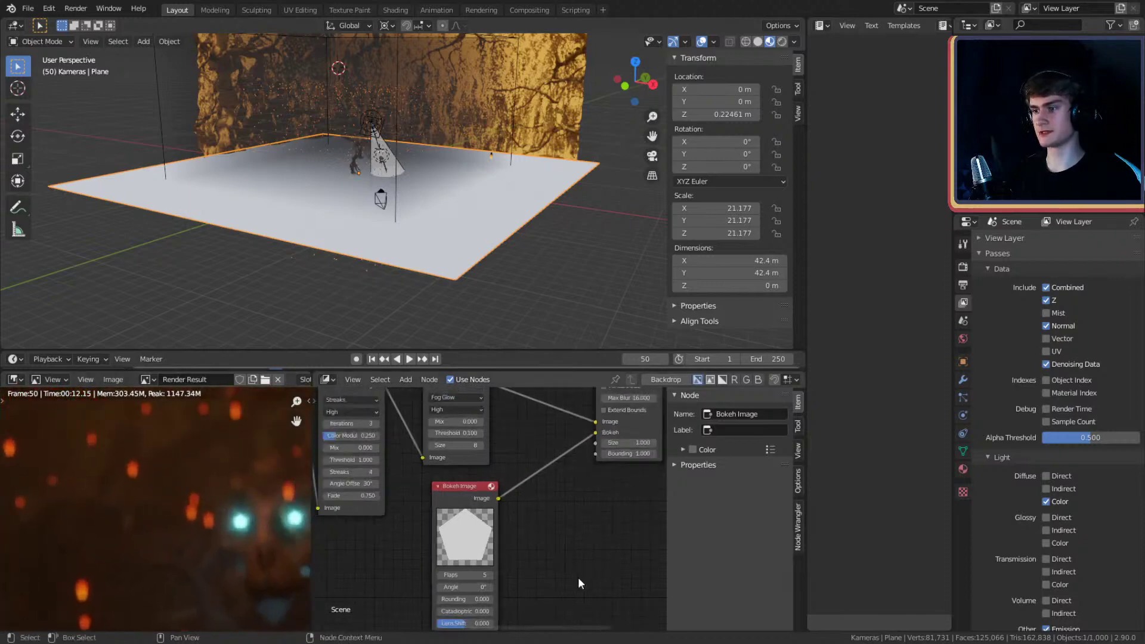
# - Set the Bokeh Blur node's Max Blur to 5 and check the embers in the render result
pyautogui.moveTo(578, 577); pyautogui.dragTo(563, 536, button='middle')
pyautogui.moveTo(652, 458); pyautogui.dragTo(567, 506, button='middle')
pyautogui.scroll(5, 567, 506)
pyautogui.moveTo(568, 458); pyautogui.dragTo(591, 499, button='middle')
pyautogui.click(520, 458)
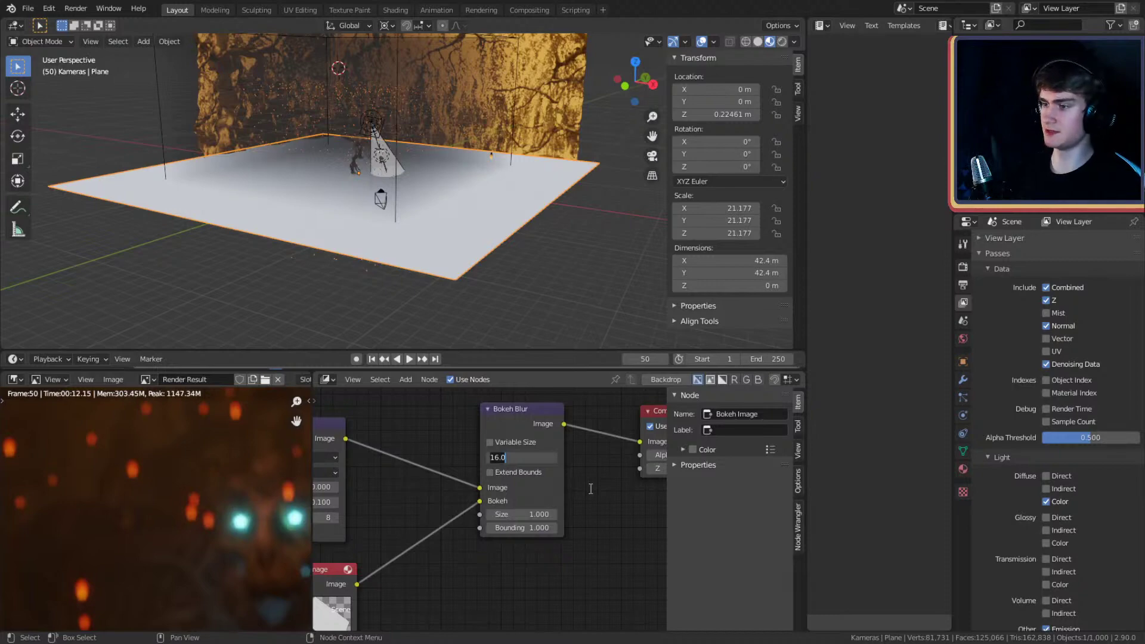
pyautogui.write('5')
pyautogui.press('Return')
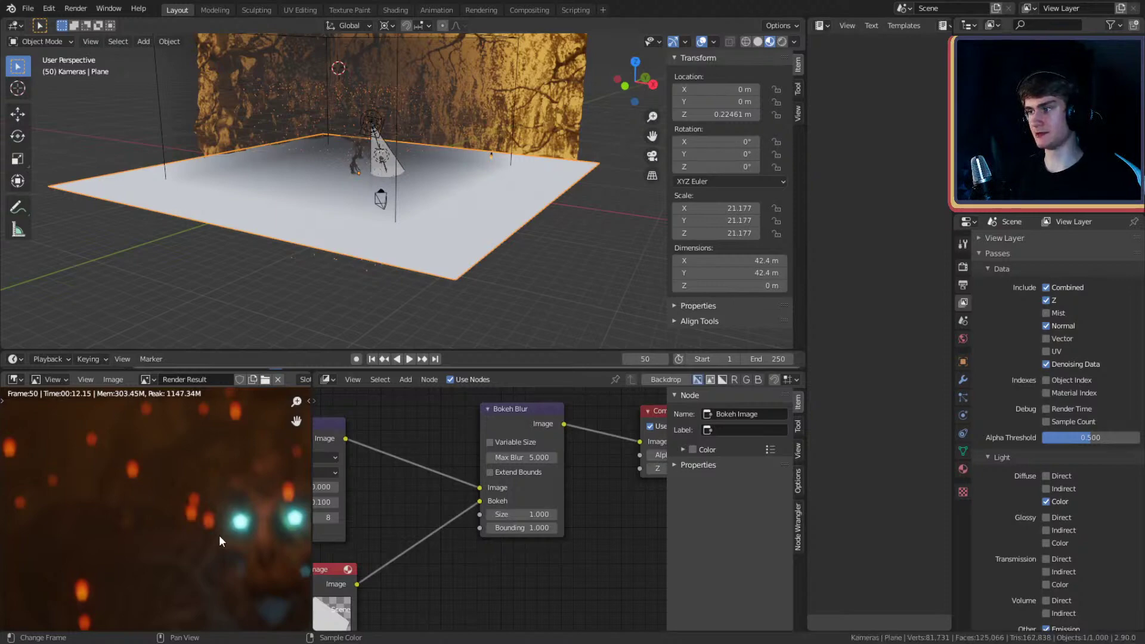
pyautogui.scroll(-3, 220, 534)
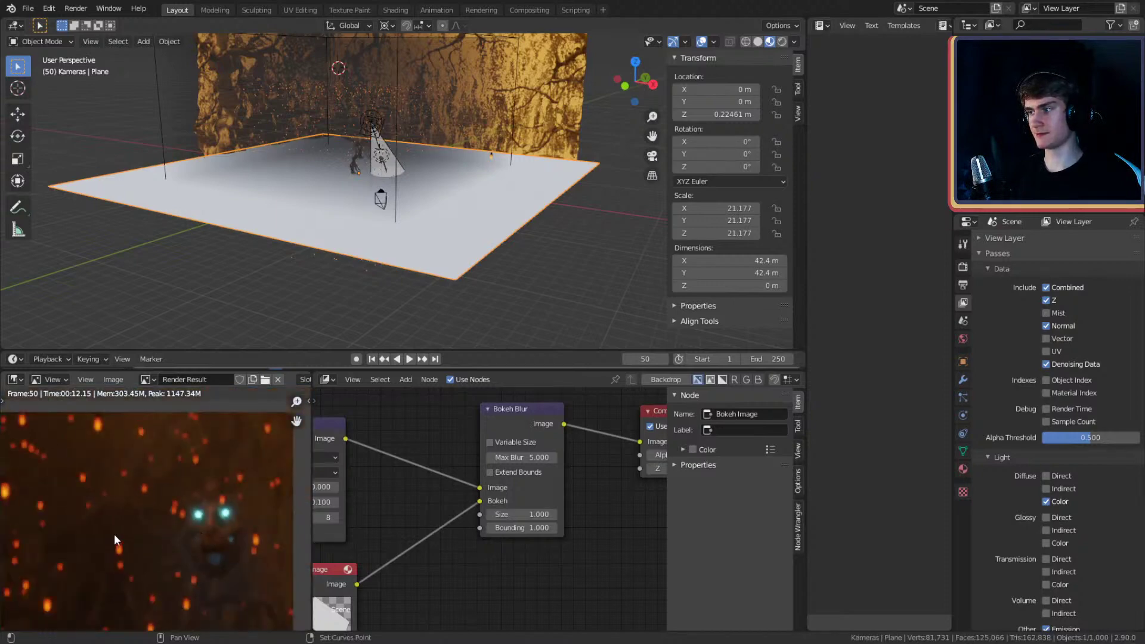
pyautogui.moveTo(113, 535); pyautogui.dragTo(165, 469, button='middle')
pyautogui.scroll(2, 177, 506)
# - Set the Bokeh Image node's Flaps to 15 and check its effect on the whole render result
pyautogui.moveTo(382, 614); pyautogui.dragTo(556, 478, button='middle')
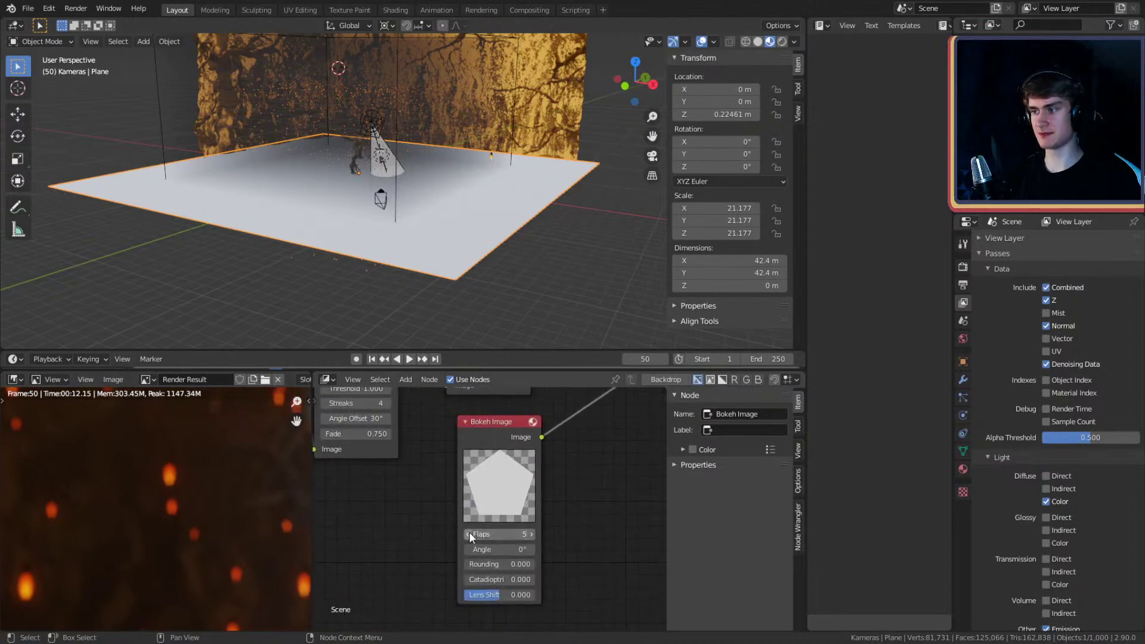
pyautogui.doubleClick(471, 534)
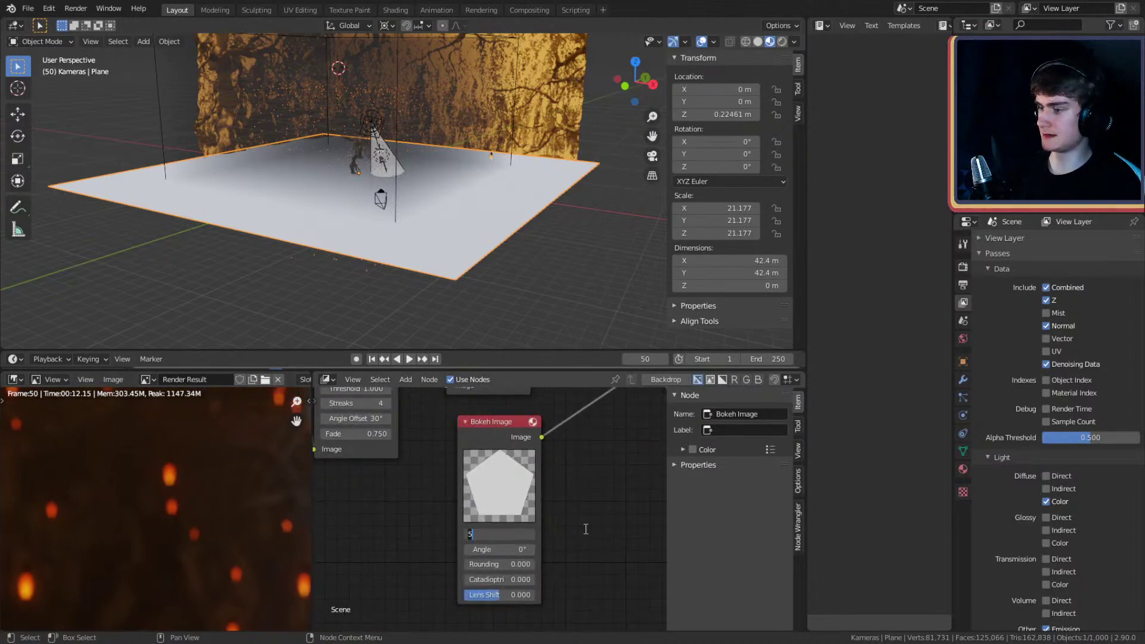
pyautogui.press('Return')
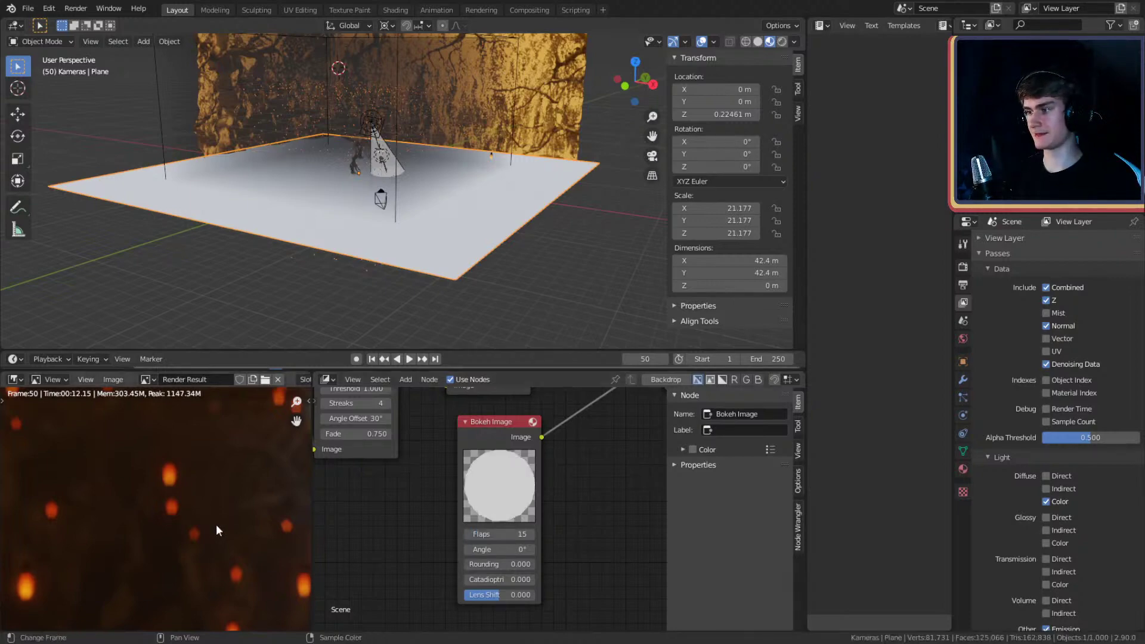
pyautogui.keyDown('ctrl'); pyautogui.moveTo(206, 496); pyautogui.dragTo(180, 535, button='middle'); pyautogui.keyUp('ctrl')
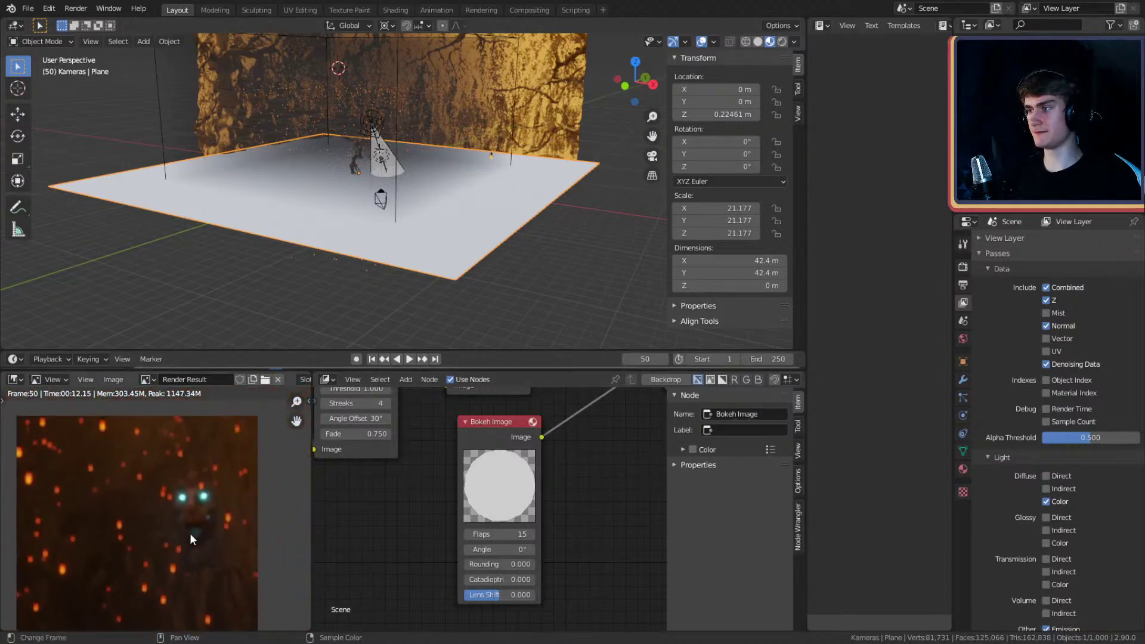
pyautogui.scroll(-1, 188, 535)
pyautogui.scroll(-2, 601, 517)
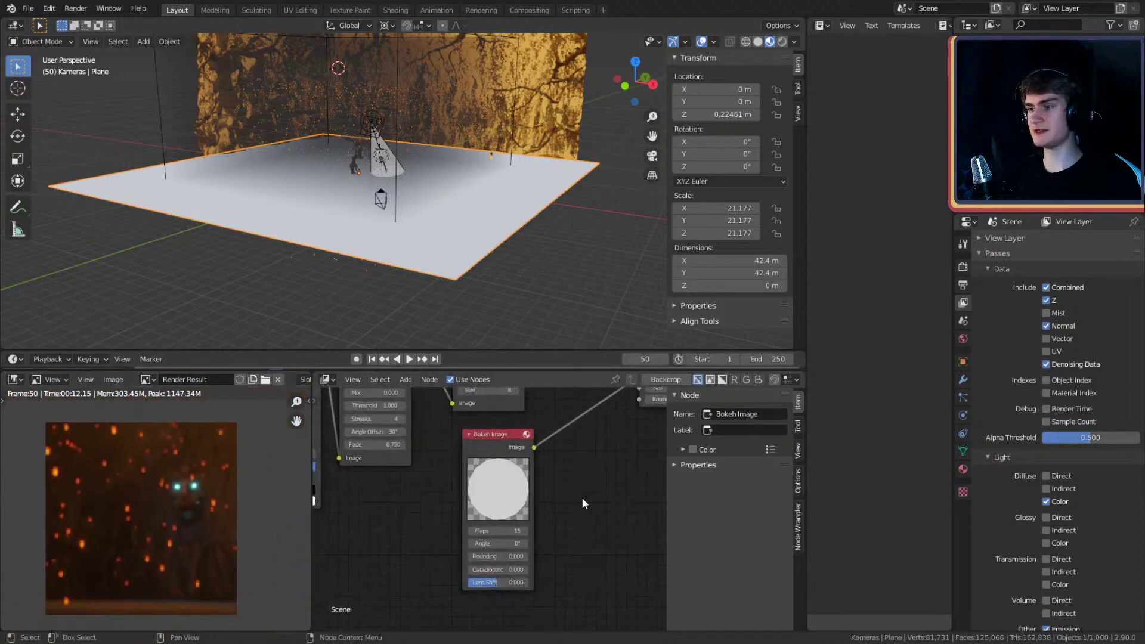
# - Examine the Bokeh Image node's aperture preview and the shape of the blurred eyes and embers in the render result
pyautogui.scroll(5, 595, 518)
pyautogui.moveTo(613, 443); pyautogui.dragTo(510, 535, button='middle')
pyautogui.moveTo(563, 424); pyautogui.dragTo(434, 556, button='middle')
pyautogui.moveTo(395, 590); pyautogui.dragTo(519, 493, button='middle')
pyautogui.moveTo(470, 567); pyautogui.dragTo(565, 461, button='middle')
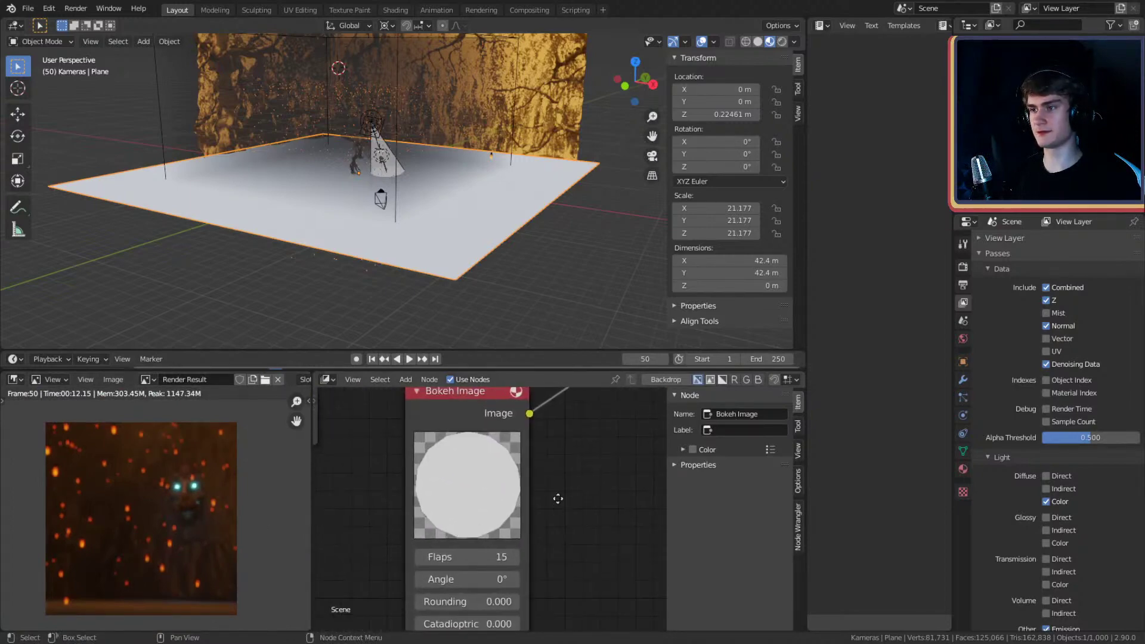
pyautogui.scroll(1, 480, 540)
pyautogui.scroll(-2, 548, 493)
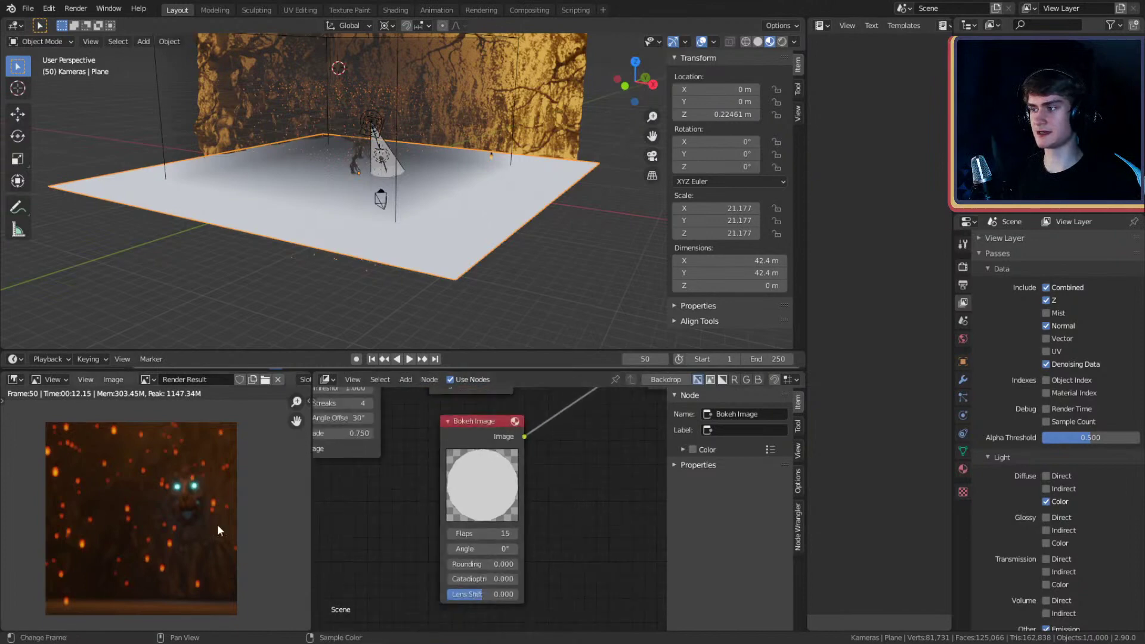
pyautogui.scroll(3, 213, 512)
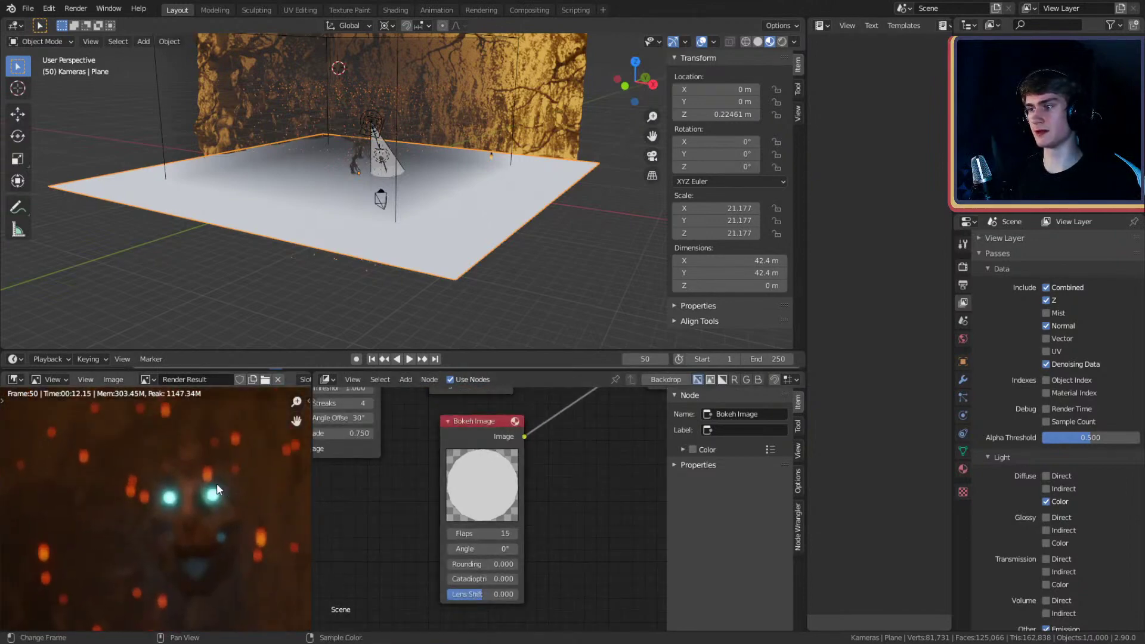
pyautogui.scroll(-2, 213, 497)
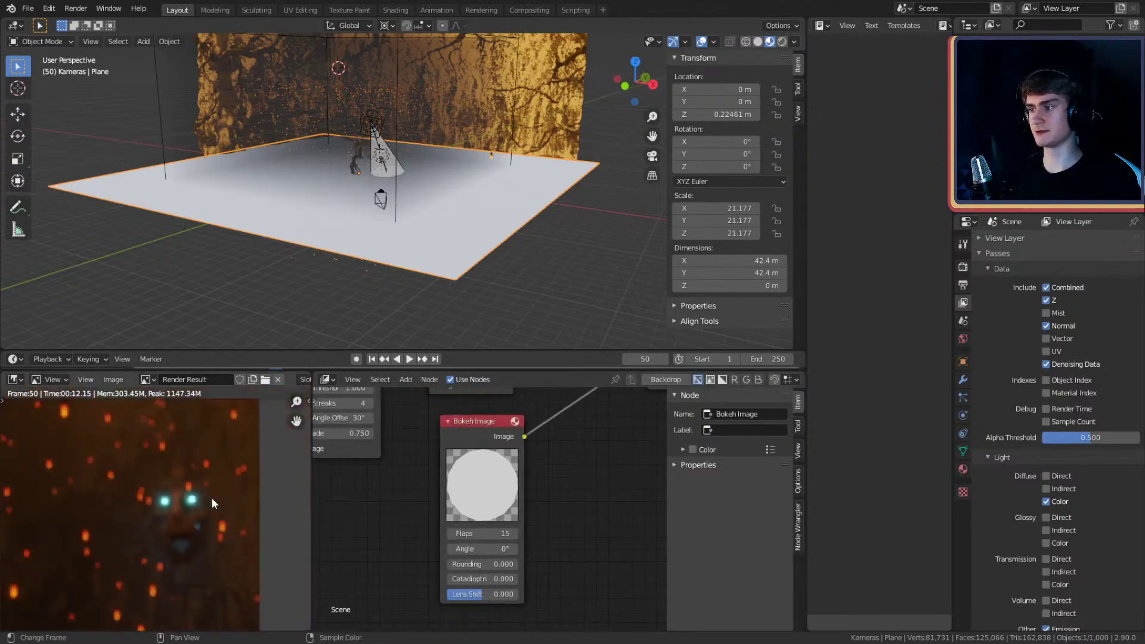
# - Set the Bokeh Image node's Flaps to 3 and inspect the creature's eyes and embers up close
pyautogui.click(482, 533)
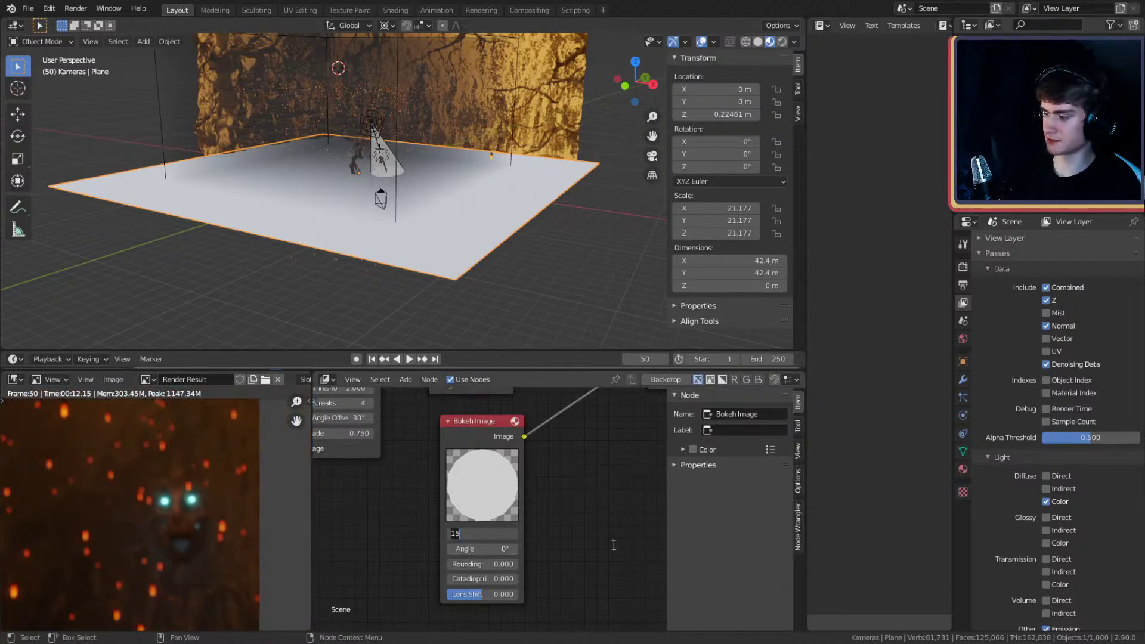
pyautogui.press('Return')
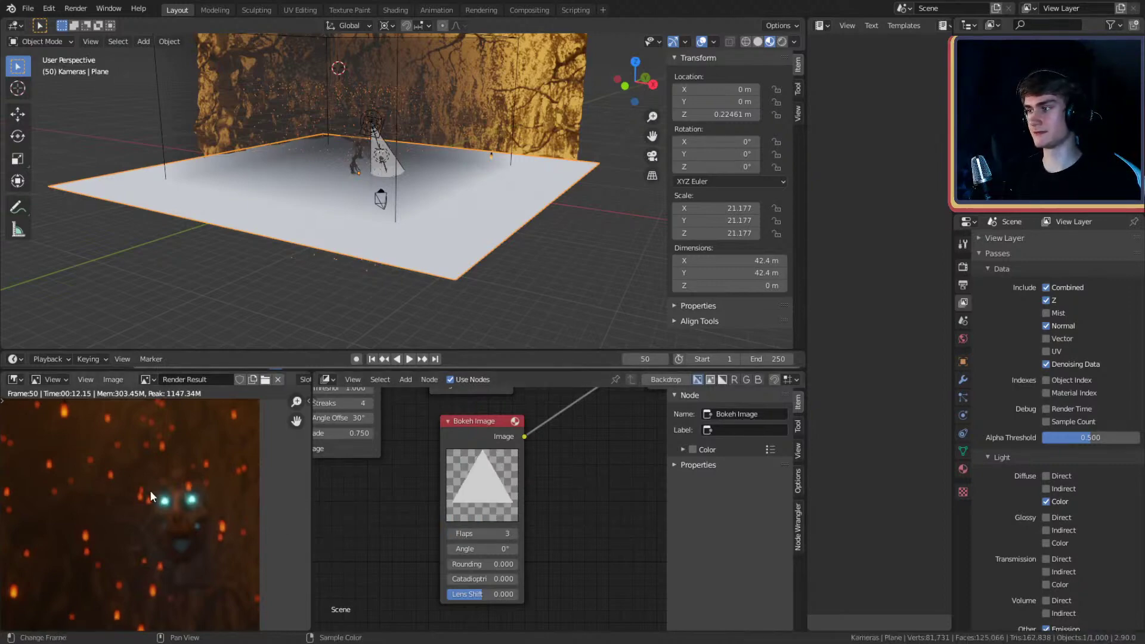
pyautogui.scroll(2, 150, 496)
pyautogui.moveTo(173, 527); pyautogui.dragTo(166, 511, button='middle')
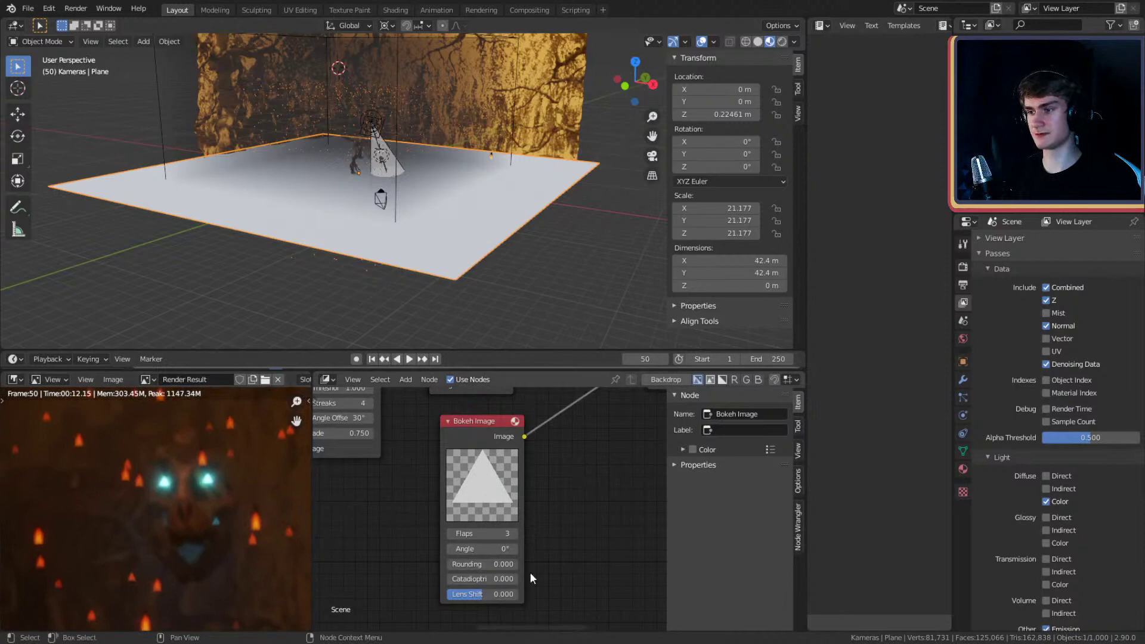
# - Set the Bokeh Image node's Angle to 30° and check the change in the render result
pyautogui.click(481, 549)
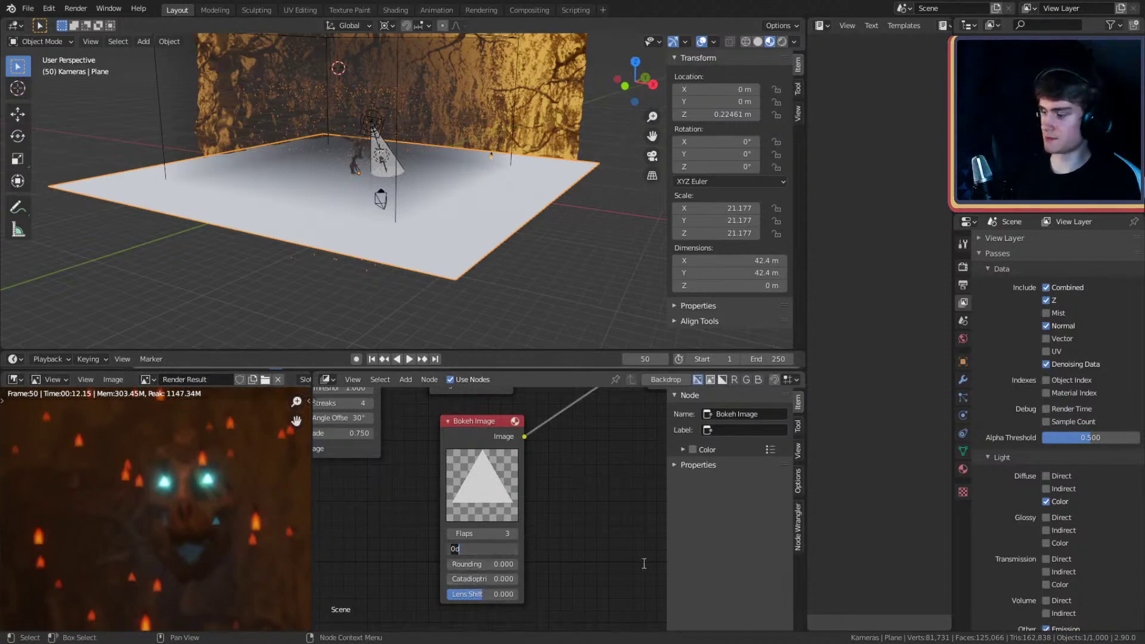
pyautogui.write('30')
pyautogui.press('Return')
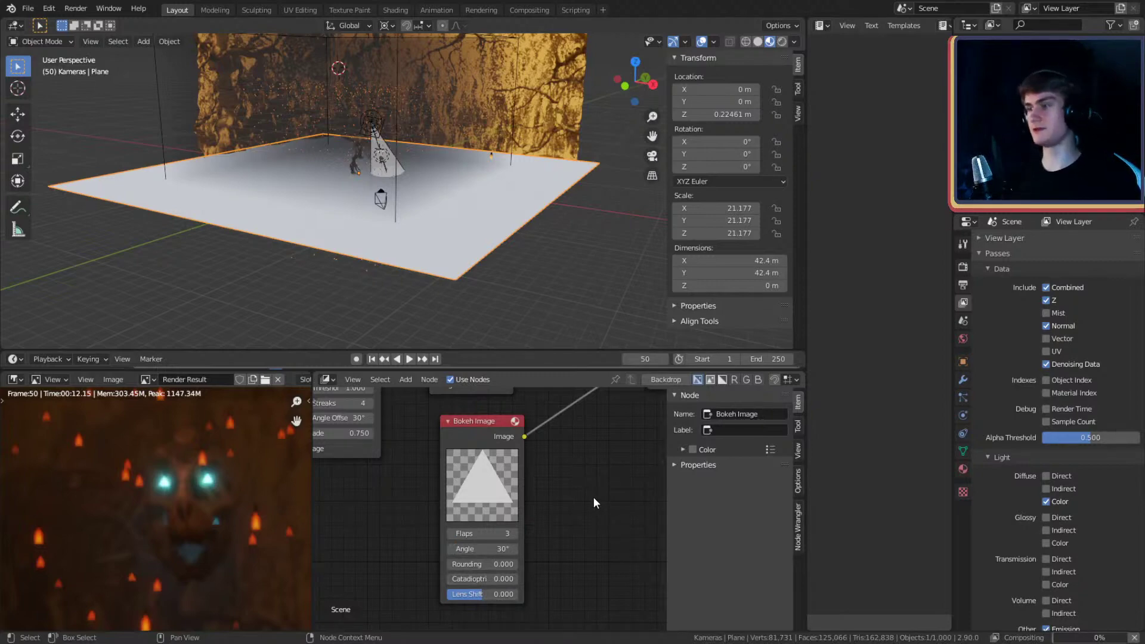
pyautogui.scroll(-5, 196, 534)
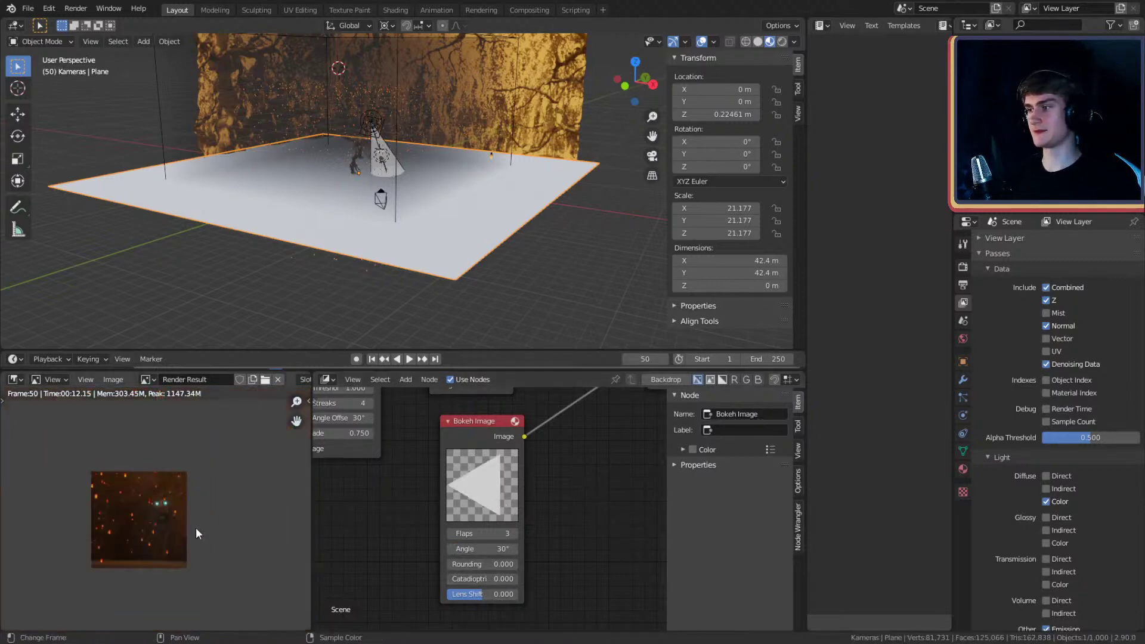
pyautogui.scroll(5, 196, 533)
pyautogui.scroll(-3, 567, 515)
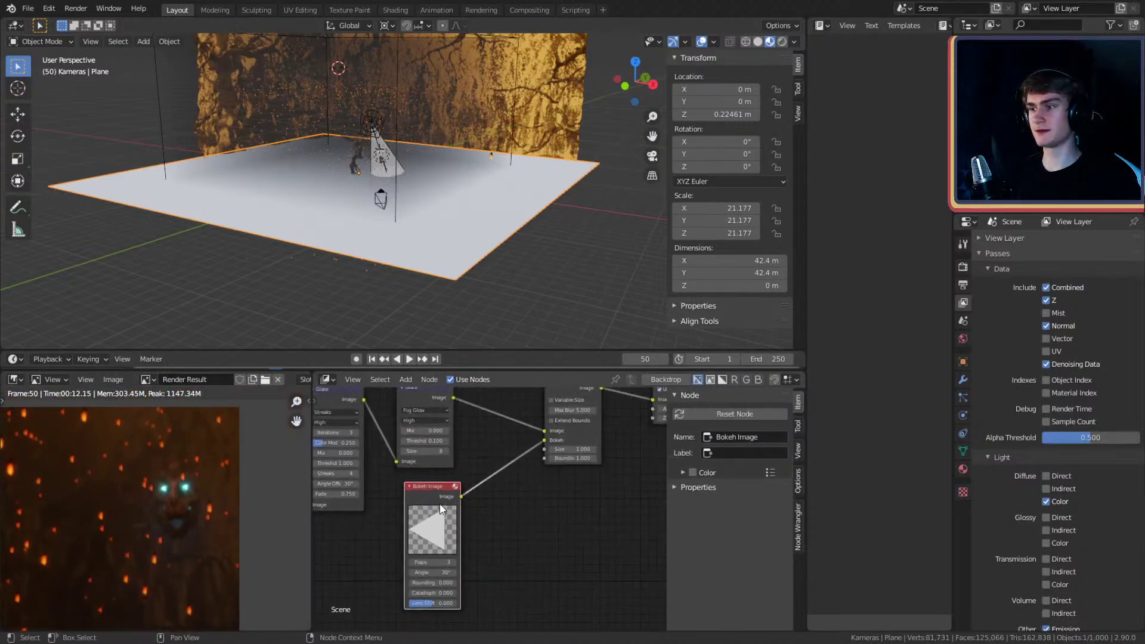
# - Delete the Bokeh Image node and the Bokeh Blur node from the compositor
pyautogui.press('x')
pyautogui.moveTo(508, 497); pyautogui.dragTo(441, 562, button='middle')
pyautogui.click(520, 446)
pyautogui.press('x')
# - Add a Sun Beams filter node beside the Fog Glow Glare node
pyautogui.scroll(3, 495, 477)
pyautogui.moveTo(412, 477); pyautogui.dragTo(481, 475, button='middle')
pyautogui.hotkey('shift', 'a')
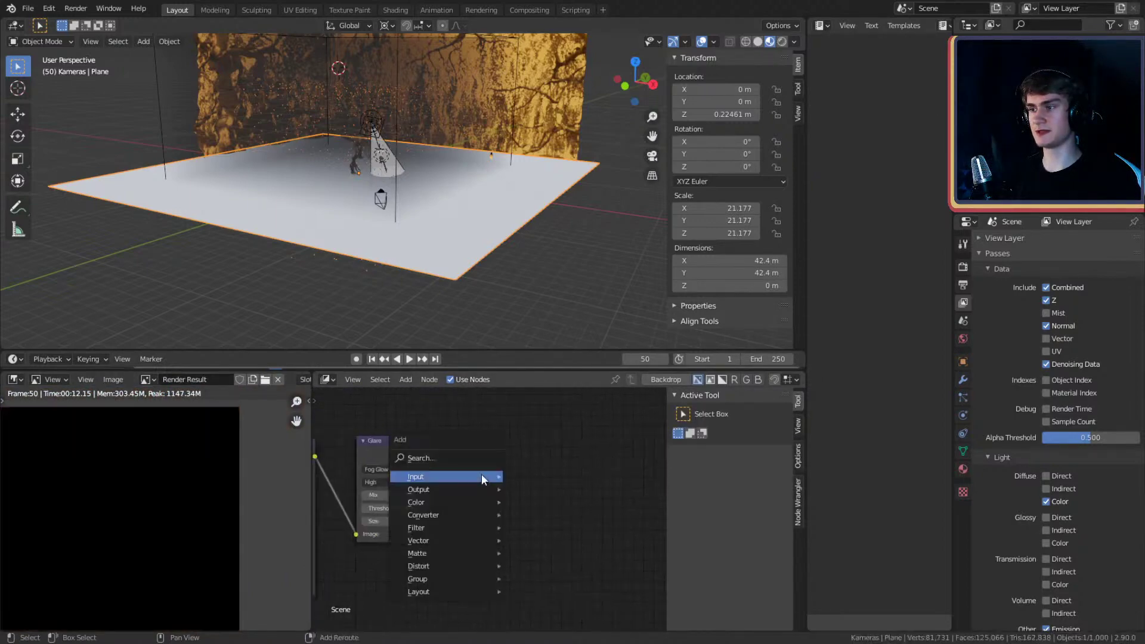
pyautogui.moveTo(427, 527)
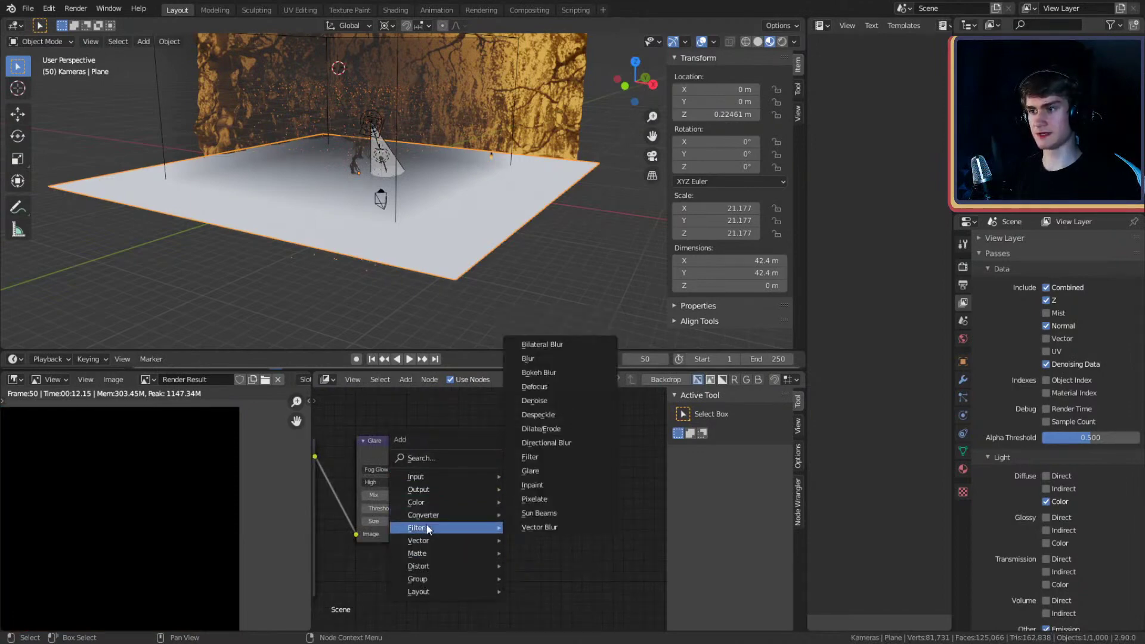
pyautogui.click(539, 513)
pyautogui.click(525, 495)
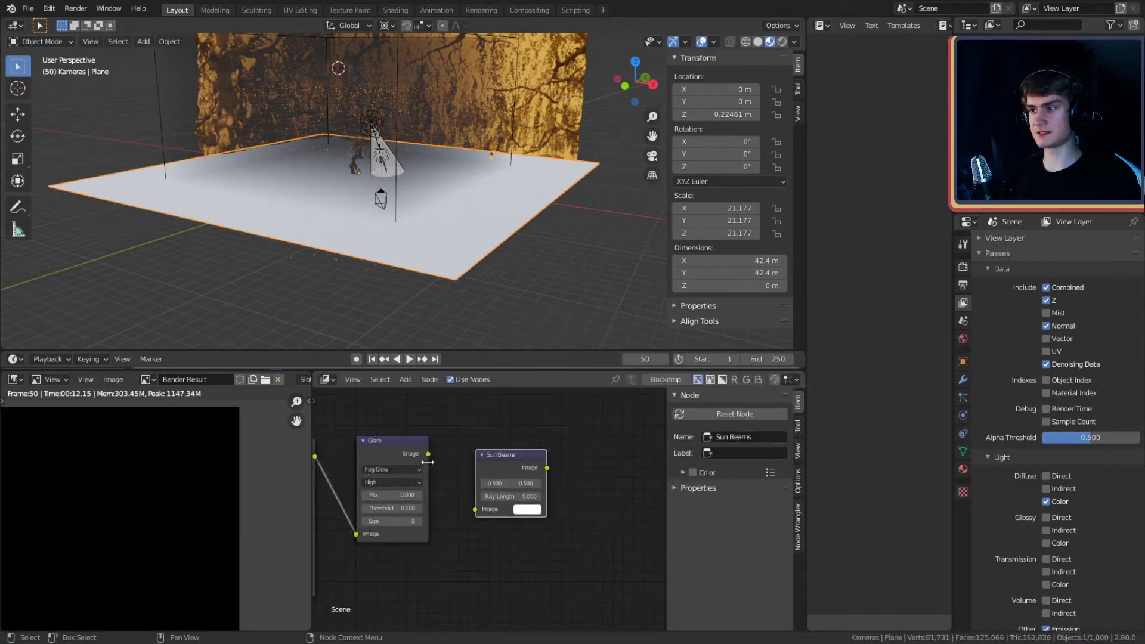
# - Connect the Fog Glow Glare node's Image output to the Sun Beams node and the Sun Beams output to the Composite node's Image input
pyautogui.moveTo(429, 454); pyautogui.dragTo(474, 508)
pyautogui.moveTo(549, 470); pyautogui.dragTo(496, 483, button='middle')
pyautogui.moveTo(494, 482); pyautogui.dragTo(626, 471)
pyautogui.moveTo(617, 471); pyautogui.dragTo(693, 468, button='middle')
# - Set the Sun Beams node's Ray Length to 1
pyautogui.scroll(-5, 156, 525)
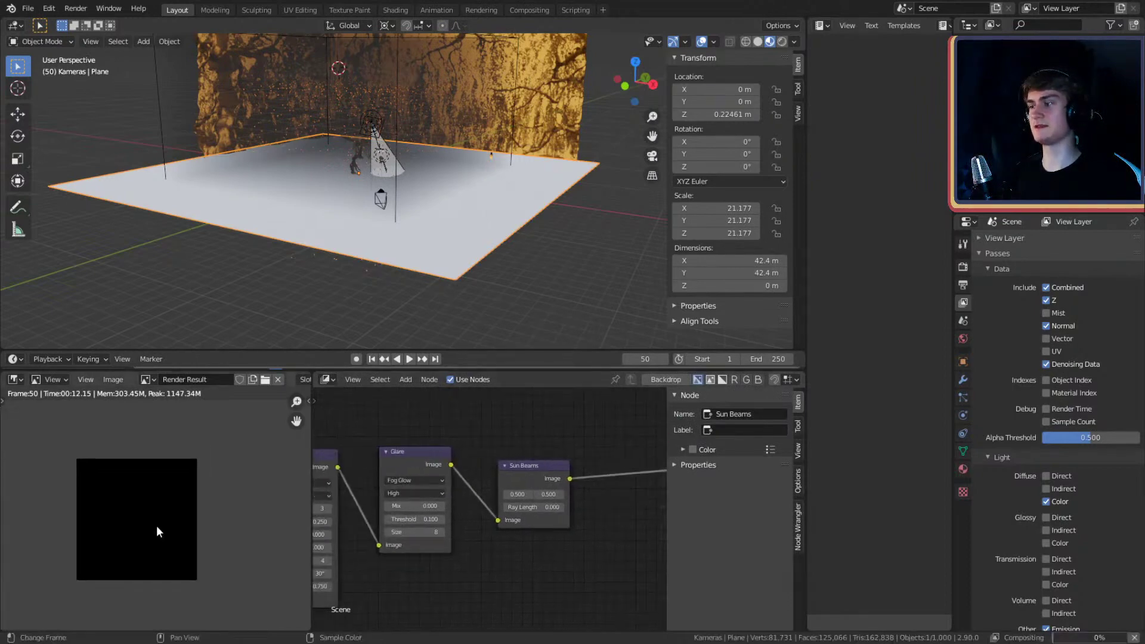
pyautogui.scroll(5, 148, 532)
pyautogui.moveTo(163, 528); pyautogui.dragTo(194, 514, button='middle')
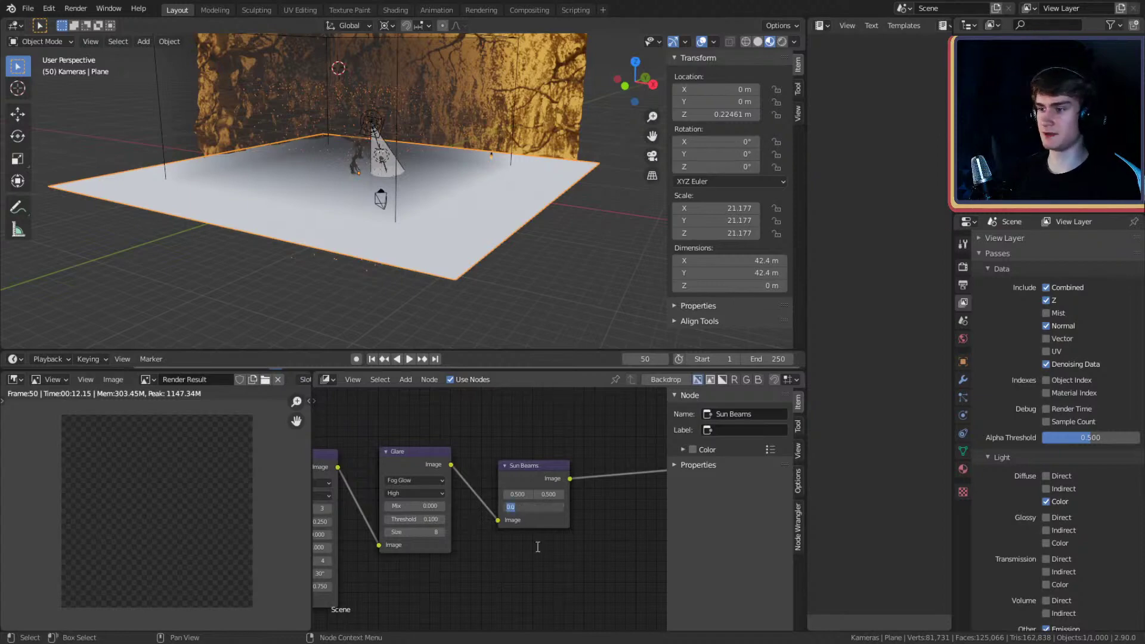
pyautogui.write('1')
pyautogui.press('Return')
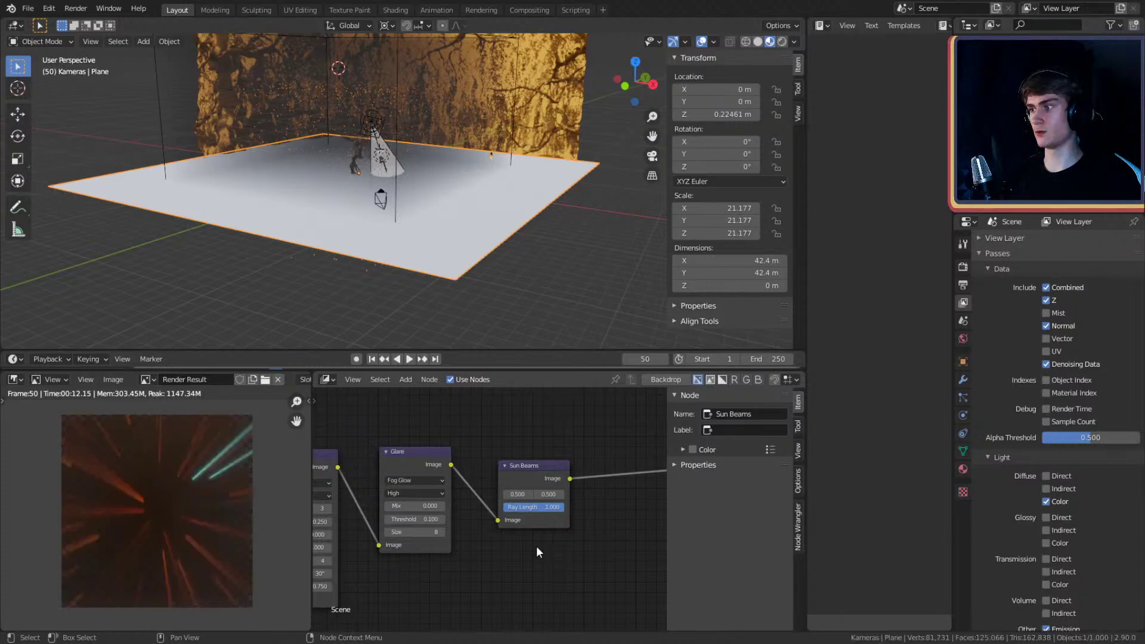
# - Try the Sun Beams node's horizontal source position at 0, and restore it to 0.5
pyautogui.scroll(2, 603, 529)
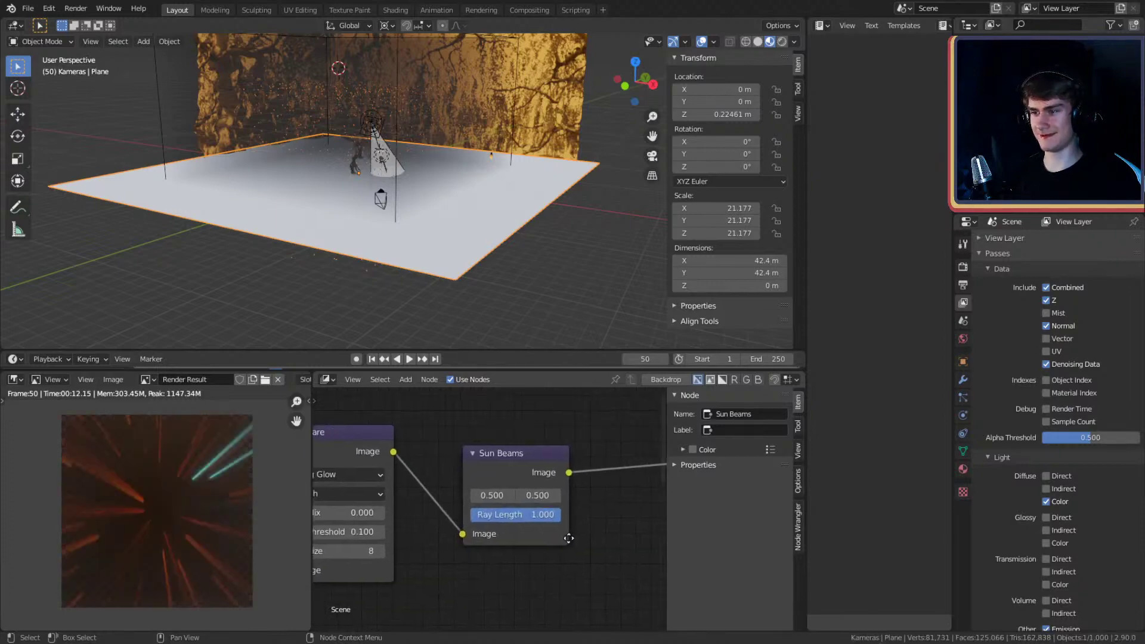
pyautogui.scroll(1, 498, 507)
pyautogui.click(480, 489)
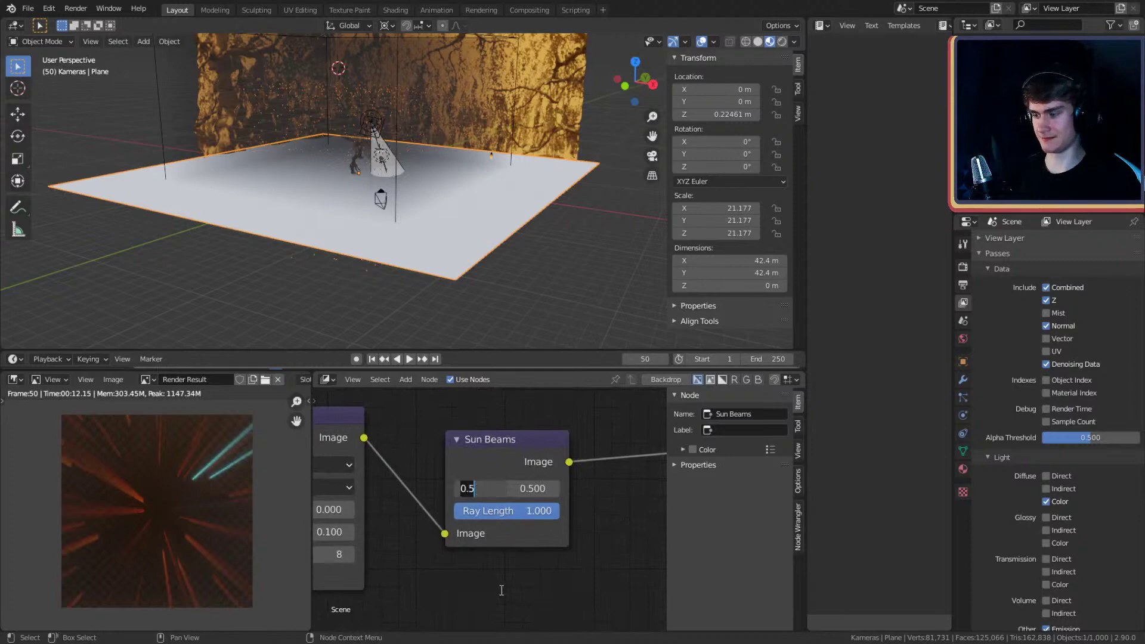
pyautogui.write('0')
pyautogui.press('Return')
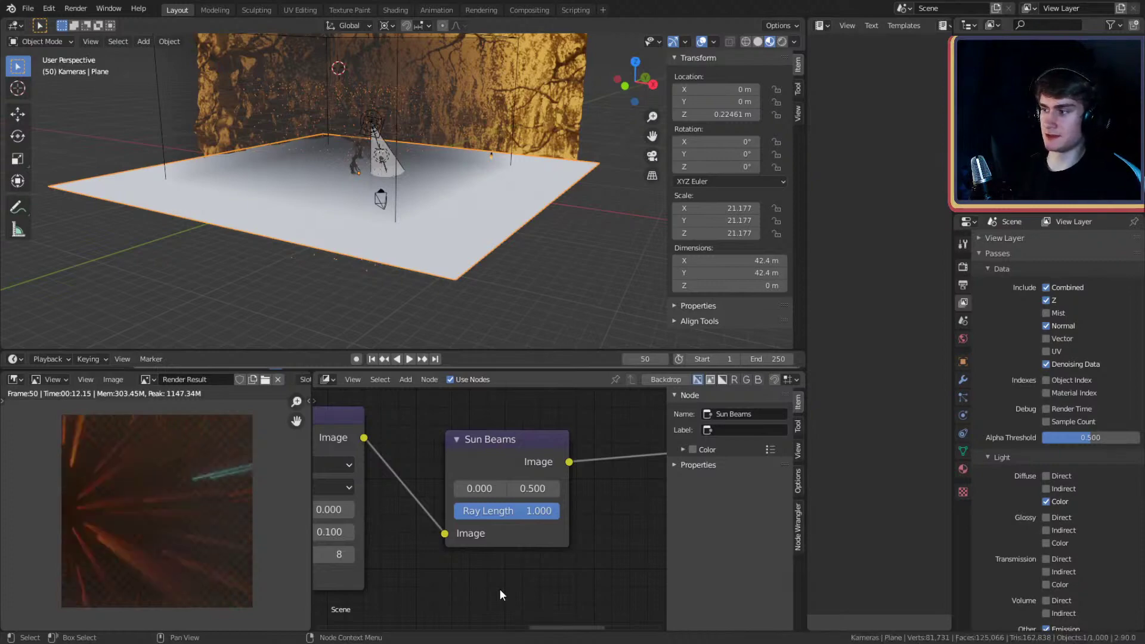
pyautogui.click(477, 489)
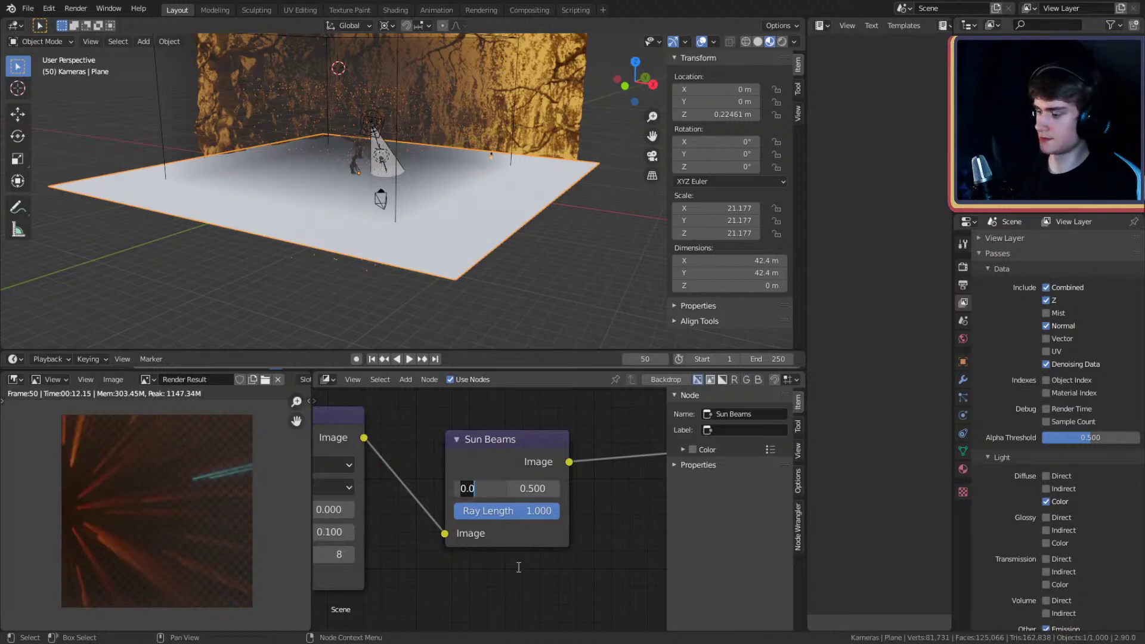
pyautogui.write('0.5')
pyautogui.press('Return')
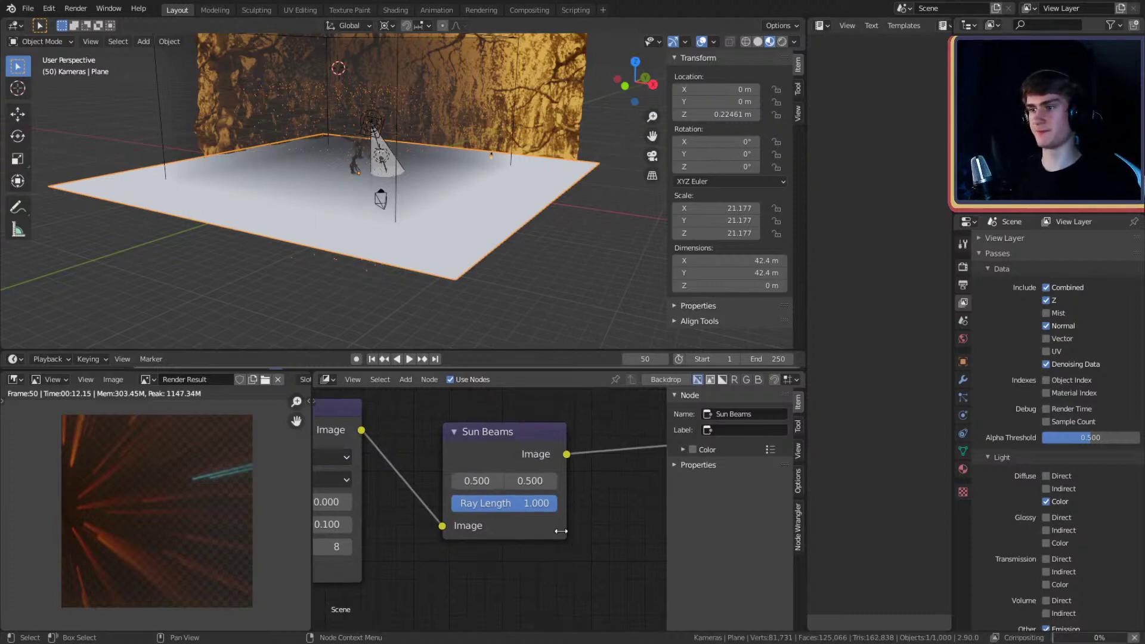
# - Set the Sun Beams node's Ray Length to 0.01 and inspect the eyes and embers in the render result
pyautogui.click(505, 504)
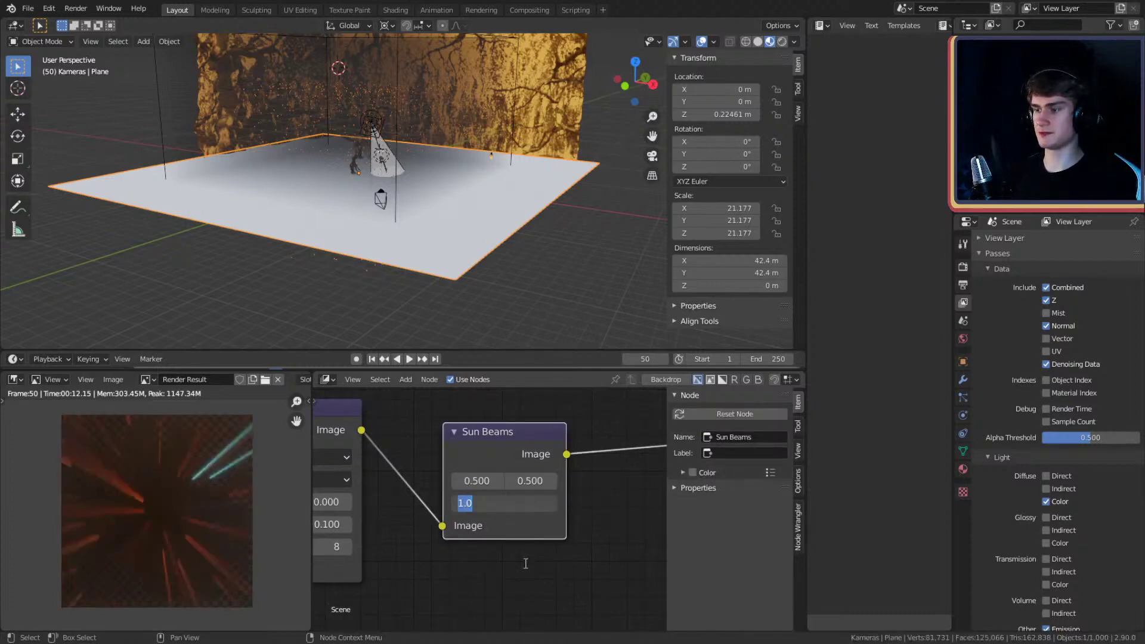
pyautogui.press('BackSpace')
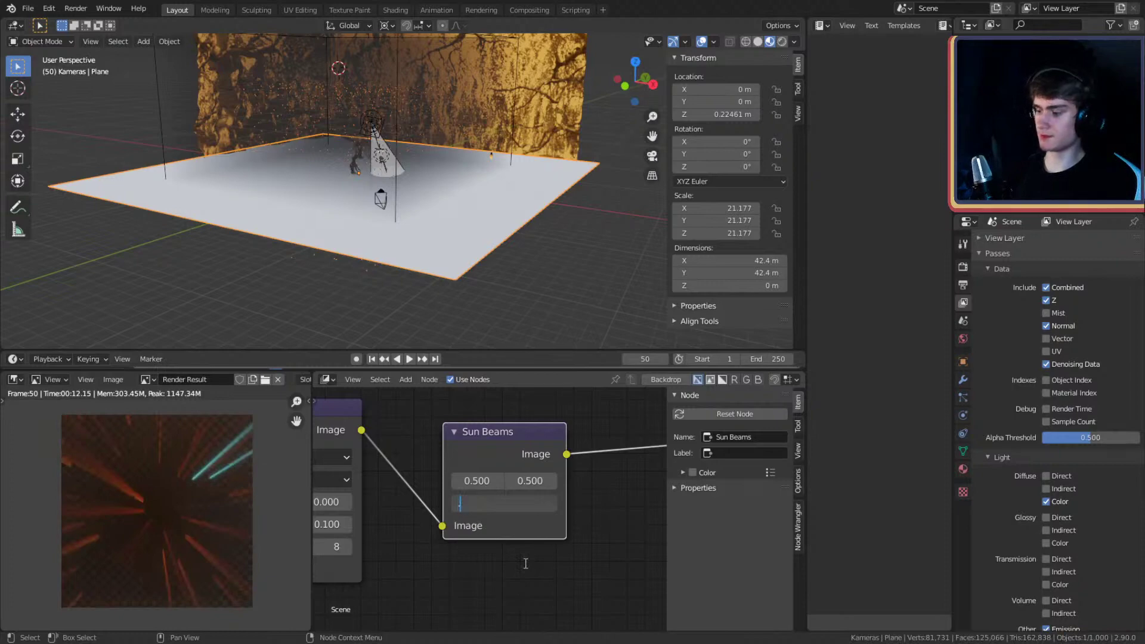
pyautogui.write('.01')
pyautogui.press('Return')
pyautogui.scroll(2, 224, 482)
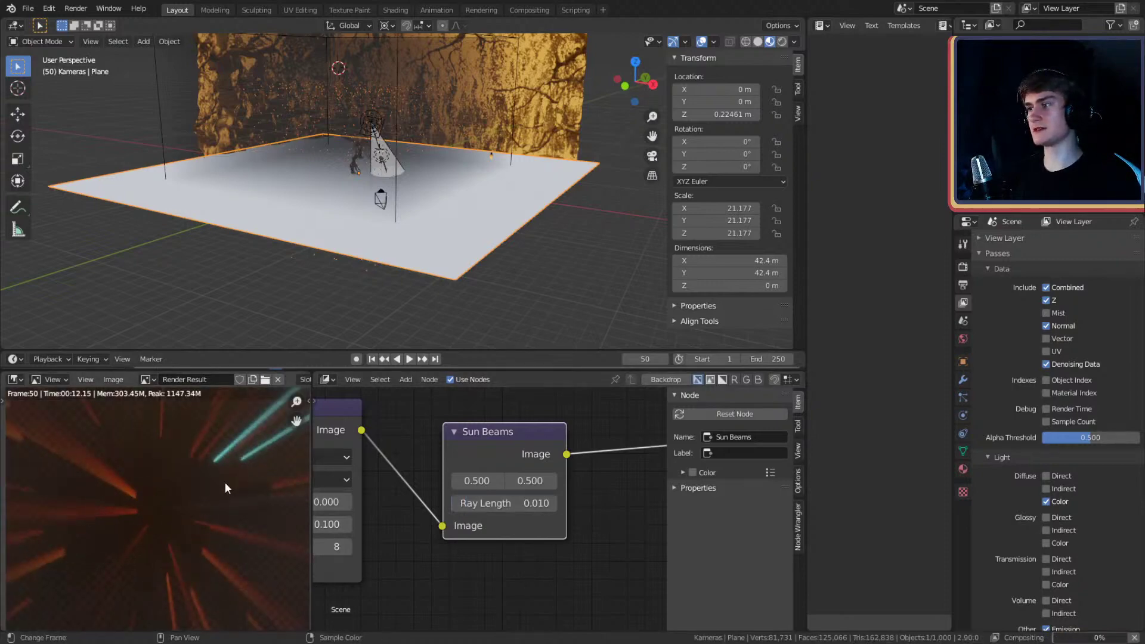
pyautogui.moveTo(277, 421); pyautogui.dragTo(246, 449, button='middle')
pyautogui.scroll(-3, 175, 526)
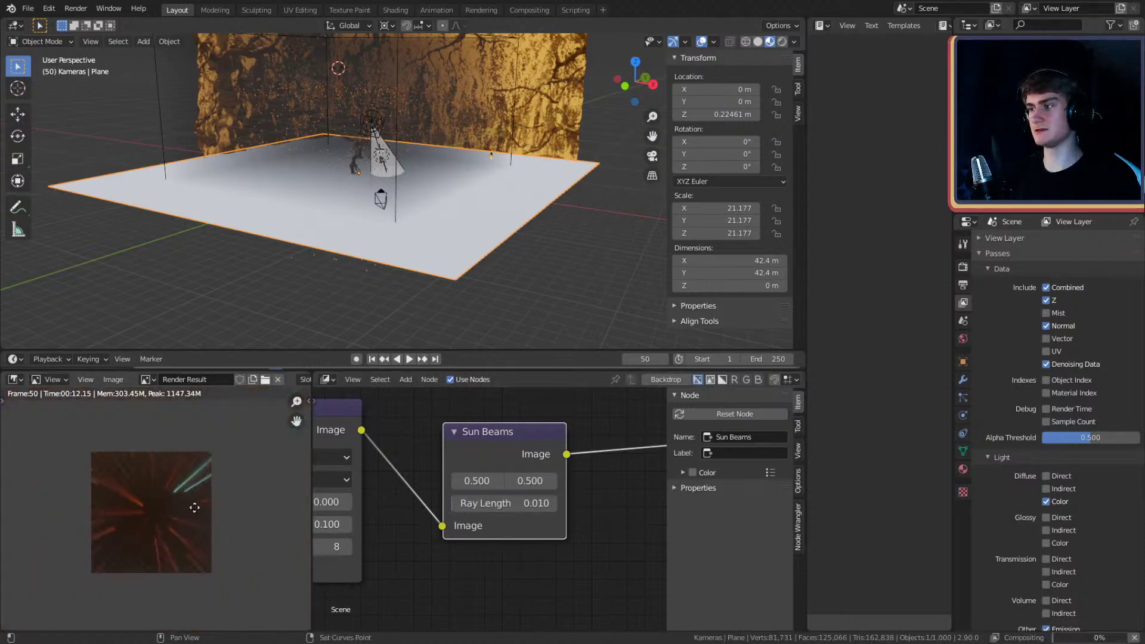
pyautogui.scroll(2, 193, 513)
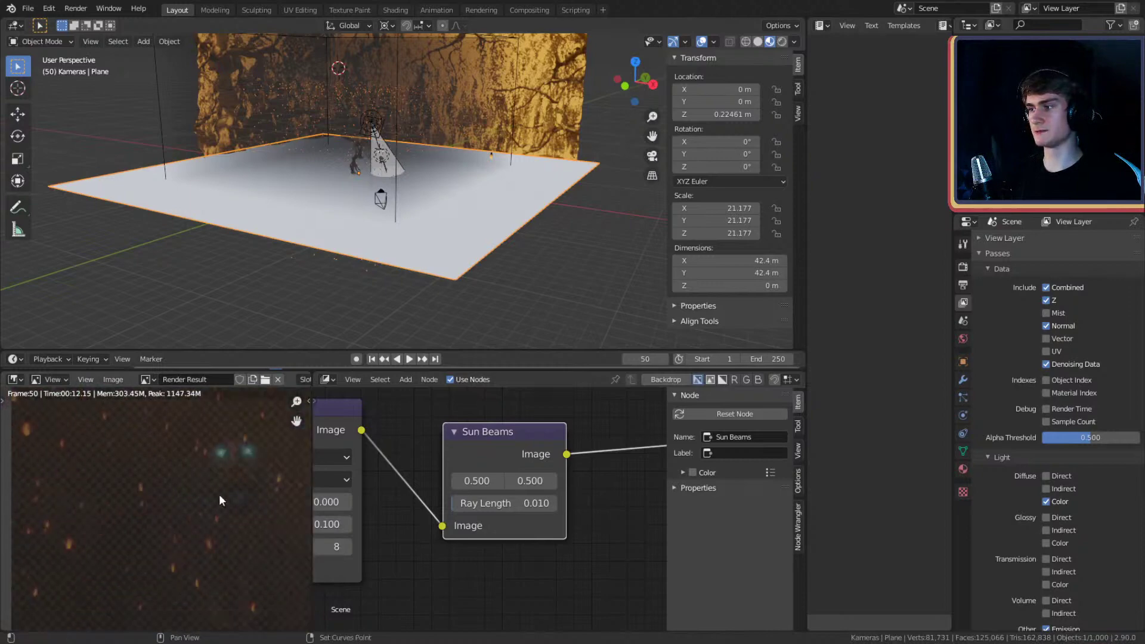
# - Delete the Sun Beams node from the compositor
pyautogui.scroll(-2, 210, 505)
pyautogui.scroll(-2, 530, 545)
pyautogui.press('x')
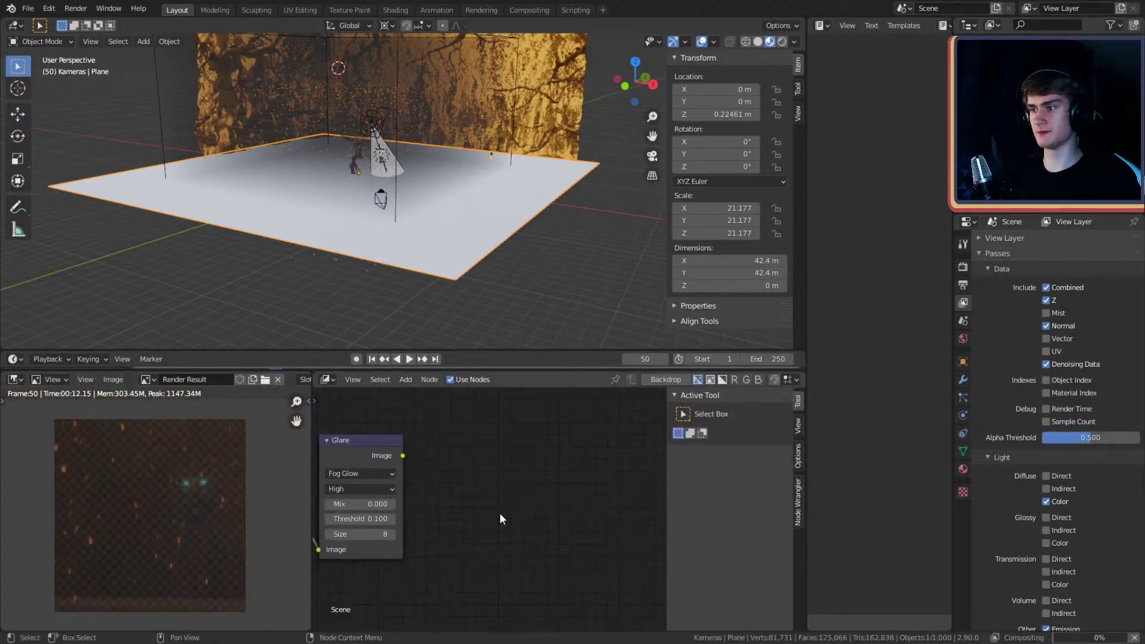
# - Add a Hue Saturation Value node between the Fog Glow Glare node and the Composite node
pyautogui.scroll(-2, 502, 514)
pyautogui.hotkey('shift', 'a')
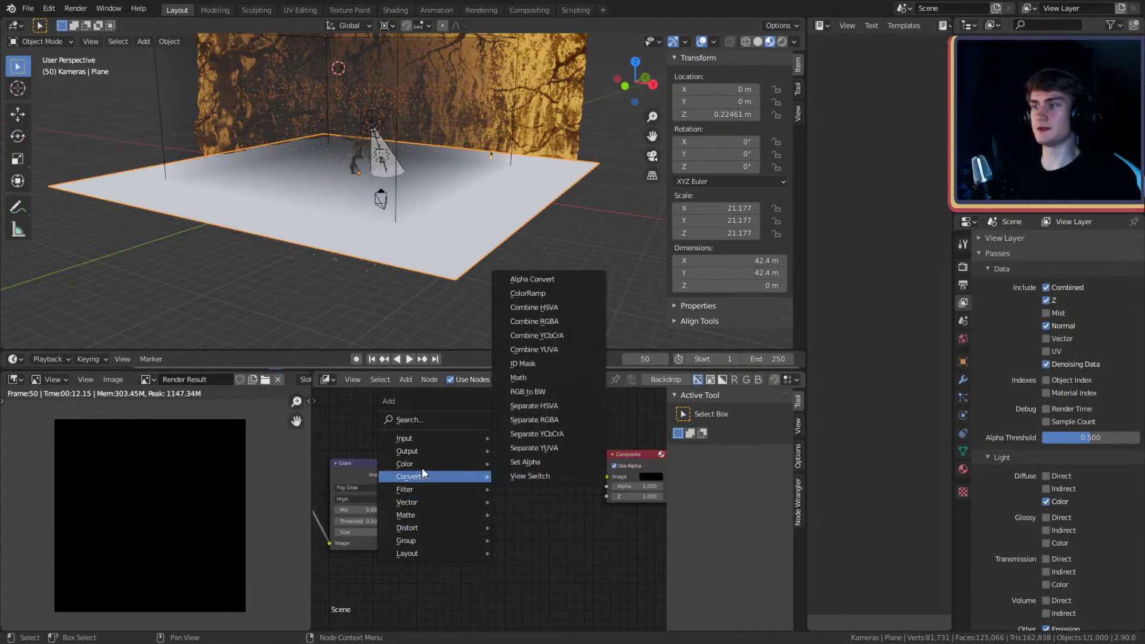
pyautogui.moveTo(418, 463)
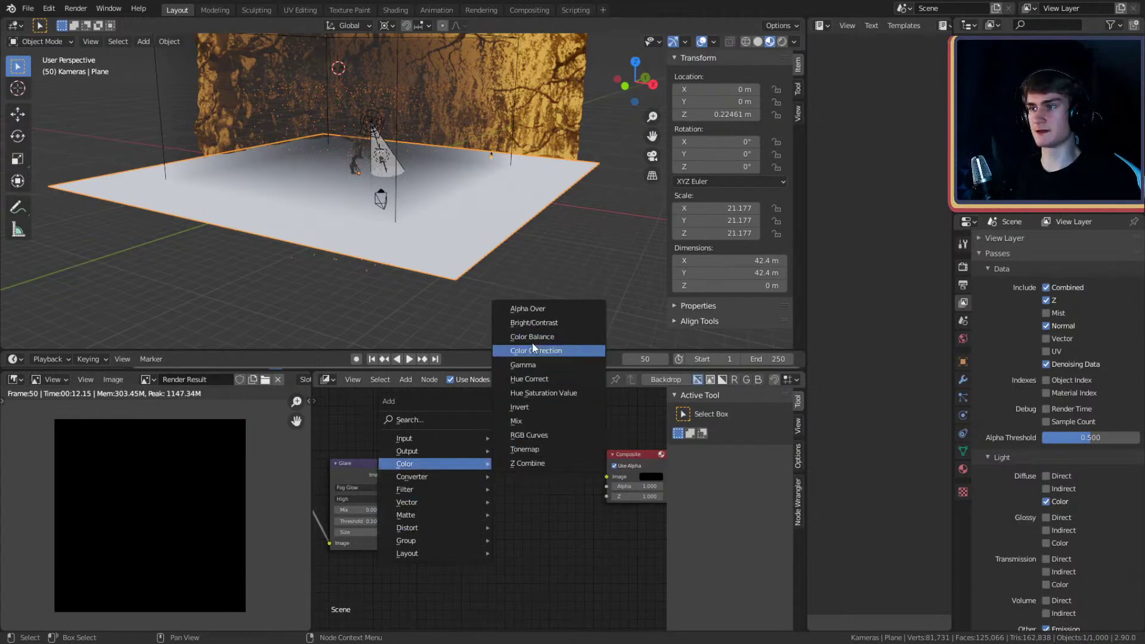
pyautogui.click(535, 393)
pyautogui.click(441, 468)
pyautogui.scroll(2, 456, 455)
pyautogui.moveTo(455, 455); pyautogui.dragTo(561, 463, button='middle')
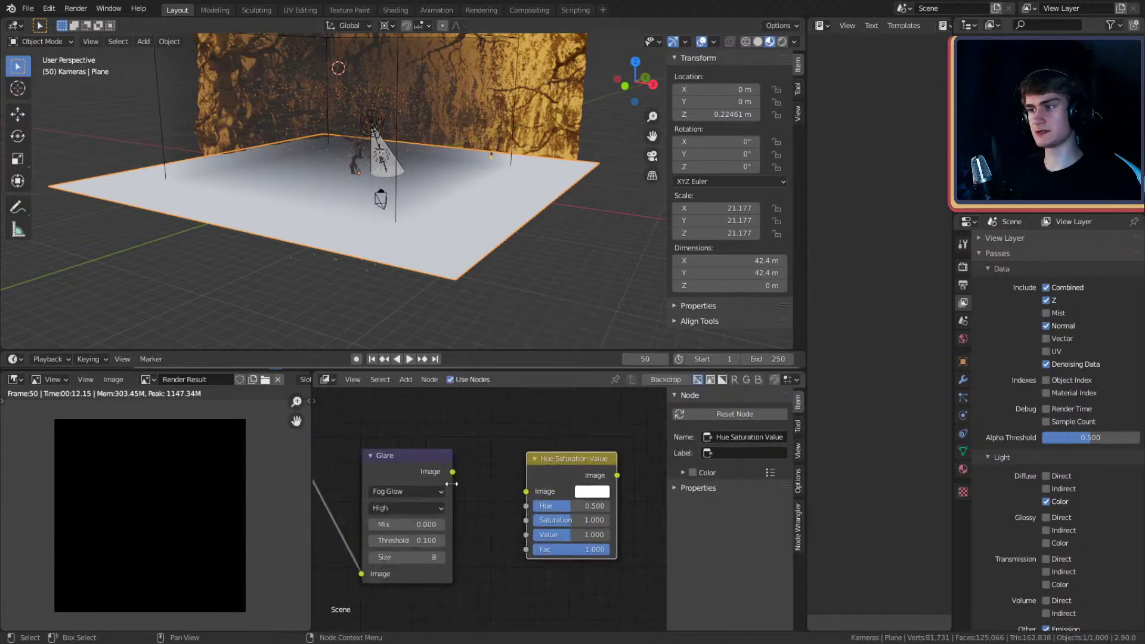
# - Connect the Glare node's Image output to the Hue Saturation Value node's Image input and that node's output to the Composite node's Image input
pyautogui.moveTo(453, 472); pyautogui.dragTo(526, 491)
pyautogui.moveTo(645, 481); pyautogui.dragTo(421, 499, button='middle')
pyautogui.moveTo(391, 493); pyautogui.dragTo(545, 493)
pyautogui.moveTo(477, 510); pyautogui.dragTo(597, 506, button='middle')
# - Try the Hue Saturation Value node's Saturation at 1.5
pyautogui.scroll(3, 597, 506)
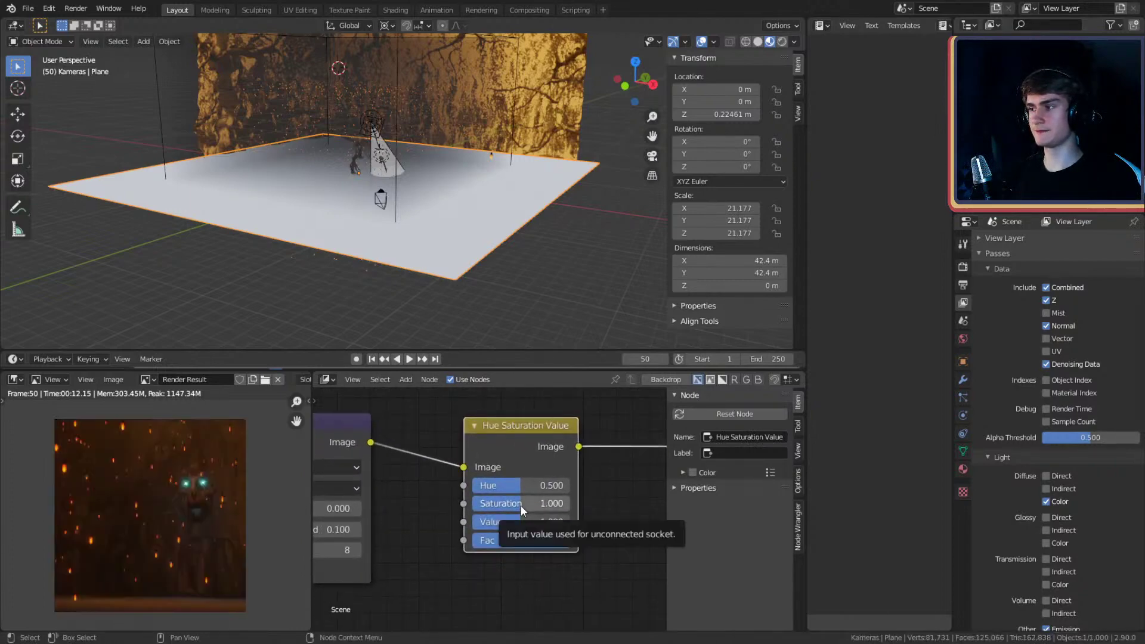
pyautogui.click(521, 506)
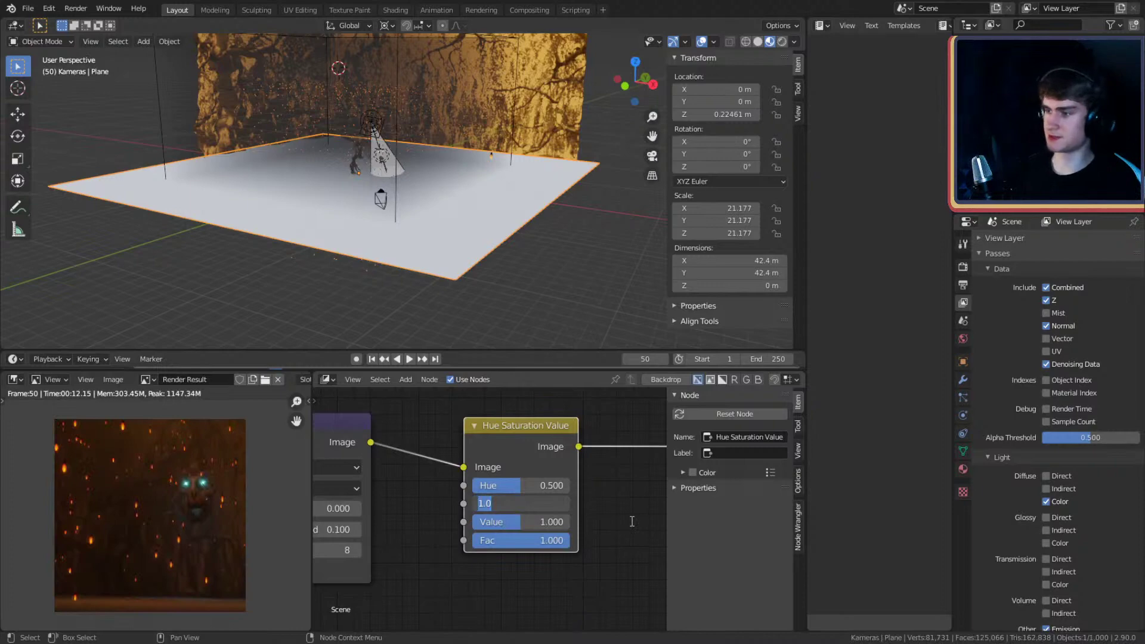
pyautogui.write('1')
pyautogui.press('Return')
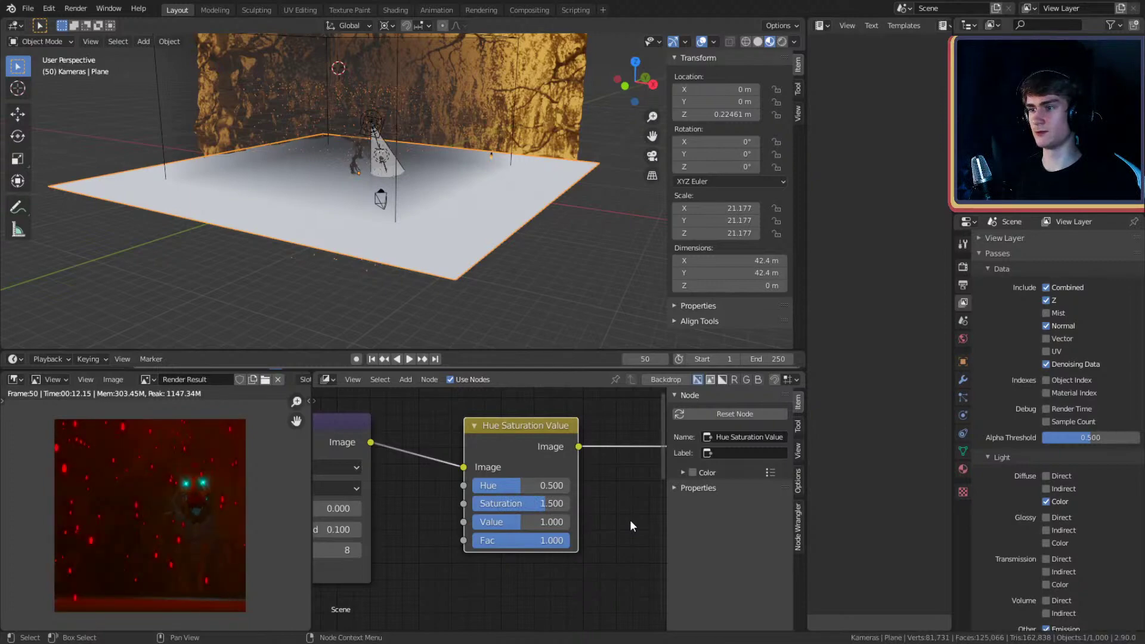
# - Set the Hue Saturation Value node's Saturation to 1.1
pyautogui.click(543, 504)
pyautogui.write('1')
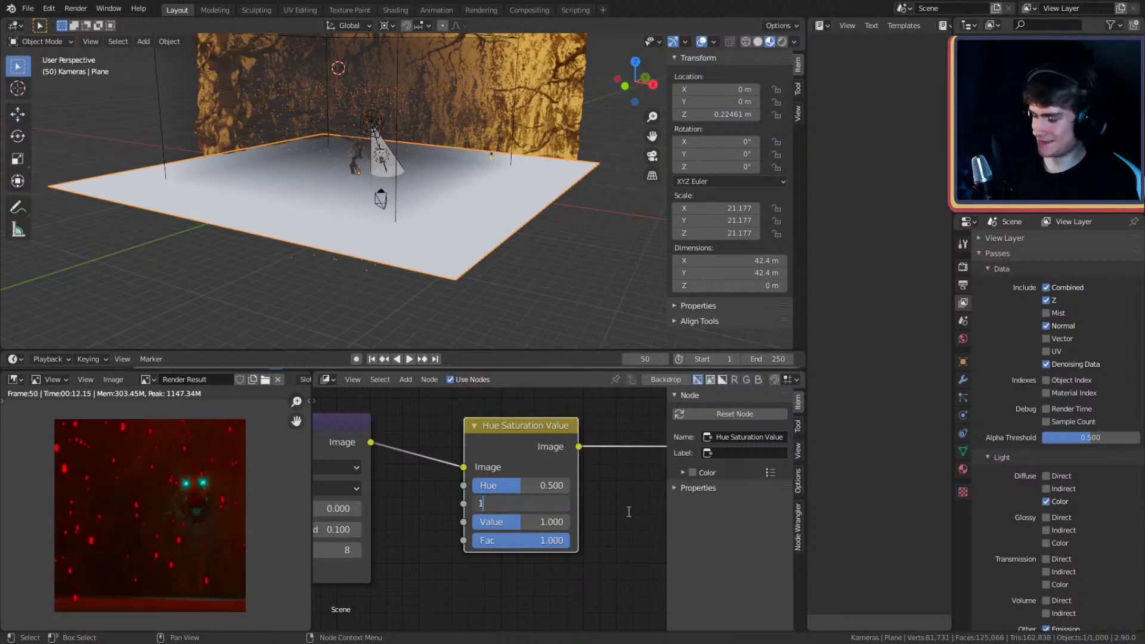
pyautogui.write('.1')
pyautogui.press('Return')
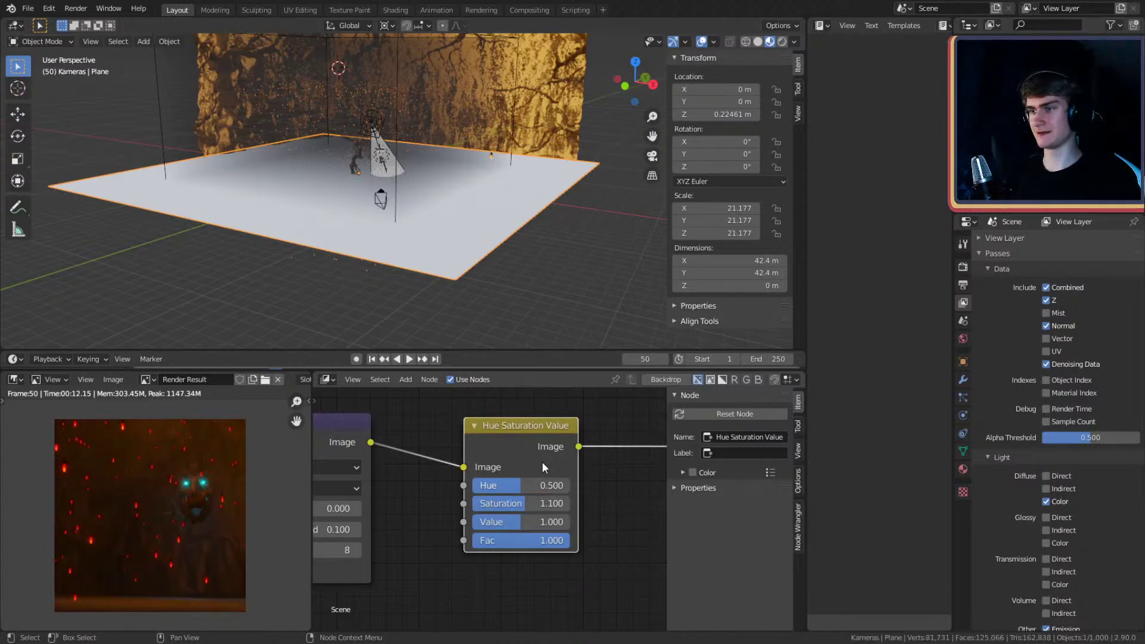
# - Mute and unmute the Hue Saturation Value node to compare the render with and without it
pyautogui.press('m')
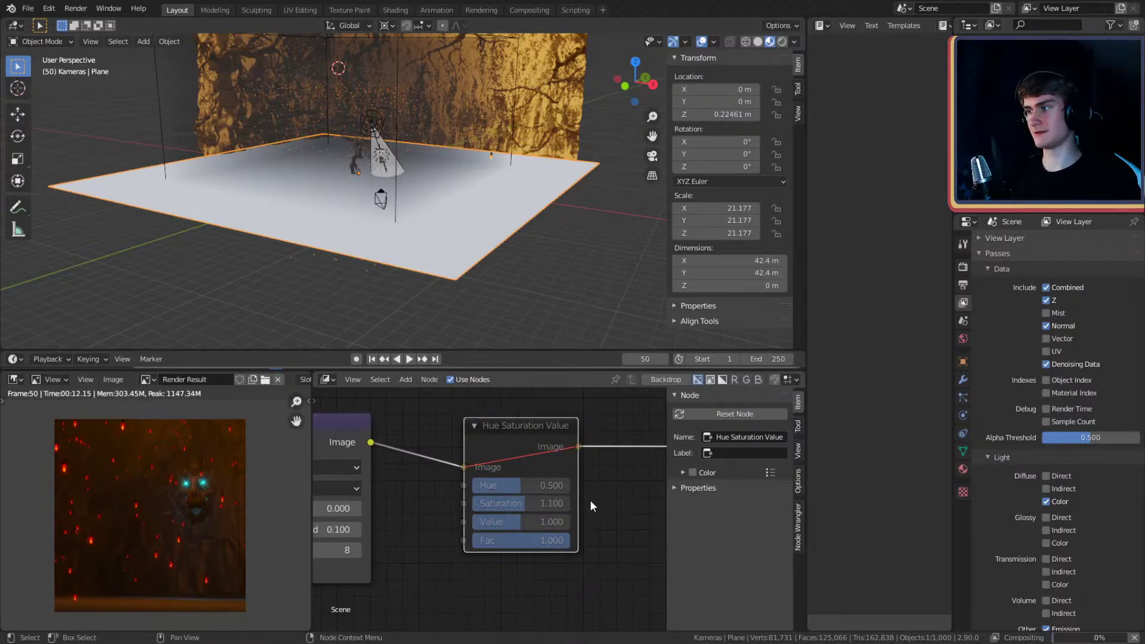
pyautogui.press('m')
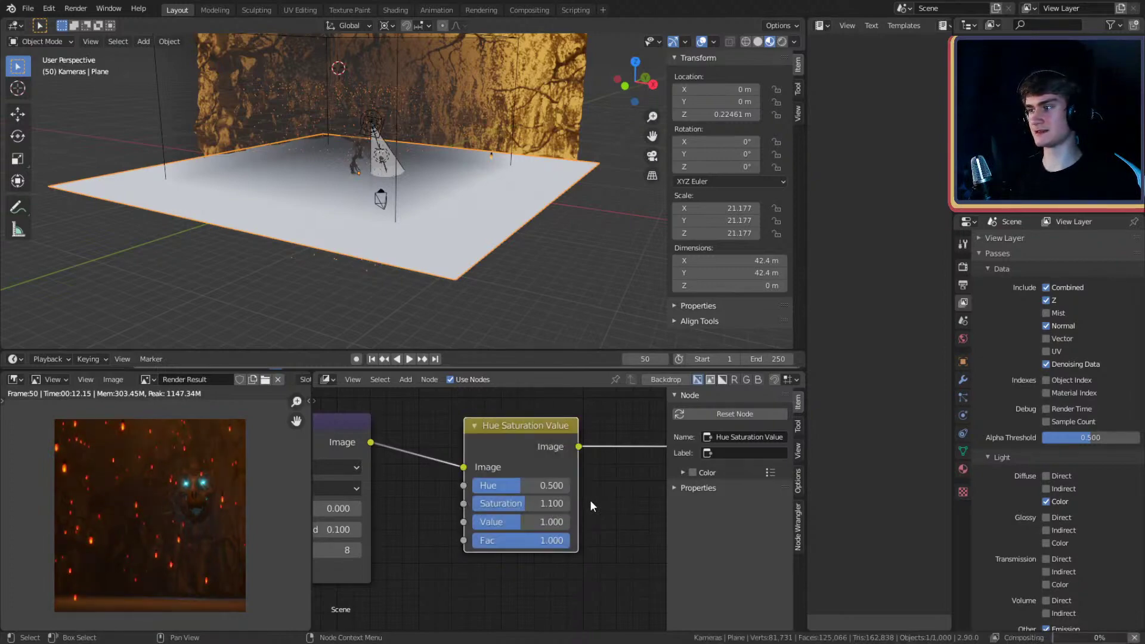
pyautogui.scroll(-3, 581, 485)
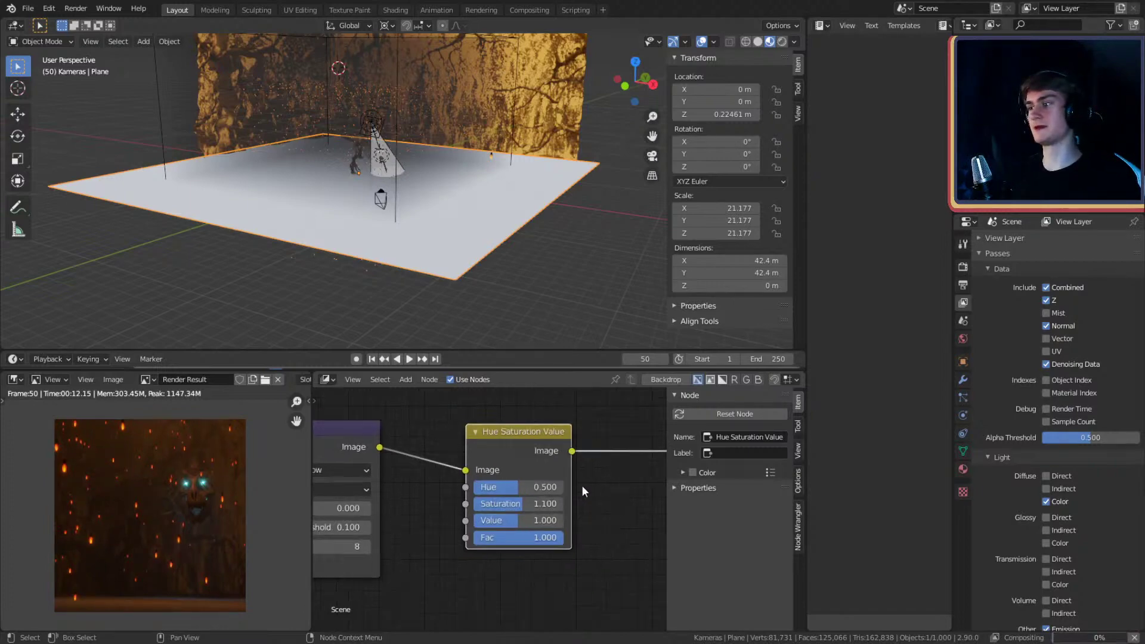
pyautogui.scroll(-1, 504, 486)
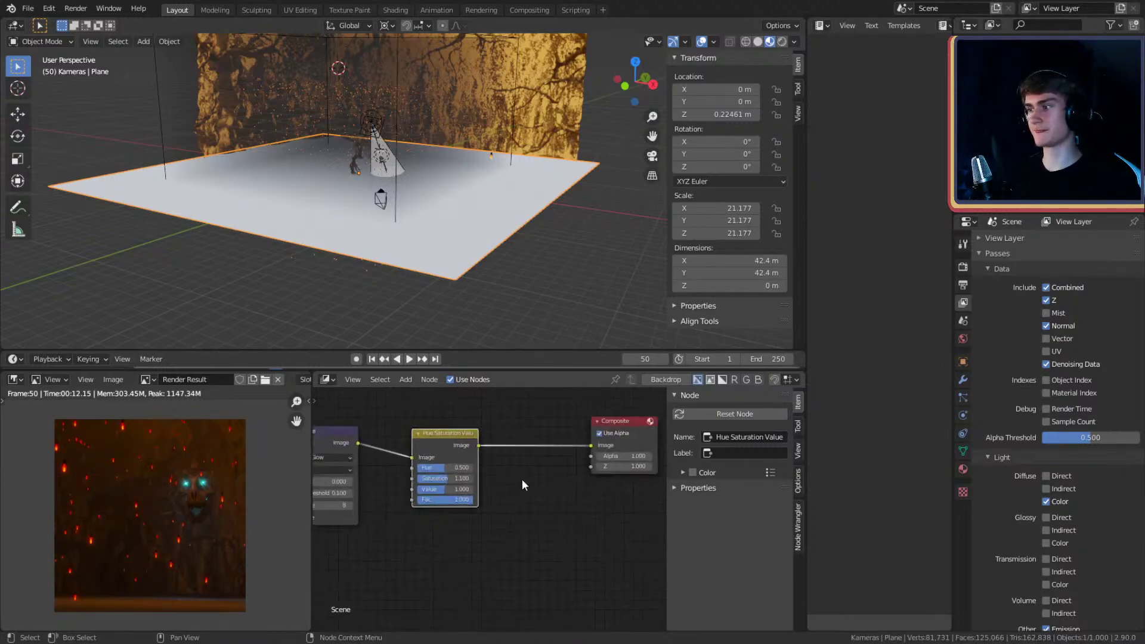
# - Examine the embers and the creature up close in the render result for the effect of the saturation
pyautogui.scroll(5, 172, 501)
pyautogui.keyDown('shift'); pyautogui.moveTo(154, 402); pyautogui.dragTo(174, 537, button='middle'); pyautogui.keyUp('shift')
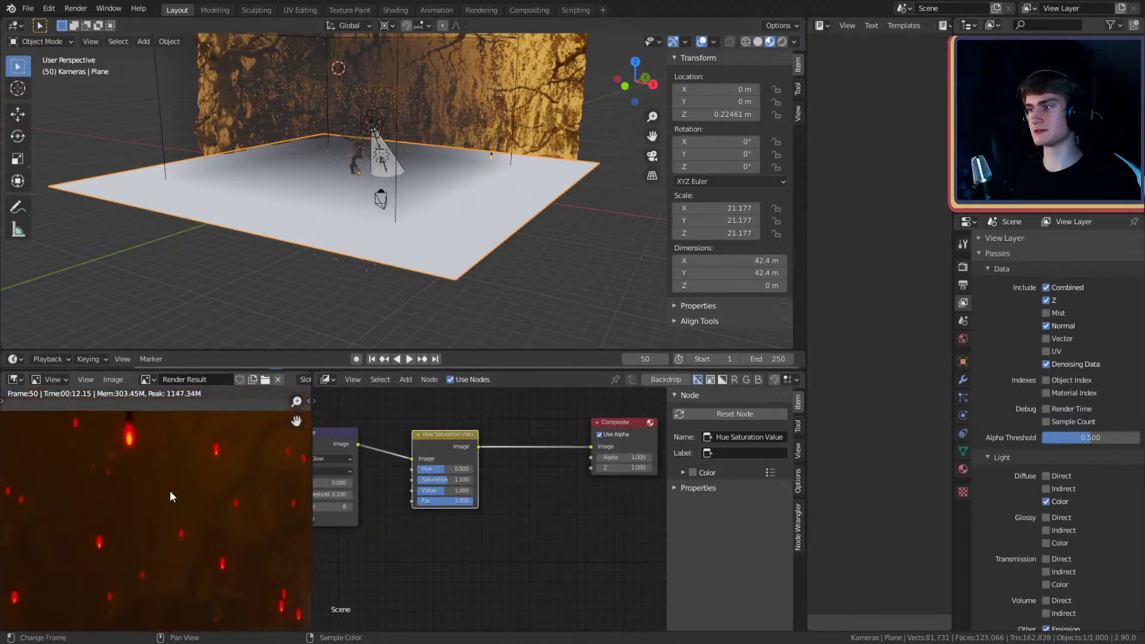
pyautogui.scroll(2, 169, 490)
pyautogui.keyDown('shift'); pyautogui.moveTo(151, 484); pyautogui.dragTo(186, 538, button='middle'); pyautogui.keyUp('shift')
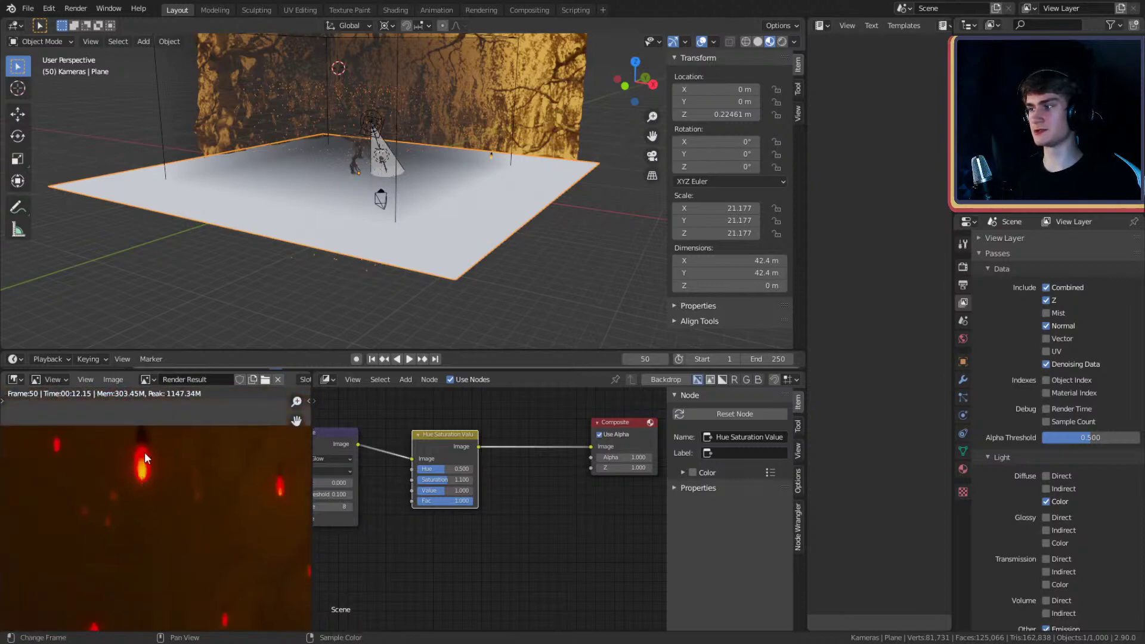
pyautogui.scroll(-4, 179, 513)
pyautogui.moveTo(161, 483); pyautogui.dragTo(157, 503, button='middle')
pyautogui.scroll(1, 192, 490)
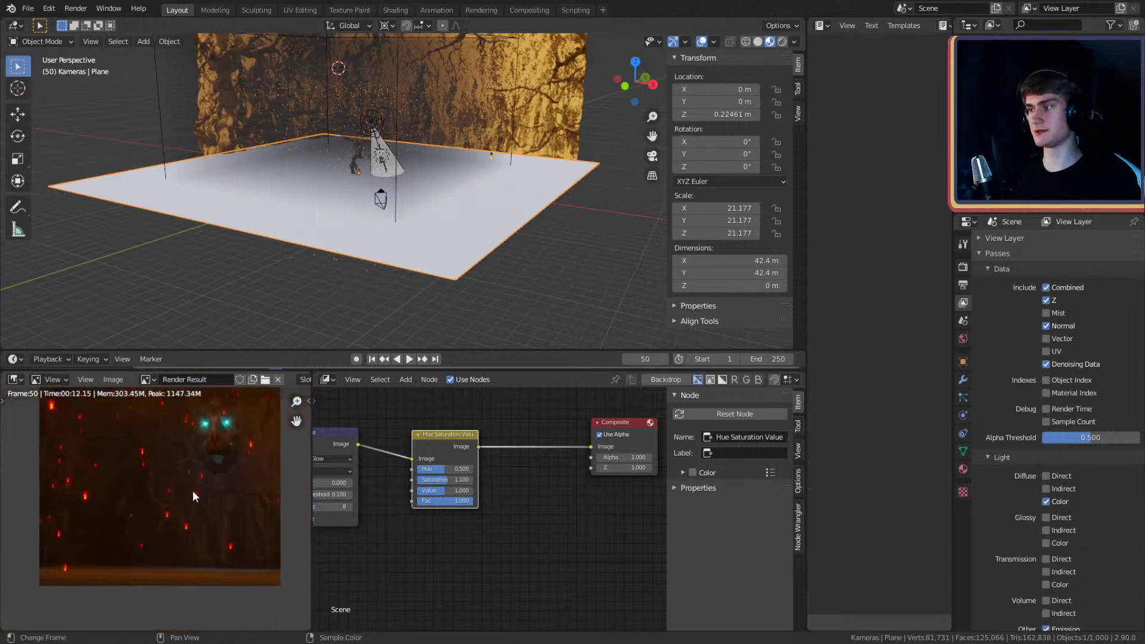
pyautogui.scroll(-2, 179, 507)
pyautogui.scroll(-2, 534, 518)
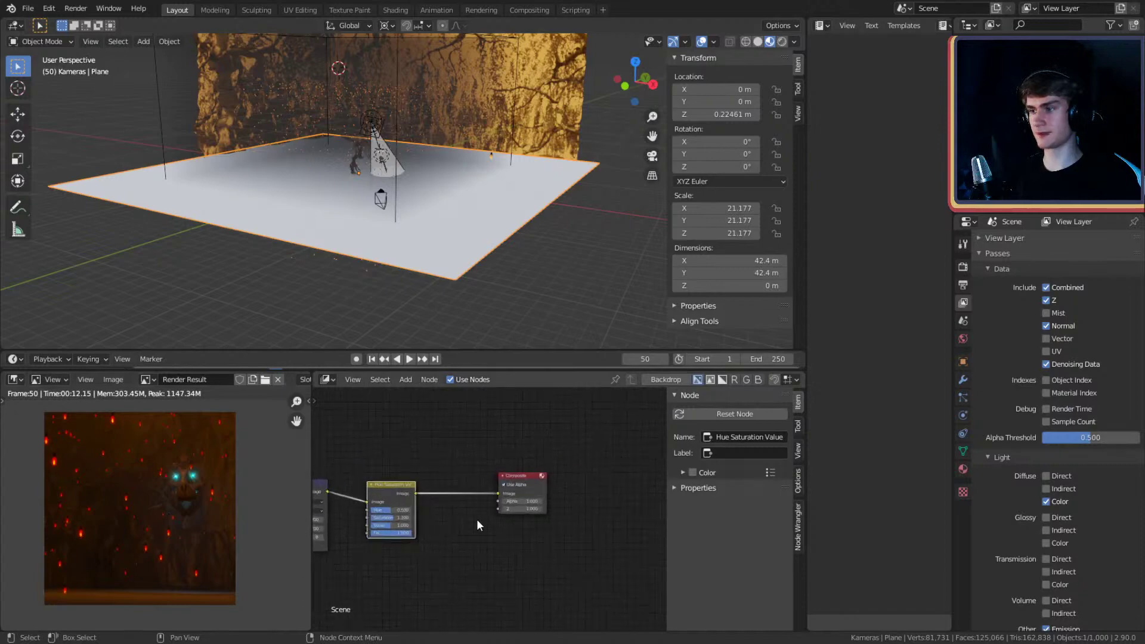
# - Move the Hue Saturation Value and Composite nodes farther apart to make room for another node between them
pyautogui.scroll(3, 446, 505)
pyautogui.moveTo(422, 494); pyautogui.dragTo(503, 471, button='middle')
pyautogui.moveTo(458, 454); pyautogui.dragTo(429, 453)
pyautogui.moveTo(548, 458); pyautogui.dragTo(373, 451, button='middle')
pyautogui.moveTo(440, 438); pyautogui.dragTo(540, 440)
pyautogui.scroll(-1, 421, 485)
pyautogui.moveTo(398, 500); pyautogui.dragTo(524, 490, button='middle')
pyautogui.scroll(1, 482, 479)
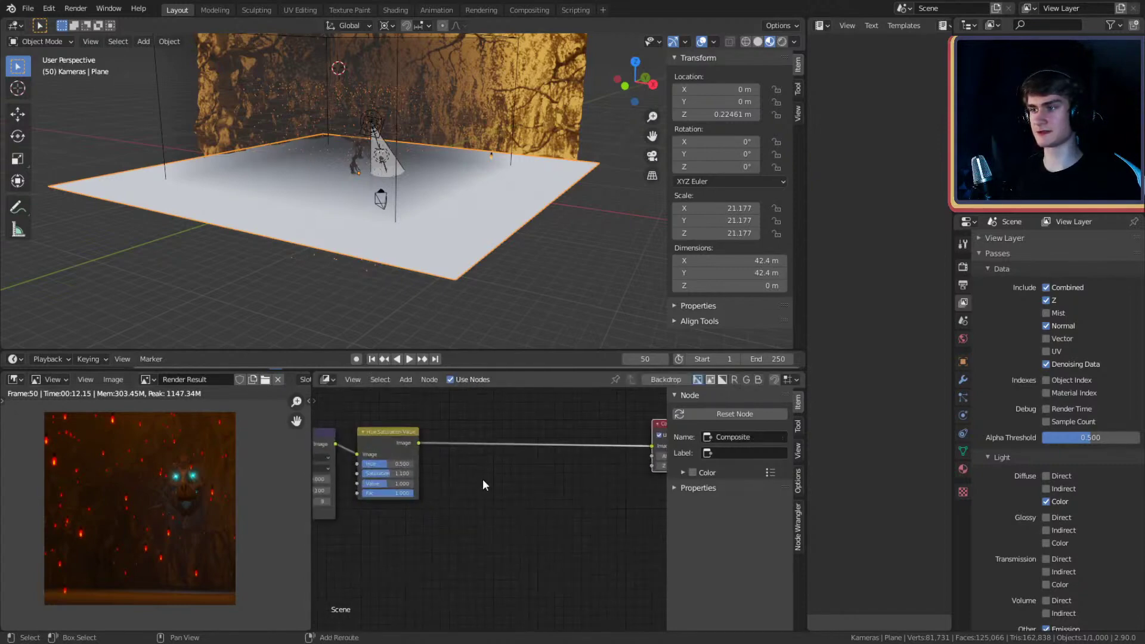
# - Insert a Lens Distortion node on the link between the Hue Saturation Value and Composite nodes, and enable its Fit option
pyautogui.hotkey('shift', 'a')
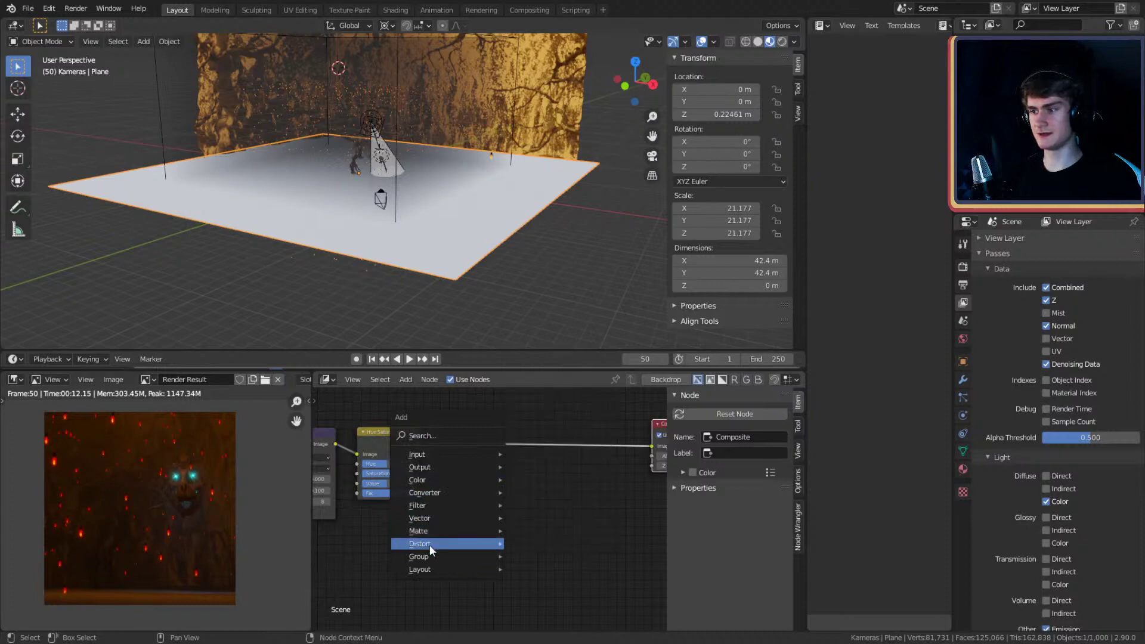
pyautogui.moveTo(429, 545)
pyautogui.click(553, 430)
pyautogui.click(481, 446)
pyautogui.scroll(5, 575, 457)
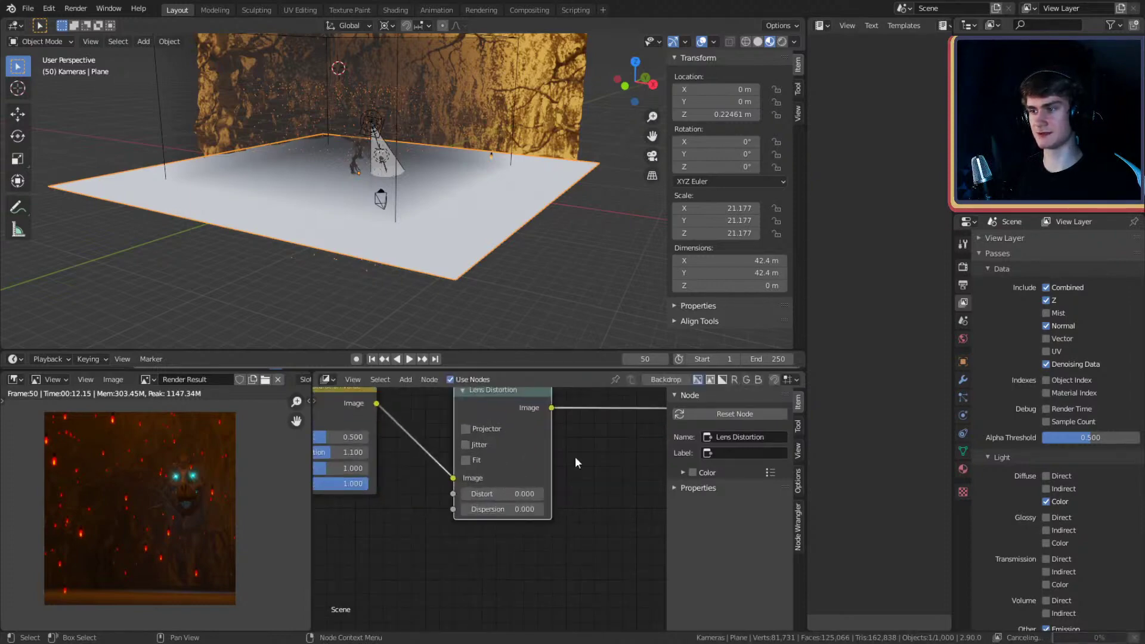
pyautogui.scroll(2, 575, 499)
pyautogui.click(469, 504)
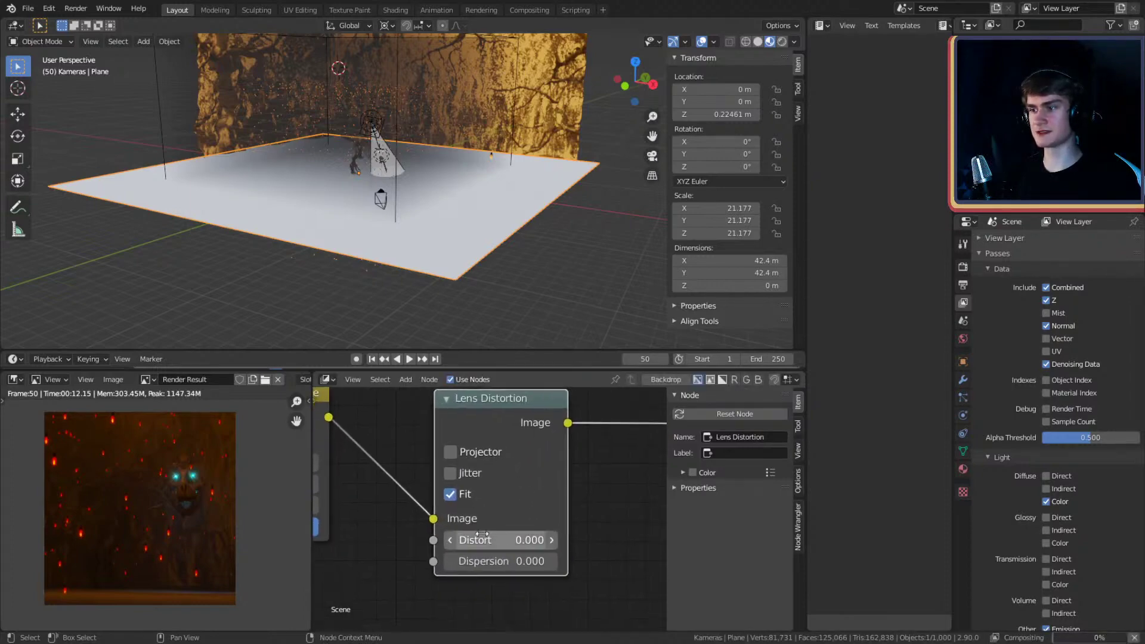
# - Try the Lens Distortion node's Dispersion at 10 and at 1
pyautogui.click(501, 561)
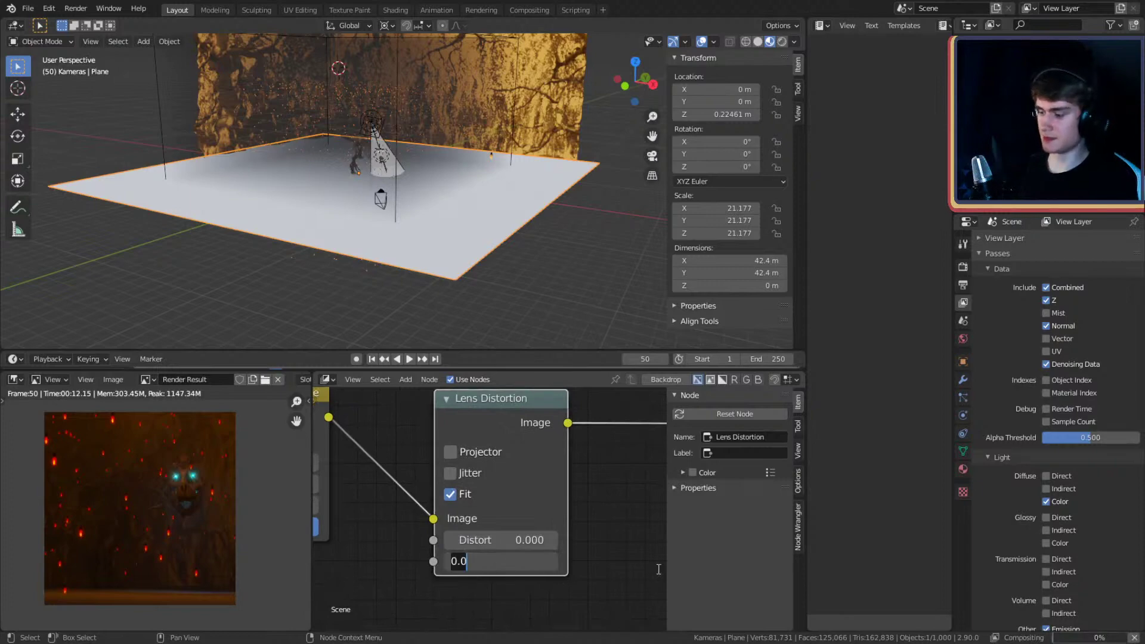
pyautogui.write('10')
pyautogui.press('Return')
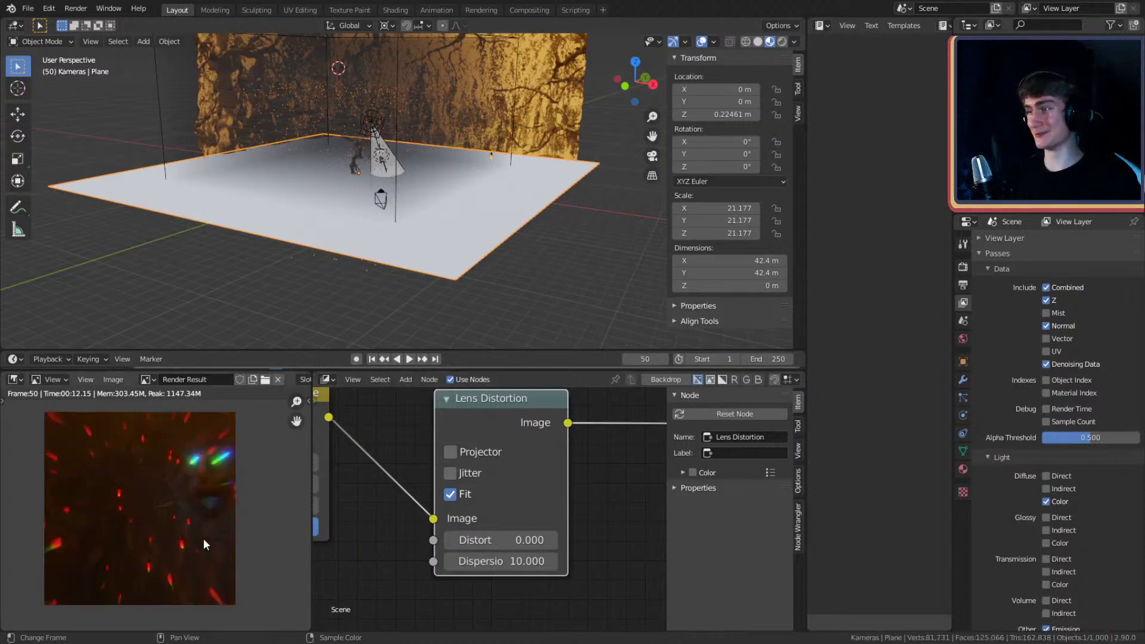
pyautogui.click(472, 562)
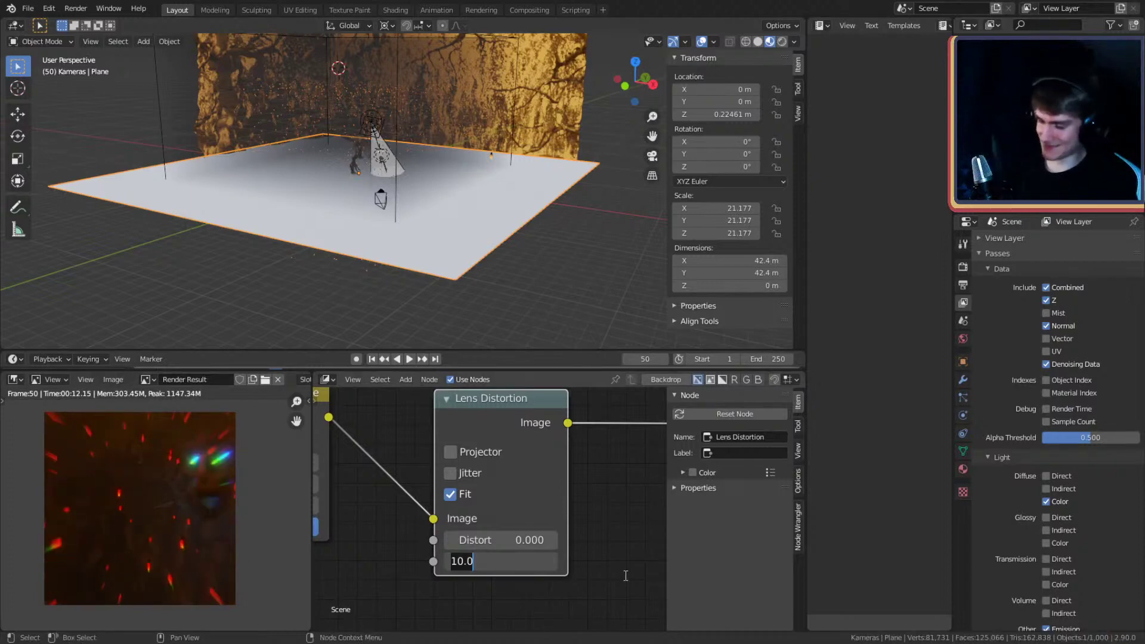
pyautogui.press('BackSpace')
pyautogui.write('1')
pyautogui.press('Return')
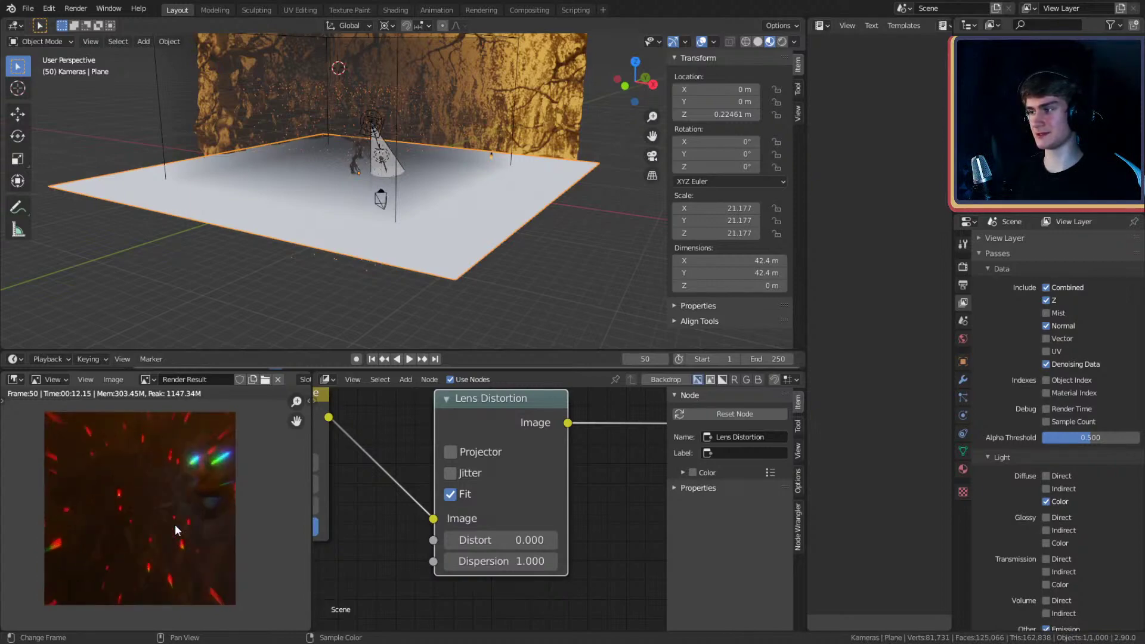
# - Try the Lens Distortion node's Dispersion at 0.1 and inspect the embers and eyes in the render result
pyautogui.click(498, 561)
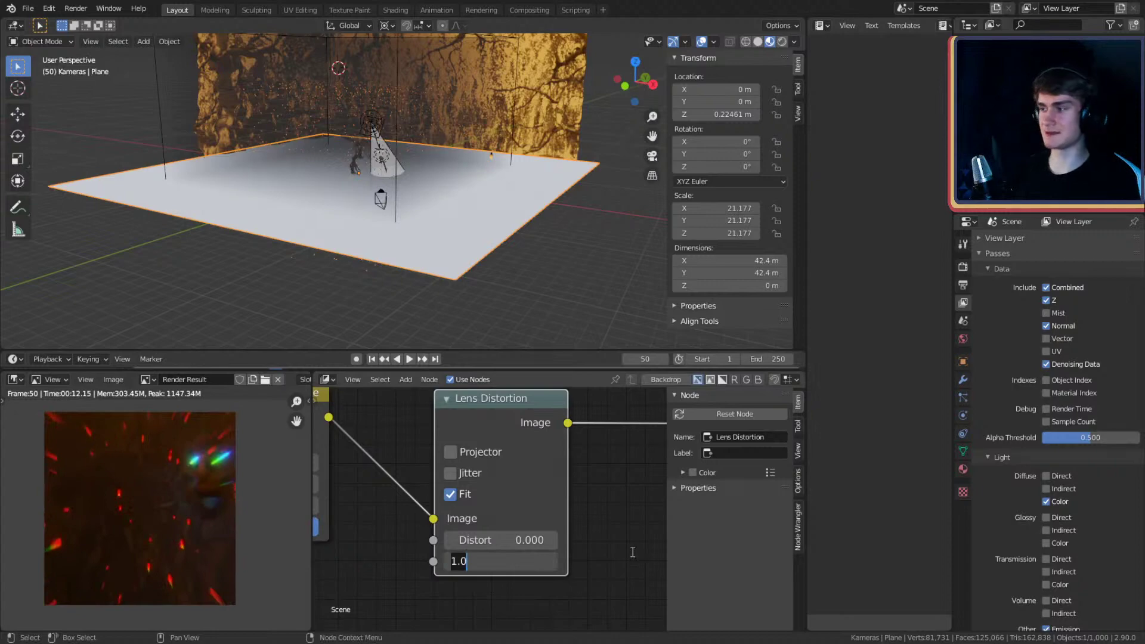
pyautogui.write('.1')
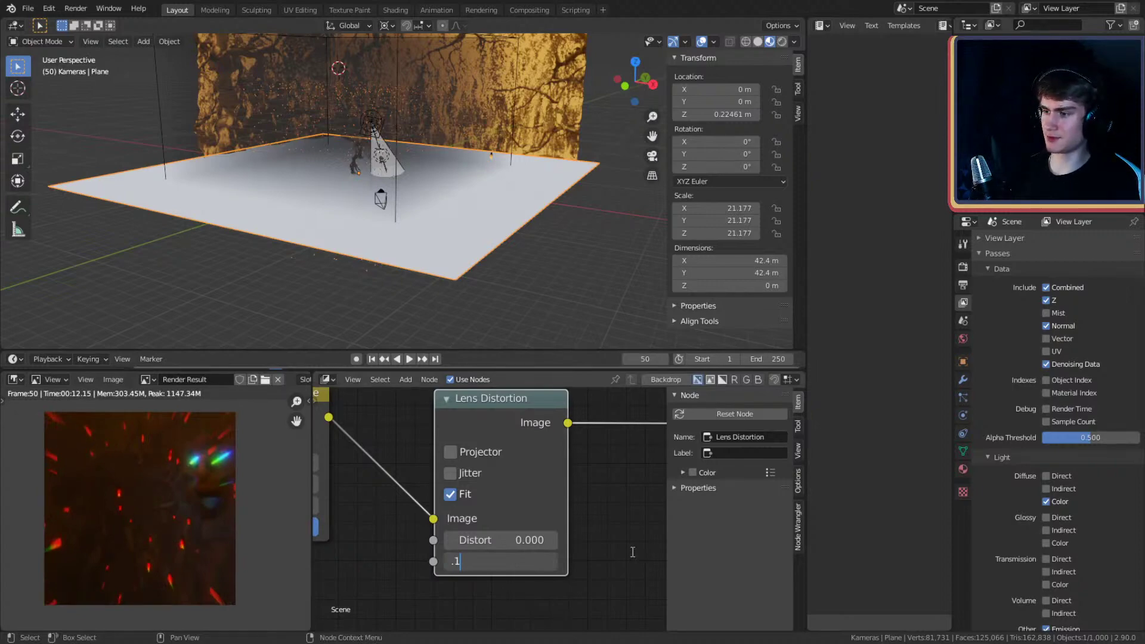
pyautogui.press('Return')
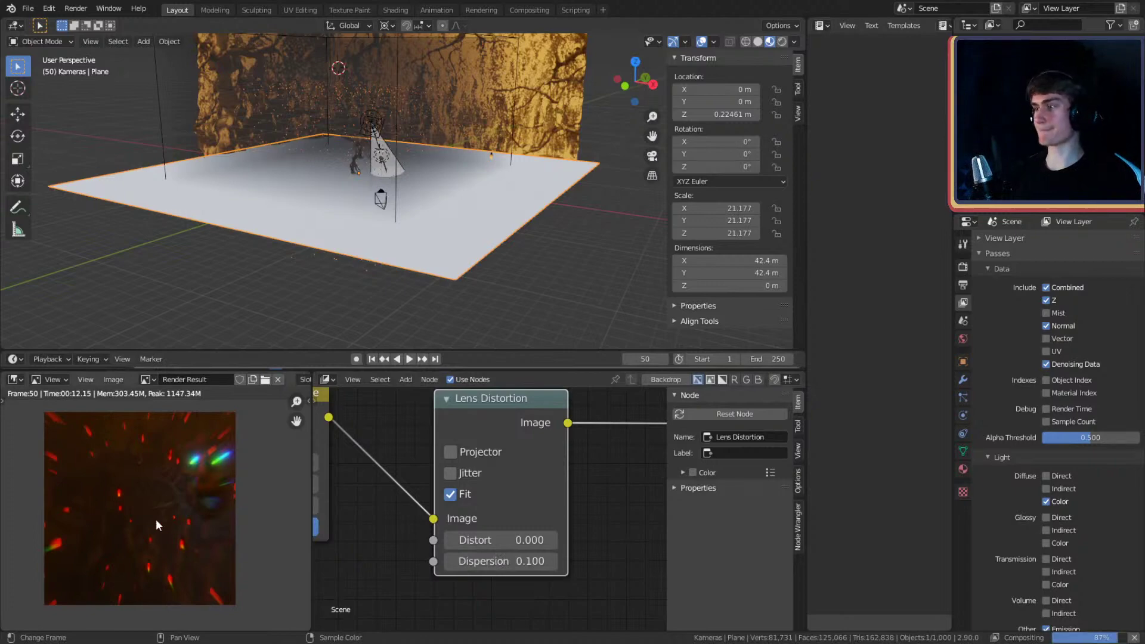
pyautogui.scroll(1, 159, 521)
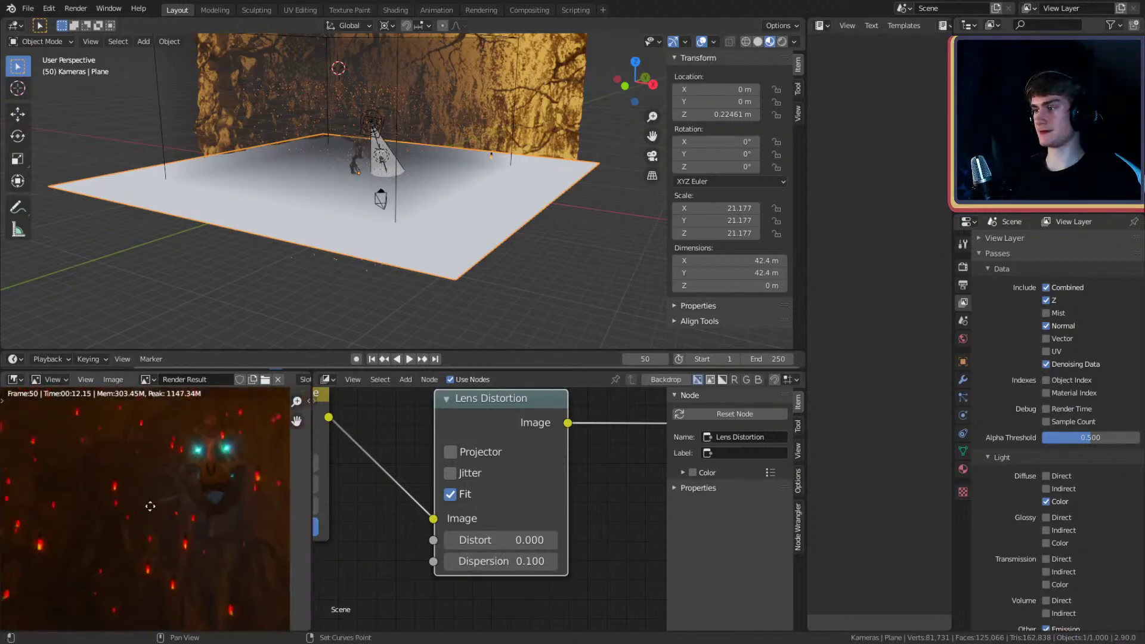
pyautogui.scroll(3, 102, 537)
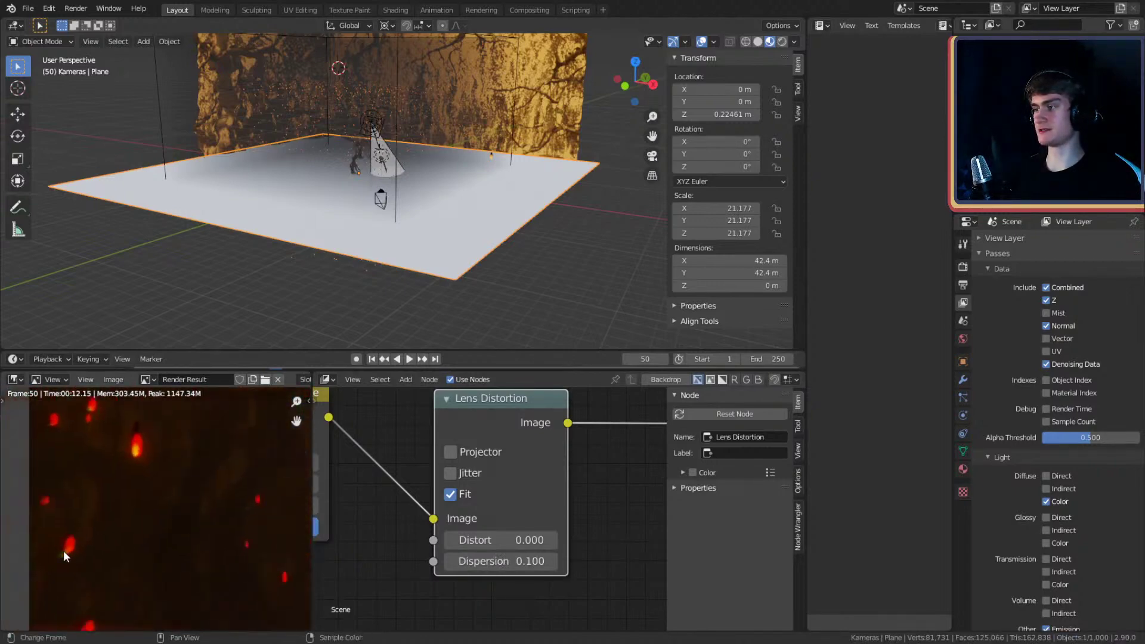
pyautogui.scroll(-3, 63, 551)
pyautogui.moveTo(228, 455); pyautogui.dragTo(136, 542, button='middle')
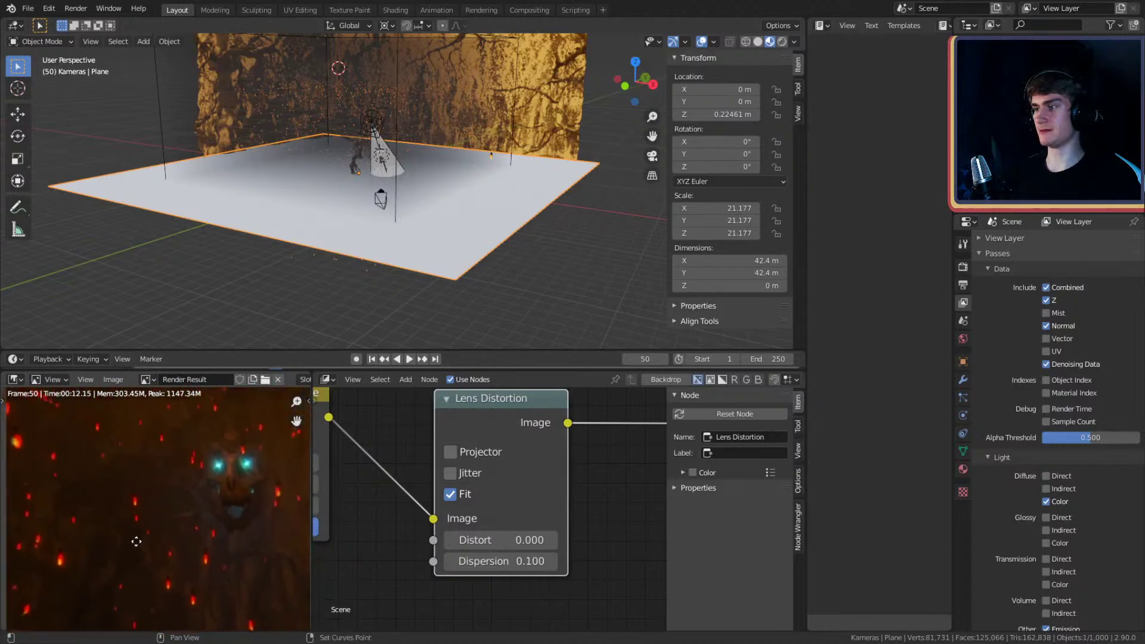
# - Set the Lens Distortion node's Dispersion to 0.25 and check the creature and embers in the render result
pyautogui.click(490, 561)
pyautogui.write('0.1')
pyautogui.press('BackSpace')
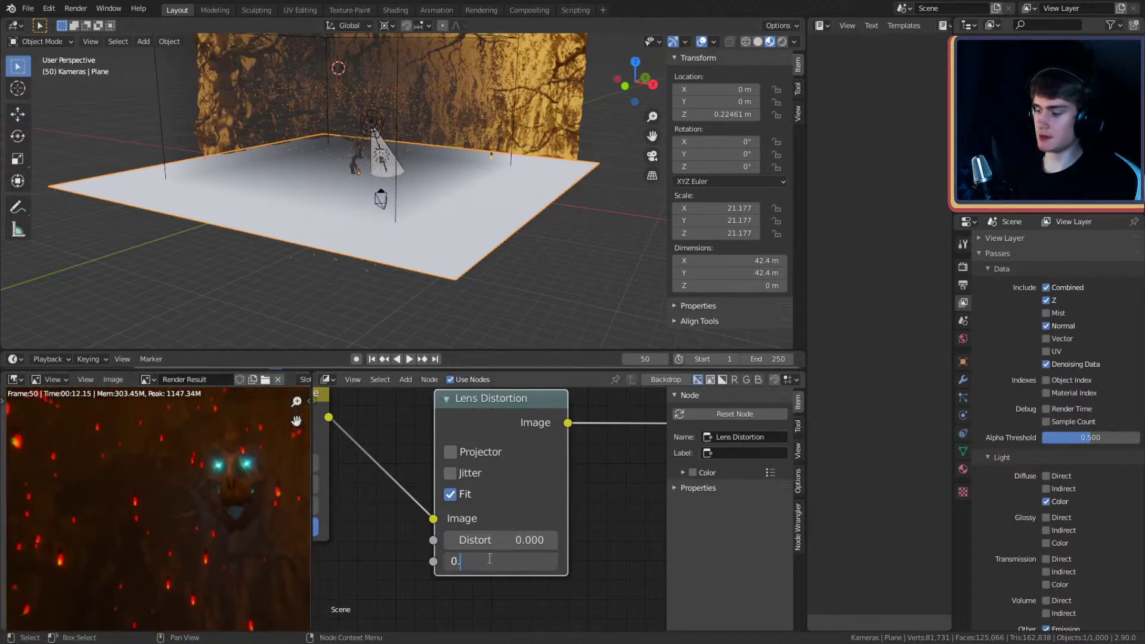
pyautogui.write('25')
pyautogui.press('Return')
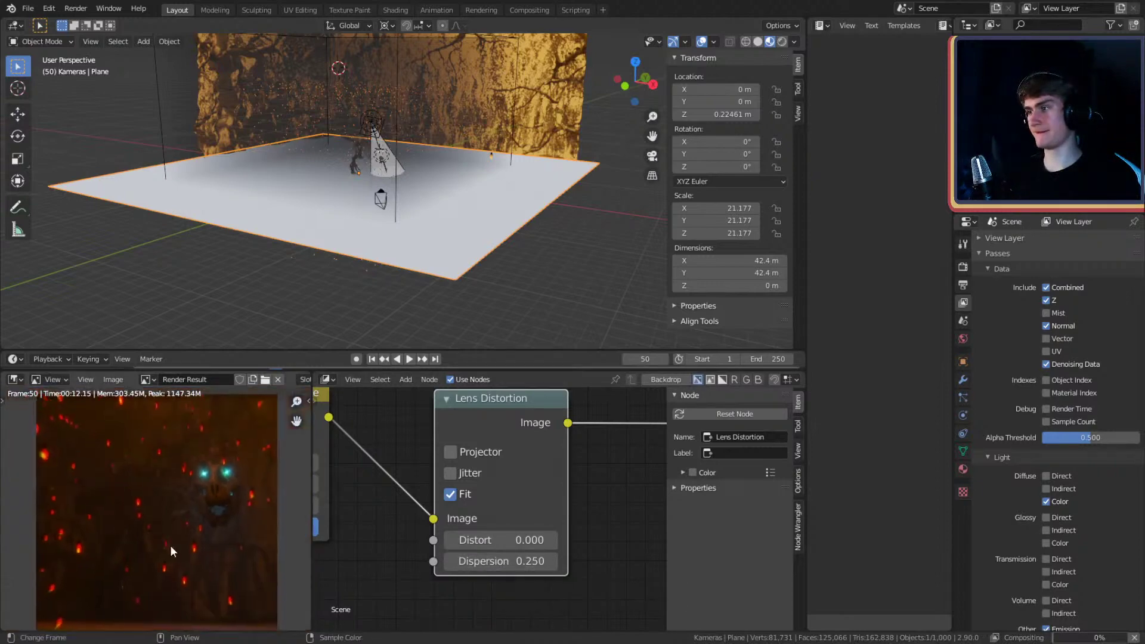
pyautogui.scroll(-1, 170, 545)
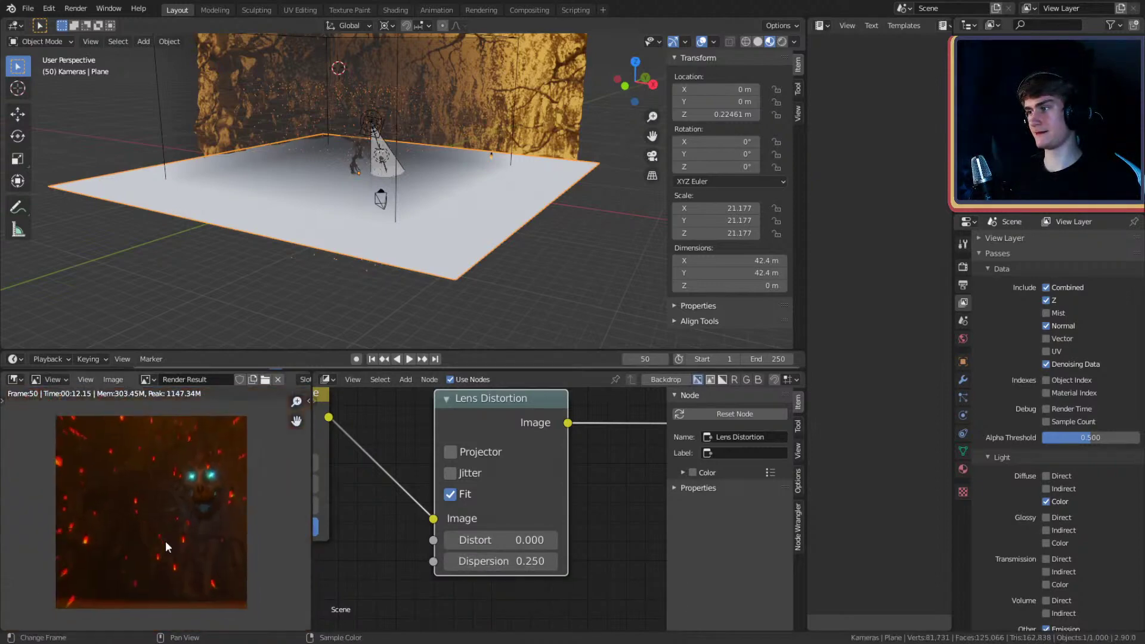
pyautogui.scroll(2, 205, 514)
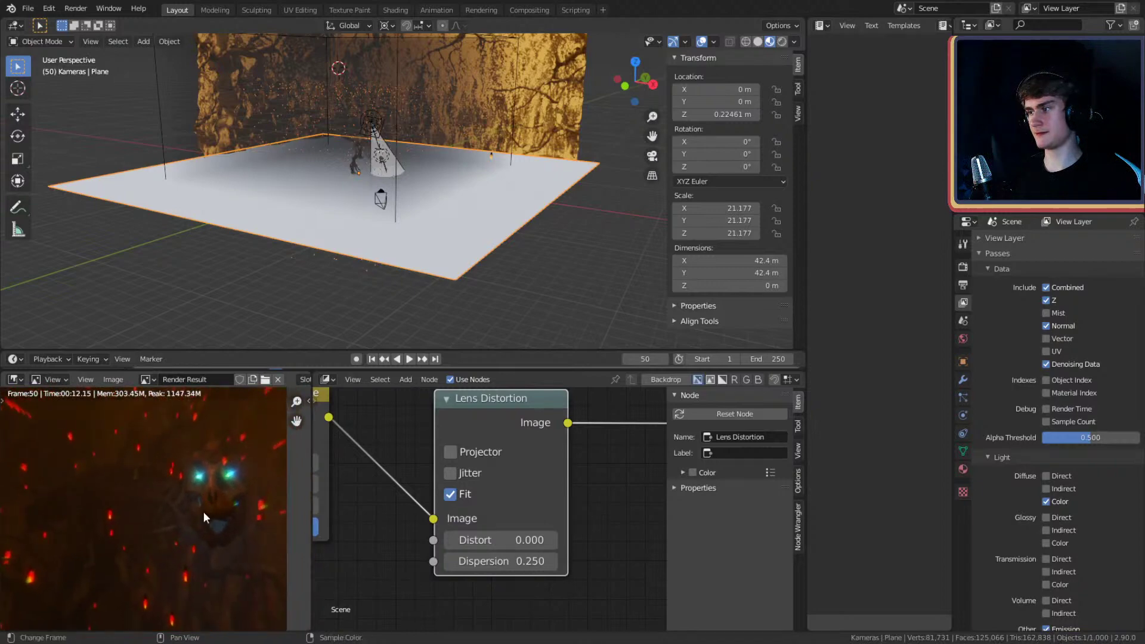
# - Check the embers and creature in the render result, and set the Lens Distortion node's Dispersion to 0.1
pyautogui.scroll(-2, 203, 511)
pyautogui.scroll(1, 200, 507)
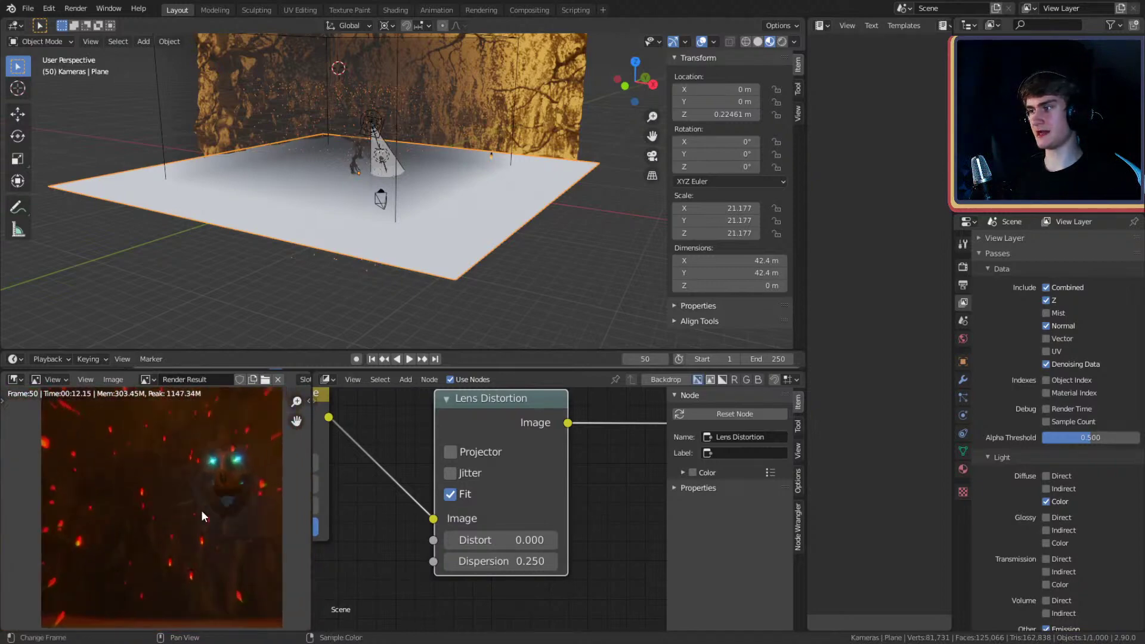
pyautogui.scroll(1, 201, 516)
pyautogui.scroll(-2, 198, 519)
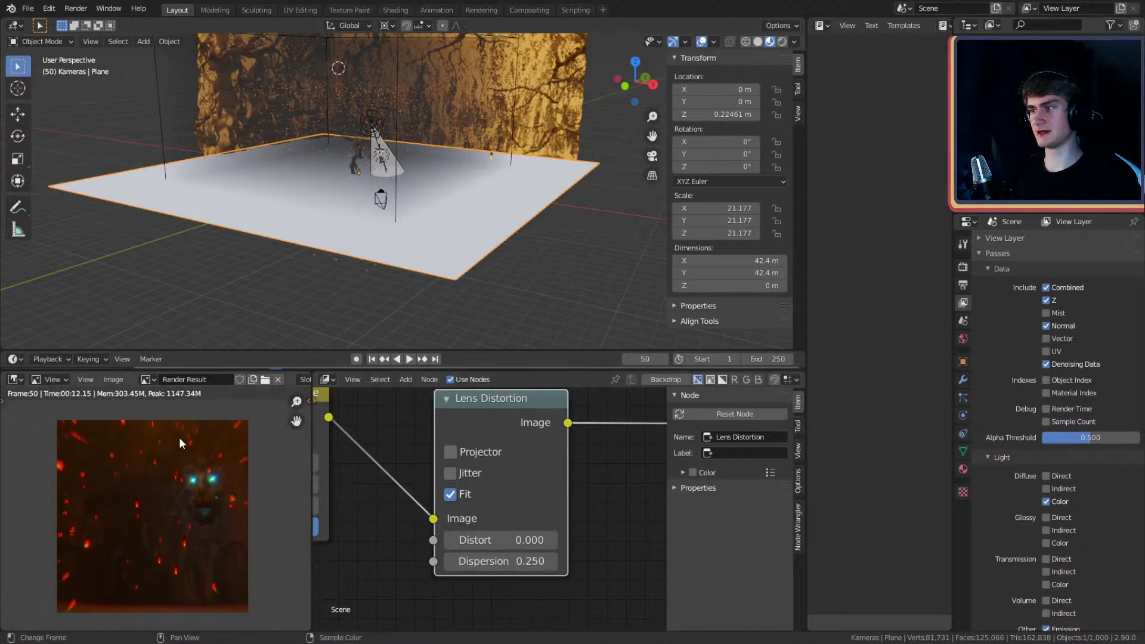
pyautogui.scroll(6, 127, 430)
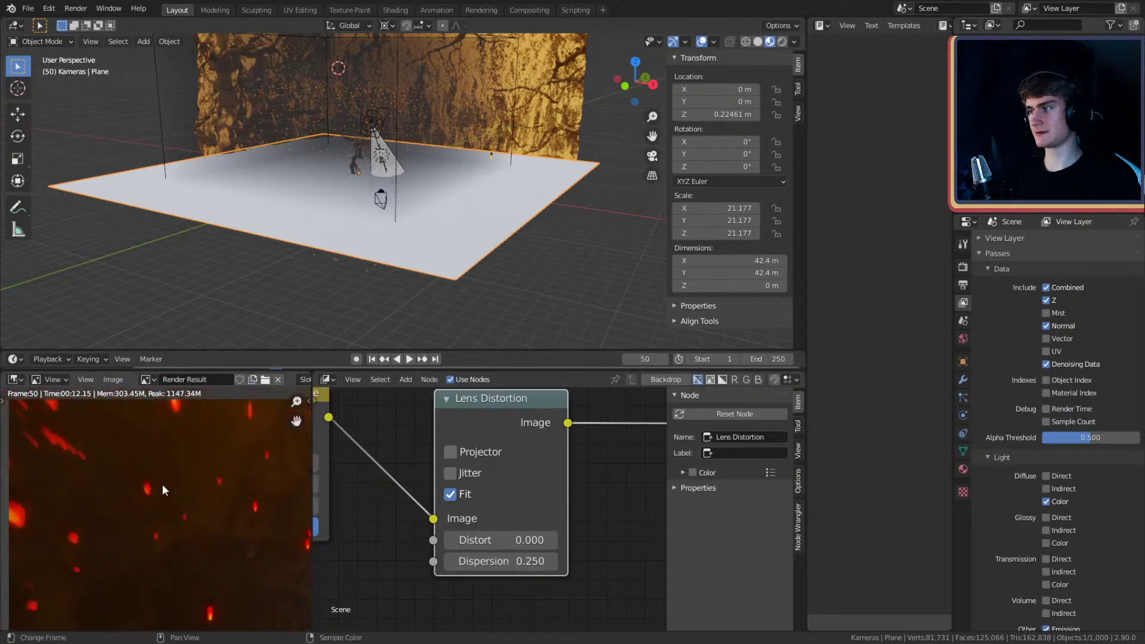
pyautogui.scroll(-7, 195, 488)
pyautogui.scroll(2, 133, 482)
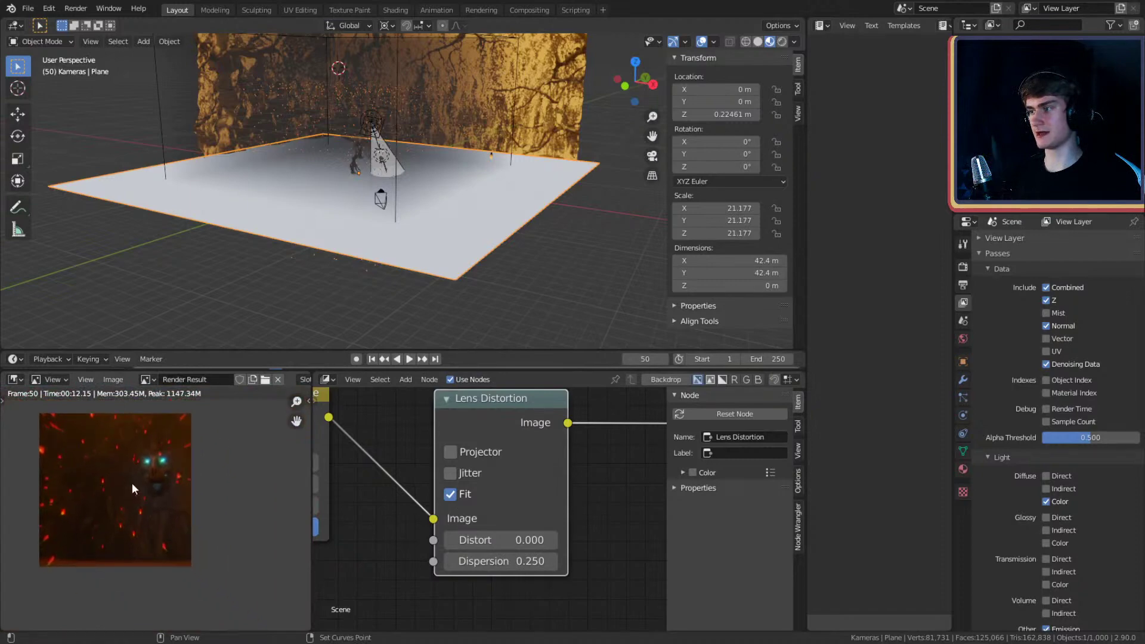
pyautogui.click(483, 562)
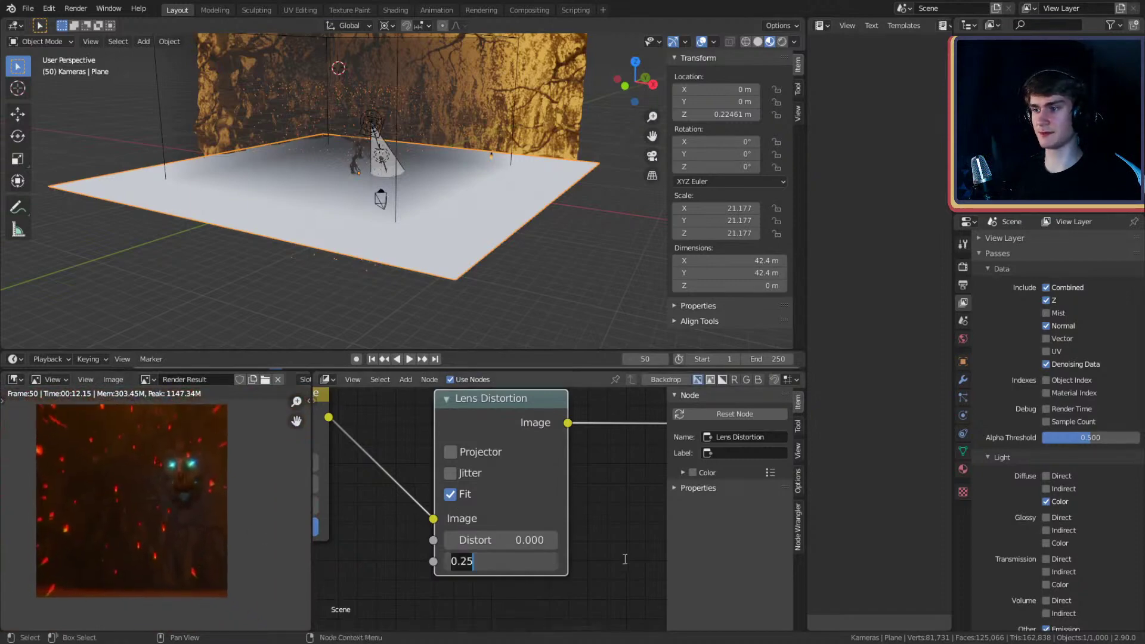
pyautogui.write('0.1')
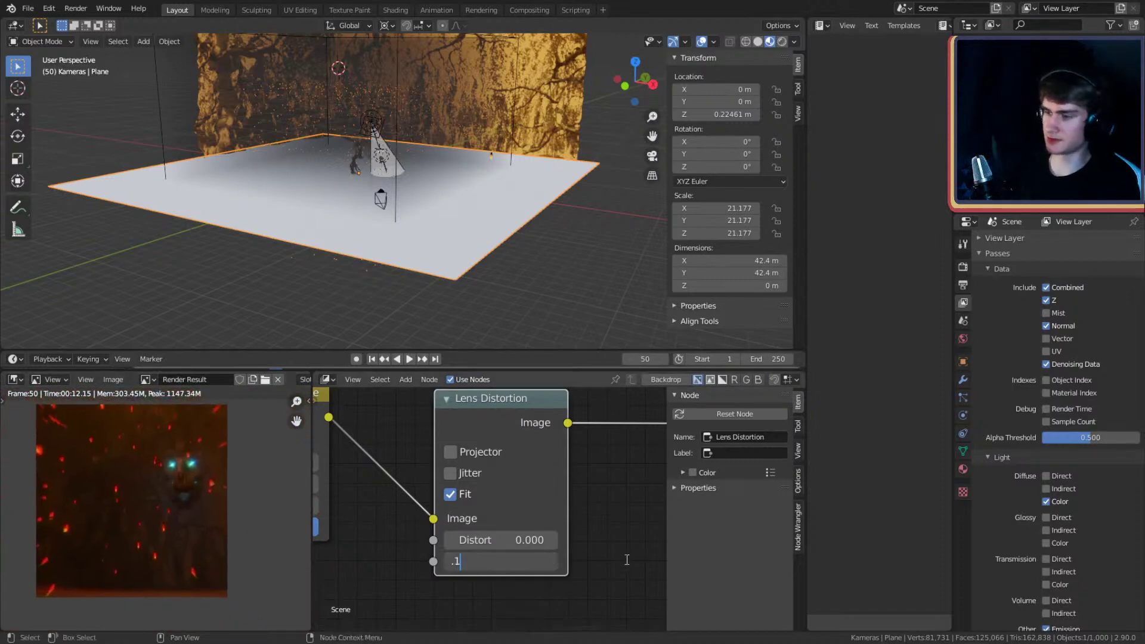
pyautogui.press('Return')
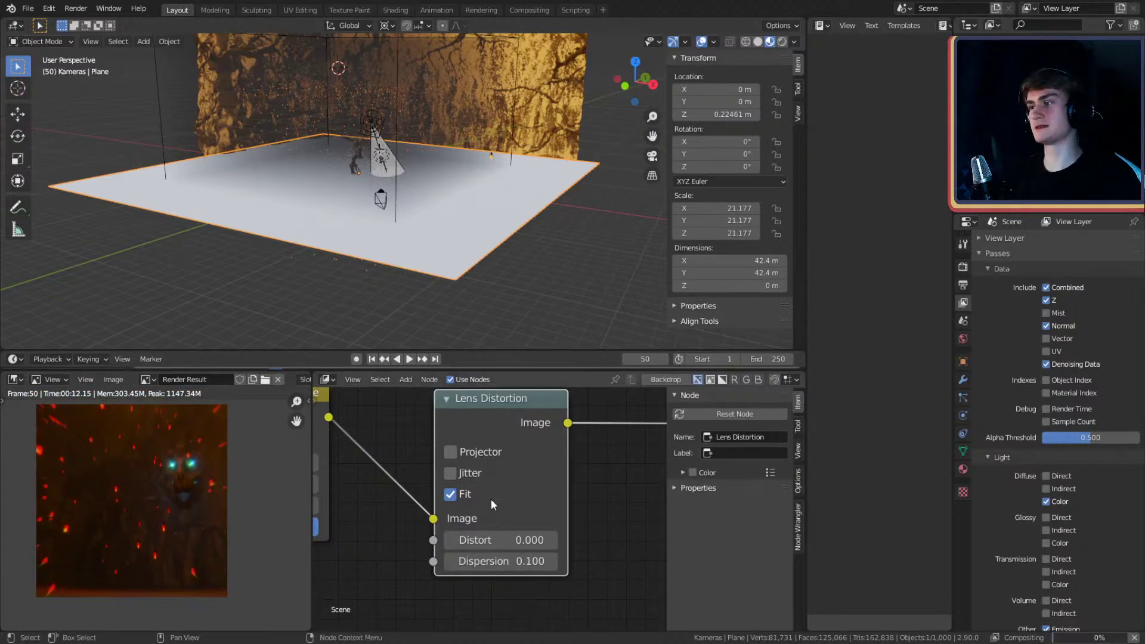
# - Mute and unmute the Lens Distortion node to compare the render result with and without dispersion
pyautogui.click(616, 483)
pyautogui.scroll(-2, 612, 501)
pyautogui.keyDown('shift'); pyautogui.moveTo(612, 502); pyautogui.dragTo(581, 509, button='middle'); pyautogui.keyUp('shift')
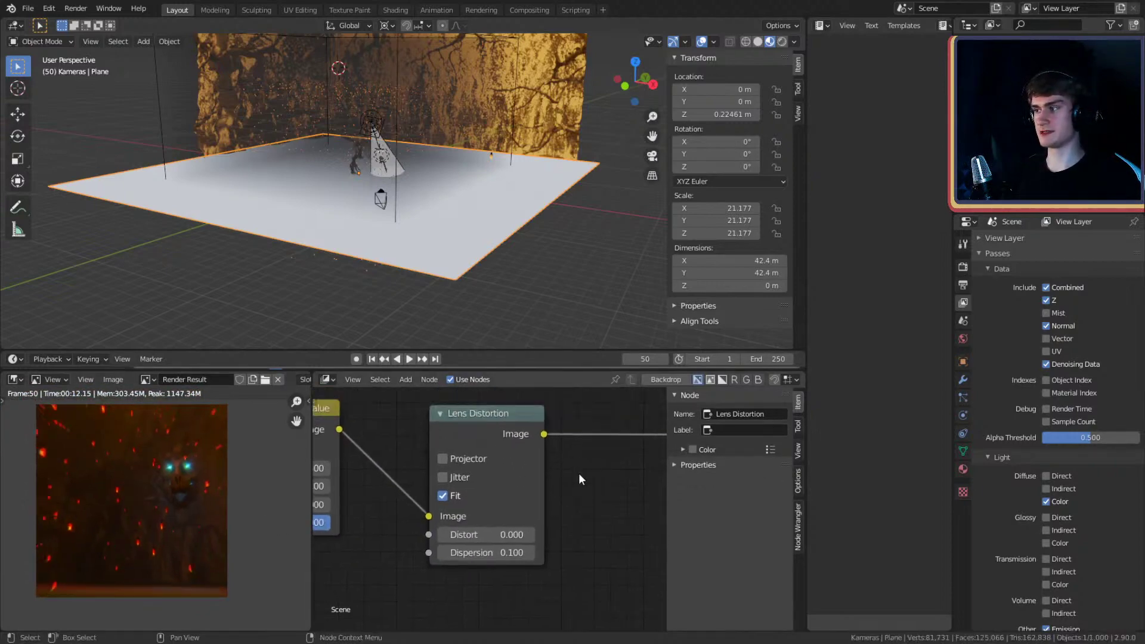
pyautogui.click(520, 442)
pyautogui.press('m')
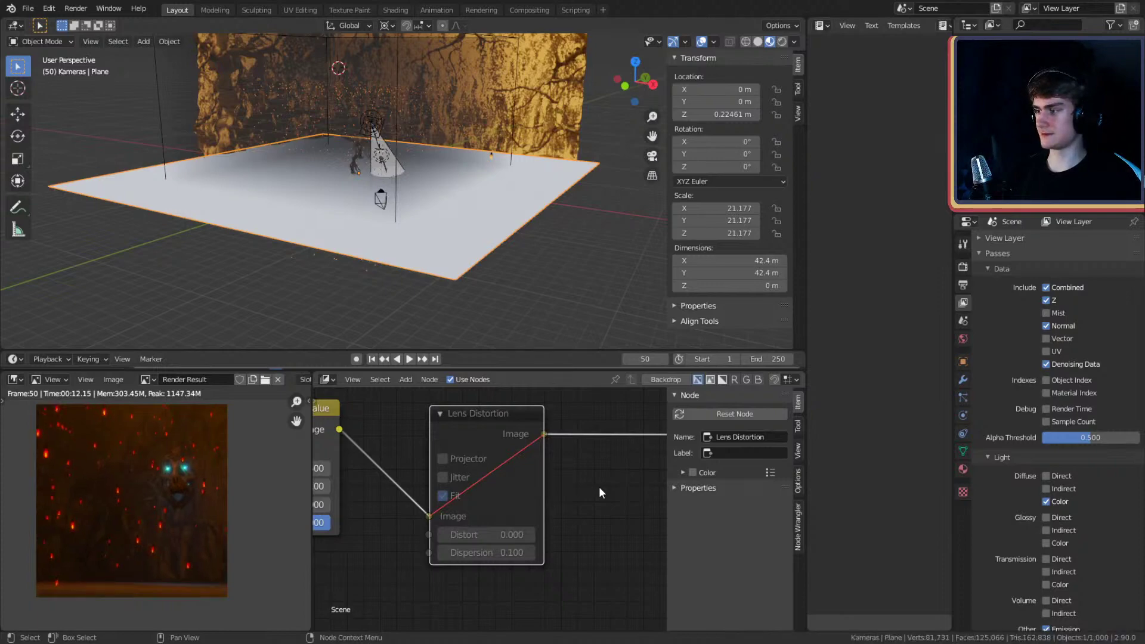
pyautogui.press('m')
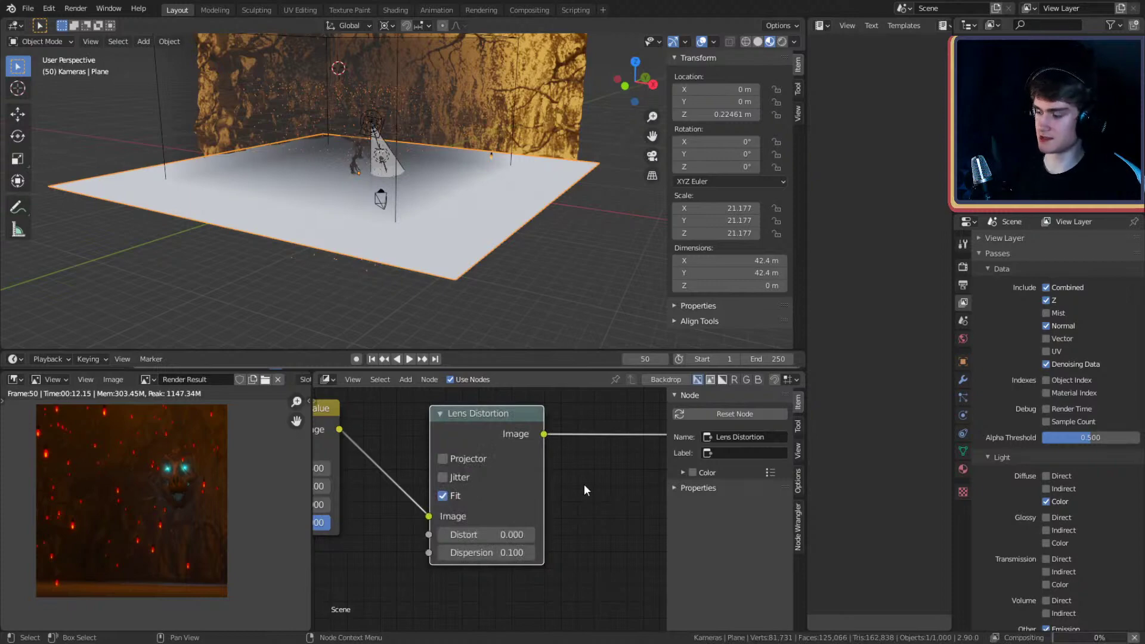
# - Move the Composite node close to the Lens Distortion node
pyautogui.scroll(-2, 584, 487)
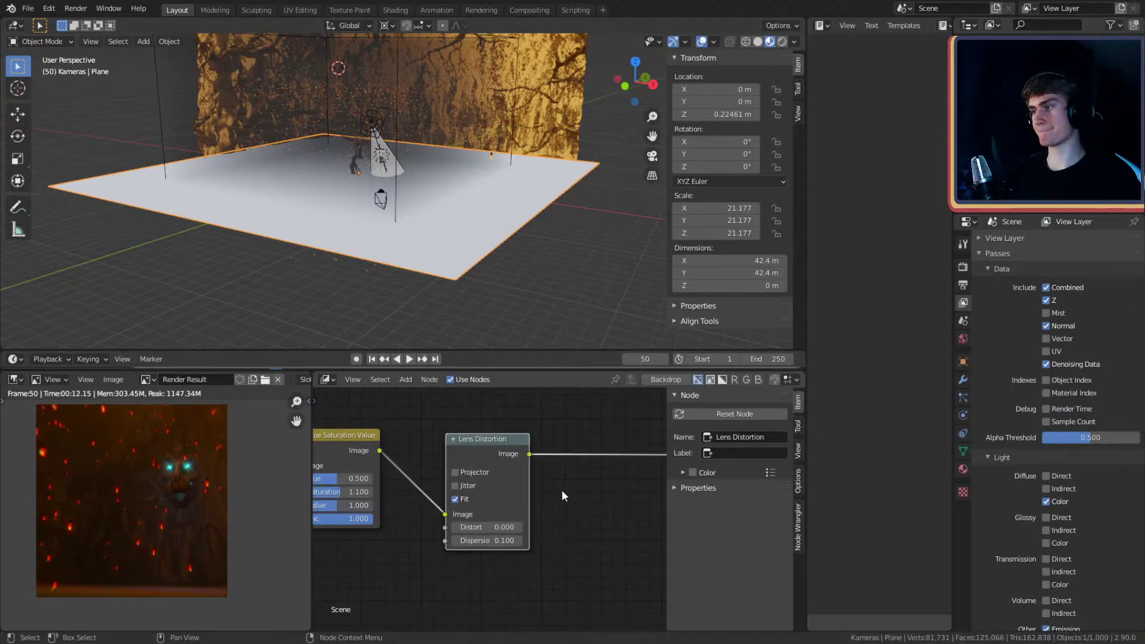
pyautogui.moveTo(562, 491); pyautogui.dragTo(518, 510, button='middle')
pyautogui.scroll(-1, 460, 518)
pyautogui.scroll(-5, 460, 518)
pyautogui.moveTo(593, 465); pyautogui.dragTo(528, 474)
pyautogui.scroll(-1, 513, 522)
pyautogui.moveTo(513, 522)
pyautogui.mouseDown(button='middle')
pyautogui.moveTo(565, 521)
pyautogui.moveTo(471, 511)
pyautogui.moveTo(519, 520)
pyautogui.mouseUp(button='middle')
pyautogui.scroll(-4, 565, 521)
pyautogui.moveTo(560, 456); pyautogui.dragTo(548, 457)
pyautogui.click(596, 464)
pyautogui.scroll(3, 532, 507)
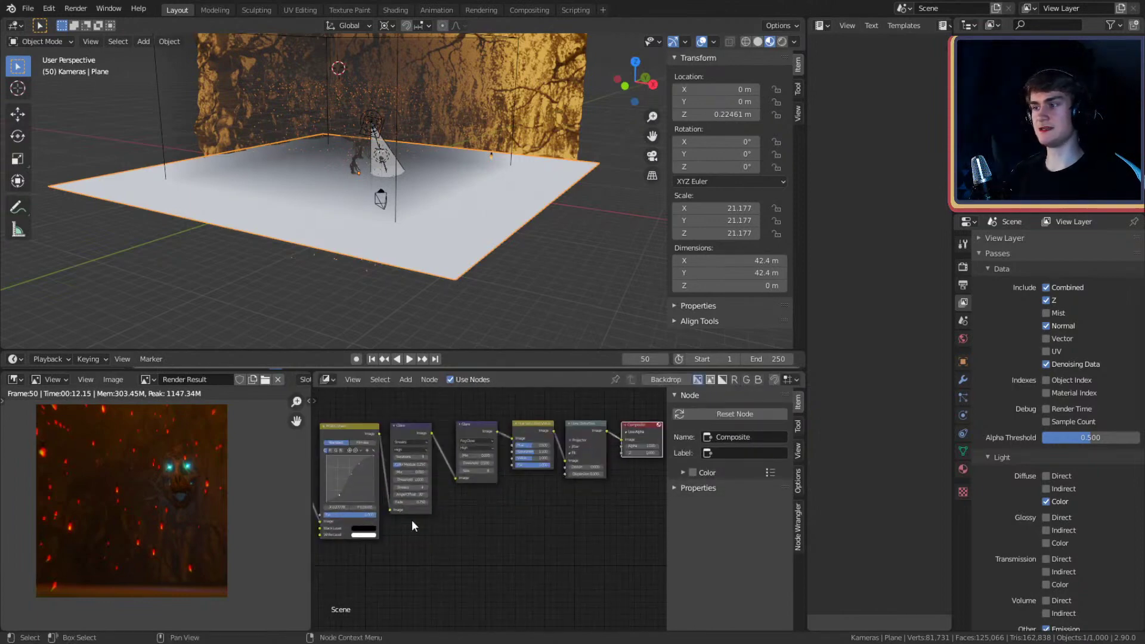
# - Review the compositor node chain from Denoise through RGB Curves to the Streaks and Fog Glow Glare nodes
pyautogui.moveTo(412, 521); pyautogui.dragTo(572, 530, button='middle')
pyautogui.scroll(4, 528, 521)
pyautogui.moveTo(438, 454); pyautogui.dragTo(488, 470, button='middle')
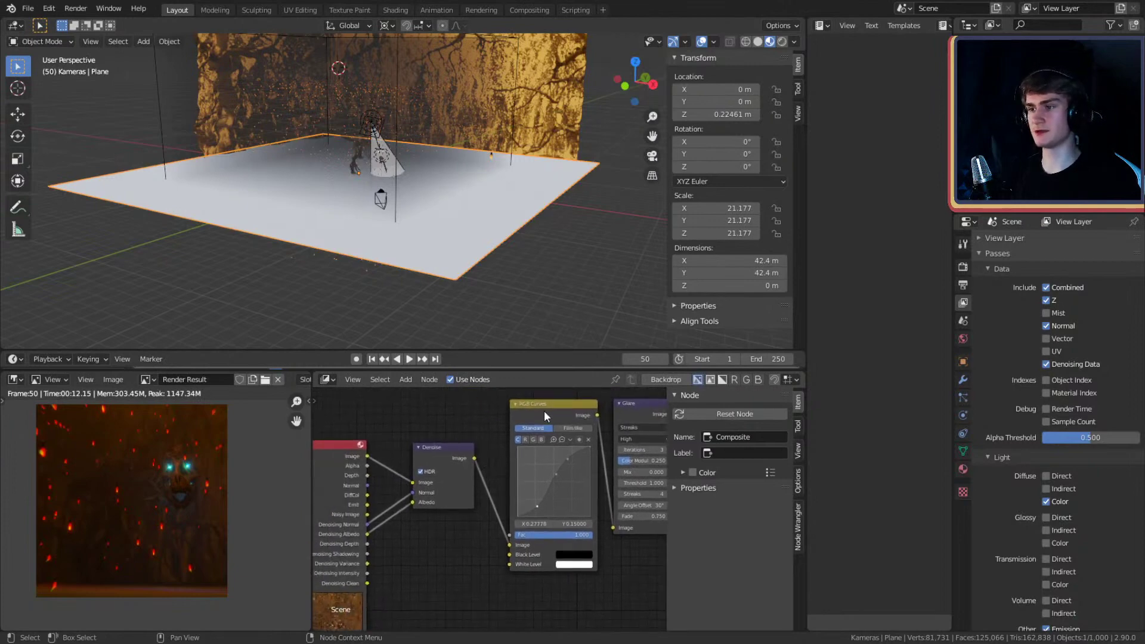
pyautogui.moveTo(608, 541); pyautogui.dragTo(599, 546, button='middle')
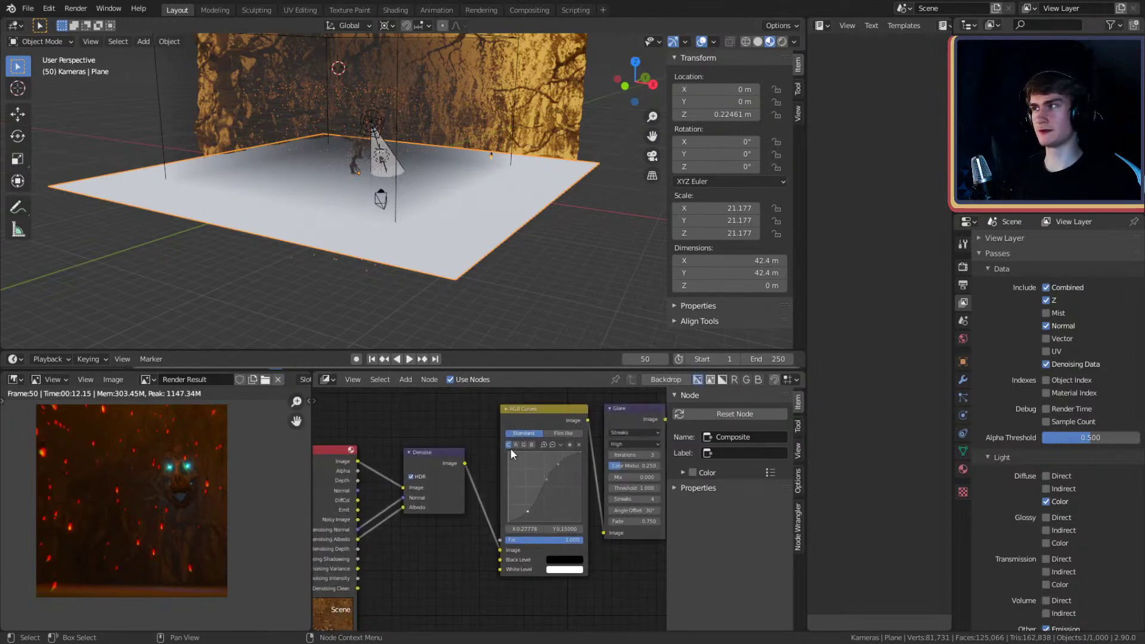
pyautogui.moveTo(483, 427); pyautogui.dragTo(399, 437, button='middle')
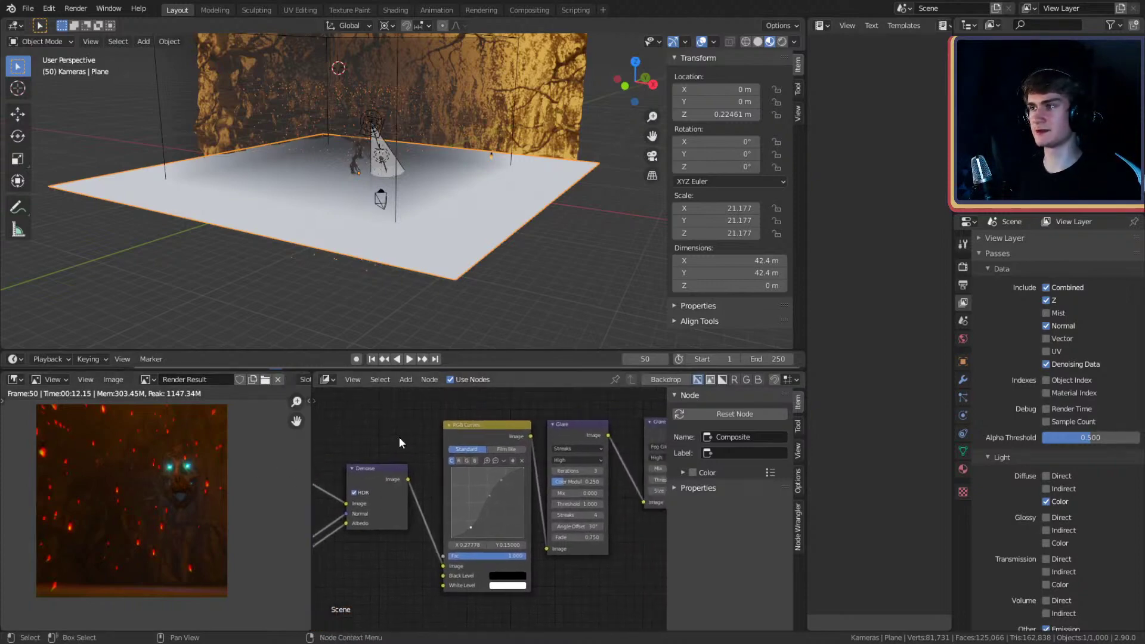
pyautogui.moveTo(623, 423); pyautogui.dragTo(525, 421, button='middle')
pyautogui.moveTo(474, 421); pyautogui.dragTo(549, 421)
pyautogui.click(538, 410)
pyautogui.moveTo(538, 410); pyautogui.dragTo(532, 415, button='middle')
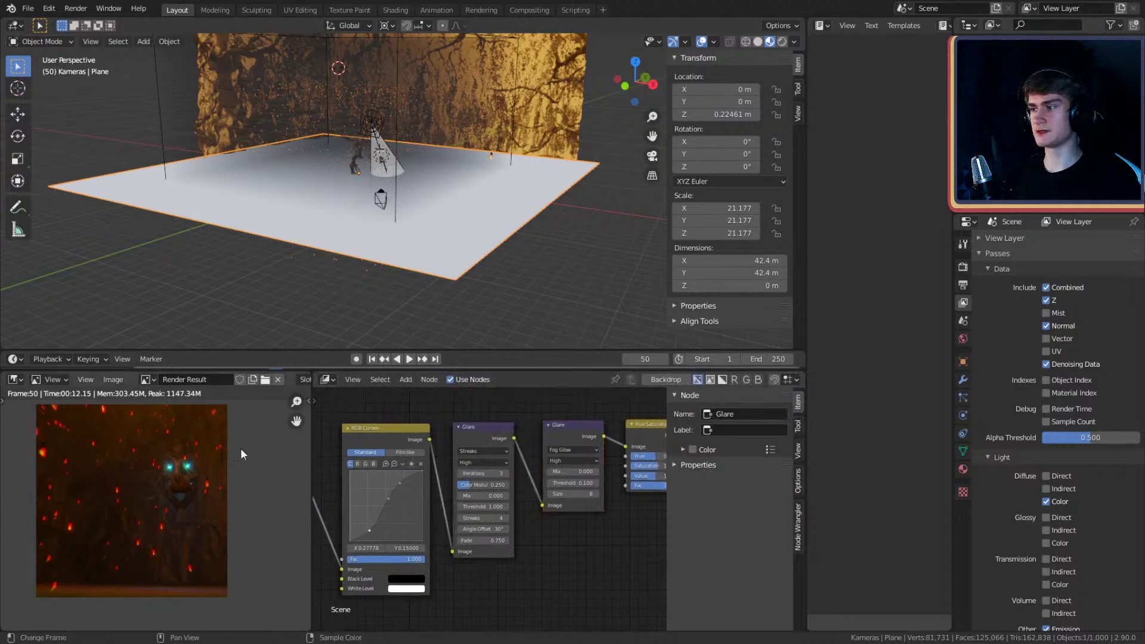
# - Examine the creature's glowing eyes and the embers up close in the render result
pyautogui.scroll(4, 223, 467)
pyautogui.moveTo(223, 466); pyautogui.dragTo(195, 524, button='middle')
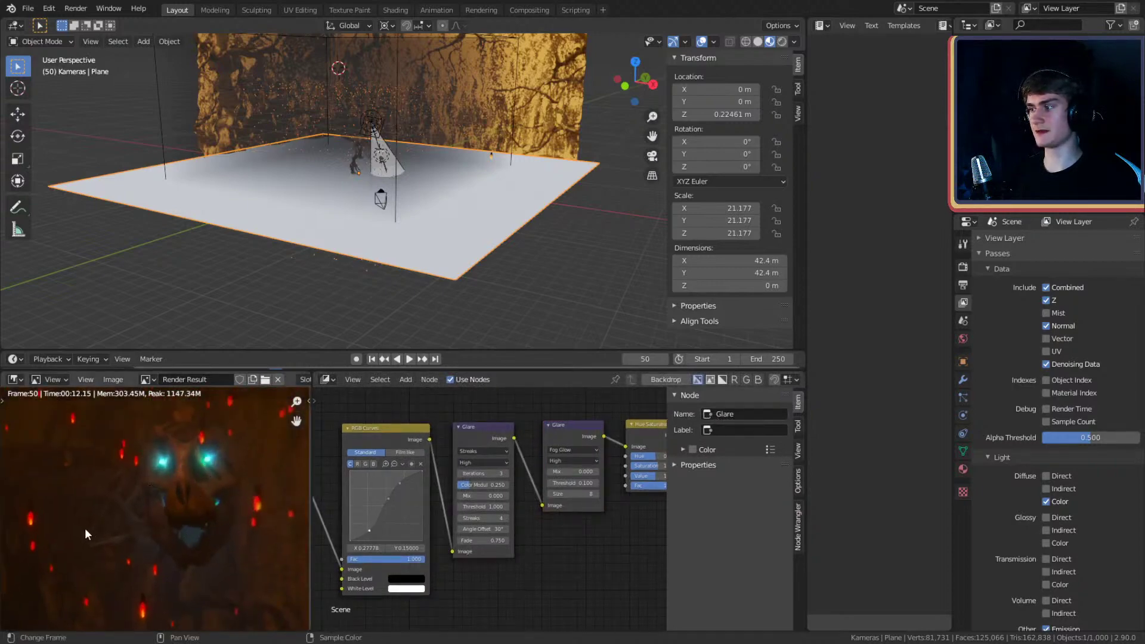
pyautogui.scroll(-5, 86, 529)
pyautogui.moveTo(89, 529); pyautogui.dragTo(123, 525, button='middle')
pyautogui.moveTo(189, 490); pyautogui.dragTo(184, 514, button='middle')
pyautogui.scroll(6, 188, 490)
pyautogui.scroll(-4, 176, 508)
pyautogui.scroll(4, 186, 522)
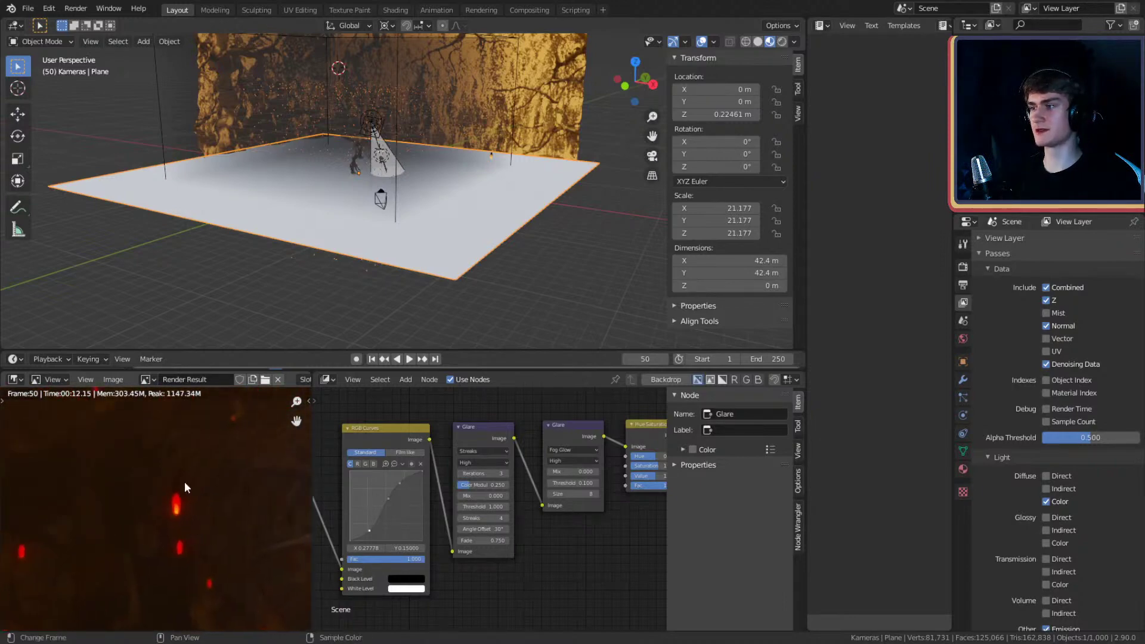
pyautogui.scroll(2, 602, 480)
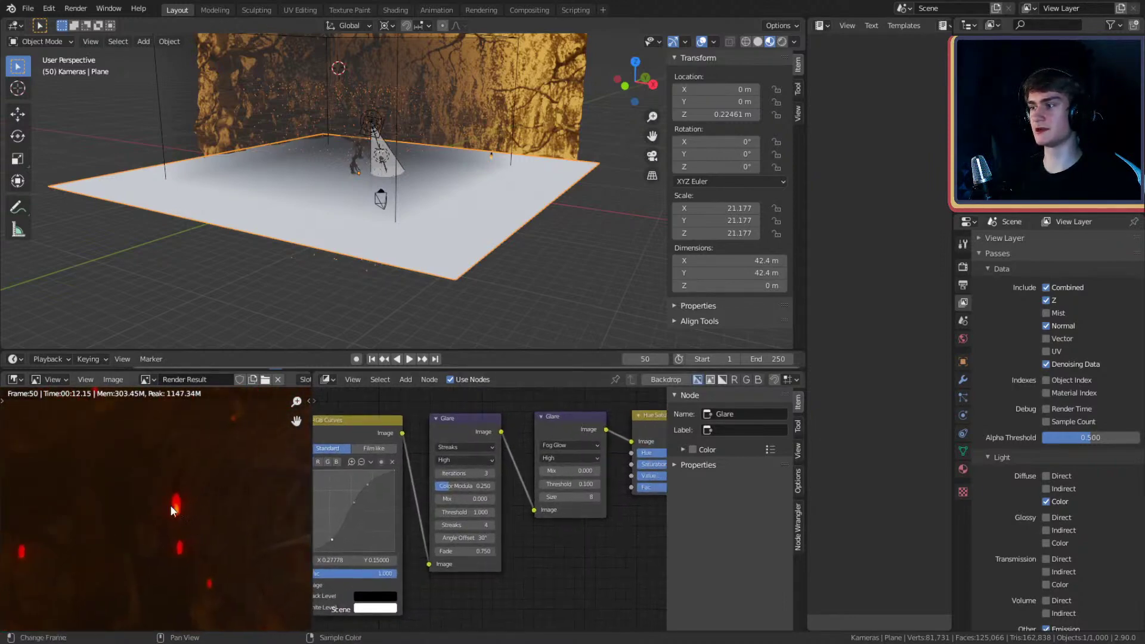
pyautogui.scroll(-4, 171, 510)
pyautogui.moveTo(163, 510); pyautogui.dragTo(142, 506, button='middle')
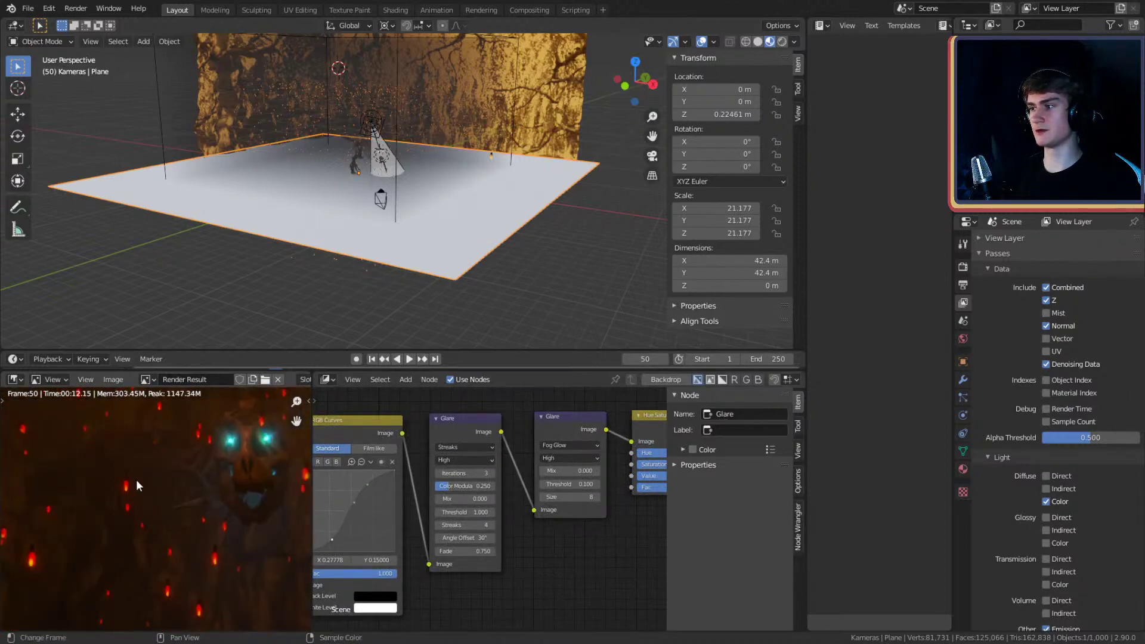
# - Mute and unmute the two Glare nodes together to compare the glow around the creature's eyes
pyautogui.scroll(-2, 523, 525)
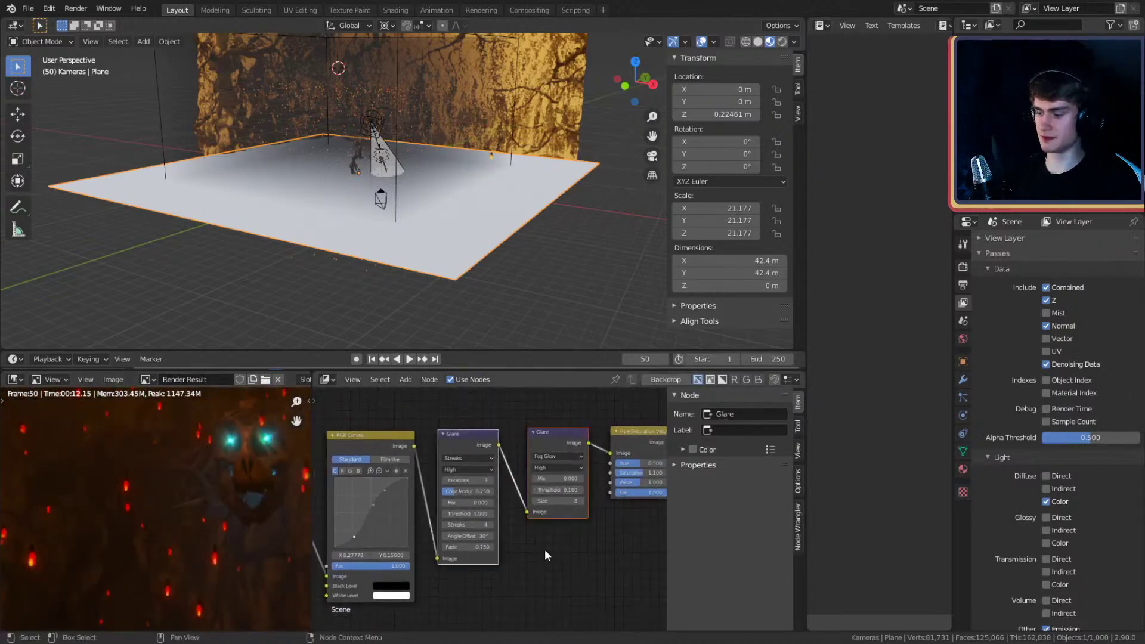
pyautogui.press('m')
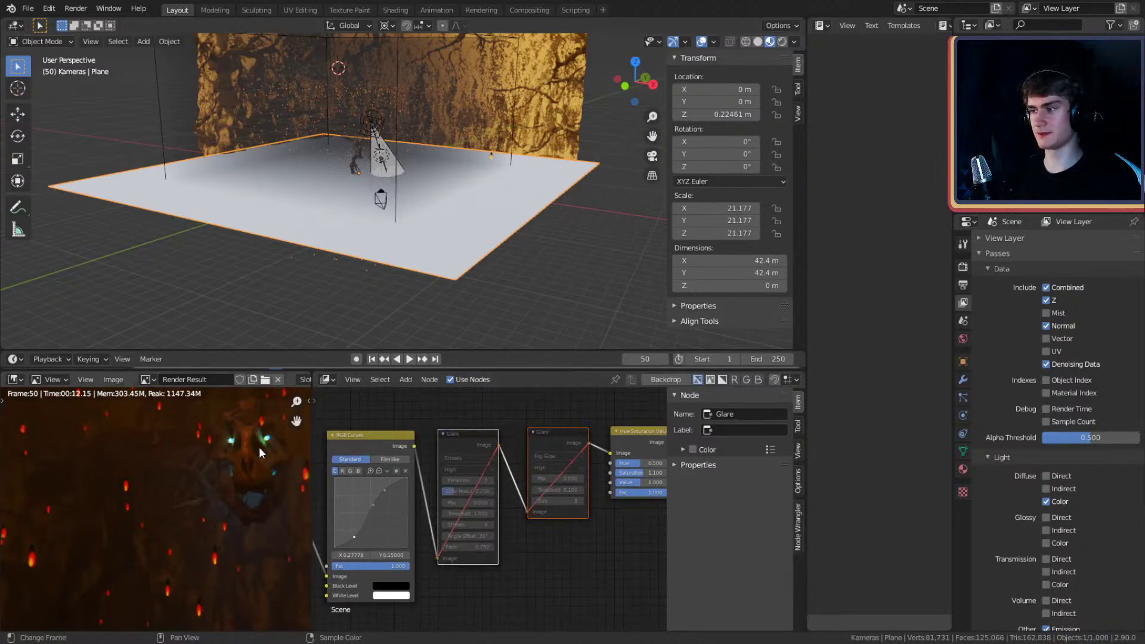
pyautogui.moveTo(475, 392); pyautogui.dragTo(532, 442)
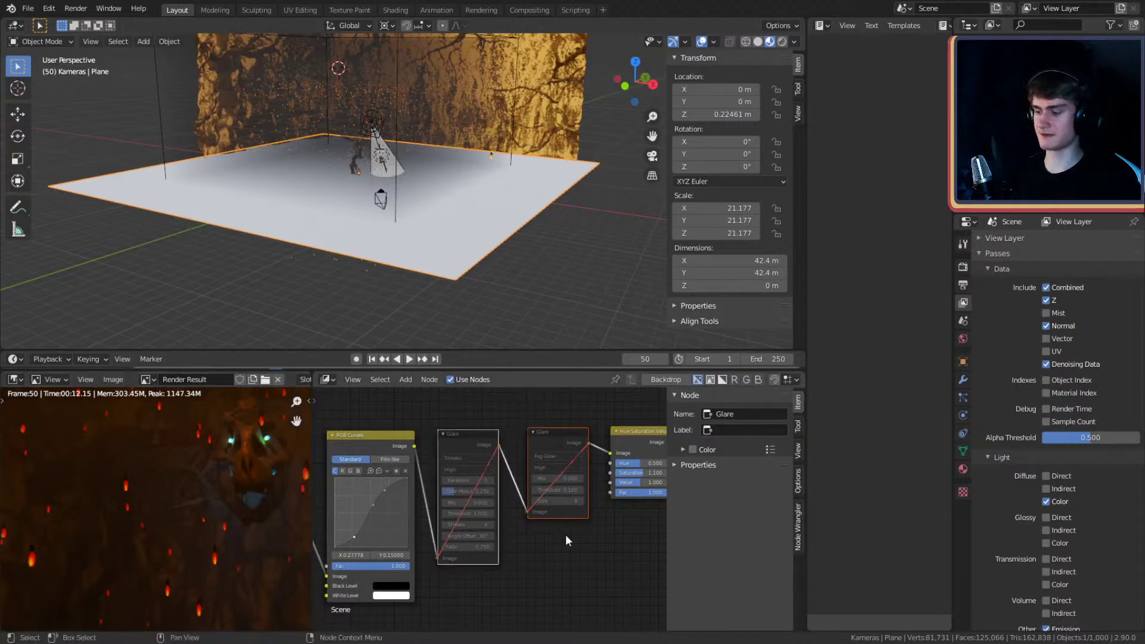
pyautogui.press('m')
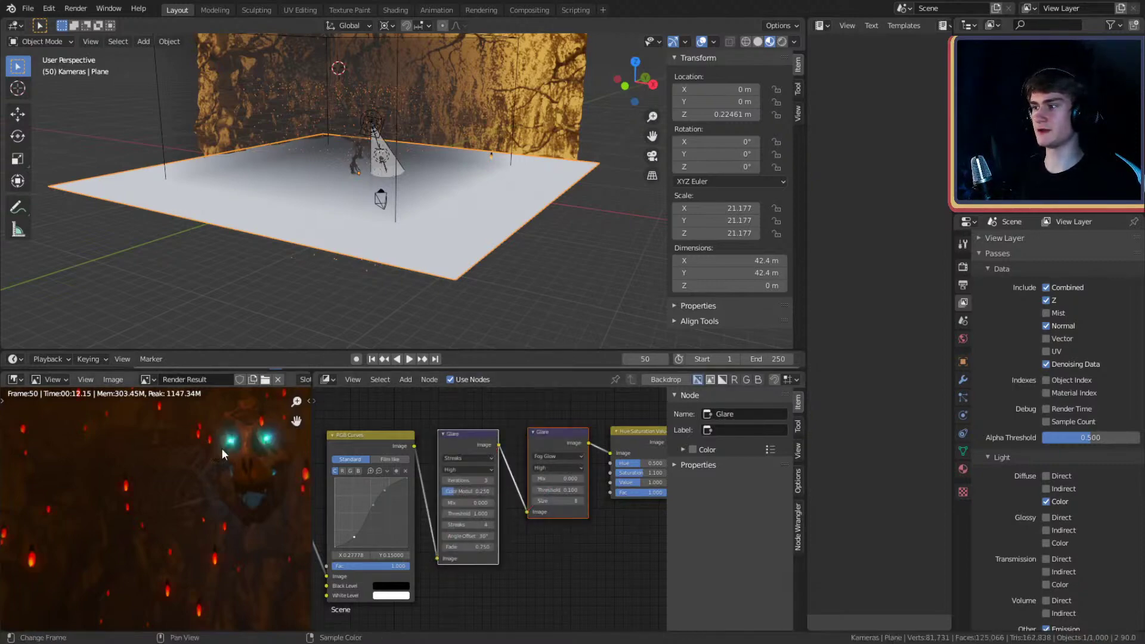
# - Review the Hue Saturation Value, Lens Distortion and Composite nodes, and check the whole render result
pyautogui.click(539, 562)
pyautogui.moveTo(567, 537); pyautogui.dragTo(398, 551, button='middle')
pyautogui.scroll(4, 491, 485)
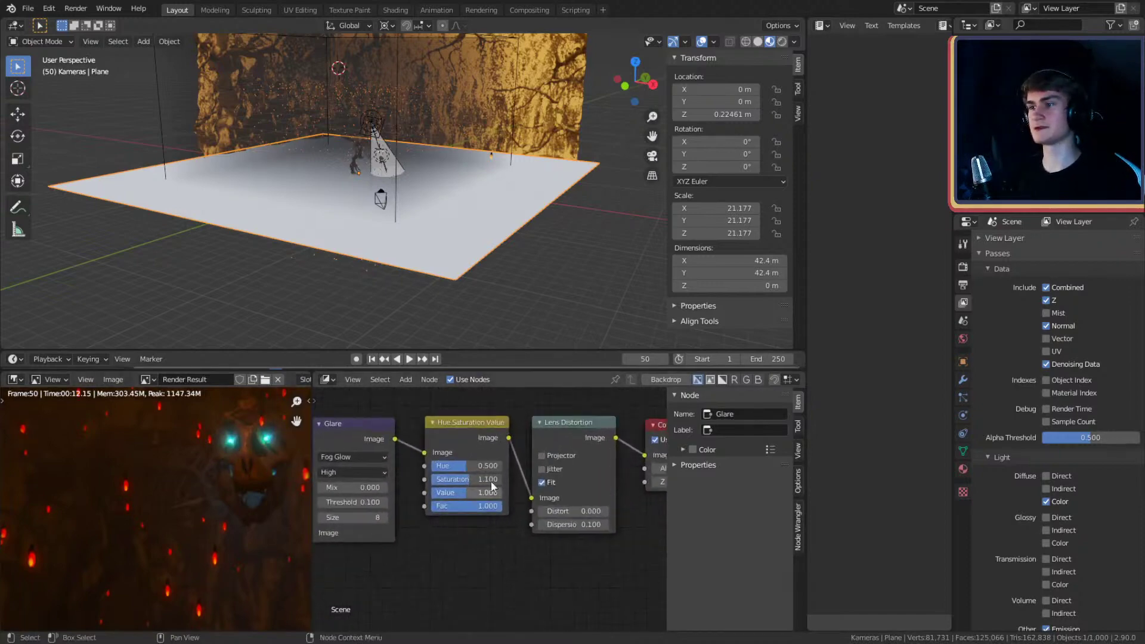
pyautogui.scroll(-2, 501, 525)
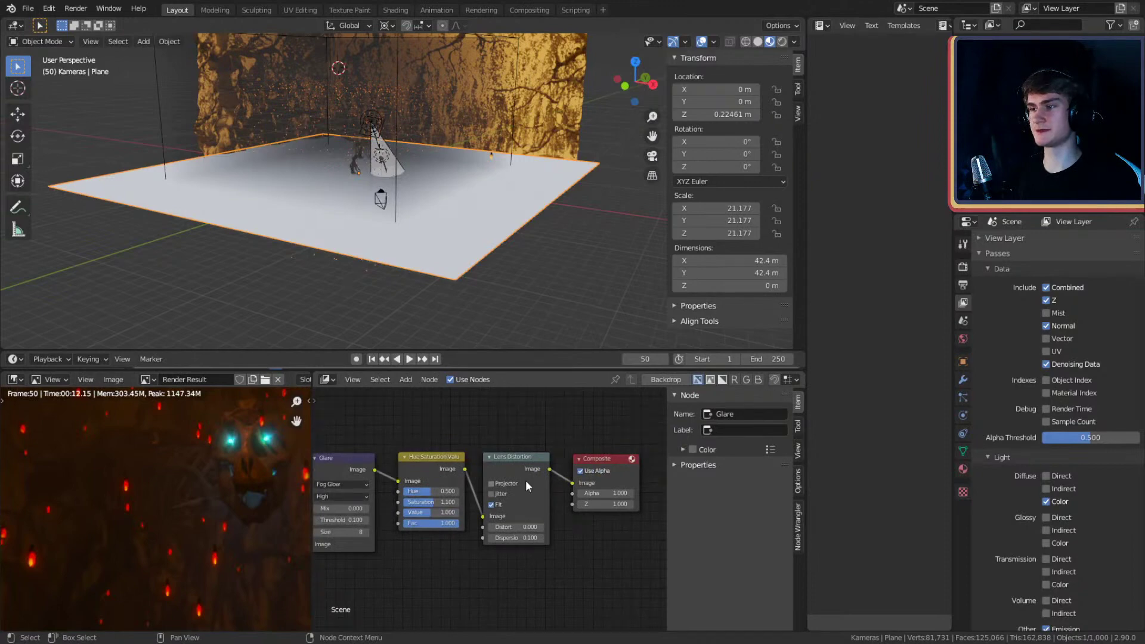
pyautogui.moveTo(560, 453); pyautogui.dragTo(532, 447, button='middle')
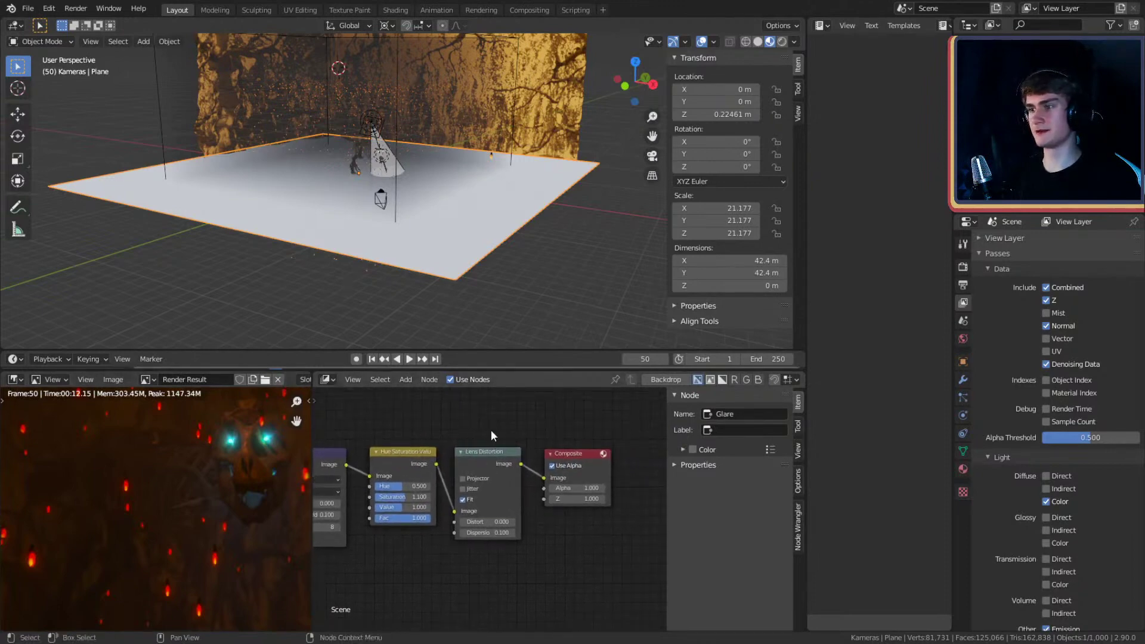
pyautogui.moveTo(506, 404); pyautogui.dragTo(579, 501)
pyautogui.scroll(-5, 222, 543)
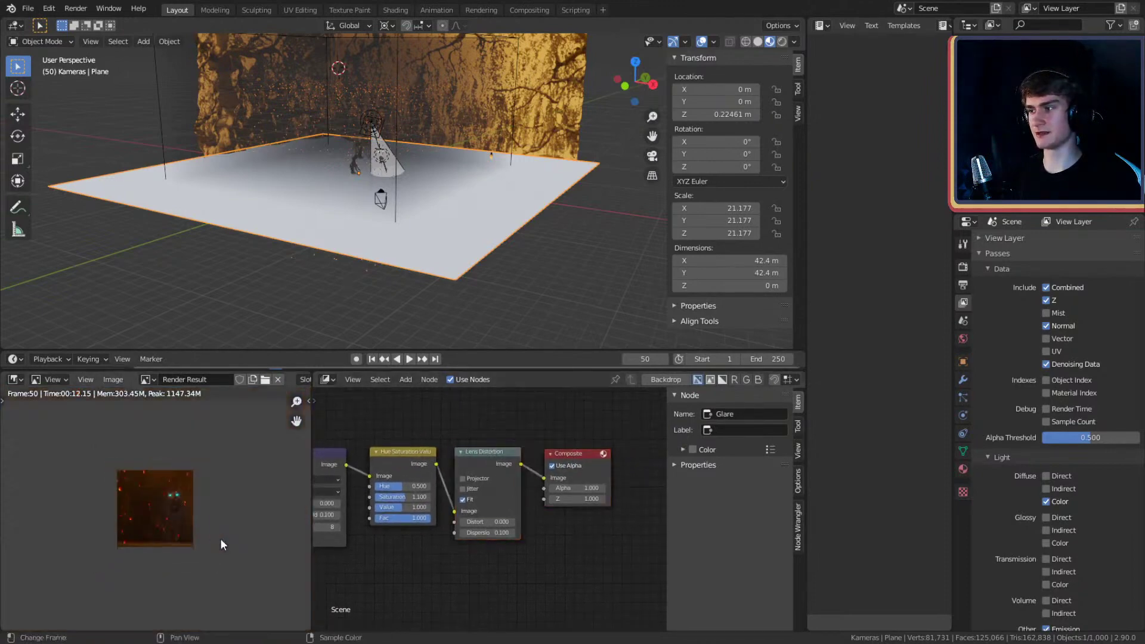
pyautogui.scroll(4, 218, 540)
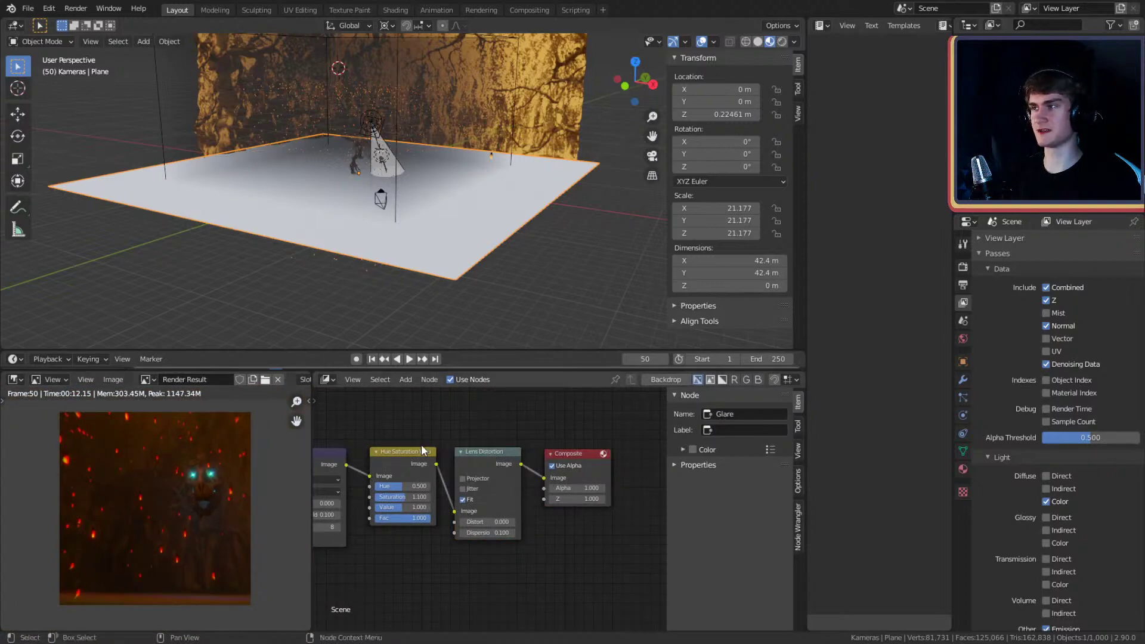
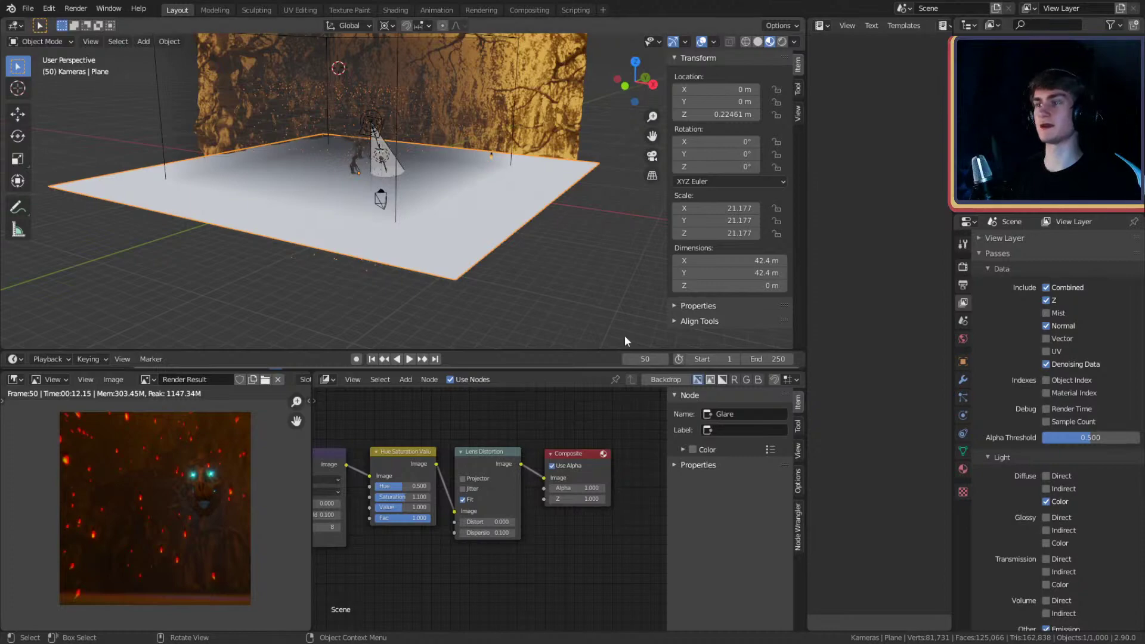
# - Save the current Blender file
pyautogui.click(28, 9)
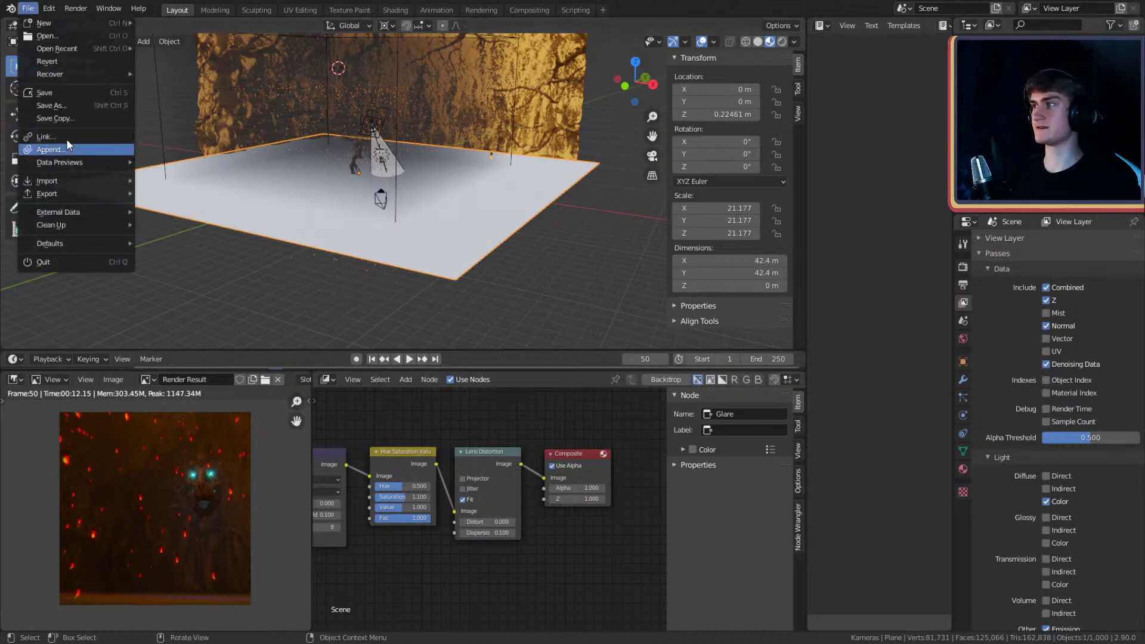
pyautogui.click(60, 93)
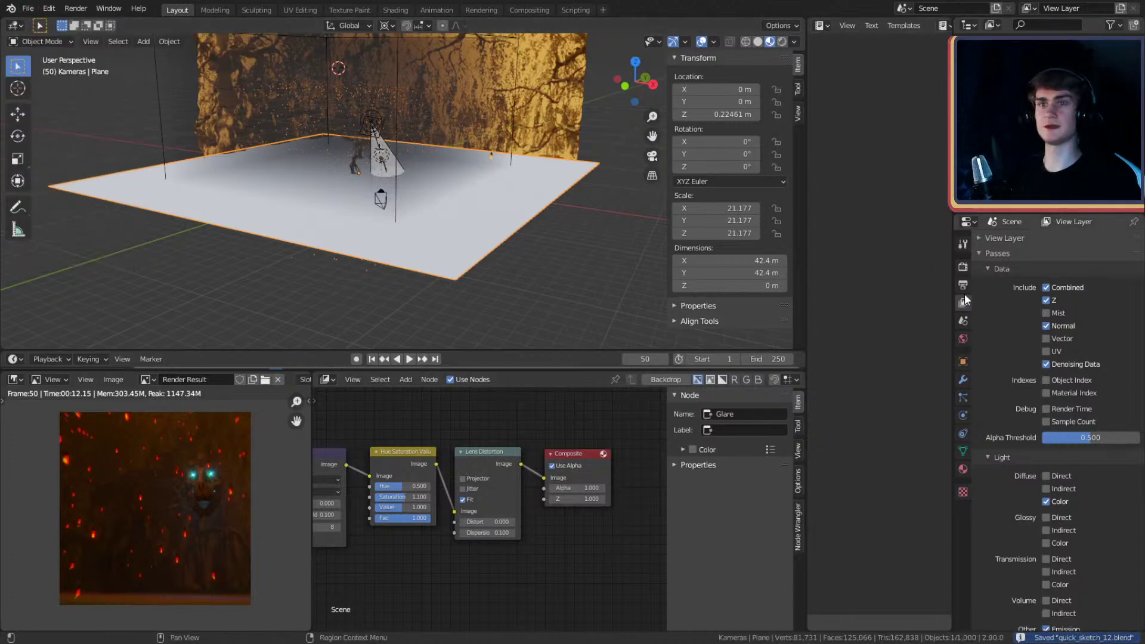
# - Set the output resolution percentage to 100% and open the render sampling settings
pyautogui.click(963, 268)
pyautogui.click(963, 285)
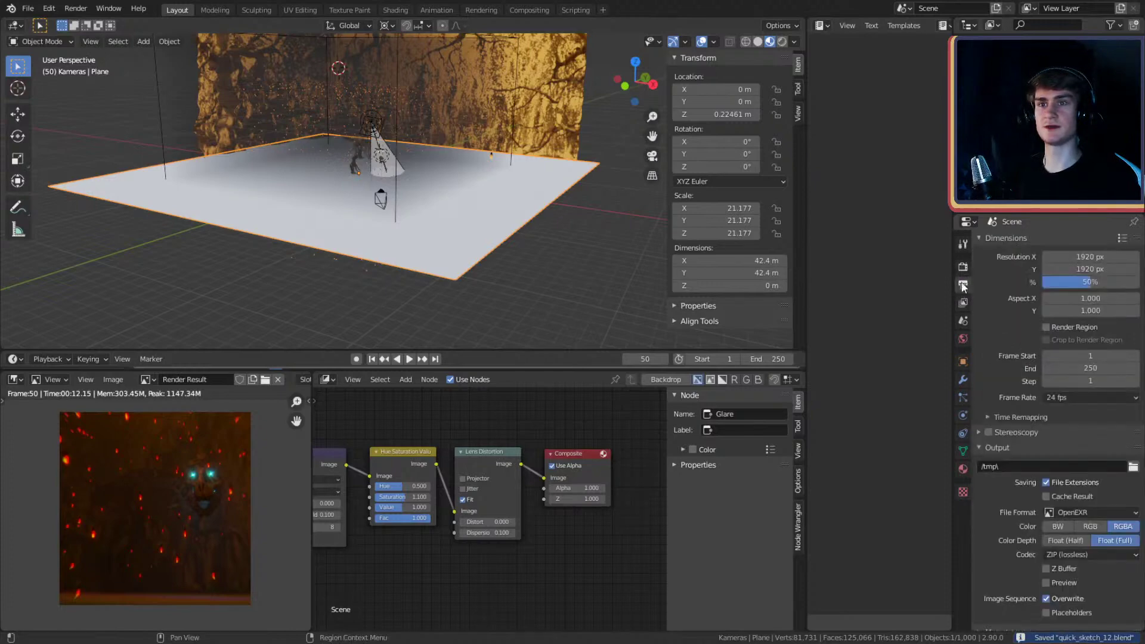
pyautogui.click(1090, 282)
pyautogui.write('100')
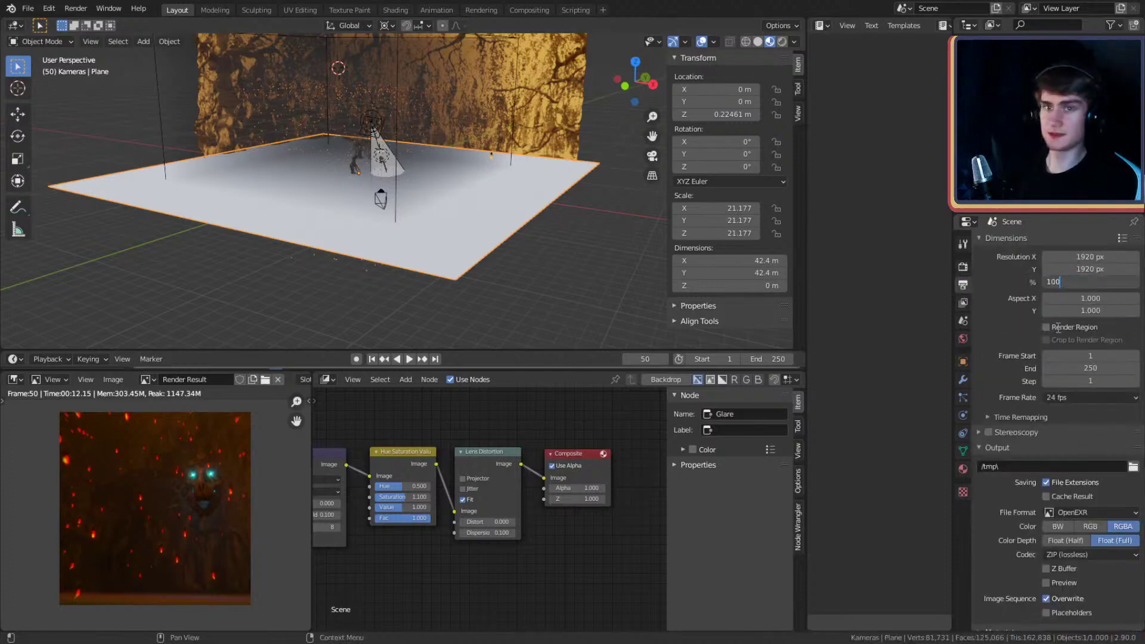
pyautogui.press('Return')
pyautogui.click(964, 268)
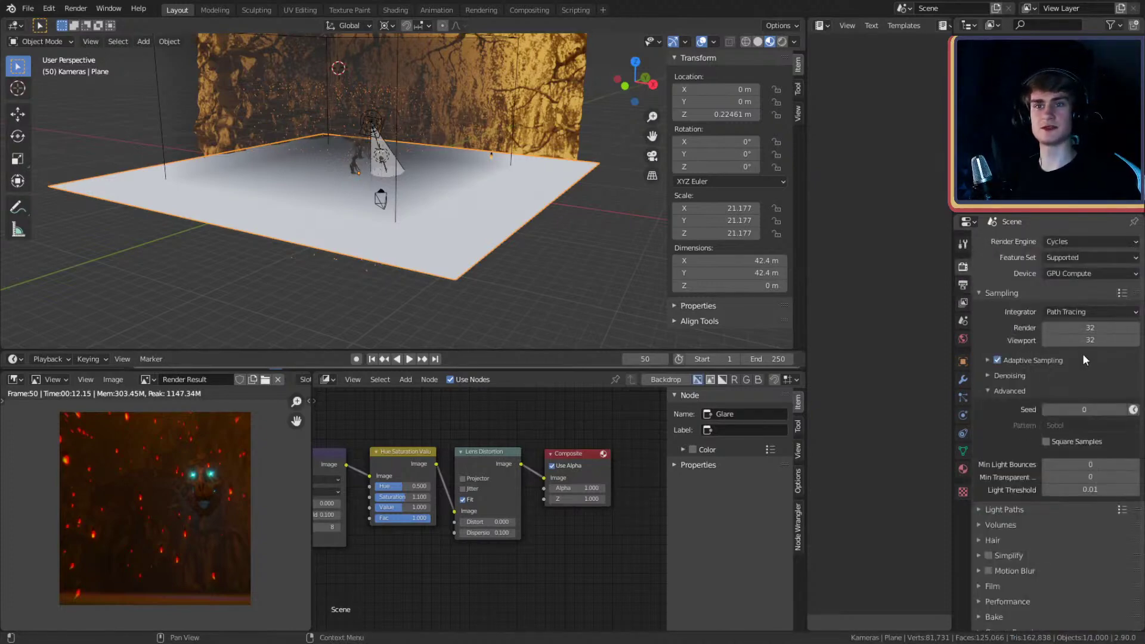
# - Set the render samples to 128 and save the current Blender file
pyautogui.click(1083, 328)
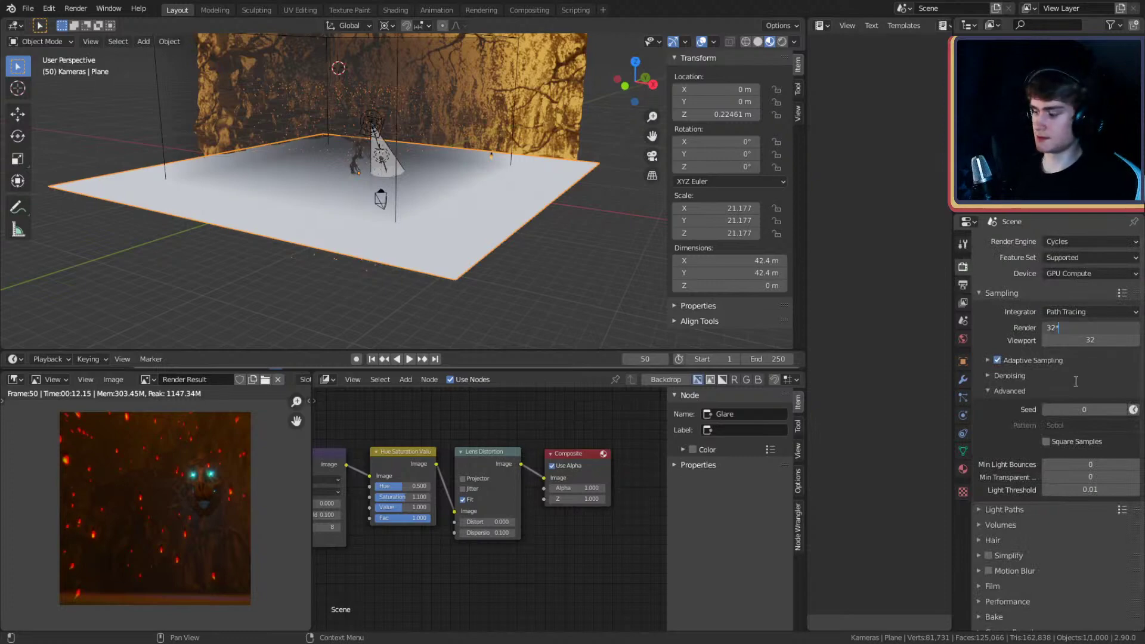
pyautogui.write('128')
pyautogui.press('Return')
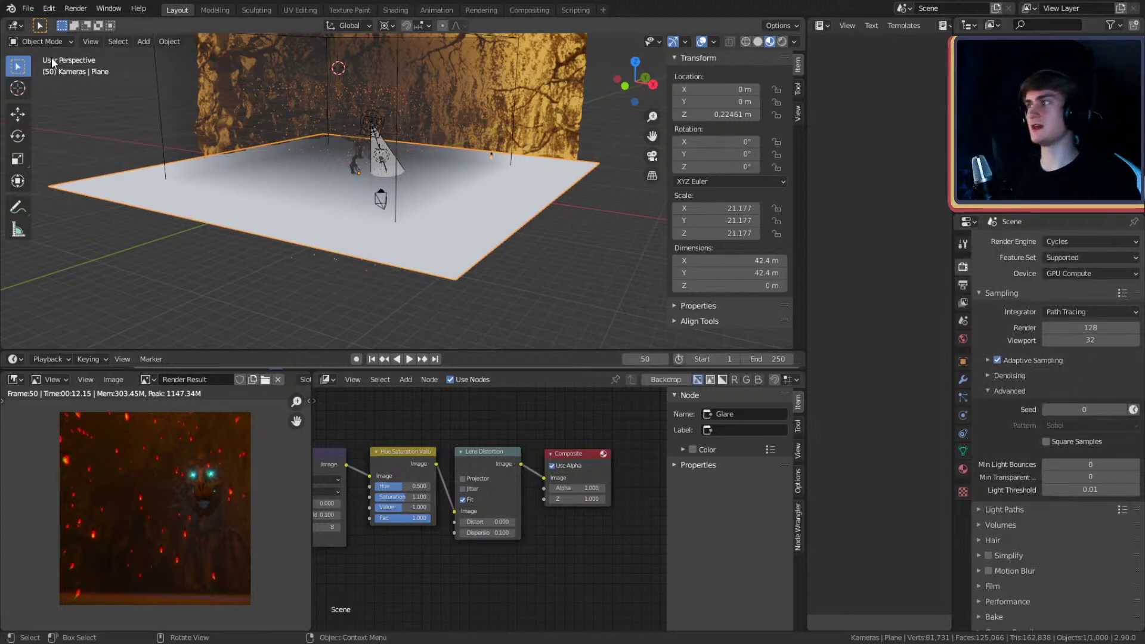
pyautogui.click(27, 8)
pyautogui.click(54, 93)
# - Render the image of frame 50 and fit the whole render result in the image view
pyautogui.click(77, 8)
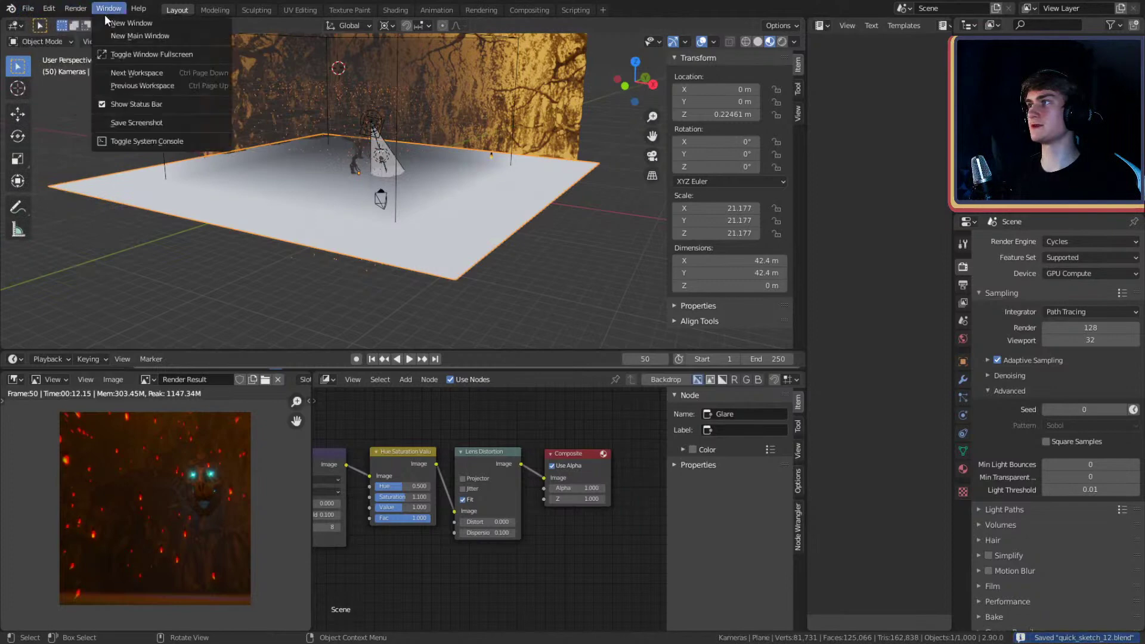
pyautogui.click(89, 19)
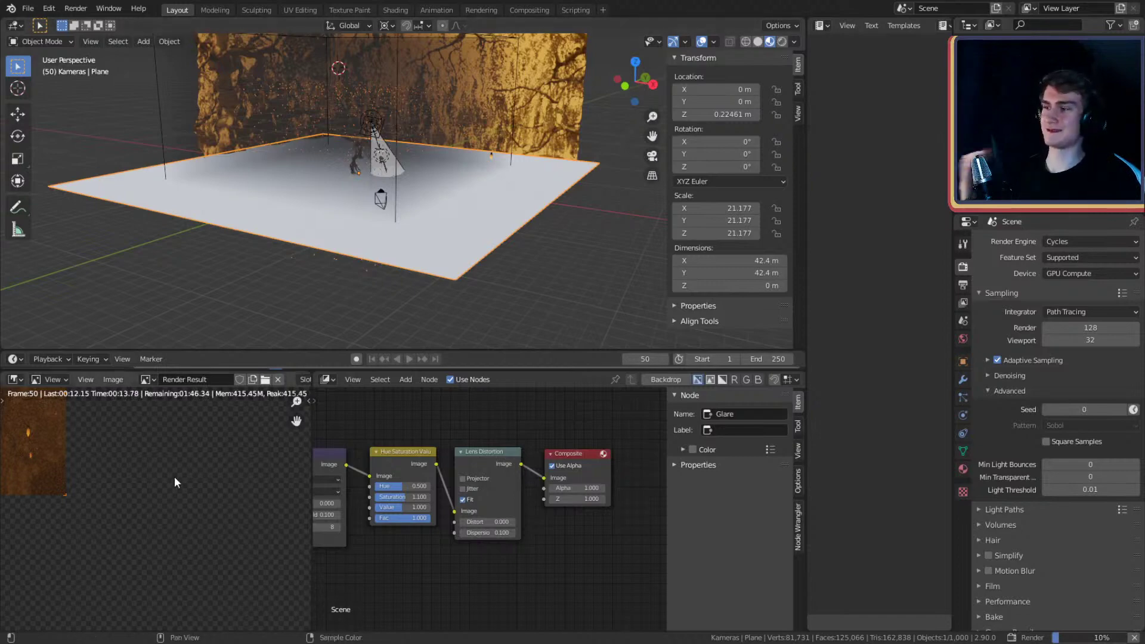
pyautogui.press('Home')
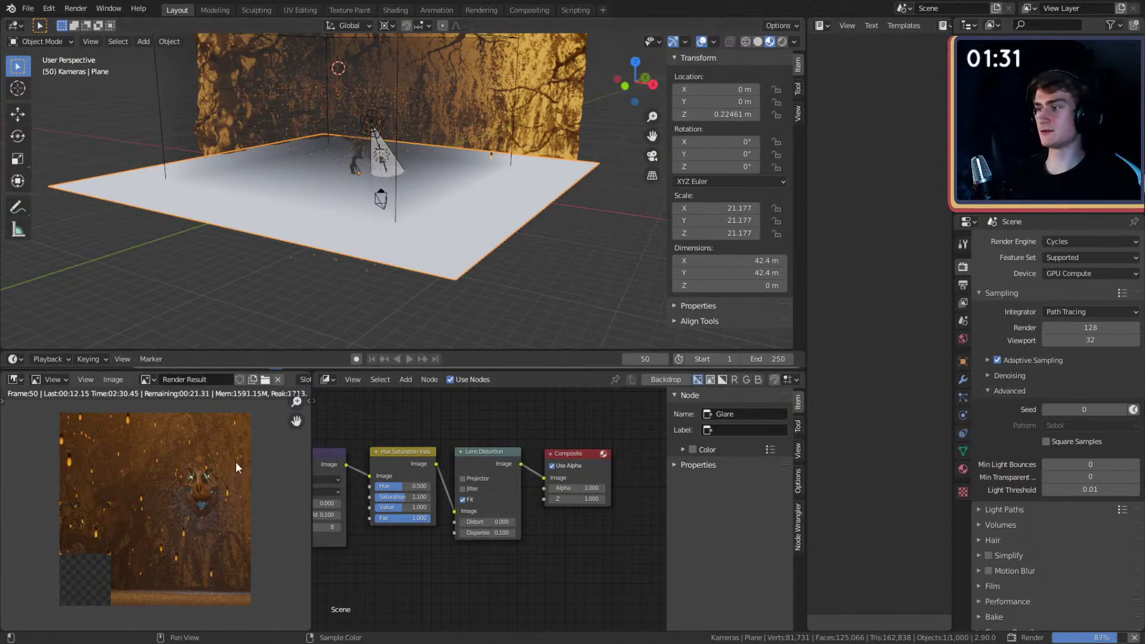
# - Examine the creature's face up close and check the whole image while the render finishes
pyautogui.scroll(1, 187, 512)
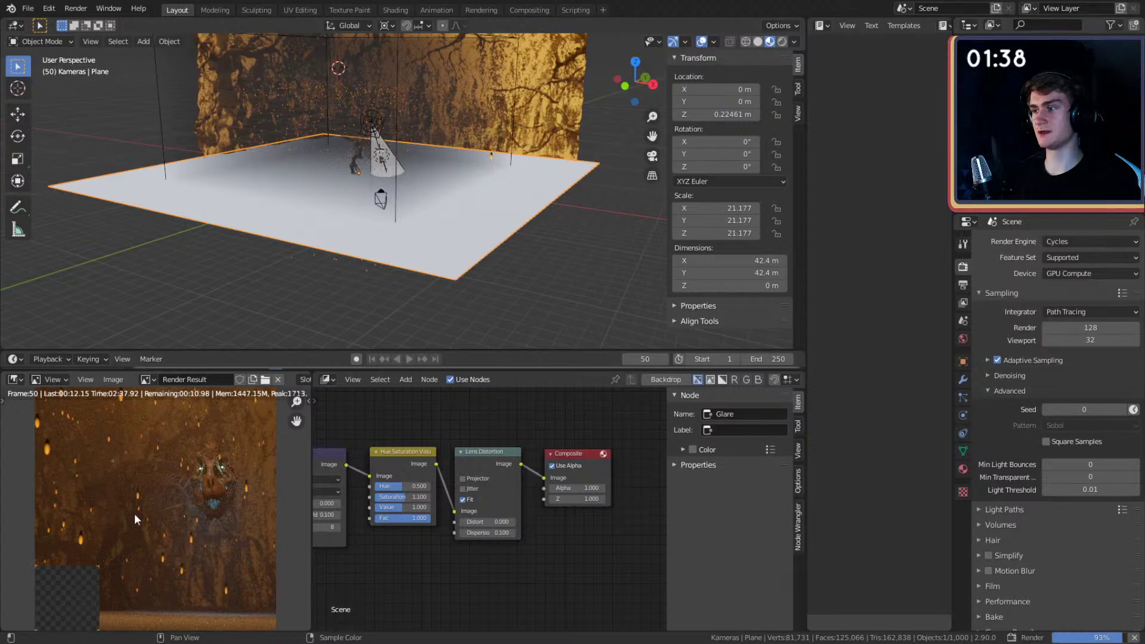
pyautogui.scroll(3, 221, 519)
pyautogui.moveTo(221, 519); pyautogui.dragTo(141, 520, button='middle')
pyautogui.scroll(-4, 198, 518)
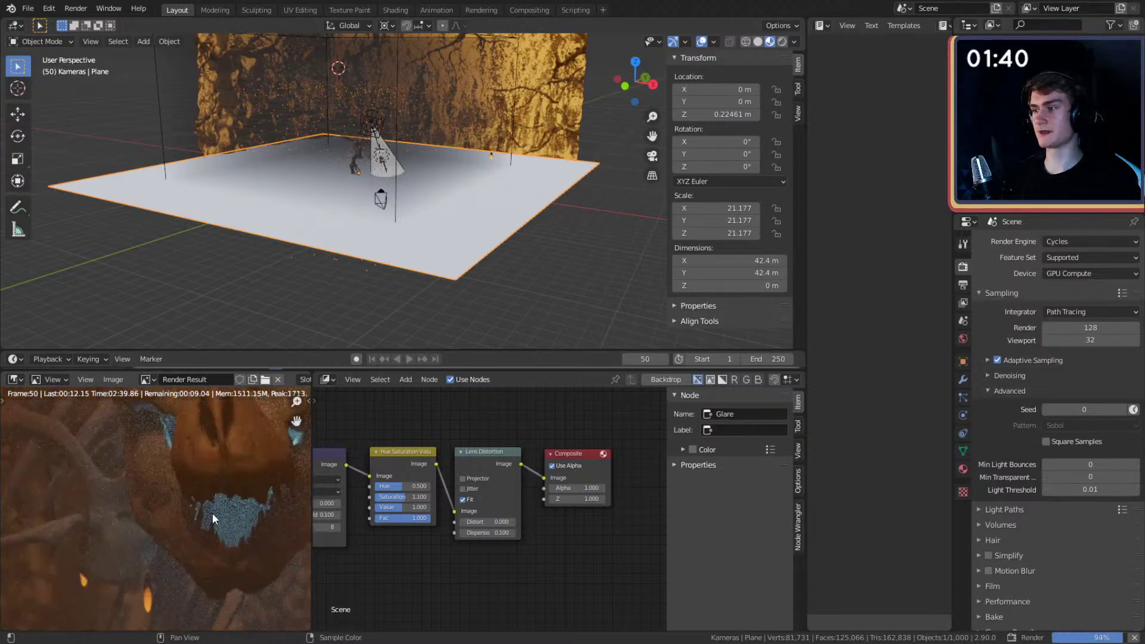
pyautogui.scroll(3, 191, 518)
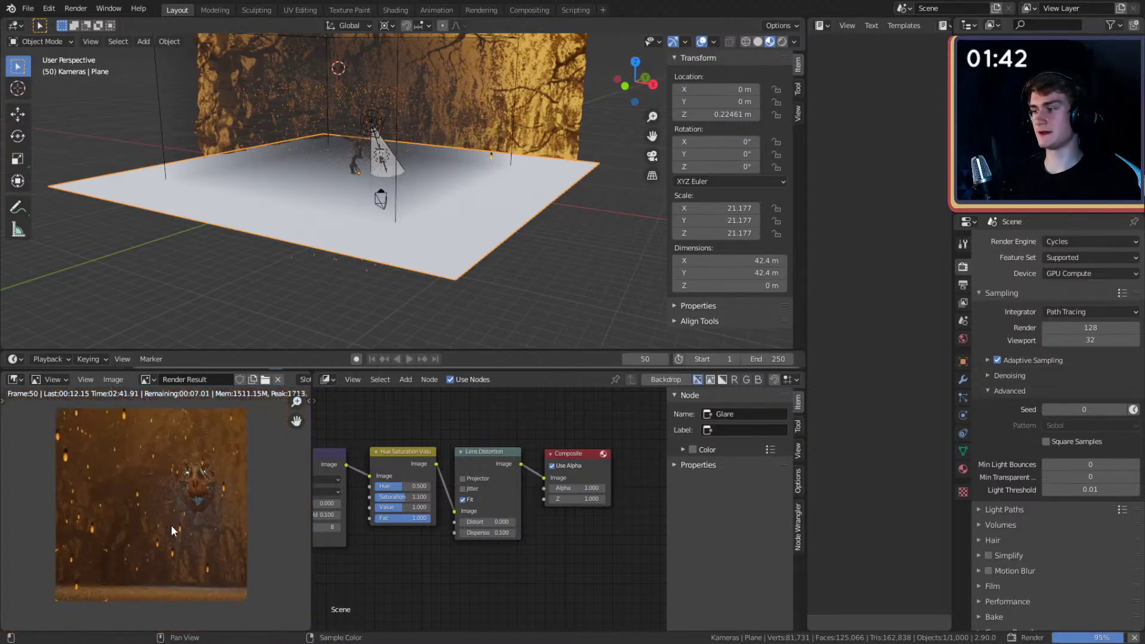
pyautogui.scroll(-2, 172, 532)
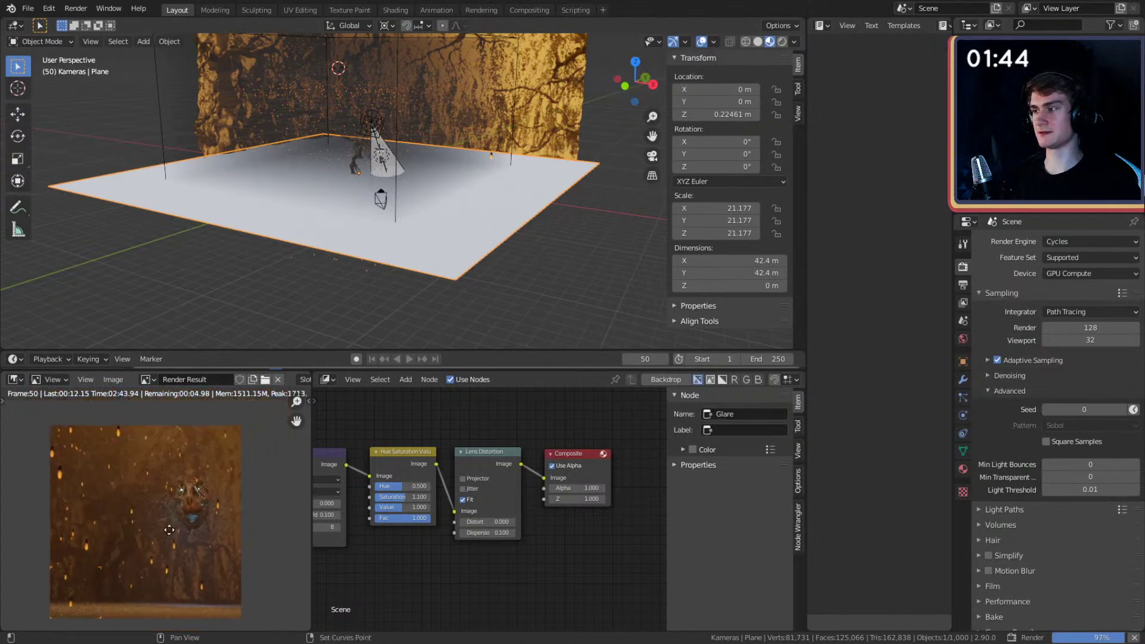
pyautogui.moveTo(172, 522); pyautogui.dragTo(172, 522, button='middle')
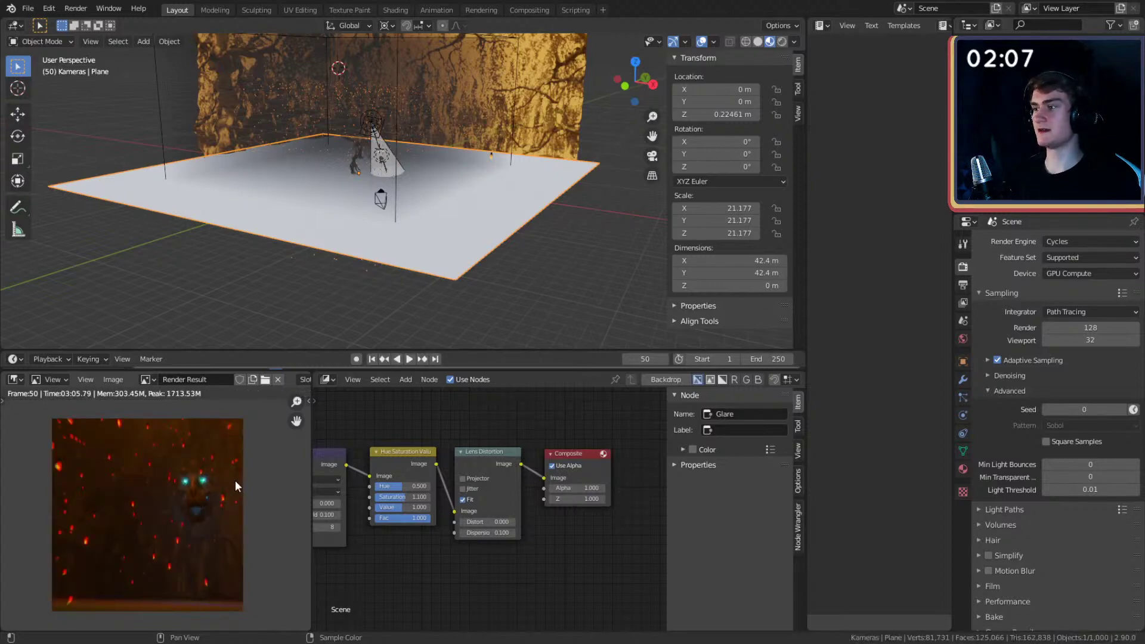
pyautogui.click(115, 380)
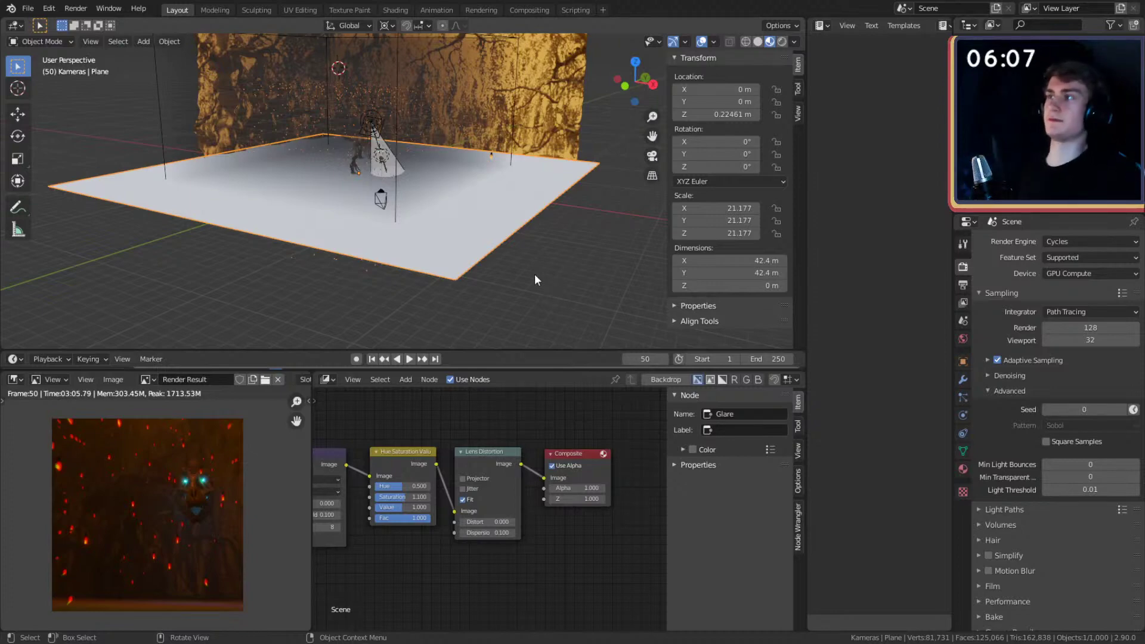
# - Deselect the floor plane, look over the scene setup and save the Blender file
pyautogui.click(563, 294)
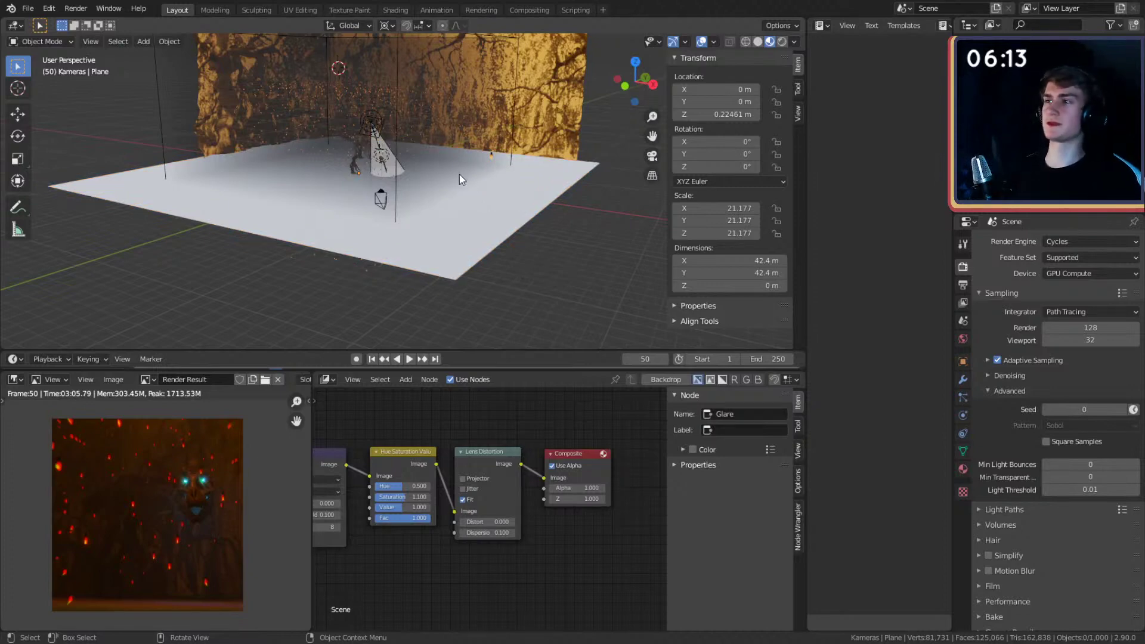
pyautogui.scroll(-5, 495, 195)
pyautogui.scroll(6, 482, 195)
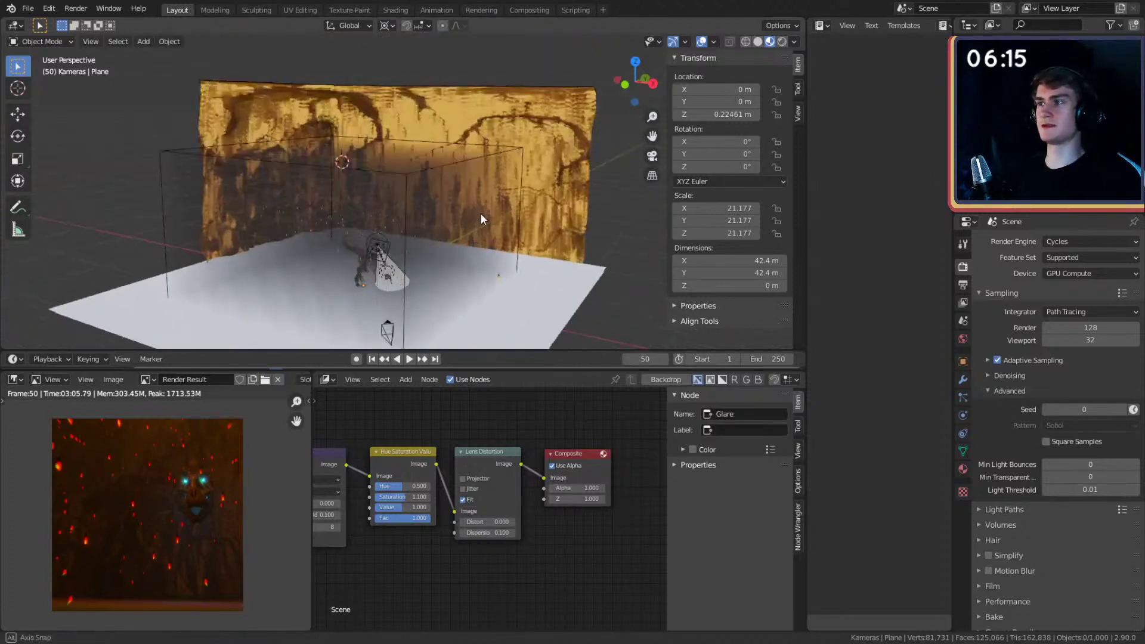
pyautogui.moveTo(483, 206)
pyautogui.mouseDown(button='middle')
pyautogui.moveTo(478, 198)
pyautogui.moveTo(486, 220)
pyautogui.moveTo(487, 199)
pyautogui.moveTo(471, 188)
pyautogui.mouseUp(button='middle')
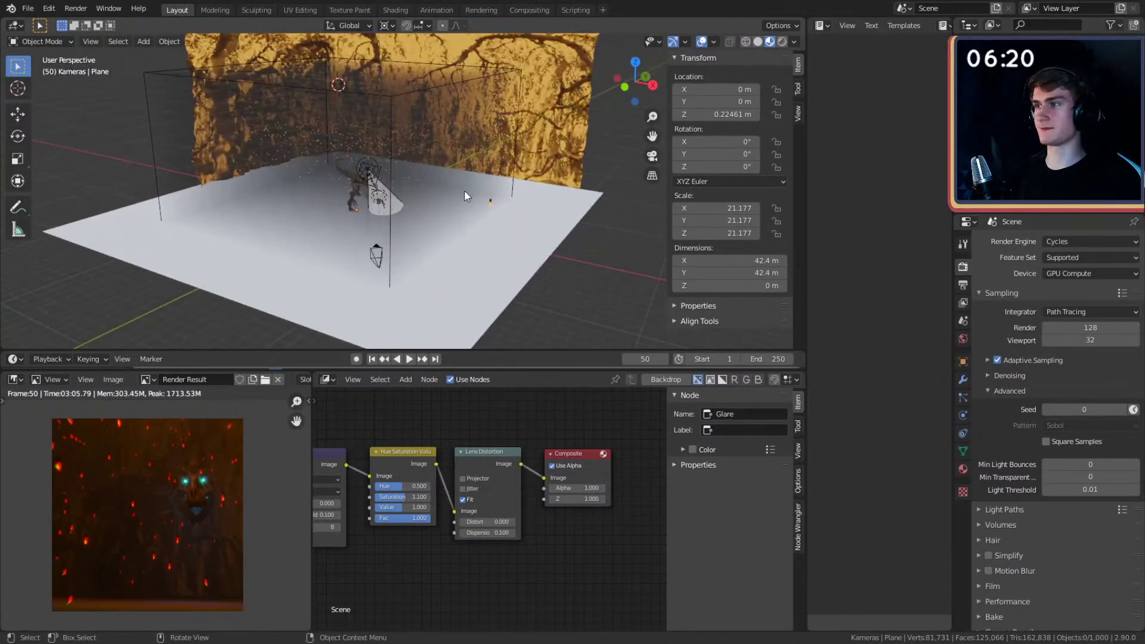
pyautogui.click(27, 9)
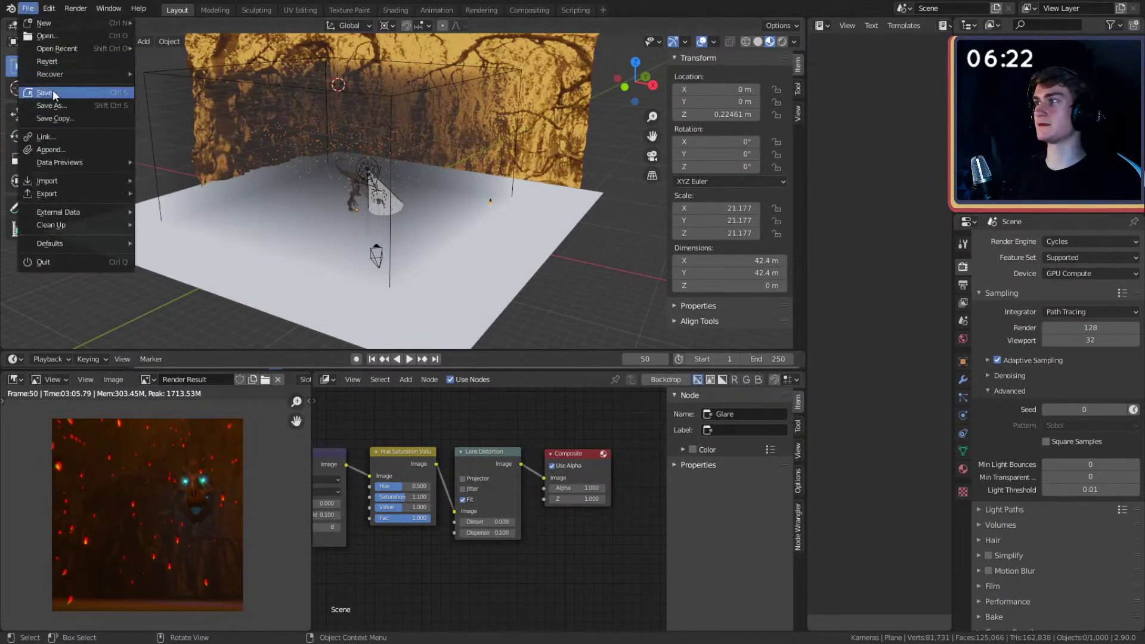
pyautogui.click(52, 90)
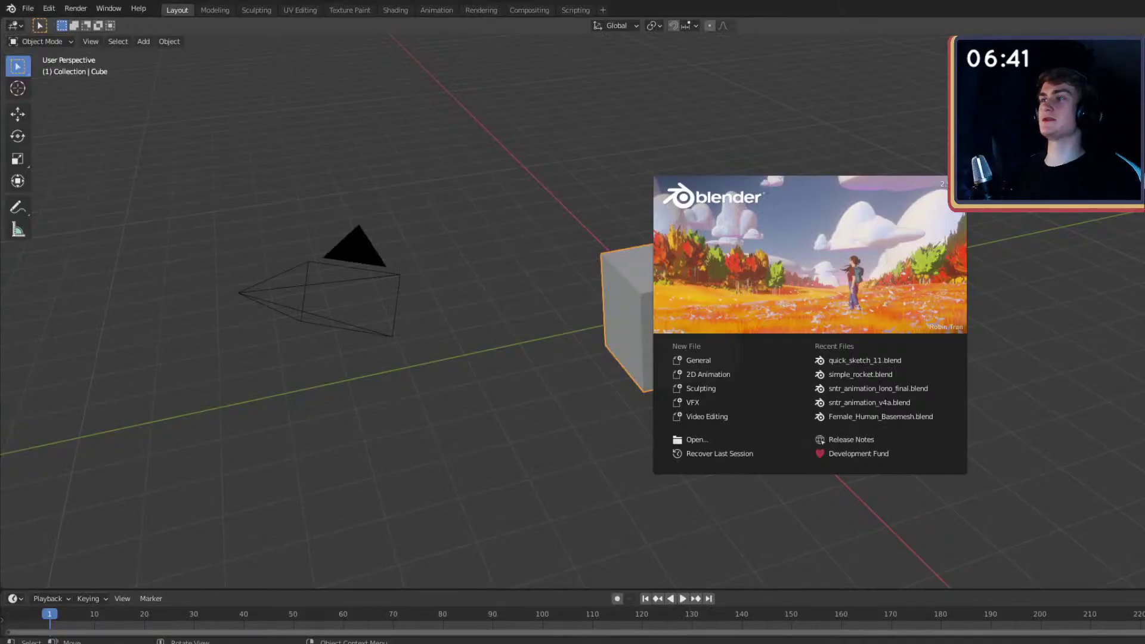
# - Dismiss the splash screen in the new Blender session and look around the default cube
pyautogui.click(951, 275)
pyautogui.moveTo(951, 276); pyautogui.dragTo(877, 281, button='middle')
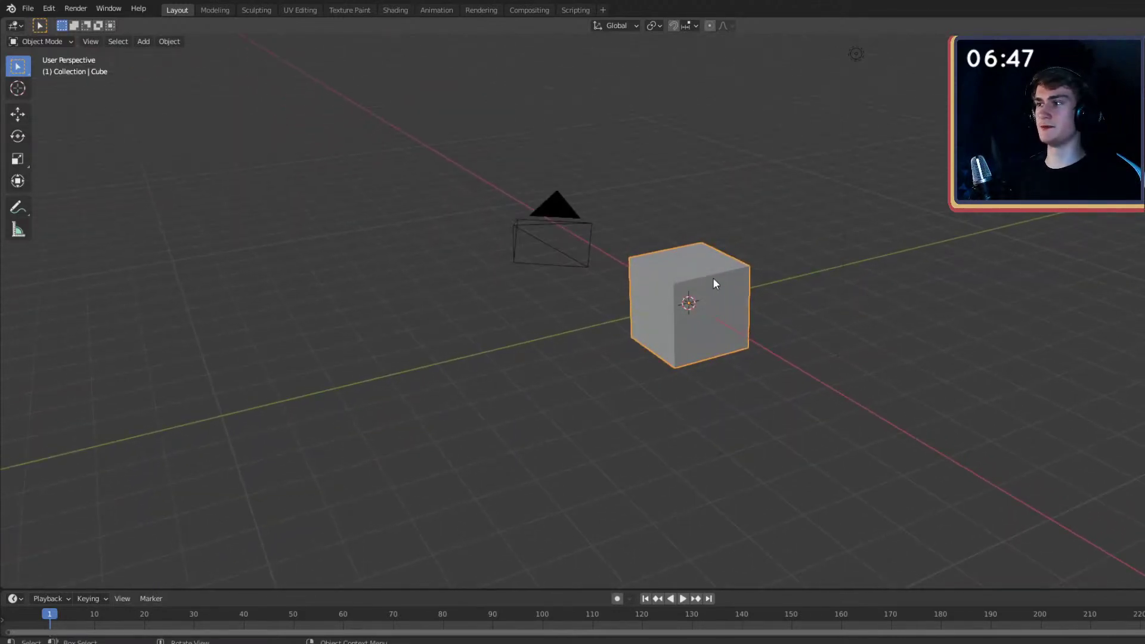
pyautogui.moveTo(857, 289); pyautogui.dragTo(854, 281, button='middle')
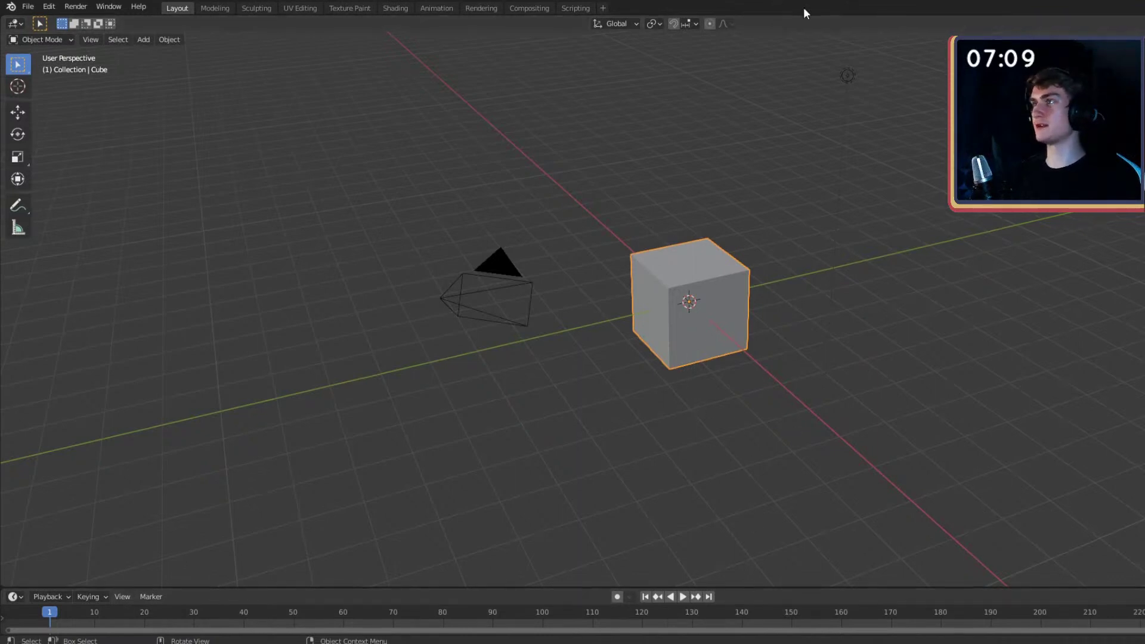
# - Restore the maximized Blender window and resize it to fit the captured screen area
pyautogui.doubleClick(780, 0)
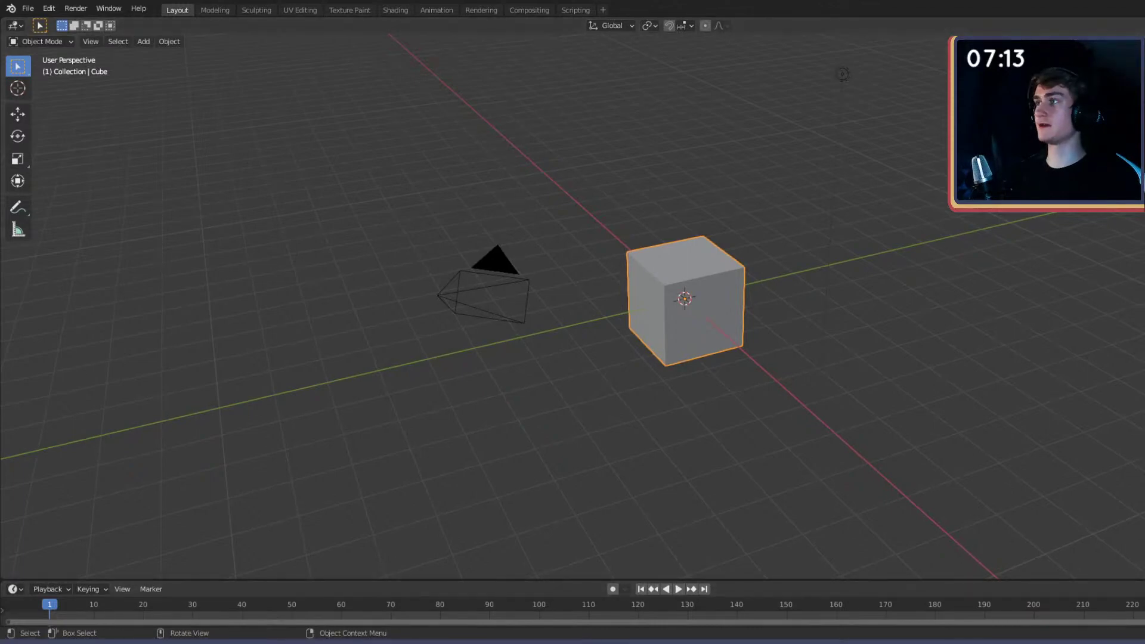
pyautogui.moveTo(683, 1); pyautogui.dragTo(0, 170)
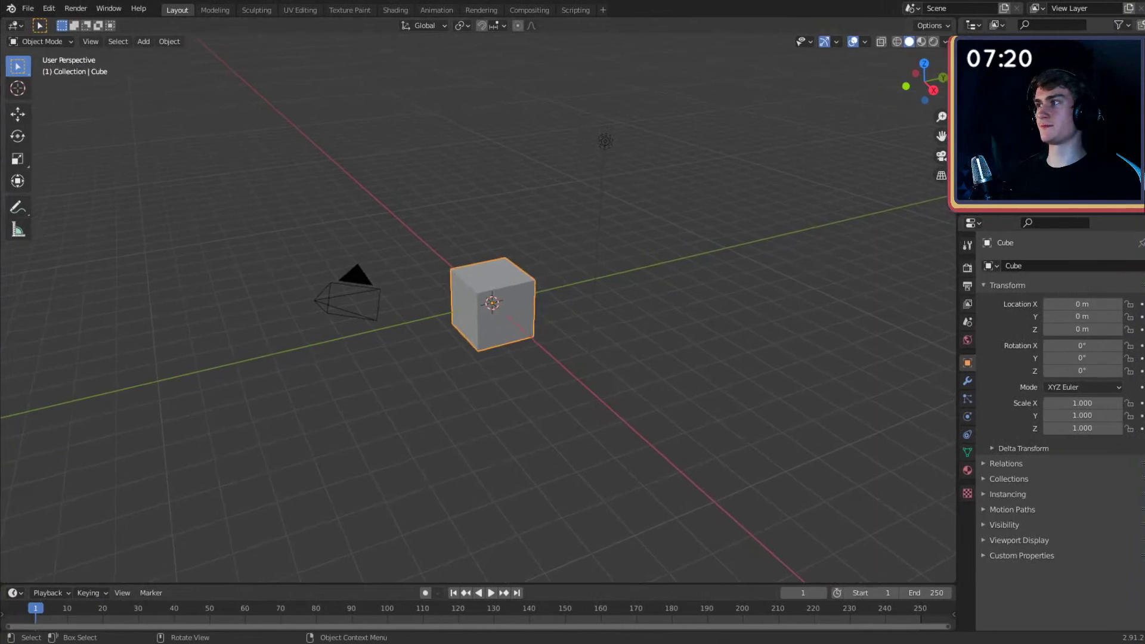
pyautogui.moveTo(3, 27); pyautogui.dragTo(1, 36)
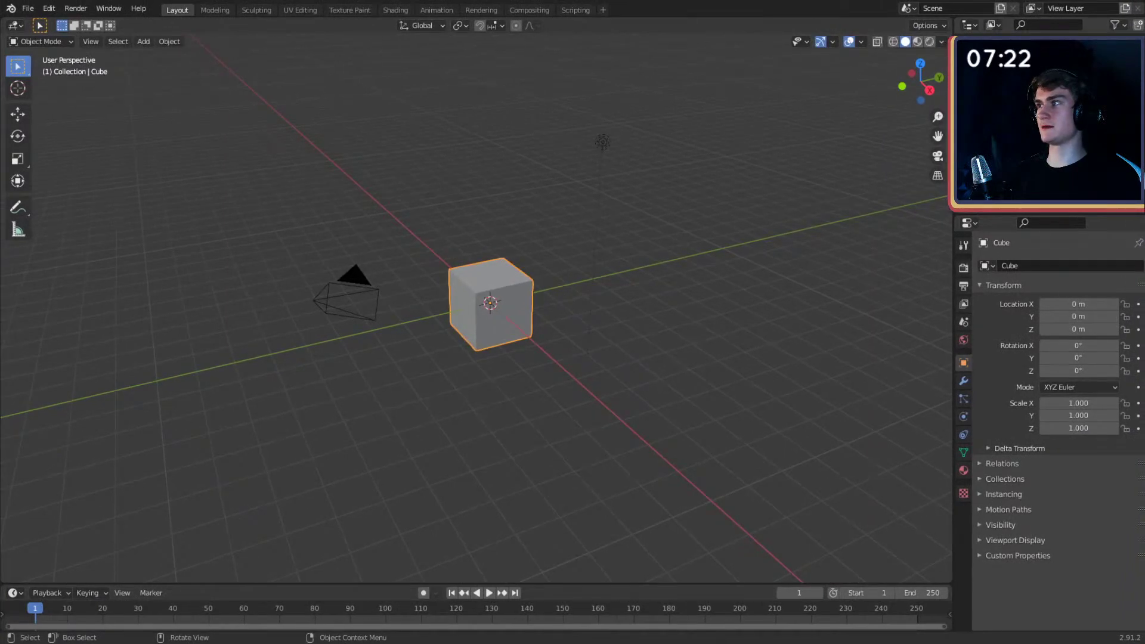
pyautogui.moveTo(1144, 334); pyautogui.dragTo(1143, 334)
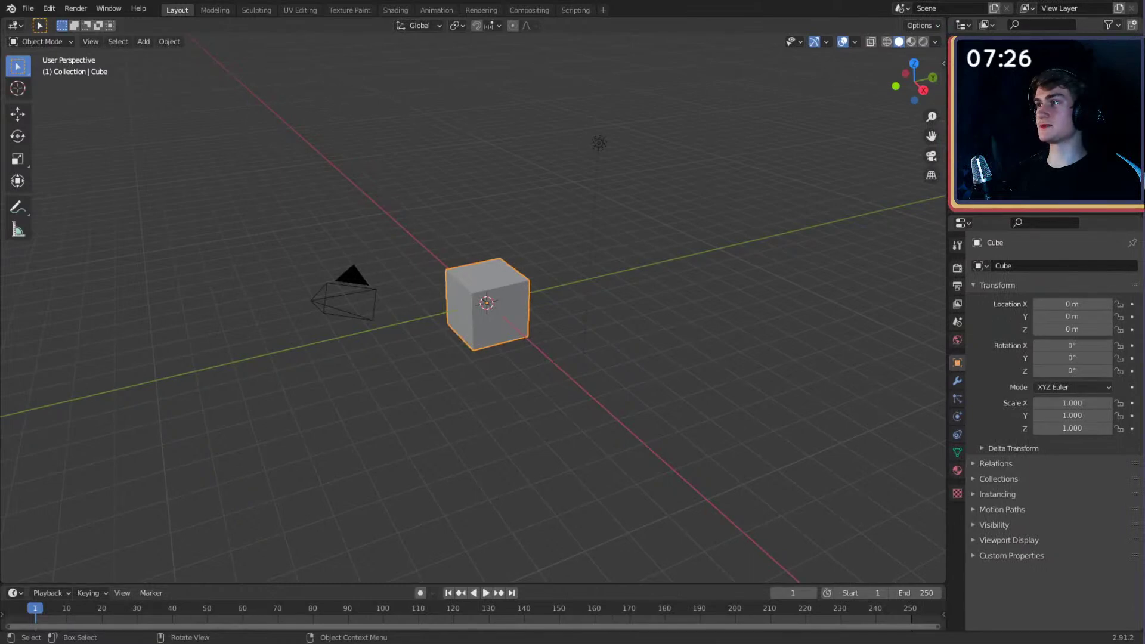
pyautogui.moveTo(1, 43); pyautogui.dragTo(0, 44)
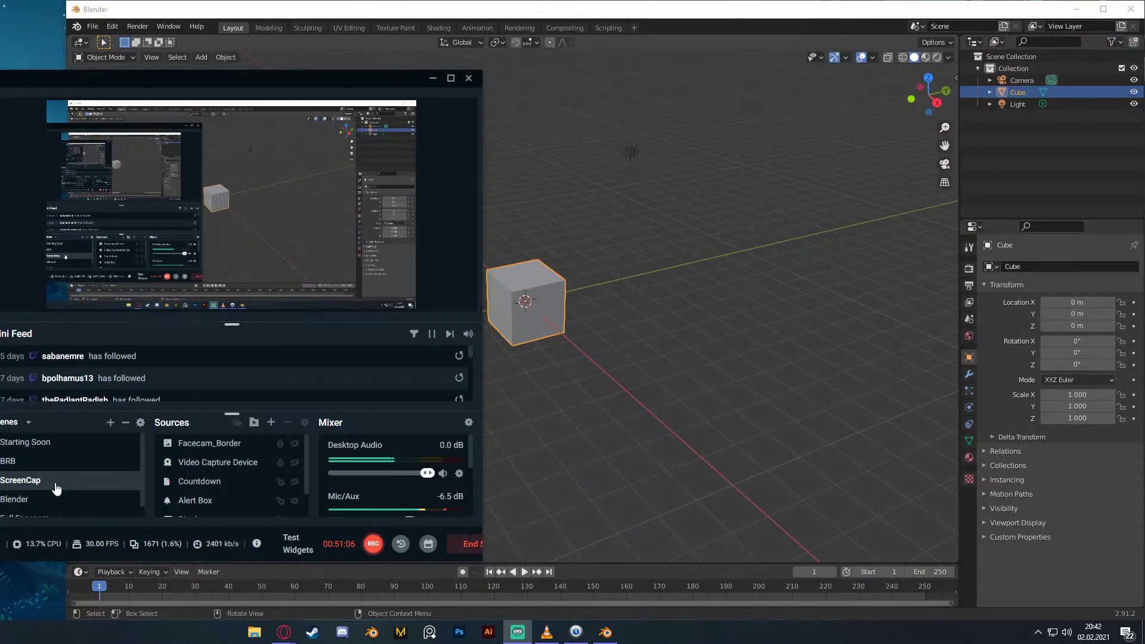
# - In Streamlabs OBS, copy the Count Up, Facecam_Border and Video Capture Device sources from the Blender scene into the ScreenCap scene
pyautogui.click(34, 500)
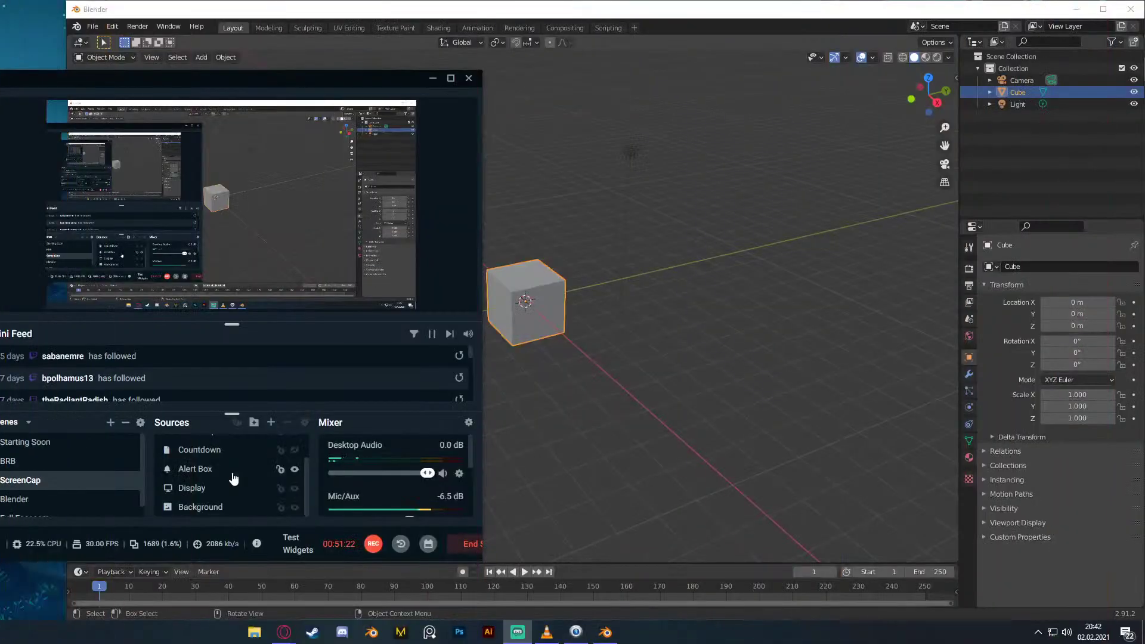
pyautogui.hotkey('ctrl', 'z')
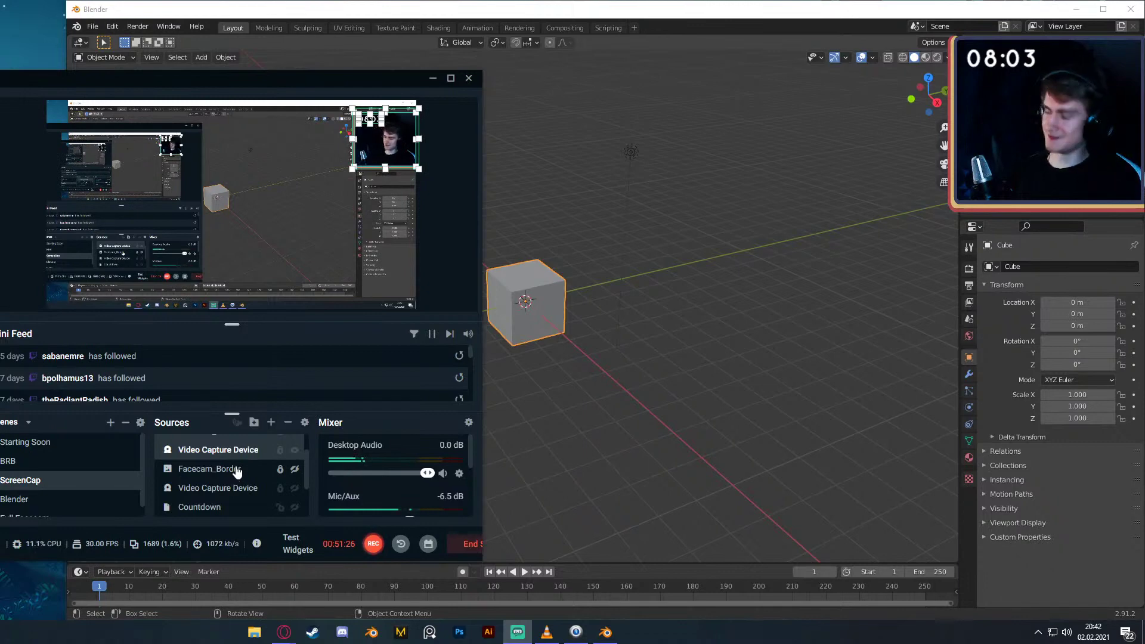
pyautogui.scroll(2, 240, 470)
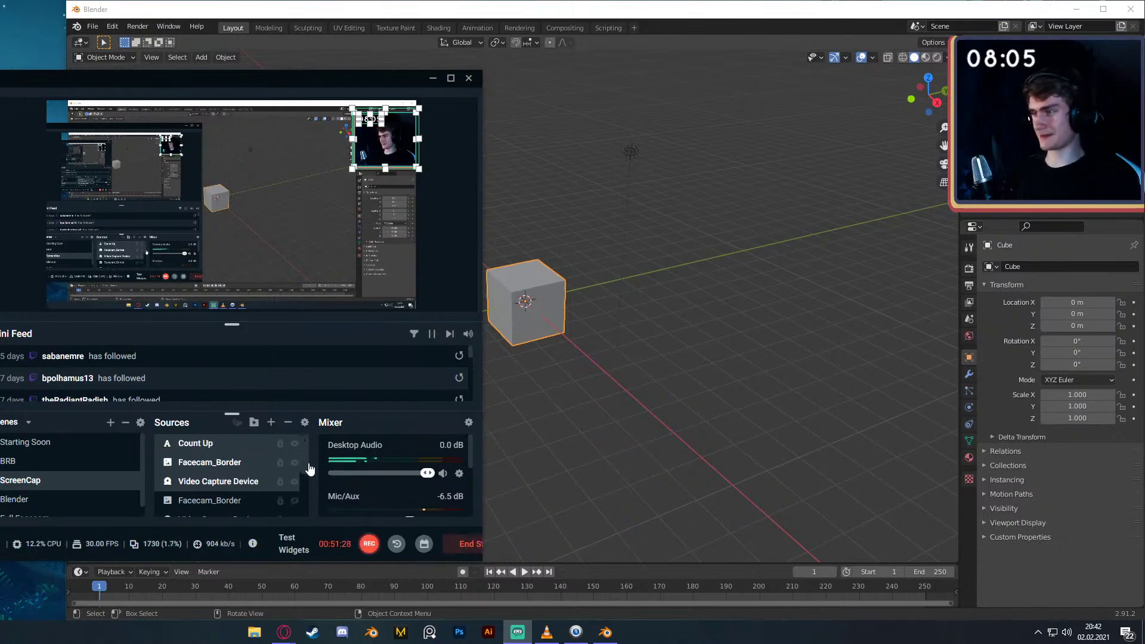
pyautogui.scroll(-2, 307, 474)
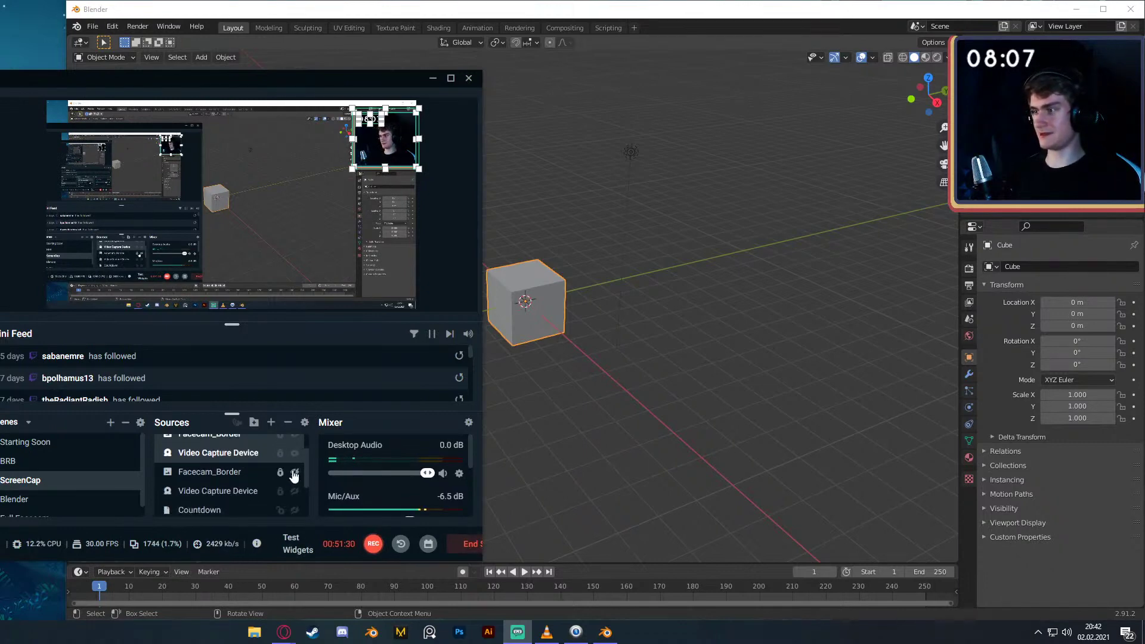
# - Show the older Facecam_Border and Video Capture Device sources in the ScreenCap scene, and remove both of them
pyautogui.click(294, 474)
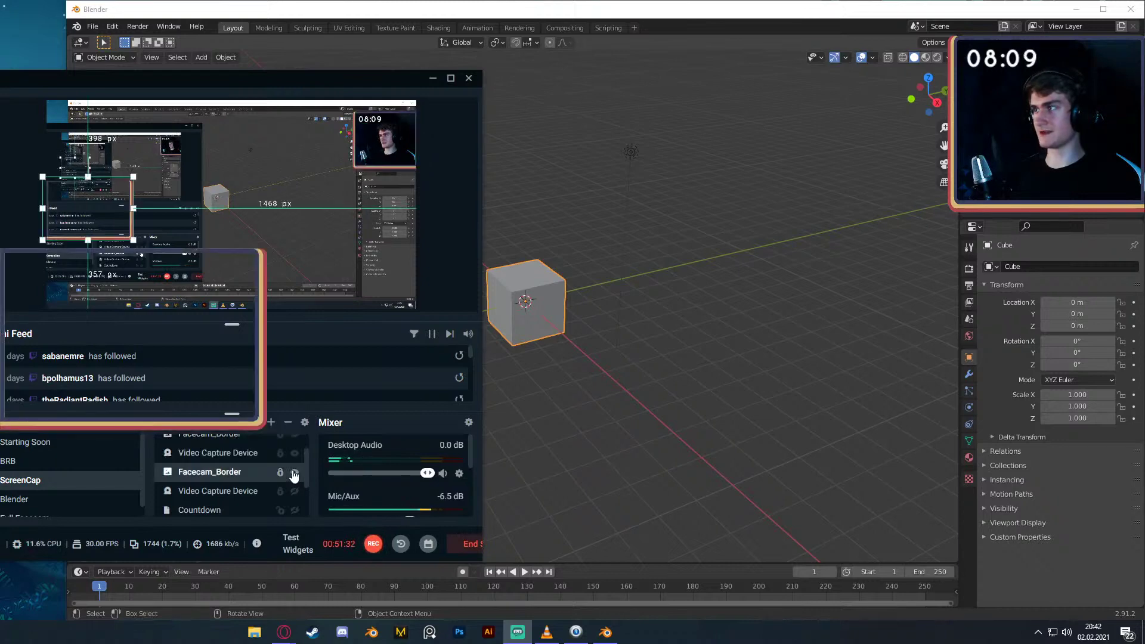
pyautogui.click(295, 491)
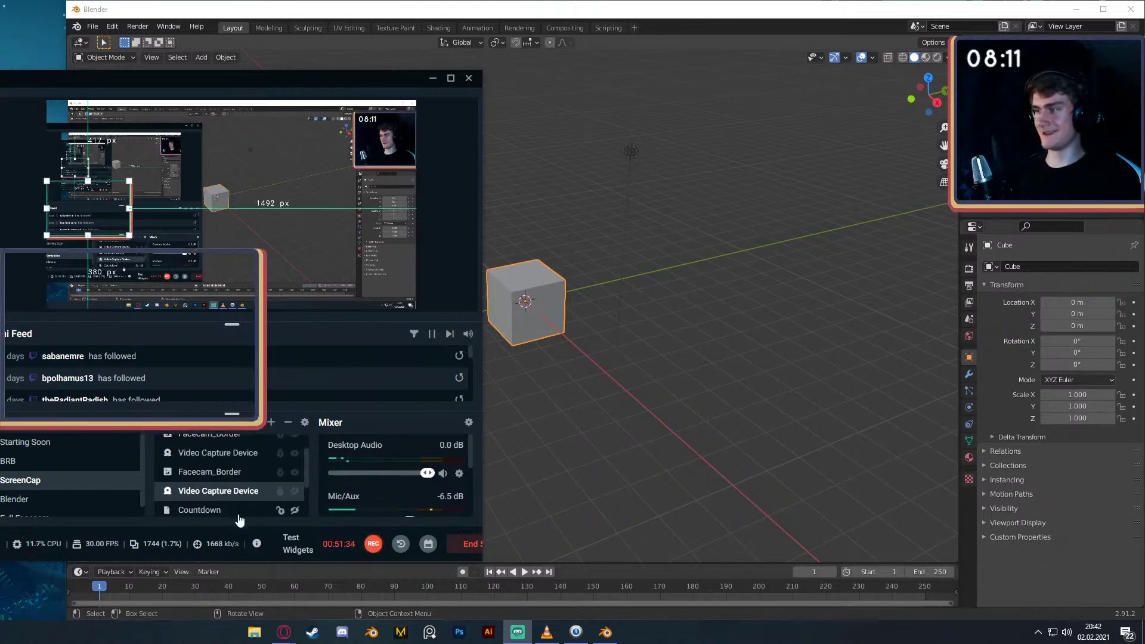
pyautogui.click(295, 491)
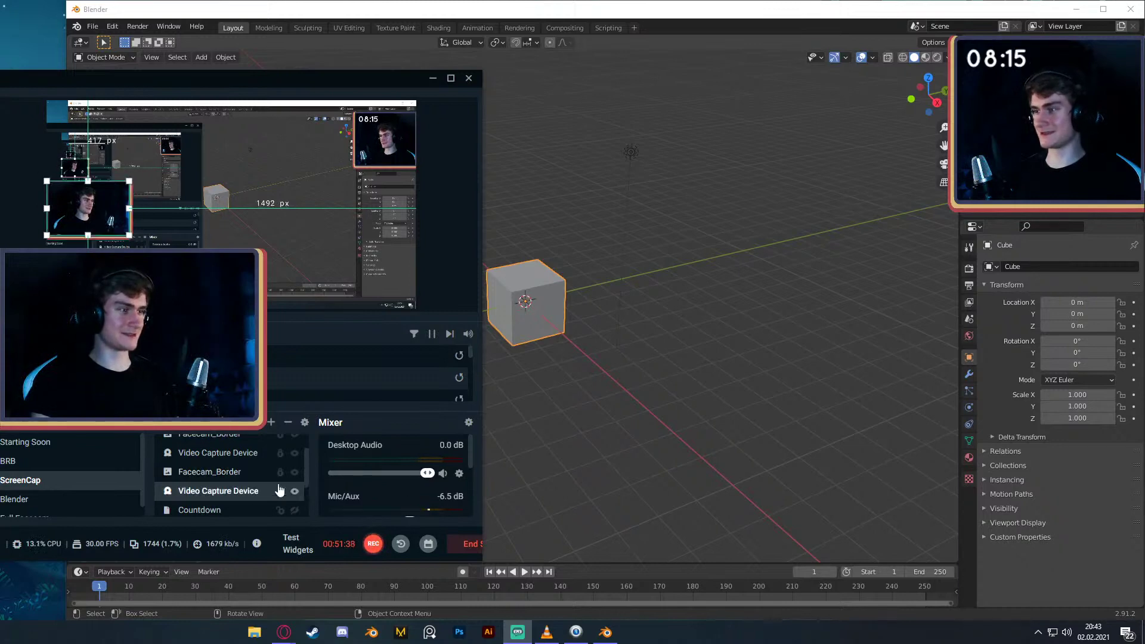
pyautogui.click(288, 422)
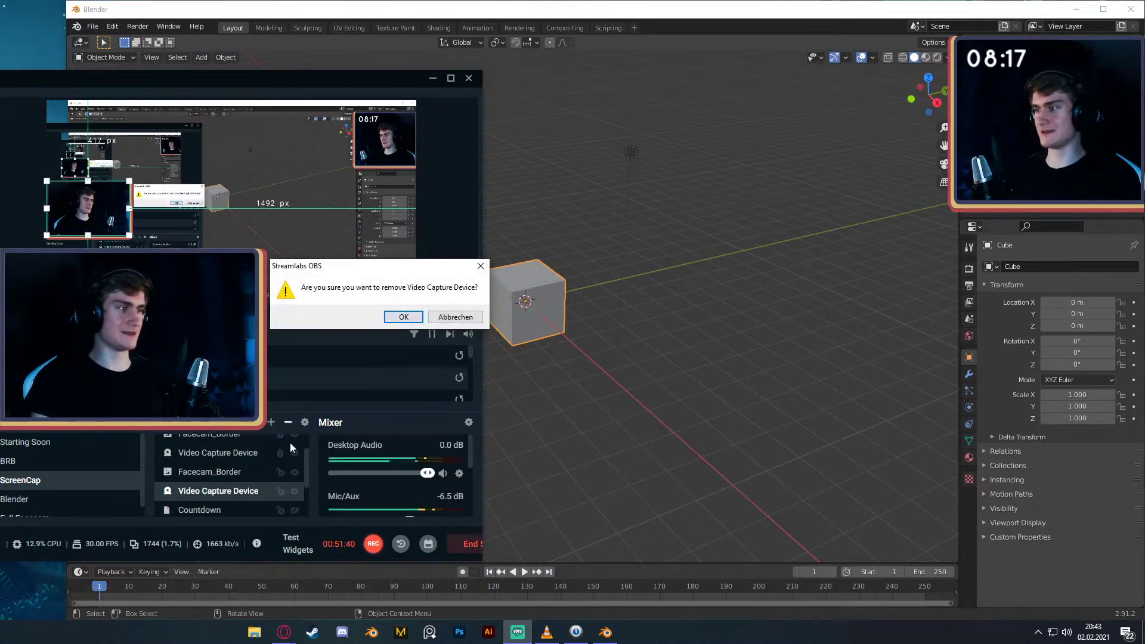
pyautogui.click(408, 321)
pyautogui.click(232, 472)
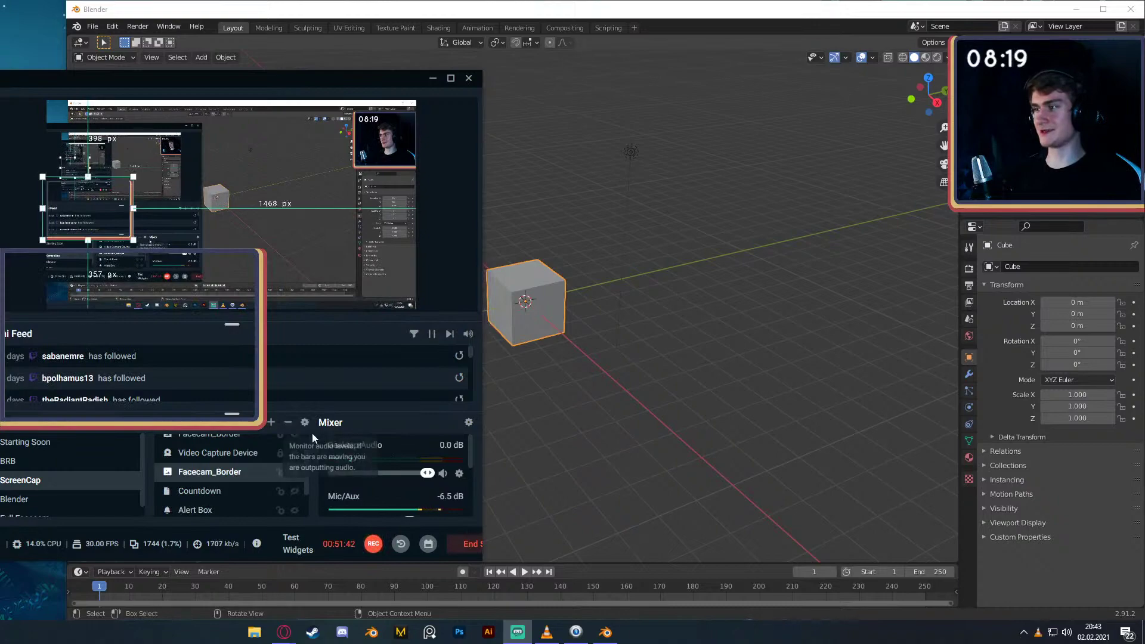
pyautogui.click(289, 423)
pyautogui.click(399, 317)
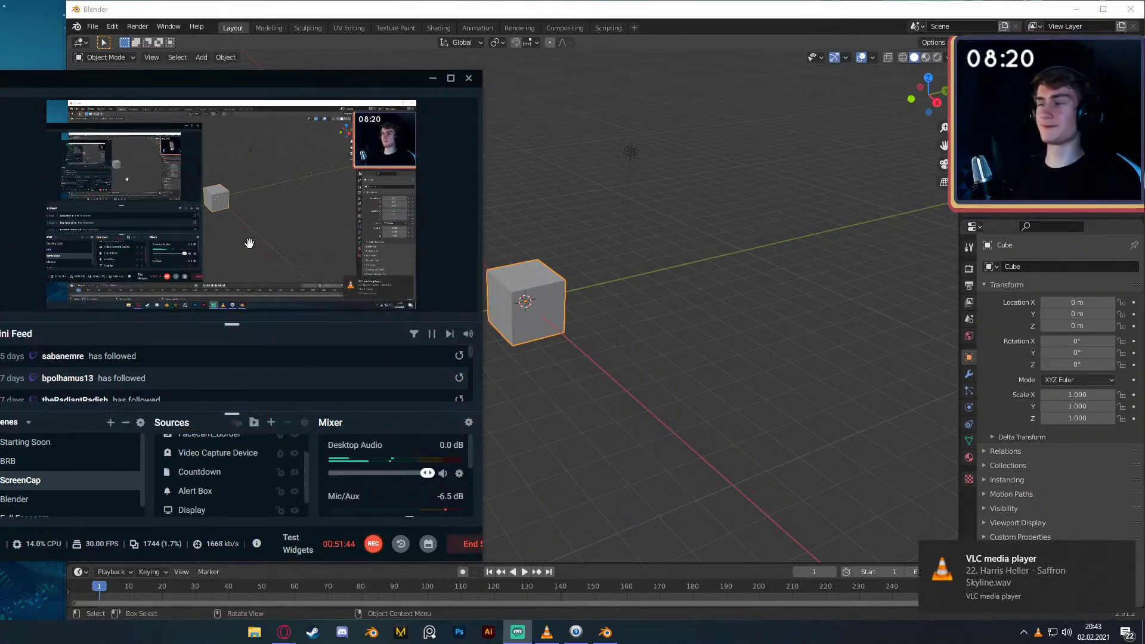
# - Move the Streamlabs OBS window aside and switch back to the new Blender session
pyautogui.moveTo(210, 80); pyautogui.dragTo(142, 113)
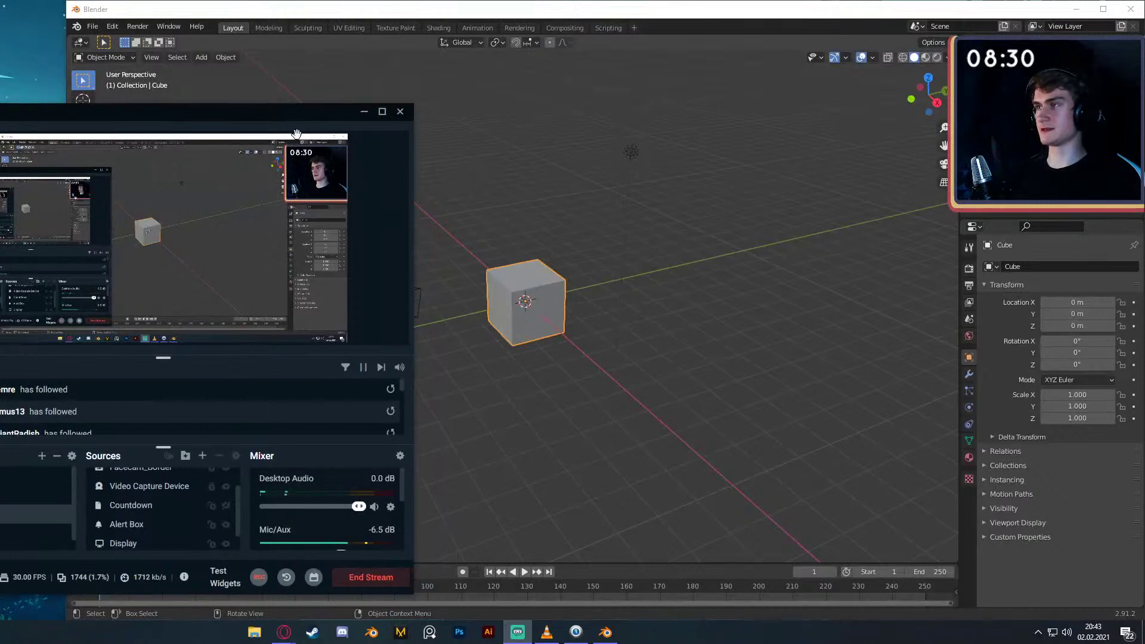
pyautogui.click(811, 37)
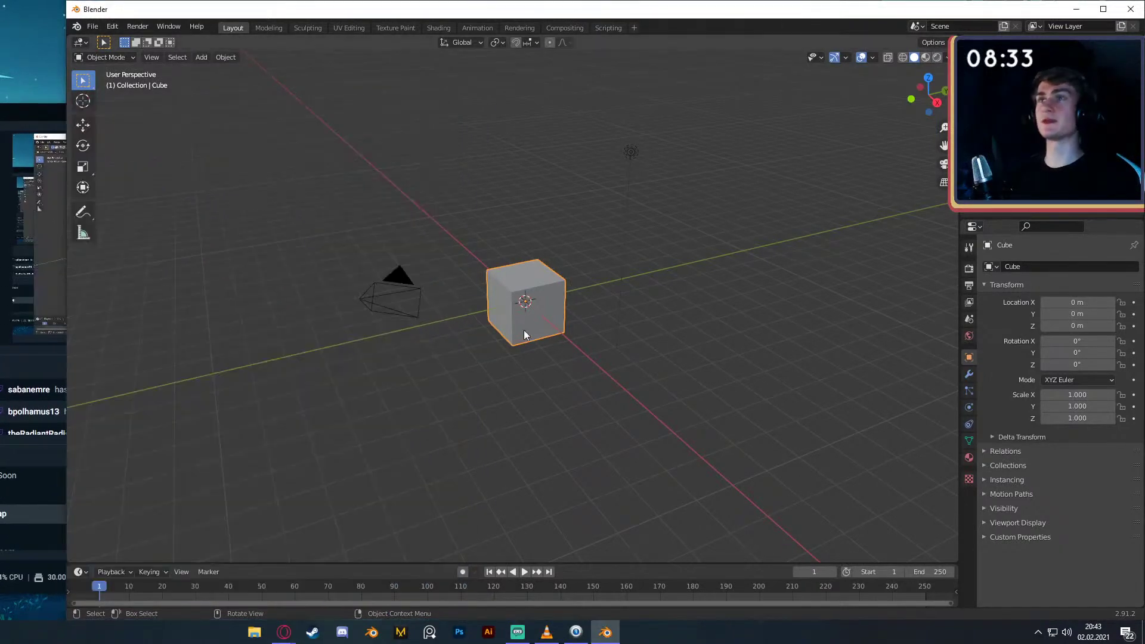
# - Switch to Snaz, stop the Chrono Up timer and reset its elapsed time to zero
pyautogui.click(576, 632)
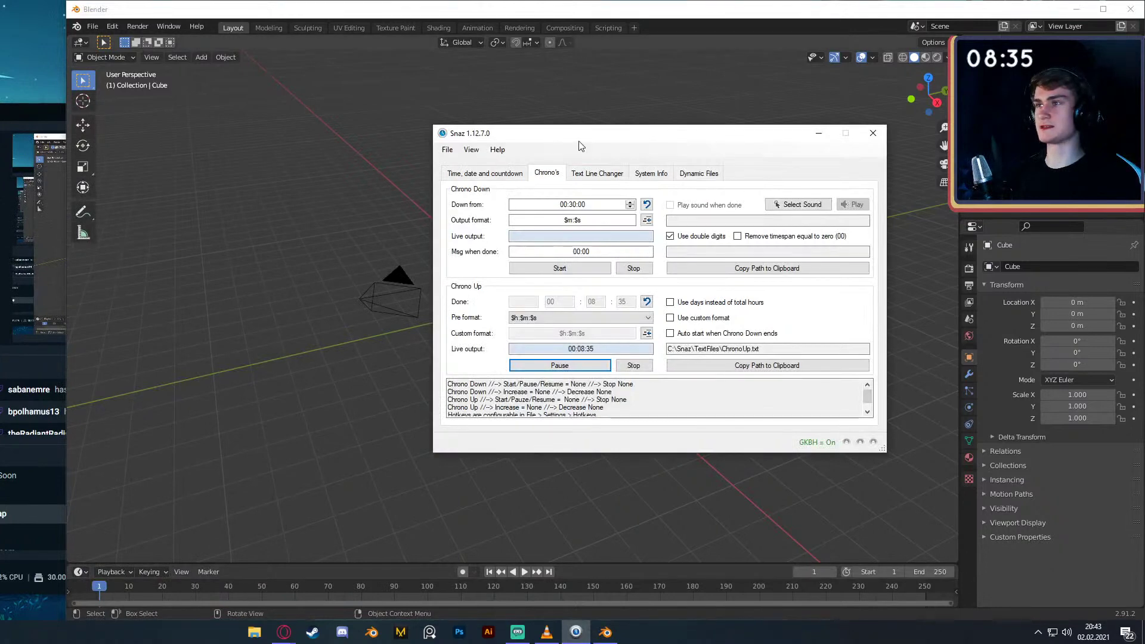
pyautogui.moveTo(598, 133); pyautogui.dragTo(530, 151)
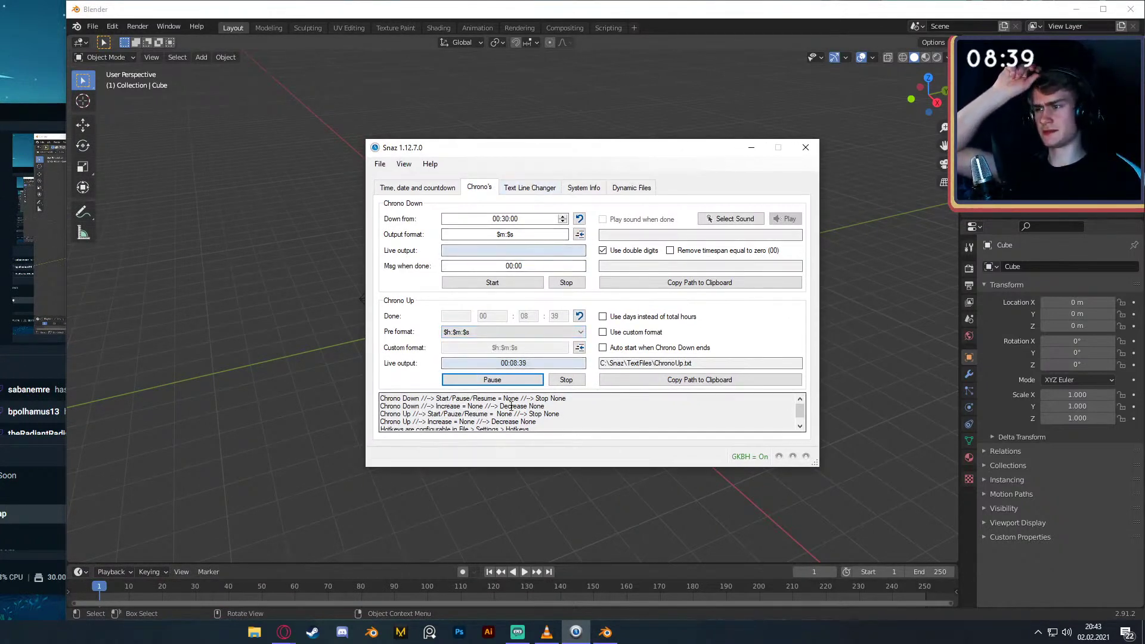
pyautogui.click(14, 124)
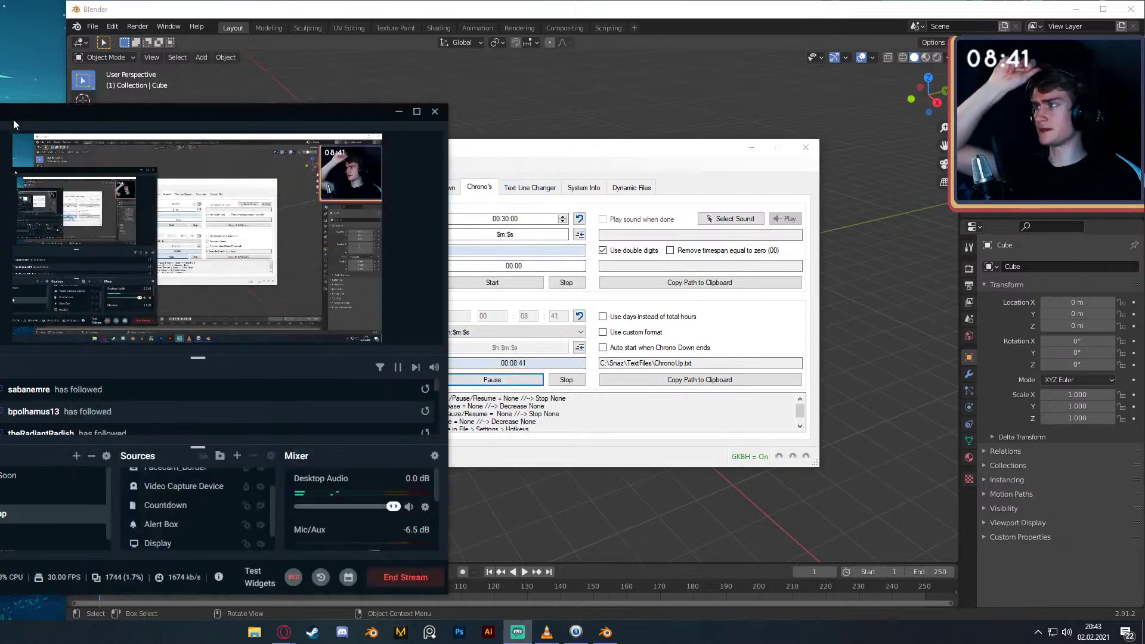
pyautogui.click(552, 151)
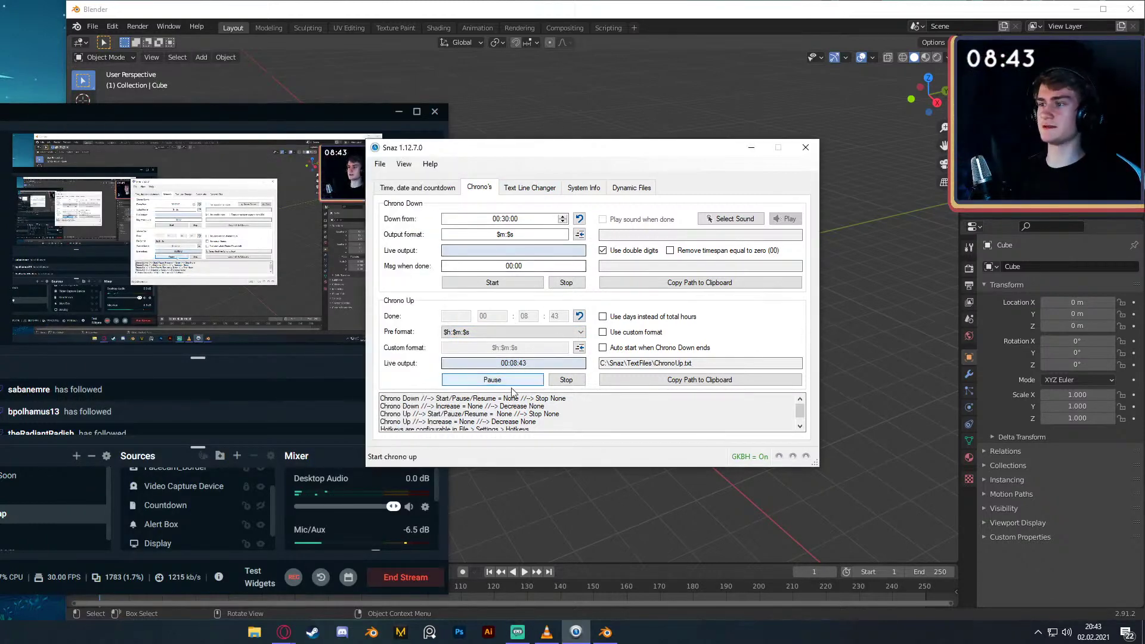
pyautogui.click(575, 382)
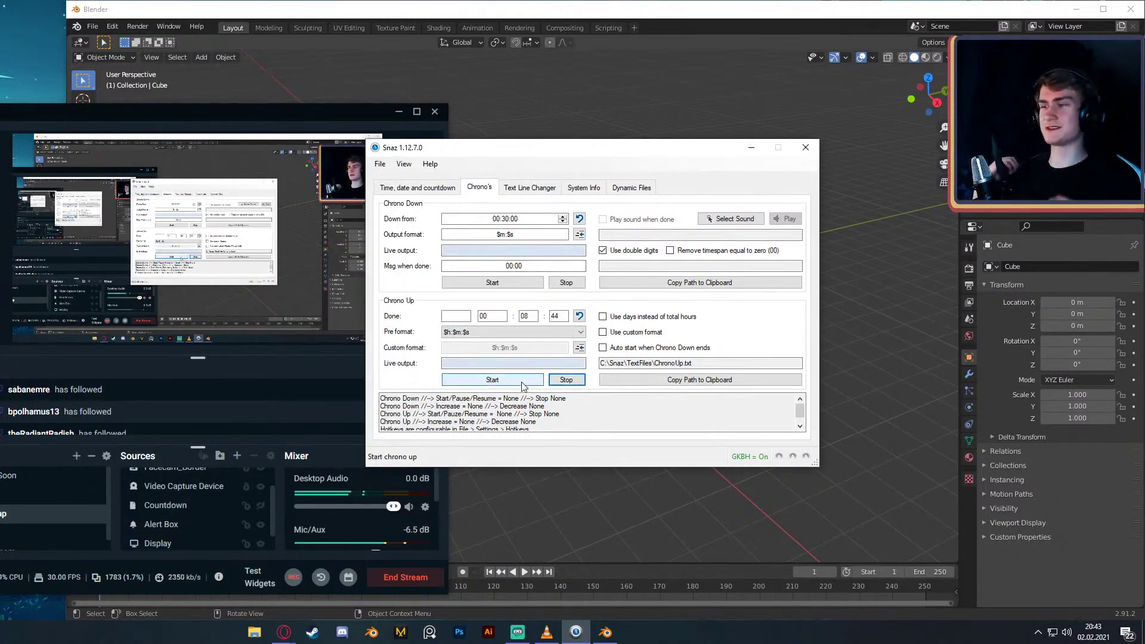
pyautogui.moveTo(584, 152); pyautogui.dragTo(535, 150)
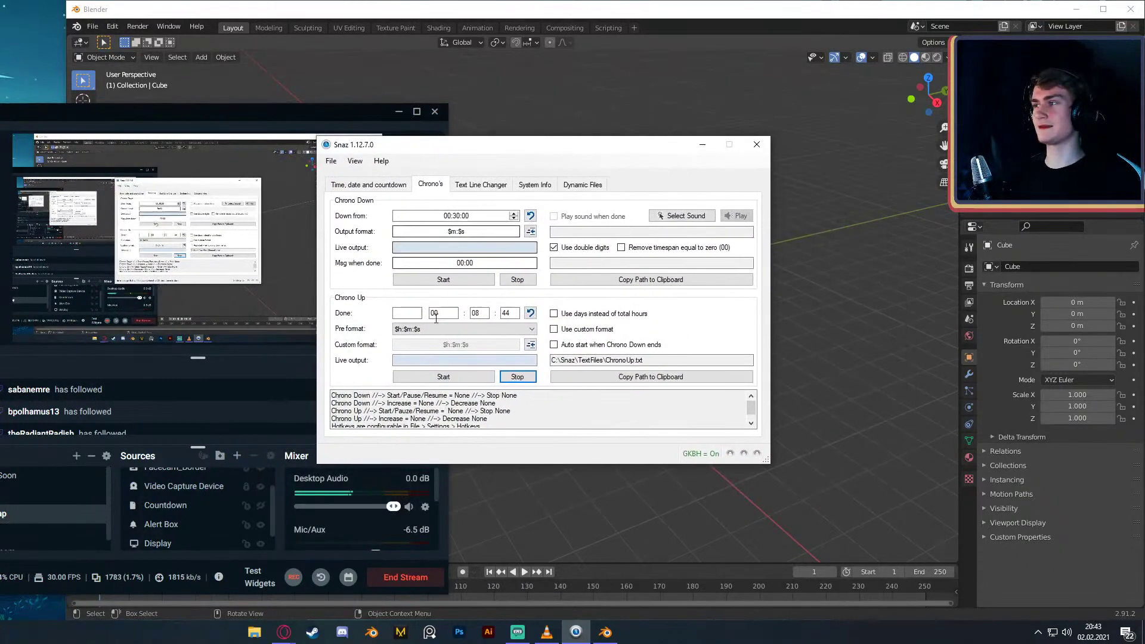
pyautogui.click(443, 377)
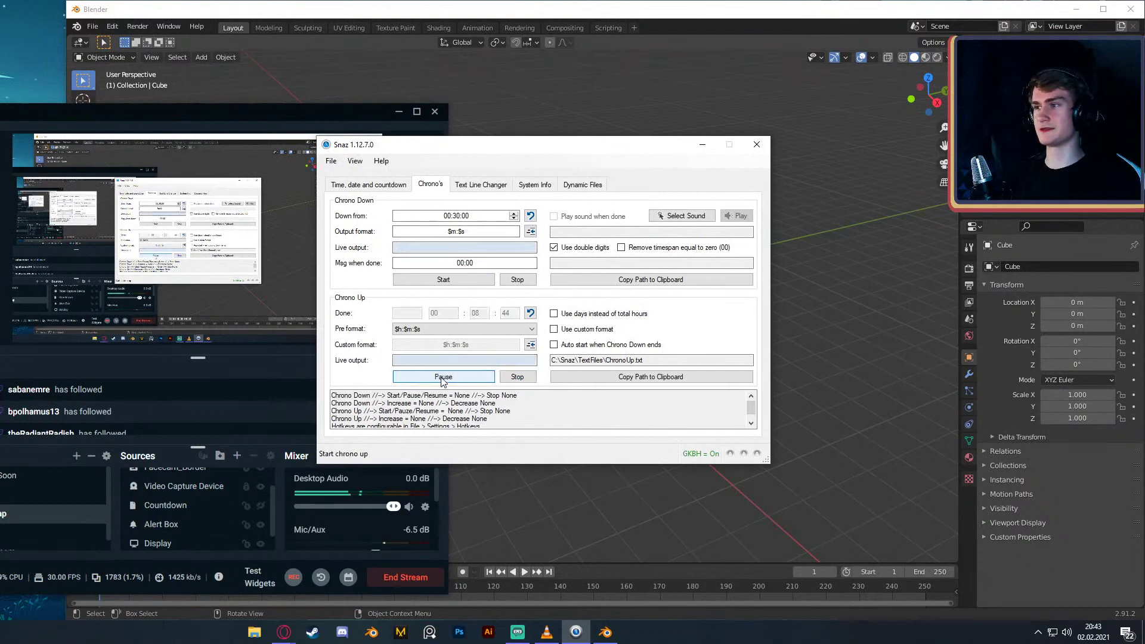
pyautogui.click(507, 377)
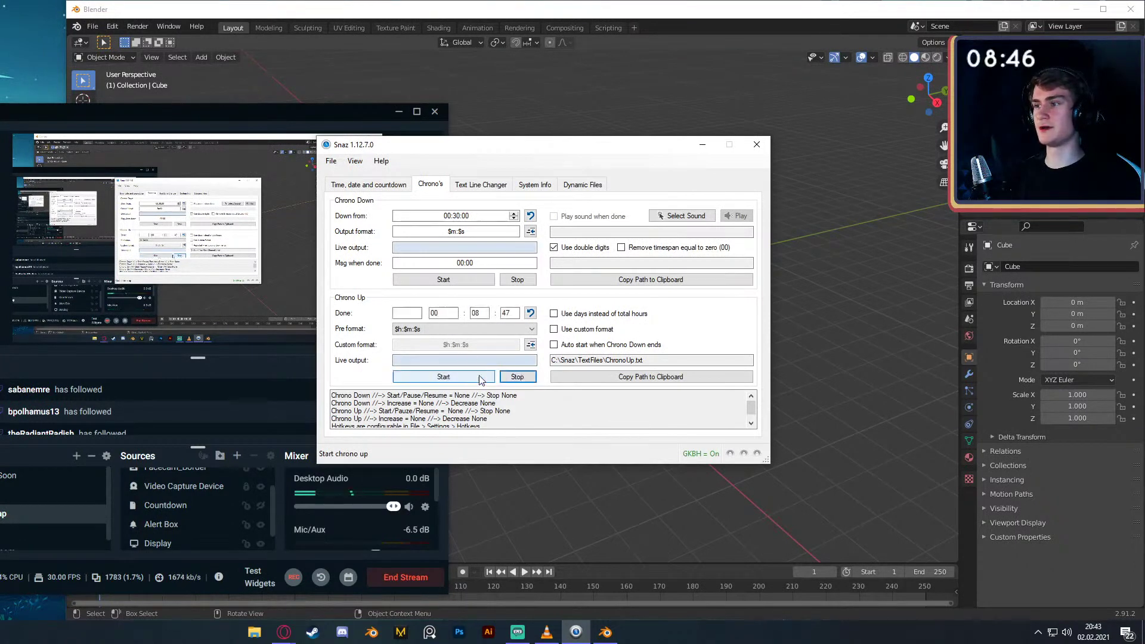
pyautogui.click(530, 314)
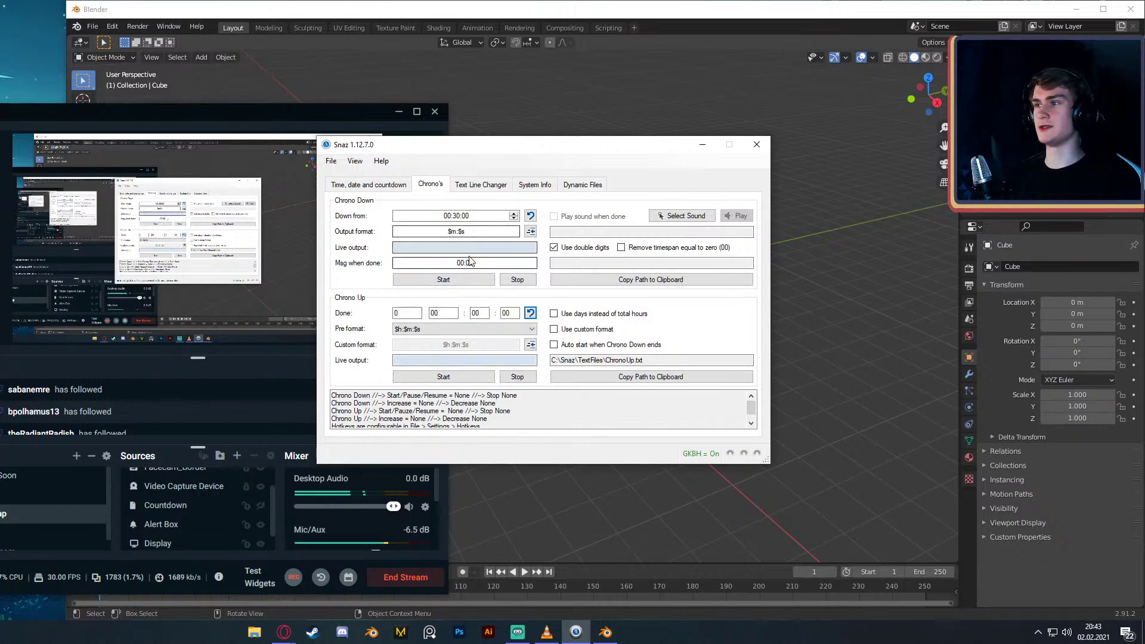
# - Try running the Chrono Down timer from 00:30:00, and stop it
pyautogui.click(443, 281)
pyautogui.moveTo(500, 144); pyautogui.dragTo(615, 130)
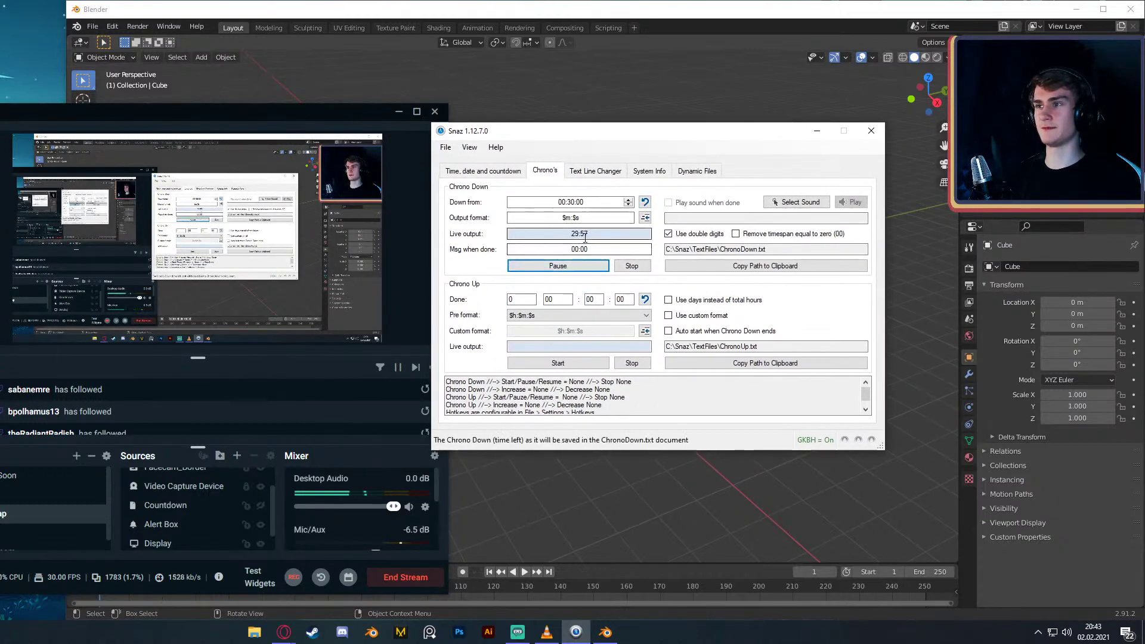
pyautogui.moveTo(639, 133); pyautogui.dragTo(636, 122)
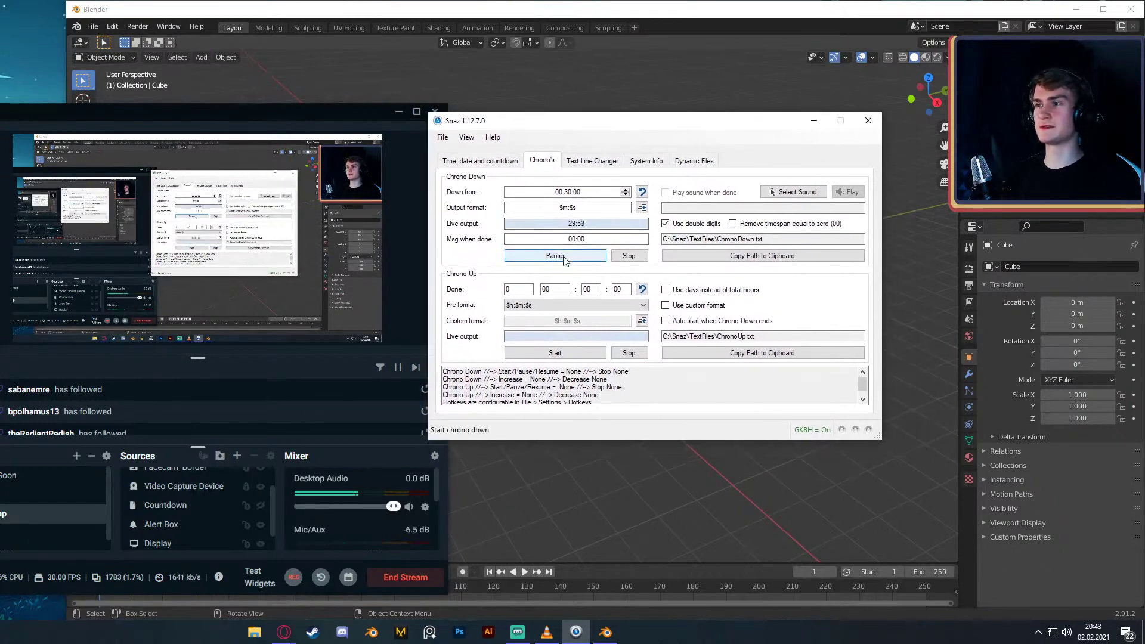
pyautogui.click(629, 257)
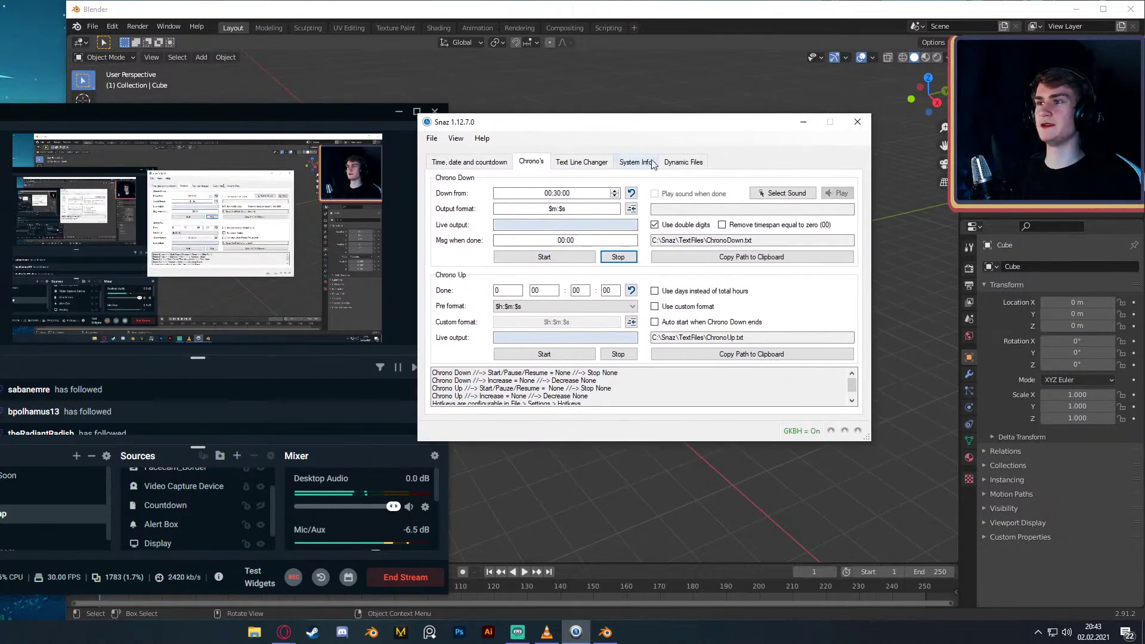
pyautogui.moveTo(632, 132); pyautogui.dragTo(670, 138)
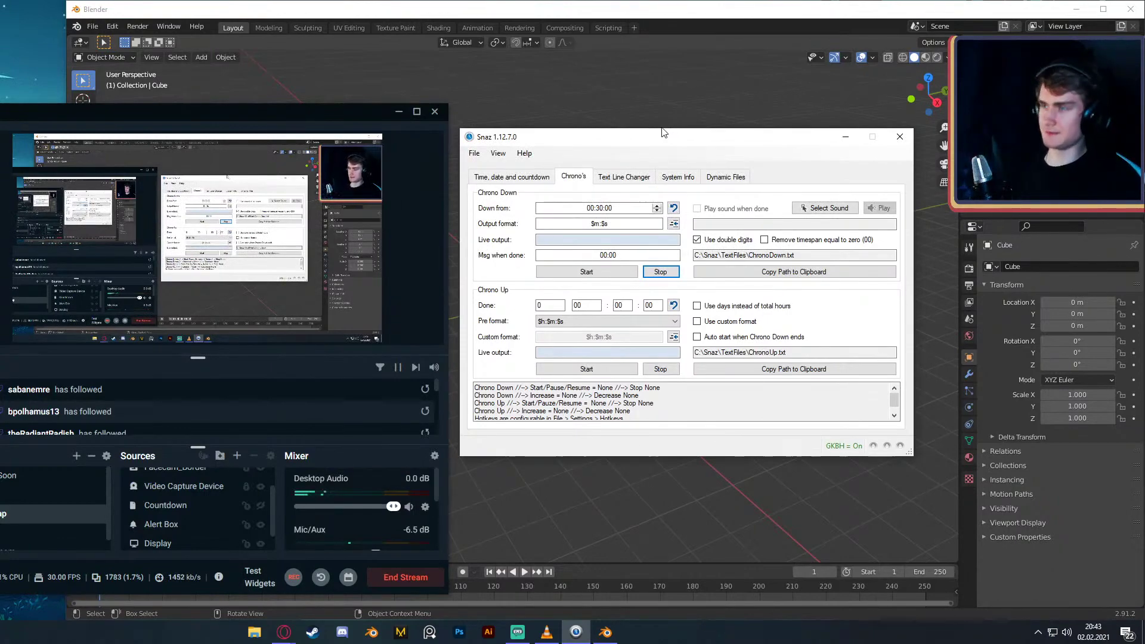
# - Move the Snaz and Streamlabs OBS windows aside to clear the workspace, and switch back to Blender
pyautogui.moveTo(664, 133); pyautogui.dragTo(3, 375)
pyautogui.moveTo(4, 112); pyautogui.dragTo(0, 25)
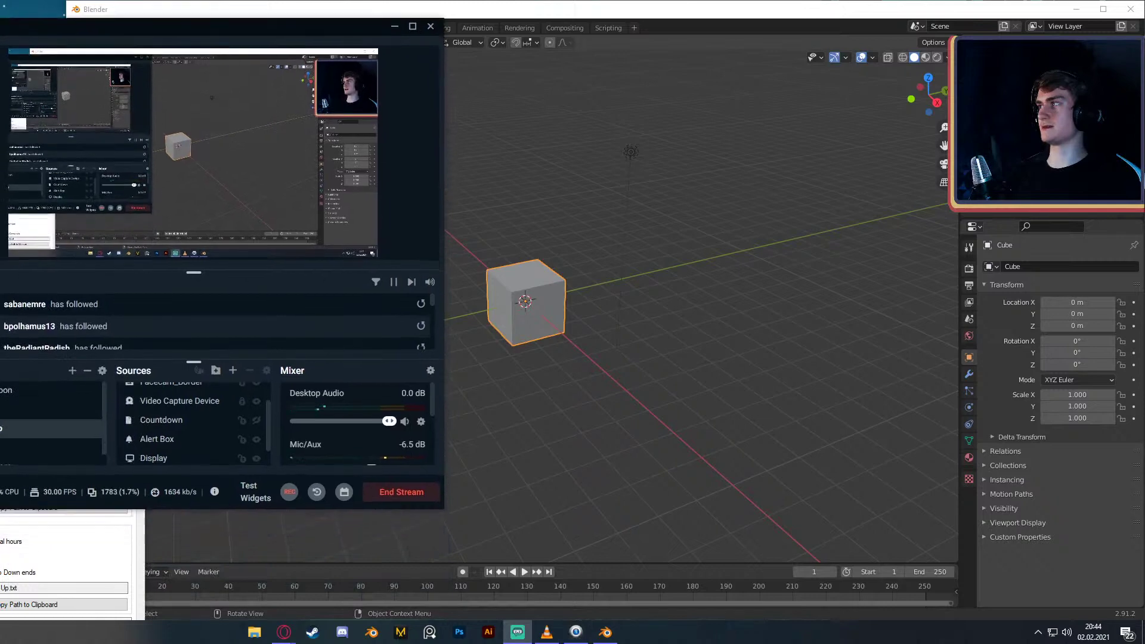
pyautogui.click(59, 517)
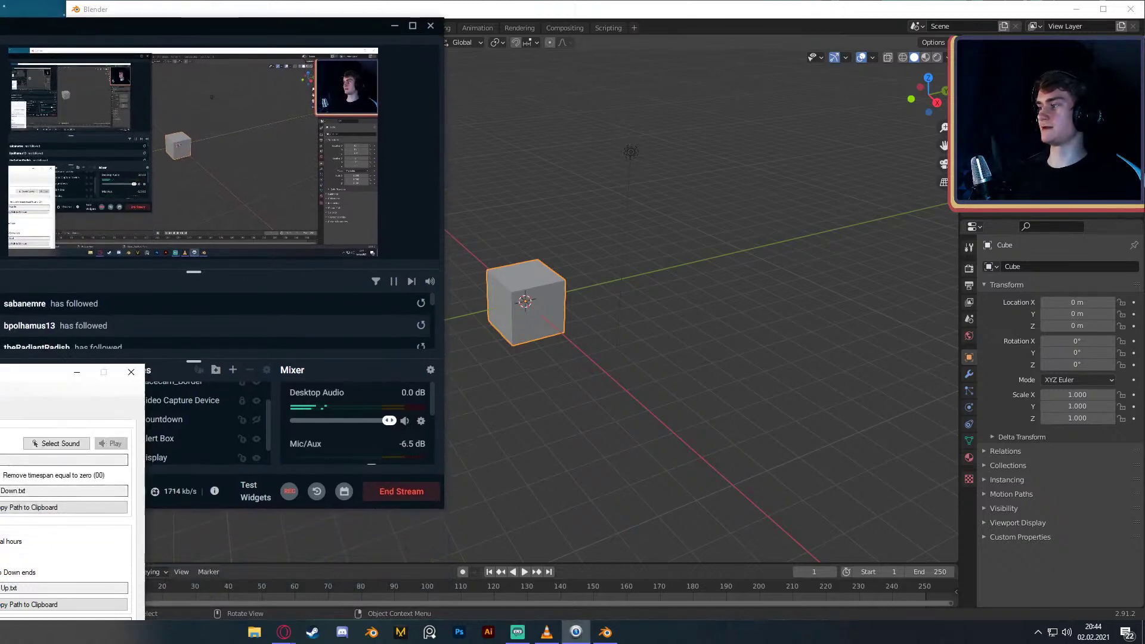
pyautogui.moveTo(3, 368); pyautogui.dragTo(1, 372)
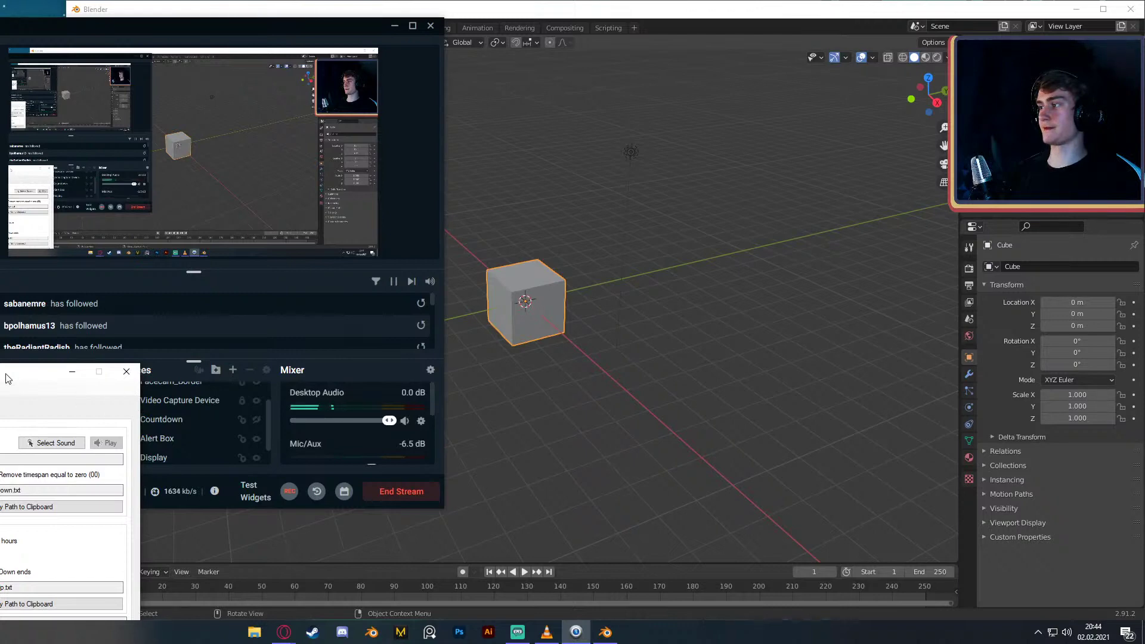
pyautogui.moveTo(6, 377); pyautogui.dragTo(48, 219)
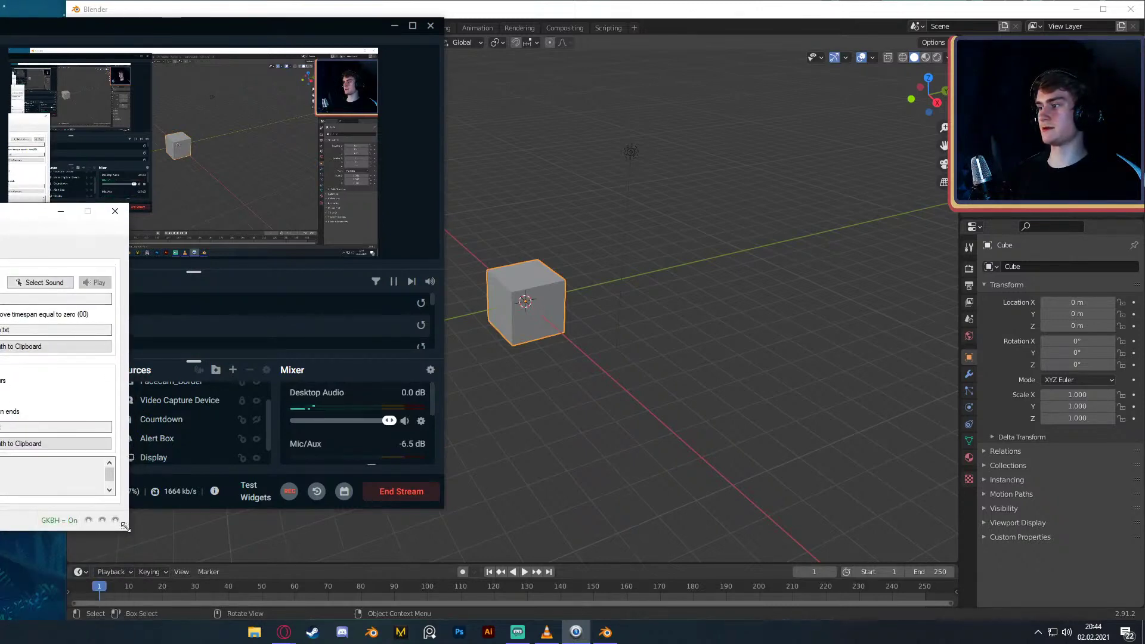
pyautogui.moveTo(60, 211); pyautogui.dragTo(0, 360)
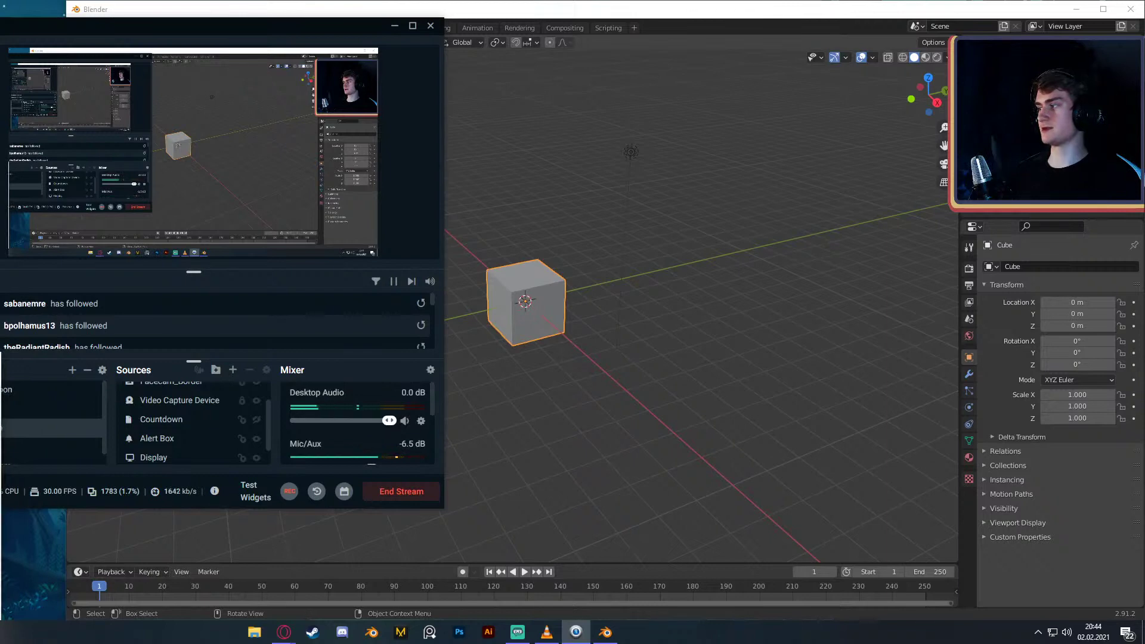
pyautogui.click(151, 31)
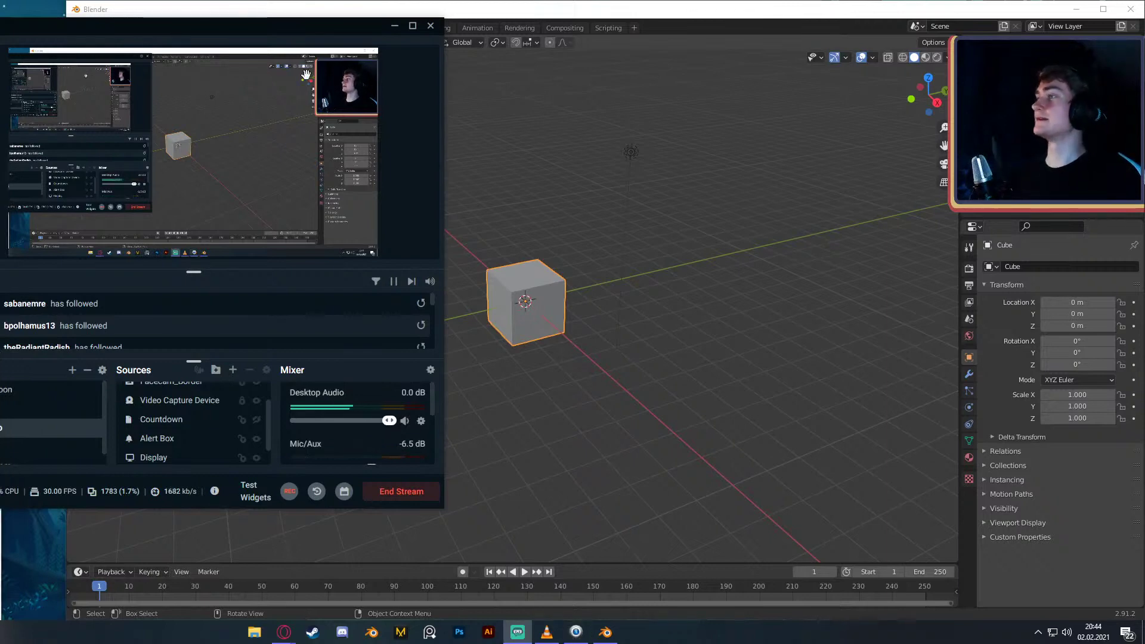
pyautogui.click(727, 12)
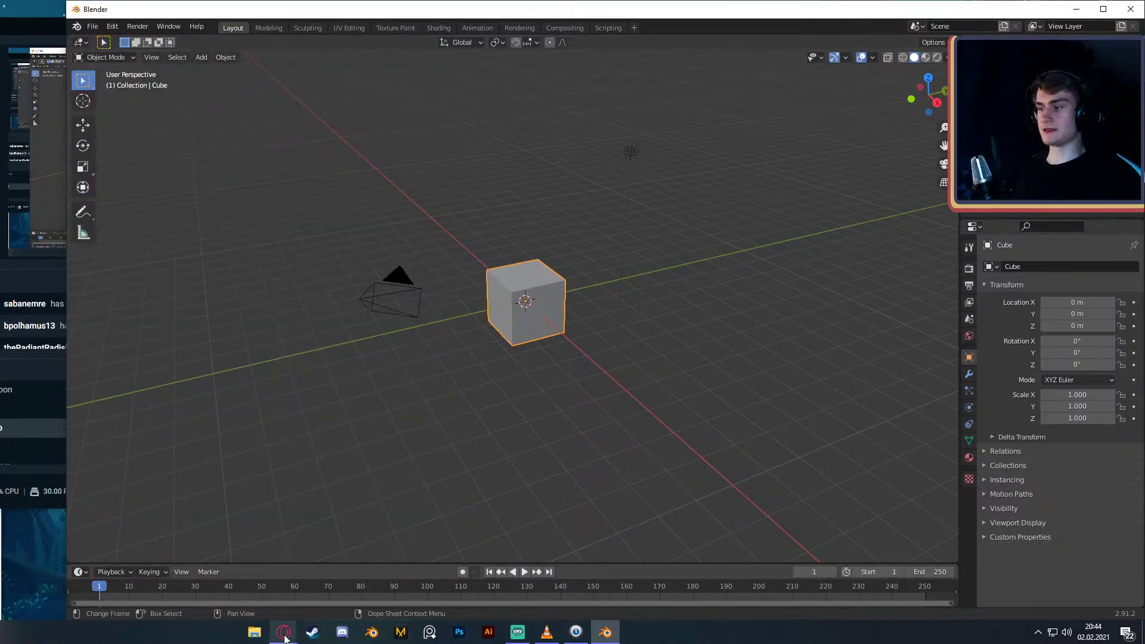
# - Open a new private Opera GX window and position it over the Blender window
pyautogui.moveTo(285, 637)
pyautogui.click(257, 595)
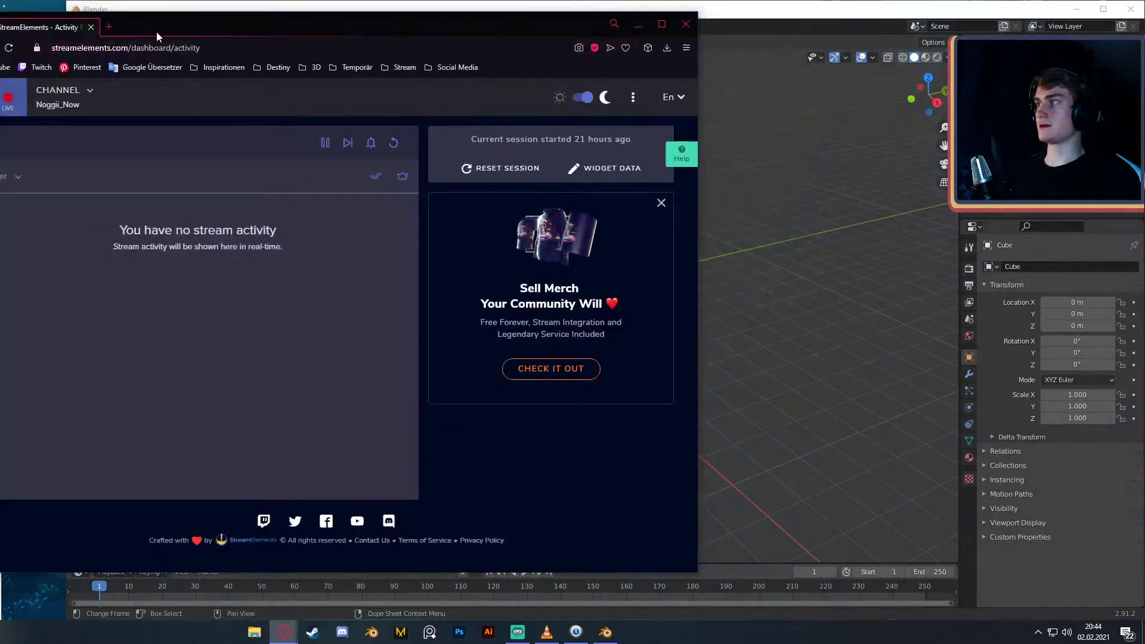
pyautogui.click(637, 24)
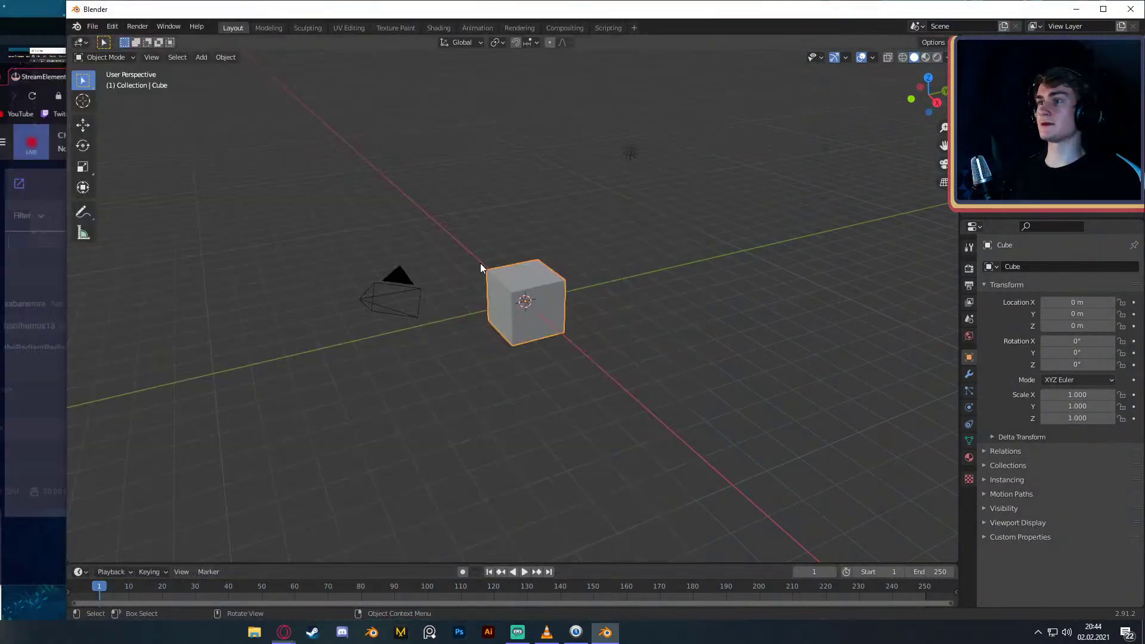
pyautogui.rightClick(284, 633)
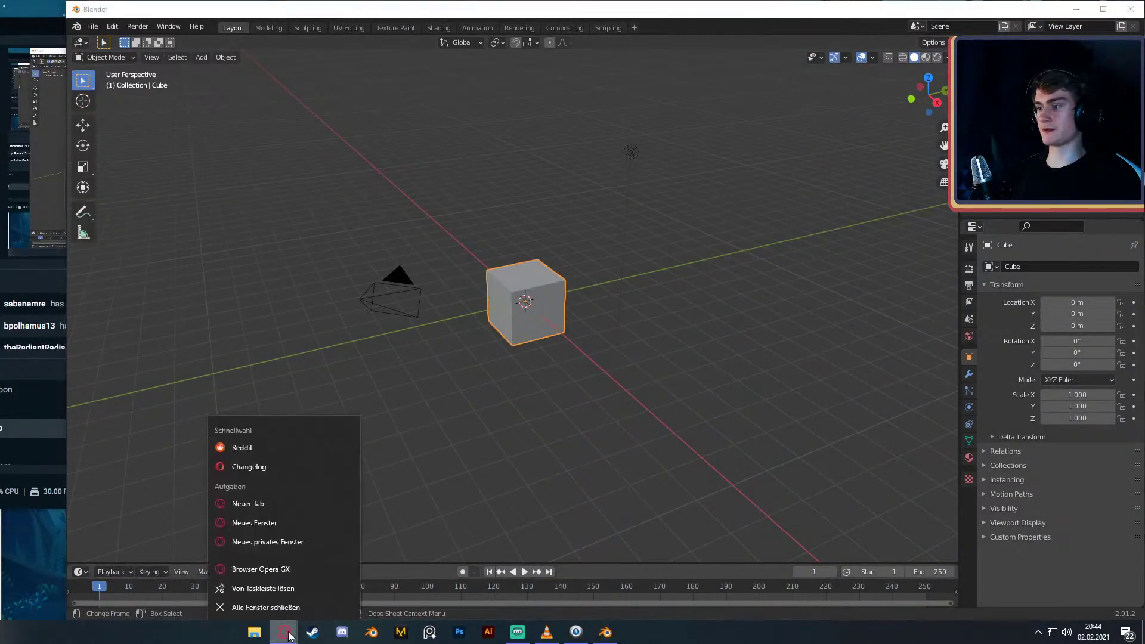
pyautogui.click(254, 543)
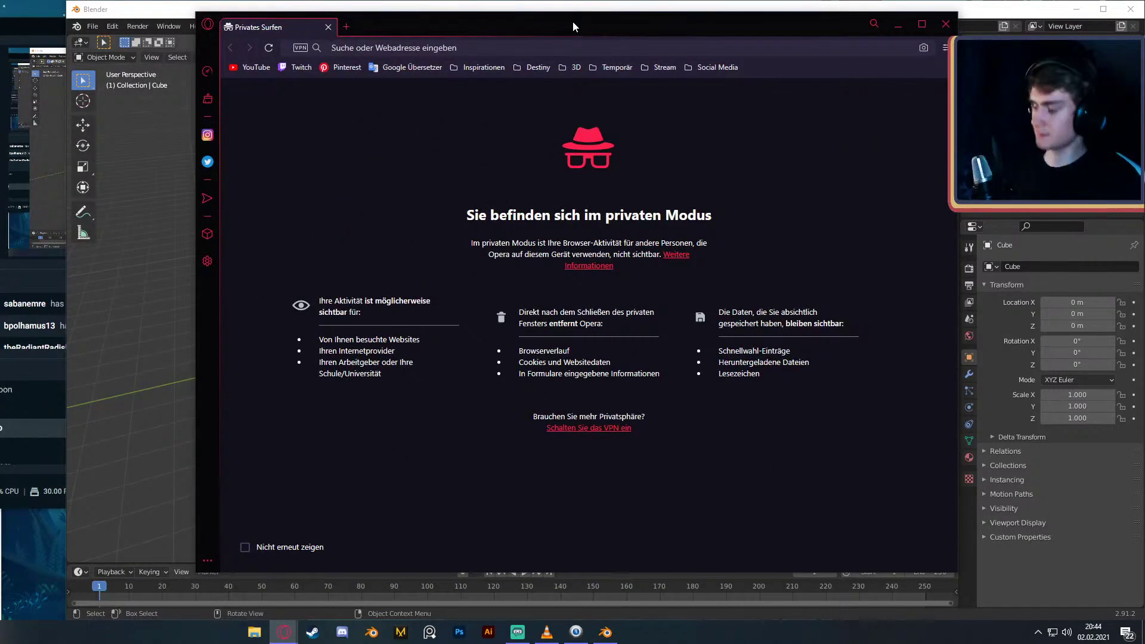
pyautogui.moveTo(570, 24); pyautogui.dragTo(467, 49)
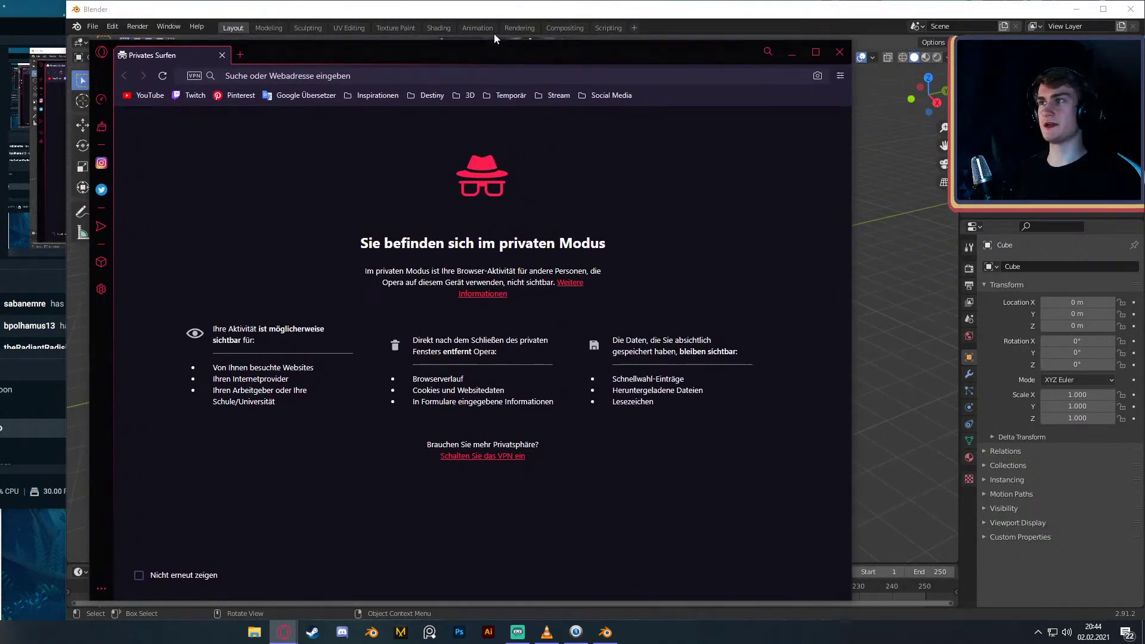
# - Narrow the Blender window so the private browser window shows beside it, and enlarge the timeline area upward
pyautogui.click(445, 12)
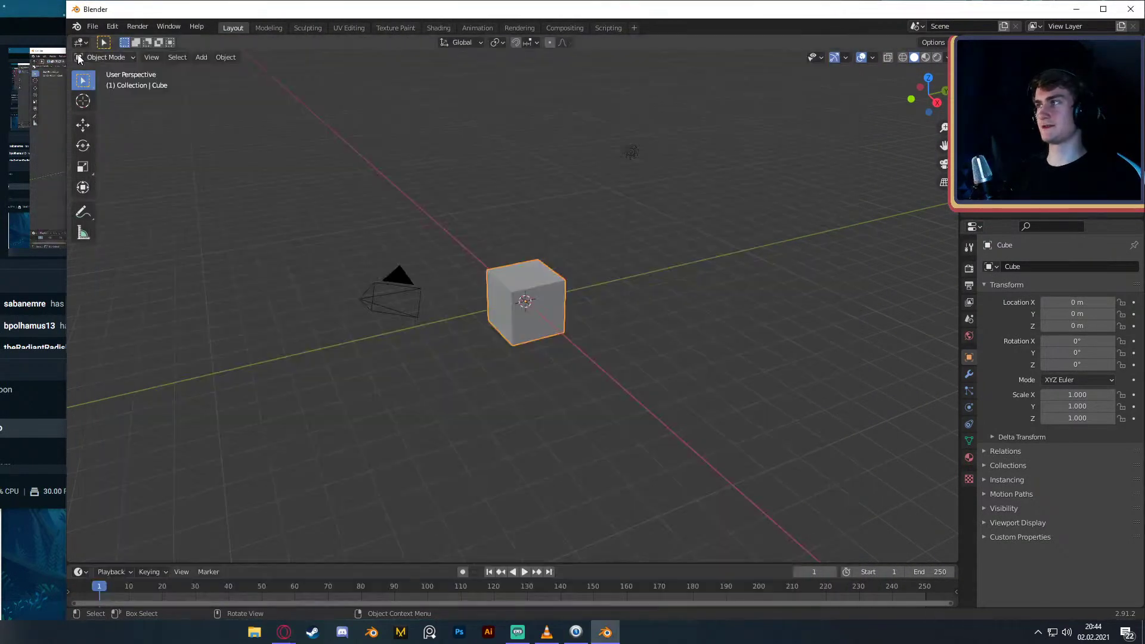
pyautogui.moveTo(66, 56); pyautogui.dragTo(185, 56)
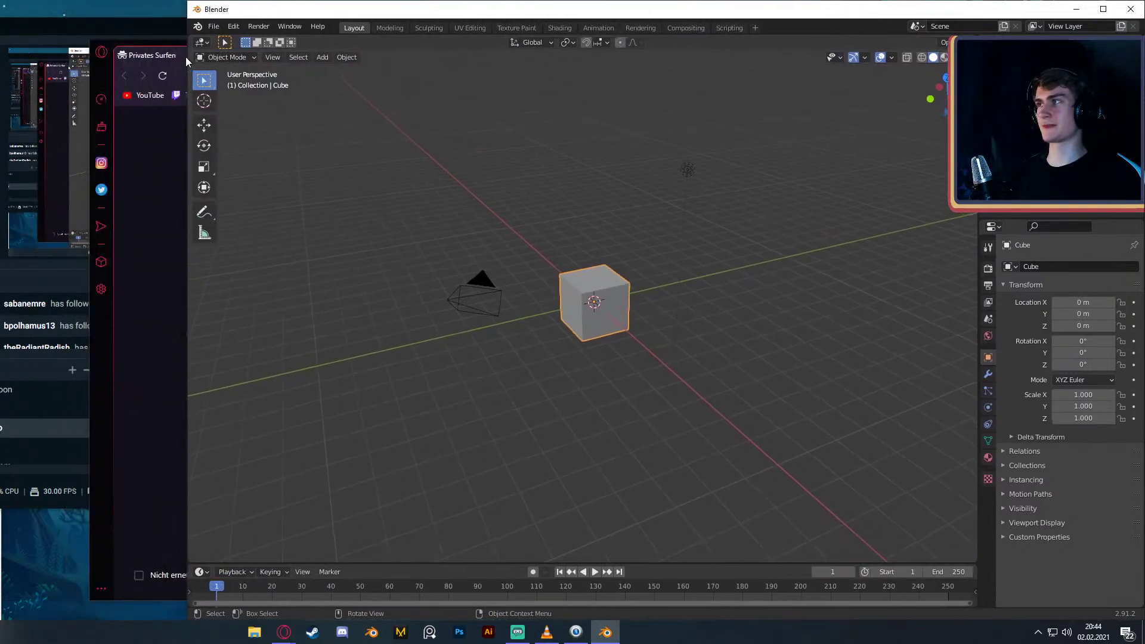
pyautogui.click(165, 44)
pyautogui.moveTo(339, 47); pyautogui.dragTo(309, 34)
pyautogui.click(527, 8)
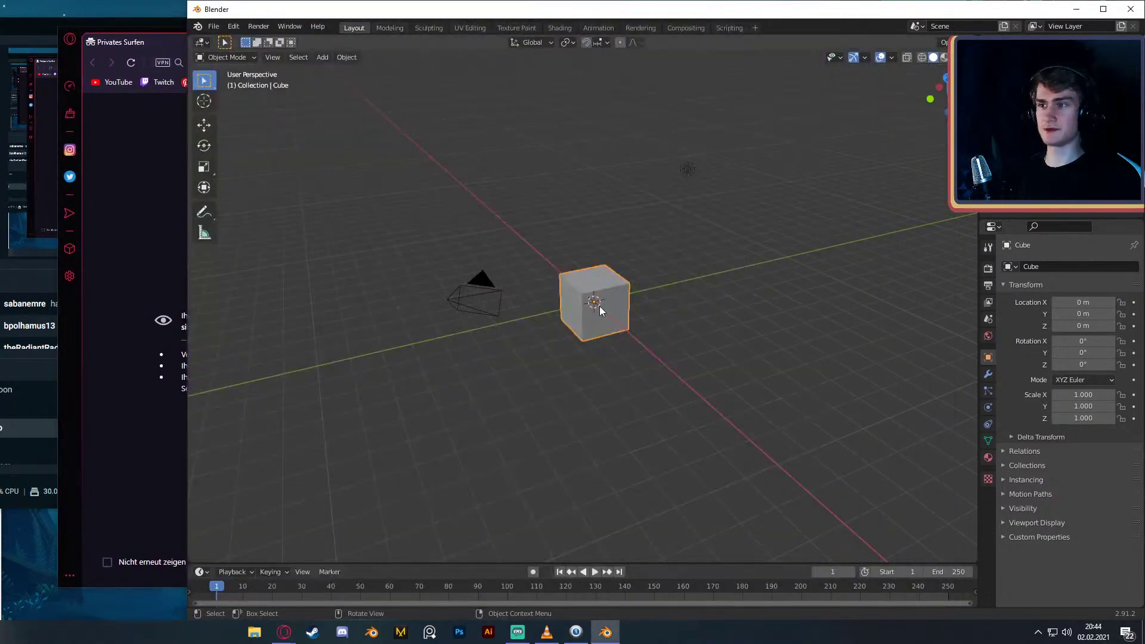
pyautogui.moveTo(696, 564); pyautogui.dragTo(703, 482)
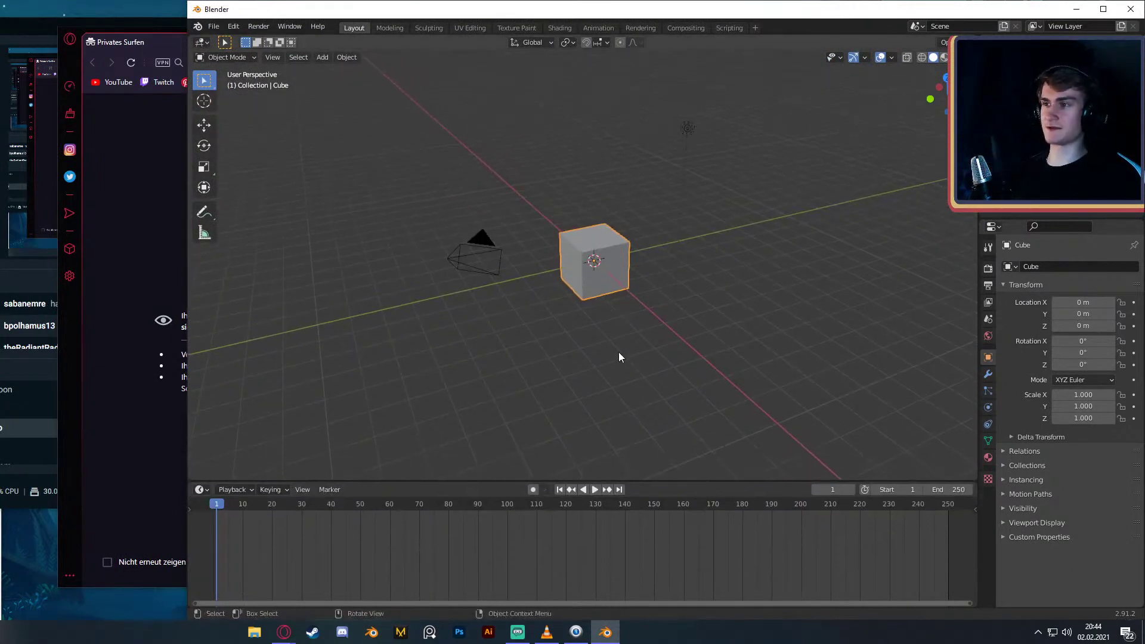
# - Toggle recording in Streamlabs OBS, and minimize its window
pyautogui.click(26, 37)
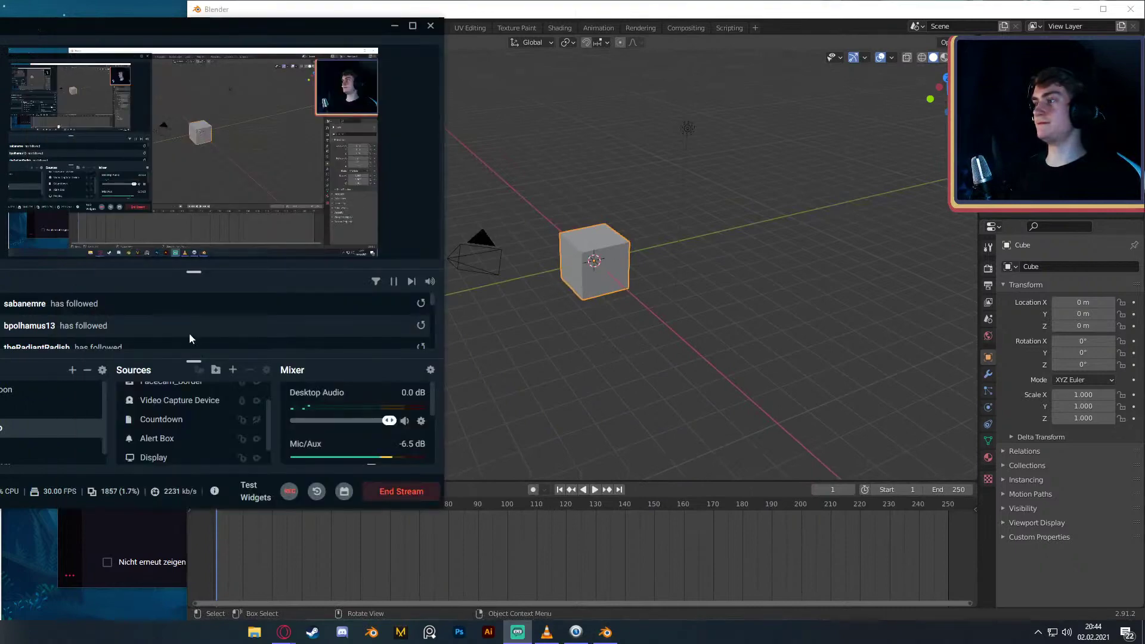
pyautogui.click(289, 491)
pyautogui.click(394, 26)
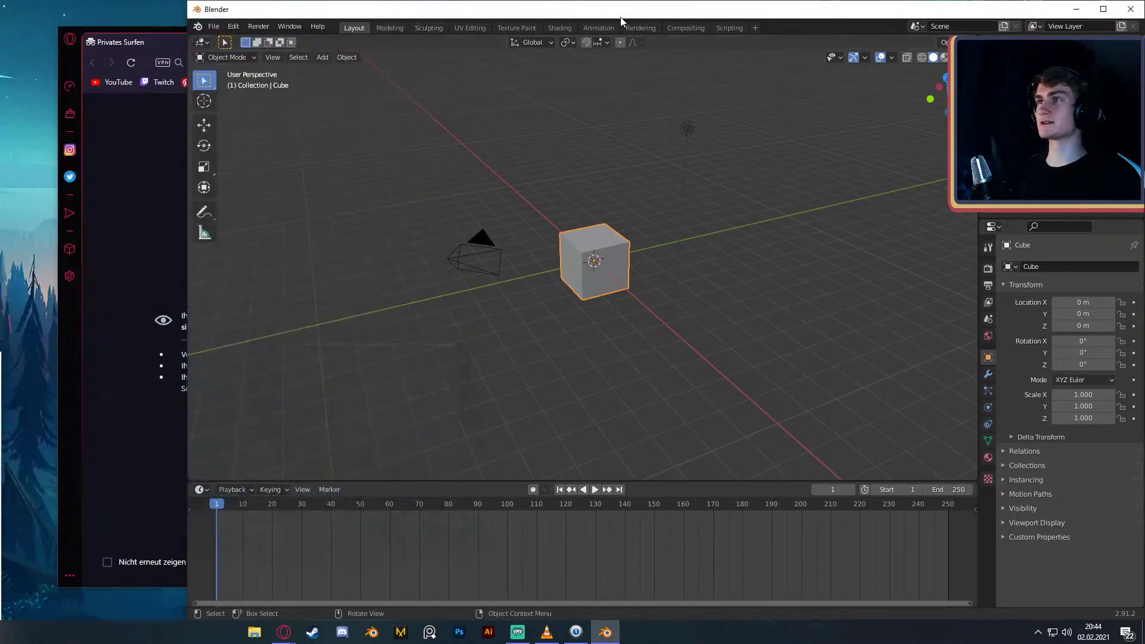
# - In Blender, change the enlarged timeline area to an Image Editor
pyautogui.scroll(2, 566, 320)
pyautogui.scroll(-1, 592, 293)
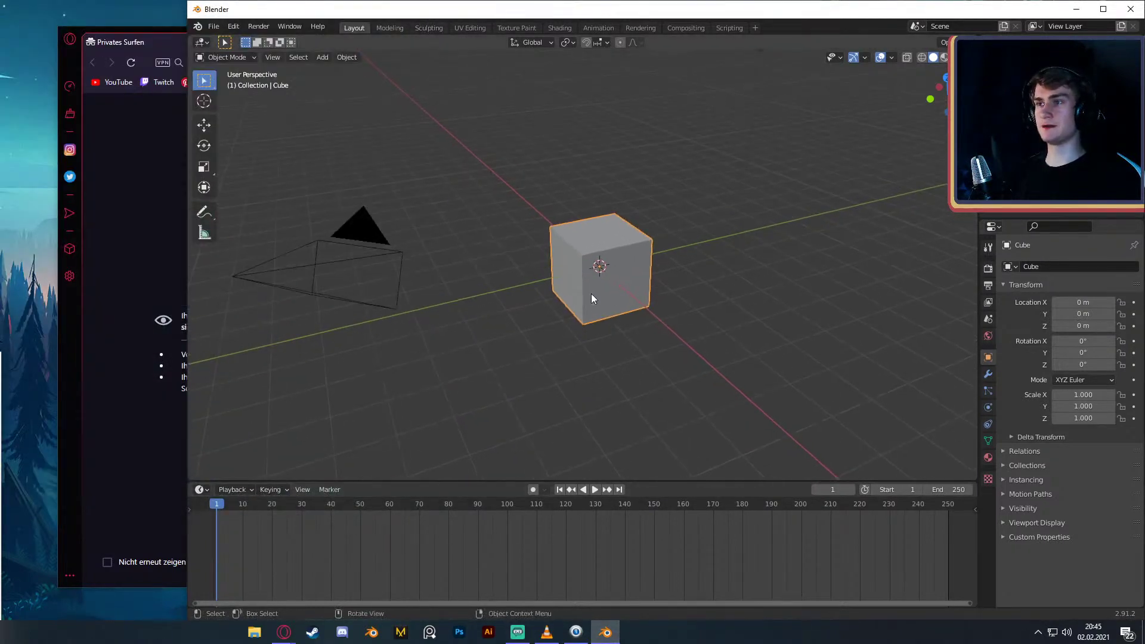
pyautogui.scroll(-2, 620, 256)
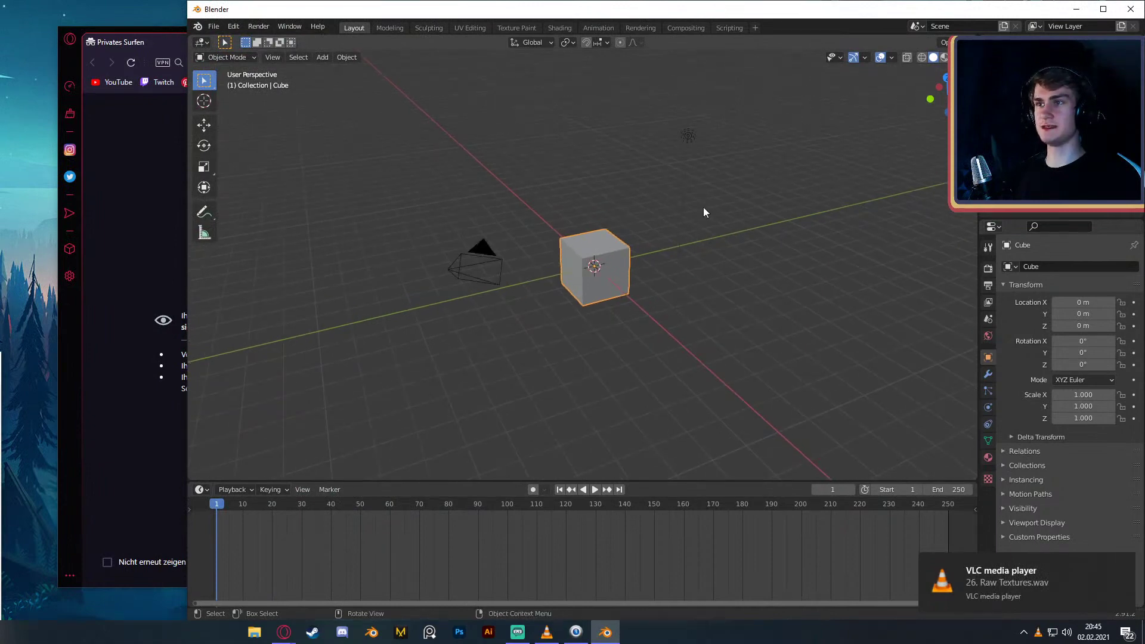
pyautogui.moveTo(404, 334); pyautogui.dragTo(616, 316, button='middle')
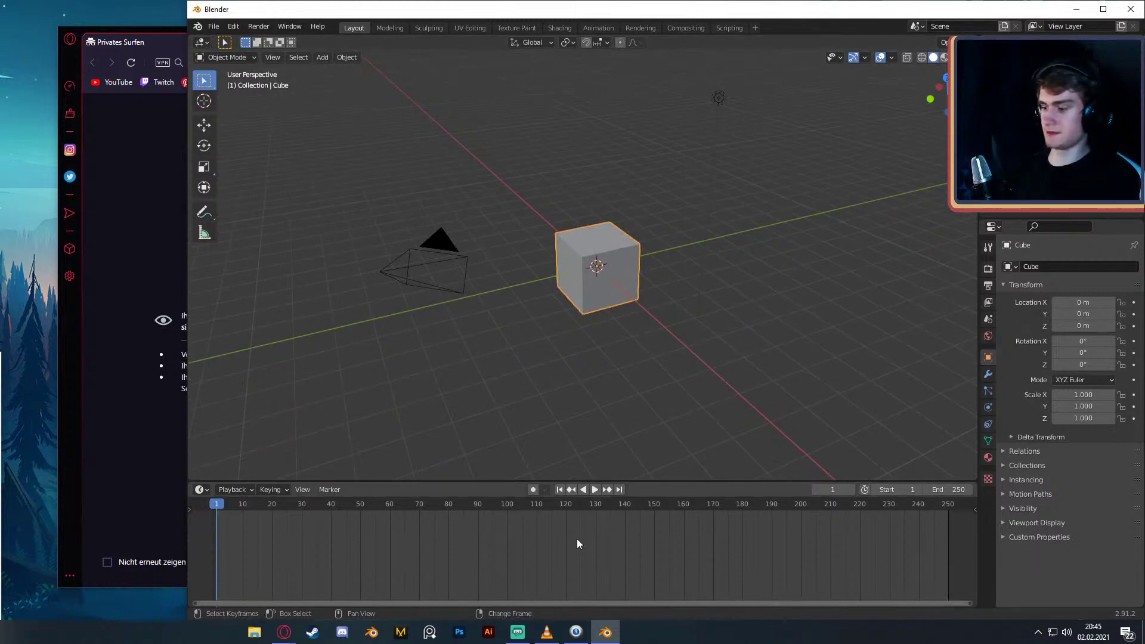
pyautogui.hotkey('shift', 'F10')
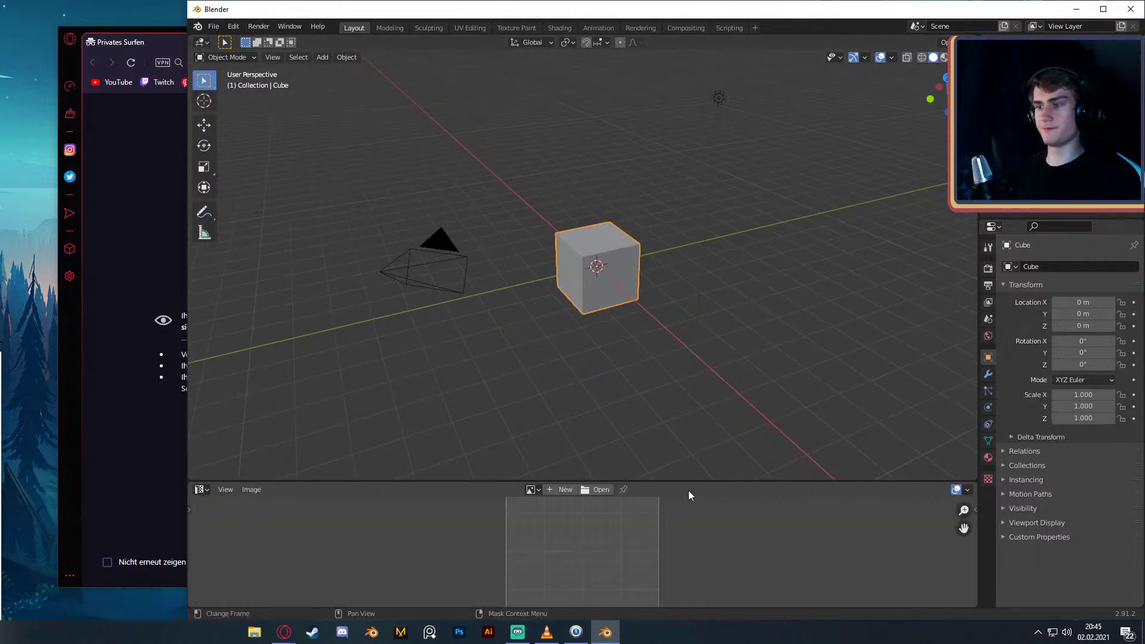
# - Enlarge the Image Editor area upward and check the default cube's UV layout in Edit Mode before returning to Object Mode
pyautogui.moveTo(692, 481); pyautogui.dragTo(579, 358)
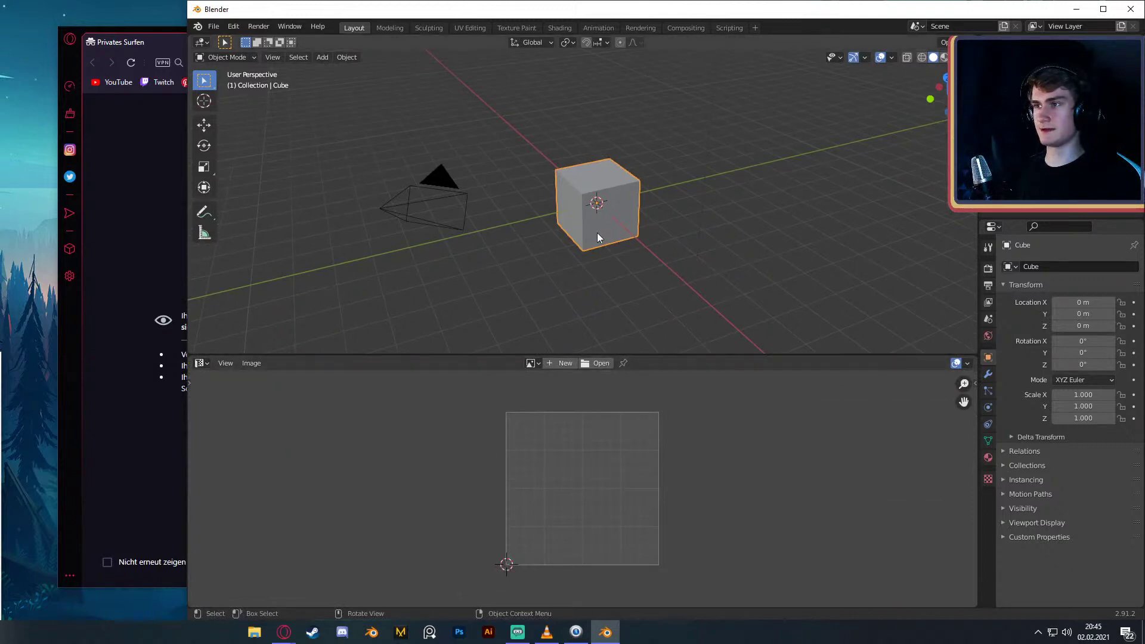
pyautogui.press('Tab')
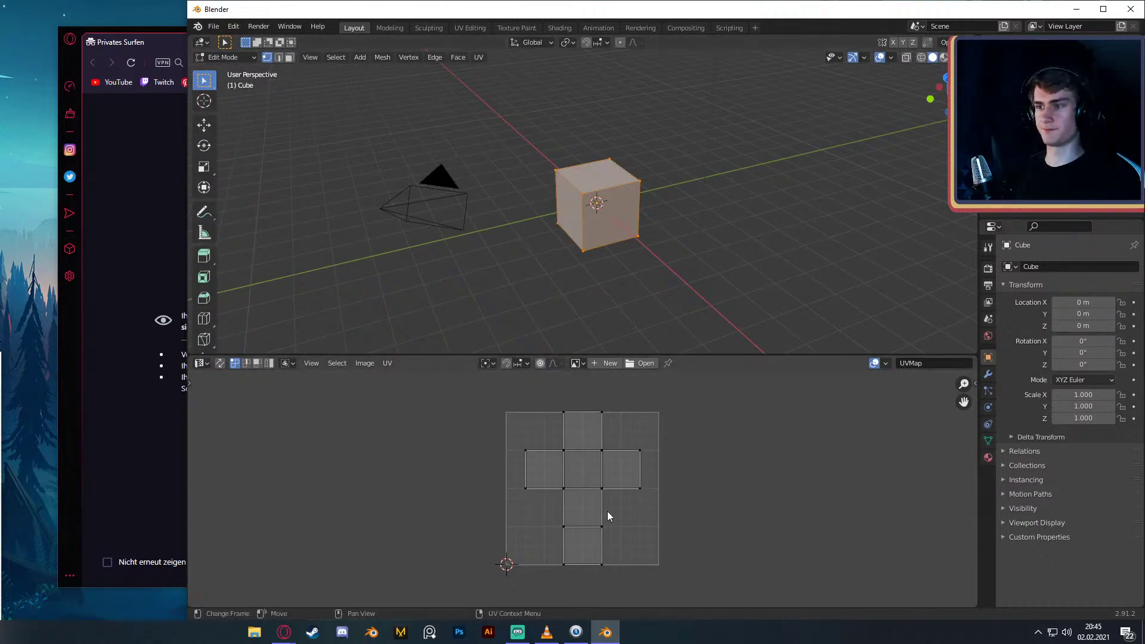
pyautogui.scroll(3, 607, 510)
pyautogui.scroll(-3, 610, 500)
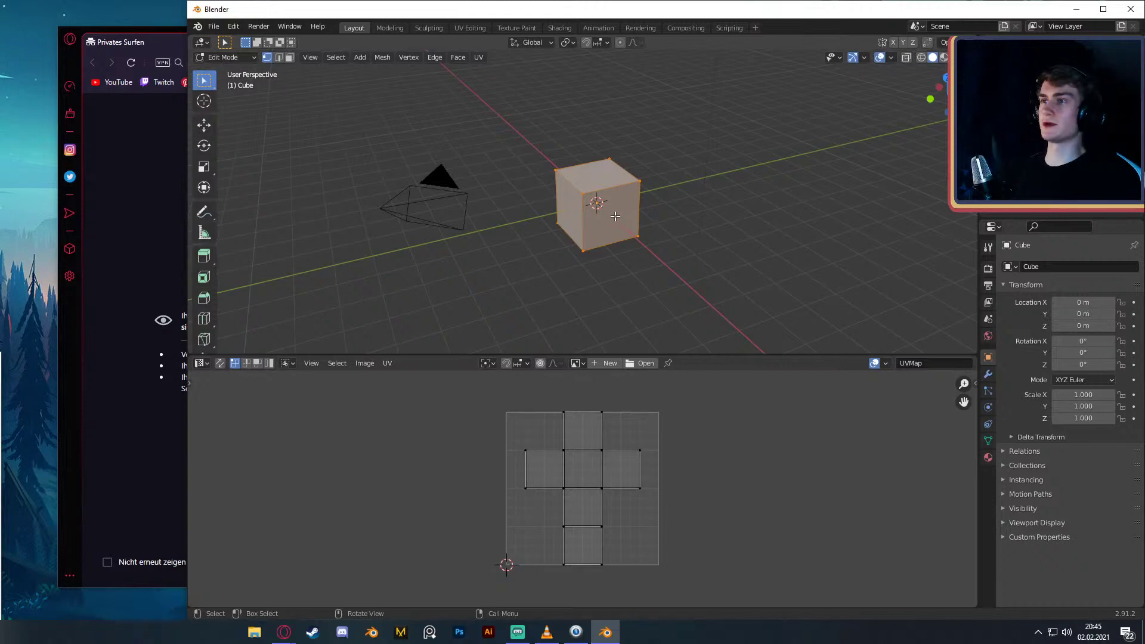
pyautogui.press('Tab')
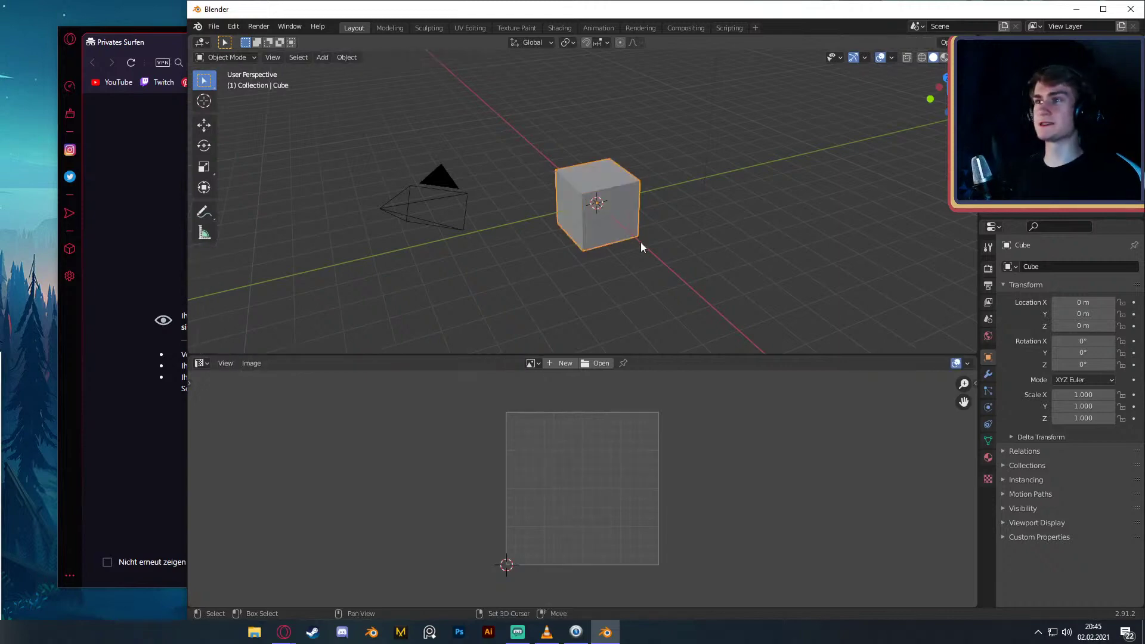
pyautogui.scroll(2, 631, 230)
pyautogui.scroll(-3, 631, 230)
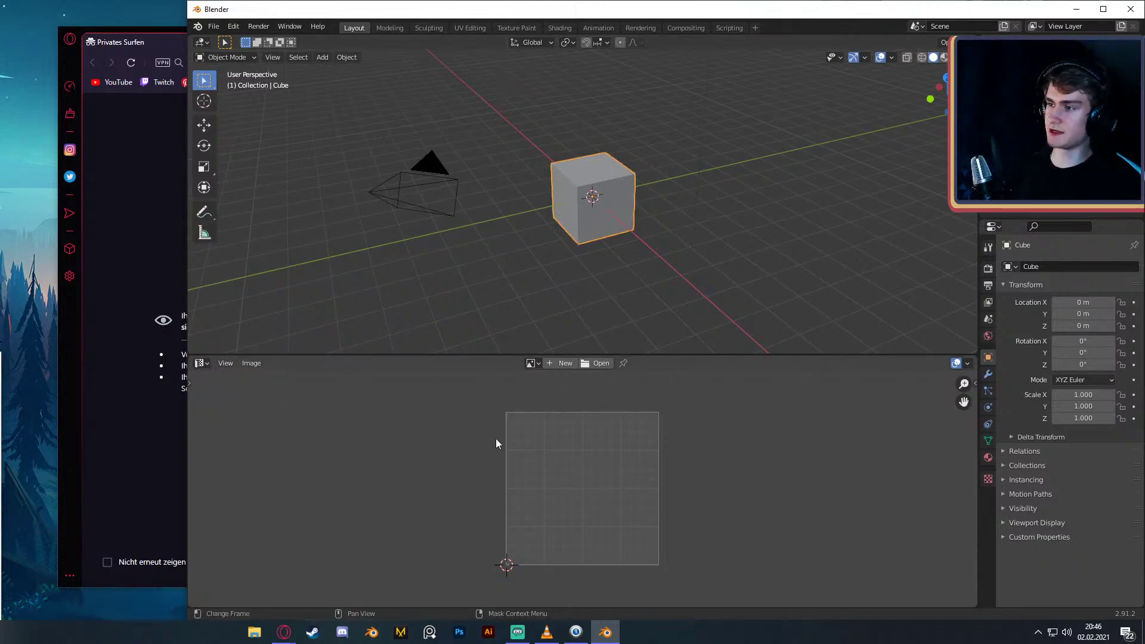
# - Change the Image Editor area to the Compositor, split it vertically, and turn one half back into an Image Editor
pyautogui.hotkey('shift', 'F3')
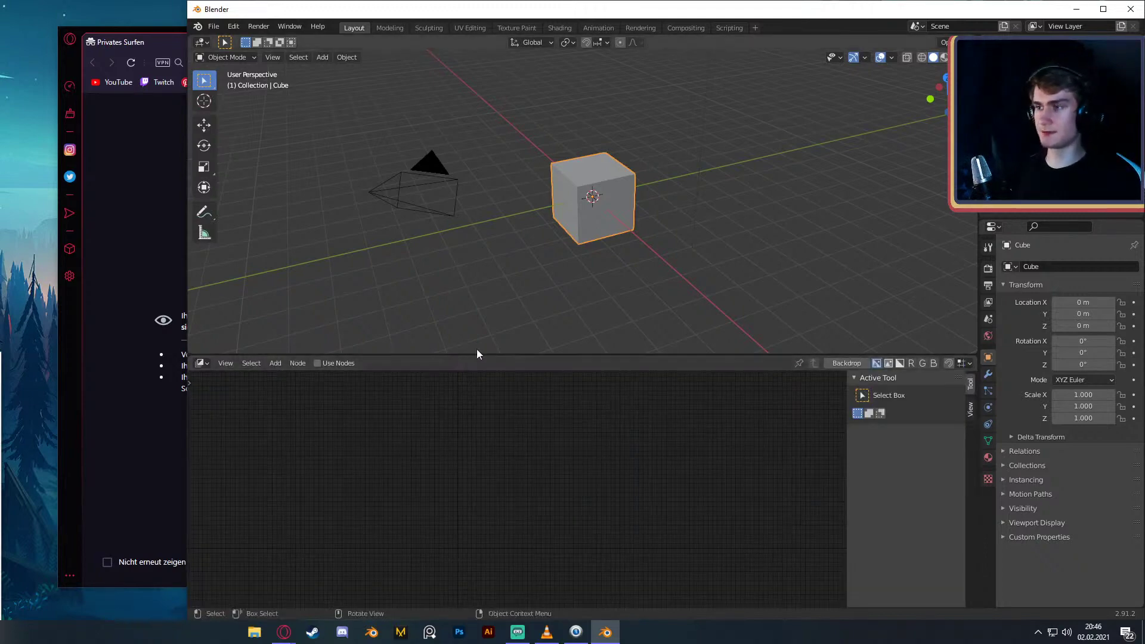
pyautogui.rightClick(451, 356)
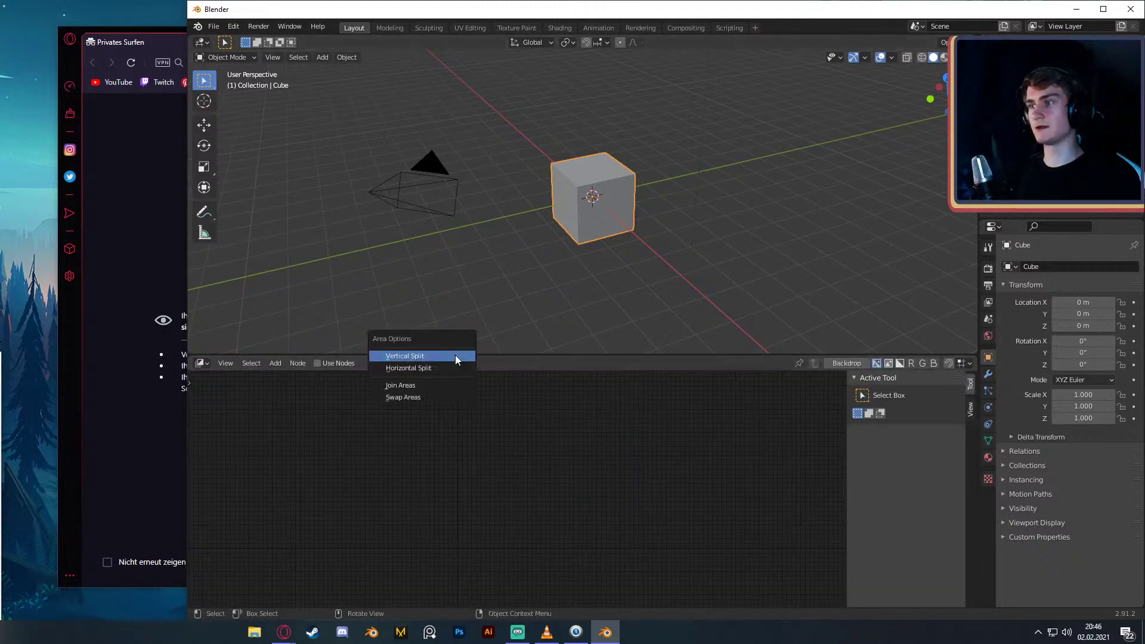
pyautogui.click(425, 359)
pyautogui.click(501, 417)
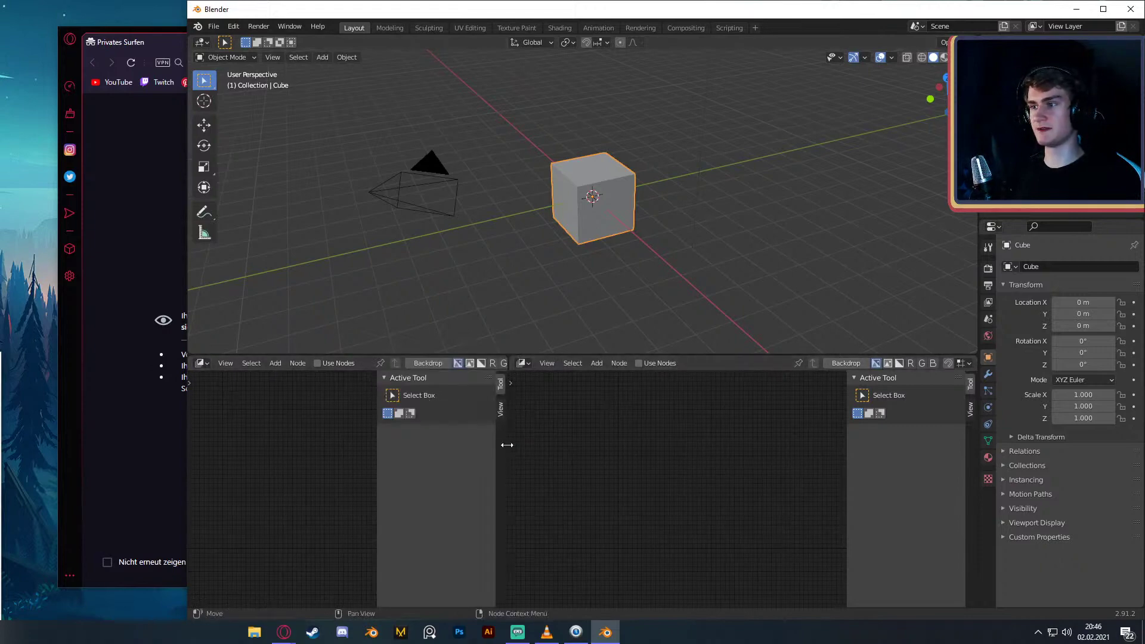
pyautogui.moveTo(507, 445); pyautogui.dragTo(546, 445)
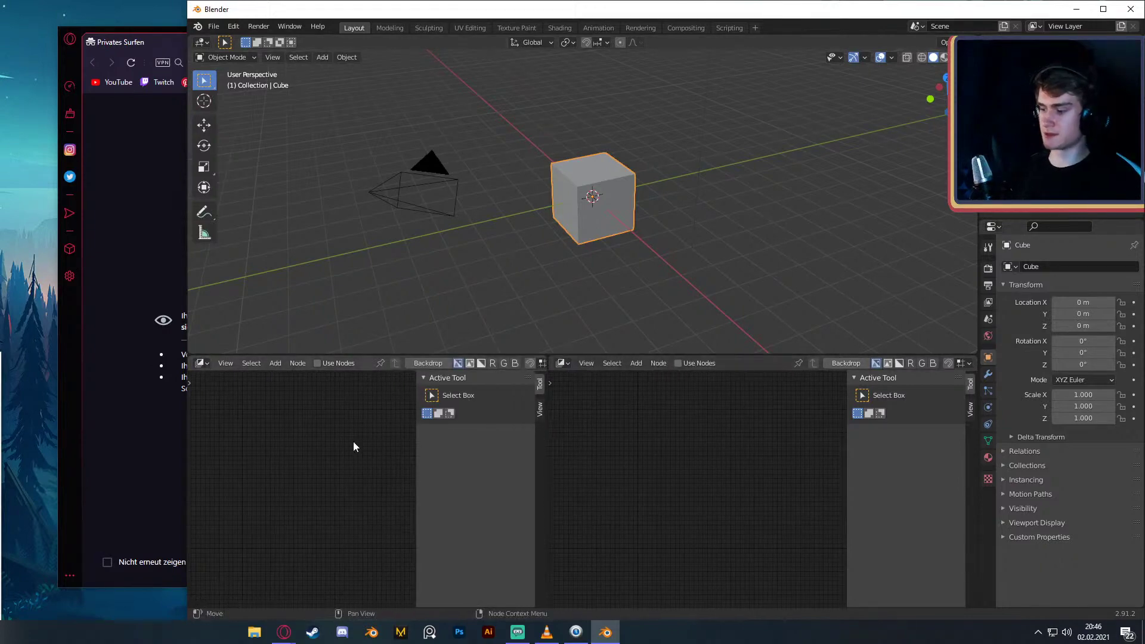
pyautogui.hotkey('shift', 'F10')
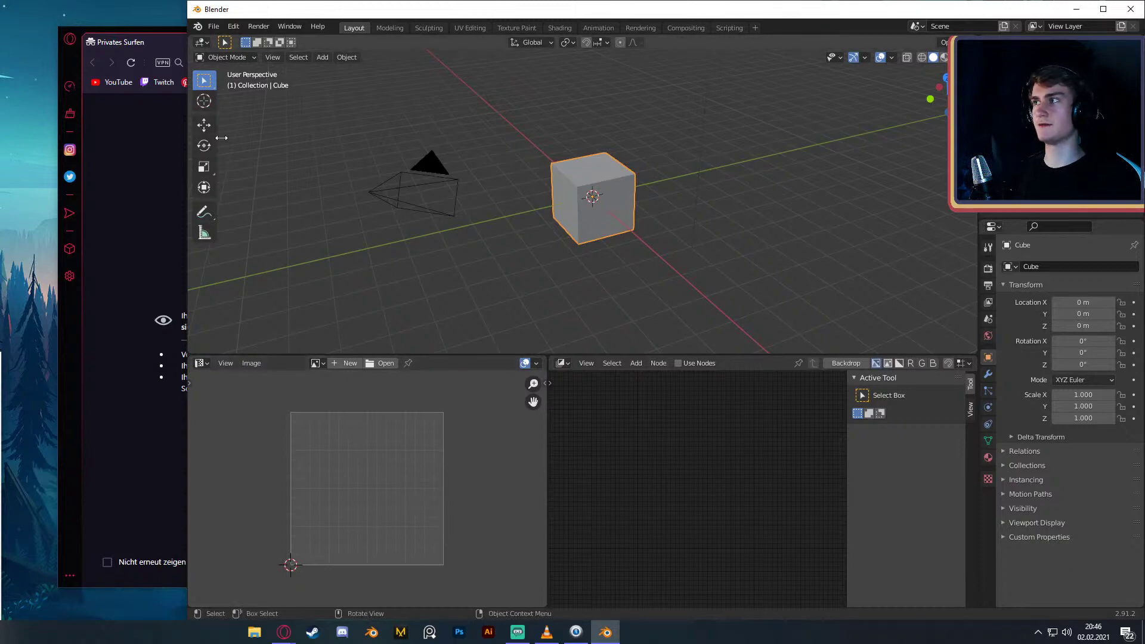
# - Rotate the cube's entire UV layout by 90 degrees in Edit Mode, and return to Object Mode
pyautogui.click(153, 28)
pyautogui.click(828, 39)
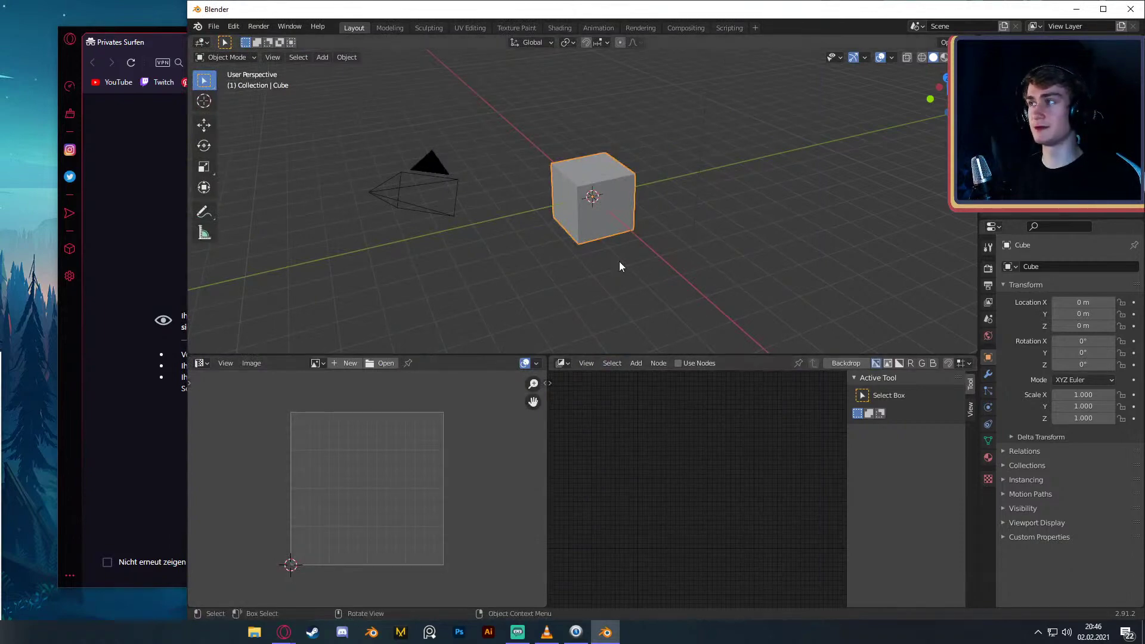
pyautogui.press('Tab')
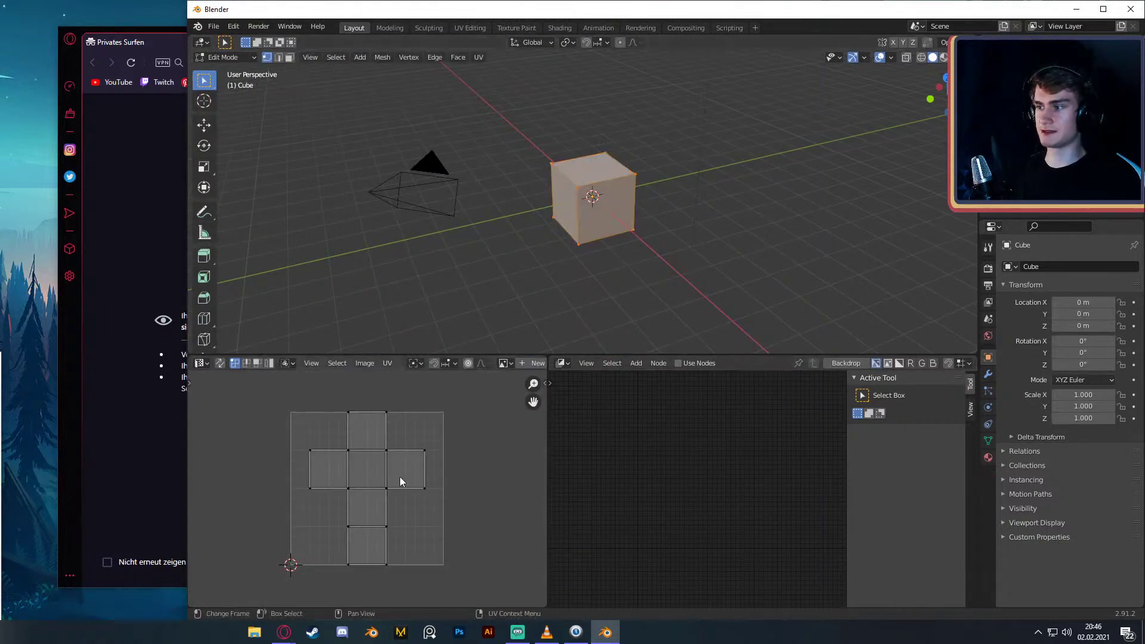
pyautogui.press('a')
pyautogui.write('r')
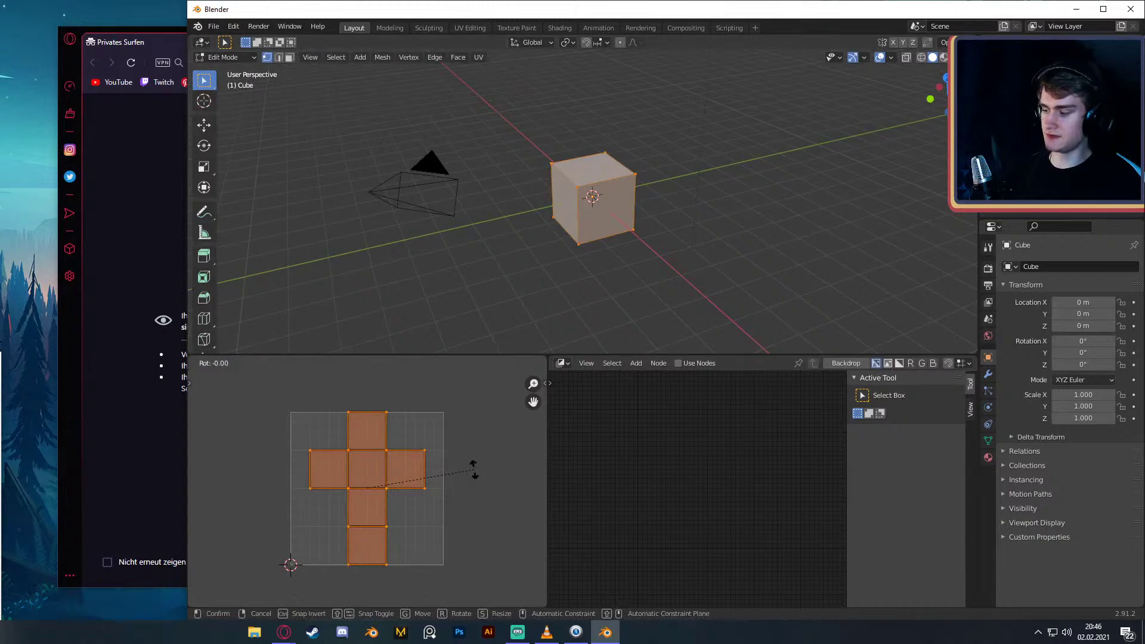
pyautogui.write('90')
pyautogui.press('Return')
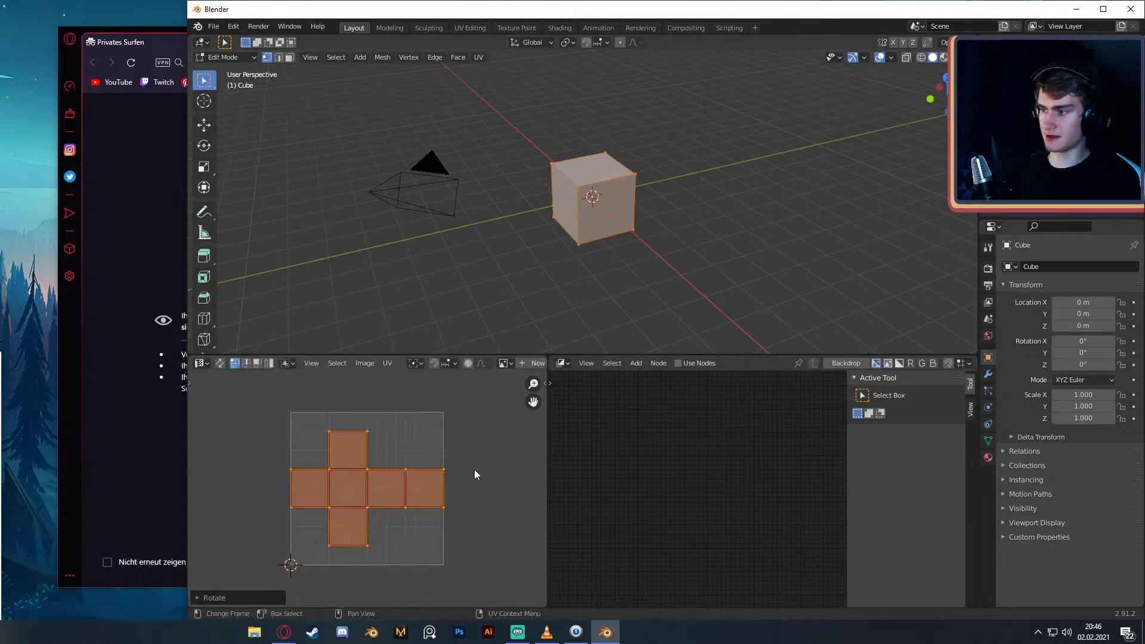
pyautogui.press('Tab')
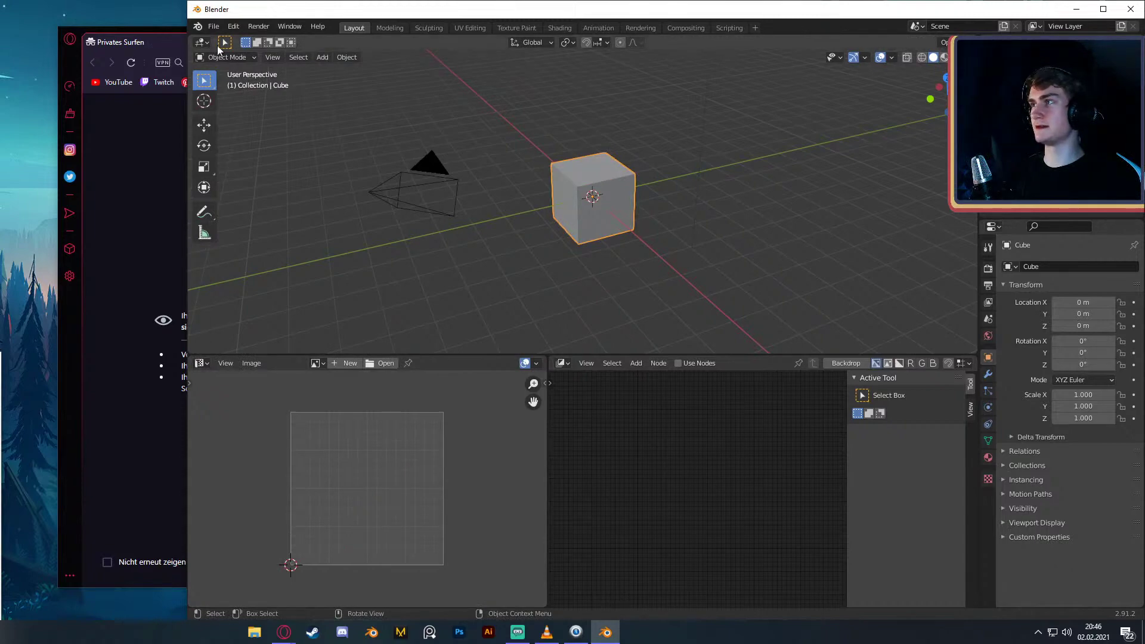
# - Switch to the private Opera GX window, shift it slightly, and place the Streamlabs OBS window behind it
pyautogui.click(168, 31)
pyautogui.moveTo(167, 29); pyautogui.dragTo(189, 28)
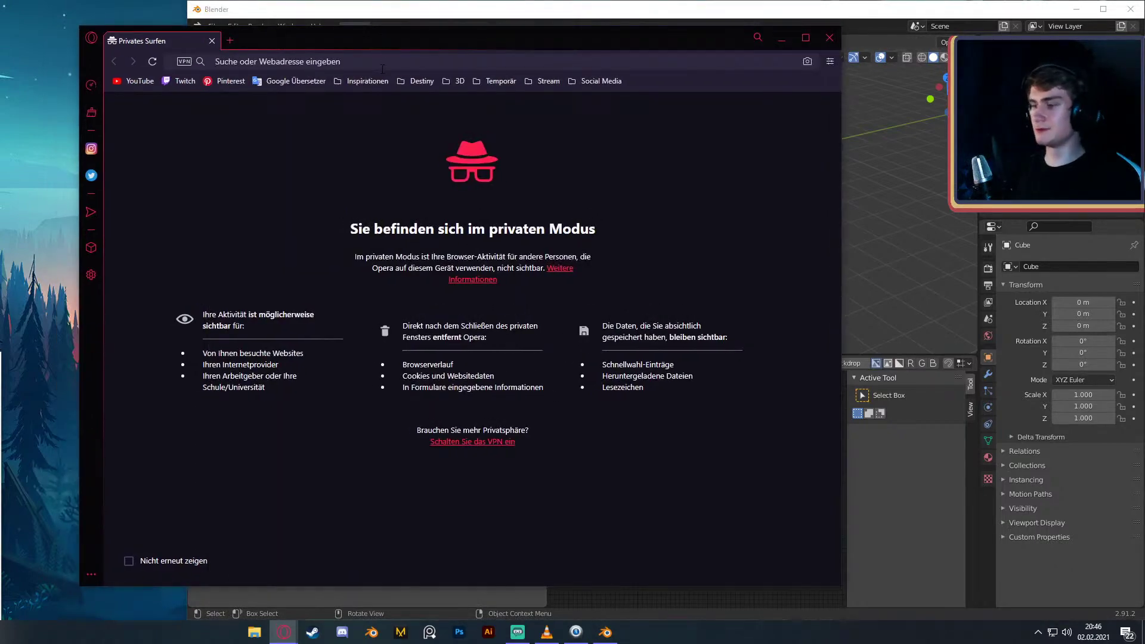
pyautogui.click(517, 632)
pyautogui.moveTo(146, 6); pyautogui.dragTo(52, 58)
pyautogui.click(378, 27)
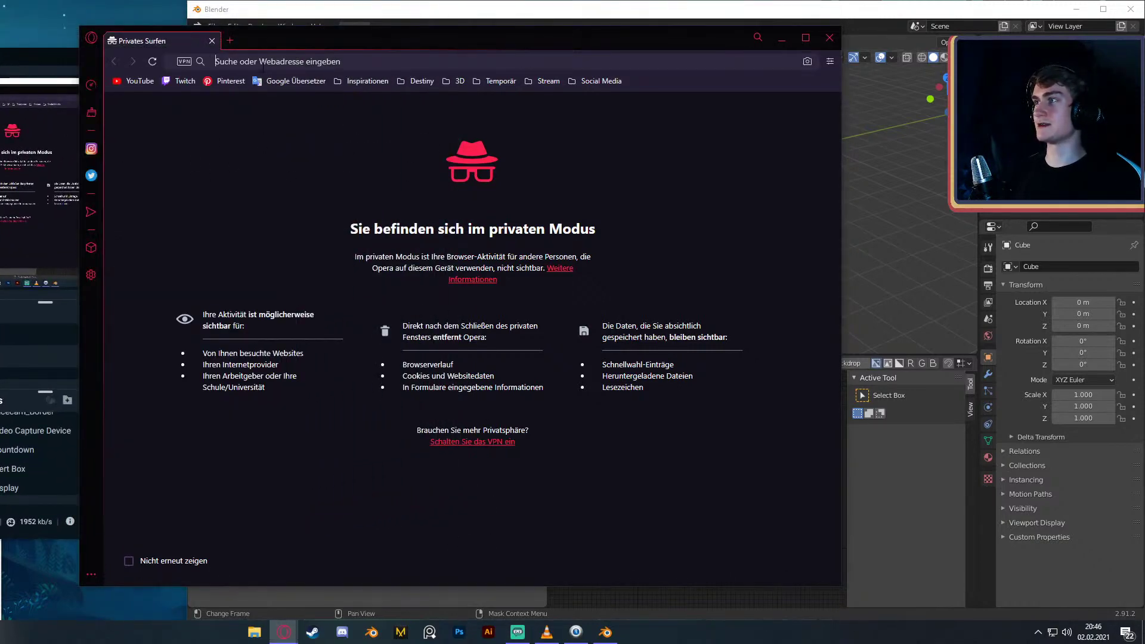
# - Search Google for "minecraft dirt block", accept the consent request, and show the image results
pyautogui.write('mine')
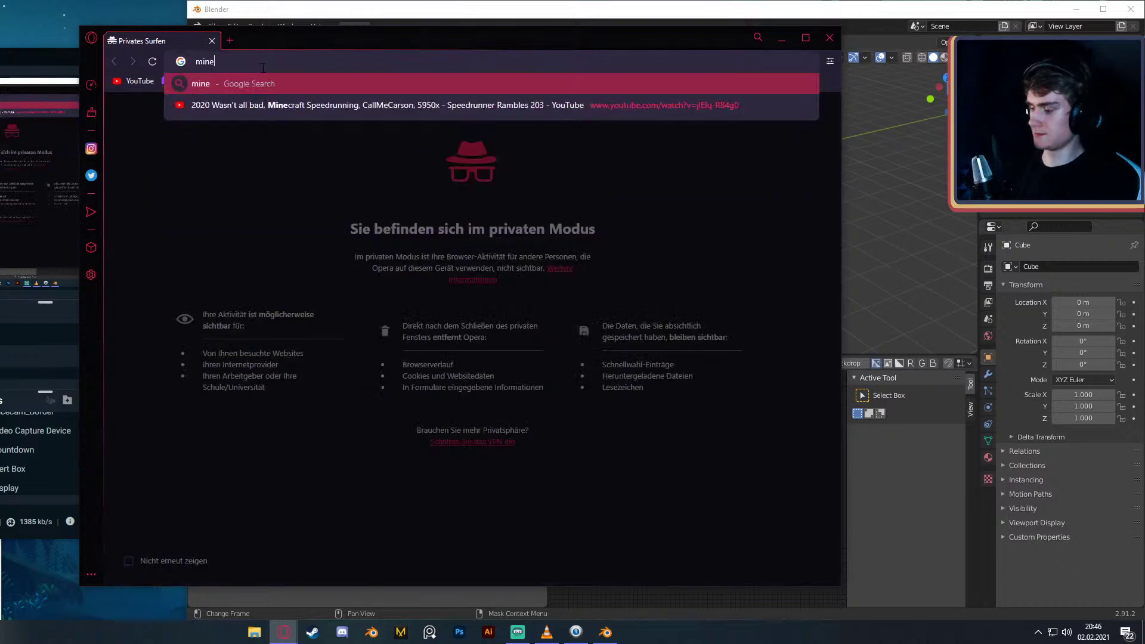
pyautogui.write('craft ')
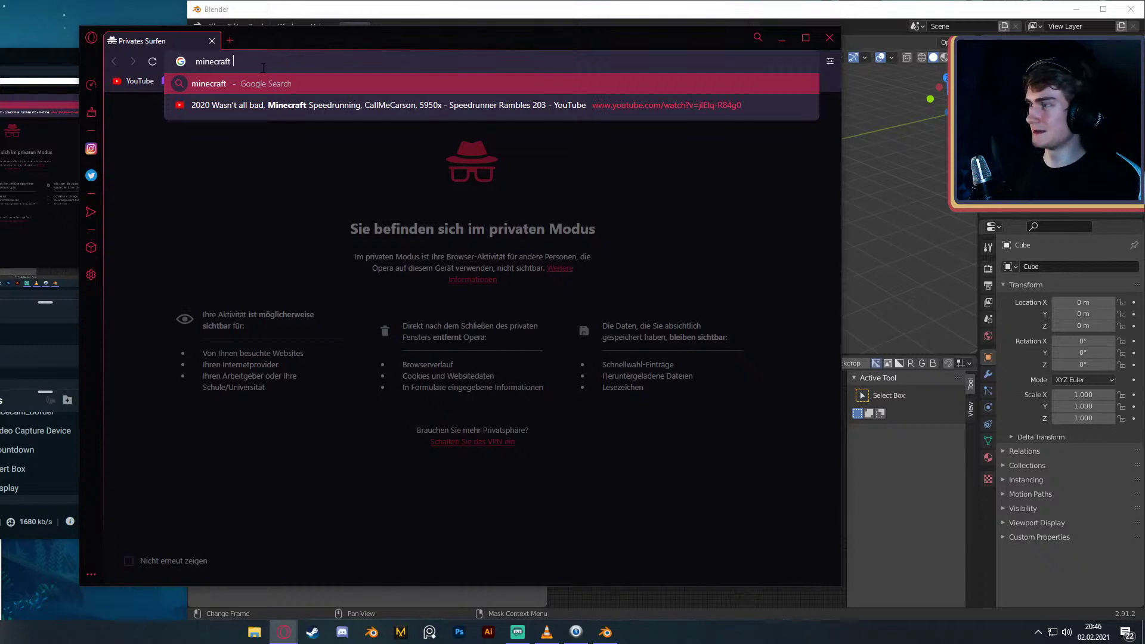
pyautogui.write('dirt blokc')
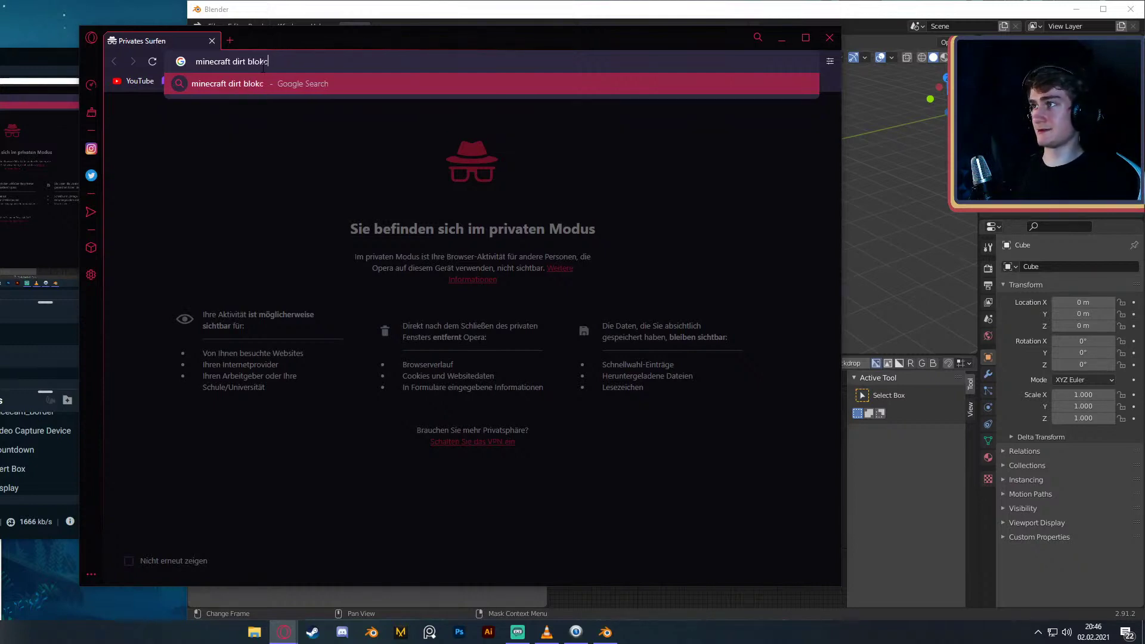
pyautogui.press('BackSpace')
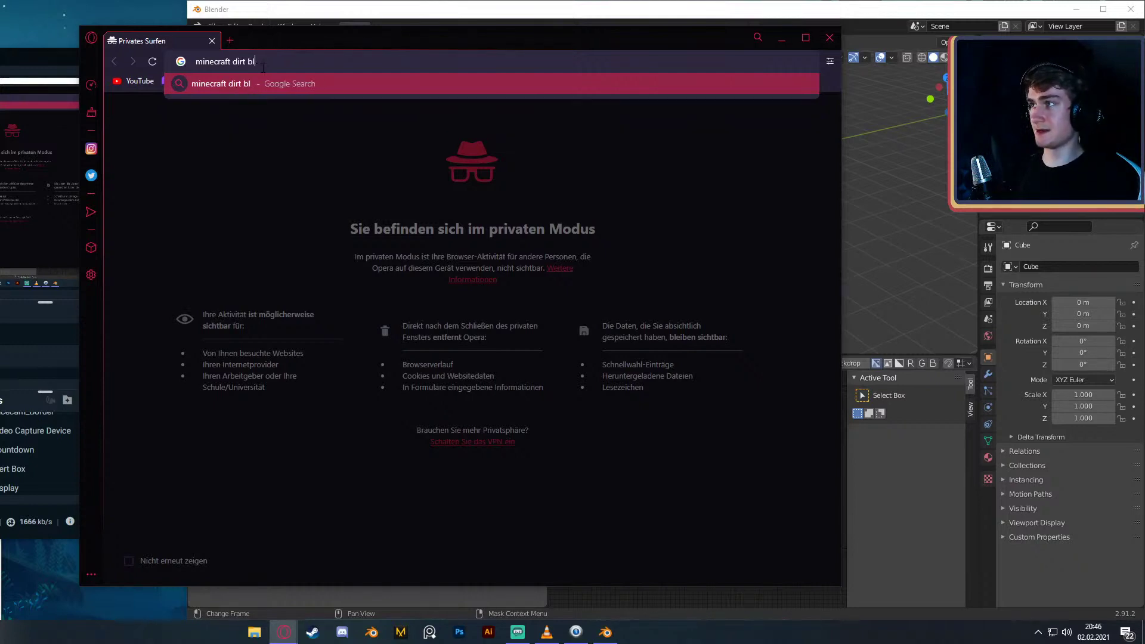
pyautogui.write('ock')
pyautogui.press('Return')
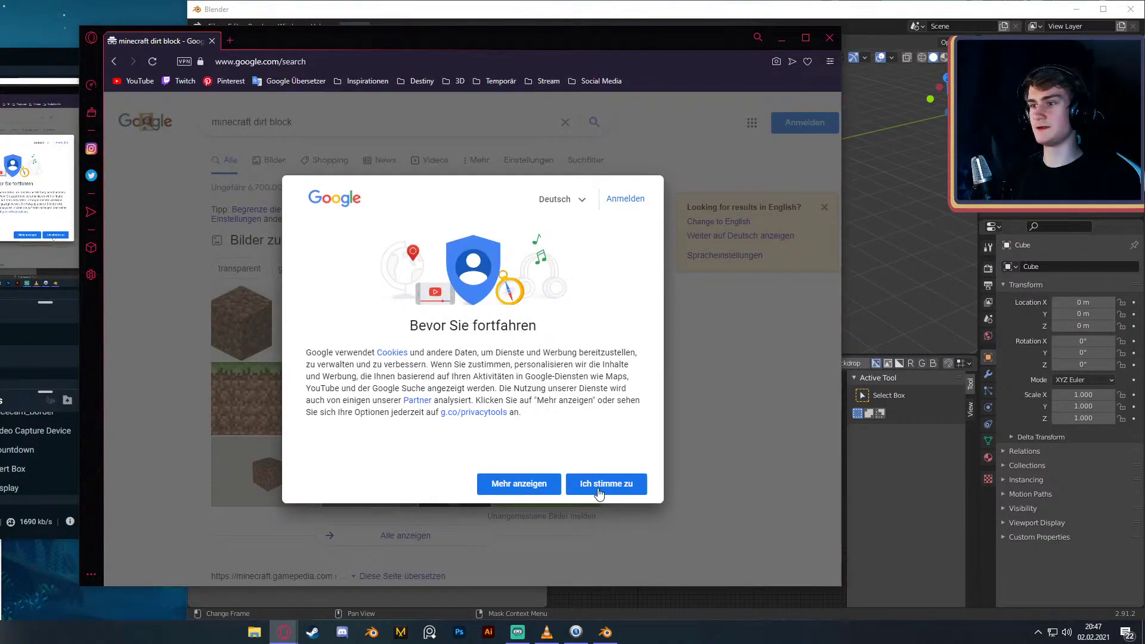
pyautogui.click(596, 488)
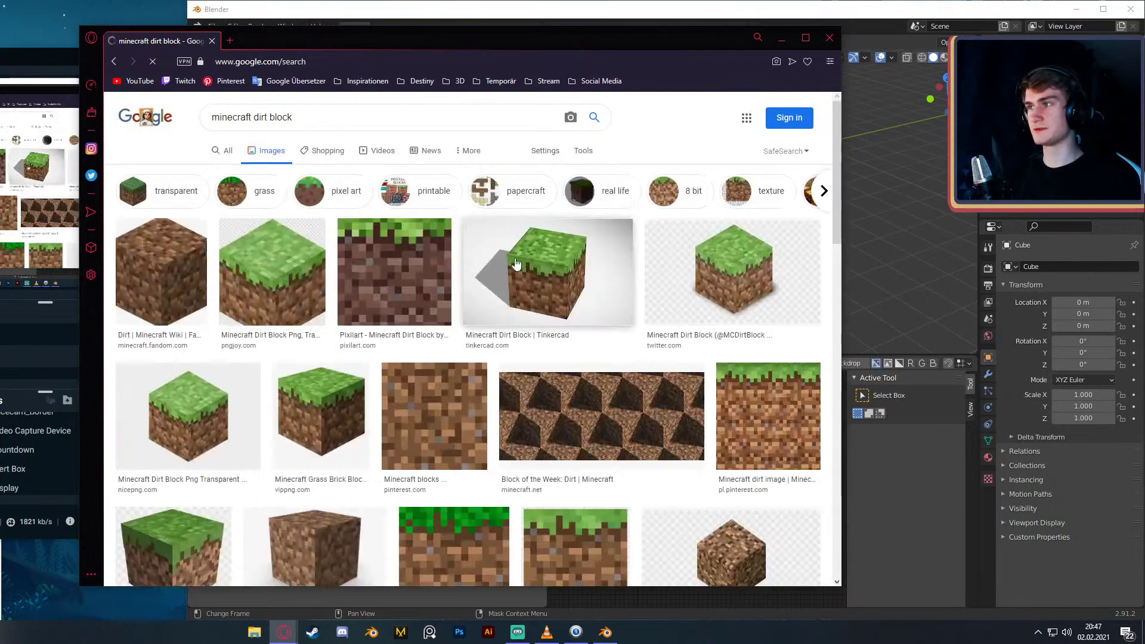
# - Examine the dirt block image results for an unfolded texture that suits the cube
pyautogui.scroll(-3, 512, 261)
pyautogui.scroll(-6, 513, 261)
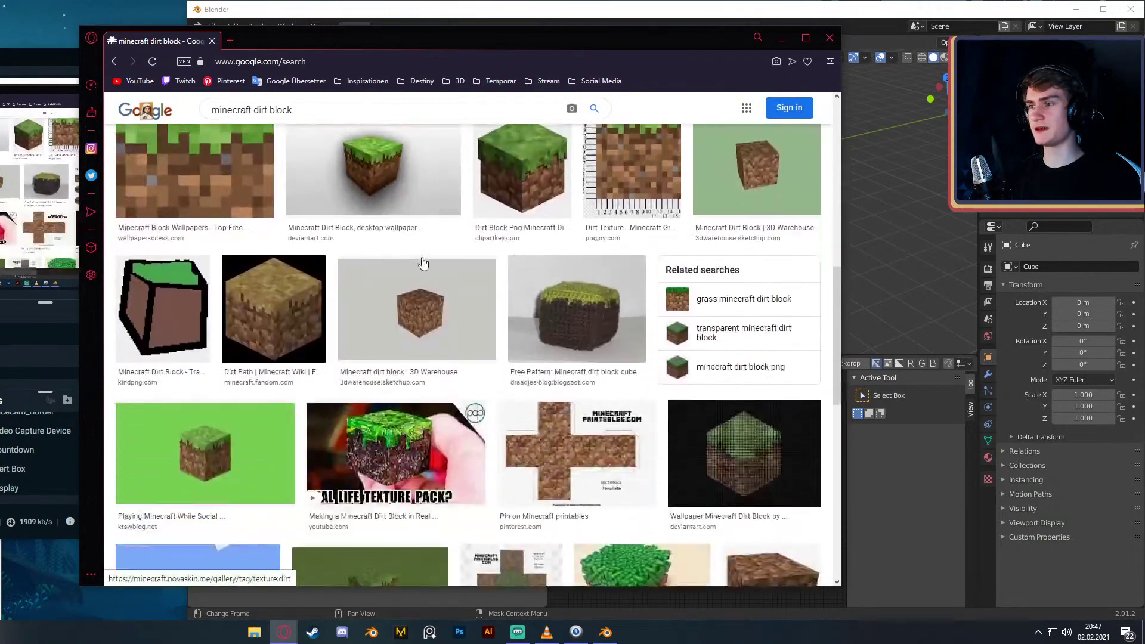
pyautogui.scroll(8, 454, 277)
pyautogui.scroll(2, 455, 281)
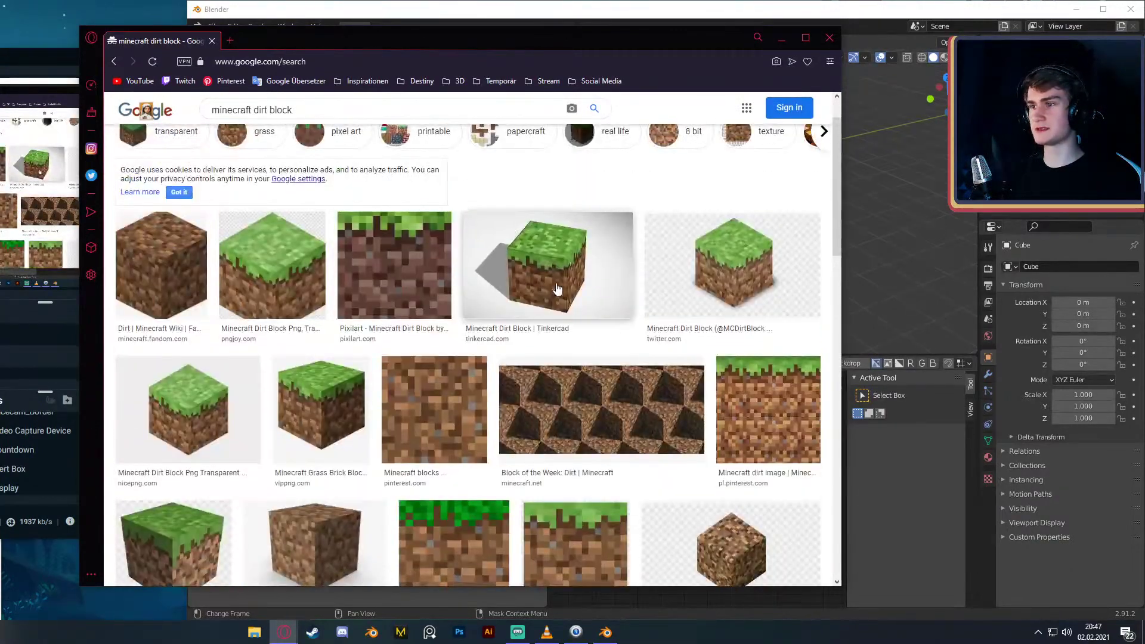
pyautogui.scroll(-6, 533, 277)
pyautogui.scroll(-3, 533, 279)
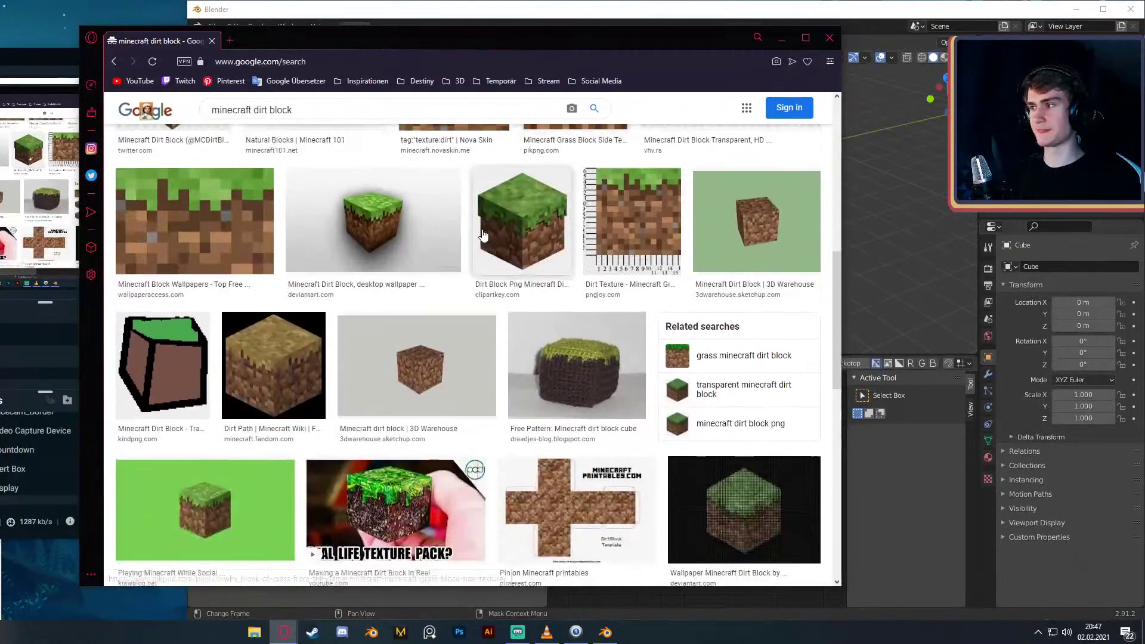
pyautogui.scroll(-3, 566, 421)
pyautogui.scroll(-3, 566, 421)
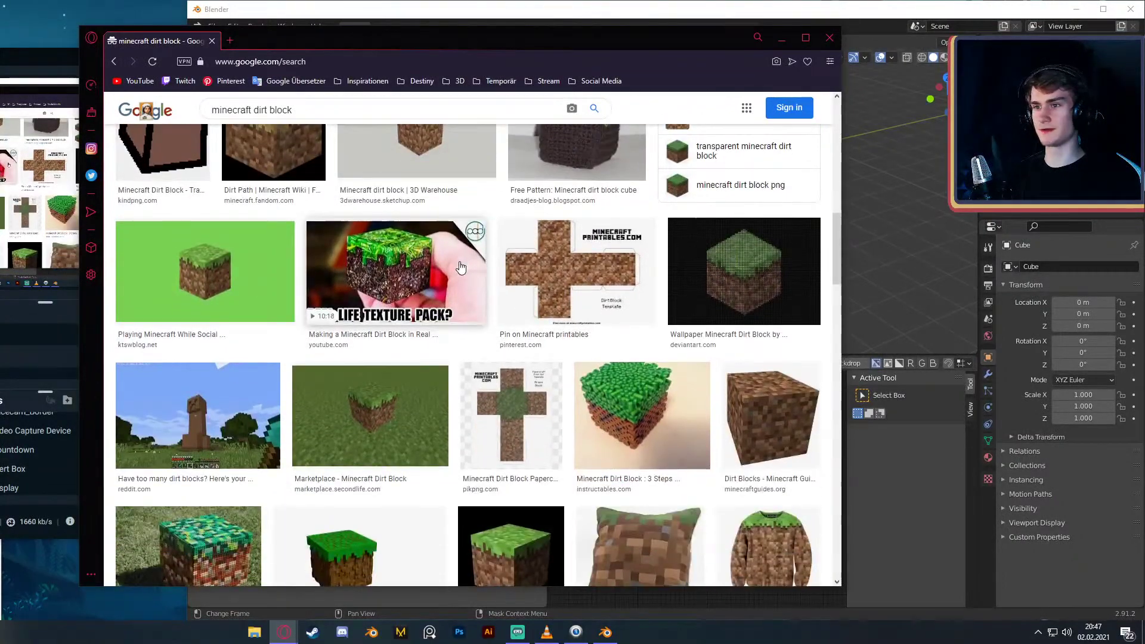
pyautogui.scroll(-3, 438, 240)
pyautogui.scroll(15, 418, 244)
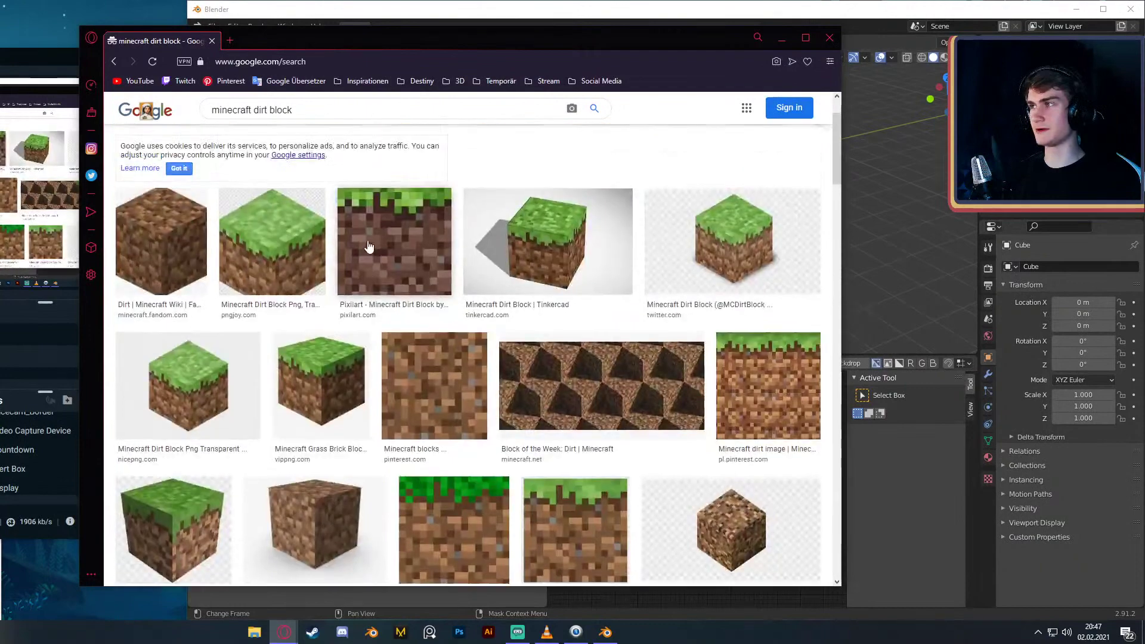
pyautogui.scroll(2, 368, 246)
# - Change the image search to "minecraft dirt texture"
pyautogui.doubleClick(280, 117)
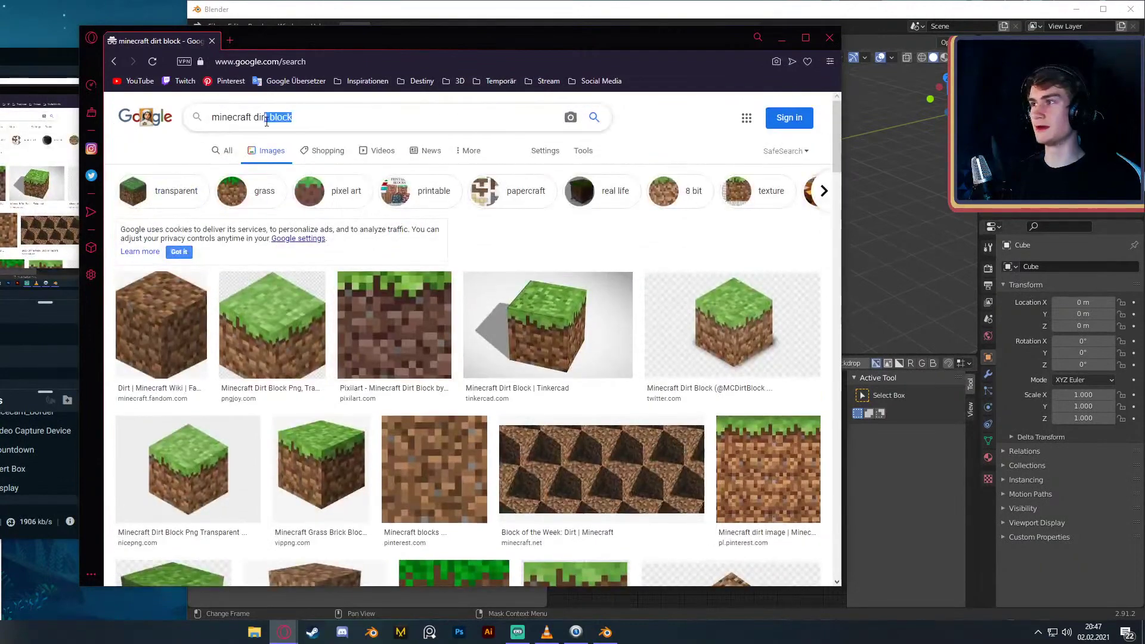
pyautogui.write('texture')
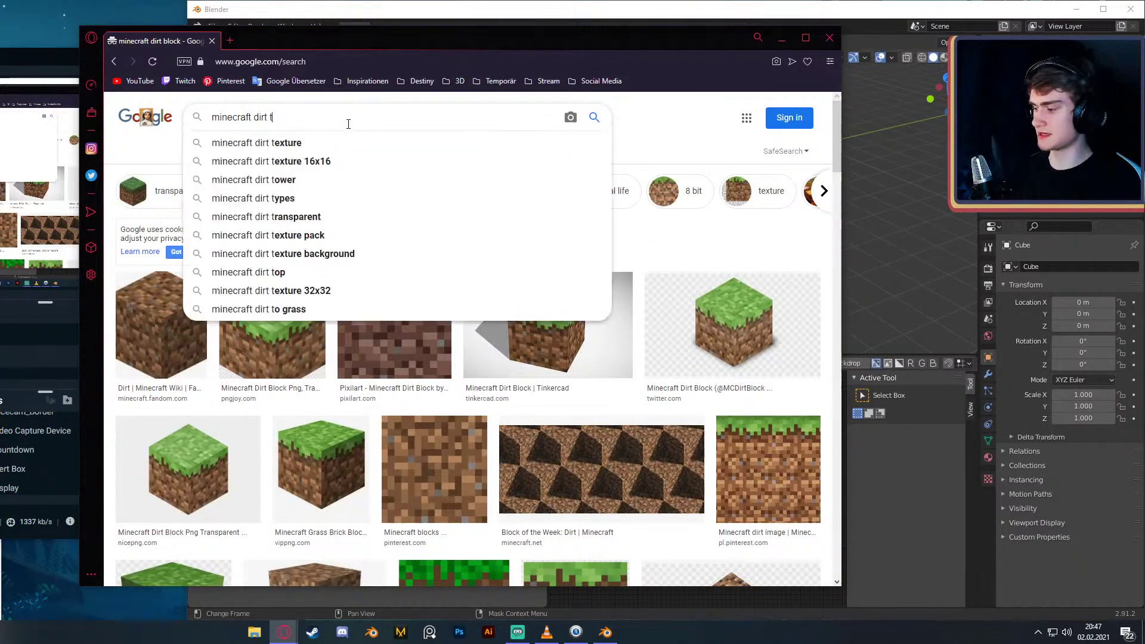
pyautogui.press('Return')
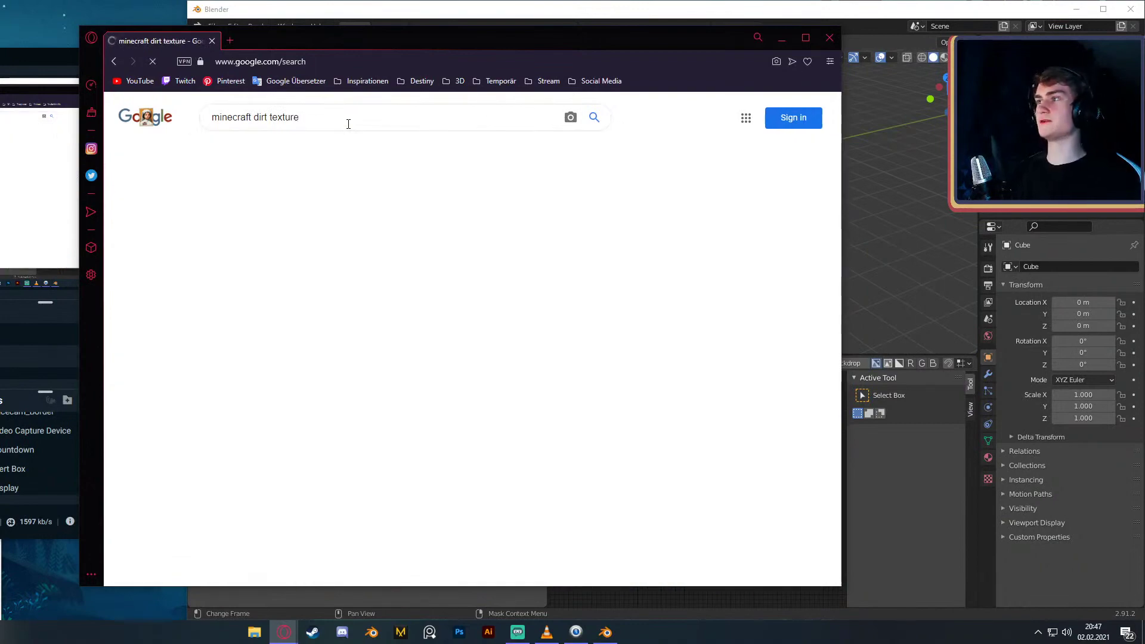
# - Preview the cross-shaped NicePNG dirt texture and the unfolded dirt and grass texture from the DEV Community article
pyautogui.scroll(-3, 532, 286)
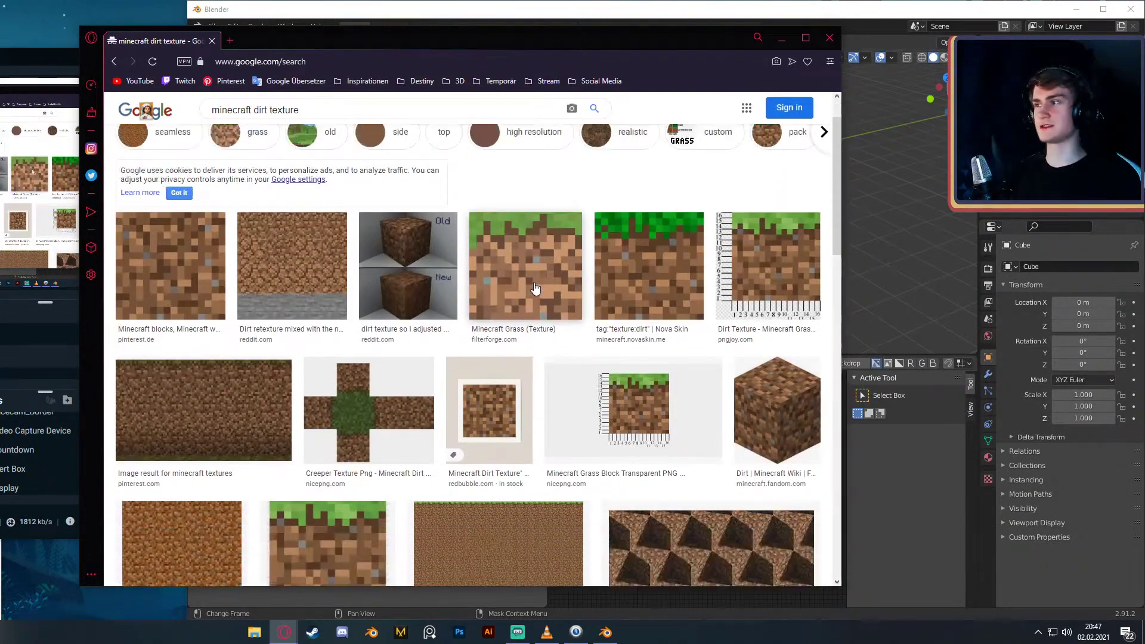
pyautogui.click(357, 304)
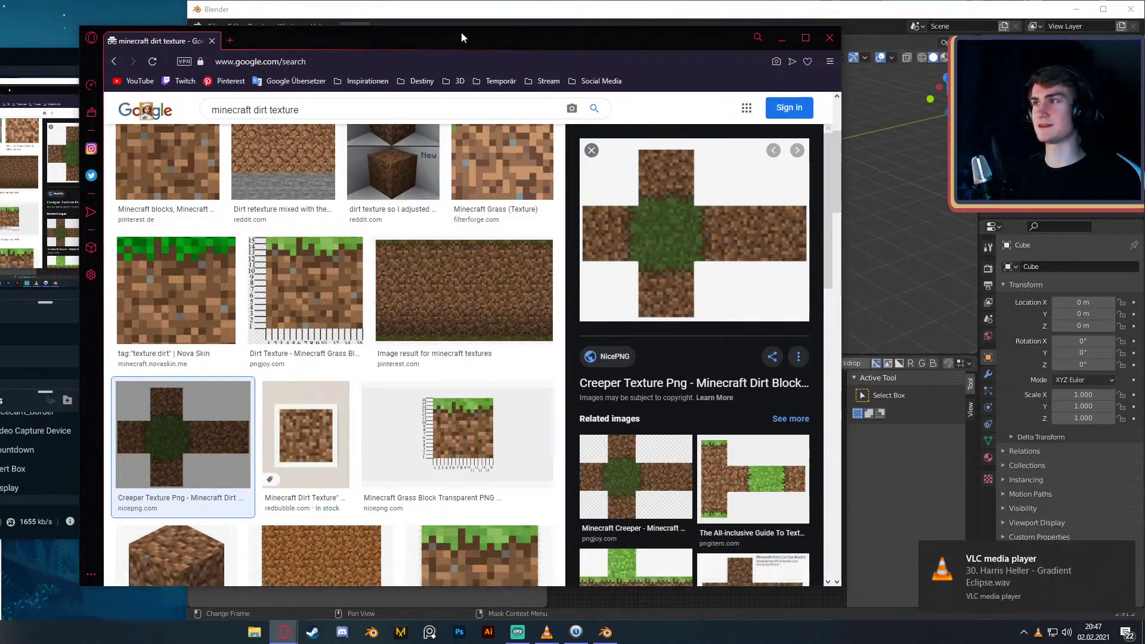
pyautogui.scroll(-3, 417, 239)
pyautogui.scroll(-15, 417, 240)
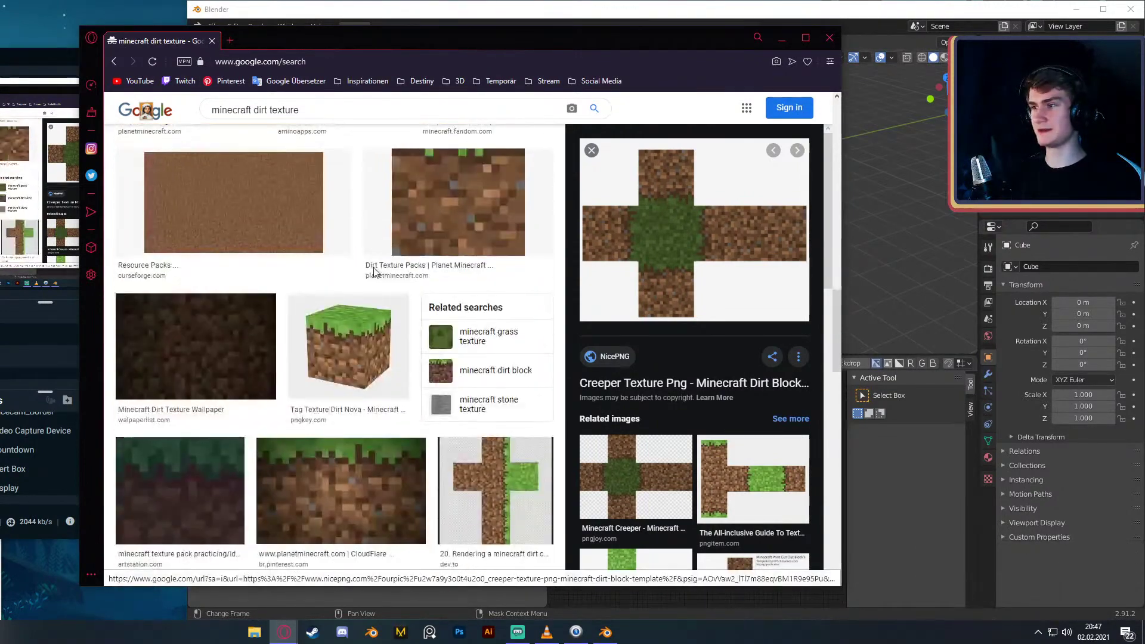
pyautogui.click(484, 473)
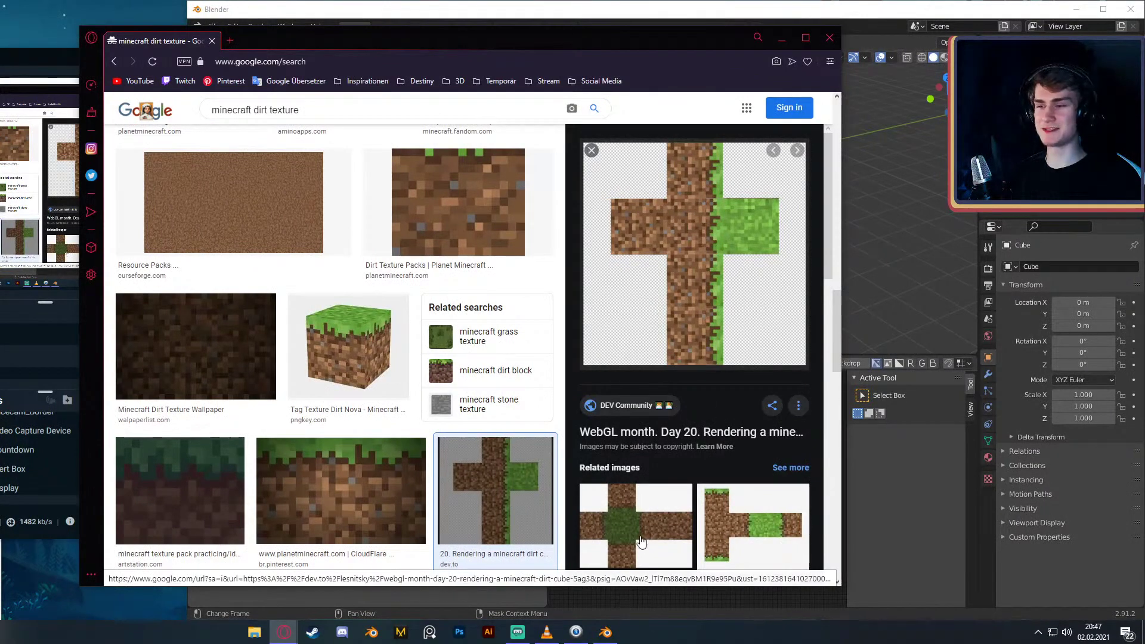
# - Preview the cross-shaped NicePNG dirt block texture and open its full-size image in a new browser tab
pyautogui.click(640, 516)
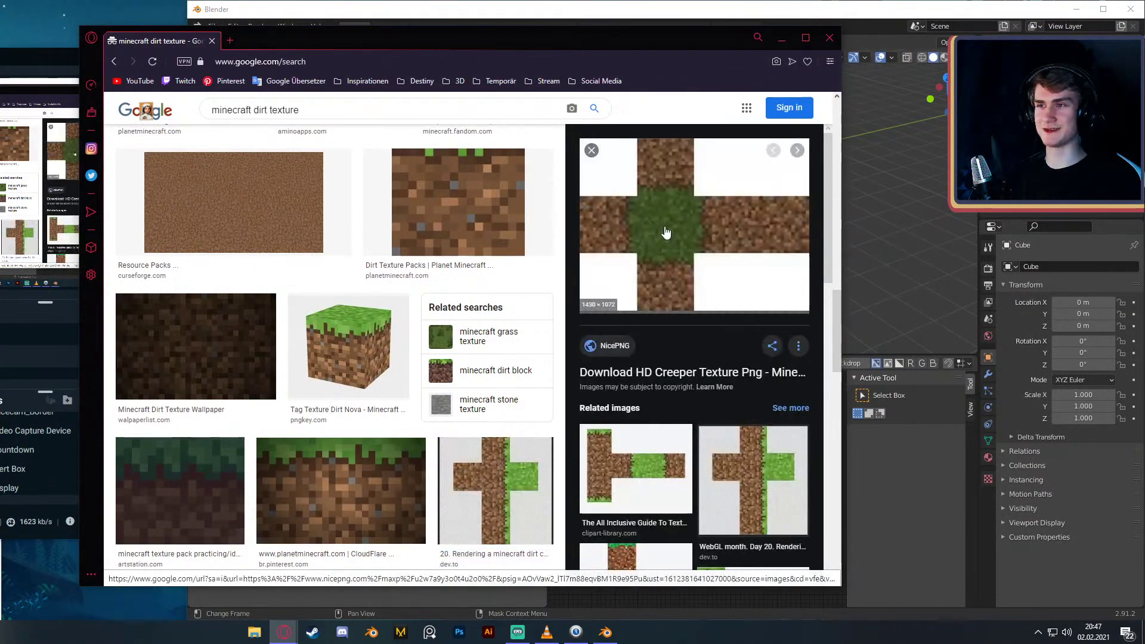
pyautogui.rightClick(683, 260)
pyautogui.click(709, 368)
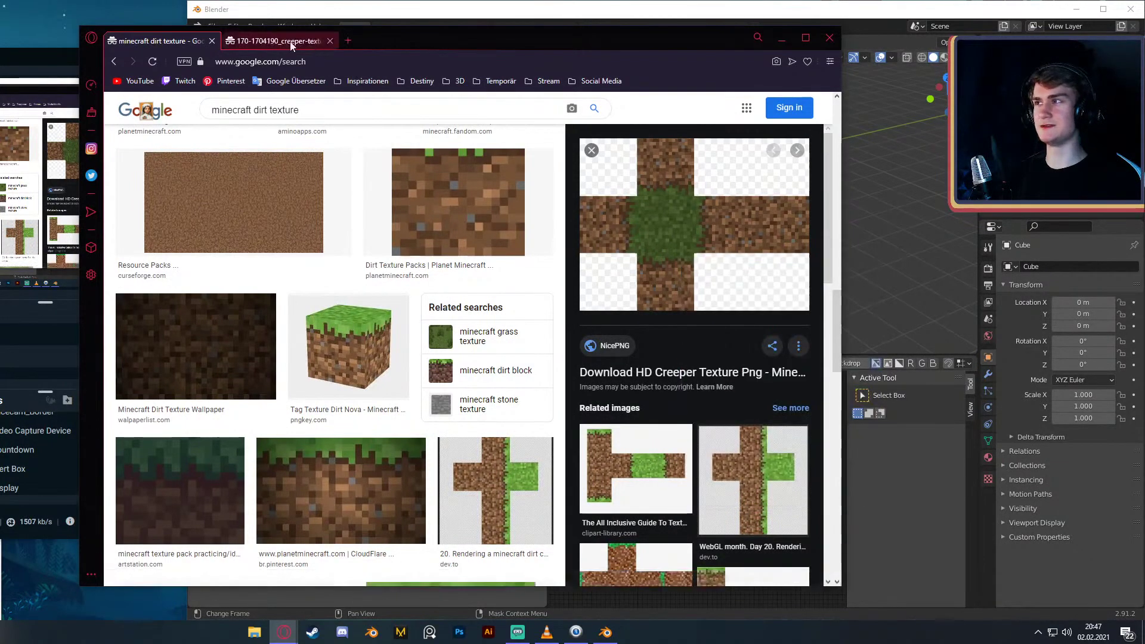
pyautogui.click(291, 41)
# - Save the dirt block template image as a PNG on the Desktop under its suggested file name
pyautogui.rightClick(428, 334)
pyautogui.click(475, 359)
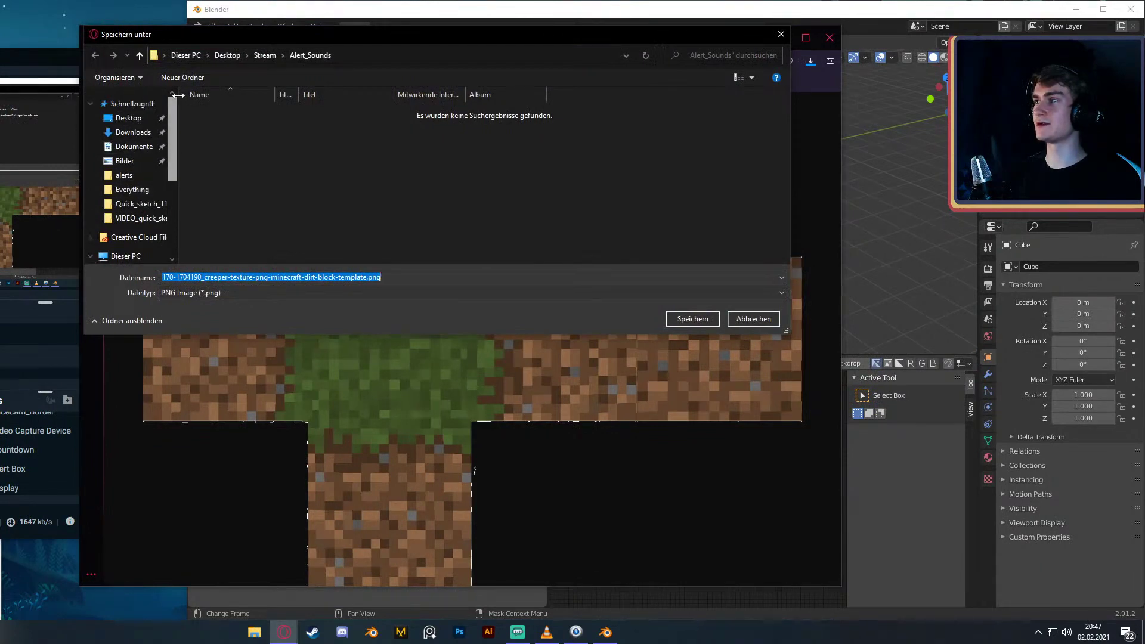
pyautogui.click(128, 117)
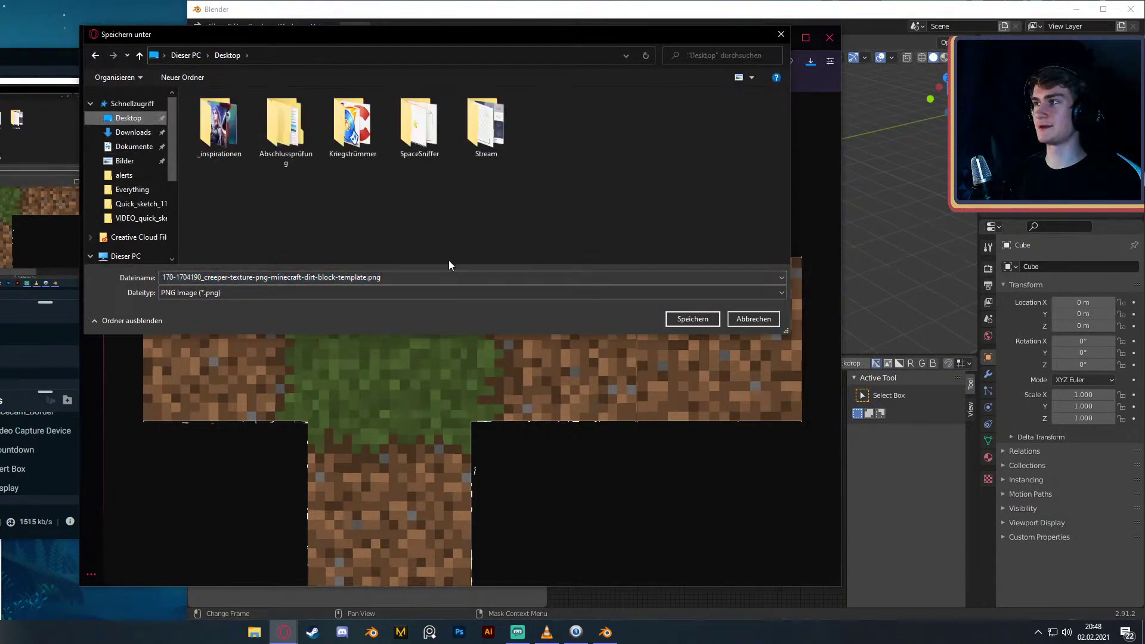
pyautogui.click(693, 319)
# - Minimize the streaming software window and switch to Blender with the default cube selected
pyautogui.click(31, 62)
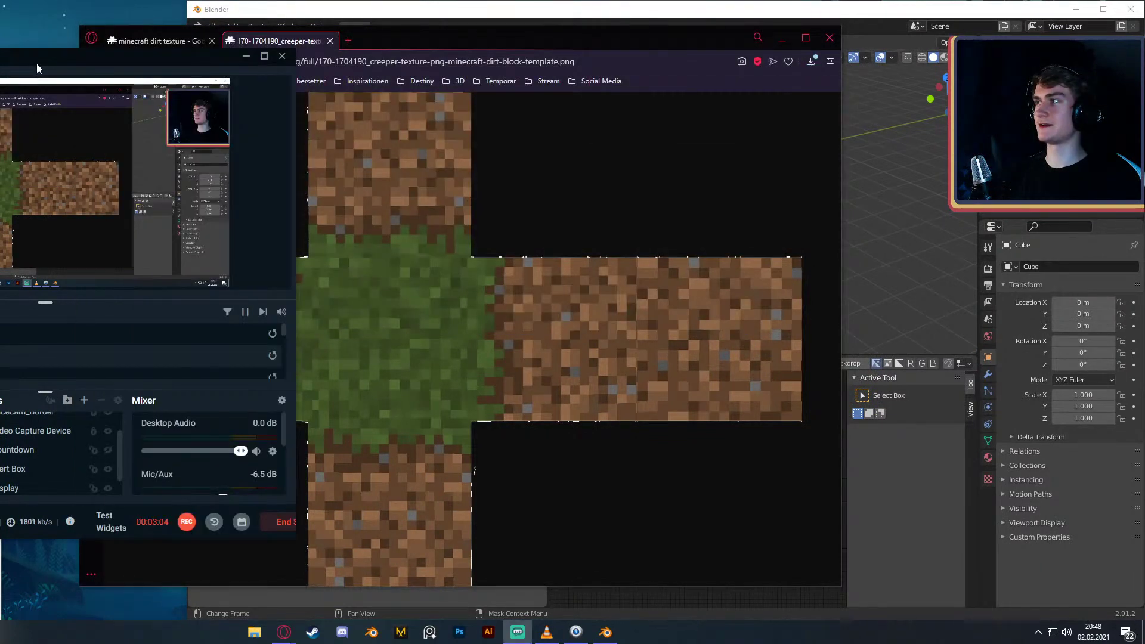
pyautogui.click(238, 56)
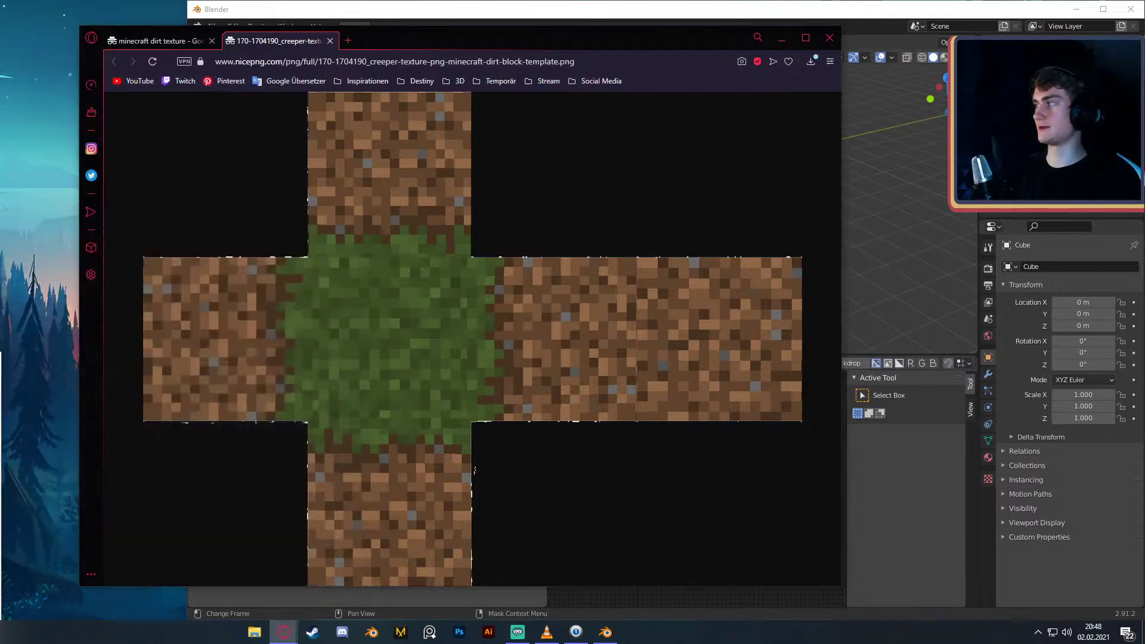
pyautogui.moveTo(0, 367); pyautogui.dragTo(0, 334)
pyautogui.click(864, 11)
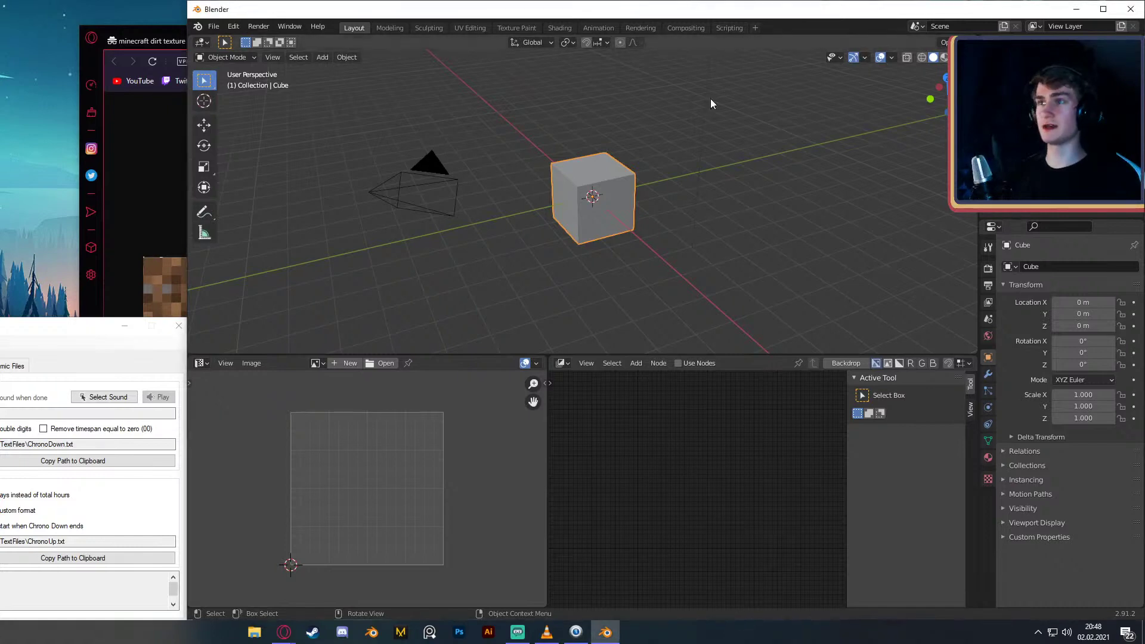
pyautogui.click(636, 189)
pyautogui.click(634, 190)
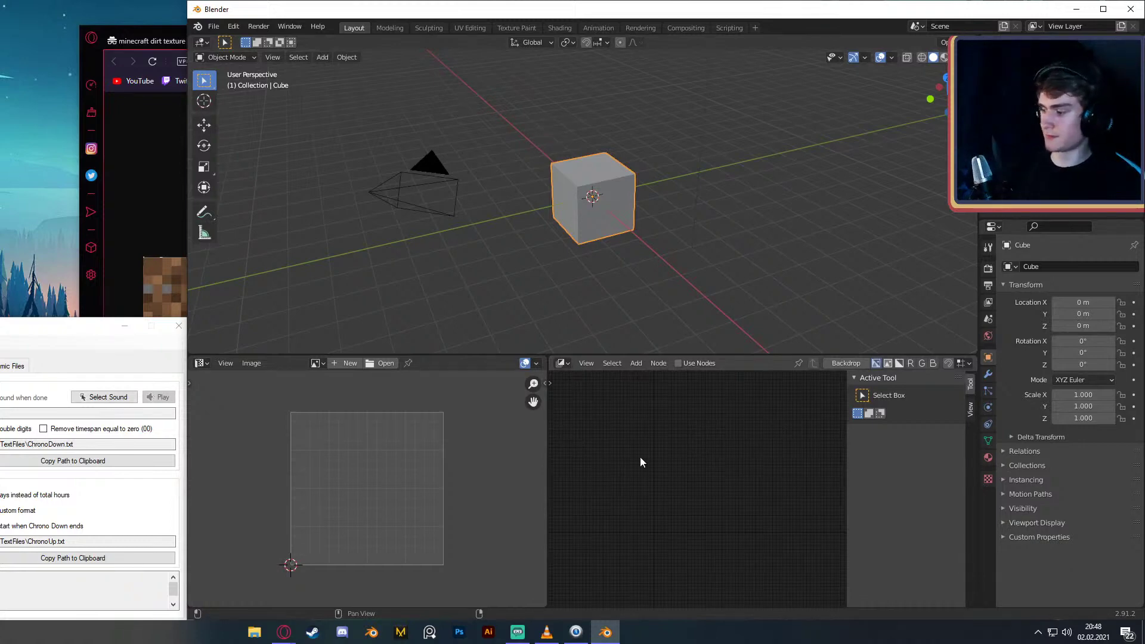
# - Change the compositor area to the Shader Editor so it shows the cube's material nodes
pyautogui.hotkey('shift', 'F3')
pyautogui.hotkey('shift', 'F3')
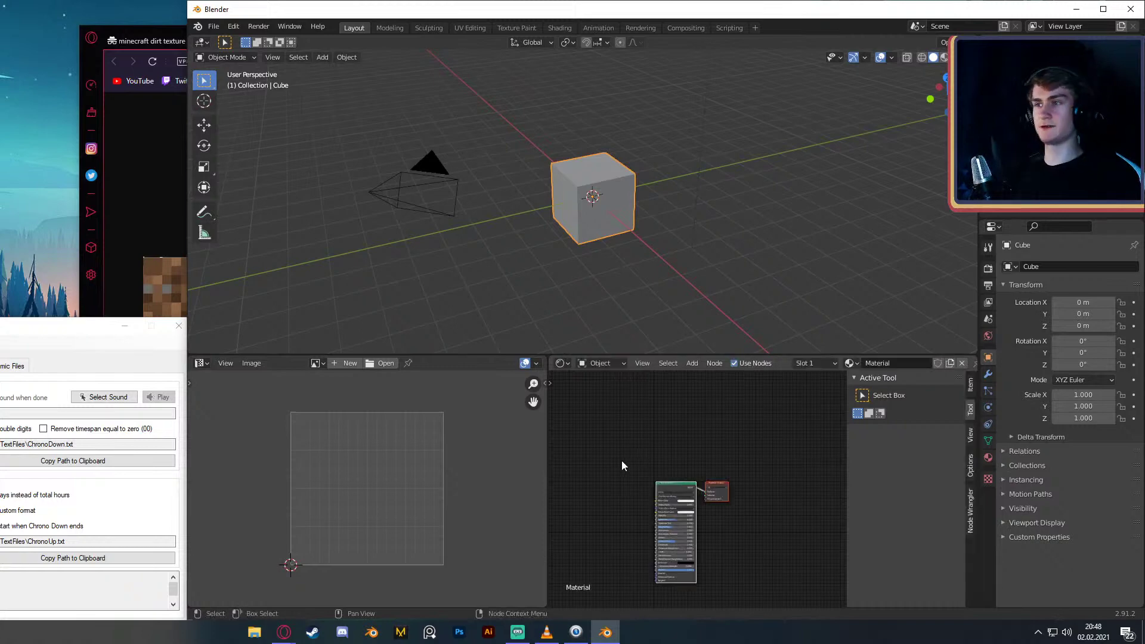
pyautogui.click(622, 462)
pyautogui.moveTo(624, 473); pyautogui.dragTo(641, 444, button='middle')
pyautogui.scroll(4, 603, 420)
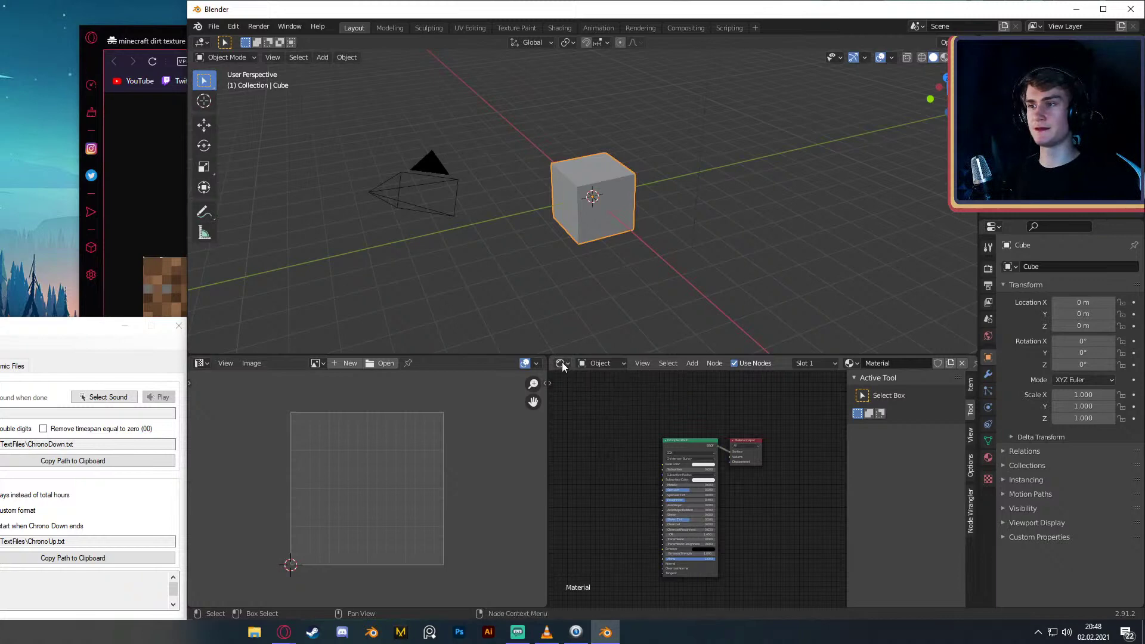
# - Cycle the node area through the compositor, texture and shader editors, and toggle the UV area to the Image Editor and back
pyautogui.hotkey('shift', 'F3')
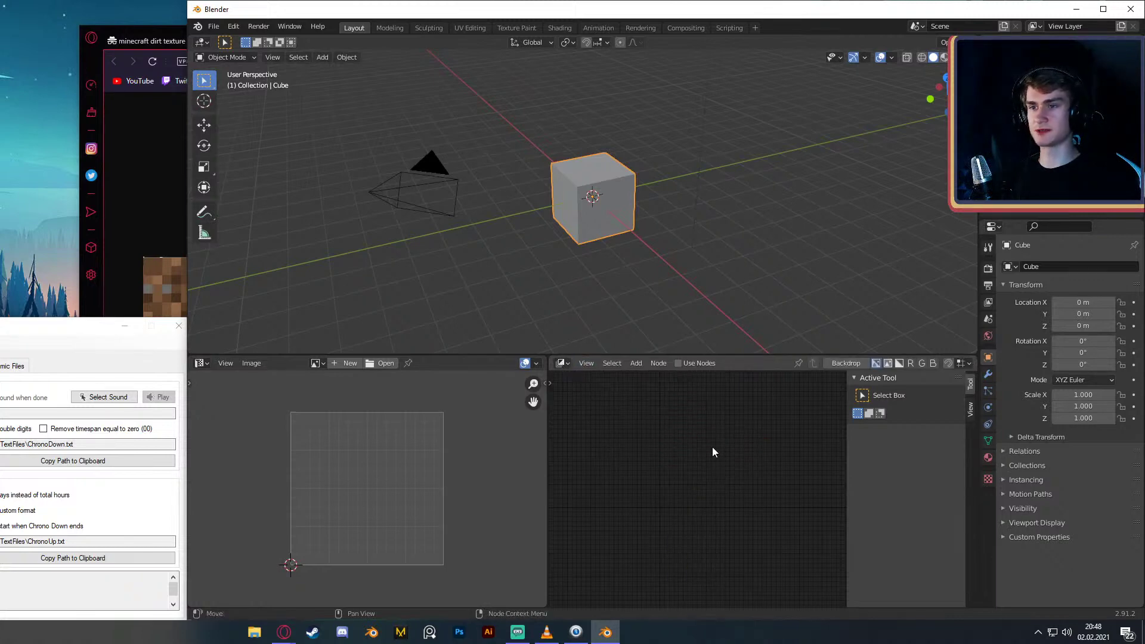
pyautogui.hotkey('shift', 'F3')
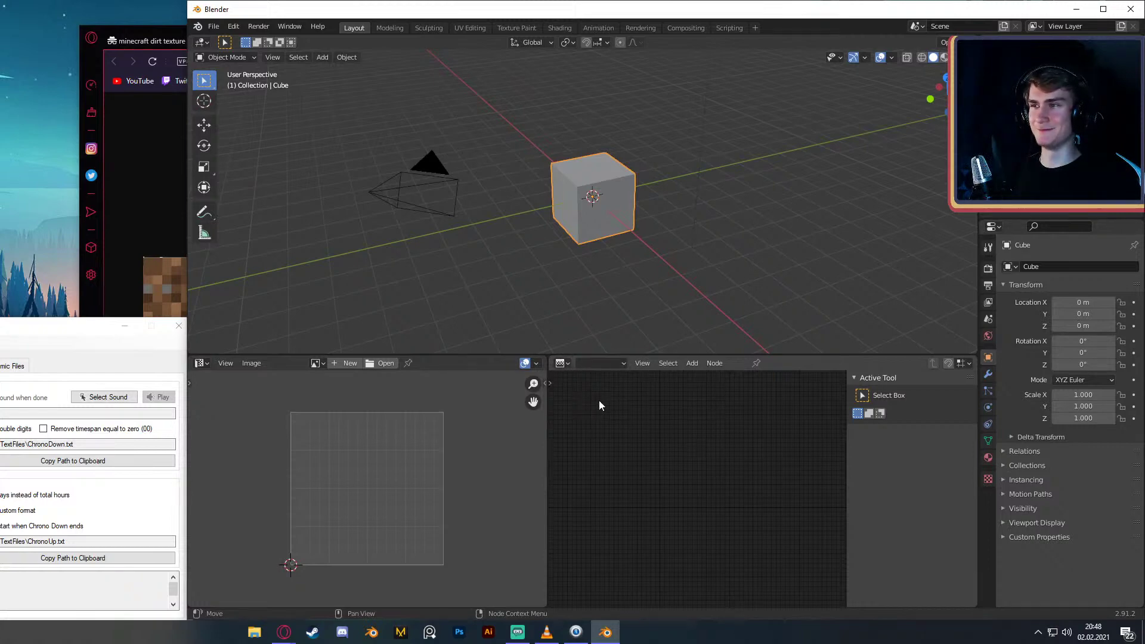
pyautogui.hotkey('shift', 'F3')
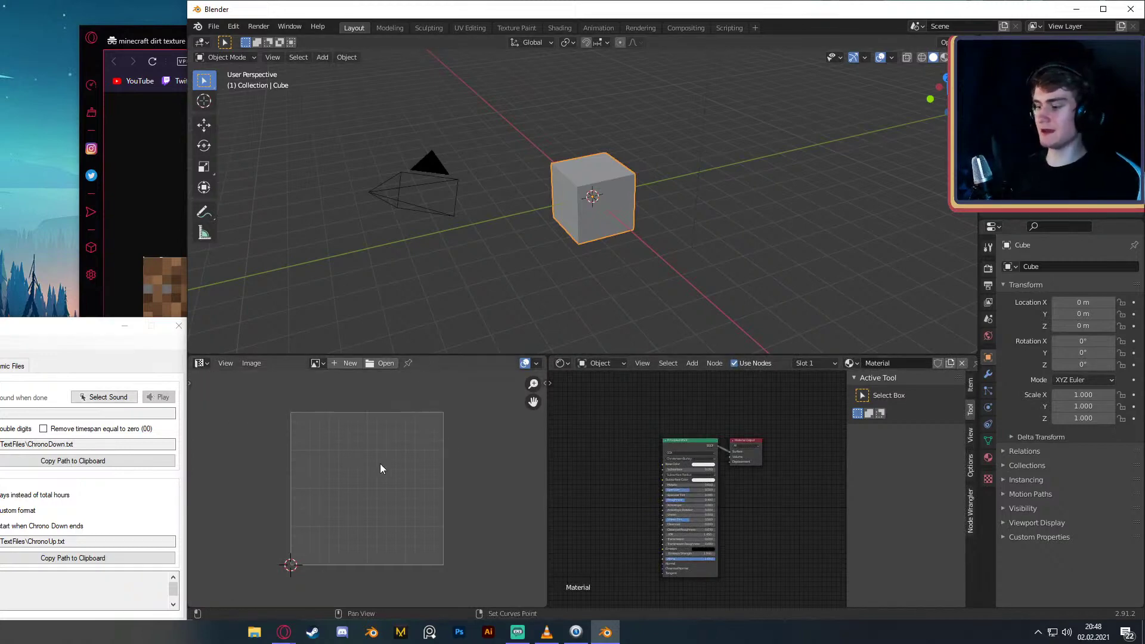
pyautogui.hotkey('shift', 'F10')
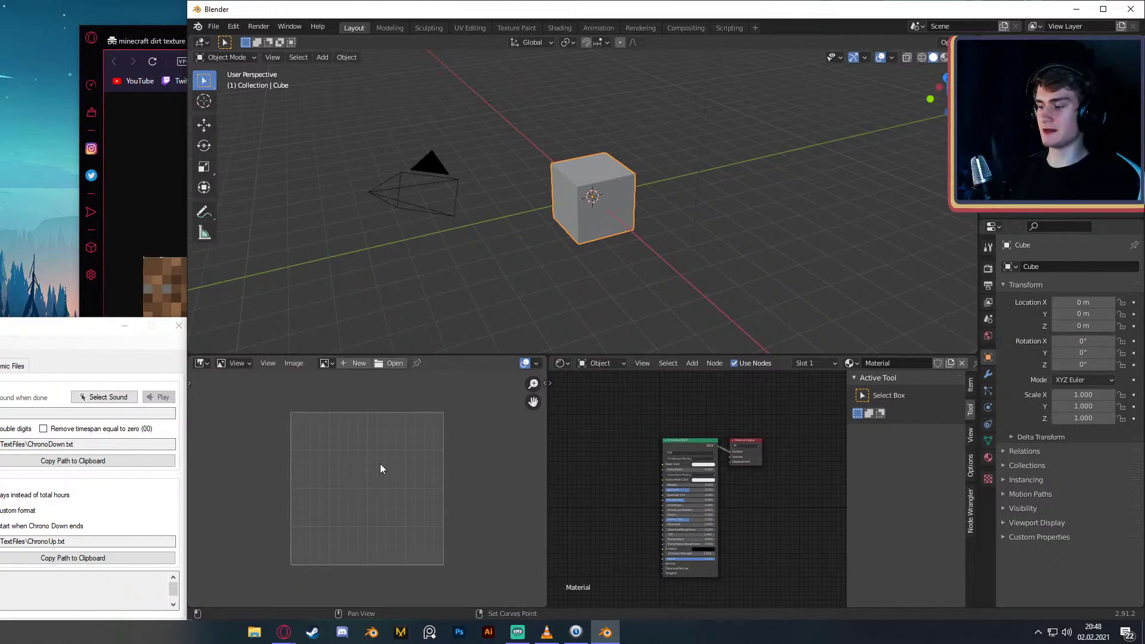
pyautogui.hotkey('shift', 'F10')
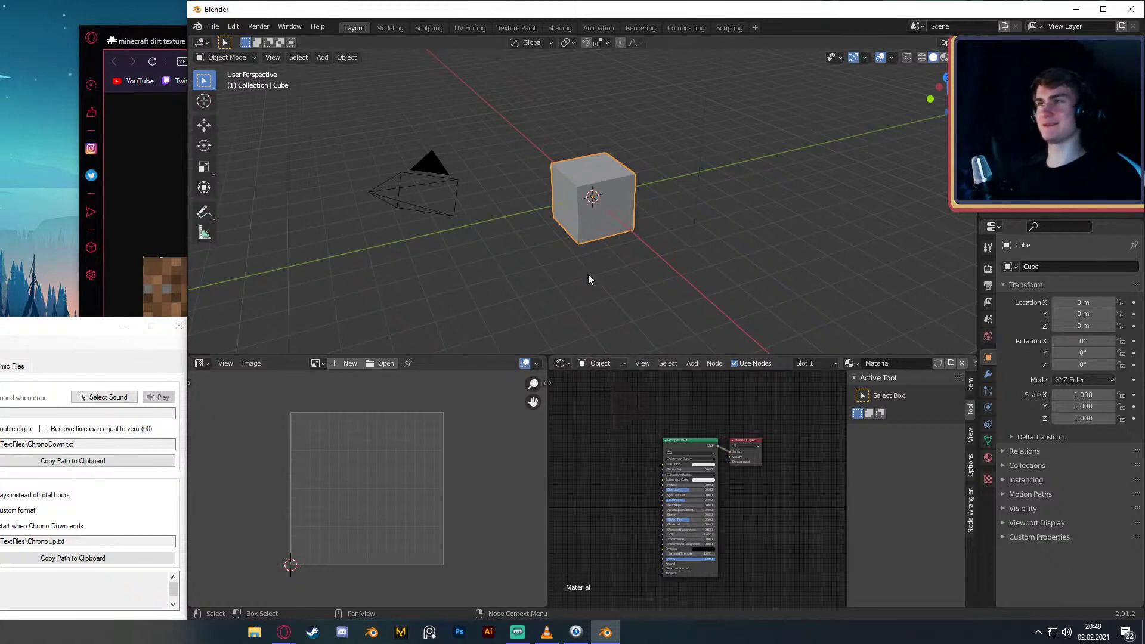
# - Add the saved dirt block image to the cube's material as a texture node and connect its Color to Base Color
pyautogui.moveTo(604, 251); pyautogui.dragTo(613, 256, button='middle')
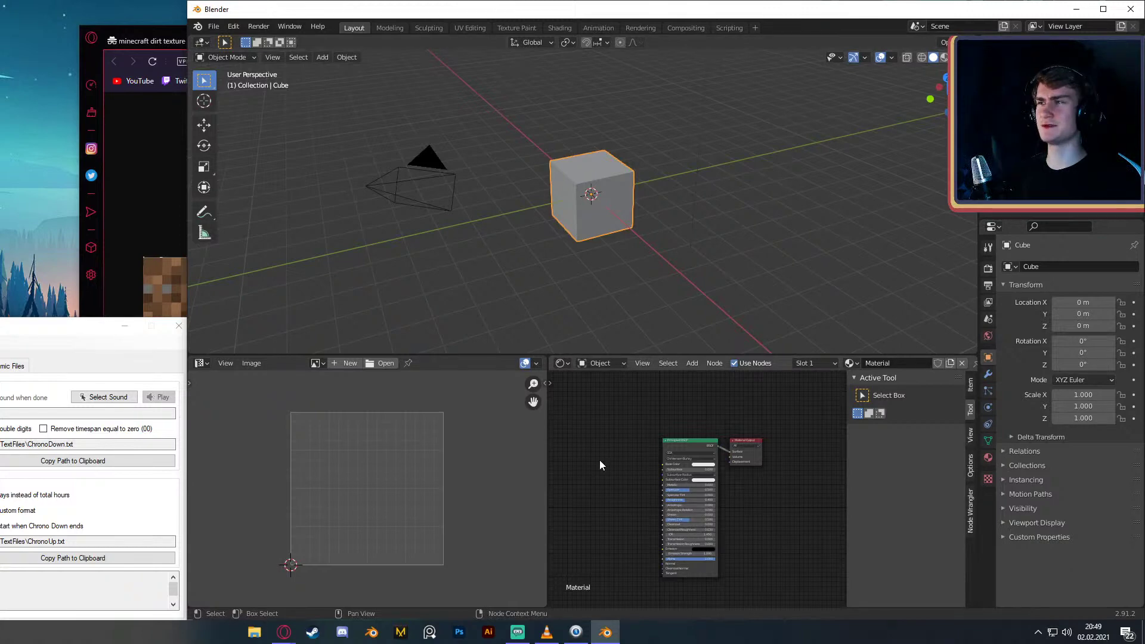
pyautogui.scroll(2, 599, 459)
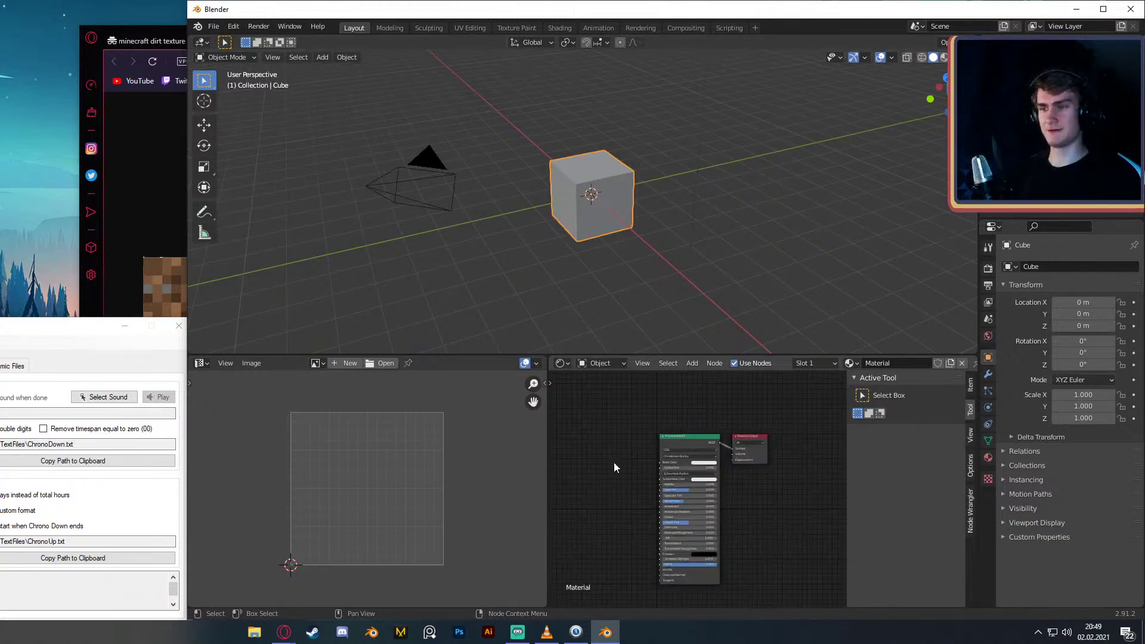
pyautogui.moveTo(615, 464); pyautogui.dragTo(639, 467, button='middle')
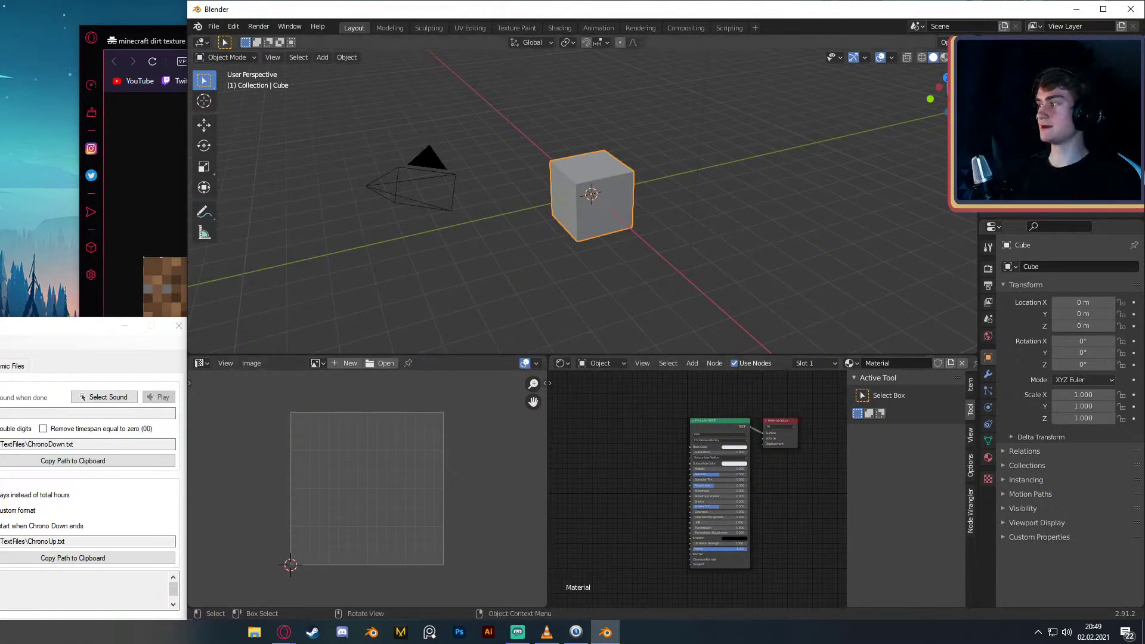
pyautogui.moveTo(618, 496); pyautogui.dragTo(618, 437)
pyautogui.scroll(5, 618, 436)
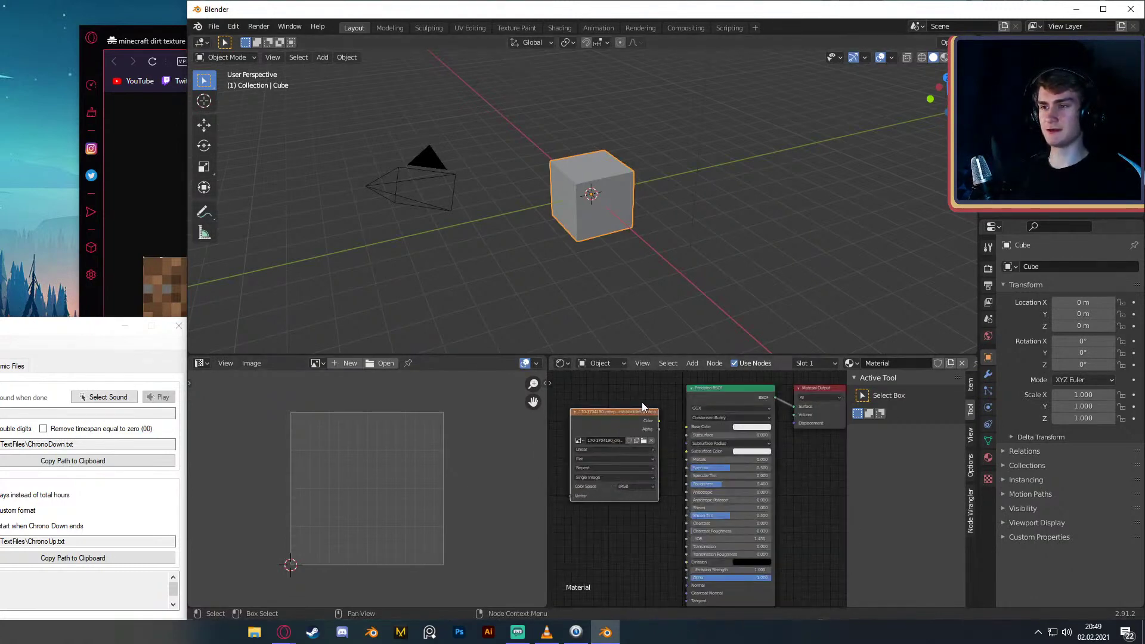
pyautogui.moveTo(642, 408); pyautogui.dragTo(678, 432, button='middle')
pyautogui.moveTo(635, 439); pyautogui.dragTo(721, 454)
# - Show the cube's UVs over the texture in Edit Mode, return to Object Mode and set the viewport to rendered shading
pyautogui.press('Tab')
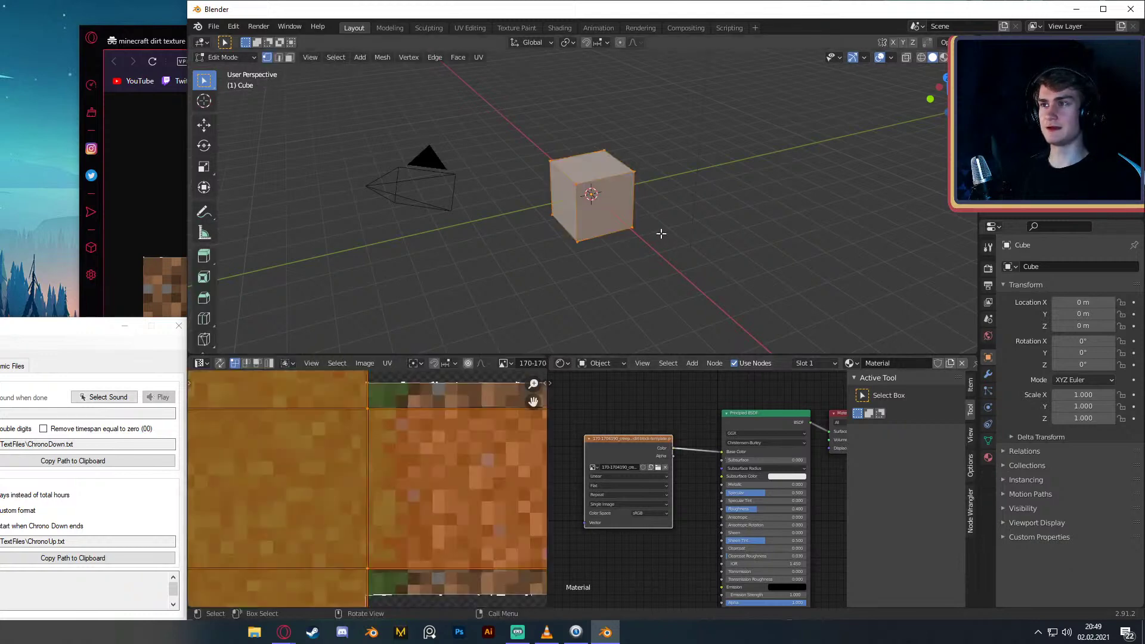
pyautogui.press('Tab')
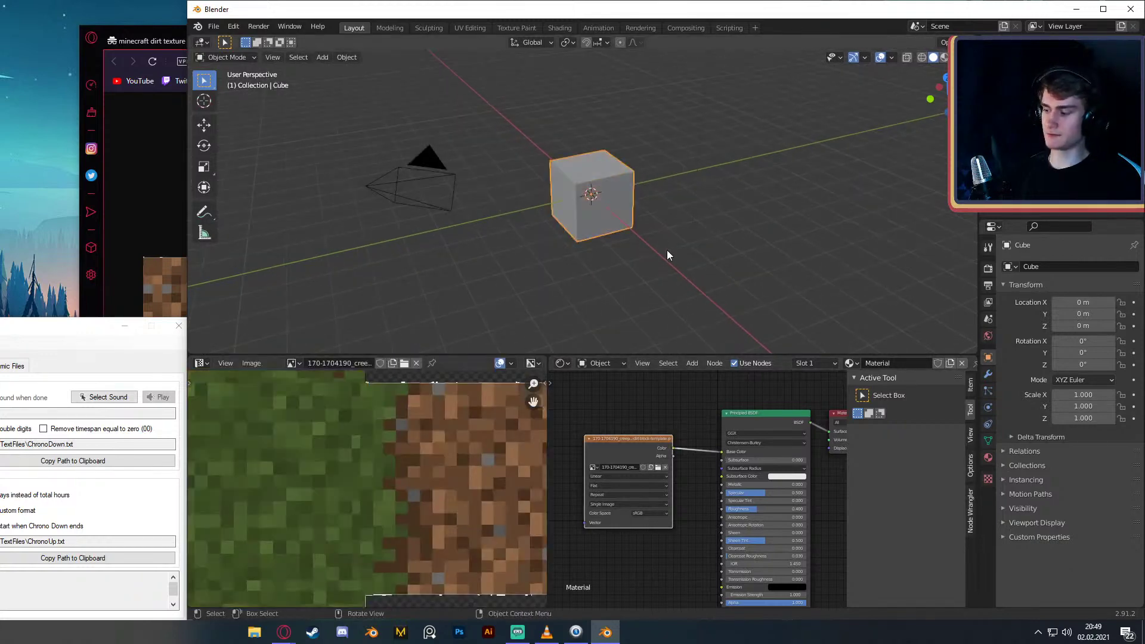
pyautogui.press('z')
pyautogui.click(666, 174)
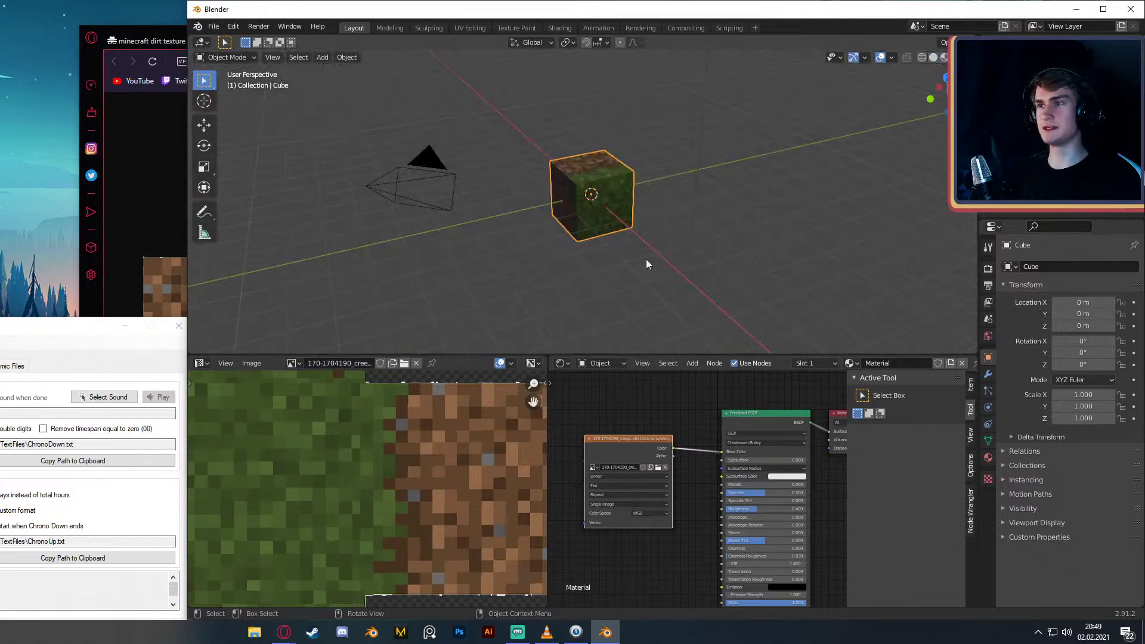
# - Rotate the cube -90° around the global Y axis
pyautogui.press('r')
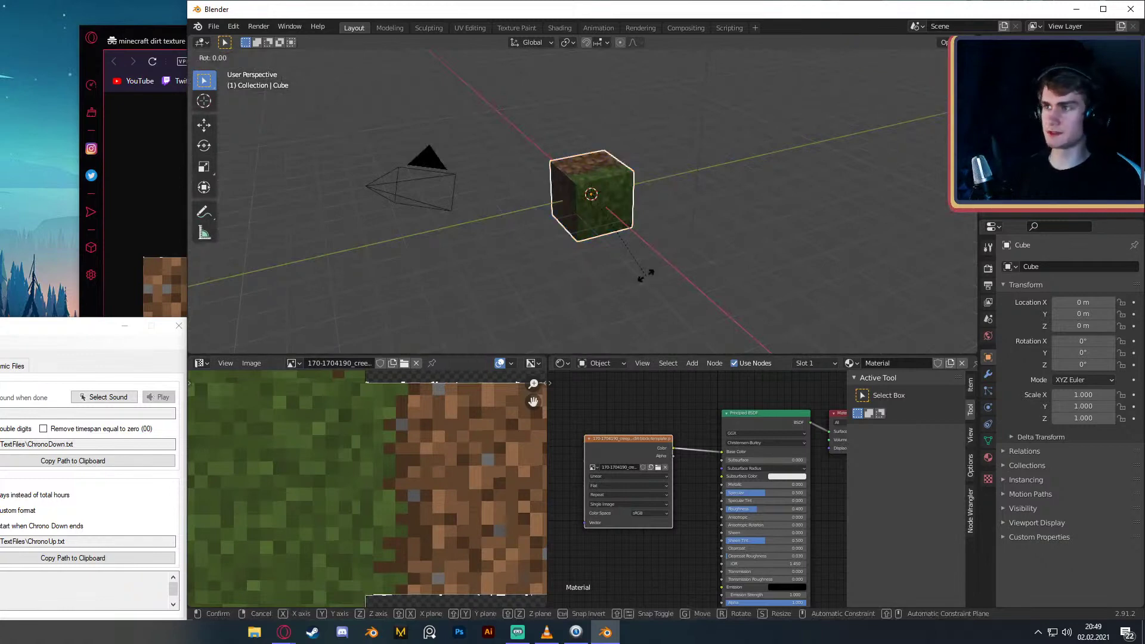
pyautogui.press('y')
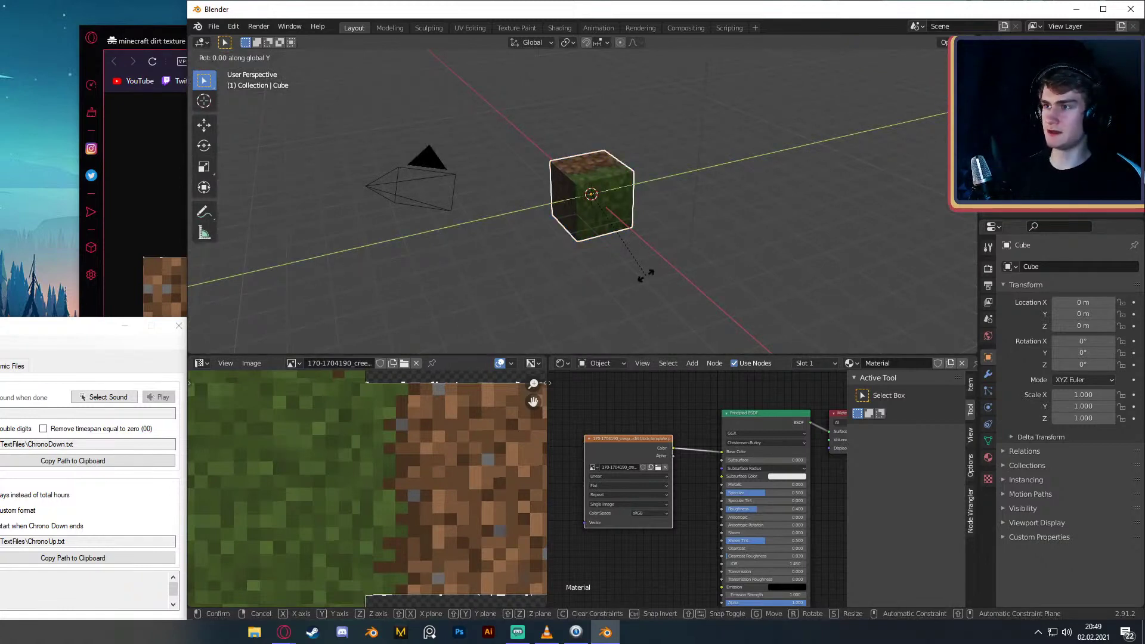
pyautogui.write('90')
pyautogui.press('-')
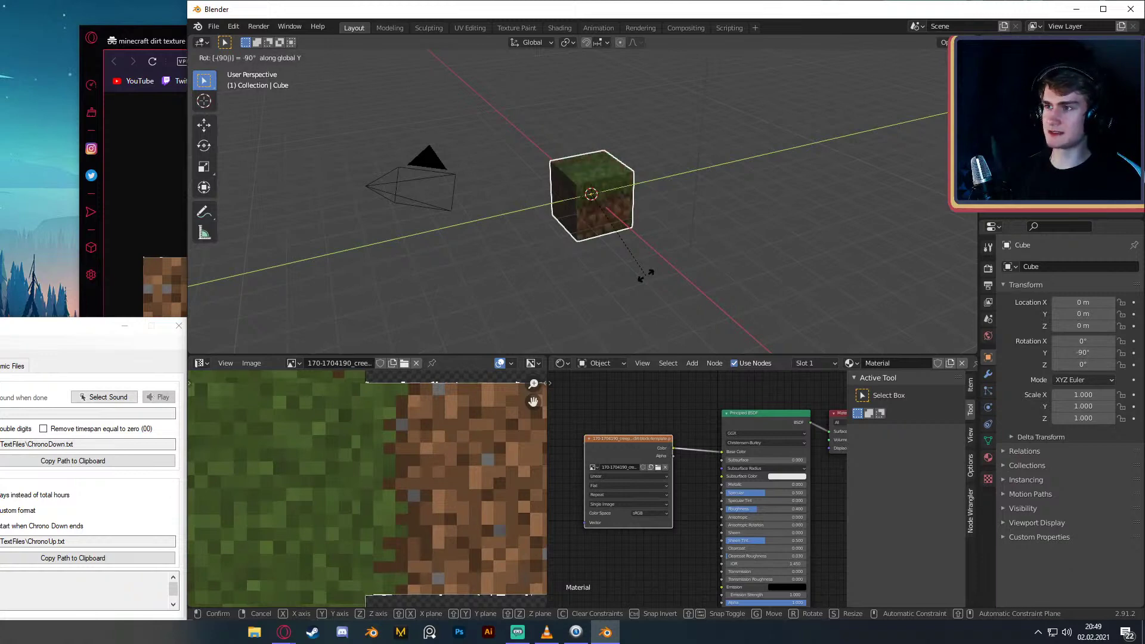
pyautogui.press('Return')
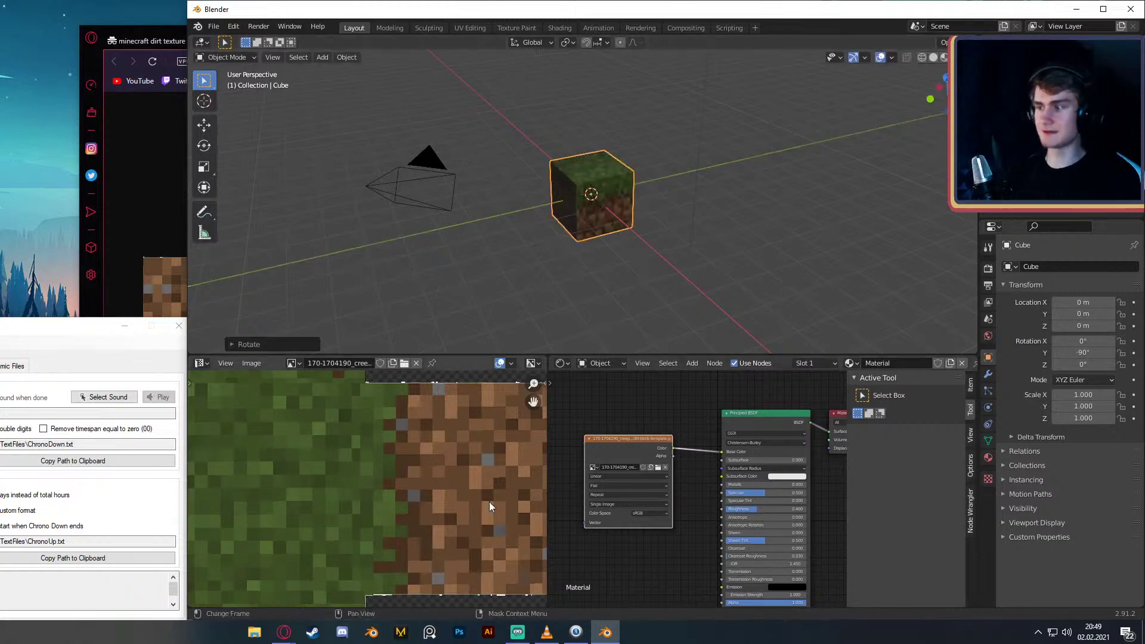
# - Inspect the whole texture image and how it is mapped onto the cube's top and side faces
pyautogui.scroll(-5, 434, 508)
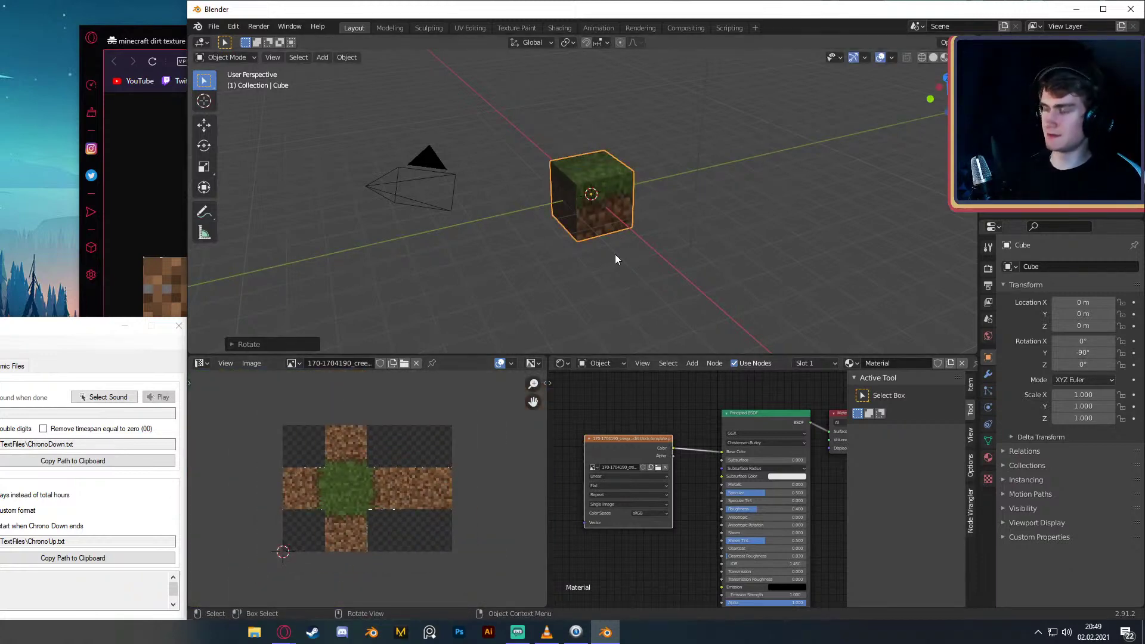
pyautogui.scroll(6, 619, 231)
pyautogui.moveTo(644, 218); pyautogui.dragTo(689, 205, button='middle')
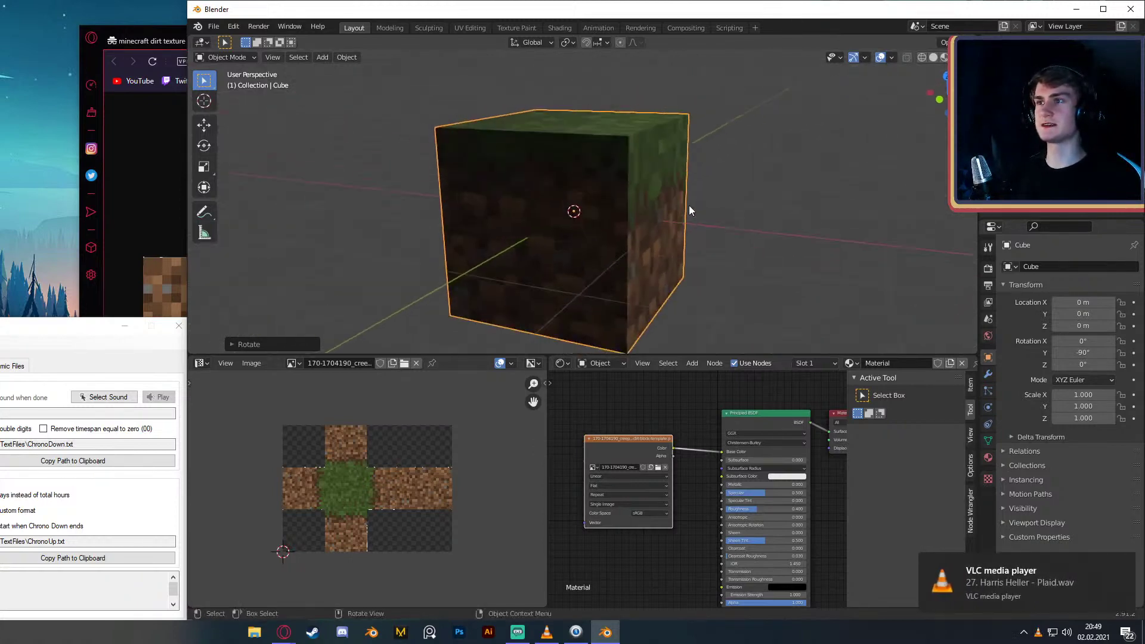
pyautogui.scroll(-2, 621, 145)
pyautogui.moveTo(614, 229); pyautogui.dragTo(585, 153, button='middle')
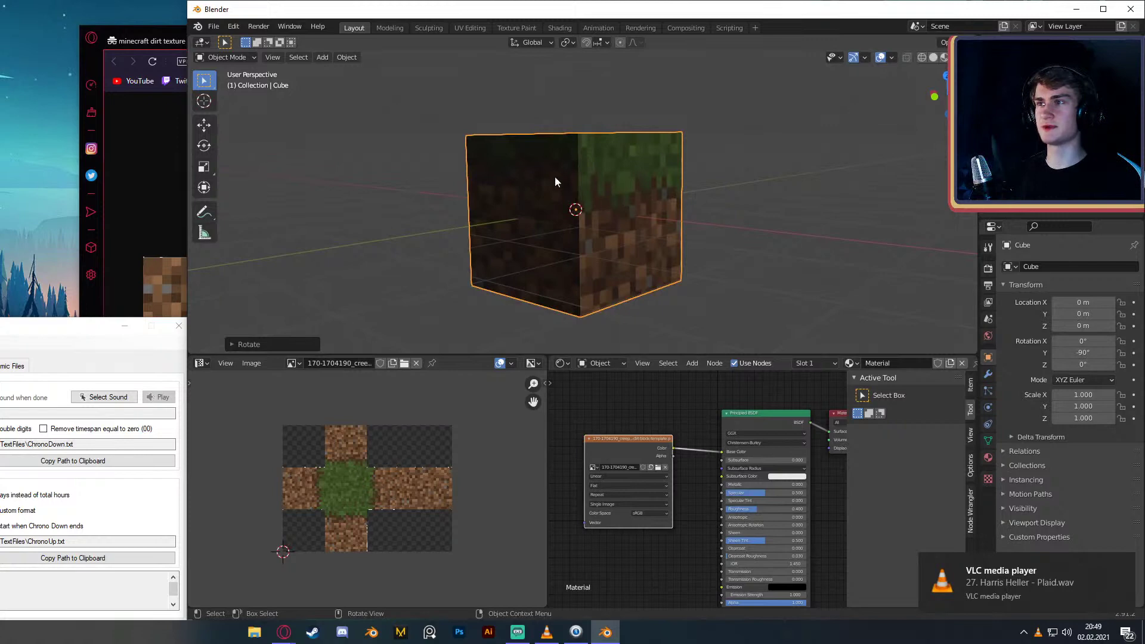
pyautogui.scroll(-3, 634, 245)
pyautogui.moveTo(635, 246)
pyautogui.mouseDown(button='middle')
pyautogui.moveTo(606, 261)
pyautogui.moveTo(642, 242)
pyautogui.mouseUp(button='middle')
# - Scale the cube's entire UV layout along Y to fit the cross-shaped texture, and check its edges against the image
pyautogui.press('Tab')
pyautogui.scroll(-1, 402, 487)
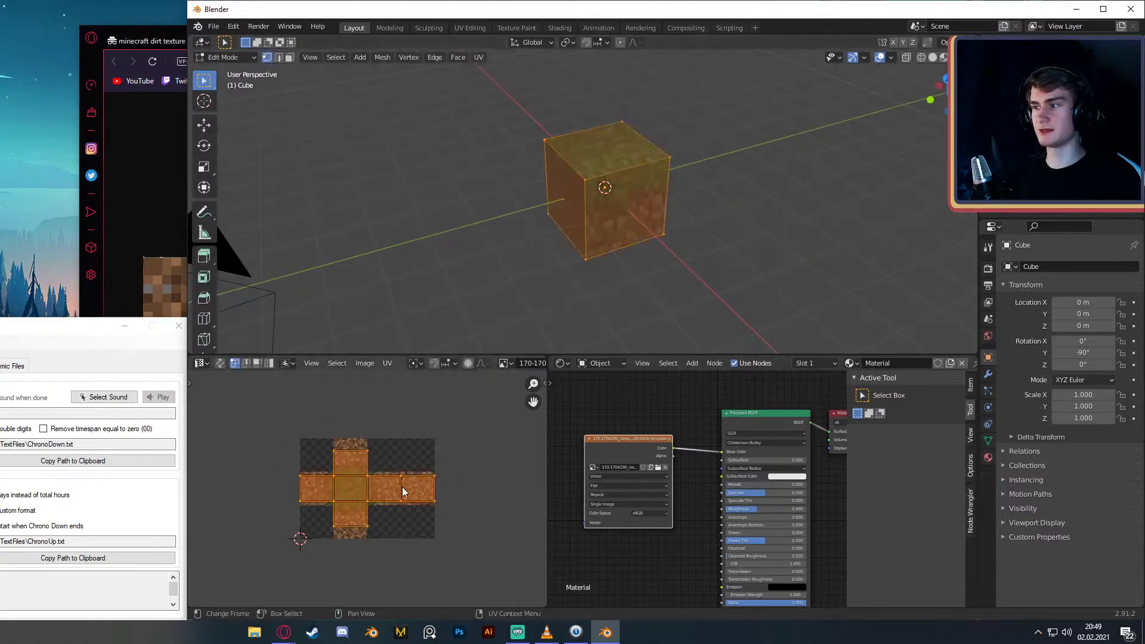
pyautogui.scroll(3, 373, 492)
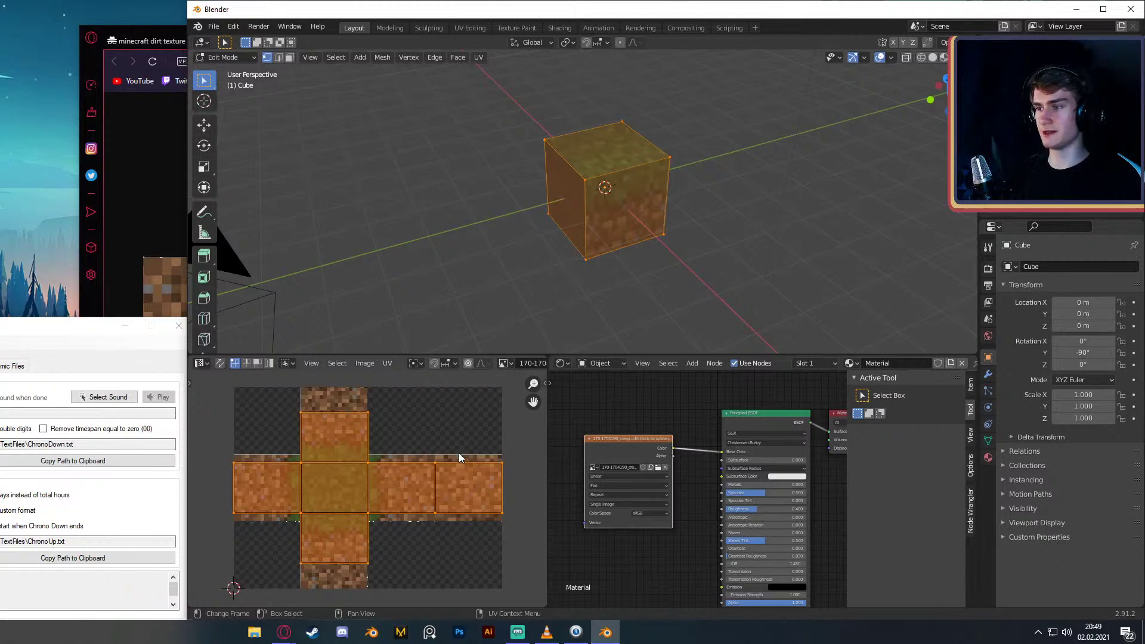
pyautogui.press('s')
pyautogui.press('y')
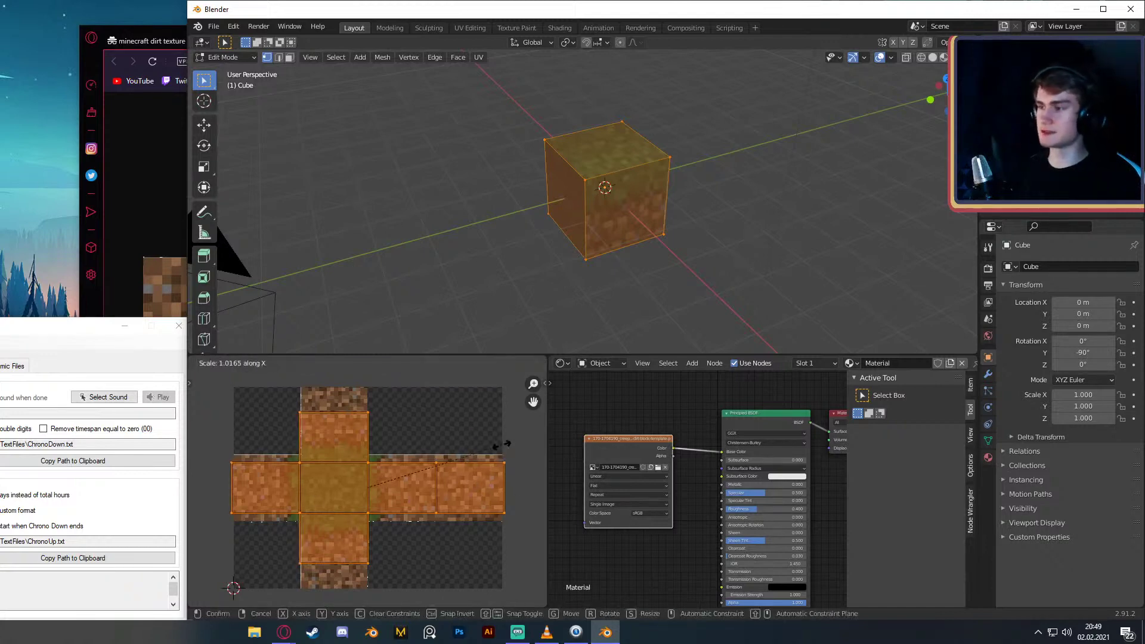
pyautogui.click(535, 442)
pyautogui.scroll(4, 403, 503)
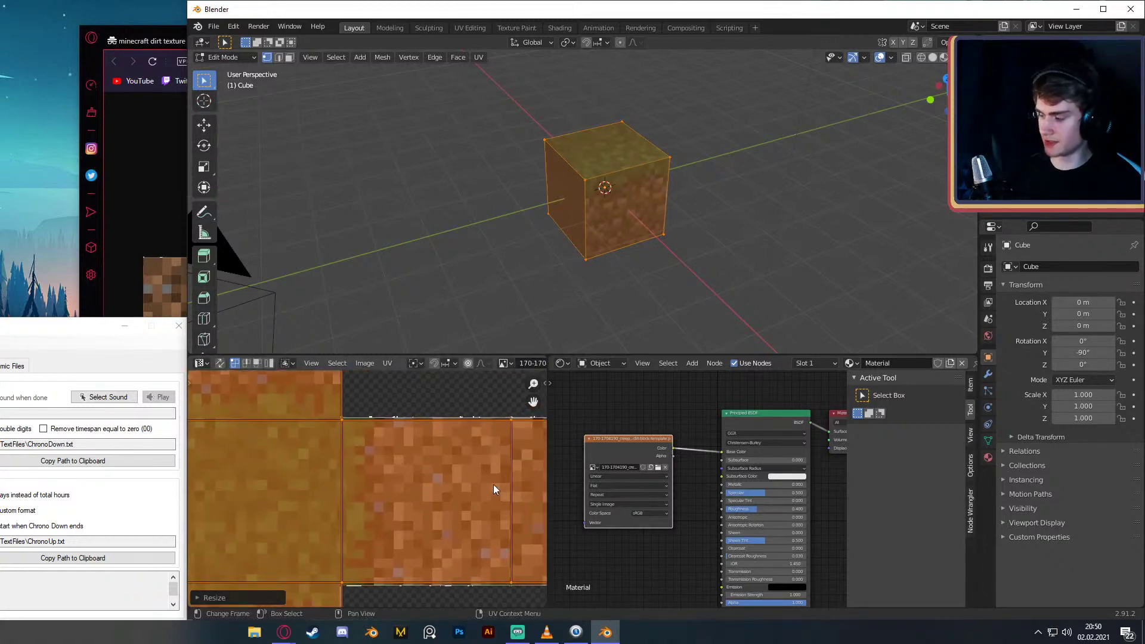
pyautogui.scroll(2, 435, 473)
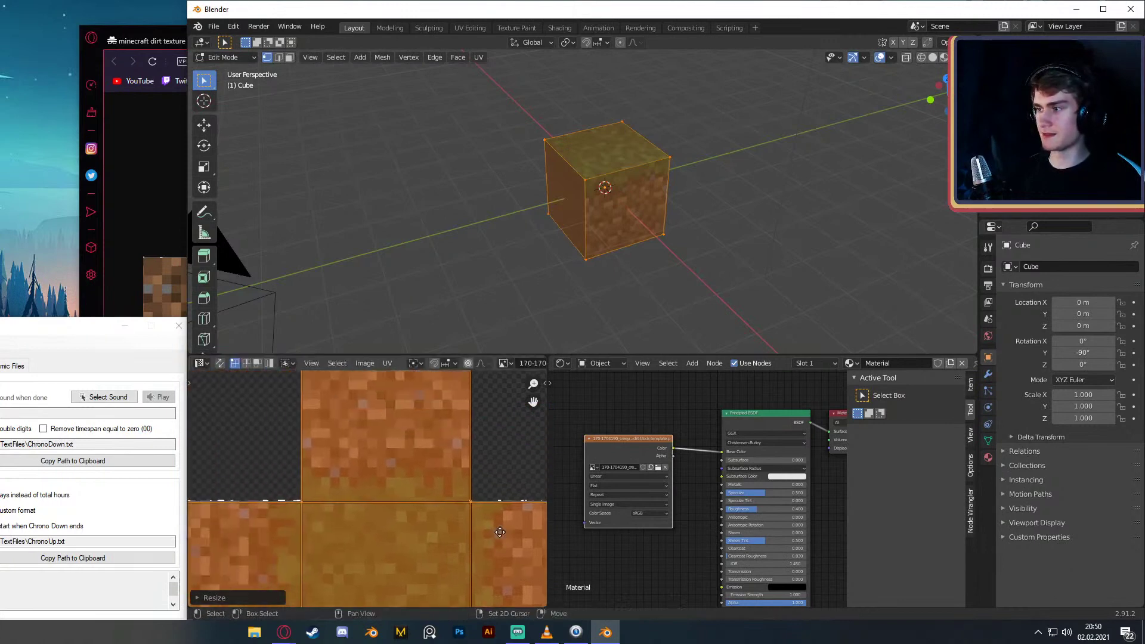
pyautogui.scroll(-2, 473, 499)
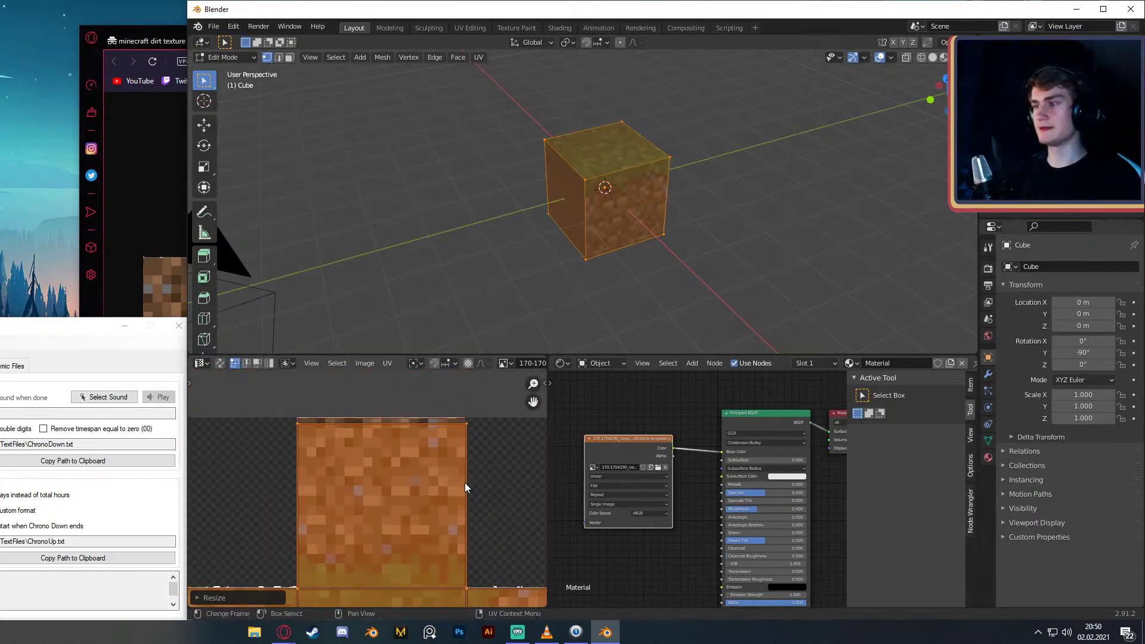
# - Scale the whole UV layout along X to about 0.99 and align it horizontally with the cross-shaped texture
pyautogui.keyDown('shift'); pyautogui.scroll(-3, 465, 486); pyautogui.keyUp('shift')
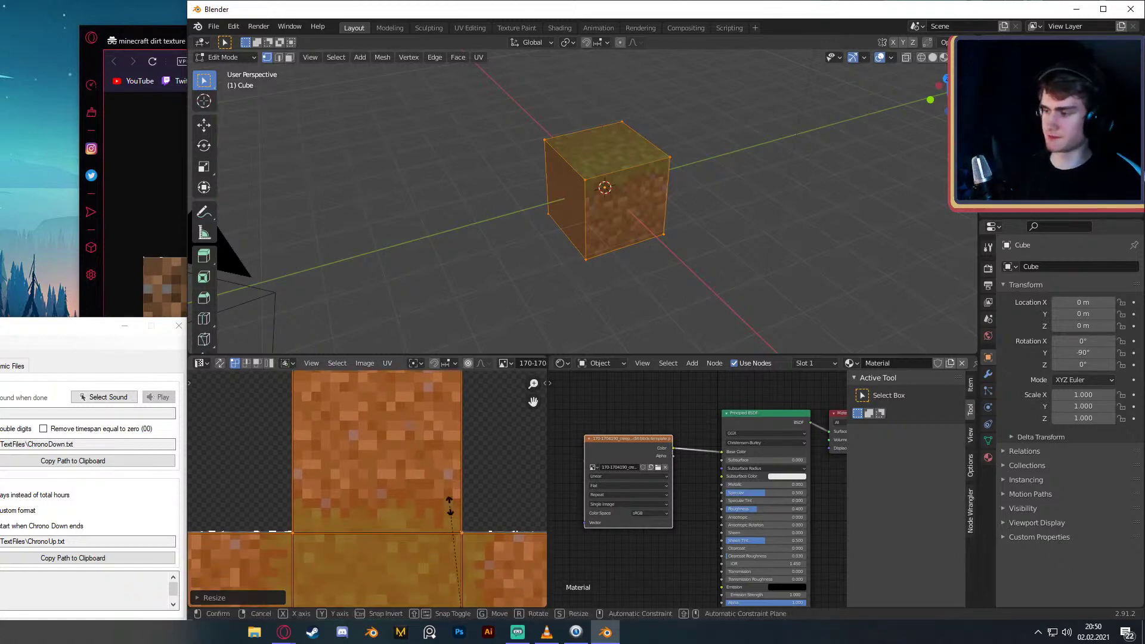
pyautogui.press('s')
pyautogui.press('x')
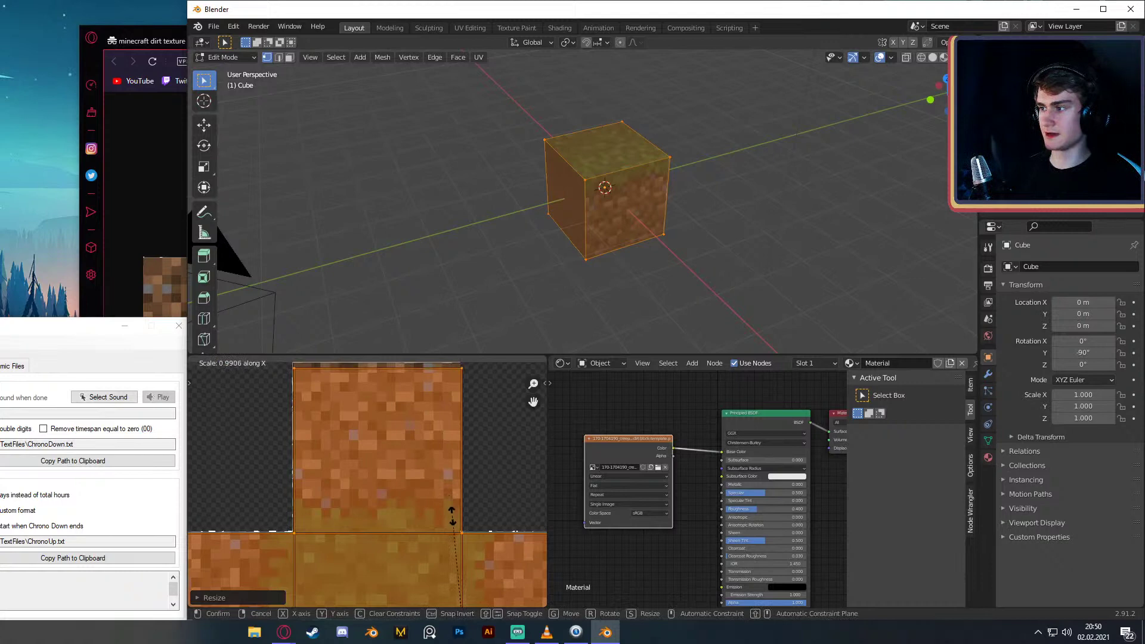
pyautogui.press('g')
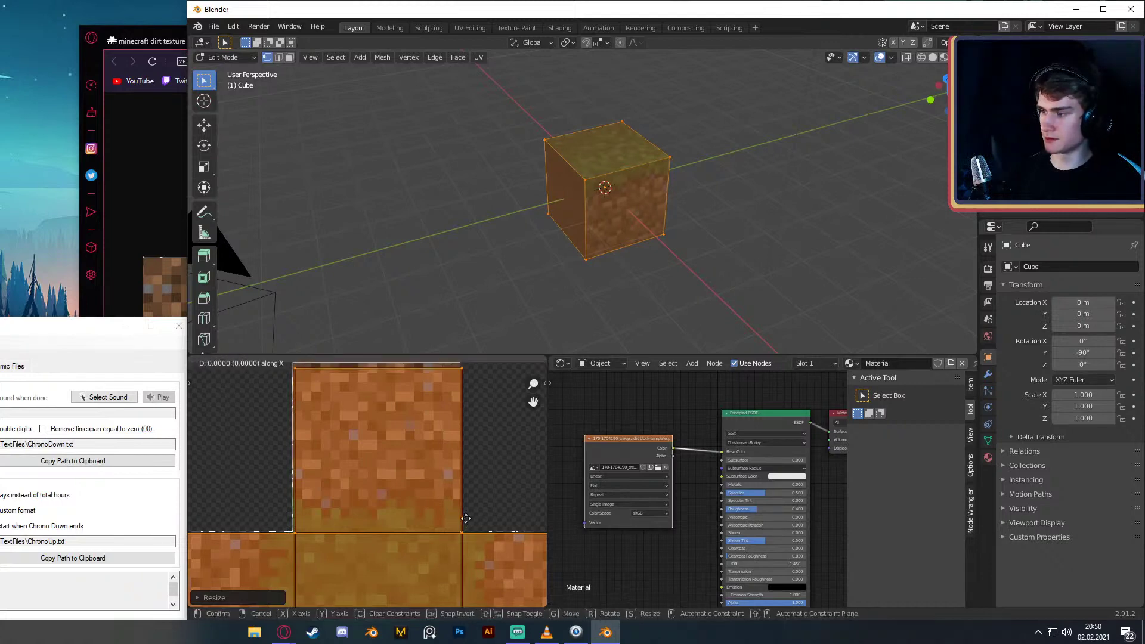
pyautogui.click(446, 497)
pyautogui.scroll(-3, 439, 504)
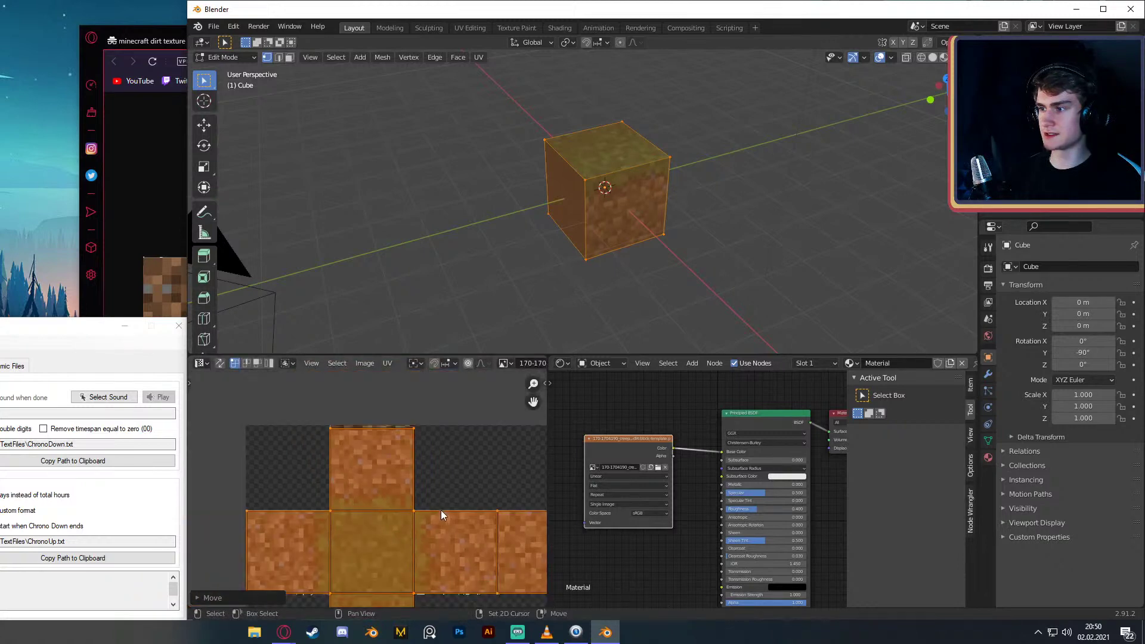
pyautogui.moveTo(441, 510); pyautogui.dragTo(464, 493, button='middle')
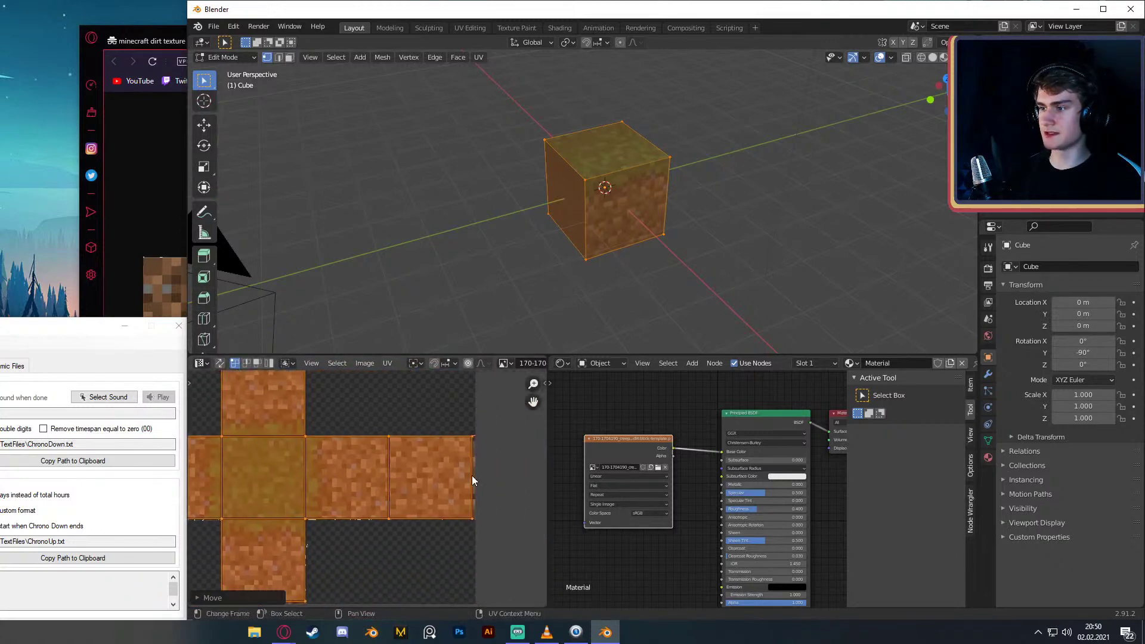
pyautogui.moveTo(372, 406)
pyautogui.mouseDown(button='middle')
pyautogui.moveTo(265, 417)
pyautogui.moveTo(368, 421)
pyautogui.mouseUp(button='middle')
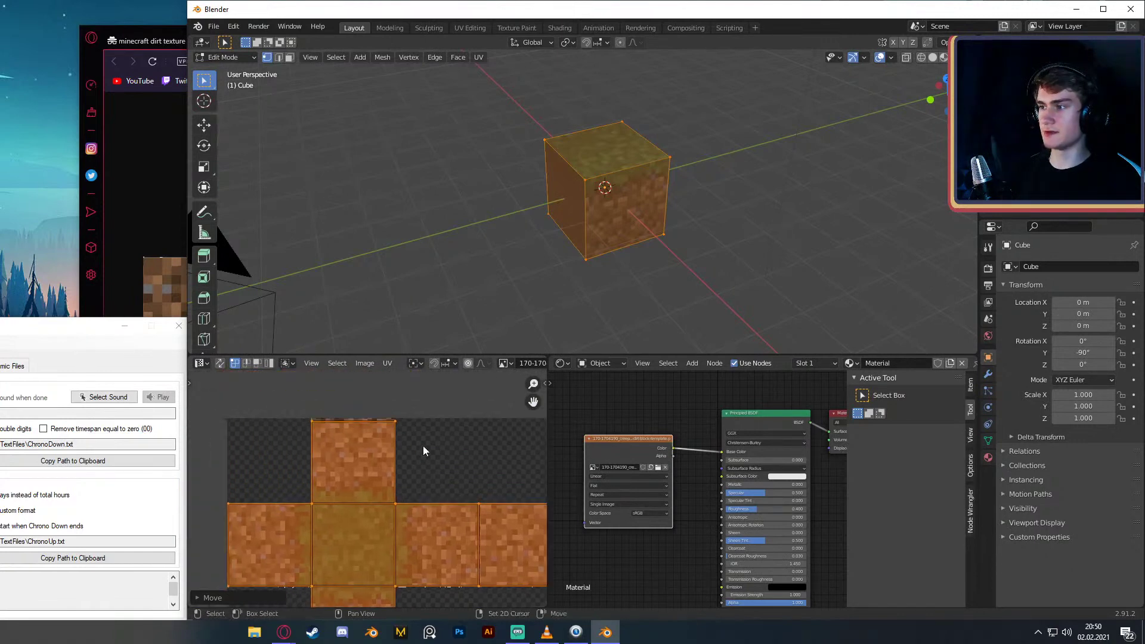
# - Move the two uppermost UV vertices up along Y by about 0.005 to reach the texture's upper edge
pyautogui.click(396, 421)
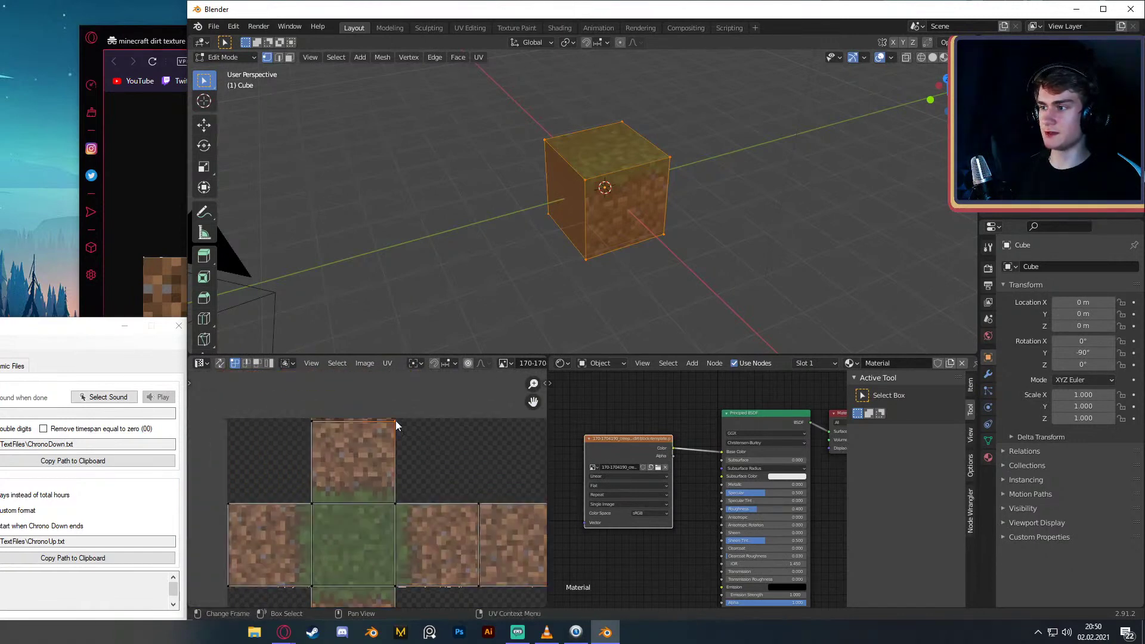
pyautogui.keyDown('shift'); pyautogui.click(311, 422); pyautogui.keyUp('shift')
pyautogui.press('g')
pyautogui.press('x')
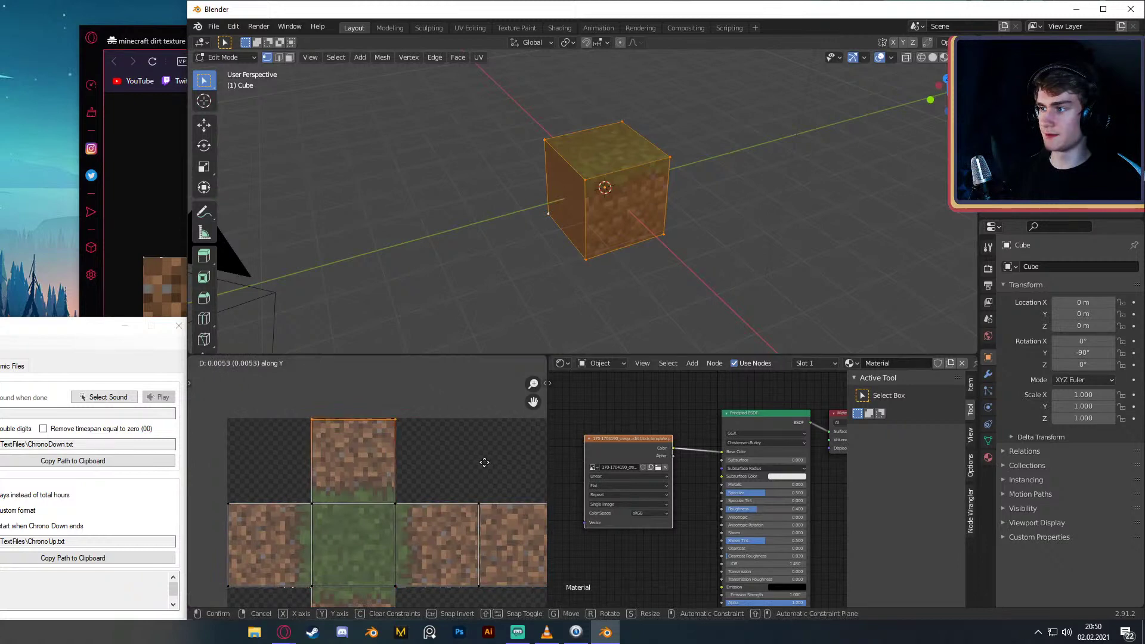
pyautogui.click(485, 464)
# - Move the two lowest UV vertices down along Y by about 0.009 to reach the texture's lower edge
pyautogui.moveTo(484, 463); pyautogui.dragTo(440, 347, button='middle')
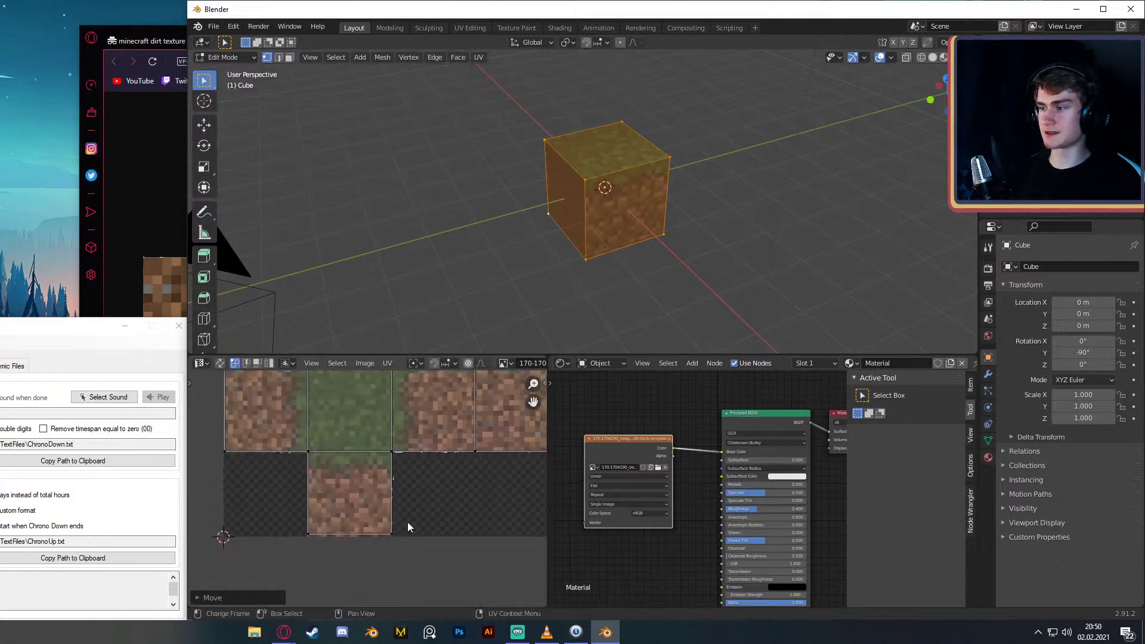
pyautogui.click(392, 536)
pyautogui.keyDown('shift'); pyautogui.click(316, 534); pyautogui.keyUp('shift')
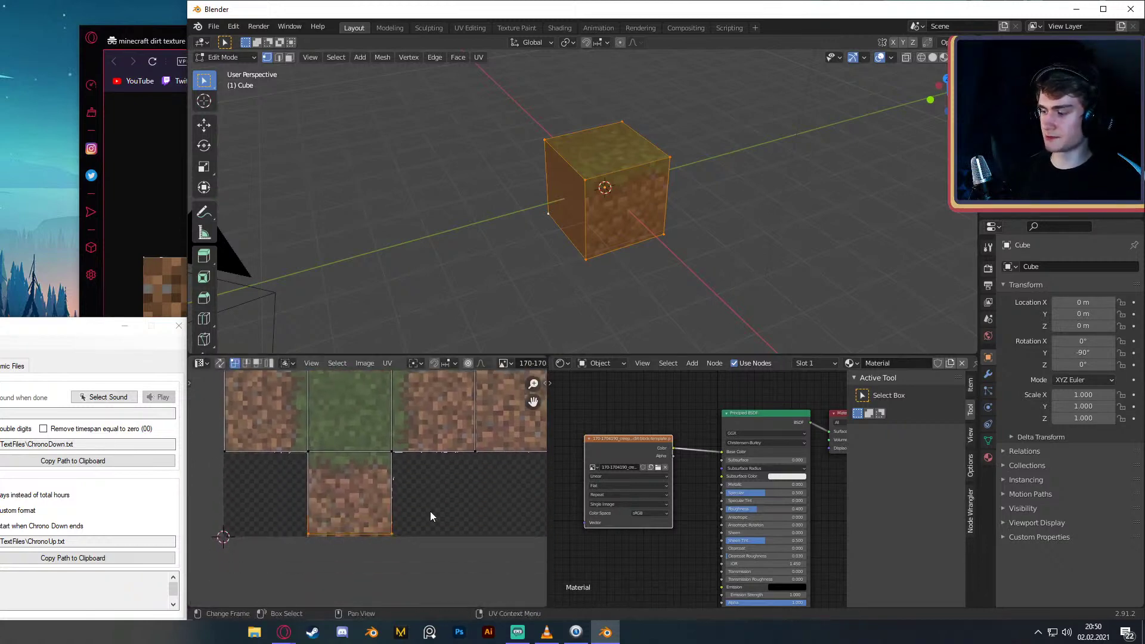
pyautogui.press('g')
pyautogui.press('y')
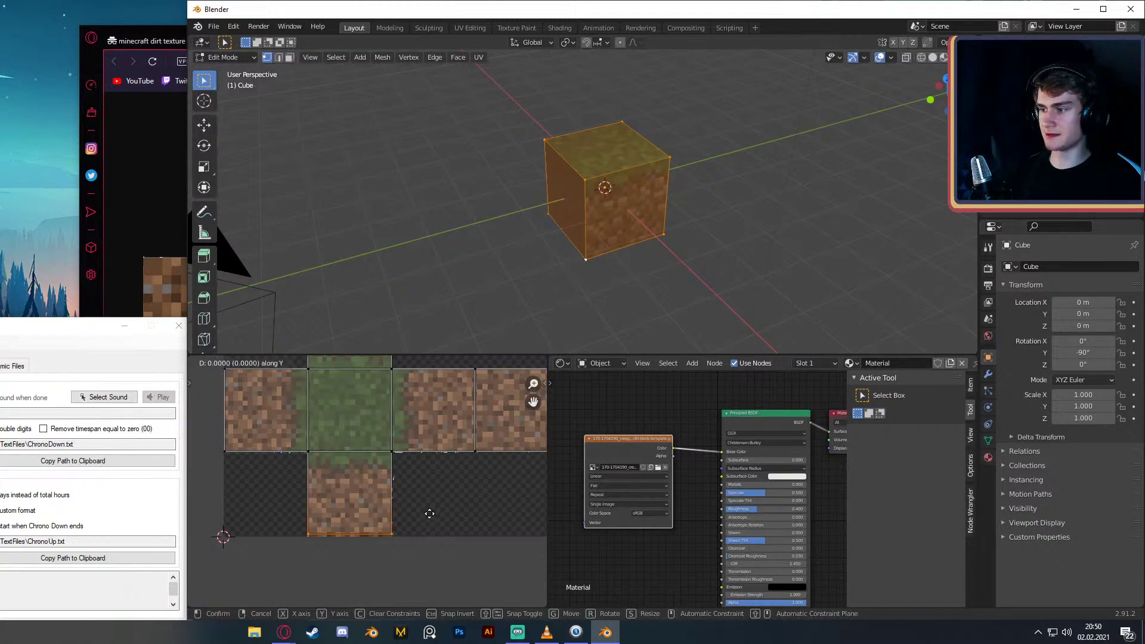
pyautogui.press('x')
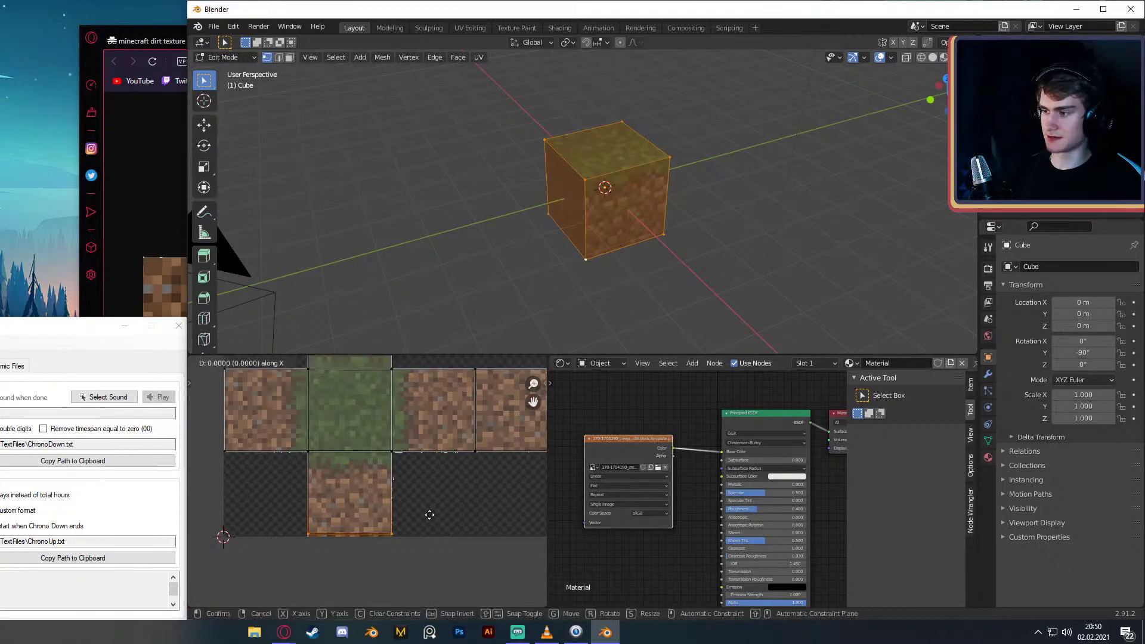
pyautogui.press('Escape')
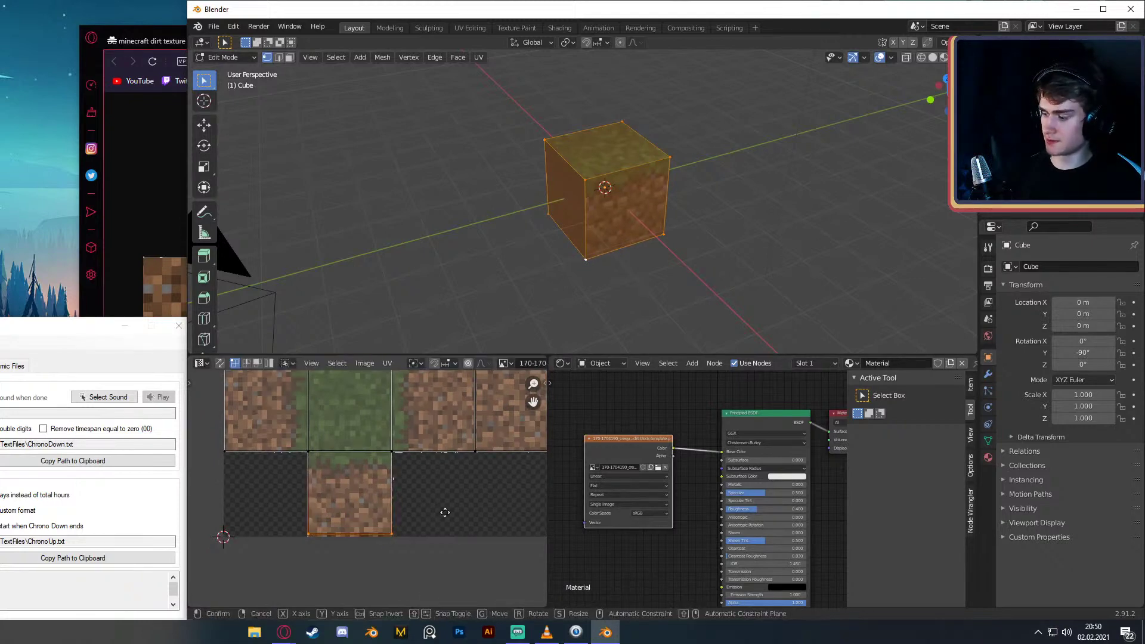
pyautogui.press('g')
pyautogui.press('y')
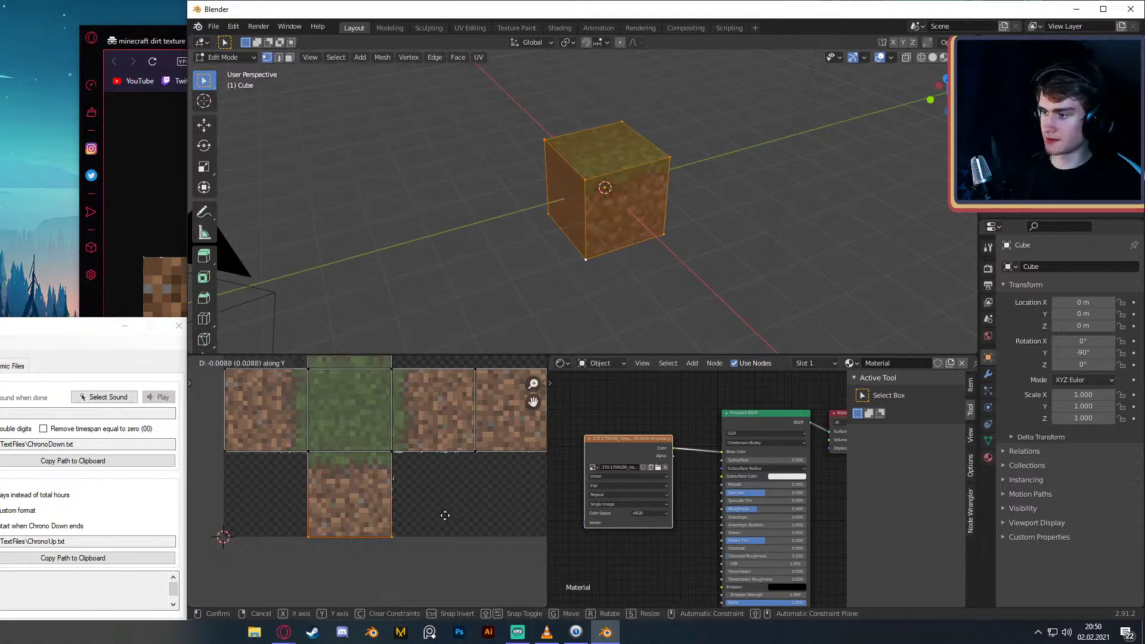
pyautogui.click(445, 517)
# - Move the two rightmost UV vertices outward along X to meet the texture's right edge
pyautogui.moveTo(438, 470); pyautogui.dragTo(275, 527, button='middle')
pyautogui.click(408, 499)
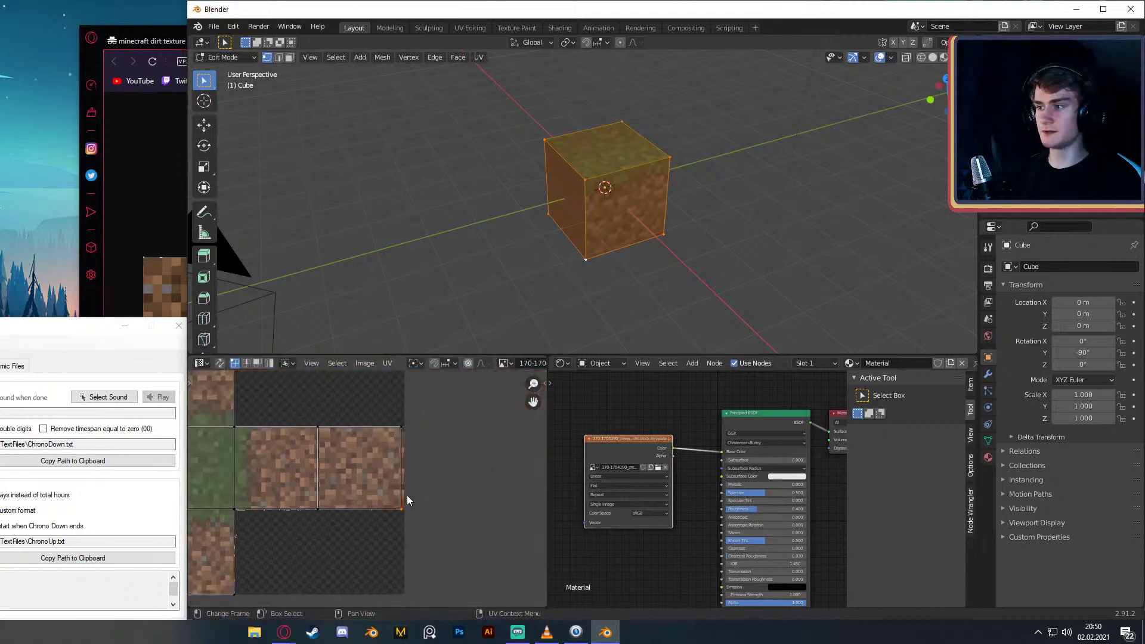
pyautogui.keyDown('shift'); pyautogui.click(402, 426); pyautogui.keyUp('shift')
pyautogui.press('g')
pyautogui.press('x')
pyautogui.click(459, 459)
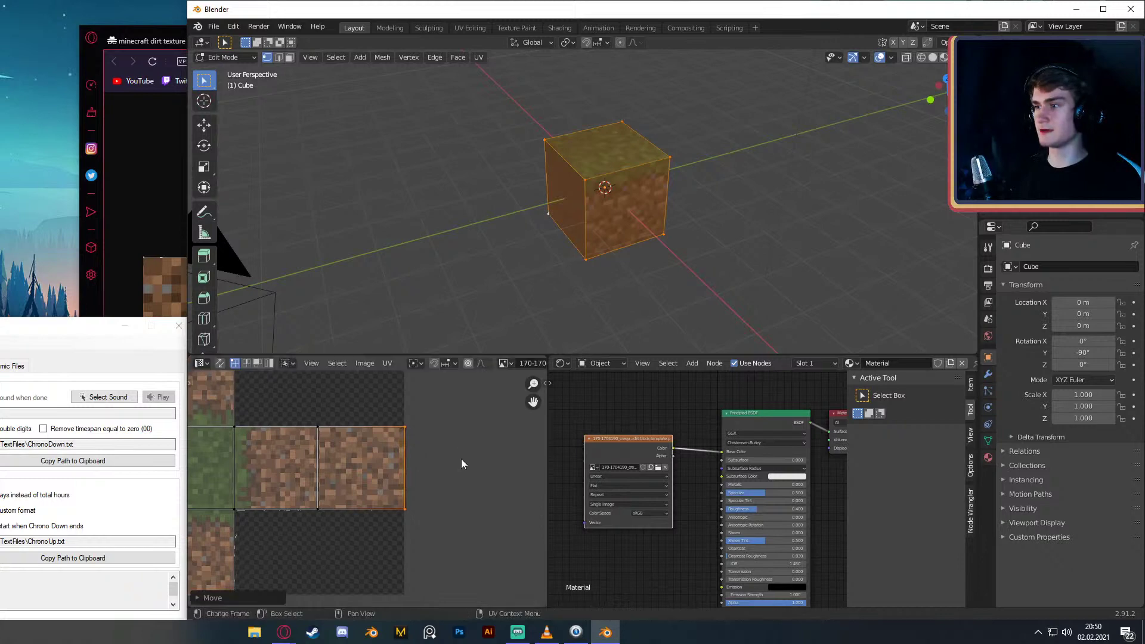
# - Return to Object Mode, inspect the textured cube and view the scene through the camera
pyautogui.press('Tab')
pyautogui.moveTo(635, 223); pyautogui.dragTo(661, 249, button='middle')
pyautogui.scroll(2, 658, 194)
pyautogui.scroll(-3, 642, 222)
pyautogui.press('KP_0')
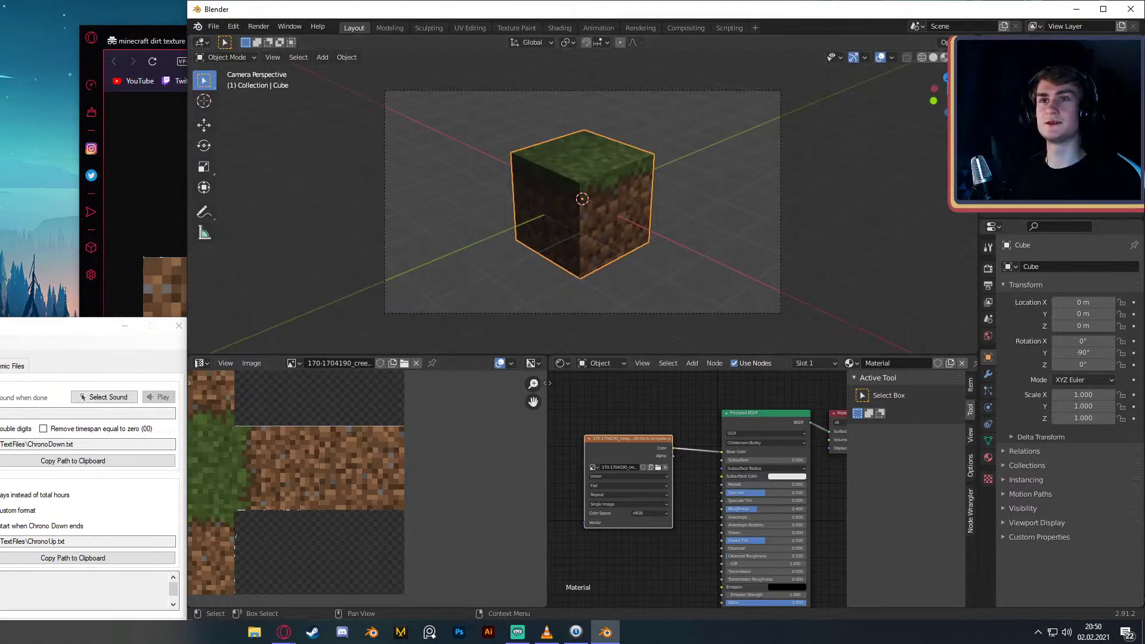
# - Change the scene's point light to a Sun light with a strength of 10
pyautogui.click(820, 216)
pyautogui.click(988, 407)
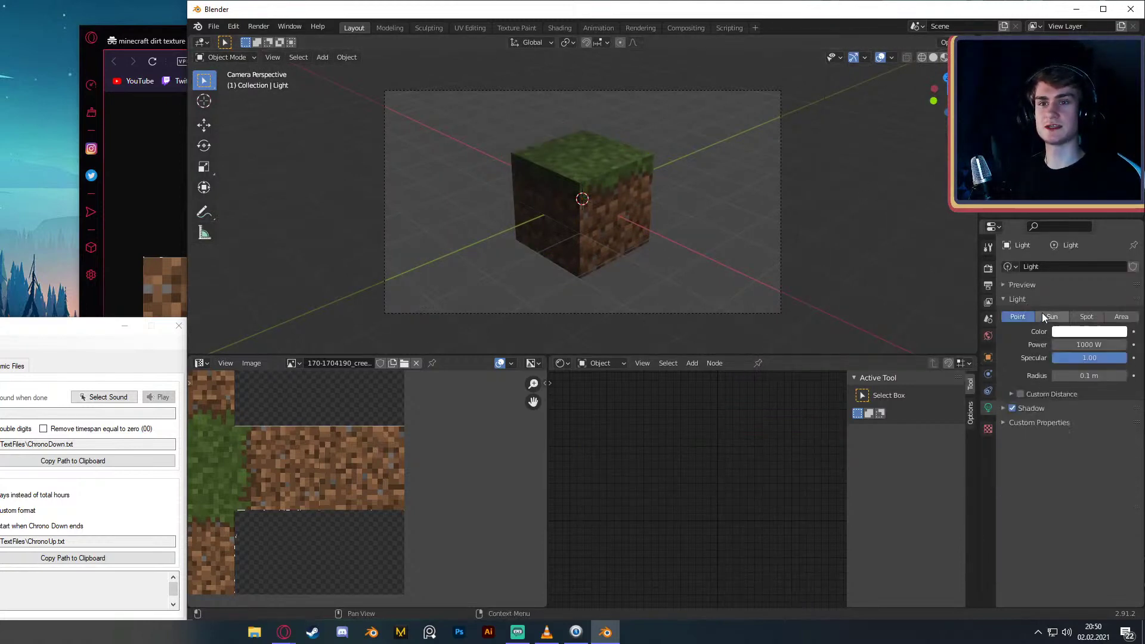
pyautogui.click(1050, 317)
pyautogui.doubleClick(1089, 344)
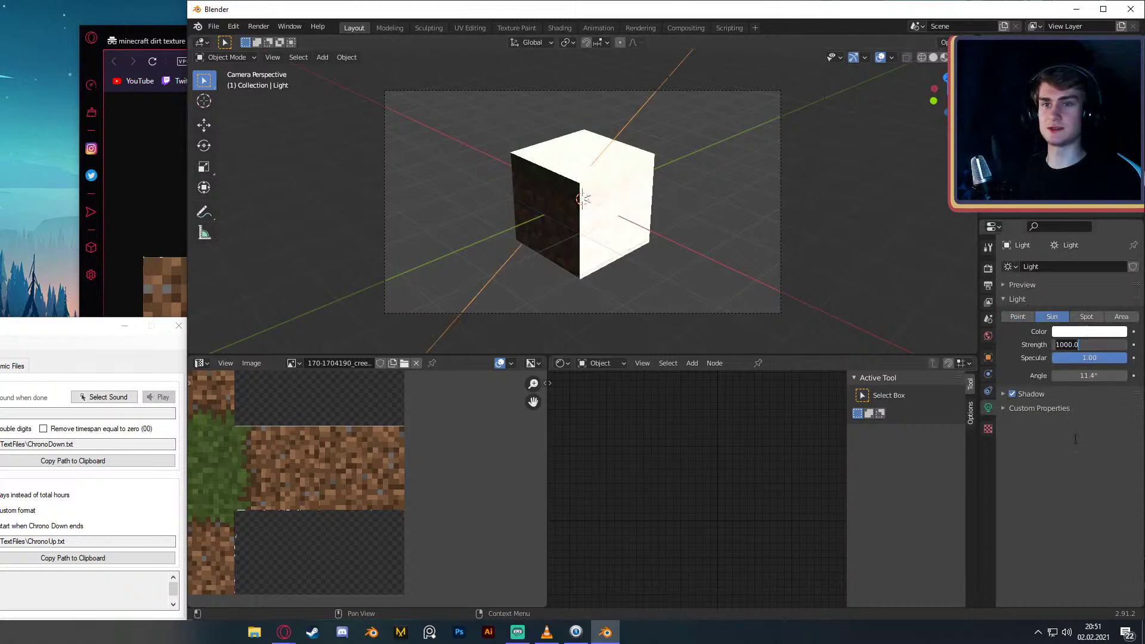
pyautogui.write('10')
pyautogui.press('Return')
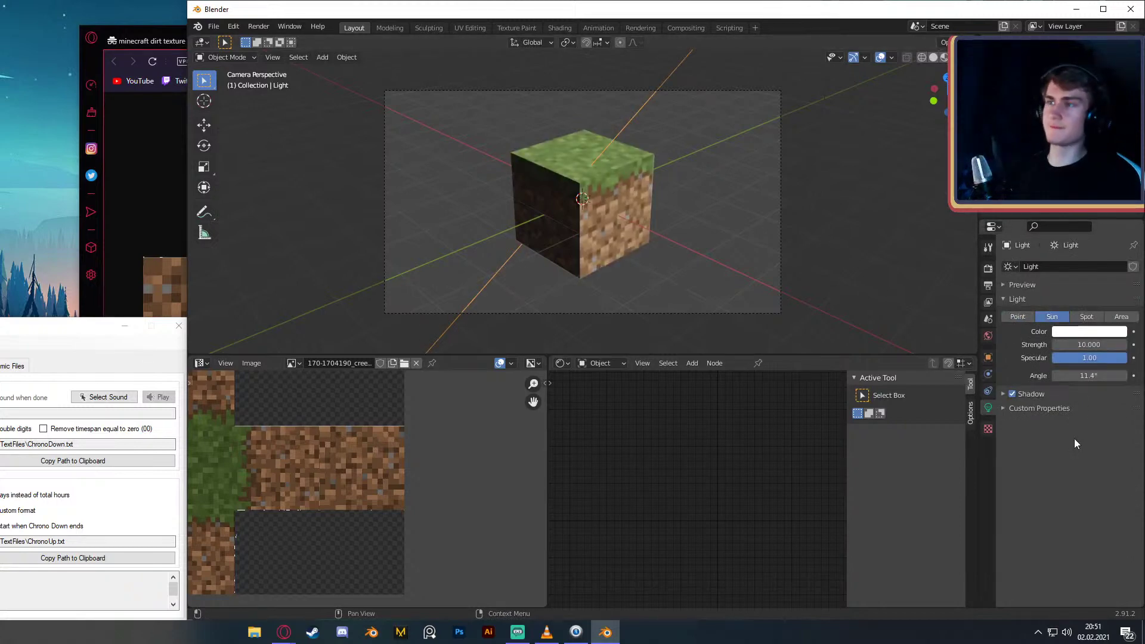
# - Add an area light to the scene
pyautogui.hotkey('shift', 'a')
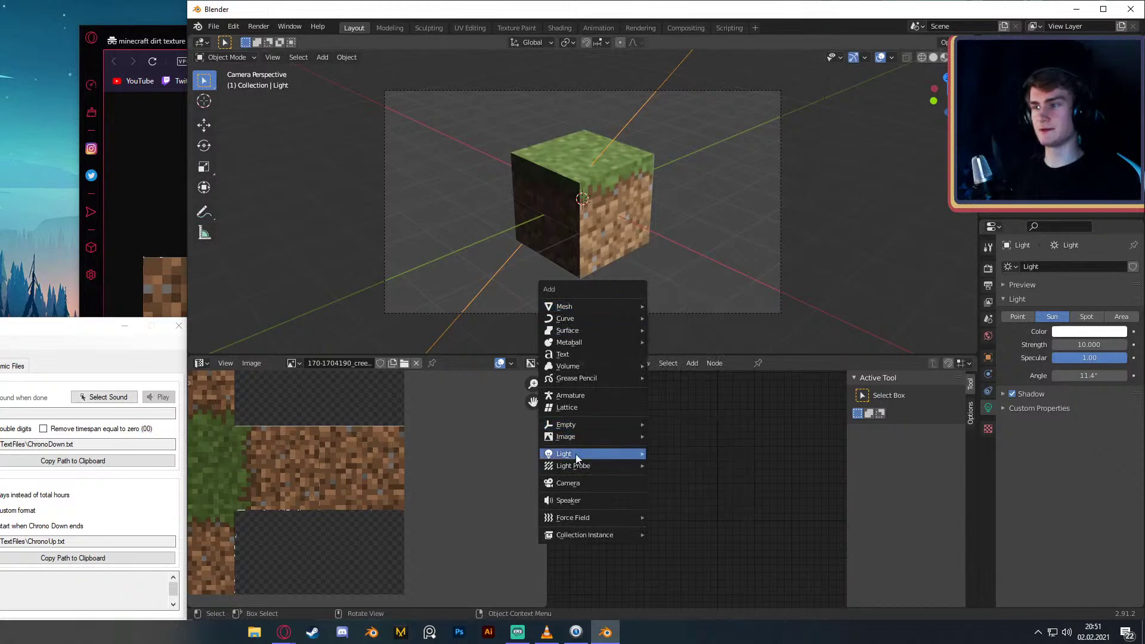
pyautogui.moveTo(575, 454)
pyautogui.click(677, 492)
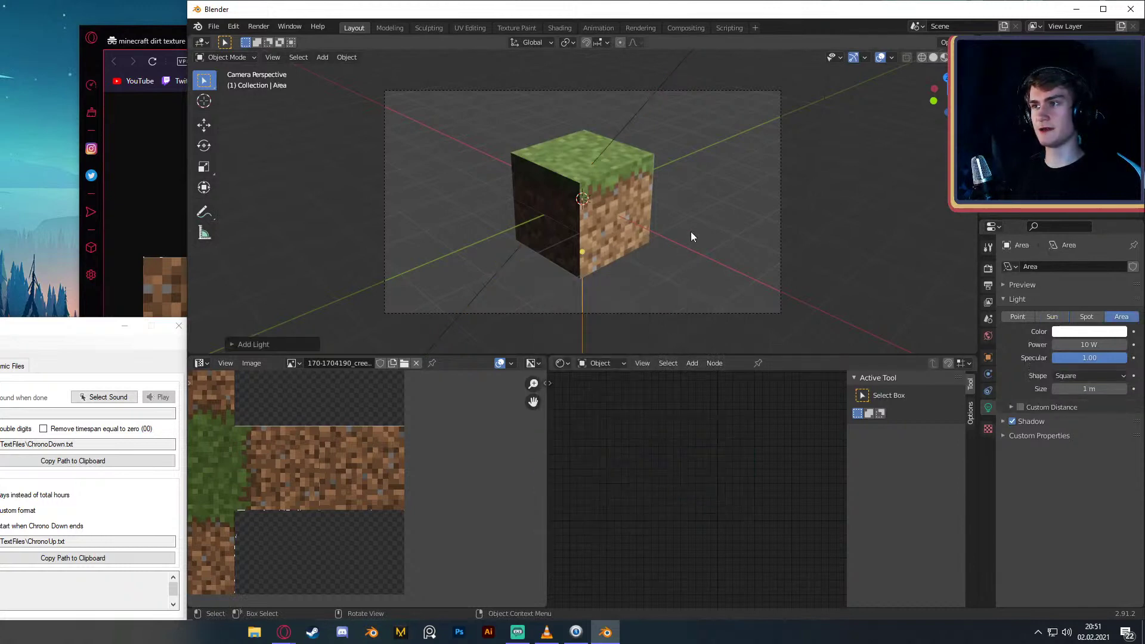
# - Move the area light -5 m along the global Y axis
pyautogui.press('g')
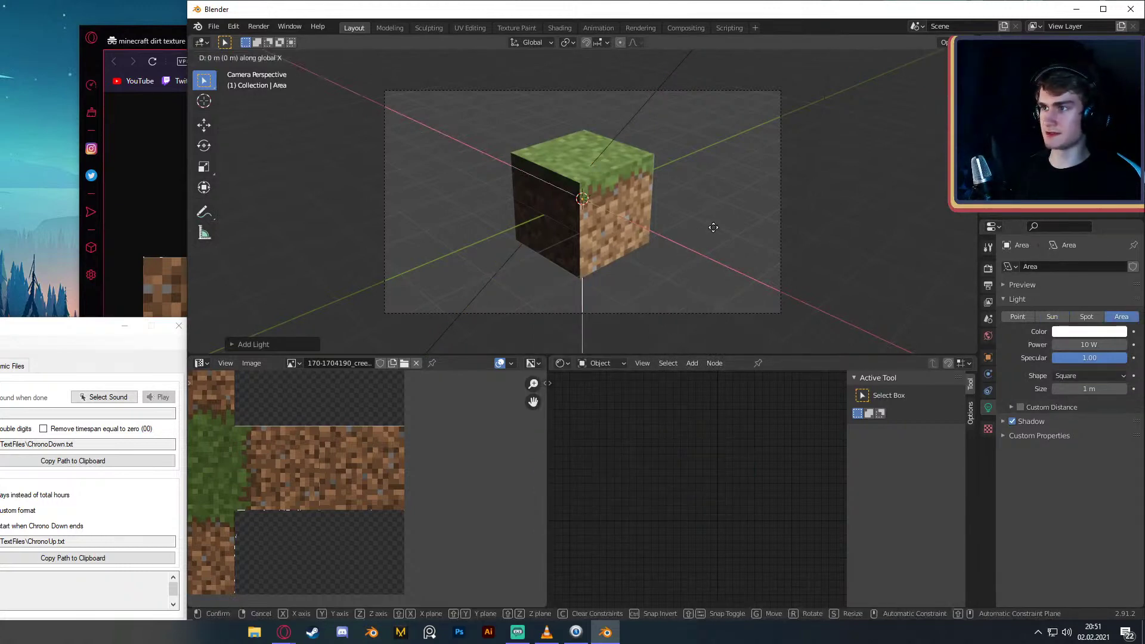
pyautogui.write('y')
pyautogui.write('1')
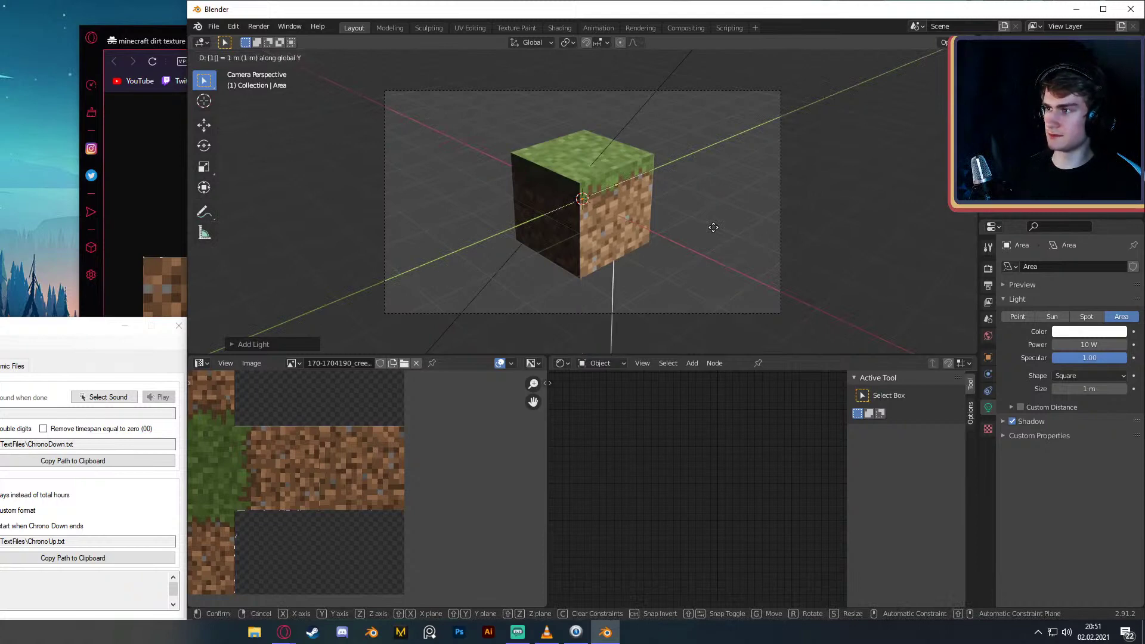
pyautogui.press('BackSpace')
pyautogui.write('3')
pyautogui.press('-')
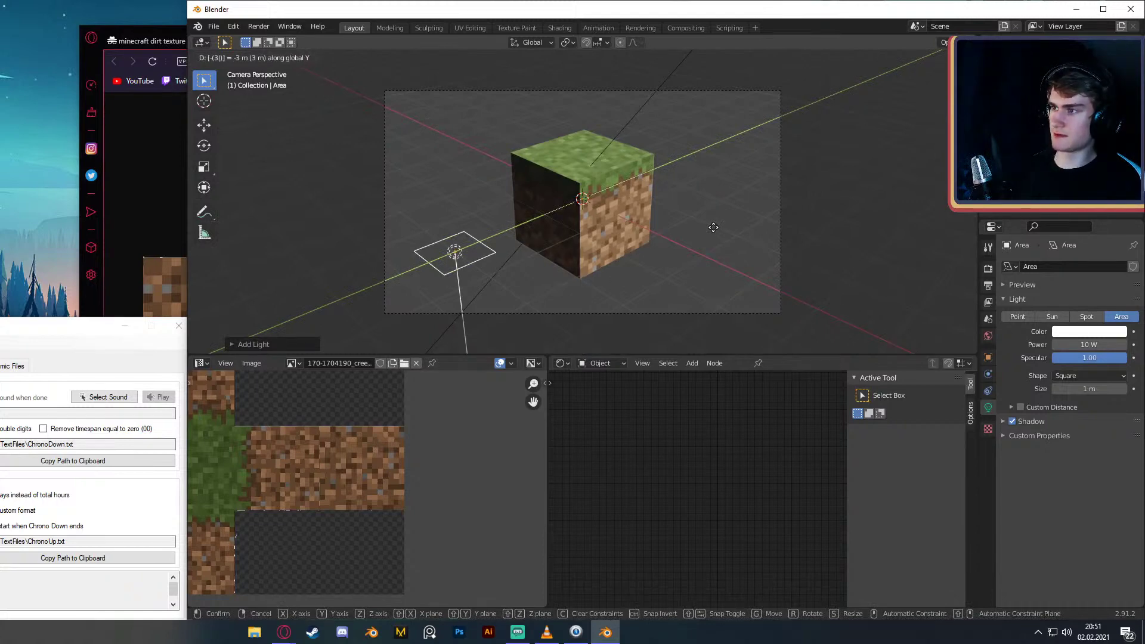
pyautogui.press('BackSpace')
pyautogui.write('4')
pyautogui.press('BackSpace')
pyautogui.write('5')
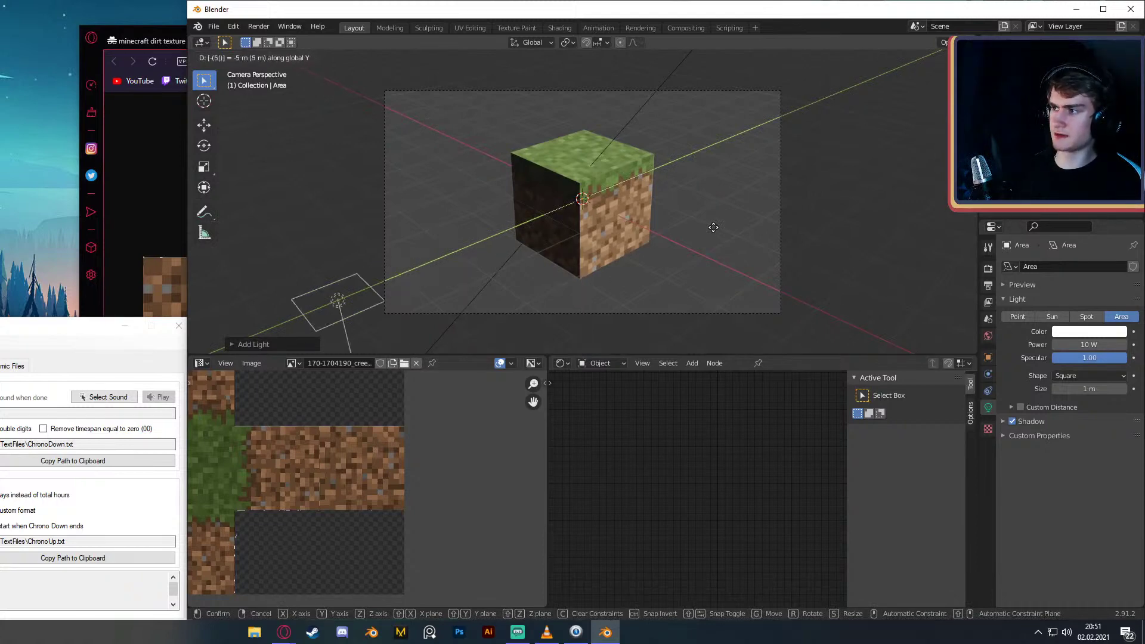
pyautogui.press('Return')
# - Rotate the area light 90° around the global X axis and set its power to 50 W
pyautogui.write('rx')
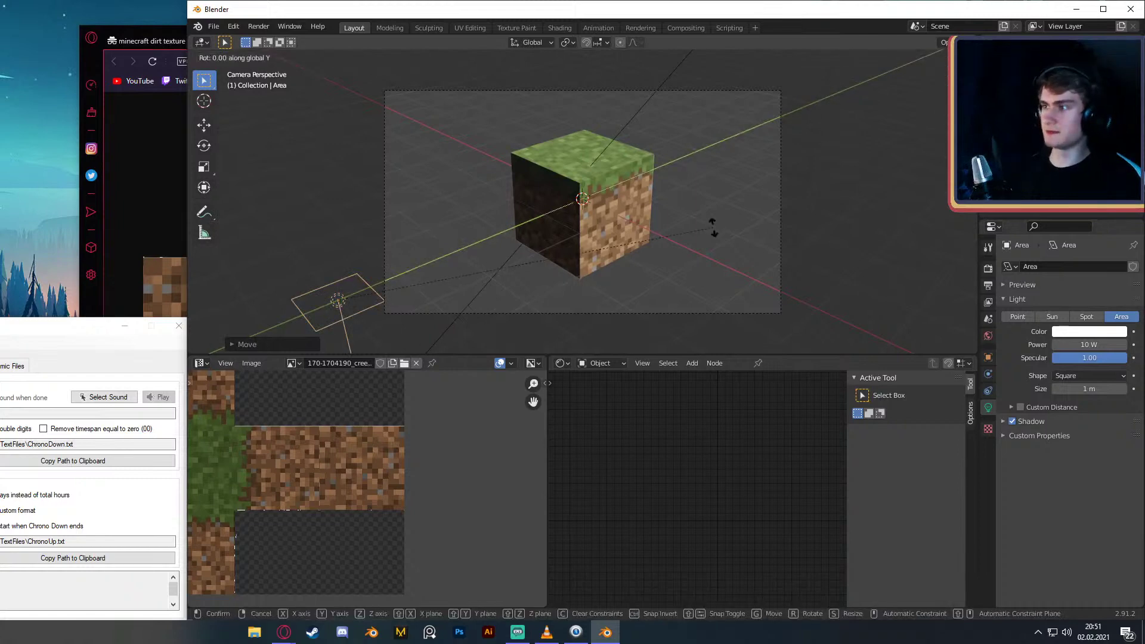
pyautogui.write('90')
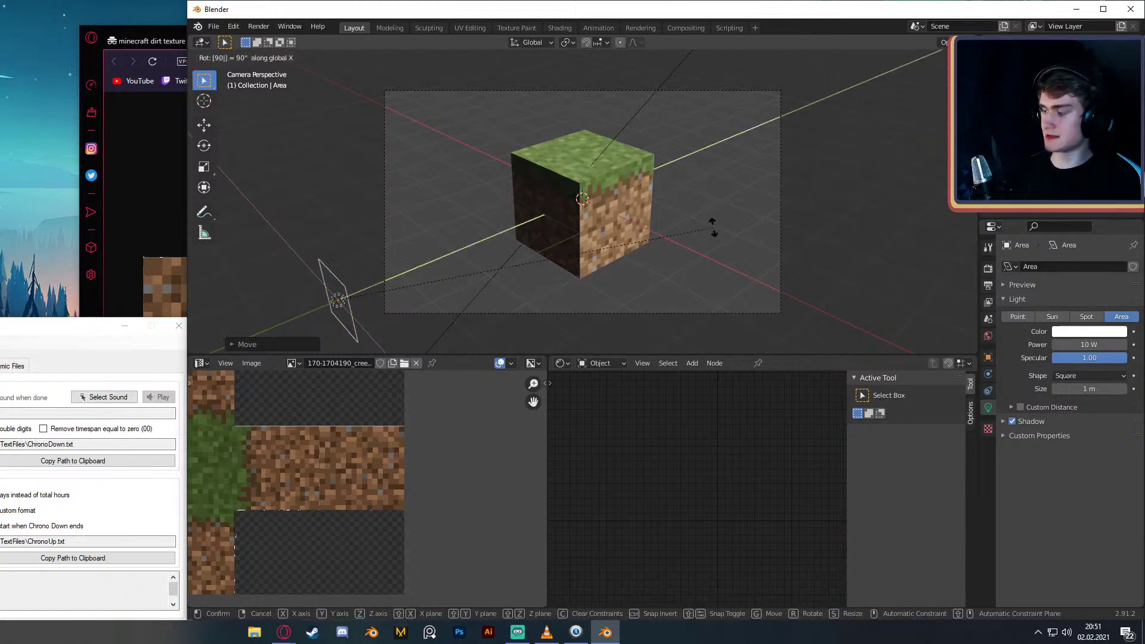
pyautogui.press('Return')
pyautogui.click(1068, 345)
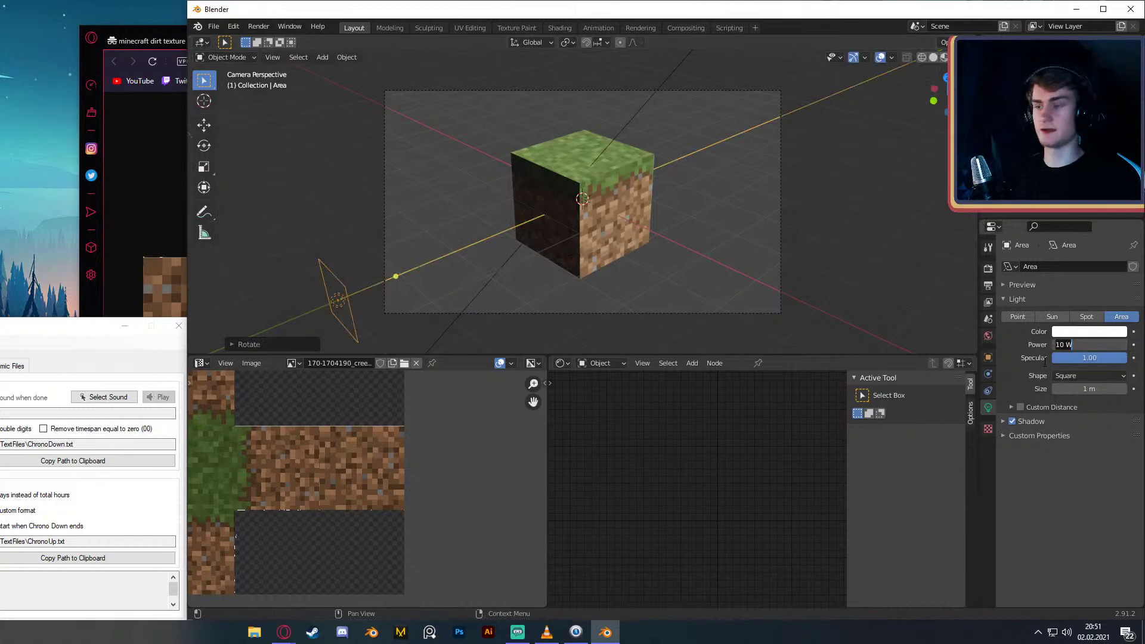
pyautogui.write('50')
pyautogui.press('Return')
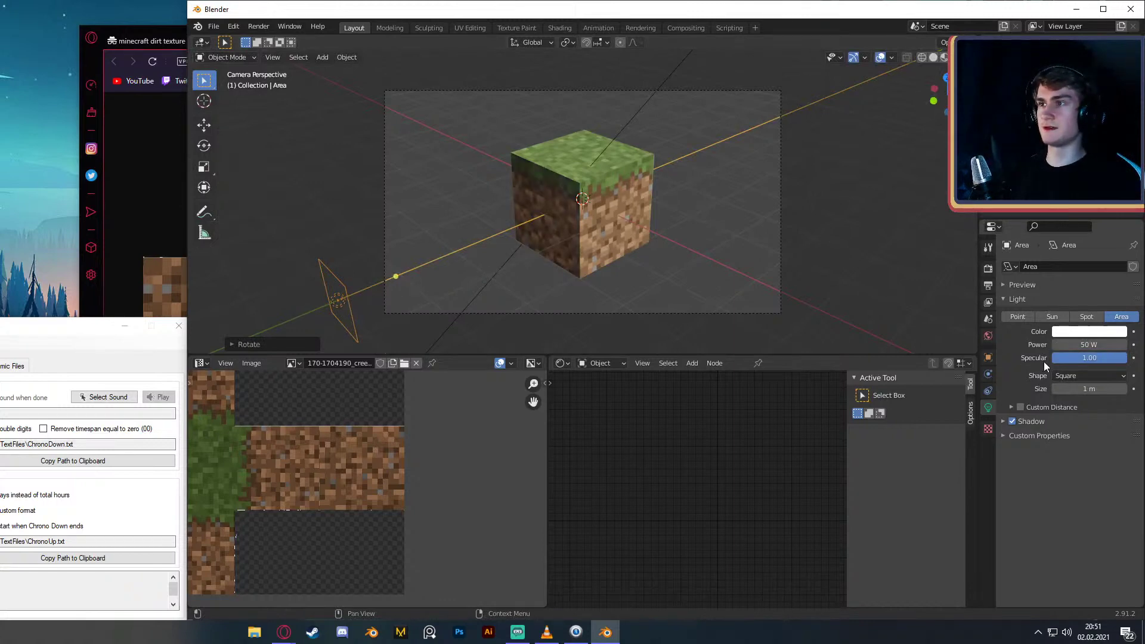
# - Undo the area light's power change, rotation and move
pyautogui.click(761, 239)
pyautogui.click(341, 297)
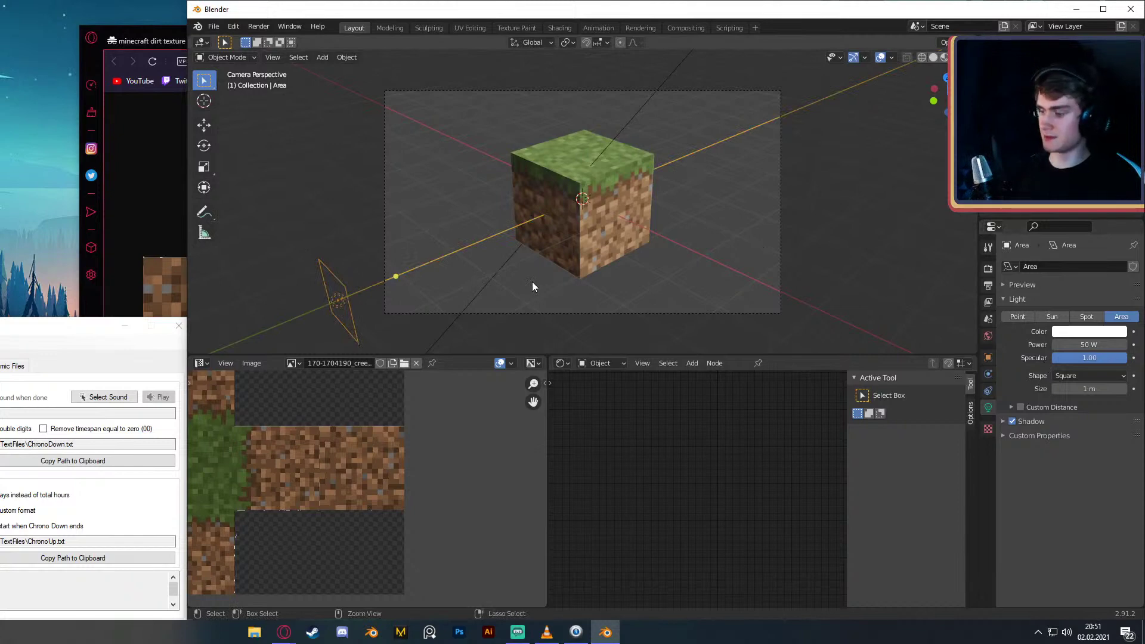
pyautogui.hotkey('ctrl', 'z')
pyautogui.hotkey('ctrl', 'z')
pyautogui.hotkey('ctrl', 'z')
pyautogui.hotkey('ctrl', 'z')
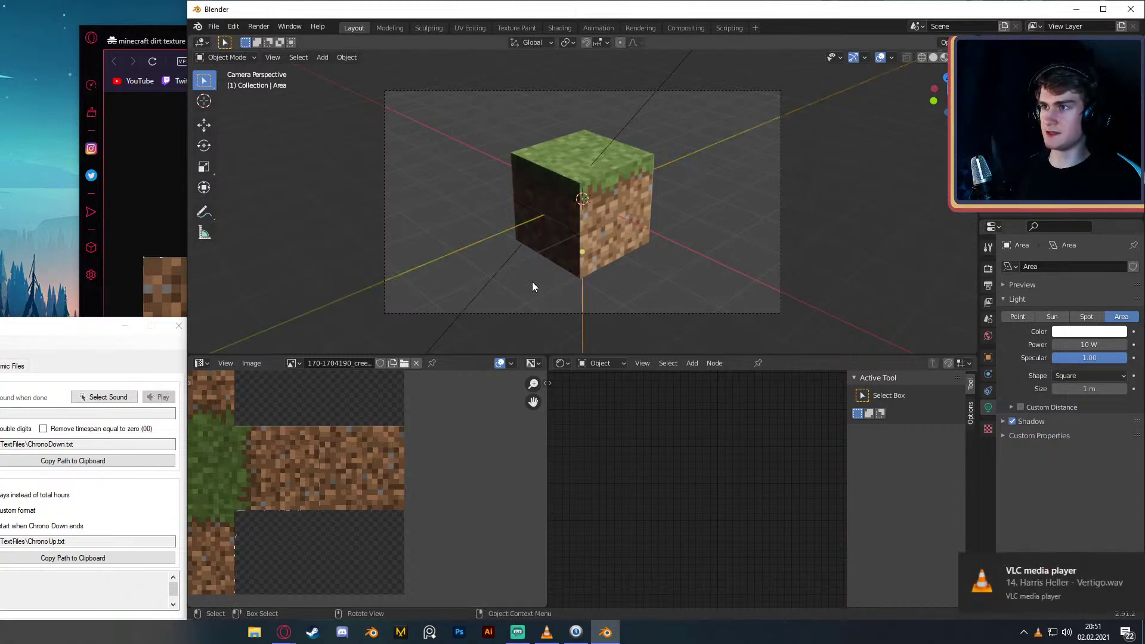
# - Move the area light along negative global Y, out in front of the cube's dark side
pyautogui.press('g')
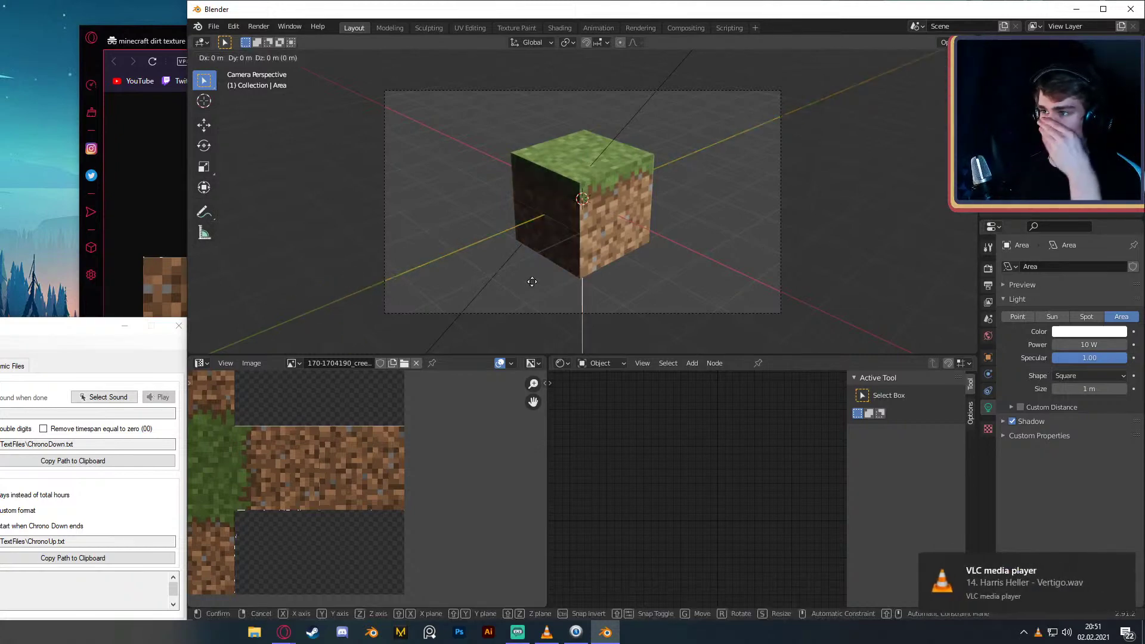
pyautogui.press('y')
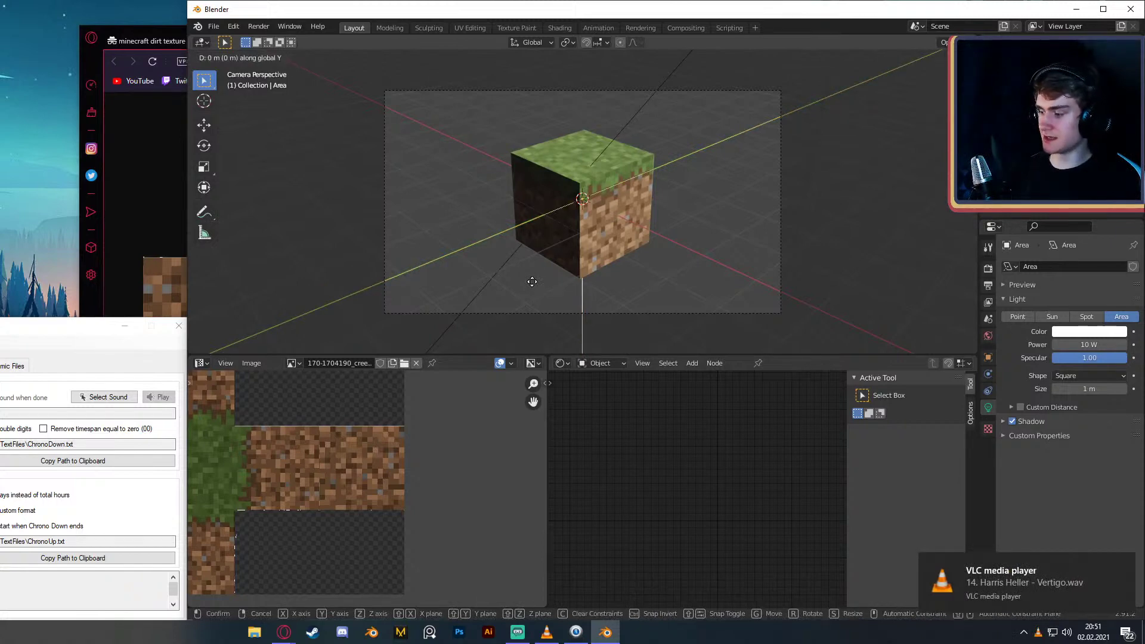
pyautogui.click(532, 282)
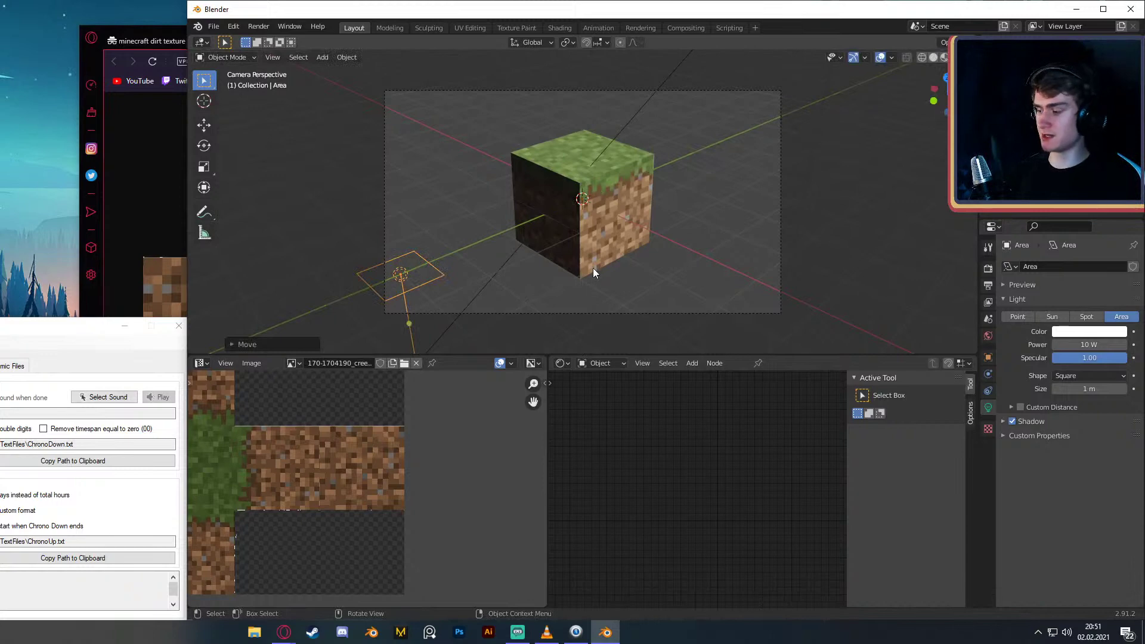
# - Rotate the area light -90° around the global X axis, set its power to 50 W and deselect it
pyautogui.press('r')
pyautogui.press('x')
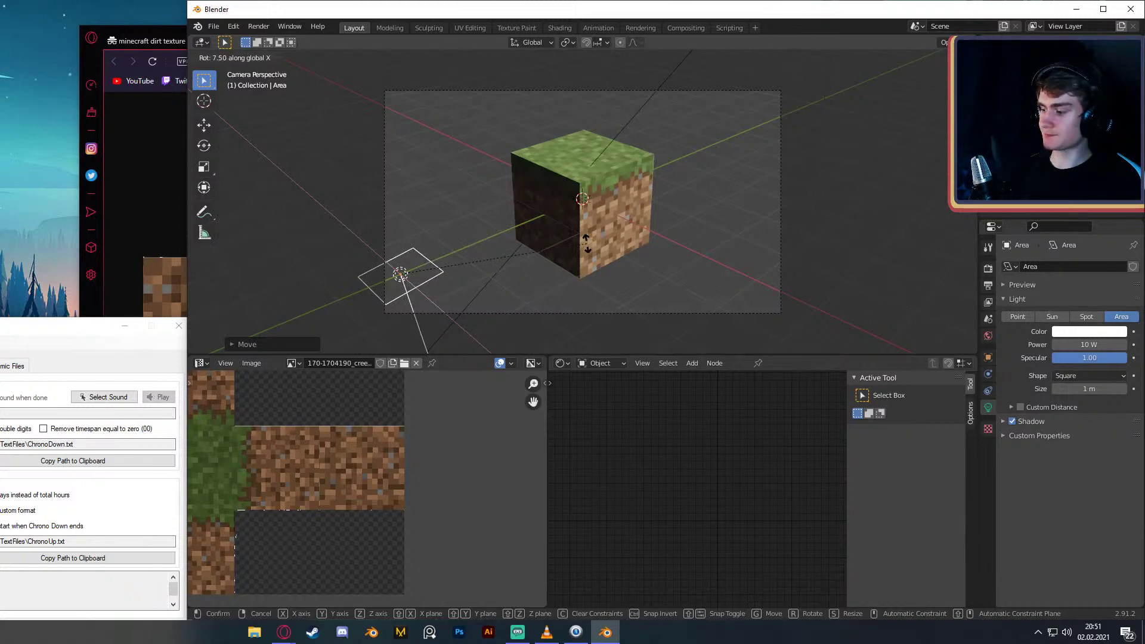
pyautogui.write('-90')
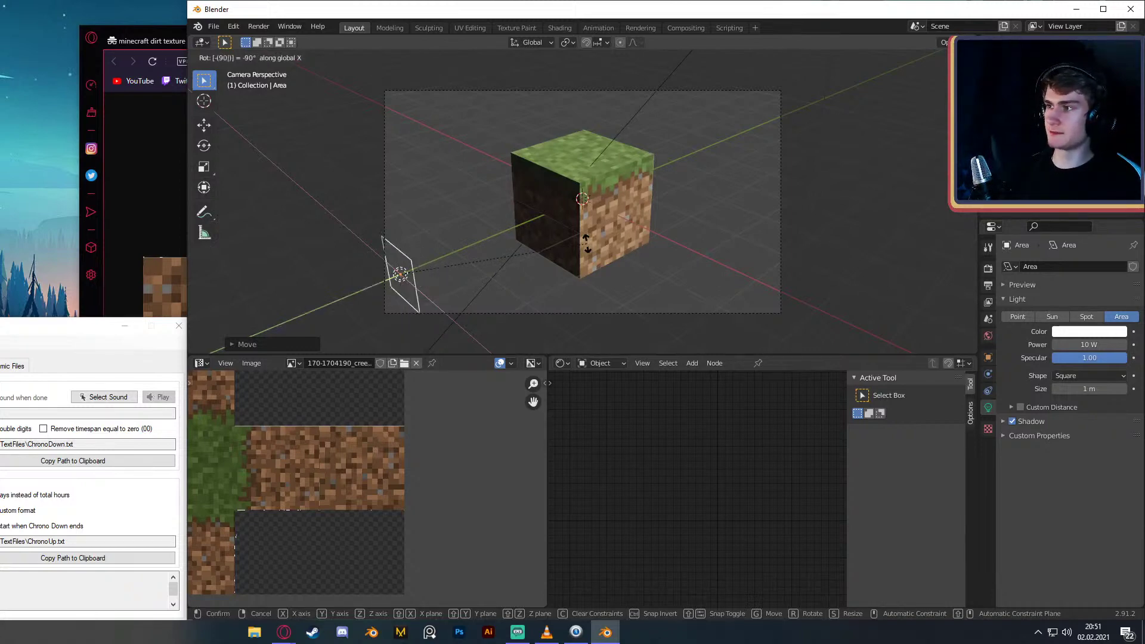
pyautogui.press('Return')
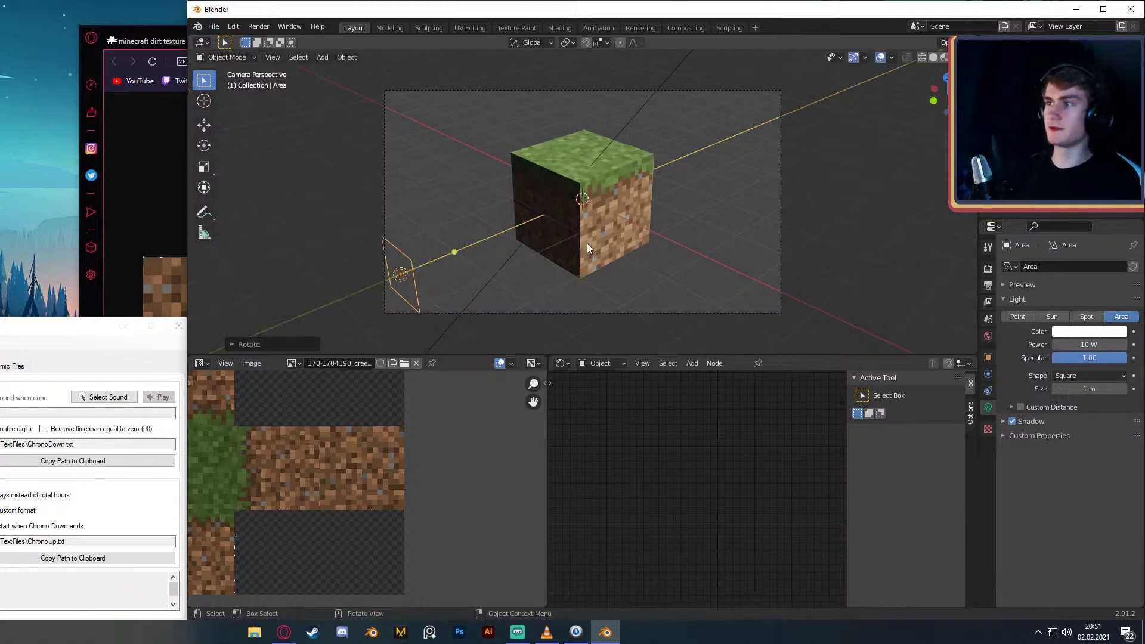
pyautogui.click(1089, 345)
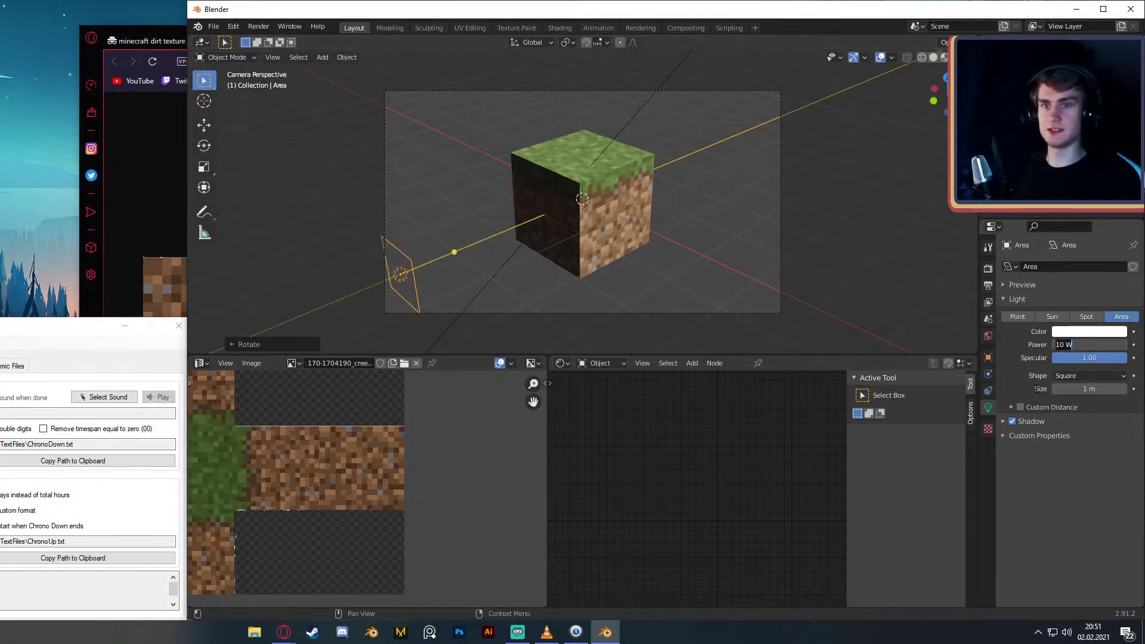
pyautogui.write('50')
pyautogui.press('Return')
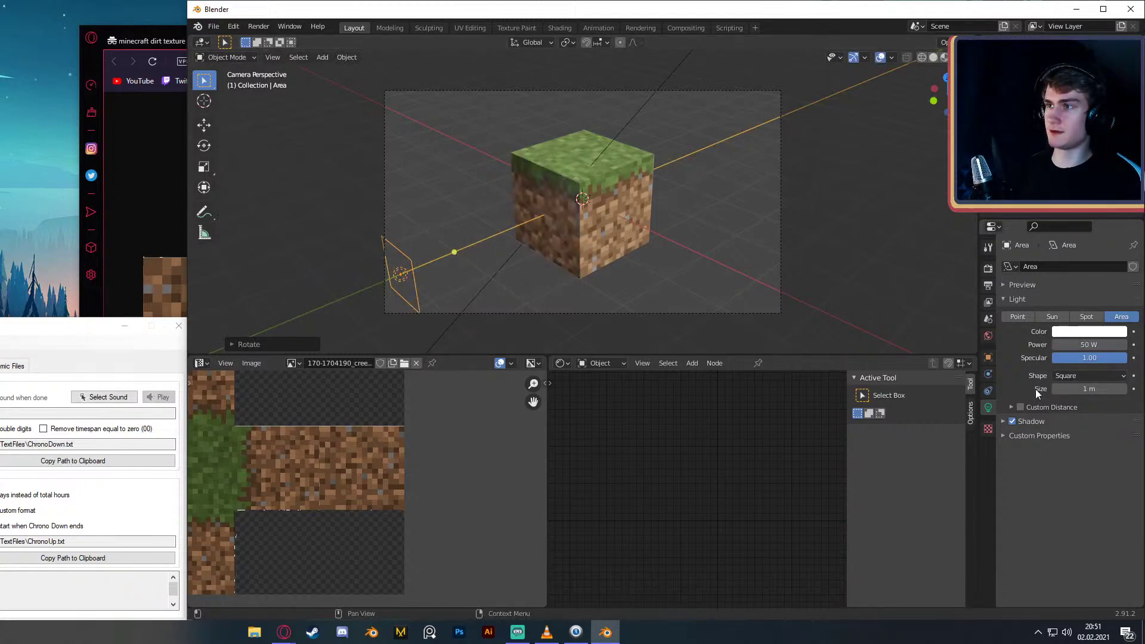
pyautogui.click(682, 216)
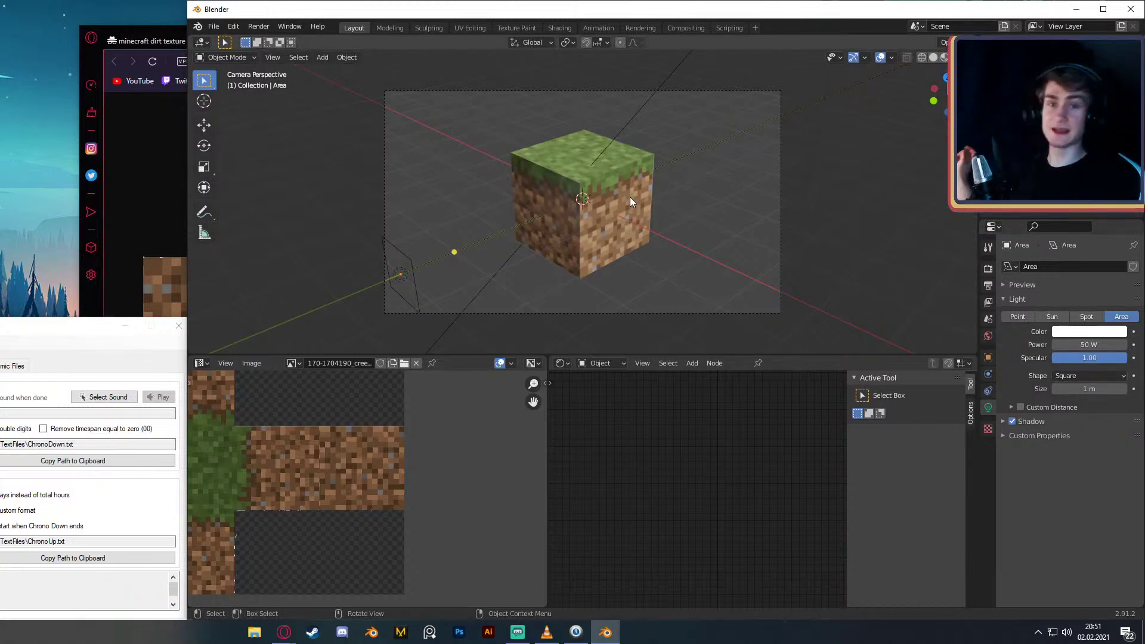
# - Render the lit dirt block from the camera, review the image, close the render window and select the cube
pyautogui.press('F12')
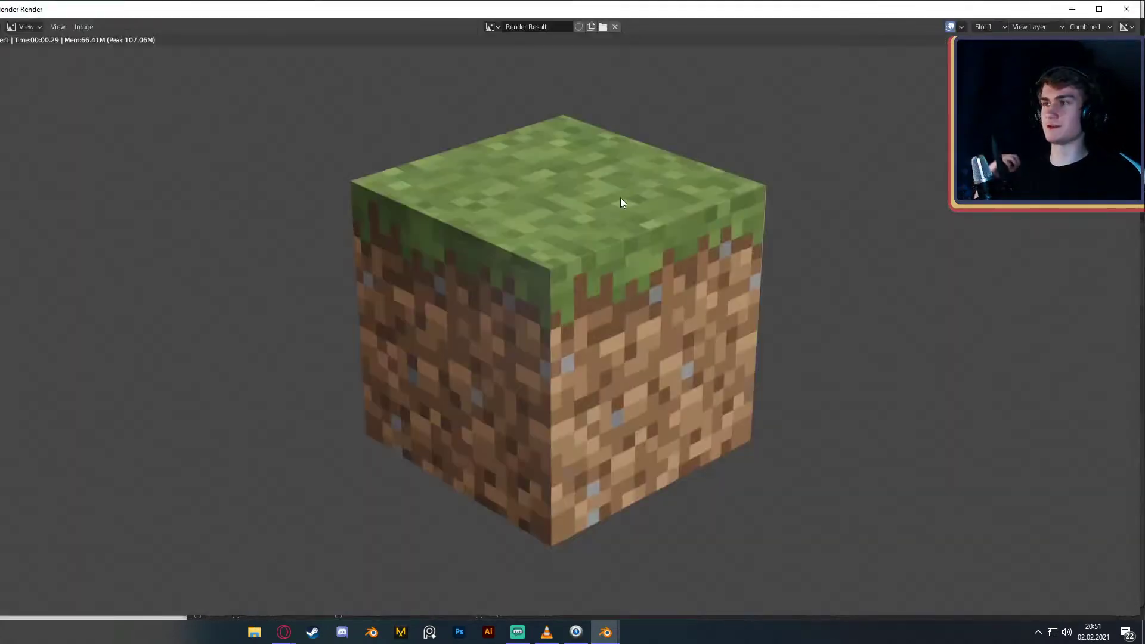
pyautogui.scroll(-5, 504, 417)
pyautogui.scroll(2, 524, 404)
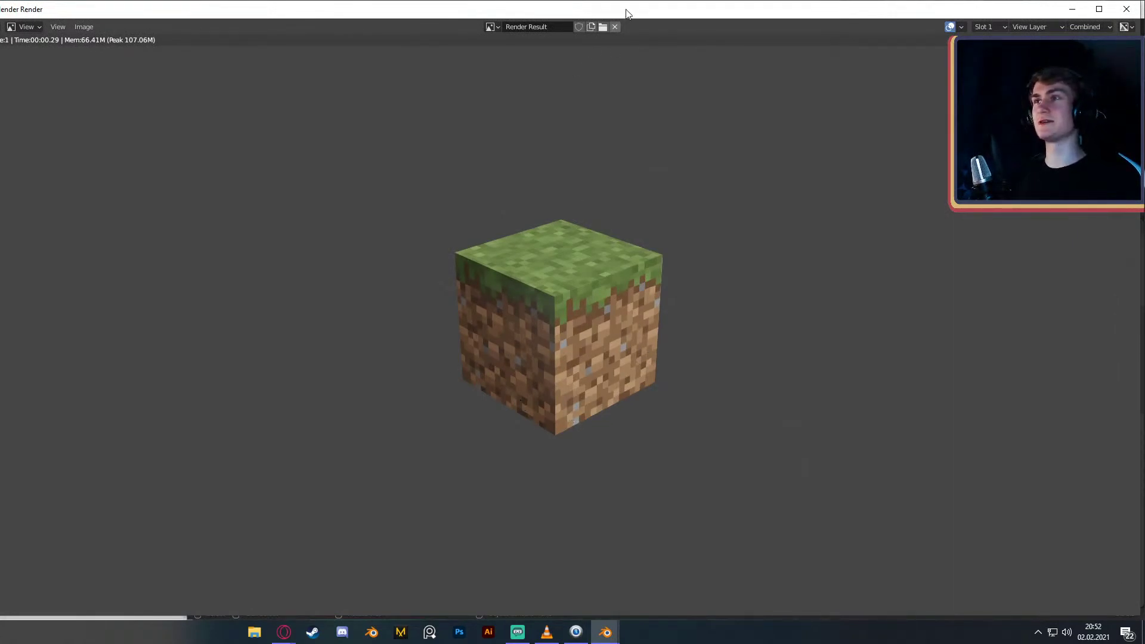
pyautogui.moveTo(889, 13); pyautogui.dragTo(874, 37)
pyautogui.click(1107, 30)
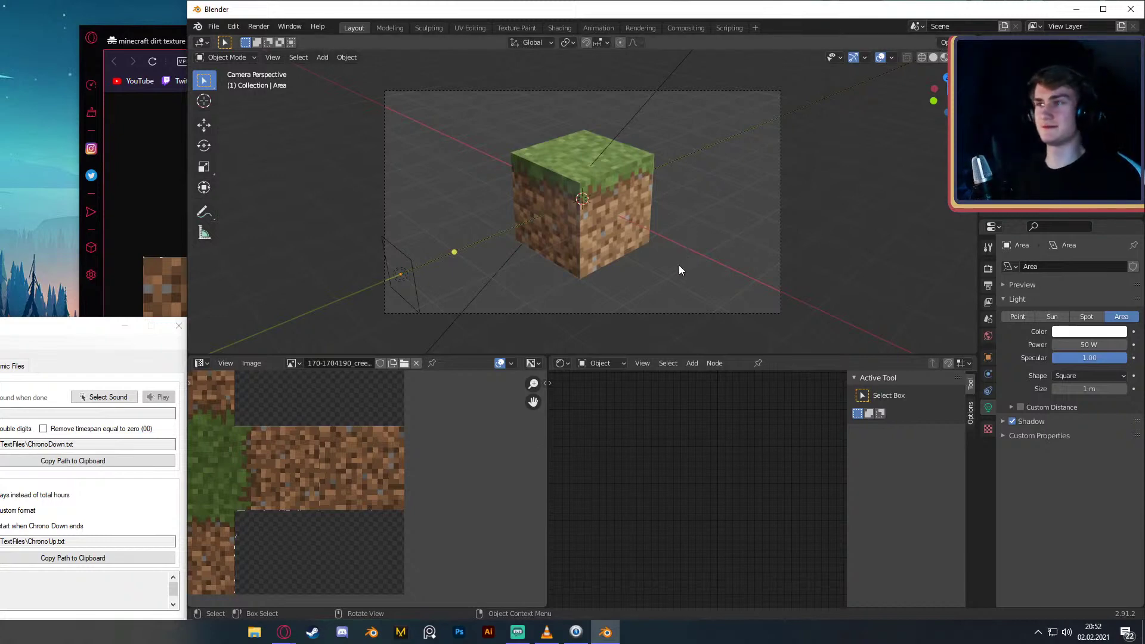
pyautogui.click(631, 239)
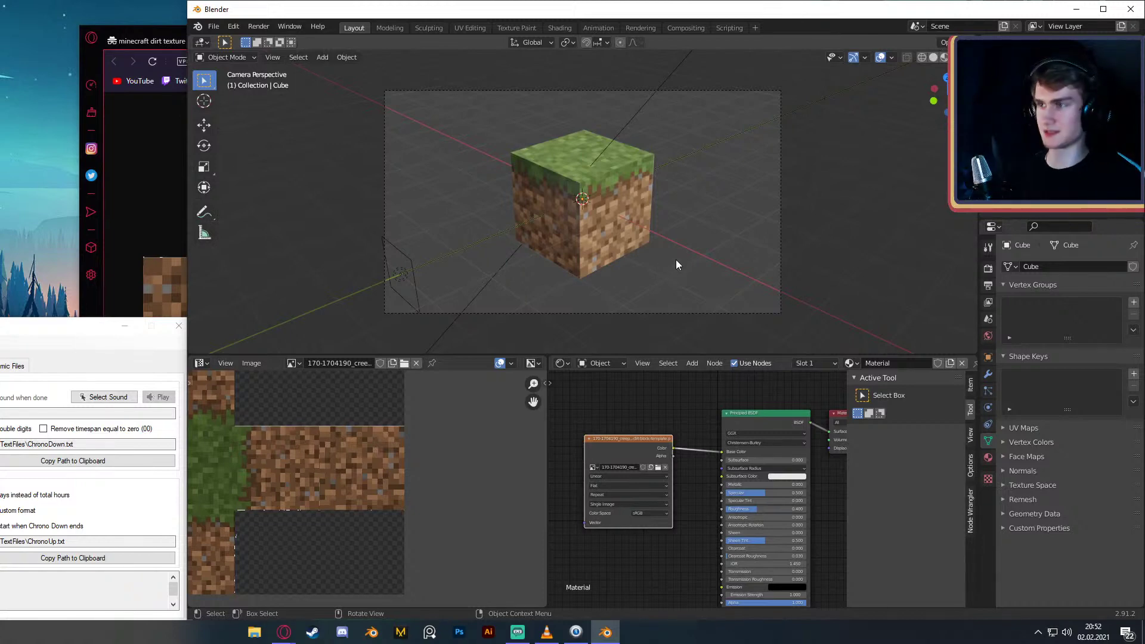
# - Switch to the Opera GX browser and close the texture image and Minecraft dirt texture search pages, keeping only an empty start page
pyautogui.click(156, 143)
pyautogui.click(348, 40)
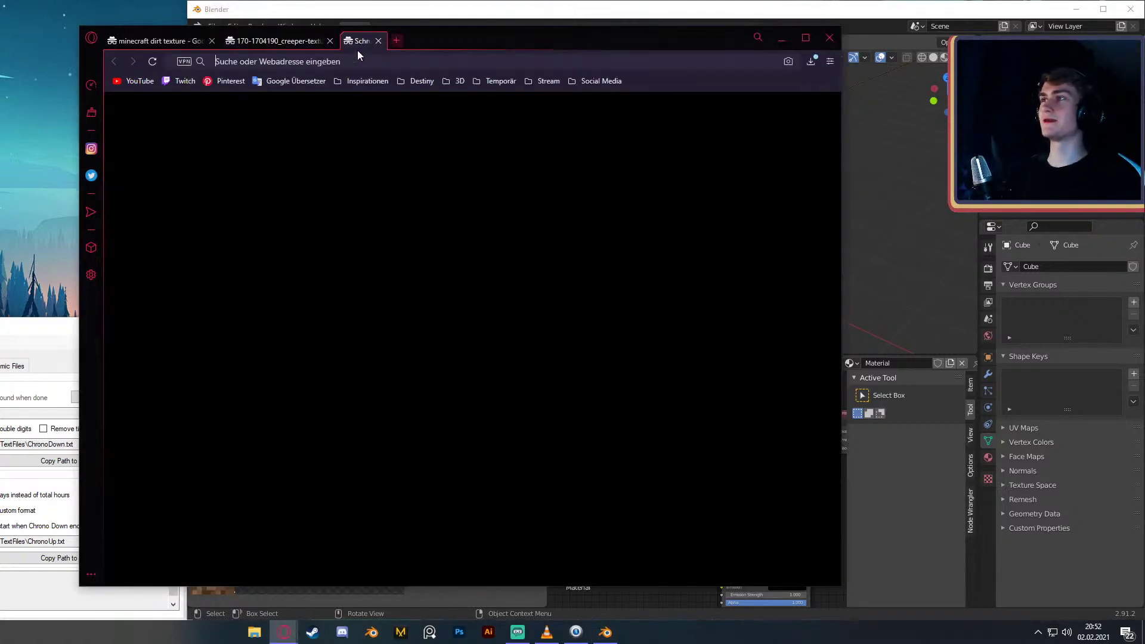
pyautogui.click(330, 40)
pyautogui.click(206, 42)
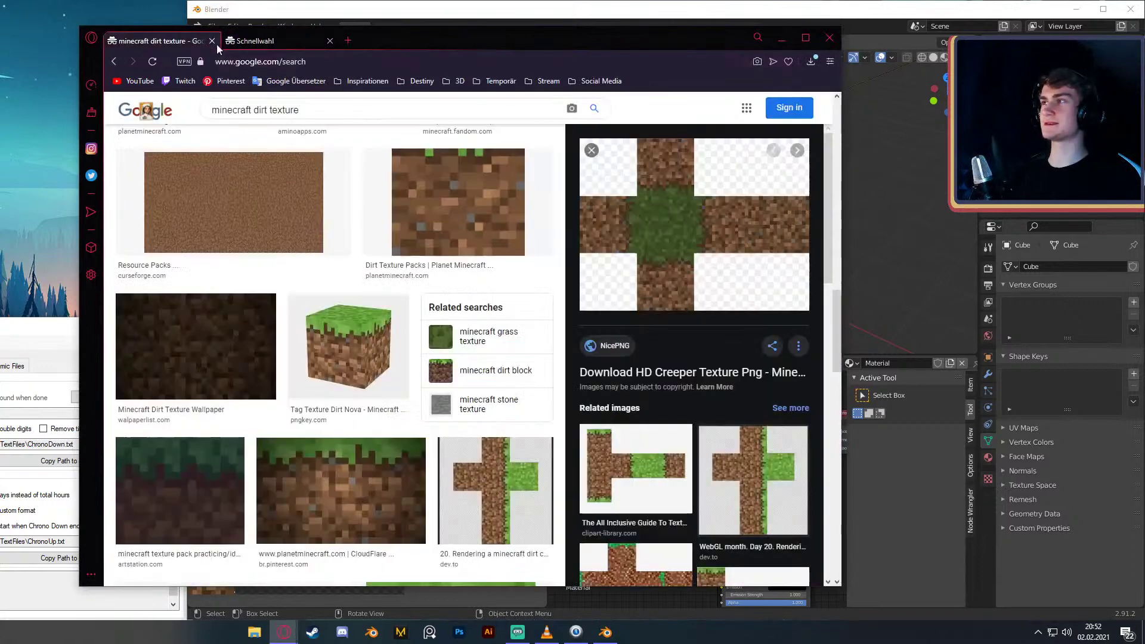
pyautogui.click(212, 41)
pyautogui.moveTo(461, 38); pyautogui.dragTo(479, 38)
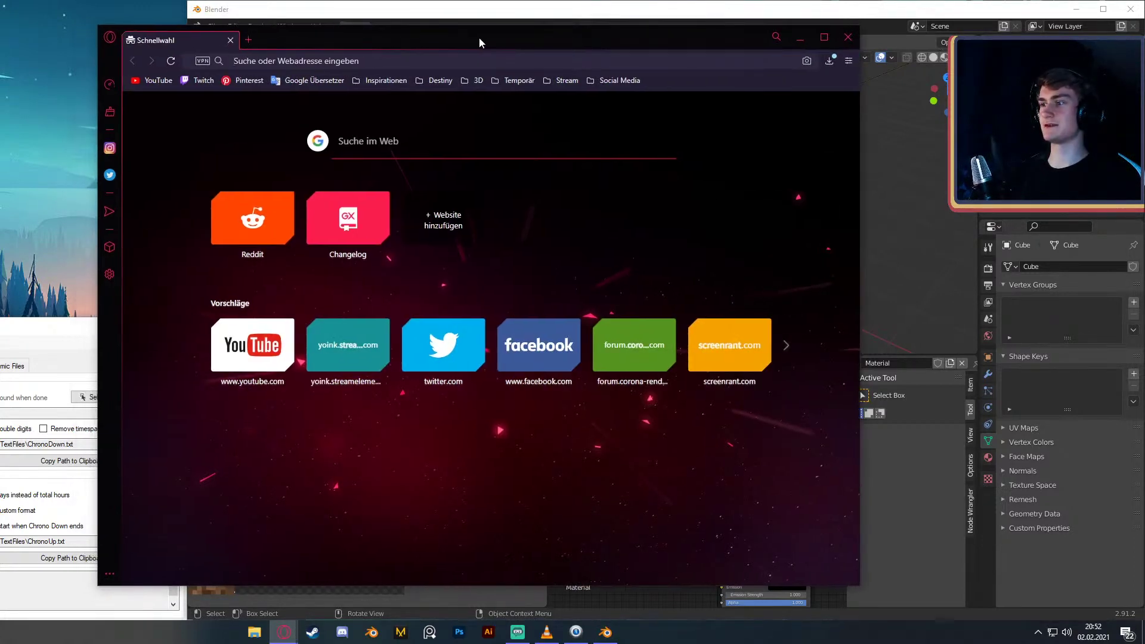
# - Bring up the streaming software window with its sources and mixer, and rearrange it alongside the countdown timer window
pyautogui.moveTo(4, 332); pyautogui.dragTo(0, 269)
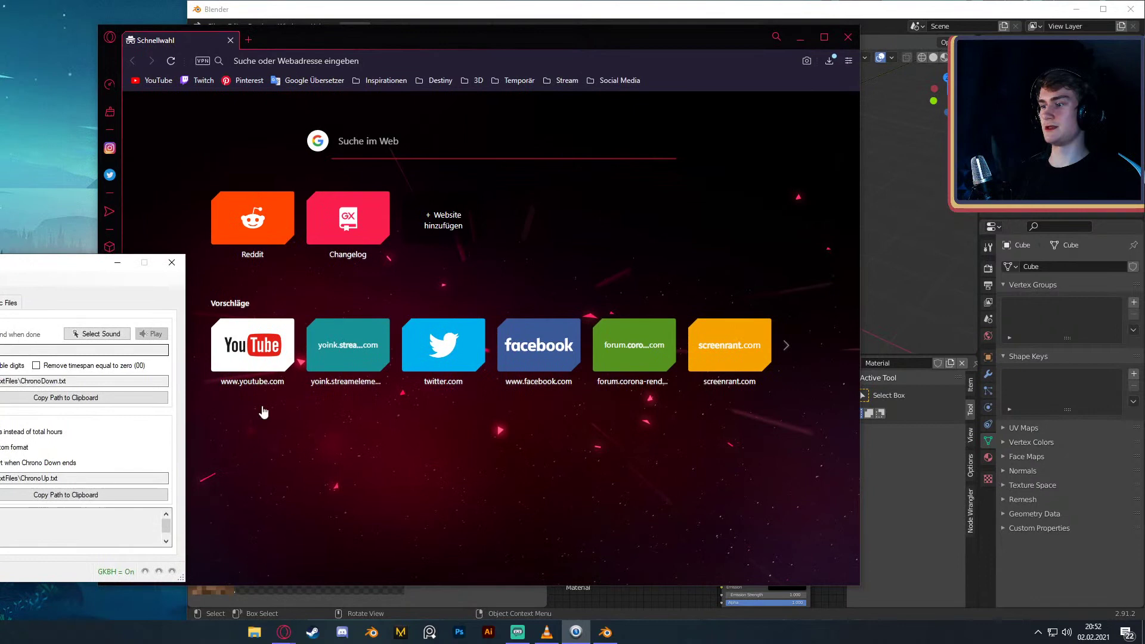
pyautogui.click(518, 633)
pyautogui.moveTo(141, 68); pyautogui.dragTo(259, 73)
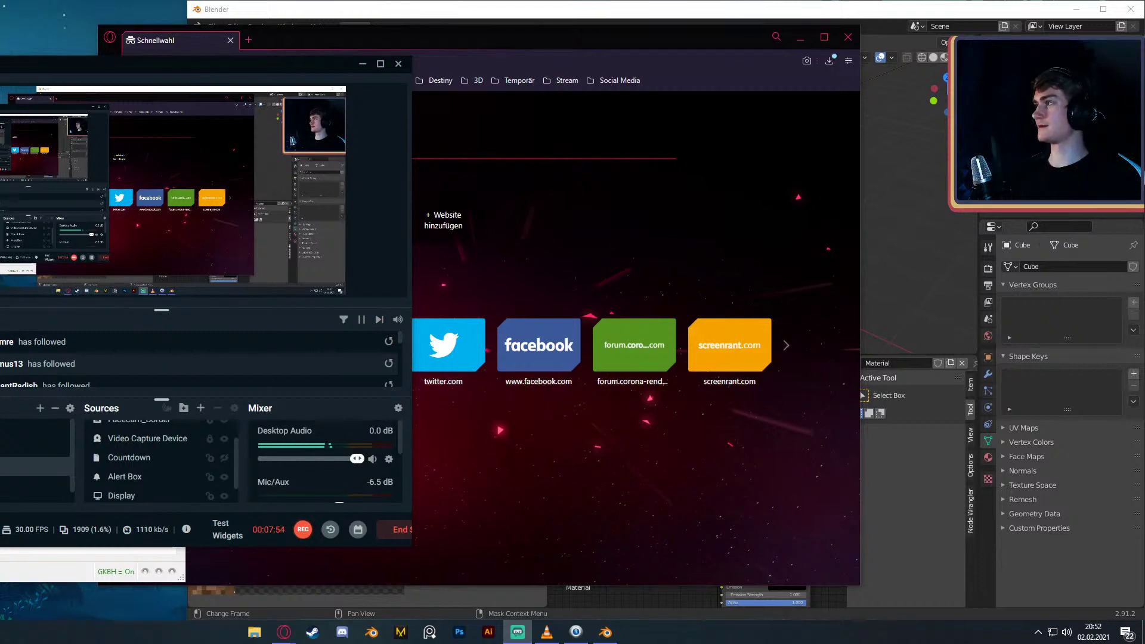
pyautogui.click(14, 557)
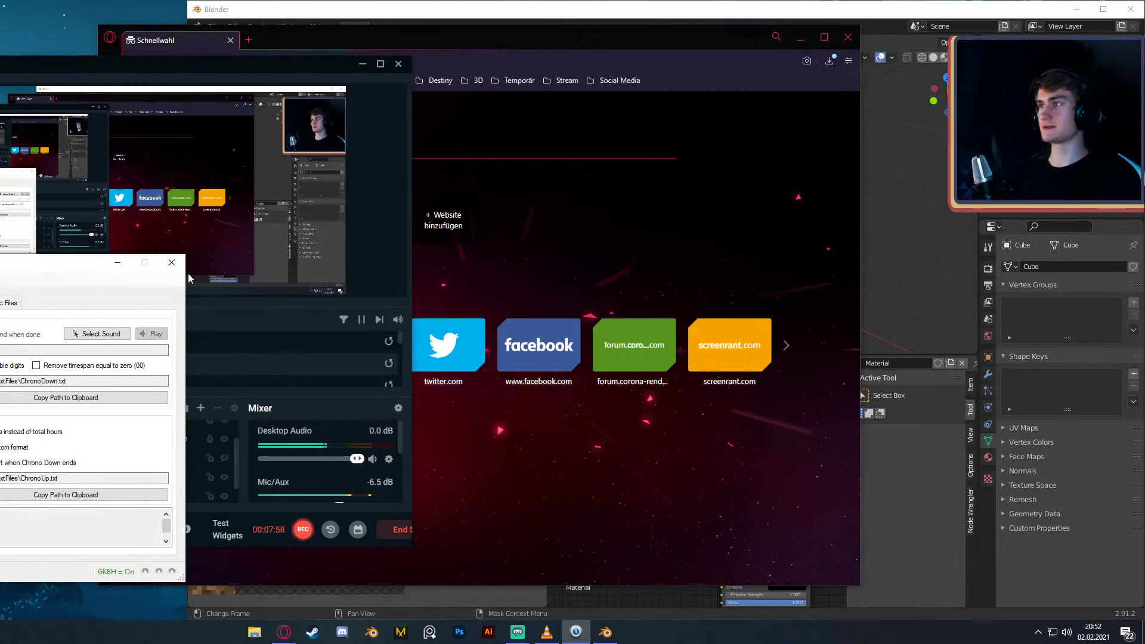
pyautogui.click(255, 62)
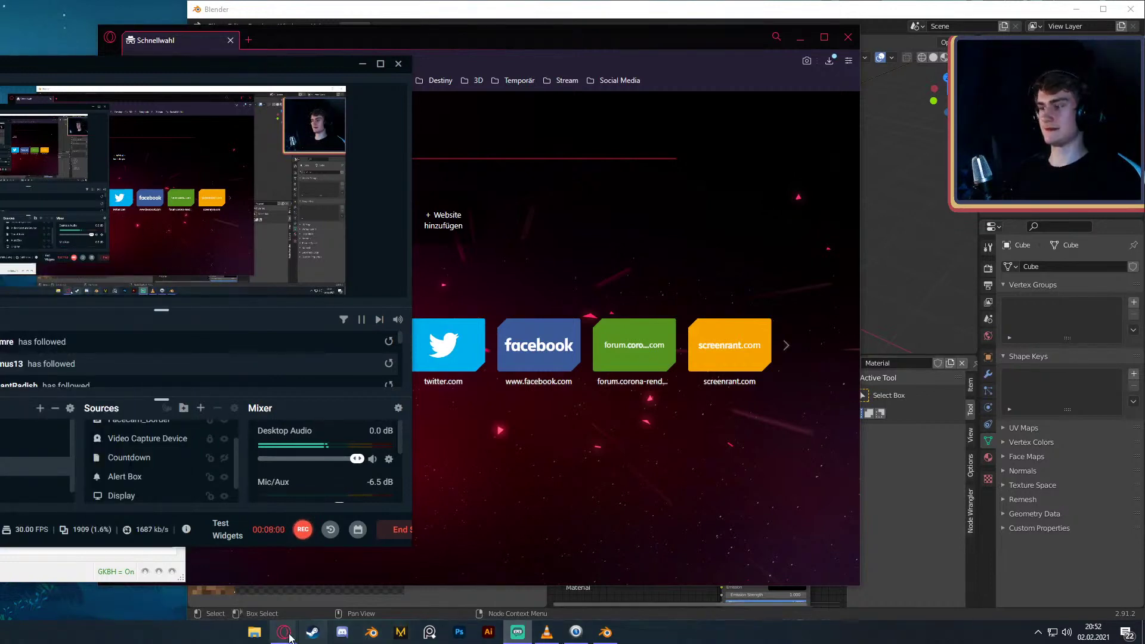
# - Return to Opera GX and open a new non-private browser window
pyautogui.moveTo(287, 638)
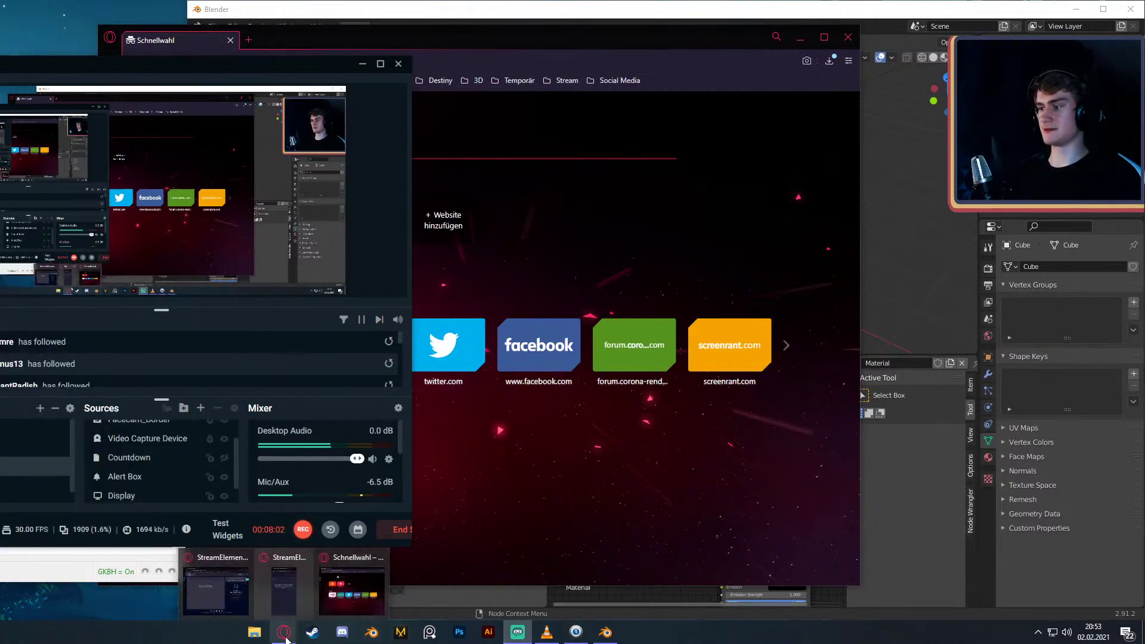
pyautogui.click(352, 590)
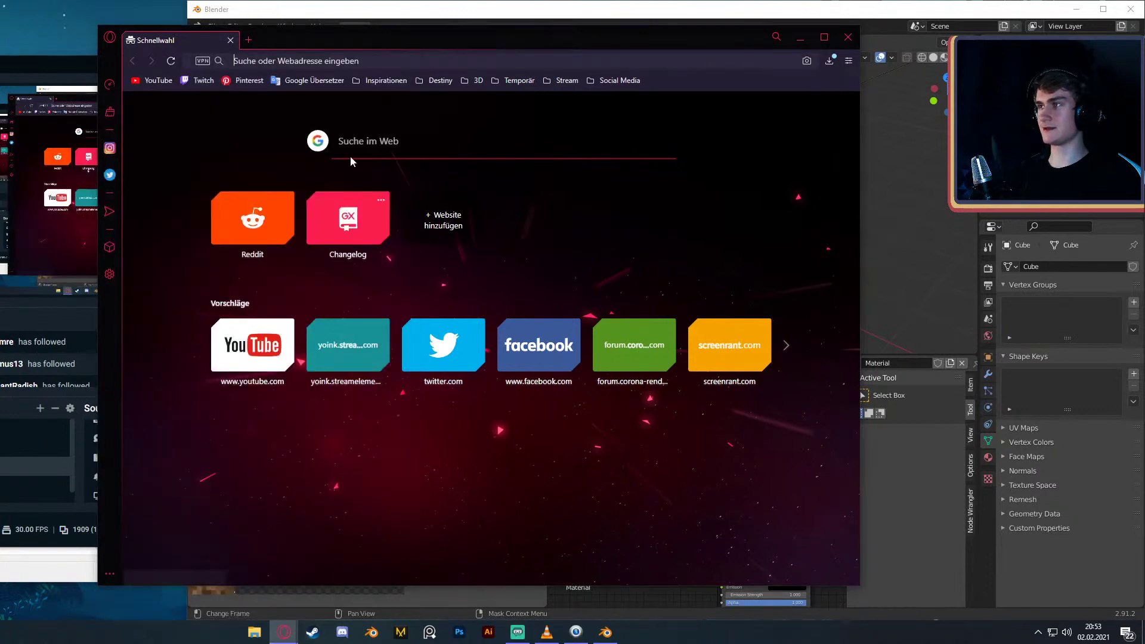
pyautogui.click(248, 40)
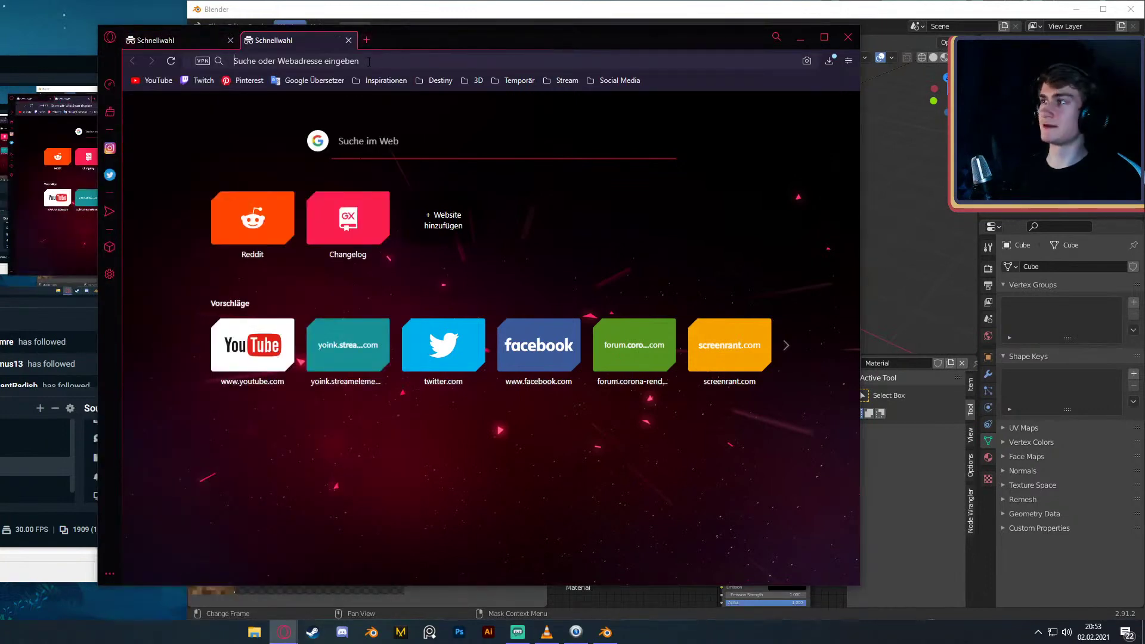
pyautogui.hotkey('ctrl', 'w')
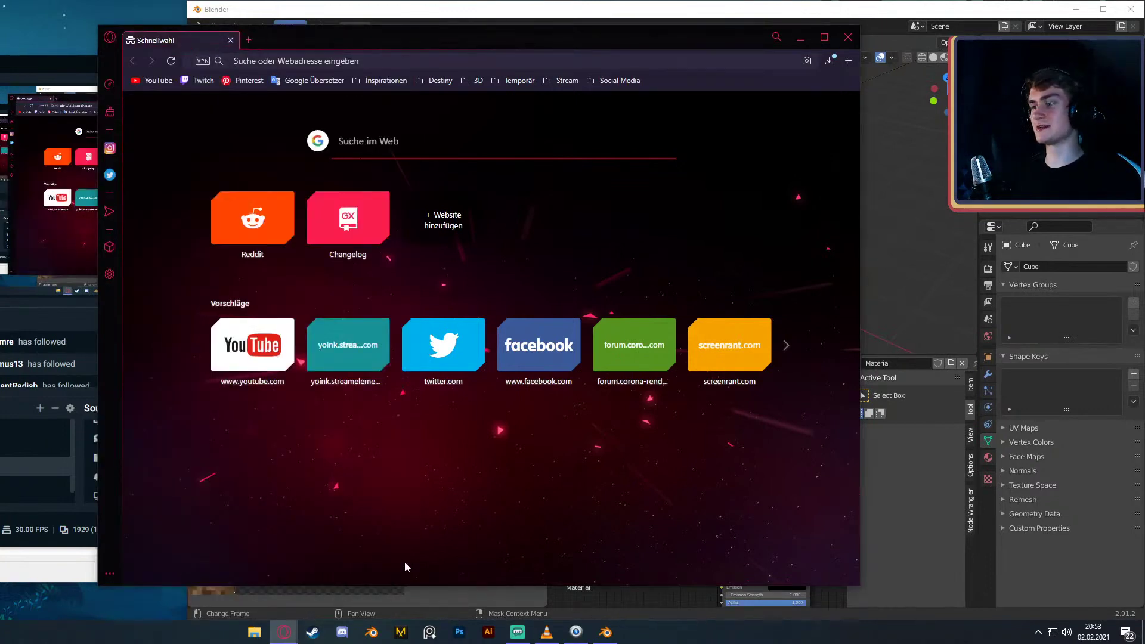
pyautogui.rightClick(291, 639)
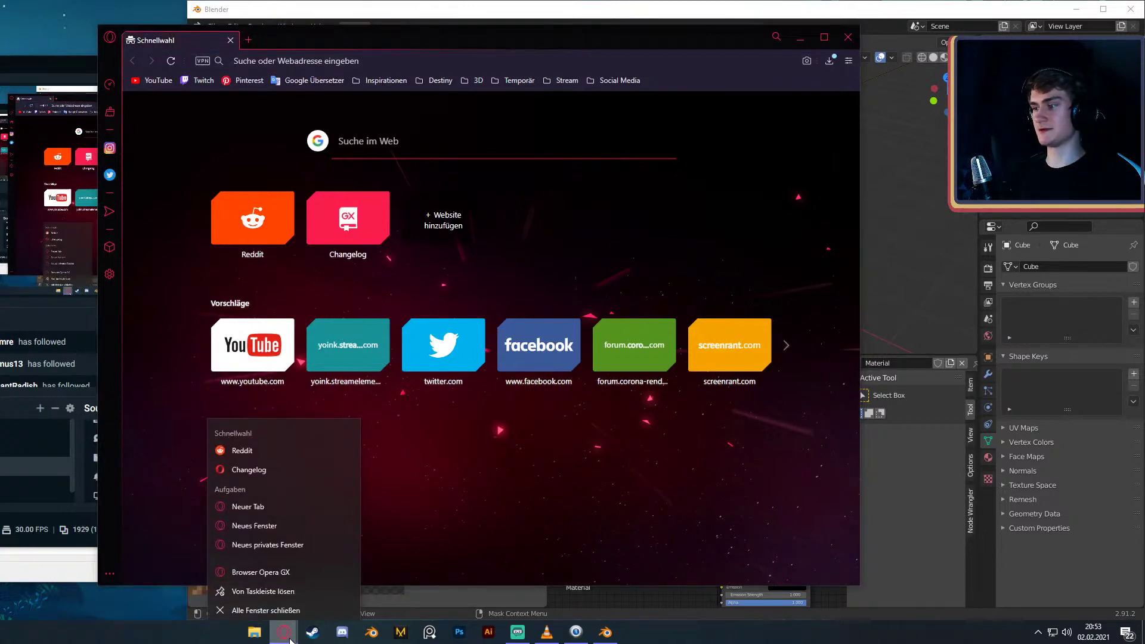
pyautogui.click(260, 525)
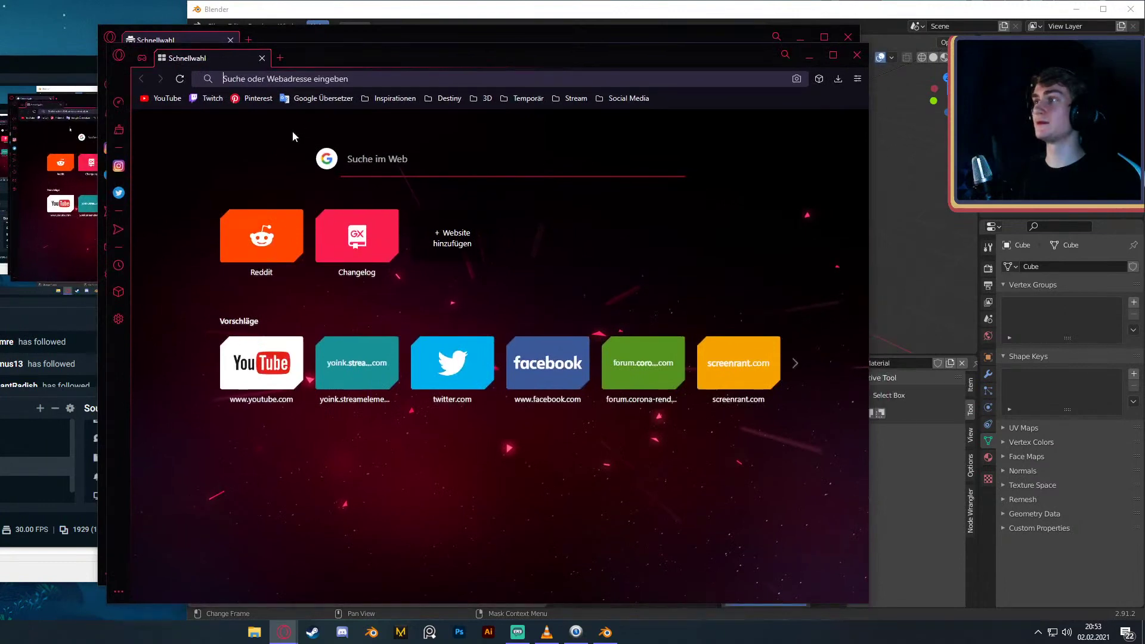
# - Go to Twitch, enter the channel's Creator Dashboard, accept the welcome introduction and open Stream Manager
pyautogui.click(213, 97)
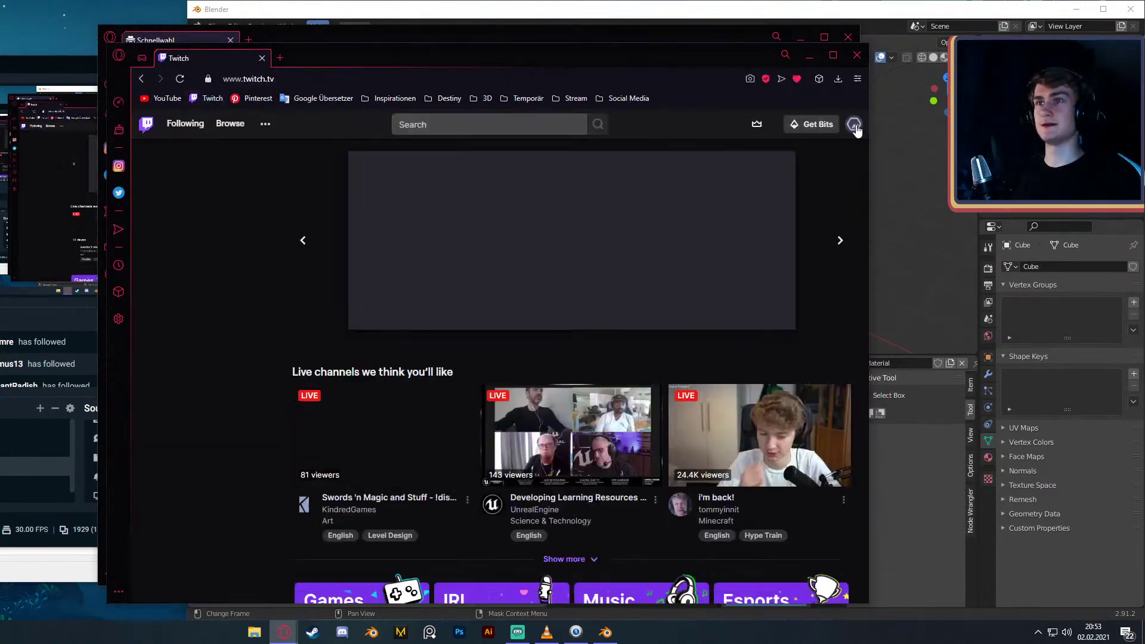
pyautogui.click(855, 125)
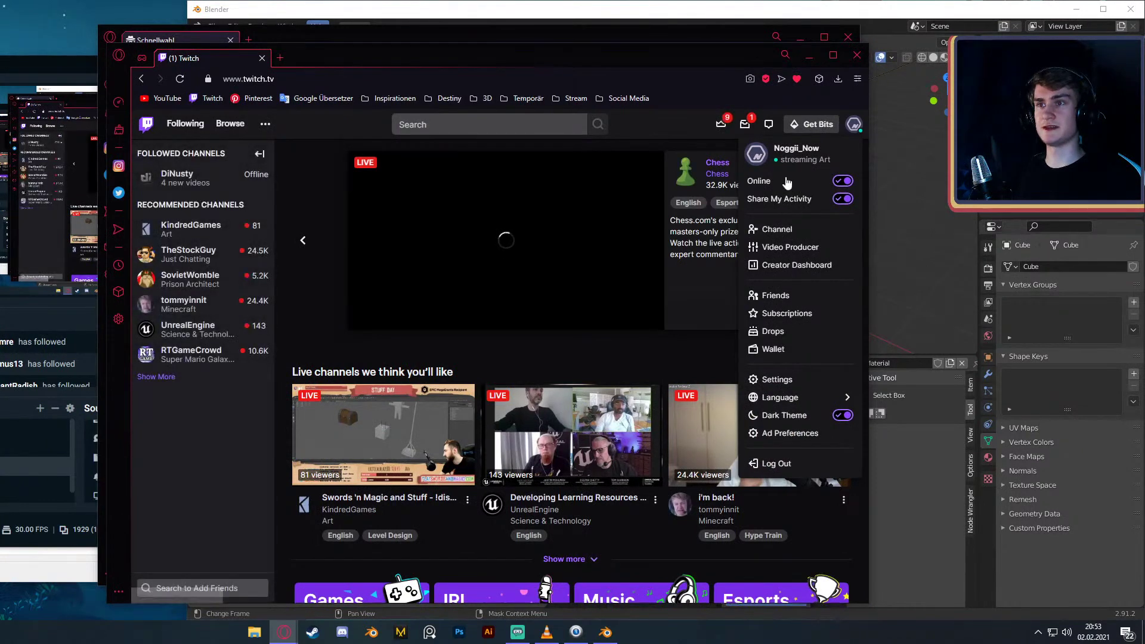
pyautogui.click(787, 237)
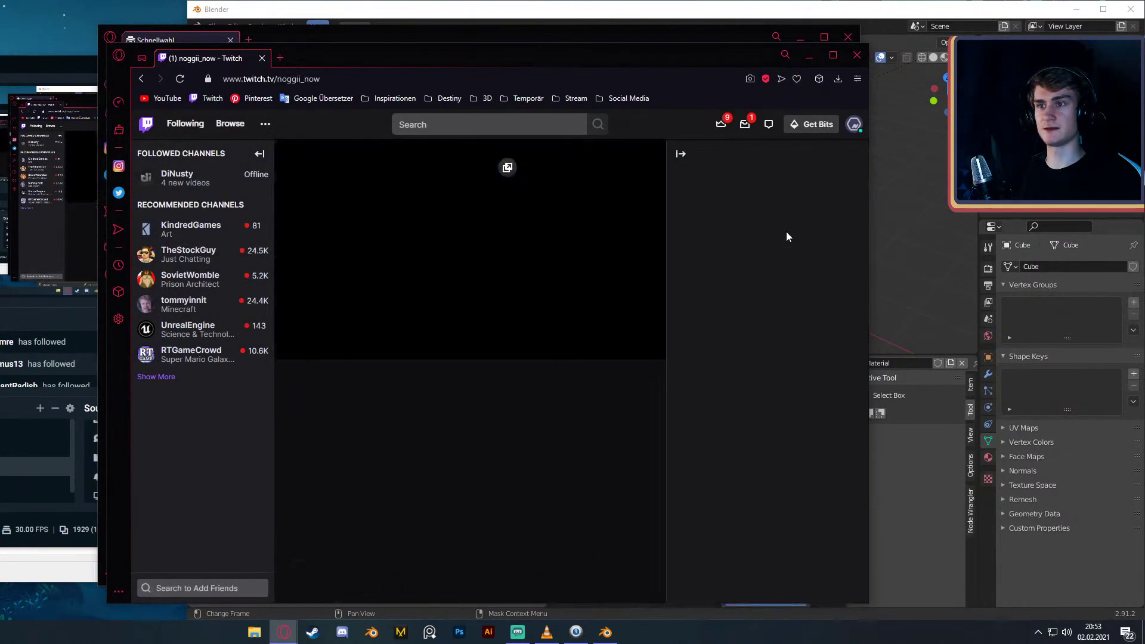
pyautogui.click(852, 125)
pyautogui.click(796, 264)
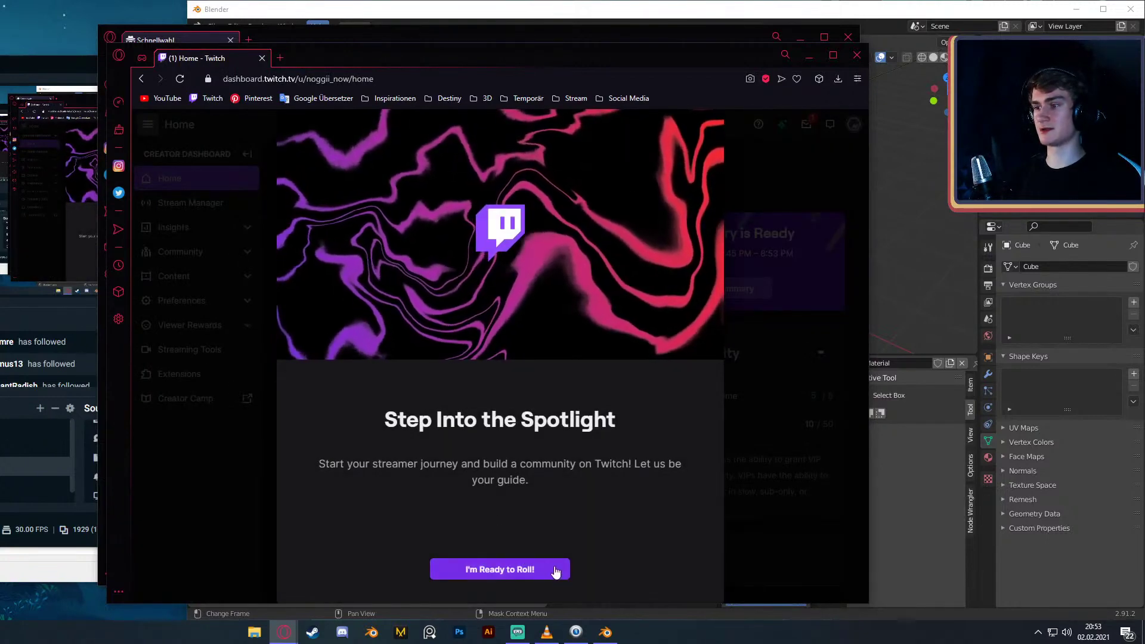
pyautogui.click(529, 570)
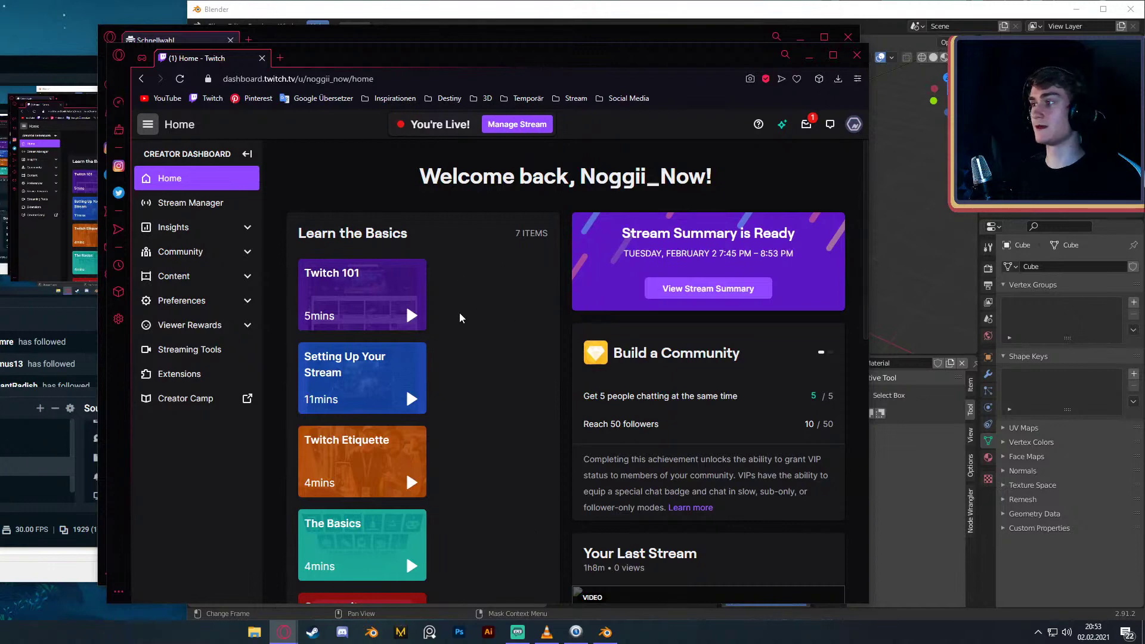
pyautogui.click(229, 204)
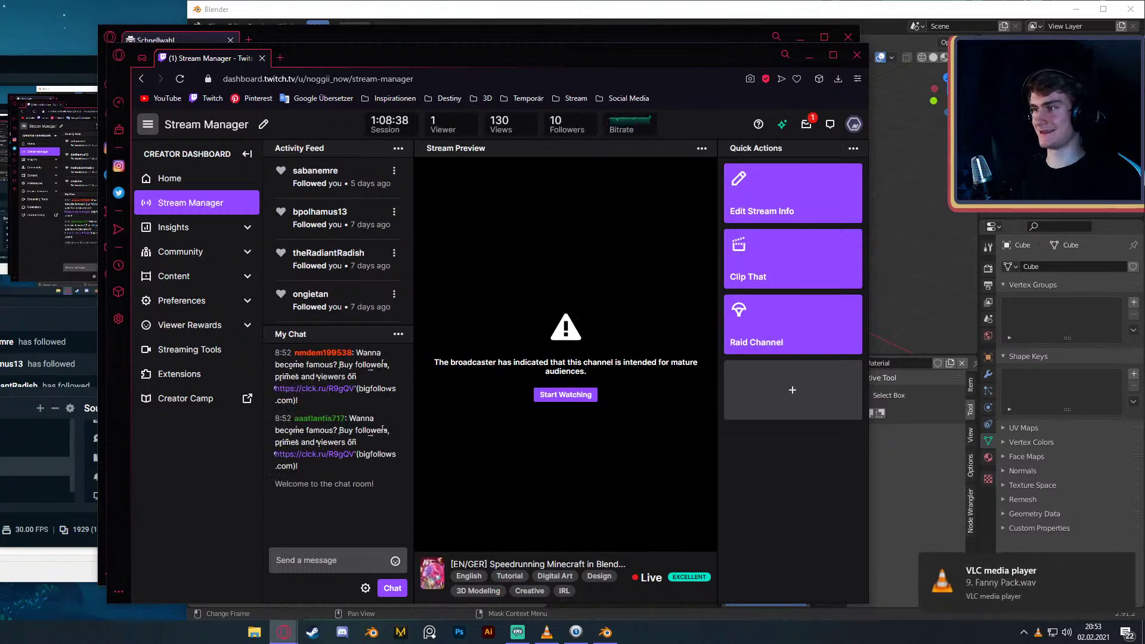
# - Ban the first spam account in the stream chat and close its channel page
pyautogui.click(334, 354)
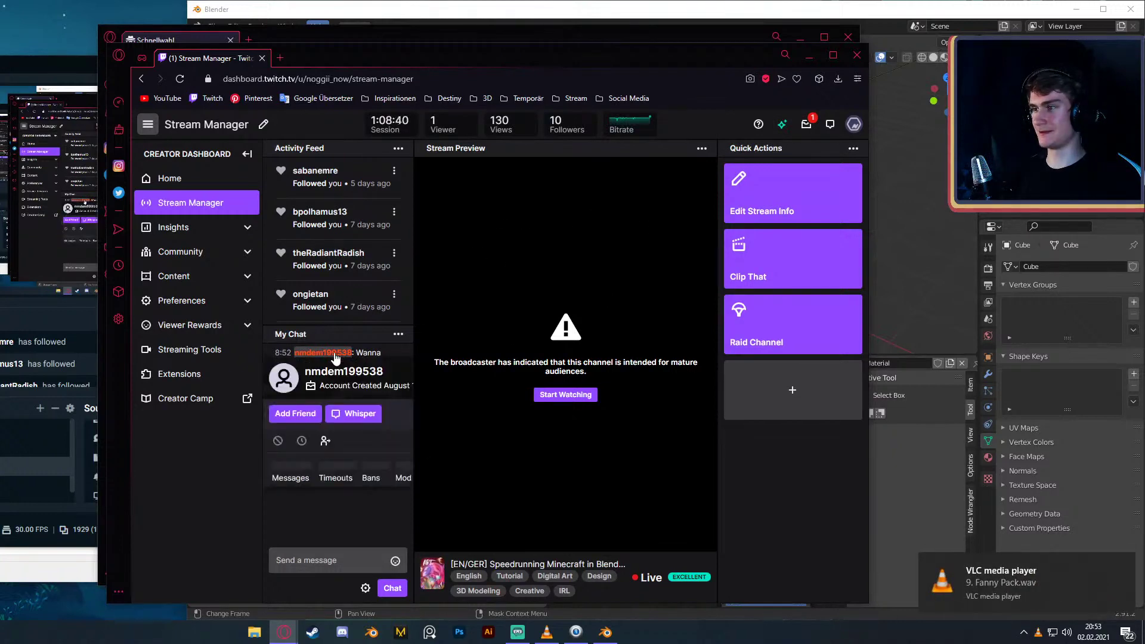
pyautogui.click(277, 442)
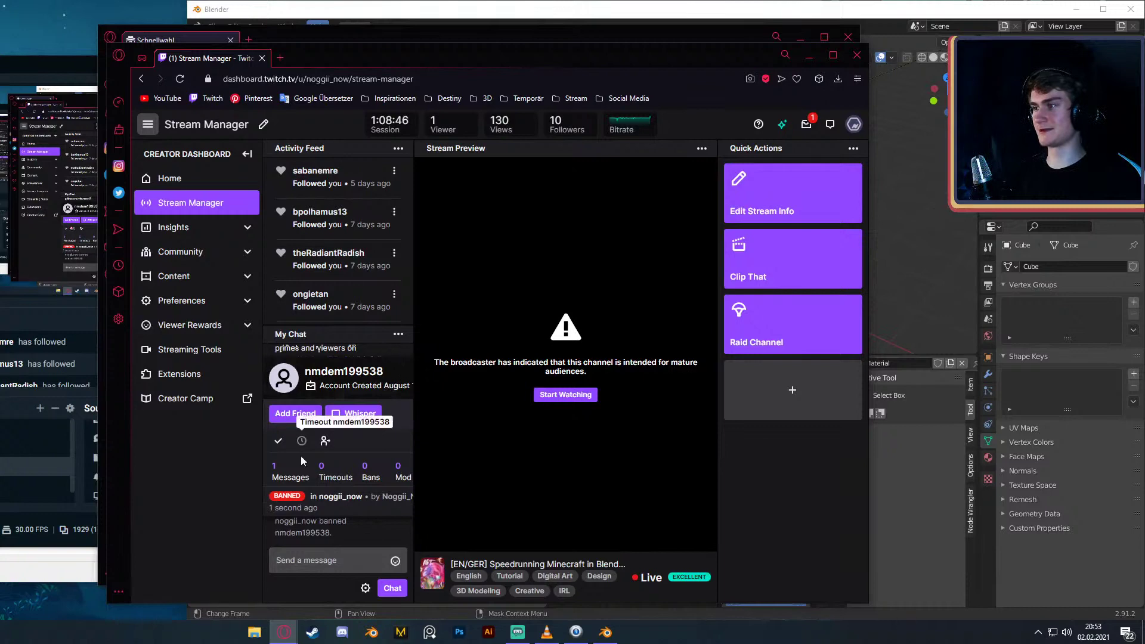
pyautogui.click(373, 371)
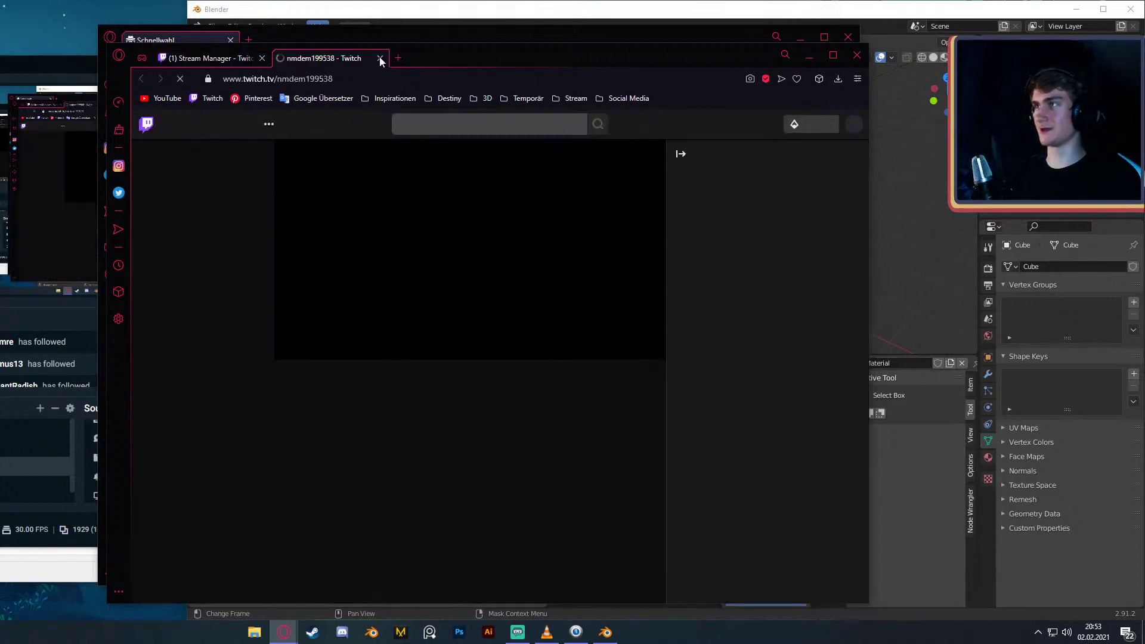
pyautogui.click(380, 57)
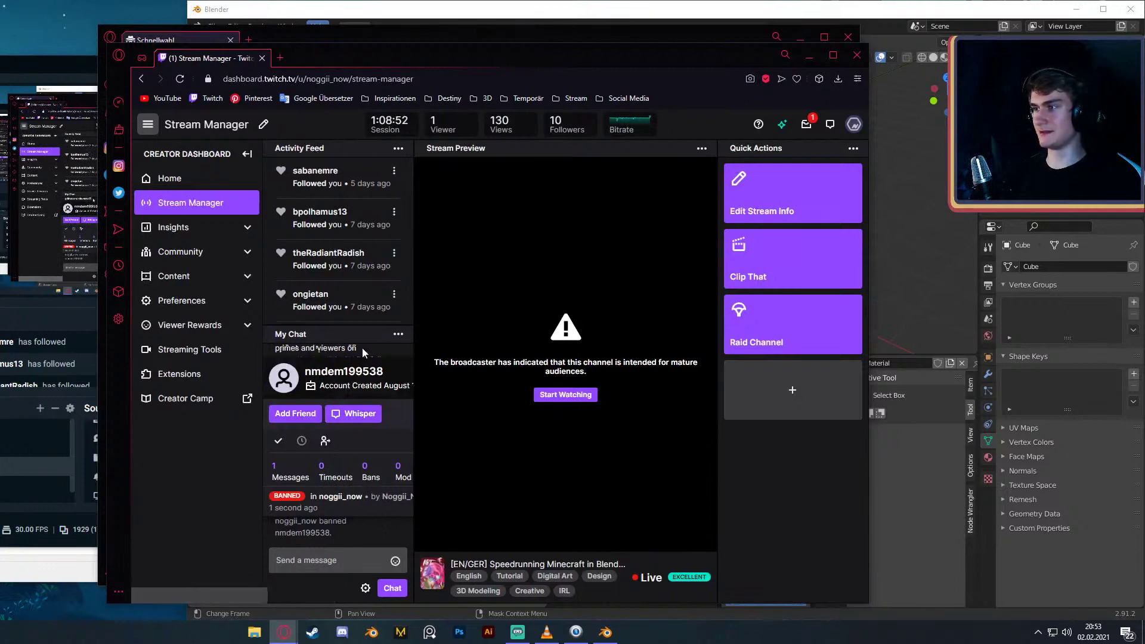
# - Close the first banned account's card, ban the second account posting follower-selling spam in My Chat, and close its card
pyautogui.moveTo(365, 358); pyautogui.dragTo(325, 365)
pyautogui.click(374, 366)
pyautogui.scroll(3, 378, 382)
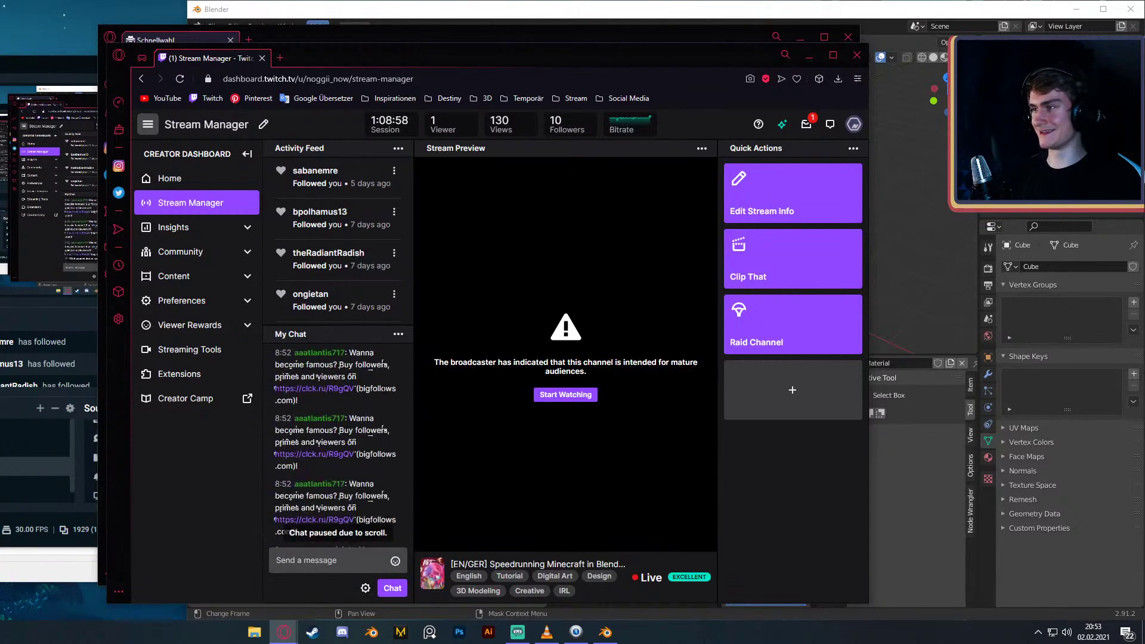
pyautogui.click(319, 353)
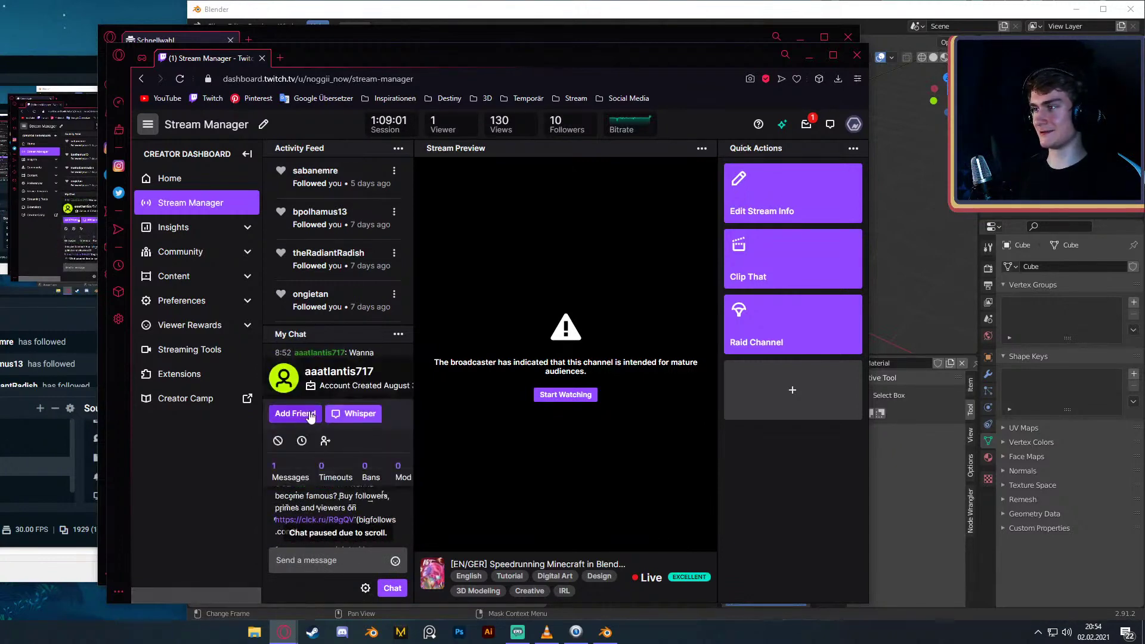
pyautogui.click(276, 442)
pyautogui.moveTo(369, 364); pyautogui.dragTo(266, 363)
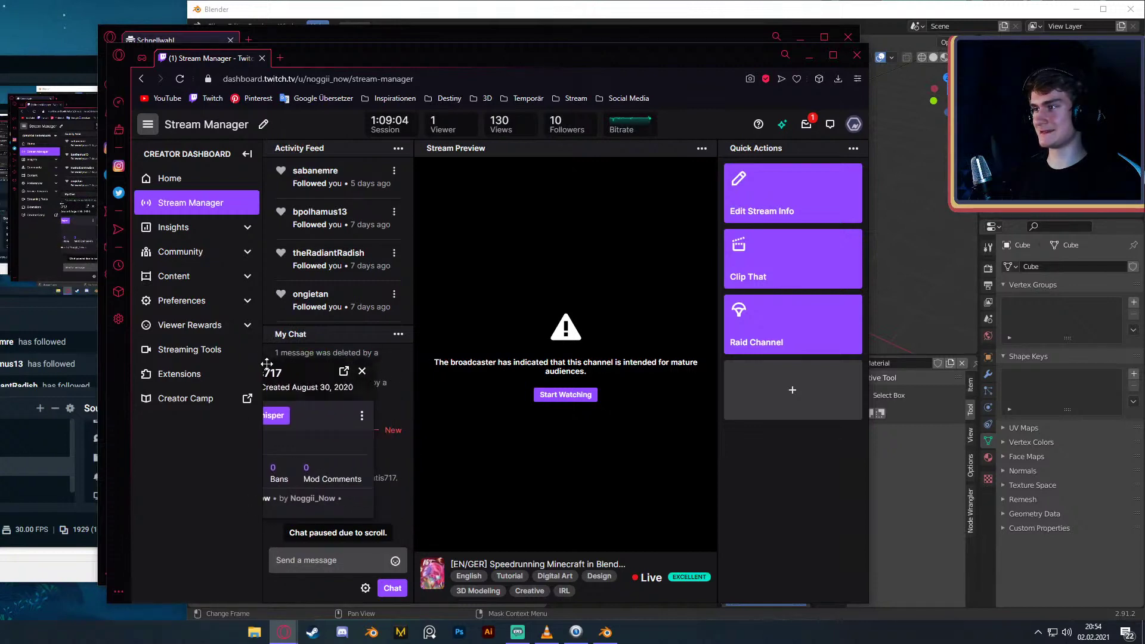
pyautogui.click(362, 372)
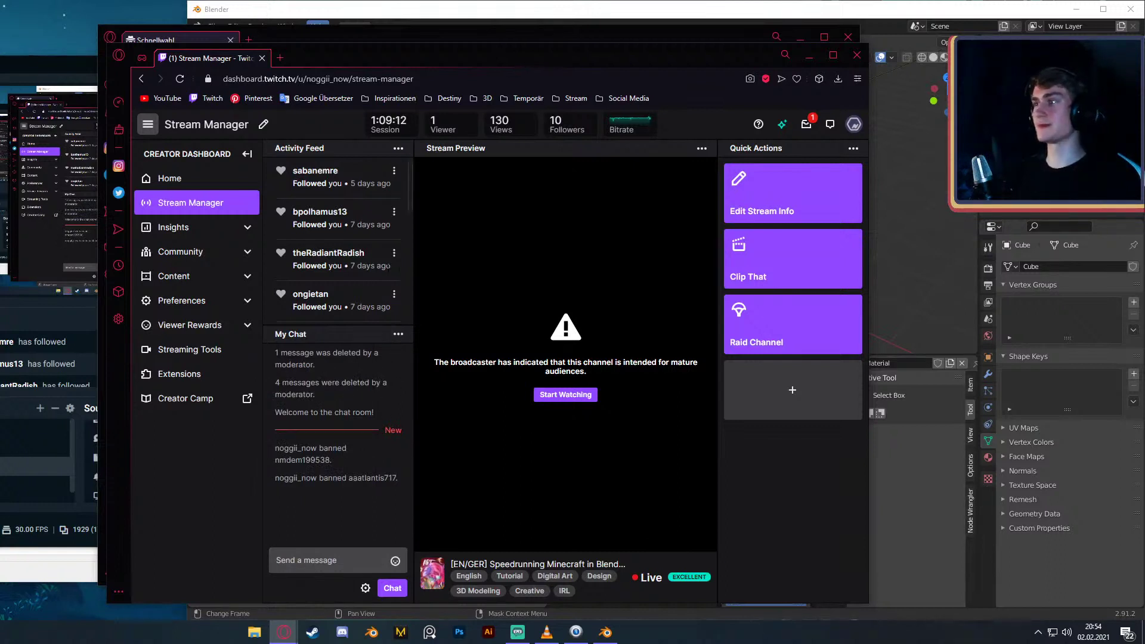
# - Check the channel's notifications and close the Stream Manager browser window
pyautogui.click(807, 124)
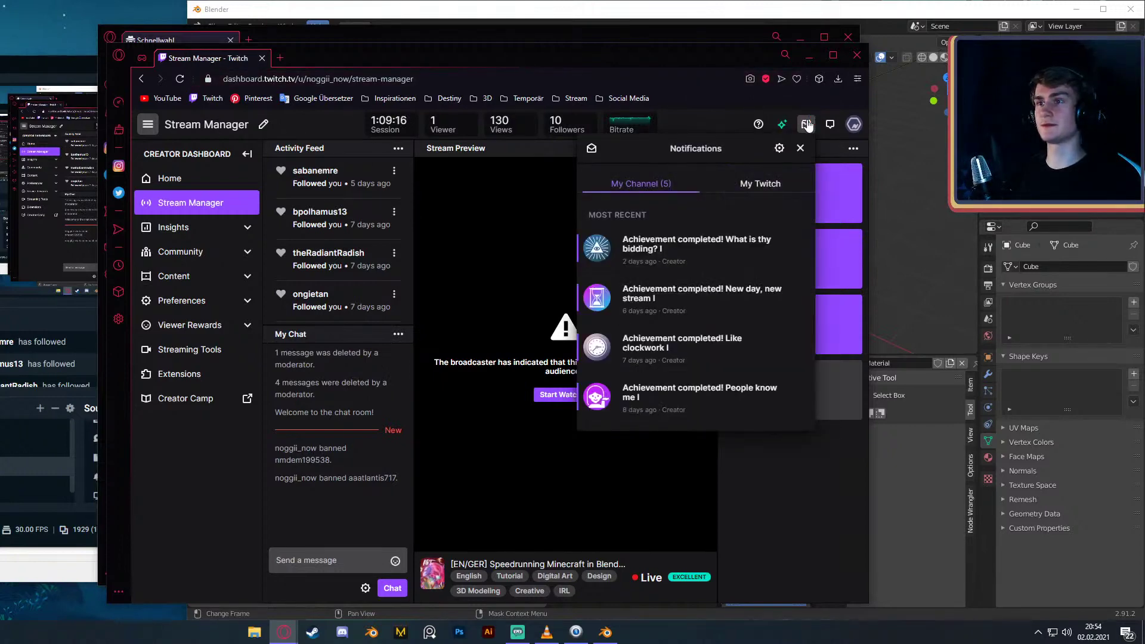
pyautogui.click(806, 124)
pyautogui.moveTo(647, 60); pyautogui.dragTo(688, 55)
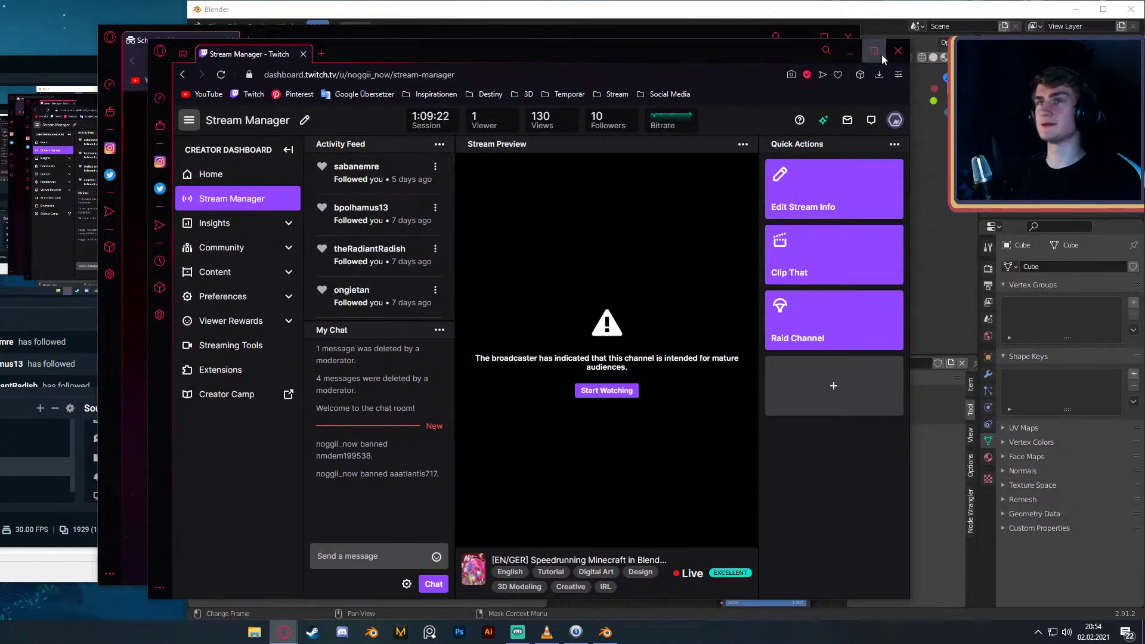
pyautogui.click(896, 52)
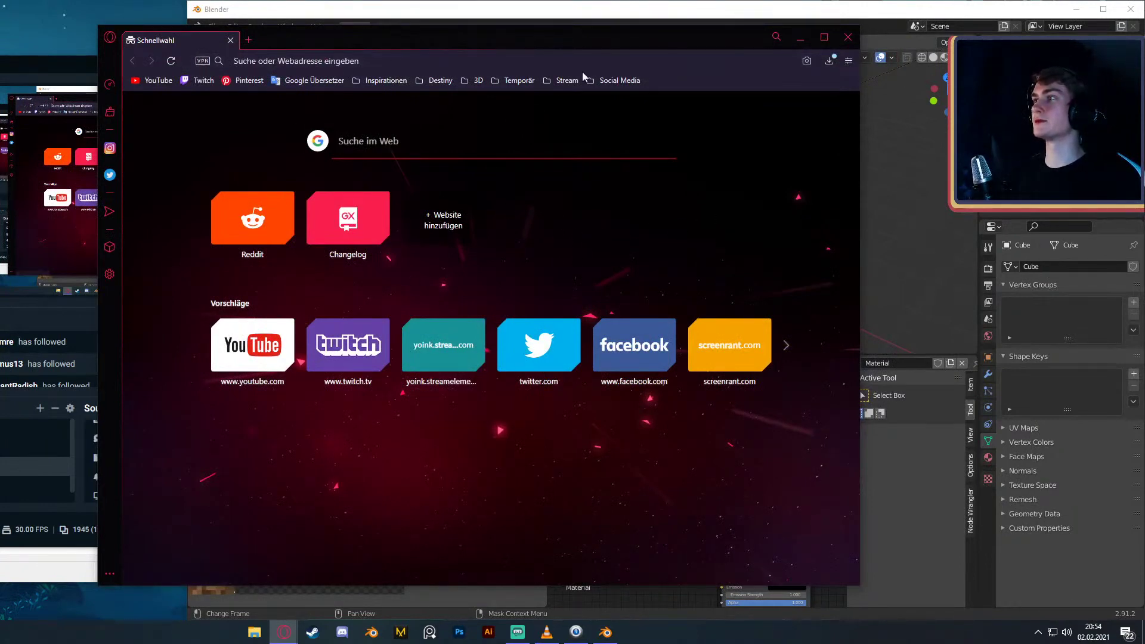
# - Switch to Blender and start a new file without saving the Minecraft block scene
pyautogui.click(702, 10)
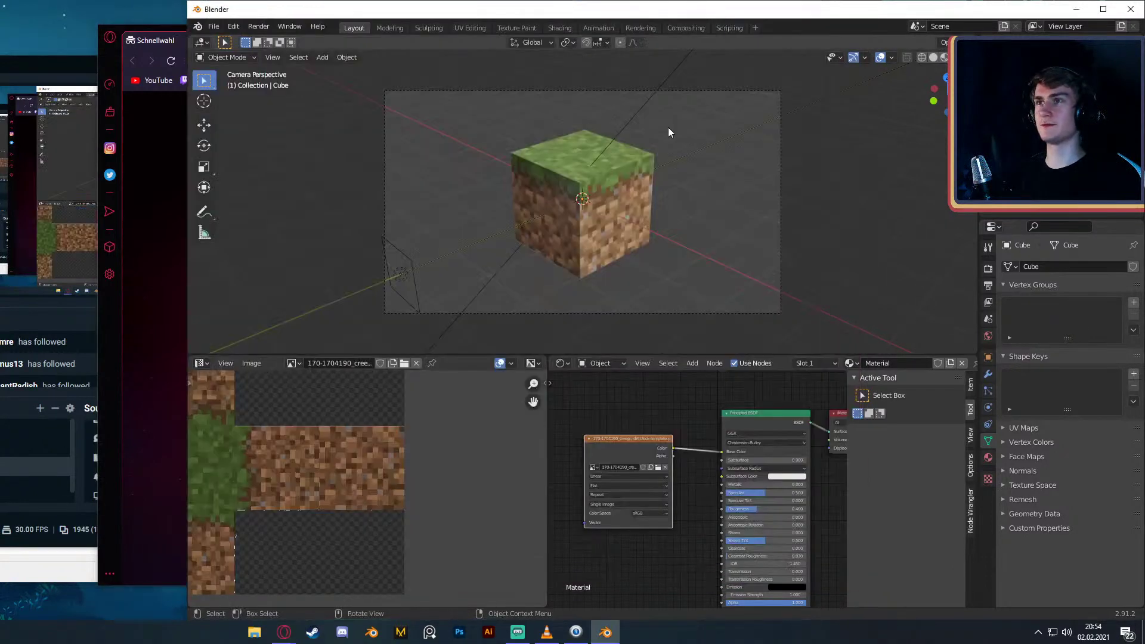
pyautogui.click(214, 27)
pyautogui.moveTo(238, 63)
pyautogui.click(352, 40)
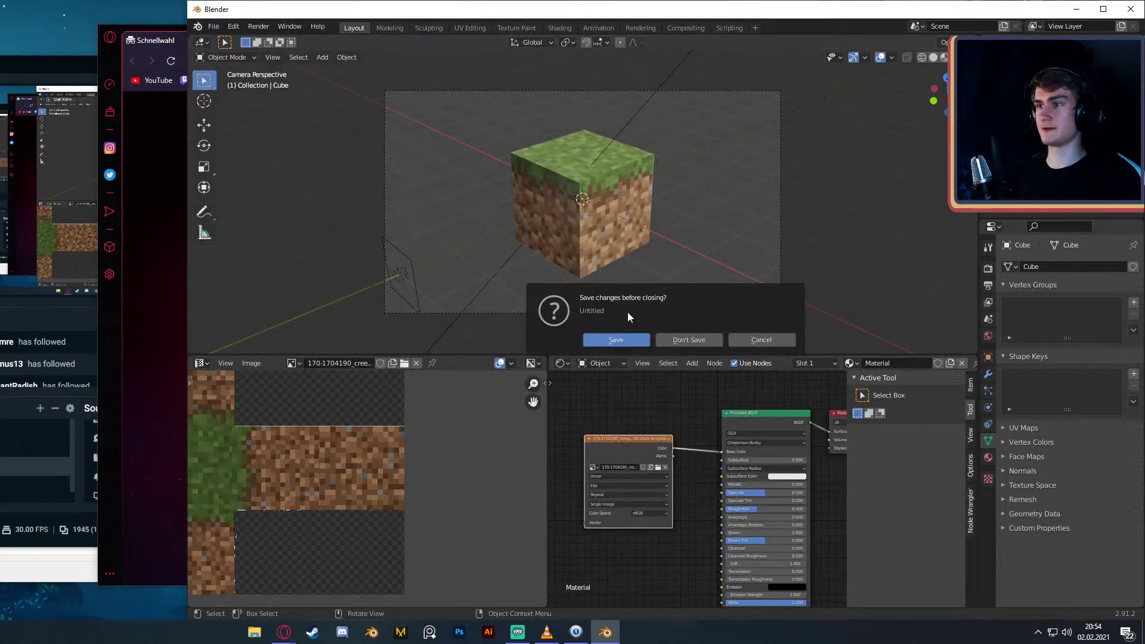
pyautogui.click(696, 341)
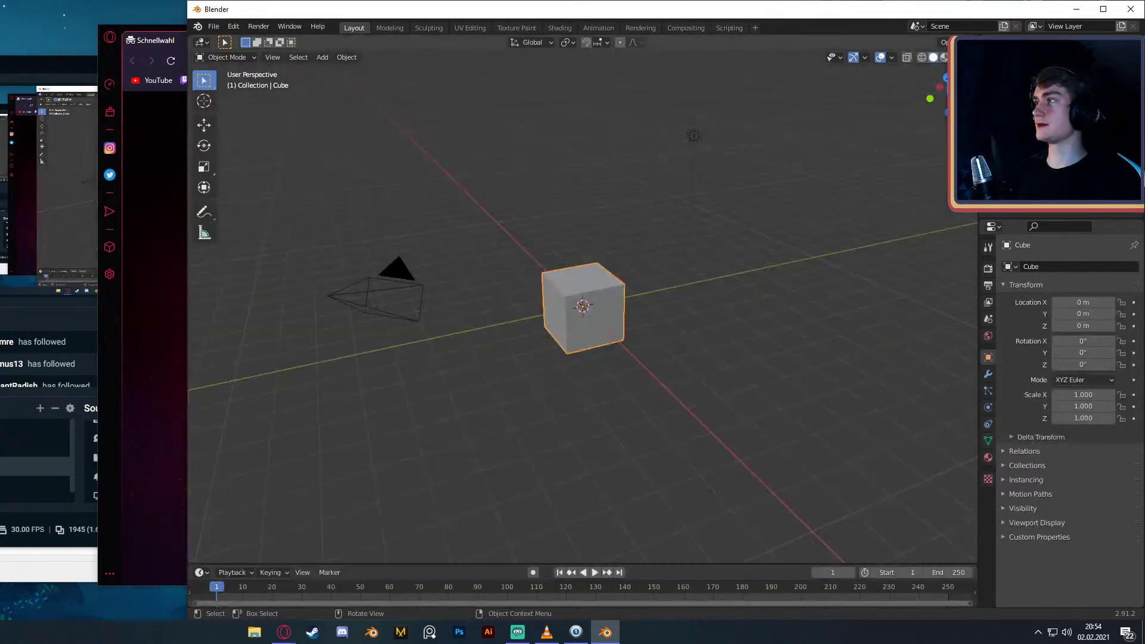
# - Switch to Streamlabs OBS, bring its window into view, and shift the ScreenCap scene's Display source to show the desktop's left edge
pyautogui.moveTo(0, 67); pyautogui.dragTo(97, 72)
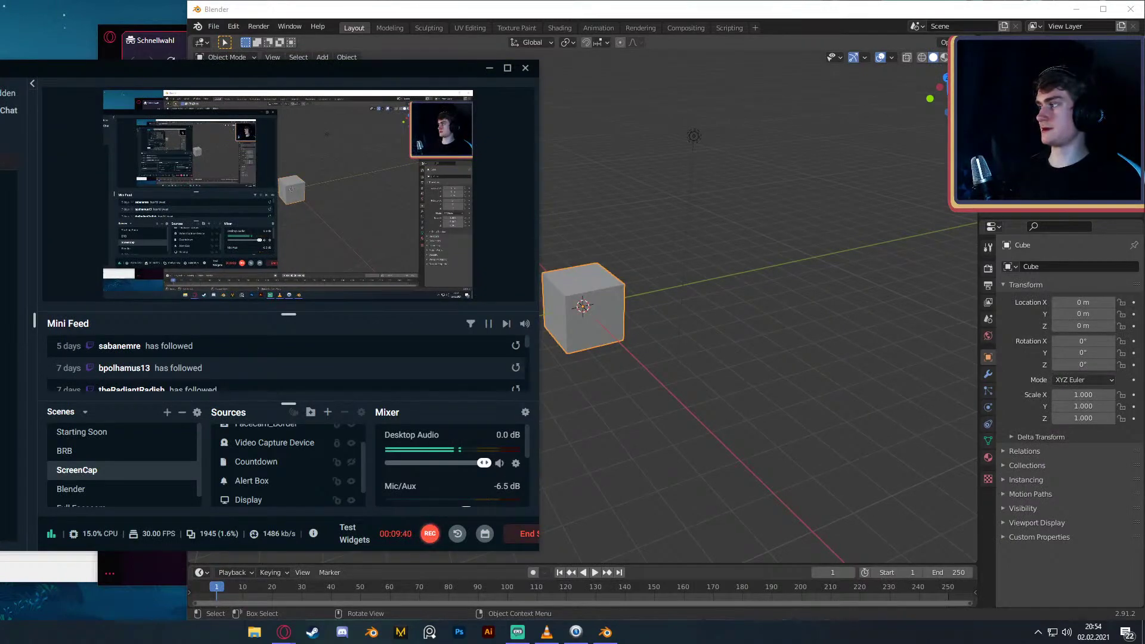
pyautogui.moveTo(0, 75); pyautogui.dragTo(0, 63)
pyautogui.click(350, 203)
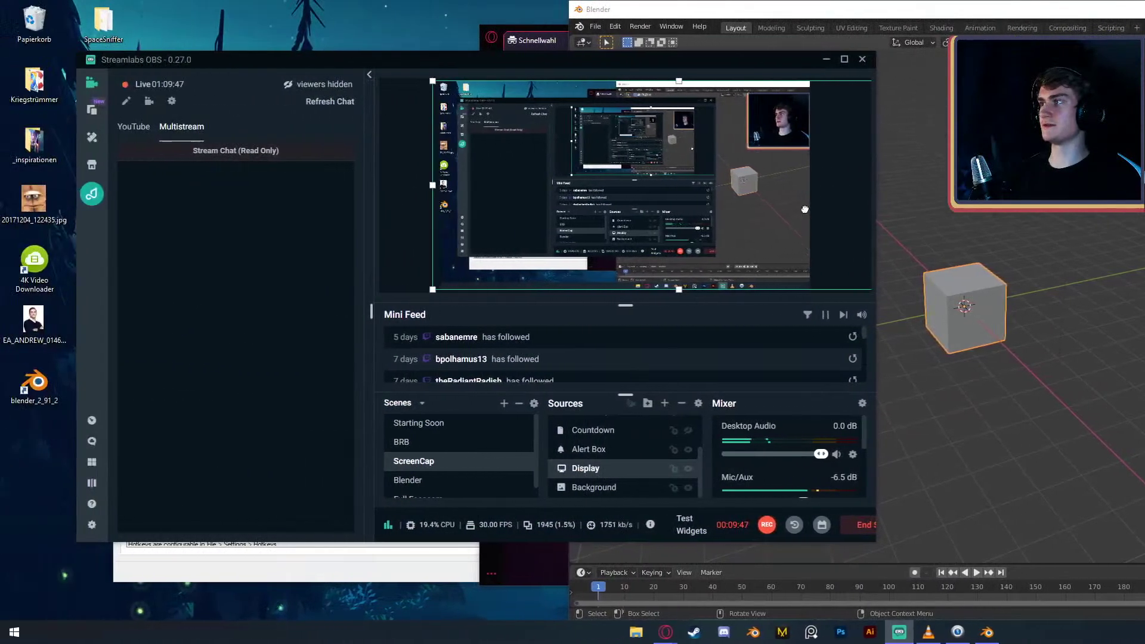
# - Shift the Display source slightly in the preview and move the Streamlabs OBS window off the desktop area toward the second monitor
pyautogui.moveTo(805, 209); pyautogui.dragTo(809, 188)
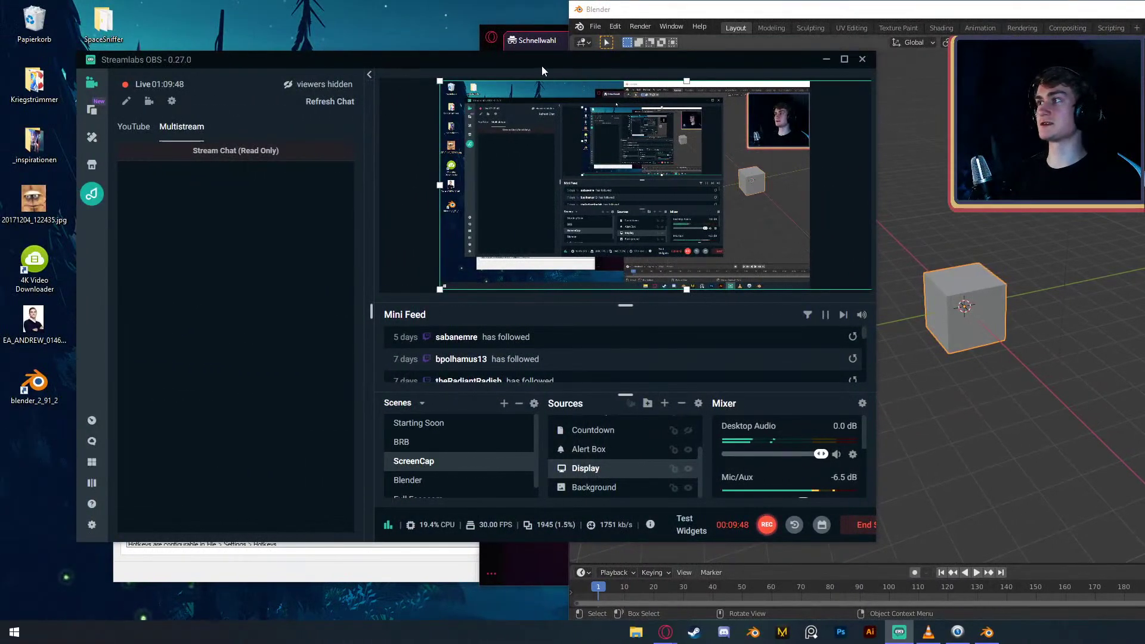
pyautogui.moveTo(542, 63); pyautogui.dragTo(1144, 80)
pyautogui.moveTo(883, 77); pyautogui.dragTo(978, 83)
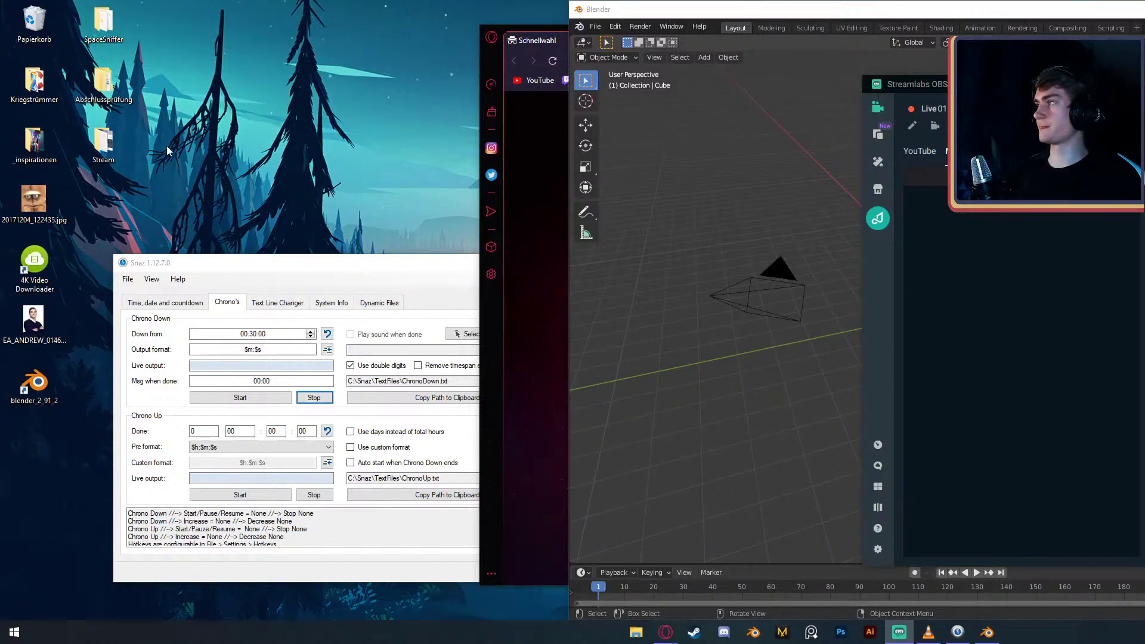
# - Show the Windows desktop and move its folder icons over to the second monitor
pyautogui.rightClick(284, 89)
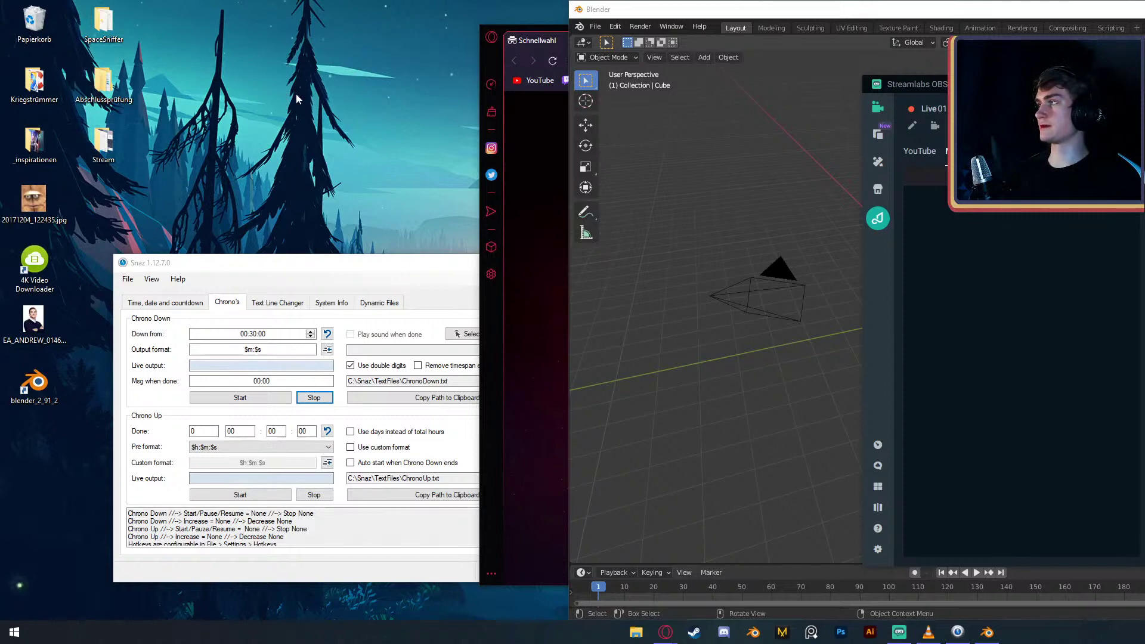
pyautogui.click(335, 81)
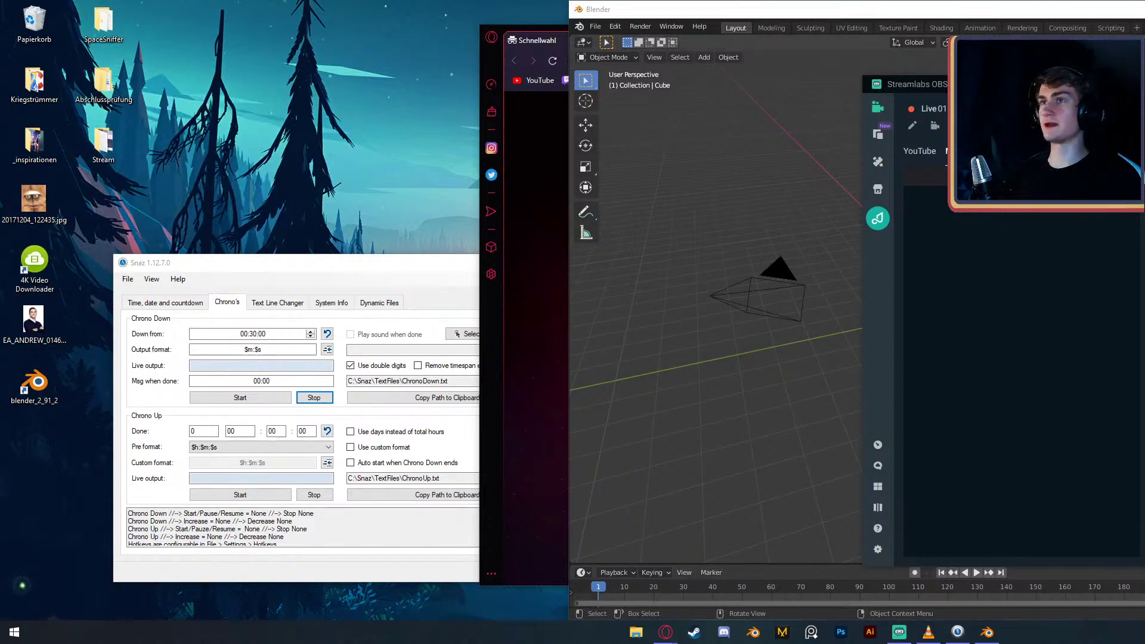
pyautogui.press('super+d')
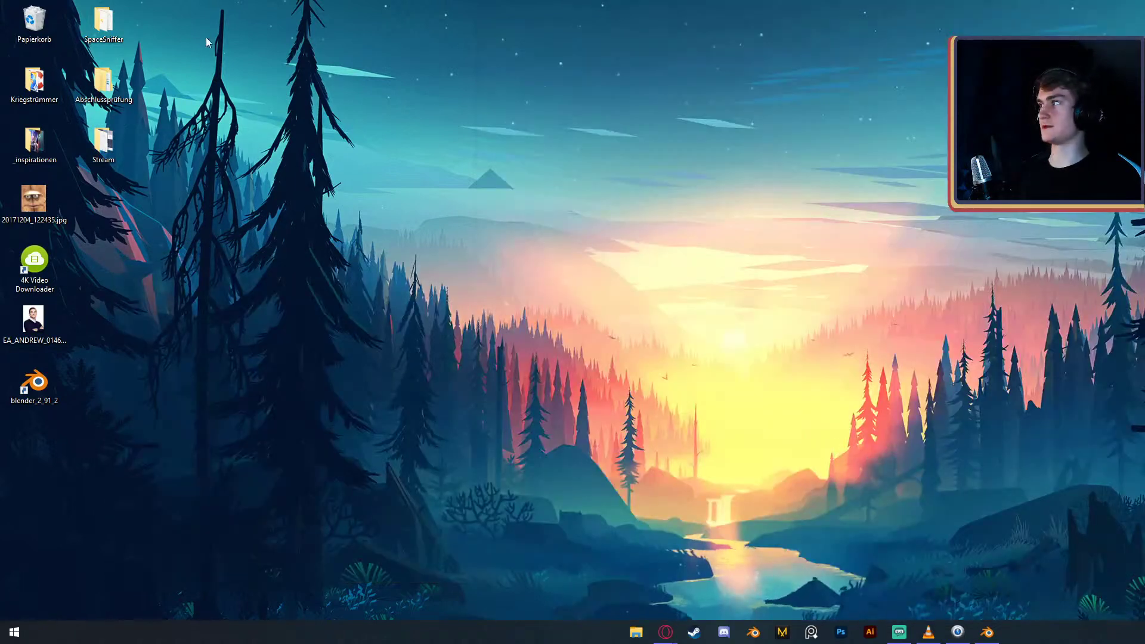
pyautogui.moveTo(160, 43); pyautogui.dragTo(1144, 149)
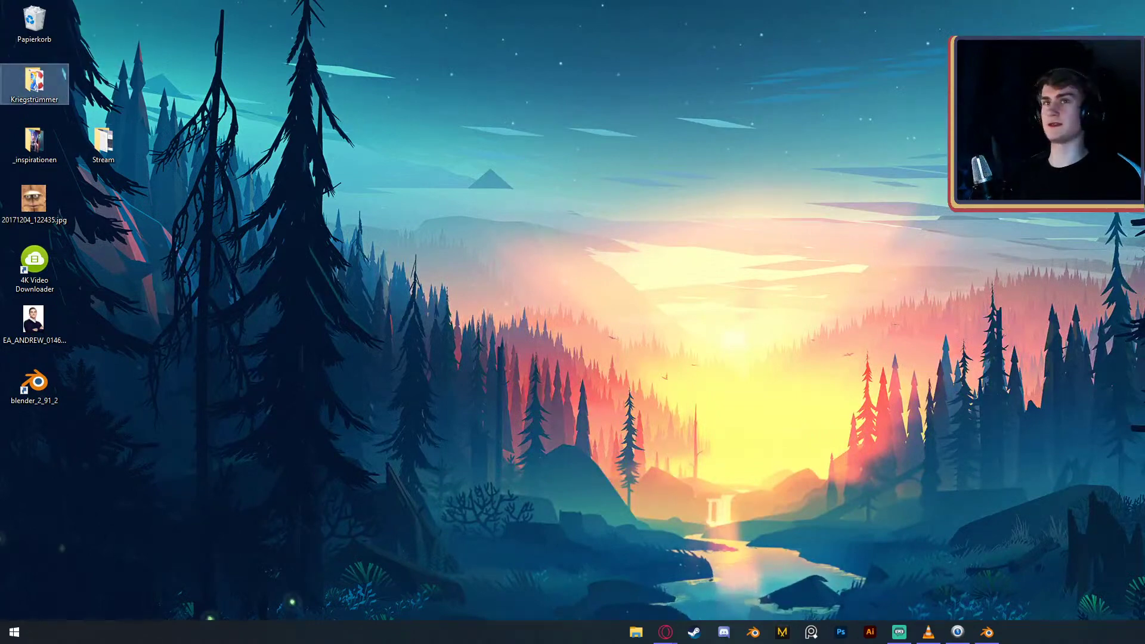
pyautogui.moveTo(34, 81); pyautogui.dragTo(1144, 149)
pyautogui.moveTo(180, 105); pyautogui.dragTo(1144, 149)
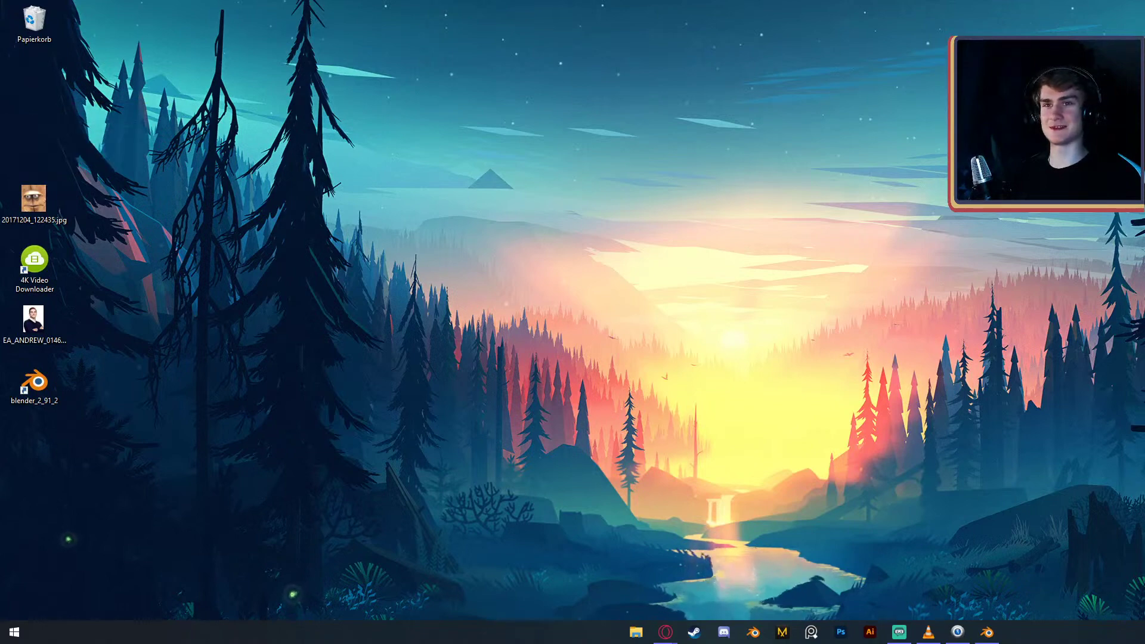
# - Clear the remaining desktop icons: the two images, the 4K Video Downloader and blender_2_91_2 shortcuts, and the Papierkorb
pyautogui.click(34, 199)
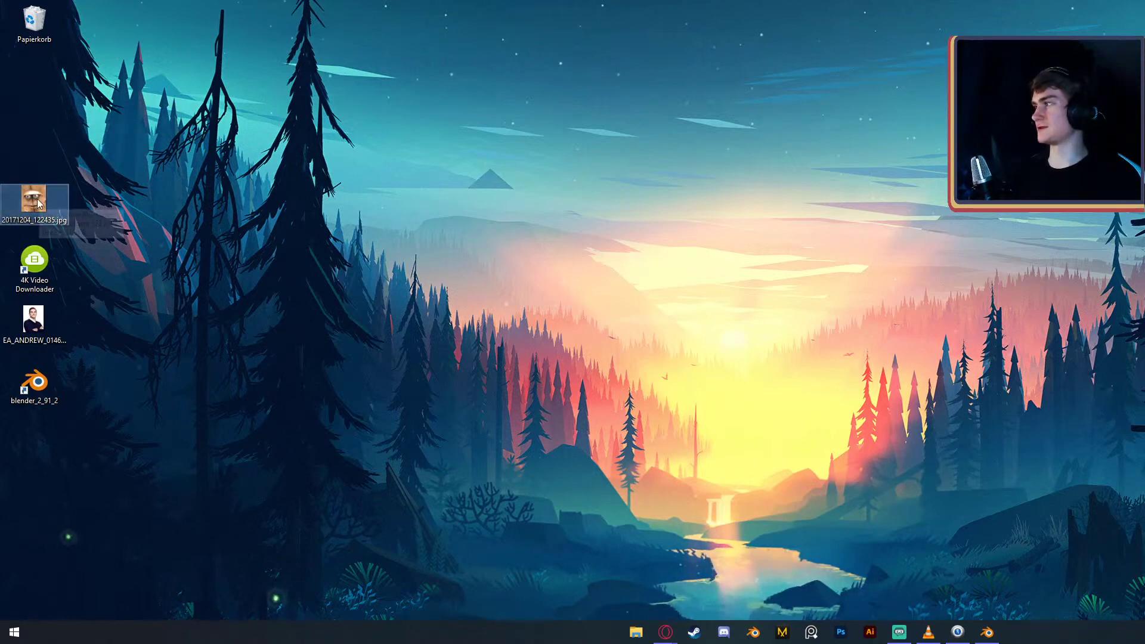
pyautogui.press('Delete')
pyautogui.moveTo(94, 230); pyautogui.dragTo(2, 410)
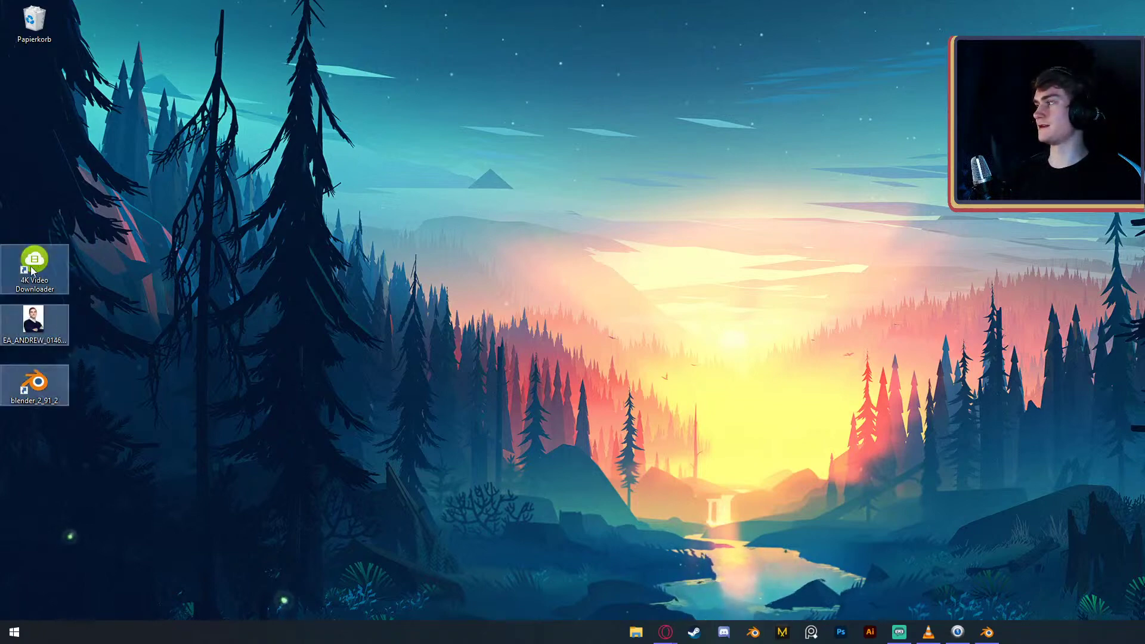
pyautogui.press('Delete')
pyautogui.click(29, 36)
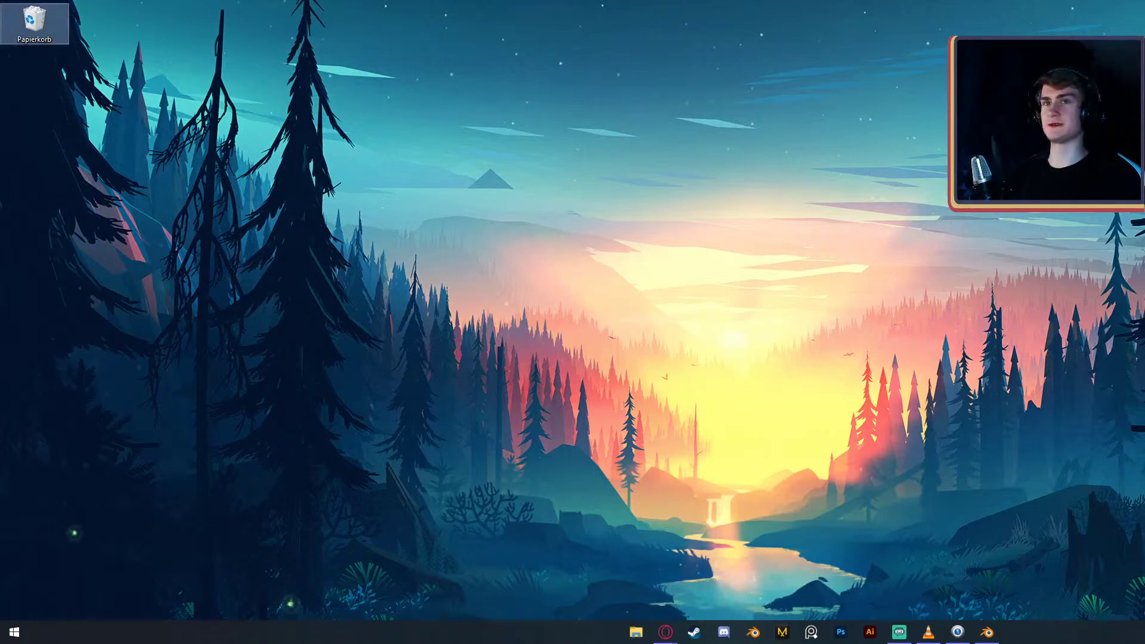
pyautogui.press('Delete')
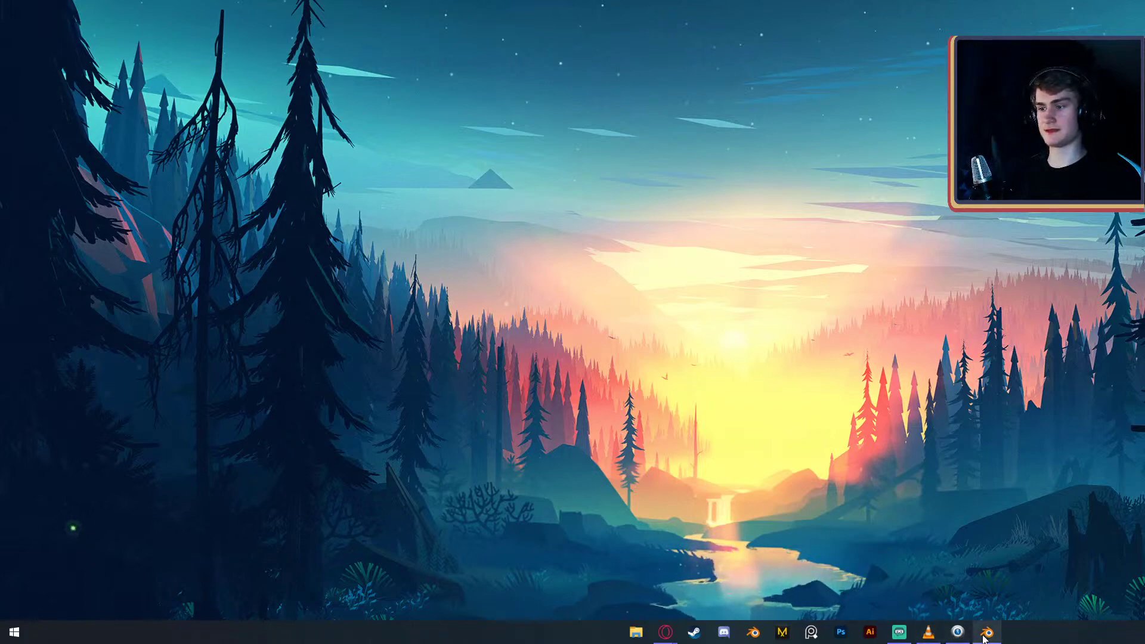
# - Restore Streamlabs OBS and Blender, moving Blender across the free desktop area and Streamlabs OBS aside so the cube is uncovered
pyautogui.moveTo(987, 634)
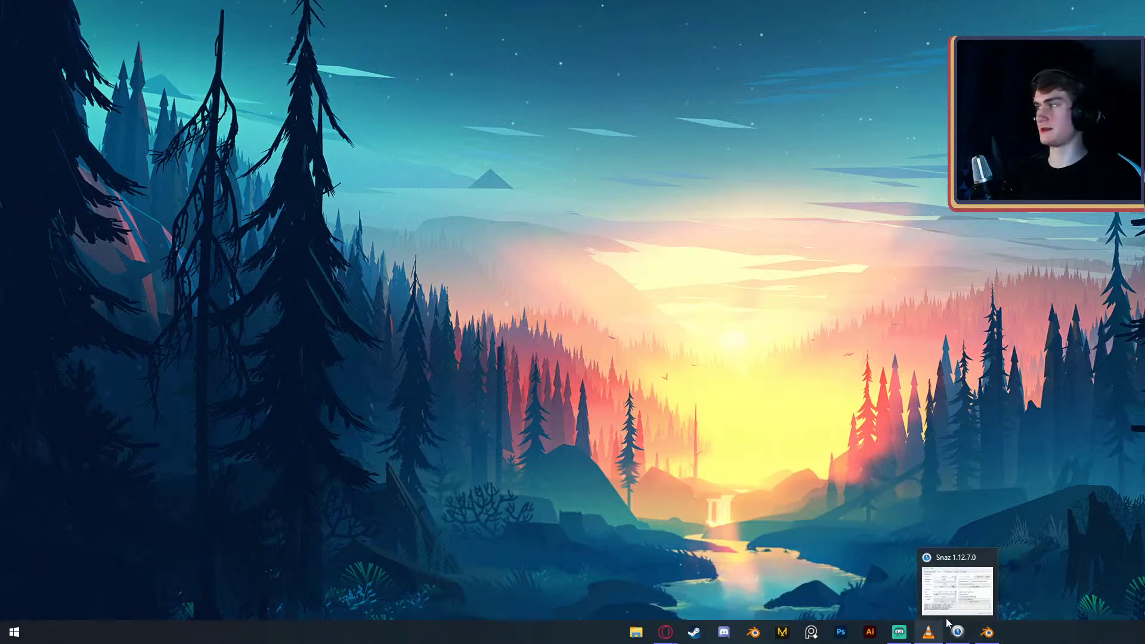
pyautogui.click(900, 636)
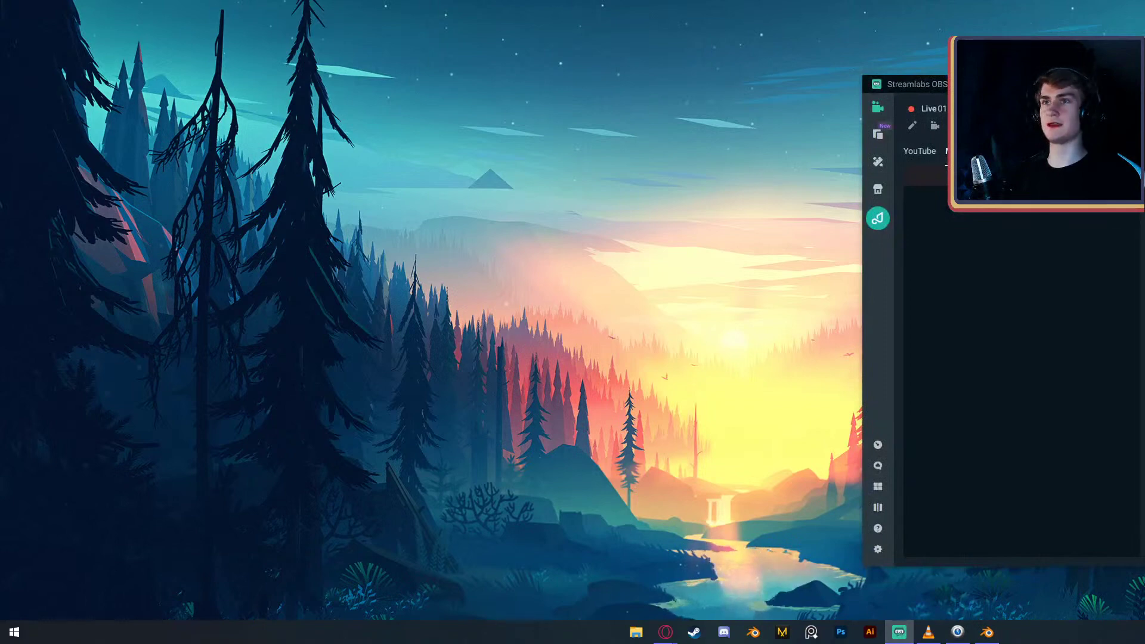
pyautogui.moveTo(913, 84); pyautogui.dragTo(755, 98)
pyautogui.click(987, 632)
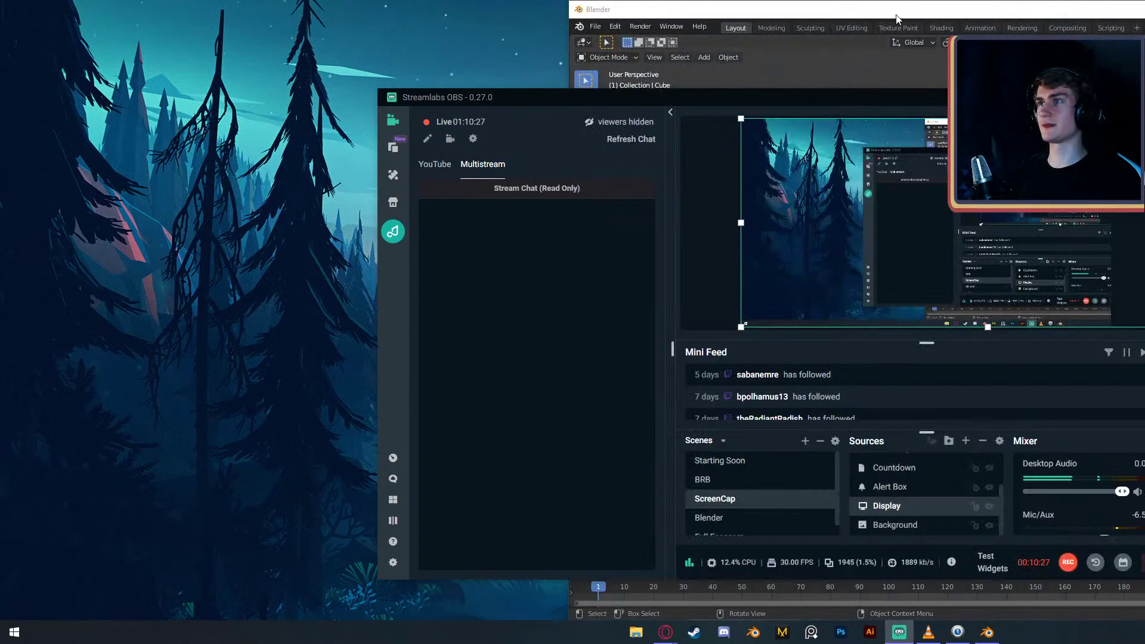
pyautogui.moveTo(775, 9); pyautogui.dragTo(405, 15)
pyautogui.moveTo(1045, 97); pyautogui.dragTo(1098, 102)
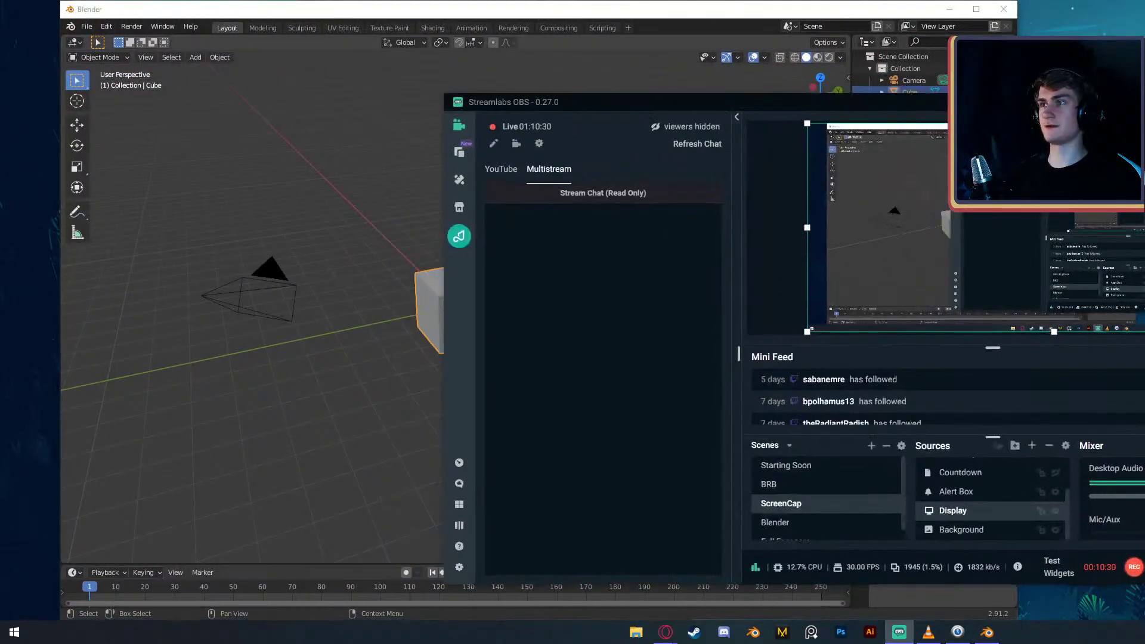
pyautogui.moveTo(1013, 102); pyautogui.dragTo(1099, 85)
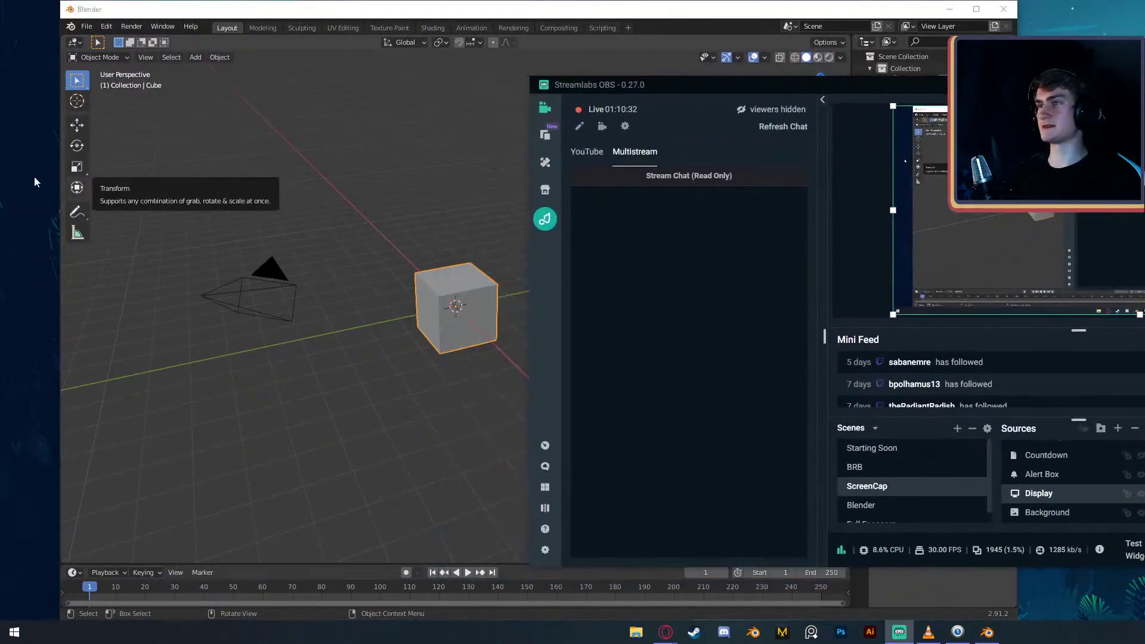
pyautogui.moveTo(990, 84); pyautogui.dragTo(1022, 77)
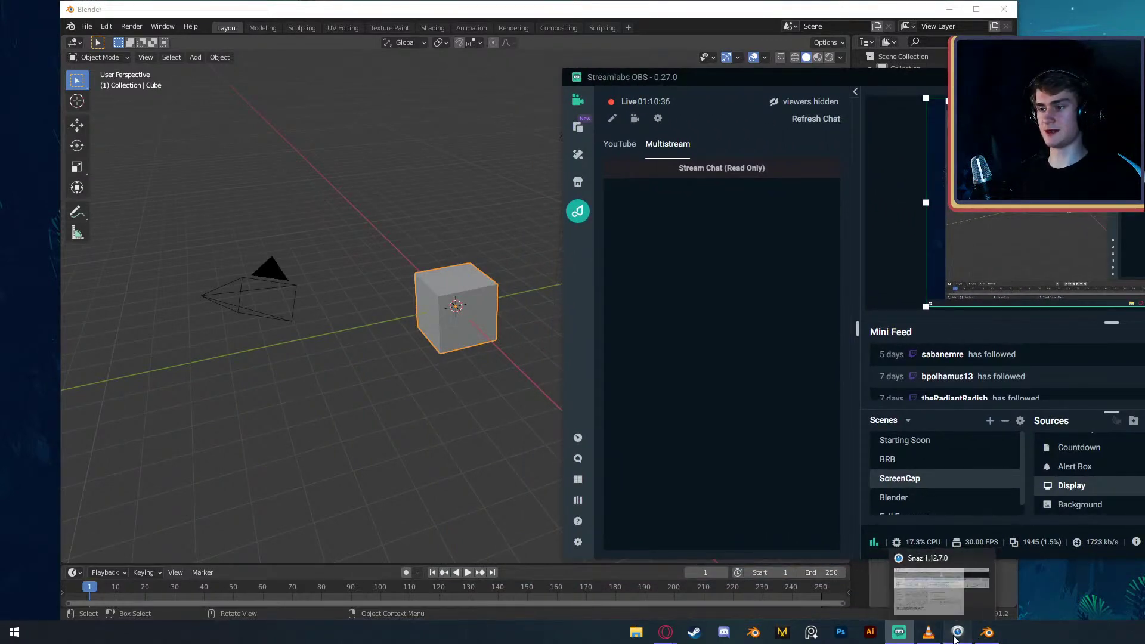
# - Bring up Snaz and move it and Streamlabs OBS onto the second monitor, leaving the whole Blender window uncovered
pyautogui.click(955, 639)
pyautogui.moveTo(406, 258); pyautogui.dragTo(1144, 296)
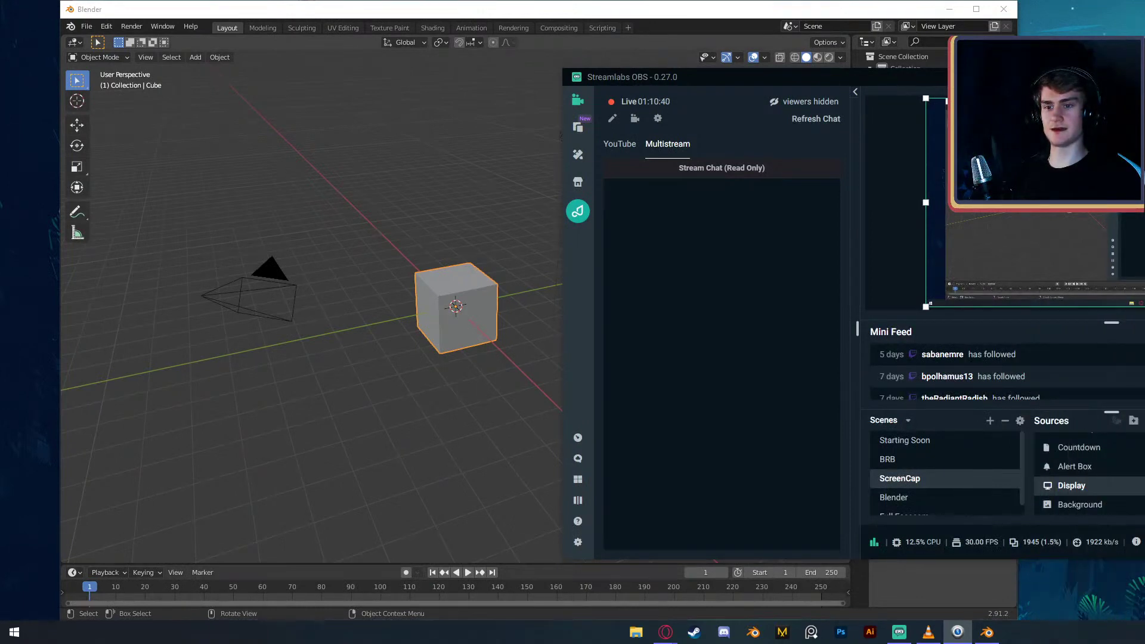
pyautogui.moveTo(1068, 77); pyautogui.dragTo(1027, 59)
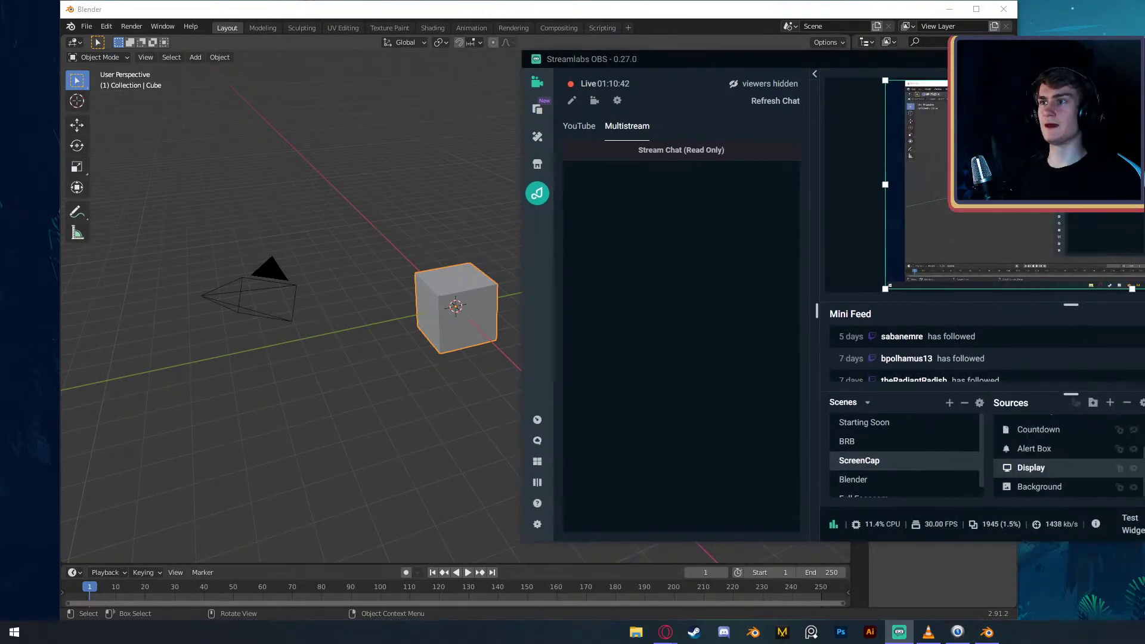
pyautogui.moveTo(927, 638)
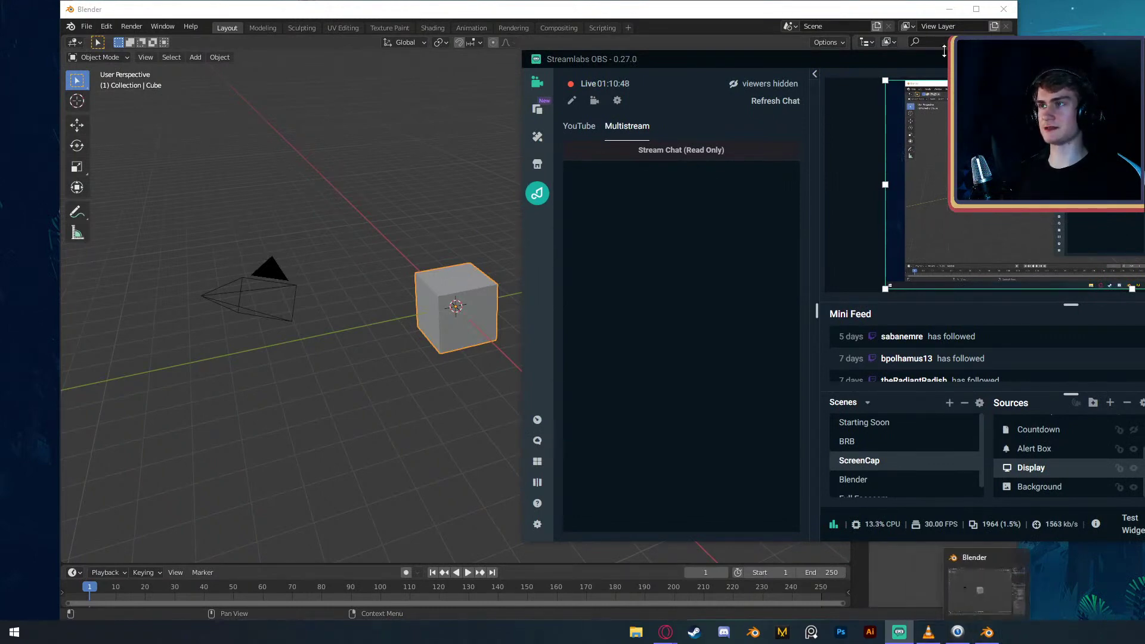
pyautogui.moveTo(948, 58); pyautogui.dragTo(871, 105)
pyautogui.click(801, 8)
pyautogui.moveTo(990, 103); pyautogui.dragTo(1144, 103)
pyautogui.click(670, 71)
pyautogui.moveTo(919, 9); pyautogui.dragTo(1144, 103)
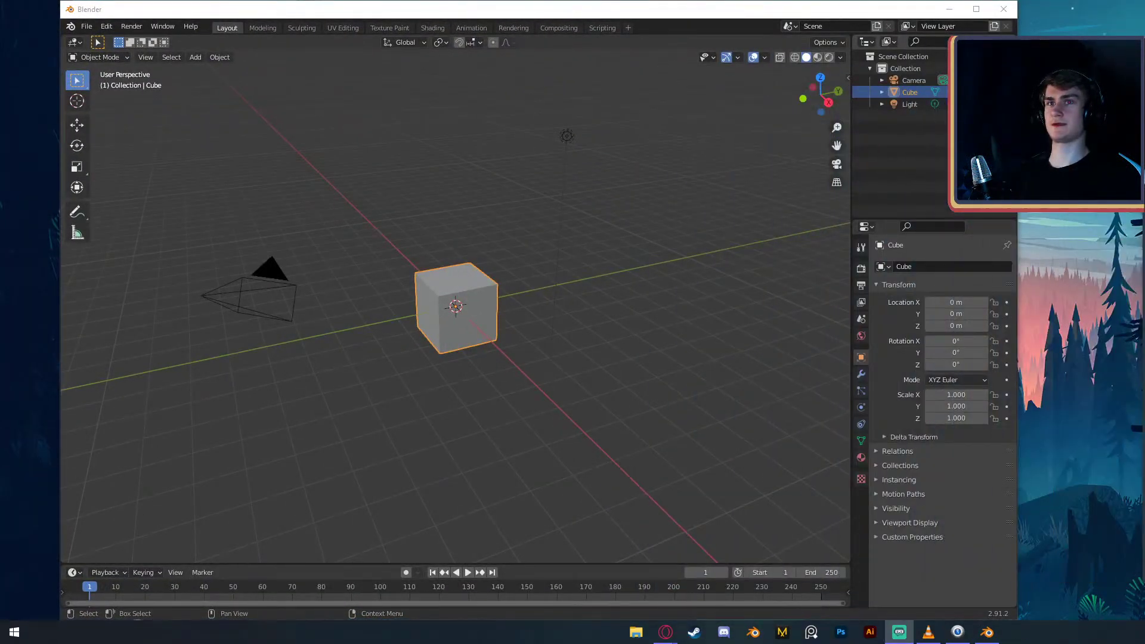
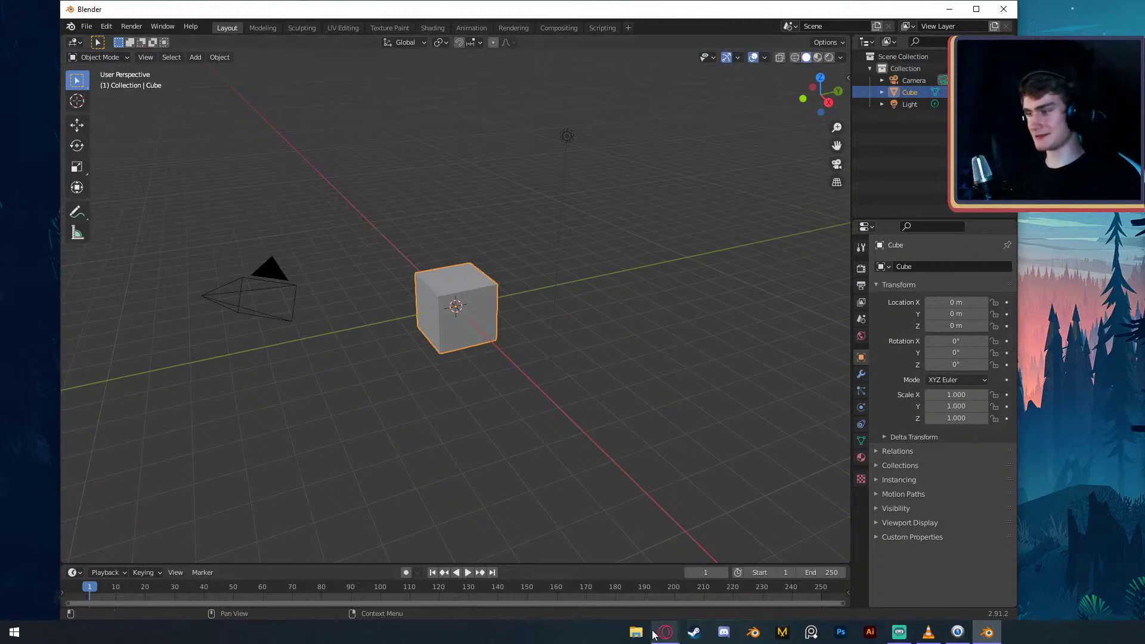
# - Bring up the Opera browser, reposition it near the screen edge, extend its height, and return to Blender in front of it
pyautogui.moveTo(656, 636)
pyautogui.click(740, 598)
pyautogui.moveTo(770, 44); pyautogui.dragTo(617, 26)
pyautogui.click(899, 632)
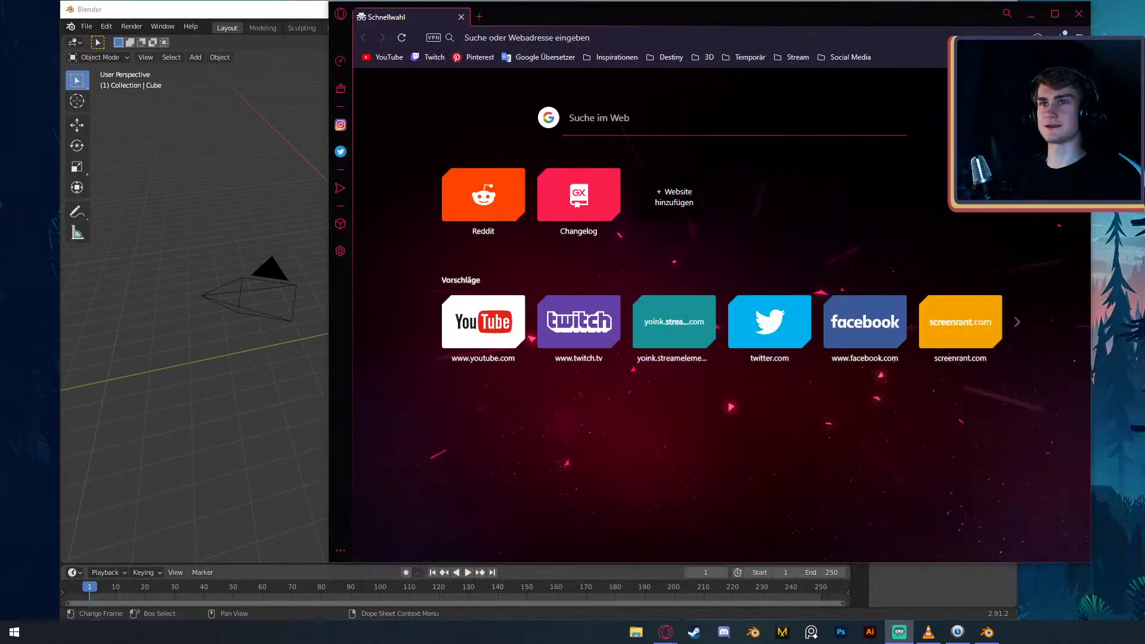
pyautogui.moveTo(981, 29); pyautogui.dragTo(1028, 28)
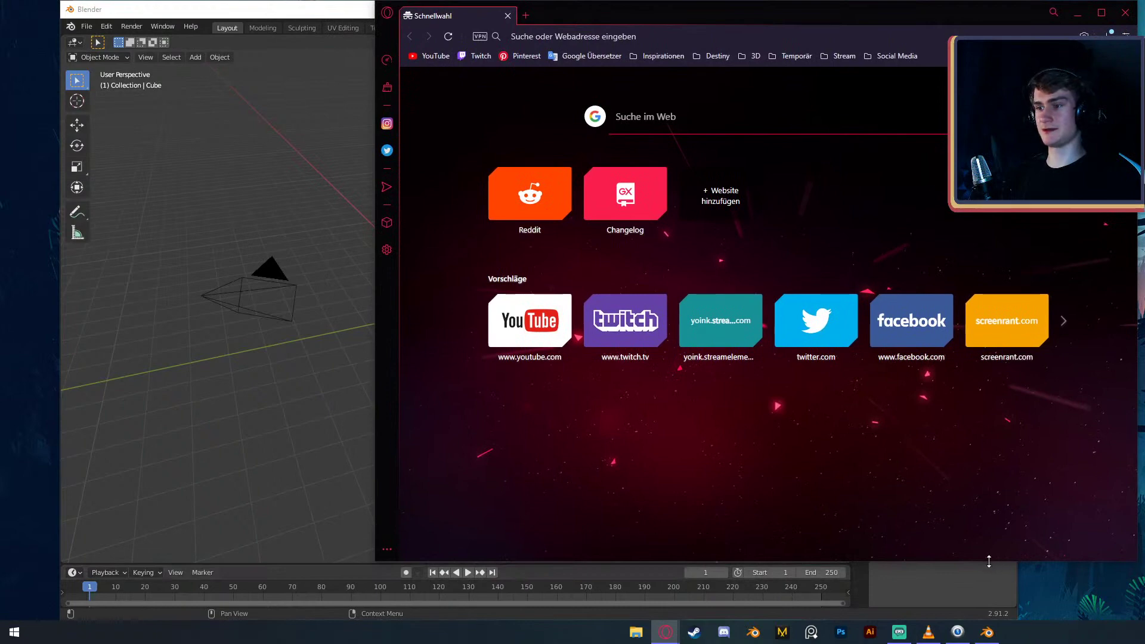
pyautogui.moveTo(989, 561); pyautogui.dragTo(982, 613)
pyautogui.click(338, 10)
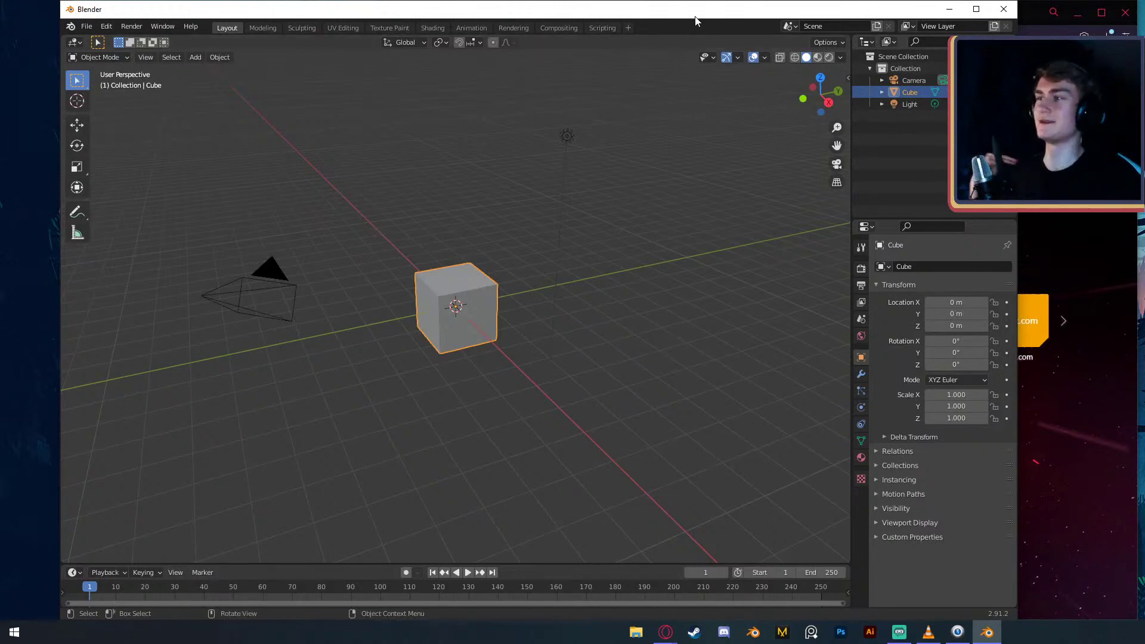
# - Enlarge the timeline area beneath the 3D viewport and switch the default cube into Edit Mode and back to Object Mode
pyautogui.hotkey('alt', 'Tab')
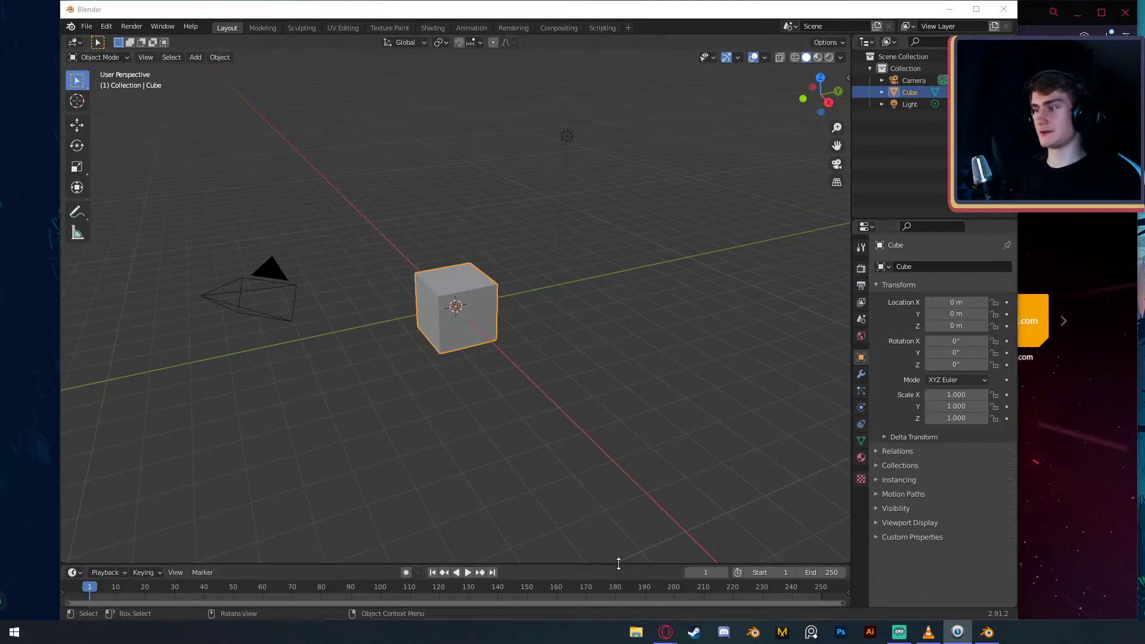
pyautogui.moveTo(639, 563); pyautogui.dragTo(639, 395)
pyautogui.press('Tab')
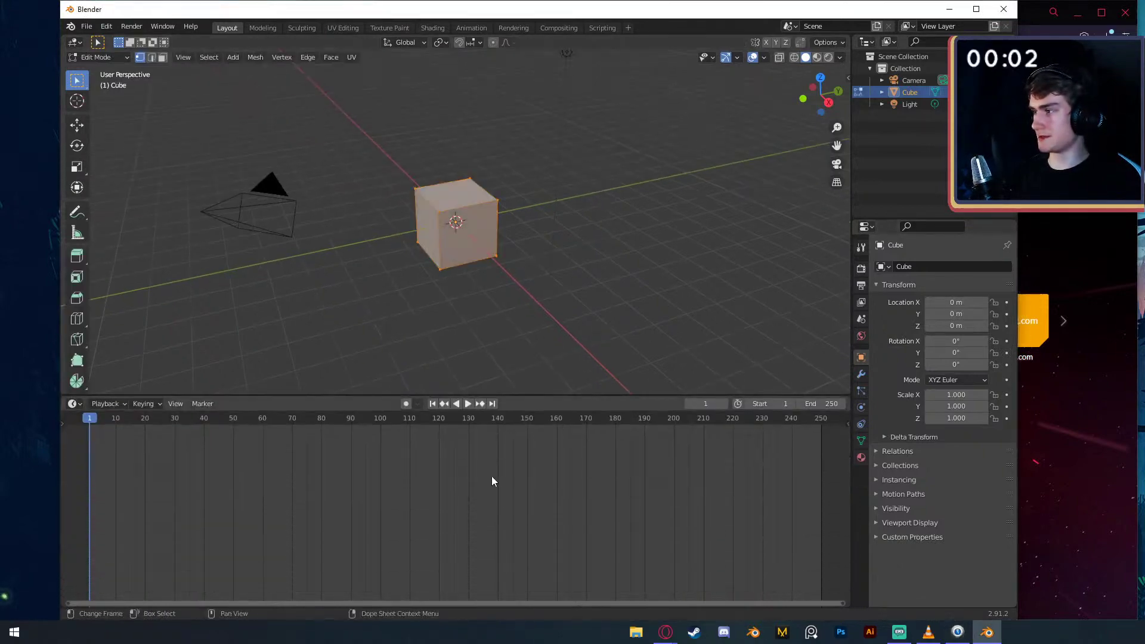
pyautogui.press('Tab')
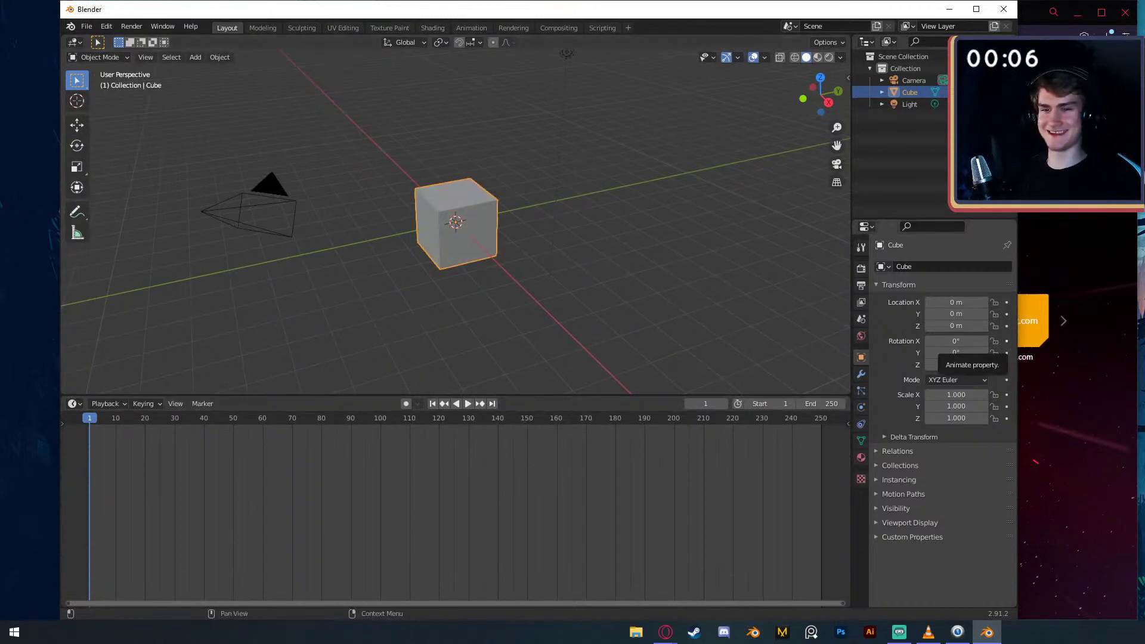
pyautogui.click(86, 26)
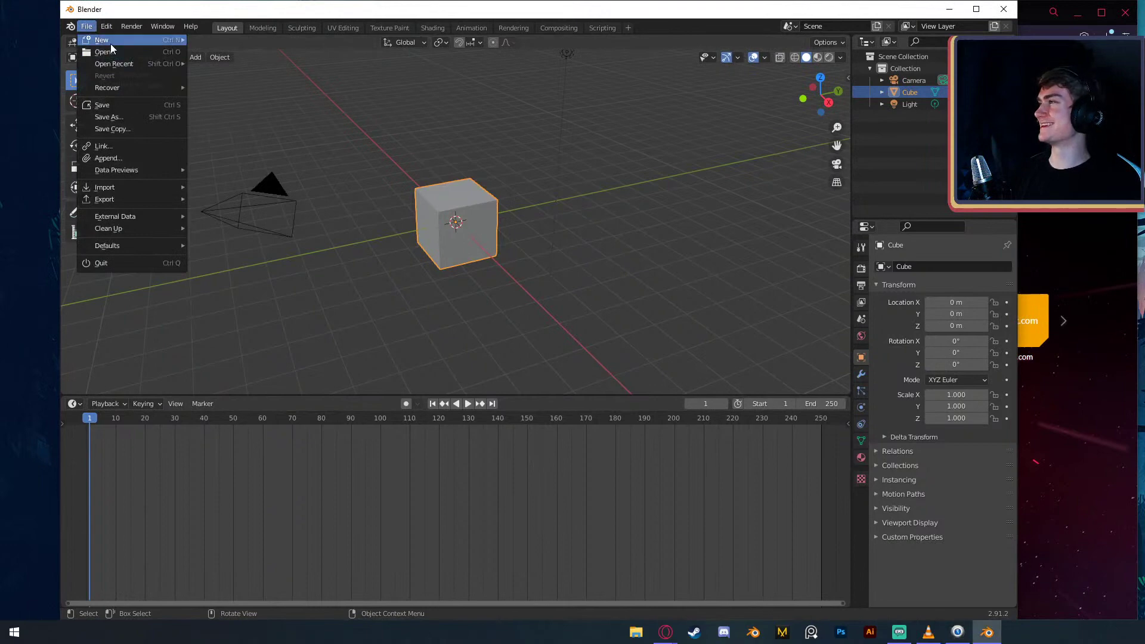
pyautogui.moveTo(113, 40)
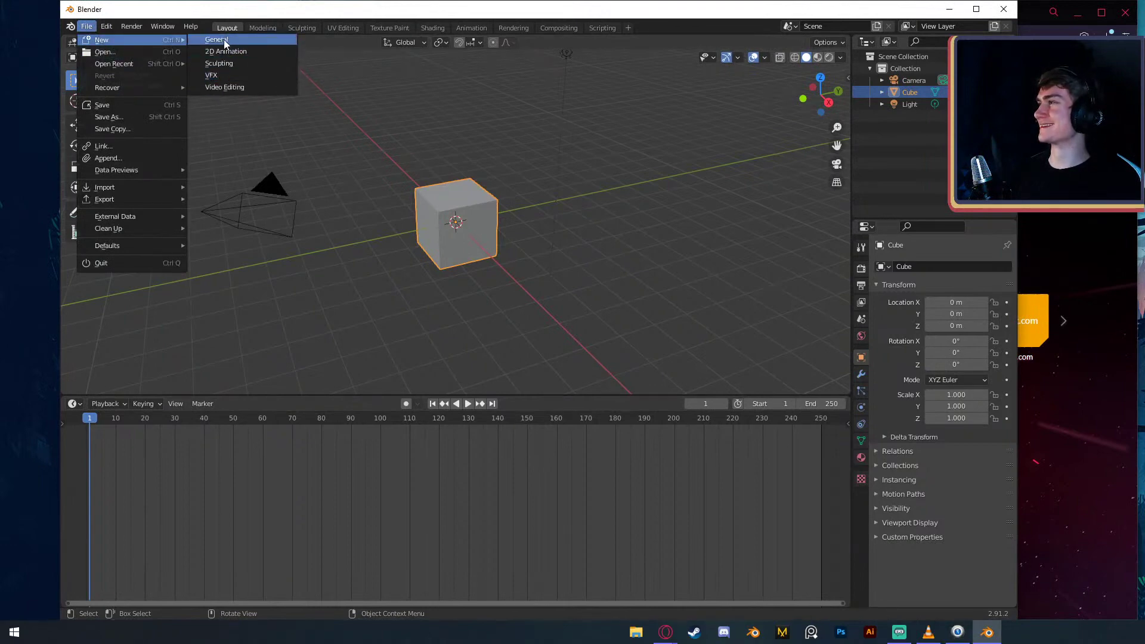
pyautogui.click(226, 40)
pyautogui.click(476, 339)
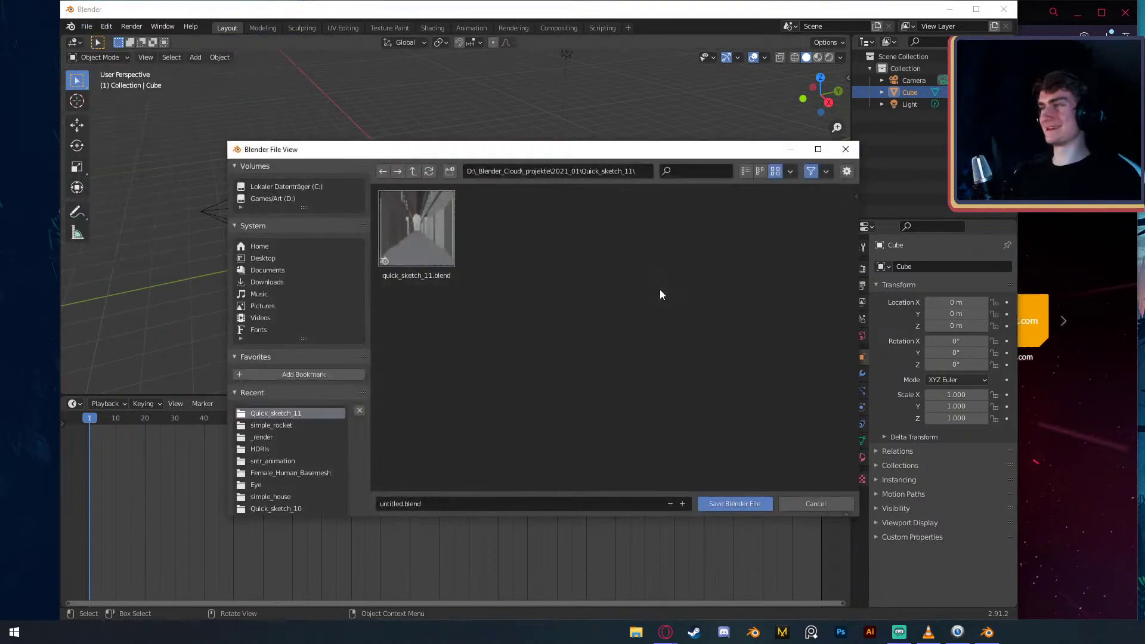
pyautogui.click(813, 504)
# - Start a new General file without saving the changes to the current one
pyautogui.click(87, 26)
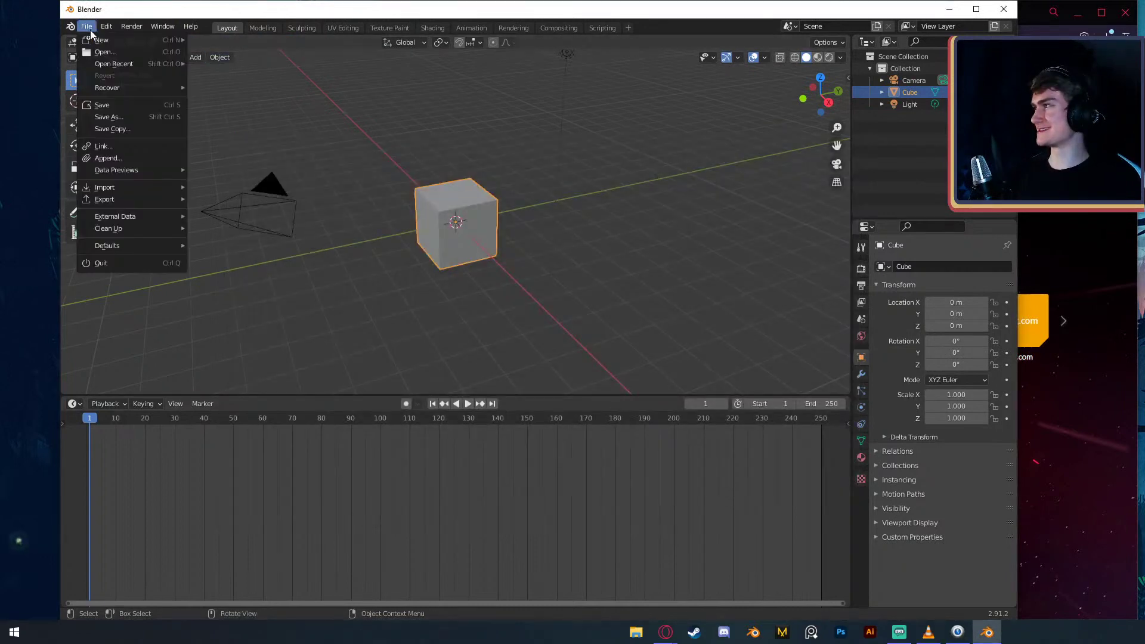
pyautogui.moveTo(108, 42)
pyautogui.click(203, 40)
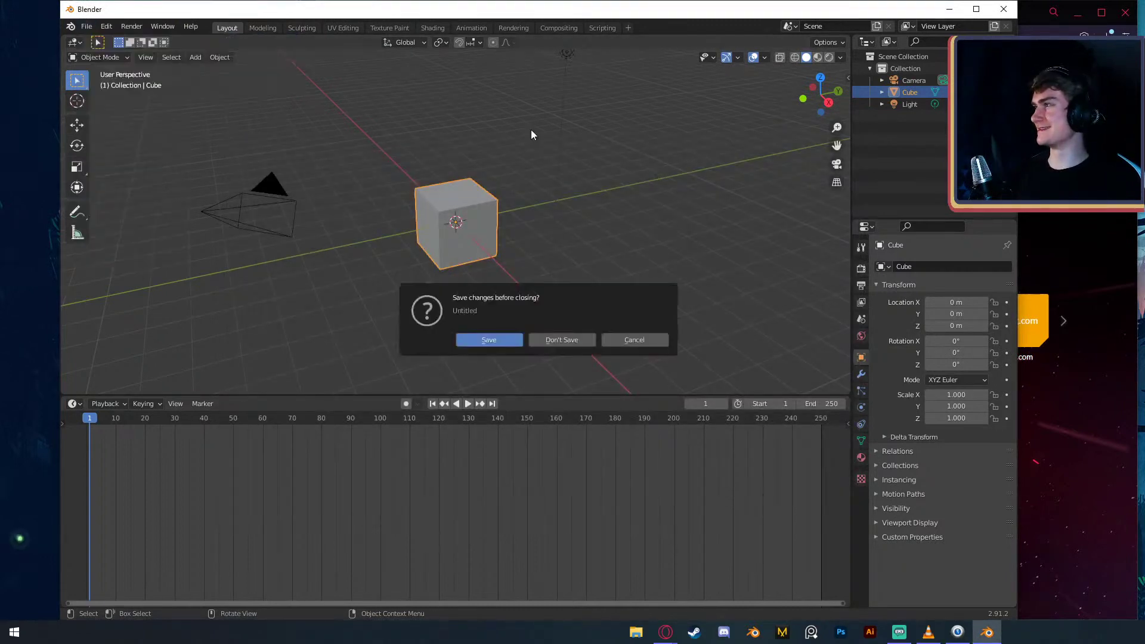
pyautogui.click(560, 343)
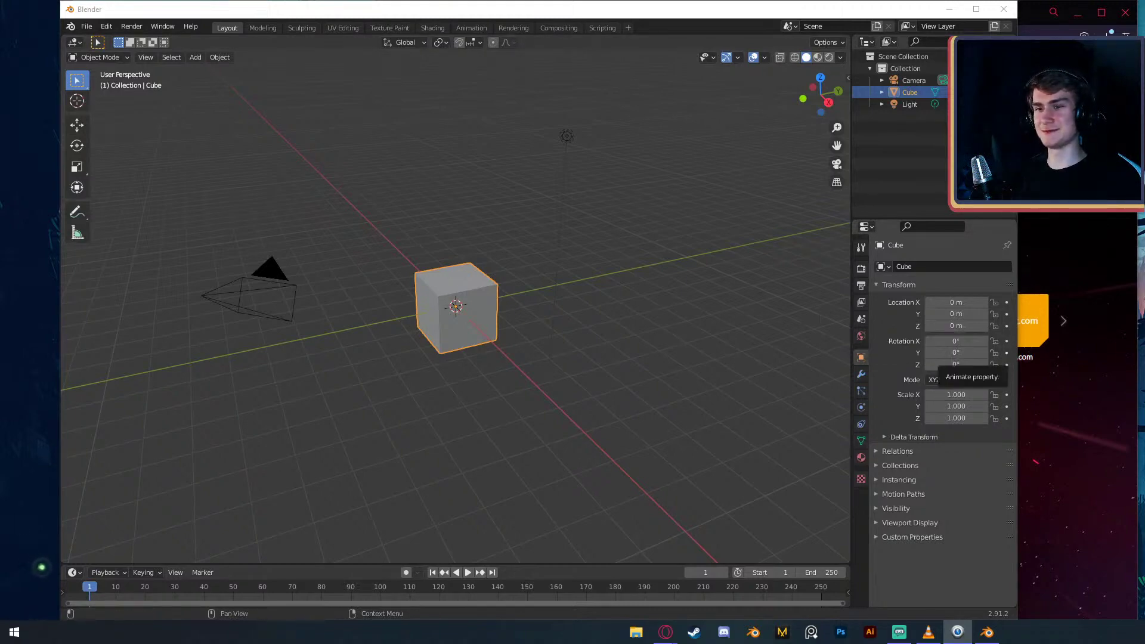
# - Enlarge the timeline area upward beneath the 3D viewport in the new file
pyautogui.click(628, 560)
pyautogui.moveTo(628, 563); pyautogui.dragTo(627, 444)
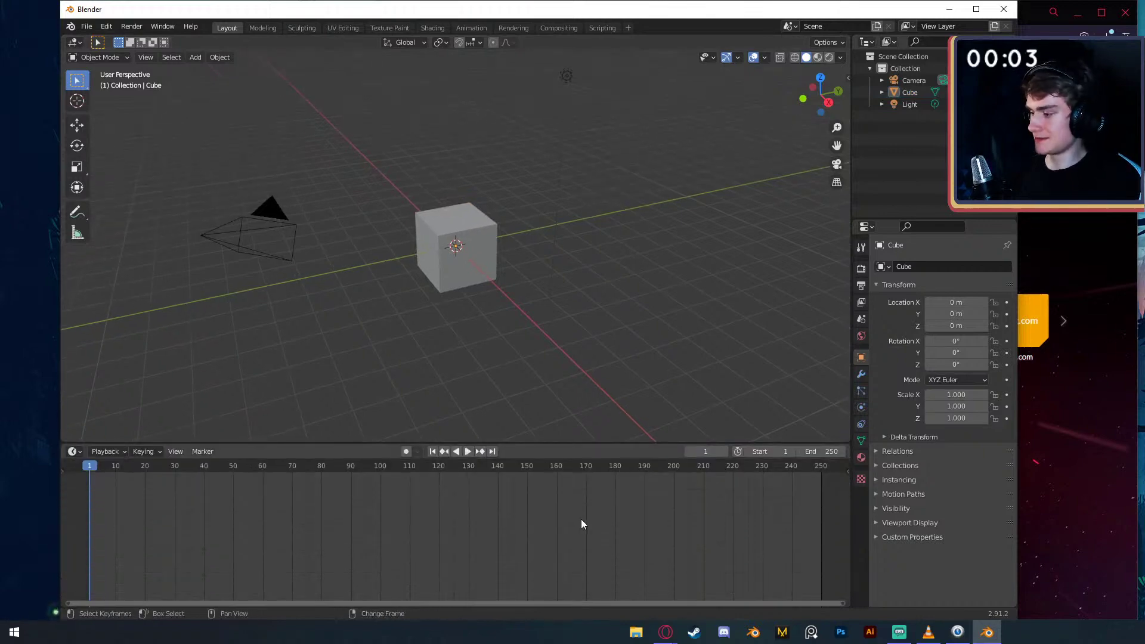
# - Change the timeline area into a Shader Editor and split it into two side-by-side areas
pyautogui.hotkey('shift', 'F3')
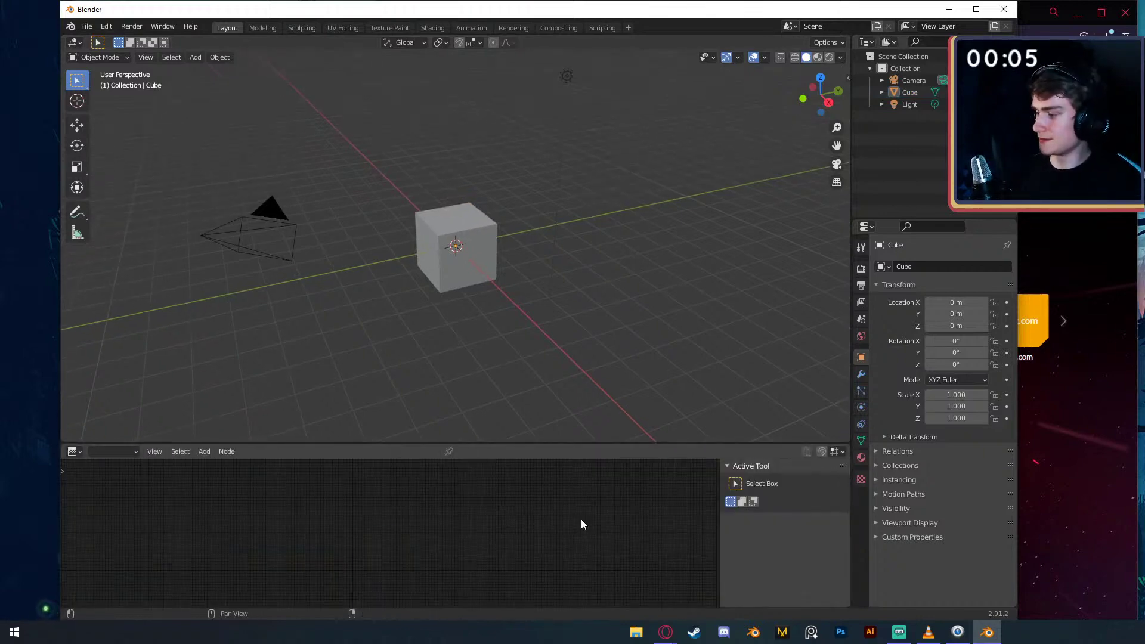
pyautogui.hotkey('shift', 'F3')
pyautogui.rightClick(266, 445)
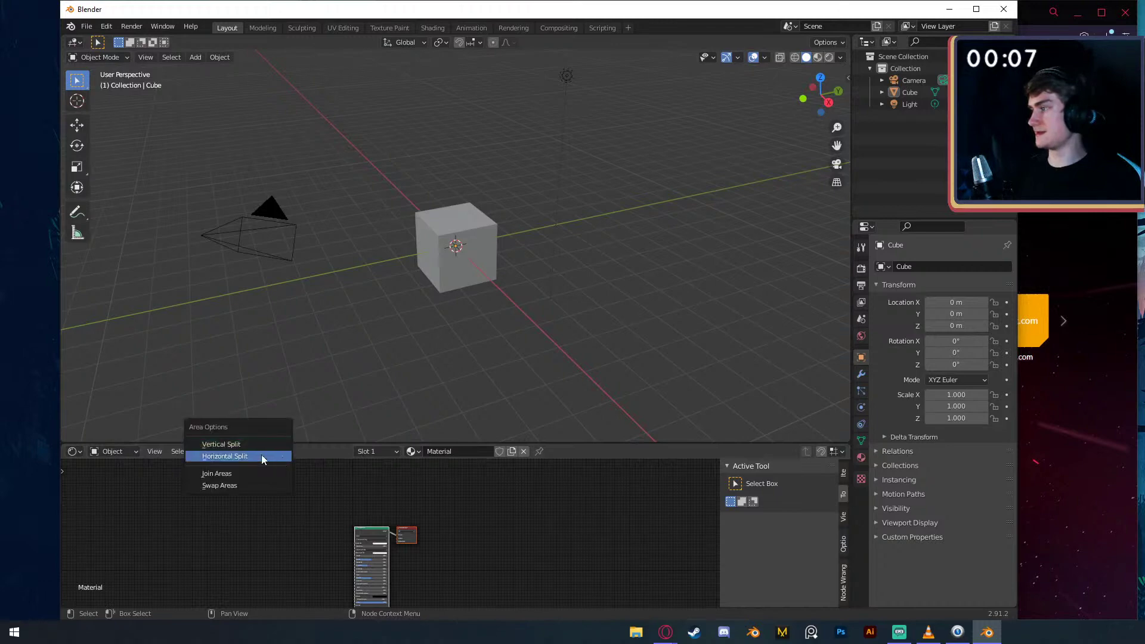
pyautogui.click(271, 454)
pyautogui.click(310, 495)
pyautogui.click(74, 452)
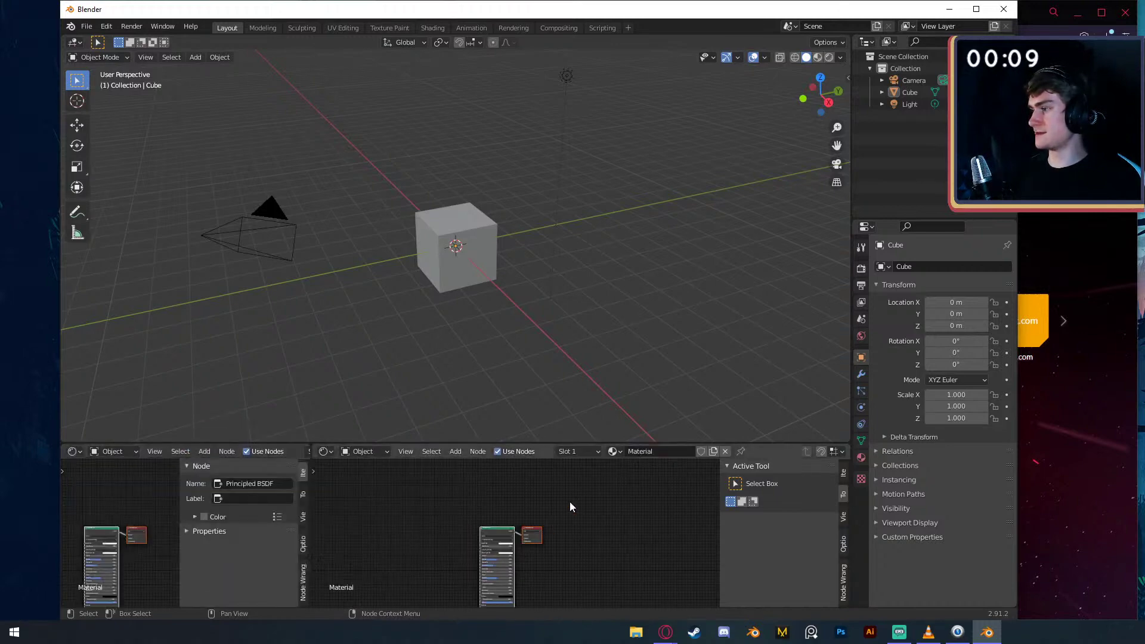
# - Change the narrower of the two lower areas into a UV Editor and widen it
pyautogui.hotkey('shift', 'F10')
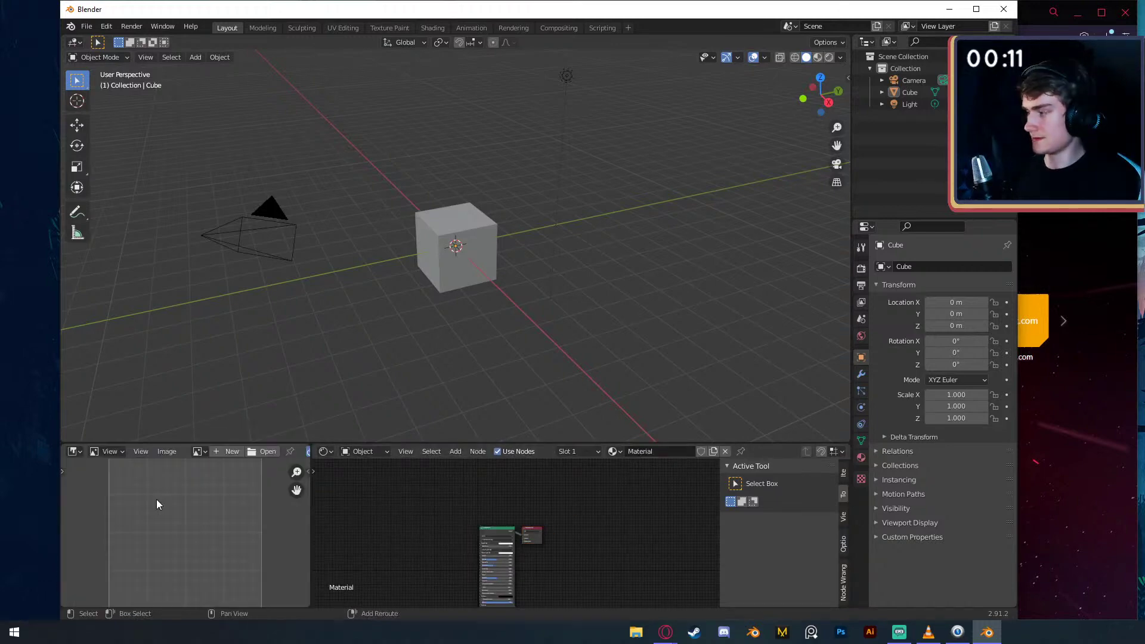
pyautogui.hotkey('shift', 'F10')
pyautogui.hotkey('shift', 'F10')
pyautogui.moveTo(310, 499); pyautogui.dragTo(396, 501)
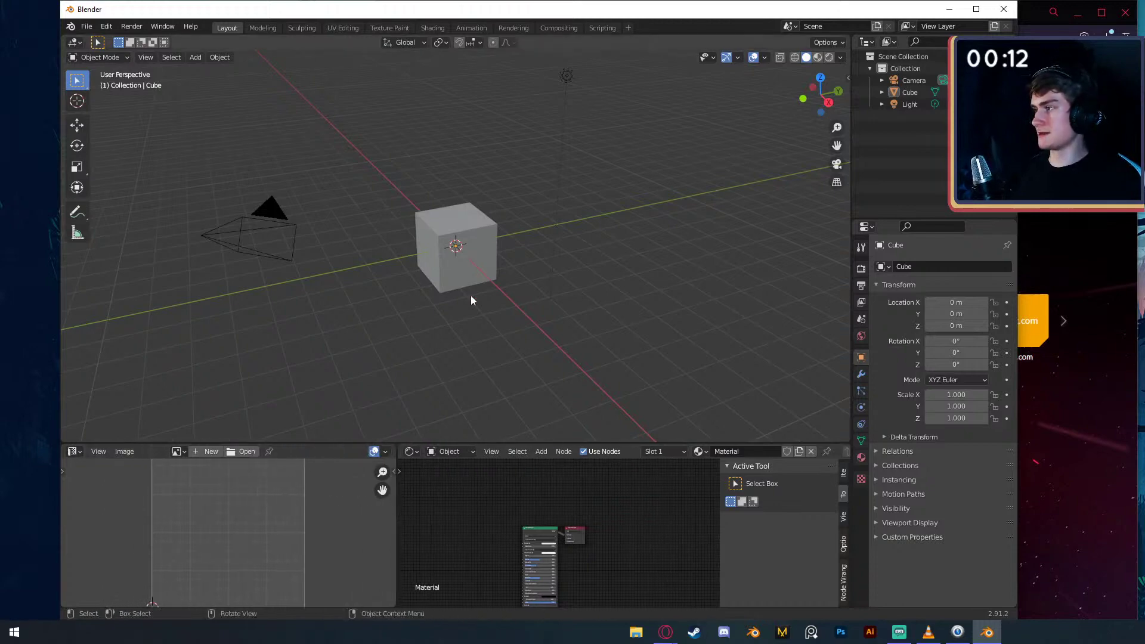
# - Rotate all of the cube's UVs by 90° in Edit Mode, returning to Object Mode
pyautogui.press('Tab')
pyautogui.write('r')
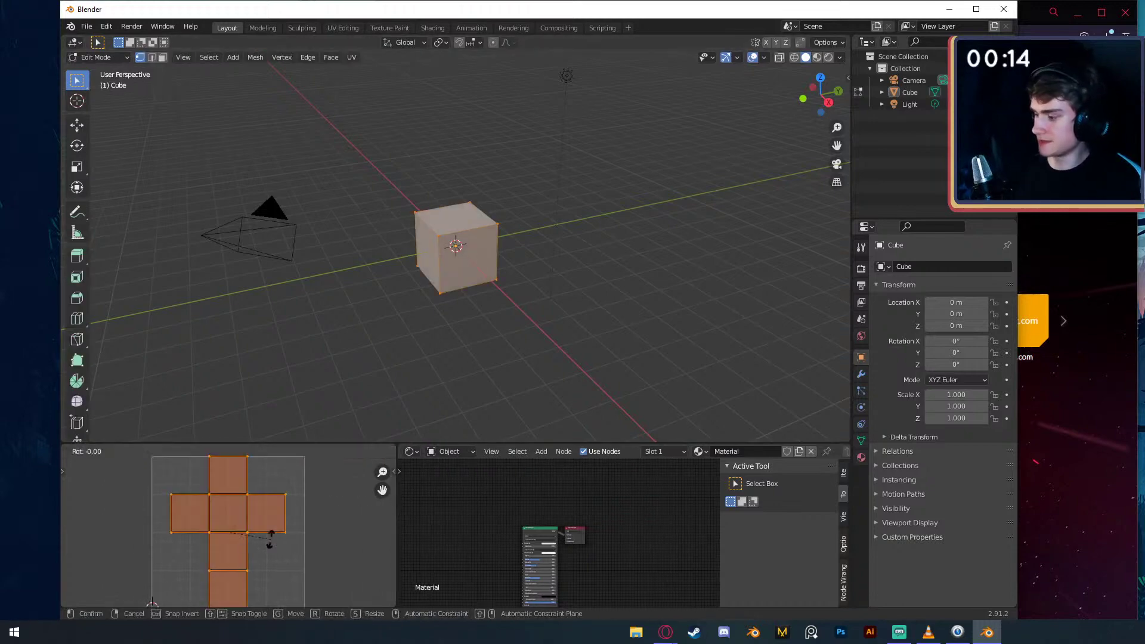
pyautogui.write('90')
pyautogui.press('Return')
pyautogui.press('Tab')
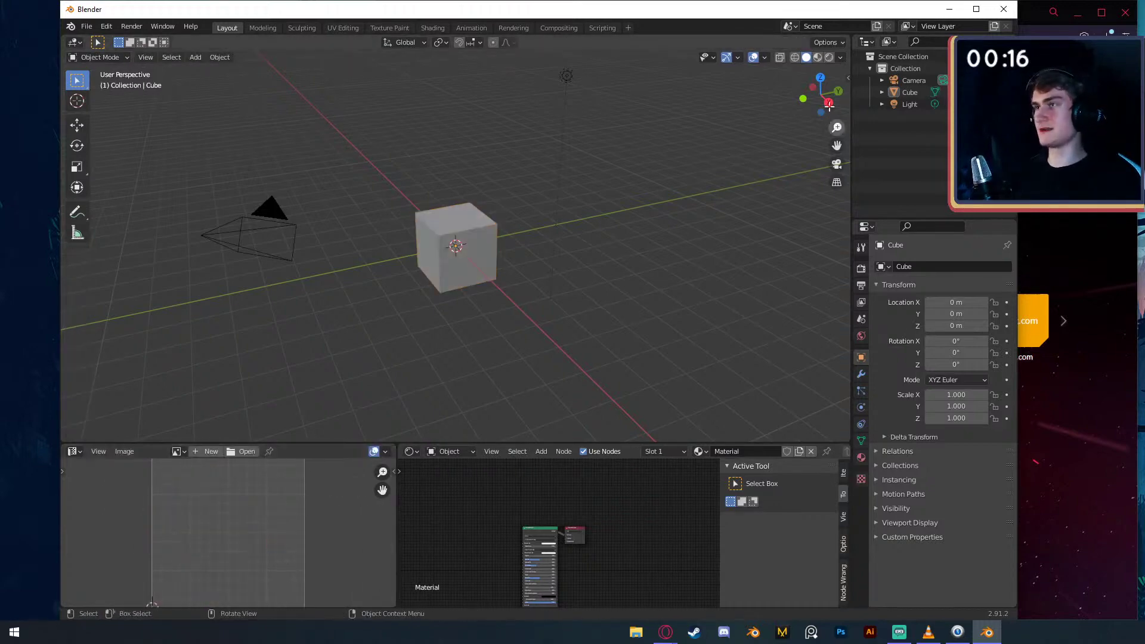
# - Switch to the Opera browser and search the web for "minecraft dirt texture"
pyautogui.hotkey('alt', 'Tab')
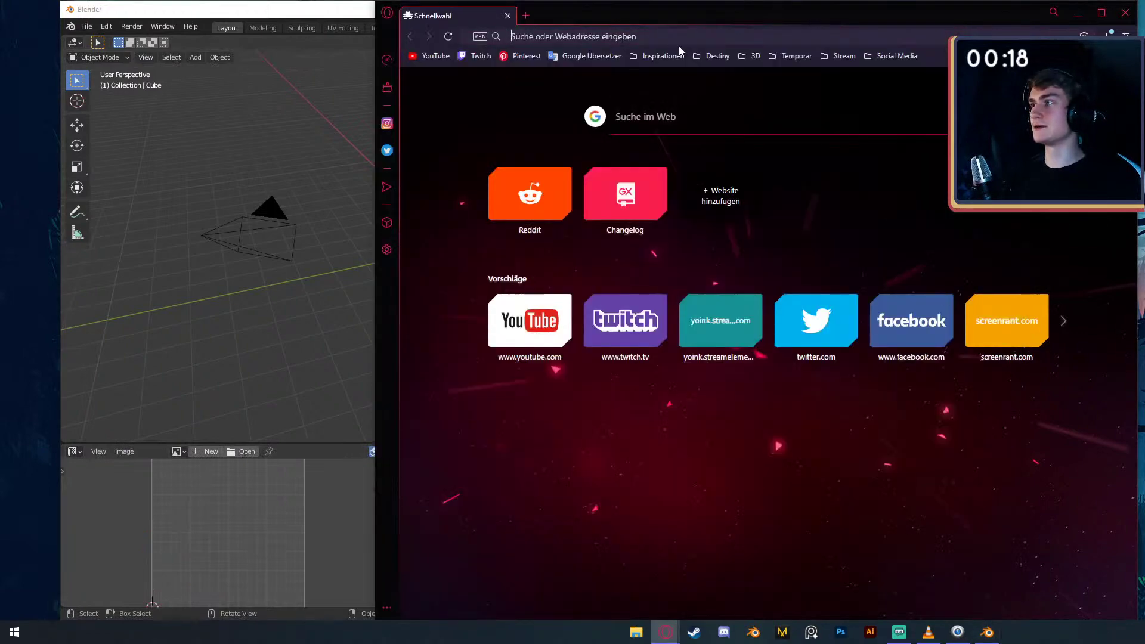
pyautogui.write('minecraf')
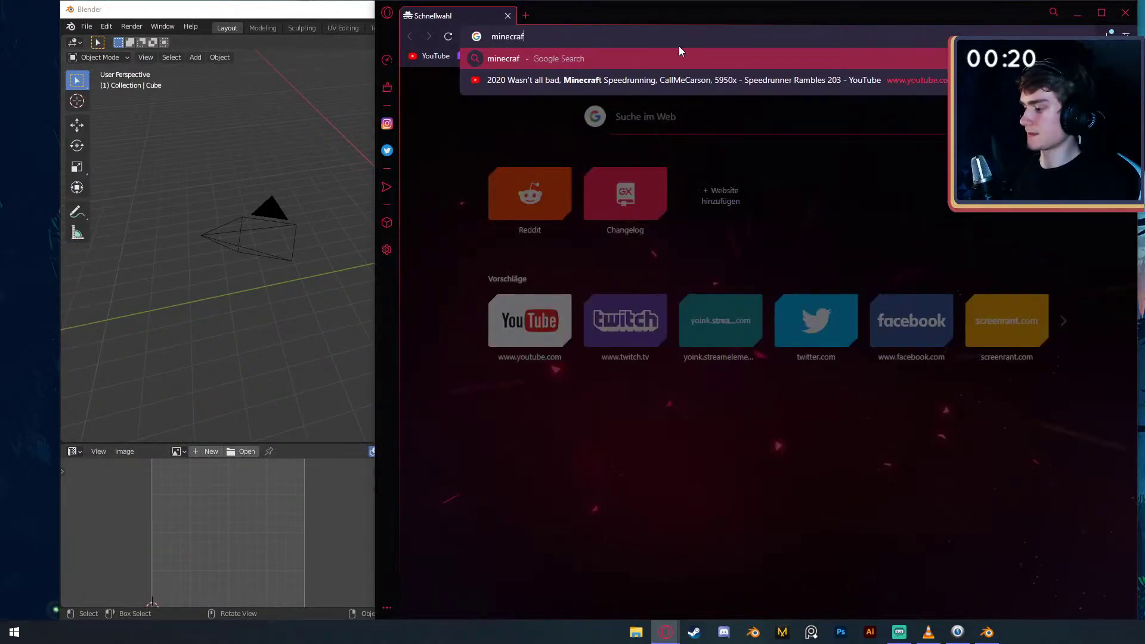
pyautogui.write('t dirt')
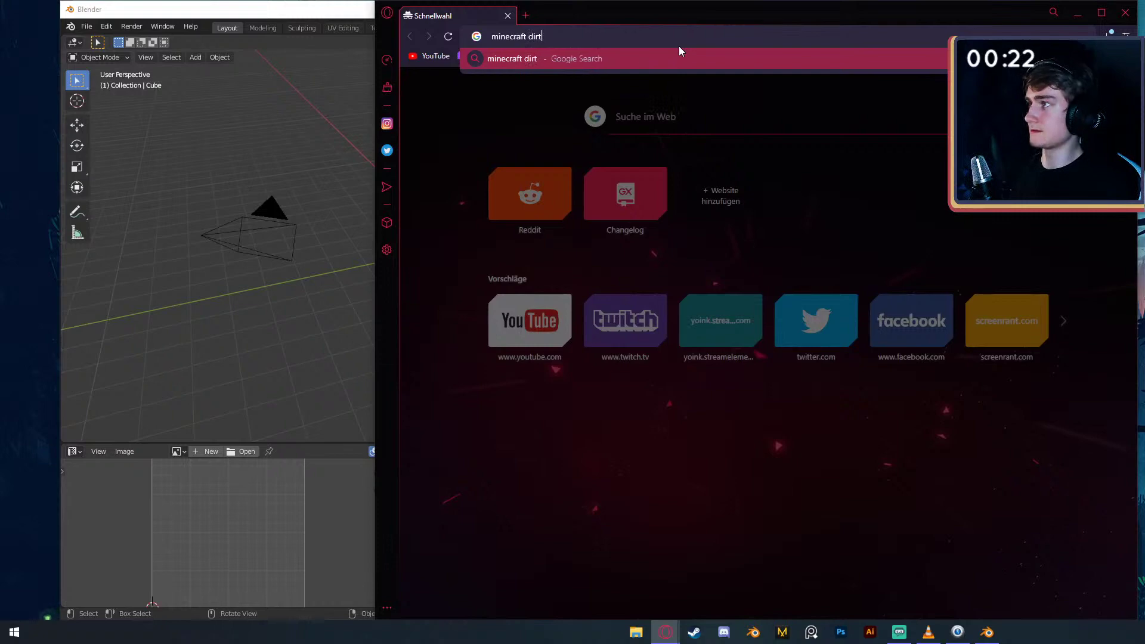
pyautogui.write(' texture')
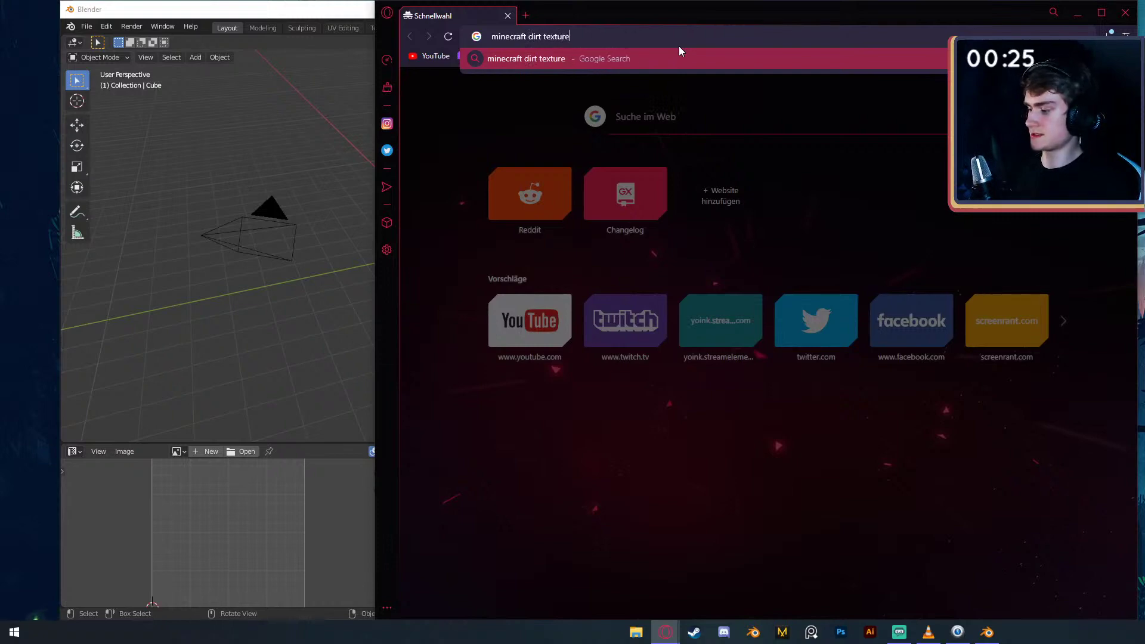
pyautogui.press('Return')
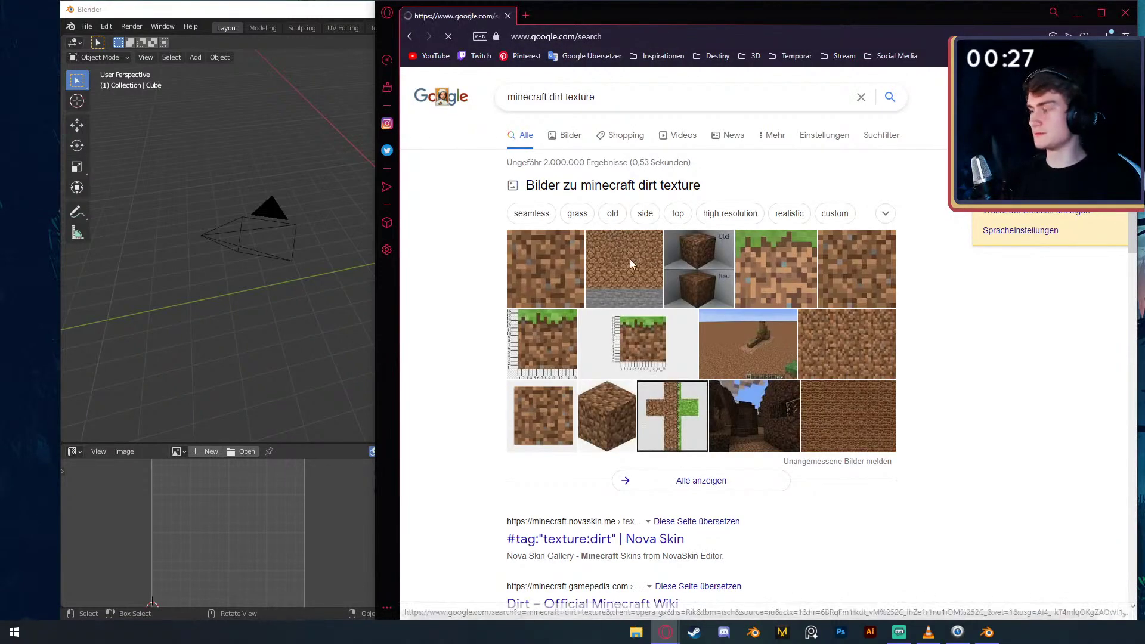
# - Browse the image results and select the NicePNG cross-shaped Minecraft dirt block template with the grass centre
pyautogui.click(791, 294)
pyautogui.scroll(-10, 775, 358)
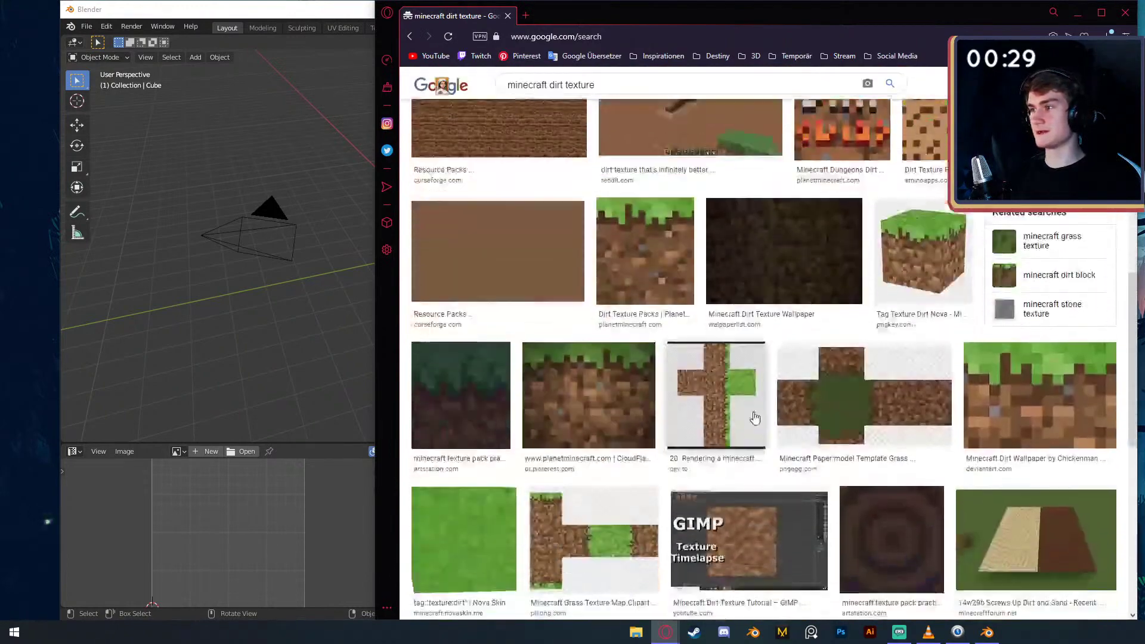
pyautogui.click(754, 418)
pyautogui.click(936, 524)
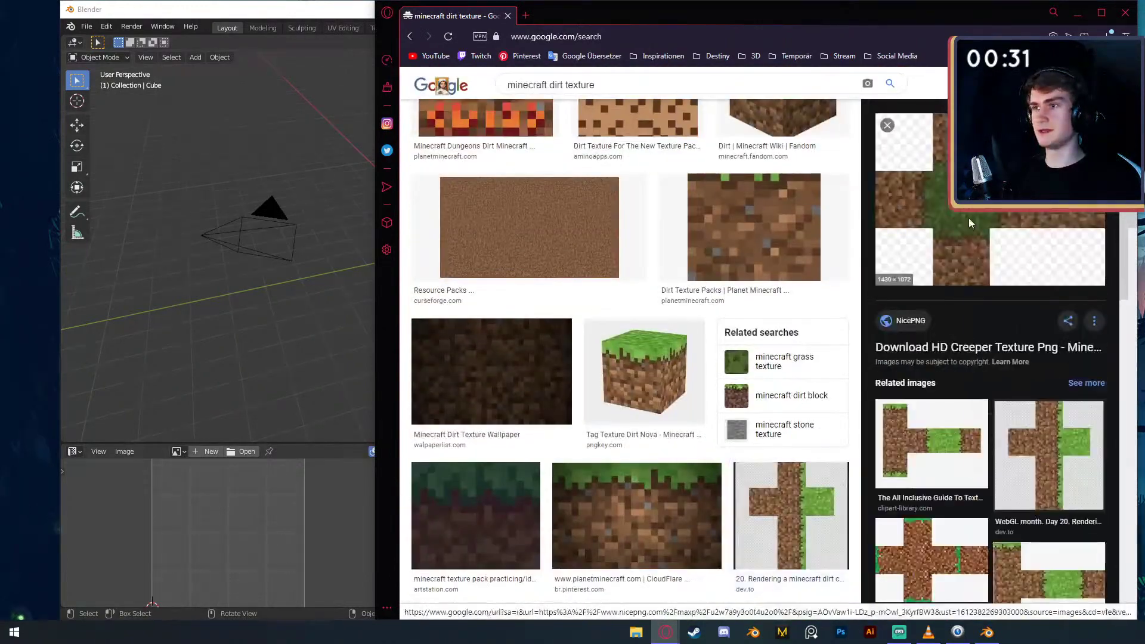
# - Open the dirt block template image in its own tab and save it as a PNG to the Desktop
pyautogui.rightClick(966, 220)
pyautogui.click(1036, 329)
pyautogui.rightClick(840, 233)
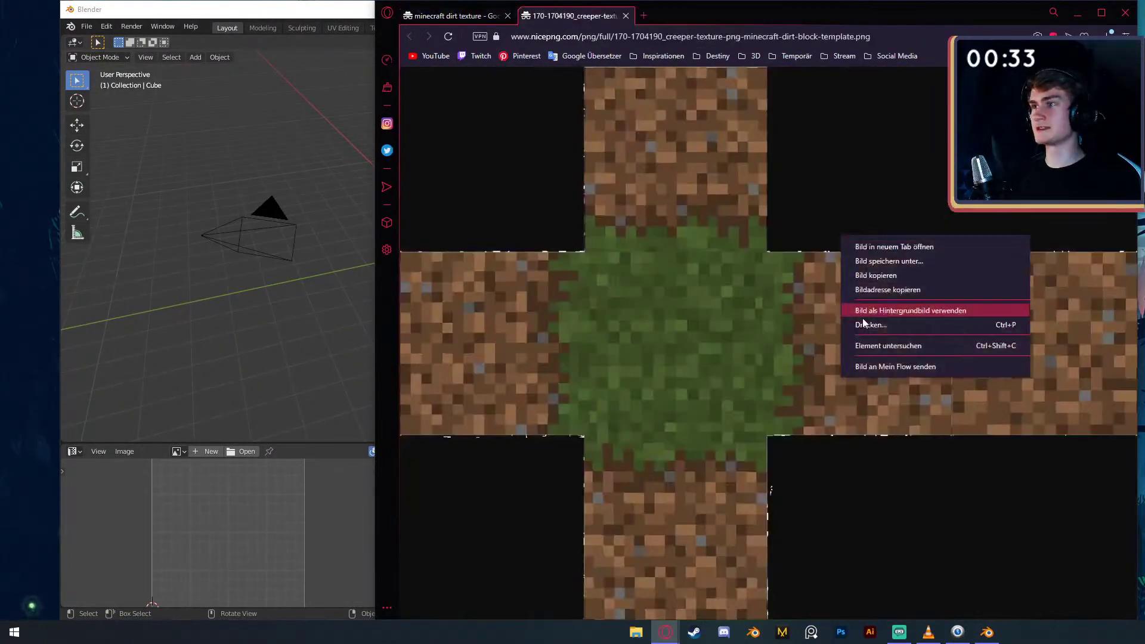
pyautogui.click(873, 263)
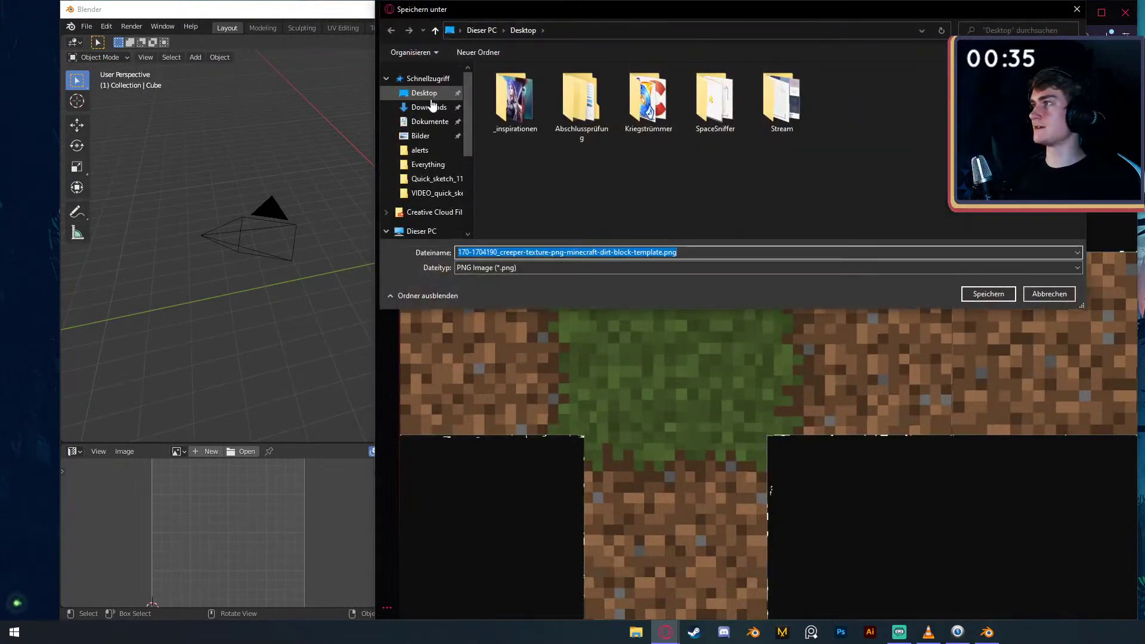
pyautogui.click(988, 293)
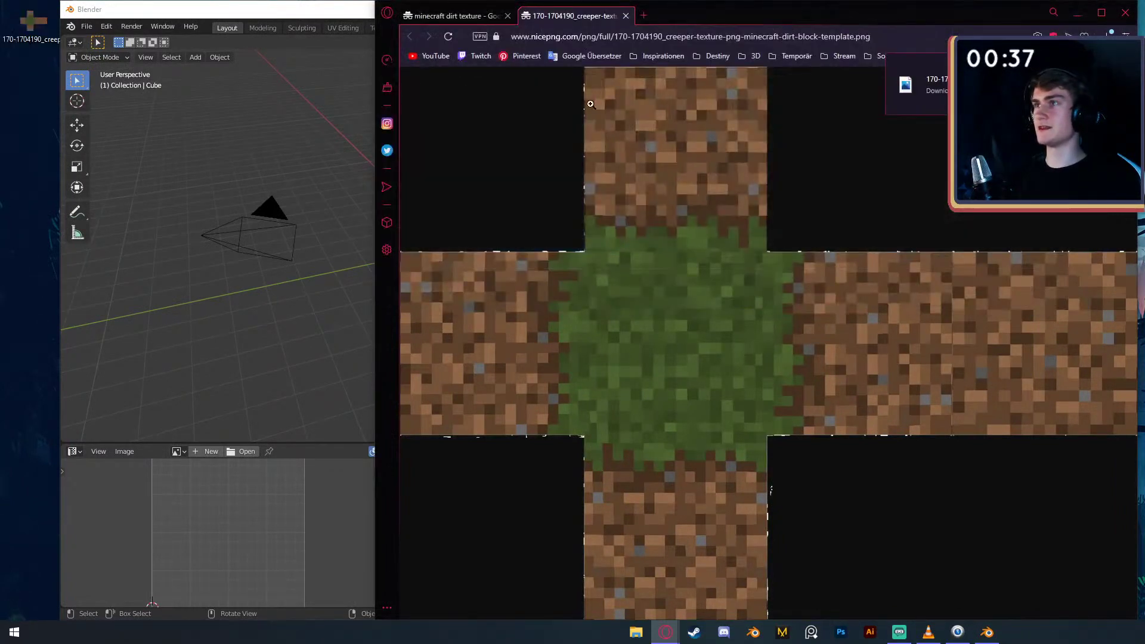
# - Return to Blender, add the saved dirt PNG to the cube's material as an image texture, and connect its Color to Base Color
pyautogui.click(263, 16)
pyautogui.moveTo(41, 28); pyautogui.dragTo(472, 532)
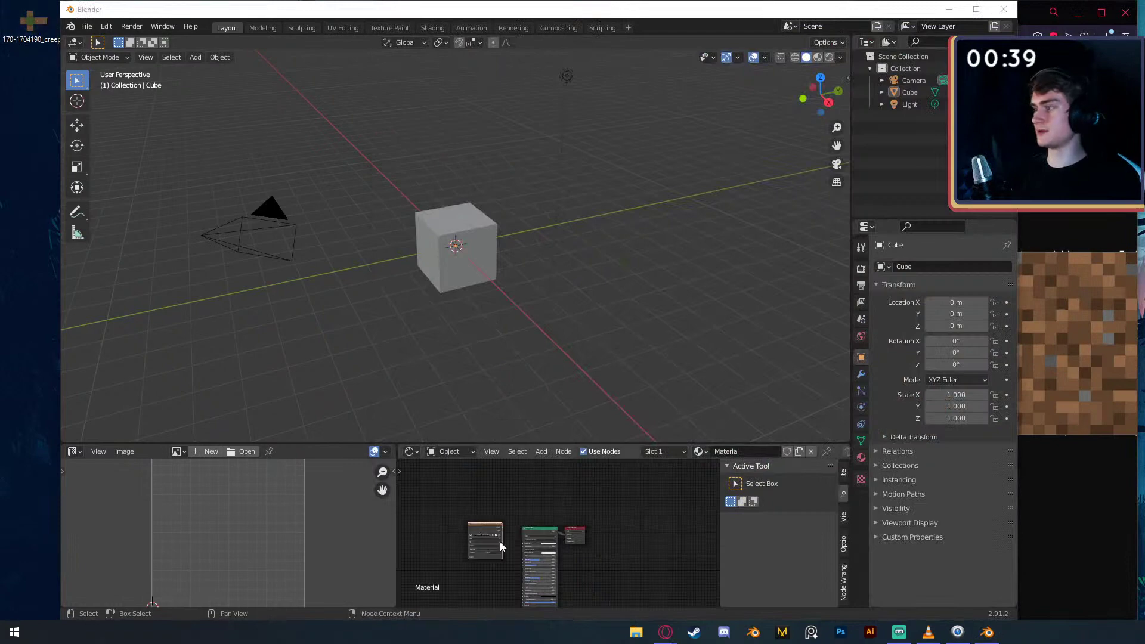
pyautogui.scroll(4, 600, 554)
pyautogui.moveTo(600, 555); pyautogui.dragTo(618, 559, button='middle')
pyautogui.scroll(5, 503, 564)
pyautogui.moveTo(503, 564); pyautogui.dragTo(563, 560, button='middle')
pyautogui.moveTo(517, 501); pyautogui.dragTo(581, 537)
pyautogui.moveTo(581, 537); pyautogui.dragTo(605, 522, button='middle')
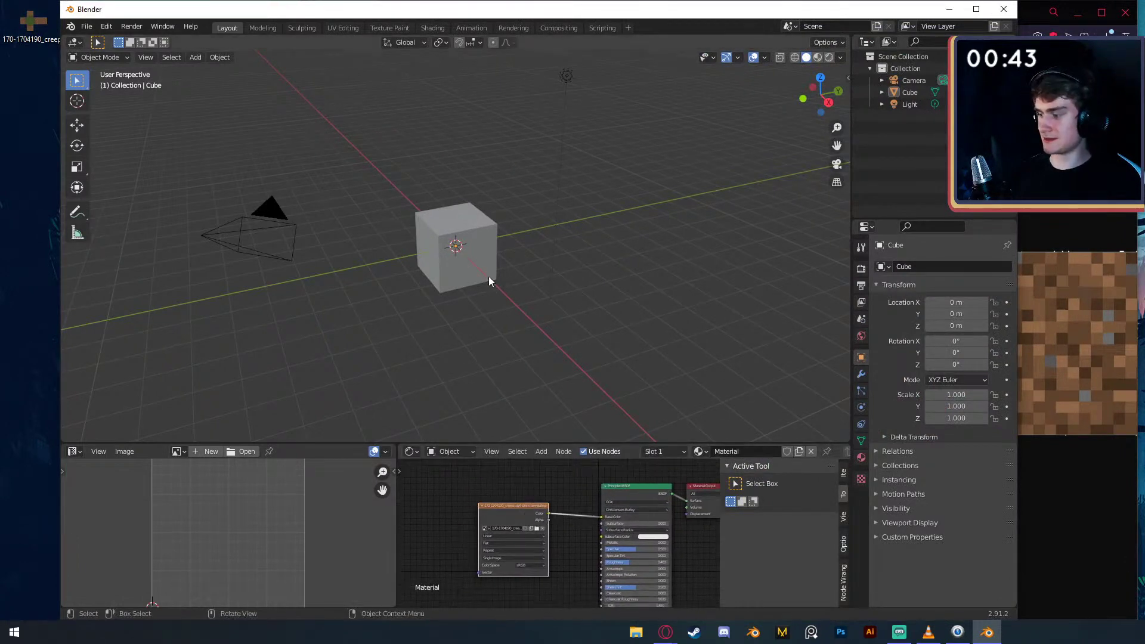
# - Show the scene in Rendered shading through the camera view
pyautogui.press('z')
pyautogui.click(478, 198)
pyautogui.press('KP_0')
# - Rotate the cube -90° about the global Y axis so the grass face points up
pyautogui.click(512, 258)
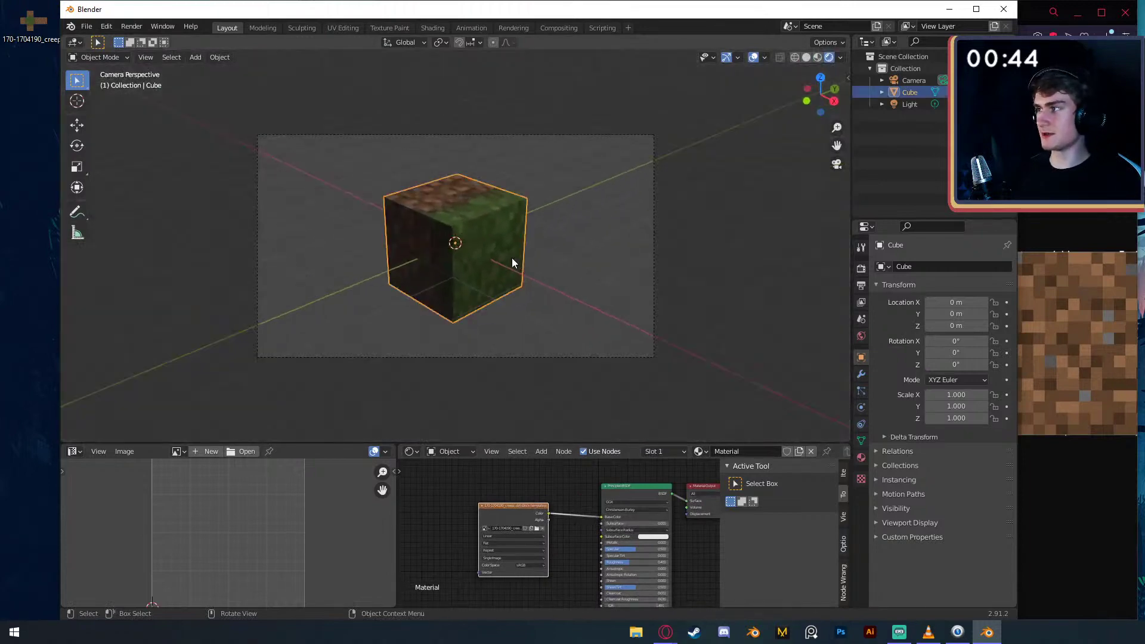
pyautogui.write('ry90')
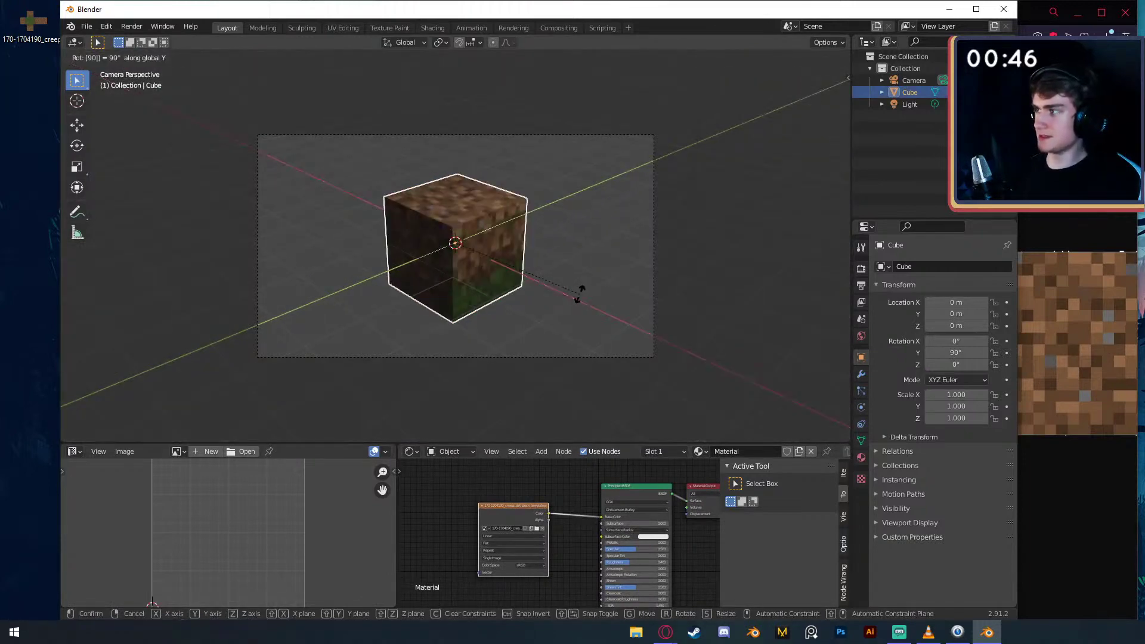
pyautogui.press('Return')
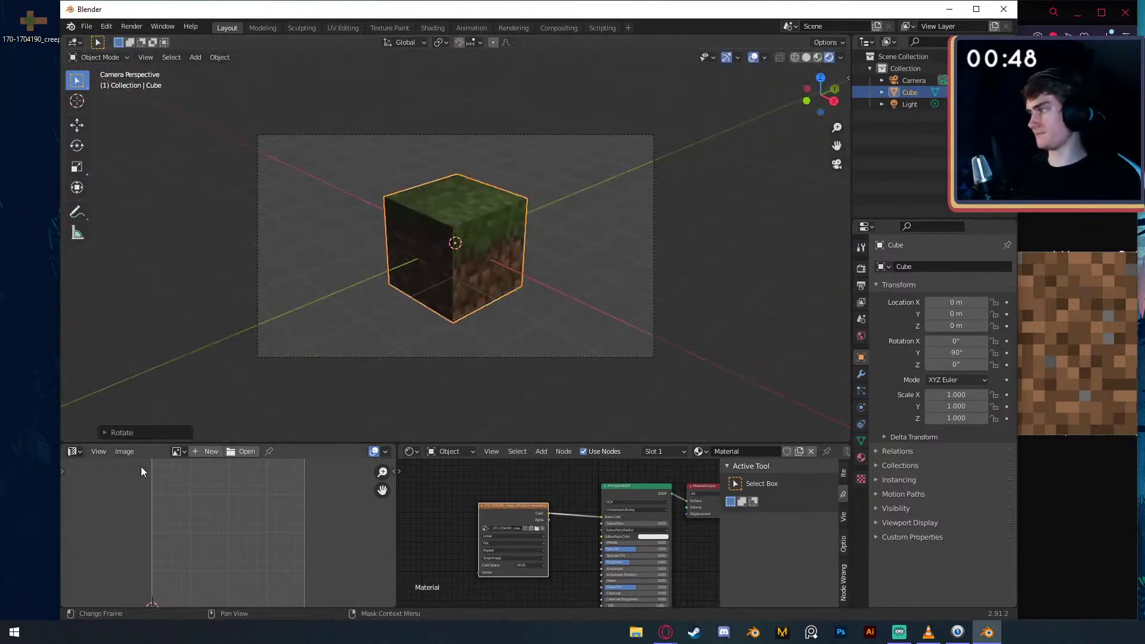
# - Scale all of the cube's UVs by about 1.3 along Y in Edit Mode to fit the texture's height
pyautogui.press('Tab')
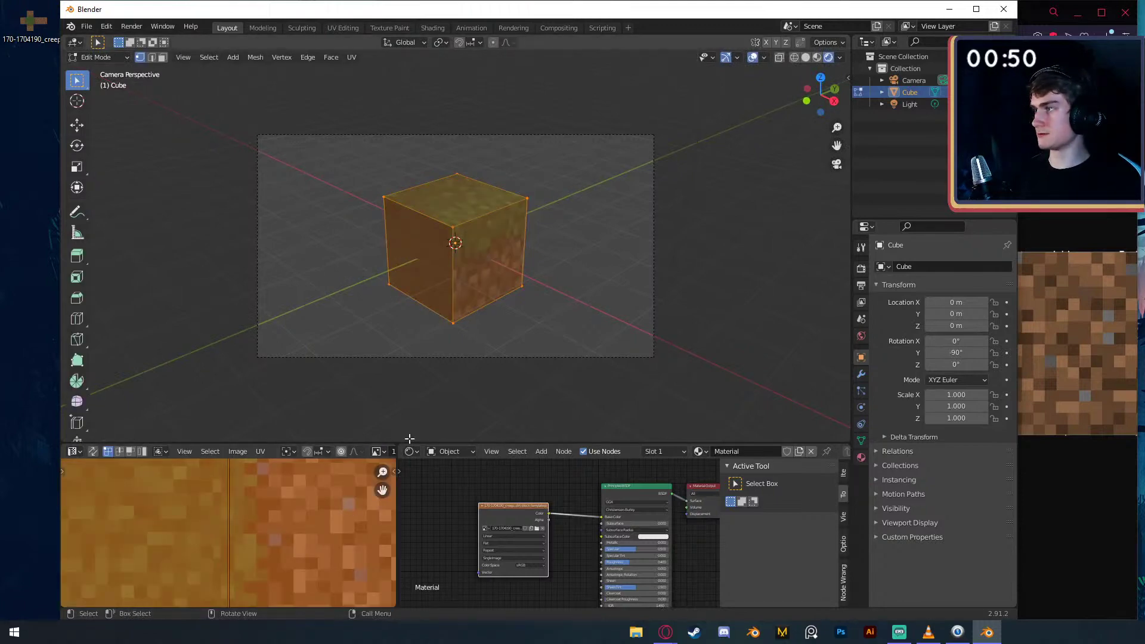
pyautogui.scroll(-3, 282, 548)
pyautogui.scroll(5, 310, 549)
pyautogui.press('s')
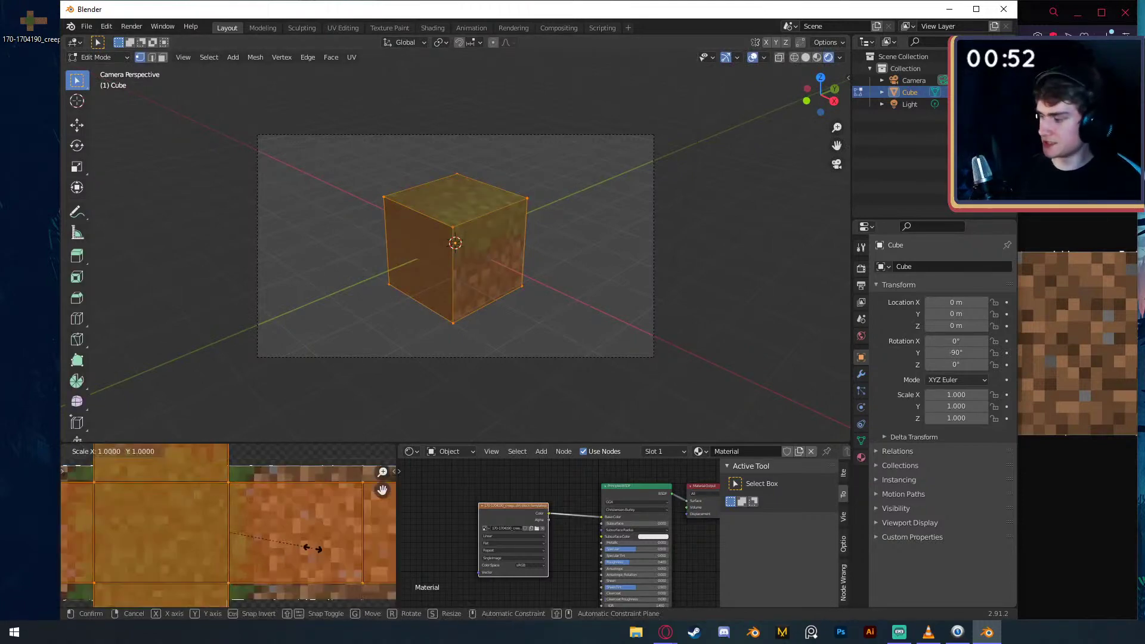
pyautogui.press('y')
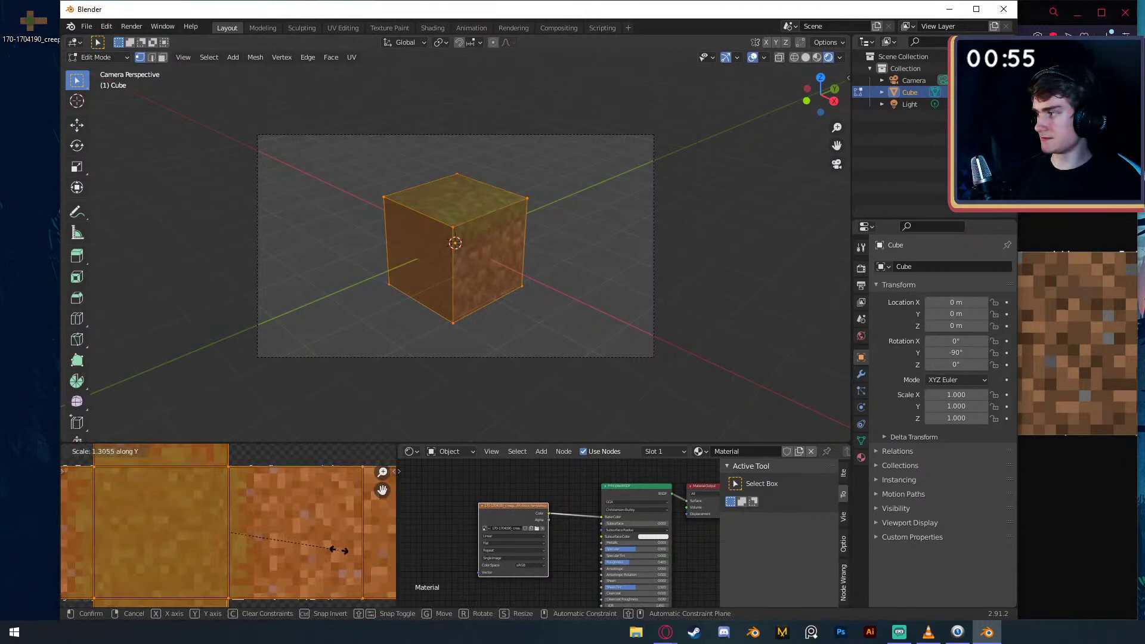
pyautogui.click(335, 549)
# - Scale the UVs by about 0.98 along X to fit the texture's width
pyautogui.scroll(-3, 285, 527)
pyautogui.scroll(3, 269, 528)
pyautogui.scroll(2, 280, 546)
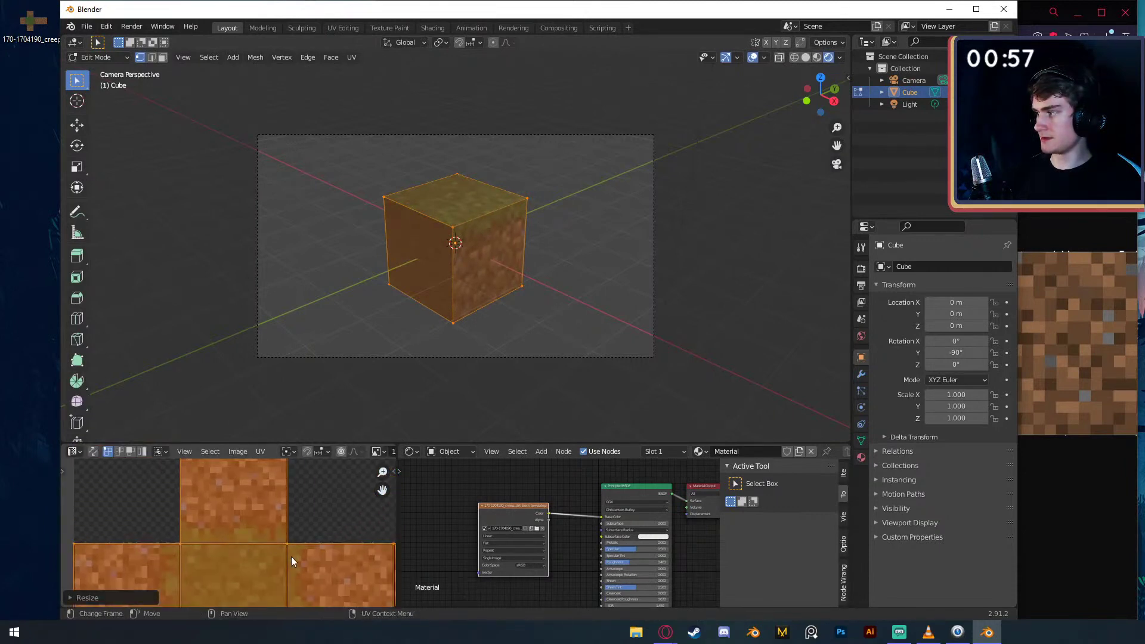
pyautogui.press('s')
pyautogui.press('y')
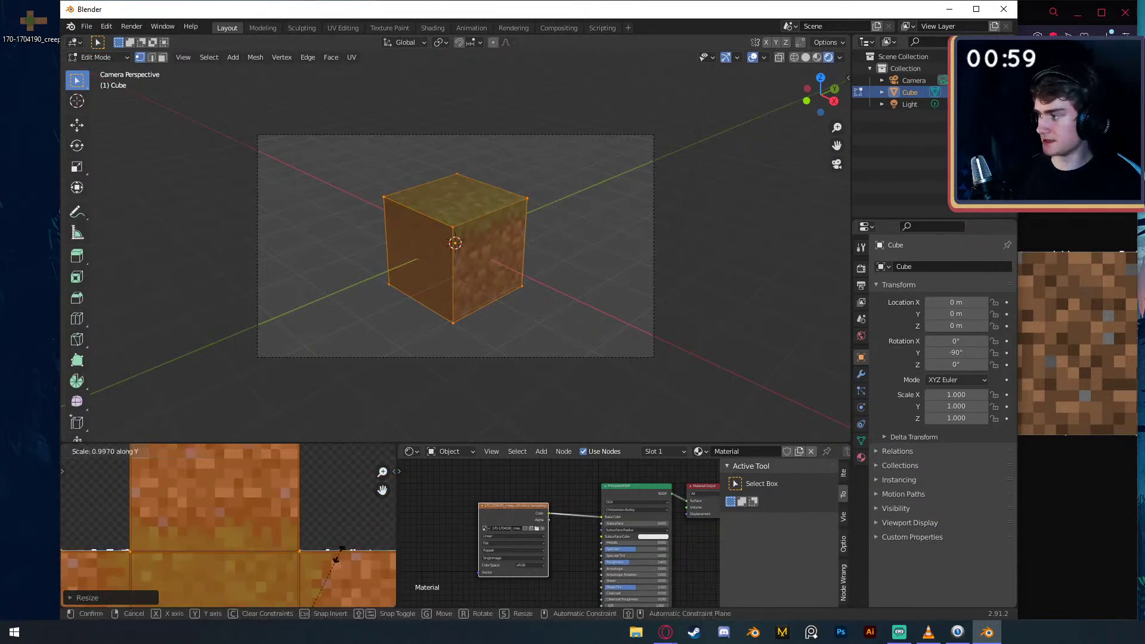
pyautogui.press('x')
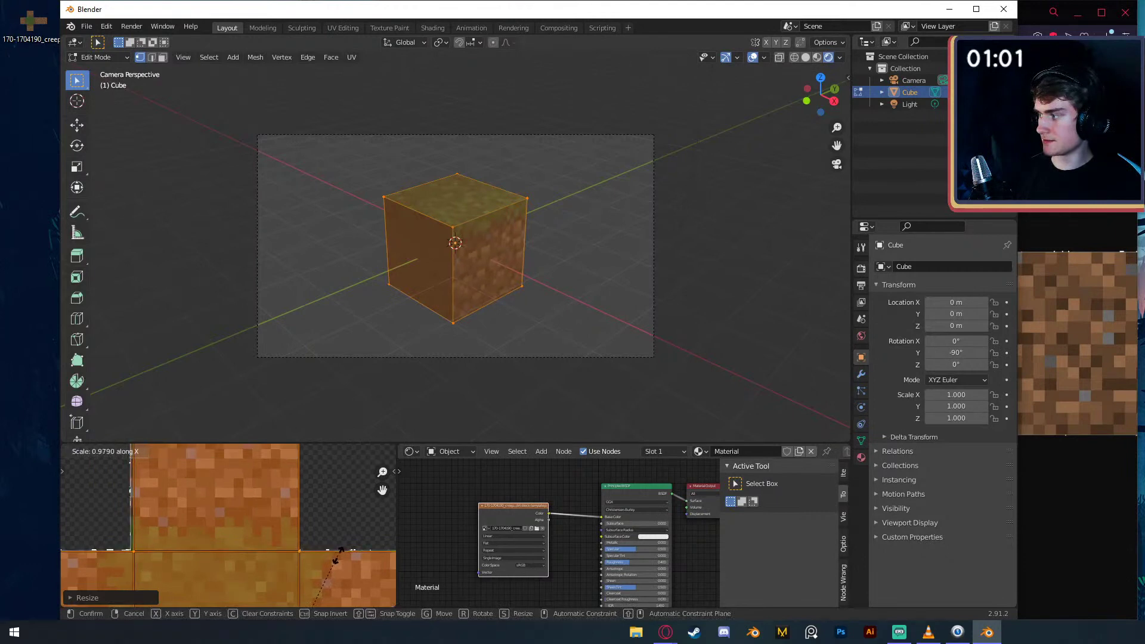
# - Nudge the UVs slightly to align them with the texture's edges and return to Object Mode
pyautogui.press('g')
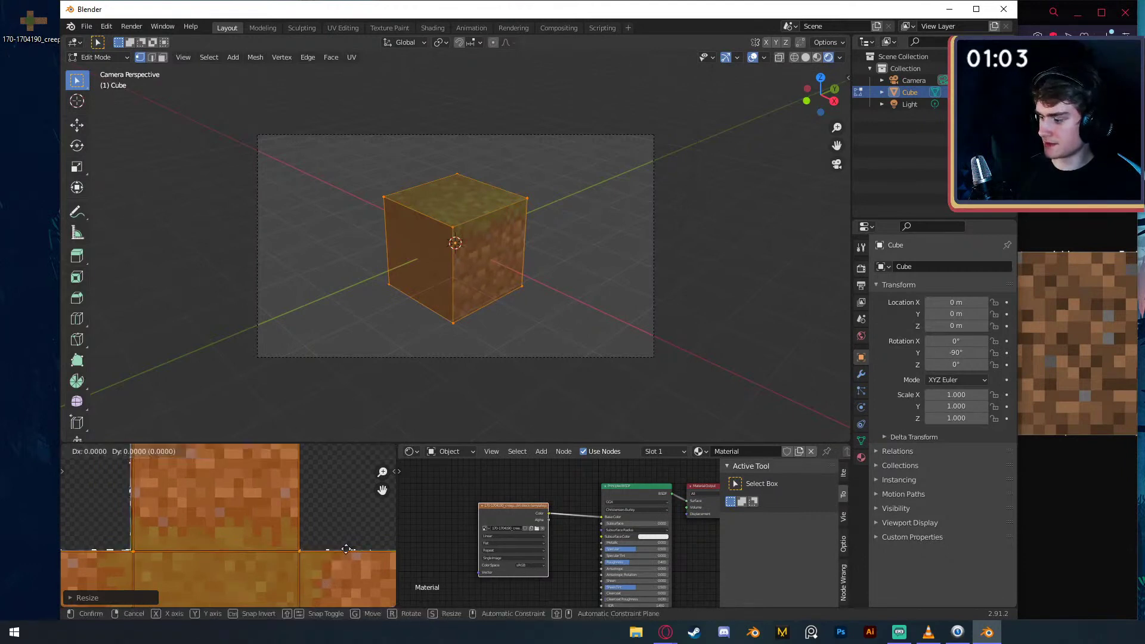
pyautogui.click(332, 557)
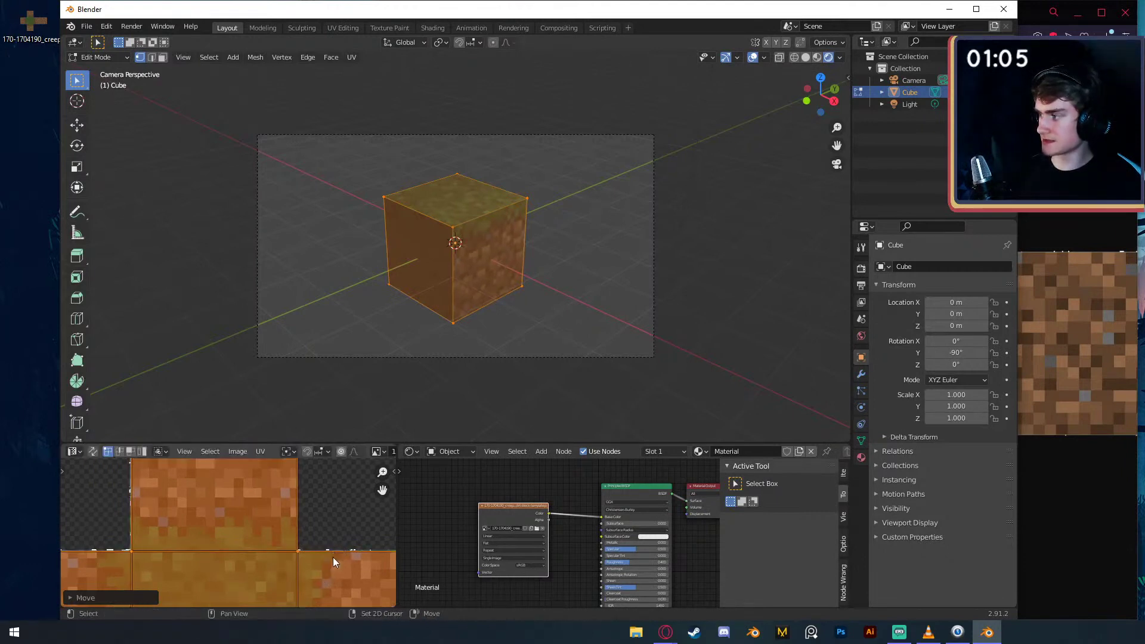
pyautogui.press('g')
pyautogui.press('x')
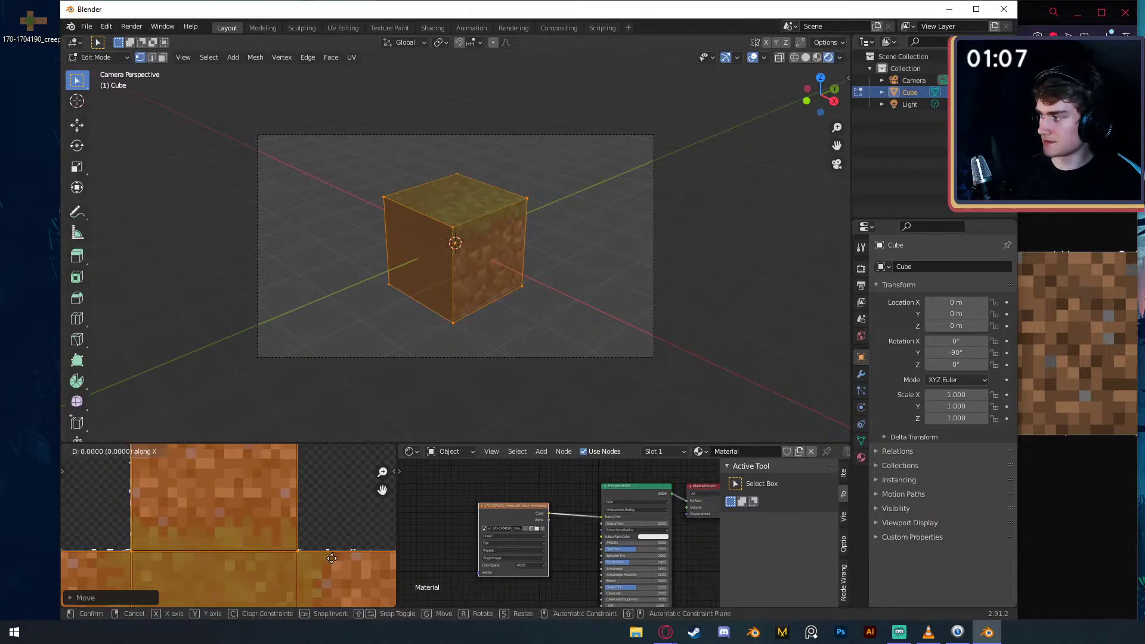
pyautogui.click(331, 558)
pyautogui.scroll(-5, 306, 542)
pyautogui.press('Tab')
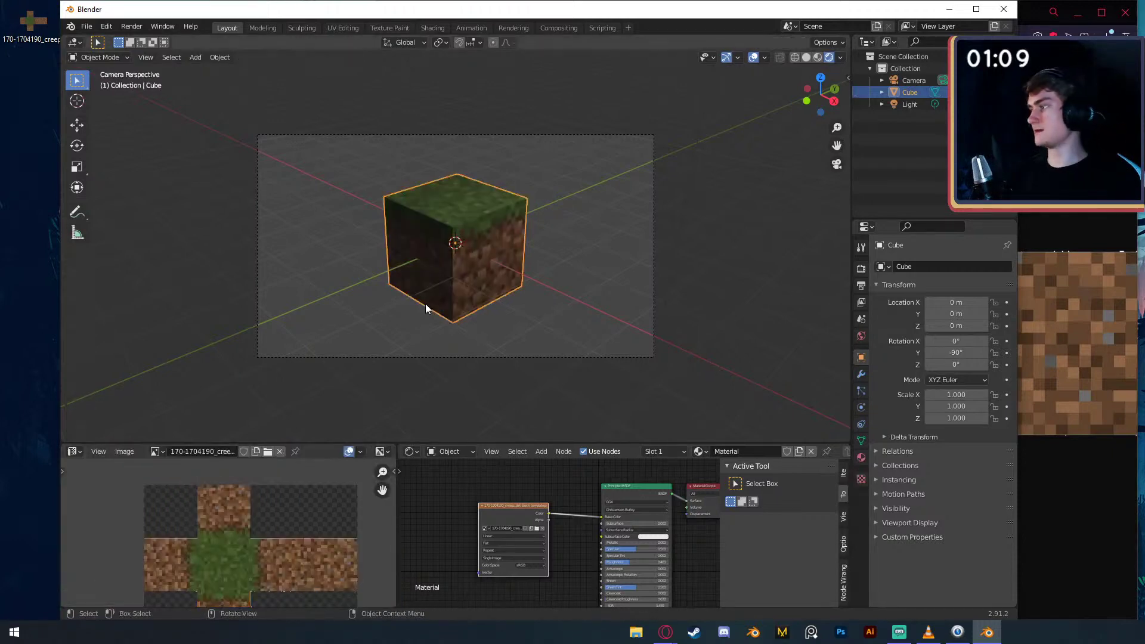
# - Turn the scene's point light into a Sun light and set its strength to 10
pyautogui.keyDown('shift'); pyautogui.moveTo(513, 309); pyautogui.dragTo(504, 306, button='middle'); pyautogui.keyUp('shift')
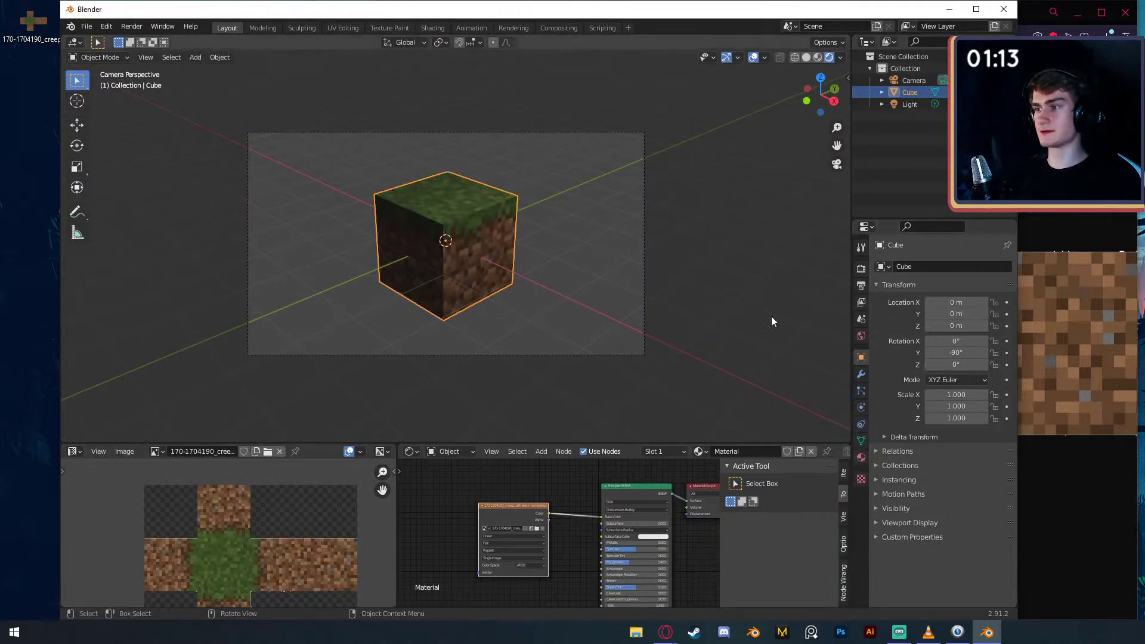
pyautogui.click(910, 103)
pyautogui.click(861, 408)
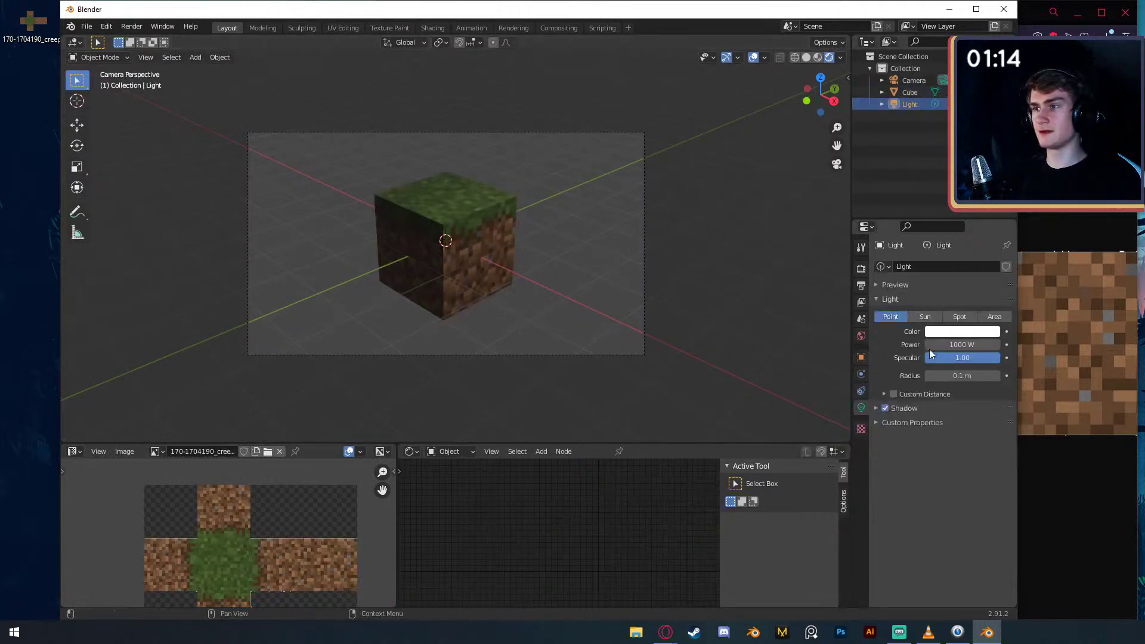
pyautogui.click(963, 346)
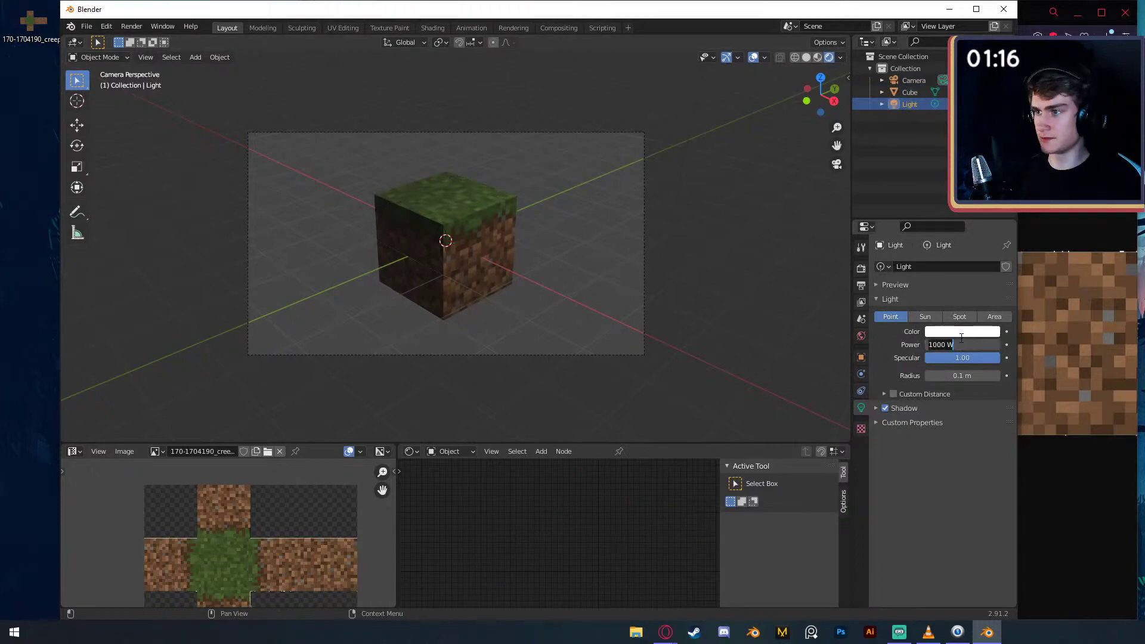
pyautogui.click(925, 316)
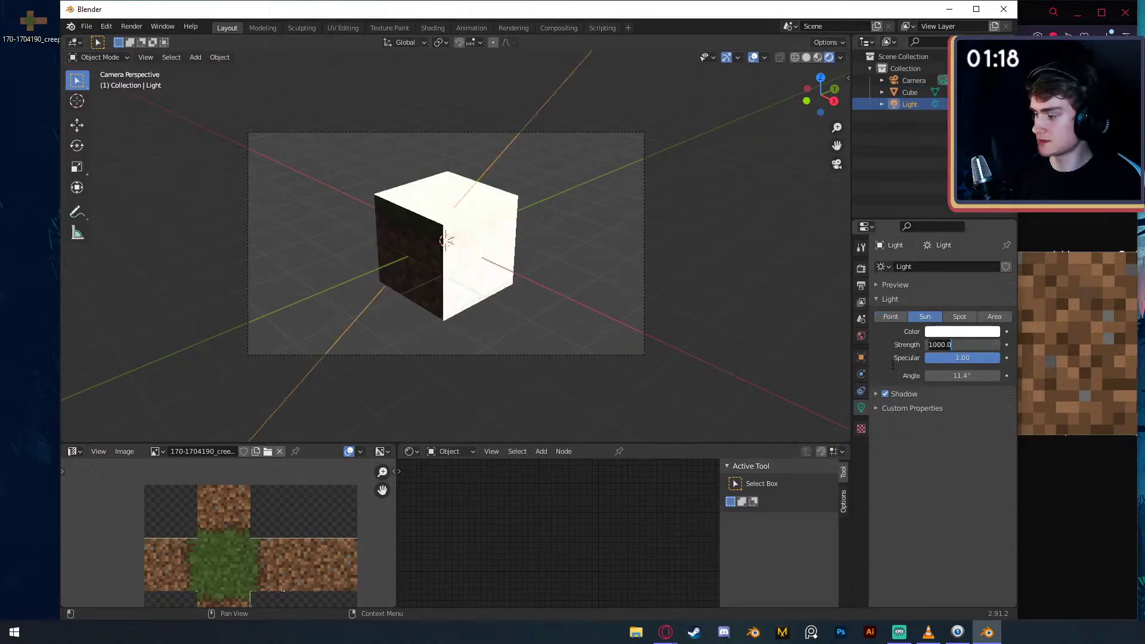
pyautogui.write('10')
pyautogui.press('Return')
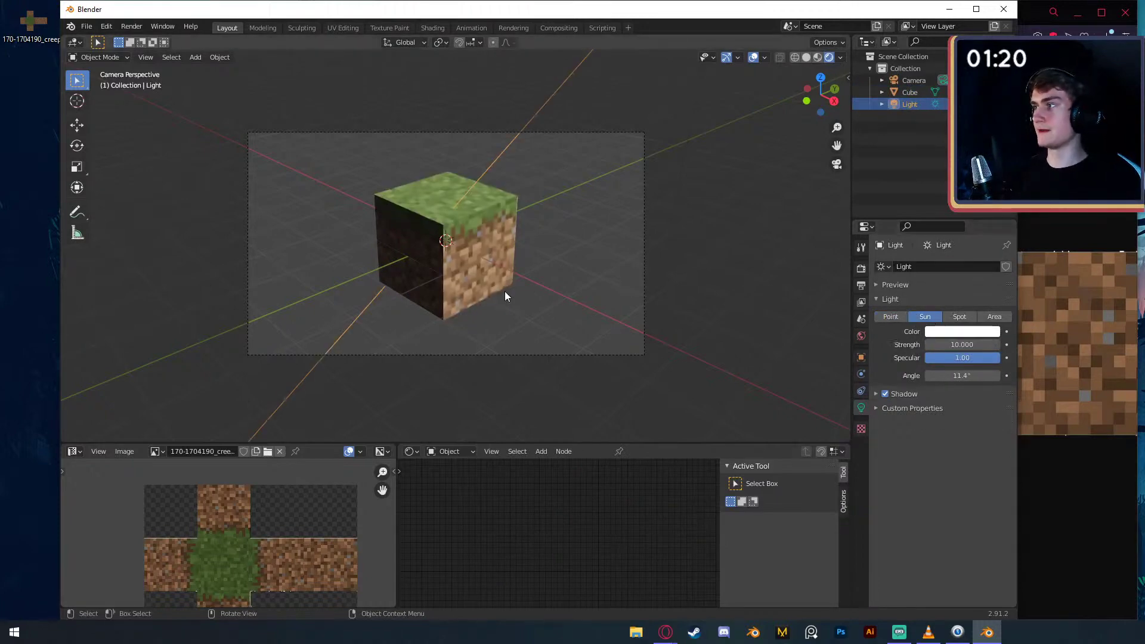
# - Add an area light to the scene
pyautogui.hotkey('shift', 'a')
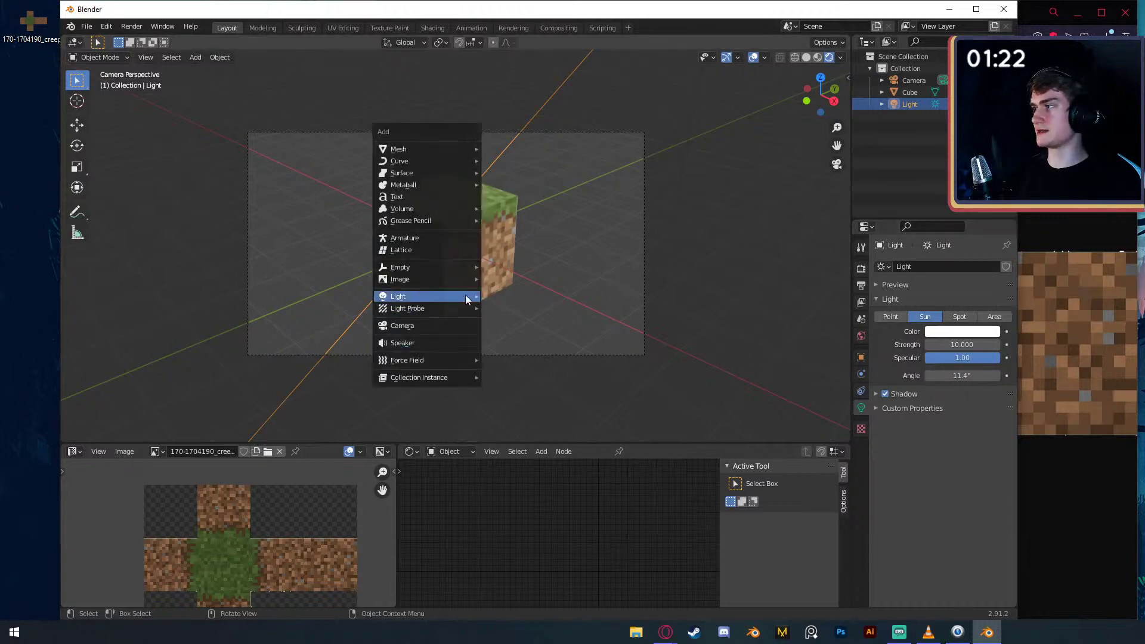
pyautogui.moveTo(465, 295)
pyautogui.click(510, 332)
pyautogui.press('g')
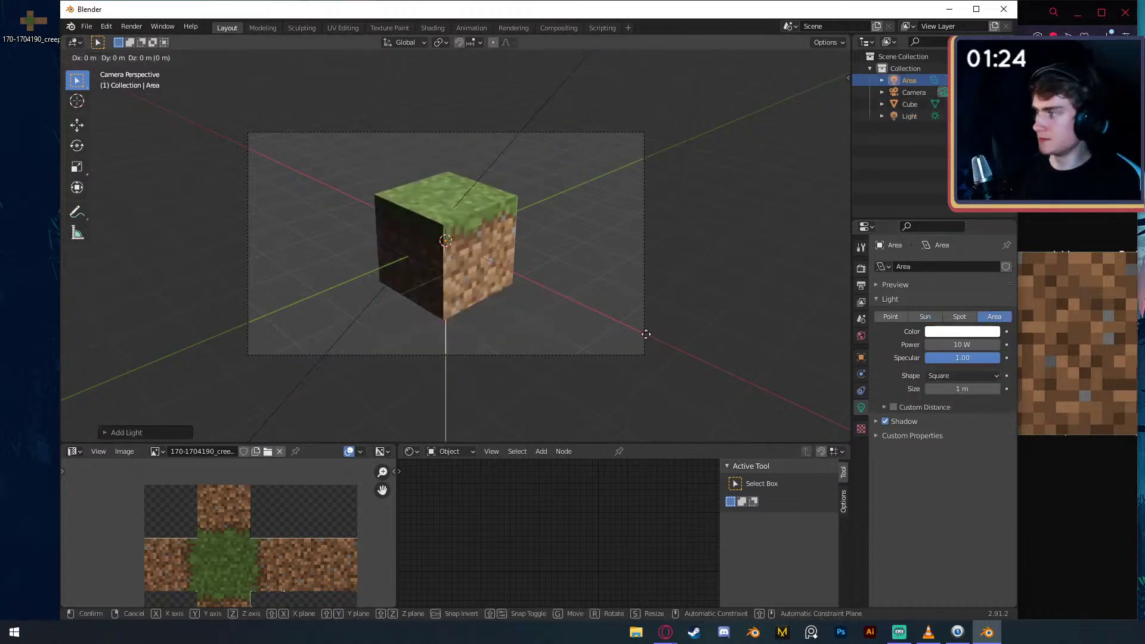
pyautogui.press('y')
pyautogui.click(646, 334)
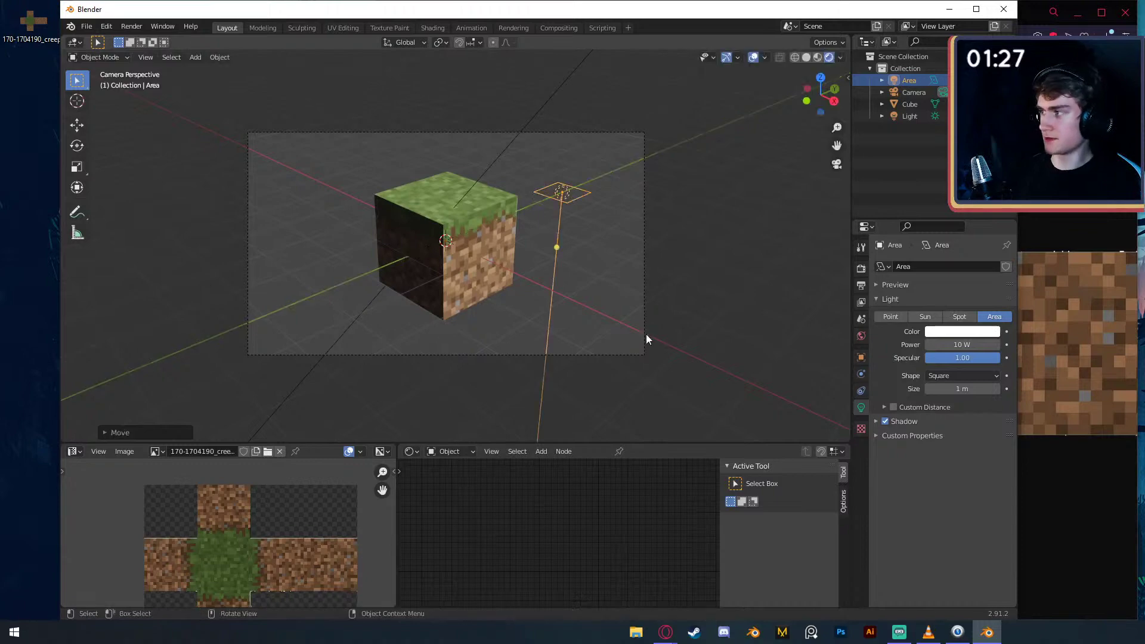
pyautogui.hotkey('alt', 'g')
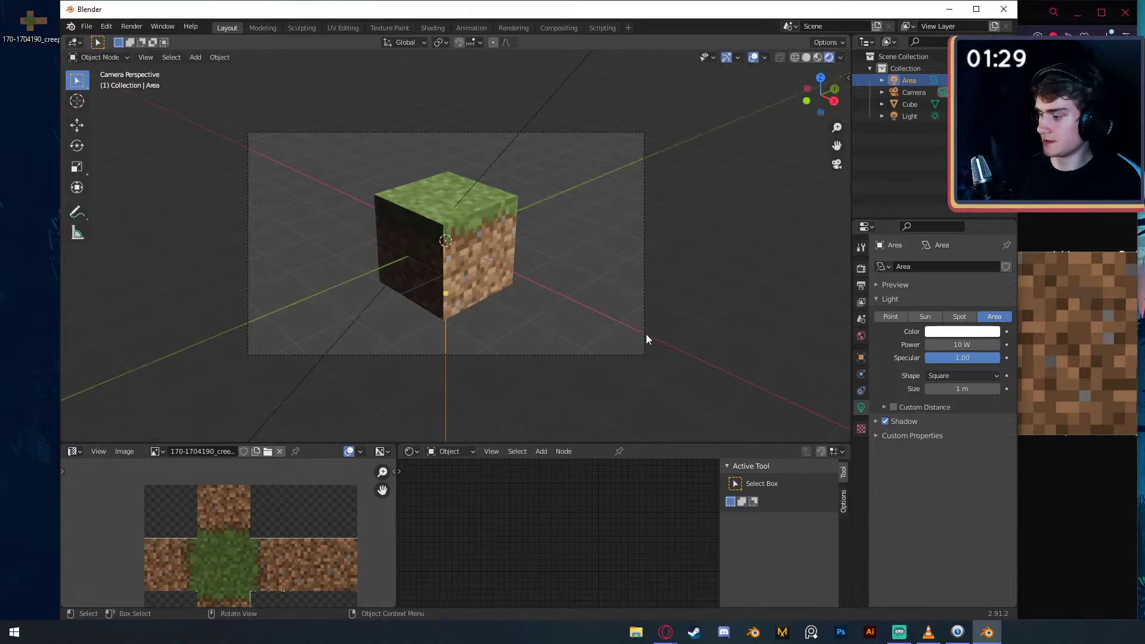
# - Move the area light -4 m along the global Y axis and rotate it 90° about X to face the cube's dark side
pyautogui.write('gy')
pyautogui.write('-4')
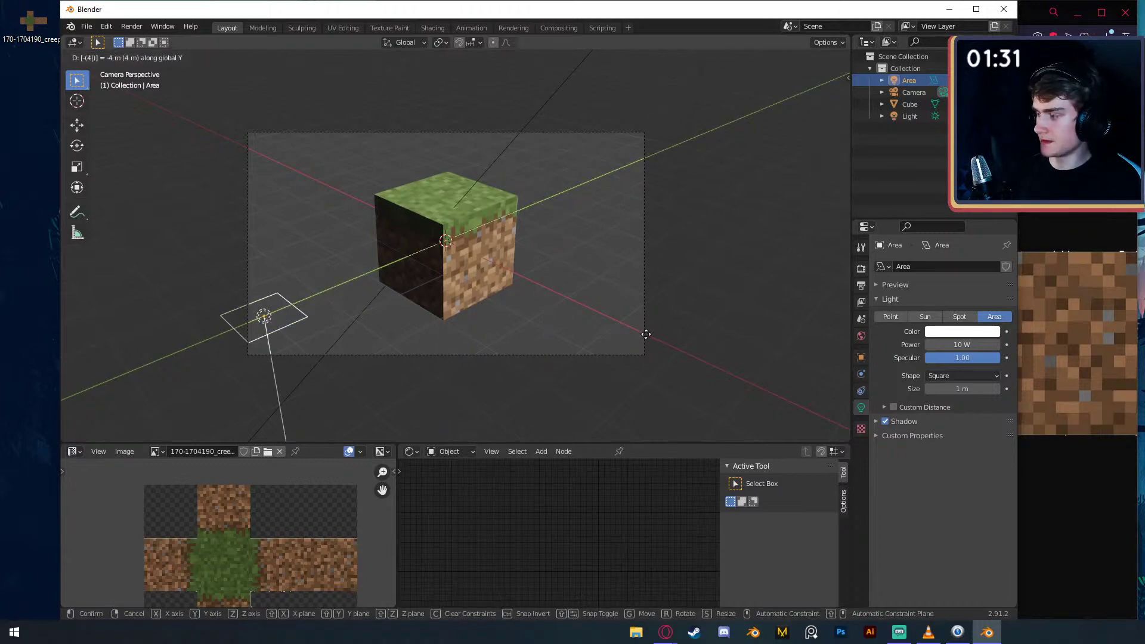
pyautogui.press('Return')
pyautogui.write('rx90')
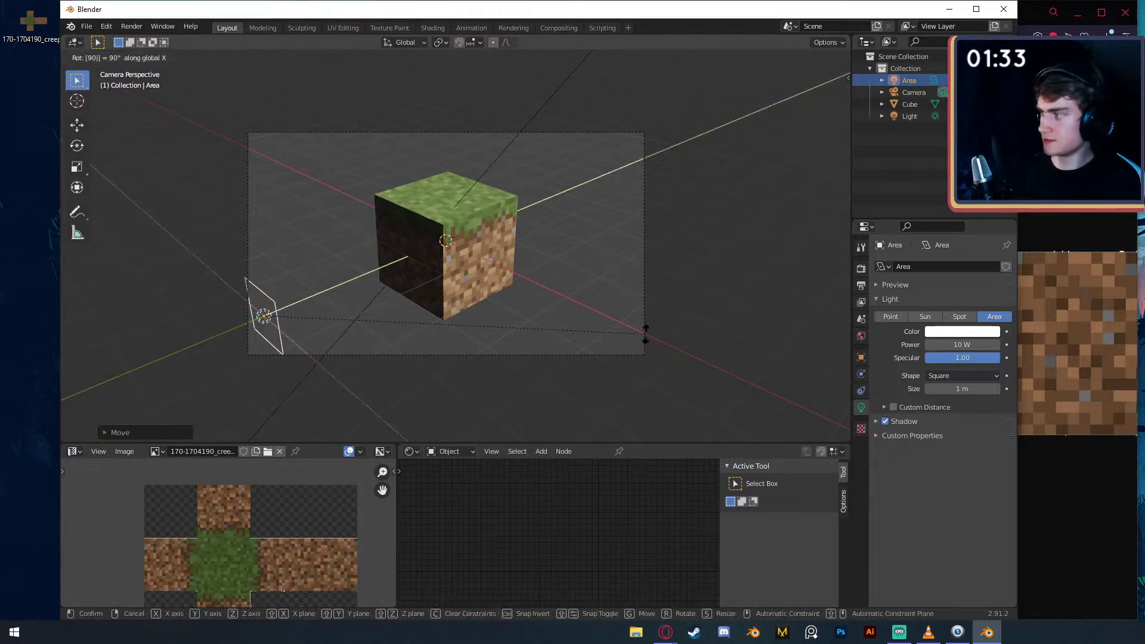
pyautogui.press('Return')
# - Set the area light's power to 50 W and render the image from the camera
pyautogui.doubleClick(954, 344)
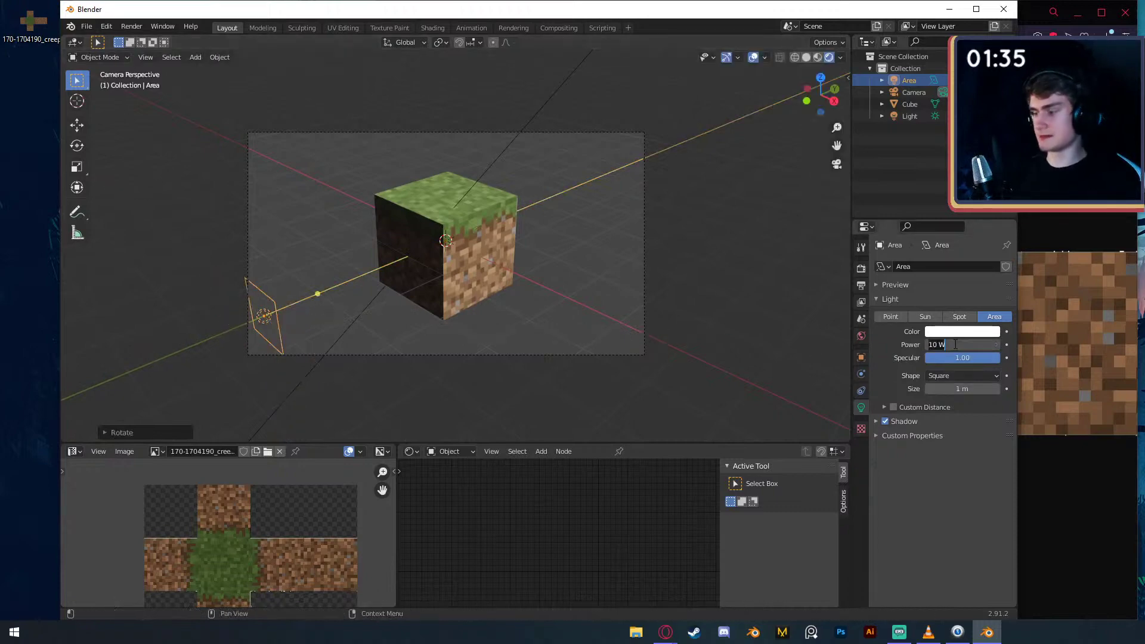
pyautogui.write('50')
pyautogui.press('Return')
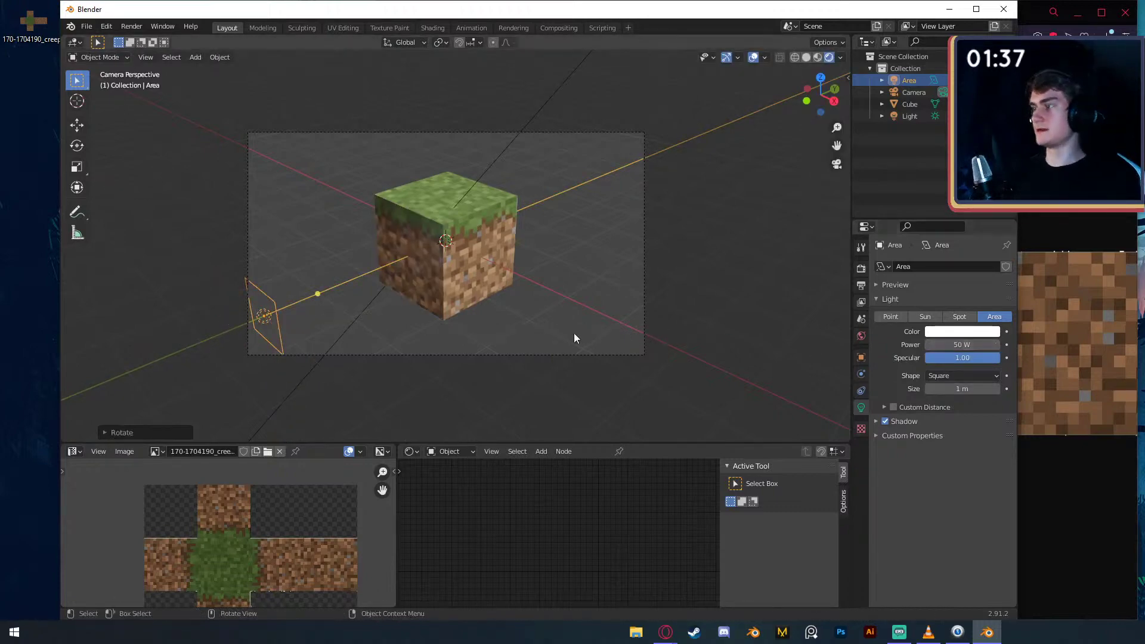
pyautogui.press('F12')
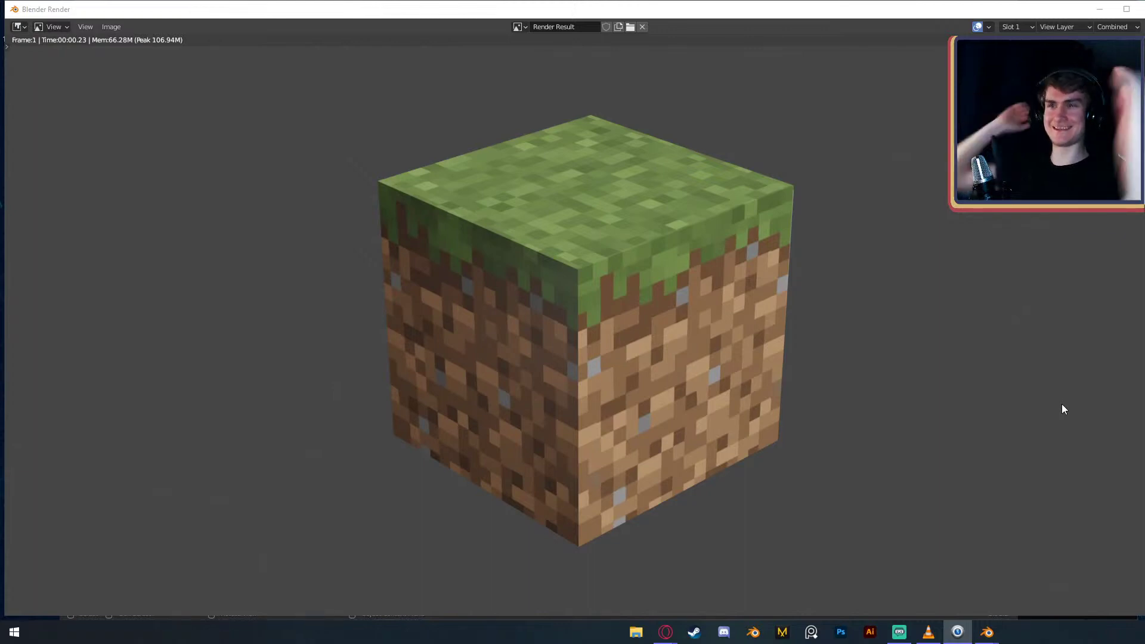
# - Switch to Streamlabs OBS and the Snaz timer and restore the 01:40 timer on the stream overlay
pyautogui.hotkey('alt', 'Tab')
pyautogui.moveTo(1043, 127); pyautogui.dragTo(976, 25)
pyautogui.hotkey('alt', 'Tab')
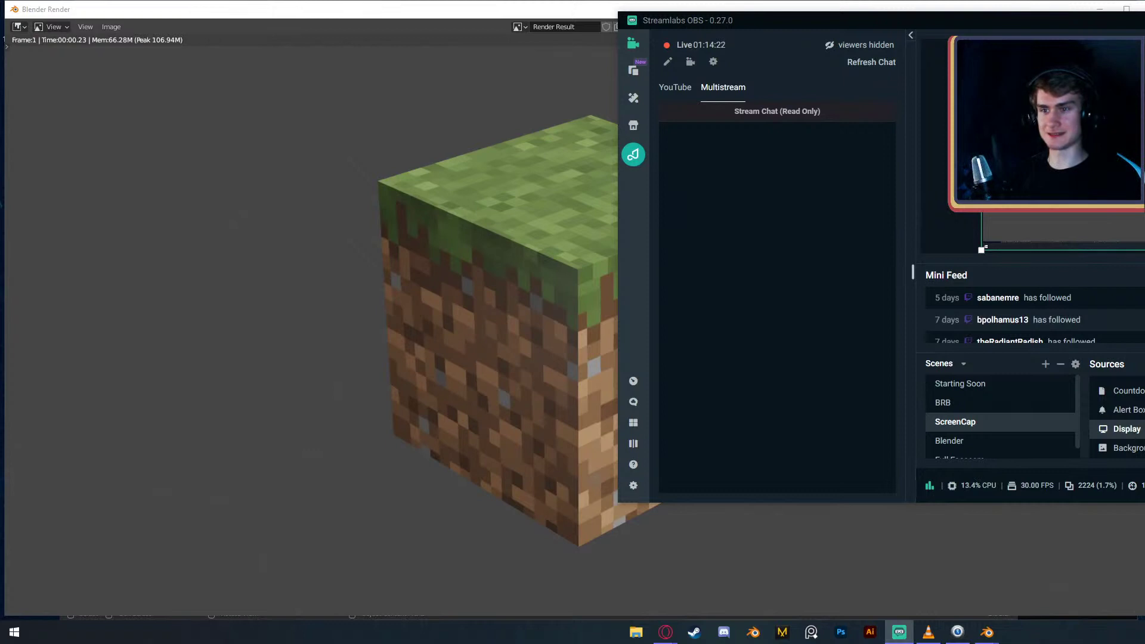
pyautogui.scroll(3, 1122, 417)
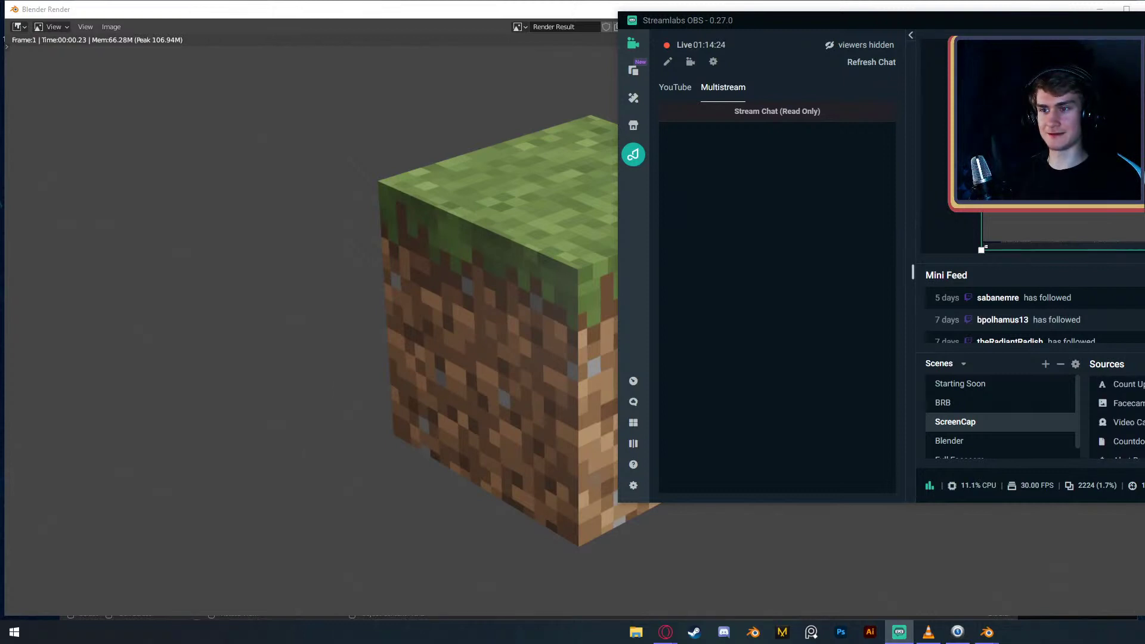
pyautogui.click(957, 632)
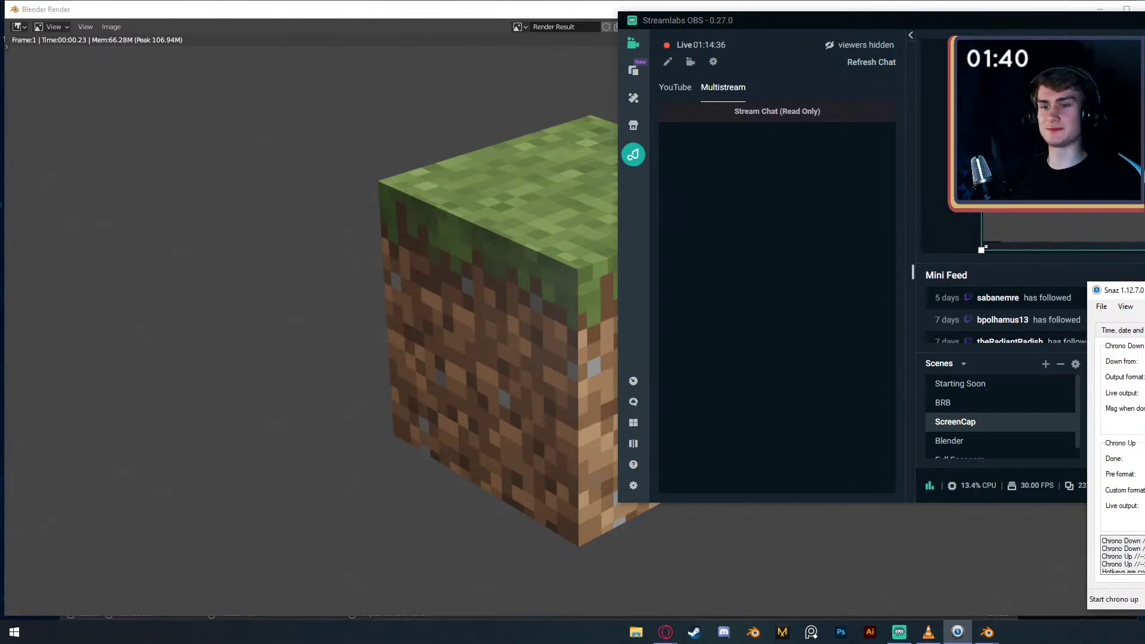
pyautogui.moveTo(1121, 290); pyautogui.dragTo(1144, 295)
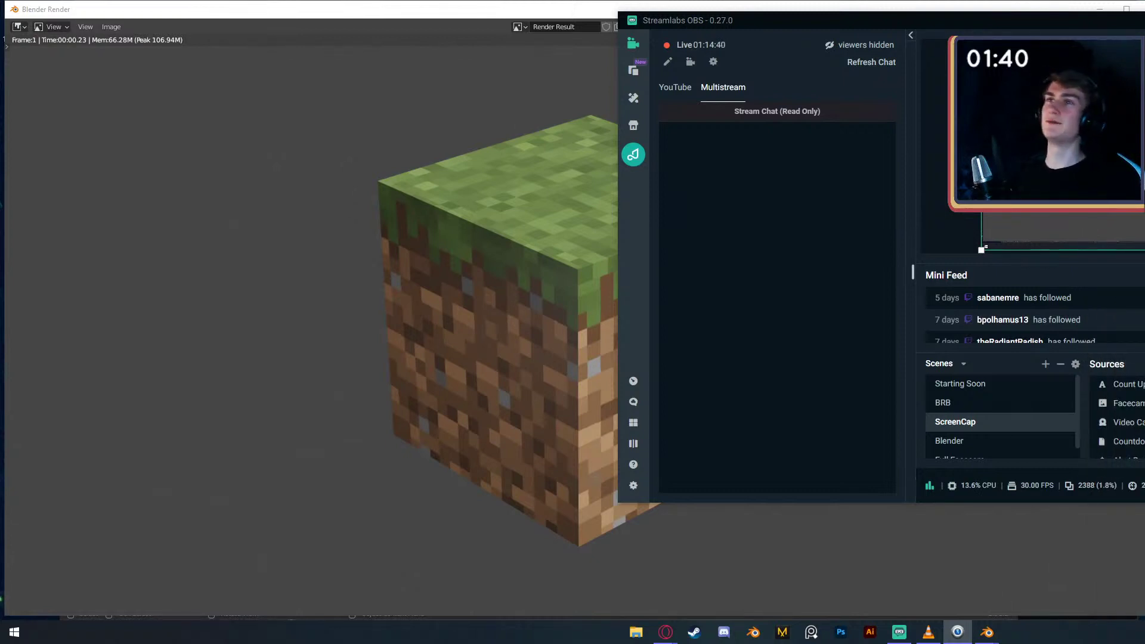
# - Move the Streamlabs OBS window off the screen, return to the Blender render and close the render window
pyautogui.moveTo(775, 20); pyautogui.dragTo(1144, 24)
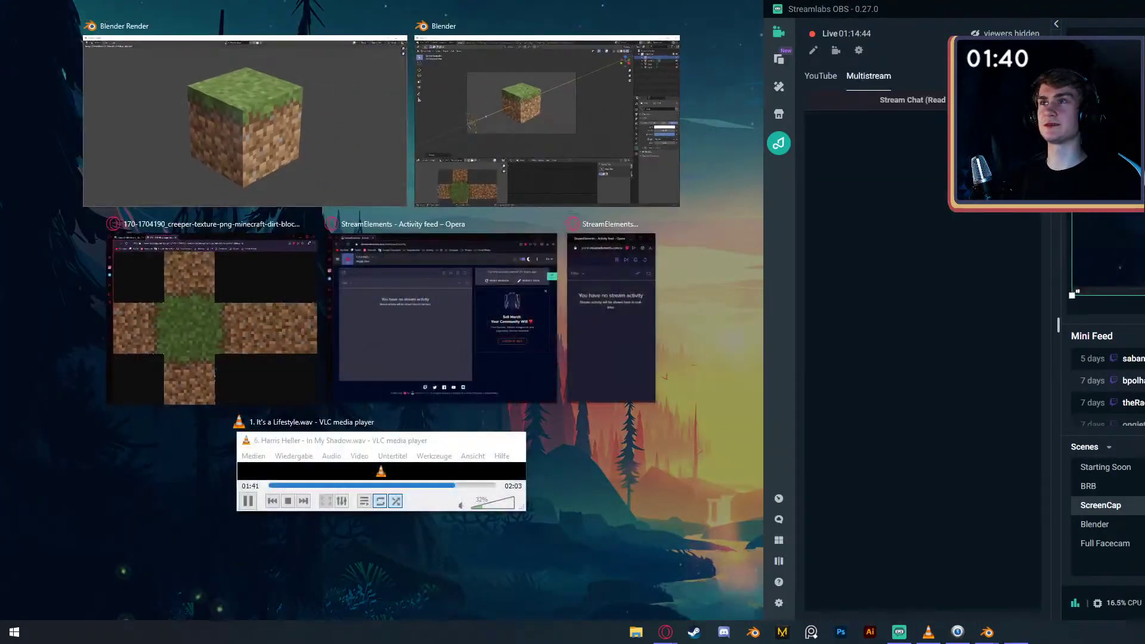
pyautogui.click(244, 120)
pyautogui.moveTo(835, 9); pyautogui.dragTo(1144, 60)
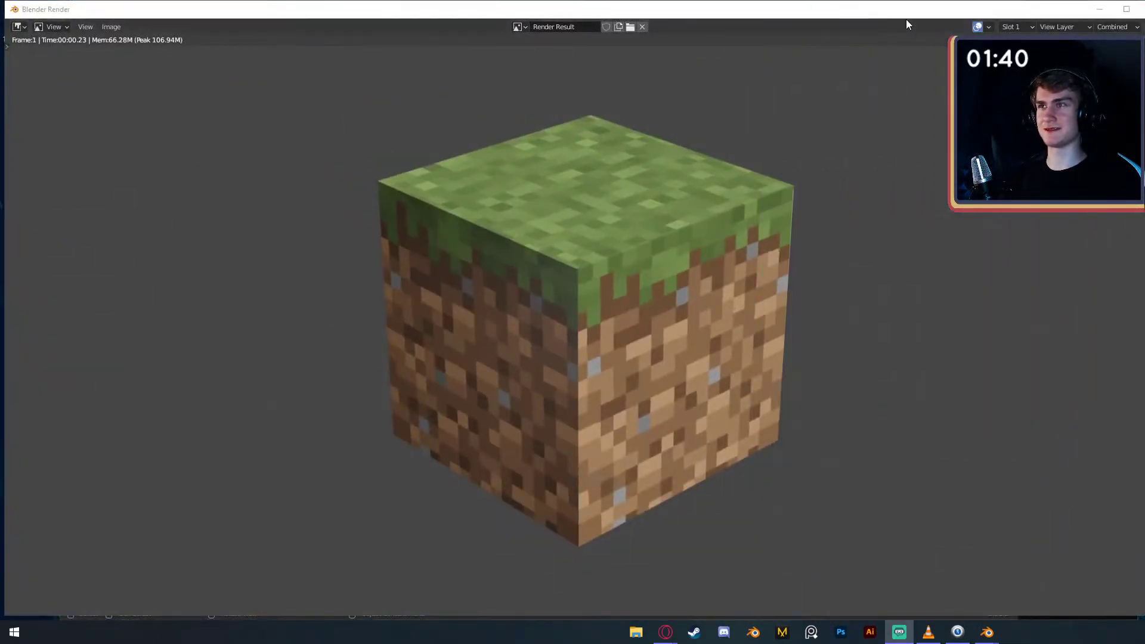
pyautogui.click(858, 268)
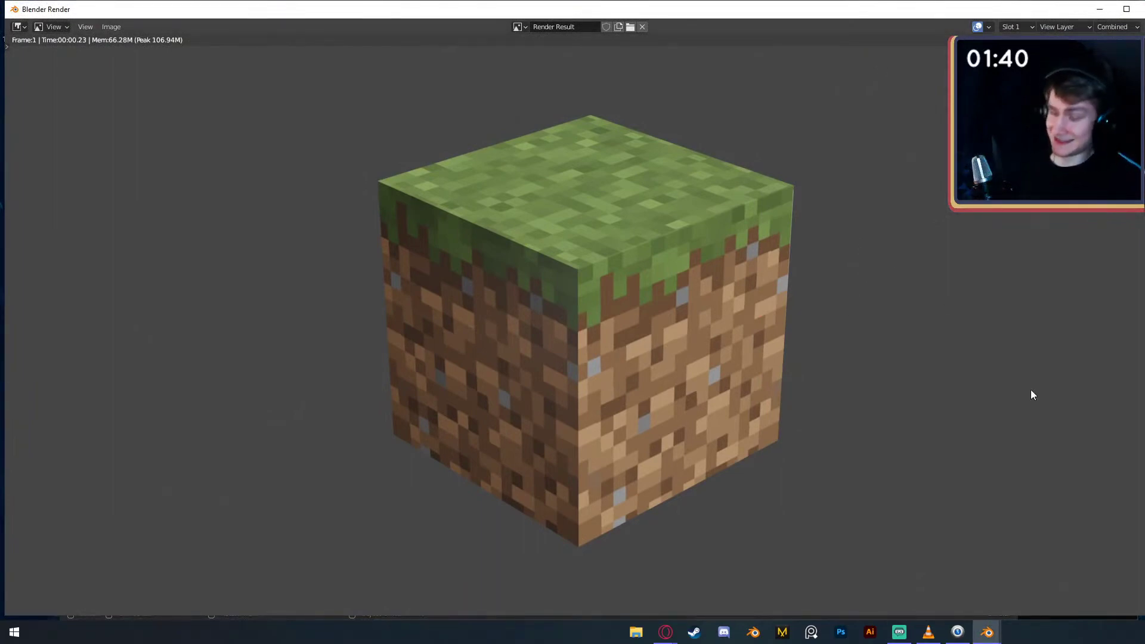
pyautogui.hotkey('alt', 'Tab')
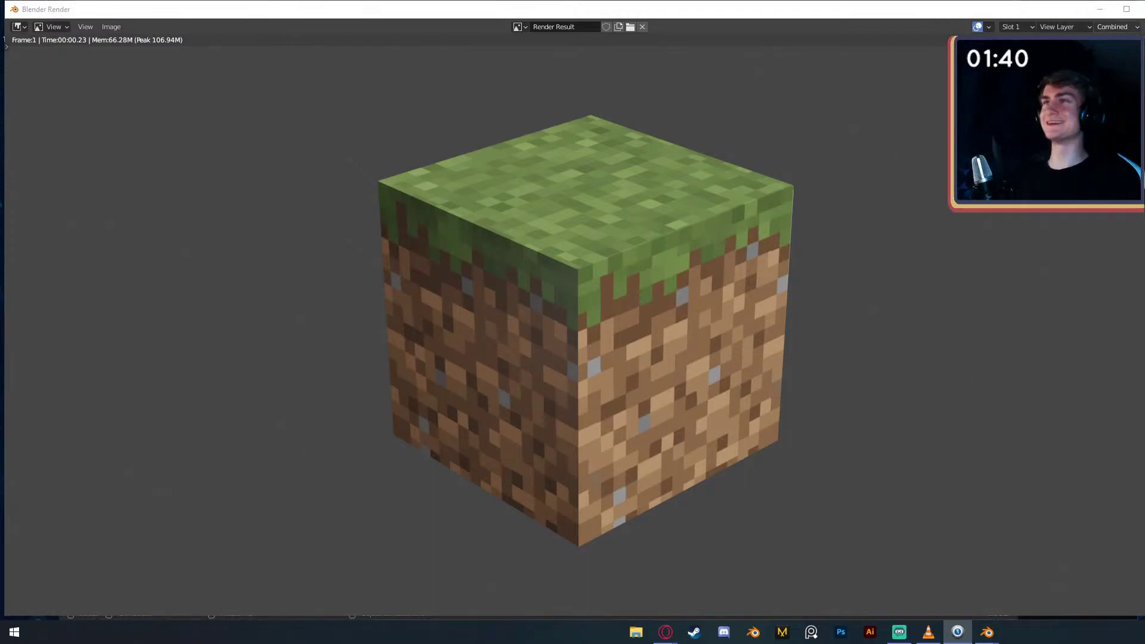
pyautogui.click(1142, 8)
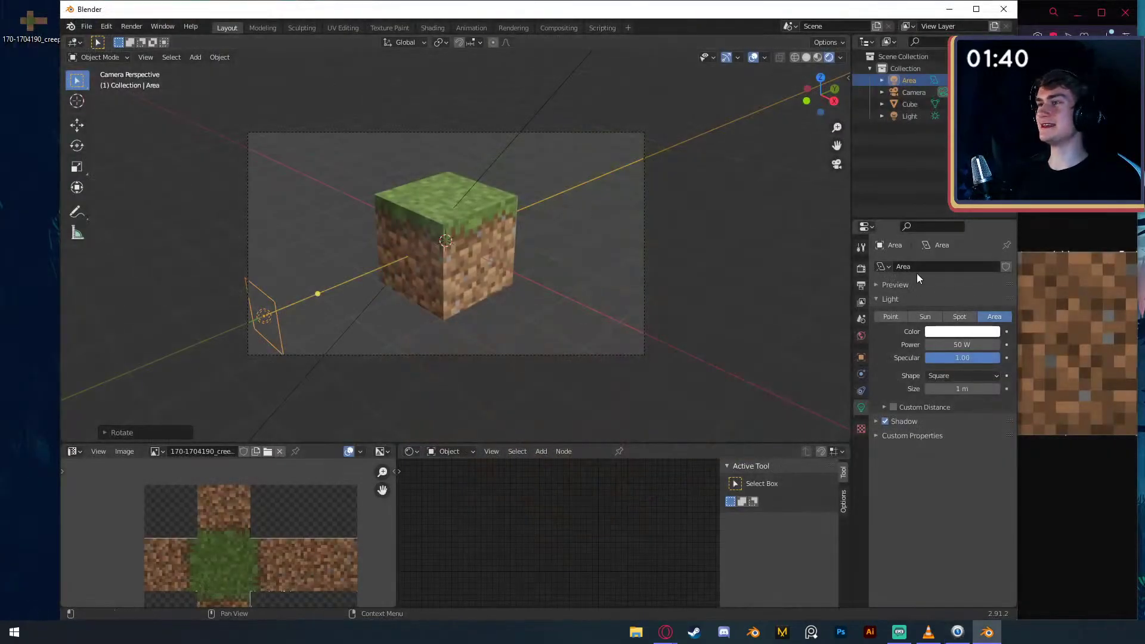
# - Create a new General file without saving the current grass block scene
pyautogui.click(861, 268)
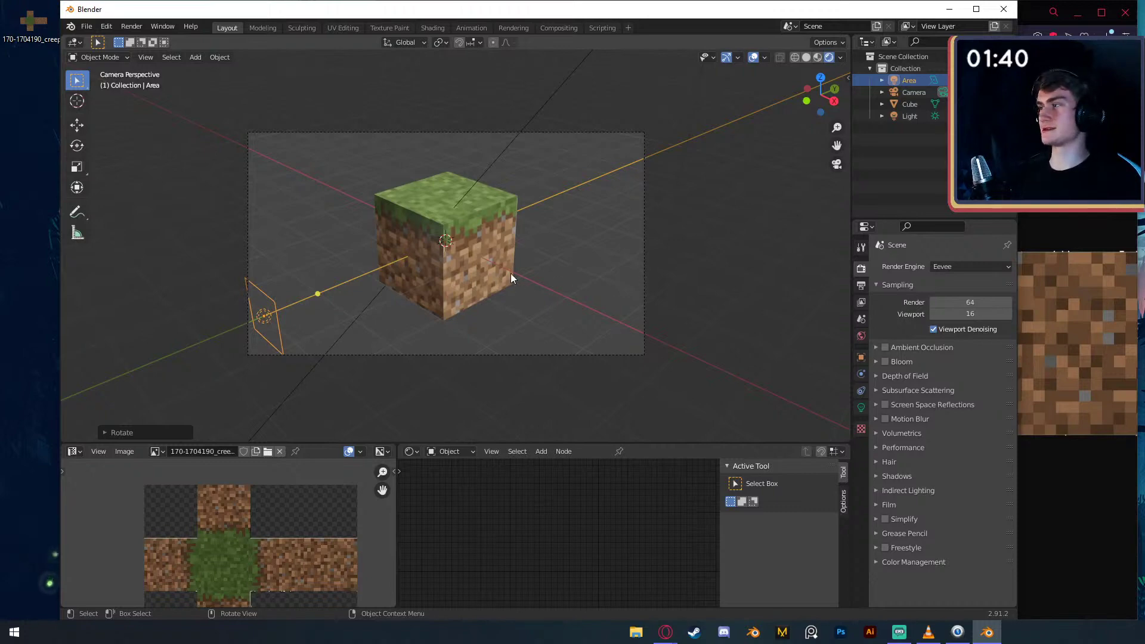
pyautogui.click(735, 272)
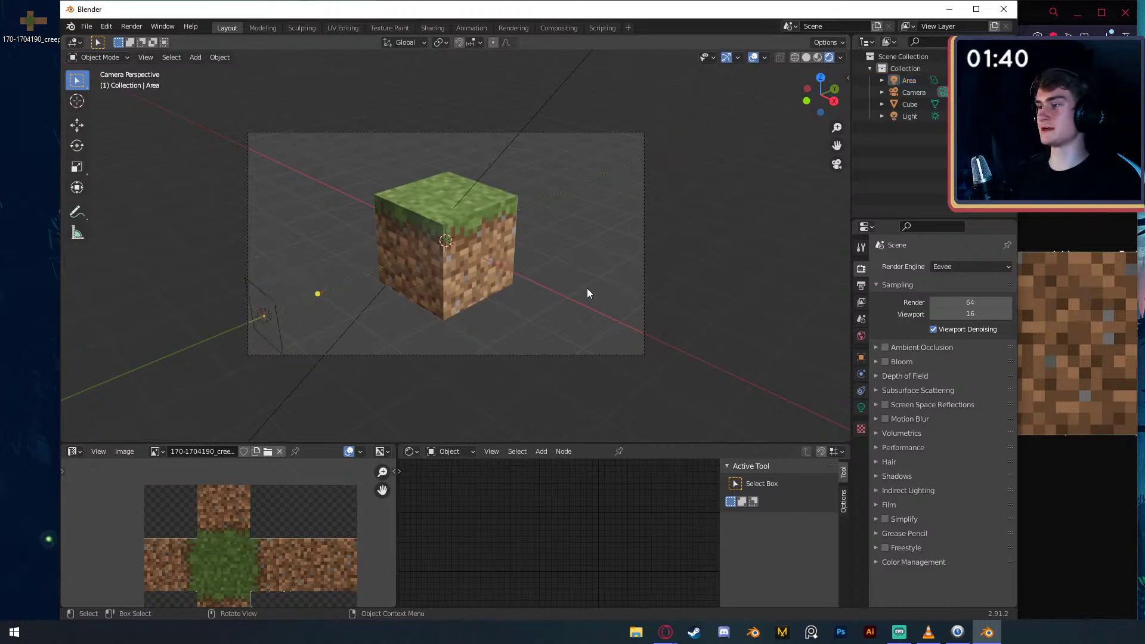
pyautogui.click(87, 26)
pyautogui.moveTo(95, 40)
pyautogui.click(208, 40)
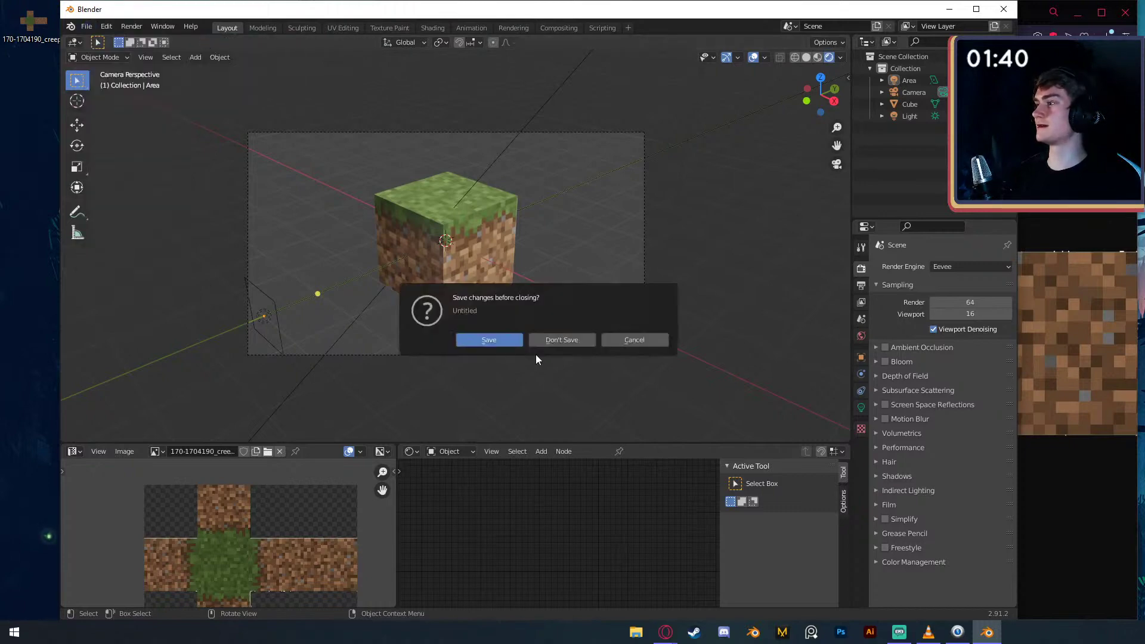
pyautogui.click(574, 340)
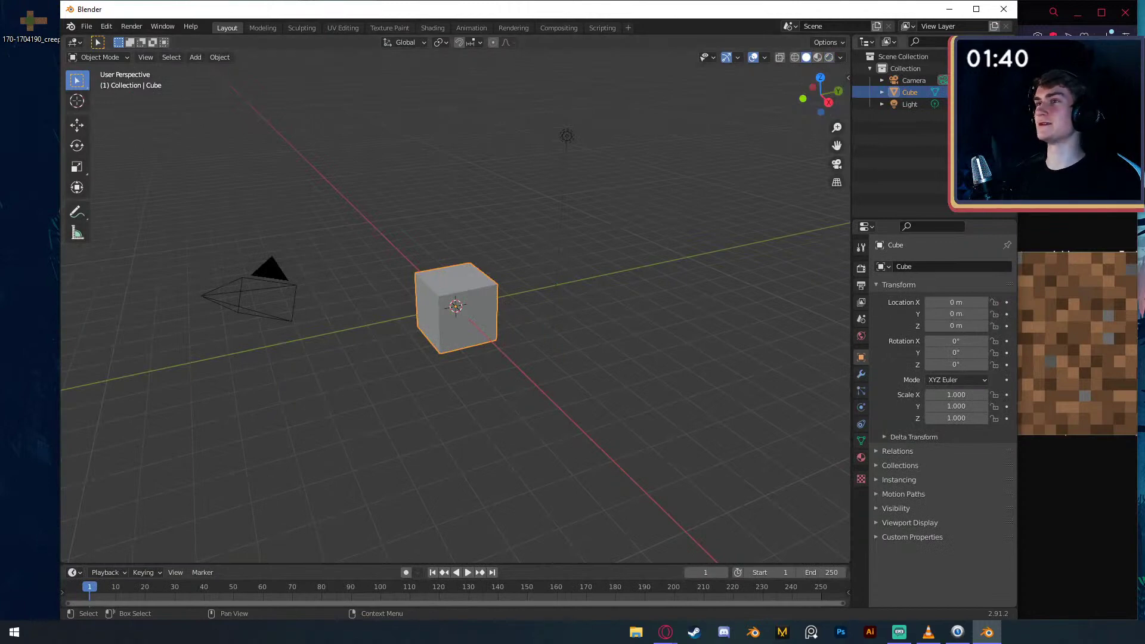
# - Replace the open texture tabs in Opera with one blank tab and delete the downloaded dirt template image from the desktop
pyautogui.click(1059, 310)
pyautogui.click(643, 16)
pyautogui.click(627, 17)
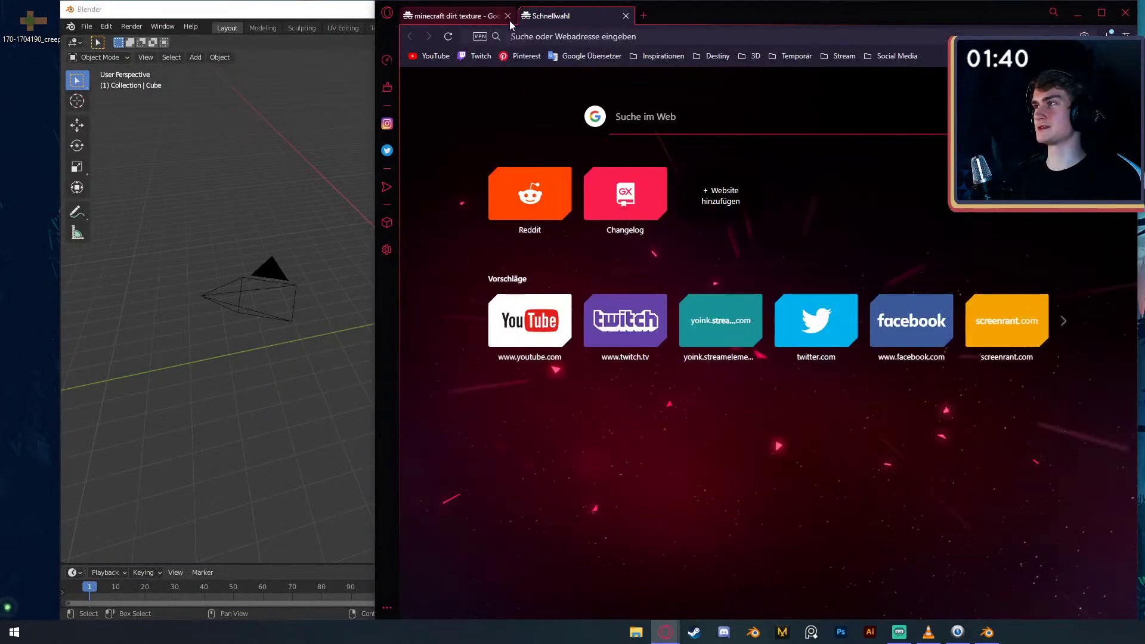
pyautogui.click(507, 16)
pyautogui.click(31, 23)
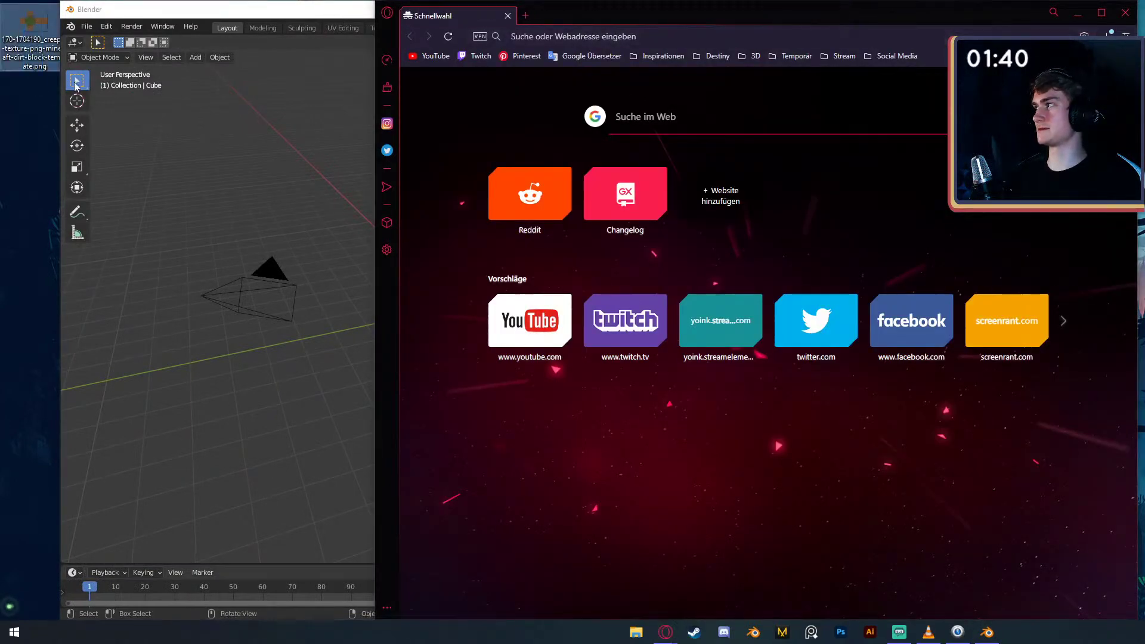
pyautogui.click(257, 13)
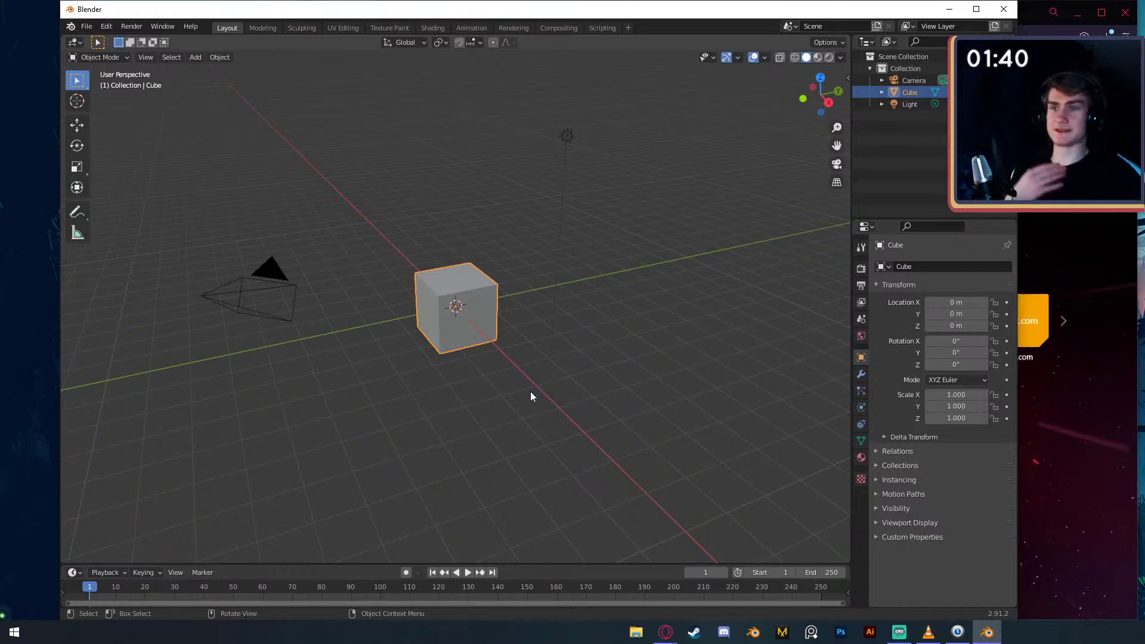
# - Enlarge the timeline area below the viewport and deselect the default cube
pyautogui.hotkey('alt', 'Tab')
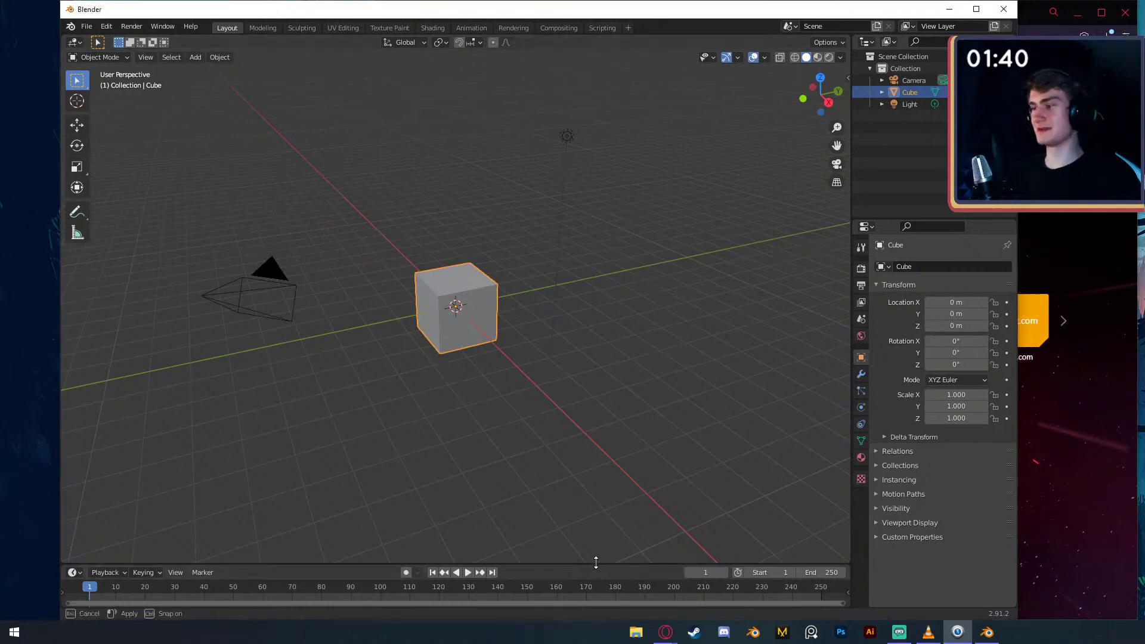
pyautogui.moveTo(592, 565); pyautogui.dragTo(596, 463)
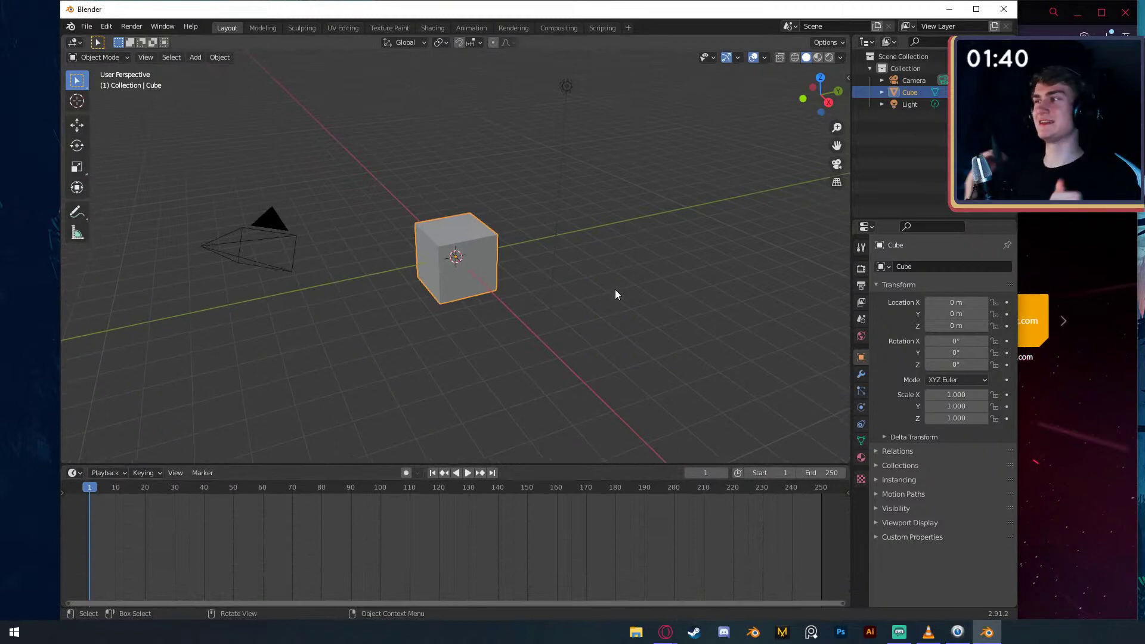
pyautogui.click(617, 101)
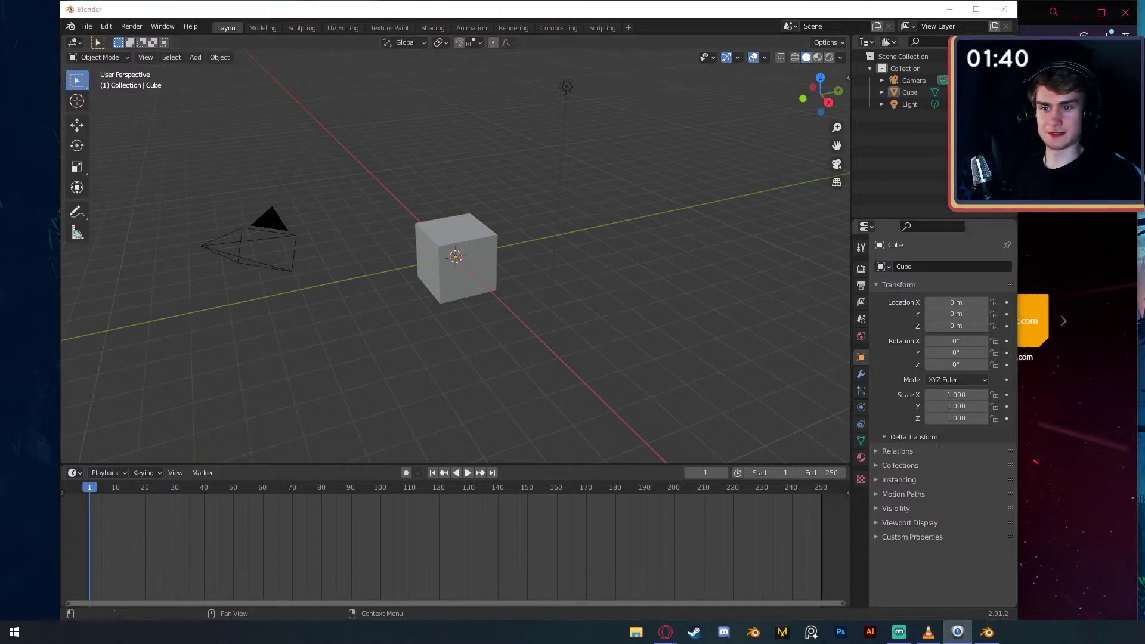
pyautogui.click(719, 10)
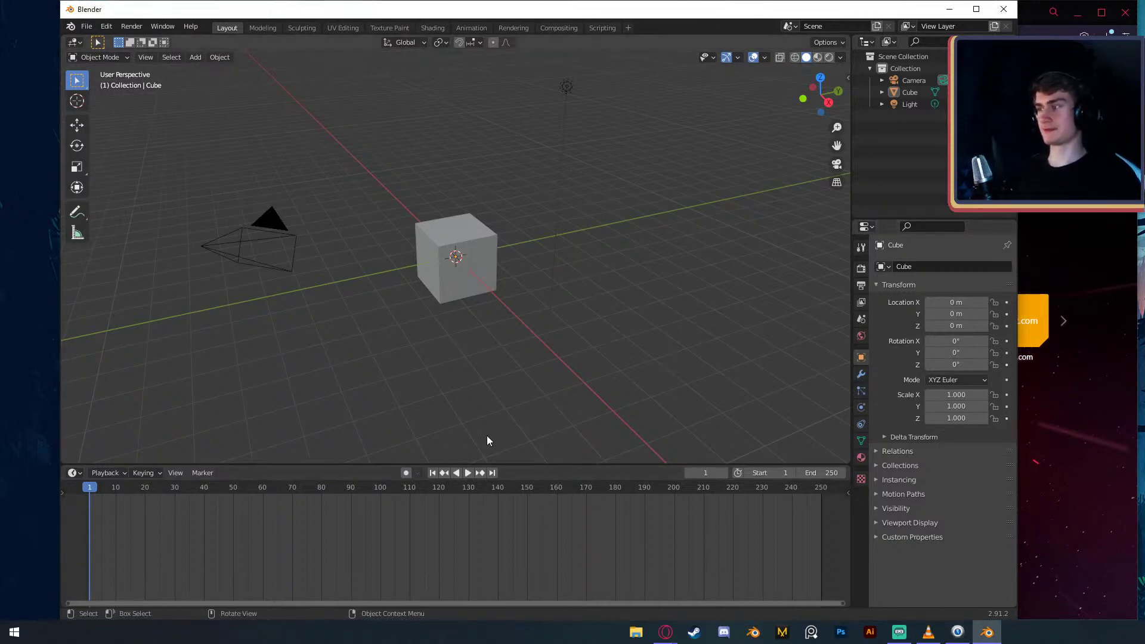
# - Create a new General file and enlarge the timeline area below the viewport
pyautogui.click(86, 26)
pyautogui.moveTo(98, 40)
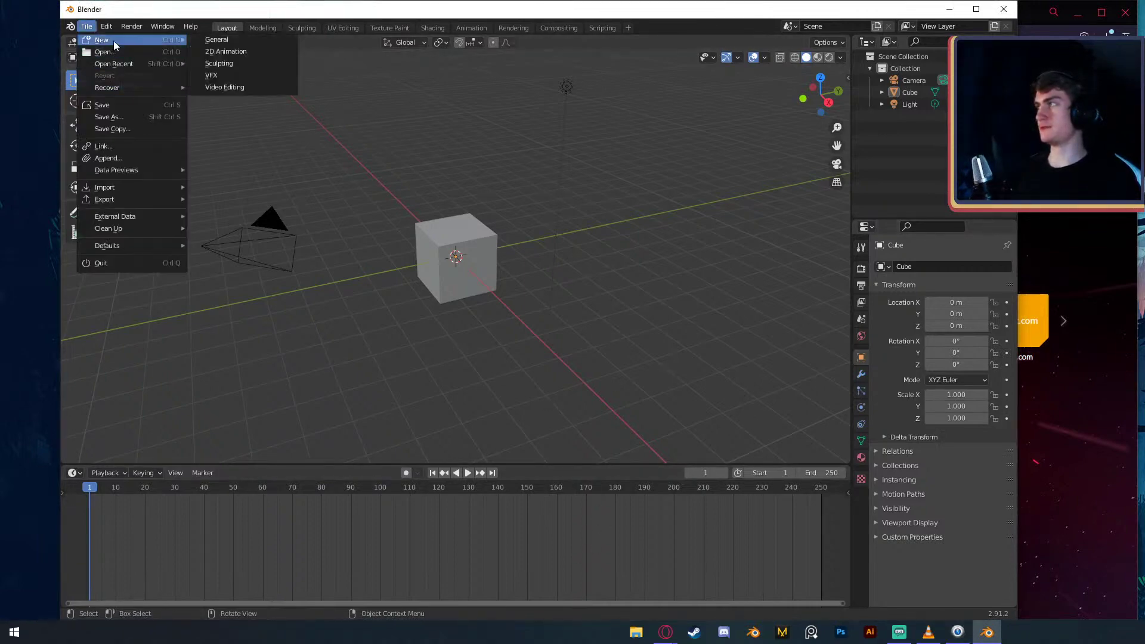
pyautogui.click(217, 40)
pyautogui.click(577, 336)
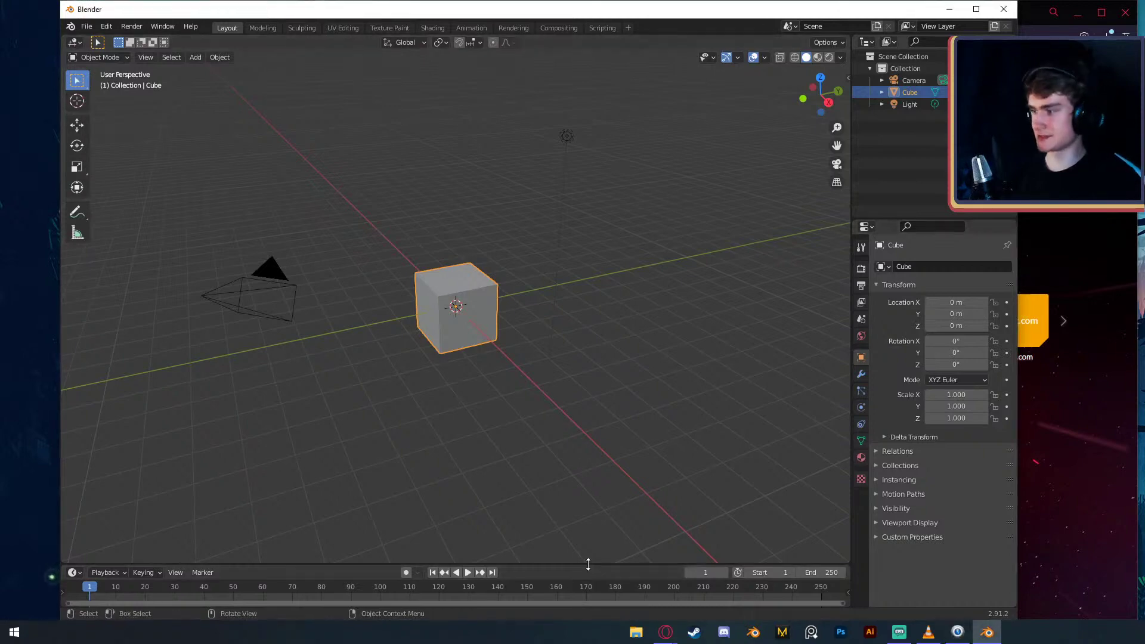
pyautogui.moveTo(588, 563); pyautogui.dragTo(582, 458)
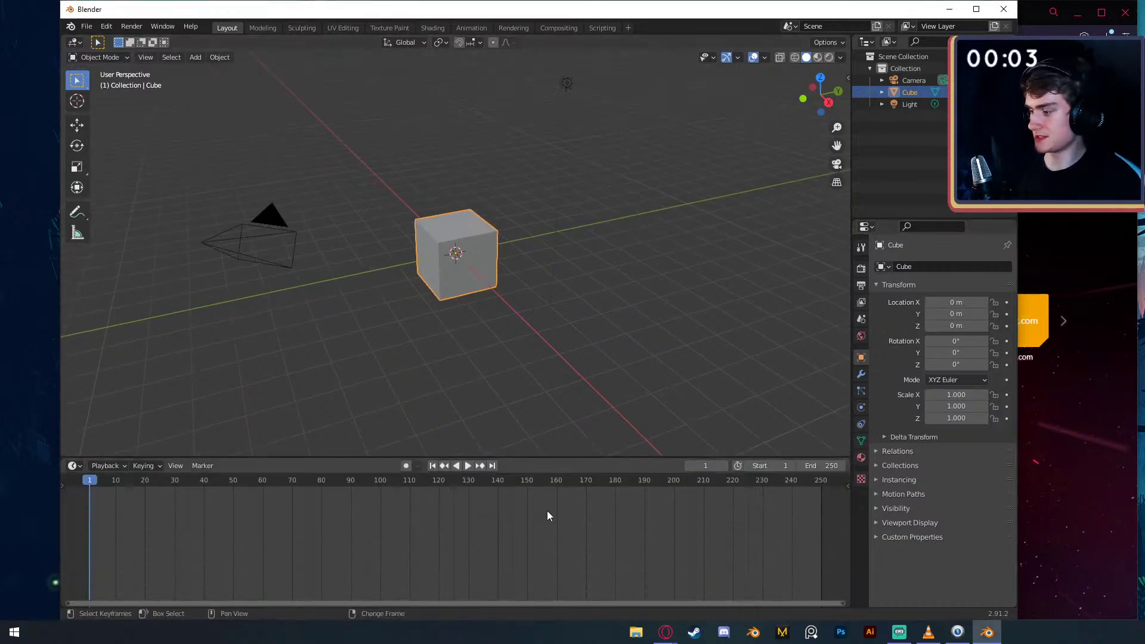
# - Turn the timeline area into a Shader Editor, split it vertically, widen the first half and make that half a UV Editor
pyautogui.hotkey('shift', 'F3')
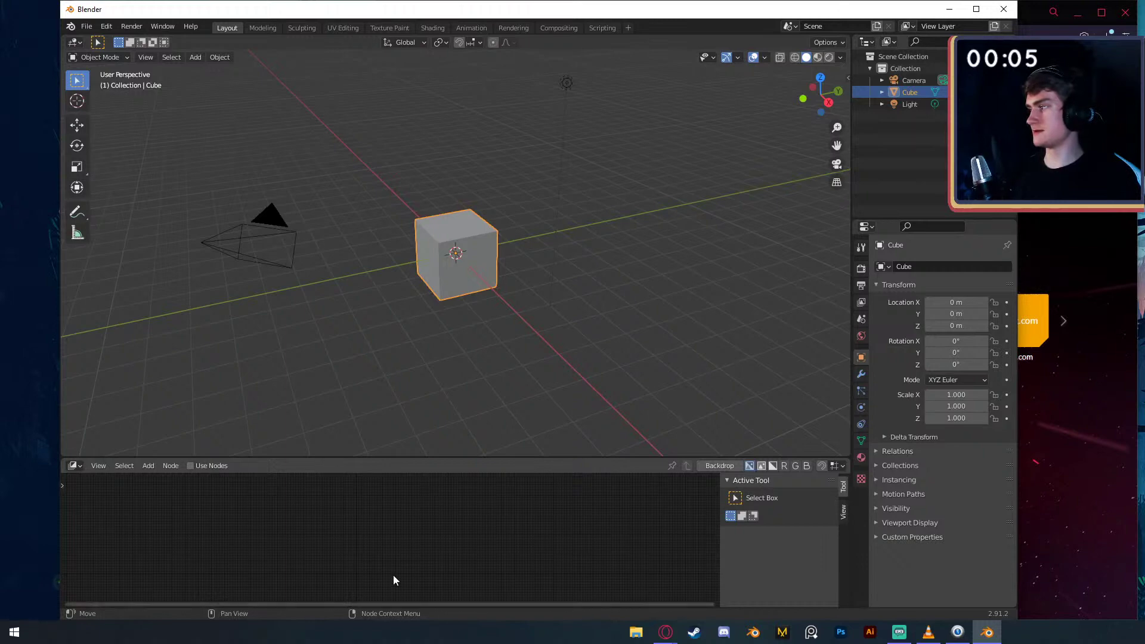
pyautogui.hotkey('shift', 'F3')
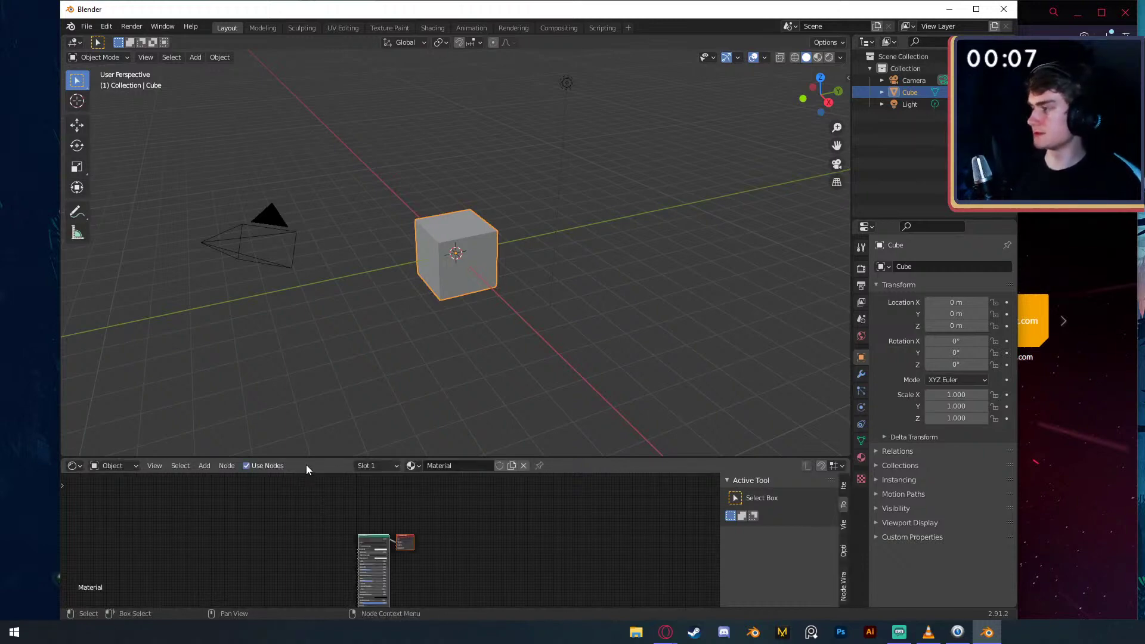
pyautogui.rightClick(310, 457)
pyautogui.rightClick(338, 457)
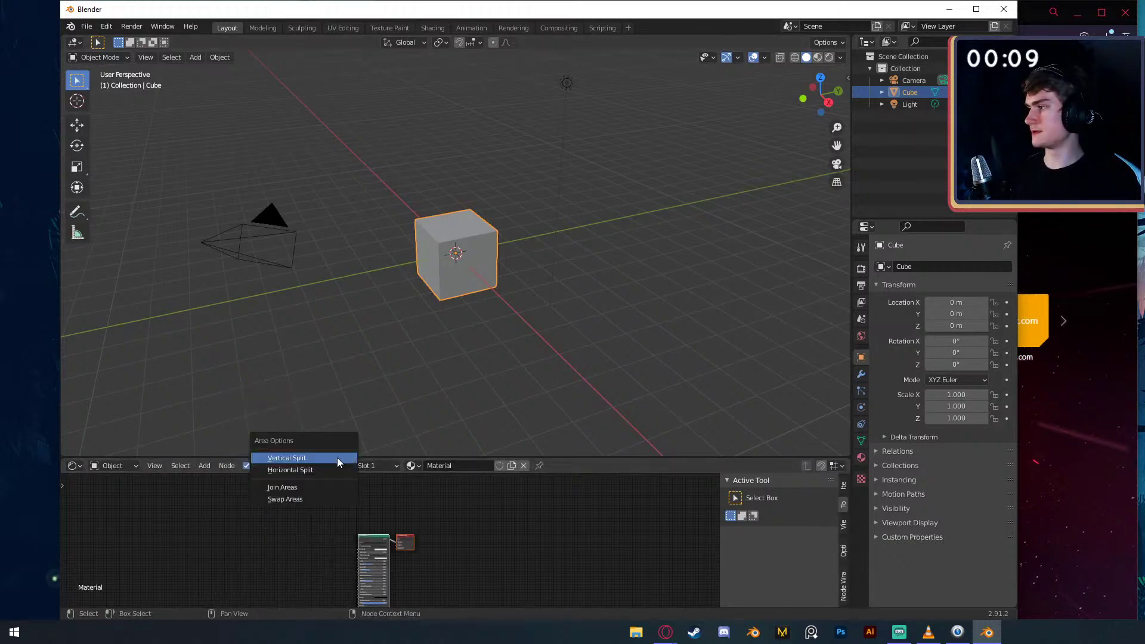
pyautogui.click(298, 457)
pyautogui.click(313, 489)
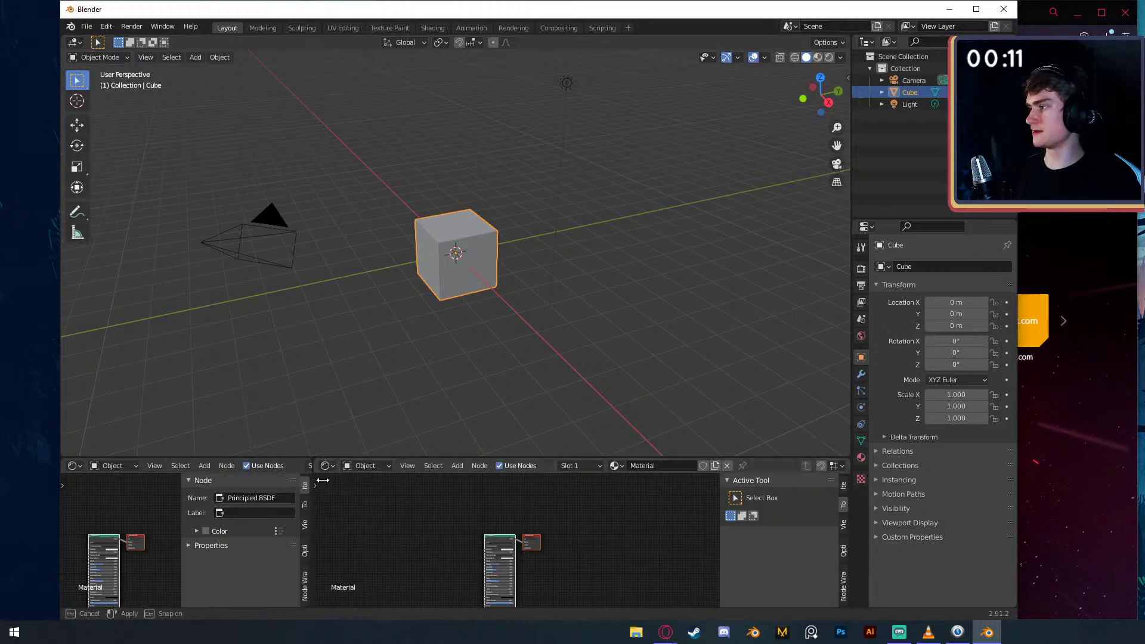
pyautogui.moveTo(314, 477); pyautogui.dragTo(447, 483)
pyautogui.hotkey('shift', 'F10')
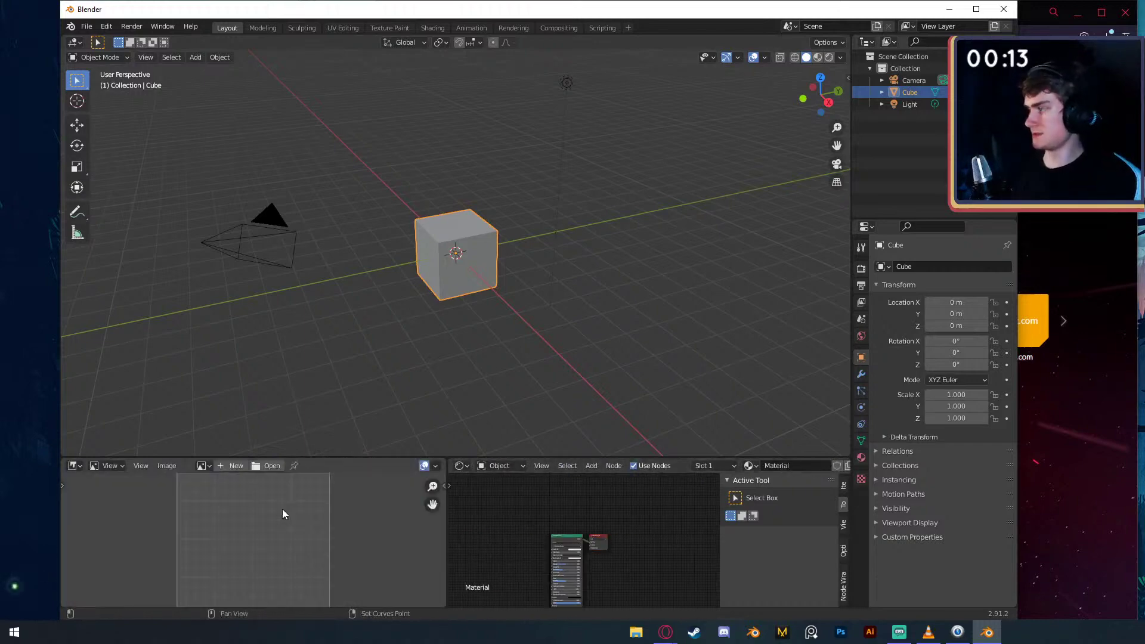
pyautogui.hotkey('shift', 'F10')
# - Rotate the cube's whole UV layout in edit mode so the unfolded cross lies horizontally, and return to Object Mode
pyautogui.press('Tab')
pyautogui.press('a')
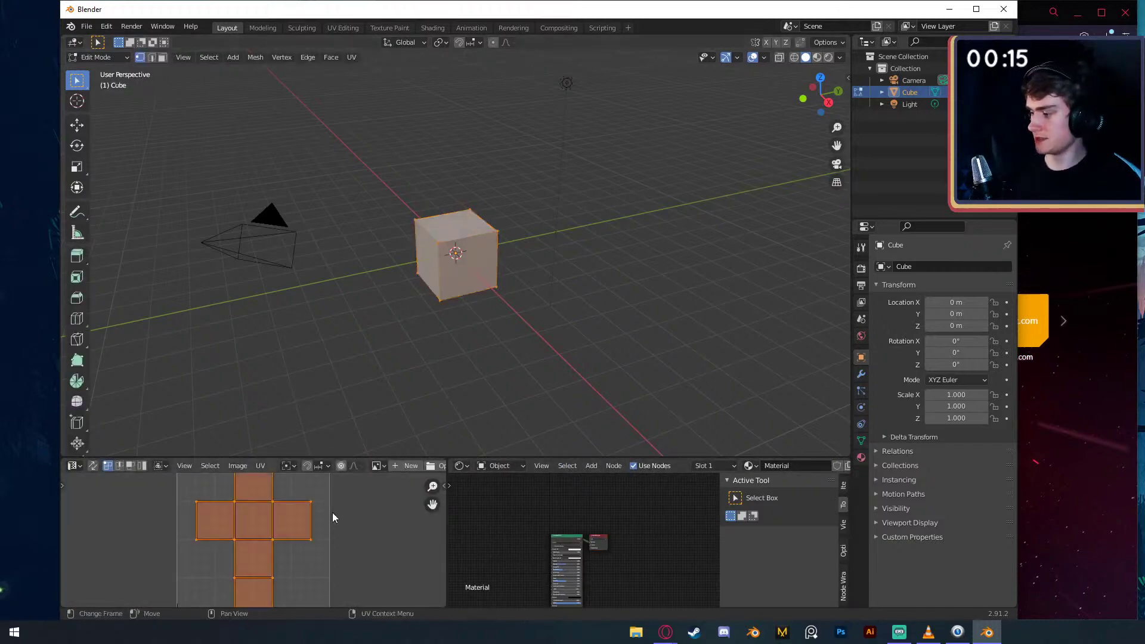
pyautogui.press('r')
pyautogui.press('Escape')
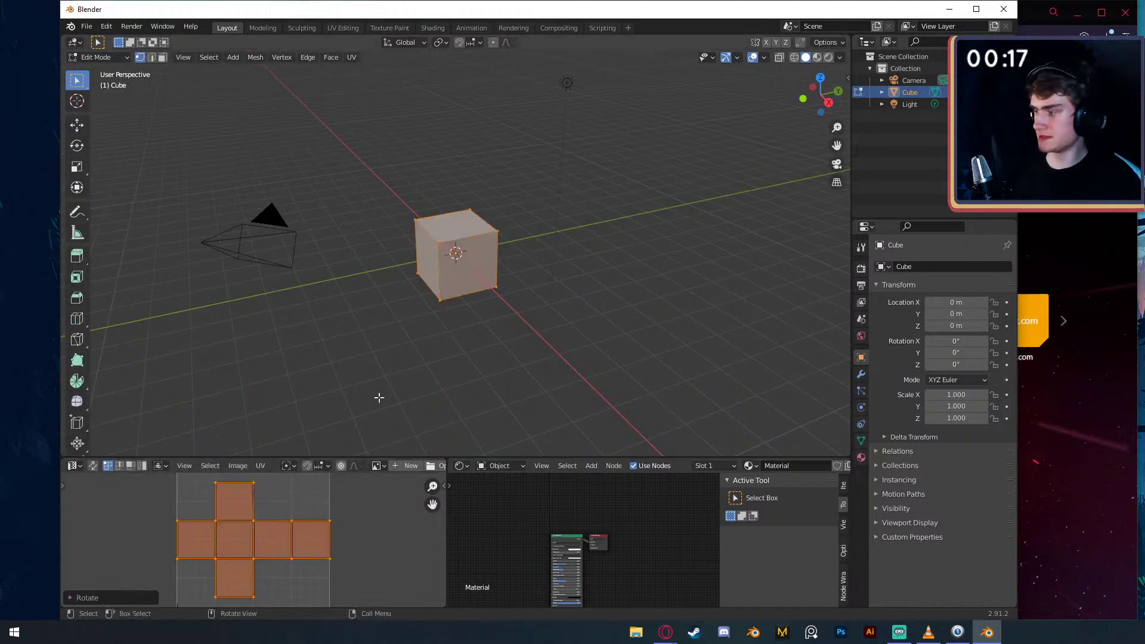
pyautogui.press('Tab')
# - Switch to the Opera browser and search Google for "minecraft dirt texture"
pyautogui.click(1030, 16)
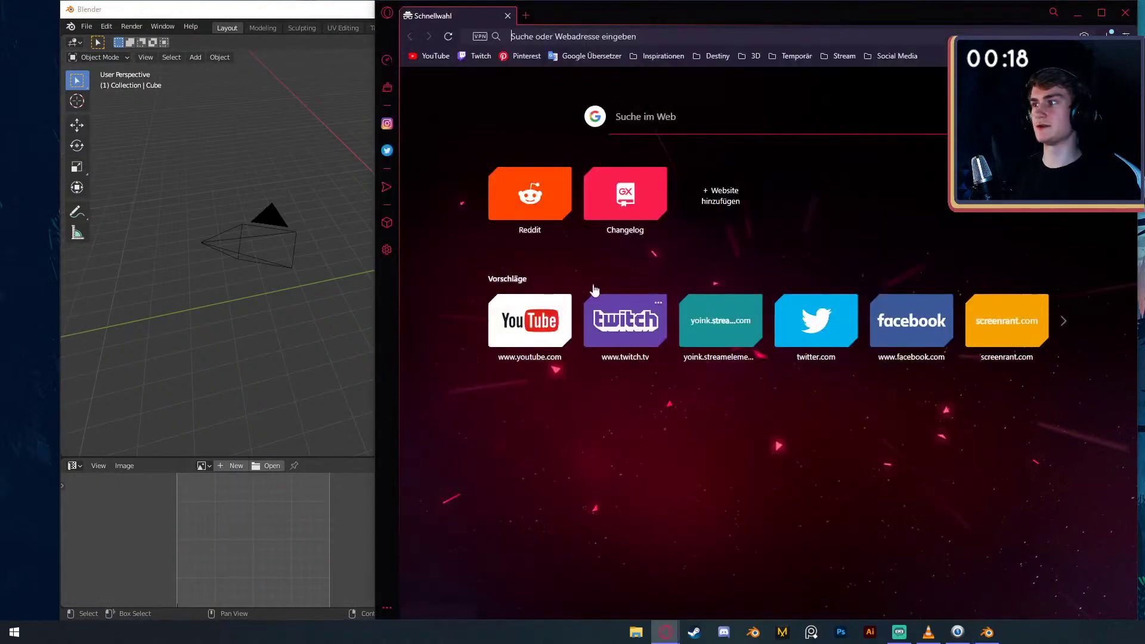
pyautogui.click(542, 37)
pyautogui.write('minecra')
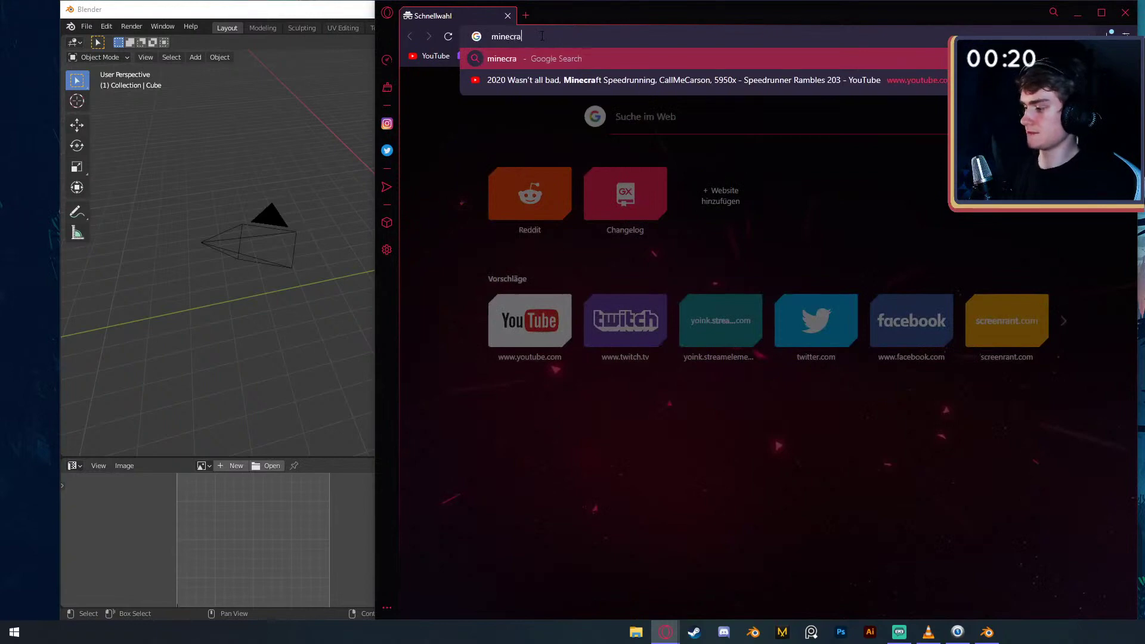
pyautogui.write('ft dirt texture')
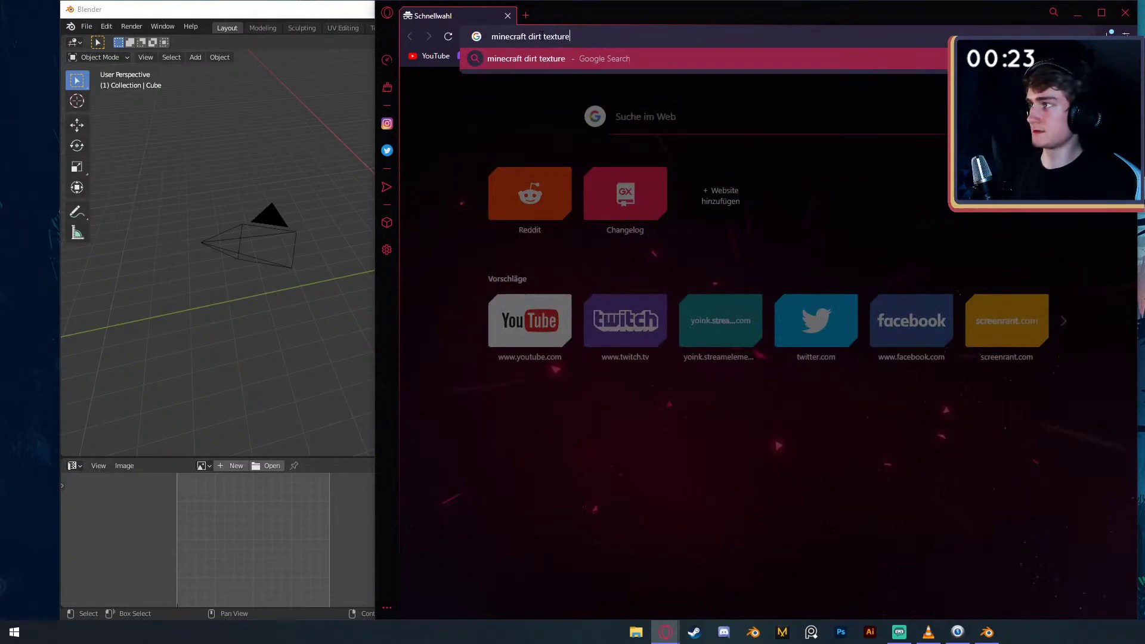
pyautogui.press('Return')
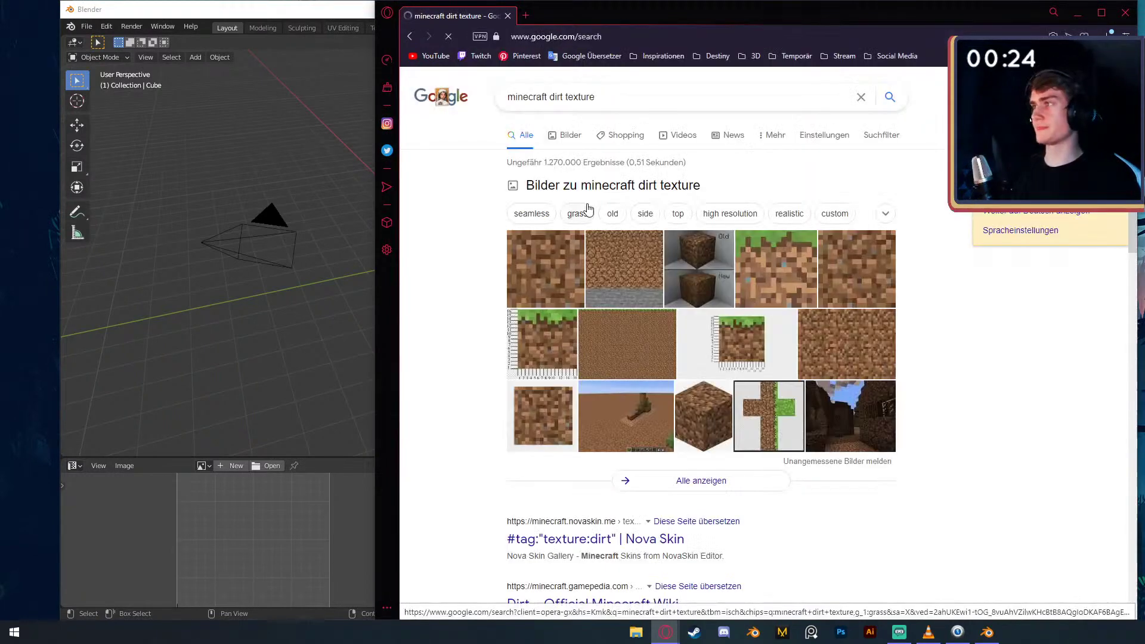
# - Find the NicePNG creeper texture dirt block template in the image results and open the full image in its own tab
pyautogui.click(779, 232)
pyautogui.scroll(-8, 777, 233)
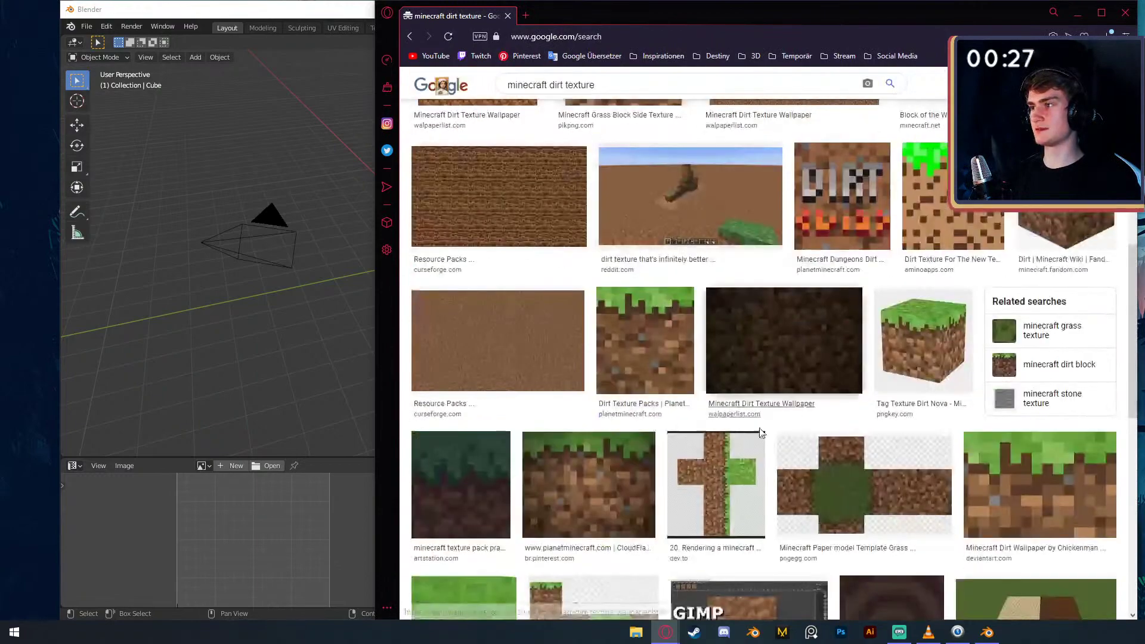
pyautogui.click(743, 469)
pyautogui.click(926, 498)
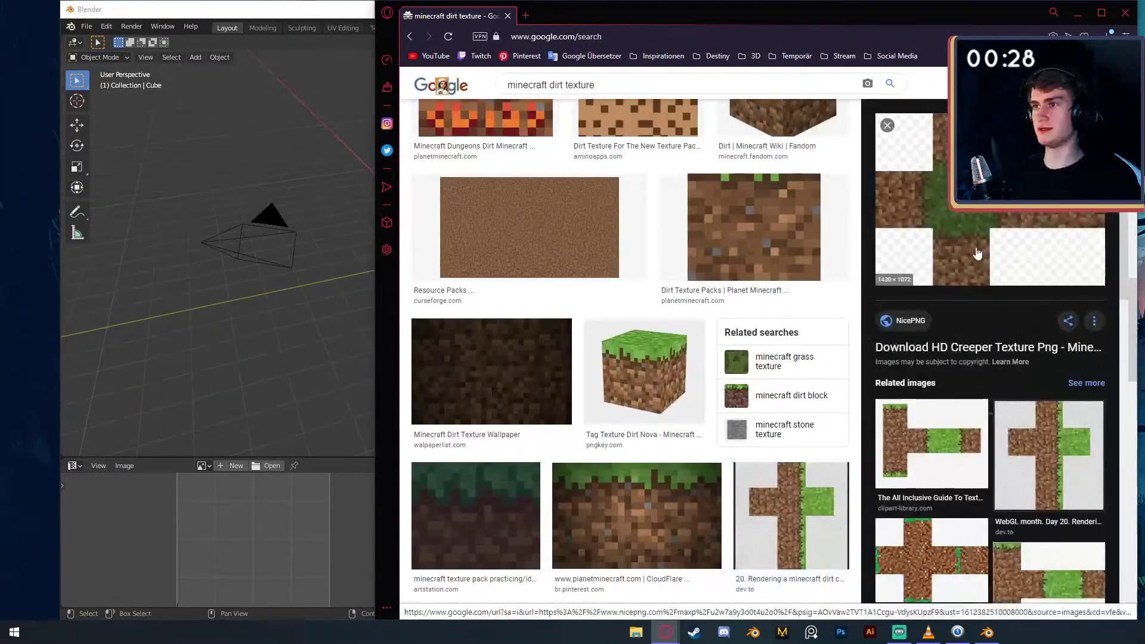
pyautogui.rightClick(969, 241)
pyautogui.click(1008, 369)
pyautogui.click(567, 17)
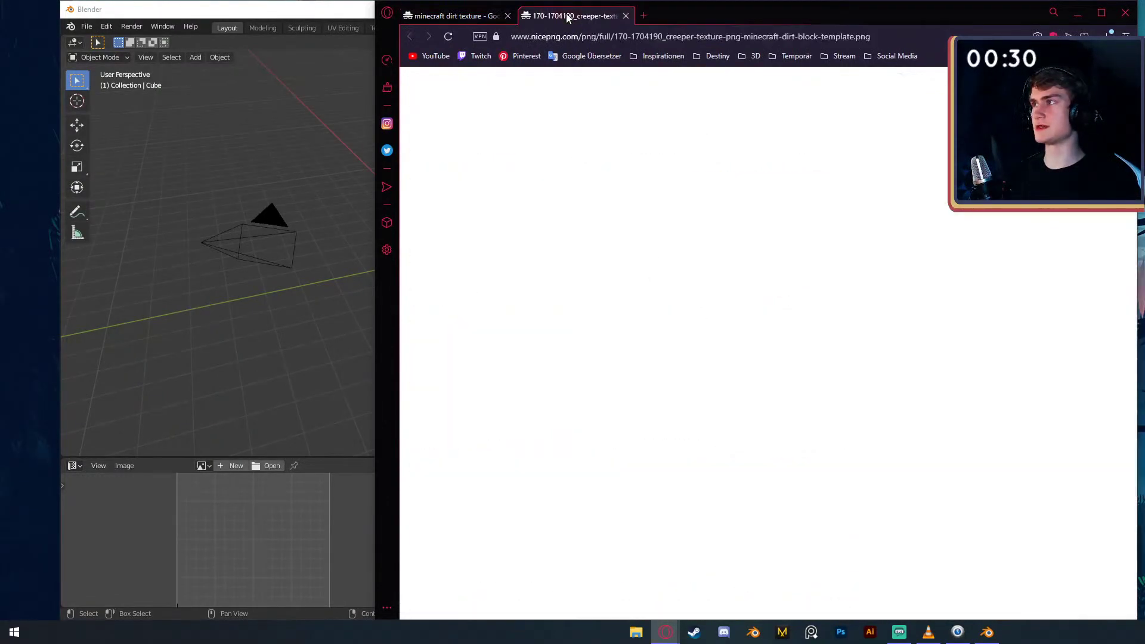
pyautogui.rightClick(707, 216)
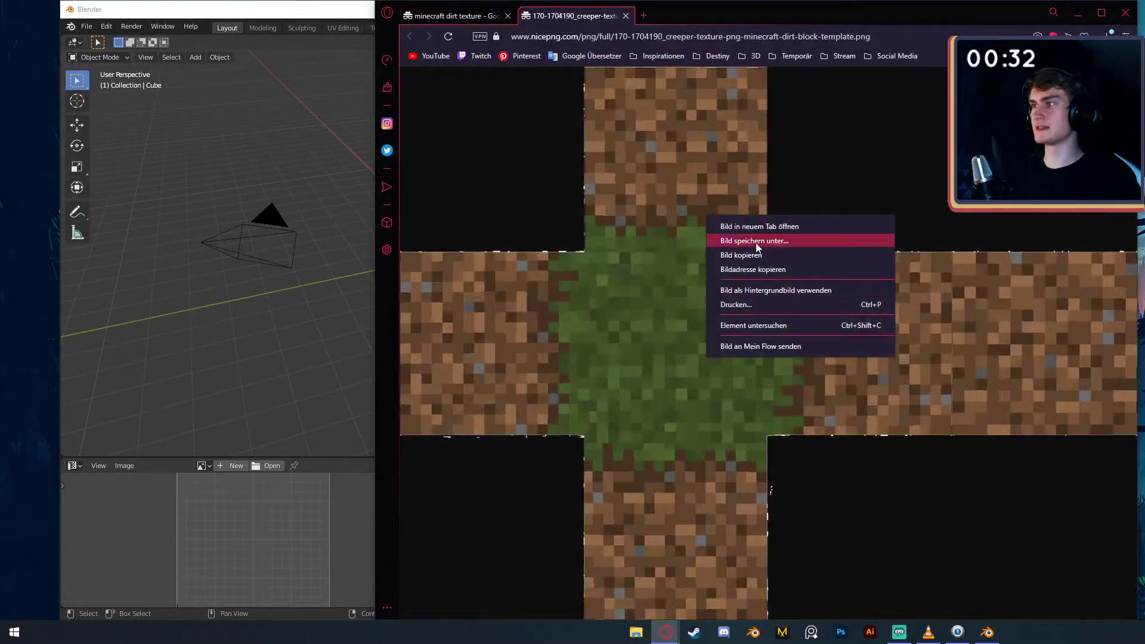
pyautogui.click(756, 243)
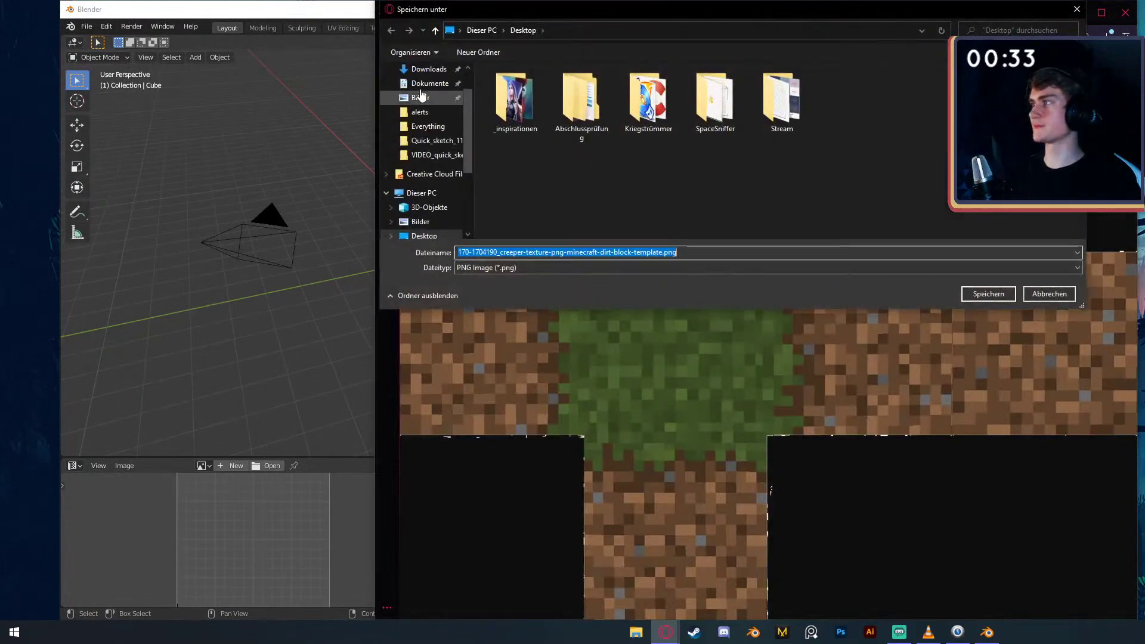
pyautogui.click(988, 293)
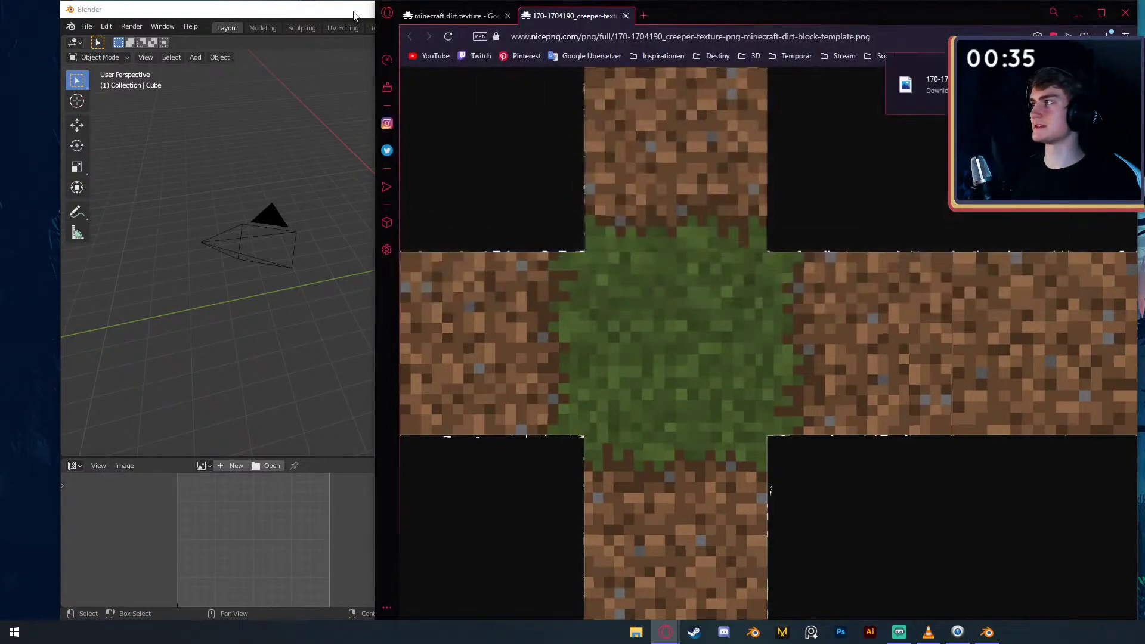
# - Switch to Blender, add the saved template from the desktop as an image texture node and set the viewport to Rendered shading
pyautogui.hotkey('alt', 'Tab')
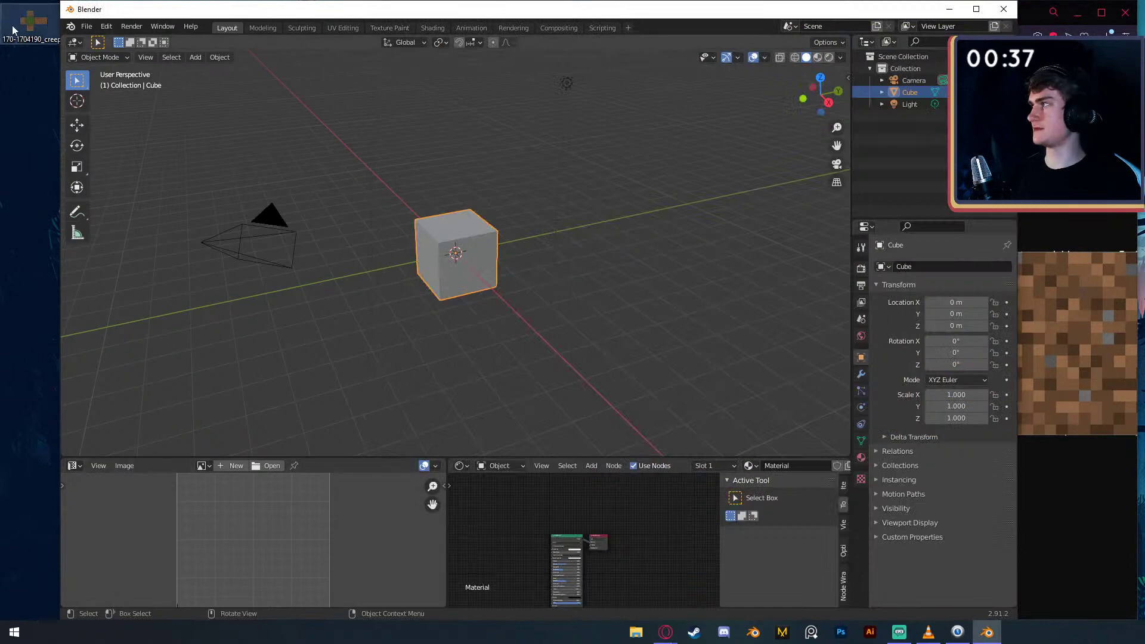
pyautogui.moveTo(34, 22); pyautogui.dragTo(501, 543)
pyautogui.moveTo(598, 565); pyautogui.dragTo(595, 548, button='middle')
pyautogui.press('z')
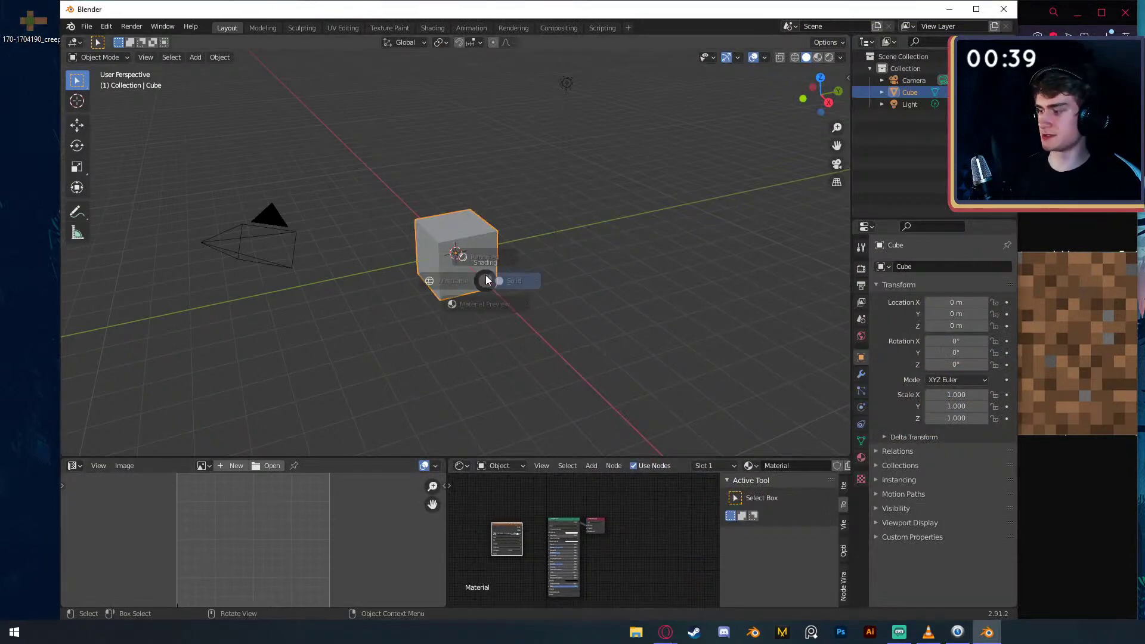
pyautogui.click(485, 262)
# - Connect the image texture node's Color output to the Principled BSDF's Base Color
pyautogui.scroll(6, 561, 562)
pyautogui.scroll(6, 499, 530)
pyautogui.moveTo(497, 529); pyautogui.dragTo(561, 523, button='middle')
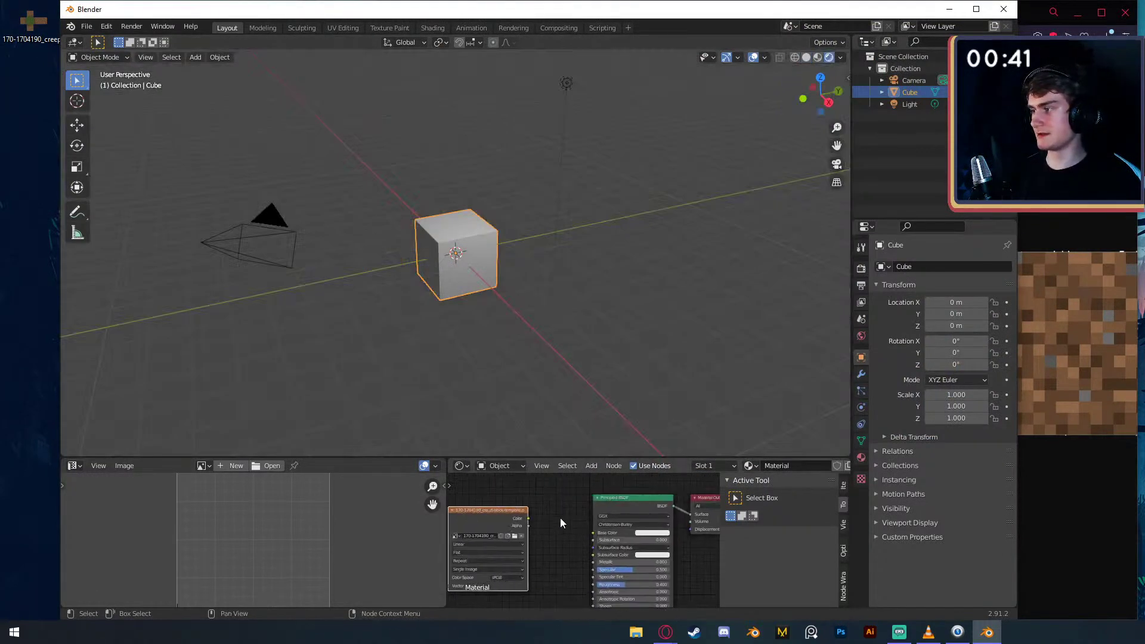
pyautogui.moveTo(527, 518); pyautogui.dragTo(594, 532)
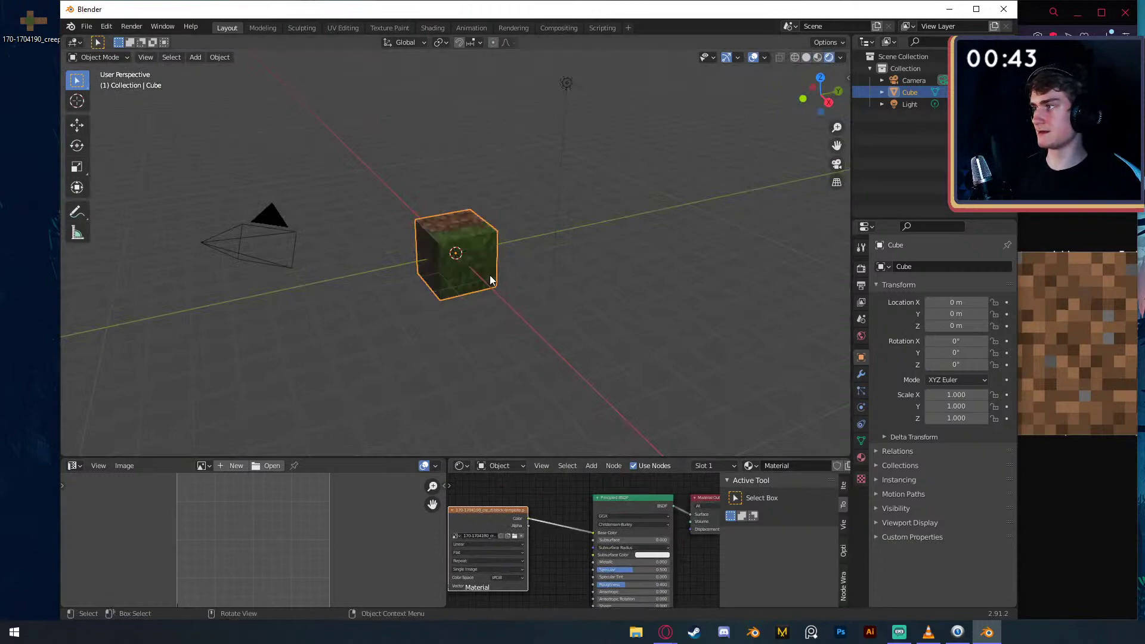
# - View the cube through the camera in Rendered shading and rotate it -90° about the Y axis
pyautogui.press('z')
pyautogui.click(478, 208)
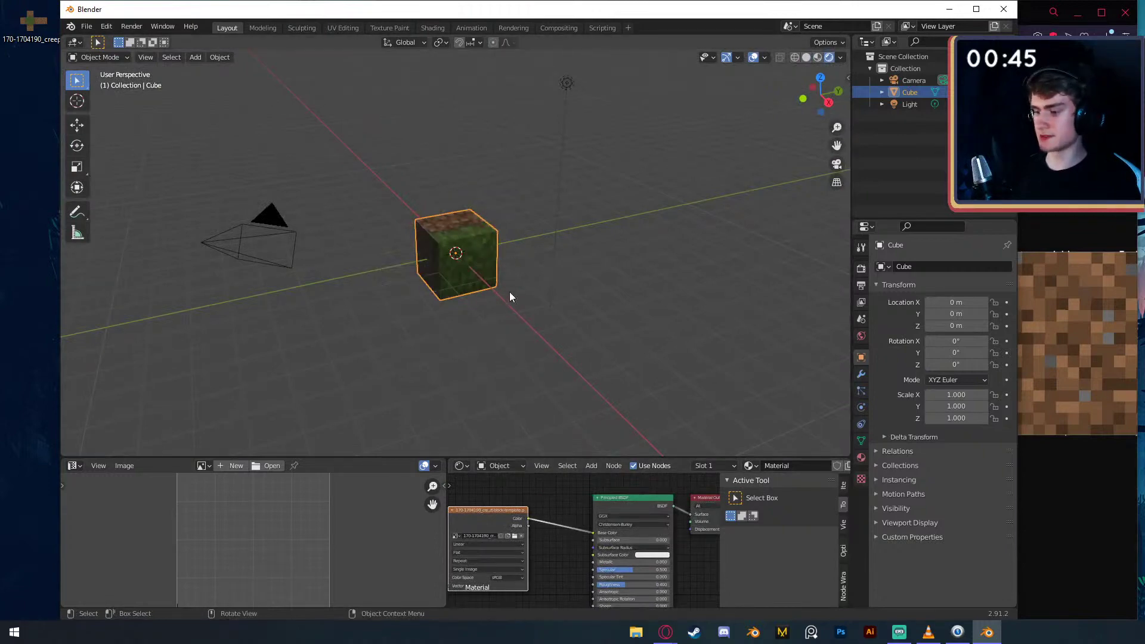
pyautogui.press('KP_0')
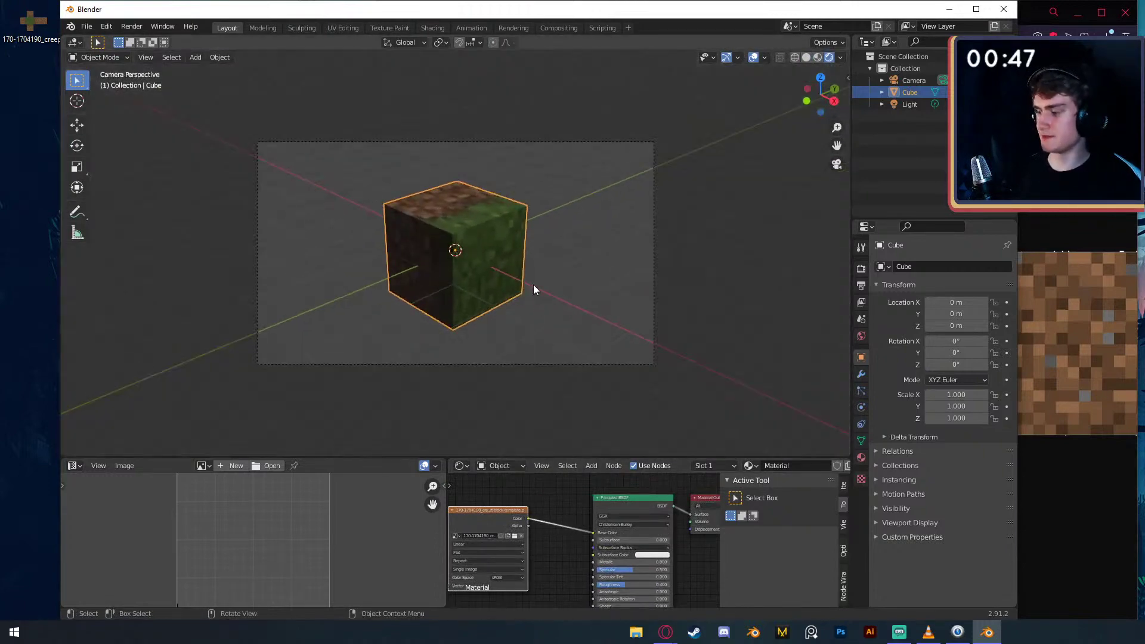
pyautogui.write('ry')
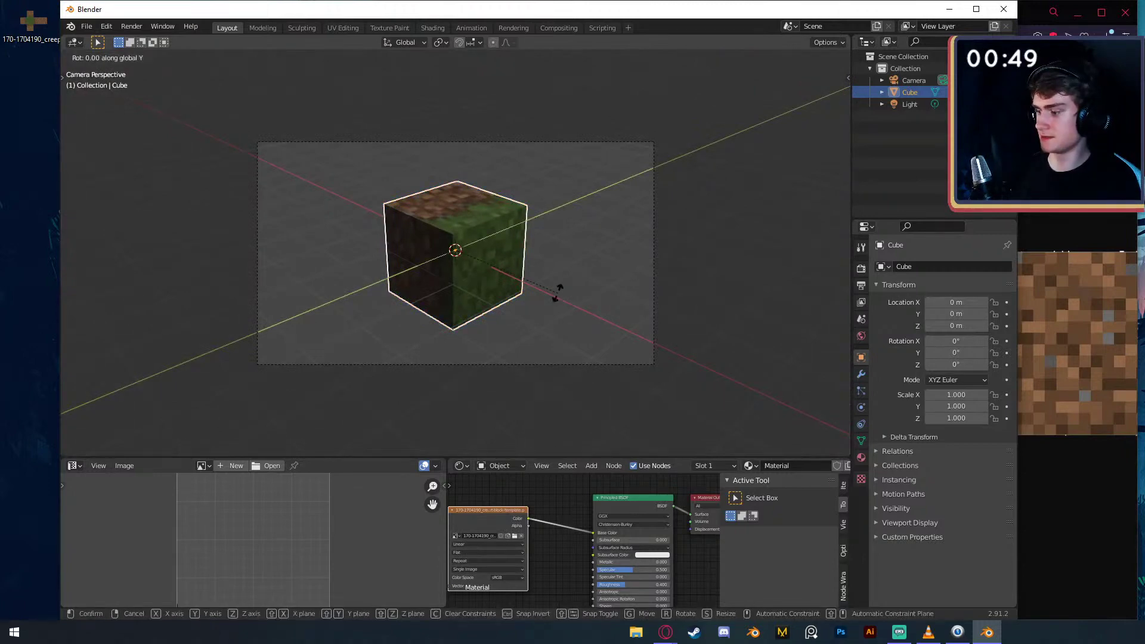
pyautogui.write('-90')
pyautogui.press('Return')
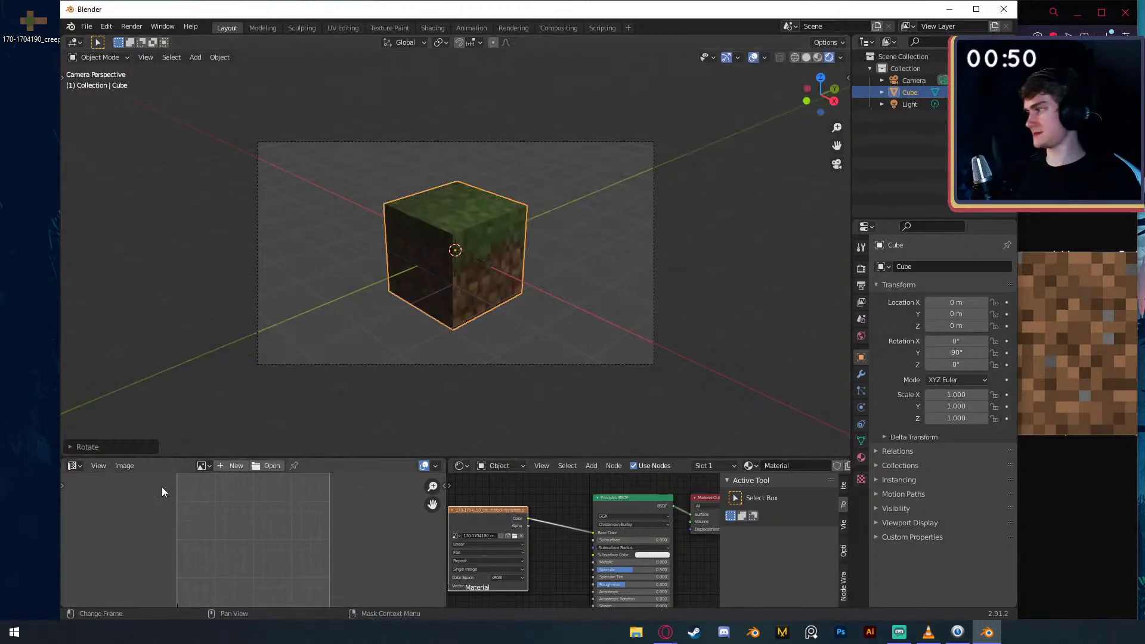
# - Enter edit mode on the cube and scale its UV layout along Y by about 1.28 to match the template's height
pyautogui.click(73, 466)
pyautogui.press('Tab')
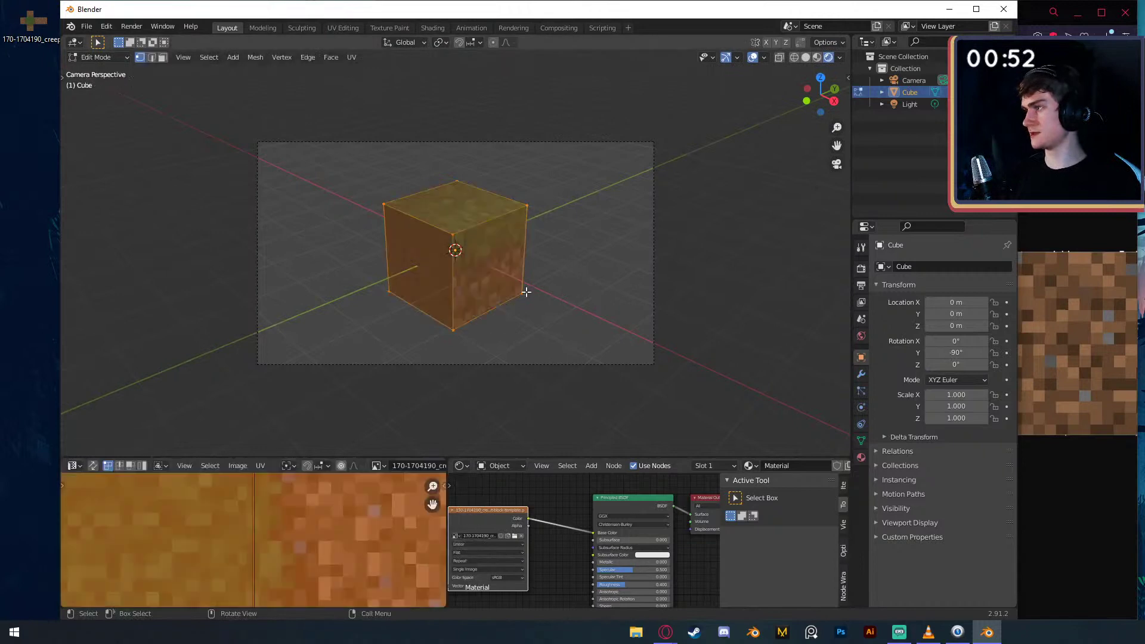
pyautogui.scroll(-4, 307, 533)
pyautogui.scroll(2, 312, 536)
pyautogui.press('s')
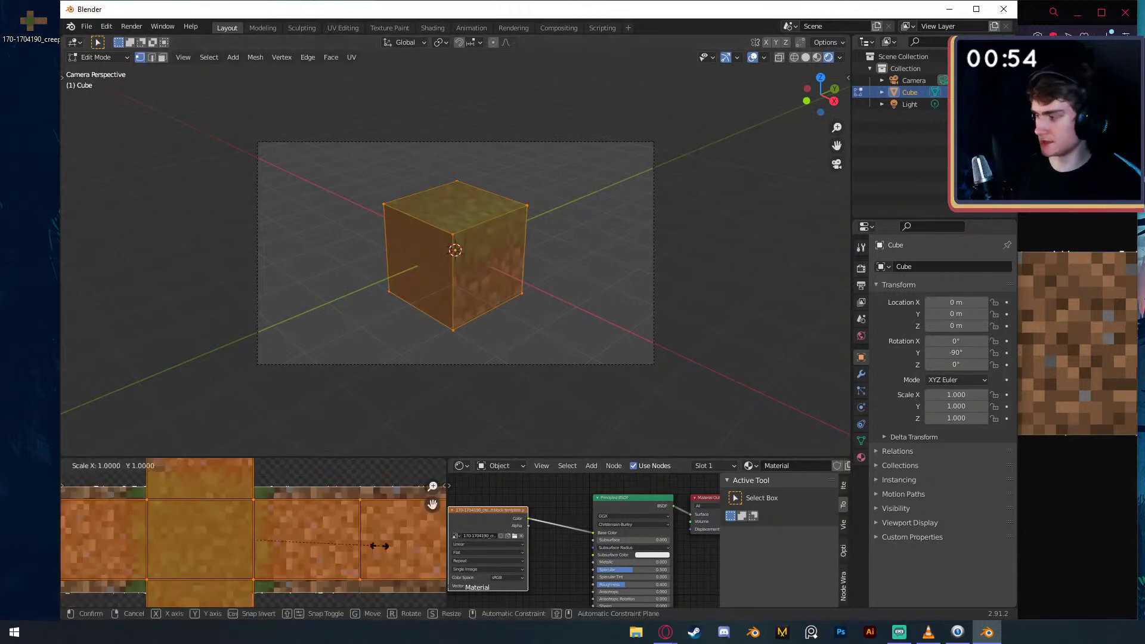
pyautogui.press('y')
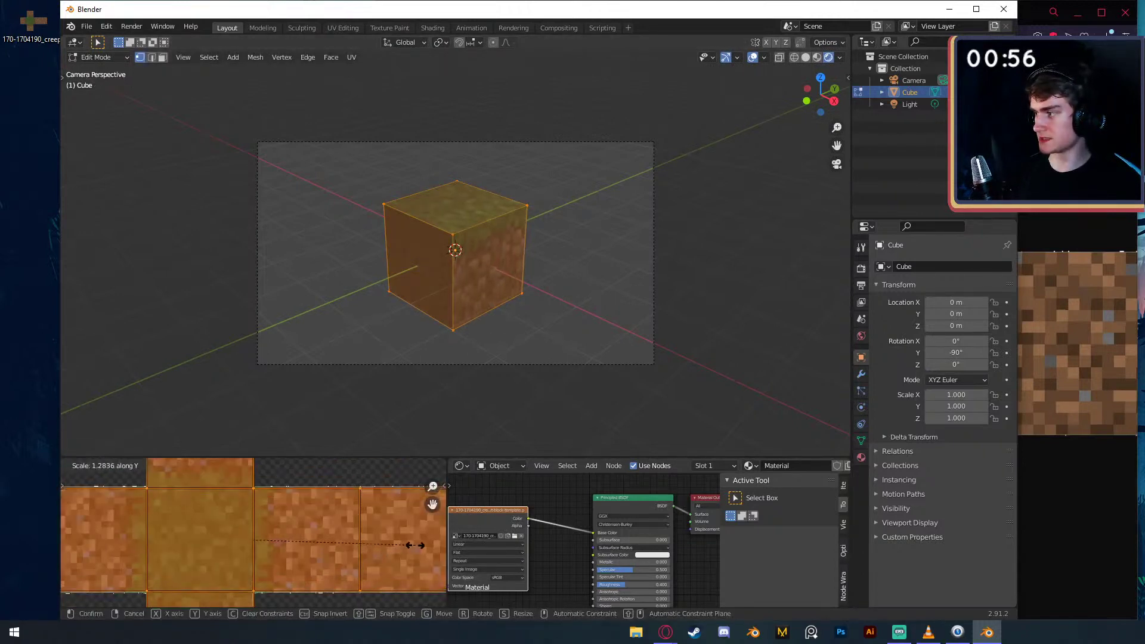
pyautogui.click(417, 544)
# - Scale the cube's UV layout along X by about 0.989, nudge it slightly along X and return to object mode
pyautogui.scroll(3, 298, 532)
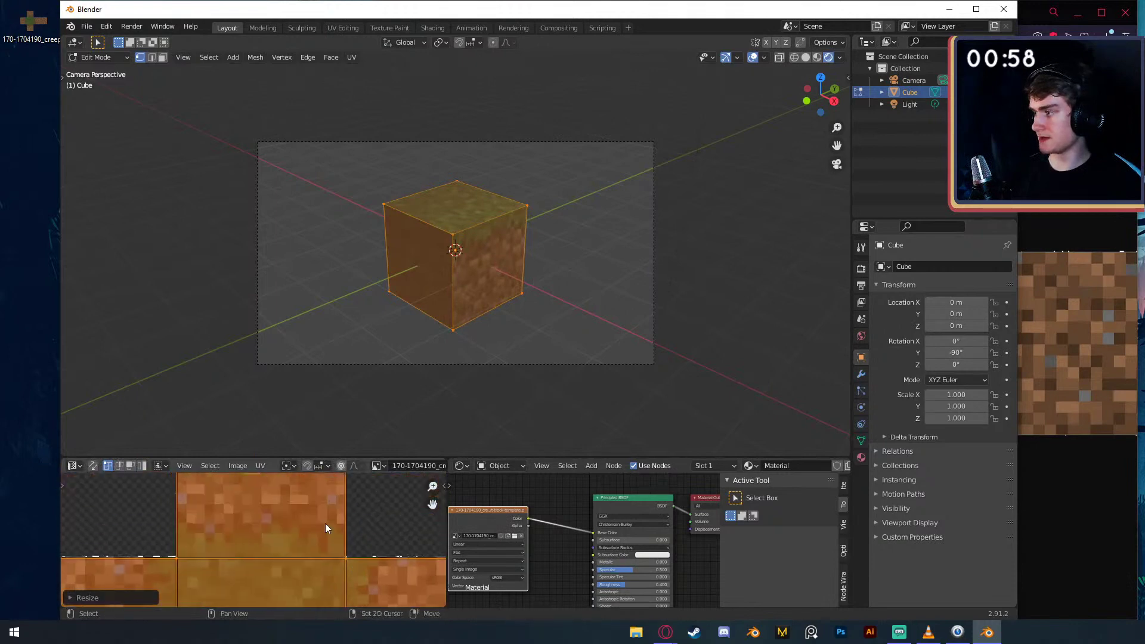
pyautogui.press('s')
pyautogui.press('x')
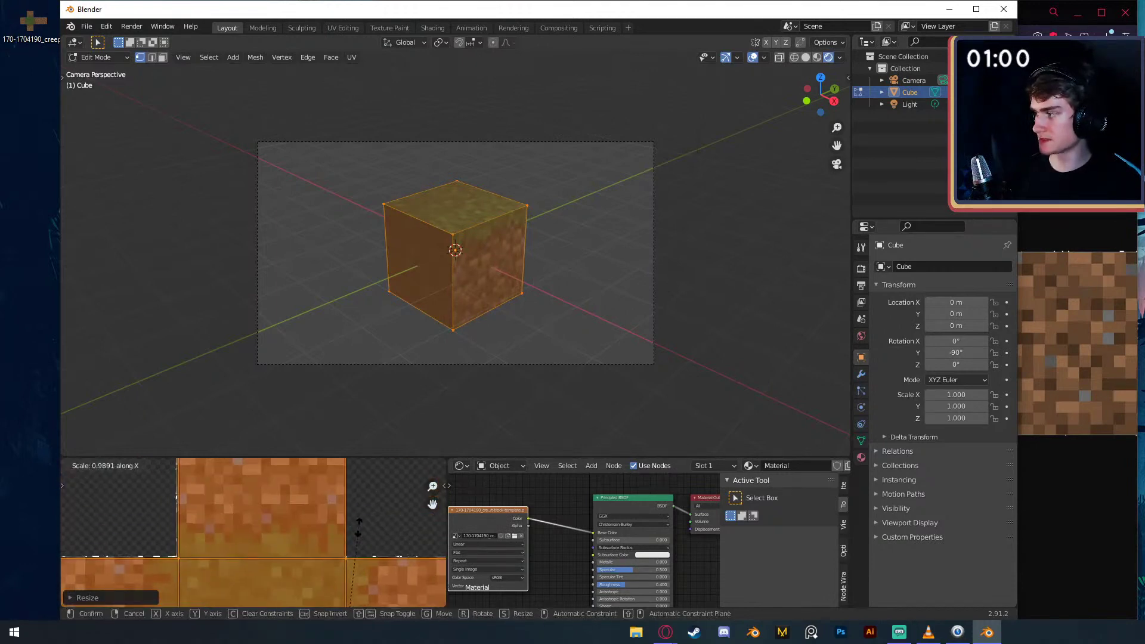
pyautogui.click(358, 528)
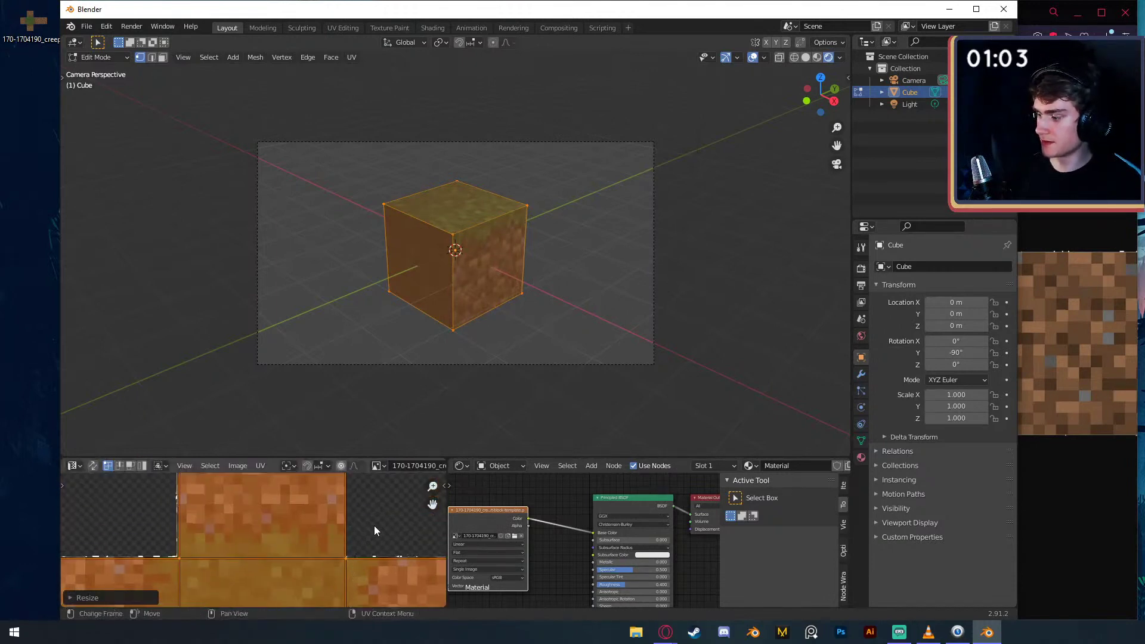
pyautogui.press('g')
pyautogui.press('x')
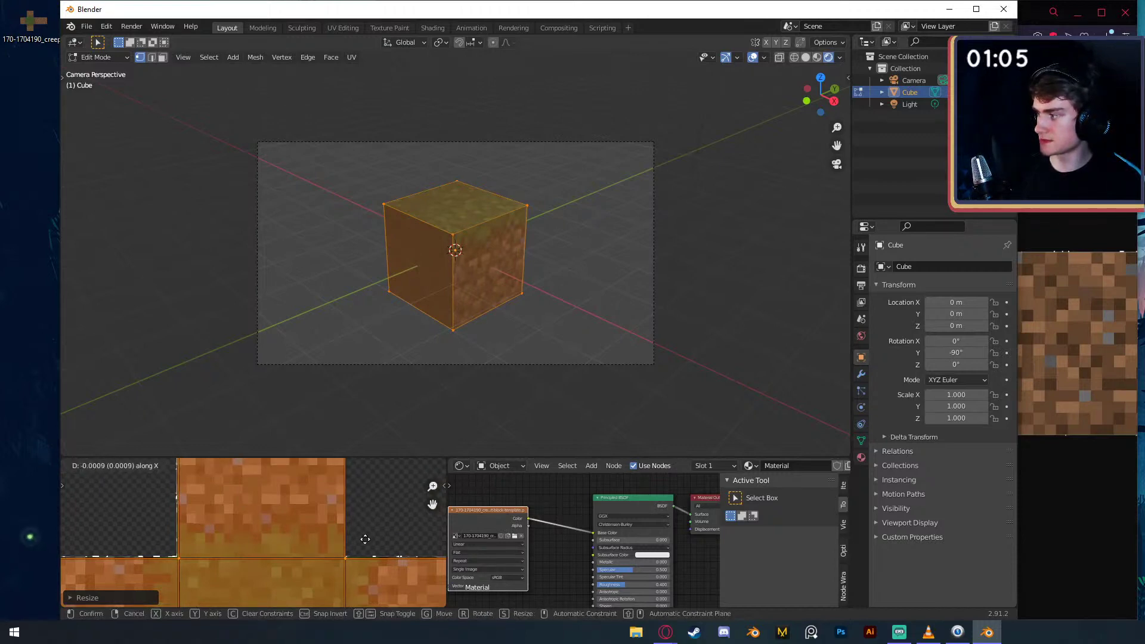
pyautogui.click(360, 547)
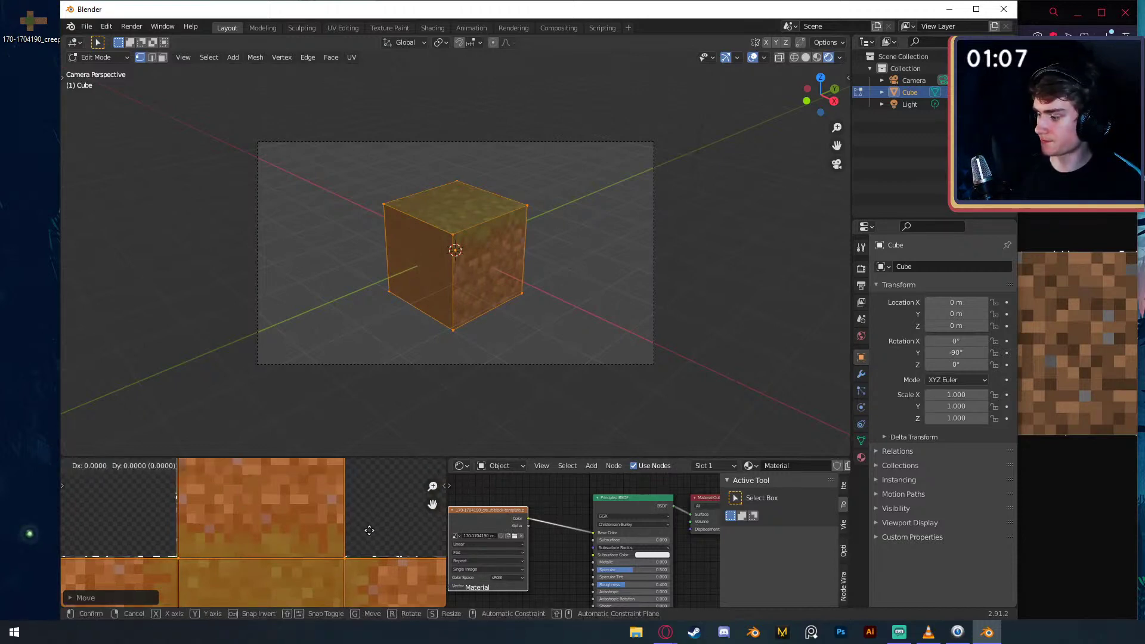
pyautogui.press('Tab')
pyautogui.scroll(-2, 528, 260)
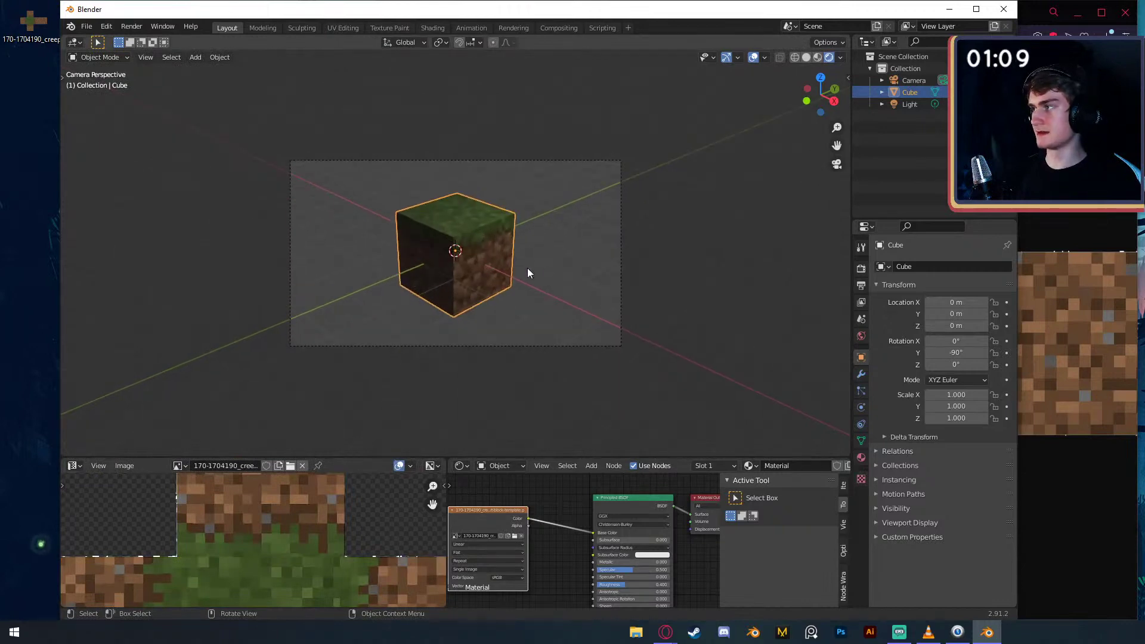
# - Change the scene's existing light to a Sun and set its strength to 10
pyautogui.click(909, 104)
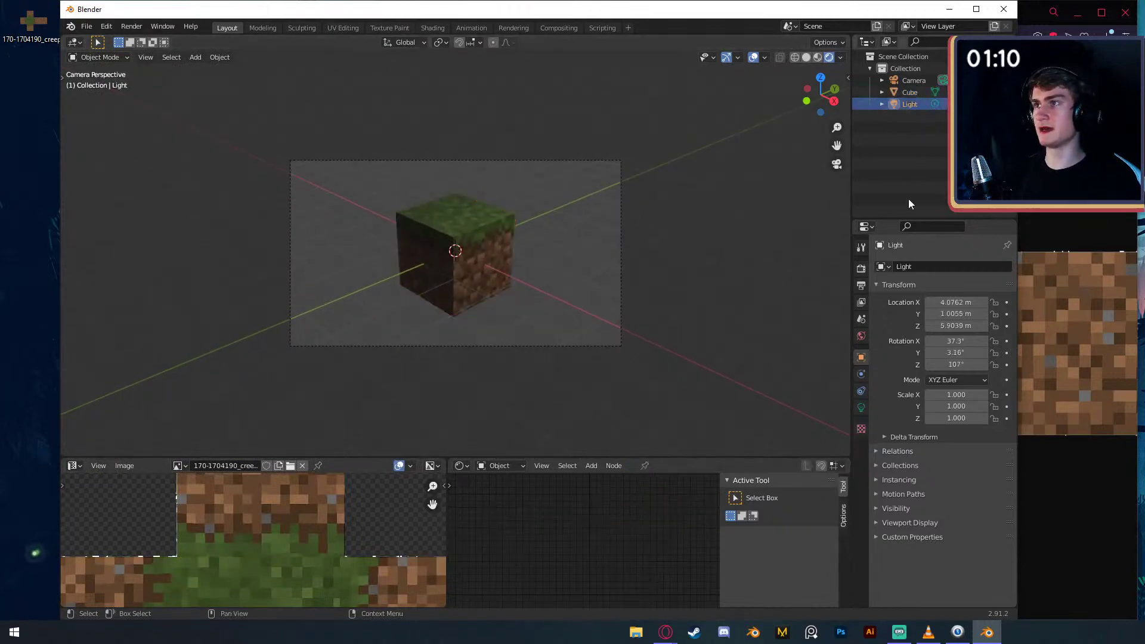
pyautogui.click(861, 407)
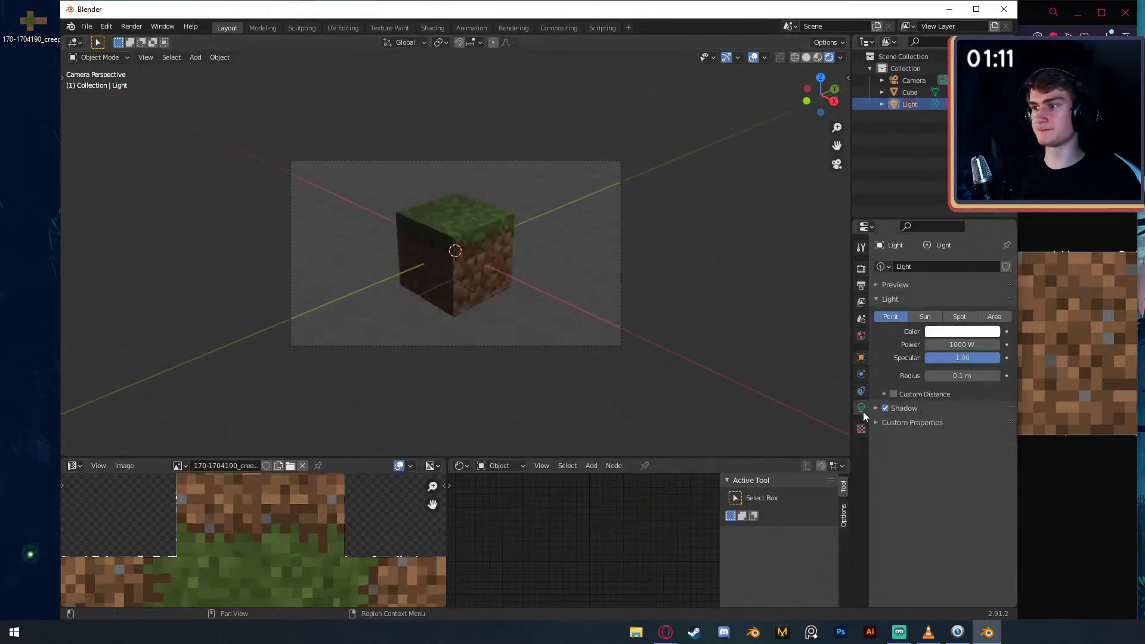
pyautogui.click(925, 316)
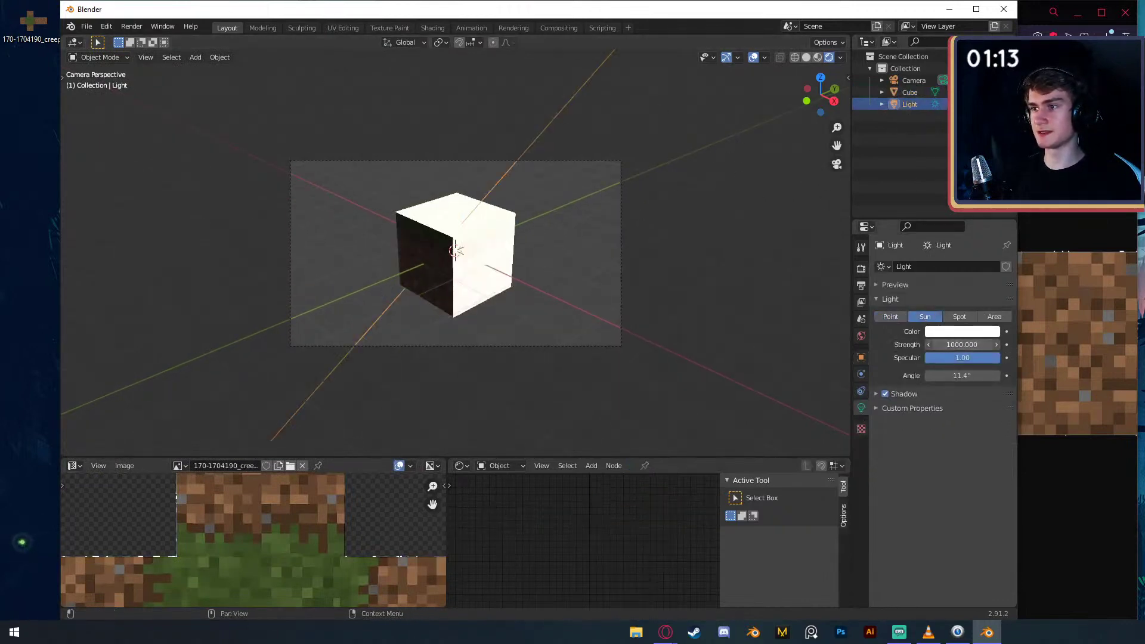
pyautogui.click(957, 344)
pyautogui.write('10')
pyautogui.press('Return')
# - Add an area light and rotate it 90° about the X axis
pyautogui.hotkey('shift', 'a')
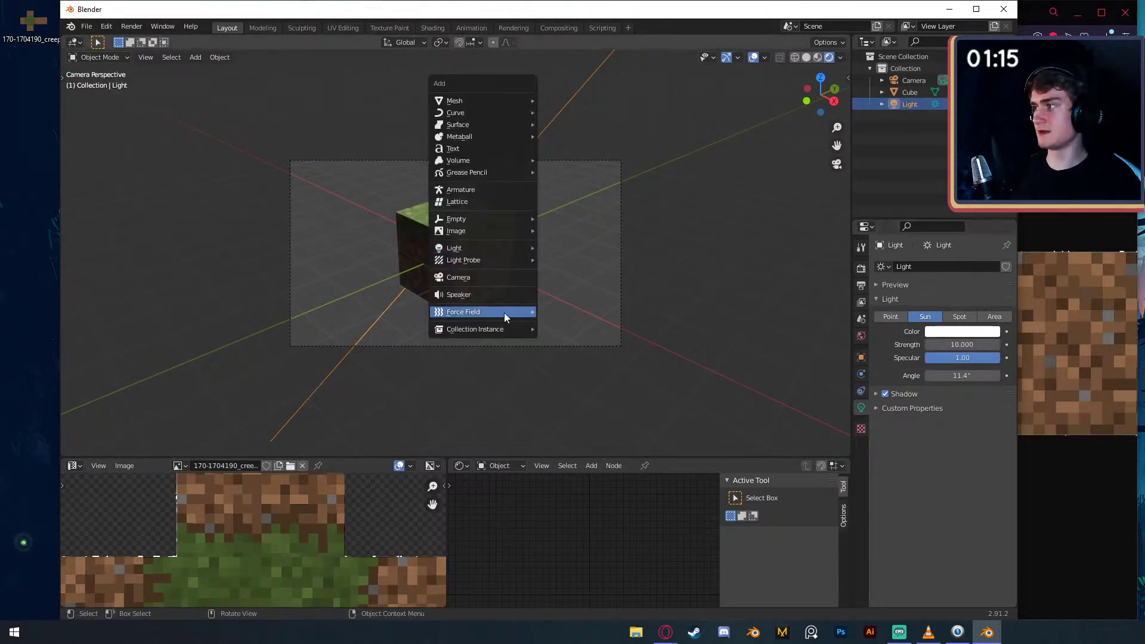
pyautogui.moveTo(459, 248)
pyautogui.click(568, 288)
pyautogui.write('r')
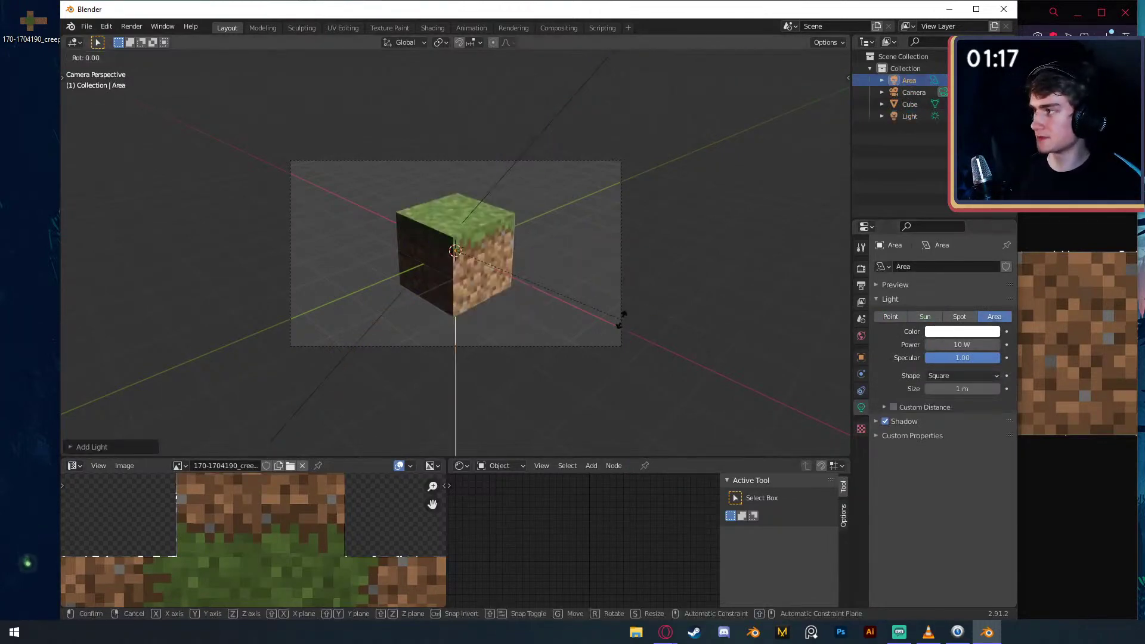
pyautogui.write('x9')
pyautogui.press('Return')
# - Move the area light -4 m along Y and set its power to 50 W
pyautogui.press('g')
pyautogui.press('y')
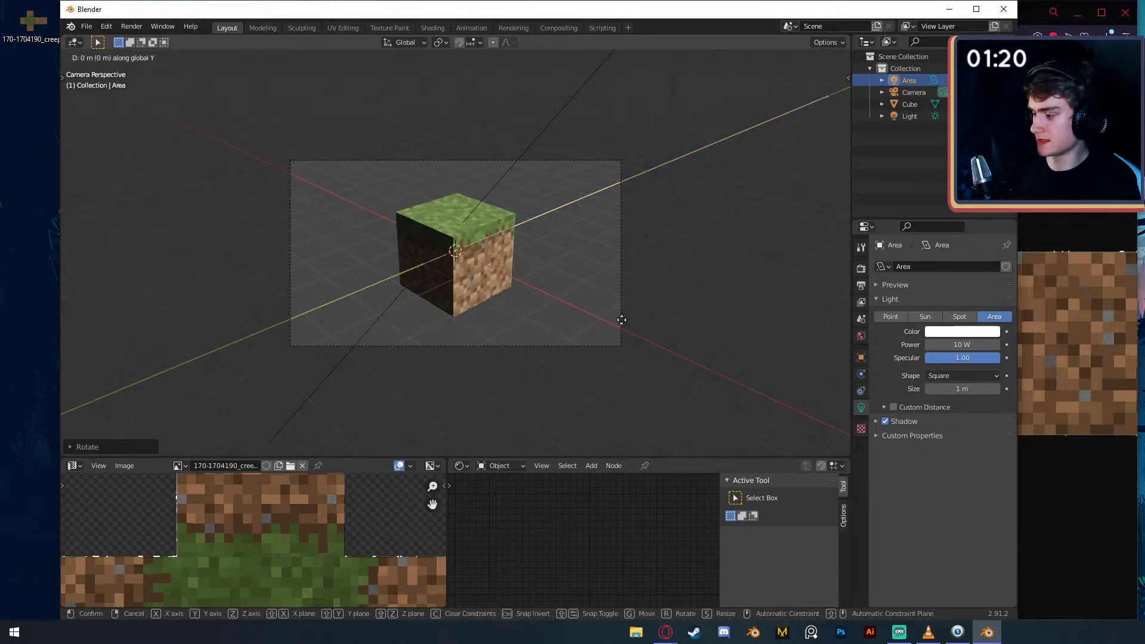
pyautogui.write('-4')
pyautogui.press('Return')
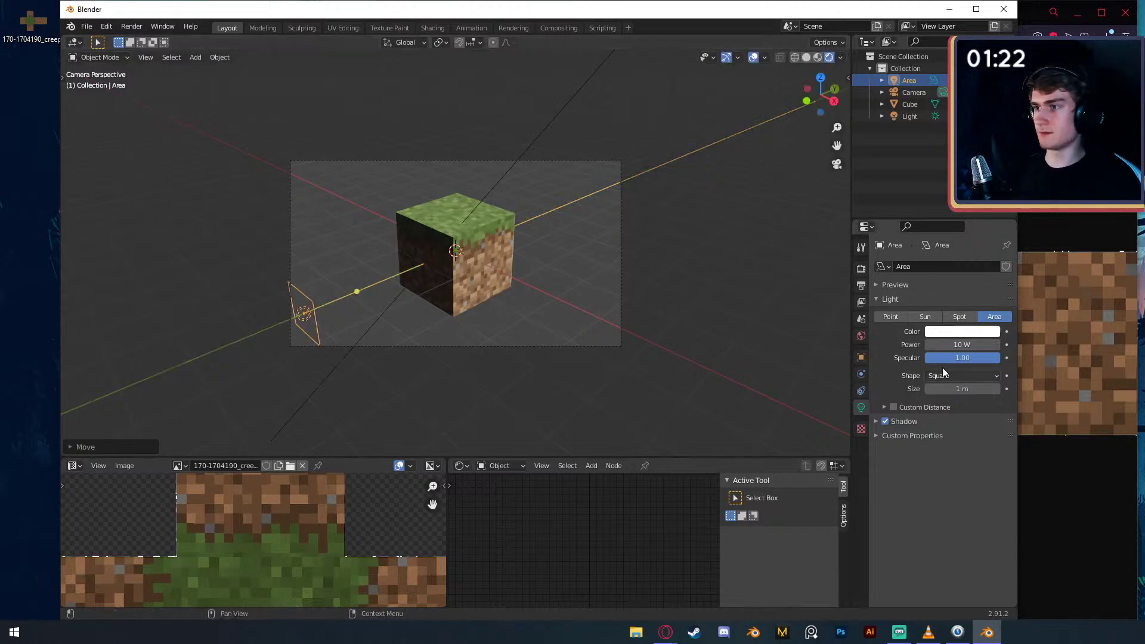
pyautogui.click(962, 345)
pyautogui.write('50')
pyautogui.press('Return')
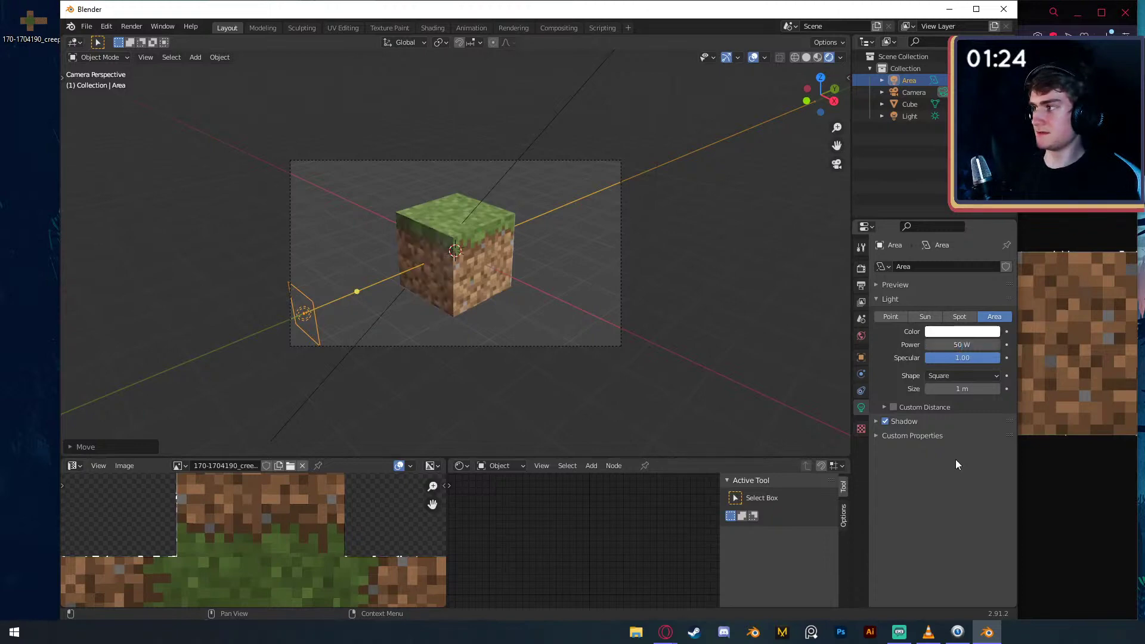
# - Render the grass block image and close the render window
pyautogui.press('F12')
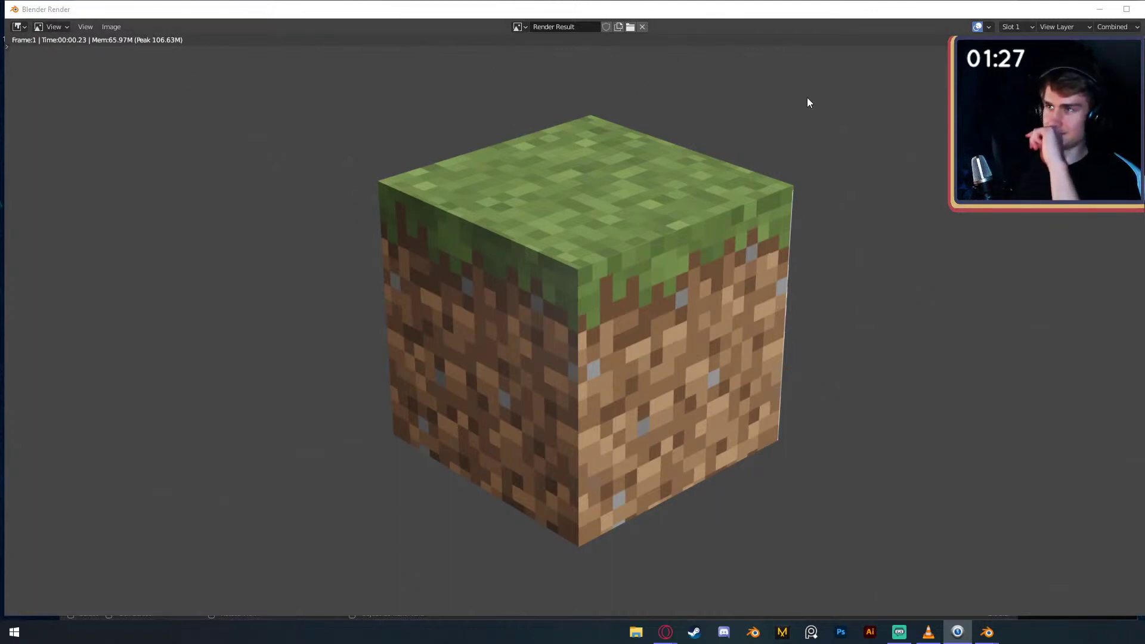
pyautogui.click(809, 6)
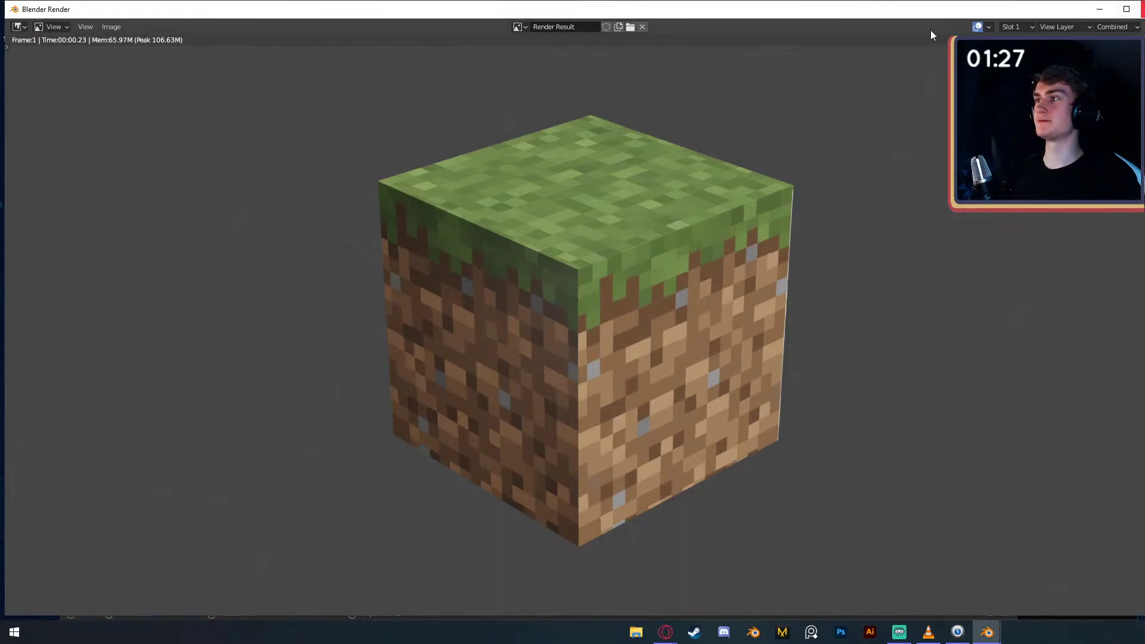
pyautogui.click(1139, 9)
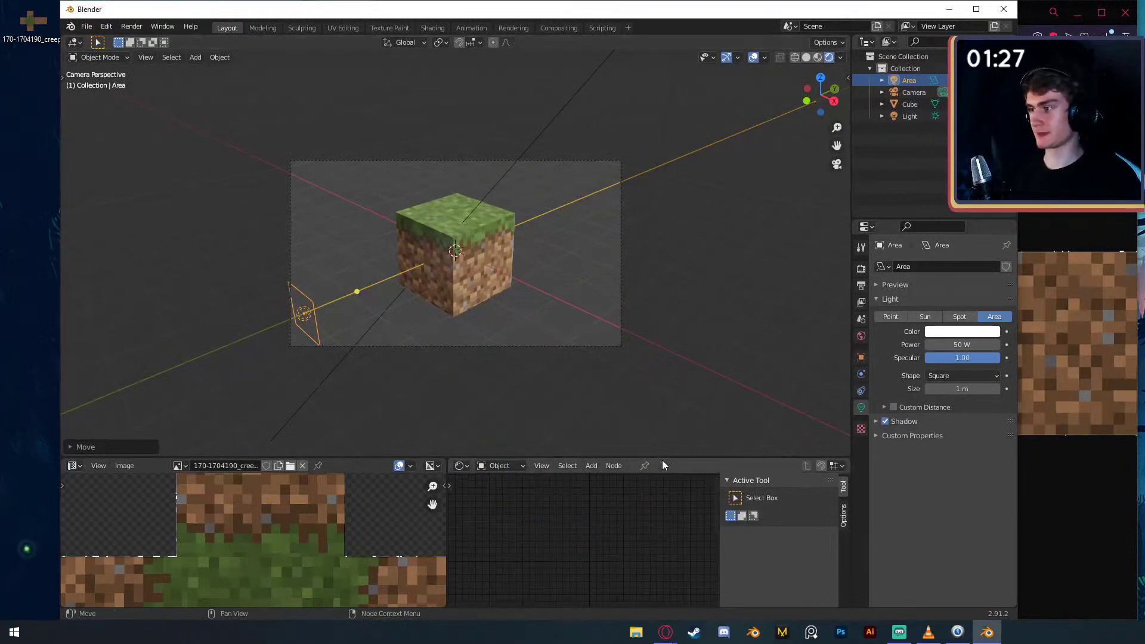
# - Examine the borders of the grass and dirt tiles in the template image up close for stray edge pixels
pyautogui.scroll(5, 332, 539)
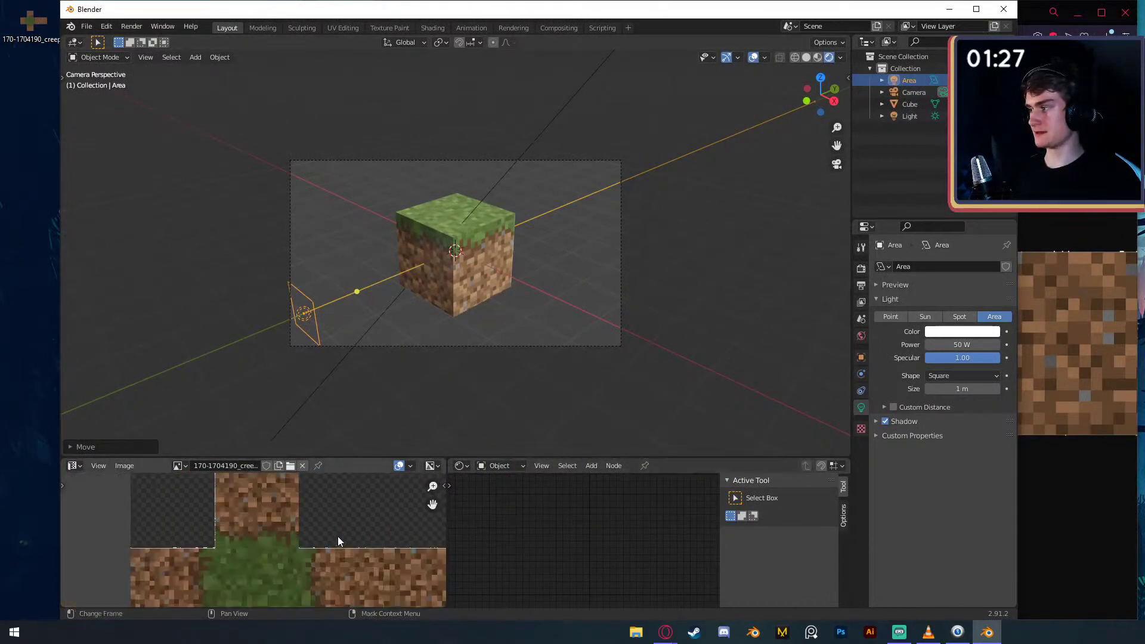
pyautogui.moveTo(377, 569); pyautogui.dragTo(270, 519, button='middle')
pyautogui.scroll(3, 271, 519)
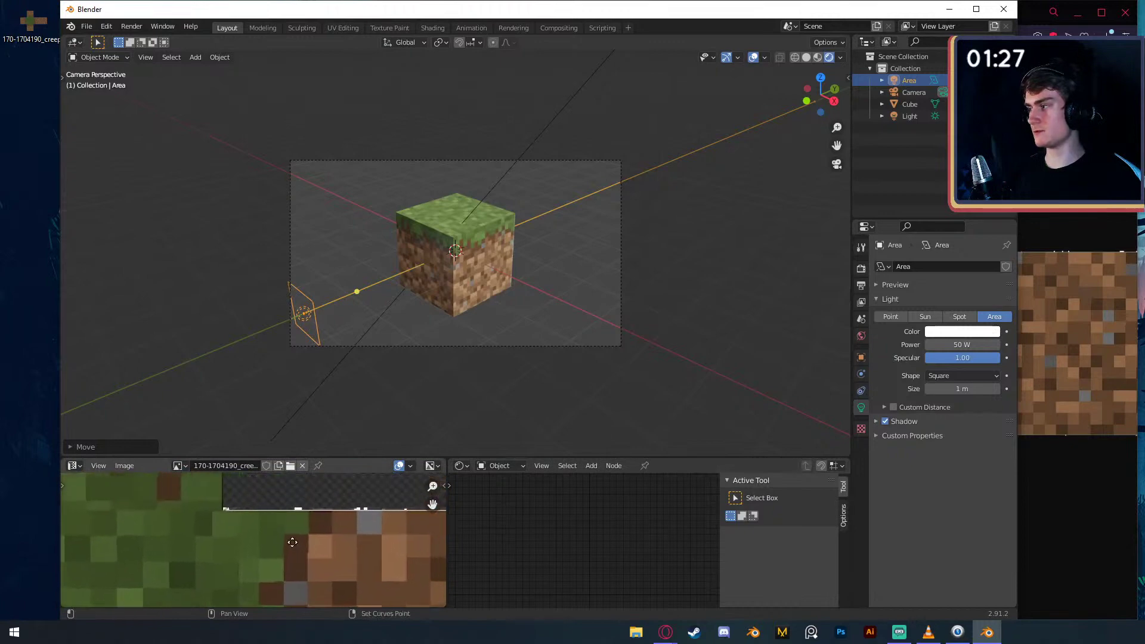
pyautogui.scroll(-4, 306, 531)
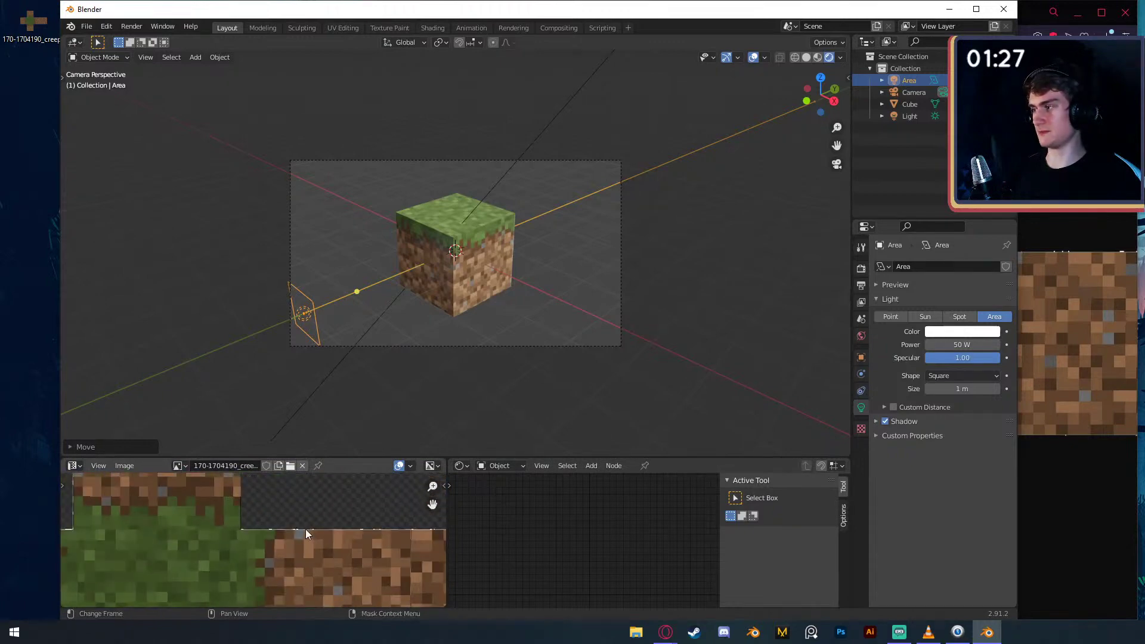
pyautogui.moveTo(360, 546); pyautogui.dragTo(285, 530, button='middle')
pyautogui.scroll(3, 292, 528)
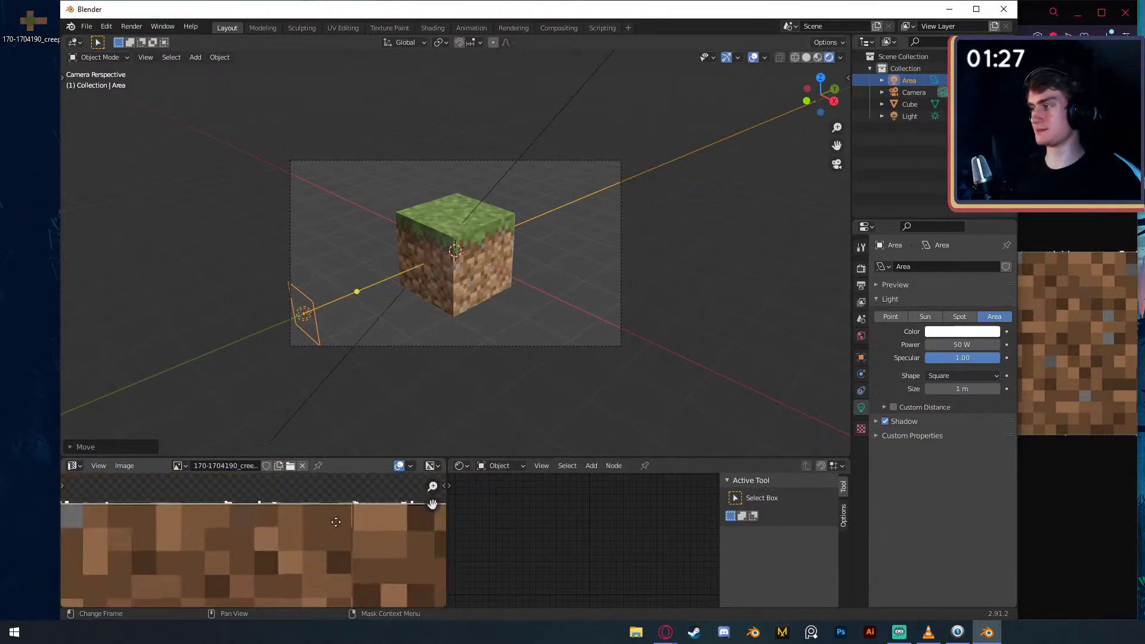
pyautogui.scroll(-2, 315, 527)
pyautogui.scroll(-2, 279, 530)
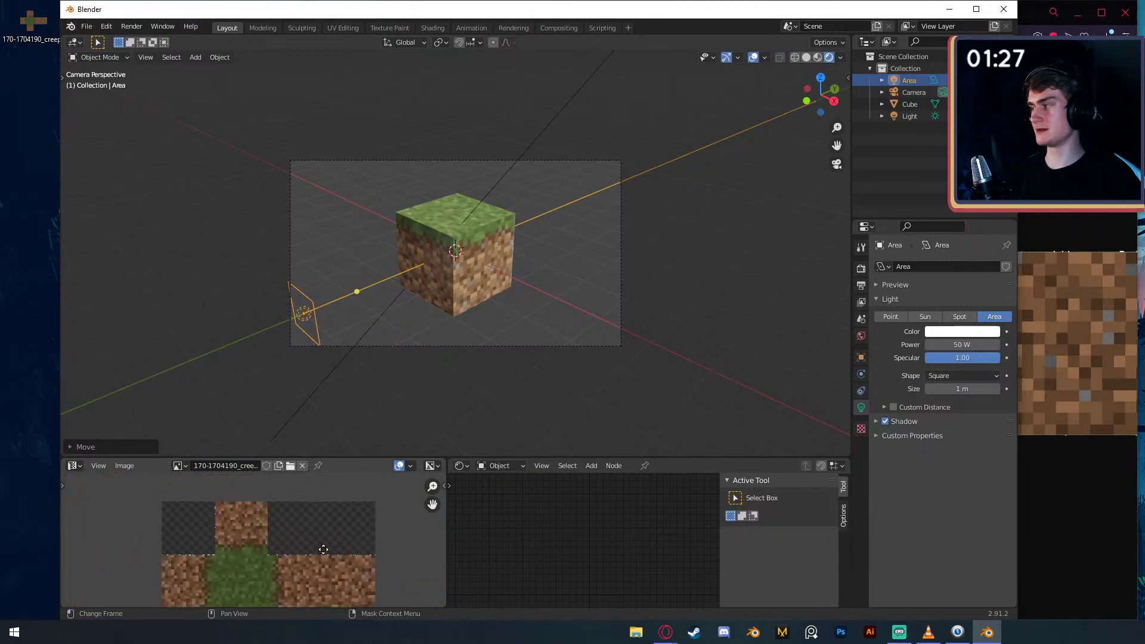
pyautogui.scroll(3, 209, 528)
pyautogui.moveTo(209, 527); pyautogui.dragTo(299, 539, button='middle')
# - Inspect the vertical edge between the cube's two dirt sides and compare it with the tile borders in the template
pyautogui.moveTo(470, 292); pyautogui.dragTo(421, 291, button='middle')
pyautogui.scroll(3, 477, 286)
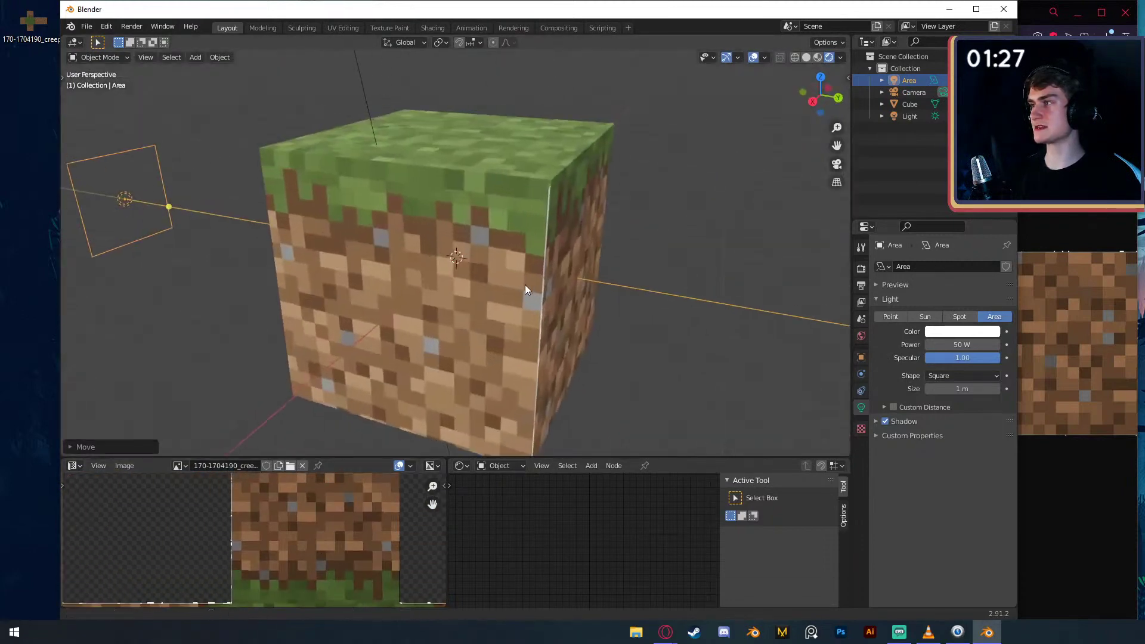
pyautogui.scroll(2, 493, 260)
pyautogui.moveTo(525, 285); pyautogui.dragTo(491, 223, button='middle')
pyautogui.scroll(-3, 482, 367)
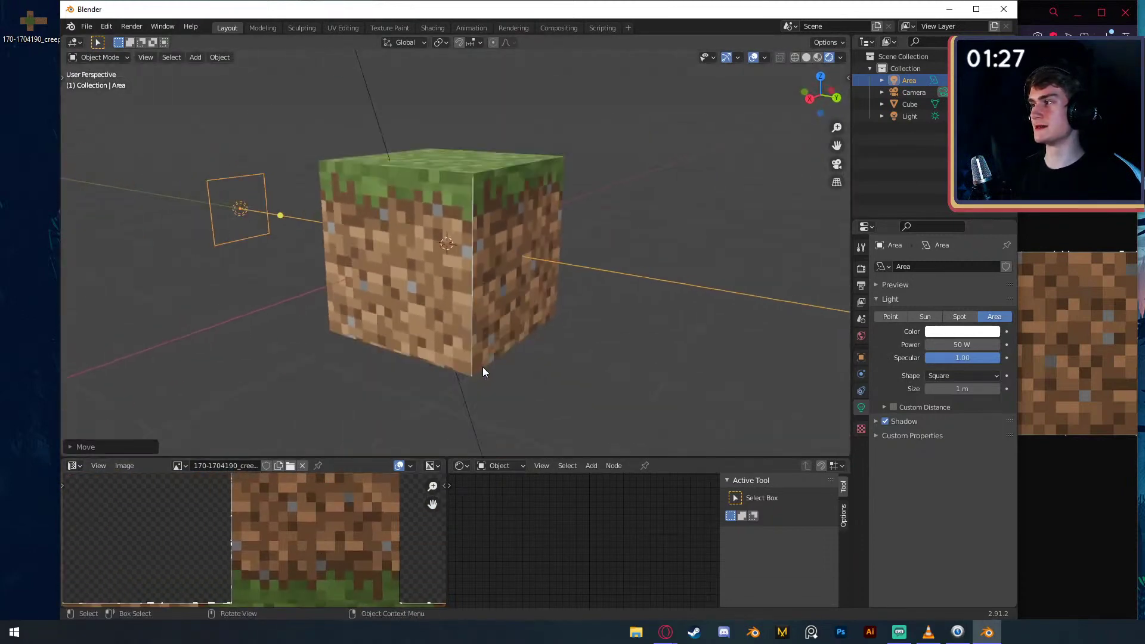
pyautogui.scroll(4, 481, 321)
pyautogui.moveTo(481, 321); pyautogui.dragTo(457, 237, button='middle')
pyautogui.scroll(-4, 347, 549)
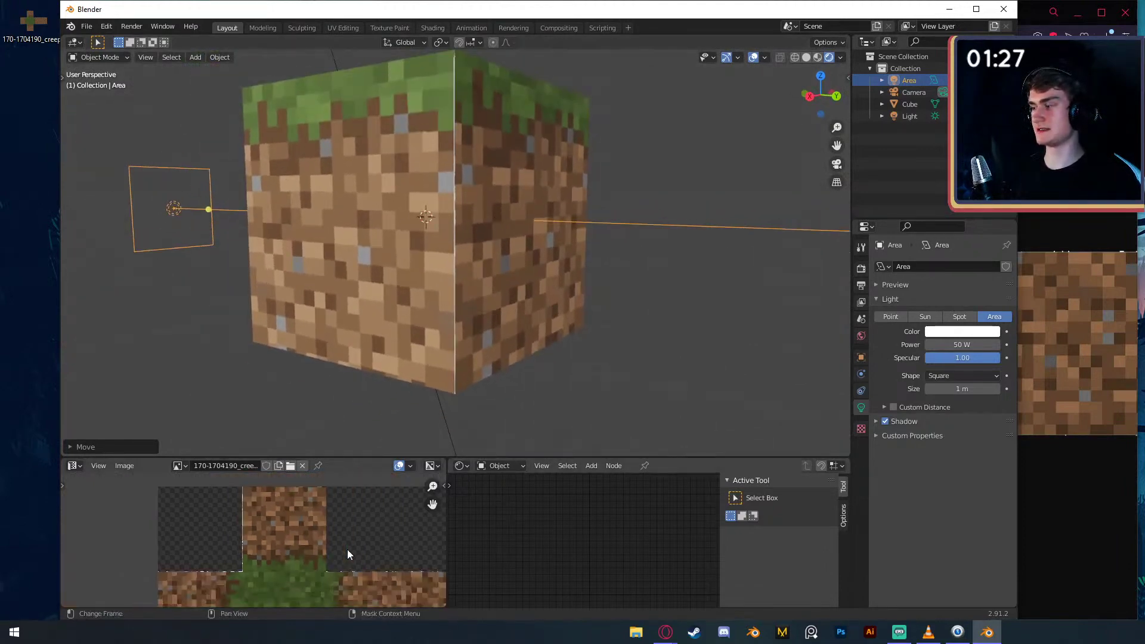
pyautogui.scroll(3, 320, 564)
pyautogui.scroll(5, 324, 573)
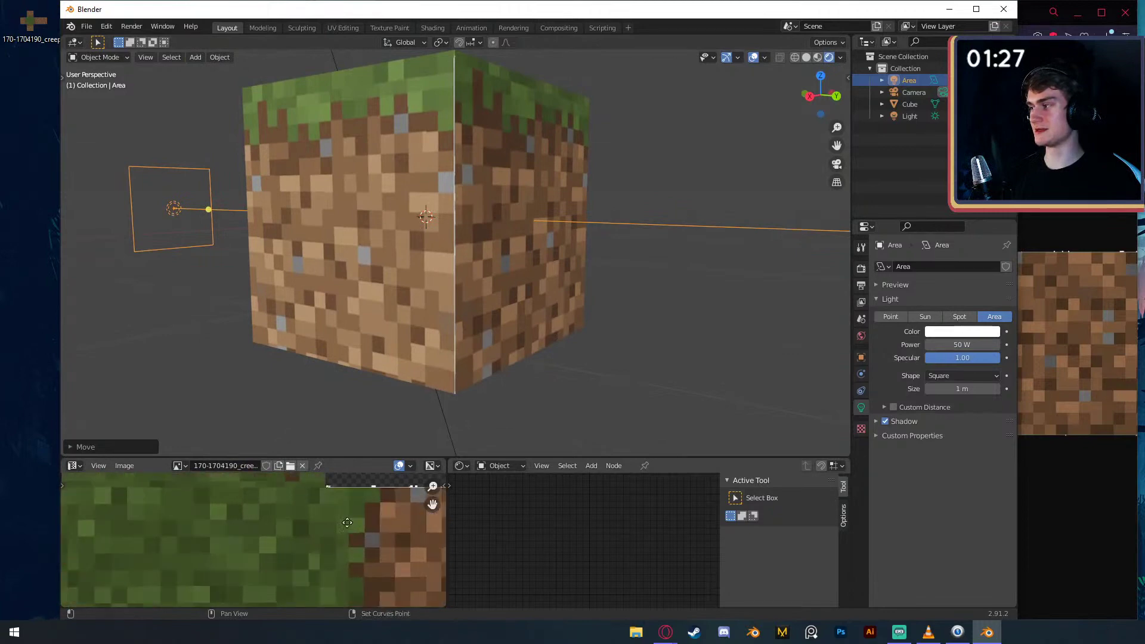
pyautogui.scroll(-2, 488, 252)
# - Put the cube in edit mode and check its UV outline against the tile borders of the template
pyautogui.click(495, 216)
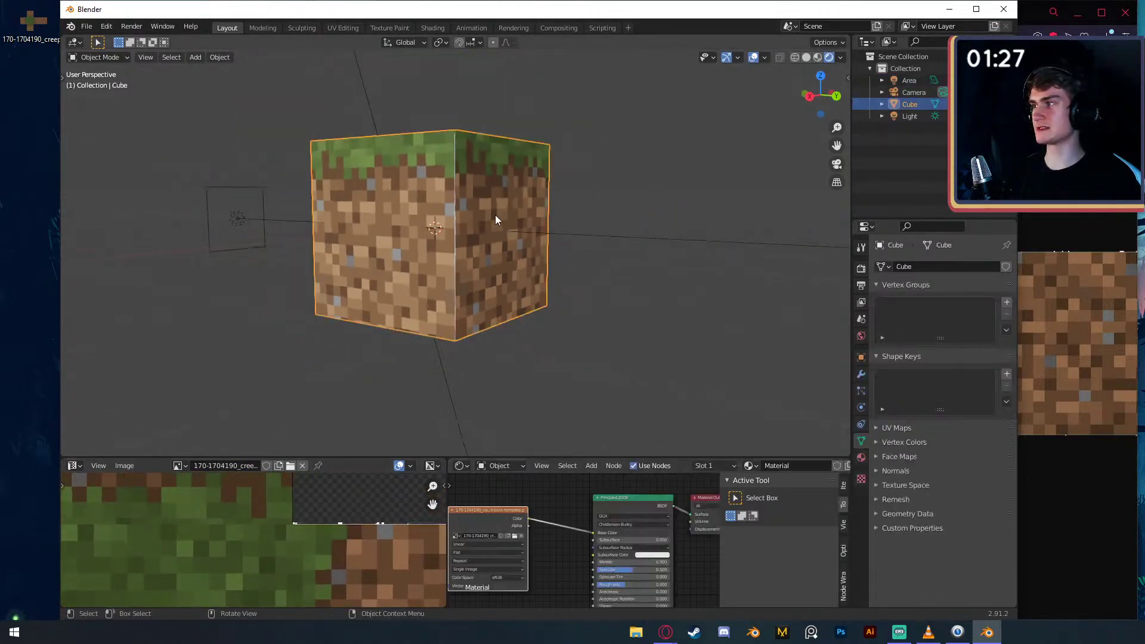
pyautogui.press('Tab')
pyautogui.moveTo(456, 482); pyautogui.dragTo(284, 574, button='middle')
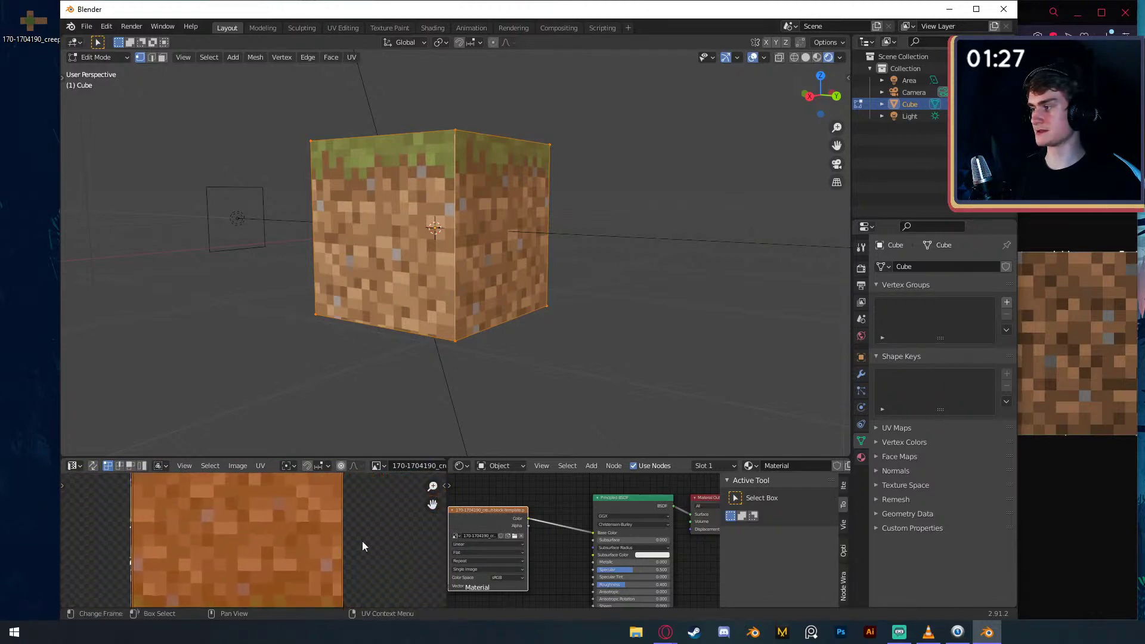
pyautogui.scroll(4, 370, 545)
pyautogui.moveTo(378, 550); pyautogui.dragTo(212, 477, button='middle')
pyautogui.moveTo(330, 544)
pyautogui.mouseDown(button='middle')
pyautogui.moveTo(338, 532)
pyautogui.moveTo(339, 554)
pyautogui.mouseUp(button='middle')
pyautogui.scroll(-4, 340, 554)
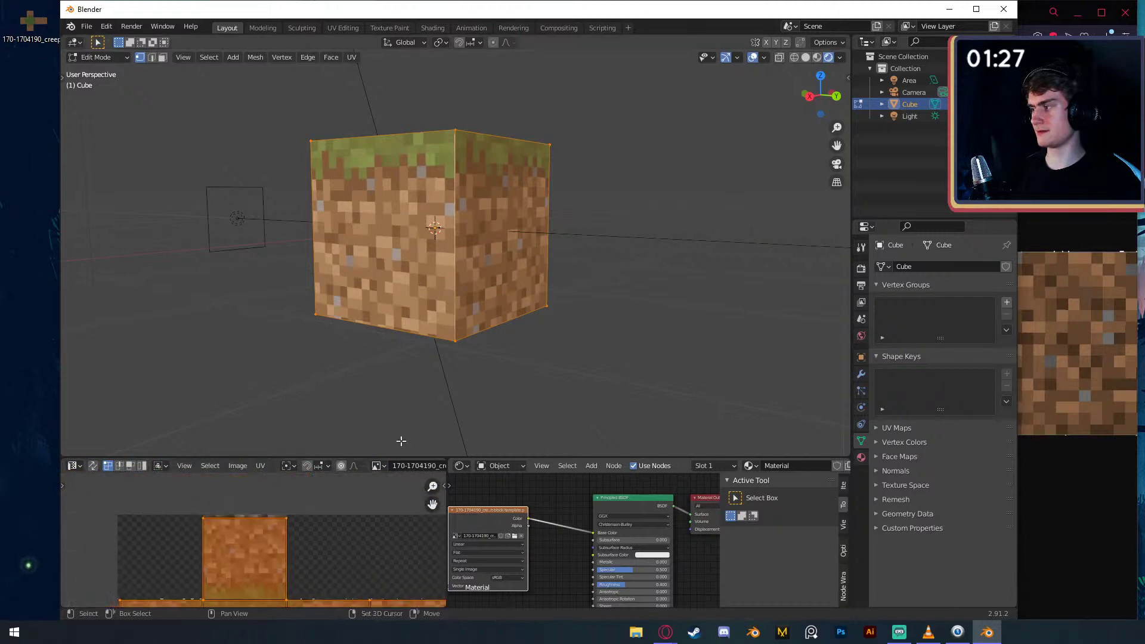
pyautogui.moveTo(381, 411); pyautogui.dragTo(411, 358, button='middle')
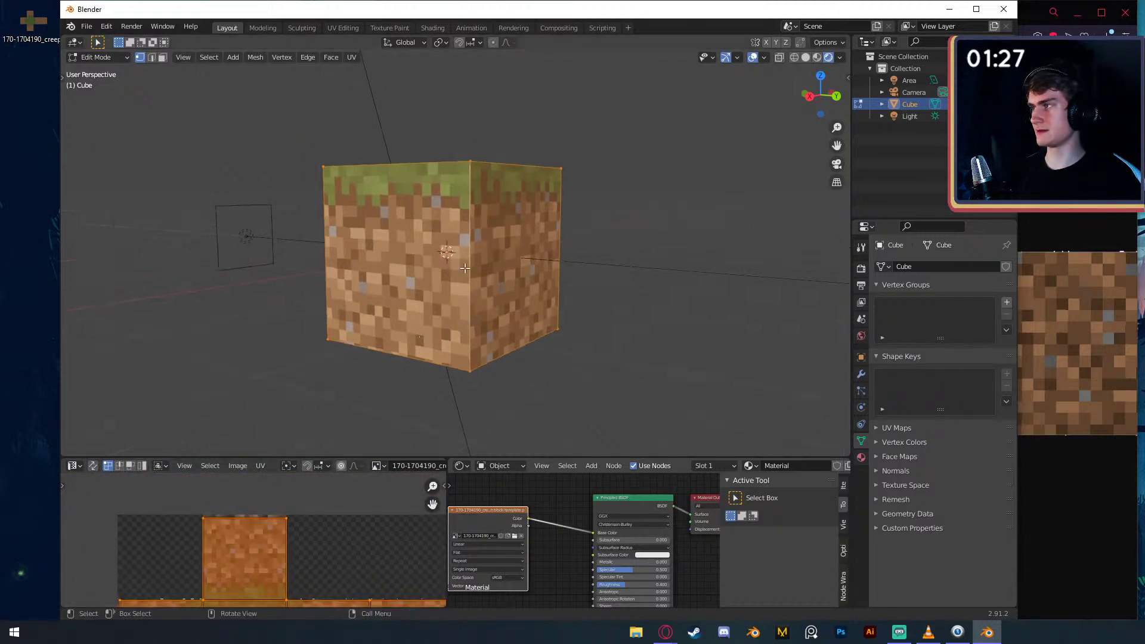
# - Enable UV sync selection, select both end vertices of the cube's nearest vertical edge and examine where that edge lies on the template
pyautogui.click(93, 466)
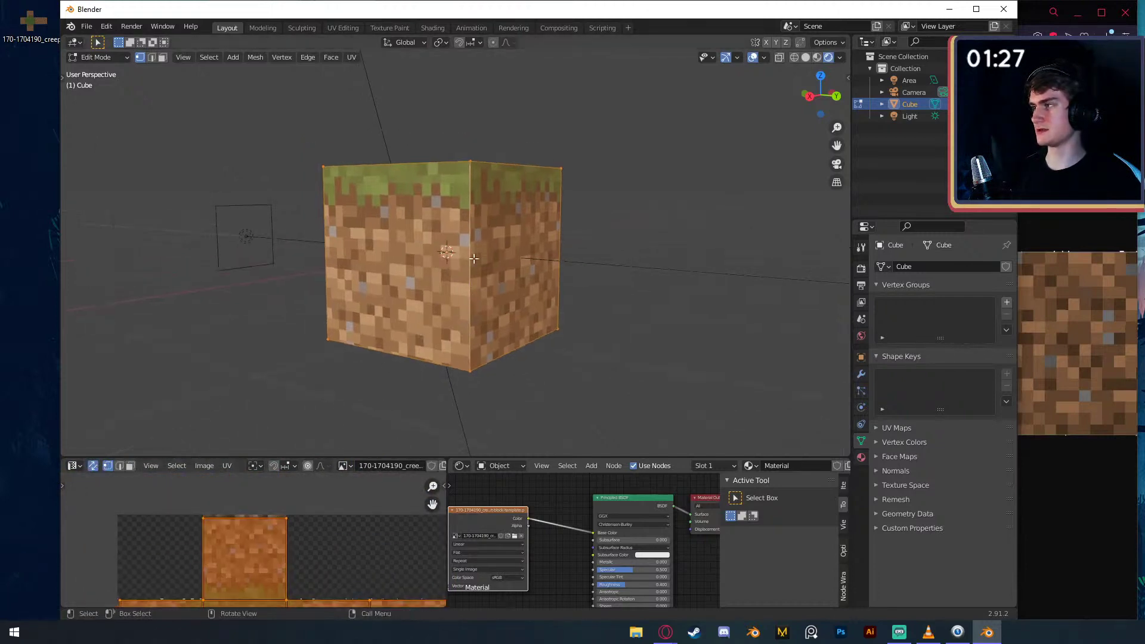
pyautogui.click(470, 234)
pyautogui.click(470, 162)
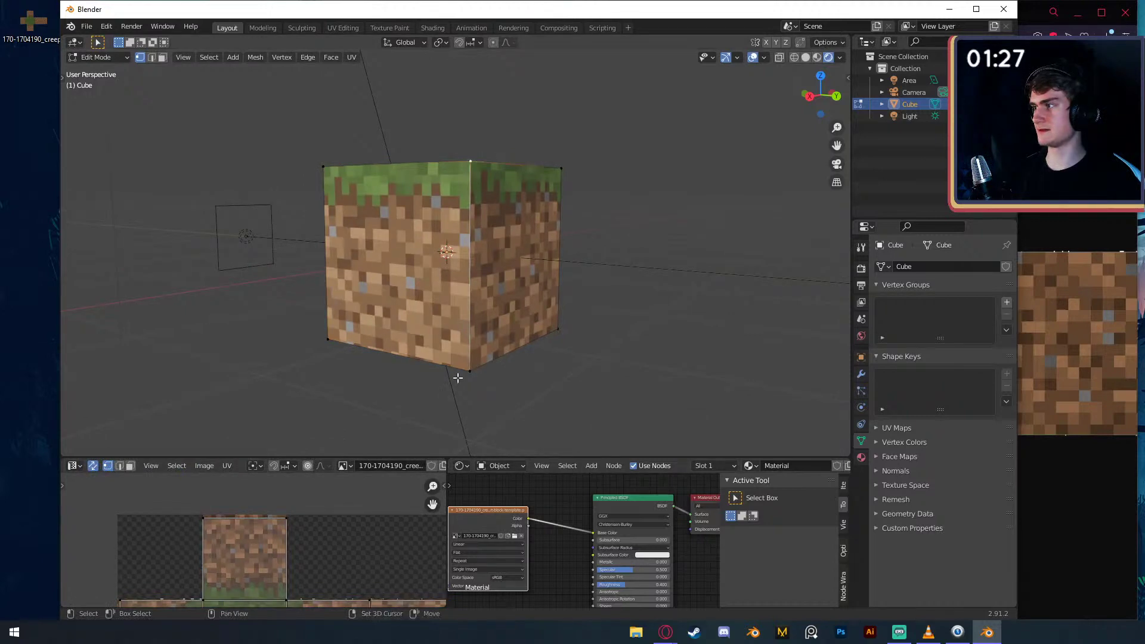
pyautogui.scroll(-3, 322, 538)
pyautogui.scroll(5, 290, 545)
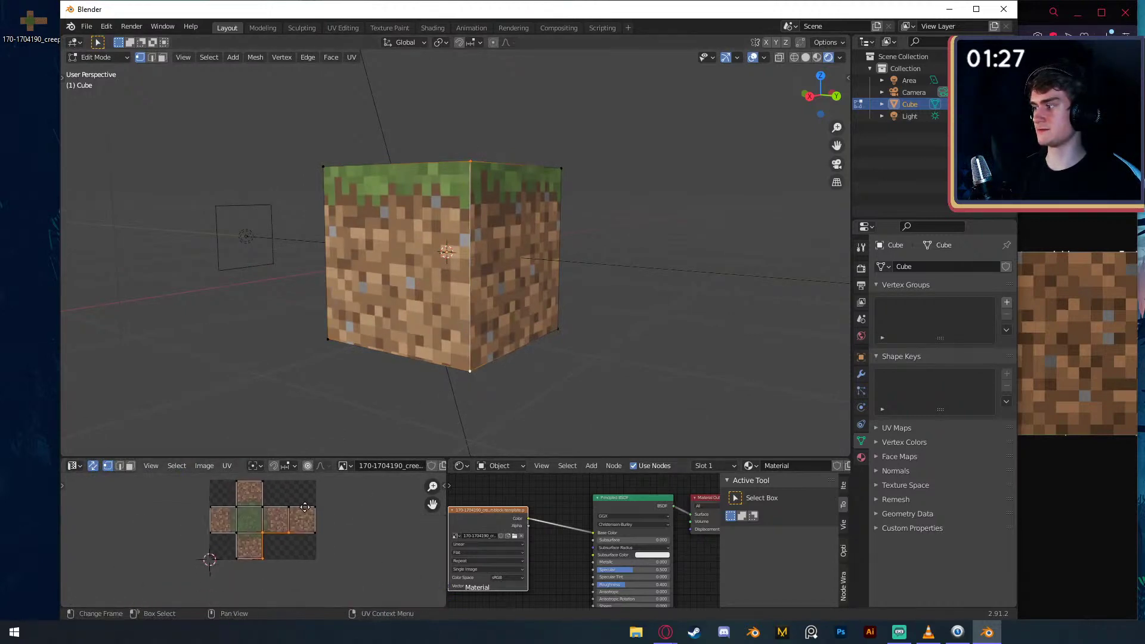
pyautogui.scroll(4, 323, 537)
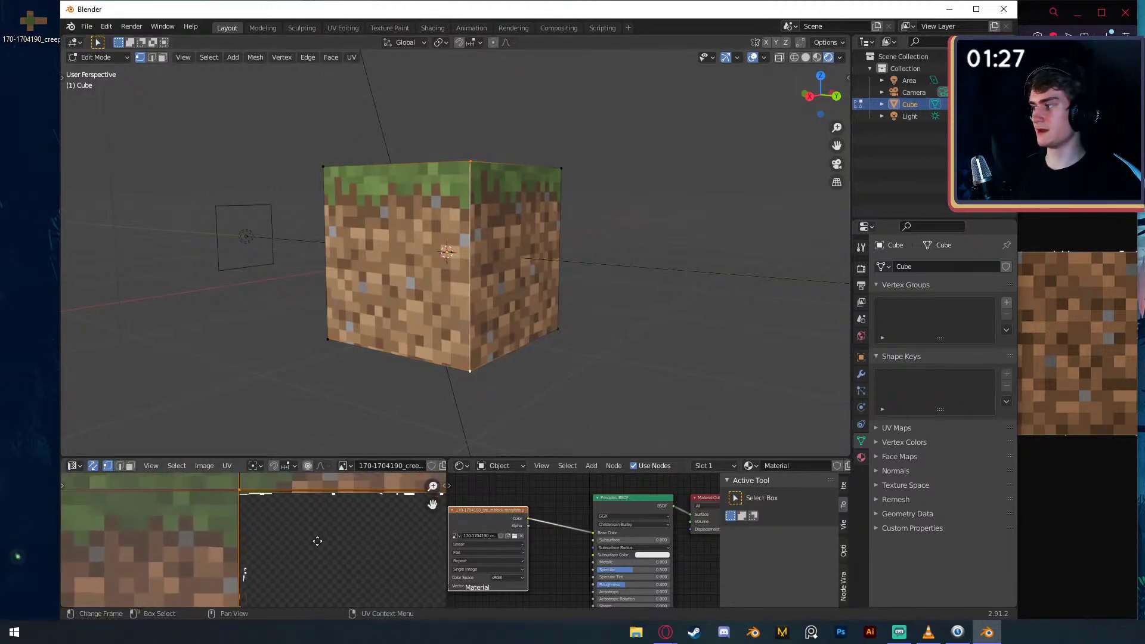
pyautogui.scroll(-2, 358, 519)
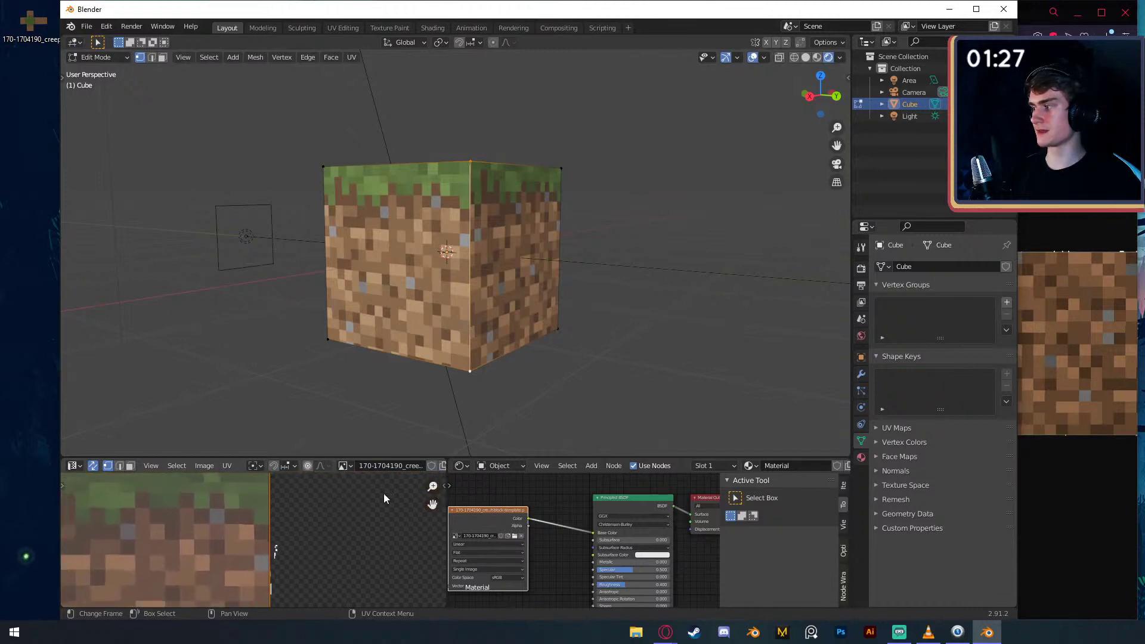
# - Examine where the selected vertical edge's UV vertices lie against the side and lower borders of the template's tiles
pyautogui.scroll(-2, 356, 538)
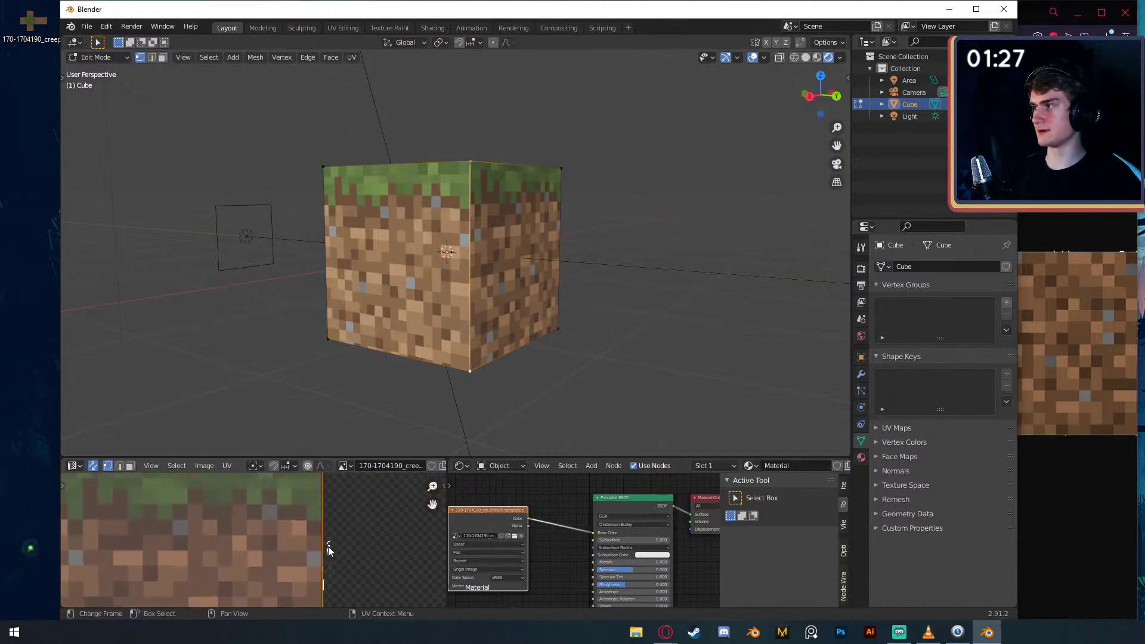
pyautogui.scroll(-3, 328, 546)
pyautogui.moveTo(342, 543); pyautogui.dragTo(350, 524, button='middle')
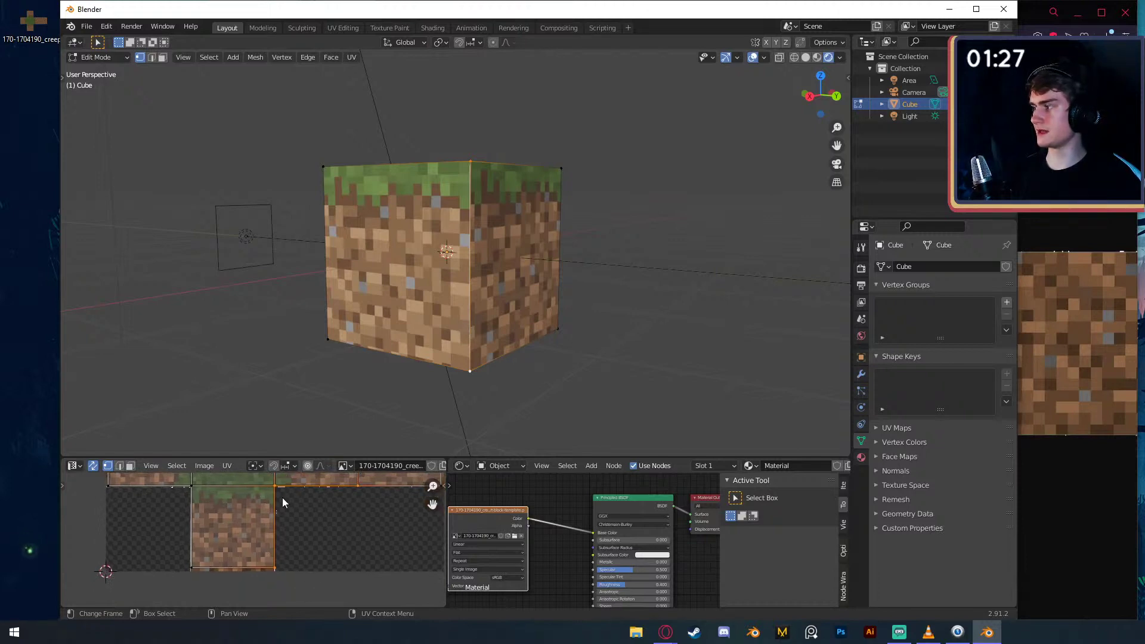
pyautogui.scroll(5, 278, 552)
pyautogui.moveTo(300, 577); pyautogui.dragTo(304, 544, button='middle')
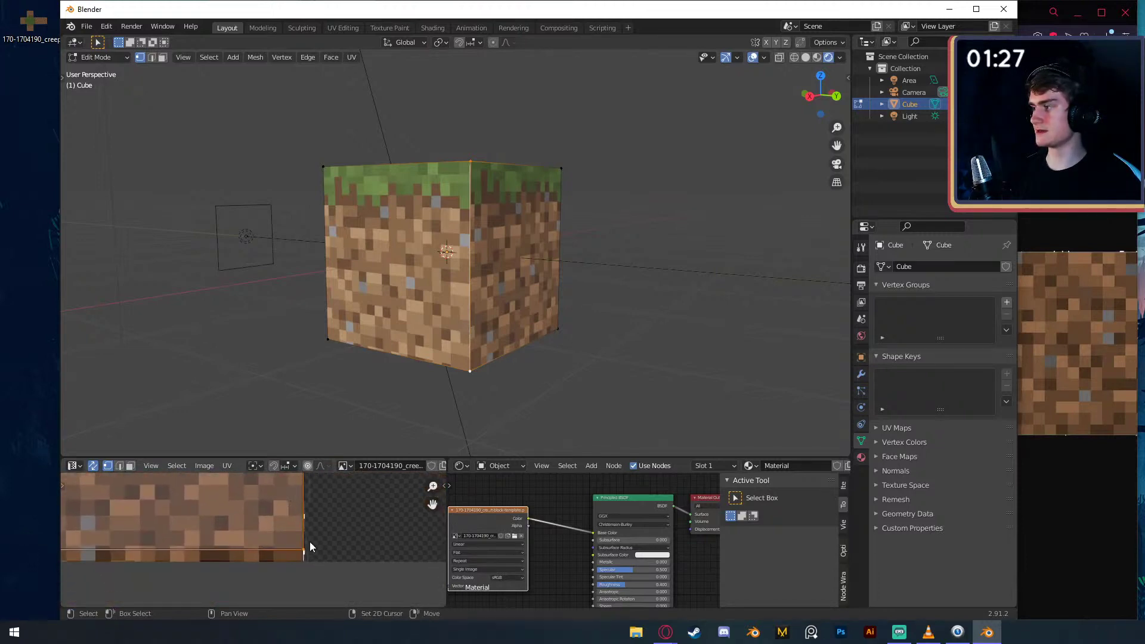
pyautogui.scroll(-4, 307, 537)
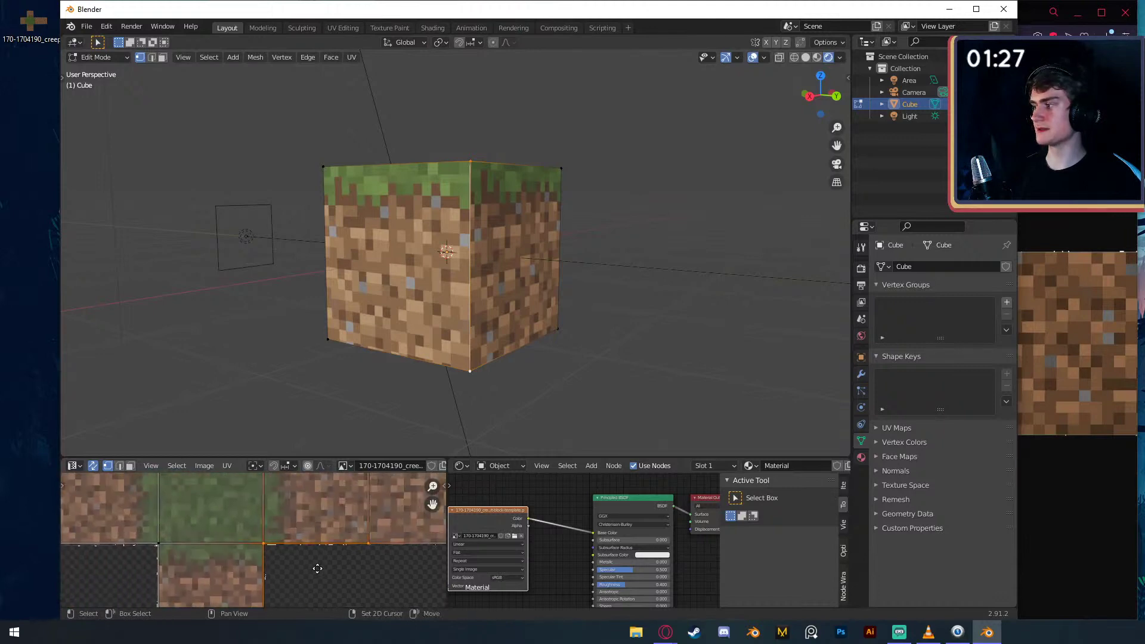
pyautogui.scroll(-3, 318, 523)
pyautogui.moveTo(305, 502); pyautogui.dragTo(306, 539, button='middle')
pyautogui.scroll(4, 318, 540)
pyautogui.scroll(-4, 306, 538)
# - Select the whole UV layout and move it about -0.0018 along X
pyautogui.press('a')
pyautogui.scroll(5, 322, 549)
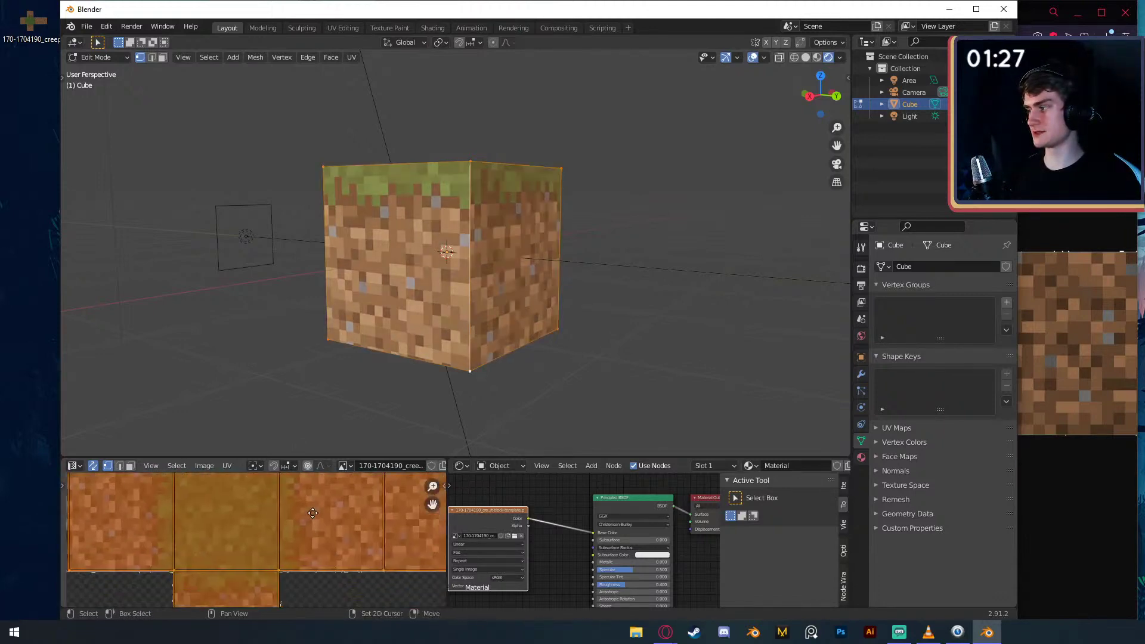
pyautogui.press('g')
pyautogui.press('x')
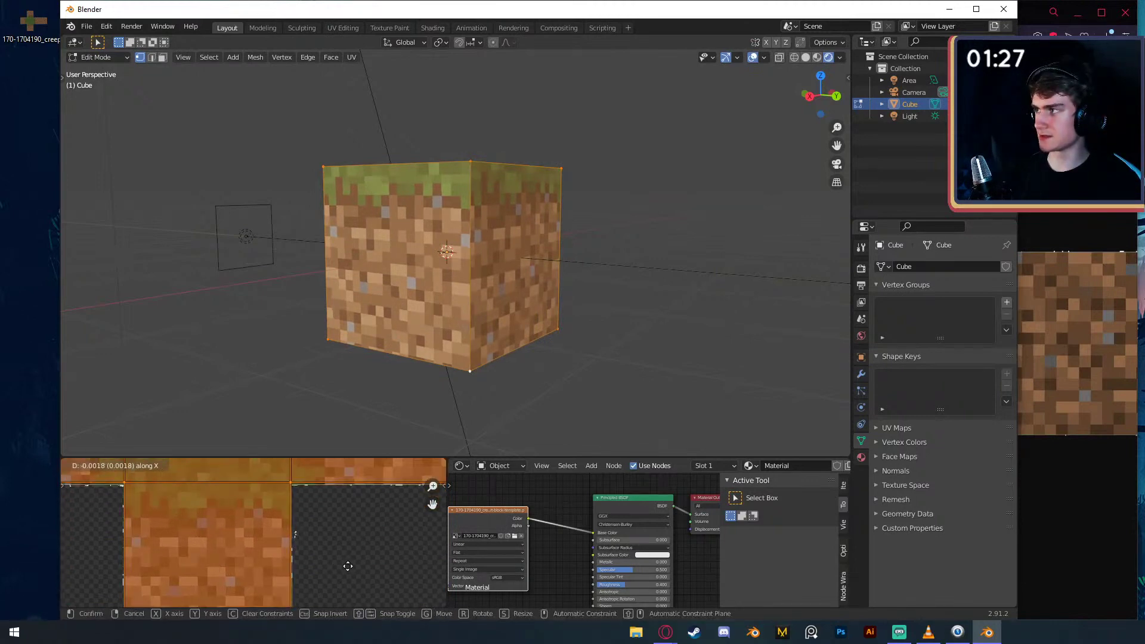
pyautogui.click(348, 566)
# - Inspect another vertical edge of the cube outside edit mode and compare the UV layout's outer borders with the template
pyautogui.press('Tab')
pyautogui.moveTo(464, 306); pyautogui.dragTo(502, 209, button='middle')
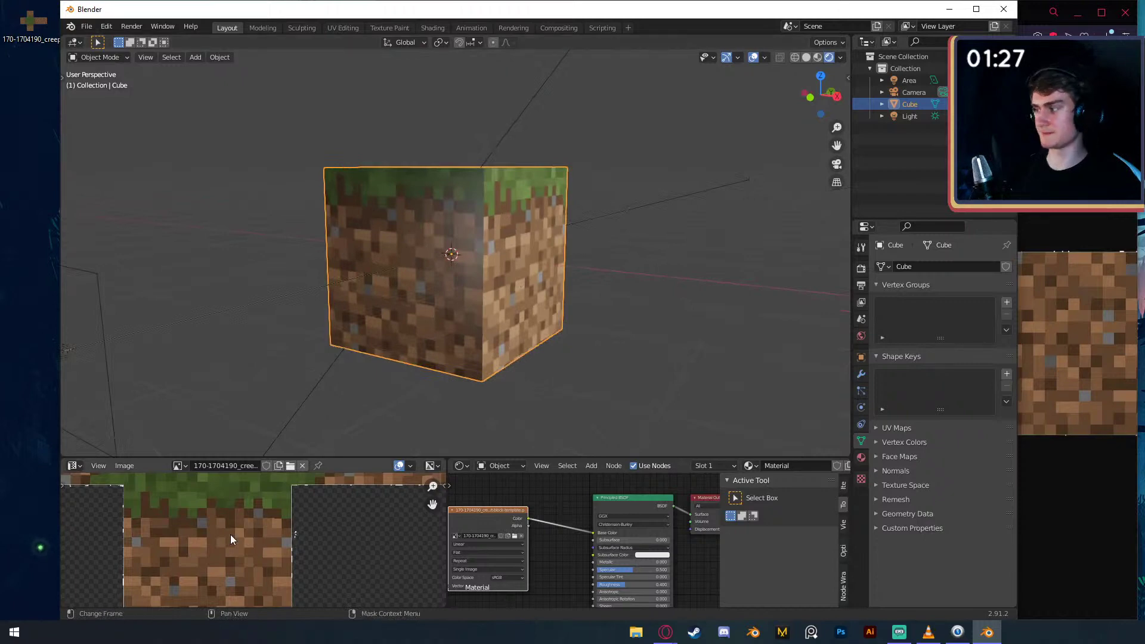
pyautogui.scroll(-6, 230, 534)
pyautogui.moveTo(259, 520); pyautogui.dragTo(270, 553, button='middle')
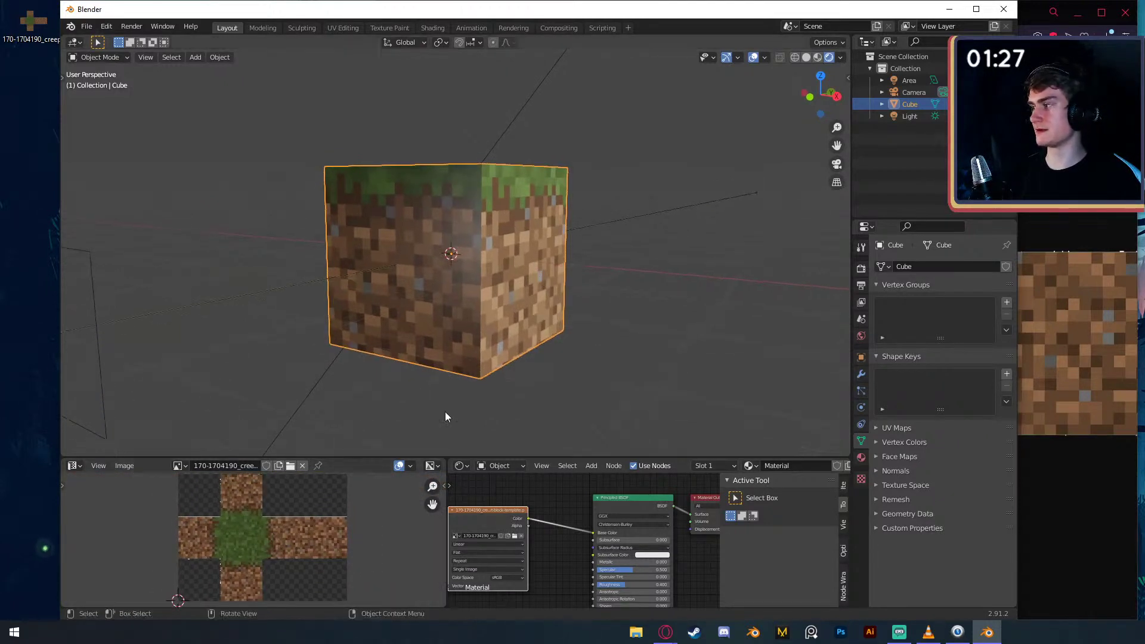
pyautogui.press('Tab')
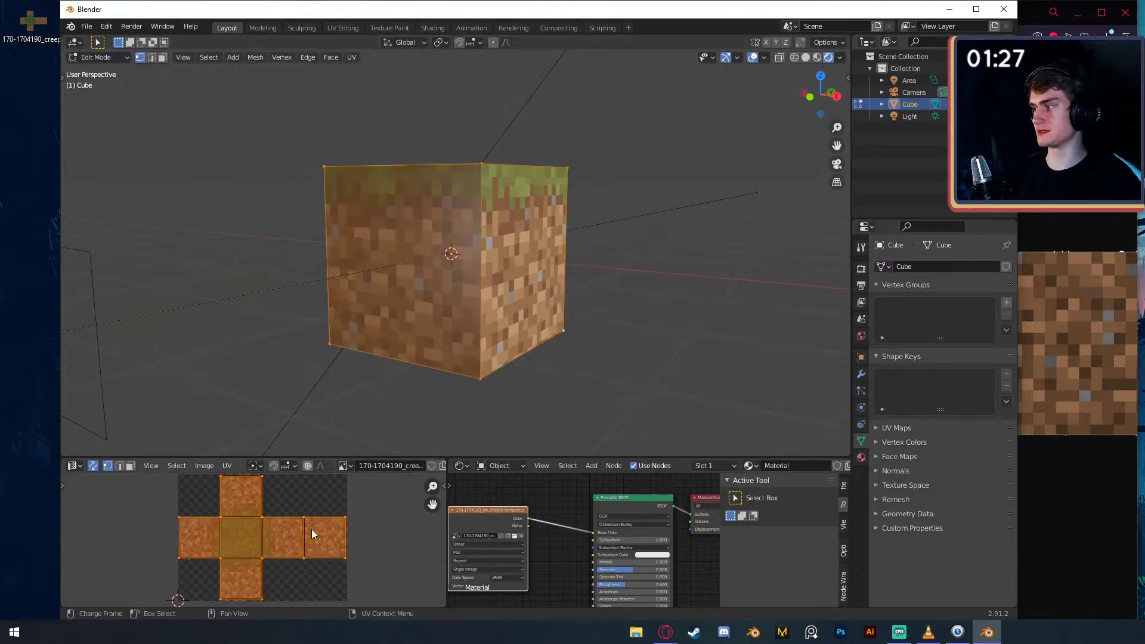
pyautogui.scroll(6, 311, 528)
pyautogui.moveTo(346, 506); pyautogui.dragTo(294, 557, button='middle')
pyautogui.moveTo(433, 531); pyautogui.dragTo(276, 519, button='middle')
pyautogui.scroll(-4, 339, 519)
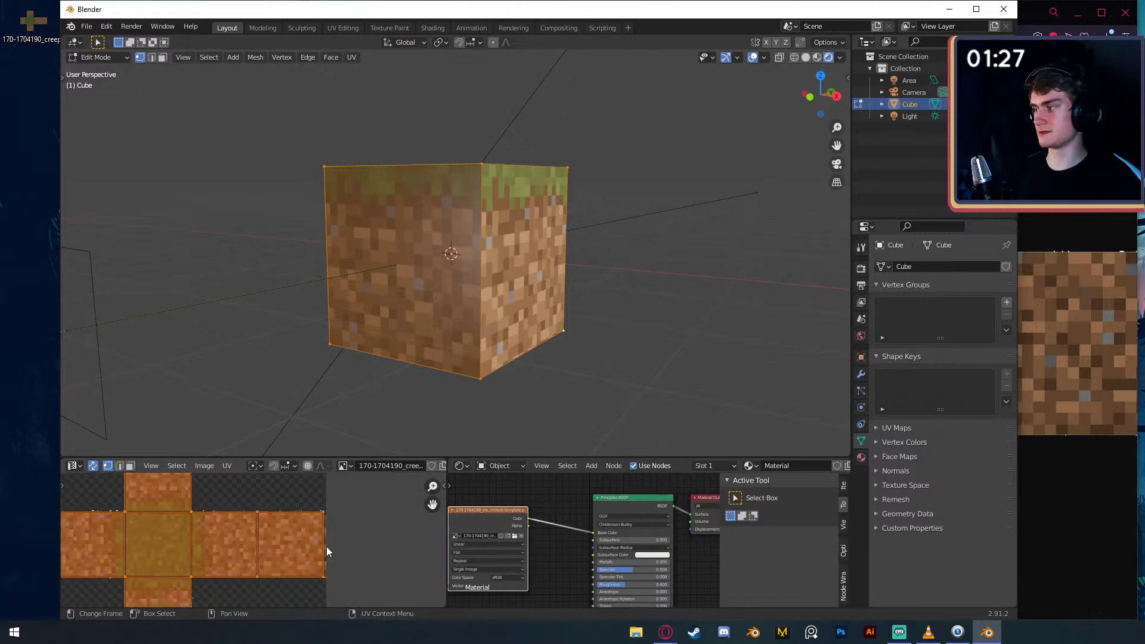
pyautogui.moveTo(116, 532); pyautogui.dragTo(209, 532, button='middle')
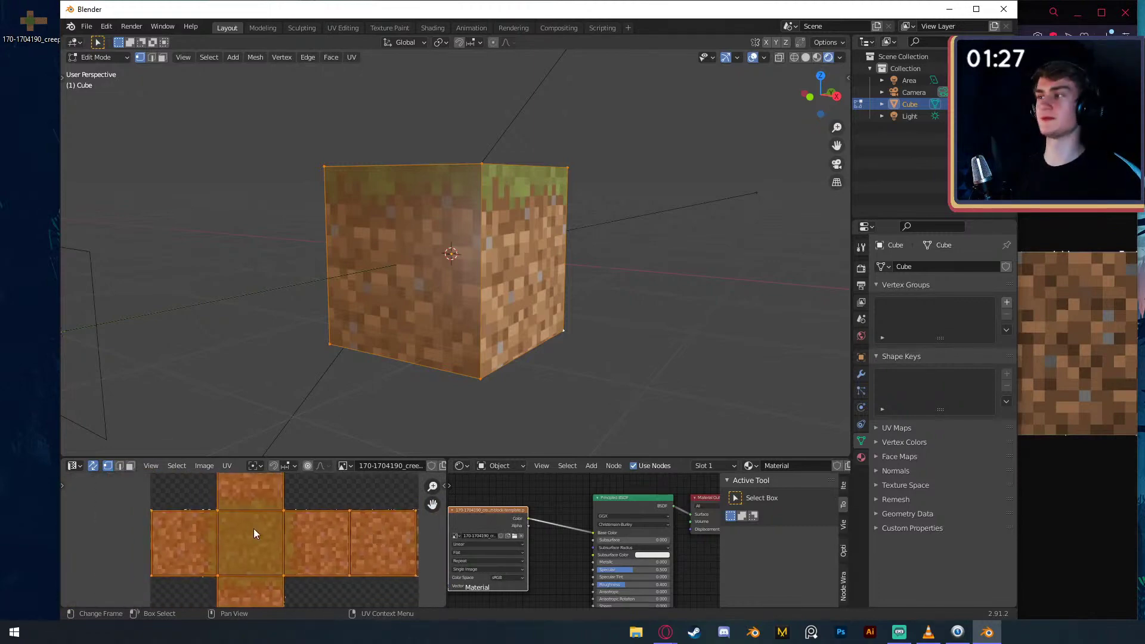
pyautogui.moveTo(303, 527); pyautogui.dragTo(262, 535, button='middle')
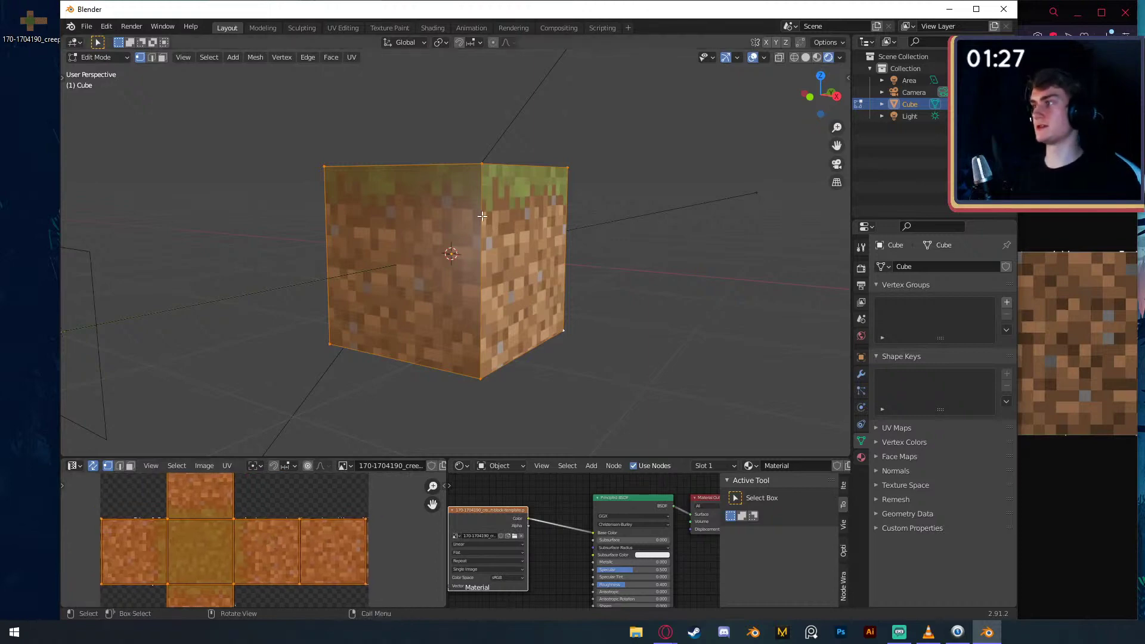
pyautogui.press('Tab')
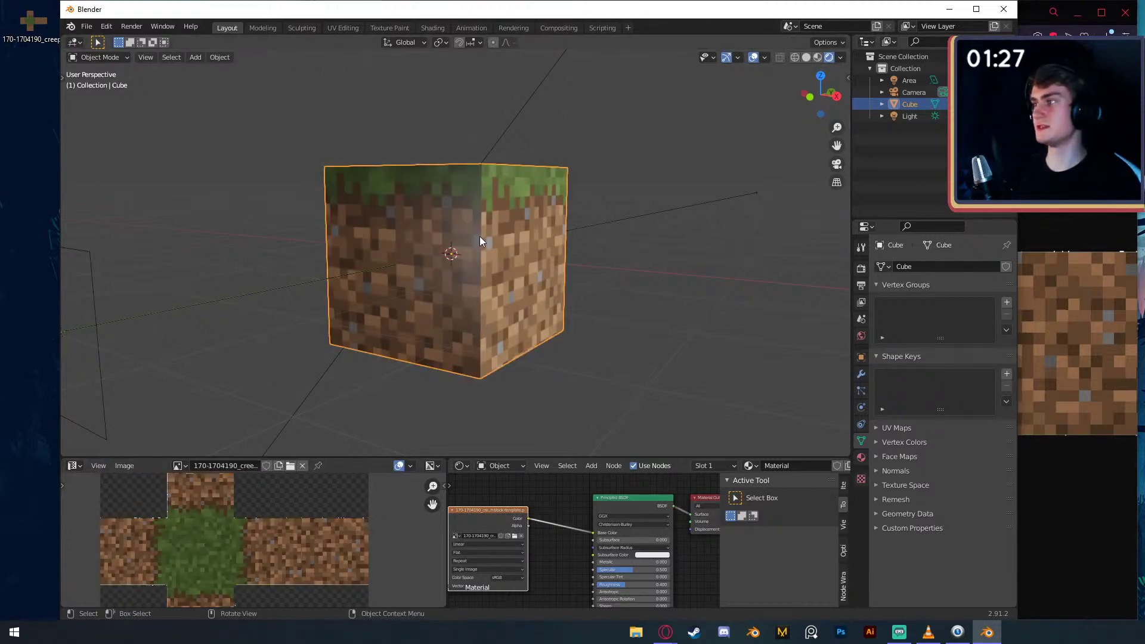
pyautogui.scroll(-7, 270, 528)
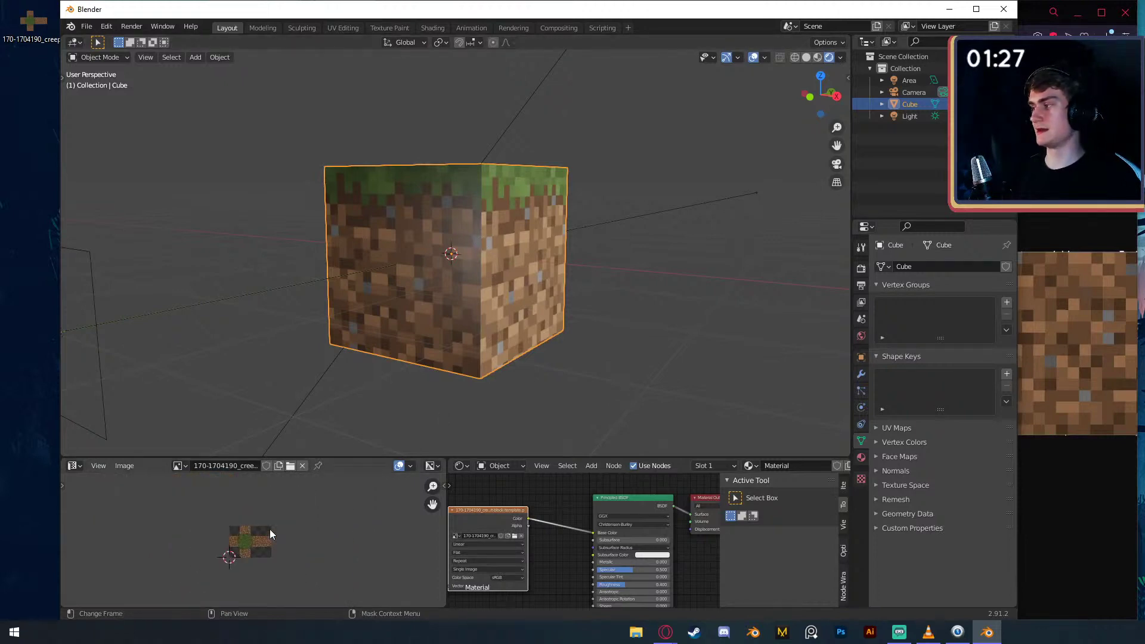
pyautogui.scroll(5, 269, 528)
# - In edit mode, scale the whole UV layout along X by about 1.013 and move it about 0.0022 along X
pyautogui.press('Tab')
pyautogui.scroll(4, 284, 532)
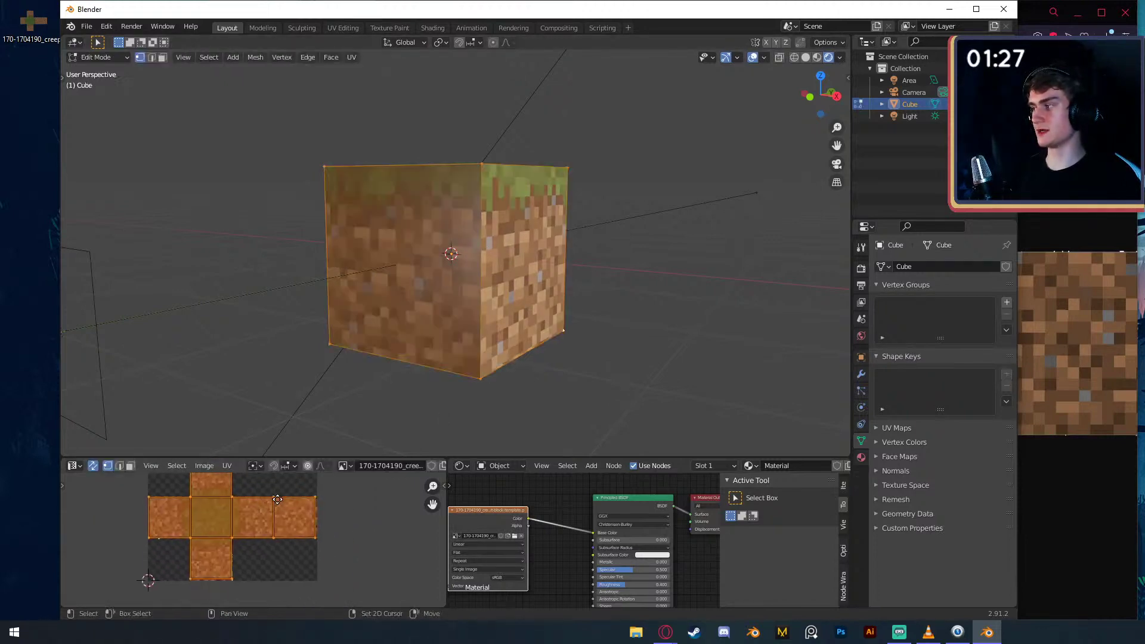
pyautogui.scroll(-3, 327, 537)
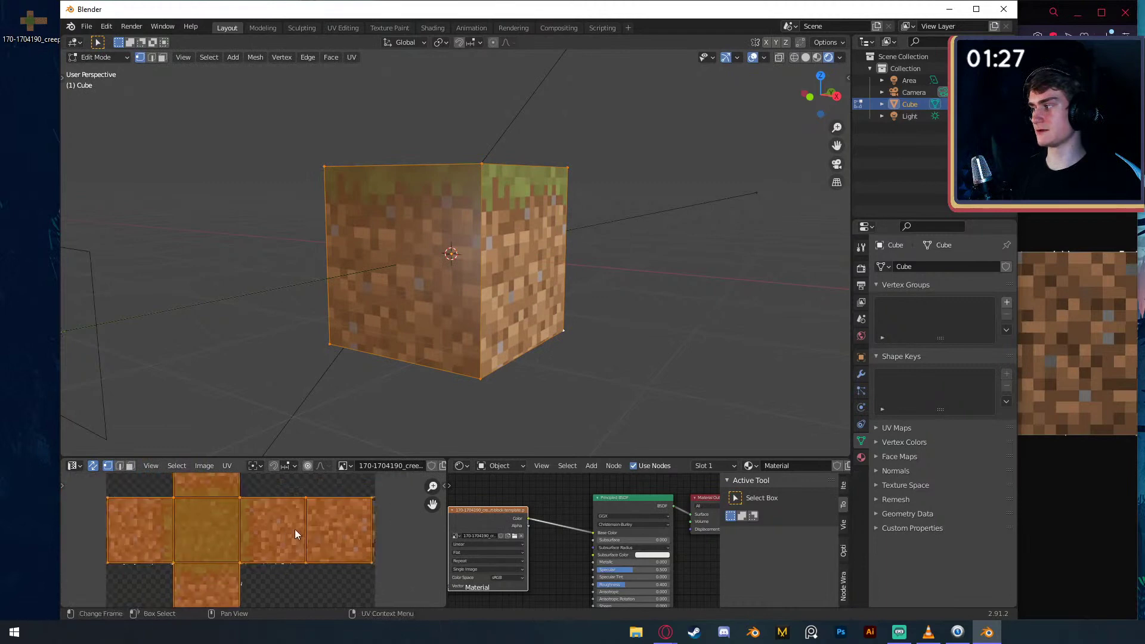
pyautogui.press('s')
pyautogui.press('x')
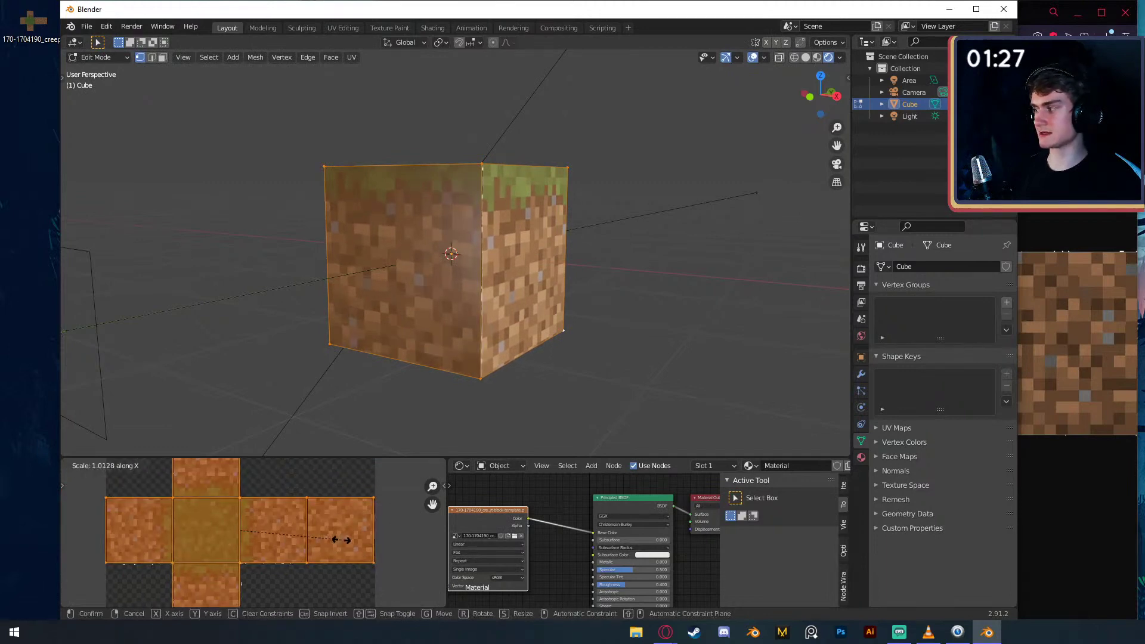
pyautogui.click(342, 540)
pyautogui.press('g')
pyautogui.press('x')
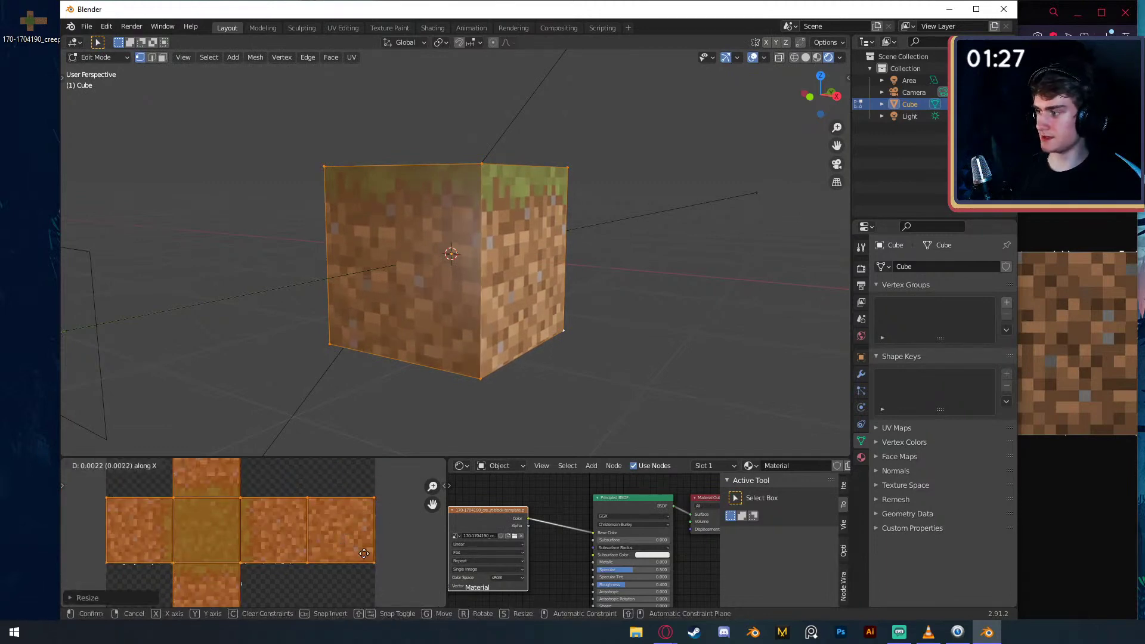
pyautogui.click(365, 553)
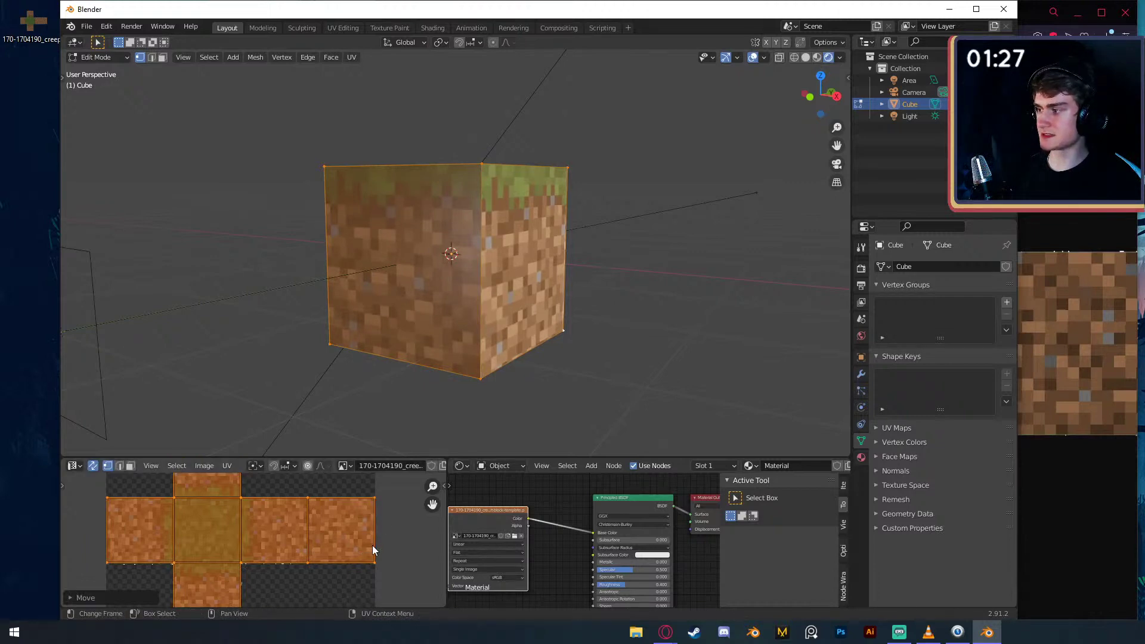
# - Check the UV layout against the template's upper and lower borders and scale it slightly along Y to fit
pyautogui.scroll(4, 295, 508)
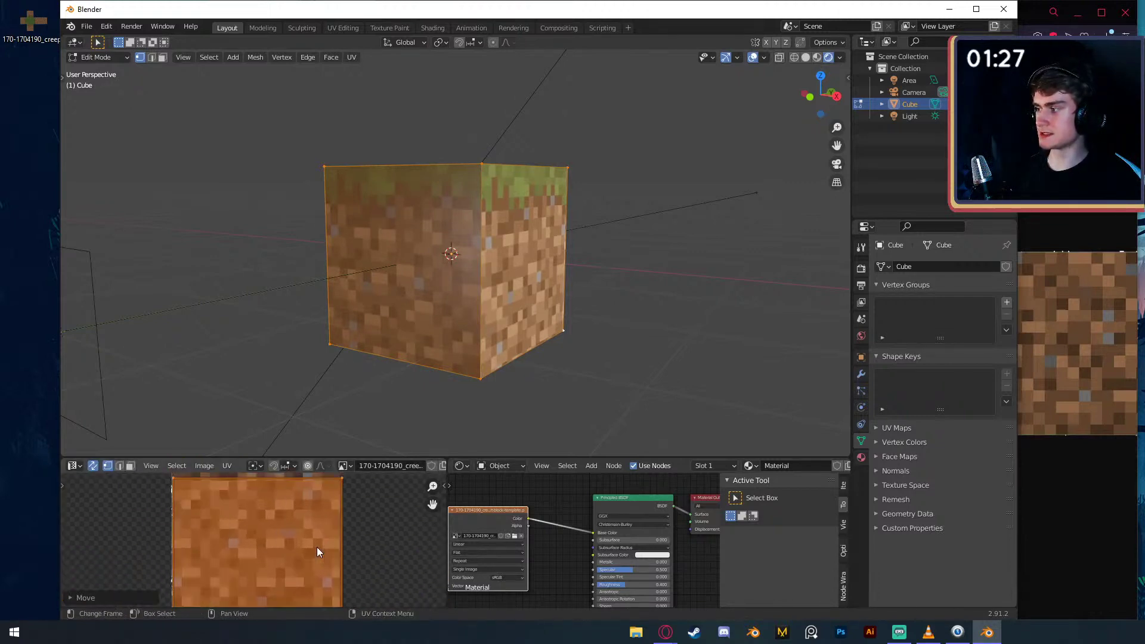
pyautogui.scroll(1, 334, 537)
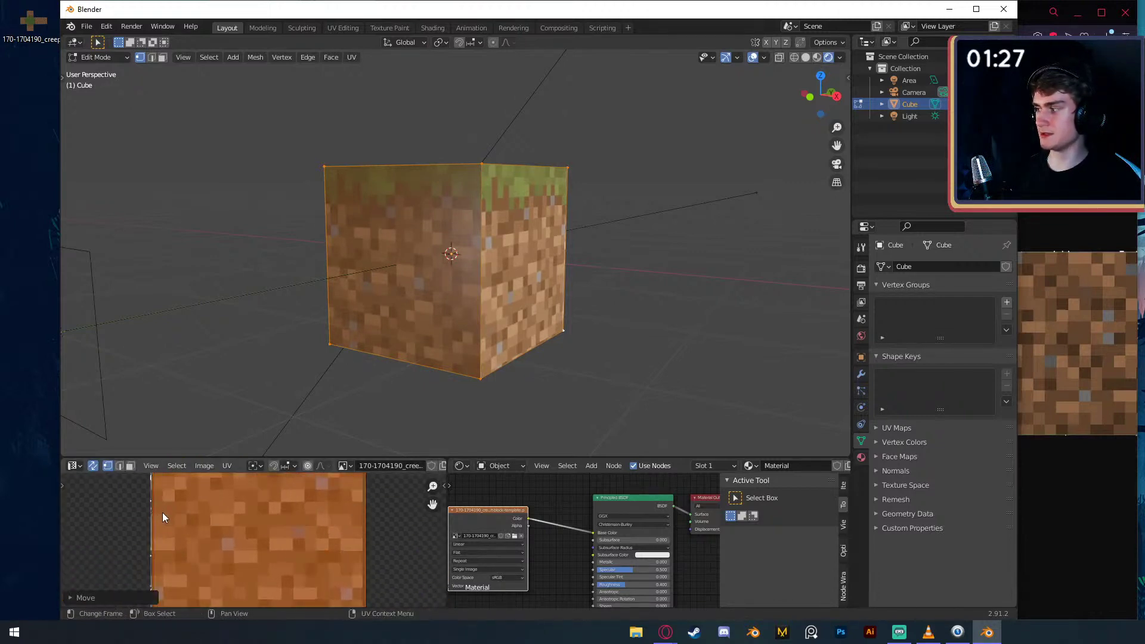
pyautogui.scroll(-3, 320, 502)
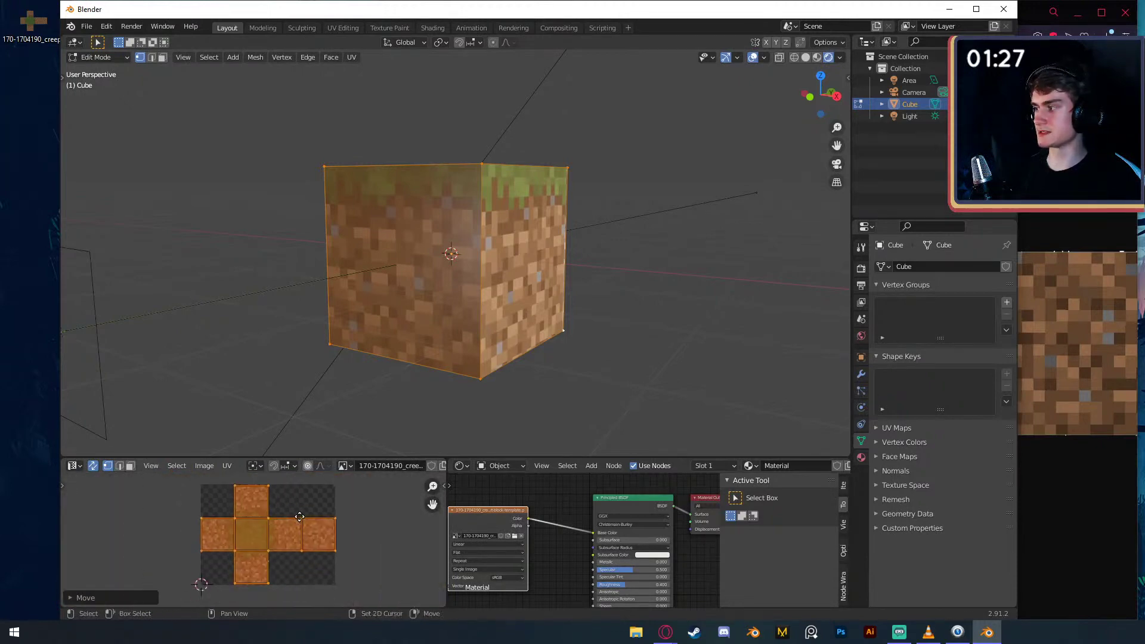
pyautogui.scroll(3, 302, 505)
pyautogui.moveTo(287, 494); pyautogui.dragTo(292, 546, button='middle')
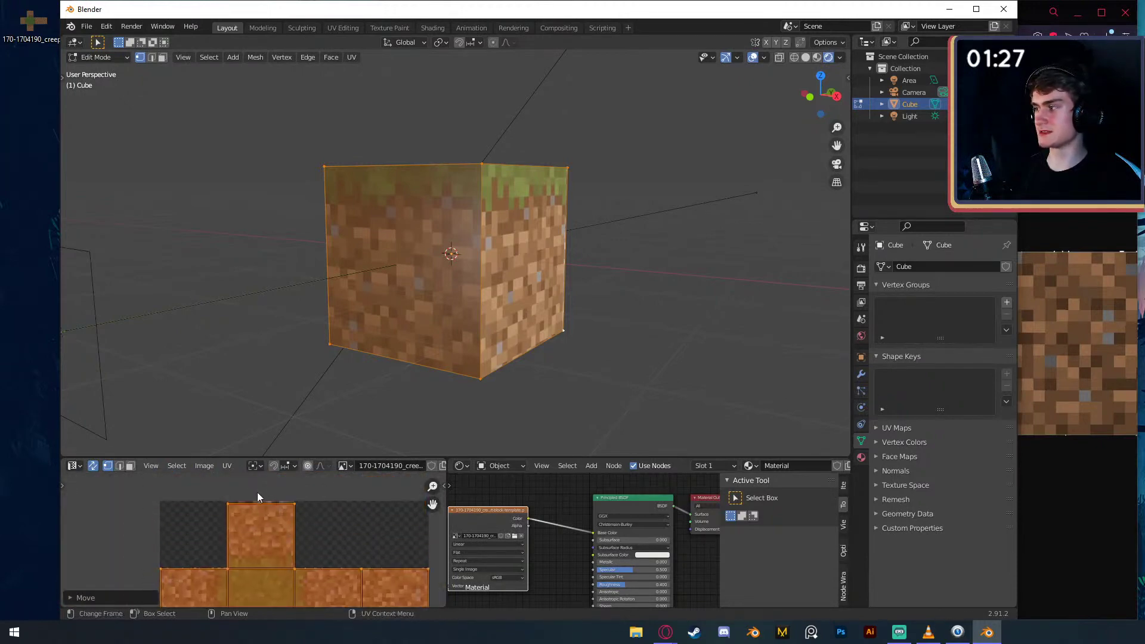
pyautogui.scroll(3, 278, 507)
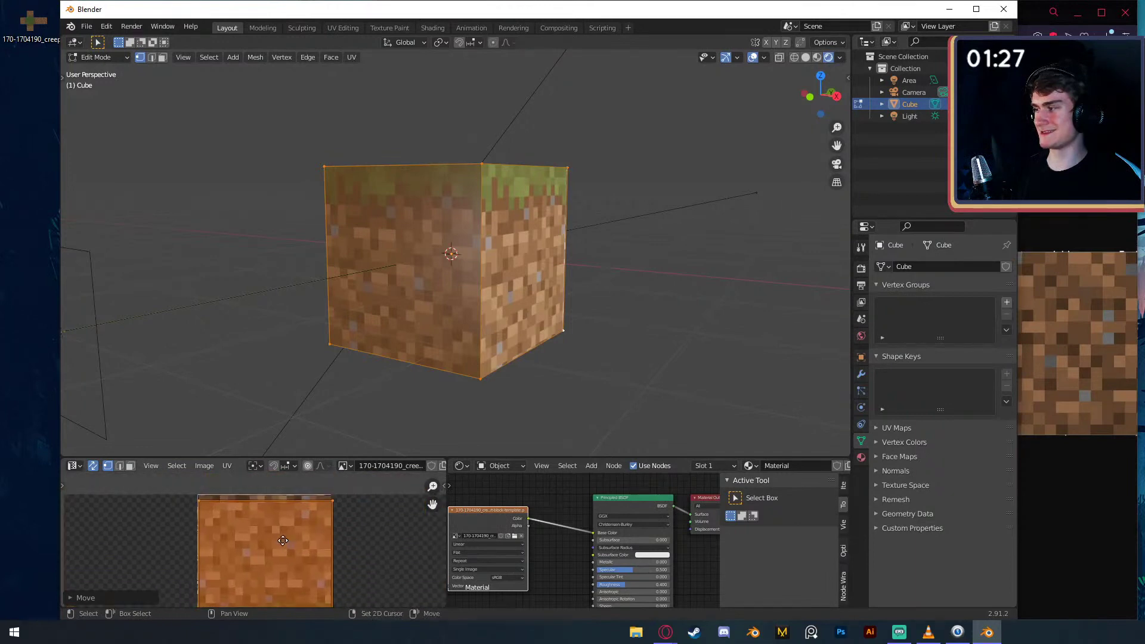
pyautogui.scroll(-5, 353, 554)
pyautogui.moveTo(316, 598); pyautogui.dragTo(296, 538, button='middle')
pyautogui.scroll(2, 292, 553)
pyautogui.press('s')
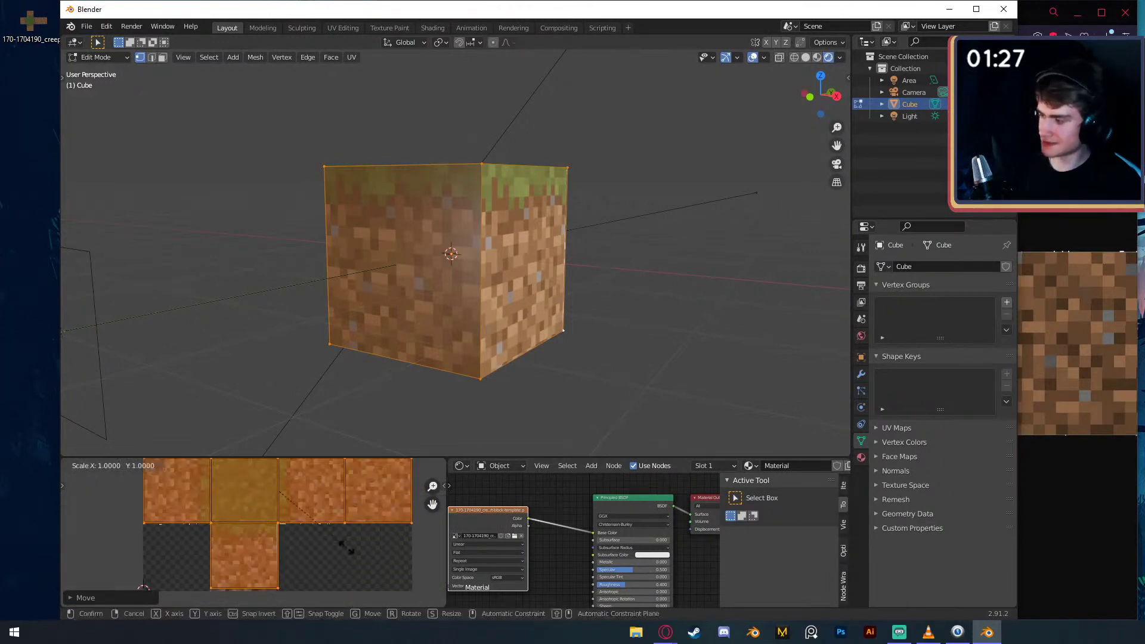
pyautogui.press('y')
pyautogui.click(347, 545)
# - Clear the selection, check the cube's vertical edge with the adjusted UVs and leave edit mode
pyautogui.moveTo(330, 476); pyautogui.dragTo(320, 522, button='middle')
pyautogui.scroll(6, 322, 525)
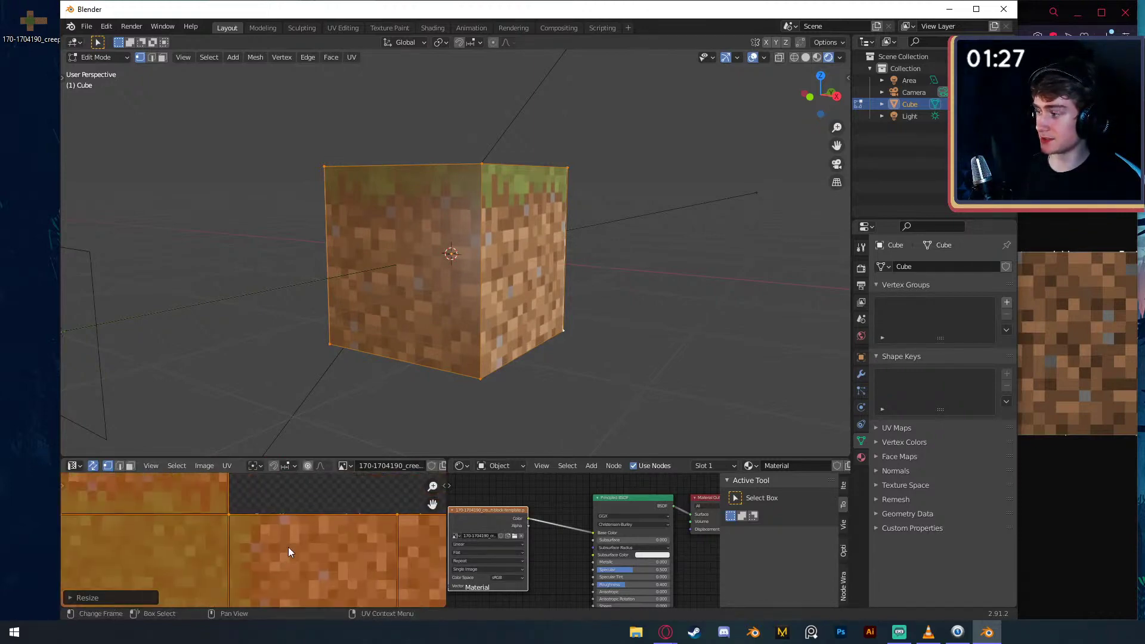
pyautogui.moveTo(501, 298); pyautogui.dragTo(399, 289, button='middle')
pyautogui.click(631, 314)
pyautogui.moveTo(626, 312); pyautogui.dragTo(583, 297, button='middle')
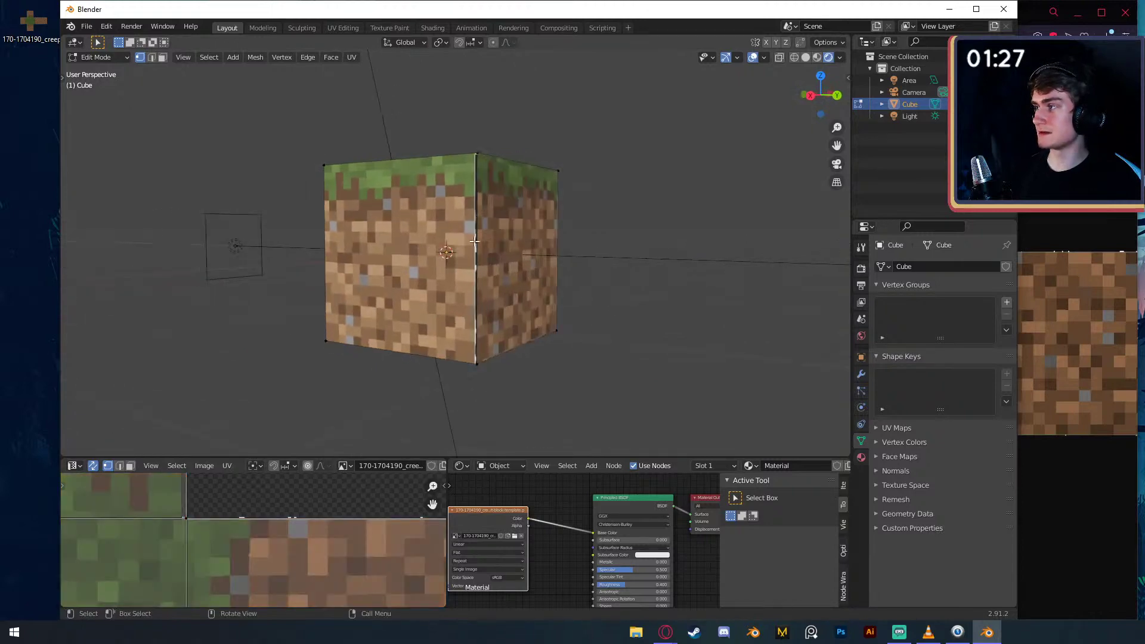
pyautogui.moveTo(474, 241); pyautogui.dragTo(312, 304, button='middle')
pyautogui.press('Tab')
# - Look over the textured block from several sides in object mode, from afar and up close
pyautogui.moveTo(441, 306); pyautogui.dragTo(269, 316, button='middle')
pyautogui.scroll(-5, 454, 322)
pyautogui.moveTo(515, 323); pyautogui.dragTo(491, 396, button='middle')
pyautogui.scroll(-4, 316, 541)
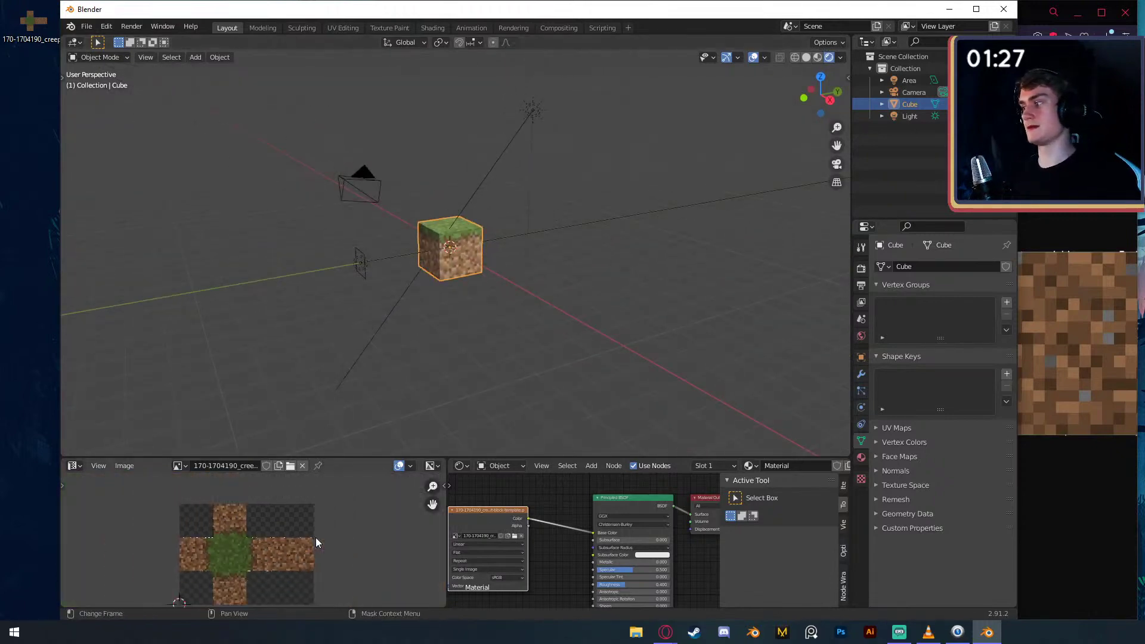
pyautogui.scroll(4, 467, 273)
pyautogui.moveTo(500, 297); pyautogui.dragTo(610, 273, button='middle')
pyautogui.moveTo(482, 276); pyautogui.dragTo(471, 399, button='middle')
pyautogui.scroll(3, 303, 548)
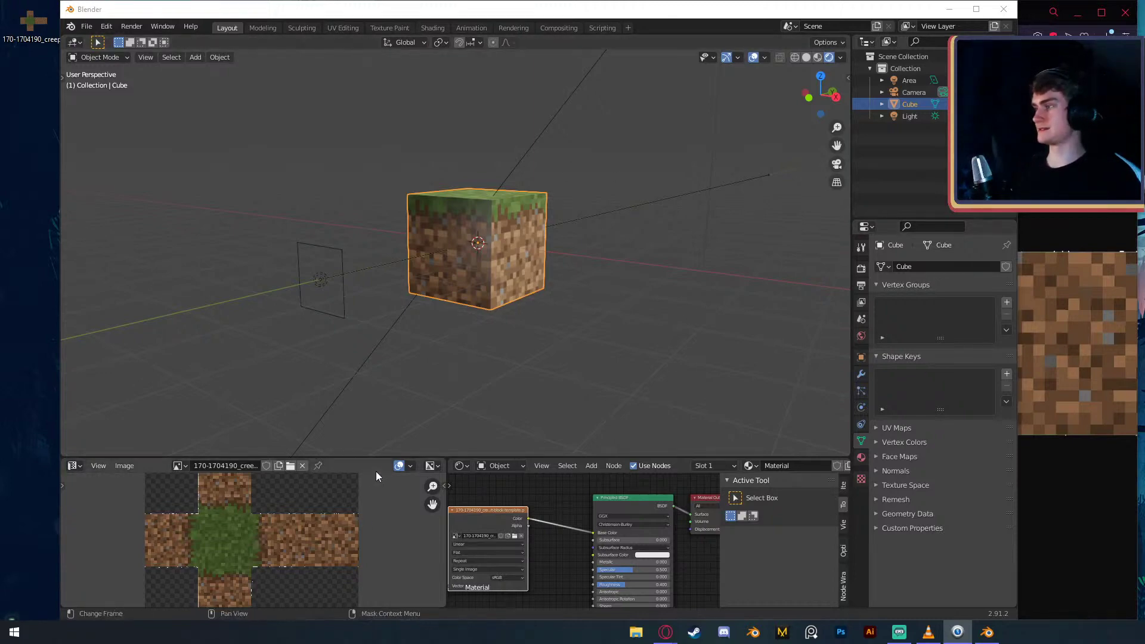
# - Enlarge the image and shader editors, and start a new General file without saving the current scene
pyautogui.moveTo(384, 458); pyautogui.dragTo(386, 397)
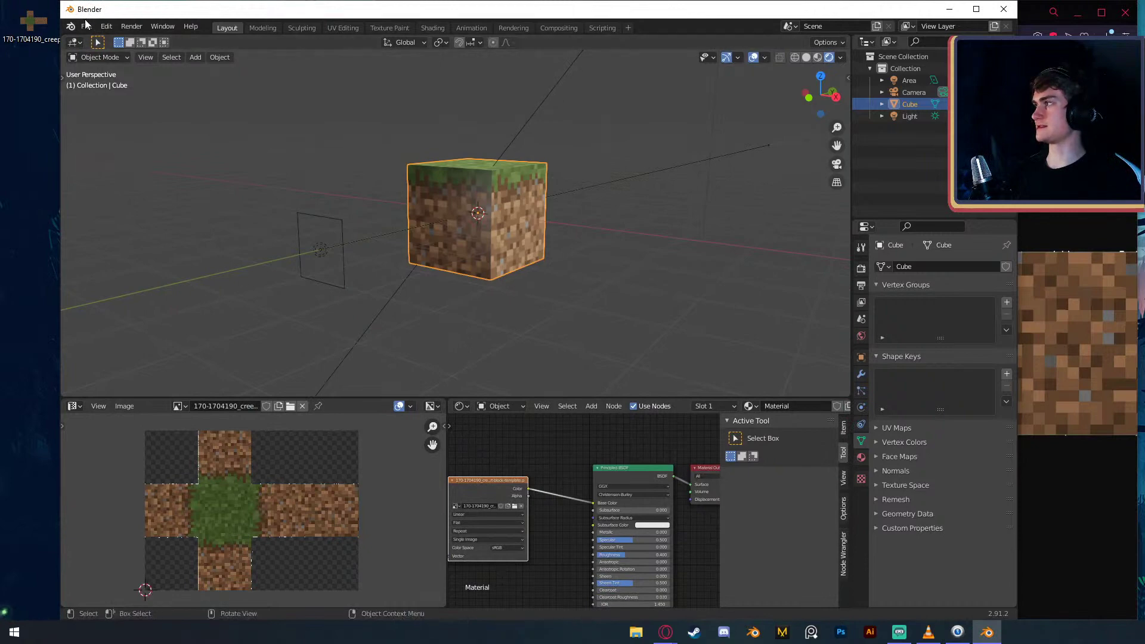
pyautogui.click(87, 26)
pyautogui.moveTo(120, 41)
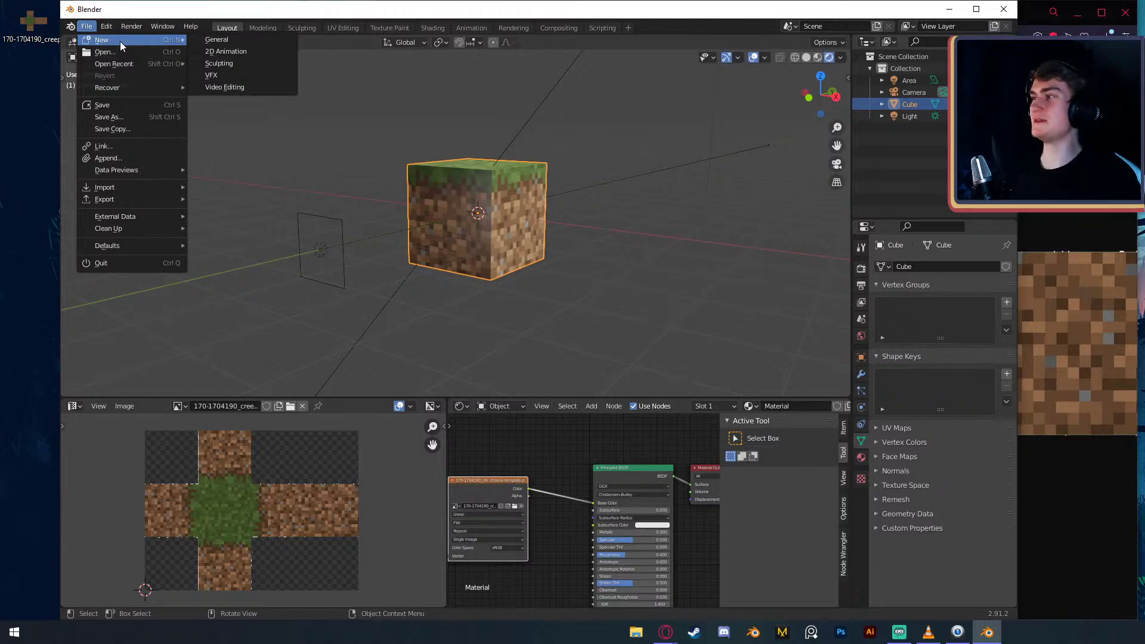
pyautogui.click(213, 40)
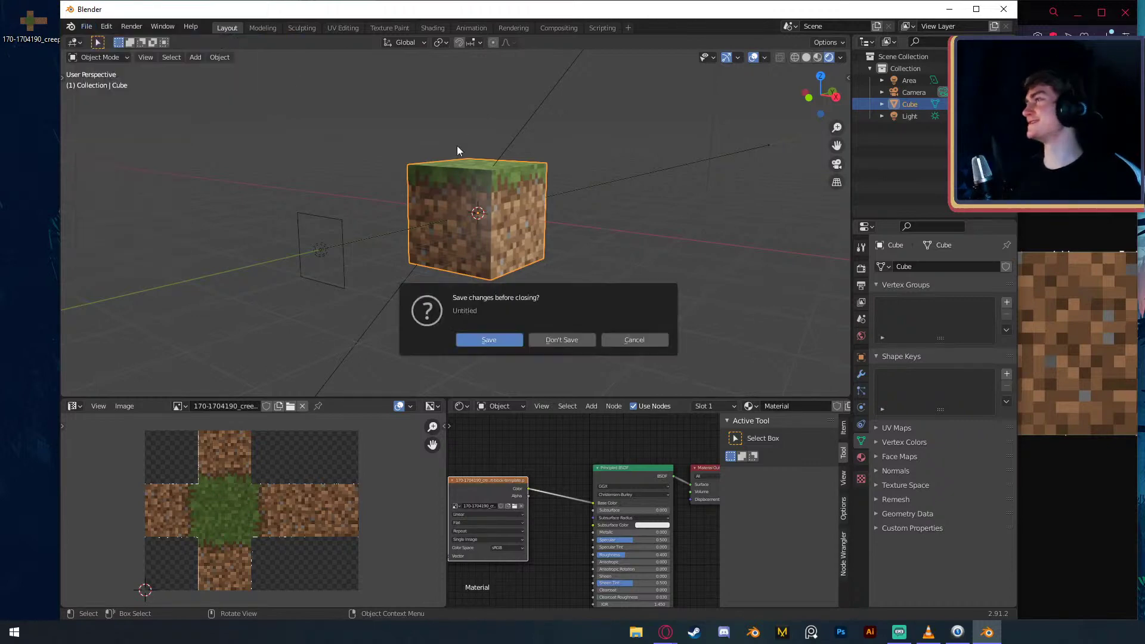
pyautogui.click(541, 337)
# - Delete the dirt block template PNG from the desktop and return to the new scene in Blender
pyautogui.click(23, 20)
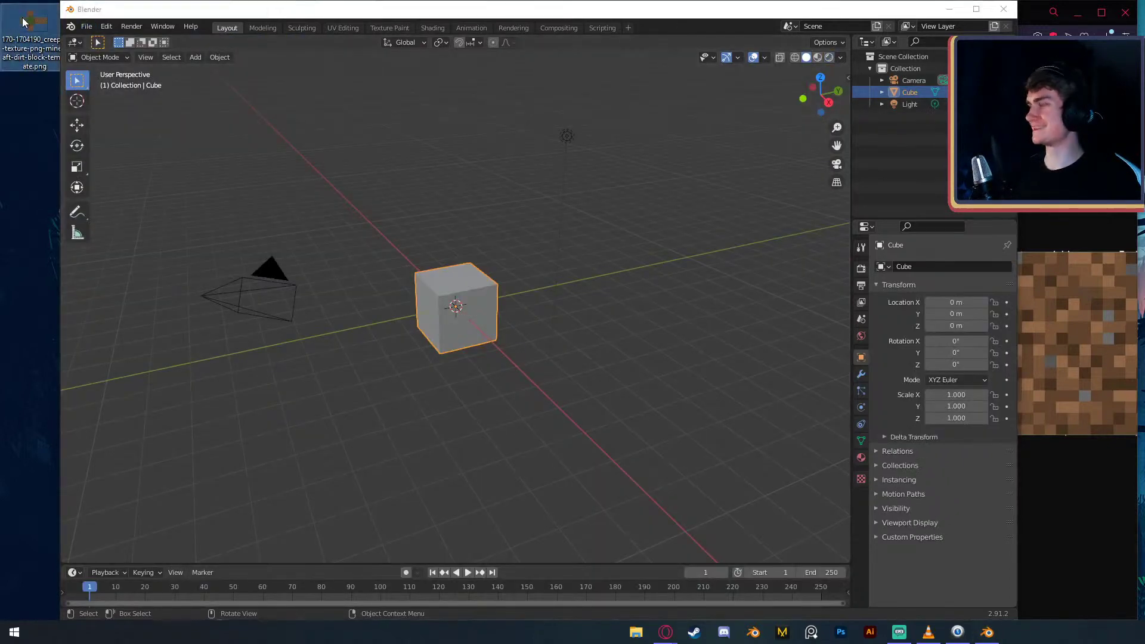
pyautogui.press('Delete')
pyautogui.click(107, 3)
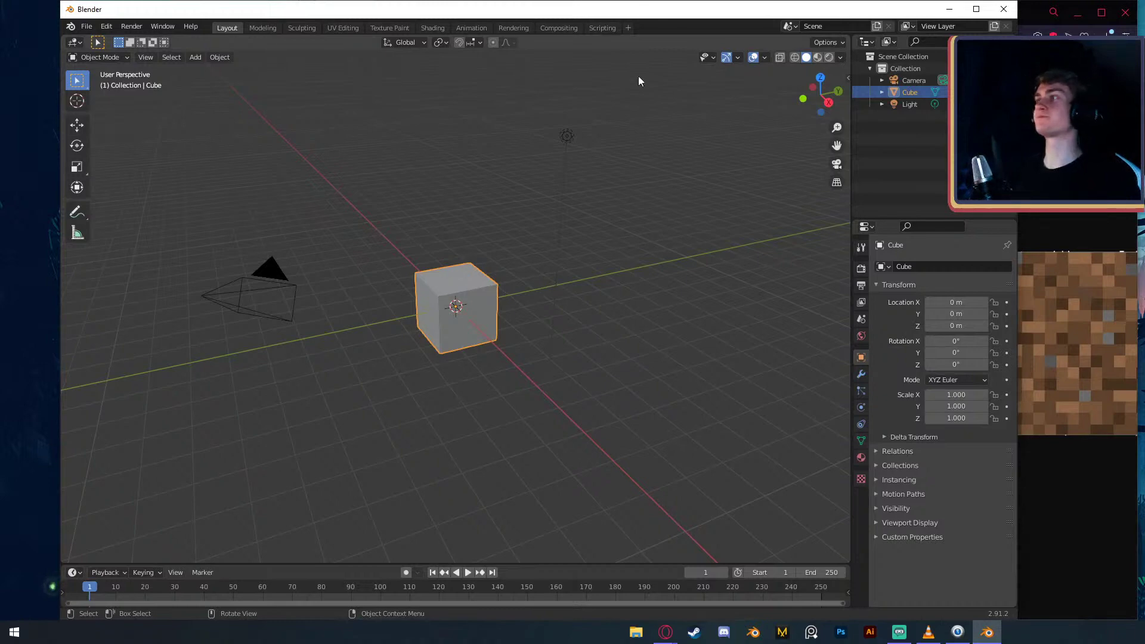
pyautogui.scroll(-4, 552, 316)
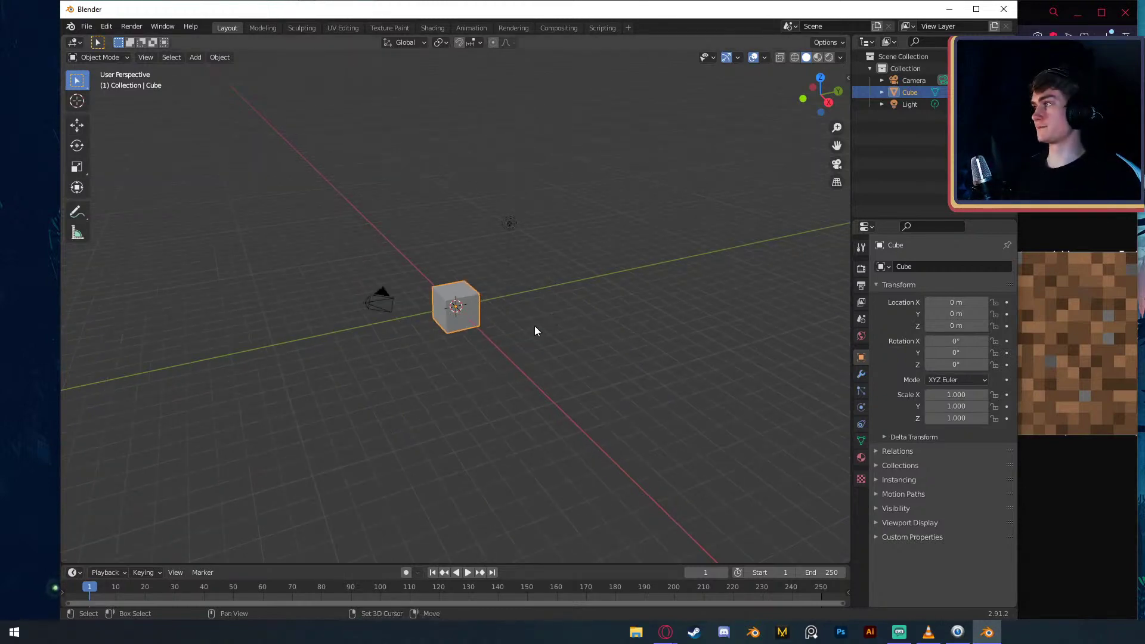
# - Check the default cube through the scene camera, leave the camera view and start a new General file
pyautogui.moveTo(532, 327); pyautogui.dragTo(543, 334, button='middle')
pyautogui.scroll(4, 549, 340)
pyautogui.press('KP_0')
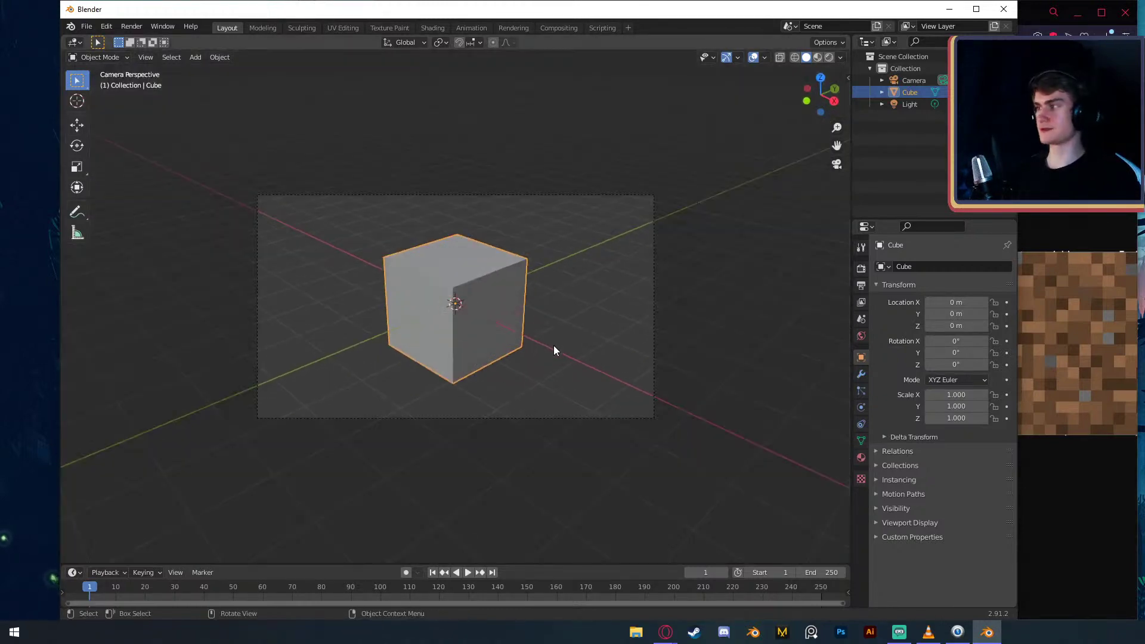
pyautogui.press('KP_0')
pyautogui.click(87, 26)
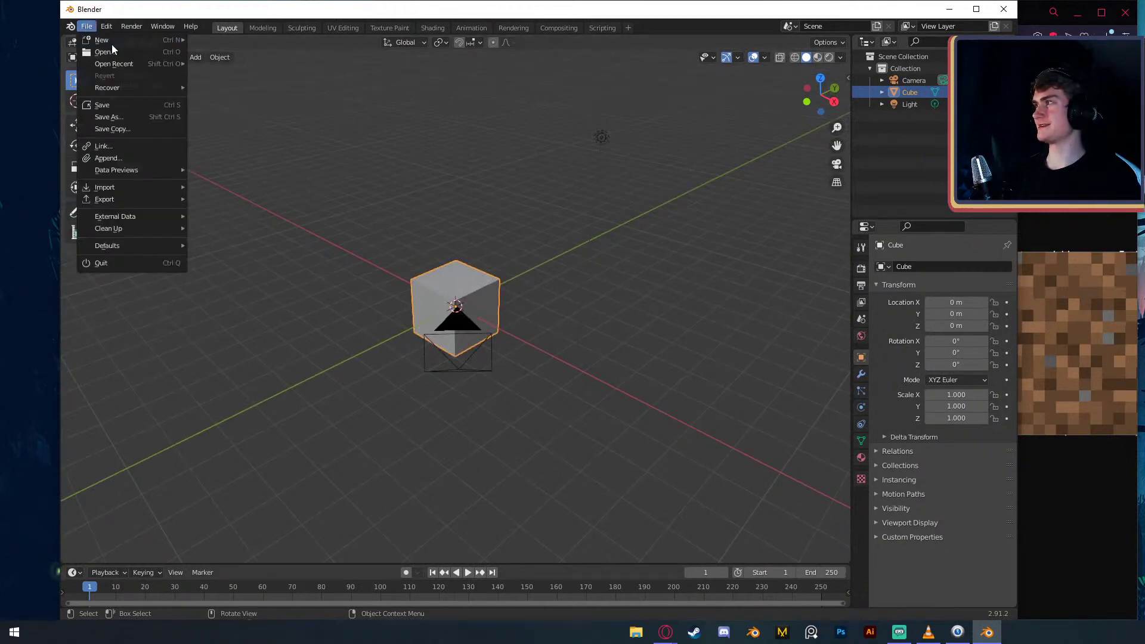
pyautogui.click(223, 40)
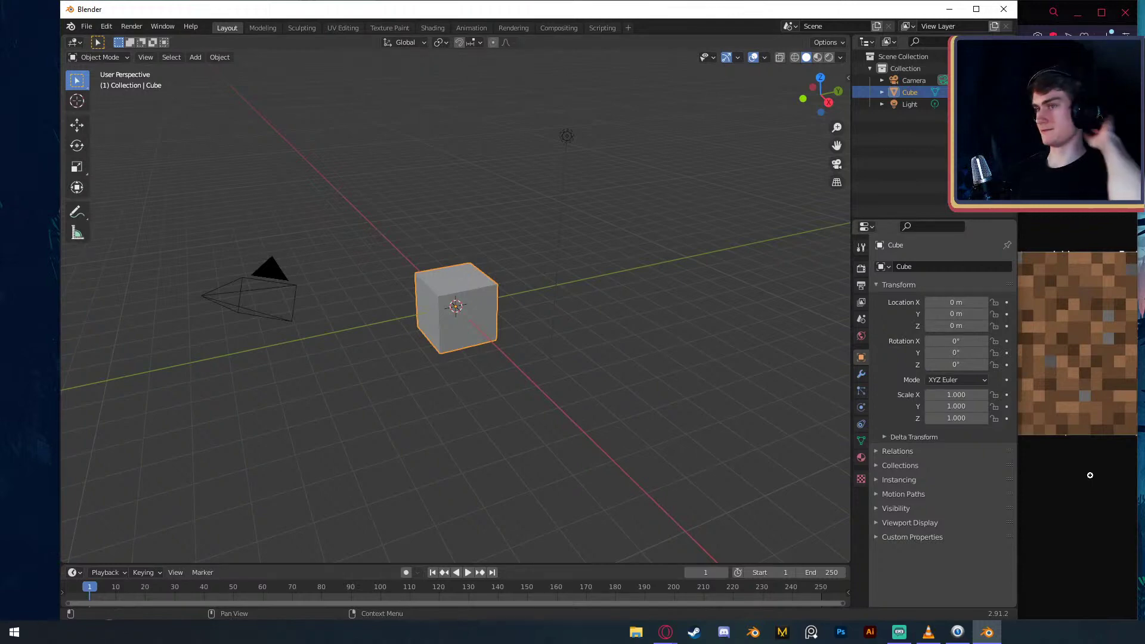
# - Switch to the browser, close the texture template and image search tabs, and return to Blender
pyautogui.hotkey('alt', 'Tab')
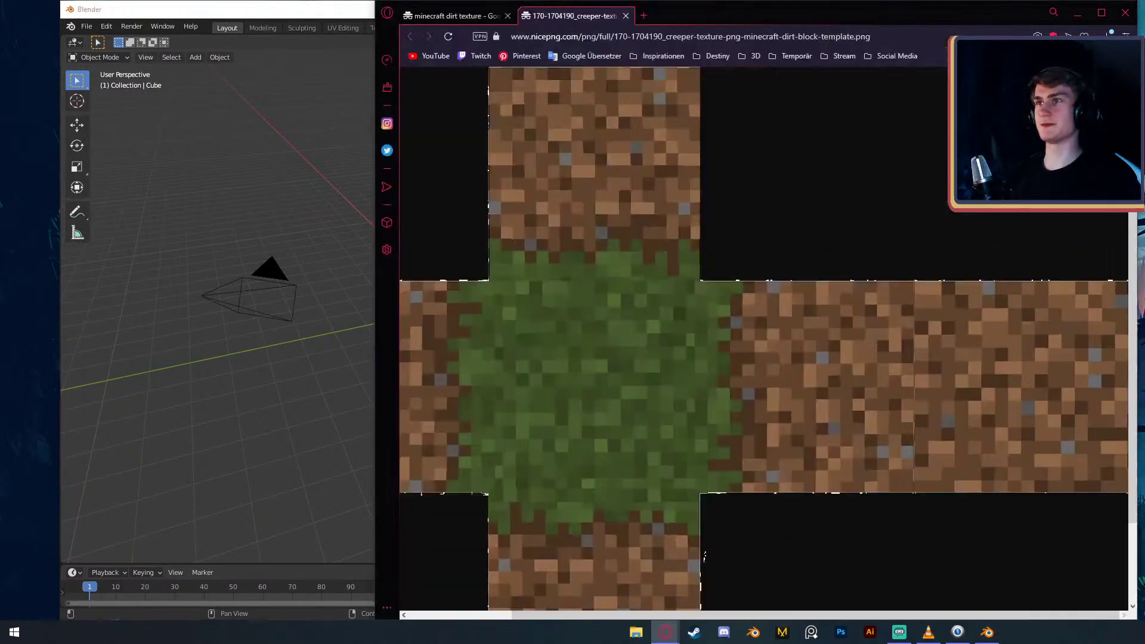
pyautogui.click(643, 15)
pyautogui.click(626, 16)
pyautogui.click(508, 16)
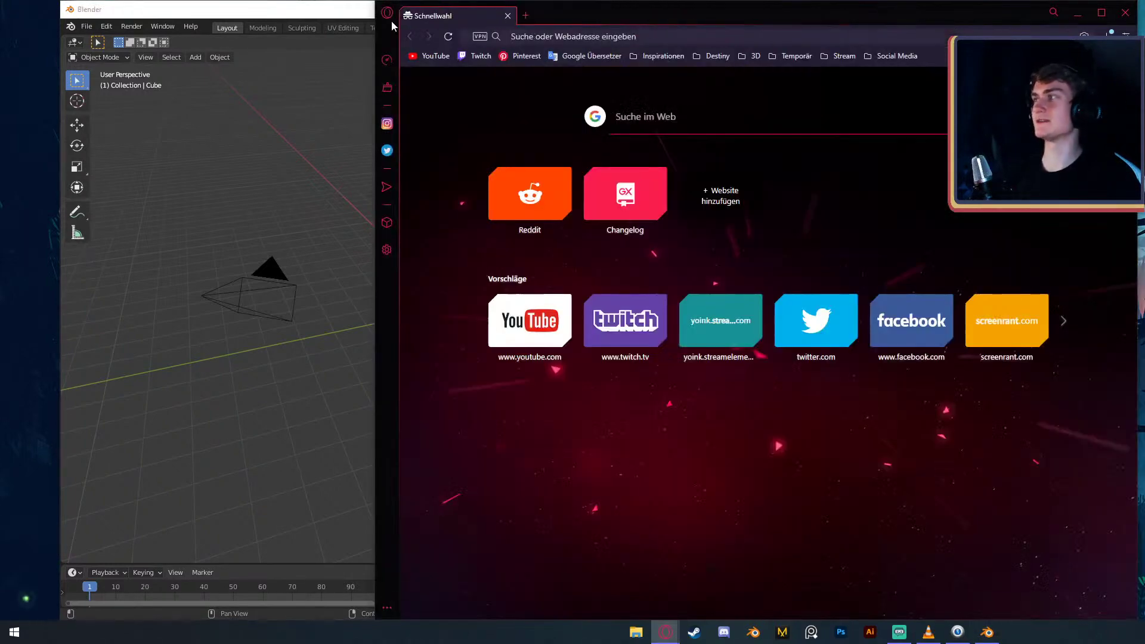
pyautogui.click(341, 4)
pyautogui.hotkey('alt', 'Tab')
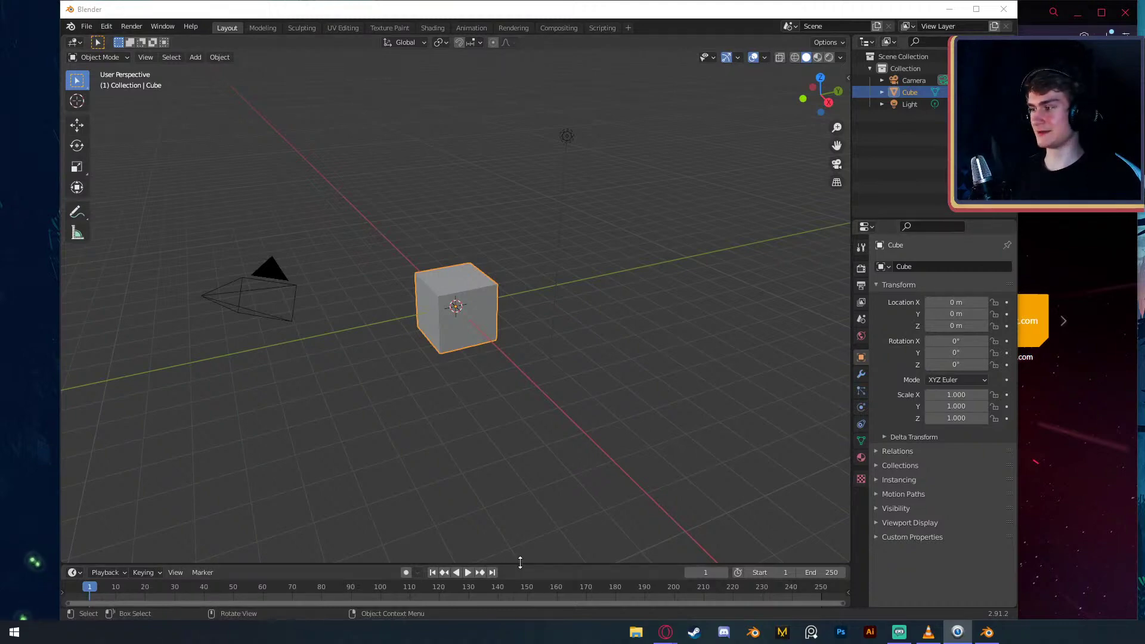
# - Enlarge the timeline area below the viewport and change it into a shader editor showing the cube's material
pyautogui.moveTo(519, 564); pyautogui.dragTo(527, 468)
pyautogui.hotkey('shift', 'F3')
pyautogui.hotkey('shift', 'F3')
pyautogui.hotkey('shift', 'F3')
pyautogui.hotkey('shift', 'F3')
pyautogui.hotkey('shift', 'F3')
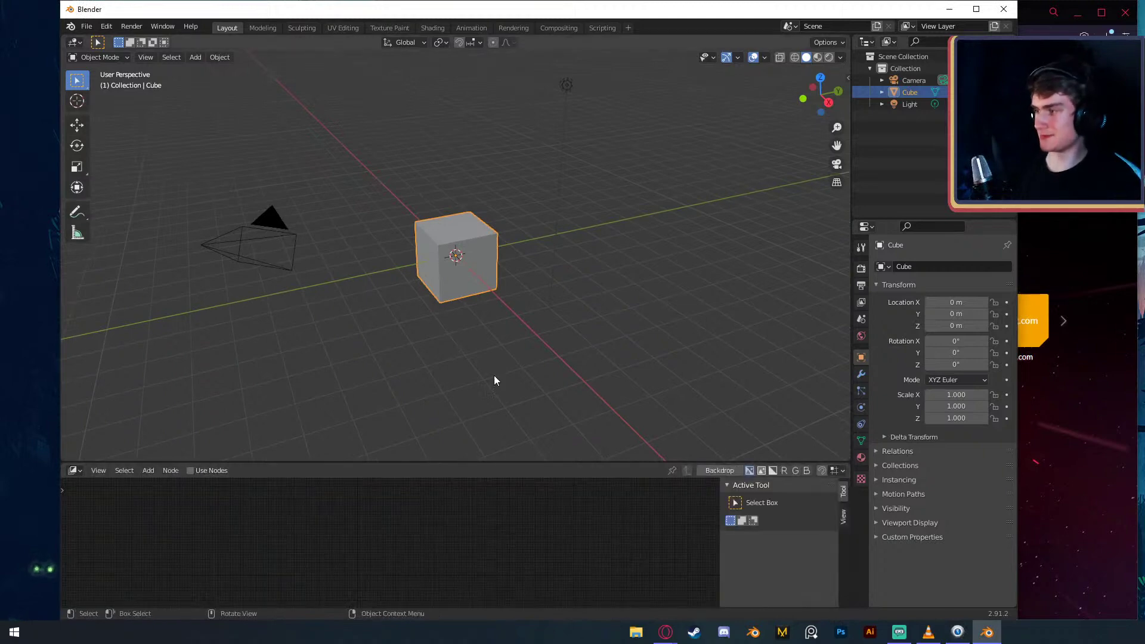
pyautogui.hotkey('shift', 'F3')
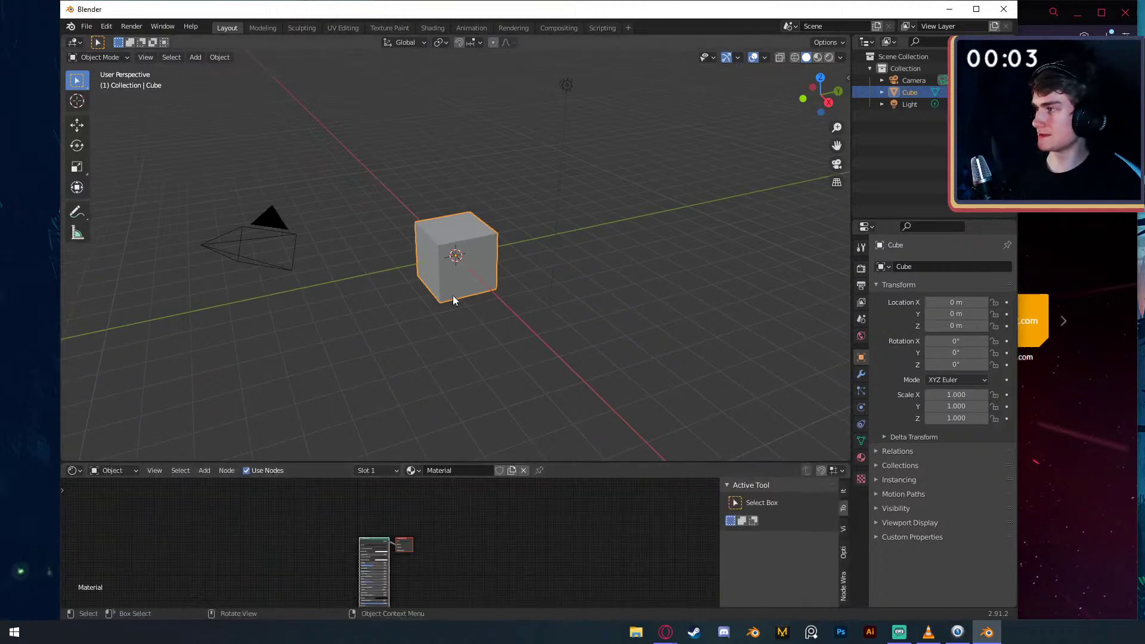
# - Split the shader editor vertically and change its left part into an image editor
pyautogui.rightClick(301, 464)
pyautogui.click(305, 462)
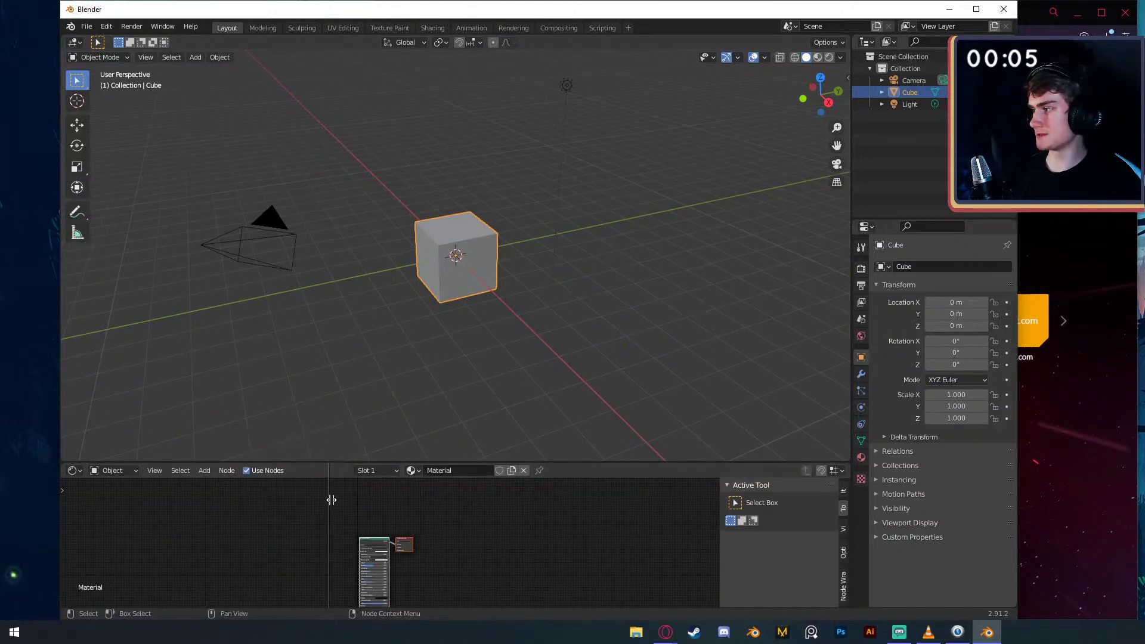
pyautogui.click(360, 507)
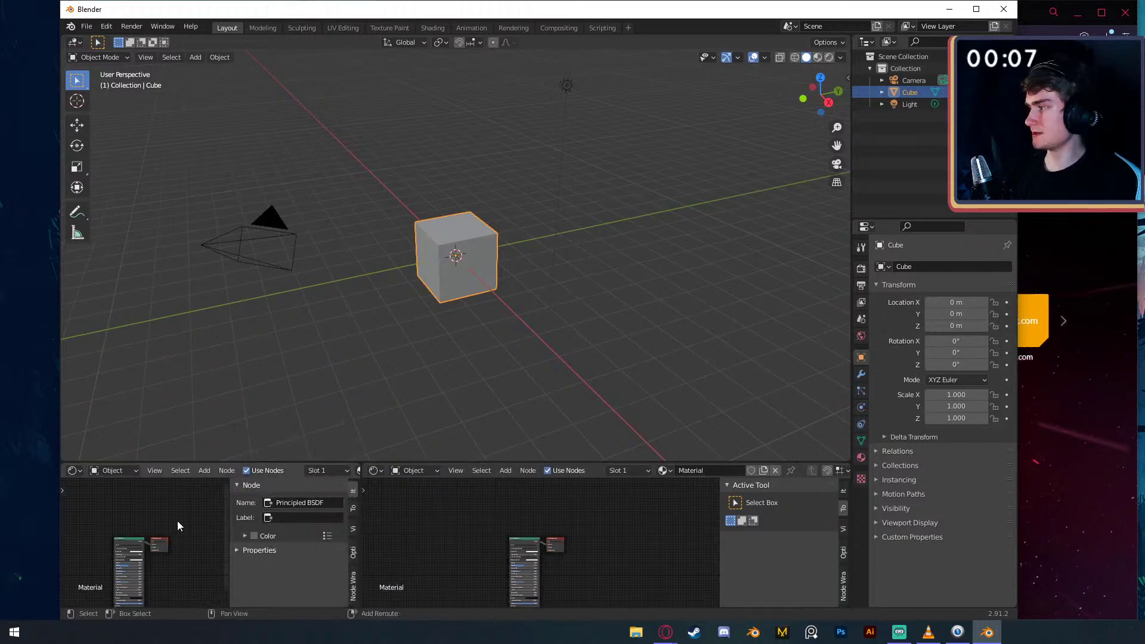
pyautogui.hotkey('shift', 'F10')
pyautogui.hotkey('shift', 'F10')
pyautogui.hotkey('shift', 'F10')
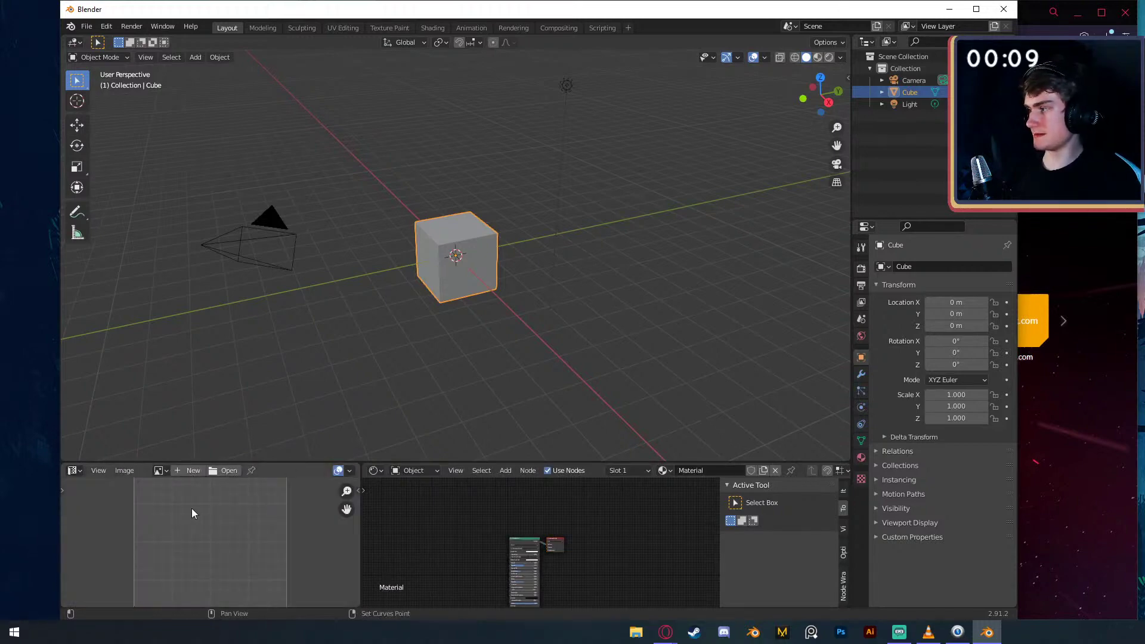
# - In edit mode, rotate the cube's whole UV layout by 90 degrees, then go back to object mode
pyautogui.press('Tab')
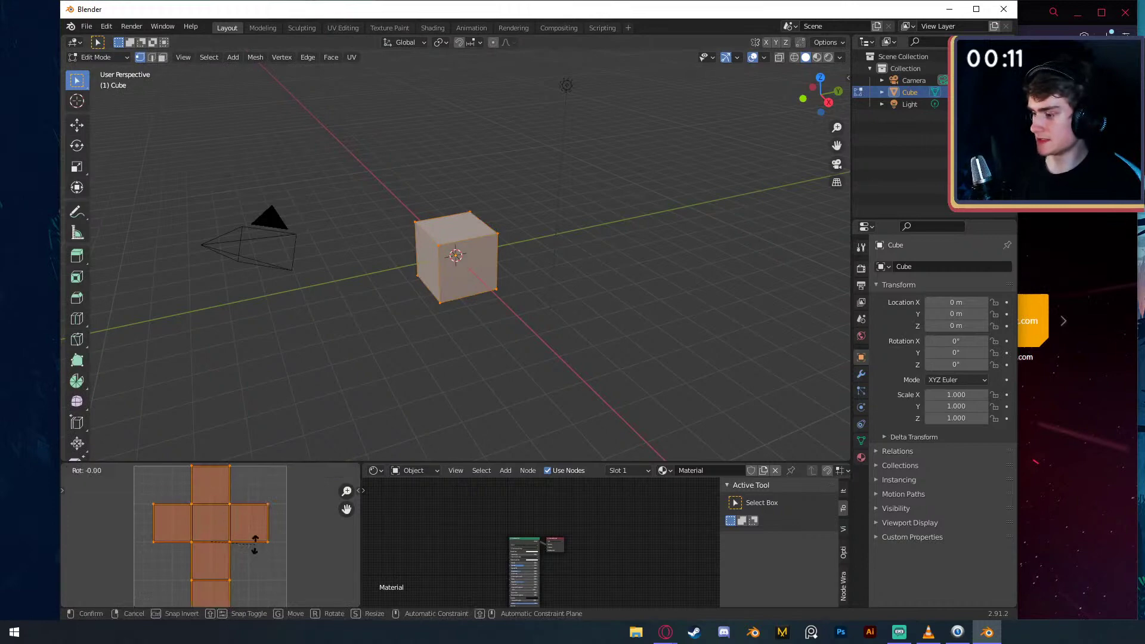
pyautogui.write('r90')
pyautogui.press('Return')
pyautogui.press('Tab')
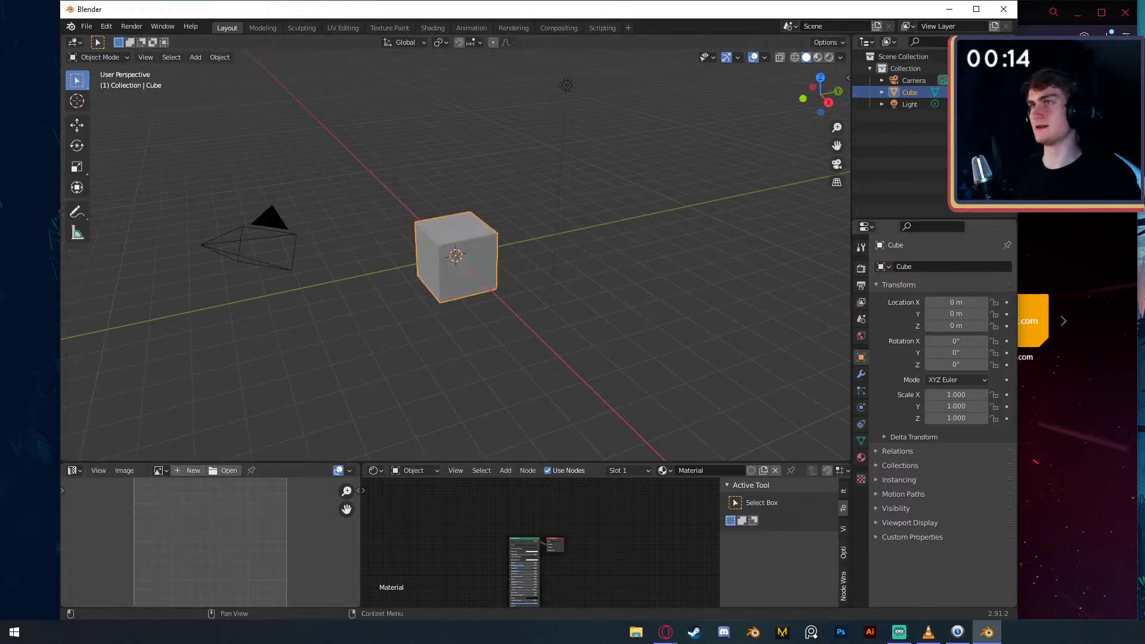
# - Switch to the browser and search Google Images for "minecraft dirt texture"
pyautogui.hotkey('alt', 'Tab')
pyautogui.write('minecraft d')
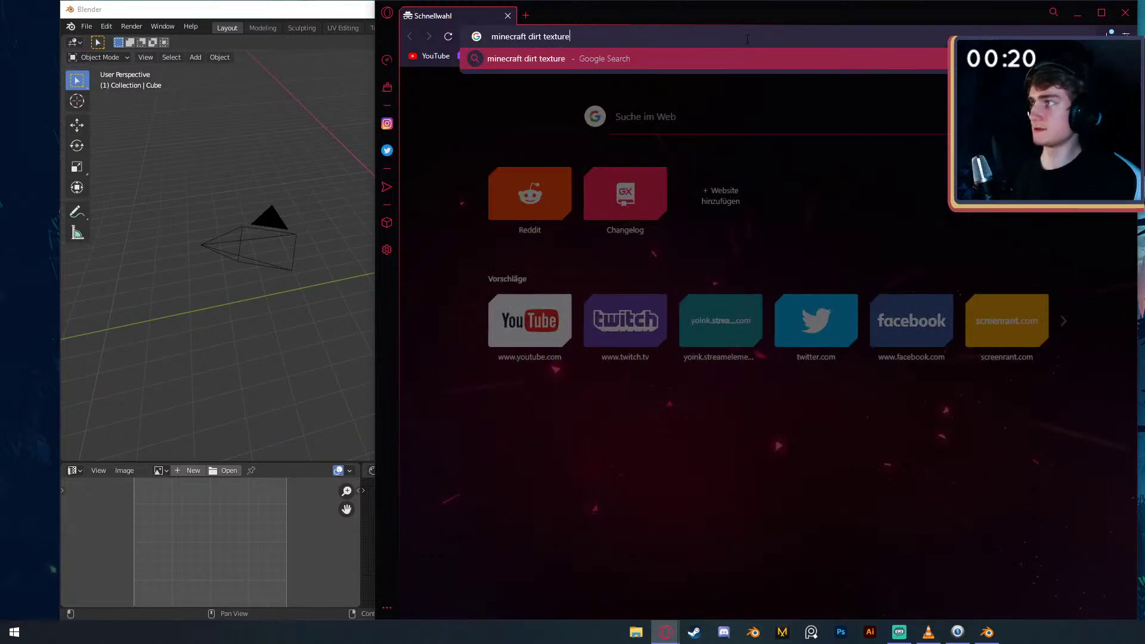
pyautogui.press('Return')
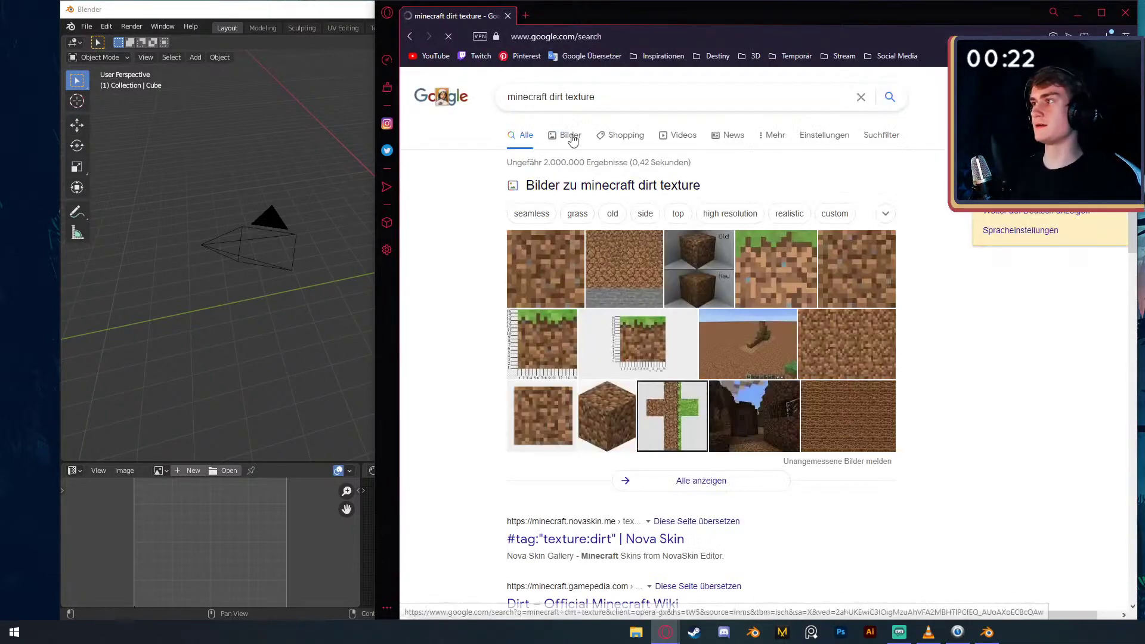
pyautogui.click(704, 228)
# - Find the NicePNG cross-shaped dirt block template among the related images and open its picture in a new tab
pyautogui.scroll(-10, 746, 227)
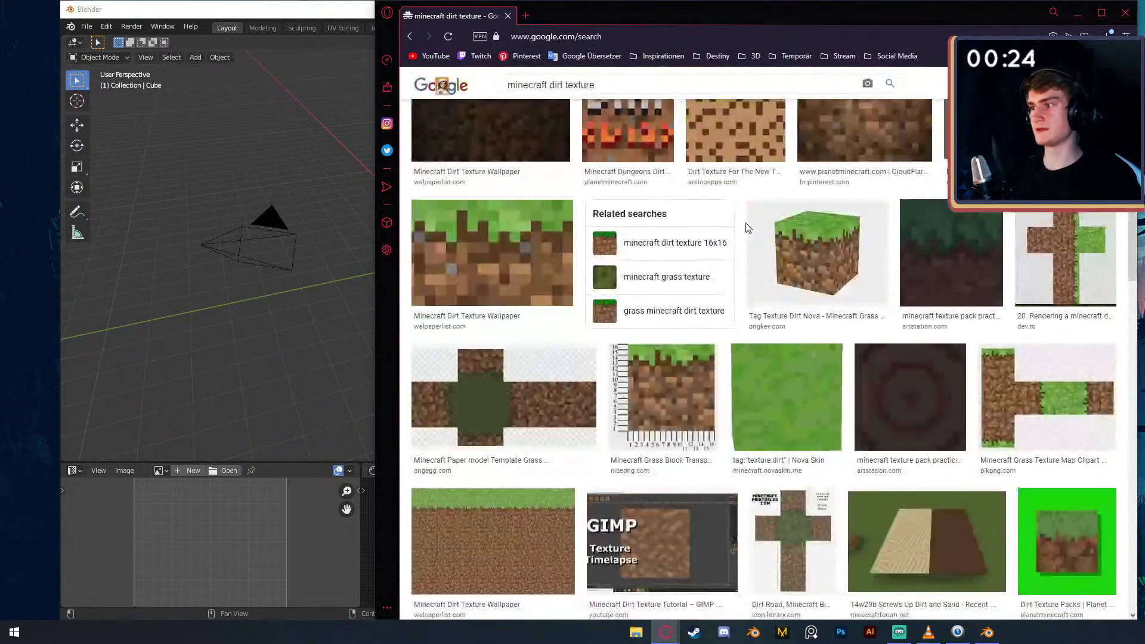
pyautogui.scroll(2, 747, 228)
pyautogui.click(1064, 369)
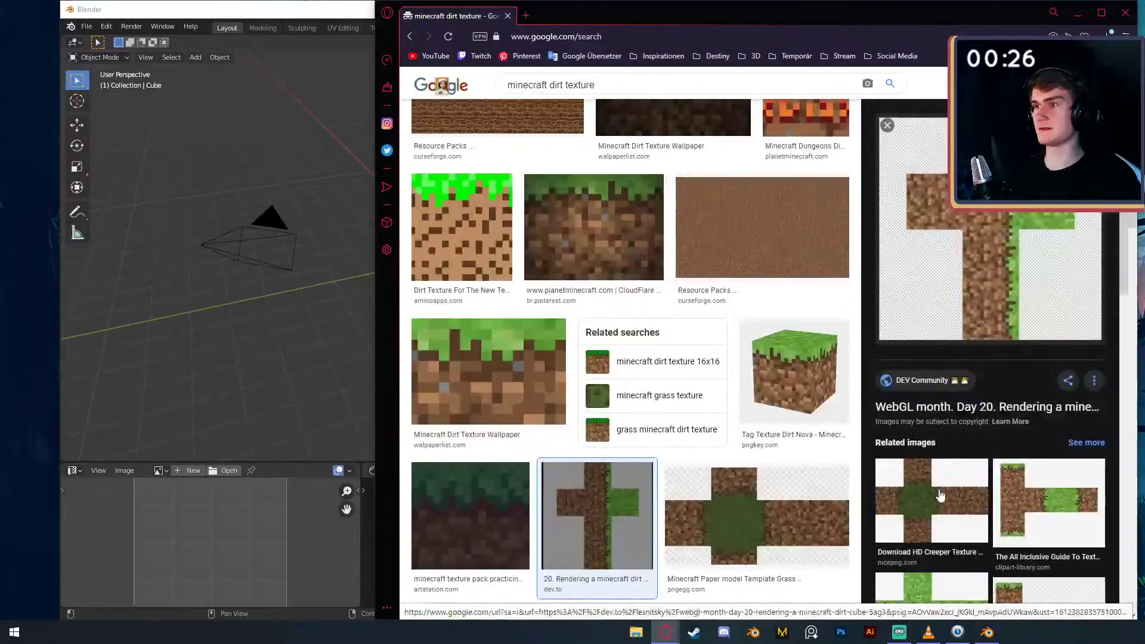
pyautogui.click(941, 499)
pyautogui.rightClick(963, 280)
pyautogui.click(972, 359)
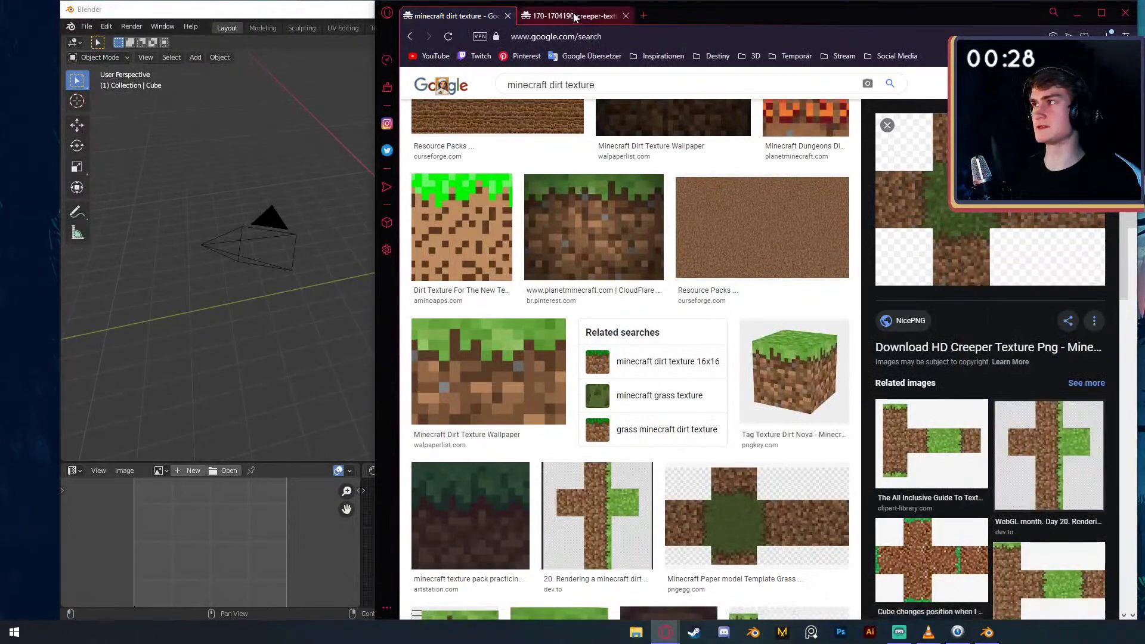
# - Save the full-size dirt block template image to the desktop as a PNG under its suggested name
pyautogui.click(569, 15)
pyautogui.rightClick(680, 251)
pyautogui.click(742, 275)
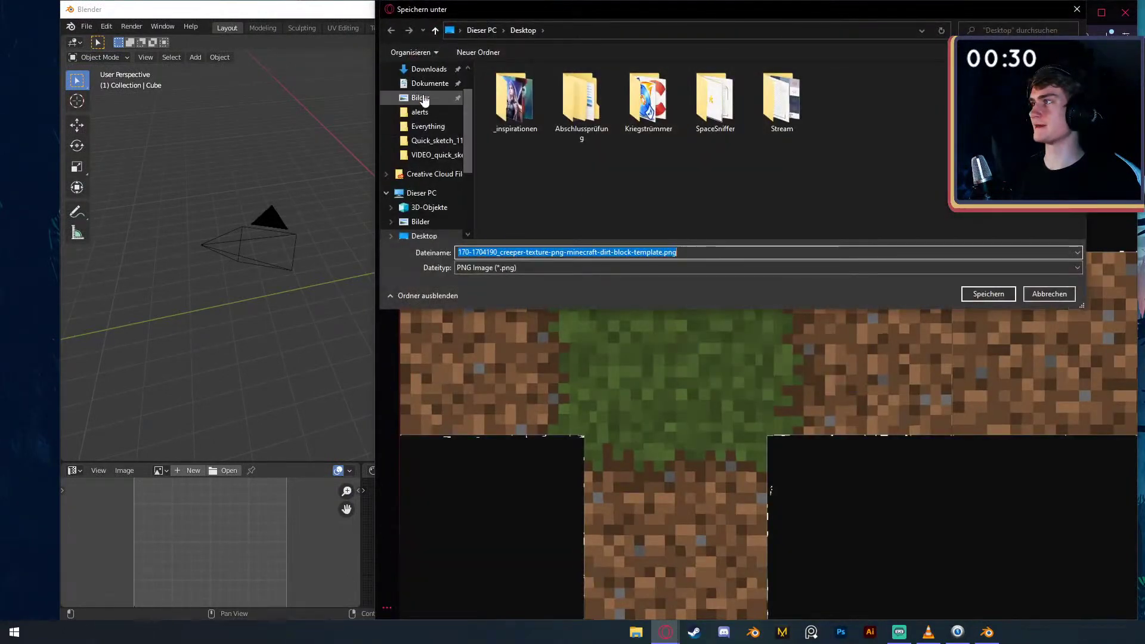
pyautogui.click(434, 94)
pyautogui.click(988, 293)
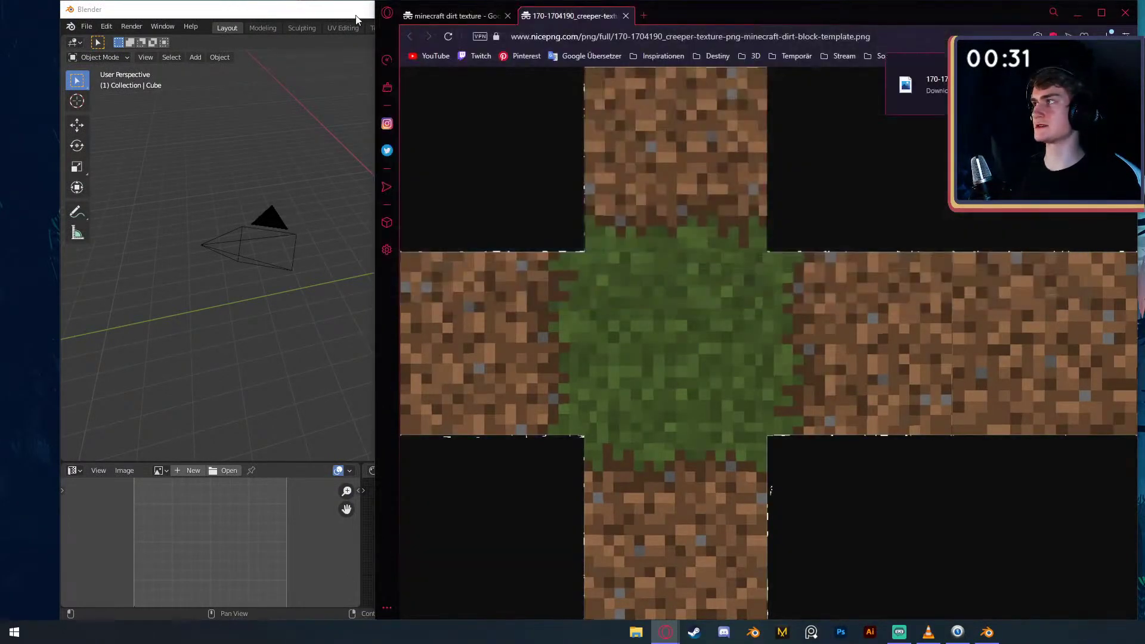
# - Return to Blender, bring the template PNG from the desktop into the shader editor and connect its color to the Principled BSDF's base color
pyautogui.click(107, 125)
pyautogui.moveTo(33, 24); pyautogui.dragTo(448, 544)
pyautogui.scroll(2, 621, 584)
pyautogui.moveTo(621, 584); pyautogui.dragTo(678, 554, button='middle')
pyautogui.moveTo(482, 507); pyautogui.dragTo(549, 528)
pyautogui.moveTo(467, 505); pyautogui.dragTo(502, 515)
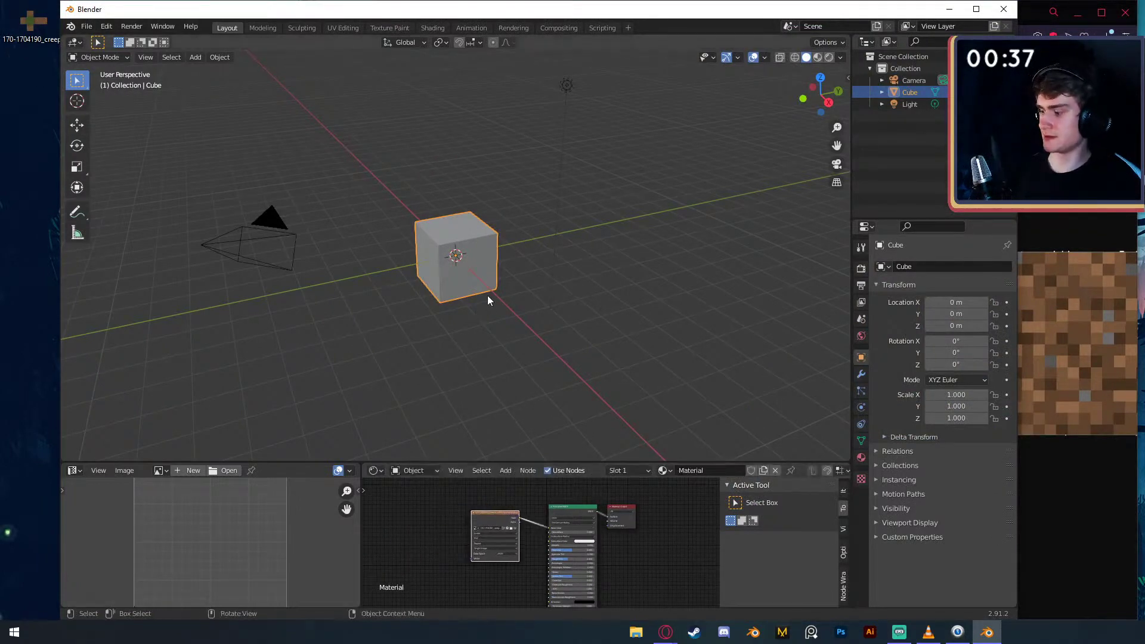
# - Show the cube with rendered shading through the scene camera
pyautogui.press('z')
pyautogui.click(499, 282)
pyautogui.press('KP_0')
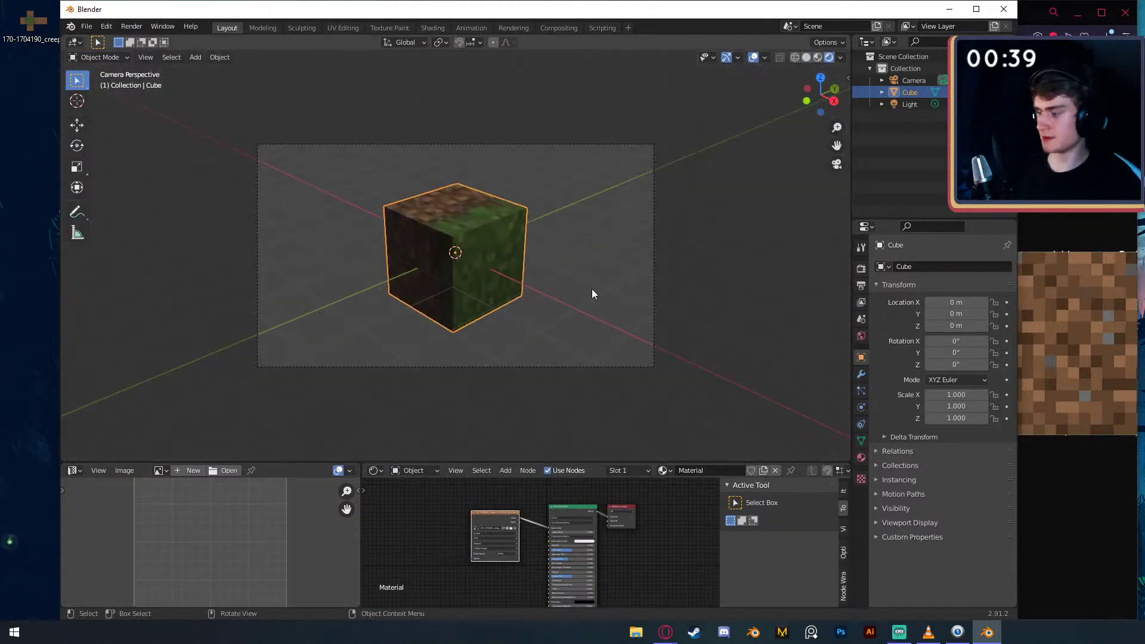
pyautogui.write('ry')
pyautogui.write('90')
pyautogui.press('Return')
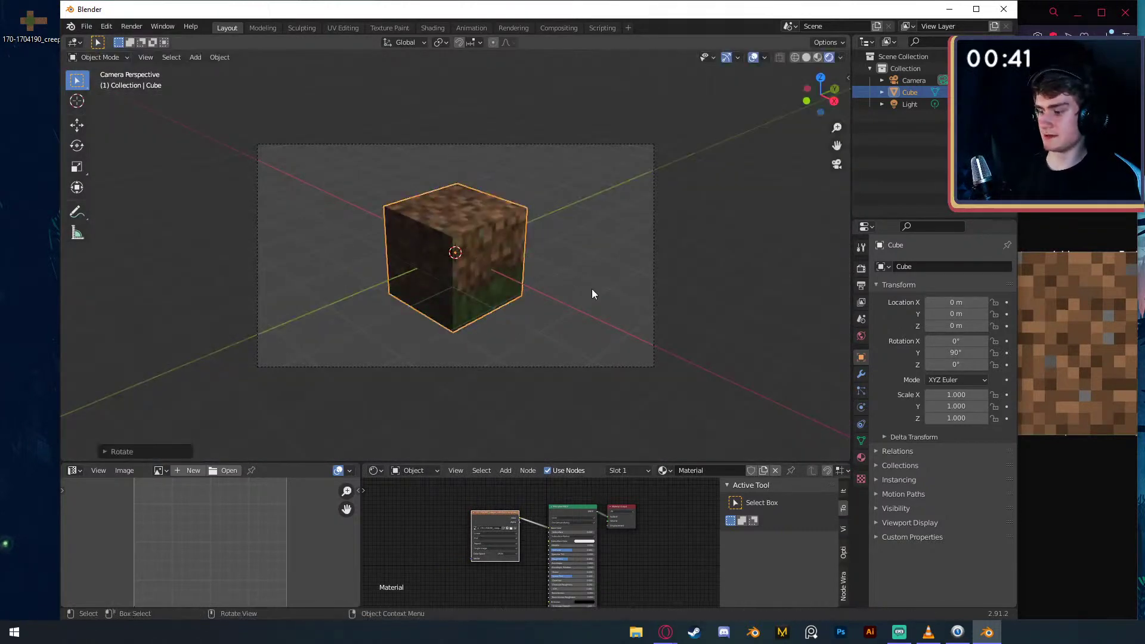
pyautogui.hotkey('ctrl', 'z')
# - Rotate the cube -90 degrees about the Y axis so the grass face points up
pyautogui.write('ry')
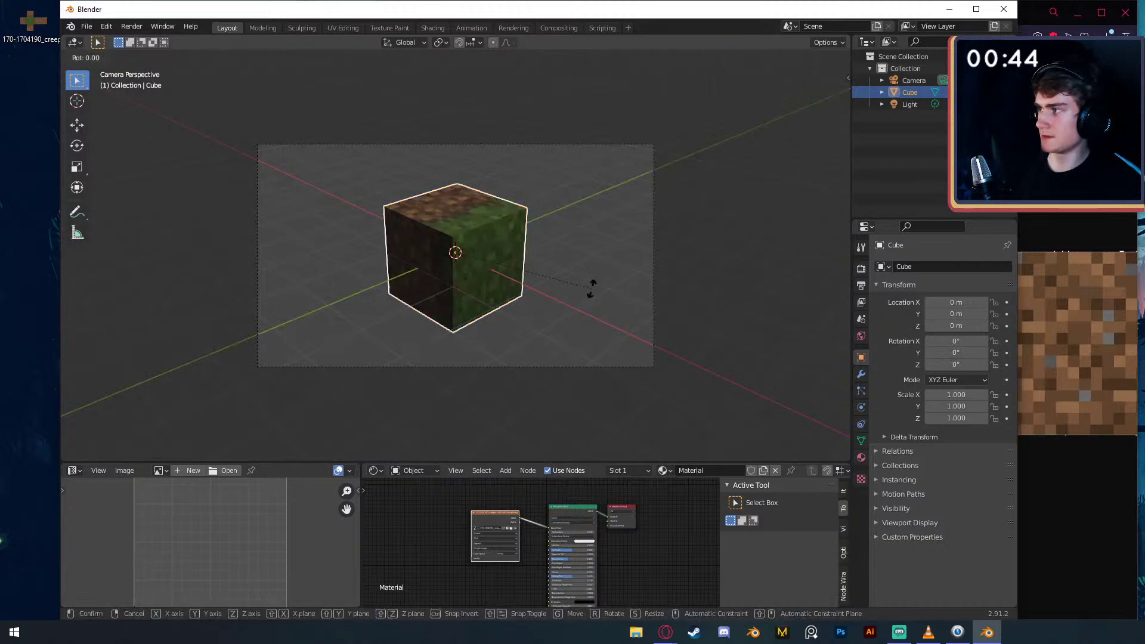
pyautogui.write('90')
pyautogui.press('Return')
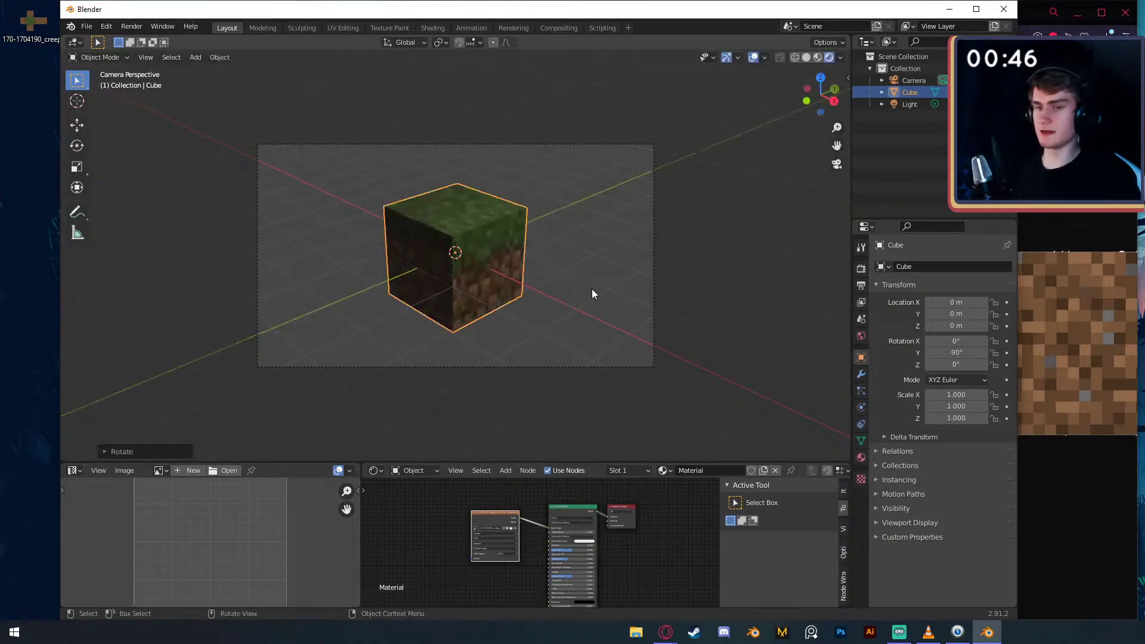
# - Enter edit mode and stretch the whole UV layout along Y to match the height of the template's faces
pyautogui.press('Tab')
pyautogui.scroll(-3, 213, 556)
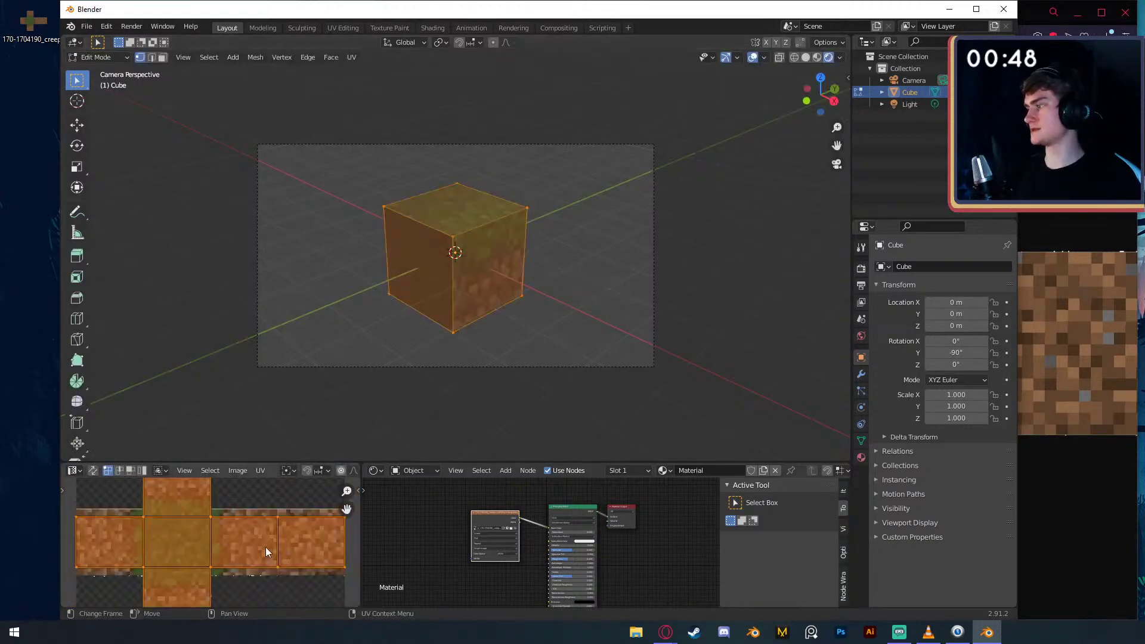
pyautogui.scroll(5, 266, 546)
pyautogui.press('s')
pyautogui.press('y')
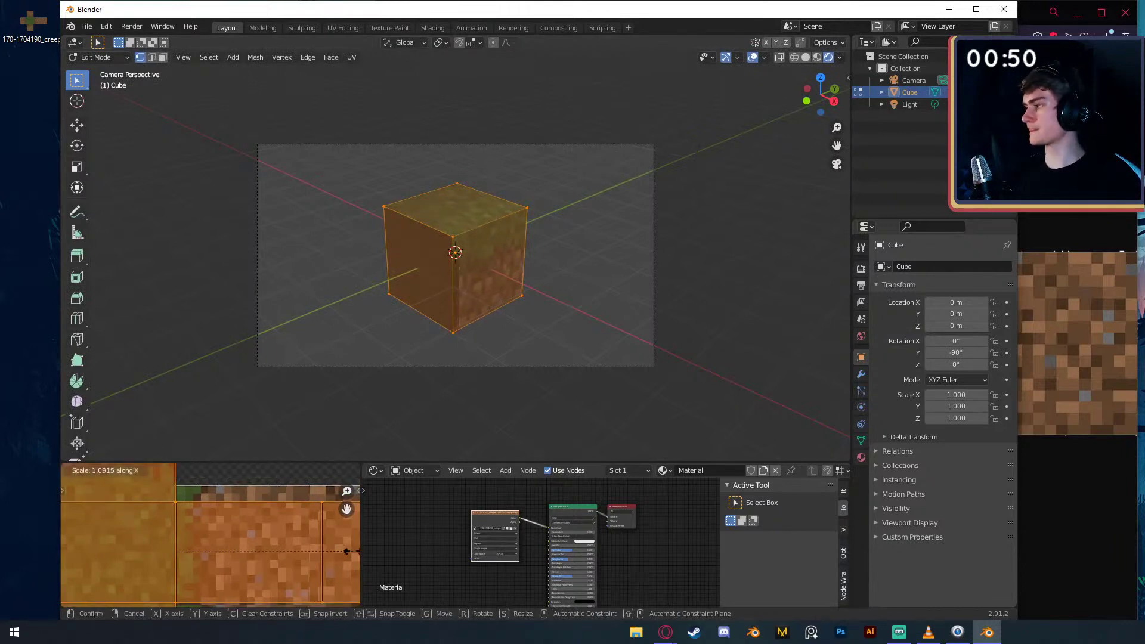
pyautogui.click(89, 552)
# - Shrink the UV layout slightly along X, shift it along X onto the template's face borders and leave edit mode
pyautogui.scroll(-3, 235, 530)
pyautogui.scroll(4, 256, 539)
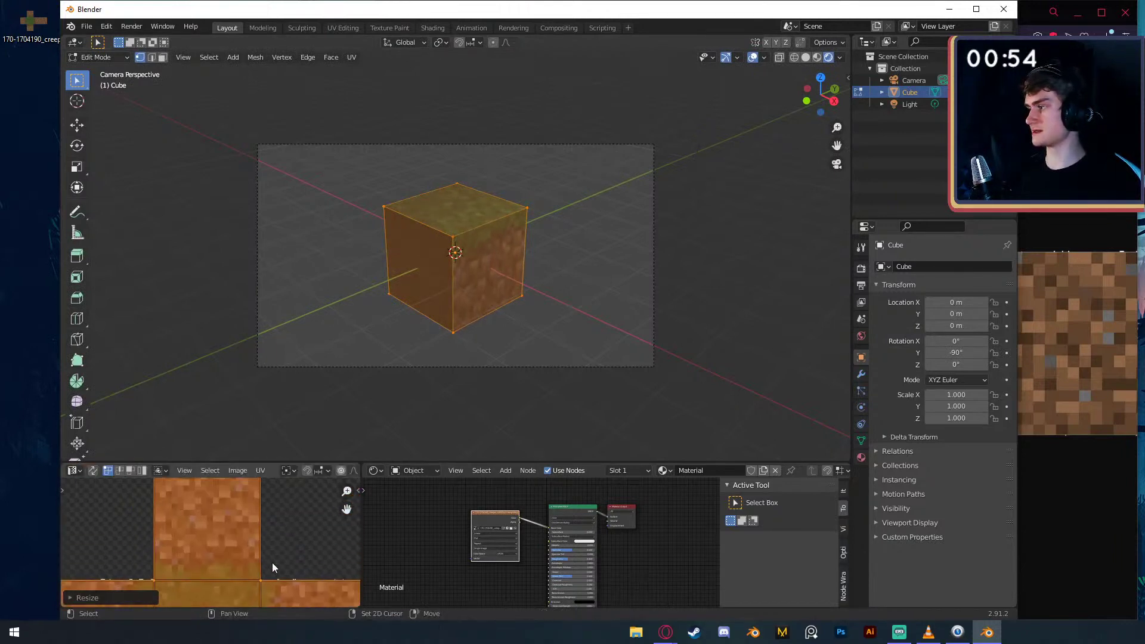
pyautogui.press('s')
pyautogui.press('x')
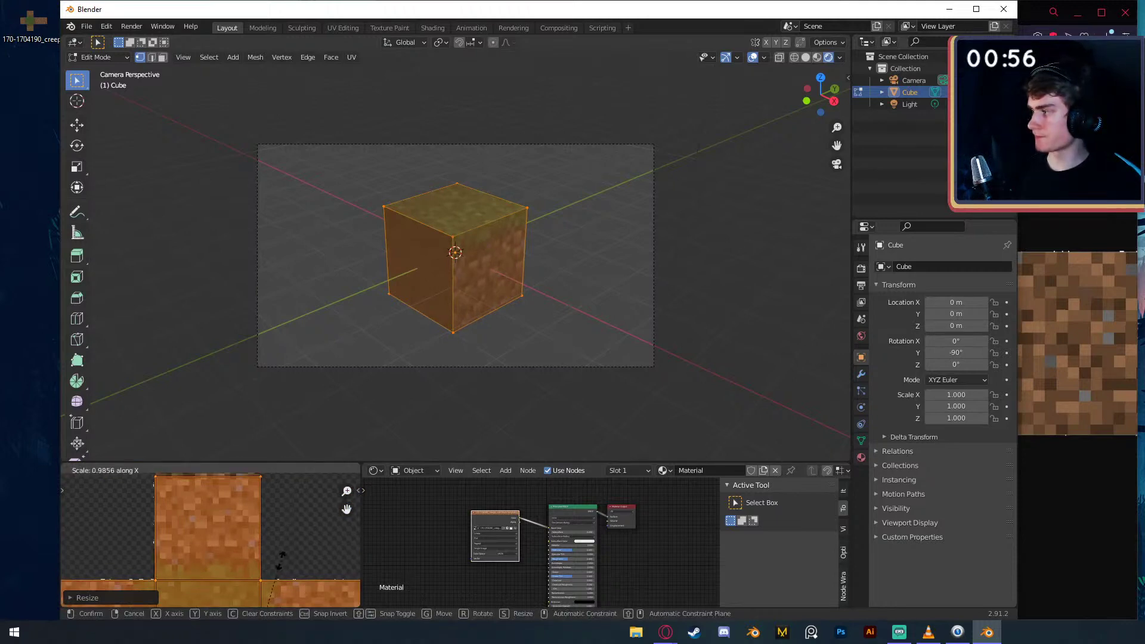
pyautogui.click(280, 560)
pyautogui.press('g')
pyautogui.press('x')
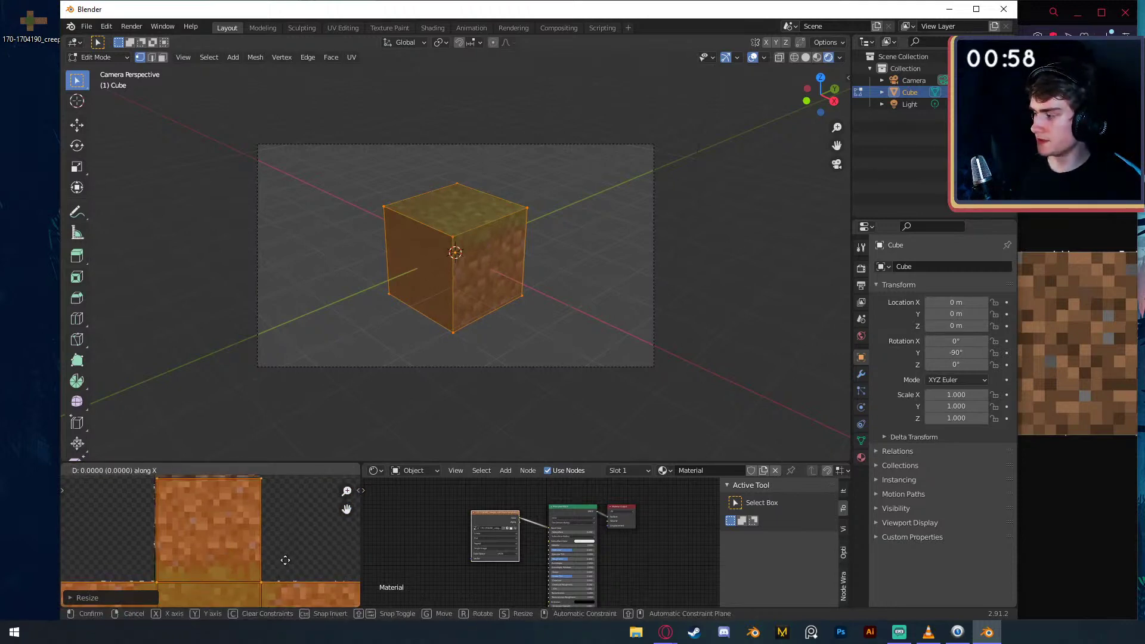
pyautogui.click(271, 581)
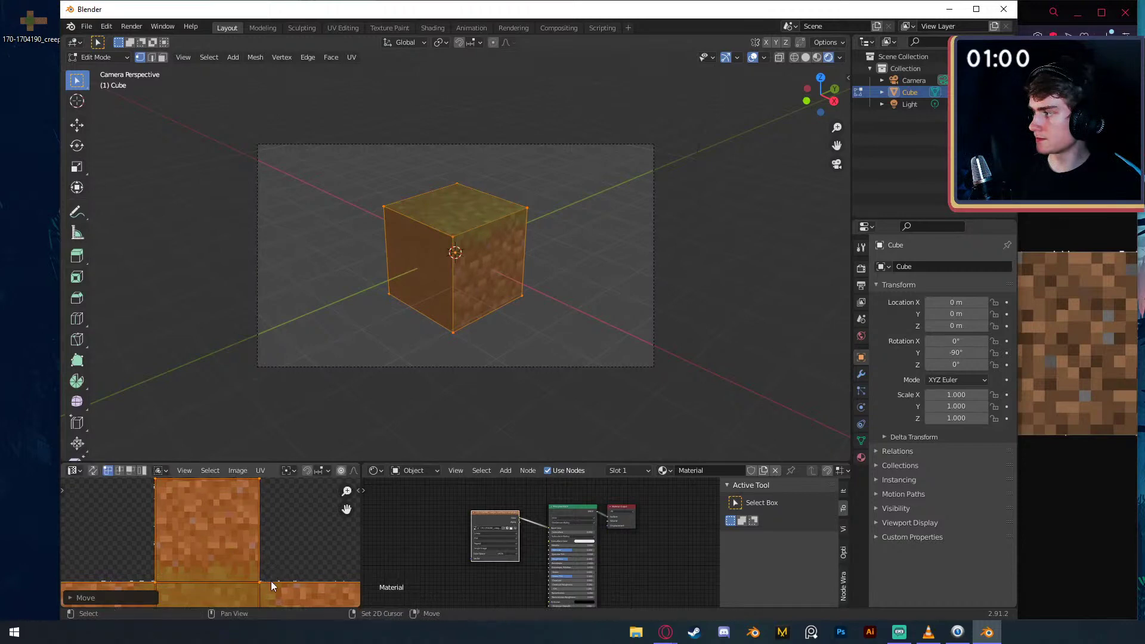
pyautogui.press('Tab')
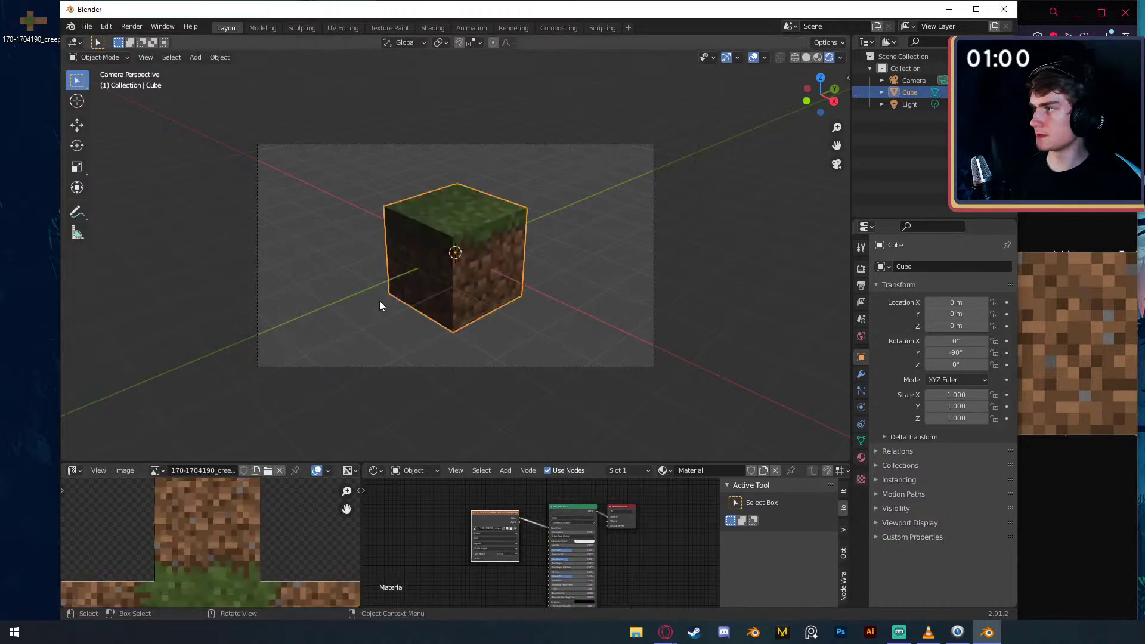
# - Change the scene's existing light to a Sun with a strength of 10
pyautogui.click(911, 105)
pyautogui.click(861, 407)
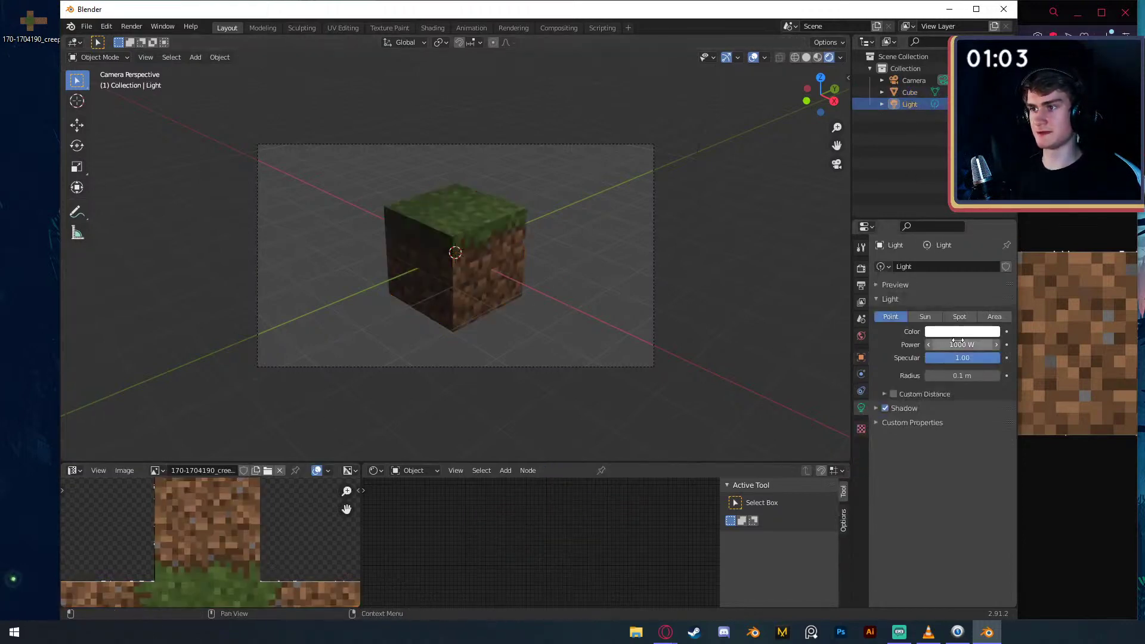
pyautogui.click(925, 317)
pyautogui.doubleClick(963, 344)
pyautogui.write('1')
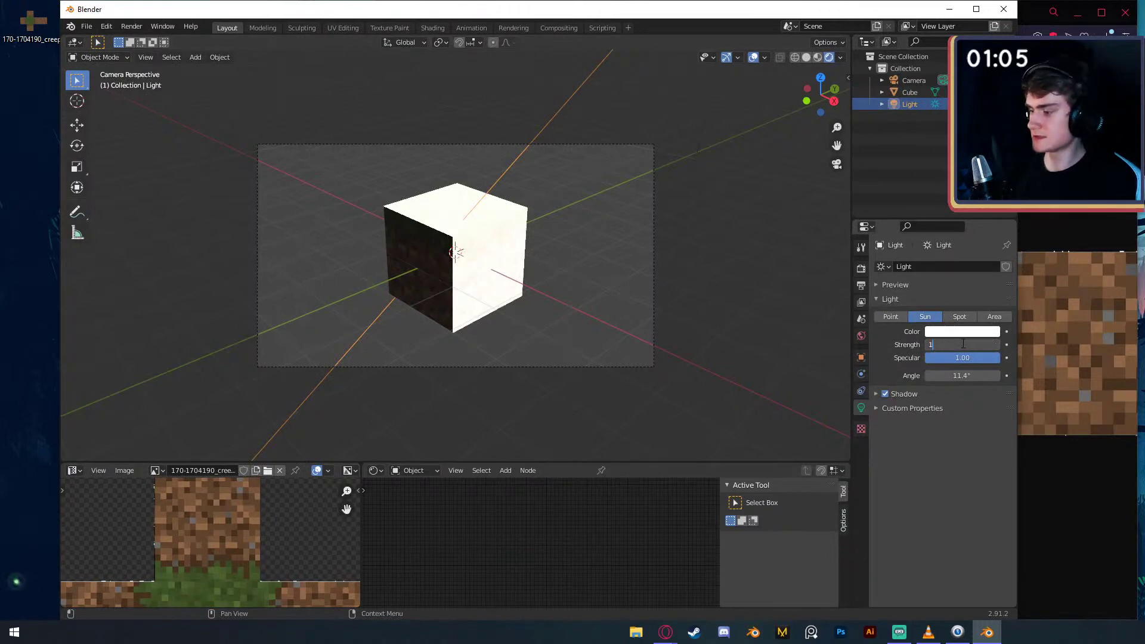
pyautogui.write('0')
pyautogui.press('Return')
# - Add an Area light, rotate it 90 degrees about the X axis and move it along Y in front of the block's dark side
pyautogui.hotkey('shift', 'a')
pyautogui.moveTo(501, 270)
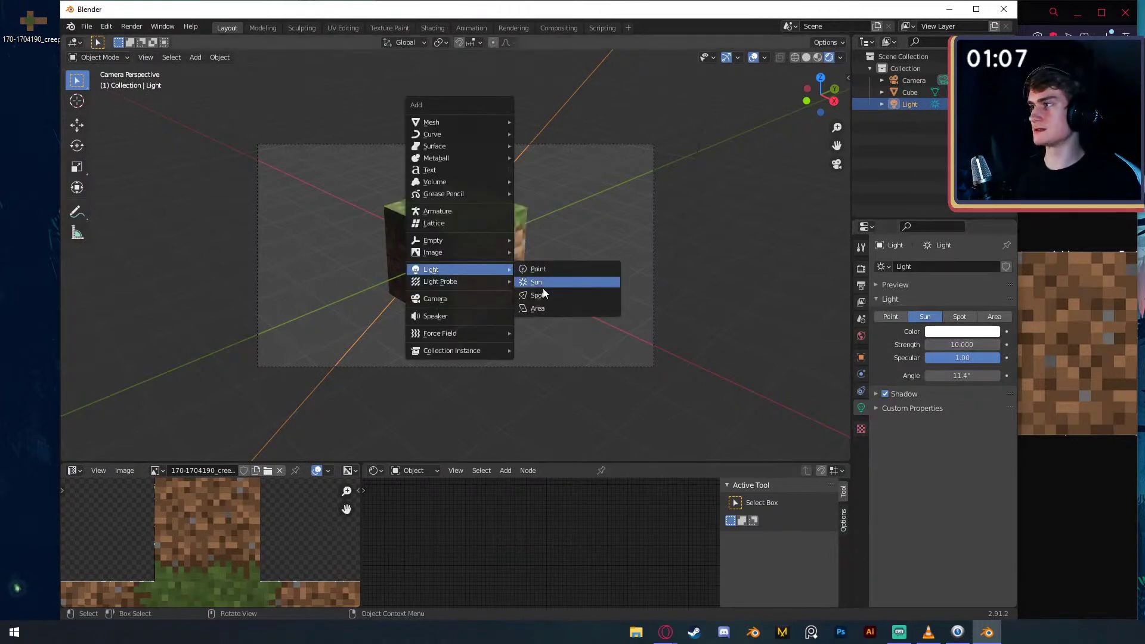
pyautogui.click(539, 308)
pyautogui.write('rx90')
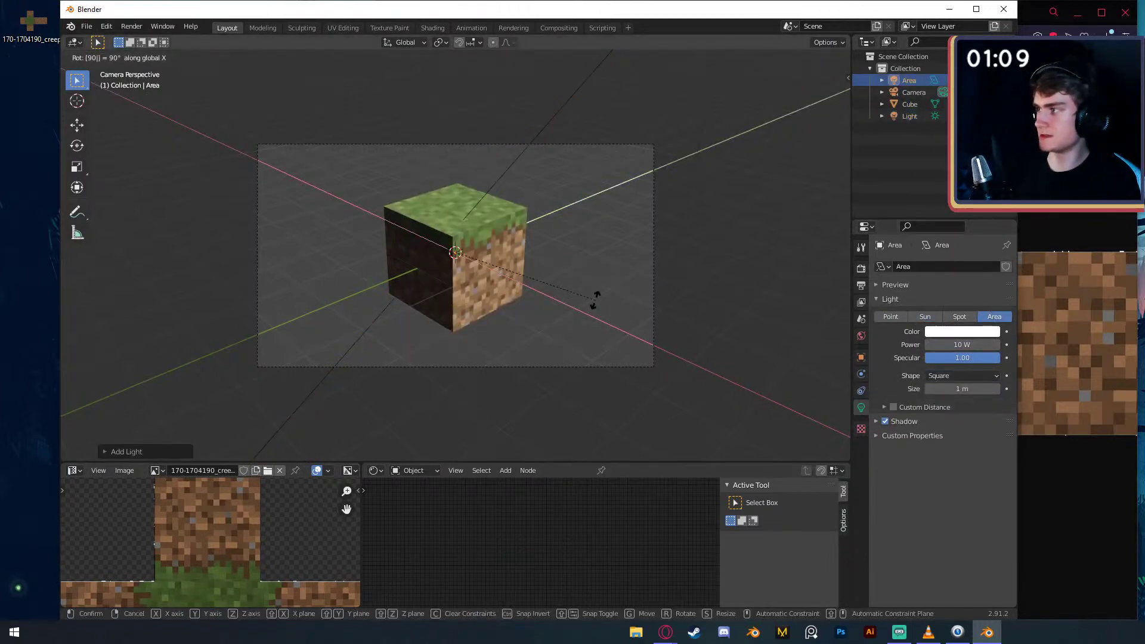
pyautogui.press('Return')
pyautogui.press('g')
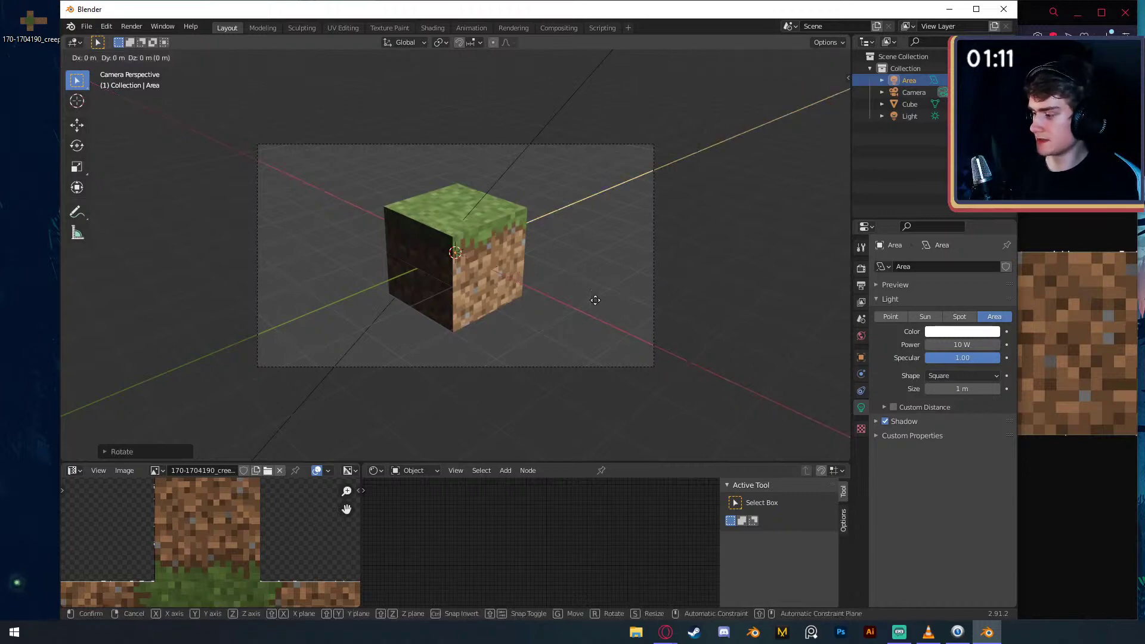
pyautogui.press('y')
pyautogui.click(595, 300)
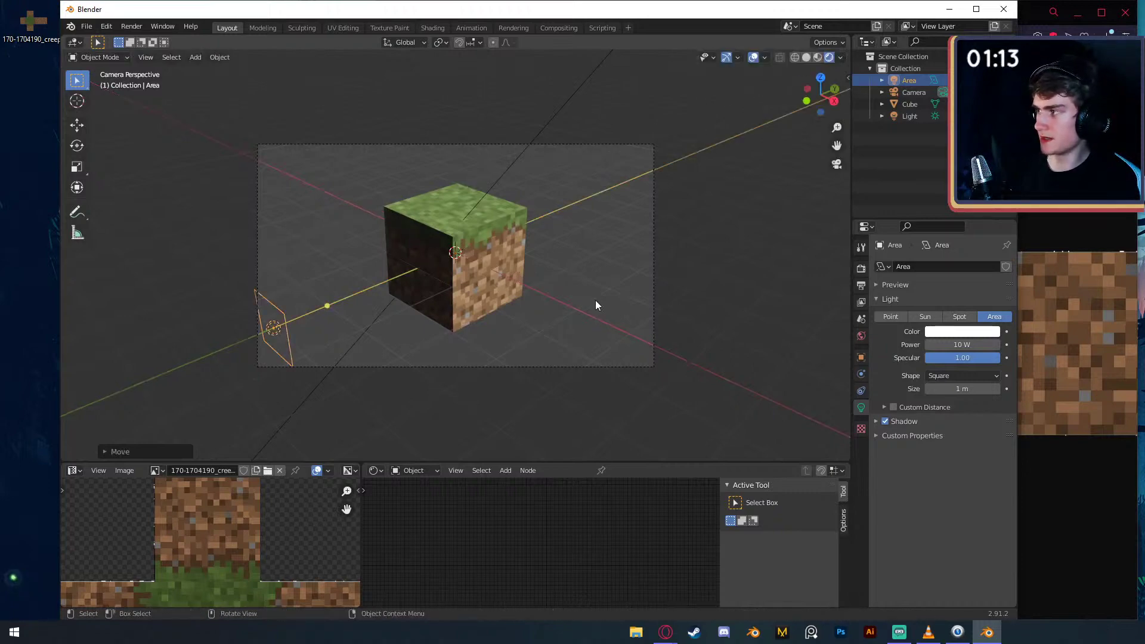
# - Set the Area light's power to 50 W and render the image
pyautogui.click(950, 345)
pyautogui.write('50')
pyautogui.press('Return')
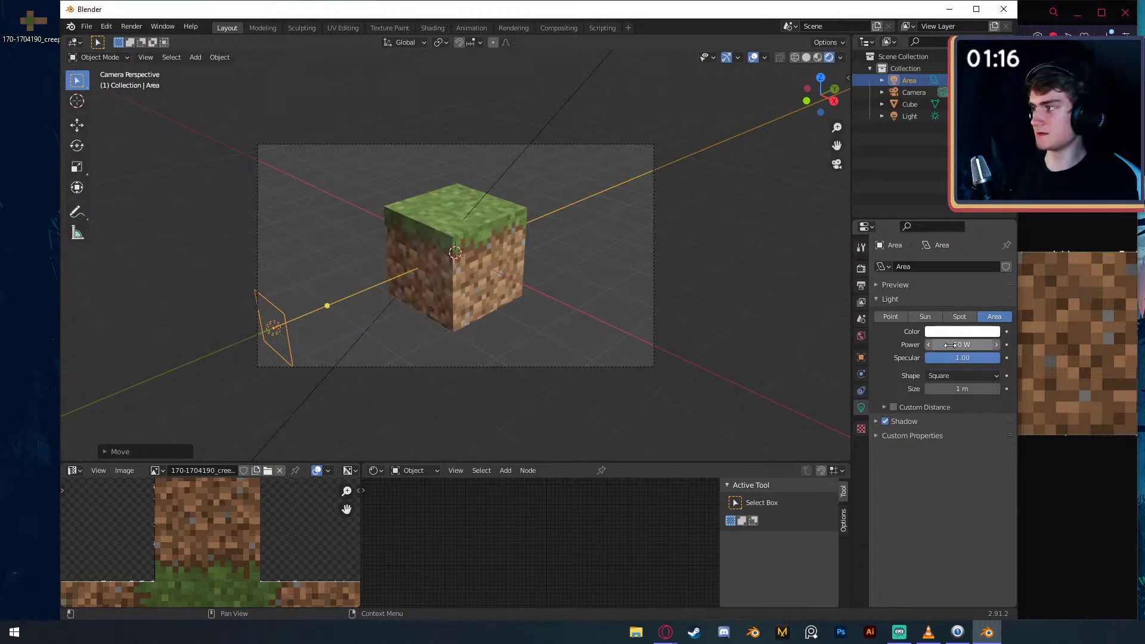
pyautogui.press('F12')
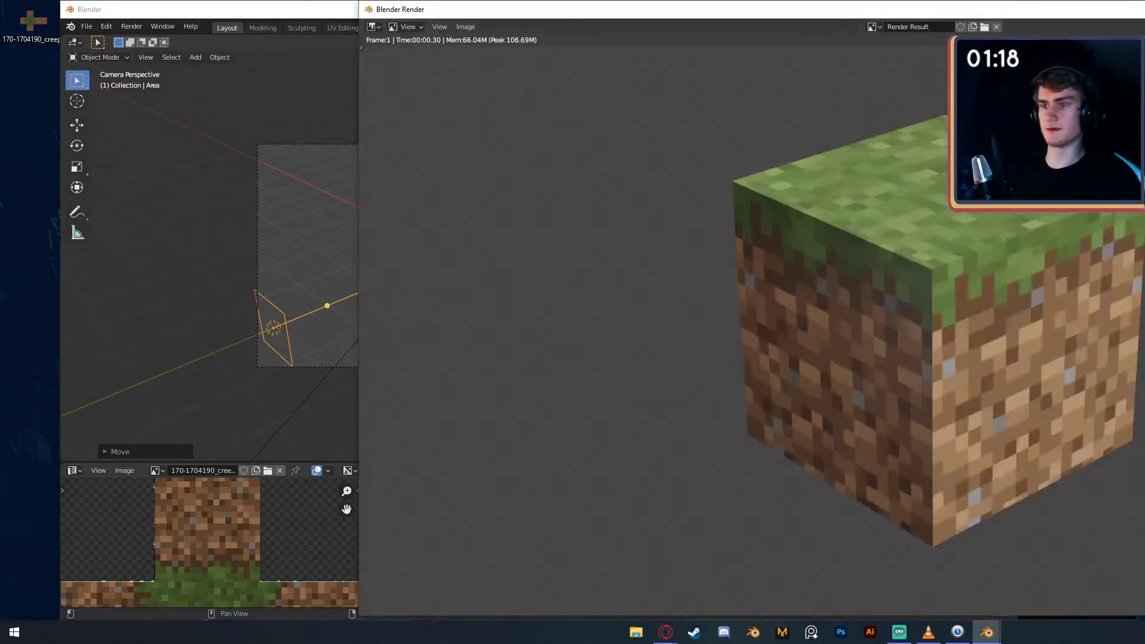
pyautogui.click(958, 632)
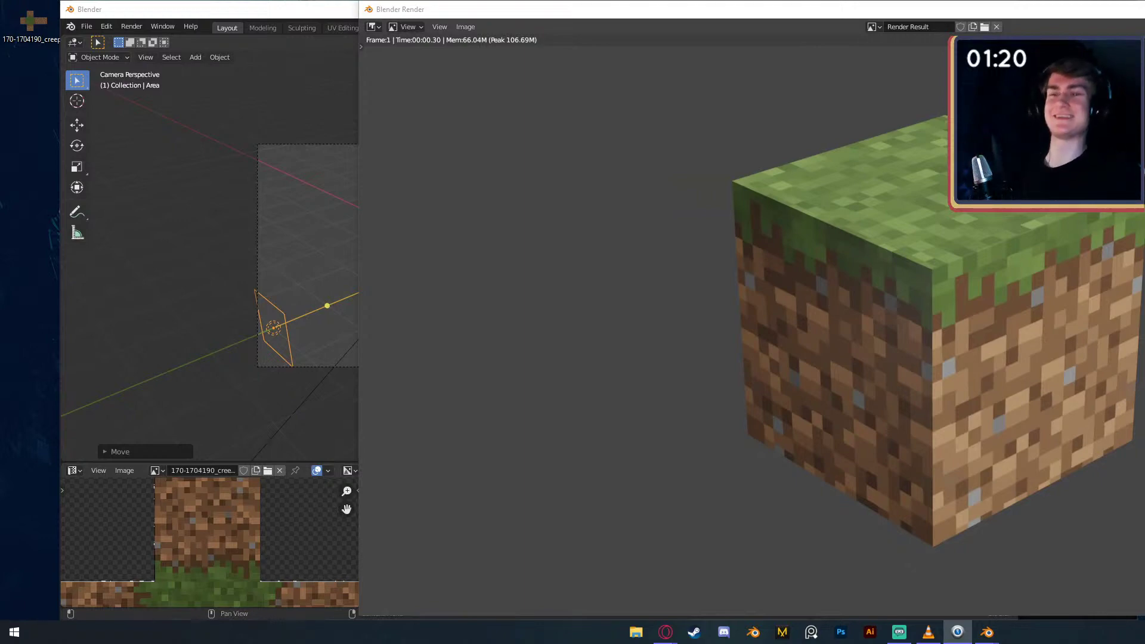
# - Move the render window fully into view to examine the rendered grass block, and close it
pyautogui.doubleClick(1041, 15)
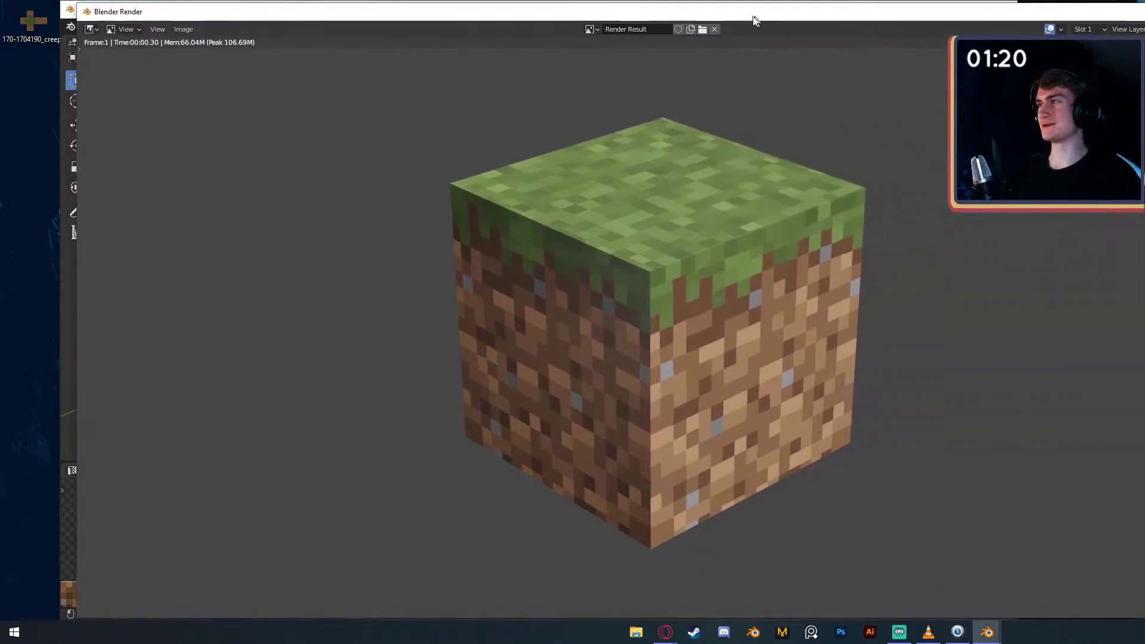
pyautogui.moveTo(720, 13); pyautogui.dragTo(700, 14)
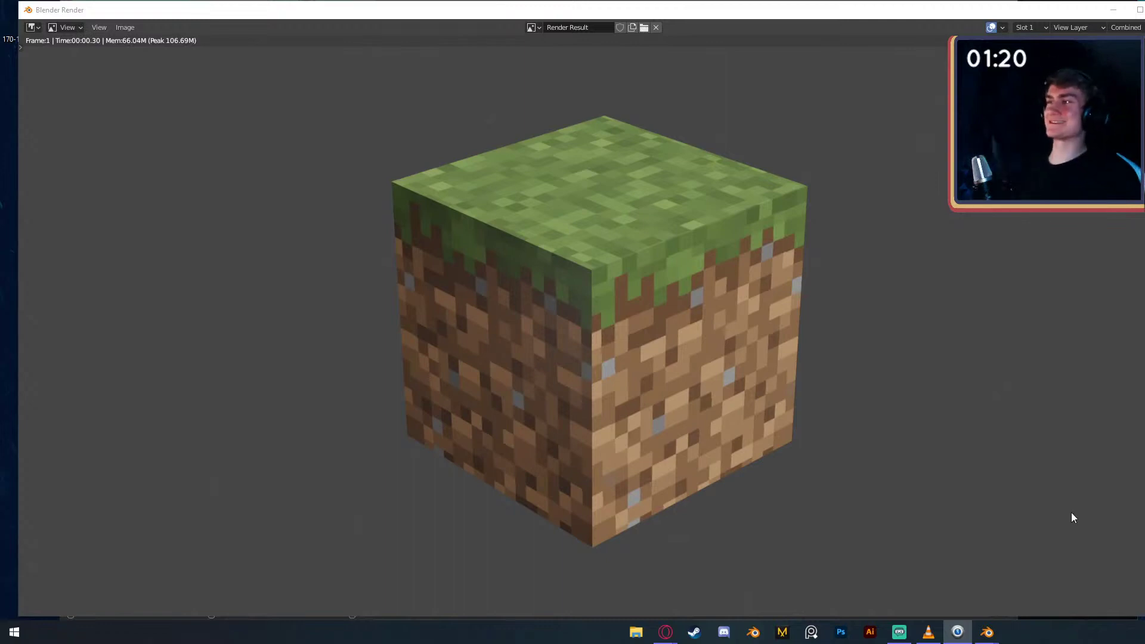
pyautogui.click(846, 18)
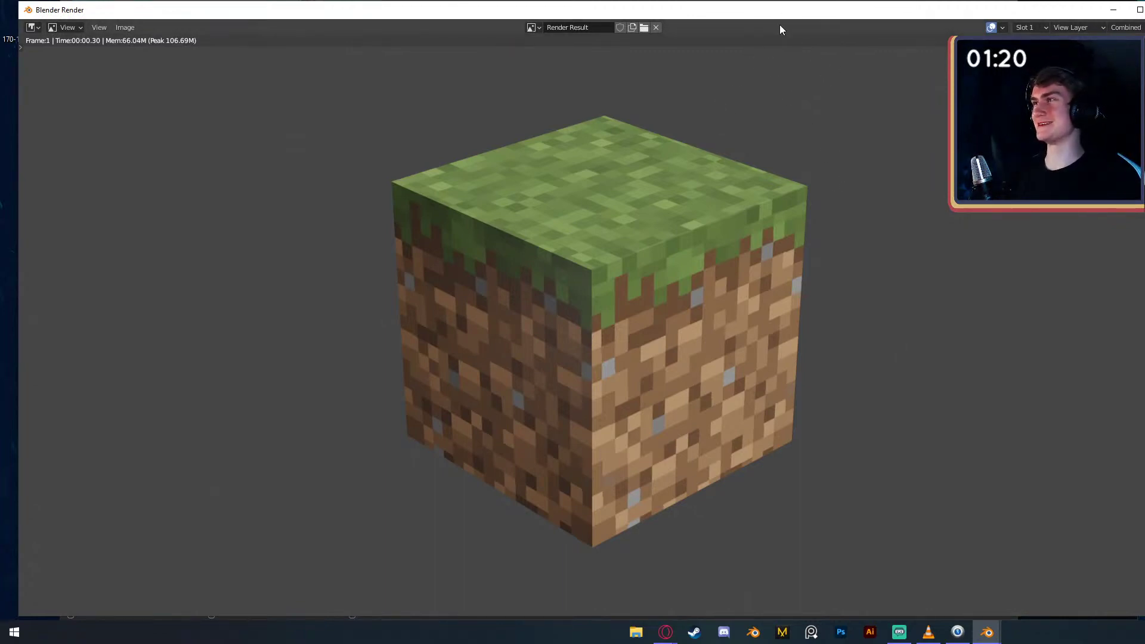
pyautogui.moveTo(763, 17); pyautogui.dragTo(819, 14)
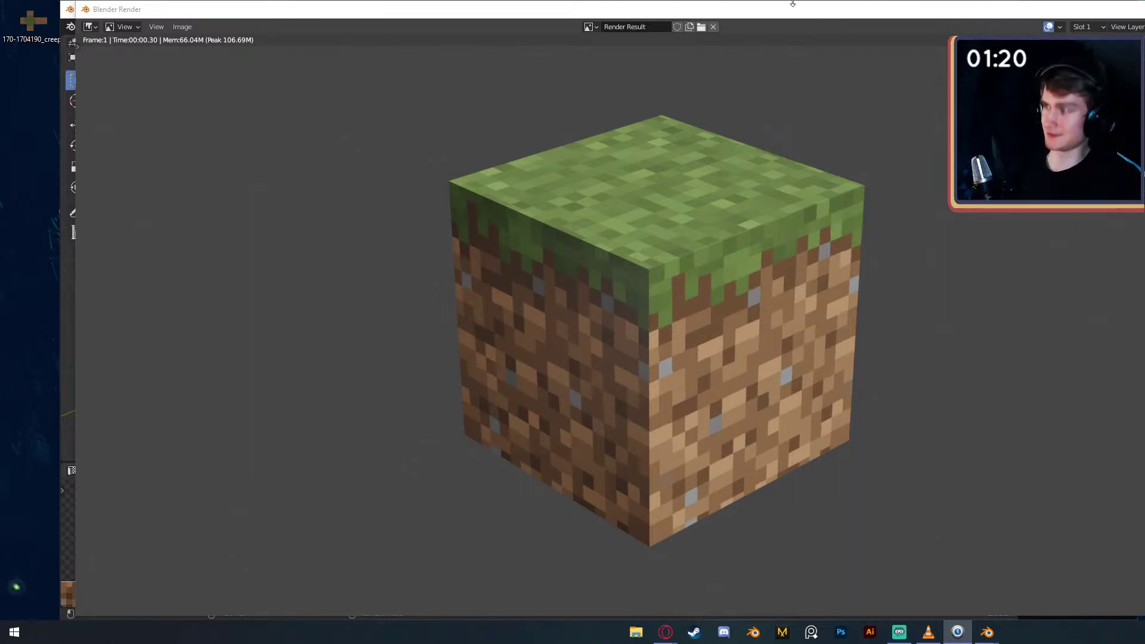
pyautogui.press('Escape')
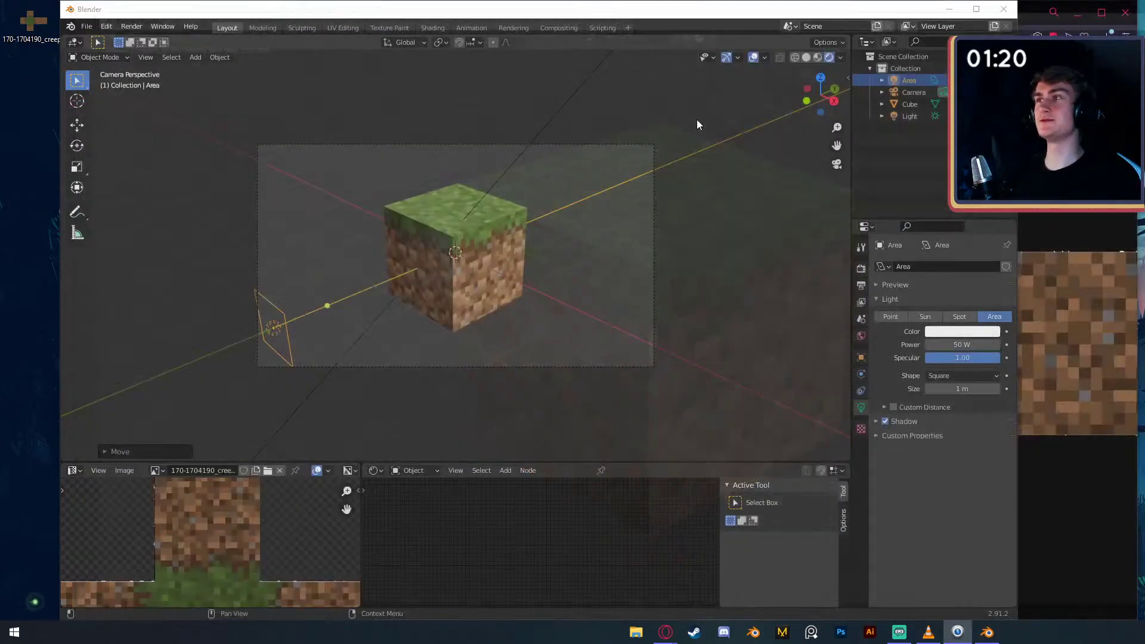
# - Start a new General file without saving the current scene
pyautogui.click(86, 27)
pyautogui.moveTo(109, 44)
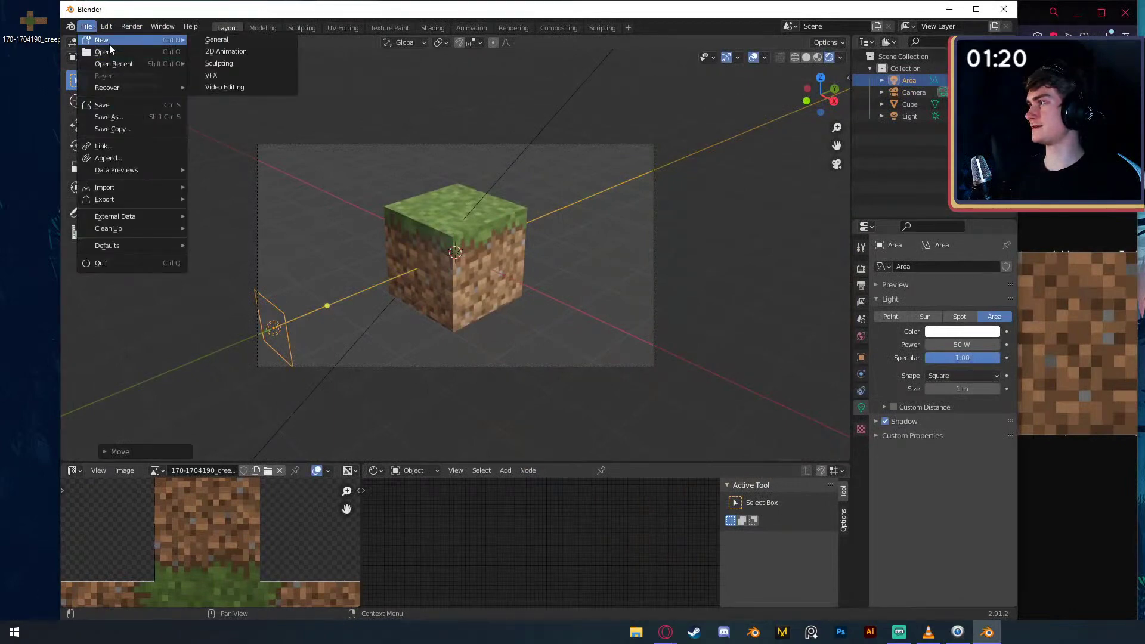
pyautogui.click(256, 40)
pyautogui.click(554, 339)
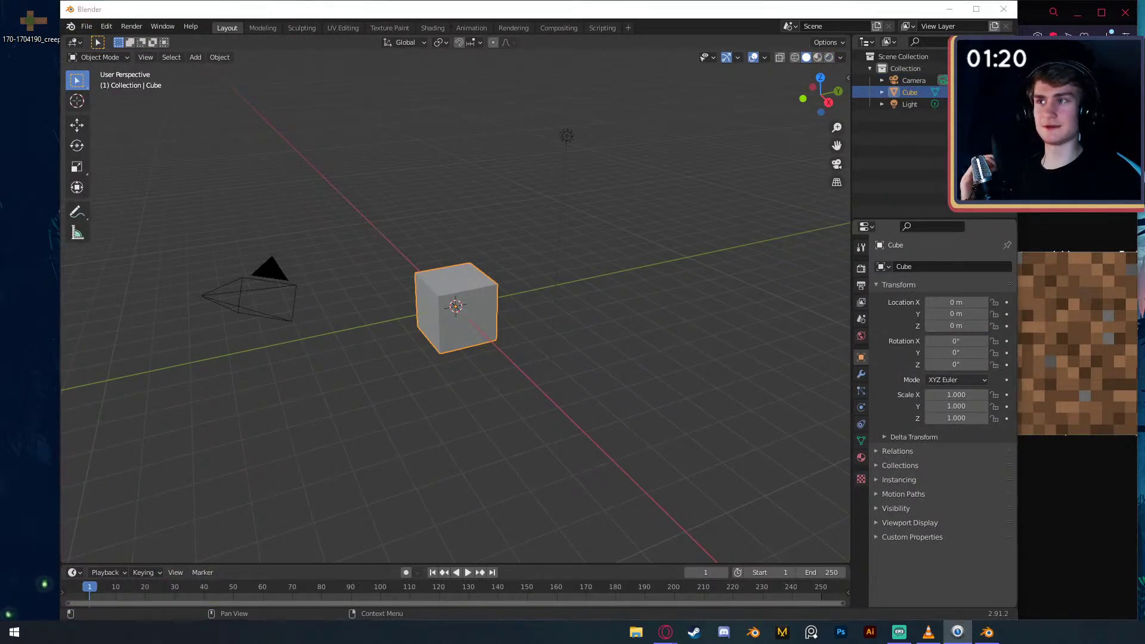
# - Switch to the Opera browser and close the texture and search tabs, leaving only an empty start page
pyautogui.click(1041, 137)
pyautogui.click(647, 16)
pyautogui.click(625, 16)
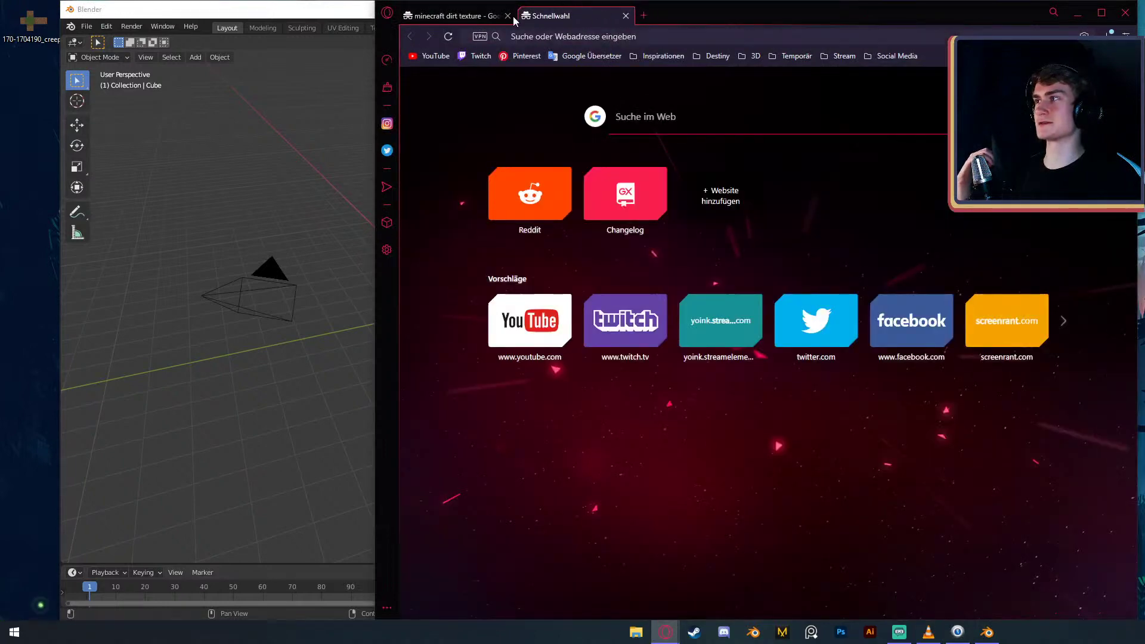
pyautogui.click(508, 16)
pyautogui.click(899, 631)
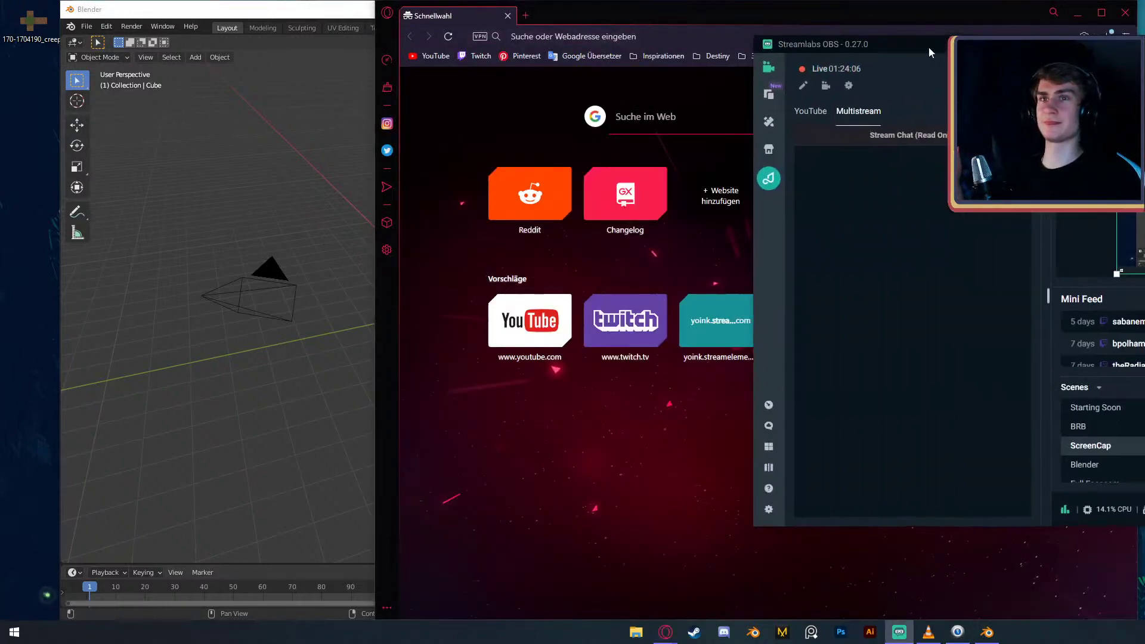
pyautogui.click(898, 632)
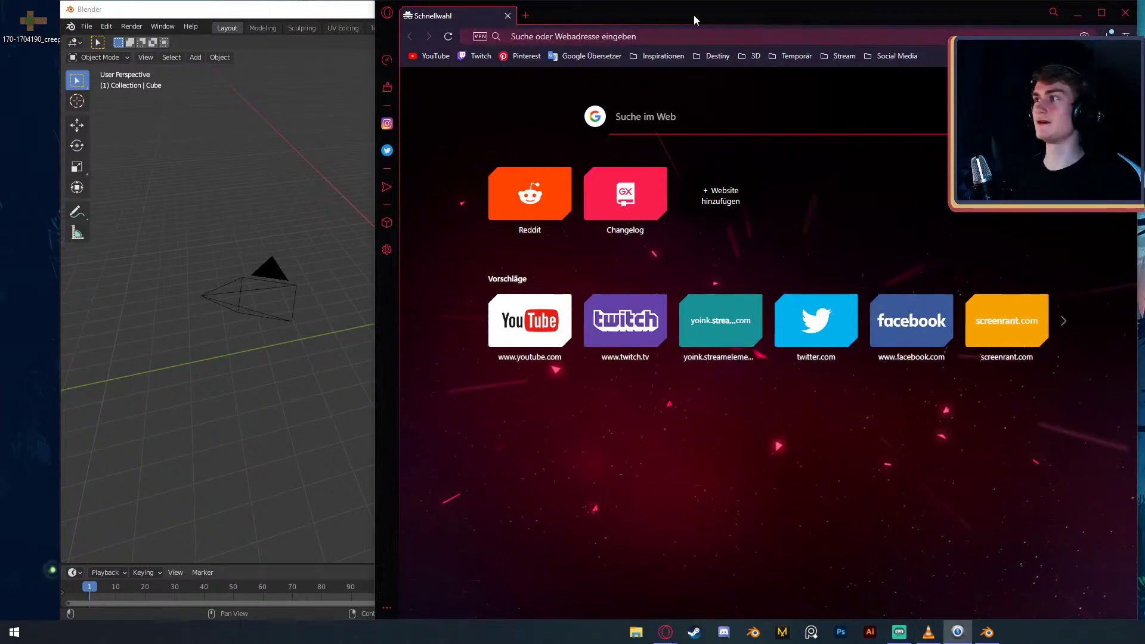
pyautogui.click(748, 16)
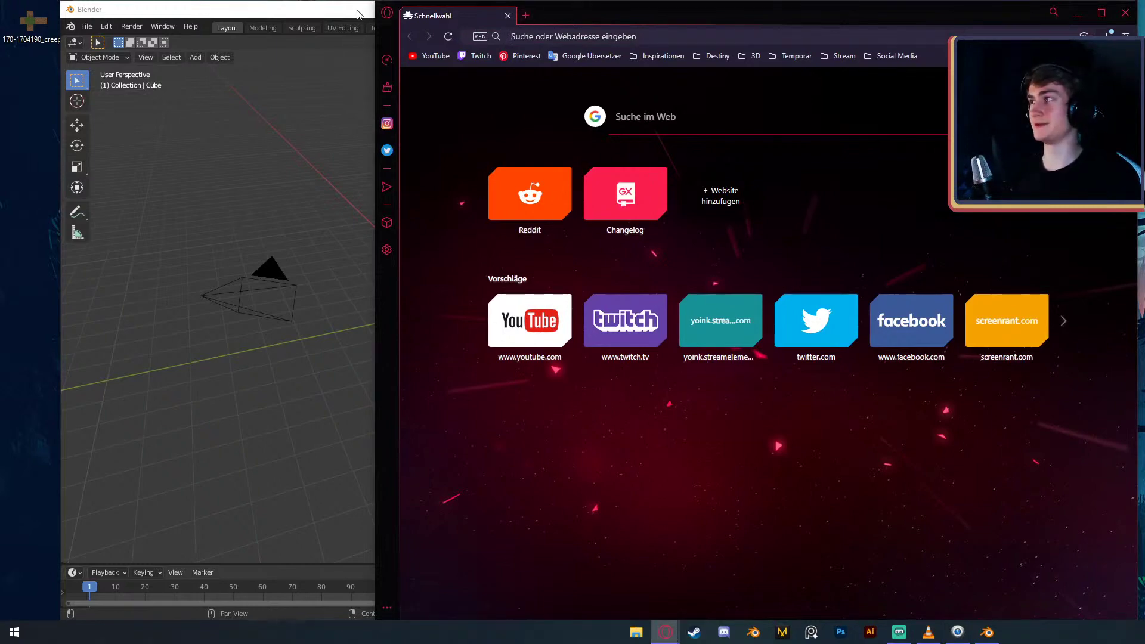
# - Switch to Blender, enlarge the area below the viewport and split it into a UV Editor and a Shader Editor
pyautogui.hotkey('alt', 'Tab')
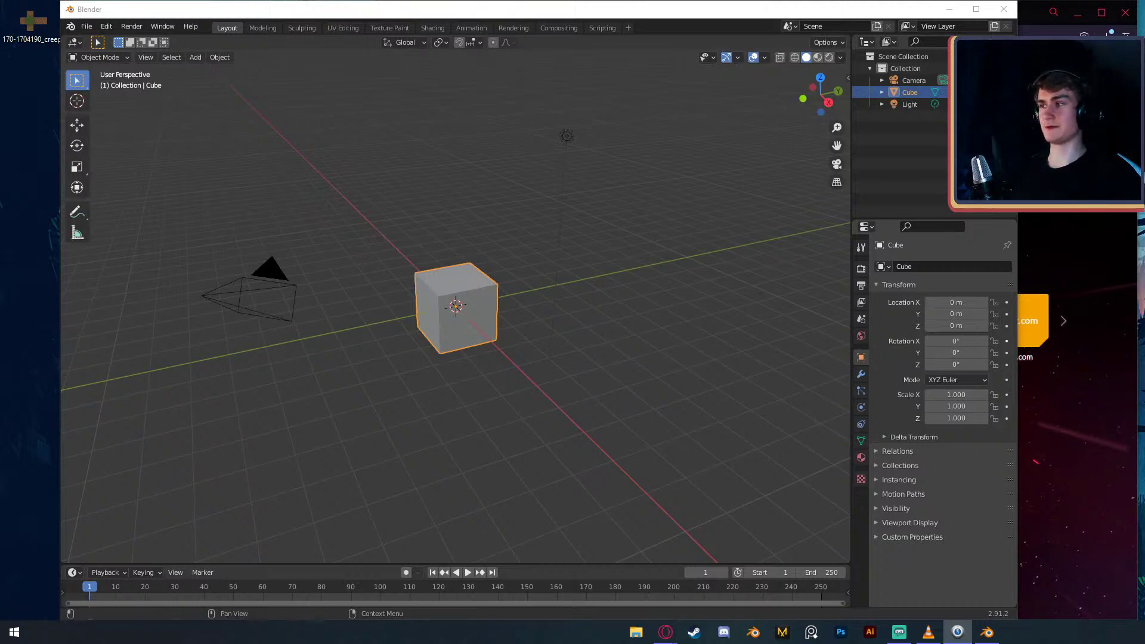
pyautogui.moveTo(524, 563); pyautogui.dragTo(520, 455)
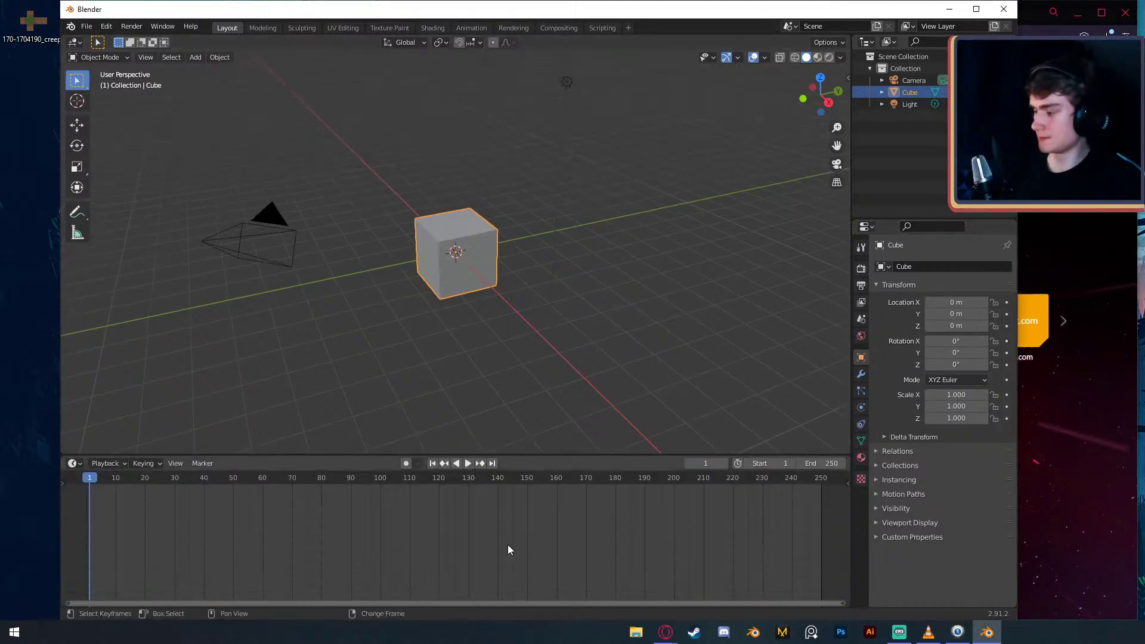
pyautogui.hotkey('shift', 'F3')
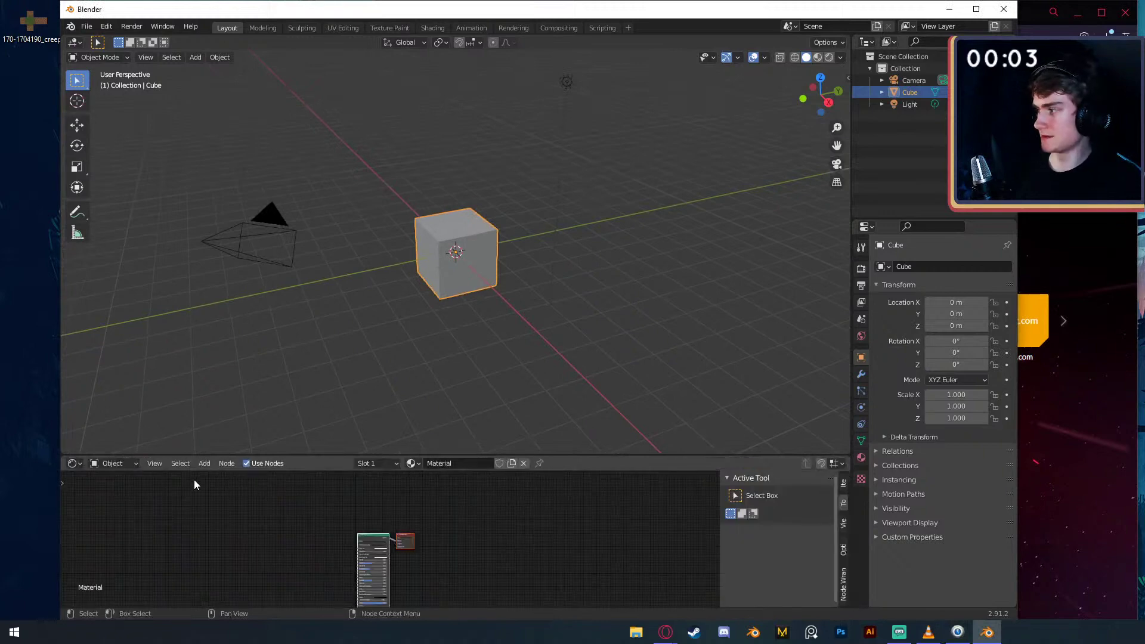
pyautogui.rightClick(255, 455)
pyautogui.click(234, 454)
pyautogui.click(317, 495)
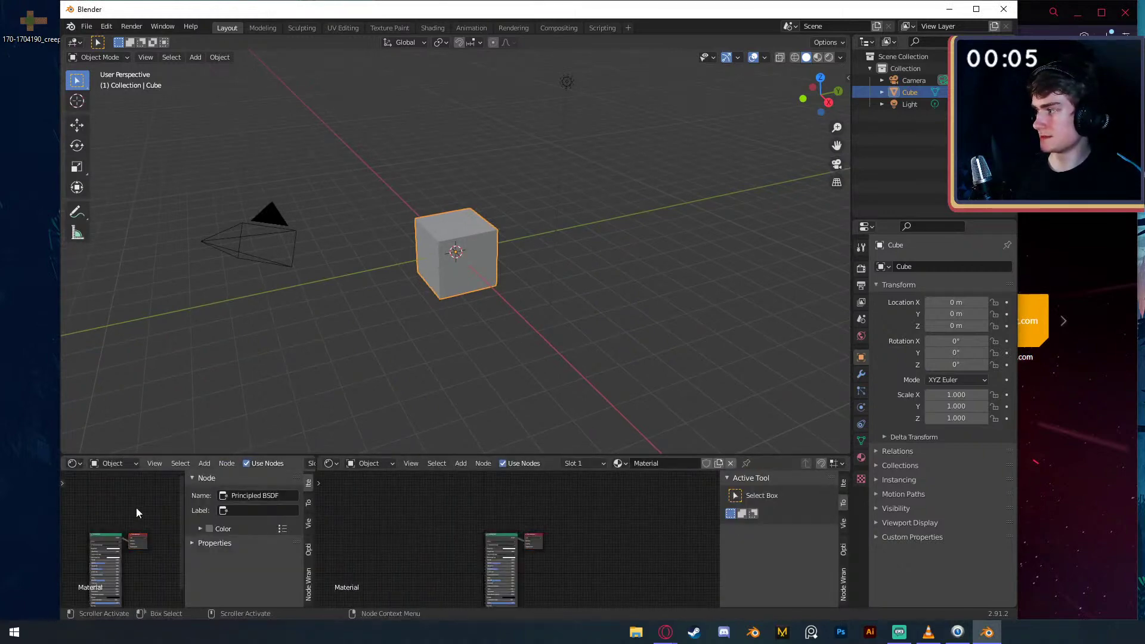
pyautogui.hotkey('shift', 'F10')
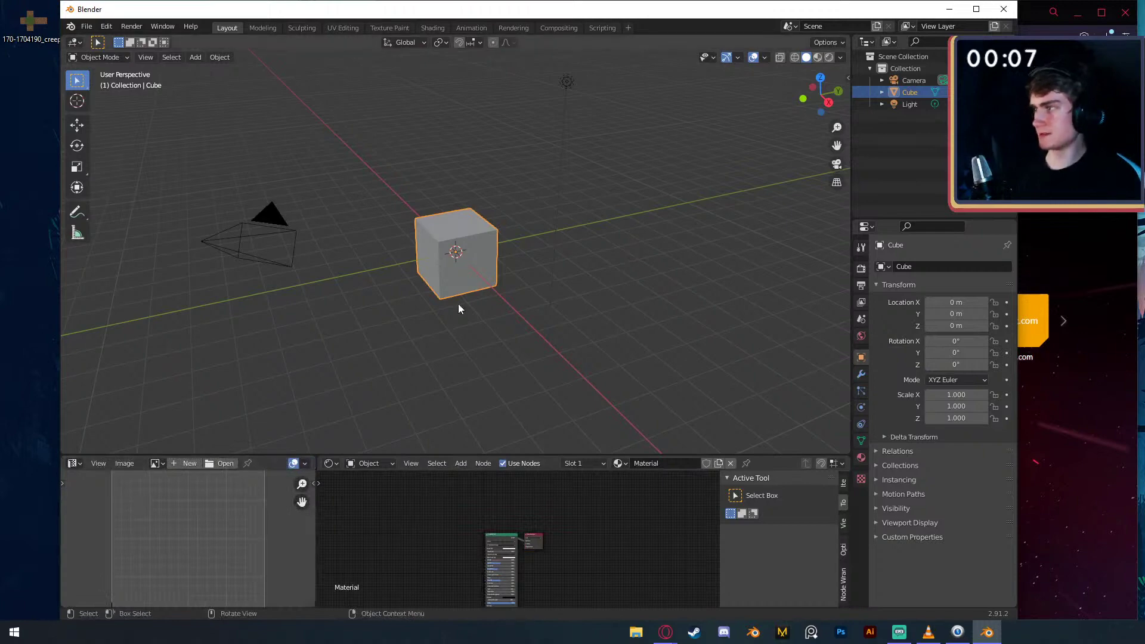
# - Enter edit mode on the cube, rotate its whole UV layout 90 degrees and return to object mode
pyautogui.press('Tab')
pyautogui.write('ar90')
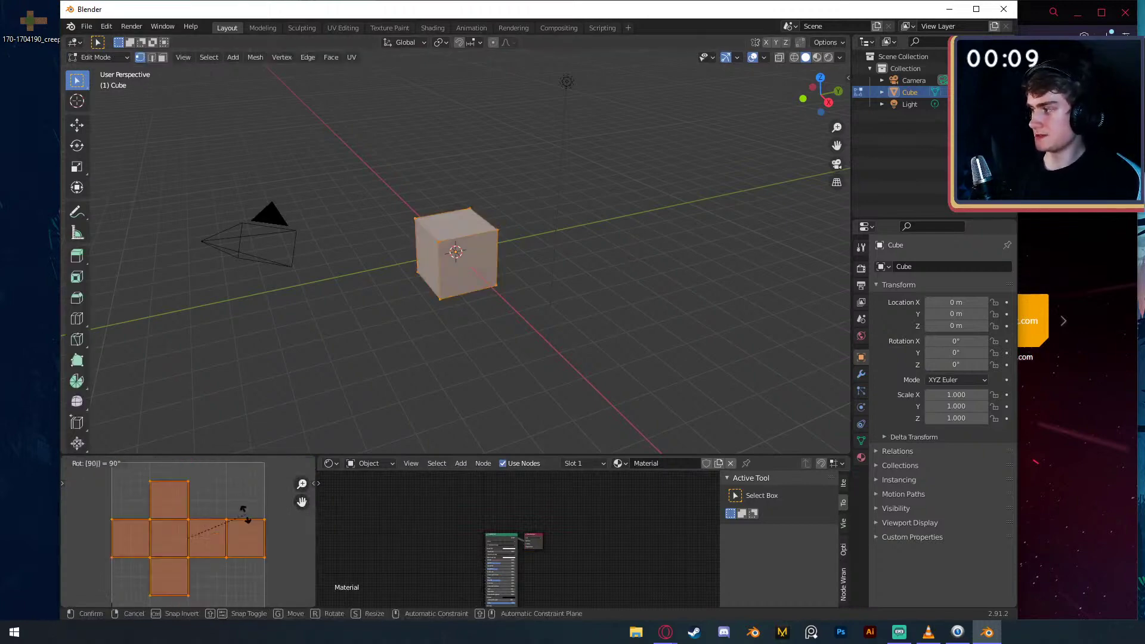
pyautogui.press('Return')
pyautogui.press('Tab')
# - Switch to the Opera browser and search the web for "minecraft dirt texture"
pyautogui.hotkey('alt', 'Tab')
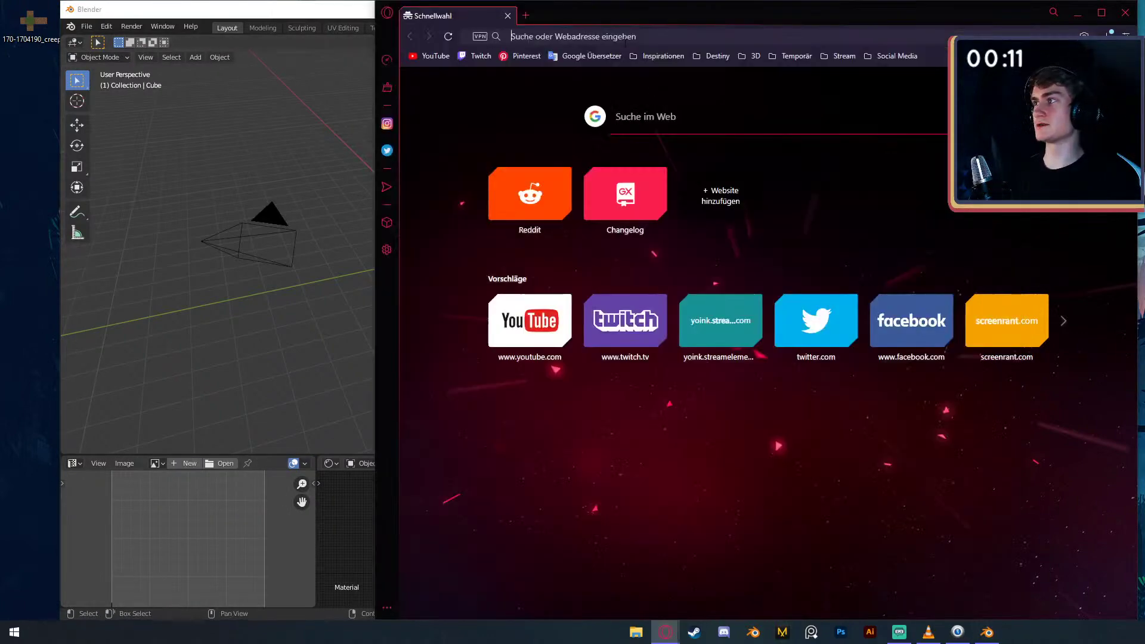
pyautogui.click(613, 37)
pyautogui.write('minec')
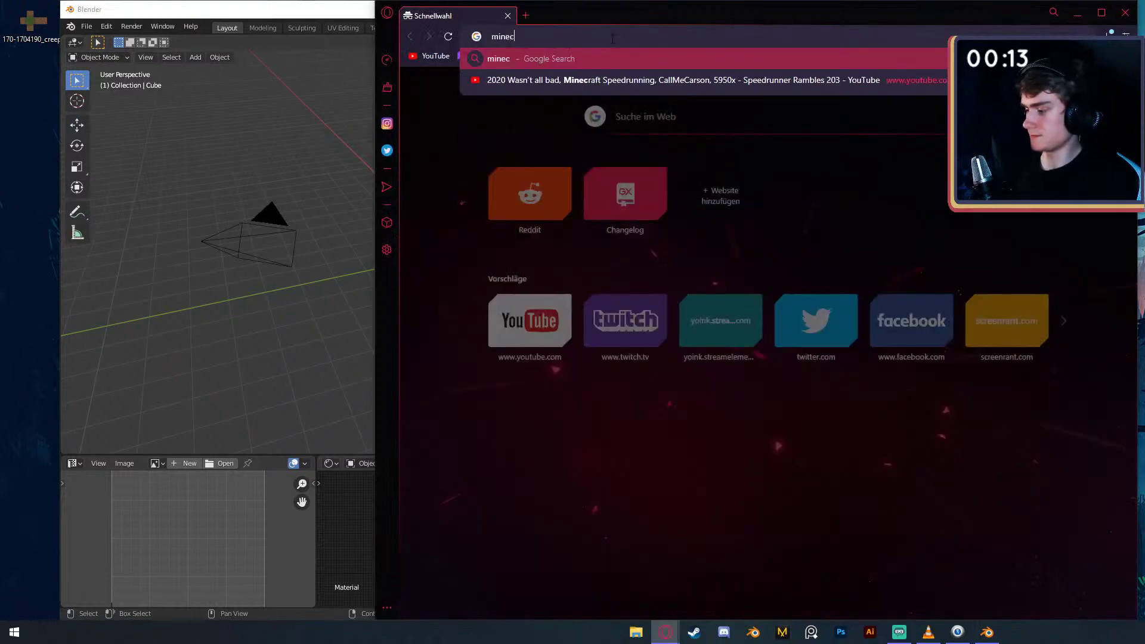
pyautogui.write('raft dirt t')
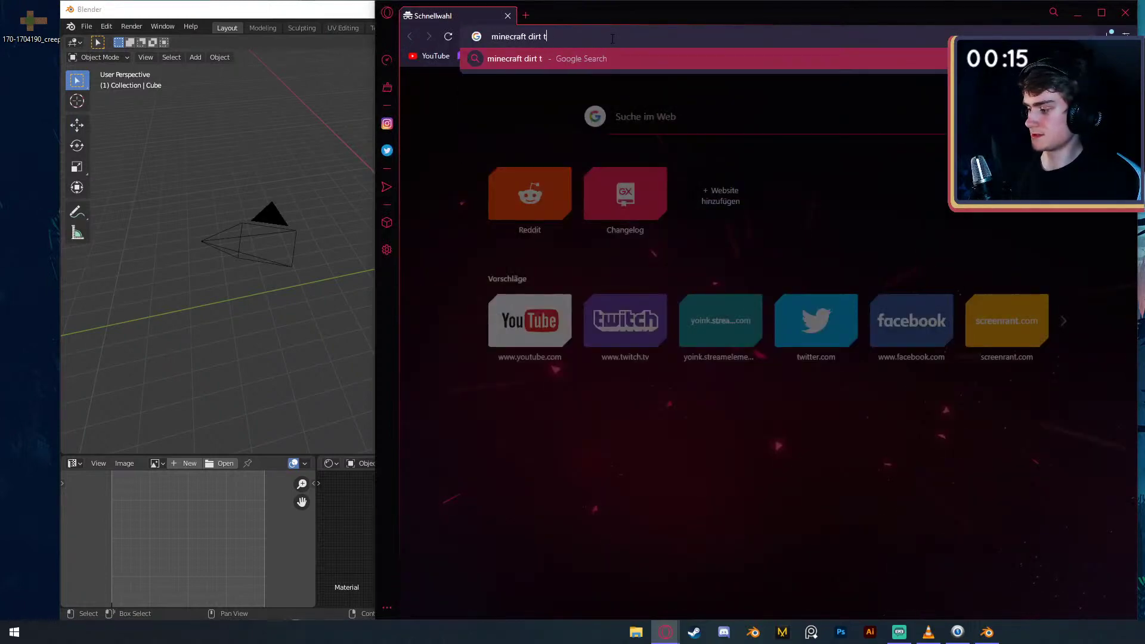
pyautogui.write('exture')
pyautogui.press('Return')
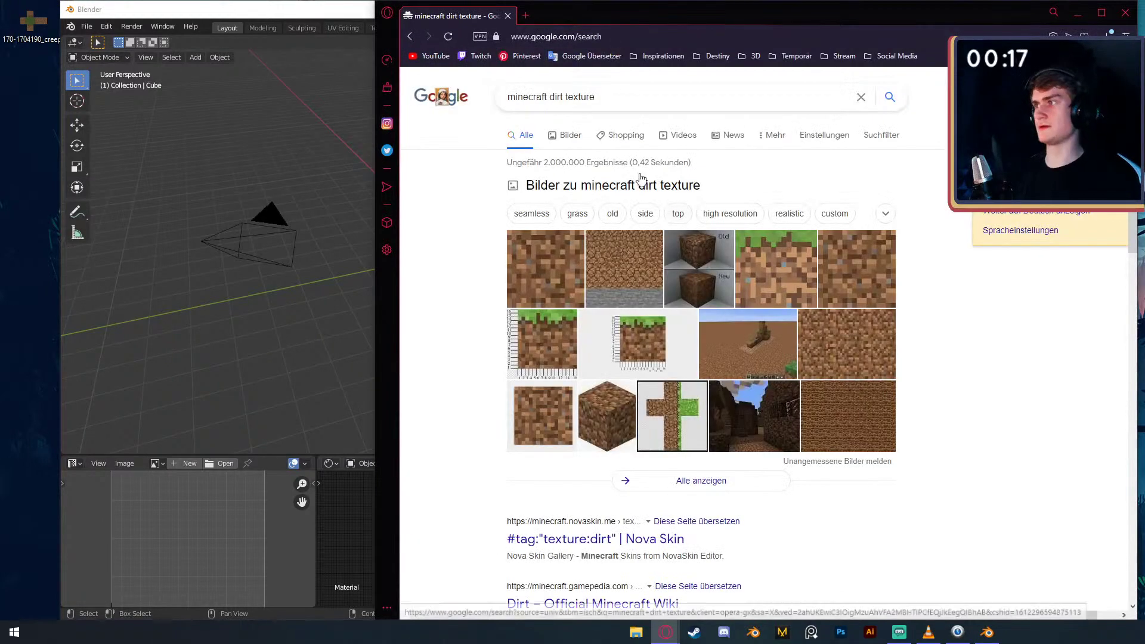
# - Browse the image results to the 1430 × 1072 NicePNG grass block template and open the image in its own tab
pyautogui.scroll(-10, 775, 226)
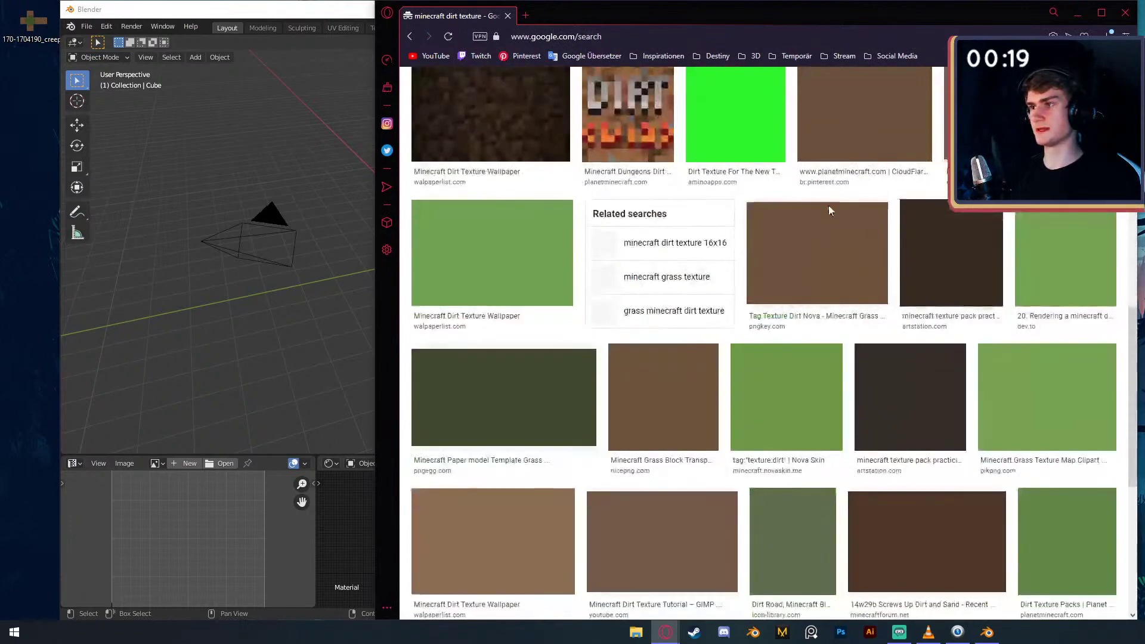
pyautogui.click(1080, 257)
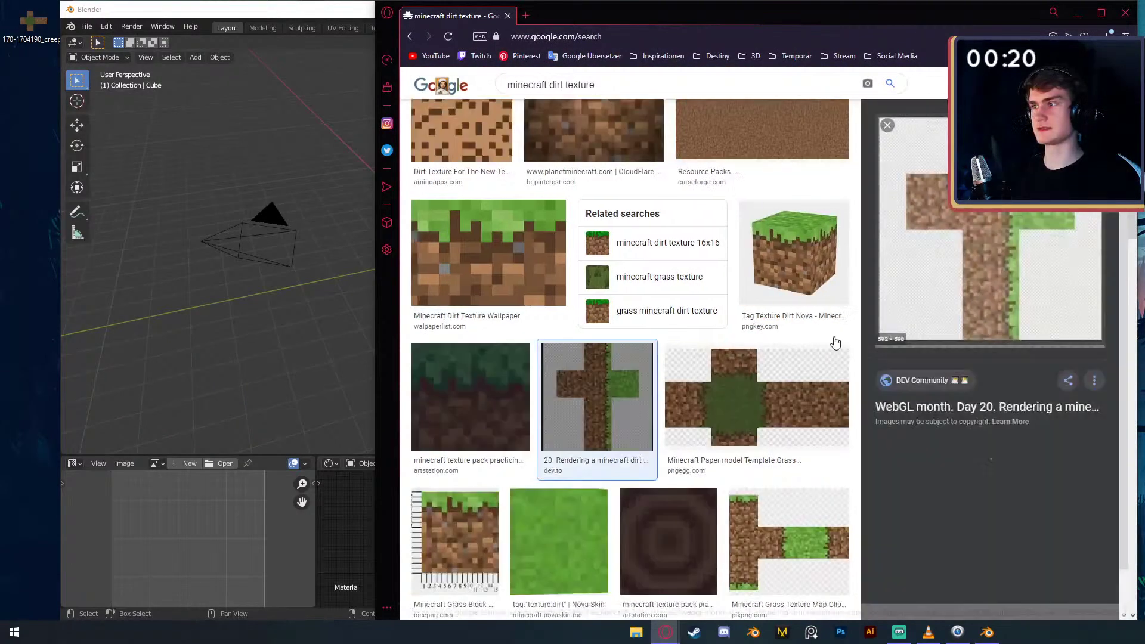
pyautogui.click(941, 523)
pyautogui.rightClick(962, 259)
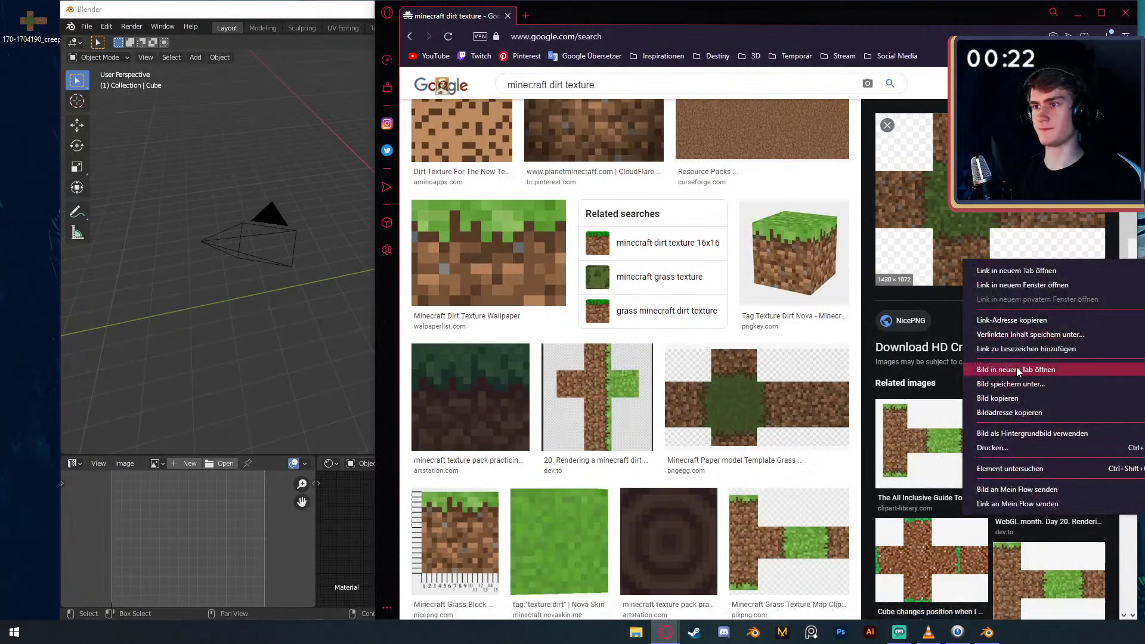
pyautogui.click(990, 367)
pyautogui.click(561, 12)
pyautogui.rightClick(730, 251)
pyautogui.click(776, 281)
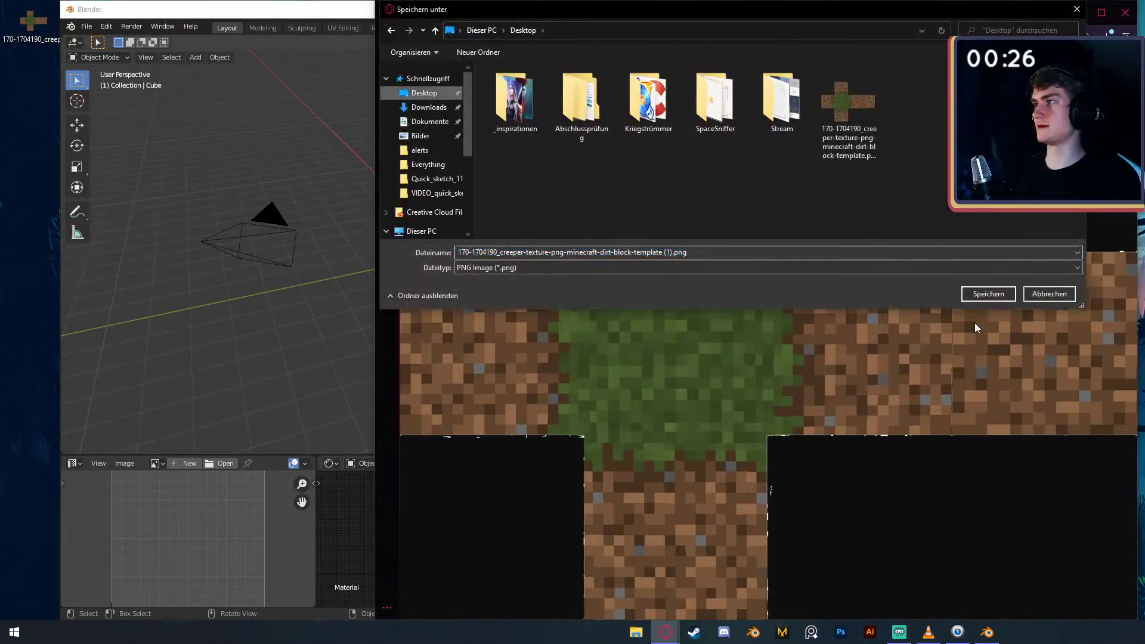
pyautogui.click(978, 299)
# - Switch to Blender, bring the saved template into the cube's material as an image texture and link its Color to Base Color
pyautogui.click(281, 302)
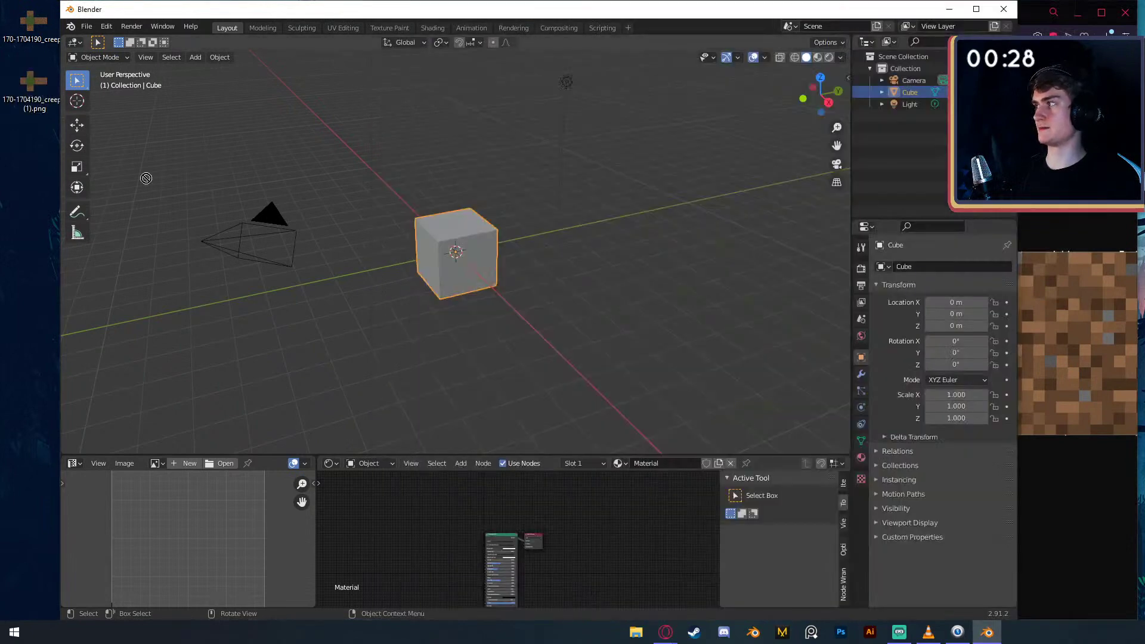
pyautogui.scroll(5, 507, 559)
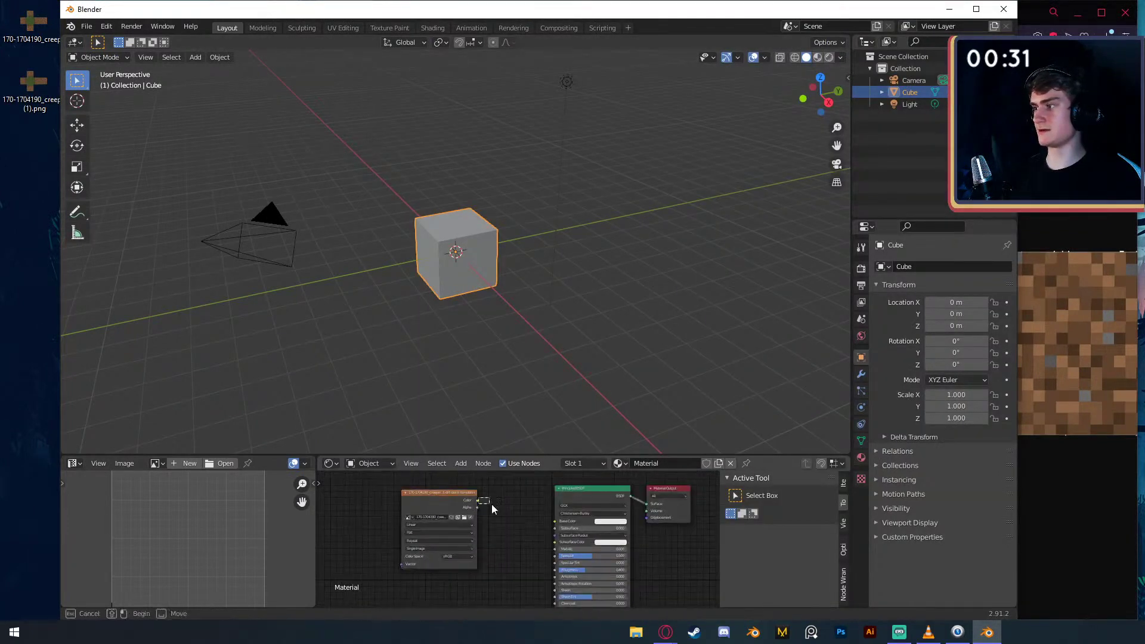
pyautogui.moveTo(477, 501); pyautogui.dragTo(554, 522)
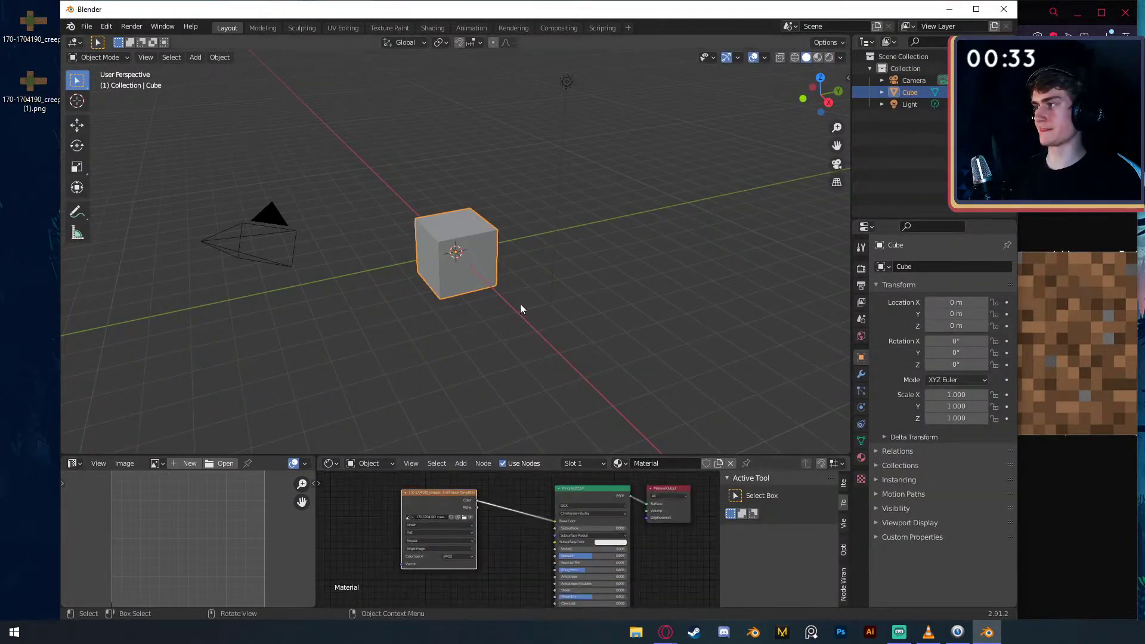
# - Show the cube in rendered shading through the camera and rotate it -90° about the Y axis
pyautogui.press('z')
pyautogui.click(501, 279)
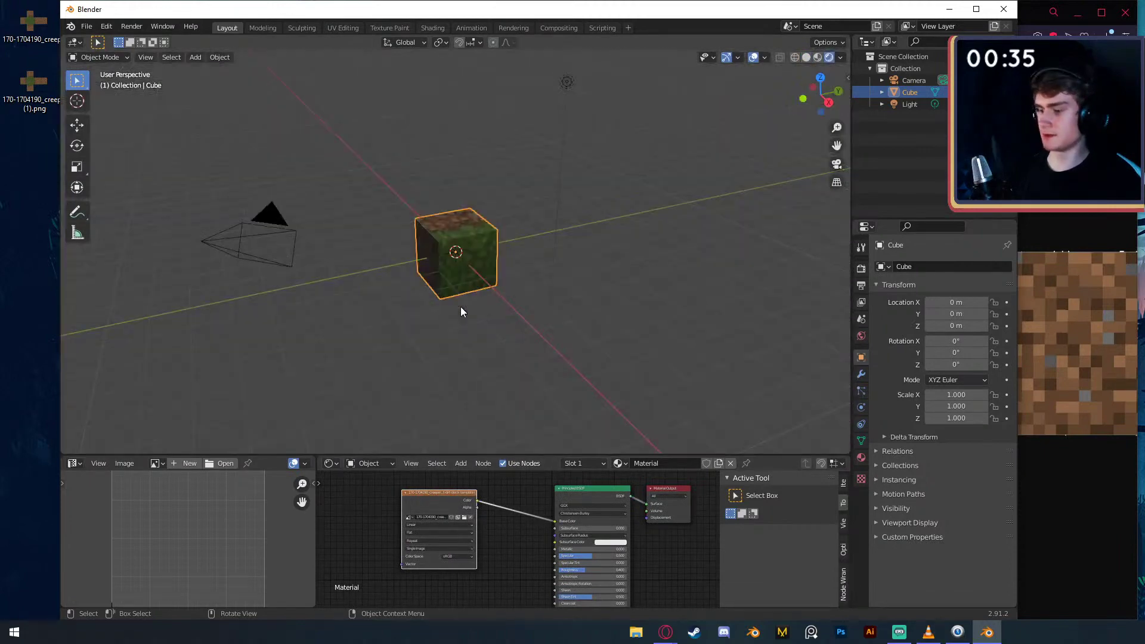
pyautogui.press('KP_0')
pyautogui.write('r')
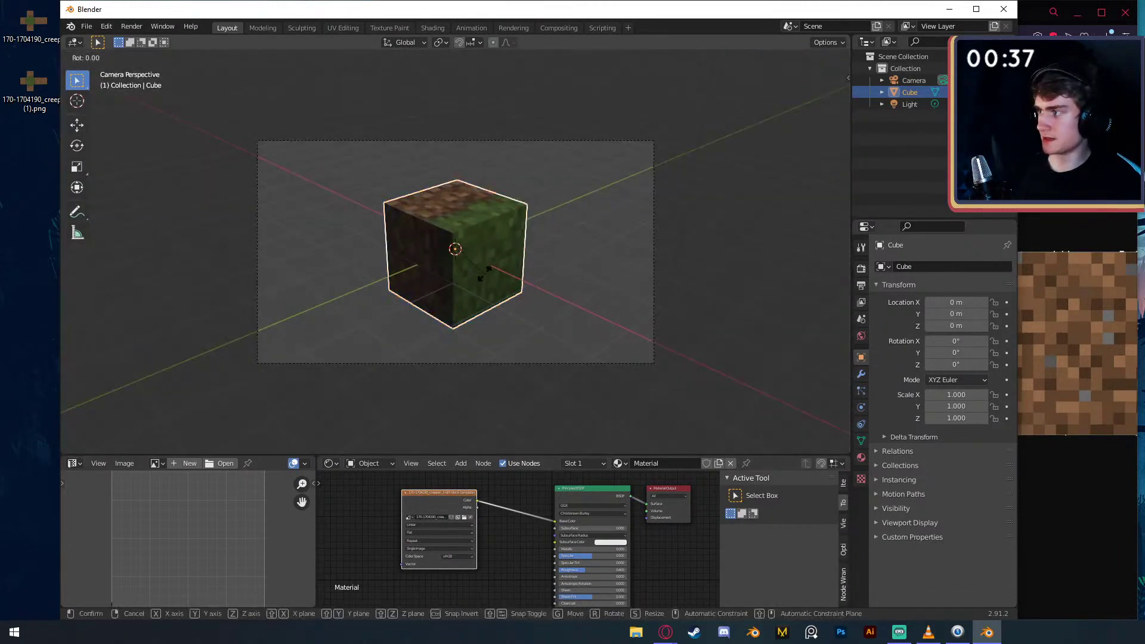
pyautogui.write('y90')
pyautogui.press('Return')
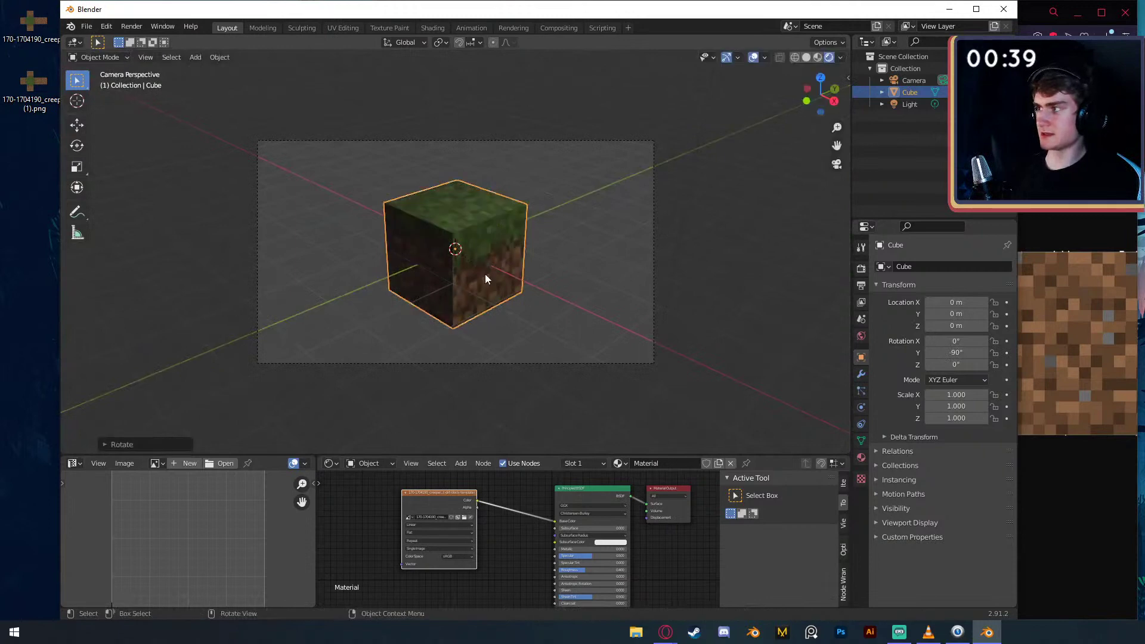
# - In Edit Mode, scale the cube's whole UV layout along Y by about 1.27 to fit the template's height
pyautogui.press('Tab')
pyautogui.scroll(4, 228, 544)
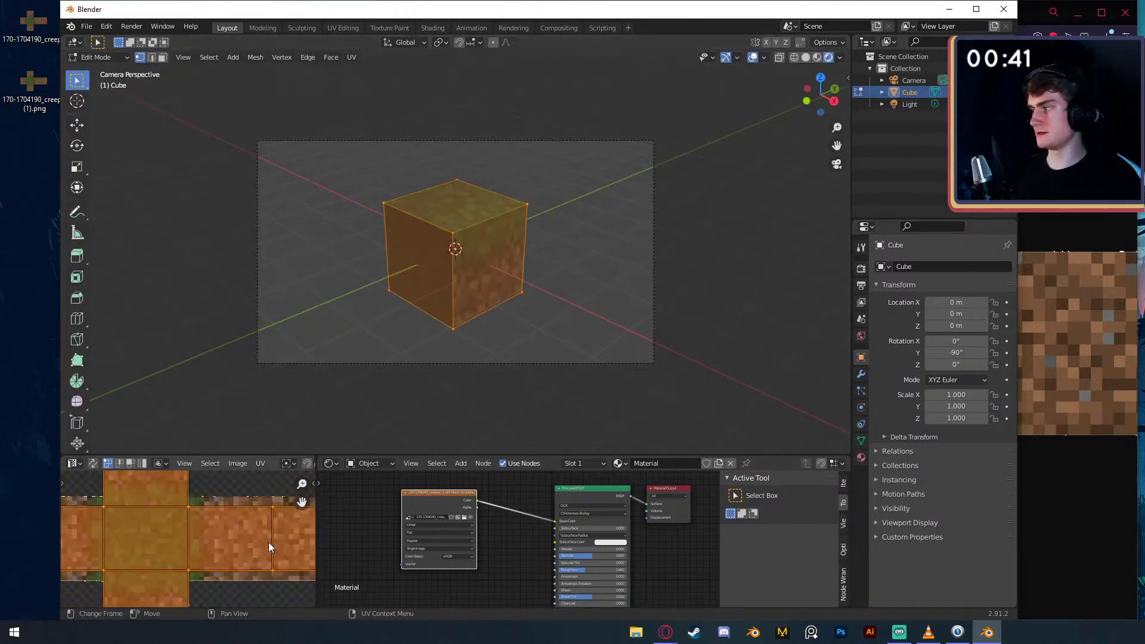
pyautogui.press('s')
pyautogui.press('y')
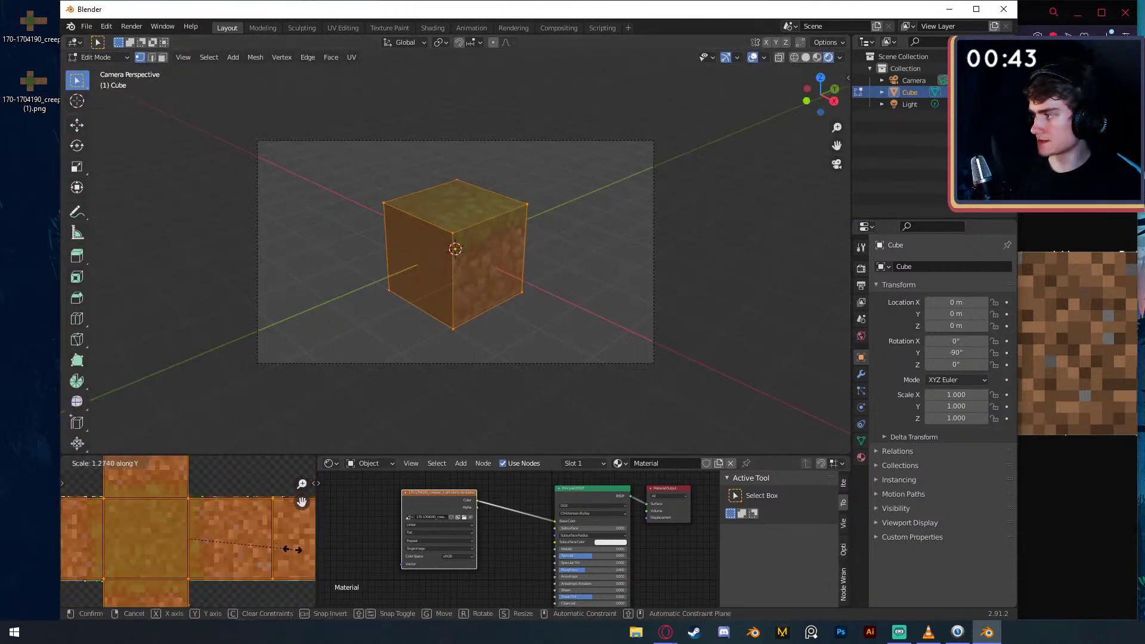
pyautogui.click(197, 523)
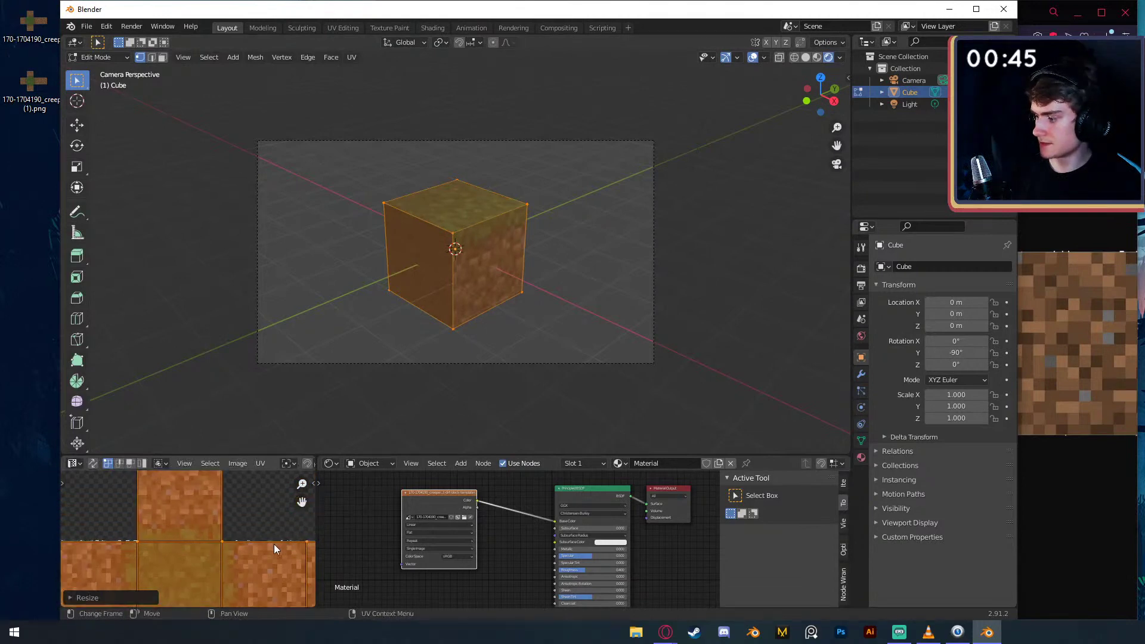
# - Scale and shift the UV layout slightly along X to align with the template, and return to Object Mode
pyautogui.press('s')
pyautogui.press('x')
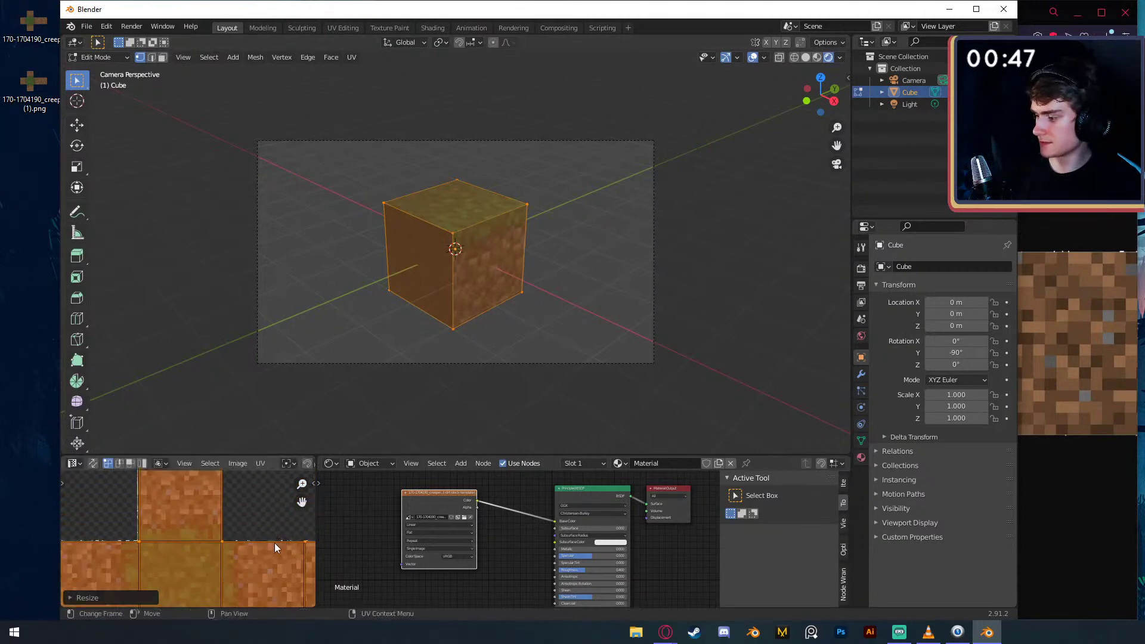
pyautogui.click(275, 543)
pyautogui.press('g')
pyautogui.press('x')
pyautogui.click(266, 550)
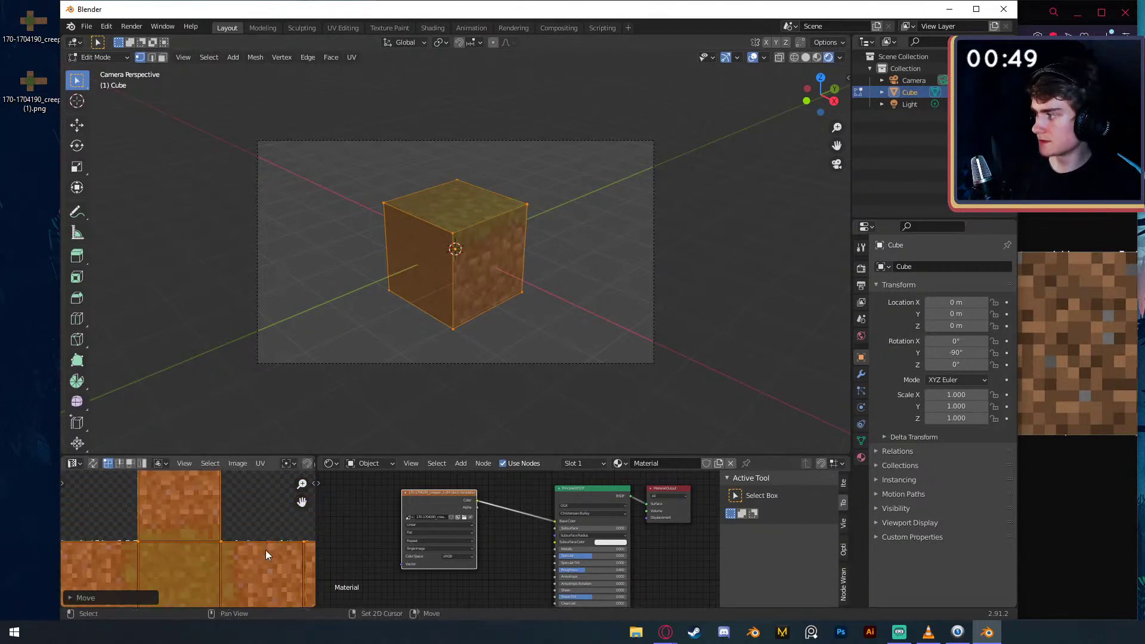
pyautogui.press('Tab')
# - Change the existing light to a Sun light with a strength of 10
pyautogui.click(940, 106)
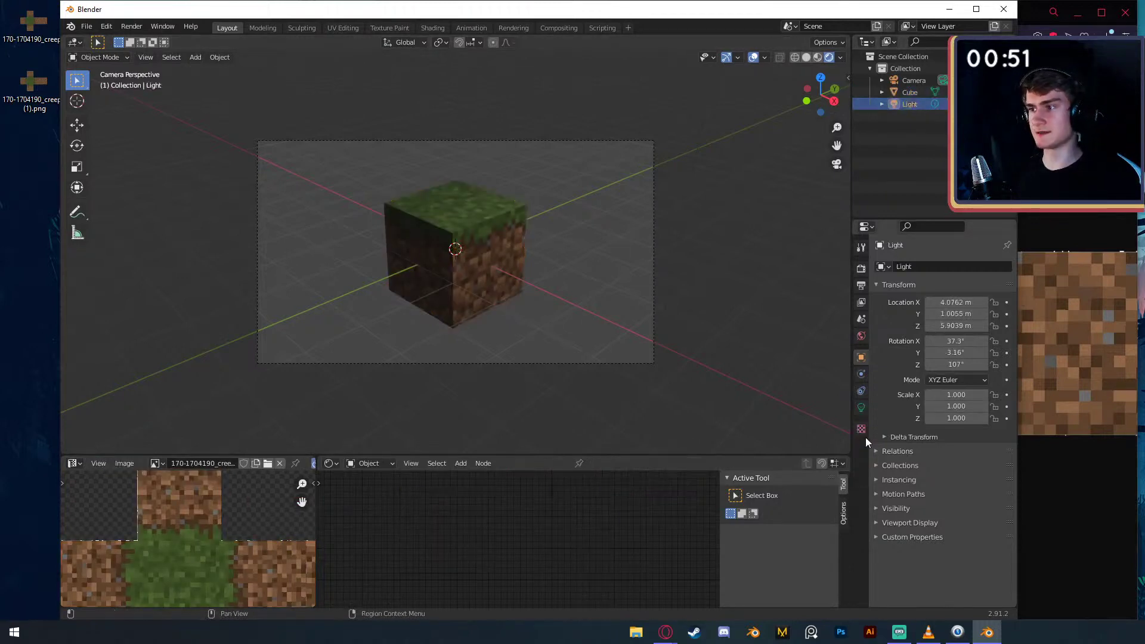
pyautogui.click(861, 408)
pyautogui.click(925, 317)
pyautogui.click(962, 345)
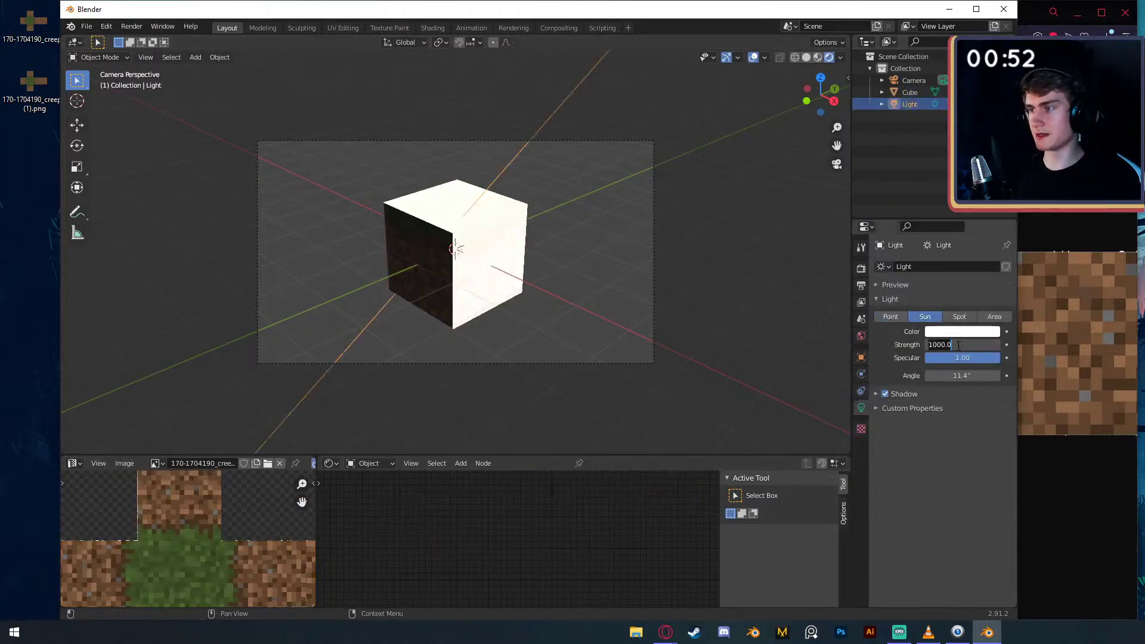
pyautogui.write('10')
pyautogui.press('Return')
# - Add an area light and rotate it about the X axis to face the cube's dark side
pyautogui.hotkey('shift', 'a')
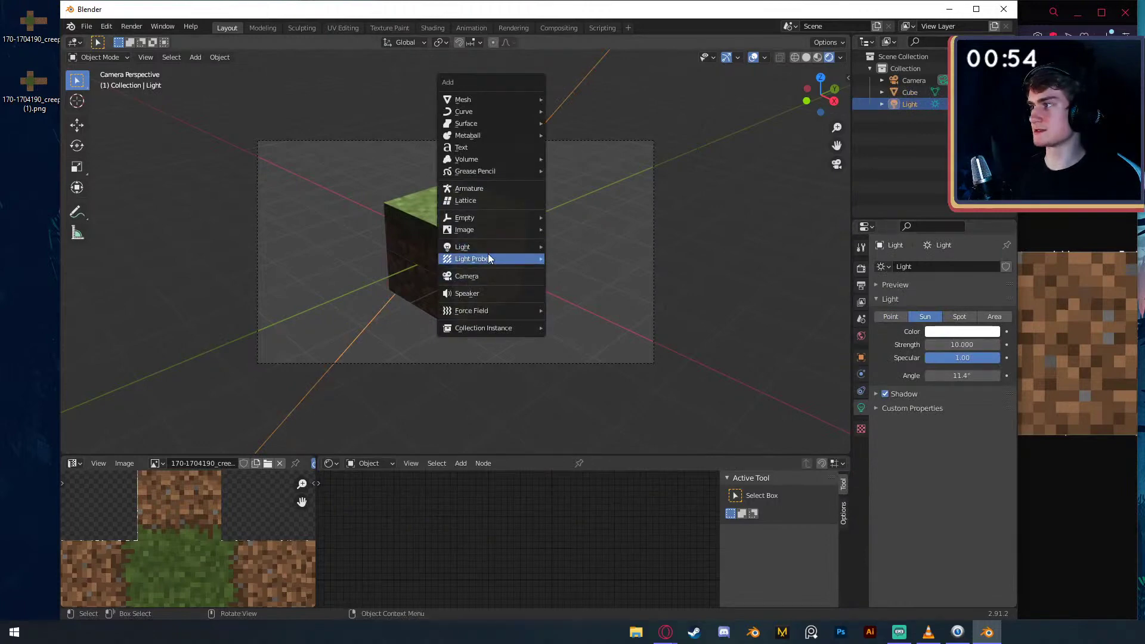
pyautogui.moveTo(525, 248)
pyautogui.click(582, 285)
pyautogui.press('r')
pyautogui.press('x')
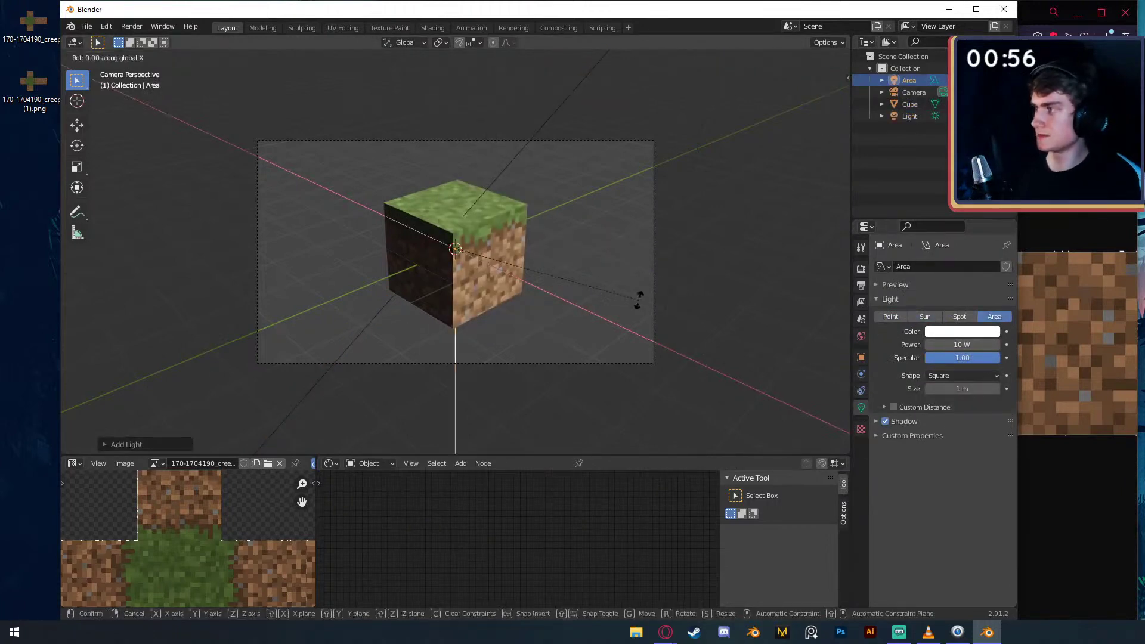
pyautogui.click(638, 298)
# - Move the area light -4 m along Y and set its power to 50 W
pyautogui.press('g')
pyautogui.press('y')
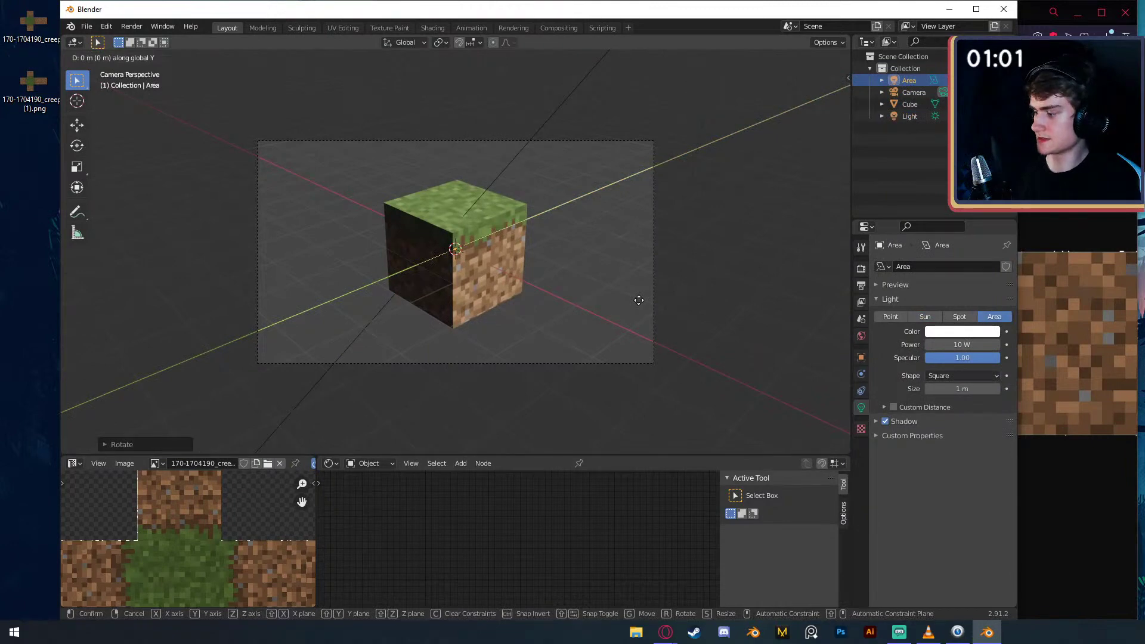
pyautogui.write('-4')
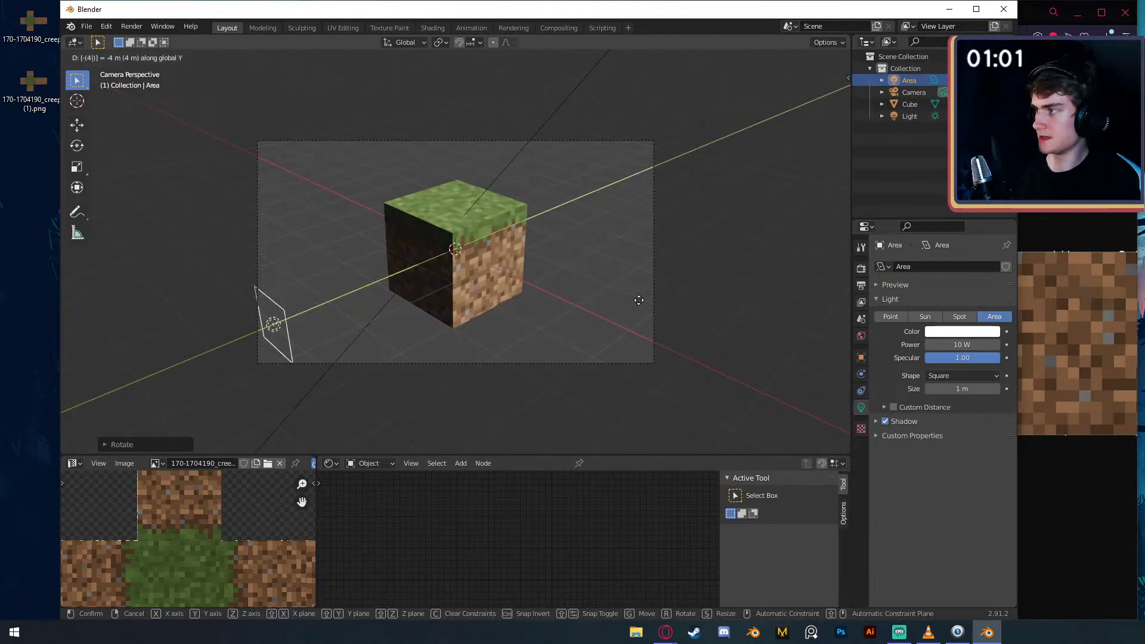
pyautogui.press('Return')
pyautogui.click(947, 346)
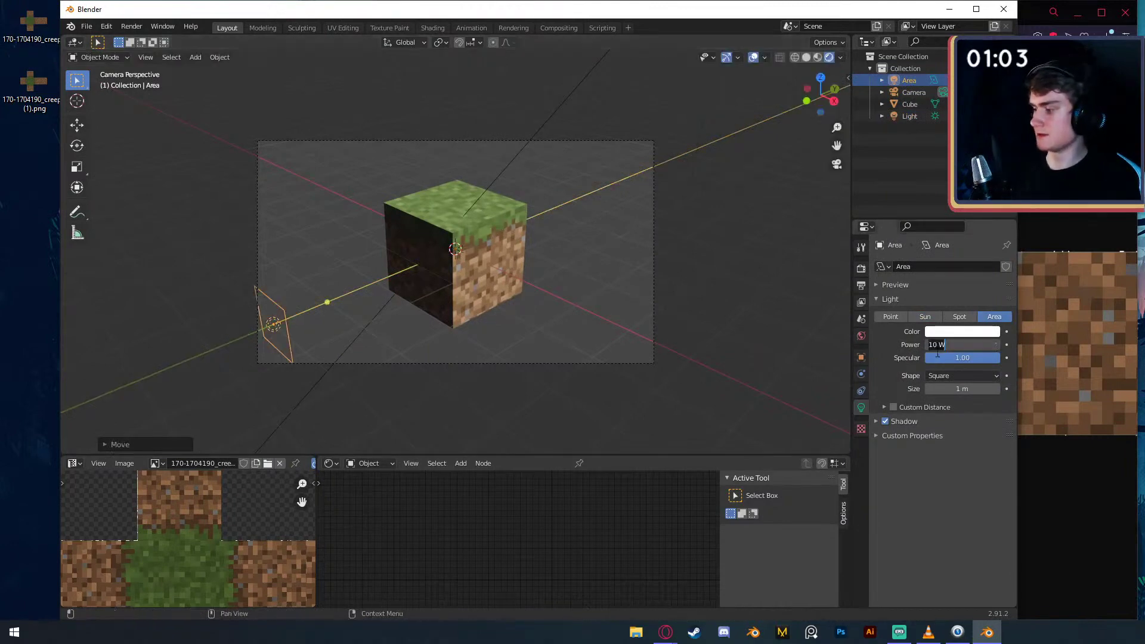
pyautogui.write('50')
pyautogui.press('Return')
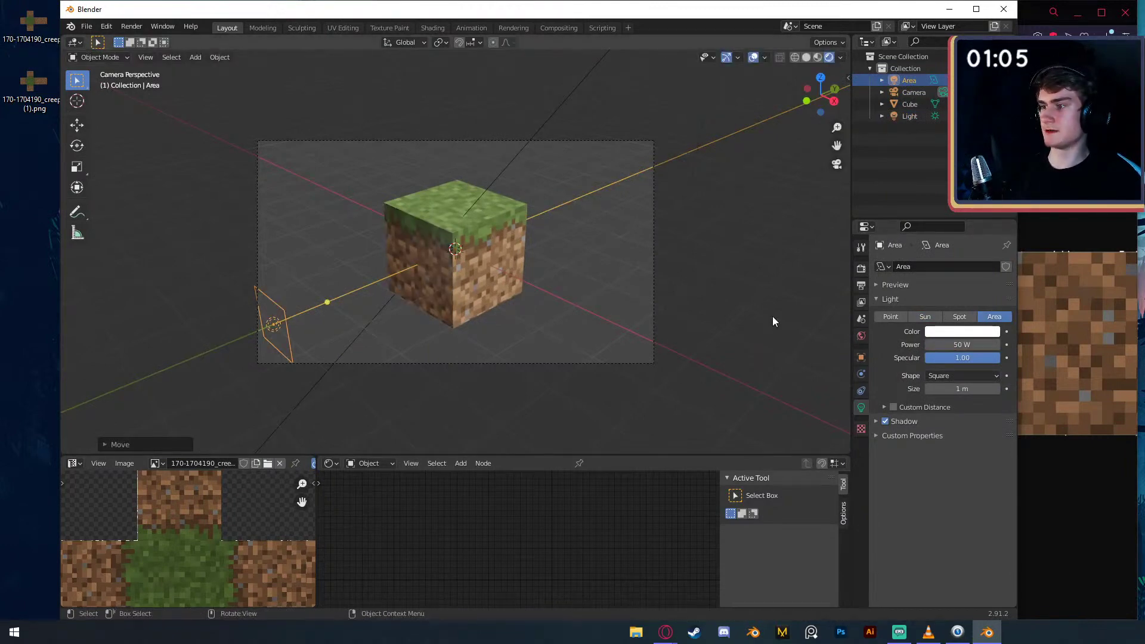
# - Render the grass block, reposition the render window to view the whole result, and close it
pyautogui.press('F12')
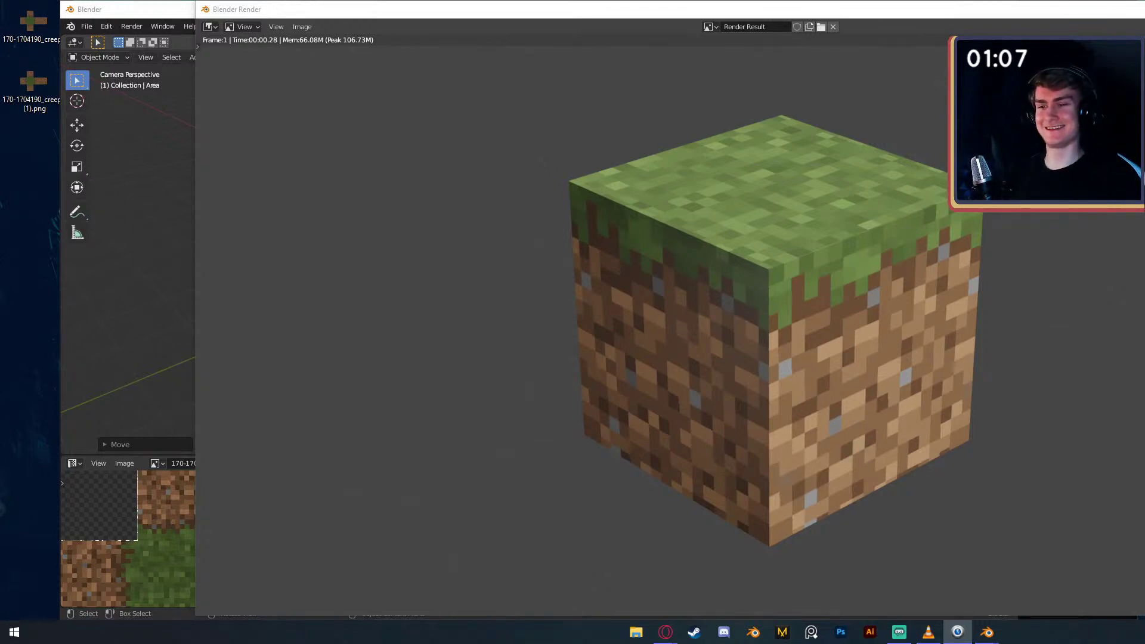
pyautogui.click(881, 11)
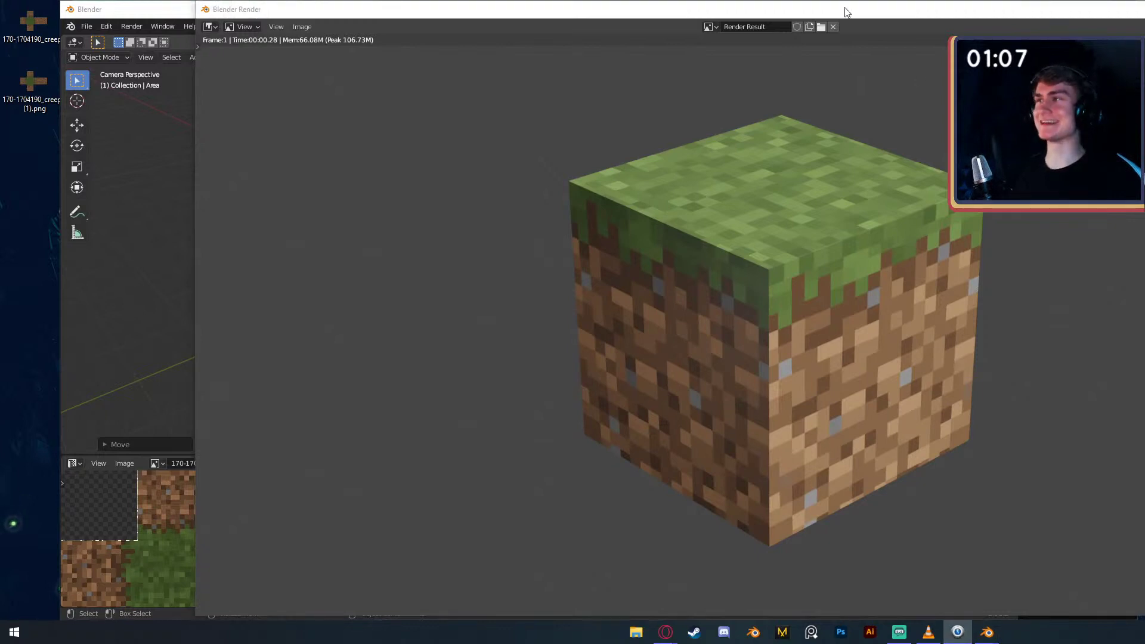
pyautogui.moveTo(843, 12); pyautogui.dragTo(790, 13)
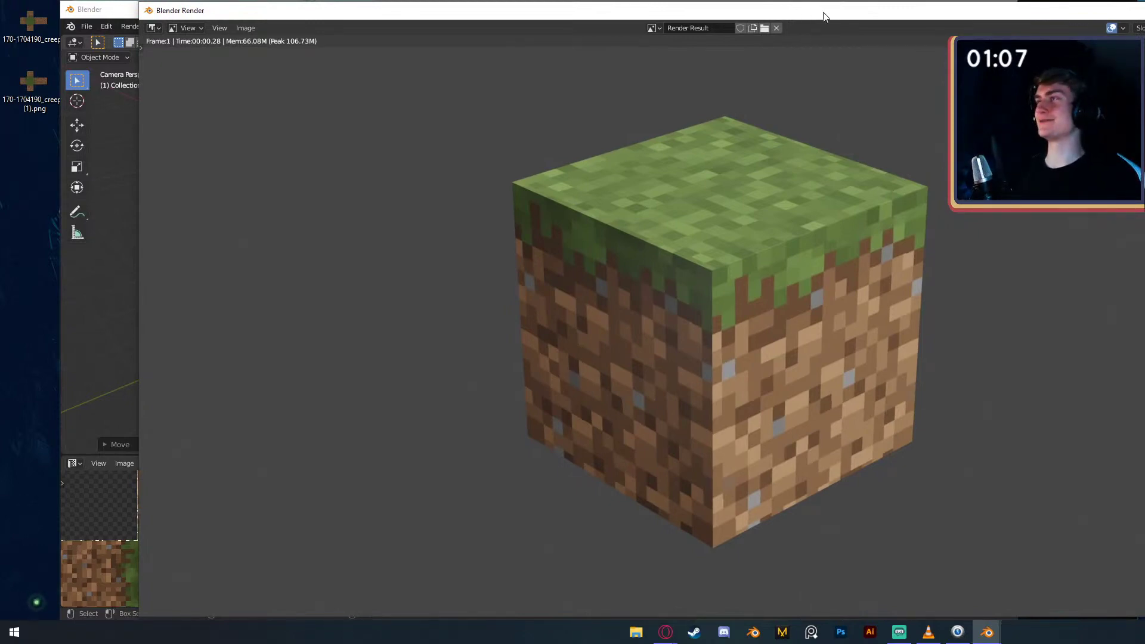
pyautogui.moveTo(1051, 12); pyautogui.dragTo(1051, 15)
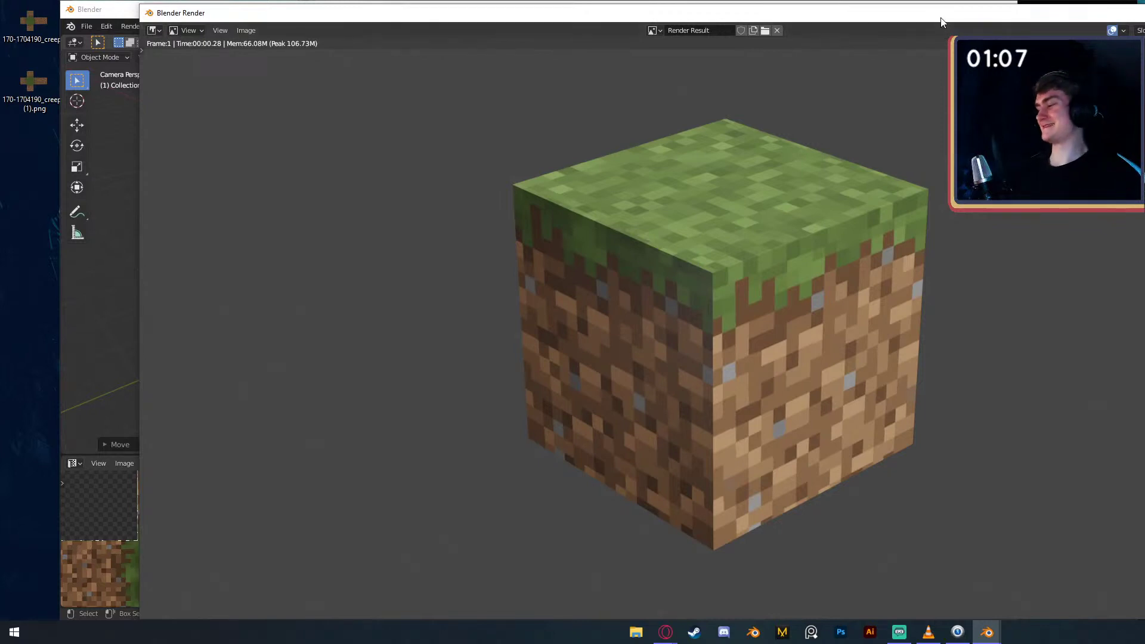
pyautogui.moveTo(941, 17); pyautogui.dragTo(909, 15)
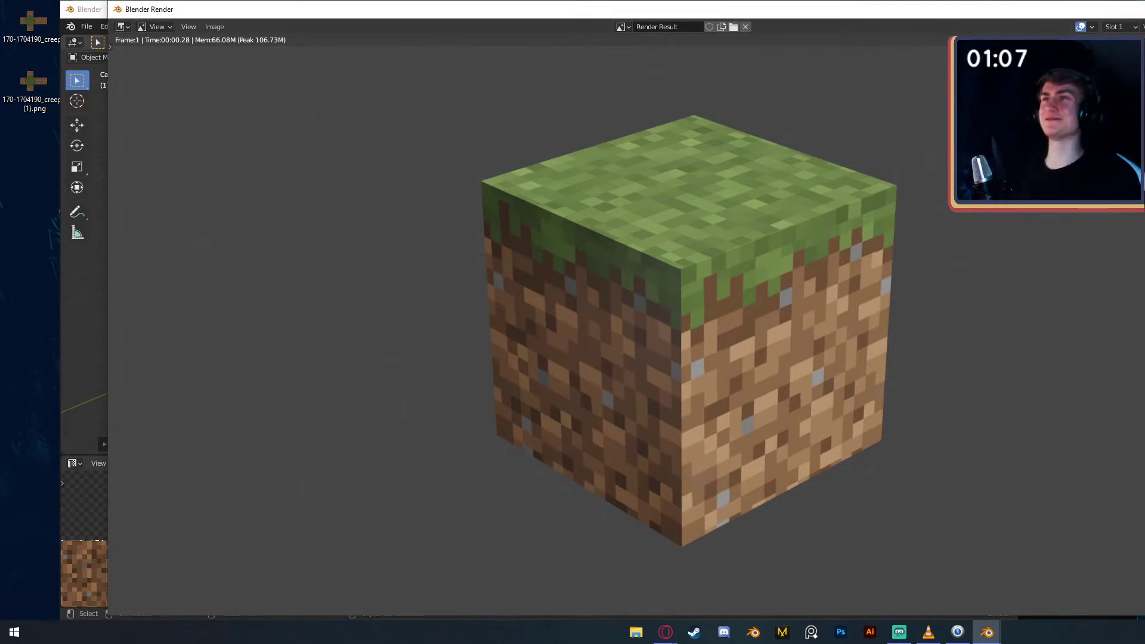
pyautogui.press('Escape')
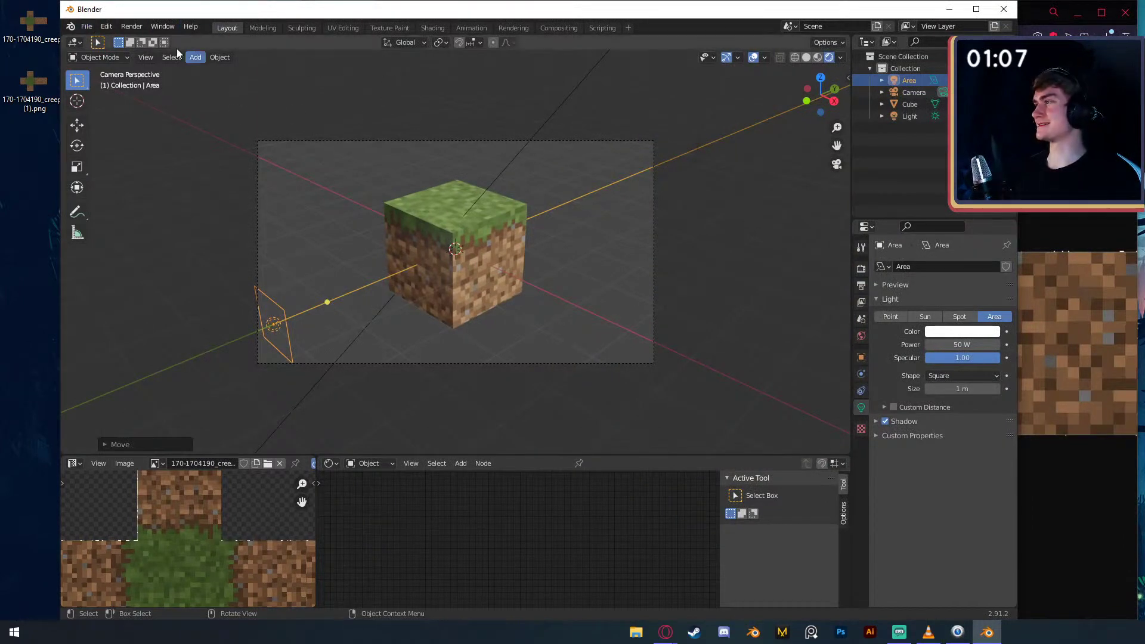
# - Start a new General scene and discard the unsaved changes
pyautogui.click(94, 30)
pyautogui.moveTo(148, 61)
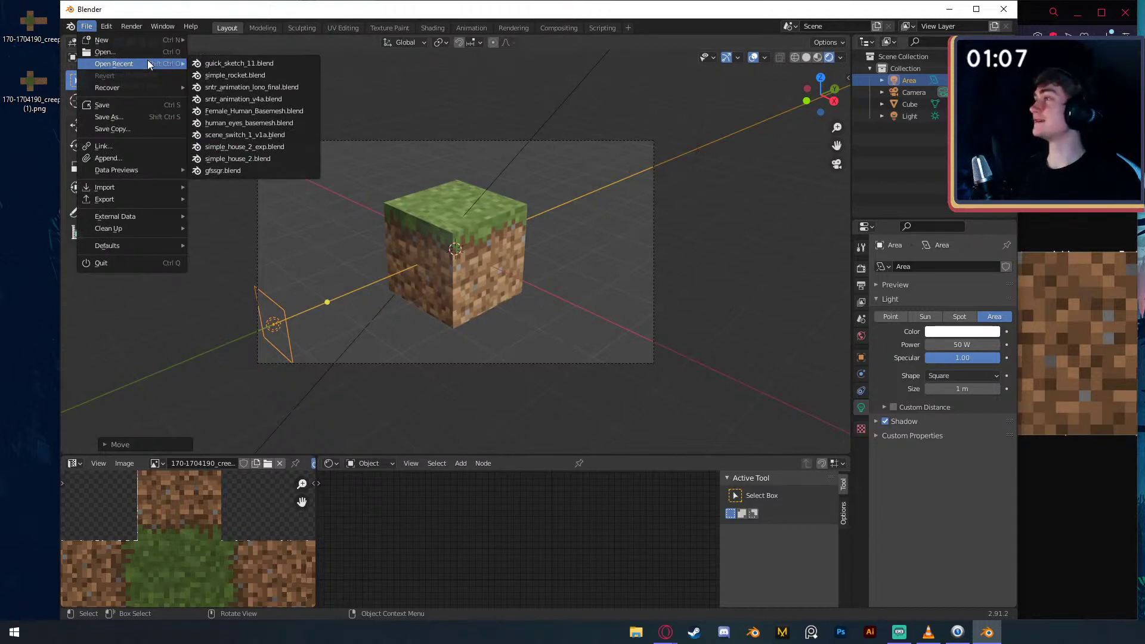
pyautogui.moveTo(130, 41)
pyautogui.click(213, 39)
pyautogui.click(549, 340)
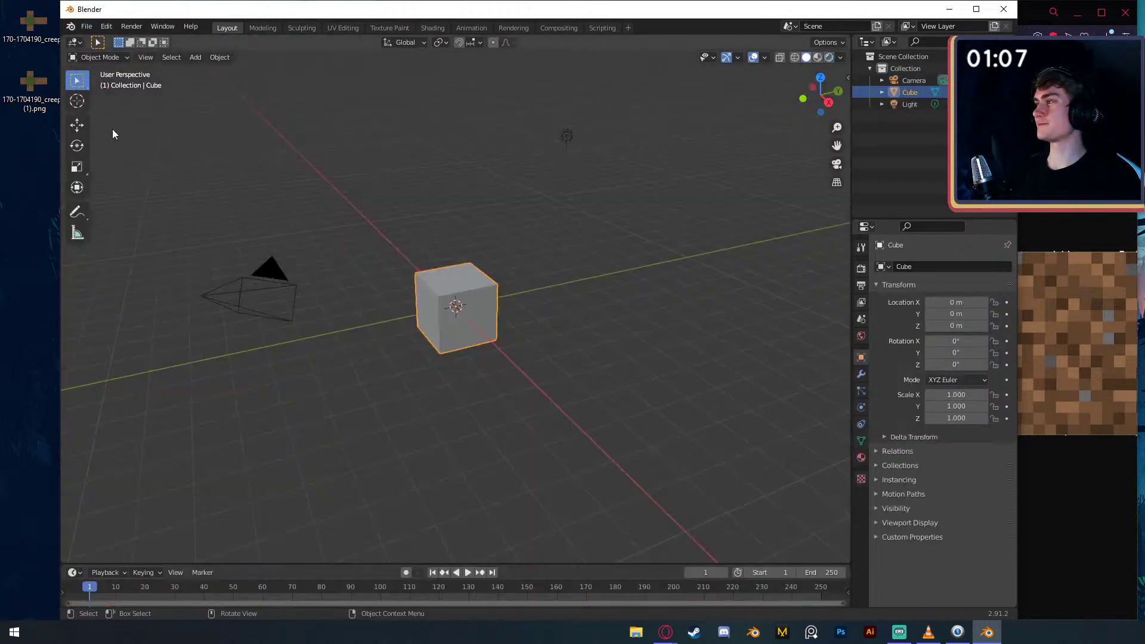
# - Delete both saved grass block template PNG files from the Desktop
pyautogui.click(31, 84)
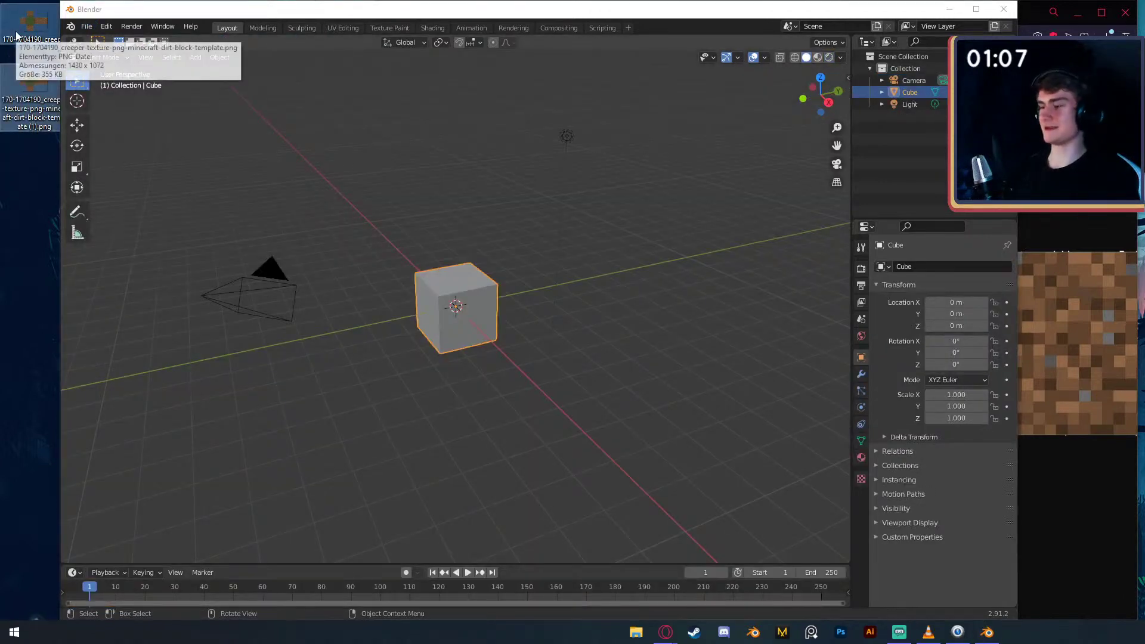
pyautogui.press('Delete')
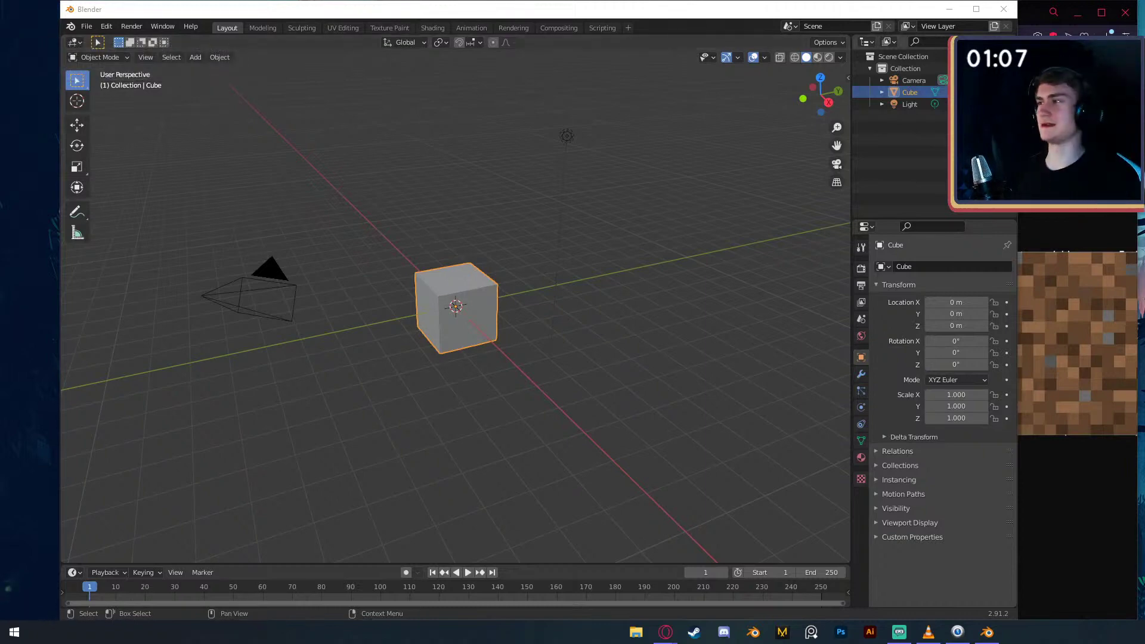
pyautogui.click(611, 61)
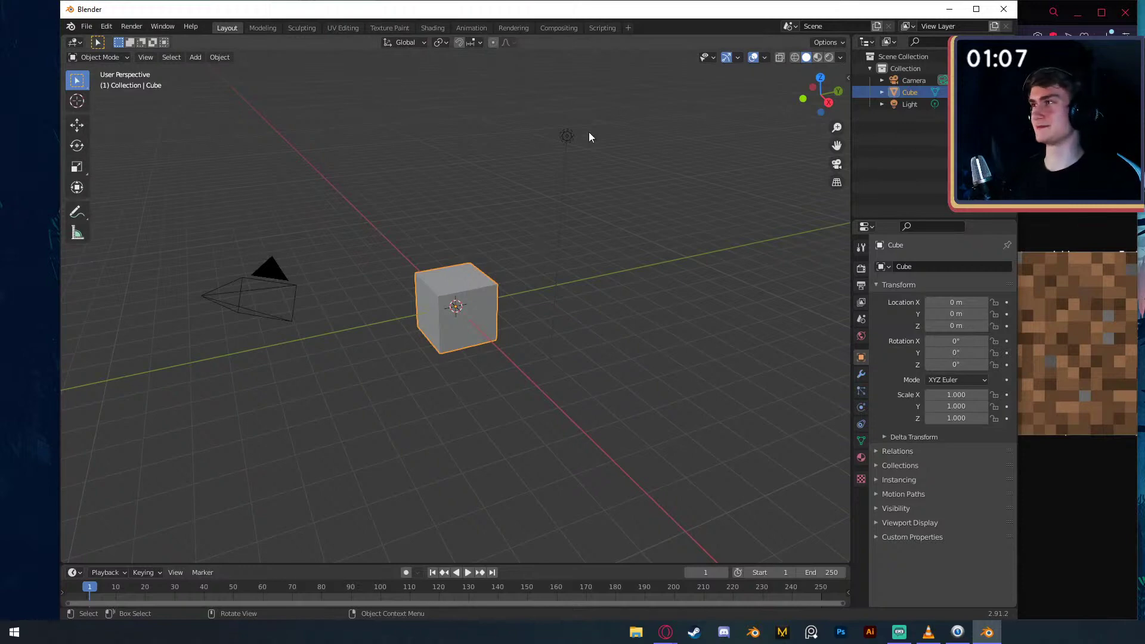
pyautogui.click(567, 136)
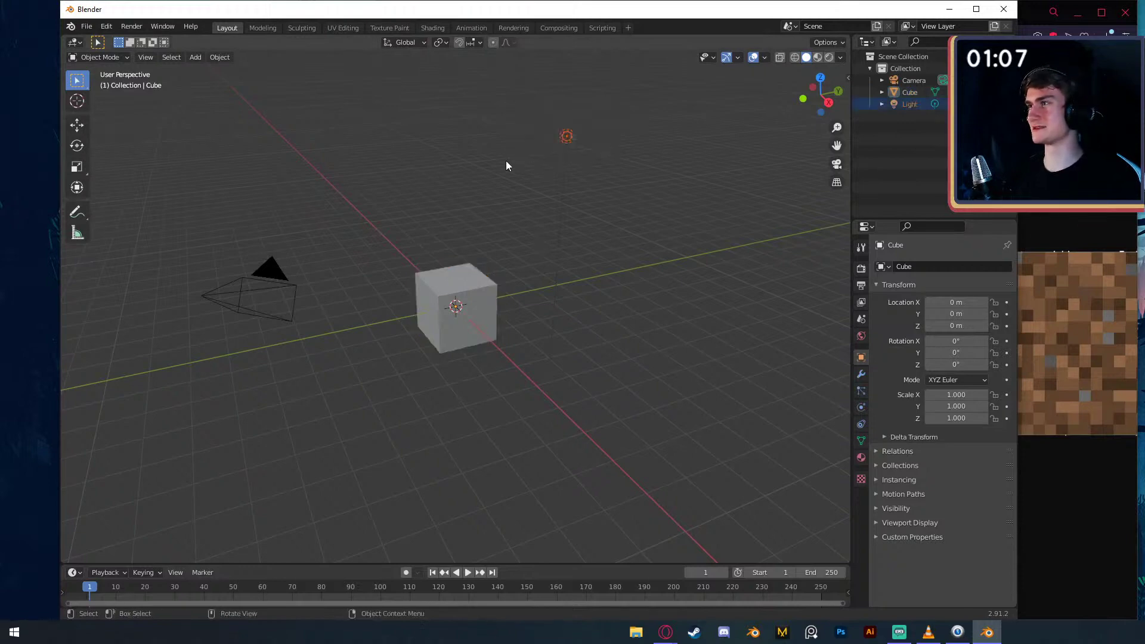
pyautogui.click(649, 162)
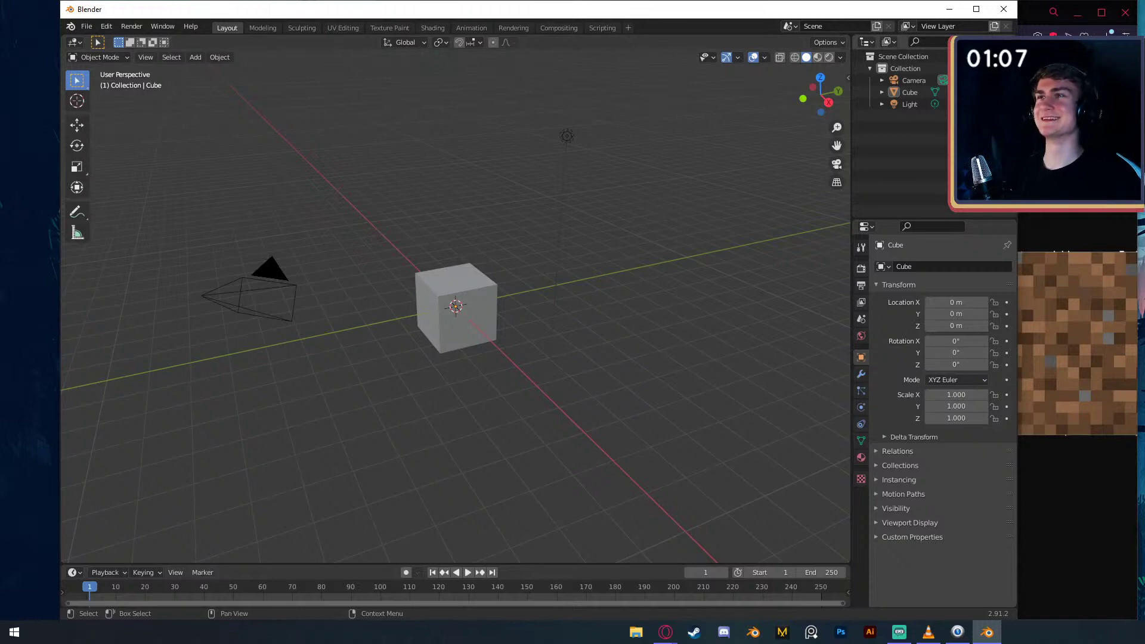
# - Switch to Opera, close the template image and search tabs so only a fresh start page remains, and return to Blender
pyautogui.click(1049, 125)
pyautogui.click(643, 16)
pyautogui.click(527, 20)
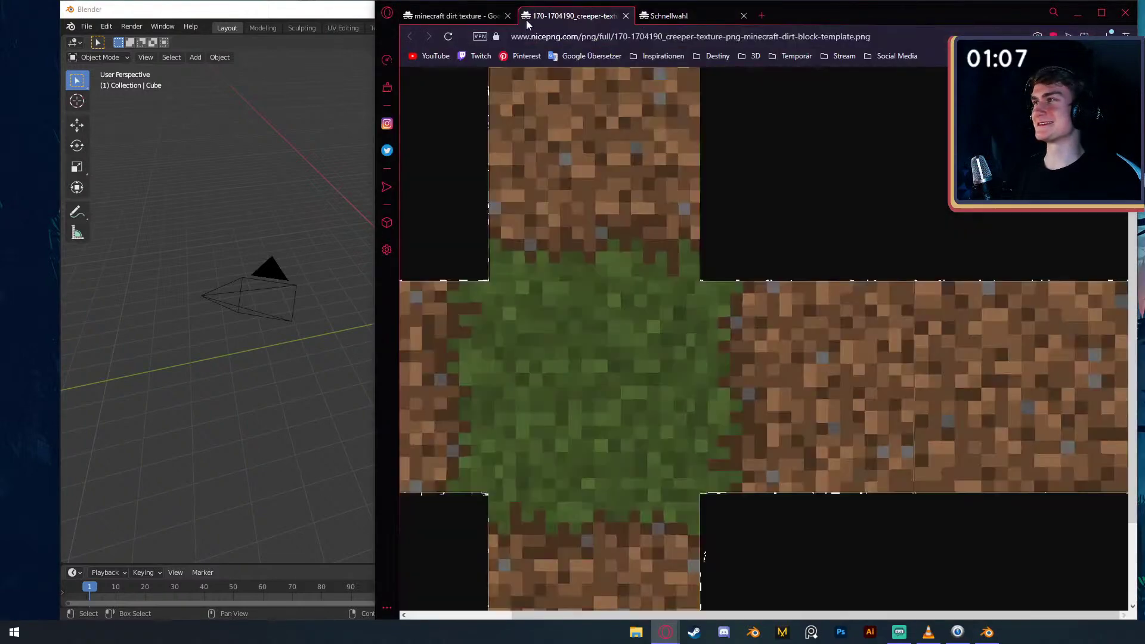
pyautogui.click(641, 16)
pyautogui.click(508, 15)
pyautogui.click(508, 15)
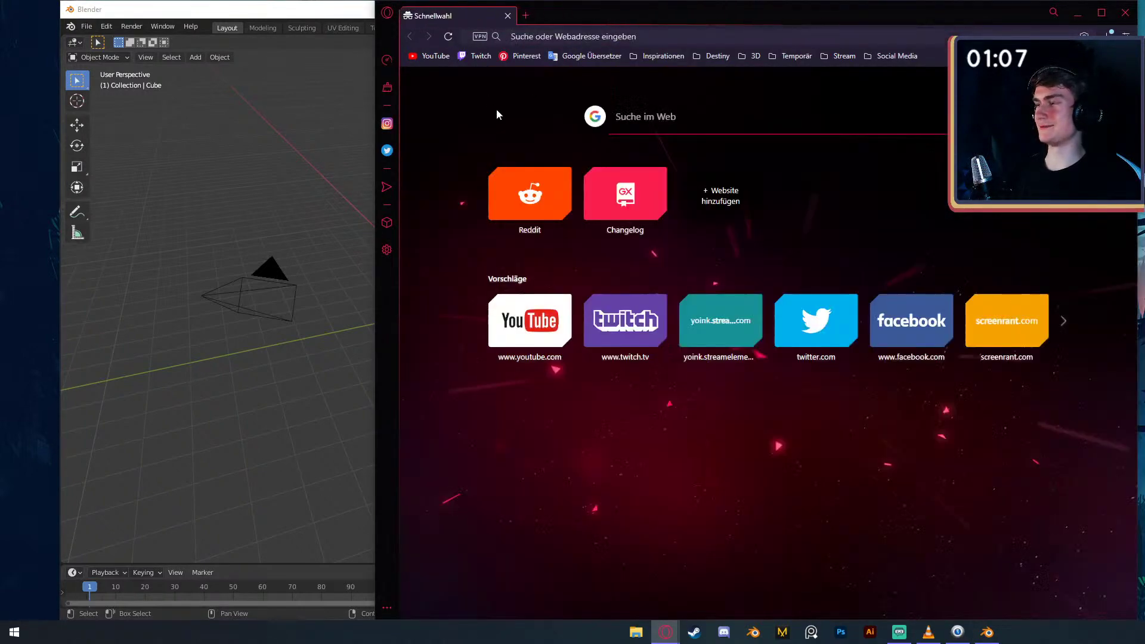
pyautogui.click(364, 10)
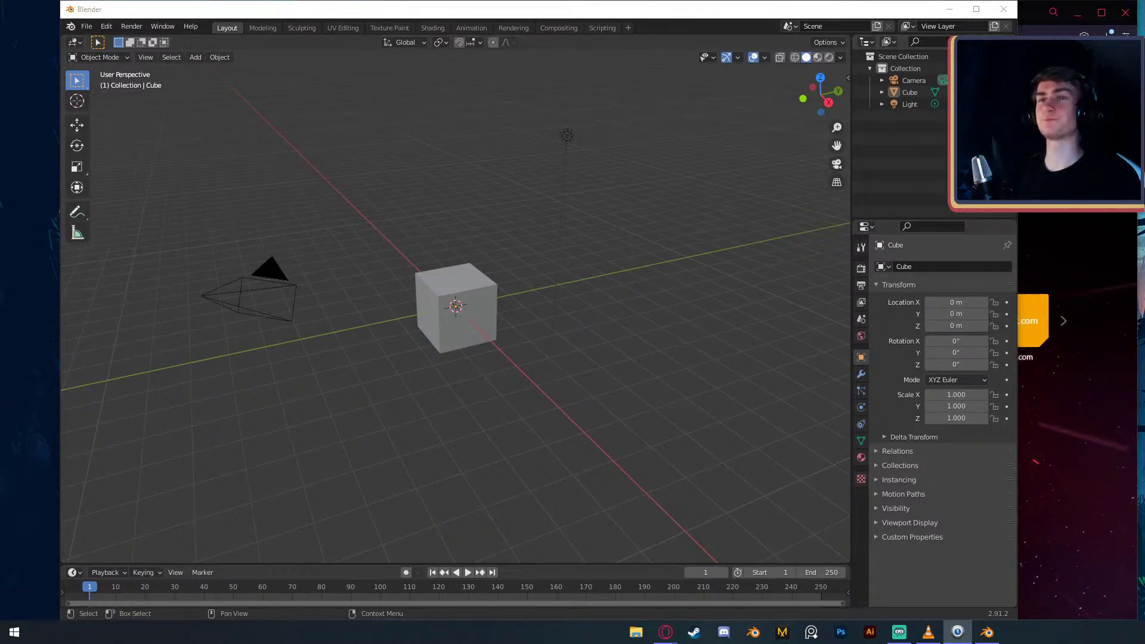
# - Bring the Streamlabs OBS window onto this screen, over the Blender scene
pyautogui.click(647, 15)
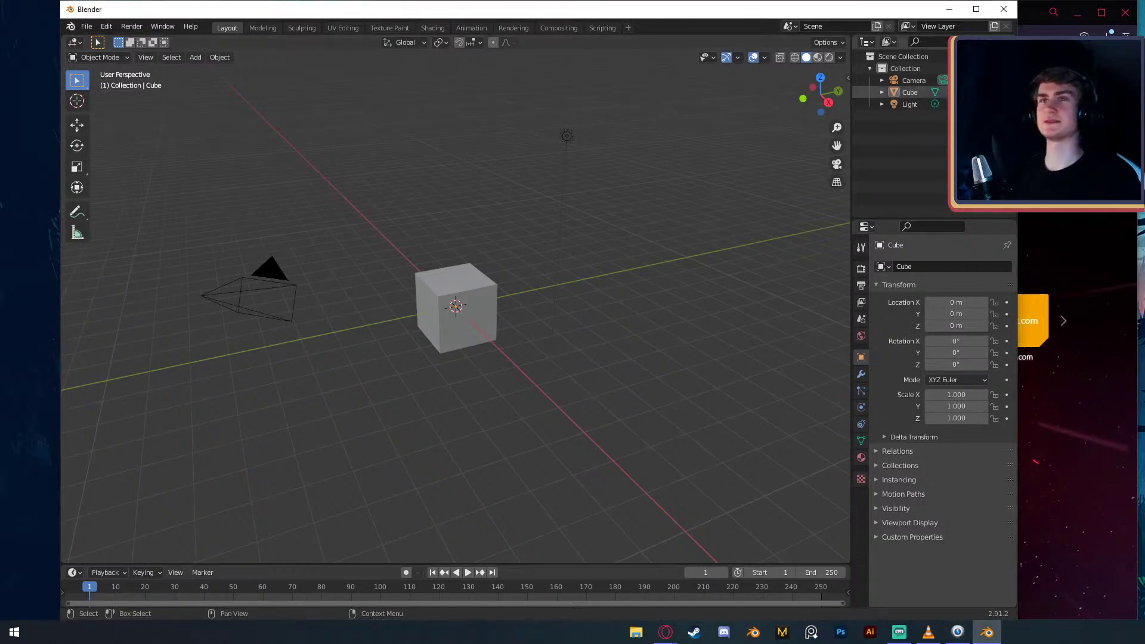
pyautogui.moveTo(1144, 66); pyautogui.dragTo(704, 52)
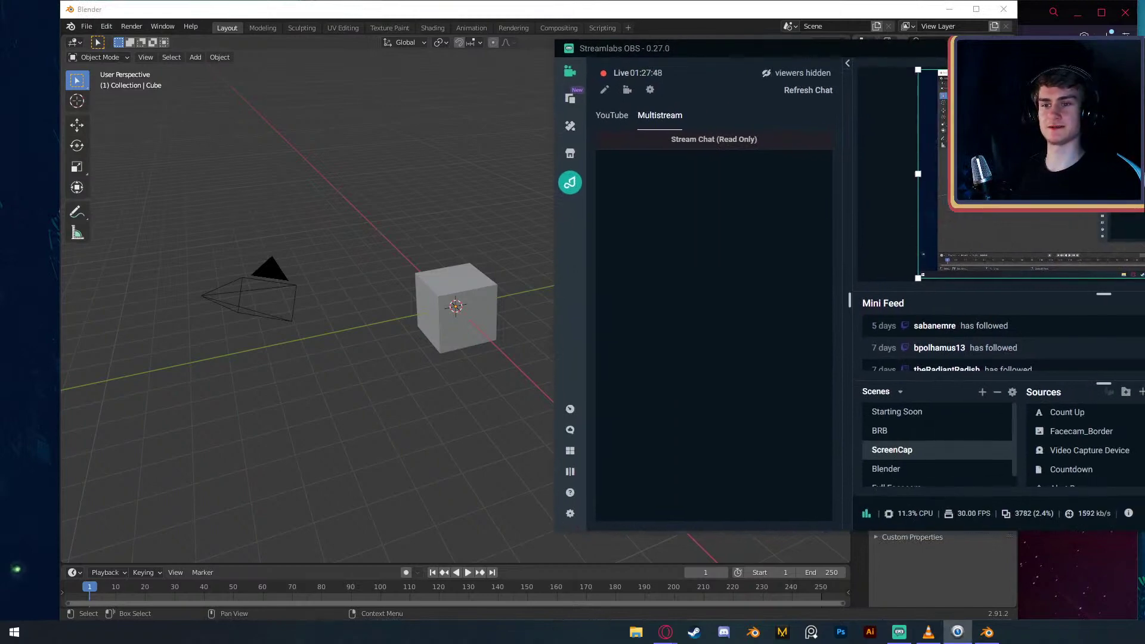
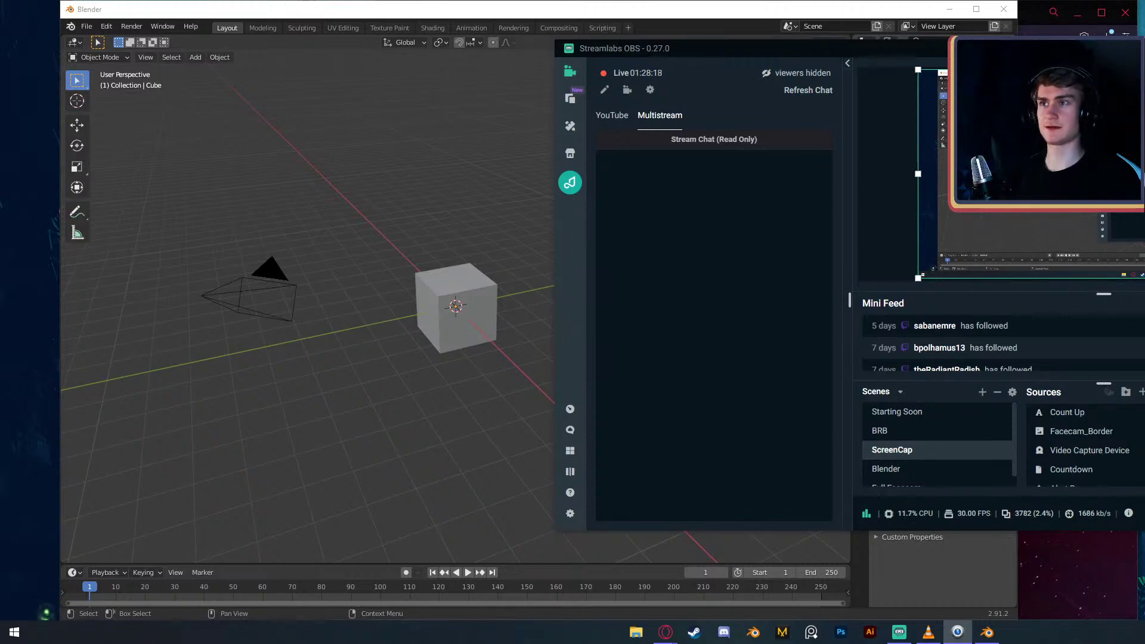
# - Move the Streamlabs OBS window almost entirely off this screen and return to the Blender scene
pyautogui.click(900, 631)
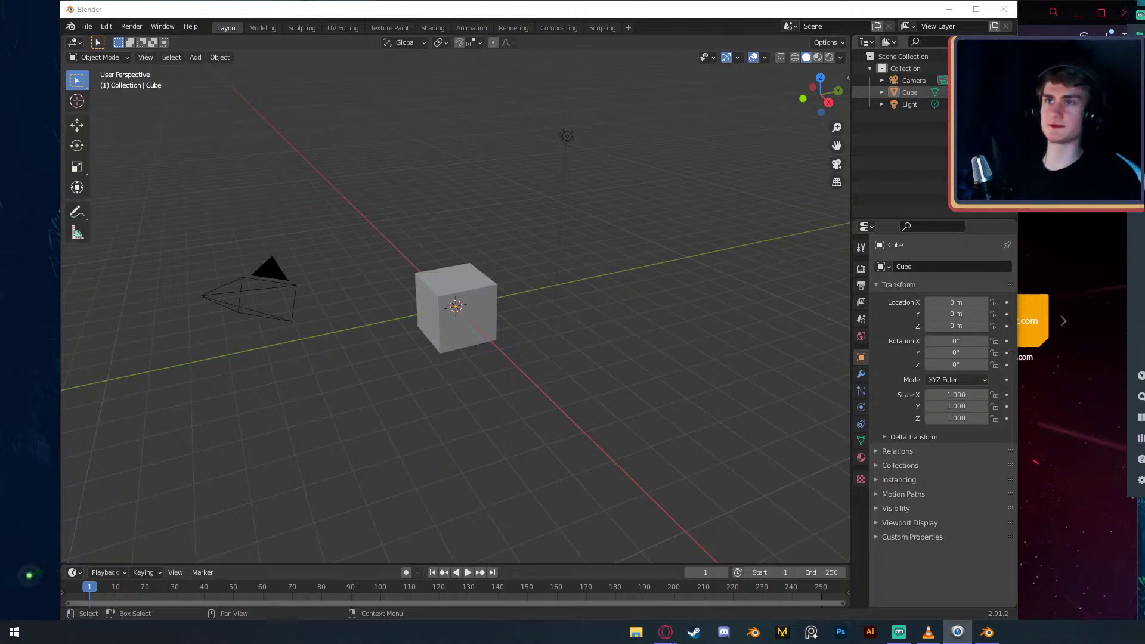
pyautogui.hotkey('alt', 'Tab')
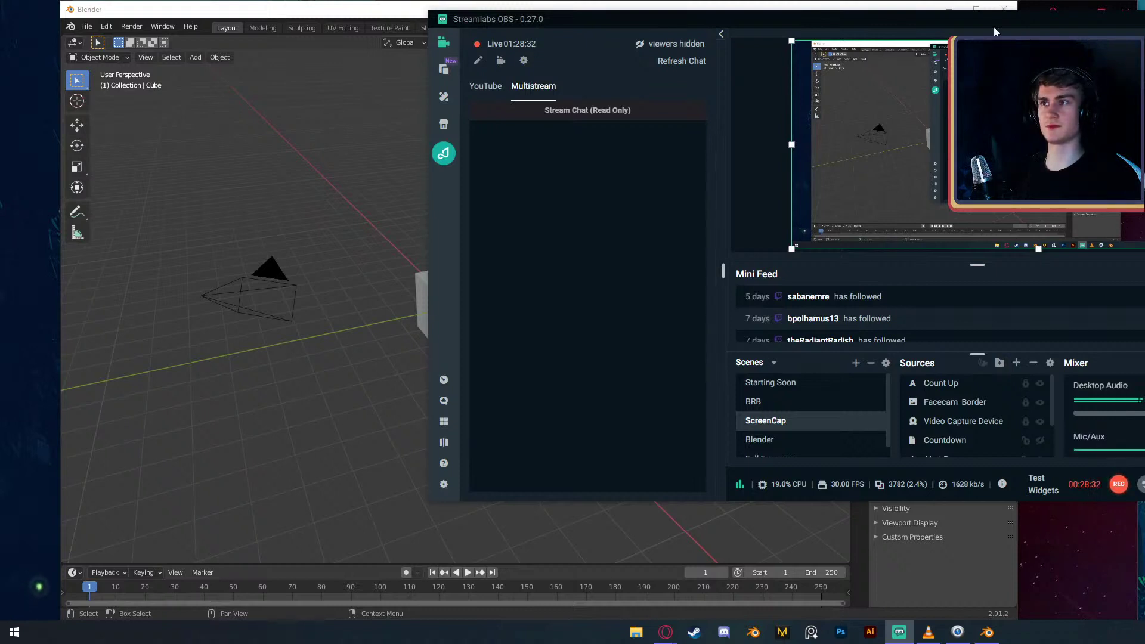
pyautogui.moveTo(967, 27); pyautogui.dragTo(1144, 30)
pyautogui.moveTo(860, 22); pyautogui.dragTo(1144, 11)
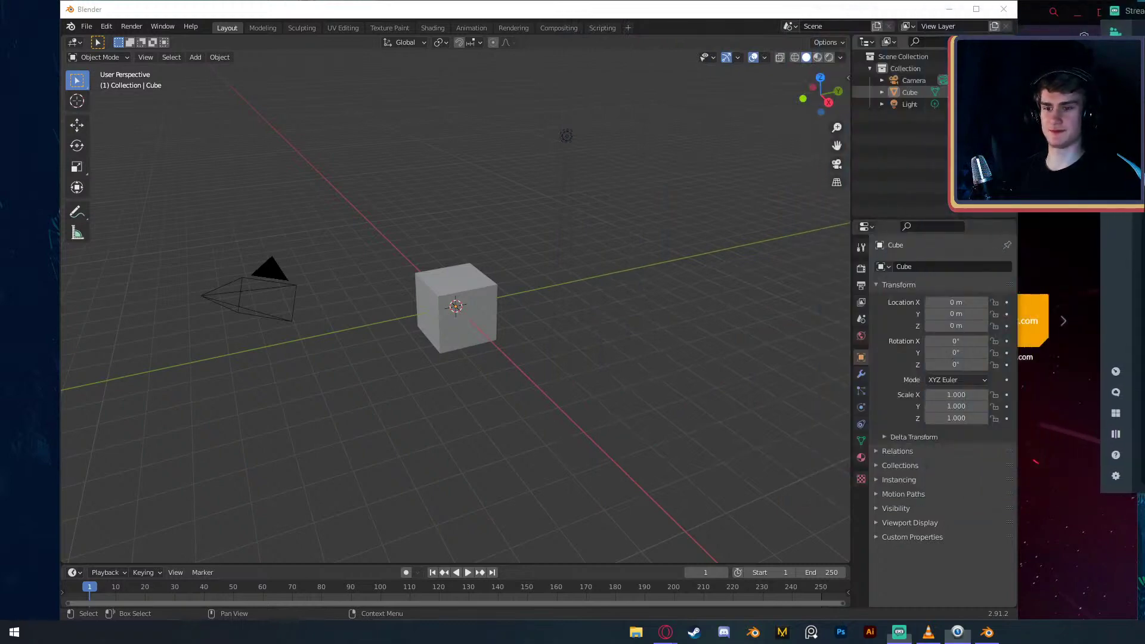
pyautogui.click(550, 136)
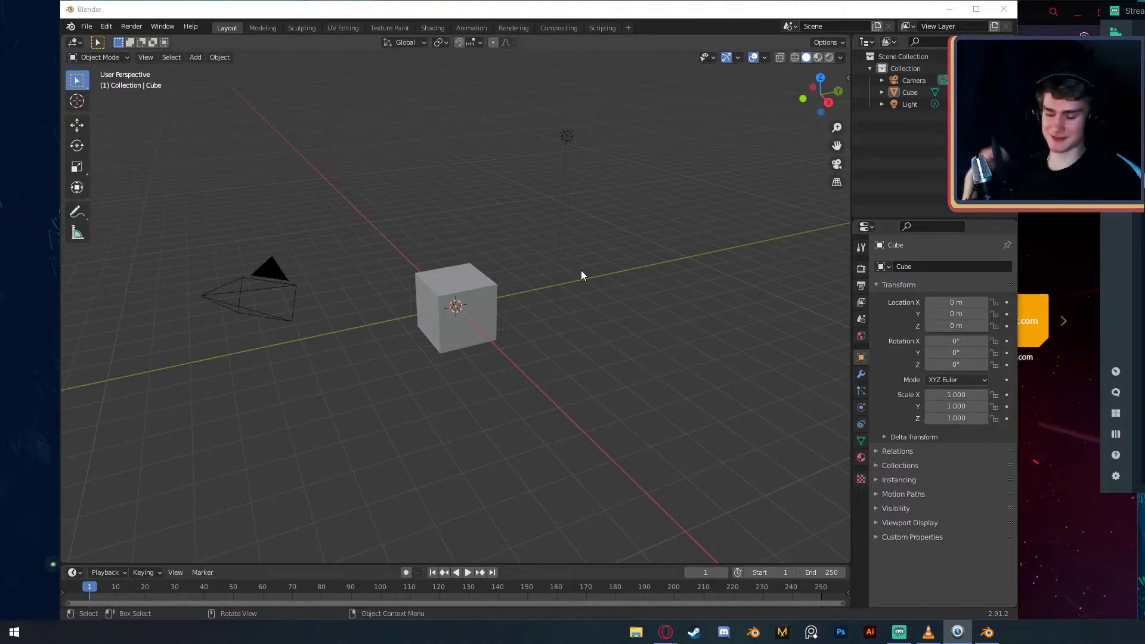
pyautogui.click(691, 19)
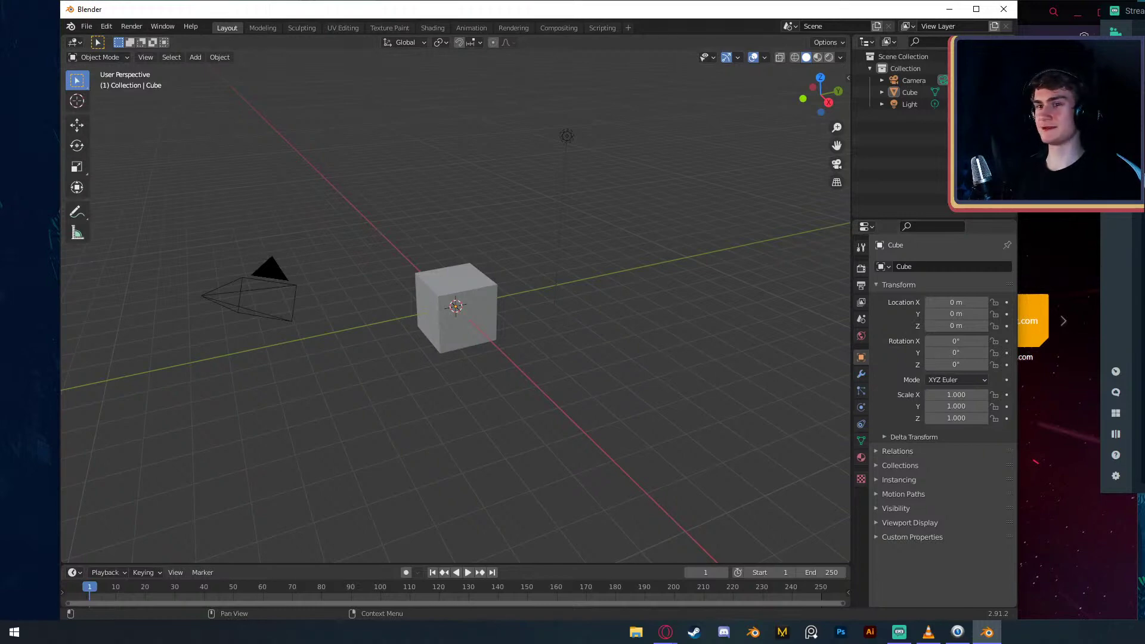
# - Enlarge the timeline area, change it to a Shader Editor, and split off a UV Editor beside it
pyautogui.moveTo(618, 564); pyautogui.dragTo(597, 408)
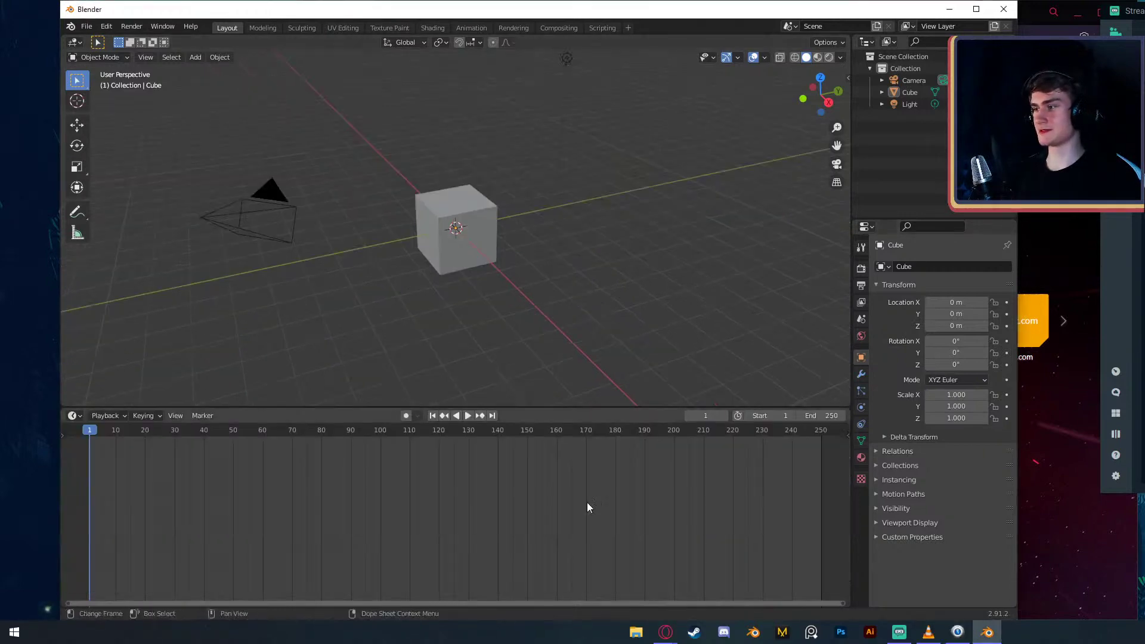
pyautogui.hotkey('shift', 'F3')
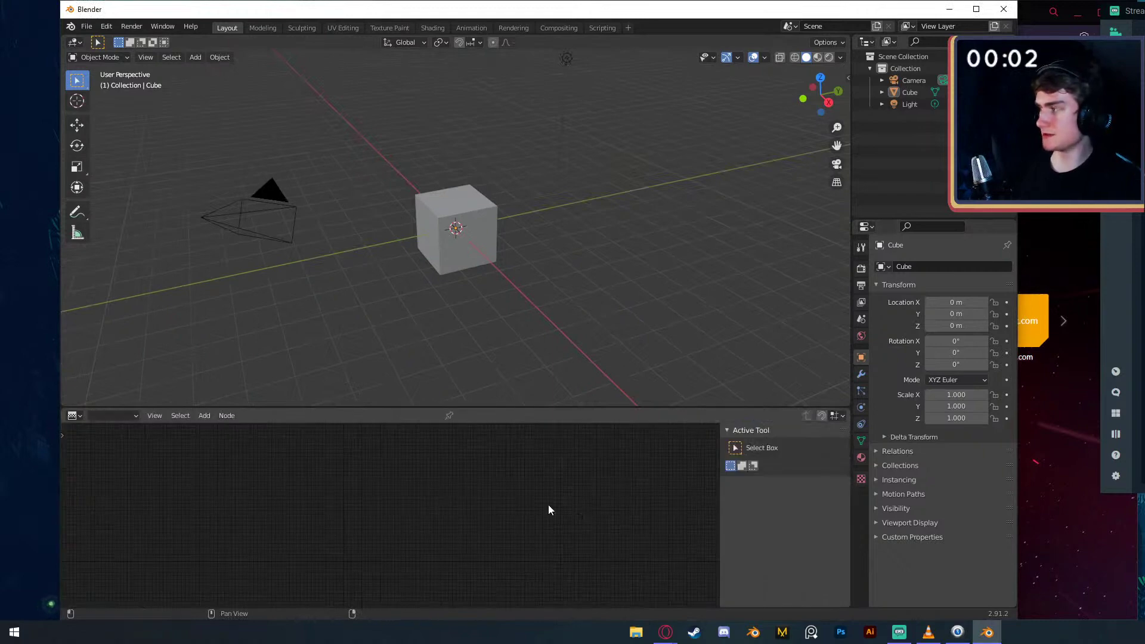
pyautogui.rightClick(271, 409)
pyautogui.click(270, 417)
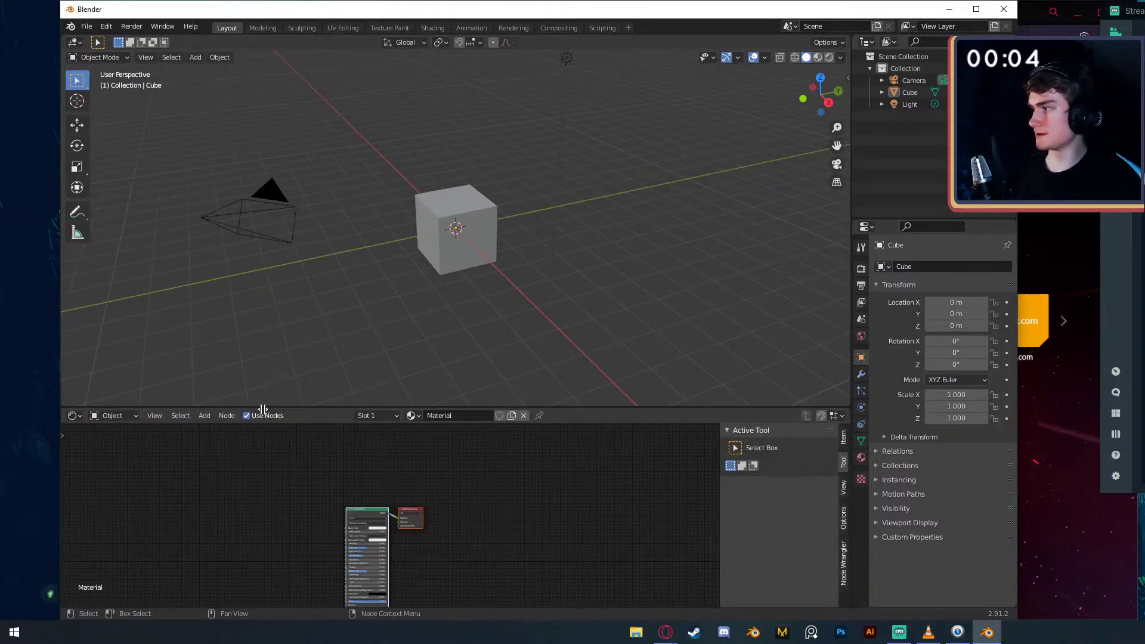
pyautogui.click(322, 460)
pyautogui.hotkey('shift', 'F10')
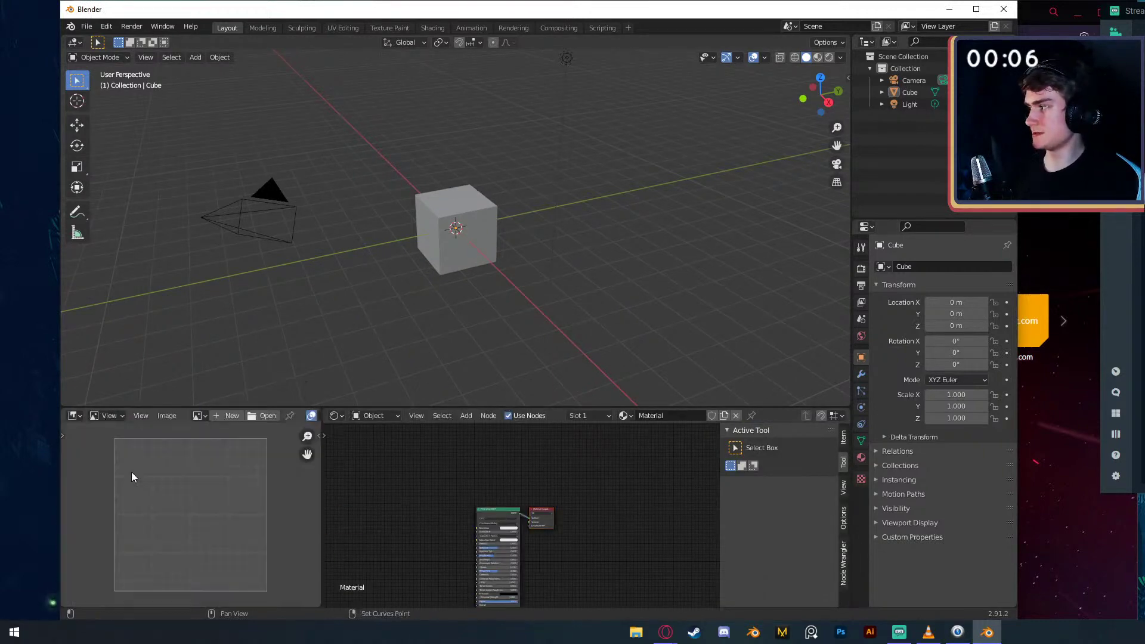
# - Enter Edit Mode on the cube, select its whole UV layout and rotate it 90 degrees
pyautogui.press('Tab')
pyautogui.write('a')
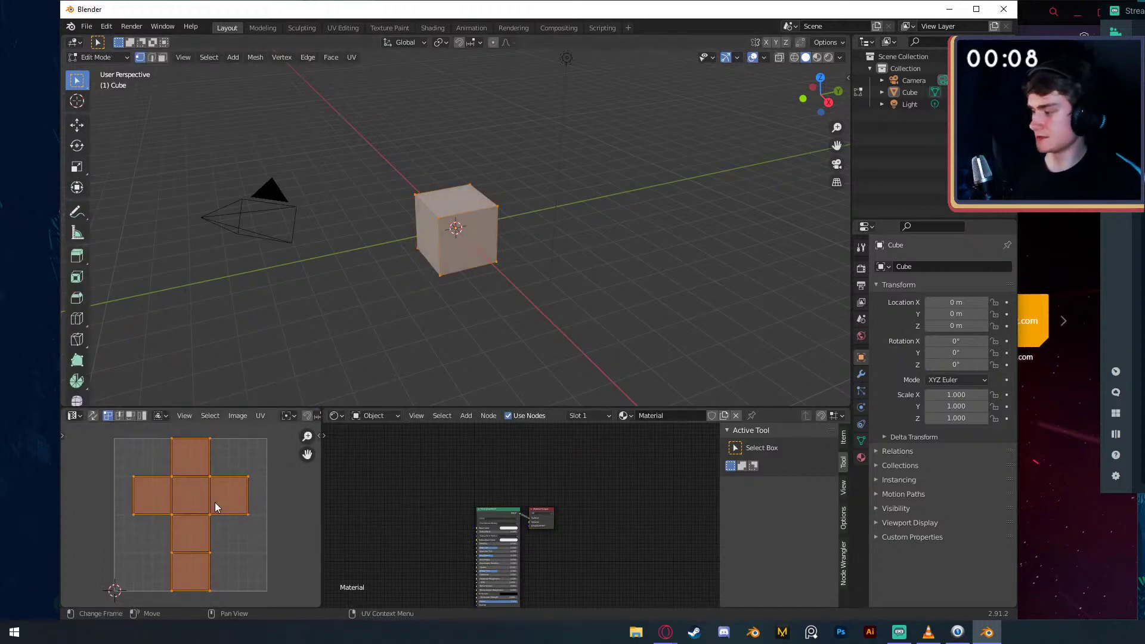
pyautogui.write('r90')
pyautogui.press('Return')
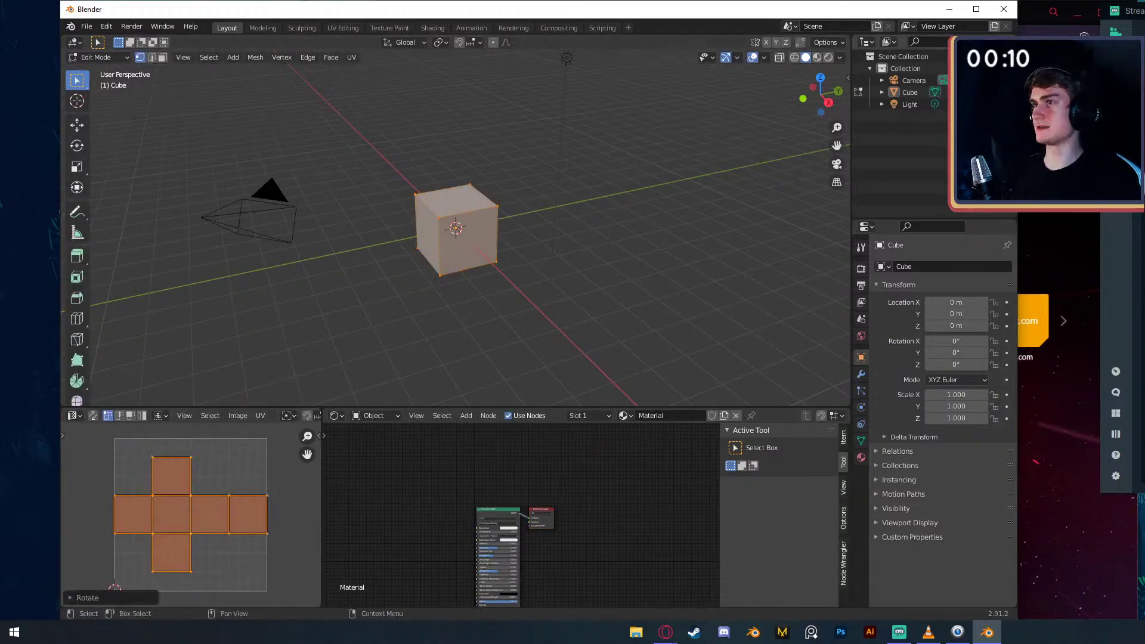
# - Switch to Opera and search Google Images for "minecraft dirt texture"
pyautogui.hotkey('alt', 'Tab')
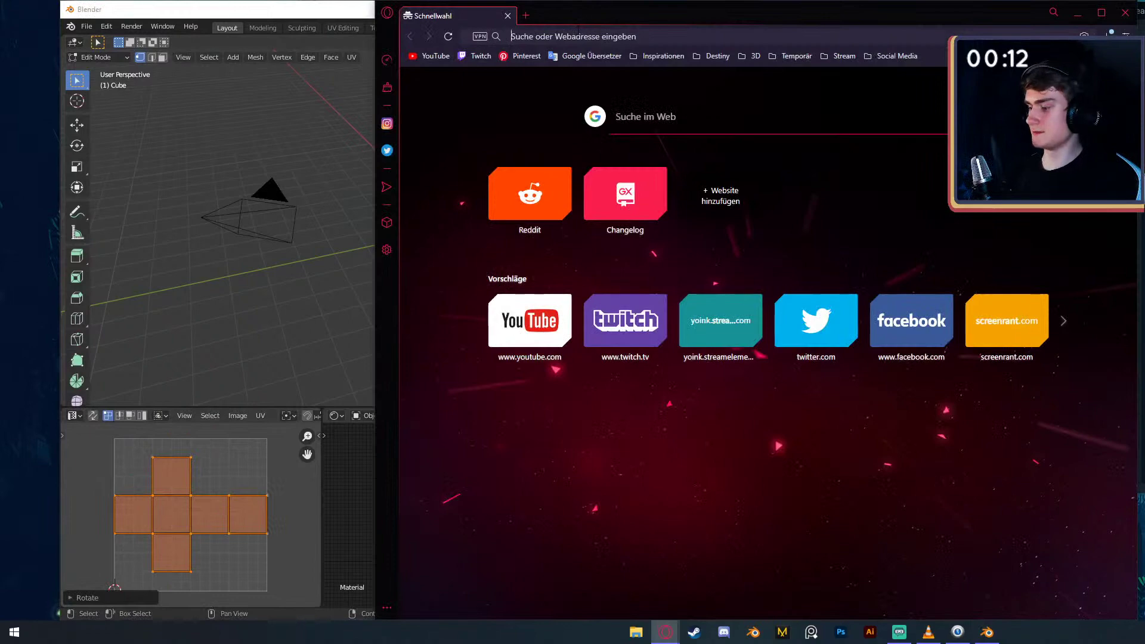
pyautogui.write('minecraft di')
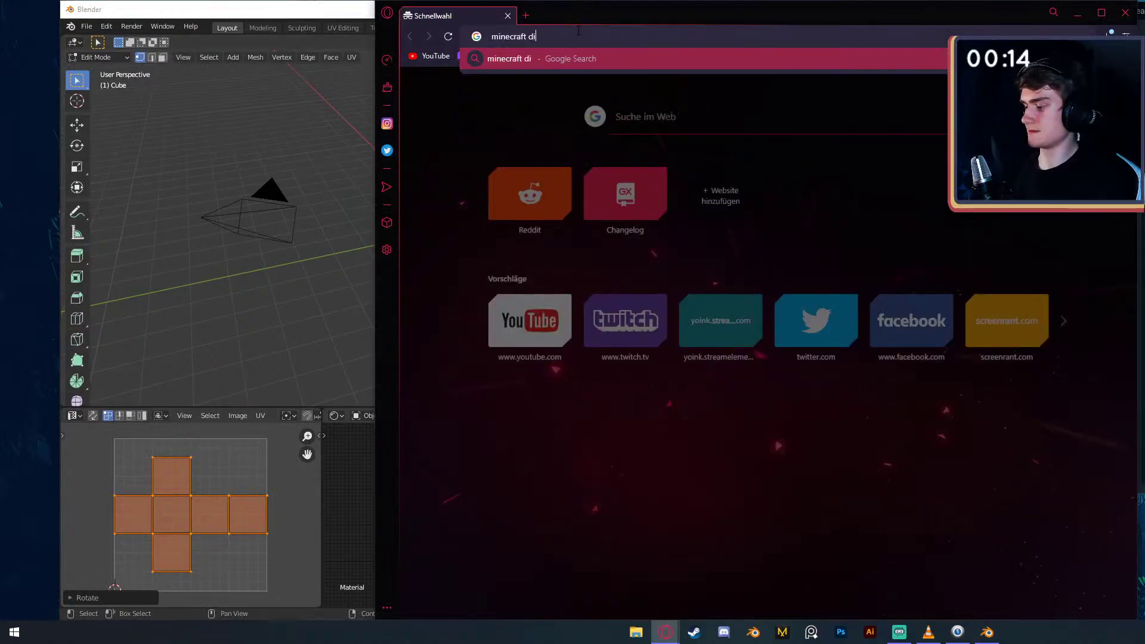
pyautogui.write('rt texture')
pyautogui.press('Return')
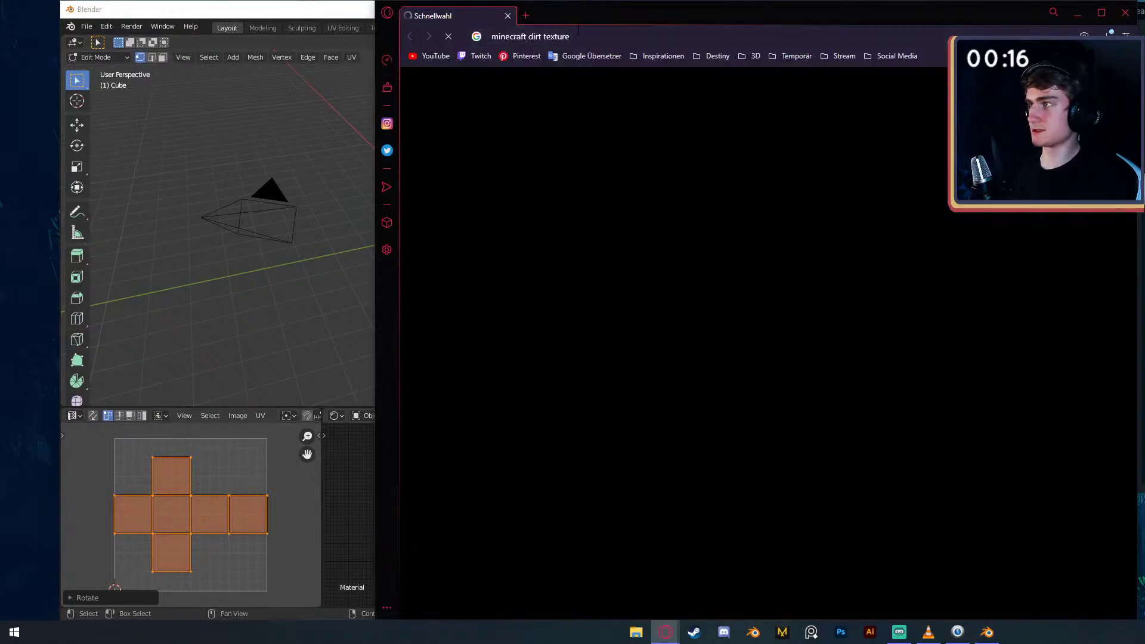
pyautogui.click(568, 138)
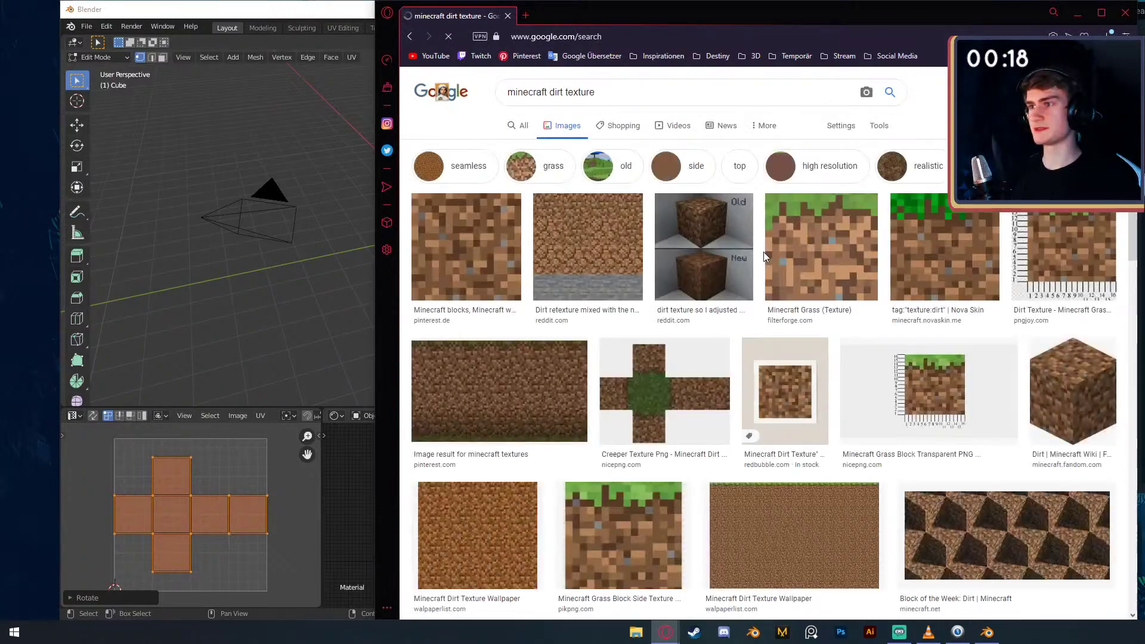
# - Find the creeper texture dirt block template from NicePNG in the image results and open the full image
pyautogui.scroll(-13, 766, 257)
pyautogui.click(699, 226)
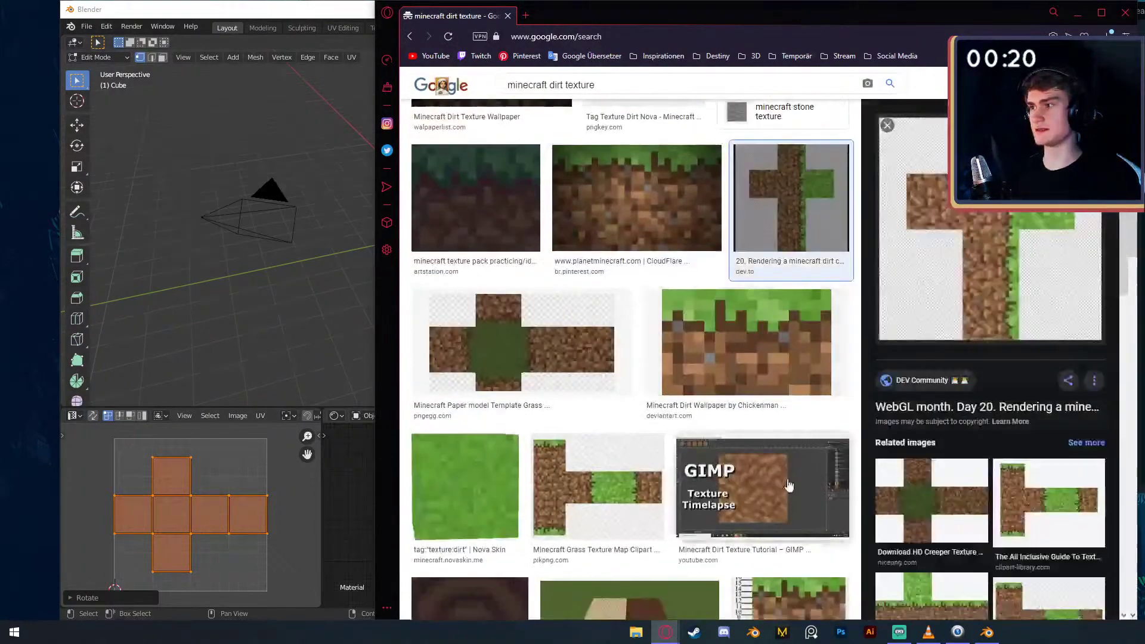
pyautogui.click(932, 500)
pyautogui.rightClick(961, 213)
pyautogui.click(1014, 329)
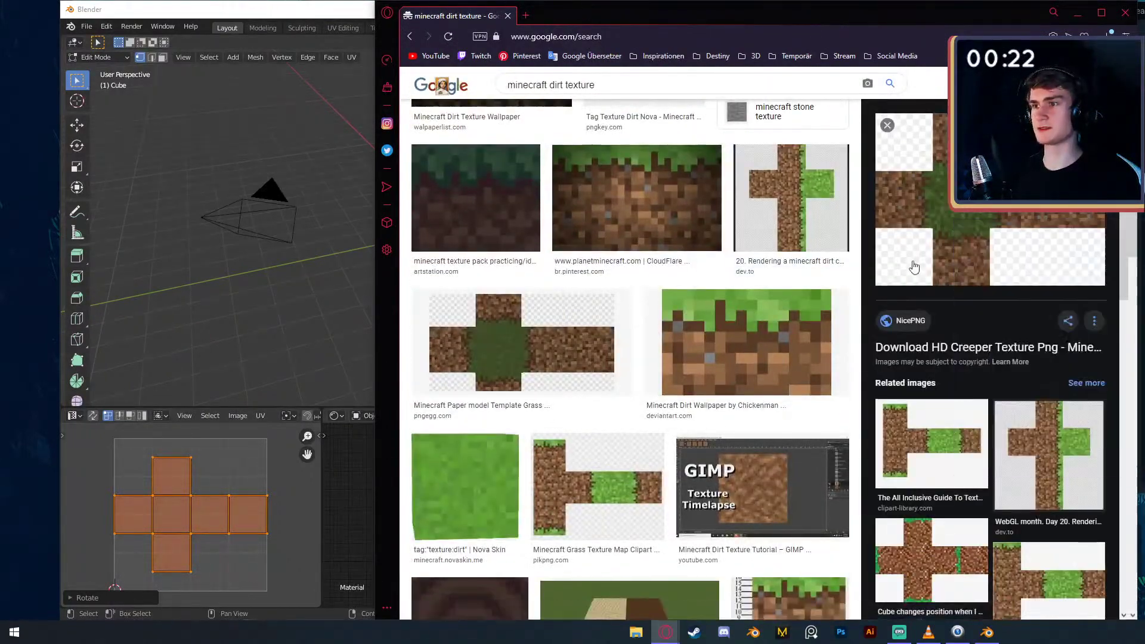
pyautogui.click(914, 267)
pyautogui.rightClick(701, 226)
pyautogui.click(755, 262)
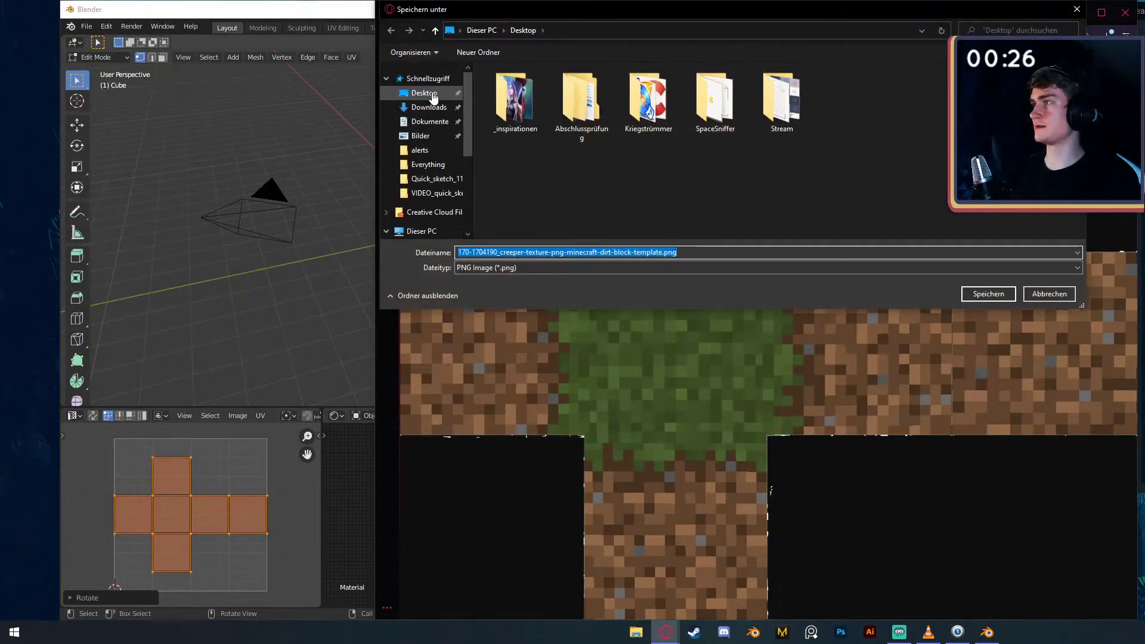
pyautogui.click(434, 98)
pyautogui.click(989, 293)
# - Return to Blender, add the saved PNG as an image texture node and connect its Color to Base Color
pyautogui.click(268, 43)
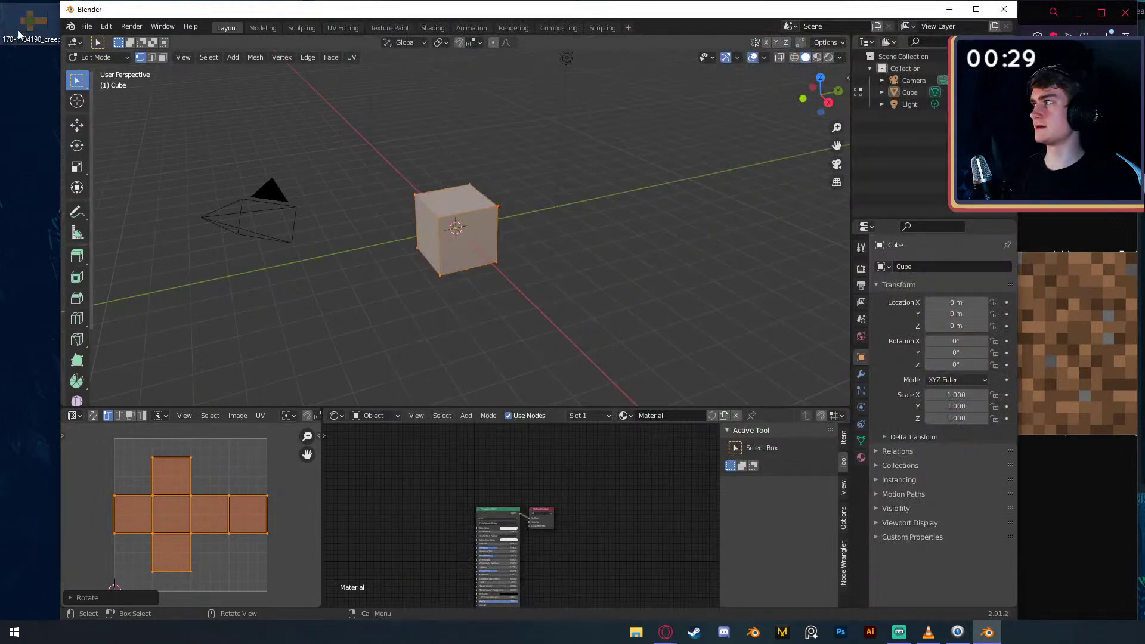
pyautogui.moveTo(20, 34); pyautogui.dragTo(442, 510)
pyautogui.moveTo(416, 464); pyautogui.dragTo(451, 535)
# - View the cube through the camera with Rendered shading and switch it to Object Mode
pyautogui.press('KP_0')
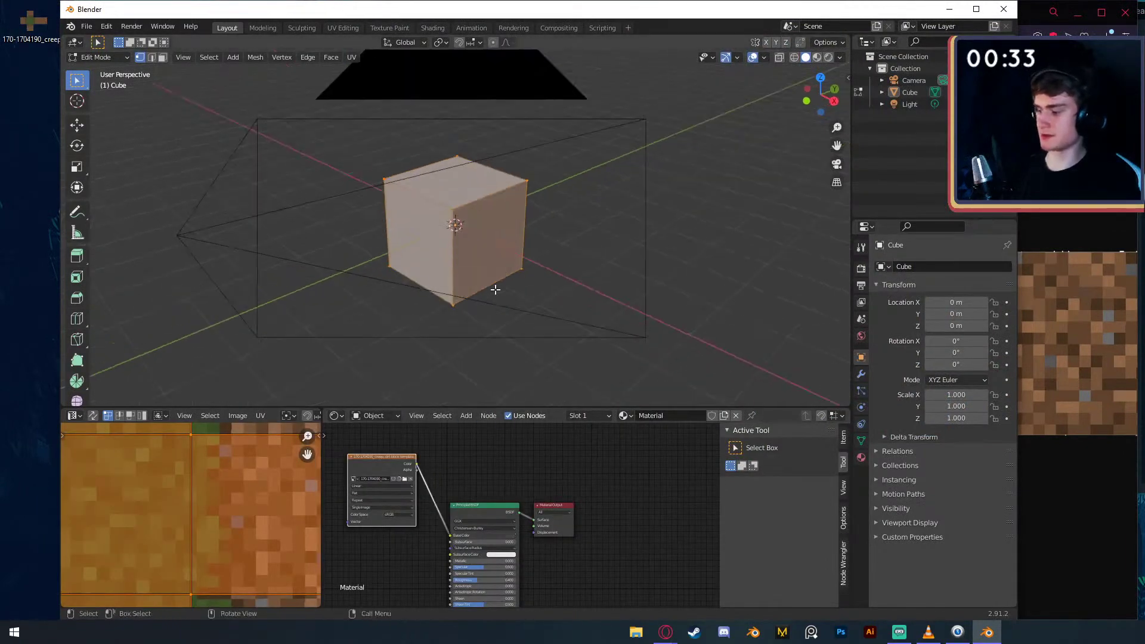
pyautogui.press('z')
pyautogui.click(502, 297)
pyautogui.press('Tab')
pyautogui.press('Tab')
pyautogui.press('Tab')
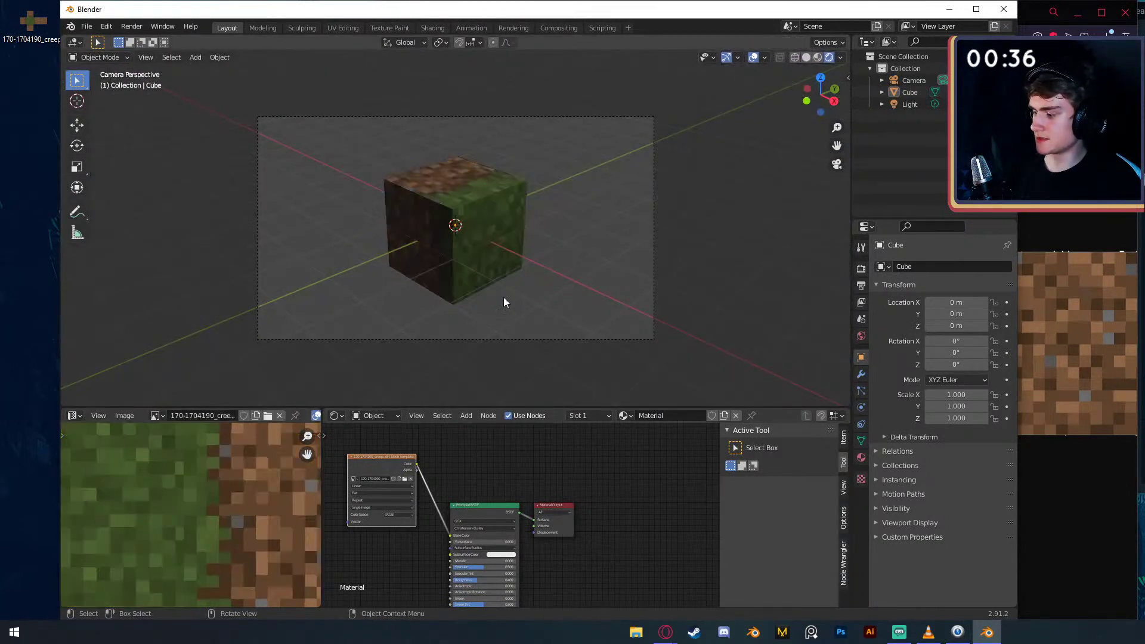
# - Select the cube and rotate it -90 degrees about the global Y axis
pyautogui.click(519, 223)
pyautogui.press('Tab')
pyautogui.press('Tab')
pyautogui.write('r')
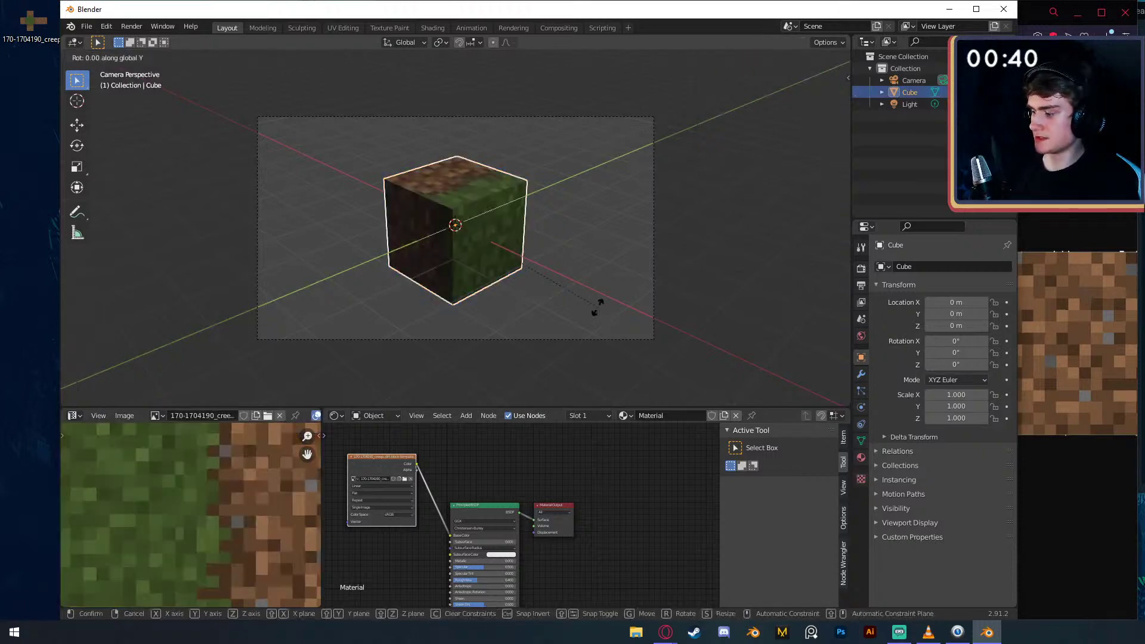
pyautogui.write('y90')
pyautogui.press('Return')
# - Scale the cube's UV layout along Y by about 1.3 to fit the template's height
pyautogui.press('Tab')
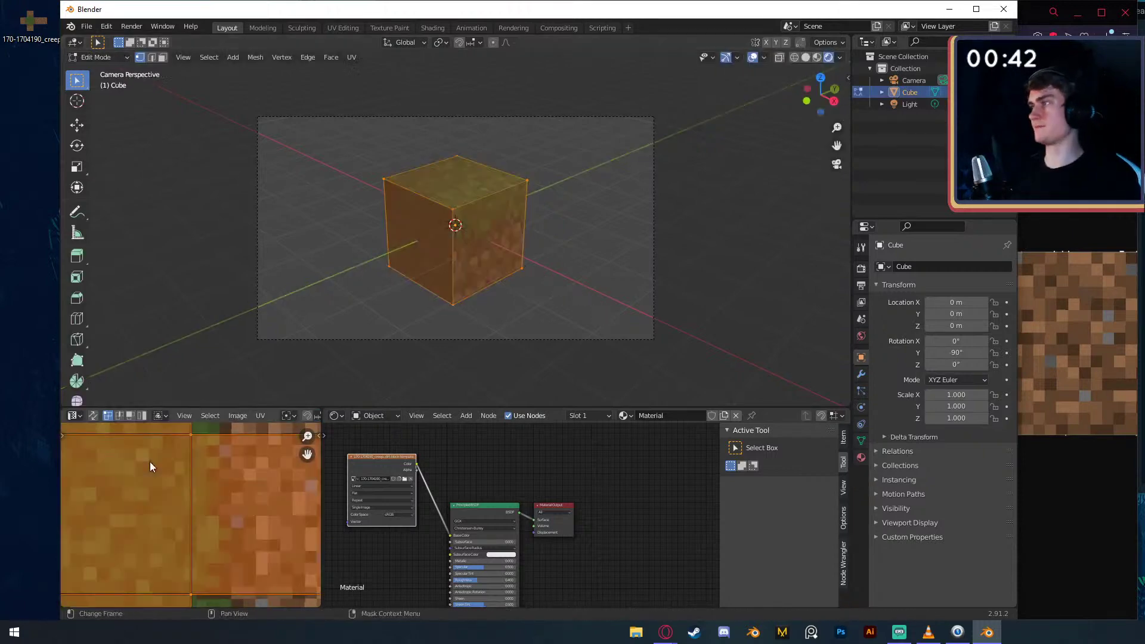
pyautogui.scroll(-2, 262, 494)
pyautogui.press('s')
pyautogui.press('y')
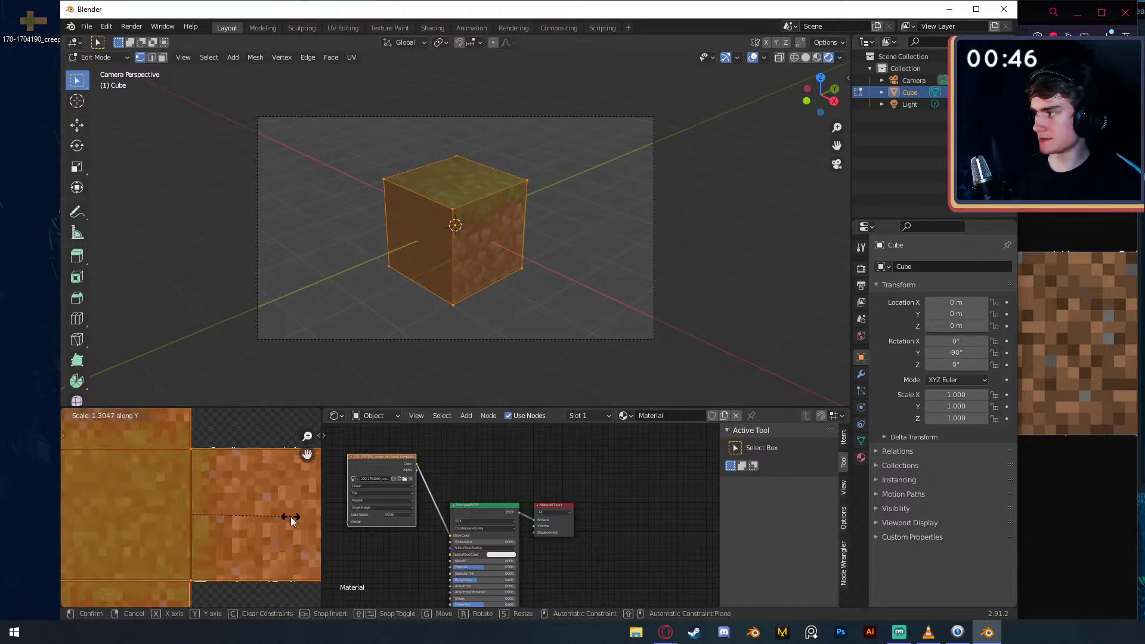
pyautogui.click(291, 516)
# - Scale the UV layout along X by about 0.98 to fit the template's width
pyautogui.scroll(-1, 223, 500)
pyautogui.moveTo(221, 498); pyautogui.dragTo(277, 531, button='middle')
pyautogui.press('s')
pyautogui.press('x')
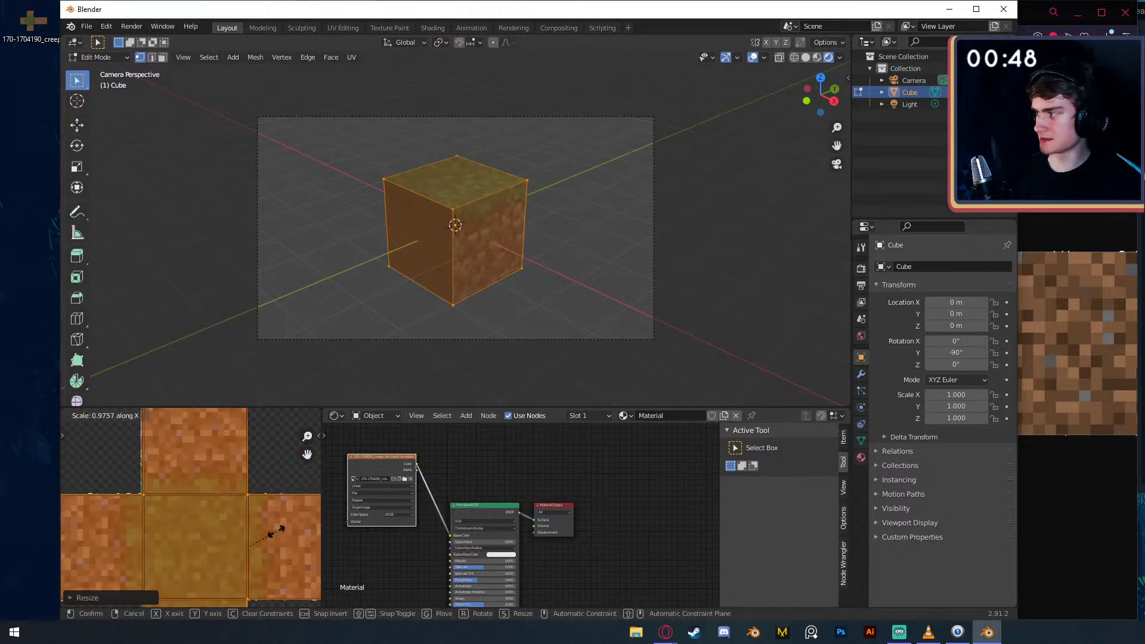
pyautogui.click(281, 528)
# - Move the UV layout about -0.004 along X to align with the texture and leave Edit Mode
pyautogui.press('g')
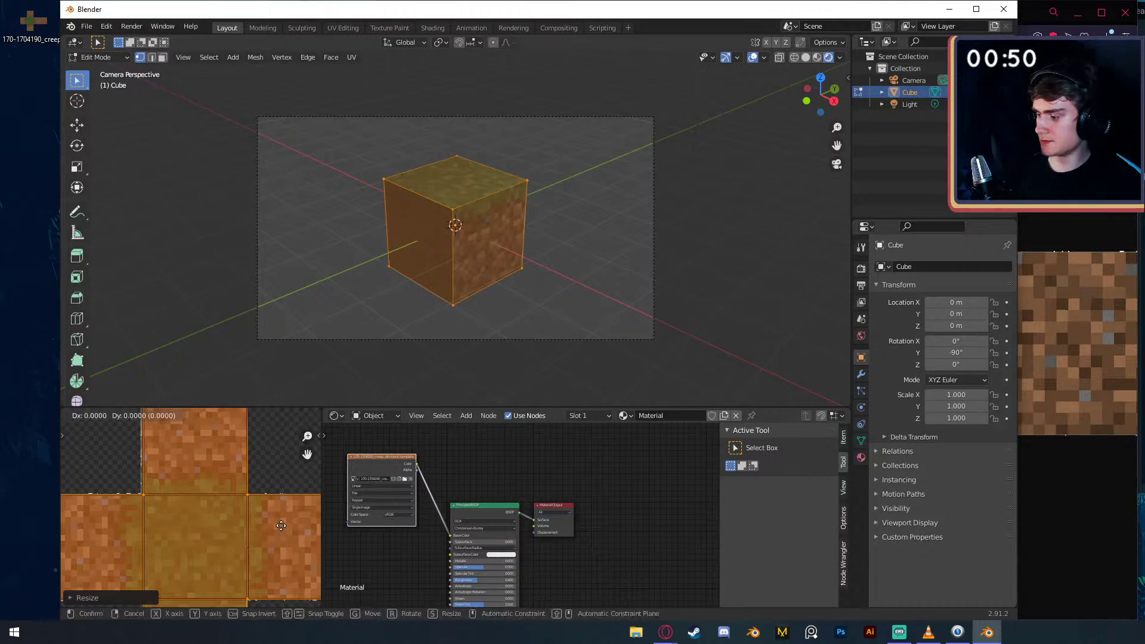
pyautogui.press('x')
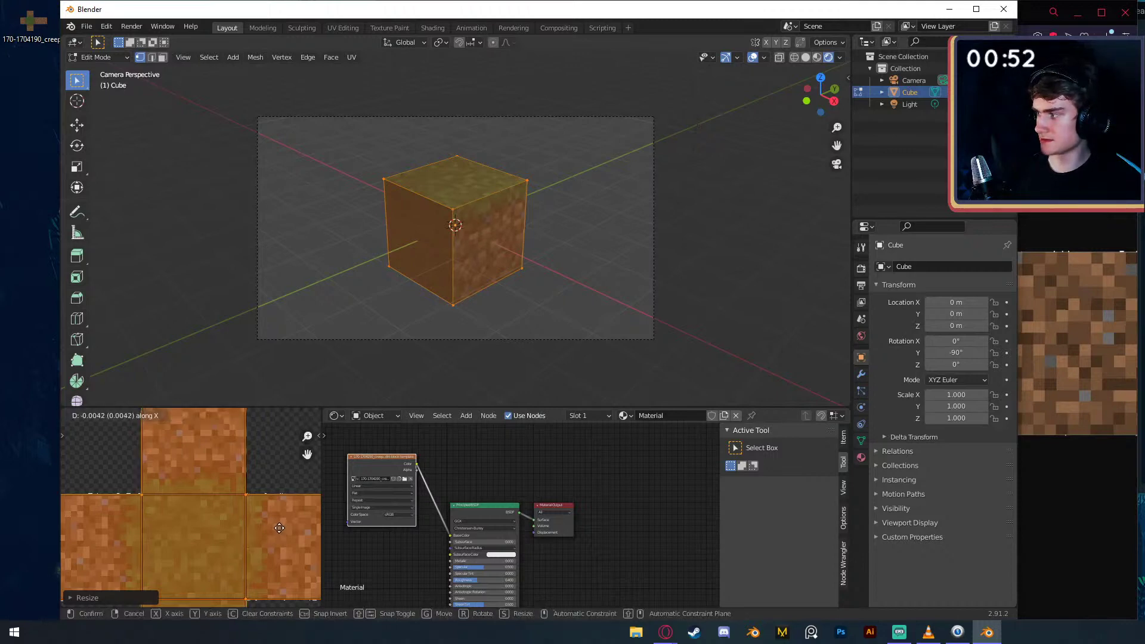
pyautogui.click(278, 528)
pyautogui.press('Tab')
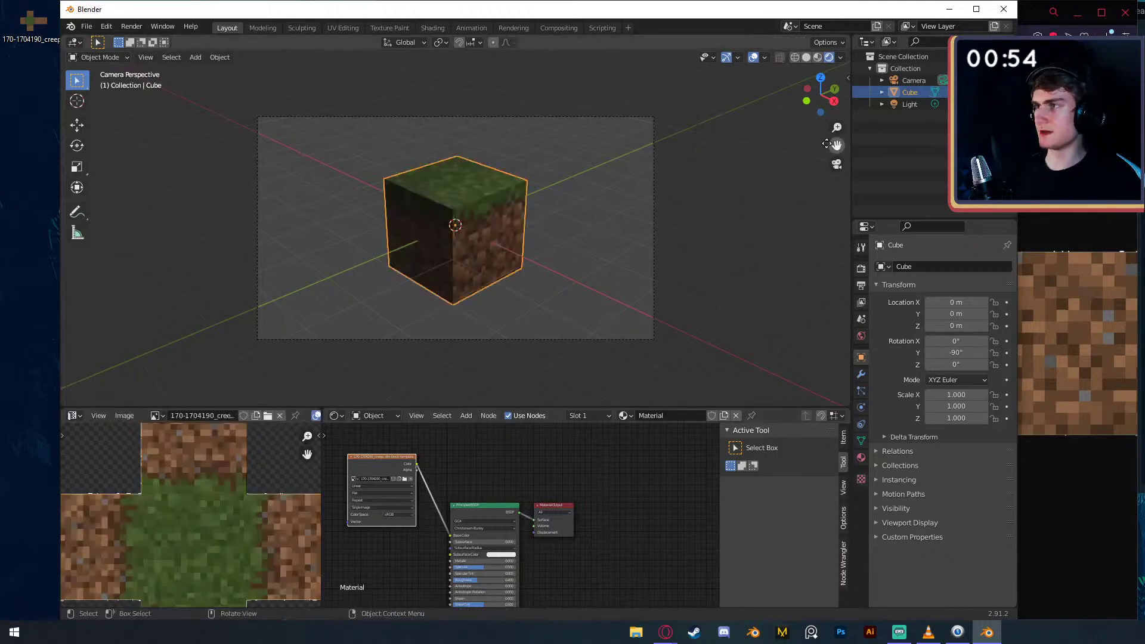
# - Change the existing light to a Sun with a strength of 10
pyautogui.click(911, 105)
pyautogui.click(862, 407)
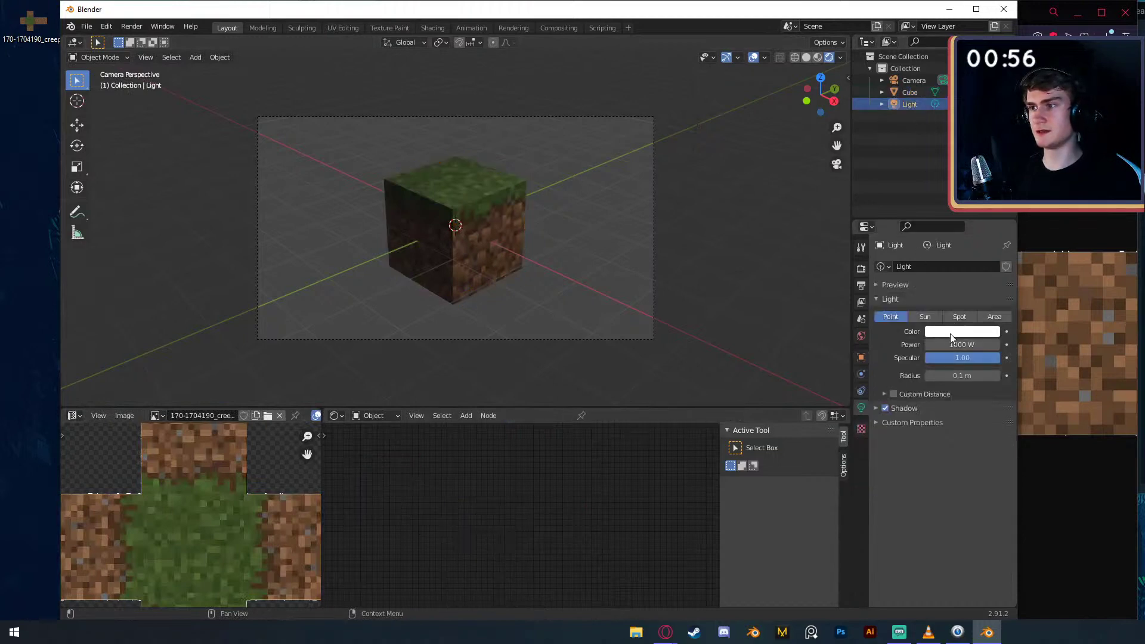
pyautogui.click(925, 317)
pyautogui.doubleClick(962, 345)
pyautogui.write('10')
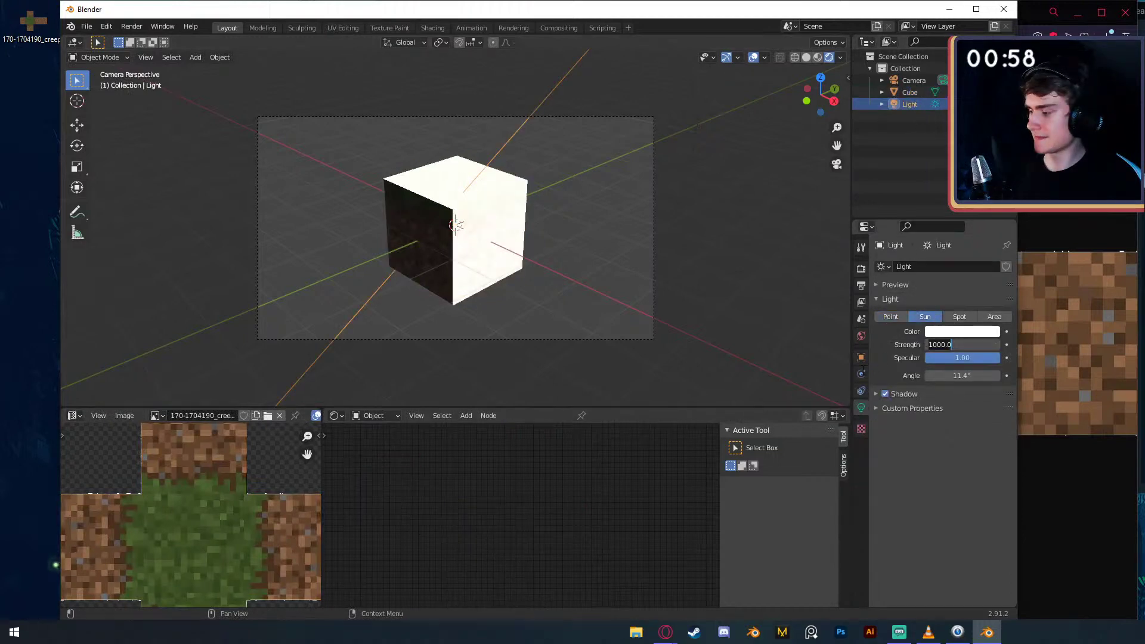
pyautogui.press('Return')
# - Add an Area light to the scene
pyautogui.hotkey('shift', 'a')
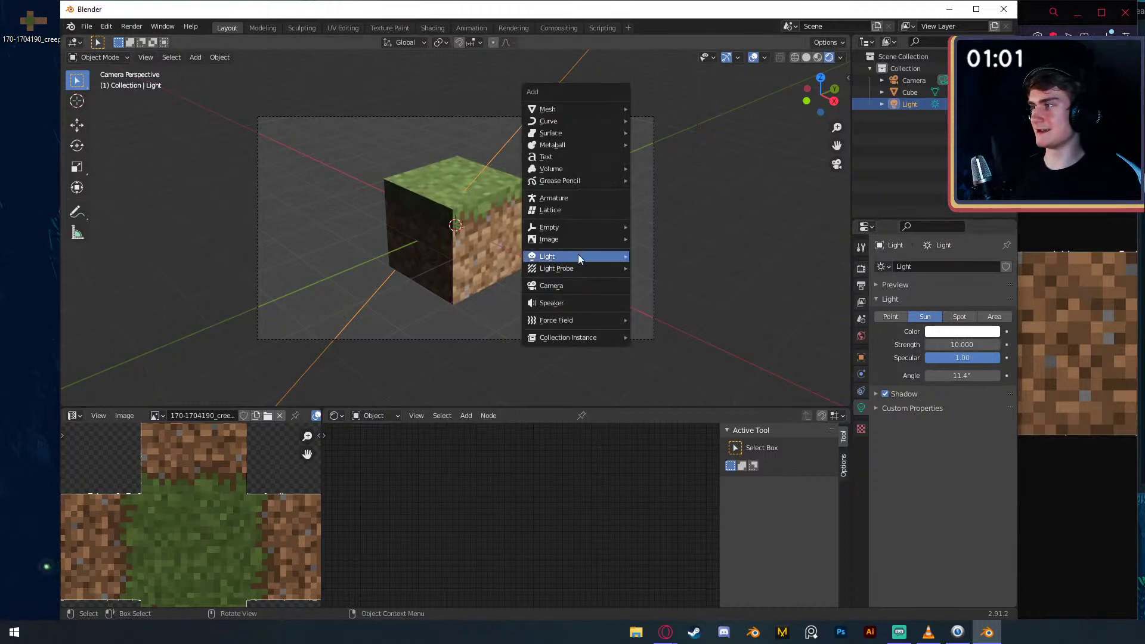
pyautogui.moveTo(578, 255)
pyautogui.click(659, 295)
pyautogui.write('rx')
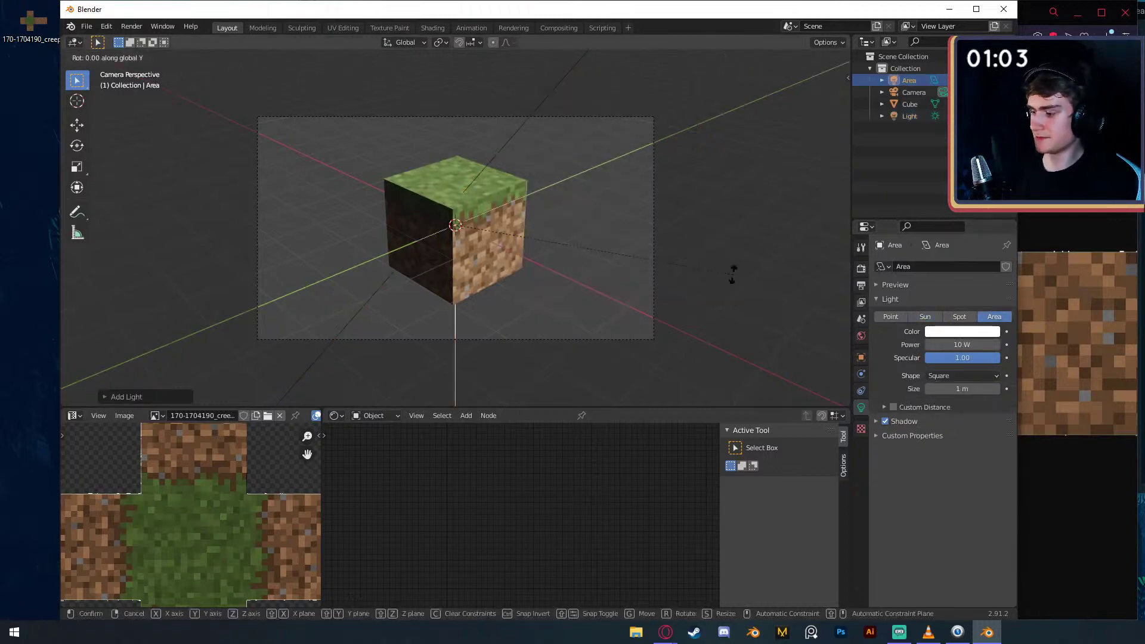
pyautogui.write('090')
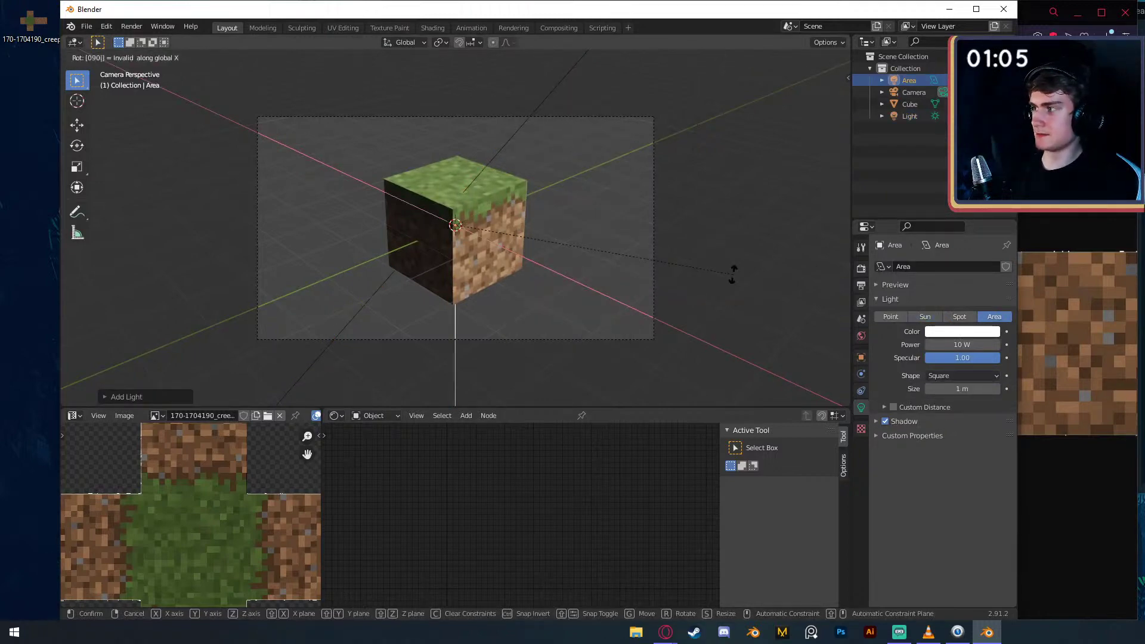
pyautogui.press('Escape')
# - Rotate the Area light 90 degrees about the global X axis
pyautogui.write('rx')
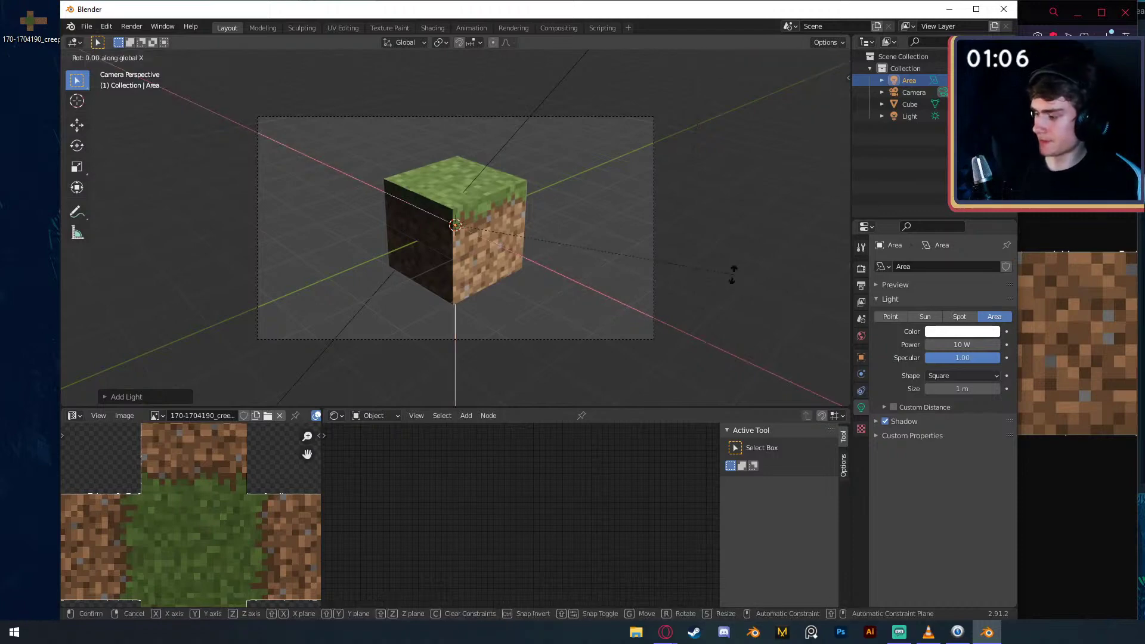
pyautogui.write('90')
pyautogui.press('Return')
pyautogui.press('g')
pyautogui.press('y')
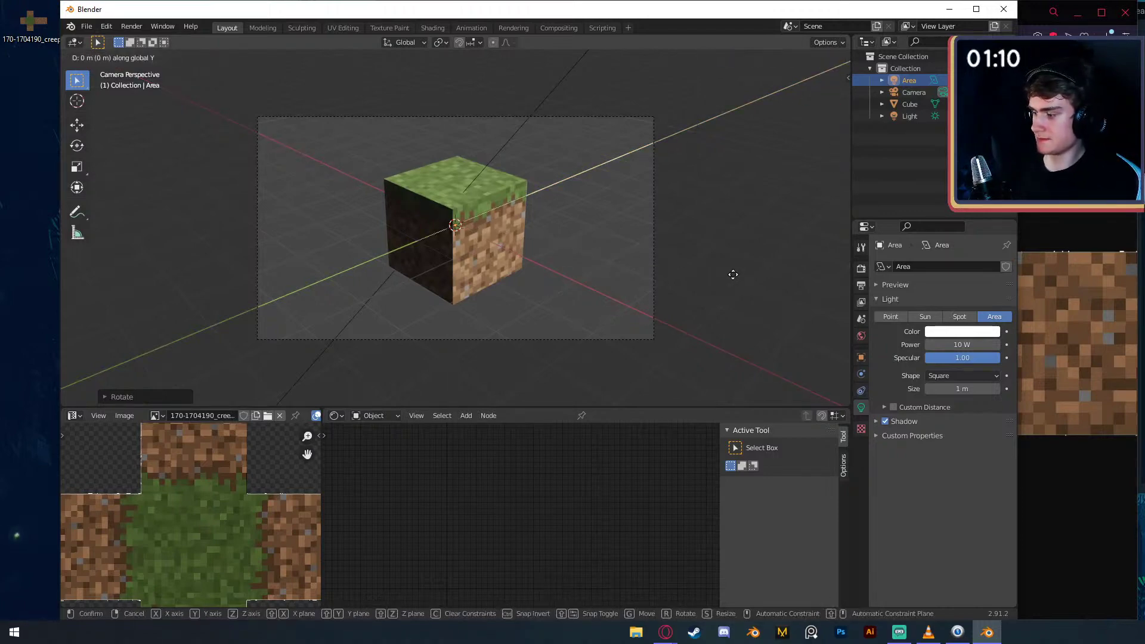
pyautogui.click(733, 275)
pyautogui.hotkey('ctrl', 'z')
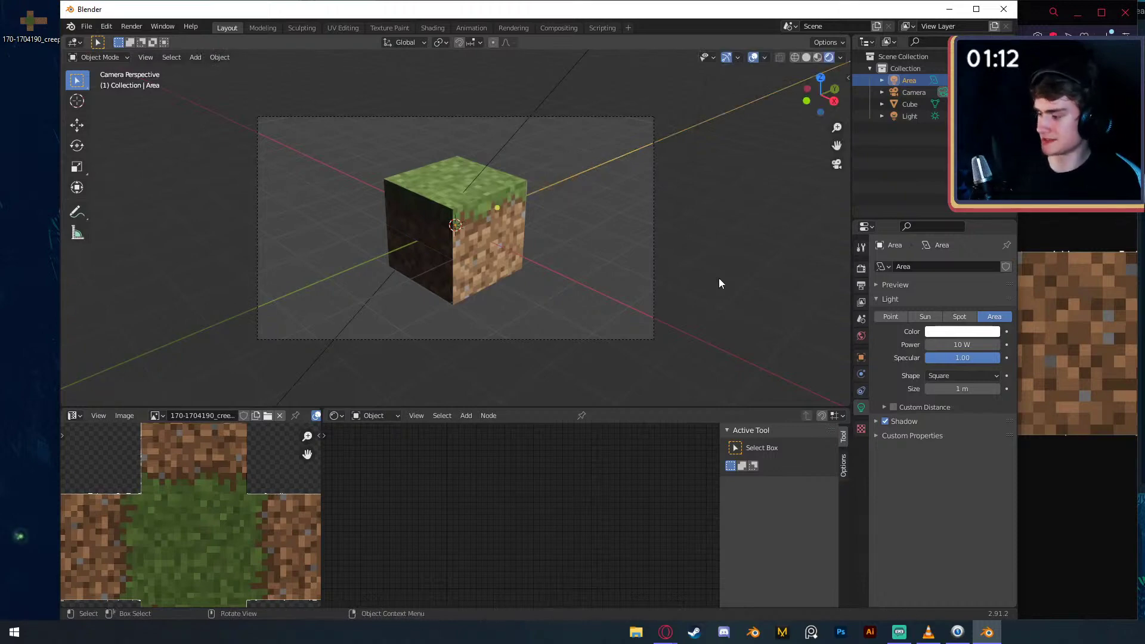
# - Move the Area light along the global Y axis to a spot in front of the block's dark side
pyautogui.press('g')
pyautogui.press('y')
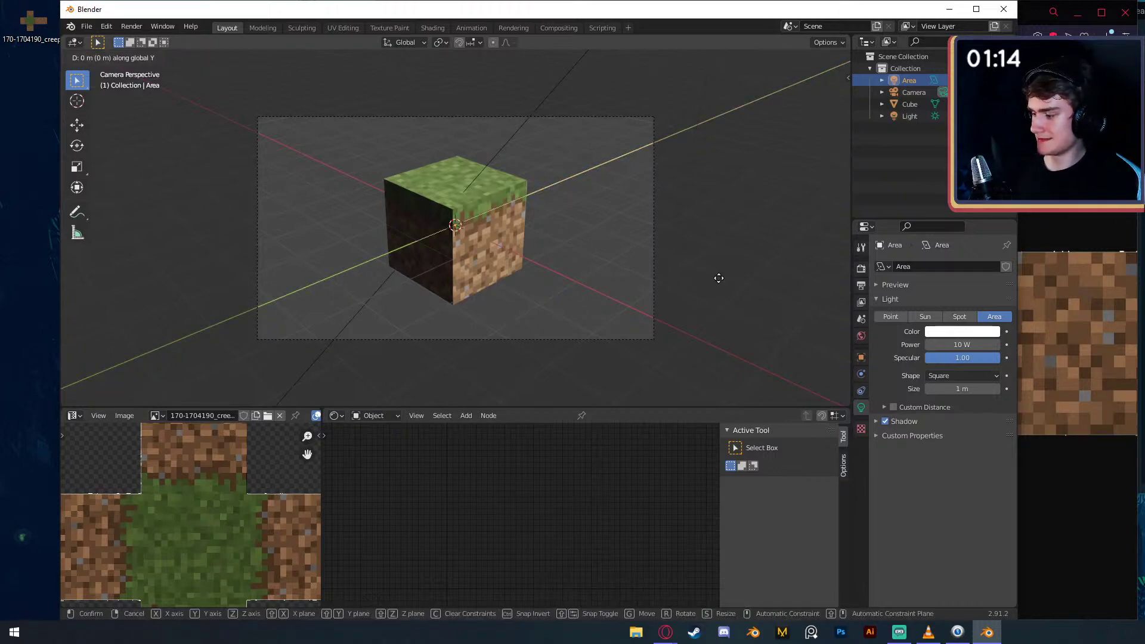
pyautogui.click(719, 277)
# - Set the Area light's power to 50 W
pyautogui.doubleClick(965, 345)
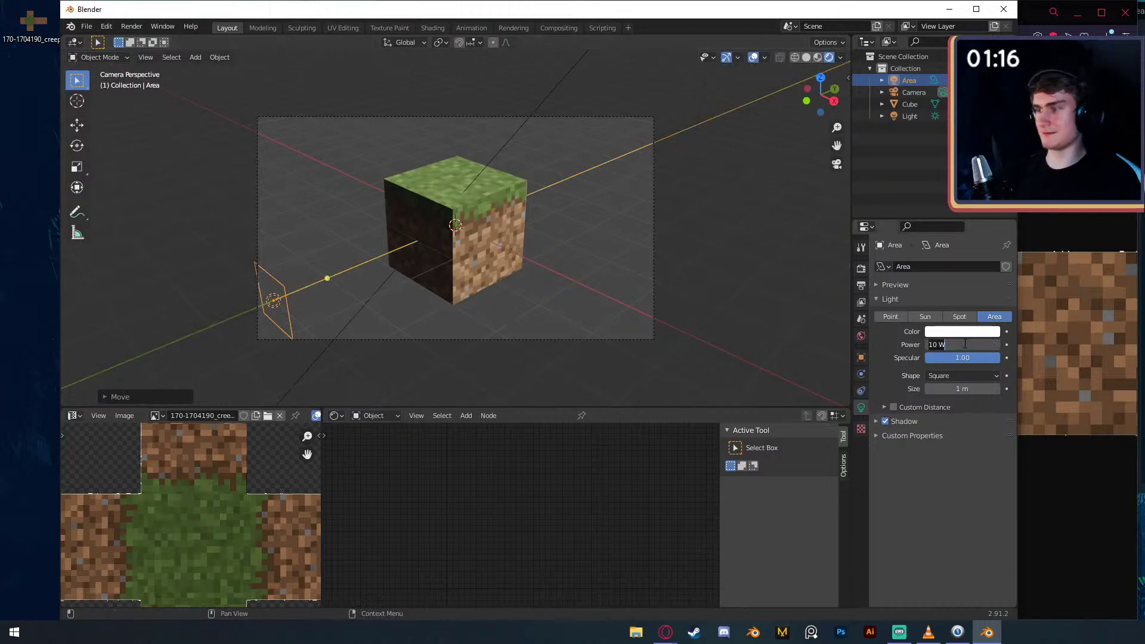
pyautogui.write('50')
pyautogui.press('Return')
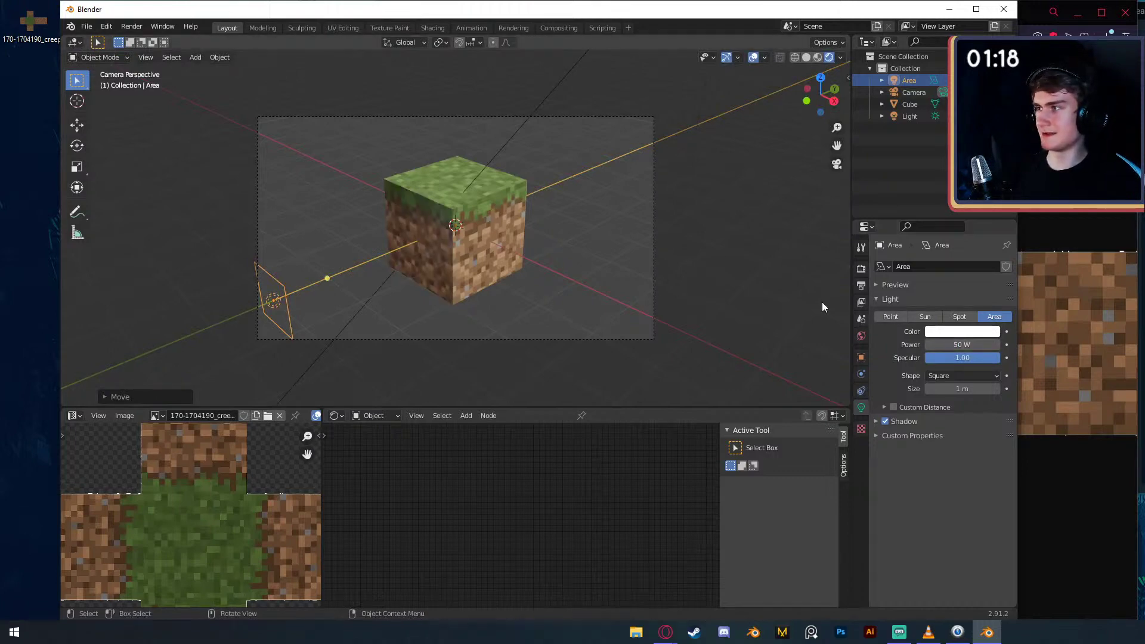
# - Render the grass block from the camera, then close the render result and return to the scene
pyautogui.press('F12')
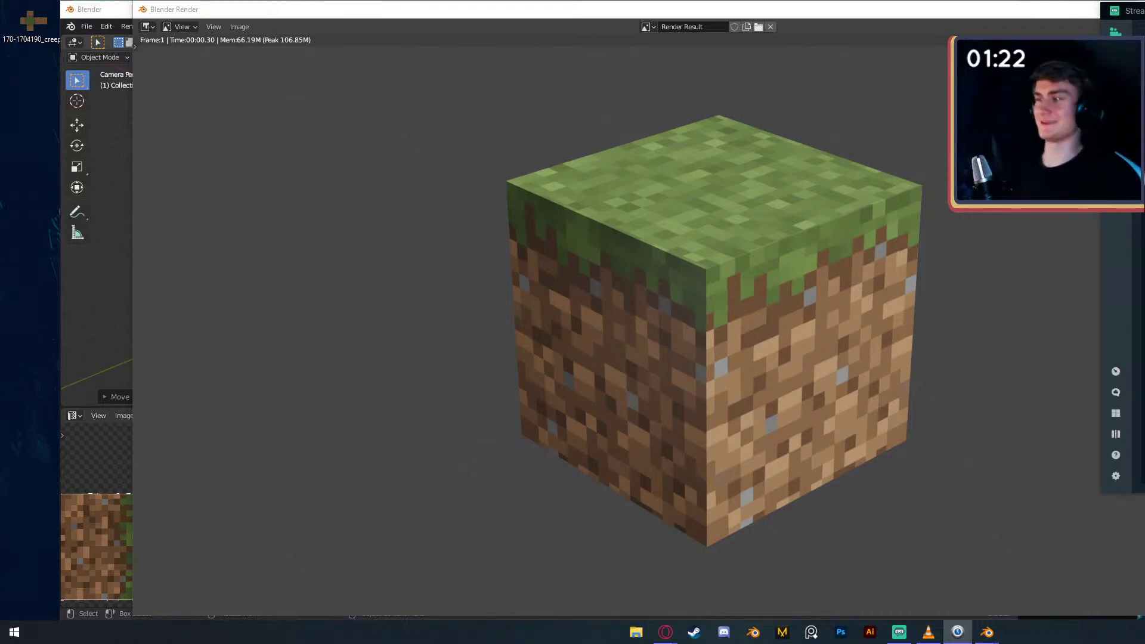
pyautogui.click(758, 140)
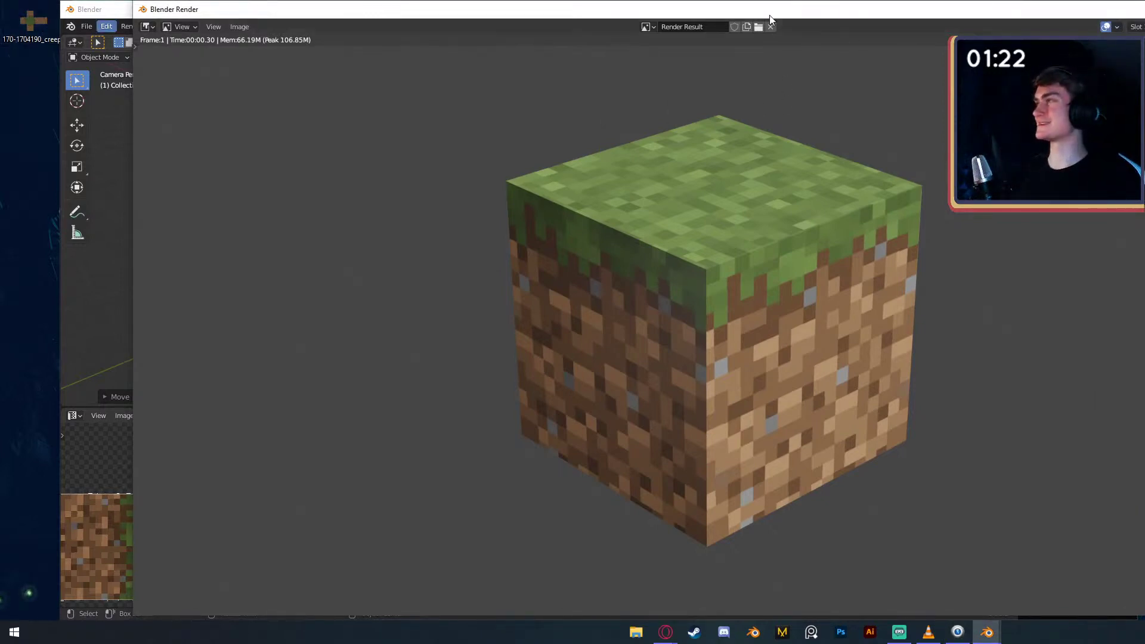
pyautogui.press('Escape')
pyautogui.click(679, 12)
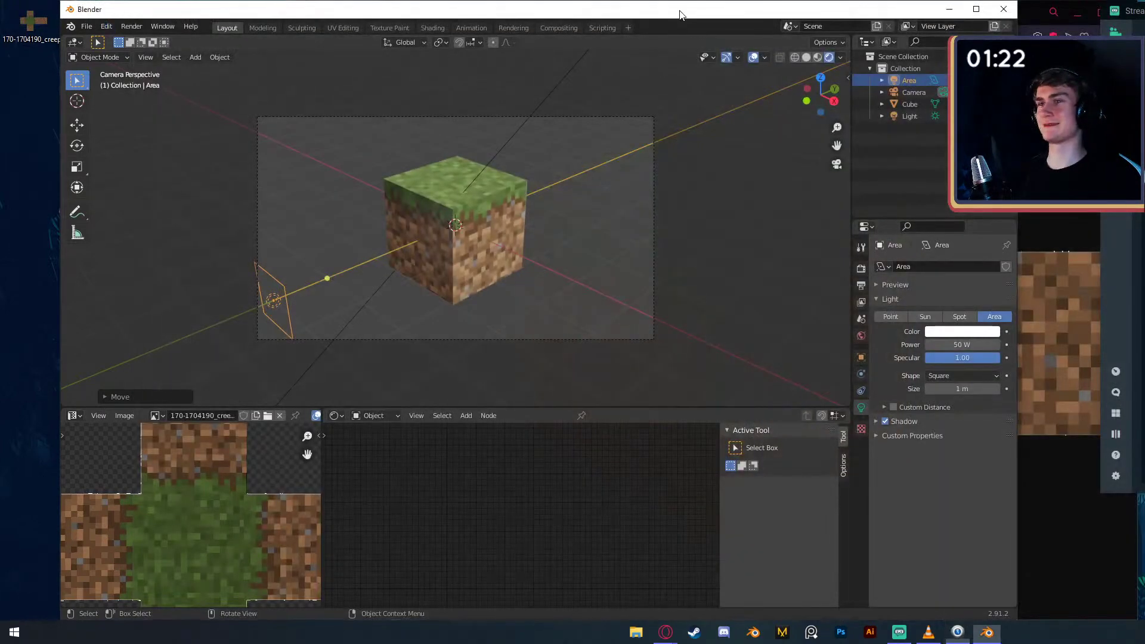
# - Switch to the Snaz timer window and move it aside, away from the Blender window
pyautogui.hotkey('alt', 'Tab')
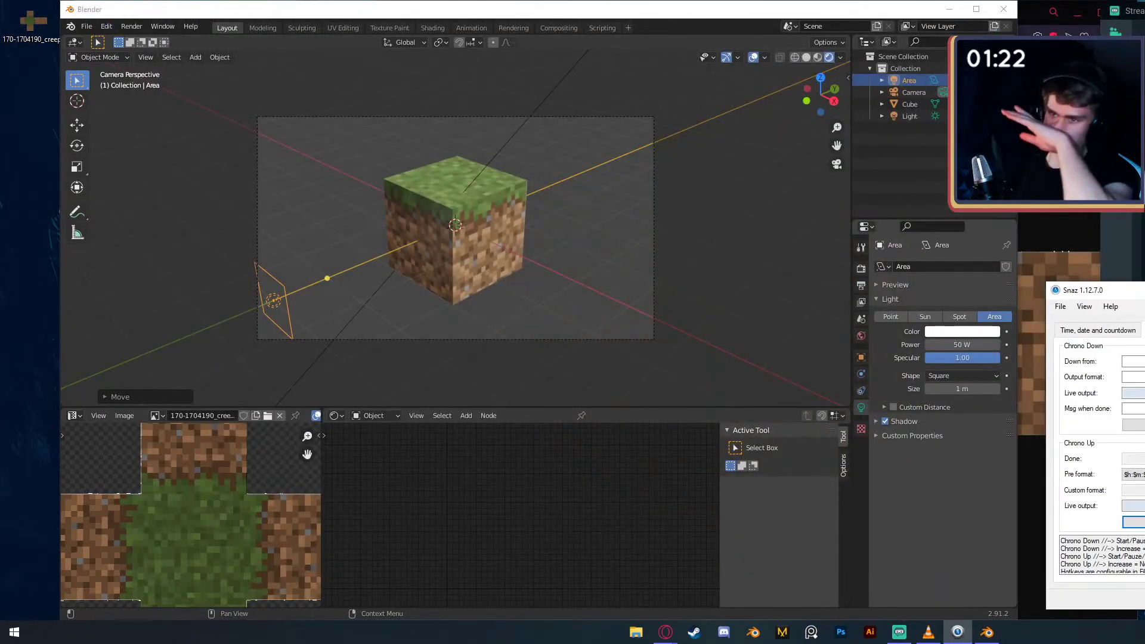
pyautogui.moveTo(1083, 290); pyautogui.dragTo(1141, 298)
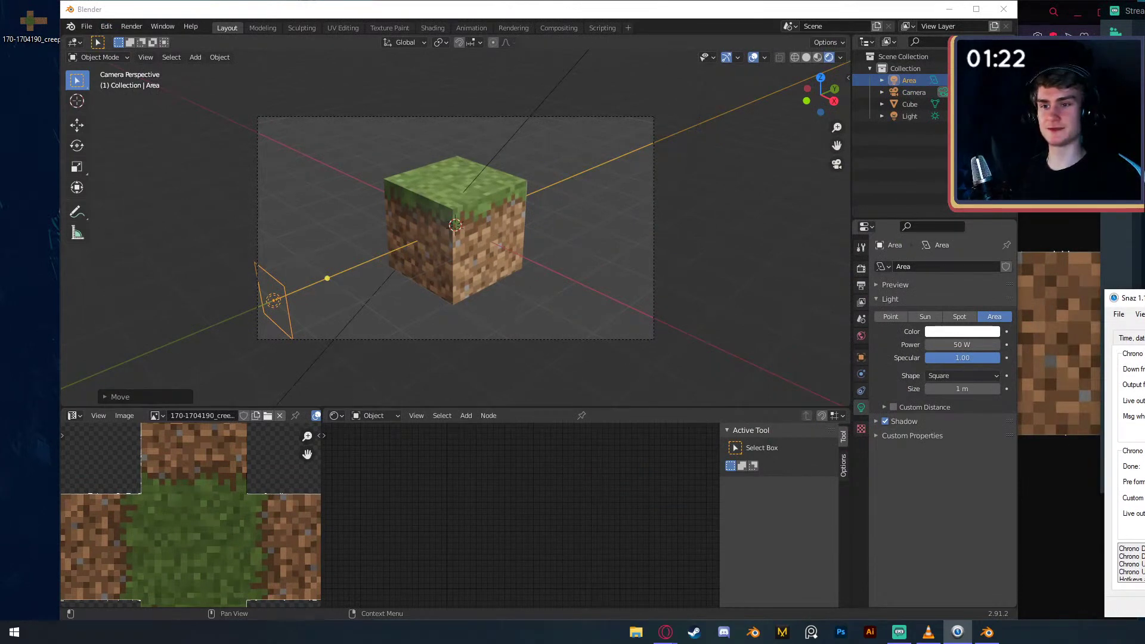
pyautogui.moveTo(1121, 297); pyautogui.dragTo(1144, 301)
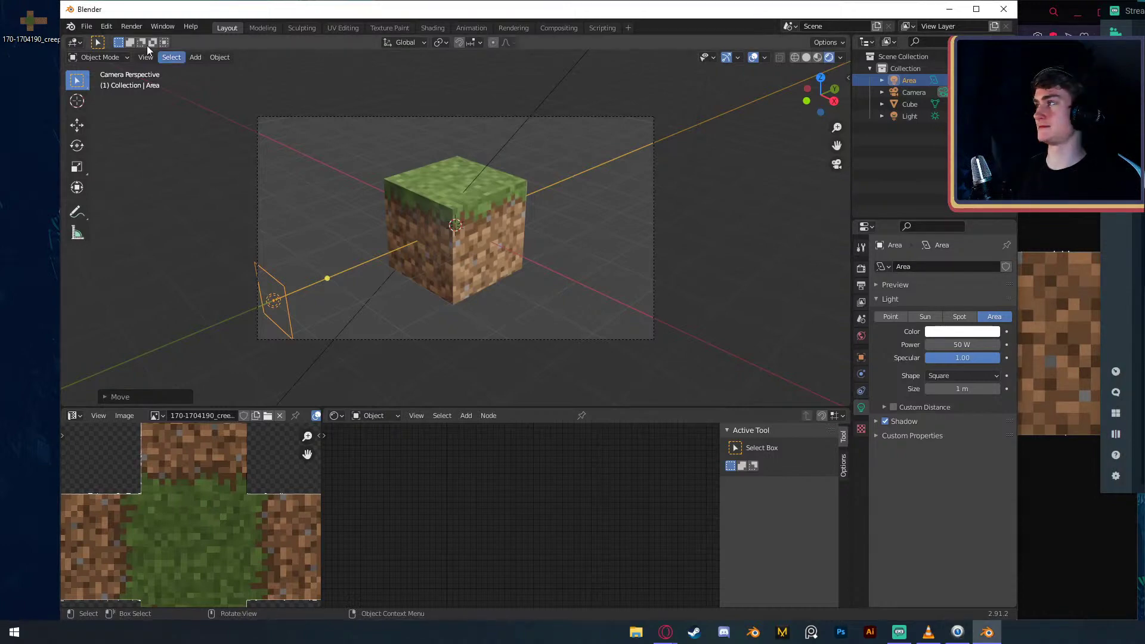
# - Start a new General file, discarding the changes to the untitled grass block scene
pyautogui.click(91, 28)
pyautogui.click(251, 71)
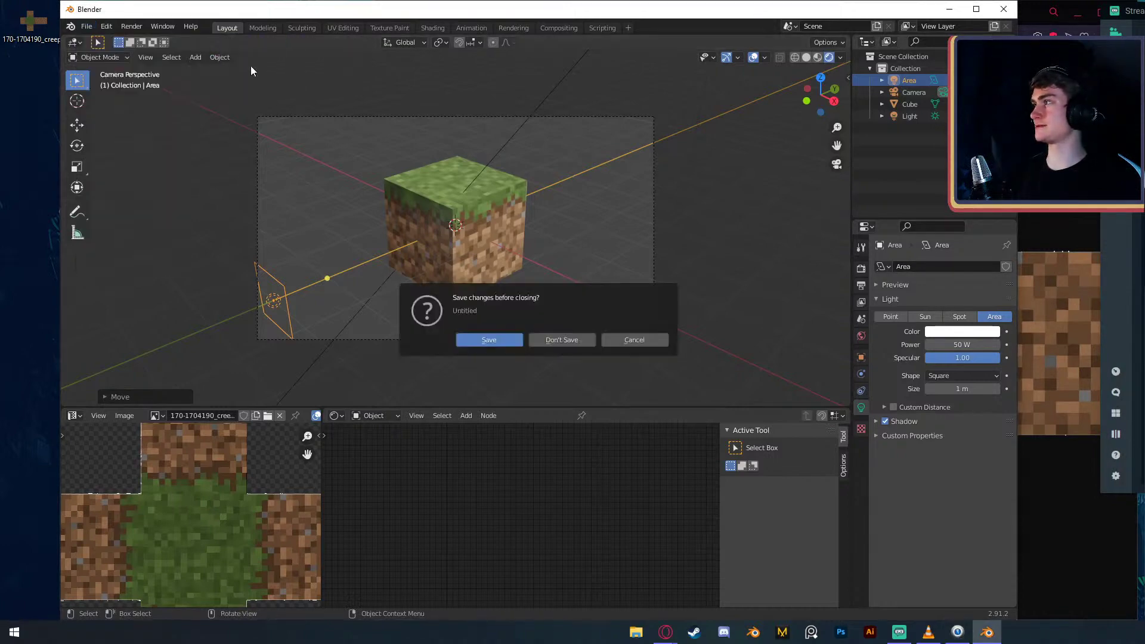
pyautogui.click(540, 340)
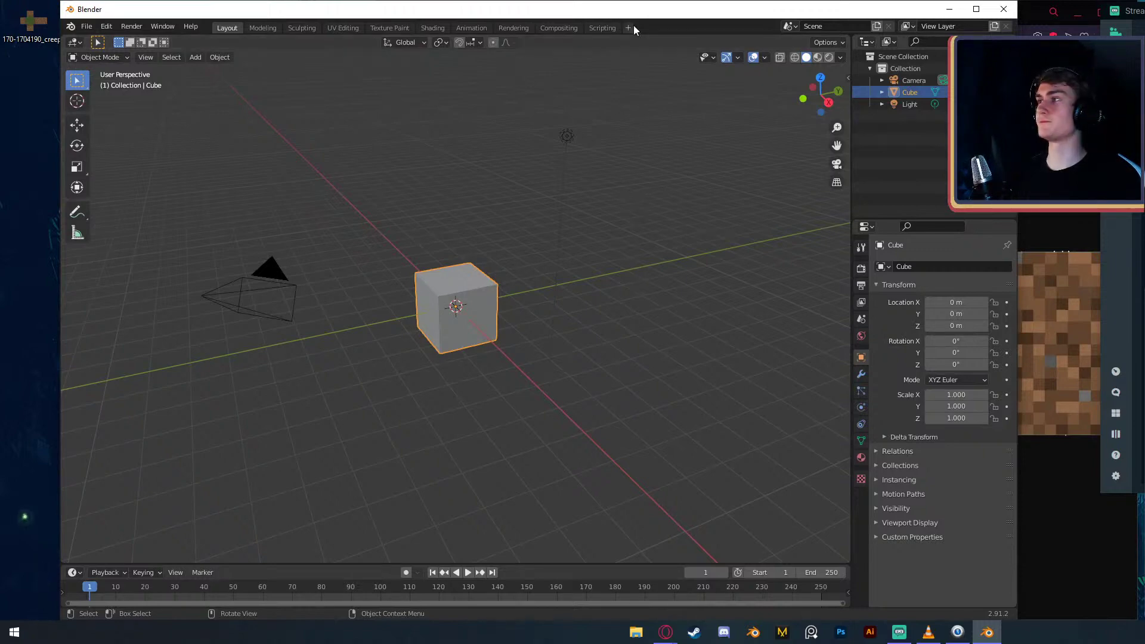
# - Delete the Minecraft dirt block texture PNG from the desktop
pyautogui.click(9, 13)
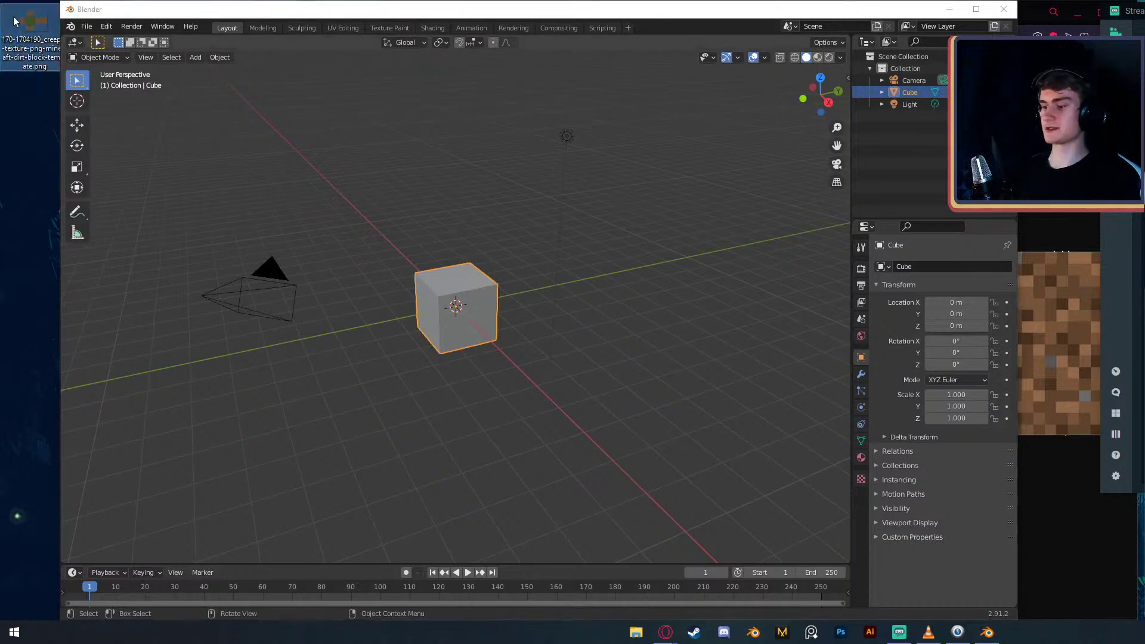
pyautogui.doubleClick(15, 21)
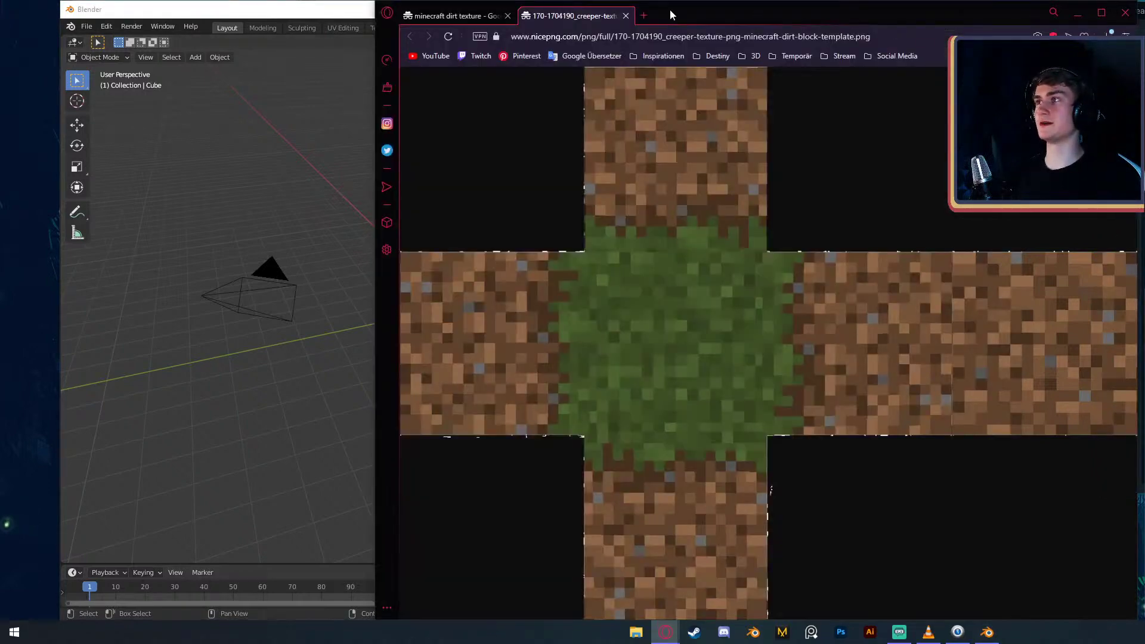
# - Open an empty browser tab, close the texture image and Google search tabs, and return to Blender
pyautogui.click(644, 16)
pyautogui.click(626, 16)
pyautogui.click(507, 15)
pyautogui.click(283, 10)
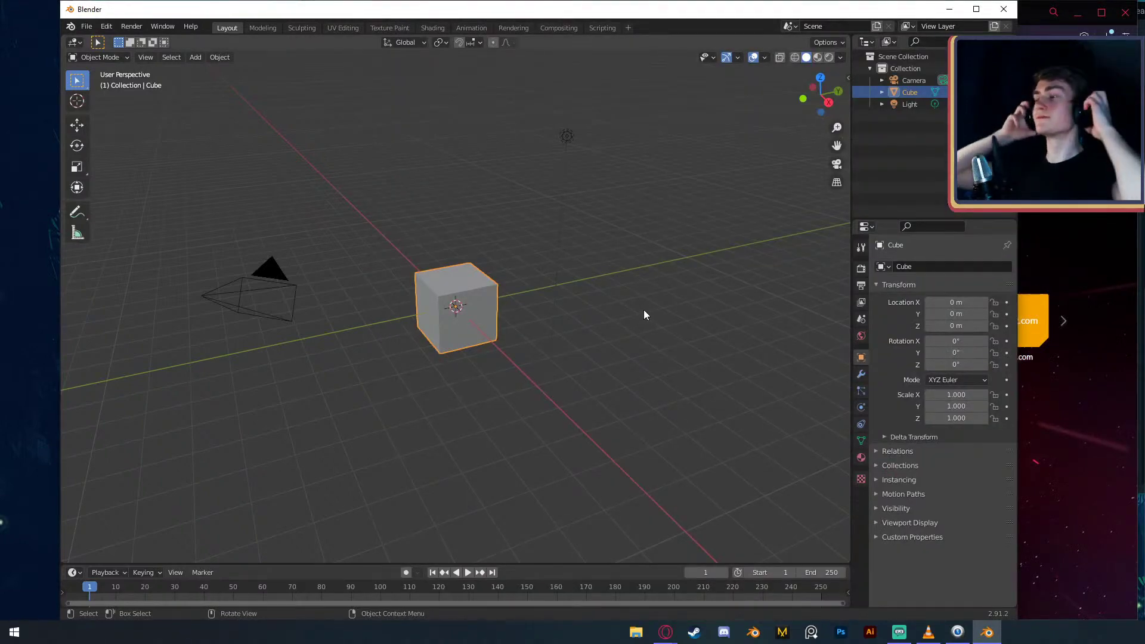
pyautogui.press('shift')
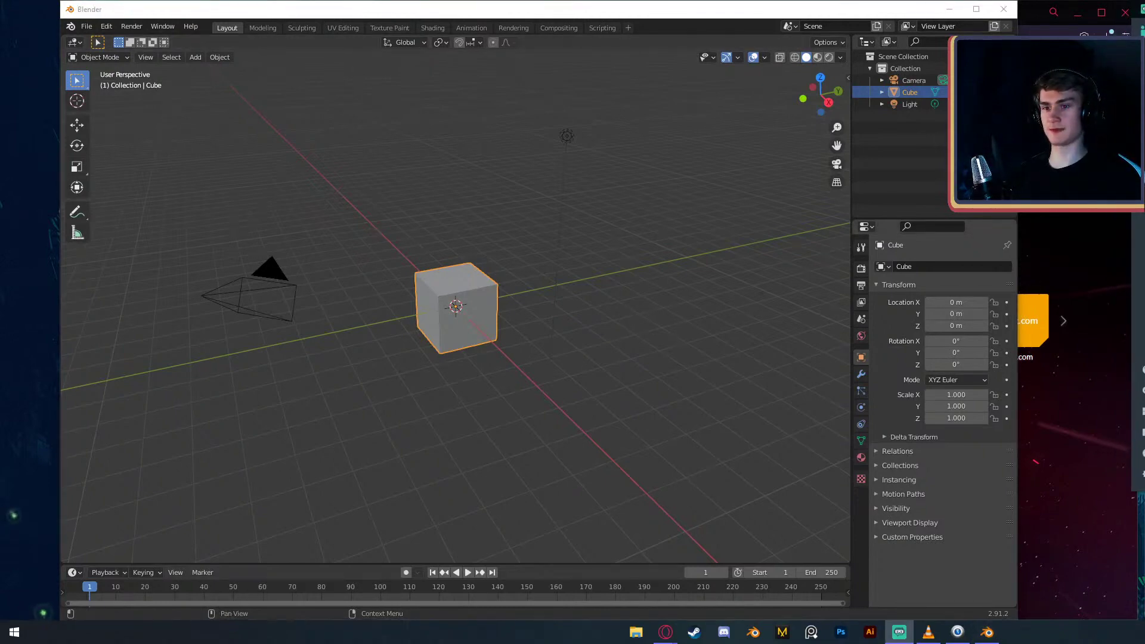
pyautogui.hotkey('alt', 'Tab')
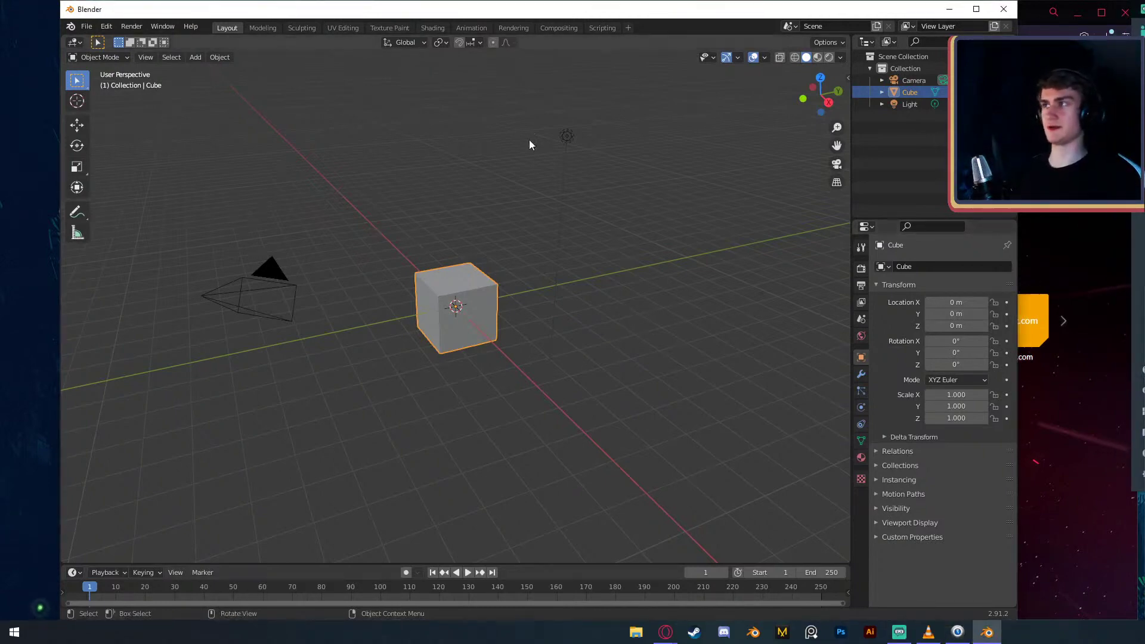
pyautogui.press('shift')
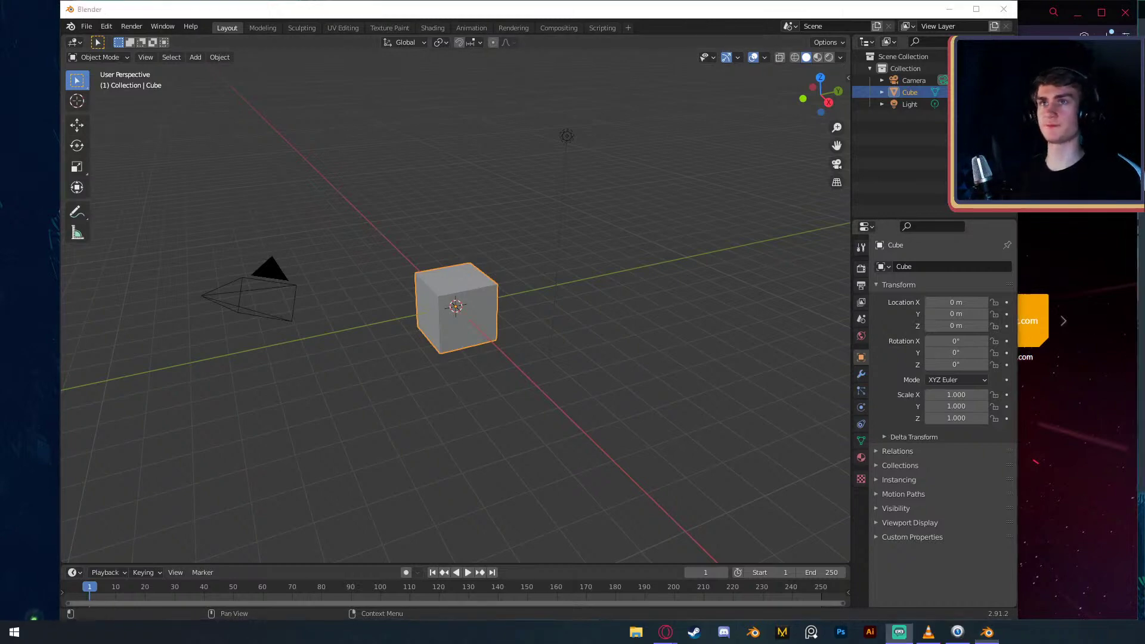
pyautogui.click(1142, 486)
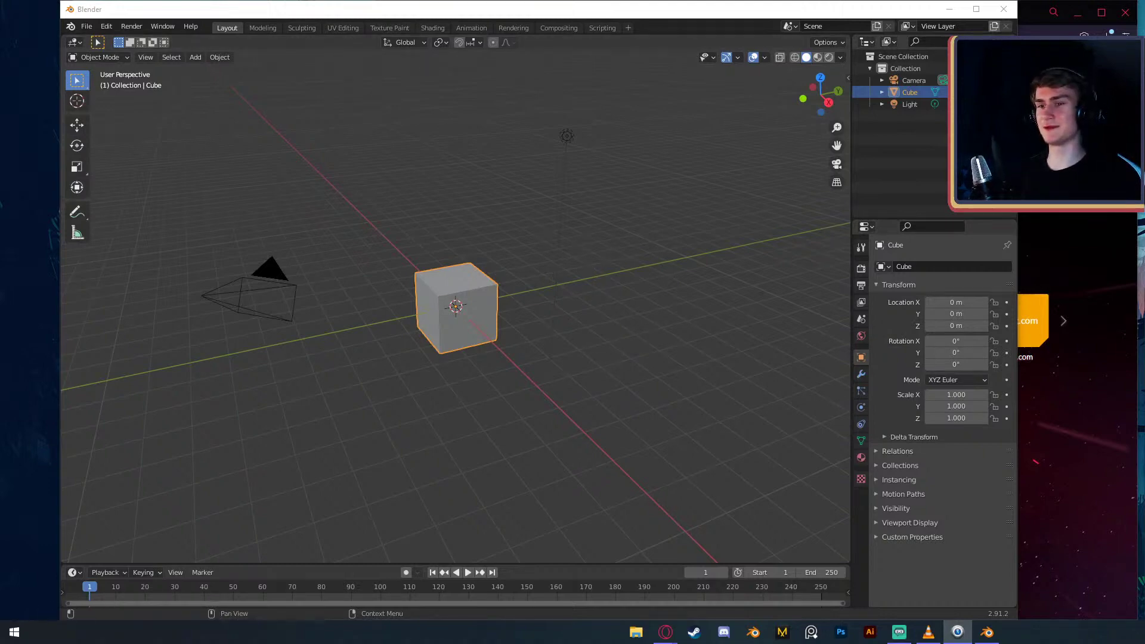
# - Enlarge the timeline area, turn it into a Shader Editor, split it in two, and make one half a UV/image editor
pyautogui.moveTo(649, 564); pyautogui.dragTo(572, 416)
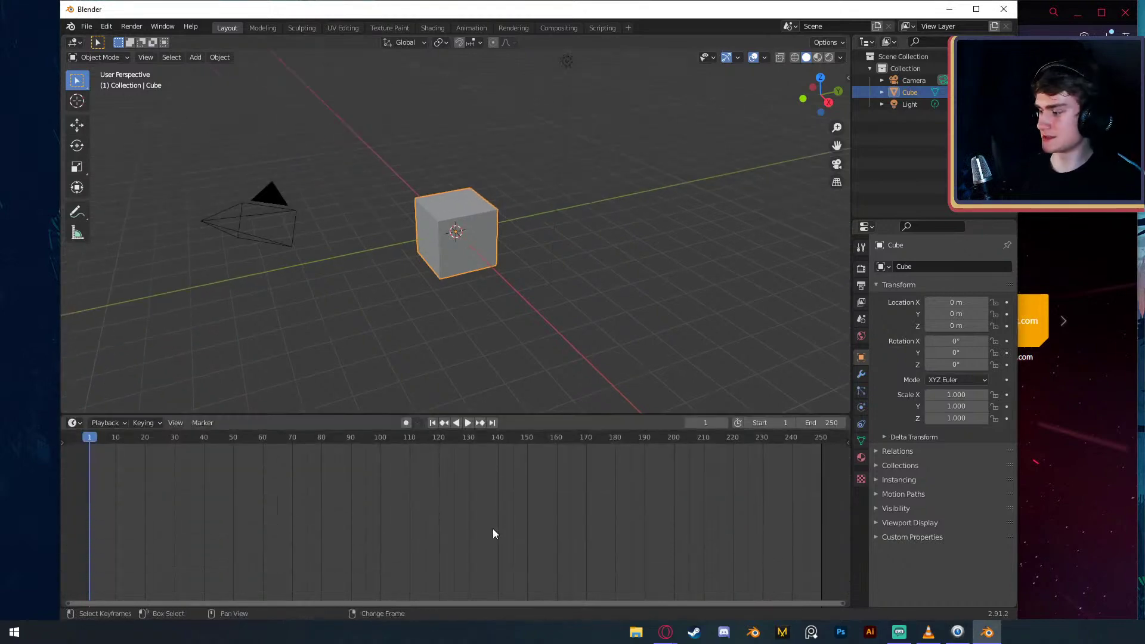
pyautogui.hotkey('shift', 'F3')
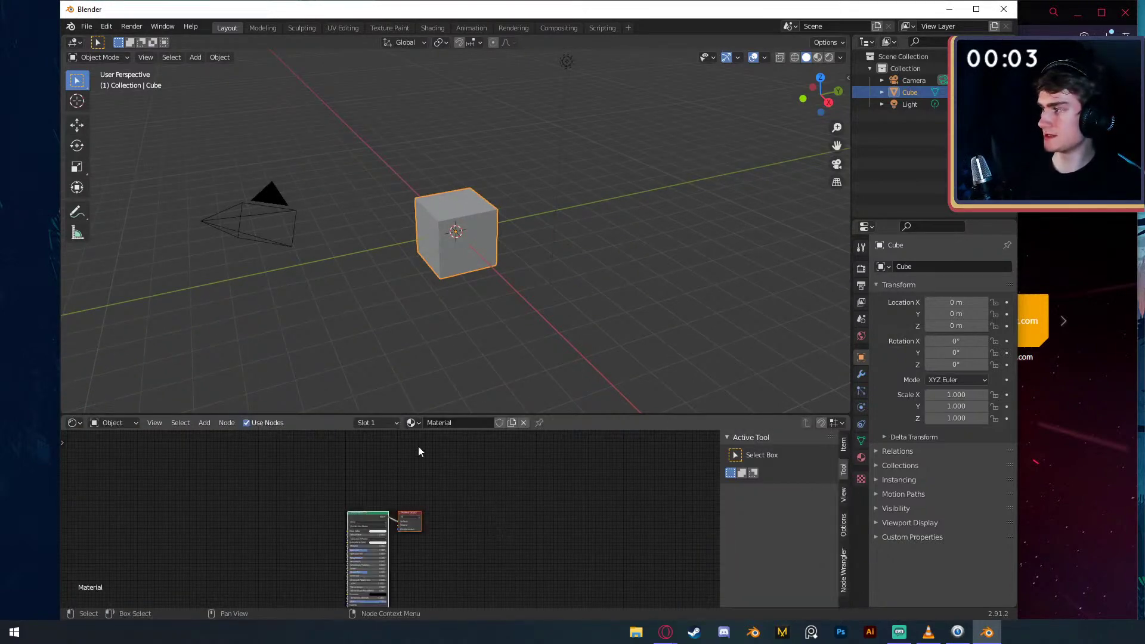
pyautogui.rightClick(327, 416)
pyautogui.click(327, 413)
pyautogui.click(349, 485)
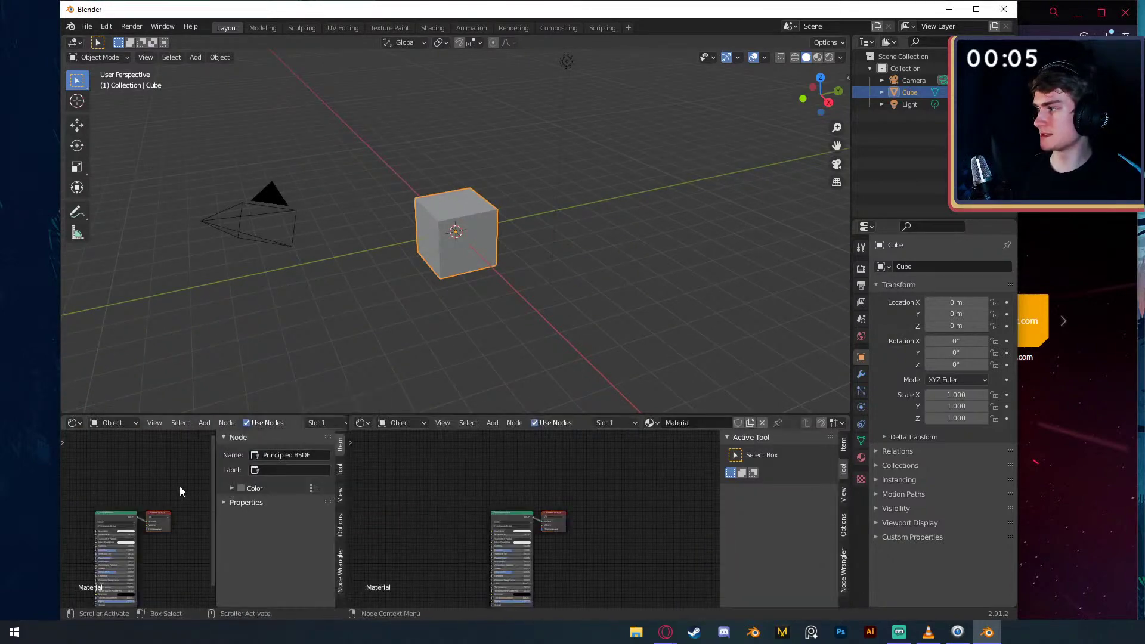
pyautogui.hotkey('shift', 'F10')
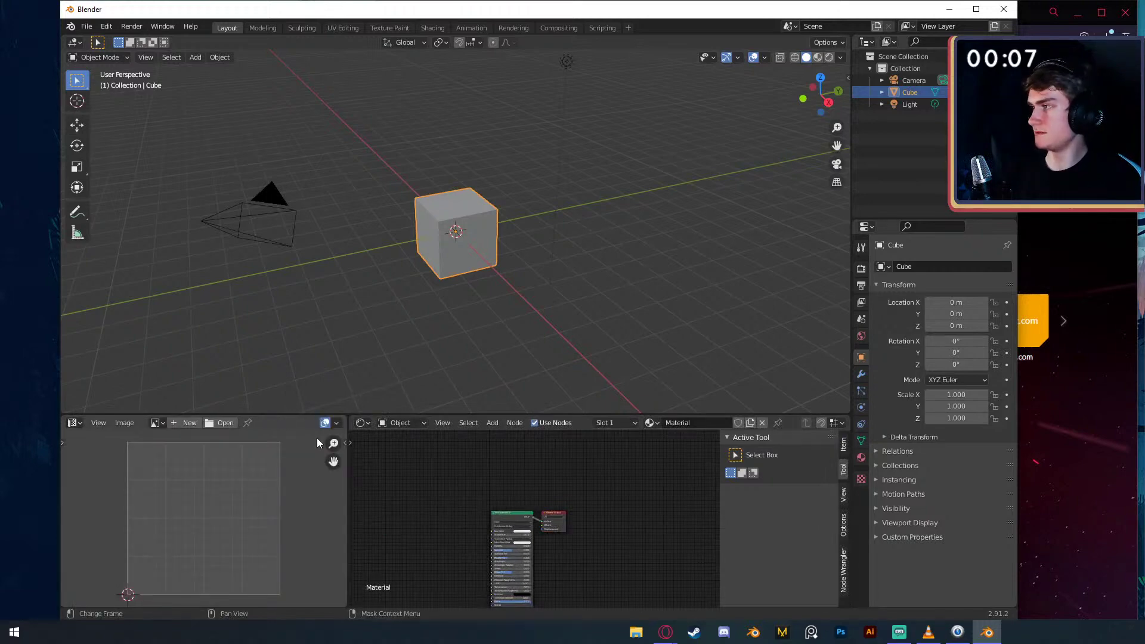
# - Rotate all of the cube's UVs by 90° and return to Object Mode
pyautogui.press('Tab')
pyautogui.write('ar90')
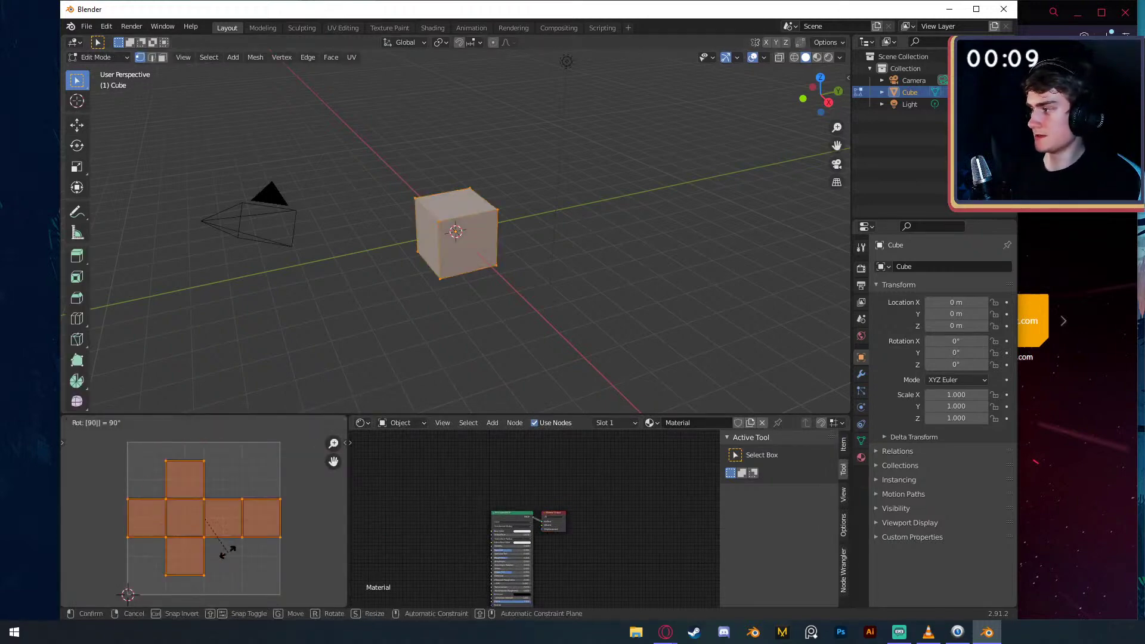
pyautogui.press('Return')
pyautogui.press('Tab')
# - Switch to the web browser and search for "minecraft dirt texture"
pyautogui.hotkey('alt', 'Tab')
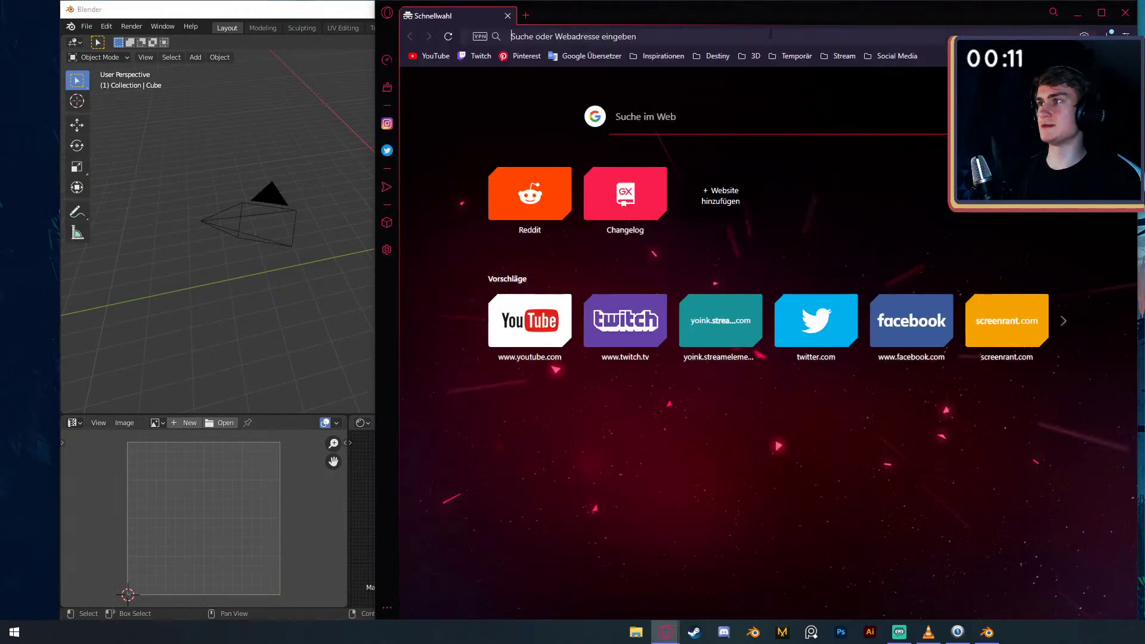
pyautogui.write('minecraft')
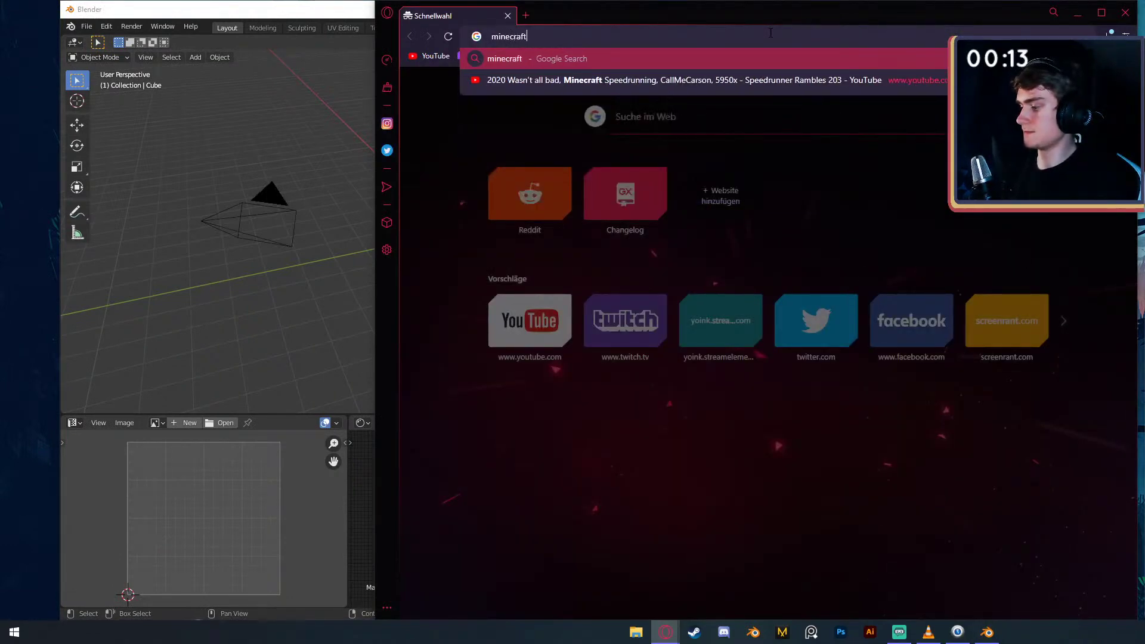
pyautogui.write(' dirt texture')
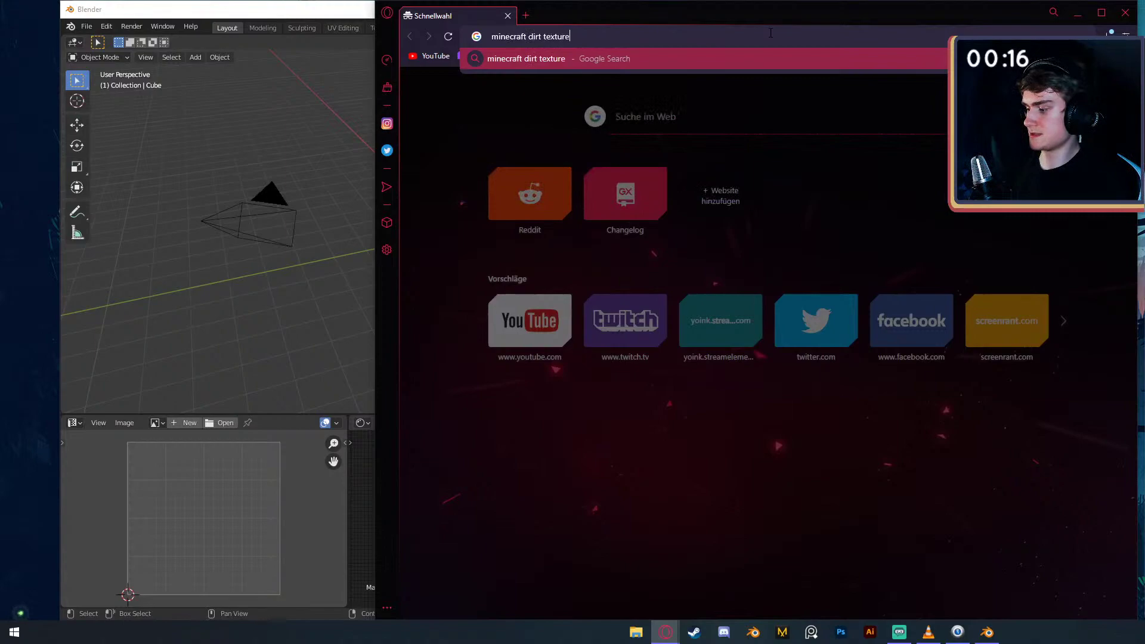
pyautogui.press('Return')
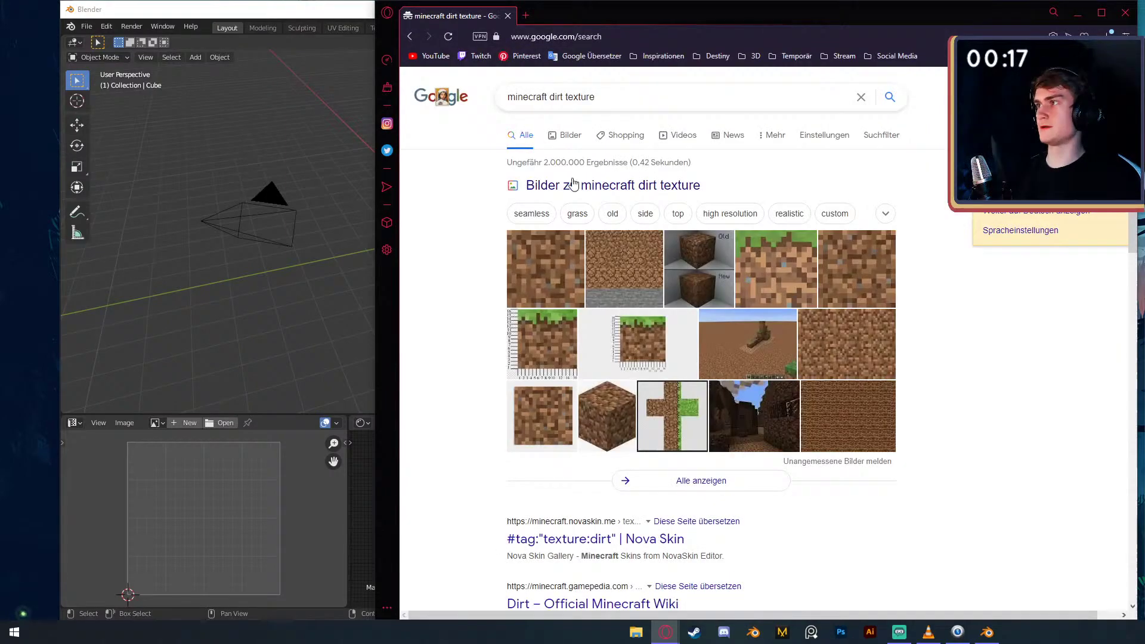
# - Find the cross-shaped grass and dirt block template among the image results and open its full-size PNG in a new tab
pyautogui.click(573, 135)
pyautogui.scroll(-10, 716, 283)
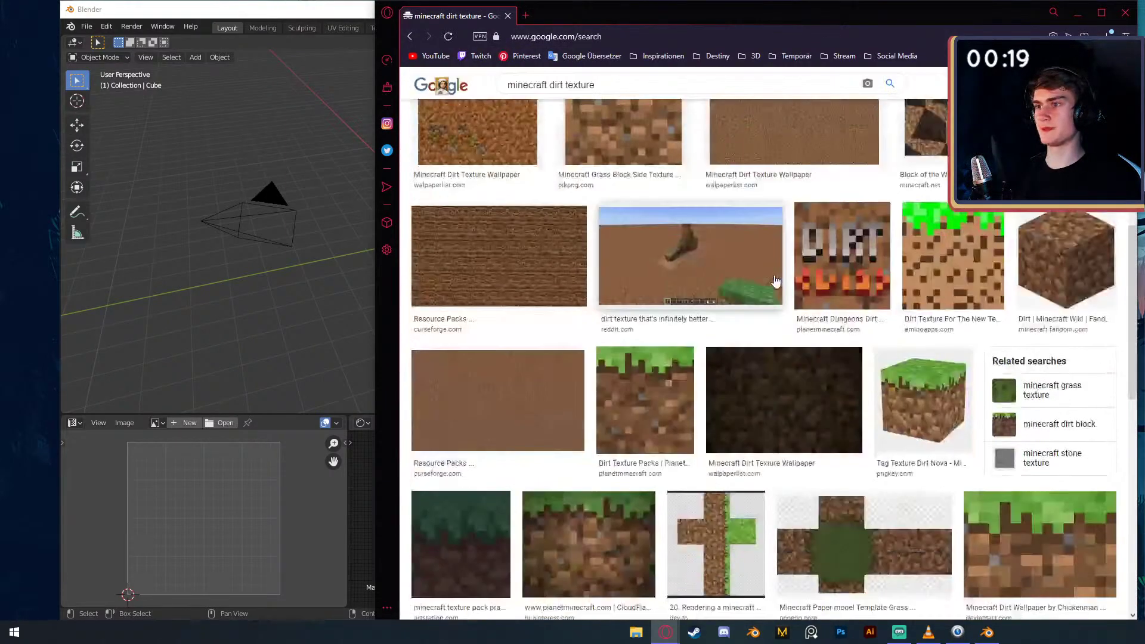
pyautogui.click(884, 398)
pyautogui.click(930, 507)
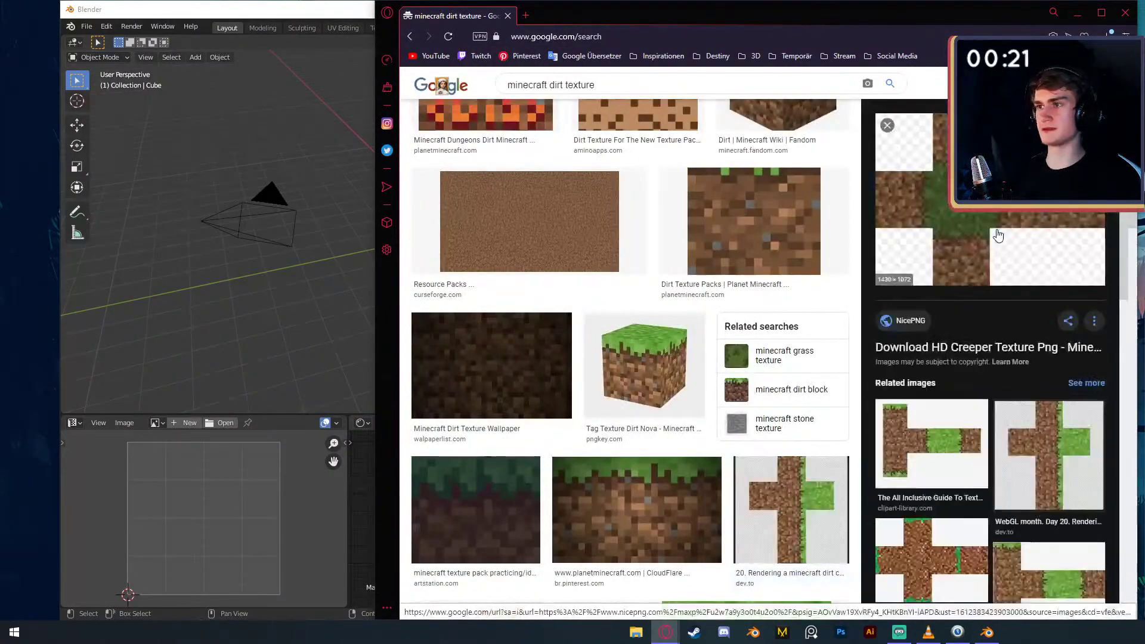
pyautogui.rightClick(948, 222)
pyautogui.click(989, 318)
pyautogui.click(574, 16)
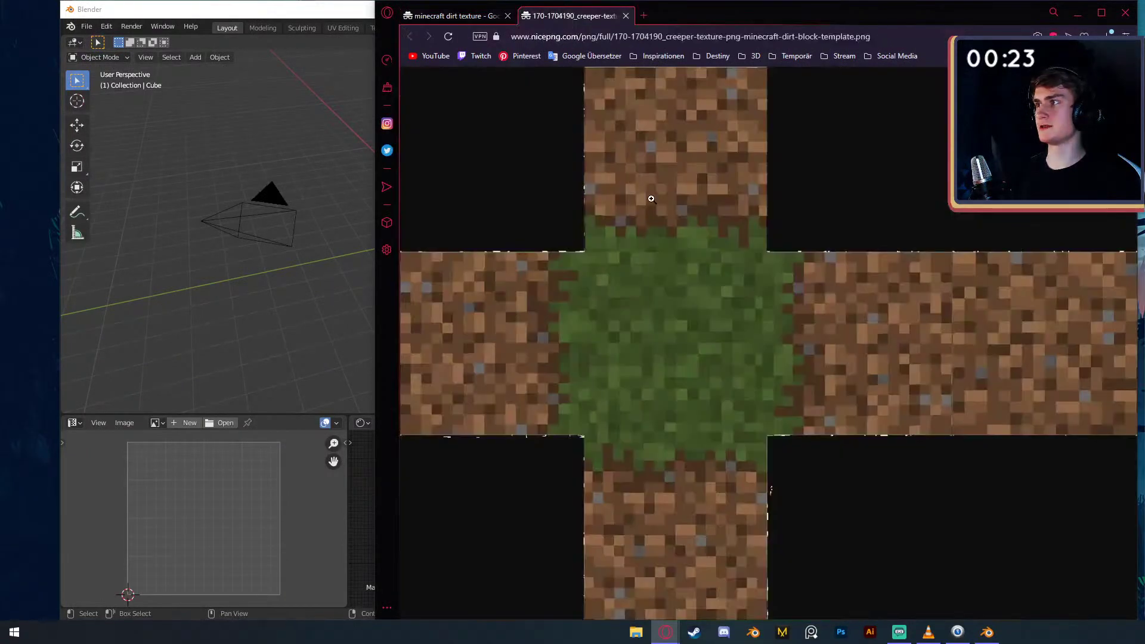
# - Save the block template PNG to the Desktop under its suggested file name
pyautogui.rightClick(649, 197)
pyautogui.click(678, 230)
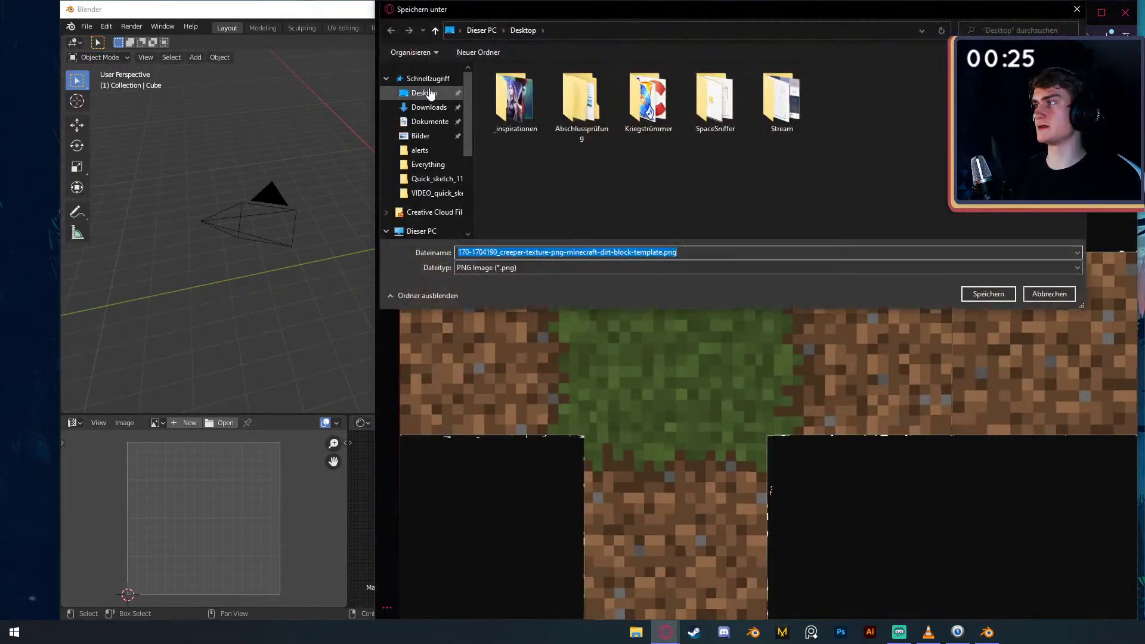
pyautogui.click(982, 292)
# - Switch back to Blender, add the saved template as an image texture node, and connect its Color to the Principled BSDF's Base Color
pyautogui.click(294, 20)
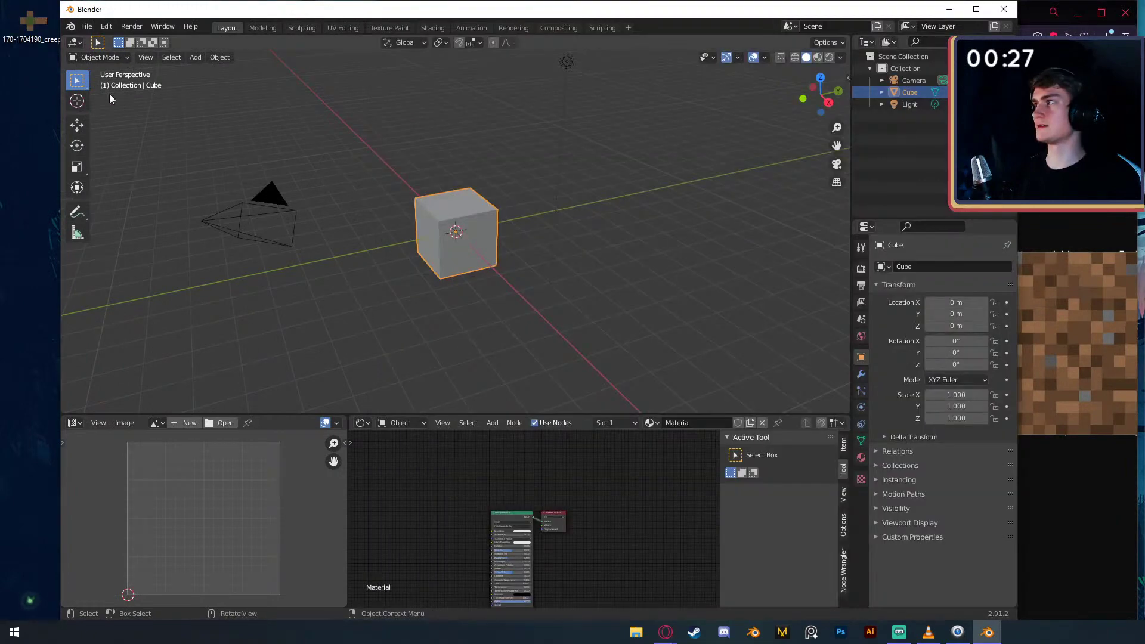
pyautogui.scroll(4, 454, 507)
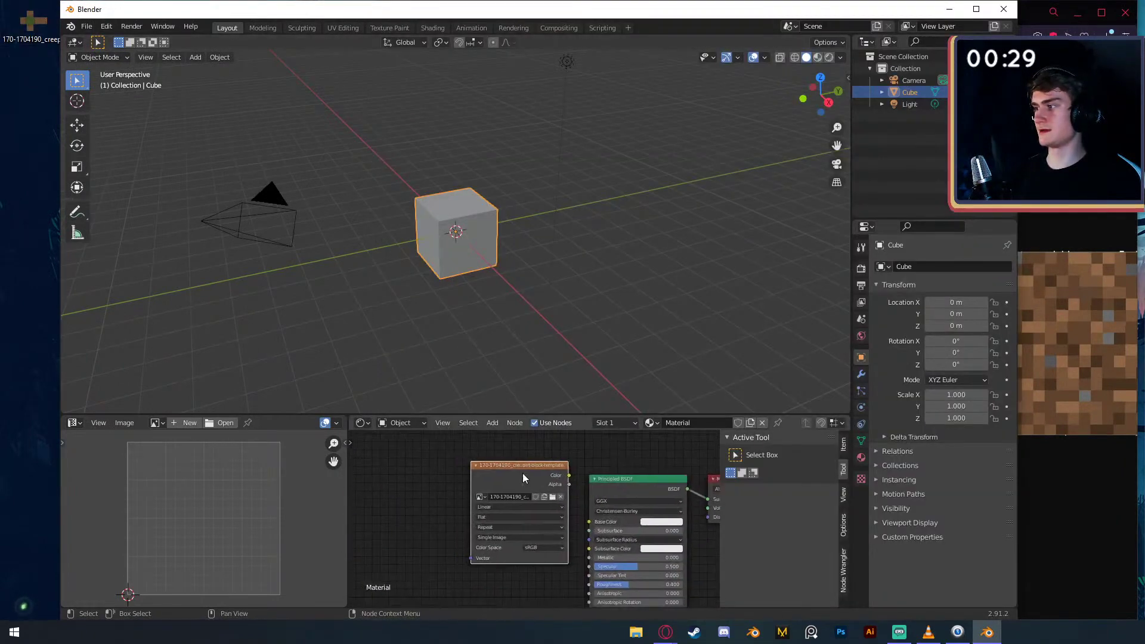
pyautogui.moveTo(541, 487); pyautogui.dragTo(589, 522)
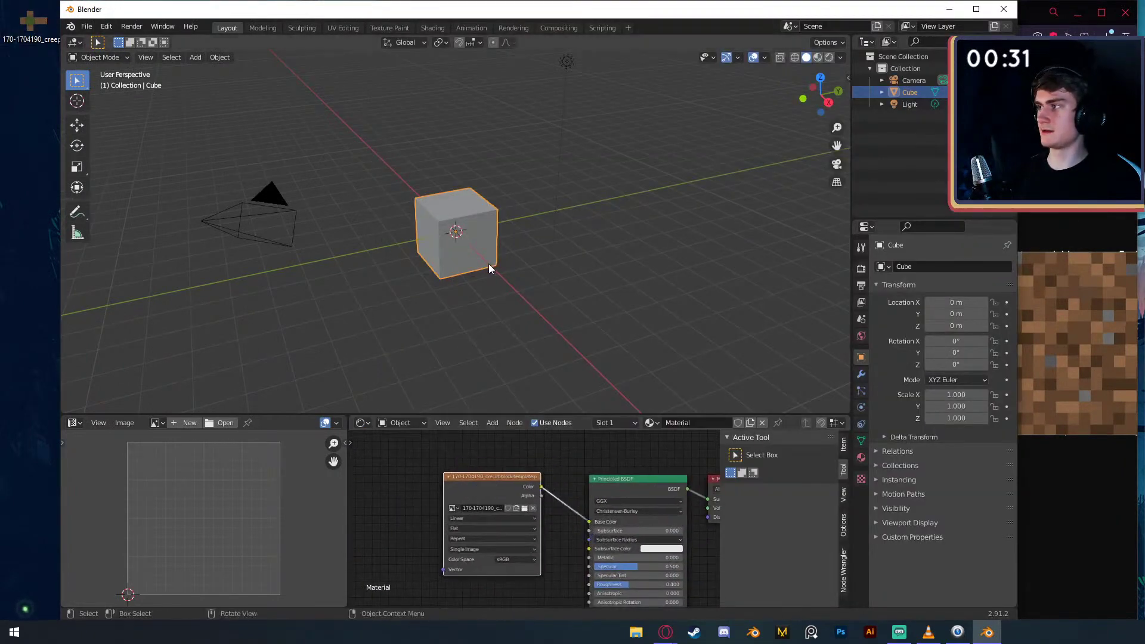
# - Look through the camera, load the texture in the UV editor, and switch the viewport to rendered shading
pyautogui.press('KP_0')
pyautogui.press('Tab')
pyautogui.press('Tab')
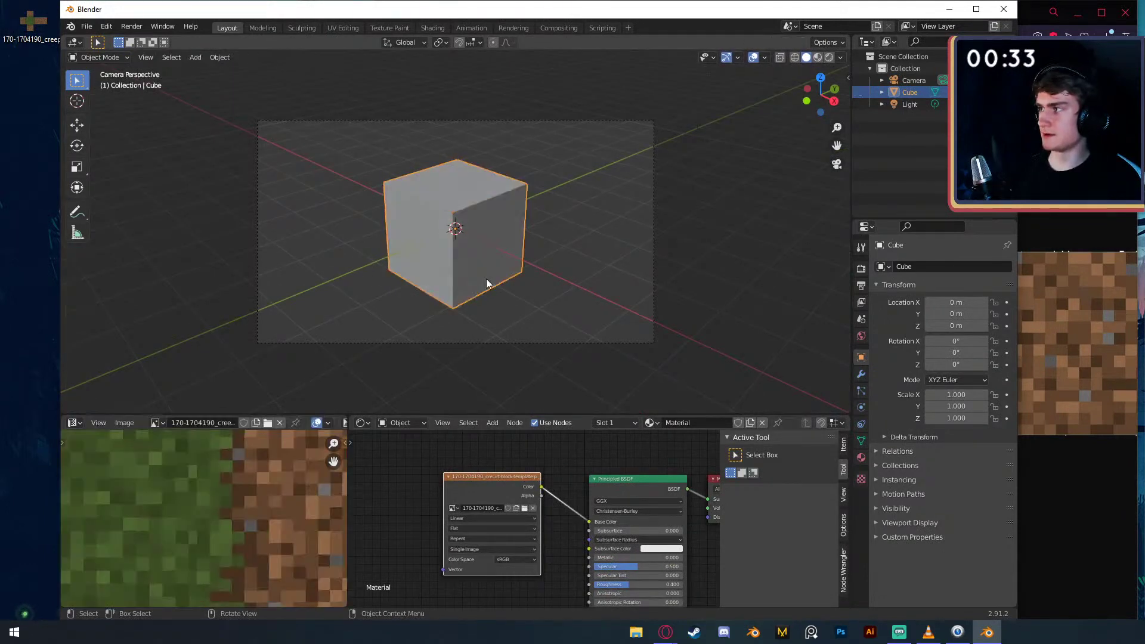
pyautogui.press('z')
pyautogui.click(489, 203)
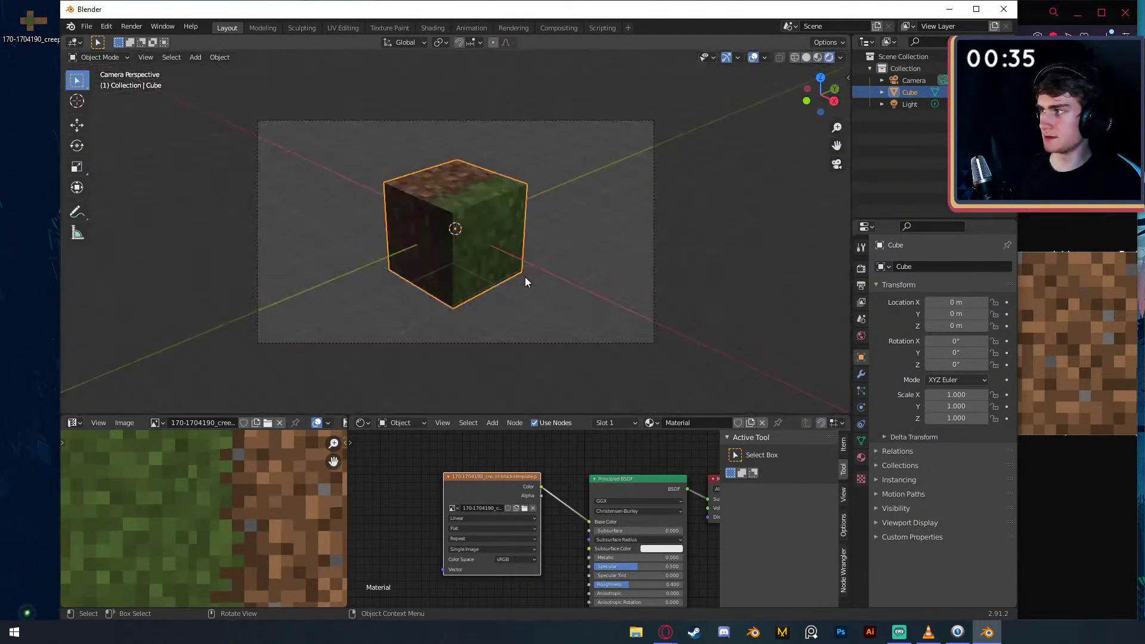
# - Rotate the cube -90° about the global Y axis
pyautogui.press('r')
pyautogui.press('y')
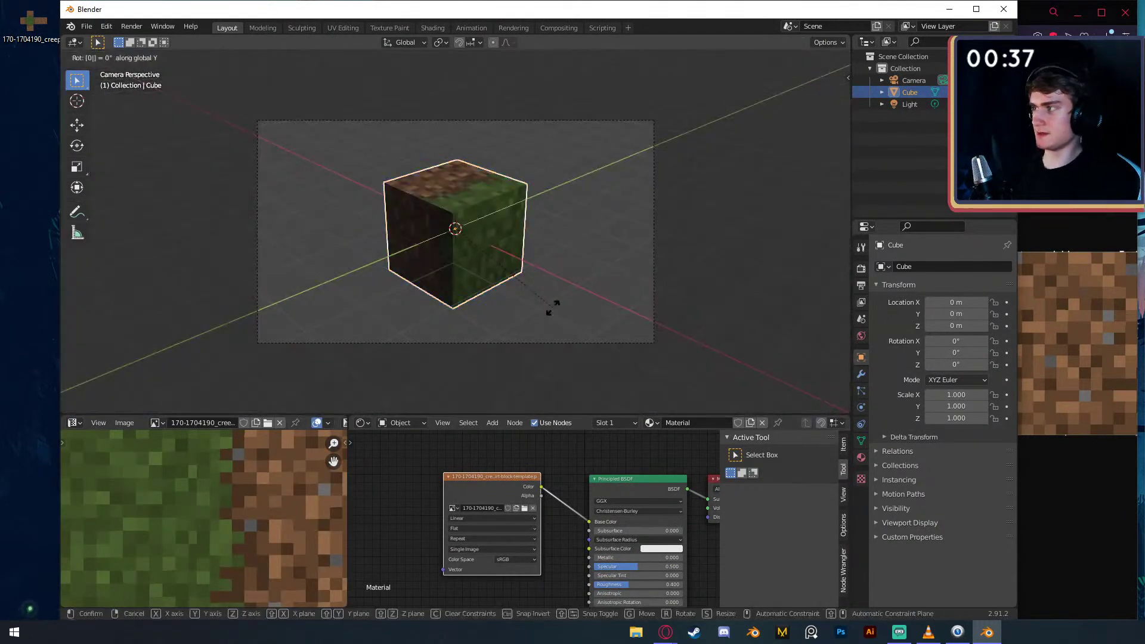
pyautogui.press('9')
pyautogui.press('0')
pyautogui.press('-')
pyautogui.press('Return')
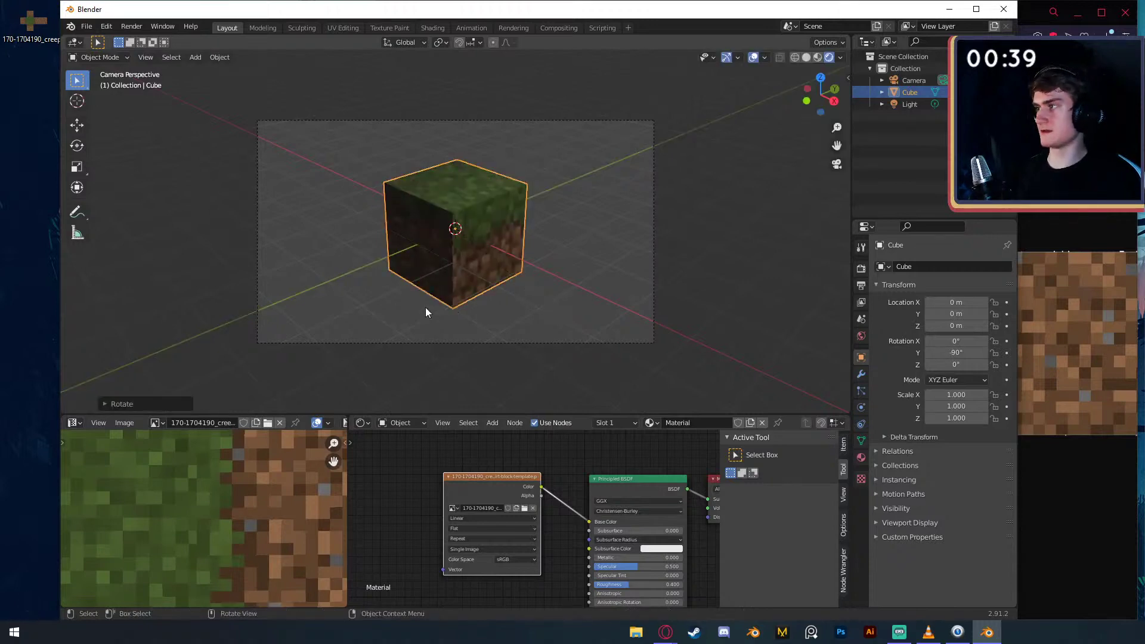
# - Scale the cube's UVs by about 1.3 along Y to match the height of the block template
pyautogui.press('Tab')
pyautogui.scroll(-4, 251, 517)
pyautogui.scroll(1, 259, 522)
pyautogui.press('s')
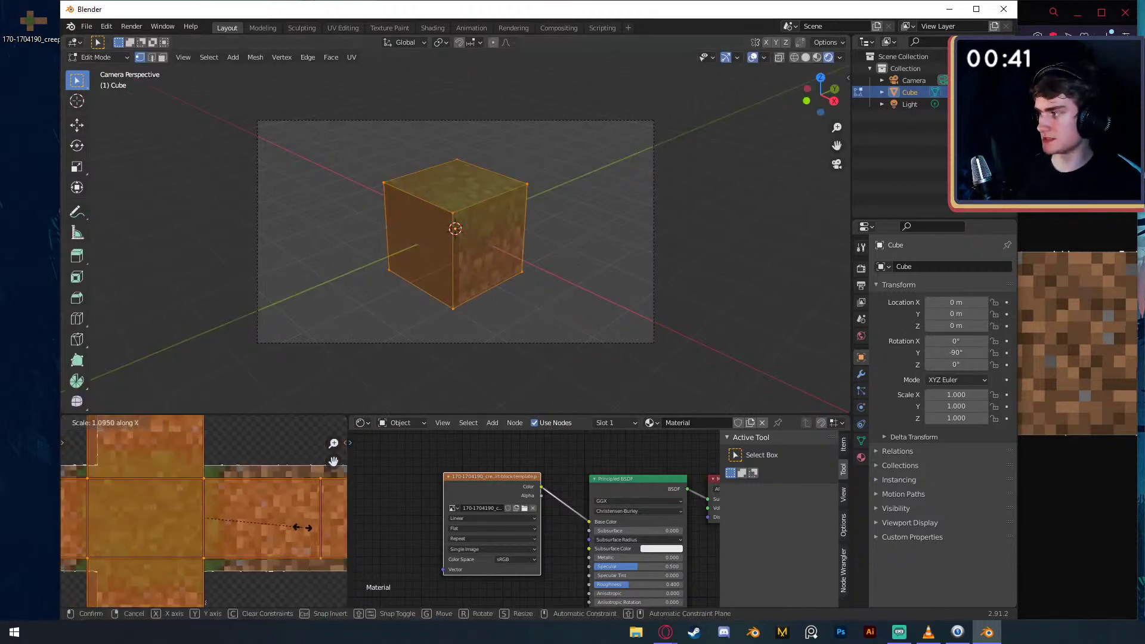
pyautogui.press('y')
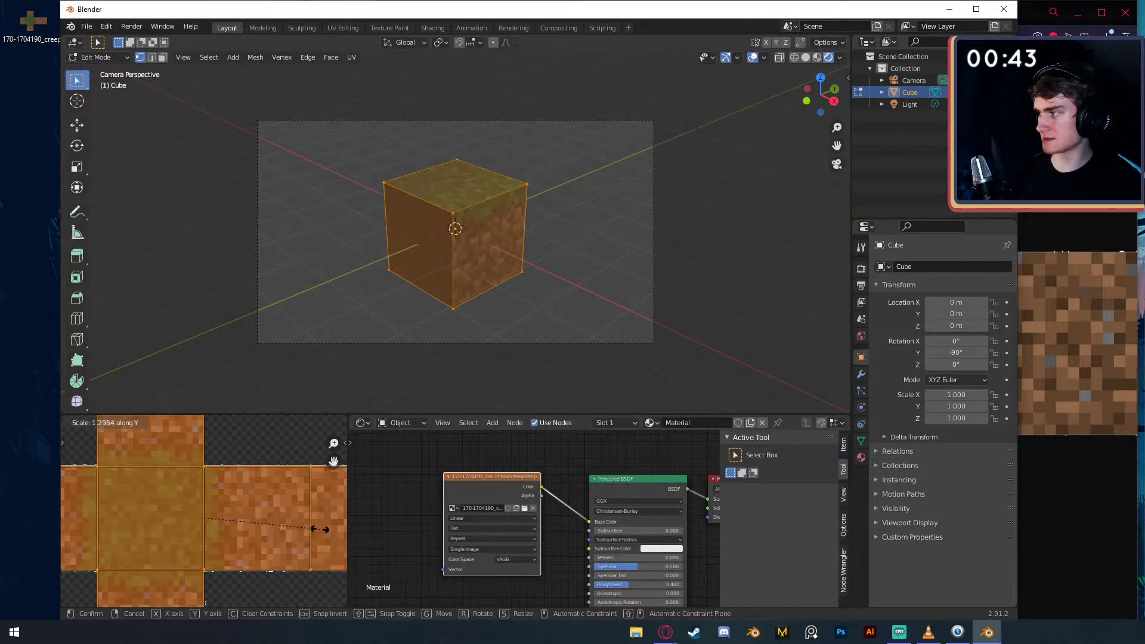
pyautogui.click(281, 509)
# - Fine-tune the UVs along X by scaling them slightly and shifting them about -0.003, and leave Edit Mode
pyautogui.moveTo(249, 468); pyautogui.dragTo(293, 520, button='middle')
pyautogui.press('s')
pyautogui.press('x')
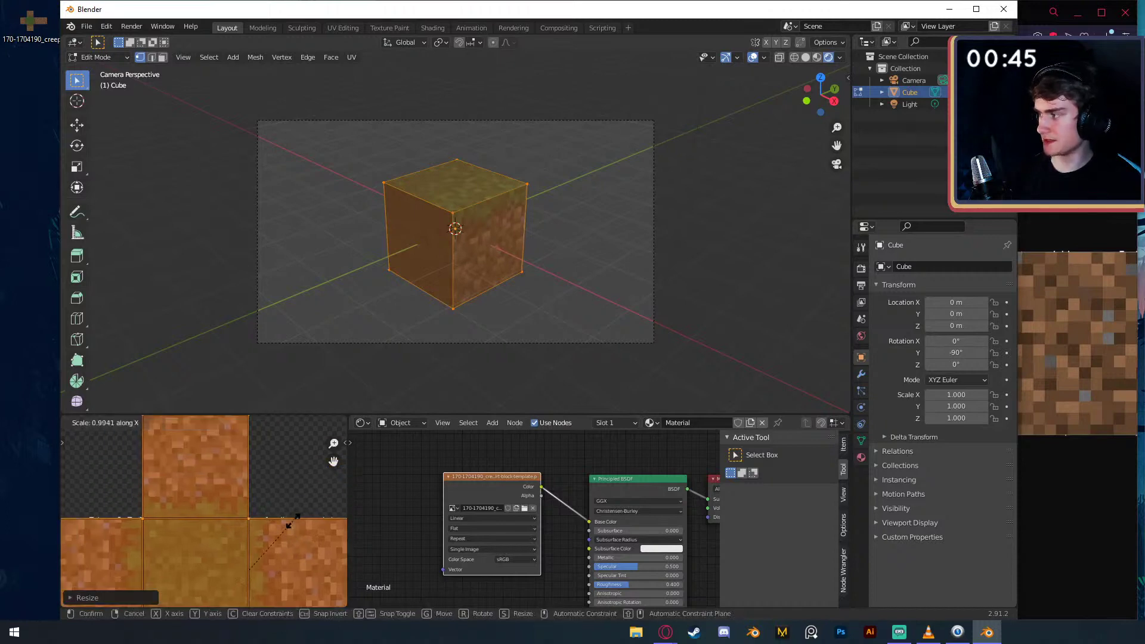
pyautogui.click(304, 522)
pyautogui.press('g')
pyautogui.press('x')
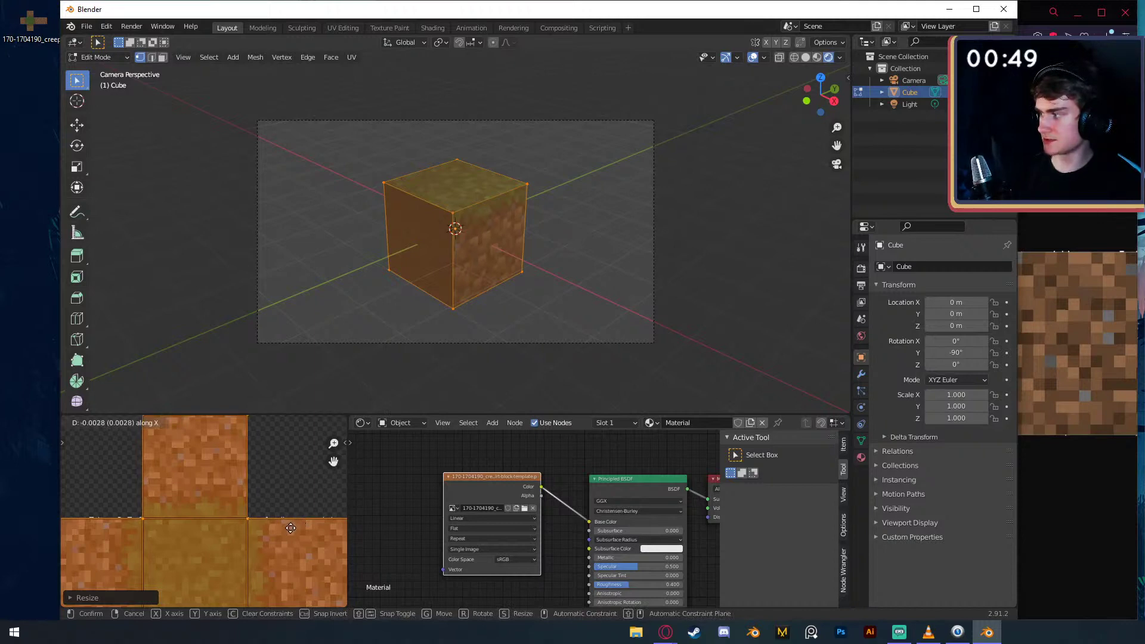
pyautogui.click(291, 528)
pyautogui.press('Tab')
# - Change the existing light to a Sun with a strength of 10
pyautogui.click(908, 104)
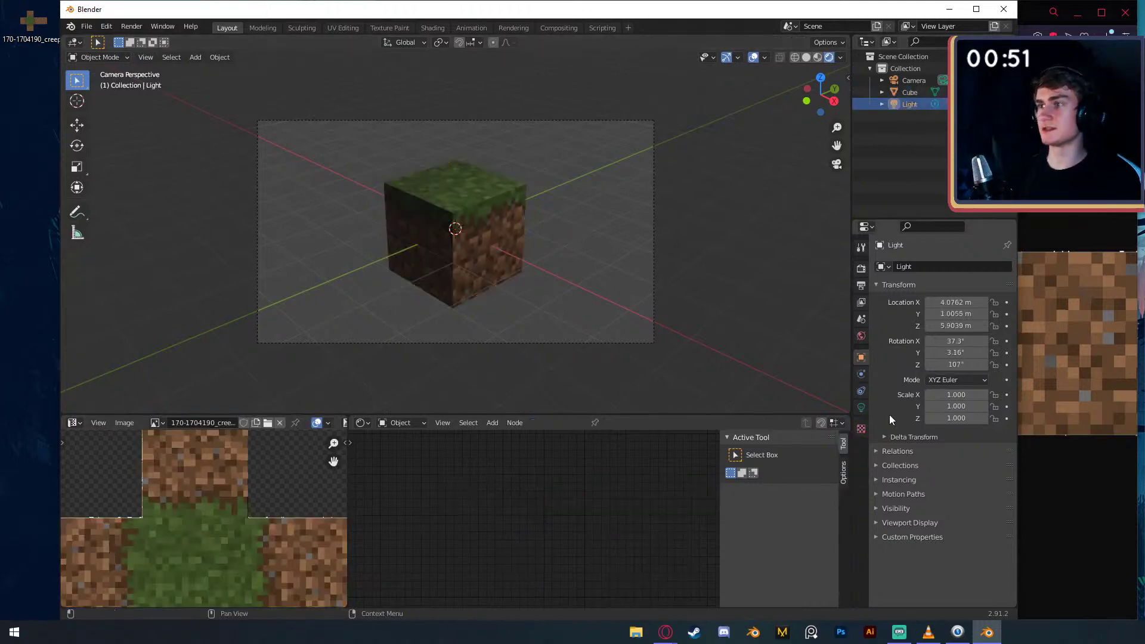
pyautogui.click(860, 409)
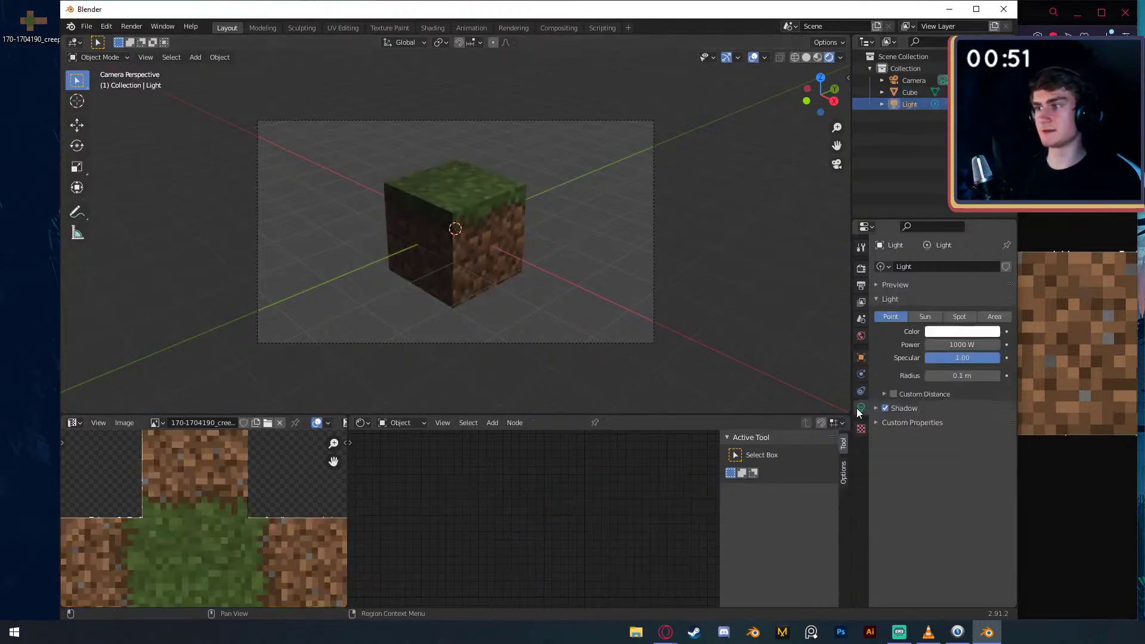
pyautogui.click(925, 317)
pyautogui.click(960, 344)
pyautogui.write('10')
pyautogui.press('Return')
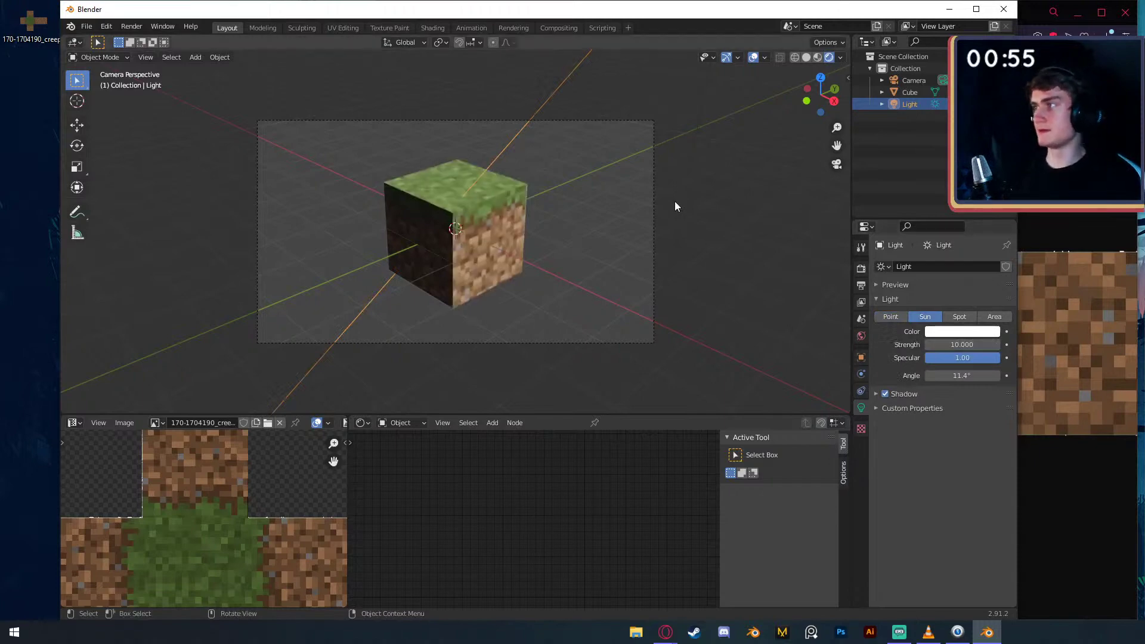
# - Add an area light and rotate it 90° about the X axis
pyautogui.hotkey('shift', 'a')
pyautogui.moveTo(477, 290)
pyautogui.click(573, 330)
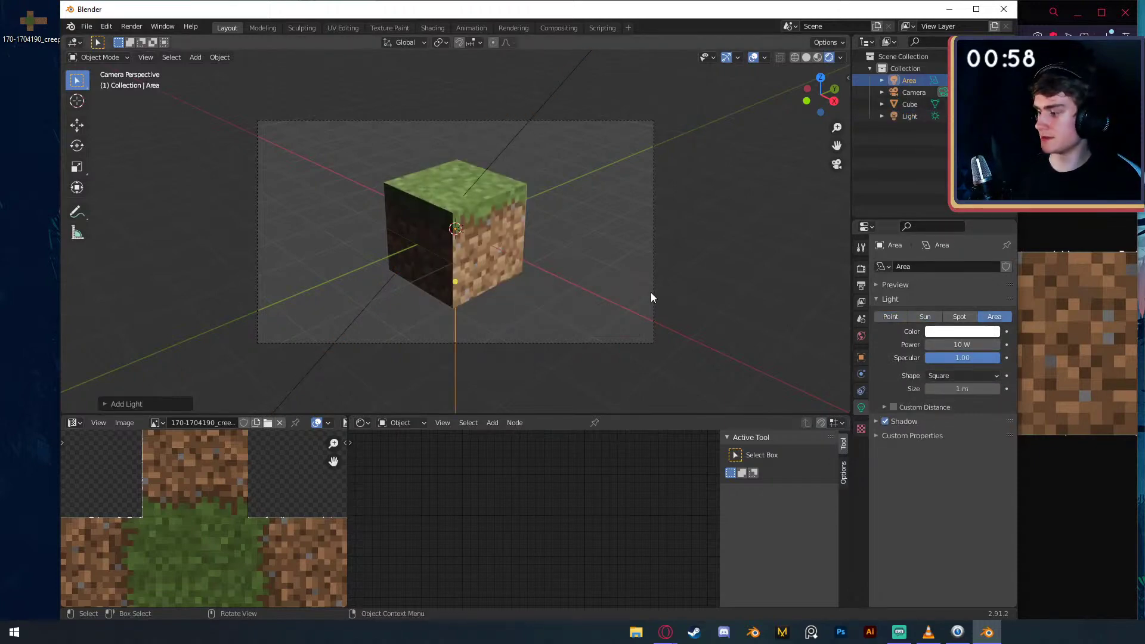
pyautogui.write('rx90')
pyautogui.press('Return')
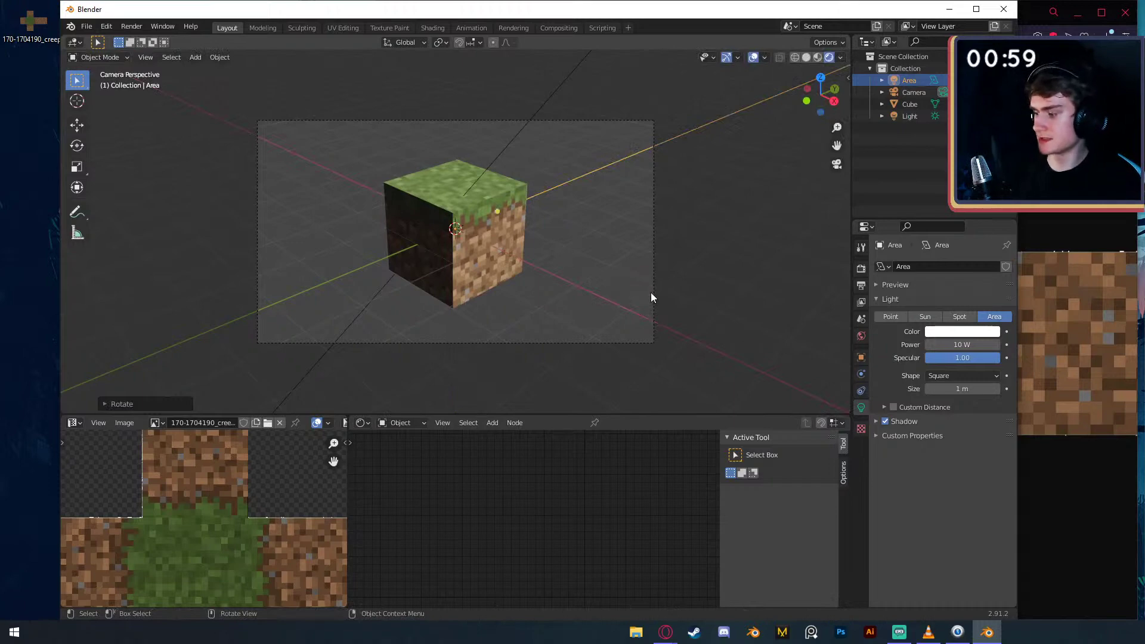
# - Move the area light -3 m along the global Y axis
pyautogui.press('g')
pyautogui.write('y')
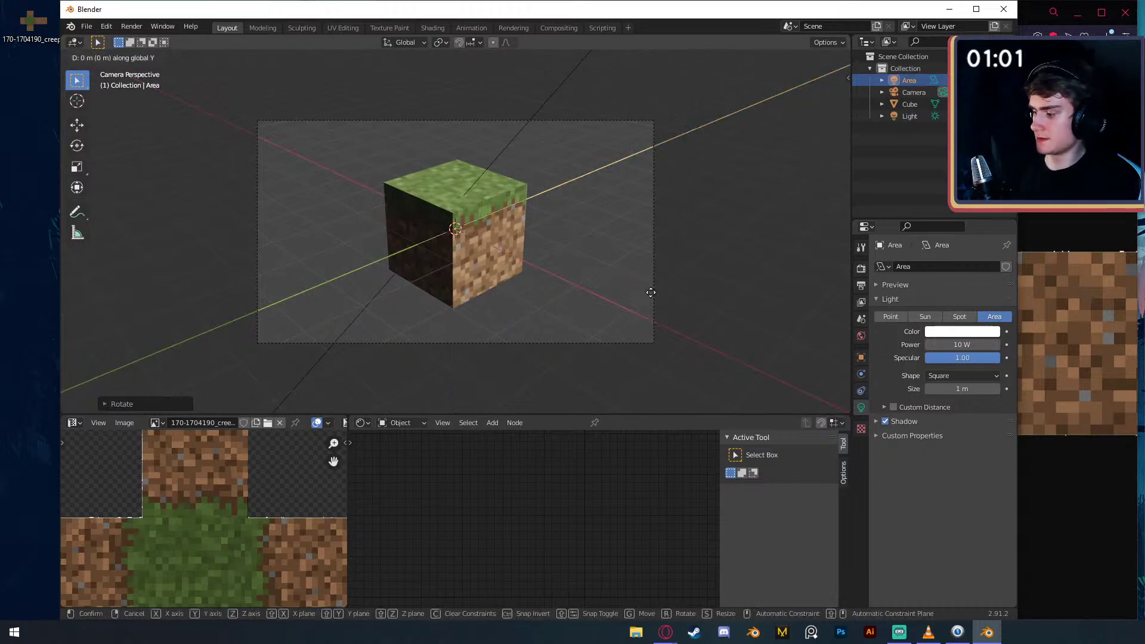
pyautogui.write('-3')
pyautogui.press('Return')
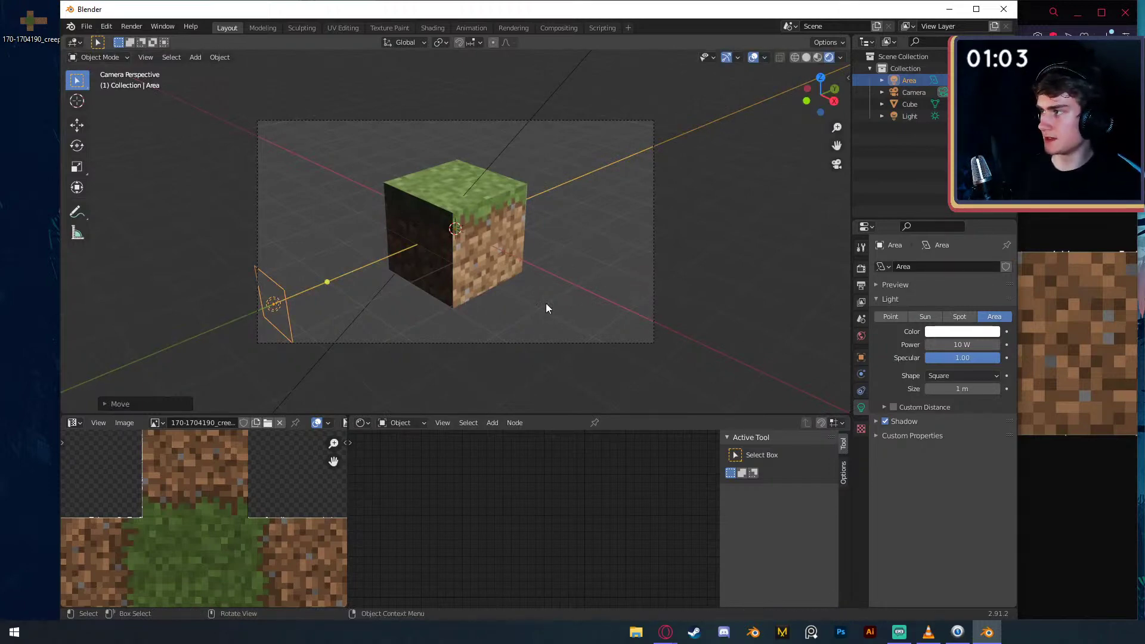
# - Set the area light's power to 50 W and render the image
pyautogui.click(962, 345)
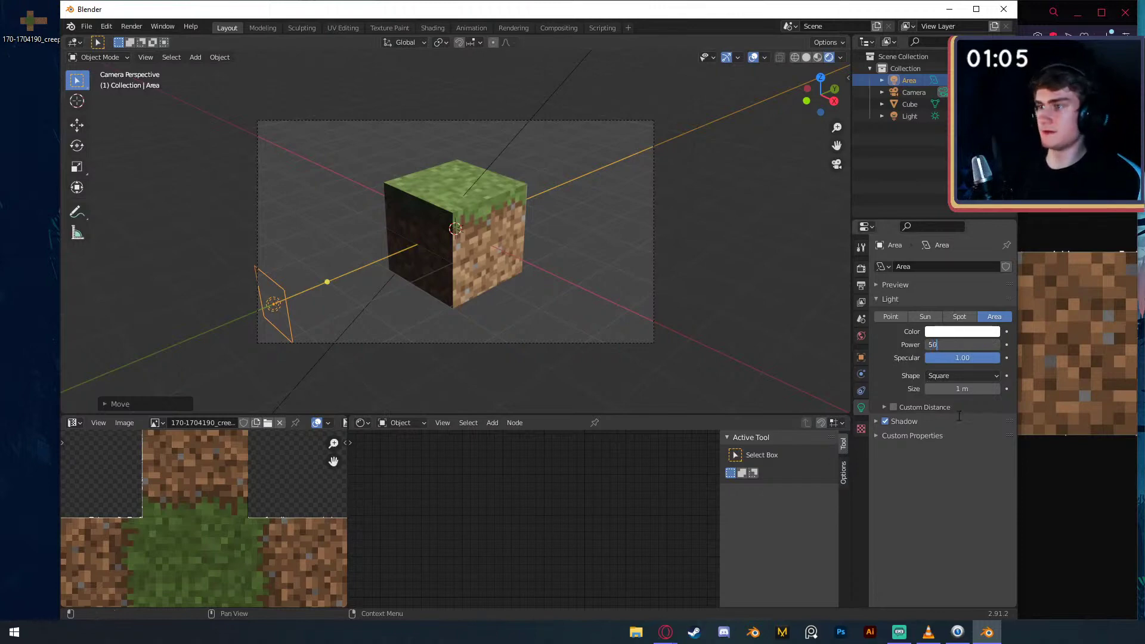
pyautogui.write('50')
pyautogui.press('Return')
pyautogui.press('F12')
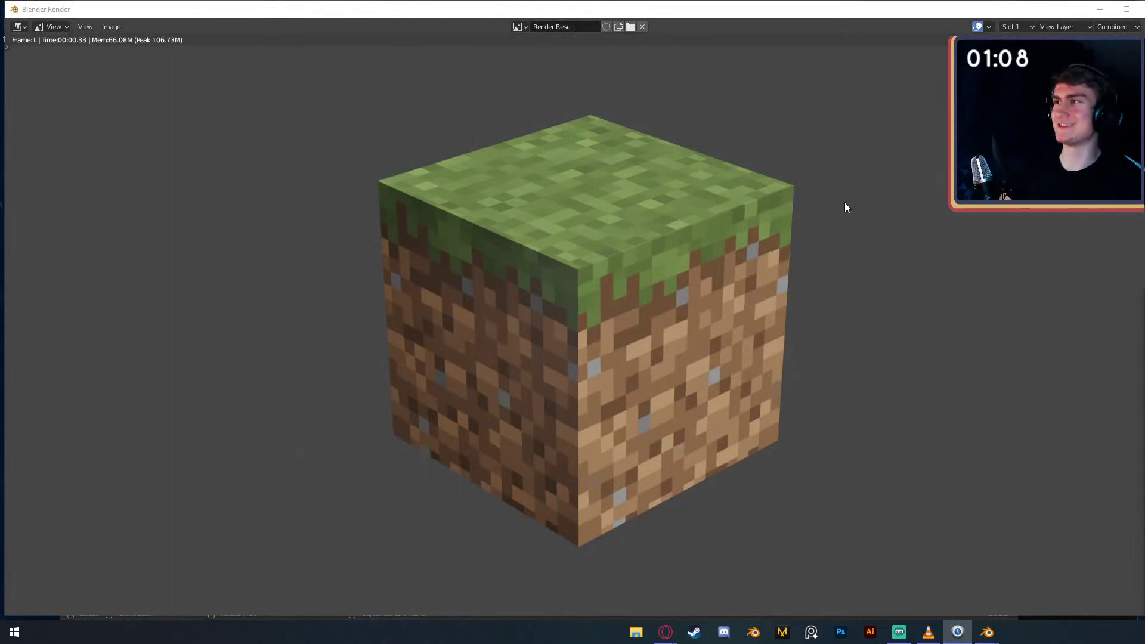
pyautogui.moveTo(1144, 18)
pyautogui.mouseDown()
pyautogui.moveTo(866, 34)
pyautogui.moveTo(1144, 29)
pyautogui.moveTo(1144, 18)
pyautogui.mouseUp()
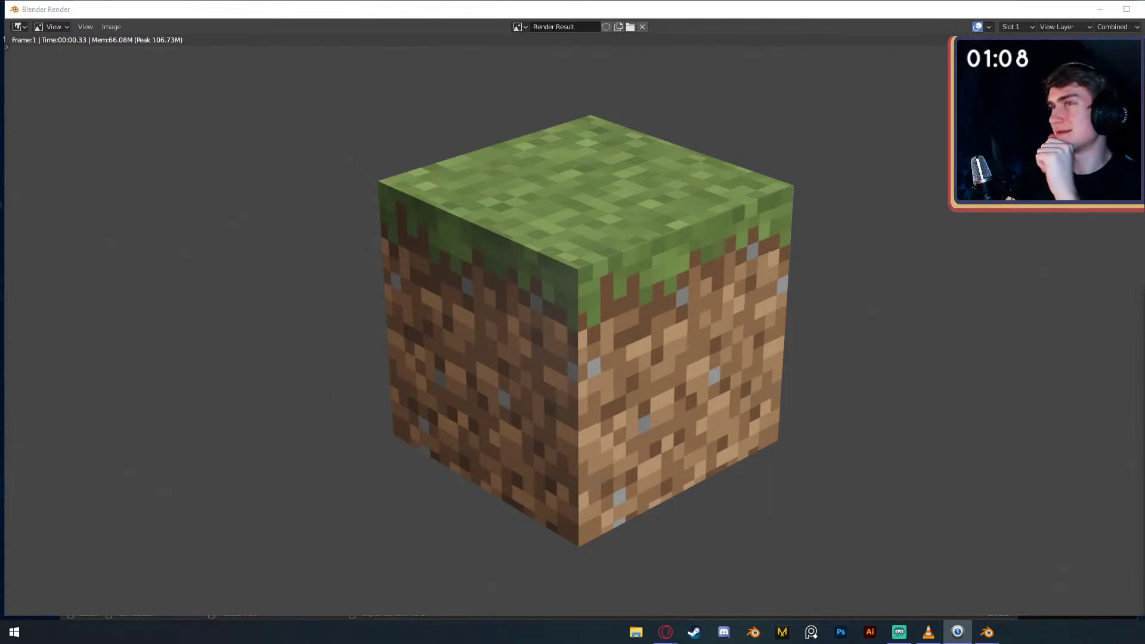
pyautogui.click(838, 11)
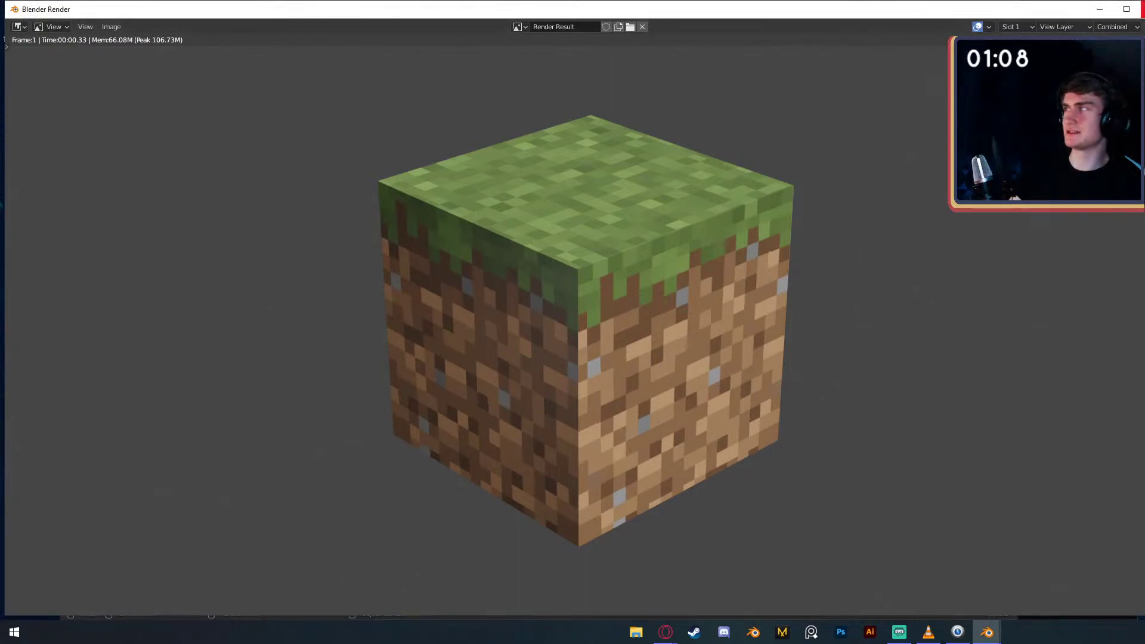
# - Close the render result and compare the block in Solid, Rendered and Material Preview viewport shading
pyautogui.press('Escape')
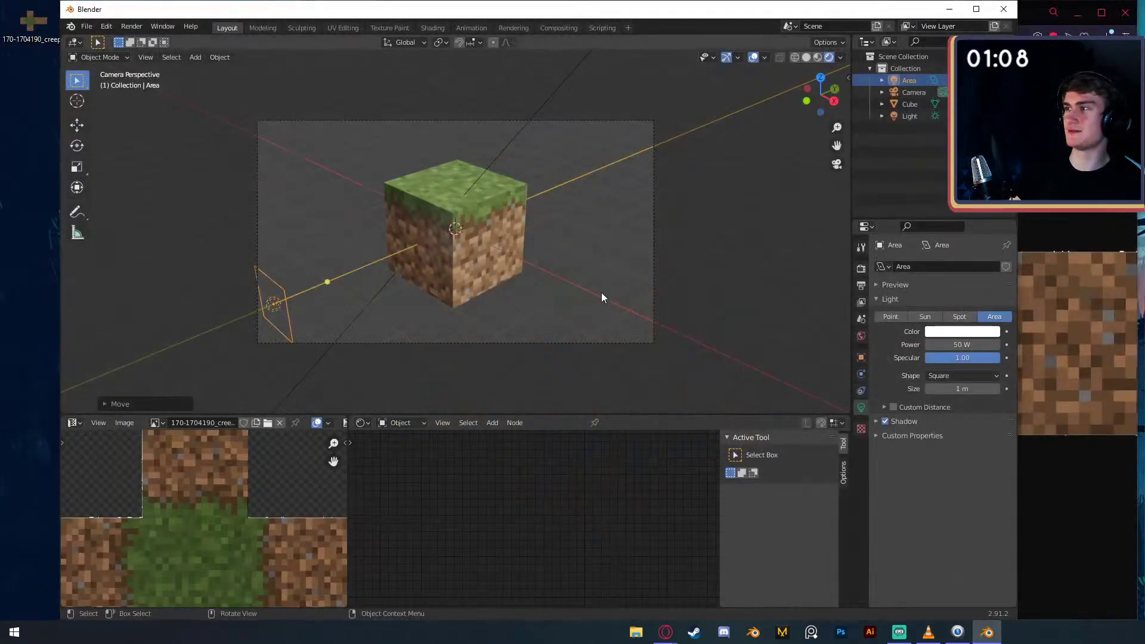
pyautogui.press('z')
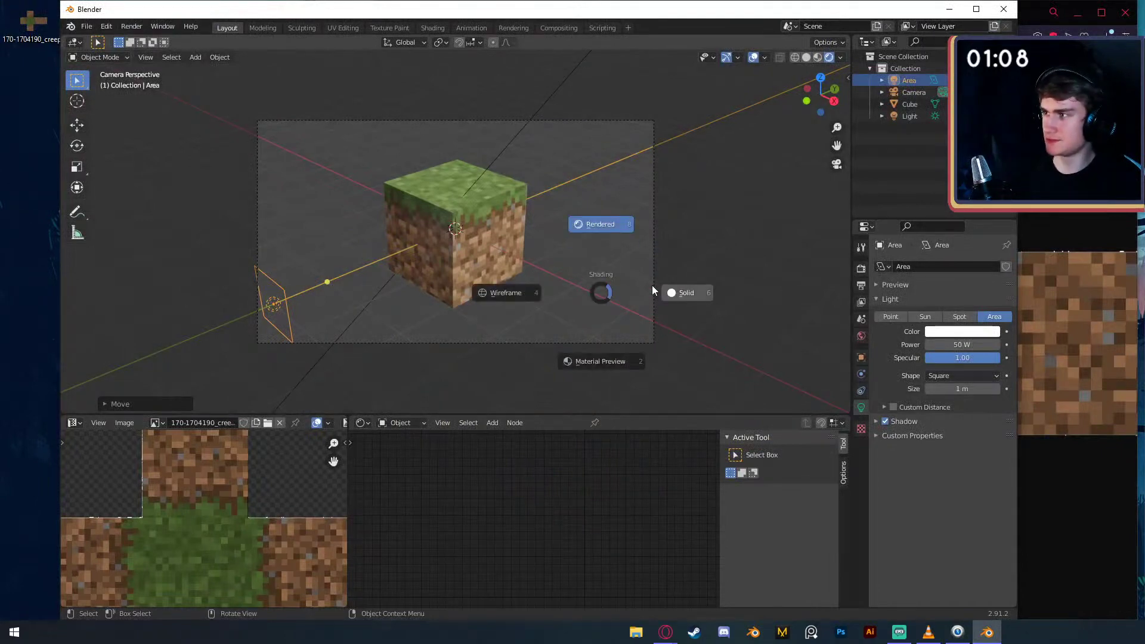
pyautogui.click(653, 287)
pyautogui.press('z')
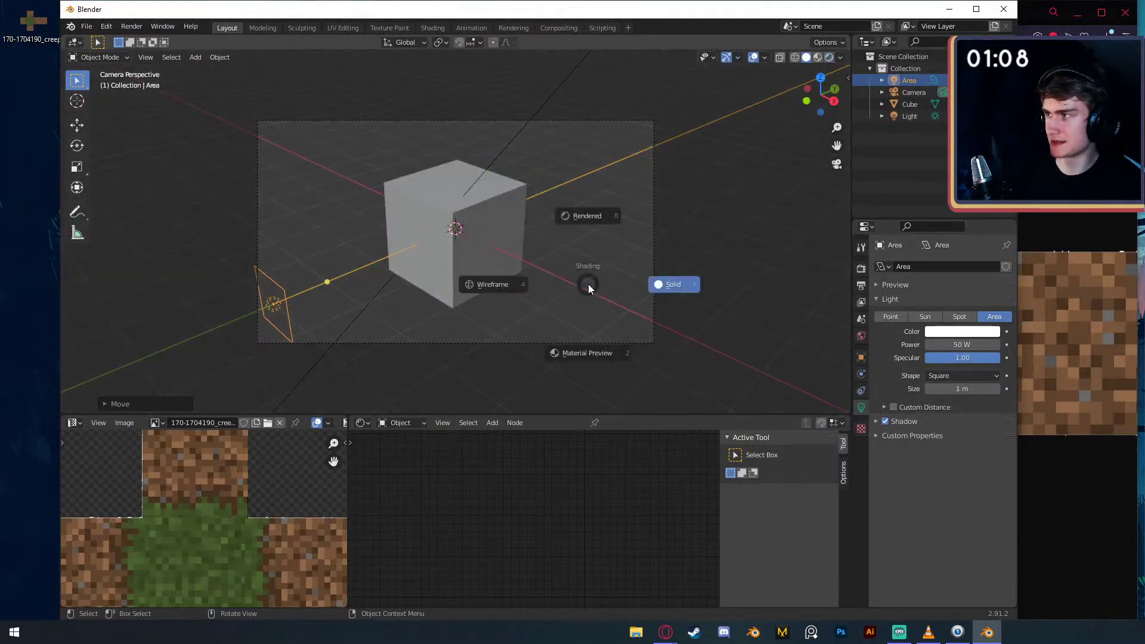
pyautogui.press('2')
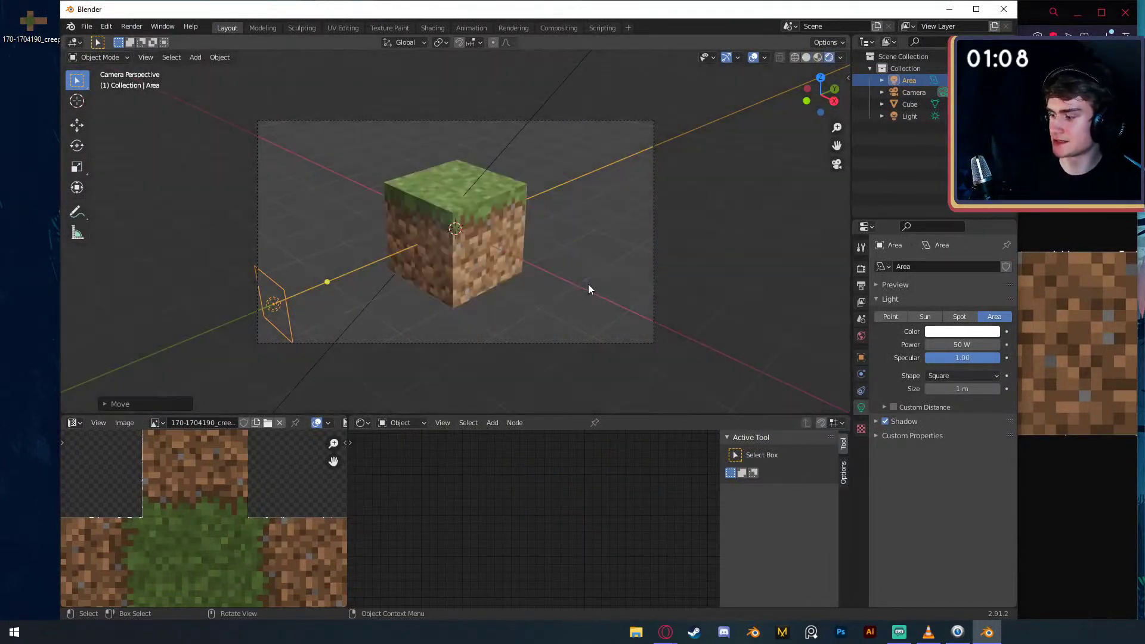
pyautogui.press('z')
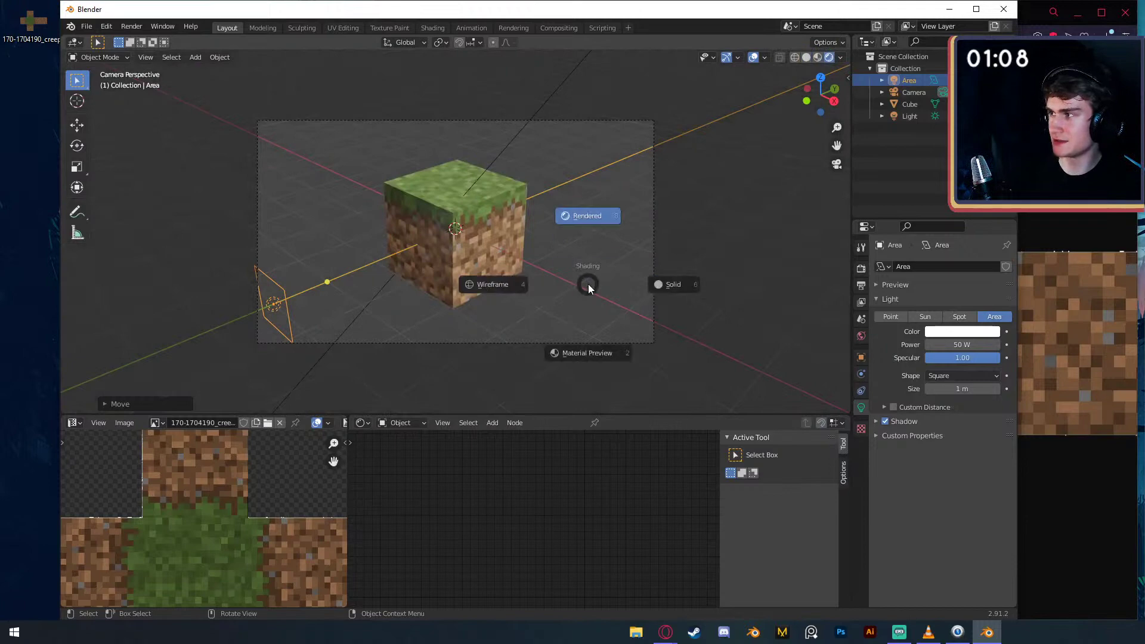
pyautogui.click(593, 206)
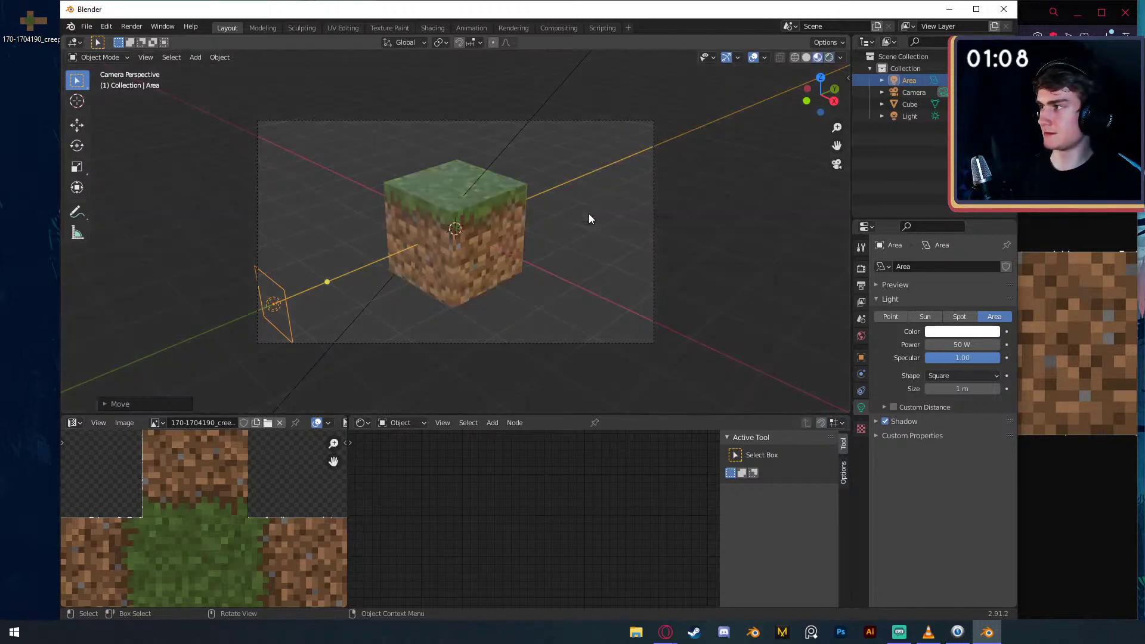
# - Toggle the camera view between Solid and Rendered viewport shading, finishing in Solid
pyautogui.press('z')
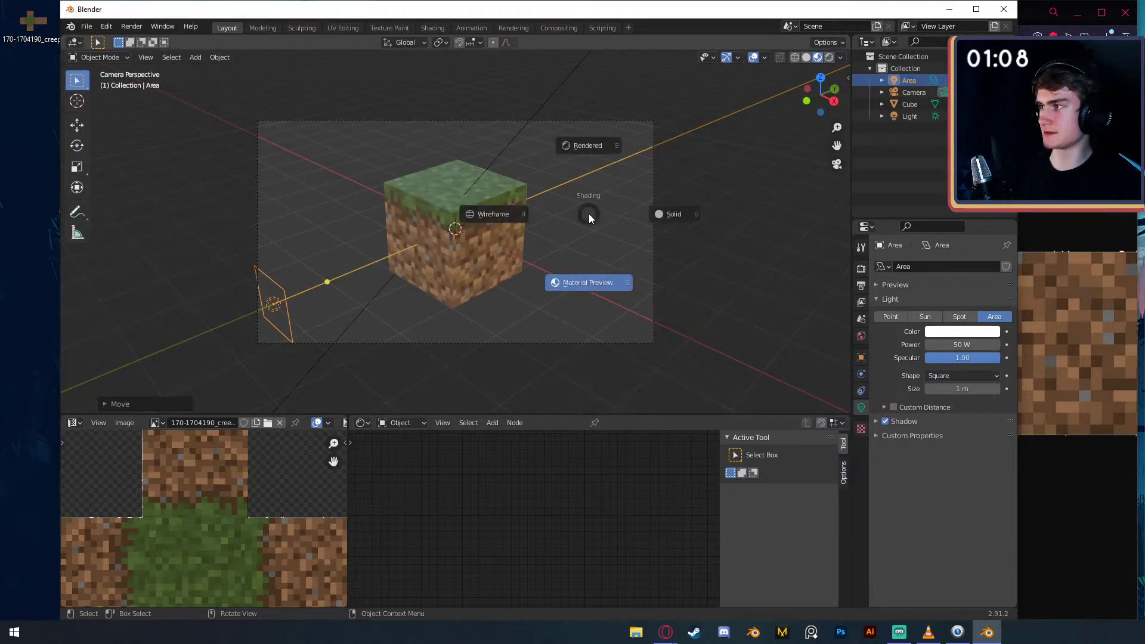
pyautogui.click(686, 237)
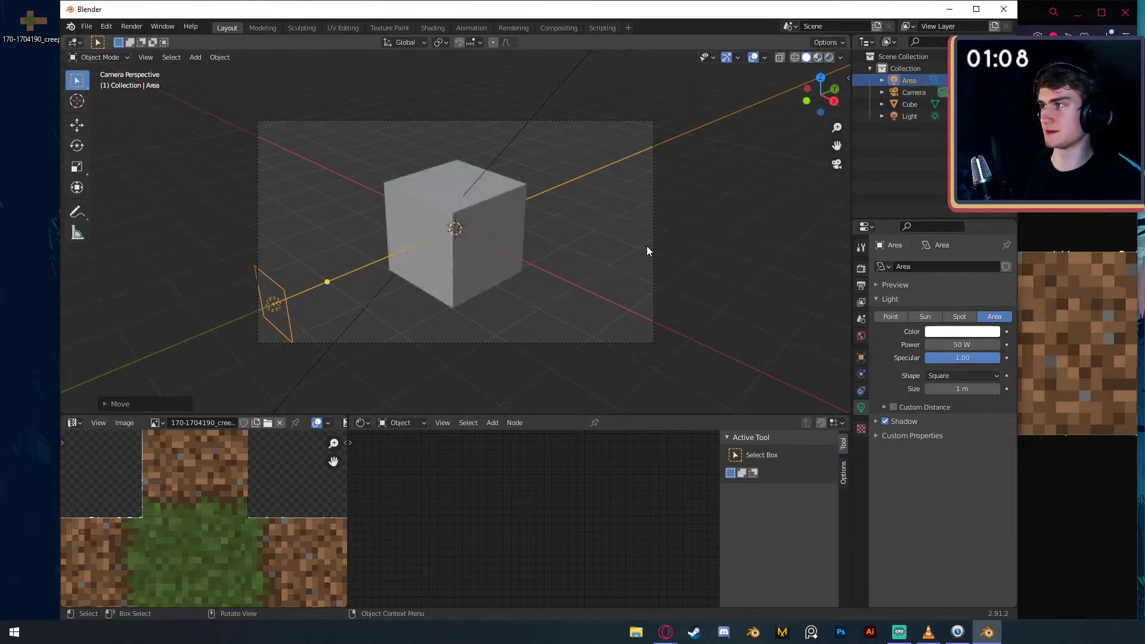
pyautogui.press('z')
pyautogui.press('8')
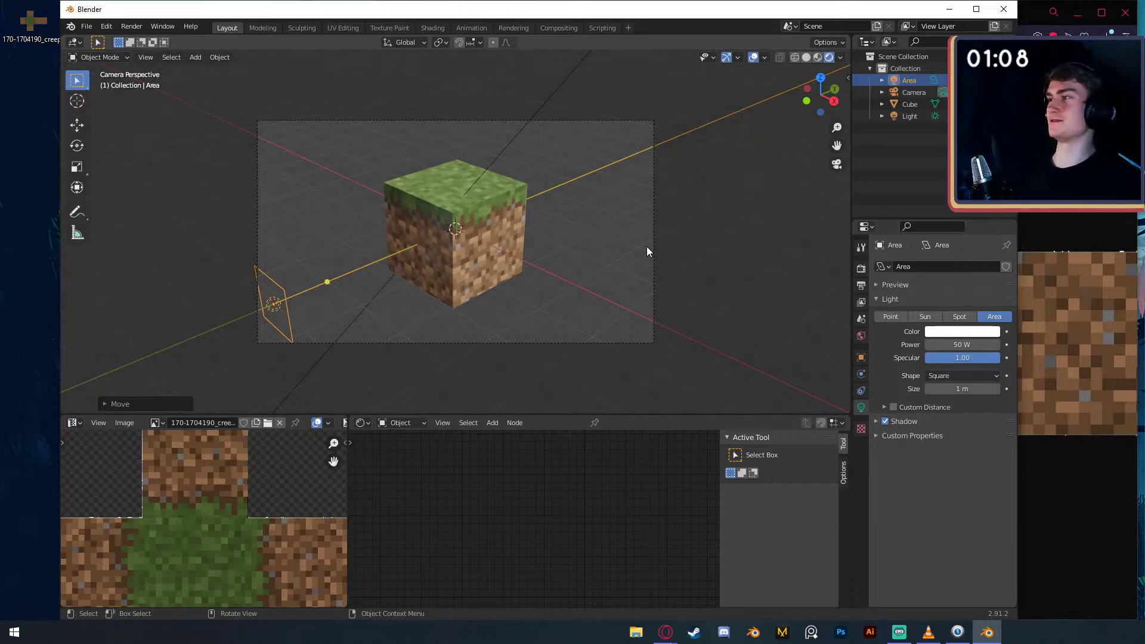
pyautogui.press('z')
pyautogui.click(673, 261)
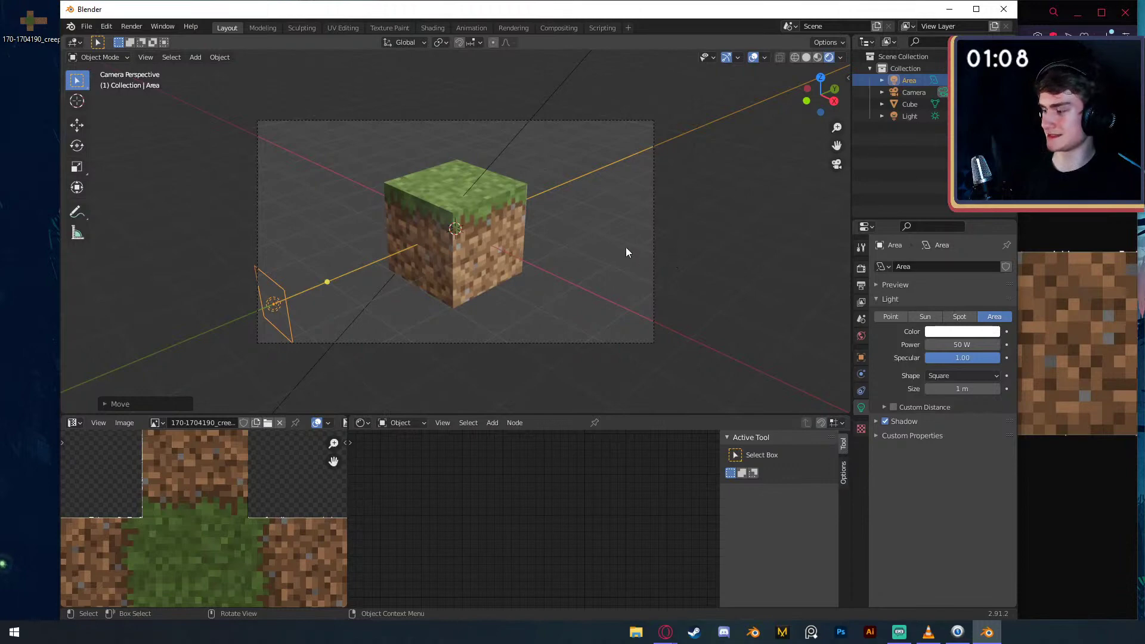
pyautogui.press('z')
pyautogui.click(699, 247)
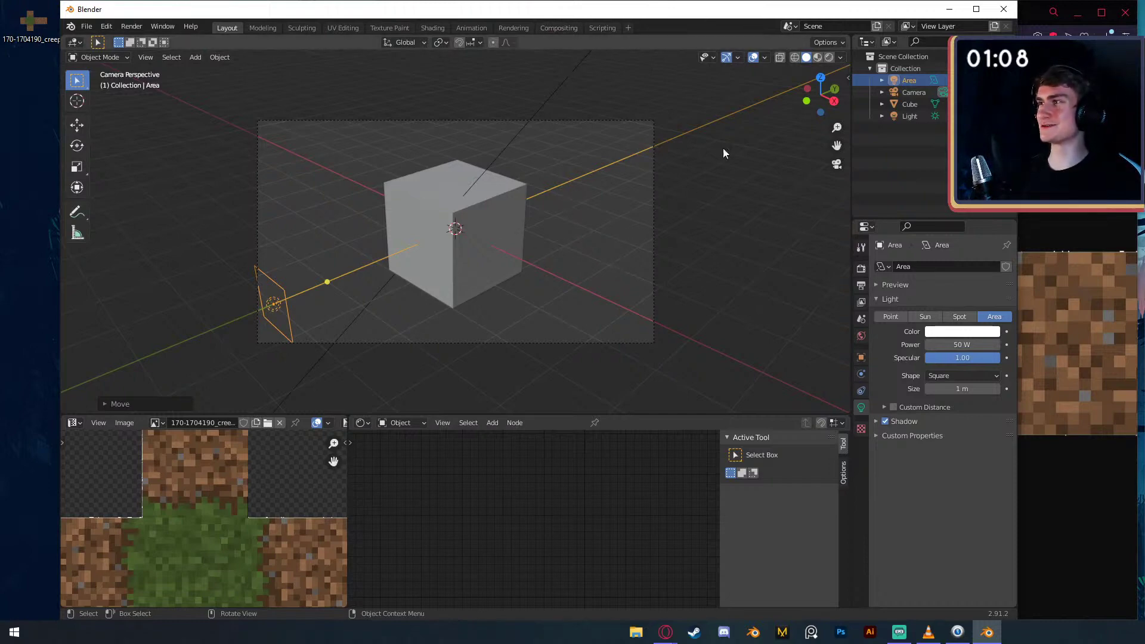
# - Start a new General file without saving the changes to the grass block scene
pyautogui.click(89, 25)
pyautogui.moveTo(108, 44)
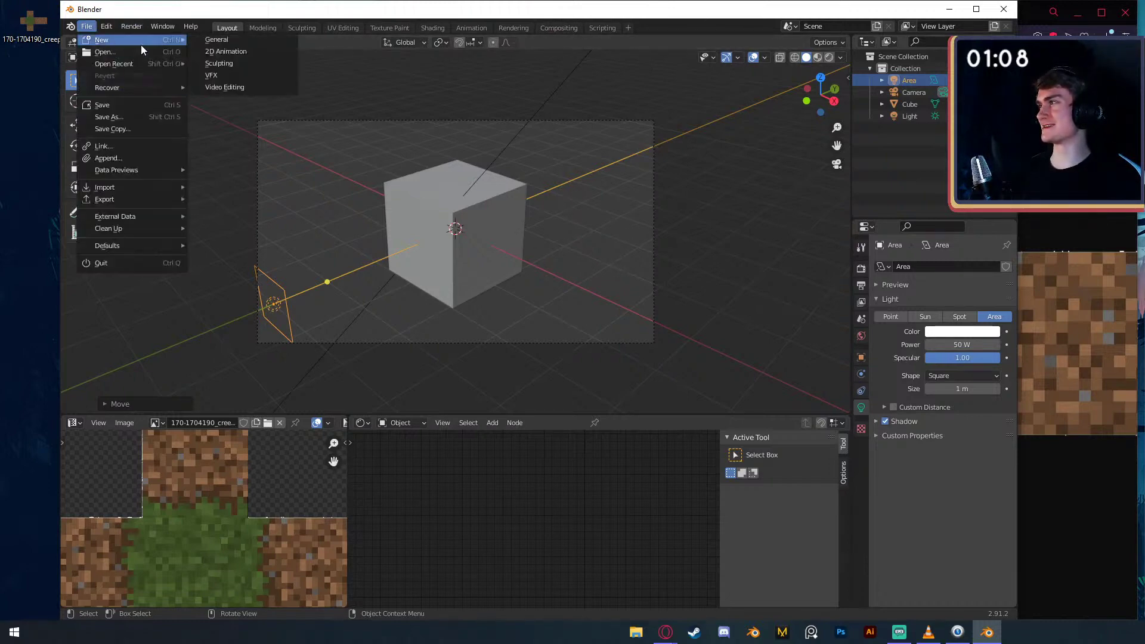
pyautogui.click(223, 40)
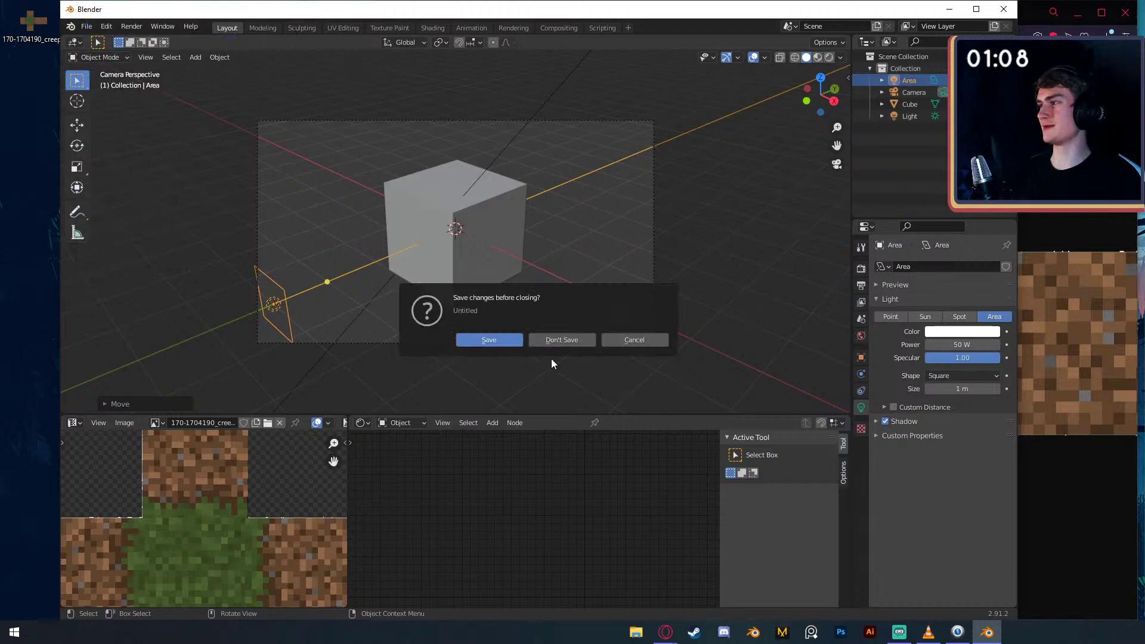
pyautogui.click(555, 337)
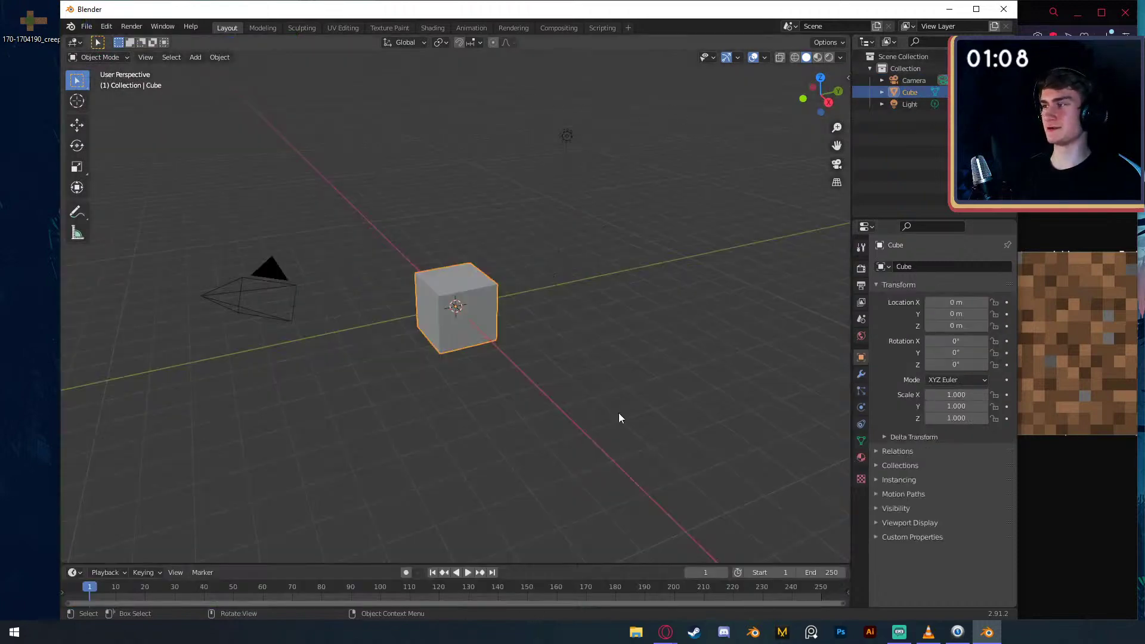
# - Switch to the browser and close the dirt texture search and template image pages, leaving one blank page
pyautogui.click(1028, 22)
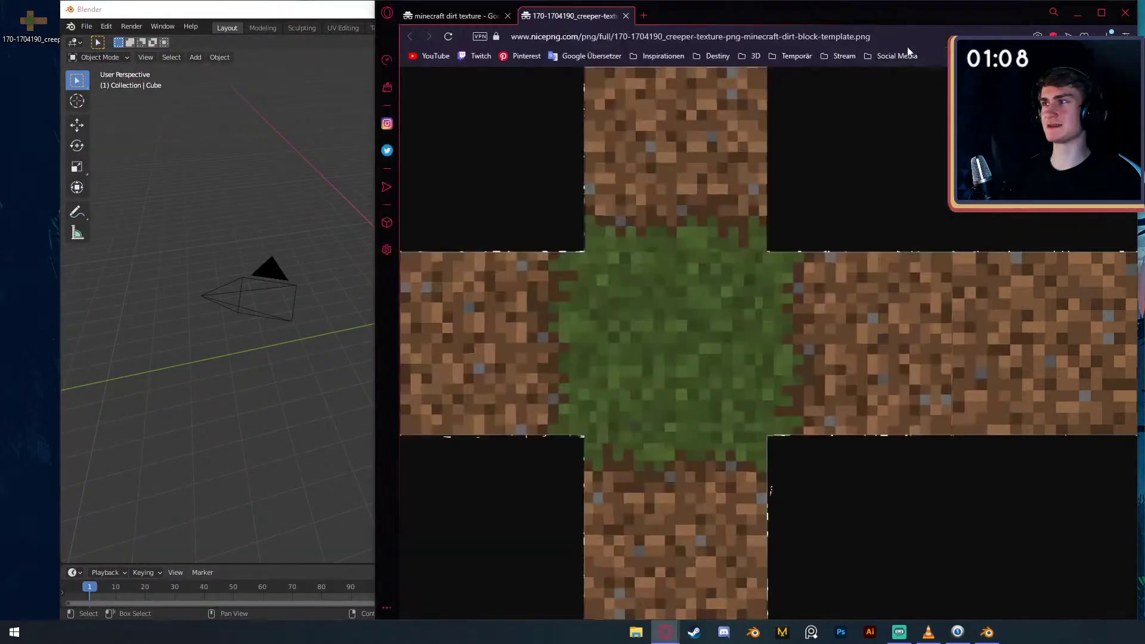
pyautogui.click(645, 16)
pyautogui.click(507, 16)
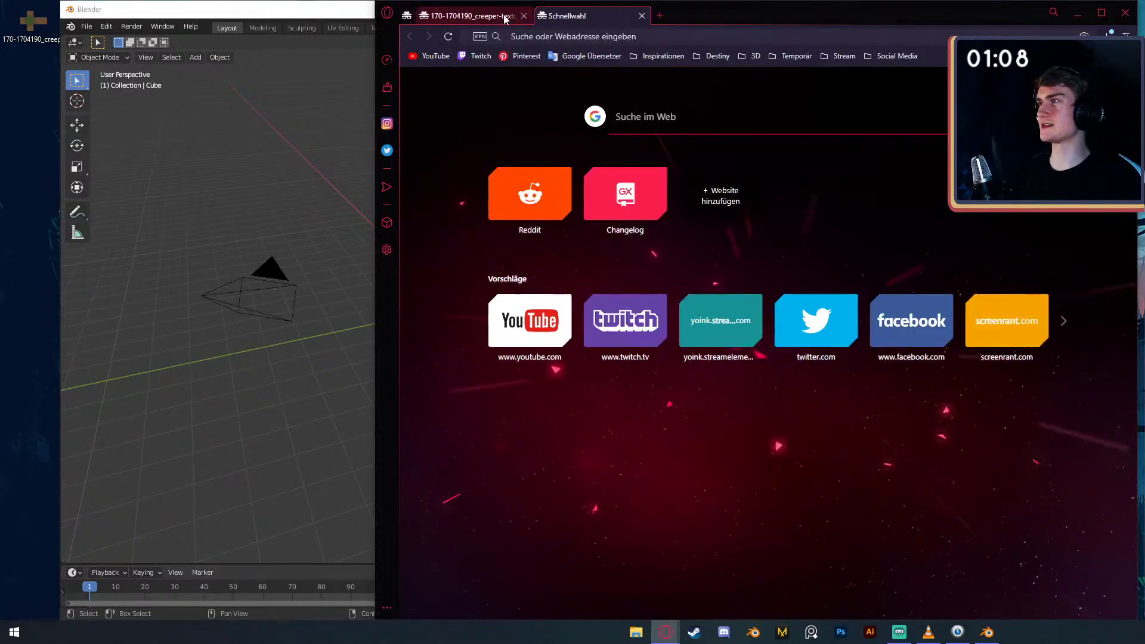
pyautogui.click(507, 17)
# - Delete the downloaded dirt block template PNG from the desktop
pyautogui.click(14, 33)
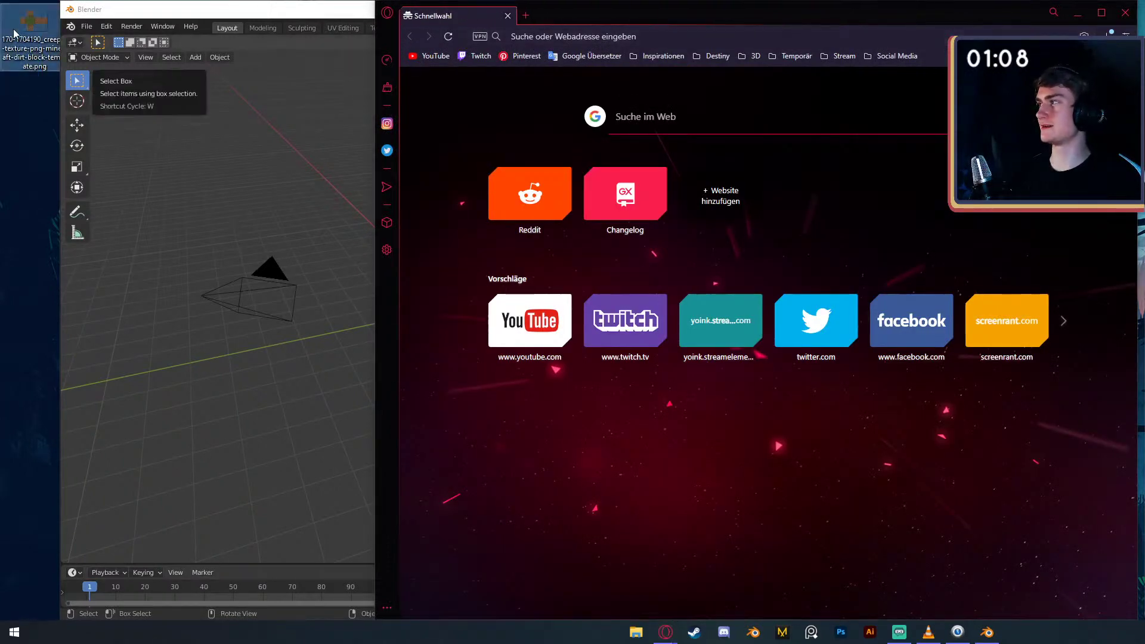
pyautogui.press('Delete')
pyautogui.click(564, 16)
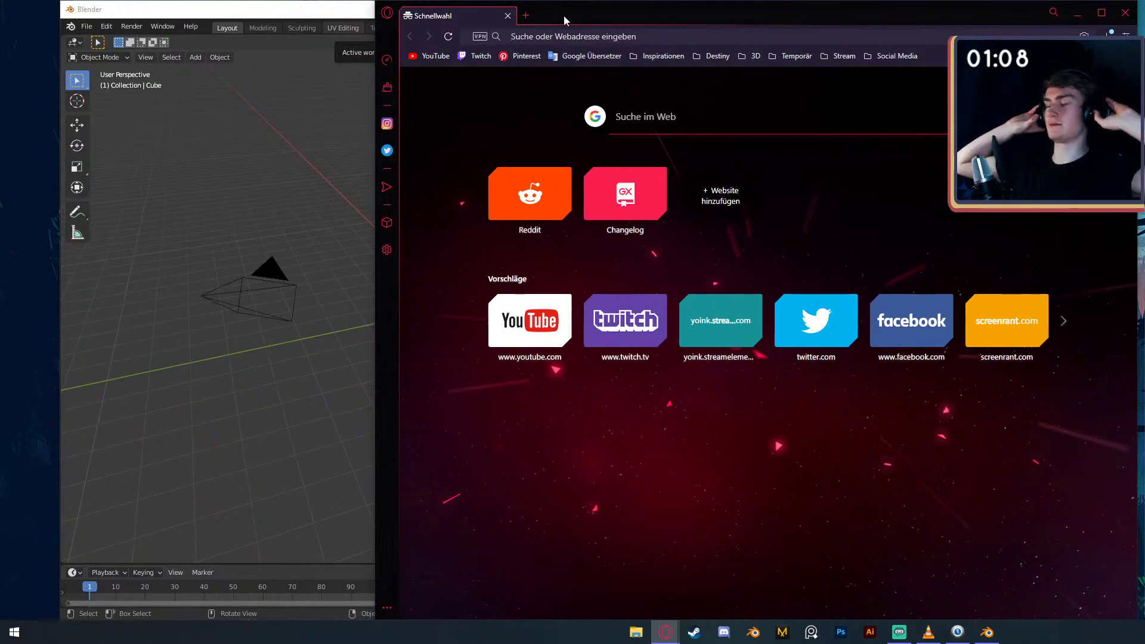
# - Switch back to Blender and toggle the new scene between Rendered and Solid viewport shading, finishing in Rendered
pyautogui.click(311, 15)
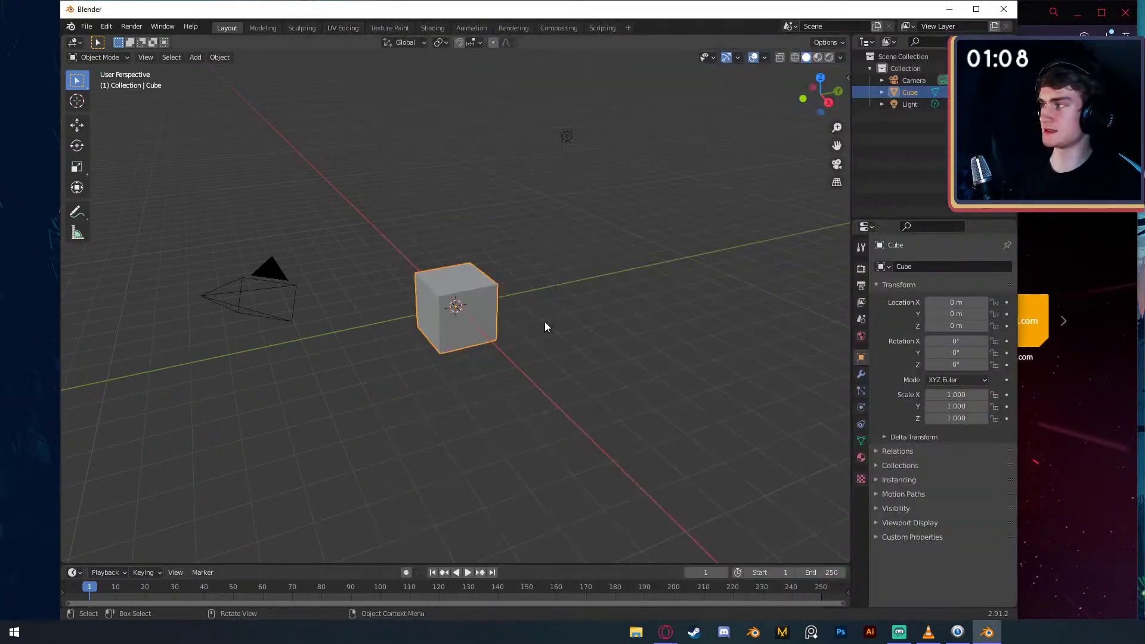
pyautogui.press('z')
pyautogui.press('z')
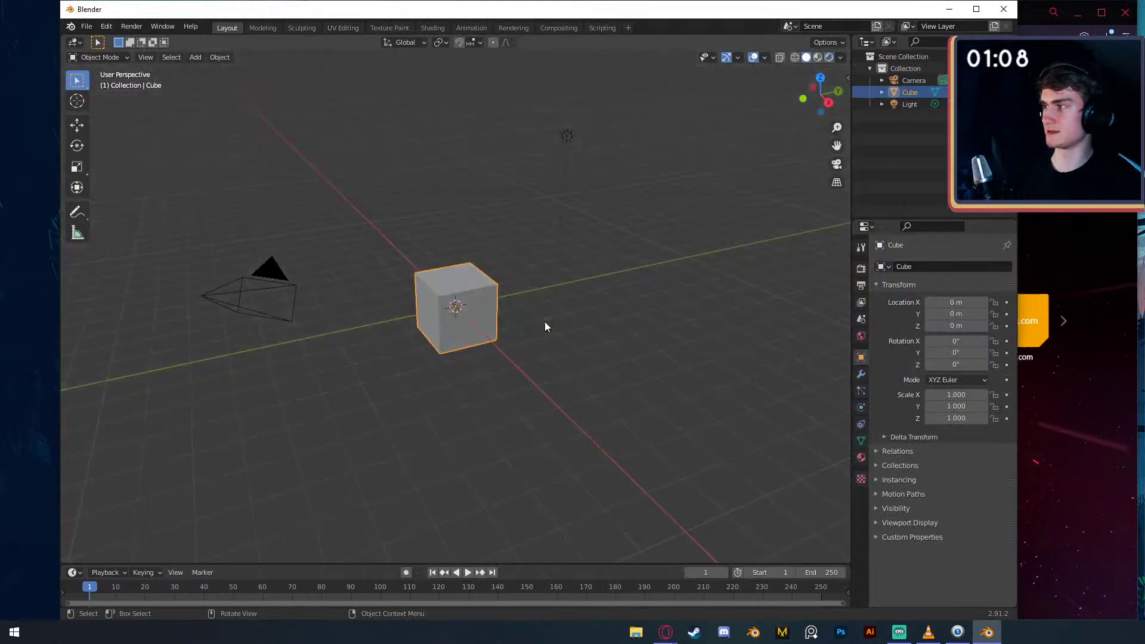
pyautogui.press('8')
pyautogui.press('z')
pyautogui.press('6')
pyautogui.press('z')
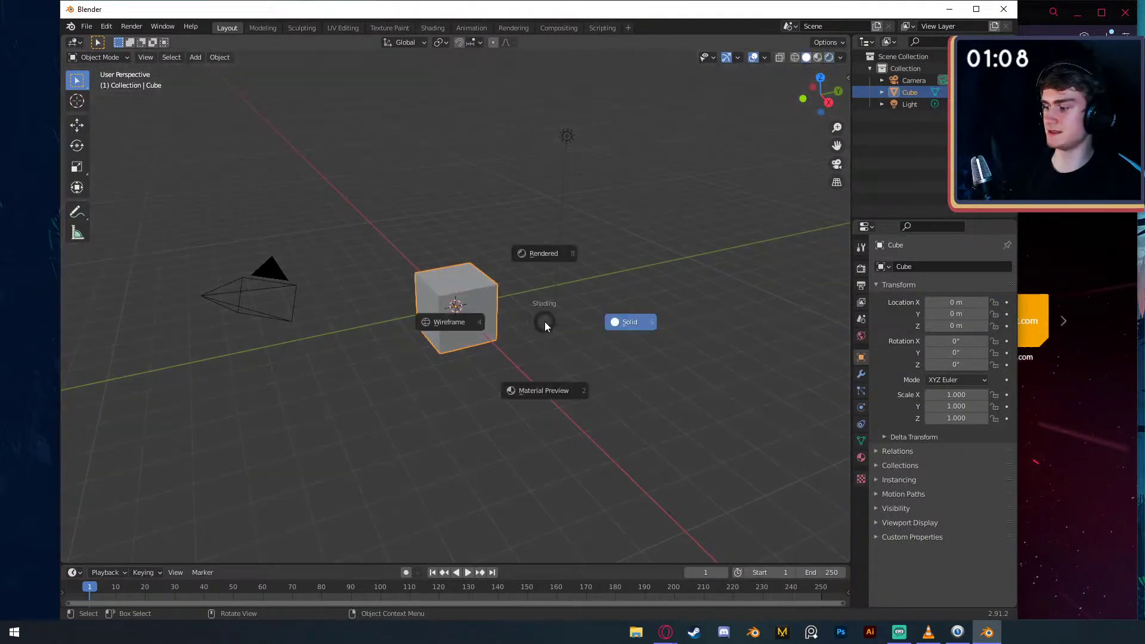
pyautogui.press('8')
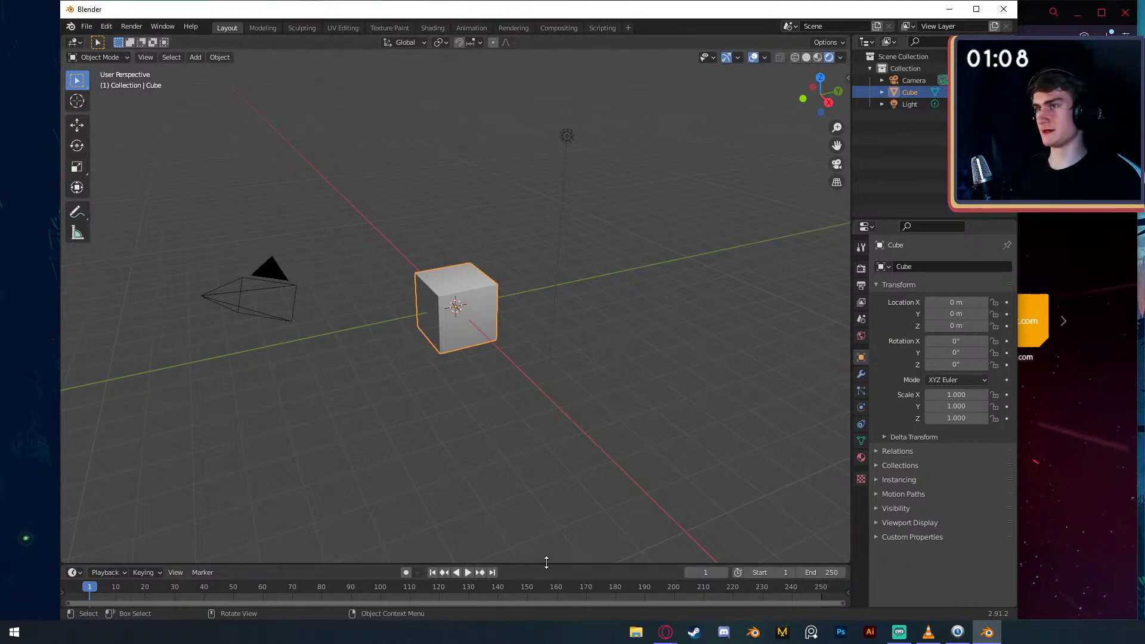
pyautogui.rightClick(546, 563)
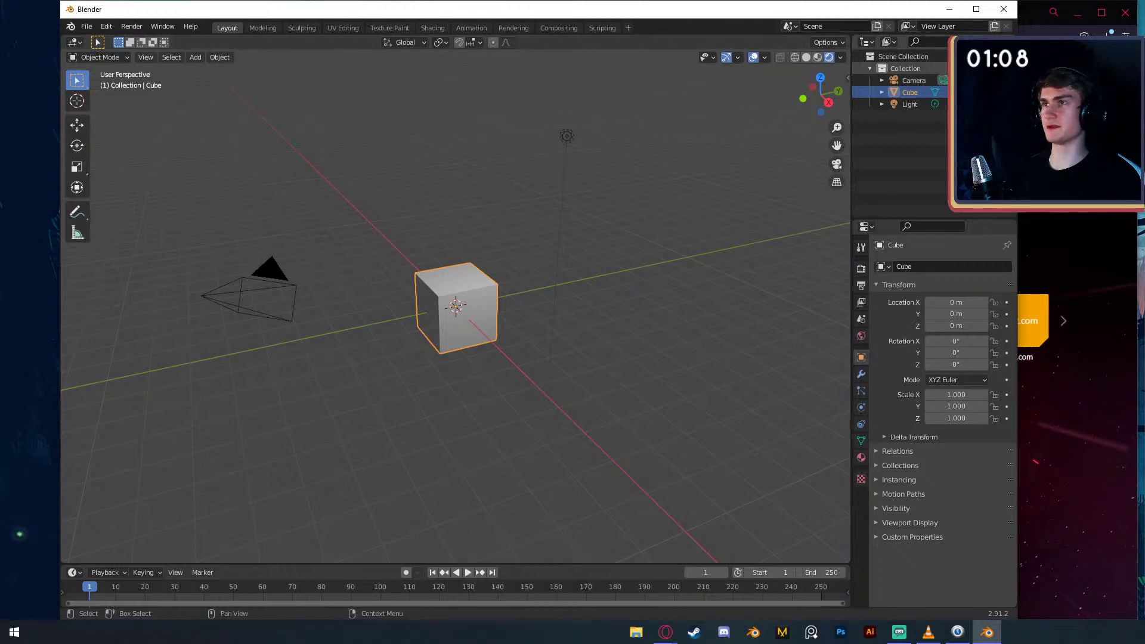
# - Search the web for "blender vertical split hotkey" in the browser and open the Blender Manual's Areas page
pyautogui.click(1032, 9)
pyautogui.click(526, 16)
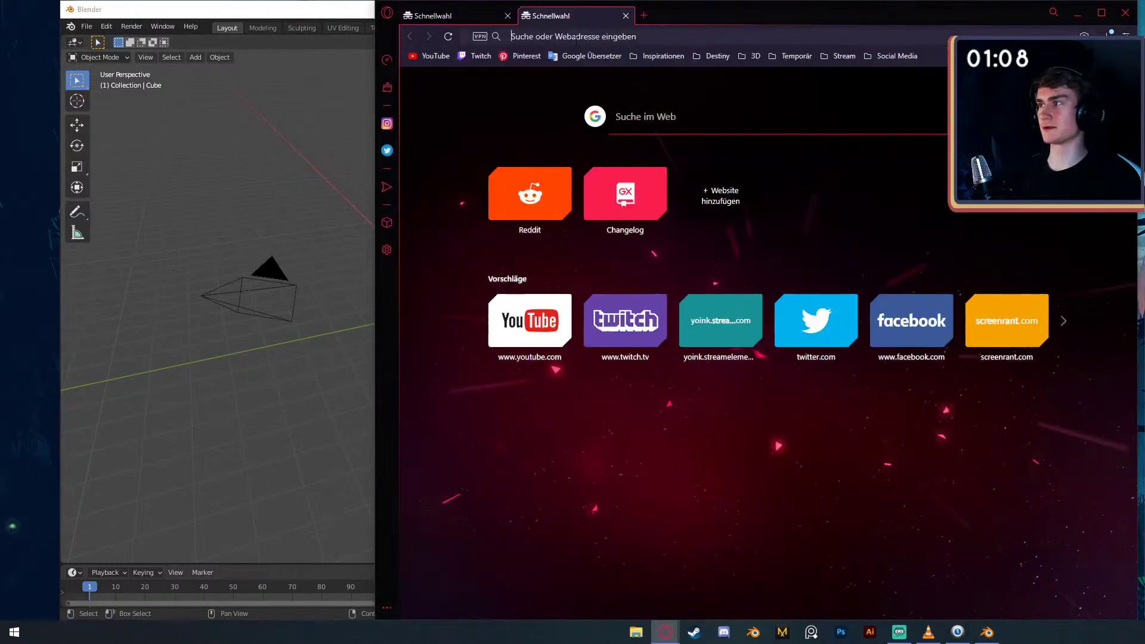
pyautogui.write('blender ')
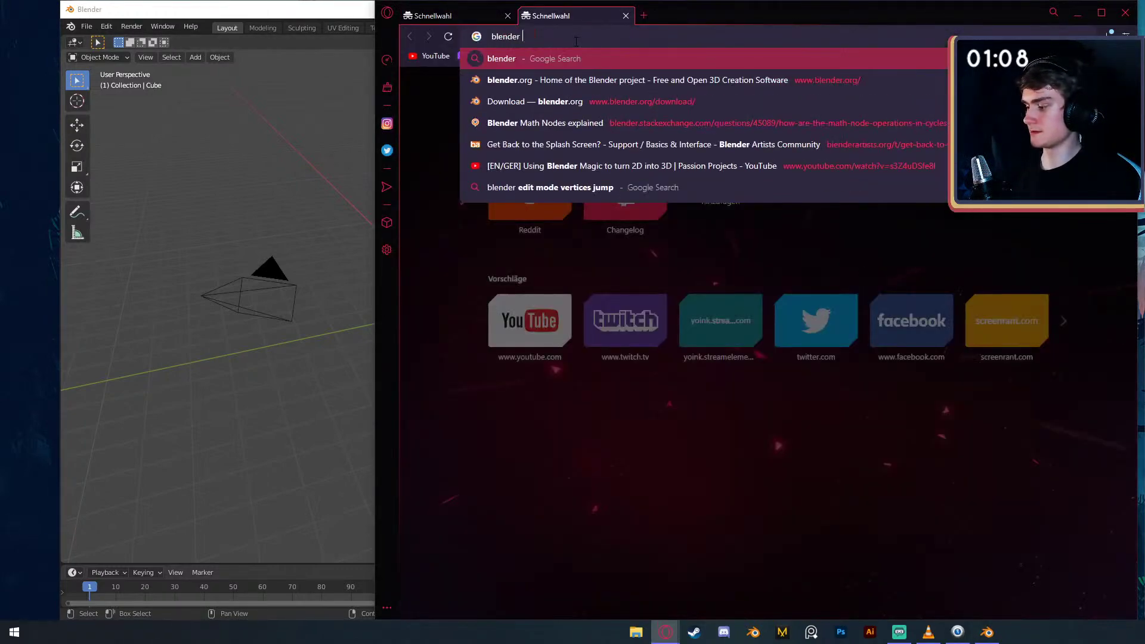
pyautogui.write('vertic')
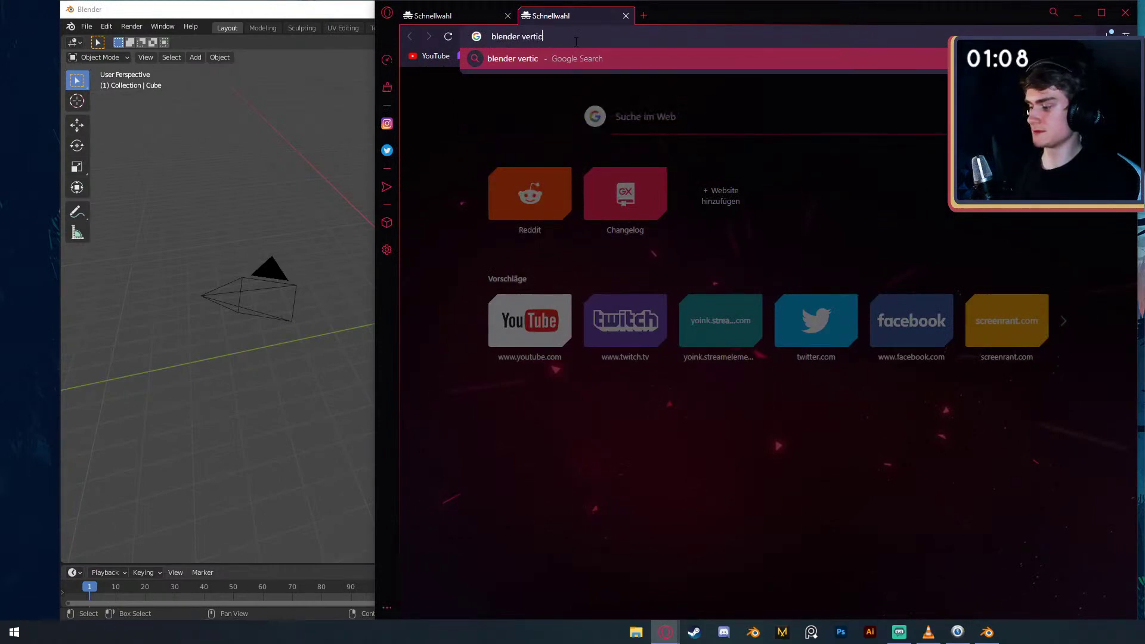
pyautogui.write('al split')
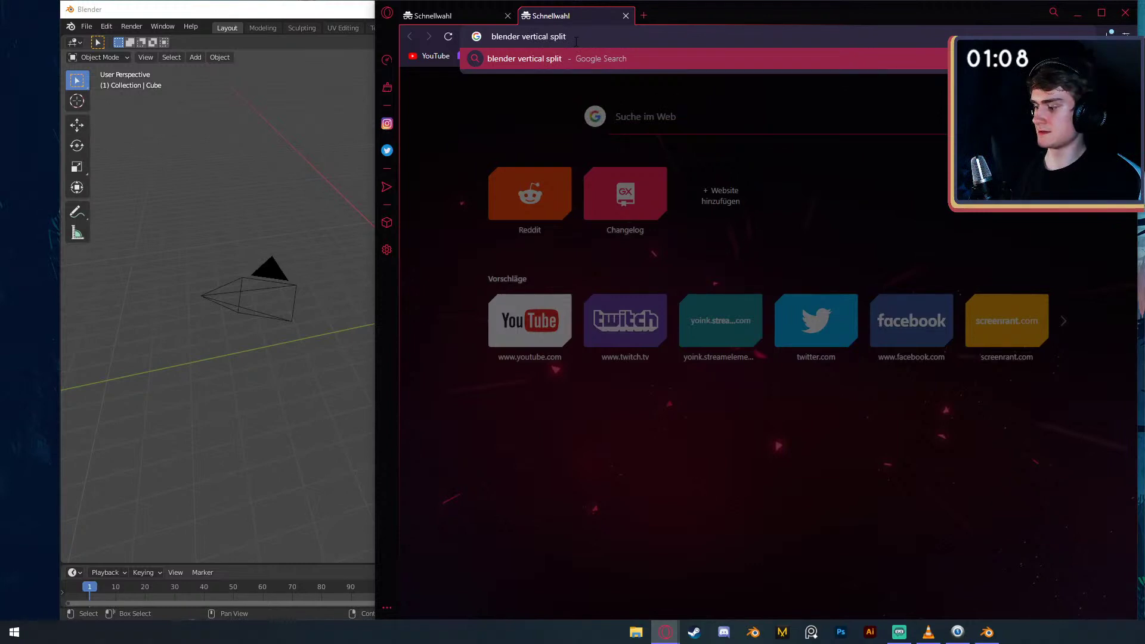
pyautogui.write(' hotkey')
pyautogui.press('Return')
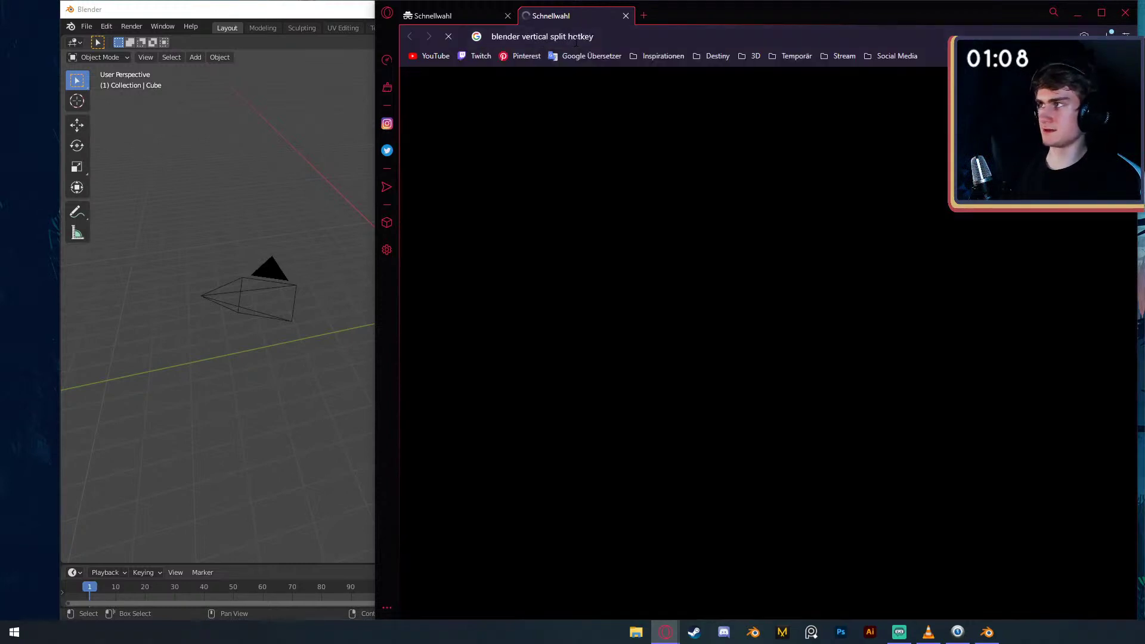
pyautogui.moveTo(634, 187); pyautogui.dragTo(779, 183)
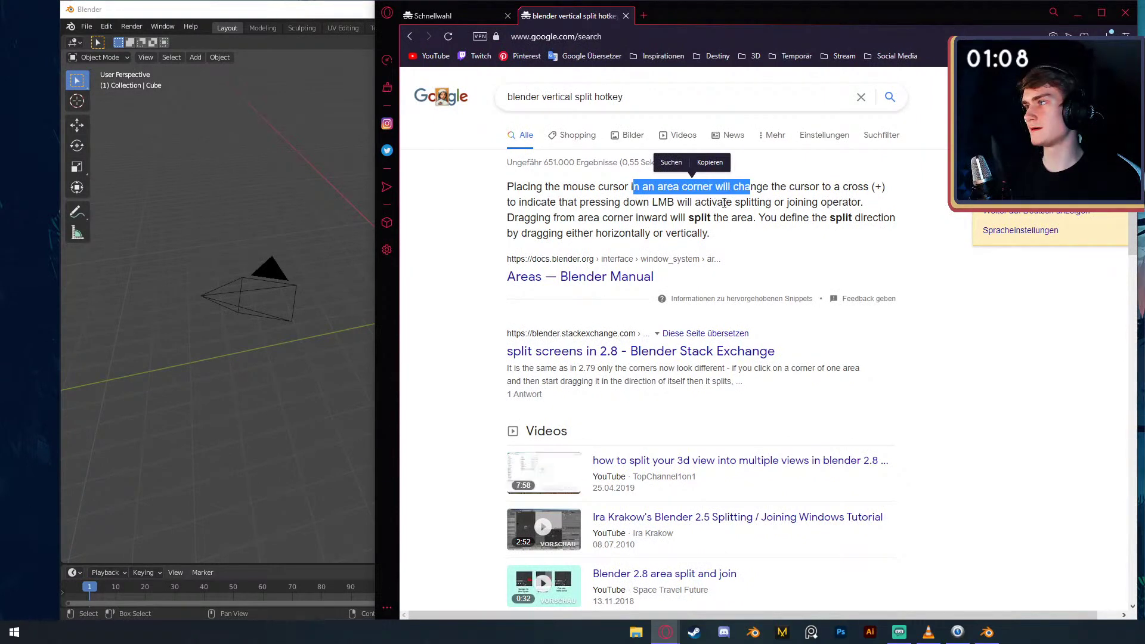
pyautogui.click(535, 270)
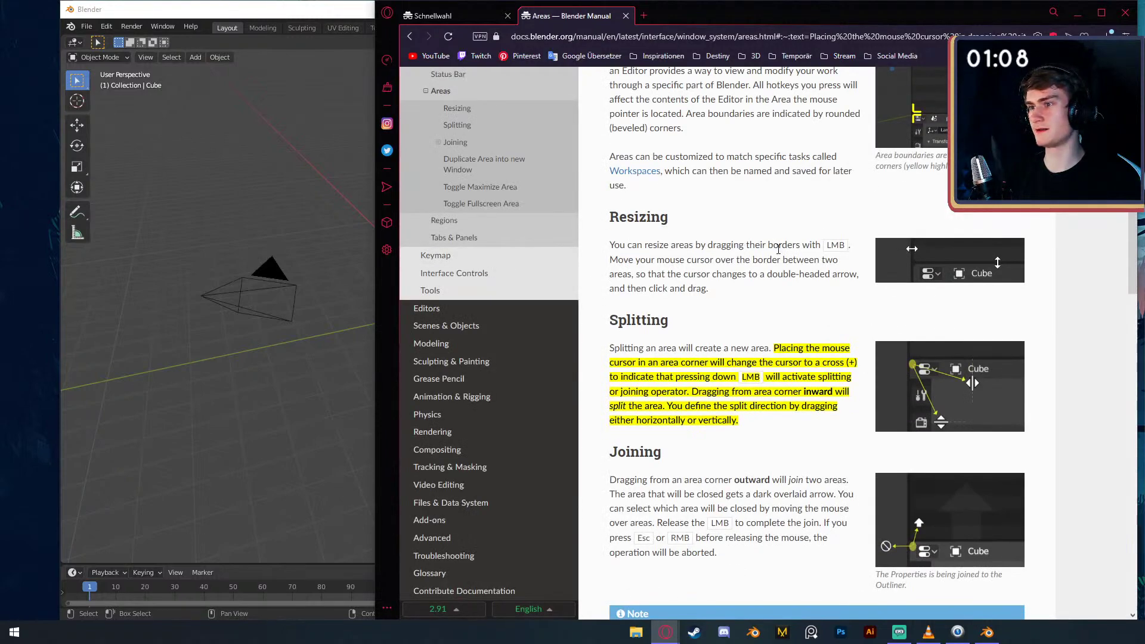
# - Switch back to Blender, split the timeline area side by side near its middle and join the two areas again
pyautogui.click(238, 44)
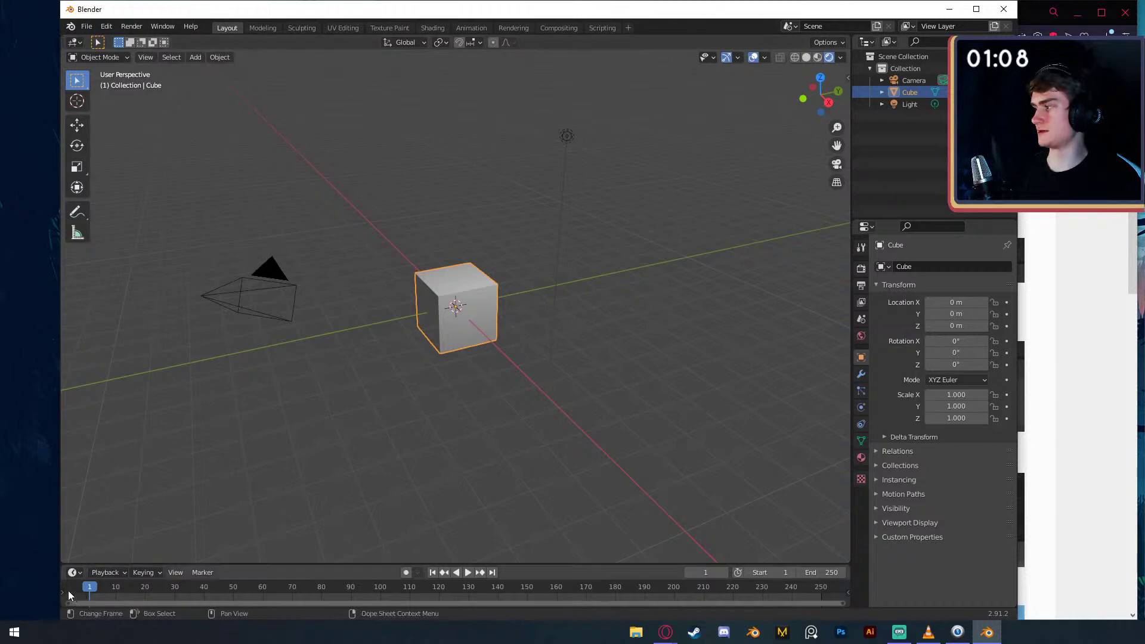
pyautogui.moveTo(60, 564); pyautogui.dragTo(435, 572)
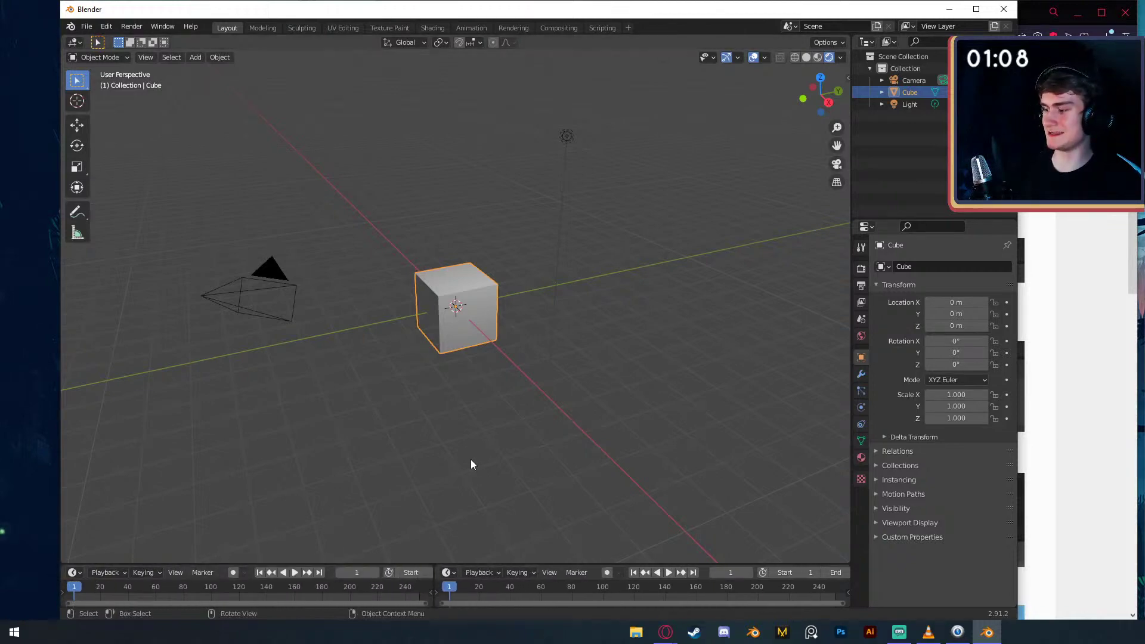
pyautogui.rightClick(434, 581)
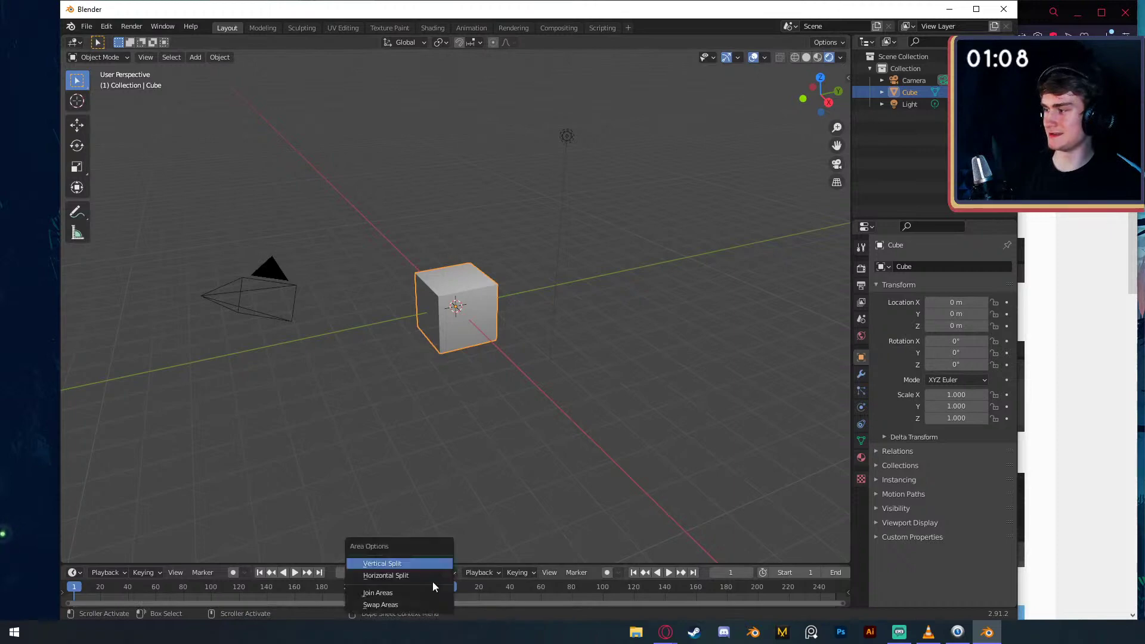
pyautogui.click(393, 594)
pyautogui.click(268, 581)
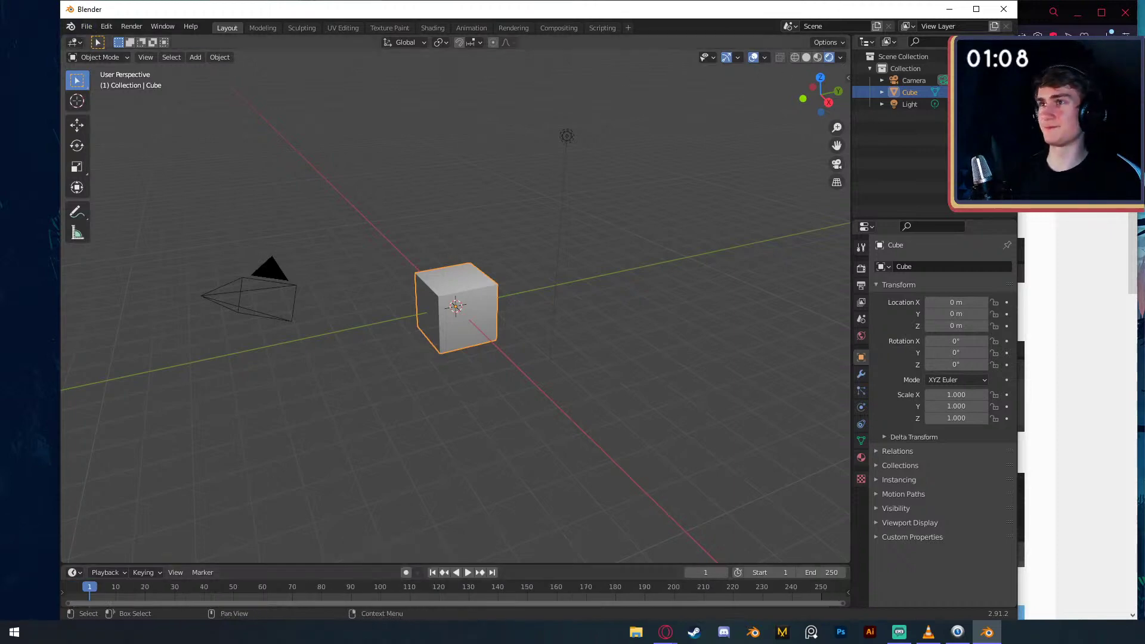
# - Switch to the browser and read the Blender Manual's Areas page through Splitting, Joining, Area Options and the toggle sections
pyautogui.click(87, 26)
pyautogui.moveTo(99, 41)
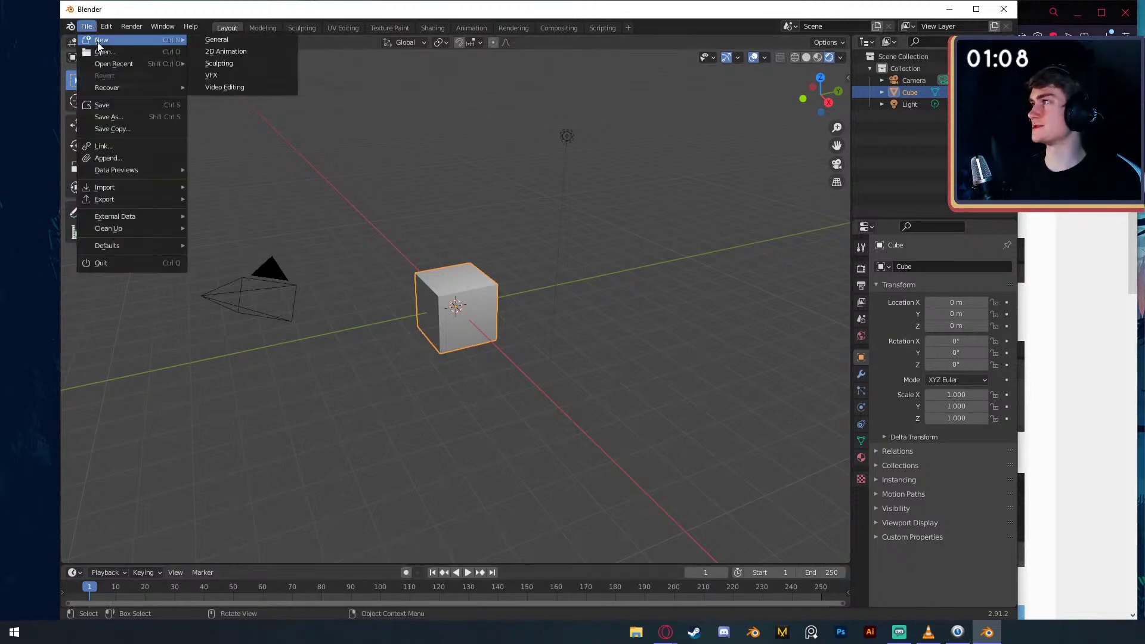
pyautogui.hotkey('alt', 'Tab')
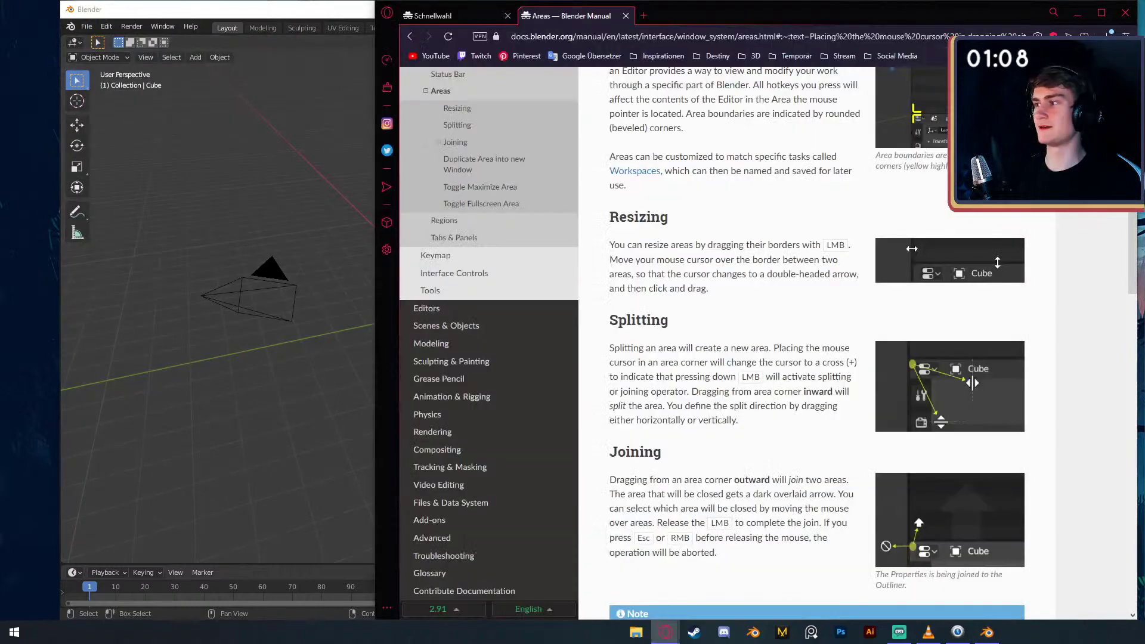
pyautogui.scroll(-3, 773, 274)
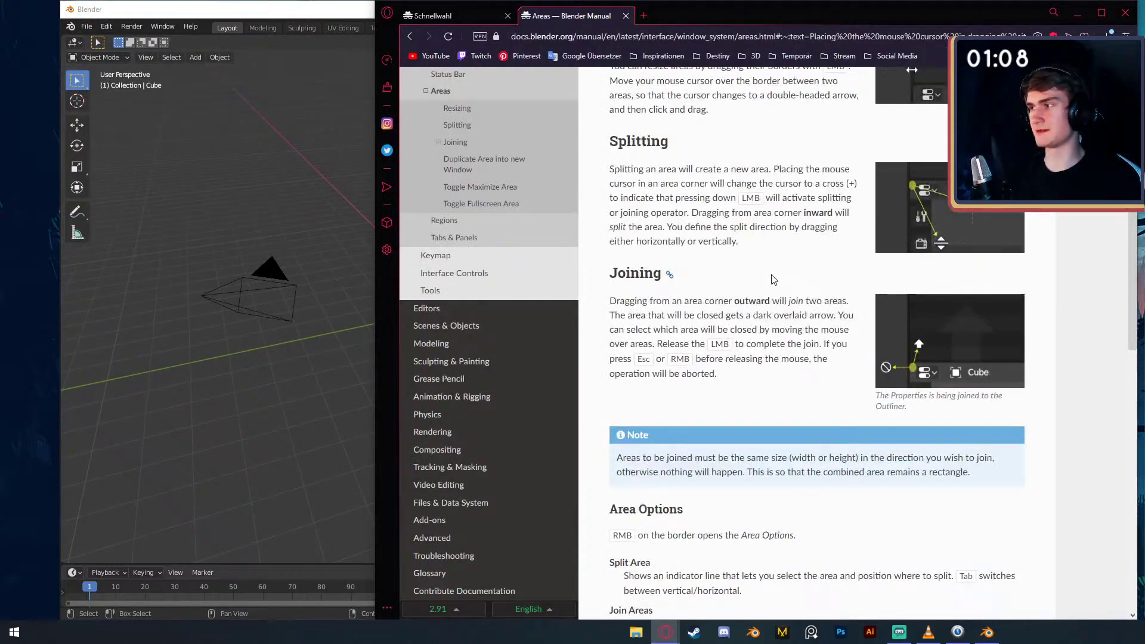
pyautogui.scroll(-6, 774, 279)
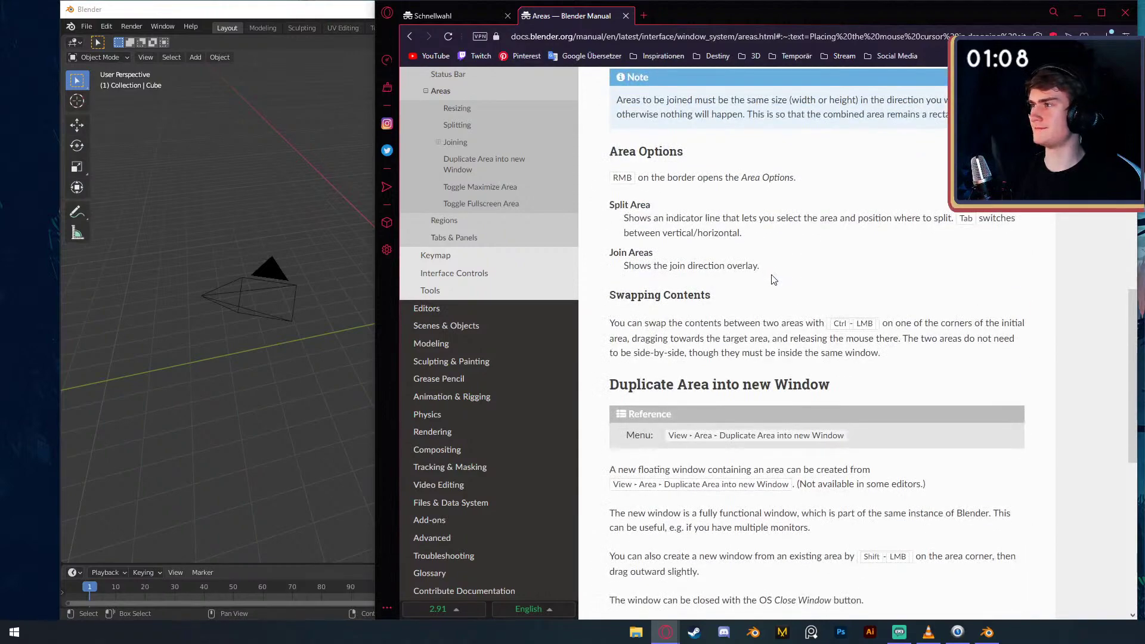
pyautogui.scroll(-7, 773, 279)
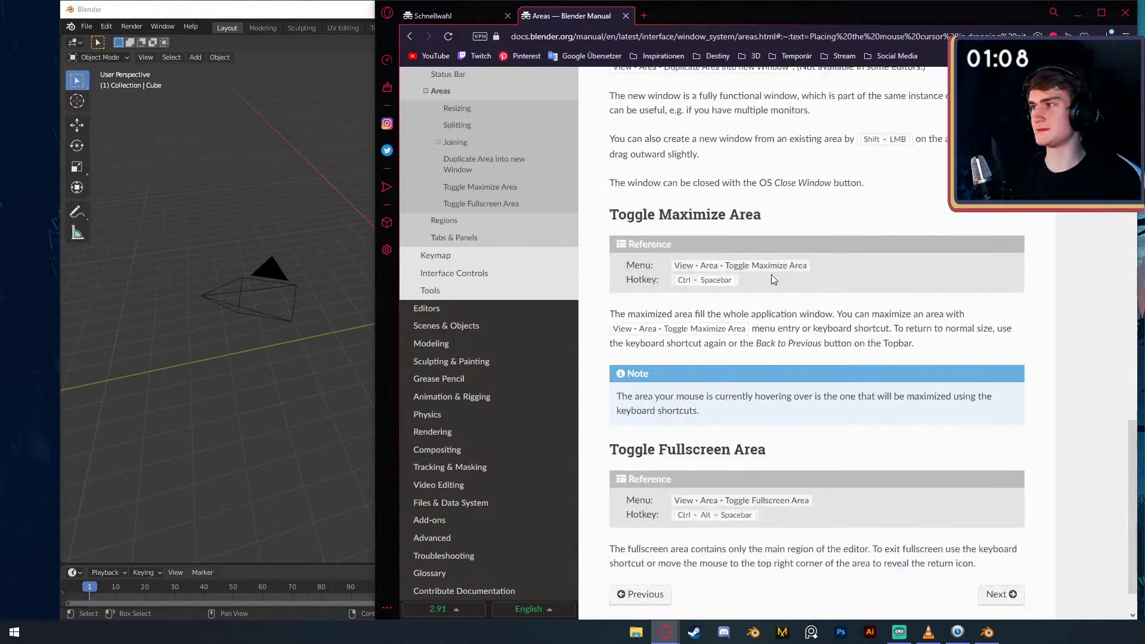
pyautogui.scroll(-1, 774, 279)
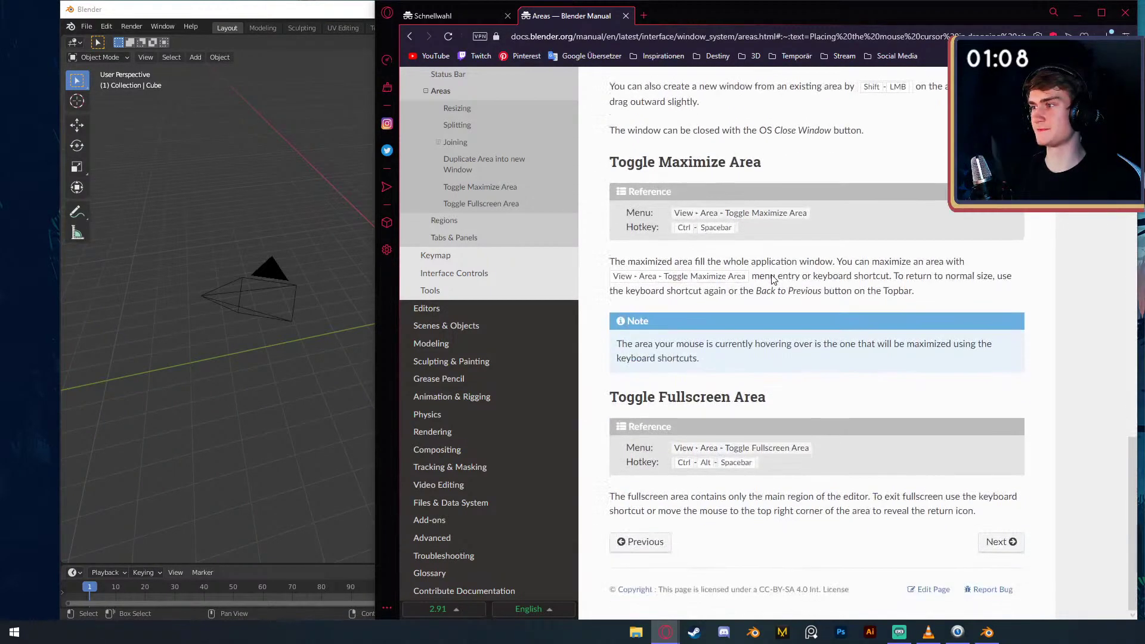
# - Go back to the search results for the hotkey and close that browser tab, keeping the start page open
pyautogui.click(410, 37)
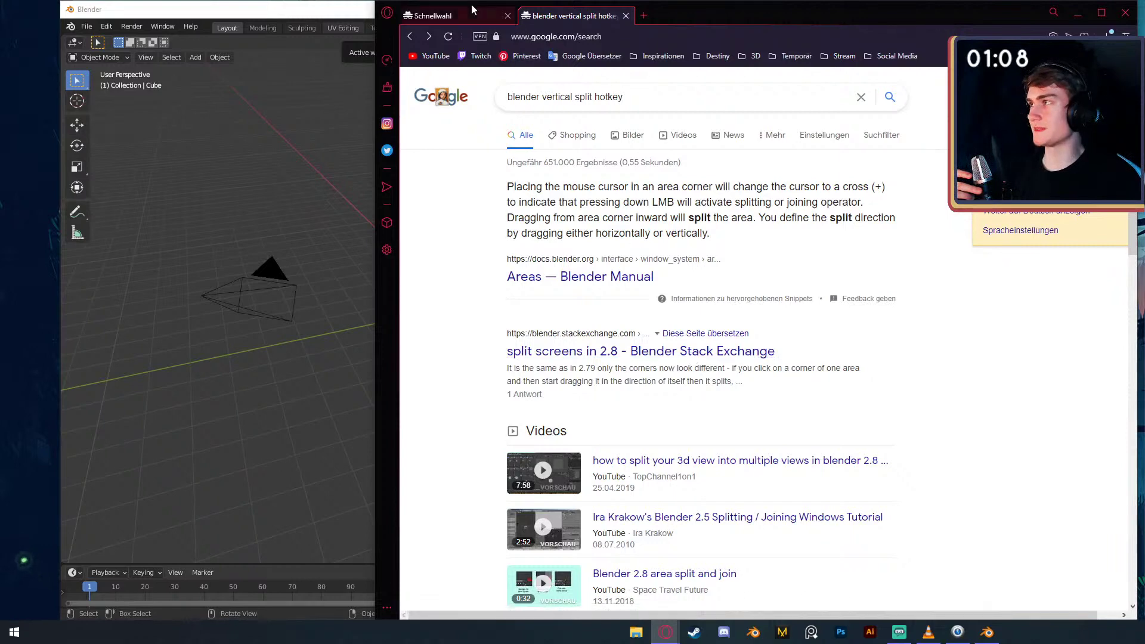
pyautogui.click(444, 15)
pyautogui.click(625, 16)
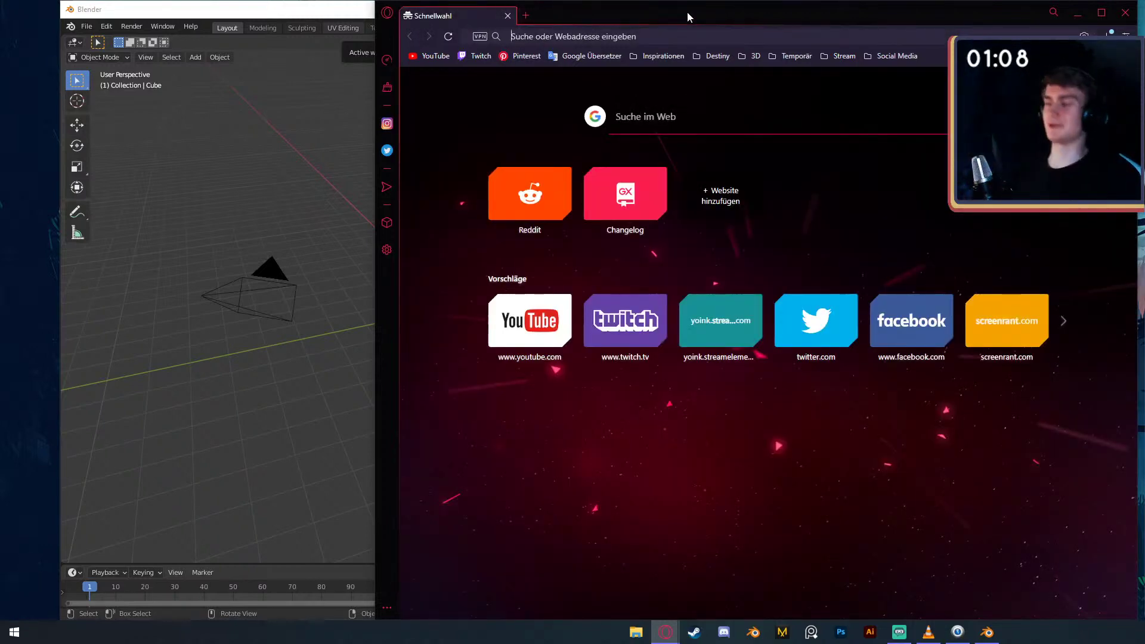
# - Switch back to Blender, enlarge the timeline area upward and change it to the Shader Editor
pyautogui.click(339, 14)
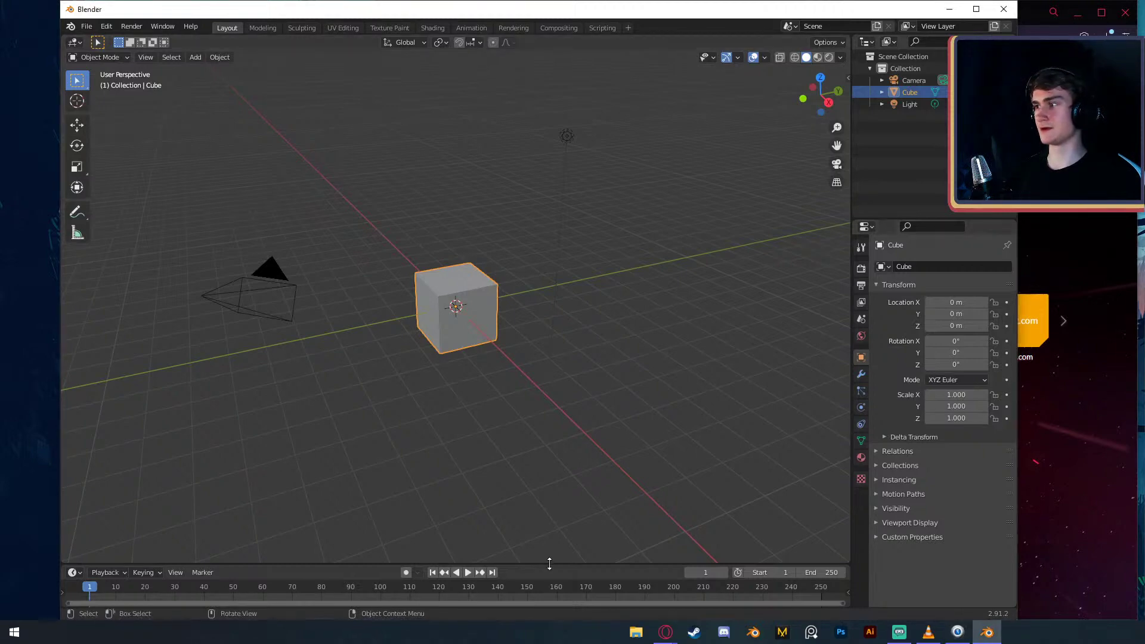
pyautogui.moveTo(556, 565); pyautogui.dragTo(553, 474)
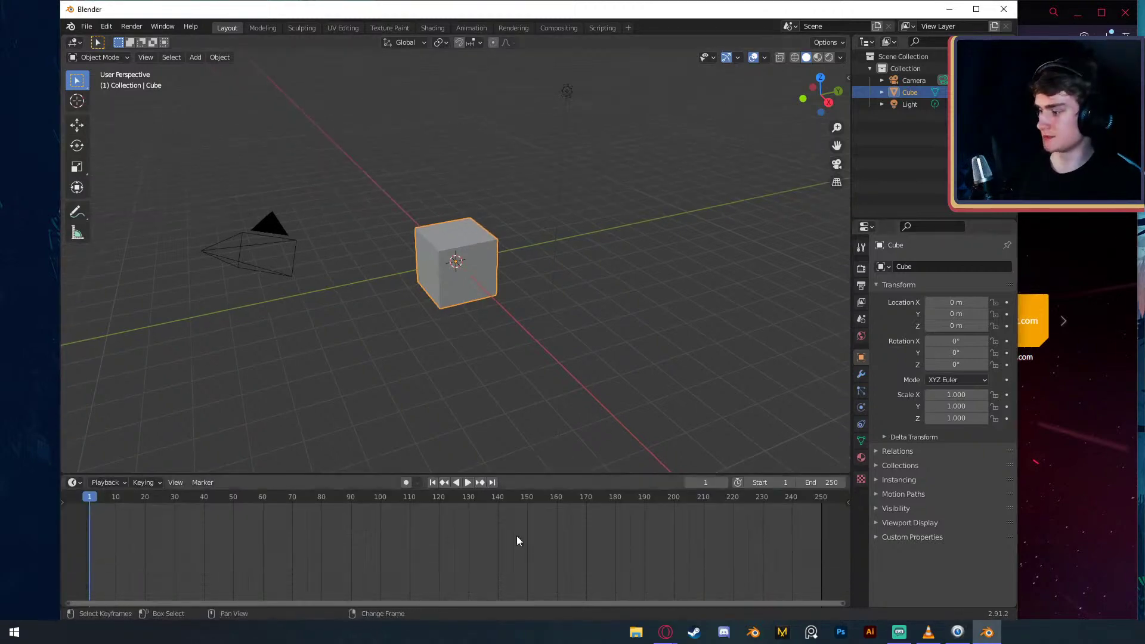
pyautogui.hotkey('shift', 'F3')
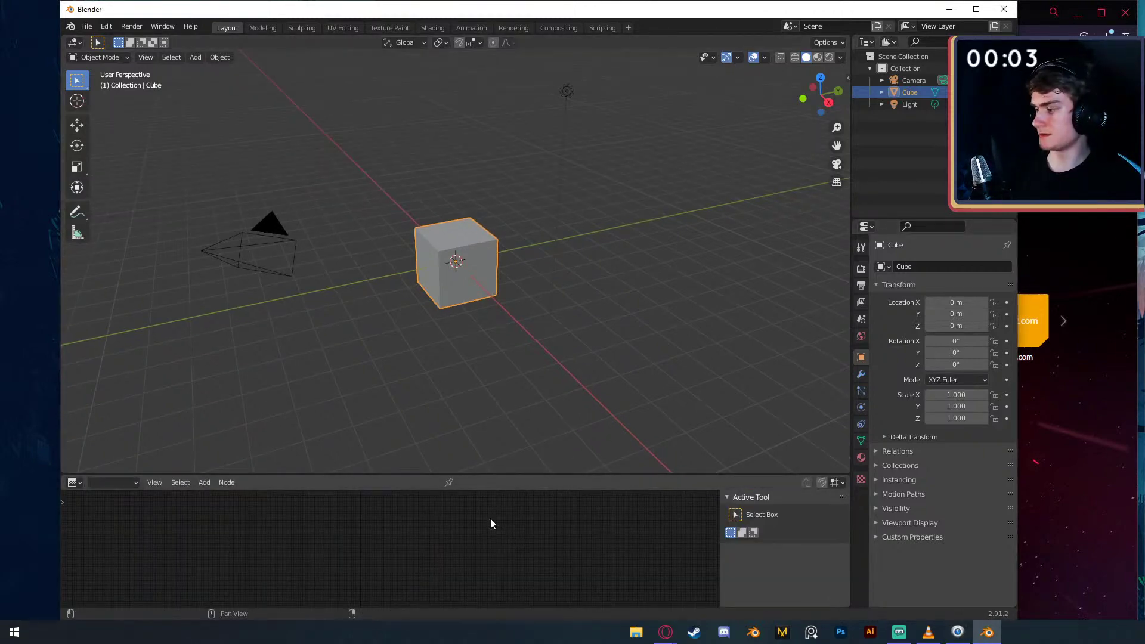
pyautogui.hotkey('shift', 'F3')
# - Put the cube in Edit Mode, split the Shader Editor vertically about a third of the way across, and return to Object Mode
pyautogui.press('Tab')
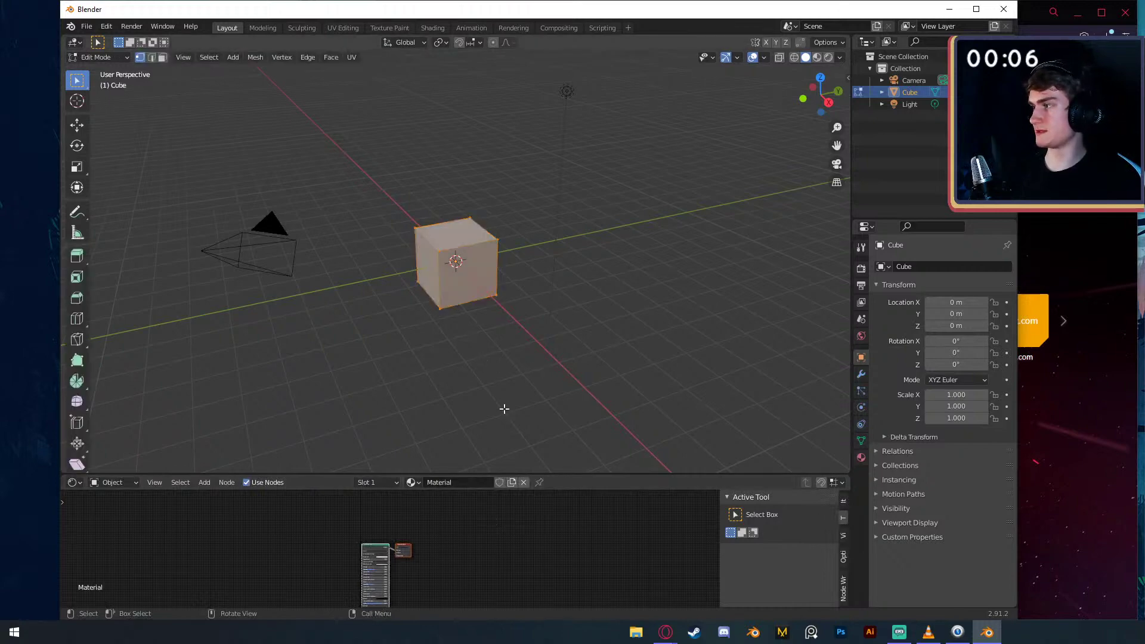
pyautogui.rightClick(311, 476)
pyautogui.click(253, 446)
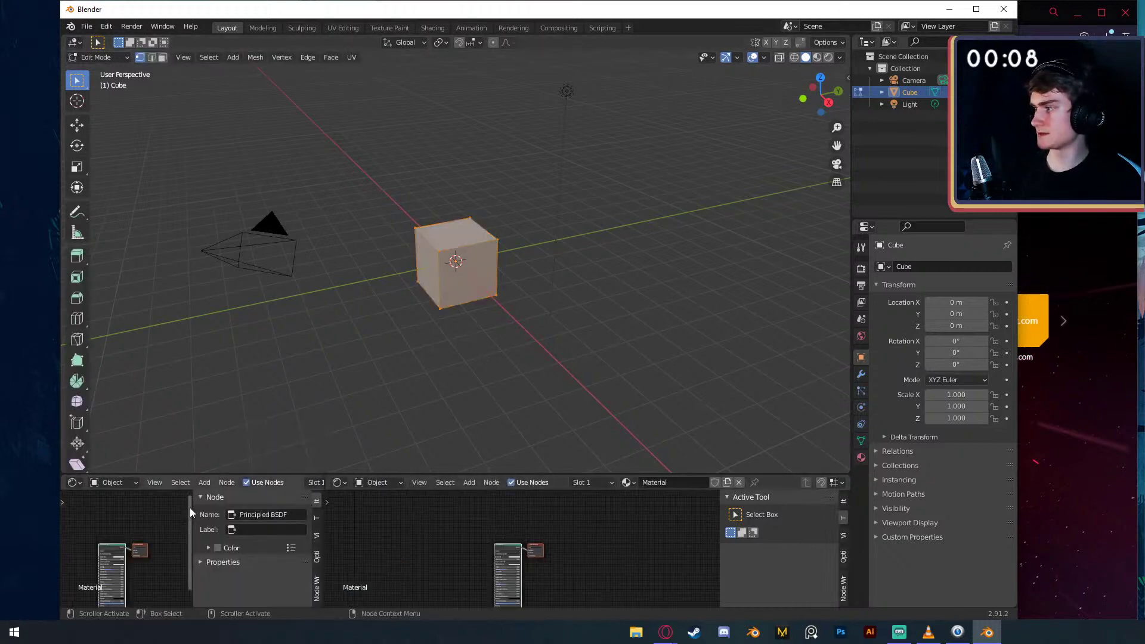
pyautogui.press('Tab')
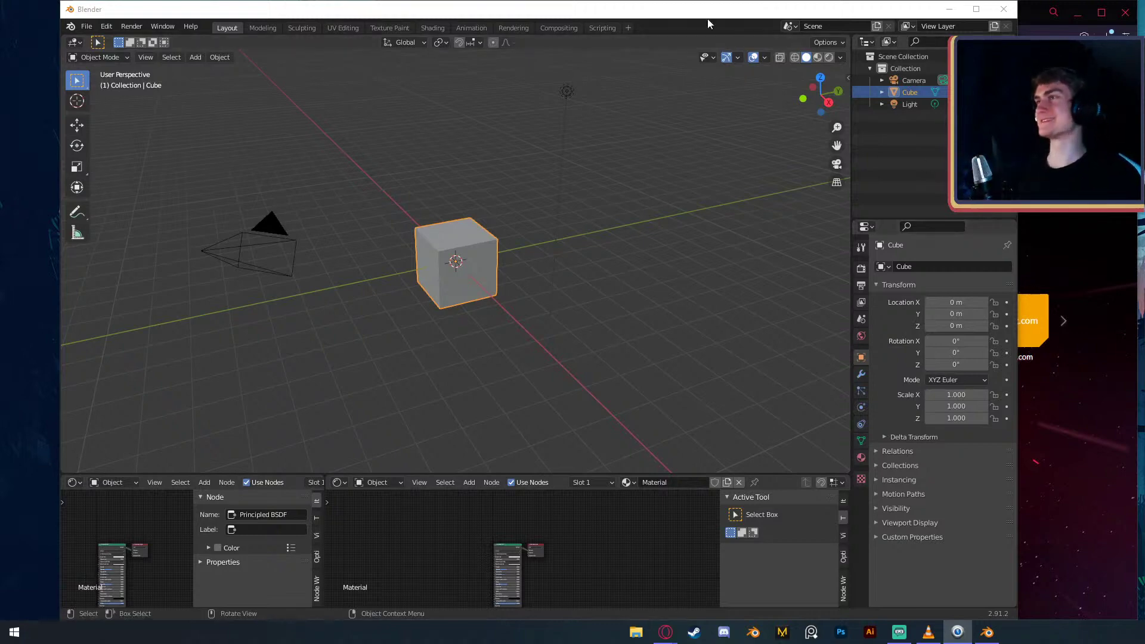
# - Start a new General scene without saving the current one
pyautogui.click(87, 27)
pyautogui.moveTo(149, 40)
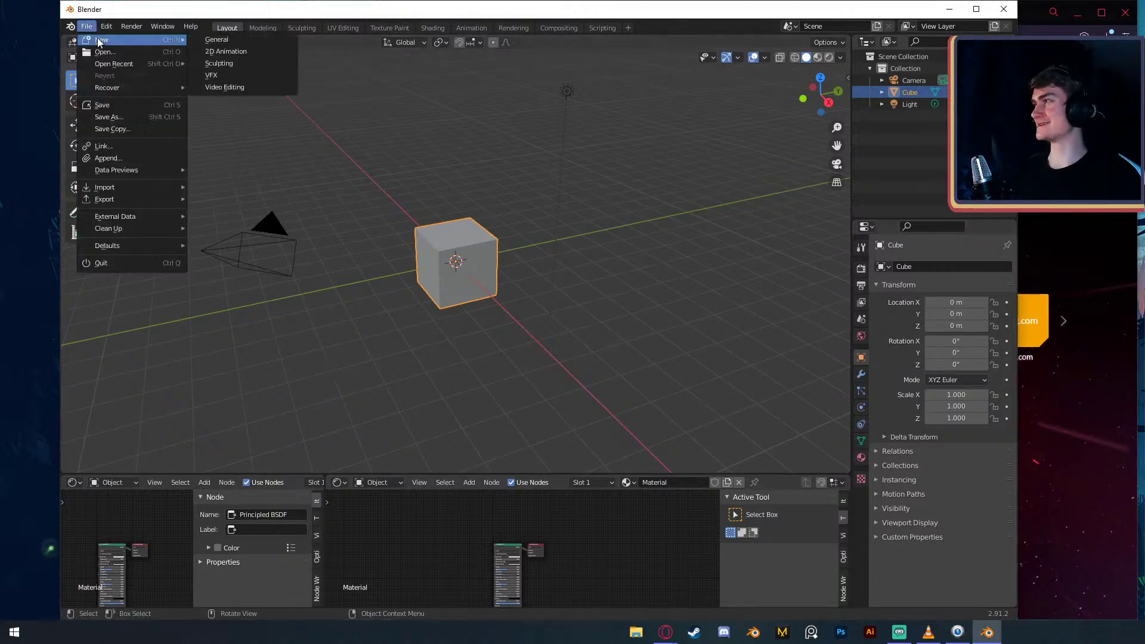
pyautogui.click(222, 39)
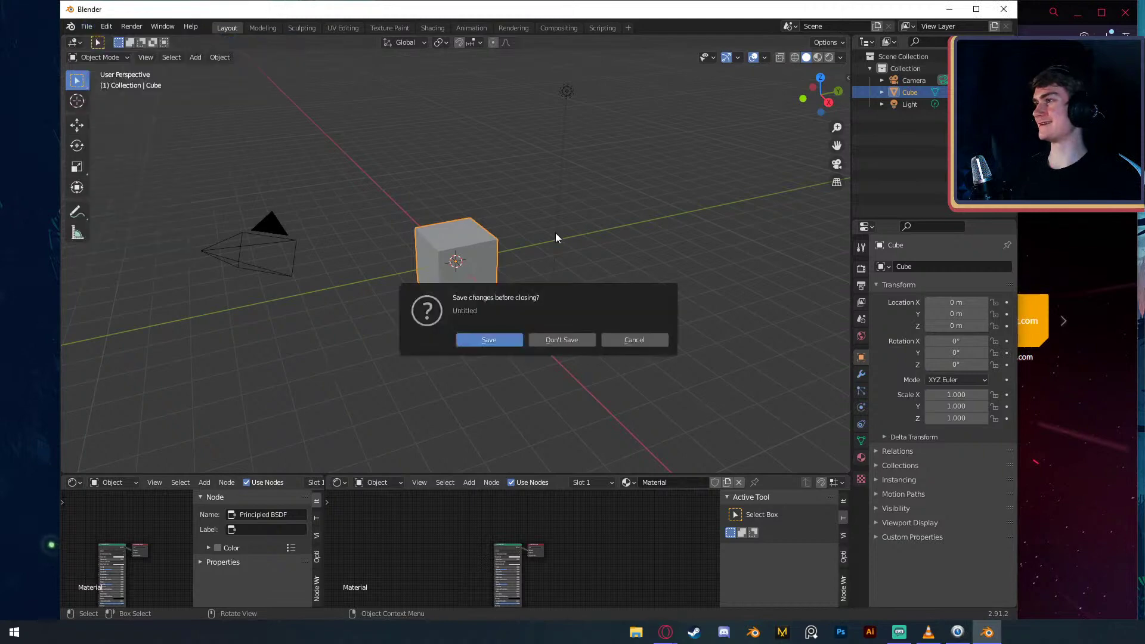
pyautogui.click(556, 339)
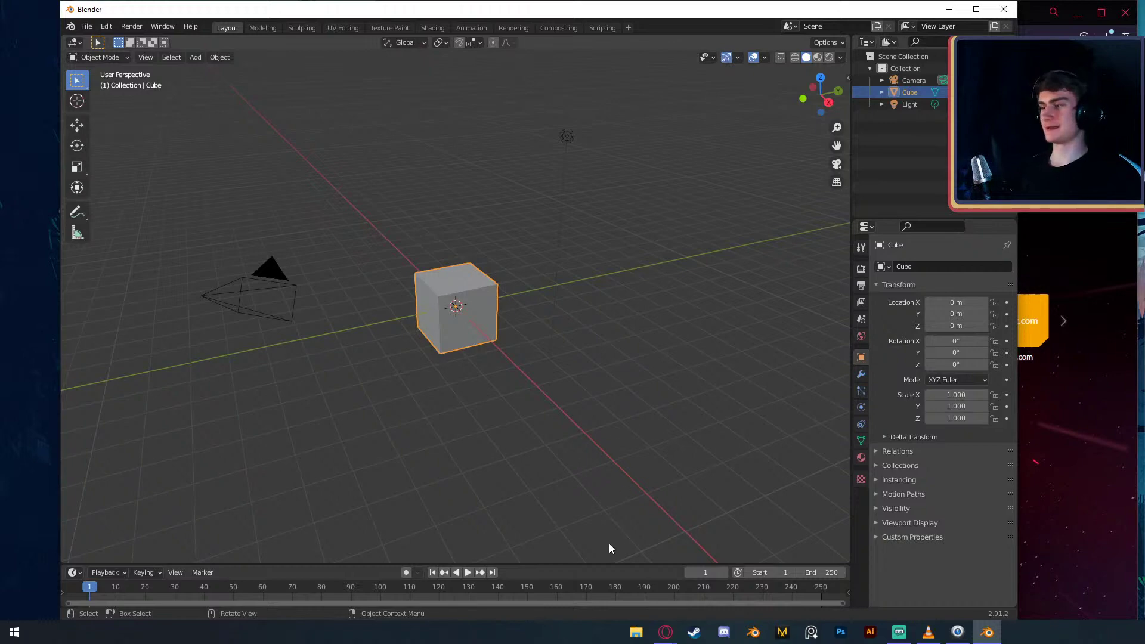
# - Enlarge the timeline area and turn it into a UV Editor and a Shader Editor side by side, using a vertical split
pyautogui.moveTo(599, 563); pyautogui.dragTo(596, 413)
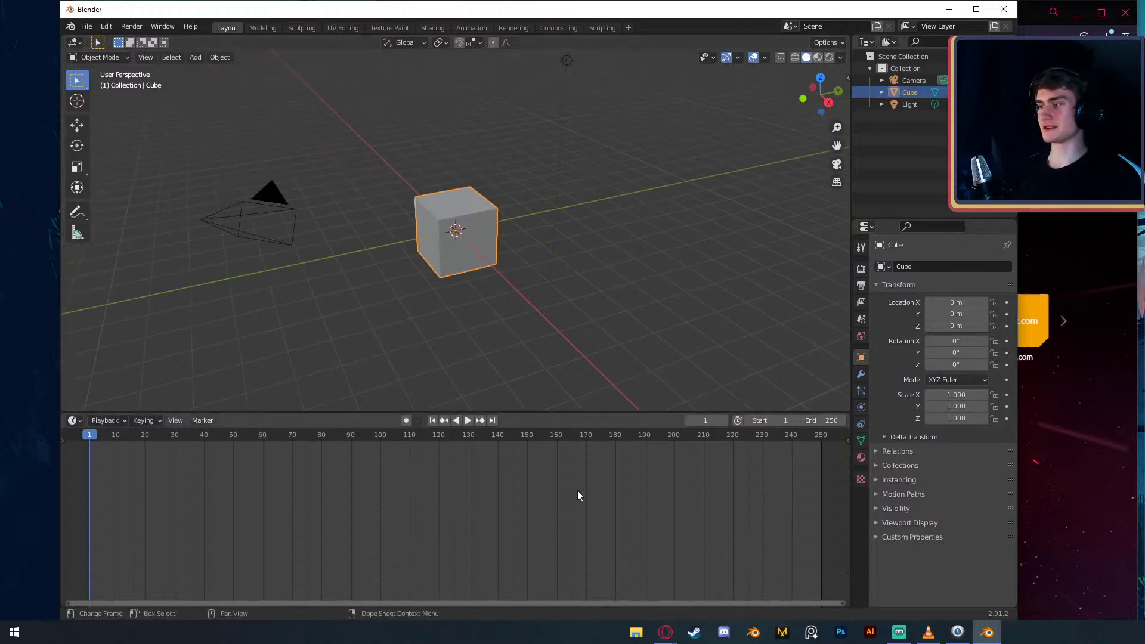
pyautogui.hotkey('shift', 'F3')
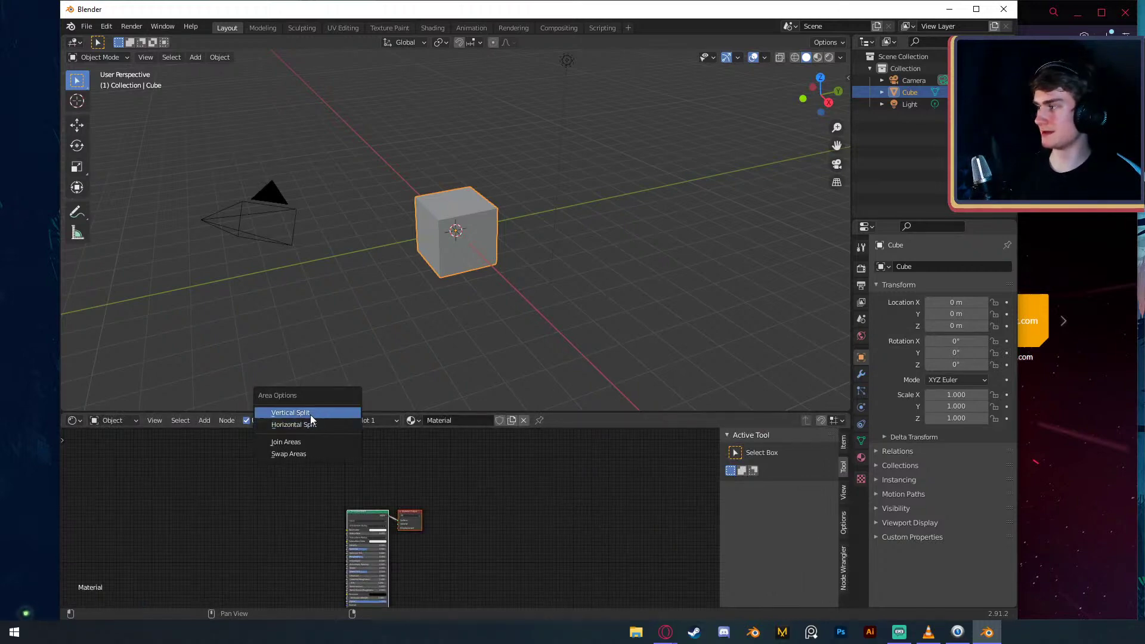
pyautogui.click(334, 416)
pyautogui.click(371, 445)
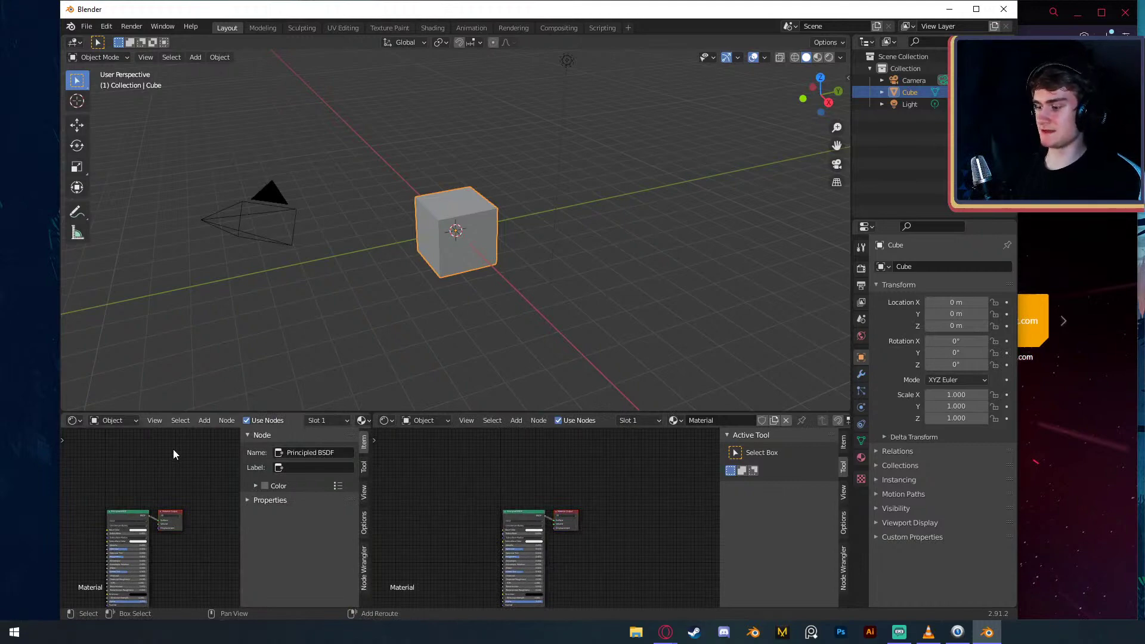
pyautogui.hotkey('shift', 'F10')
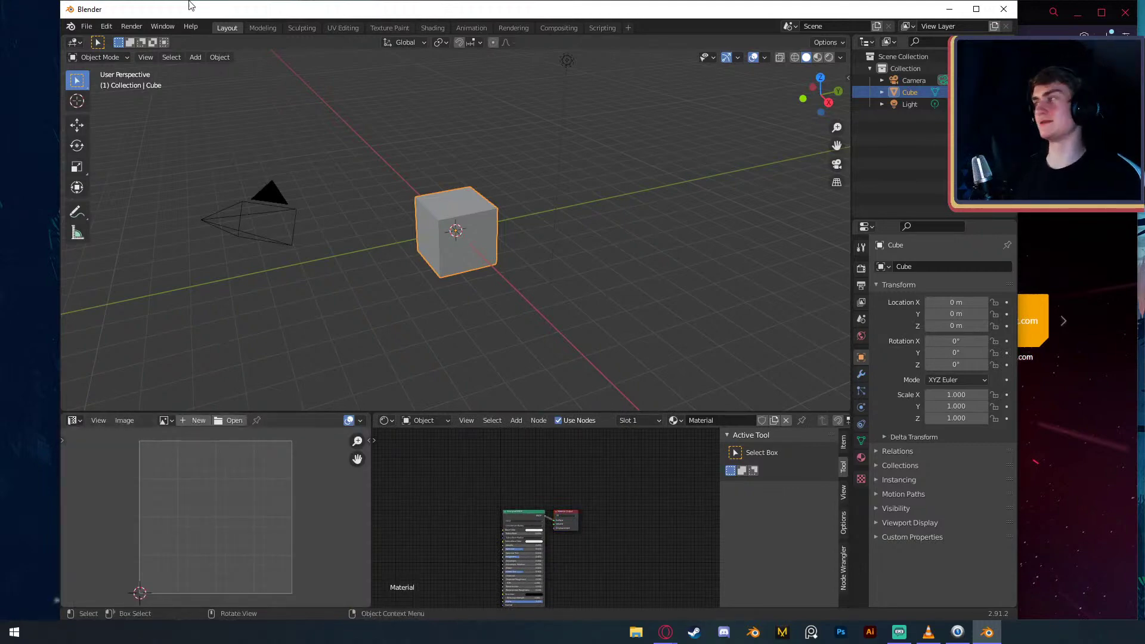
pyautogui.click(87, 27)
pyautogui.moveTo(119, 40)
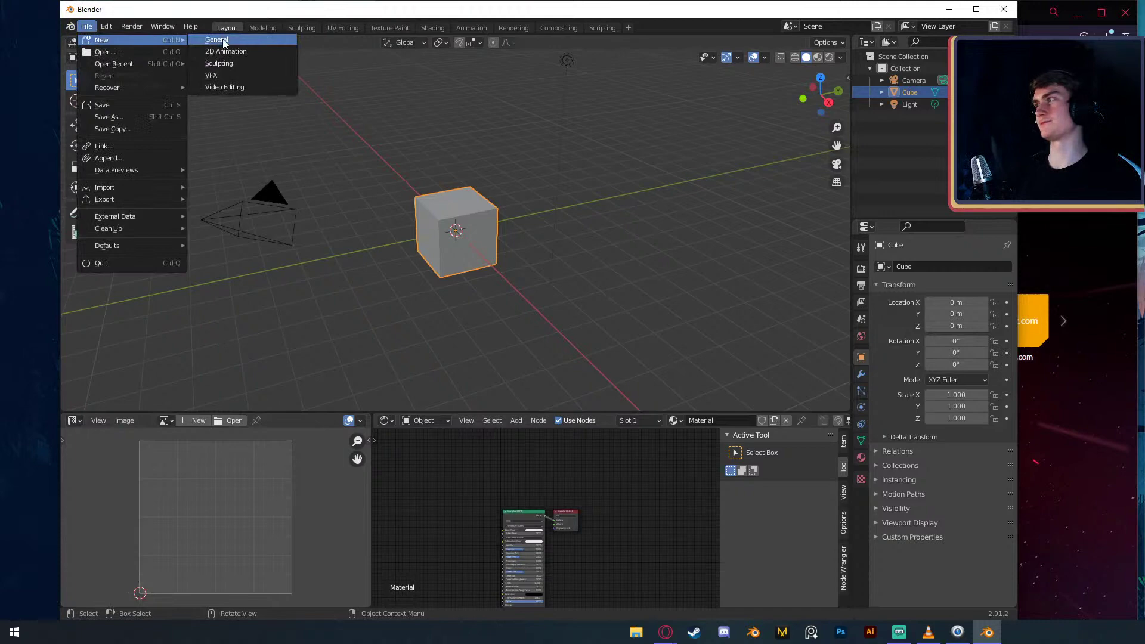
pyautogui.click(224, 43)
pyautogui.click(499, 338)
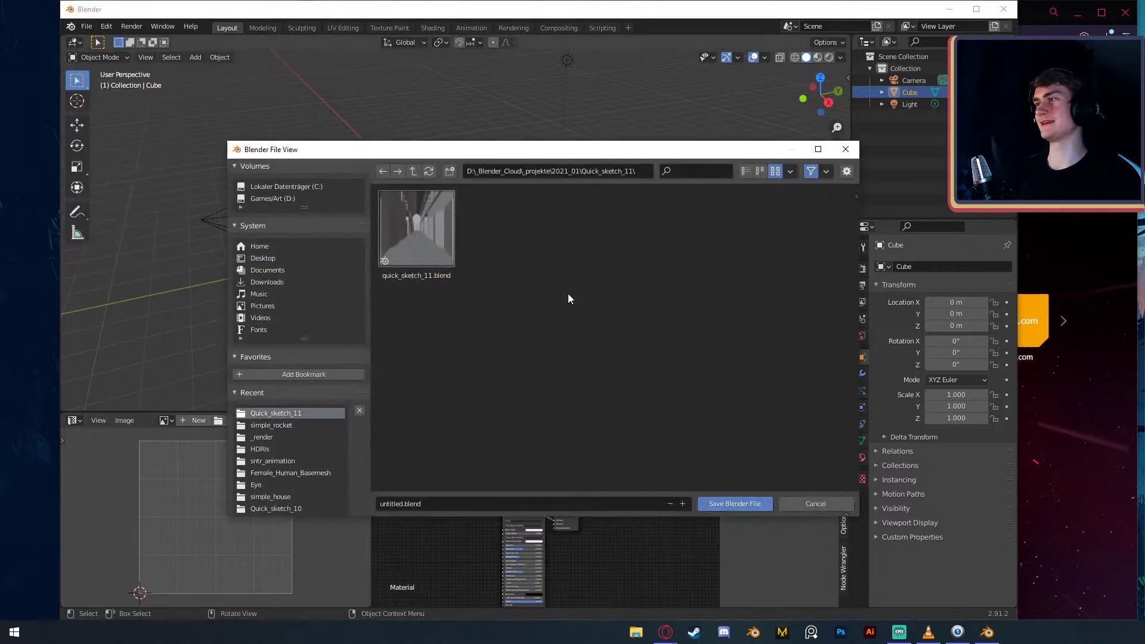
pyautogui.click(746, 506)
# - Create a new General scene, discarding the unsaved editor layout changes
pyautogui.click(86, 26)
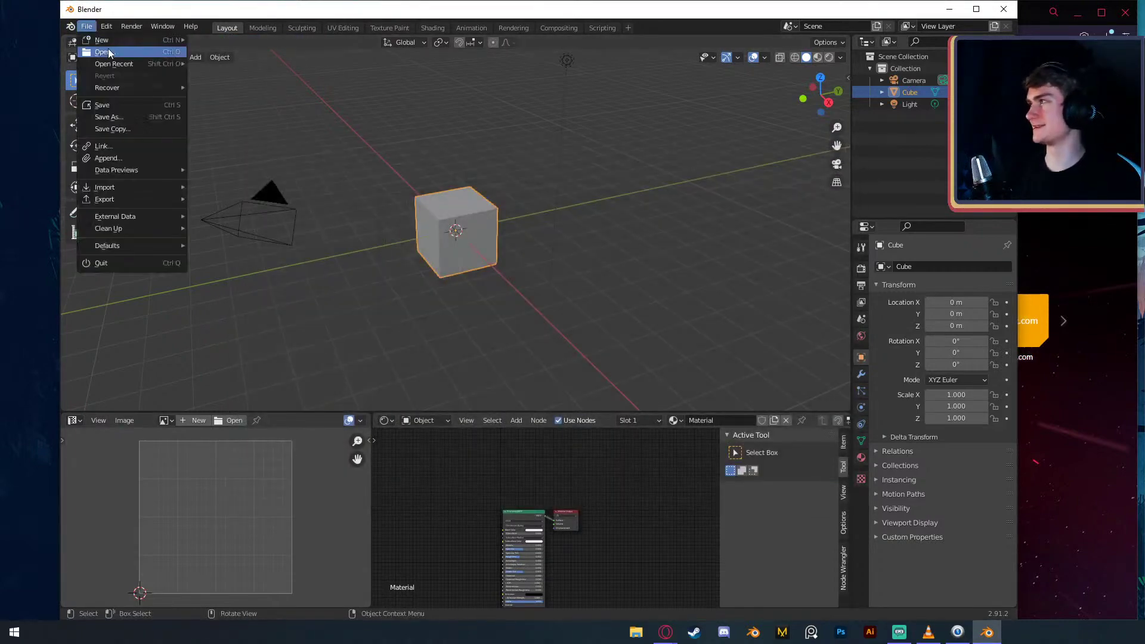
pyautogui.moveTo(113, 42)
pyautogui.click(227, 40)
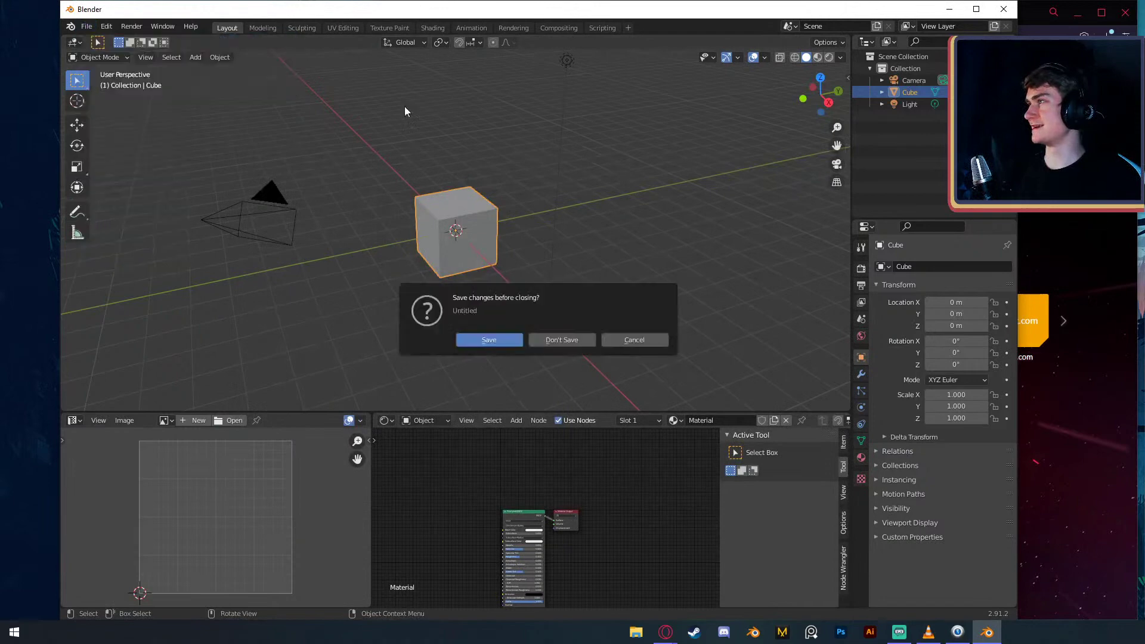
pyautogui.click(569, 340)
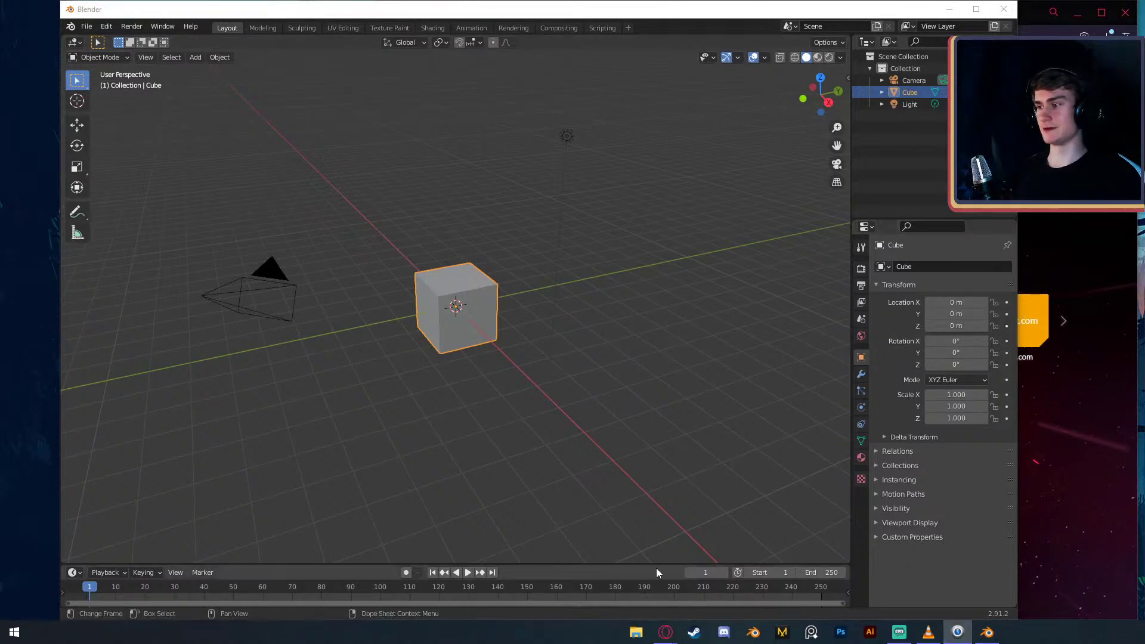
# - Deselect the cube, enlarge the timeline area upward and change it to the Shader Editor
pyautogui.click(665, 511)
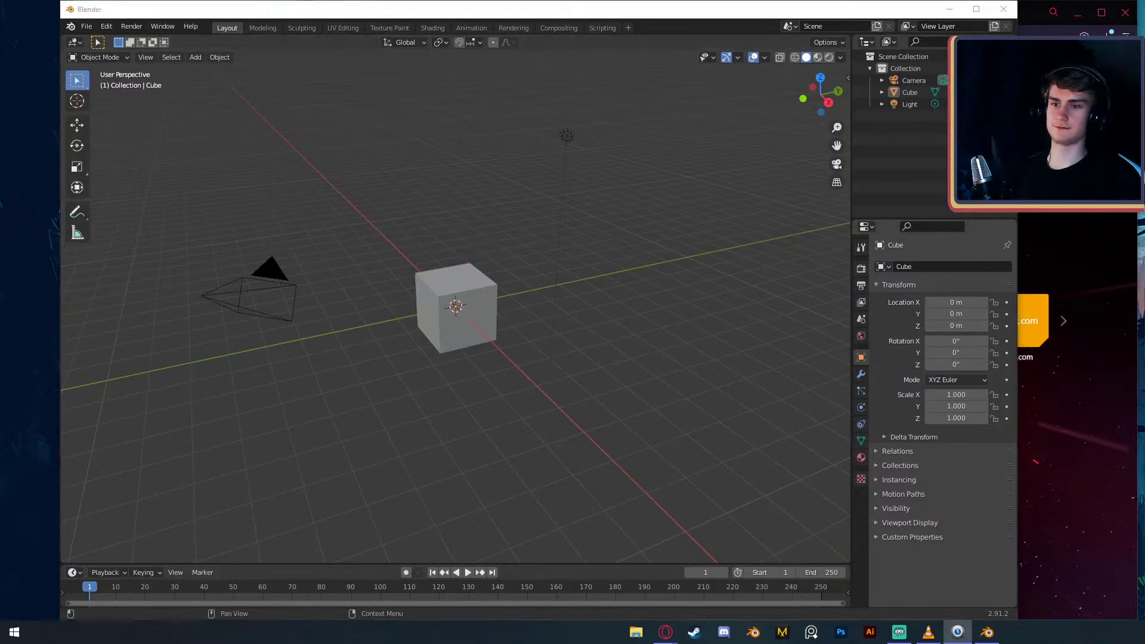
pyautogui.click(689, 21)
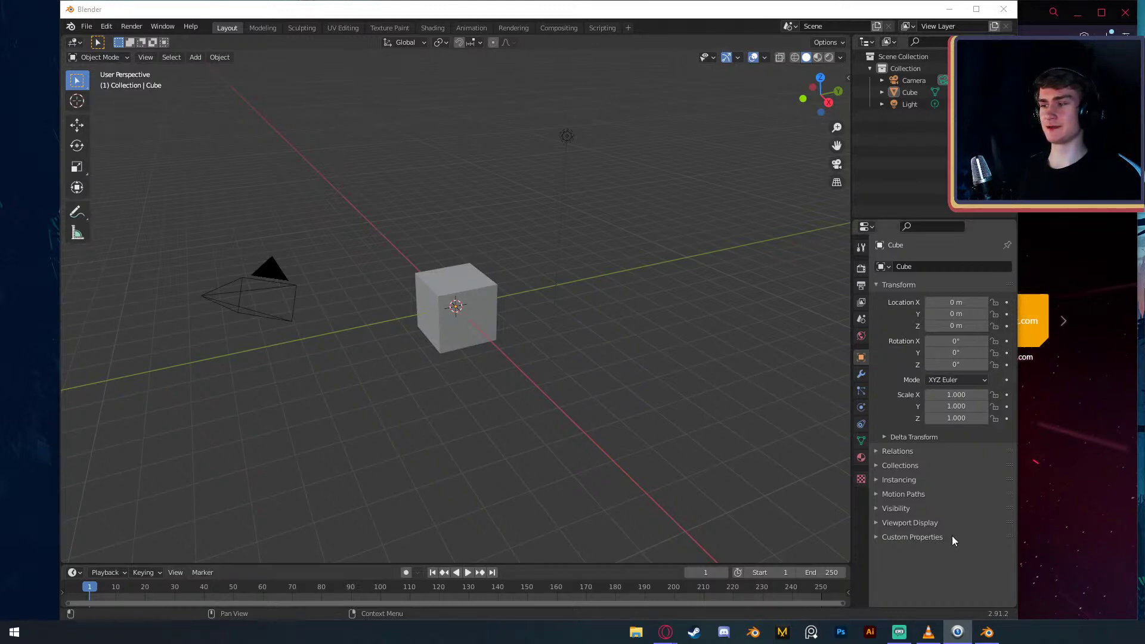
pyautogui.moveTo(608, 563); pyautogui.dragTo(626, 448)
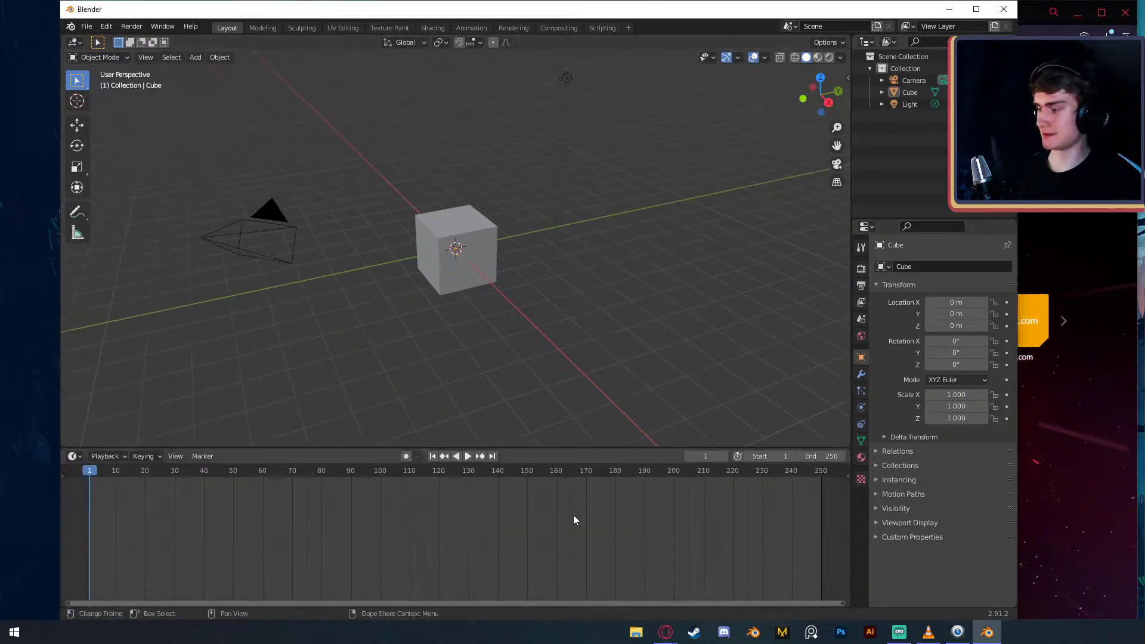
pyautogui.hotkey('shift', 'F3')
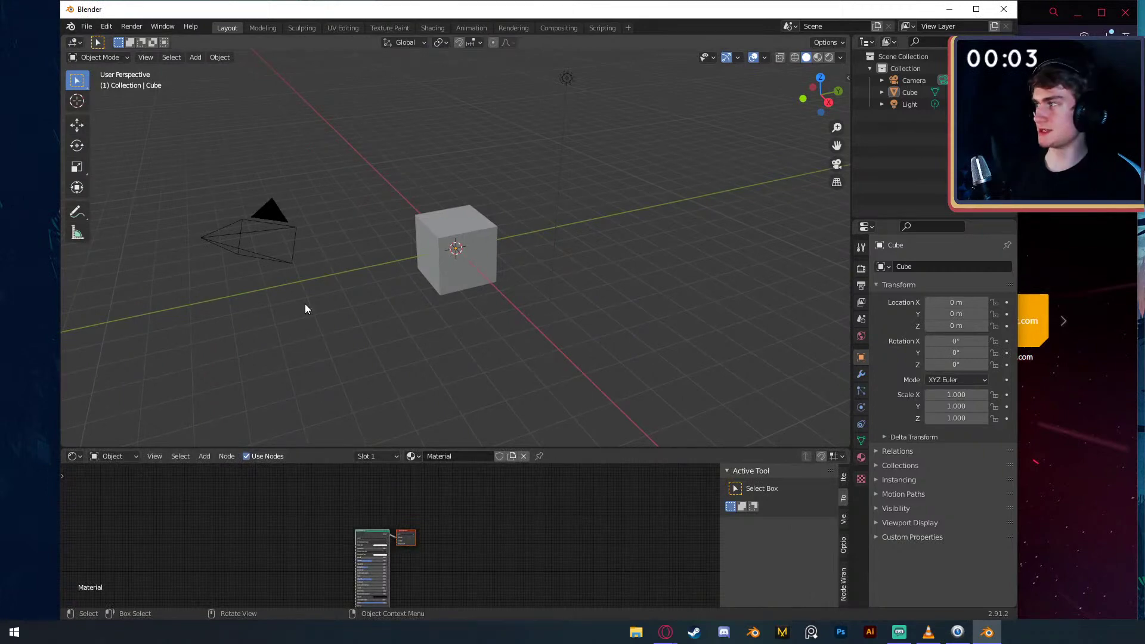
pyautogui.rightClick(298, 451)
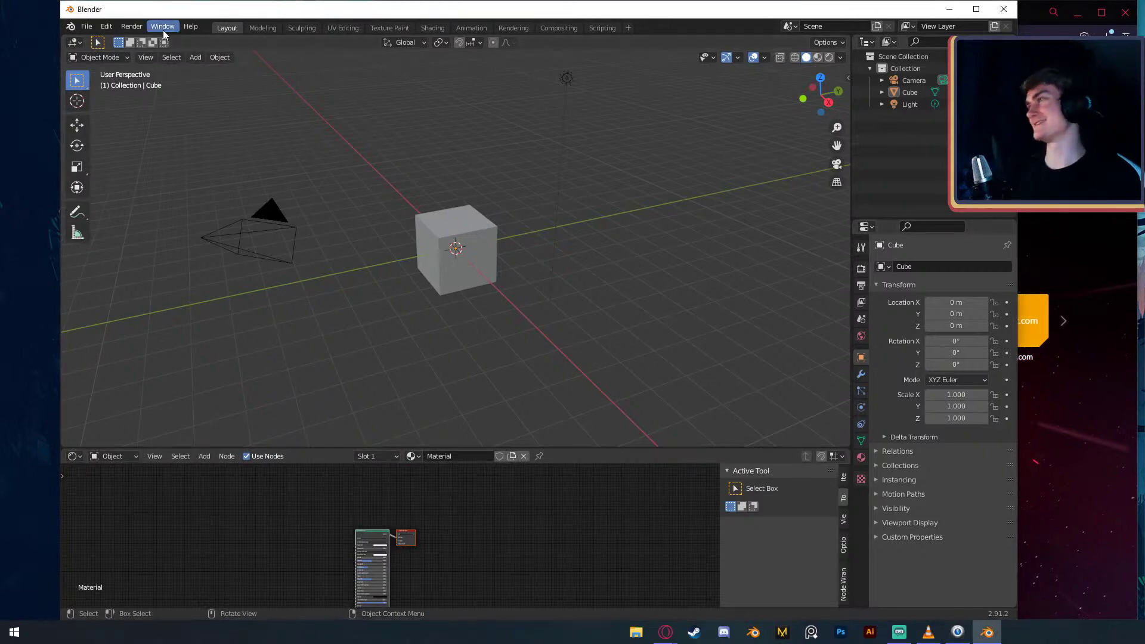
# - Start a new General scene without saving and raise the timeline area's upper border slightly
pyautogui.click(88, 27)
pyautogui.moveTo(103, 40)
pyautogui.click(214, 42)
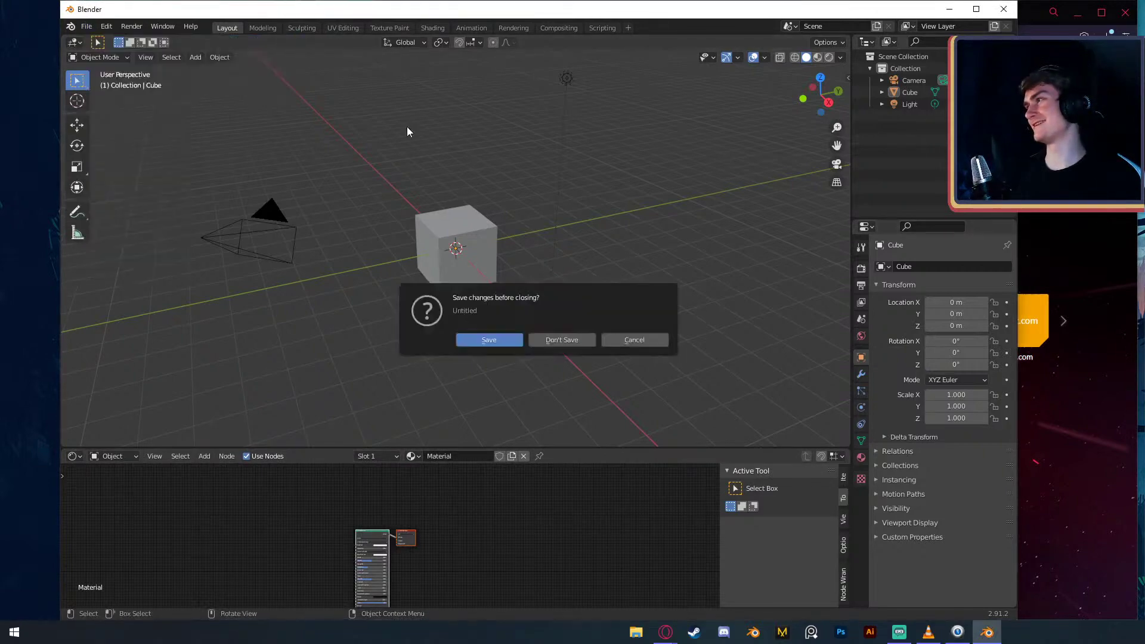
pyautogui.click(549, 340)
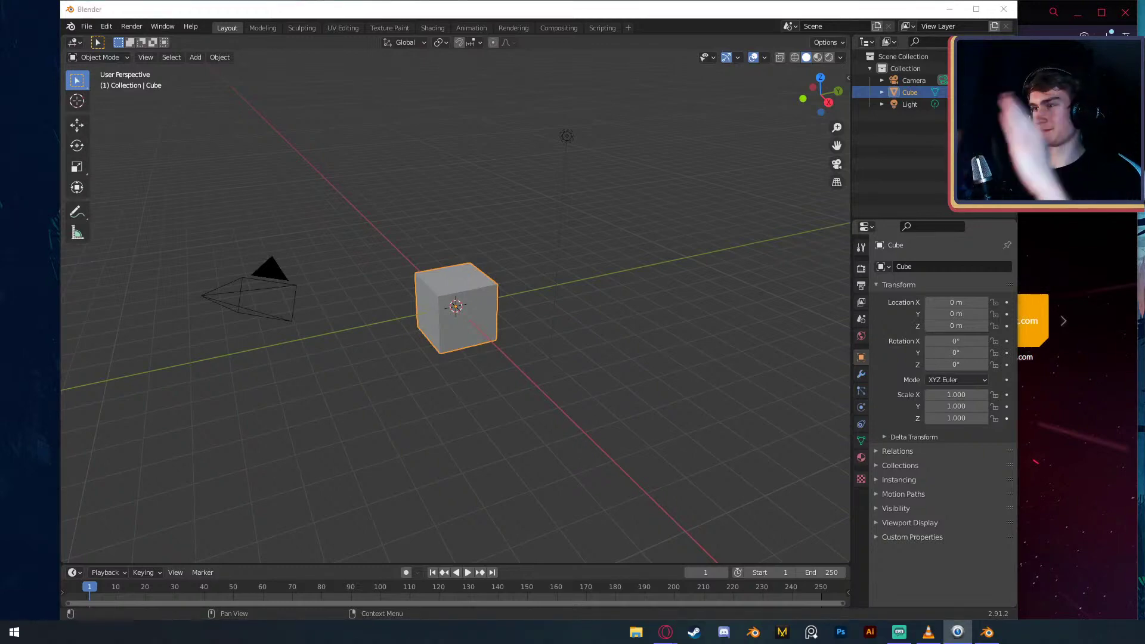
pyautogui.click(728, 18)
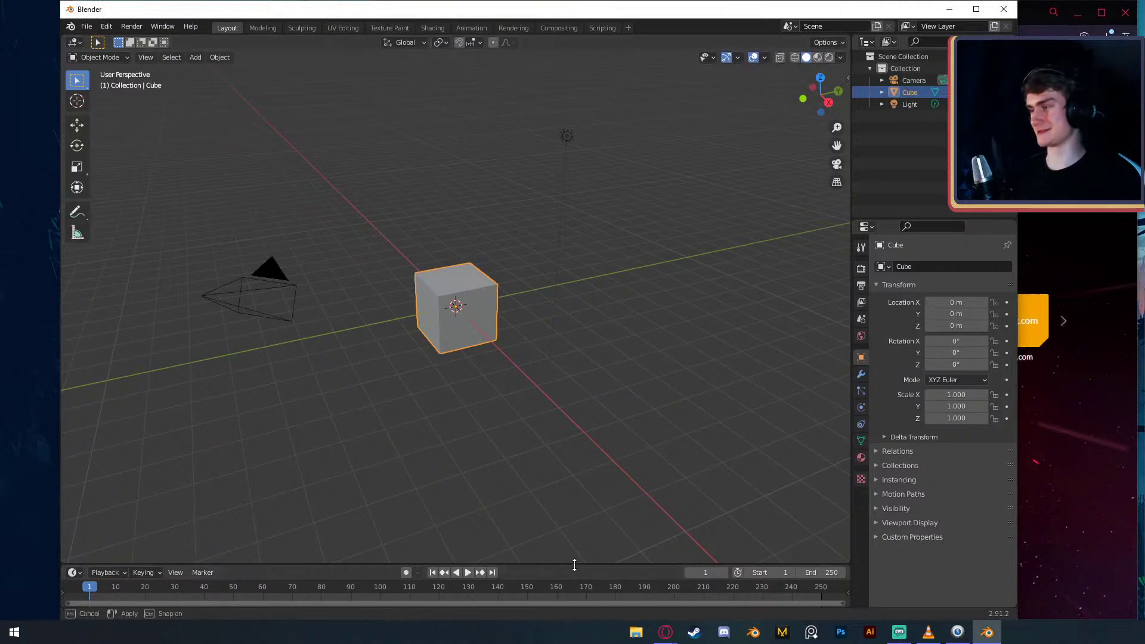
pyautogui.moveTo(575, 564); pyautogui.dragTo(576, 555)
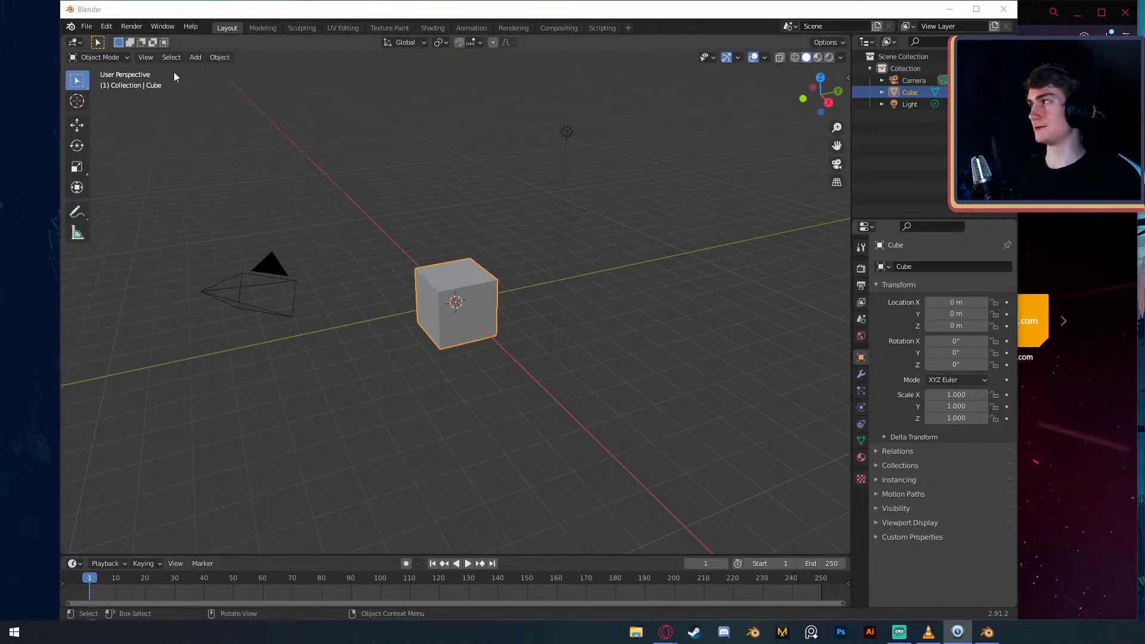
# - Create a fresh General scene without keeping the current one
pyautogui.click(87, 27)
pyautogui.moveTo(149, 40)
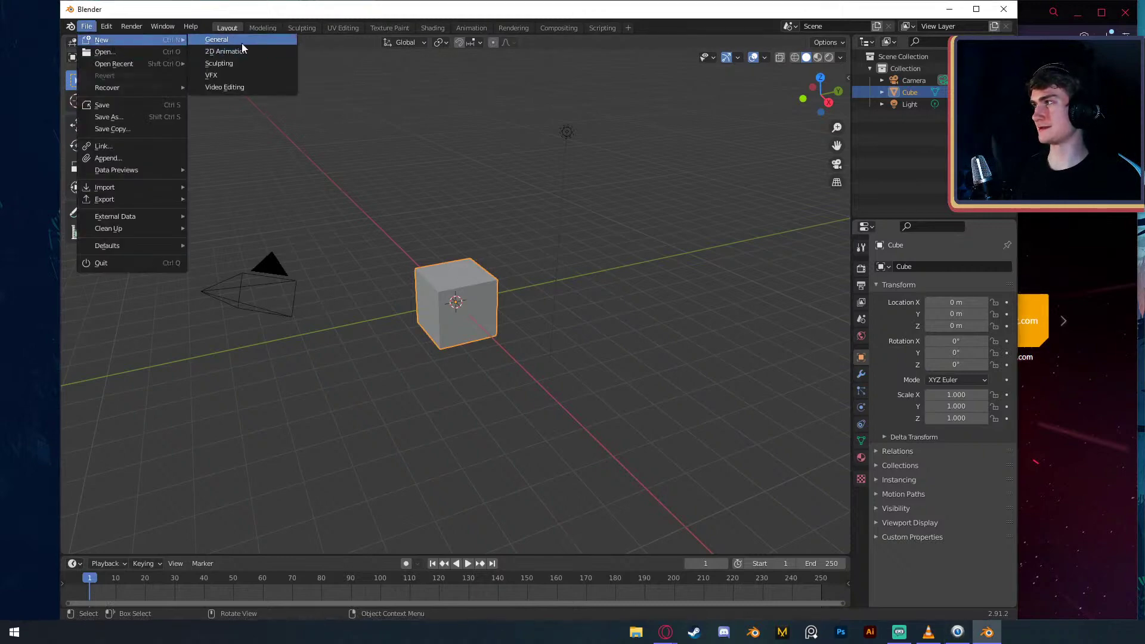
pyautogui.click(238, 40)
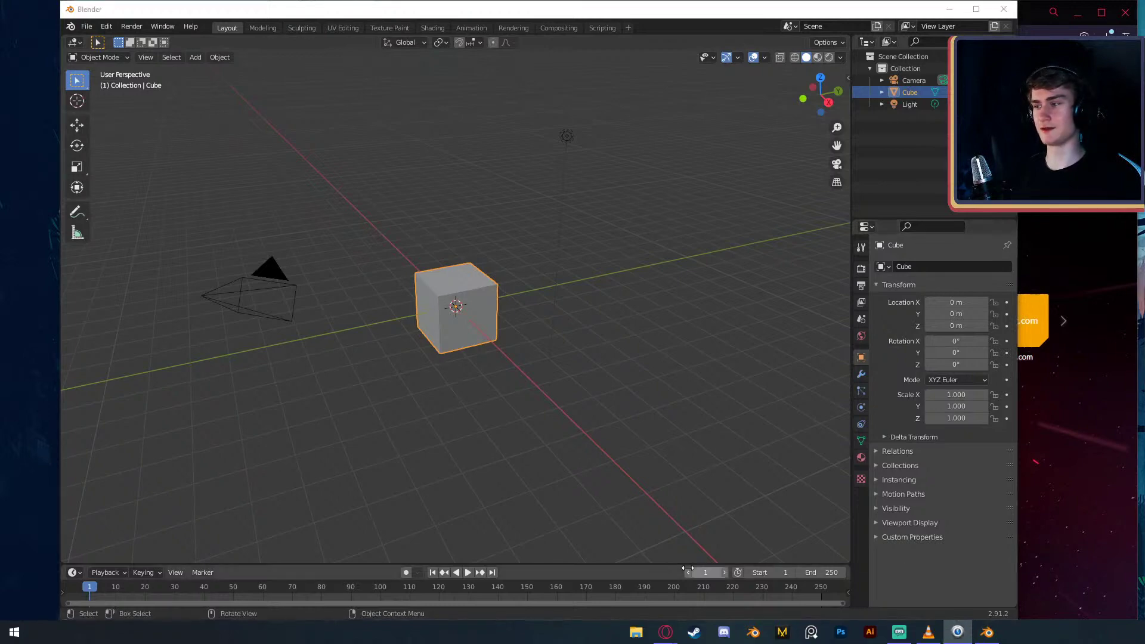
# - Enlarge the timeline area upward, change it to the Shader Editor, and split it vertically with a UV Editor in the left half
pyautogui.moveTo(656, 564); pyautogui.dragTo(657, 438)
pyautogui.hotkey('shift', 'F3')
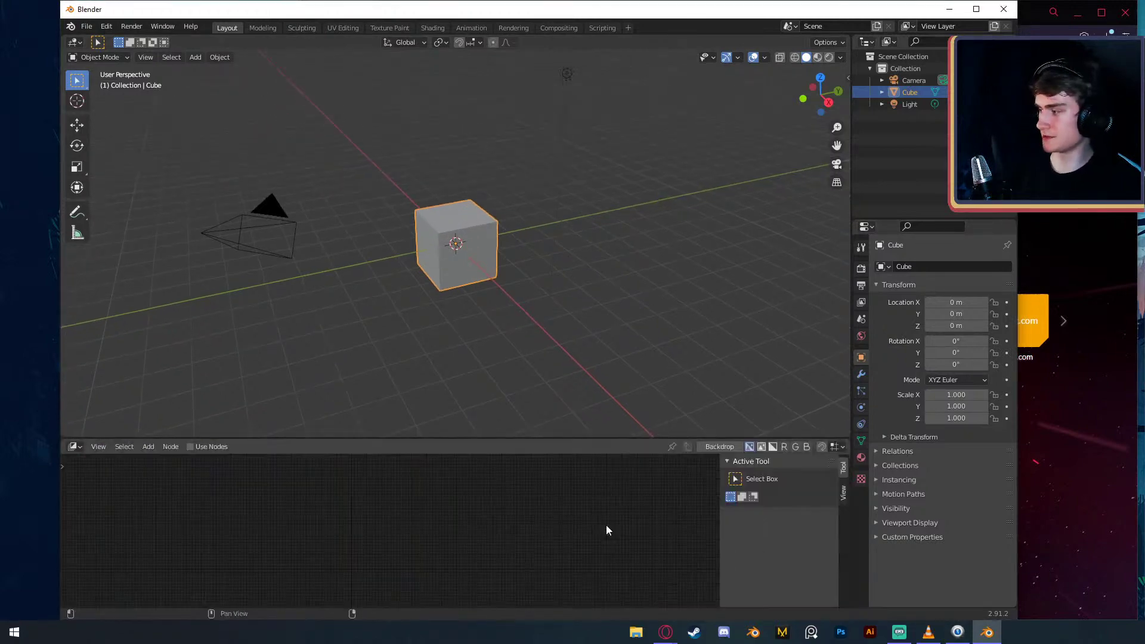
pyautogui.rightClick(599, 439)
pyautogui.click(598, 438)
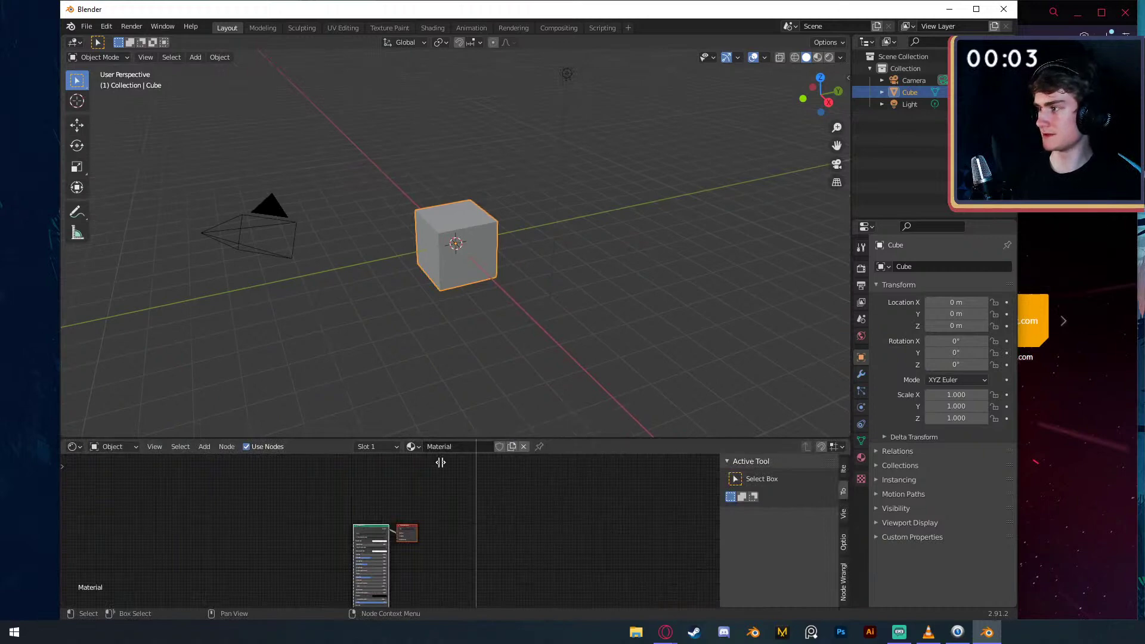
pyautogui.click(354, 481)
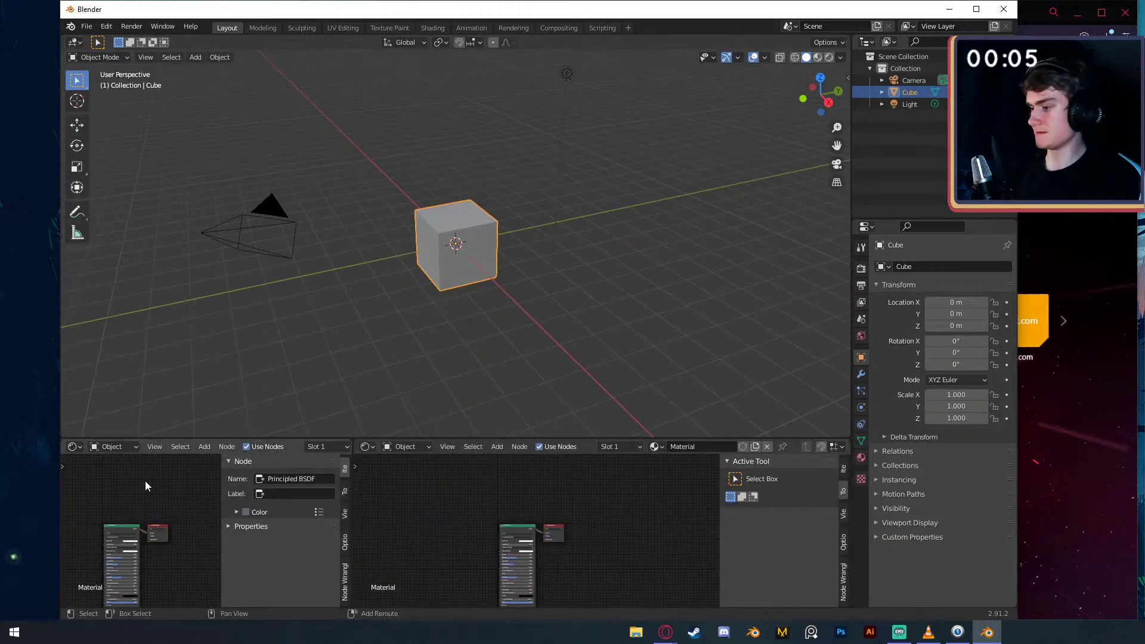
pyautogui.hotkey('shift', 'F10')
# - Enter Edit Mode on the cube and rotate its entire UV layout by 90°
pyautogui.press('Tab')
pyautogui.write('a')
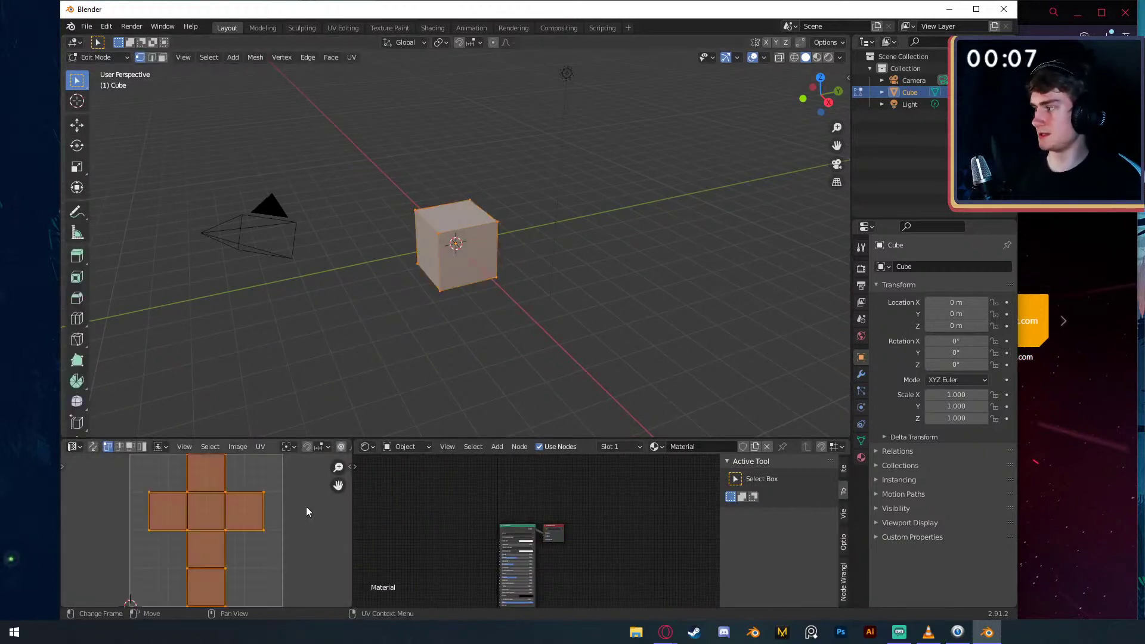
pyautogui.write('r90')
pyautogui.press('Return')
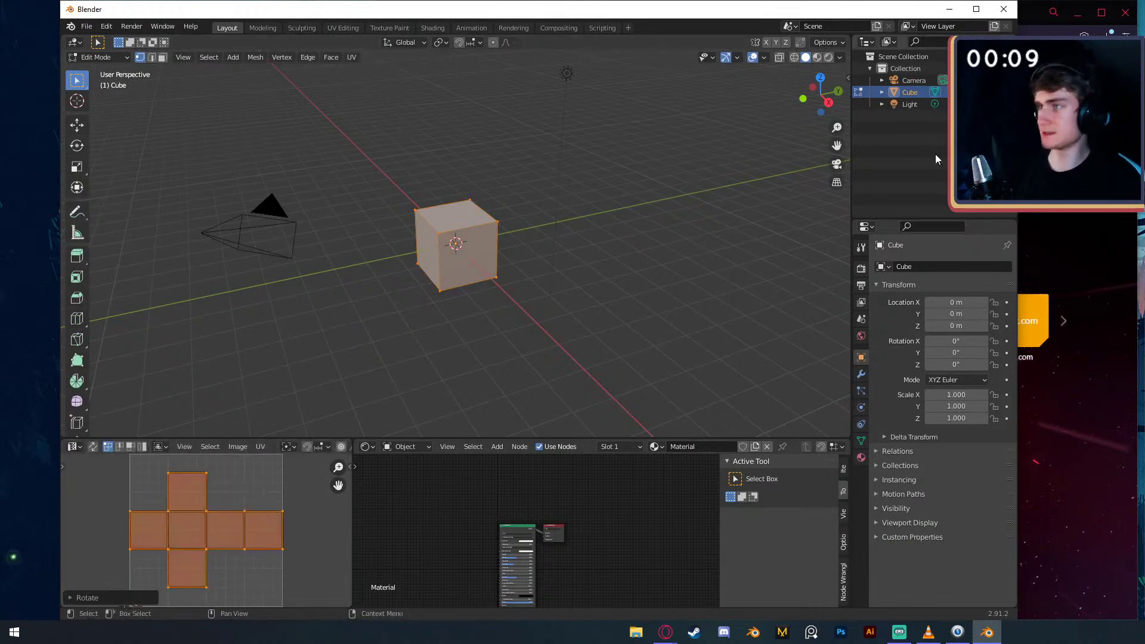
# - Switch to the Opera browser and search the web for "minecraft dirt texture"
pyautogui.click(1026, 149)
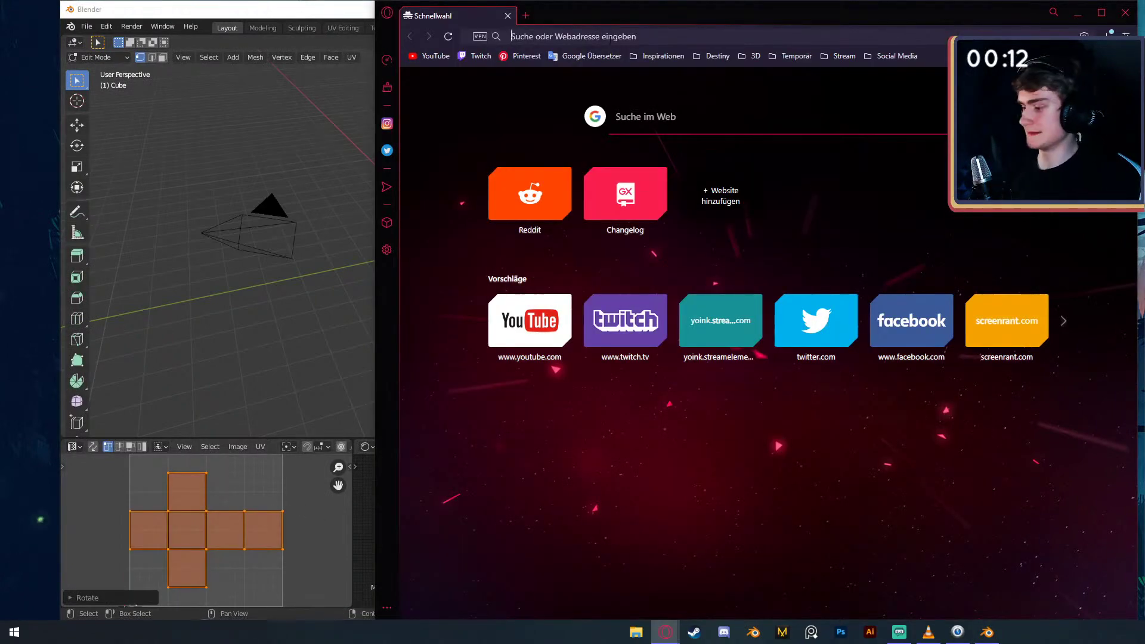
pyautogui.click(610, 39)
pyautogui.write('minecraft ')
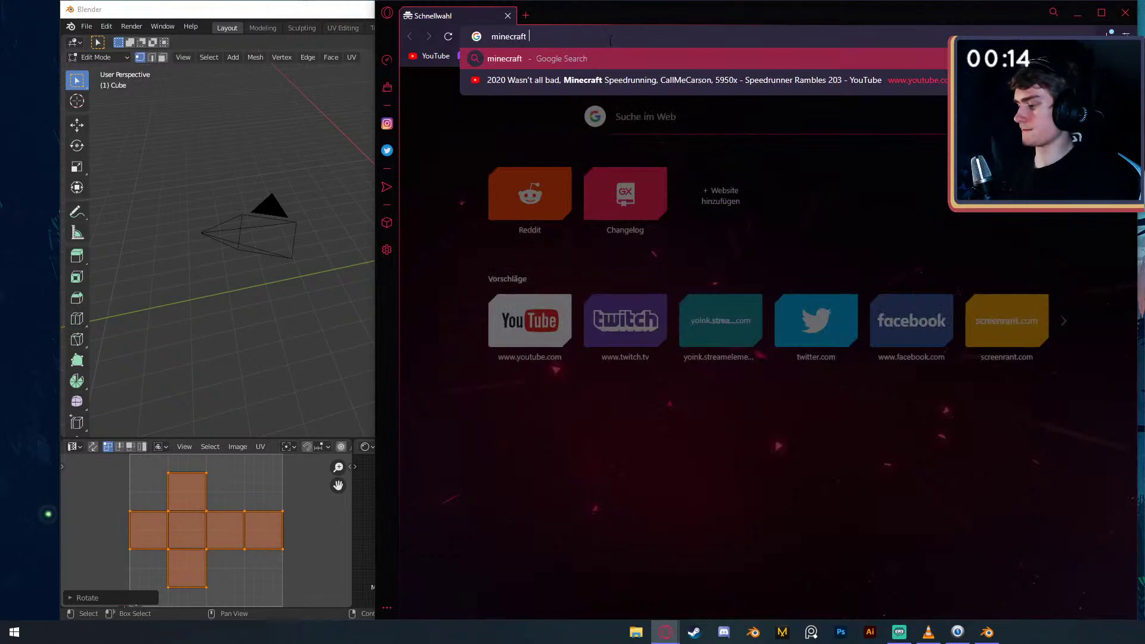
pyautogui.write('dirt textur')
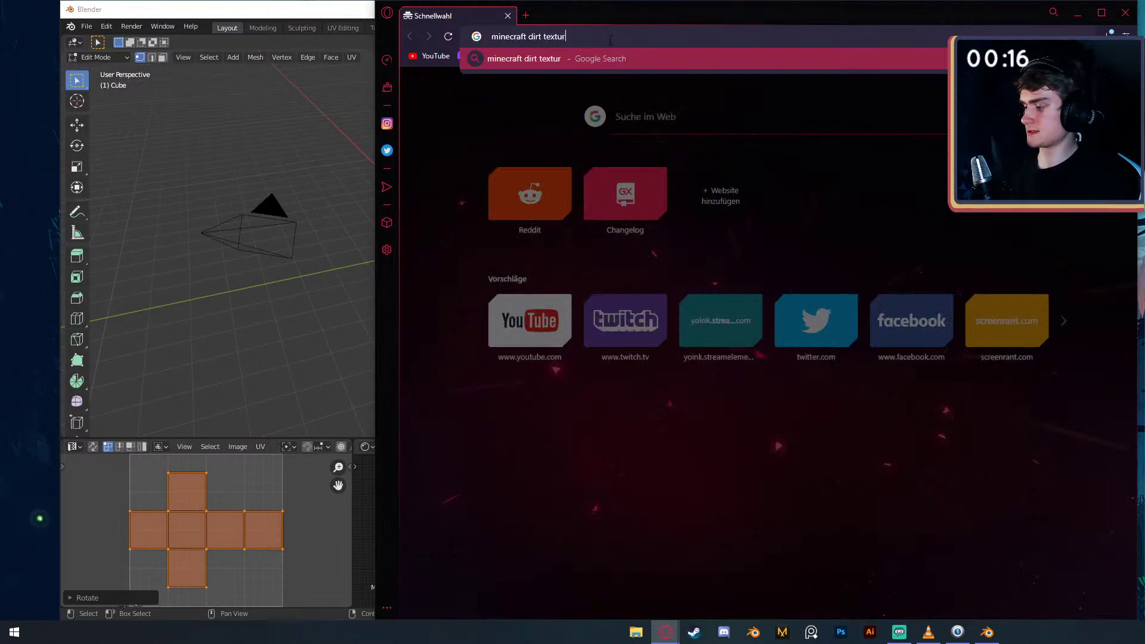
pyautogui.write('e')
pyautogui.press('Return')
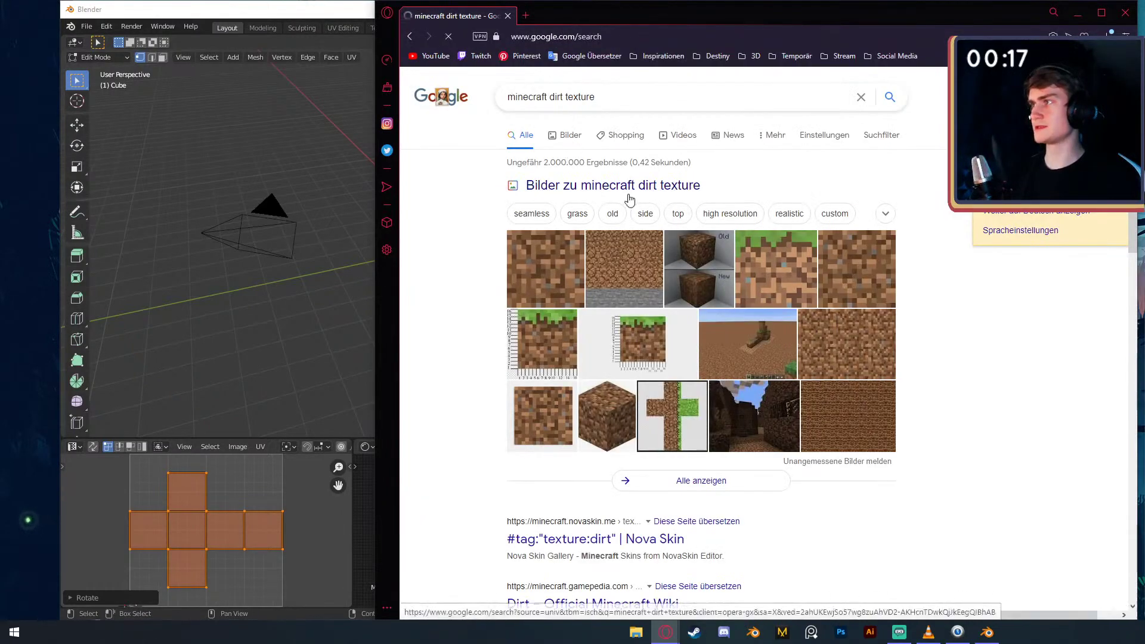
# - Browse the image results and open the full-size cross-shaped grass block template from NicePNG in a new tab
pyautogui.click(629, 199)
pyautogui.scroll(-8, 710, 257)
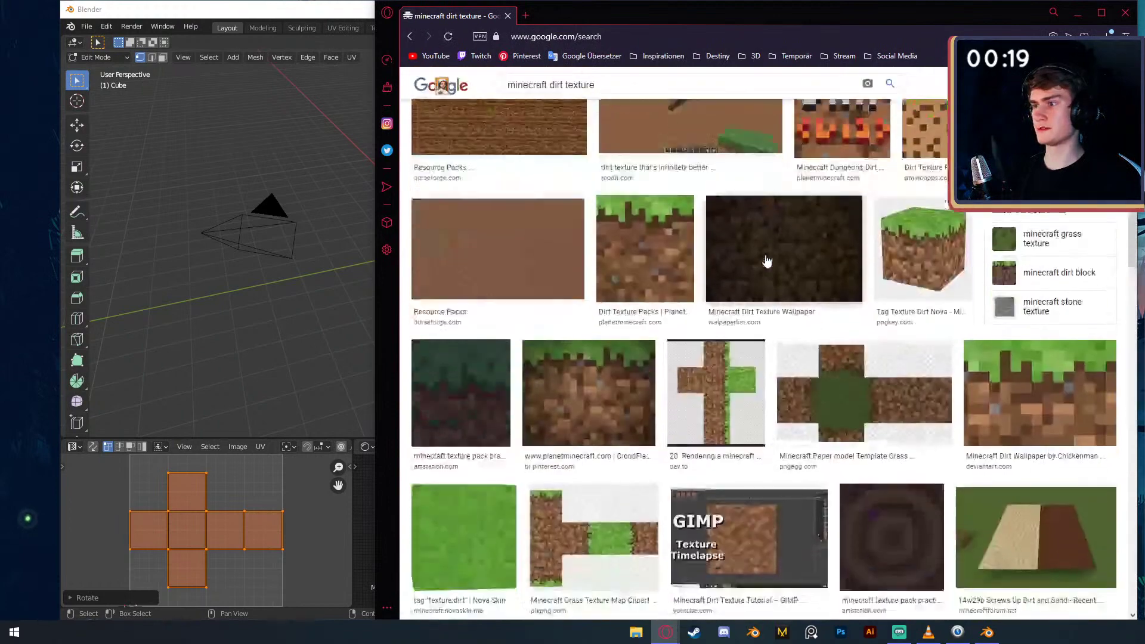
pyautogui.scroll(-3, 767, 261)
pyautogui.click(715, 250)
pyautogui.click(913, 495)
pyautogui.rightClick(948, 234)
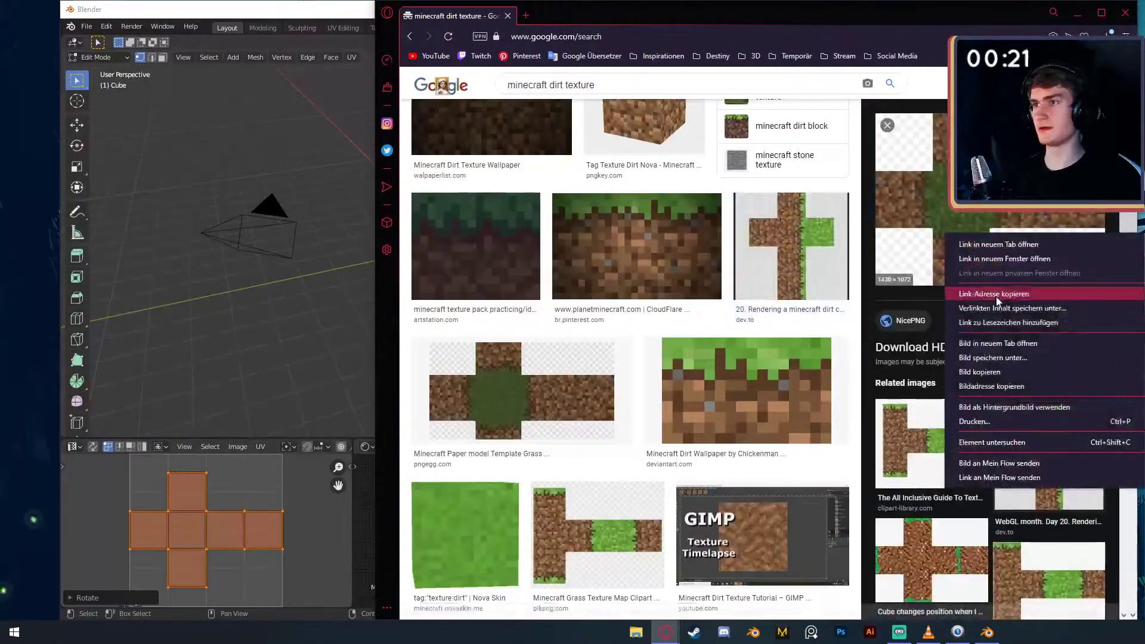
pyautogui.click(995, 343)
pyautogui.click(572, 16)
pyautogui.rightClick(659, 232)
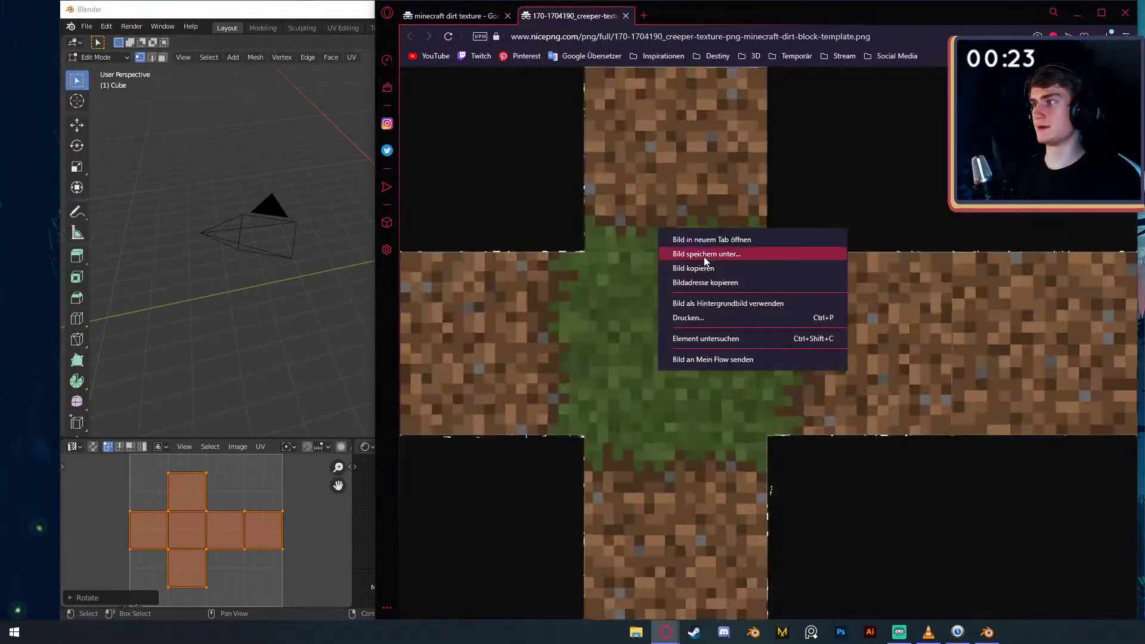
pyautogui.click(703, 254)
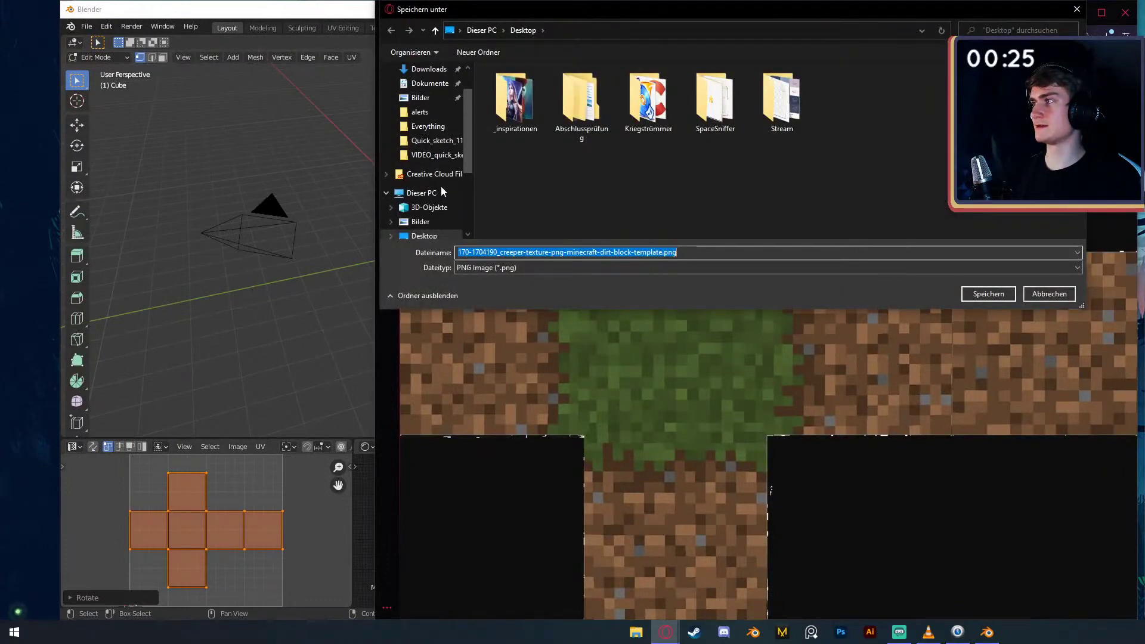
pyautogui.click(981, 294)
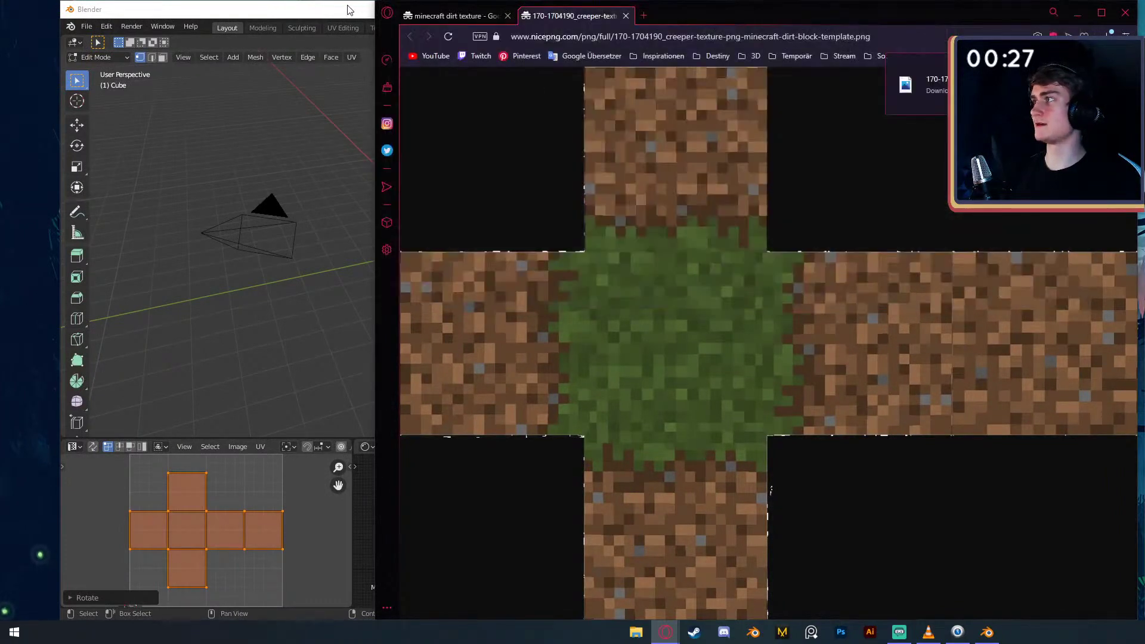
# - Switch to Blender, add the saved image as a texture node linked to the material's Base Color, and return to Object Mode
pyautogui.click(349, 10)
pyautogui.moveTo(33, 21); pyautogui.dragTo(473, 549)
pyautogui.press('Tab')
# - Set the viewport to Rendered shading and look through the scene camera
pyautogui.press('z')
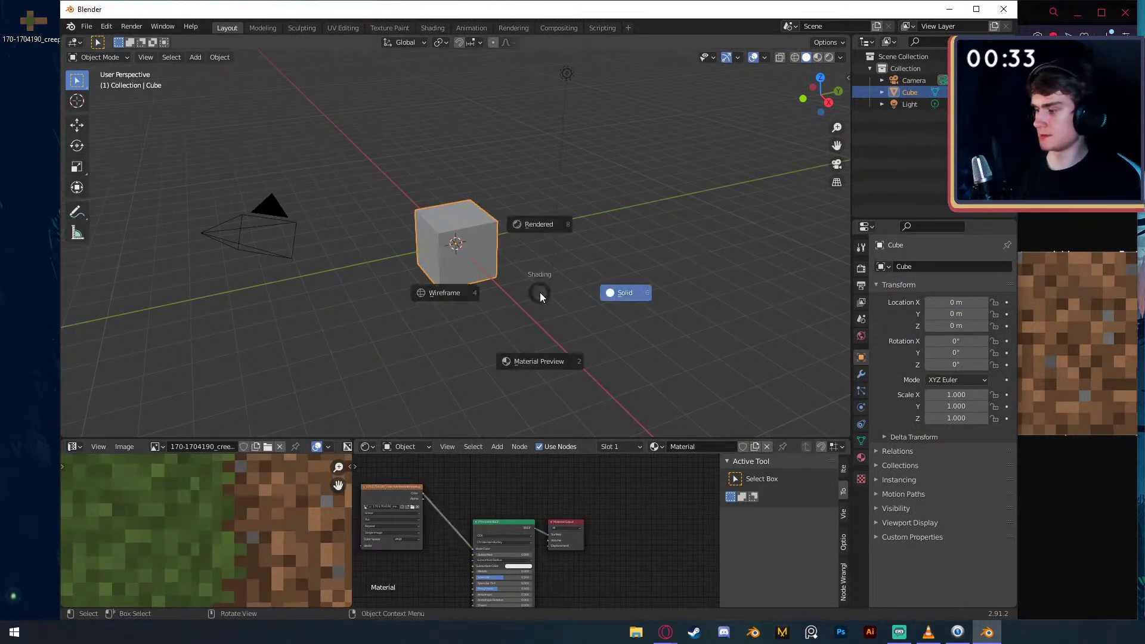
pyautogui.press('KP_0')
pyautogui.press('Tab')
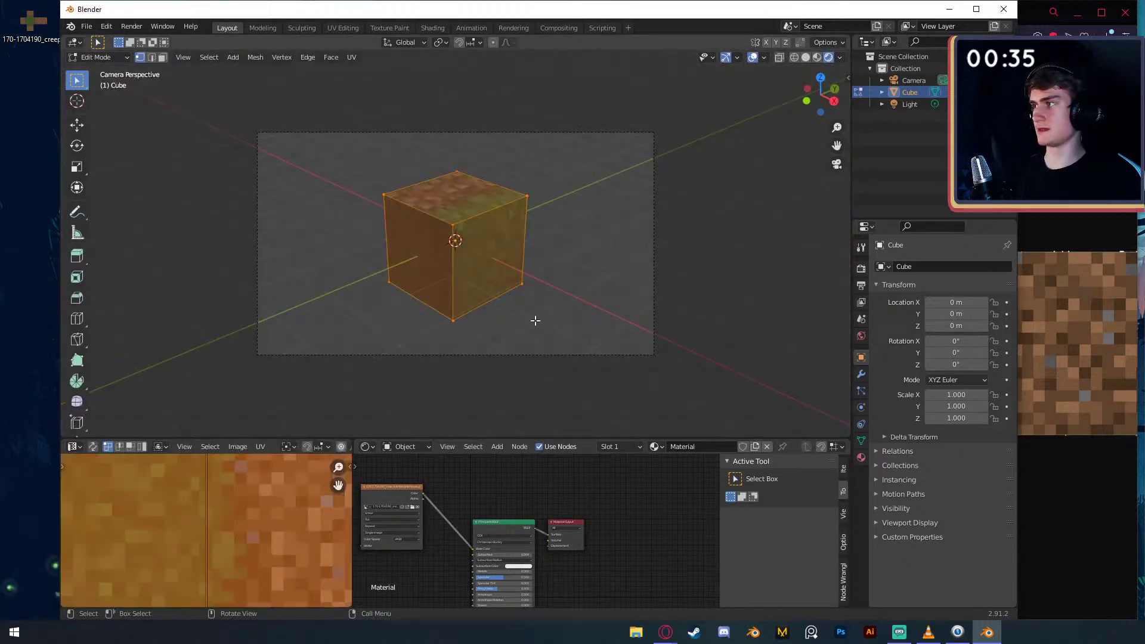
pyautogui.press('Tab')
# - Rotate the cube -90° around the global Y axis
pyautogui.write('ry90')
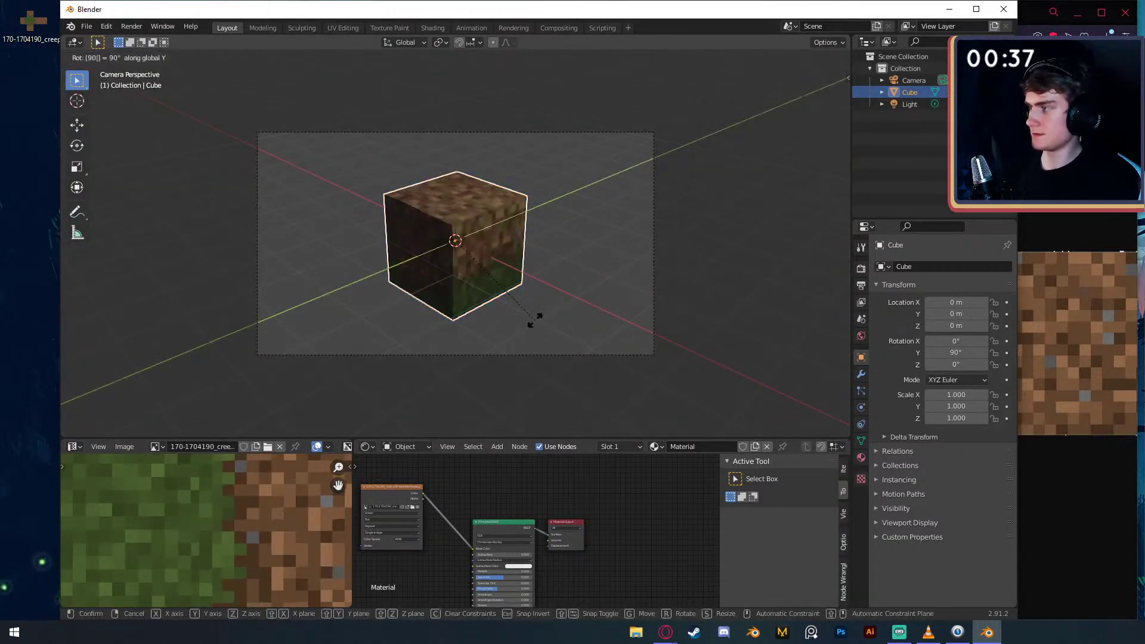
pyautogui.press('-')
pyautogui.press('Return')
# - Scale the cube's whole UV layout by about 1.31 along Y and fit its width to the texture along X
pyautogui.press('Tab')
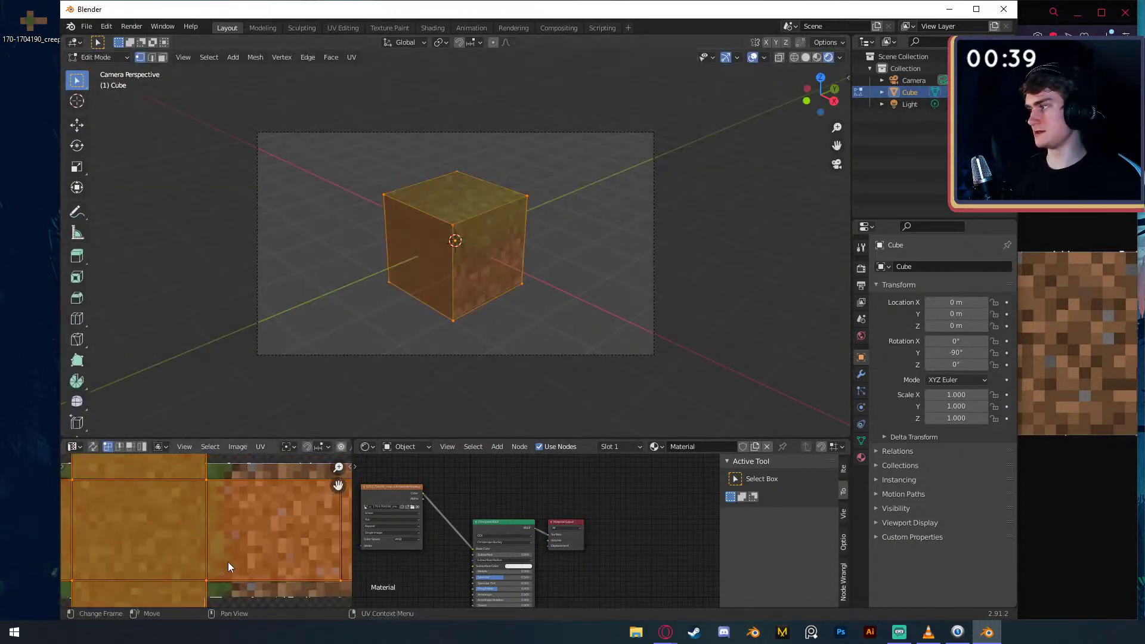
pyautogui.press('s')
pyautogui.press('y')
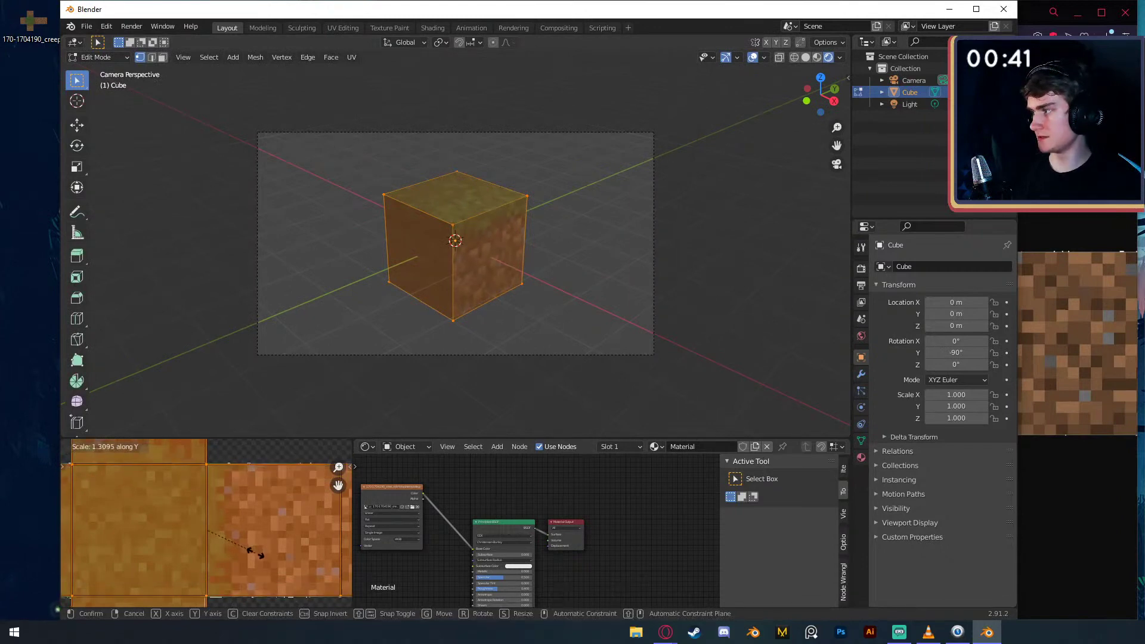
pyautogui.press('x')
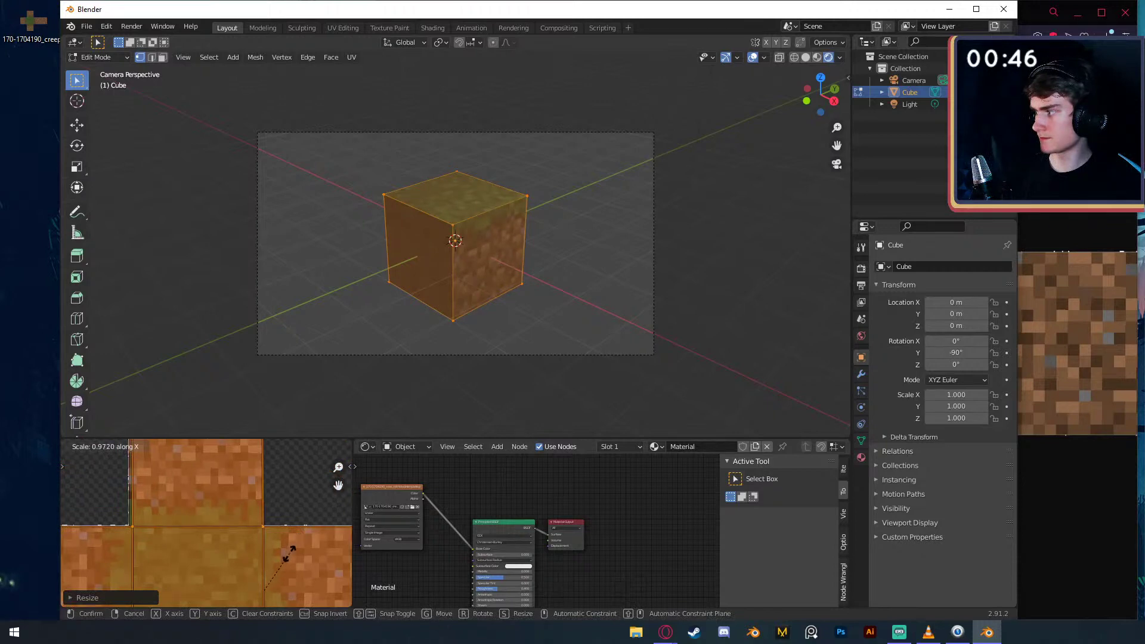
pyautogui.click(299, 549)
# - Nudge the UV layout slightly along X and fine-tune its X scale to match the texture's edges
pyautogui.press('g')
pyautogui.press('x')
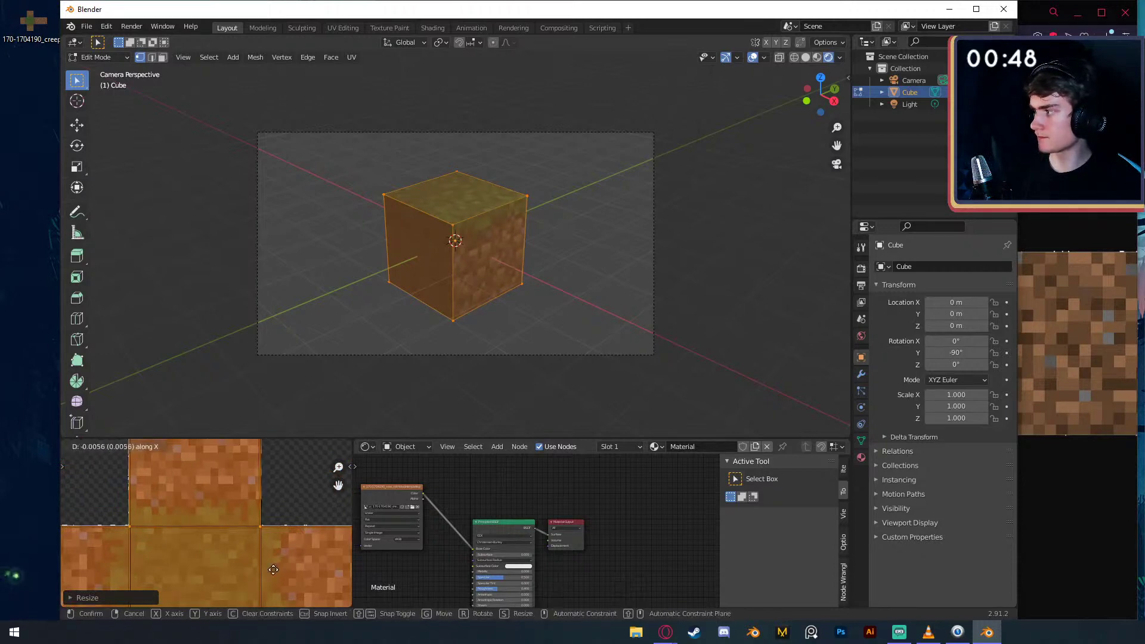
pyautogui.click(276, 563)
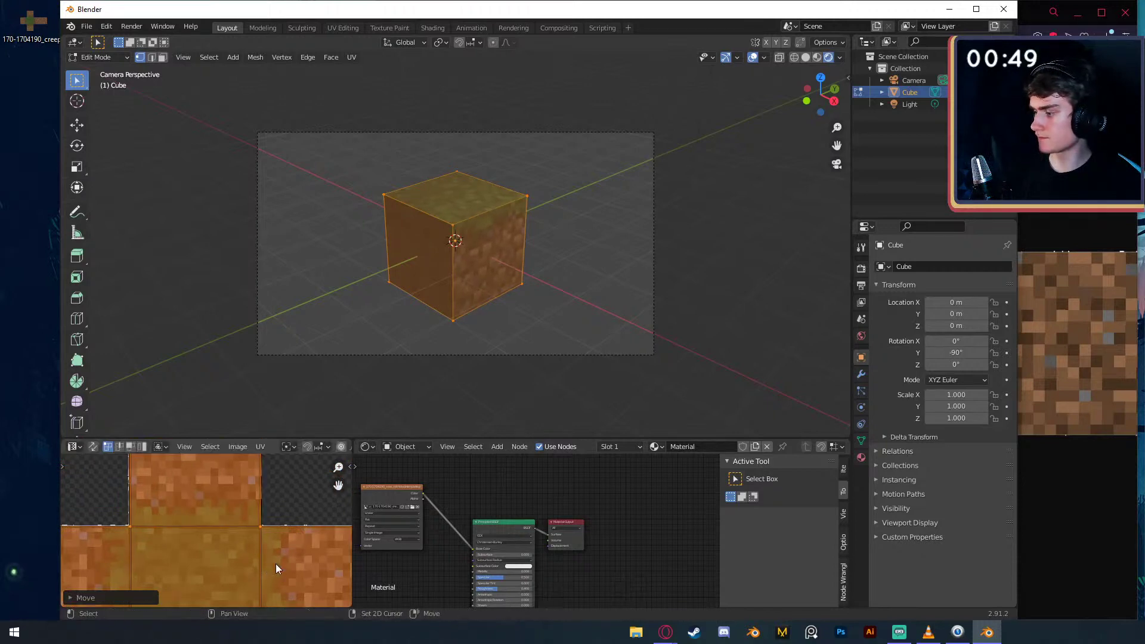
pyautogui.press('s')
pyautogui.press('x')
pyautogui.click(275, 563)
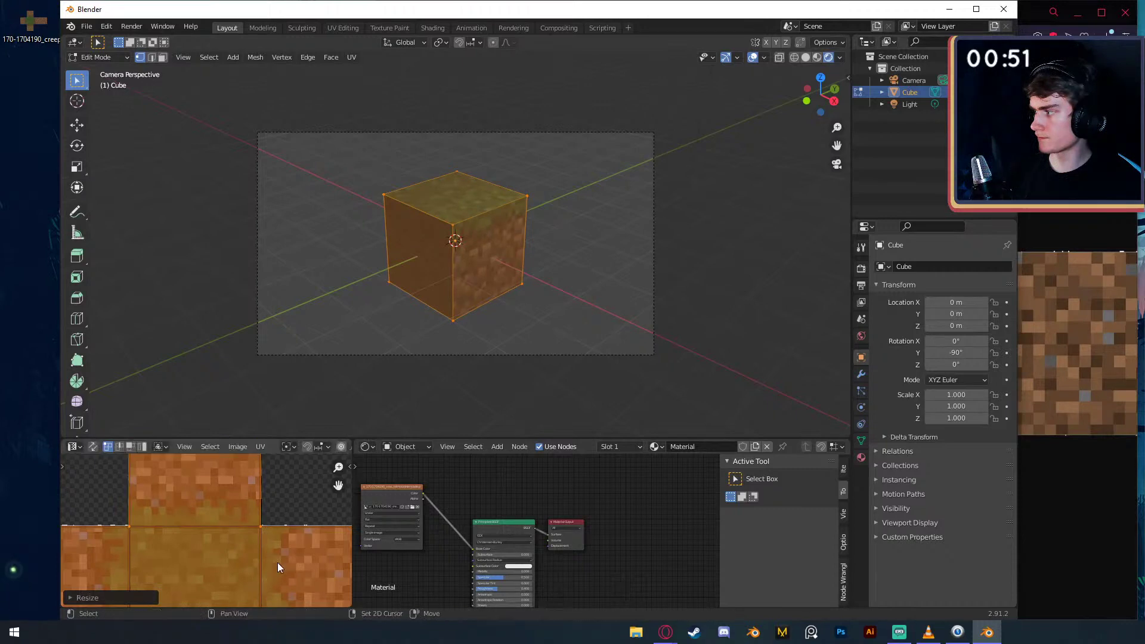
# - Return to Object Mode and change the scene's light to a Sun with a strength of 10
pyautogui.press('Tab')
pyautogui.click(910, 103)
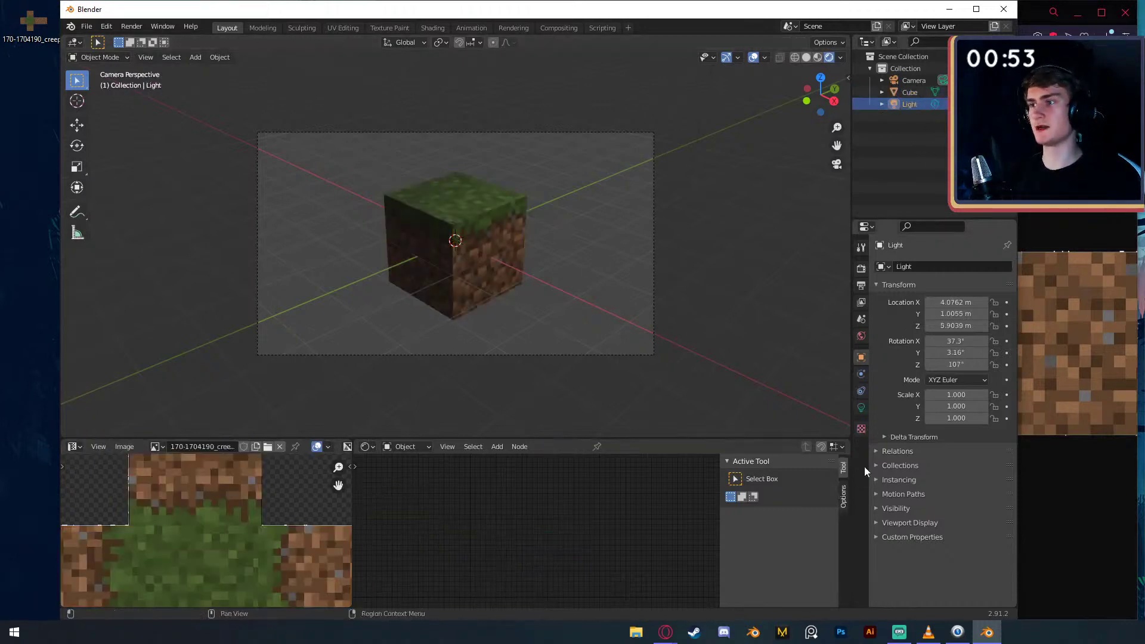
pyautogui.click(861, 407)
pyautogui.click(925, 317)
pyautogui.doubleClick(952, 345)
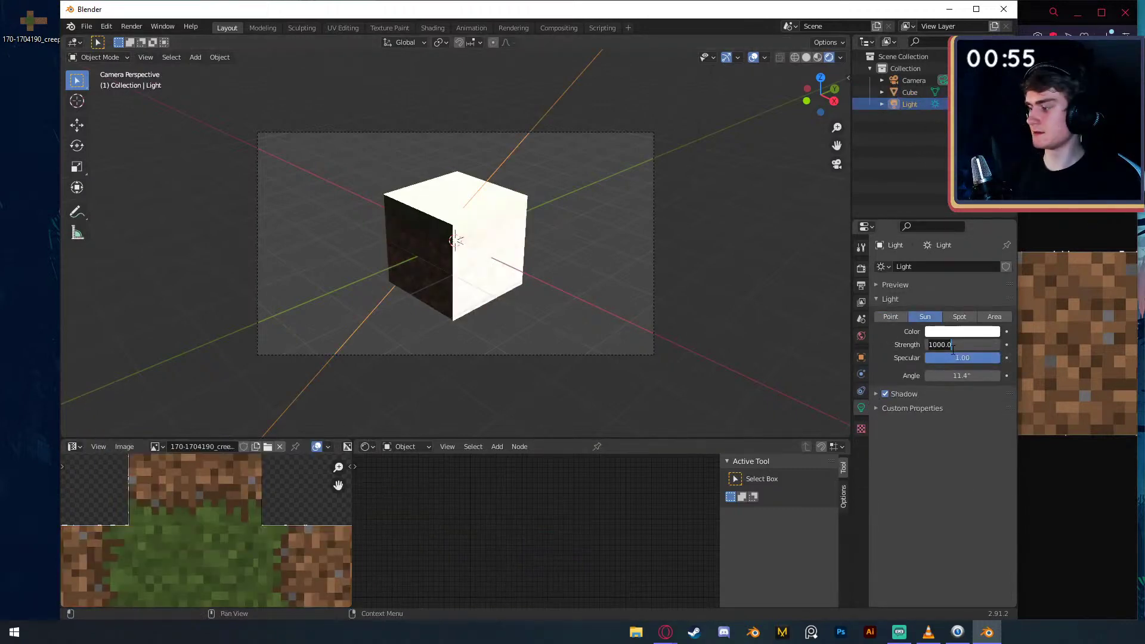
pyautogui.write('10')
pyautogui.press('Return')
# - Add an area light and rotate it 90° around the X axis
pyautogui.hotkey('shift', 'a')
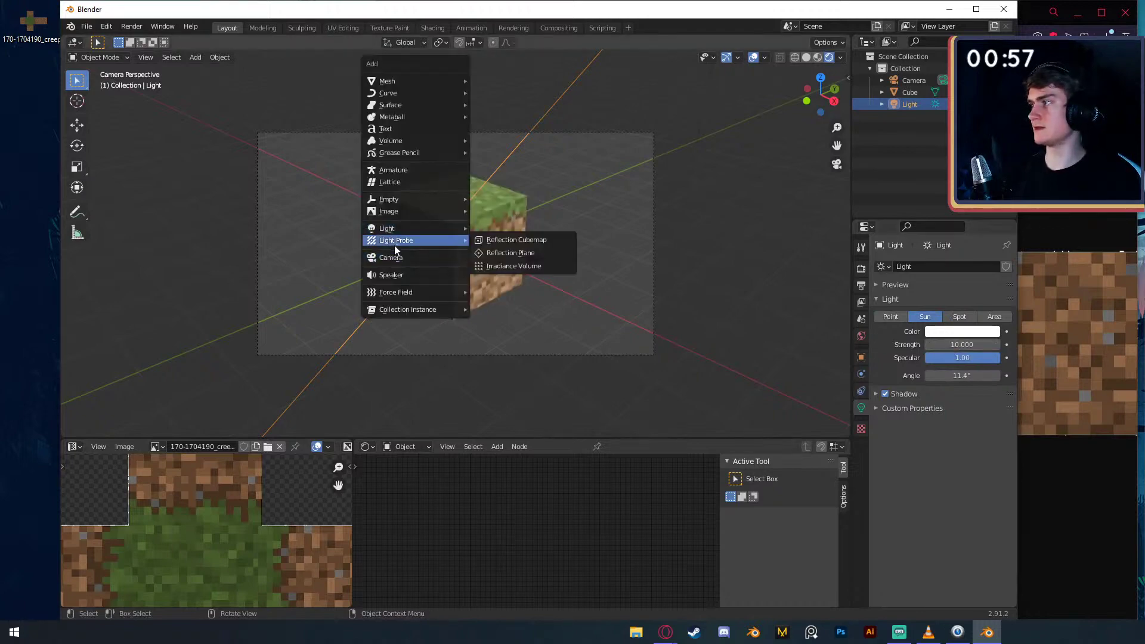
pyautogui.click(499, 265)
pyautogui.write('r')
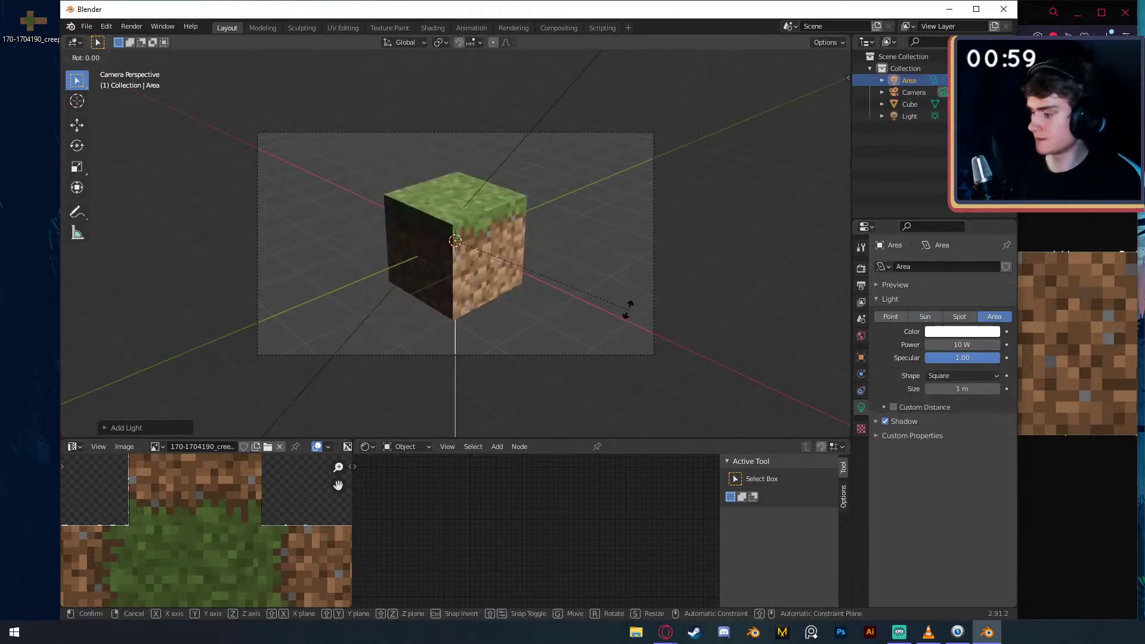
pyautogui.write('x90')
pyautogui.press('Return')
# - Move the area light 4 m along the global Y axis and shift it by -8 m along the same axis
pyautogui.press('g')
pyautogui.press('y')
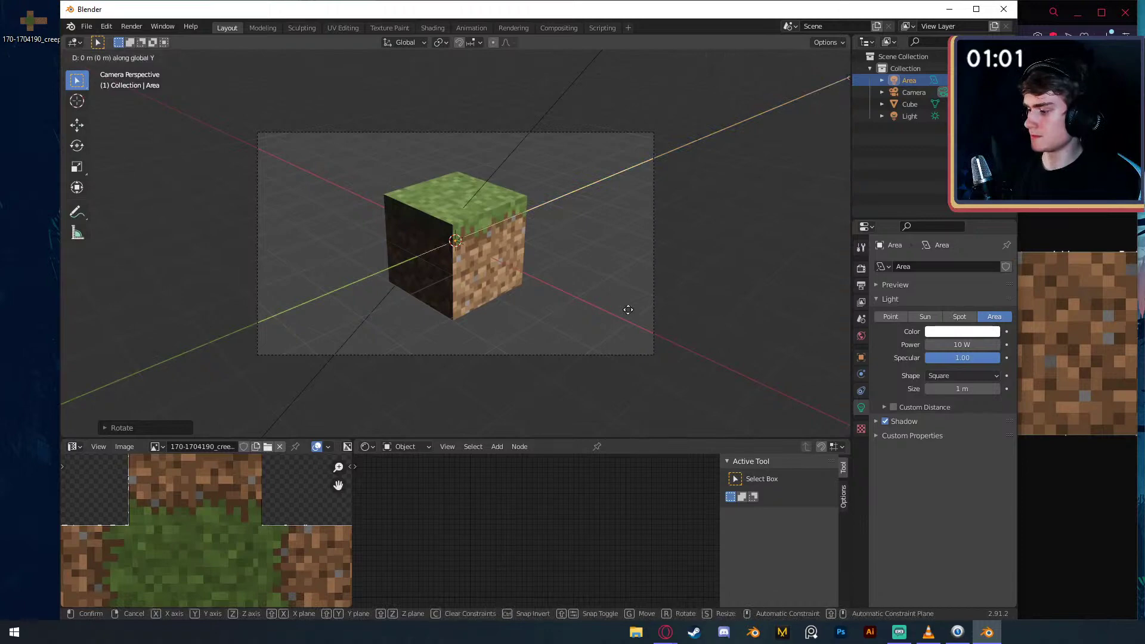
pyautogui.press('BackSpace')
pyautogui.press('BackSpace')
pyautogui.press('BackSpace')
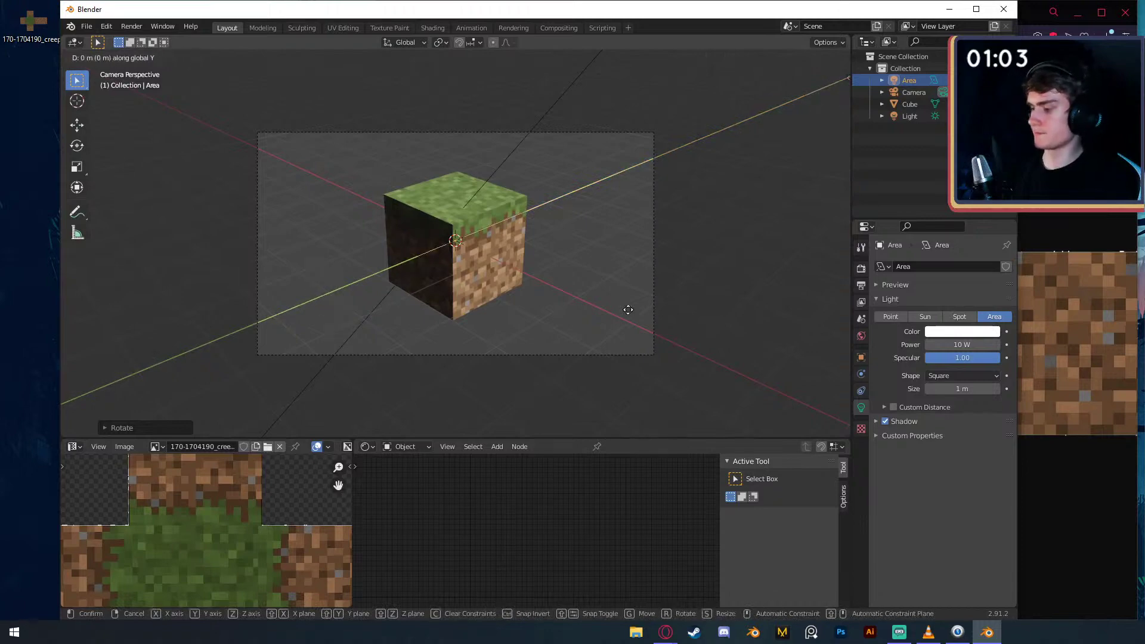
pyautogui.write('4')
pyautogui.press('Return')
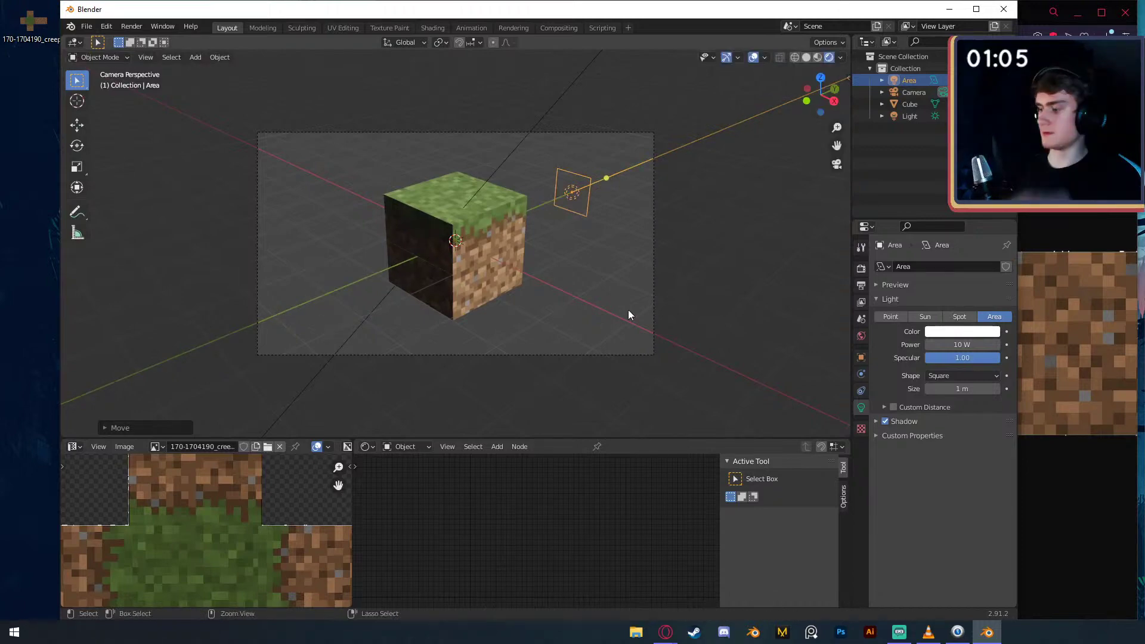
pyautogui.write('gy')
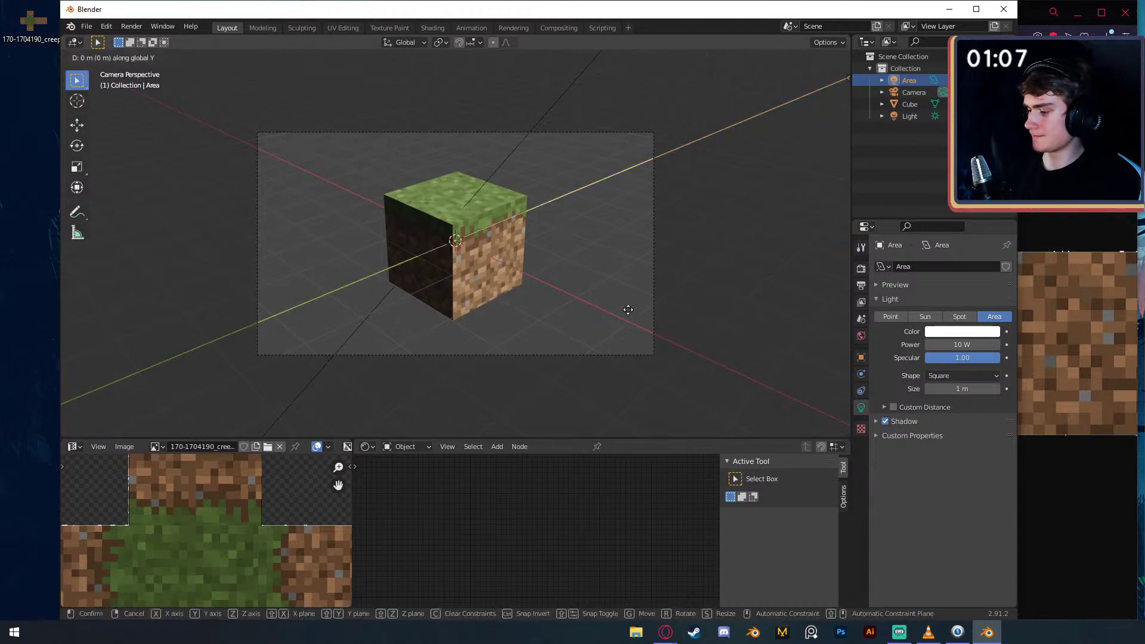
pyautogui.write('-8')
pyautogui.press('Return')
# - Set the area light's power to 500 W
pyautogui.click(969, 345)
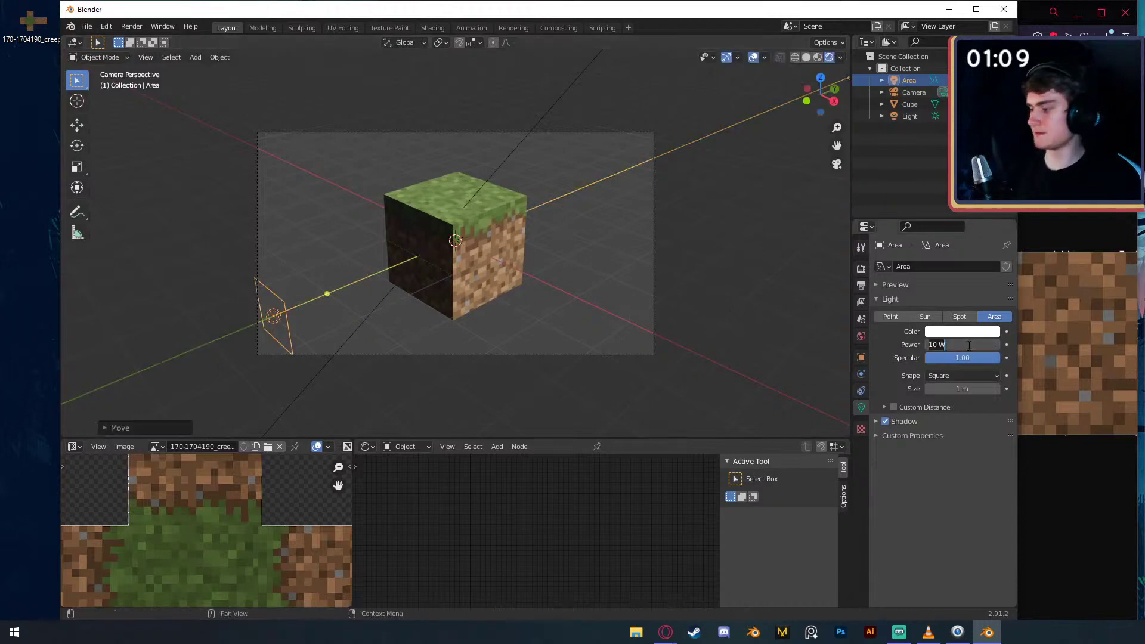
pyautogui.write('6')
pyautogui.write('00')
pyautogui.press('Return')
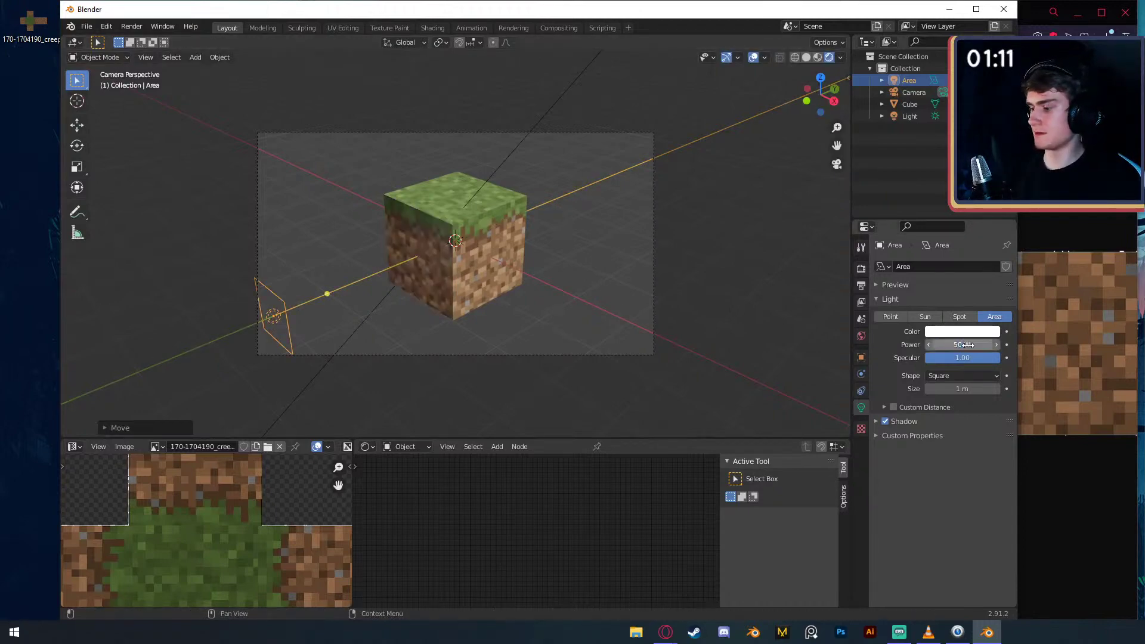
# - Render the grass block scene from the camera and close the render window
pyautogui.press('F12')
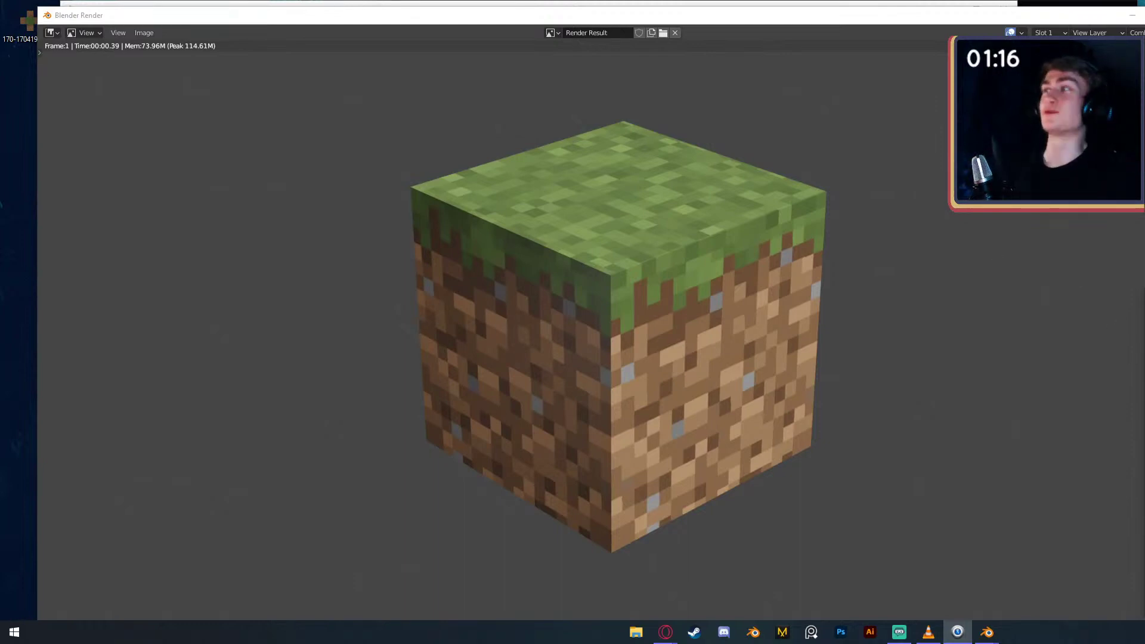
pyautogui.moveTo(1144, 214); pyautogui.dragTo(1051, 219)
pyautogui.moveTo(702, 15); pyautogui.dragTo(736, 8)
pyautogui.click(1078, 9)
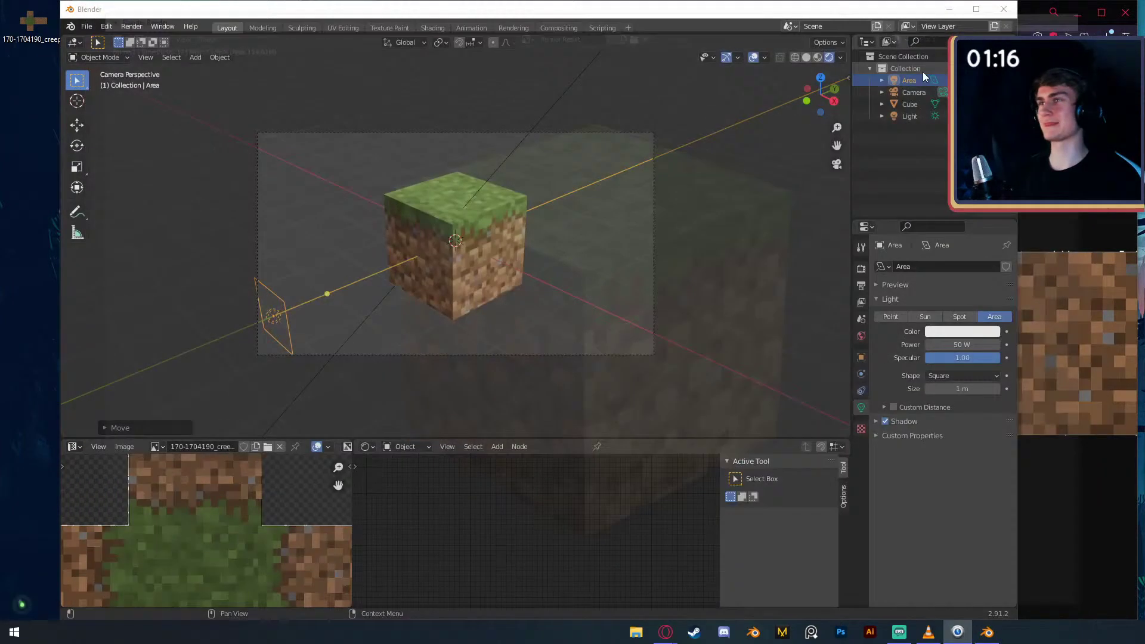
# - Start a new General file without saving the grass block scene
pyautogui.click(87, 27)
pyautogui.moveTo(113, 64)
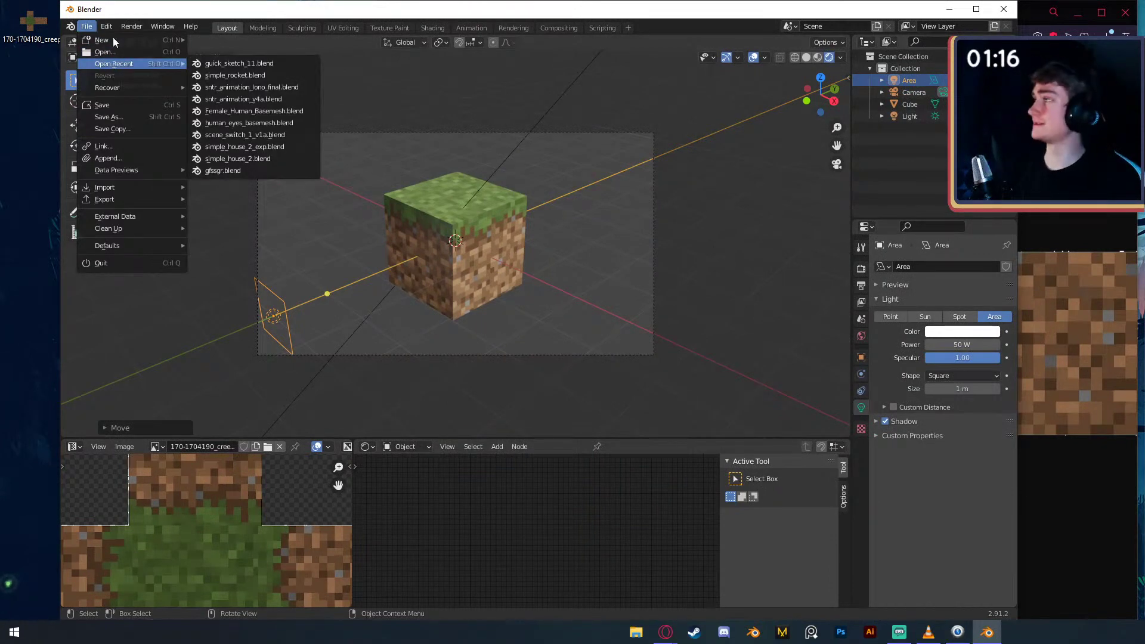
pyautogui.moveTo(115, 42)
pyautogui.click(229, 40)
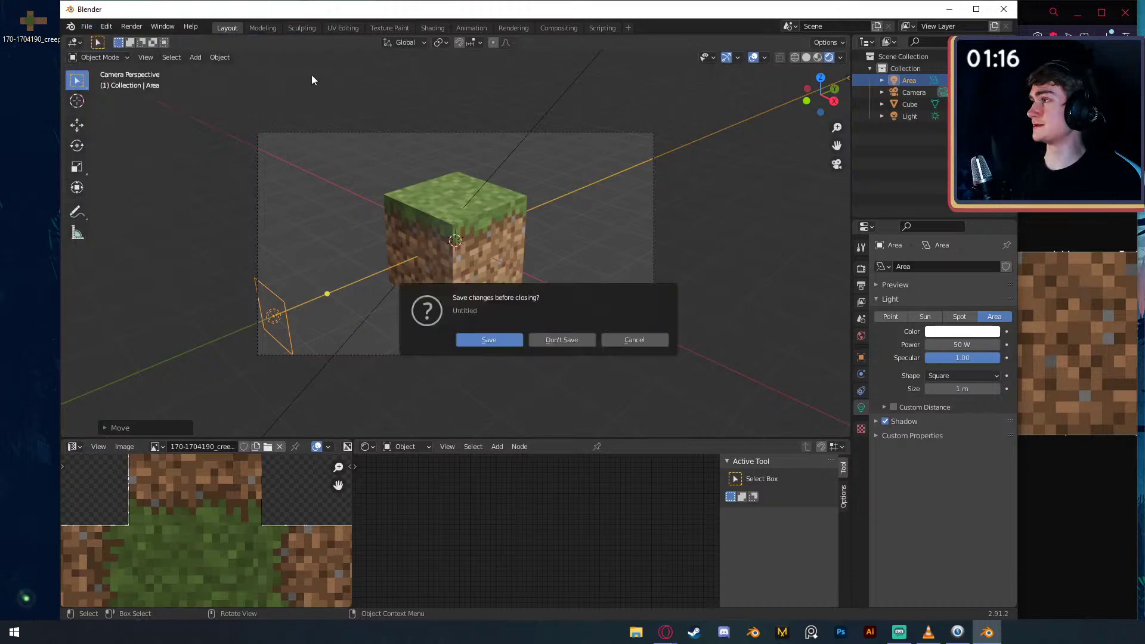
pyautogui.click(548, 341)
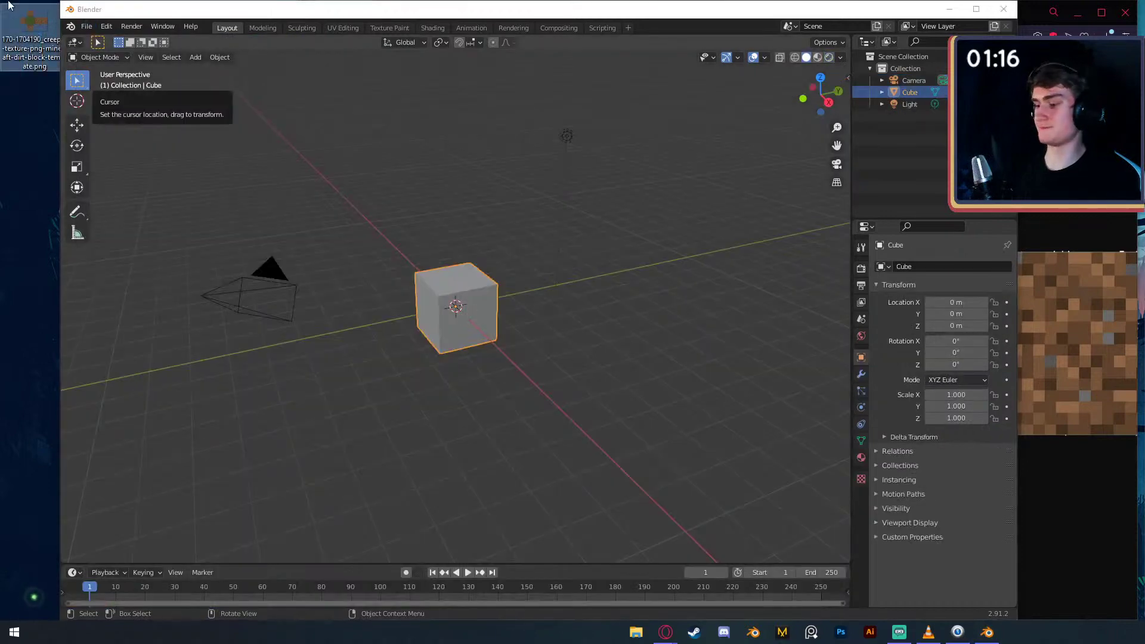
# - Switch to the browser, close the Minecraft dirt texture search and image tabs, and return to Blender
pyautogui.hotkey('alt', 'Tab')
pyautogui.click(643, 16)
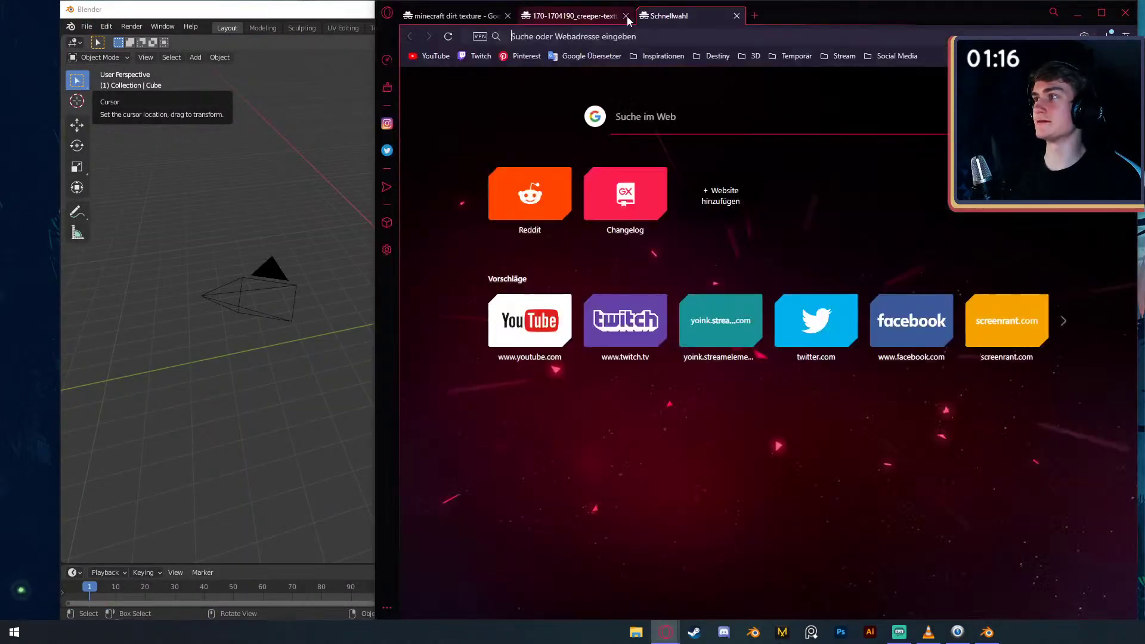
pyautogui.click(626, 17)
pyautogui.click(508, 15)
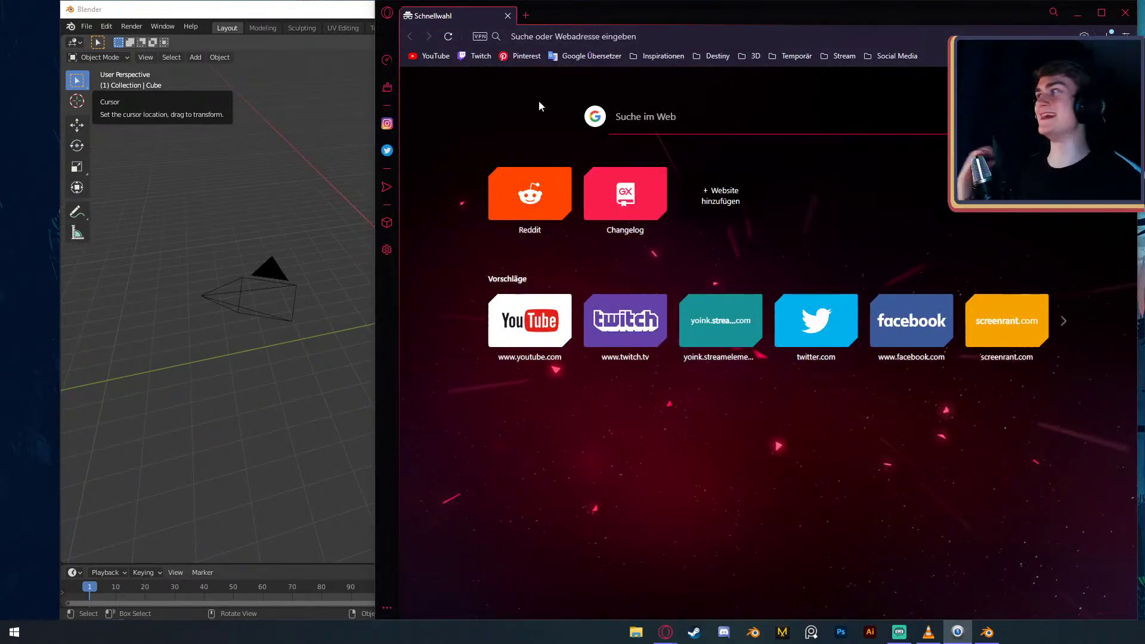
pyautogui.hotkey('alt', 'Tab')
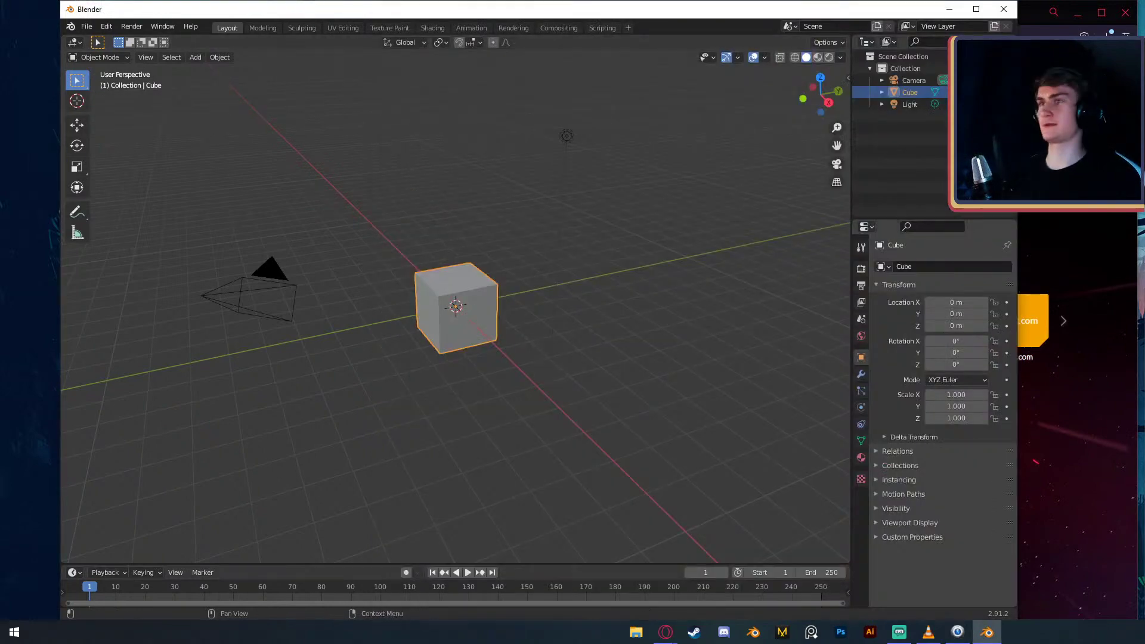
# - Switch to the Snaz timer and examine the Chrono Down, Chrono Up and Hotkeys pages of its settings
pyautogui.hotkey('alt', 'Tab')
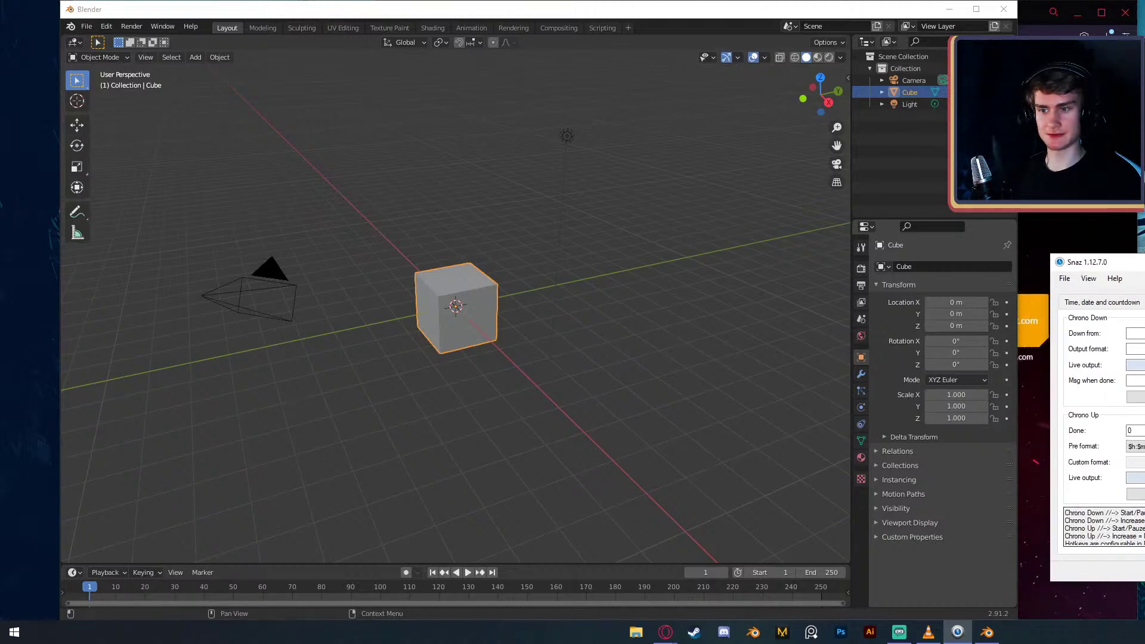
pyautogui.scroll(-1, 1104, 528)
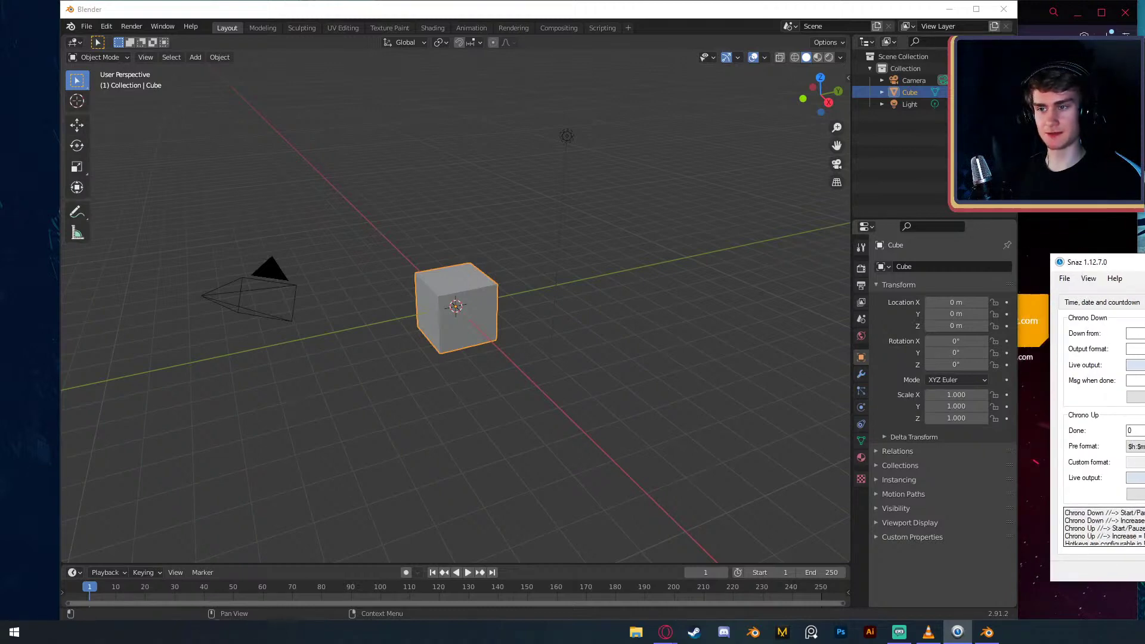
pyautogui.scroll(1, 1104, 528)
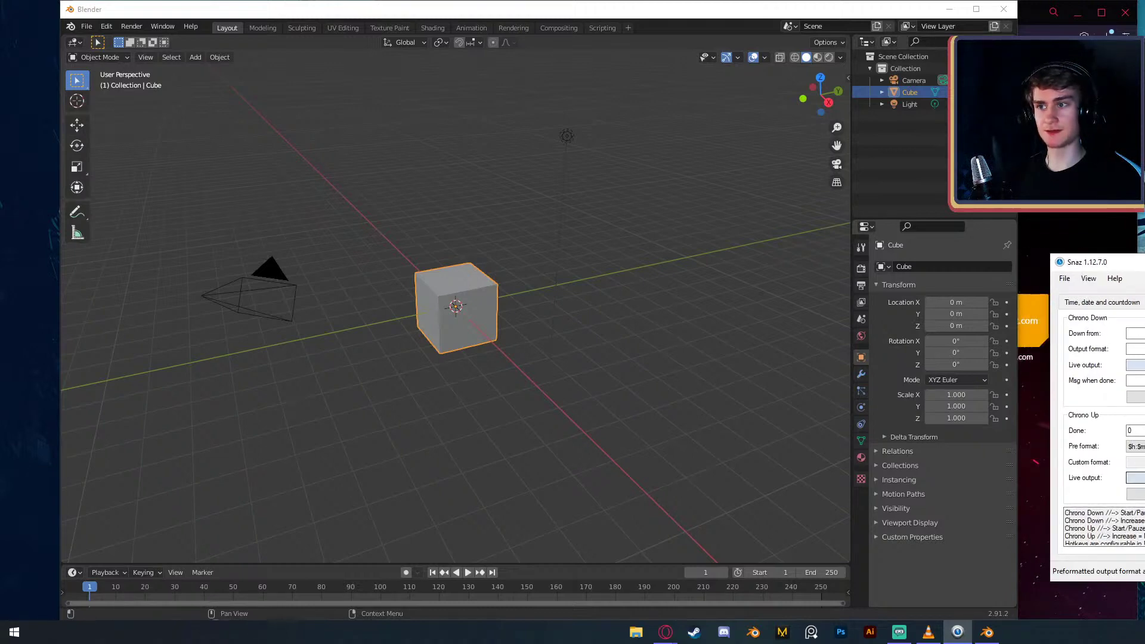
pyautogui.click(1113, 282)
pyautogui.click(1113, 281)
pyautogui.click(1066, 279)
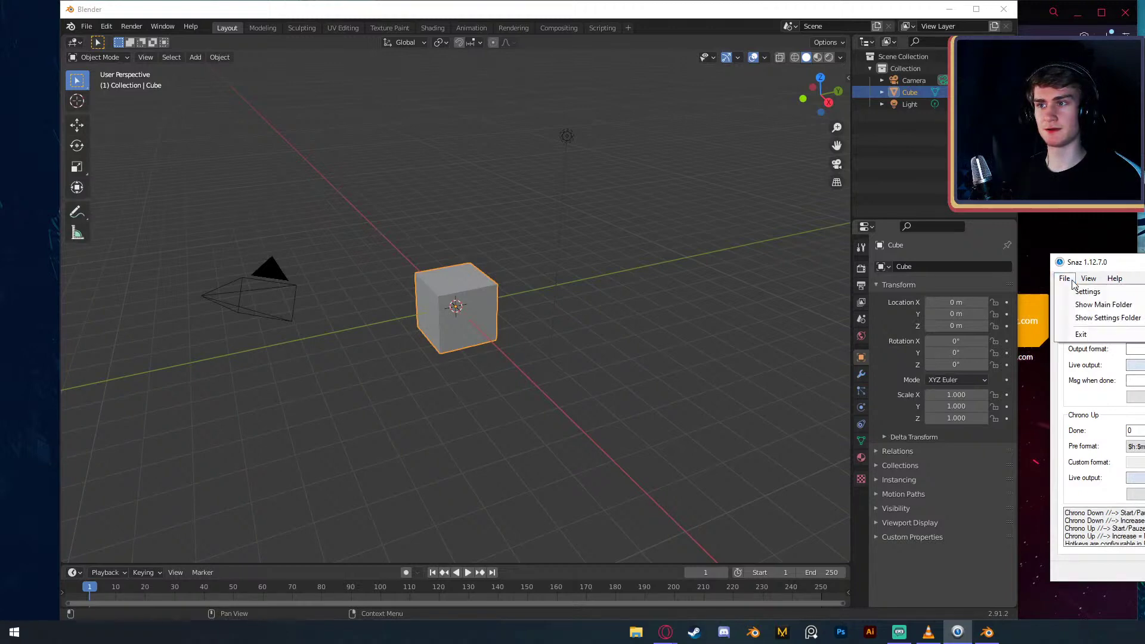
pyautogui.click(1089, 292)
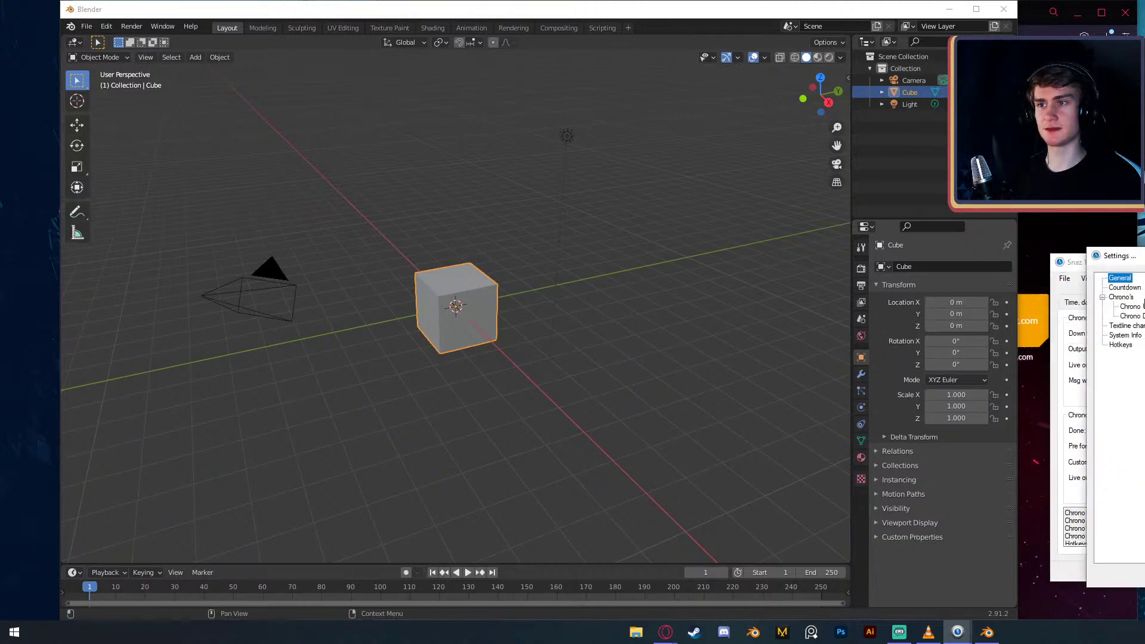
pyautogui.click(1132, 316)
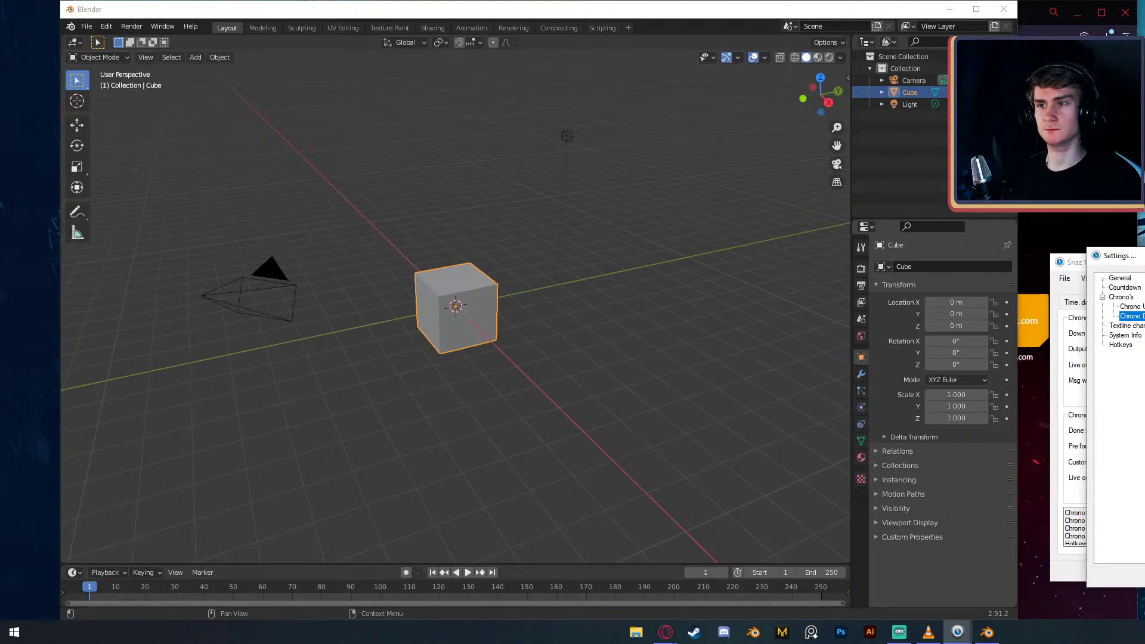
pyautogui.click(1132, 307)
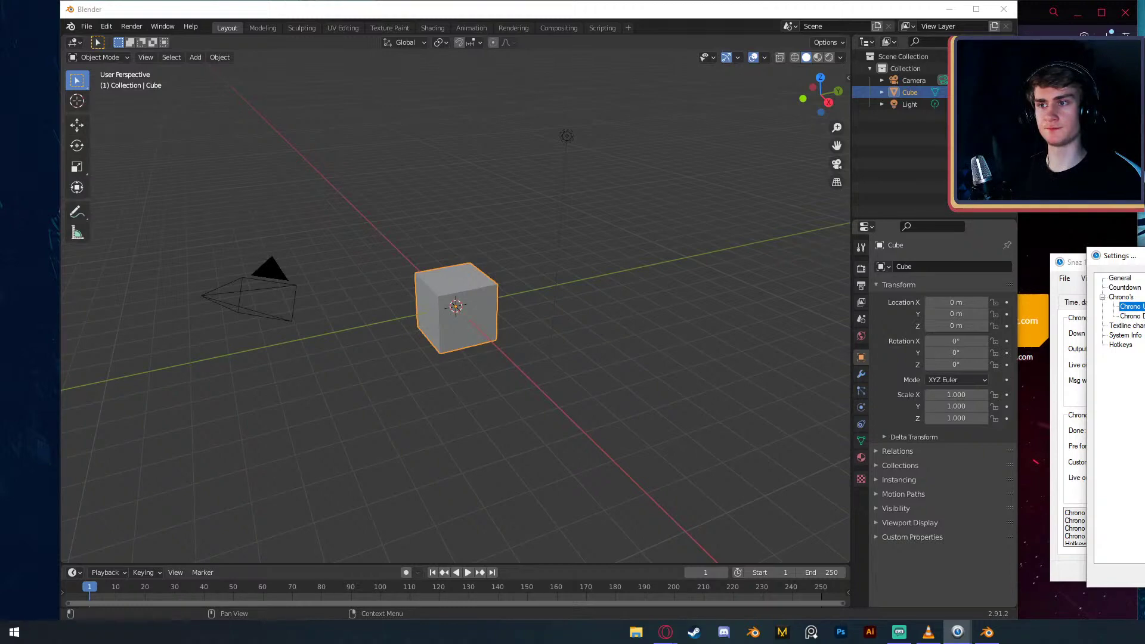
pyautogui.click(1128, 345)
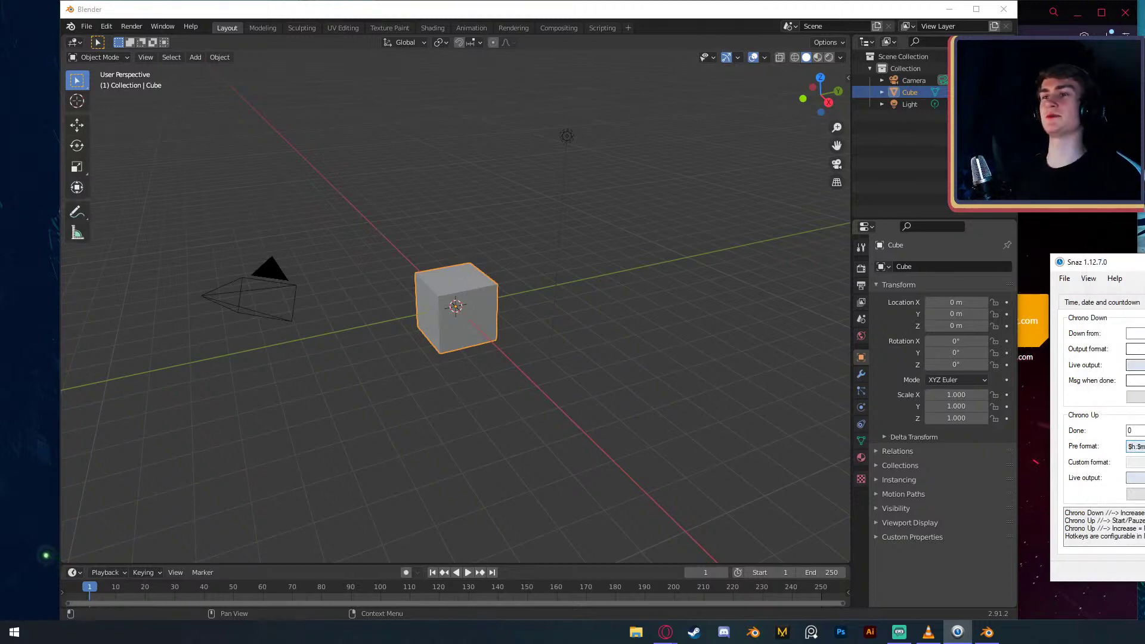
# - Test the Chrono Up timer in Snaz by starting it, stopping it and clearing its output
pyautogui.moveTo(1128, 262); pyautogui.dragTo(1141, 281)
pyautogui.click(1143, 513)
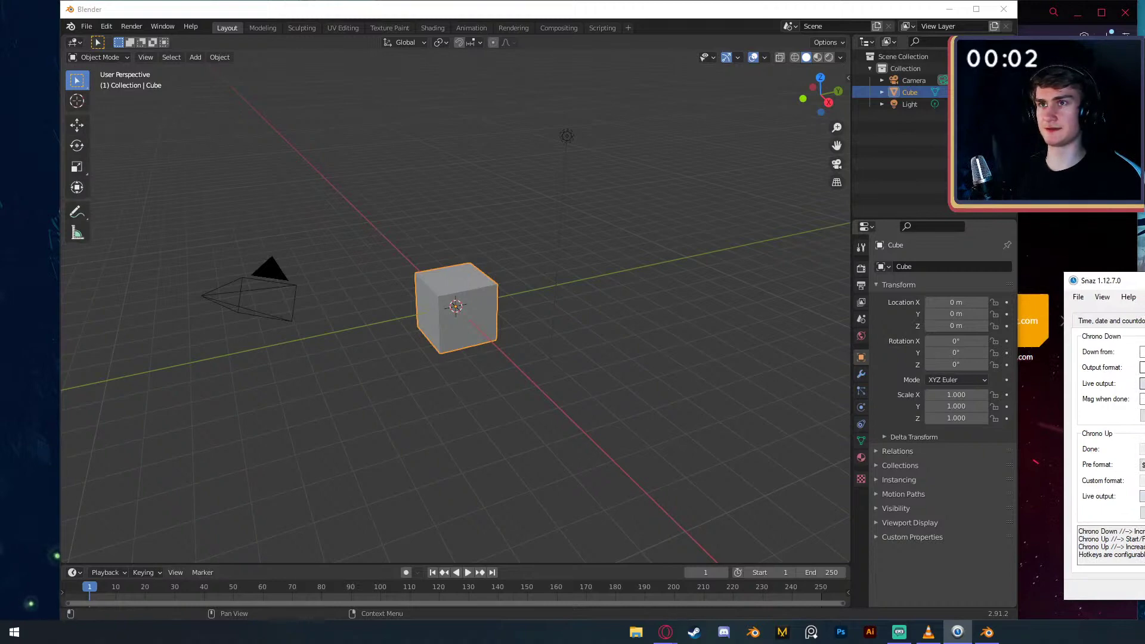
pyautogui.moveTo(1144, 13); pyautogui.dragTo(1144, 54)
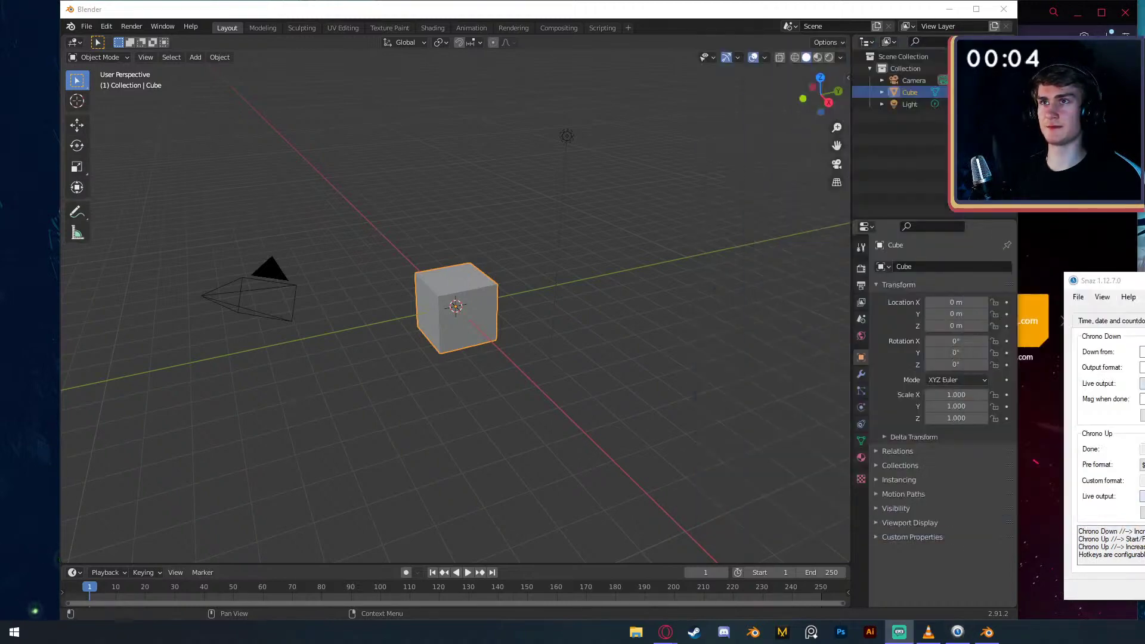
pyautogui.click(1144, 512)
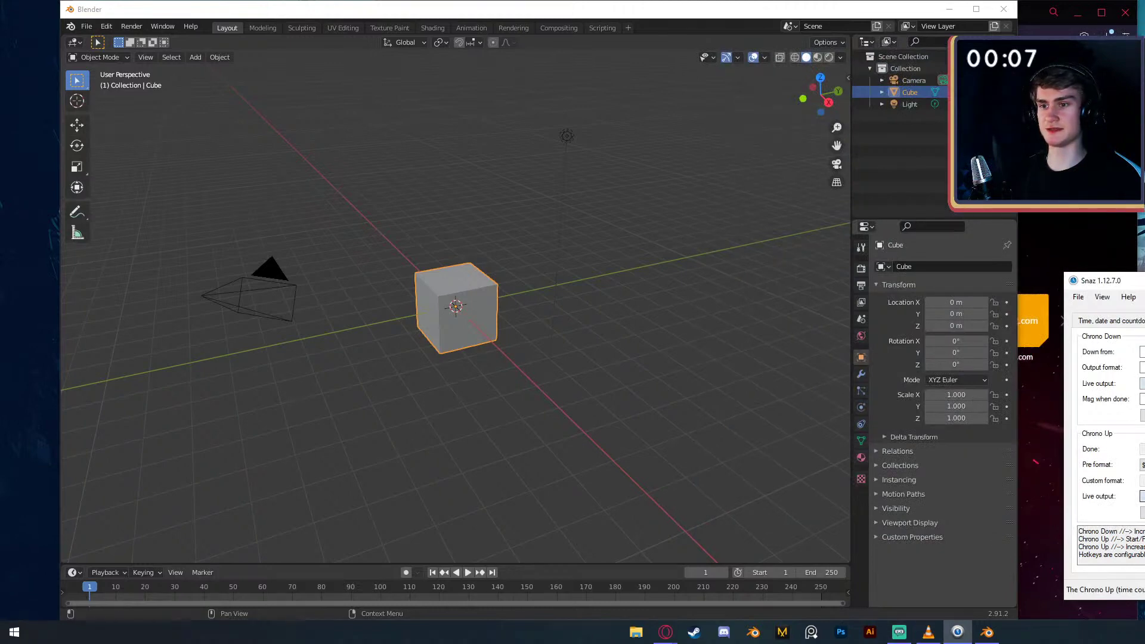
pyautogui.click(1144, 512)
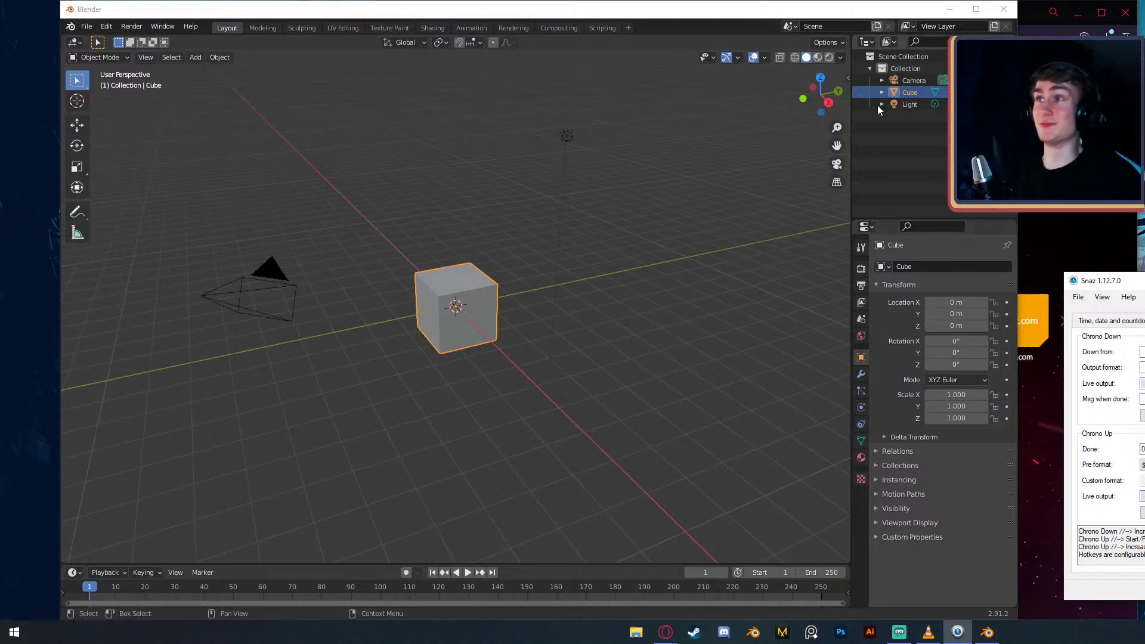
# - Switch to Blender and start a new General file
pyautogui.click(713, 19)
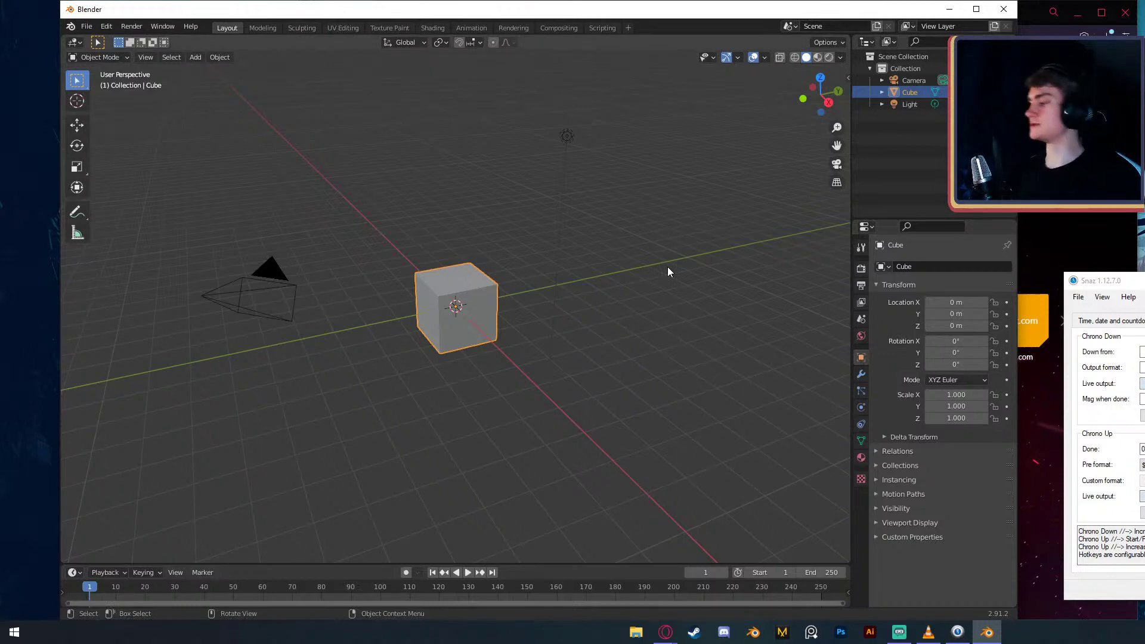
pyautogui.scroll(-2, 668, 267)
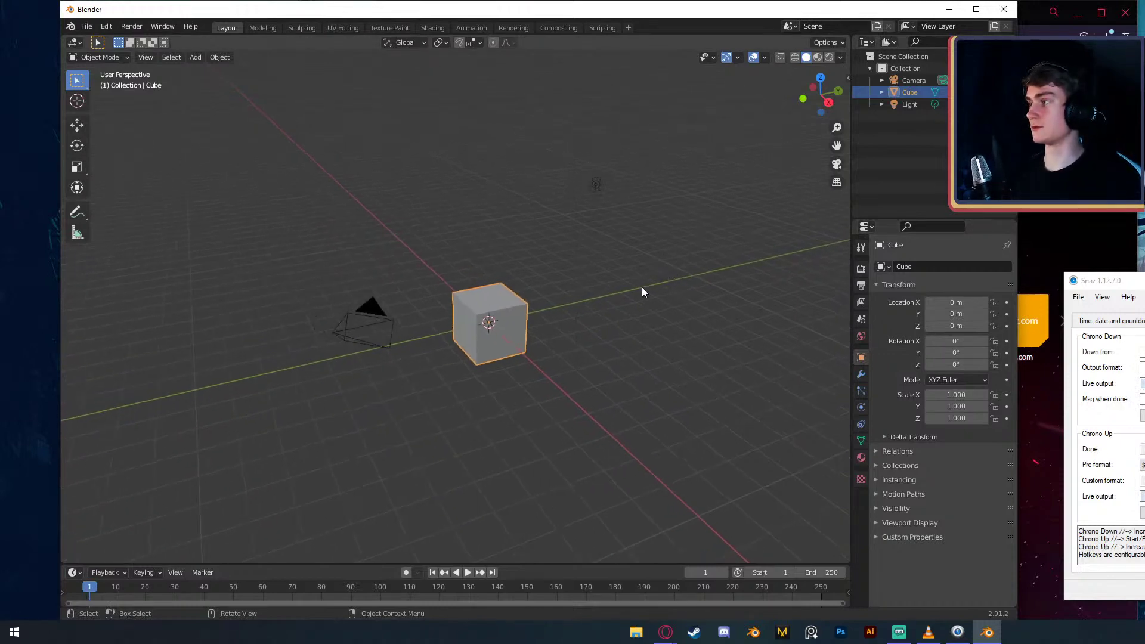
pyautogui.moveTo(658, 328); pyautogui.dragTo(608, 292, button='middle')
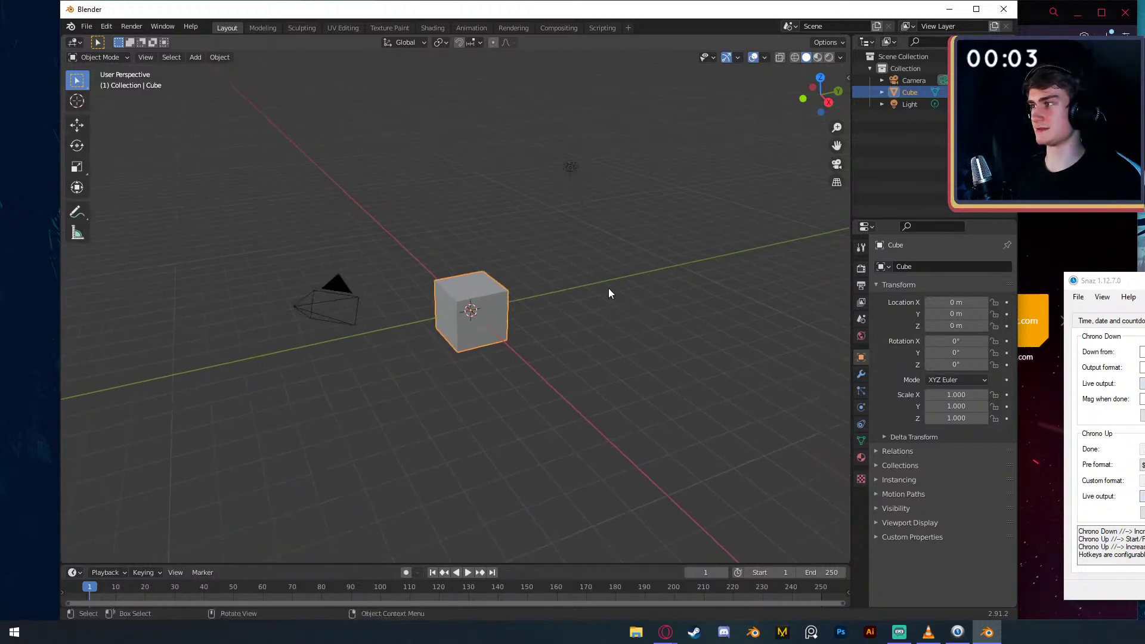
pyautogui.click(86, 26)
pyautogui.moveTo(104, 39)
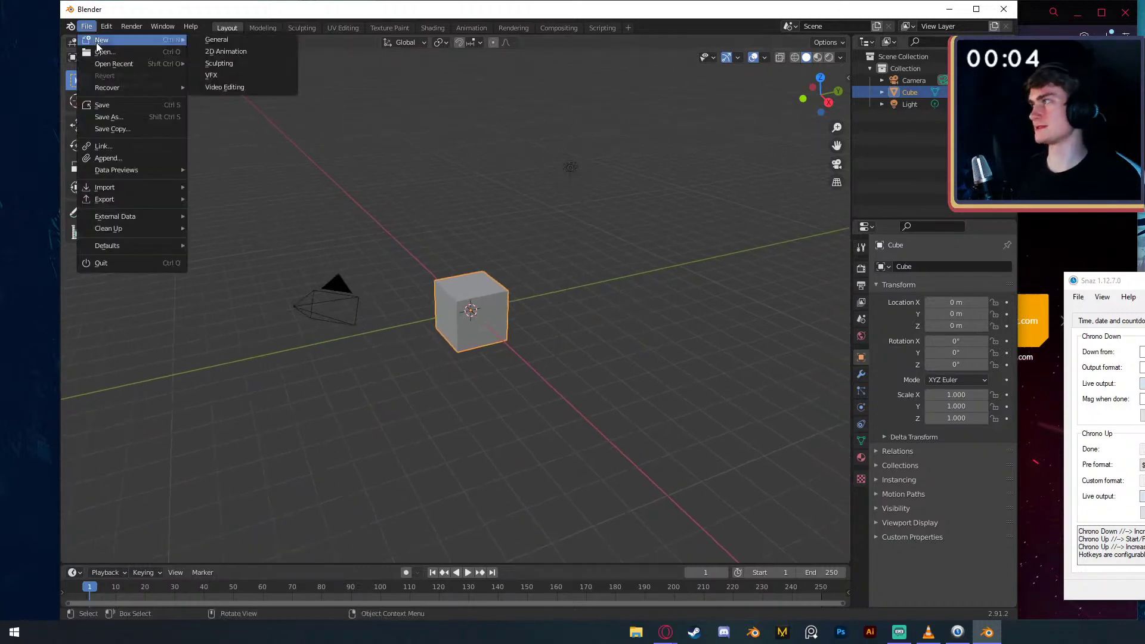
pyautogui.click(221, 40)
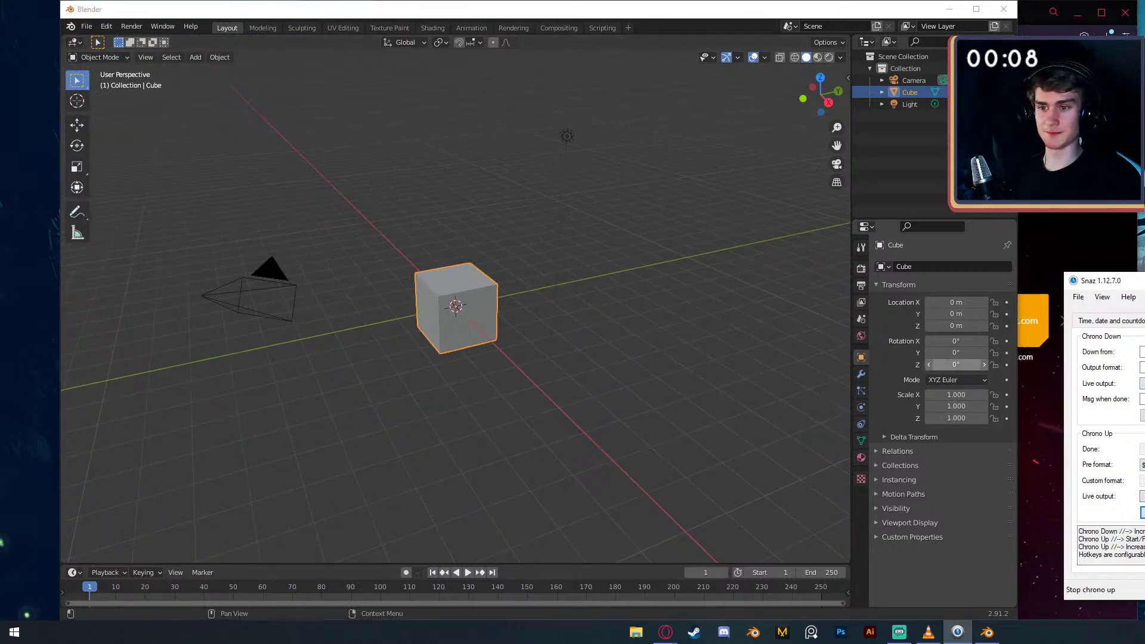
# - Open the Hotkeys page of the Snaz settings to check the timer shortcuts, and close the settings
pyautogui.click(1073, 297)
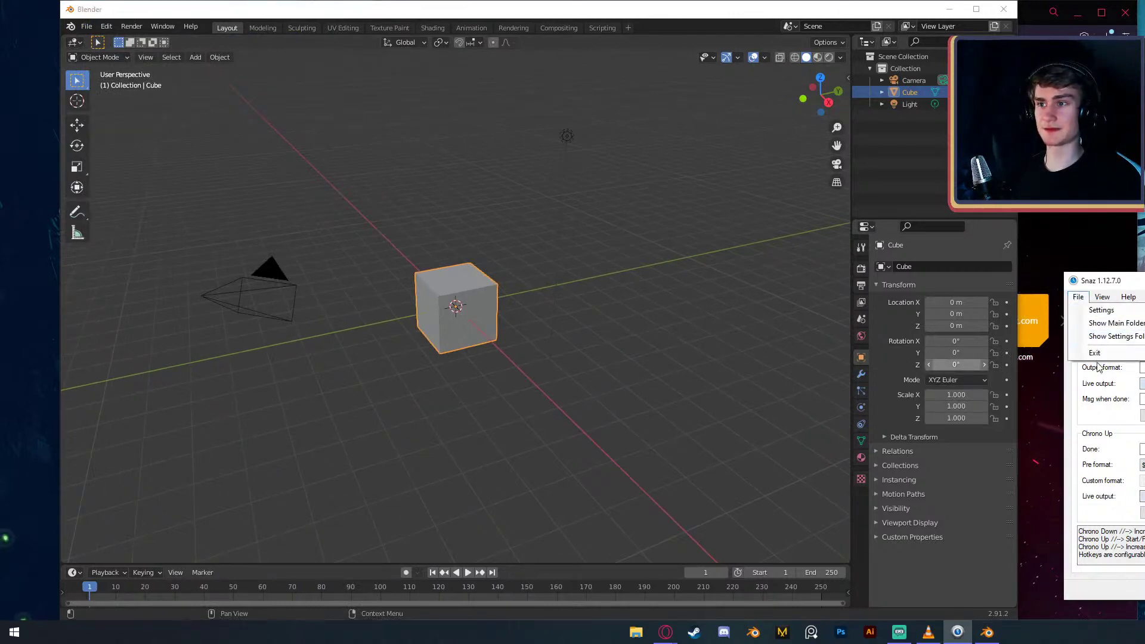
pyautogui.click(1091, 309)
pyautogui.click(1133, 363)
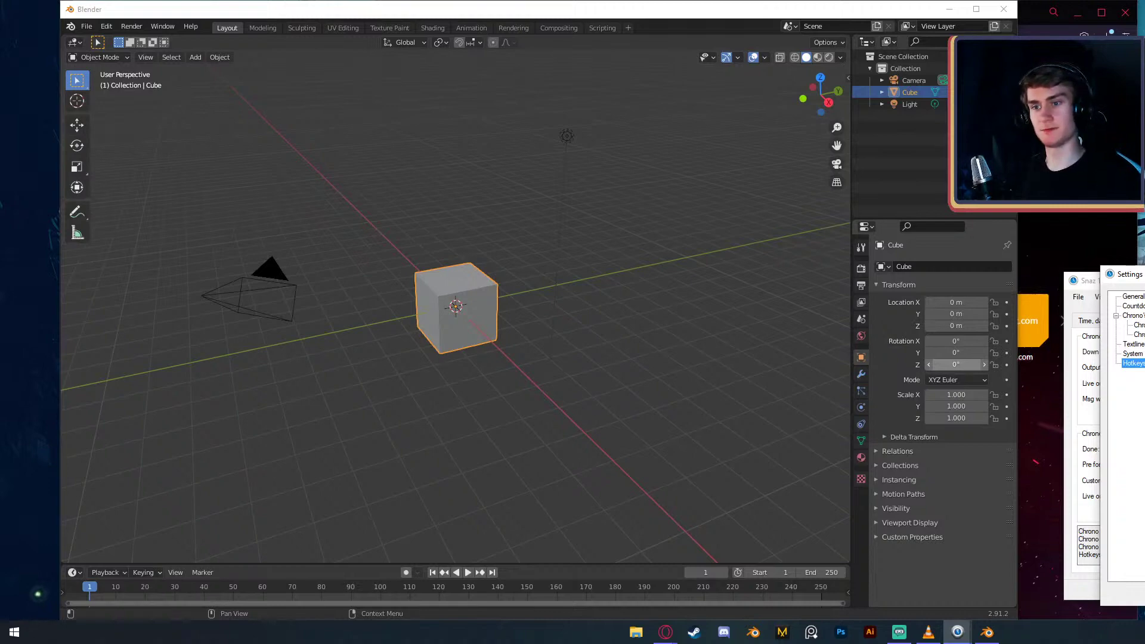
pyautogui.press('Escape')
# - Isolate the default cube in local view in Blender and return to the full scene view
pyautogui.click(599, 15)
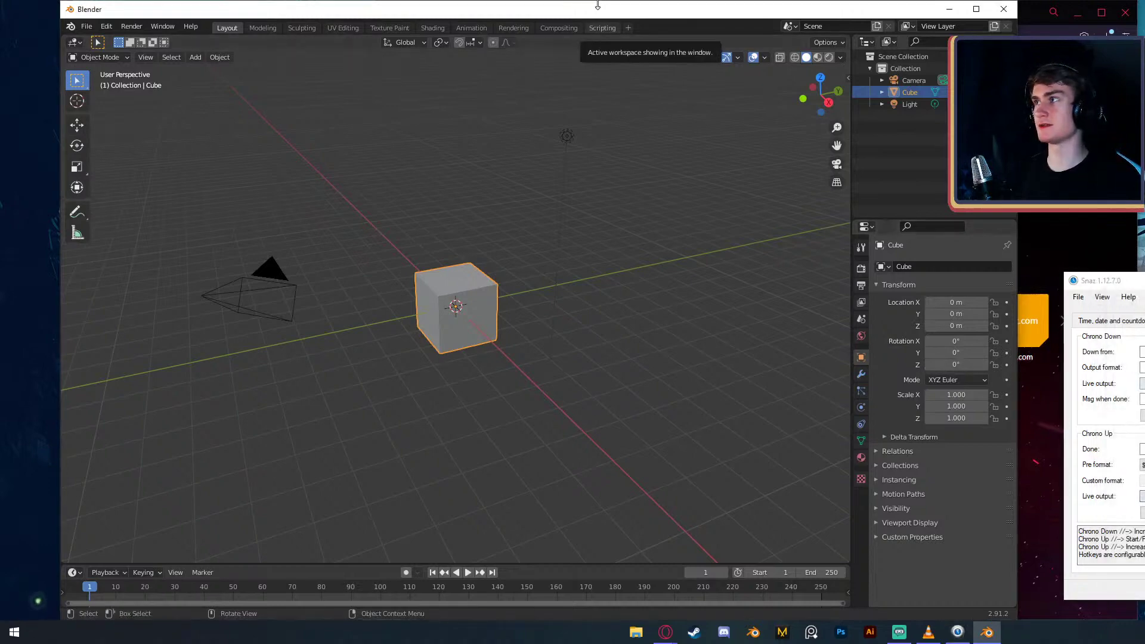
pyautogui.press('KP_Divide')
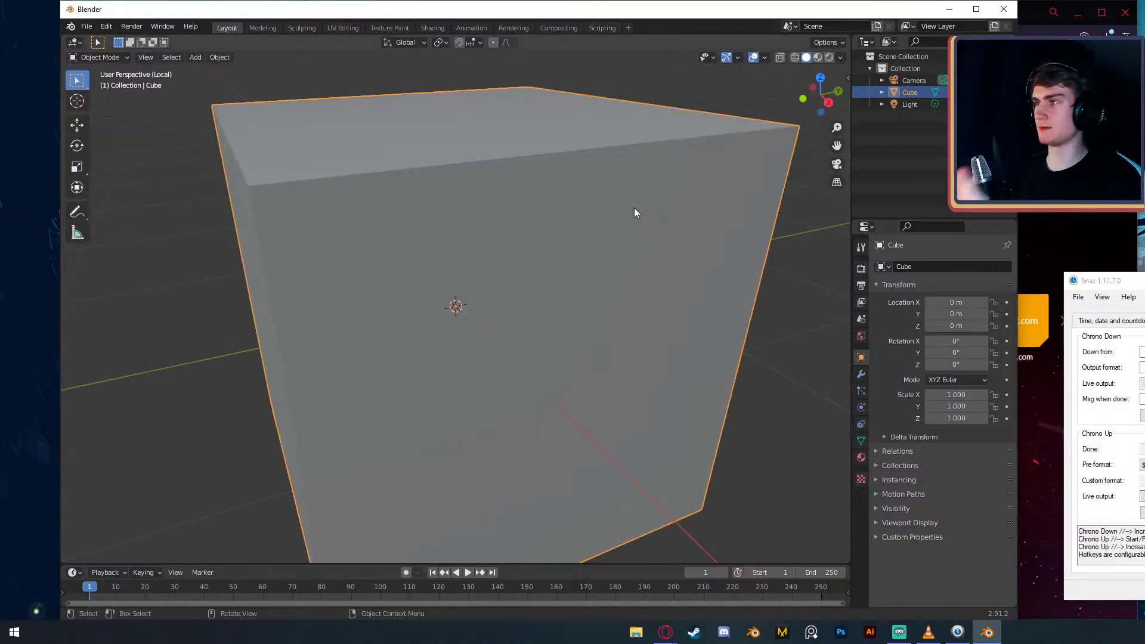
pyautogui.scroll(-6, 635, 208)
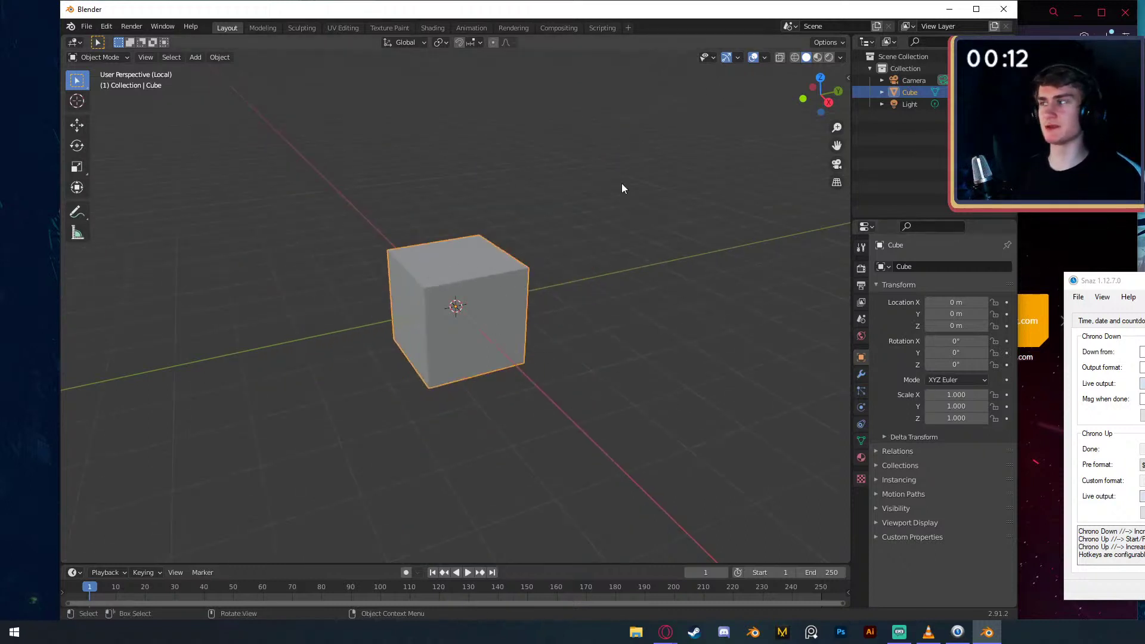
pyautogui.keyDown('shift'); pyautogui.moveTo(628, 309); pyautogui.dragTo(767, 317, button='middle'); pyautogui.keyUp('shift')
pyautogui.press('KP_Divide')
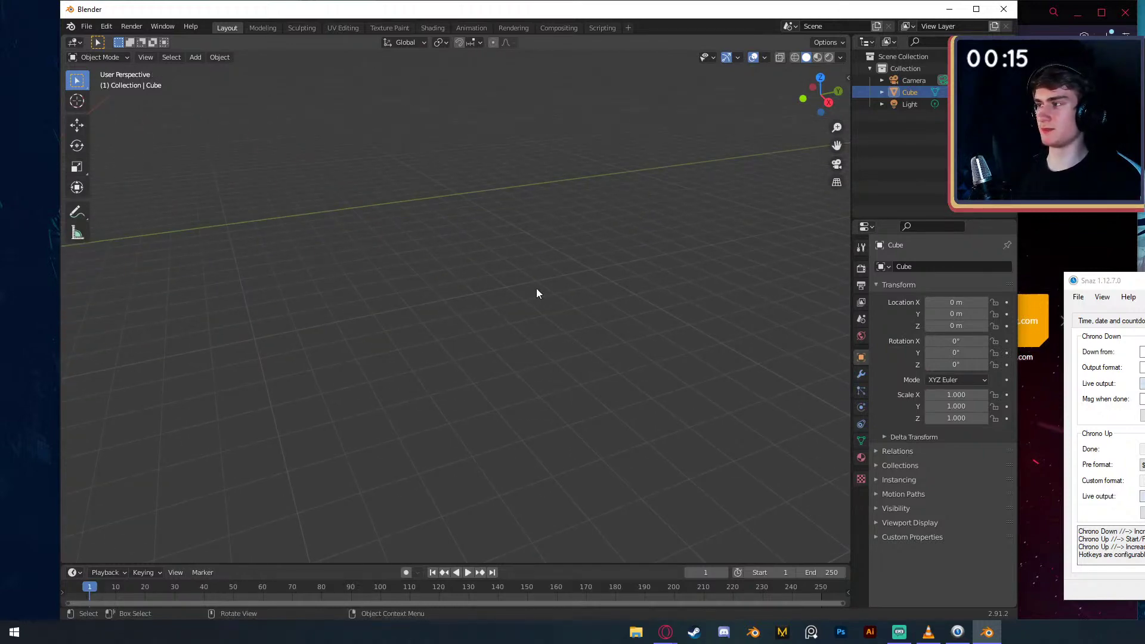
pyautogui.keyDown('shift'); pyautogui.moveTo(422, 235); pyautogui.dragTo(793, 272, button='middle'); pyautogui.keyUp('shift')
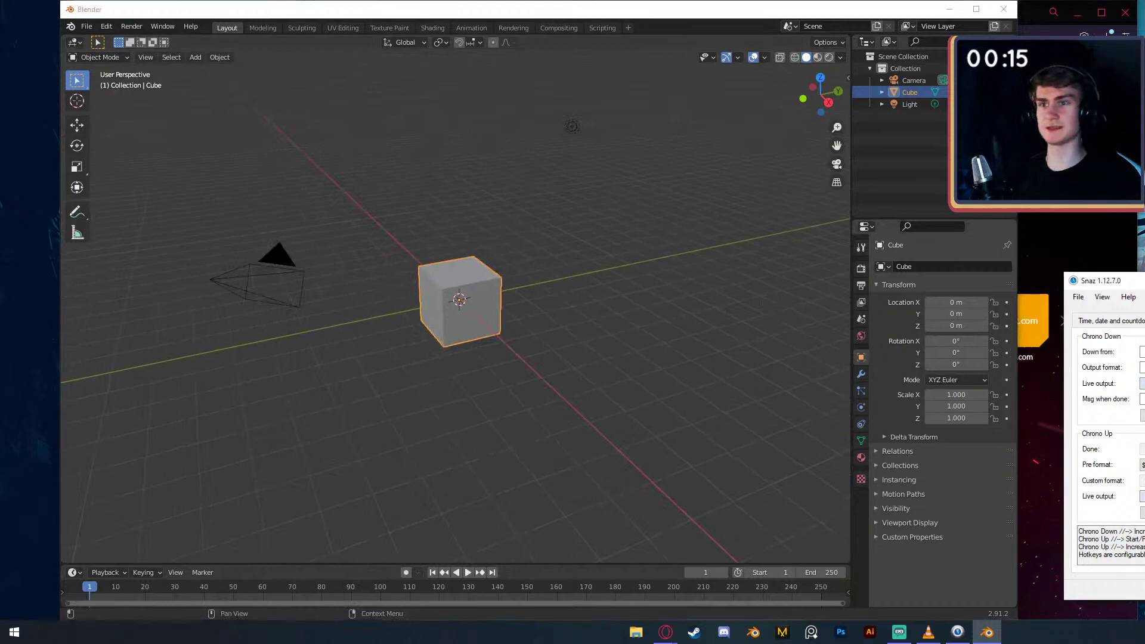
# - Reopen the Snaz settings to review the timer configuration
pyautogui.click(1078, 296)
pyautogui.click(1078, 297)
pyautogui.click(1104, 315)
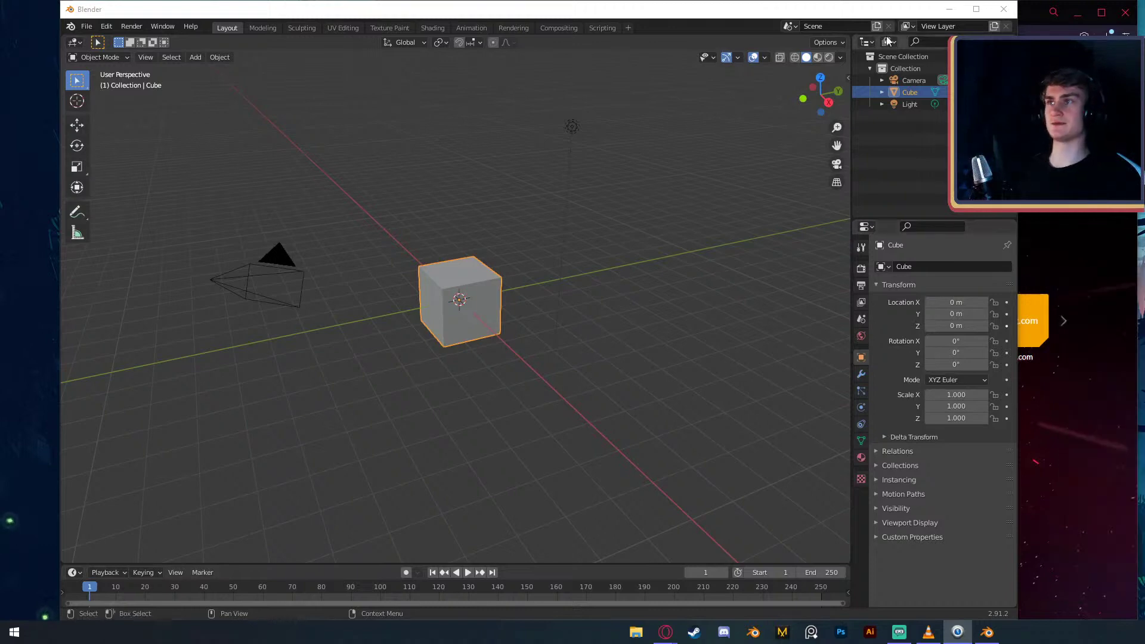
# - Return to Blender and start a fresh General file, discarding any unsaved changes
pyautogui.click(818, 13)
pyautogui.click(87, 26)
pyautogui.moveTo(102, 40)
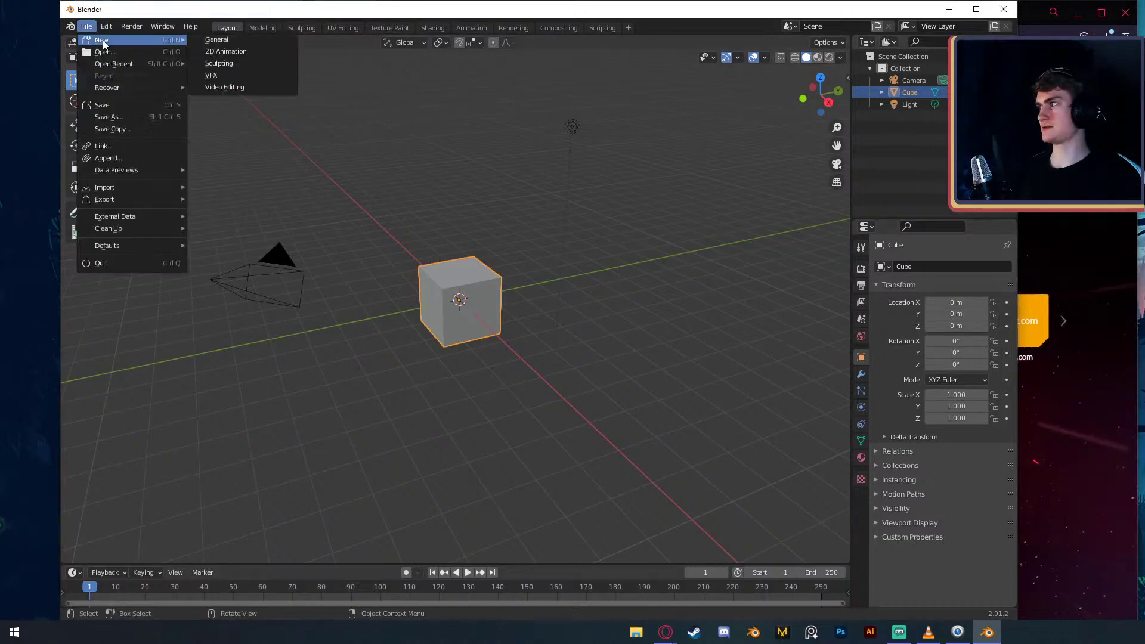
pyautogui.click(232, 41)
pyautogui.click(538, 337)
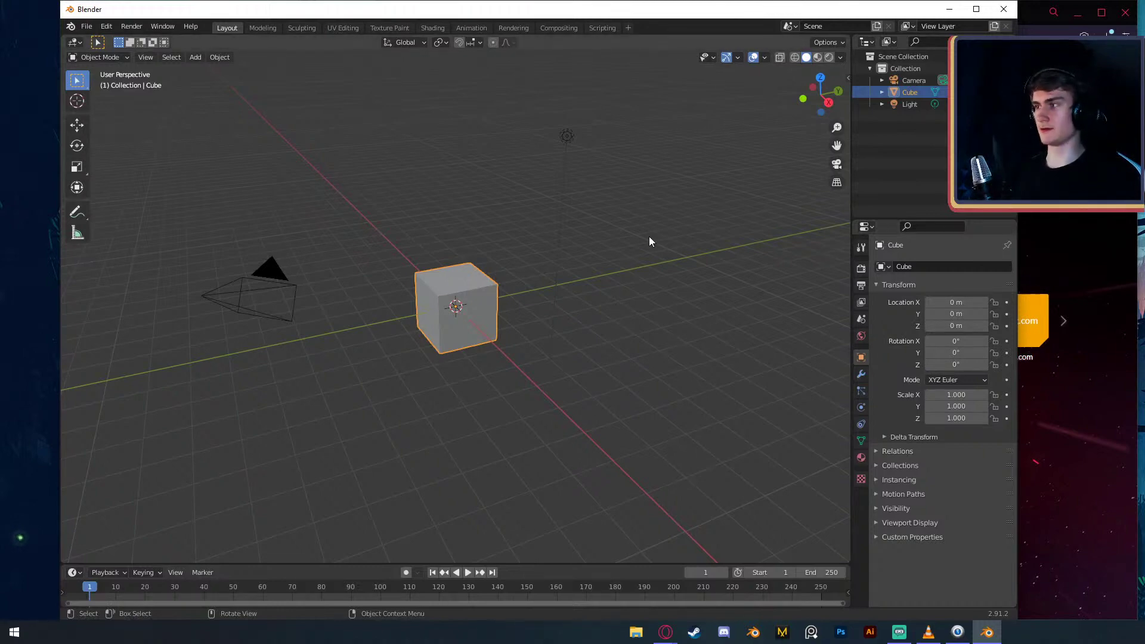
pyautogui.moveTo(662, 564); pyautogui.dragTo(664, 464)
pyautogui.rightClick(588, 493)
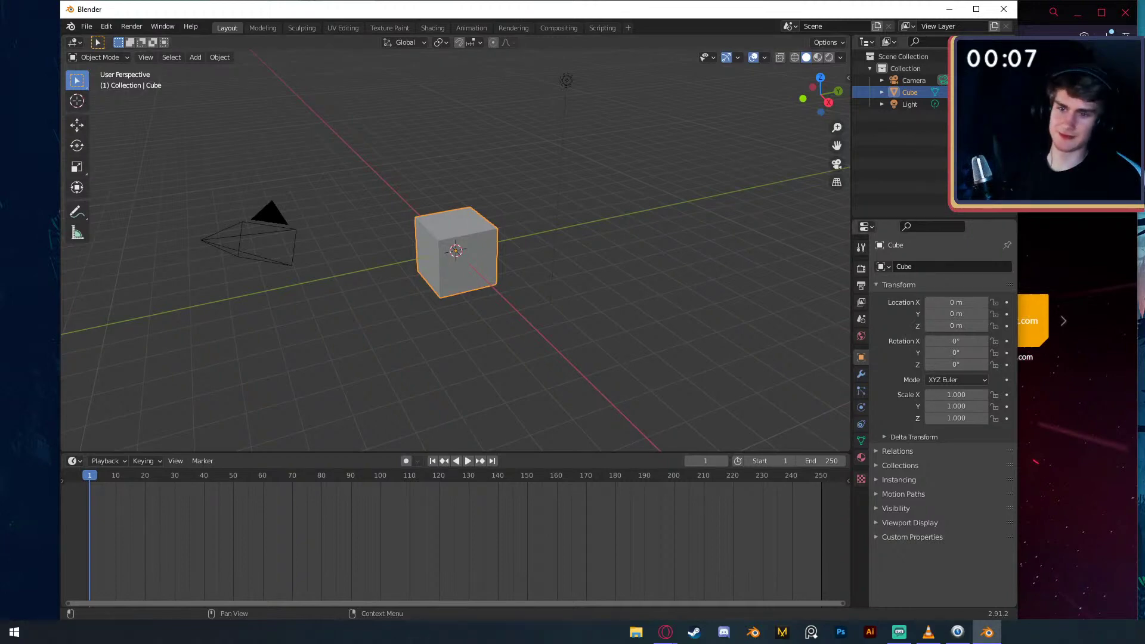
pyautogui.click(743, 21)
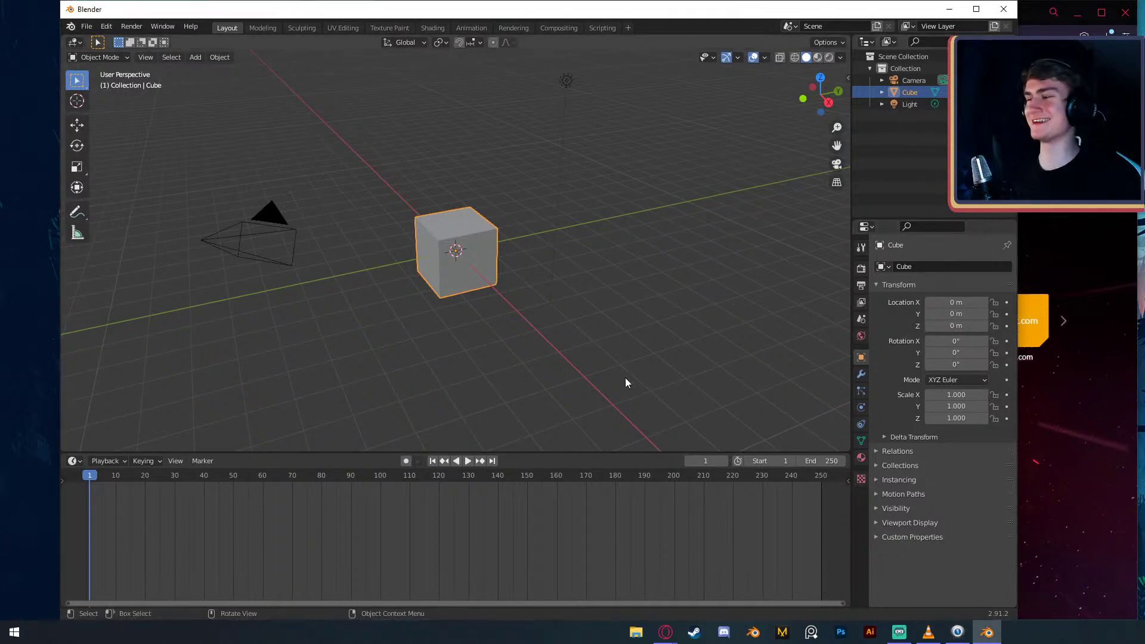
# - Start a fresh General file without saving the changes, and deselect the default cube
pyautogui.click(86, 26)
pyautogui.moveTo(149, 39)
pyautogui.click(218, 40)
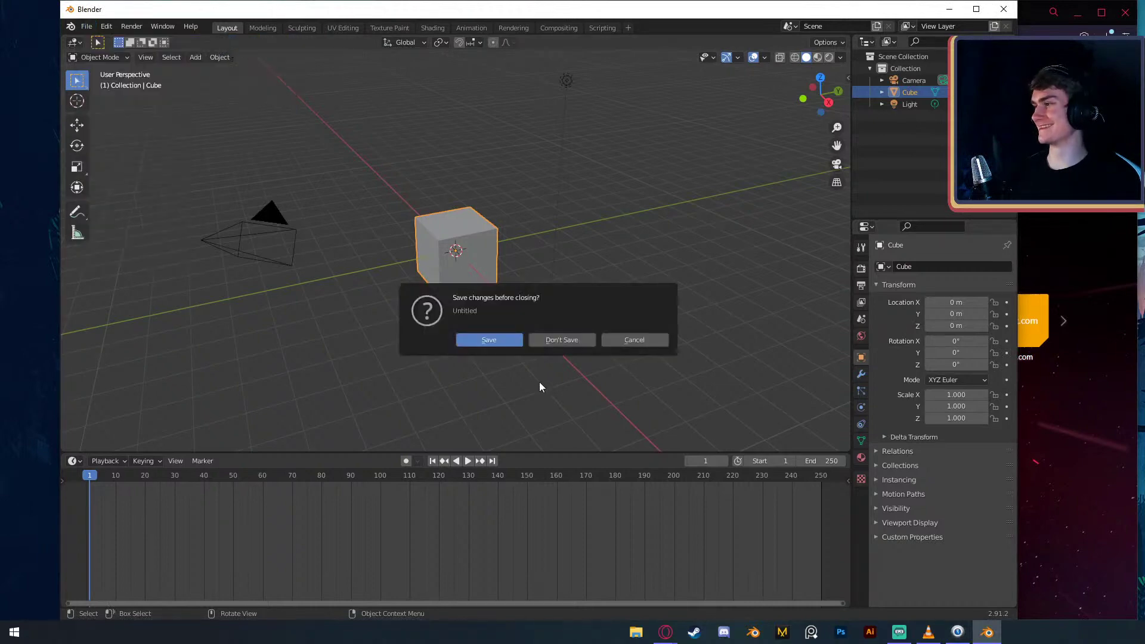
pyautogui.click(556, 340)
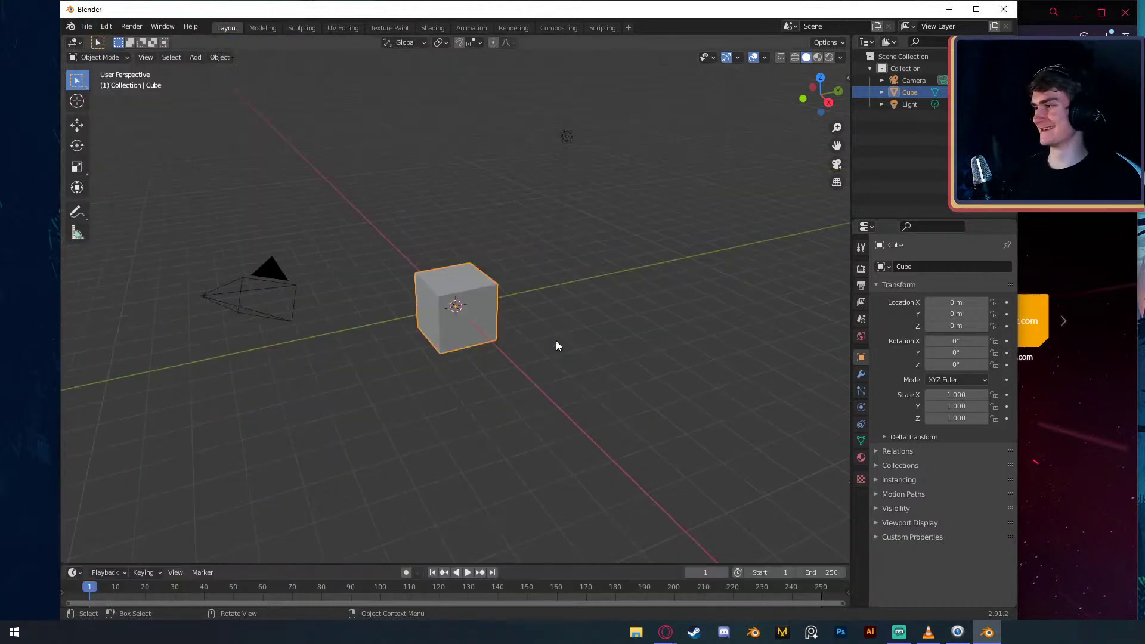
pyautogui.click(599, 386)
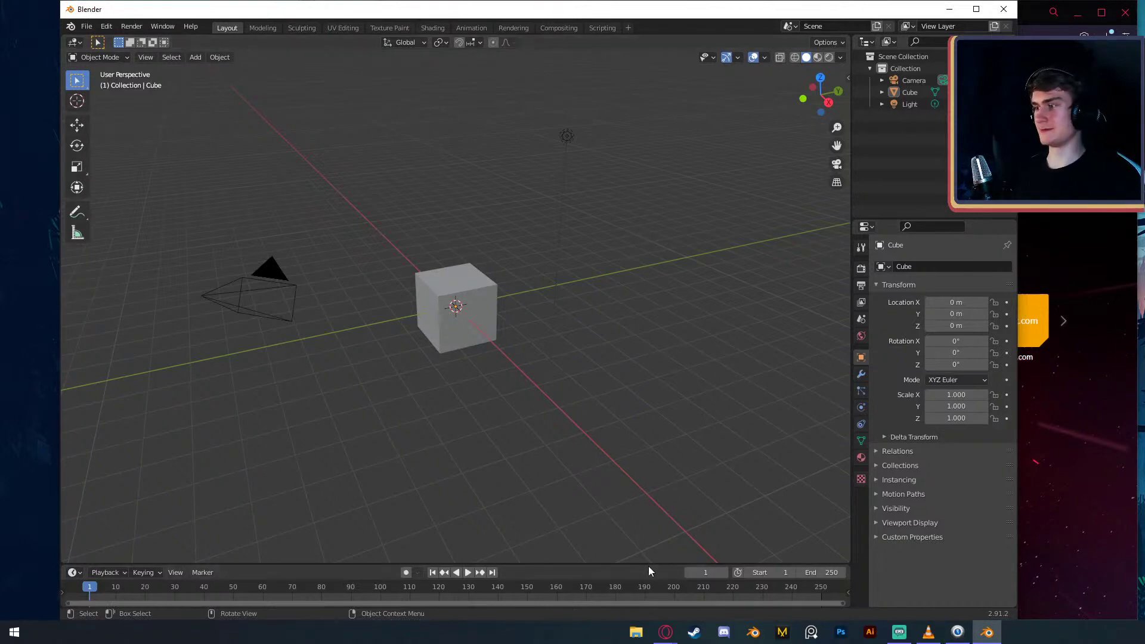
# - Enlarge the timeline area, turn it into a Shader Editor and split it vertically near its middle
pyautogui.moveTo(649, 565); pyautogui.dragTo(639, 421)
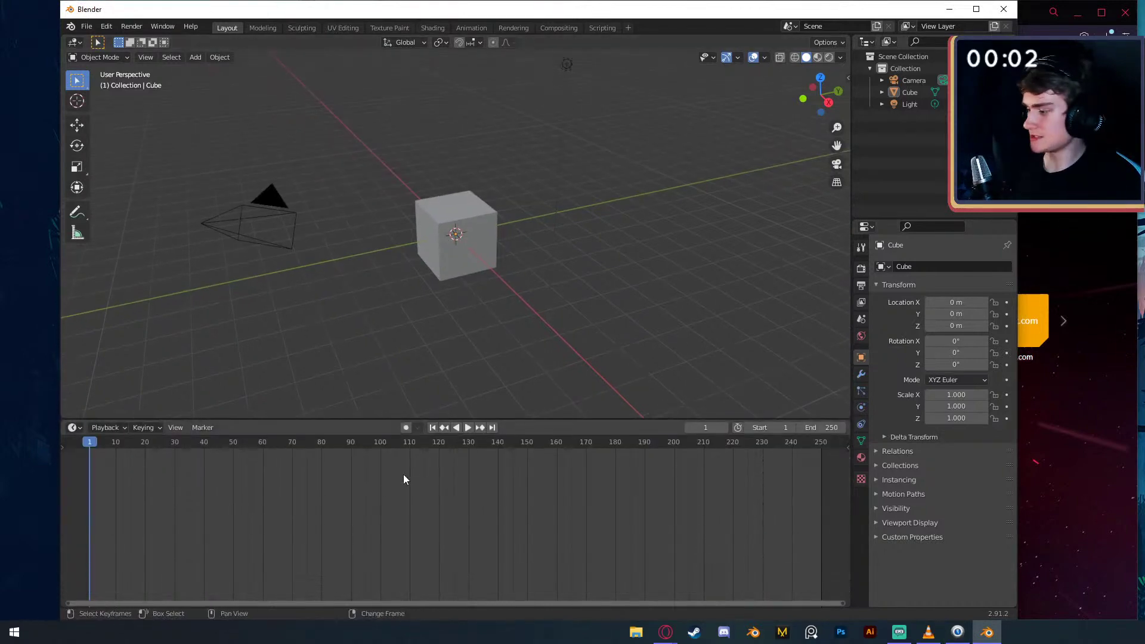
pyautogui.hotkey('shift', 'F3')
pyautogui.rightClick(382, 418)
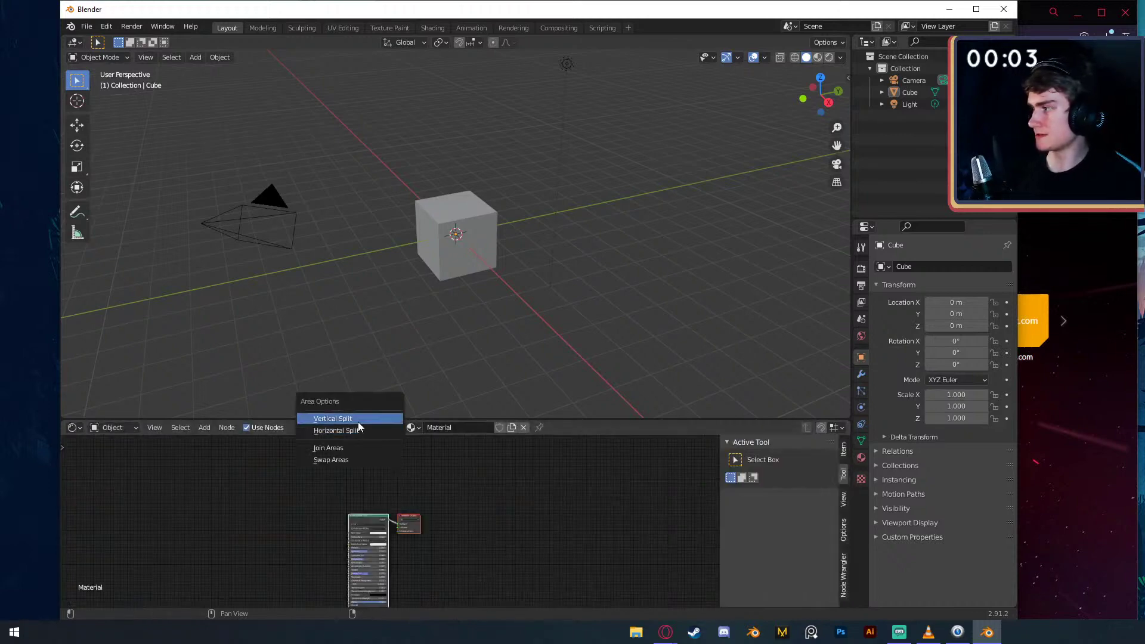
pyautogui.click(358, 417)
pyautogui.click(365, 504)
# - Turn the left half of the split area into the UV Editor and rotate the cube's whole UV layout onto its side
pyautogui.hotkey('shift', 'F10')
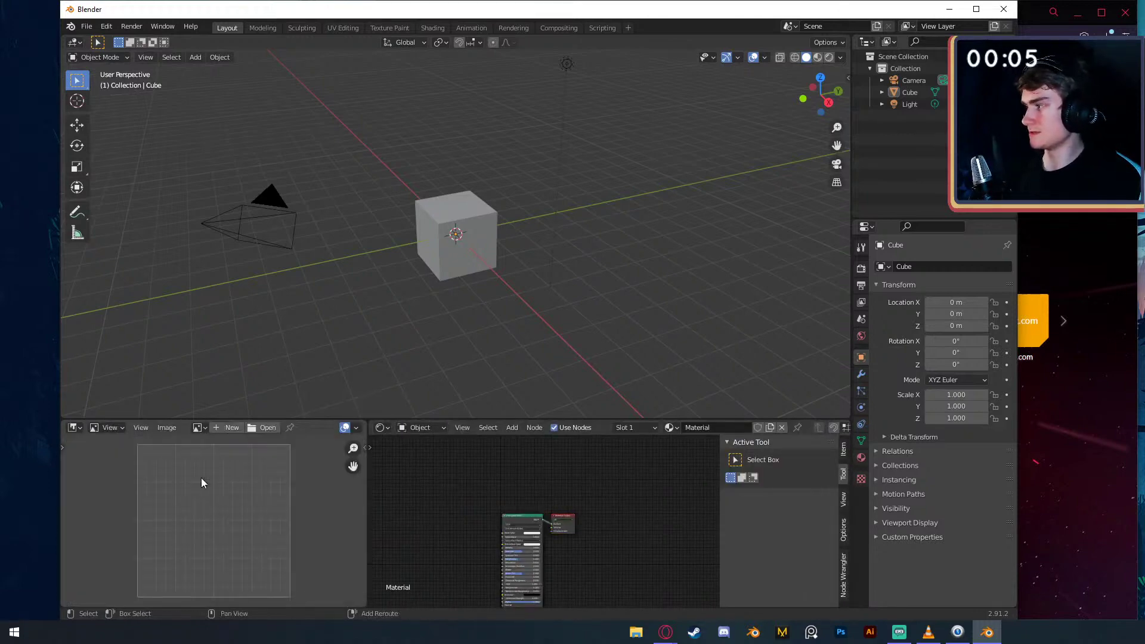
pyautogui.press('Tab')
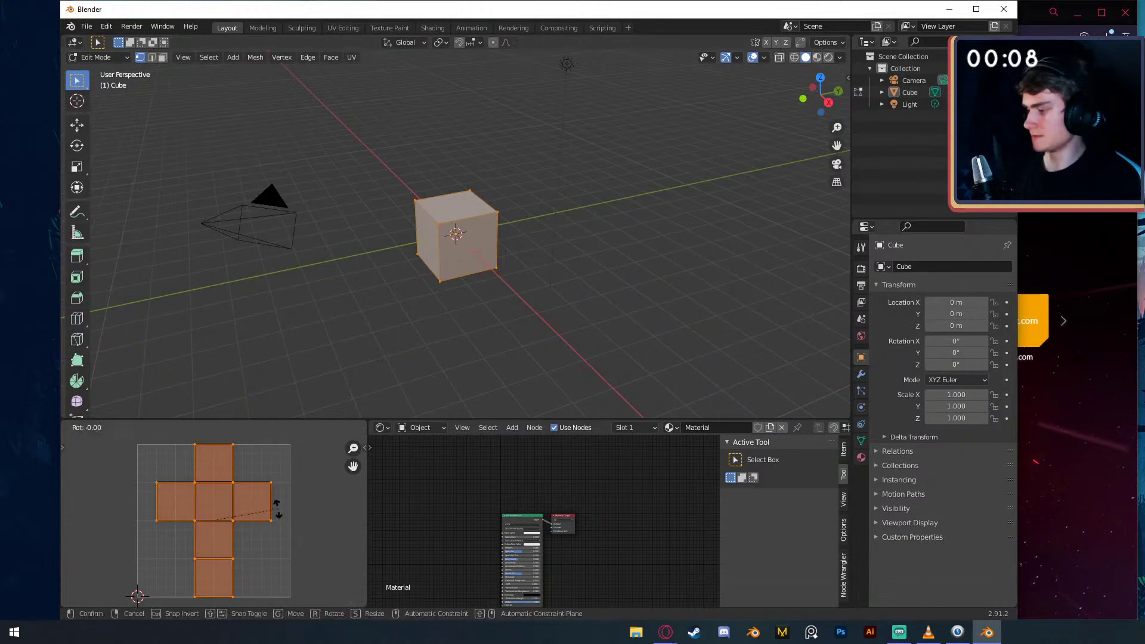
pyautogui.press('Tab')
# - Switch to the browser and search Google for "minecraft dirt texture", showing the image results
pyautogui.hotkey('alt', 'Tab')
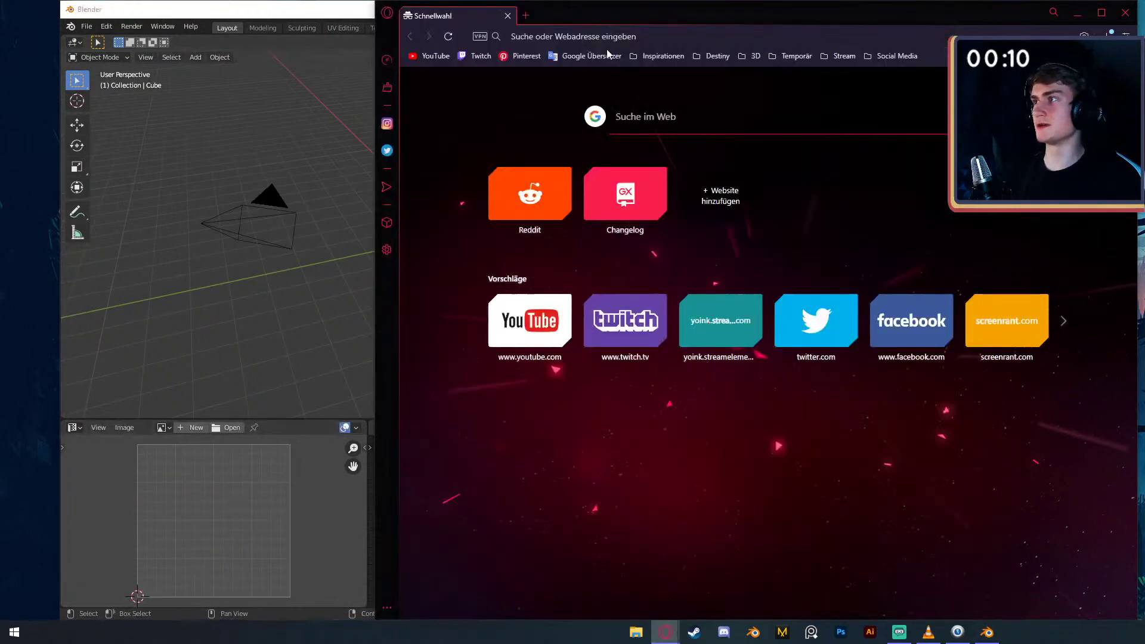
pyautogui.click(608, 40)
pyautogui.write('minecra')
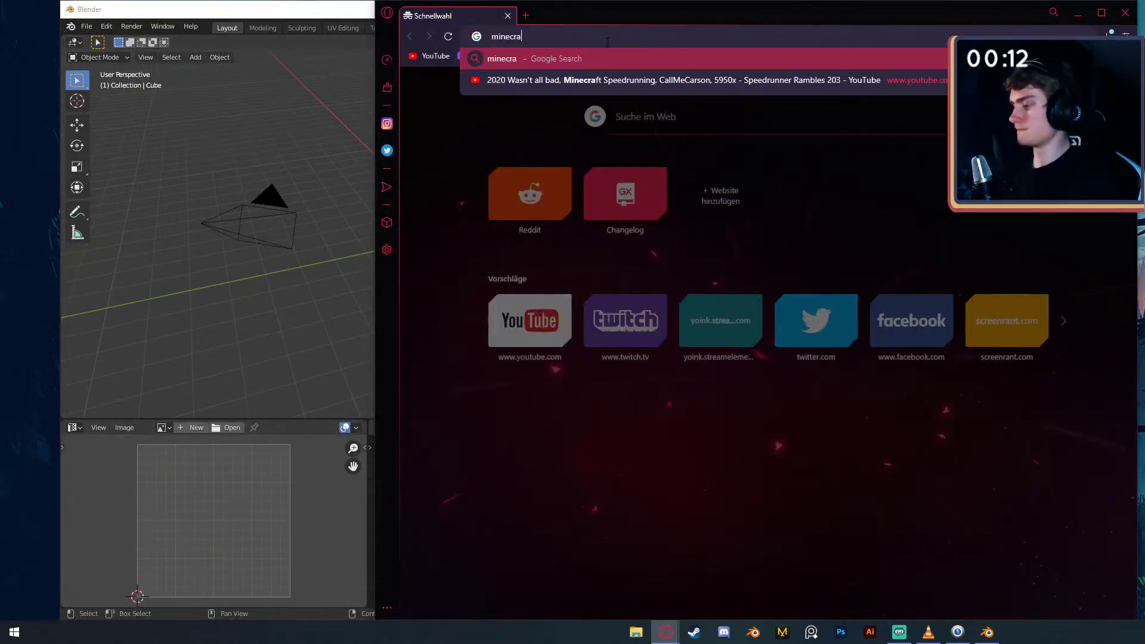
pyautogui.write('ft dirt texture')
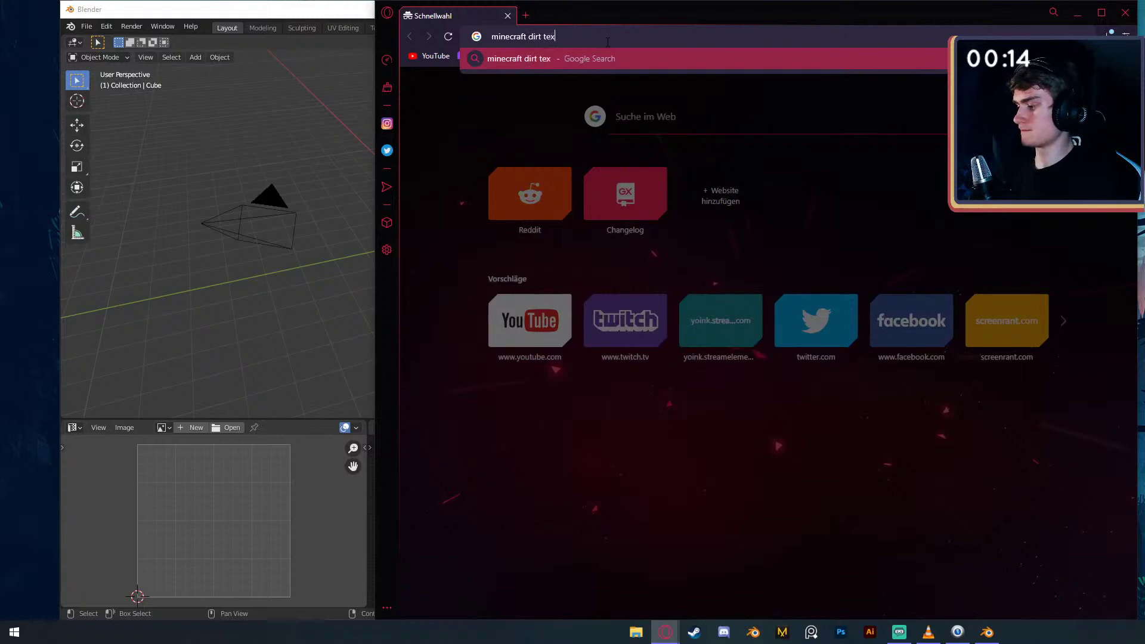
pyautogui.press('Return')
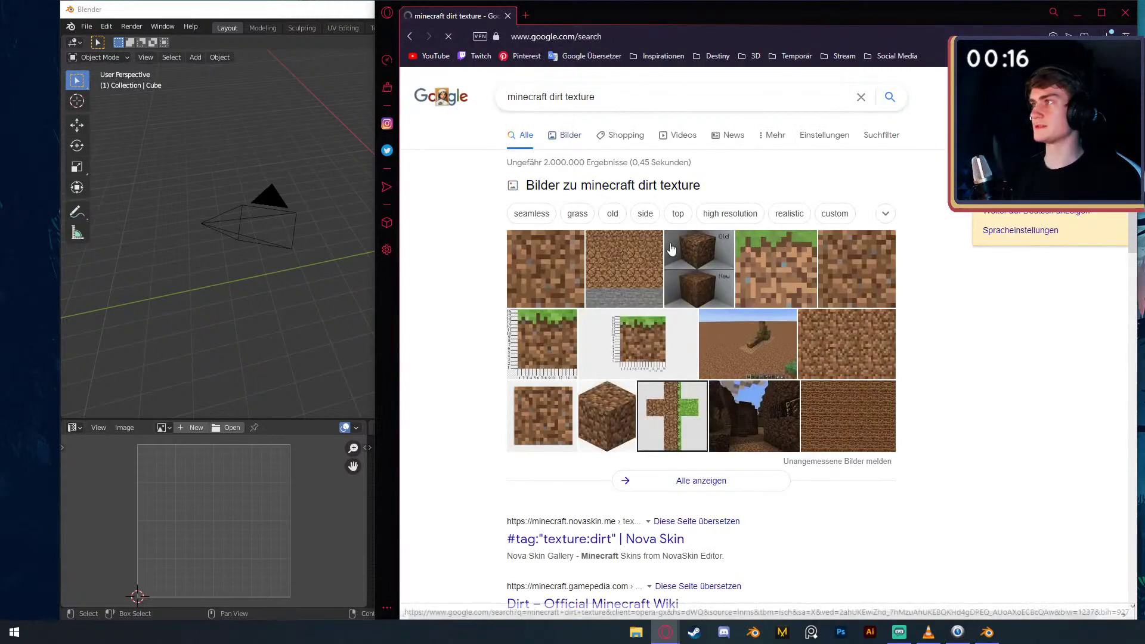
pyautogui.click(561, 182)
# - Find the cross-shaped grass block template from NicePNG and open the full image in its own tab
pyautogui.scroll(-10, 764, 280)
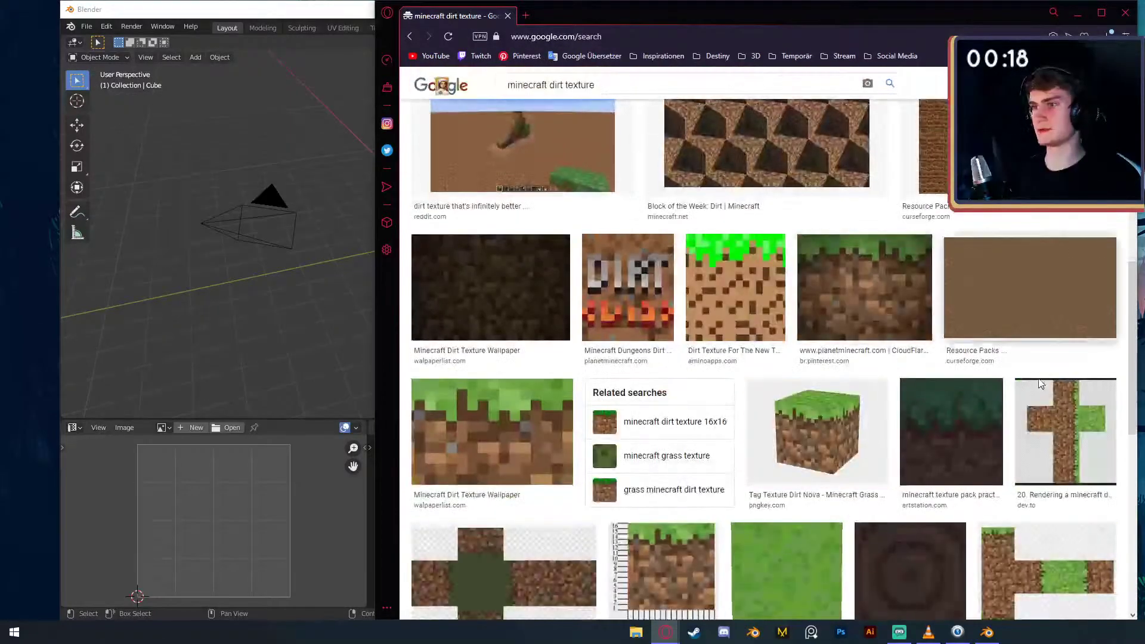
pyautogui.click(1066, 448)
pyautogui.click(933, 518)
pyautogui.rightClick(967, 263)
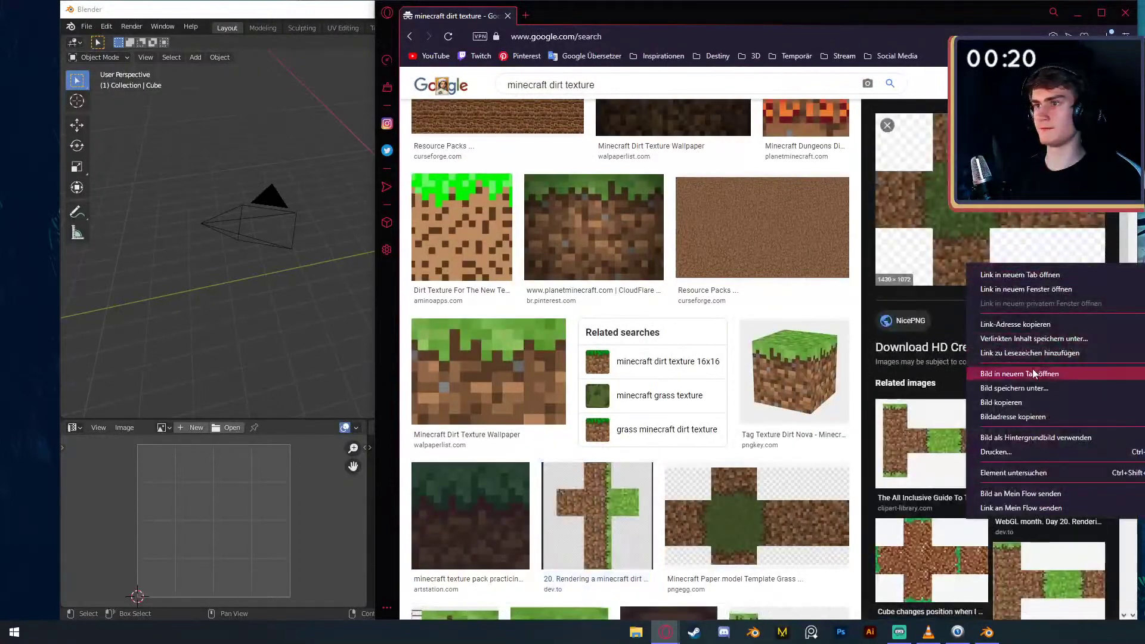
pyautogui.click(1036, 357)
pyautogui.click(554, 18)
pyautogui.rightClick(704, 247)
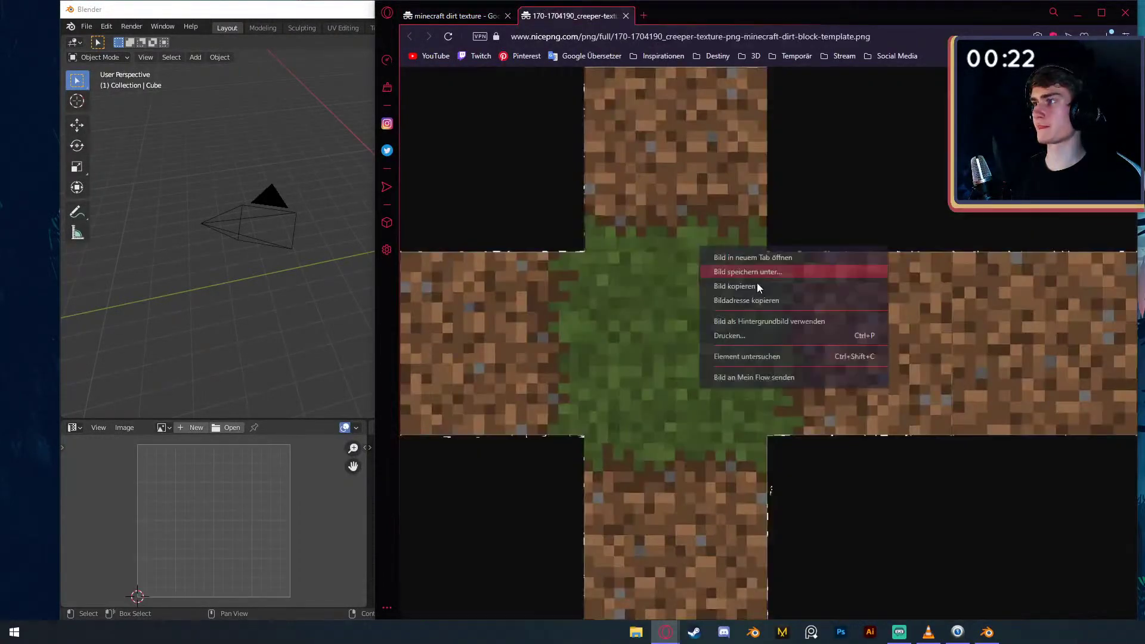
pyautogui.click(754, 274)
pyautogui.scroll(2, 425, 97)
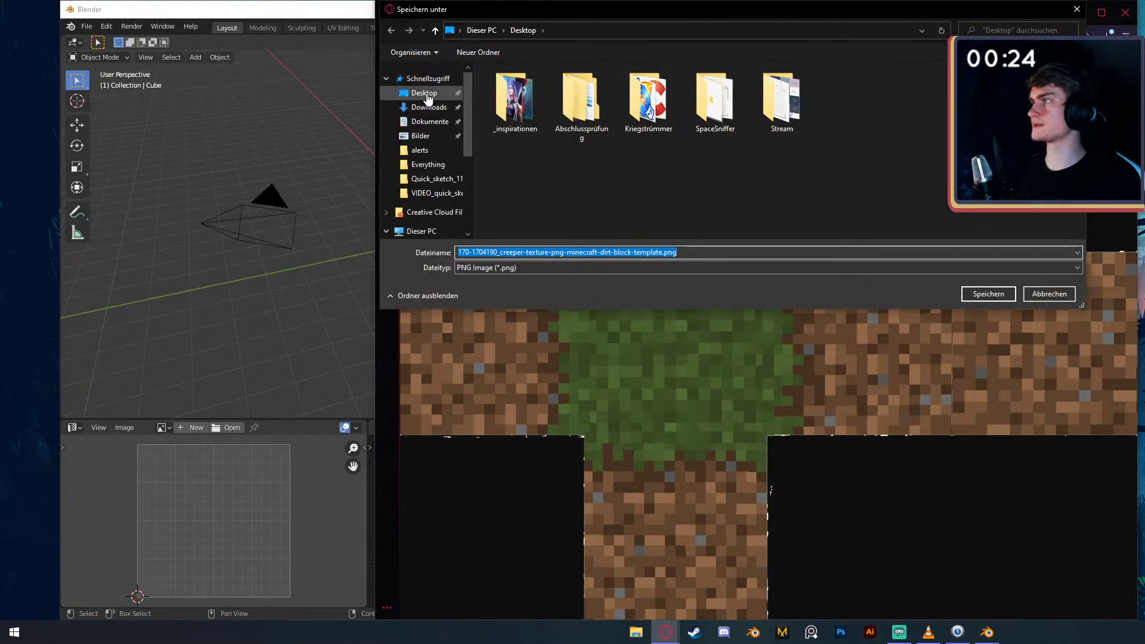
pyautogui.click(988, 294)
# - Back in Blender, bring the saved image into the cube's material as a texture node and connect its Color to the Base Color
pyautogui.click(304, 136)
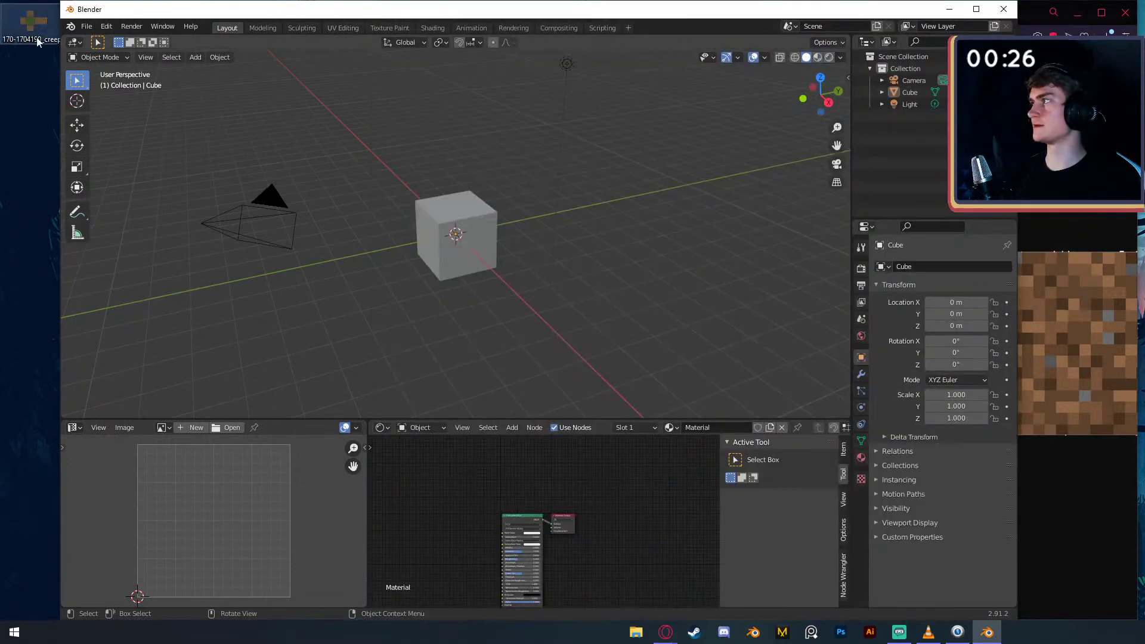
pyautogui.moveTo(32, 24); pyautogui.dragTo(416, 472)
pyautogui.scroll(5, 460, 510)
pyautogui.moveTo(398, 471); pyautogui.dragTo(460, 462, button='middle')
pyautogui.moveTo(460, 461); pyautogui.dragTo(532, 532)
pyautogui.moveTo(441, 479); pyautogui.dragTo(479, 507)
# - Show the scene rendered through the camera and rotate the cube -90° about the Y axis
pyautogui.press('z')
pyautogui.press('8')
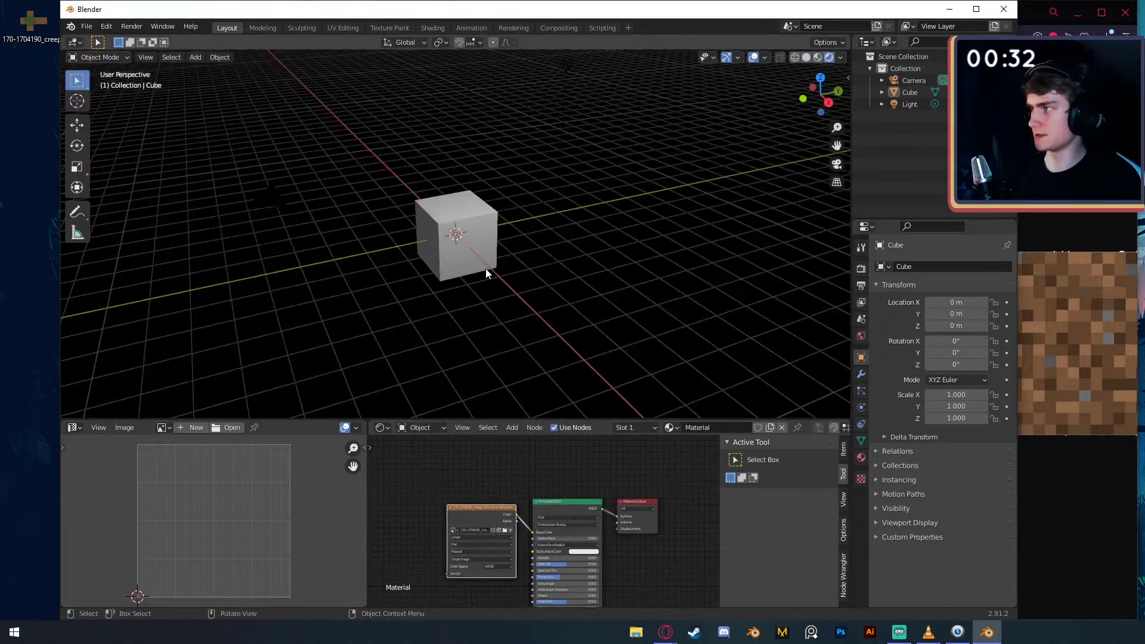
pyautogui.press('KP_0')
pyautogui.click(501, 269)
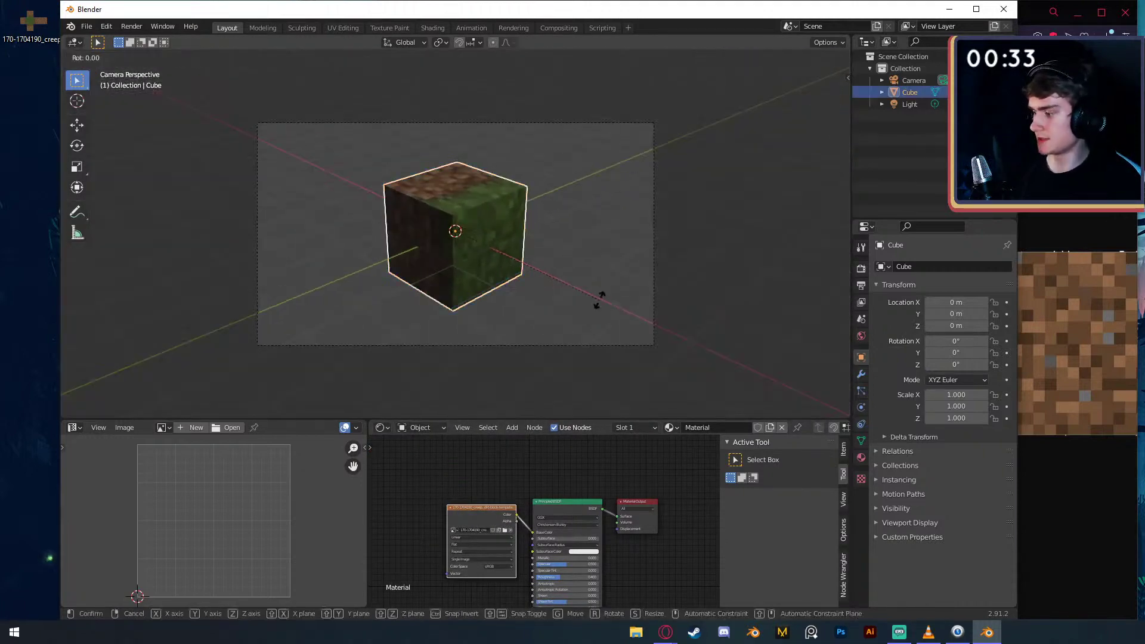
pyautogui.write('ry-90')
pyautogui.press('Return')
# - Scale the cube's UVs along Y and along X and shift them so their edges line up with the grass block texture
pyautogui.press('Tab')
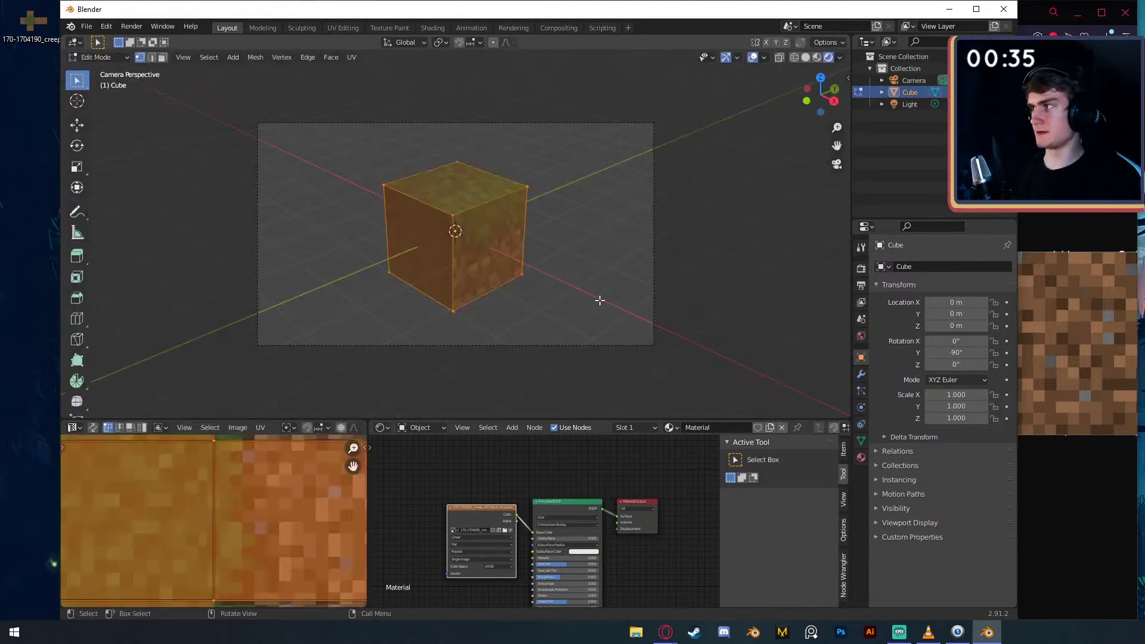
pyautogui.press('s')
pyautogui.press('y')
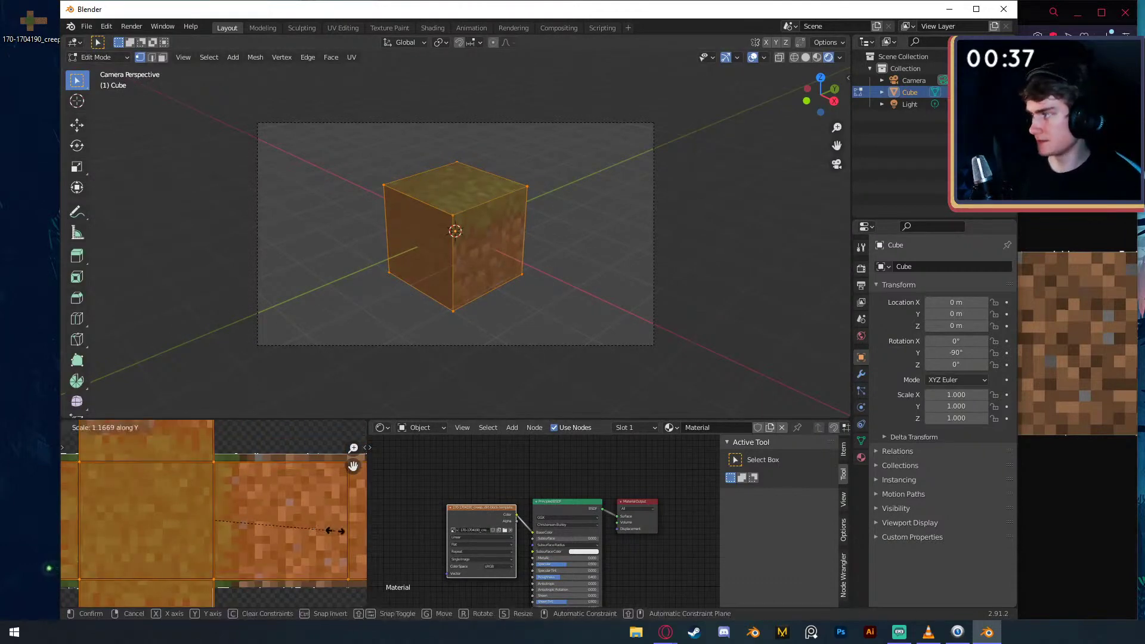
pyautogui.click(348, 530)
pyautogui.press('s')
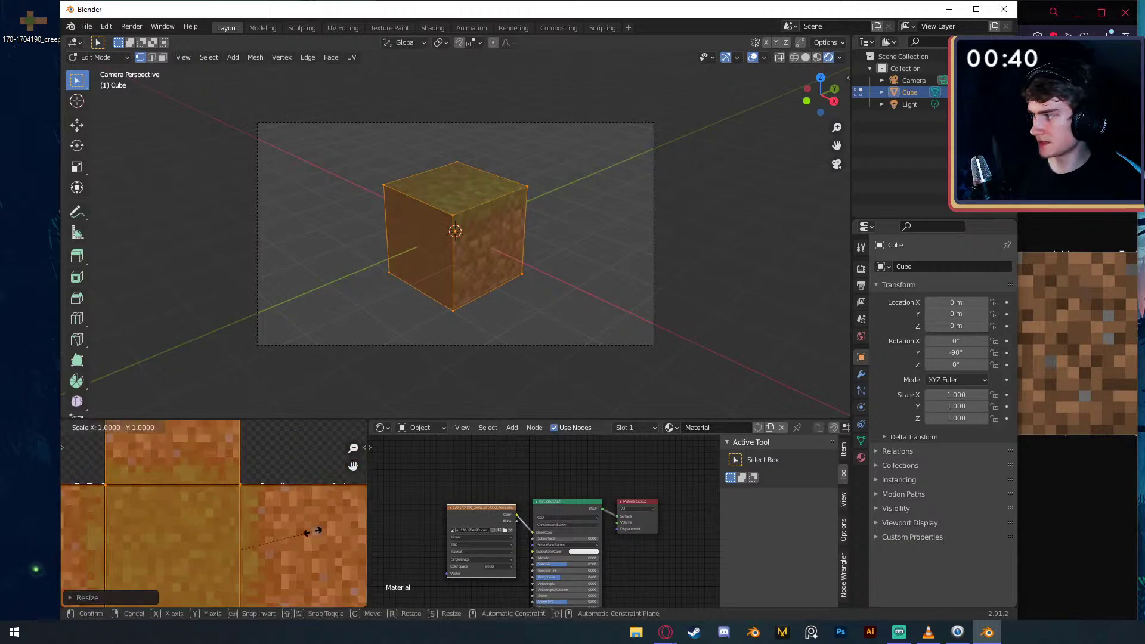
pyautogui.press('x')
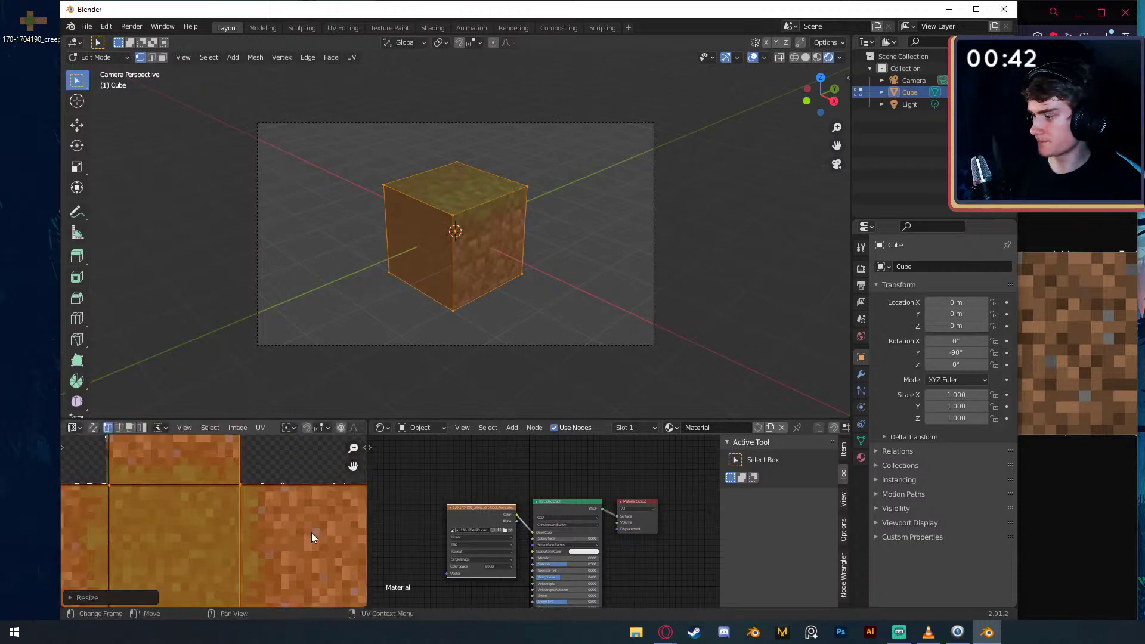
pyautogui.press('g')
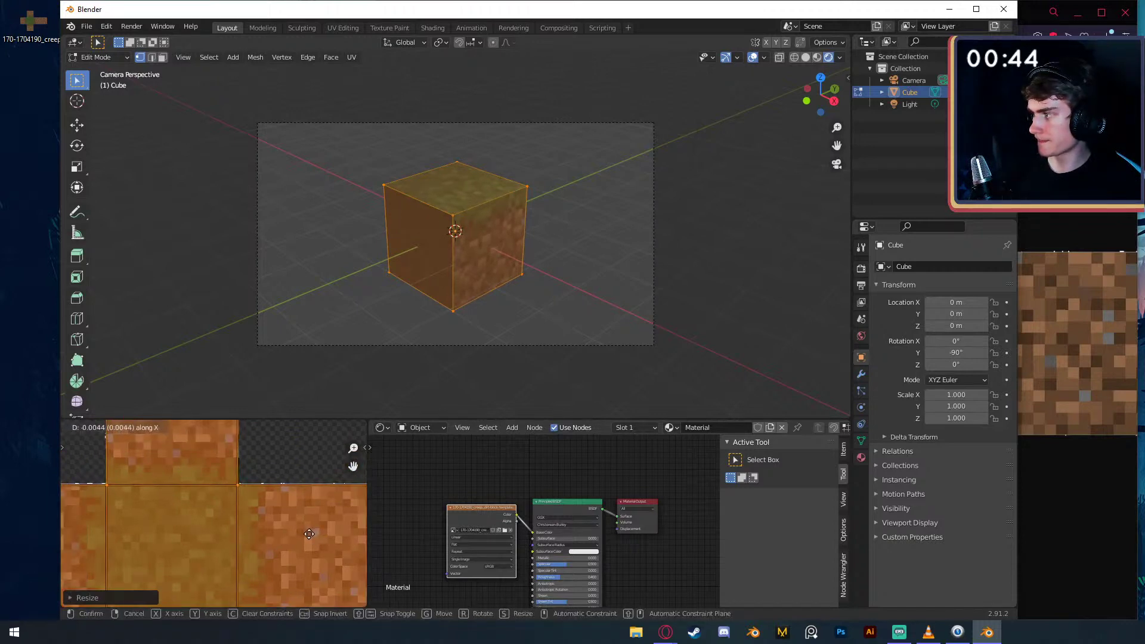
pyautogui.click(310, 534)
pyautogui.press('Tab')
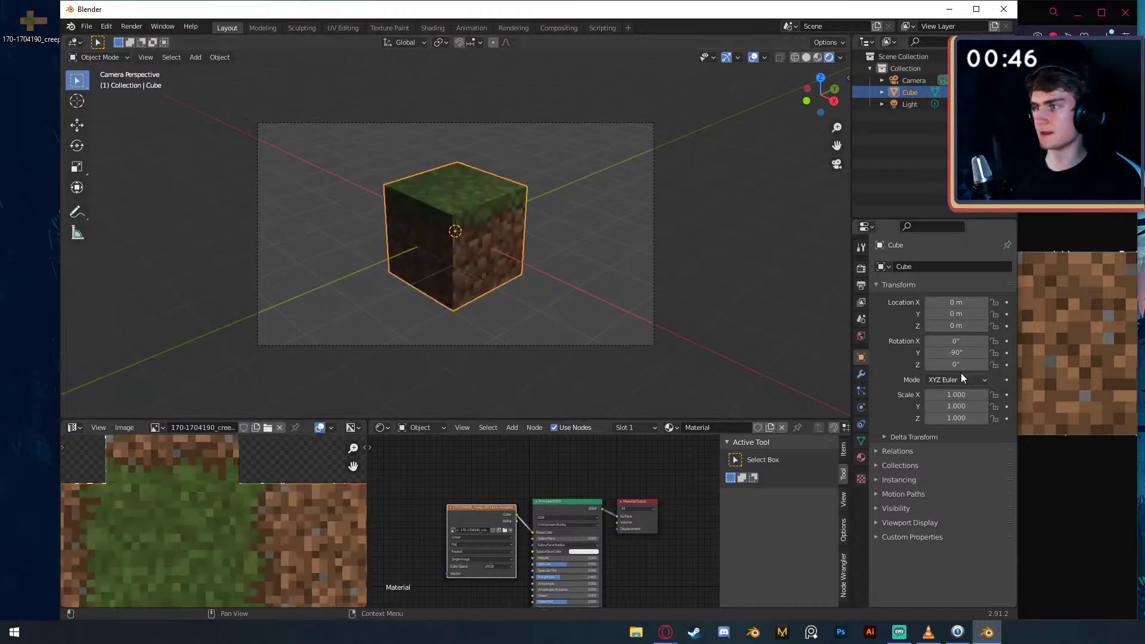
# - Change the scene's existing light to a Sun with a strength of 10
pyautogui.click(909, 104)
pyautogui.click(860, 408)
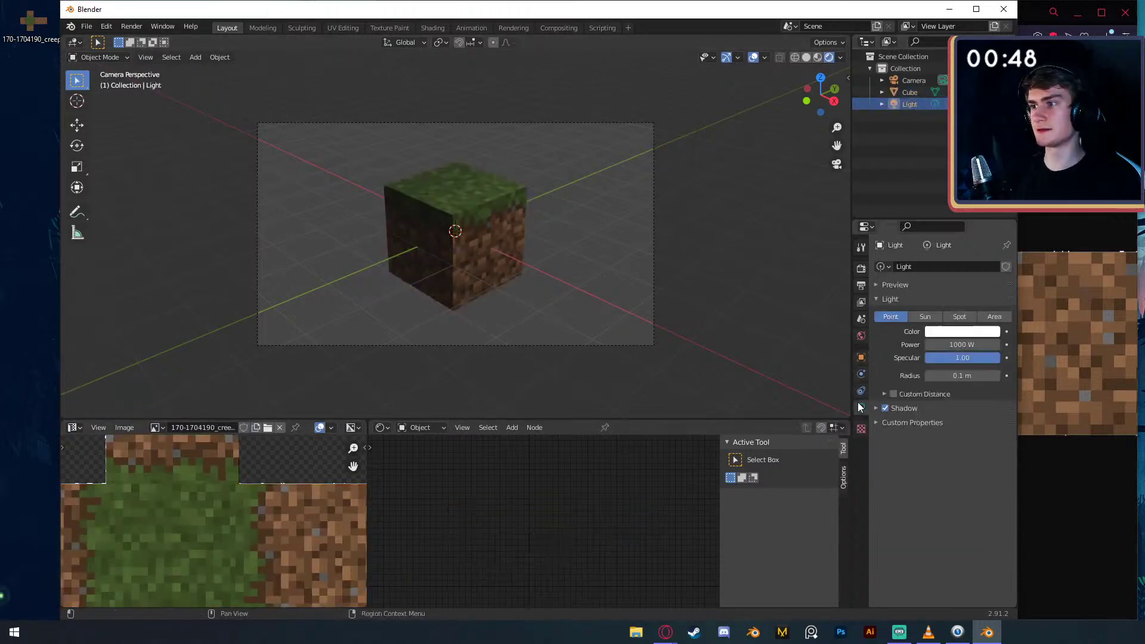
pyautogui.click(925, 316)
pyautogui.click(957, 343)
pyautogui.write('10')
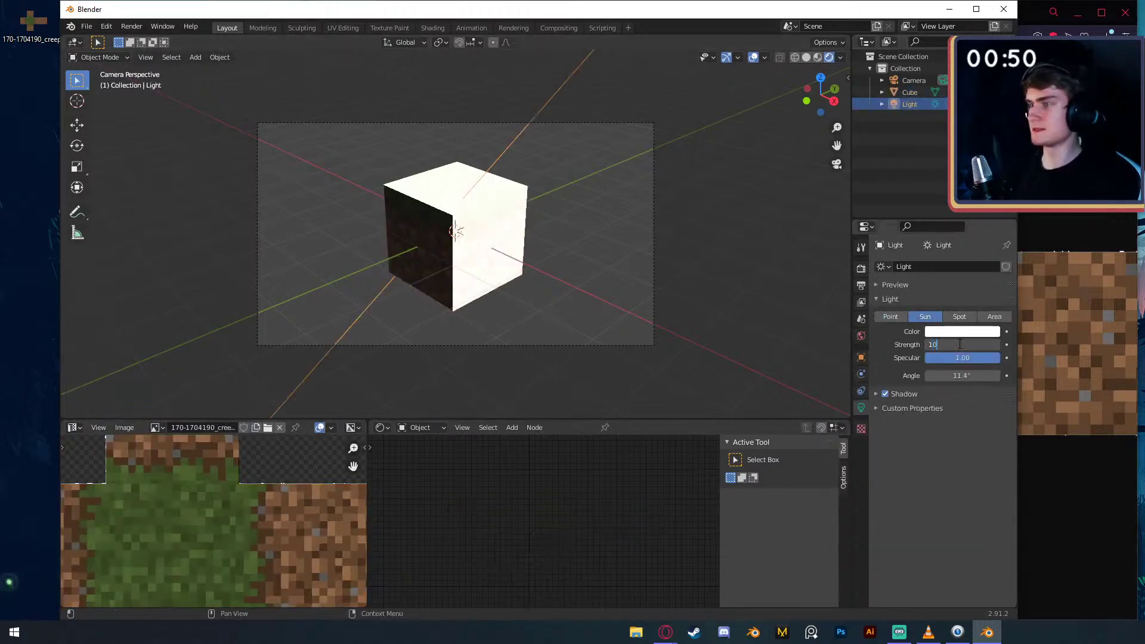
pyautogui.press('Return')
# - Add an area light, move it -4 m along Y and rotate it 90° about X to face the cube's dark side
pyautogui.hotkey('shift', 'a')
pyautogui.moveTo(423, 276)
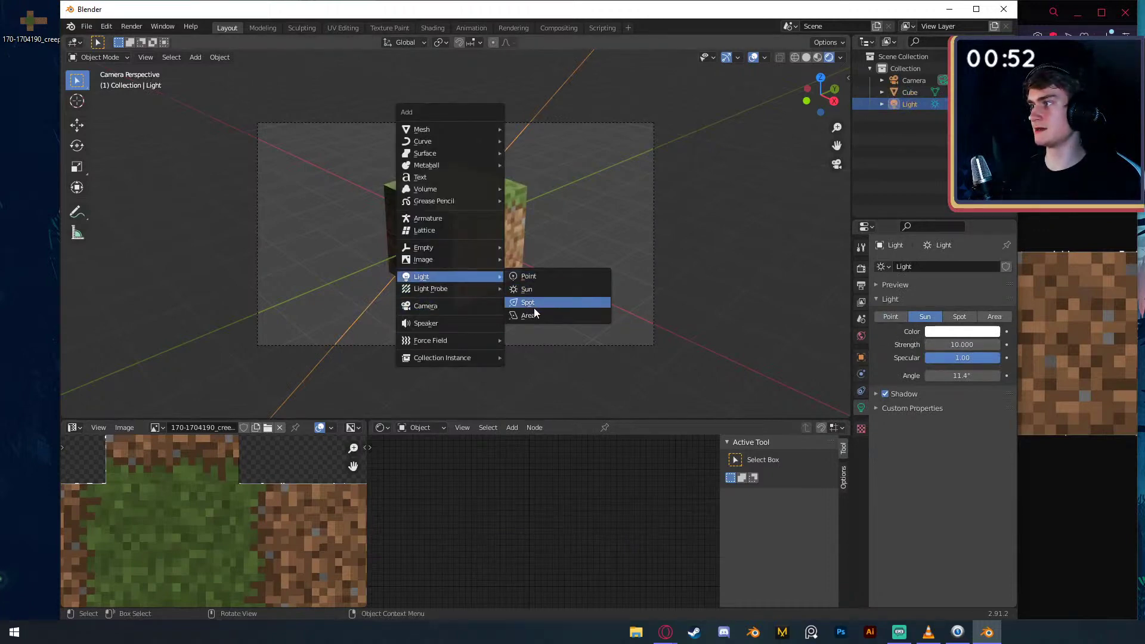
pyautogui.click(536, 316)
pyautogui.press('g')
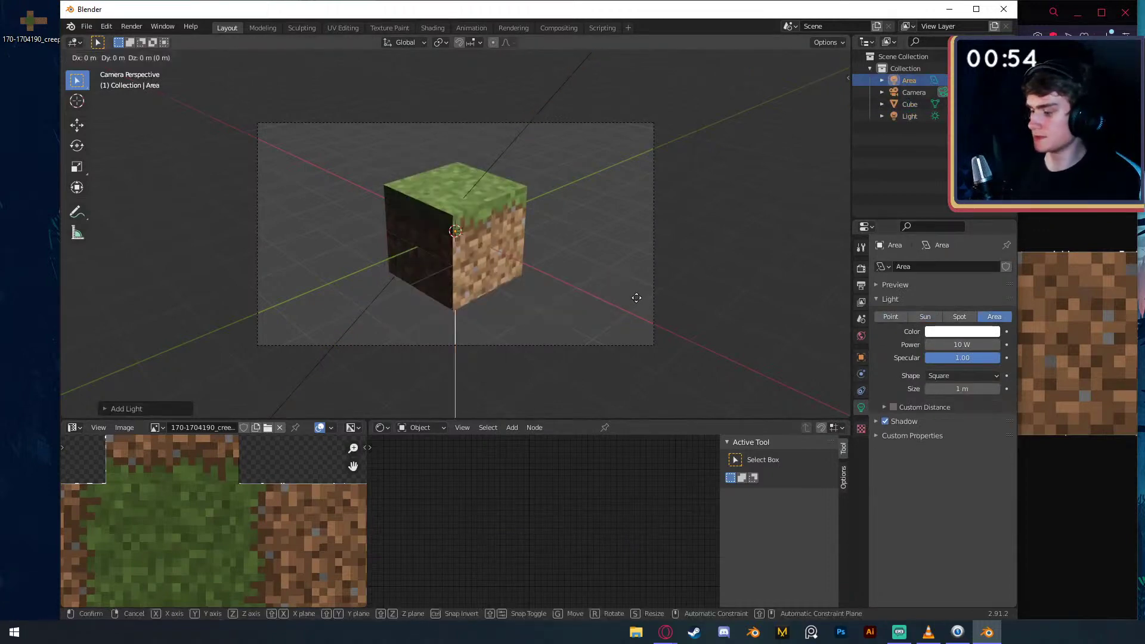
pyautogui.write('y-4')
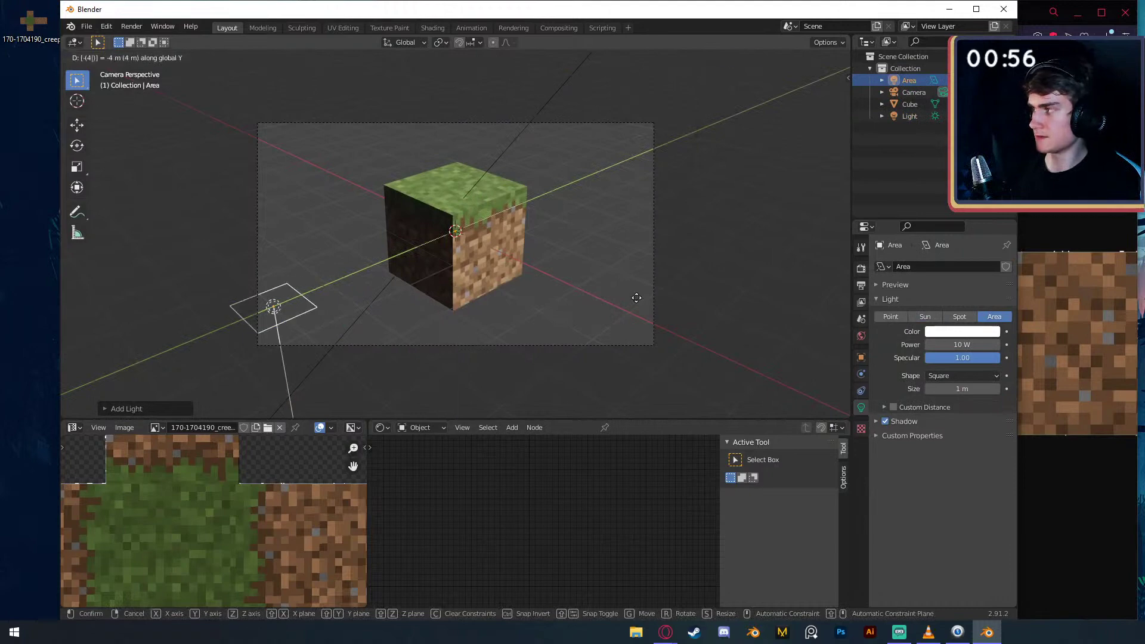
pyautogui.press('Return')
pyautogui.write('rx90')
pyautogui.press('Return')
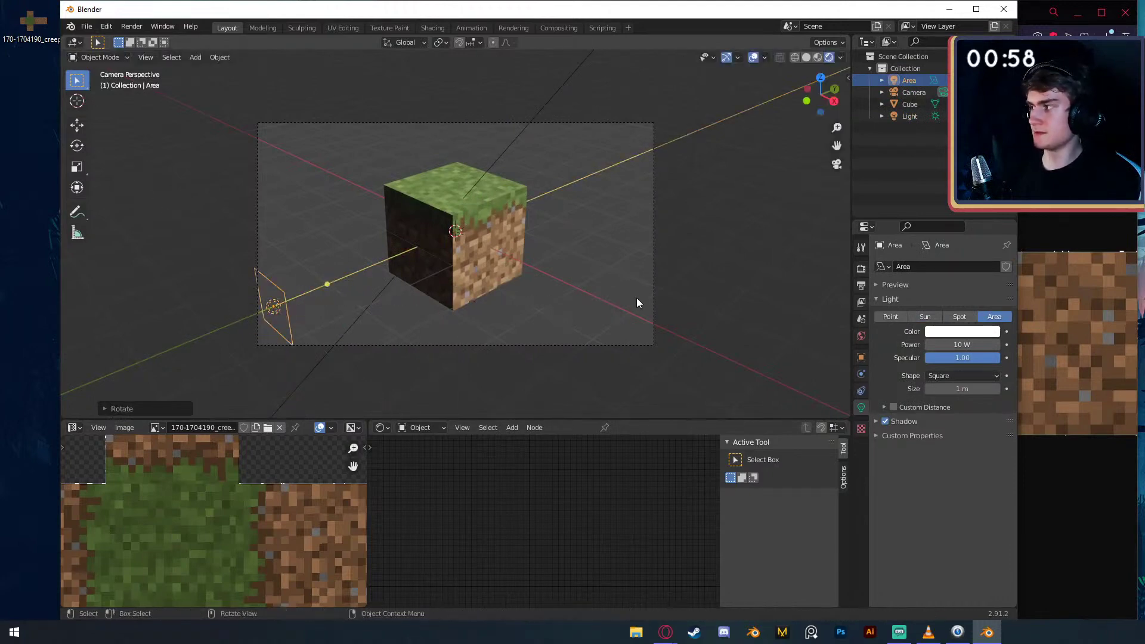
# - Set the area light's power to 50 W and render the image
pyautogui.click(962, 345)
pyautogui.write('50')
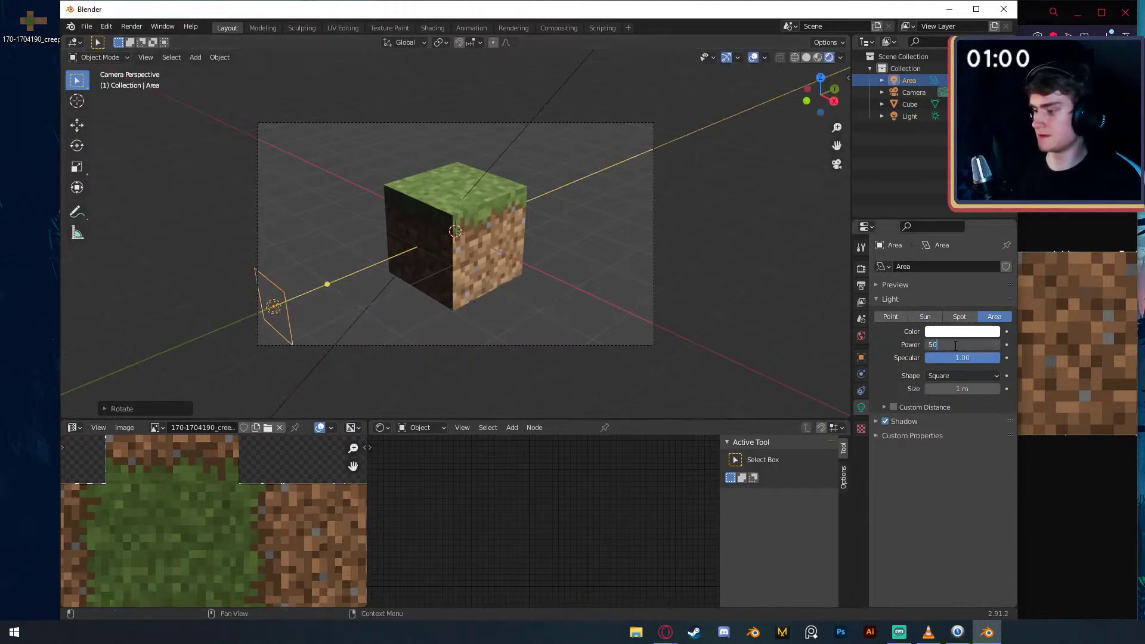
pyautogui.press('Return')
pyautogui.press('F12')
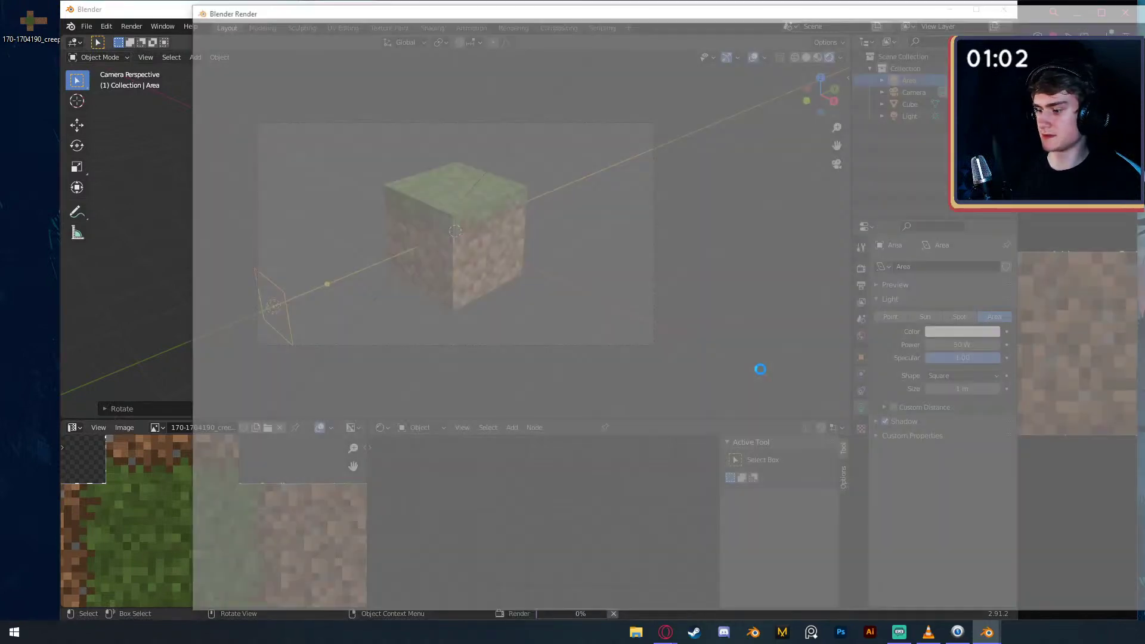
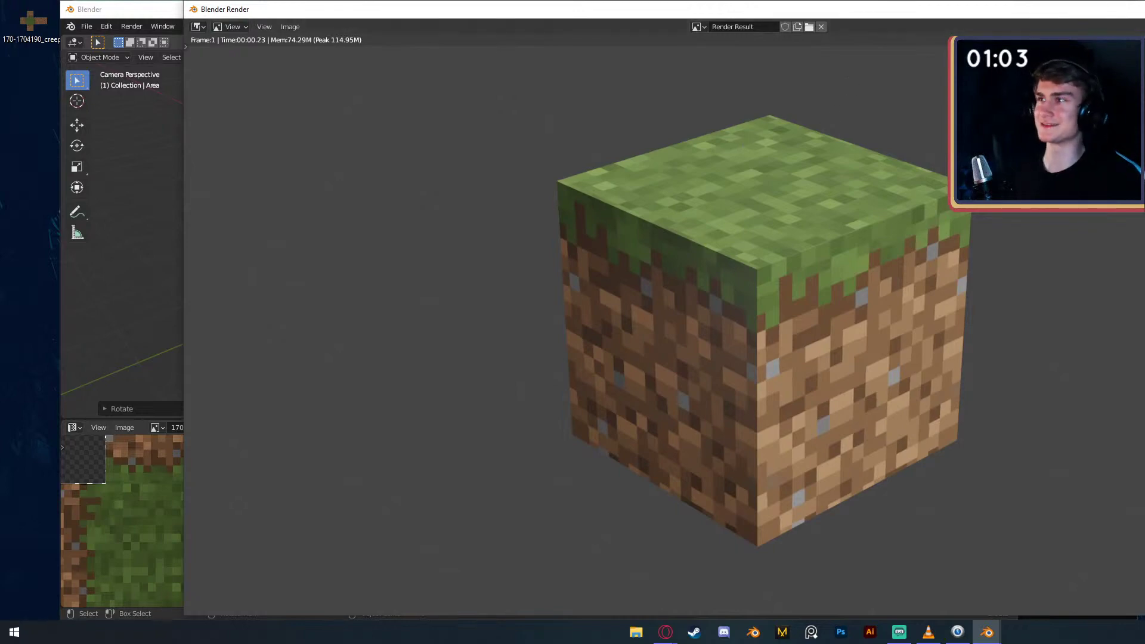
# - Close the render and start a new General file without saving the finished scene
pyautogui.press('Escape')
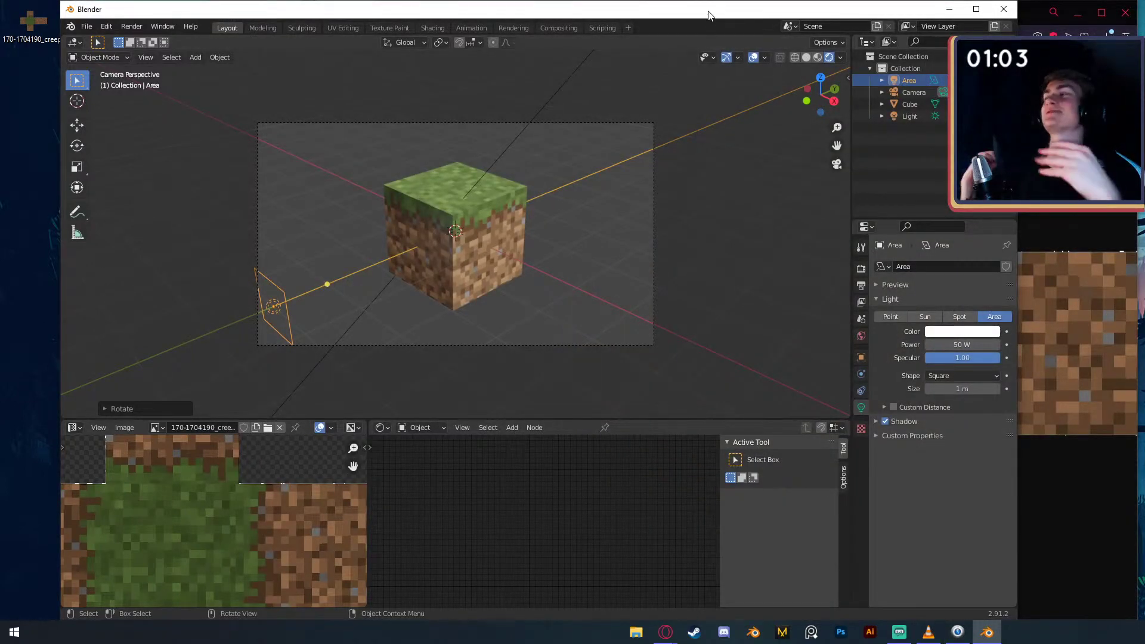
pyautogui.click(86, 26)
pyautogui.moveTo(107, 40)
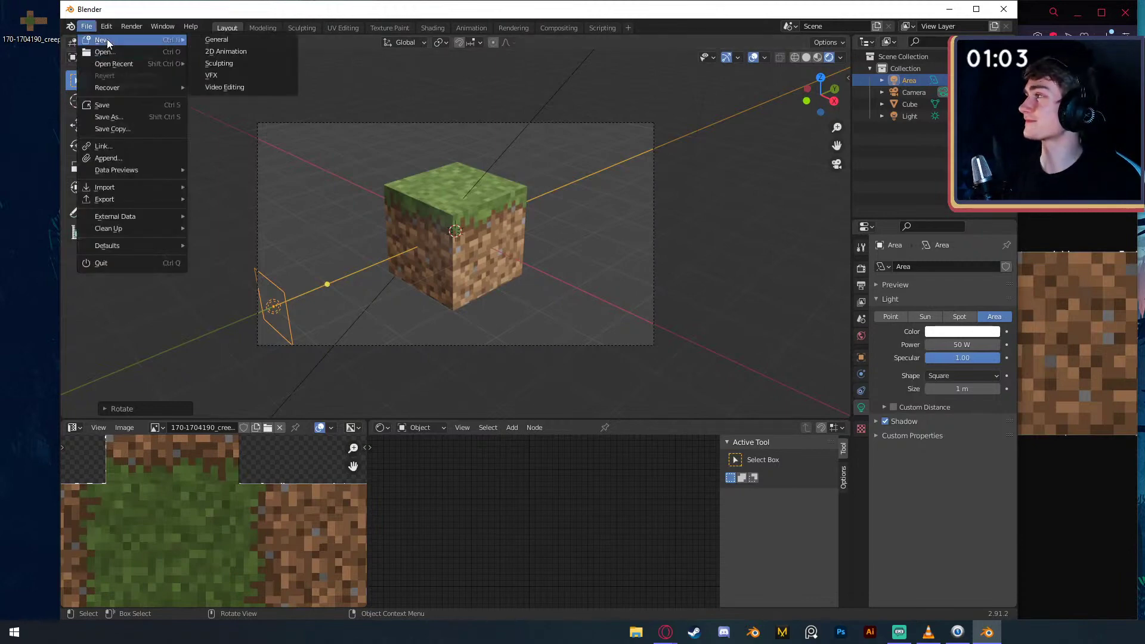
pyautogui.click(211, 40)
pyautogui.click(551, 338)
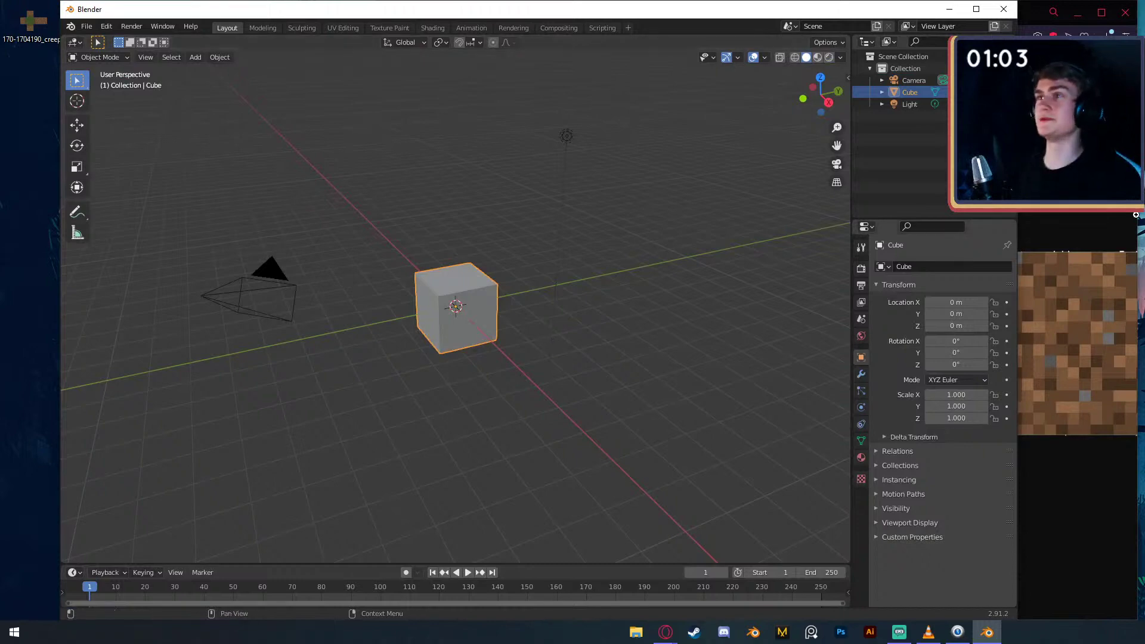
# - Close the texture and search tabs in the browser, delete the saved texture file from the desktop, and return to Blender
pyautogui.hotkey('alt', 'Tab')
pyautogui.click(644, 16)
pyautogui.click(626, 15)
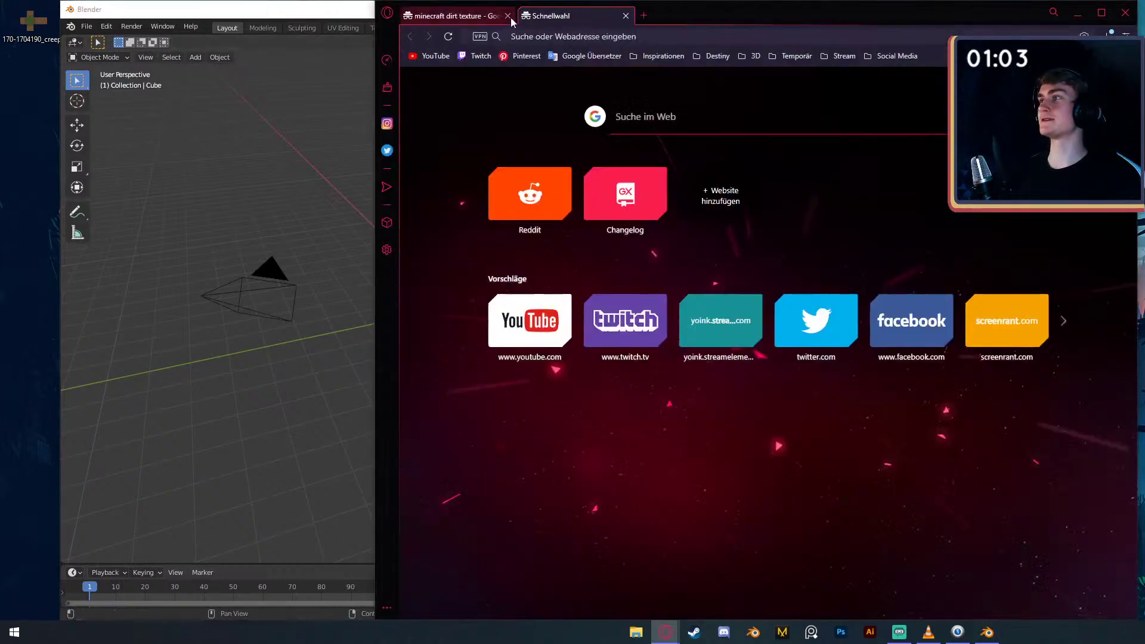
pyautogui.click(508, 15)
pyautogui.press('Delete')
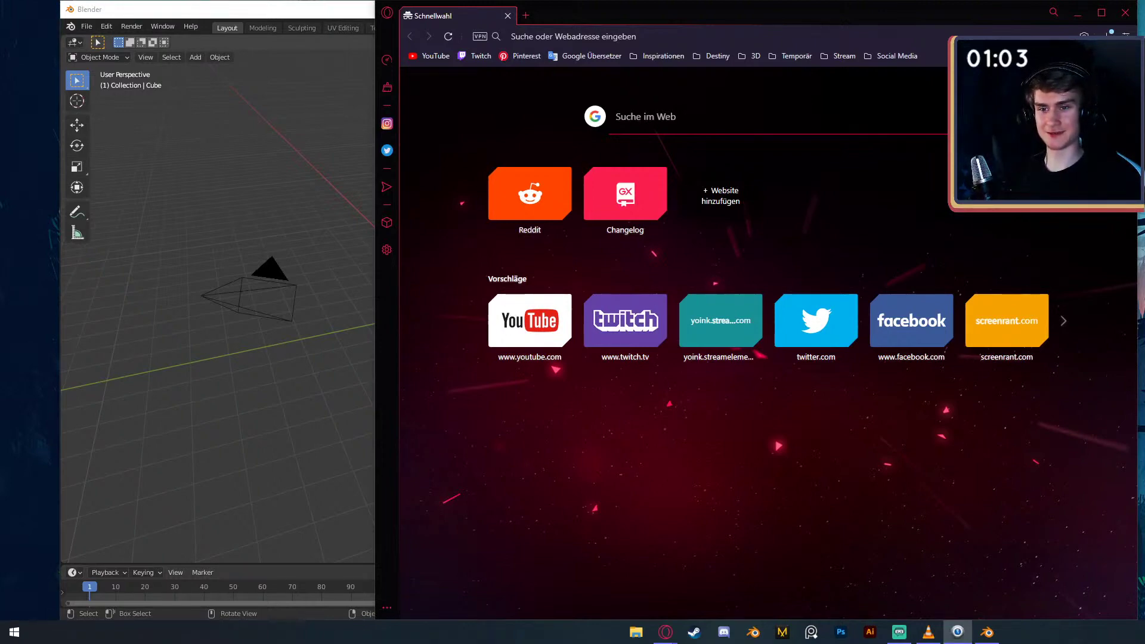
pyautogui.click(336, 13)
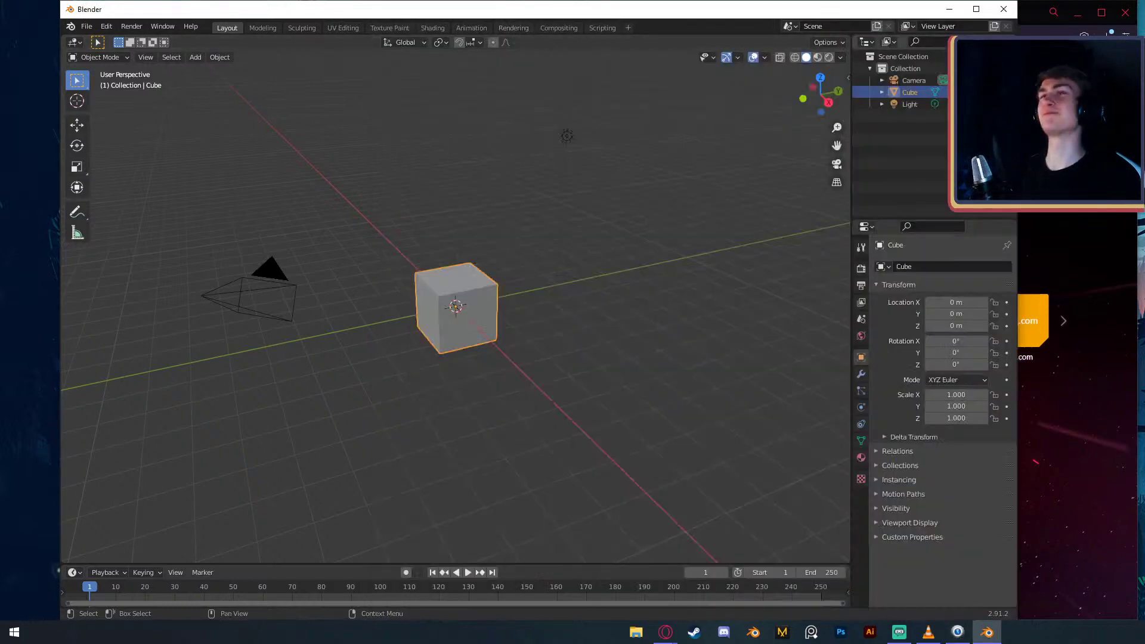
pyautogui.click(899, 631)
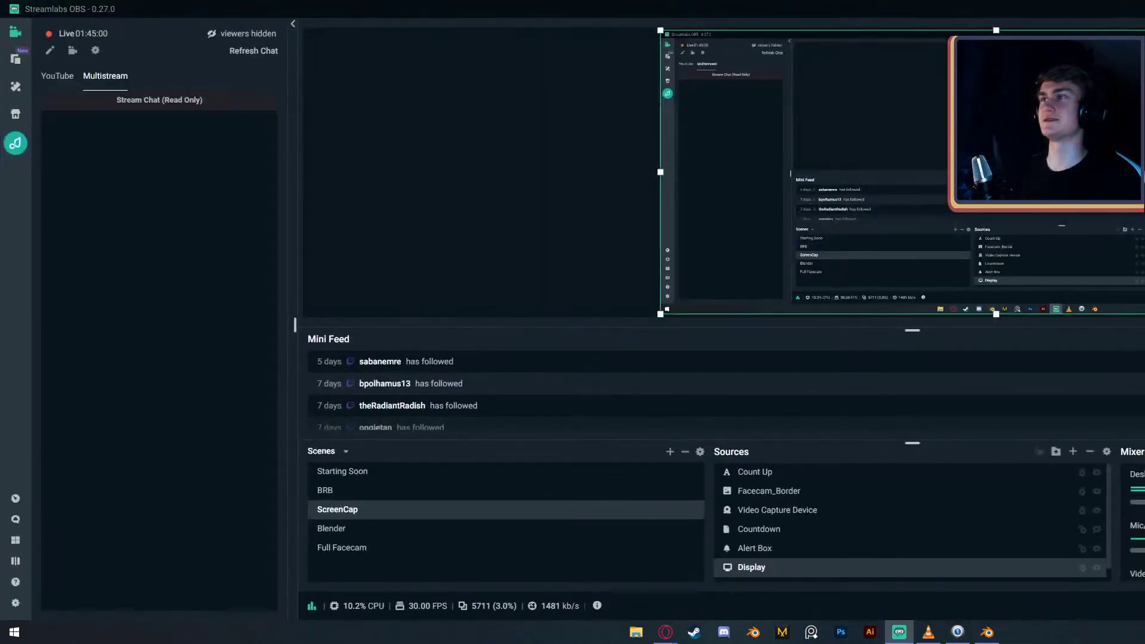
pyautogui.click(898, 631)
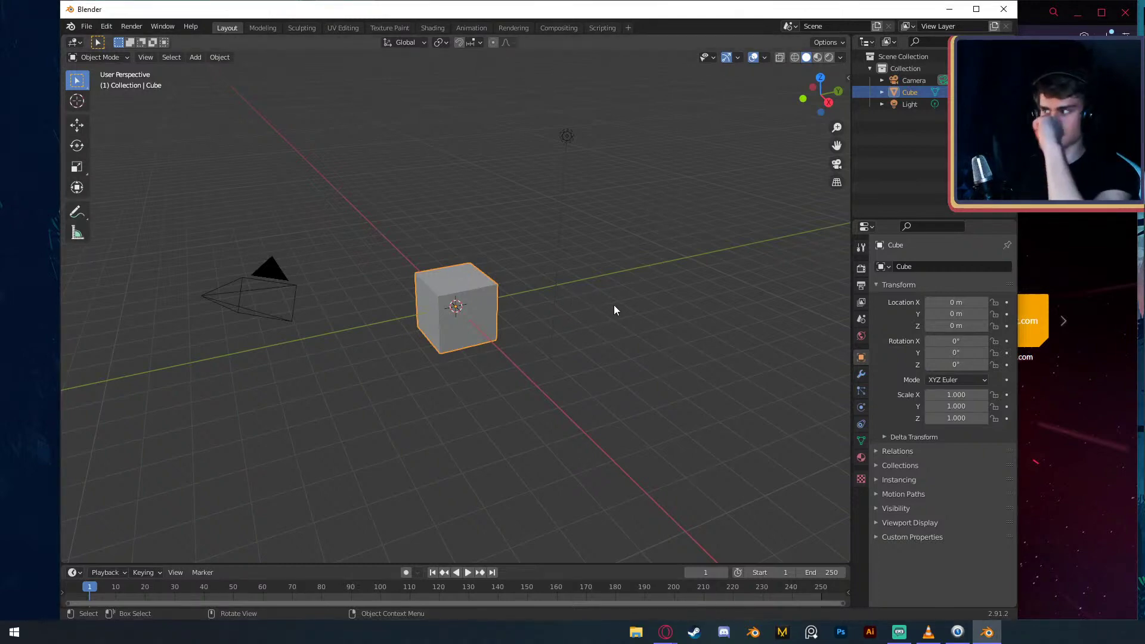
# - Reload a fresh General scene for the next attempt and deselect all objects
pyautogui.click(87, 26)
pyautogui.moveTo(117, 42)
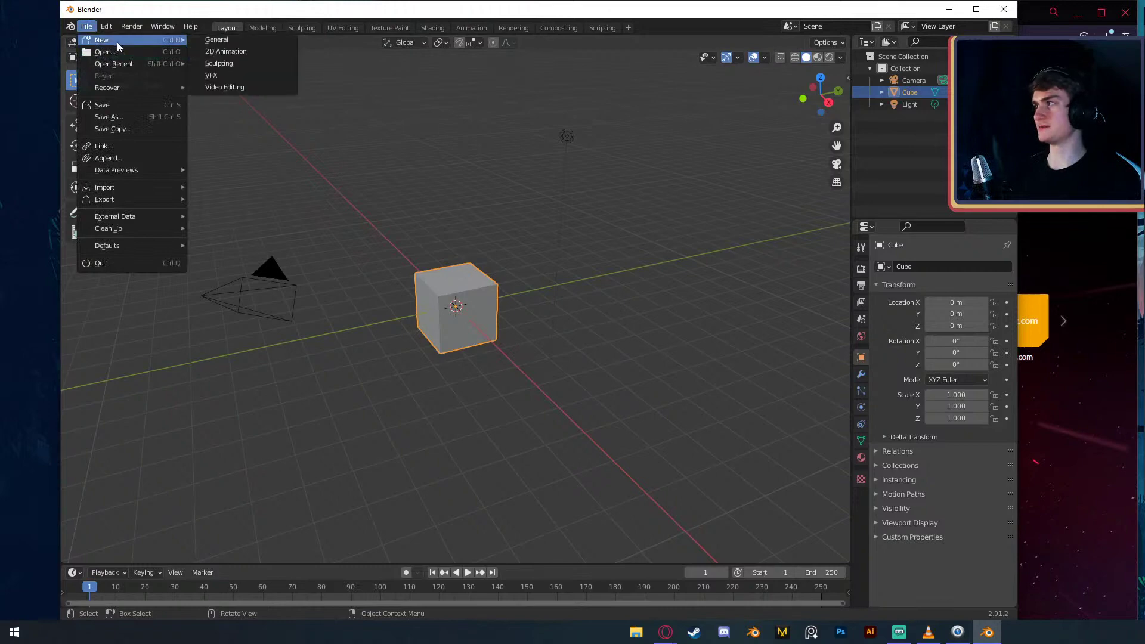
pyautogui.click(231, 40)
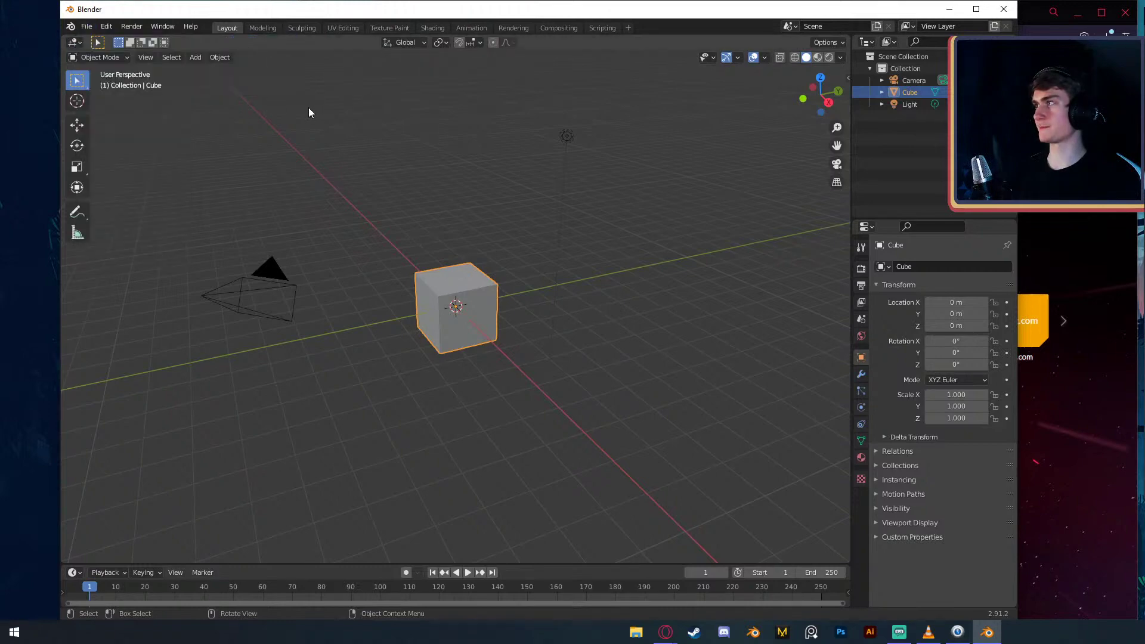
pyautogui.click(86, 26)
pyautogui.moveTo(113, 40)
pyautogui.click(227, 40)
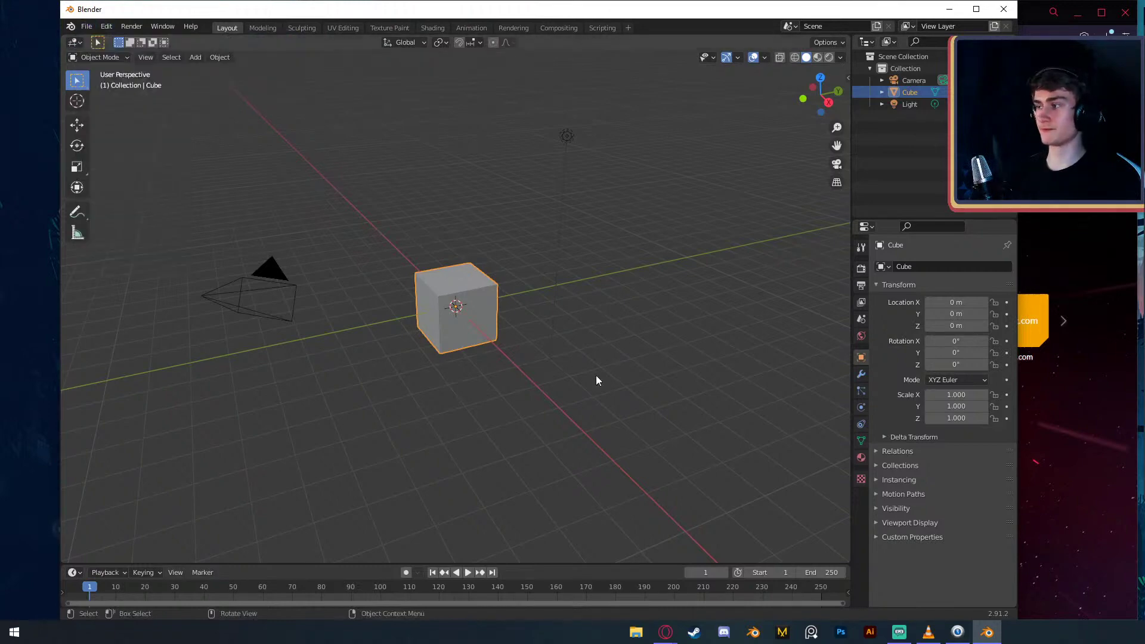
pyautogui.hotkey('alt', 'a')
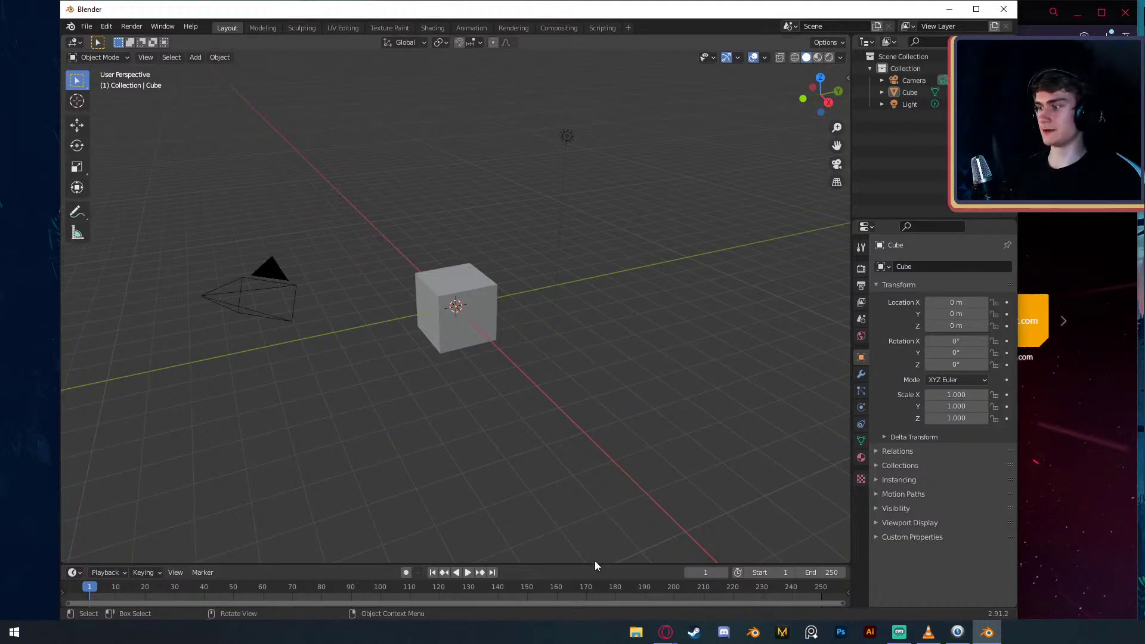
# - Enlarge the timeline area, turn it into a Shader Editor, split it vertically and make one half a UV Editor
pyautogui.moveTo(595, 563); pyautogui.dragTo(595, 440)
pyautogui.hotkey('shift', 'F3')
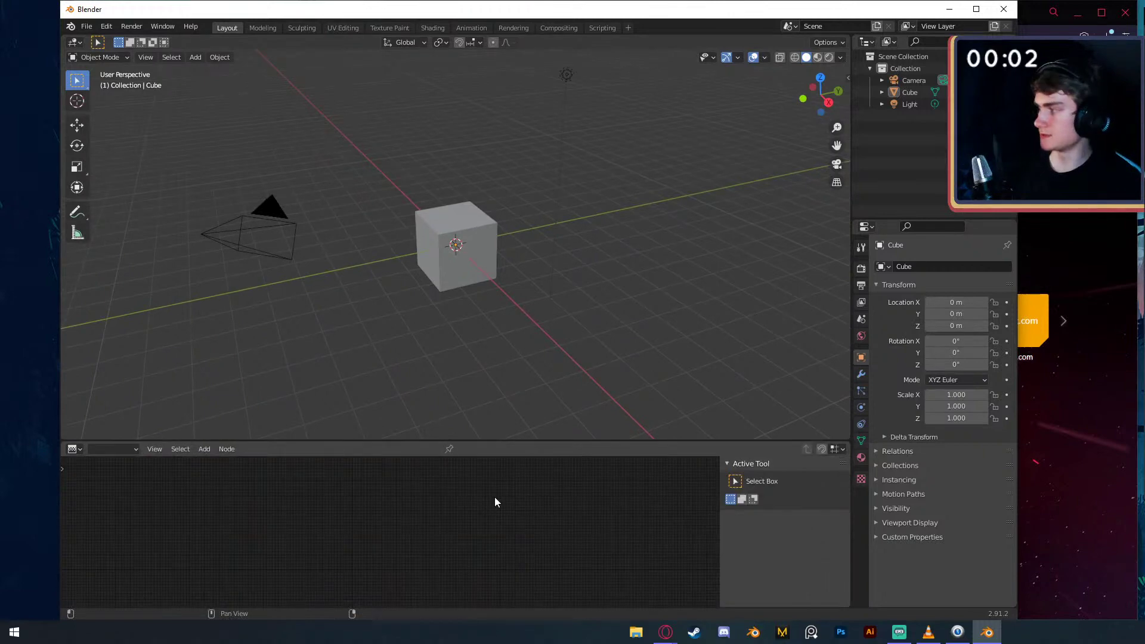
pyautogui.rightClick(444, 442)
pyautogui.click(445, 439)
pyautogui.click(397, 493)
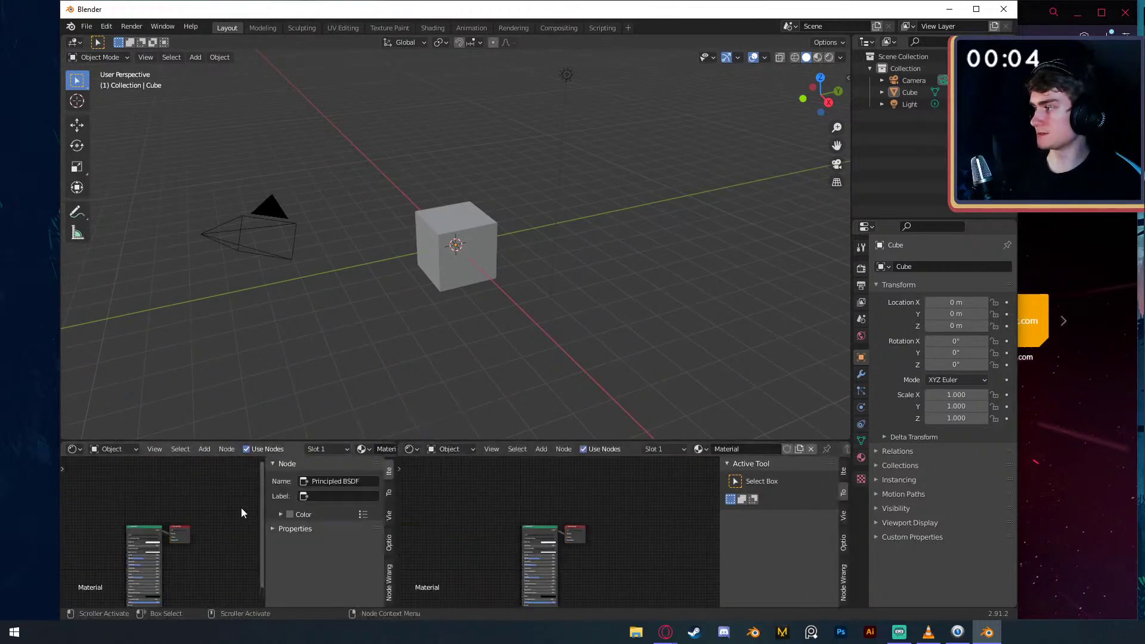
pyautogui.hotkey('shift', 'F10')
# - Rotate all of the cube's UVs by 90° in Edit Mode and return to Object Mode
pyautogui.press('Tab')
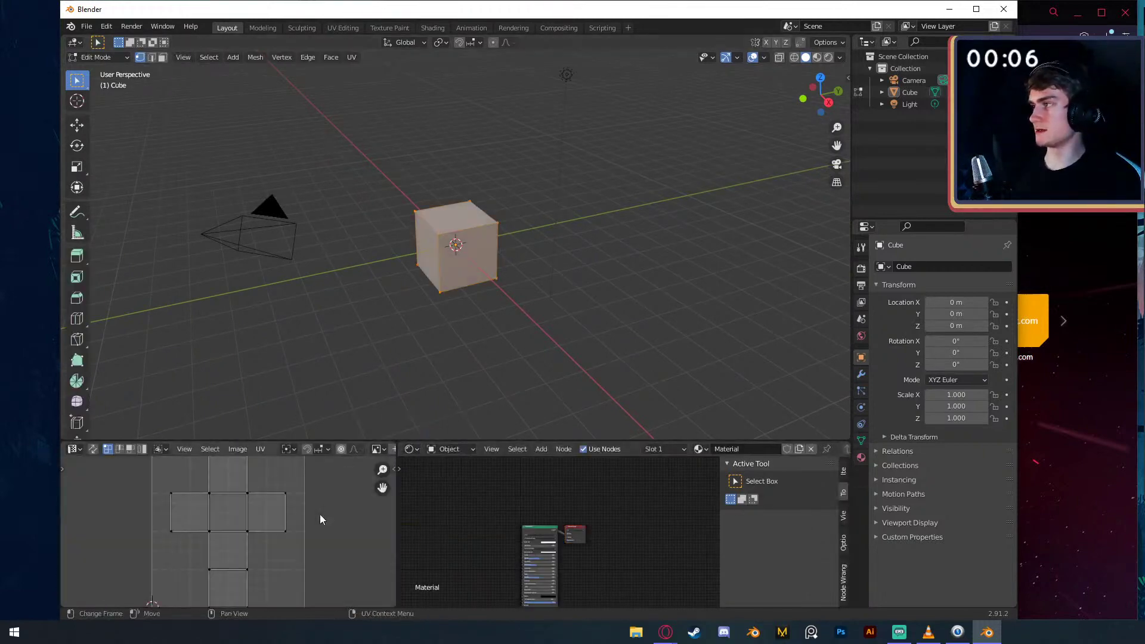
pyautogui.write('ar90')
pyautogui.press('Return')
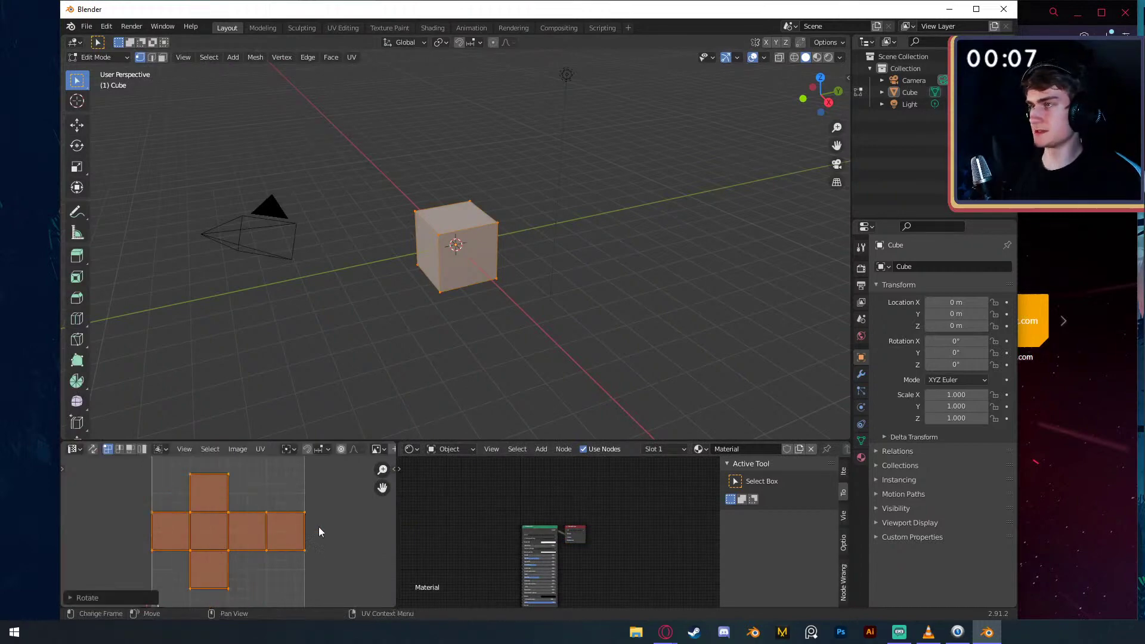
pyautogui.press('Tab')
# - Switch to the browser and search Google Images for "minecraft dirt texture"
pyautogui.click(665, 632)
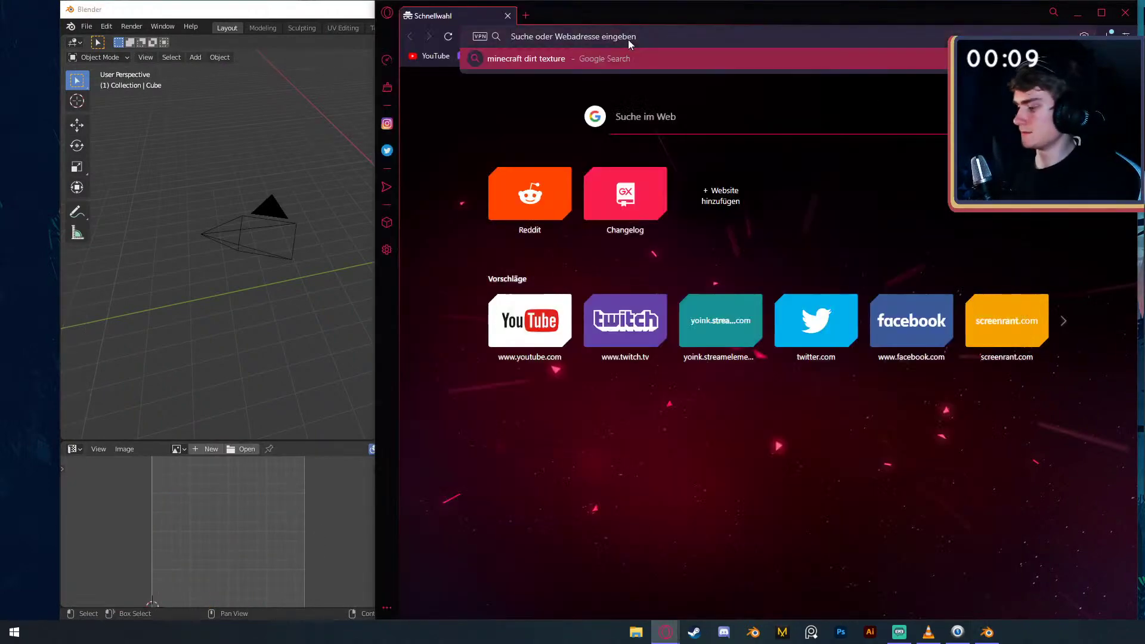
pyautogui.write('minecraft dirt')
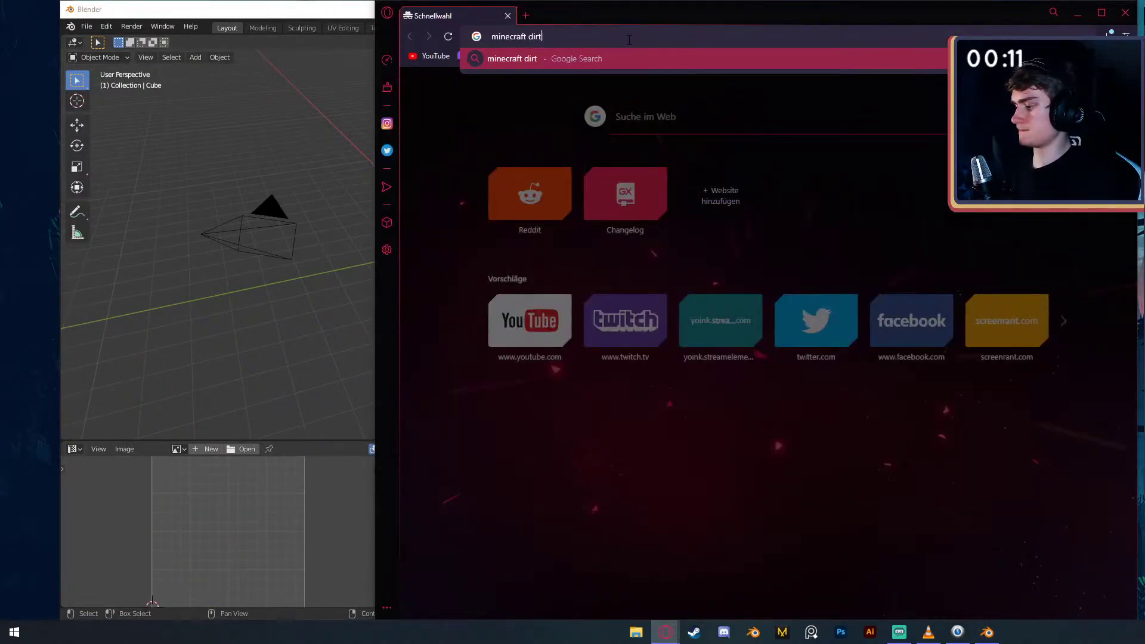
pyautogui.write(' texture')
pyautogui.press('Return')
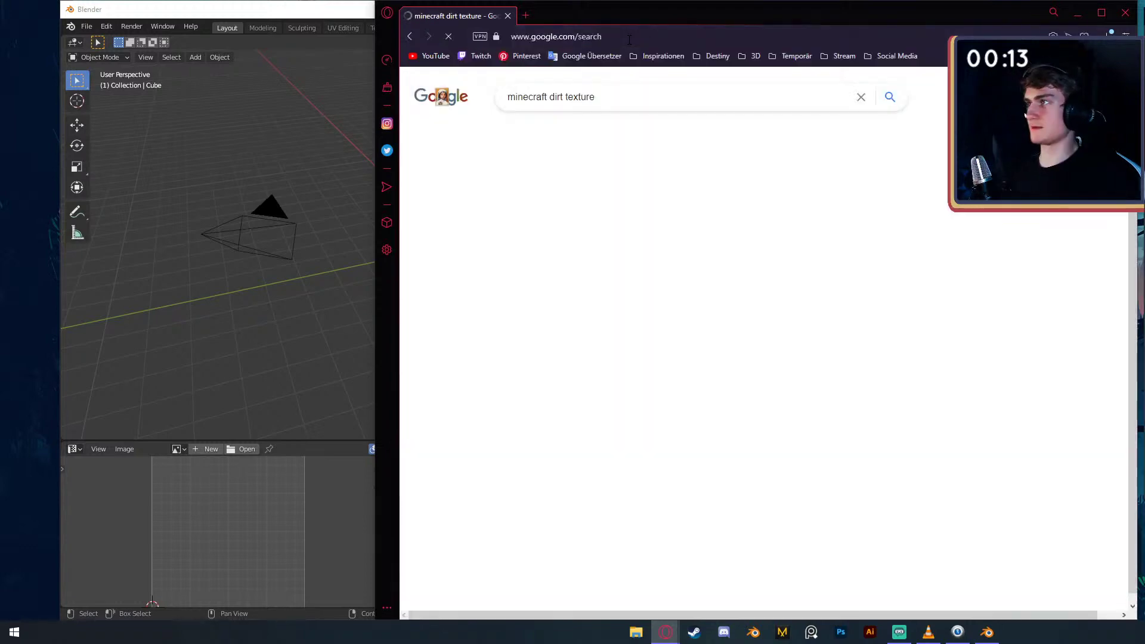
pyautogui.click(565, 136)
# - Find the NicePNG creeper/dirt block template among the image results and open the full-size image in a new tab
pyautogui.scroll(-8, 800, 297)
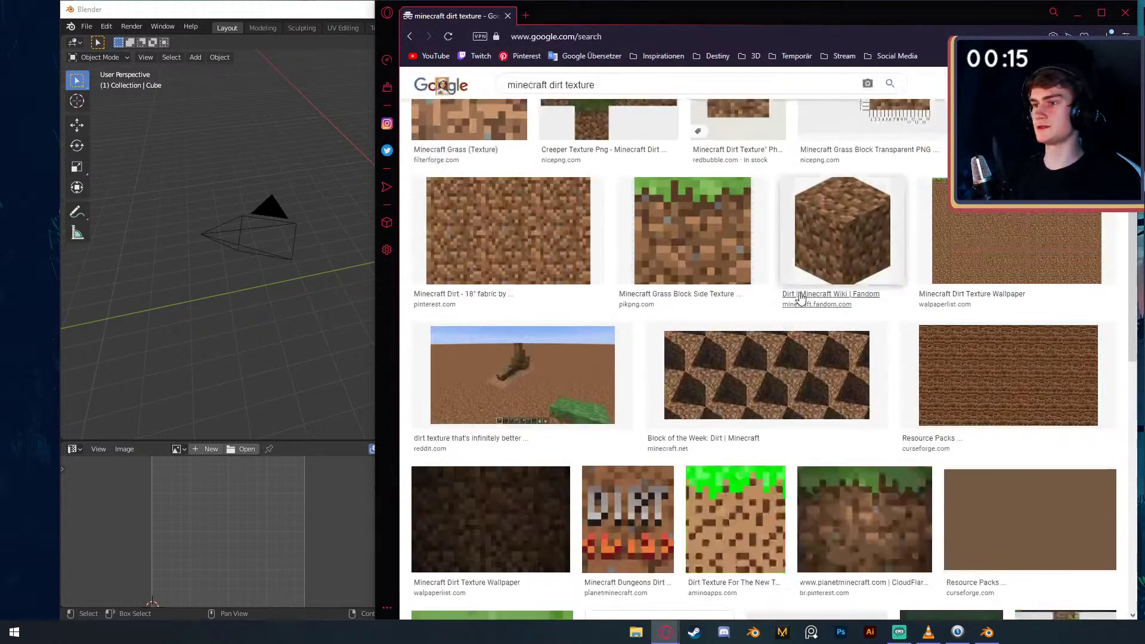
pyautogui.click(1064, 495)
pyautogui.click(931, 477)
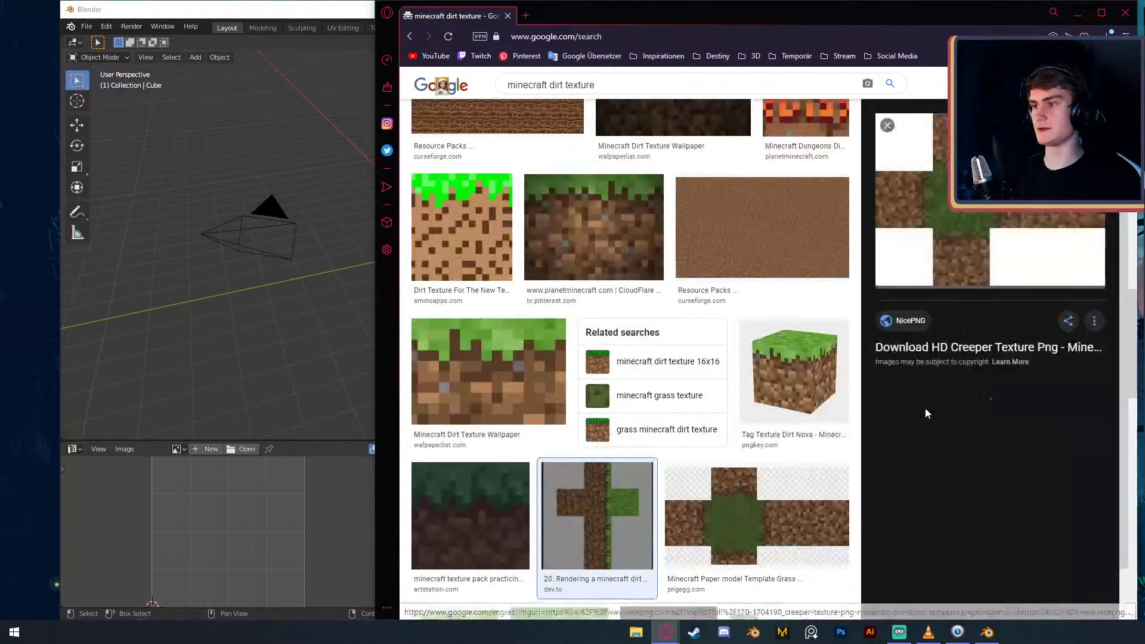
pyautogui.rightClick(963, 253)
pyautogui.click(1014, 363)
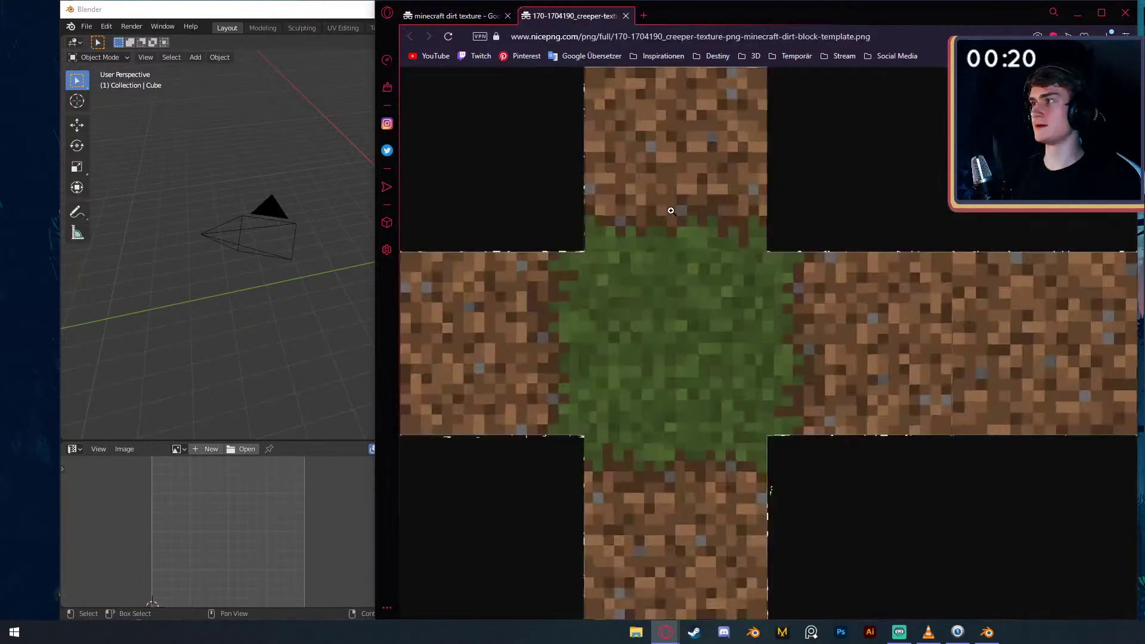
pyautogui.rightClick(672, 212)
pyautogui.click(719, 236)
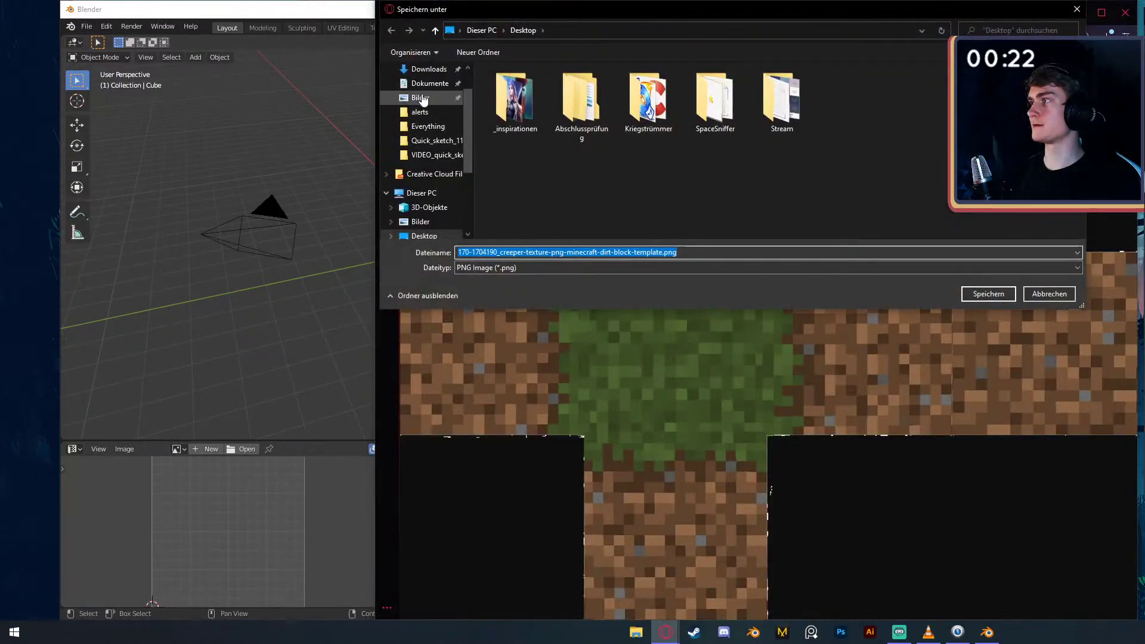
pyautogui.click(429, 95)
pyautogui.click(991, 295)
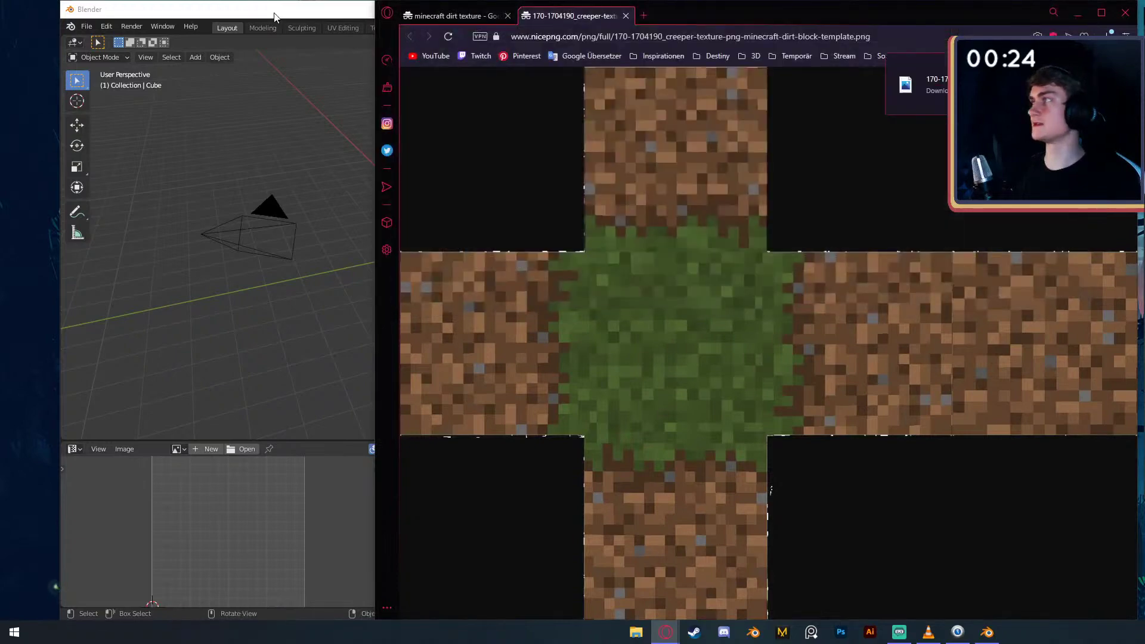
# - Switch to Blender, add the saved texture image to the cube's material nodes and connect its Color to the Principled BSDF's Base Color
pyautogui.click(275, 12)
pyautogui.scroll(3, 477, 552)
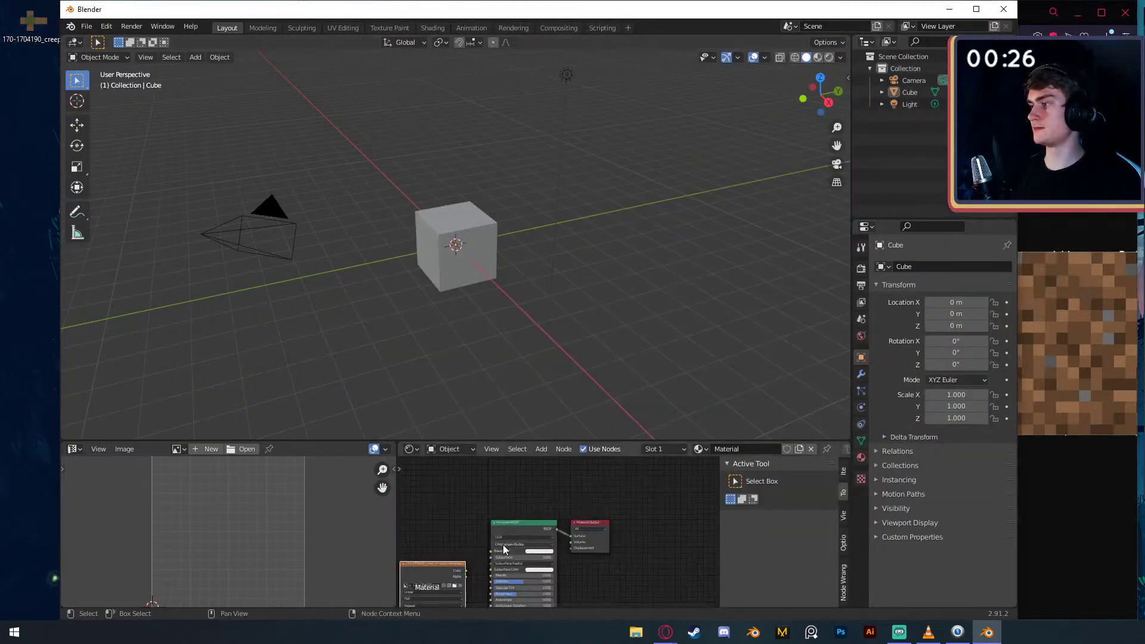
pyautogui.moveTo(451, 534); pyautogui.dragTo(492, 501)
pyautogui.moveTo(450, 576); pyautogui.dragTo(479, 554)
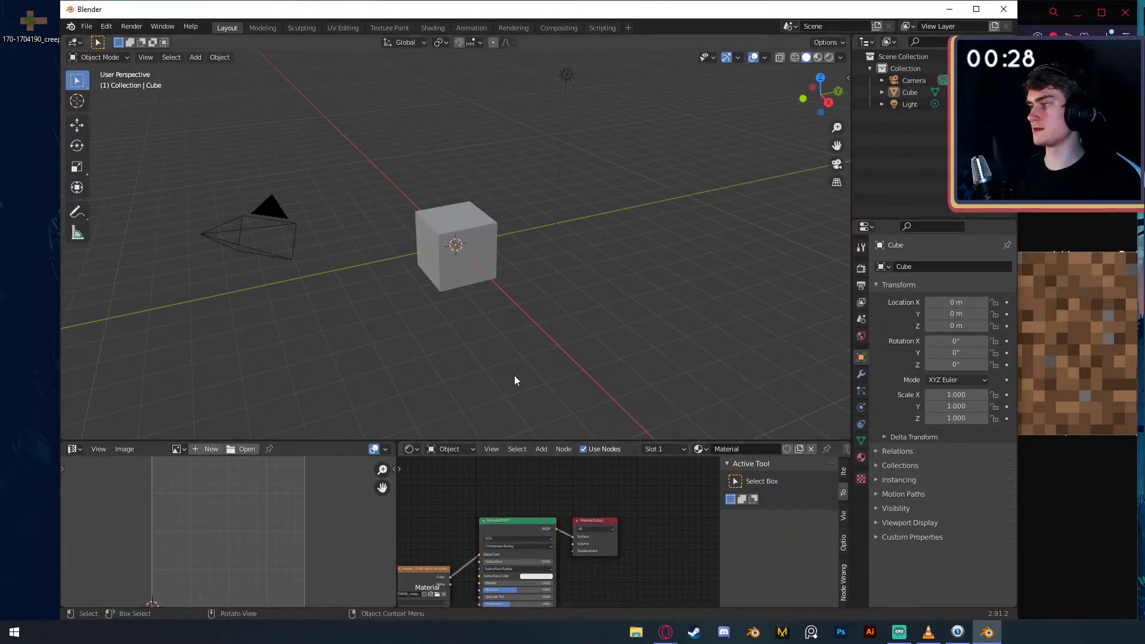
# - Show the scene with rendered shading from the camera and rotate the cube -90° about the Y axis
pyautogui.press('z')
pyautogui.press('8')
pyautogui.press('KP_0')
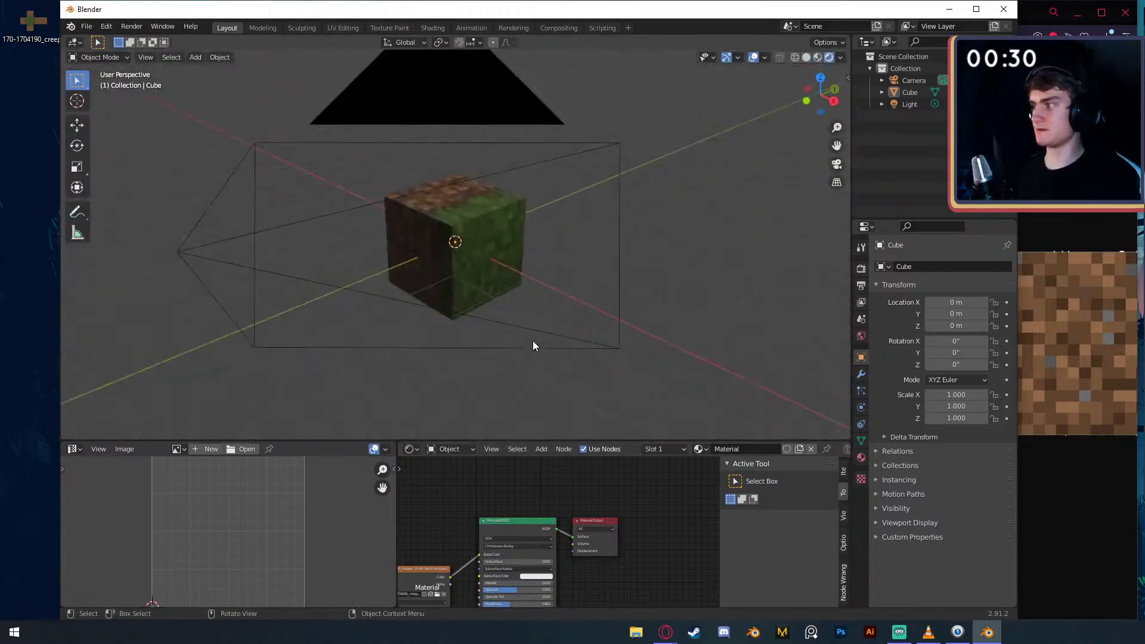
pyautogui.click(484, 256)
pyautogui.write('ry90')
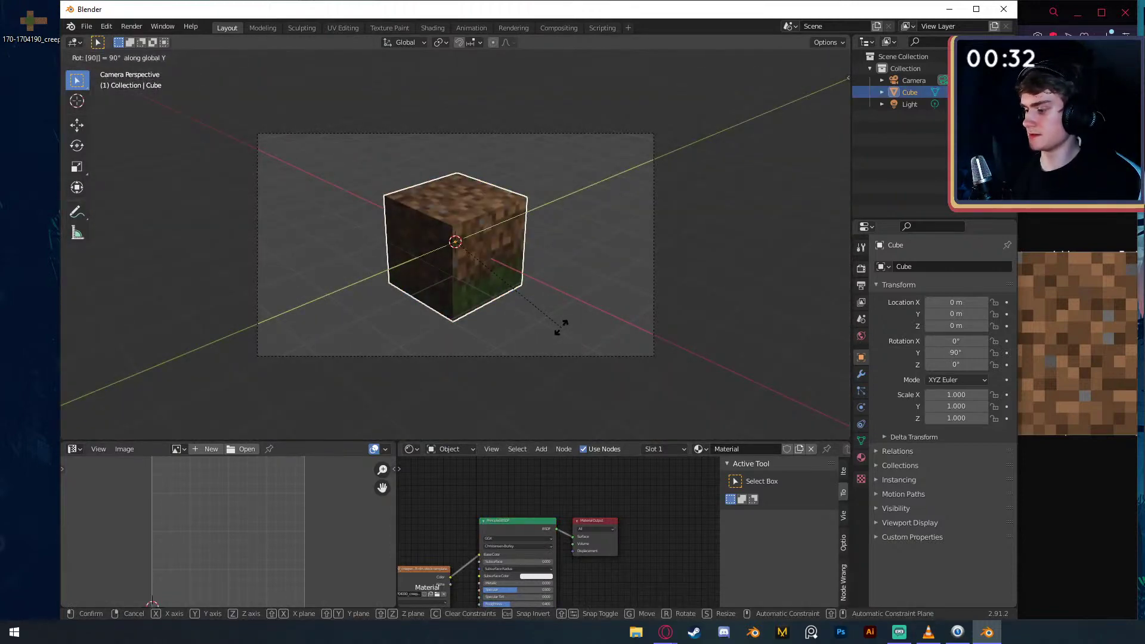
pyautogui.press('Return')
# - Scale the cube's UVs along Y and along X to match the size of the grass block texture
pyautogui.press('Tab')
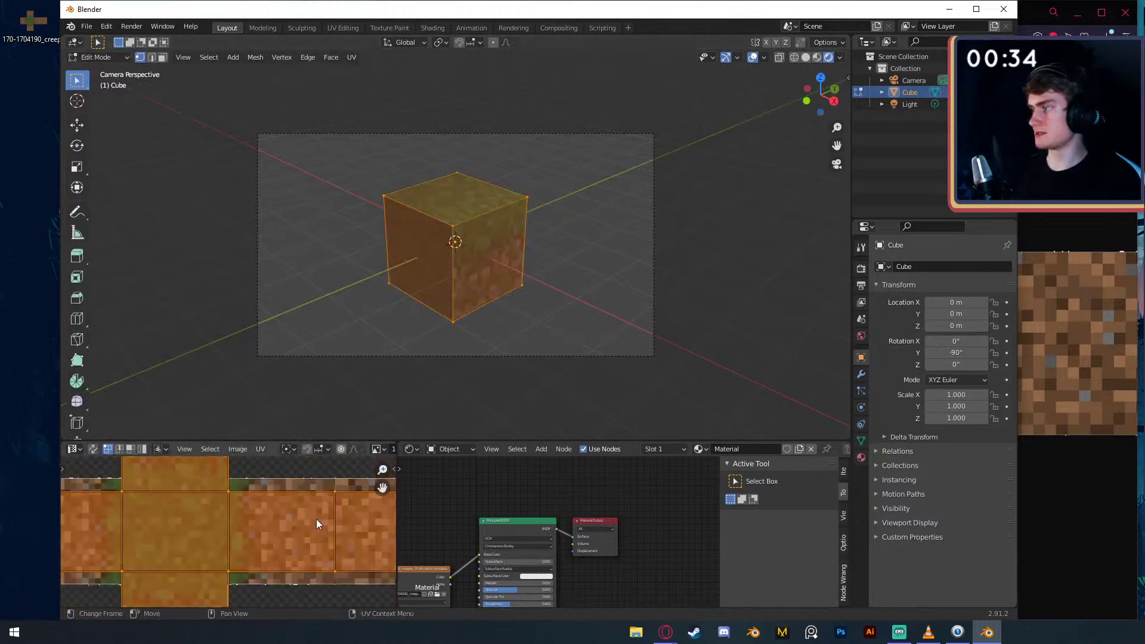
pyautogui.press('s')
pyautogui.press('y')
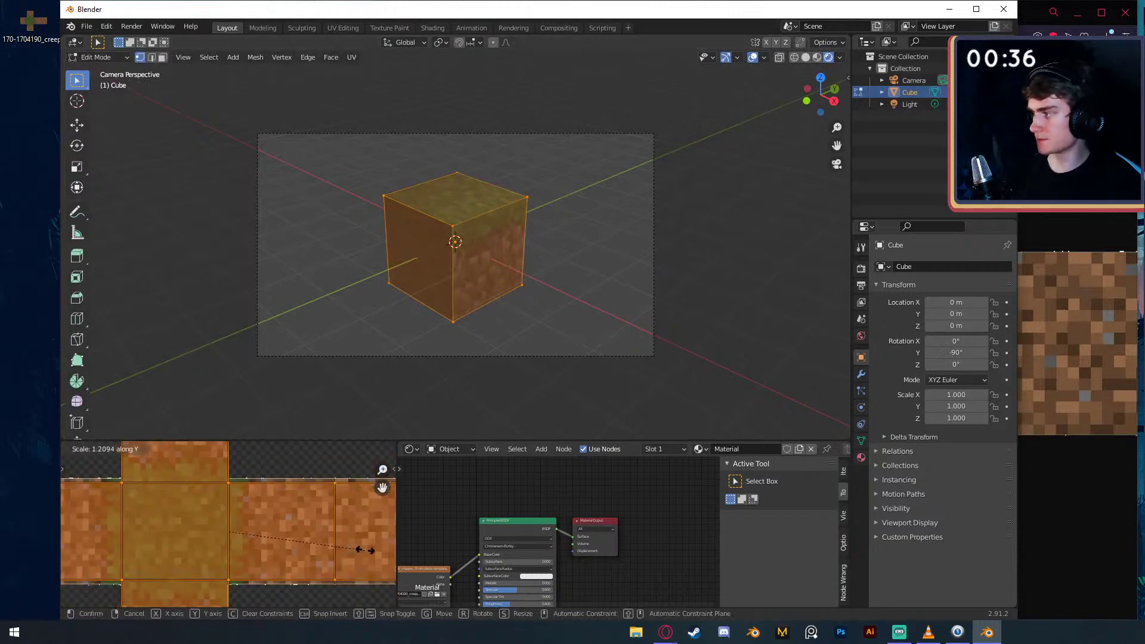
pyautogui.click(329, 519)
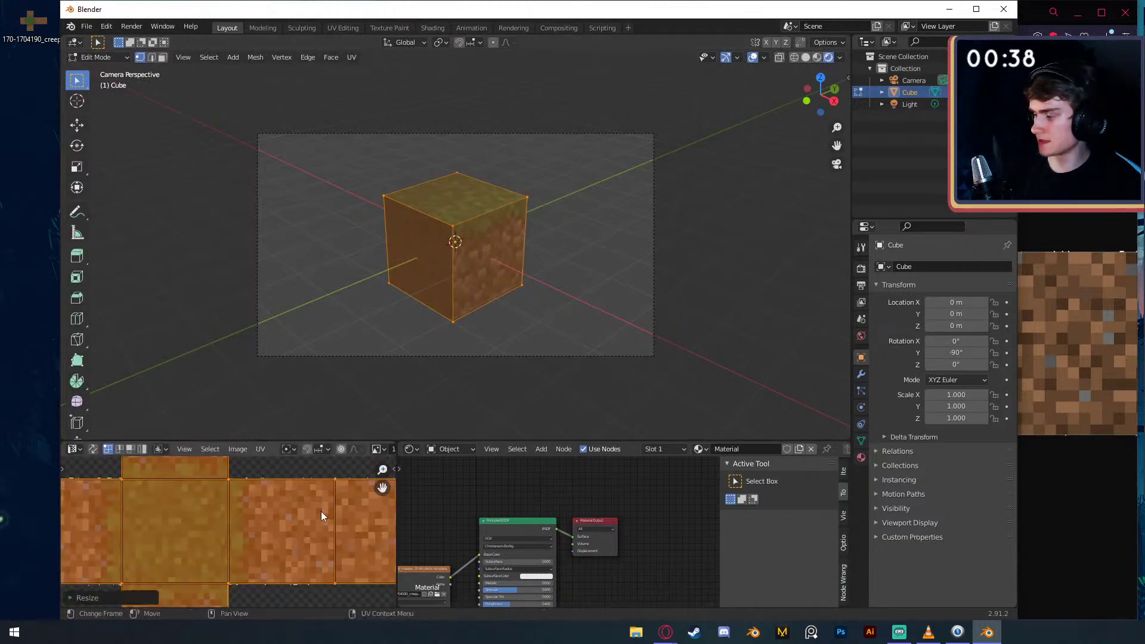
pyautogui.press('s')
pyautogui.press('x')
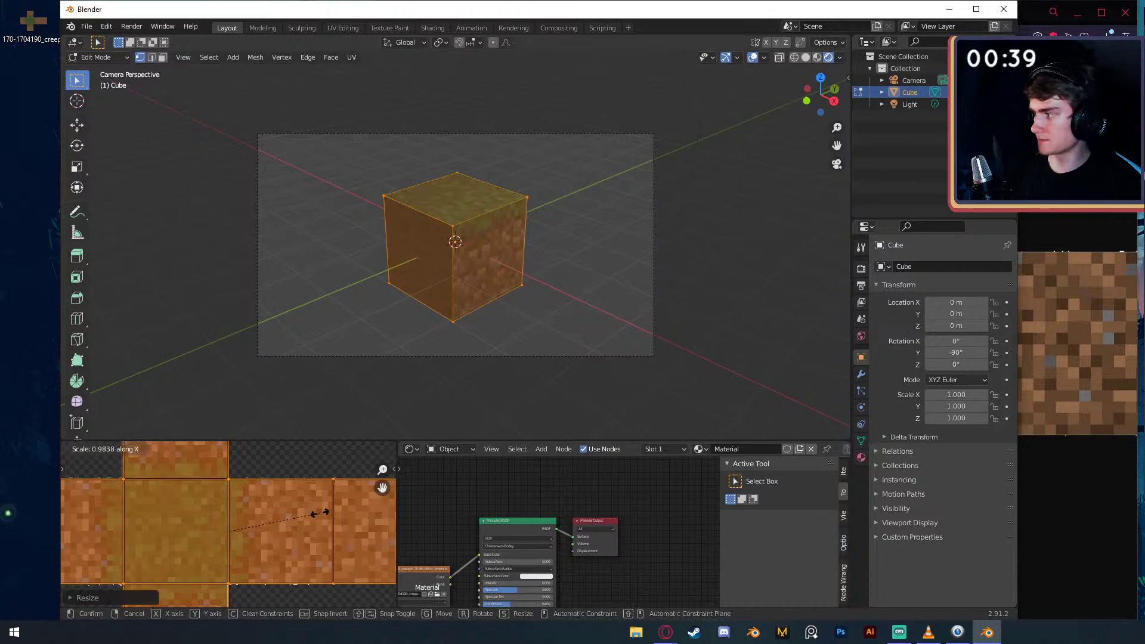
pyautogui.click(321, 512)
# - Shift the cube's UVs slightly along X to line up with the texture edges and return to Object Mode
pyautogui.press('g')
pyautogui.press('x')
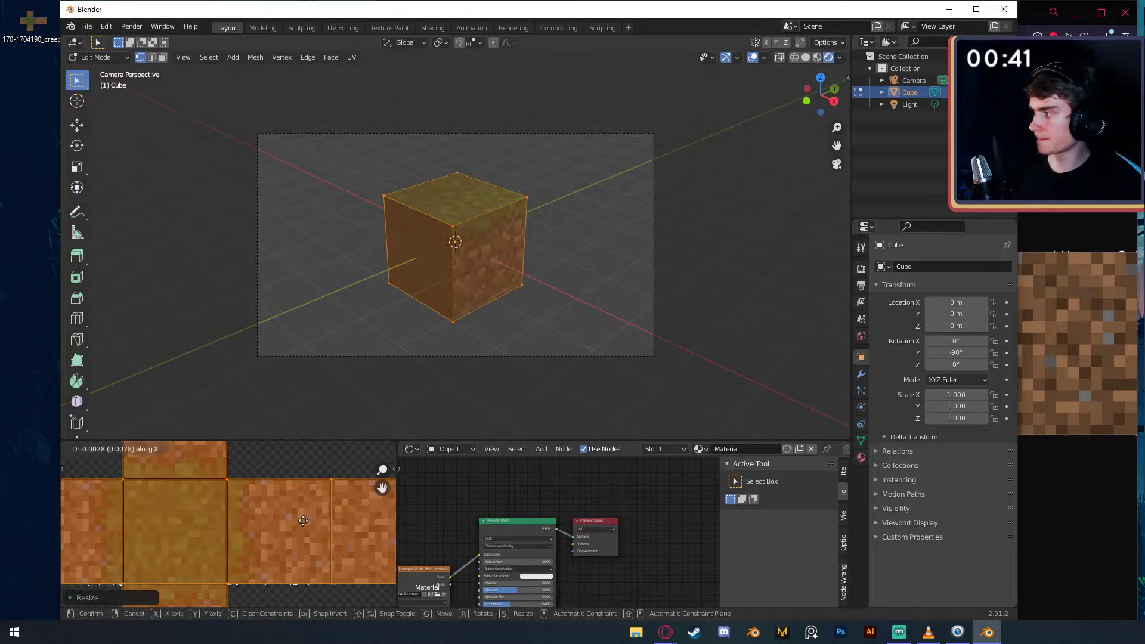
pyautogui.click(302, 521)
pyautogui.press('g')
pyautogui.press('x')
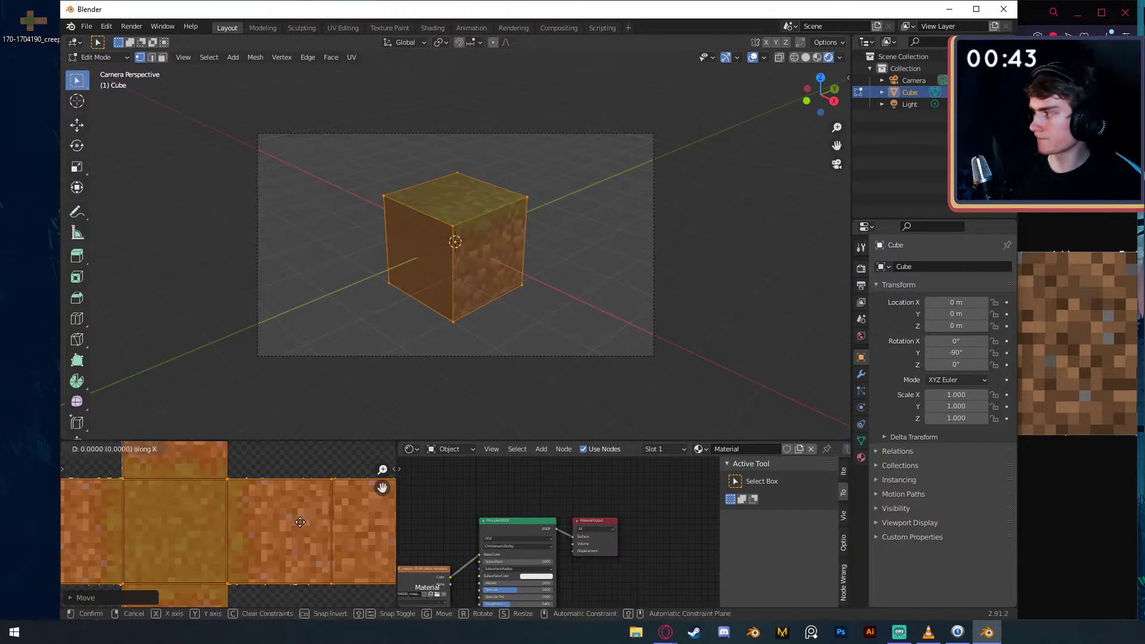
pyautogui.click(300, 522)
pyautogui.press('Tab')
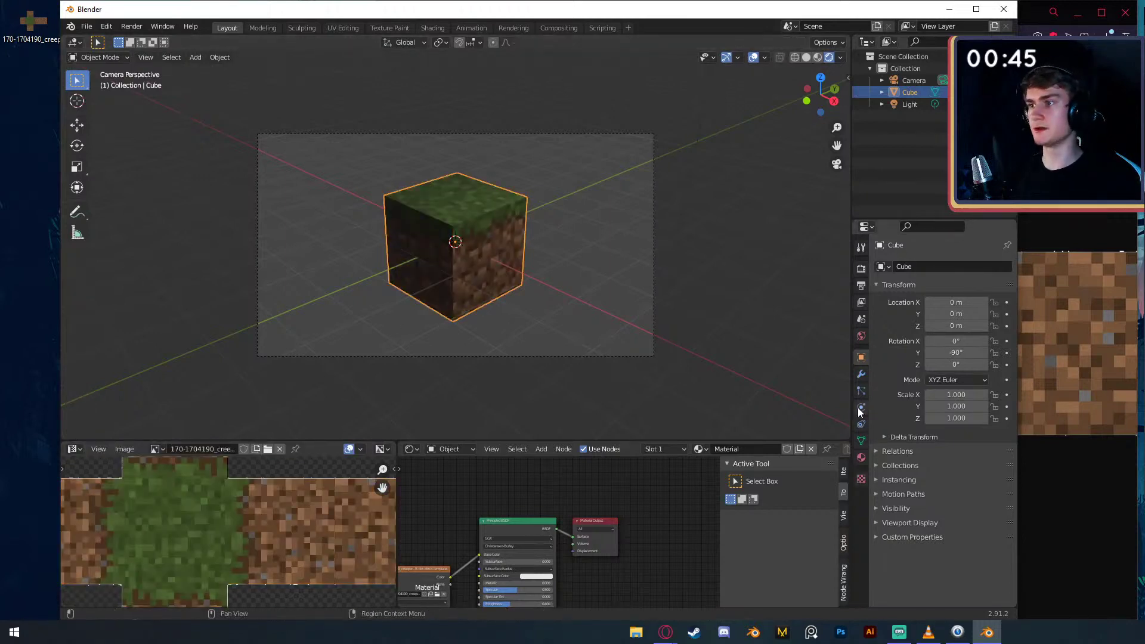
# - Change the scene's existing light to a Sun and set its strength to 10
pyautogui.click(909, 104)
pyautogui.click(861, 407)
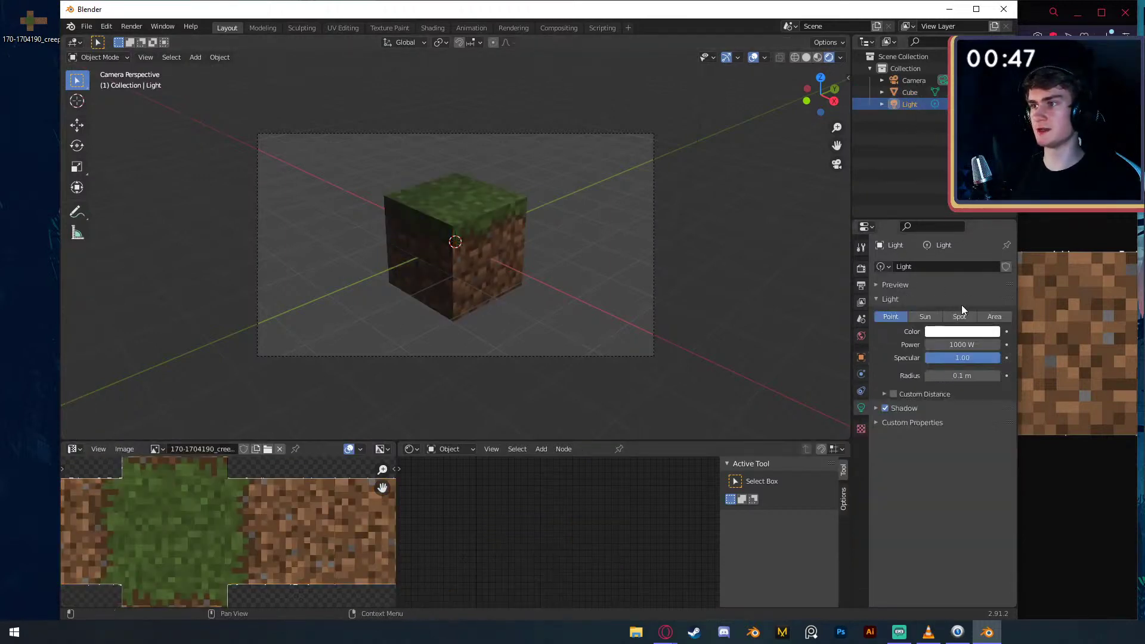
pyautogui.click(925, 317)
pyautogui.click(962, 345)
pyautogui.write('10')
pyautogui.press('Return')
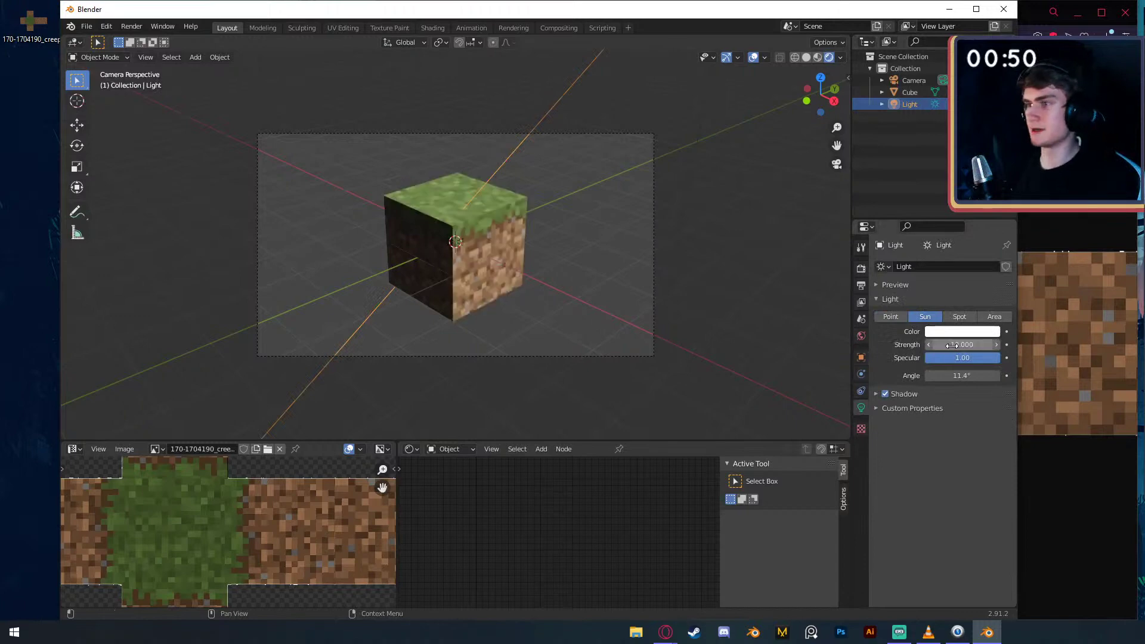
# - Add an area light, rotated 90° about the X axis and moved -4 m along the Y axis
pyautogui.hotkey('shift', 'a')
pyautogui.moveTo(429, 291)
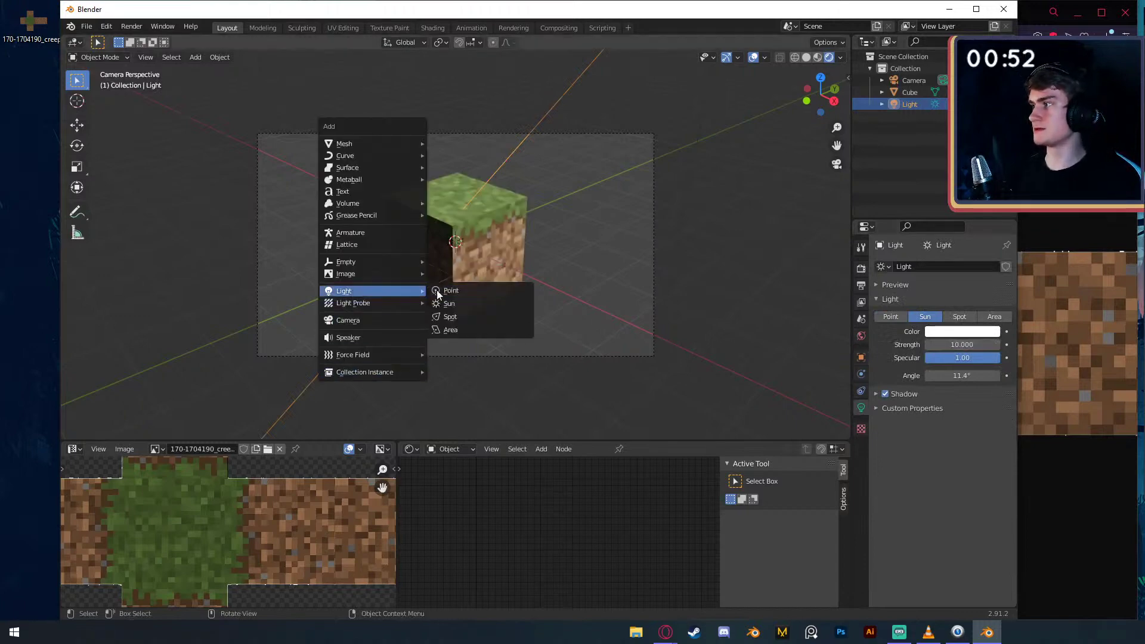
pyautogui.click(460, 328)
pyautogui.press('r')
pyautogui.press('x')
pyautogui.press('9')
pyautogui.press('0')
pyautogui.press('Return')
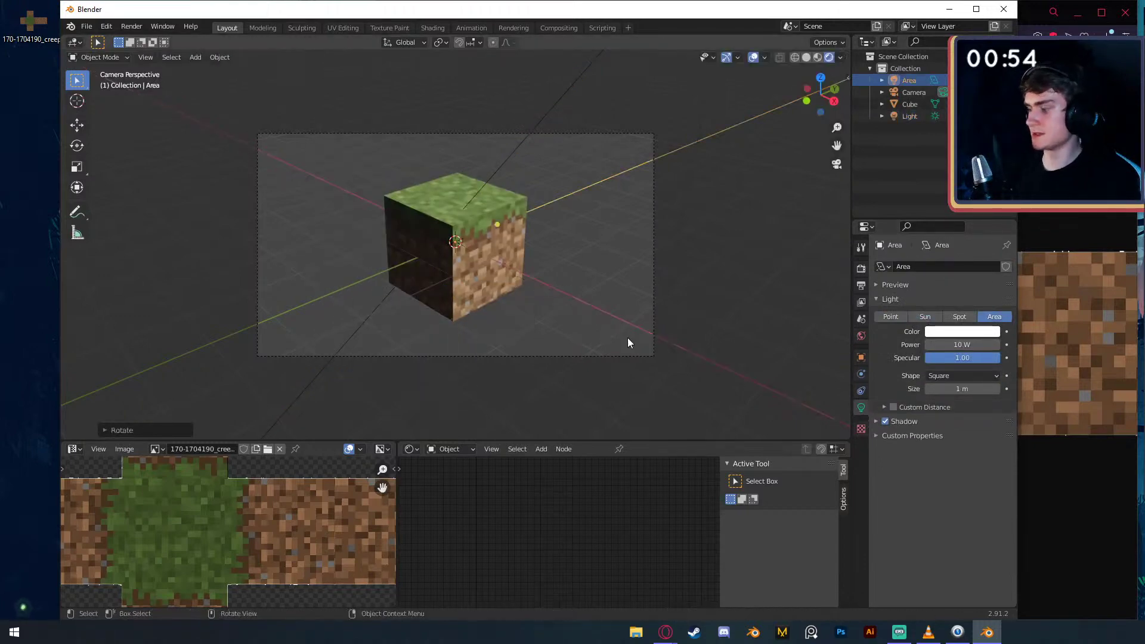
pyautogui.write('gy-4')
pyautogui.press('Return')
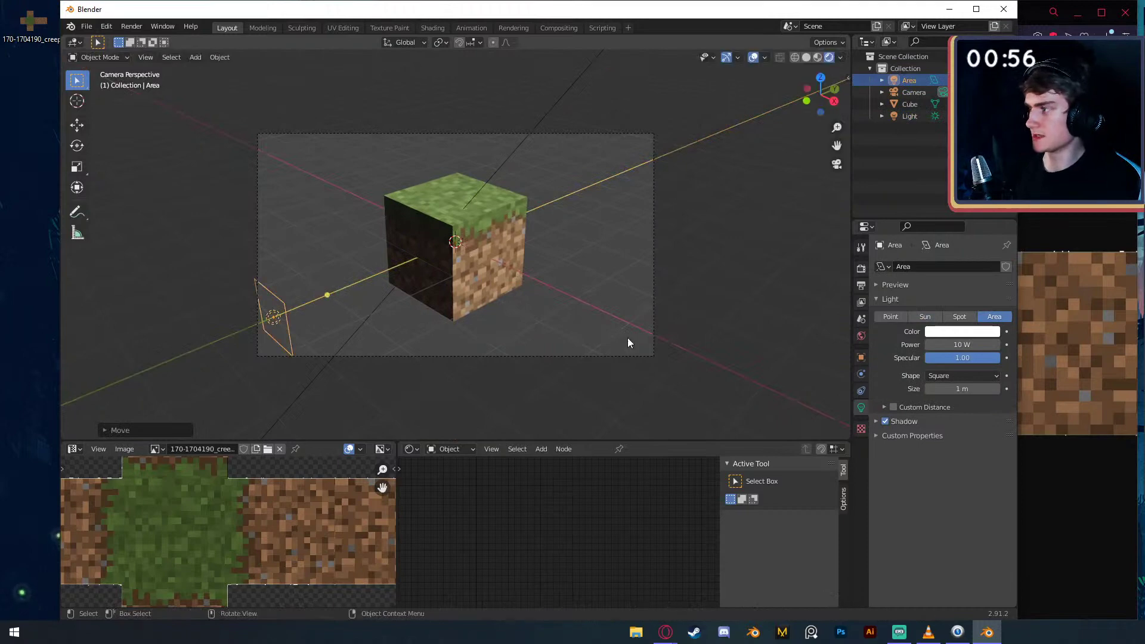
# - Set the area light's power to 50 W and render the image
pyautogui.click(944, 345)
pyautogui.write('5')
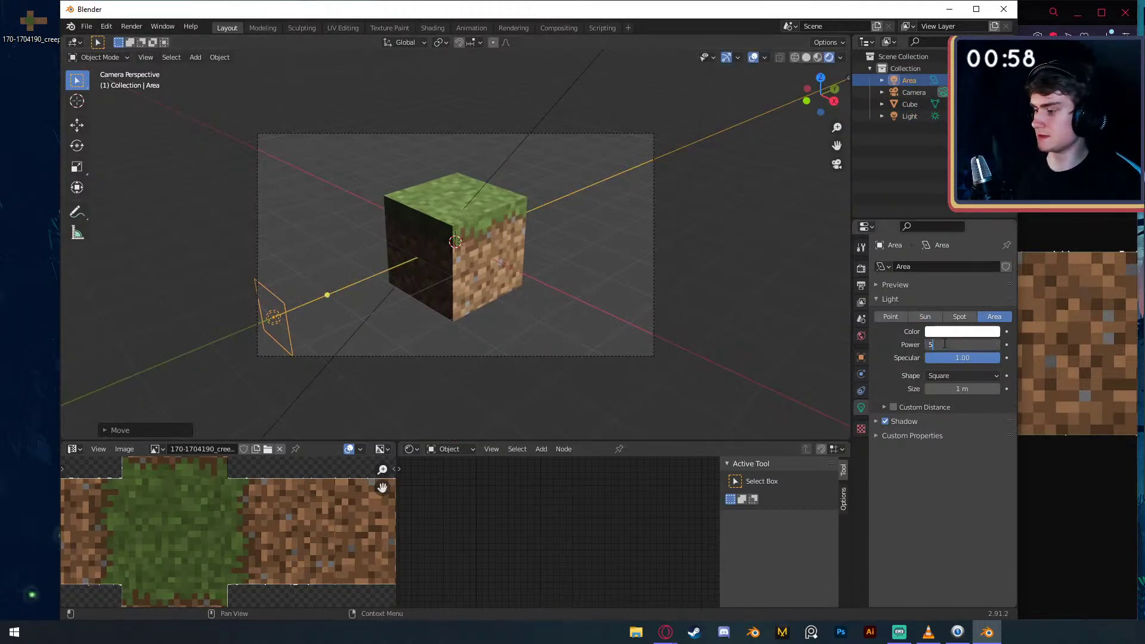
pyautogui.write('0')
pyautogui.press('Return')
pyautogui.press('F12')
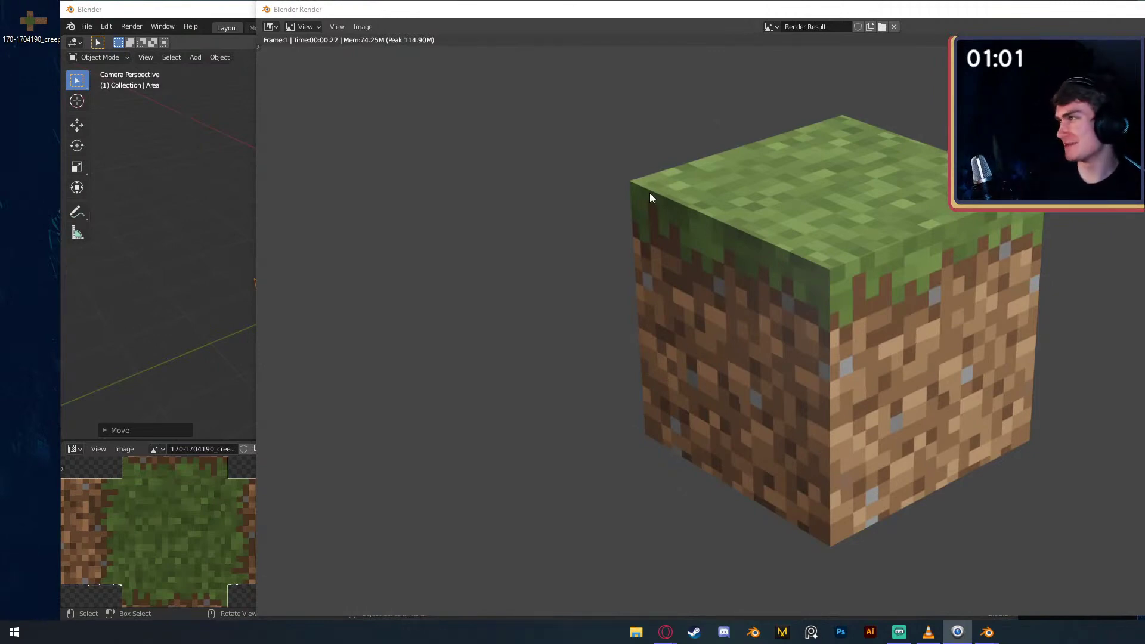
# - Delete the grass block texture file from the desktop and close the render window
pyautogui.click(241, 12)
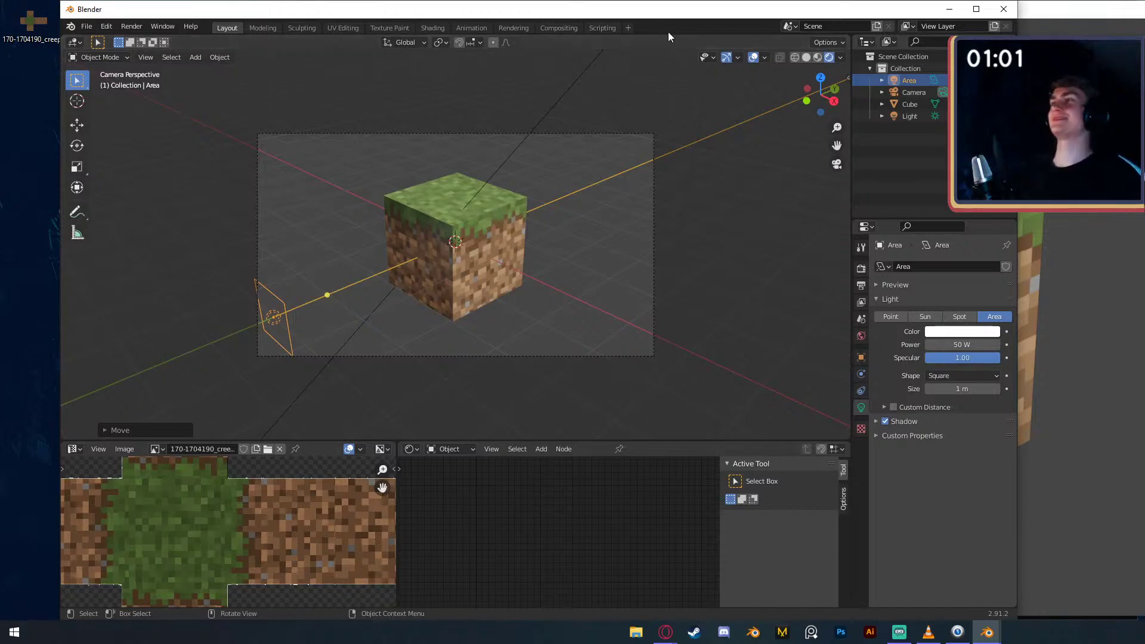
pyautogui.click(9, 9)
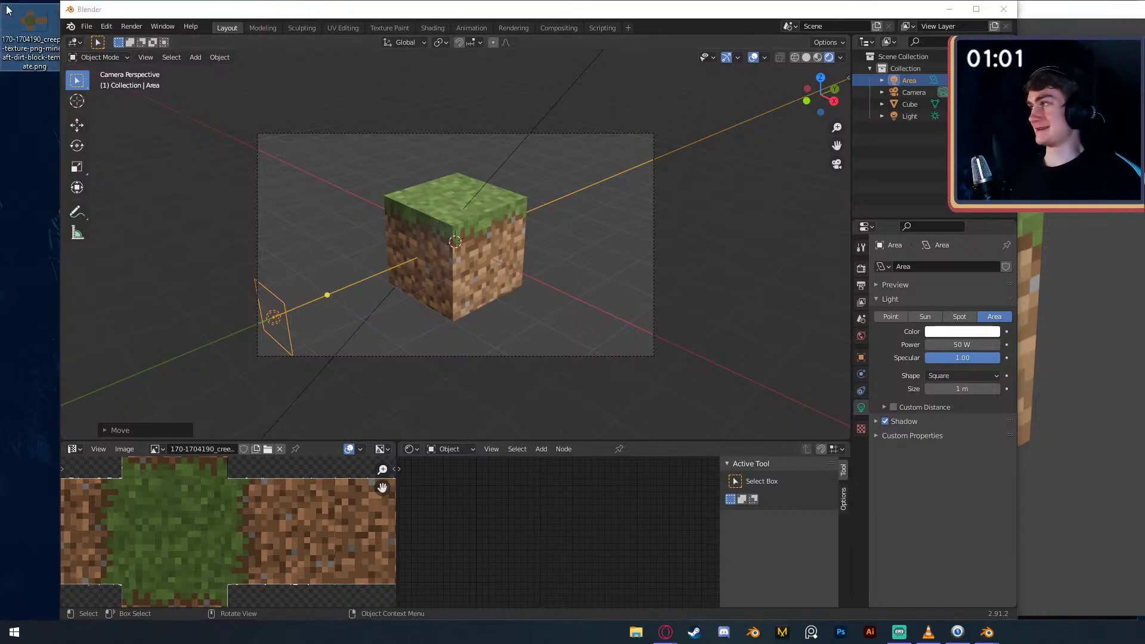
pyautogui.press('Delete')
pyautogui.click(1071, 12)
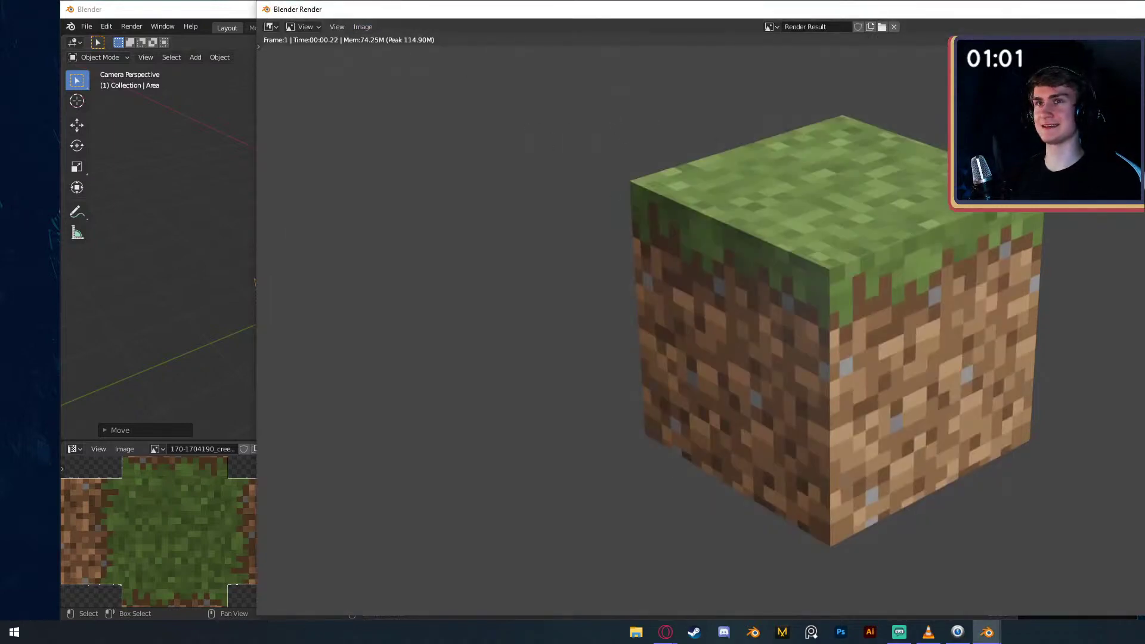
pyautogui.press('Escape')
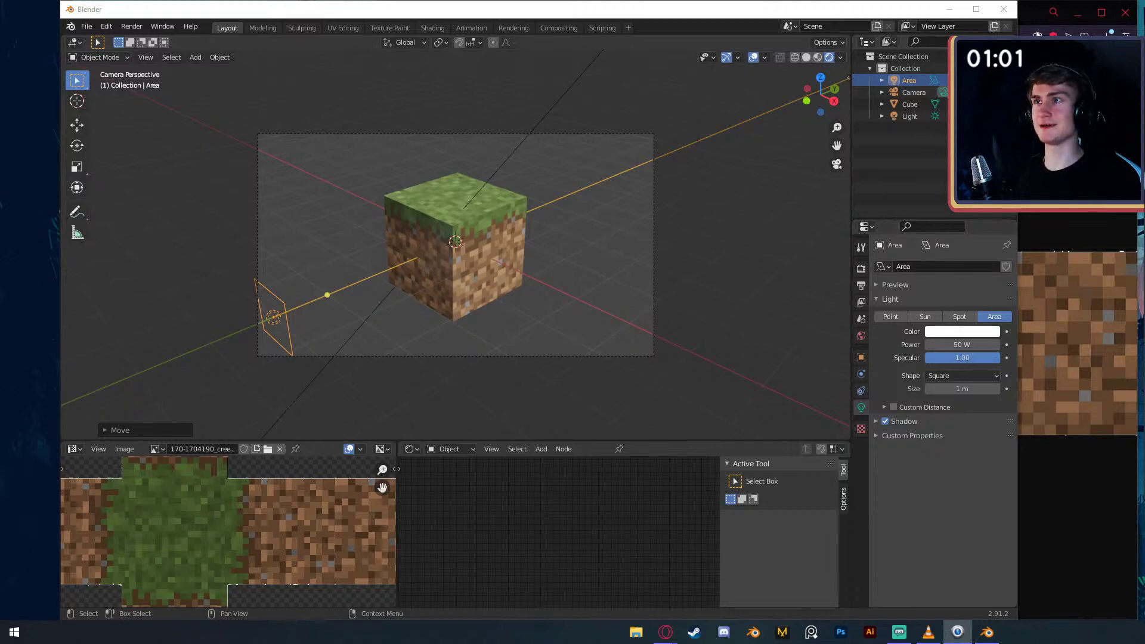
# - Switch to the browser, open an empty start page in place of the "minecraft dirt texture" search results, and return to Blender
pyautogui.click(1036, 30)
pyautogui.click(626, 16)
pyautogui.click(514, 17)
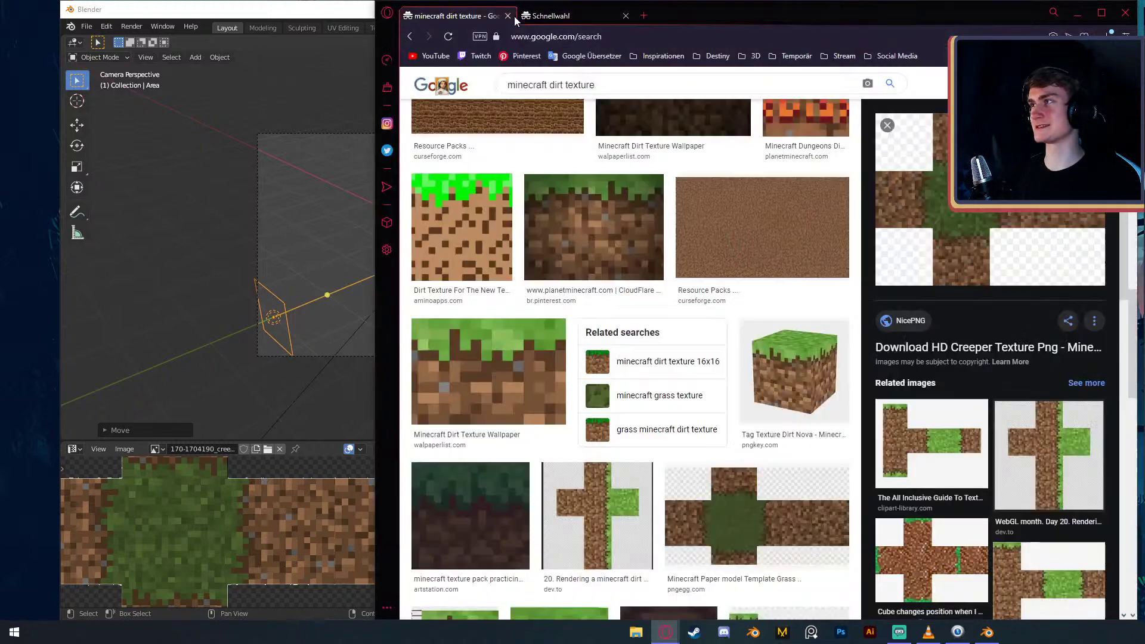
pyautogui.click(510, 16)
pyautogui.click(322, 10)
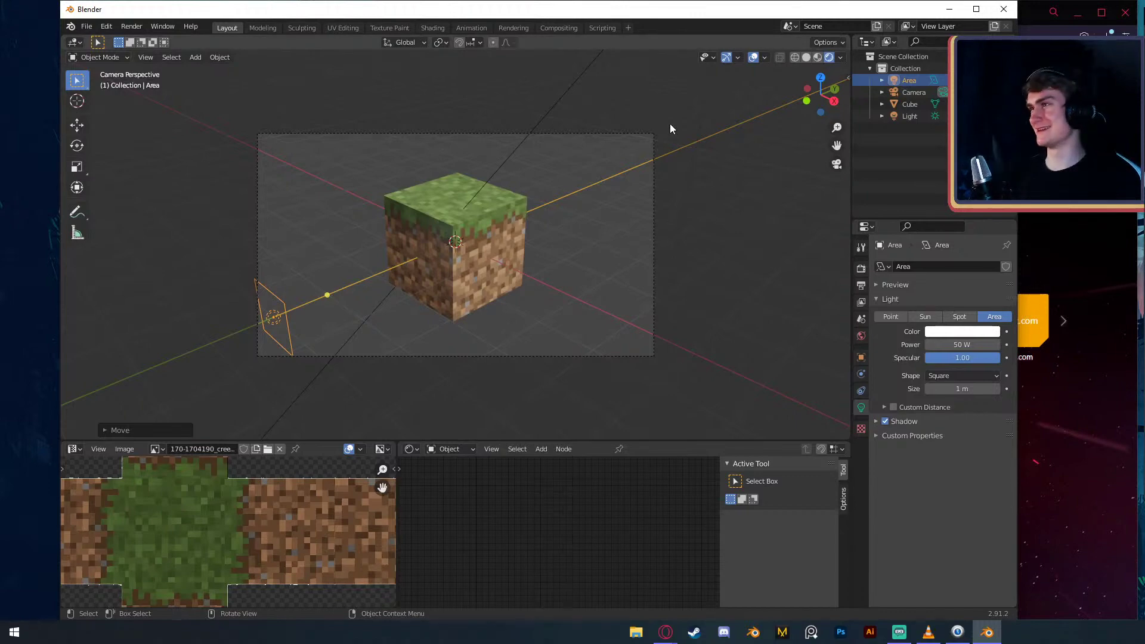
pyautogui.click(652, 138)
pyautogui.click(653, 123)
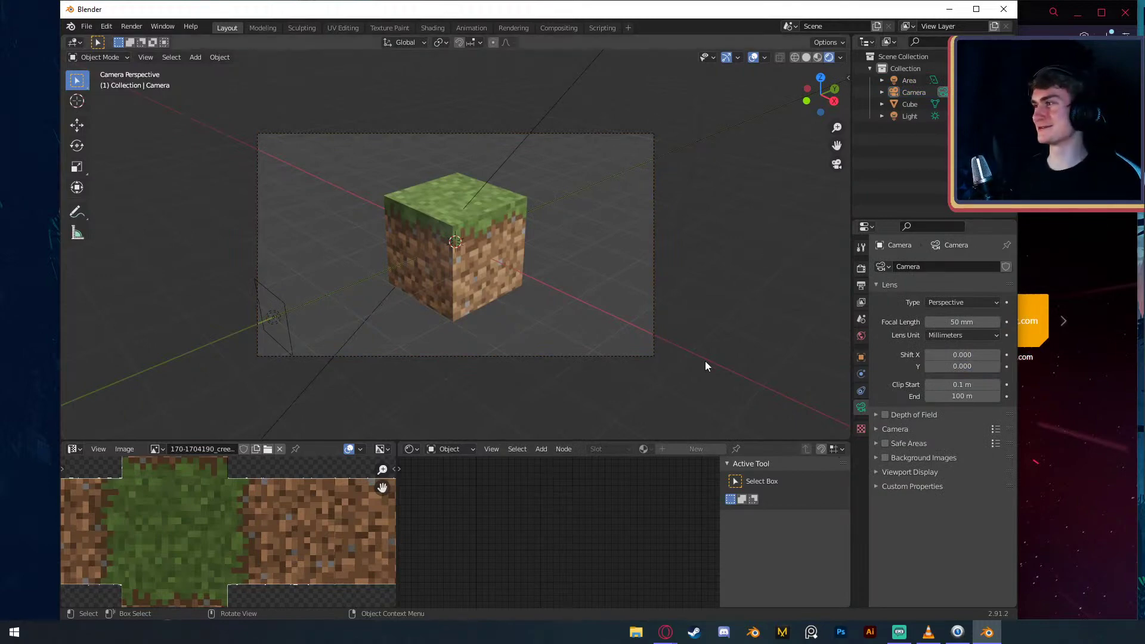
pyautogui.click(659, 238)
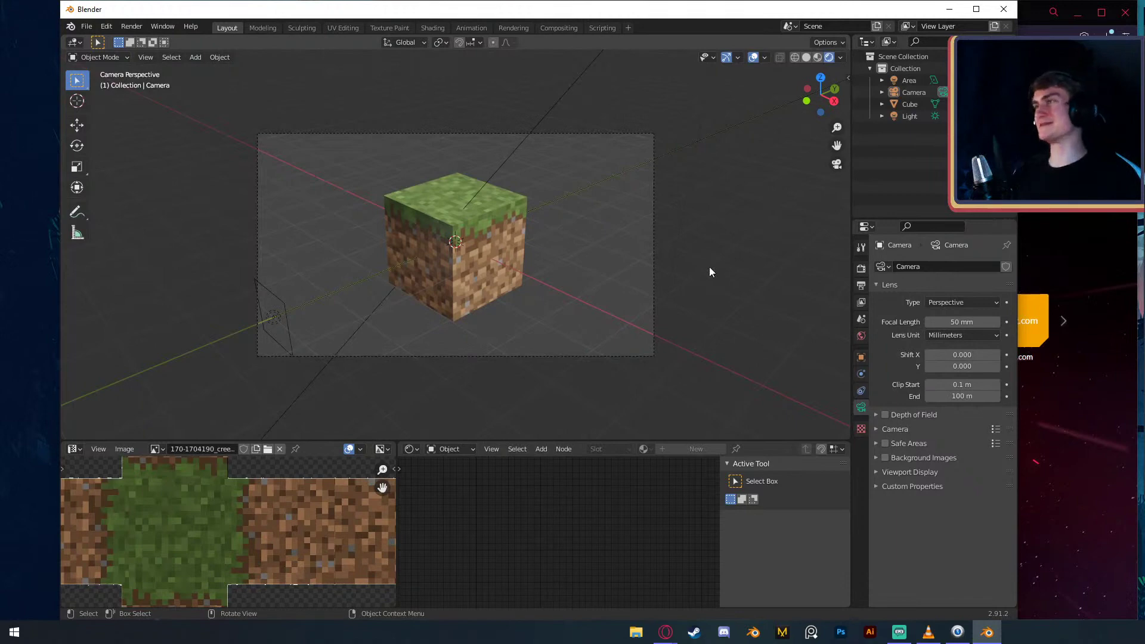
pyautogui.click(652, 180)
pyautogui.click(752, 295)
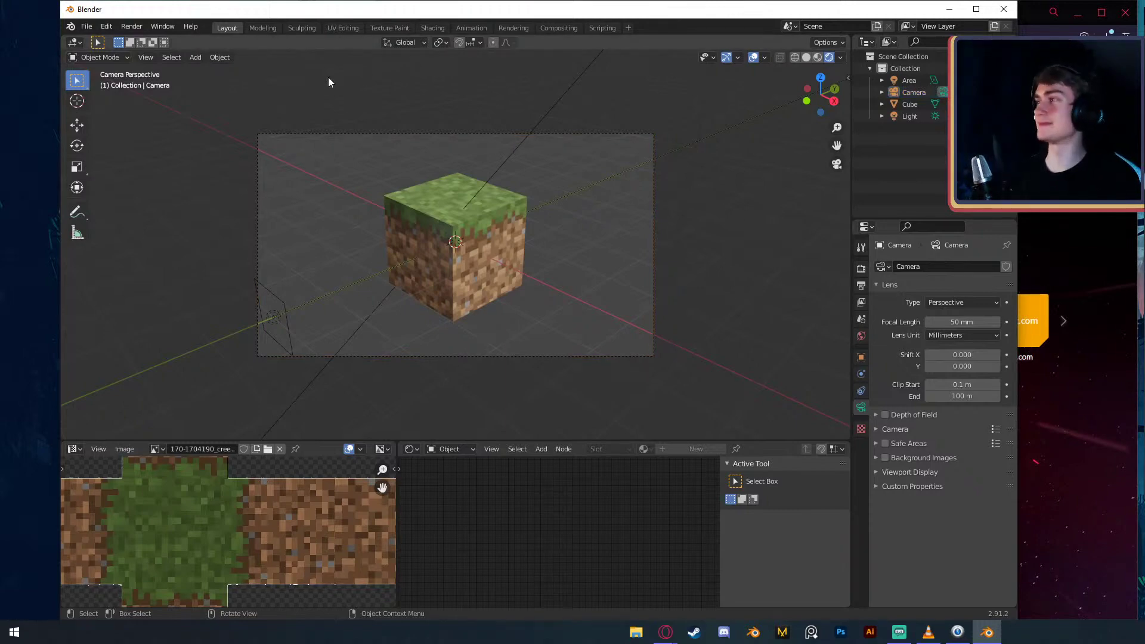
# - Start a new General file without saving the grass block scene
pyautogui.click(87, 26)
pyautogui.moveTo(100, 40)
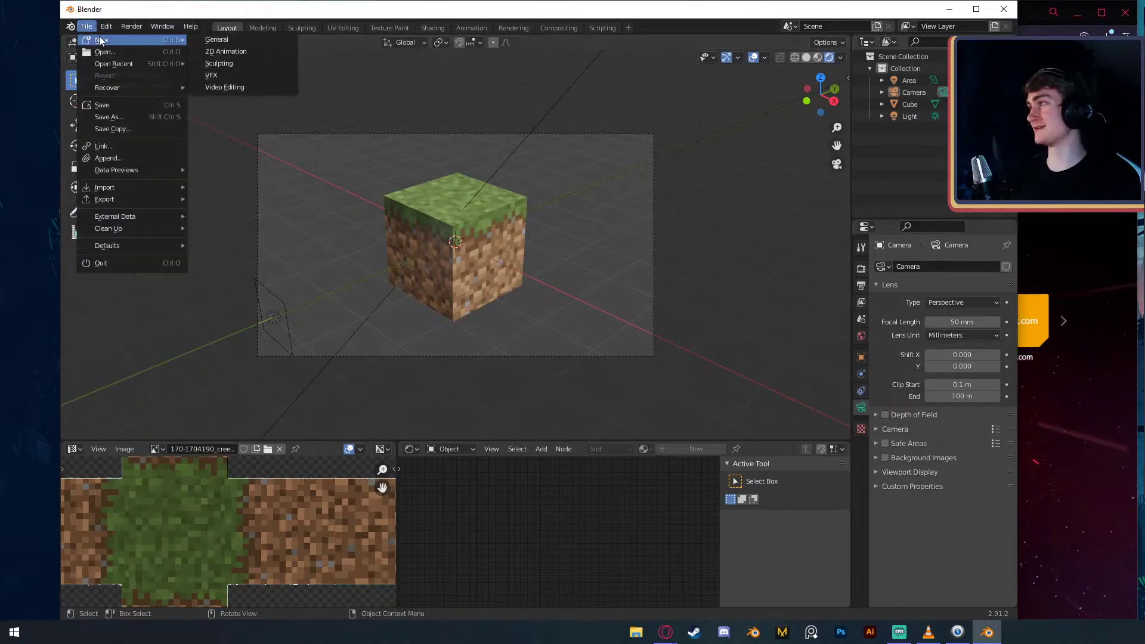
pyautogui.click(217, 39)
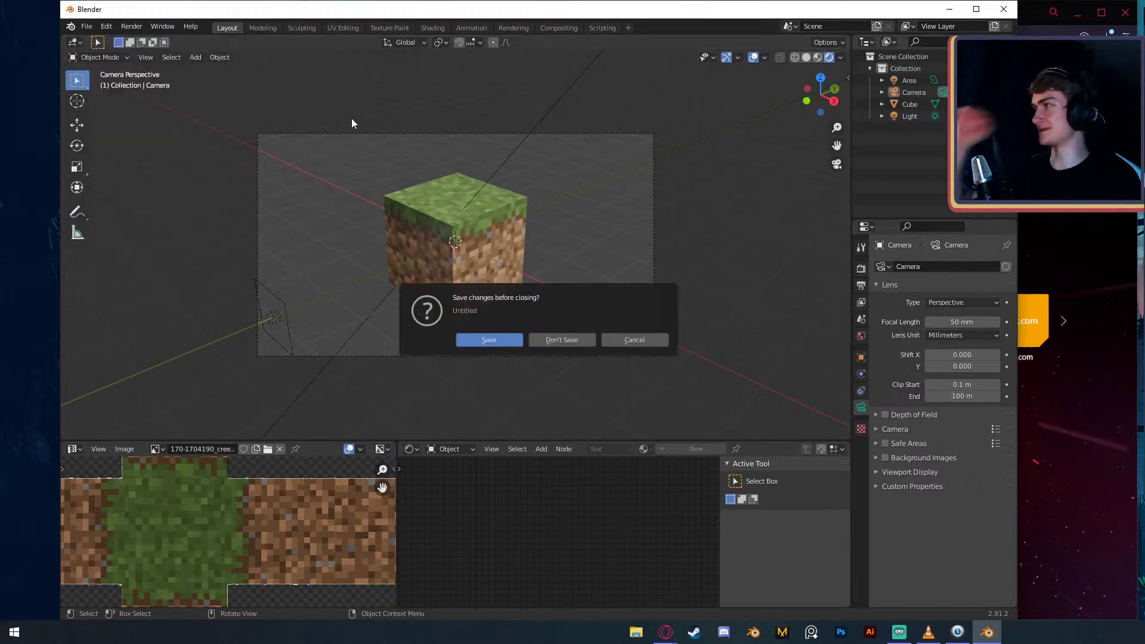
pyautogui.click(558, 343)
pyautogui.hotkey('alt', 'Tab')
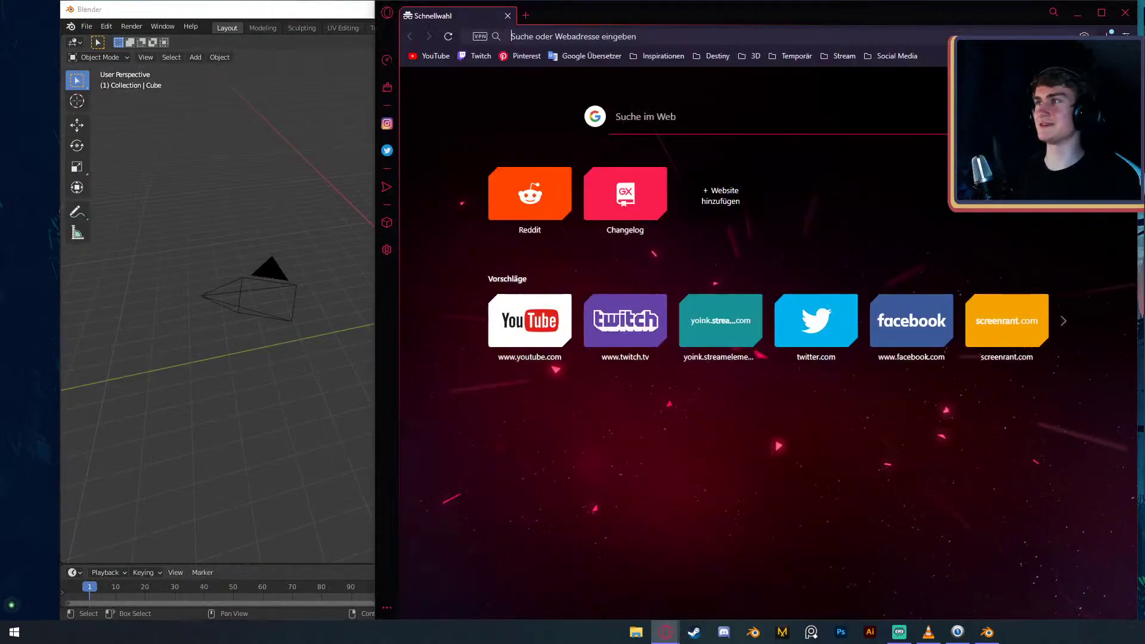
pyautogui.click(343, 18)
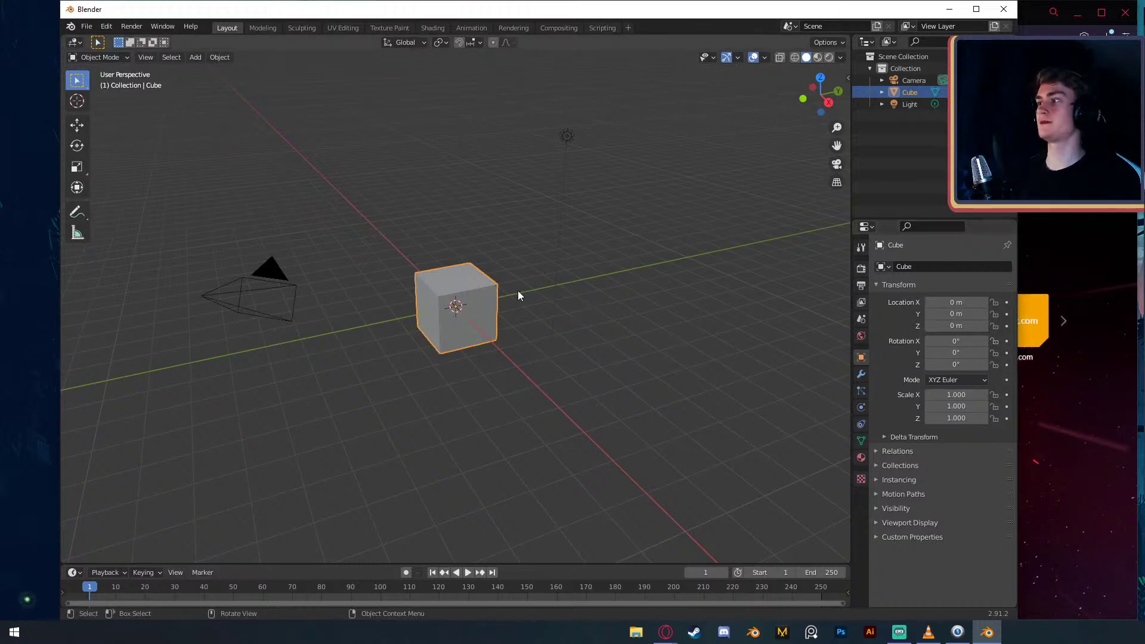
pyautogui.hotkey('alt', 'Tab')
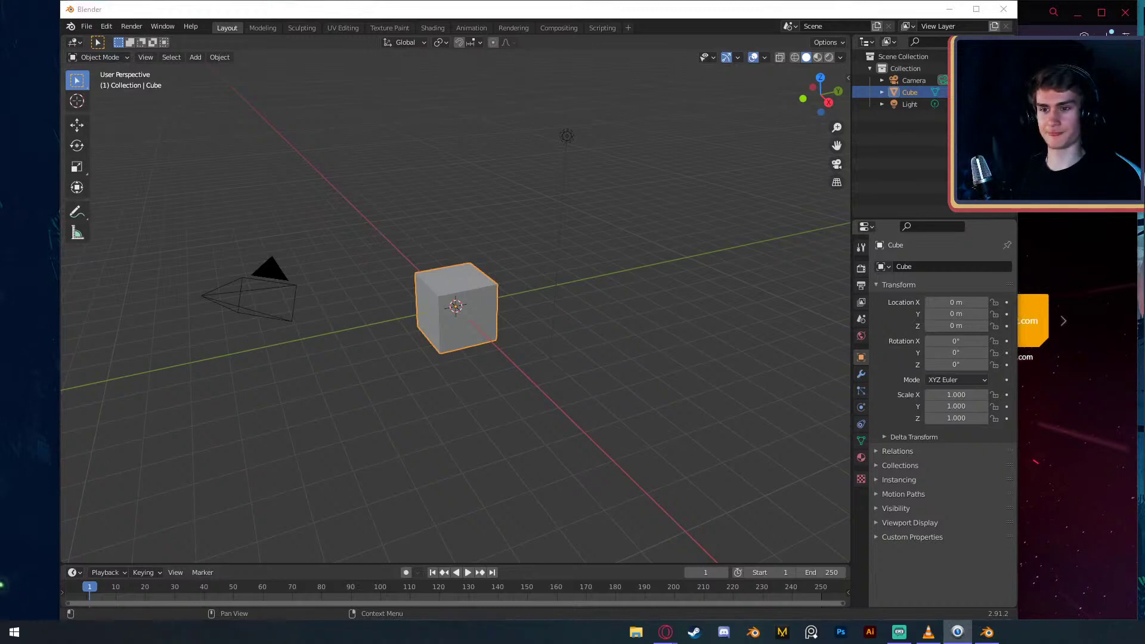
pyautogui.hotkey('alt', 'Tab')
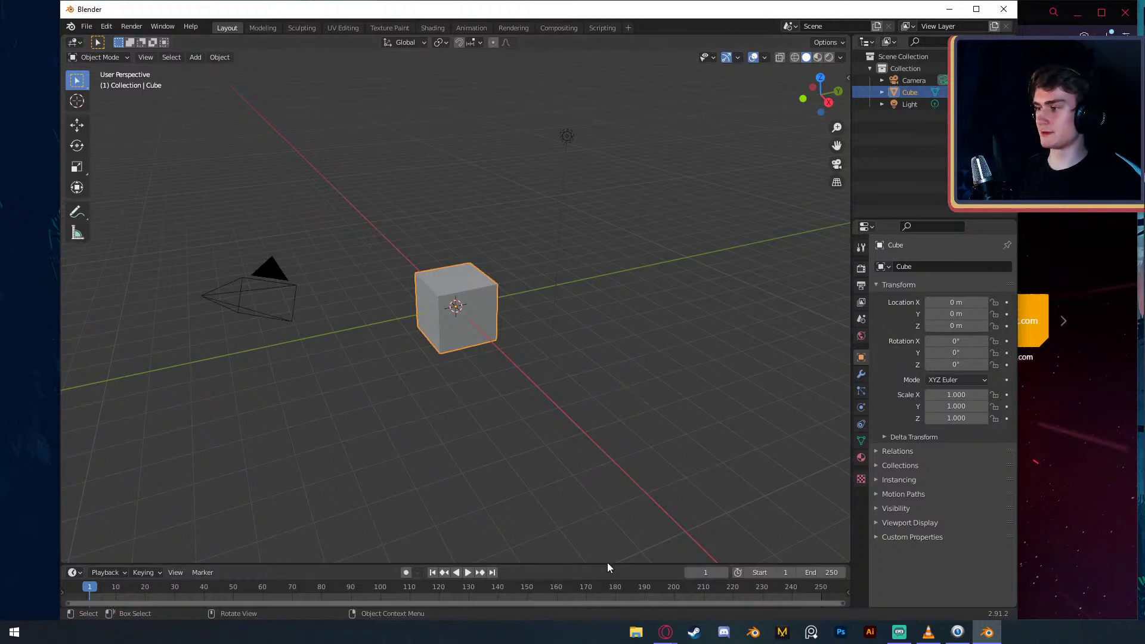
pyautogui.moveTo(609, 564); pyautogui.dragTo(611, 469)
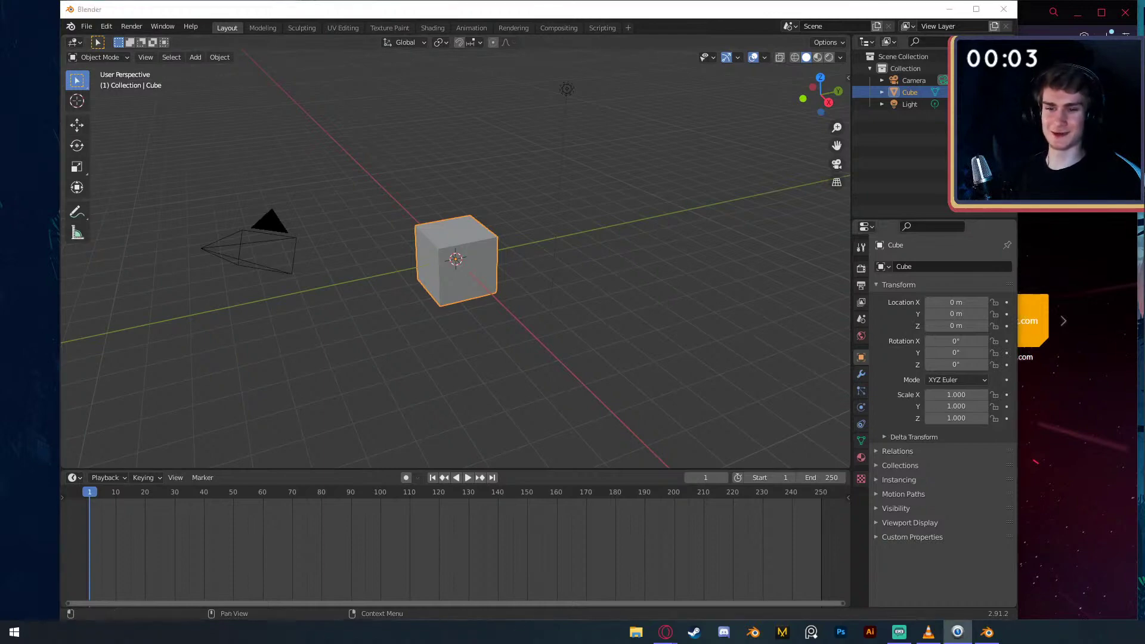
pyautogui.hotkey('alt', 'Tab')
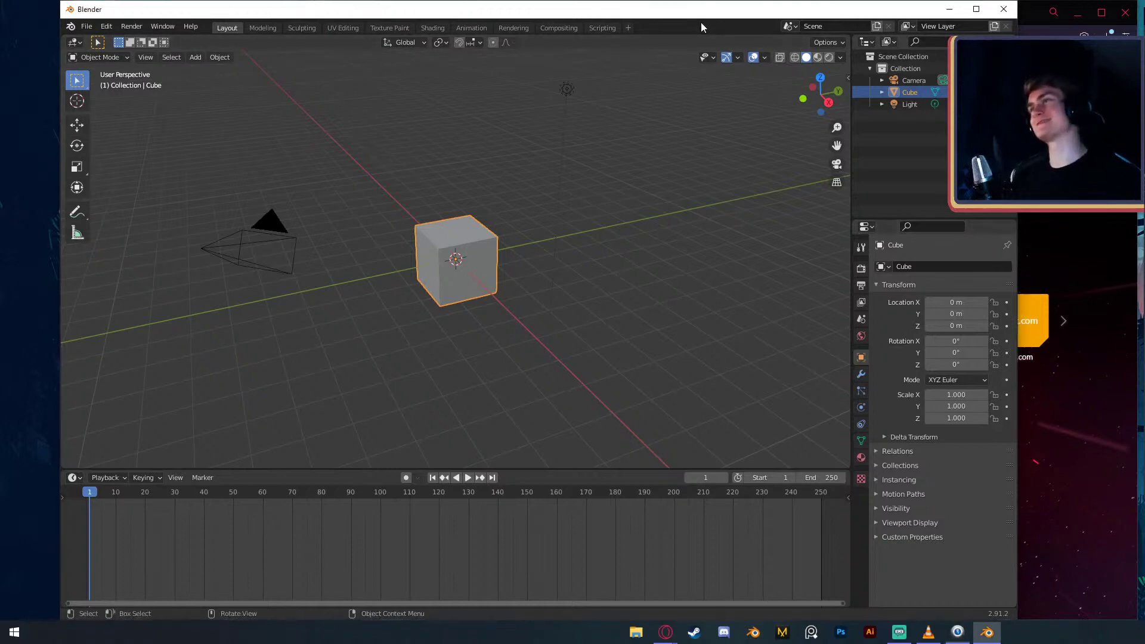
pyautogui.click(87, 27)
pyautogui.moveTo(99, 41)
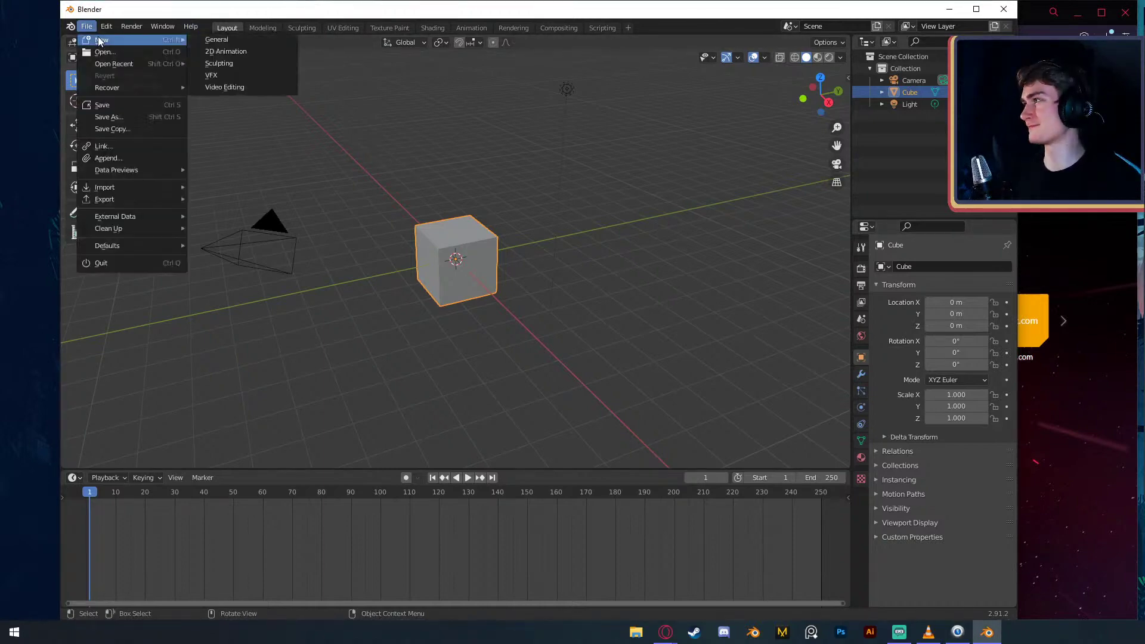
pyautogui.click(215, 42)
pyautogui.click(550, 339)
pyautogui.click(655, 349)
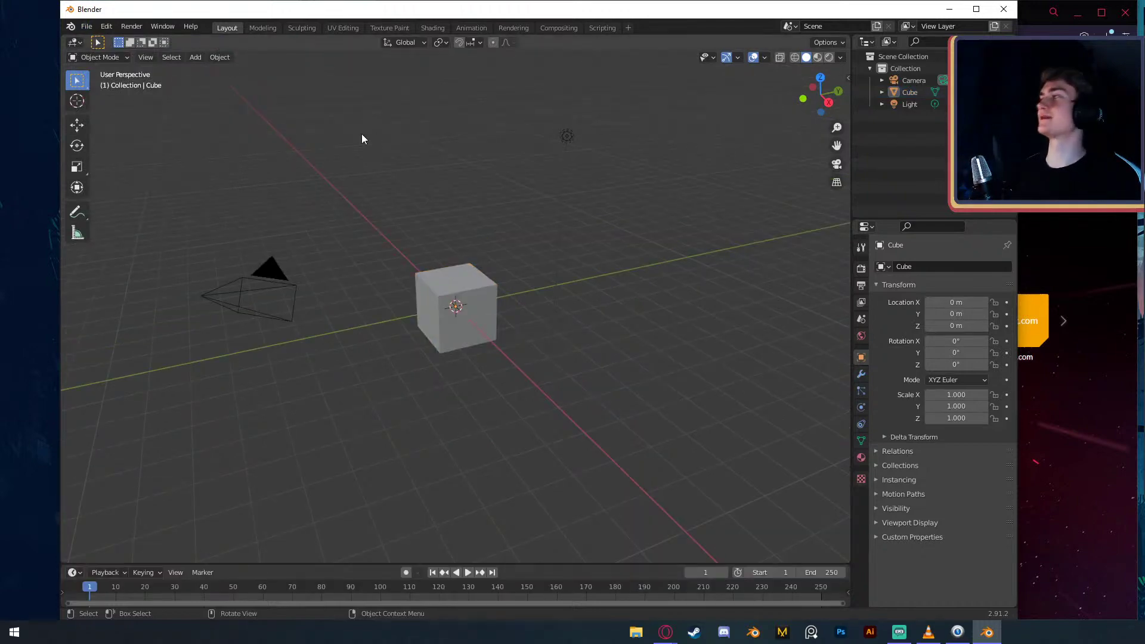
pyautogui.click(478, 285)
pyautogui.click(560, 303)
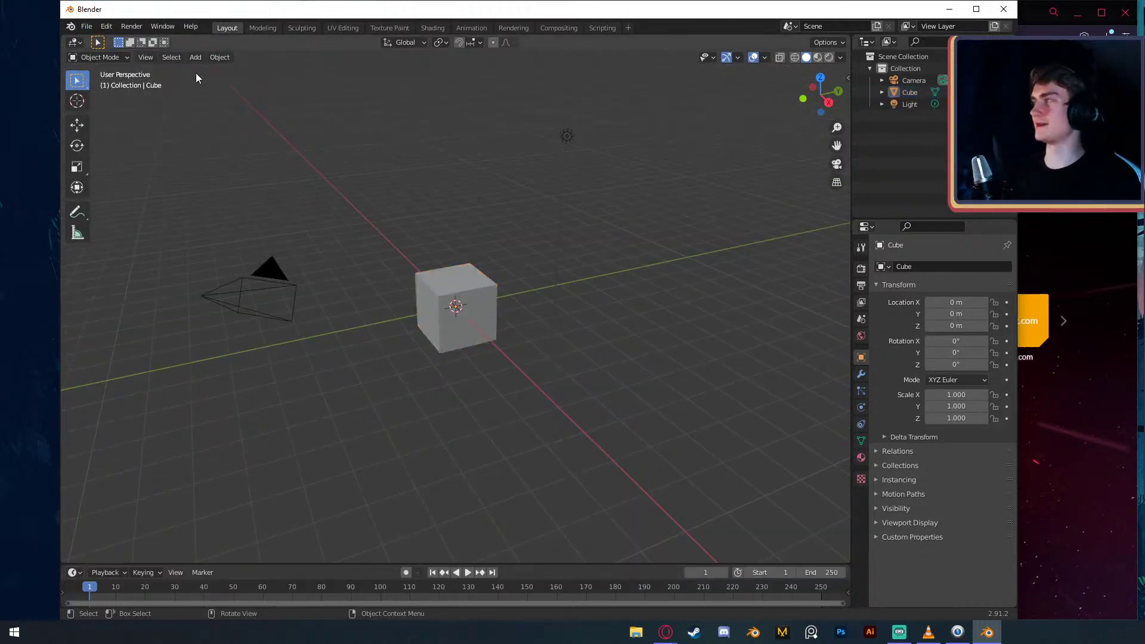
pyautogui.moveTo(559, 260); pyautogui.dragTo(428, 209)
# - Start another new General file, discarding the scene with the displaced cube
pyautogui.click(86, 26)
pyautogui.moveTo(110, 40)
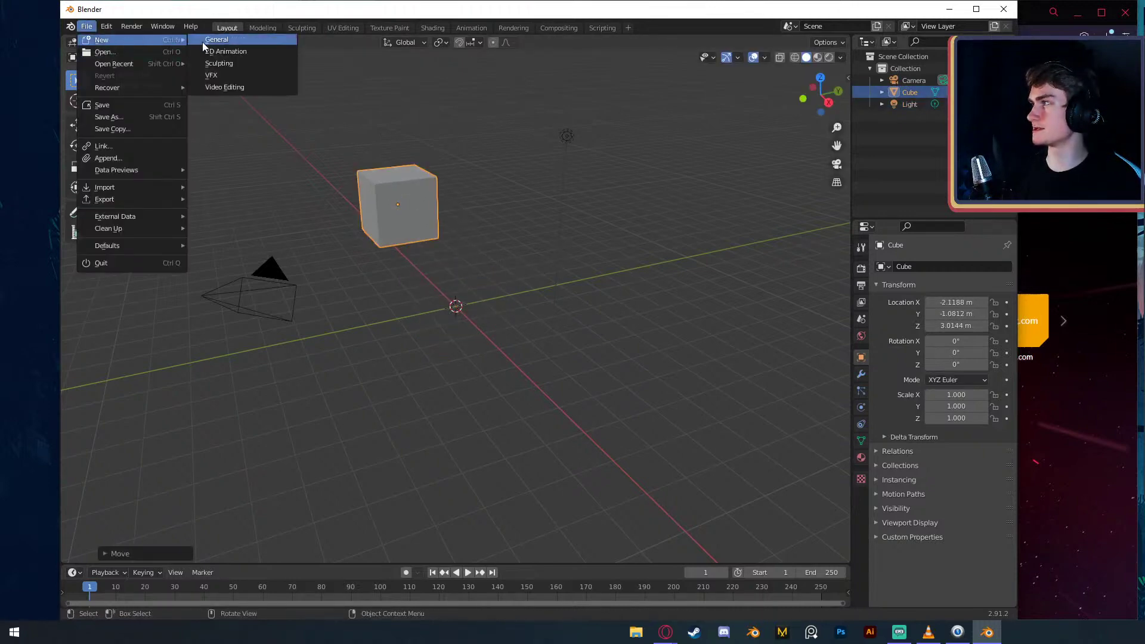
pyautogui.click(221, 40)
pyautogui.click(548, 340)
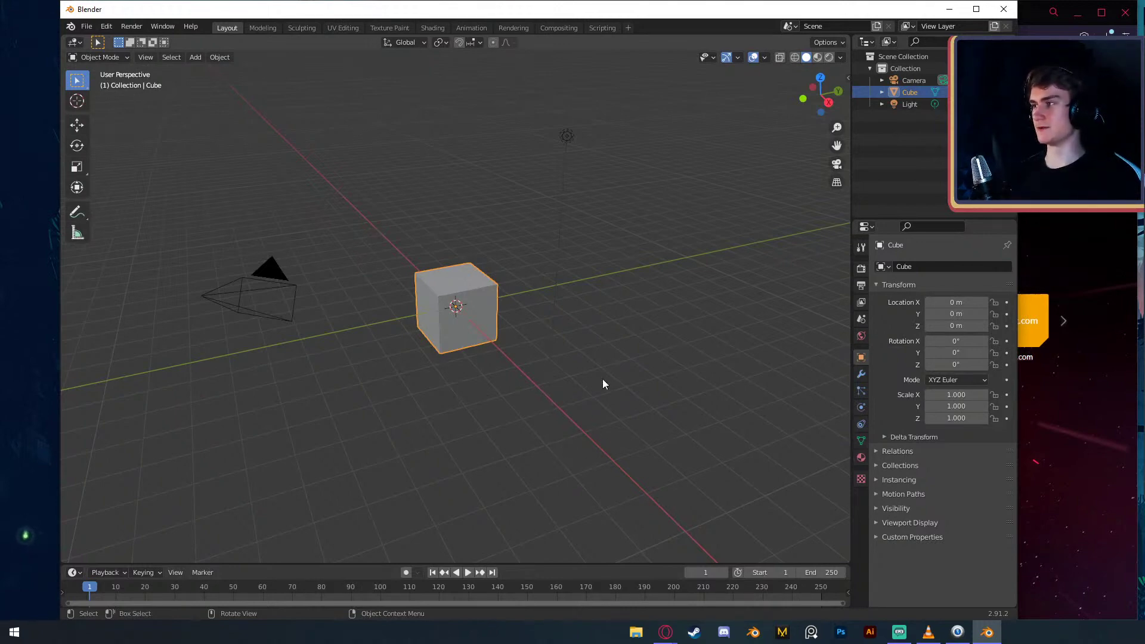
# - Enlarge the timeline area below the 3D viewport and turn it into a Shader Editor
pyautogui.moveTo(597, 564); pyautogui.dragTo(572, 403)
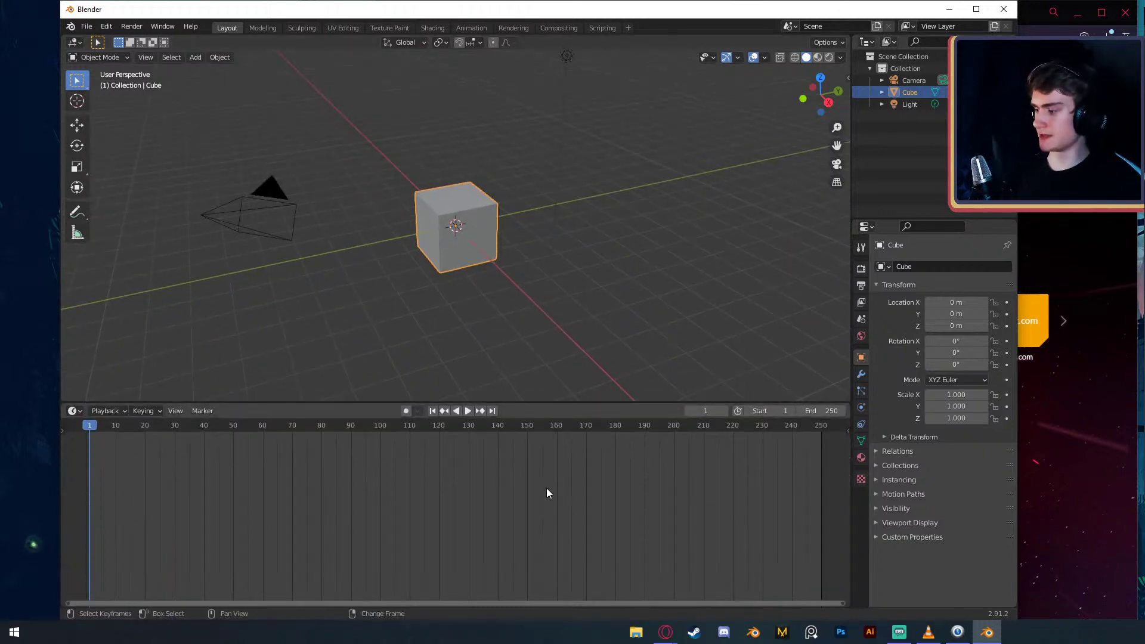
pyautogui.hotkey('shift', 'F3')
pyautogui.hotkey('shift', 'F3')
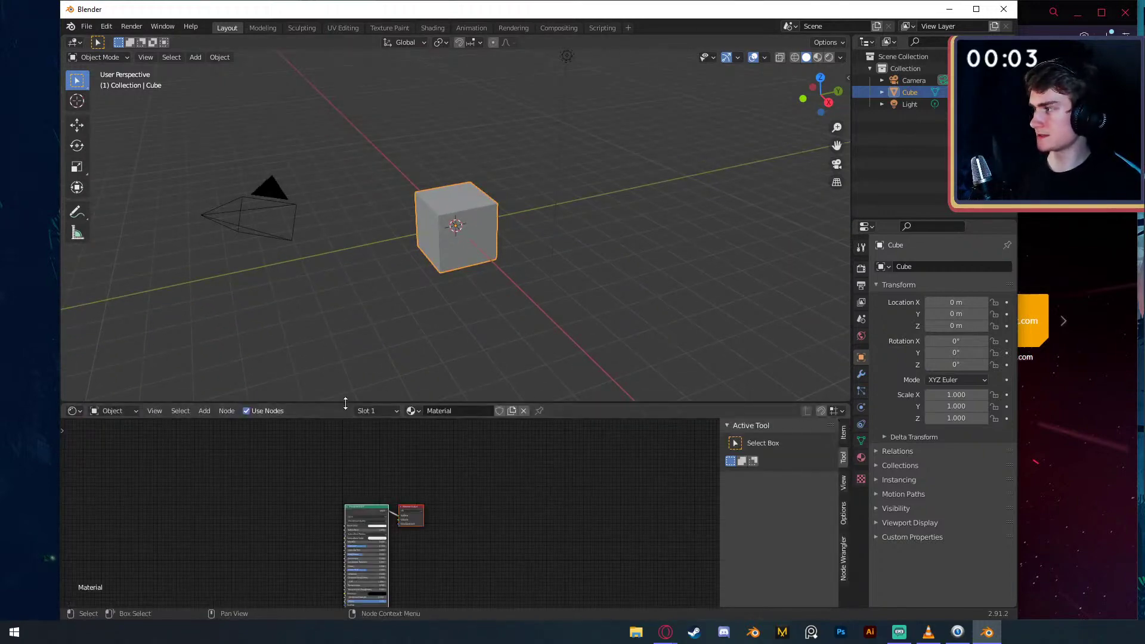
# - Split the Shader Editor vertically into two areas and turn the left one into a UV Editor
pyautogui.rightClick(322, 405)
pyautogui.click(295, 404)
pyautogui.click(406, 487)
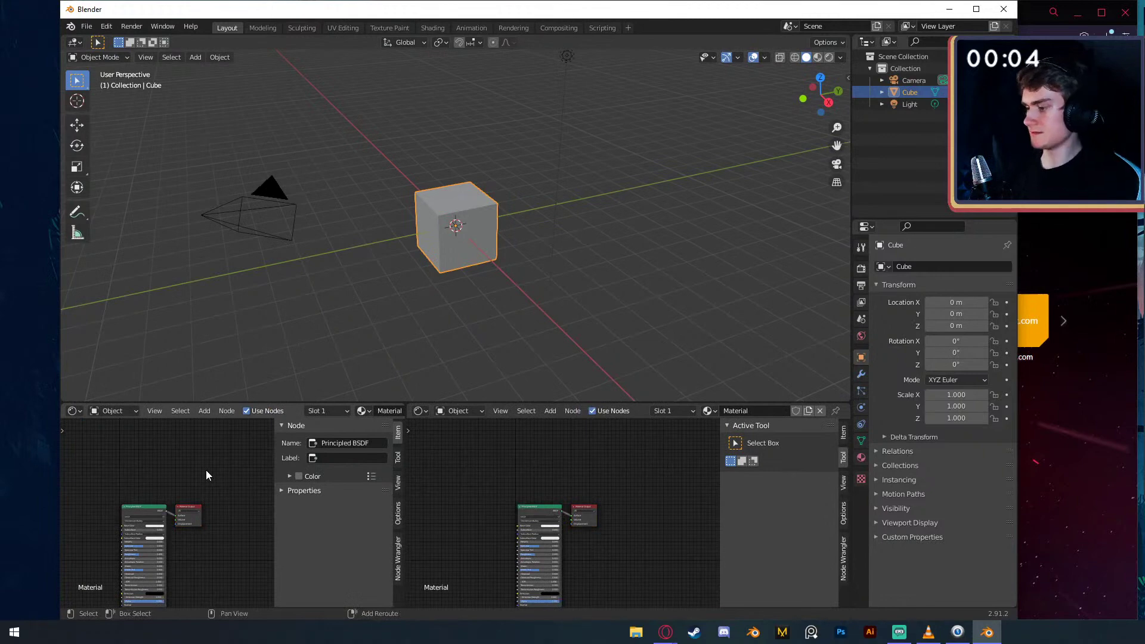
pyautogui.hotkey('shift', 'F10')
# - Rotate all of the cube's UVs by 90° in Edit Mode and return to Object Mode
pyautogui.press('Tab')
pyautogui.write('ar')
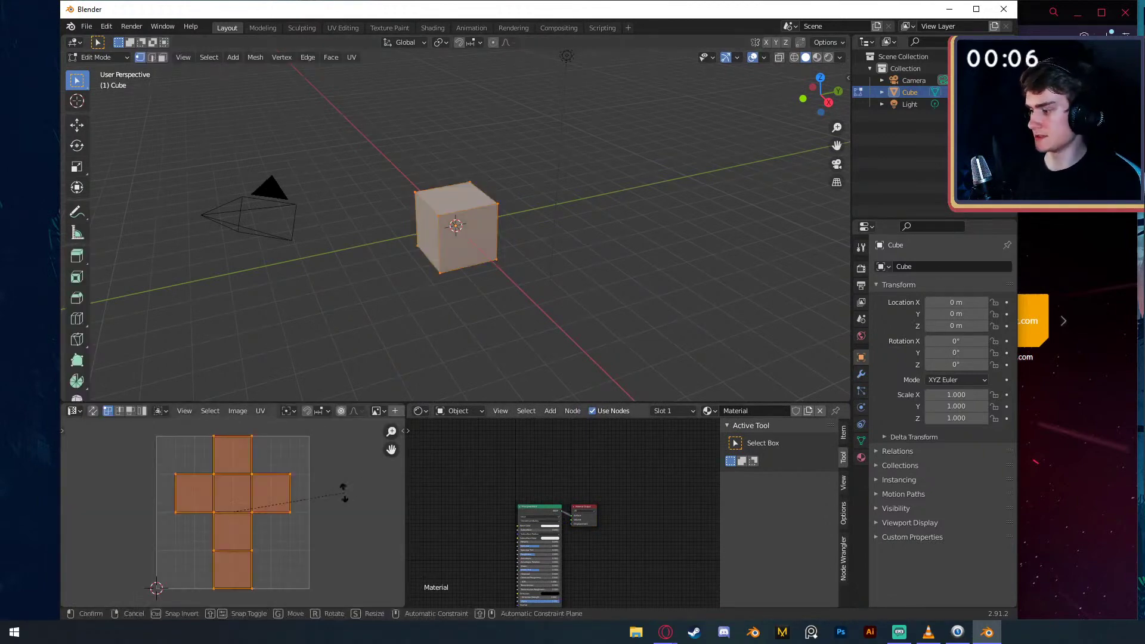
pyautogui.write('90')
pyautogui.press('Return')
pyautogui.press('Tab')
# - Switch to the Opera browser and search the web for "minecraft dirt texture"
pyautogui.hotkey('alt', 'Tab')
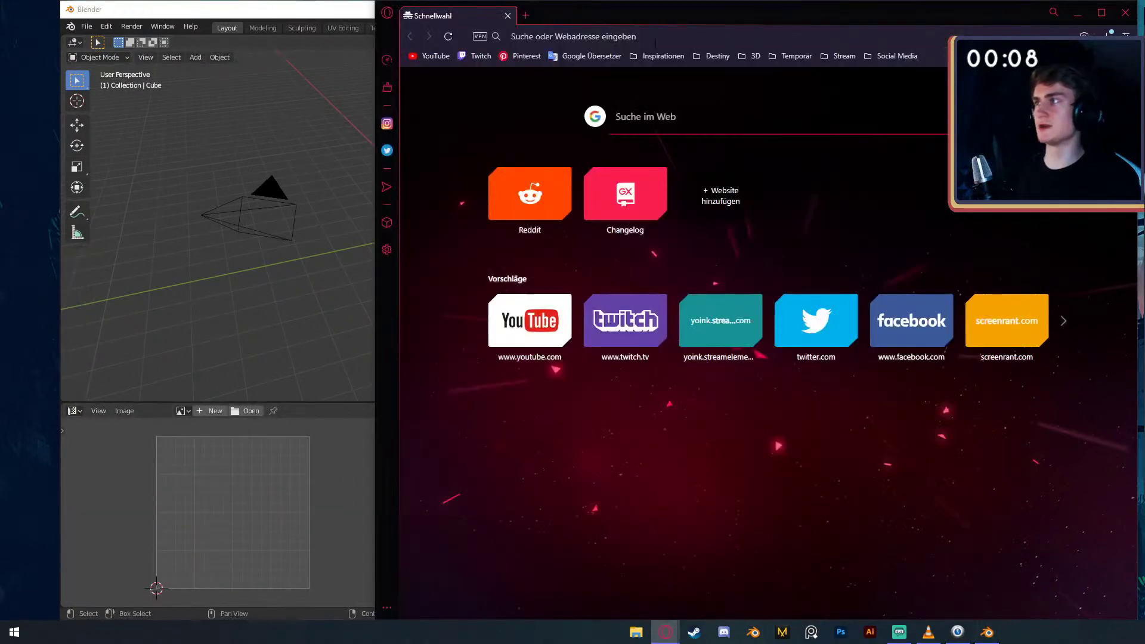
pyautogui.click(656, 41)
pyautogui.write('minecr')
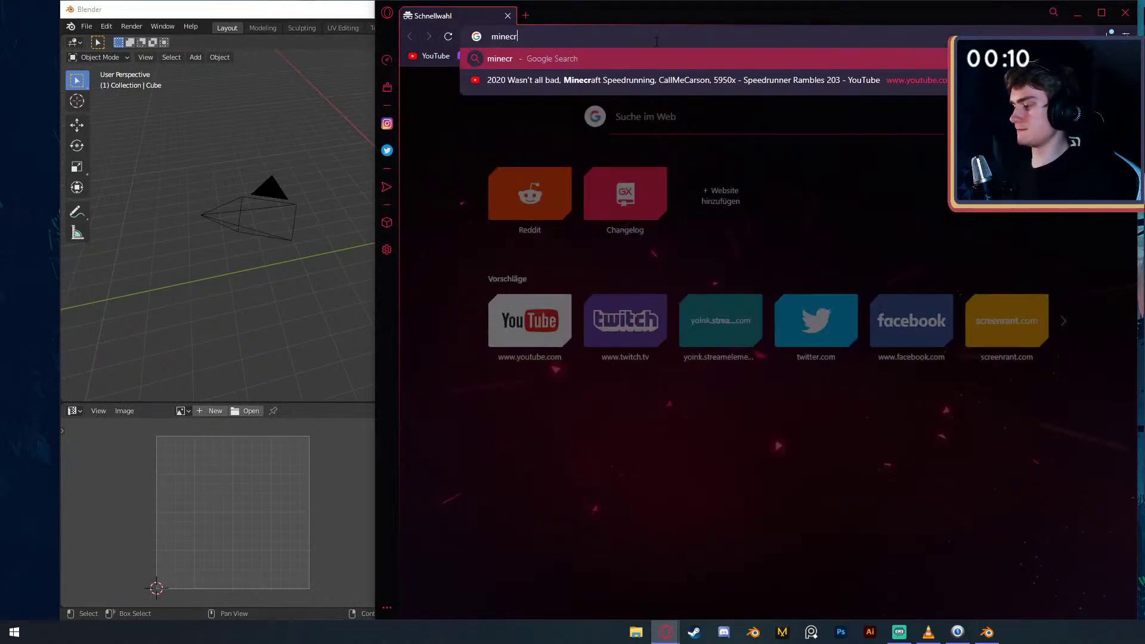
pyautogui.write('aft dirt t')
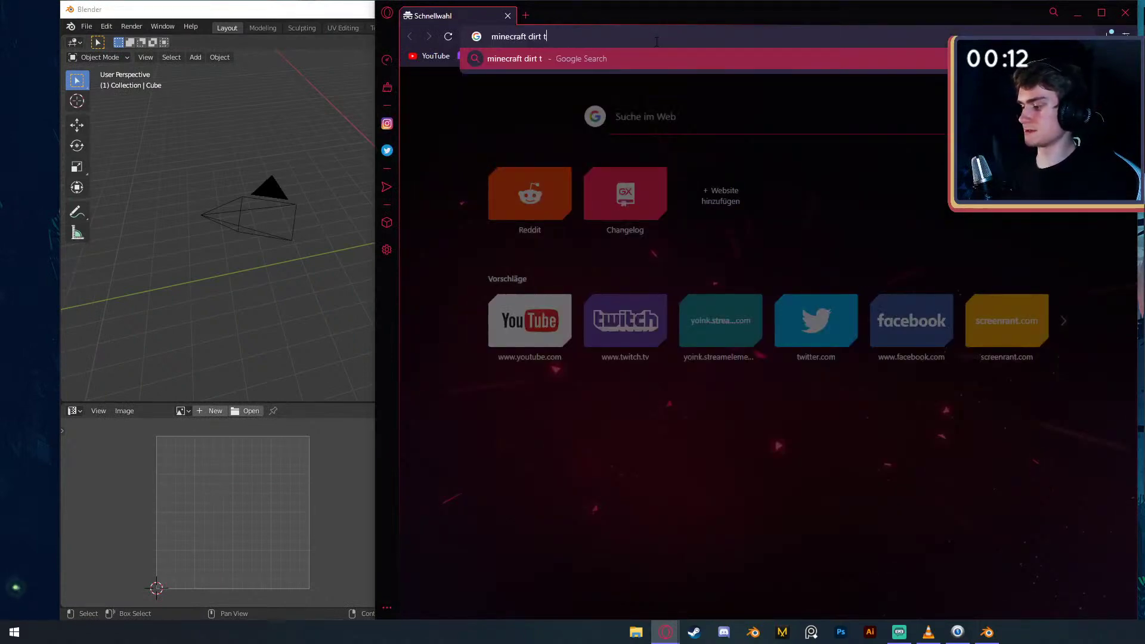
pyautogui.write('exture')
pyautogui.press('Return')
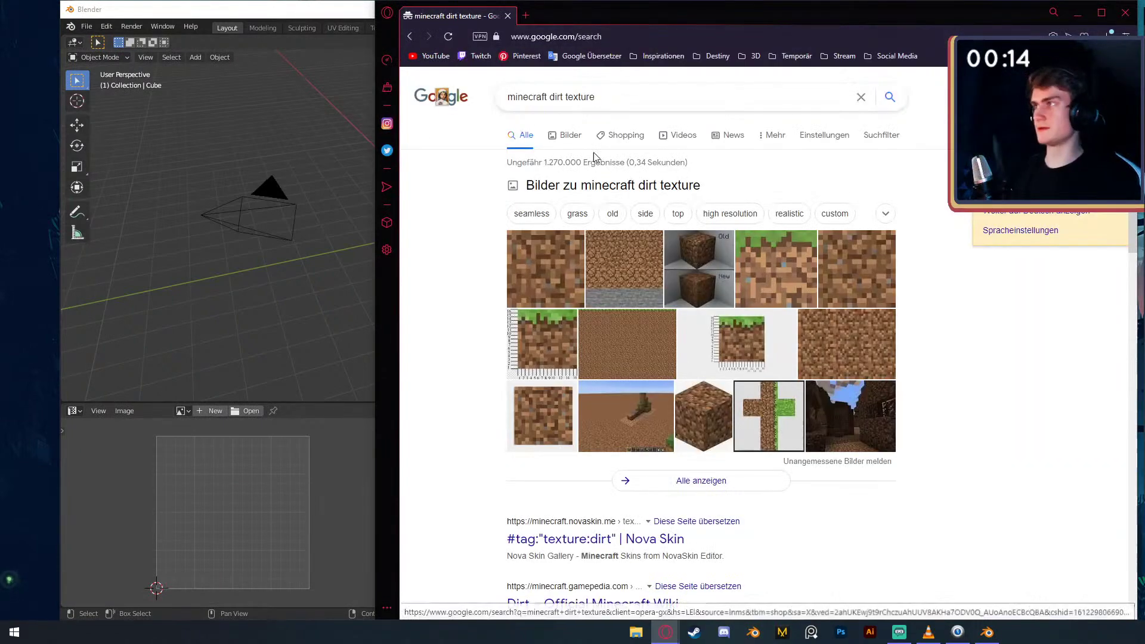
# - Find the unfolded grass block template from NicePNG among the image results and open the image in a new tab
pyautogui.scroll(-10, 728, 300)
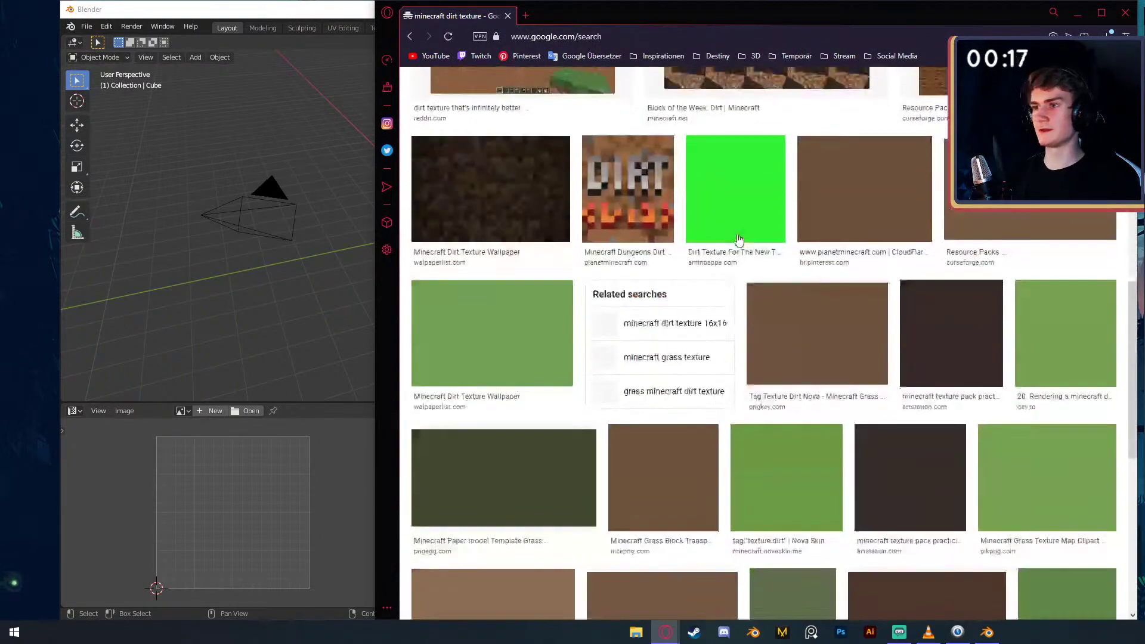
pyautogui.click(1066, 340)
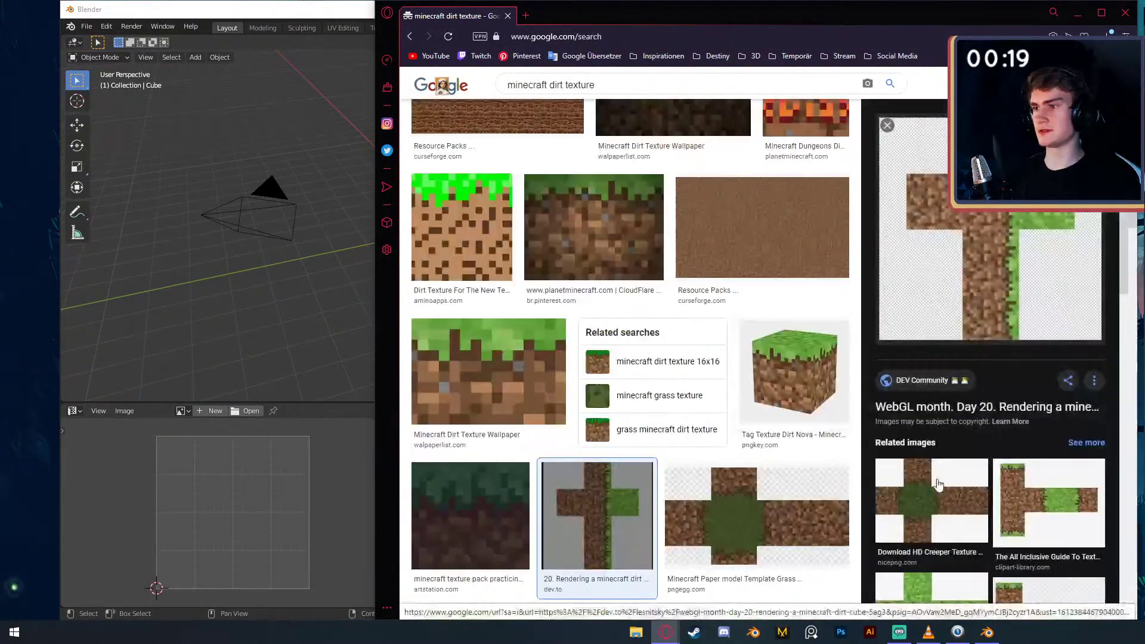
pyautogui.click(938, 485)
pyautogui.rightClick(959, 268)
pyautogui.click(990, 365)
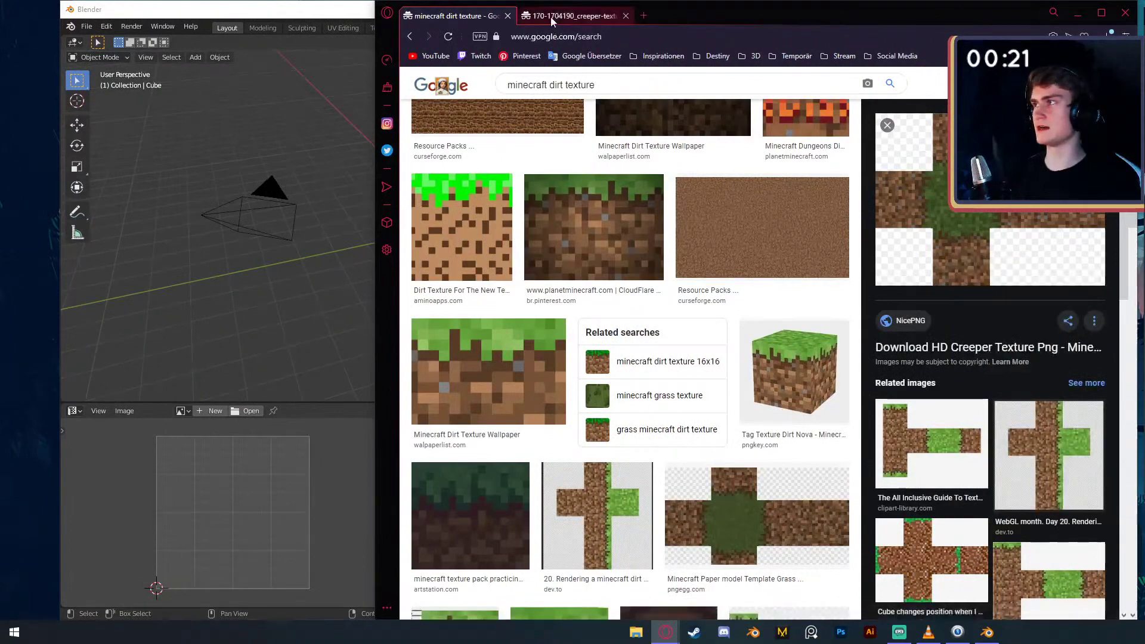
# - Save the full-size block template image to the Desktop as a PNG under its suggested file name
pyautogui.click(550, 17)
pyautogui.rightClick(717, 233)
pyautogui.click(741, 256)
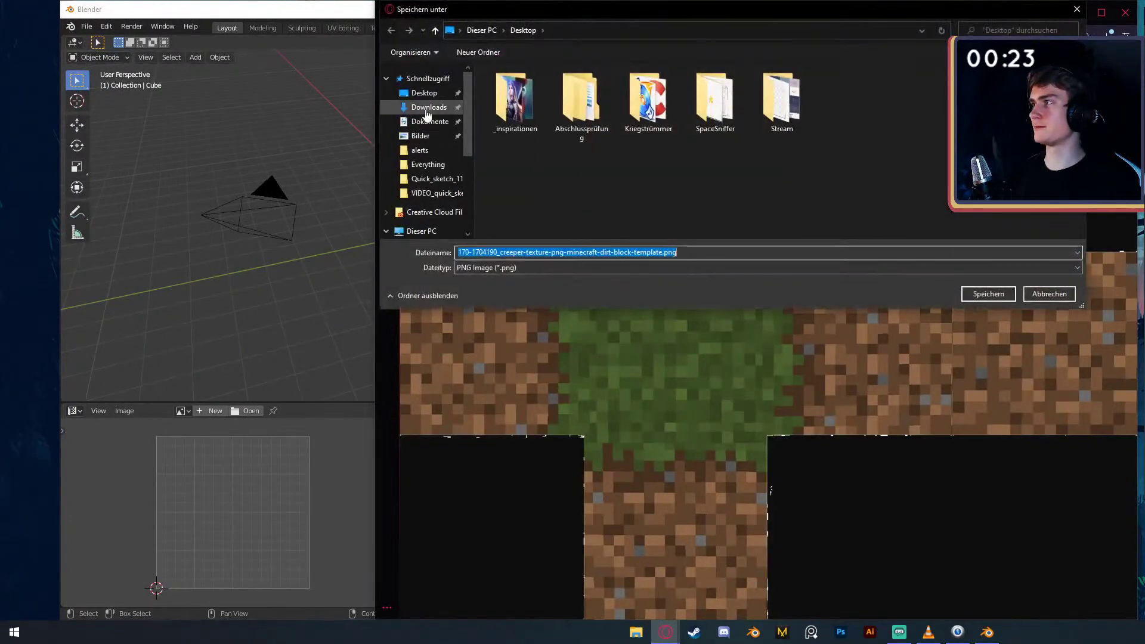
pyautogui.click(984, 295)
# - Return to Blender, add the saved PNG to the cube's material as an image texture and connect its Color to Base Color
pyautogui.click(348, 10)
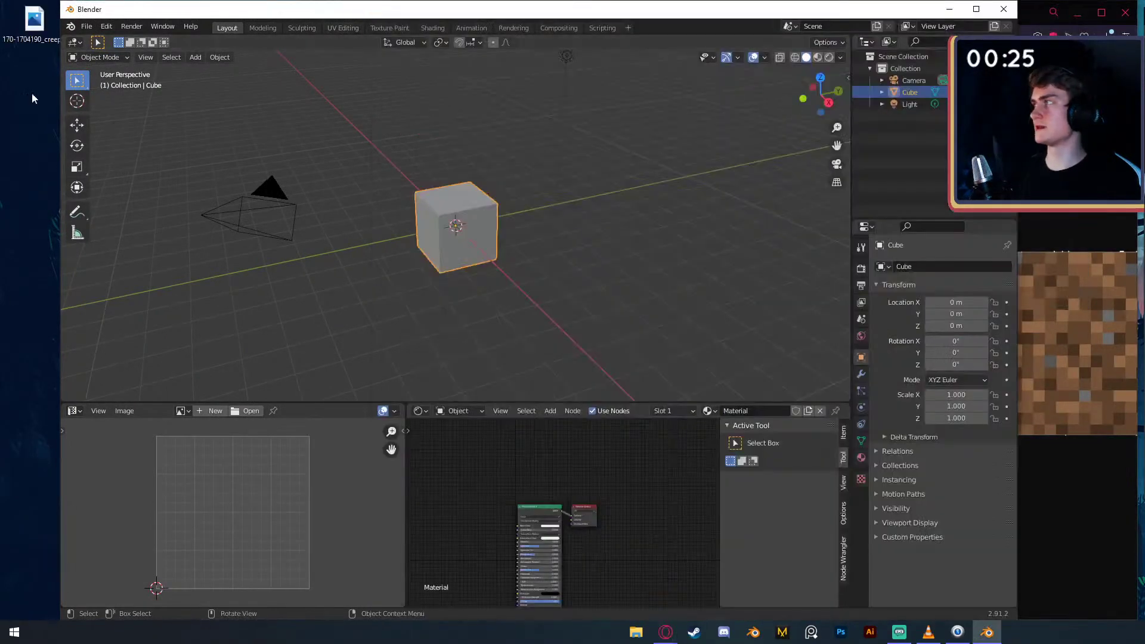
pyautogui.moveTo(31, 25); pyautogui.dragTo(552, 524)
pyautogui.scroll(3, 488, 506)
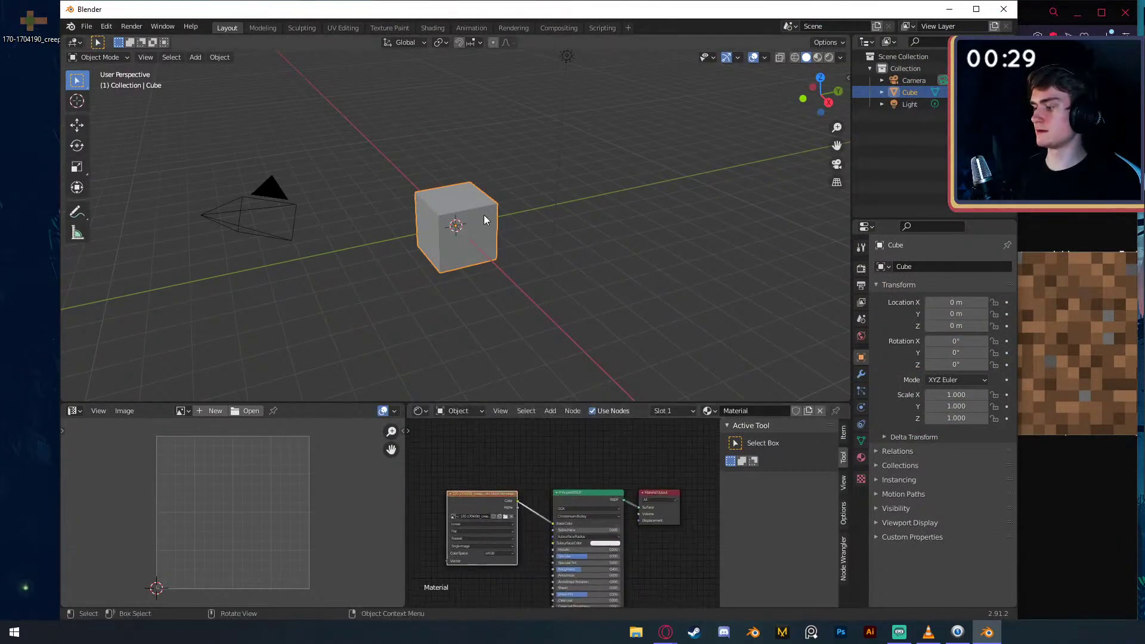
# - Show the 3D viewport in Rendered shading through the active camera
pyautogui.press('z')
pyautogui.press('6')
pyautogui.press('KP_0')
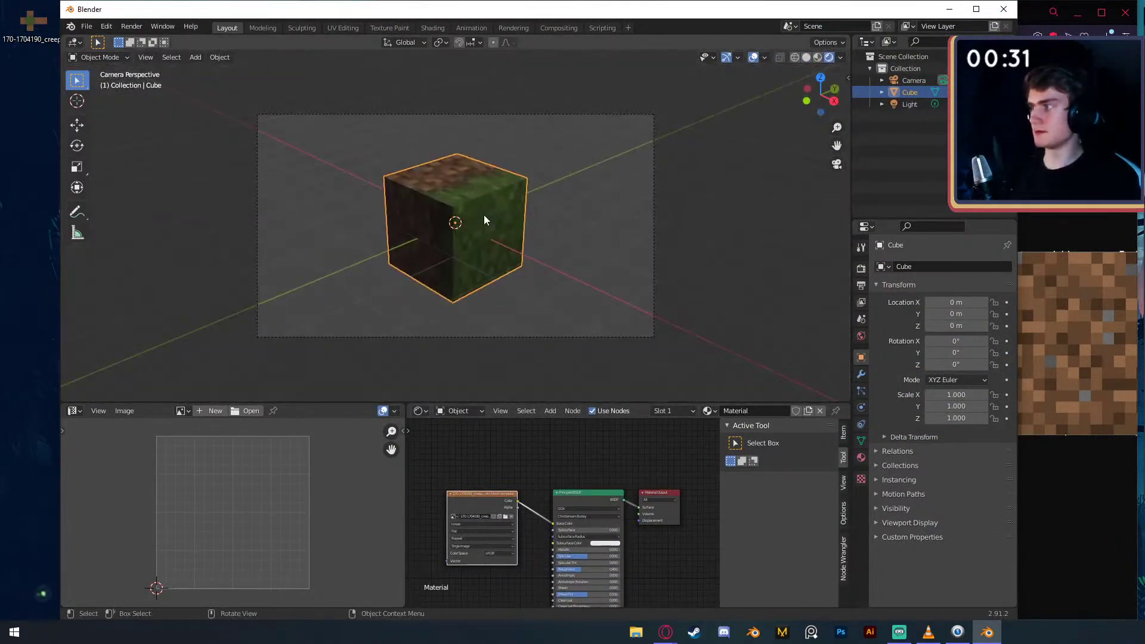
# - Rotate the cube by -90° about the Y axis so the grass side faces up
pyautogui.press('r')
pyautogui.press('y')
pyautogui.press('9')
pyautogui.press('0')
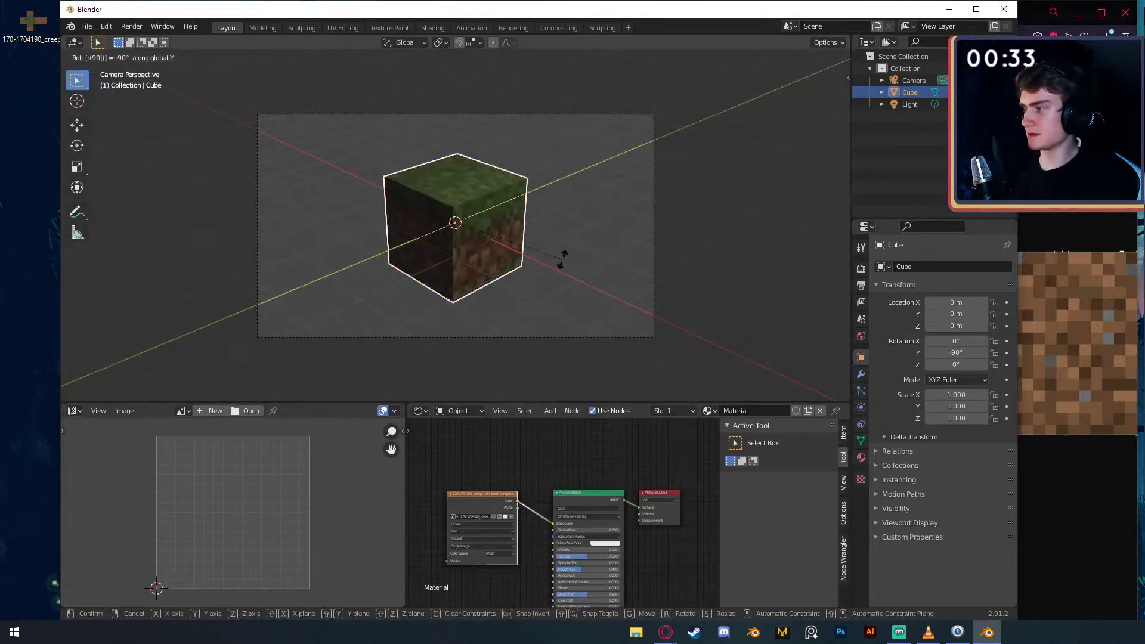
pyautogui.press('Return')
# - In Edit Mode, scale all of the cube's UVs along Y by about 1.32 to fit the block template
pyautogui.press('Tab')
pyautogui.scroll(-3, 305, 510)
pyautogui.scroll(1, 340, 513)
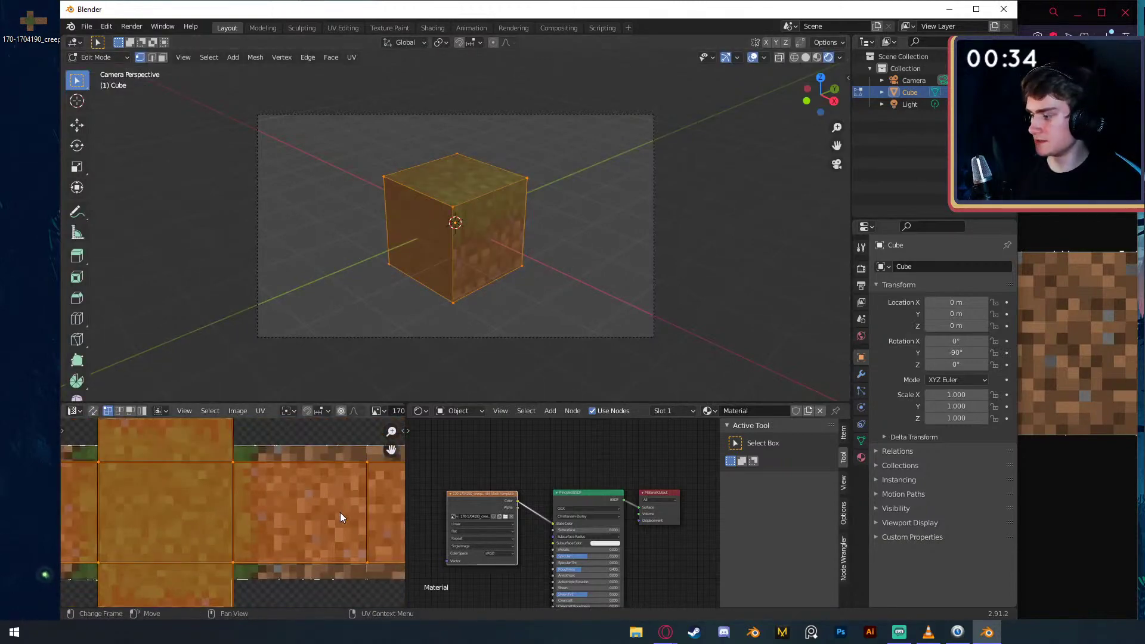
pyautogui.press('s')
pyautogui.press('y')
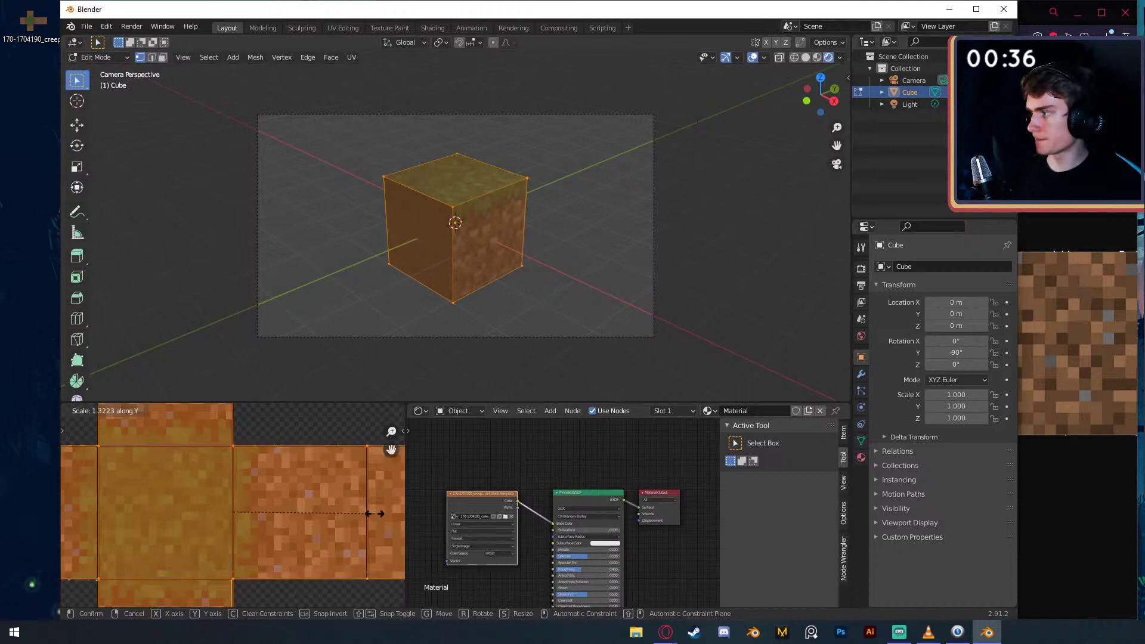
pyautogui.click(371, 513)
# - Scale the UVs slightly along X, shift them along X to line up with the grass area, and return to Object Mode
pyautogui.press('s')
pyautogui.press('x')
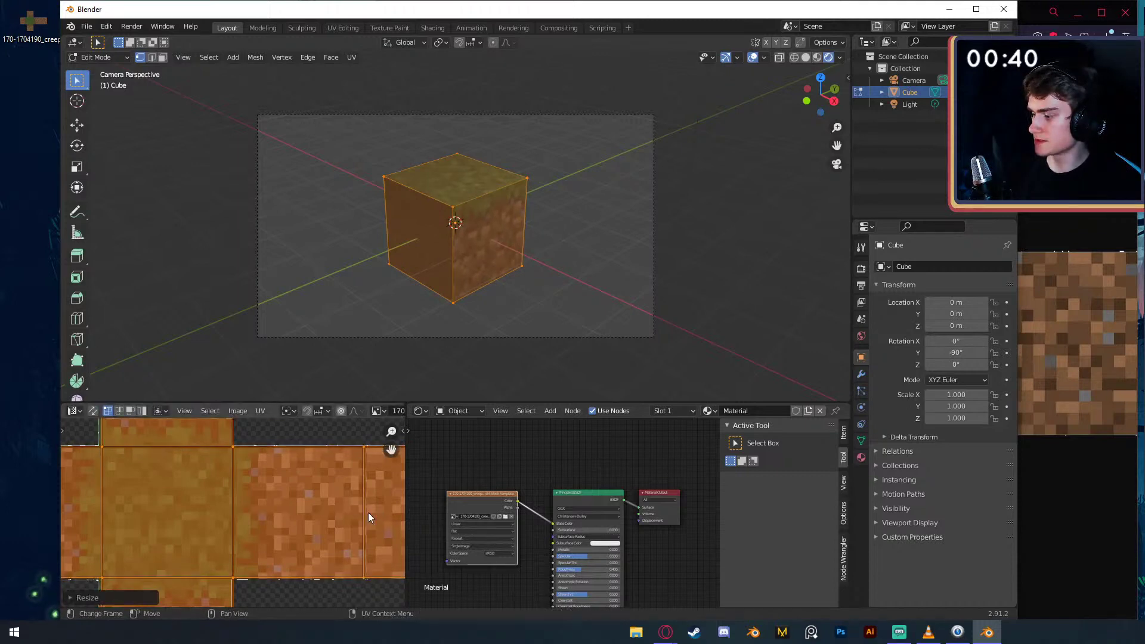
pyautogui.click(369, 513)
pyautogui.press('g')
pyautogui.press('x')
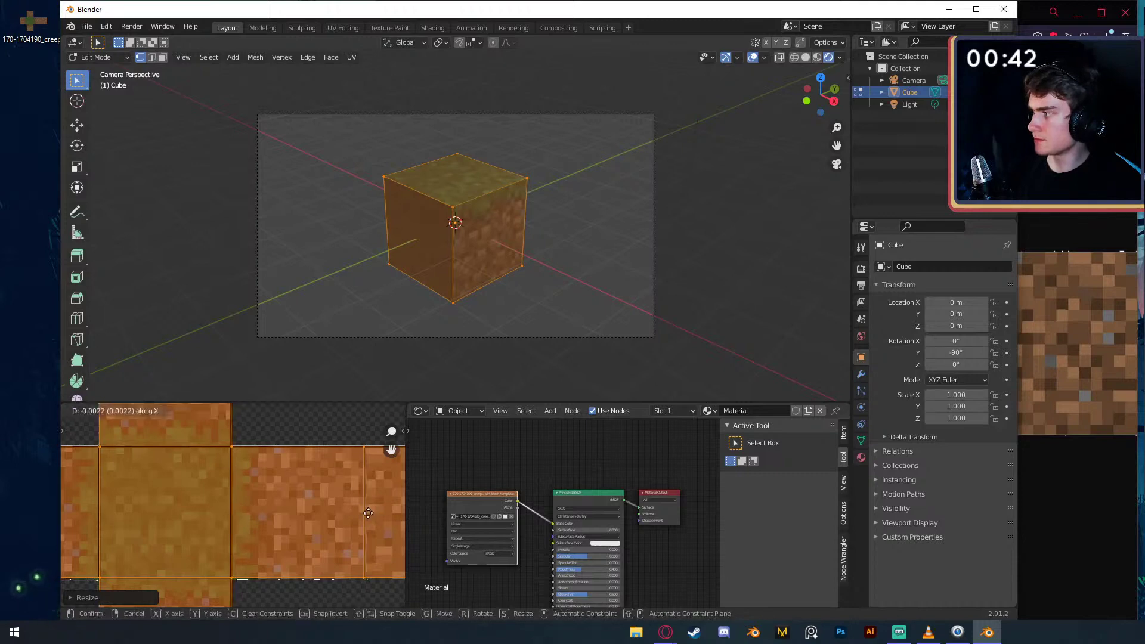
pyautogui.click(368, 513)
pyautogui.press('Tab')
# - Change the existing light to a Sun and set its strength to 10
pyautogui.click(910, 104)
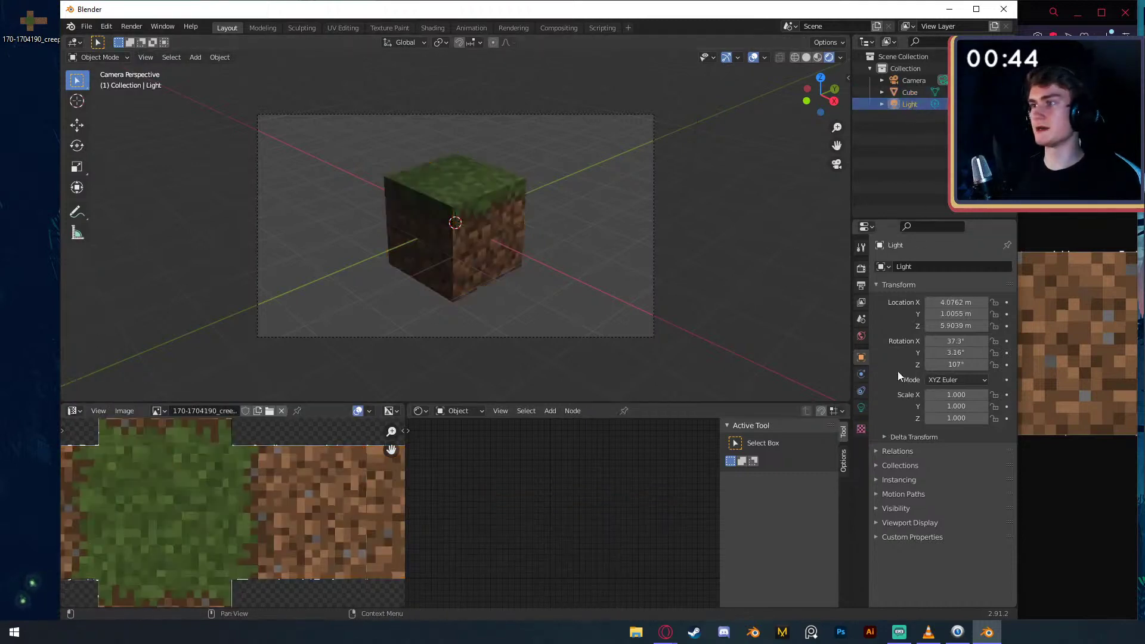
pyautogui.click(861, 408)
pyautogui.click(925, 317)
pyautogui.click(962, 344)
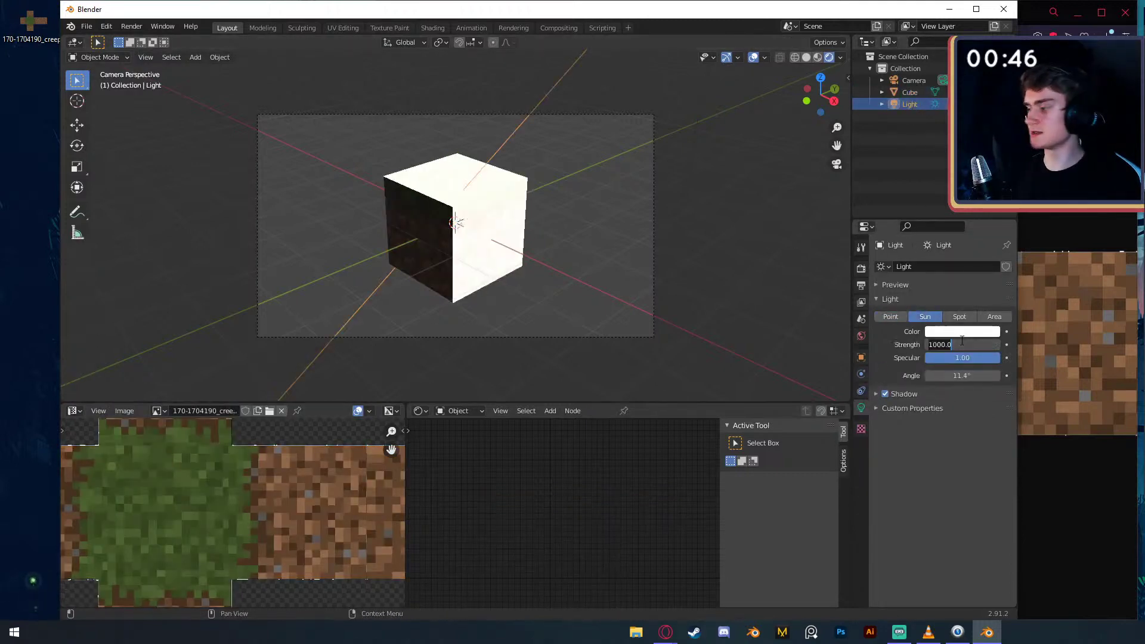
pyautogui.write('10')
pyautogui.press('Return')
# - Add an Area light to the scene and rotate it 90° about the X axis
pyautogui.hotkey('shift', 'a')
pyautogui.moveTo(552, 278)
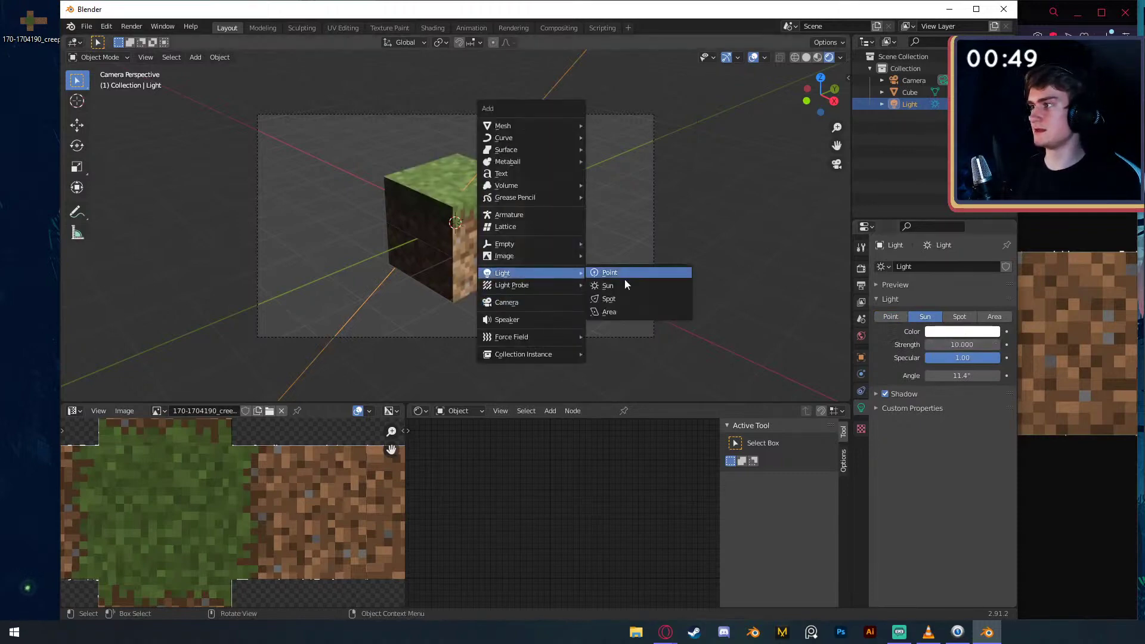
pyautogui.click(662, 311)
pyautogui.write('rx90')
pyautogui.press('Return')
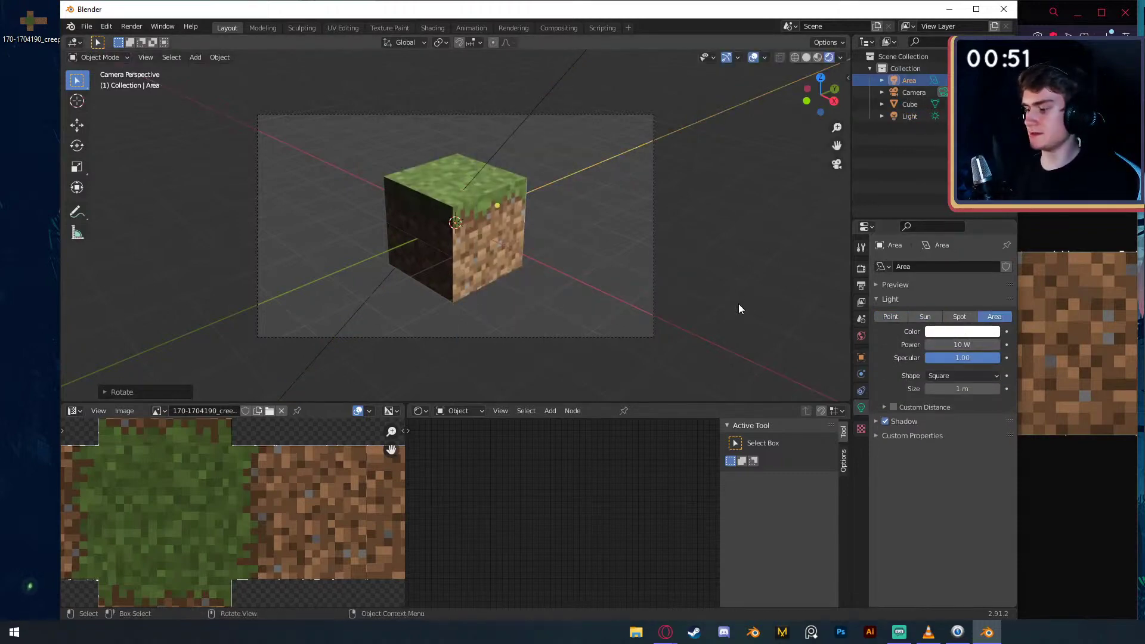
# - Move the area light -4 m along the Y axis and set its power to 50 W
pyautogui.write('gy')
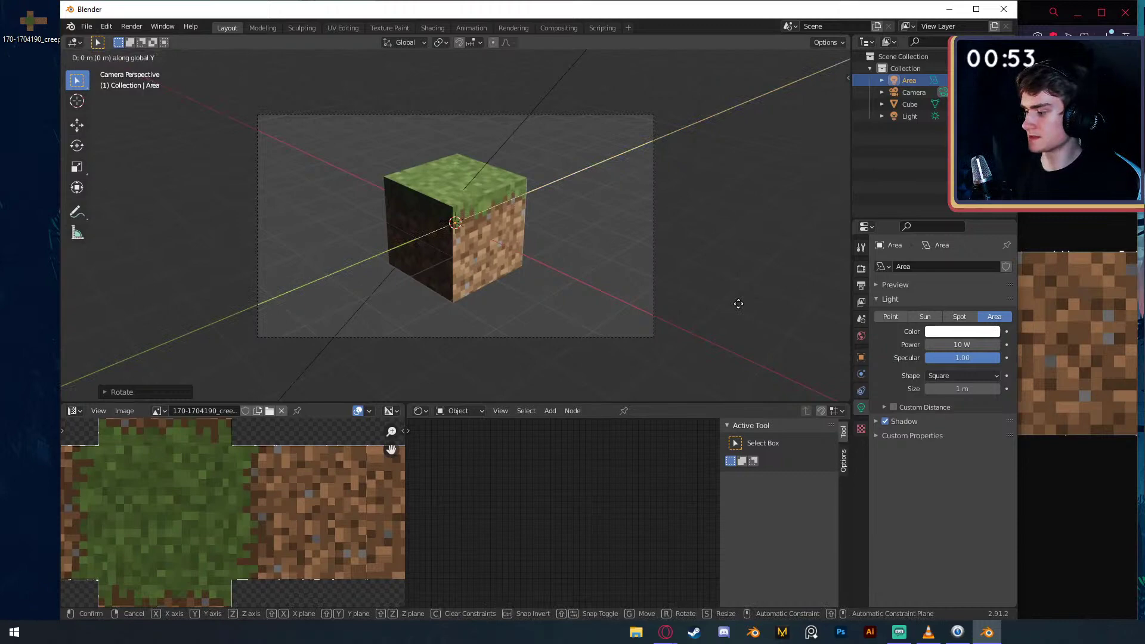
pyautogui.write('-4')
pyautogui.press('Return')
pyautogui.click(959, 342)
pyautogui.write('5')
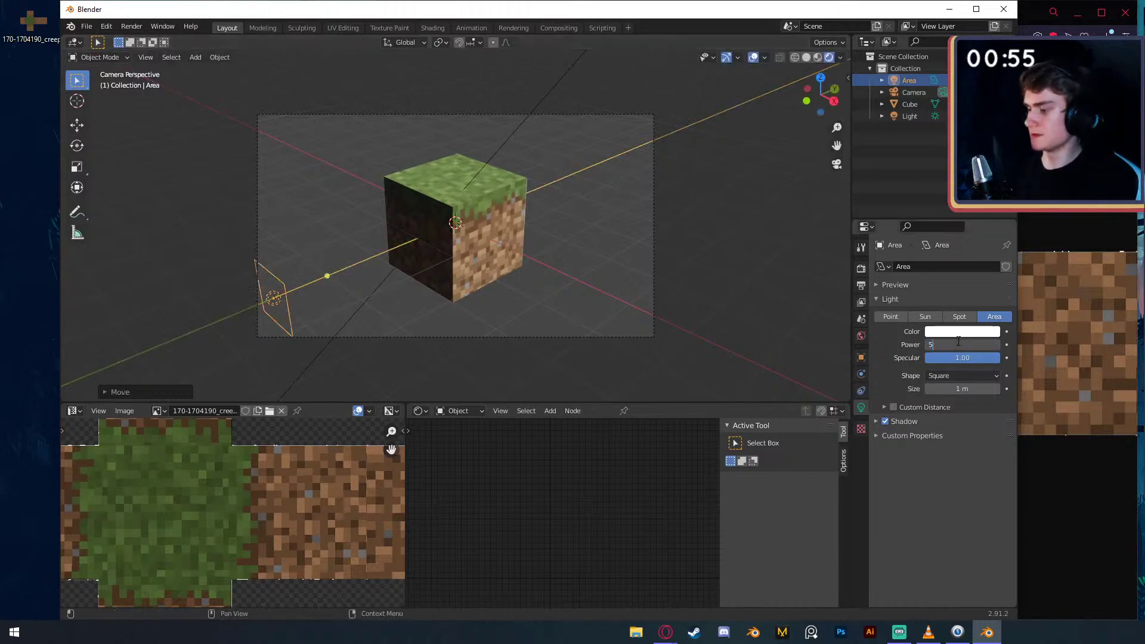
pyautogui.write('0')
pyautogui.press('Return')
# - Render the image and reposition the render window so the whole block can be seen
pyautogui.press('F12')
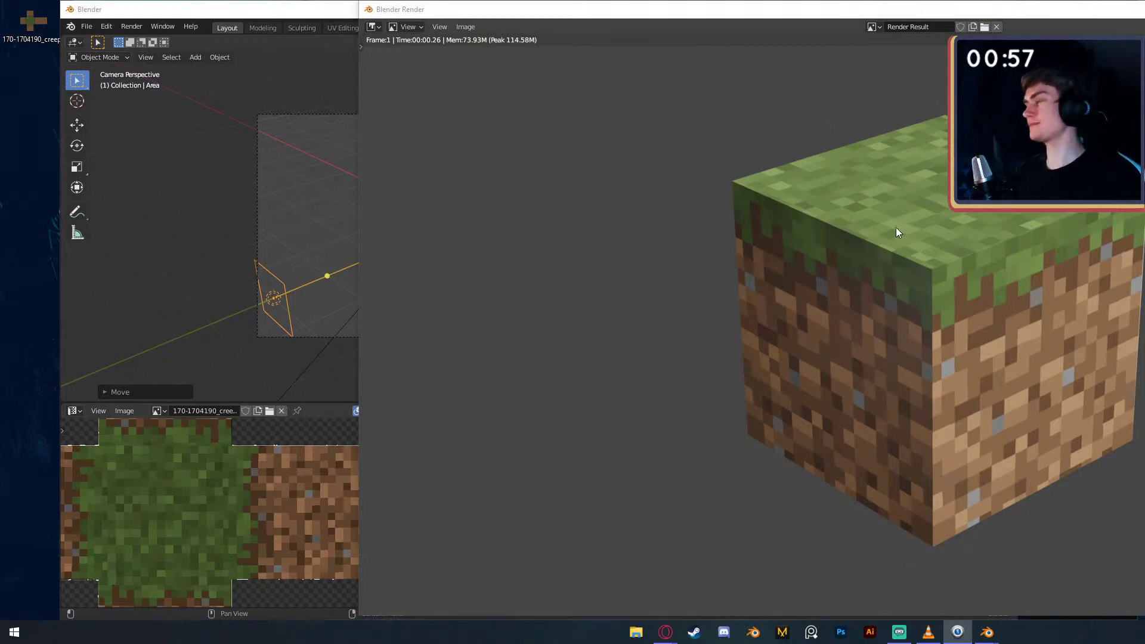
pyautogui.moveTo(1044, 13); pyautogui.dragTo(826, 13)
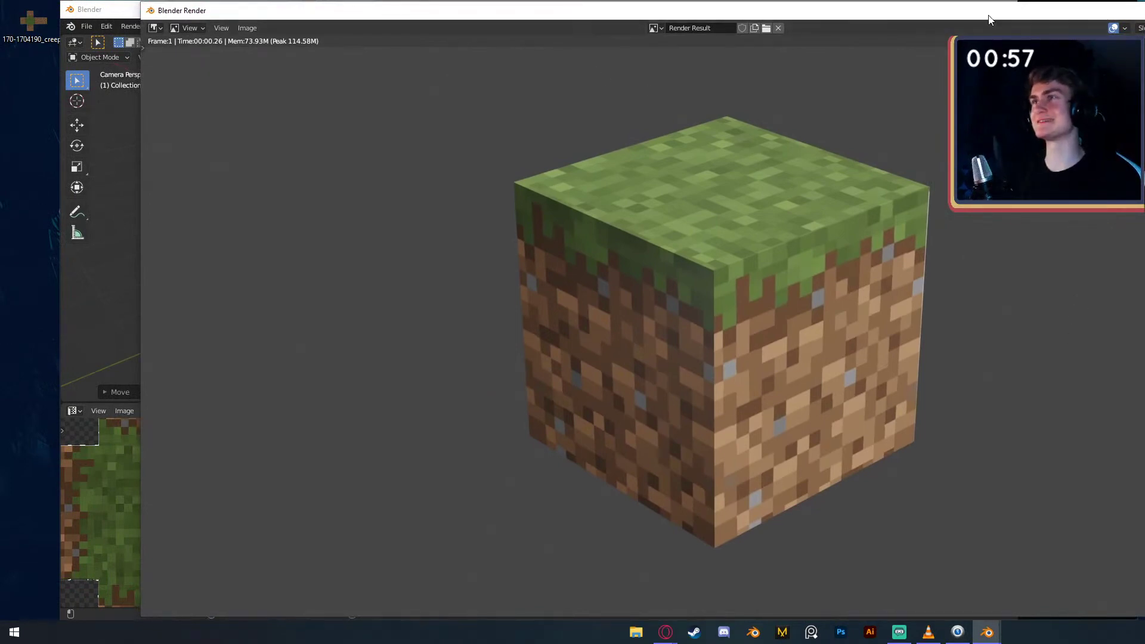
pyautogui.moveTo(988, 20); pyautogui.dragTo(1014, 21)
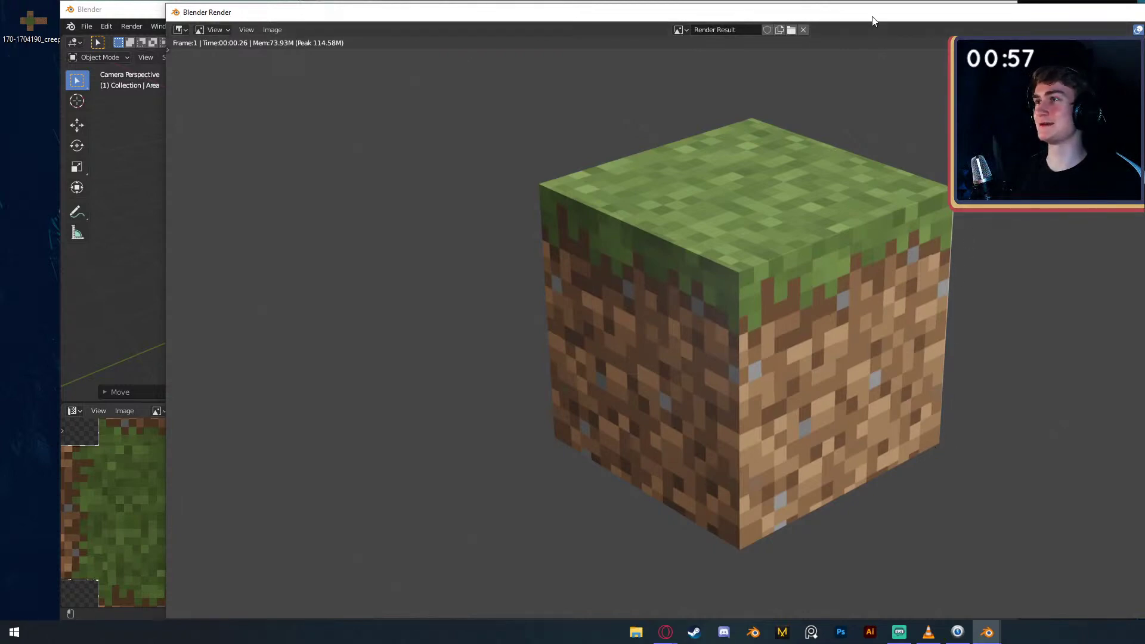
pyautogui.moveTo(872, 19); pyautogui.dragTo(844, 18)
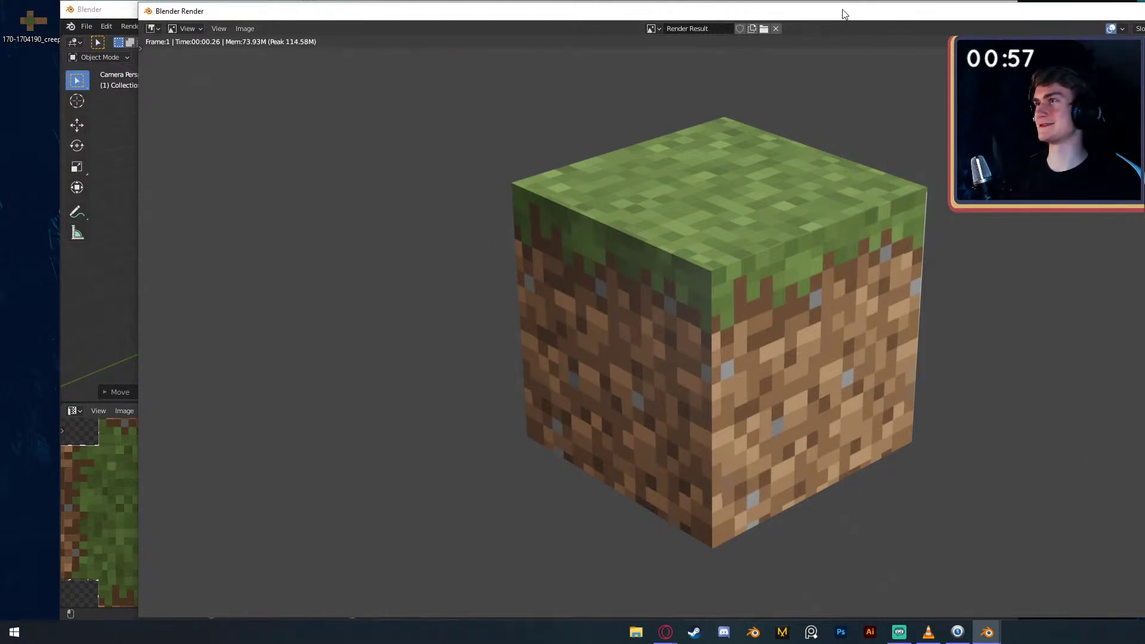
pyautogui.moveTo(853, 12)
pyautogui.mouseDown()
pyautogui.moveTo(860, 21)
pyautogui.moveTo(797, 20)
pyautogui.moveTo(832, 19)
pyautogui.mouseUp()
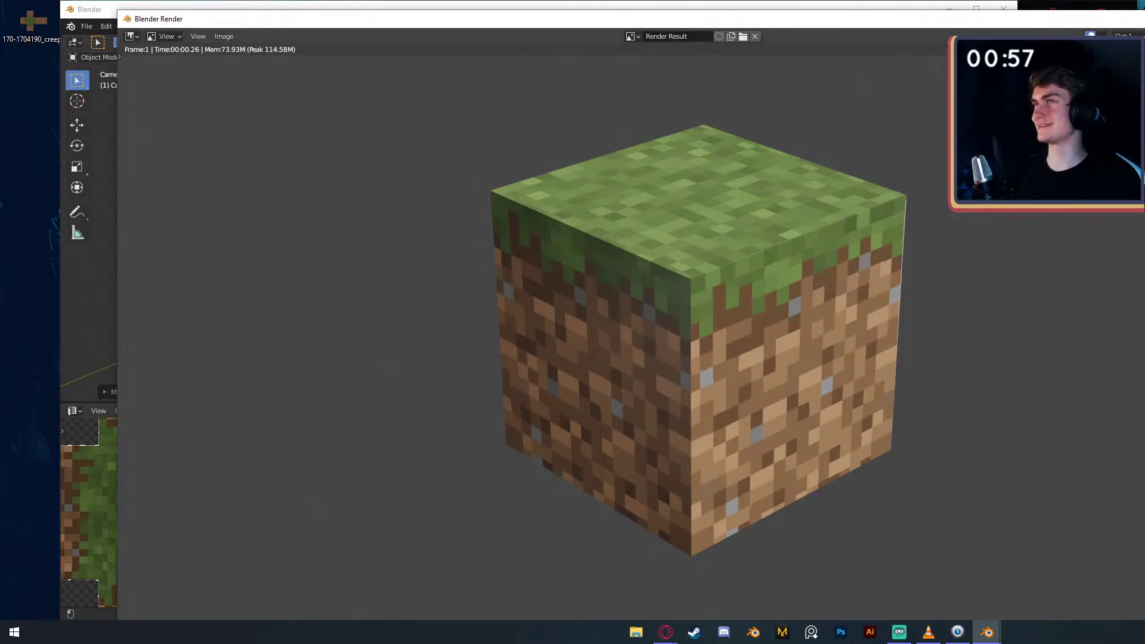
# - Start saving the render as an image and browse to the folder D:\_Blender_Cloud\_projekte\2021_01
pyautogui.click(224, 37)
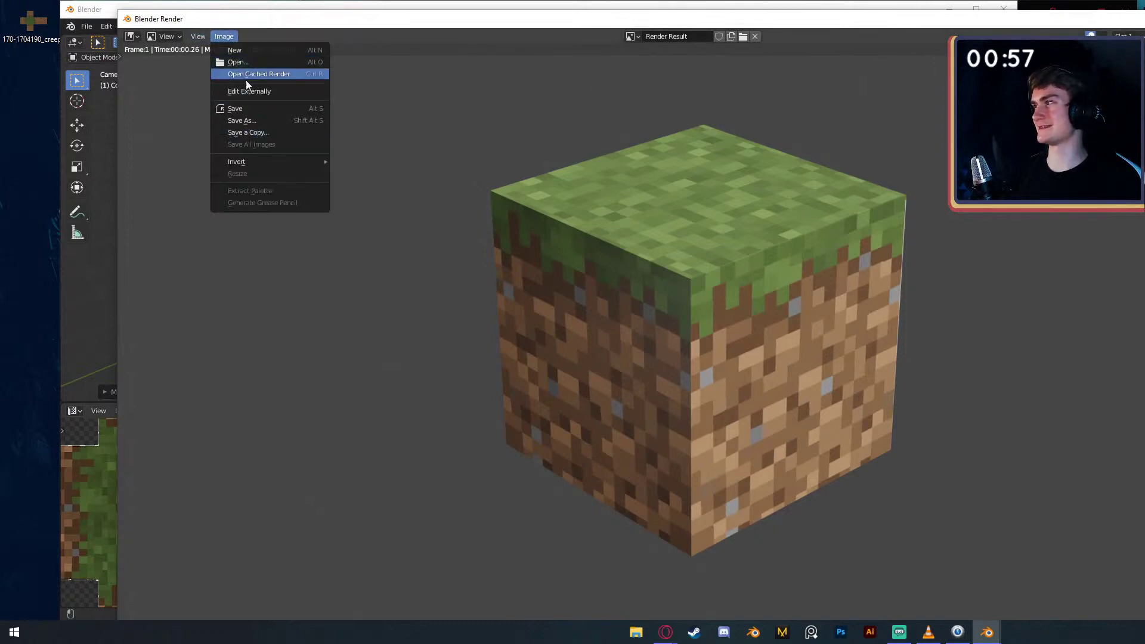
pyautogui.click(241, 120)
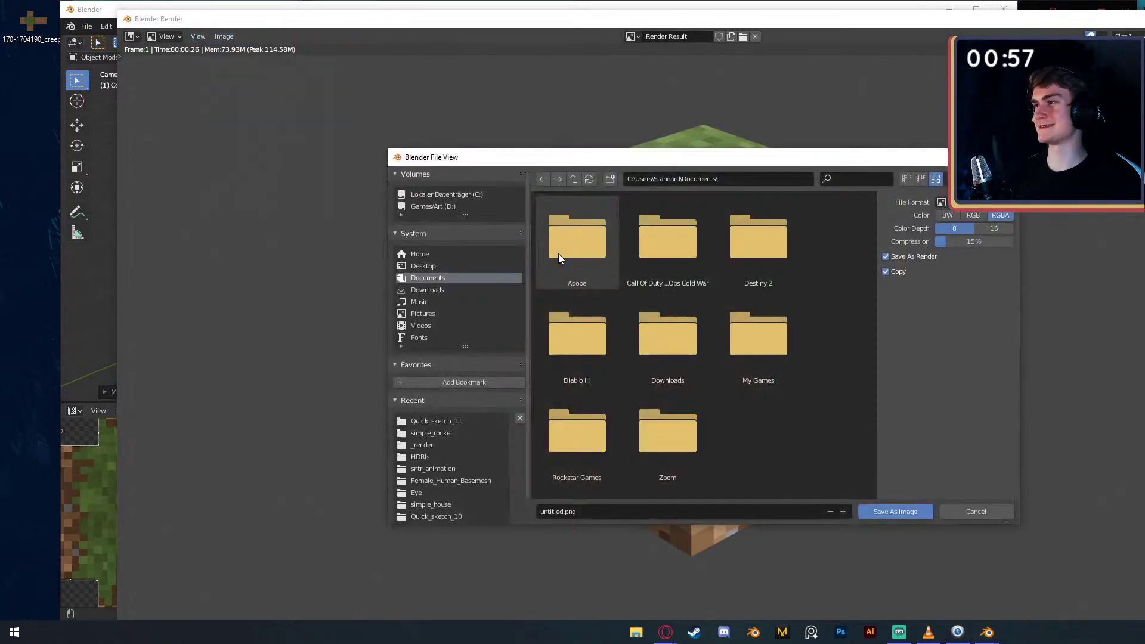
pyautogui.click(574, 179)
pyautogui.moveTo(640, 152); pyautogui.dragTo(639, 156)
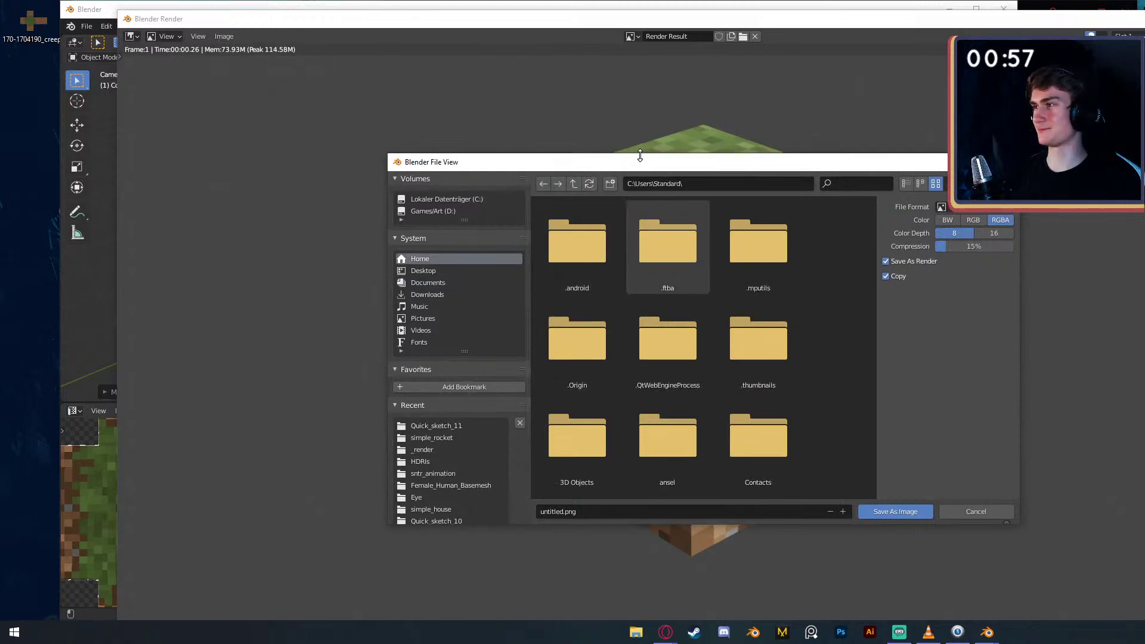
pyautogui.click(452, 211)
pyautogui.doubleClick(606, 271)
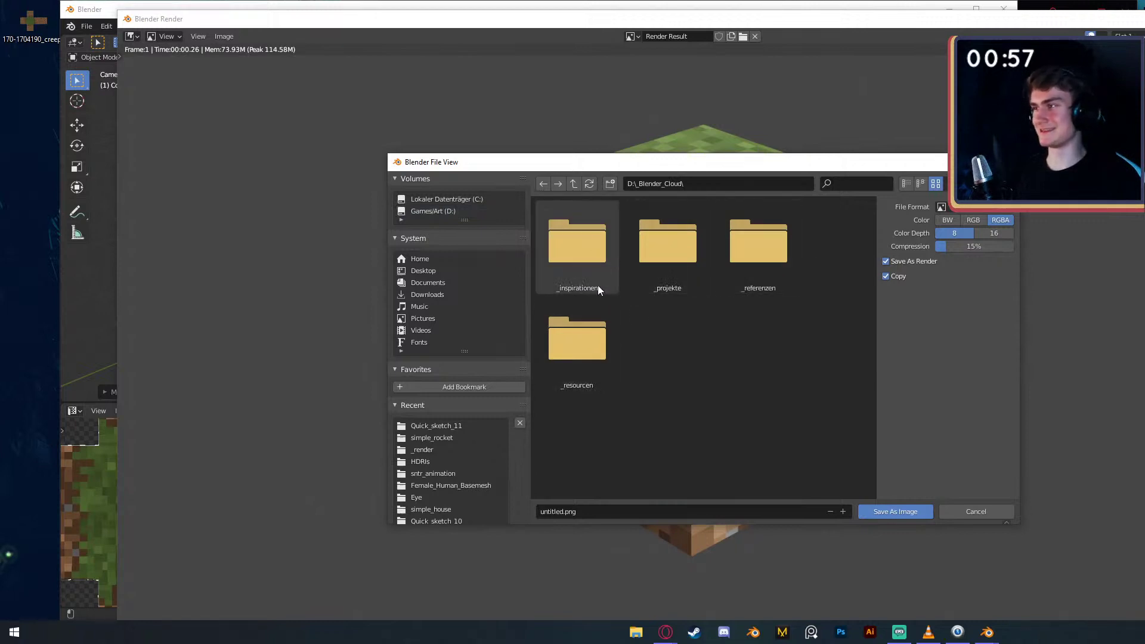
pyautogui.click(667, 253)
pyautogui.doubleClick(666, 253)
pyautogui.scroll(-4, 674, 296)
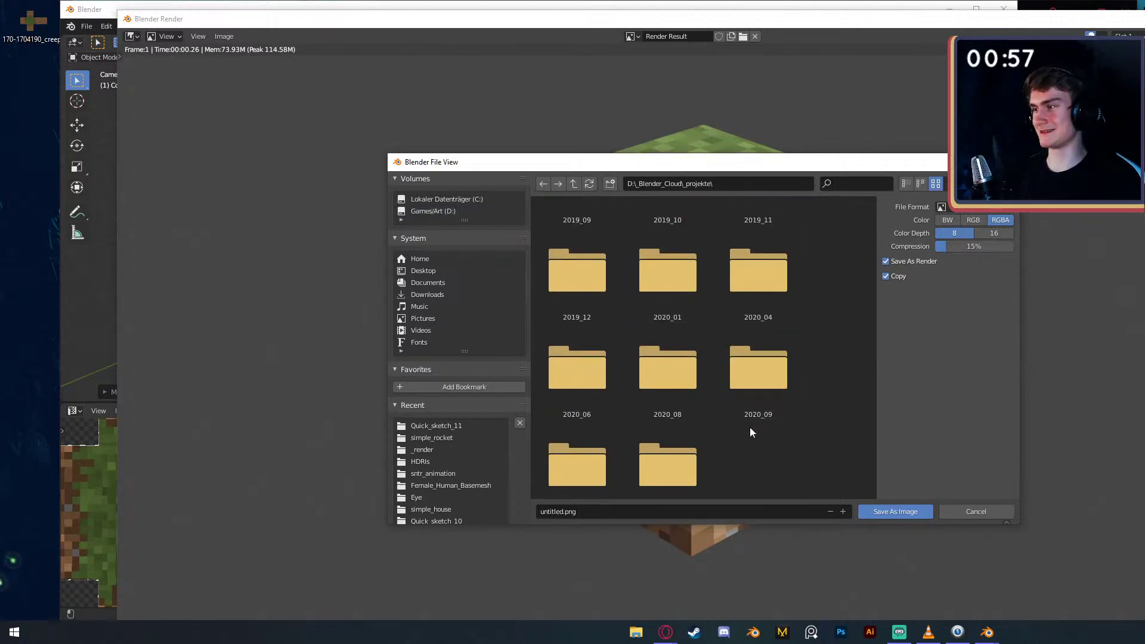
pyautogui.click(680, 438)
pyautogui.doubleClick(679, 445)
pyautogui.scroll(-1, 674, 358)
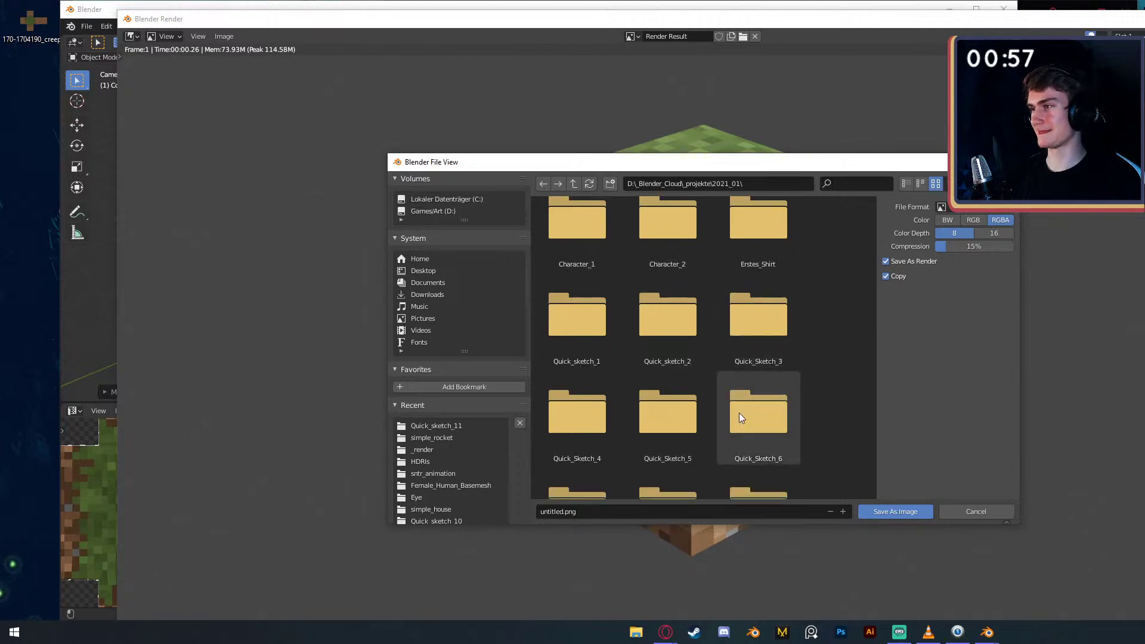
# - Create a new folder named minecraft_speedrun inside 2021_01 and open it
pyautogui.click(609, 184)
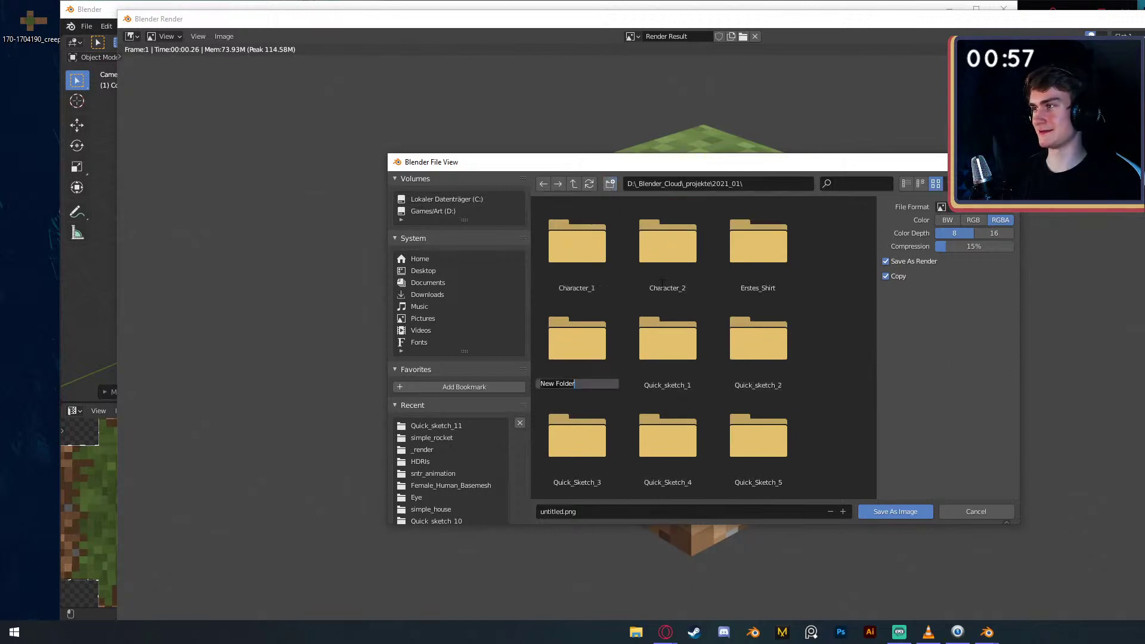
pyautogui.write('minecraft_speedr')
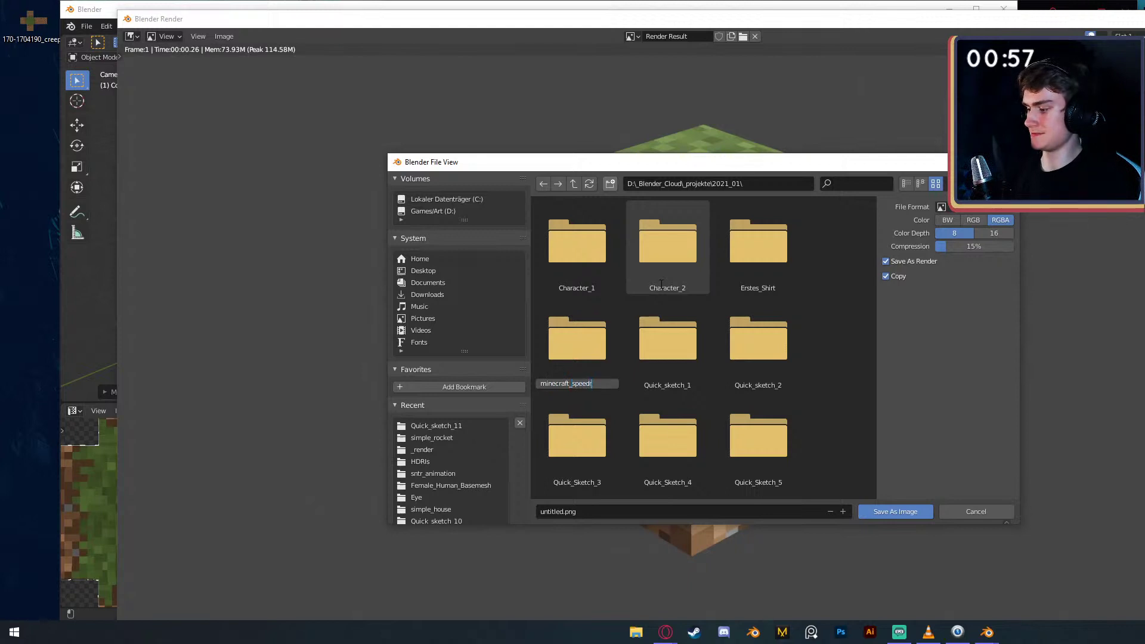
pyautogui.write('un')
pyautogui.press('Return')
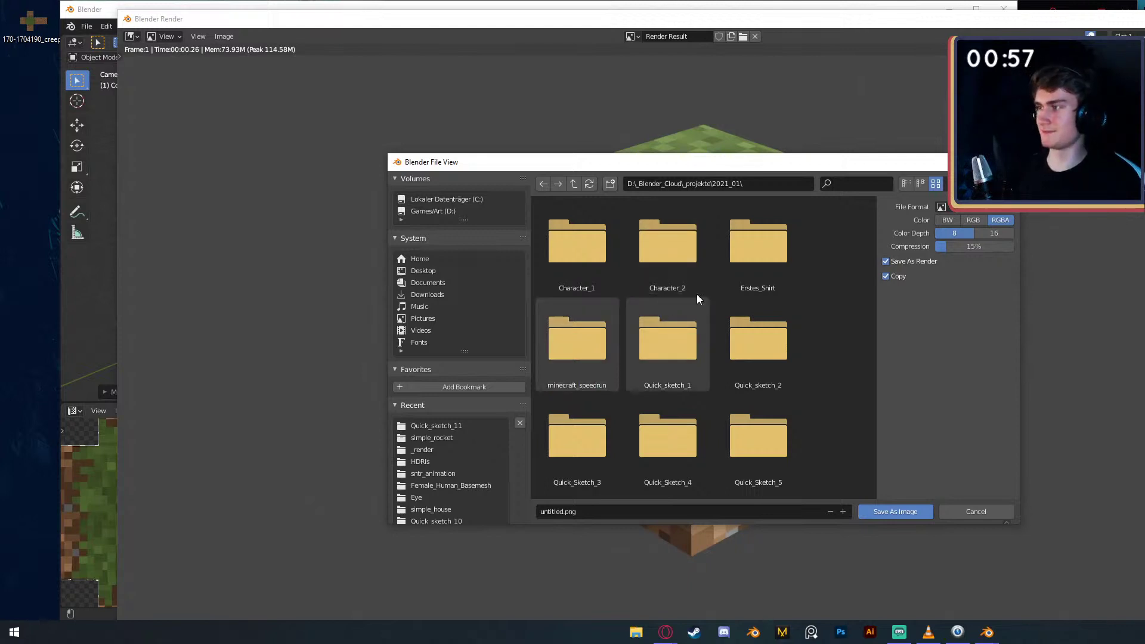
pyautogui.doubleClick(602, 369)
# - Save the render in the new folder as minecraft_speedrun.png
pyautogui.click(579, 511)
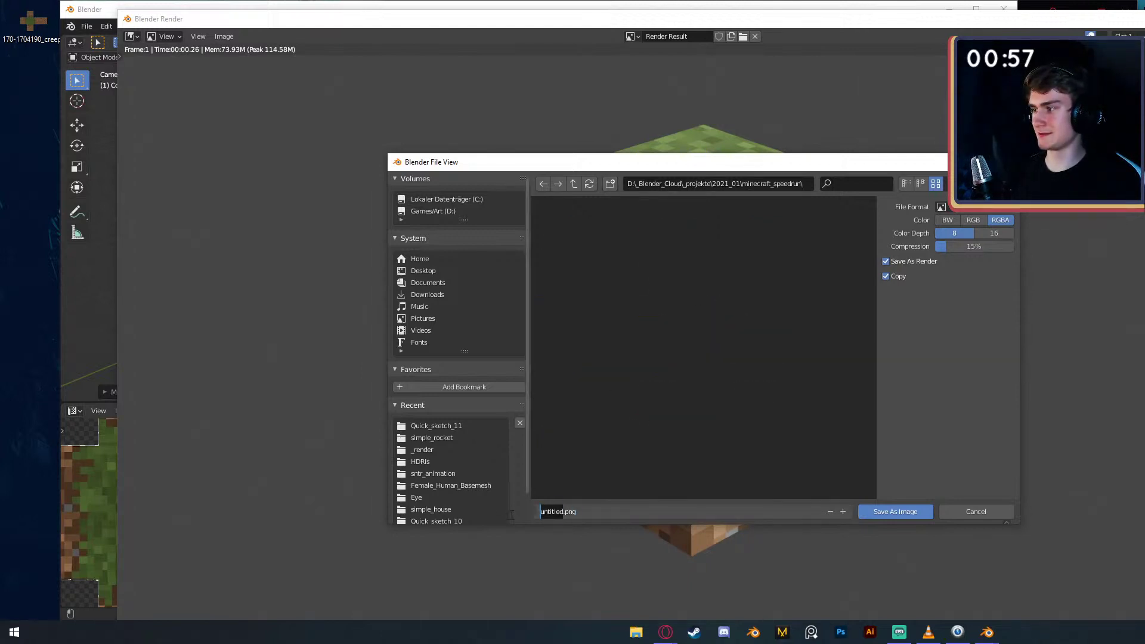
pyautogui.write('minecraft_speedr')
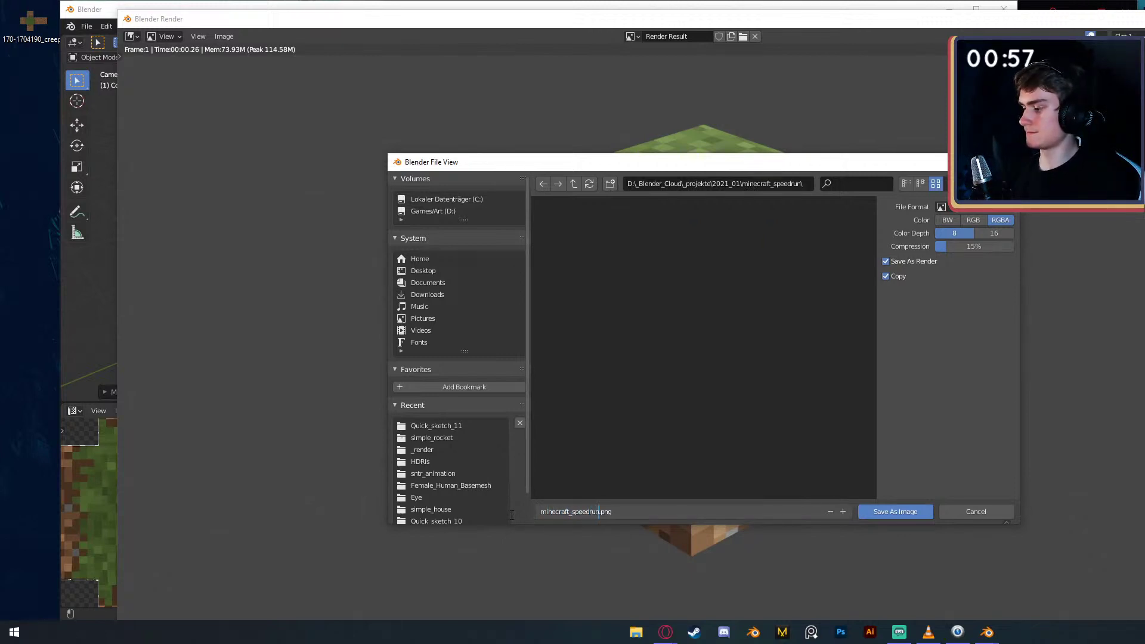
pyautogui.click(895, 512)
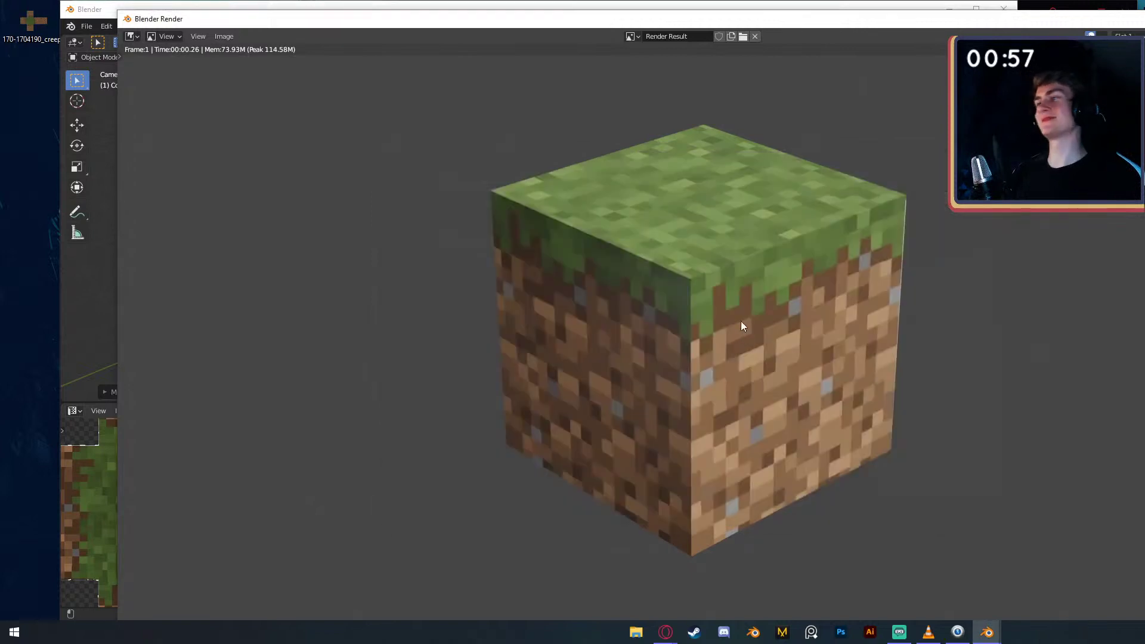
# - Save the render again over the existing minecraft_speedrun.png and close the render window
pyautogui.click(225, 36)
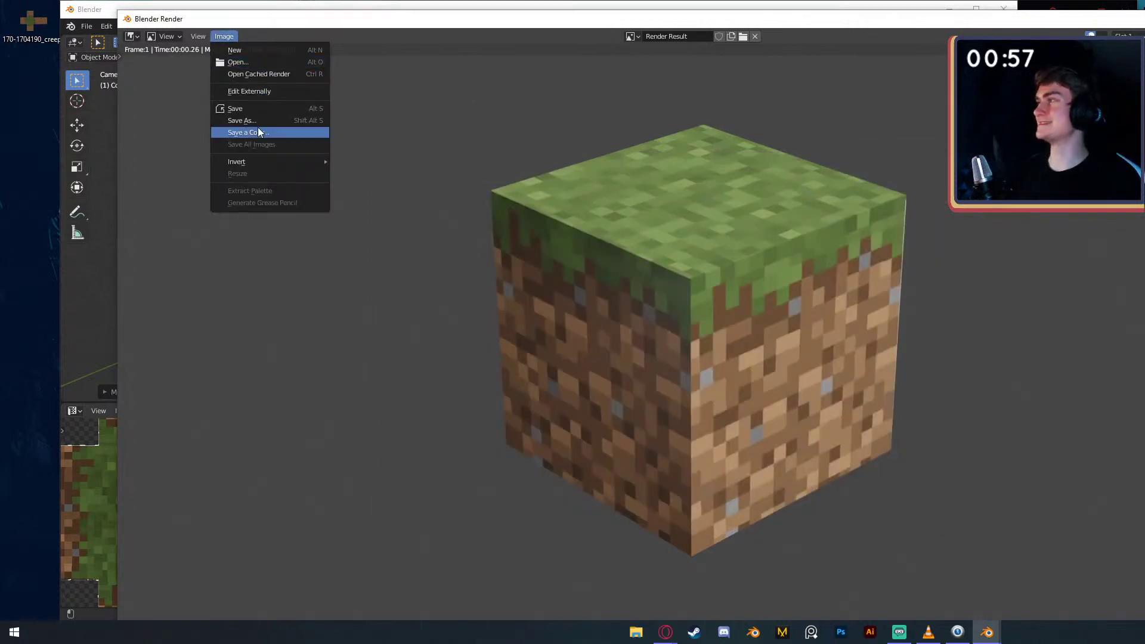
pyautogui.click(309, 122)
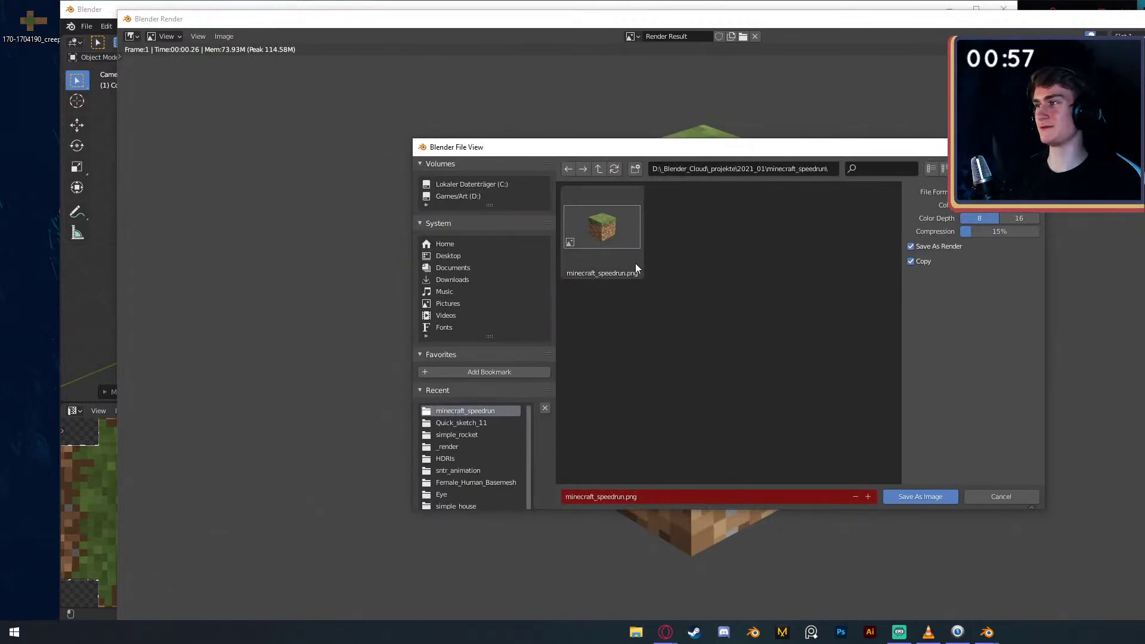
pyautogui.moveTo(720, 155); pyautogui.dragTo(725, 156)
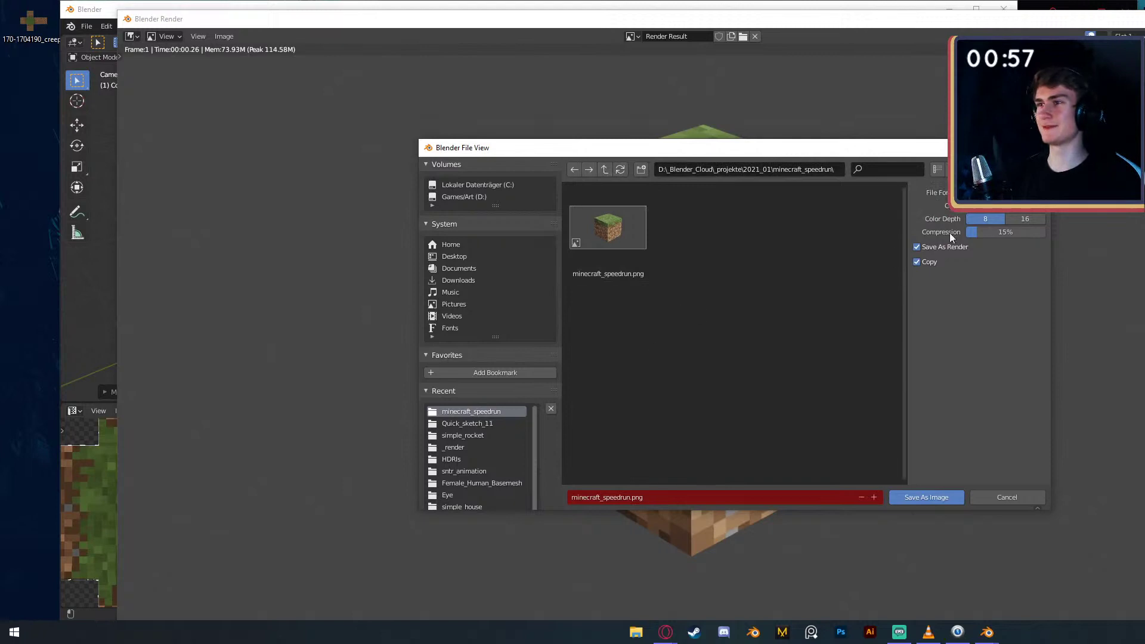
pyautogui.click(923, 497)
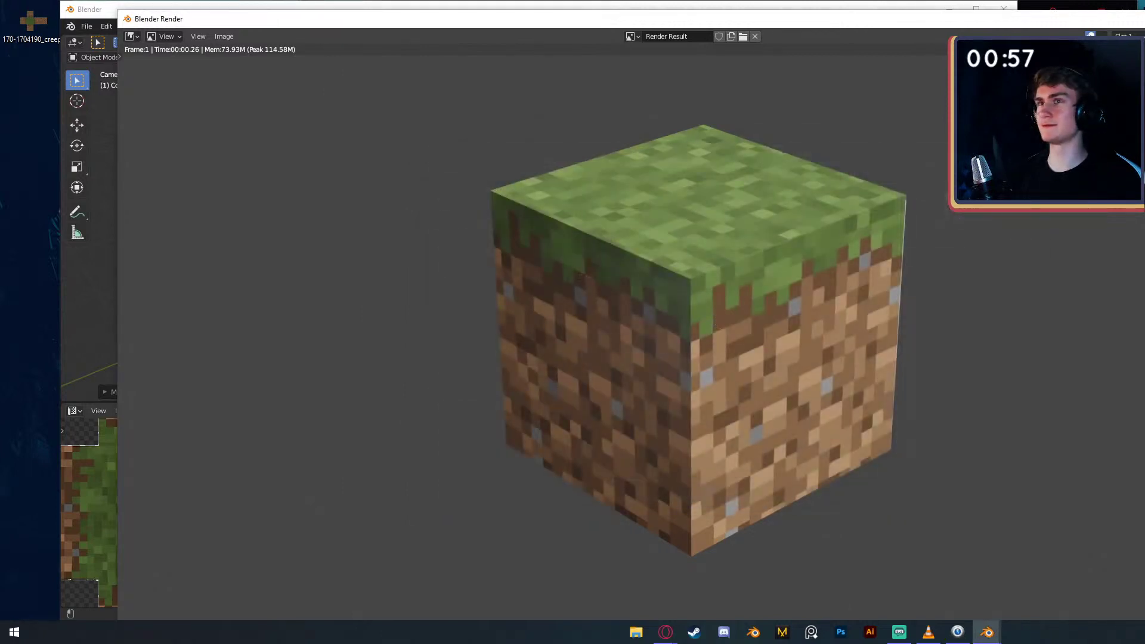
pyautogui.press('Escape')
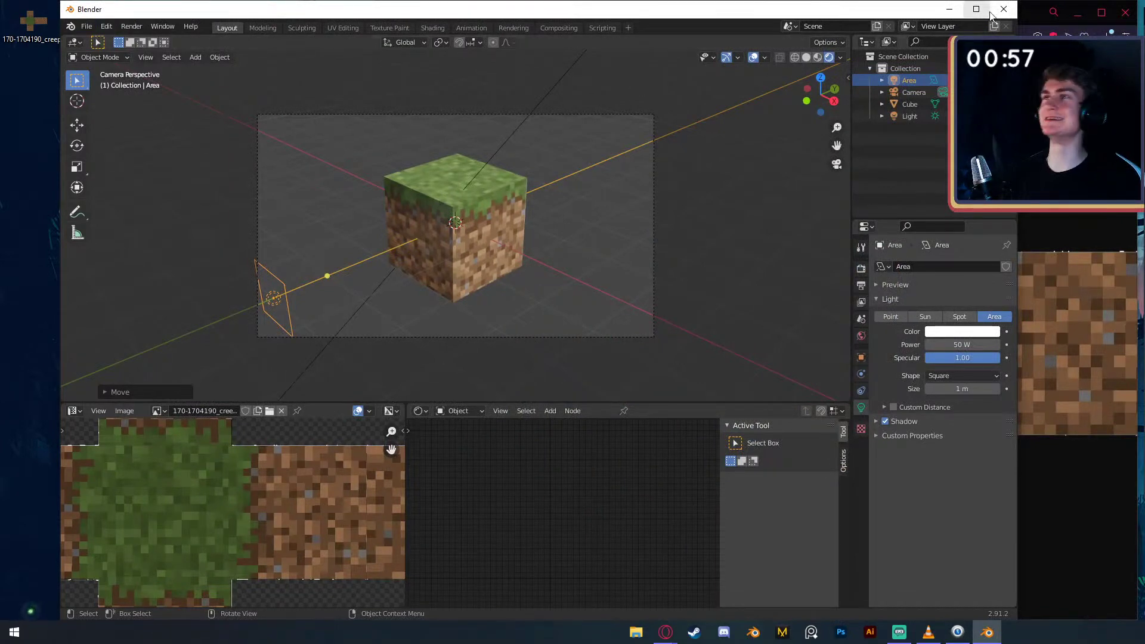
# - Switch to Streamlabs OBS, activate the Blender scene, and fit the Blender window to the captured screen area
pyautogui.hotkey('alt', 'Tab')
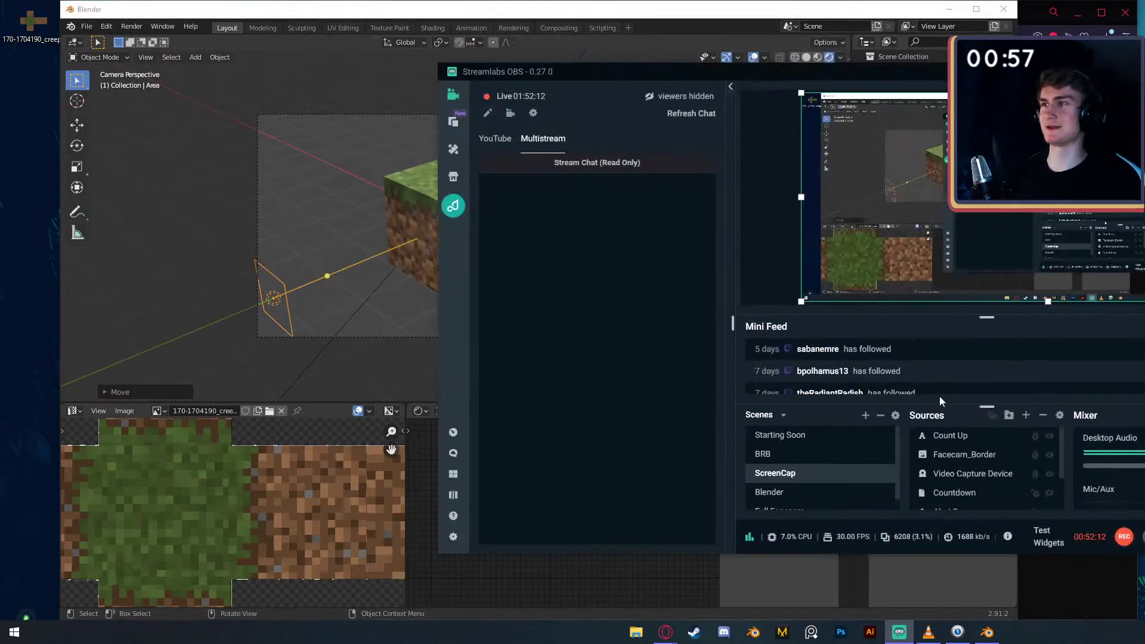
pyautogui.click(769, 492)
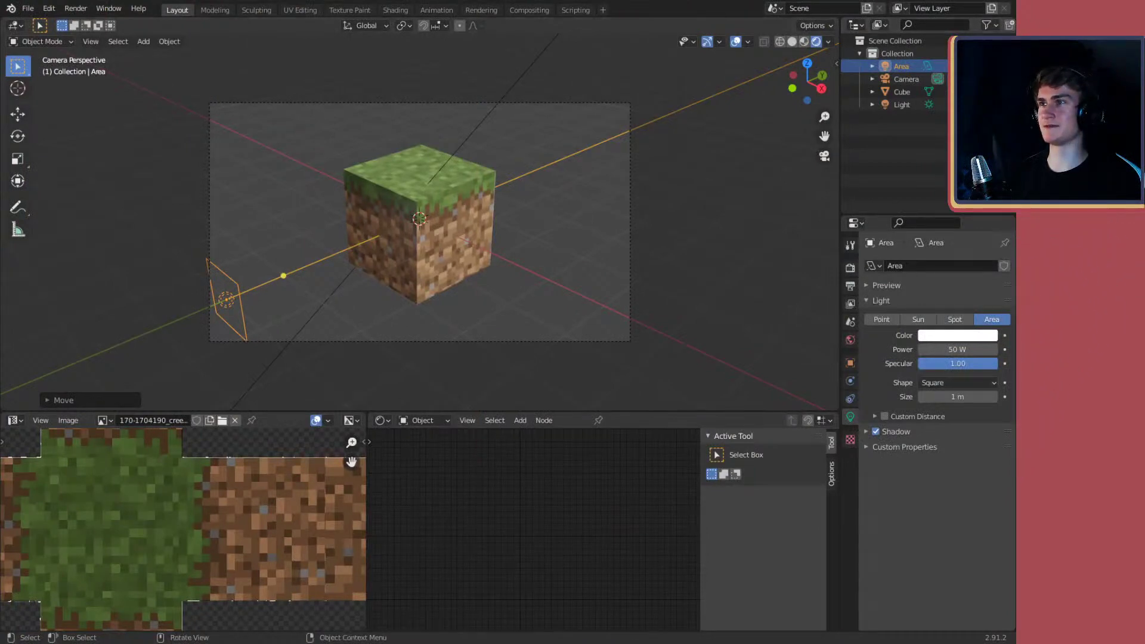
pyautogui.press('super+Up')
pyautogui.press('super+Left')
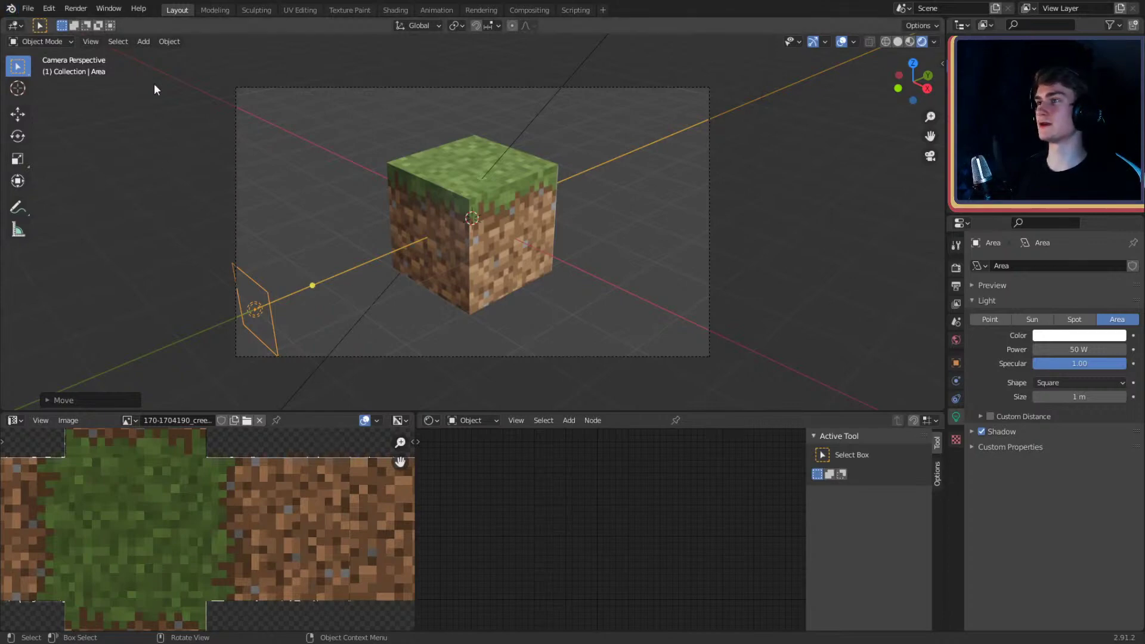
pyautogui.click(28, 8)
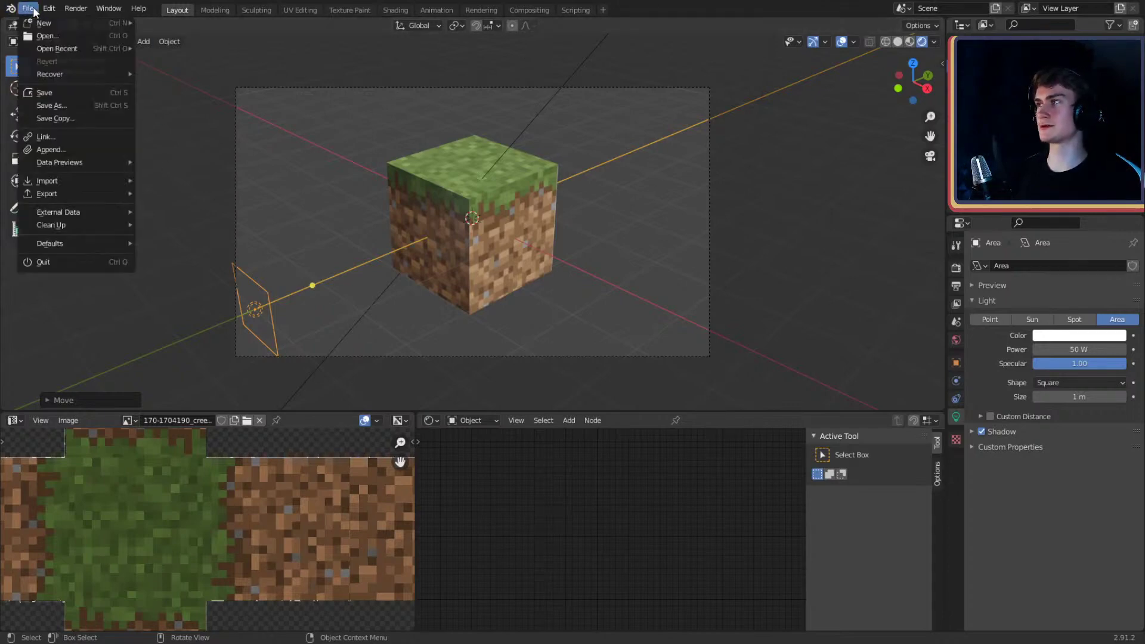
pyautogui.moveTo(48, 28)
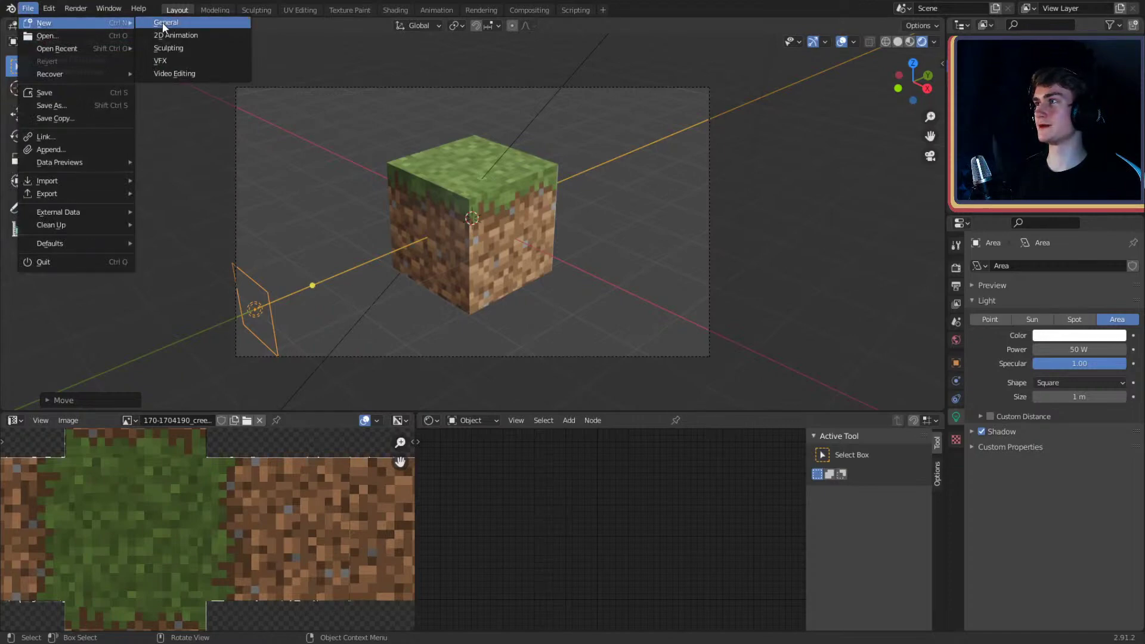
pyautogui.hotkey('ctrl', 'q')
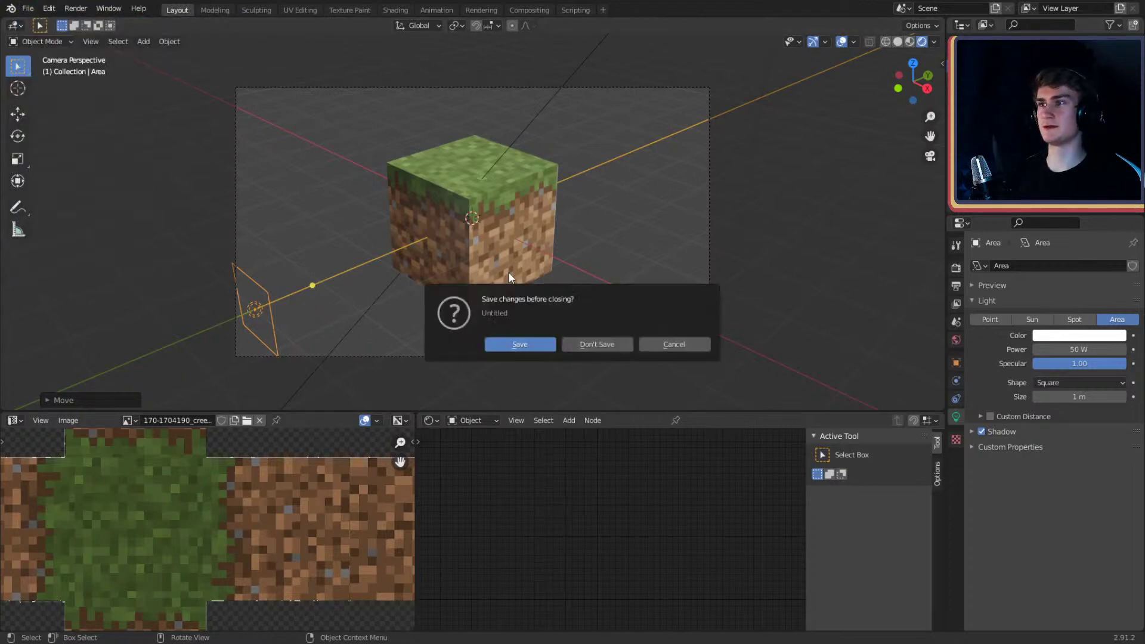
pyautogui.click(680, 340)
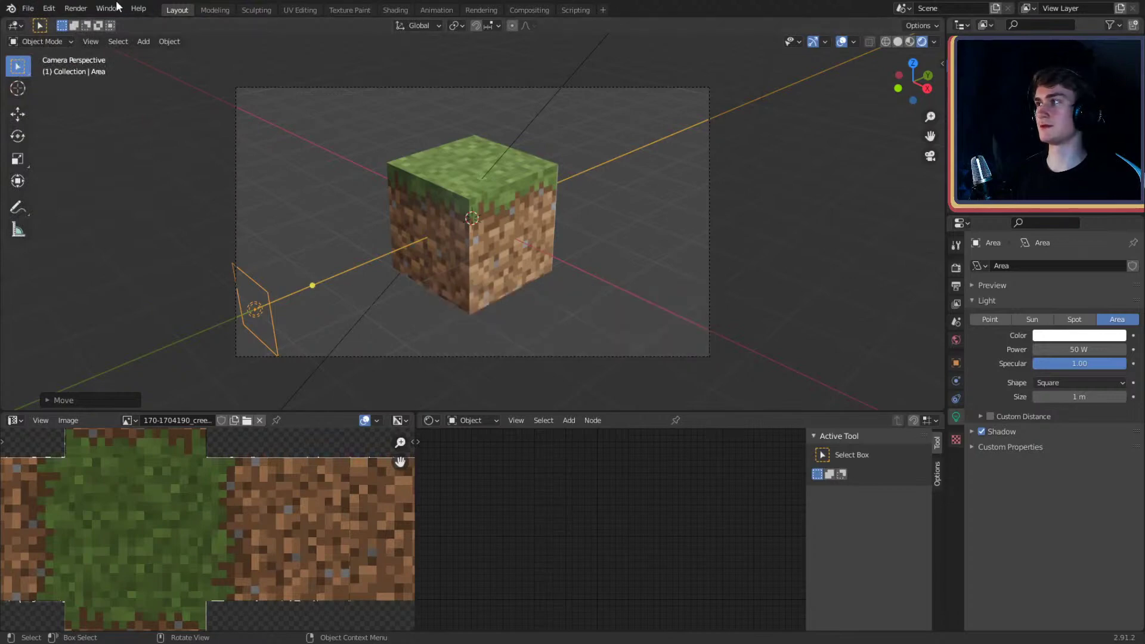
# - Save the grass block scene as a Blender project file
pyautogui.click(27, 10)
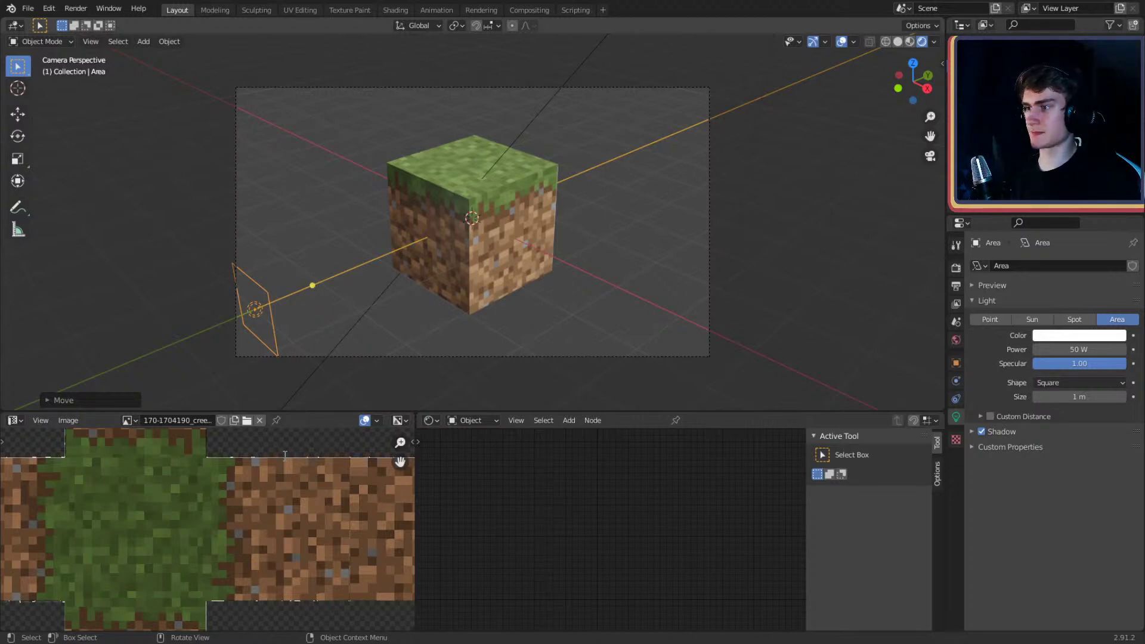
pyautogui.hotkey('ctrl', 's')
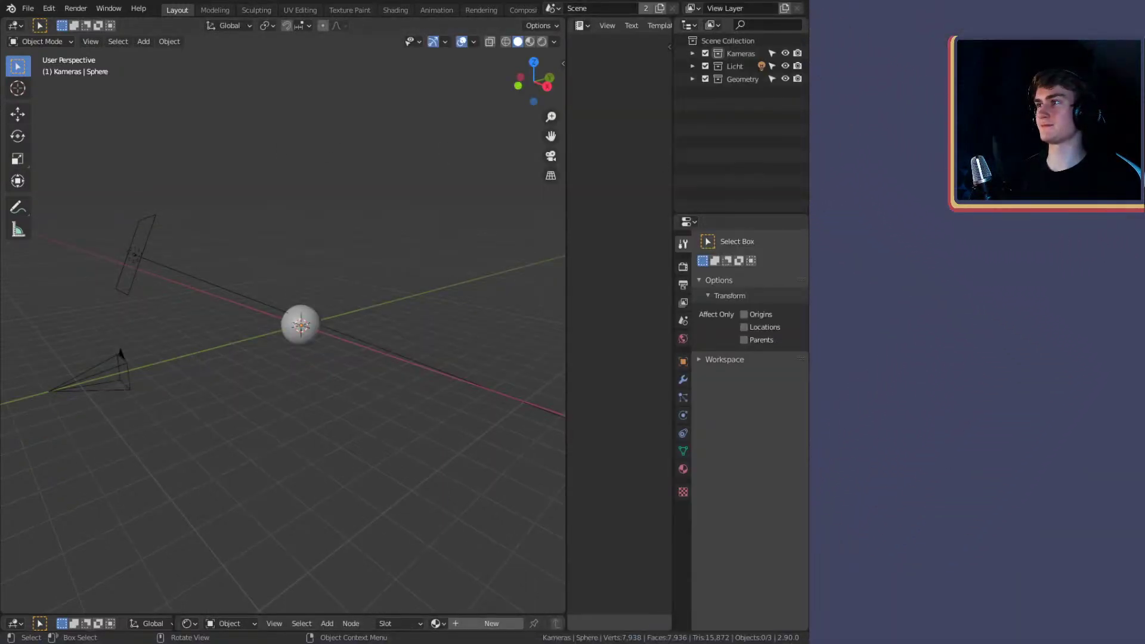
# - In the second Blender window, widen the window and open the recent project with the head half submerged in water
pyautogui.moveTo(25, 154); pyautogui.dragTo(1, 157)
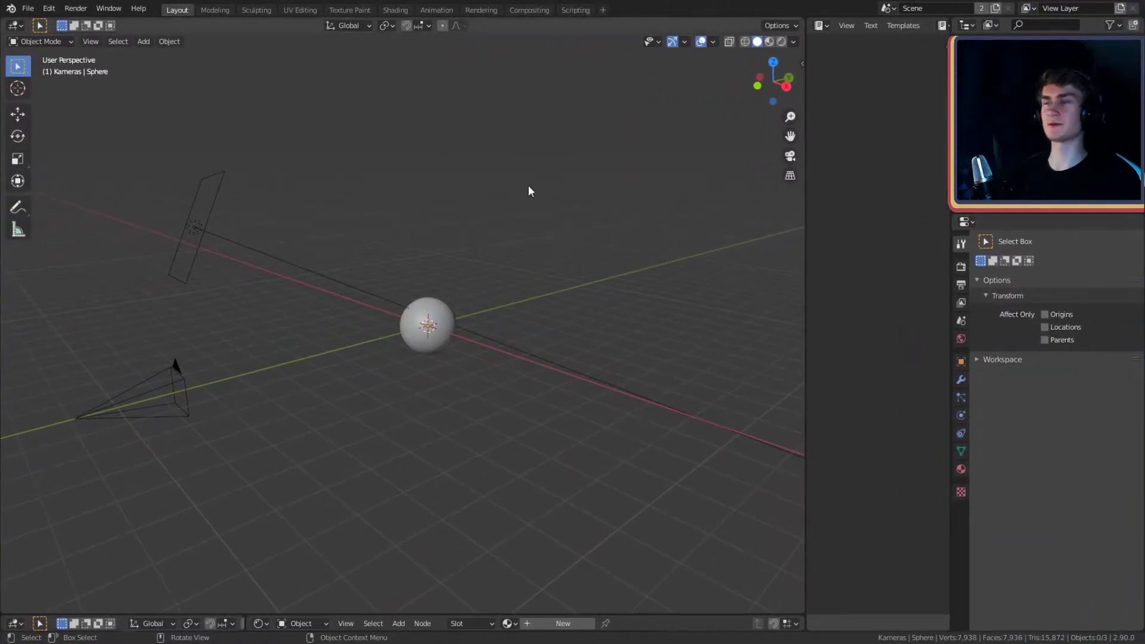
pyautogui.click(29, 9)
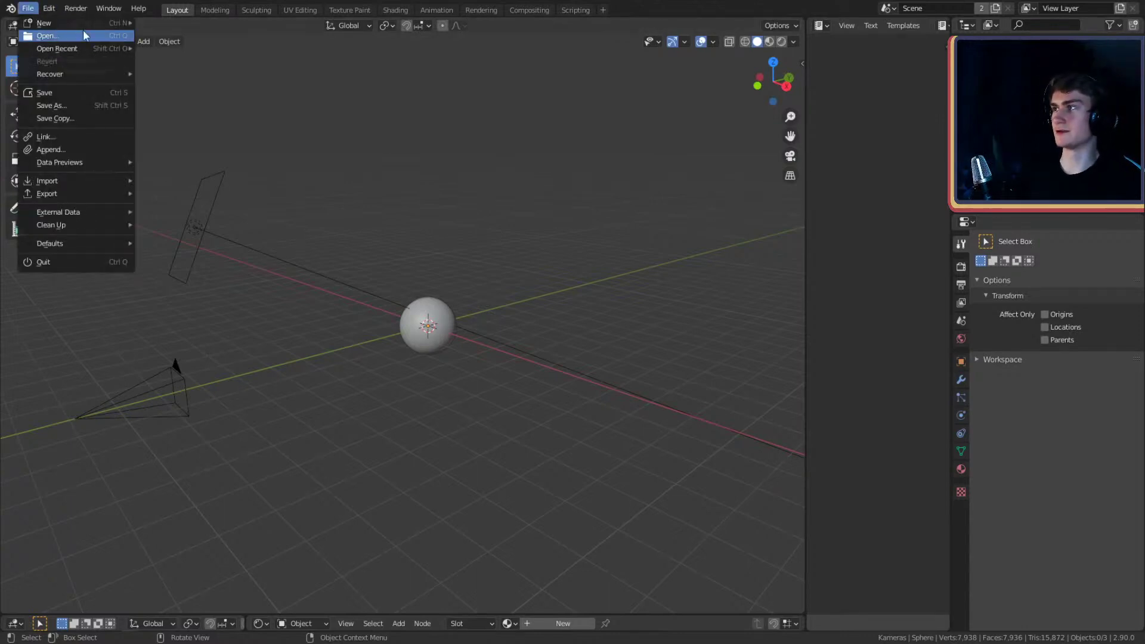
pyautogui.moveTo(78, 47)
pyautogui.click(181, 60)
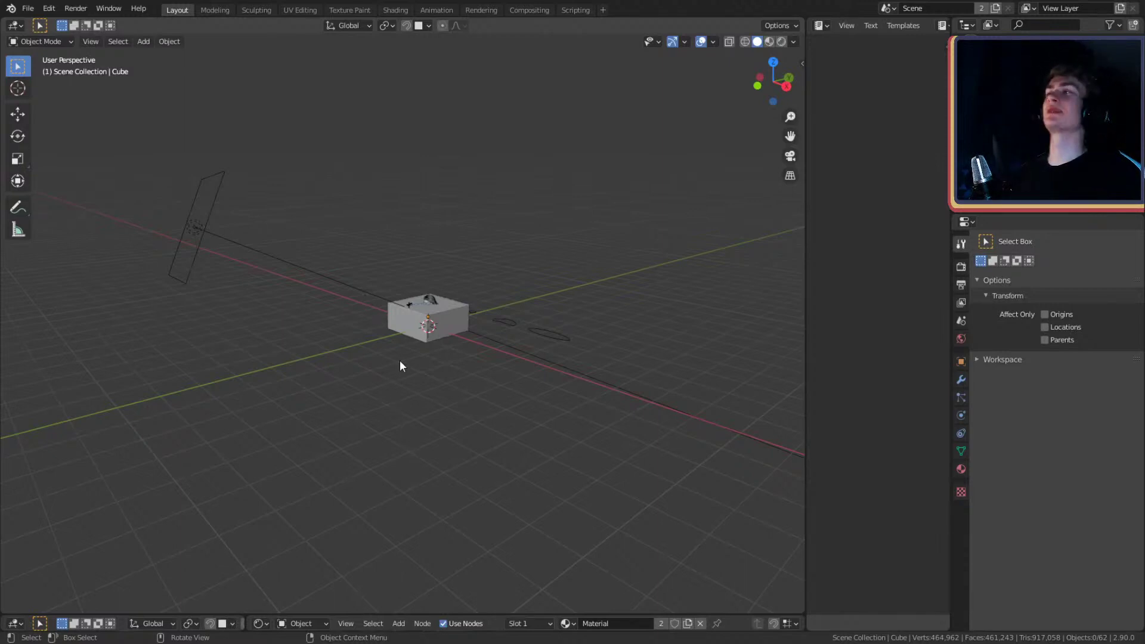
# - Examine the half-submerged head and the water block from several angles and through the scene camera
pyautogui.scroll(4, 434, 341)
pyautogui.moveTo(430, 340); pyautogui.dragTo(460, 422, button='middle')
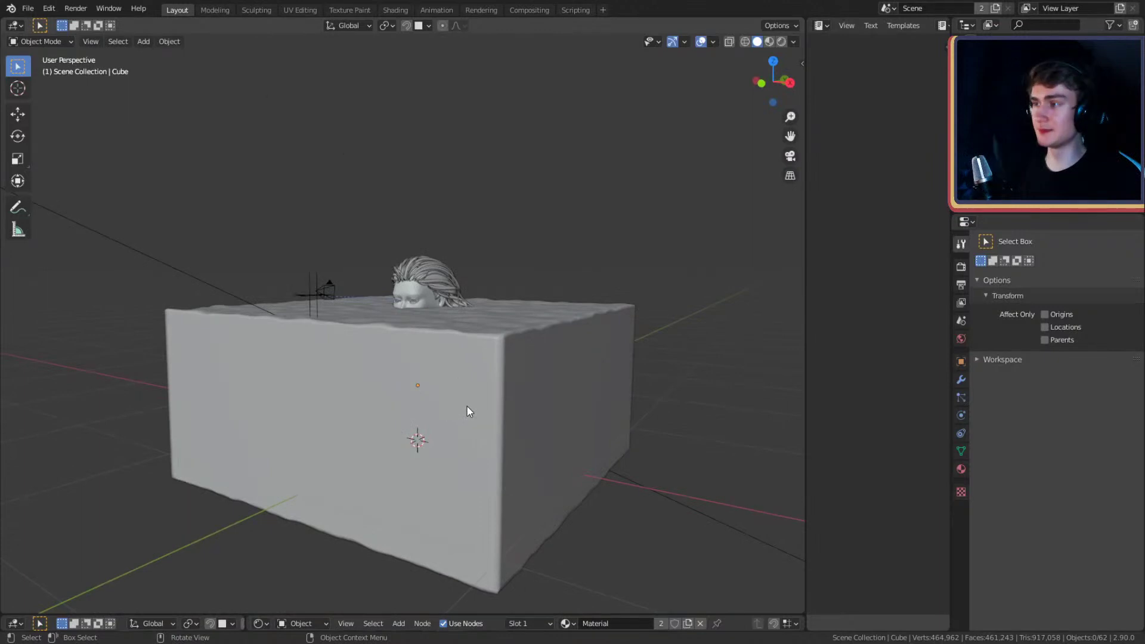
pyautogui.moveTo(467, 407)
pyautogui.mouseDown(button='middle')
pyautogui.moveTo(488, 356)
pyautogui.moveTo(450, 379)
pyautogui.moveTo(529, 389)
pyautogui.moveTo(542, 379)
pyautogui.moveTo(534, 387)
pyautogui.moveTo(496, 360)
pyautogui.mouseUp(button='middle')
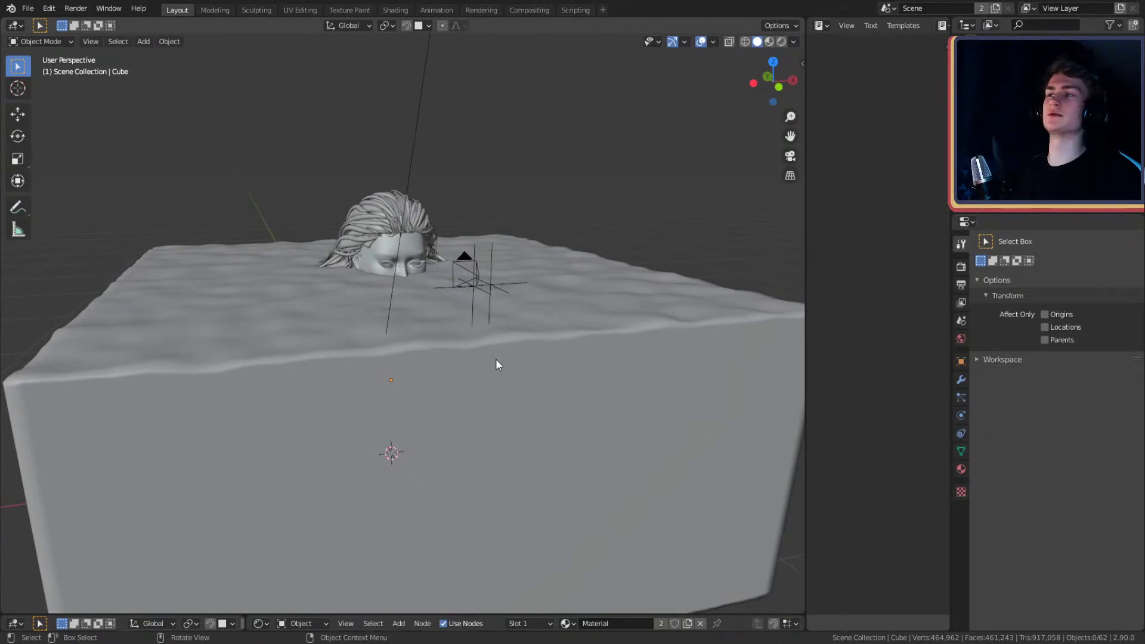
pyautogui.moveTo(493, 340); pyautogui.dragTo(464, 365, button='middle')
pyautogui.scroll(4, 461, 358)
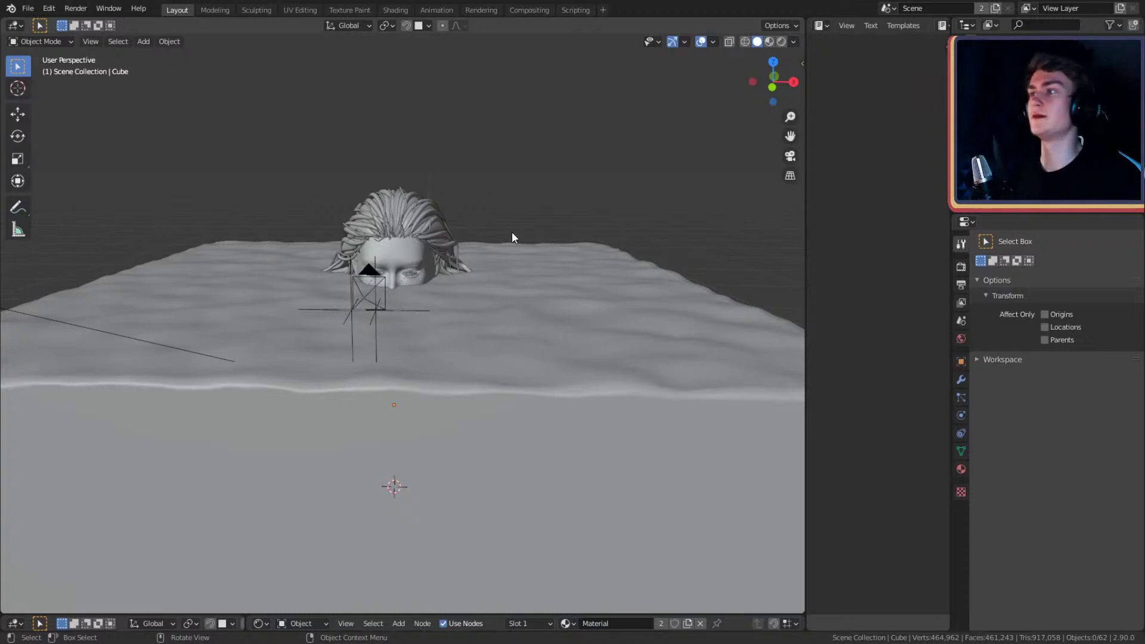
pyautogui.moveTo(432, 287); pyautogui.dragTo(471, 321, button='middle')
pyautogui.press('KP_0')
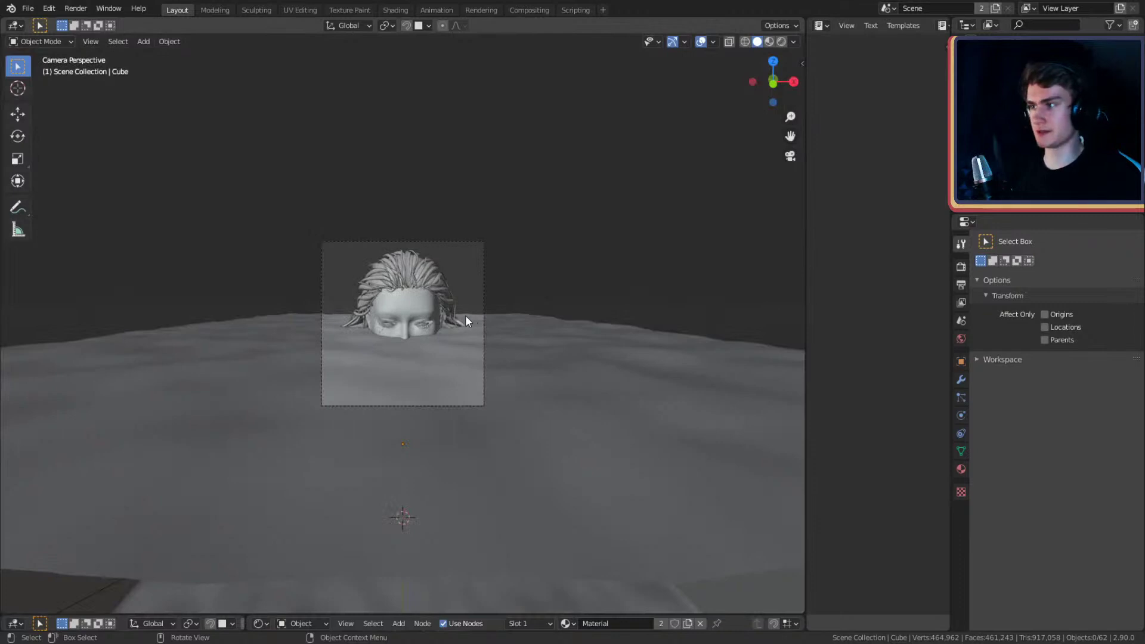
pyautogui.press('KP_0')
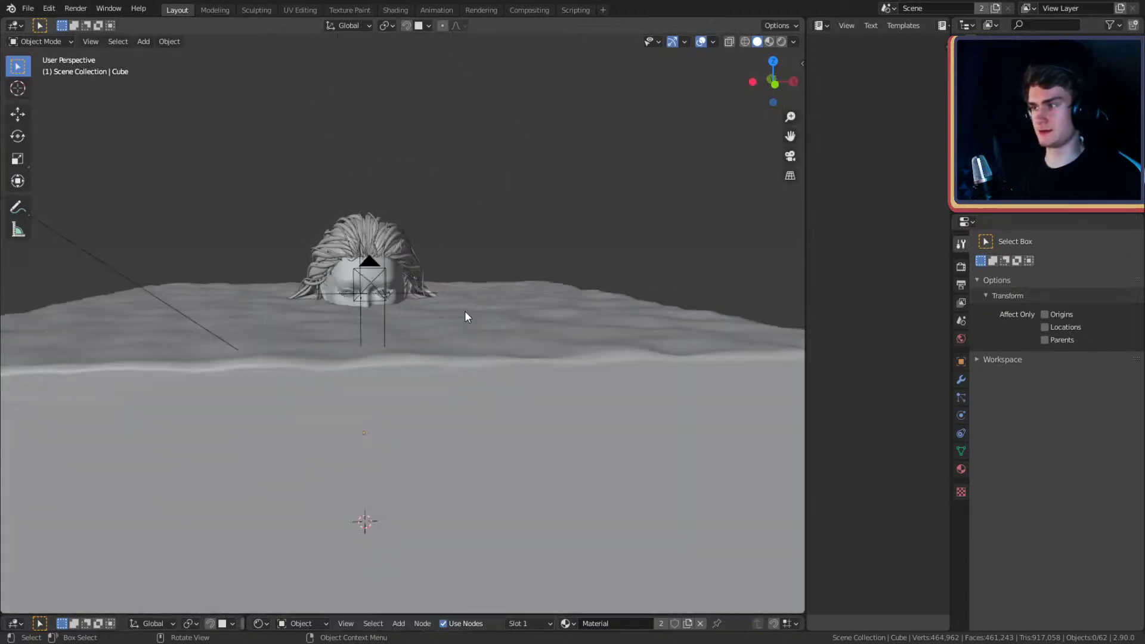
pyautogui.moveTo(464, 310); pyautogui.dragTo(456, 343, button='middle')
# - Set the viewport shading to Rendered and inspect the head and its water reflection through the camera
pyautogui.press('z')
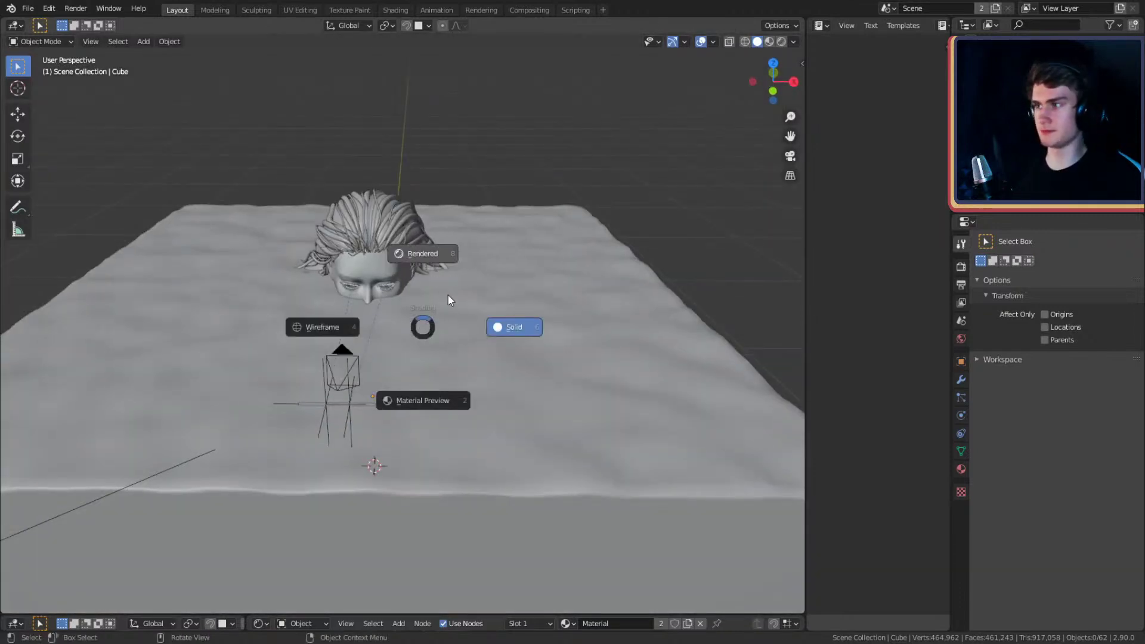
pyautogui.click(449, 295)
pyautogui.press('KP_0')
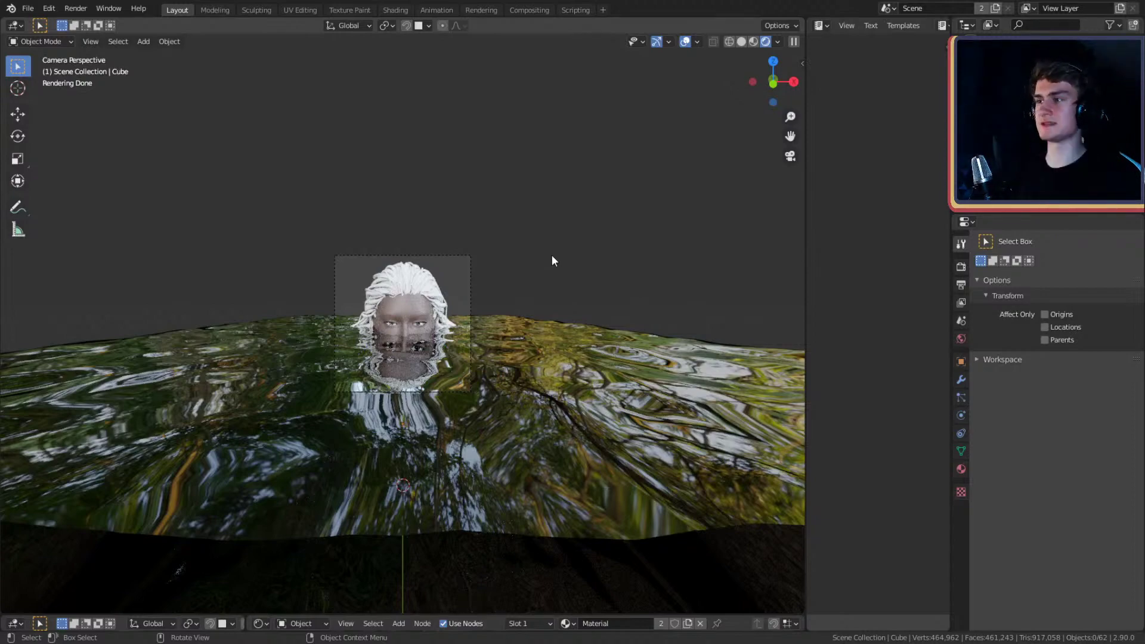
pyautogui.scroll(8, 420, 338)
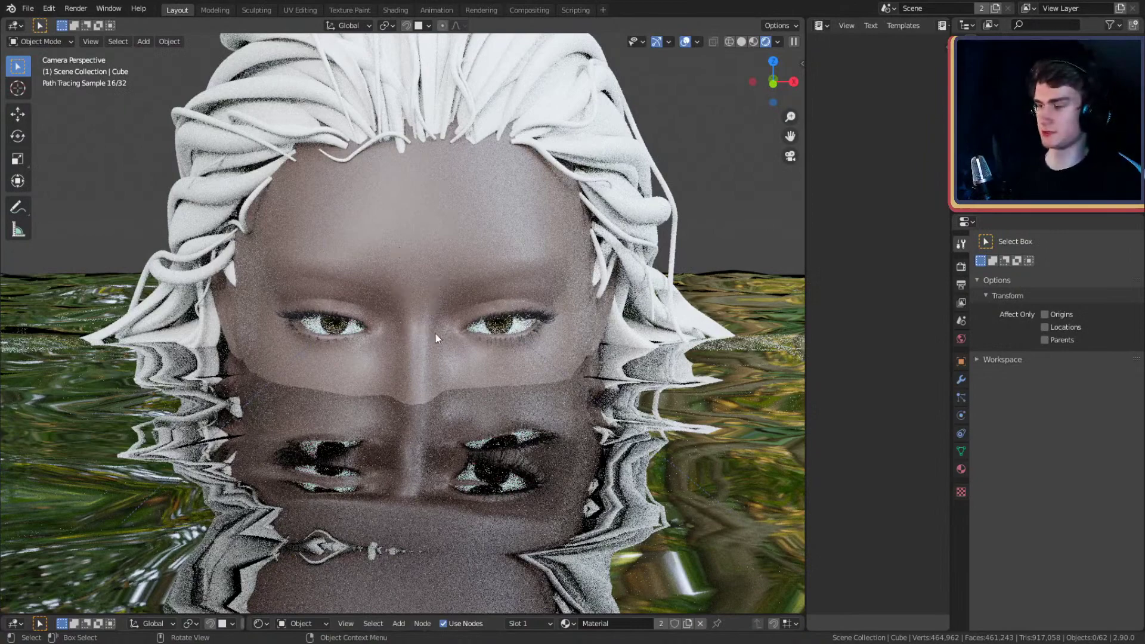
pyautogui.scroll(-5, 434, 332)
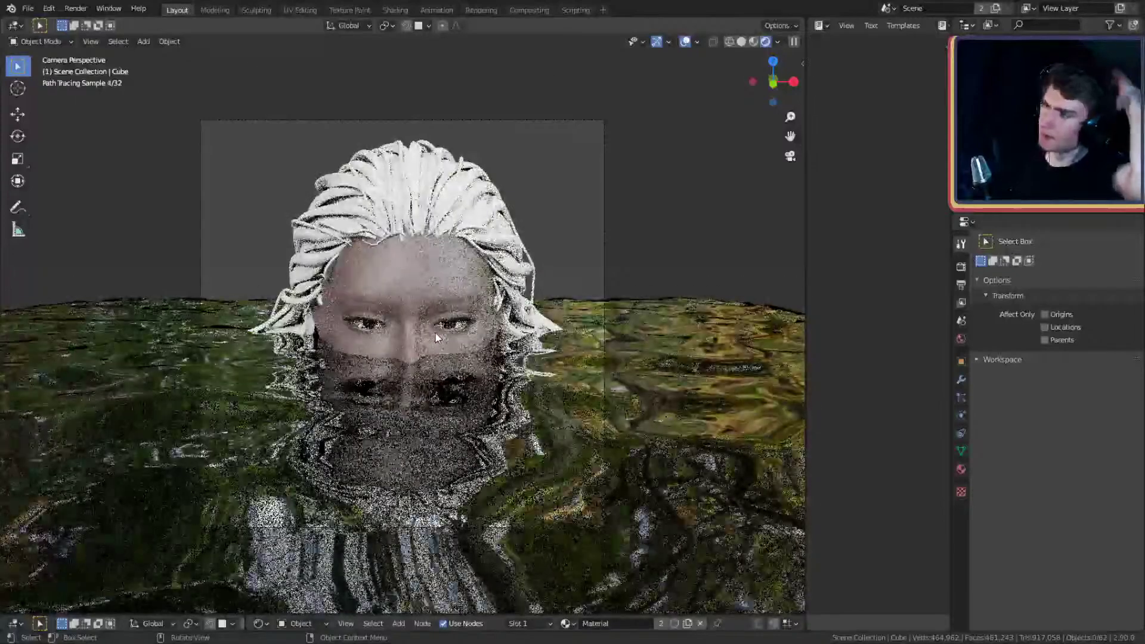
pyautogui.scroll(-2, 256, 511)
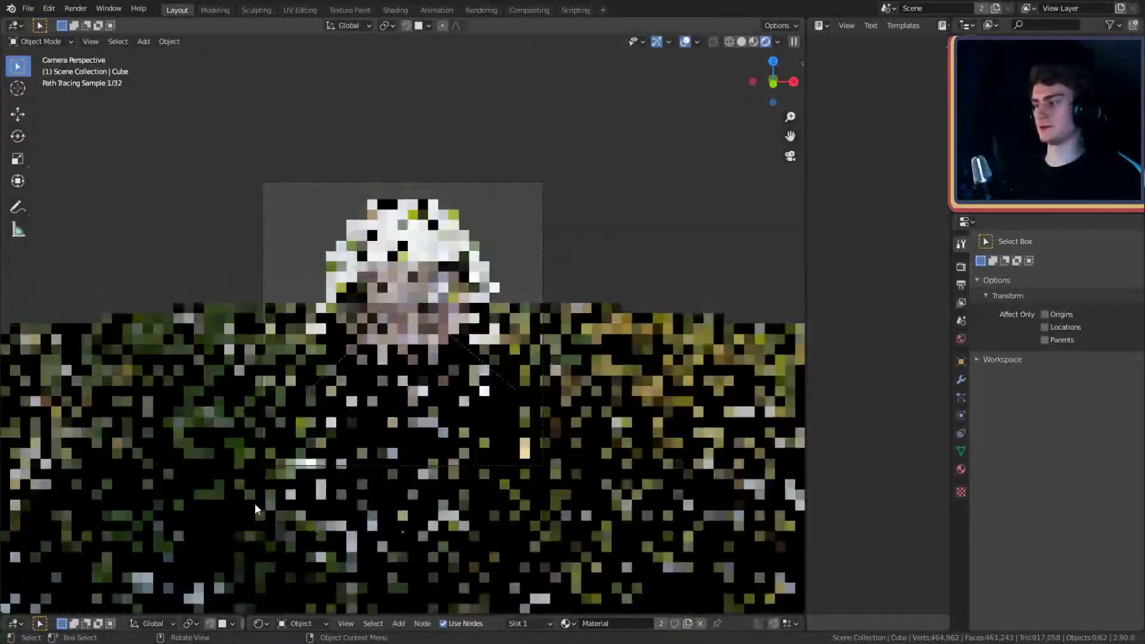
# - Enlarge the lower editors beneath the viewport and change the small 3D viewport beside the shader nodes into a UV Editor
pyautogui.moveTo(549, 615); pyautogui.dragTo(574, 365)
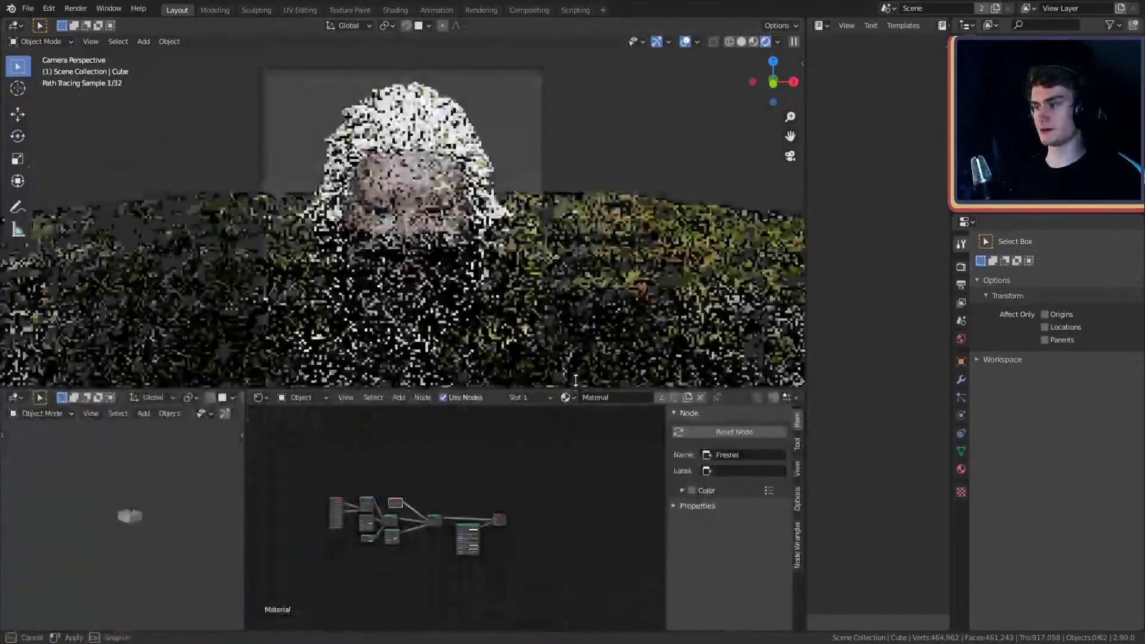
pyautogui.click(14, 372)
pyautogui.click(50, 443)
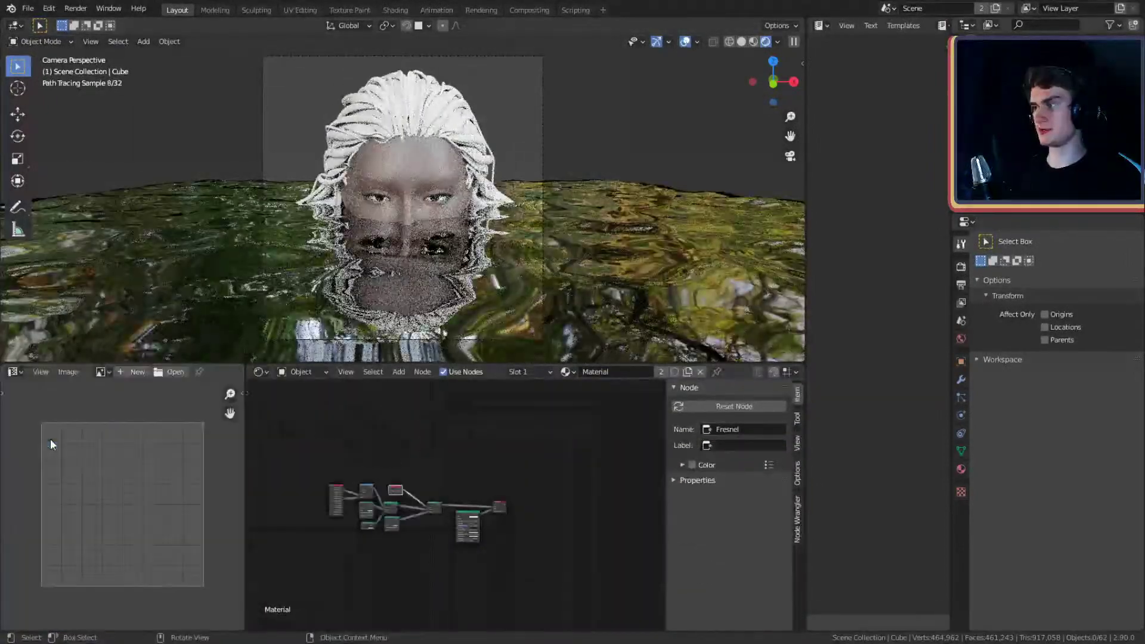
# - Change the UV Editor beside the shader nodes into an Image Editor and display the pencil sketch of the half-submerged face
pyautogui.click(16, 372)
pyautogui.click(47, 433)
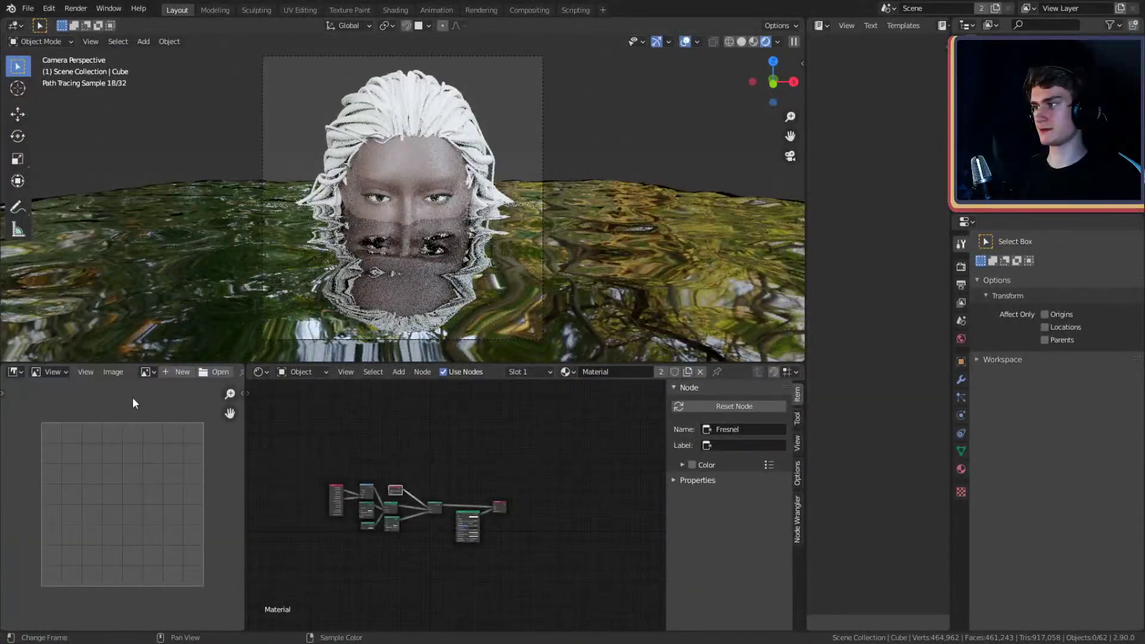
pyautogui.click(147, 372)
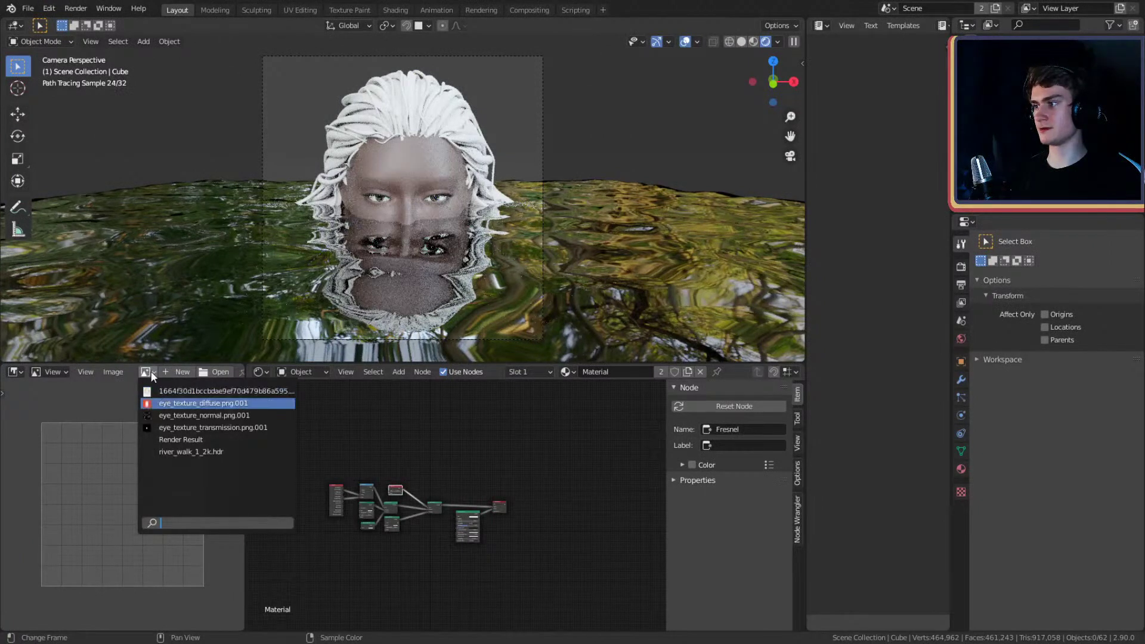
pyautogui.click(163, 392)
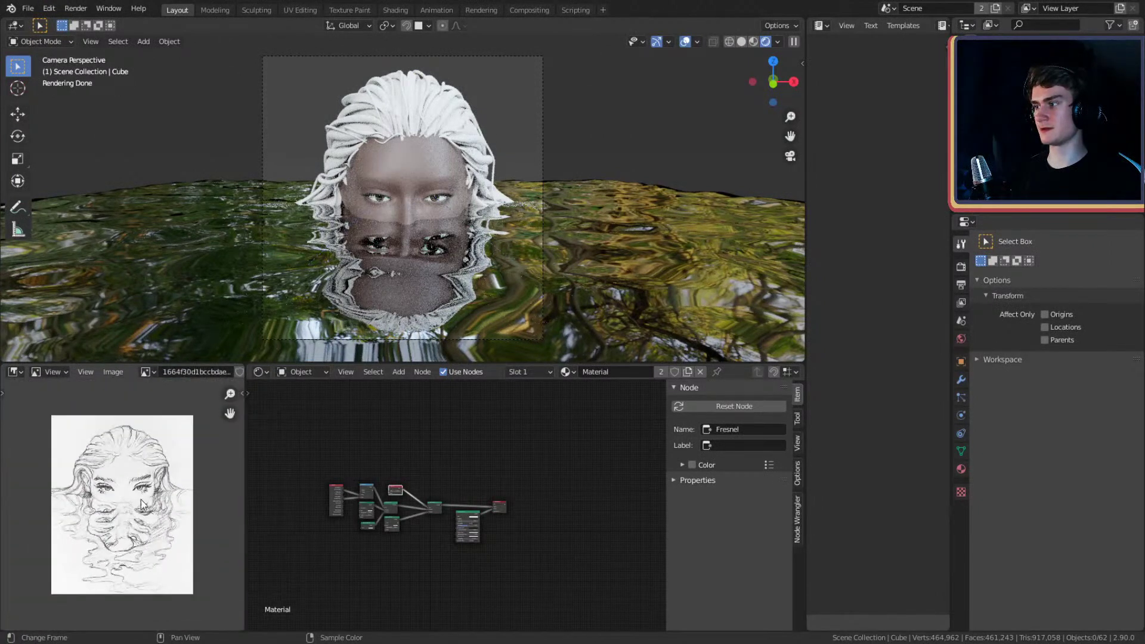
pyautogui.moveTo(141, 500); pyautogui.dragTo(136, 498, button='middle')
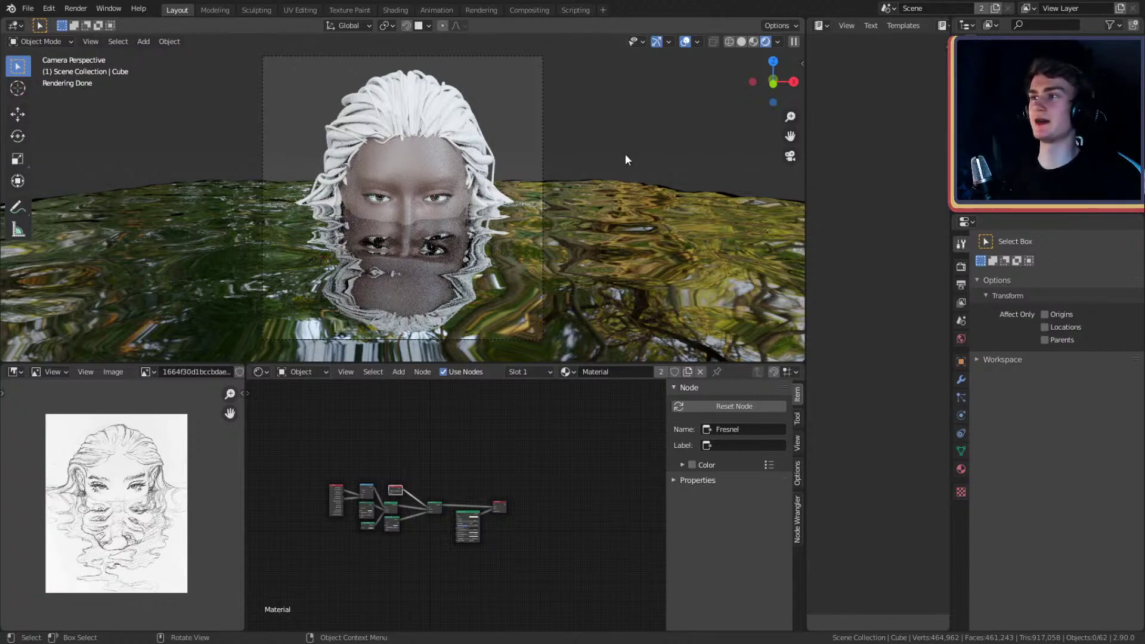
# - Leave the camera view of the half-submerged head and set the main viewport's shading to Solid
pyautogui.moveTo(642, 149); pyautogui.dragTo(625, 145, button='middle')
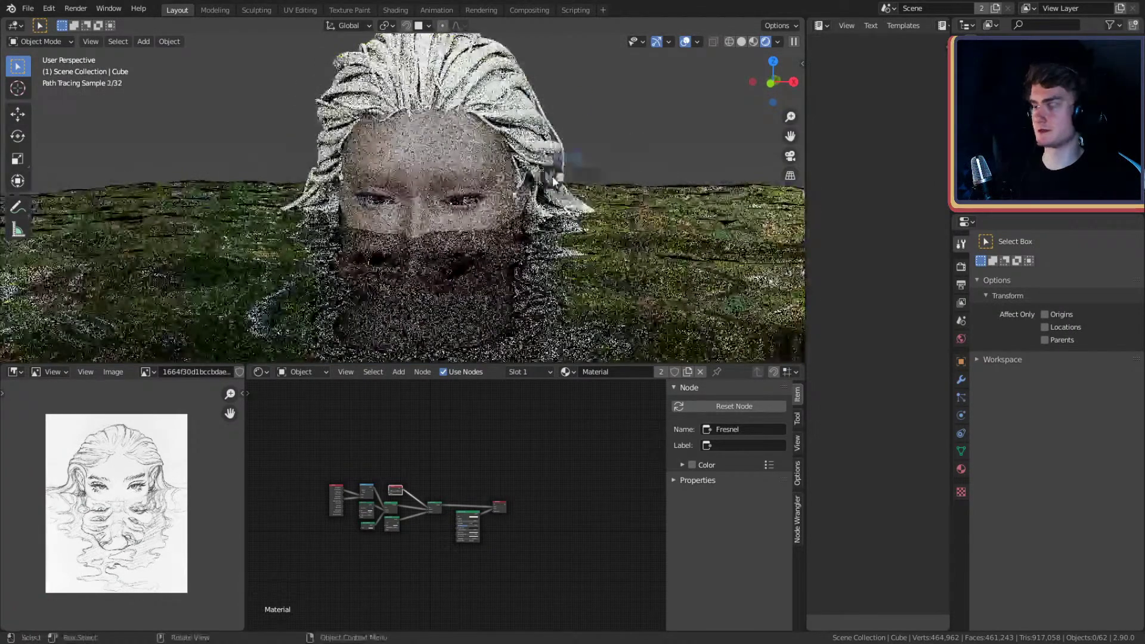
pyautogui.press('z')
pyautogui.click(601, 188)
pyautogui.scroll(5, 505, 192)
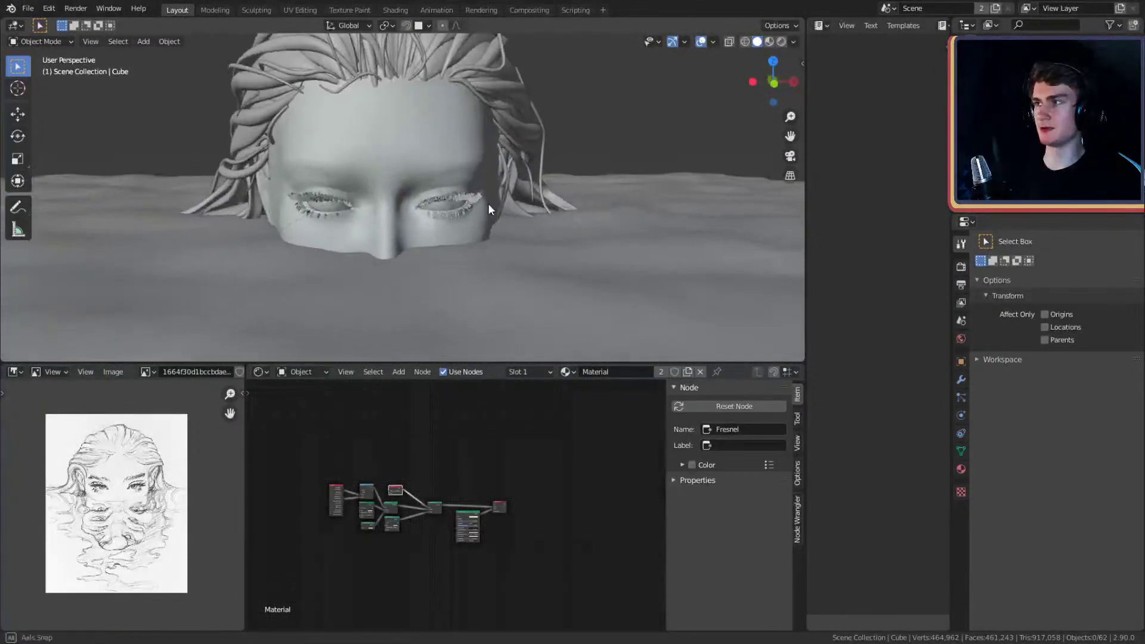
pyautogui.hotkey('shift', 'a')
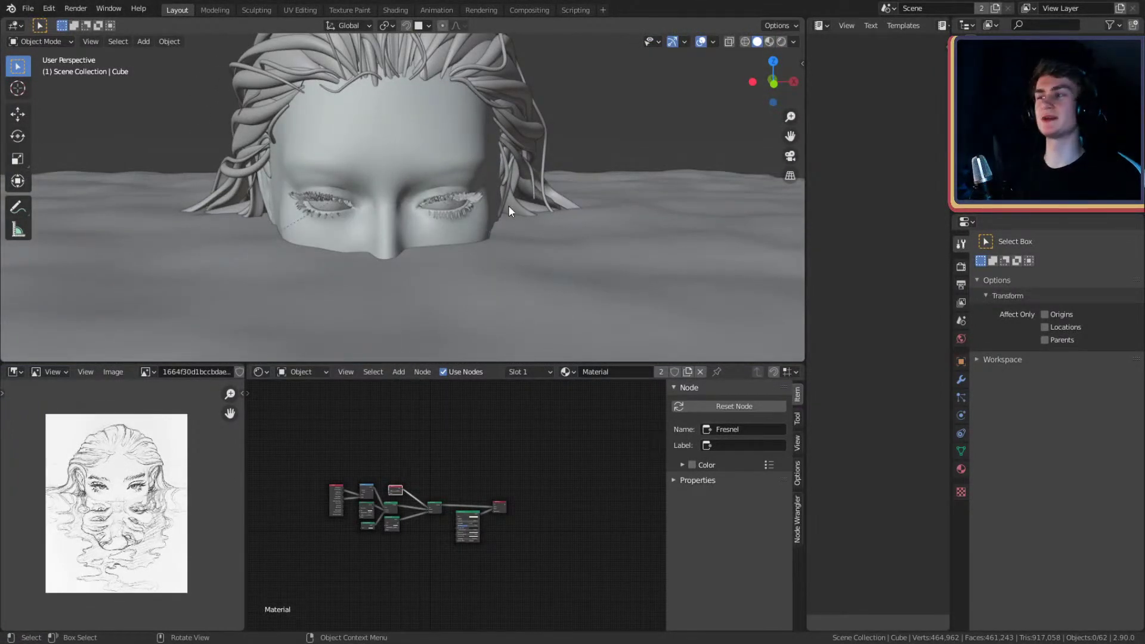
# - Place the 3D cursor on the face between the eyebrows and add a Plain Axes empty there
pyautogui.moveTo(508, 205); pyautogui.dragTo(506, 248, button='middle')
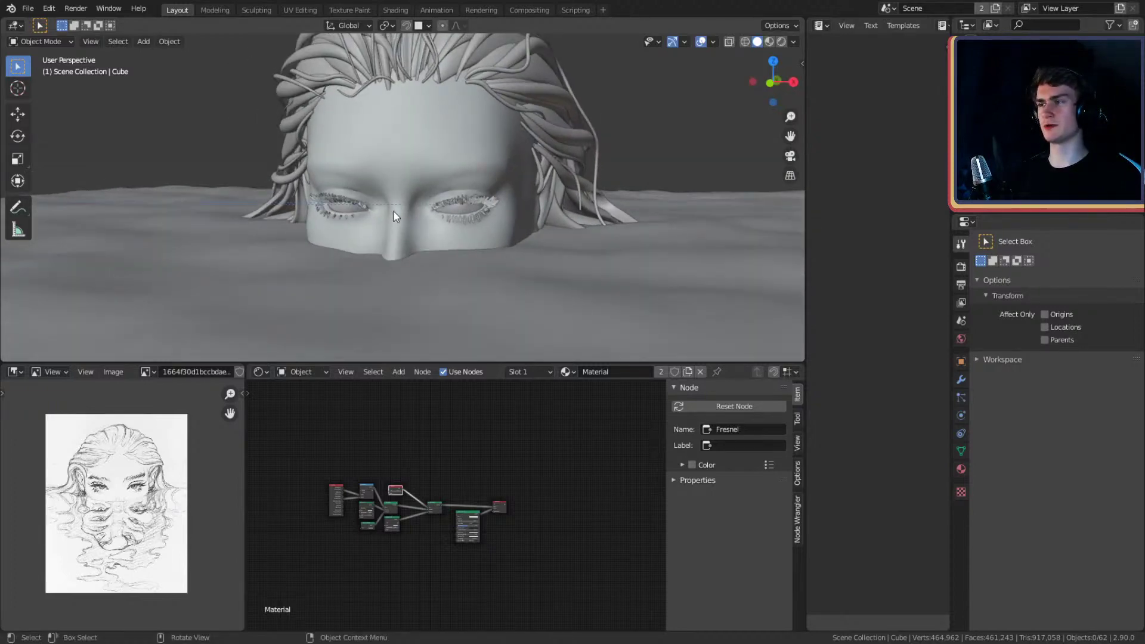
pyautogui.moveTo(550, 184); pyautogui.dragTo(568, 182, button='middle')
pyautogui.keyDown('shift'); pyautogui.rightClick(386, 187); pyautogui.keyUp('shift')
pyautogui.moveTo(490, 196); pyautogui.dragTo(479, 197, button='middle')
pyautogui.hotkey('shift', 'a')
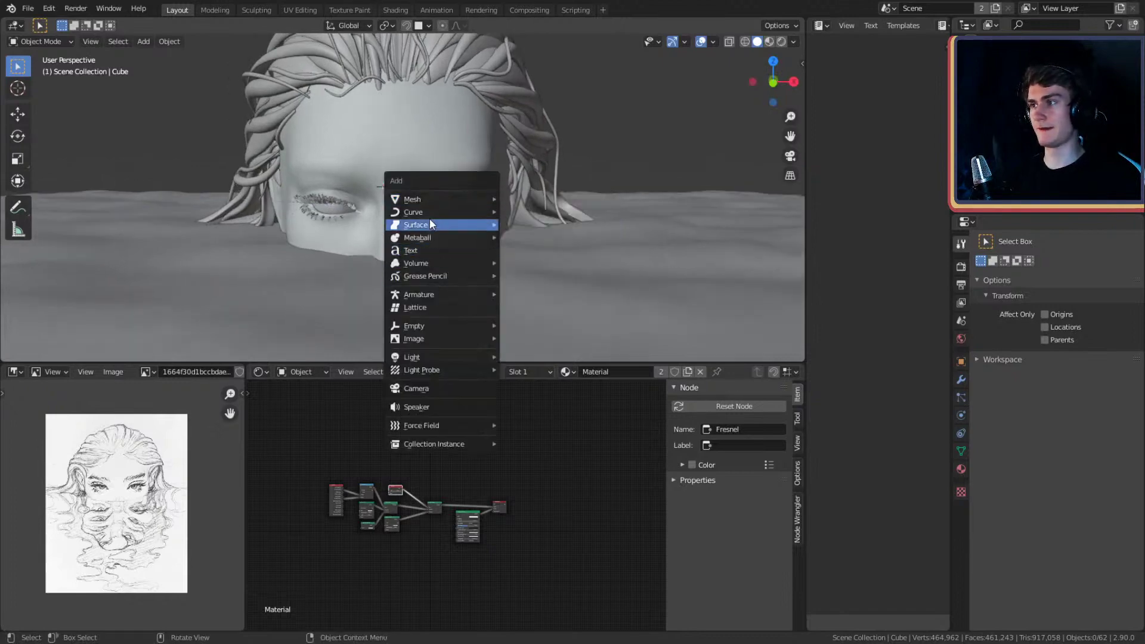
pyautogui.moveTo(421, 326)
pyautogui.click(549, 321)
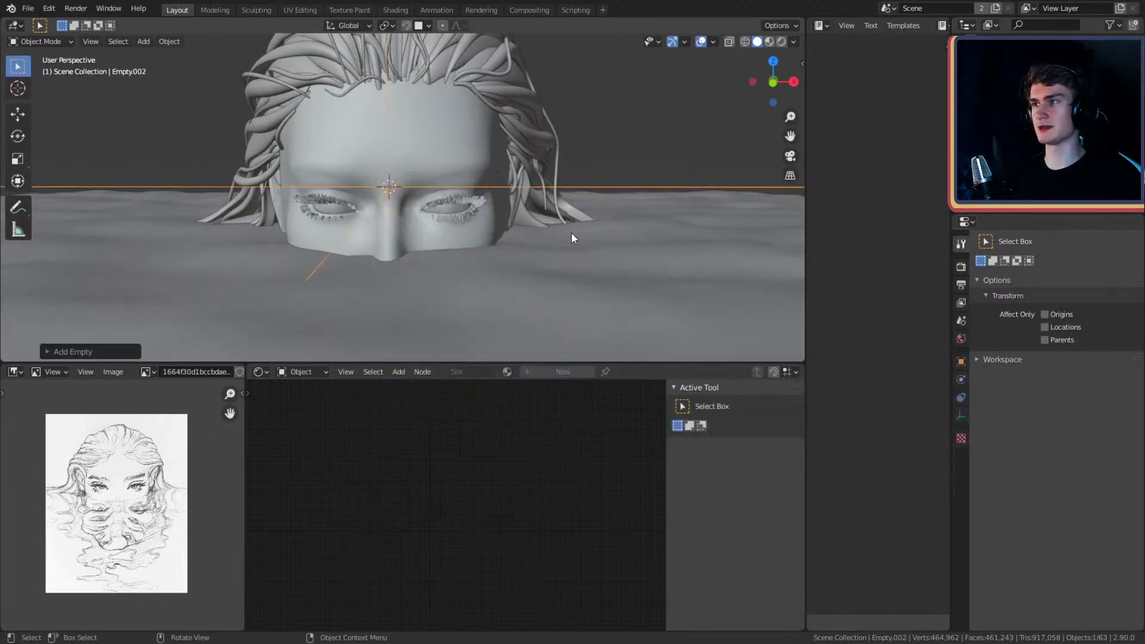
# - Scale down the new empty between the eyebrows and rename it Focus
pyautogui.moveTo(571, 238); pyautogui.dragTo(652, 238, button='middle')
pyautogui.scroll(2, 652, 238)
pyautogui.press('s')
pyautogui.press('Return')
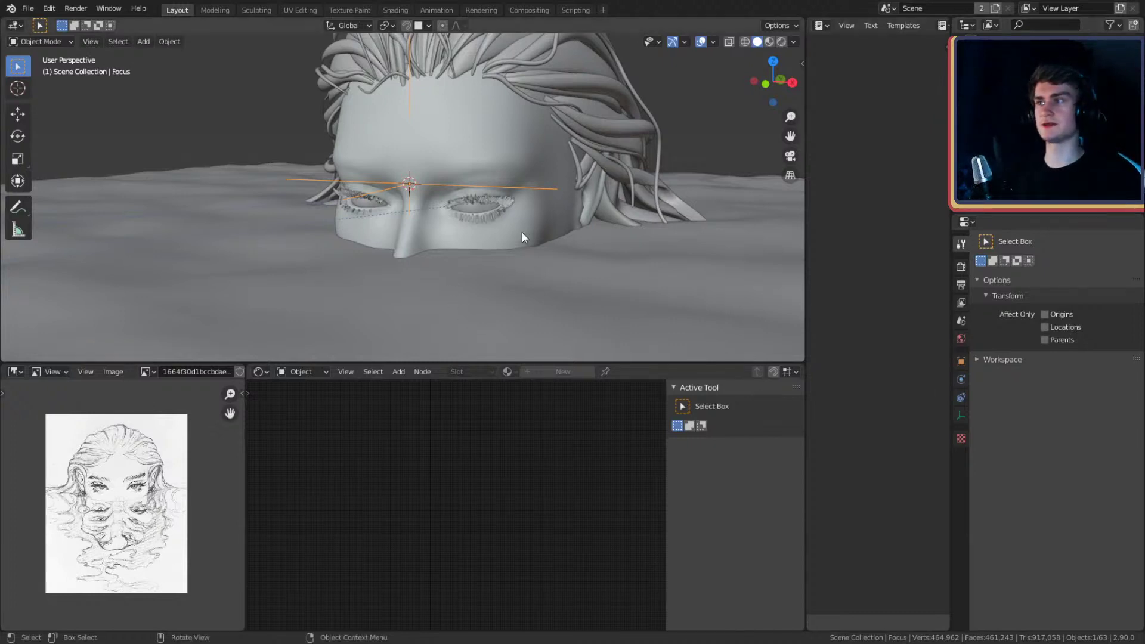
# - Select the scene camera, enable its Depth of Field and open the list of available focus objects
pyautogui.scroll(-4, 522, 238)
pyautogui.click(133, 173)
pyautogui.click(961, 416)
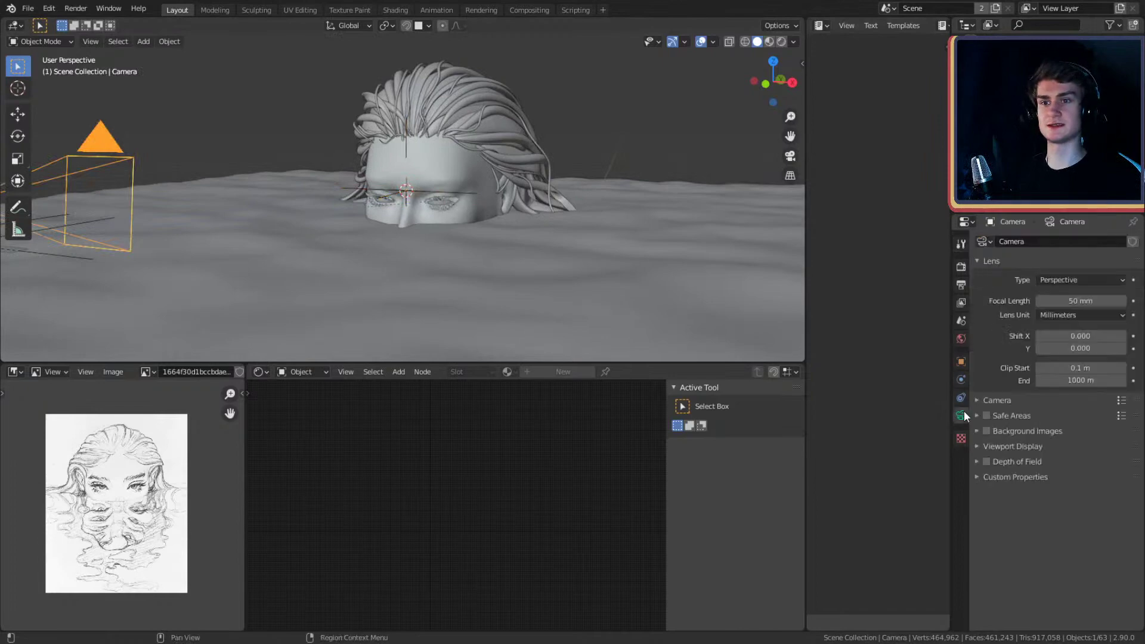
pyautogui.click(981, 461)
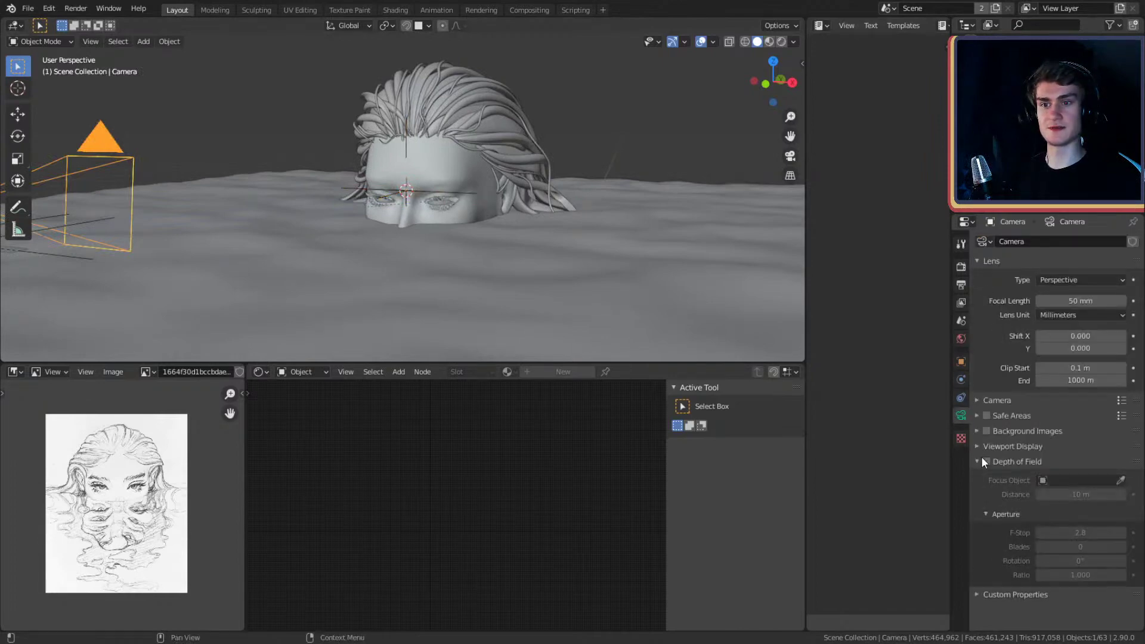
pyautogui.click(991, 460)
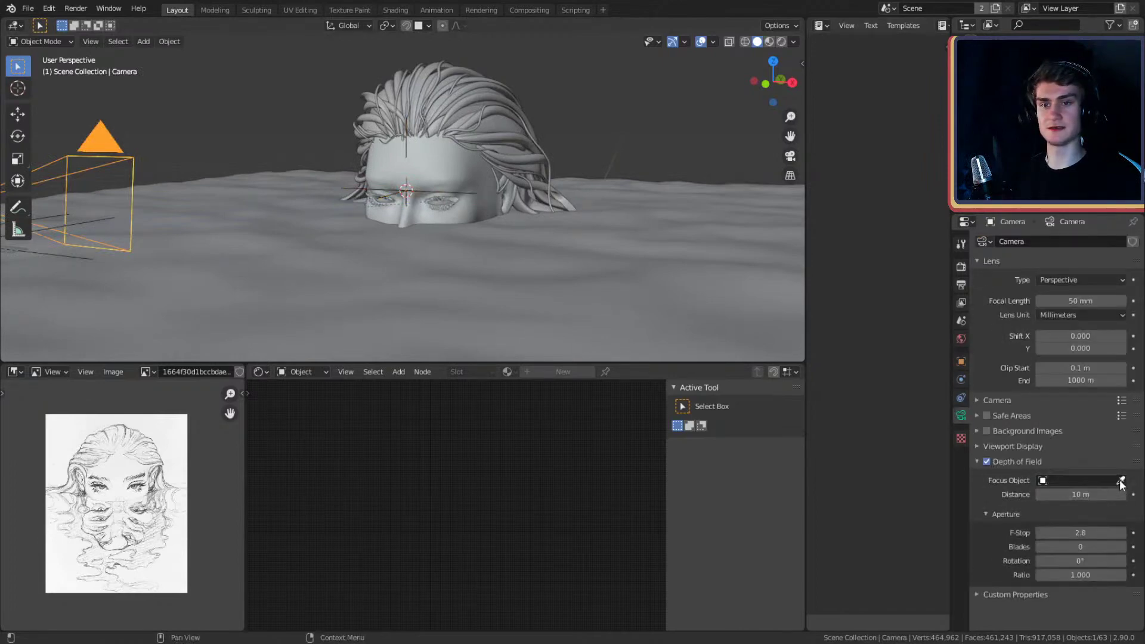
pyautogui.click(1043, 482)
pyautogui.scroll(-6, 1026, 567)
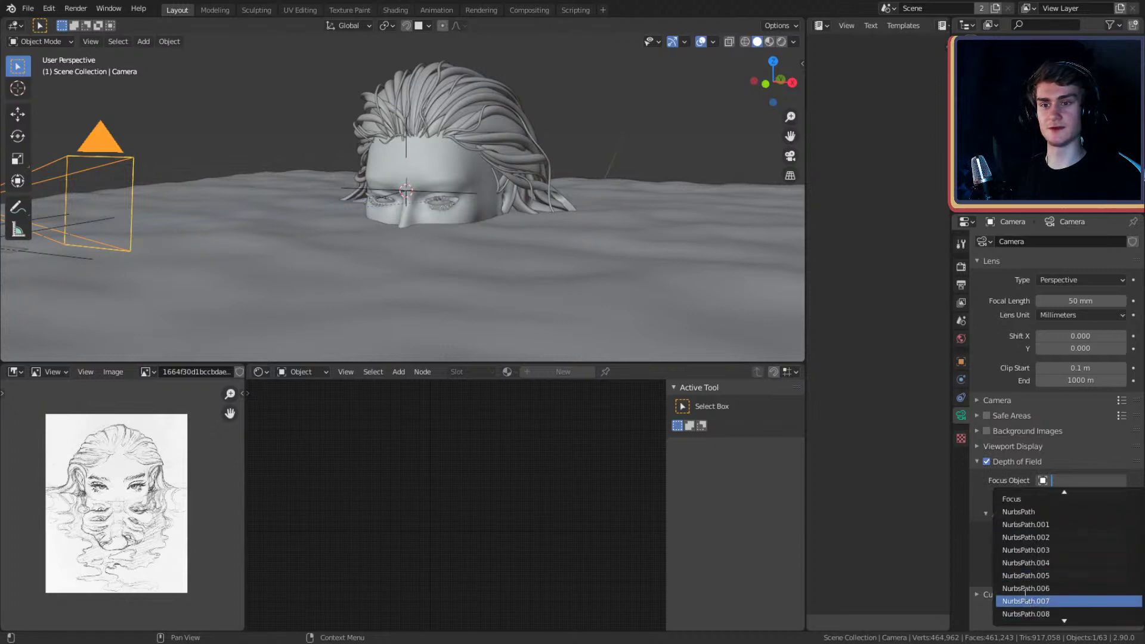
# - Set the camera's depth of field focus object to Focus and display the rendered camera view
pyautogui.click(1021, 499)
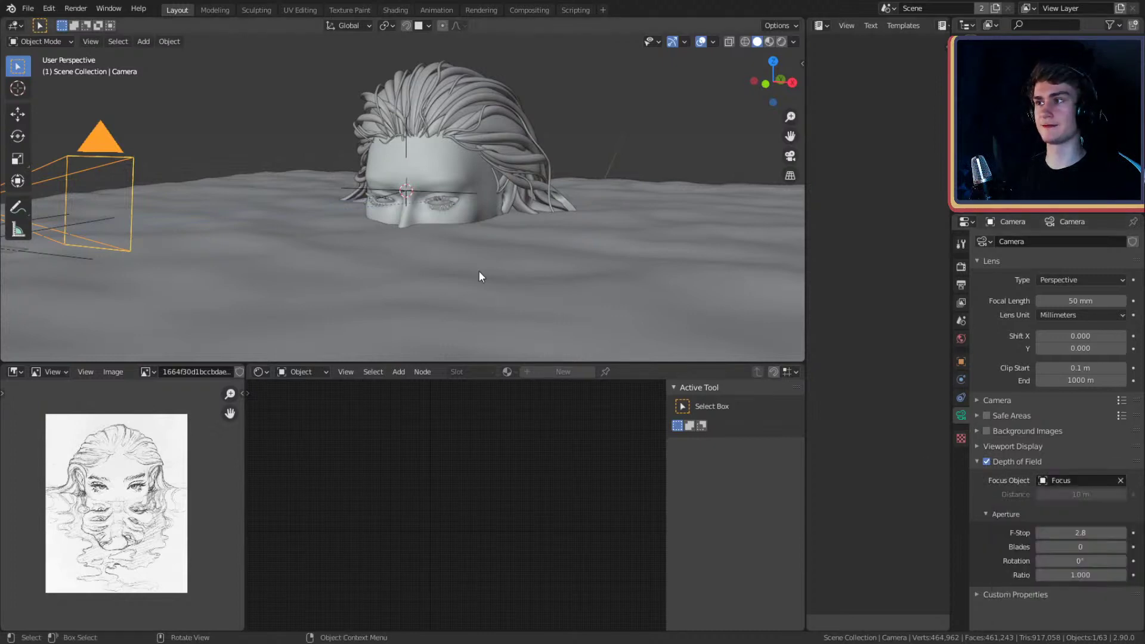
pyautogui.press('KP_0')
pyautogui.press('z')
pyautogui.click(380, 190)
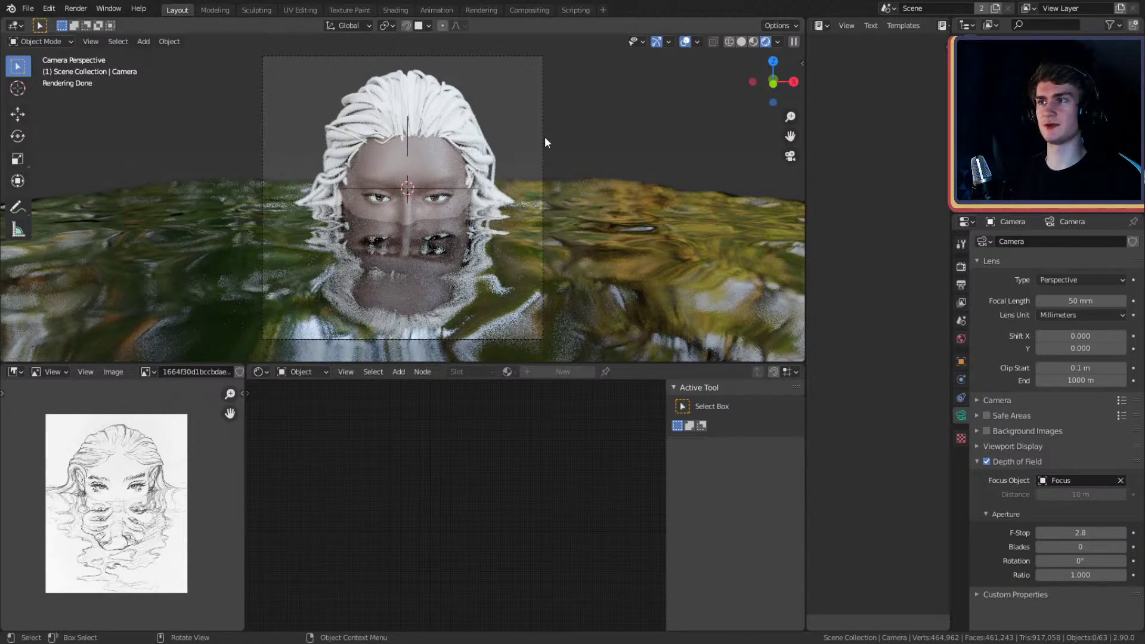
# - Set the camera's depth of field F-Stop to 3.5
pyautogui.click(1081, 532)
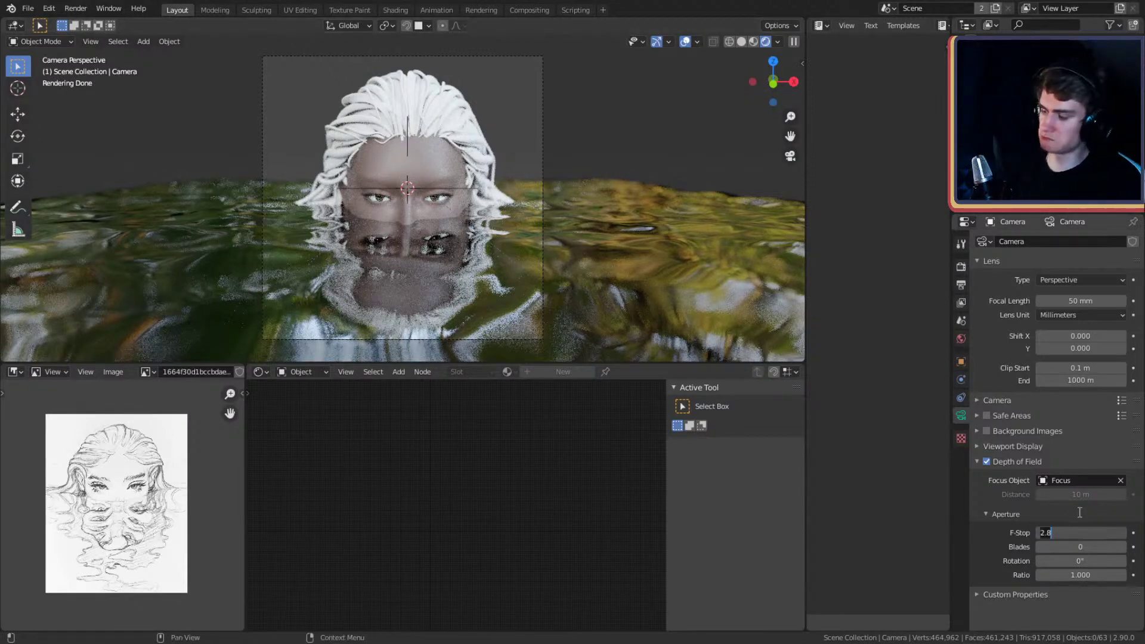
pyautogui.write('3.5')
pyautogui.press('Return')
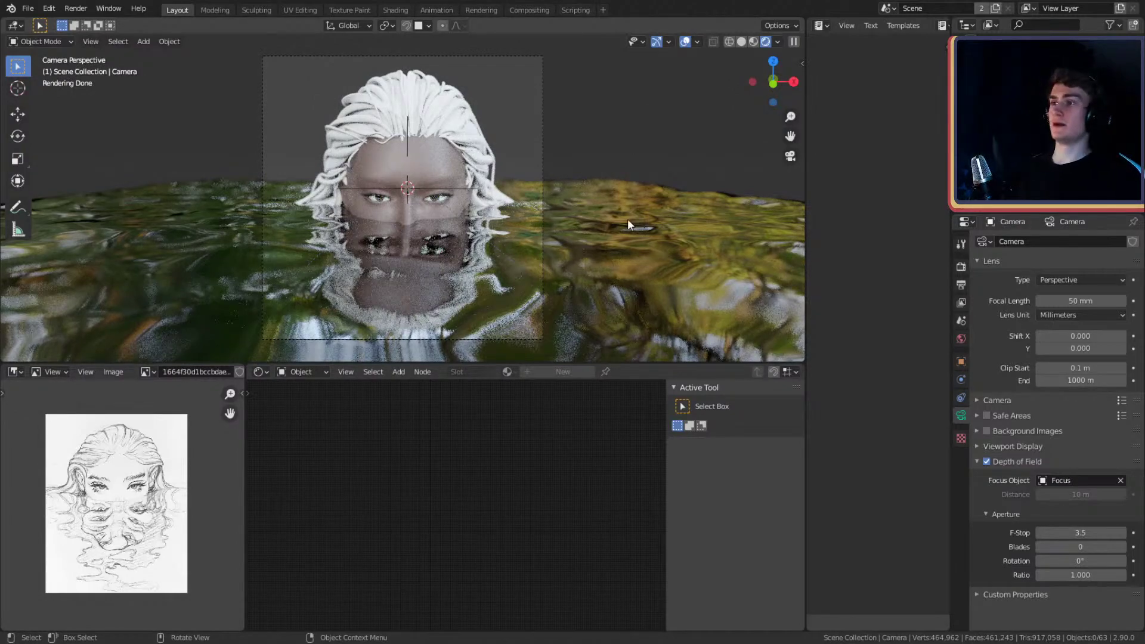
# - Leave the camera view and return the viewport to solid shading to look over the head and water
pyautogui.moveTo(614, 235)
pyautogui.mouseDown(button='middle')
pyautogui.moveTo(489, 245)
pyautogui.moveTo(517, 249)
pyautogui.moveTo(478, 246)
pyautogui.moveTo(526, 242)
pyautogui.moveTo(417, 236)
pyautogui.moveTo(537, 238)
pyautogui.moveTo(524, 242)
pyautogui.mouseUp(button='middle')
pyautogui.press('z')
pyautogui.click(537, 251)
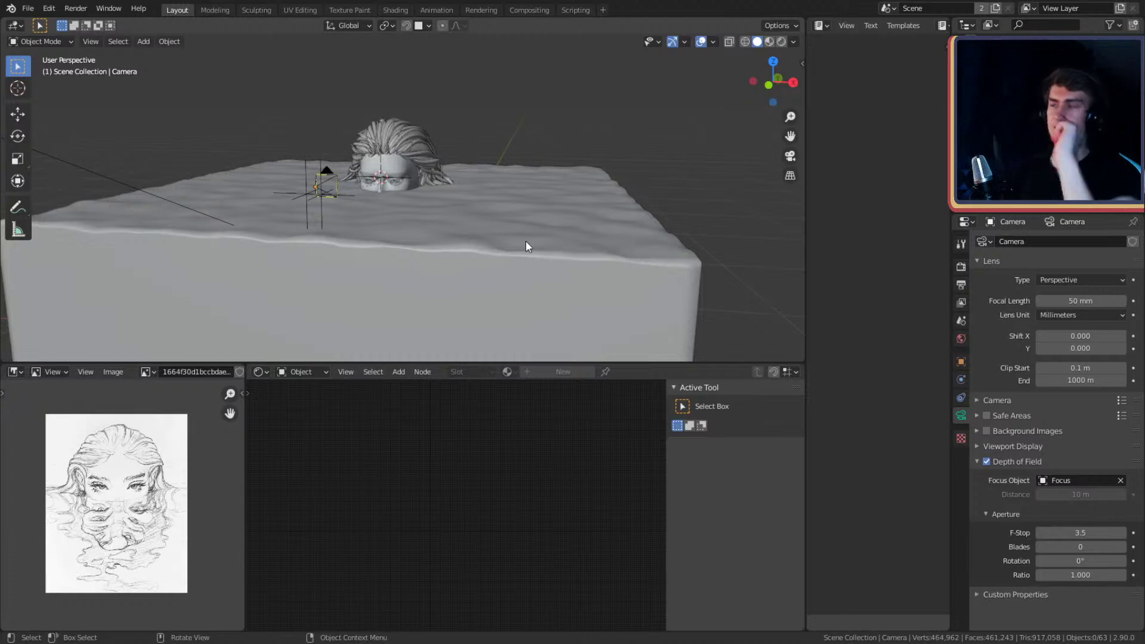
pyautogui.press('z')
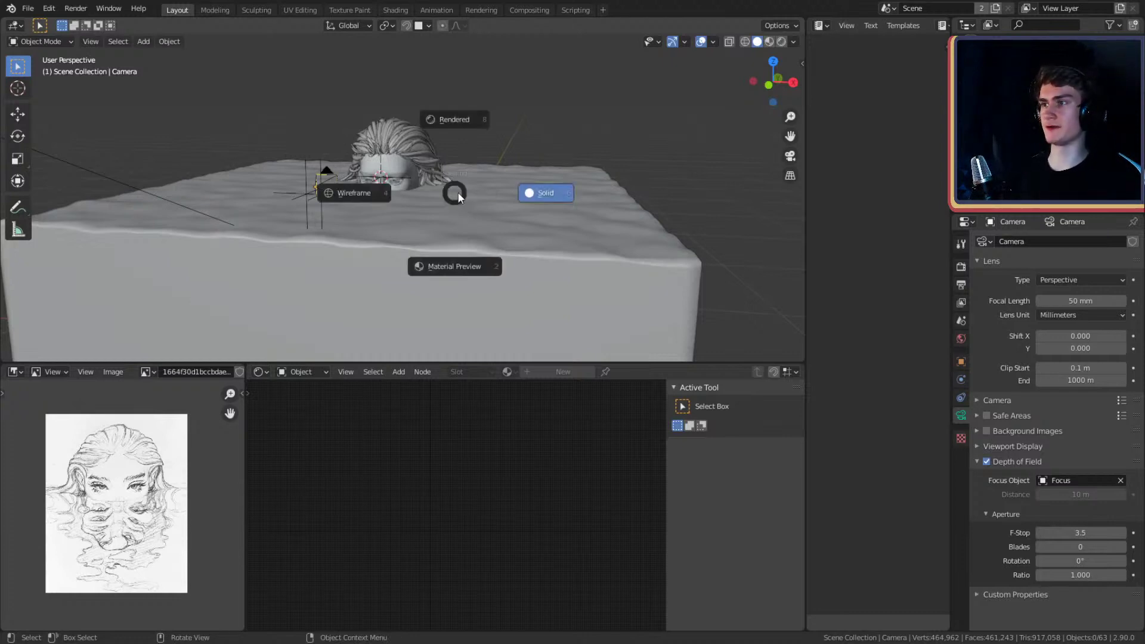
pyautogui.moveTo(532, 207)
pyautogui.mouseDown(button='middle')
pyautogui.moveTo(492, 224)
pyautogui.moveTo(276, 199)
pyautogui.moveTo(516, 223)
pyautogui.moveTo(474, 198)
pyautogui.mouseUp(button='middle')
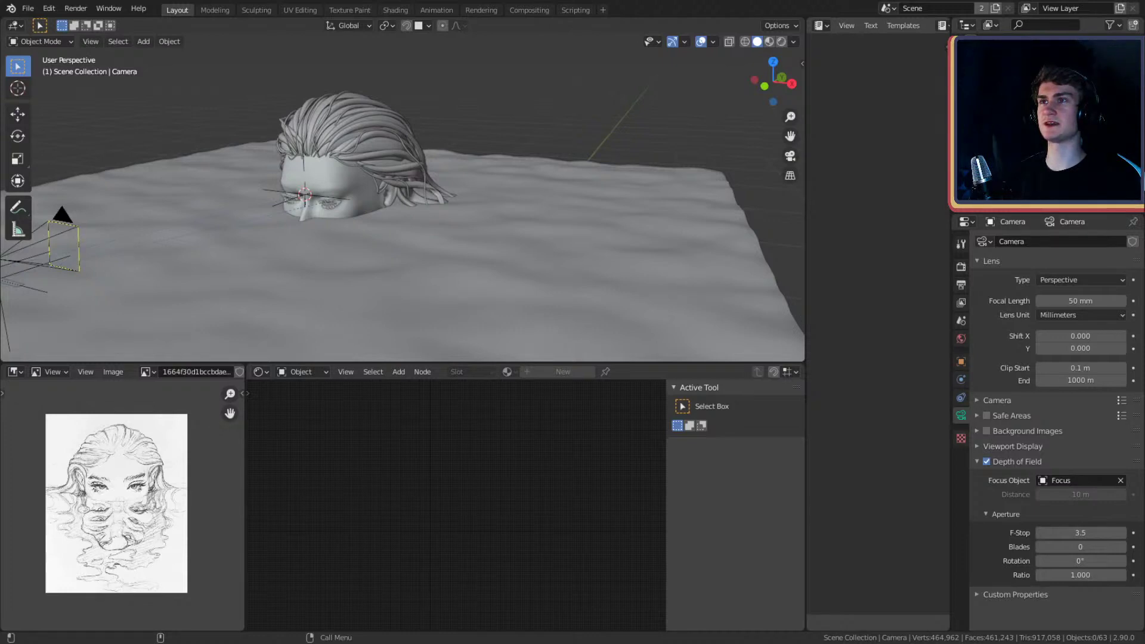
pyautogui.moveTo(446, 179)
pyautogui.mouseDown(button='middle')
pyautogui.moveTo(417, 185)
pyautogui.moveTo(489, 213)
pyautogui.moveTo(383, 226)
pyautogui.moveTo(568, 159)
pyautogui.moveTo(486, 215)
pyautogui.moveTo(416, 230)
pyautogui.moveTo(465, 215)
pyautogui.moveTo(519, 258)
pyautogui.moveTo(434, 197)
pyautogui.mouseUp(button='middle')
pyautogui.hotkey('shift', 'a')
pyautogui.moveTo(368, 71)
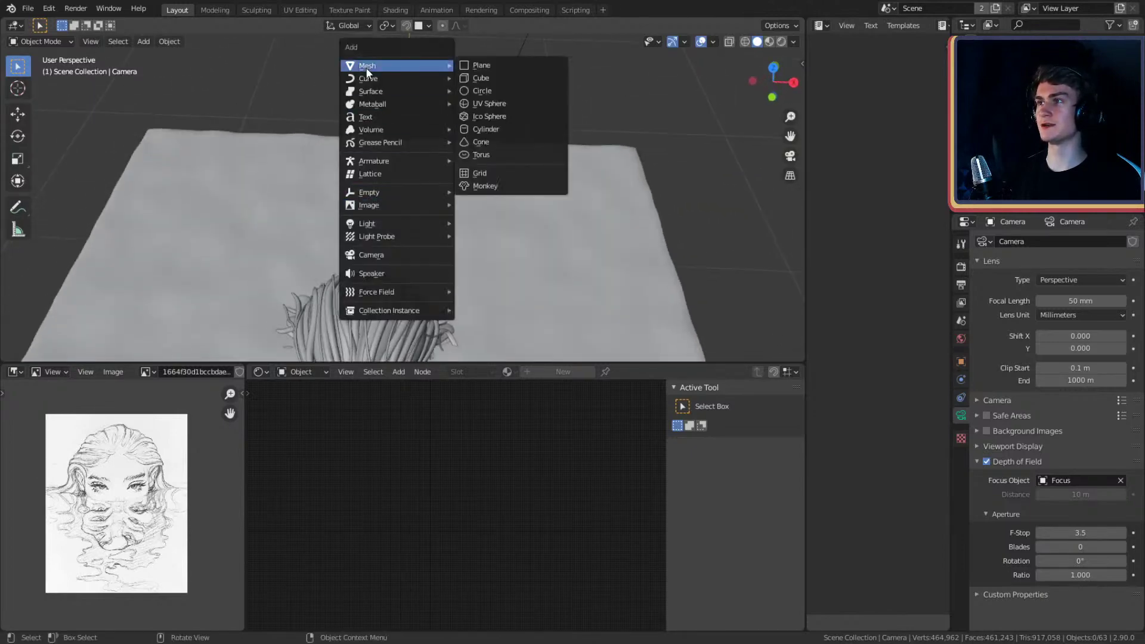
pyautogui.click(495, 77)
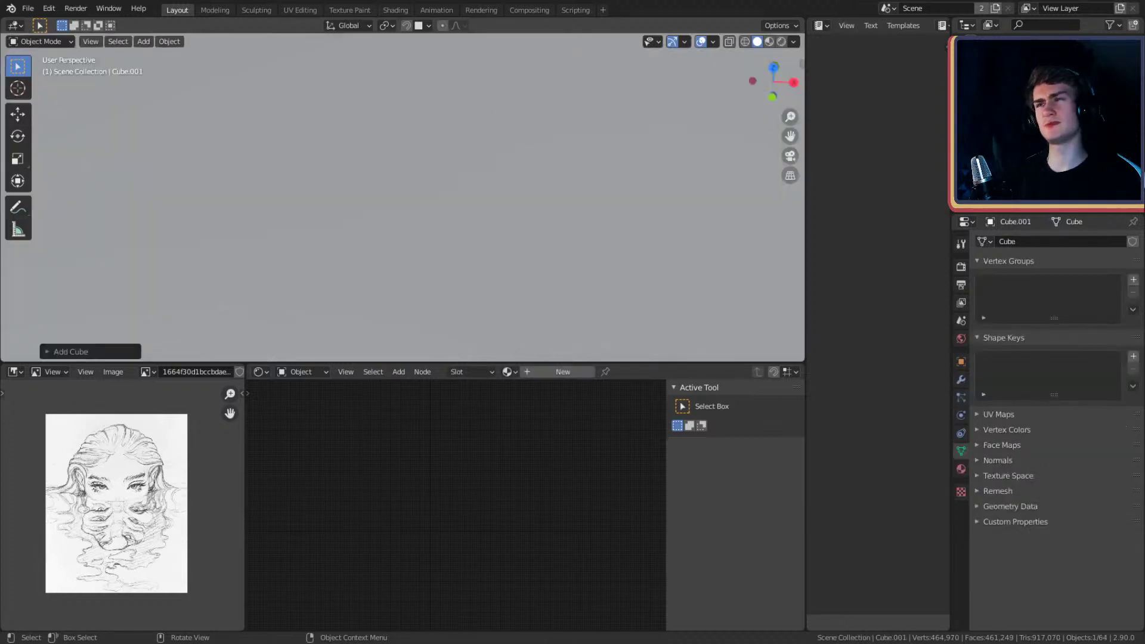
pyautogui.press('s')
pyautogui.click(490, 219)
pyautogui.press('Delete')
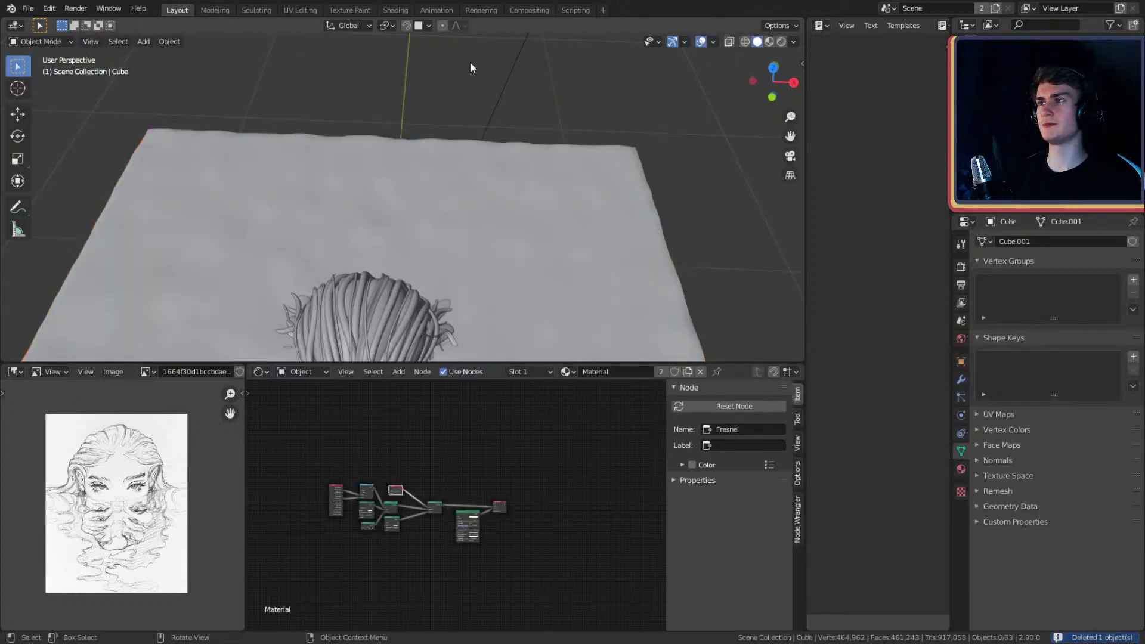
pyautogui.hotkey('shift', 'a')
pyautogui.moveTo(438, 87)
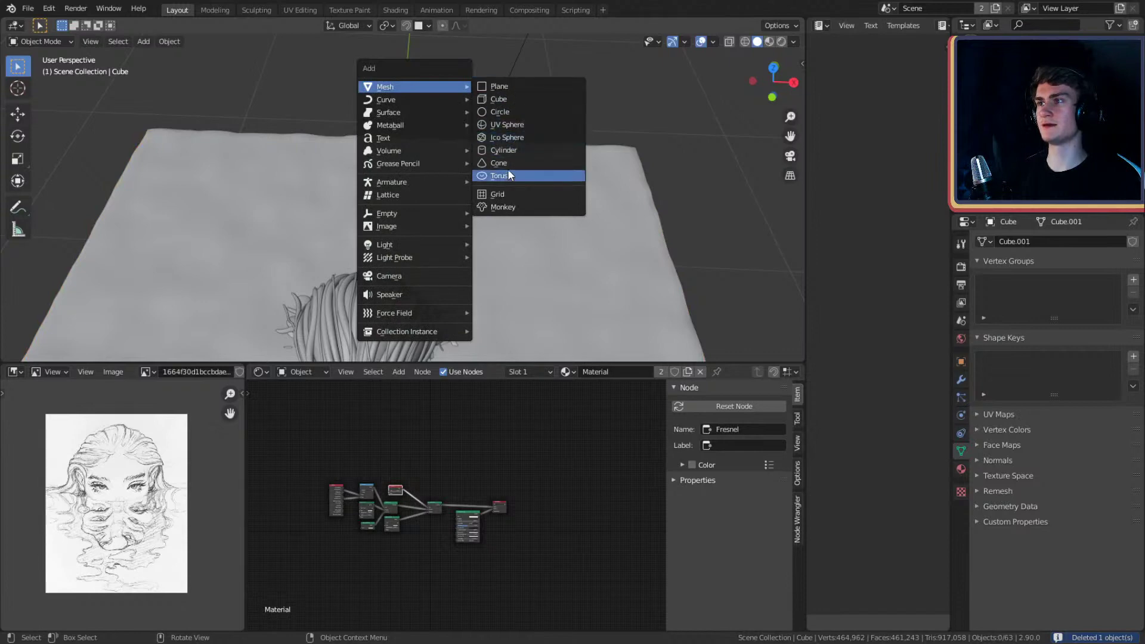
pyautogui.click(513, 125)
pyautogui.scroll(-2, 516, 179)
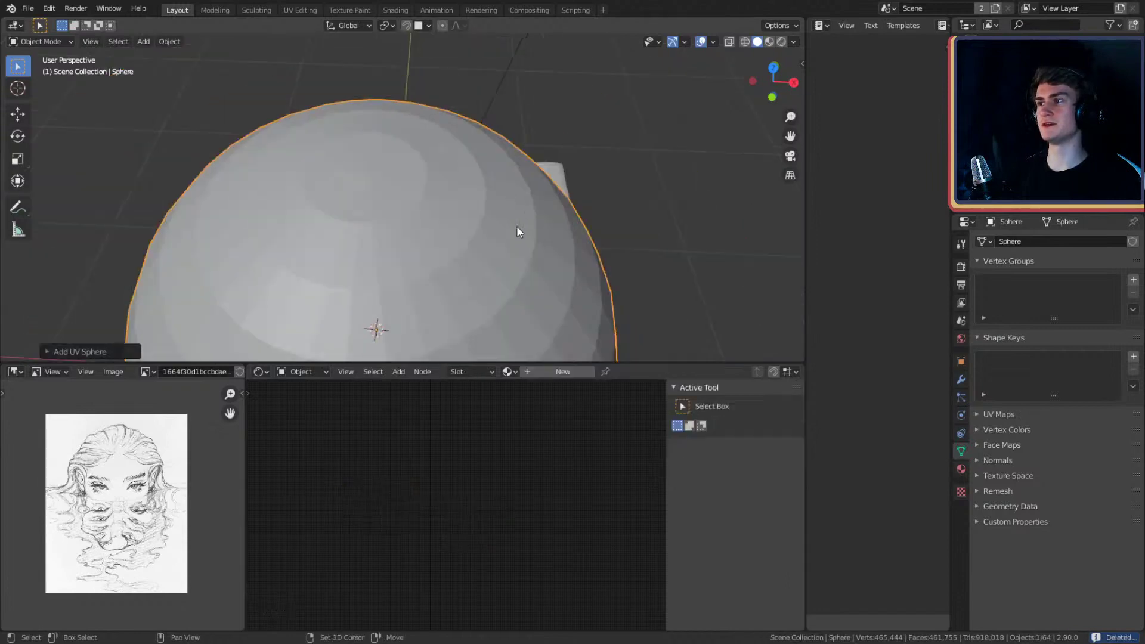
pyautogui.moveTo(517, 226); pyautogui.dragTo(419, 216, button='middle')
pyautogui.press('Delete')
pyautogui.click(434, 198)
# - Add a cube and move it along the Y axis to stand behind the head and water block
pyautogui.hotkey('shift', 'a')
pyautogui.moveTo(377, 180)
pyautogui.click(466, 194)
pyautogui.scroll(-3, 467, 197)
pyautogui.scroll(-6, 484, 201)
pyautogui.press('g')
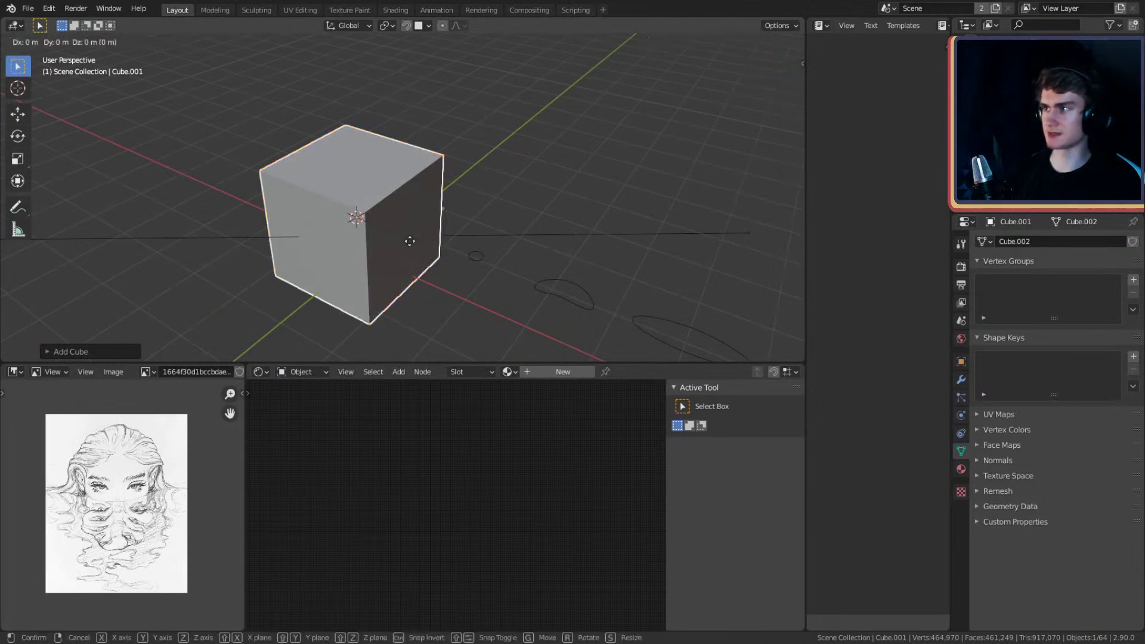
pyautogui.press('y')
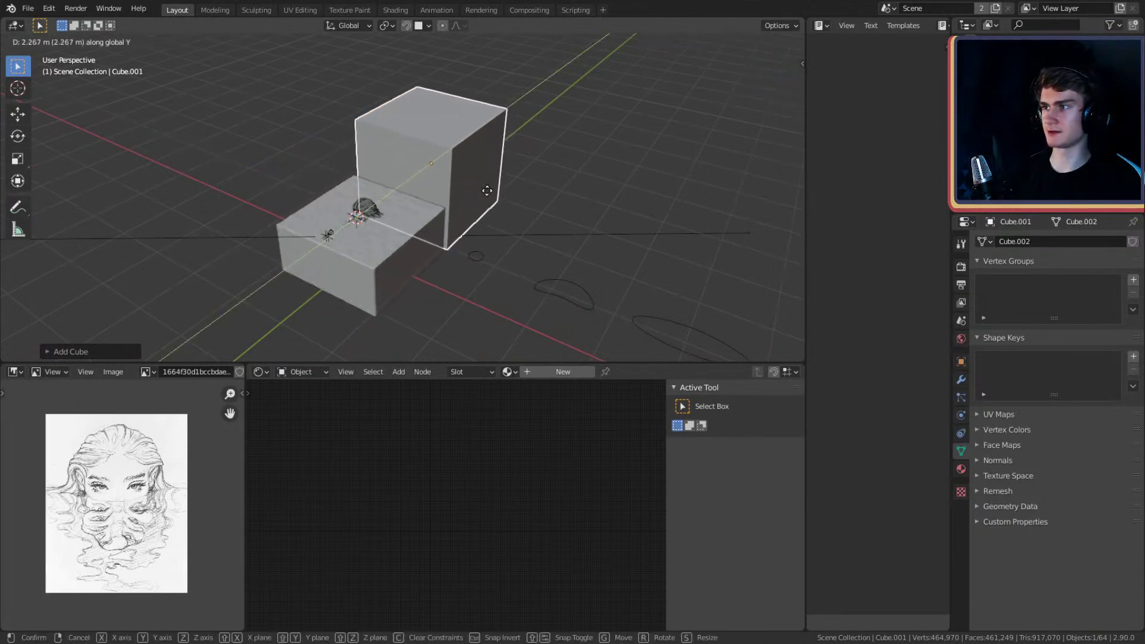
pyautogui.click(446, 230)
# - Flatten the new cube along Z to about a third of its height and apply its object transform
pyautogui.scroll(4, 445, 231)
pyautogui.moveTo(445, 230); pyautogui.dragTo(495, 204, button='middle')
pyautogui.press('s')
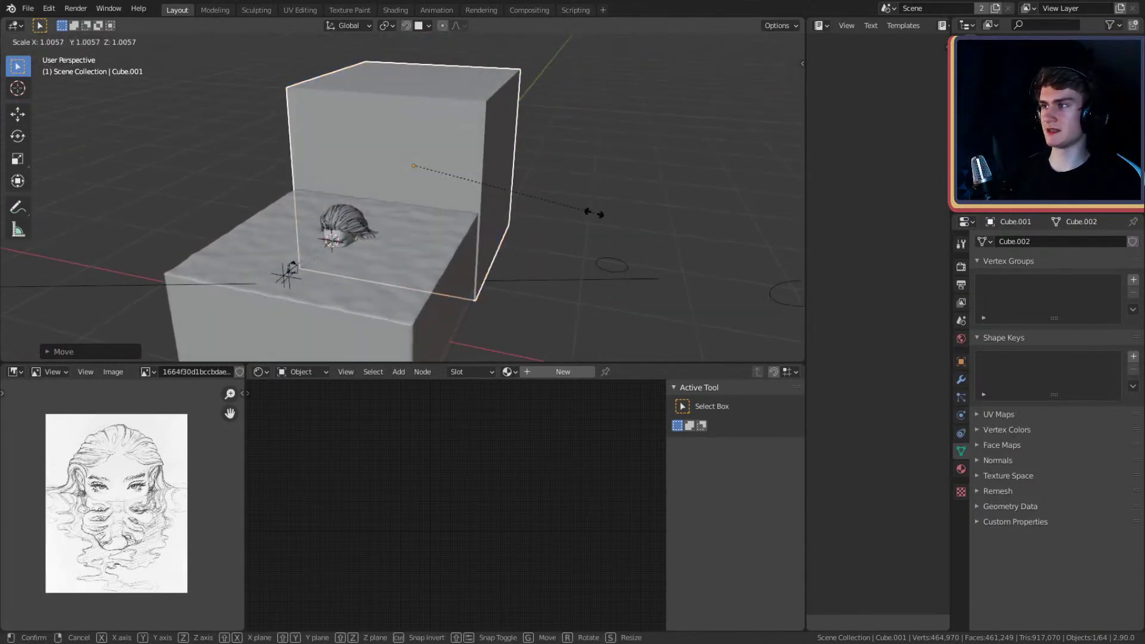
pyautogui.press('z')
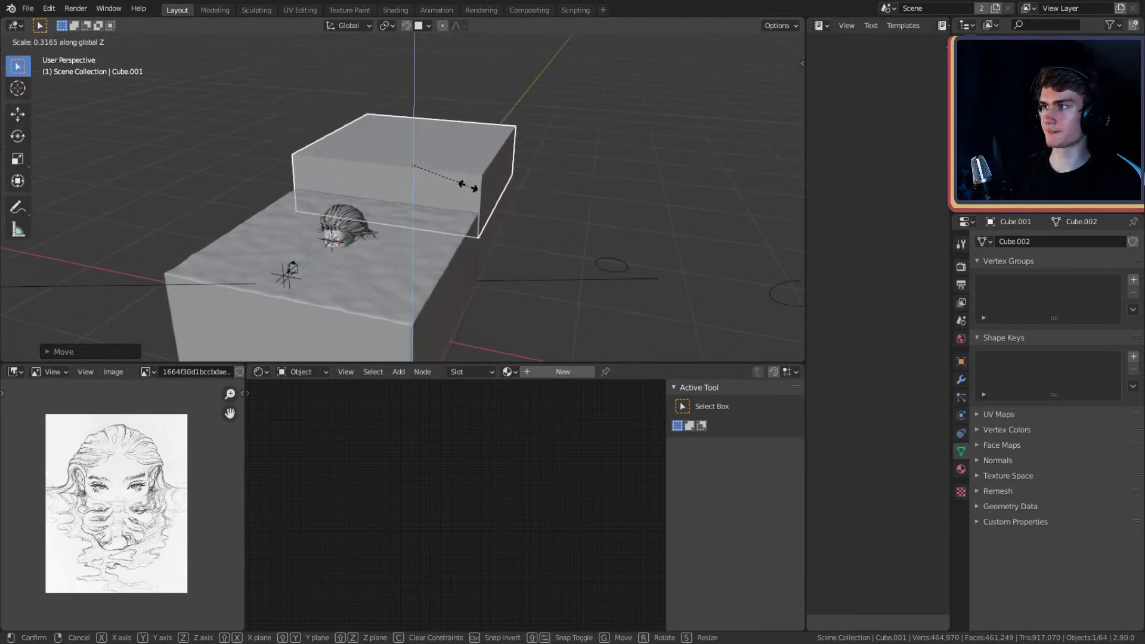
pyautogui.click(464, 204)
pyautogui.scroll(3, 464, 204)
pyautogui.moveTo(454, 198)
pyautogui.mouseDown(button='middle')
pyautogui.moveTo(503, 198)
pyautogui.moveTo(470, 166)
pyautogui.moveTo(449, 181)
pyautogui.mouseUp(button='middle')
pyautogui.hotkey('ctrl', 'a')
pyautogui.click(509, 241)
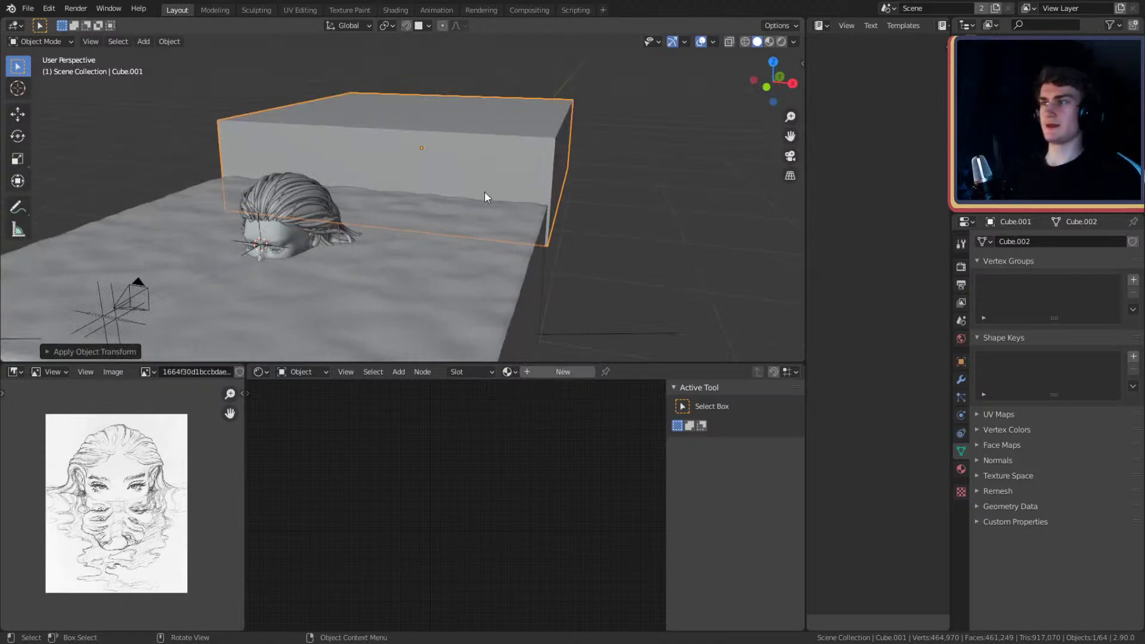
# - Add a Displace modifier with a new texture to the flattened cube
pyautogui.moveTo(484, 192); pyautogui.dragTo(471, 235, button='middle')
pyautogui.click(961, 380)
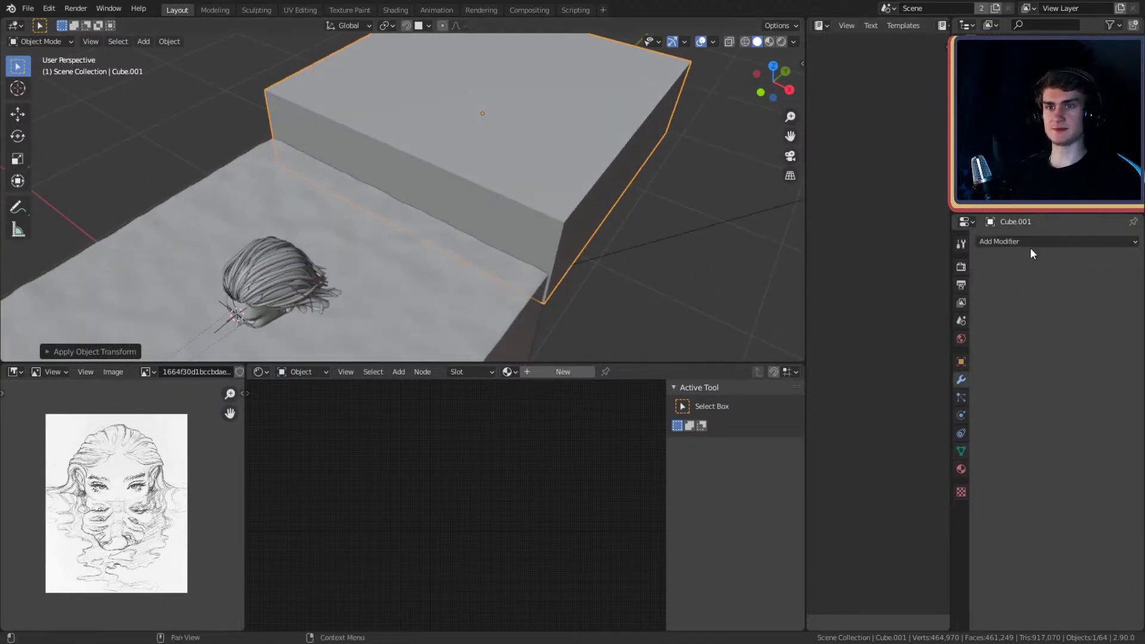
pyautogui.click(1032, 242)
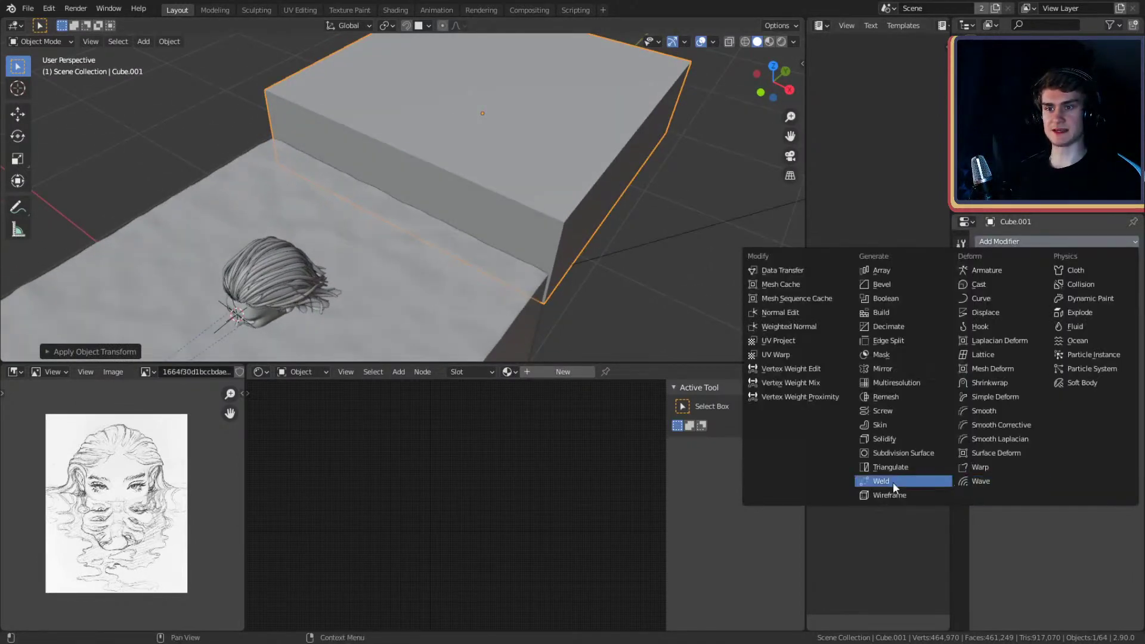
pyautogui.click(985, 312)
pyautogui.click(1017, 280)
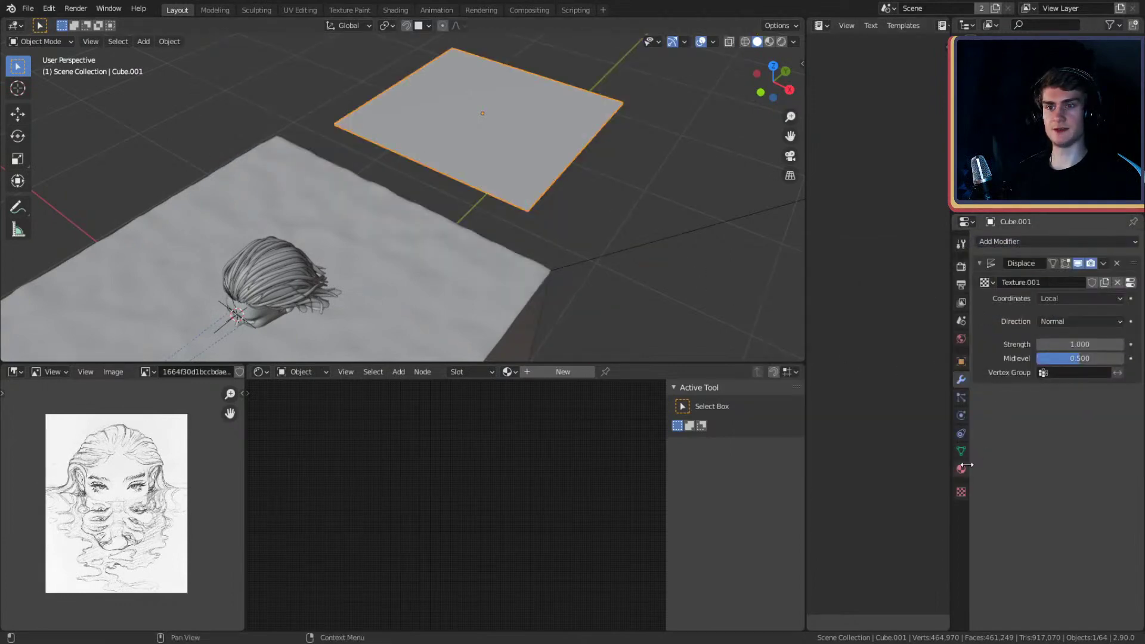
# - Change the displacement texture's type to Clouds
pyautogui.click(961, 491)
pyautogui.click(1051, 279)
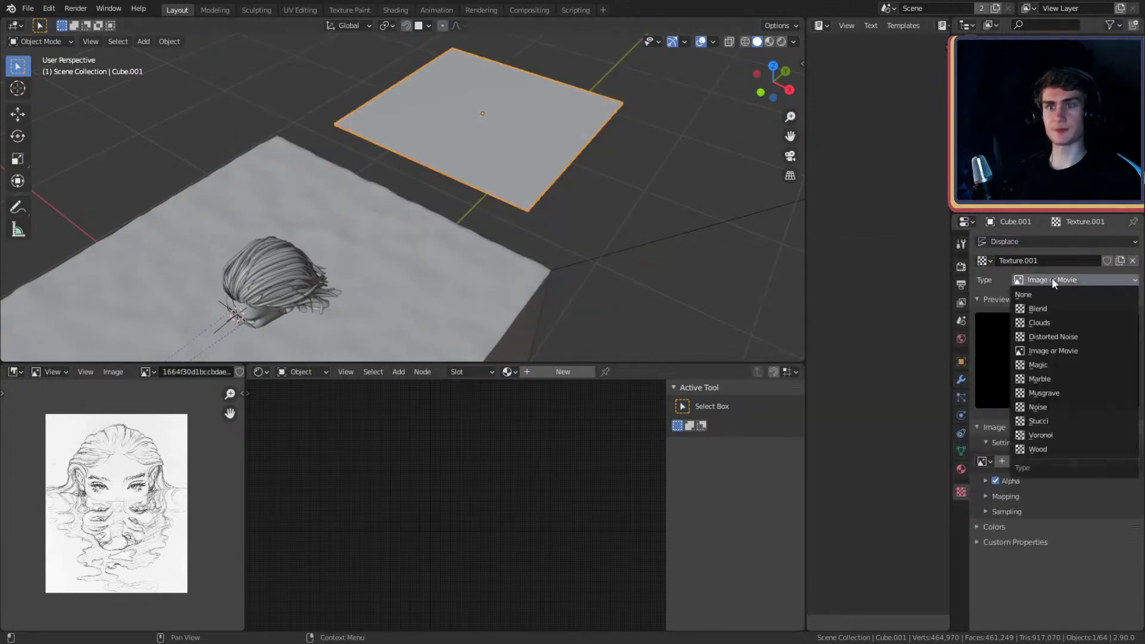
pyautogui.click(1039, 322)
pyautogui.moveTo(596, 265); pyautogui.dragTo(553, 243, button='middle')
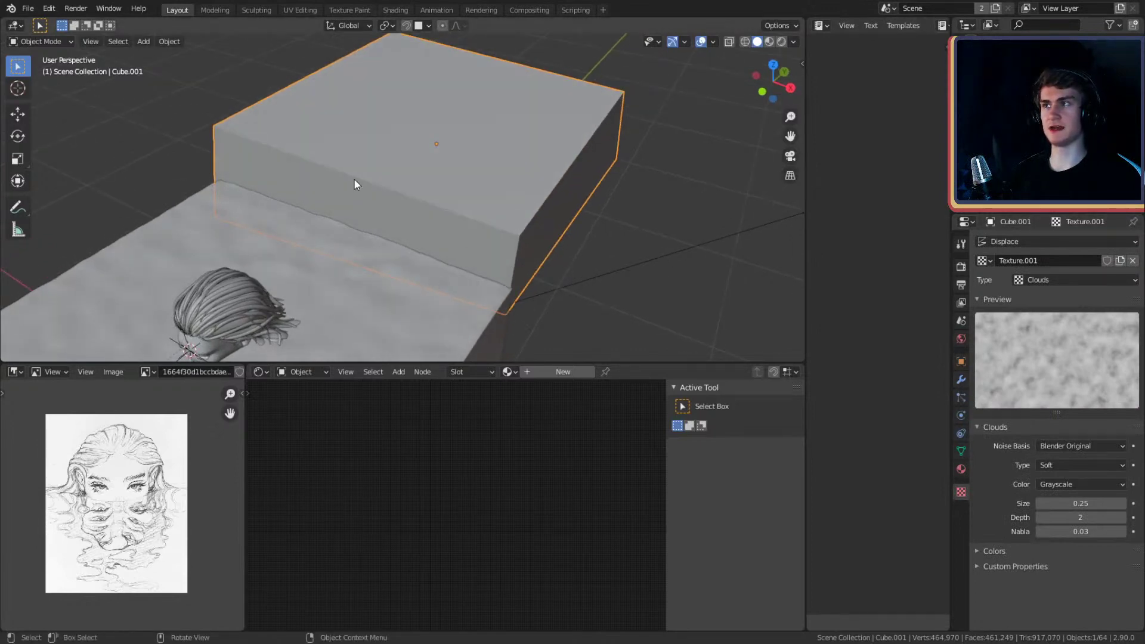
# - Add a Subdivision Surface modifier to the cube and place it above the Displace modifier in the stack
pyautogui.click(961, 379)
pyautogui.click(1012, 241)
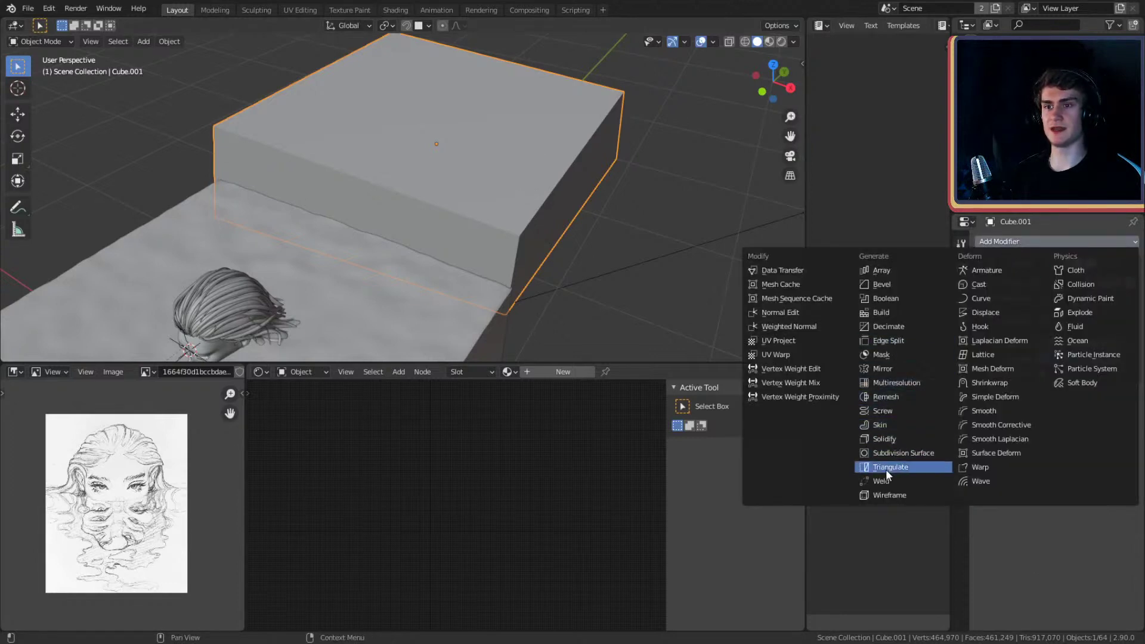
pyautogui.click(891, 453)
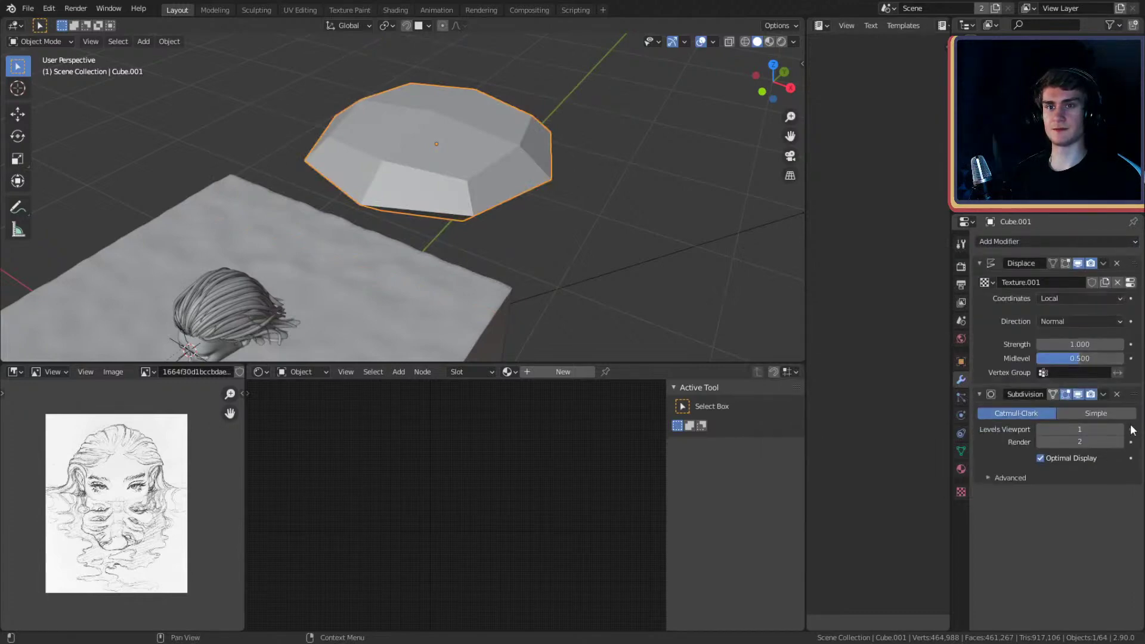
pyautogui.moveTo(1133, 398); pyautogui.dragTo(1133, 268)
# - Raise the Subdivision modifier's viewport levels to 6
pyautogui.click(1120, 298)
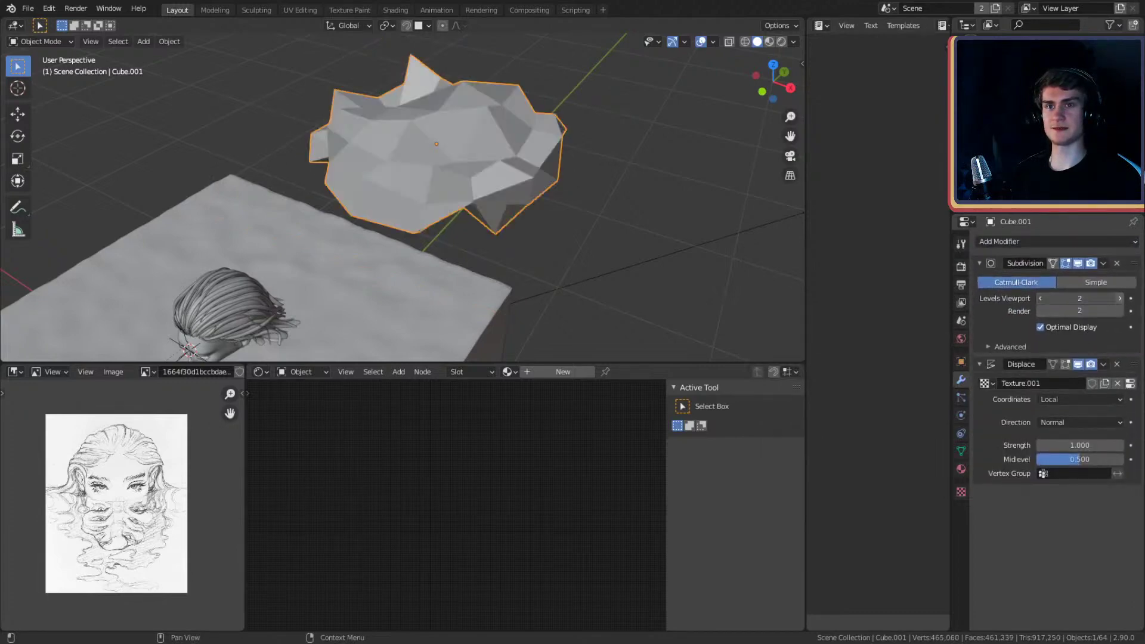
pyautogui.click(1119, 298)
pyautogui.click(1120, 299)
pyautogui.click(1120, 298)
pyautogui.click(1120, 298)
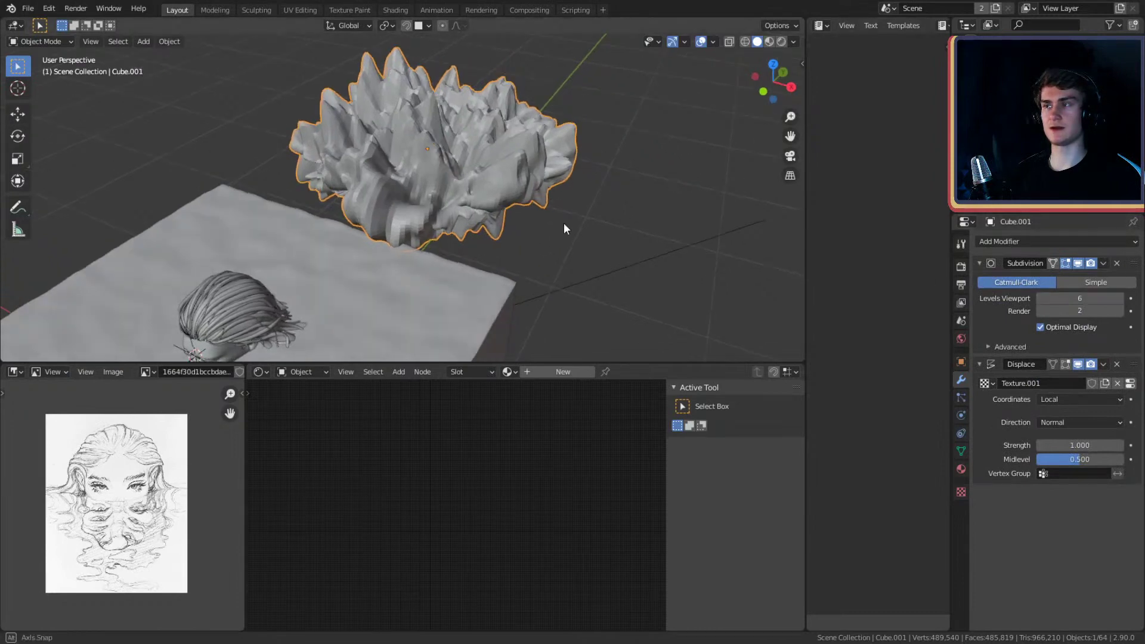
# - Try the Displace modifier with direction Y and restore the Normal direction
pyautogui.moveTo(563, 223); pyautogui.dragTo(547, 245, button='middle')
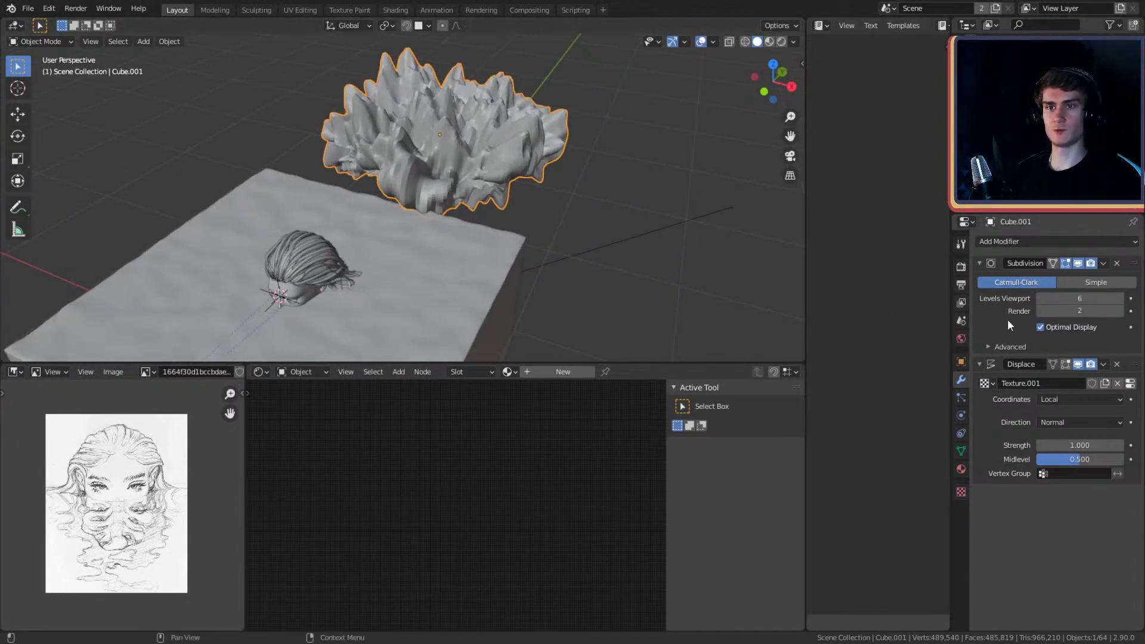
pyautogui.click(1057, 421)
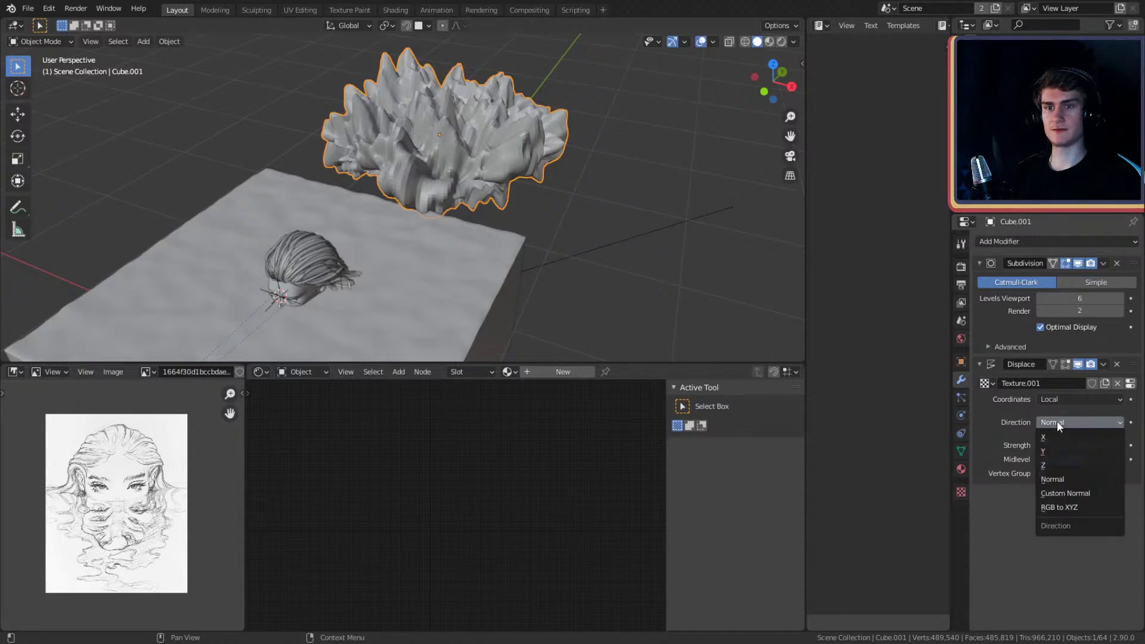
pyautogui.click(1049, 450)
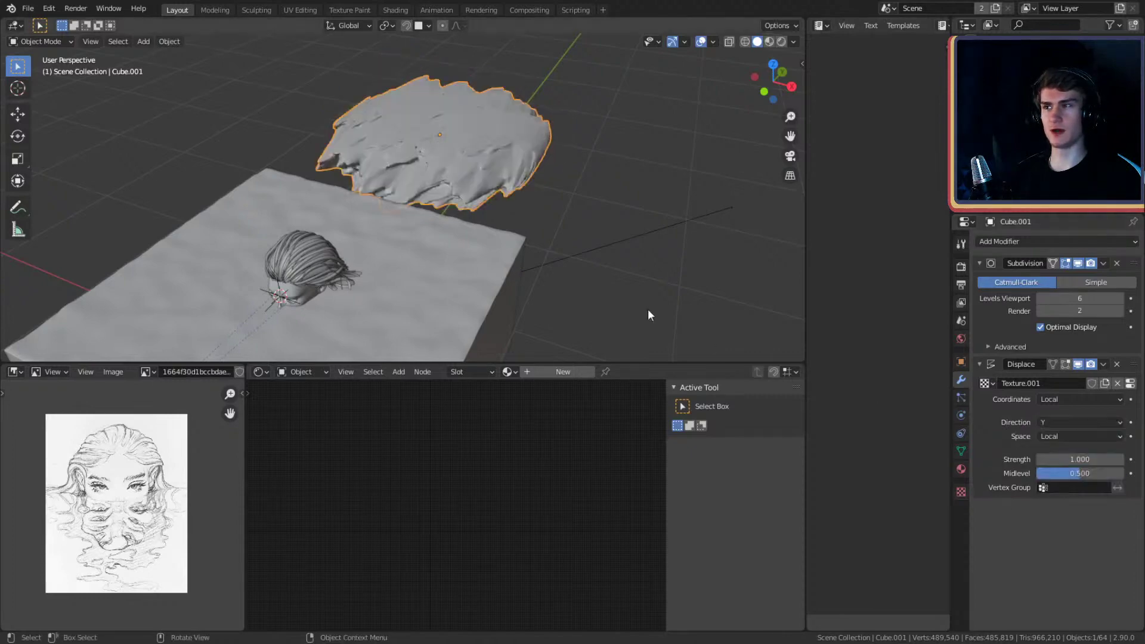
pyautogui.moveTo(648, 309); pyautogui.dragTo(607, 249, button='middle')
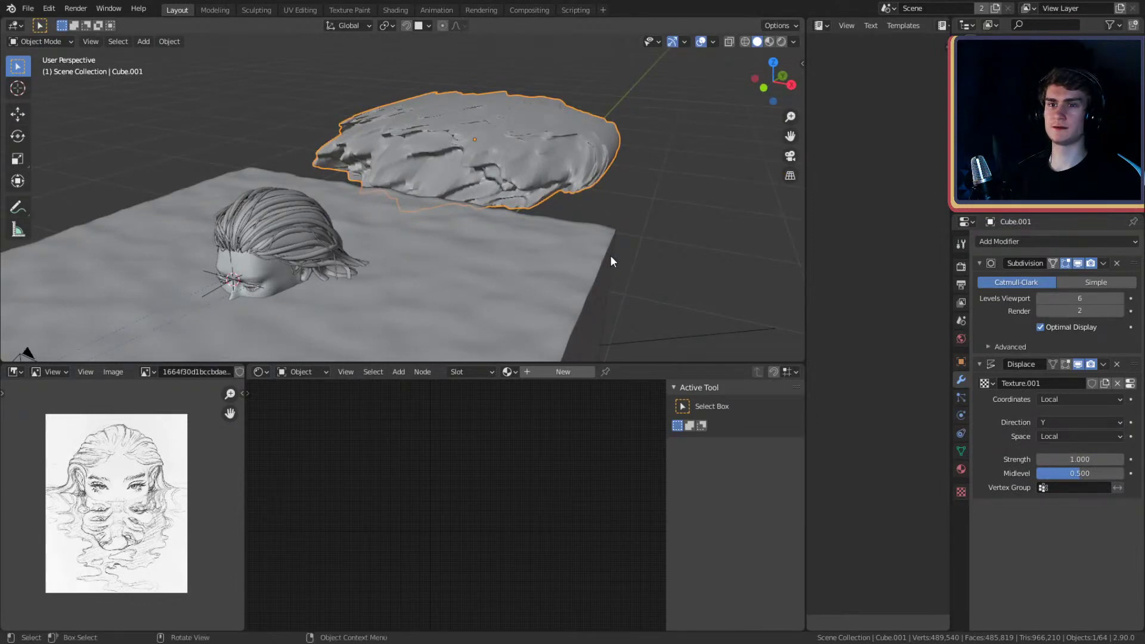
pyautogui.click(1070, 422)
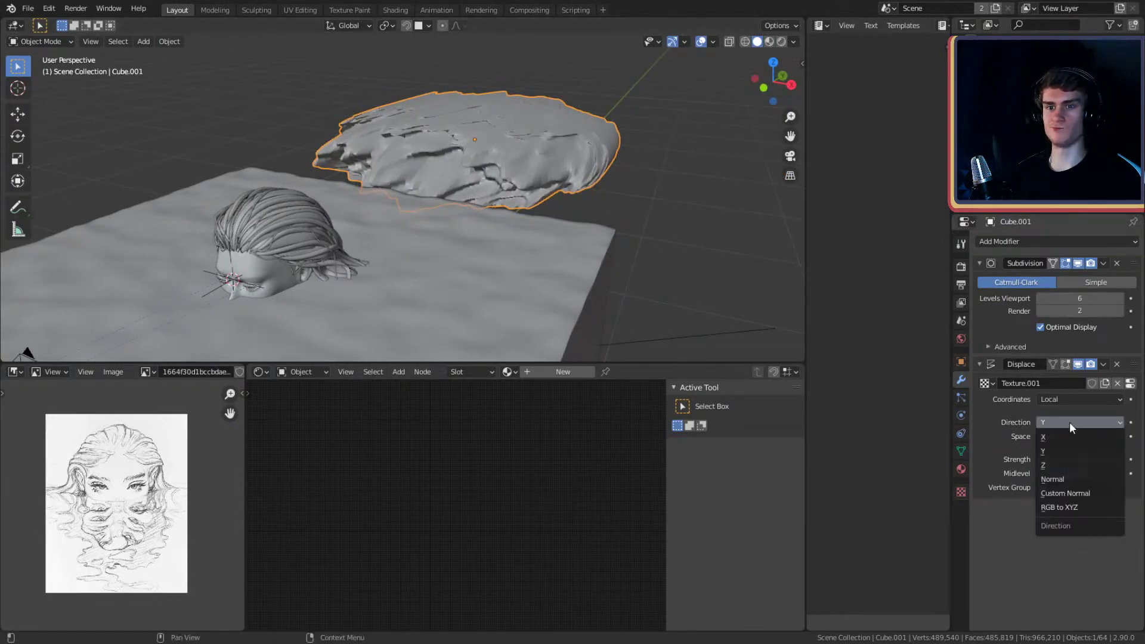
pyautogui.click(1058, 477)
# - Set the Displace strength to 0.93 and the Clouds texture's size to 0.53 with Nabla at 0
pyautogui.moveTo(618, 210); pyautogui.dragTo(537, 262, button='middle')
pyautogui.moveTo(1070, 445); pyautogui.dragTo(1062, 445)
pyautogui.click(960, 492)
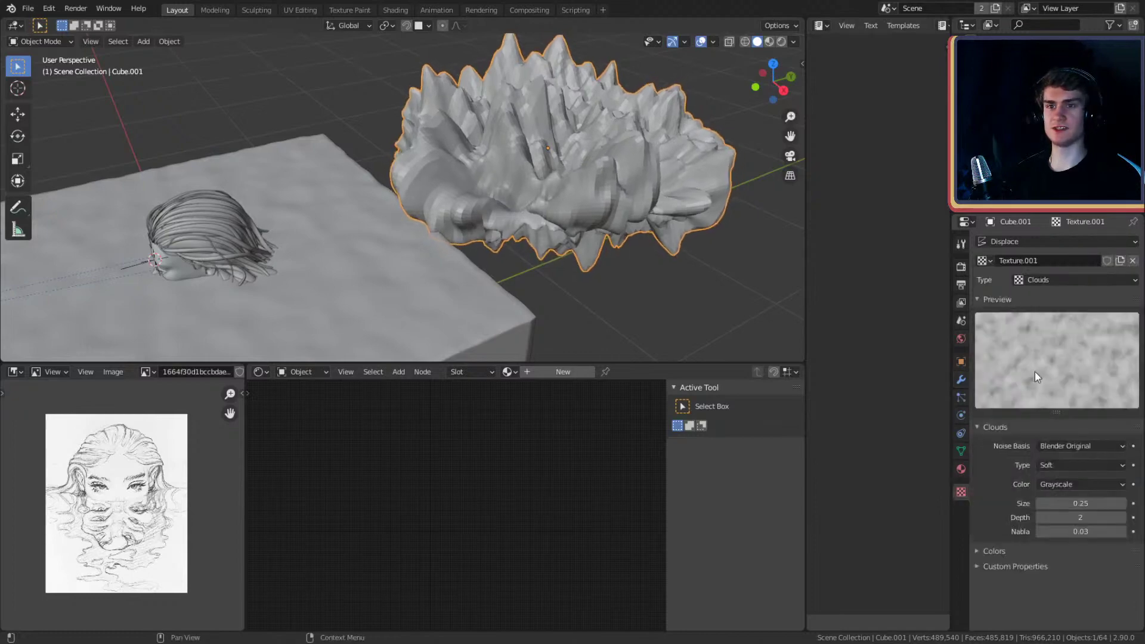
pyautogui.moveTo(1073, 503)
pyautogui.mouseDown()
pyautogui.moveTo(1091, 504)
pyautogui.moveTo(1068, 503)
pyautogui.moveTo(1062, 518)
pyautogui.moveTo(1083, 517)
pyautogui.moveTo(1062, 518)
pyautogui.mouseUp()
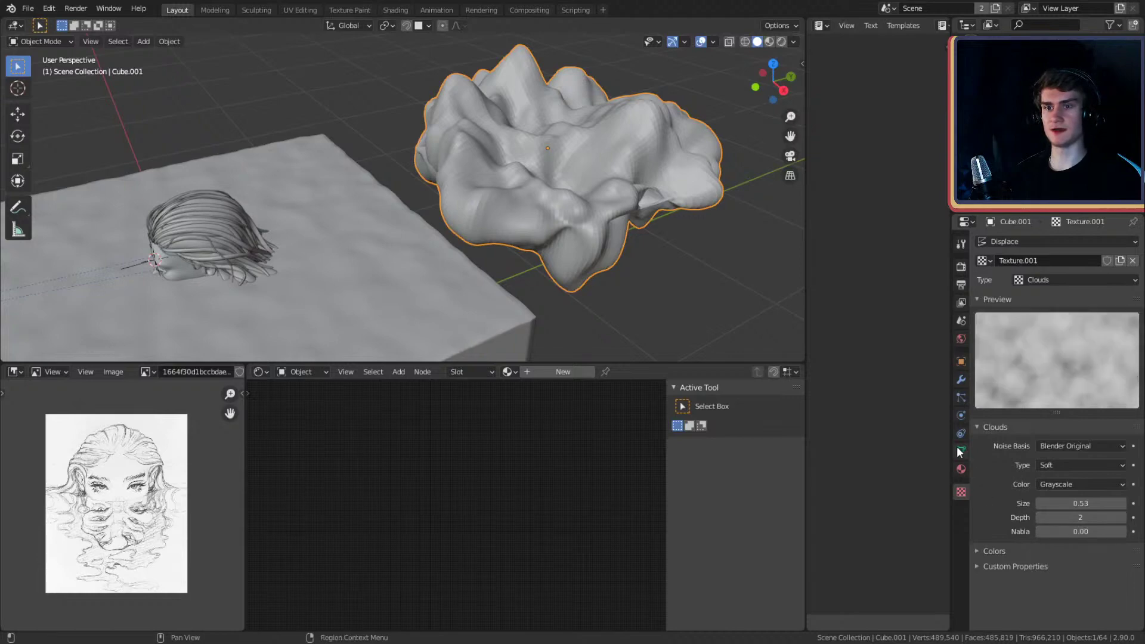
# - Reduce the Displace modifier's strength to 0.32
pyautogui.click(961, 398)
pyautogui.click(961, 379)
pyautogui.moveTo(495, 224); pyautogui.dragTo(591, 300, button='middle')
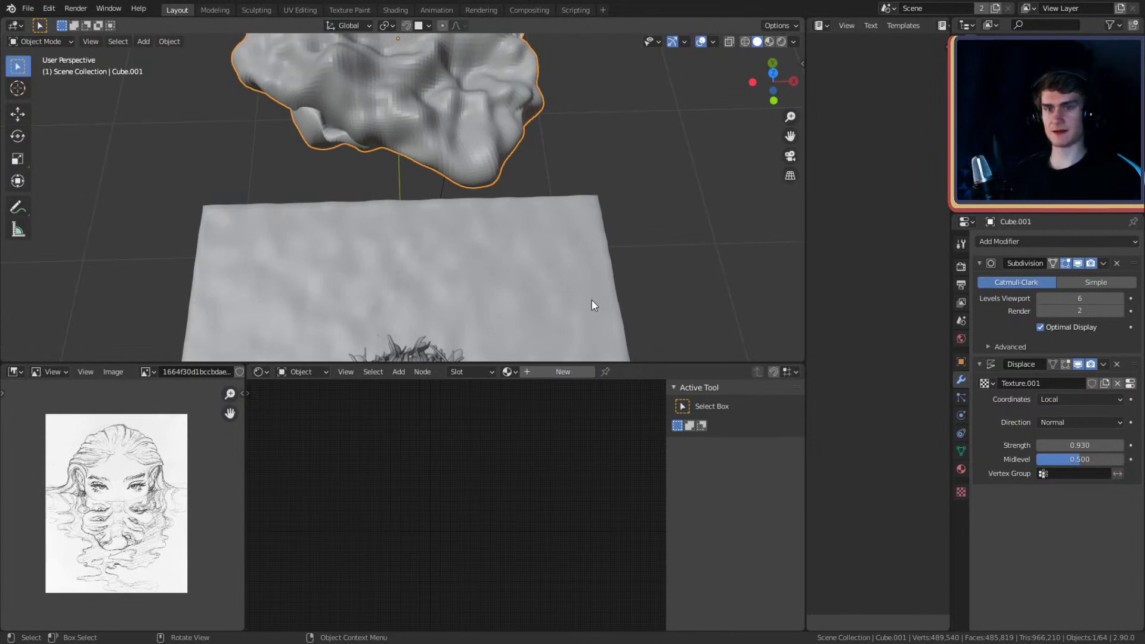
pyautogui.moveTo(1071, 445); pyautogui.dragTo(1038, 445)
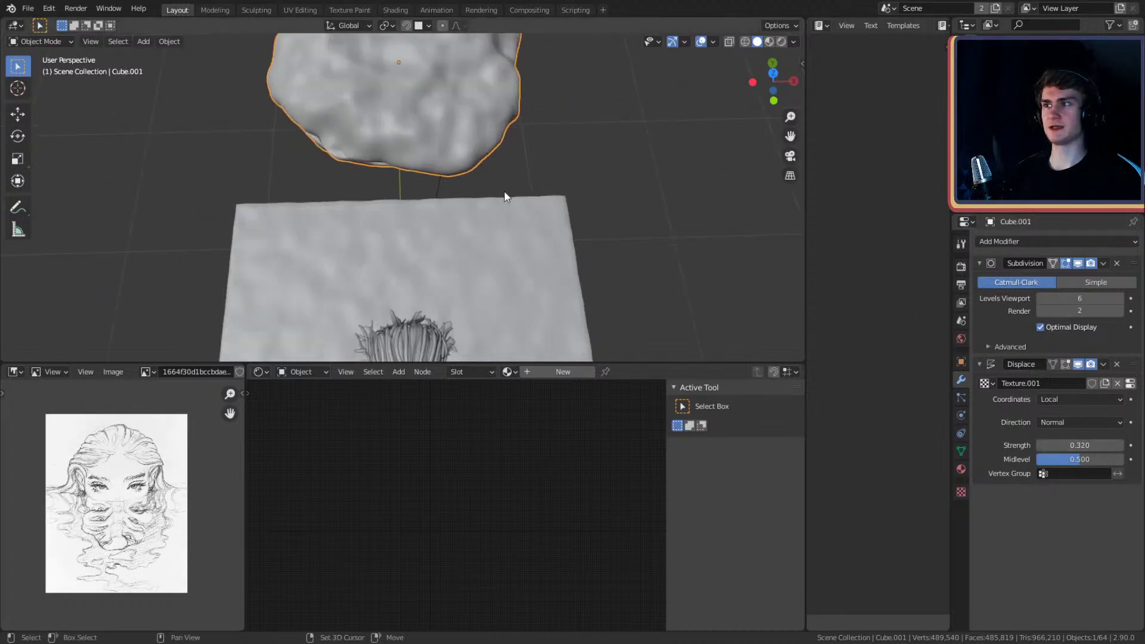
# - Rotate the displaced background shape 180° around the global Z axis
pyautogui.moveTo(506, 197); pyautogui.dragTo(354, 182, button='middle')
pyautogui.scroll(3, 477, 232)
pyautogui.scroll(-4, 491, 253)
pyautogui.scroll(-4, 353, 179)
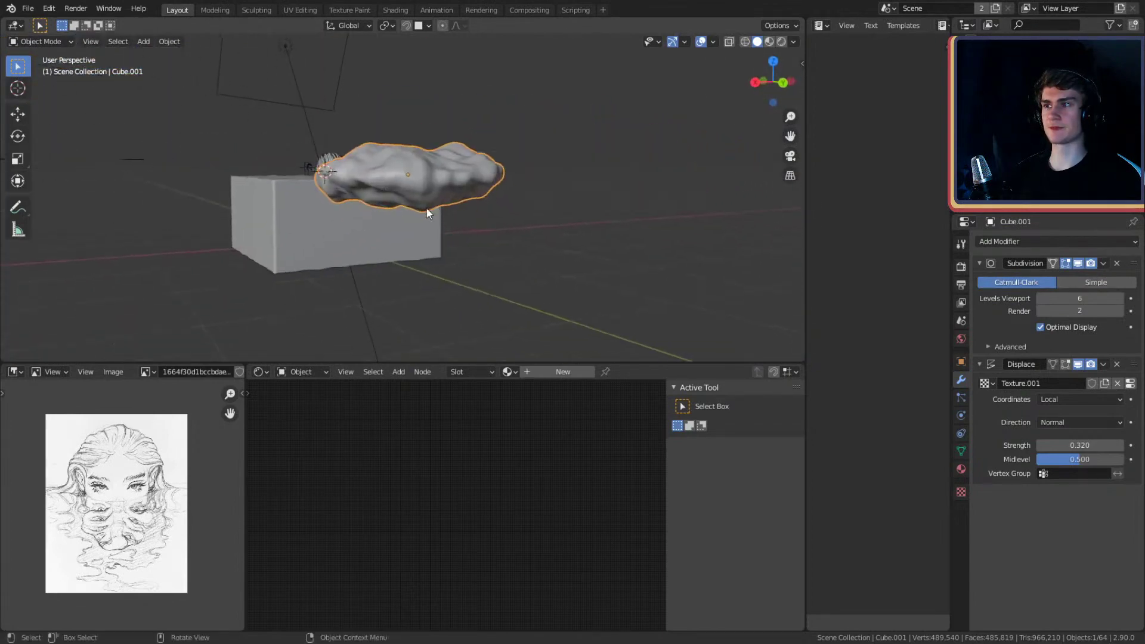
pyautogui.moveTo(426, 207); pyautogui.dragTo(571, 277, button='middle')
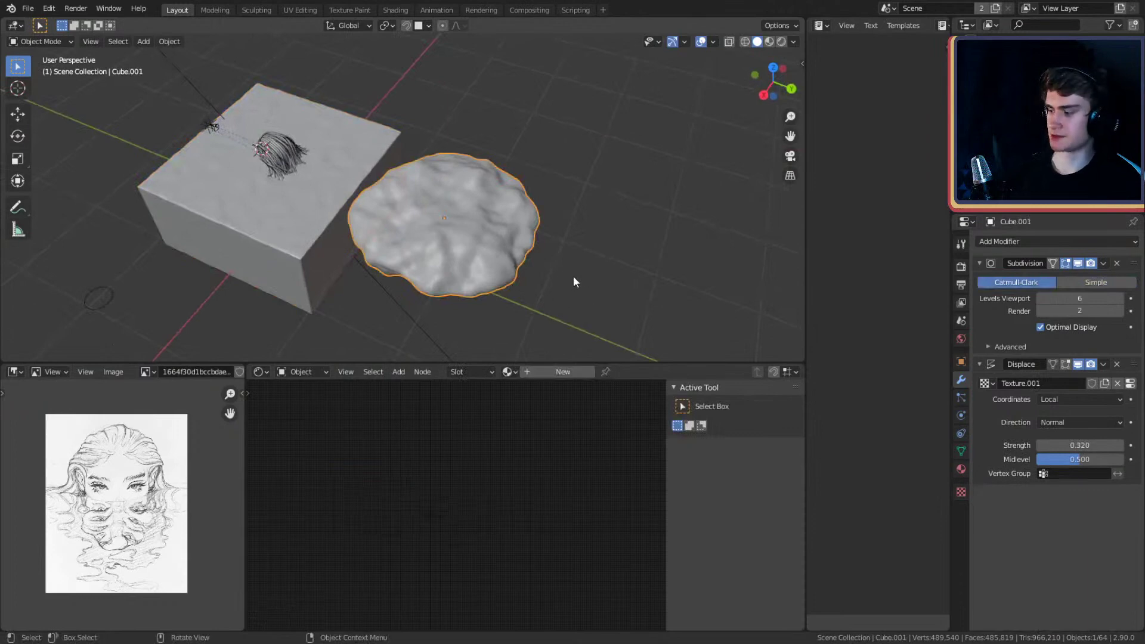
pyautogui.press('r')
pyautogui.press('z')
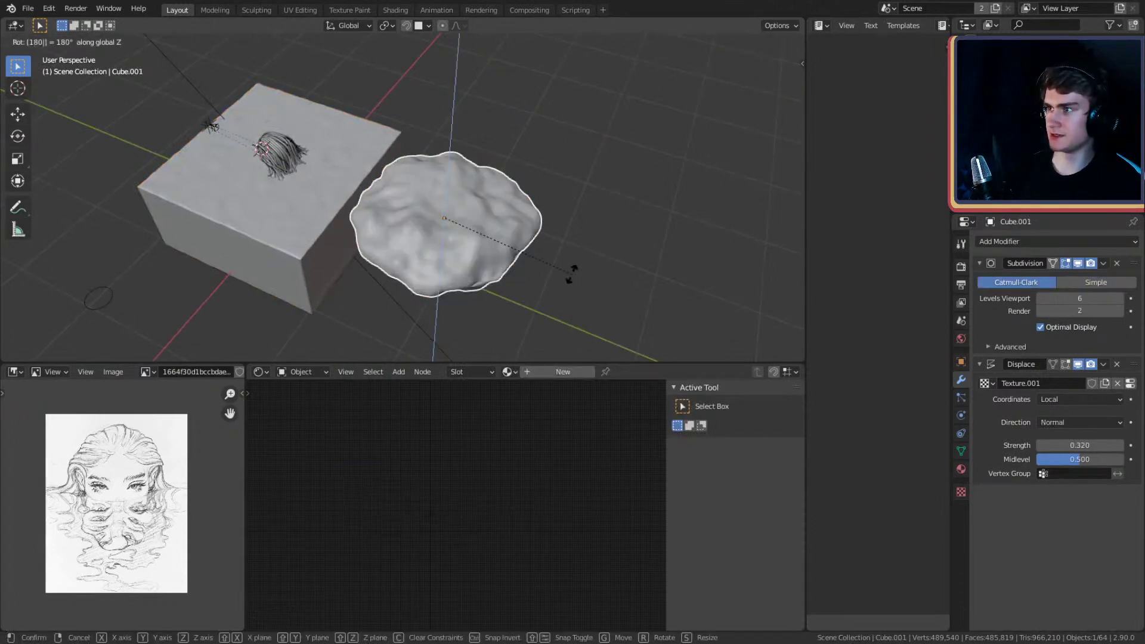
pyautogui.click(573, 266)
# - Stretch the background shape wider along X and move it along Y closer to the water block
pyautogui.moveTo(402, 236); pyautogui.dragTo(603, 226, button='middle')
pyautogui.press('s')
pyautogui.press('x')
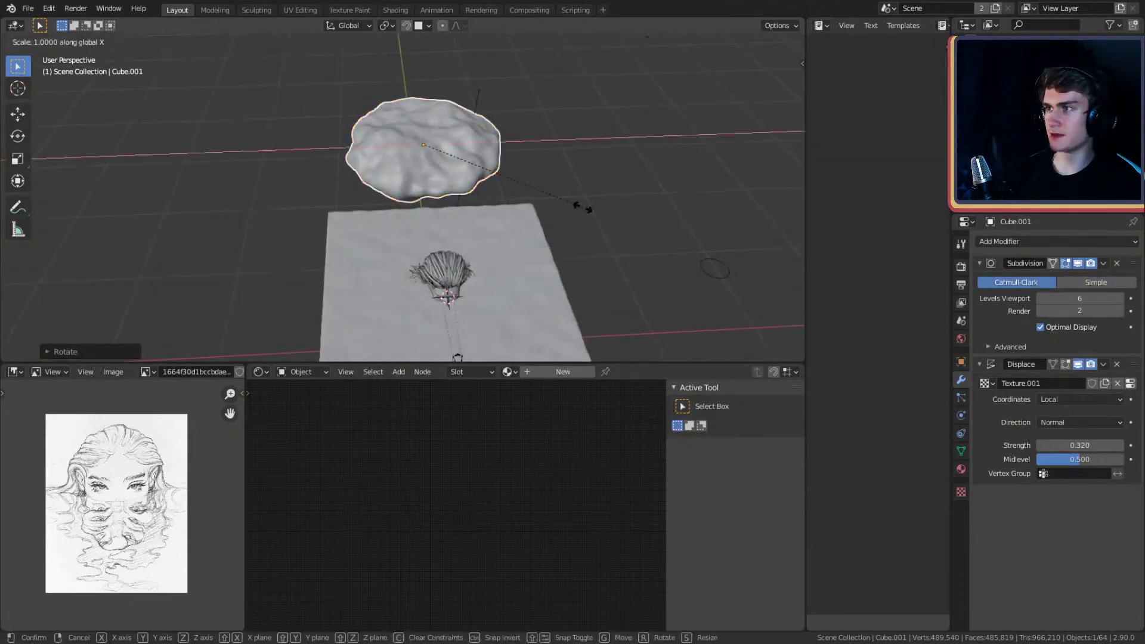
pyautogui.click(632, 187)
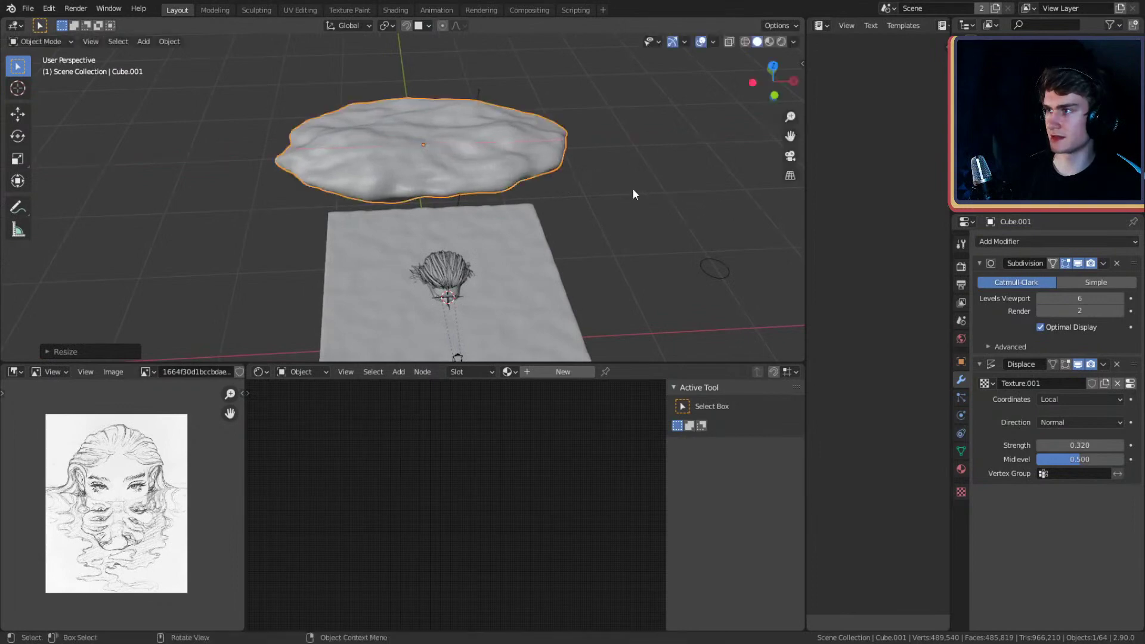
pyautogui.press('g')
pyautogui.press('y')
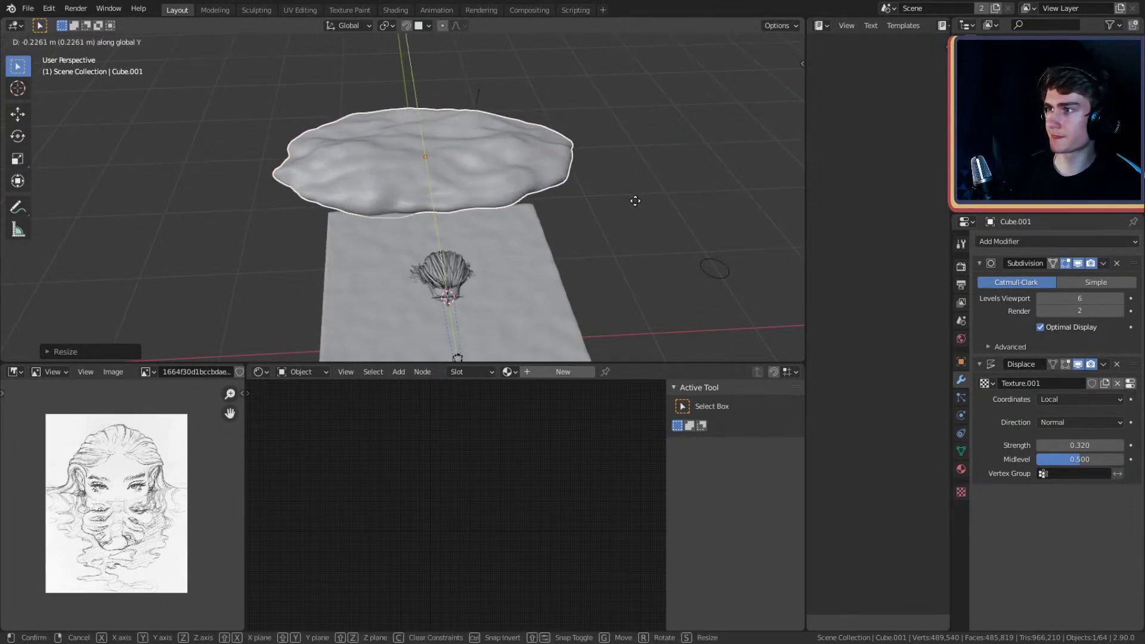
pyautogui.click(636, 211)
pyautogui.moveTo(633, 213); pyautogui.dragTo(502, 170, button='middle')
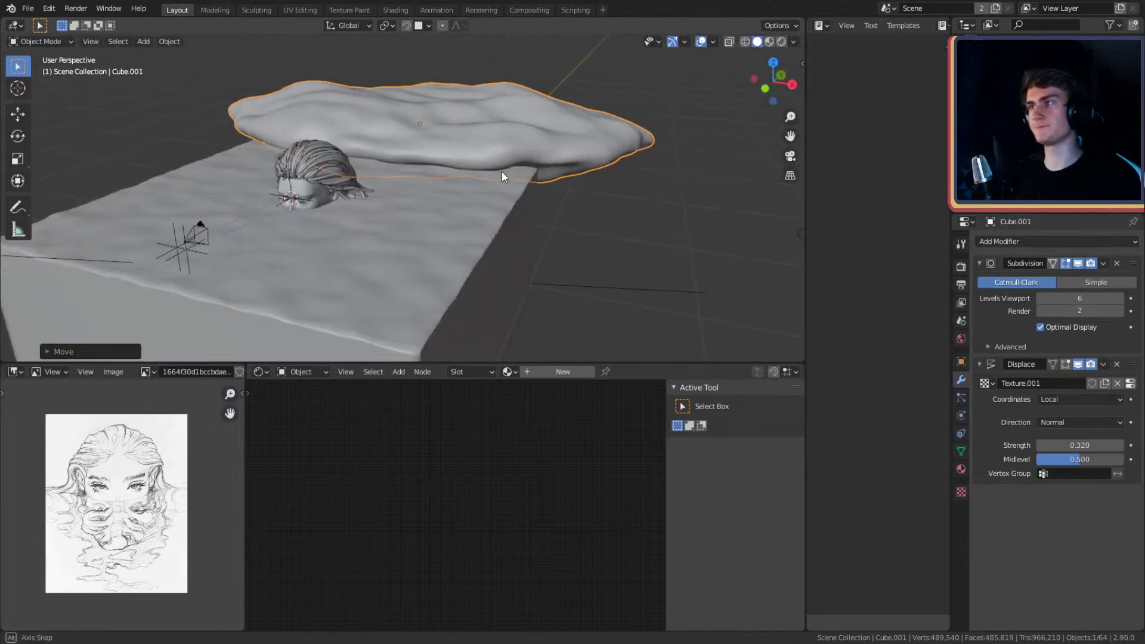
# - Raise the background shape's Displace strength to 0.57 and slightly widen the reference image area
pyautogui.click(635, 241)
pyautogui.click(577, 159)
pyautogui.moveTo(1068, 445); pyautogui.dragTo(1097, 445)
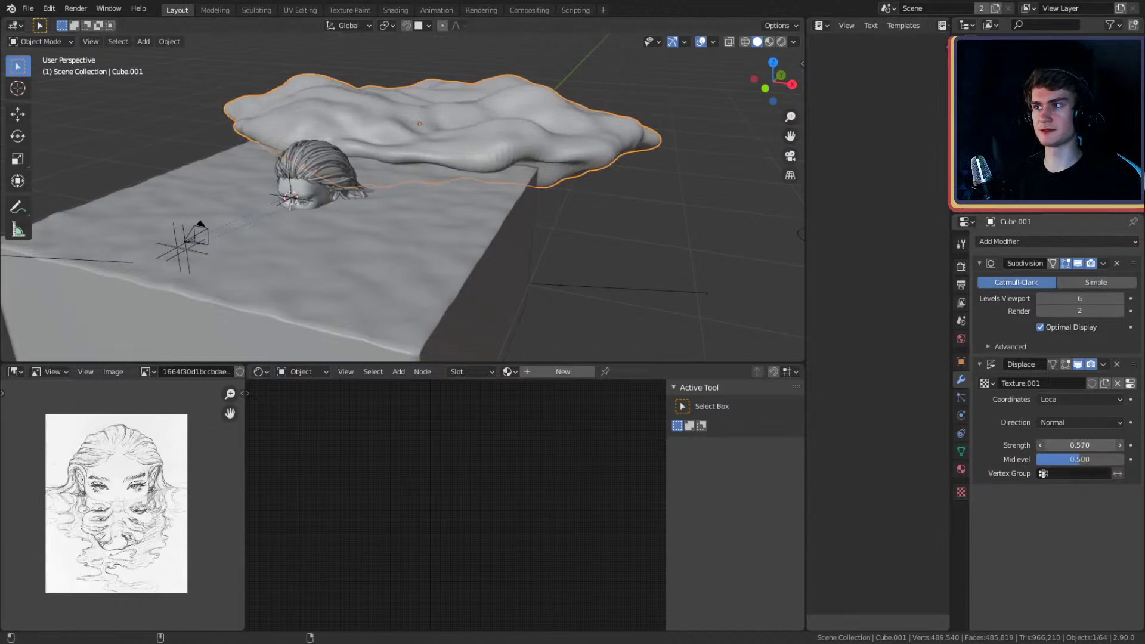
pyautogui.moveTo(573, 206)
pyautogui.mouseDown(button='middle')
pyautogui.moveTo(563, 209)
pyautogui.moveTo(619, 196)
pyautogui.moveTo(585, 209)
pyautogui.mouseUp(button='middle')
pyautogui.scroll(3, 528, 220)
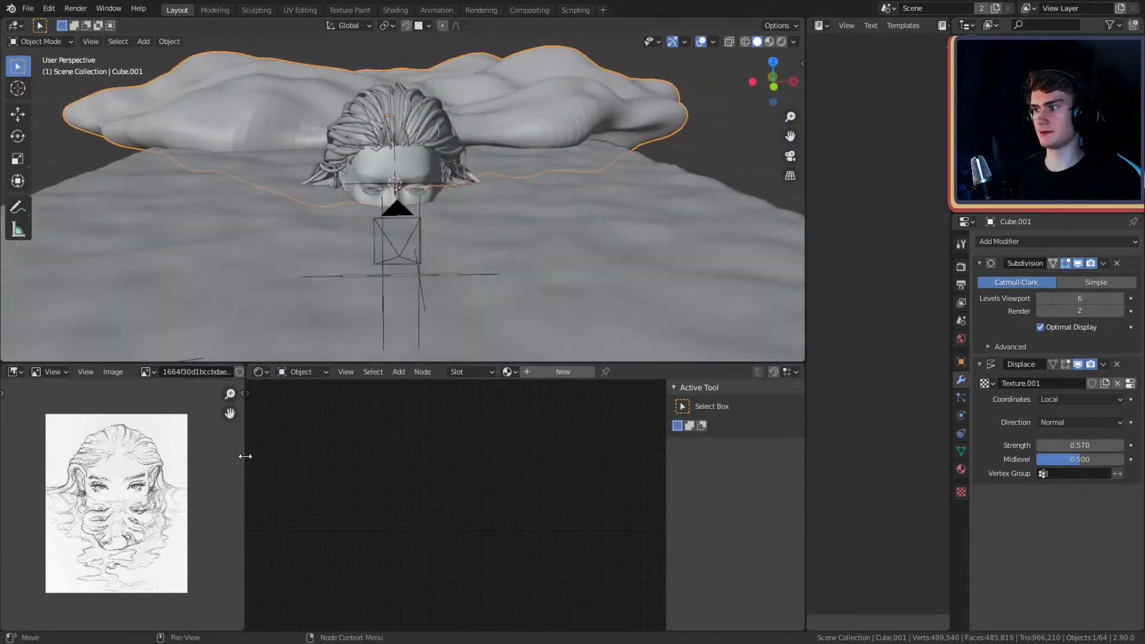
pyautogui.moveTo(245, 456); pyautogui.dragTo(281, 459)
pyautogui.moveTo(465, 170); pyautogui.dragTo(725, 211, button='middle')
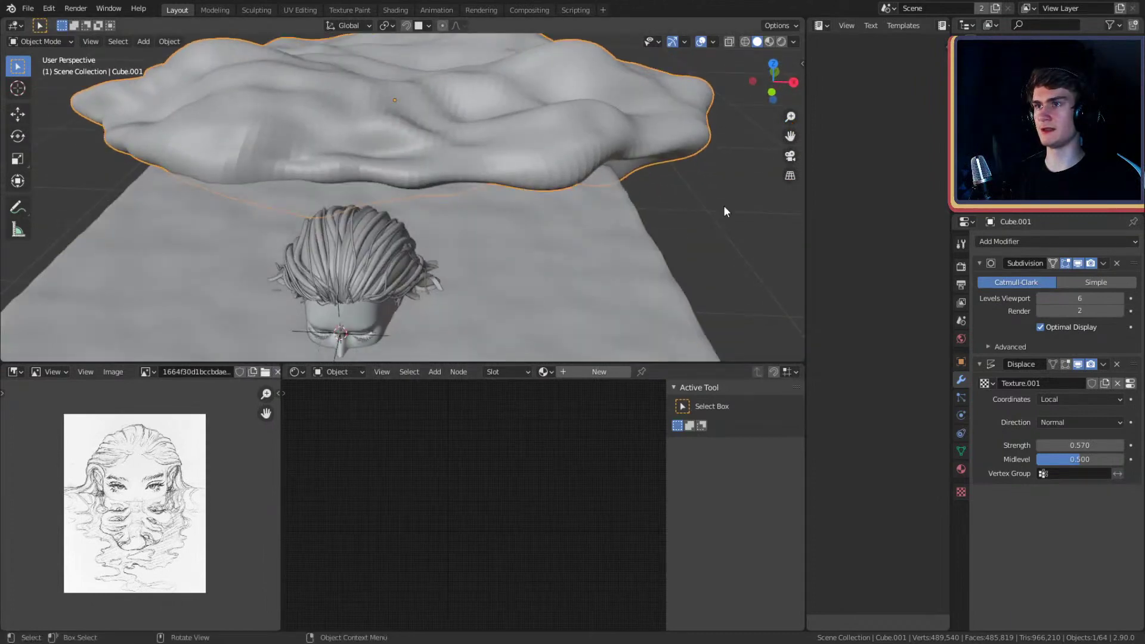
pyautogui.moveTo(596, 197); pyautogui.dragTo(539, 139, button='middle')
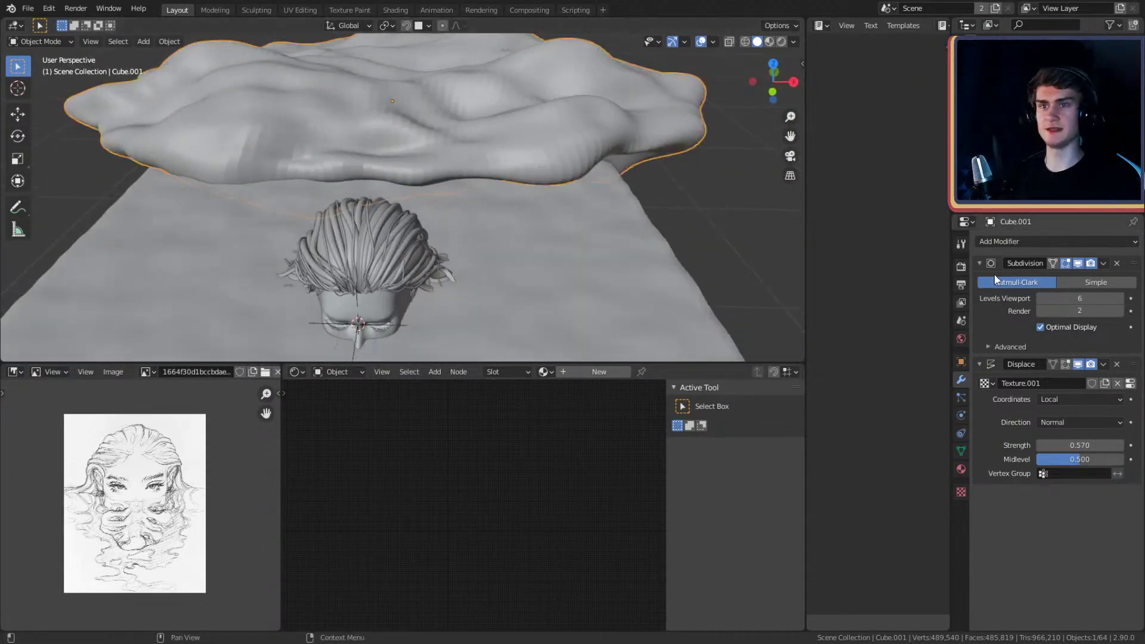
# - Add a second Displace modifier to the background shape and assign it Texture.003
pyautogui.click(1018, 242)
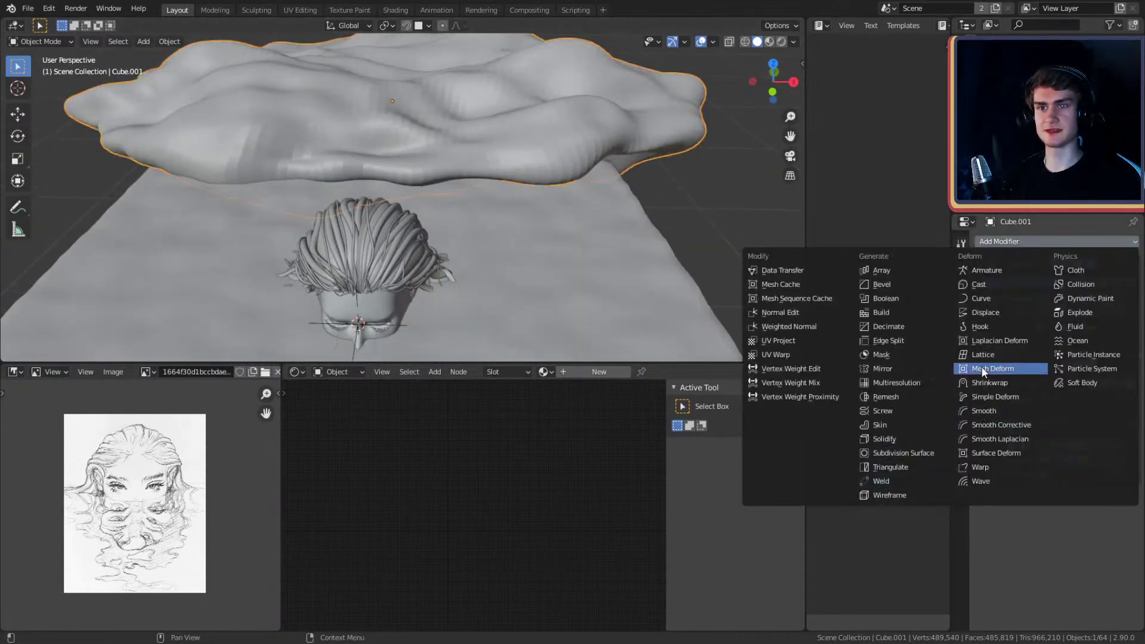
pyautogui.click(984, 313)
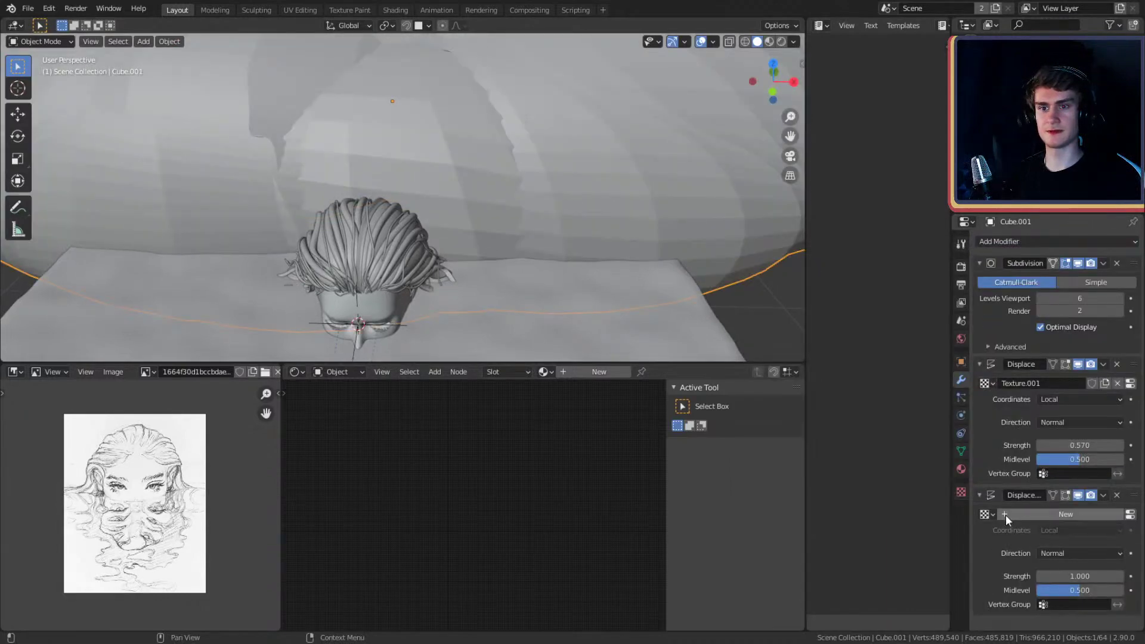
pyautogui.click(986, 514)
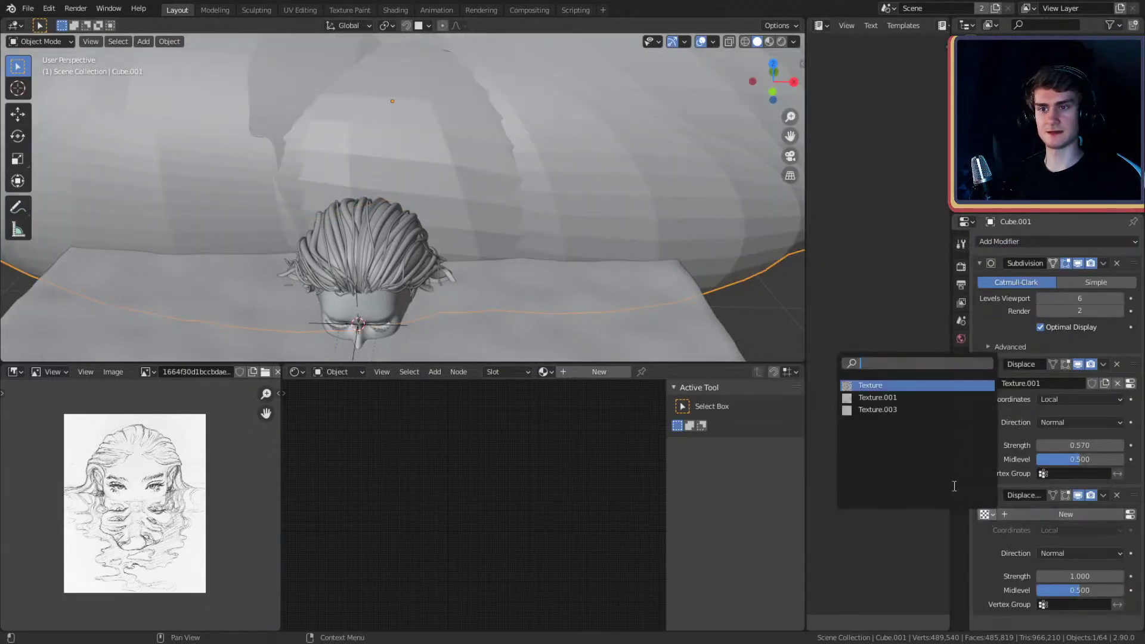
pyautogui.click(872, 410)
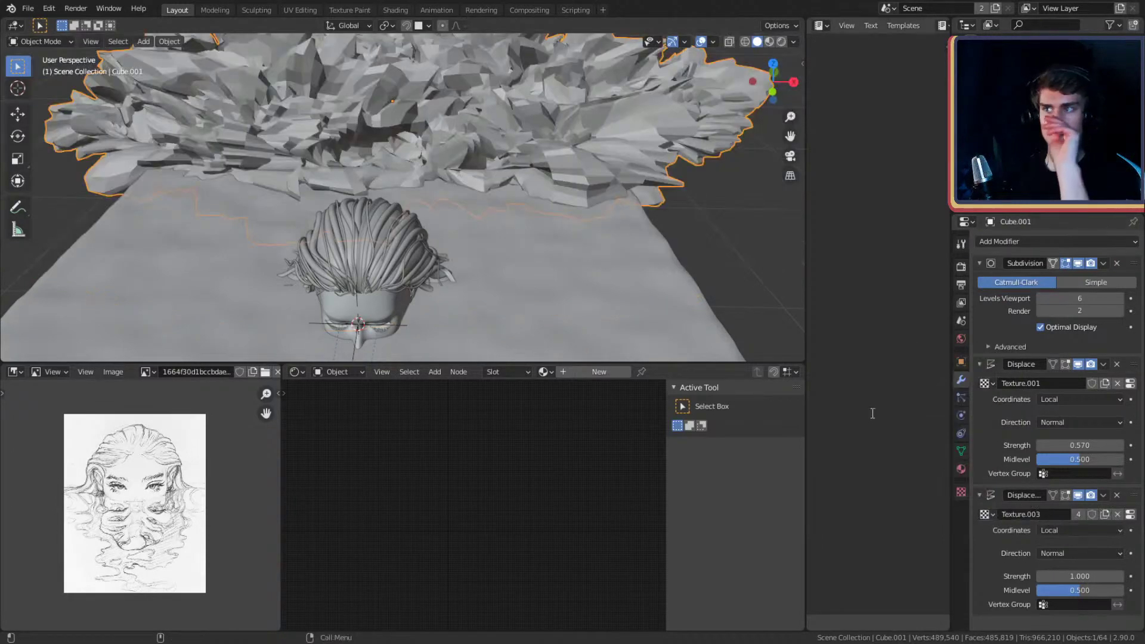
# - Check the water block's Displace settings and preview the background shape through the camera in rendered shading
pyautogui.click(672, 267)
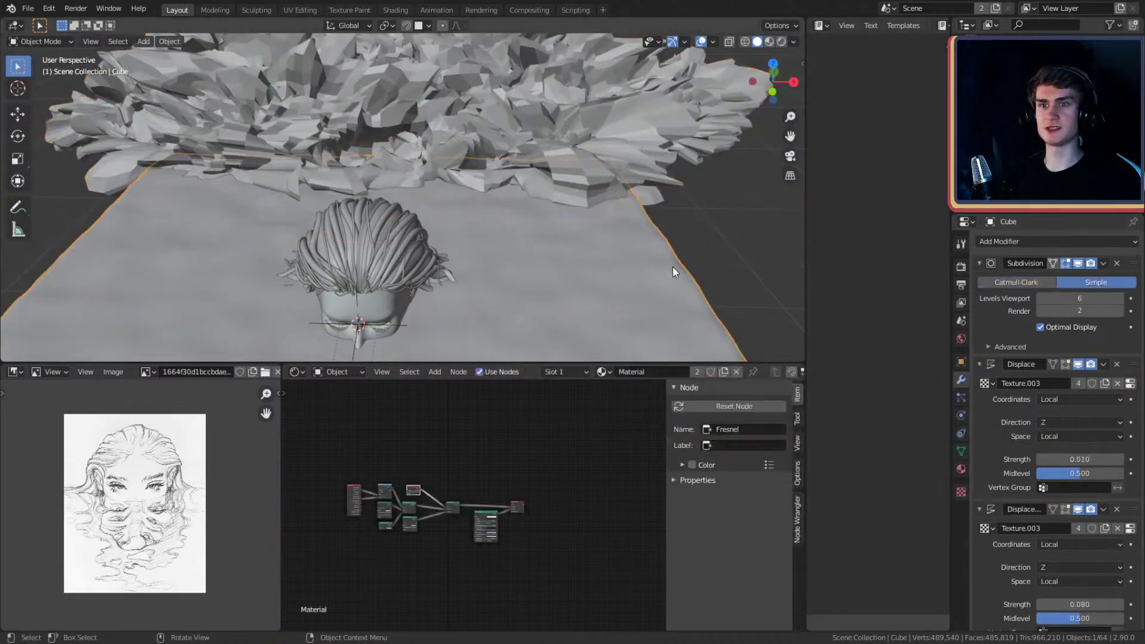
pyautogui.click(672, 180)
pyautogui.scroll(-5, 636, 302)
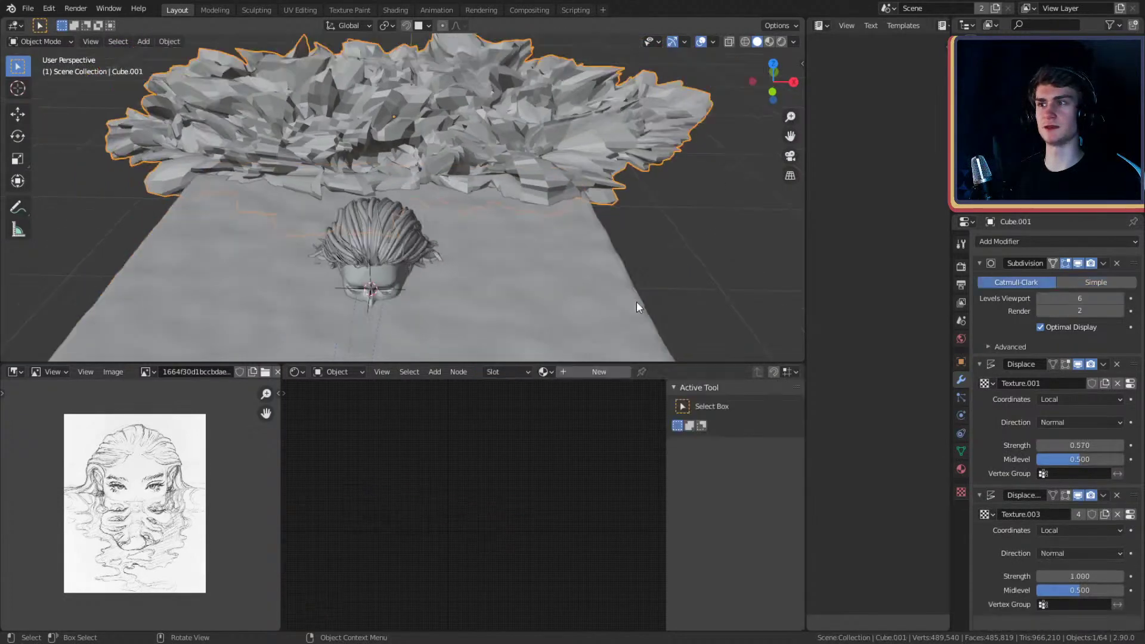
pyautogui.moveTo(636, 302); pyautogui.dragTo(589, 249, button='middle')
pyautogui.scroll(5, 596, 215)
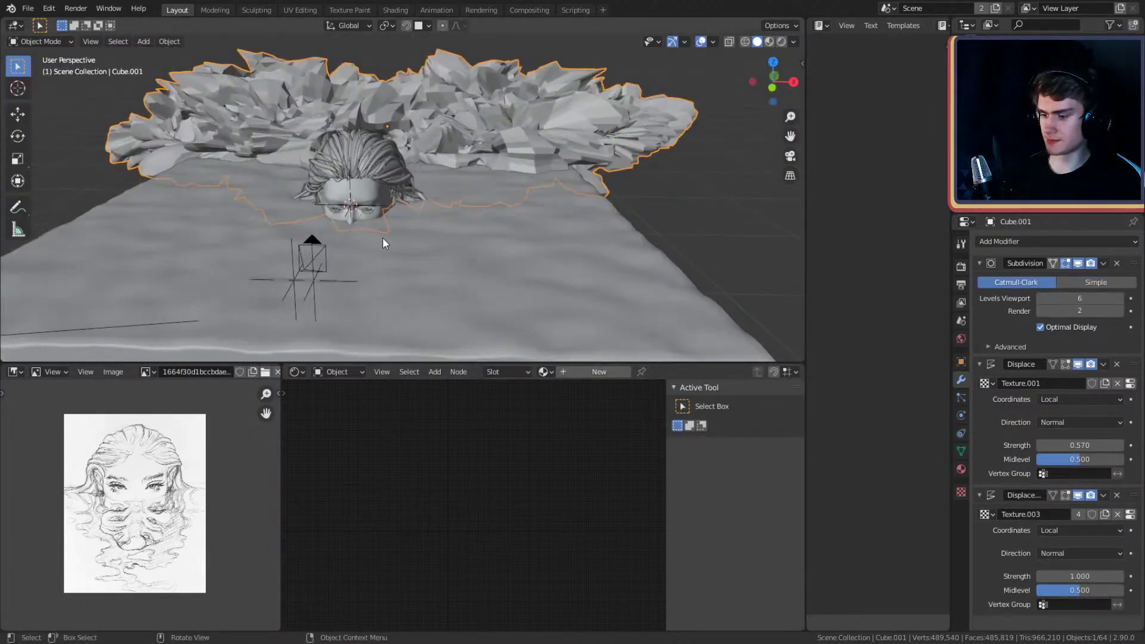
pyautogui.press('KP_0')
pyautogui.press('z')
pyautogui.click(382, 164)
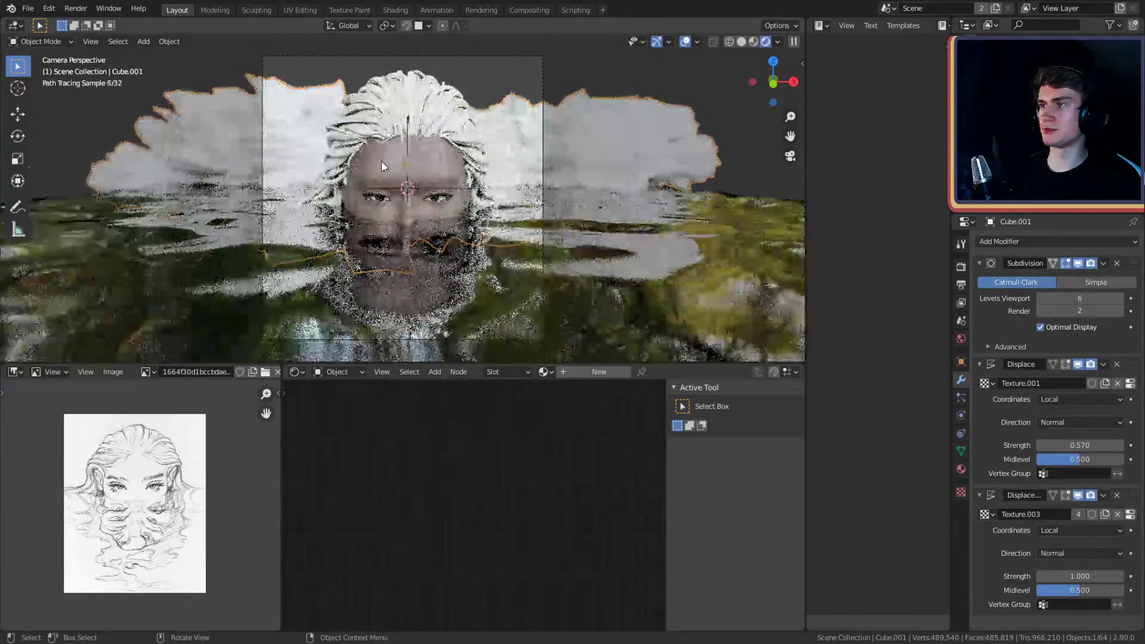
pyautogui.press('z')
pyautogui.click(472, 169)
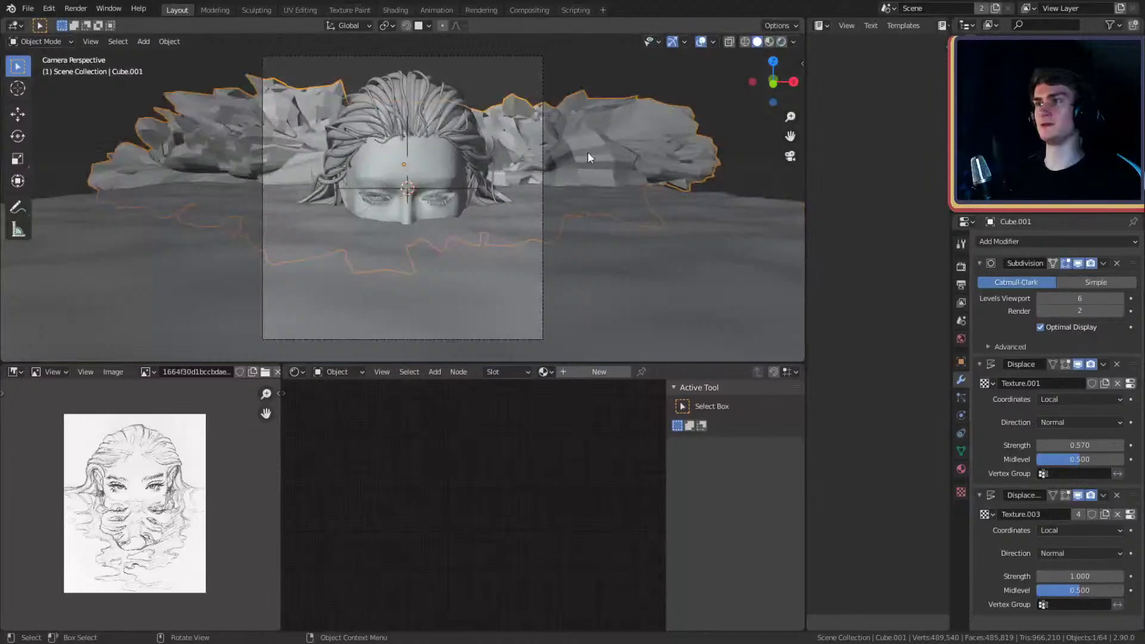
pyautogui.moveTo(588, 155); pyautogui.dragTo(435, 227, button='middle')
pyautogui.scroll(2, 470, 188)
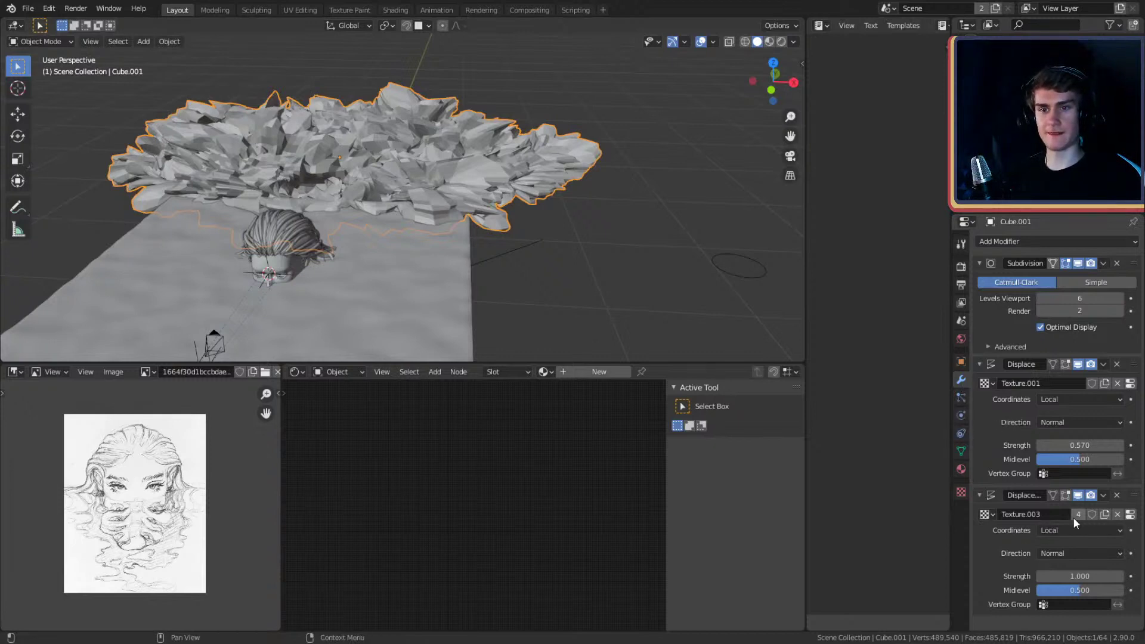
# - Give the second Displace modifier its own texture copy and name it Texture_new_1
pyautogui.click(986, 514)
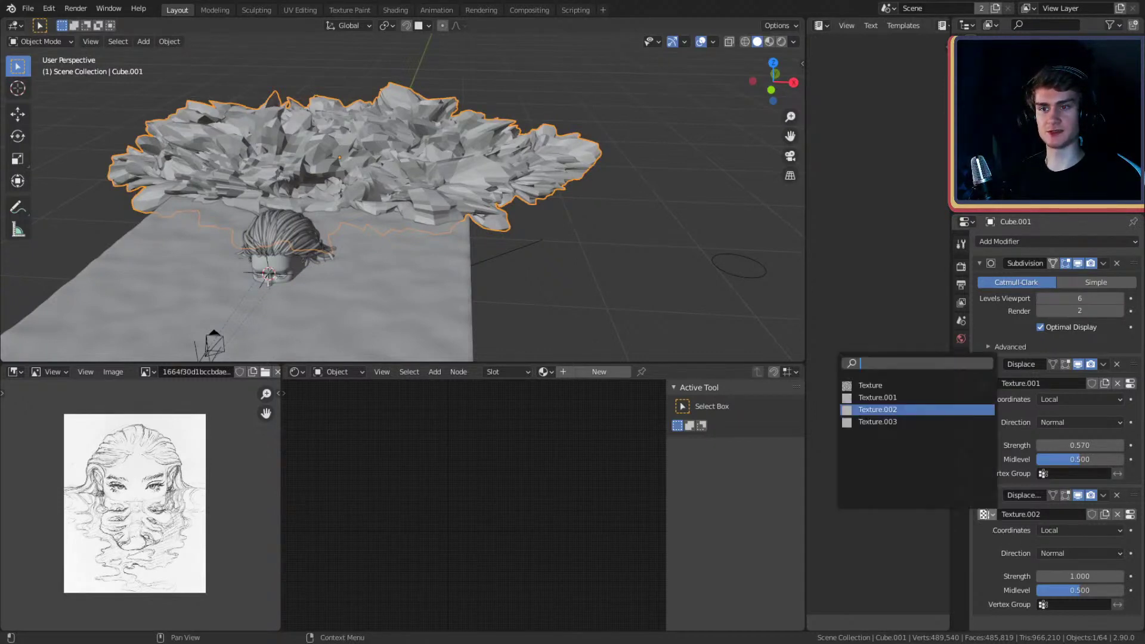
pyautogui.click(1052, 517)
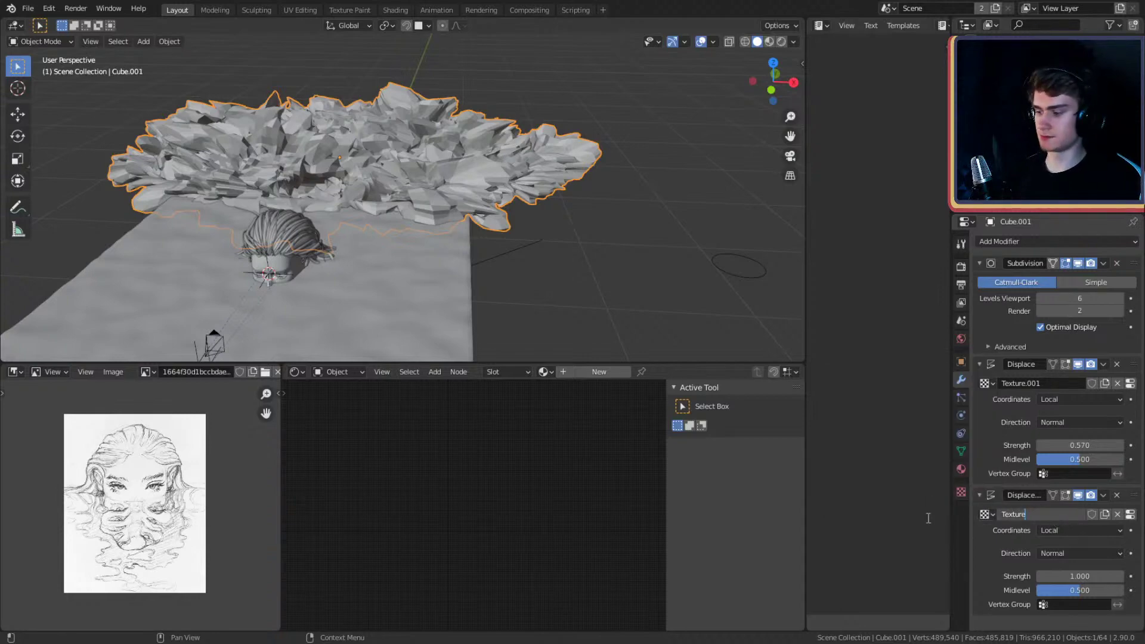
pyautogui.write('Texture_new_')
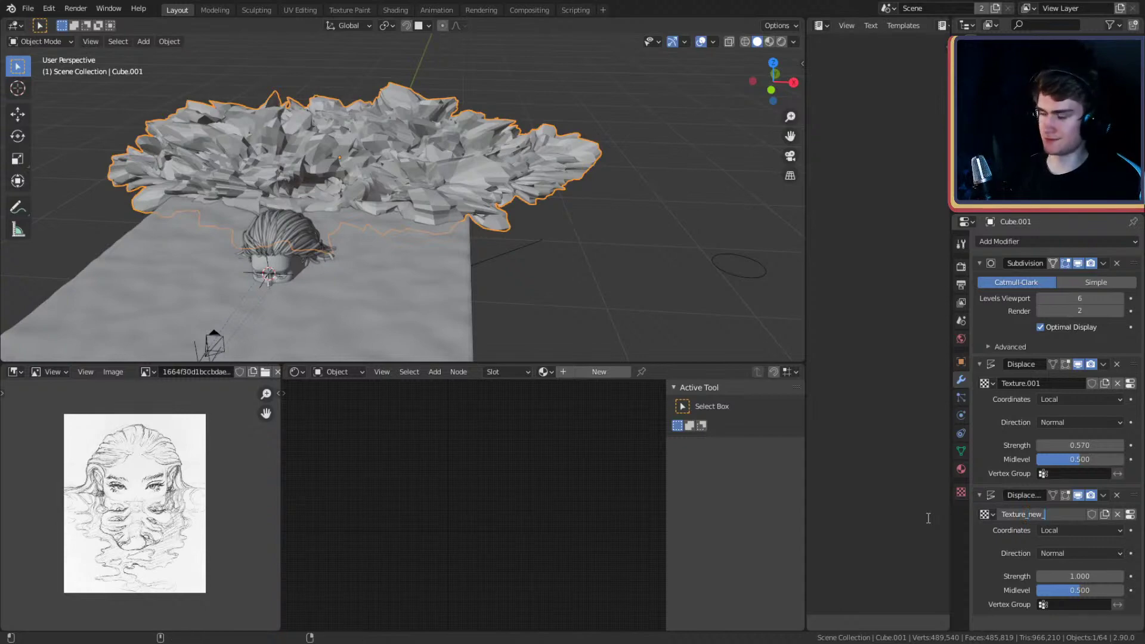
pyautogui.write('1')
pyautogui.press('Return')
# - Try Texture.003 and Texture_new_1 as the first Displace modifier's texture, ending on Texture_new_1
pyautogui.click(961, 492)
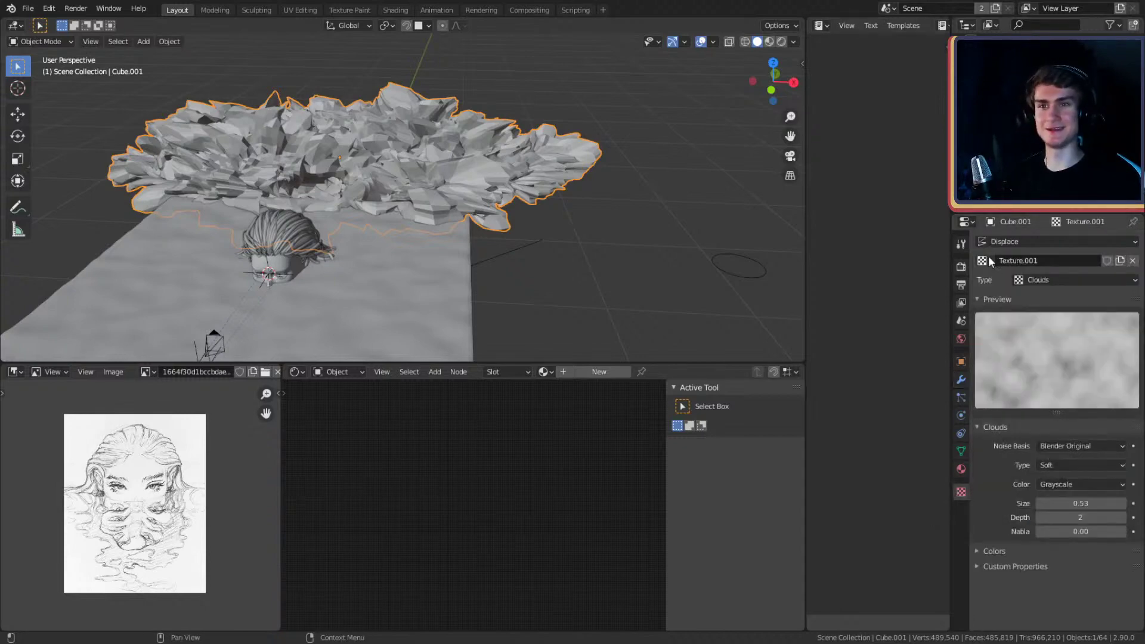
pyautogui.click(983, 260)
pyautogui.click(901, 315)
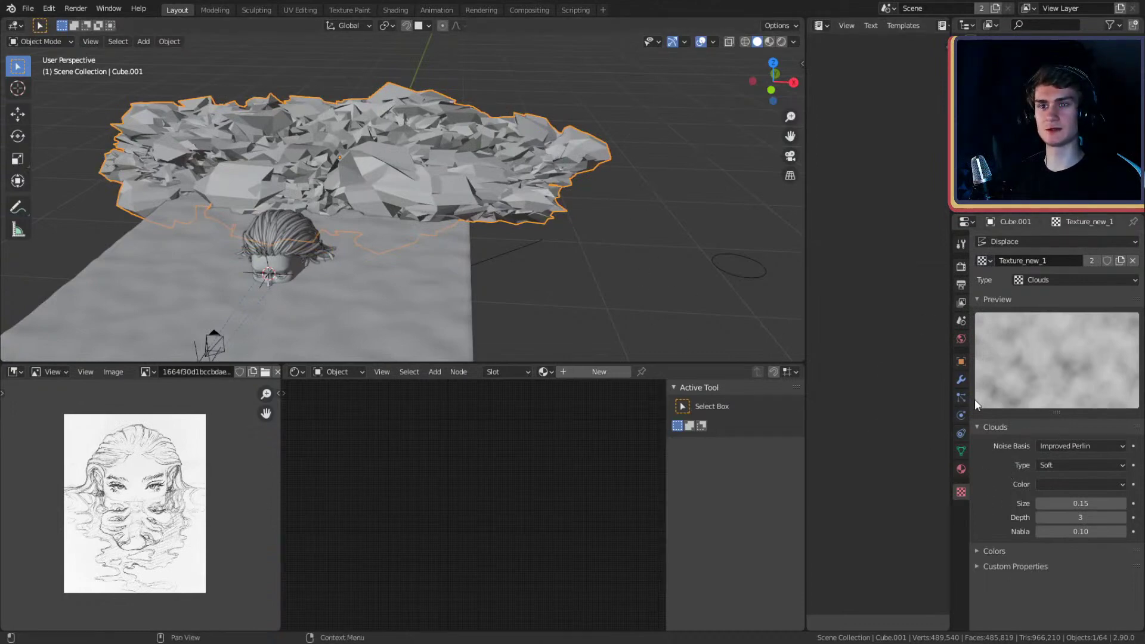
pyautogui.click(961, 379)
pyautogui.click(989, 382)
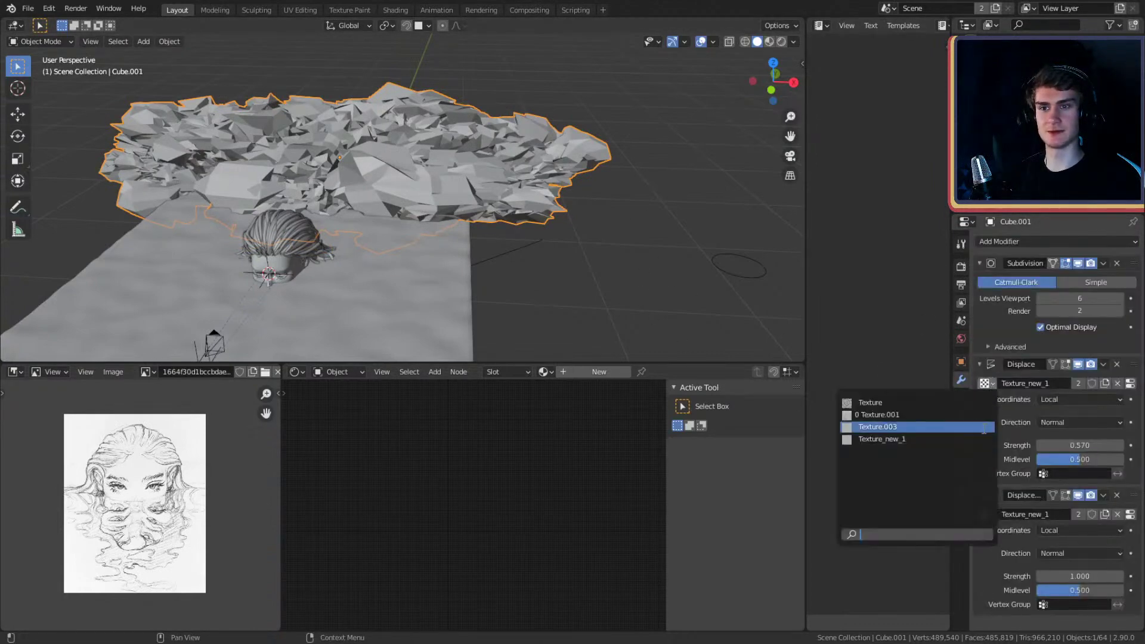
pyautogui.click(893, 427)
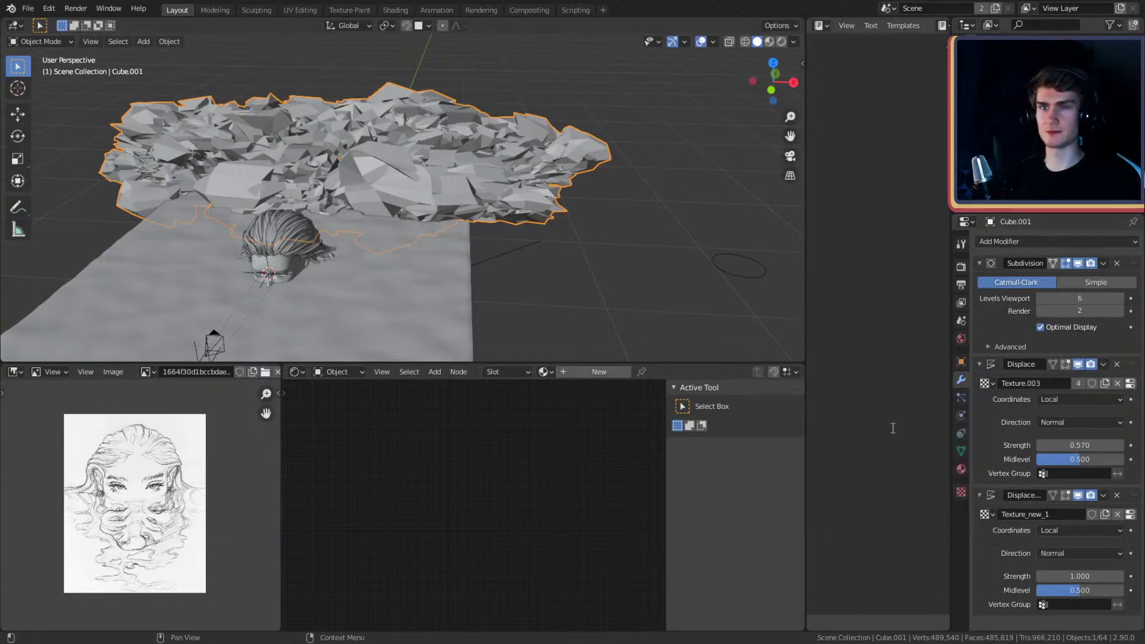
pyautogui.click(985, 383)
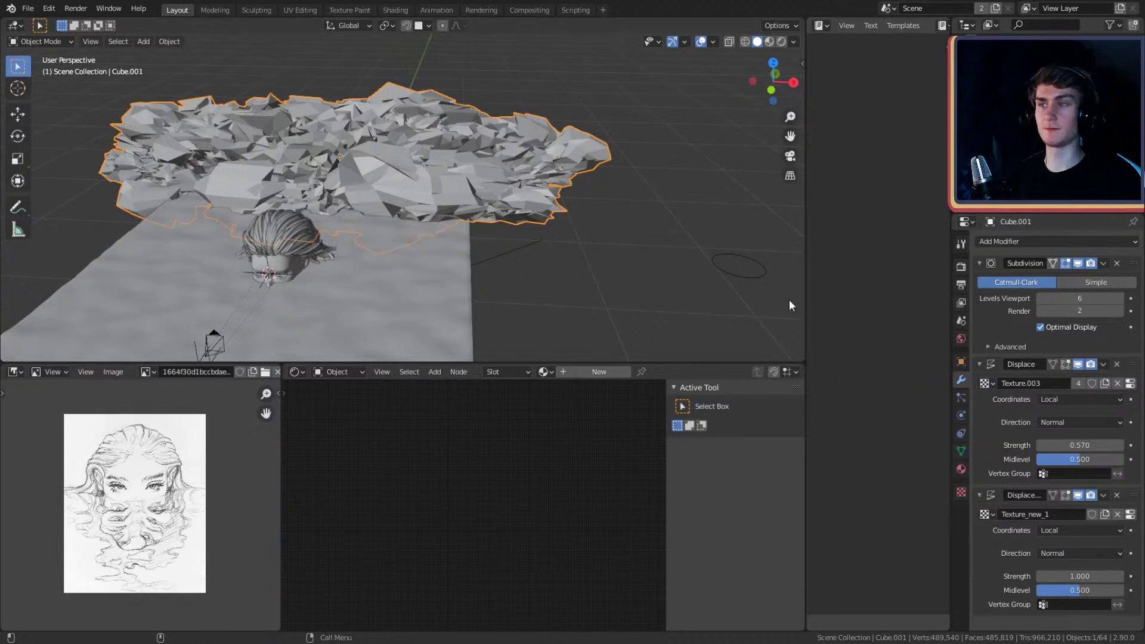
pyautogui.click(961, 491)
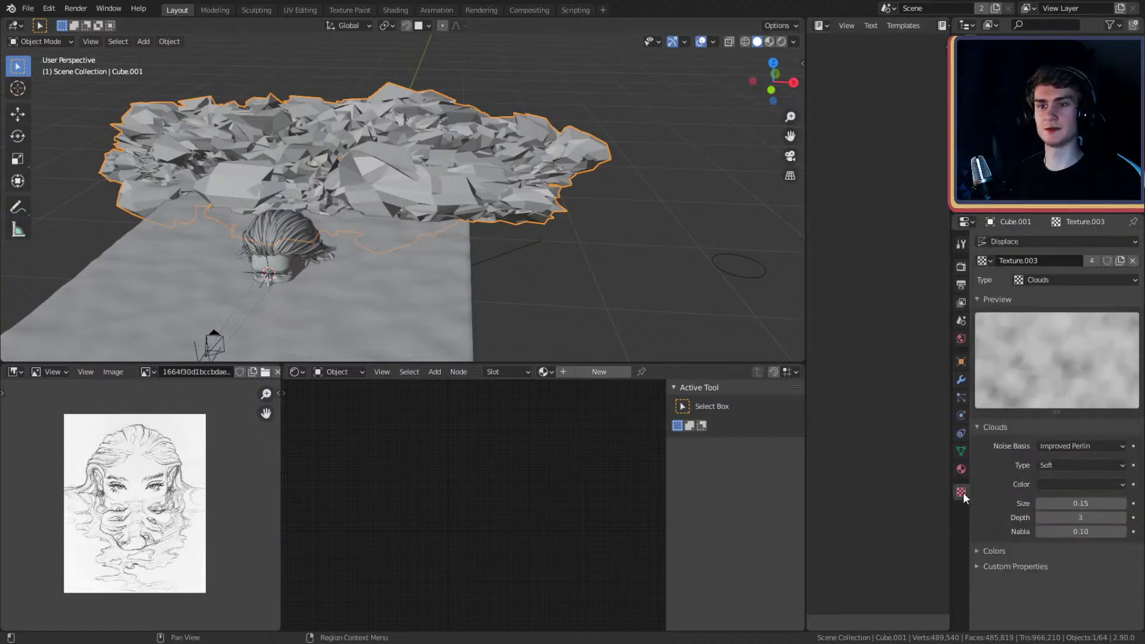
pyautogui.click(983, 265)
pyautogui.click(896, 317)
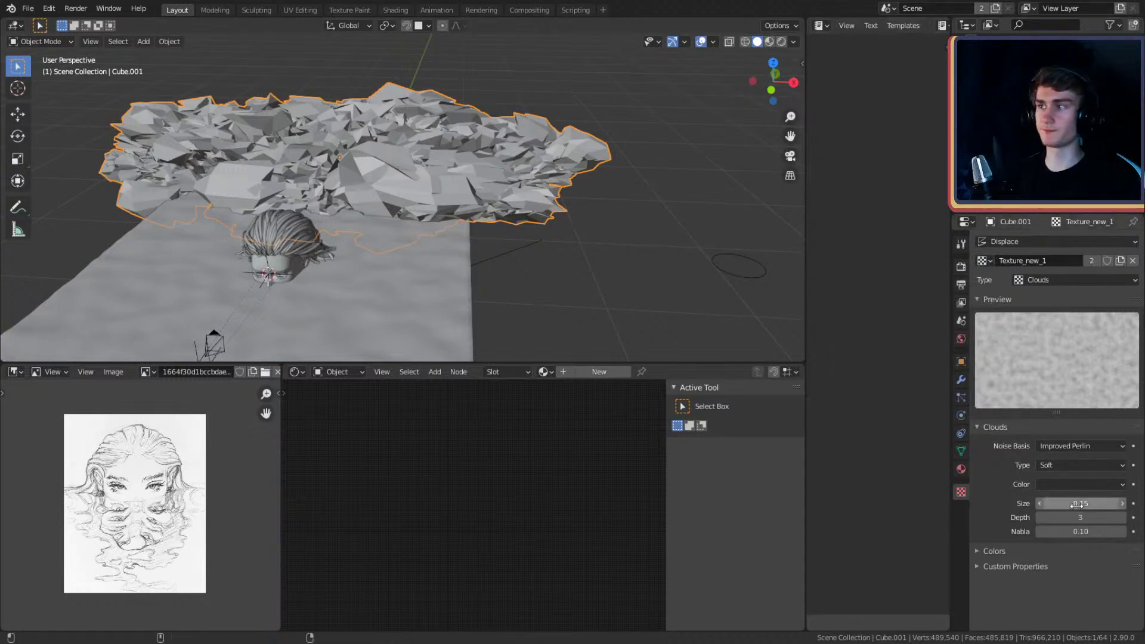
# - Reduce the second Displace modifier's strength to 0.04, trying a different Clouds size and a lower midlevel as well
pyautogui.moveTo(1077, 504); pyautogui.dragTo(1104, 504)
pyautogui.click(961, 380)
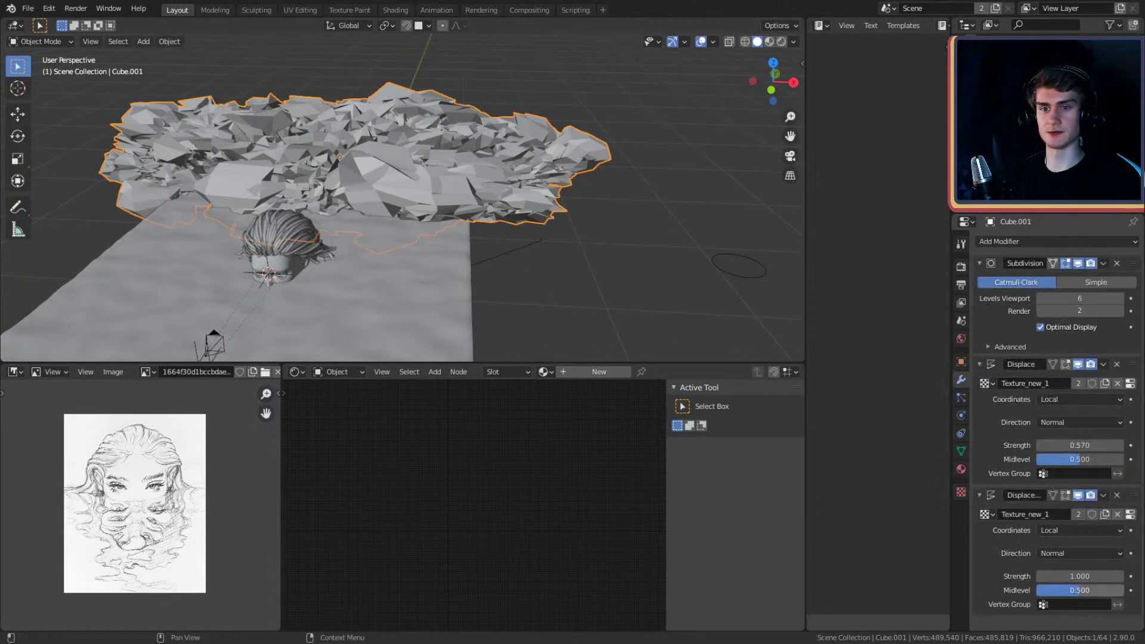
pyautogui.moveTo(1079, 576); pyautogui.dragTo(1032, 576)
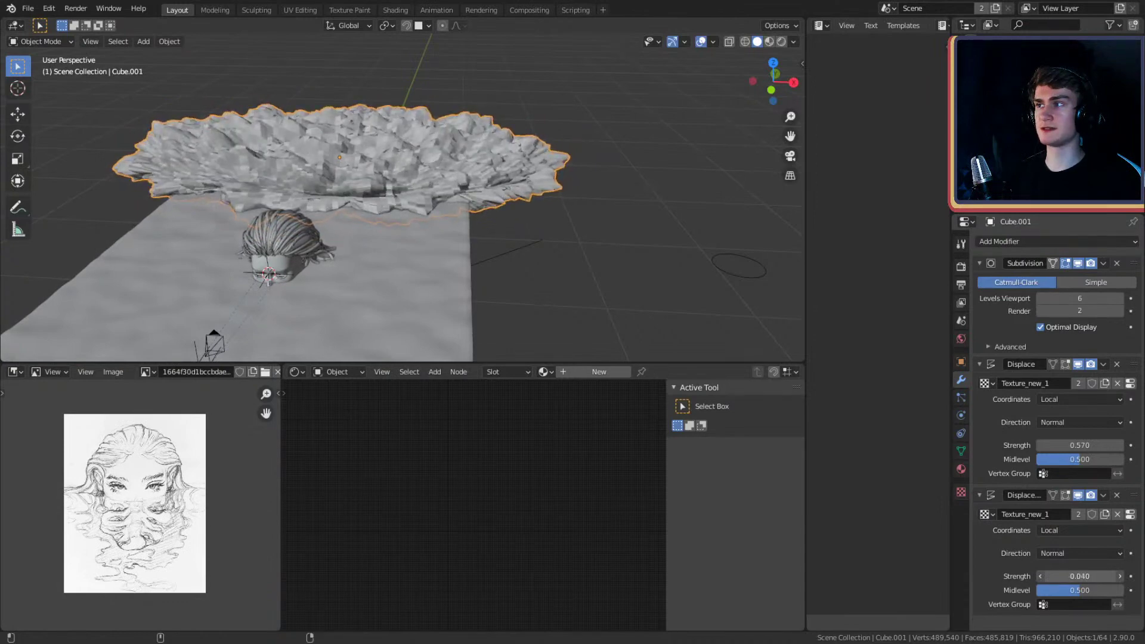
pyautogui.moveTo(659, 359); pyautogui.dragTo(573, 253, button='middle')
pyautogui.moveTo(1083, 591); pyautogui.dragTo(1008, 590)
pyautogui.moveTo(569, 224); pyautogui.dragTo(678, 252, button='middle')
# - Delete the displaced background shape and add a new cube at the 3D cursor
pyautogui.press('Delete')
pyautogui.moveTo(586, 201); pyautogui.dragTo(396, 192, button='middle')
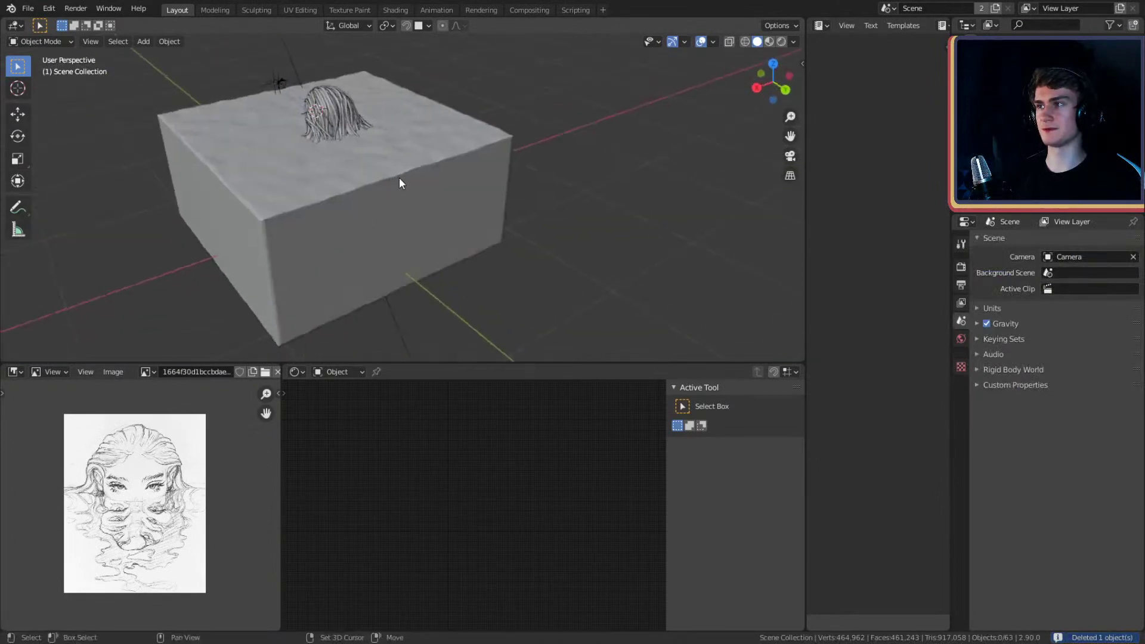
pyautogui.hotkey('shift', 'a')
pyautogui.moveTo(339, 192)
pyautogui.click(477, 205)
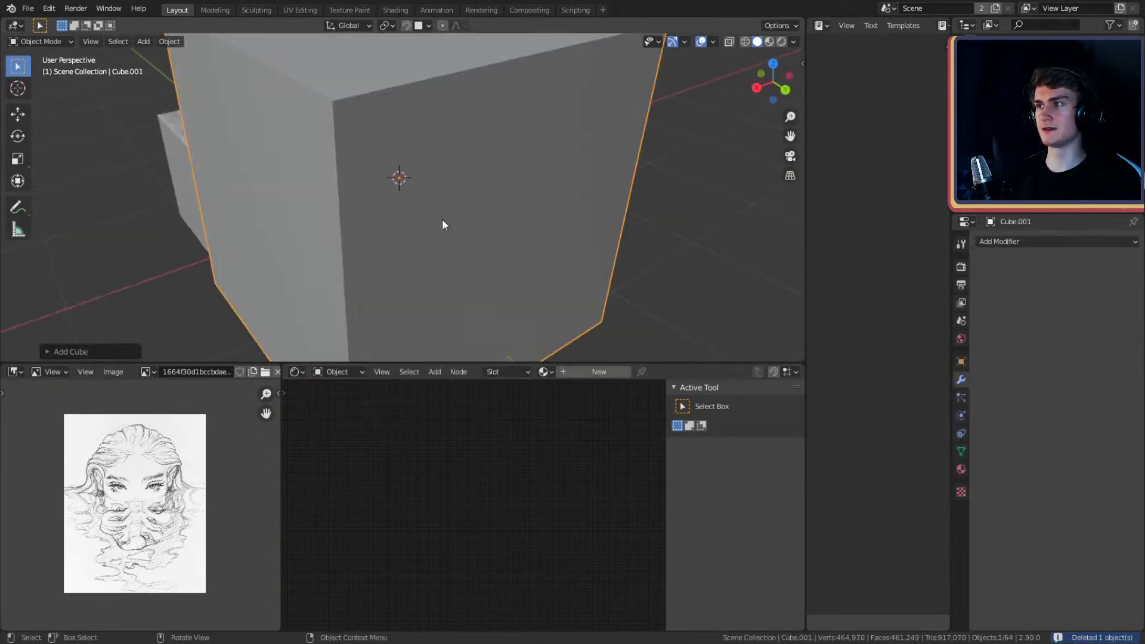
# - Add a Subdivision Surface modifier to the new cube and raise its viewport level to 5
pyautogui.moveTo(442, 222); pyautogui.dragTo(591, 258, button='middle')
pyautogui.hotkey('ctrl', '3')
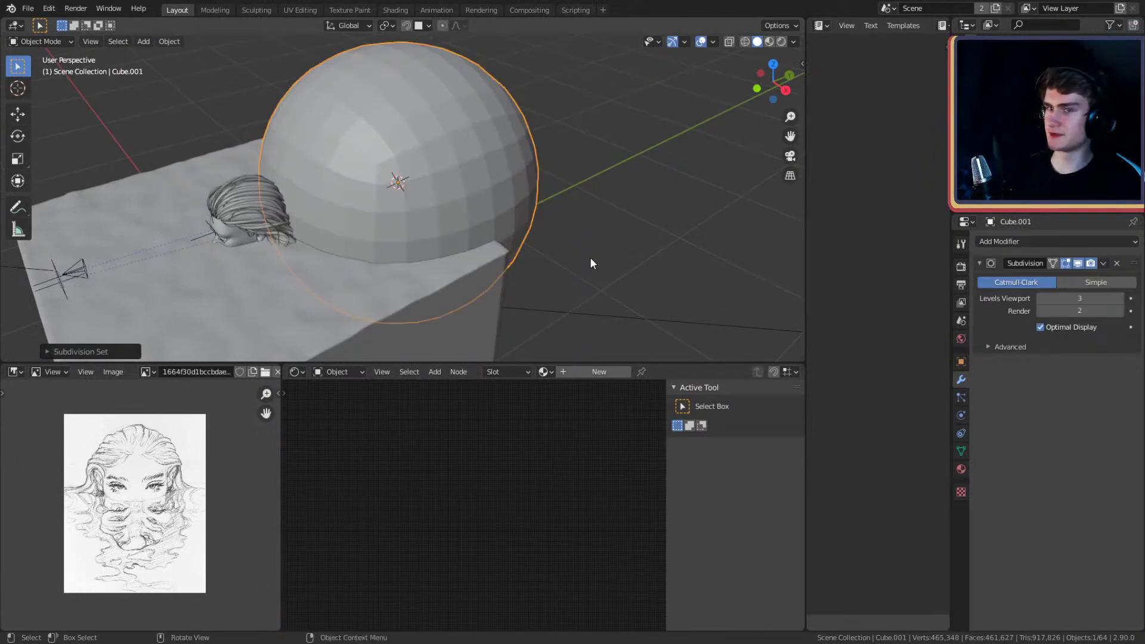
pyautogui.click(1119, 299)
pyautogui.click(1119, 298)
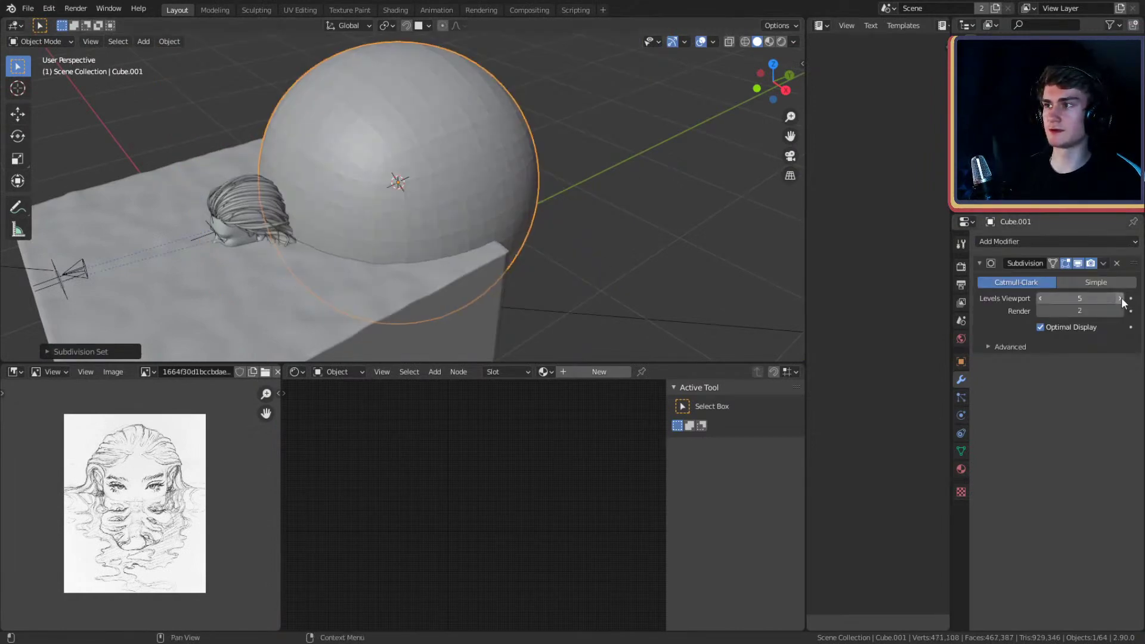
# - Scale the rounded cube down to about 0.38 and move it centrally behind the head
pyautogui.press('s')
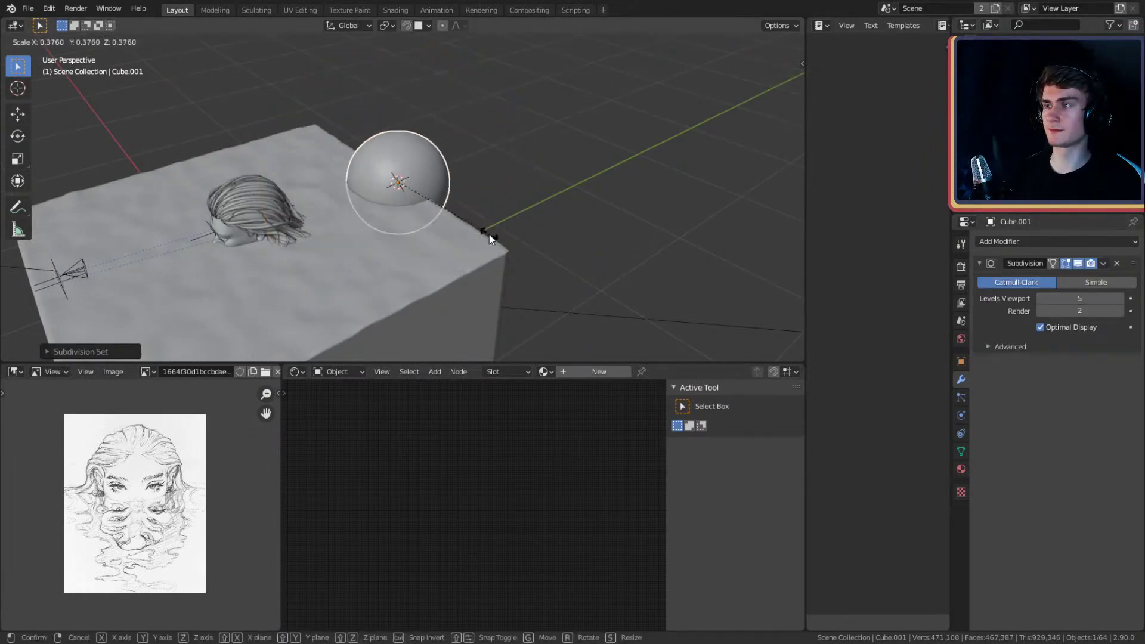
pyautogui.click(489, 238)
pyautogui.moveTo(474, 242); pyautogui.dragTo(531, 223, button='middle')
pyautogui.press('g')
pyautogui.click(370, 220)
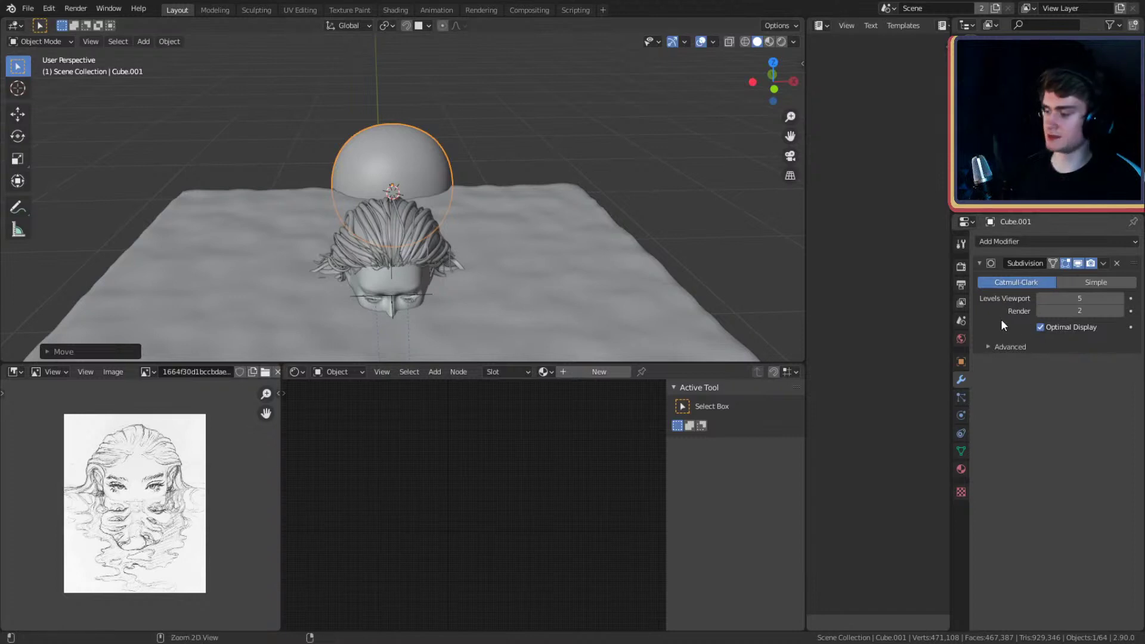
# - Apply the Subdivision modifier and stretch the shape along X to span the width of the water block
pyautogui.hotkey('ctrl', 'a')
pyautogui.press('s')
pyautogui.press('x')
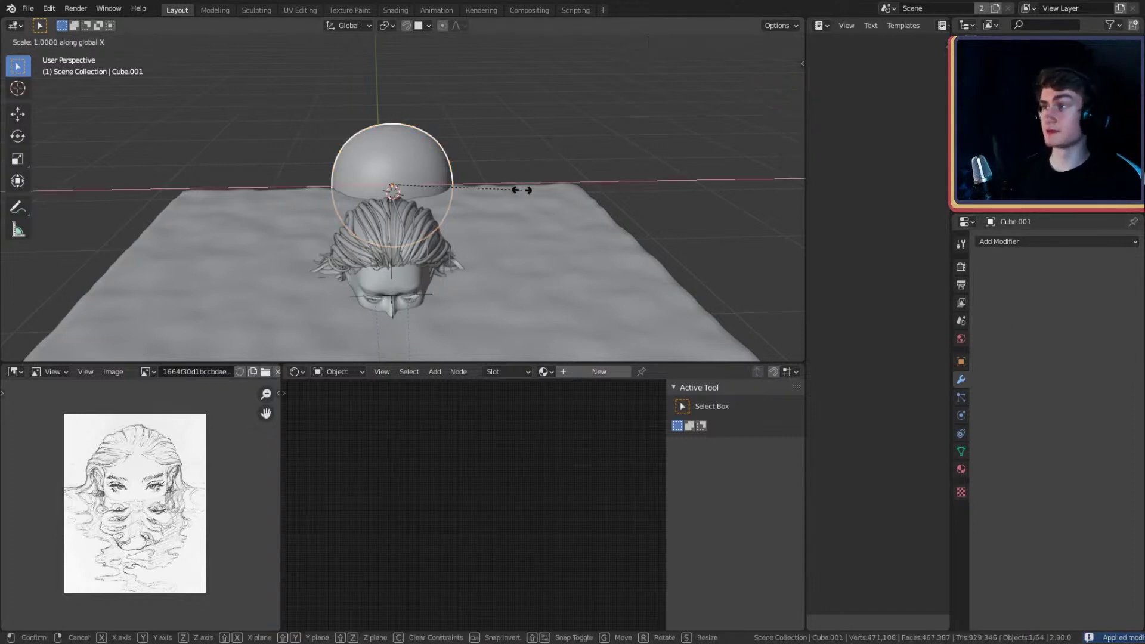
pyautogui.click(52, 196)
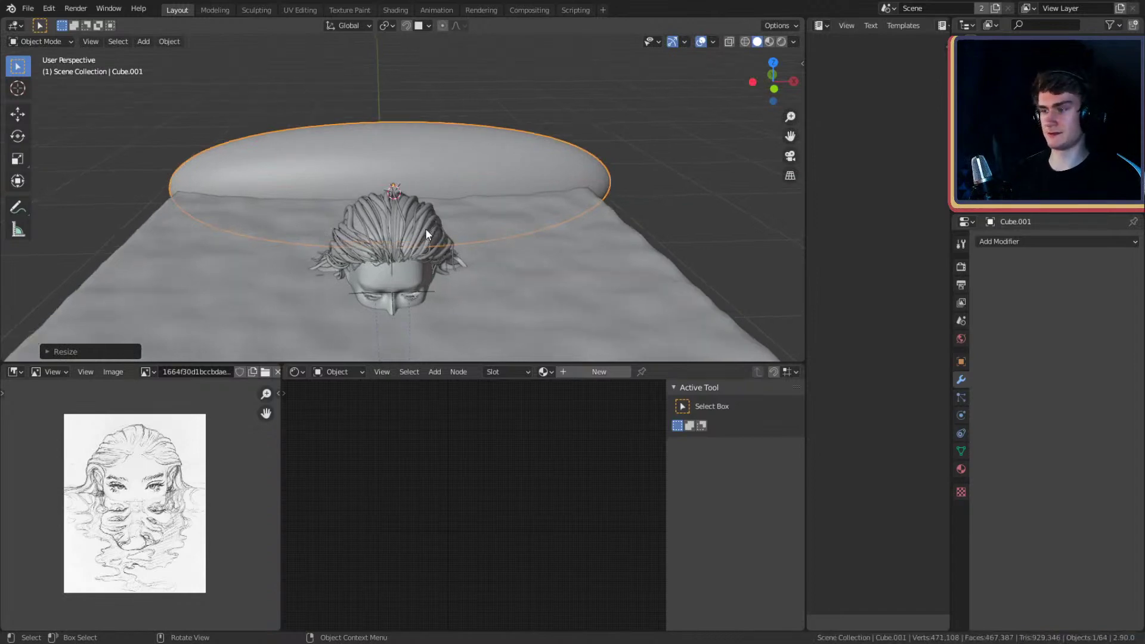
# - Apply all transforms to the stretched shape and bring it up close in the Sculpting workspace
pyautogui.press('KP_0')
pyautogui.press('KP_0')
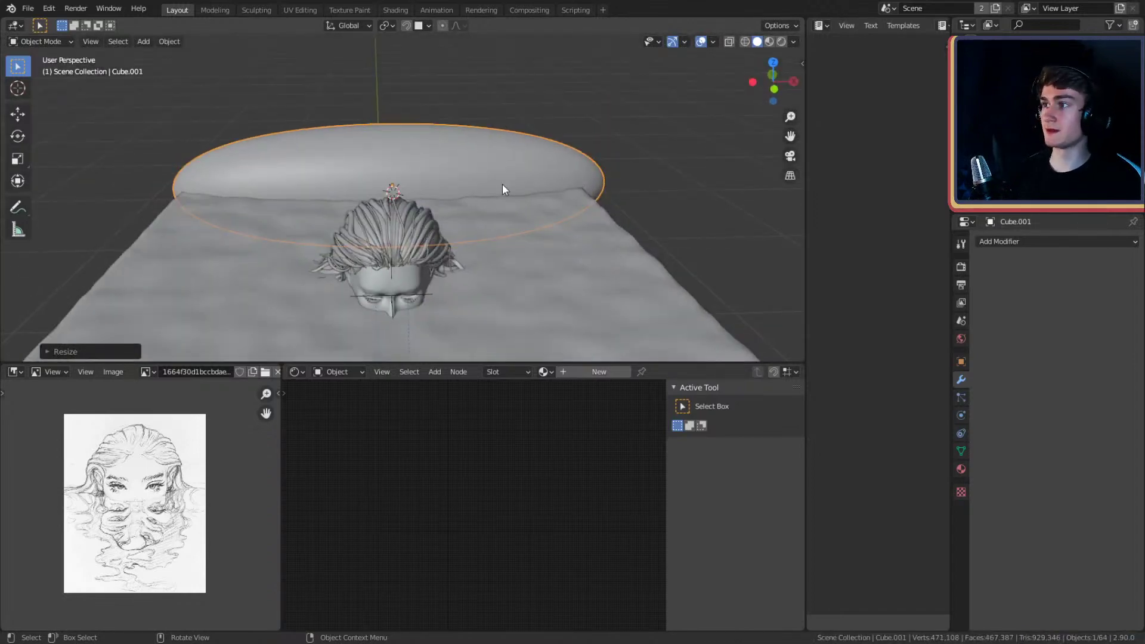
pyautogui.hotkey('ctrl', 'a')
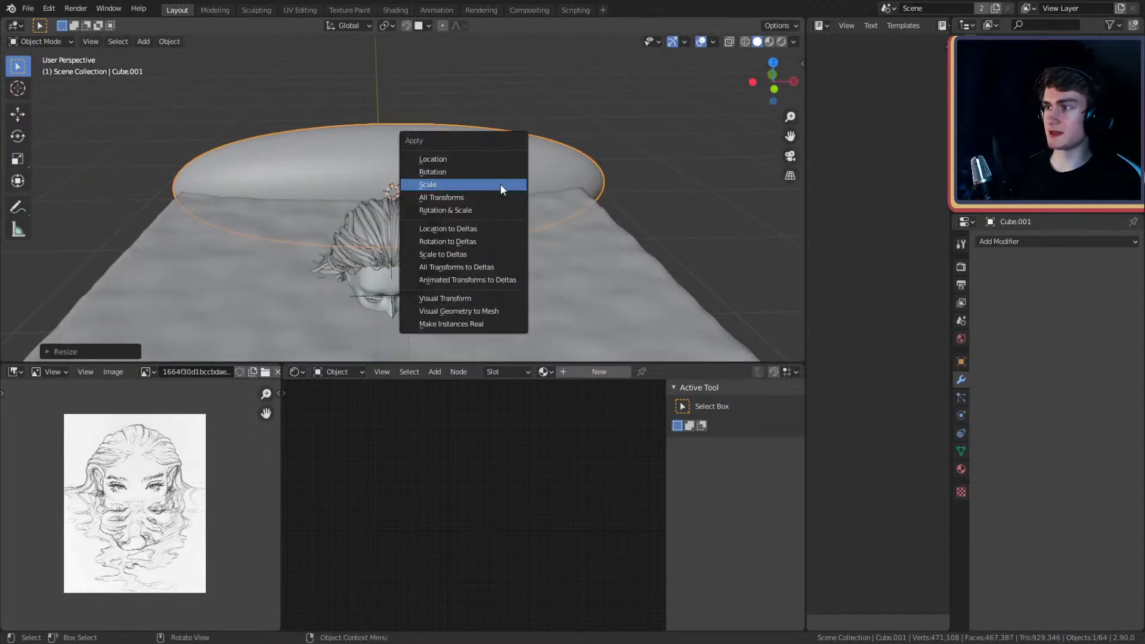
pyautogui.click(452, 195)
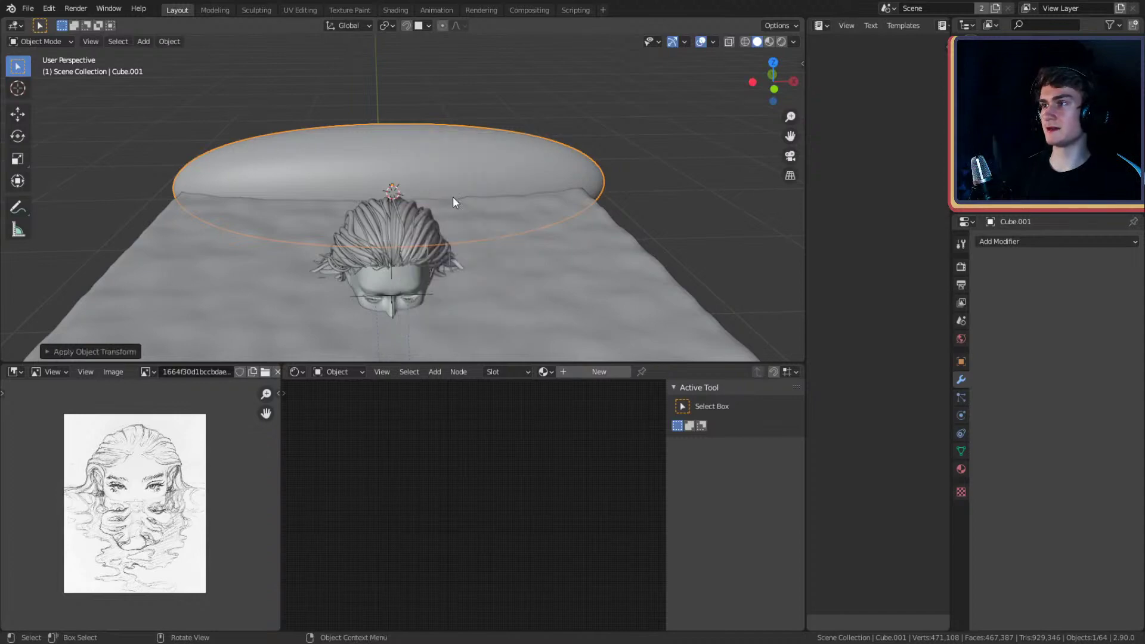
pyautogui.click(256, 10)
pyautogui.scroll(8, 631, 288)
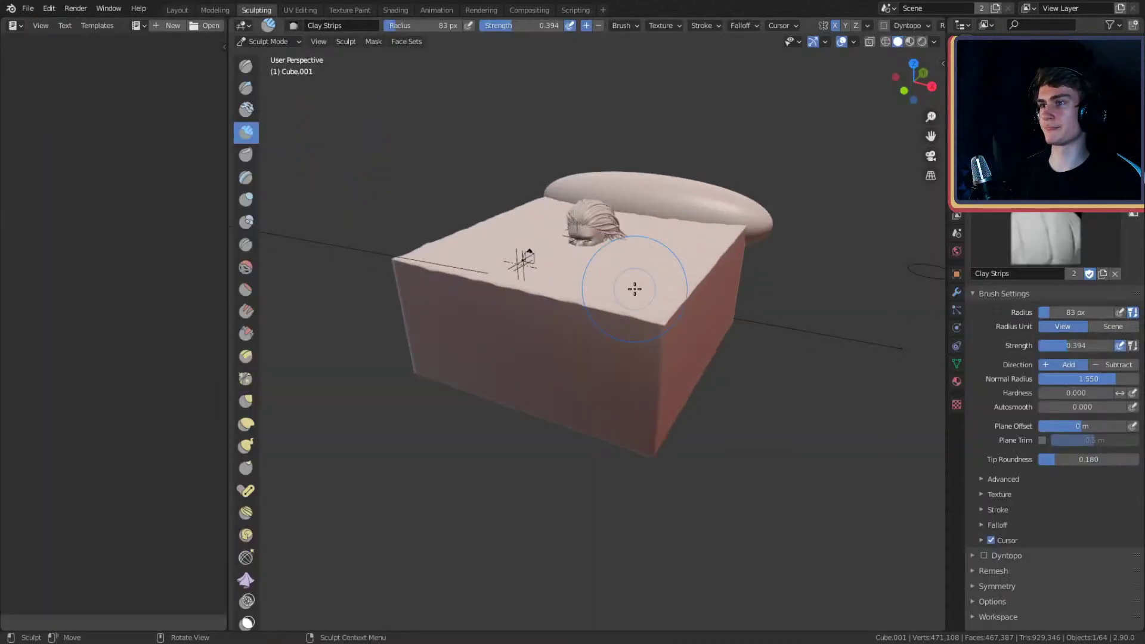
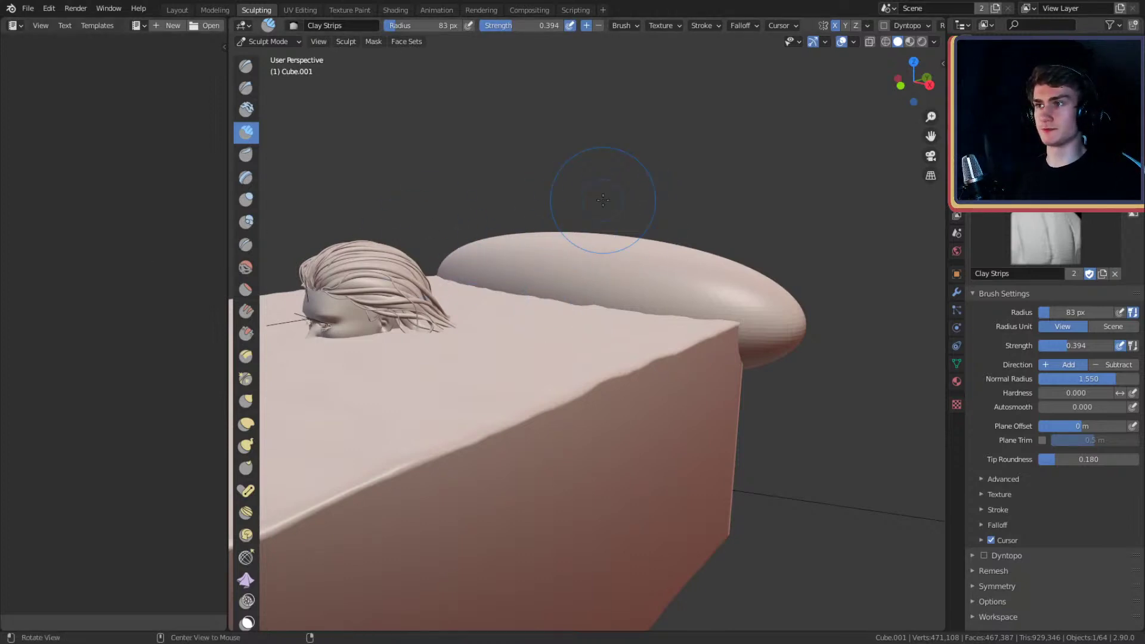
pyautogui.moveTo(591, 184)
pyautogui.mouseDown(button='middle')
pyautogui.moveTo(604, 200)
pyautogui.moveTo(588, 268)
pyautogui.moveTo(545, 266)
pyautogui.moveTo(678, 277)
pyautogui.moveTo(580, 260)
pyautogui.moveTo(539, 271)
pyautogui.moveTo(665, 264)
pyautogui.moveTo(669, 276)
pyautogui.moveTo(585, 312)
pyautogui.moveTo(603, 315)
pyautogui.moveTo(550, 282)
pyautogui.moveTo(574, 281)
pyautogui.mouseUp(button='middle')
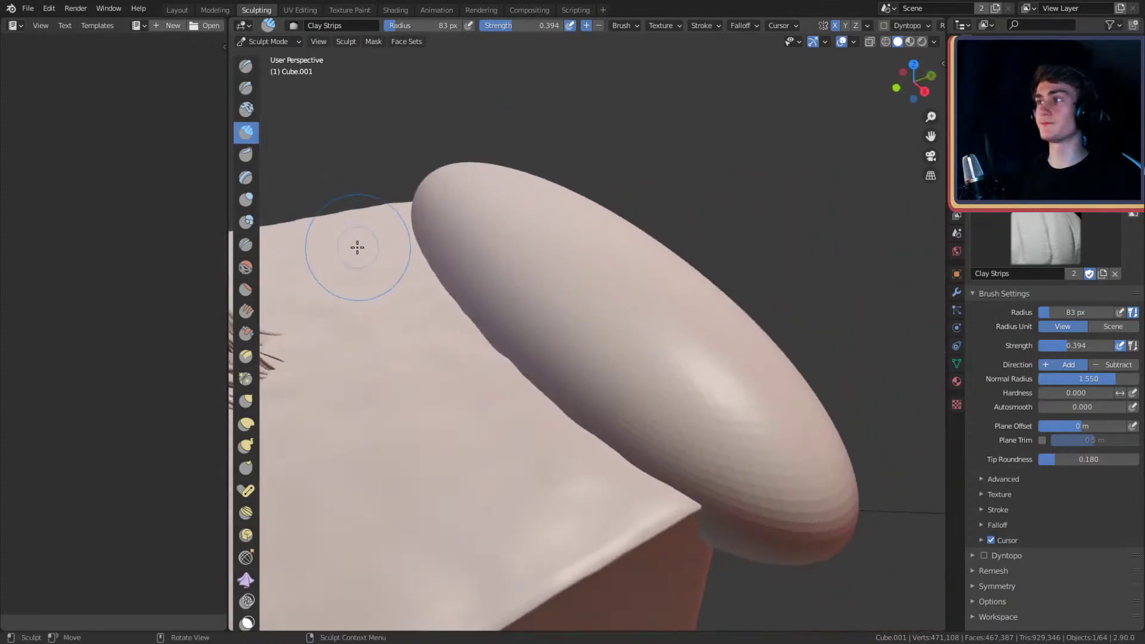
# - Merge the old text editor area into the 3D viewport and split off a narrow text editor beside the properties
pyautogui.moveTo(228, 226); pyautogui.dragTo(186, 227)
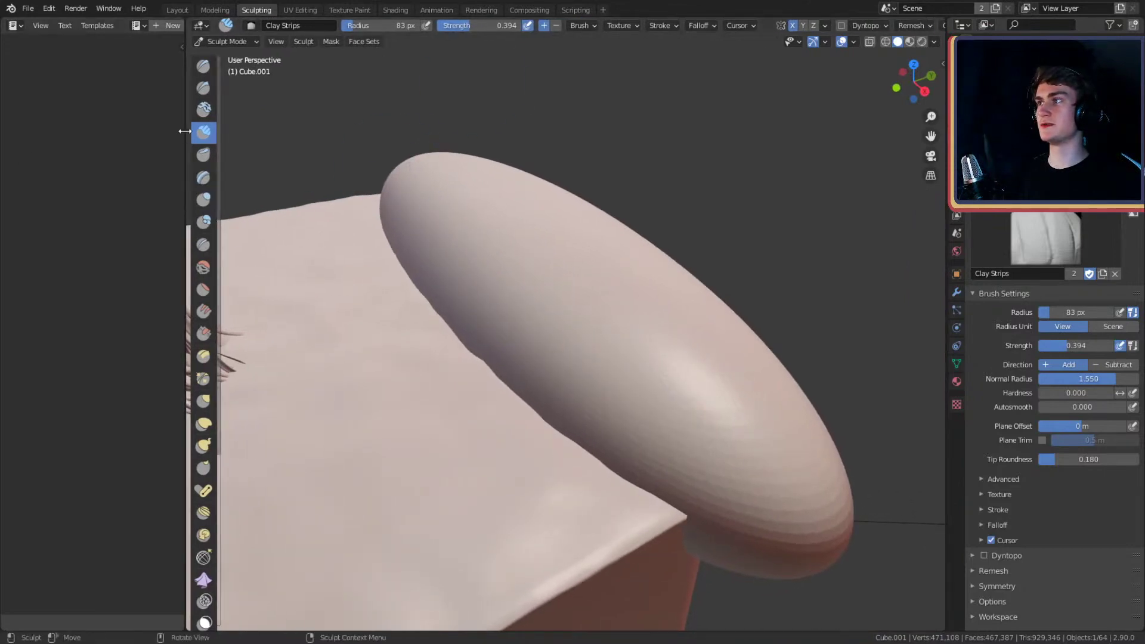
pyautogui.rightClick(186, 149)
pyautogui.click(146, 164)
pyautogui.click(68, 168)
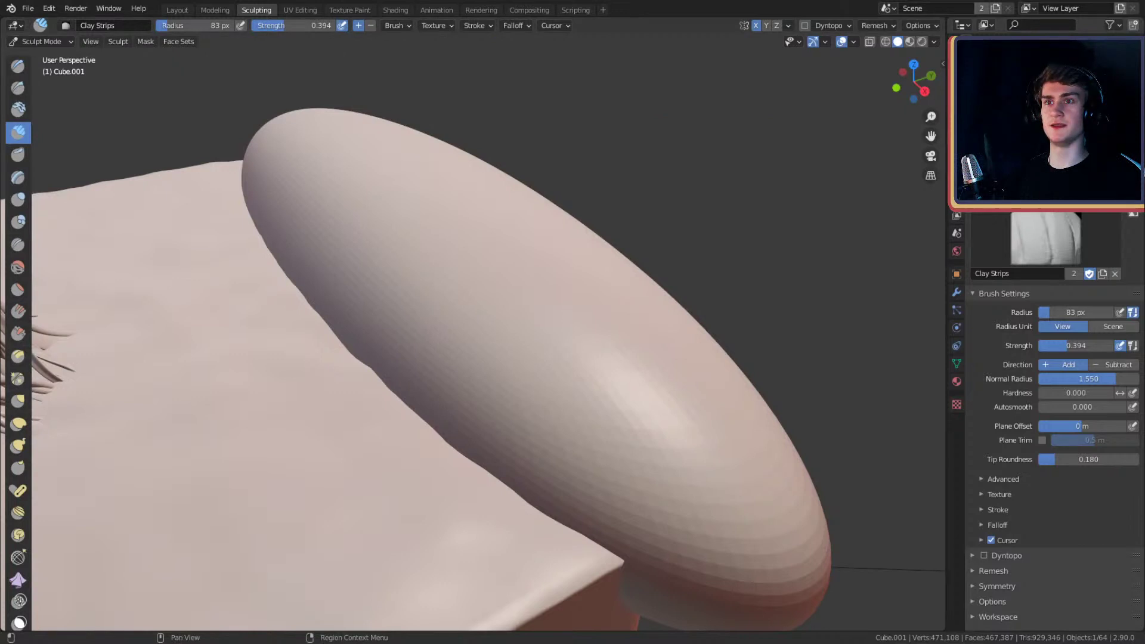
pyautogui.rightClick(942, 199)
pyautogui.click(892, 200)
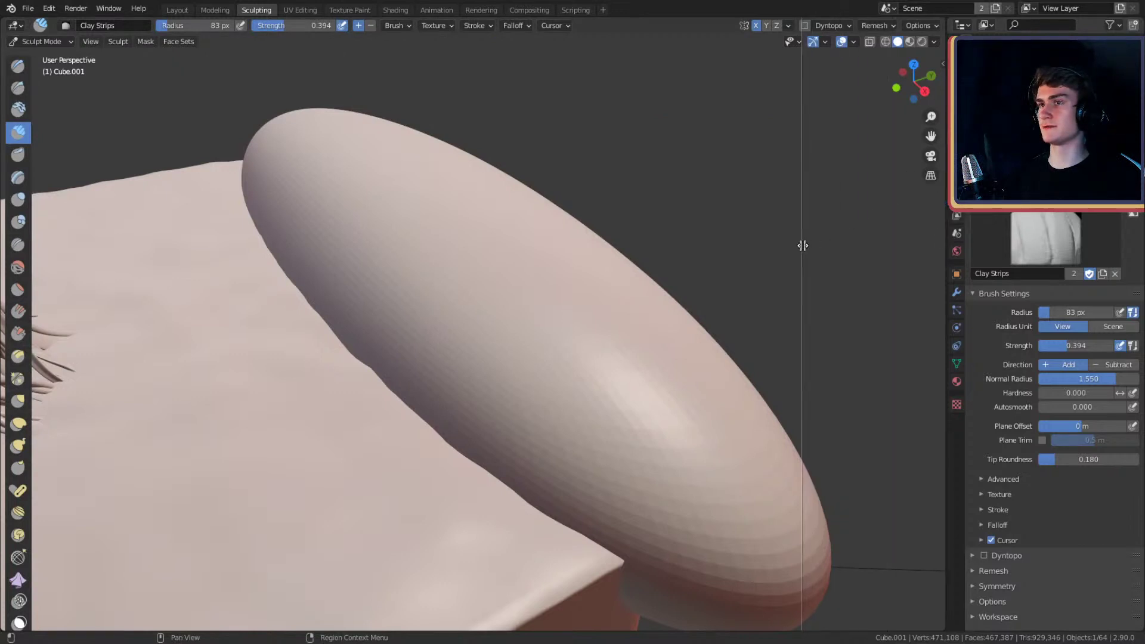
pyautogui.click(802, 245)
pyautogui.click(817, 25)
pyautogui.click(626, 76)
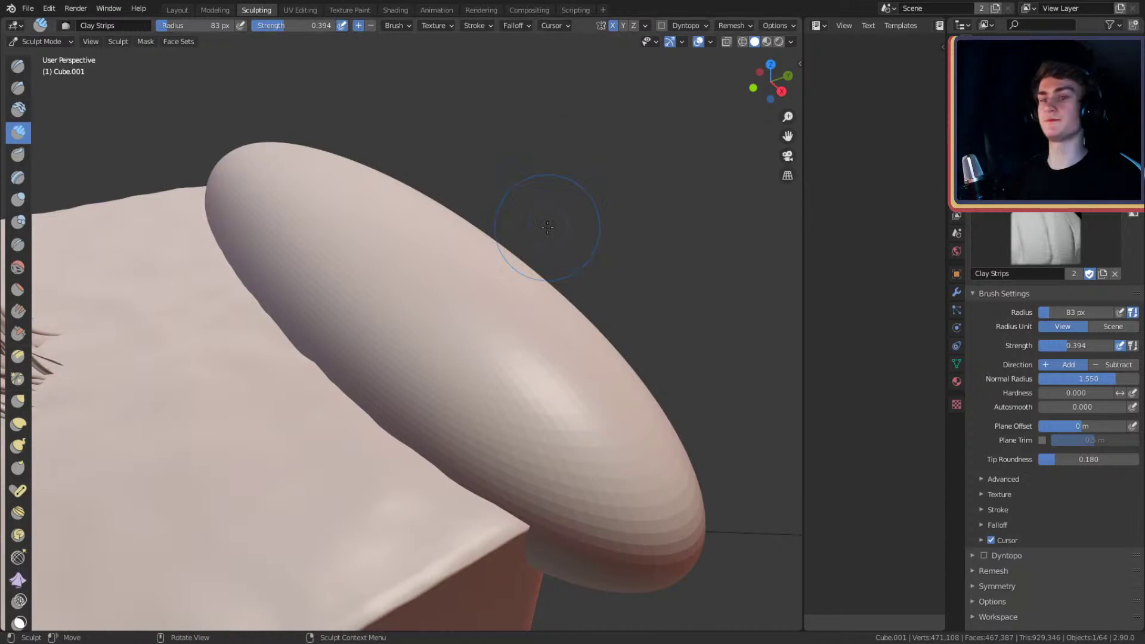
# - Enable Dyntopo for the background shape and set its detailing to Constant Detail
pyautogui.moveTo(524, 314)
pyautogui.mouseDown(button='middle')
pyautogui.moveTo(598, 314)
pyautogui.moveTo(477, 334)
pyautogui.moveTo(535, 273)
pyautogui.mouseUp(button='middle')
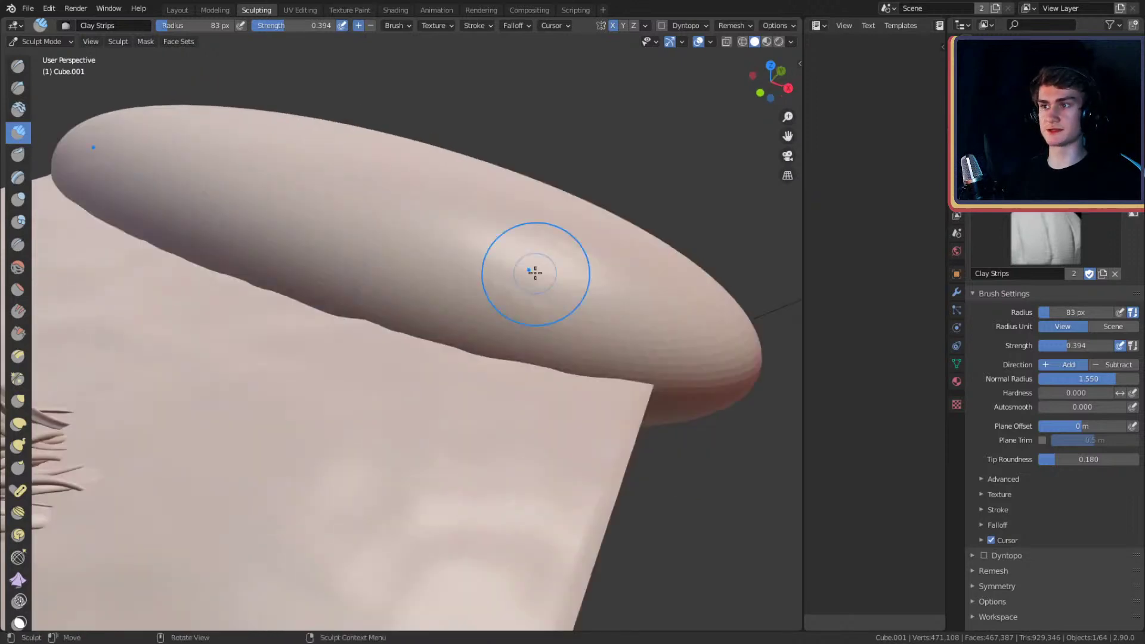
pyautogui.click(987, 559)
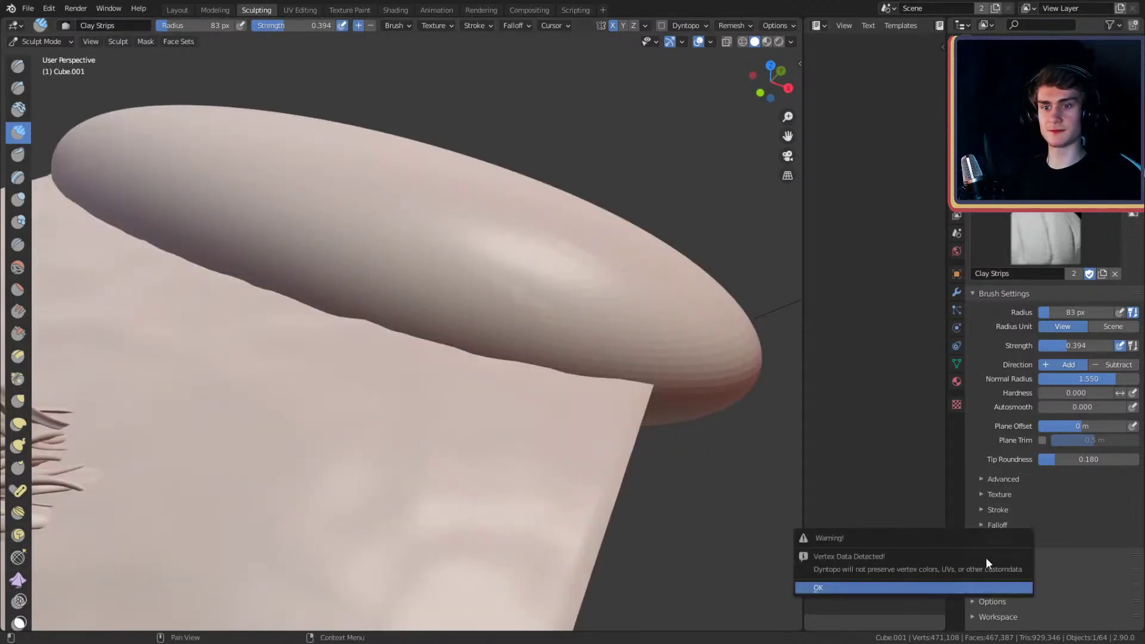
pyautogui.click(941, 583)
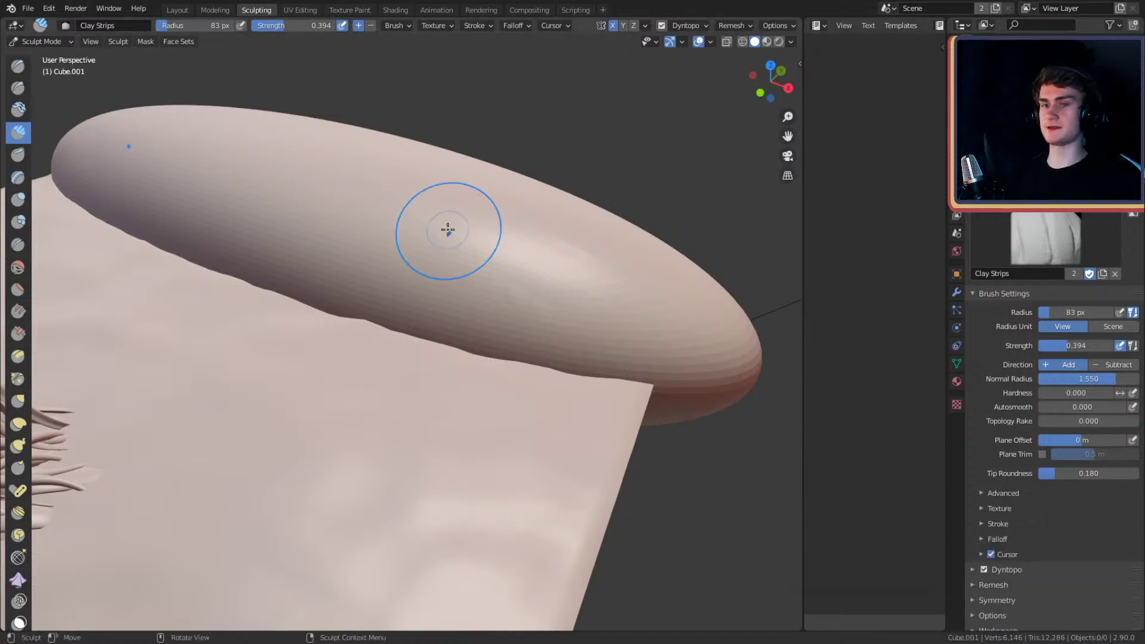
pyautogui.click(971, 569)
pyautogui.scroll(-3, 998, 492)
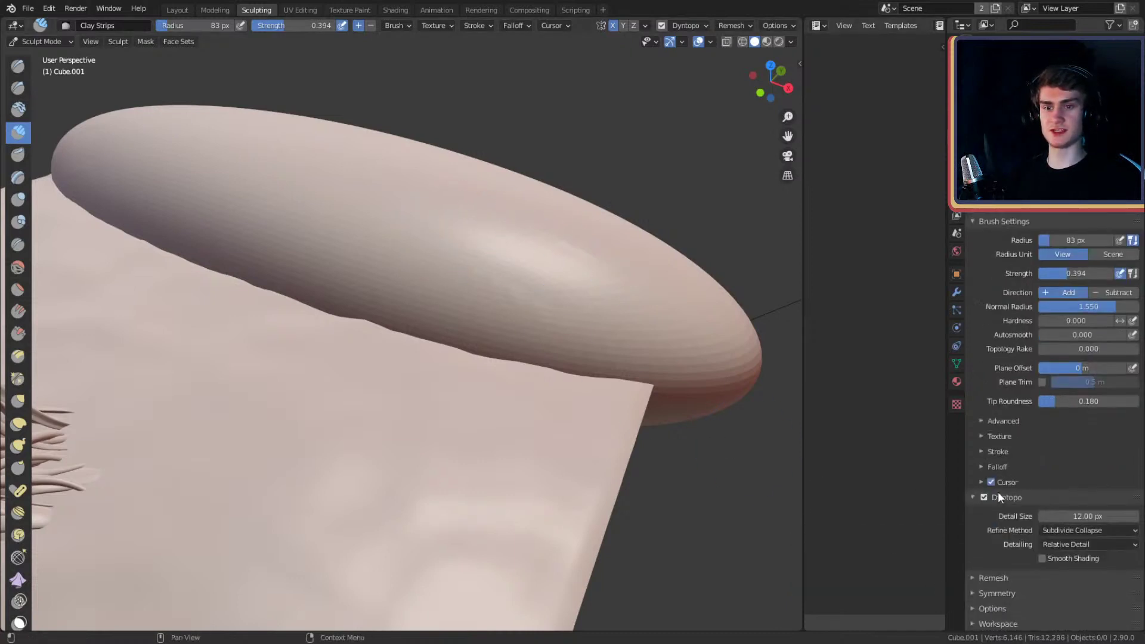
pyautogui.click(1057, 530)
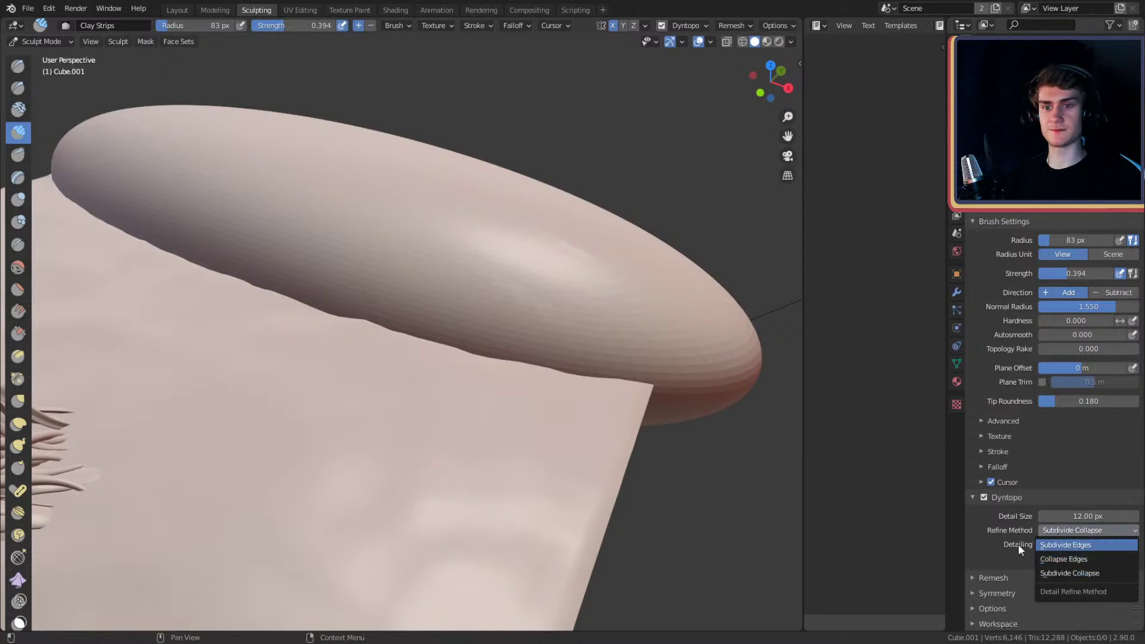
pyautogui.click(1061, 544)
pyautogui.click(1058, 571)
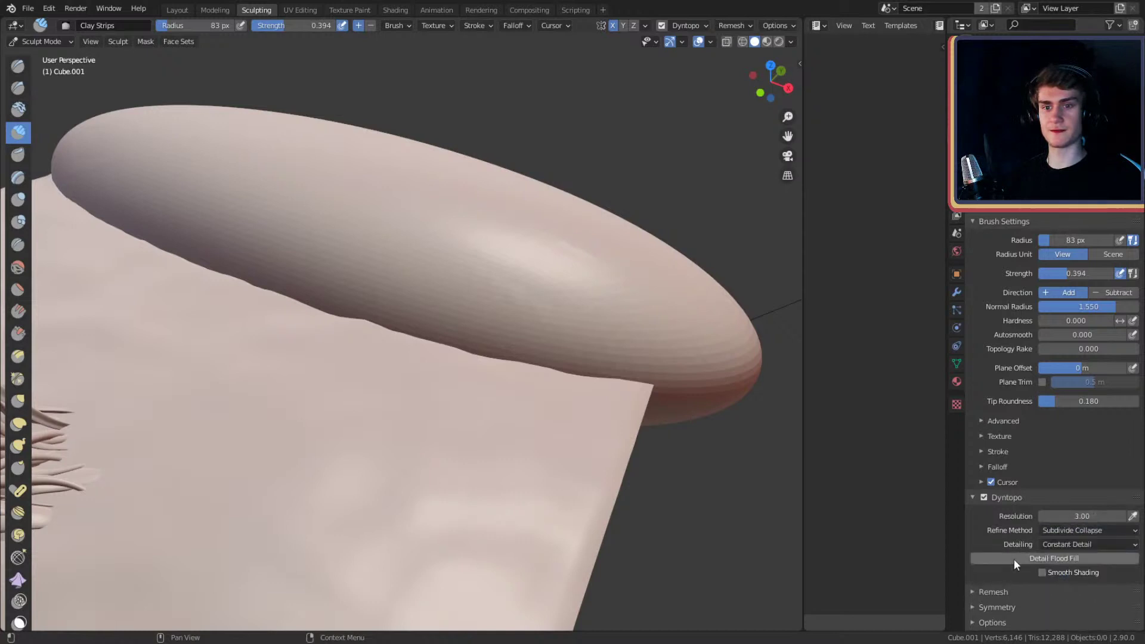
# - Try Dyntopo resolutions of 20 and 50 with Clay Strips test strokes on the shape, undoing each stroke
pyautogui.click(1095, 516)
pyautogui.write('2')
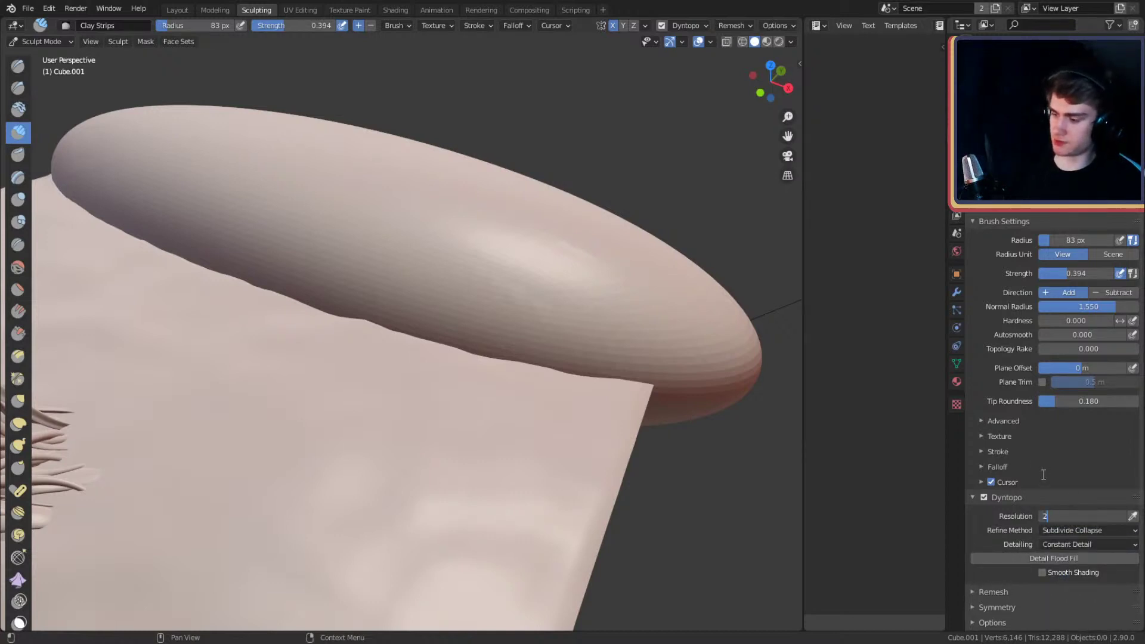
pyautogui.write('0')
pyautogui.press('Return')
pyautogui.moveTo(466, 245); pyautogui.dragTo(549, 289)
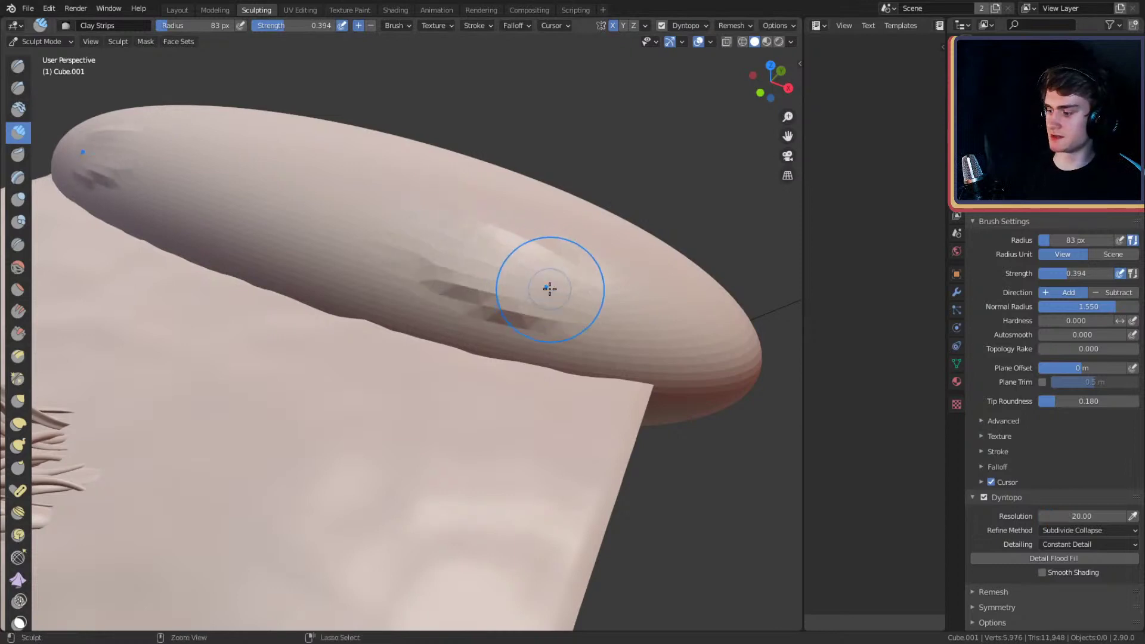
pyautogui.hotkey('ctrl', 'z')
pyautogui.click(1067, 516)
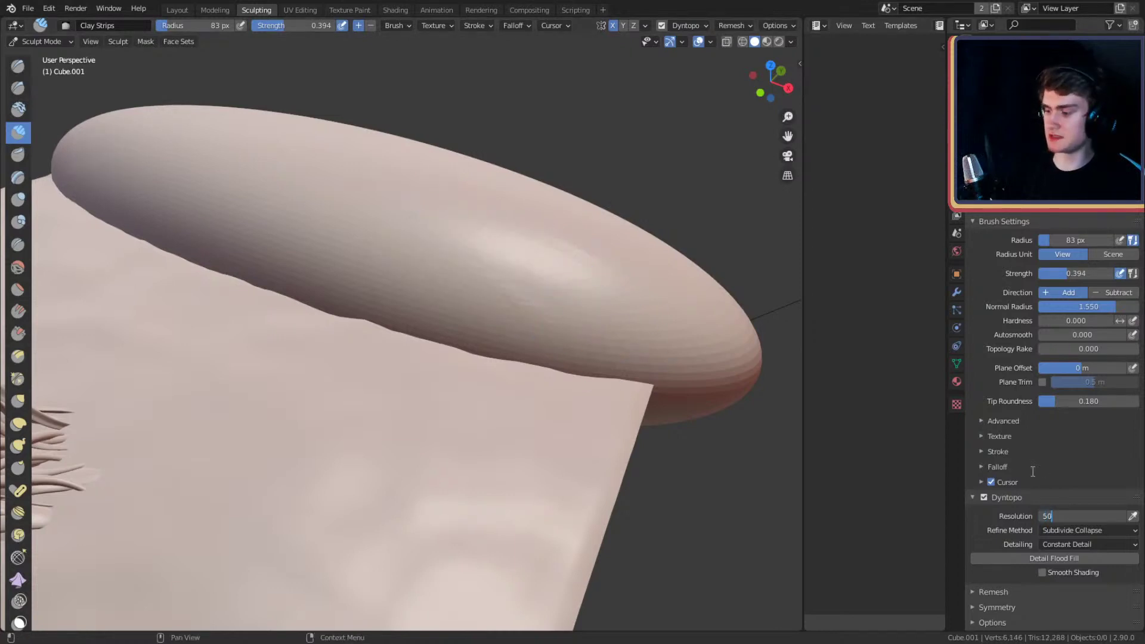
pyautogui.press('Return')
pyautogui.moveTo(460, 243); pyautogui.dragTo(512, 266)
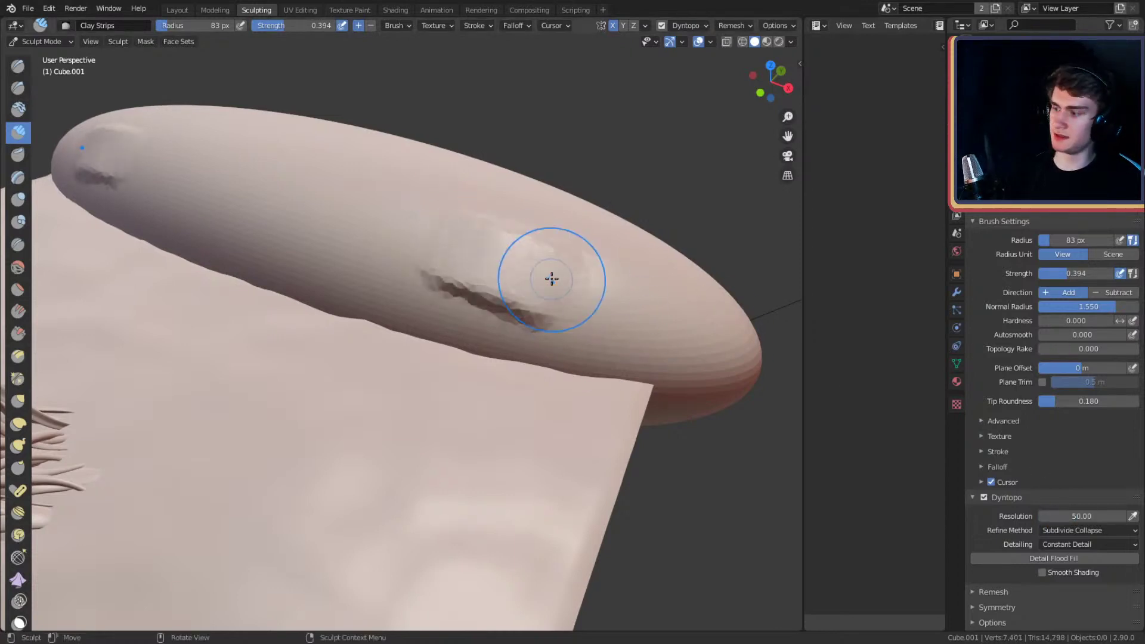
pyautogui.hotkey('ctrl', 'z')
# - Set the Dyntopo resolution to 60, test it with one Clay Strips stroke and undo that stroke
pyautogui.click(1073, 516)
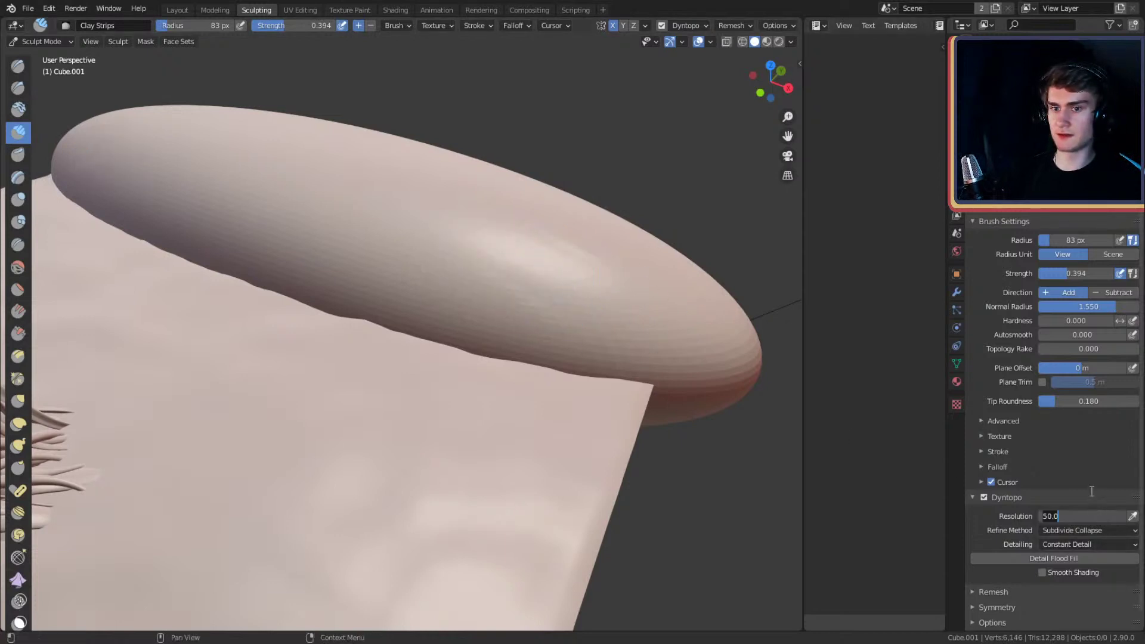
pyautogui.write('60')
pyautogui.press('Return')
pyautogui.moveTo(461, 255); pyautogui.dragTo(571, 280)
pyautogui.hotkey('ctrl', 'z')
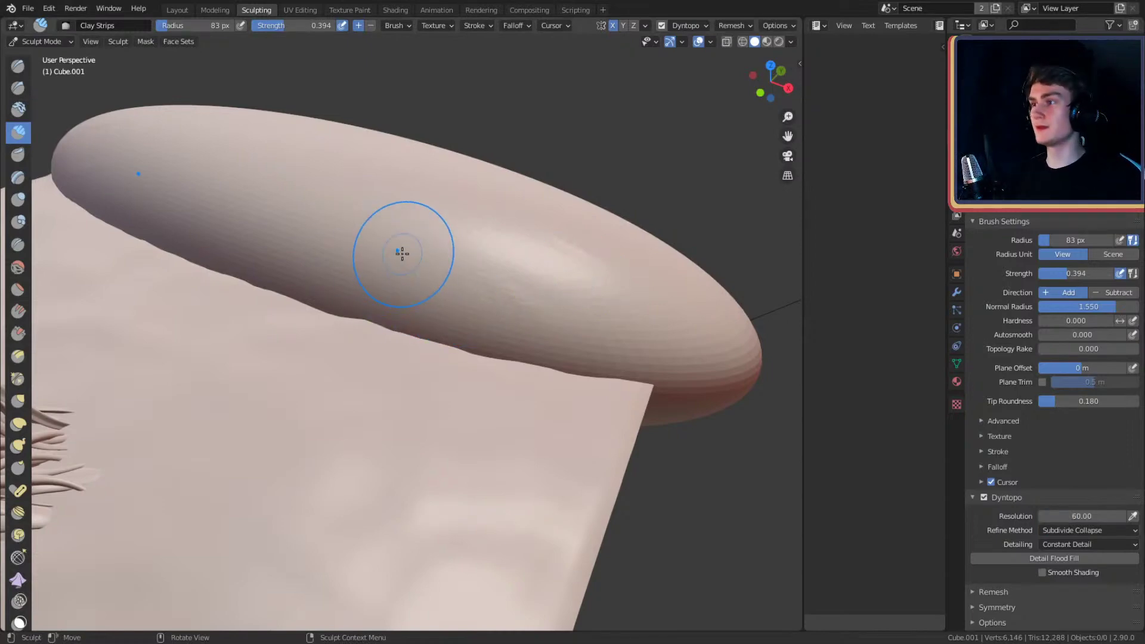
# - Reduce the Clay Strips brush radius to 28 px
pyautogui.press('f')
pyautogui.click(384, 253)
pyautogui.keyDown('shift'); pyautogui.moveTo(385, 253); pyautogui.dragTo(419, 292, button='middle'); pyautogui.keyUp('shift')
pyautogui.keyDown('alt'); pyautogui.moveTo(419, 293); pyautogui.dragTo(528, 247); pyautogui.keyUp('alt')
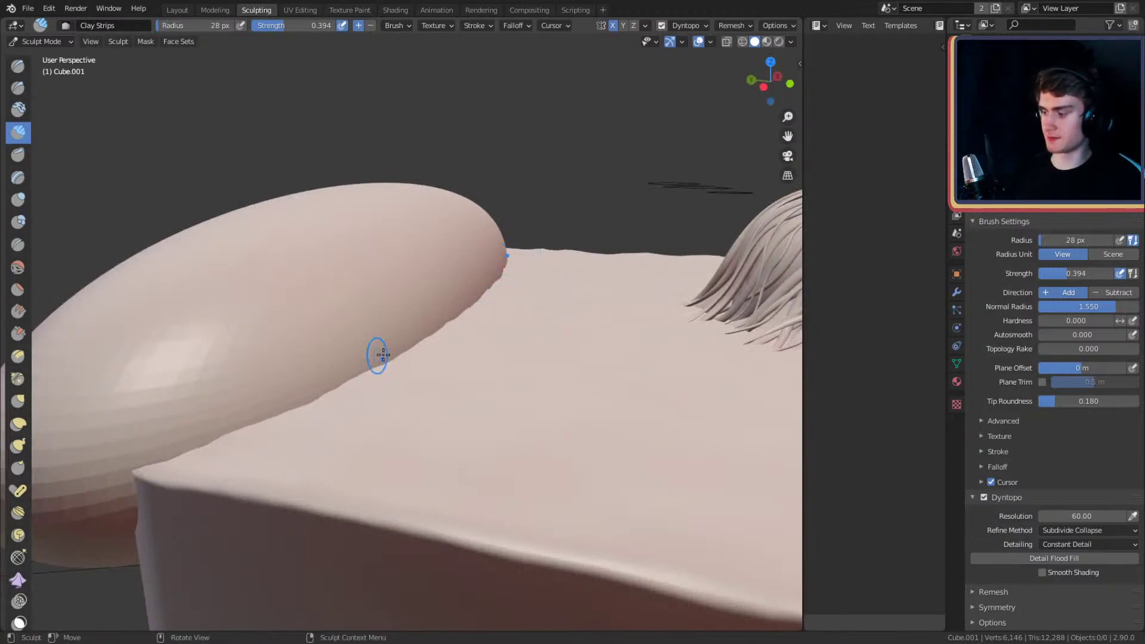
# - Switch to the Snake Hook brush with a radius of 97 px and pull uneven folds along the shape's front waterline edge
pyautogui.press('k')
pyautogui.press('f')
pyautogui.click(458, 270)
pyautogui.keyDown('alt'); pyautogui.moveTo(458, 273); pyautogui.dragTo(486, 263); pyautogui.keyUp('alt')
pyautogui.press('f')
pyautogui.click(502, 262)
pyautogui.press('f')
pyautogui.click(456, 265)
pyautogui.press('f')
pyautogui.click(456, 265)
pyautogui.moveTo(486, 262)
pyautogui.mouseDown(button='middle')
pyautogui.moveTo(457, 281)
pyautogui.moveTo(402, 273)
pyautogui.moveTo(374, 290)
pyautogui.mouseUp(button='middle')
pyautogui.press('f')
pyautogui.click(371, 293)
pyautogui.moveTo(332, 292)
pyautogui.mouseDown()
pyautogui.moveTo(322, 298)
pyautogui.moveTo(467, 314)
pyautogui.mouseUp()
pyautogui.moveTo(468, 314); pyautogui.dragTo(396, 302, button='middle')
pyautogui.moveTo(397, 302)
pyautogui.mouseDown()
pyautogui.moveTo(330, 279)
pyautogui.moveTo(345, 281)
pyautogui.mouseUp()
pyautogui.moveTo(345, 281)
pyautogui.mouseDown(button='middle')
pyautogui.moveTo(519, 271)
pyautogui.moveTo(494, 266)
pyautogui.mouseUp(button='middle')
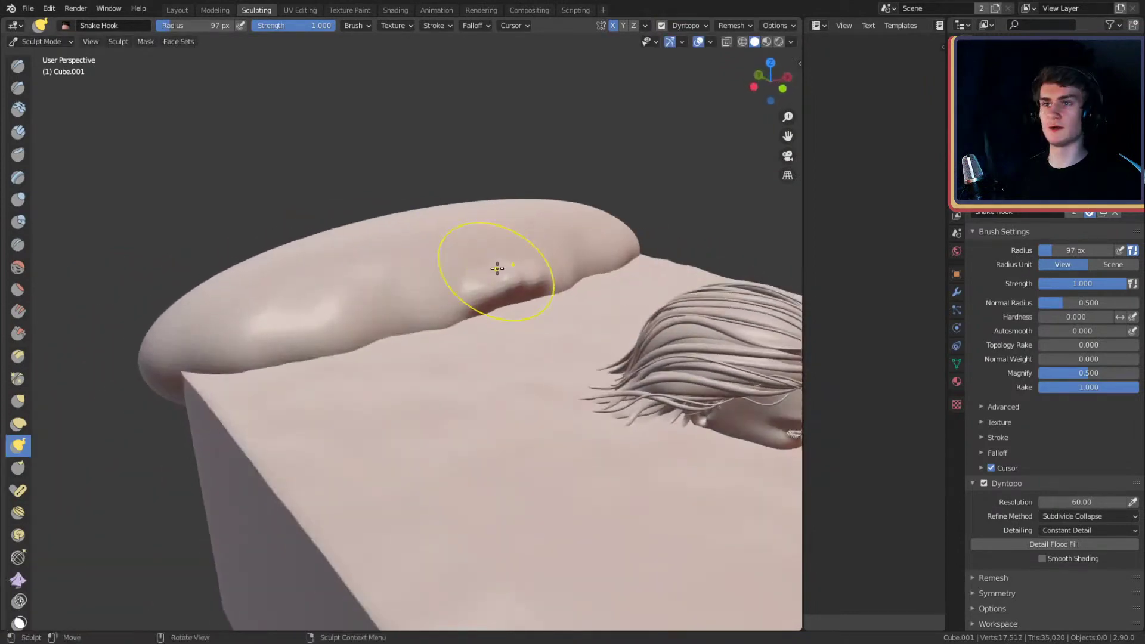
# - Turn off X mirroring and pull broad bumps along the shape's upper edge with a 168 px Snake Hook brush
pyautogui.click(995, 593)
pyautogui.scroll(-5, 1020, 501)
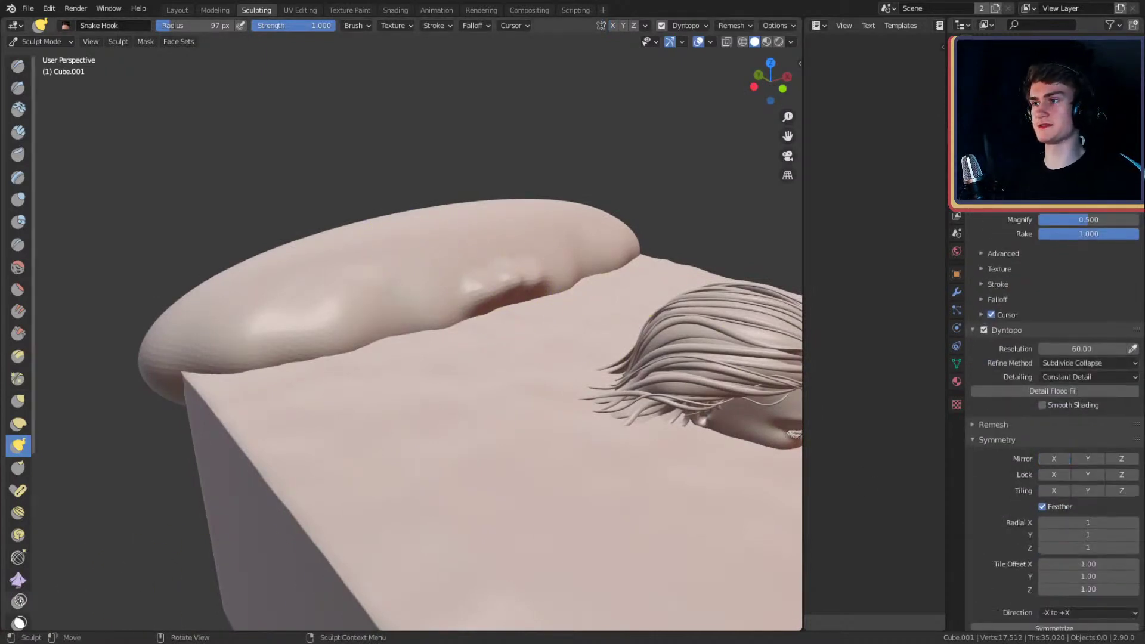
pyautogui.moveTo(550, 281)
pyautogui.mouseDown(button='middle')
pyautogui.moveTo(427, 234)
pyautogui.moveTo(403, 236)
pyautogui.mouseUp(button='middle')
pyautogui.press('f')
pyautogui.click(478, 228)
pyautogui.moveTo(405, 235); pyautogui.dragTo(523, 238)
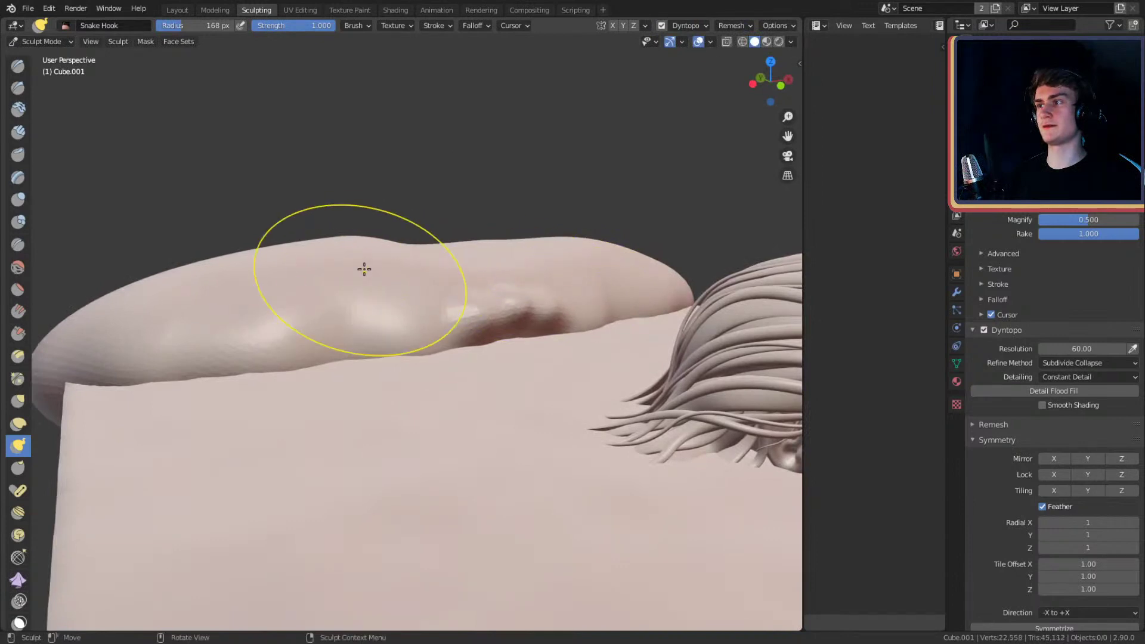
pyautogui.moveTo(364, 269); pyautogui.dragTo(358, 239)
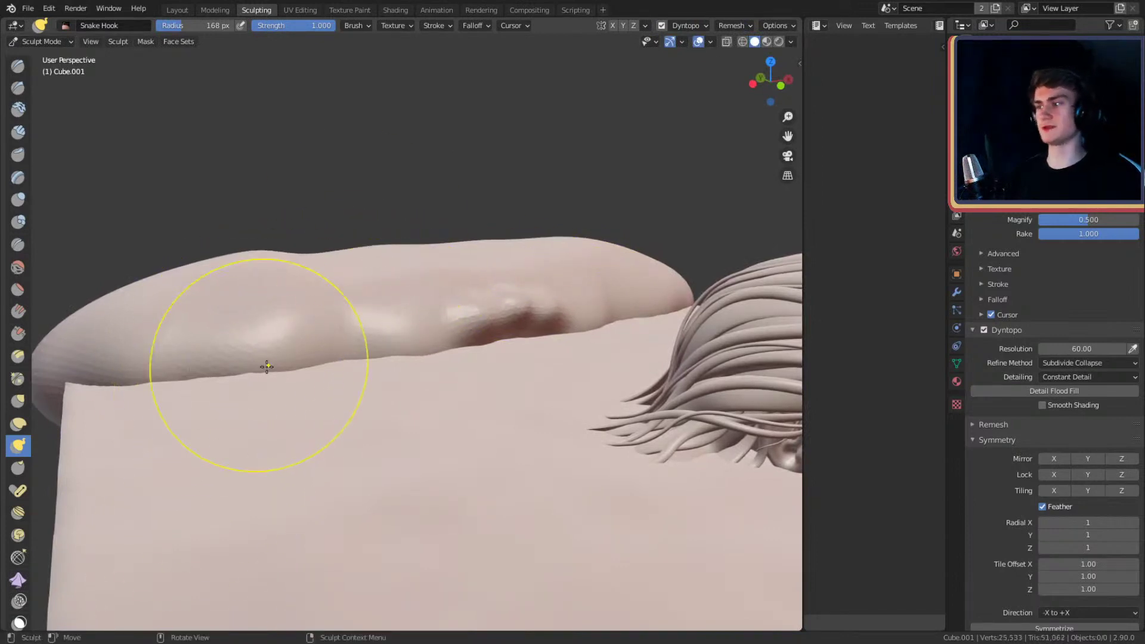
# - Switch to the Clay Strips brush at strength 1.000 with a 50 px radius and roughen the rock's right front waterline edge
pyautogui.moveTo(526, 292)
pyautogui.keyDown('alt'); pyautogui.mouseDown()
pyautogui.moveTo(537, 286)
pyautogui.moveTo(442, 271)
pyautogui.moveTo(397, 296)
pyautogui.moveTo(440, 286)
pyautogui.moveTo(413, 263)
pyautogui.moveTo(427, 266)
pyautogui.mouseUp(); pyautogui.keyUp('alt')
pyautogui.press('c')
pyautogui.press('f')
pyautogui.click(298, 280)
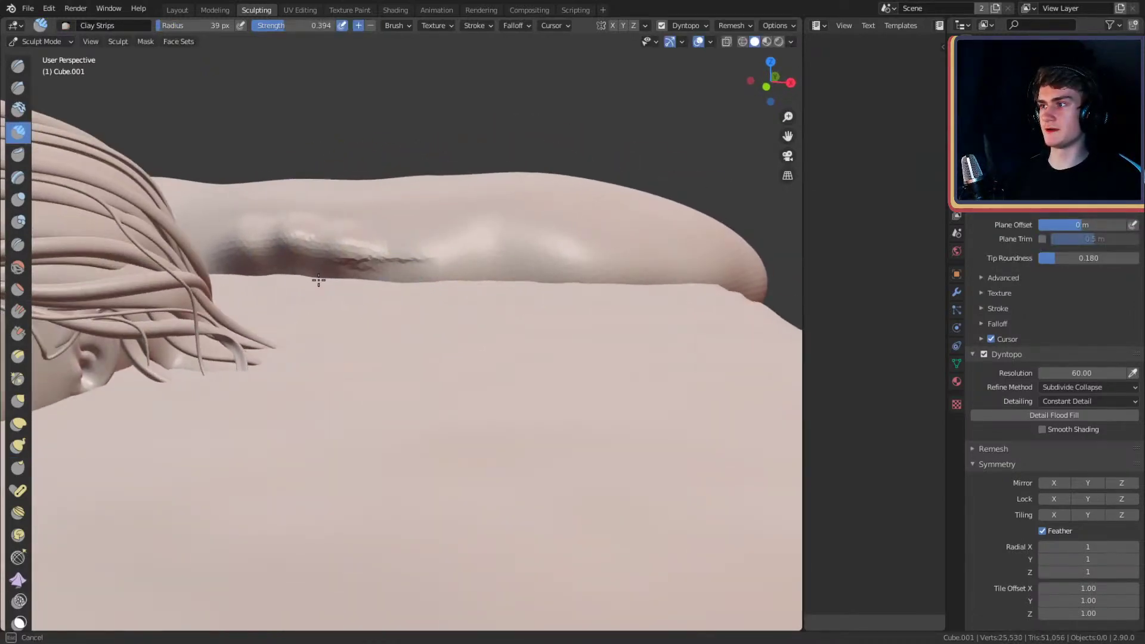
pyautogui.moveTo(525, 283)
pyautogui.keyDown('alt'); pyautogui.mouseDown()
pyautogui.moveTo(475, 256)
pyautogui.moveTo(351, 281)
pyautogui.mouseUp(); pyautogui.keyUp('alt')
pyautogui.hotkey('shift', 'f')
pyautogui.click(448, 263)
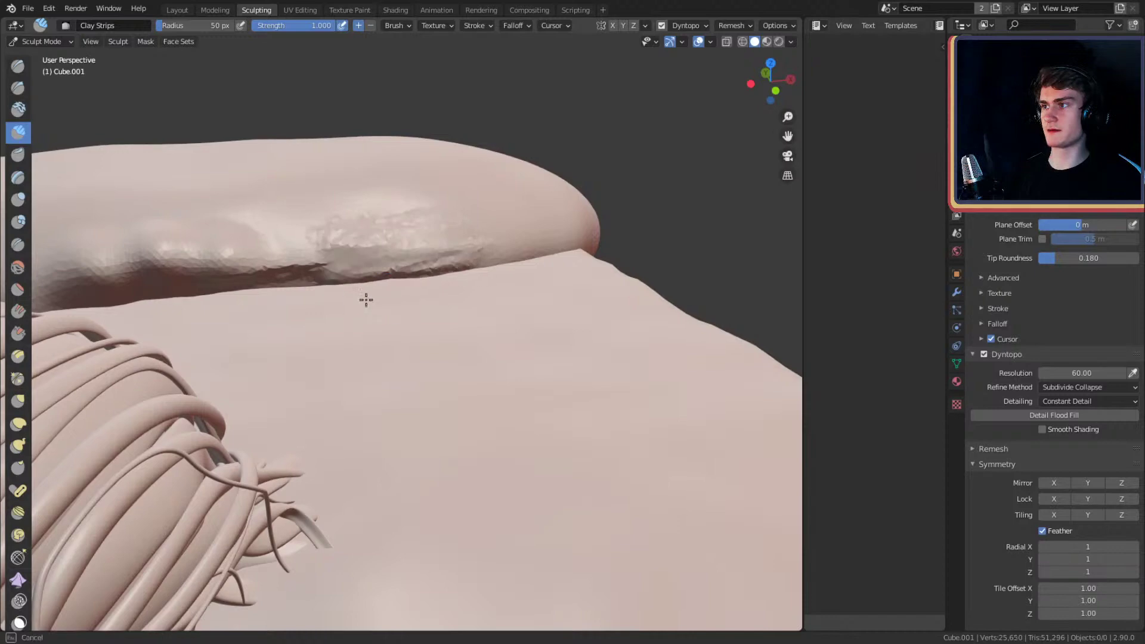
pyautogui.moveTo(352, 290)
pyautogui.keyDown('alt'); pyautogui.mouseDown()
pyautogui.moveTo(460, 276)
pyautogui.moveTo(477, 289)
pyautogui.mouseUp(); pyautogui.keyUp('alt')
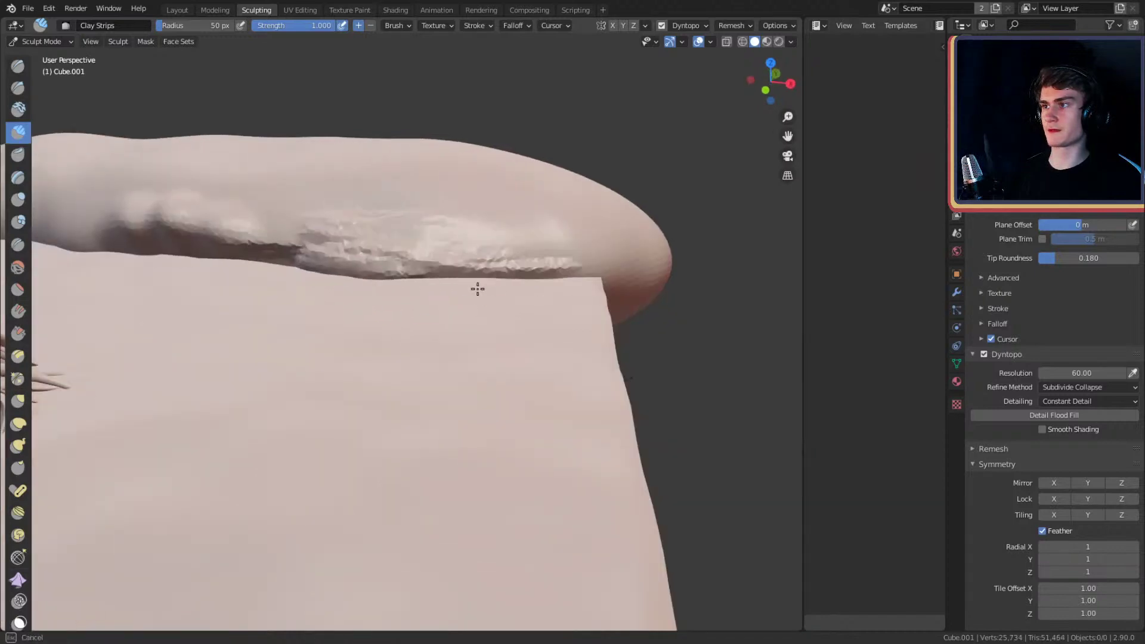
pyautogui.moveTo(579, 274); pyautogui.dragTo(577, 250)
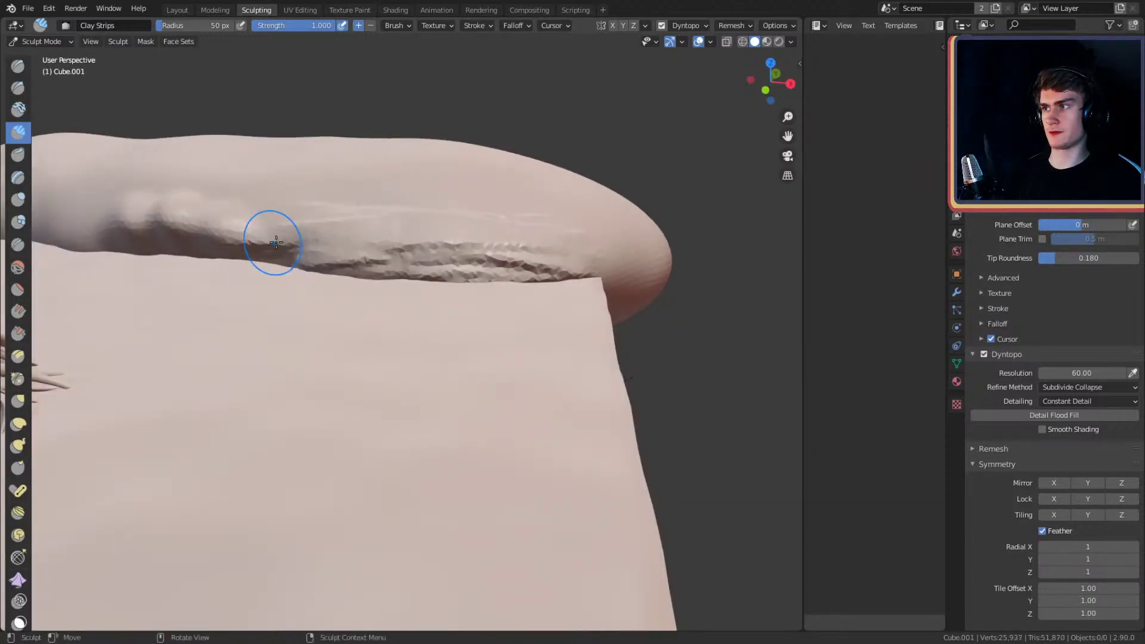
# - Reduce the Clay Strips radius to 18 px and lay fine jagged strips along the rock's whole front waterline edge
pyautogui.keyDown('alt'); pyautogui.moveTo(273, 243); pyautogui.dragTo(441, 239); pyautogui.keyUp('alt')
pyautogui.moveTo(400, 228); pyautogui.dragTo(465, 258, button='middle')
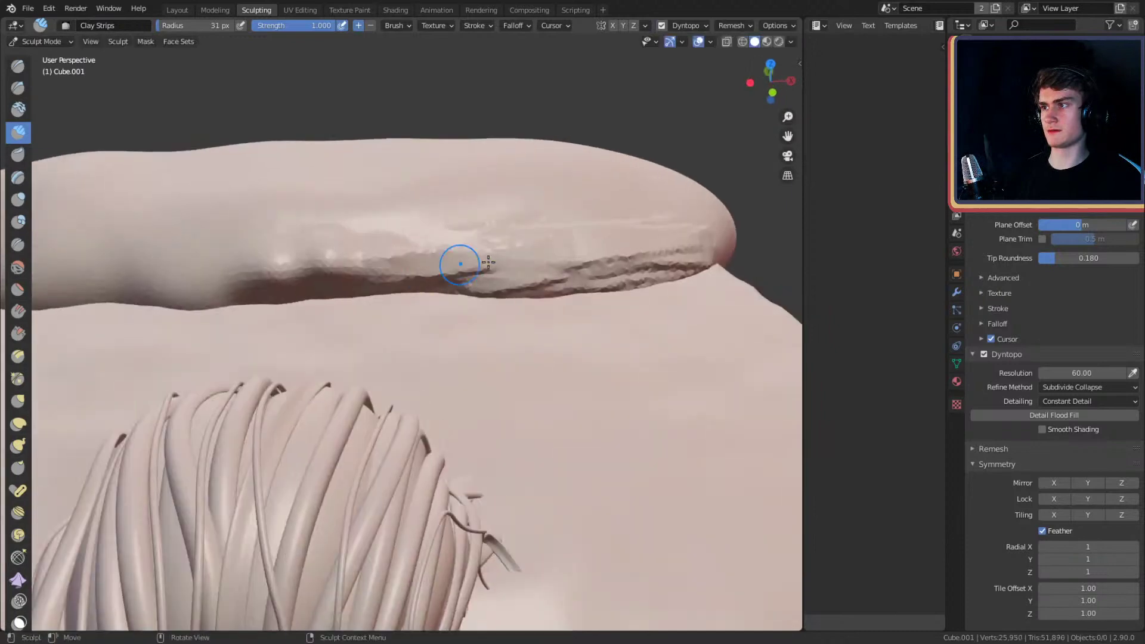
pyautogui.moveTo(393, 256)
pyautogui.mouseDown(button='middle')
pyautogui.moveTo(460, 238)
pyautogui.moveTo(448, 253)
pyautogui.mouseUp(button='middle')
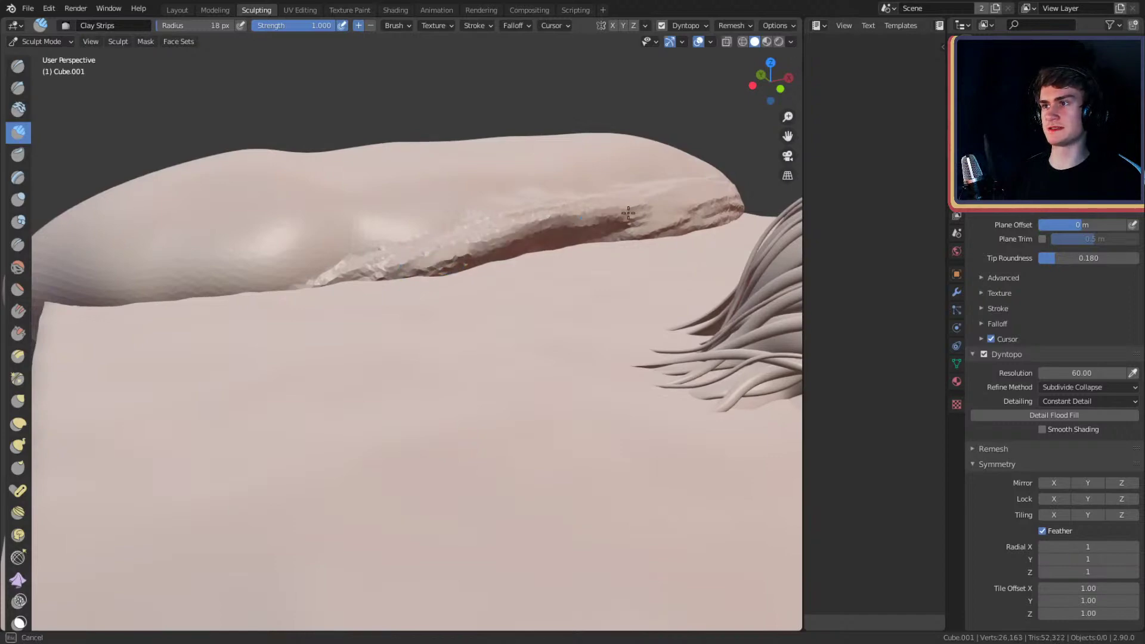
pyautogui.moveTo(690, 208); pyautogui.dragTo(454, 233, button='middle')
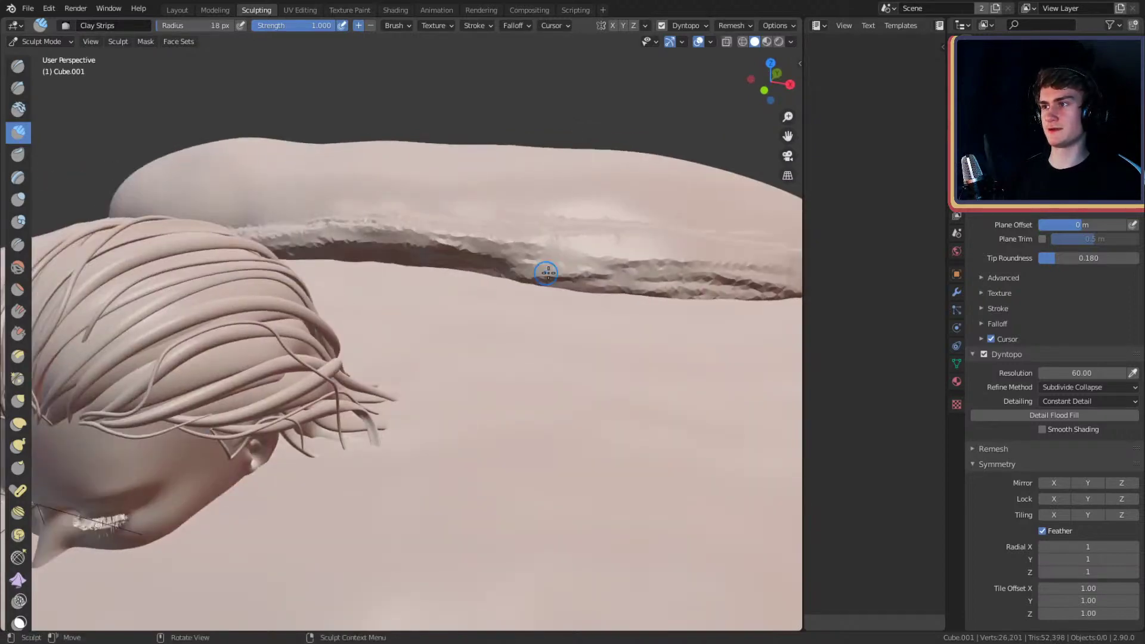
pyautogui.moveTo(548, 273); pyautogui.dragTo(582, 278)
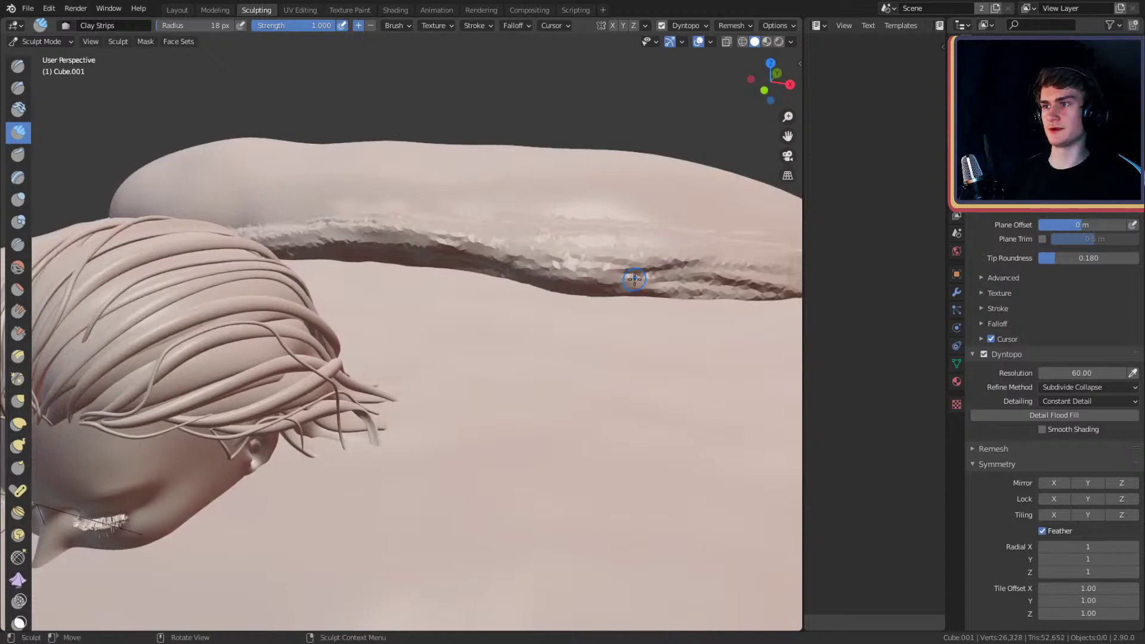
pyautogui.moveTo(681, 259)
pyautogui.keyDown('shift'); pyautogui.mouseDown(button='middle')
pyautogui.moveTo(448, 235)
pyautogui.moveTo(421, 252)
pyautogui.mouseUp(button='middle'); pyautogui.keyUp('shift')
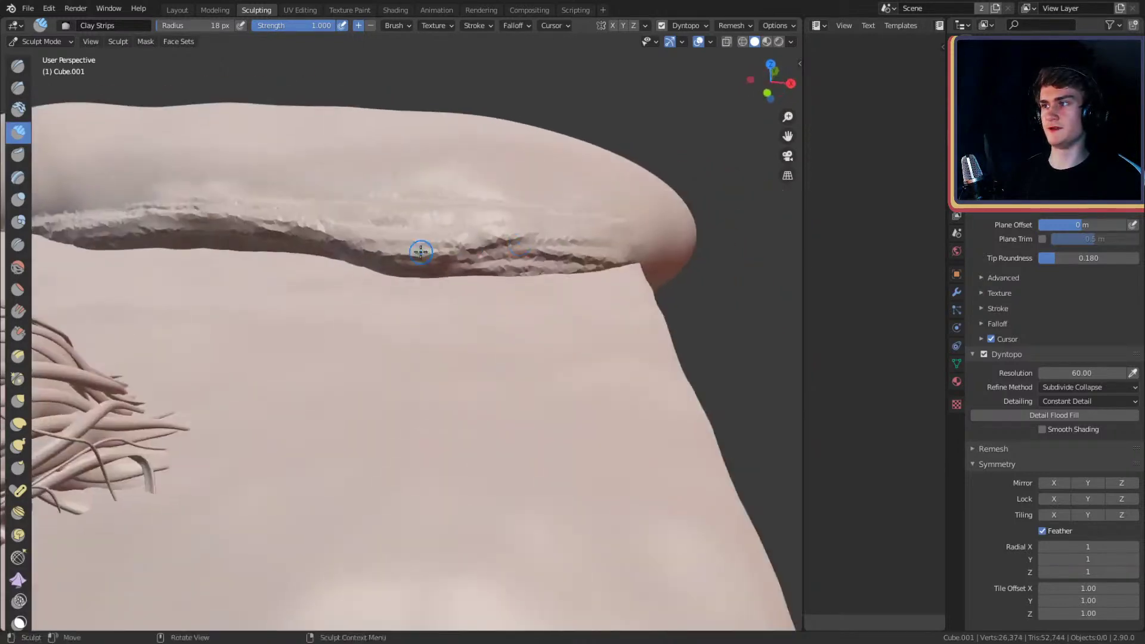
pyautogui.moveTo(531, 257)
pyautogui.mouseDown()
pyautogui.moveTo(566, 239)
pyautogui.moveTo(525, 231)
pyautogui.moveTo(565, 240)
pyautogui.moveTo(522, 260)
pyautogui.mouseUp()
# - Enlarge the brush and smooth the jagged strips along the rock's front edge
pyautogui.press('f')
pyautogui.click(605, 230)
pyautogui.moveTo(605, 227)
pyautogui.keyDown('shift'); pyautogui.mouseDown()
pyautogui.moveTo(563, 227)
pyautogui.moveTo(593, 238)
pyautogui.mouseUp(); pyautogui.keyUp('shift')
pyautogui.keyDown('shift'); pyautogui.moveTo(402, 236); pyautogui.dragTo(608, 229, button='middle'); pyautogui.keyUp('shift')
pyautogui.press('f')
pyautogui.click(639, 224)
pyautogui.moveTo(634, 221)
pyautogui.keyDown('shift'); pyautogui.mouseDown()
pyautogui.moveTo(456, 194)
pyautogui.moveTo(387, 204)
pyautogui.mouseUp(); pyautogui.keyUp('shift')
pyautogui.moveTo(395, 201)
pyautogui.keyDown('shift'); pyautogui.mouseDown(button='middle')
pyautogui.moveTo(539, 208)
pyautogui.moveTo(483, 215)
pyautogui.moveTo(424, 262)
pyautogui.mouseUp(button='middle'); pyautogui.keyUp('shift')
# - Set the Clay Strips radius to 15 px and cut small ridges along the left part of the waterline edge
pyautogui.press('f')
pyautogui.click(417, 219)
pyautogui.press('f')
pyautogui.click(416, 262)
pyautogui.keyDown('ctrl'); pyautogui.moveTo(394, 275); pyautogui.dragTo(337, 280); pyautogui.keyUp('ctrl')
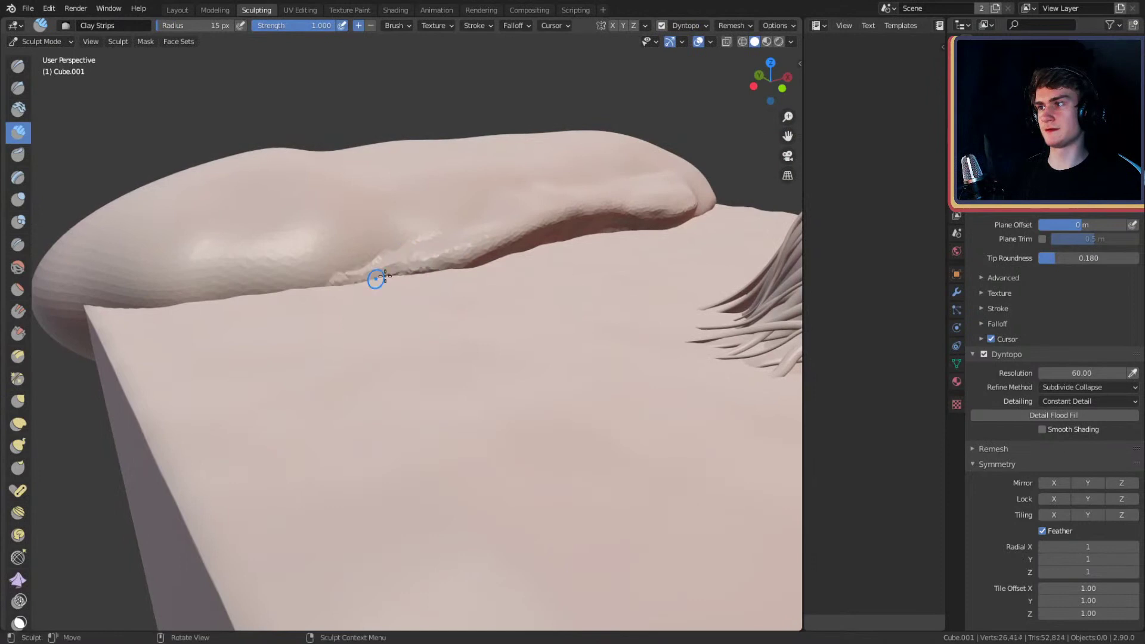
pyautogui.moveTo(458, 258); pyautogui.dragTo(358, 279)
# - Enlarge the Clay Strips radius to 40 px and build rough layers above the left waterline edge and up the front face
pyautogui.moveTo(437, 256)
pyautogui.keyDown('shift'); pyautogui.mouseDown(button='middle')
pyautogui.moveTo(478, 268)
pyautogui.moveTo(456, 247)
pyautogui.mouseUp(button='middle'); pyautogui.keyUp('shift')
pyautogui.press('f')
pyautogui.click(442, 274)
pyautogui.moveTo(505, 257); pyautogui.dragTo(352, 272)
pyautogui.moveTo(459, 260)
pyautogui.mouseDown()
pyautogui.moveTo(358, 273)
pyautogui.moveTo(378, 270)
pyautogui.mouseUp()
pyautogui.moveTo(378, 270); pyautogui.dragTo(373, 290, button='middle')
pyautogui.moveTo(371, 276)
pyautogui.mouseDown()
pyautogui.moveTo(384, 250)
pyautogui.moveTo(513, 240)
pyautogui.moveTo(455, 235)
pyautogui.moveTo(306, 254)
pyautogui.moveTo(392, 253)
pyautogui.moveTo(486, 218)
pyautogui.mouseUp()
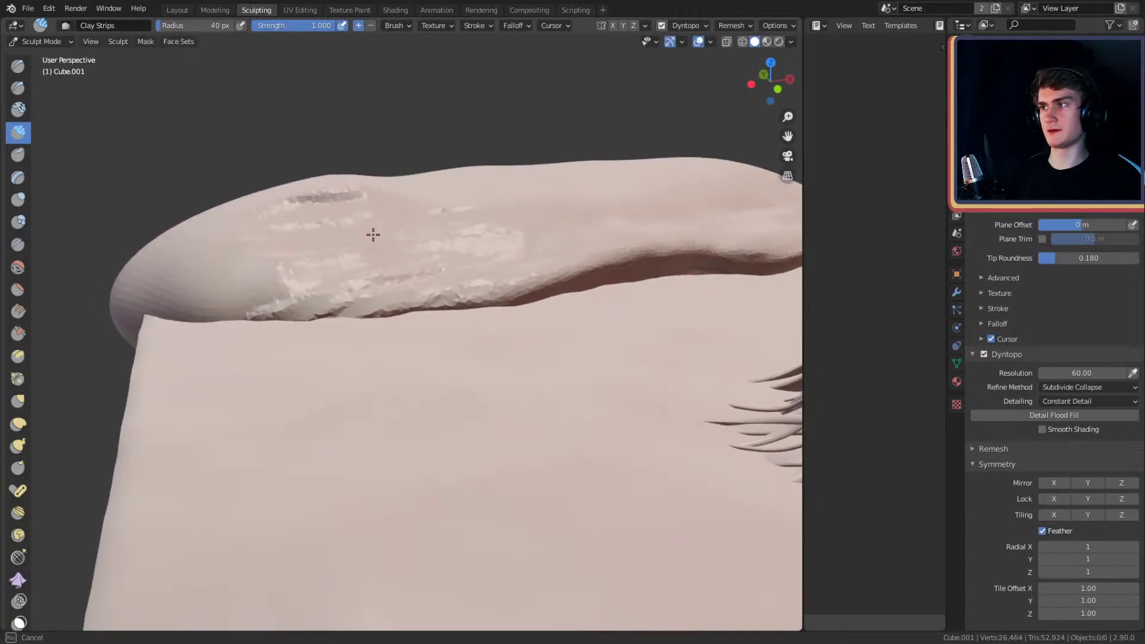
# - Extend the 40 px Clay Strips strokes into horizontal rock layers across the face of the rock's left end
pyautogui.moveTo(373, 235)
pyautogui.mouseDown()
pyautogui.moveTo(243, 276)
pyautogui.moveTo(238, 258)
pyautogui.moveTo(320, 259)
pyautogui.moveTo(258, 244)
pyautogui.moveTo(397, 192)
pyautogui.mouseUp()
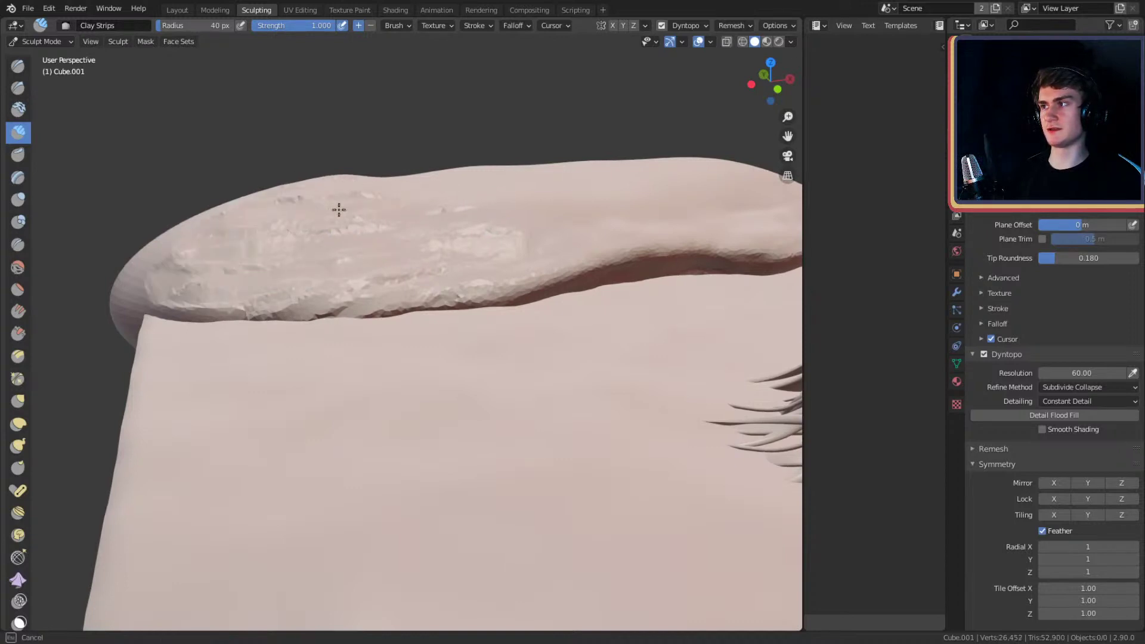
pyautogui.moveTo(461, 259); pyautogui.dragTo(491, 235)
pyautogui.moveTo(491, 235); pyautogui.dragTo(489, 233, button='middle')
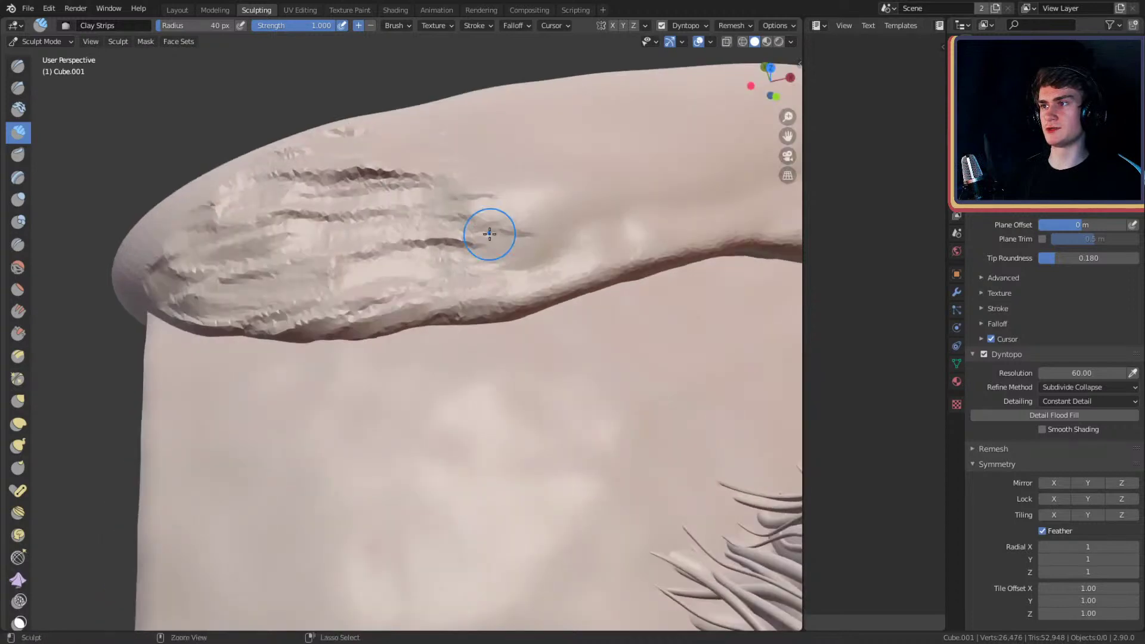
pyautogui.moveTo(488, 232)
pyautogui.mouseDown()
pyautogui.moveTo(560, 231)
pyautogui.moveTo(521, 159)
pyautogui.moveTo(369, 167)
pyautogui.moveTo(391, 120)
pyautogui.mouseUp()
pyautogui.moveTo(124, 235)
pyautogui.mouseDown()
pyautogui.moveTo(453, 211)
pyautogui.moveTo(468, 205)
pyautogui.moveTo(382, 173)
pyautogui.moveTo(453, 137)
pyautogui.moveTo(212, 225)
pyautogui.moveTo(258, 269)
pyautogui.mouseUp()
# - Soften the layers on the rock's left end with a larger brush and dent the upper surface using a 78 px radius
pyautogui.press('f')
pyautogui.click(517, 205)
pyautogui.moveTo(582, 222)
pyautogui.mouseDown(button='middle')
pyautogui.moveTo(449, 210)
pyautogui.moveTo(411, 278)
pyautogui.moveTo(448, 248)
pyautogui.moveTo(401, 281)
pyautogui.mouseUp(button='middle')
pyautogui.press('f')
pyautogui.click(448, 248)
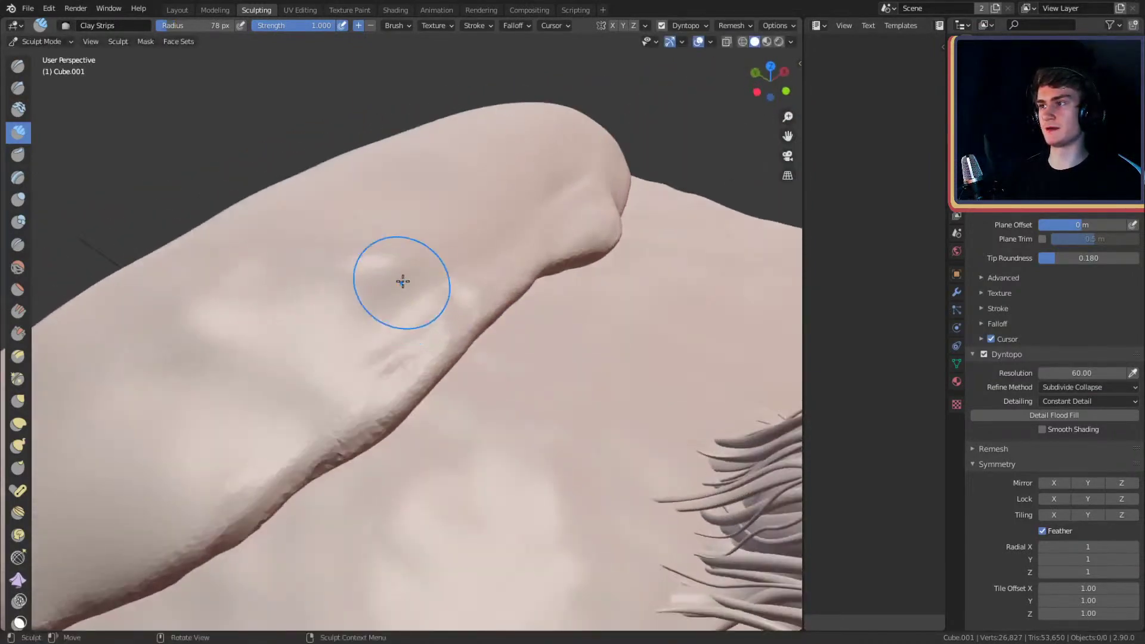
pyautogui.moveTo(401, 281)
pyautogui.keyDown('ctrl'); pyautogui.mouseDown()
pyautogui.moveTo(371, 260)
pyautogui.moveTo(427, 248)
pyautogui.moveTo(519, 263)
pyautogui.moveTo(519, 274)
pyautogui.moveTo(398, 254)
pyautogui.mouseUp(); pyautogui.keyUp('ctrl')
# - Set the Clay Strips radius to 51 px and sculpt rough patches on the upper surface near the rock's right end
pyautogui.press('f')
pyautogui.click(423, 279)
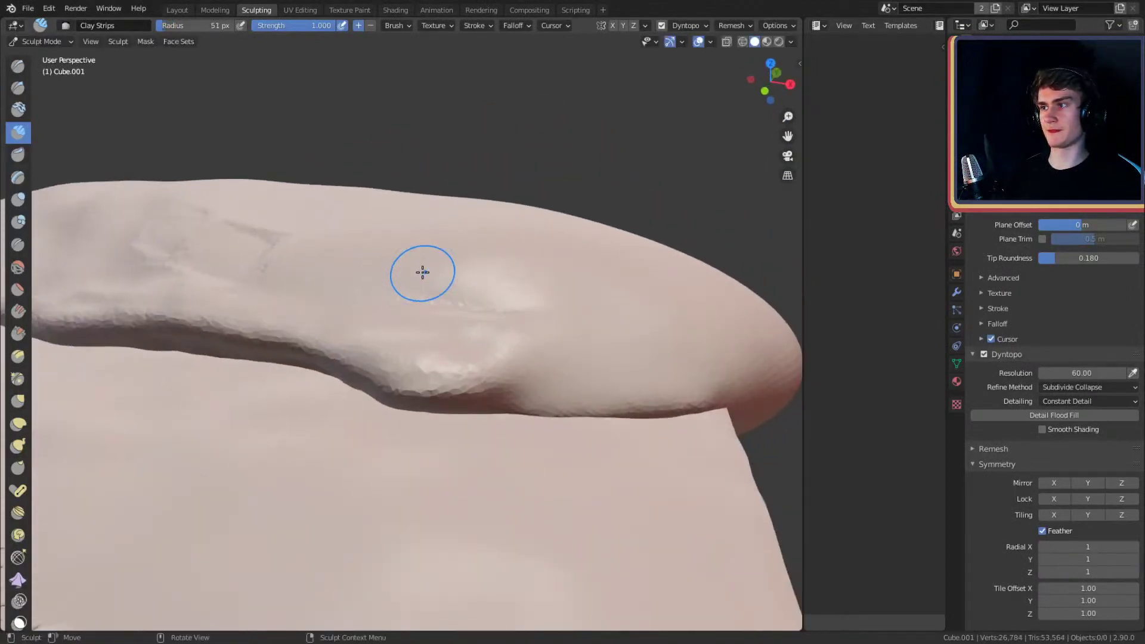
pyautogui.moveTo(422, 272); pyautogui.dragTo(391, 281, button='middle')
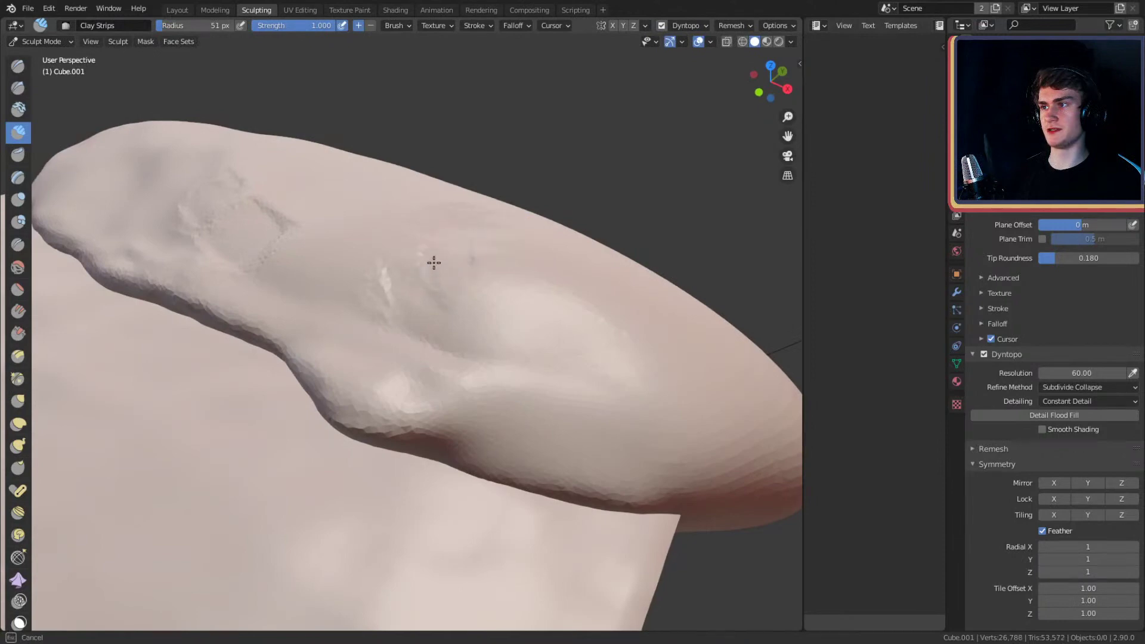
pyautogui.moveTo(446, 264)
pyautogui.mouseDown(button='middle')
pyautogui.moveTo(388, 225)
pyautogui.moveTo(389, 268)
pyautogui.moveTo(468, 243)
pyautogui.mouseUp(button='middle')
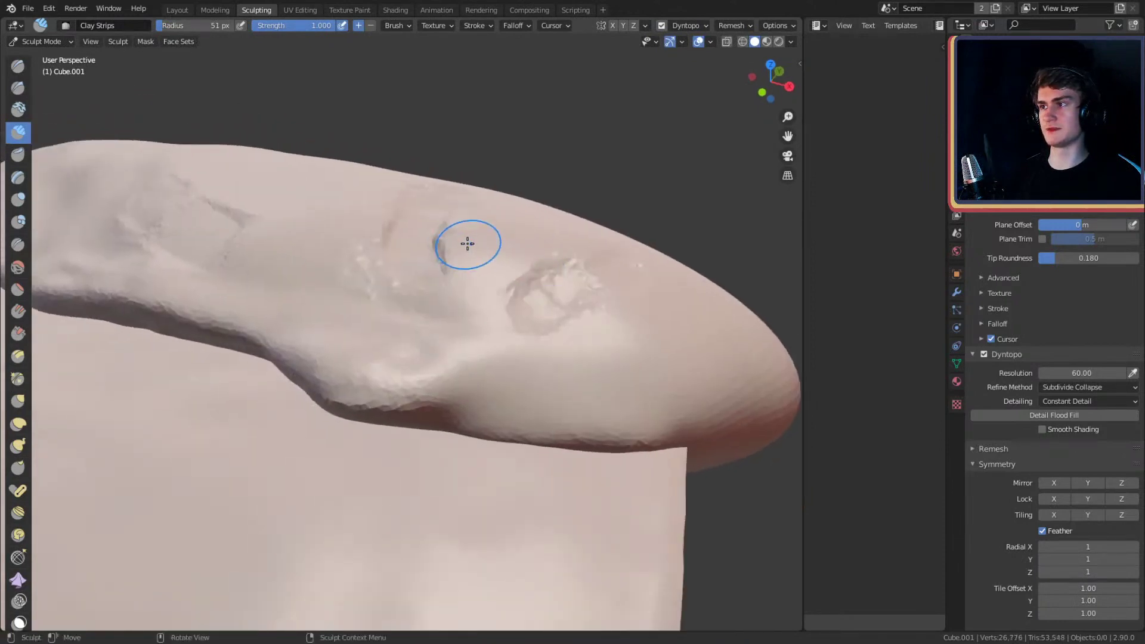
# - Carve narrow diagonal cracks and ridges across the rock's upper surface with Clay Strips radii between 9 and 20 px
pyautogui.moveTo(477, 259)
pyautogui.mouseDown()
pyautogui.moveTo(522, 238)
pyautogui.moveTo(421, 321)
pyautogui.mouseUp()
pyautogui.press('f')
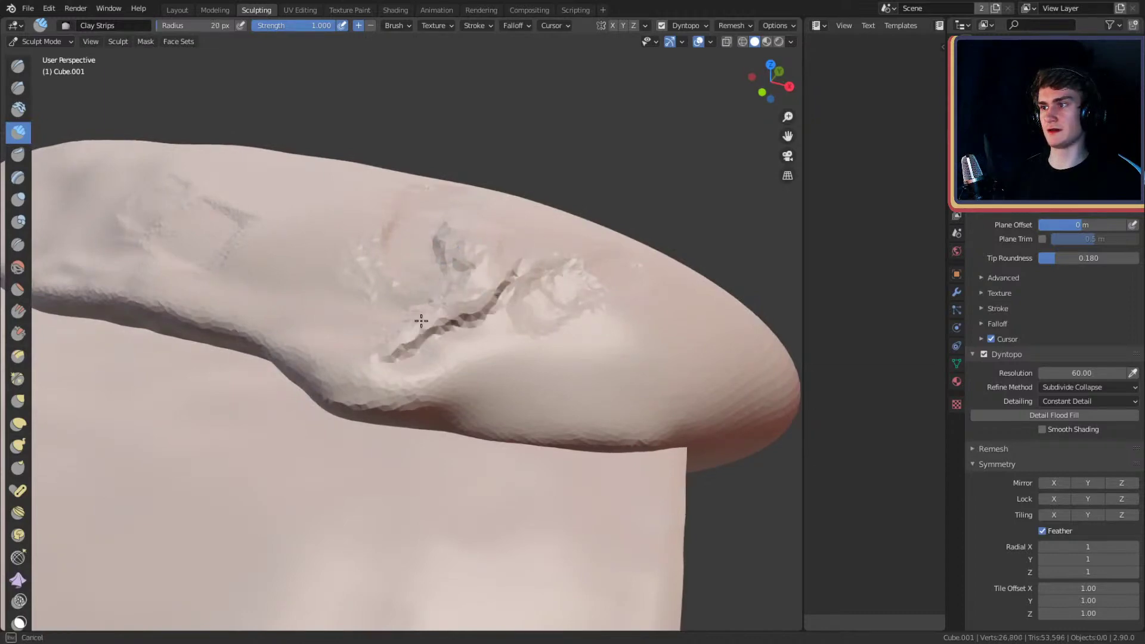
pyautogui.scroll(2, 472, 244)
pyautogui.press('f')
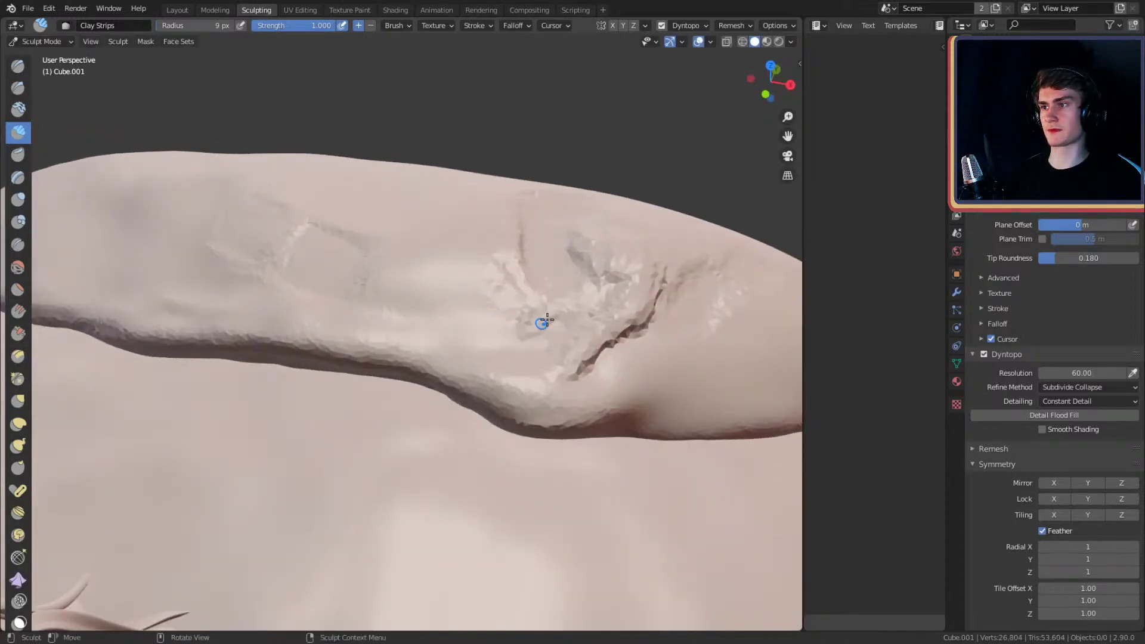
pyautogui.moveTo(499, 305)
pyautogui.keyDown('alt'); pyautogui.mouseDown()
pyautogui.moveTo(516, 289)
pyautogui.moveTo(511, 340)
pyautogui.mouseUp(); pyautogui.keyUp('alt')
pyautogui.press('f')
pyautogui.click(491, 286)
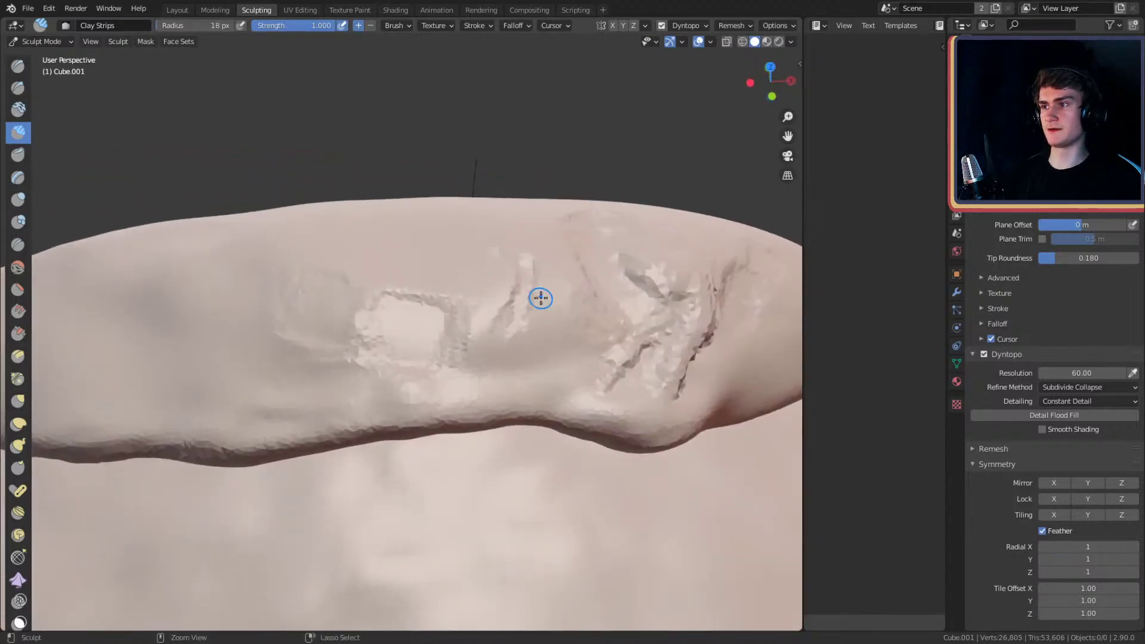
pyautogui.keyDown('alt'); pyautogui.moveTo(449, 282); pyautogui.dragTo(487, 276); pyautogui.keyUp('alt')
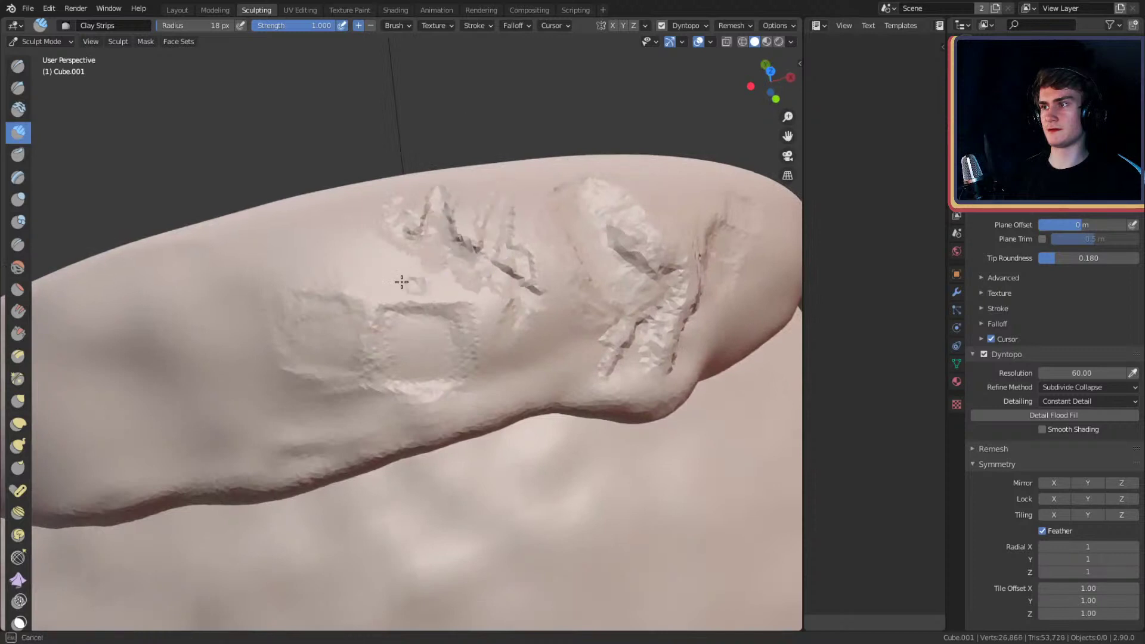
pyautogui.moveTo(401, 282)
pyautogui.mouseDown()
pyautogui.moveTo(418, 316)
pyautogui.moveTo(382, 251)
pyautogui.mouseUp()
# - Enlarge the brush radius to 168 px and smooth the cracked areas on the rock's upper surface
pyautogui.press('f')
pyautogui.click(522, 266)
pyautogui.moveTo(495, 262)
pyautogui.keyDown('shift'); pyautogui.mouseDown()
pyautogui.moveTo(364, 255)
pyautogui.moveTo(388, 242)
pyautogui.moveTo(489, 268)
pyautogui.mouseUp(); pyautogui.keyUp('shift')
pyautogui.moveTo(559, 303); pyautogui.dragTo(435, 297, button='middle')
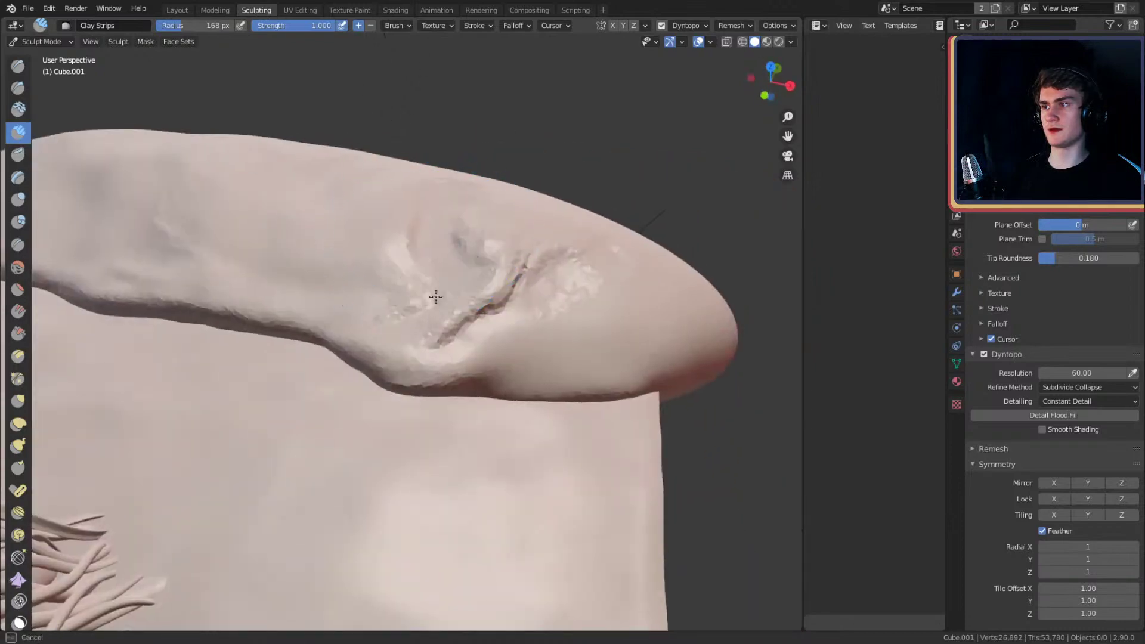
pyautogui.moveTo(544, 275); pyautogui.dragTo(418, 191, button='middle')
pyautogui.scroll(-5, 501, 250)
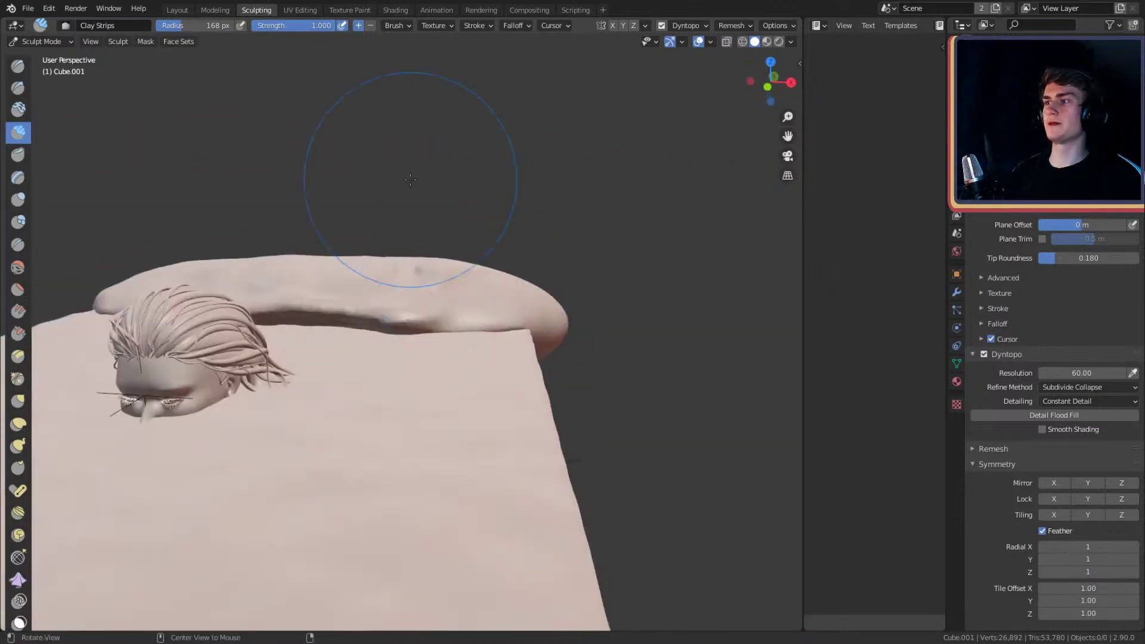
# - Reduce the Clay Strips radius to 15 px and chisel a faceted, broken rim along the overhanging front edge
pyautogui.scroll(4, 456, 292)
pyautogui.moveTo(455, 292); pyautogui.dragTo(485, 284, button='middle')
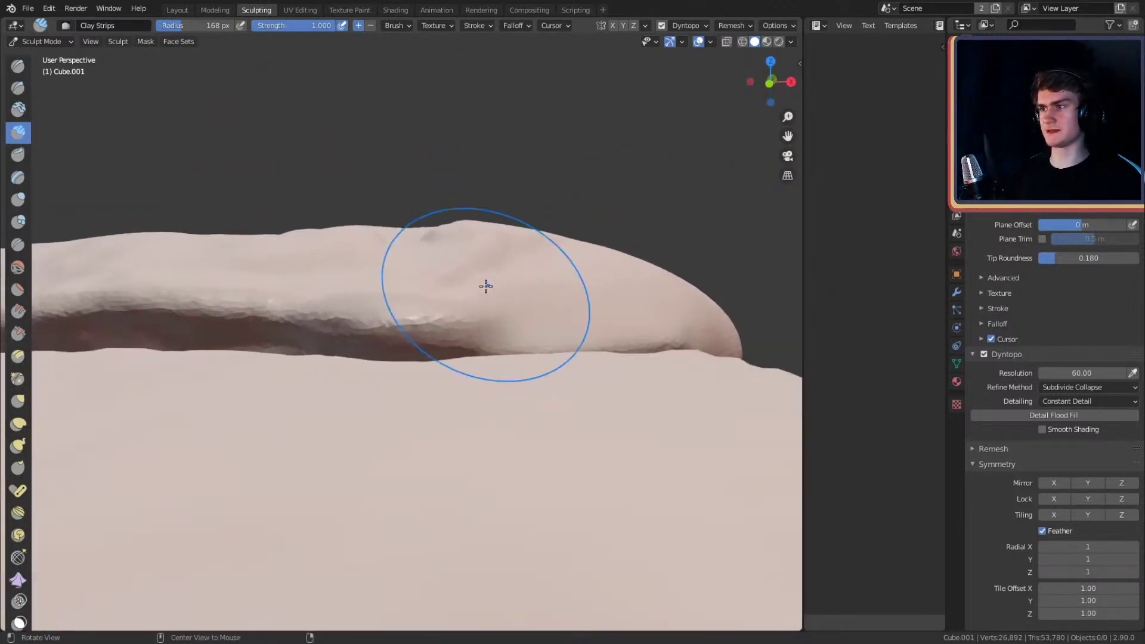
pyautogui.scroll(2, 462, 309)
pyautogui.press('f')
pyautogui.click(455, 304)
pyautogui.scroll(3, 440, 276)
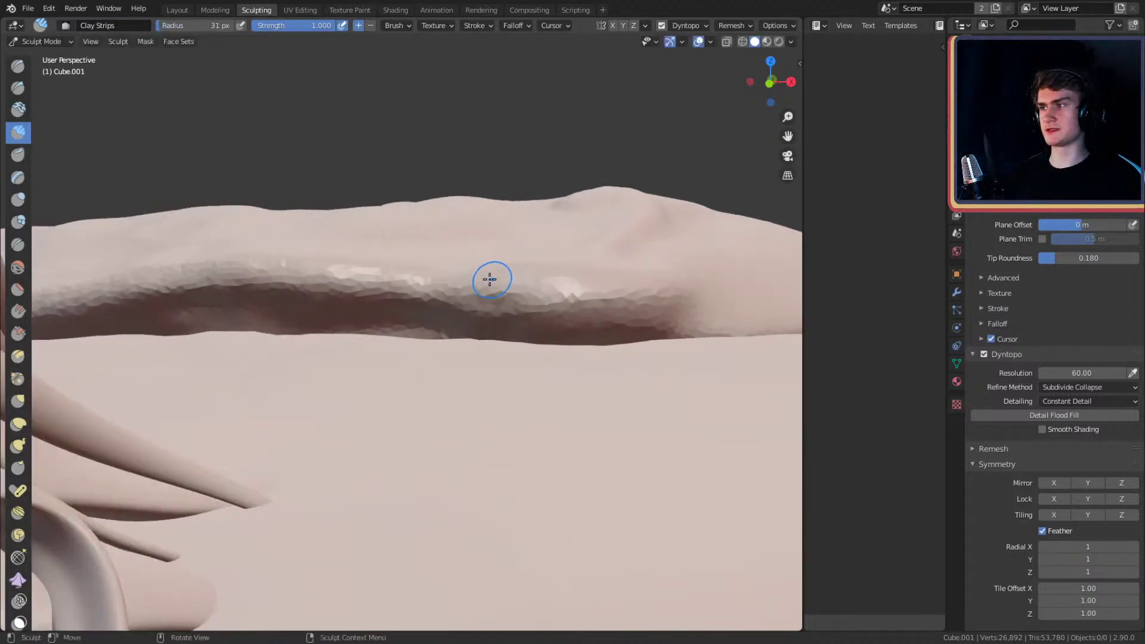
pyautogui.press('f')
pyautogui.click(539, 284)
pyautogui.moveTo(540, 284); pyautogui.dragTo(551, 286, button='middle')
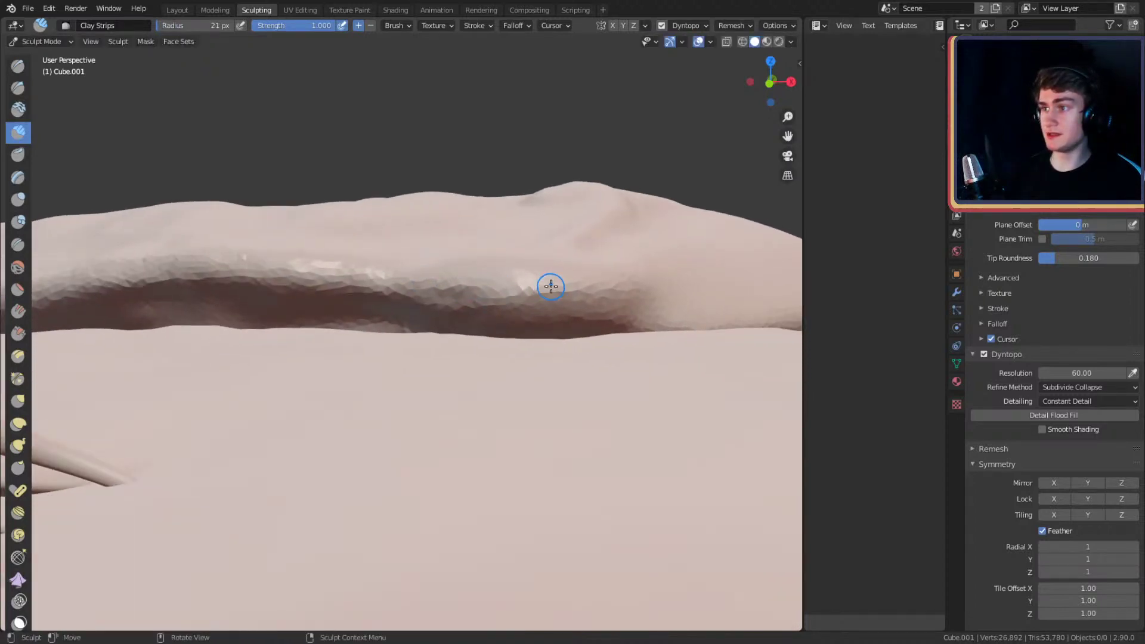
pyautogui.moveTo(605, 285)
pyautogui.mouseDown()
pyautogui.moveTo(468, 287)
pyautogui.moveTo(330, 266)
pyautogui.mouseUp()
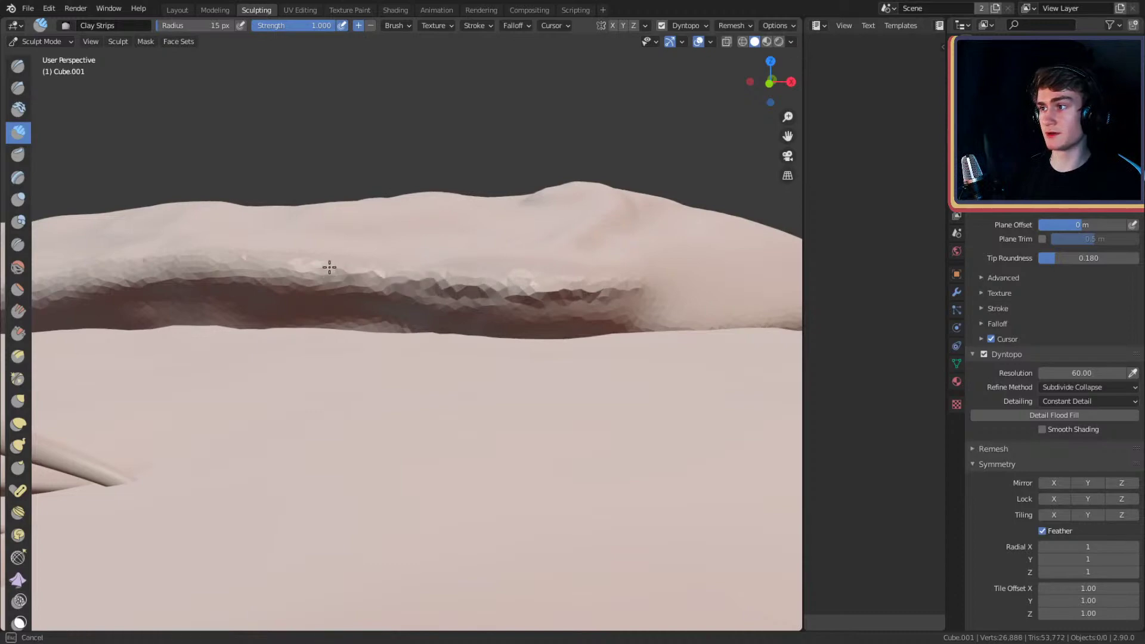
pyautogui.moveTo(330, 266)
pyautogui.mouseDown(button='middle')
pyautogui.moveTo(547, 284)
pyautogui.moveTo(438, 280)
pyautogui.mouseUp(button='middle')
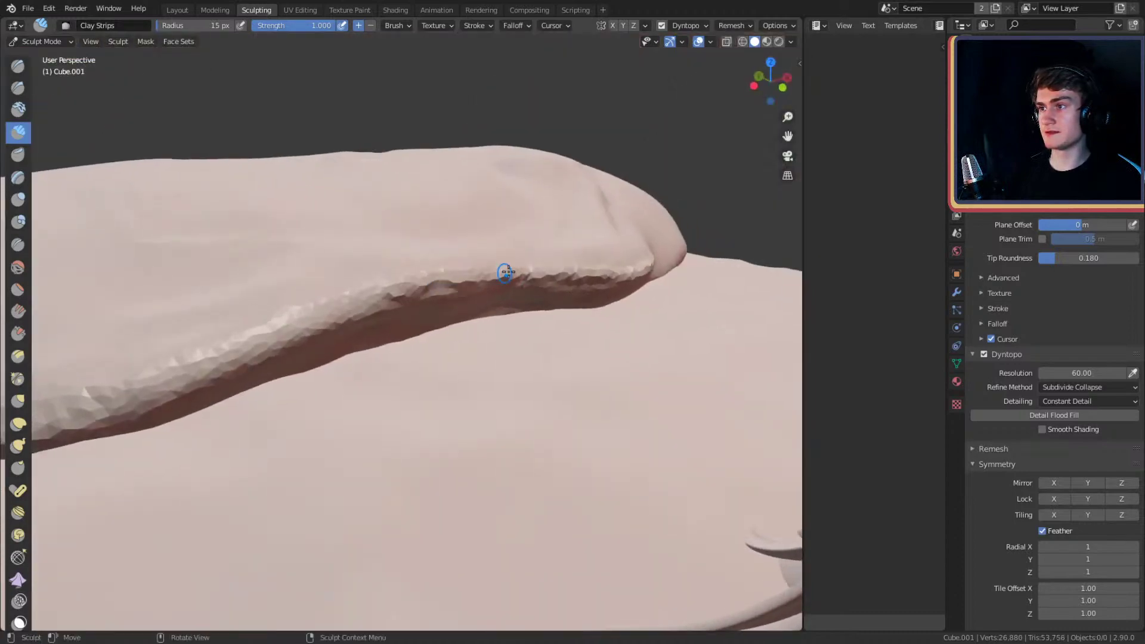
pyautogui.keyDown('shift'); pyautogui.moveTo(356, 302); pyautogui.dragTo(452, 271, button='middle'); pyautogui.keyUp('shift')
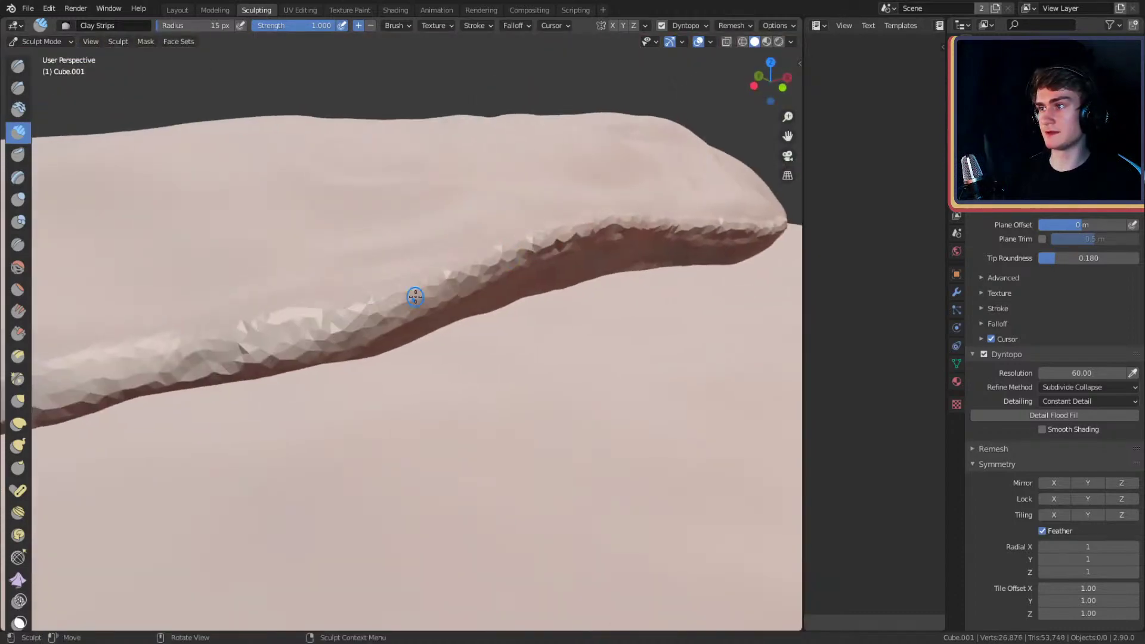
pyautogui.moveTo(324, 335); pyautogui.dragTo(356, 290, button='middle')
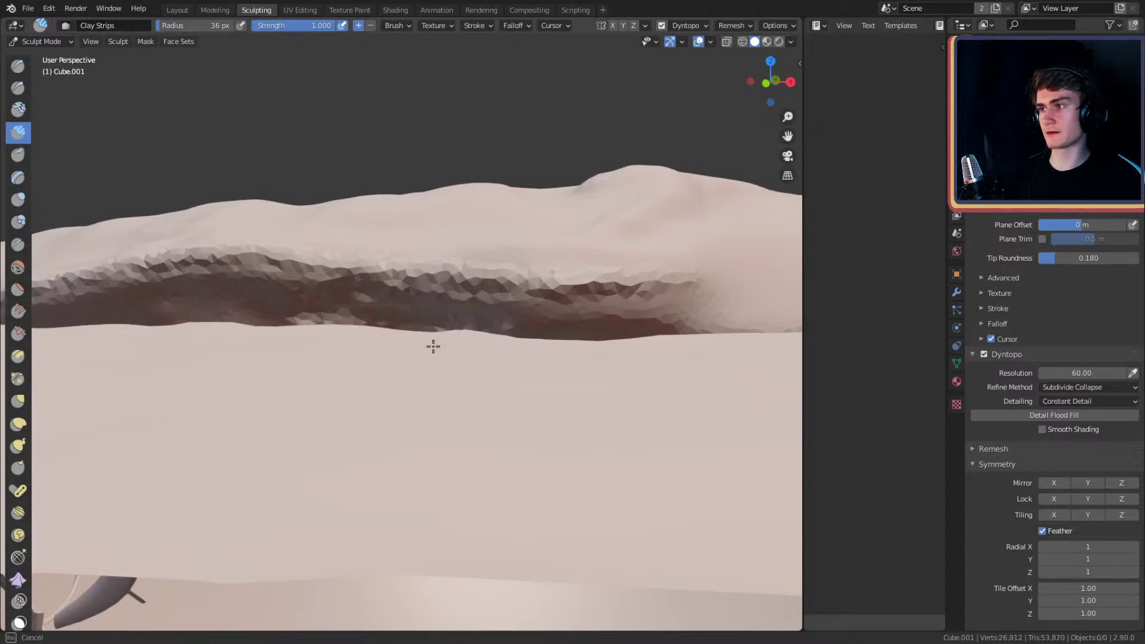
# - Set the Clay Strips radius to 36 px and sculpt rough rock layers on the recessed underside near the water surface
pyautogui.moveTo(578, 306)
pyautogui.mouseDown(button='middle')
pyautogui.moveTo(516, 251)
pyautogui.moveTo(294, 360)
pyautogui.mouseUp(button='middle')
pyautogui.moveTo(294, 360); pyautogui.dragTo(173, 358)
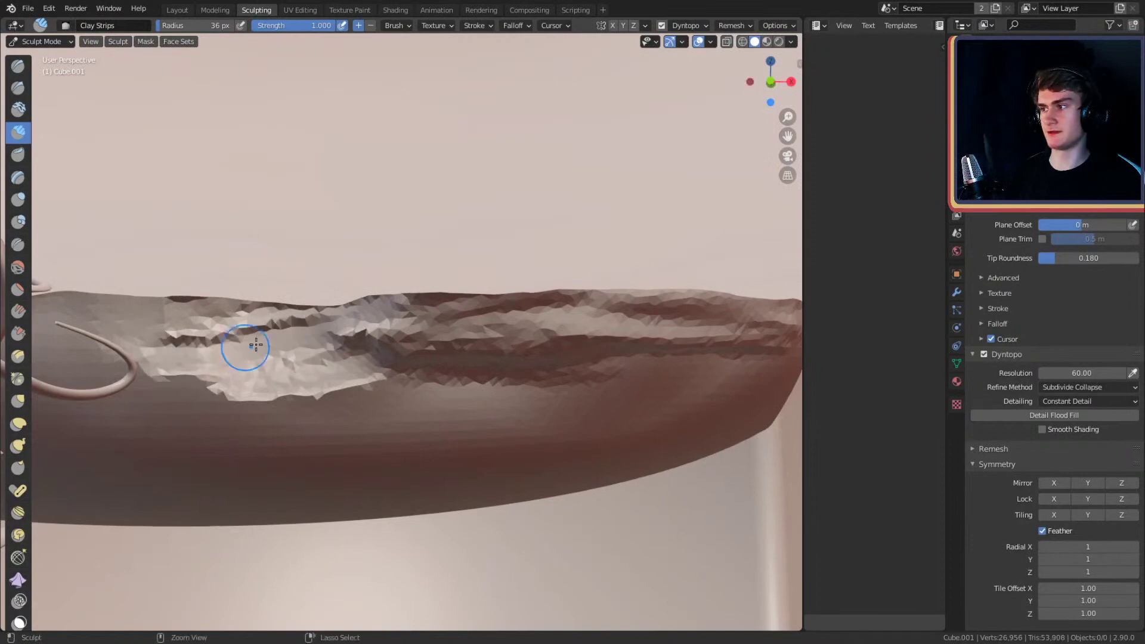
pyautogui.moveTo(243, 351); pyautogui.dragTo(366, 376)
pyautogui.moveTo(248, 408)
pyautogui.mouseDown()
pyautogui.moveTo(369, 403)
pyautogui.moveTo(408, 387)
pyautogui.mouseUp()
pyautogui.moveTo(516, 297); pyautogui.dragTo(537, 314, button='middle')
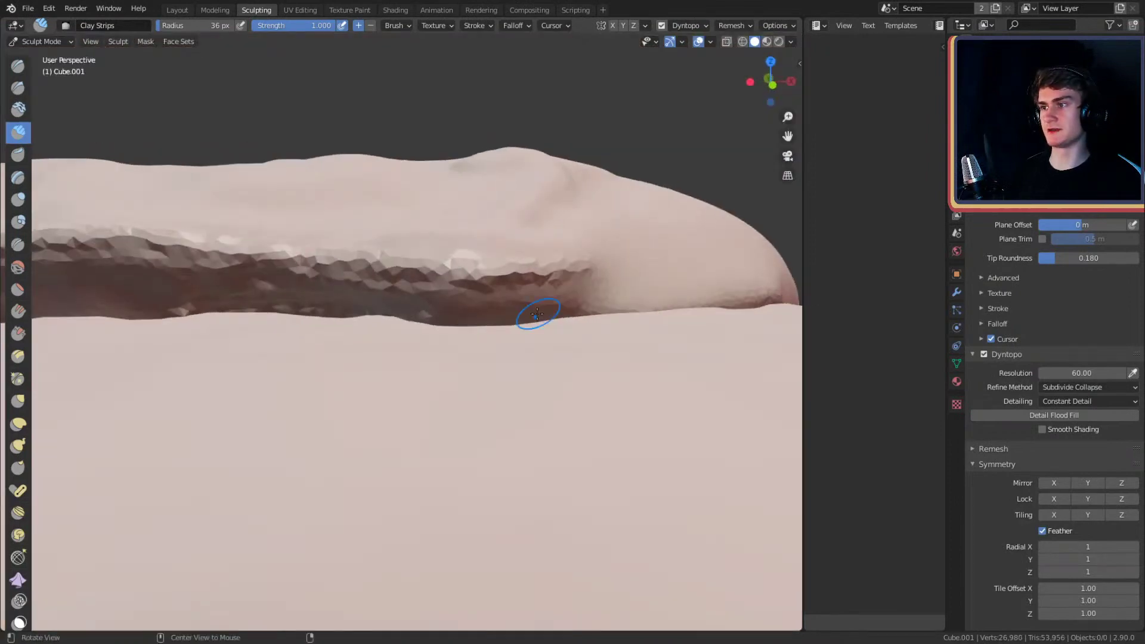
# - Resize the brush and smooth the rough layers in the recess beneath the rock's front overhang
pyautogui.moveTo(459, 325); pyautogui.dragTo(532, 257, button='middle')
pyautogui.scroll(-8, 532, 307)
pyautogui.moveTo(532, 310)
pyautogui.mouseDown(button='middle')
pyautogui.moveTo(532, 294)
pyautogui.moveTo(522, 304)
pyautogui.moveTo(473, 294)
pyautogui.moveTo(486, 277)
pyautogui.moveTo(475, 288)
pyautogui.moveTo(514, 312)
pyautogui.mouseUp(button='middle')
pyautogui.scroll(4, 542, 275)
pyautogui.scroll(2, 542, 274)
pyautogui.scroll(4, 474, 276)
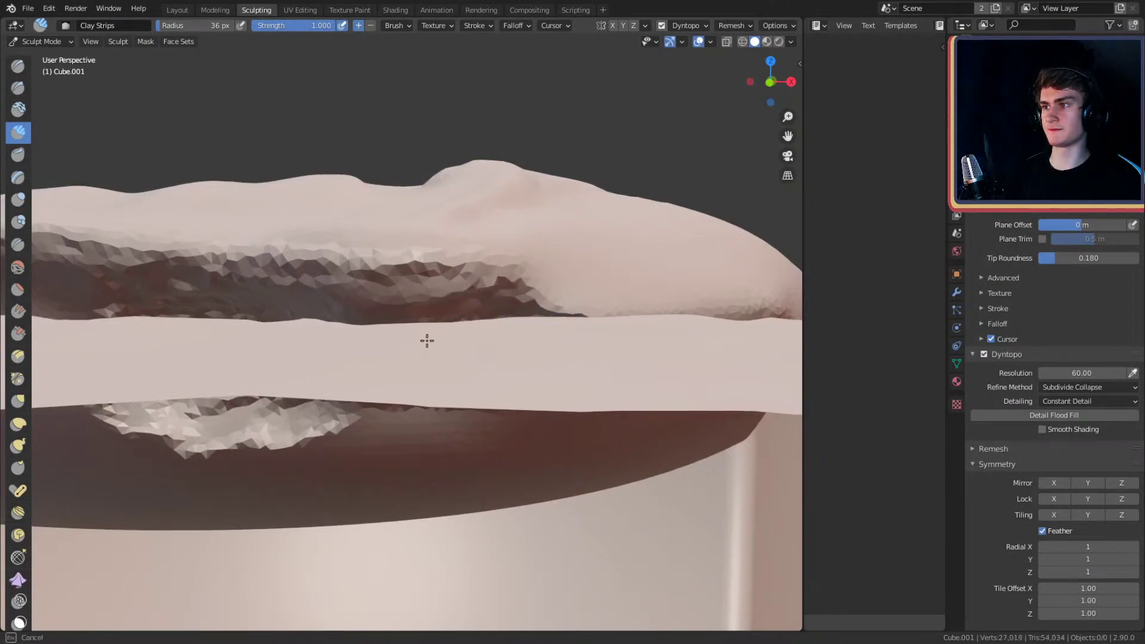
pyautogui.press('f')
pyautogui.moveTo(446, 319)
pyautogui.keyDown('shift'); pyautogui.mouseDown()
pyautogui.moveTo(504, 304)
pyautogui.moveTo(561, 318)
pyautogui.mouseUp(); pyautogui.keyUp('shift')
pyautogui.click(567, 303)
pyautogui.keyDown('shift'); pyautogui.moveTo(312, 311); pyautogui.dragTo(201, 333); pyautogui.keyUp('shift')
# - Set the brush radius to 53 px and smooth the lower front edge toward the rock's left end
pyautogui.moveTo(477, 281)
pyautogui.mouseDown(button='middle')
pyautogui.moveTo(509, 281)
pyautogui.moveTo(528, 304)
pyautogui.moveTo(552, 280)
pyautogui.mouseUp(button='middle')
pyautogui.moveTo(560, 240)
pyautogui.keyDown('shift'); pyautogui.mouseDown(button='middle')
pyautogui.moveTo(387, 262)
pyautogui.moveTo(448, 285)
pyautogui.moveTo(494, 281)
pyautogui.moveTo(484, 325)
pyautogui.mouseUp(button='middle'); pyautogui.keyUp('shift')
pyautogui.press('f')
pyautogui.click(526, 337)
pyautogui.moveTo(465, 373)
pyautogui.keyDown('shift'); pyautogui.mouseDown()
pyautogui.moveTo(360, 366)
pyautogui.moveTo(424, 350)
pyautogui.moveTo(169, 335)
pyautogui.mouseUp(); pyautogui.keyUp('shift')
pyautogui.moveTo(168, 335)
pyautogui.mouseDown(button='middle')
pyautogui.moveTo(481, 250)
pyautogui.moveTo(491, 232)
pyautogui.mouseUp(button='middle')
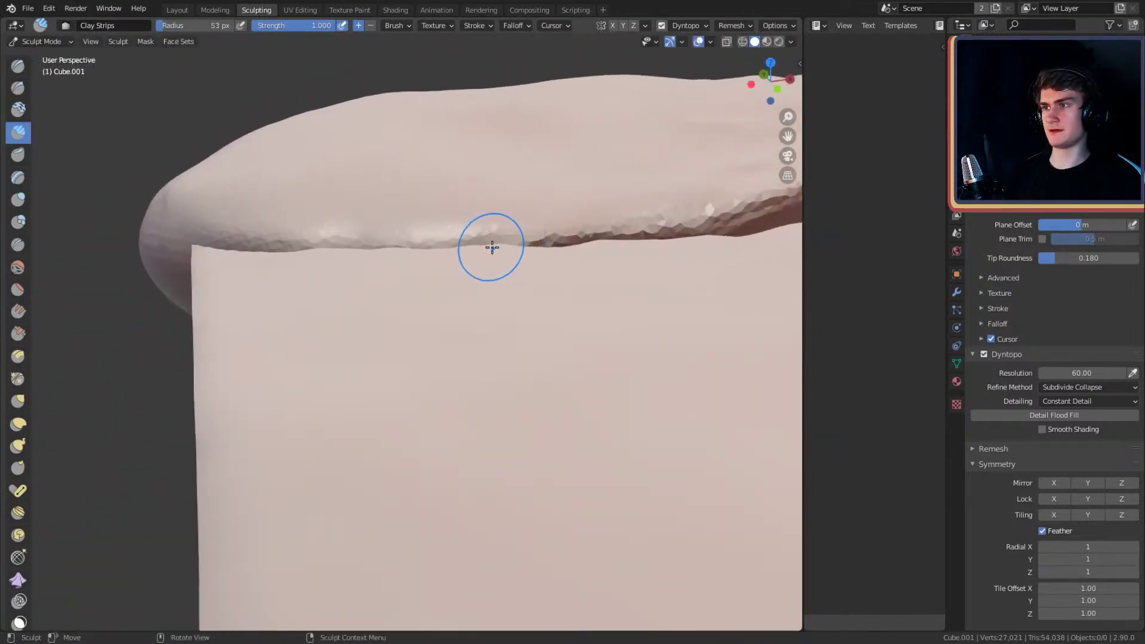
# - Reduce the Clay Strips radius to 37 px and roughen the left waterline edge
pyautogui.press('f')
pyautogui.click(482, 247)
pyautogui.moveTo(477, 247)
pyautogui.mouseDown()
pyautogui.moveTo(399, 252)
pyautogui.moveTo(389, 267)
pyautogui.mouseUp()
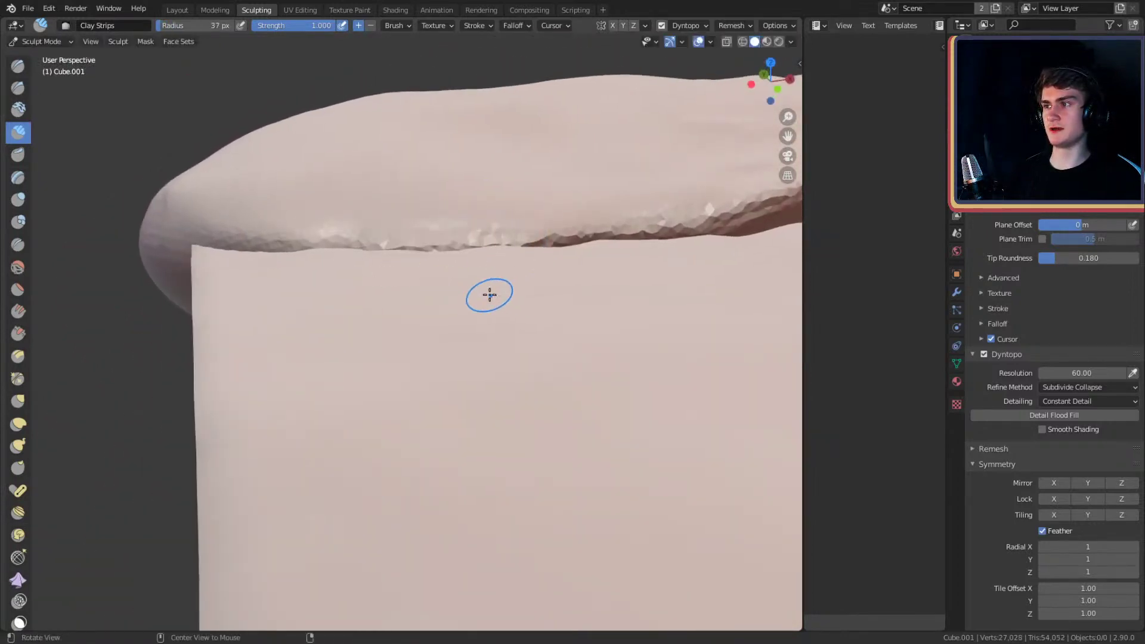
# - Pull the rock's waterline edge outward over the water into a rounded lobe with the Grab brush at a 289 px radius
pyautogui.moveTo(489, 294)
pyautogui.mouseDown(button='middle')
pyautogui.moveTo(553, 332)
pyautogui.moveTo(532, 312)
pyautogui.moveTo(479, 349)
pyautogui.mouseUp(button='middle')
pyautogui.press('g')
pyautogui.press('f')
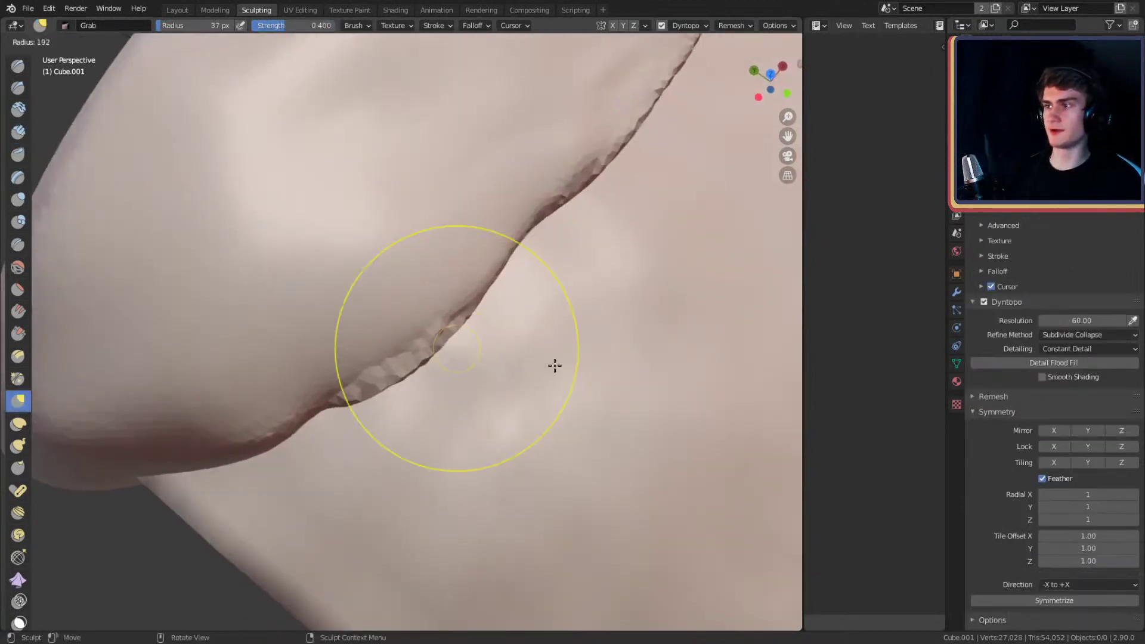
pyautogui.click(626, 373)
pyautogui.moveTo(386, 359)
pyautogui.mouseDown()
pyautogui.moveTo(481, 417)
pyautogui.moveTo(482, 436)
pyautogui.mouseUp()
pyautogui.moveTo(346, 418)
pyautogui.mouseDown()
pyautogui.moveTo(402, 501)
pyautogui.moveTo(417, 505)
pyautogui.mouseUp()
# - Roughen the extended lobe's lower edge with Clay Strips at a 51 px radius and smooth it at 191 px
pyautogui.press('c')
pyautogui.press('f')
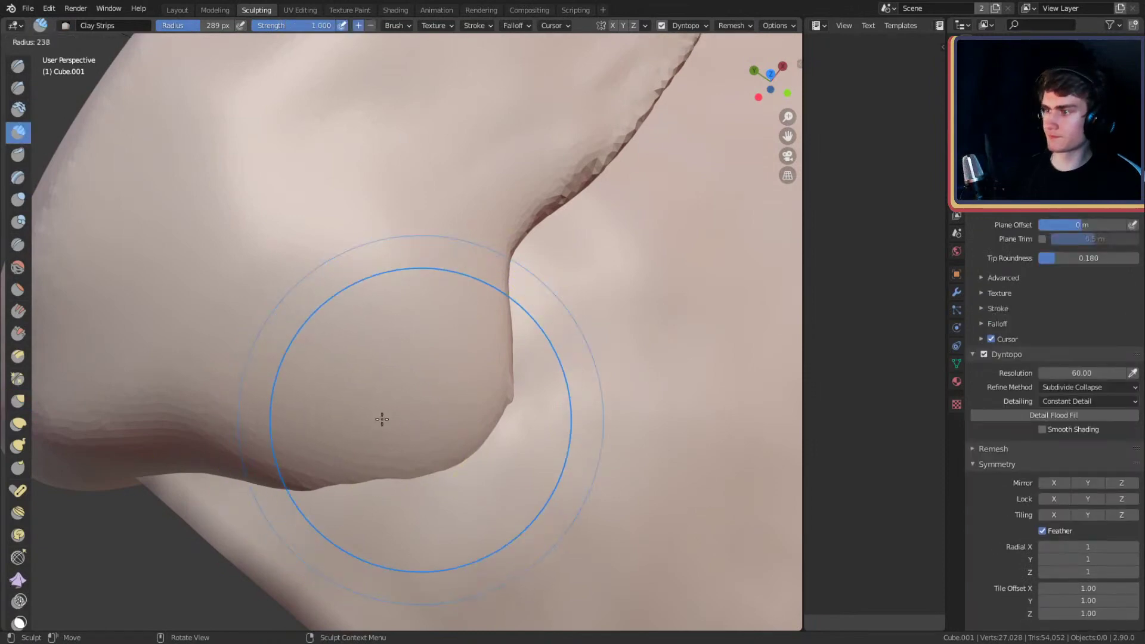
pyautogui.click(391, 419)
pyautogui.moveTo(269, 422); pyautogui.dragTo(416, 331, button='middle')
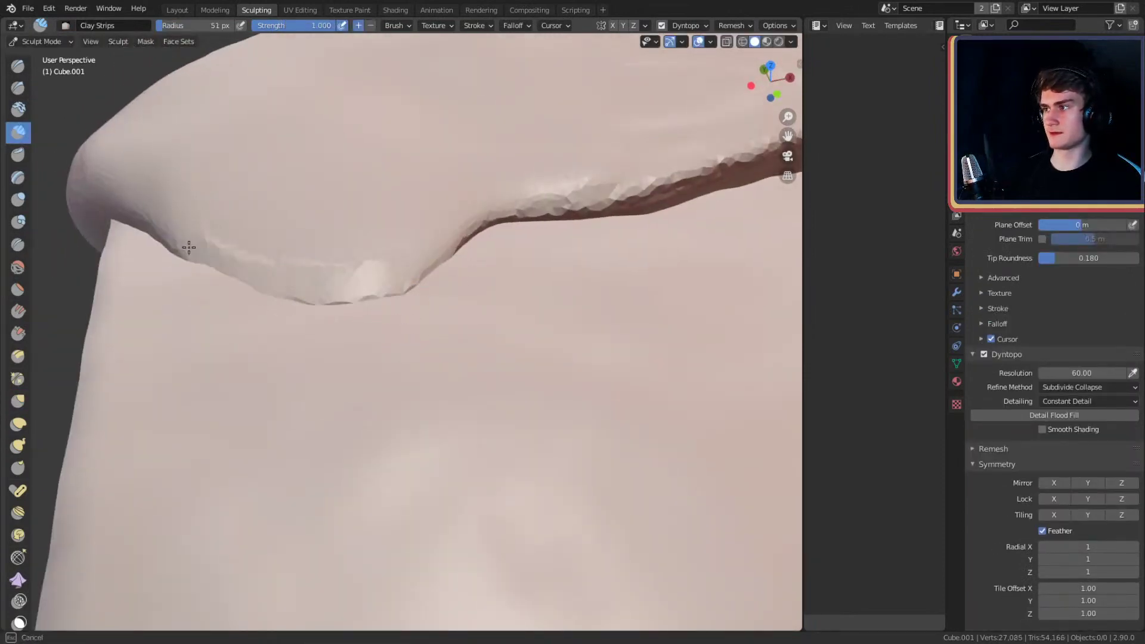
pyautogui.press('f')
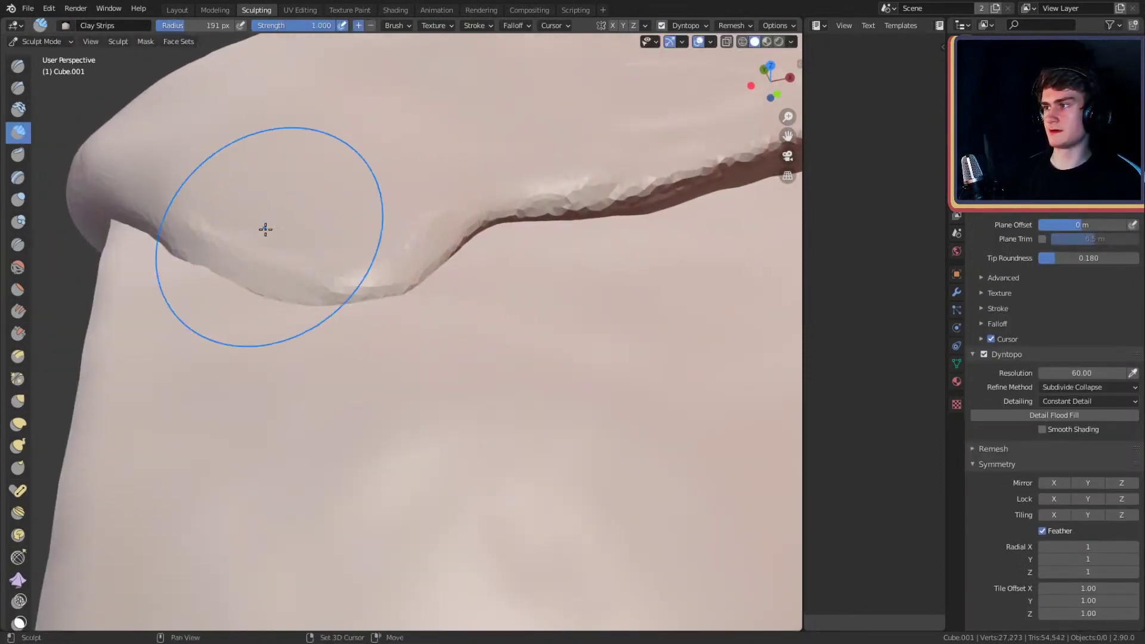
pyautogui.click(263, 230)
pyautogui.moveTo(263, 230)
pyautogui.mouseDown(button='middle')
pyautogui.moveTo(483, 316)
pyautogui.moveTo(389, 338)
pyautogui.moveTo(441, 294)
pyautogui.moveTo(473, 320)
pyautogui.moveTo(533, 336)
pyautogui.moveTo(503, 368)
pyautogui.moveTo(269, 115)
pyautogui.mouseUp(button='middle')
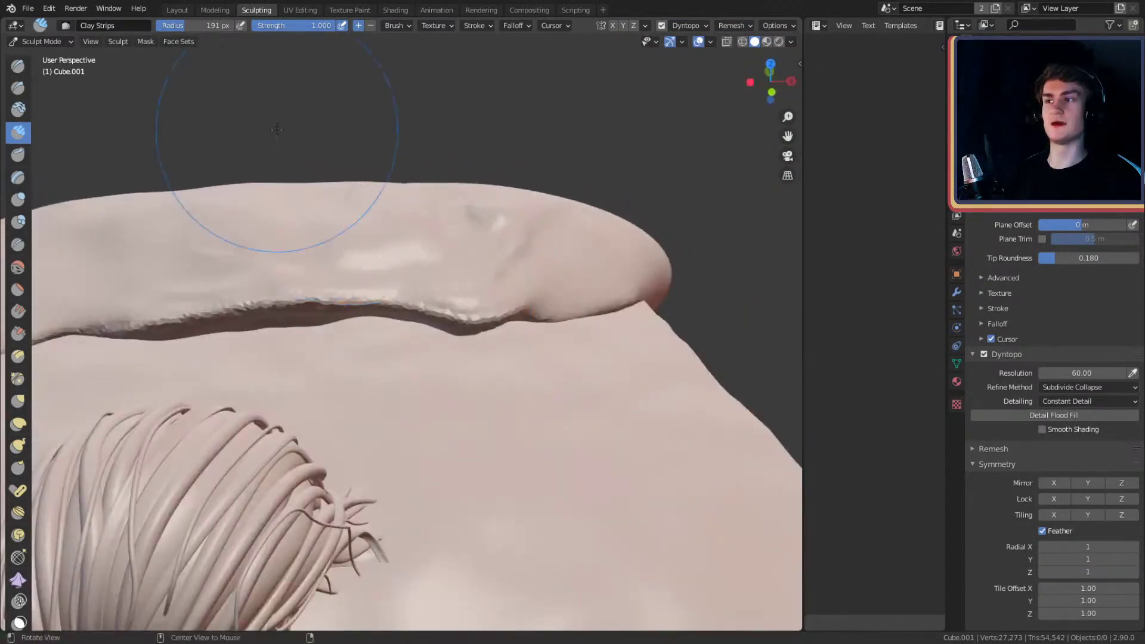
# - Try building up the rock's front face with the Clay brush at a 122 px radius
pyautogui.moveTo(543, 315)
pyautogui.mouseDown(button='middle')
pyautogui.moveTo(455, 307)
pyautogui.moveTo(406, 242)
pyautogui.moveTo(493, 306)
pyautogui.moveTo(548, 274)
pyautogui.mouseUp(button='middle')
pyautogui.scroll(-2, 548, 274)
pyautogui.press('f')
pyautogui.click(401, 266)
pyautogui.moveTo(402, 266)
pyautogui.mouseDown(button='middle')
pyautogui.moveTo(570, 287)
pyautogui.moveTo(541, 270)
pyautogui.moveTo(465, 280)
pyautogui.moveTo(473, 271)
pyautogui.mouseUp(button='middle')
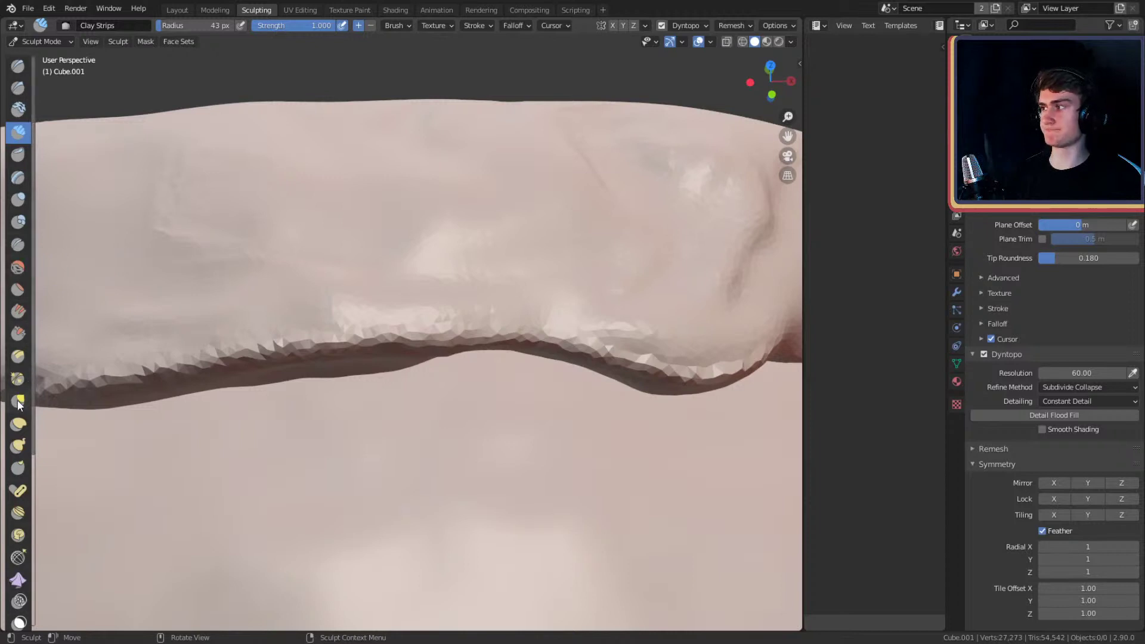
pyautogui.click(18, 109)
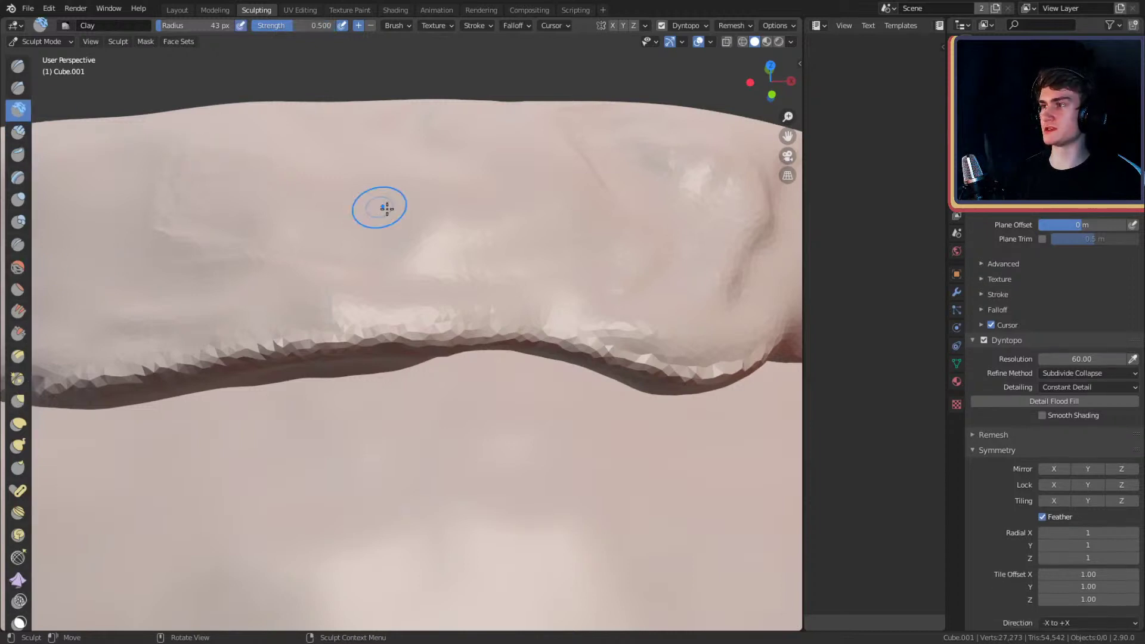
pyautogui.press('f')
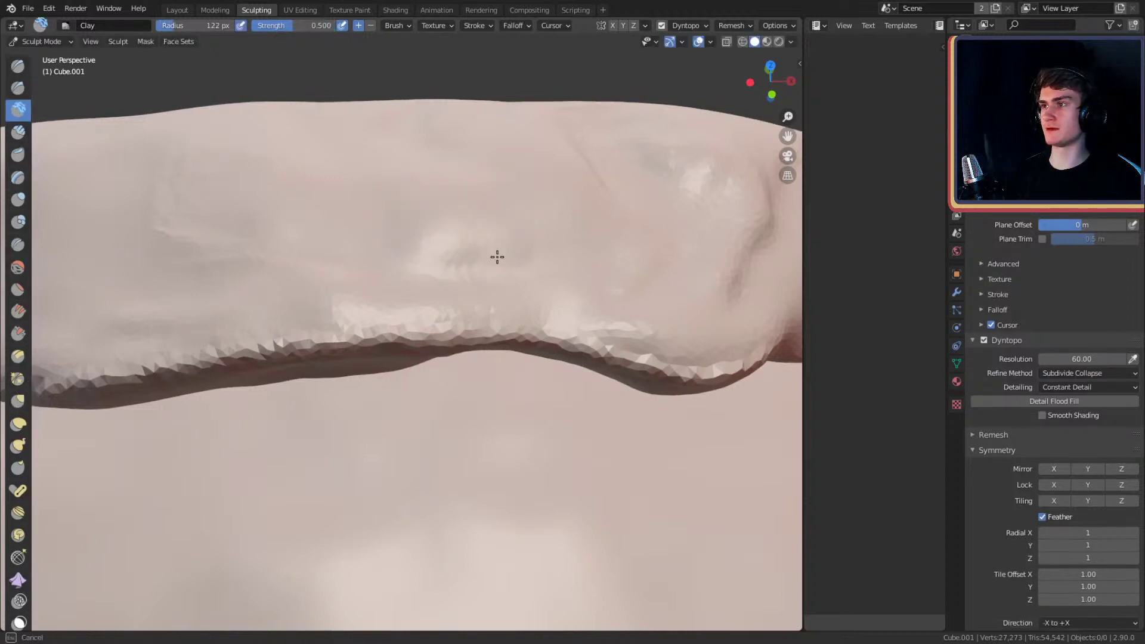
pyautogui.moveTo(418, 219); pyautogui.dragTo(424, 213)
pyautogui.keyDown('shift'); pyautogui.moveTo(424, 212); pyautogui.dragTo(499, 251, button='middle'); pyautogui.keyUp('shift')
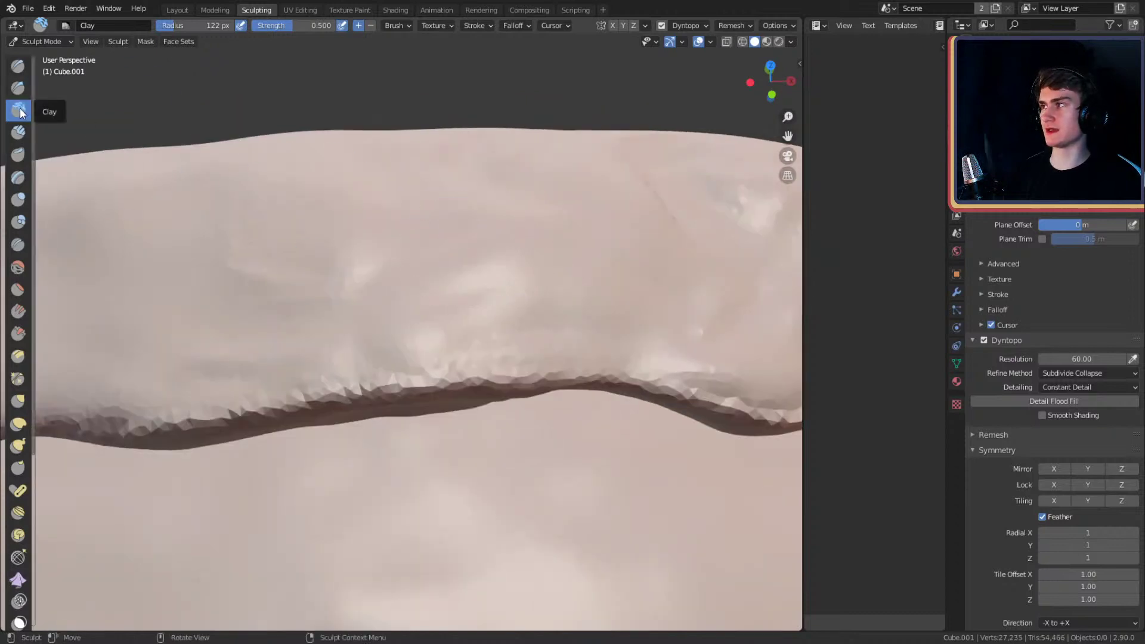
pyautogui.press('f')
pyautogui.click(404, 274)
pyautogui.moveTo(403, 272)
pyautogui.mouseDown(button='middle')
pyautogui.moveTo(417, 289)
pyautogui.moveTo(409, 376)
pyautogui.moveTo(384, 340)
pyautogui.moveTo(375, 260)
pyautogui.moveTo(385, 270)
pyautogui.moveTo(326, 253)
pyautogui.mouseUp(button='middle')
# - Switch back to the Clay Strips brush and set its radius to 32 px
pyautogui.click(18, 132)
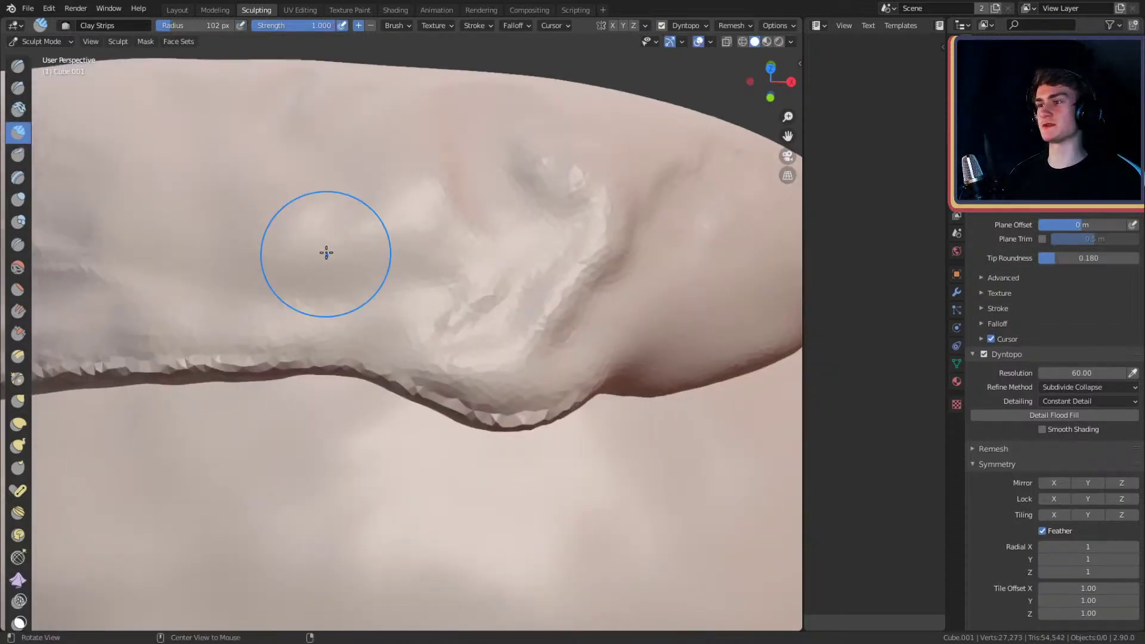
pyautogui.moveTo(412, 322)
pyautogui.mouseDown(button='middle')
pyautogui.moveTo(398, 177)
pyautogui.moveTo(409, 297)
pyautogui.moveTo(462, 369)
pyautogui.moveTo(460, 288)
pyautogui.moveTo(415, 336)
pyautogui.moveTo(519, 250)
pyautogui.moveTo(387, 286)
pyautogui.moveTo(245, 293)
pyautogui.moveTo(509, 301)
pyautogui.moveTo(471, 391)
pyautogui.mouseUp(button='middle')
pyautogui.press('f')
pyautogui.click(375, 296)
pyautogui.scroll(1, 419, 290)
pyautogui.moveTo(532, 378)
pyautogui.mouseDown(button='middle')
pyautogui.moveTo(442, 289)
pyautogui.moveTo(448, 307)
pyautogui.moveTo(559, 304)
pyautogui.moveTo(511, 291)
pyautogui.mouseUp(button='middle')
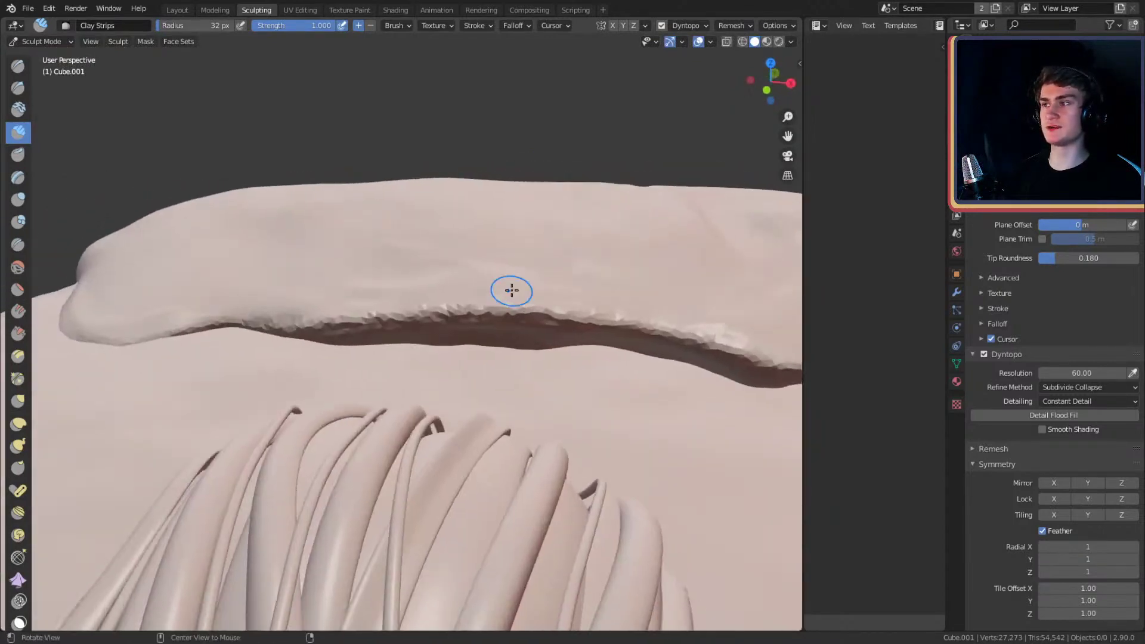
# - Return to Object Mode and deselect the rock
pyautogui.click(39, 42)
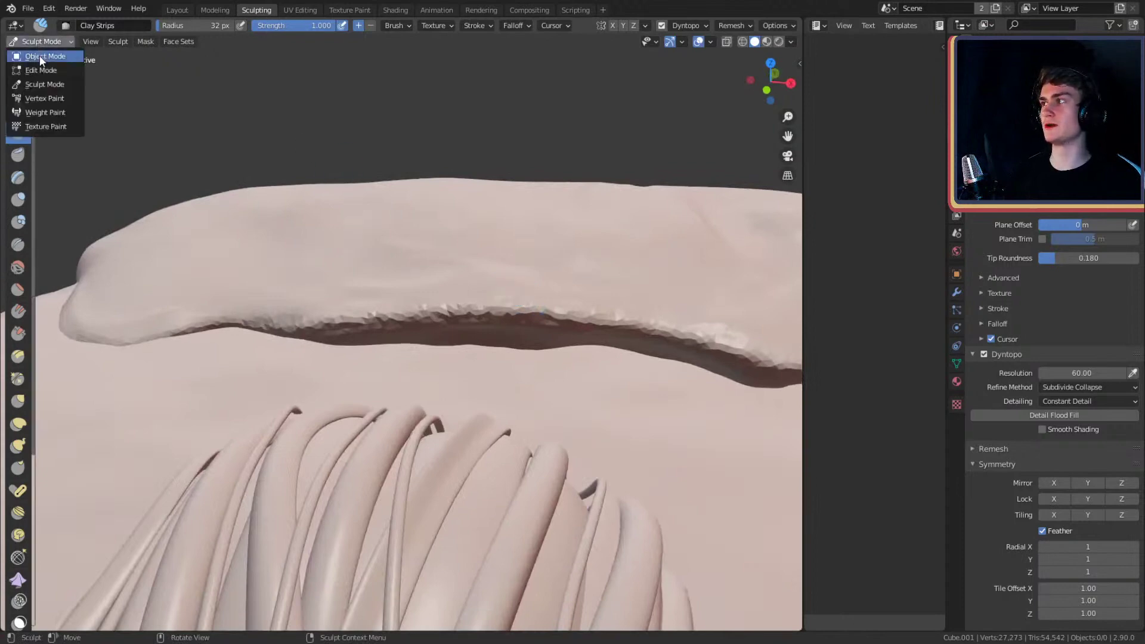
pyautogui.click(40, 56)
pyautogui.scroll(-6, 439, 243)
pyautogui.moveTo(392, 258); pyautogui.dragTo(385, 235, button='middle')
pyautogui.scroll(5, 427, 239)
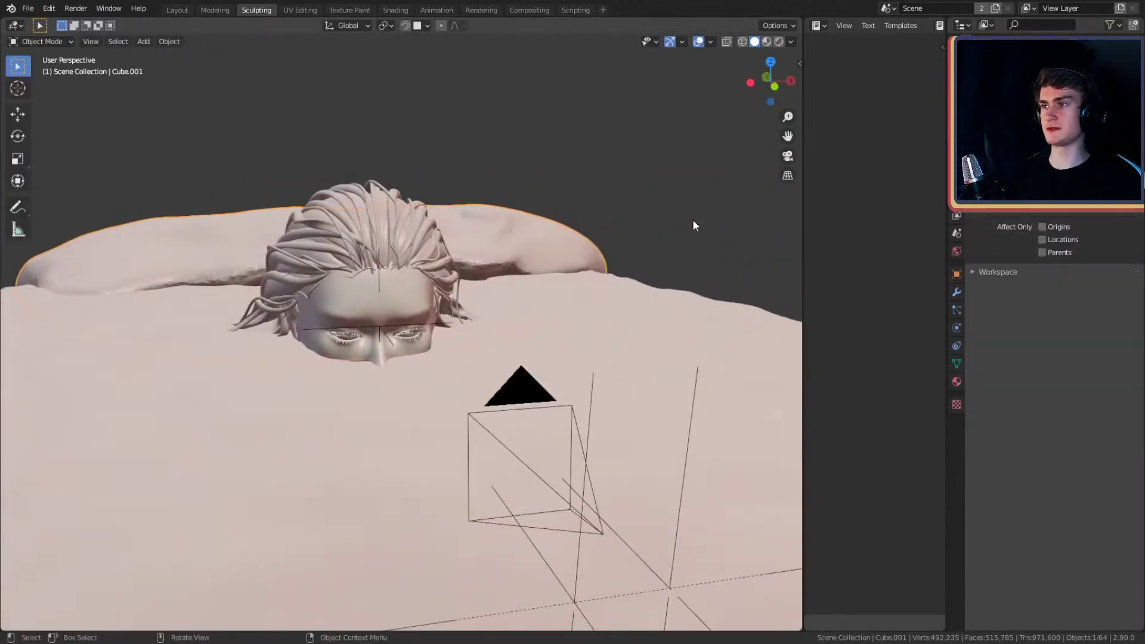
pyautogui.click(692, 221)
# - Add a new cube mesh in the Layout workspace
pyautogui.moveTo(650, 232); pyautogui.dragTo(554, 239, button='middle')
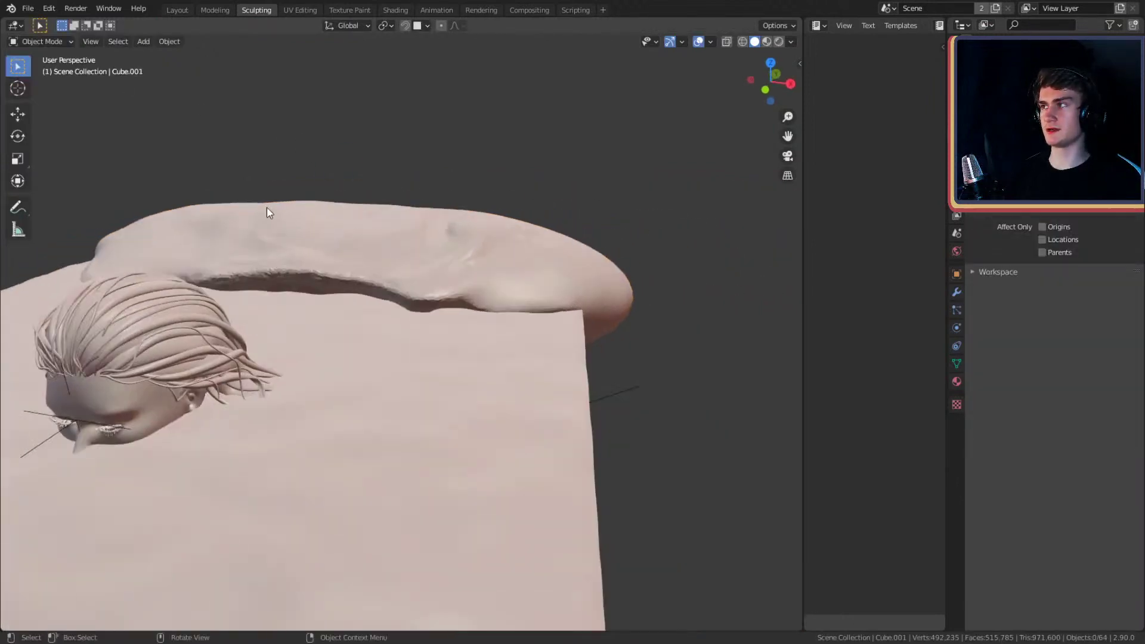
pyautogui.click(170, 10)
pyautogui.moveTo(384, 238)
pyautogui.mouseDown(button='middle')
pyautogui.moveTo(392, 230)
pyautogui.moveTo(367, 252)
pyautogui.moveTo(368, 238)
pyautogui.mouseUp(button='middle')
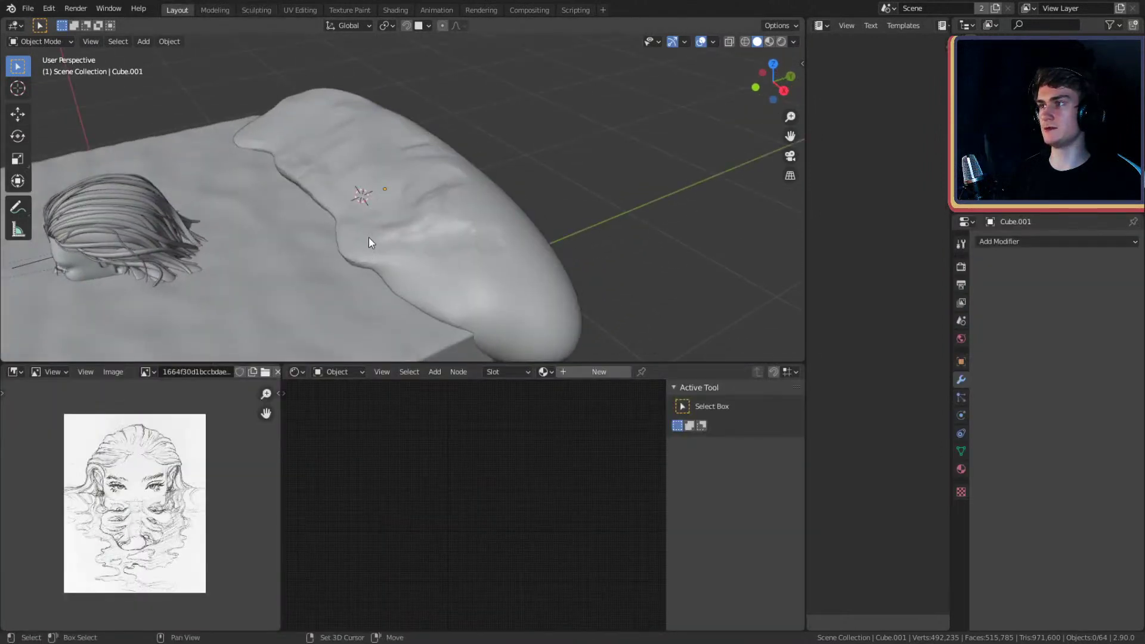
pyautogui.hotkey('shift', 'a')
pyautogui.moveTo(369, 237)
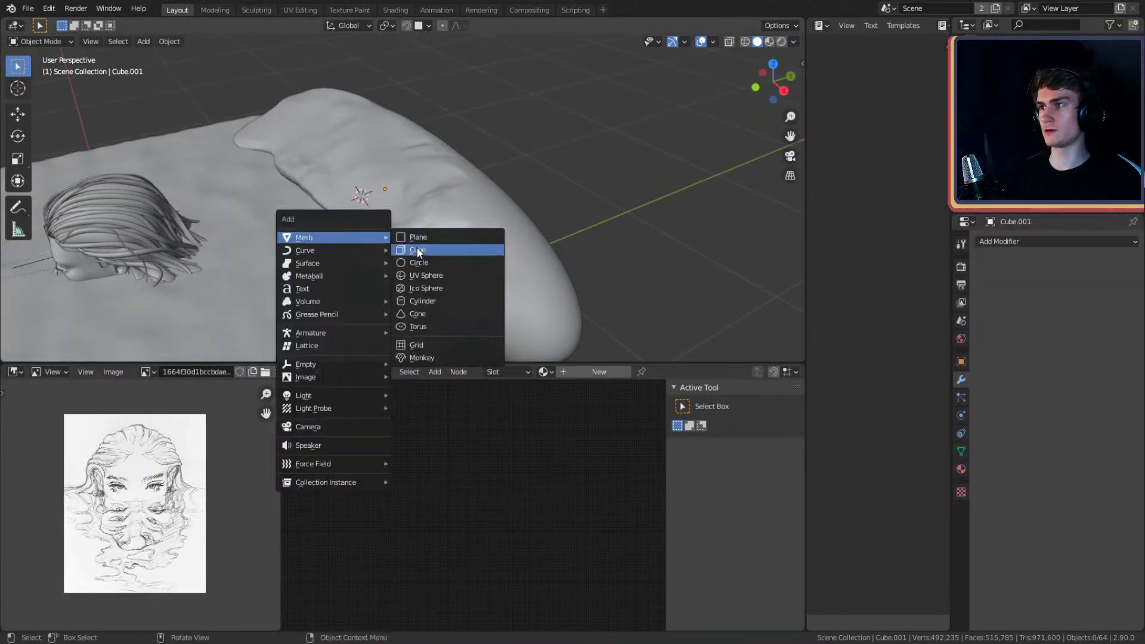
pyautogui.click(418, 251)
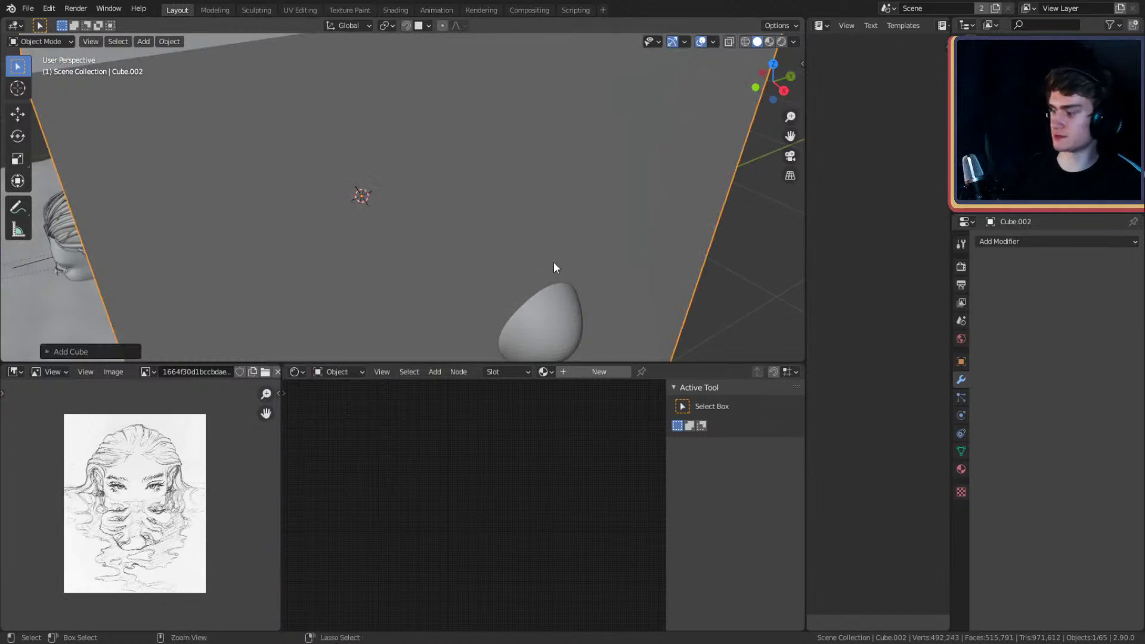
pyautogui.press('3')
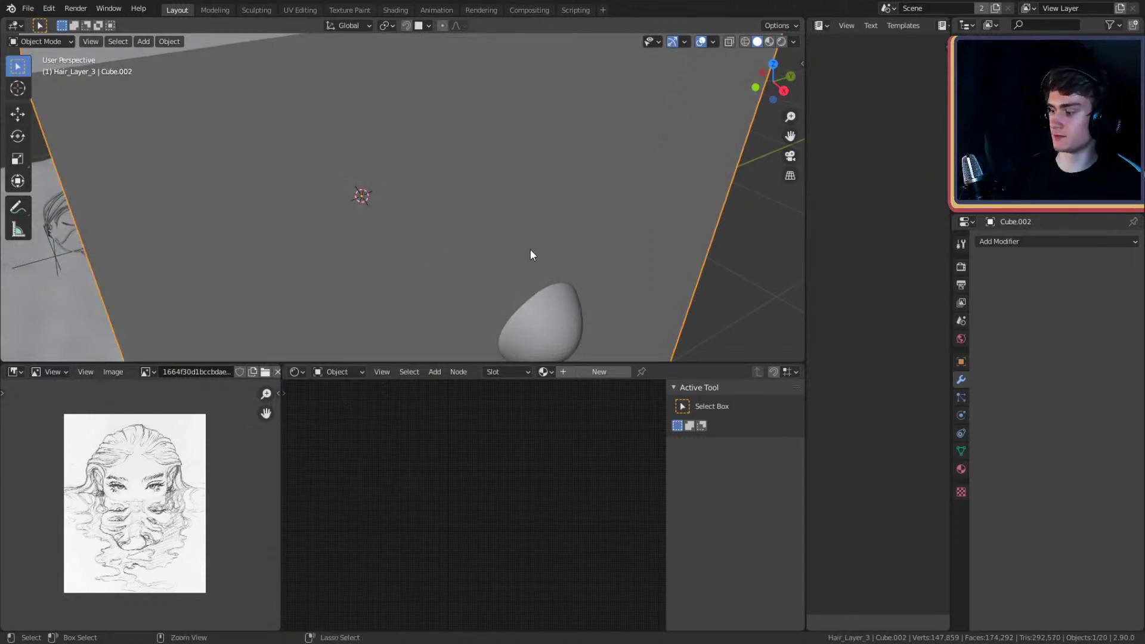
pyautogui.hotkey('ctrl', 'z')
pyautogui.click(710, 272)
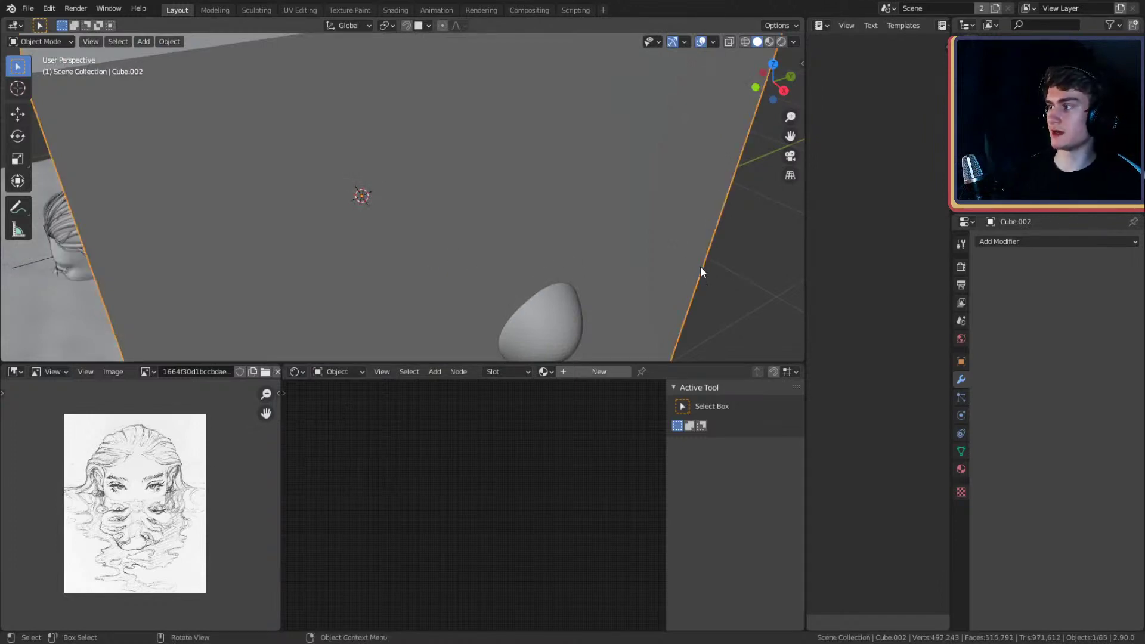
pyautogui.hotkey('ctrl', 'z')
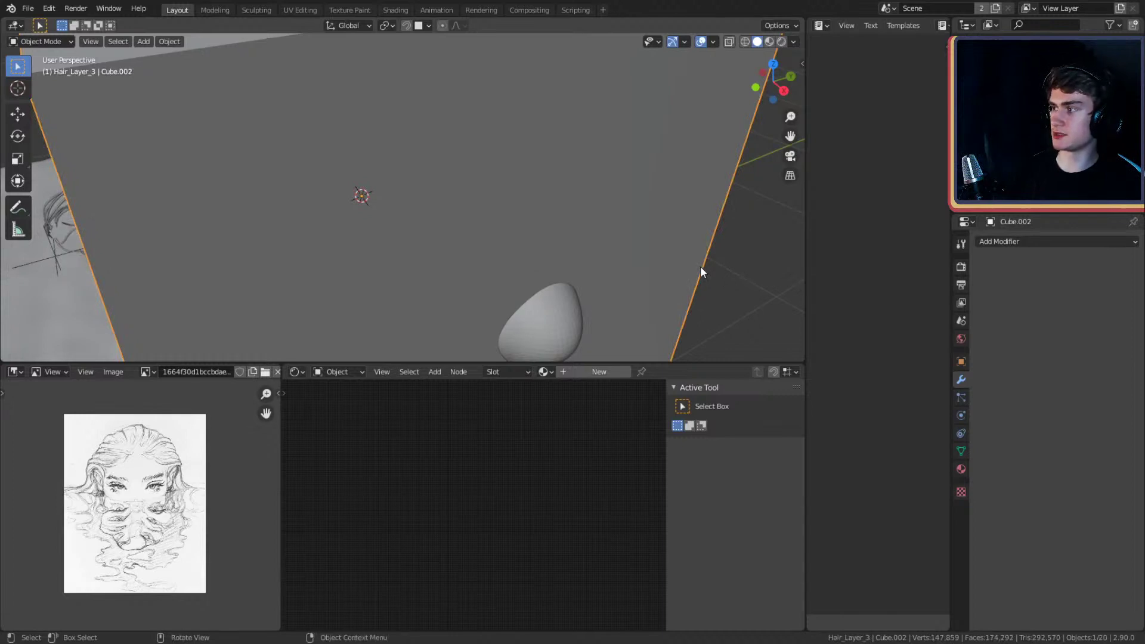
pyautogui.hotkey('ctrl', 'z')
pyautogui.click(729, 260)
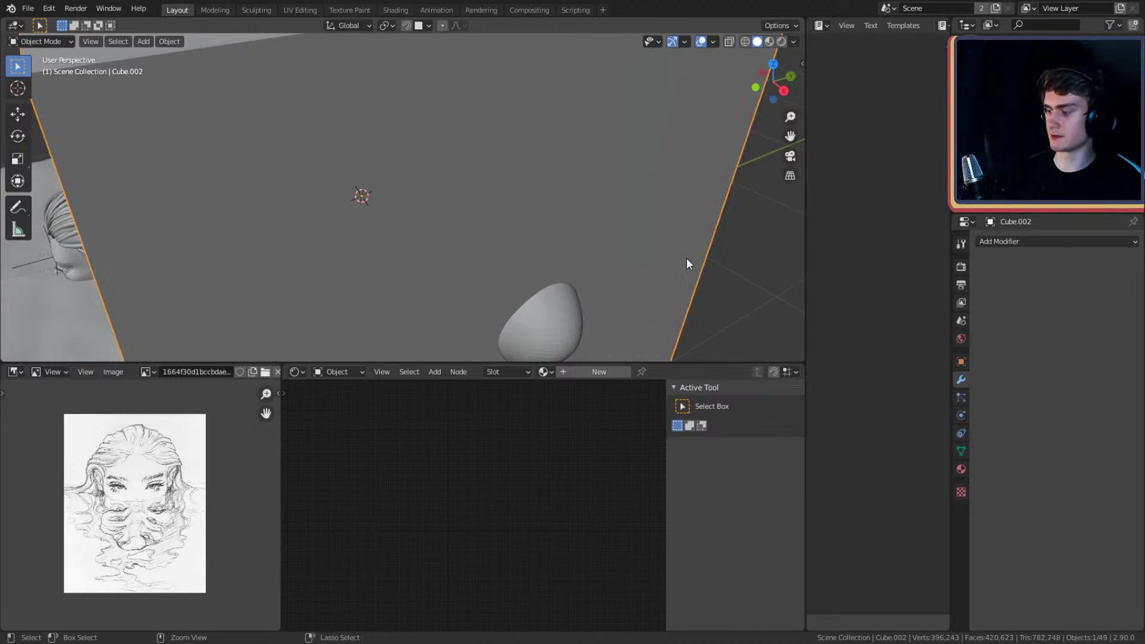
pyautogui.hotkey('ctrl', 'z')
pyautogui.click(700, 245)
pyautogui.click(699, 237)
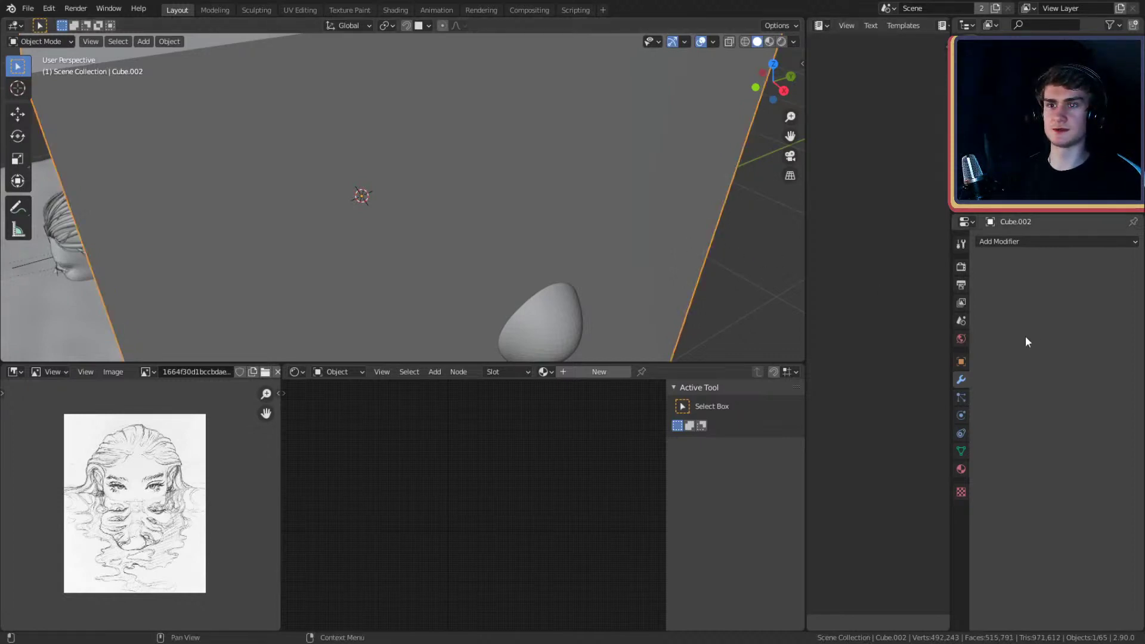
# - Give the cube a Catmull-Clark Subdivision Surface modifier with viewport level 6 and apply it
pyautogui.click(1000, 242)
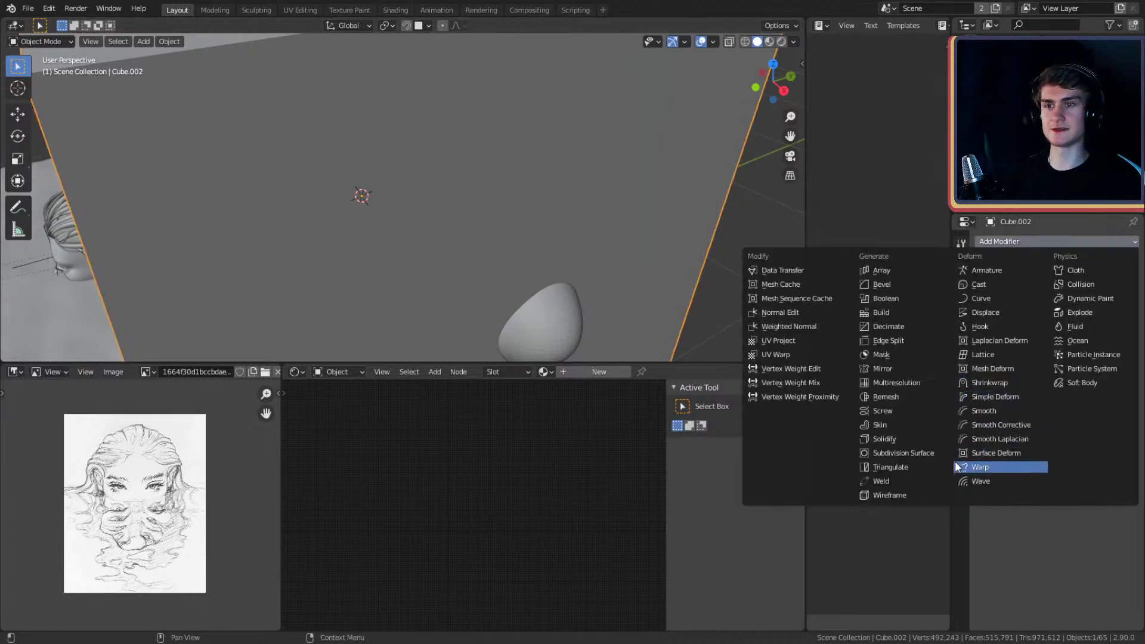
pyautogui.click(893, 453)
pyautogui.moveTo(601, 186); pyautogui.dragTo(648, 193, button='middle')
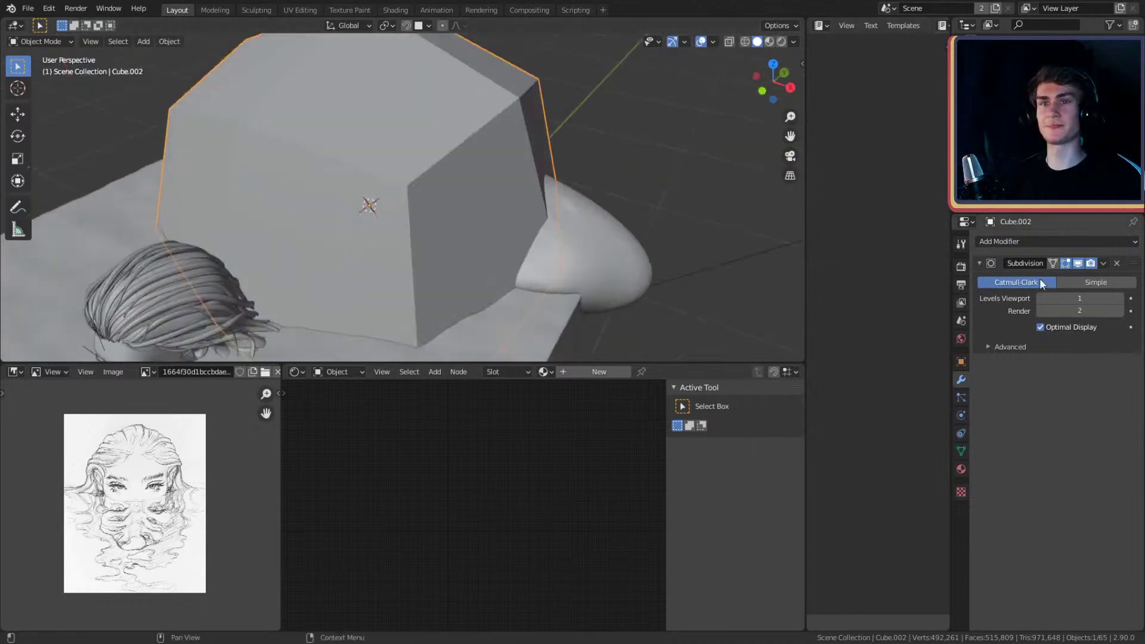
pyautogui.click(1120, 298)
pyautogui.click(1120, 298)
pyautogui.click(1120, 298)
pyautogui.click(1120, 298)
pyautogui.click(1120, 298)
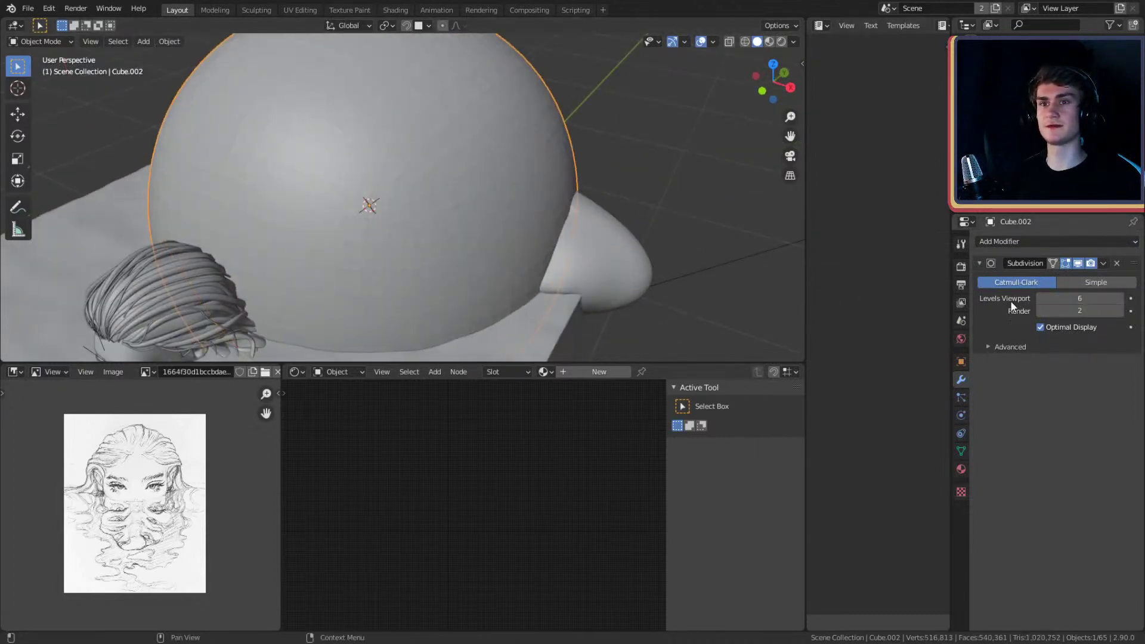
pyautogui.hotkey('ctrl', 'a')
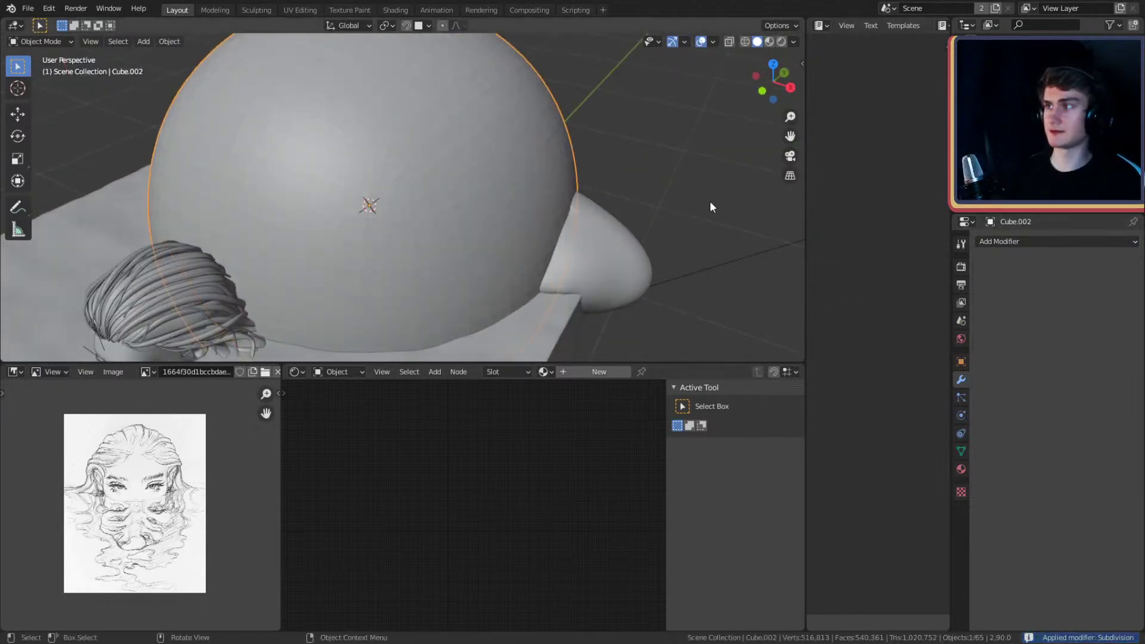
# - Scale the rounded cube down and move it so it rests on top of the rock behind the head
pyautogui.press('s')
pyautogui.click(460, 211)
pyautogui.moveTo(462, 215); pyautogui.dragTo(502, 234, button='middle')
pyautogui.press('g')
pyautogui.click(665, 164)
pyautogui.moveTo(665, 164); pyautogui.dragTo(492, 159, button='middle')
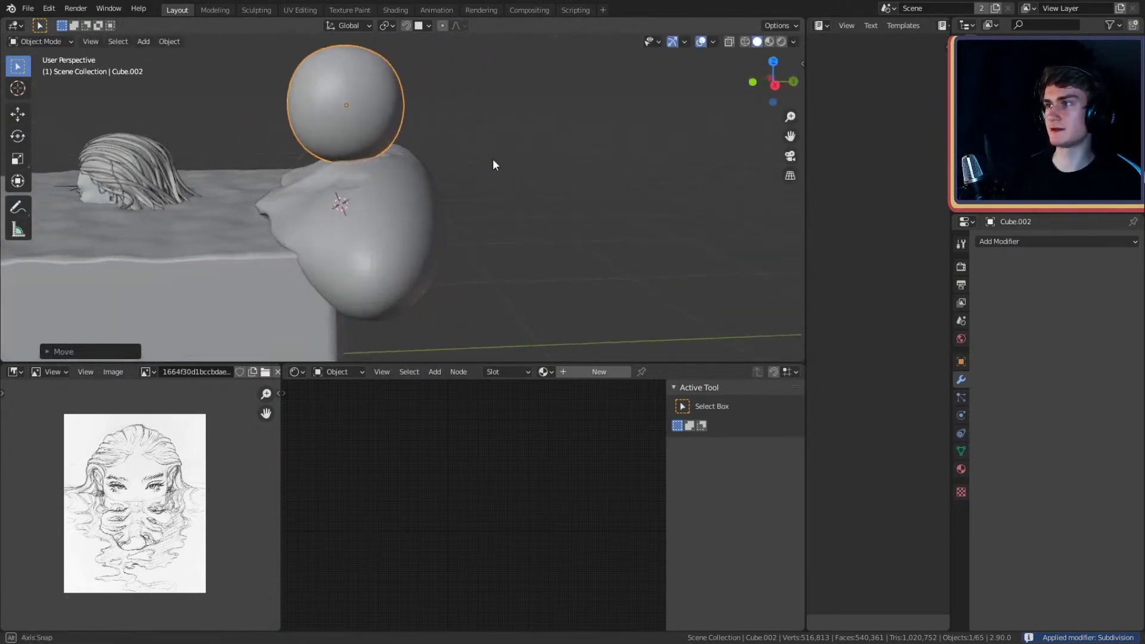
pyautogui.press('g')
pyautogui.click(545, 173)
pyautogui.moveTo(552, 184); pyautogui.dragTo(637, 196, button='middle')
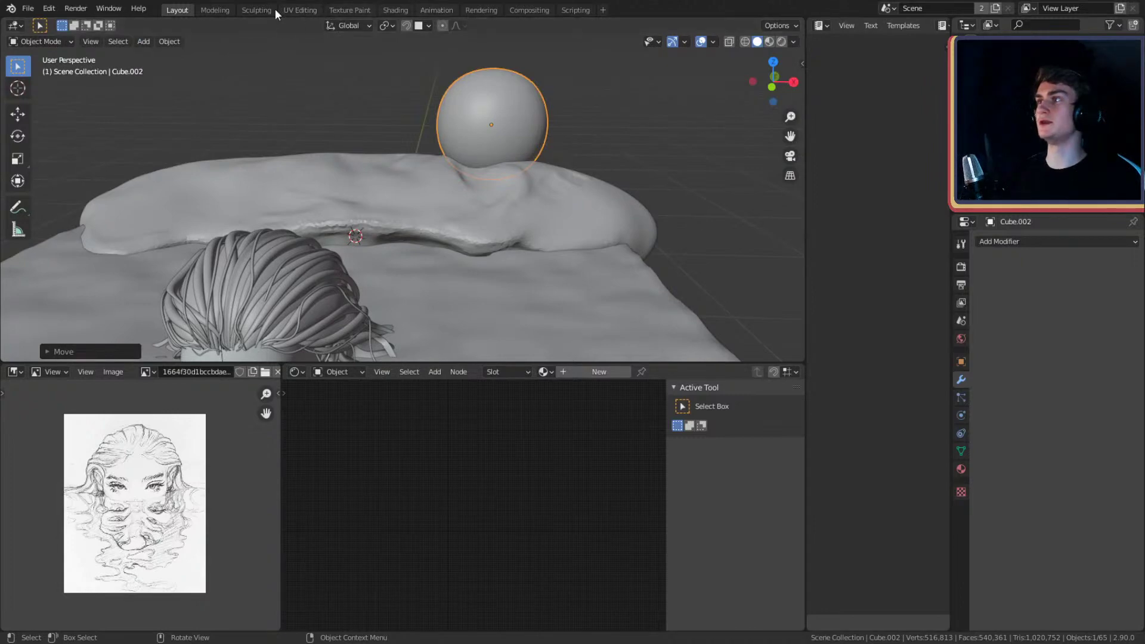
# - Switch to the Sculpting workspace for the new ball and set the Clay Strips radius to 62 px
pyautogui.click(248, 9)
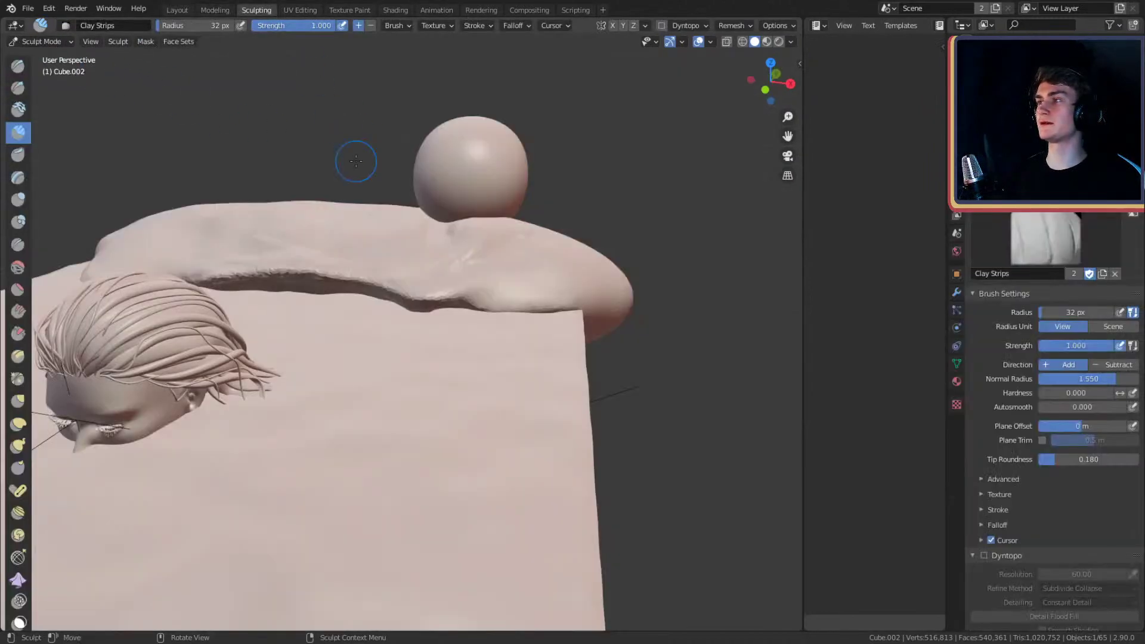
pyautogui.keyDown('alt'); pyautogui.keyDown('shift'); pyautogui.moveTo(522, 230); pyautogui.dragTo(499, 210); pyautogui.keyUp('shift'); pyautogui.keyUp('alt')
pyautogui.keyDown('alt'); pyautogui.keyDown('shift'); pyautogui.moveTo(497, 156); pyautogui.dragTo(476, 262); pyautogui.keyUp('shift'); pyautogui.keyUp('alt')
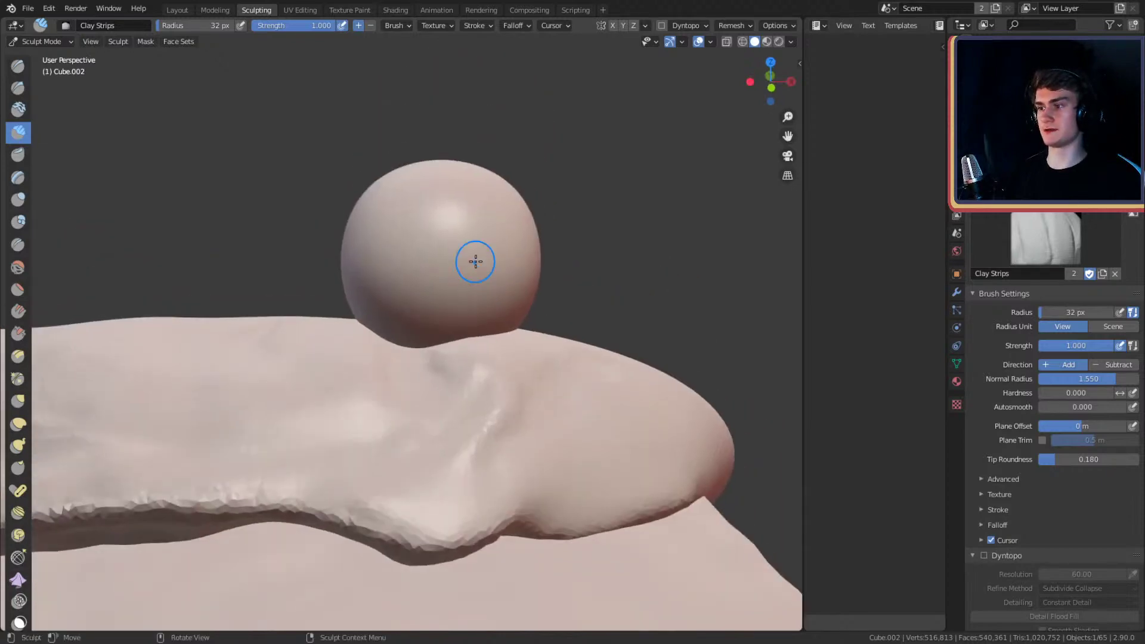
pyautogui.press('KP_0')
pyautogui.press('KP_0')
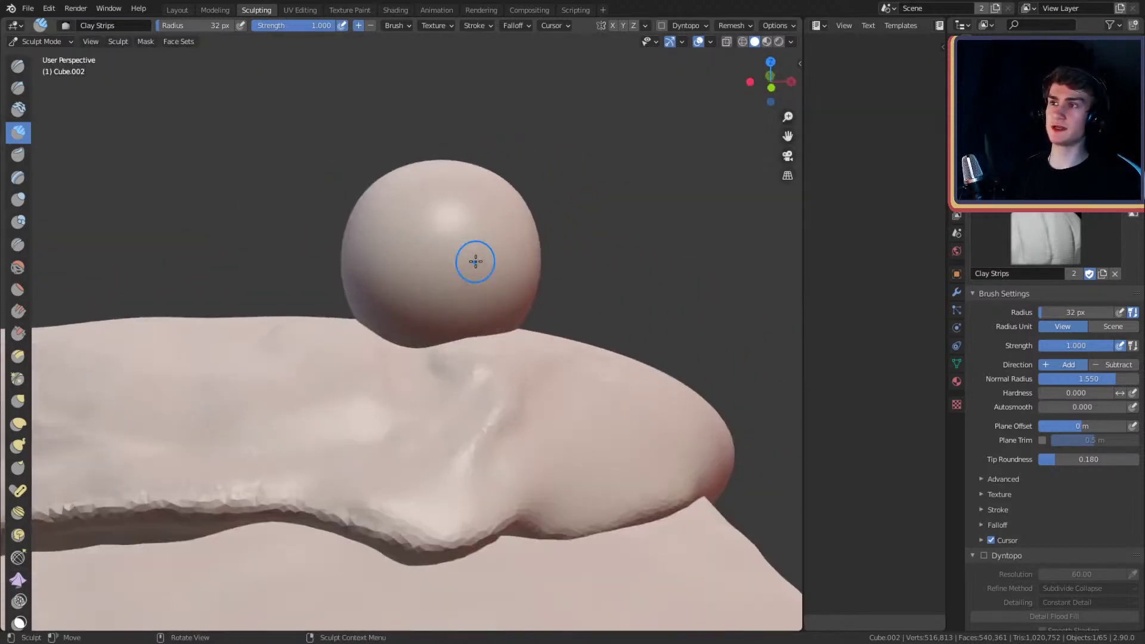
pyautogui.keyDown('alt'); pyautogui.keyDown('shift'); pyautogui.moveTo(510, 219); pyautogui.dragTo(489, 241); pyautogui.keyUp('shift'); pyautogui.keyUp('alt')
pyautogui.moveTo(486, 314)
pyautogui.keyDown('alt'); pyautogui.mouseDown()
pyautogui.moveTo(450, 269)
pyautogui.moveTo(452, 250)
pyautogui.moveTo(466, 286)
pyautogui.mouseUp(); pyautogui.keyUp('alt')
pyautogui.press('f')
pyautogui.click(468, 270)
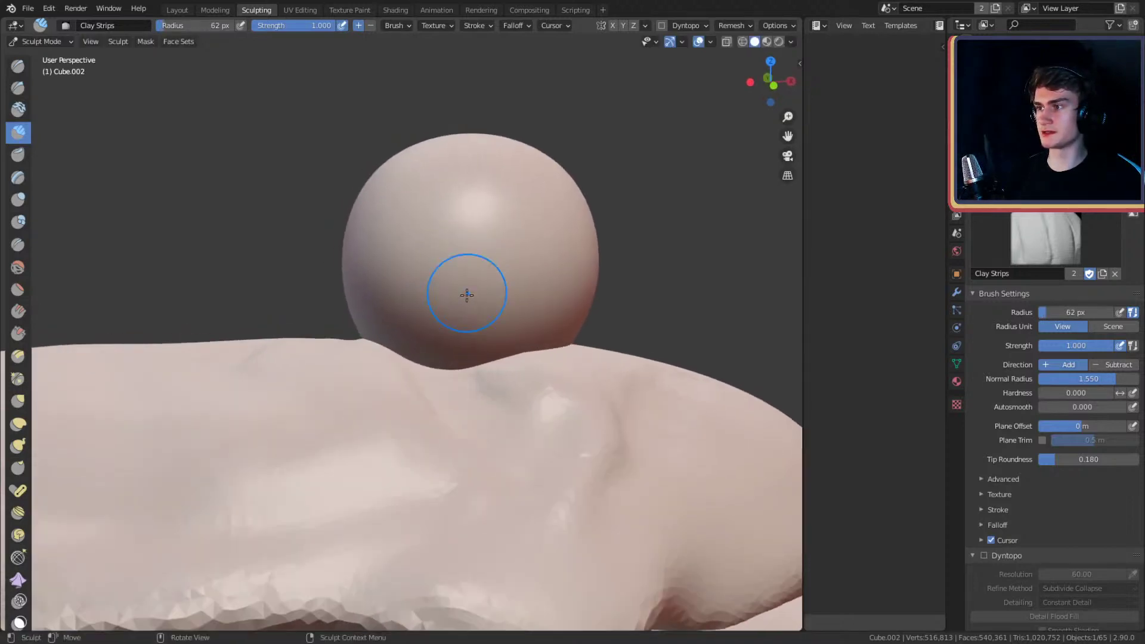
# - Pull the ball's lower edge down toward the rock with the Snake Hook brush, setting its radius to 119 px
pyautogui.press('k')
pyautogui.keyDown('alt'); pyautogui.keyDown('shift'); pyautogui.moveTo(519, 354); pyautogui.dragTo(485, 274); pyautogui.keyUp('shift'); pyautogui.keyUp('alt')
pyautogui.moveTo(419, 295)
pyautogui.keyDown('alt'); pyautogui.mouseDown()
pyautogui.moveTo(503, 304)
pyautogui.moveTo(531, 292)
pyautogui.moveTo(516, 302)
pyautogui.moveTo(531, 312)
pyautogui.moveTo(416, 304)
pyautogui.moveTo(478, 361)
pyautogui.moveTo(501, 357)
pyautogui.moveTo(460, 345)
pyautogui.mouseUp(); pyautogui.keyUp('alt')
pyautogui.press('f')
pyautogui.click(498, 292)
pyautogui.press('f')
pyautogui.click(479, 322)
# - Pull the ball's lower edge down onto the rock from several sides using the Snake Hook brush at 139 px and 108 px radius
pyautogui.press('f')
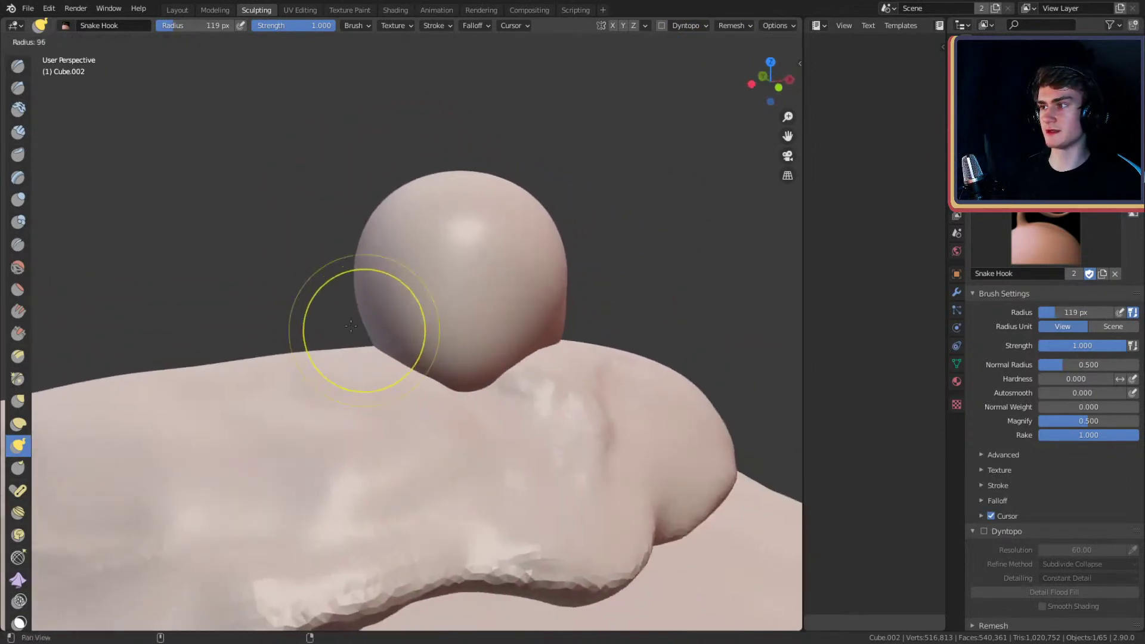
pyautogui.click(415, 322)
pyautogui.keyDown('alt'); pyautogui.moveTo(333, 324); pyautogui.dragTo(451, 337); pyautogui.keyUp('alt')
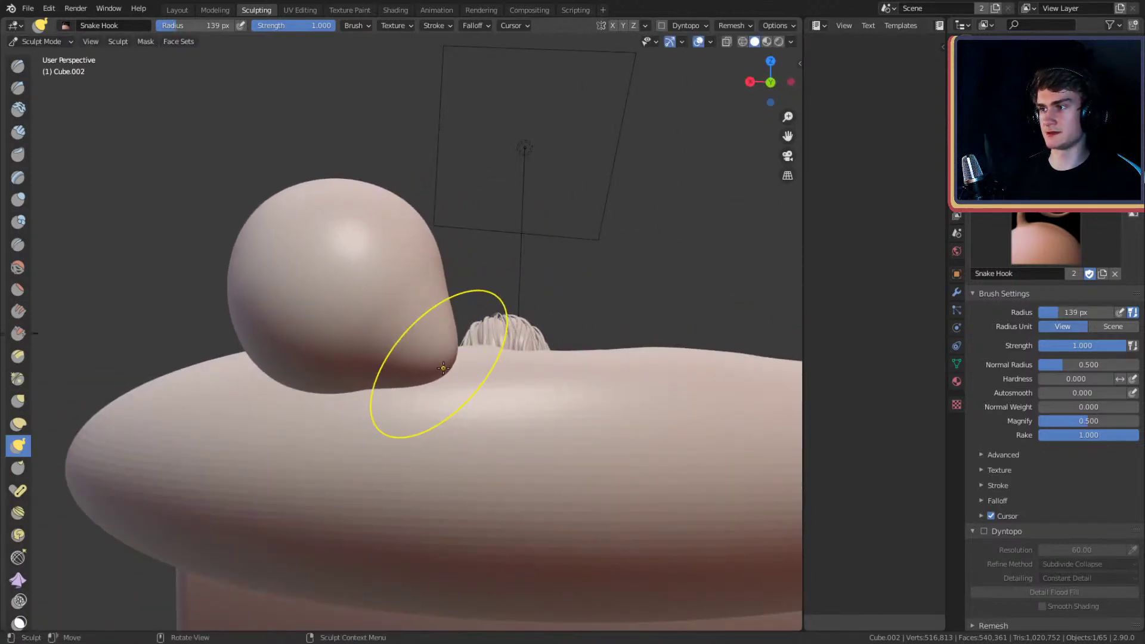
pyautogui.moveTo(466, 382)
pyautogui.keyDown('alt'); pyautogui.mouseDown()
pyautogui.moveTo(379, 376)
pyautogui.moveTo(439, 345)
pyautogui.moveTo(378, 358)
pyautogui.moveTo(369, 292)
pyautogui.moveTo(563, 341)
pyautogui.moveTo(434, 361)
pyautogui.mouseUp(); pyautogui.keyUp('alt')
pyautogui.press('f')
pyautogui.click(466, 363)
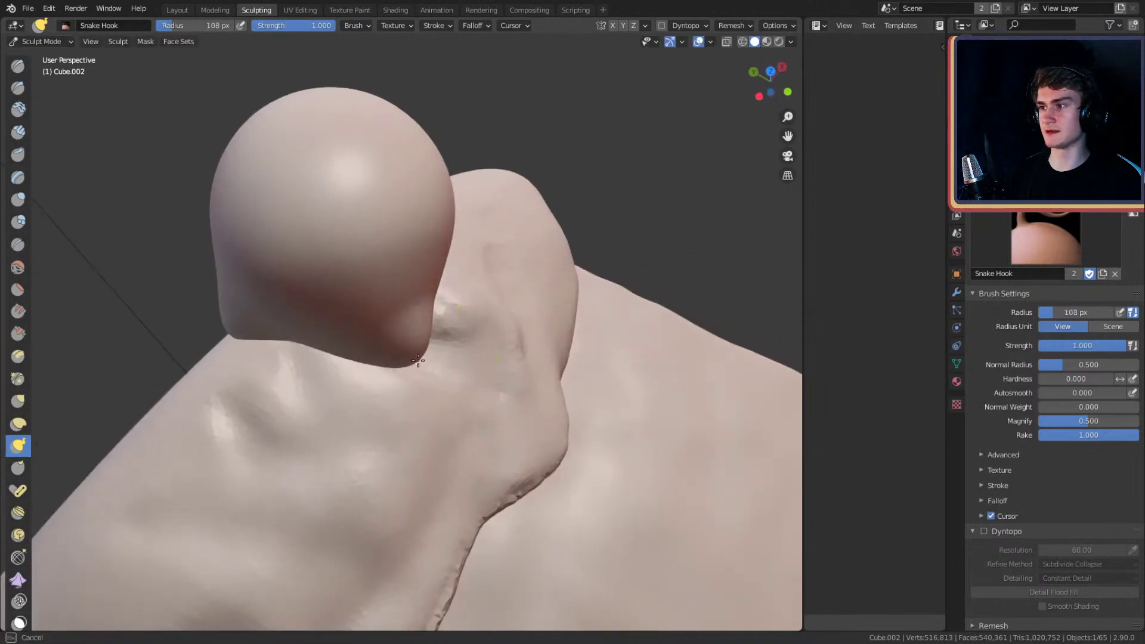
# - Draw a long root out of the ball's lower front edge over the rock with the Snake Hook brush at 112 px radius
pyautogui.moveTo(523, 376)
pyautogui.keyDown('alt'); pyautogui.mouseDown()
pyautogui.moveTo(421, 304)
pyautogui.moveTo(465, 322)
pyautogui.moveTo(417, 407)
pyautogui.moveTo(496, 378)
pyautogui.moveTo(455, 352)
pyautogui.moveTo(459, 378)
pyautogui.moveTo(473, 348)
pyautogui.mouseUp(); pyautogui.keyUp('alt')
pyautogui.press('f')
pyautogui.click(542, 303)
pyautogui.press('f')
pyautogui.click(511, 294)
# - Enable Dyntopo for the ball, accepting the loss of vertex data, with Subdivide Collapse refinement and Constant Detail at 60.00
pyautogui.click(983, 529)
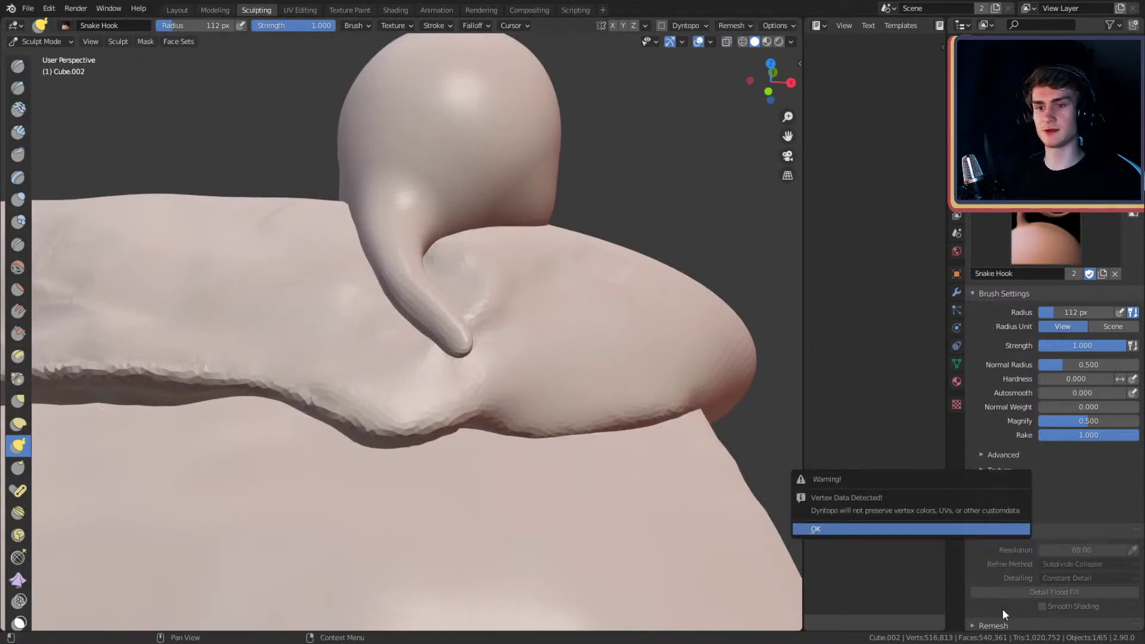
pyautogui.click(987, 532)
pyautogui.click(987, 531)
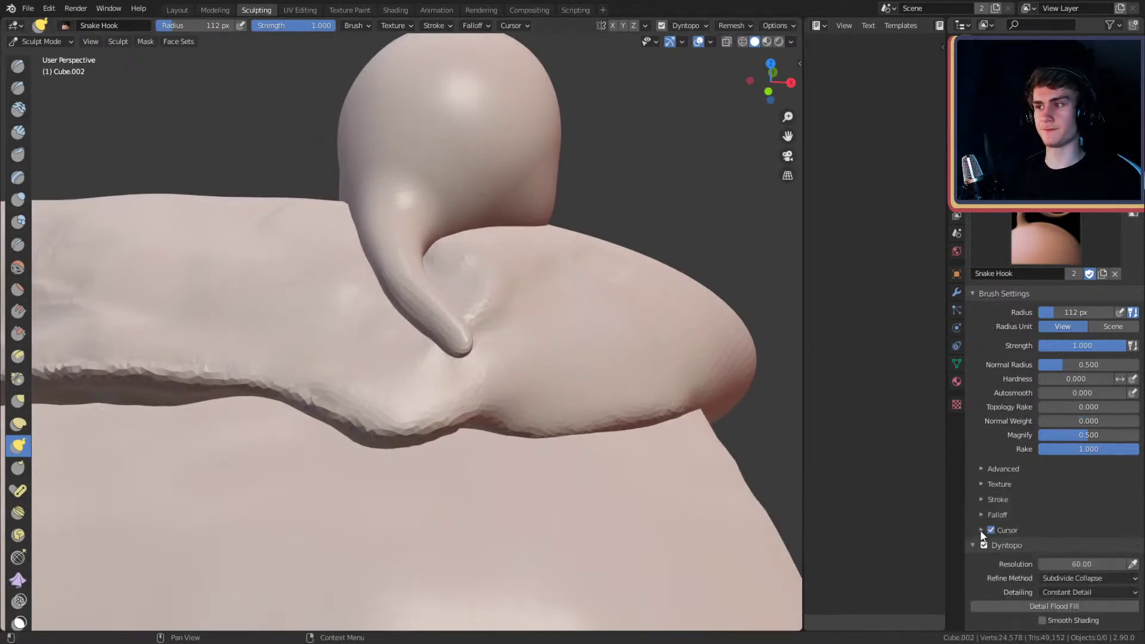
# - Extend the front root's tip further across the rock with the Snake Hook brush
pyautogui.moveTo(459, 286); pyautogui.dragTo(404, 336, button='middle')
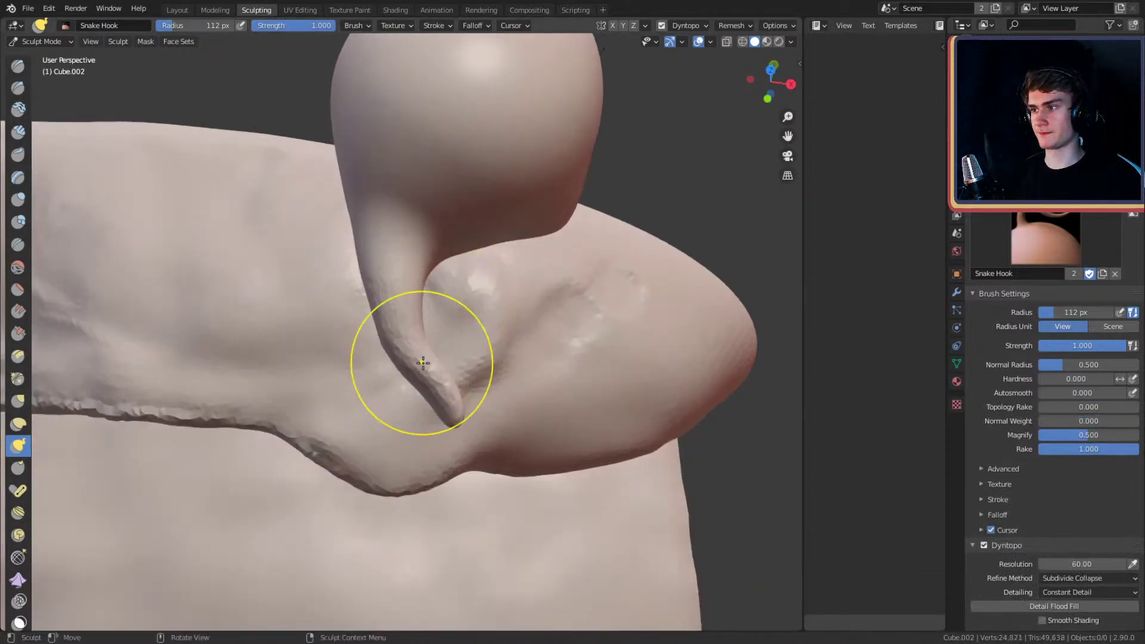
pyautogui.moveTo(450, 389)
pyautogui.mouseDown(button='middle')
pyautogui.moveTo(471, 335)
pyautogui.moveTo(473, 384)
pyautogui.moveTo(532, 316)
pyautogui.moveTo(459, 349)
pyautogui.moveTo(473, 364)
pyautogui.moveTo(479, 315)
pyautogui.moveTo(439, 306)
pyautogui.moveTo(411, 371)
pyautogui.moveTo(480, 293)
pyautogui.moveTo(473, 308)
pyautogui.mouseUp(button='middle')
pyautogui.press('f')
pyautogui.click(445, 359)
pyautogui.click(444, 370)
# - Stretch the ball's rear side and its lower back corner toward the rock with the Snake Hook brush at 153 px radius
pyautogui.moveTo(471, 360)
pyautogui.mouseDown(button='middle')
pyautogui.moveTo(504, 325)
pyautogui.moveTo(527, 345)
pyautogui.moveTo(541, 317)
pyautogui.moveTo(514, 288)
pyautogui.moveTo(467, 310)
pyautogui.moveTo(583, 317)
pyautogui.moveTo(488, 325)
pyautogui.mouseUp(button='middle')
pyautogui.press('f')
pyautogui.click(514, 299)
pyautogui.keyDown('alt'); pyautogui.moveTo(487, 324); pyautogui.dragTo(481, 303); pyautogui.keyUp('alt')
pyautogui.press('f')
pyautogui.click(477, 314)
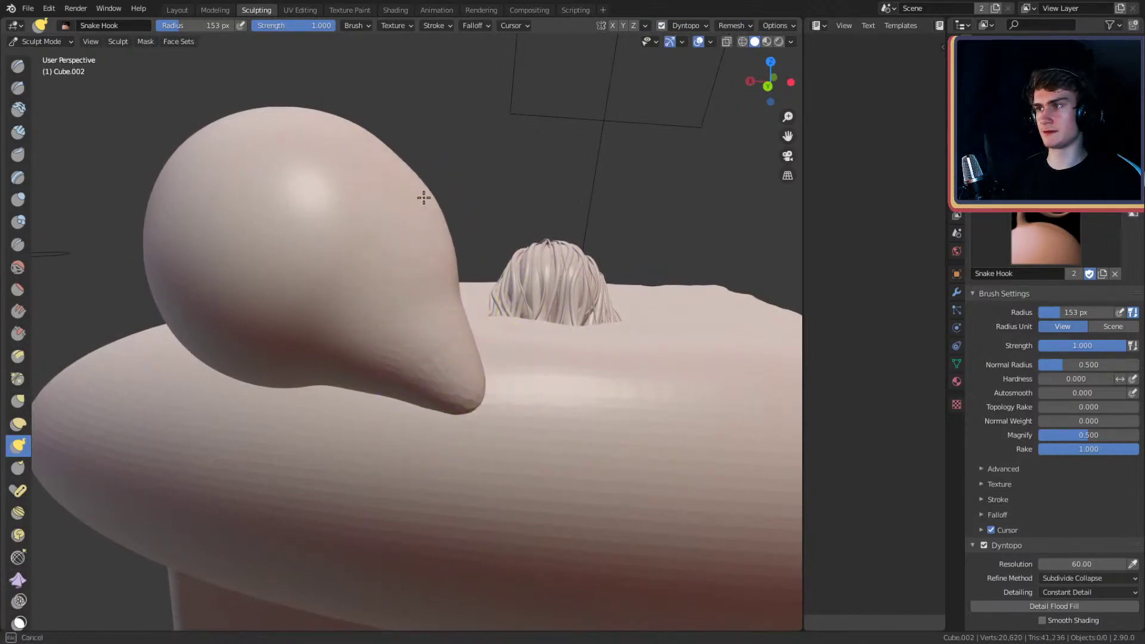
pyautogui.moveTo(485, 307)
pyautogui.mouseDown(button='middle')
pyautogui.moveTo(378, 337)
pyautogui.moveTo(302, 203)
pyautogui.moveTo(462, 313)
pyautogui.moveTo(398, 325)
pyautogui.mouseUp(button='middle')
# - Pull short extra roots down from the trunk's lower edge beside the main root, using Snake Hook radii of 99 px and 58 px
pyautogui.press('f')
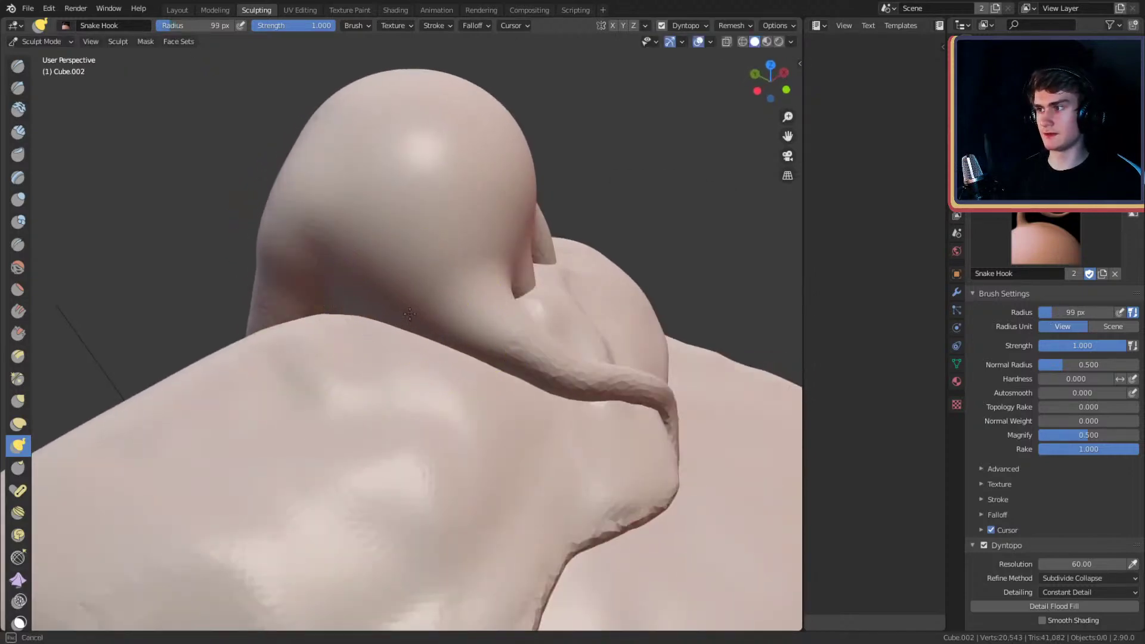
pyautogui.press('f')
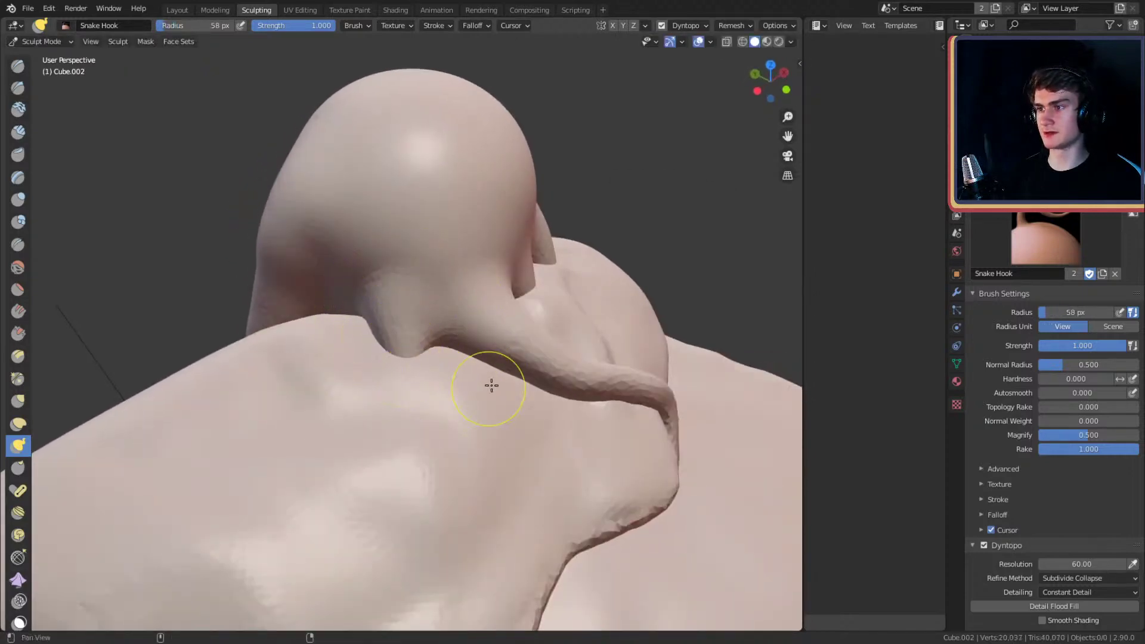
pyautogui.moveTo(491, 386)
pyautogui.mouseDown(button='middle')
pyautogui.moveTo(442, 390)
pyautogui.moveTo(436, 322)
pyautogui.mouseUp(button='middle')
pyautogui.press('f')
pyautogui.click(452, 321)
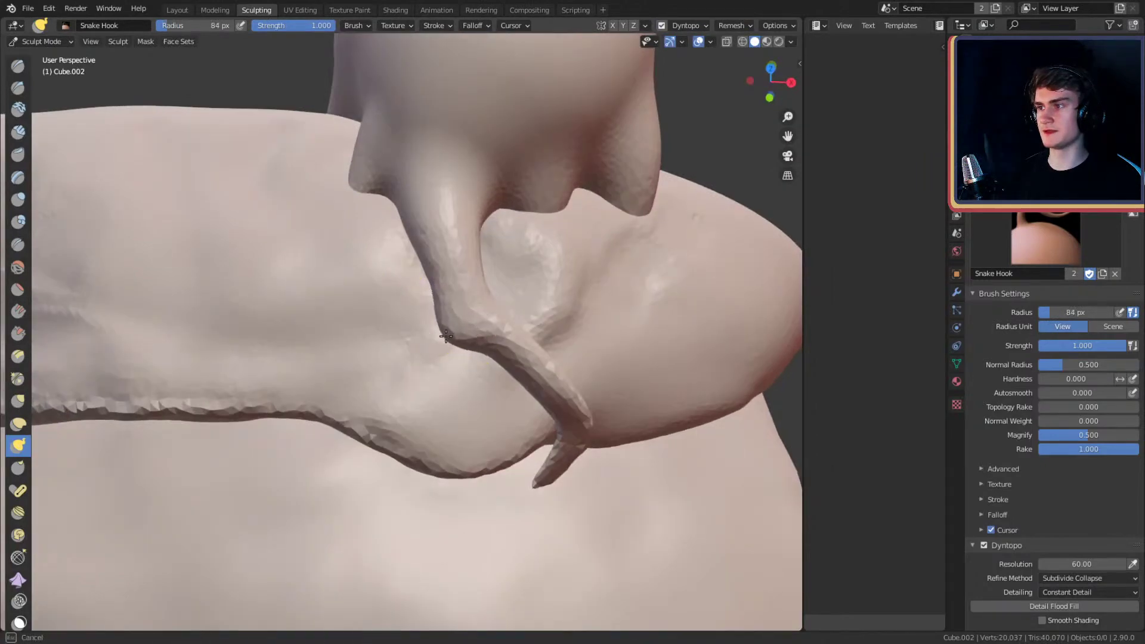
# - Branch a short side root off the long front root with the Snake Hook brush, using radii of 84 px and 83 px
pyautogui.click(446, 369)
pyautogui.moveTo(449, 382)
pyautogui.mouseDown(button='middle')
pyautogui.moveTo(448, 328)
pyautogui.moveTo(449, 356)
pyautogui.moveTo(529, 323)
pyautogui.moveTo(467, 381)
pyautogui.moveTo(478, 355)
pyautogui.moveTo(493, 401)
pyautogui.mouseUp(button='middle')
pyautogui.press('f')
pyautogui.click(470, 421)
pyautogui.moveTo(453, 440); pyautogui.dragTo(471, 444)
pyautogui.press('f')
pyautogui.click(459, 441)
pyautogui.moveTo(517, 410)
pyautogui.mouseDown(button='middle')
pyautogui.moveTo(487, 381)
pyautogui.moveTo(455, 383)
pyautogui.moveTo(514, 316)
pyautogui.moveTo(480, 315)
pyautogui.moveTo(507, 317)
pyautogui.mouseUp(button='middle')
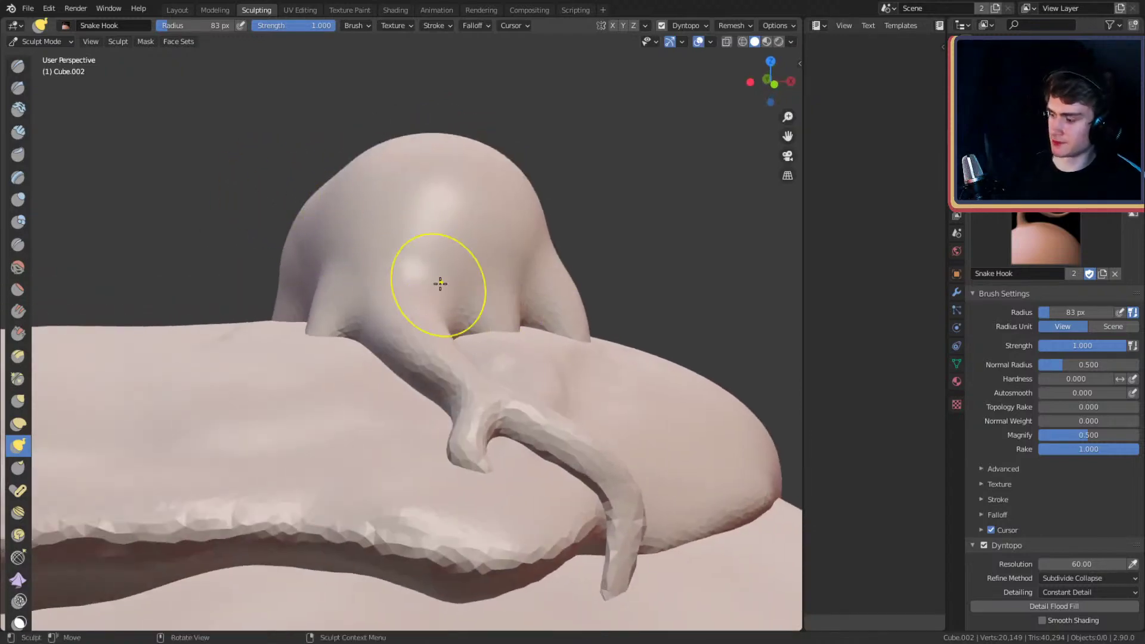
# - Pull the top of the form upward into a tall peak with the Snake Hook brush at 220 px radius
pyautogui.press('f')
pyautogui.click(498, 209)
pyautogui.keyDown('shift'); pyautogui.moveTo(459, 177); pyautogui.dragTo(447, 245, button='middle'); pyautogui.keyUp('shift')
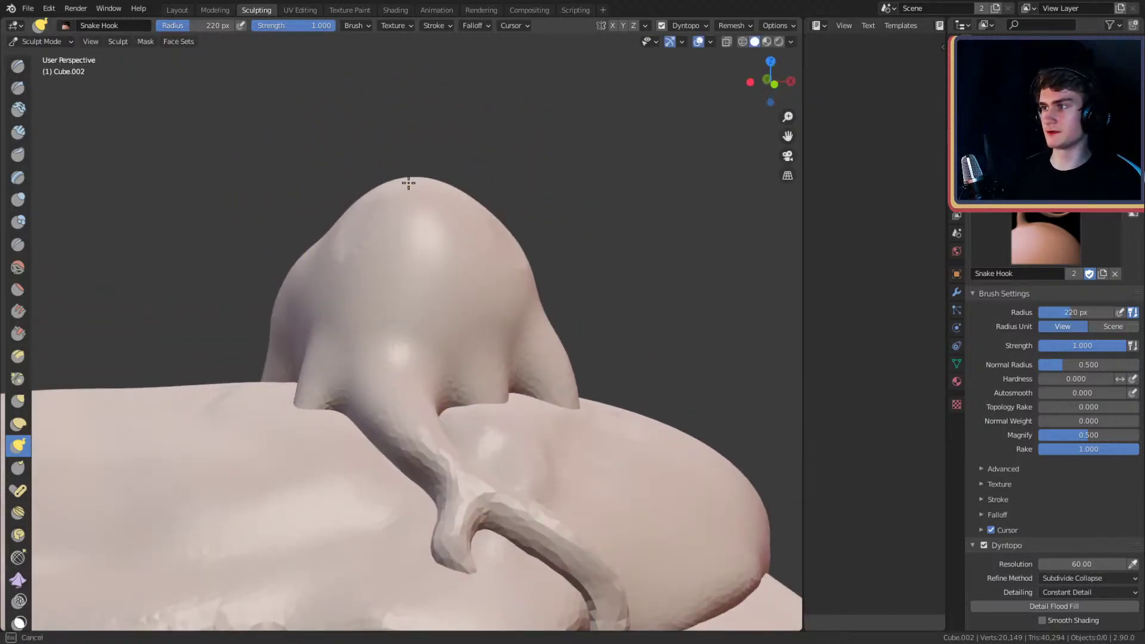
pyautogui.moveTo(407, 108); pyautogui.dragTo(406, 91)
pyautogui.moveTo(449, 199); pyautogui.dragTo(444, 186, button='middle')
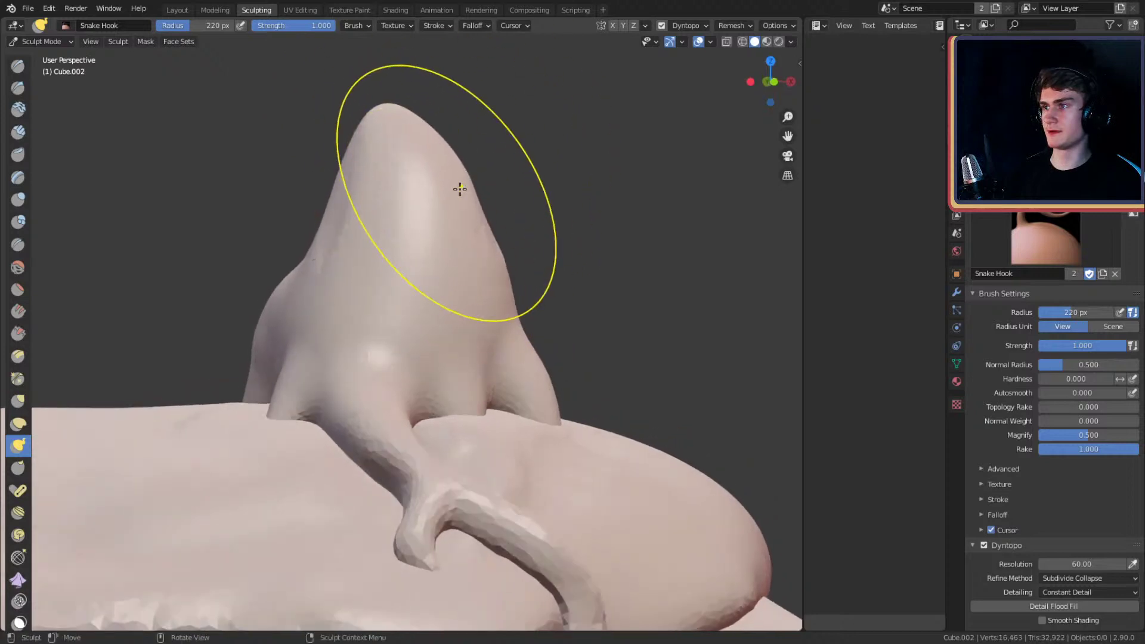
# - Widen the peak on both sides and raise the bulge behind it to form a thick trunk
pyautogui.moveTo(475, 173); pyautogui.dragTo(481, 170)
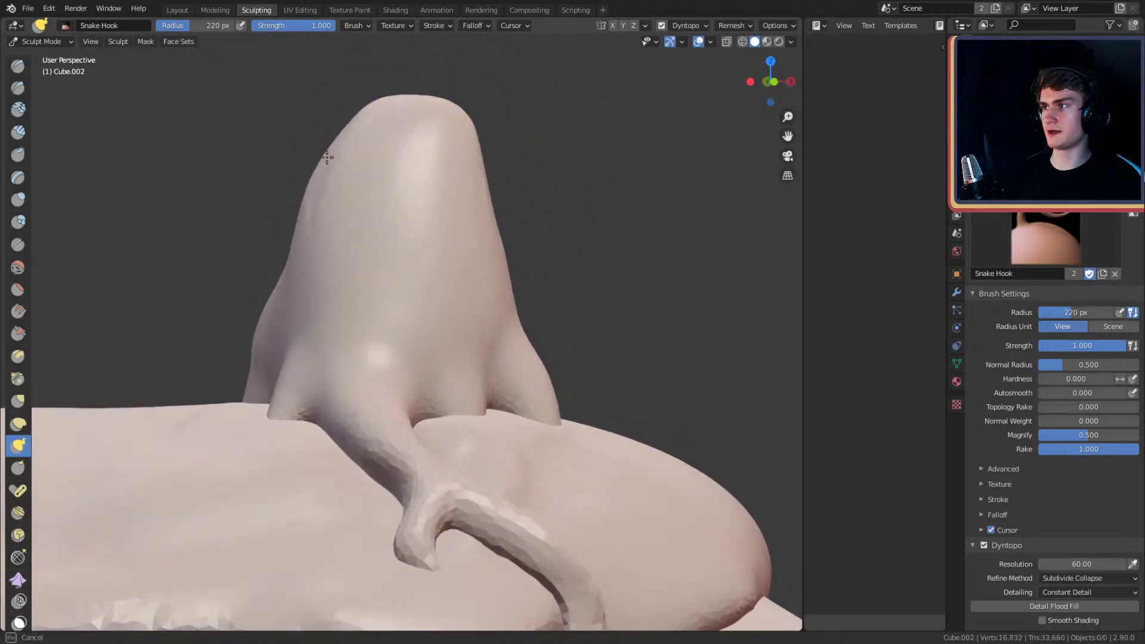
pyautogui.moveTo(327, 157); pyautogui.dragTo(332, 141)
pyautogui.moveTo(333, 141)
pyautogui.mouseDown(button='middle')
pyautogui.moveTo(447, 195)
pyautogui.moveTo(376, 233)
pyautogui.mouseUp(button='middle')
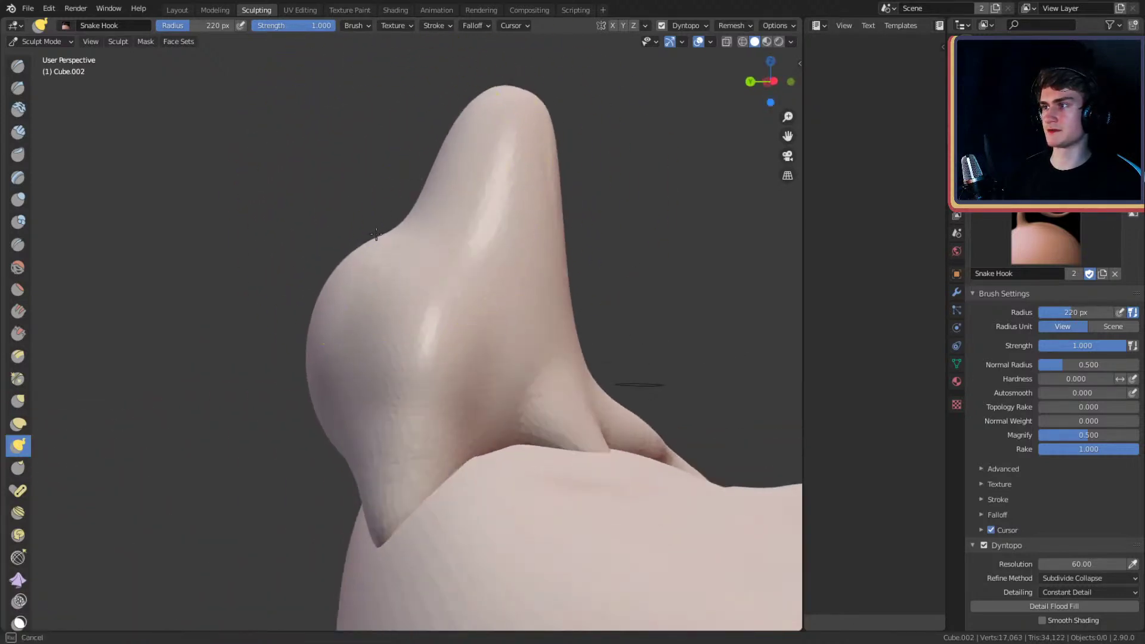
pyautogui.moveTo(382, 134)
pyautogui.mouseDown(button='middle')
pyautogui.moveTo(401, 107)
pyautogui.moveTo(481, 161)
pyautogui.moveTo(504, 204)
pyautogui.moveTo(486, 171)
pyautogui.moveTo(476, 186)
pyautogui.moveTo(443, 183)
pyautogui.mouseUp(button='middle')
pyautogui.moveTo(444, 183)
pyautogui.mouseDown()
pyautogui.moveTo(434, 159)
pyautogui.moveTo(475, 191)
pyautogui.mouseUp()
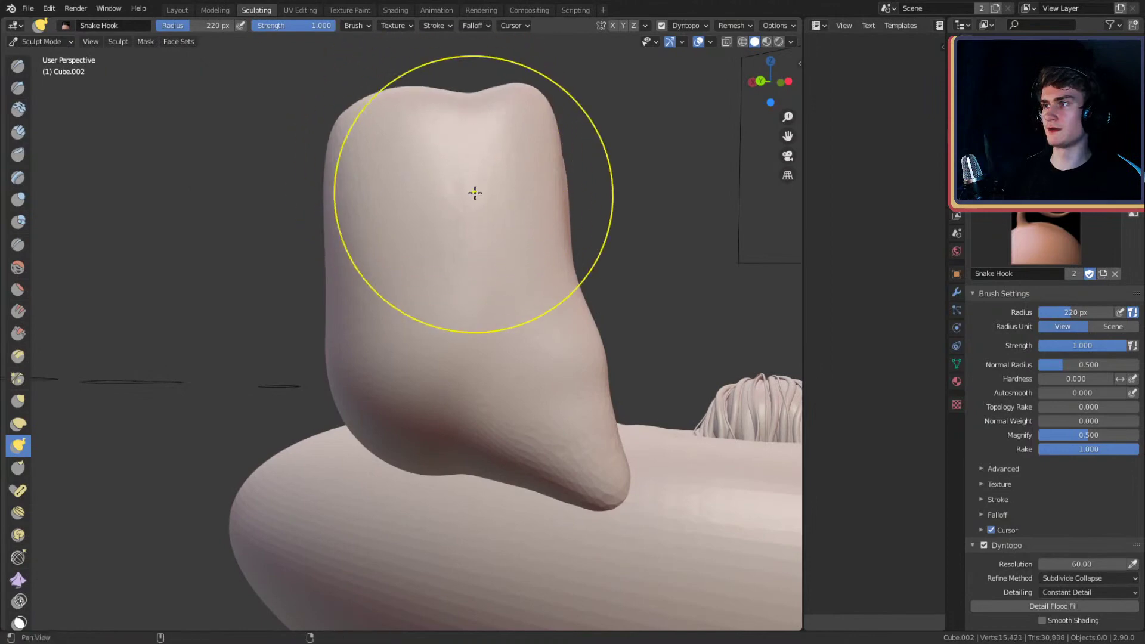
# - Reshape the upper side of the trunk with the Snake Hook brush at 293 px radius
pyautogui.moveTo(475, 191); pyautogui.dragTo(538, 199, button='middle')
pyautogui.press('f')
pyautogui.click(576, 146)
pyautogui.moveTo(535, 149); pyautogui.dragTo(516, 150)
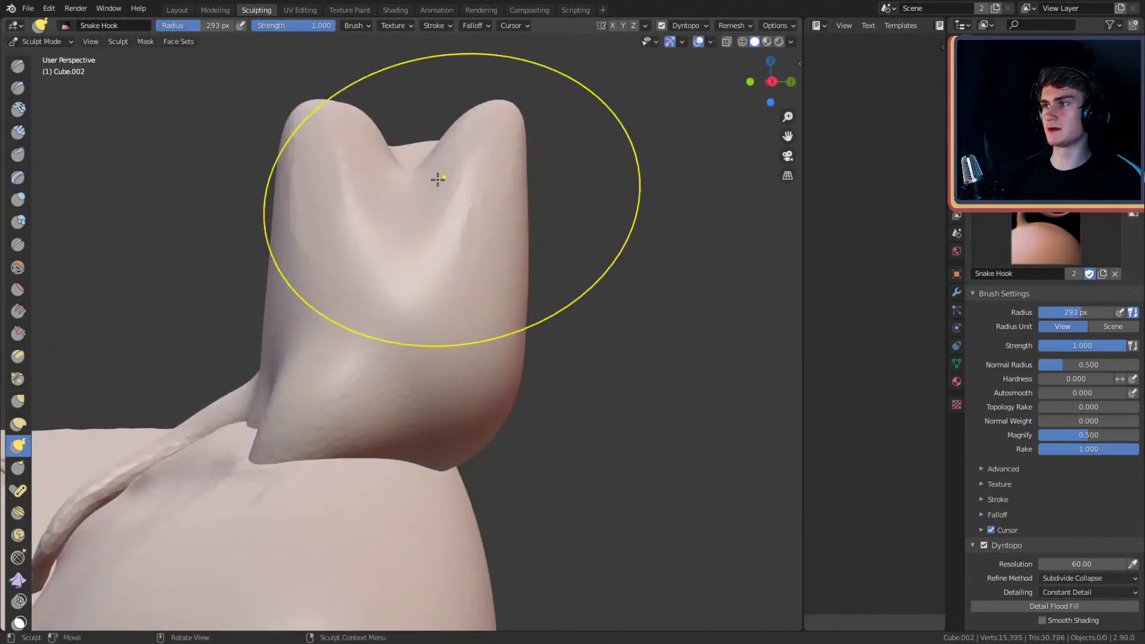
# - Pull up the dip between the trunk's top peaks with the Snake Hook brush at 223 px radius
pyautogui.press('f')
pyautogui.click(525, 200)
pyautogui.press('f')
pyautogui.click(305, 203)
pyautogui.moveTo(373, 203)
pyautogui.mouseDown()
pyautogui.moveTo(413, 159)
pyautogui.moveTo(413, 127)
pyautogui.mouseUp()
pyautogui.moveTo(413, 128)
pyautogui.mouseDown(button='middle')
pyautogui.moveTo(511, 188)
pyautogui.moveTo(466, 207)
pyautogui.mouseUp(button='middle')
pyautogui.scroll(-5, 465, 207)
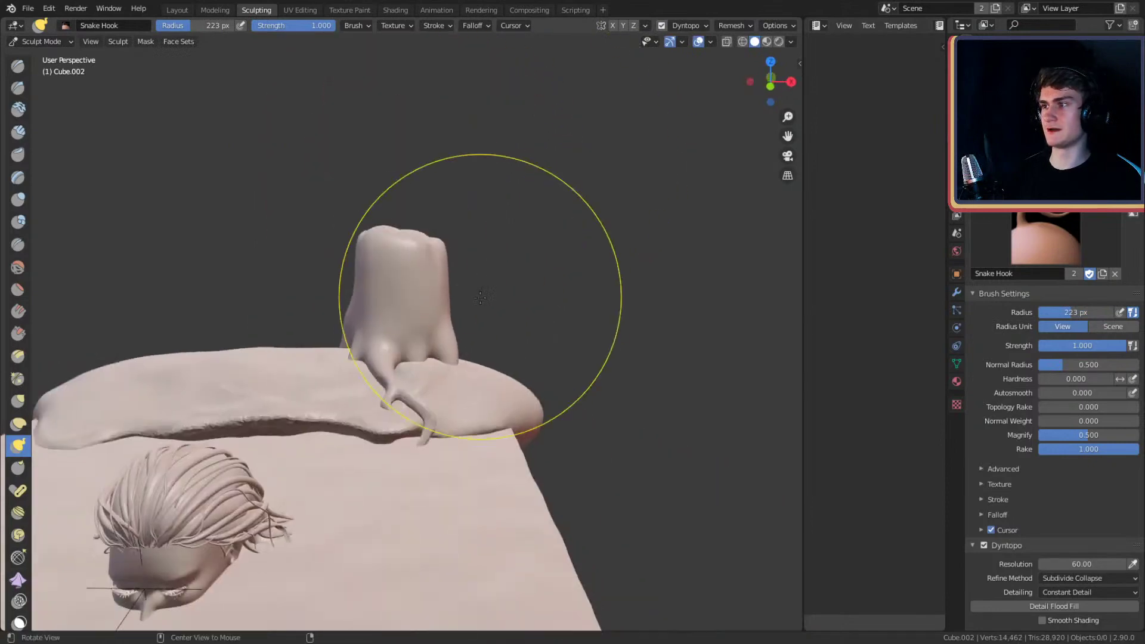
# - Carve a vertical groove up the trunk from beside the main root using the Crease brush at 100 px radius
pyautogui.scroll(5, 472, 313)
pyautogui.hotkey('shift', 'c')
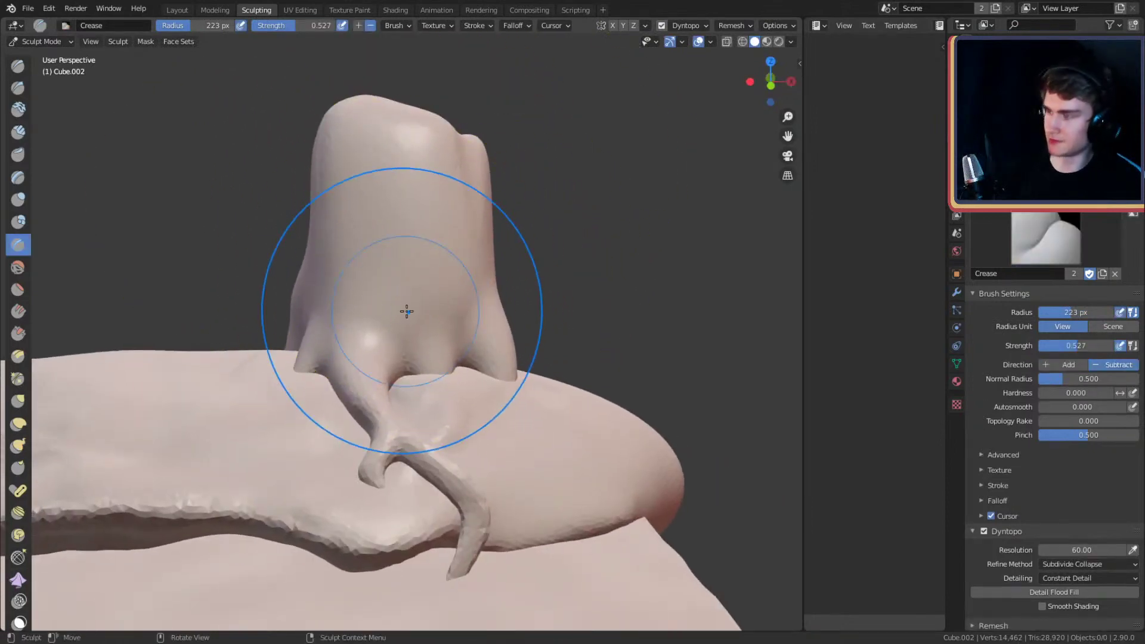
pyautogui.press('f')
pyautogui.click(409, 316)
pyautogui.scroll(3, 425, 347)
pyautogui.press('f')
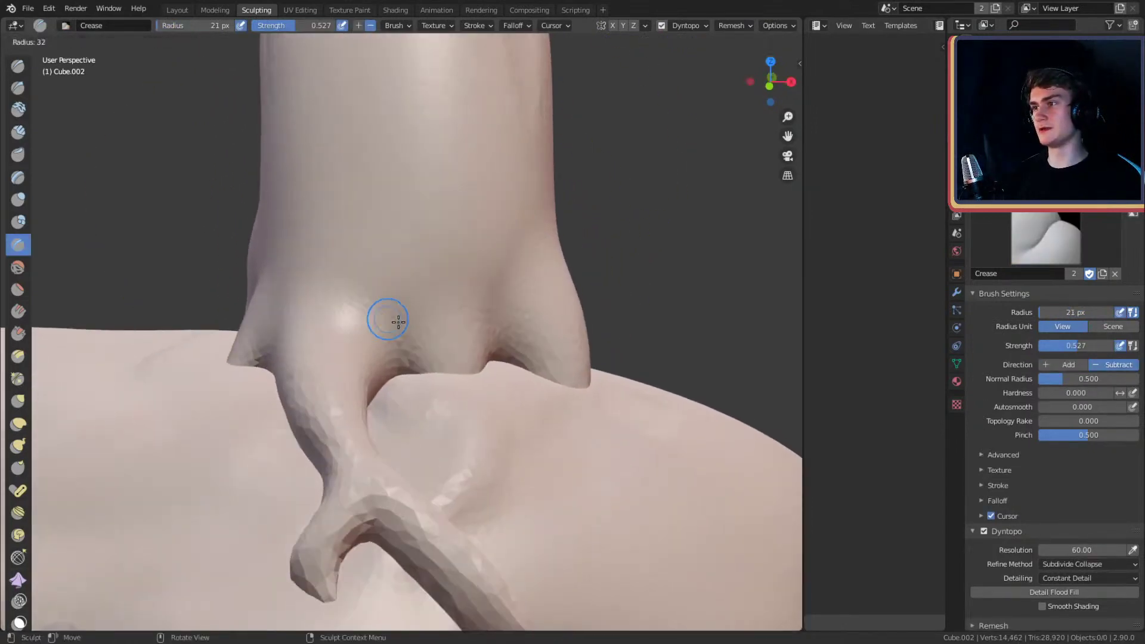
pyautogui.click(463, 320)
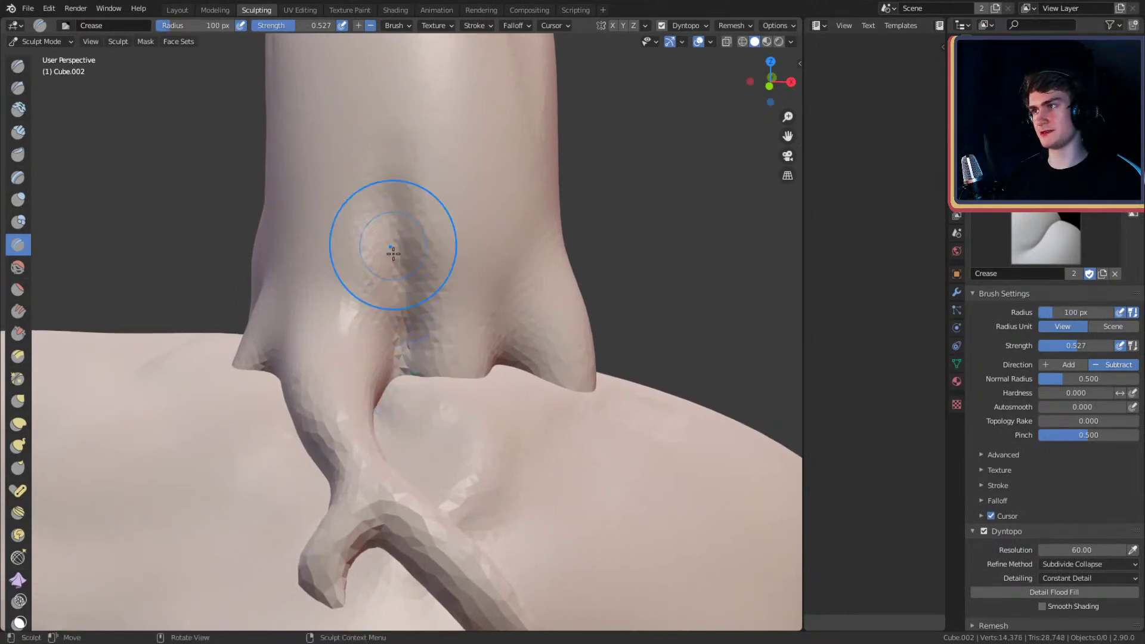
pyautogui.moveTo(393, 254); pyautogui.dragTo(399, 224)
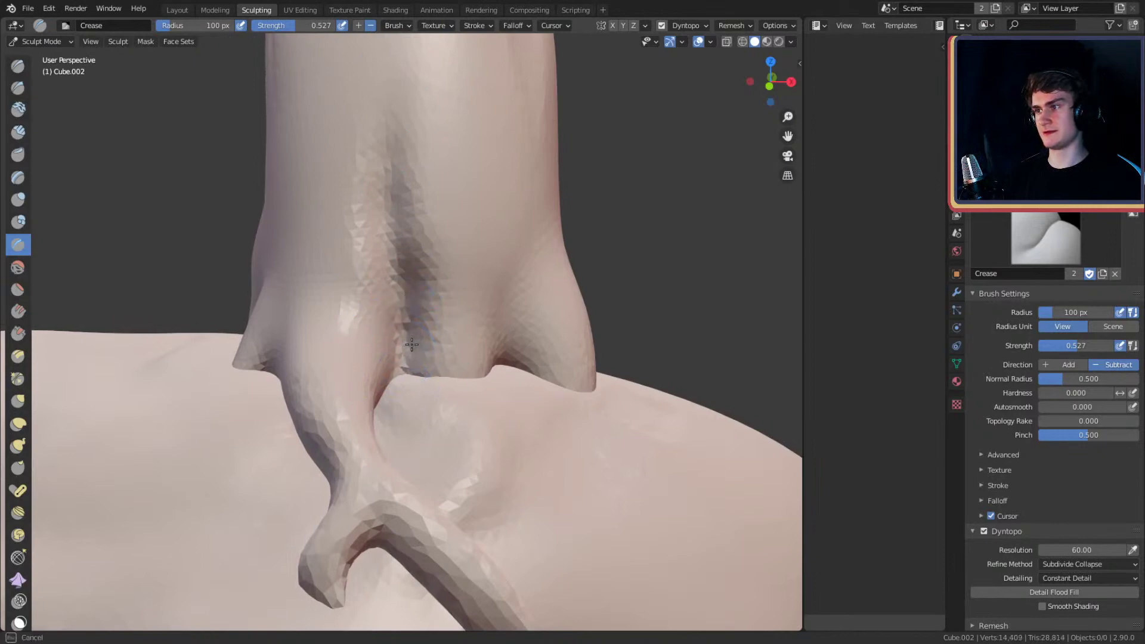
pyautogui.moveTo(406, 372); pyautogui.dragTo(387, 134)
# - Crease a second vertical groove from the gap between the right-hand roots up toward the top of the trunk
pyautogui.moveTo(491, 303); pyautogui.dragTo(477, 309, button='middle')
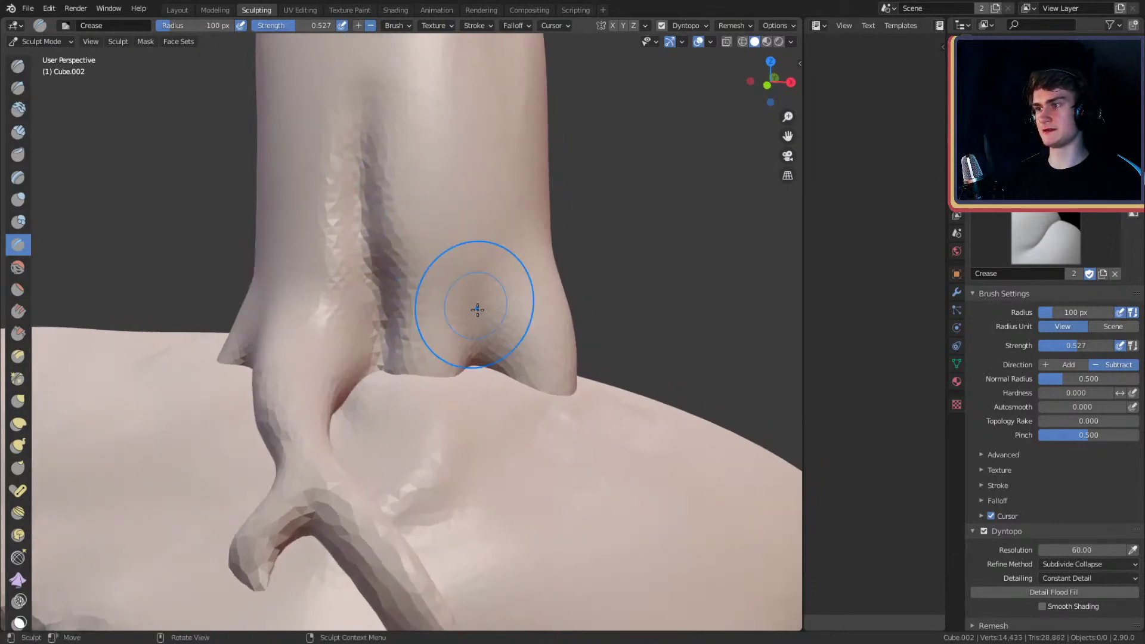
pyautogui.moveTo(483, 360)
pyautogui.mouseDown()
pyautogui.moveTo(452, 213)
pyautogui.moveTo(450, 146)
pyautogui.moveTo(466, 83)
pyautogui.mouseUp()
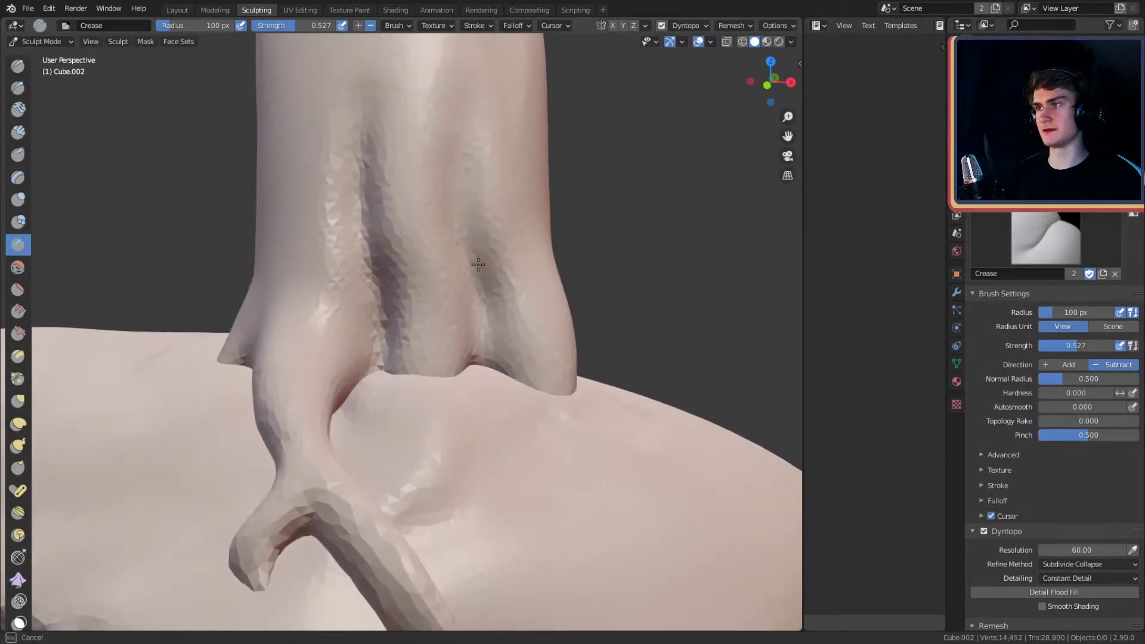
pyautogui.moveTo(499, 358)
pyautogui.mouseDown()
pyautogui.moveTo(447, 127)
pyautogui.moveTo(476, 90)
pyautogui.mouseUp()
pyautogui.keyDown('shift'); pyautogui.moveTo(475, 90); pyautogui.dragTo(430, 253, button='middle'); pyautogui.keyUp('shift')
pyautogui.moveTo(429, 253)
pyautogui.mouseDown()
pyautogui.moveTo(395, 229)
pyautogui.moveTo(406, 153)
pyautogui.mouseUp()
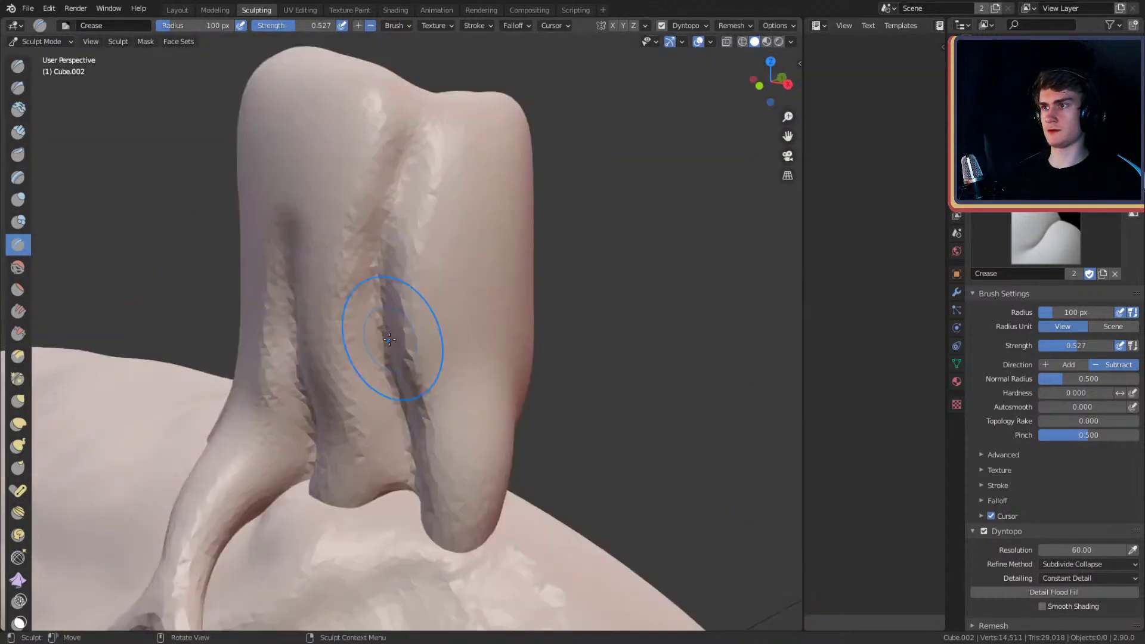
# - Continue the front groove up the trunk and deepen it with the Crease brush at 67 px radius
pyautogui.moveTo(473, 273); pyautogui.dragTo(563, 221, button='middle')
pyautogui.press('f')
pyautogui.click(403, 196)
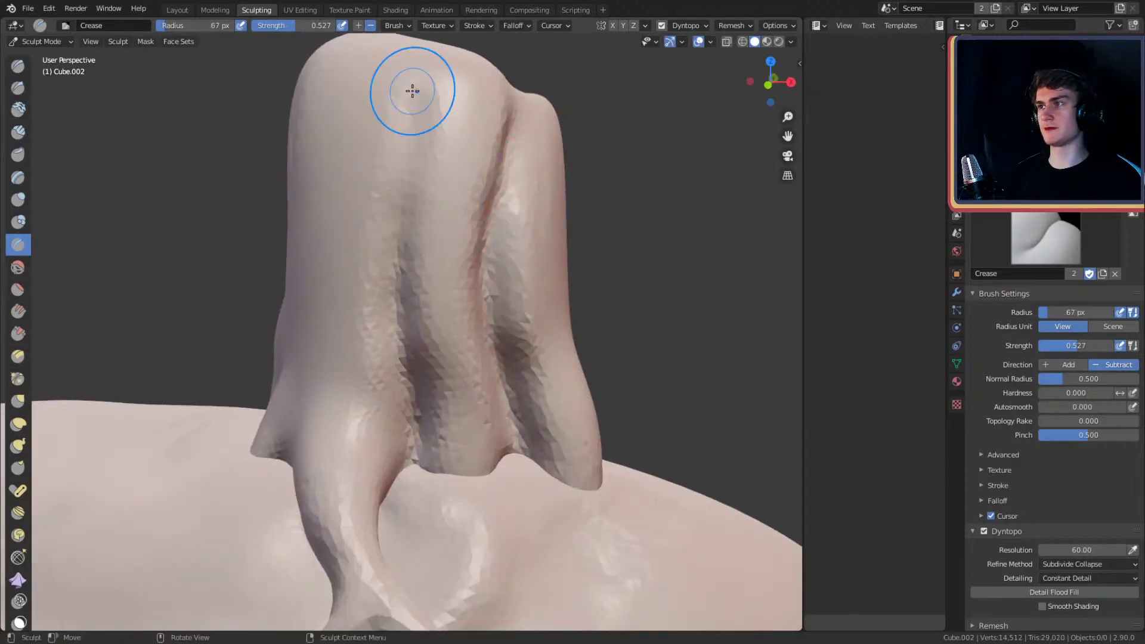
pyautogui.moveTo(411, 92); pyautogui.dragTo(398, 166)
pyautogui.moveTo(423, 182)
pyautogui.mouseDown(button='middle')
pyautogui.moveTo(439, 189)
pyautogui.moveTo(468, 169)
pyautogui.mouseUp(button='middle')
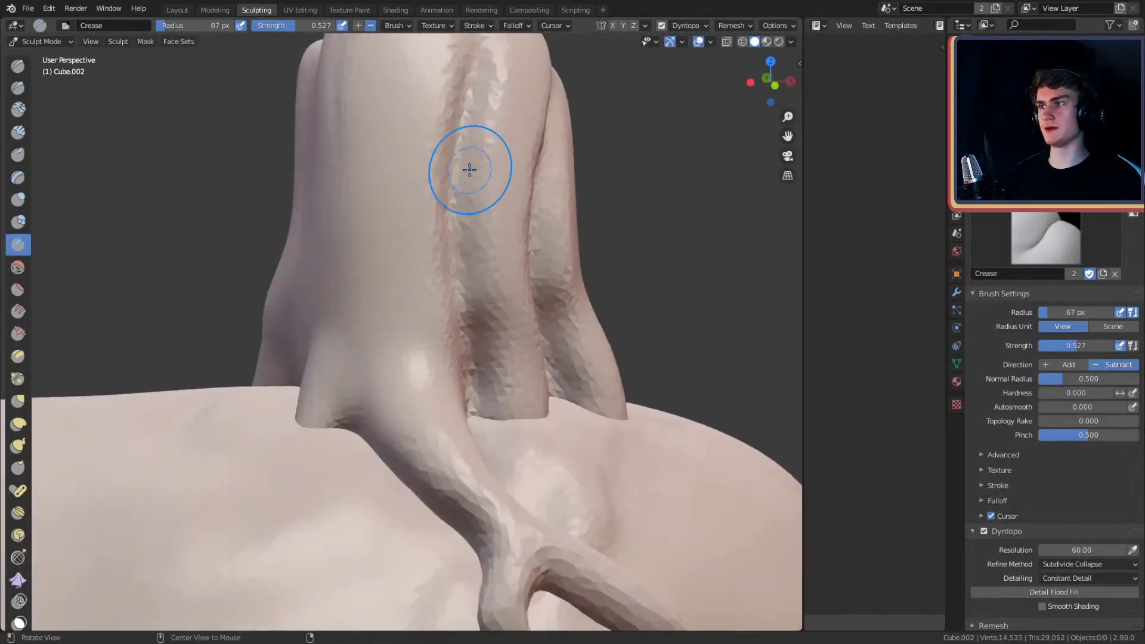
pyautogui.moveTo(468, 168); pyautogui.dragTo(462, 287)
# - Carve a groove from the gap on the main root's left side up the trunk with the Crease brush at 43 px radius
pyautogui.moveTo(462, 286); pyautogui.dragTo(441, 345, button='middle')
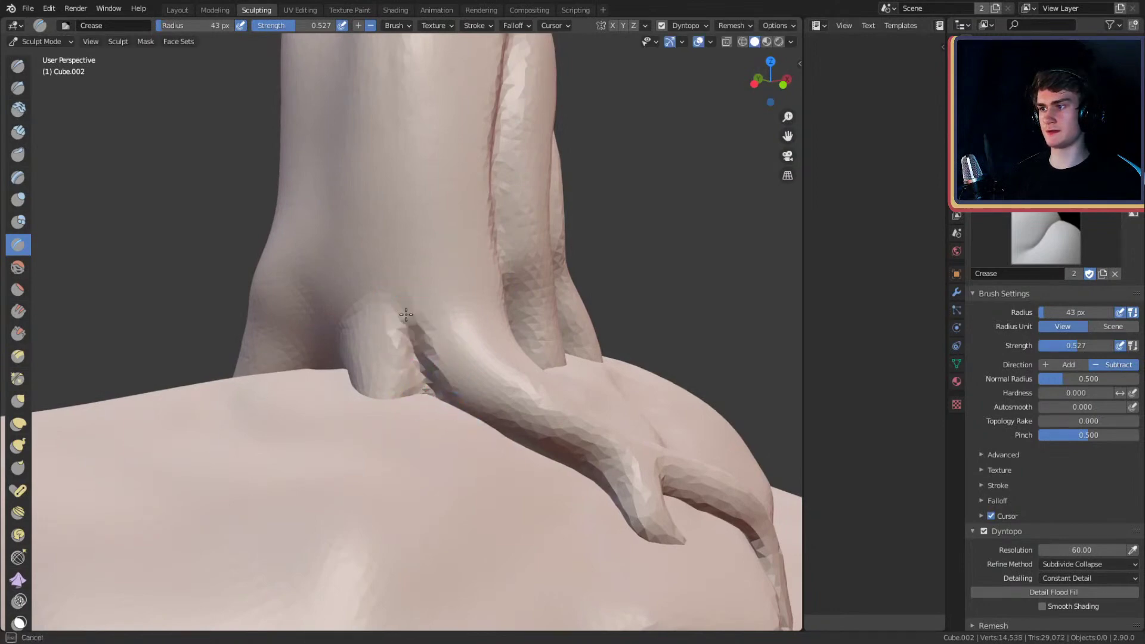
pyautogui.moveTo(407, 314)
pyautogui.mouseDown()
pyautogui.moveTo(416, 335)
pyautogui.moveTo(385, 179)
pyautogui.mouseUp()
pyautogui.moveTo(399, 115); pyautogui.dragTo(446, 232, button='middle')
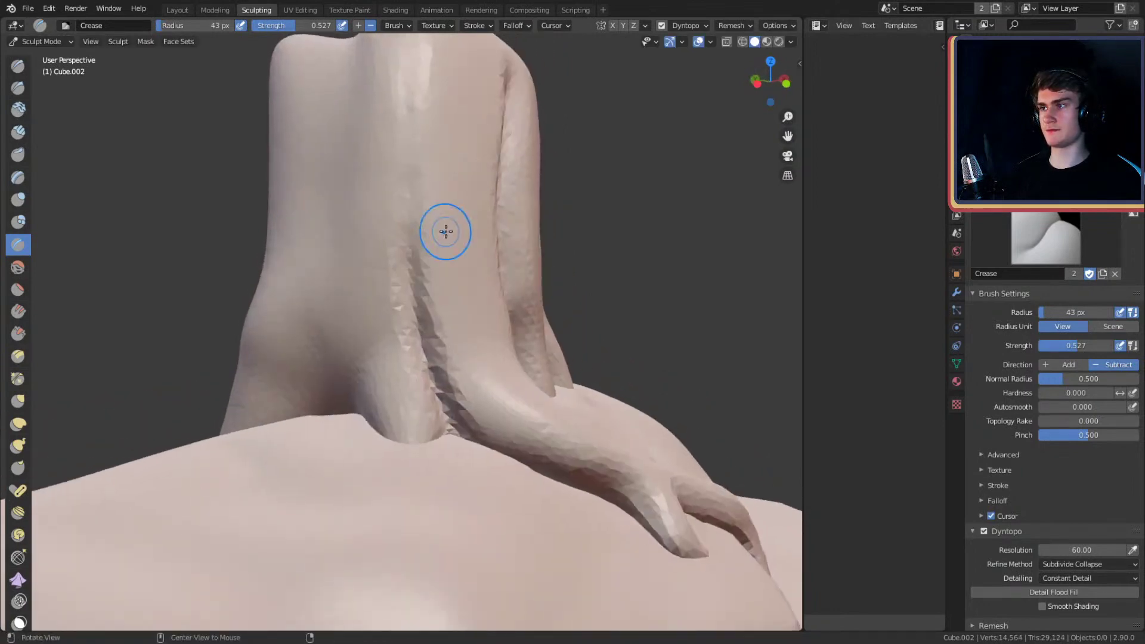
pyautogui.moveTo(411, 276)
pyautogui.mouseDown()
pyautogui.moveTo(429, 95)
pyautogui.moveTo(447, 465)
pyautogui.mouseUp()
pyautogui.moveTo(448, 465); pyautogui.dragTo(445, 340, button='middle')
# - Crease the hollow between the roots on the trunk's side and extend it upward, using brush radii of 97 px and 129 px
pyautogui.press('f')
pyautogui.click(394, 396)
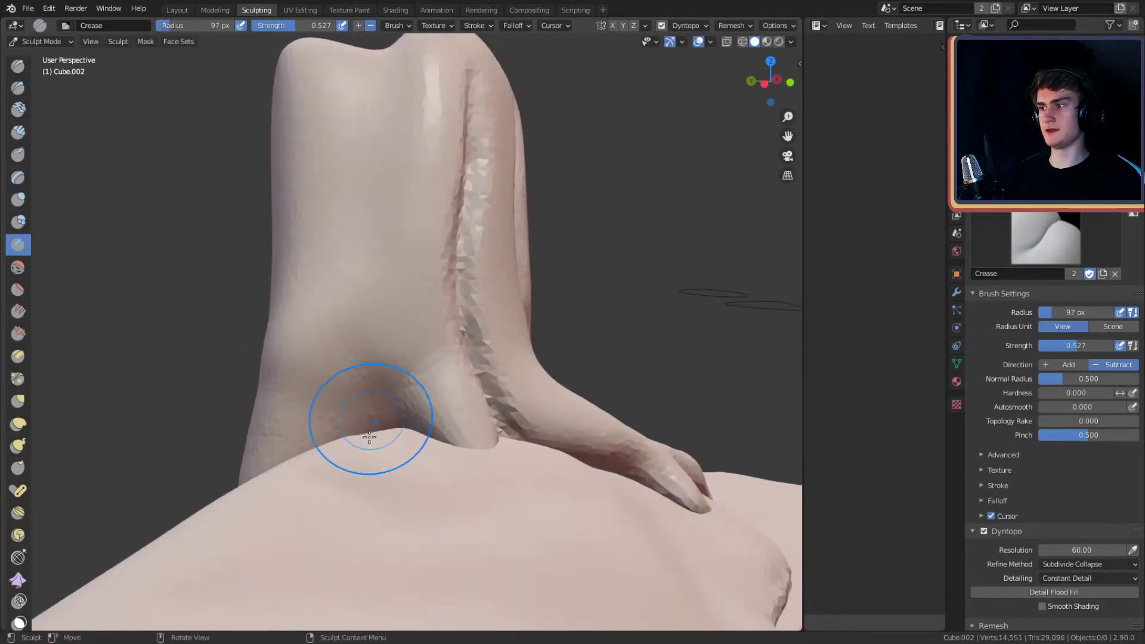
pyautogui.moveTo(367, 316)
pyautogui.mouseDown()
pyautogui.moveTo(358, 435)
pyautogui.moveTo(371, 445)
pyautogui.mouseUp()
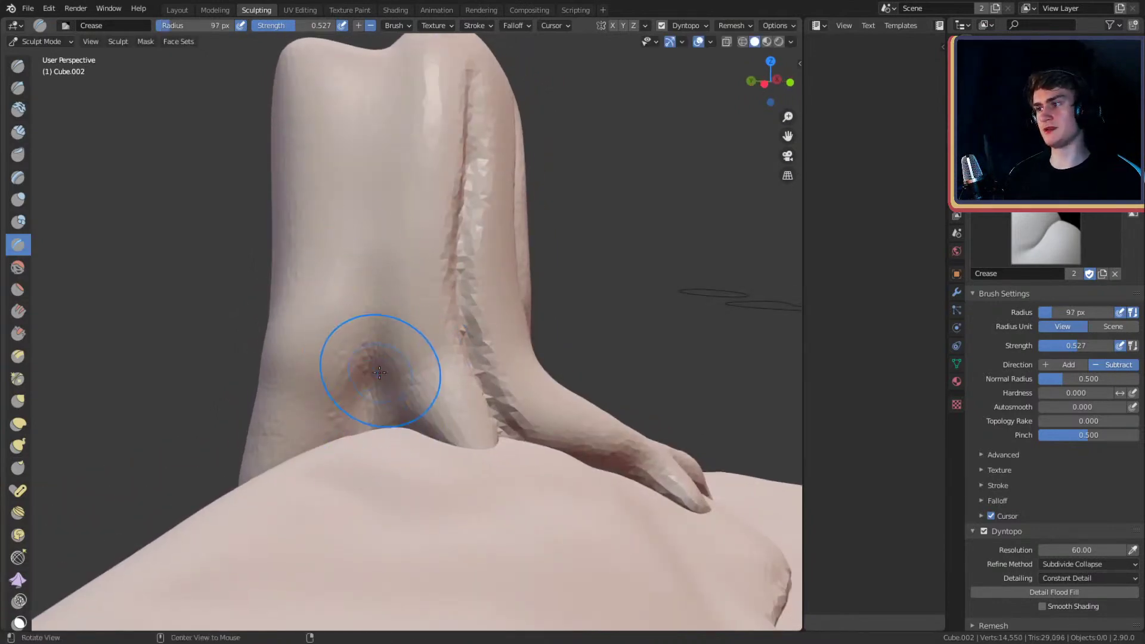
pyautogui.press('f')
pyautogui.moveTo(379, 373)
pyautogui.keyDown('alt'); pyautogui.mouseDown()
pyautogui.moveTo(446, 381)
pyautogui.moveTo(384, 248)
pyautogui.moveTo(384, 219)
pyautogui.mouseUp(); pyautogui.keyUp('alt')
pyautogui.click(465, 382)
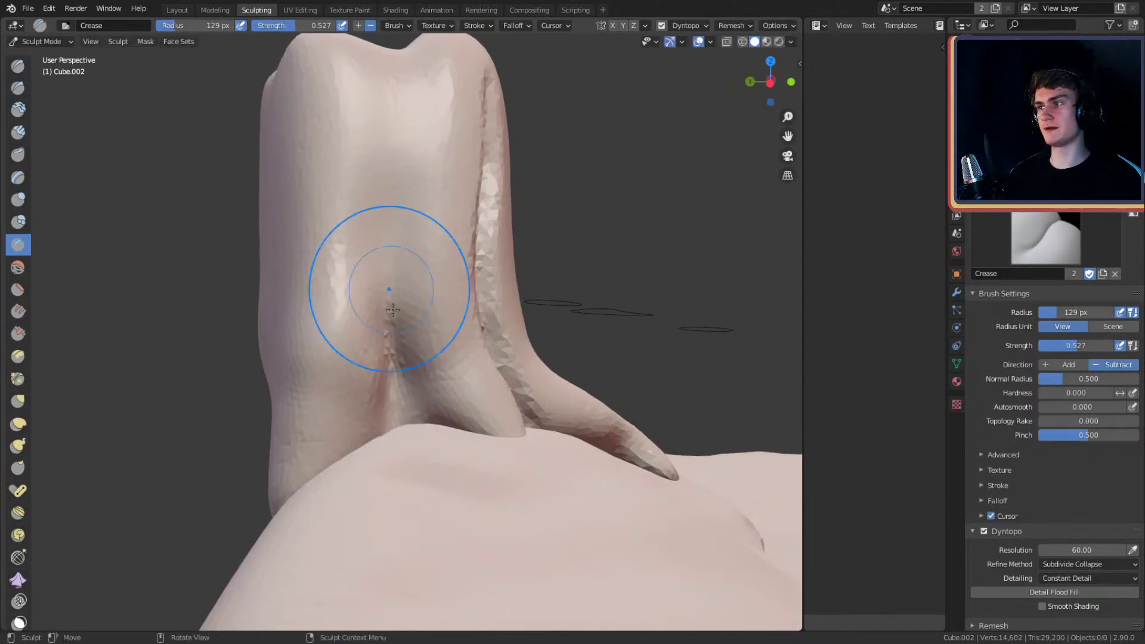
pyautogui.moveTo(392, 309)
pyautogui.mouseDown()
pyautogui.moveTo(392, 113)
pyautogui.moveTo(404, 391)
pyautogui.moveTo(438, 346)
pyautogui.mouseUp()
# - Crease further grooves along the trunk above the main root with the brush radius at 92 px
pyautogui.moveTo(340, 372)
pyautogui.mouseDown(button='middle')
pyautogui.moveTo(434, 328)
pyautogui.moveTo(455, 365)
pyautogui.moveTo(449, 374)
pyautogui.moveTo(434, 340)
pyautogui.moveTo(422, 393)
pyautogui.mouseUp(button='middle')
pyautogui.press('f')
pyautogui.click(416, 373)
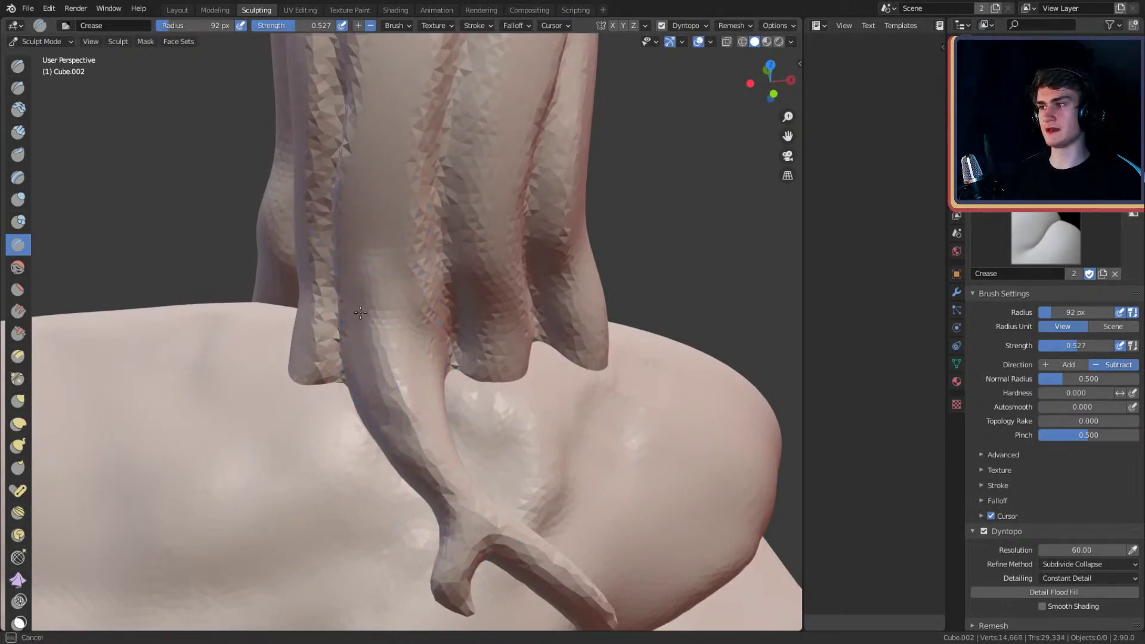
pyautogui.moveTo(387, 169)
pyautogui.mouseDown(button='middle')
pyautogui.moveTo(411, 297)
pyautogui.moveTo(427, 230)
pyautogui.moveTo(302, 191)
pyautogui.mouseUp(button='middle')
# - Build up vertical bark ridges on the trunk above the main root with the Clay Strips brush at 41 px and 32 px radius
pyautogui.press('c')
pyautogui.press('f')
pyautogui.click(384, 276)
pyautogui.keyDown('alt'); pyautogui.moveTo(384, 276); pyautogui.dragTo(411, 287); pyautogui.keyUp('alt')
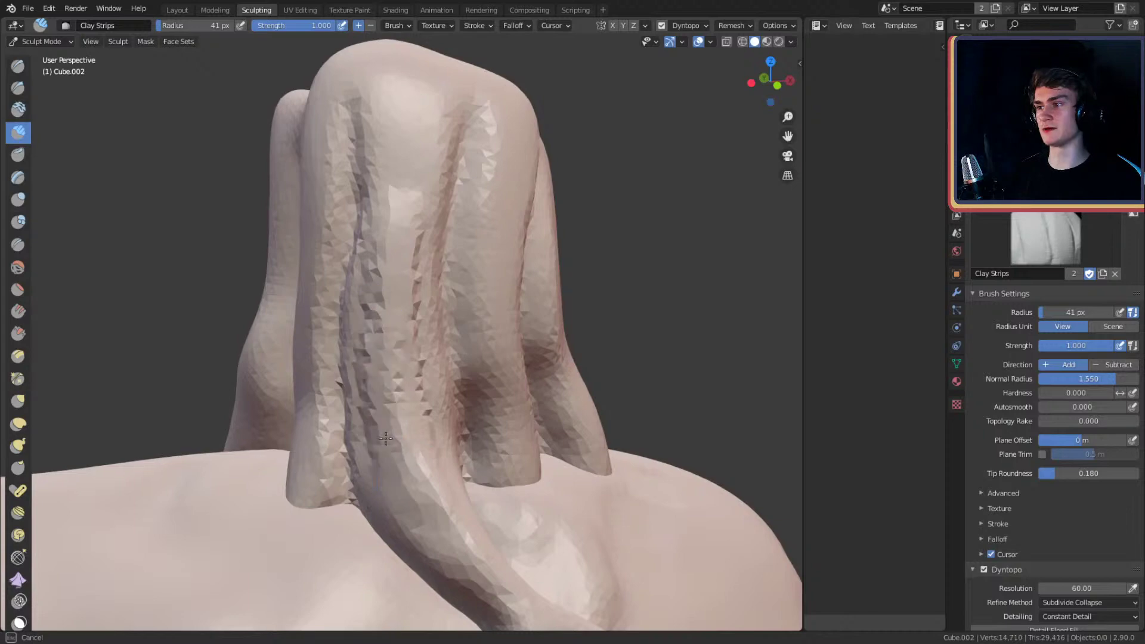
pyautogui.keyDown('alt'); pyautogui.moveTo(422, 163); pyautogui.dragTo(423, 178); pyautogui.keyUp('alt')
pyautogui.press('f')
pyautogui.click(425, 197)
pyautogui.moveTo(407, 110)
pyautogui.mouseDown()
pyautogui.moveTo(392, 153)
pyautogui.moveTo(407, 140)
pyautogui.mouseUp()
pyautogui.moveTo(401, 421); pyautogui.dragTo(404, 434)
pyautogui.keyDown('alt'); pyautogui.keyDown('shift'); pyautogui.moveTo(402, 411); pyautogui.dragTo(402, 348); pyautogui.keyUp('shift'); pyautogui.keyUp('alt')
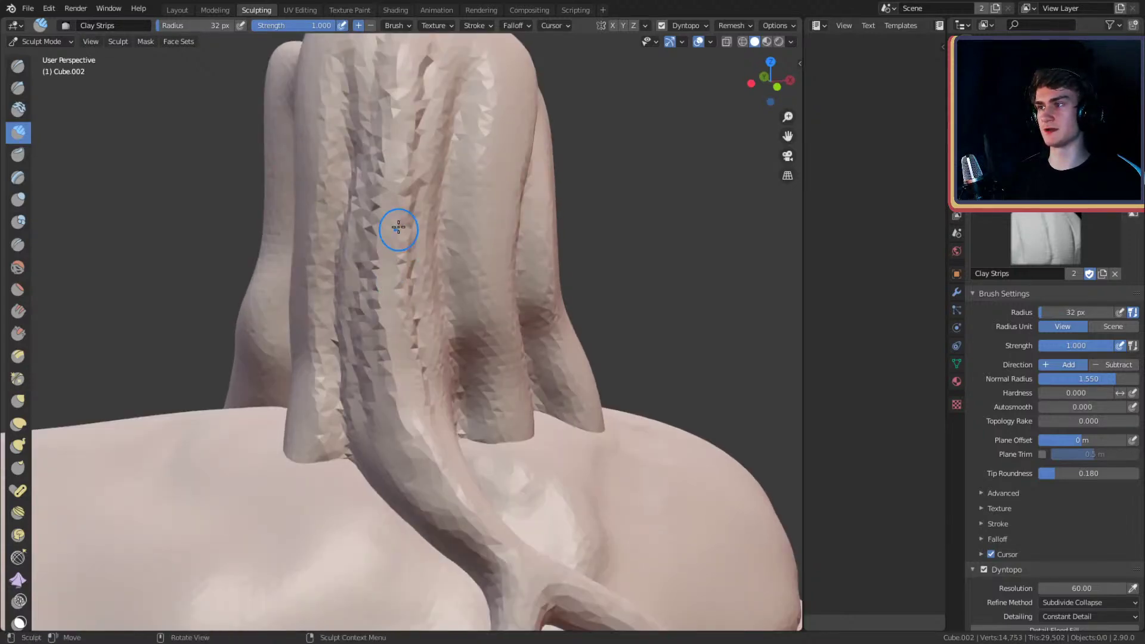
# - Smooth the vertical bark ridges on the trunk above the main root
pyautogui.press('f')
pyautogui.click(436, 225)
pyautogui.keyDown('shift'); pyautogui.moveTo(427, 75); pyautogui.dragTo(425, 384); pyautogui.keyUp('shift')
pyautogui.moveTo(424, 385); pyautogui.dragTo(458, 382, button='middle')
pyautogui.moveTo(417, 393)
pyautogui.keyDown('shift'); pyautogui.mouseDown()
pyautogui.moveTo(412, 266)
pyautogui.moveTo(425, 129)
pyautogui.moveTo(432, 363)
pyautogui.mouseUp(); pyautogui.keyUp('shift')
pyautogui.moveTo(436, 328)
pyautogui.mouseDown(button='middle')
pyautogui.moveTo(396, 302)
pyautogui.moveTo(397, 311)
pyautogui.mouseUp(button='middle')
# - Build up finer bark ridges along the main root's trunk section with Clay Strips at 25 px radius and smooth them at 121 px
pyautogui.press('f')
pyautogui.click(380, 336)
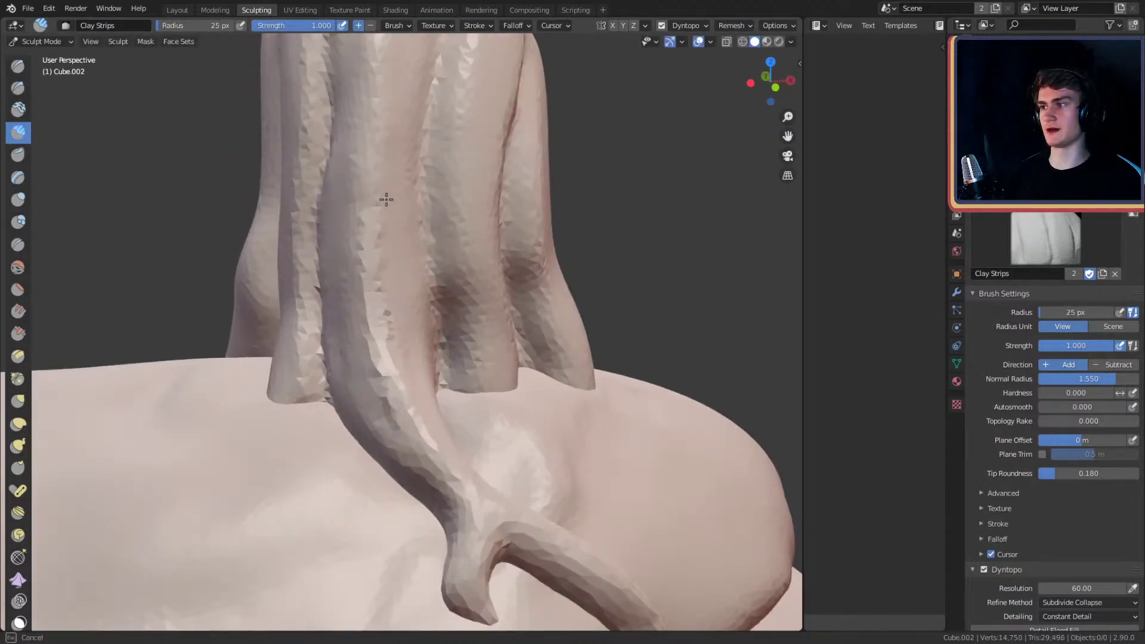
pyautogui.moveTo(396, 88); pyautogui.dragTo(405, 120)
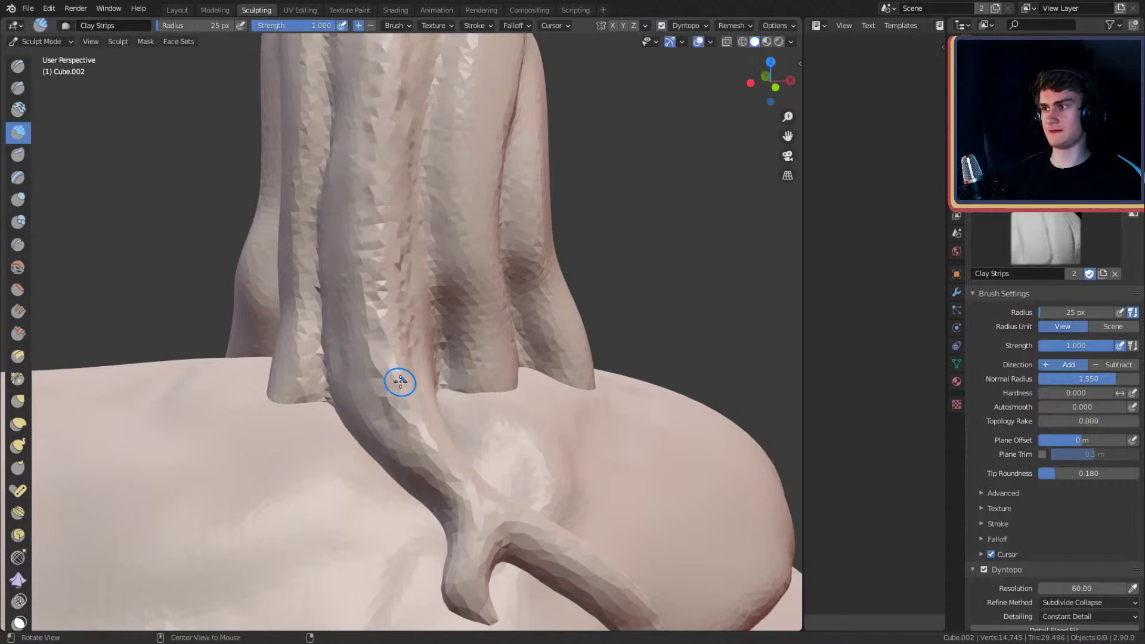
pyautogui.moveTo(401, 382); pyautogui.dragTo(384, 322, button='middle')
pyautogui.moveTo(370, 374); pyautogui.dragTo(381, 396)
pyautogui.moveTo(389, 115)
pyautogui.mouseDown()
pyautogui.moveTo(370, 251)
pyautogui.moveTo(401, 47)
pyautogui.moveTo(375, 167)
pyautogui.moveTo(373, 279)
pyautogui.moveTo(404, 376)
pyautogui.mouseUp()
pyautogui.press('f')
pyautogui.click(408, 103)
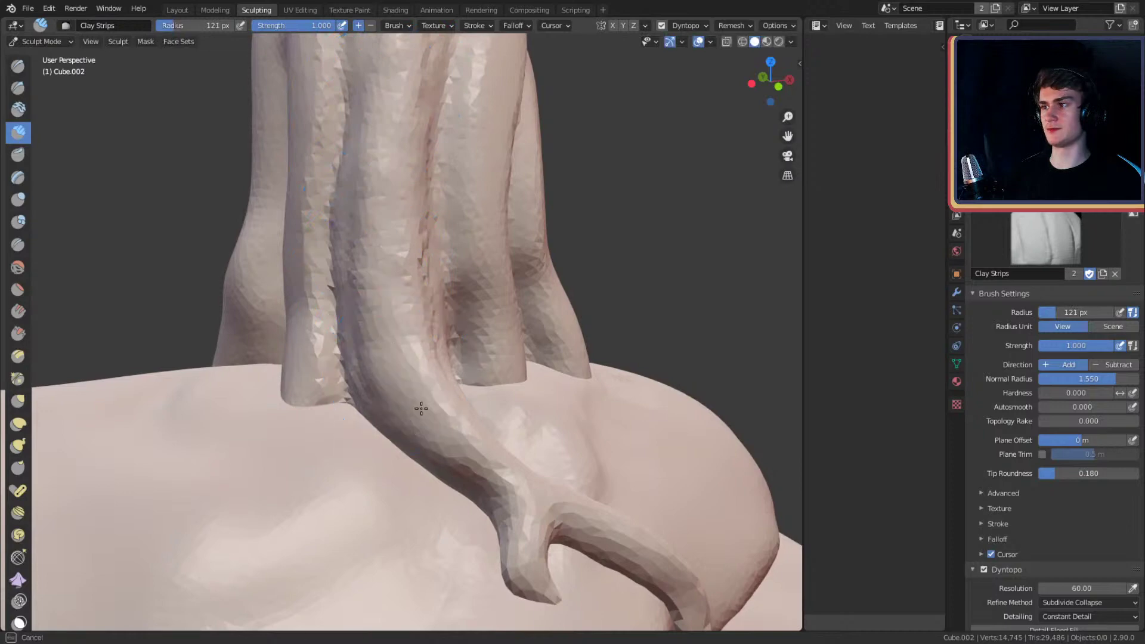
pyautogui.moveTo(475, 353)
pyautogui.mouseDown(button='middle')
pyautogui.moveTo(410, 343)
pyautogui.moveTo(441, 334)
pyautogui.moveTo(470, 396)
pyautogui.moveTo(451, 349)
pyautogui.mouseUp(button='middle')
# - Add Clay Strips ridges at 28 px radius along the narrow trunk section between the main root and the outer side root
pyautogui.press('f')
pyautogui.click(417, 328)
pyautogui.moveTo(450, 349)
pyautogui.mouseDown()
pyautogui.moveTo(452, 396)
pyautogui.moveTo(454, 271)
pyautogui.moveTo(441, 358)
pyautogui.moveTo(441, 64)
pyautogui.mouseUp()
pyautogui.moveTo(455, 187); pyautogui.dragTo(371, 392, button='middle')
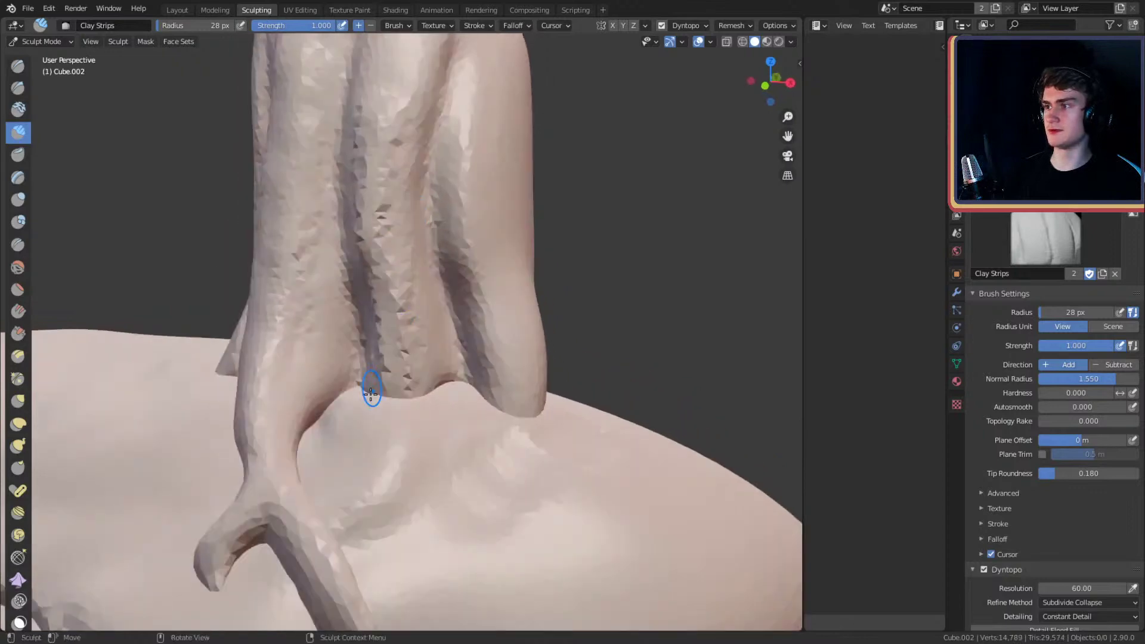
pyautogui.moveTo(371, 391)
pyautogui.mouseDown()
pyautogui.moveTo(408, 373)
pyautogui.moveTo(384, 97)
pyautogui.mouseUp()
pyautogui.moveTo(383, 97); pyautogui.dragTo(394, 119, button='middle')
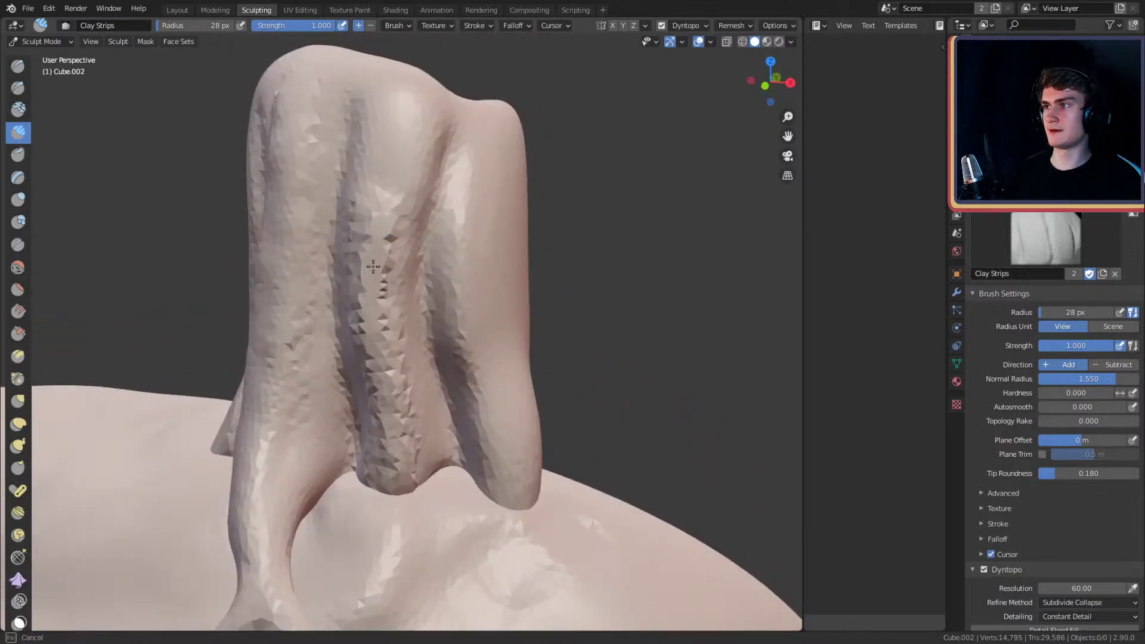
pyautogui.moveTo(398, 123)
pyautogui.mouseDown()
pyautogui.moveTo(375, 358)
pyautogui.moveTo(403, 366)
pyautogui.mouseUp()
pyautogui.moveTo(404, 366); pyautogui.dragTo(424, 141, button='middle')
pyautogui.moveTo(424, 139); pyautogui.dragTo(423, 327)
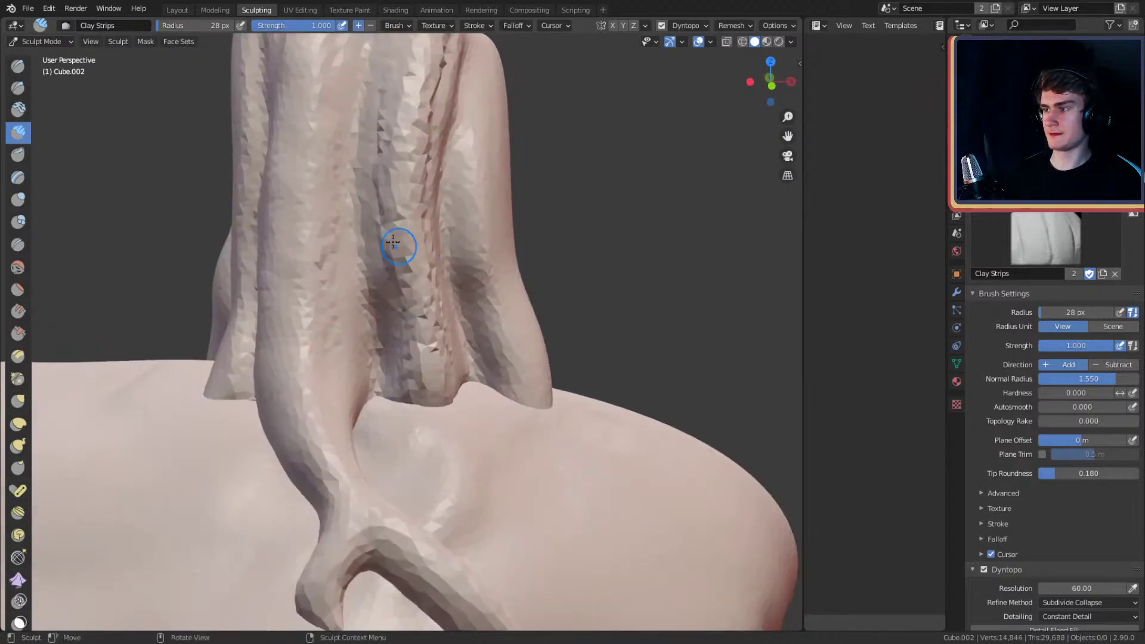
pyautogui.moveTo(452, 341); pyautogui.dragTo(427, 323, button='middle')
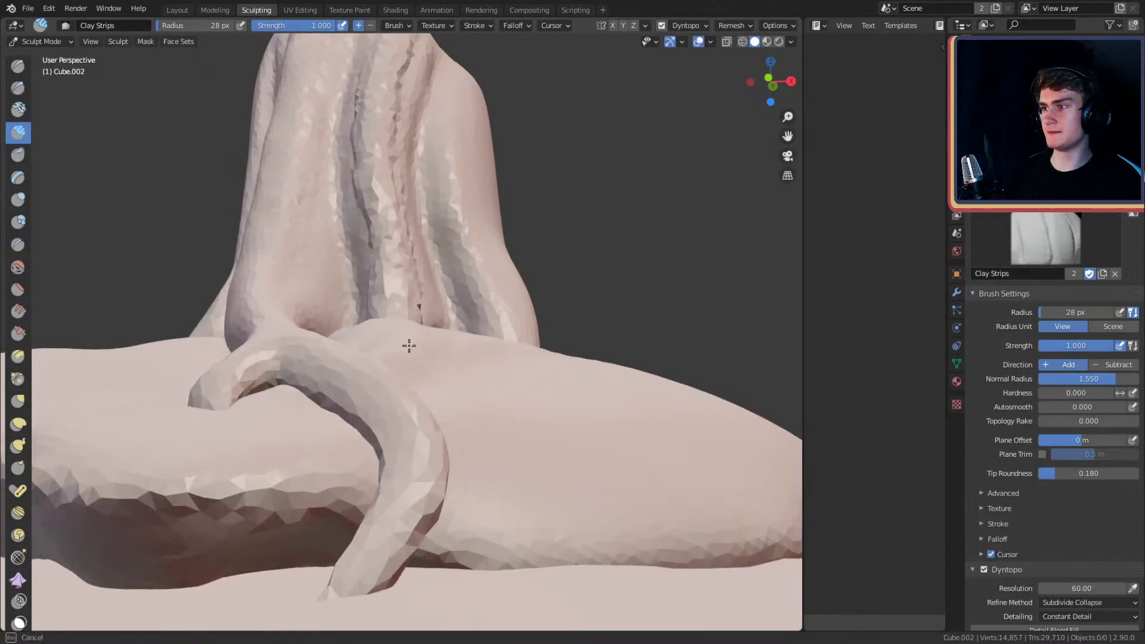
# - Smooth the ridges on the narrow trunk section from its base upward with the brush radius at 131 px
pyautogui.press('f')
pyautogui.click(482, 283)
pyautogui.keyDown('shift'); pyautogui.moveTo(426, 315); pyautogui.dragTo(415, 260); pyautogui.keyUp('shift')
pyautogui.keyDown('shift'); pyautogui.moveTo(410, 238); pyautogui.dragTo(396, 135); pyautogui.keyUp('shift')
pyautogui.moveTo(399, 120)
pyautogui.keyDown('shift'); pyautogui.mouseDown()
pyautogui.moveTo(417, 59)
pyautogui.moveTo(406, 51)
pyautogui.mouseUp(); pyautogui.keyUp('shift')
# - Deepen the hollow between the main root and the narrow trunk section with the Crease brush at 80 px radius
pyautogui.hotkey('shift', 'c')
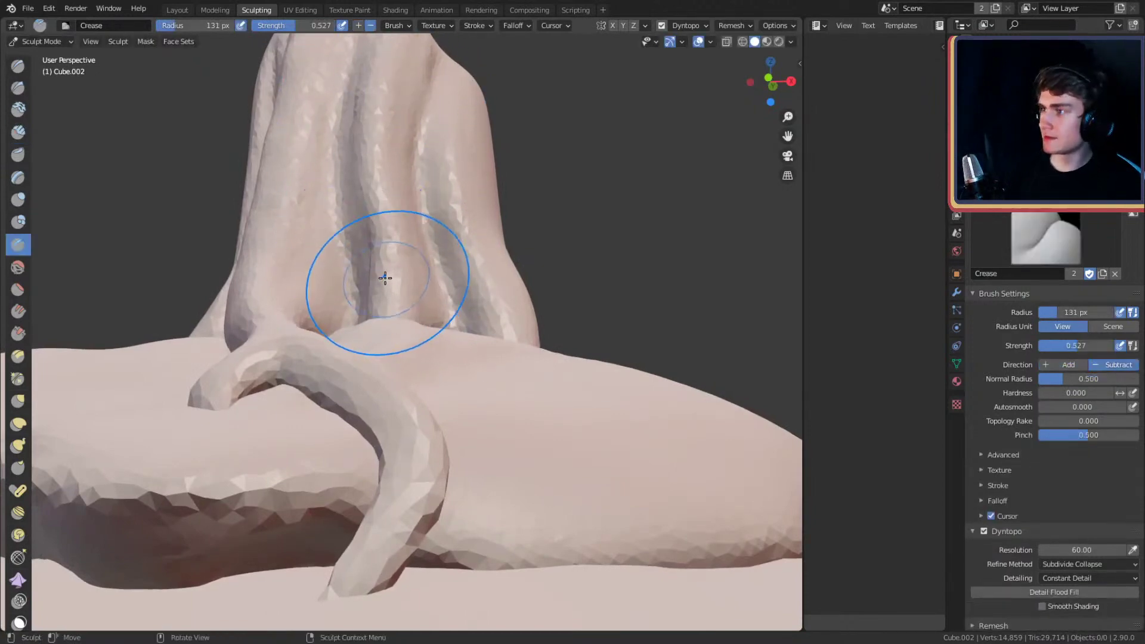
pyautogui.press('f')
pyautogui.click(318, 275)
pyautogui.moveTo(378, 288)
pyautogui.mouseDown(button='middle')
pyautogui.moveTo(417, 348)
pyautogui.moveTo(385, 345)
pyautogui.mouseUp(button='middle')
pyautogui.press('f')
pyautogui.click(403, 349)
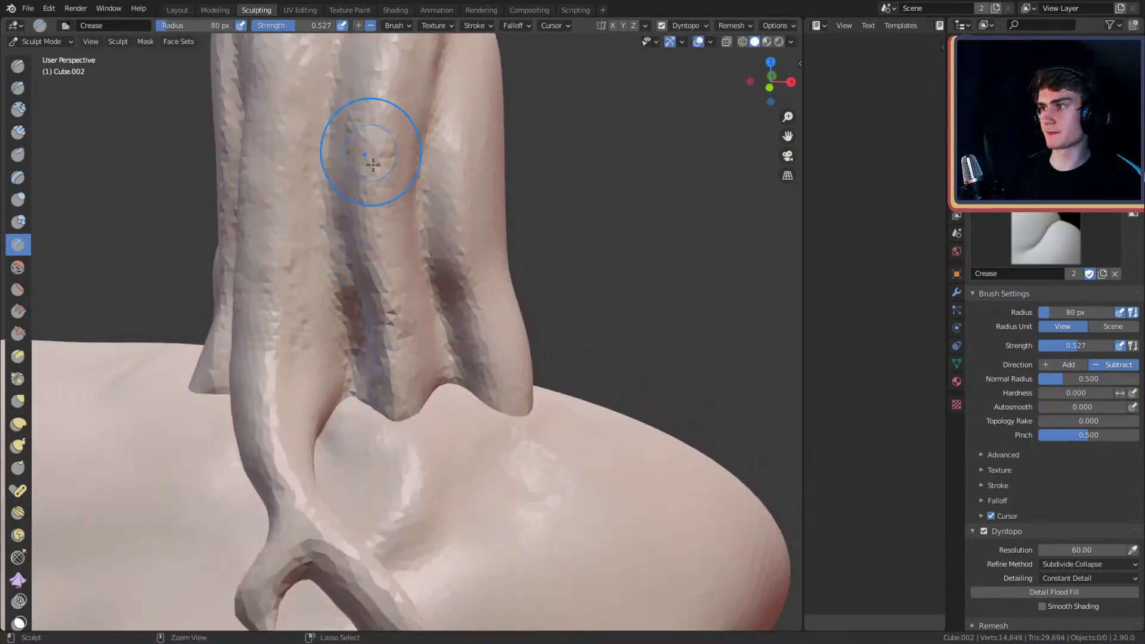
# - Carve broad vertical grooves along the full height of the outer side root with the Crease brush at 142 px radius
pyautogui.moveTo(434, 51)
pyautogui.mouseDown(button='middle')
pyautogui.moveTo(447, 268)
pyautogui.moveTo(388, 240)
pyautogui.moveTo(443, 276)
pyautogui.moveTo(430, 279)
pyautogui.mouseUp(button='middle')
pyautogui.press('f')
pyautogui.click(468, 286)
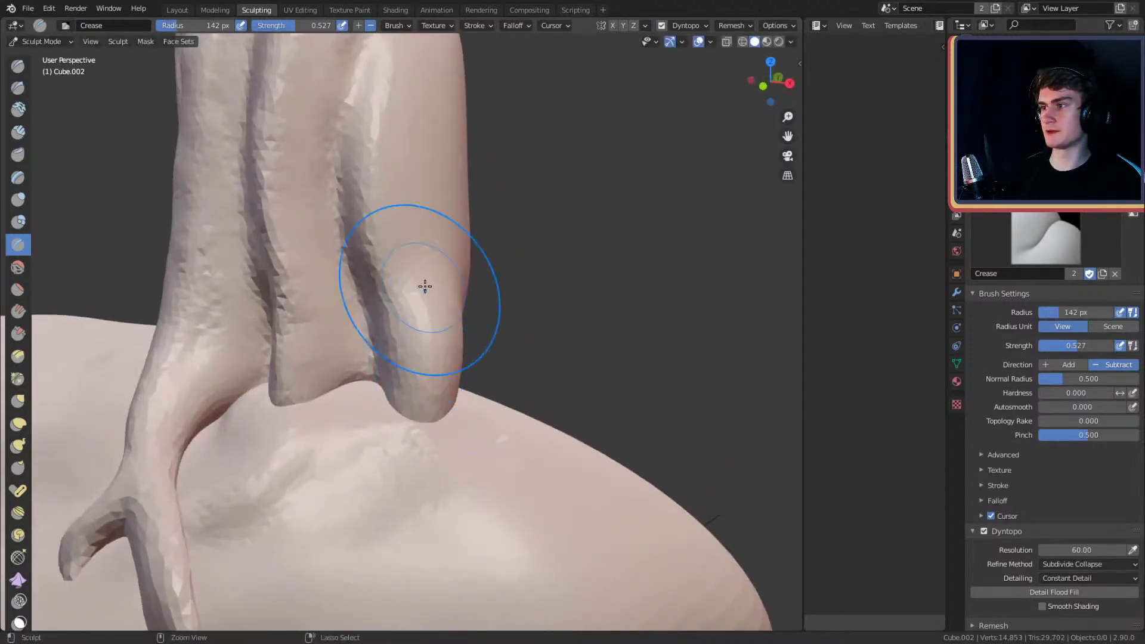
pyautogui.moveTo(424, 286)
pyautogui.mouseDown()
pyautogui.moveTo(442, 315)
pyautogui.moveTo(409, 87)
pyautogui.moveTo(439, 87)
pyautogui.mouseUp()
pyautogui.moveTo(440, 87); pyautogui.dragTo(396, 243, button='middle')
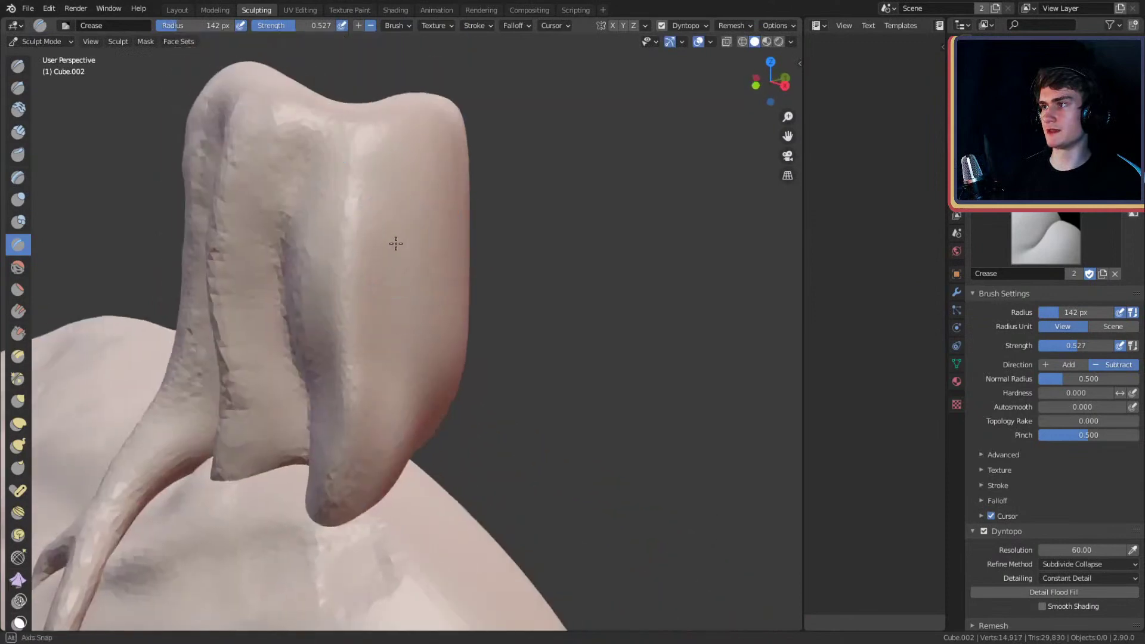
pyautogui.moveTo(378, 98)
pyautogui.mouseDown()
pyautogui.moveTo(340, 332)
pyautogui.moveTo(380, 363)
pyautogui.mouseUp()
pyautogui.moveTo(380, 362); pyautogui.dragTo(435, 301, button='middle')
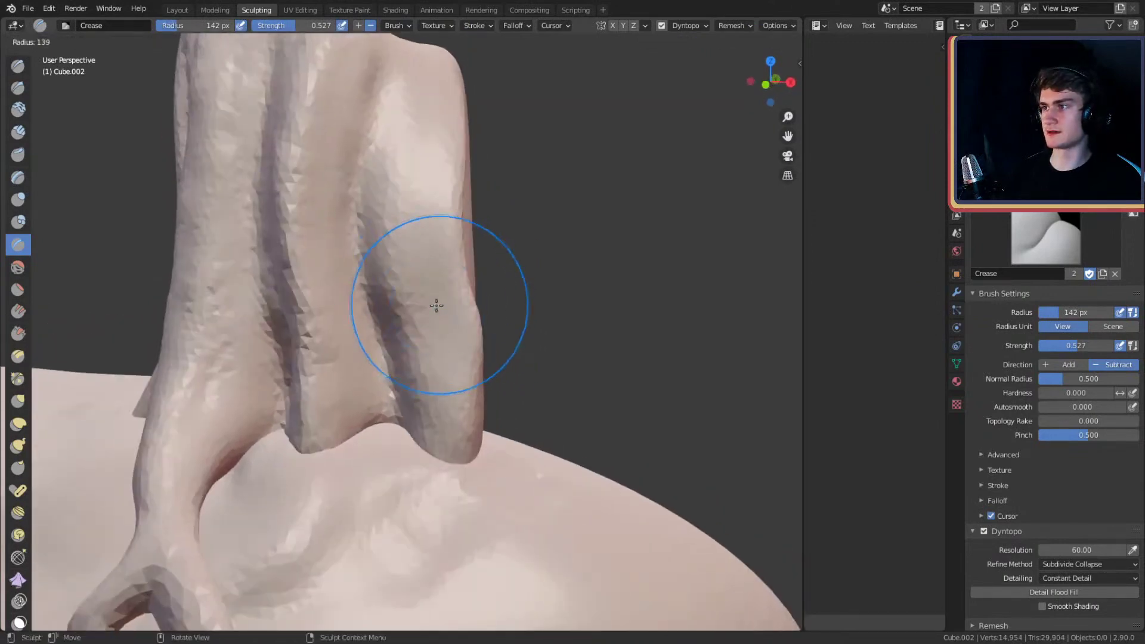
# - Crease small wrinkles and cracks across the bend of the outer side root, using brush radii of 46 px and 32 px
pyautogui.press('f')
pyautogui.click(434, 334)
pyautogui.moveTo(441, 409)
pyautogui.mouseDown(button='middle')
pyautogui.moveTo(467, 284)
pyautogui.moveTo(409, 337)
pyautogui.mouseUp(button='middle')
pyautogui.press('f')
pyautogui.click(409, 337)
pyautogui.press('f')
pyautogui.click(452, 373)
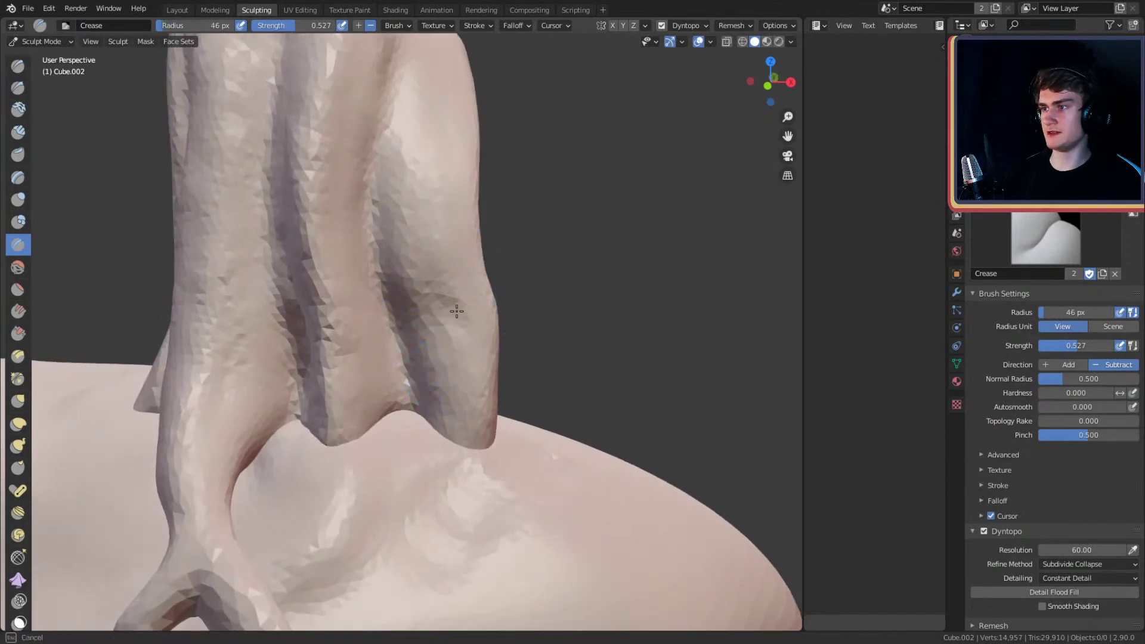
pyautogui.press('f')
pyautogui.click(449, 307)
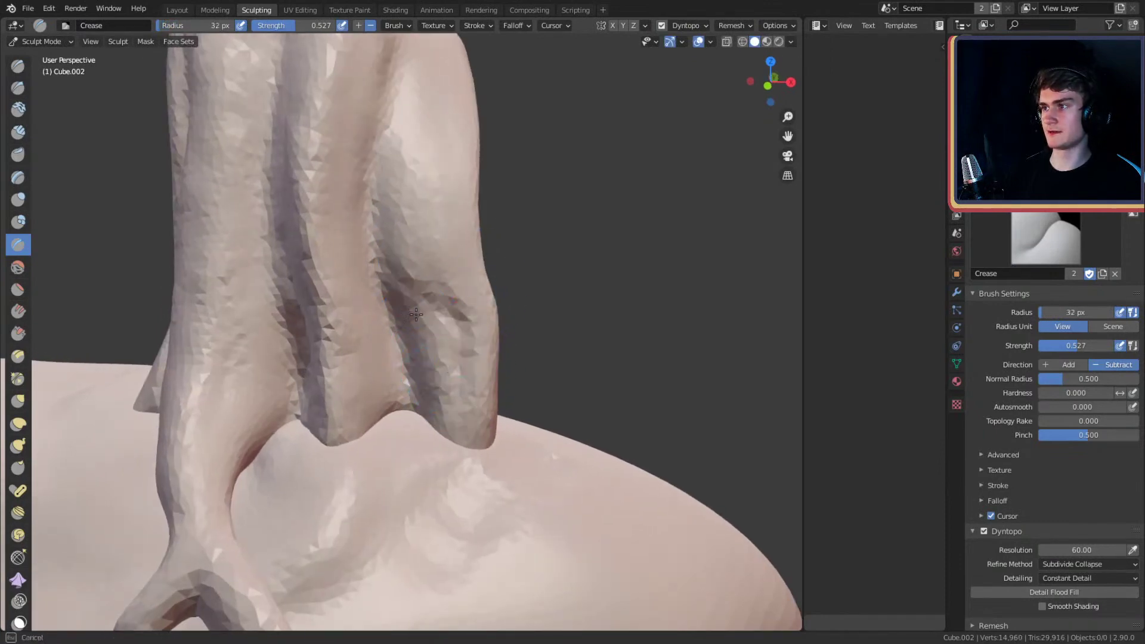
pyautogui.moveTo(440, 64); pyautogui.dragTo(493, 189, button='middle')
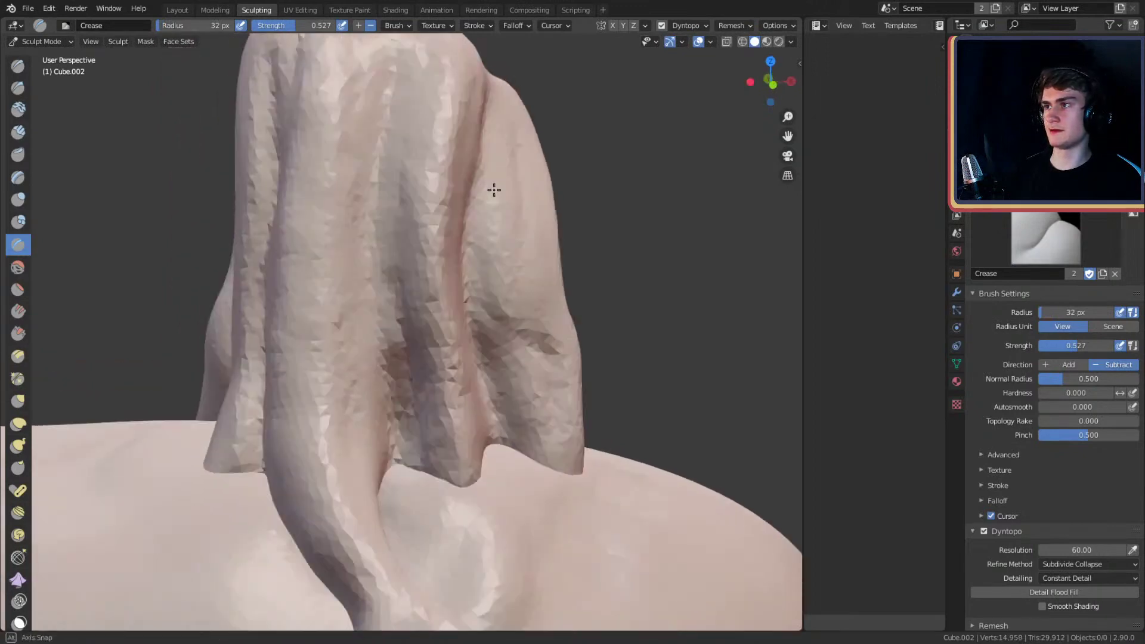
# - Build up bark strips from the tip of the short root beside the main root upward with Clay Strips at 26 px radius
pyautogui.scroll(-5, 493, 238)
pyautogui.moveTo(493, 276); pyautogui.dragTo(451, 305, button='middle')
pyautogui.scroll(6, 481, 294)
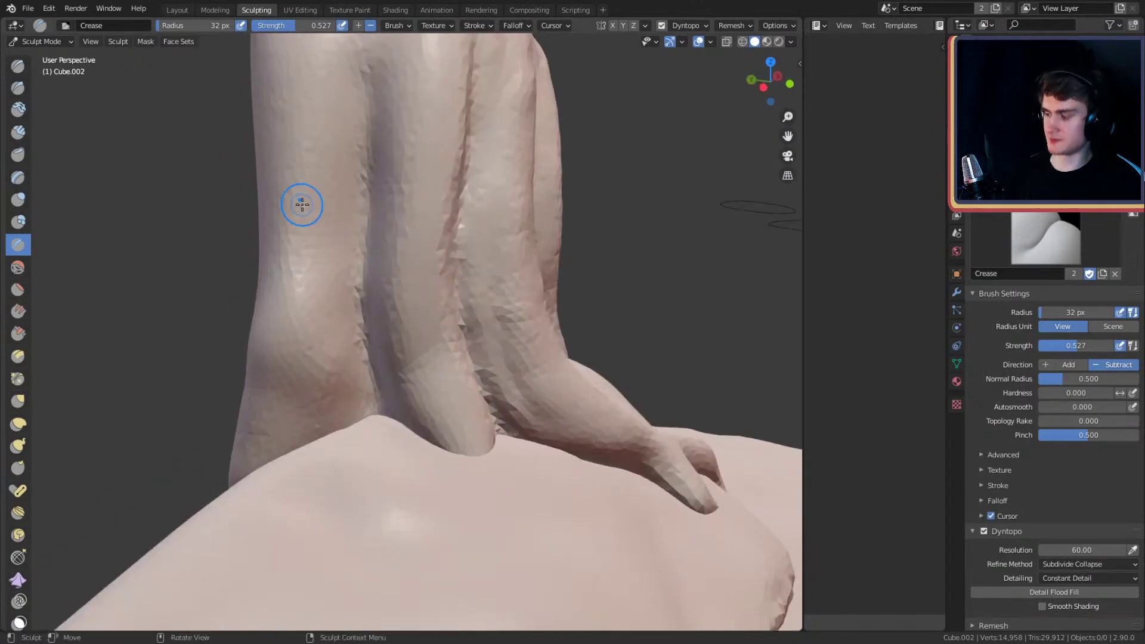
pyautogui.press('c')
pyautogui.moveTo(455, 405); pyautogui.dragTo(461, 450)
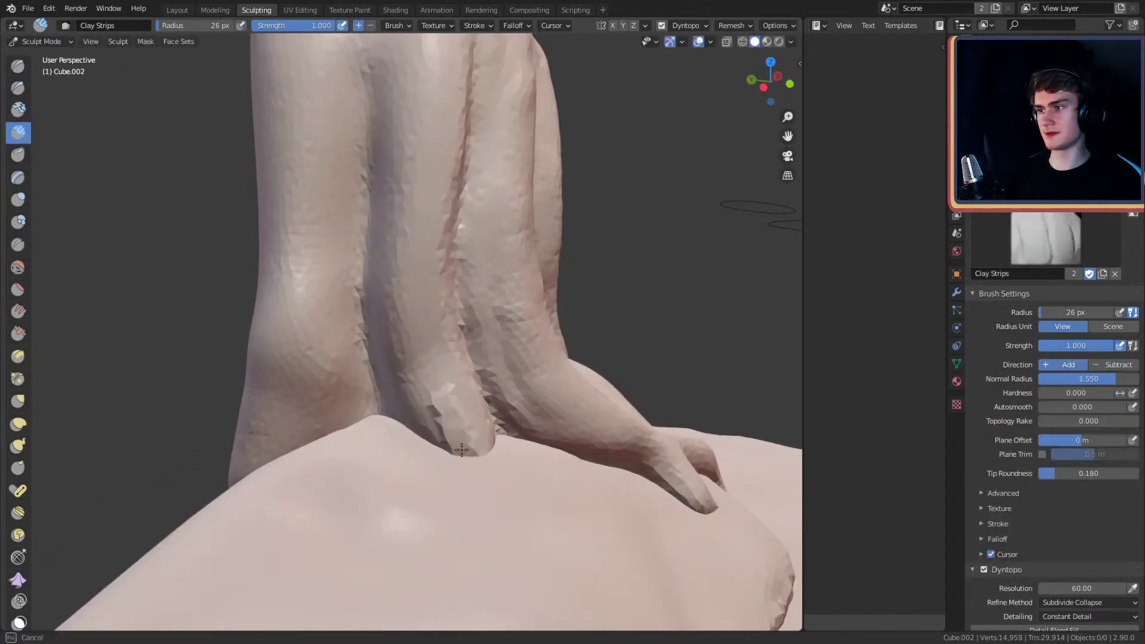
pyautogui.moveTo(457, 411); pyautogui.dragTo(418, 426, button='middle')
pyautogui.moveTo(418, 426)
pyautogui.mouseDown()
pyautogui.moveTo(366, 281)
pyautogui.moveTo(380, 116)
pyautogui.mouseUp()
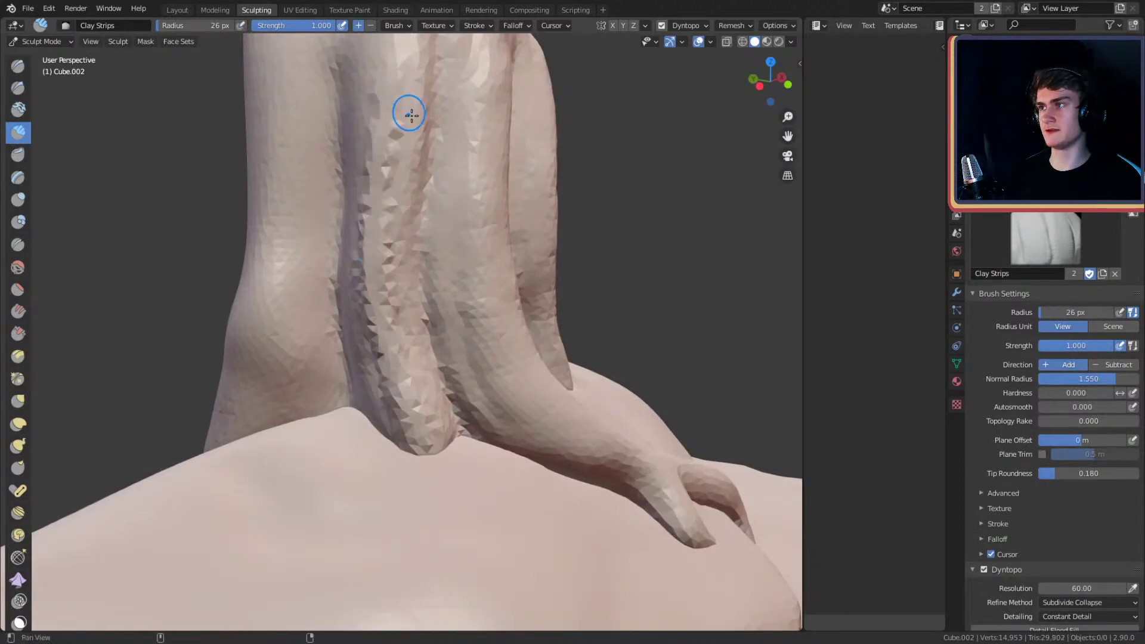
# - Continue the bark strips on the short root's trunk section up to the trunk's top with Clay Strips at 33 px radius
pyautogui.keyDown('shift'); pyautogui.moveTo(403, 112); pyautogui.dragTo(386, 205, button='middle'); pyautogui.keyUp('shift')
pyautogui.press('f')
pyautogui.click(386, 205)
pyautogui.moveTo(386, 205)
pyautogui.mouseDown()
pyautogui.moveTo(388, 118)
pyautogui.moveTo(373, 84)
pyautogui.moveTo(383, 256)
pyautogui.moveTo(380, 237)
pyautogui.mouseUp()
pyautogui.moveTo(400, 55); pyautogui.dragTo(386, 268)
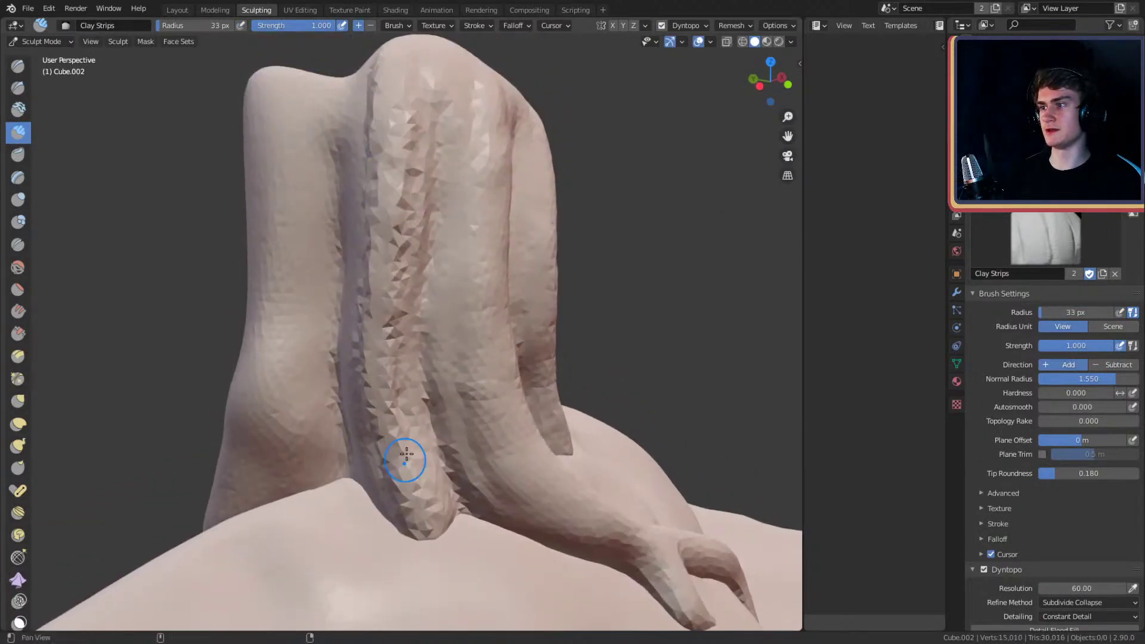
pyautogui.keyDown('shift'); pyautogui.moveTo(406, 454); pyautogui.dragTo(398, 353, button='middle'); pyautogui.keyUp('shift')
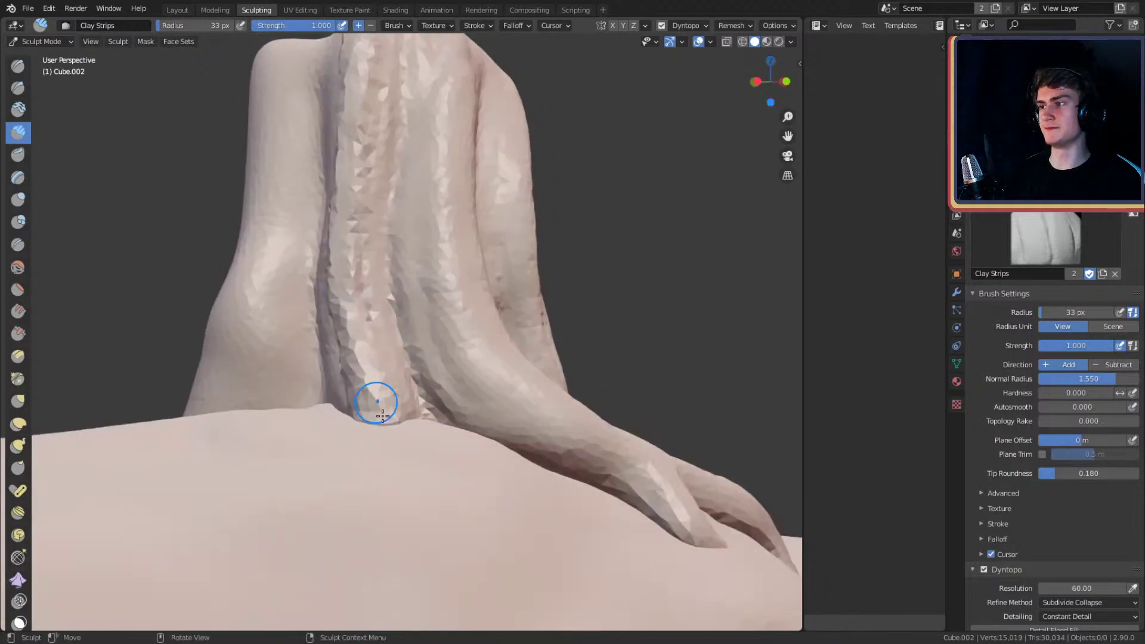
# - Thicken the short root's tip and its side edge up to the trunk's top with further 33 px Clay Strips strokes
pyautogui.moveTo(377, 402)
pyautogui.mouseDown()
pyautogui.moveTo(350, 136)
pyautogui.moveTo(381, 360)
pyautogui.mouseUp()
pyautogui.moveTo(381, 360)
pyautogui.mouseDown(button='middle')
pyautogui.moveTo(392, 200)
pyautogui.moveTo(408, 294)
pyautogui.mouseUp(button='middle')
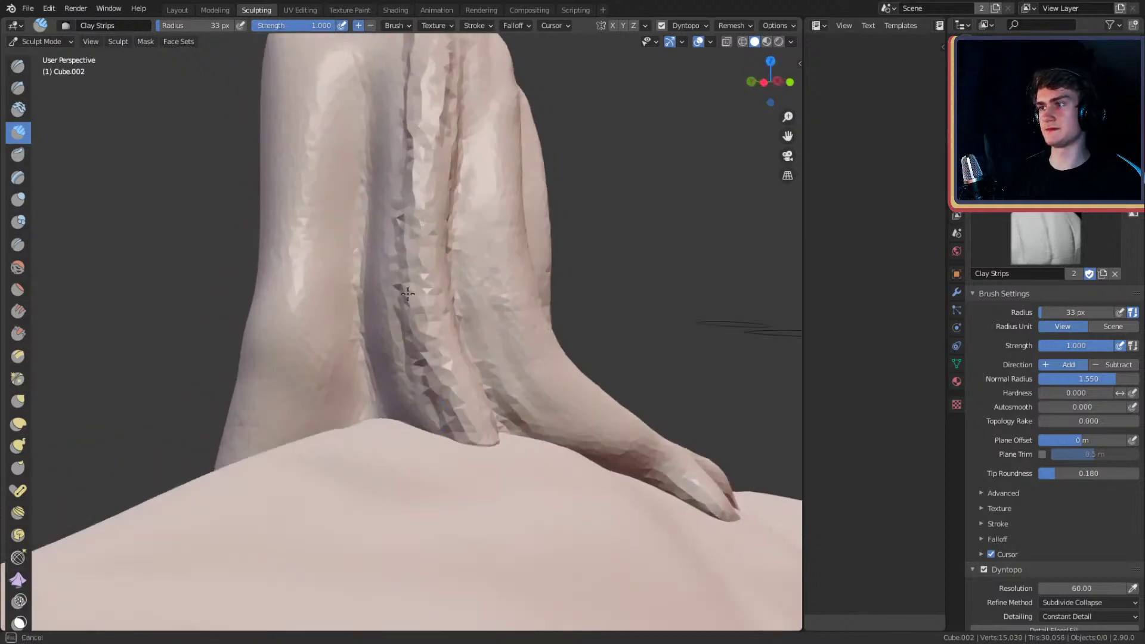
pyautogui.moveTo(408, 294)
pyautogui.mouseDown()
pyautogui.moveTo(396, 302)
pyautogui.moveTo(397, 179)
pyautogui.moveTo(414, 97)
pyautogui.mouseUp()
pyautogui.moveTo(414, 97); pyautogui.dragTo(402, 203, button='middle')
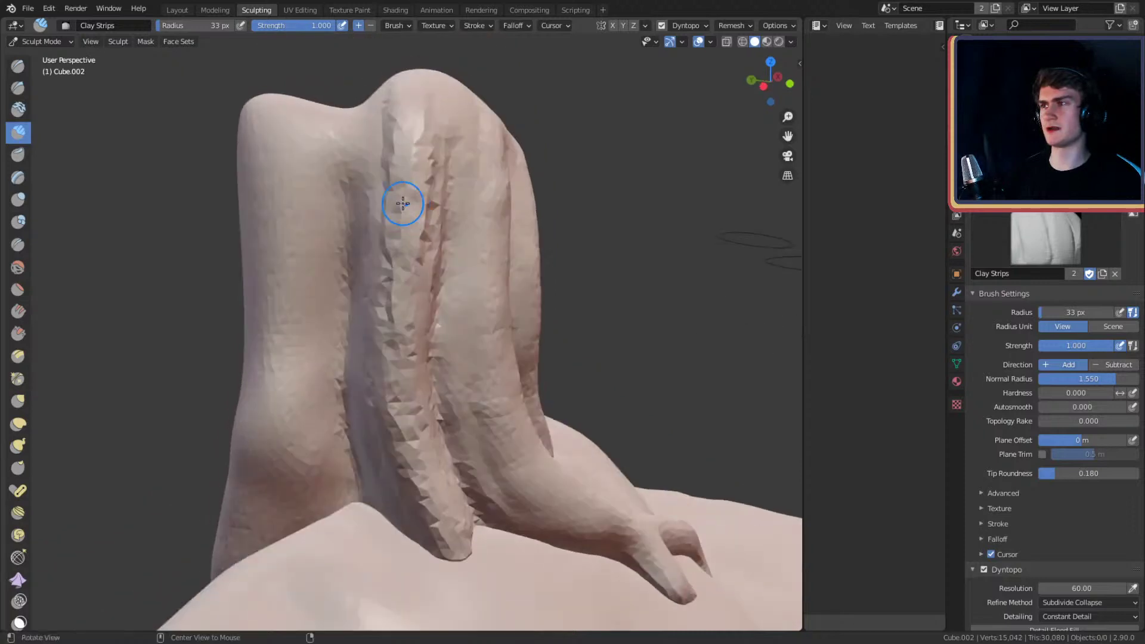
pyautogui.moveTo(402, 204); pyautogui.dragTo(374, 241)
pyautogui.moveTo(393, 184); pyautogui.dragTo(417, 128)
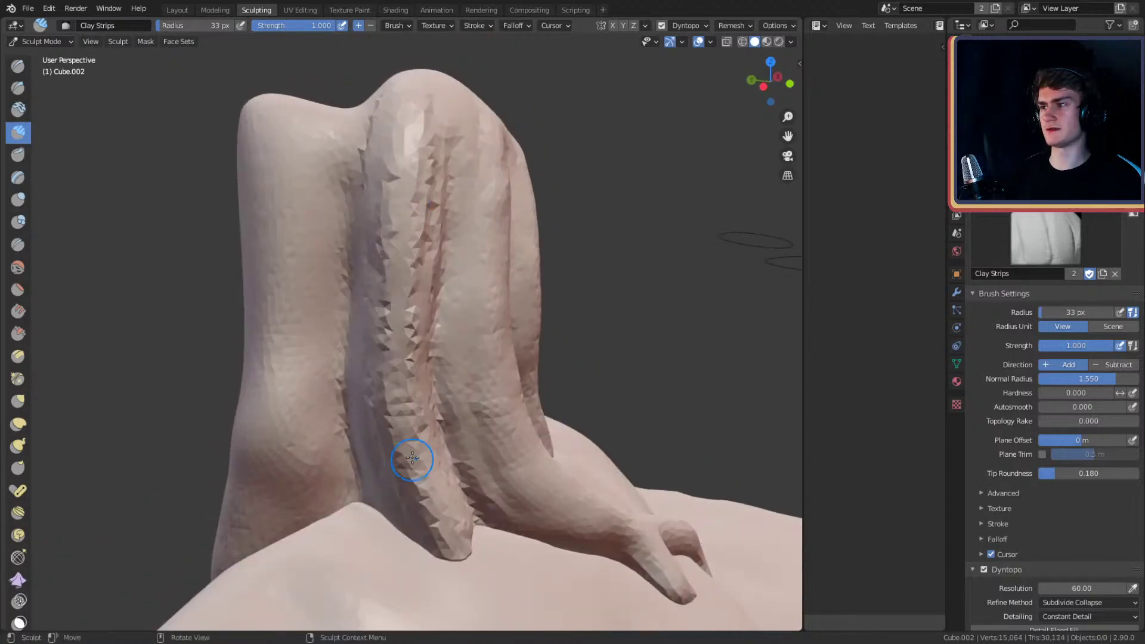
# - Smooth the bark strips on the short root and its trunk section with the brush radius at 157 px
pyautogui.moveTo(416, 455); pyautogui.dragTo(388, 337, button='middle')
pyautogui.press('f')
pyautogui.click(416, 392)
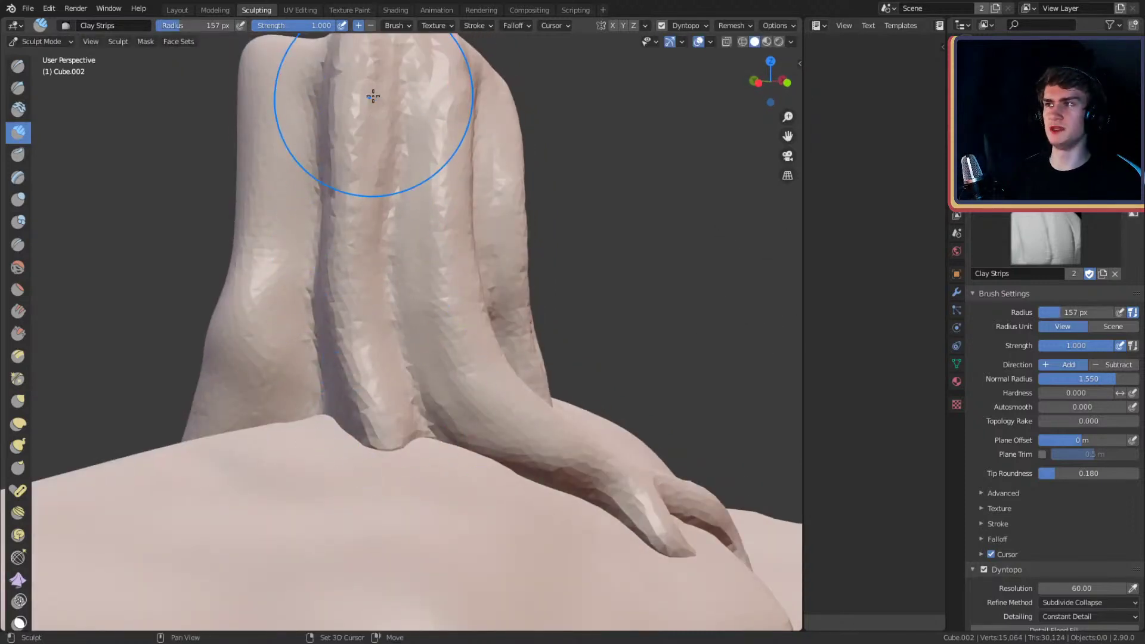
# - Crease the gaps on both sides of the main root's base, using brush radii of 76 px and 58 px
pyautogui.hotkey('shift', 'c')
pyautogui.press('f')
pyautogui.click(389, 346)
pyautogui.moveTo(390, 344)
pyautogui.mouseDown(button='middle')
pyautogui.moveTo(401, 314)
pyautogui.moveTo(404, 388)
pyautogui.mouseUp(button='middle')
pyautogui.press('f')
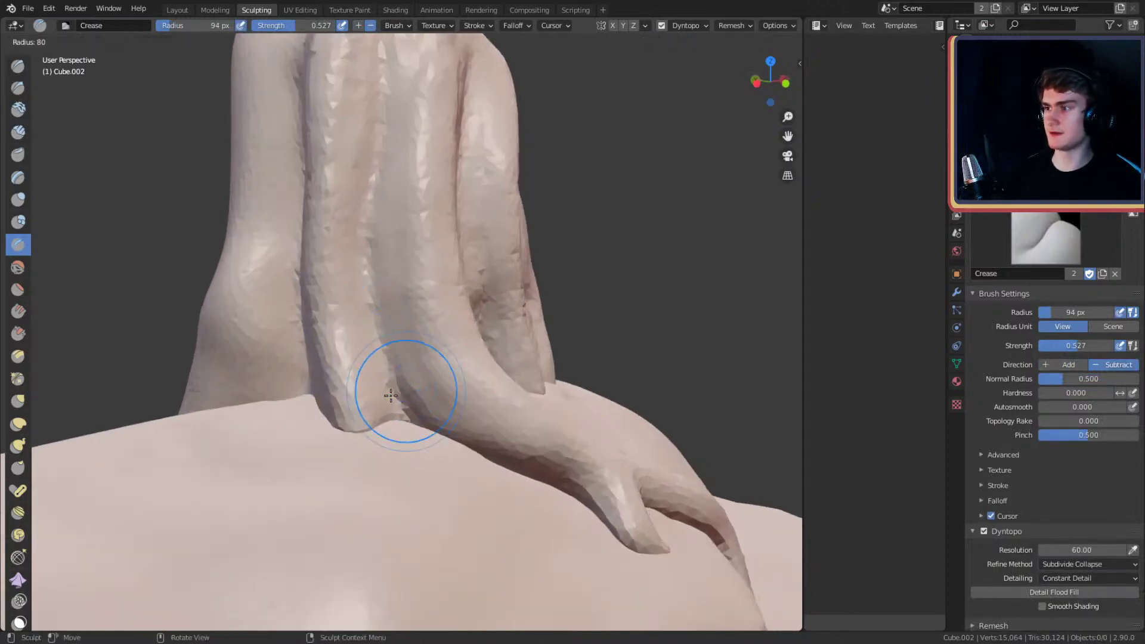
pyautogui.click(388, 390)
pyautogui.moveTo(394, 377); pyautogui.dragTo(399, 389)
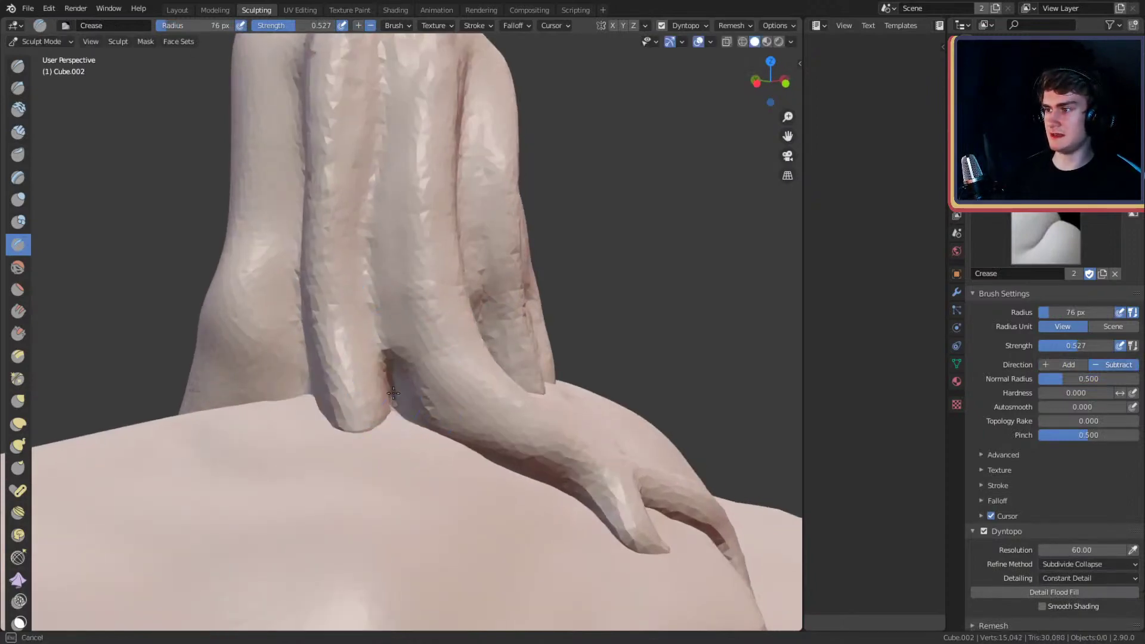
pyautogui.moveTo(391, 393); pyautogui.dragTo(377, 311)
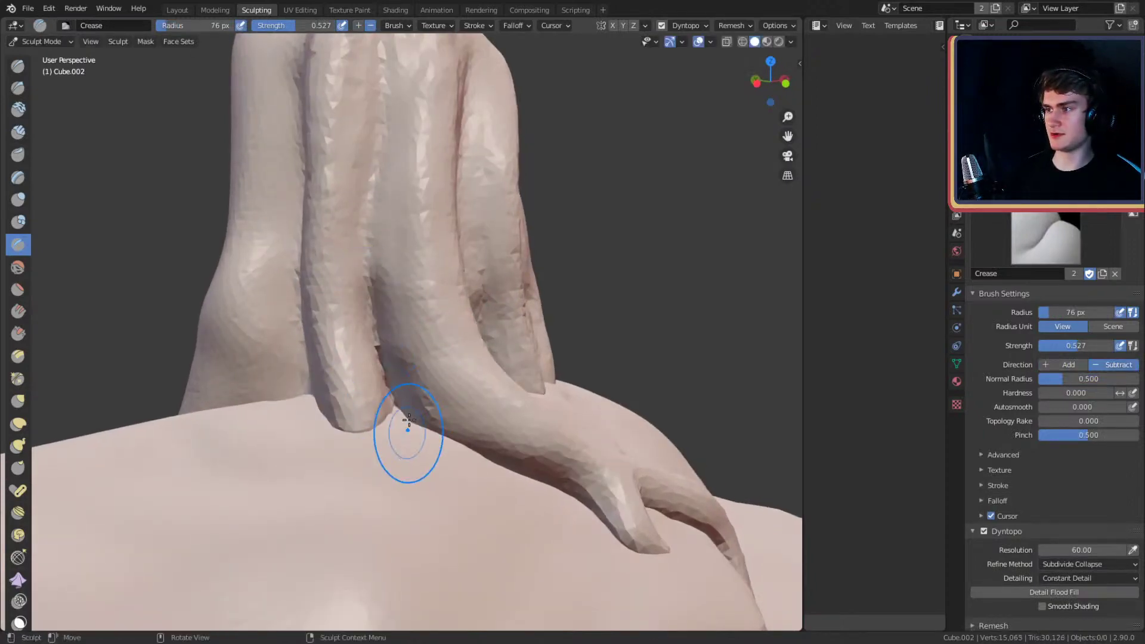
pyautogui.moveTo(408, 421); pyautogui.dragTo(356, 358, button='middle')
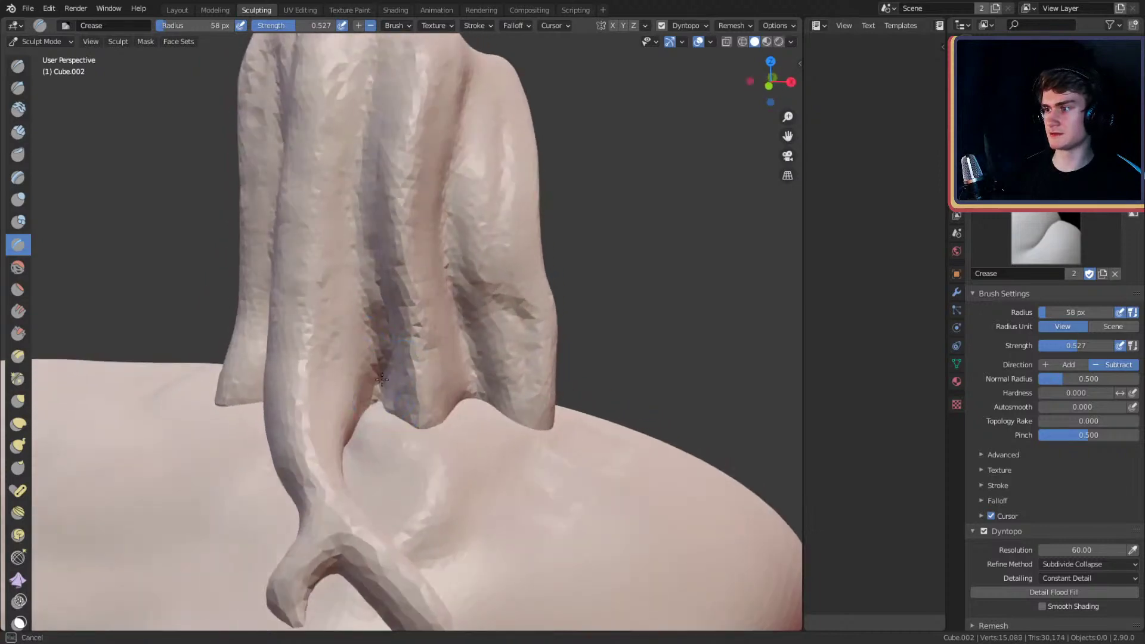
# - Pull the short root's tip outward along the rock with the Snake Hook brush, enlarging its radius to 125 px
pyautogui.scroll(-4, 411, 424)
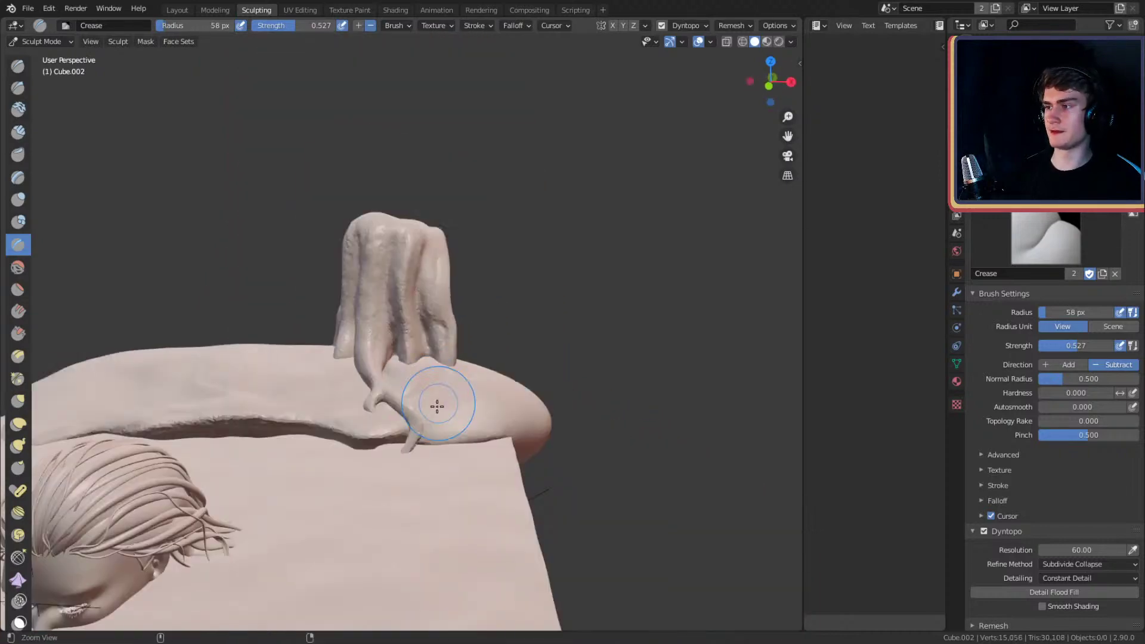
pyautogui.moveTo(422, 404)
pyautogui.mouseDown(button='middle')
pyautogui.moveTo(414, 410)
pyautogui.moveTo(486, 299)
pyautogui.moveTo(466, 337)
pyautogui.mouseUp(button='middle')
pyautogui.scroll(6, 424, 394)
pyautogui.press('k')
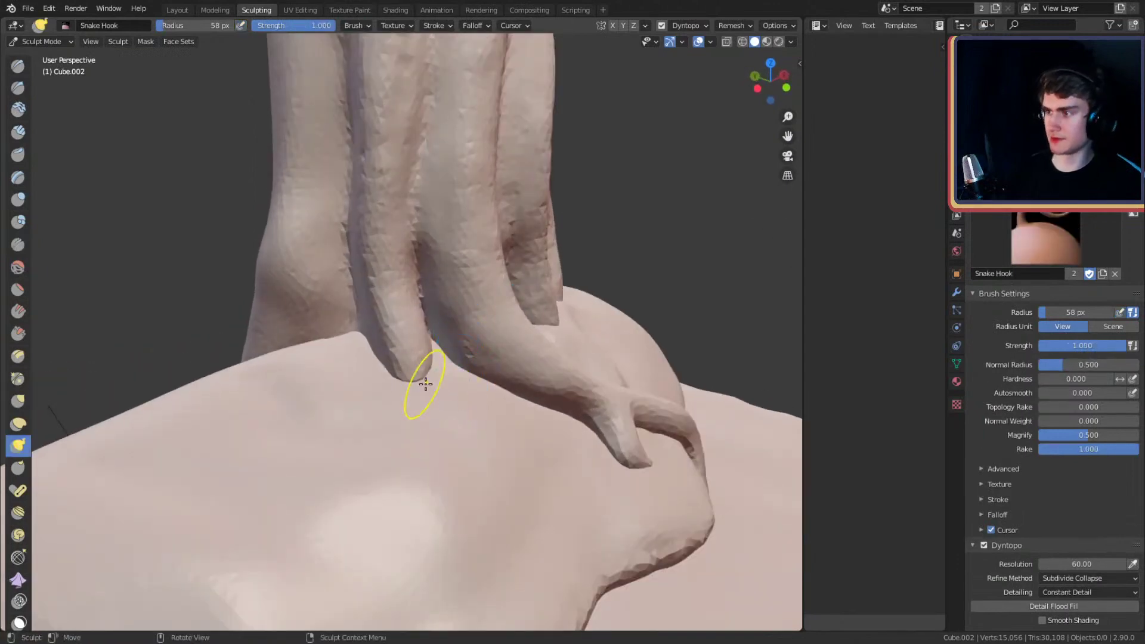
pyautogui.moveTo(460, 379)
pyautogui.mouseDown(button='middle')
pyautogui.moveTo(476, 415)
pyautogui.moveTo(460, 382)
pyautogui.moveTo(471, 335)
pyautogui.mouseUp(button='middle')
pyautogui.write('f')
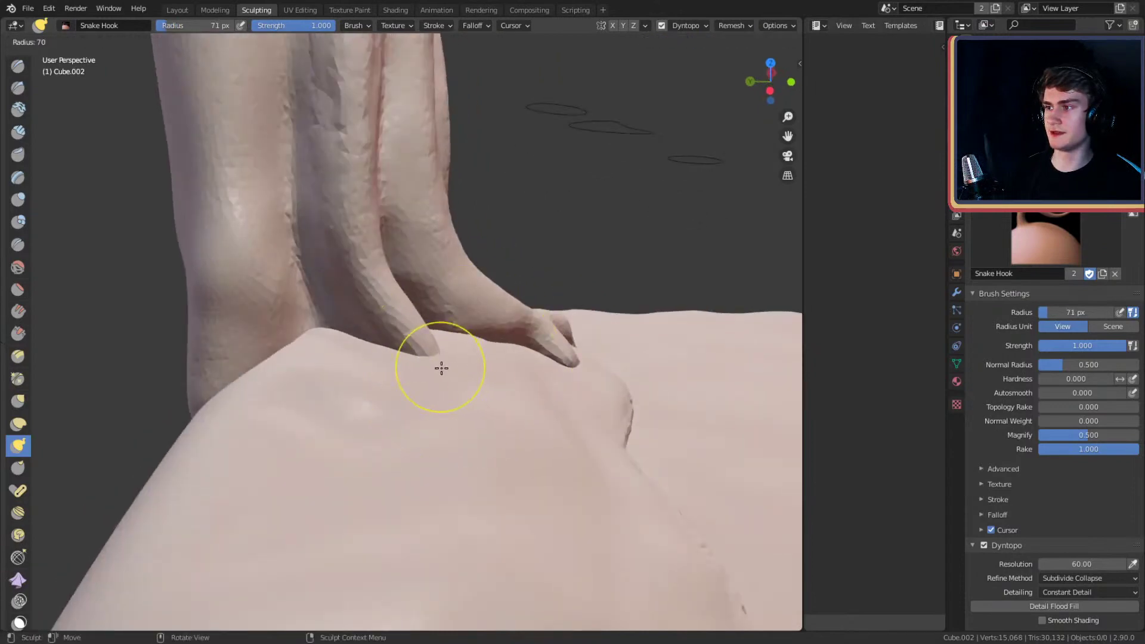
pyautogui.write('100')
pyautogui.press('Return')
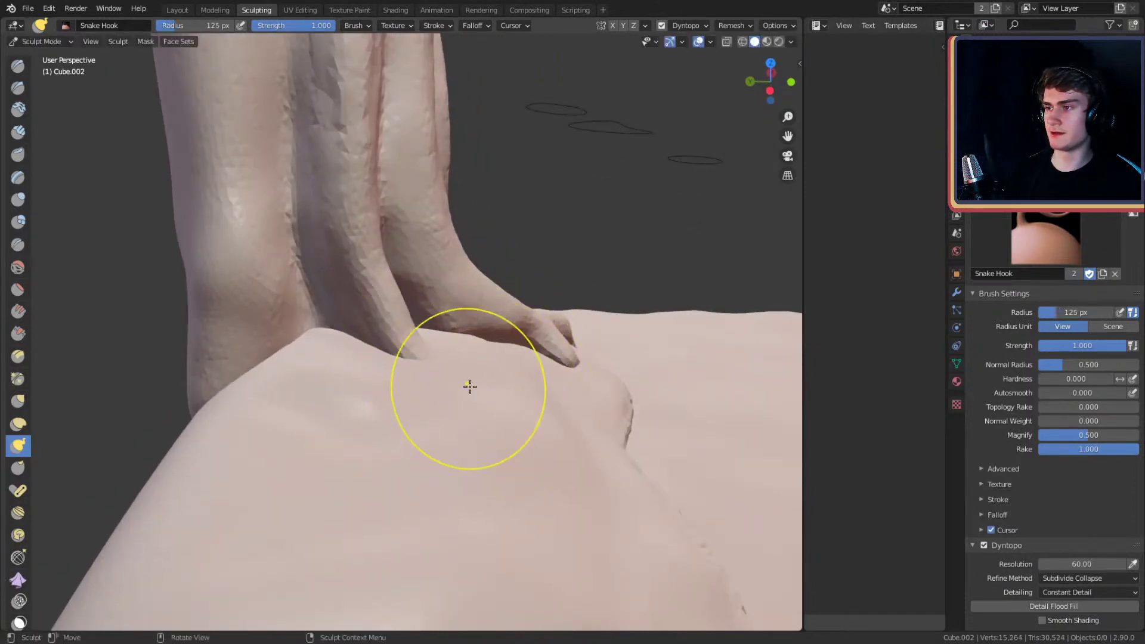
# - Stretch the short root further down the rock's slope with the Snake Hook brush at radii of 173 px and 80 px
pyautogui.moveTo(513, 366); pyautogui.dragTo(475, 340, button='middle')
pyautogui.press('f')
pyautogui.click(523, 344)
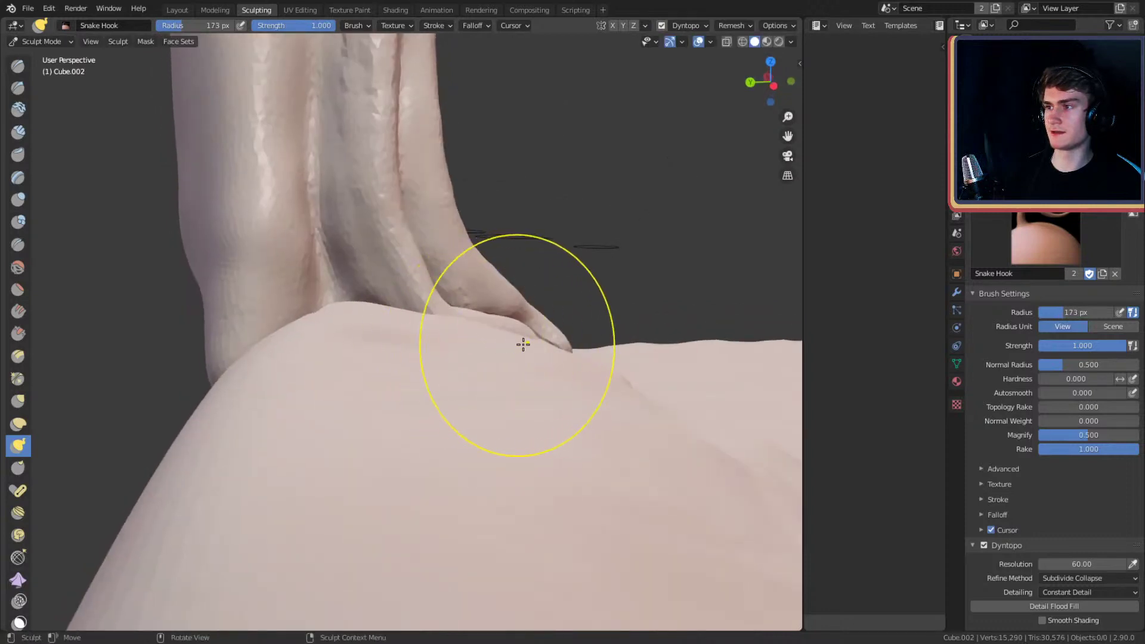
pyautogui.moveTo(565, 364)
pyautogui.keyDown('alt'); pyautogui.mouseDown()
pyautogui.moveTo(550, 379)
pyautogui.moveTo(558, 369)
pyautogui.moveTo(479, 355)
pyautogui.mouseUp(); pyautogui.keyUp('alt')
pyautogui.press('f')
pyautogui.click(492, 360)
pyautogui.press('f')
pyautogui.click(454, 364)
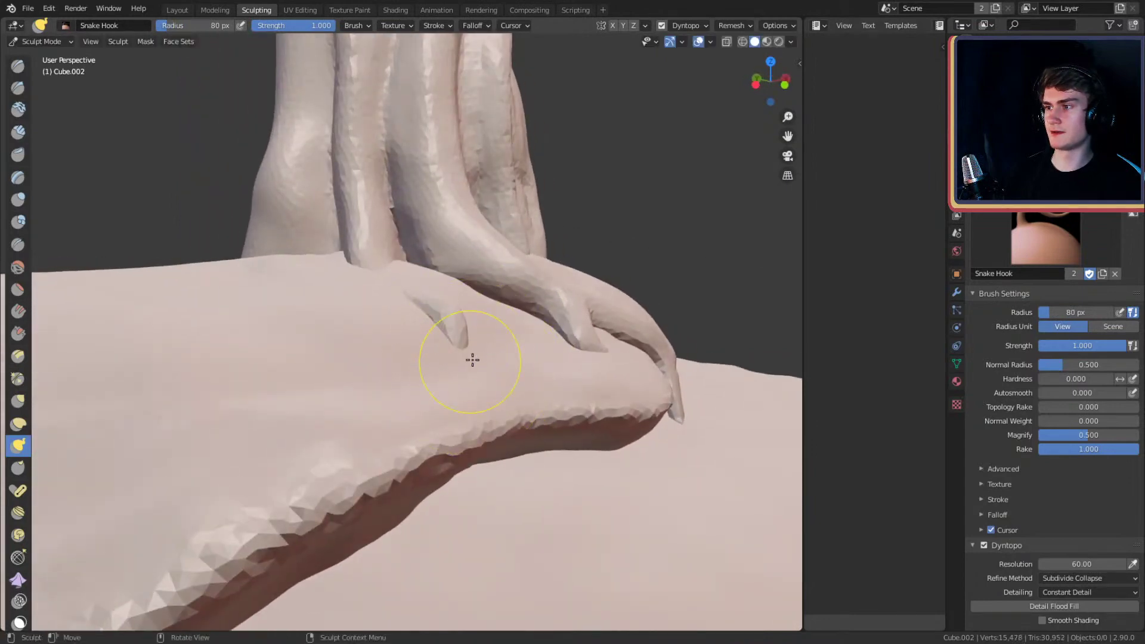
# - Crease the short root's base and its exposed tip on the rock, using brush radii of 49 px and 82 px
pyautogui.moveTo(472, 360)
pyautogui.mouseDown(button='middle')
pyautogui.moveTo(544, 352)
pyautogui.moveTo(532, 333)
pyautogui.moveTo(467, 336)
pyautogui.moveTo(494, 355)
pyautogui.moveTo(374, 319)
pyautogui.moveTo(388, 338)
pyautogui.mouseUp(button='middle')
pyautogui.press('f')
pyautogui.click(459, 330)
pyautogui.hotkey('shift', 'c')
pyautogui.press('f')
pyautogui.click(317, 324)
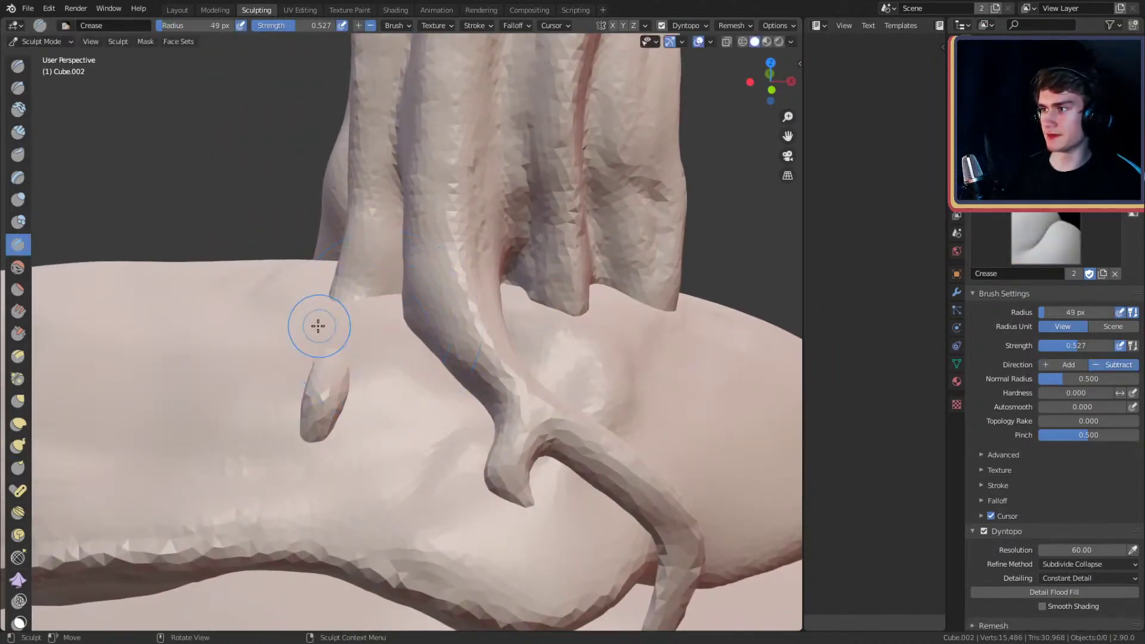
pyautogui.moveTo(316, 324); pyautogui.dragTo(436, 317, button='middle')
pyautogui.press('f')
pyautogui.click(455, 316)
pyautogui.press('f')
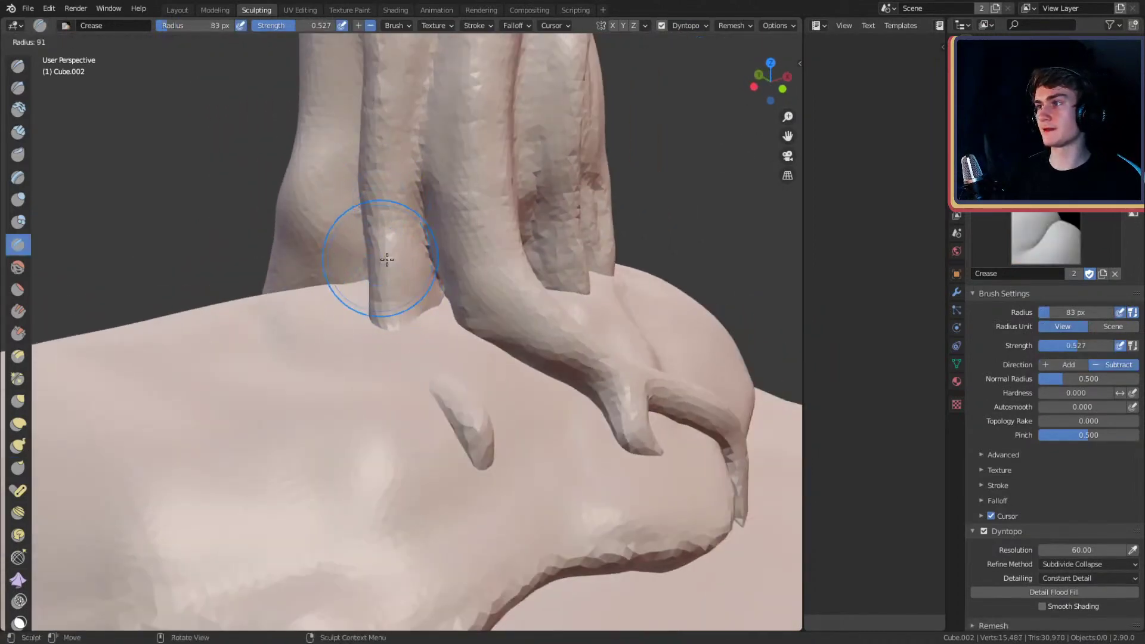
pyautogui.click(388, 145)
pyautogui.moveTo(389, 146)
pyautogui.mouseDown(button='middle')
pyautogui.moveTo(515, 191)
pyautogui.moveTo(419, 365)
pyautogui.mouseUp(button='middle')
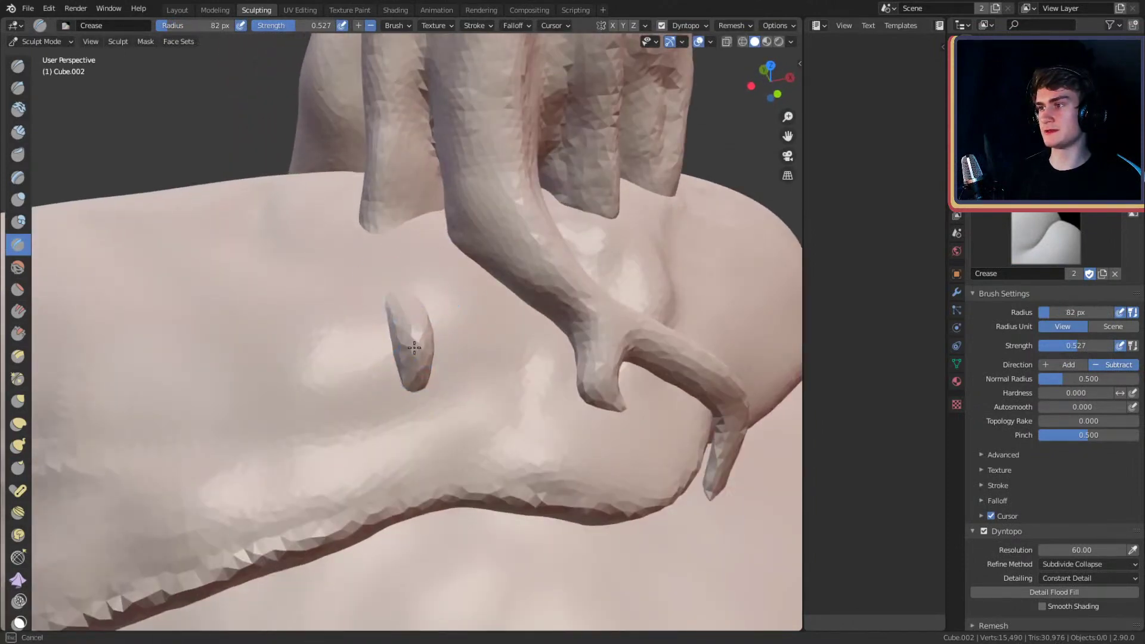
# - Lay clay strips over the lower end of the outer trunk section with the brush radius at 34 px
pyautogui.moveTo(412, 325)
pyautogui.mouseDown(button='middle')
pyautogui.moveTo(453, 320)
pyautogui.moveTo(565, 248)
pyautogui.moveTo(409, 302)
pyautogui.moveTo(570, 238)
pyautogui.moveTo(524, 261)
pyautogui.moveTo(545, 339)
pyautogui.moveTo(519, 262)
pyautogui.moveTo(473, 327)
pyautogui.moveTo(458, 220)
pyautogui.moveTo(337, 198)
pyautogui.mouseUp(button='middle')
pyautogui.press('c')
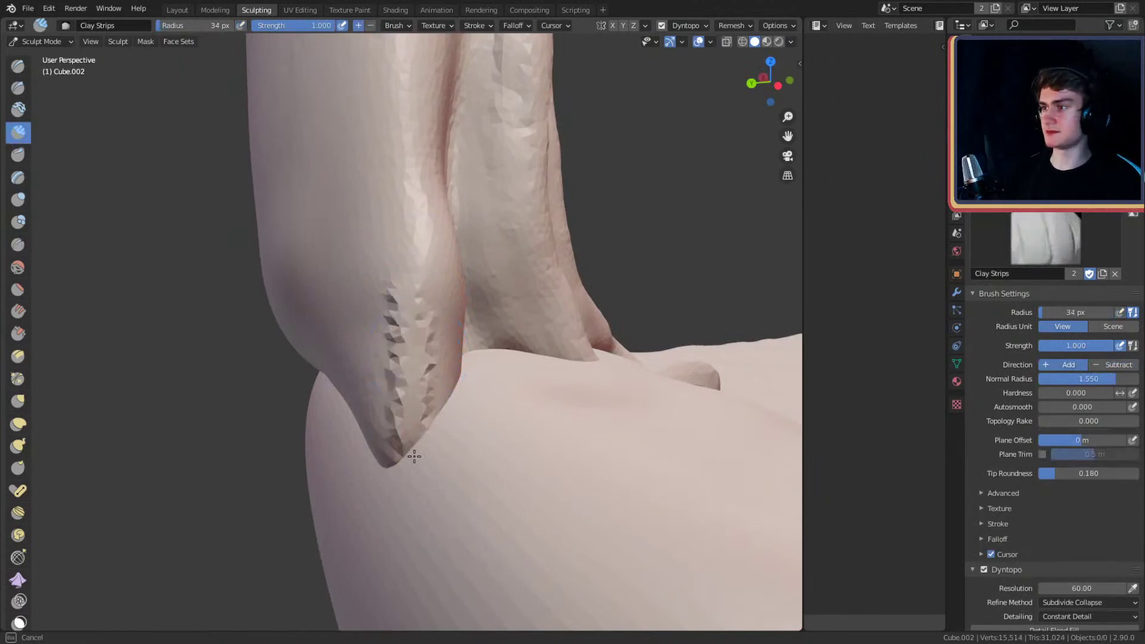
pyautogui.moveTo(414, 456); pyautogui.dragTo(440, 337)
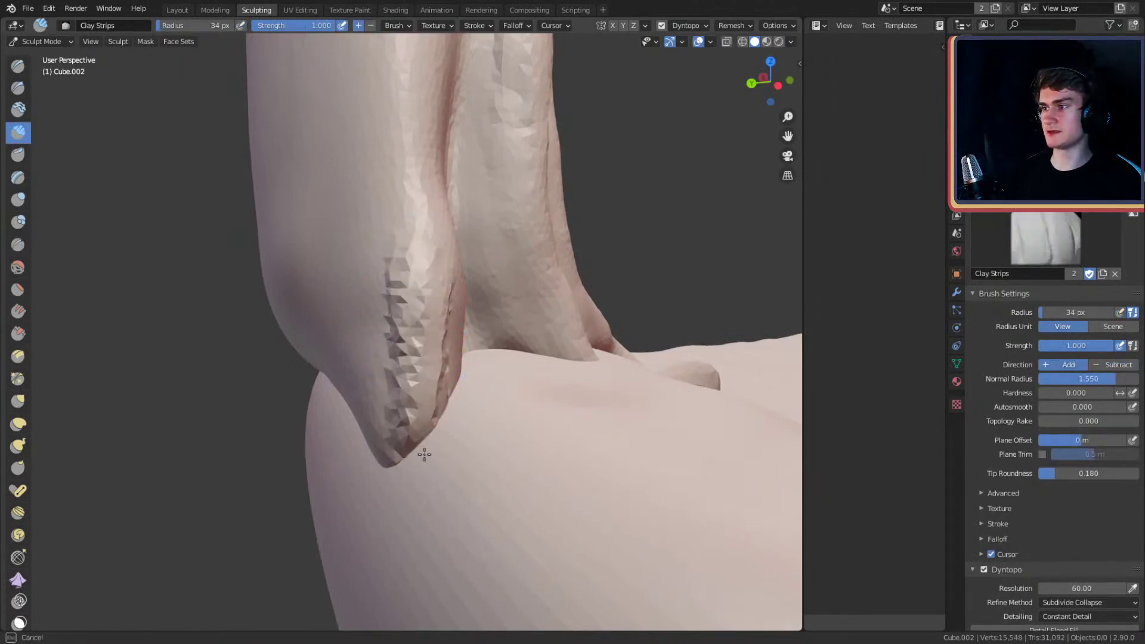
pyautogui.moveTo(445, 422); pyautogui.dragTo(442, 436)
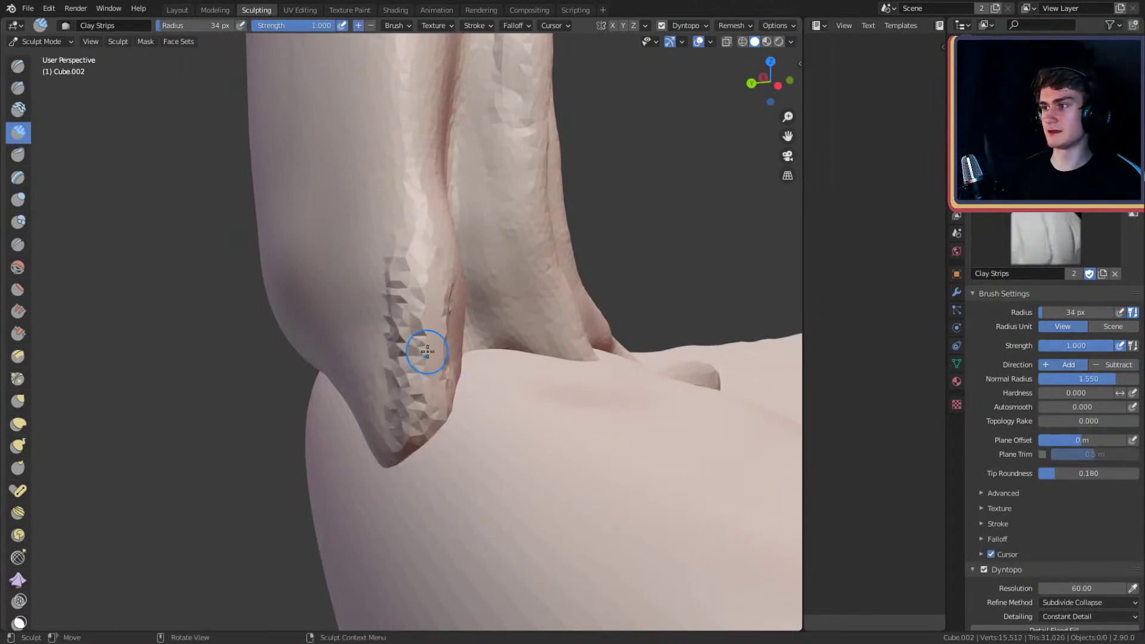
pyautogui.moveTo(427, 352); pyautogui.dragTo(429, 437)
# - Extend the clay strips up the full height of the outer trunk section with a 27 px brush radius
pyautogui.moveTo(460, 370)
pyautogui.mouseDown(button='middle')
pyautogui.moveTo(409, 194)
pyautogui.moveTo(412, 373)
pyautogui.moveTo(514, 303)
pyautogui.mouseUp(button='middle')
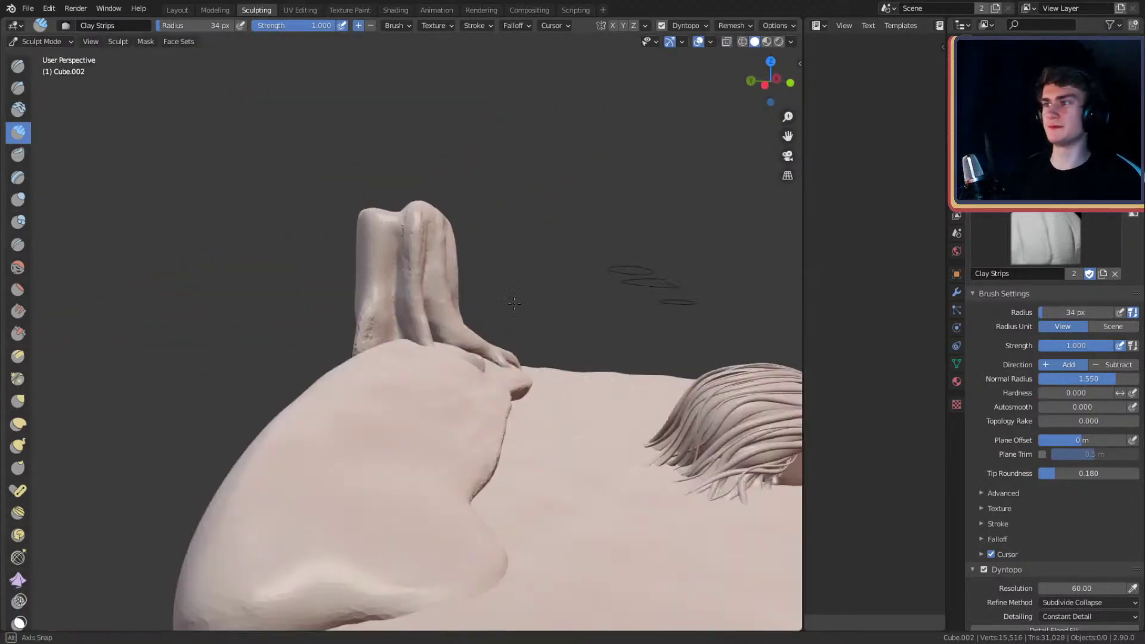
pyautogui.keyDown('alt'); pyautogui.moveTo(514, 303); pyautogui.dragTo(550, 305); pyautogui.keyUp('alt')
pyautogui.keyDown('ctrl'); pyautogui.keyDown('alt'); pyautogui.moveTo(465, 352); pyautogui.dragTo(440, 328); pyautogui.keyUp('alt'); pyautogui.keyUp('ctrl')
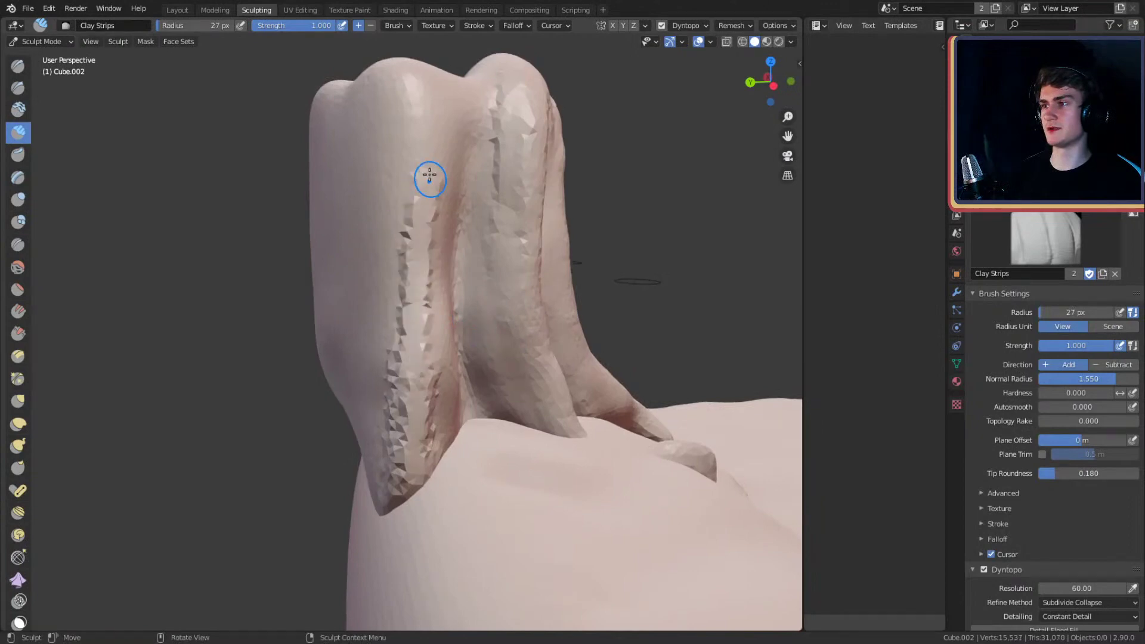
pyautogui.moveTo(430, 174)
pyautogui.mouseDown()
pyautogui.moveTo(411, 233)
pyautogui.moveTo(413, 143)
pyautogui.mouseUp()
pyautogui.moveTo(417, 250)
pyautogui.mouseDown()
pyautogui.moveTo(397, 397)
pyautogui.moveTo(436, 250)
pyautogui.moveTo(425, 131)
pyautogui.moveTo(426, 282)
pyautogui.mouseUp()
pyautogui.moveTo(409, 414); pyautogui.dragTo(421, 318)
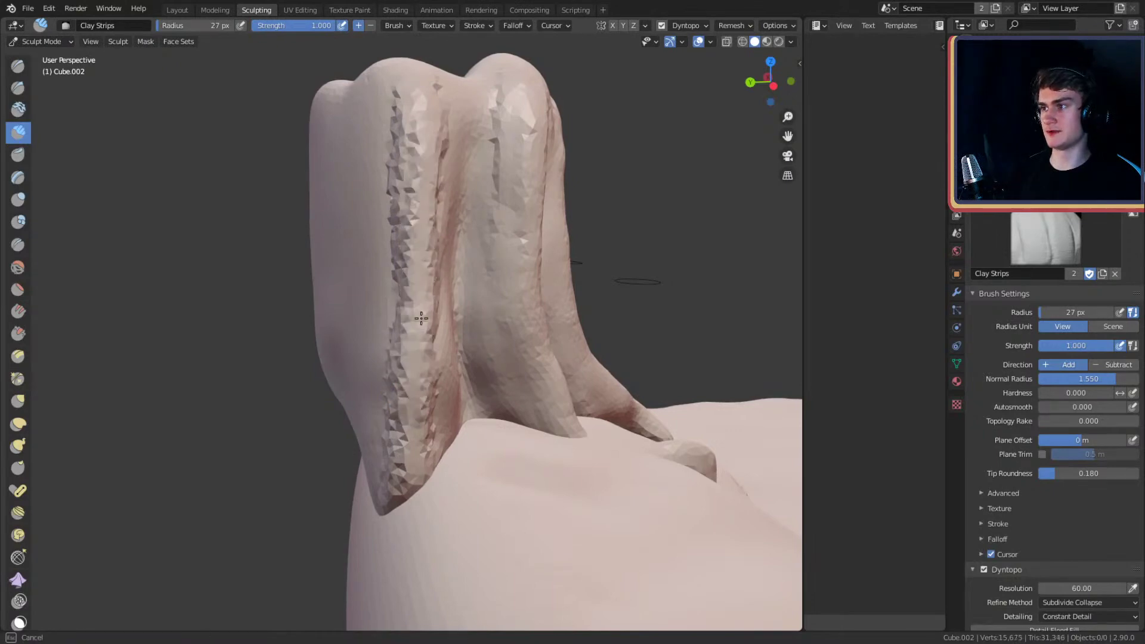
# - Smooth the clay strips on the outer trunk section with the brush radius at 107 px
pyautogui.moveTo(461, 205)
pyautogui.mouseDown(button='middle')
pyautogui.moveTo(417, 227)
pyautogui.moveTo(442, 239)
pyautogui.mouseUp(button='middle')
pyautogui.press('f')
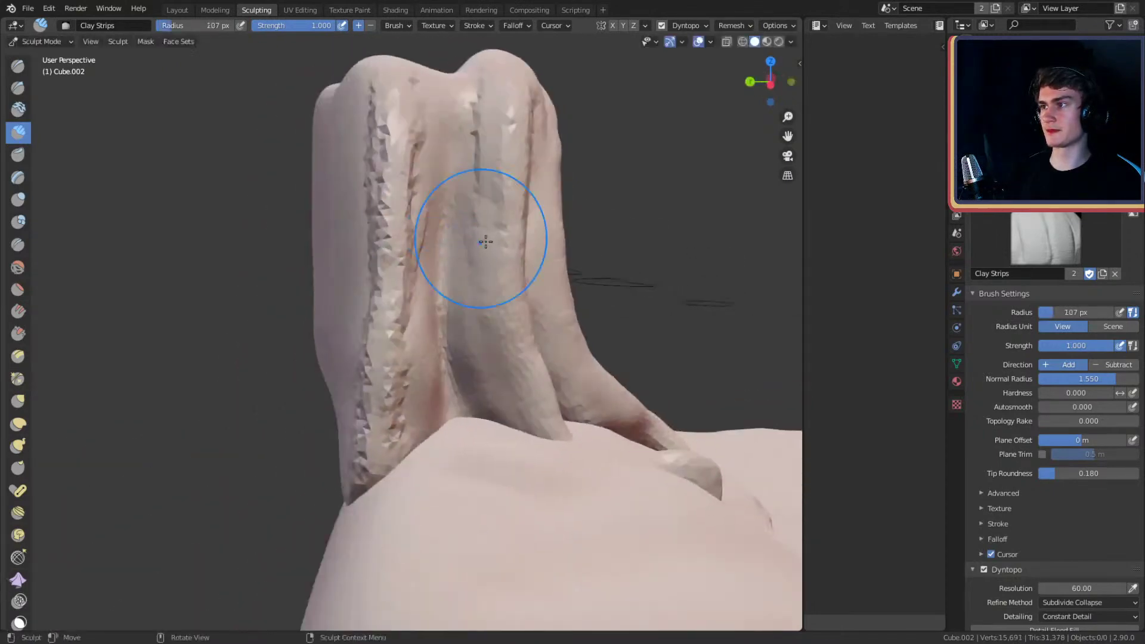
pyautogui.click(420, 269)
pyautogui.moveTo(384, 422); pyautogui.dragTo(455, 409, button='middle')
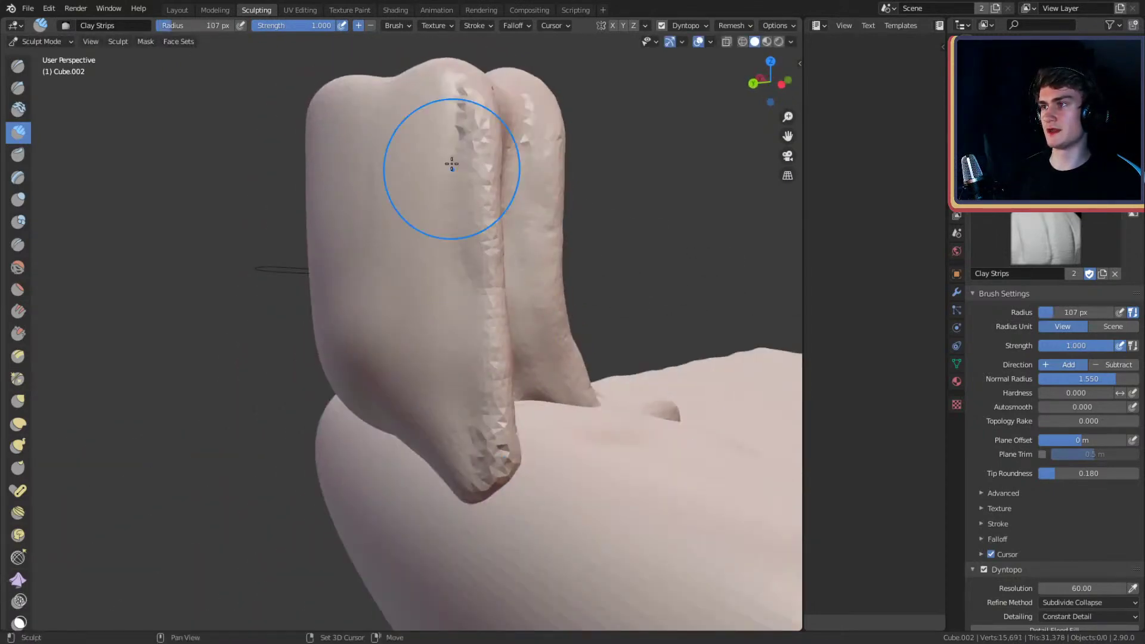
pyautogui.moveTo(427, 281); pyautogui.dragTo(360, 274, button='middle')
# - Carve thin diagonal grooves into the inner face of the outer trunk section with the Crease brush at 26 px radius
pyautogui.hotkey('shift', 'c')
pyautogui.press('f')
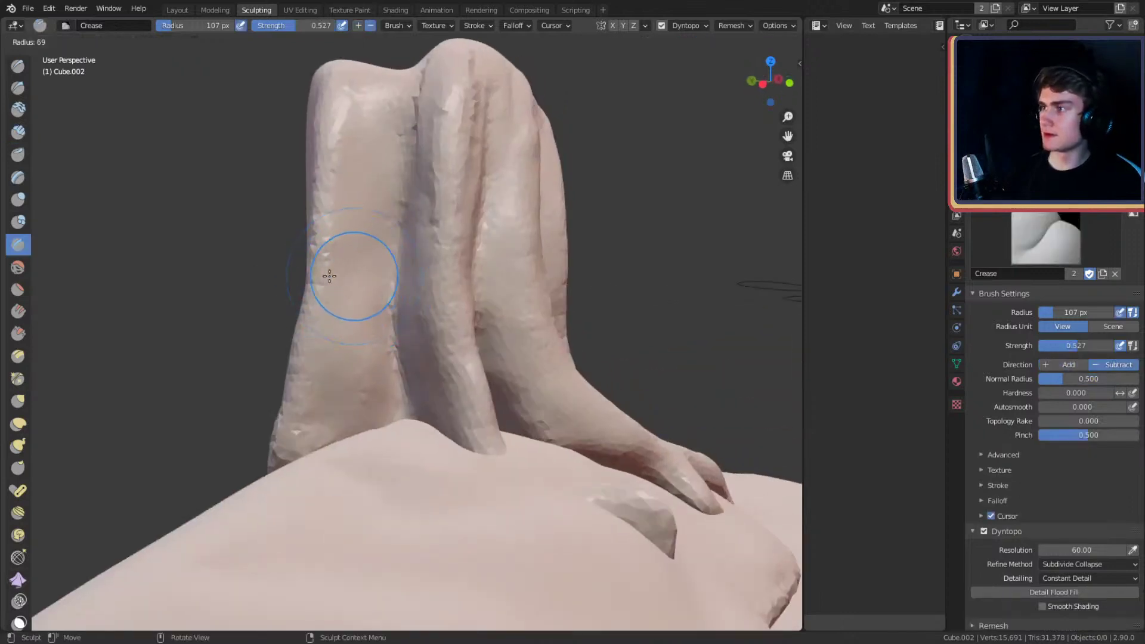
pyautogui.click(345, 268)
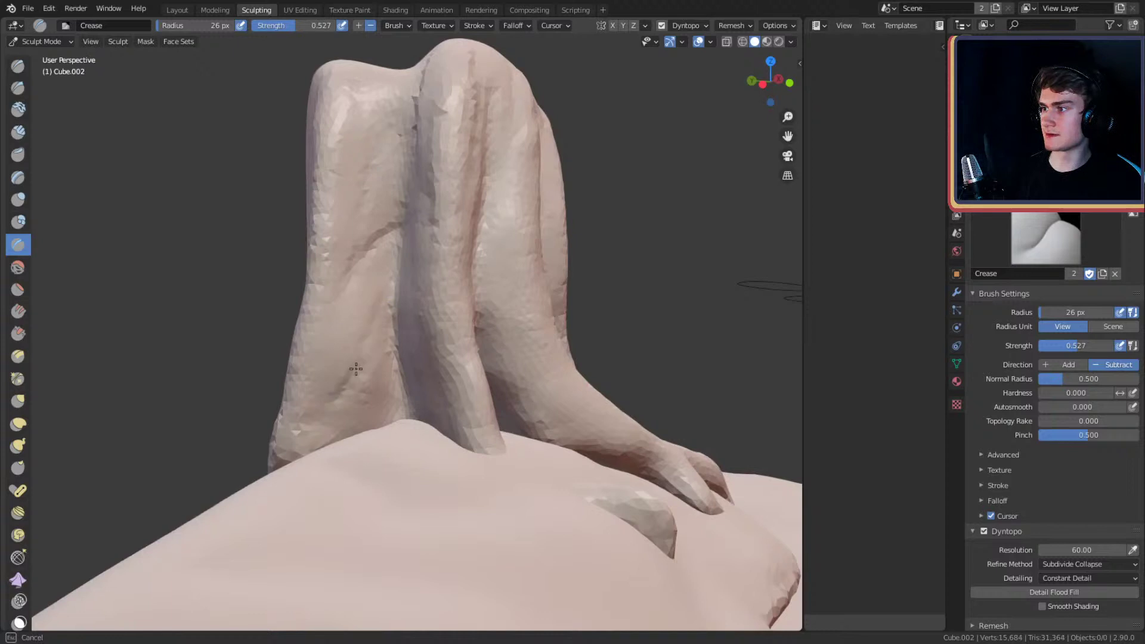
# - Soften the diagonal grooves and sharpen the outer trunk section's front edge, using a 79 px brush radius
pyautogui.press('f')
pyautogui.click(407, 306)
pyautogui.moveTo(374, 269)
pyautogui.keyDown('shift'); pyautogui.mouseDown()
pyautogui.moveTo(394, 348)
pyautogui.moveTo(378, 332)
pyautogui.mouseUp(); pyautogui.keyUp('shift')
pyautogui.moveTo(378, 332); pyautogui.dragTo(454, 347, button='middle')
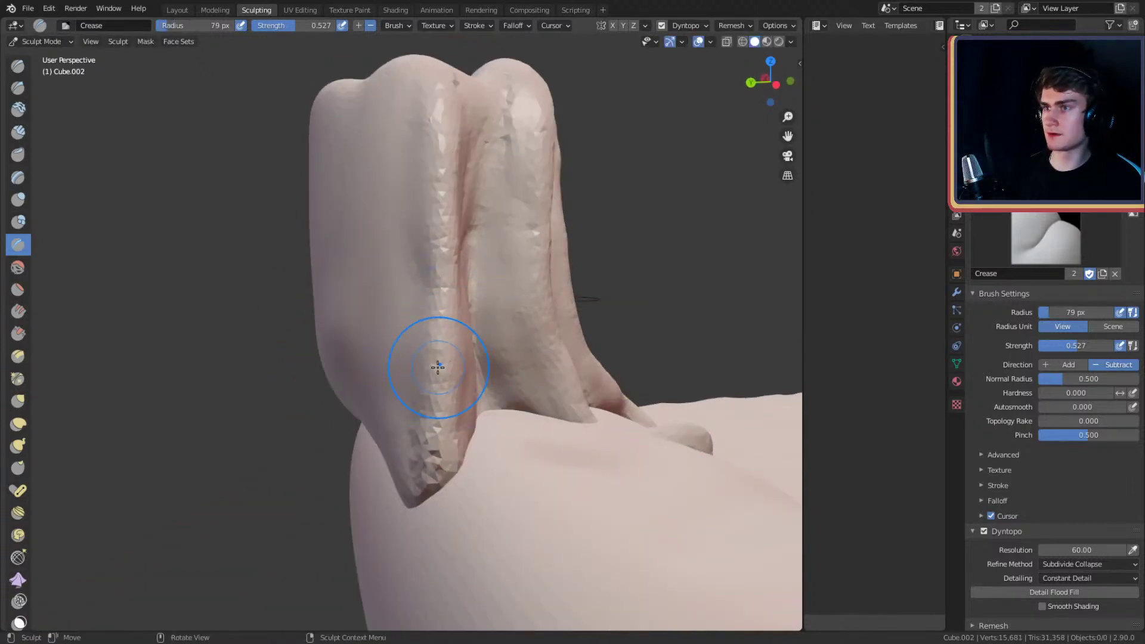
pyautogui.moveTo(438, 400)
pyautogui.mouseDown()
pyautogui.moveTo(439, 470)
pyautogui.moveTo(460, 475)
pyautogui.mouseUp()
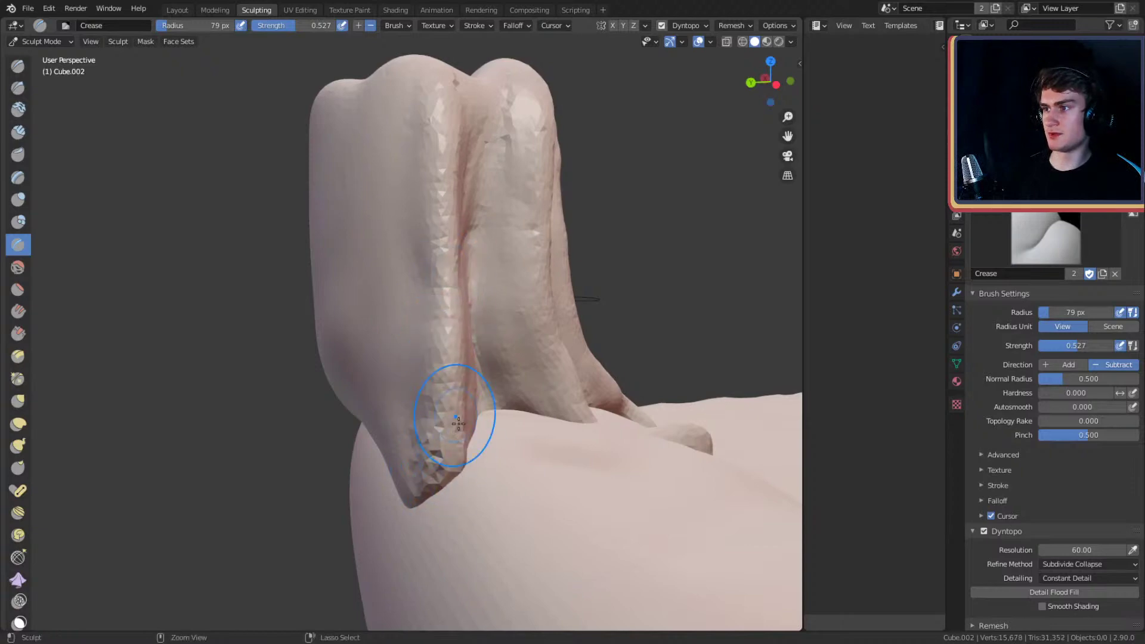
# - Bend the outer trunk section's front edge into a wavier line with the Grab brush at 223 px radius
pyautogui.moveTo(511, 221)
pyautogui.mouseDown(button='middle')
pyautogui.moveTo(417, 251)
pyautogui.moveTo(366, 248)
pyautogui.mouseUp(button='middle')
pyautogui.press('g')
pyautogui.moveTo(341, 292); pyautogui.dragTo(473, 289, button='middle')
pyautogui.press('f')
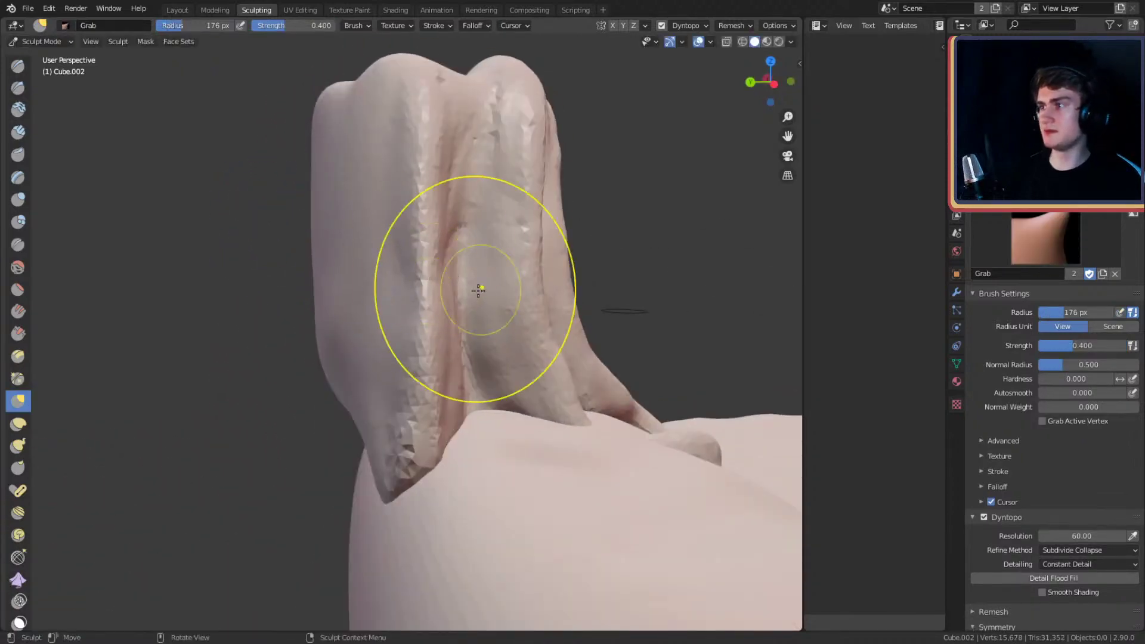
pyautogui.click(456, 321)
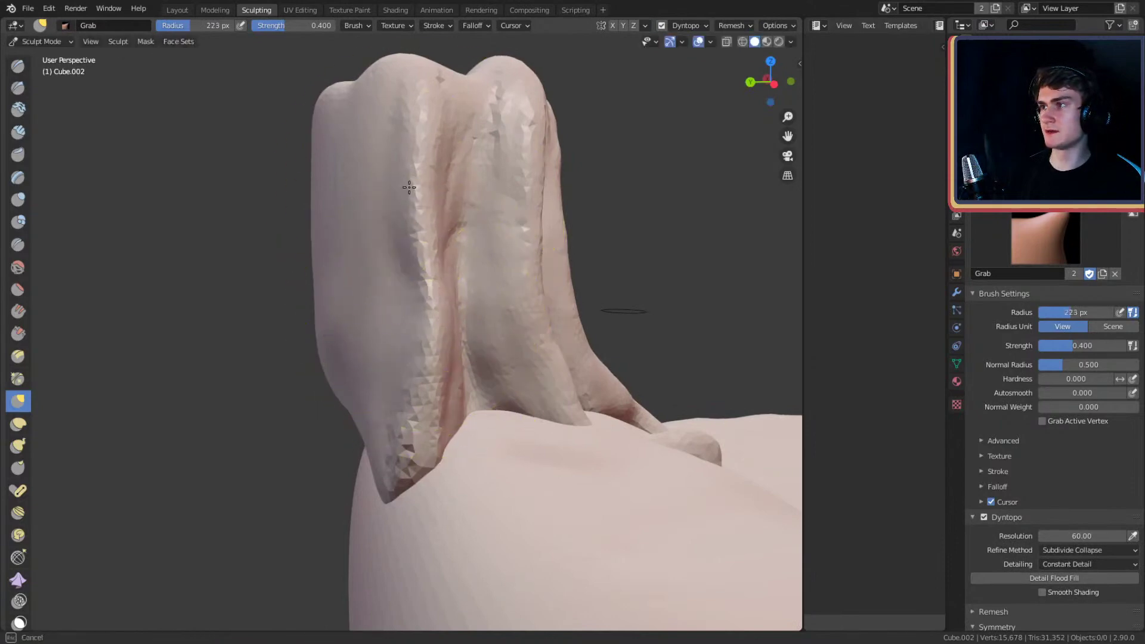
# - Shift the trunk's front ridges and the upper part of the main root with the Grab brush at 162 px radius
pyautogui.moveTo(461, 243); pyautogui.dragTo(379, 278, button='middle')
pyautogui.press('f')
pyautogui.click(368, 320)
pyautogui.moveTo(368, 320); pyautogui.dragTo(399, 301, button='middle')
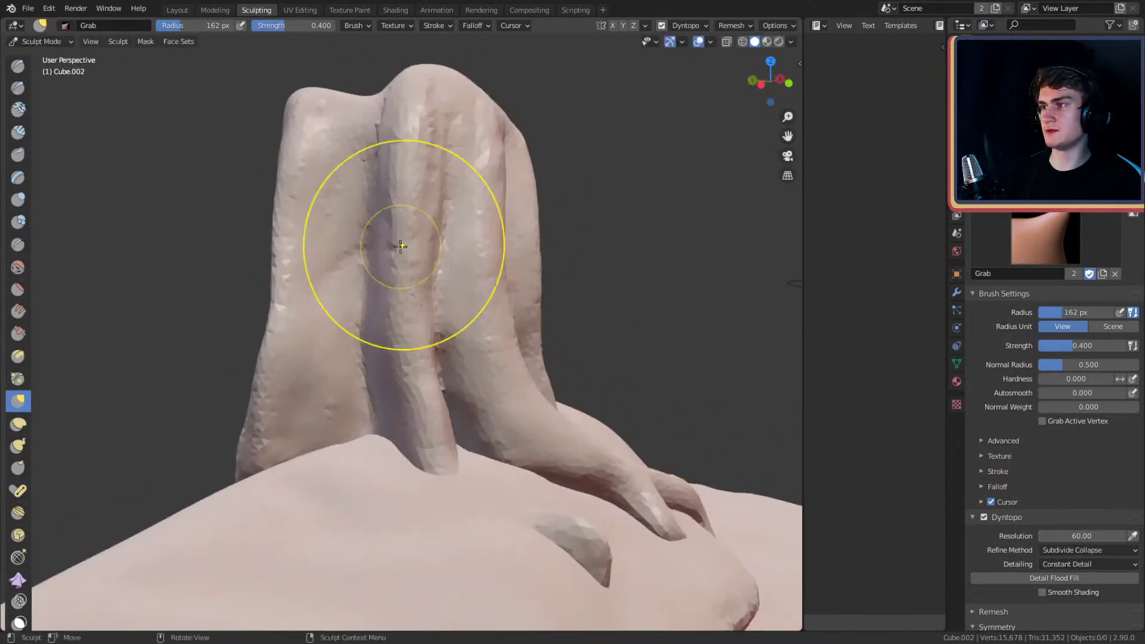
pyautogui.moveTo(407, 196); pyautogui.dragTo(406, 190)
pyautogui.moveTo(459, 225); pyautogui.dragTo(351, 255, button='middle')
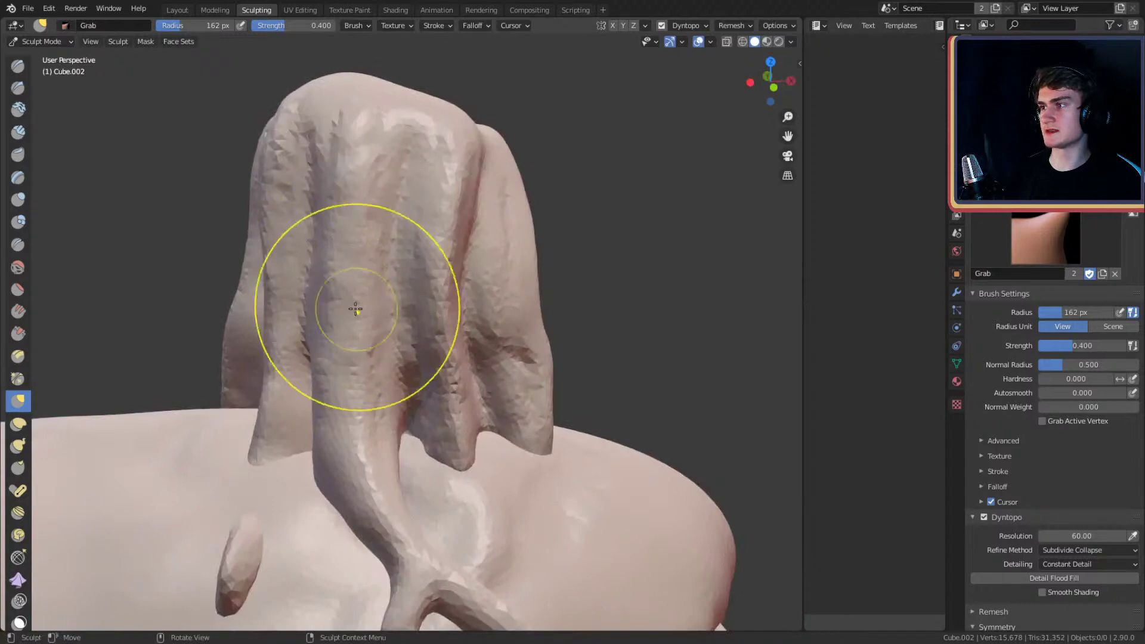
pyautogui.keyDown('shift'); pyautogui.moveTo(371, 401); pyautogui.dragTo(399, 345, button='middle'); pyautogui.keyUp('shift')
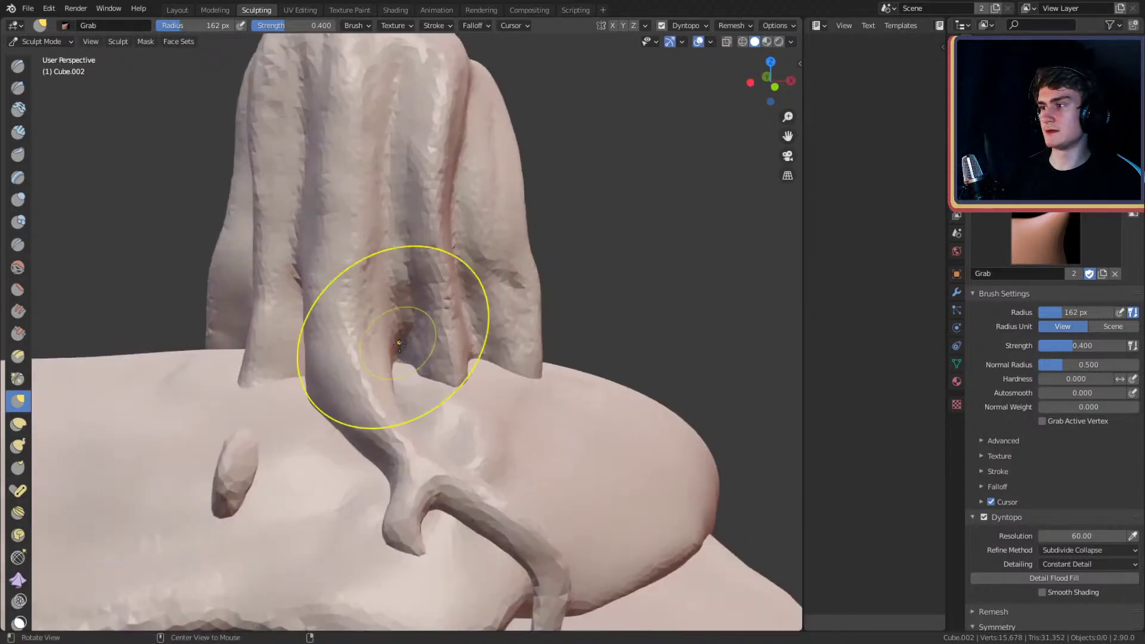
pyautogui.moveTo(368, 328); pyautogui.dragTo(370, 327)
pyautogui.moveTo(421, 292)
pyautogui.keyDown('shift'); pyautogui.mouseDown(button='middle')
pyautogui.moveTo(386, 328)
pyautogui.moveTo(392, 339)
pyautogui.mouseUp(button='middle'); pyautogui.keyUp('shift')
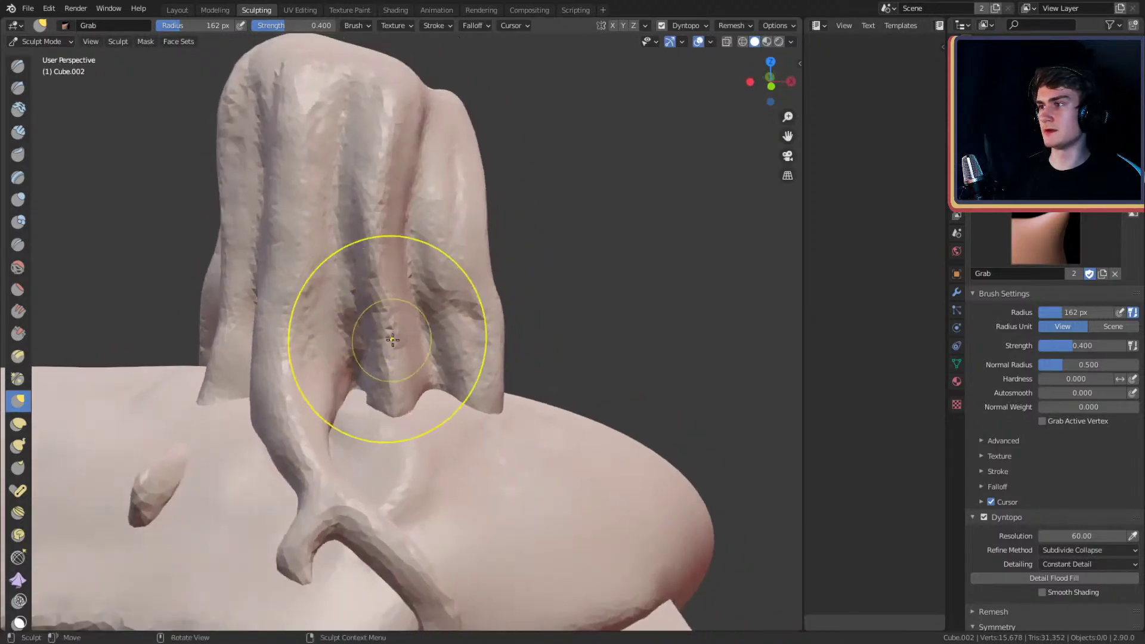
# - Adjust the trunk's upper ridges with a larger Grab brush radius
pyautogui.keyDown('shift'); pyautogui.moveTo(409, 189); pyautogui.dragTo(409, 262, button='middle'); pyautogui.keyUp('shift')
pyautogui.press('f')
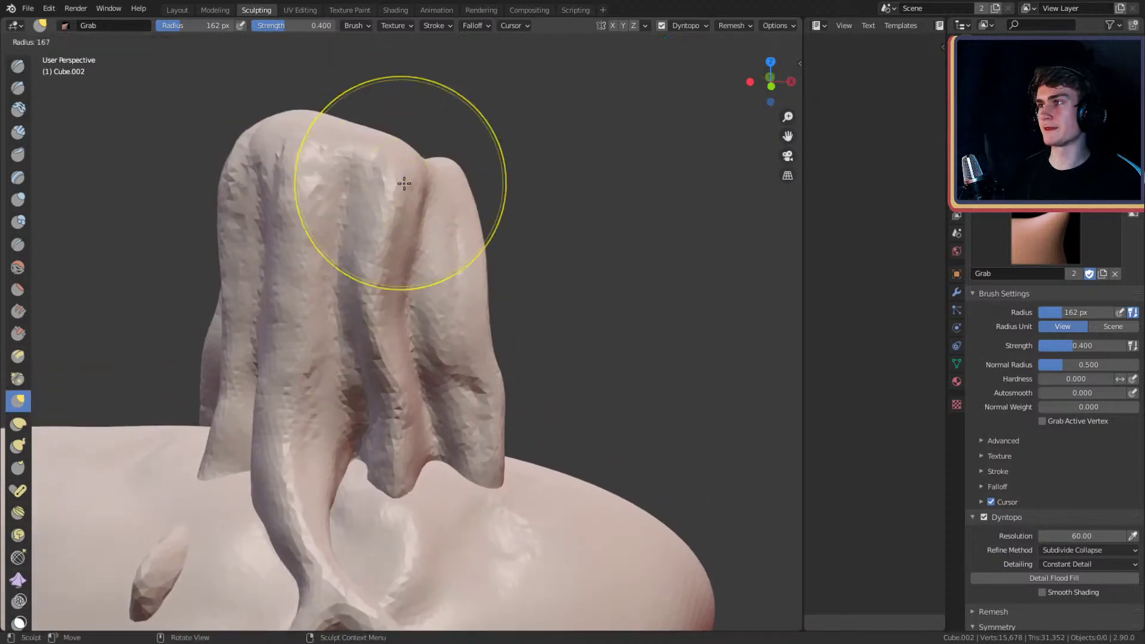
pyautogui.click(516, 182)
pyautogui.keyDown('shift'); pyautogui.moveTo(434, 304); pyautogui.dragTo(432, 222, button='middle'); pyautogui.keyUp('shift')
pyautogui.moveTo(433, 221); pyautogui.dragTo(425, 222, button='middle')
# - Carve a long vertical groove into the smooth side of the trunk with the Crease brush at 75 px radius
pyautogui.moveTo(424, 253)
pyautogui.mouseDown(button='middle')
pyautogui.moveTo(391, 258)
pyautogui.moveTo(401, 332)
pyautogui.moveTo(289, 215)
pyautogui.mouseUp(button='middle')
pyautogui.hotkey('shift', 'c')
pyautogui.press('f')
pyautogui.click(304, 334)
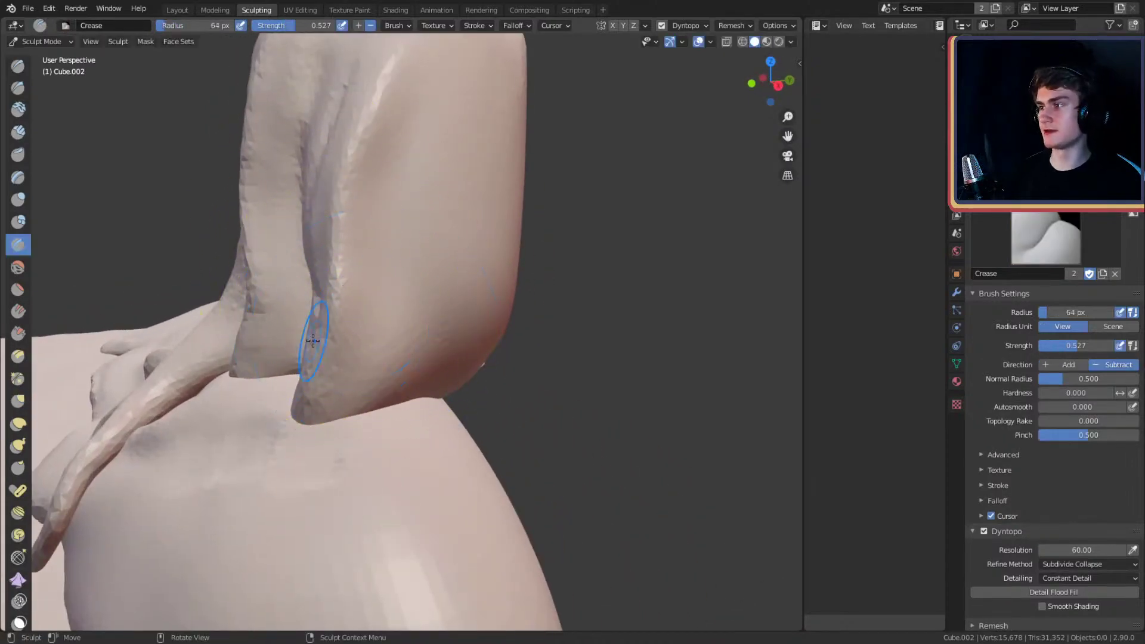
pyautogui.press('f')
pyautogui.click(399, 390)
pyautogui.moveTo(396, 382)
pyautogui.mouseDown()
pyautogui.moveTo(360, 318)
pyautogui.moveTo(400, 235)
pyautogui.mouseUp()
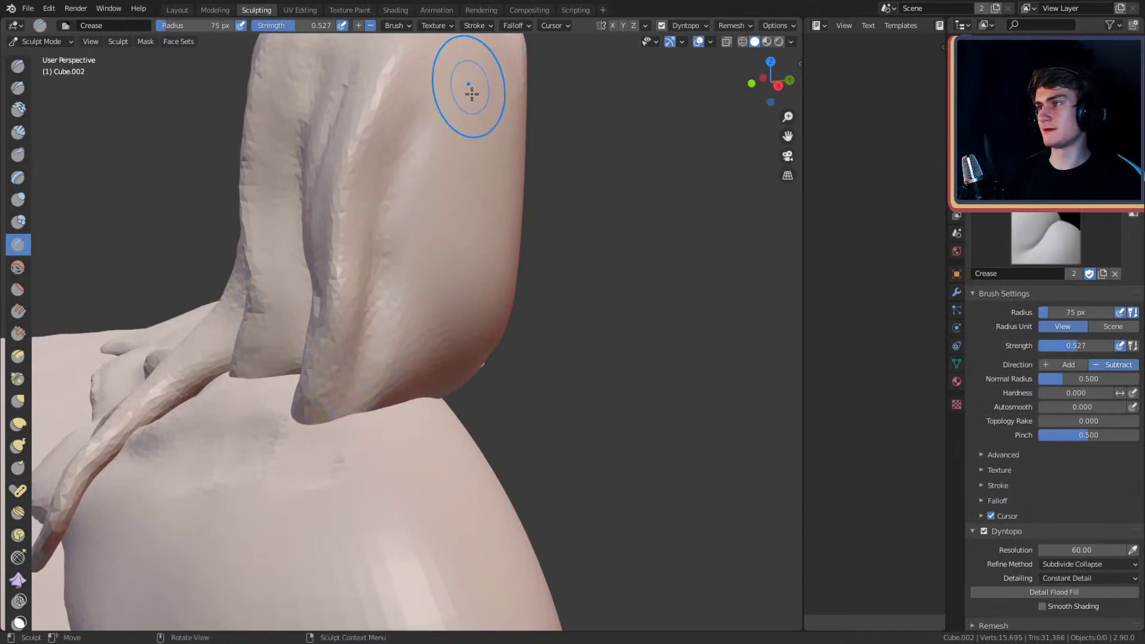
# - Continue the side groove to the trunk's top and lower edge, and sharpen the adjacent ridge down to a pointed tip
pyautogui.moveTo(470, 95)
pyautogui.keyDown('alt'); pyautogui.mouseDown()
pyautogui.moveTo(522, 120)
pyautogui.moveTo(554, 155)
pyautogui.mouseUp(); pyautogui.keyUp('alt')
pyautogui.moveTo(514, 214)
pyautogui.keyDown('alt'); pyautogui.mouseDown()
pyautogui.moveTo(416, 209)
pyautogui.moveTo(428, 87)
pyautogui.mouseUp(); pyautogui.keyUp('alt')
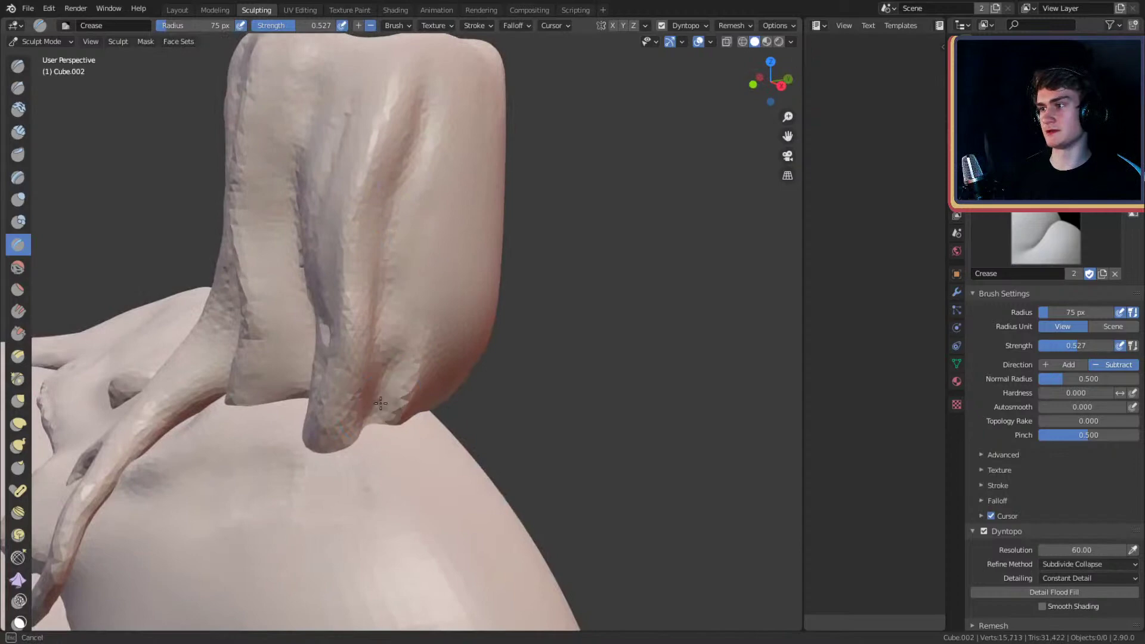
pyautogui.moveTo(380, 403)
pyautogui.mouseDown()
pyautogui.moveTo(345, 384)
pyautogui.moveTo(320, 481)
pyautogui.moveTo(342, 406)
pyautogui.mouseUp()
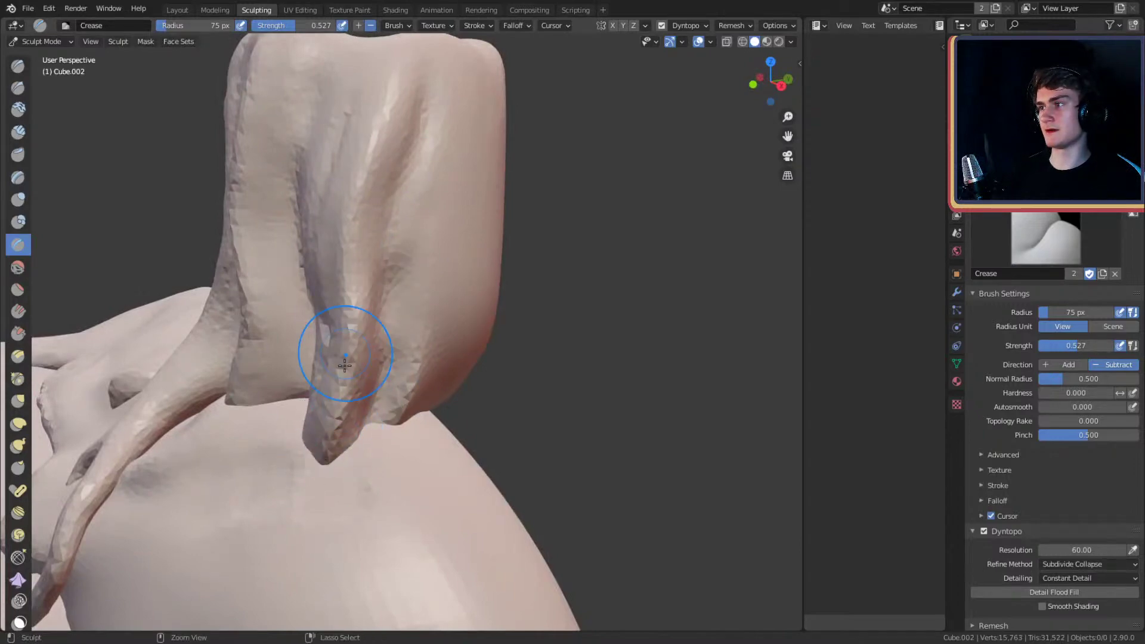
pyautogui.moveTo(345, 365); pyautogui.dragTo(358, 184)
# - Check the trunk through the camera, and crease the short branch at the main root's fork with a 55 px brush radius
pyautogui.keyDown('alt'); pyautogui.moveTo(376, 256); pyautogui.dragTo(465, 323); pyautogui.keyUp('alt')
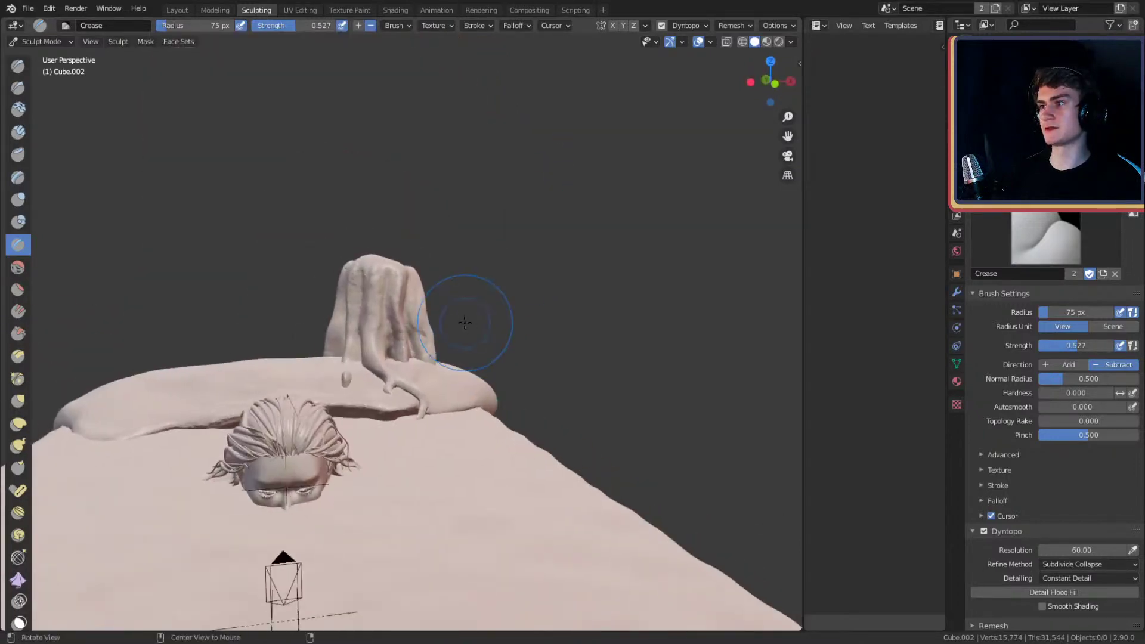
pyautogui.press('KP_0')
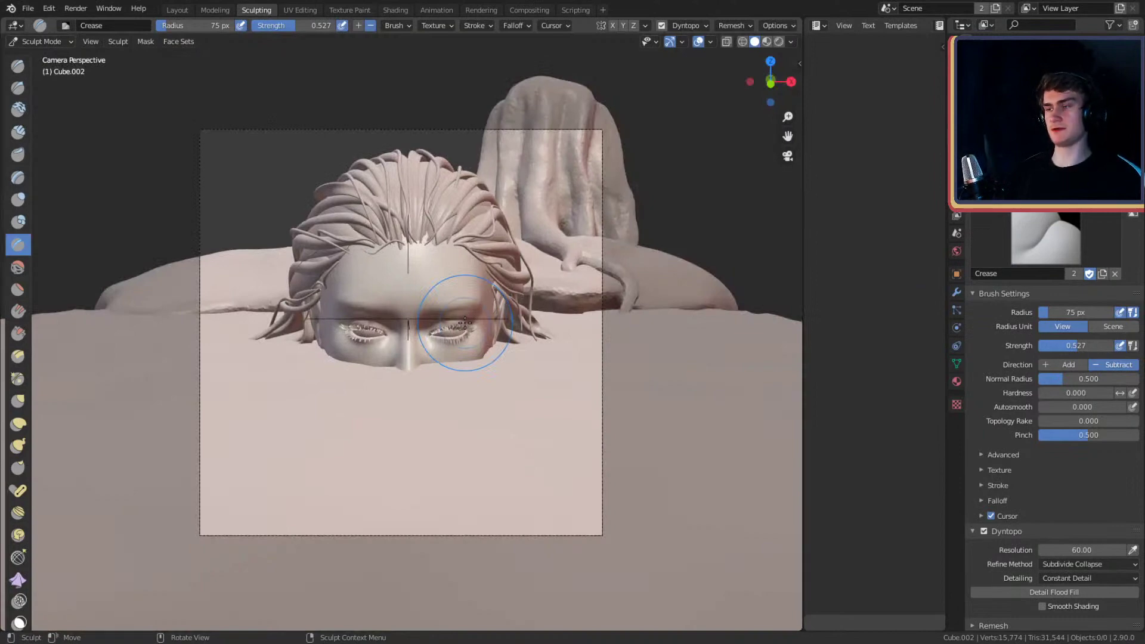
pyautogui.press('KP_0')
pyautogui.keyDown('alt'); pyautogui.moveTo(473, 320); pyautogui.dragTo(366, 281); pyautogui.keyUp('alt')
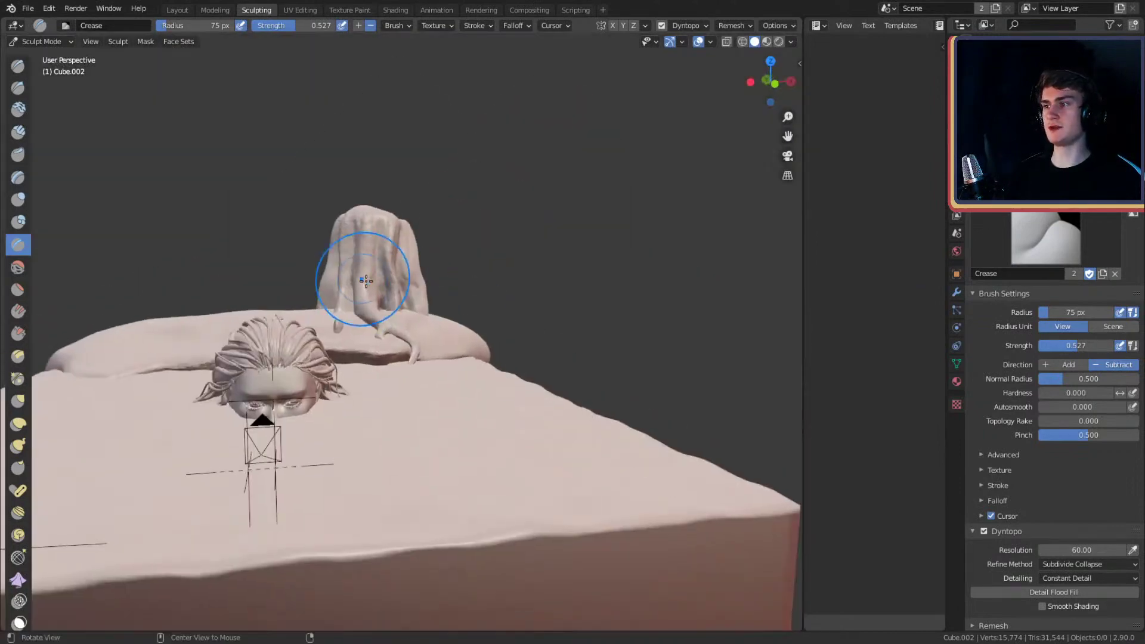
pyautogui.moveTo(376, 394)
pyautogui.keyDown('ctrl'); pyautogui.keyDown('alt'); pyautogui.mouseDown()
pyautogui.moveTo(452, 291)
pyautogui.moveTo(427, 348)
pyautogui.moveTo(422, 301)
pyautogui.mouseUp(); pyautogui.keyUp('alt'); pyautogui.keyUp('ctrl')
pyautogui.press('f')
pyautogui.click(405, 376)
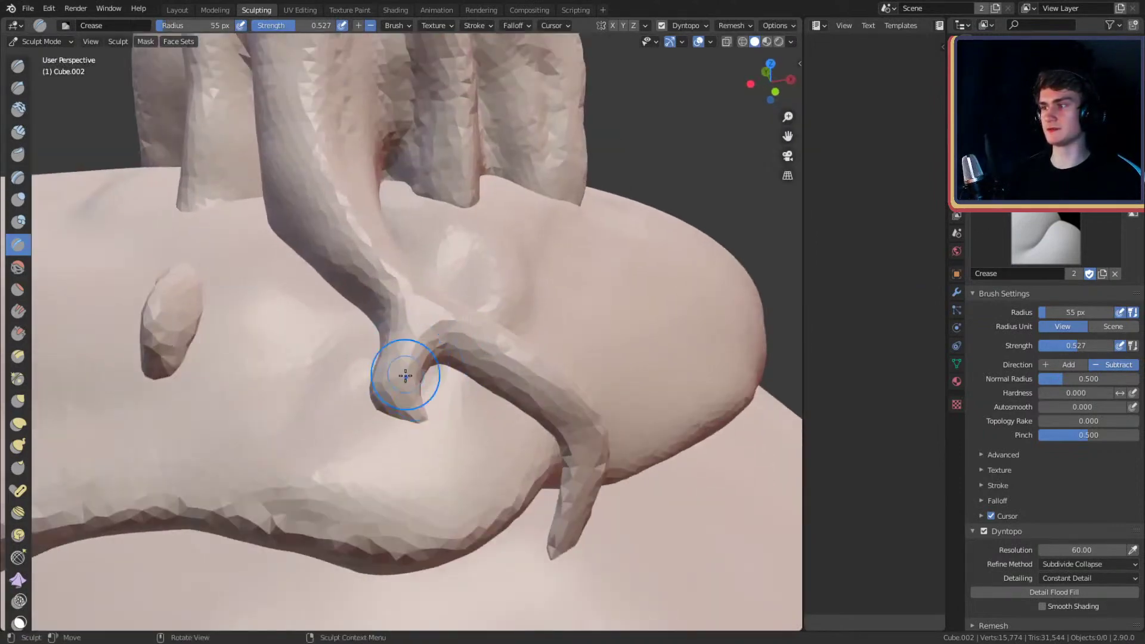
pyautogui.moveTo(409, 432)
pyautogui.mouseDown()
pyautogui.moveTo(426, 371)
pyautogui.moveTo(382, 418)
pyautogui.mouseUp()
# - Crease bark lines along the long branch hanging over the rock's edge with the brush radius at 32 px
pyautogui.press('[')
pyautogui.press('[')
pyautogui.press('[')
pyautogui.keyDown('alt'); pyautogui.keyDown('shift'); pyautogui.moveTo(433, 359); pyautogui.dragTo(433, 338); pyautogui.keyUp('shift'); pyautogui.keyUp('alt')
pyautogui.moveTo(433, 338)
pyautogui.keyDown('alt'); pyautogui.mouseDown()
pyautogui.moveTo(468, 335)
pyautogui.moveTo(302, 327)
pyautogui.moveTo(272, 362)
pyautogui.moveTo(381, 330)
pyautogui.mouseUp(); pyautogui.keyUp('alt')
pyautogui.moveTo(381, 330)
pyautogui.keyDown('alt'); pyautogui.mouseDown()
pyautogui.moveTo(381, 317)
pyautogui.moveTo(402, 316)
pyautogui.moveTo(428, 364)
pyautogui.mouseUp(); pyautogui.keyUp('alt')
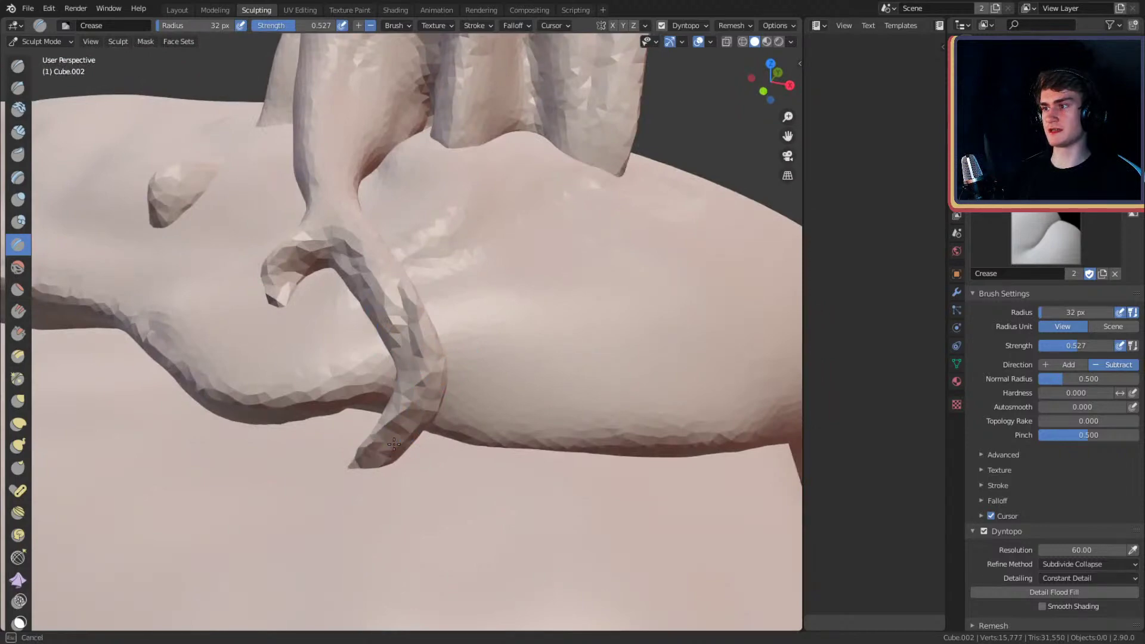
pyautogui.moveTo(393, 445); pyautogui.dragTo(427, 359)
# - Crease fine bark lines along the main root and up into the trunk with the 32 px brush radius
pyautogui.keyDown('shift'); pyautogui.moveTo(417, 255); pyautogui.dragTo(389, 393, button='middle'); pyautogui.keyUp('shift')
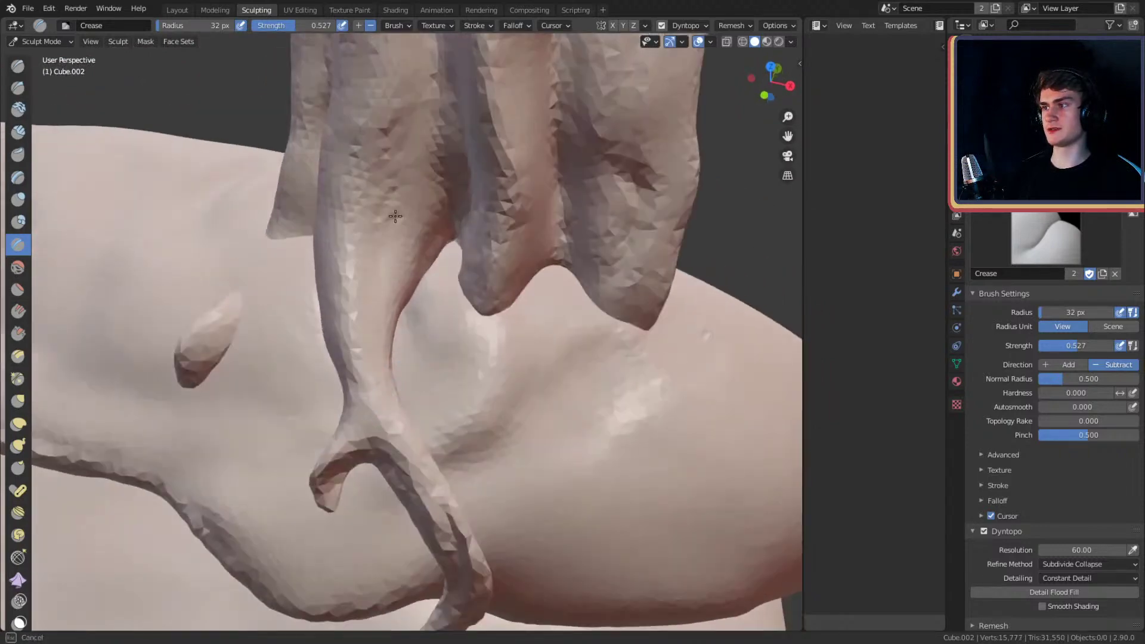
pyautogui.moveTo(396, 216); pyautogui.dragTo(397, 211)
pyautogui.moveTo(424, 203)
pyautogui.keyDown('shift'); pyautogui.mouseDown(button='middle')
pyautogui.moveTo(414, 253)
pyautogui.moveTo(463, 247)
pyautogui.mouseUp(button='middle'); pyautogui.keyUp('shift')
pyautogui.moveTo(462, 363); pyautogui.dragTo(413, 230)
pyautogui.moveTo(402, 301); pyautogui.dragTo(415, 215)
pyautogui.moveTo(422, 87); pyautogui.dragTo(428, 146)
pyautogui.keyDown('shift'); pyautogui.moveTo(428, 151); pyautogui.dragTo(414, 204, button='middle'); pyautogui.keyUp('shift')
pyautogui.moveTo(414, 204); pyautogui.dragTo(416, 195, button='middle')
pyautogui.moveTo(382, 64); pyautogui.dragTo(391, 264)
# - Raise sharp bark ridges up the main root and the front of the trunk with the inverted Crease brush at 85 px radius
pyautogui.press('f')
pyautogui.click(458, 358)
pyautogui.moveTo(453, 396); pyautogui.dragTo(401, 251)
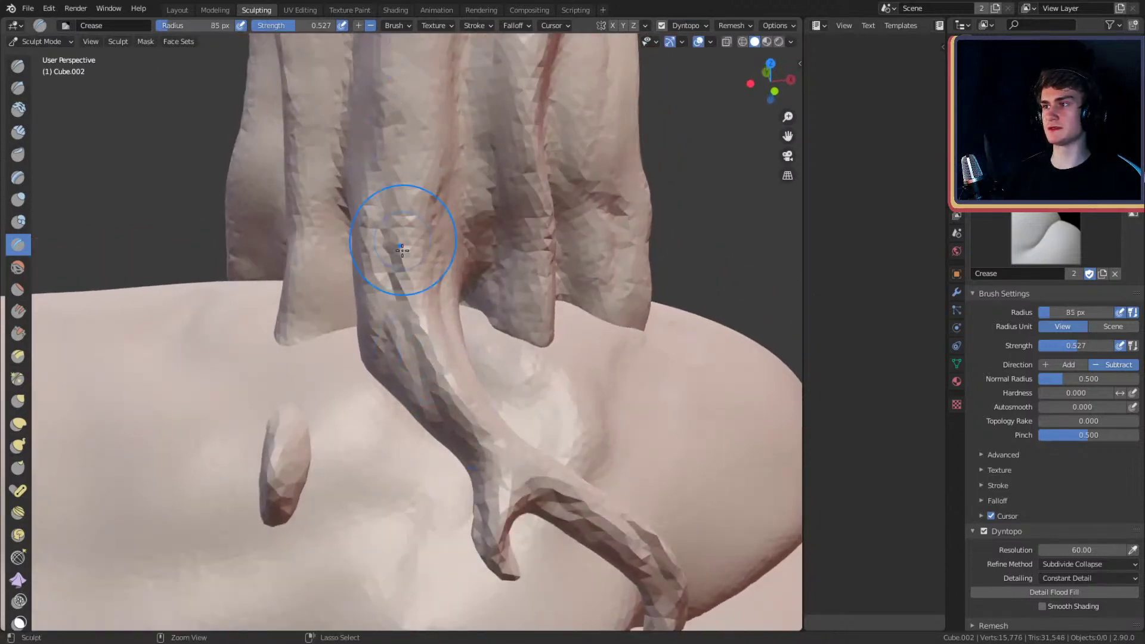
pyautogui.keyDown('shift'); pyautogui.moveTo(427, 132); pyautogui.dragTo(432, 185, button='middle'); pyautogui.keyUp('shift')
pyautogui.keyDown('alt'); pyautogui.keyDown('shift'); pyautogui.moveTo(453, 146); pyautogui.dragTo(452, 247); pyautogui.keyUp('shift'); pyautogui.keyUp('alt')
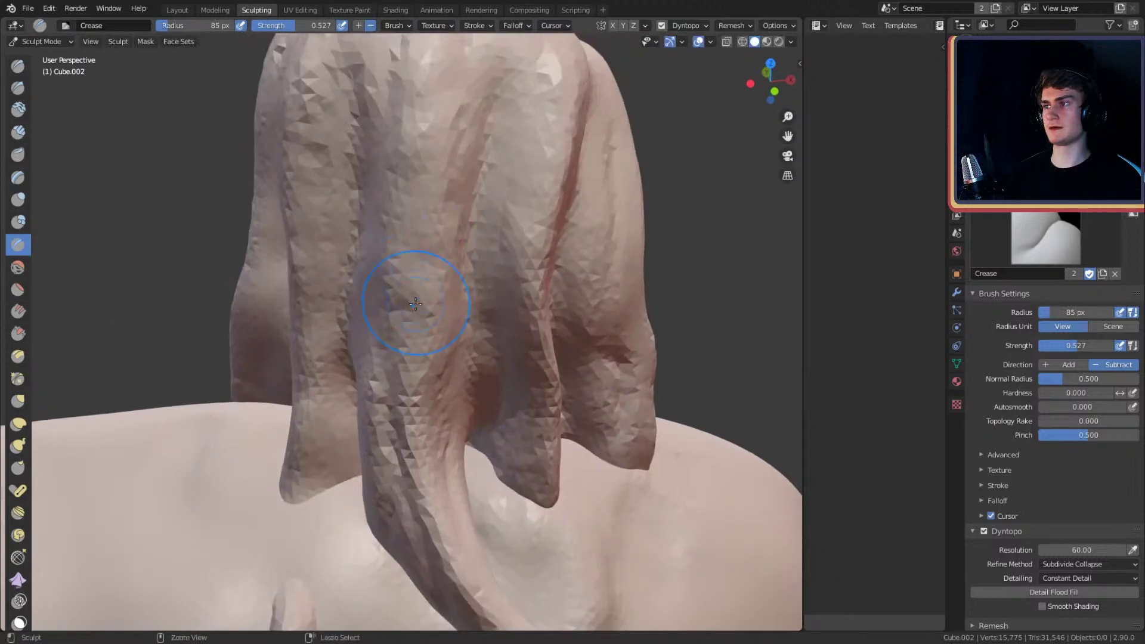
pyautogui.moveTo(412, 302); pyautogui.dragTo(458, 69)
pyautogui.moveTo(450, 185)
pyautogui.keyDown('ctrl'); pyautogui.keyDown('alt'); pyautogui.mouseDown()
pyautogui.moveTo(492, 363)
pyautogui.moveTo(482, 281)
pyautogui.mouseUp(); pyautogui.keyUp('alt'); pyautogui.keyUp('ctrl')
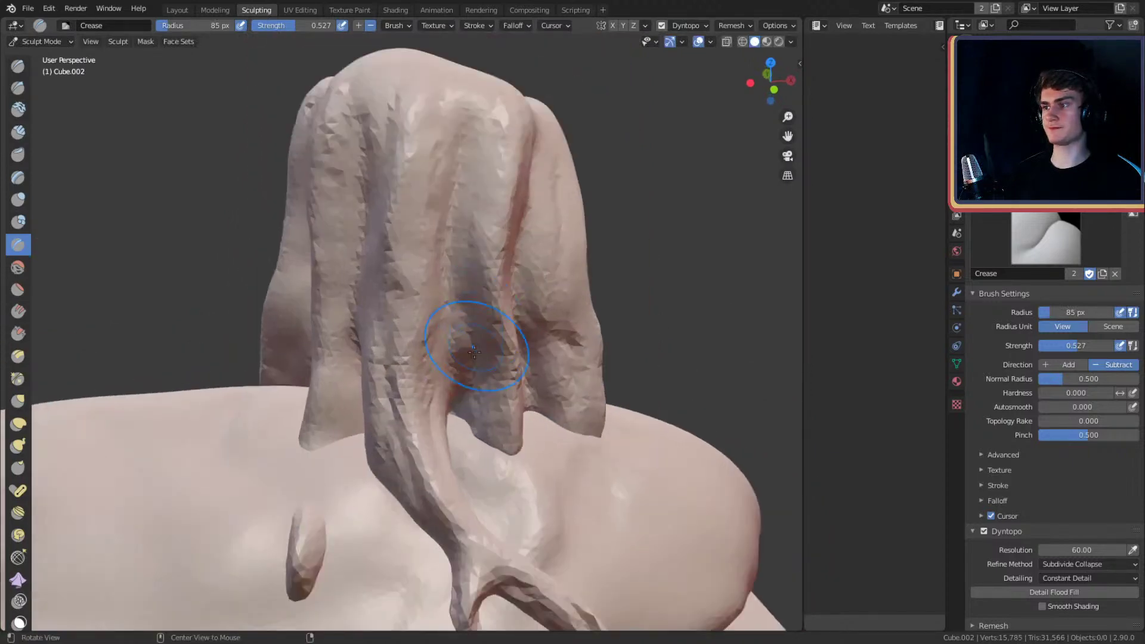
# - Crease bark lines up the main root and the trunk's front columns with the brush radius at 41 px
pyautogui.moveTo(434, 449)
pyautogui.keyDown('alt'); pyautogui.keyDown('shift'); pyautogui.mouseDown()
pyautogui.moveTo(448, 299)
pyautogui.moveTo(486, 304)
pyautogui.mouseUp(); pyautogui.keyUp('shift'); pyautogui.keyUp('alt')
pyautogui.keyDown('ctrl'); pyautogui.keyDown('alt'); pyautogui.moveTo(489, 367); pyautogui.dragTo(493, 320); pyautogui.keyUp('alt'); pyautogui.keyUp('ctrl')
pyautogui.press('f')
pyautogui.click(501, 326)
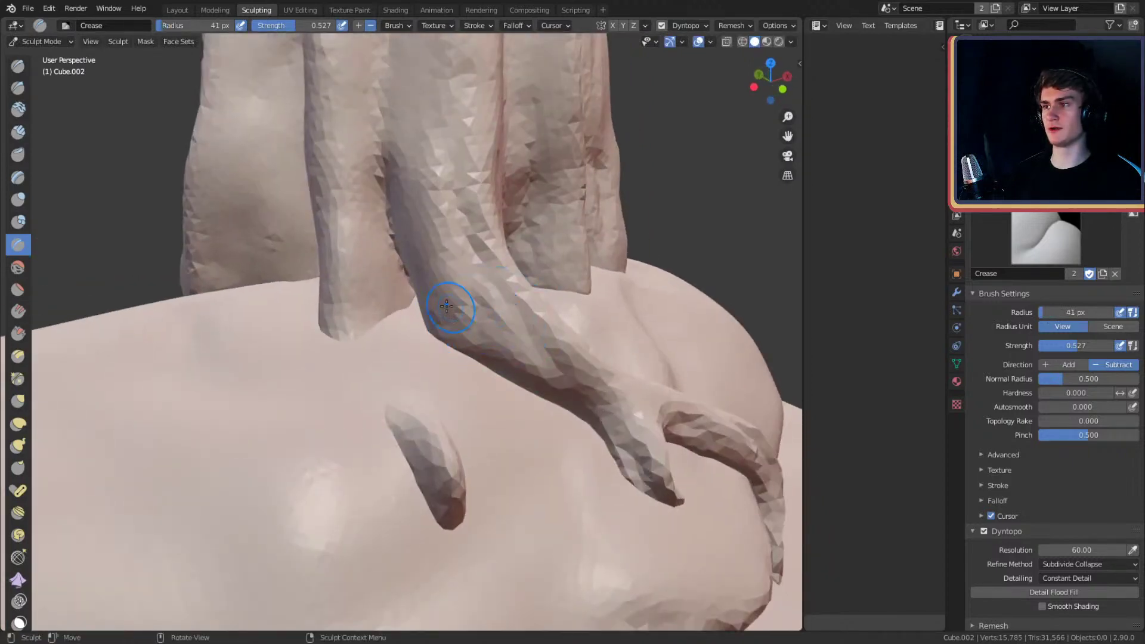
pyautogui.moveTo(407, 231); pyautogui.dragTo(421, 99)
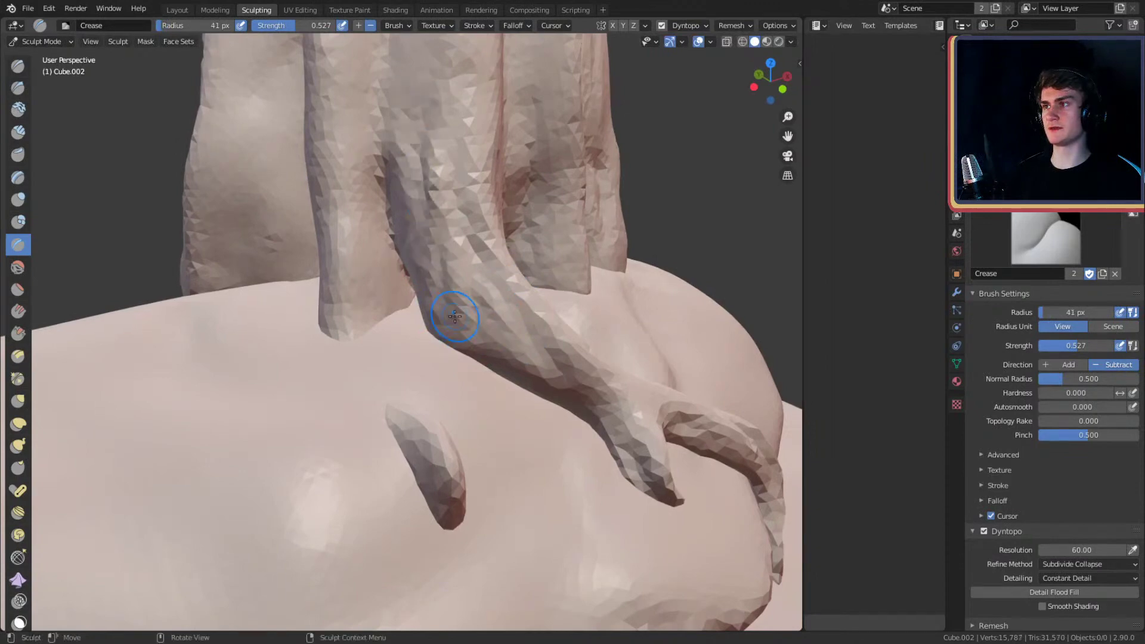
pyautogui.moveTo(468, 301); pyautogui.dragTo(388, 302, button='middle')
pyautogui.moveTo(302, 302); pyautogui.dragTo(304, 172)
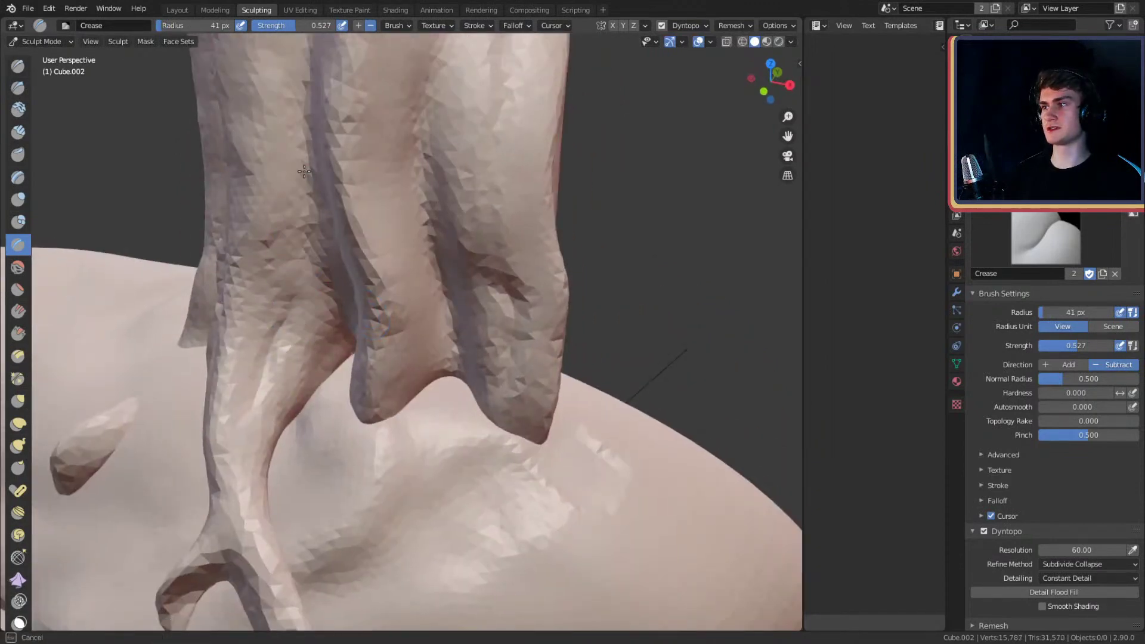
pyautogui.moveTo(349, 364)
pyautogui.mouseDown(button='middle')
pyautogui.moveTo(465, 294)
pyautogui.moveTo(467, 340)
pyautogui.mouseUp(button='middle')
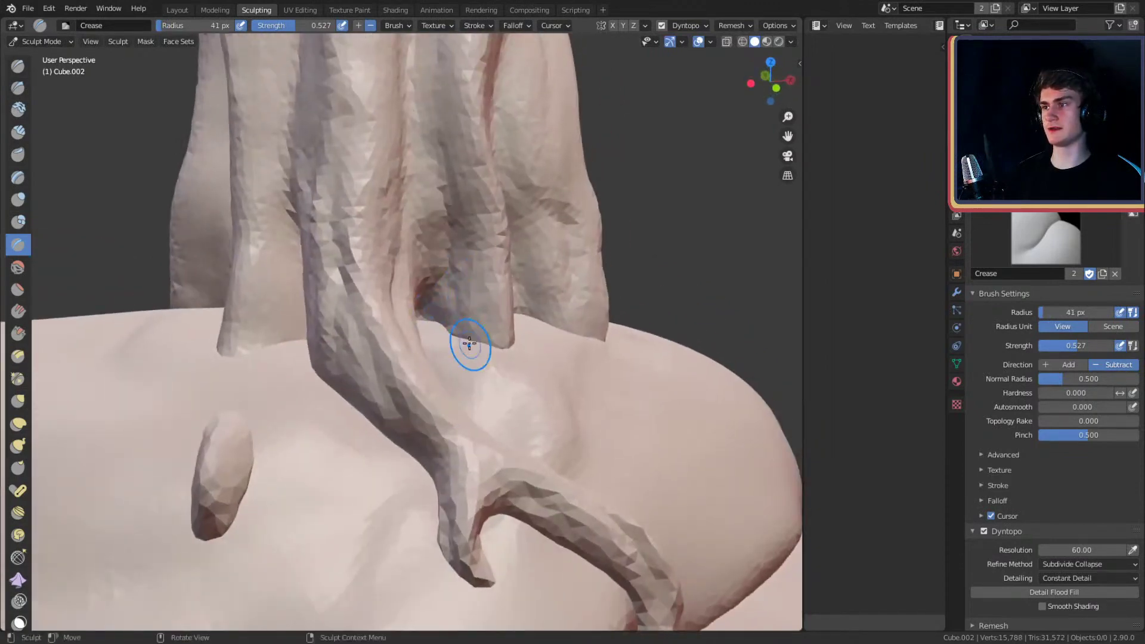
pyautogui.moveTo(467, 340); pyautogui.dragTo(440, 122)
pyautogui.moveTo(440, 122)
pyautogui.mouseDown(button='middle')
pyautogui.moveTo(325, 358)
pyautogui.moveTo(331, 346)
pyautogui.mouseUp(button='middle')
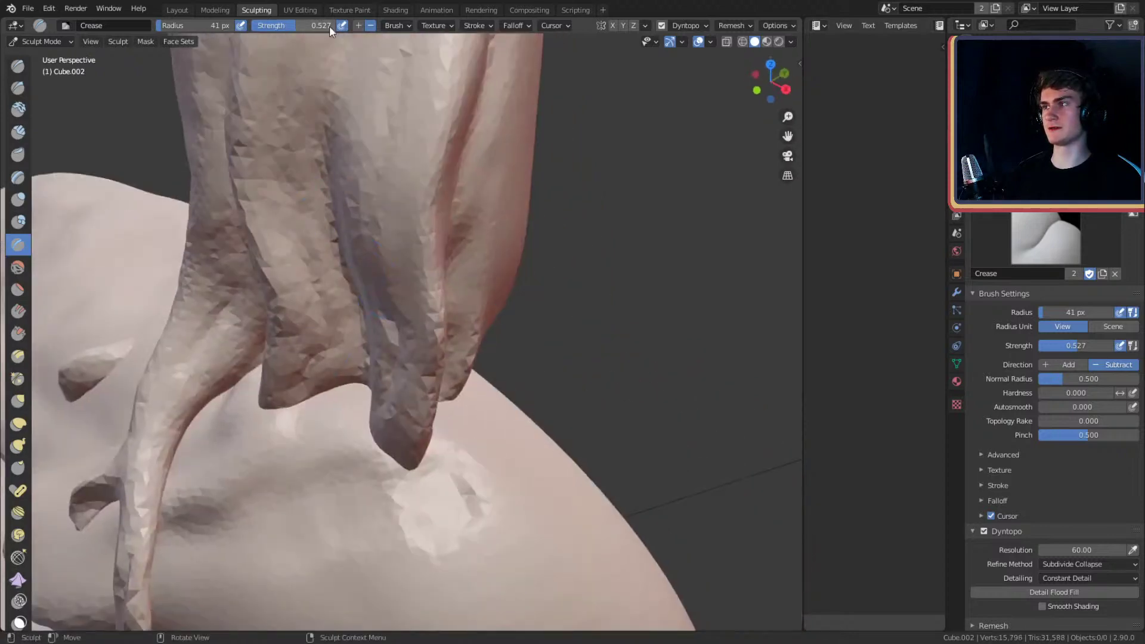
# - Crease bark lines along the short root beside the main root with the 41 px Crease brush
pyautogui.keyDown('alt'); pyautogui.moveTo(358, 89); pyautogui.dragTo(461, 207); pyautogui.keyUp('alt')
pyautogui.moveTo(489, 161)
pyautogui.keyDown('ctrl'); pyautogui.keyDown('alt'); pyautogui.mouseDown()
pyautogui.moveTo(470, 335)
pyautogui.moveTo(464, 304)
pyautogui.mouseUp(); pyautogui.keyUp('alt'); pyautogui.keyUp('ctrl')
pyautogui.keyDown('ctrl'); pyautogui.keyDown('alt'); pyautogui.moveTo(471, 322); pyautogui.dragTo(522, 198); pyautogui.keyUp('alt'); pyautogui.keyUp('ctrl')
pyautogui.moveTo(441, 334)
pyautogui.keyDown('alt'); pyautogui.mouseDown()
pyautogui.moveTo(468, 340)
pyautogui.moveTo(434, 294)
pyautogui.moveTo(465, 351)
pyautogui.moveTo(381, 332)
pyautogui.moveTo(300, 337)
pyautogui.moveTo(320, 301)
pyautogui.moveTo(259, 387)
pyautogui.mouseUp(); pyautogui.keyUp('alt')
pyautogui.moveTo(404, 281)
pyautogui.keyDown('alt'); pyautogui.mouseDown()
pyautogui.moveTo(485, 256)
pyautogui.moveTo(442, 337)
pyautogui.moveTo(474, 340)
pyautogui.mouseUp(); pyautogui.keyUp('alt')
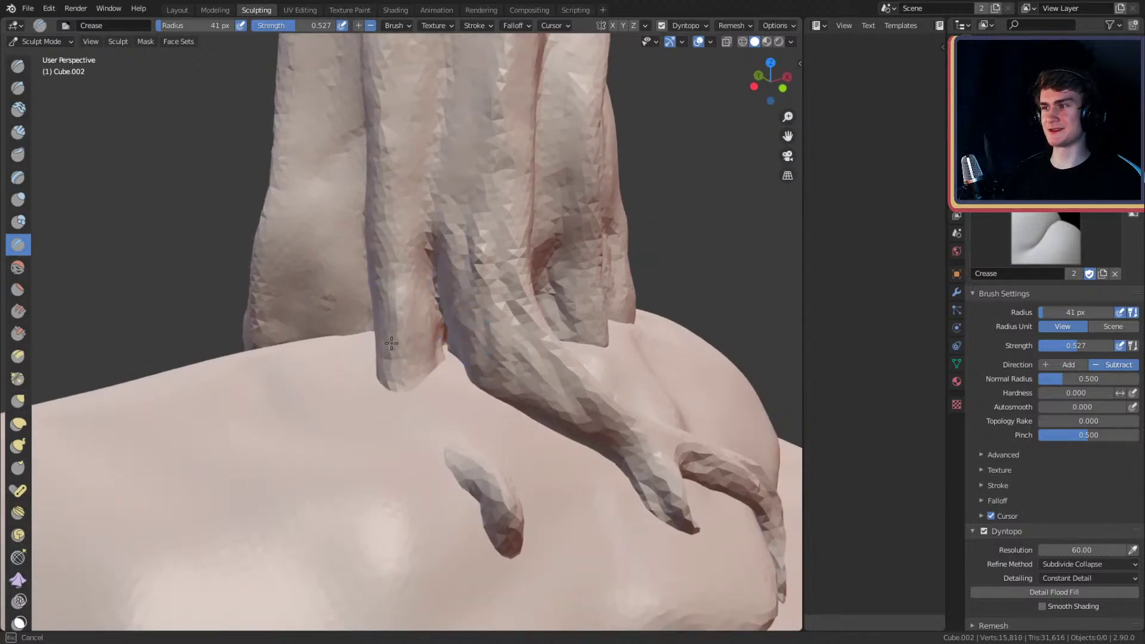
pyautogui.moveTo(383, 276)
pyautogui.mouseDown()
pyautogui.moveTo(383, 163)
pyautogui.moveTo(460, 197)
pyautogui.moveTo(461, 217)
pyautogui.mouseUp()
# - Crease fine bark lines down the trunk column above the short root and onto its tip with a 32 px radius
pyautogui.moveTo(500, 121)
pyautogui.keyDown('alt'); pyautogui.mouseDown()
pyautogui.moveTo(408, 222)
pyautogui.moveTo(396, 77)
pyautogui.mouseUp(); pyautogui.keyUp('alt')
pyautogui.moveTo(396, 77); pyautogui.dragTo(344, 308, button='middle')
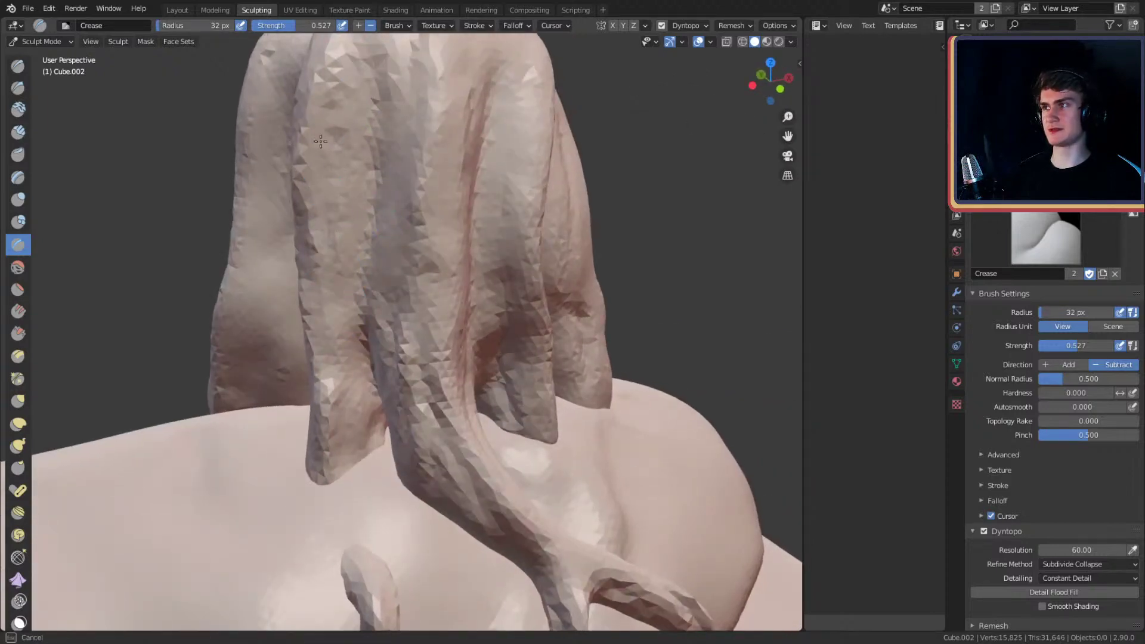
pyautogui.moveTo(352, 322); pyautogui.dragTo(367, 385, button='middle')
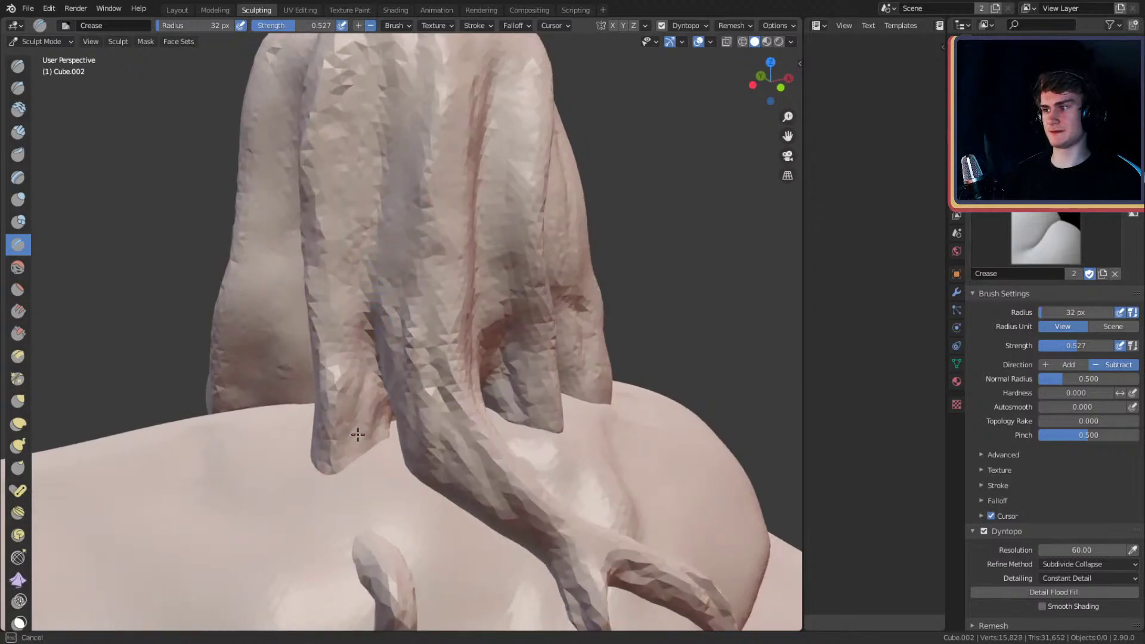
pyautogui.moveTo(352, 433); pyautogui.dragTo(358, 421)
pyautogui.moveTo(358, 421); pyautogui.dragTo(500, 334, button='middle')
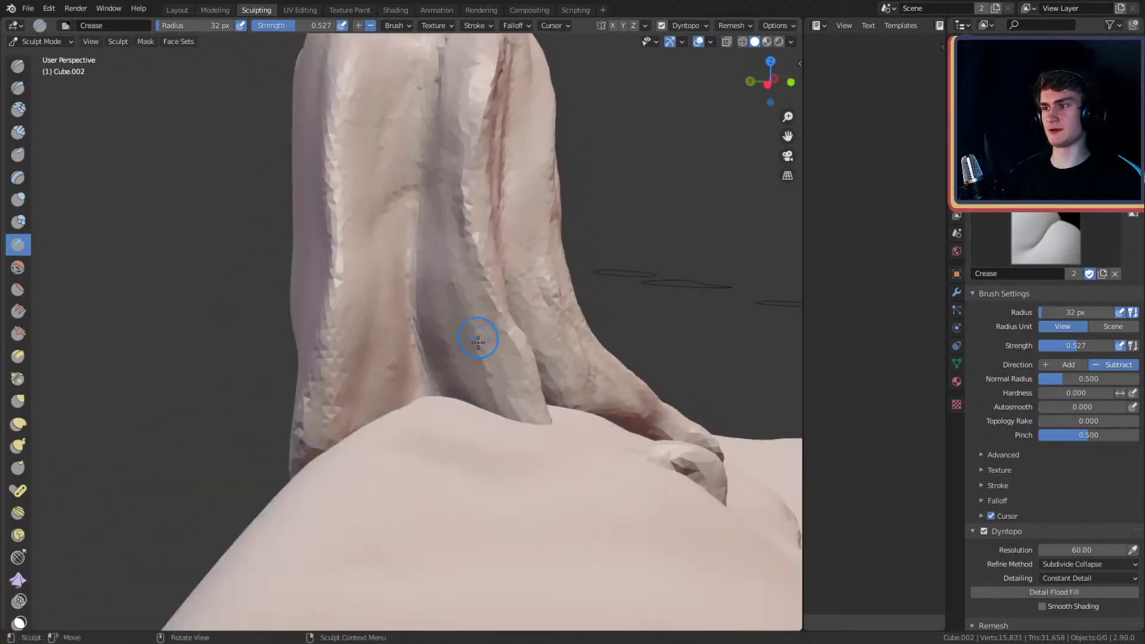
# - Carve long bark grooves along the outer side of the short root and up the column above it at 32 px
pyautogui.moveTo(478, 342)
pyautogui.mouseDown()
pyautogui.moveTo(492, 400)
pyautogui.moveTo(473, 396)
pyautogui.moveTo(417, 238)
pyautogui.moveTo(435, 185)
pyautogui.moveTo(448, 241)
pyautogui.mouseUp()
pyautogui.scroll(-4, 448, 241)
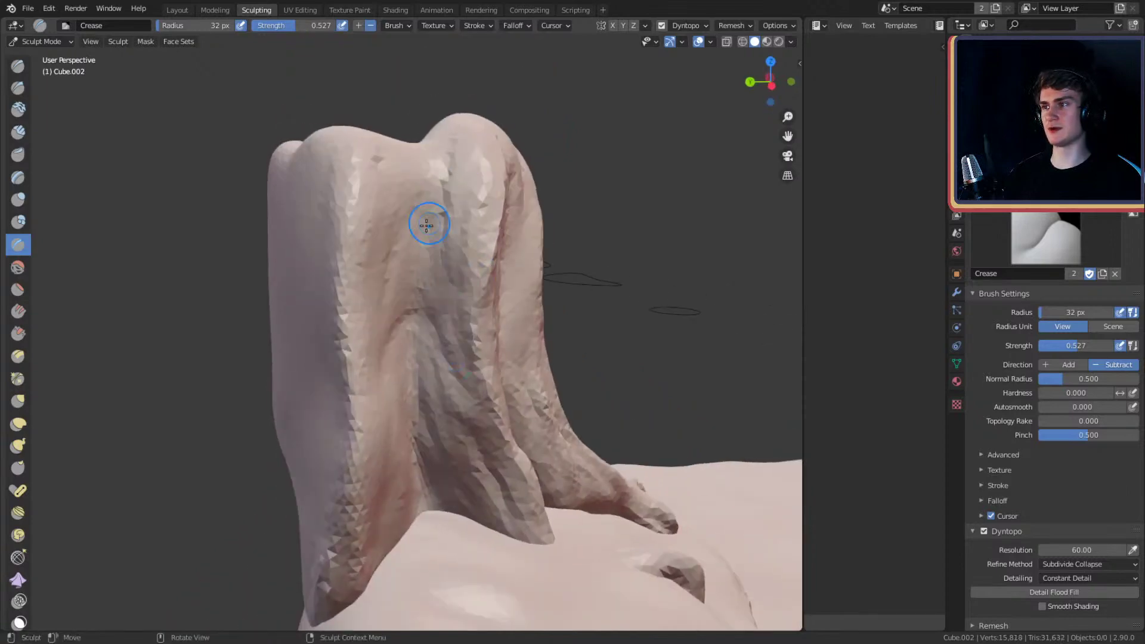
pyautogui.moveTo(426, 225); pyautogui.dragTo(468, 263, button='middle')
pyautogui.moveTo(468, 120)
pyautogui.mouseDown(button='middle')
pyautogui.moveTo(419, 231)
pyautogui.moveTo(417, 212)
pyautogui.moveTo(329, 256)
pyautogui.moveTo(425, 212)
pyautogui.mouseUp(button='middle')
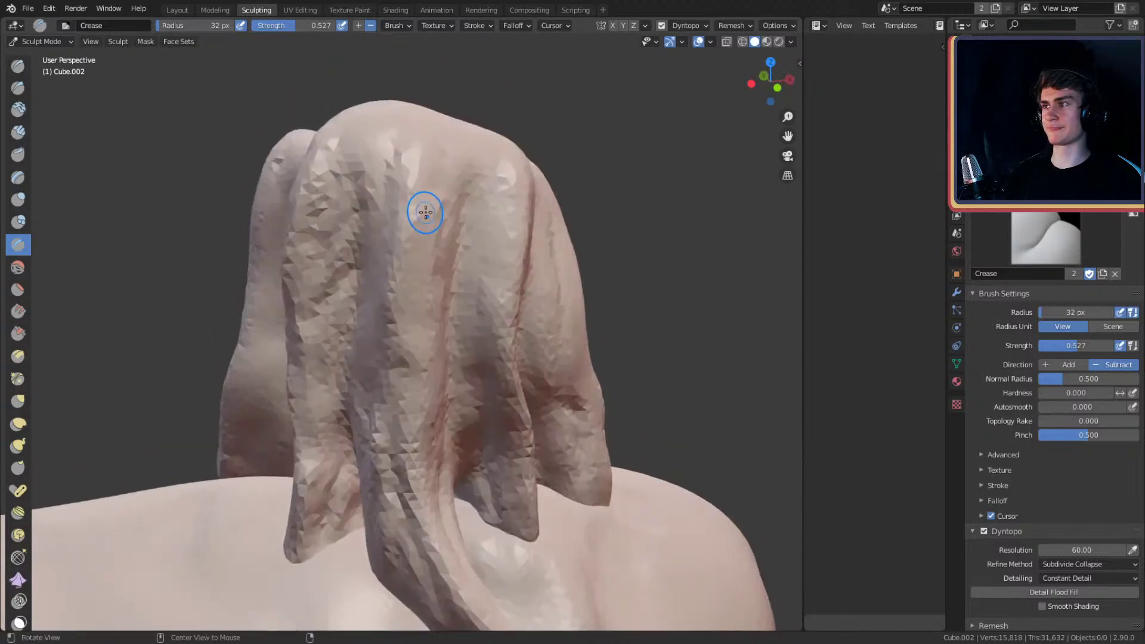
# - Crease bark lines down the middle and right front columns of the trunk, reducing the brush radius to 19 px
pyautogui.scroll(-1, 425, 213)
pyautogui.moveTo(444, 209)
pyautogui.mouseDown()
pyautogui.moveTo(474, 191)
pyautogui.moveTo(460, 268)
pyautogui.mouseUp()
pyautogui.moveTo(460, 269); pyautogui.dragTo(490, 225, button='middle')
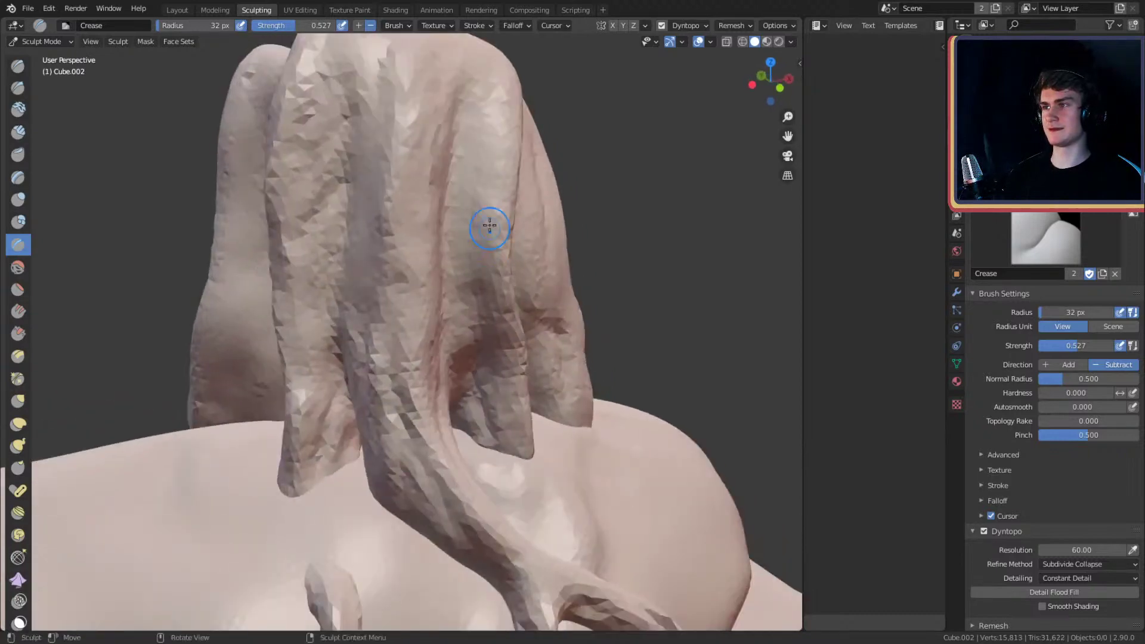
pyautogui.moveTo(498, 125); pyautogui.dragTo(427, 245, button='middle')
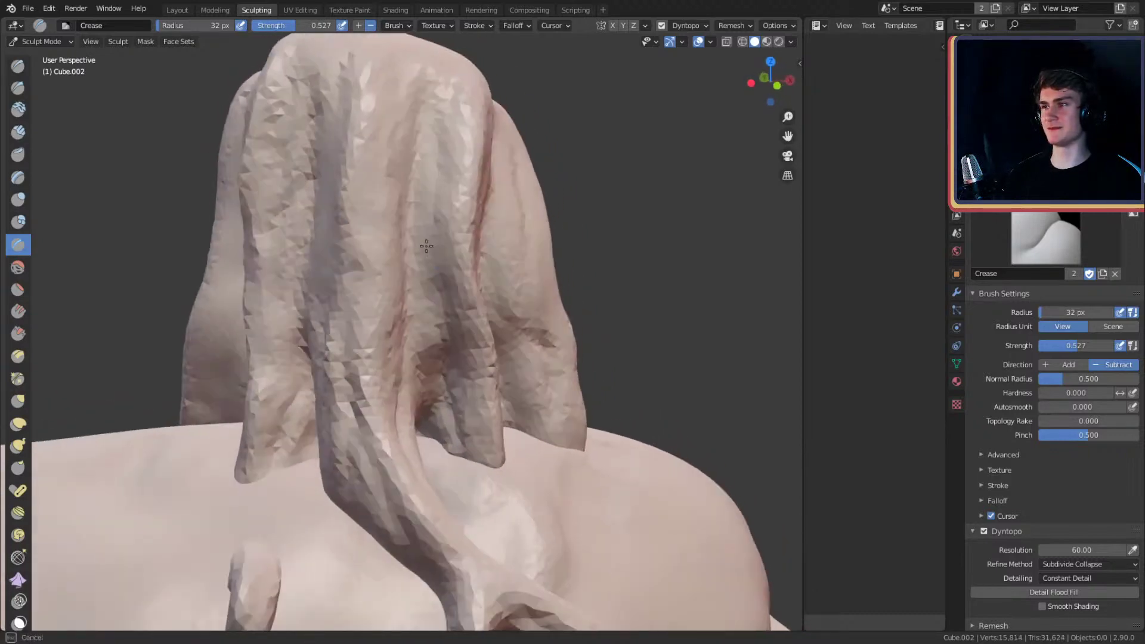
pyautogui.moveTo(456, 326); pyautogui.dragTo(369, 289, button='middle')
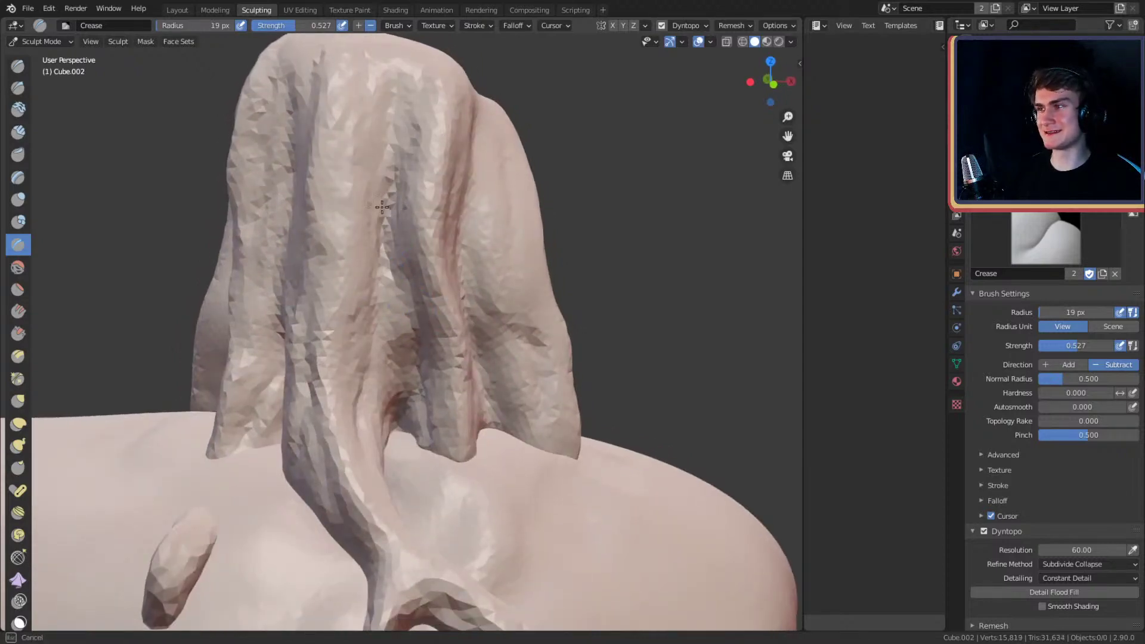
# - Deepen the groove beside the trunk's rightmost column and crease its surface with the brush radius at 40 px
pyautogui.press('f')
pyautogui.moveTo(388, 198); pyautogui.dragTo(398, 205, button='middle')
pyautogui.scroll(-8, 455, 169)
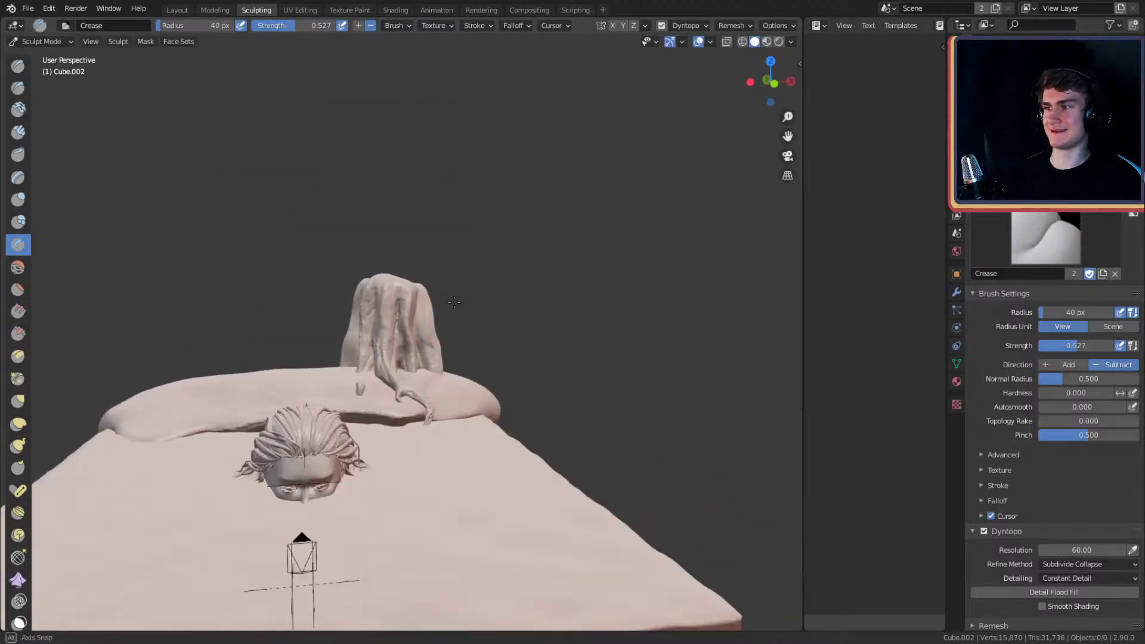
pyautogui.scroll(8, 467, 346)
pyautogui.keyDown('alt'); pyautogui.moveTo(456, 318); pyautogui.dragTo(355, 291); pyautogui.keyUp('alt')
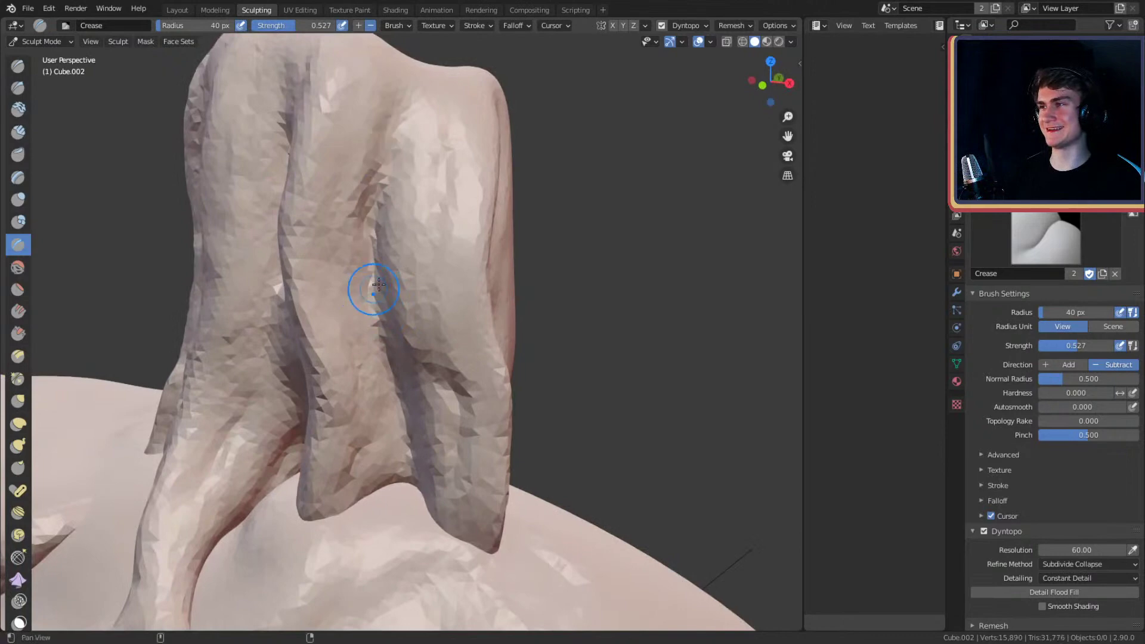
pyautogui.keyDown('shift'); pyautogui.moveTo(378, 285); pyautogui.dragTo(439, 190, button='middle'); pyautogui.keyUp('shift')
pyautogui.moveTo(428, 329)
pyautogui.keyDown('ctrl'); pyautogui.mouseDown(button='middle')
pyautogui.moveTo(442, 264)
pyautogui.moveTo(460, 314)
pyautogui.mouseUp(button='middle'); pyautogui.keyUp('ctrl')
pyautogui.moveTo(453, 330)
pyautogui.keyDown('ctrl'); pyautogui.keyDown('alt'); pyautogui.mouseDown()
pyautogui.moveTo(478, 284)
pyautogui.moveTo(437, 316)
pyautogui.moveTo(429, 278)
pyautogui.mouseUp(); pyautogui.keyUp('alt'); pyautogui.keyUp('ctrl')
# - Crease the rightmost column down to its root with a 30 px radius, and check the trunk through the camera
pyautogui.press('[')
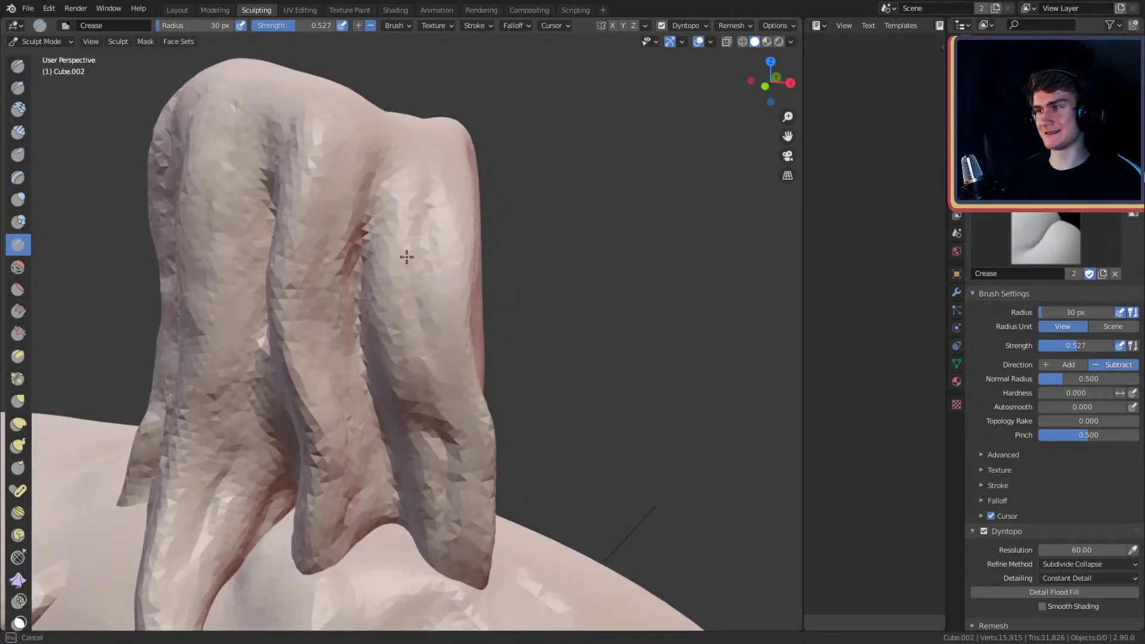
pyautogui.moveTo(425, 139)
pyautogui.mouseDown(button='middle')
pyautogui.moveTo(473, 161)
pyautogui.moveTo(500, 320)
pyautogui.mouseUp(button='middle')
pyautogui.keyDown('ctrl'); pyautogui.moveTo(461, 278); pyautogui.dragTo(513, 500, button='middle'); pyautogui.keyUp('ctrl')
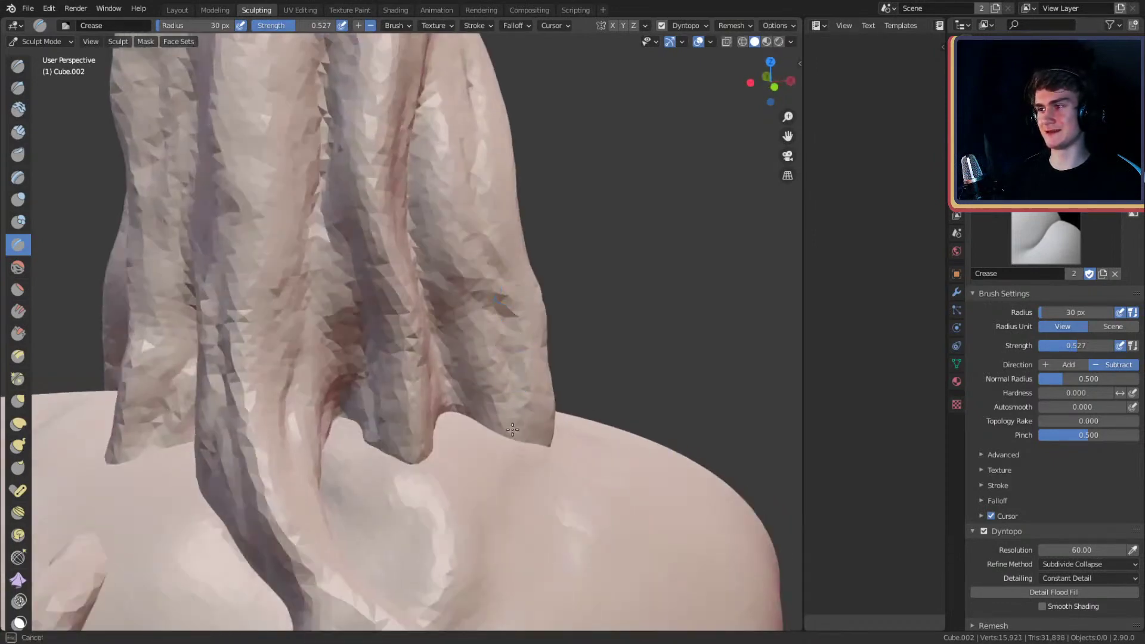
pyautogui.scroll(-3, 495, 352)
pyautogui.press('KP_0')
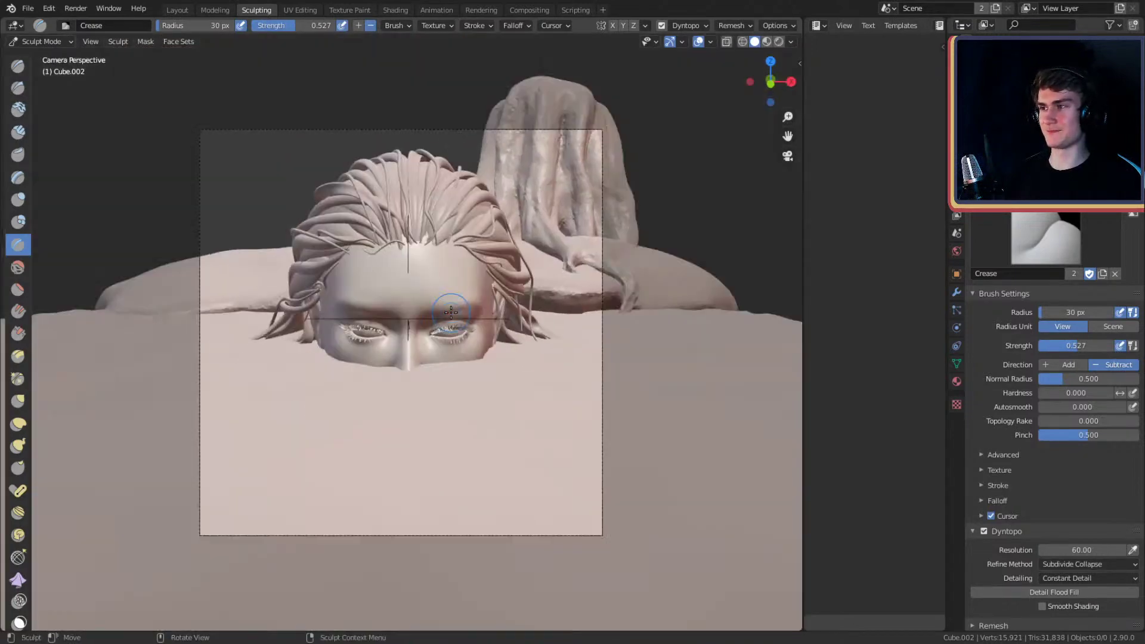
pyautogui.press('KP_0')
# - Crease fine bark lines into the upper half of the trunk's rear left column with a 22 px radius
pyautogui.moveTo(358, 299); pyautogui.dragTo(396, 333, button='middle')
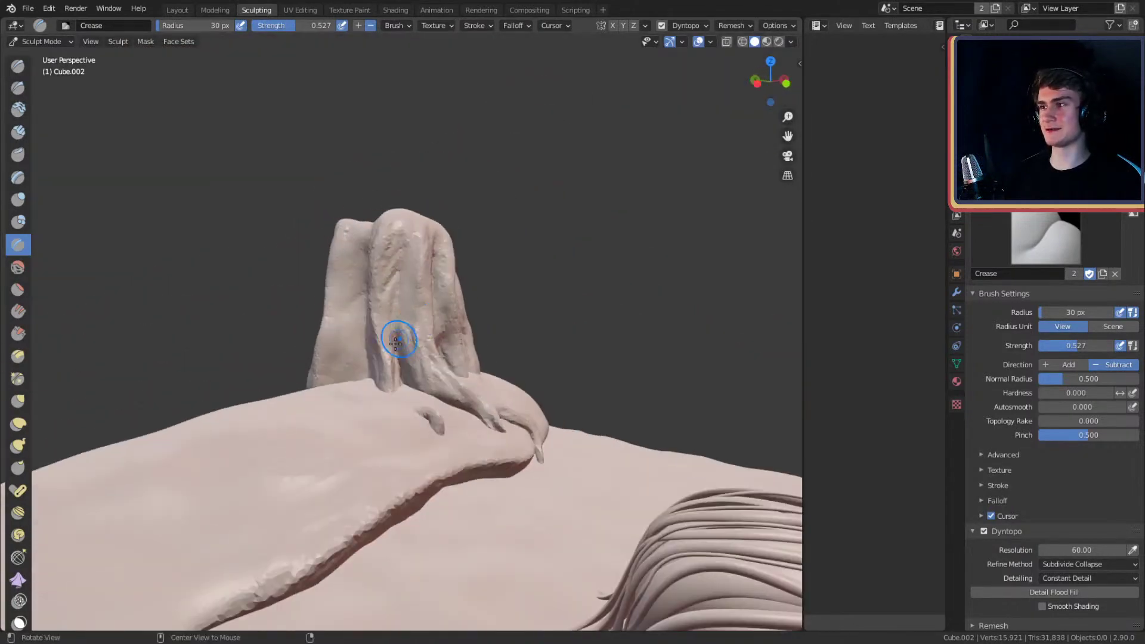
pyautogui.scroll(5, 384, 299)
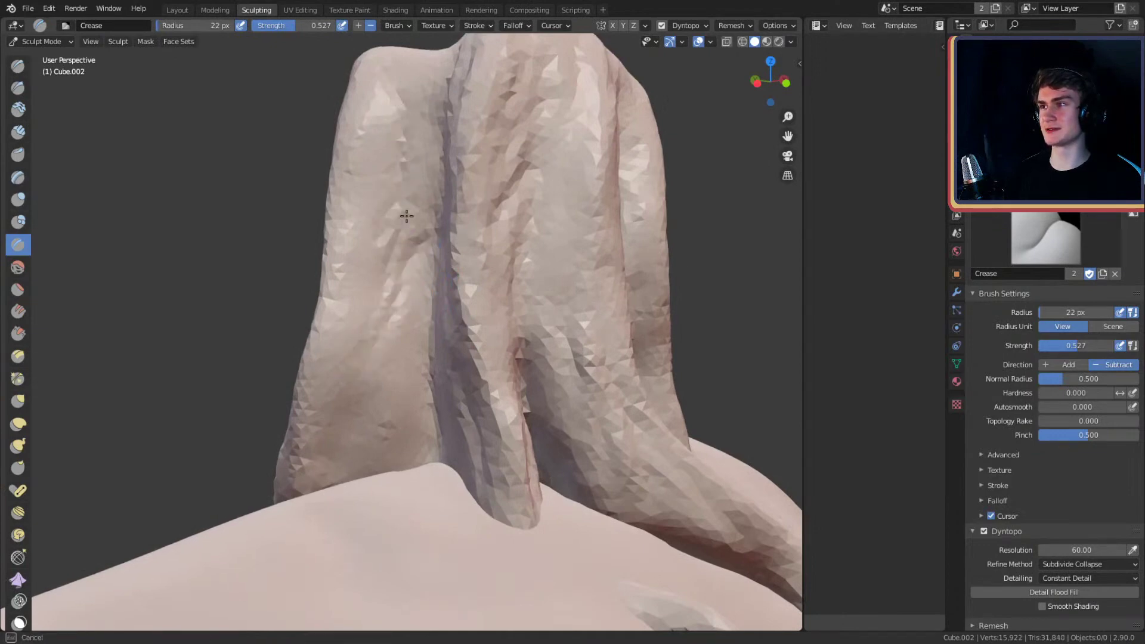
pyautogui.moveTo(406, 216)
pyautogui.mouseDown()
pyautogui.moveTo(404, 86)
pyautogui.moveTo(369, 281)
pyautogui.mouseUp()
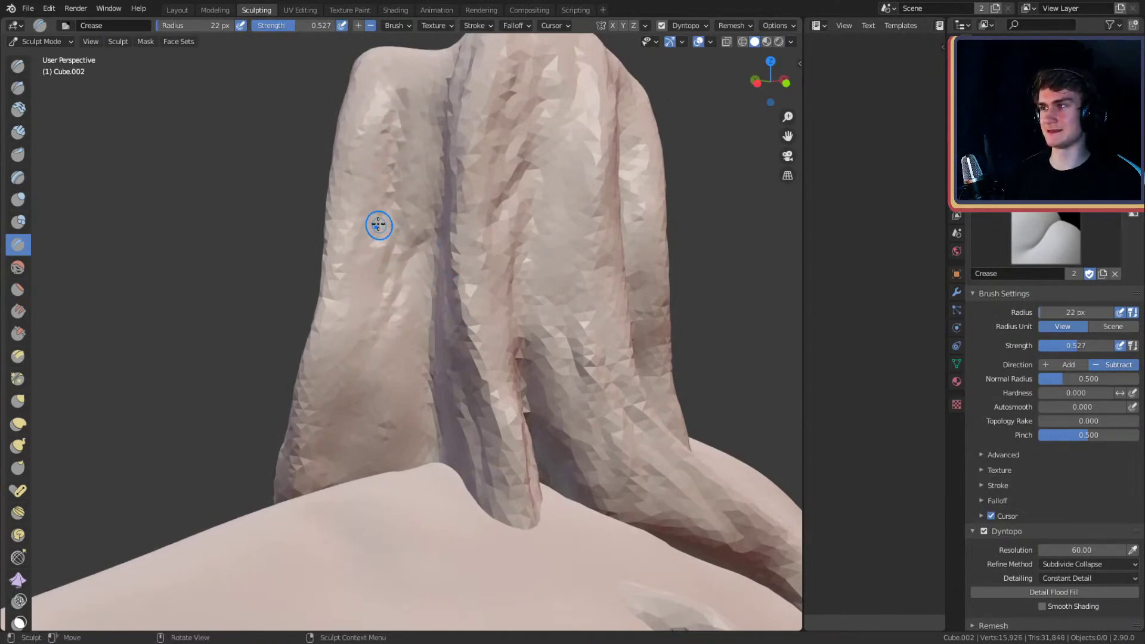
pyautogui.moveTo(378, 225); pyautogui.dragTo(340, 259)
# - Carve diagonal bark grooves across the middle of the rear left column with the brush radius at 40 px
pyautogui.press('f')
pyautogui.click(348, 195)
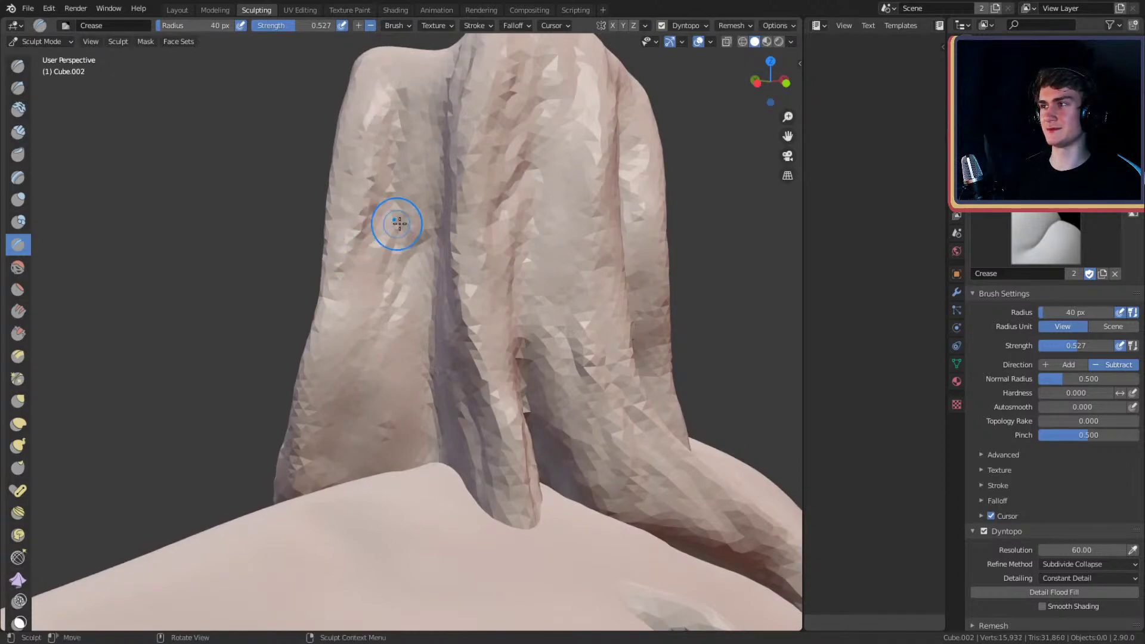
pyautogui.moveTo(399, 224); pyautogui.dragTo(422, 256, button='middle')
pyautogui.moveTo(439, 197); pyautogui.dragTo(335, 366)
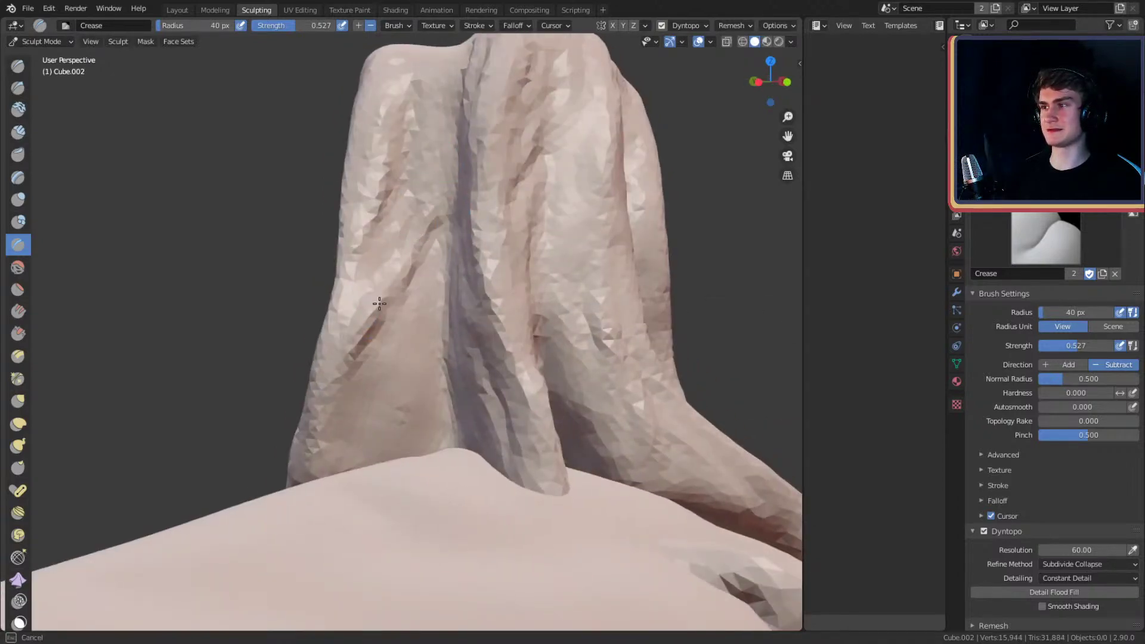
# - Crease the hollow between the rear left column and the front of the trunk with a 74 px radius
pyautogui.moveTo(457, 92)
pyautogui.mouseDown(button='middle')
pyautogui.moveTo(440, 173)
pyautogui.moveTo(422, 195)
pyautogui.mouseUp(button='middle')
pyautogui.press('f')
pyautogui.click(442, 192)
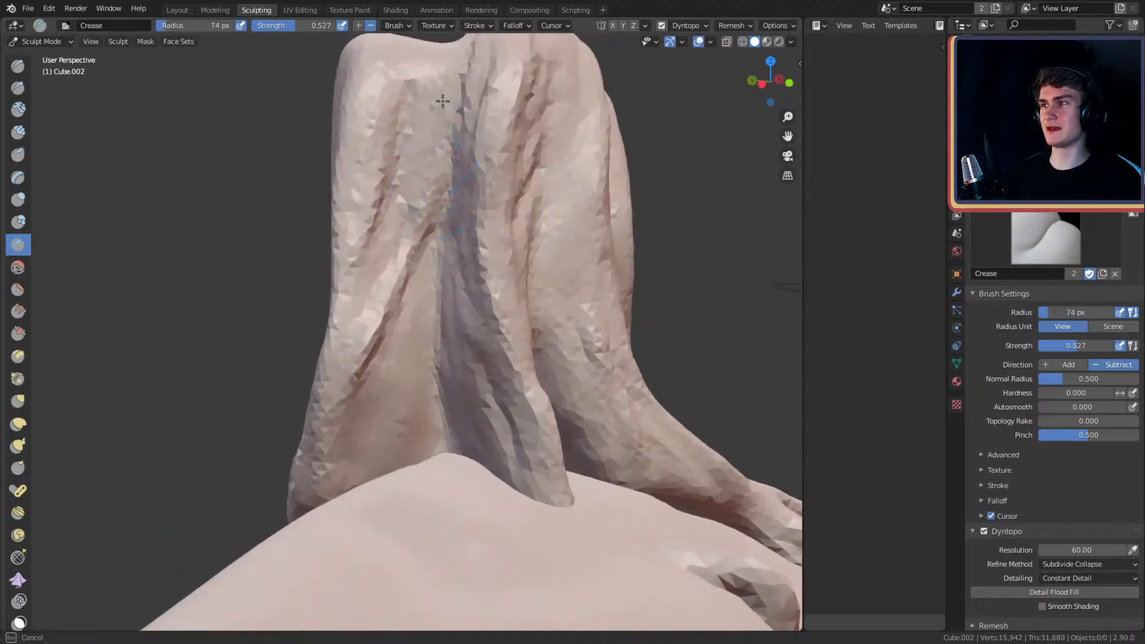
pyautogui.moveTo(442, 100)
pyautogui.mouseDown()
pyautogui.moveTo(395, 302)
pyautogui.moveTo(361, 352)
pyautogui.mouseUp()
pyautogui.moveTo(361, 352); pyautogui.dragTo(384, 294, button='middle')
# - Carve bark grooves into the lower part of the rear left column with brush radii of 62 px and 35 px
pyautogui.press('f')
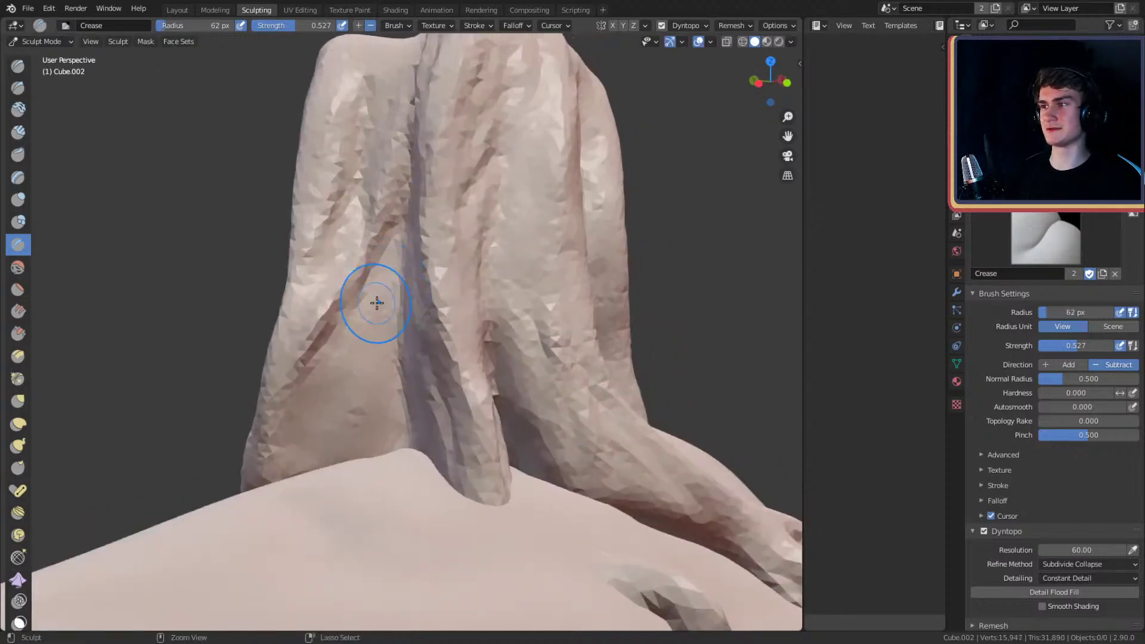
pyautogui.click(379, 352)
pyautogui.moveTo(379, 352)
pyautogui.mouseDown()
pyautogui.moveTo(342, 419)
pyautogui.moveTo(368, 401)
pyautogui.moveTo(374, 345)
pyautogui.mouseUp()
pyautogui.press('f')
pyautogui.click(365, 320)
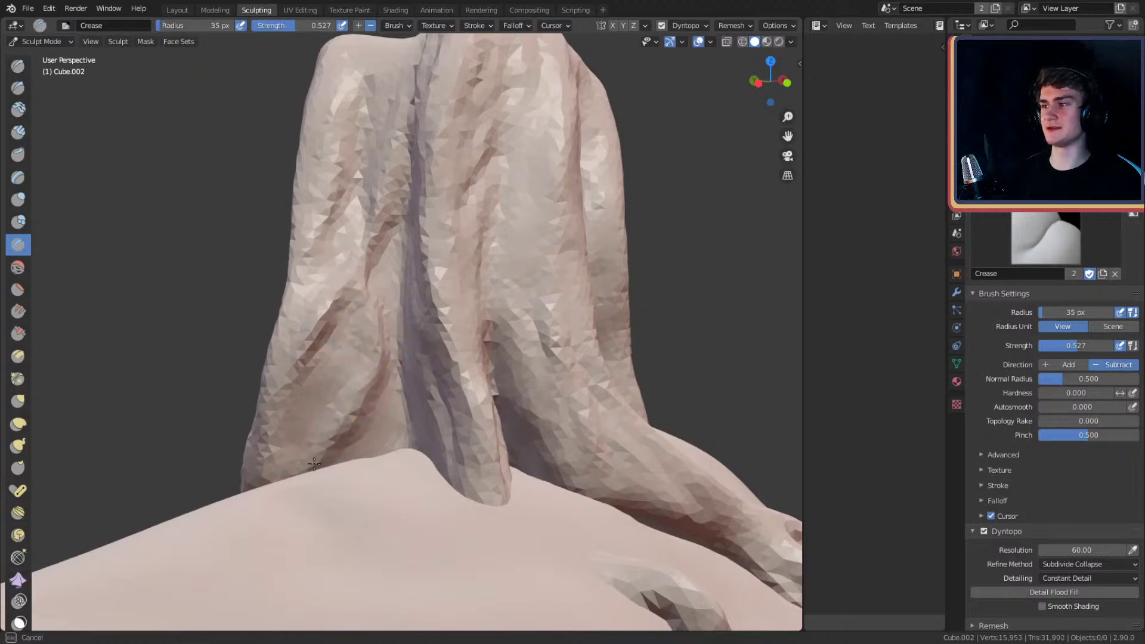
pyautogui.moveTo(377, 412); pyautogui.dragTo(393, 461)
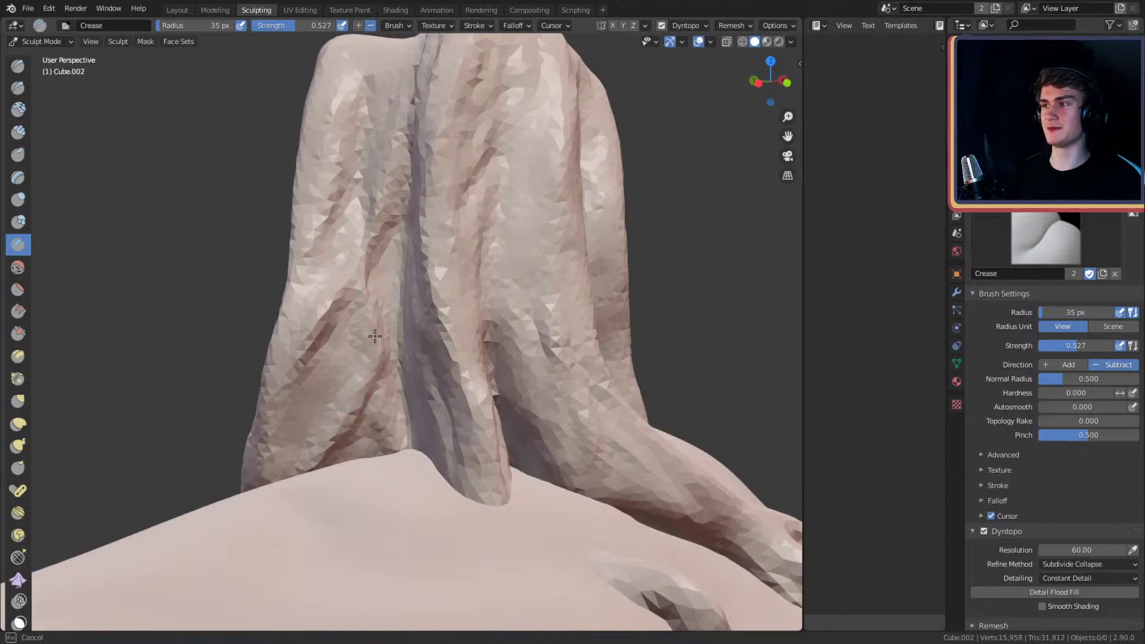
# - Crease the top of the rightmost column at 35 px and 21 px radius, undoing the last stroke
pyautogui.scroll(-6, 361, 391)
pyautogui.moveTo(376, 346); pyautogui.dragTo(417, 245, button='middle')
pyautogui.scroll(4, 418, 307)
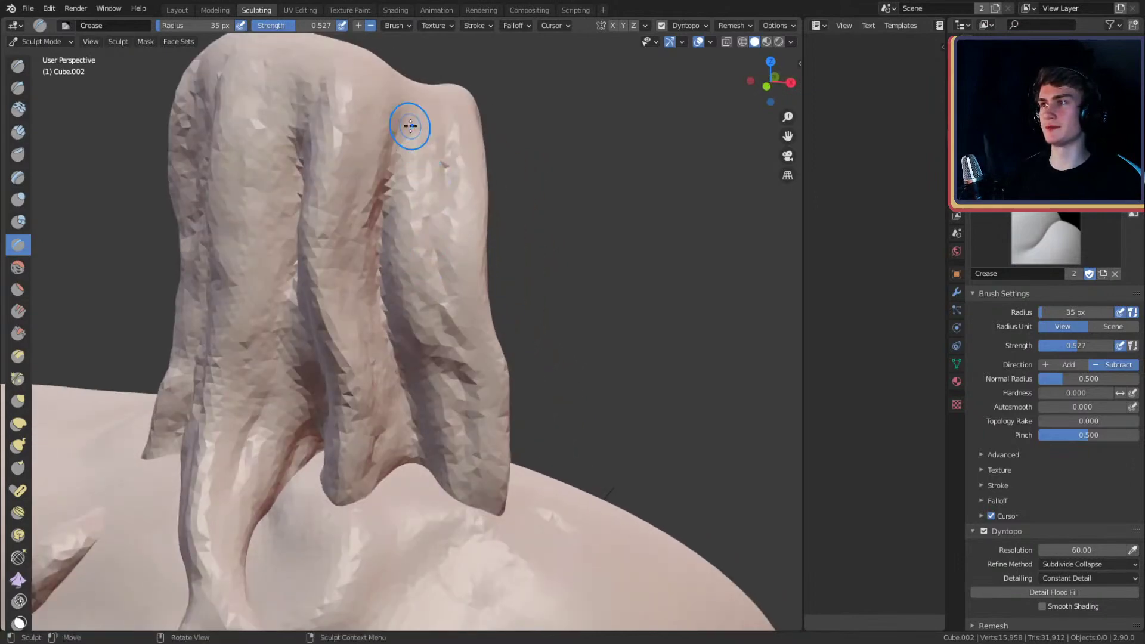
pyautogui.moveTo(408, 120); pyautogui.dragTo(395, 170)
pyautogui.moveTo(408, 221); pyautogui.dragTo(409, 250, button='middle')
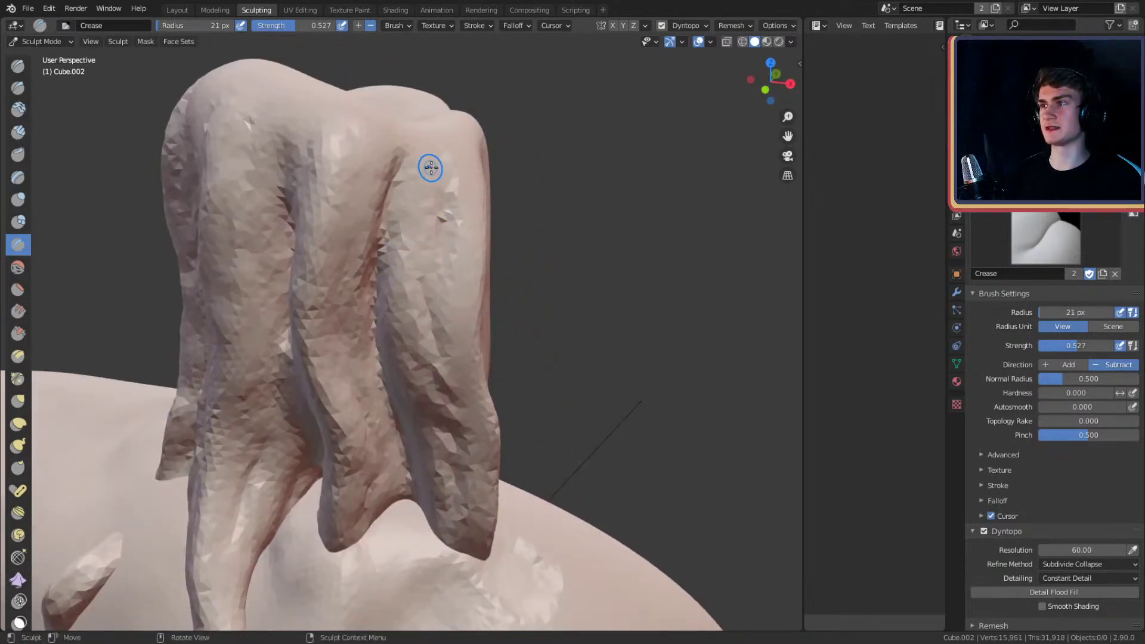
pyautogui.hotkey('ctrl', 'z')
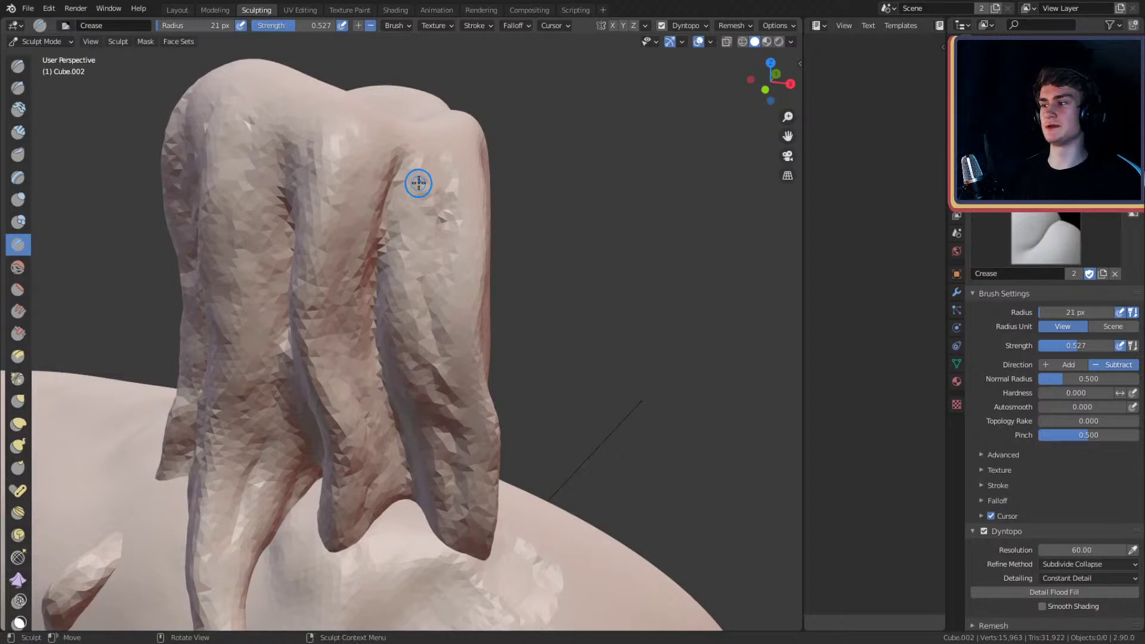
# - Set the Dyntopo resolution to 120 and switch to the Draw brush
pyautogui.moveTo(649, 261); pyautogui.dragTo(576, 273, button='middle')
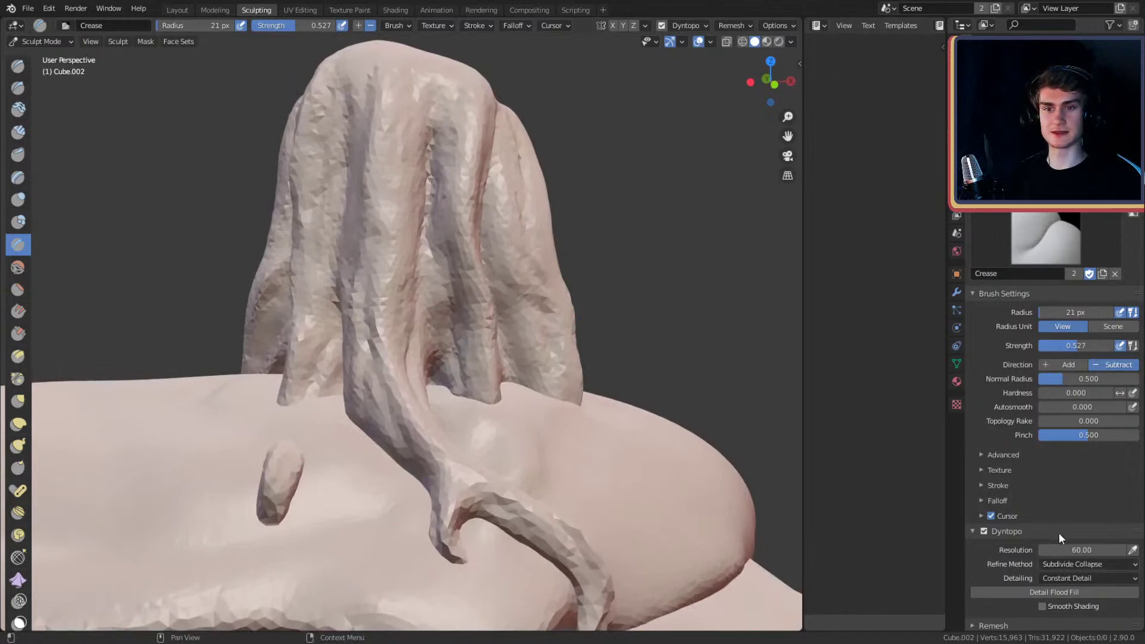
pyautogui.click(1067, 549)
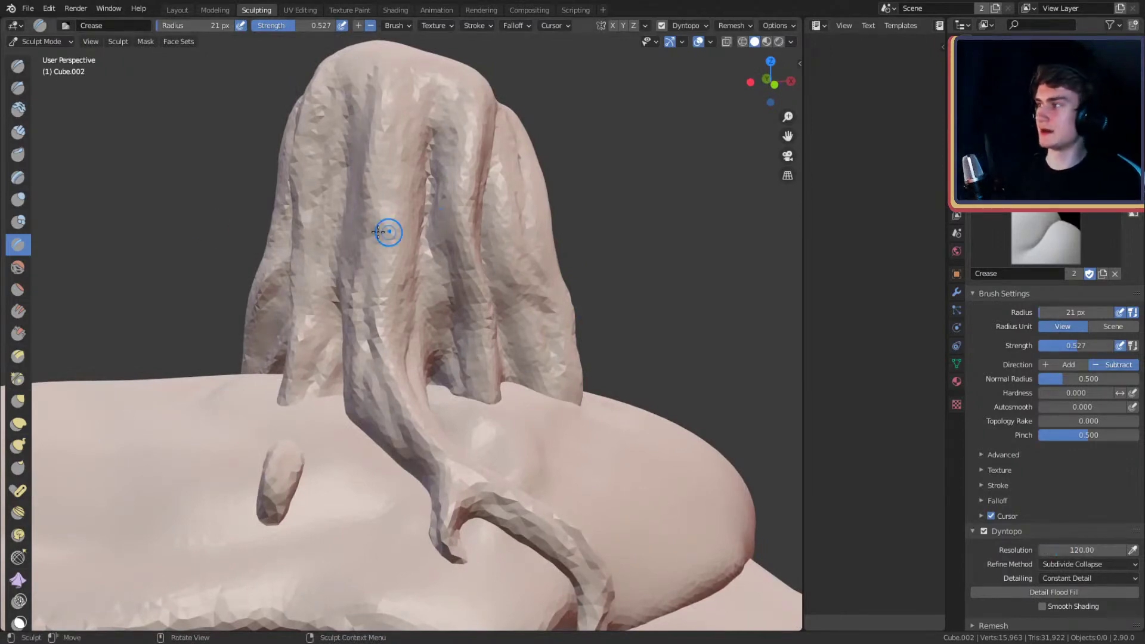
pyautogui.click(17, 67)
pyautogui.scroll(2, 411, 149)
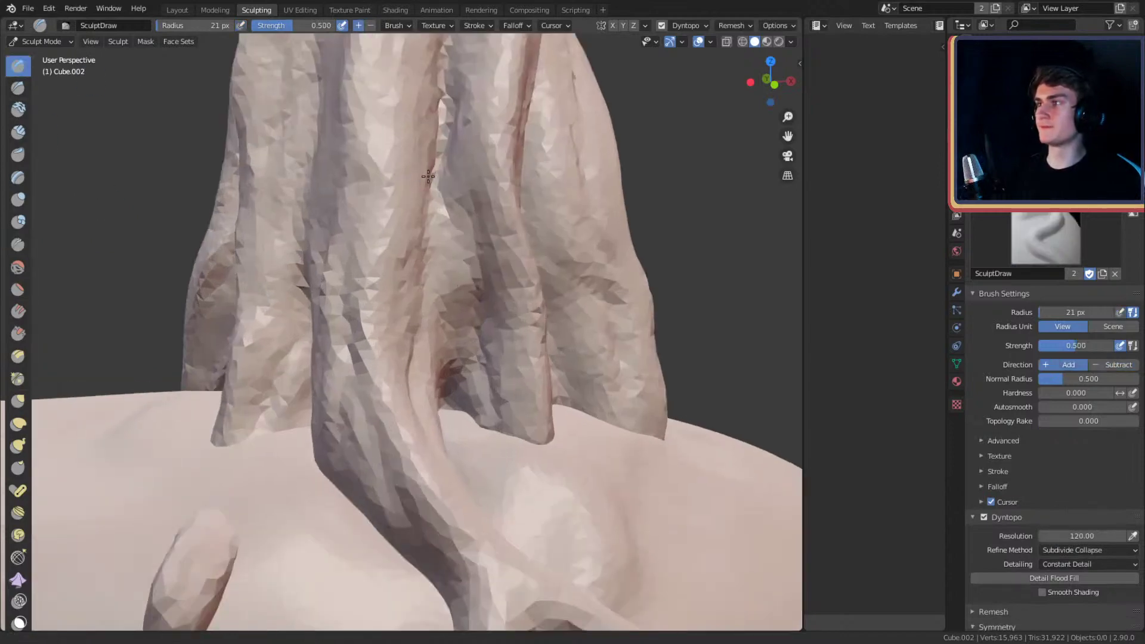
# - Draw a zigzag raised bark ridge down the trunk's front column with the brush radius at 15 px
pyautogui.keyDown('shift'); pyautogui.moveTo(411, 149); pyautogui.dragTo(428, 248, button='middle'); pyautogui.keyUp('shift')
pyautogui.press('f')
pyautogui.click(409, 181)
pyautogui.moveTo(409, 179)
pyautogui.mouseDown()
pyautogui.moveTo(397, 184)
pyautogui.moveTo(402, 164)
pyautogui.moveTo(410, 168)
pyautogui.moveTo(366, 243)
pyautogui.mouseUp()
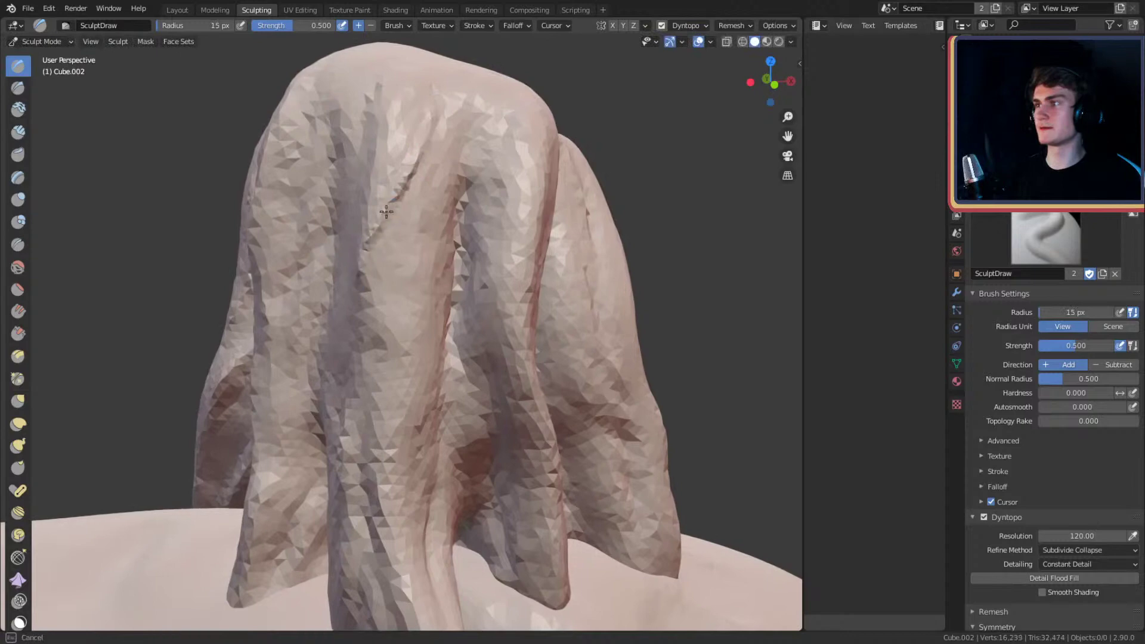
pyautogui.moveTo(356, 290); pyautogui.dragTo(376, 358)
pyautogui.moveTo(375, 358); pyautogui.dragTo(450, 286, button='middle')
pyautogui.moveTo(450, 286)
pyautogui.mouseDown()
pyautogui.moveTo(436, 382)
pyautogui.moveTo(431, 362)
pyautogui.moveTo(458, 436)
pyautogui.mouseUp()
pyautogui.keyDown('shift'); pyautogui.moveTo(446, 398); pyautogui.dragTo(432, 287, button='middle'); pyautogui.keyUp('shift')
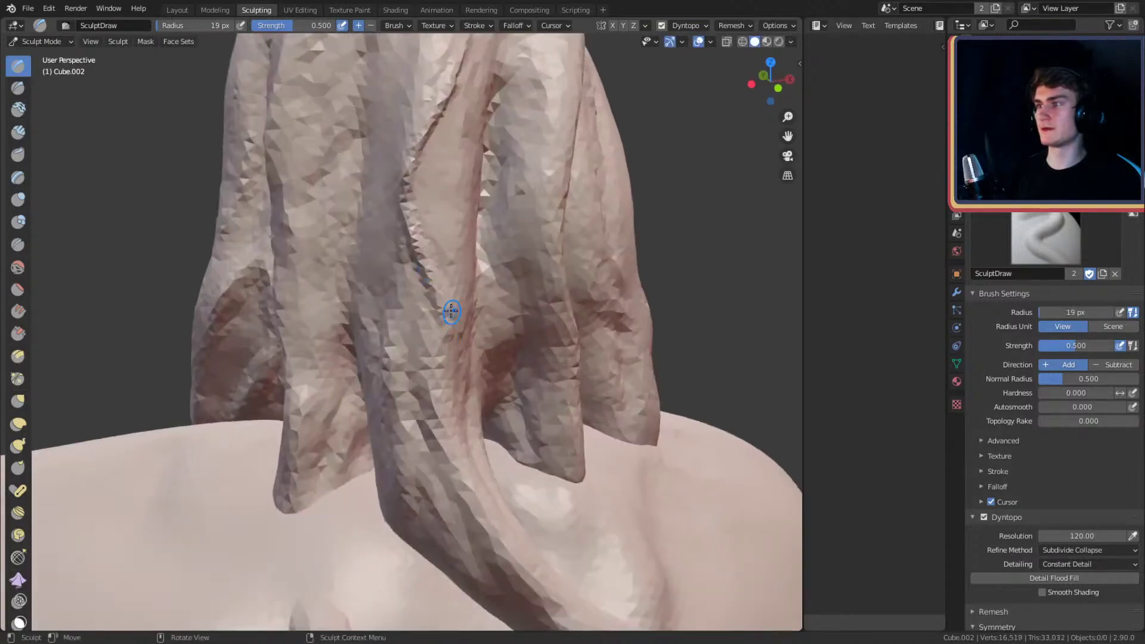
# - Draw crossing bark ridges over the upper and middle front column with a 19 px radius
pyautogui.moveTo(451, 311)
pyautogui.mouseDown()
pyautogui.moveTo(429, 363)
pyautogui.moveTo(396, 358)
pyautogui.moveTo(412, 393)
pyautogui.moveTo(400, 320)
pyautogui.moveTo(444, 224)
pyautogui.moveTo(456, 244)
pyautogui.mouseUp()
pyautogui.moveTo(456, 249); pyautogui.dragTo(429, 238, button='middle')
pyautogui.moveTo(323, 231)
pyautogui.mouseDown()
pyautogui.moveTo(383, 172)
pyautogui.moveTo(382, 146)
pyautogui.mouseUp()
pyautogui.moveTo(331, 225)
pyautogui.mouseDown()
pyautogui.moveTo(388, 176)
pyautogui.moveTo(393, 119)
pyautogui.mouseUp()
pyautogui.keyDown('shift'); pyautogui.moveTo(392, 141); pyautogui.dragTo(391, 232, button='middle'); pyautogui.keyUp('shift')
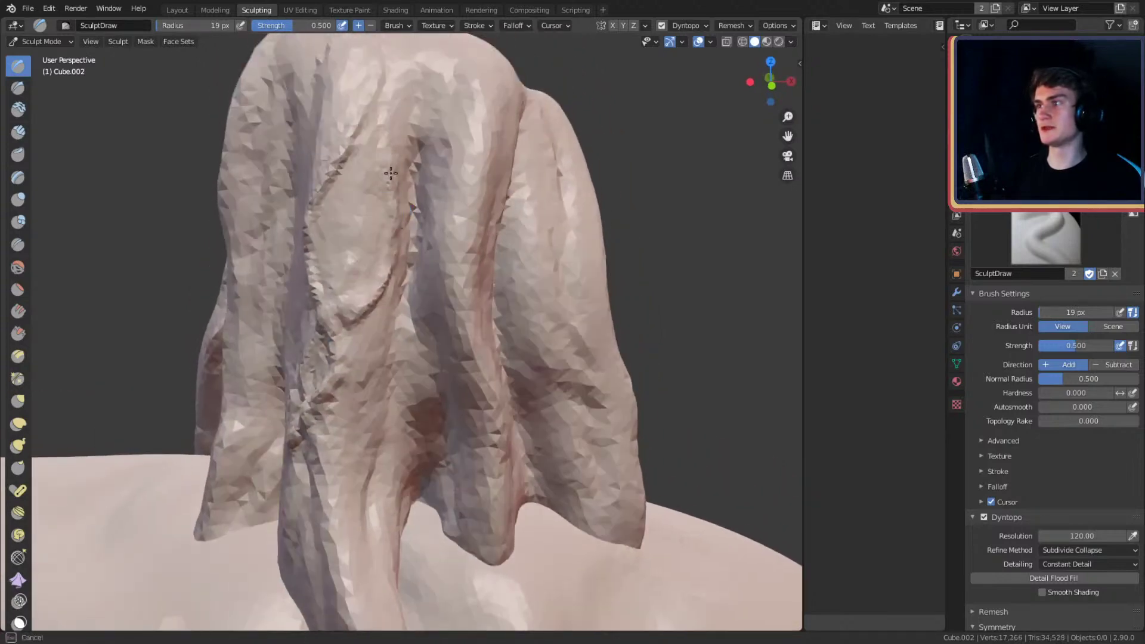
pyautogui.moveTo(391, 173); pyautogui.dragTo(428, 85)
pyautogui.moveTo(379, 256)
pyautogui.mouseDown()
pyautogui.moveTo(360, 198)
pyautogui.moveTo(401, 268)
pyautogui.moveTo(376, 364)
pyautogui.mouseUp()
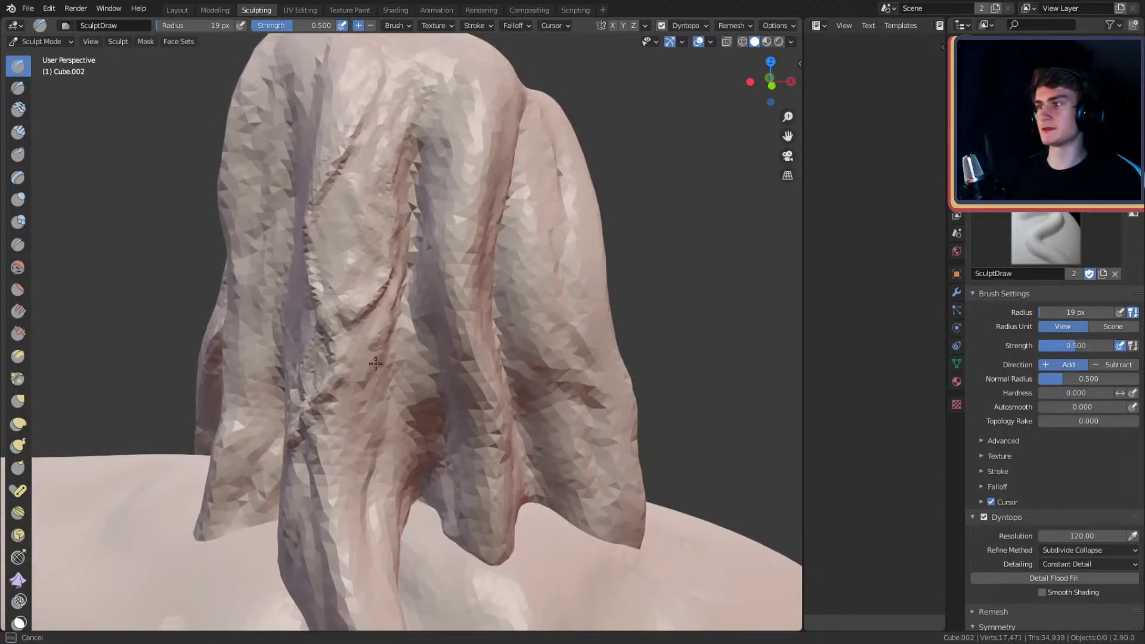
# - Add raised bark strokes down the edge and lower part of the front column
pyautogui.keyDown('shift'); pyautogui.moveTo(377, 361); pyautogui.dragTo(394, 284, button='middle'); pyautogui.keyUp('shift')
pyautogui.moveTo(410, 255); pyautogui.dragTo(385, 358)
pyautogui.moveTo(399, 267)
pyautogui.mouseDown()
pyautogui.moveTo(390, 341)
pyautogui.moveTo(409, 357)
pyautogui.mouseUp()
pyautogui.moveTo(406, 334)
pyautogui.keyDown('shift'); pyautogui.mouseDown(button='middle')
pyautogui.moveTo(422, 263)
pyautogui.moveTo(436, 256)
pyautogui.mouseUp(button='middle'); pyautogui.keyUp('shift')
pyautogui.moveTo(442, 262); pyautogui.dragTo(438, 297)
pyautogui.moveTo(441, 220); pyautogui.dragTo(479, 225, button='middle')
pyautogui.moveTo(418, 242); pyautogui.dragTo(439, 369)
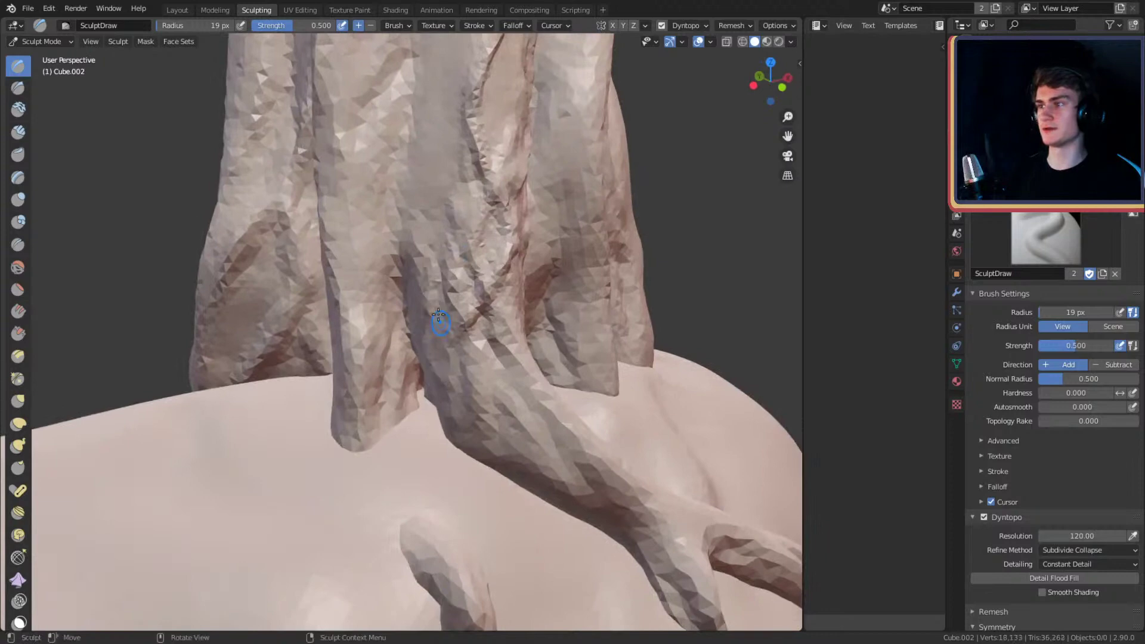
# - Draw bark ridges around the foot of the front column where it bends into the long root
pyautogui.moveTo(439, 317)
pyautogui.mouseDown()
pyautogui.moveTo(486, 388)
pyautogui.moveTo(529, 384)
pyautogui.mouseUp()
pyautogui.moveTo(529, 384); pyautogui.dragTo(396, 366, button='middle')
pyautogui.moveTo(396, 366)
pyautogui.mouseDown()
pyautogui.moveTo(399, 322)
pyautogui.moveTo(371, 352)
pyautogui.moveTo(379, 384)
pyautogui.mouseUp()
pyautogui.moveTo(378, 383); pyautogui.dragTo(358, 274, button='middle')
pyautogui.moveTo(358, 274)
pyautogui.mouseDown()
pyautogui.moveTo(342, 309)
pyautogui.moveTo(369, 299)
pyautogui.mouseUp()
pyautogui.moveTo(370, 299); pyautogui.dragTo(403, 310, button='middle')
pyautogui.moveTo(404, 310)
pyautogui.mouseDown()
pyautogui.moveTo(365, 352)
pyautogui.moveTo(414, 312)
pyautogui.mouseUp()
pyautogui.moveTo(414, 312); pyautogui.dragTo(348, 297, button='middle')
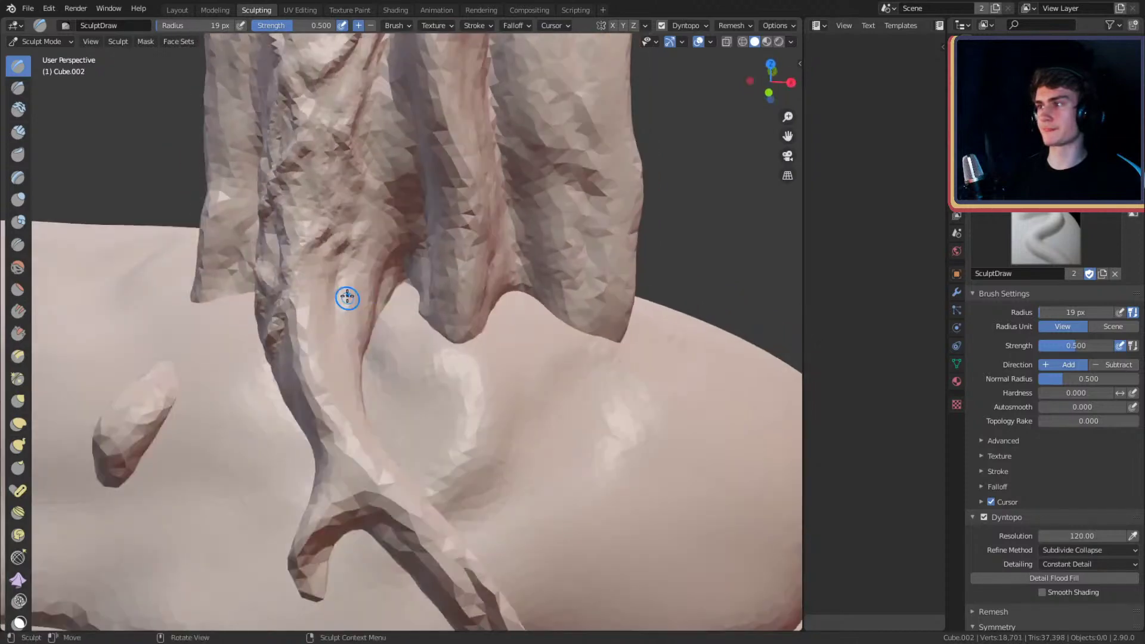
# - Draw raised bark detail along the upper section of the long root down to its fork
pyautogui.moveTo(338, 254)
pyautogui.mouseDown()
pyautogui.moveTo(374, 324)
pyautogui.moveTo(352, 416)
pyautogui.moveTo(371, 452)
pyautogui.mouseUp()
pyautogui.keyDown('shift'); pyautogui.moveTo(370, 452); pyautogui.dragTo(384, 403, button='middle'); pyautogui.keyUp('shift')
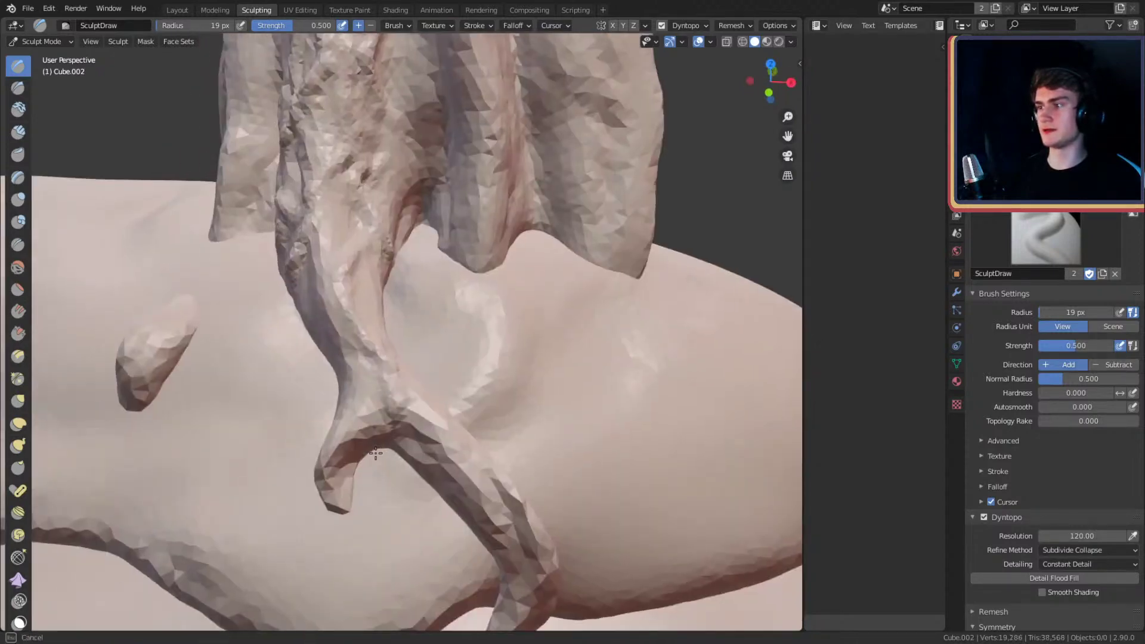
pyautogui.moveTo(461, 433); pyautogui.dragTo(408, 377)
pyautogui.moveTo(408, 376)
pyautogui.mouseDown(button='middle')
pyautogui.moveTo(338, 372)
pyautogui.moveTo(376, 281)
pyautogui.moveTo(430, 319)
pyautogui.mouseUp(button='middle')
pyautogui.moveTo(429, 320); pyautogui.dragTo(398, 293)
pyautogui.moveTo(397, 292); pyautogui.dragTo(435, 260, button='middle')
# - Add bark ridges to the longer root branch below the fork
pyautogui.scroll(3, 363, 369)
pyautogui.moveTo(368, 401); pyautogui.dragTo(424, 409)
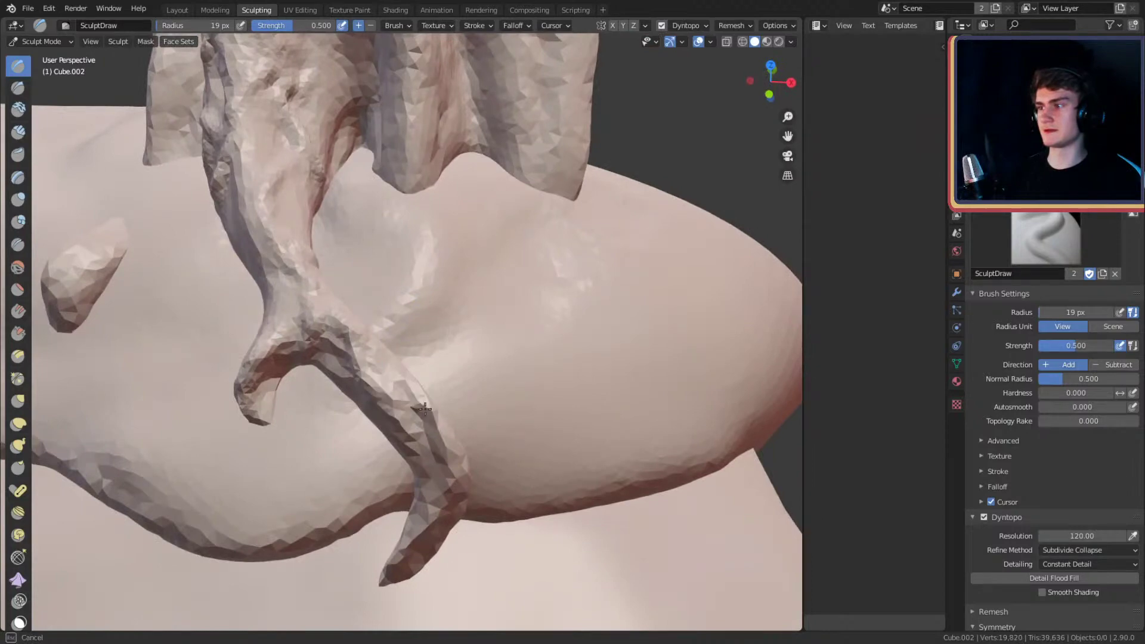
pyautogui.moveTo(418, 466); pyautogui.dragTo(360, 357)
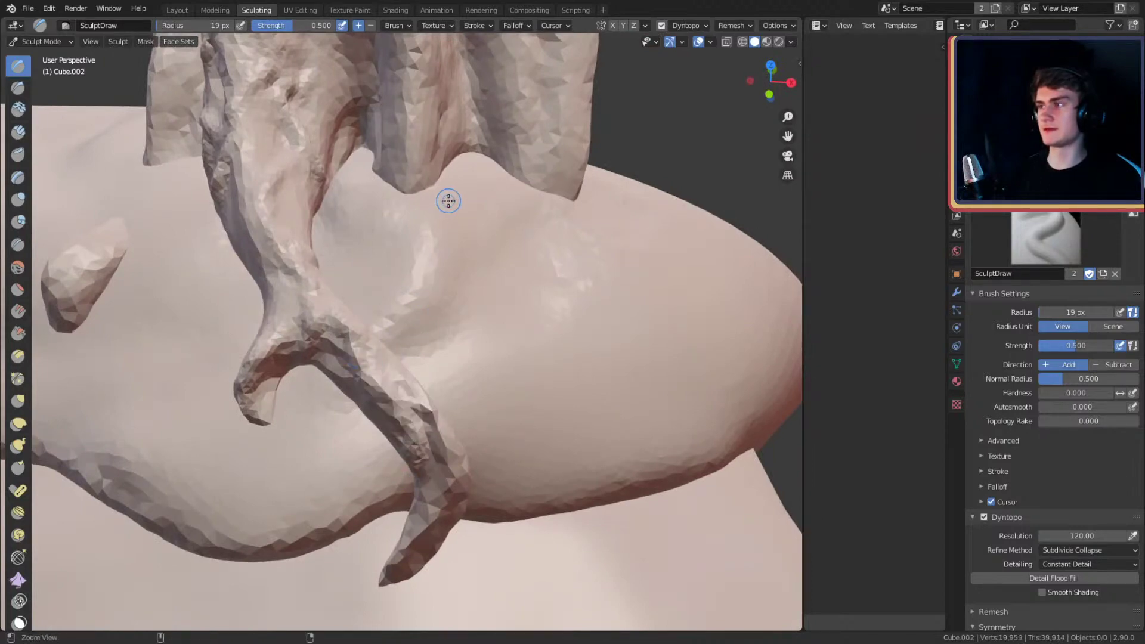
# - Draw diagonal bark ridges up the left flank of the front column to its top
pyautogui.keyDown('ctrl'); pyautogui.keyDown('alt'); pyautogui.moveTo(449, 201); pyautogui.dragTo(491, 239); pyautogui.keyUp('alt'); pyautogui.keyUp('ctrl')
pyautogui.keyDown('ctrl'); pyautogui.keyDown('alt'); pyautogui.moveTo(435, 314); pyautogui.dragTo(470, 222); pyautogui.keyUp('alt'); pyautogui.keyUp('ctrl')
pyautogui.keyDown('ctrl'); pyautogui.keyDown('alt'); pyautogui.moveTo(470, 287); pyautogui.dragTo(445, 293); pyautogui.keyUp('alt'); pyautogui.keyUp('ctrl')
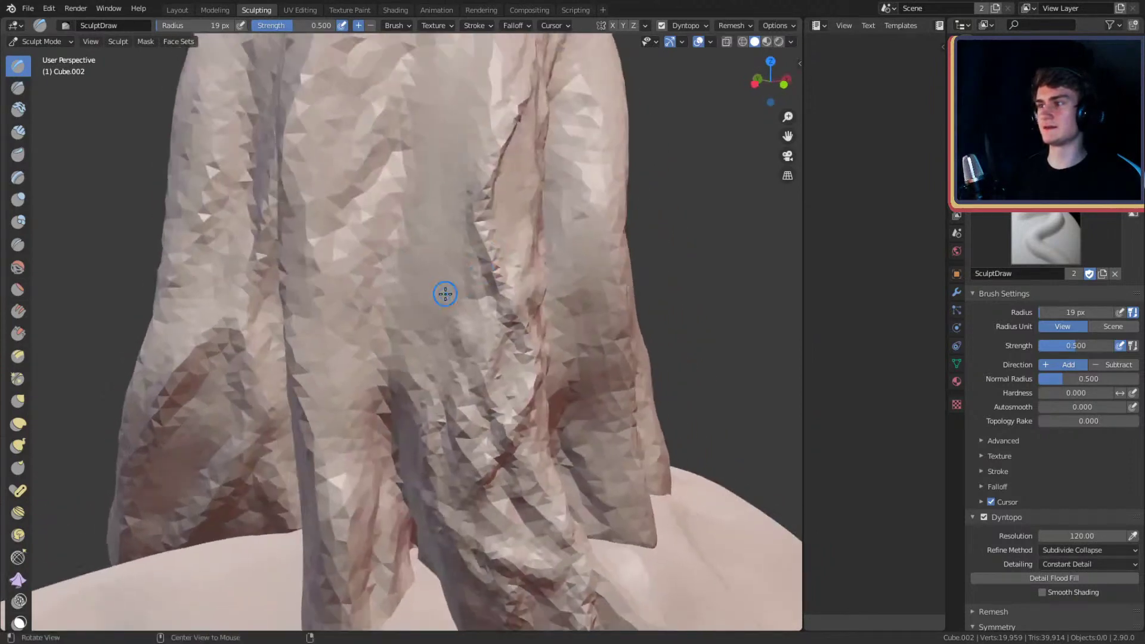
pyautogui.moveTo(448, 352)
pyautogui.mouseDown()
pyautogui.moveTo(435, 304)
pyautogui.moveTo(391, 248)
pyautogui.moveTo(415, 335)
pyautogui.moveTo(358, 222)
pyautogui.moveTo(376, 173)
pyautogui.mouseUp()
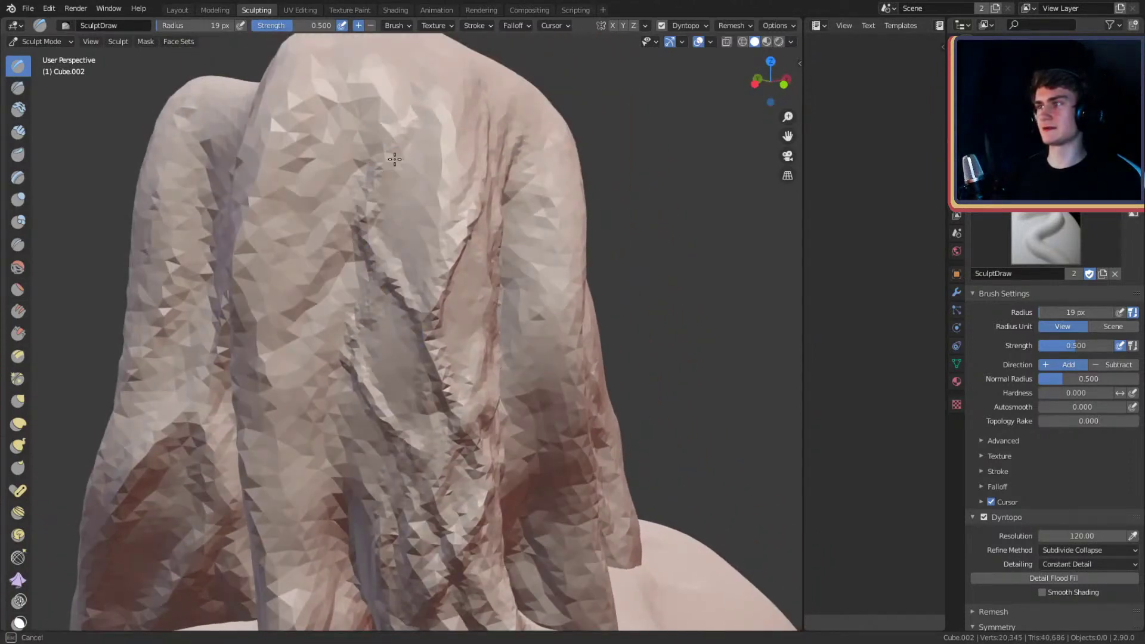
pyautogui.moveTo(367, 215); pyautogui.dragTo(419, 96)
pyautogui.moveTo(440, 273); pyautogui.dragTo(442, 268)
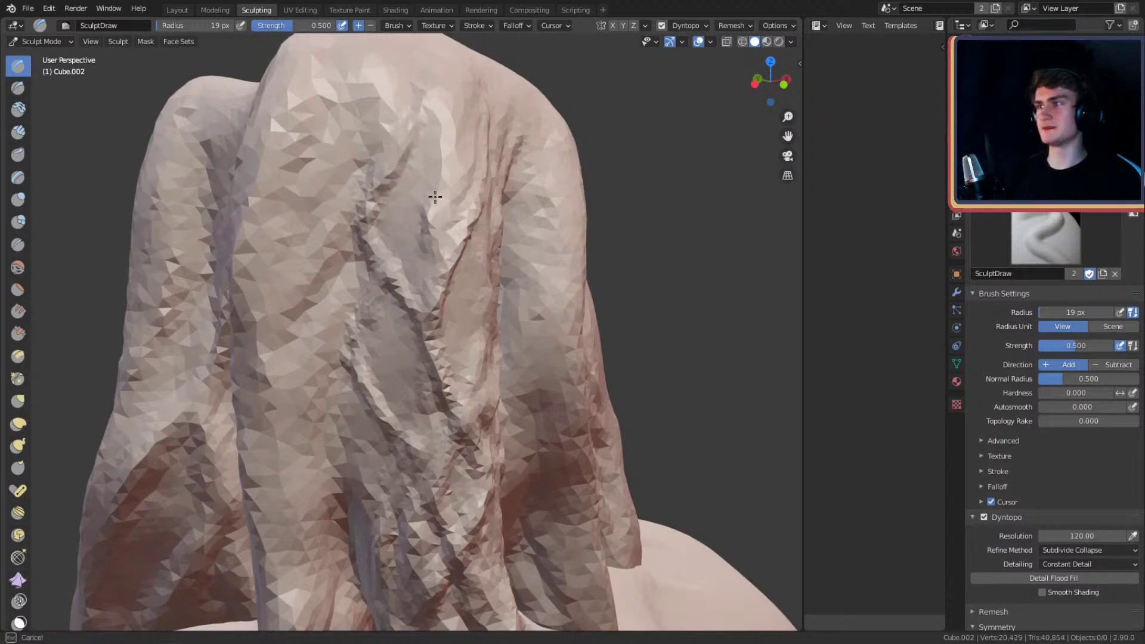
# - Draw bark ridges beside the front column's right edge and up onto the slim column next to it
pyautogui.moveTo(475, 195); pyautogui.dragTo(423, 199, button='middle')
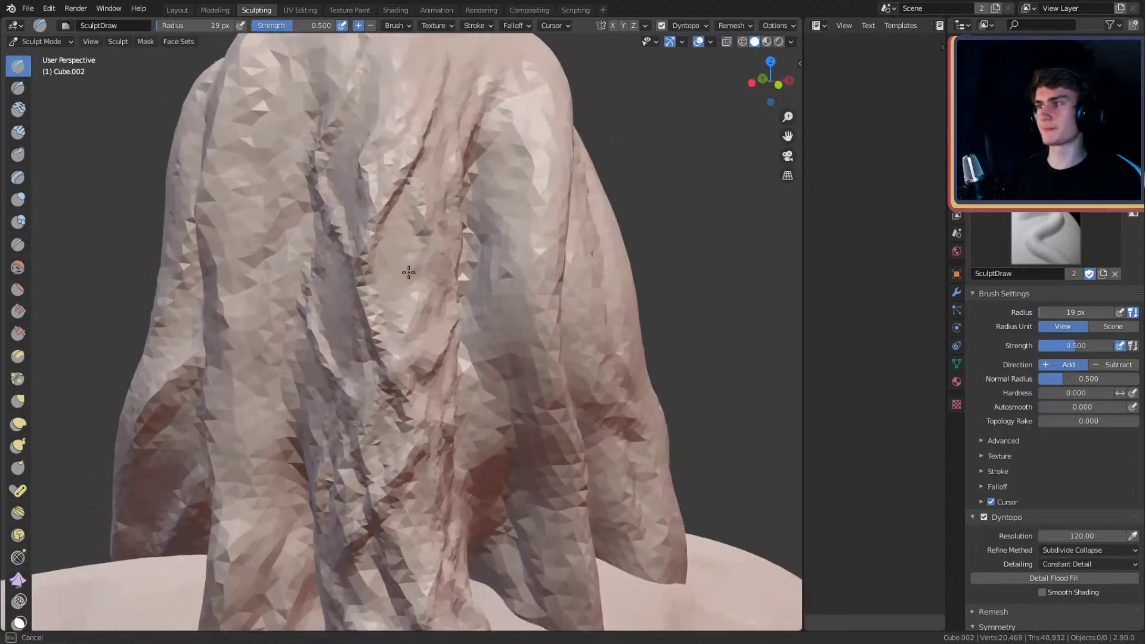
pyautogui.moveTo(419, 269); pyautogui.dragTo(398, 271, button='middle')
pyautogui.keyDown('shift'); pyautogui.moveTo(434, 400); pyautogui.dragTo(440, 285, button='middle'); pyautogui.keyUp('shift')
pyautogui.moveTo(418, 359); pyautogui.dragTo(462, 291)
pyautogui.moveTo(485, 246); pyautogui.dragTo(478, 107)
pyautogui.keyDown('alt'); pyautogui.keyDown('shift'); pyautogui.moveTo(522, 134); pyautogui.dragTo(476, 203); pyautogui.keyUp('shift'); pyautogui.keyUp('alt')
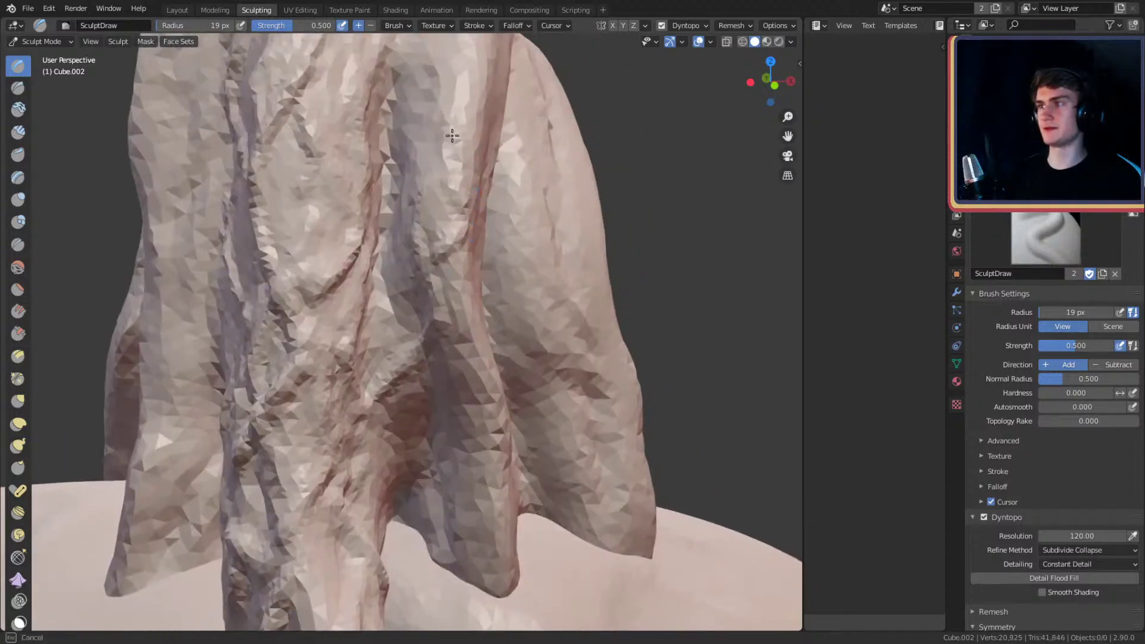
# - Draw bark ridges along the slim right-hand column and down through the adjoining hollow
pyautogui.moveTo(452, 136); pyautogui.dragTo(454, 100)
pyautogui.keyDown('shift'); pyautogui.moveTo(475, 140); pyautogui.dragTo(472, 251, button='middle'); pyautogui.keyUp('shift')
pyautogui.moveTo(438, 243)
pyautogui.mouseDown()
pyautogui.moveTo(411, 164)
pyautogui.moveTo(439, 149)
pyautogui.moveTo(435, 170)
pyautogui.mouseUp()
pyautogui.moveTo(382, 256)
pyautogui.mouseDown()
pyautogui.moveTo(374, 292)
pyautogui.moveTo(400, 385)
pyautogui.mouseUp()
pyautogui.keyDown('shift'); pyautogui.moveTo(429, 411); pyautogui.dragTo(463, 275, button='middle'); pyautogui.keyUp('shift')
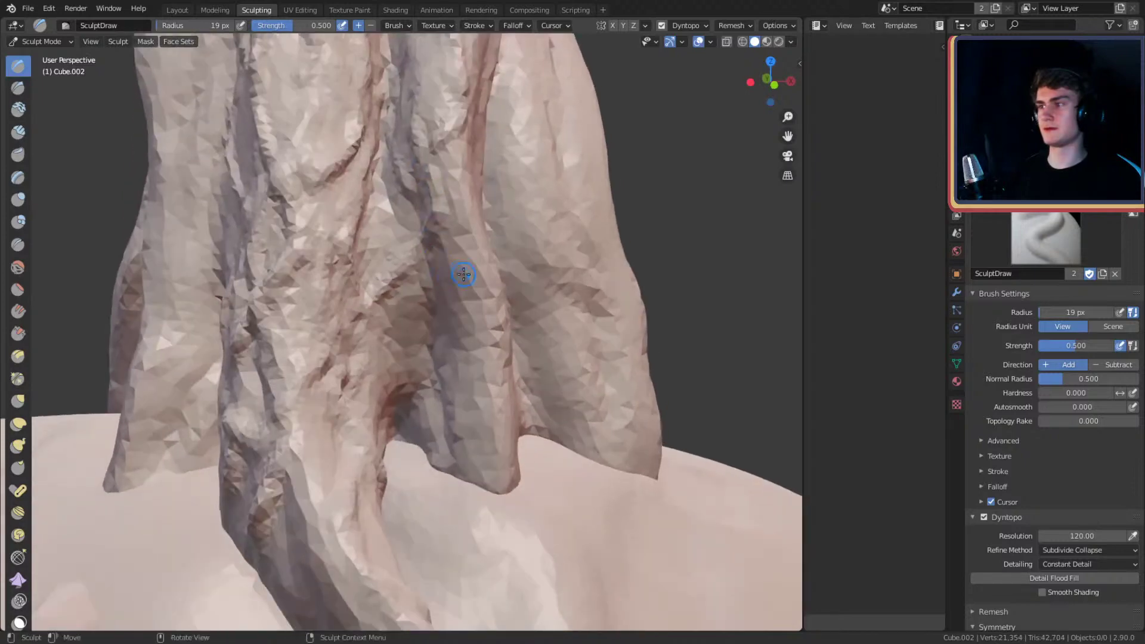
pyautogui.moveTo(434, 241); pyautogui.dragTo(448, 302)
# - Pull a drooping bark flap out of the middle of the slim column using Snake Hook at 57 px and 60 px
pyautogui.scroll(-8, 457, 322)
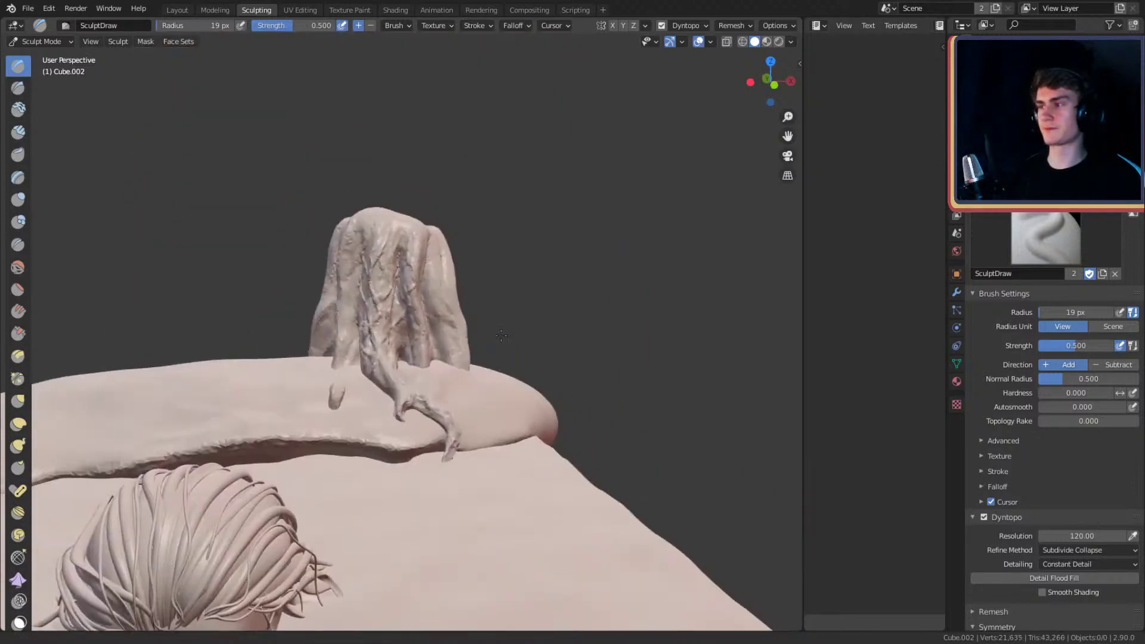
pyautogui.moveTo(465, 331); pyautogui.dragTo(376, 338, button='middle')
pyautogui.scroll(5, 378, 298)
pyautogui.moveTo(380, 254)
pyautogui.mouseDown(button='middle')
pyautogui.moveTo(593, 252)
pyautogui.moveTo(525, 306)
pyautogui.mouseUp(button='middle')
pyautogui.scroll(4, 542, 274)
pyautogui.moveTo(567, 240); pyautogui.dragTo(550, 245, button='middle')
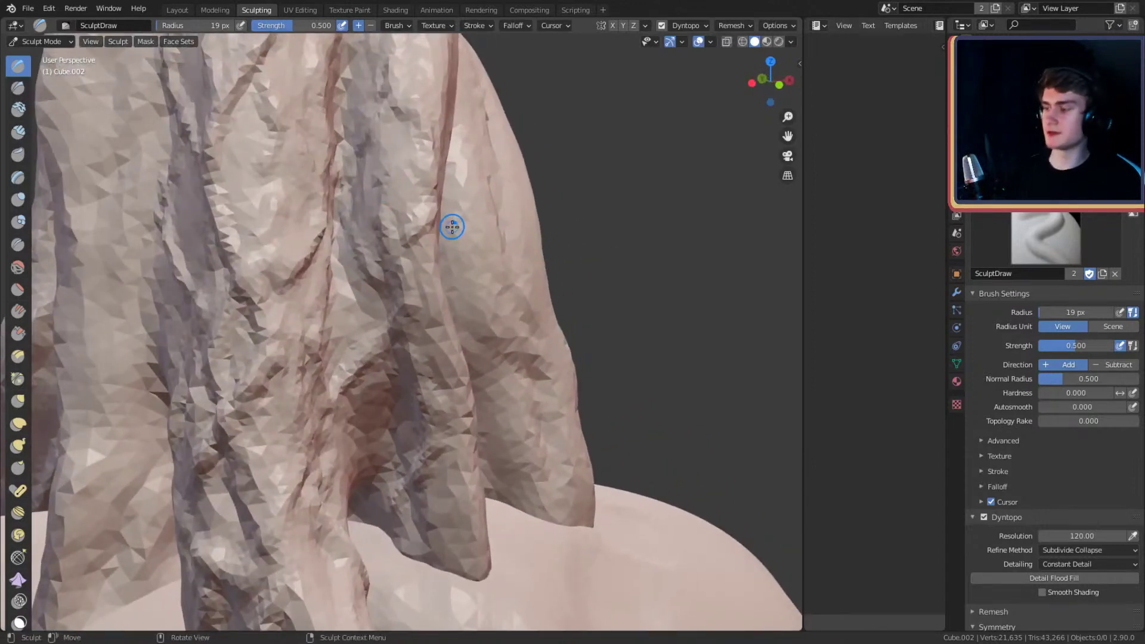
pyautogui.press('k')
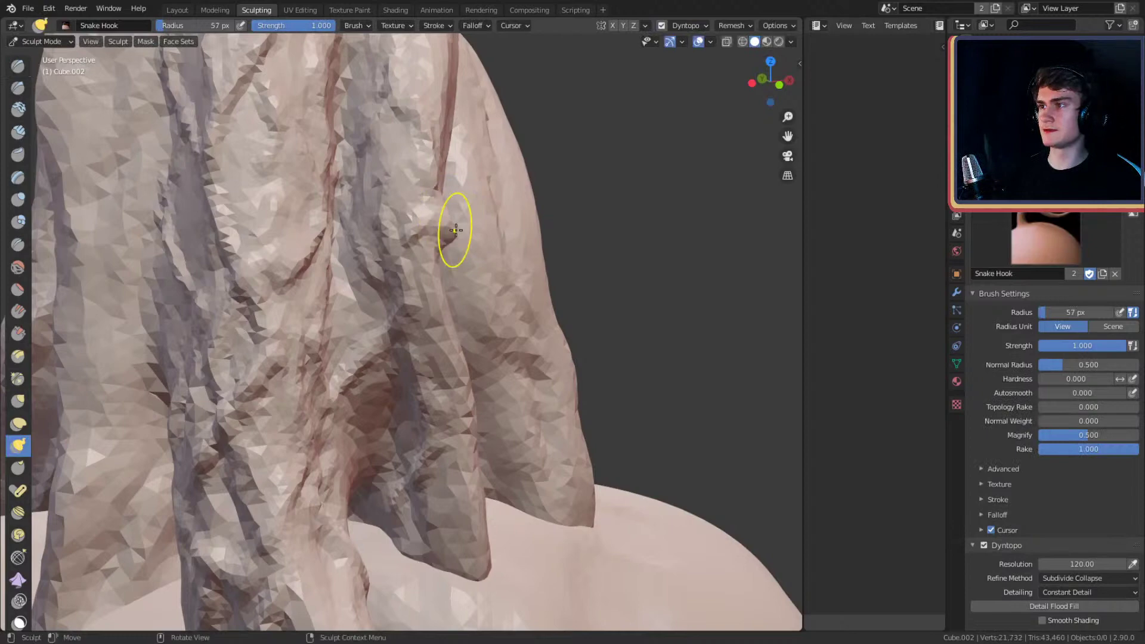
pyautogui.press('f')
pyautogui.click(449, 219)
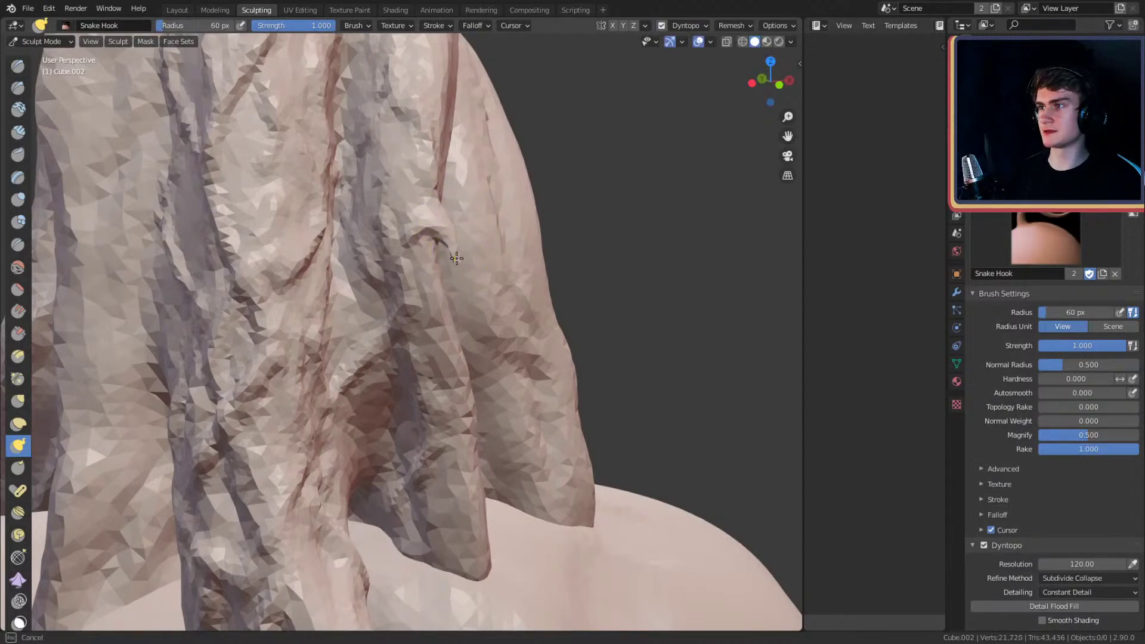
# - Pull the ridge on the slim column's upper part into a hanging flap using Snake Hook at 44 px
pyautogui.scroll(-5, 506, 214)
pyautogui.moveTo(506, 214)
pyautogui.mouseDown(button='middle')
pyautogui.moveTo(532, 211)
pyautogui.moveTo(496, 207)
pyautogui.moveTo(499, 251)
pyautogui.moveTo(416, 267)
pyautogui.moveTo(460, 279)
pyautogui.moveTo(438, 223)
pyautogui.moveTo(420, 215)
pyautogui.mouseUp(button='middle')
pyautogui.scroll(-4, 496, 207)
pyautogui.scroll(4, 498, 239)
pyautogui.scroll(2, 499, 251)
pyautogui.scroll(1, 459, 279)
pyautogui.press('f')
pyautogui.click(401, 236)
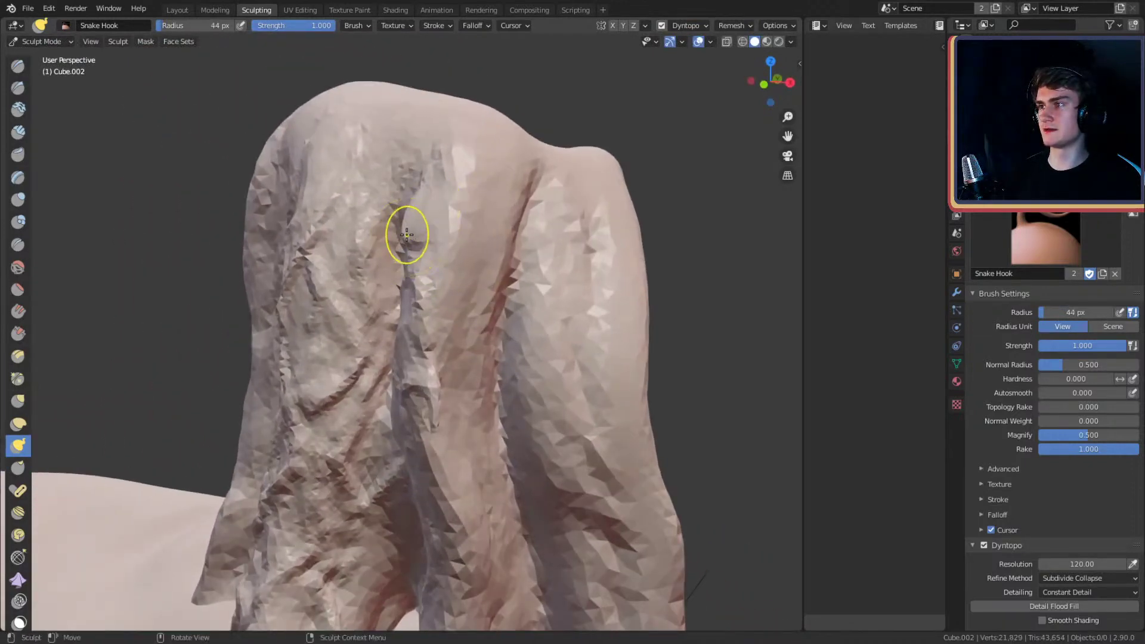
# - Pull the front column's ridges outward and down into overhanging bark flaps using Snake Hook at 60 px
pyautogui.moveTo(415, 254)
pyautogui.mouseDown(button='middle')
pyautogui.moveTo(481, 258)
pyautogui.moveTo(464, 261)
pyautogui.mouseUp(button='middle')
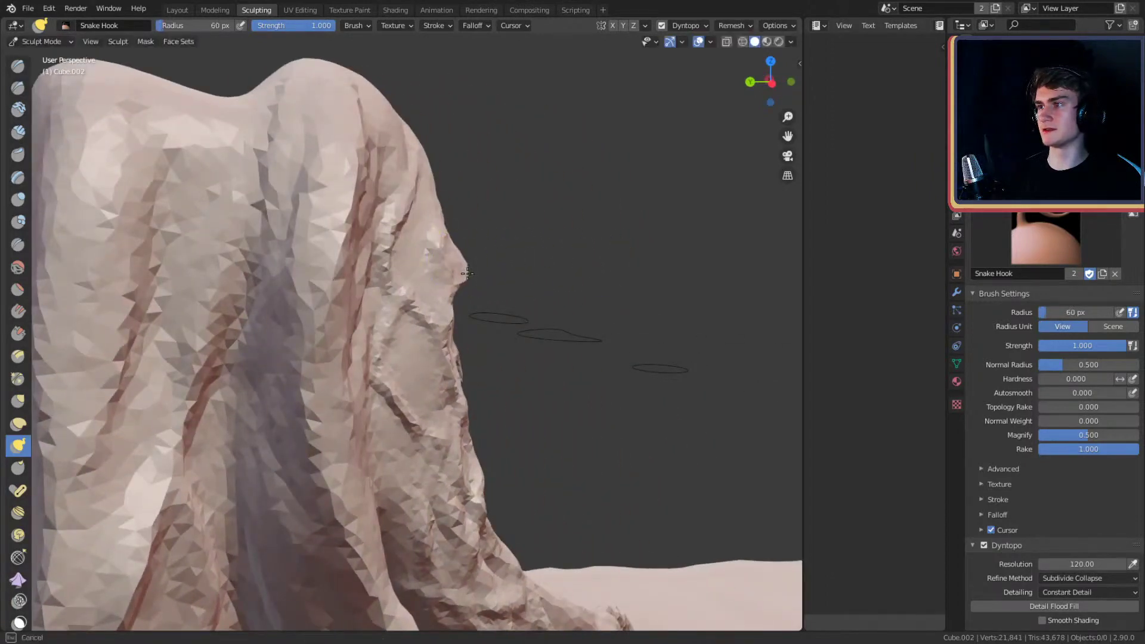
pyautogui.moveTo(468, 318); pyautogui.dragTo(430, 296, button='middle')
pyautogui.keyDown('ctrl'); pyautogui.keyDown('alt'); pyautogui.moveTo(430, 296); pyautogui.dragTo(376, 325); pyautogui.keyUp('alt'); pyautogui.keyUp('ctrl')
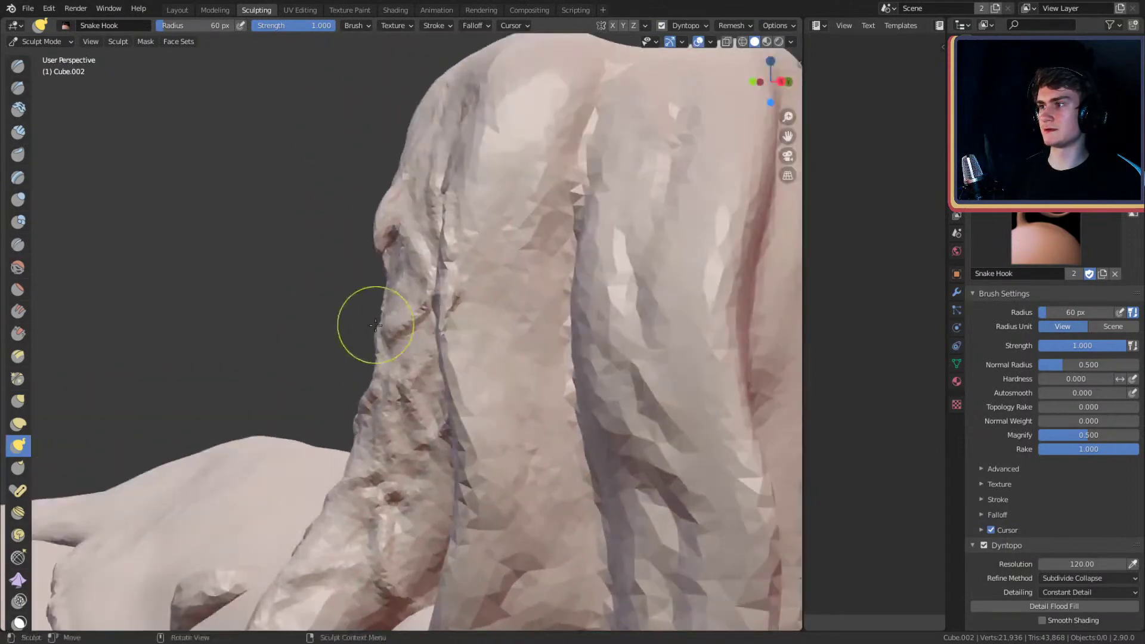
pyautogui.moveTo(360, 368); pyautogui.dragTo(362, 377)
pyautogui.moveTo(376, 316); pyautogui.dragTo(498, 302, button='middle')
pyautogui.moveTo(498, 301)
pyautogui.keyDown('ctrl'); pyautogui.mouseDown(button='middle')
pyautogui.moveTo(476, 372)
pyautogui.moveTo(480, 308)
pyautogui.mouseUp(button='middle'); pyautogui.keyUp('ctrl')
pyautogui.scroll(2, 471, 307)
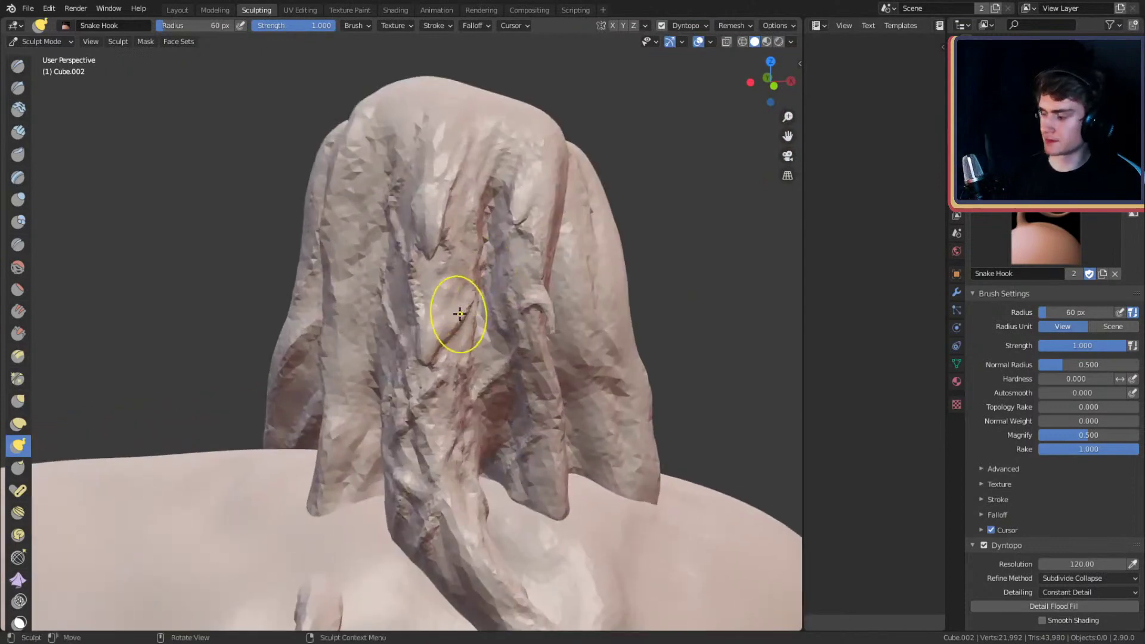
# - Switch back to the Draw brush at 19 px and add a raised stroke over the front column's middle flap
pyautogui.press('c')
pyautogui.scroll(2, 327, 205)
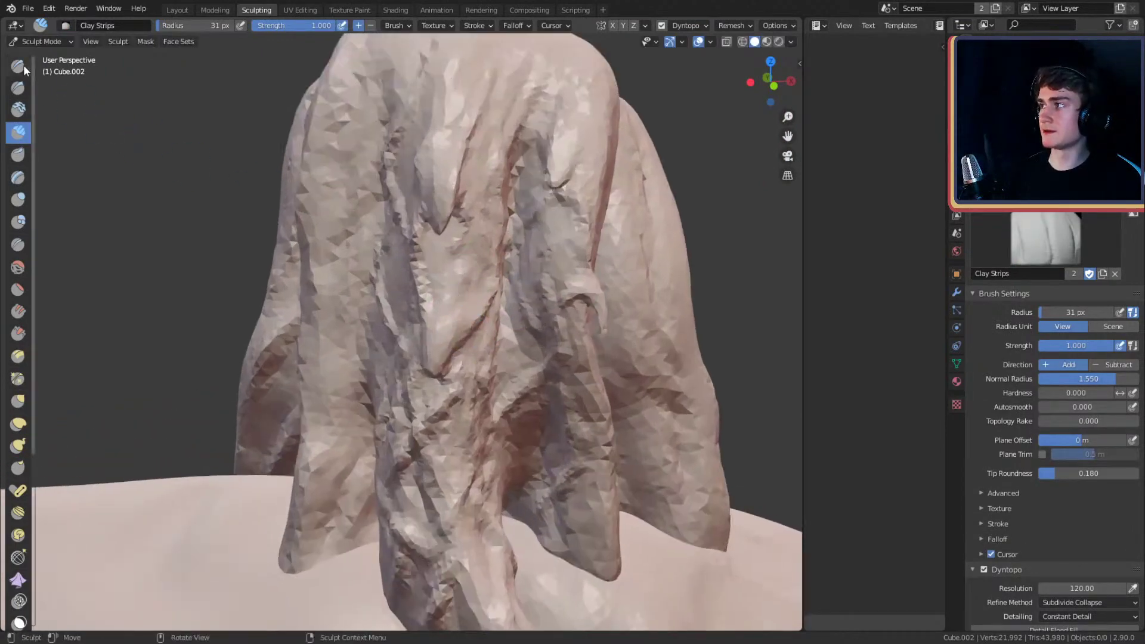
pyautogui.press('x')
pyautogui.scroll(2, 464, 327)
pyautogui.press('f')
pyautogui.click(463, 327)
pyautogui.moveTo(446, 361); pyautogui.dragTo(491, 290)
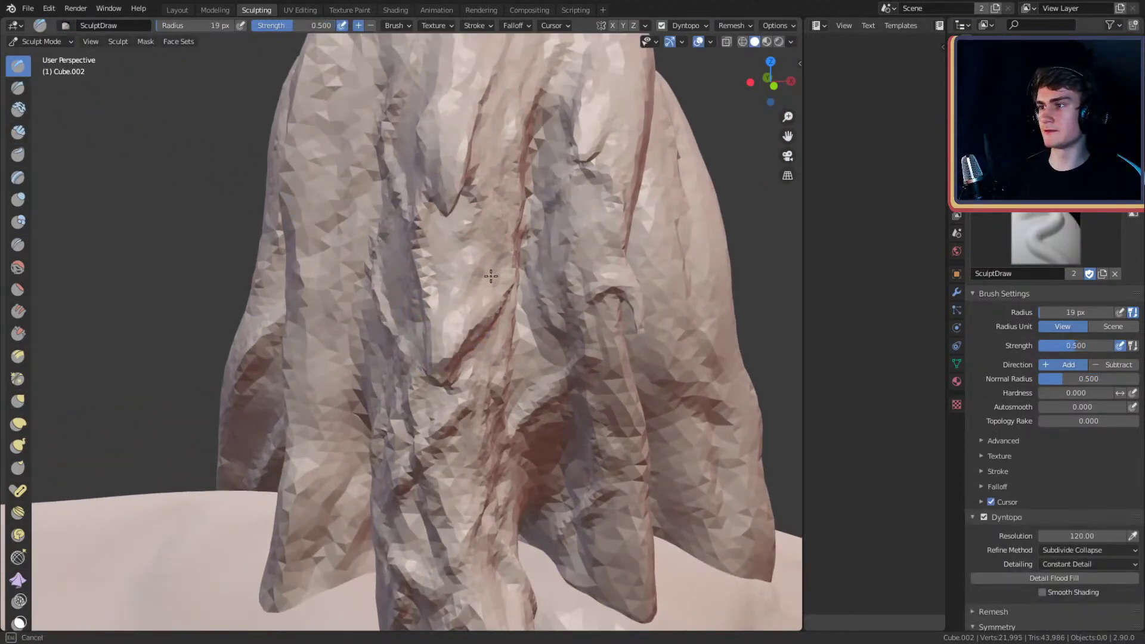
# - Draw fine bark strokes above the upper flaps of the front column and the slim column
pyautogui.keyDown('alt'); pyautogui.keyDown('shift'); pyautogui.moveTo(484, 190); pyautogui.dragTo(460, 269); pyautogui.keyUp('shift'); pyautogui.keyUp('alt')
pyautogui.moveTo(458, 139)
pyautogui.mouseDown()
pyautogui.moveTo(421, 277)
pyautogui.moveTo(427, 113)
pyautogui.mouseUp()
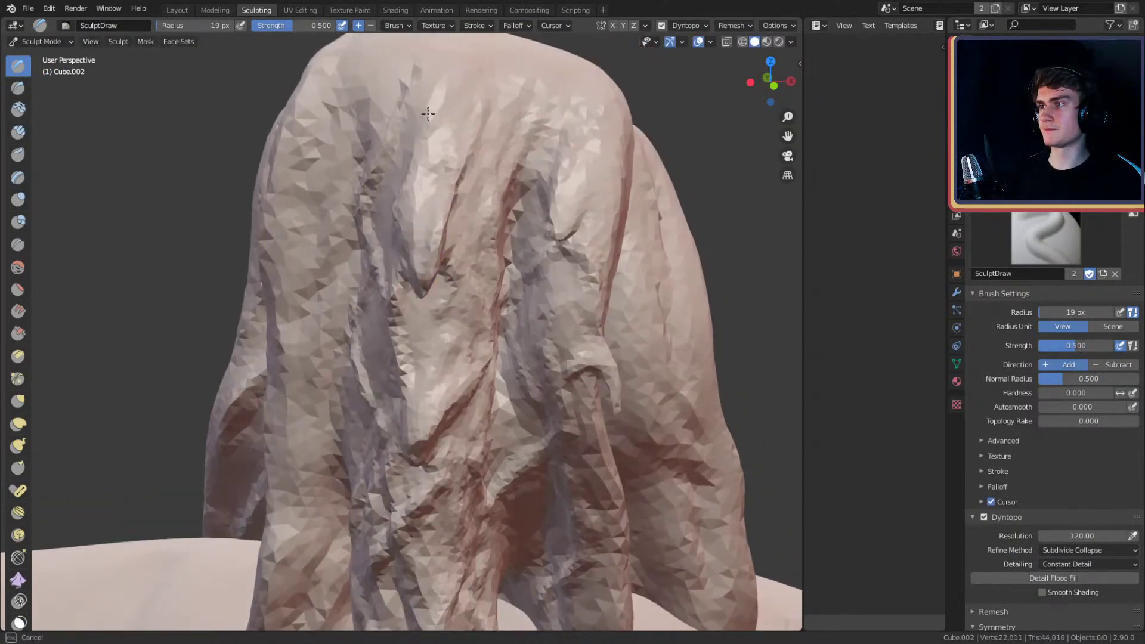
pyautogui.keyDown('shift'); pyautogui.moveTo(504, 180); pyautogui.dragTo(461, 245, button='middle'); pyautogui.keyUp('shift')
pyautogui.moveTo(506, 282); pyautogui.dragTo(554, 235)
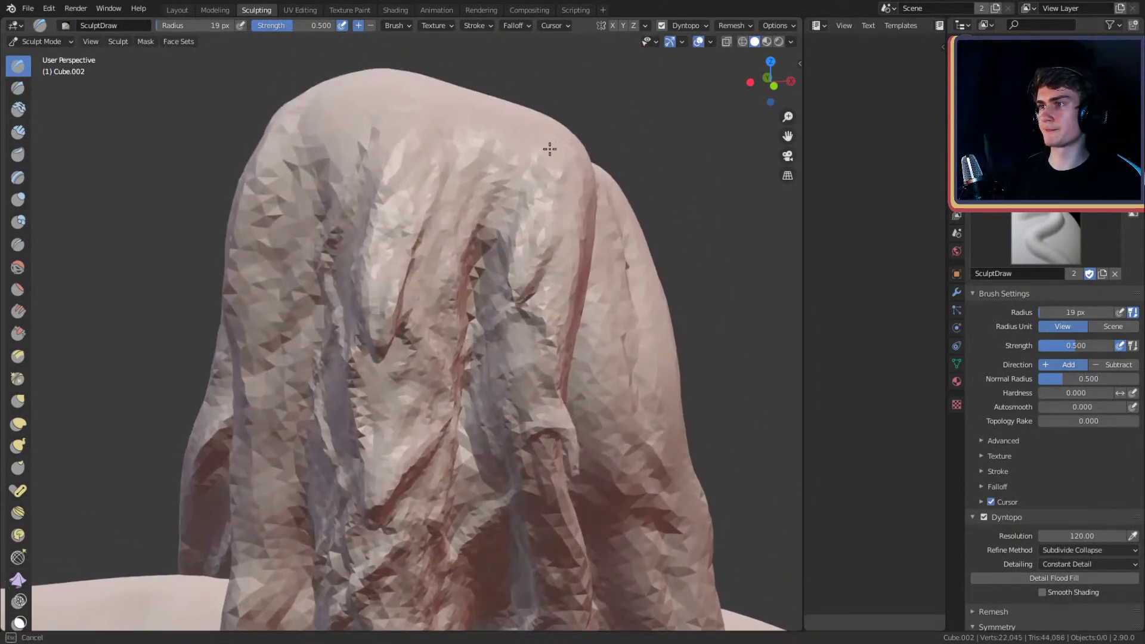
pyautogui.moveTo(550, 149); pyautogui.dragTo(468, 255, button='middle')
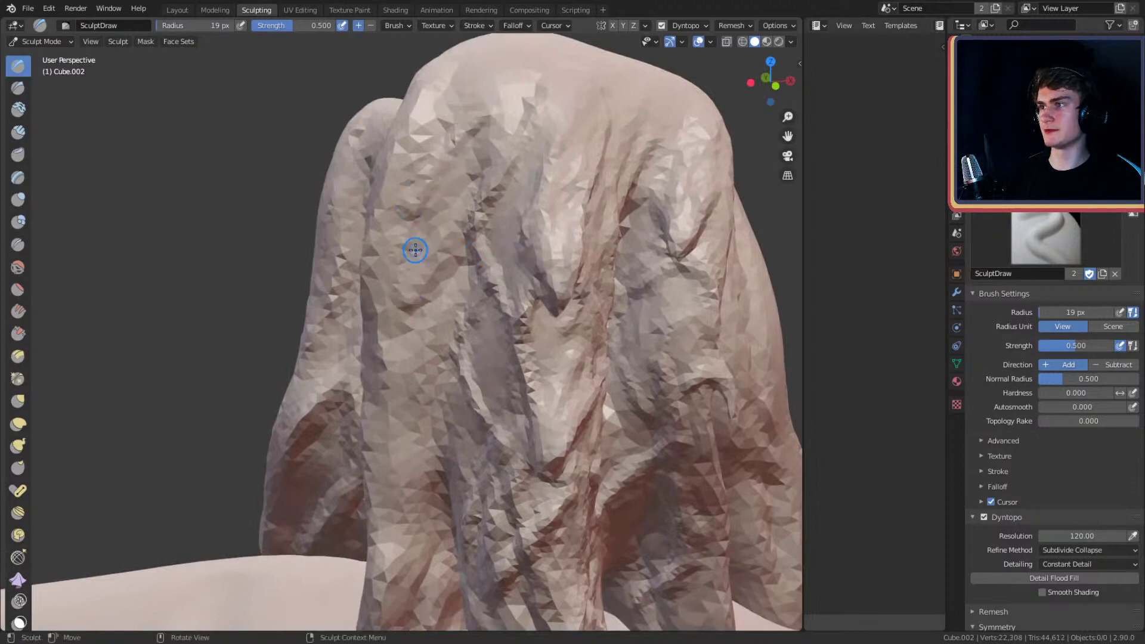
# - Draw diagonal bark ridges over the column left of the front one, from its top down to its lower part
pyautogui.moveTo(415, 250)
pyautogui.mouseDown()
pyautogui.moveTo(439, 358)
pyautogui.moveTo(391, 417)
pyautogui.moveTo(424, 270)
pyautogui.moveTo(456, 215)
pyautogui.moveTo(444, 119)
pyautogui.moveTo(427, 90)
pyautogui.mouseUp()
pyautogui.moveTo(427, 89); pyautogui.dragTo(376, 149, button='middle')
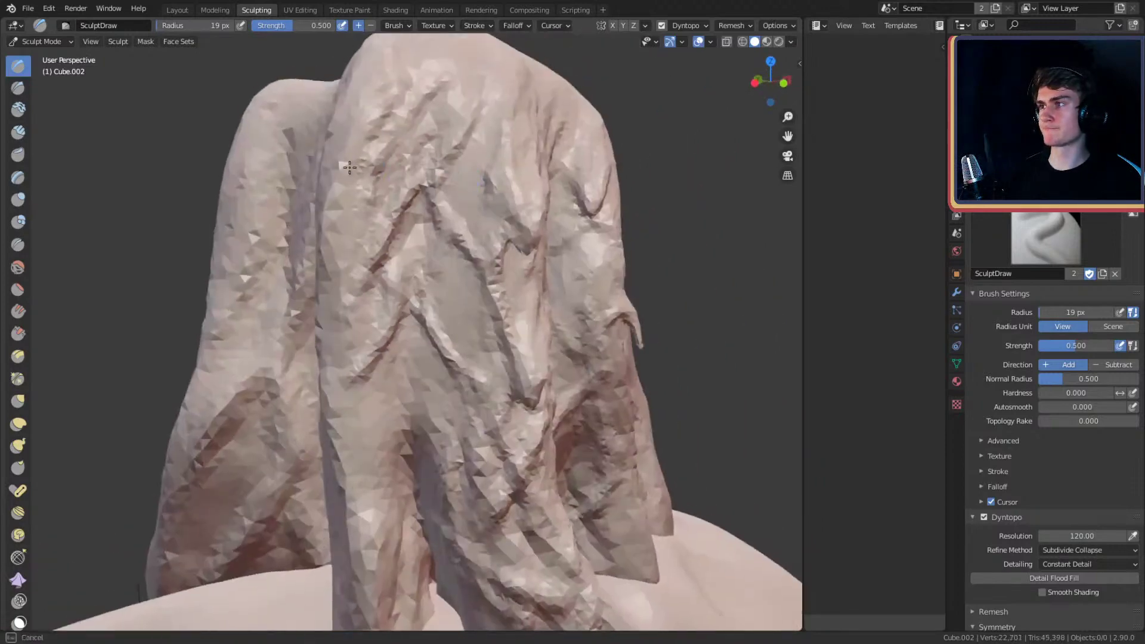
pyautogui.moveTo(349, 168)
pyautogui.mouseDown()
pyautogui.moveTo(352, 429)
pyautogui.moveTo(334, 281)
pyautogui.moveTo(388, 453)
pyautogui.moveTo(389, 290)
pyautogui.moveTo(396, 440)
pyautogui.mouseUp()
pyautogui.moveTo(396, 439); pyautogui.dragTo(421, 248, button='middle')
pyautogui.moveTo(421, 248); pyautogui.dragTo(405, 369)
pyautogui.moveTo(405, 370)
pyautogui.mouseDown(button='middle')
pyautogui.moveTo(458, 306)
pyautogui.moveTo(411, 334)
pyautogui.mouseUp(button='middle')
pyautogui.moveTo(411, 334); pyautogui.dragTo(382, 453)
pyautogui.moveTo(382, 453); pyautogui.dragTo(360, 442, button='middle')
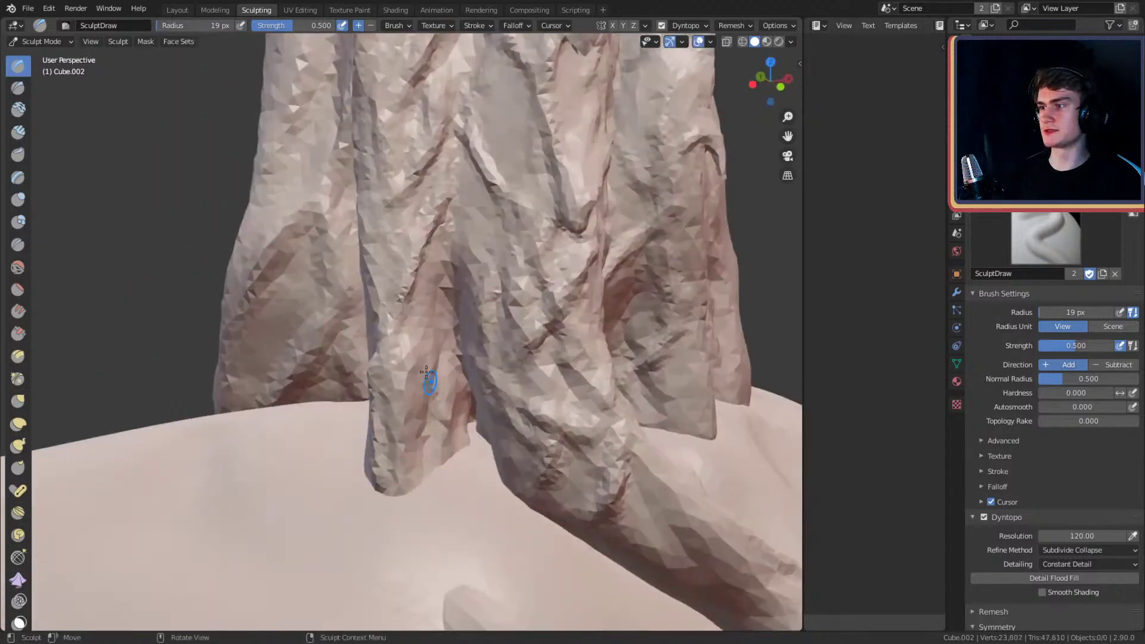
# - Add bark ridges to the foot and inner side of the left column, next to the rear left column
pyautogui.moveTo(427, 372)
pyautogui.mouseDown()
pyautogui.moveTo(403, 295)
pyautogui.moveTo(433, 412)
pyautogui.mouseUp()
pyautogui.moveTo(432, 411); pyautogui.dragTo(378, 480, button='middle')
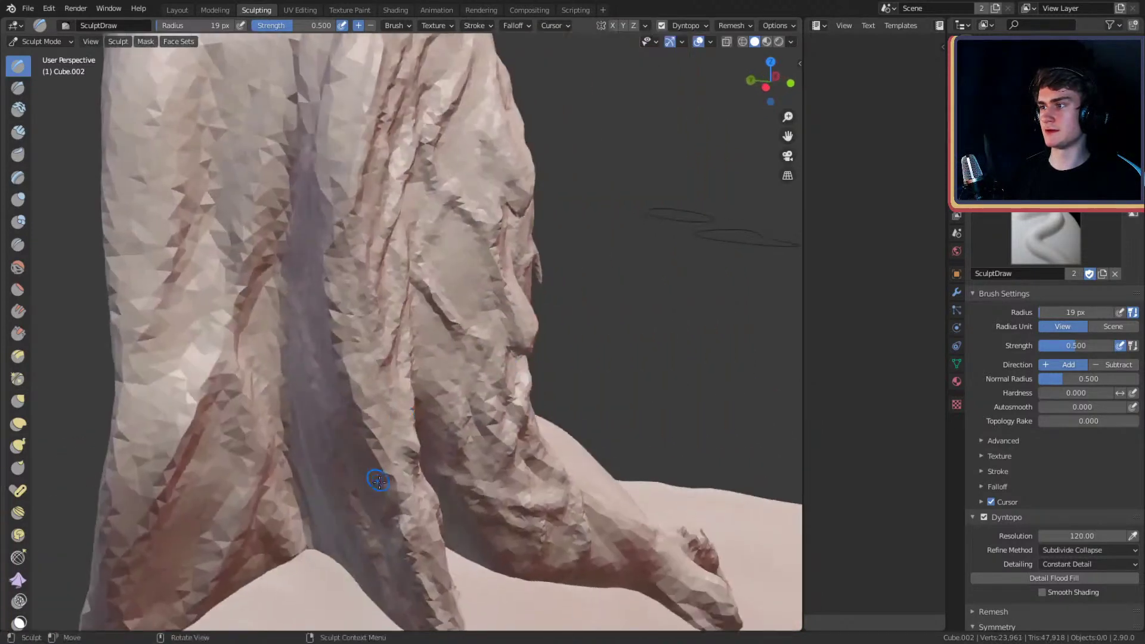
pyautogui.moveTo(379, 480); pyautogui.dragTo(275, 280)
pyautogui.moveTo(275, 280)
pyautogui.mouseDown(button='middle')
pyautogui.moveTo(447, 276)
pyautogui.moveTo(387, 304)
pyautogui.mouseUp(button='middle')
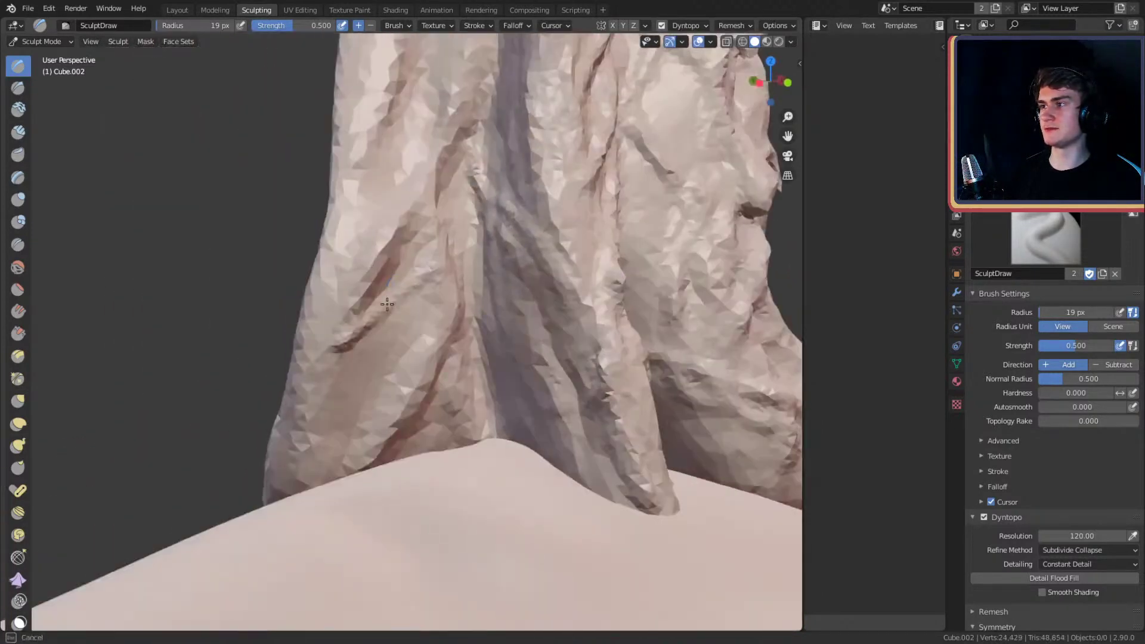
# - Draw raised bark ridges over the left column from its upper part to its foot and check the trunk through the camera
pyautogui.moveTo(387, 304)
pyautogui.mouseDown()
pyautogui.moveTo(332, 327)
pyautogui.moveTo(439, 238)
pyautogui.moveTo(433, 206)
pyautogui.moveTo(411, 220)
pyautogui.moveTo(382, 151)
pyautogui.mouseUp()
pyautogui.moveTo(375, 104)
pyautogui.mouseDown()
pyautogui.moveTo(412, 227)
pyautogui.moveTo(417, 179)
pyautogui.moveTo(471, 125)
pyautogui.moveTo(477, 101)
pyautogui.moveTo(429, 191)
pyautogui.moveTo(442, 295)
pyautogui.moveTo(365, 153)
pyautogui.moveTo(406, 251)
pyautogui.moveTo(387, 112)
pyautogui.mouseUp()
pyautogui.scroll(2, 412, 227)
pyautogui.scroll(-2, 427, 268)
pyautogui.moveTo(423, 189)
pyautogui.mouseDown()
pyautogui.moveTo(376, 256)
pyautogui.moveTo(437, 146)
pyautogui.moveTo(396, 324)
pyautogui.mouseUp()
pyautogui.moveTo(396, 325); pyautogui.dragTo(427, 264, button='middle')
pyautogui.moveTo(382, 245)
pyautogui.mouseDown()
pyautogui.moveTo(358, 382)
pyautogui.moveTo(364, 269)
pyautogui.mouseUp()
pyautogui.moveTo(364, 269); pyautogui.dragTo(374, 240, button='middle')
pyautogui.moveTo(375, 240)
pyautogui.mouseDown()
pyautogui.moveTo(396, 387)
pyautogui.moveTo(371, 427)
pyautogui.mouseUp()
pyautogui.moveTo(371, 427)
pyautogui.mouseDown(button='middle')
pyautogui.moveTo(493, 357)
pyautogui.moveTo(524, 325)
pyautogui.moveTo(429, 281)
pyautogui.mouseUp(button='middle')
pyautogui.press('KP_0')
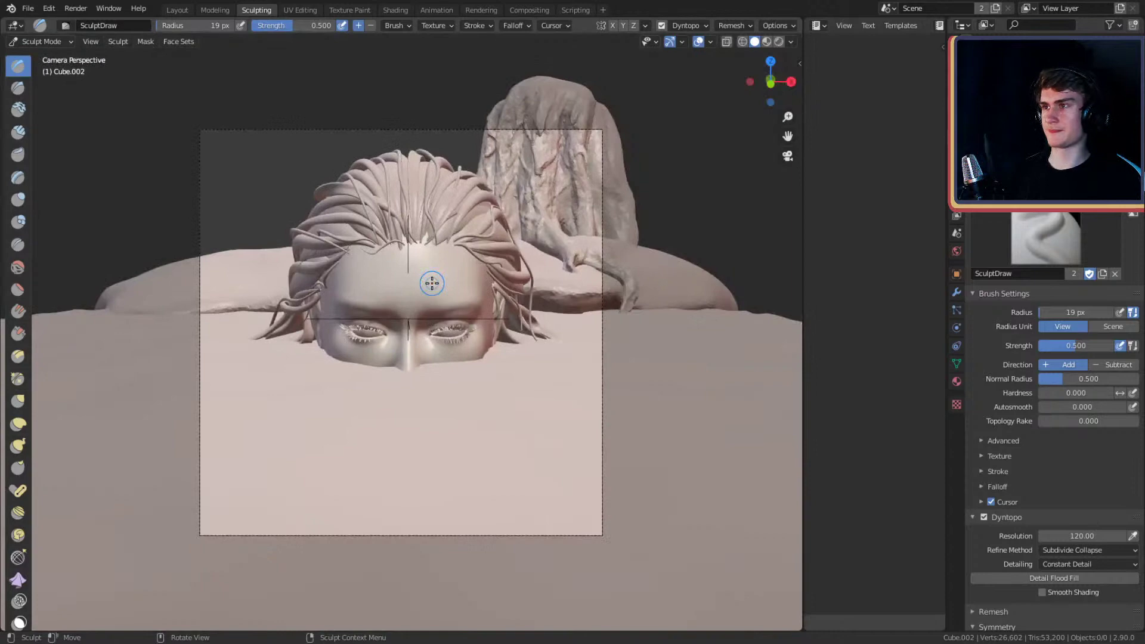
pyautogui.press('KP_0')
# - Set the Draw brush radius to 16 px and add bark strokes along the large root in front of the trunk
pyautogui.scroll(5, 429, 286)
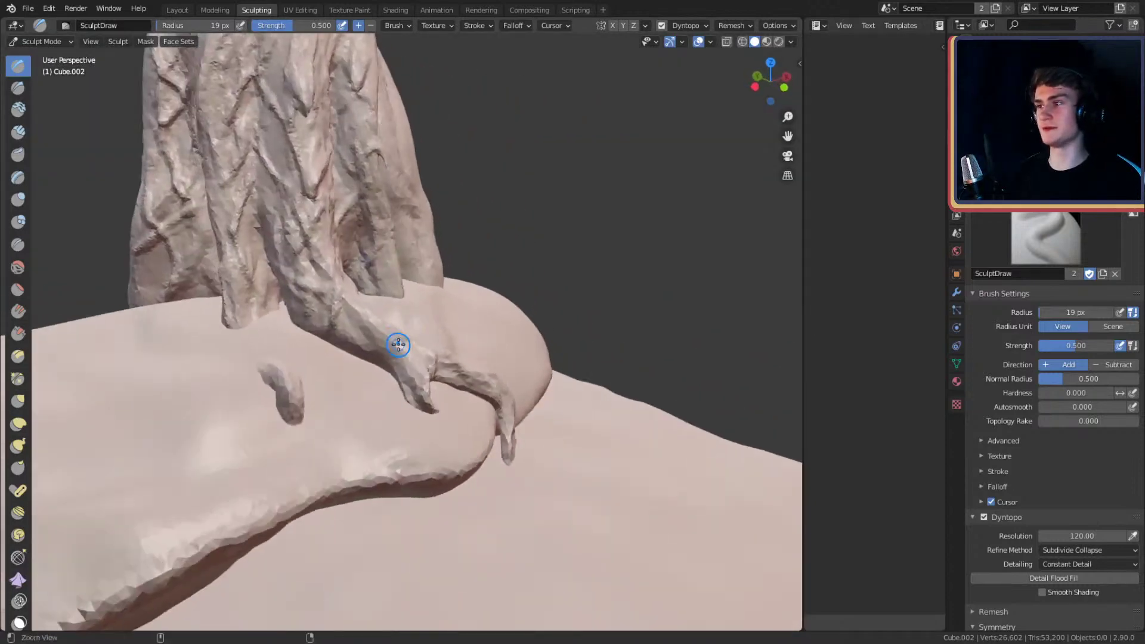
pyautogui.press('f')
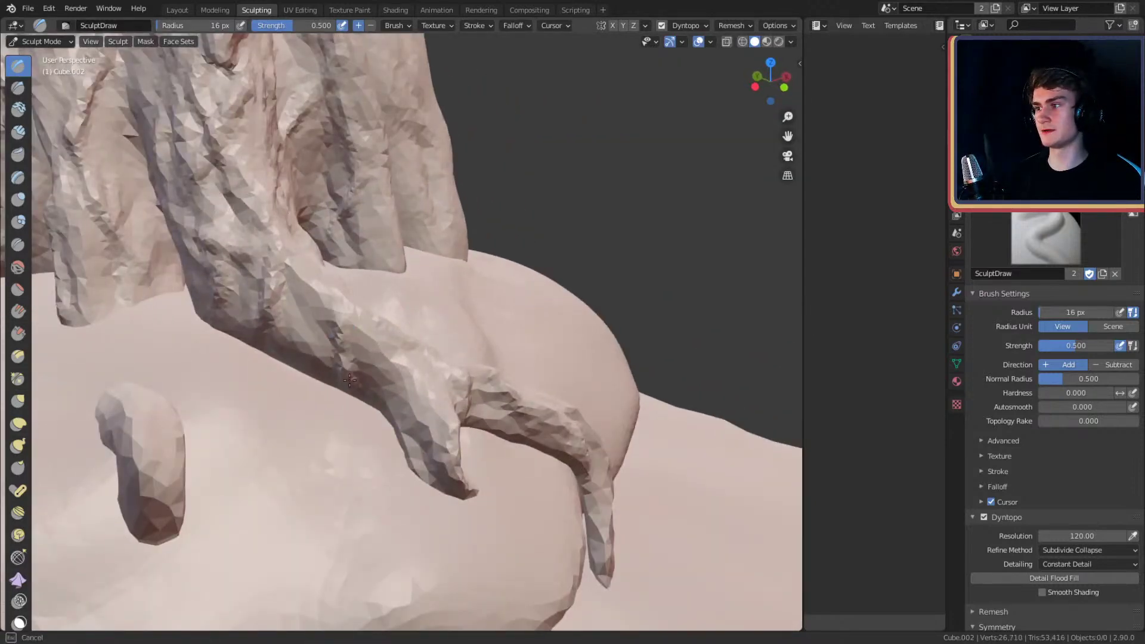
pyautogui.moveTo(350, 380)
pyautogui.mouseDown()
pyautogui.moveTo(332, 340)
pyautogui.moveTo(289, 312)
pyautogui.mouseUp()
pyautogui.moveTo(288, 312)
pyautogui.mouseDown(button='middle')
pyautogui.moveTo(440, 247)
pyautogui.moveTo(396, 358)
pyautogui.mouseUp(button='middle')
# - Add bark strokes to the small root stub on the rock and check the result through the camera
pyautogui.scroll(-3, 396, 358)
pyautogui.scroll(6, 453, 327)
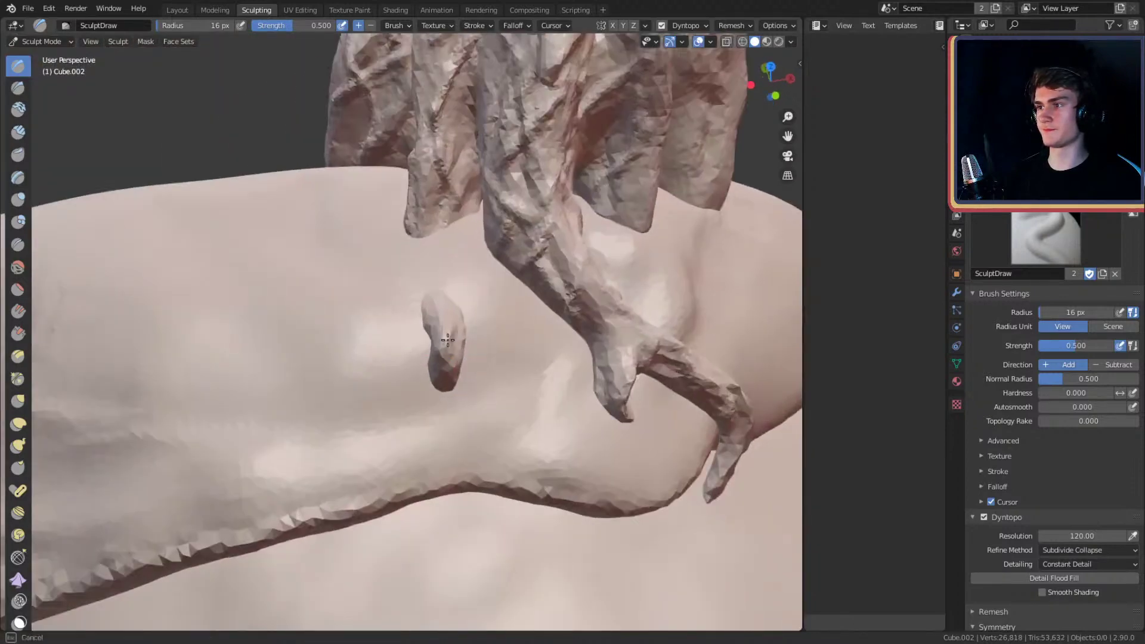
pyautogui.scroll(-3, 462, 304)
pyautogui.moveTo(417, 287)
pyautogui.mouseDown()
pyautogui.moveTo(358, 293)
pyautogui.moveTo(384, 312)
pyautogui.mouseUp()
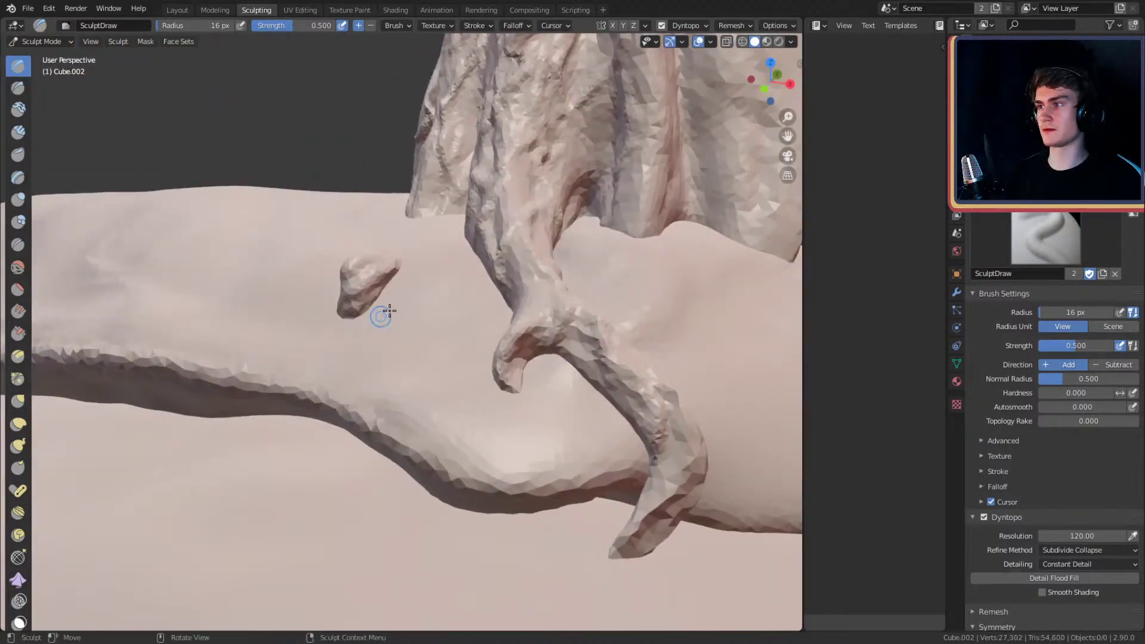
pyautogui.scroll(-3, 482, 317)
pyautogui.moveTo(384, 312)
pyautogui.mouseDown(button='middle')
pyautogui.moveTo(483, 317)
pyautogui.moveTo(485, 299)
pyautogui.mouseUp(button='middle')
pyautogui.press('KP_0')
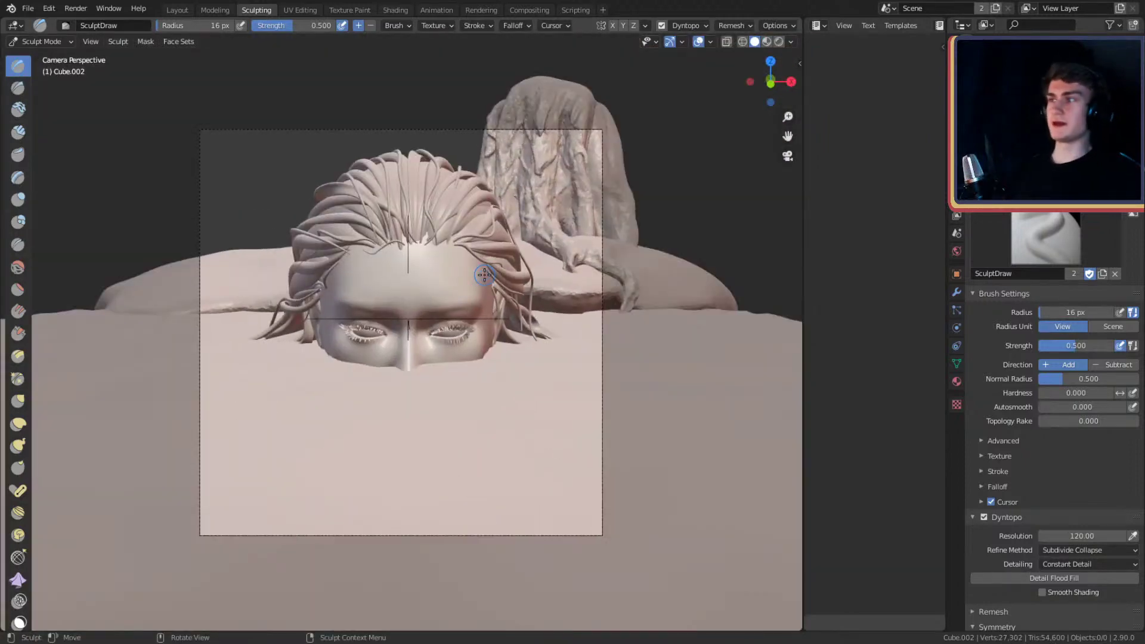
pyautogui.press('KP_0')
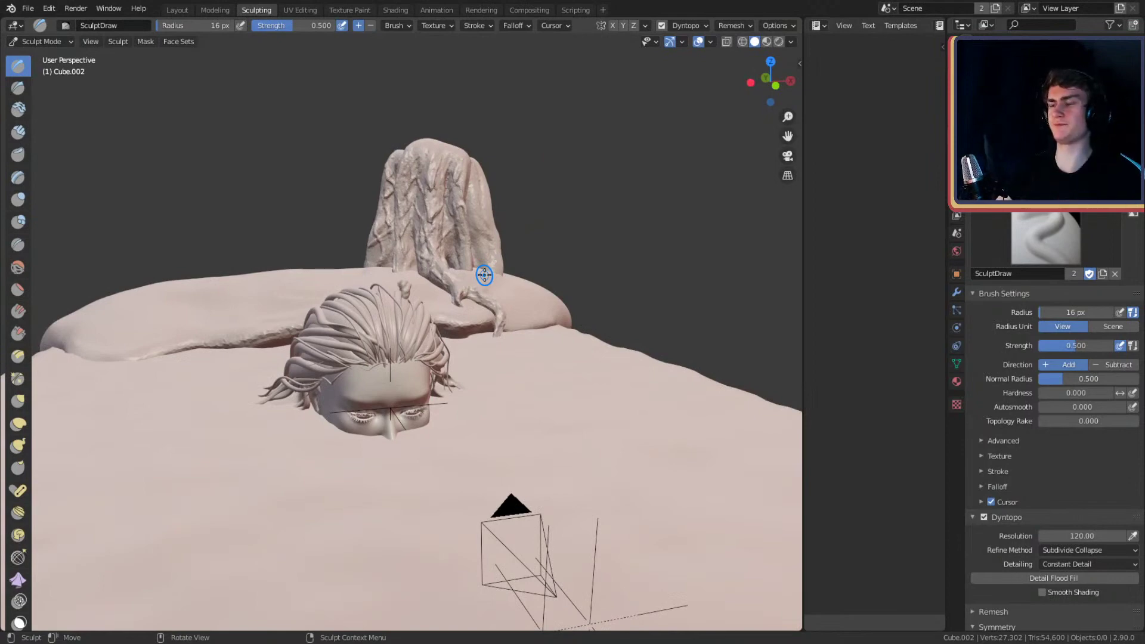
pyautogui.press('KP_0')
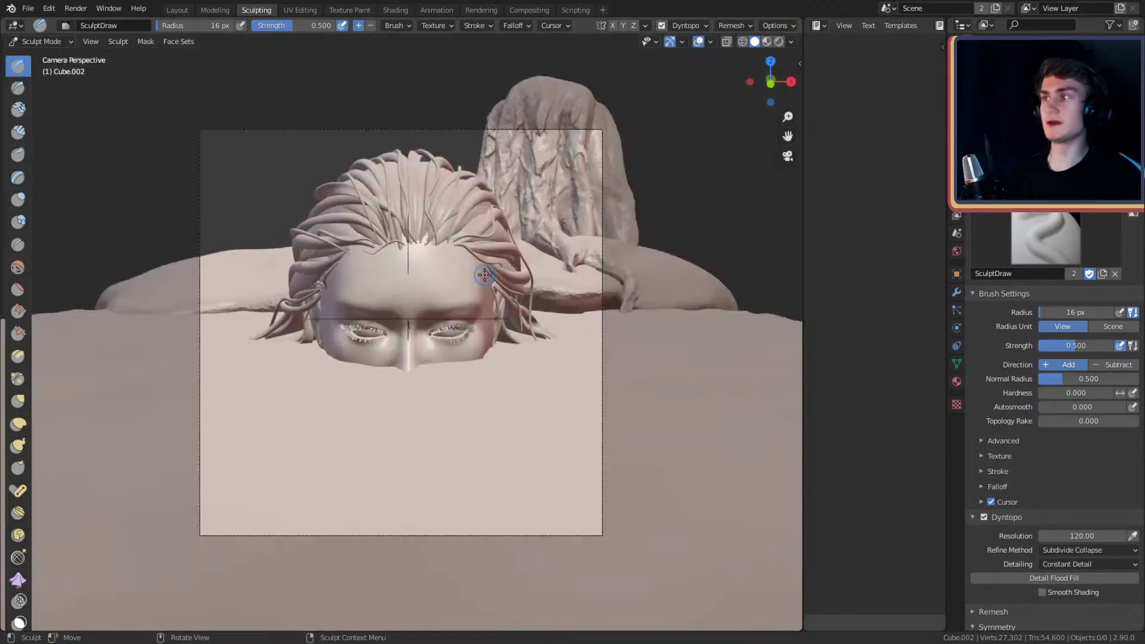
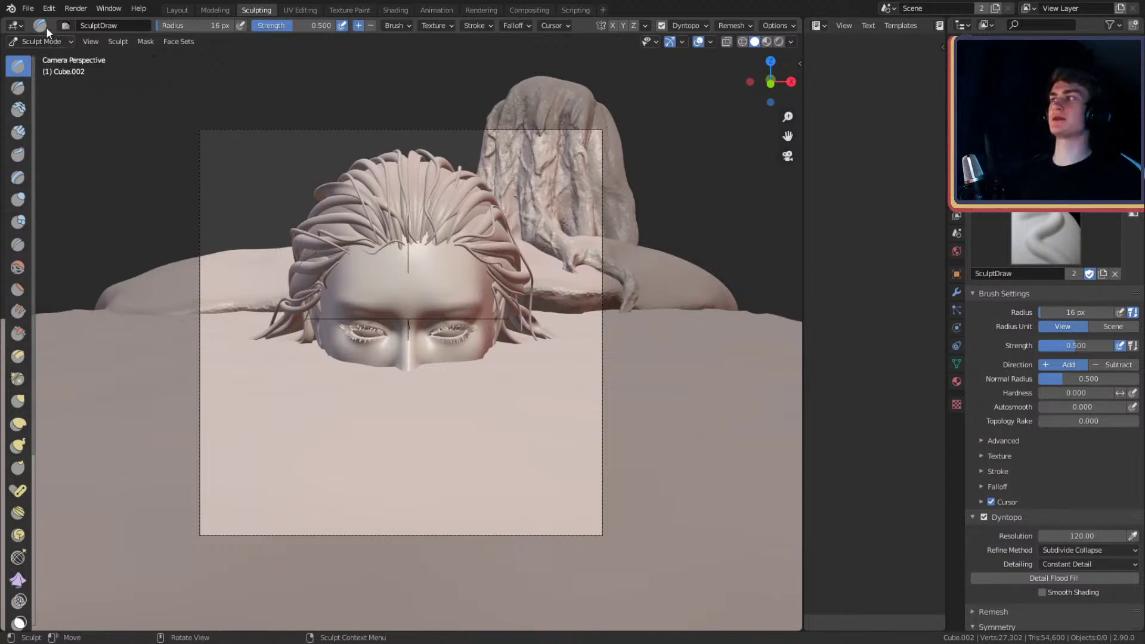
# - Leave sculpting for Object Mode, switch to the Layout workspace and deselect the trunk
pyautogui.click(44, 42)
pyautogui.click(41, 52)
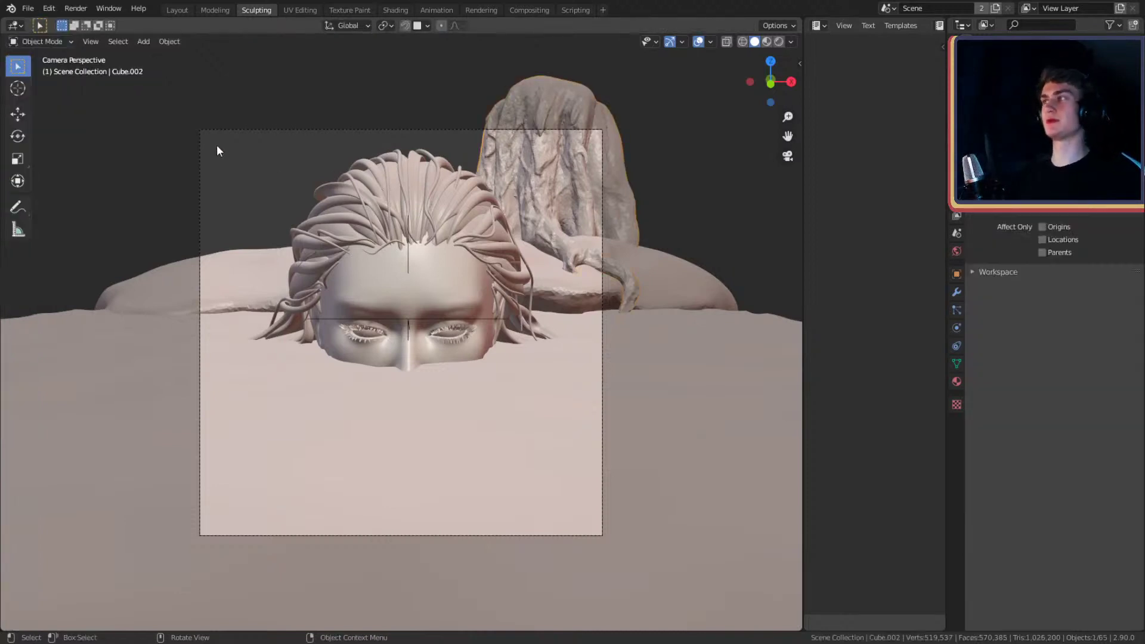
pyautogui.click(177, 10)
pyautogui.moveTo(334, 119)
pyautogui.mouseDown(button='middle')
pyautogui.moveTo(485, 226)
pyautogui.moveTo(631, 236)
pyautogui.moveTo(594, 260)
pyautogui.mouseUp(button='middle')
pyautogui.click(631, 236)
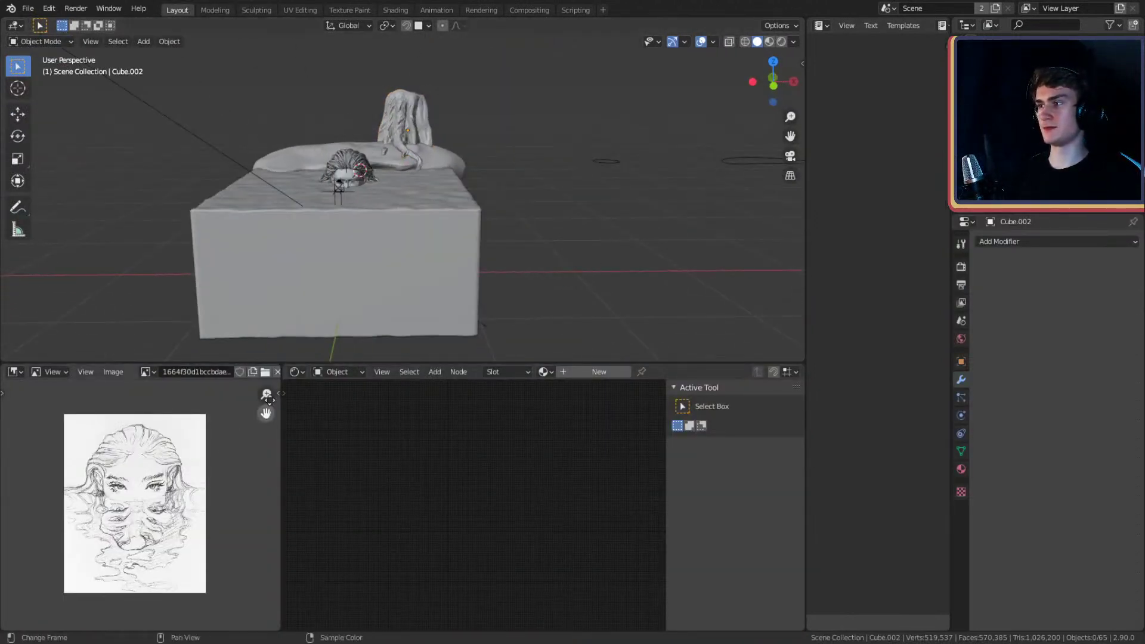
# - Add a UV sphere and scale it down to a small ball, much smaller than the head
pyautogui.scroll(4, 400, 190)
pyautogui.moveTo(399, 191)
pyautogui.keyDown('shift'); pyautogui.mouseDown(button='middle')
pyautogui.moveTo(422, 199)
pyautogui.moveTo(398, 153)
pyautogui.moveTo(406, 191)
pyautogui.moveTo(462, 217)
pyautogui.moveTo(450, 250)
pyautogui.moveTo(414, 186)
pyautogui.mouseUp(button='middle'); pyautogui.keyUp('shift')
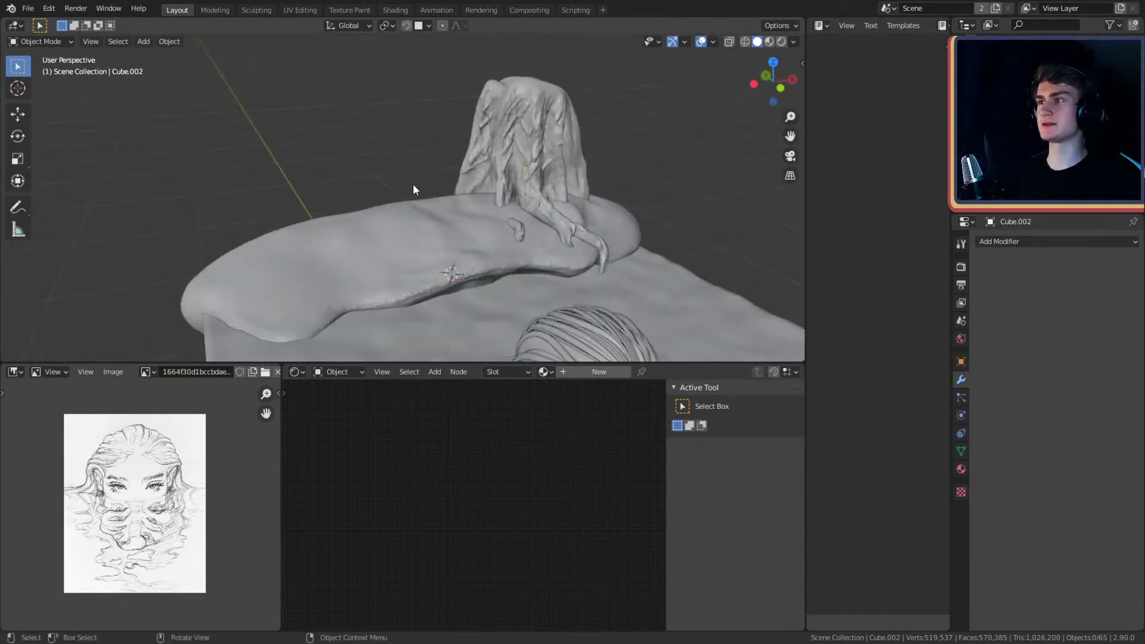
pyautogui.hotkey('shift', 'a')
pyautogui.moveTo(380, 210)
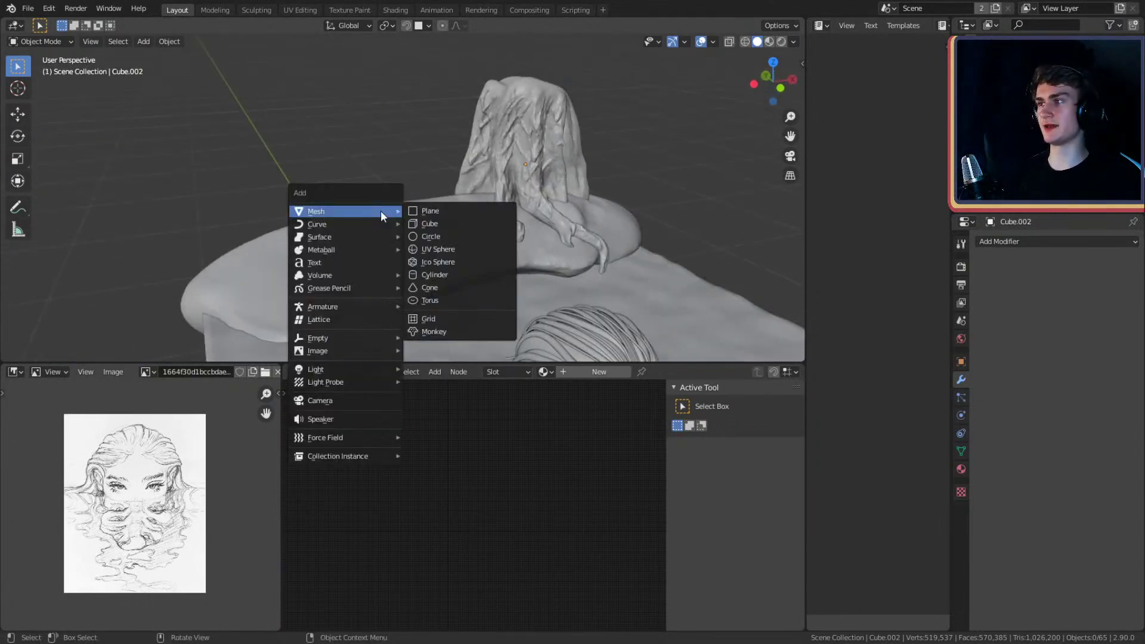
pyautogui.click(433, 250)
pyautogui.scroll(-5, 477, 262)
pyautogui.press('s')
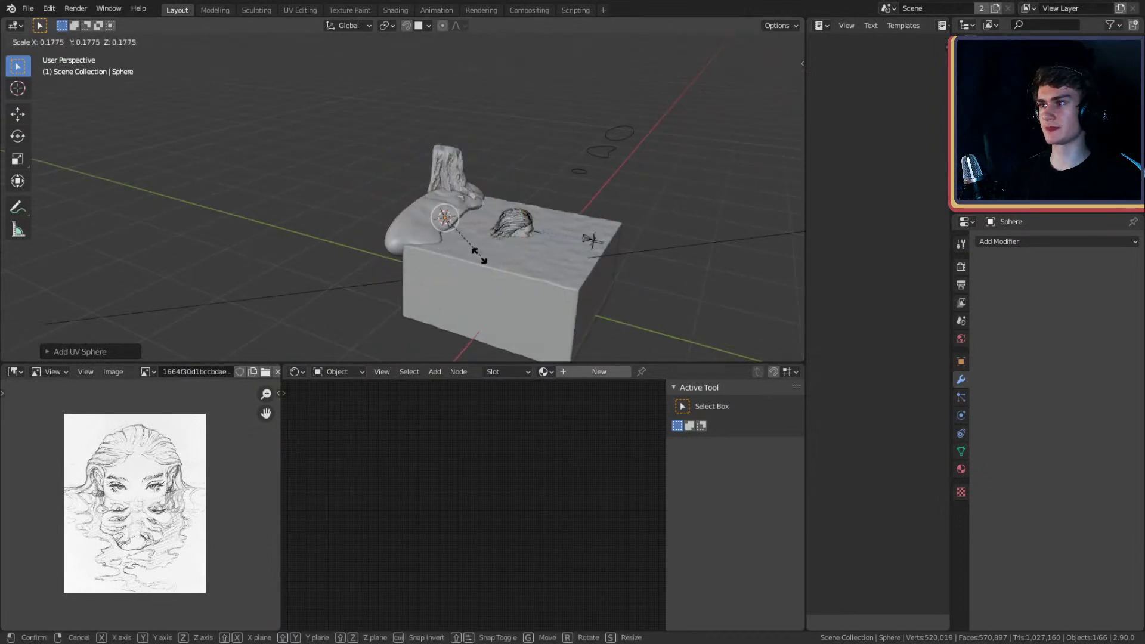
pyautogui.click(455, 248)
# - Move the small sphere out of the rock to a spot behind it
pyautogui.scroll(4, 516, 234)
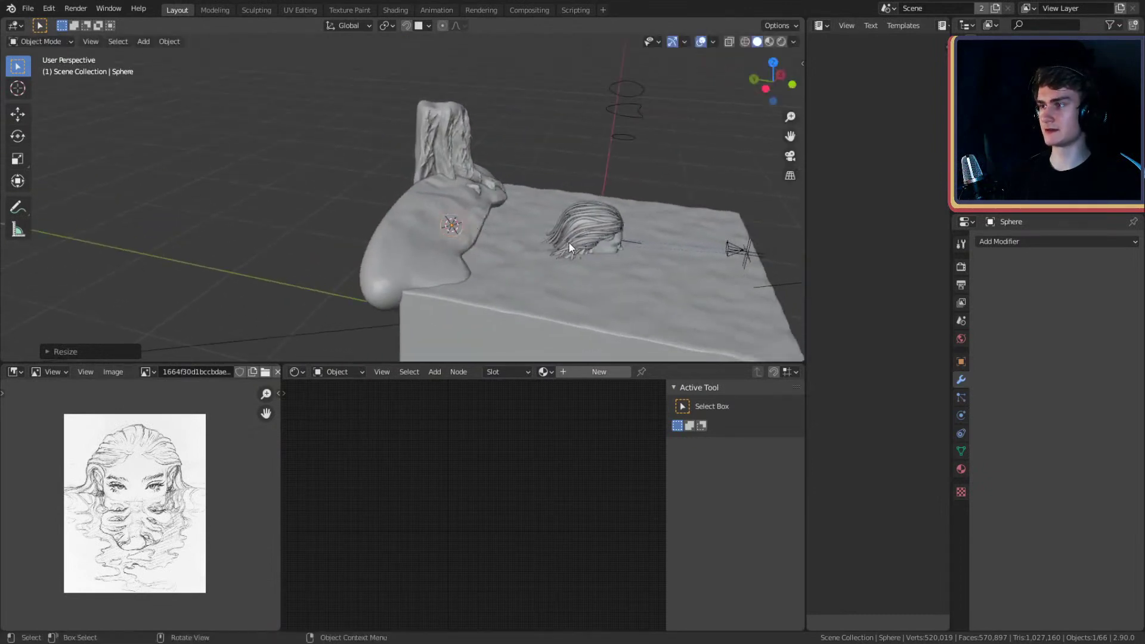
pyautogui.press('g')
pyautogui.click(520, 228)
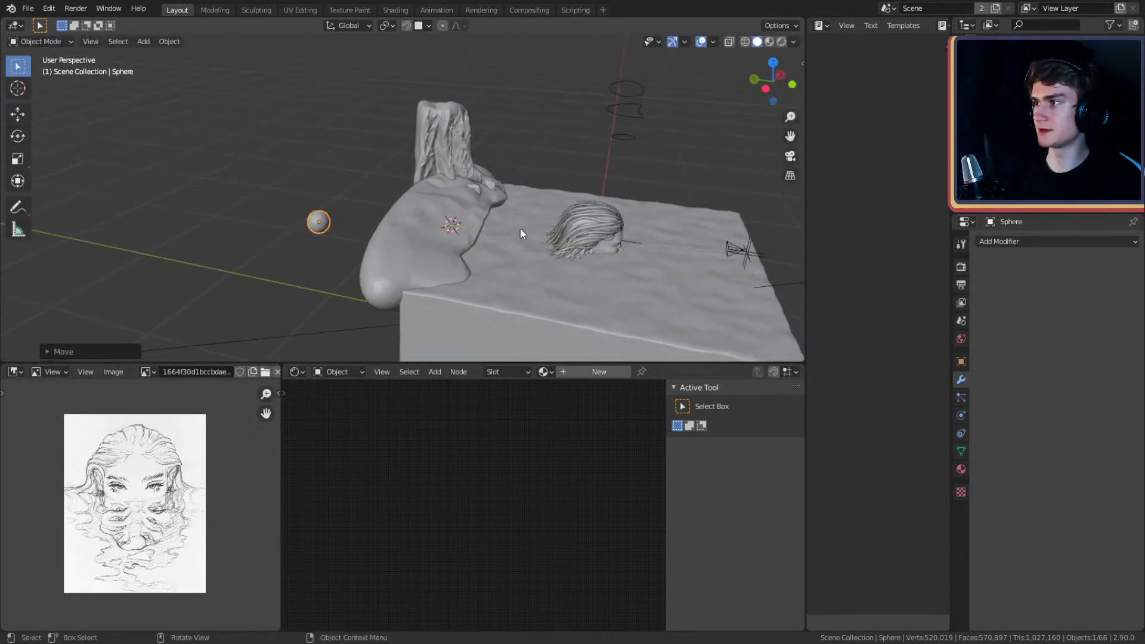
# - Start adding another object to the scene
pyautogui.moveTo(520, 228)
pyautogui.mouseDown(button='middle')
pyautogui.moveTo(455, 248)
pyautogui.moveTo(401, 220)
pyautogui.moveTo(520, 237)
pyautogui.mouseUp(button='middle')
pyautogui.scroll(1, 400, 220)
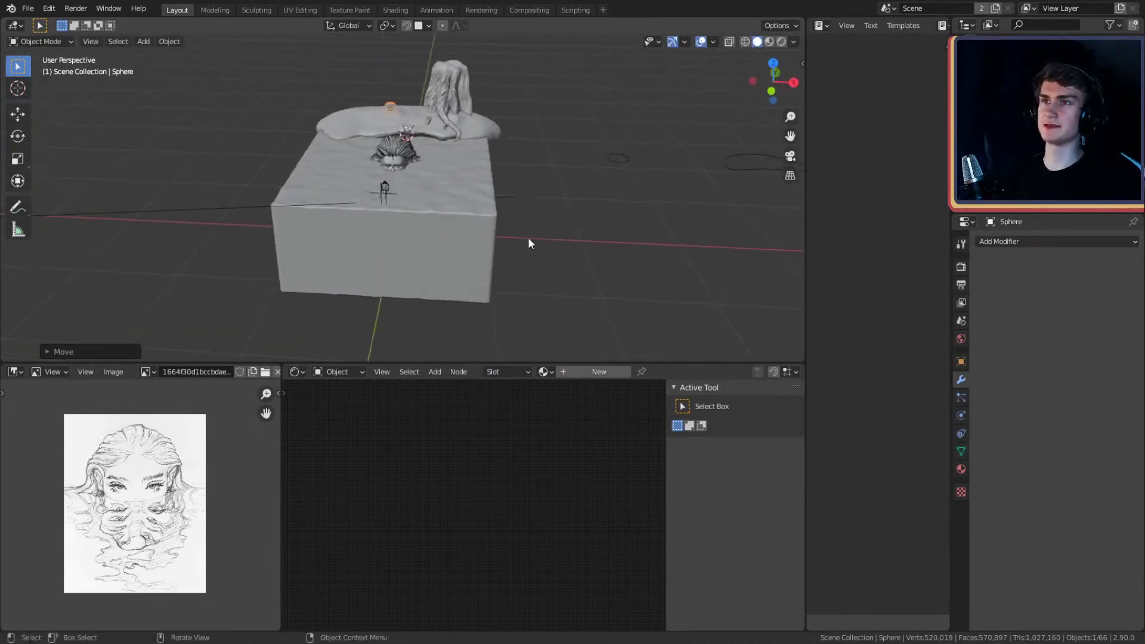
pyautogui.keyDown('shift'); pyautogui.moveTo(609, 229); pyautogui.dragTo(483, 209, button='middle'); pyautogui.keyUp('shift')
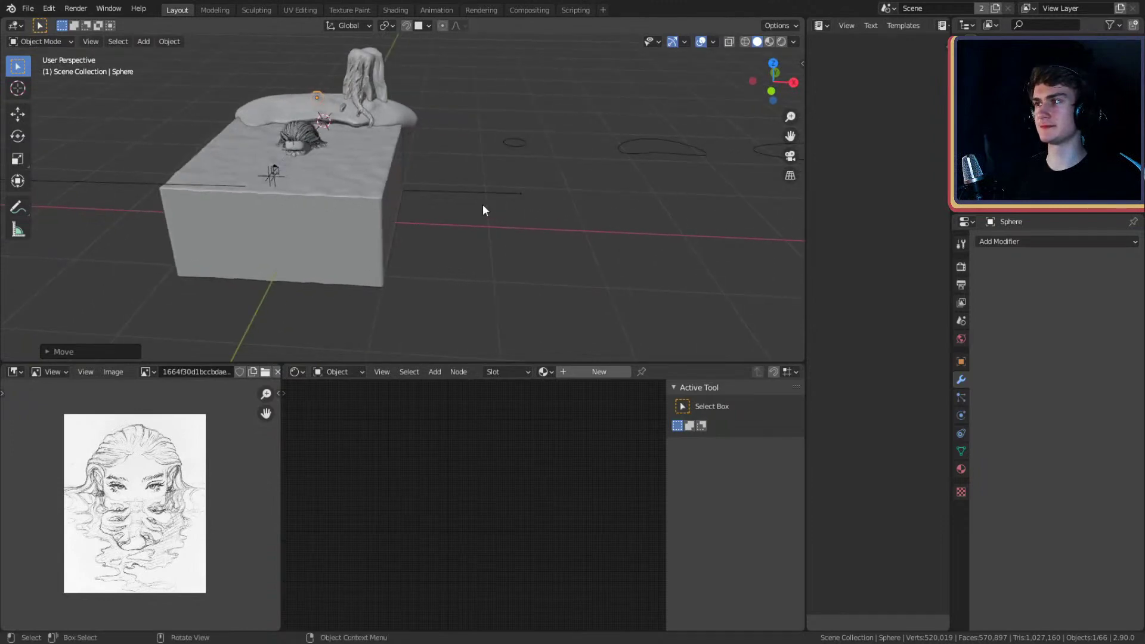
pyautogui.keyDown('ctrl'); pyautogui.scroll(5, 455, 234); pyautogui.keyUp('ctrl')
pyautogui.hotkey('shift', 'a')
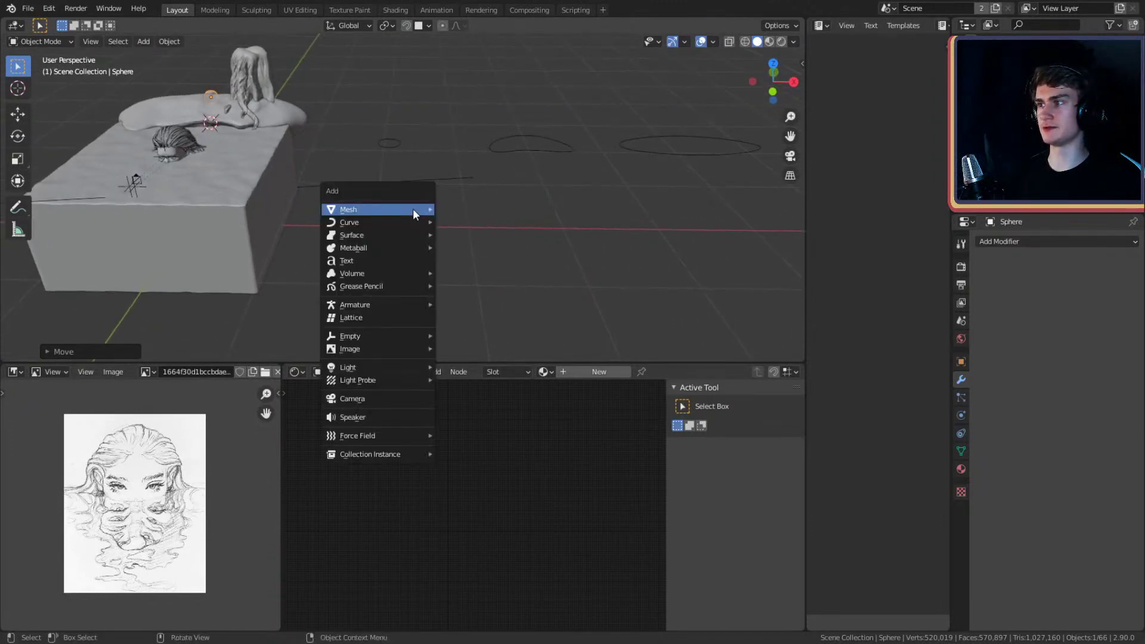
# - Add a mesh plane and move it along X into the empty area beside the sculpture
pyautogui.moveTo(384, 203)
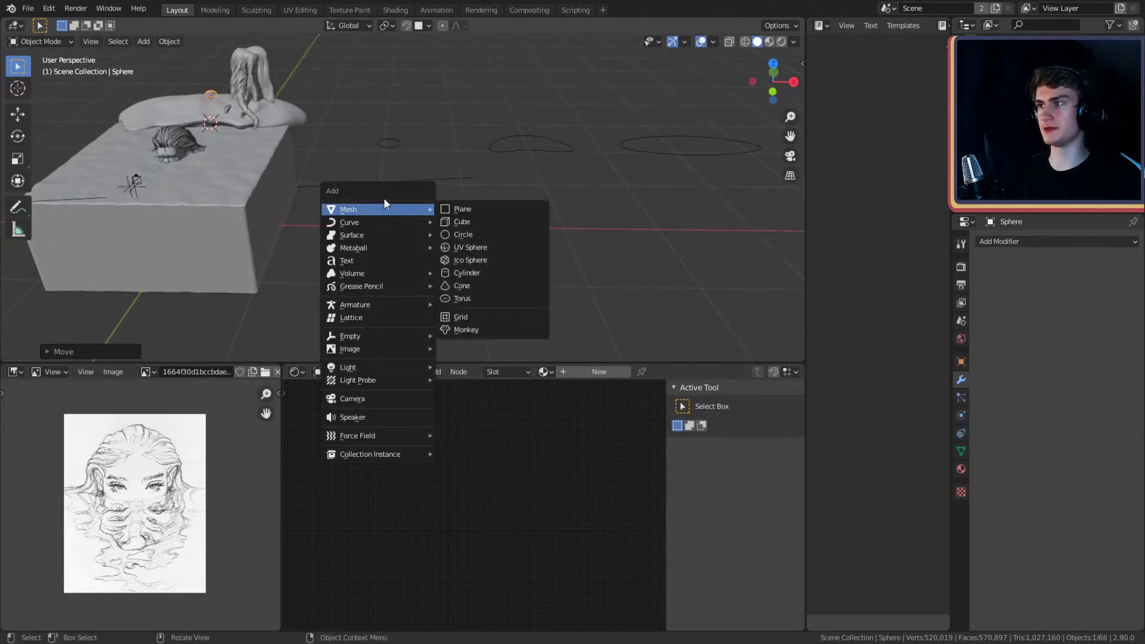
pyautogui.click(476, 210)
pyautogui.press('g')
pyautogui.press('x')
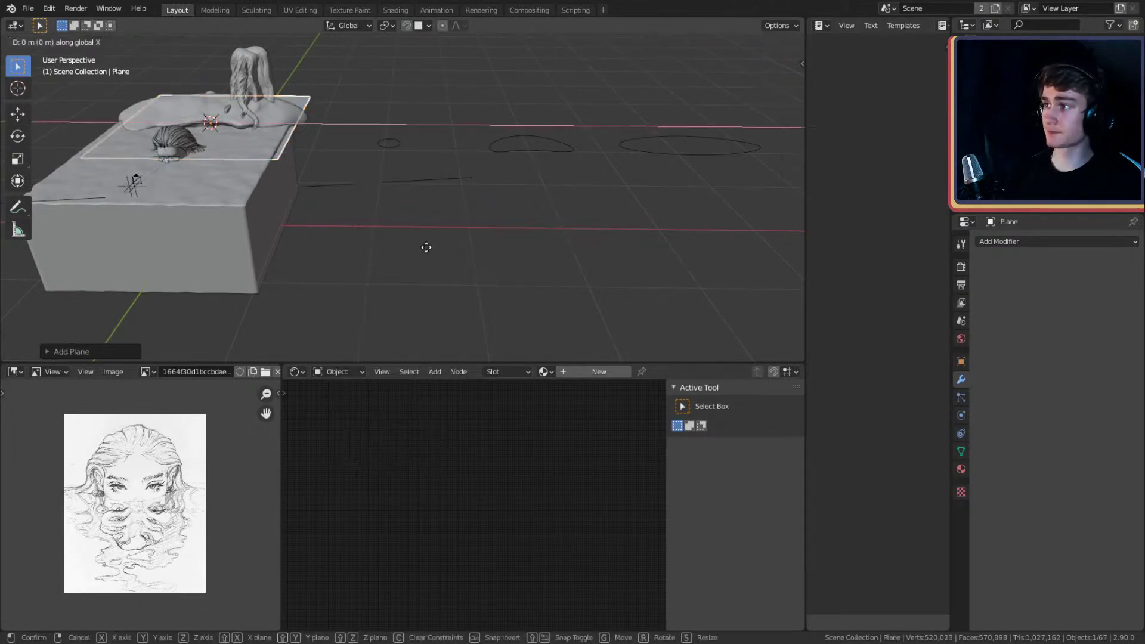
pyautogui.click(701, 262)
pyautogui.press('KP_7')
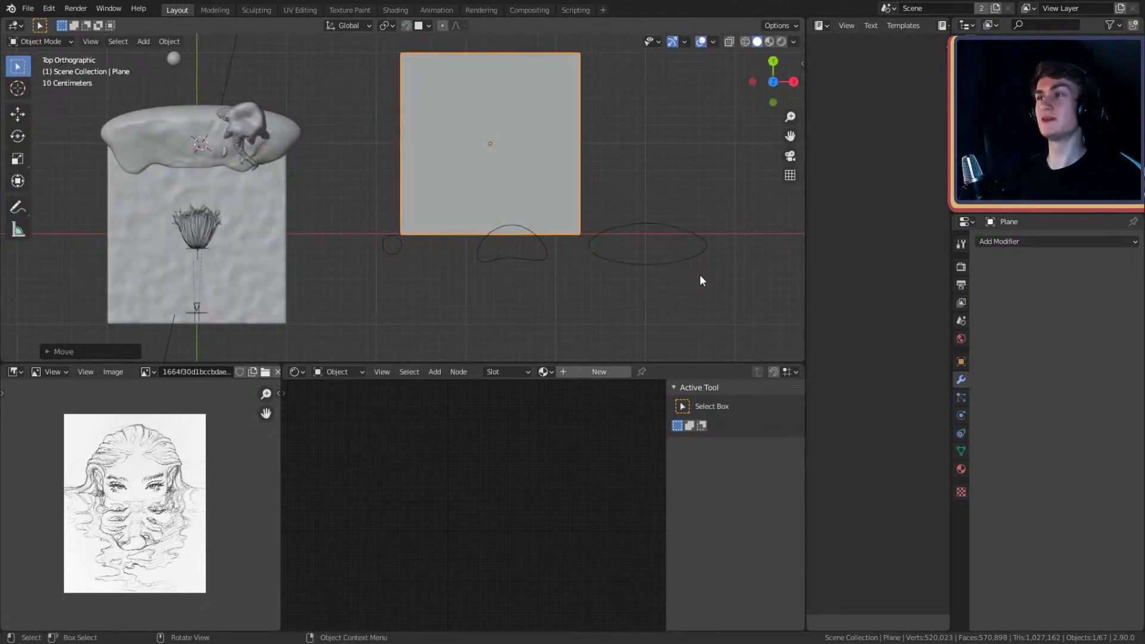
pyautogui.press('KP_Decimal')
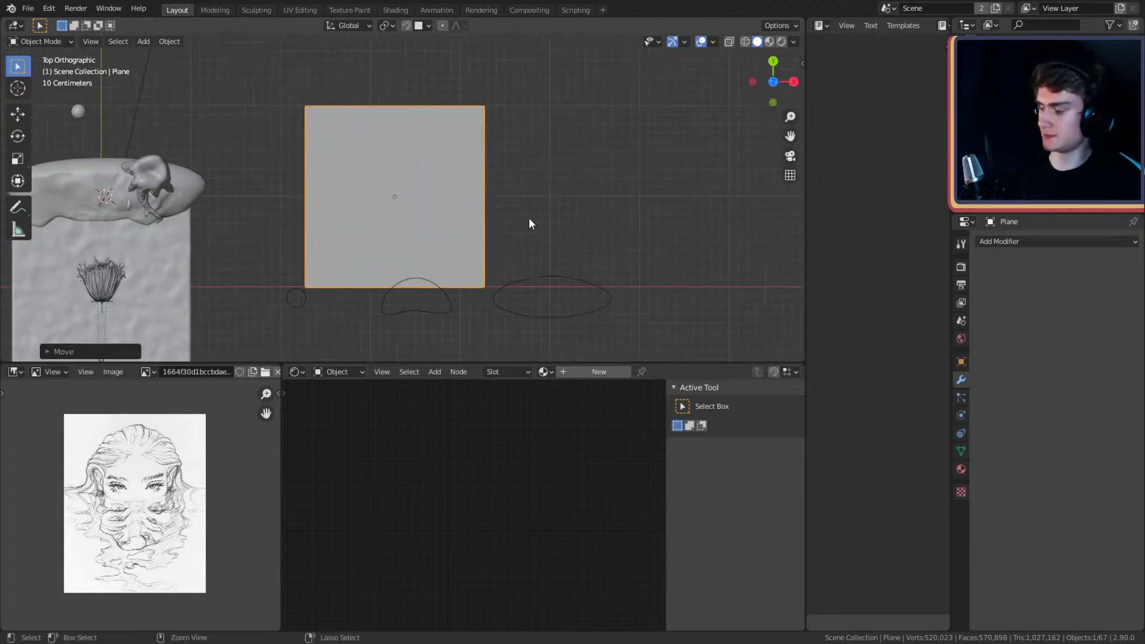
# - Give the plane a level-3 Subdivision modifier and narrow its mesh along X into a very thin strip
pyautogui.hotkey('ctrl', '3')
pyautogui.scroll(4, 450, 240)
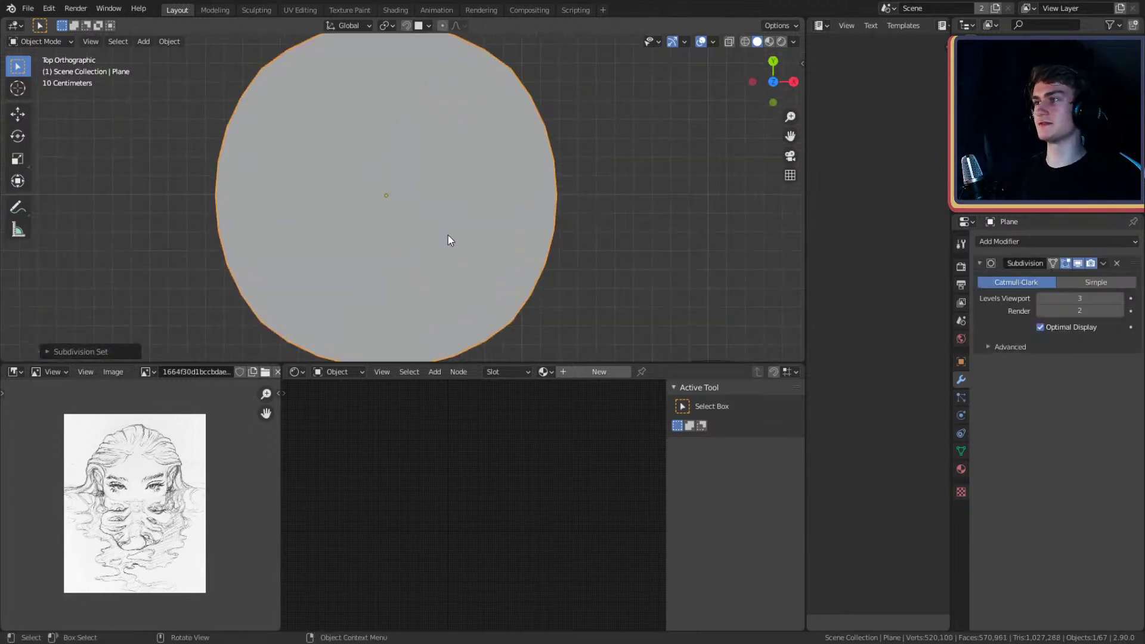
pyautogui.press('Tab')
pyautogui.scroll(-4, 512, 192)
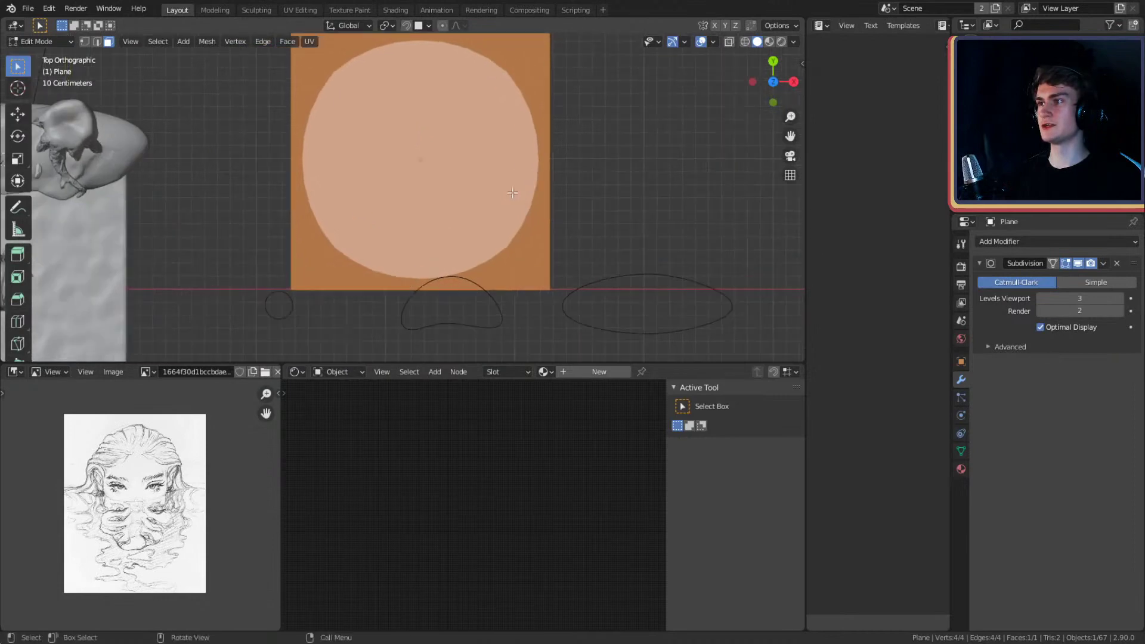
pyautogui.press('s')
pyautogui.press('x')
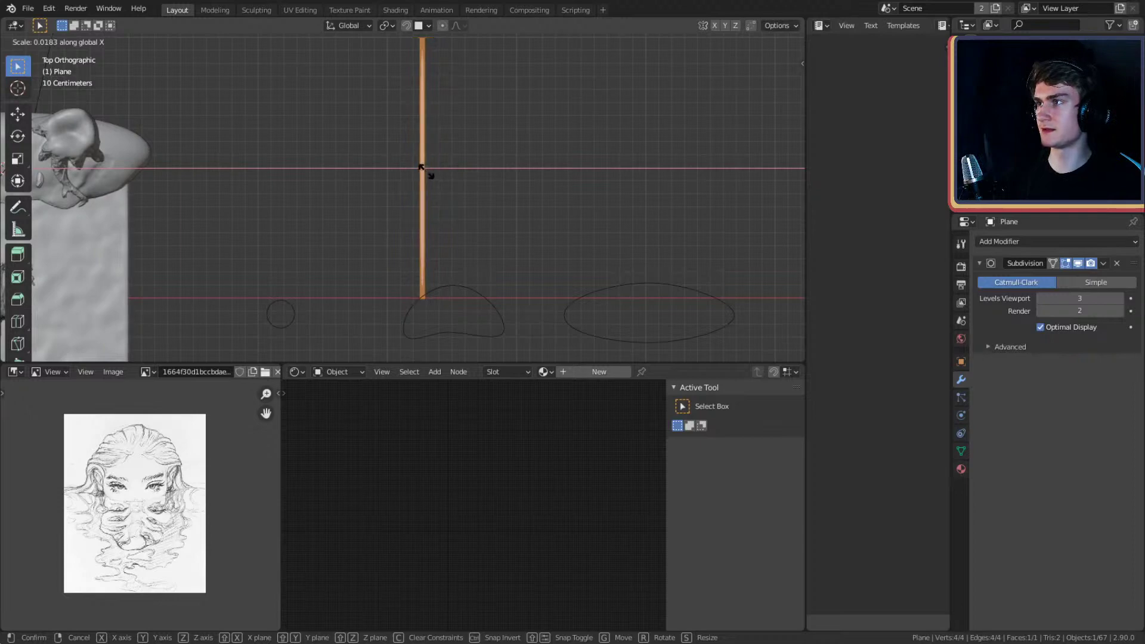
pyautogui.click(425, 170)
pyautogui.press('s')
pyautogui.press('x')
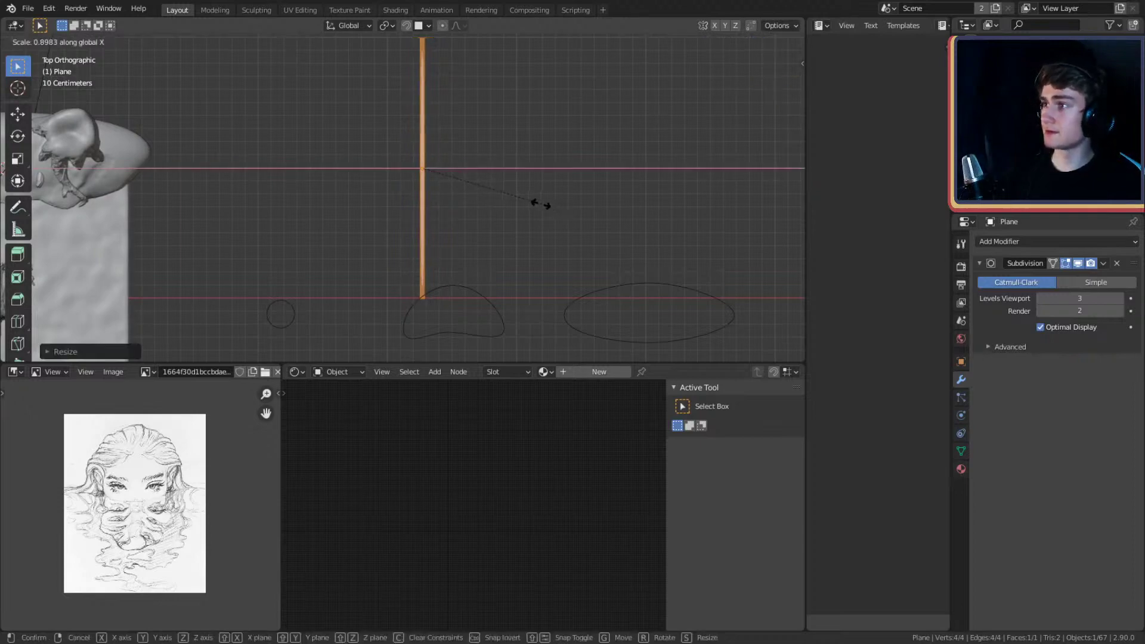
pyautogui.click(540, 203)
# - Shorten the thin strip along Y so it forms the leaf's stem
pyautogui.keyDown('shift'); pyautogui.moveTo(529, 182); pyautogui.dragTo(510, 224, button='middle'); pyautogui.keyUp('shift')
pyautogui.press('s')
pyautogui.press('y')
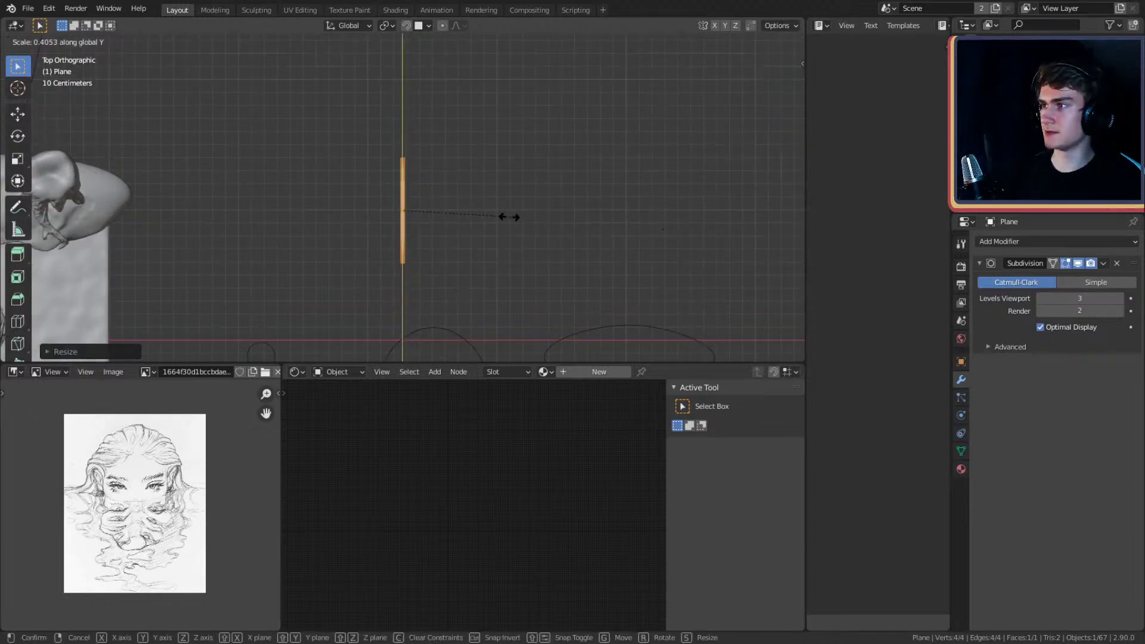
pyautogui.click(547, 225)
# - Extrude the stem's upper edge a short way along Y and widen the new edge along X into a flared base
pyautogui.scroll(4, 425, 173)
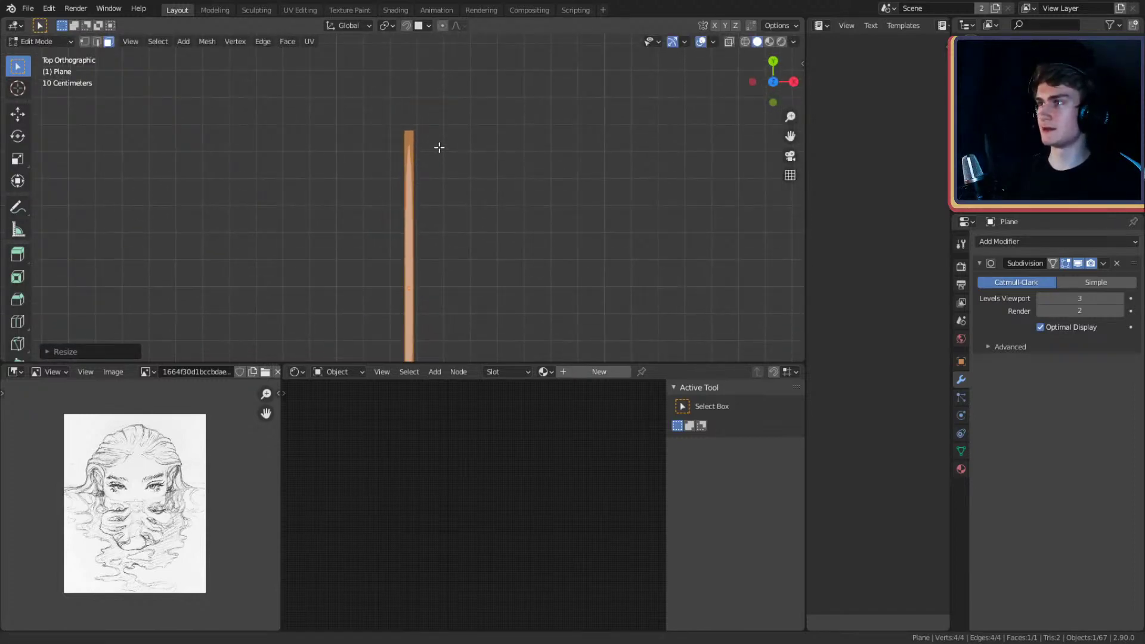
pyautogui.keyDown('shift'); pyautogui.moveTo(439, 147); pyautogui.dragTo(481, 218, button='middle'); pyautogui.keyUp('shift')
pyautogui.press('2')
pyautogui.click(410, 169)
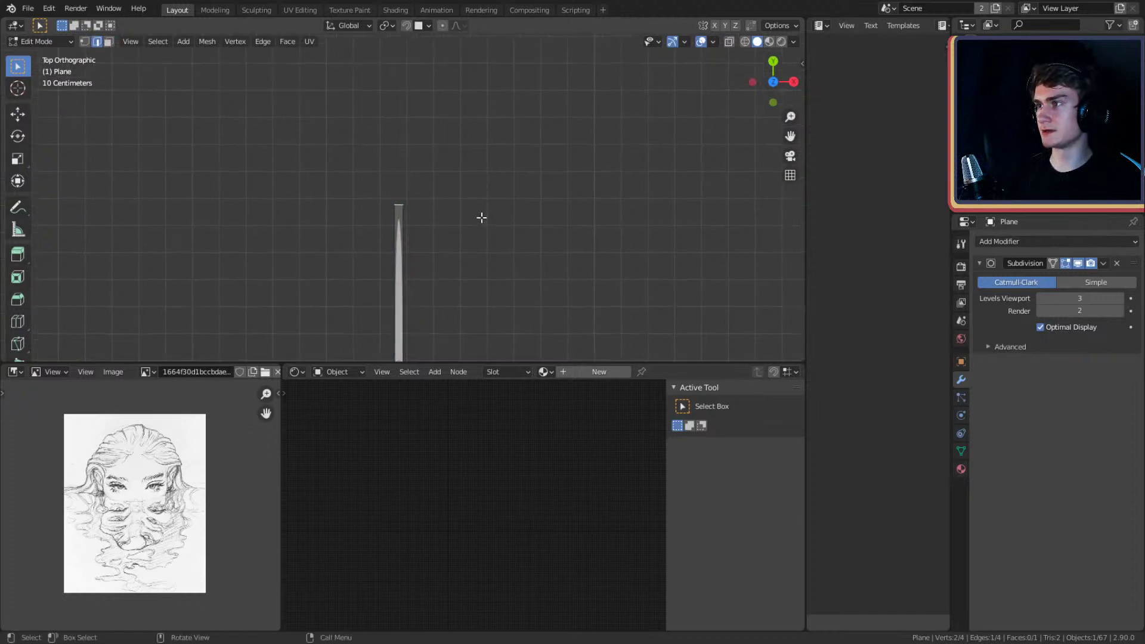
pyautogui.press('e')
pyautogui.press('x')
pyautogui.press('y')
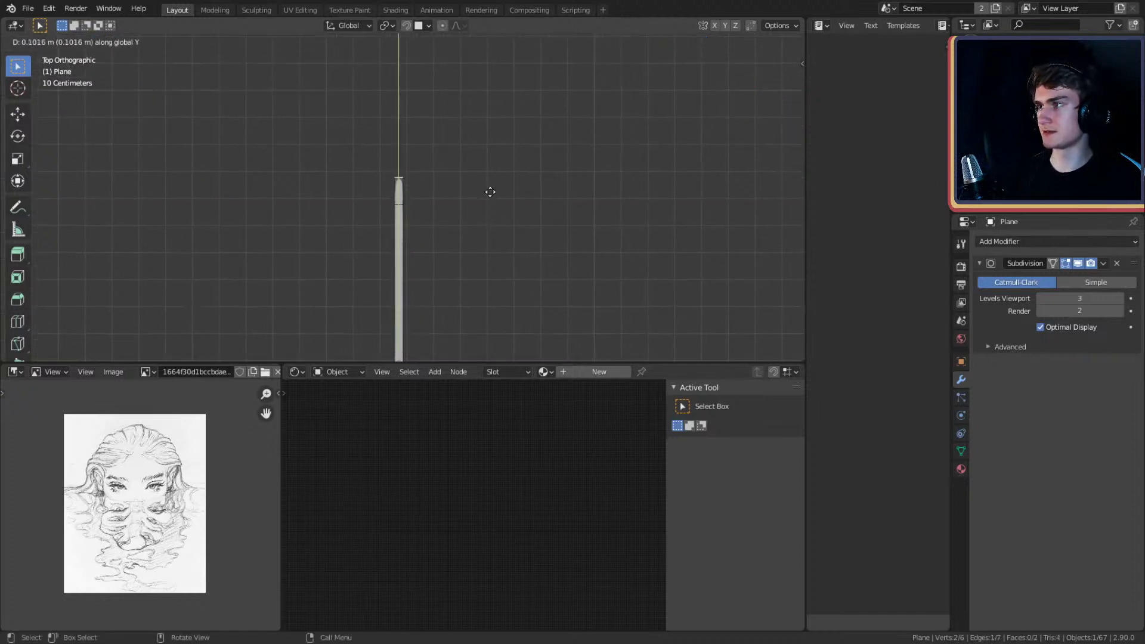
pyautogui.click(491, 177)
pyautogui.press('s')
pyautogui.press('x')
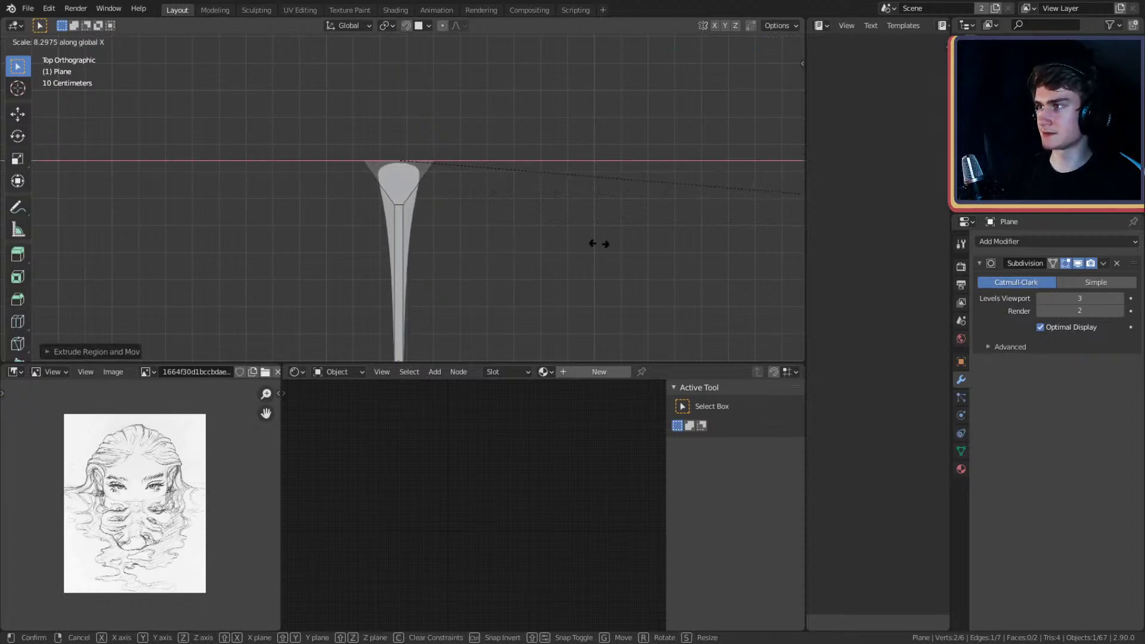
pyautogui.click(605, 214)
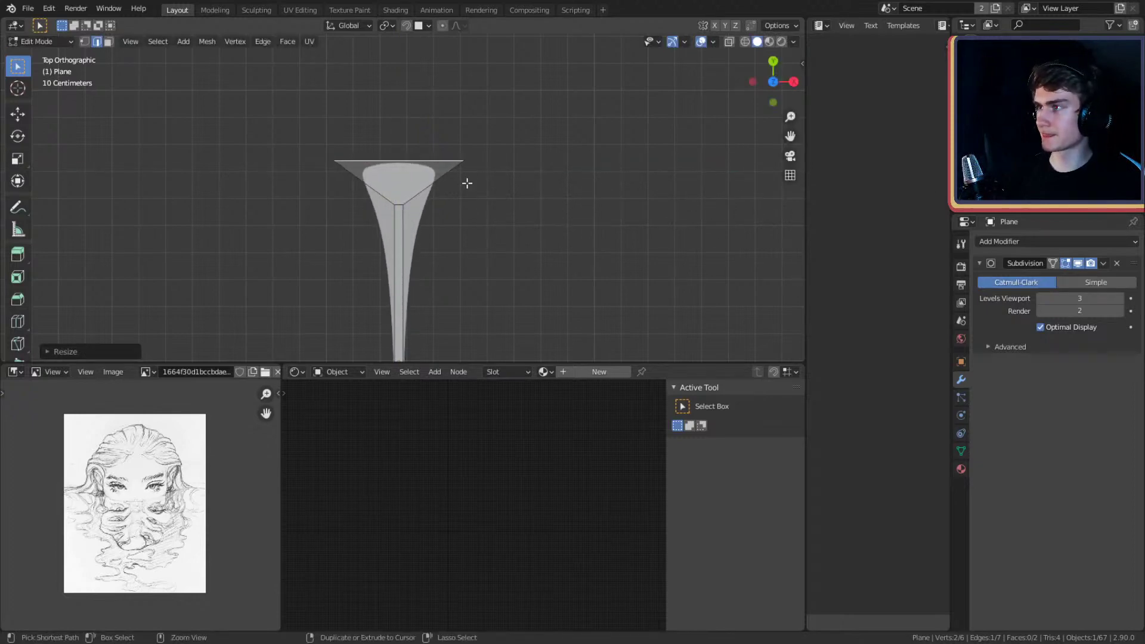
# - Add loop cuts just above and just below the junction of the stem and the flare to sharpen the transition
pyautogui.hotkey('ctrl', 'r')
pyautogui.click(434, 173)
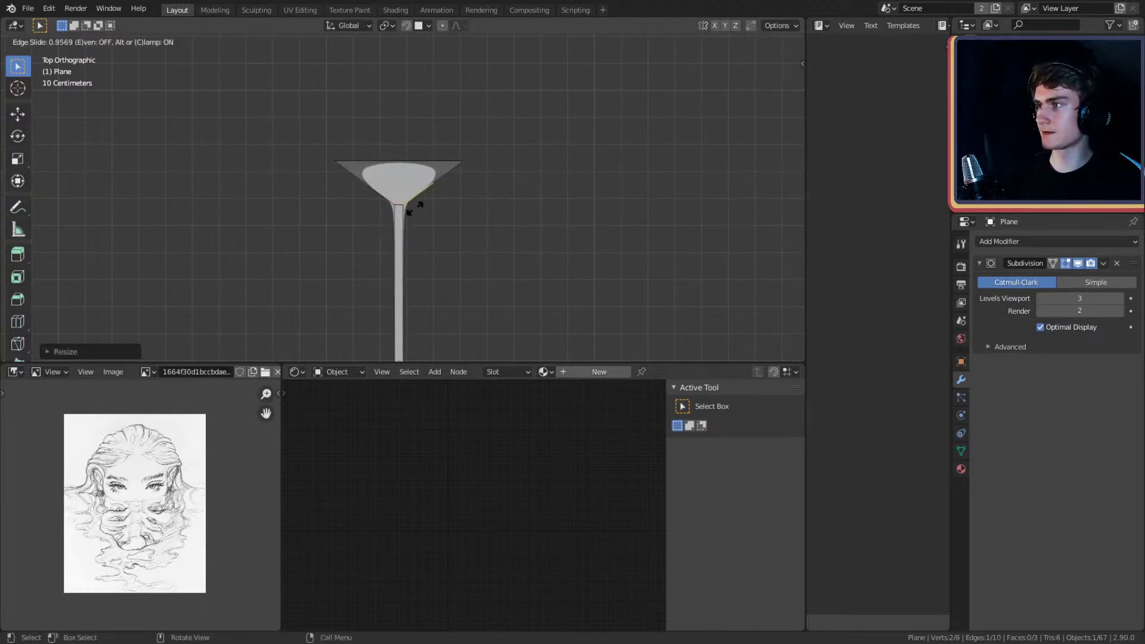
pyautogui.click(415, 208)
pyautogui.hotkey('ctrl', 'r')
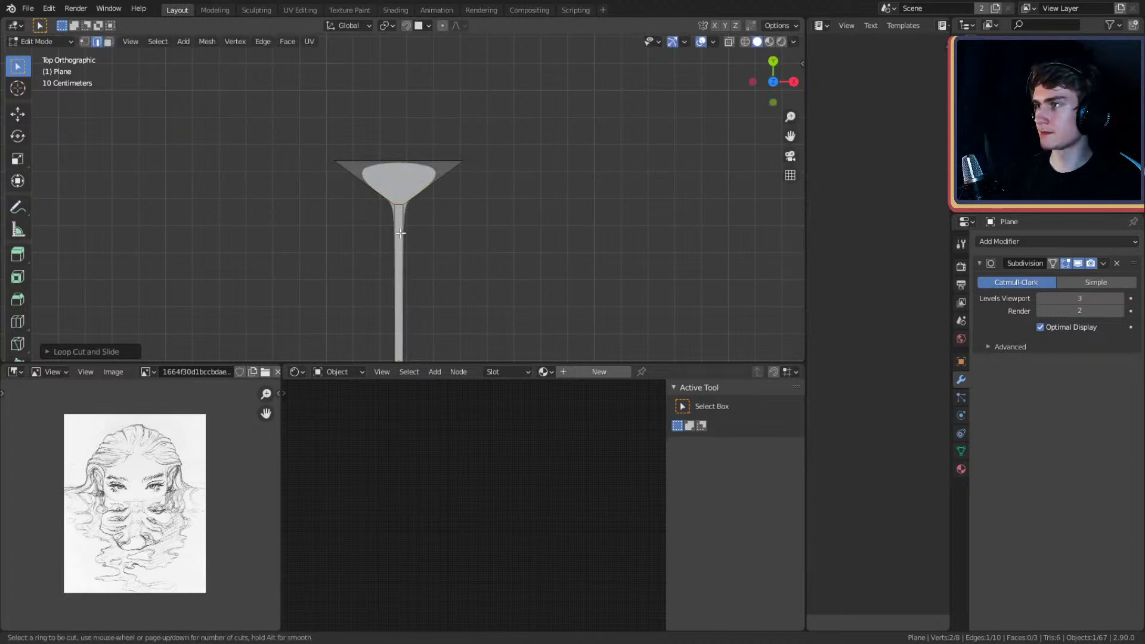
pyautogui.click(401, 261)
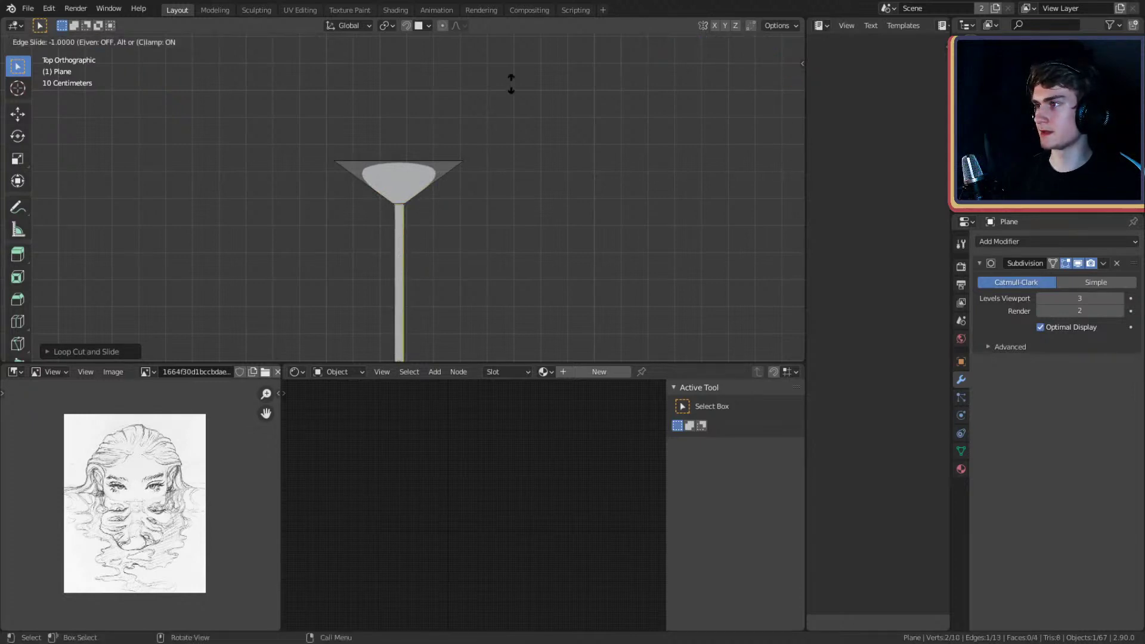
pyautogui.click(506, 111)
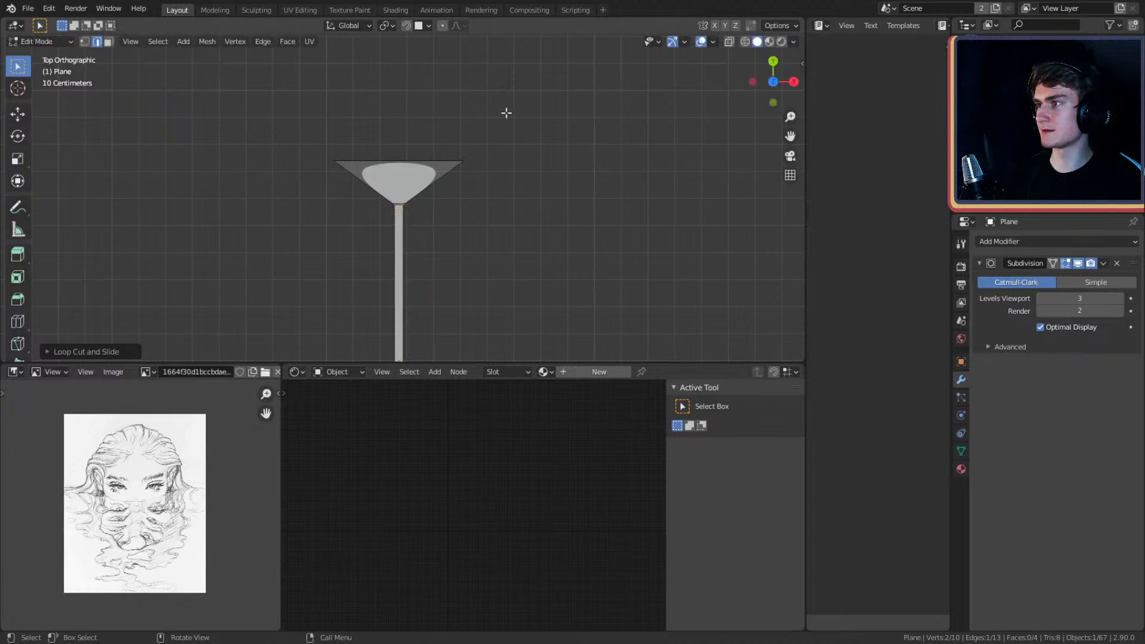
pyautogui.press('Tab')
pyautogui.press('Tab')
# - Extrude the wide end edge of the flare along Y to form the leaf blade
pyautogui.click(419, 161)
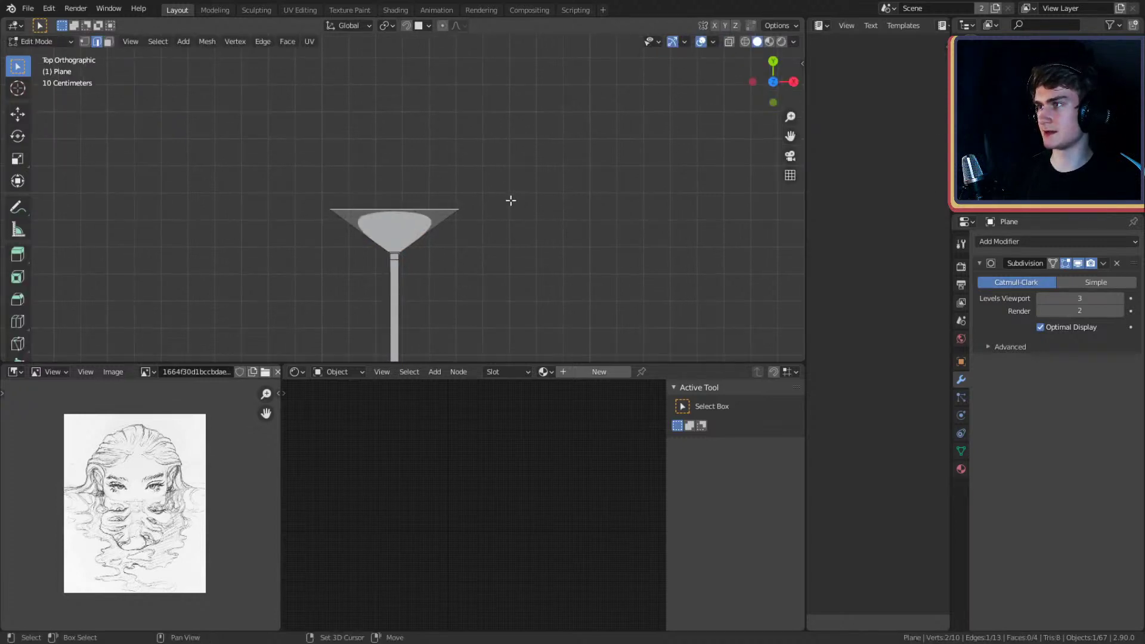
pyautogui.press('e')
pyautogui.press('y')
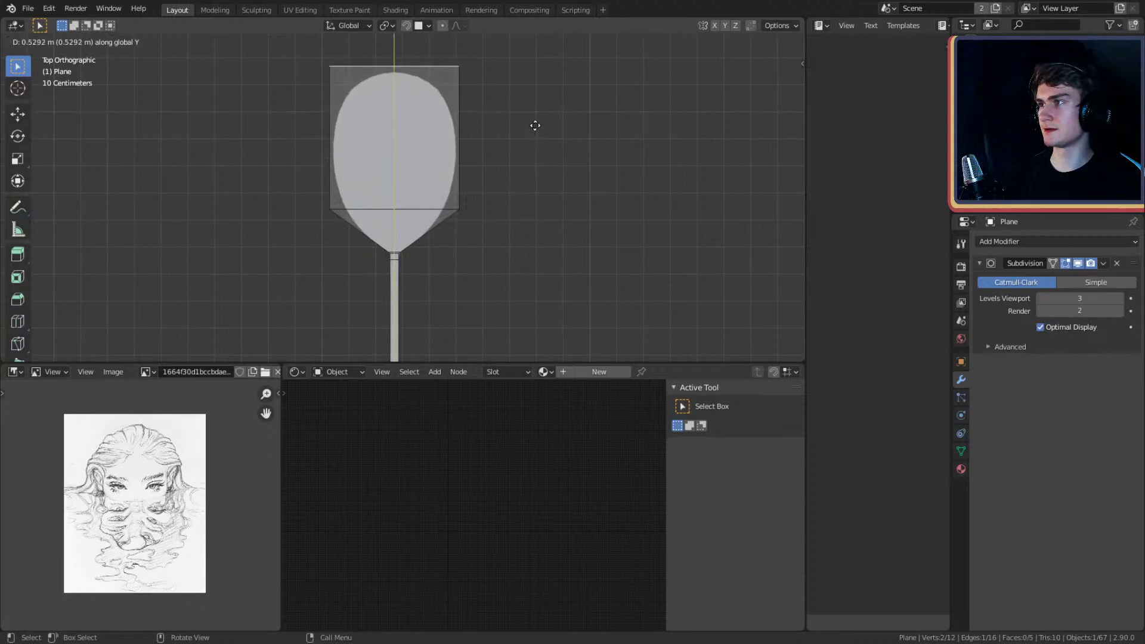
pyautogui.click(544, 84)
# - Extrude the blade's end edge along Y and scale it to about 0.04 to form a pointed leaf tip
pyautogui.scroll(-7, 467, 205)
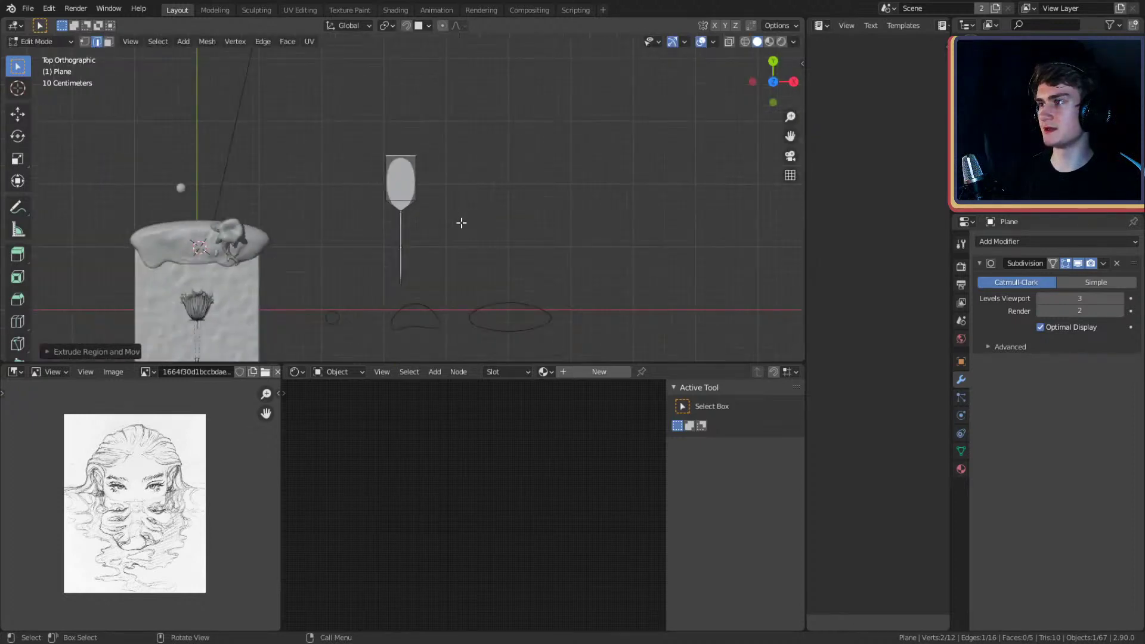
pyautogui.scroll(9, 462, 222)
pyautogui.scroll(-2, 495, 203)
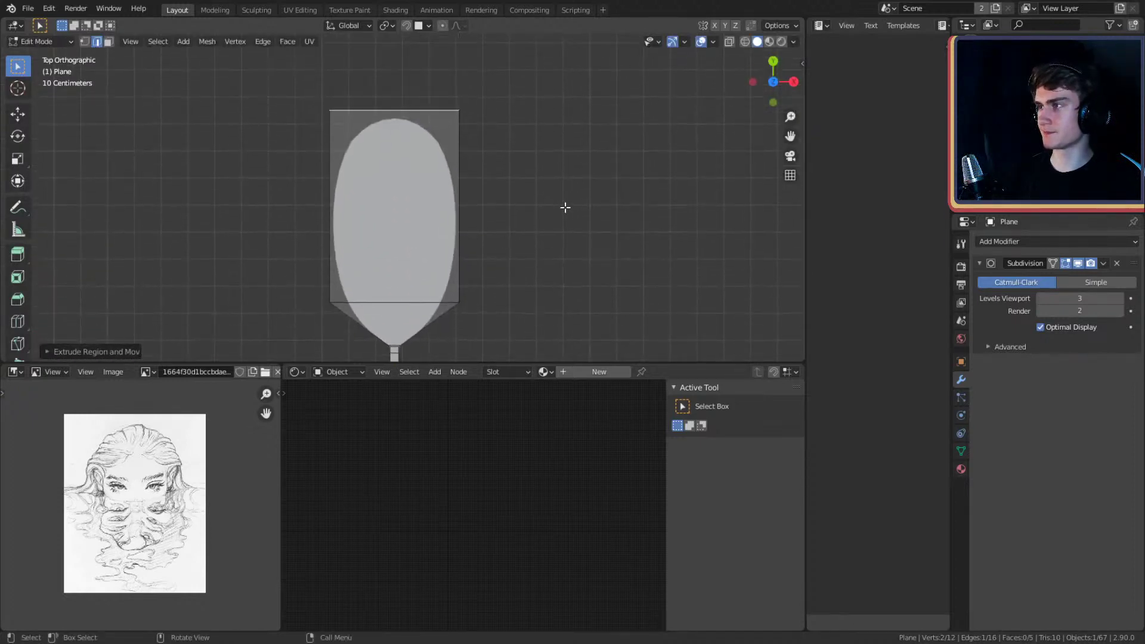
pyautogui.scroll(1, 565, 206)
pyautogui.keyDown('shift'); pyautogui.moveTo(565, 177); pyautogui.dragTo(560, 230, button='middle'); pyautogui.keyUp('shift')
pyautogui.press('e')
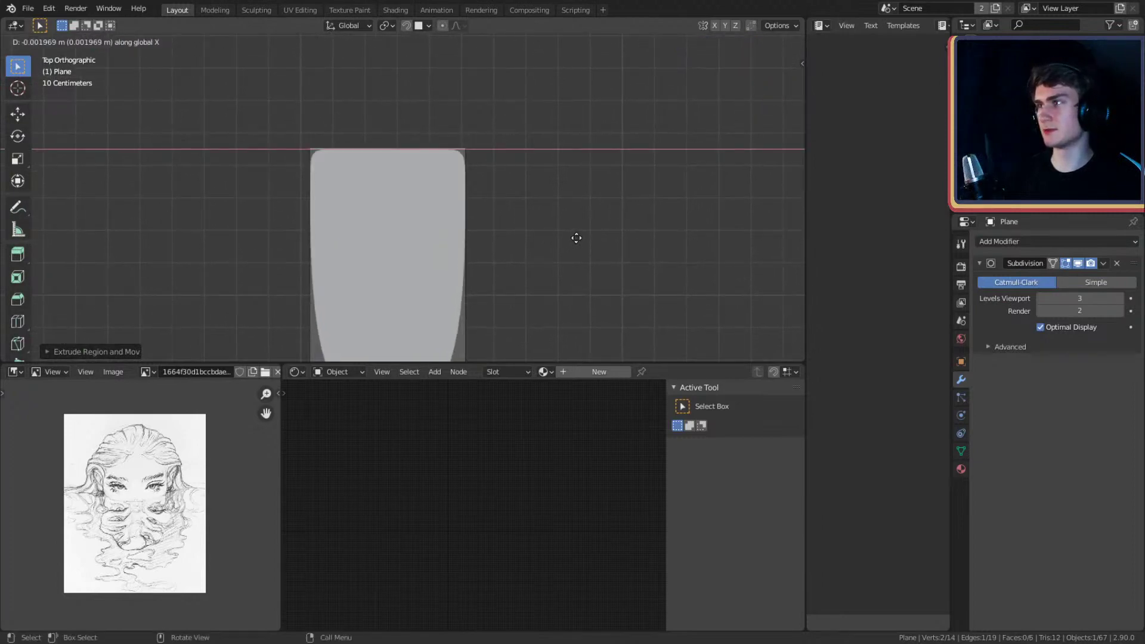
pyautogui.press('y')
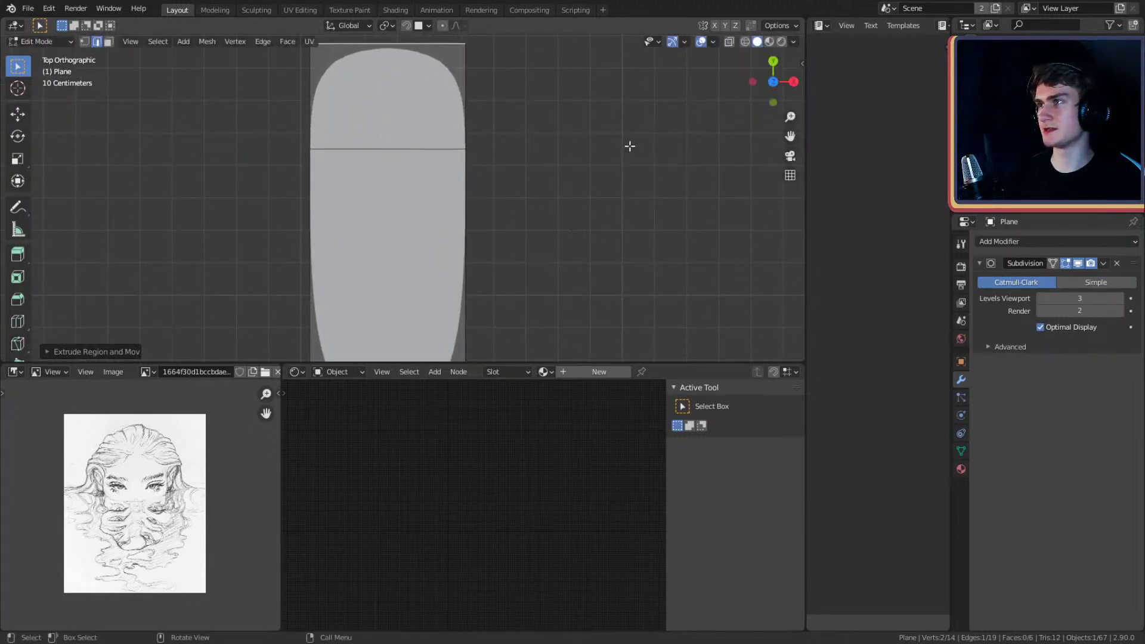
pyautogui.click(629, 146)
pyautogui.press('s')
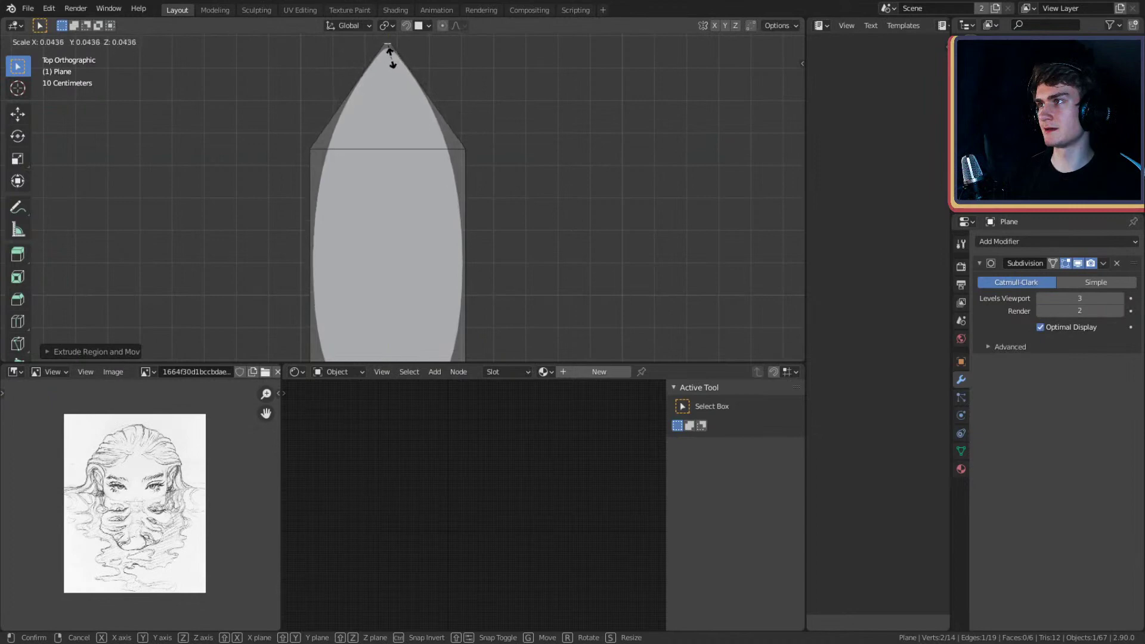
pyautogui.click(393, 55)
pyautogui.press('Tab')
# - Select the small sphere beside the sculpture and add a particle system to it
pyautogui.scroll(-6, 499, 200)
pyautogui.keyDown('shift'); pyautogui.moveTo(510, 257); pyautogui.dragTo(560, 158, button='middle'); pyautogui.keyUp('shift')
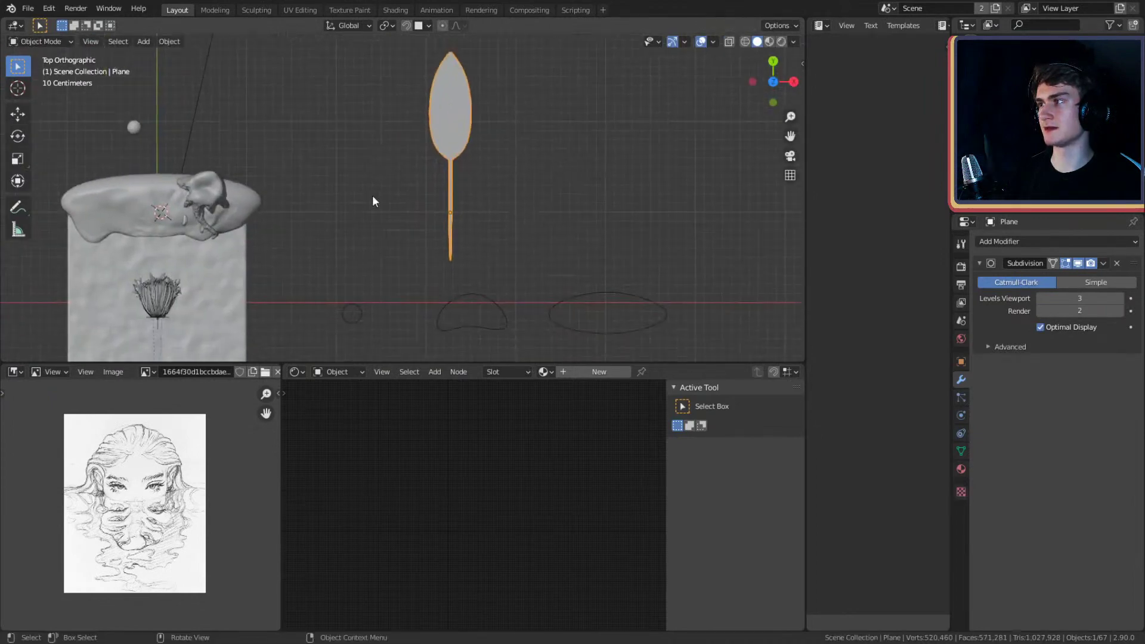
pyautogui.moveTo(424, 207)
pyautogui.mouseDown(button='middle')
pyautogui.moveTo(437, 214)
pyautogui.moveTo(553, 140)
pyautogui.moveTo(427, 223)
pyautogui.moveTo(481, 155)
pyautogui.moveTo(499, 157)
pyautogui.moveTo(316, 233)
pyautogui.moveTo(384, 207)
pyautogui.moveTo(499, 211)
pyautogui.moveTo(513, 185)
pyautogui.moveTo(449, 45)
pyautogui.mouseUp(button='middle')
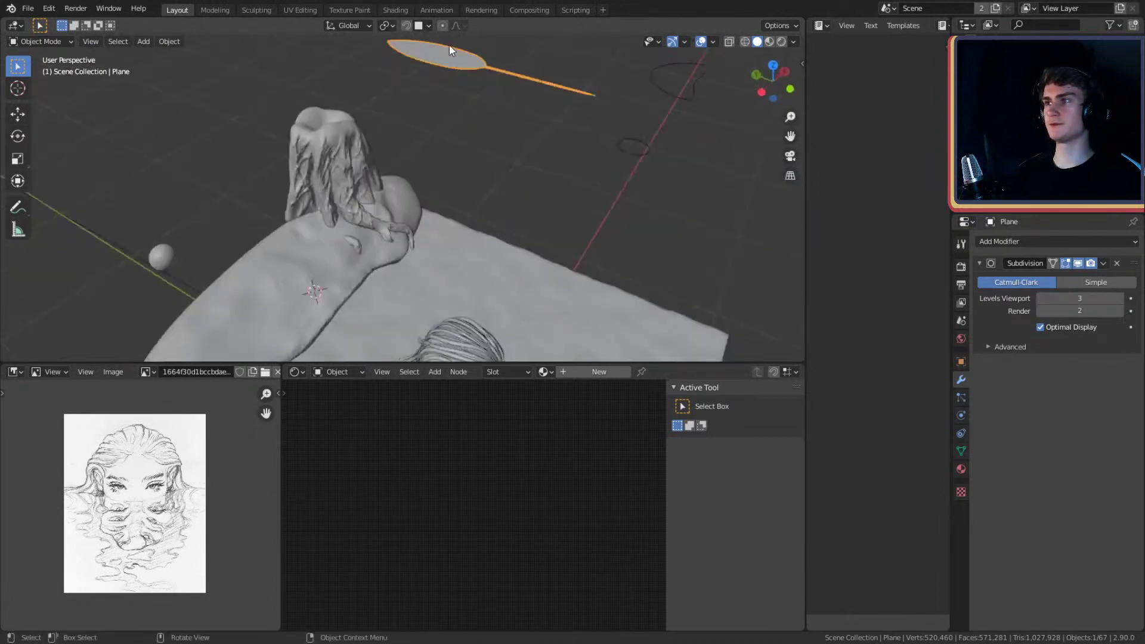
pyautogui.click(166, 257)
pyautogui.keyDown('shift'); pyautogui.moveTo(322, 242); pyautogui.dragTo(461, 184, button='middle'); pyautogui.keyUp('shift')
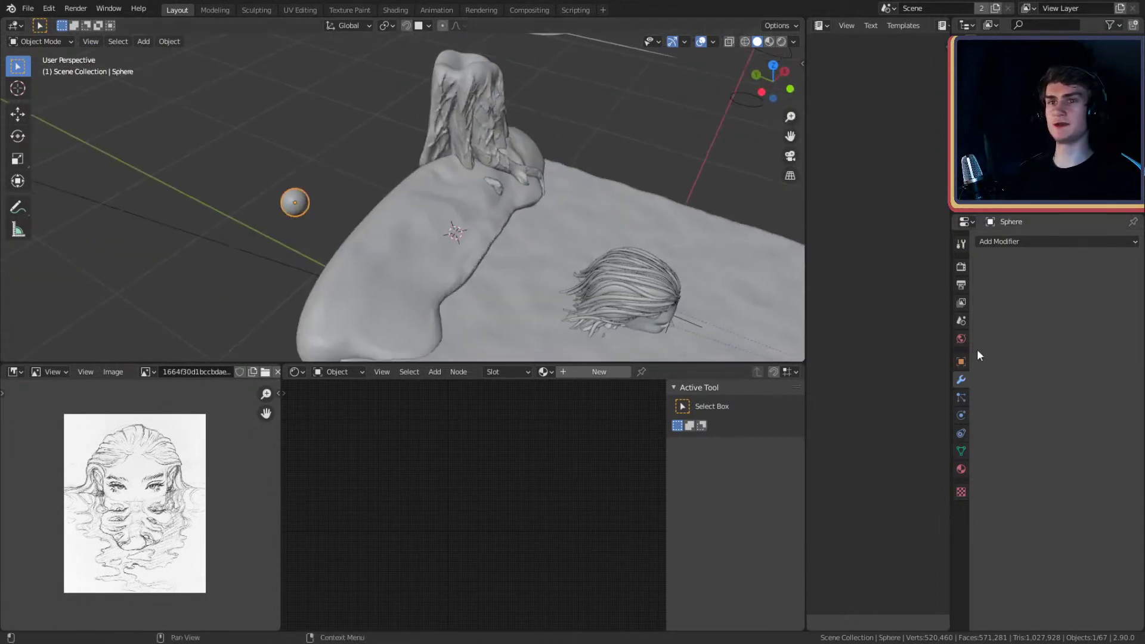
pyautogui.click(958, 397)
pyautogui.click(1133, 242)
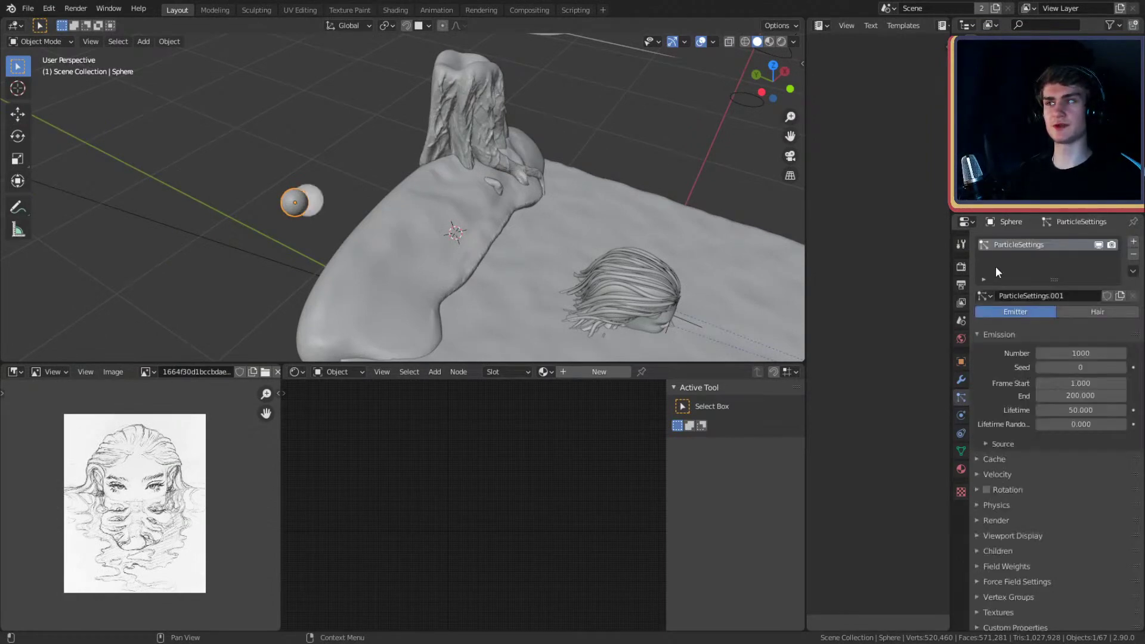
# - Expand the particle system's Vertex Groups settings and change the particle type to Hair
pyautogui.scroll(-1, 1023, 375)
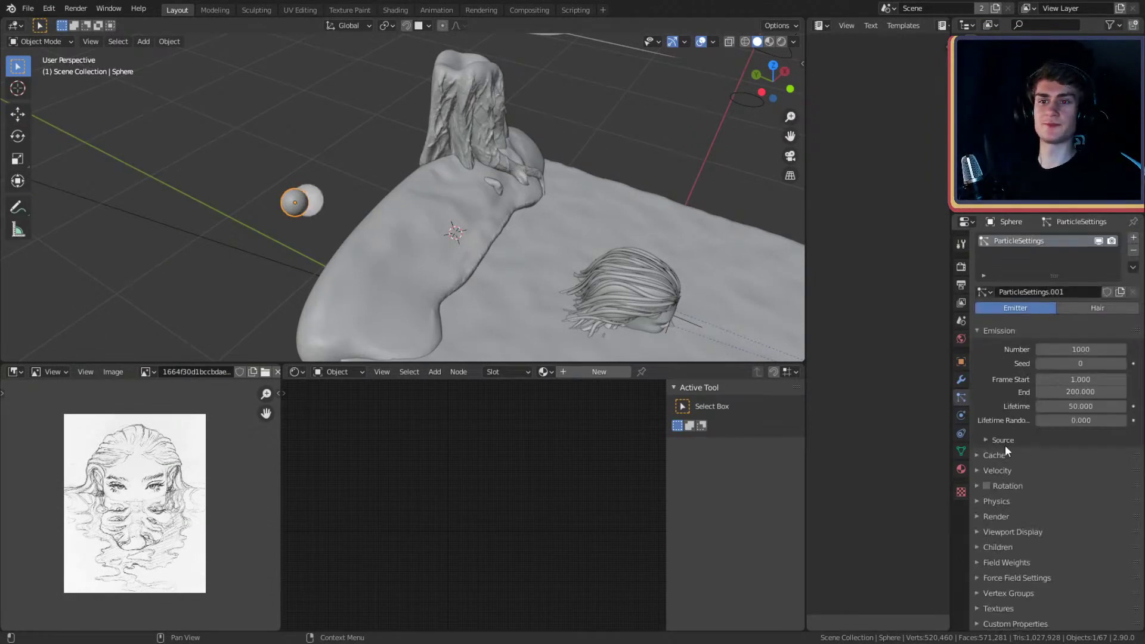
pyautogui.click(977, 593)
pyautogui.scroll(-5, 1014, 546)
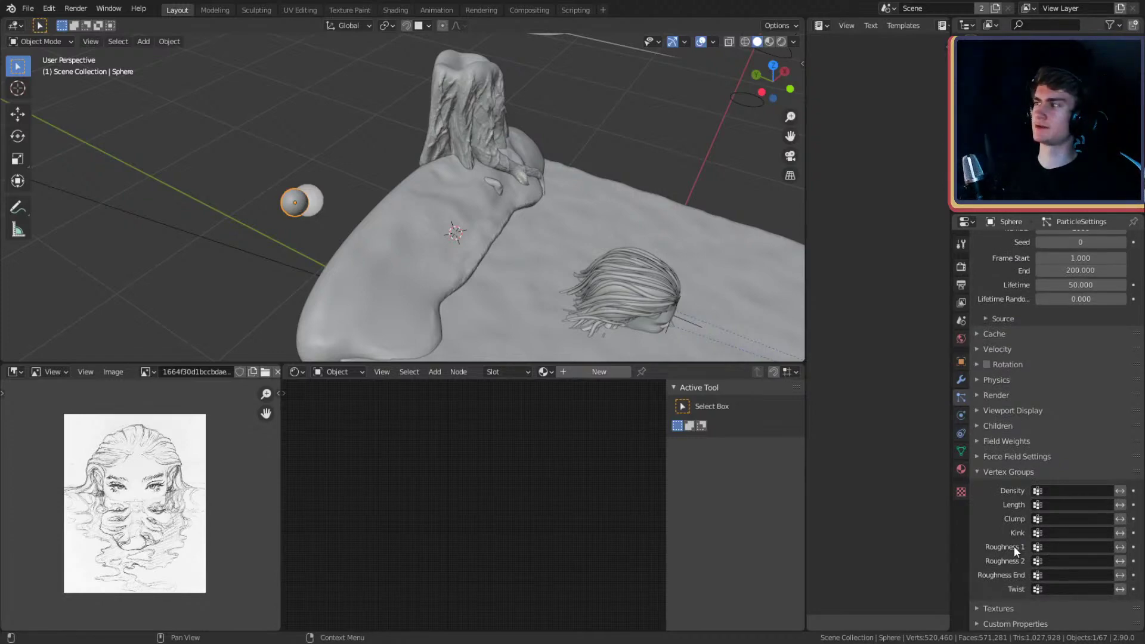
pyautogui.scroll(5, 986, 384)
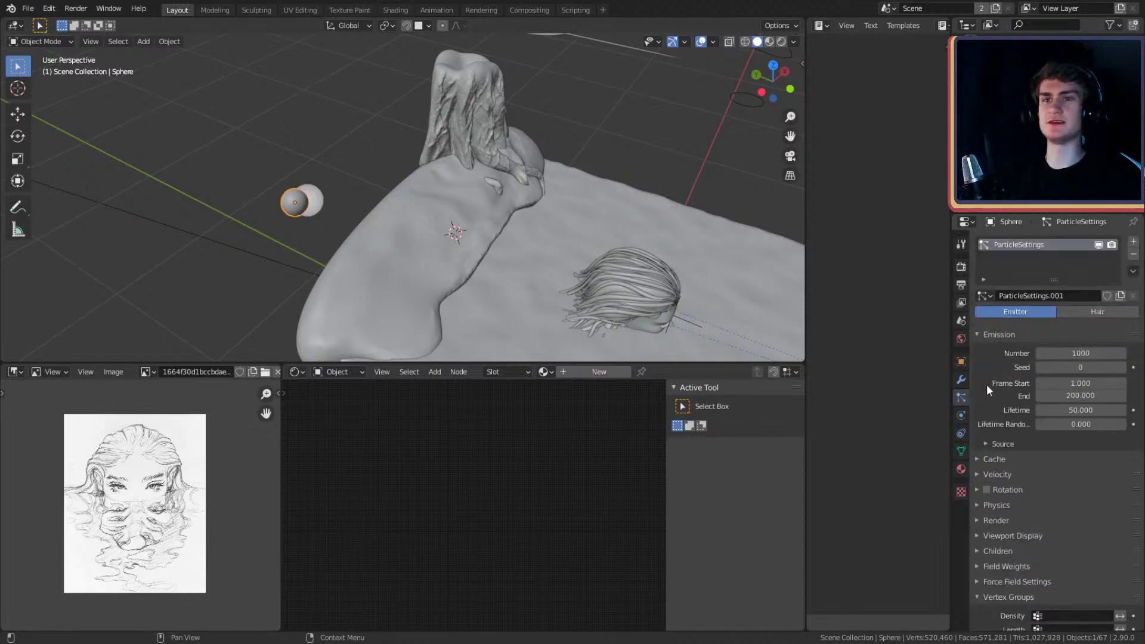
pyautogui.click(1089, 313)
pyautogui.moveTo(402, 184); pyautogui.dragTo(484, 233, button='middle')
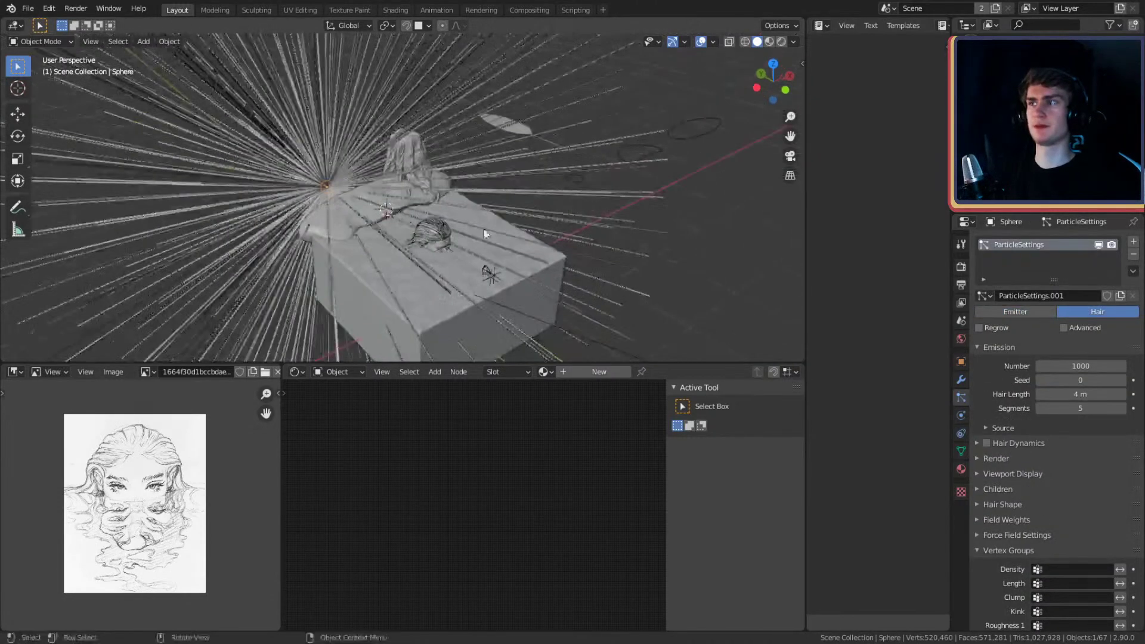
# - Set the sphere's particle Hair Length to 1 m
pyautogui.scroll(-3, 1013, 407)
pyautogui.scroll(3, 1011, 372)
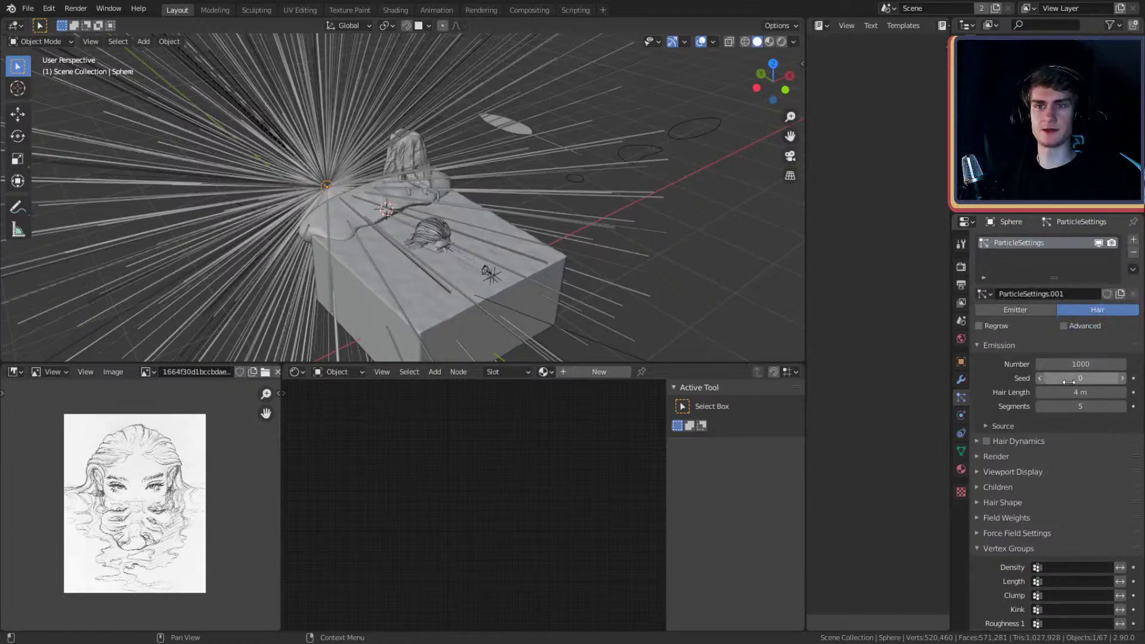
pyautogui.click(1081, 393)
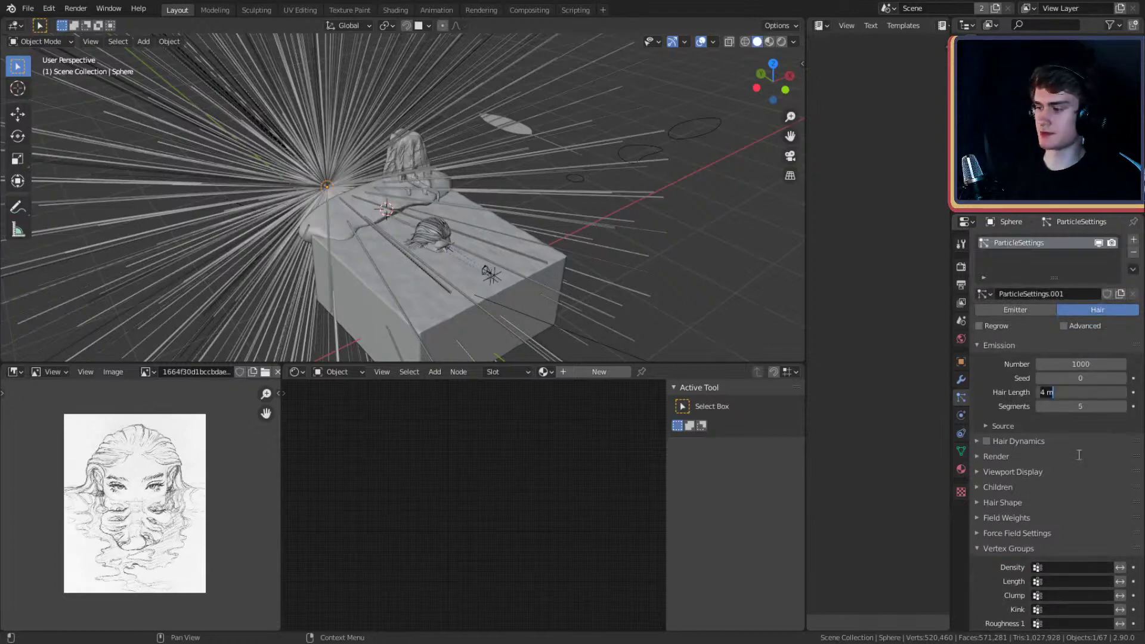
pyautogui.write('1')
pyautogui.press('Return')
pyautogui.scroll(5, 471, 189)
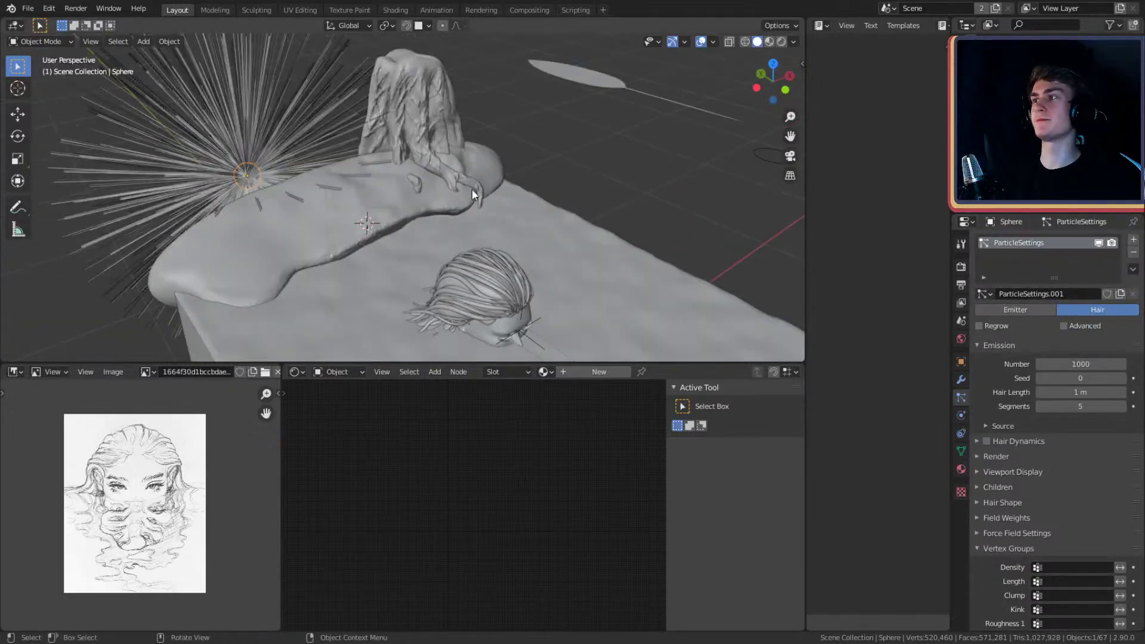
pyautogui.moveTo(471, 188)
pyautogui.mouseDown(button='middle')
pyautogui.moveTo(543, 216)
pyautogui.moveTo(501, 239)
pyautogui.moveTo(661, 180)
pyautogui.mouseUp(button='middle')
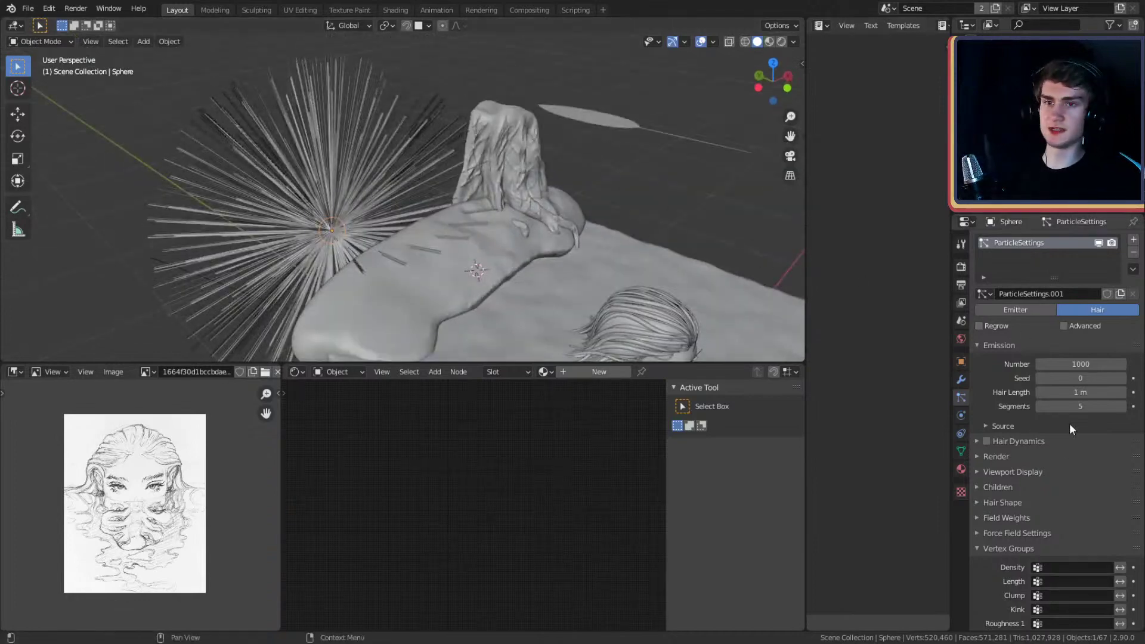
# - Expand the particle system's Children settings and set the emission Number to 100
pyautogui.scroll(-3, 1008, 422)
pyautogui.click(978, 410)
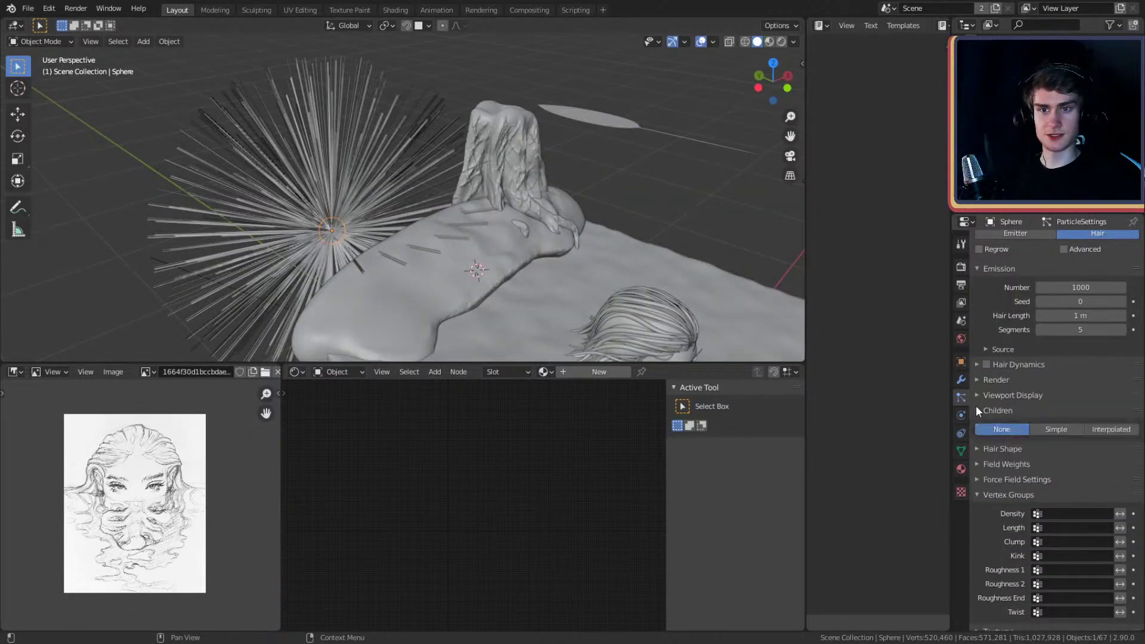
pyautogui.scroll(3, 1001, 417)
pyautogui.click(1082, 368)
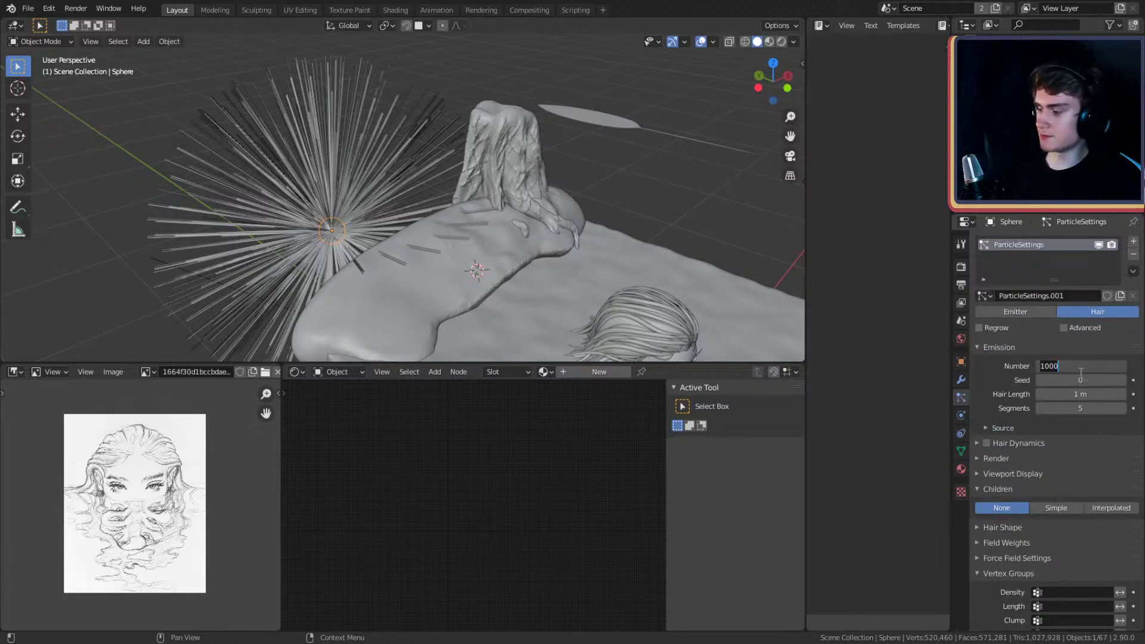
pyautogui.write('100')
pyautogui.press('Return')
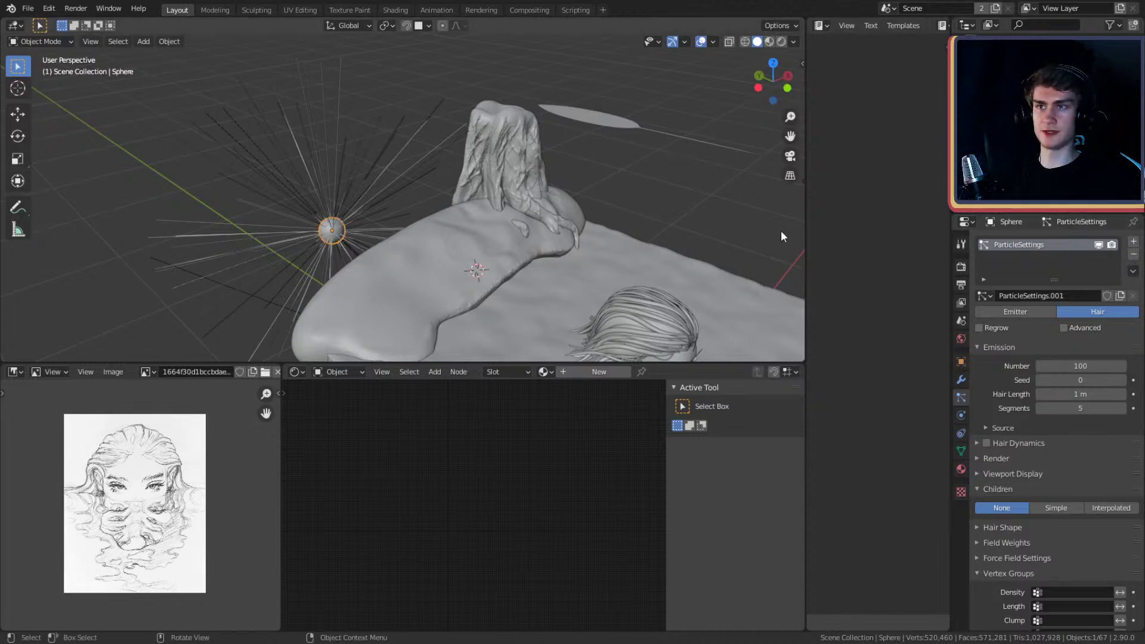
# - Edit the leaf plane's mesh and add six evenly spaced loop cuts along the thin stem
pyautogui.keyDown('shift'); pyautogui.moveTo(656, 213); pyautogui.dragTo(596, 231, button='middle'); pyautogui.keyUp('shift')
pyautogui.click(594, 134)
pyautogui.moveTo(616, 166); pyautogui.dragTo(567, 265, button='middle')
pyautogui.press('Tab')
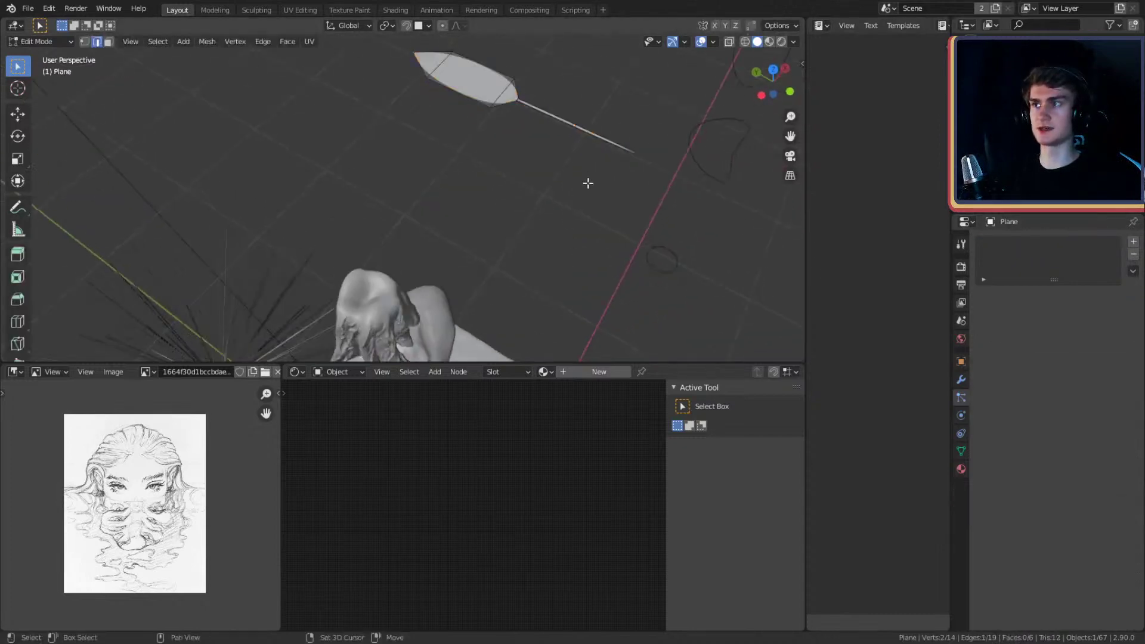
pyautogui.keyDown('shift'); pyautogui.moveTo(588, 184); pyautogui.dragTo(553, 239, button='middle'); pyautogui.keyUp('shift')
pyautogui.scroll(3, 541, 187)
pyautogui.hotkey('ctrl', 'r')
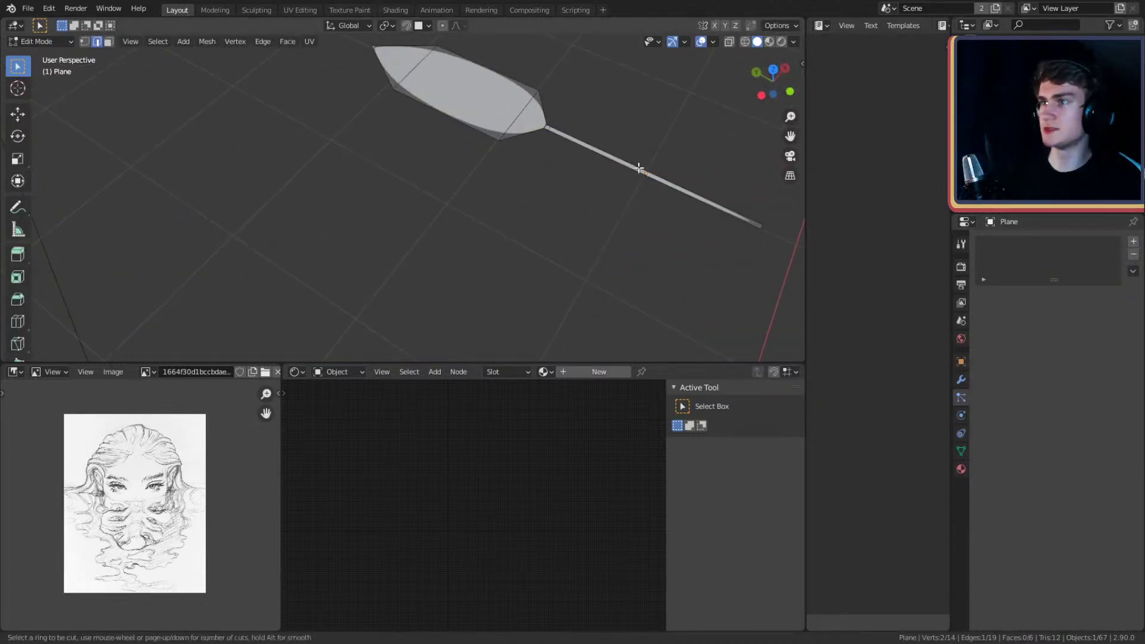
pyautogui.scroll(1, 638, 168)
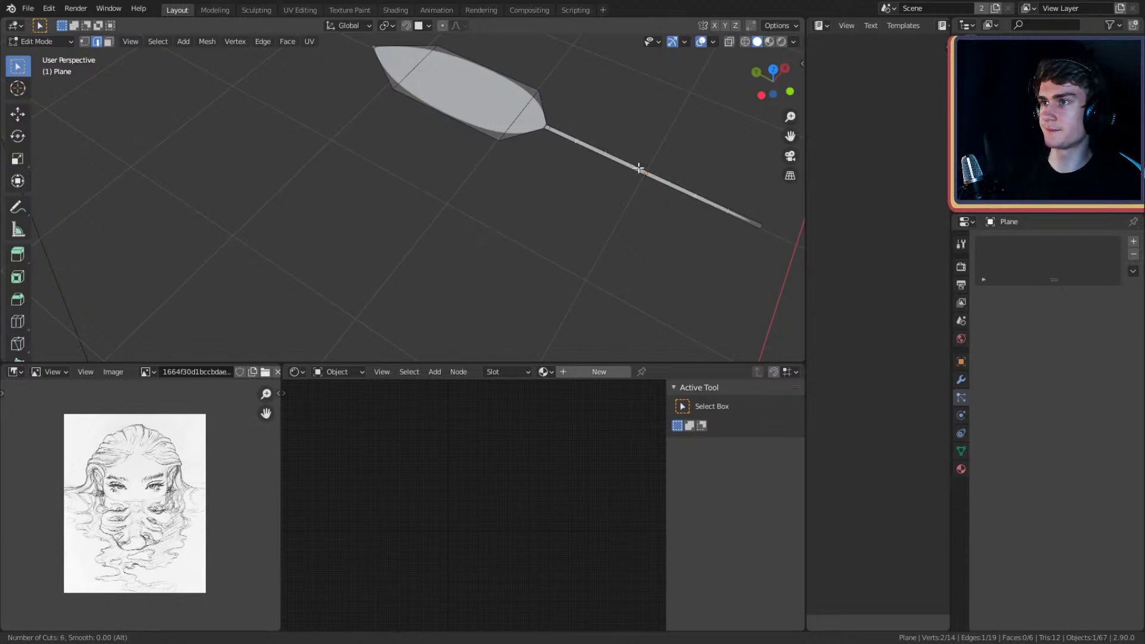
pyautogui.click(639, 168)
pyautogui.click(639, 168)
# - Add four loop cuts across the leaf blade, one across its flared base and two across the pointed tip
pyautogui.hotkey('ctrl', 'r')
pyautogui.scroll(1, 486, 100)
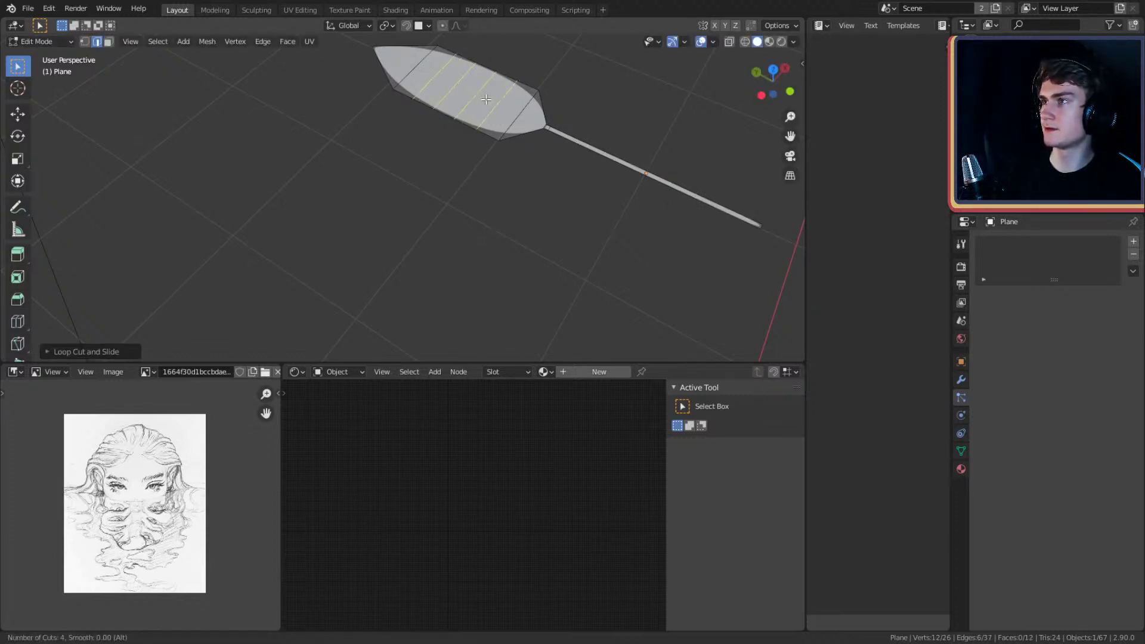
pyautogui.click(486, 99)
pyautogui.click(486, 99)
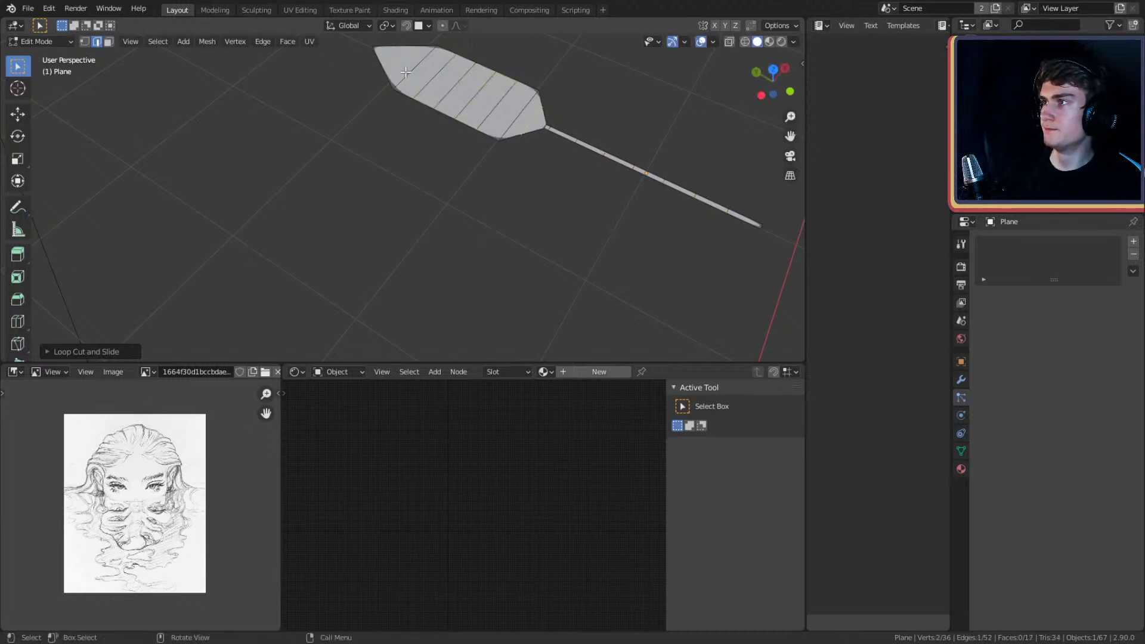
pyautogui.hotkey('ctrl', 'r')
pyautogui.scroll(1, 411, 54)
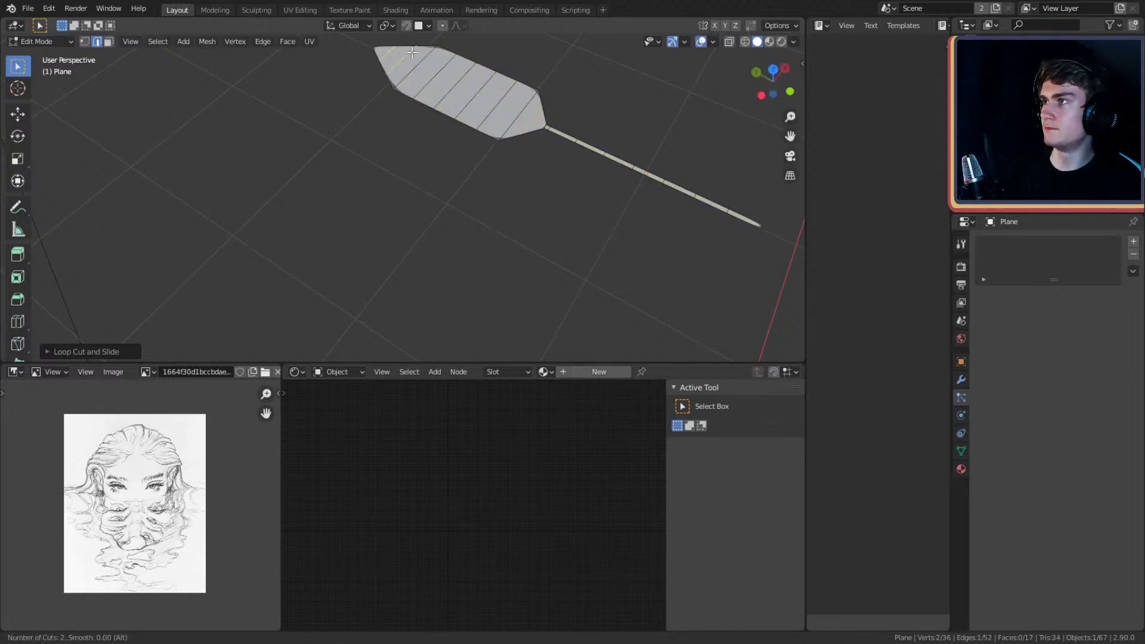
pyautogui.click(411, 53)
pyautogui.click(411, 53)
# - Widen the edge loop in the flared base of the leaf to about 1.2 times its size
pyautogui.press('Tab')
pyautogui.moveTo(579, 100); pyautogui.dragTo(573, 203, button='middle')
pyautogui.press('Tab')
pyautogui.scroll(2, 440, 223)
pyautogui.moveTo(478, 225); pyautogui.dragTo(427, 265, button='middle')
pyautogui.press('s')
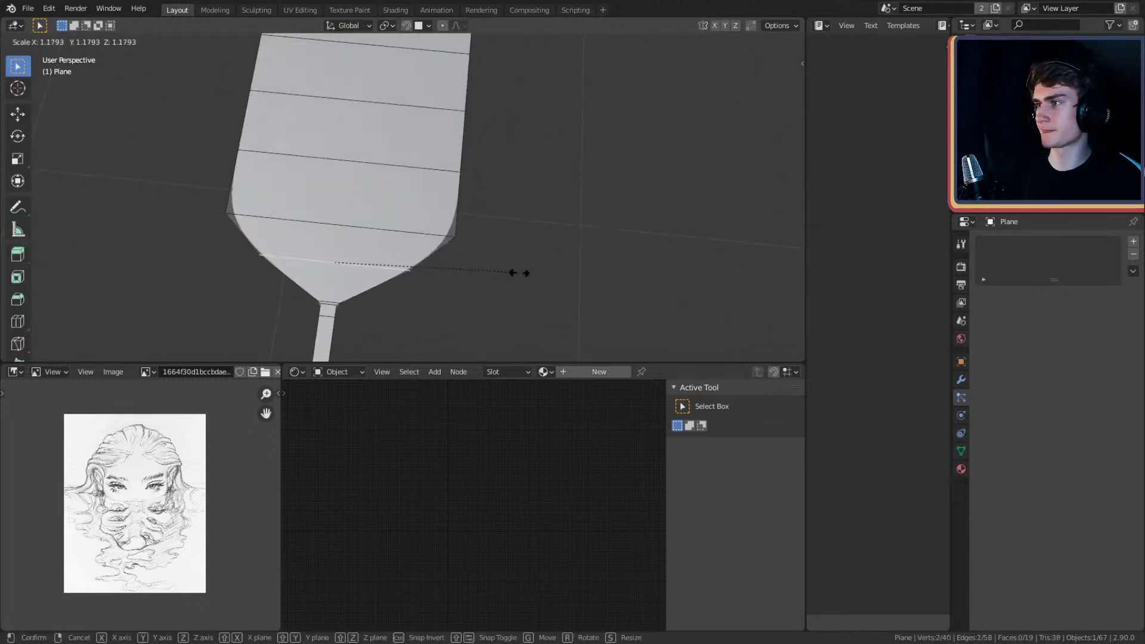
pyautogui.click(528, 273)
pyautogui.press('Tab')
pyautogui.hotkey('ctrl', 'z')
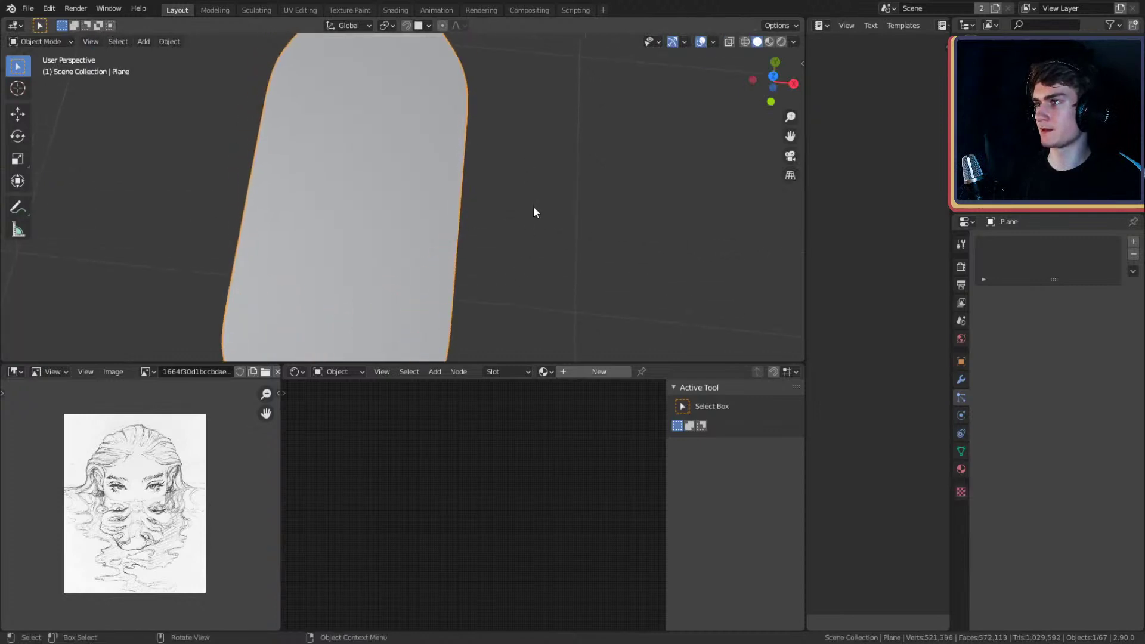
# - Scale the blade's lowest wide edge loop, just above the flared base, to about 0.9
pyautogui.press('Tab')
pyautogui.click(454, 290)
pyautogui.press('s')
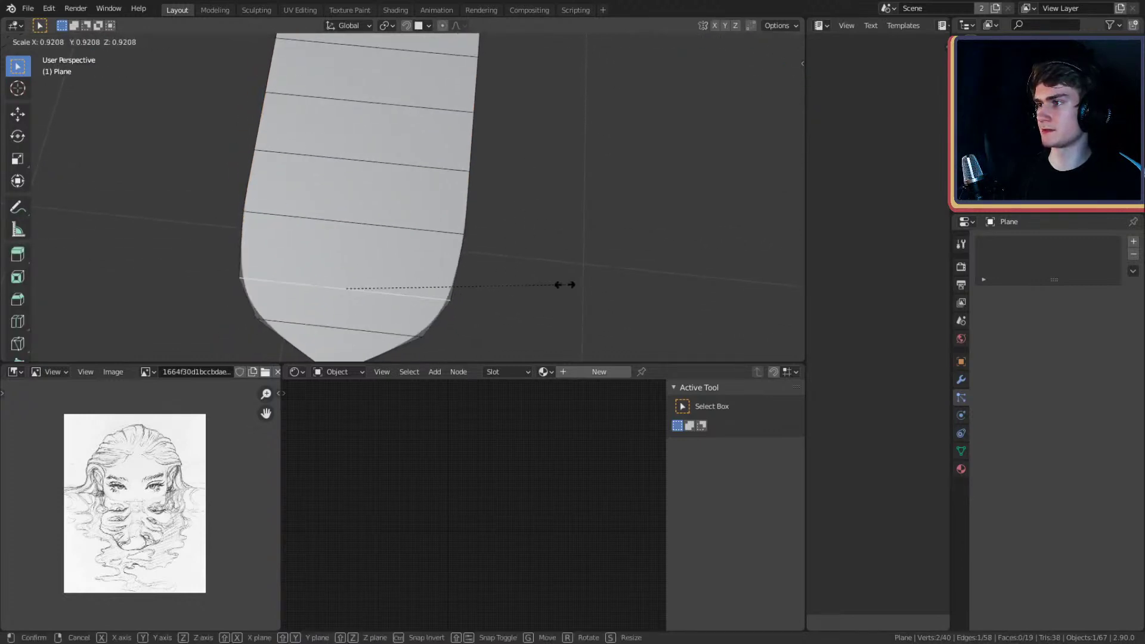
pyautogui.click(558, 284)
# - Scale up two middle edge loops of the blade together, and slightly widen the loop next to them towards the tip
pyautogui.click(387, 158)
pyautogui.keyDown('shift'); pyautogui.moveTo(565, 174); pyautogui.dragTo(560, 255, button='middle'); pyautogui.keyUp('shift')
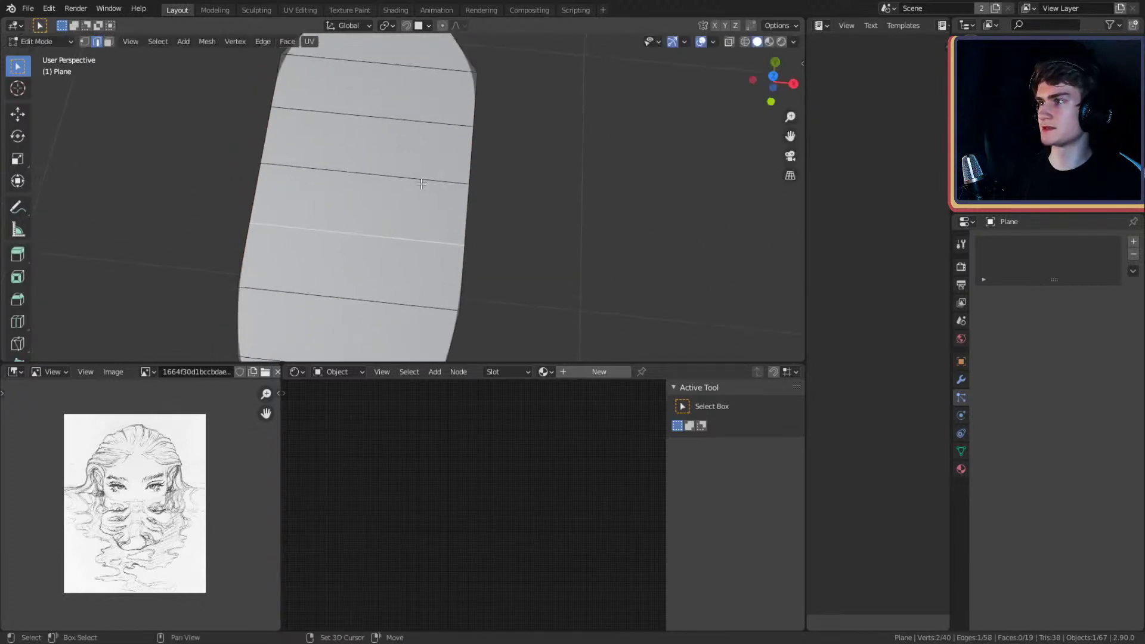
pyautogui.keyDown('shift'); pyautogui.click(420, 182); pyautogui.keyUp('shift')
pyautogui.press('s')
pyautogui.click(585, 200)
pyautogui.click(388, 117)
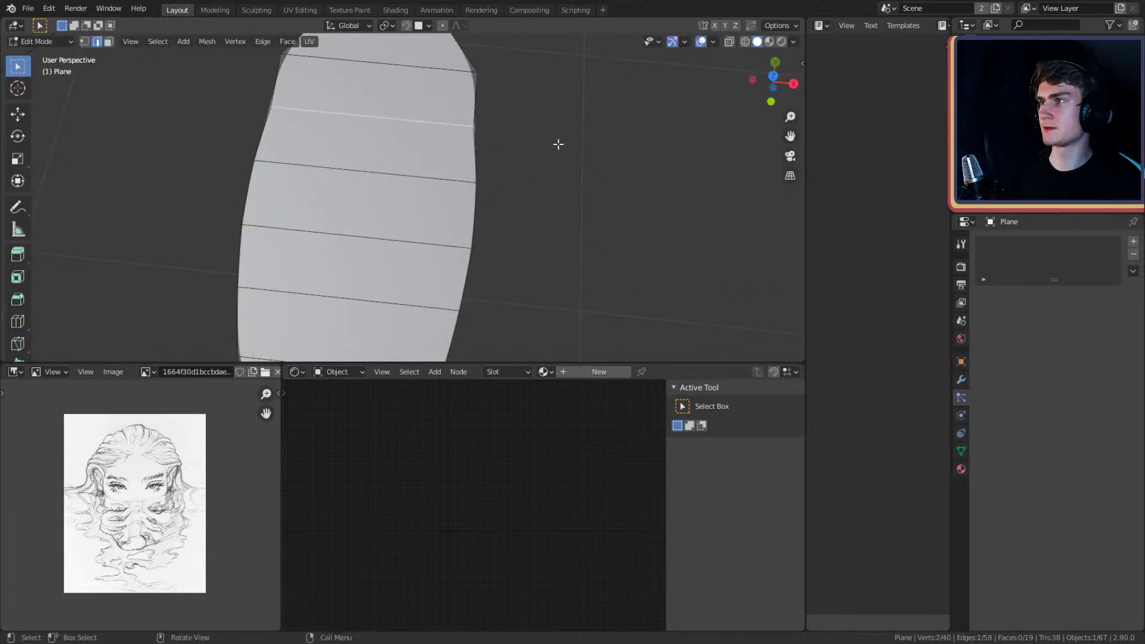
pyautogui.press('s')
pyautogui.click(565, 144)
# - Scale the blade's shoulder edge loop and the first loop of the tip to about 0.9 each to taper the leaf
pyautogui.keyDown('shift'); pyautogui.moveTo(414, 71); pyautogui.dragTo(413, 124, button='middle'); pyautogui.keyUp('shift')
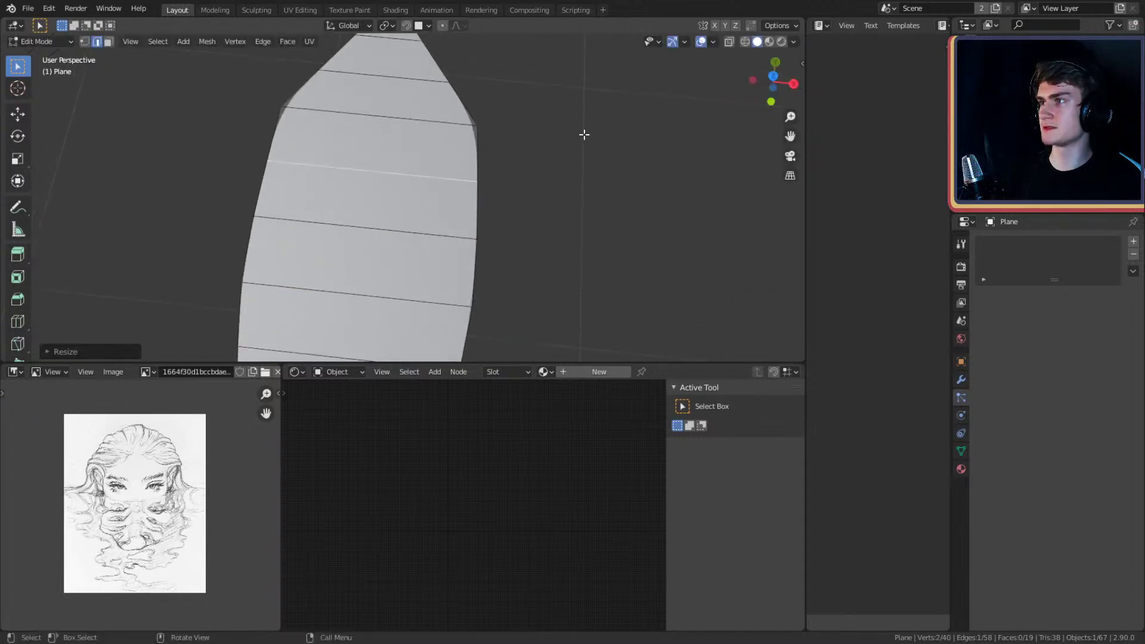
pyautogui.press('s')
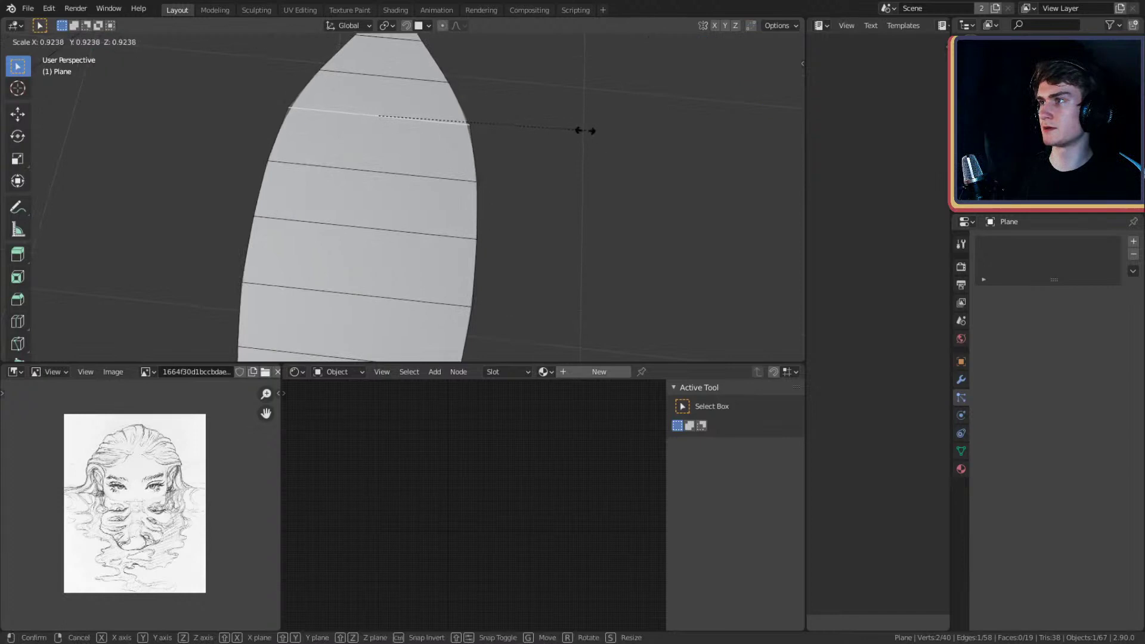
pyautogui.click(572, 122)
pyautogui.moveTo(418, 133); pyautogui.dragTo(404, 138, button='middle')
pyautogui.press('s')
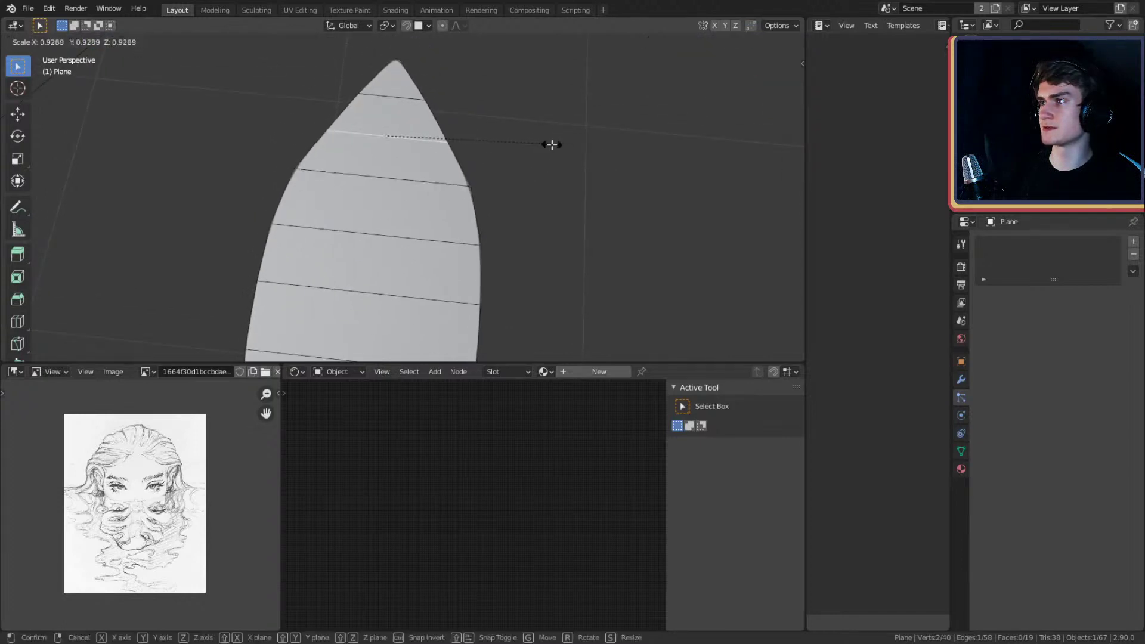
pyautogui.click(547, 154)
pyautogui.keyDown('shift'); pyautogui.moveTo(547, 156); pyautogui.dragTo(519, 212, button='middle'); pyautogui.keyUp('shift')
pyautogui.press('Tab')
pyautogui.scroll(-4, 501, 178)
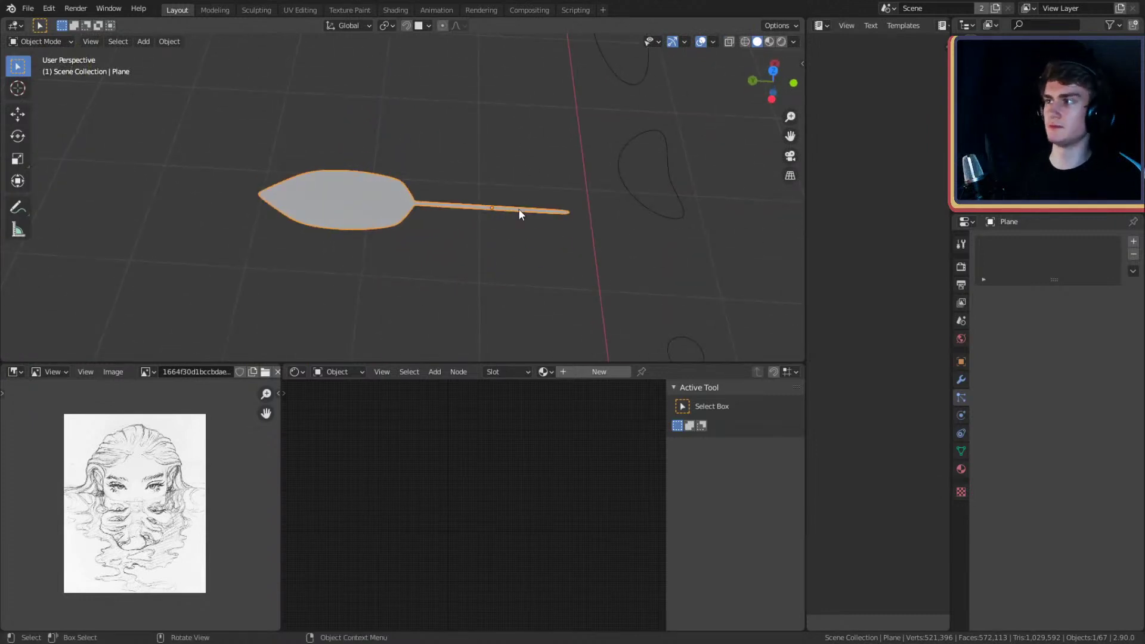
# - Select the finished leaf object and add a Particle Instance modifier to it
pyautogui.scroll(2, 517, 209)
pyautogui.keyDown('shift'); pyautogui.moveTo(514, 258); pyautogui.dragTo(552, 250, button='middle'); pyautogui.keyUp('shift')
pyautogui.scroll(-4, 552, 251)
pyautogui.click(467, 268)
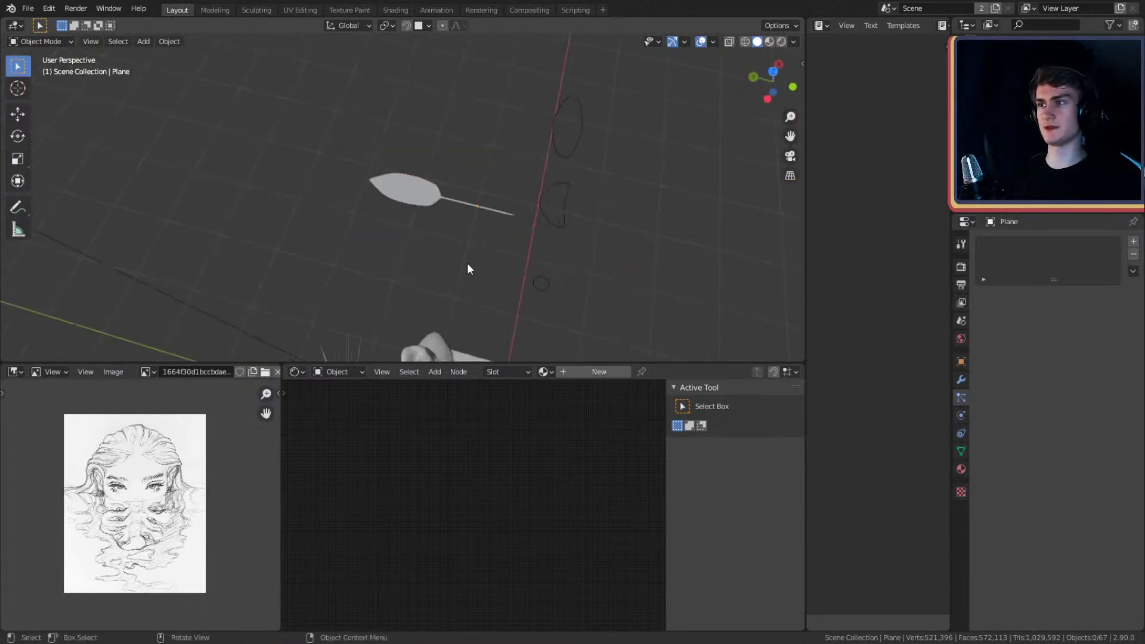
pyautogui.moveTo(467, 268); pyautogui.dragTo(477, 143, button='middle')
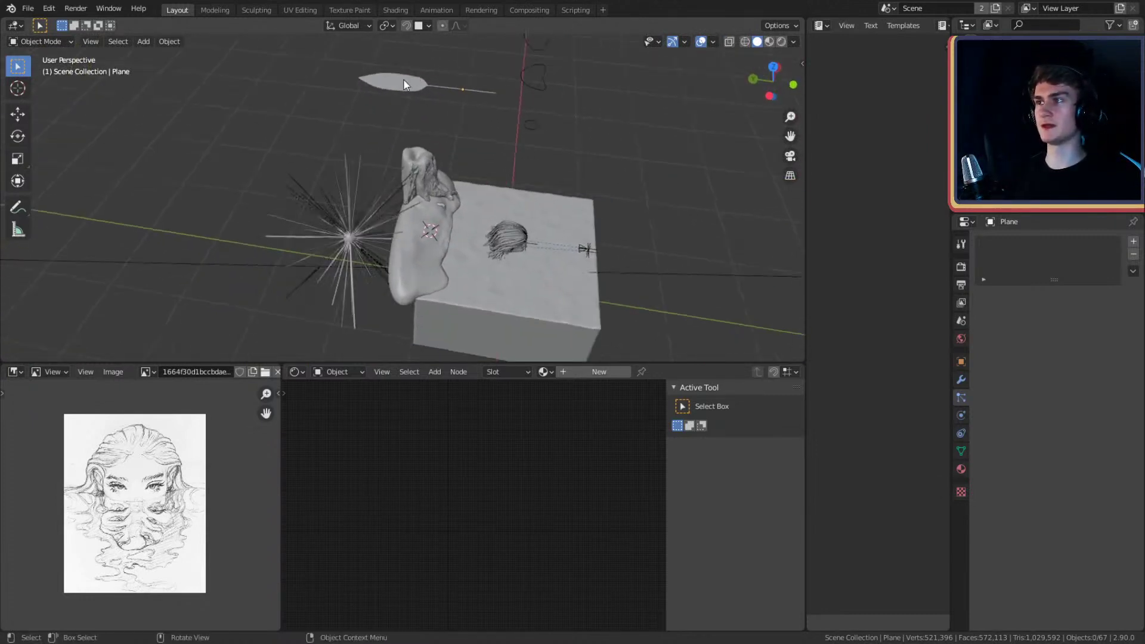
pyautogui.click(403, 84)
pyautogui.click(962, 381)
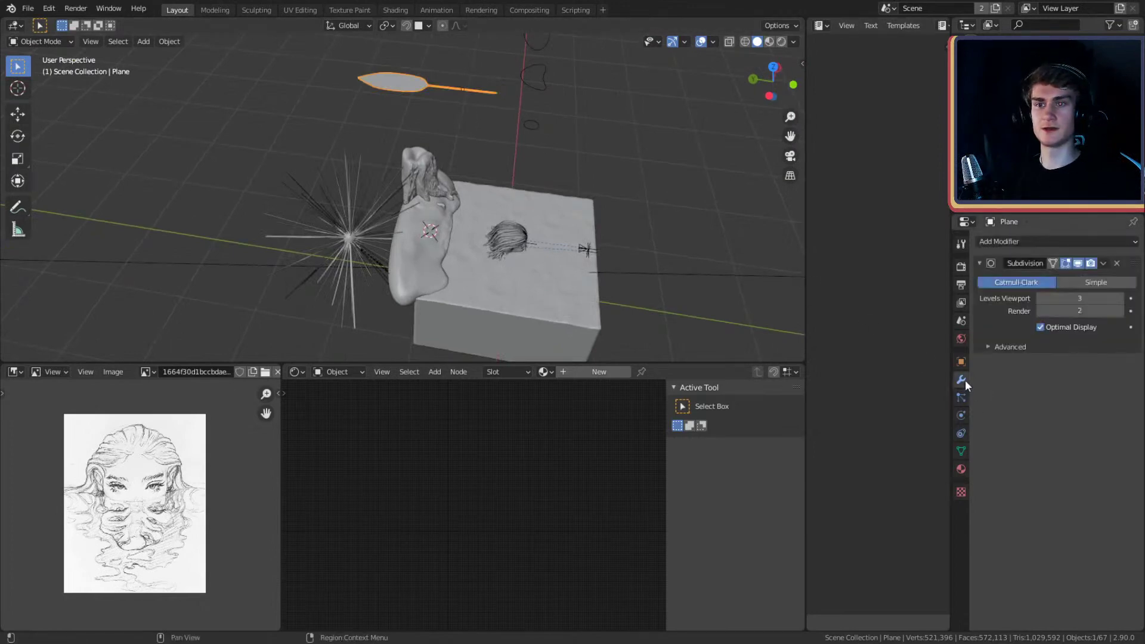
pyautogui.click(1006, 240)
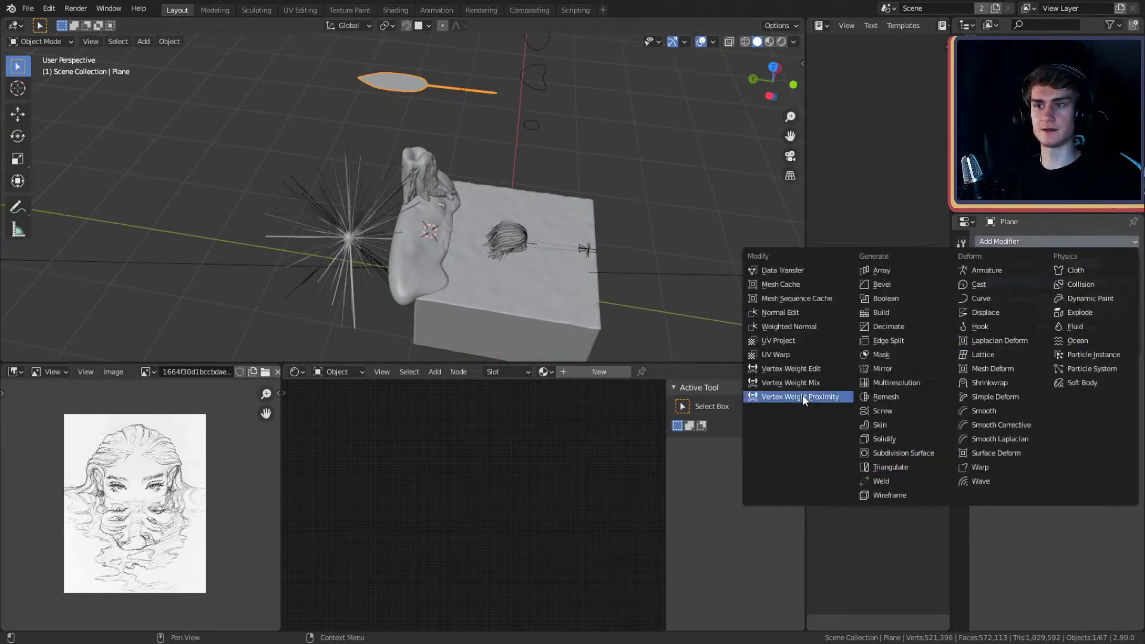
pyautogui.click(1100, 355)
# - Set the leaf's location to 0 m on X, Y and Z
pyautogui.moveTo(446, 189)
pyautogui.mouseDown(button='middle')
pyautogui.moveTo(503, 153)
pyautogui.moveTo(499, 217)
pyautogui.mouseUp(button='middle')
pyautogui.scroll(3, 499, 217)
pyautogui.scroll(-3, 655, 220)
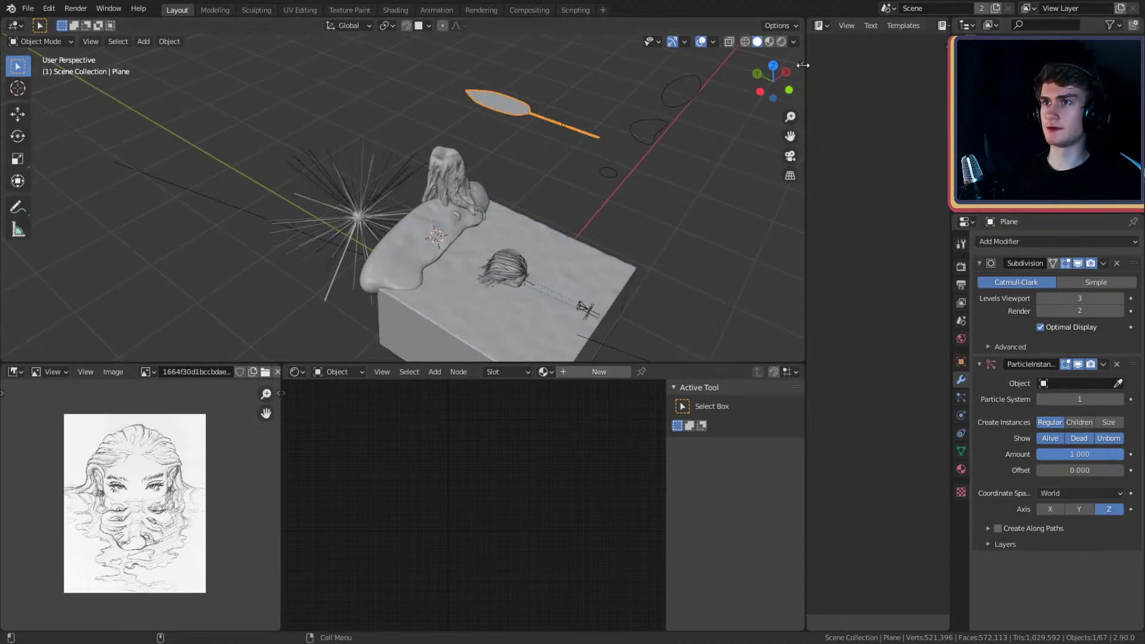
pyautogui.press('n')
pyautogui.click(709, 88)
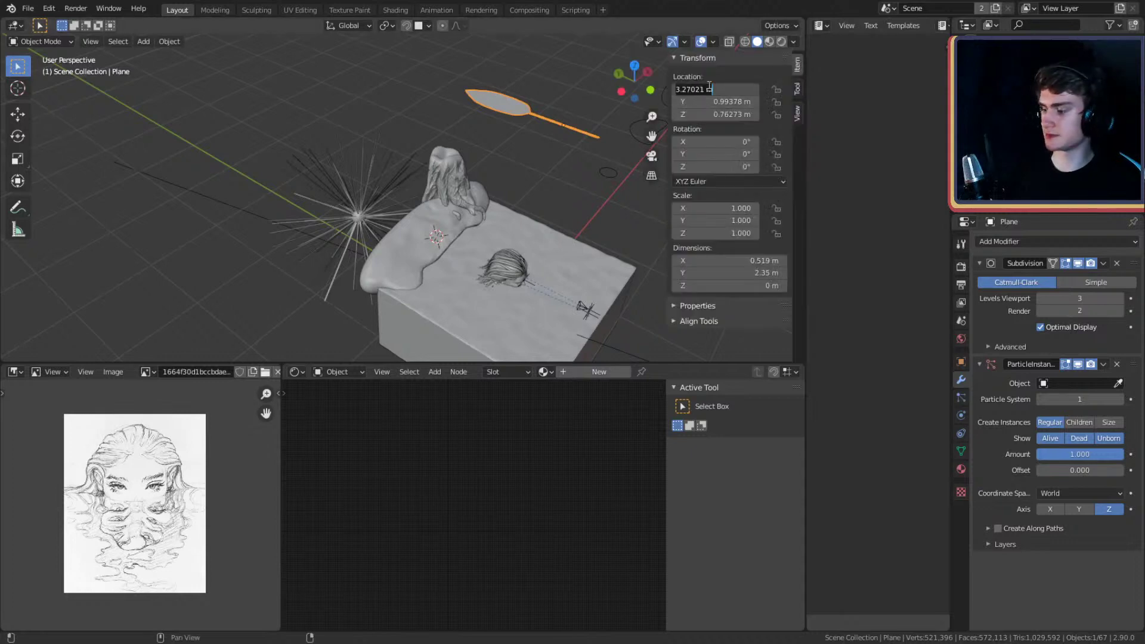
pyautogui.write('0')
pyautogui.press('Tab')
pyautogui.write('0')
pyautogui.press('Tab')
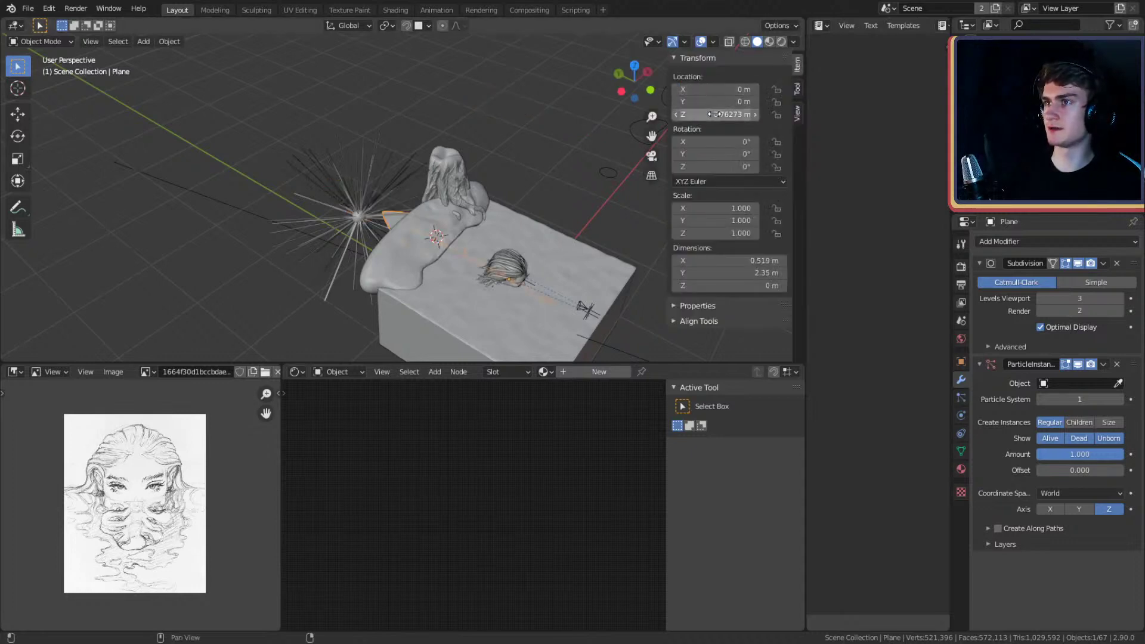
pyautogui.write('0')
pyautogui.press('Return')
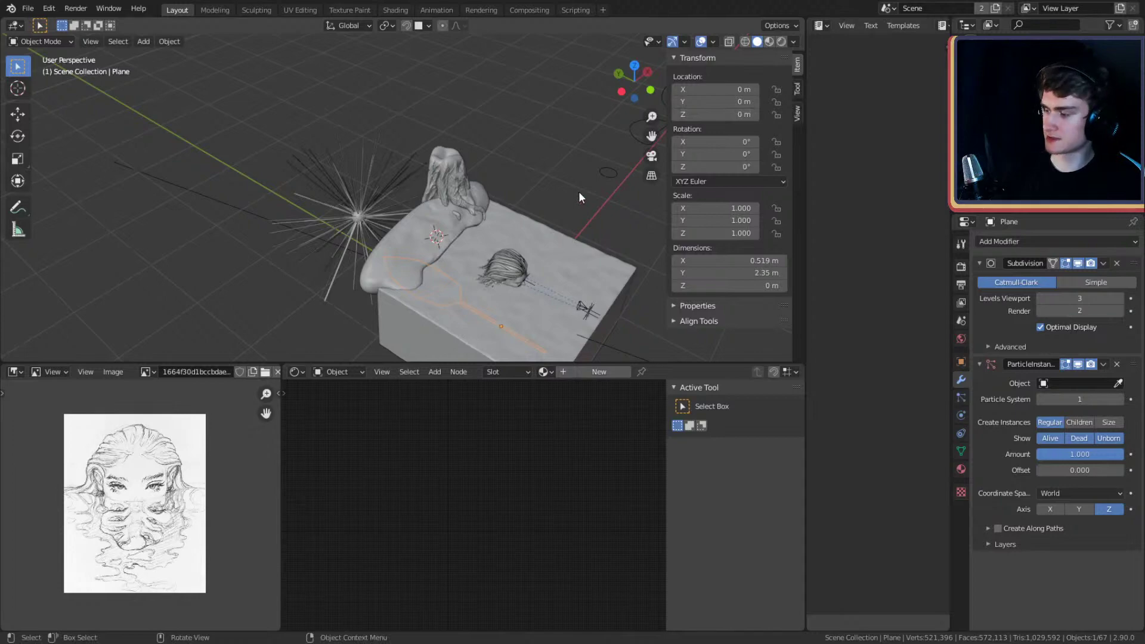
# - Reselect the leaf and pick the hair-covered sphere as the Particle Instance modifier's object
pyautogui.click(357, 217)
pyautogui.moveTo(442, 202)
pyautogui.mouseDown(button='middle')
pyautogui.moveTo(543, 200)
pyautogui.moveTo(452, 227)
pyautogui.mouseUp(button='middle')
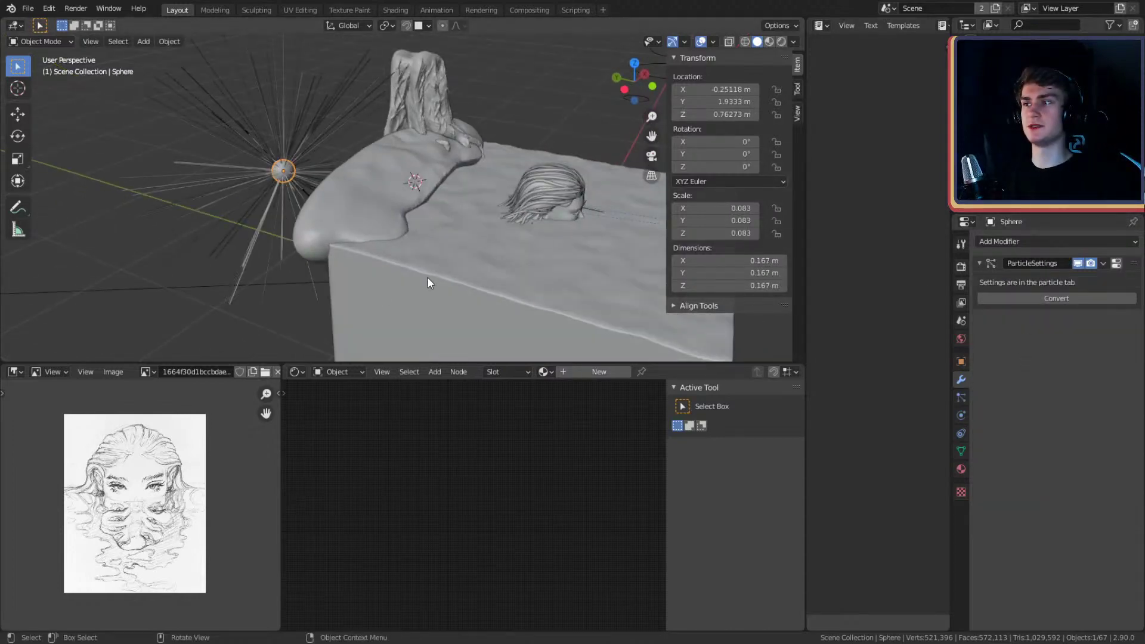
pyautogui.moveTo(428, 278); pyautogui.dragTo(478, 239, button='middle')
pyautogui.click(477, 239)
pyautogui.moveTo(590, 226); pyautogui.dragTo(528, 273, button='middle')
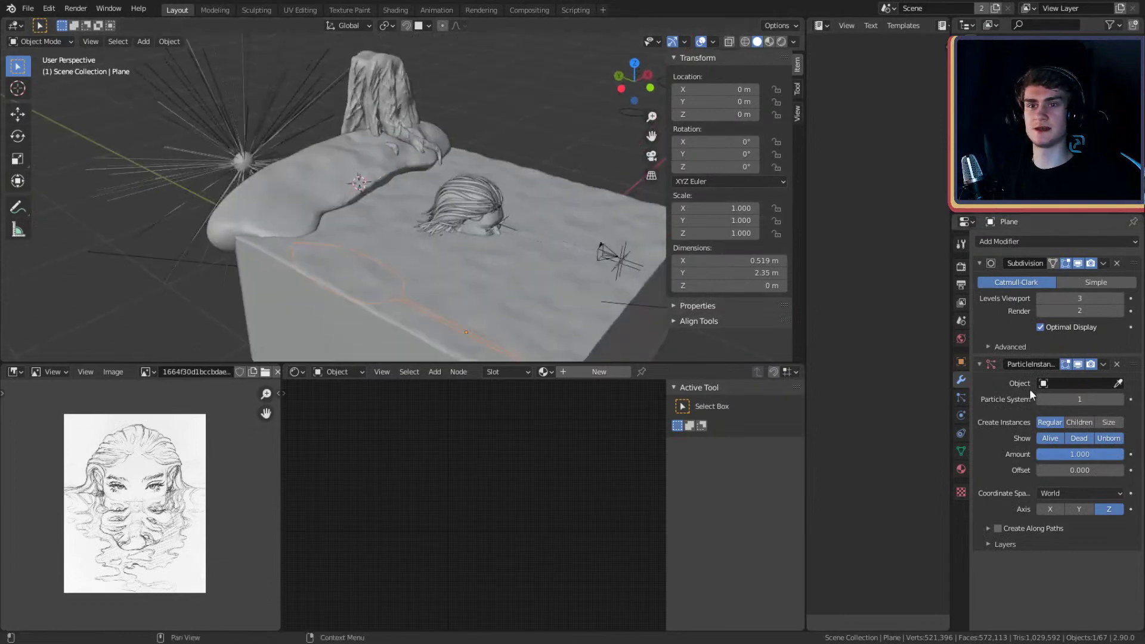
pyautogui.click(1118, 383)
pyautogui.click(242, 160)
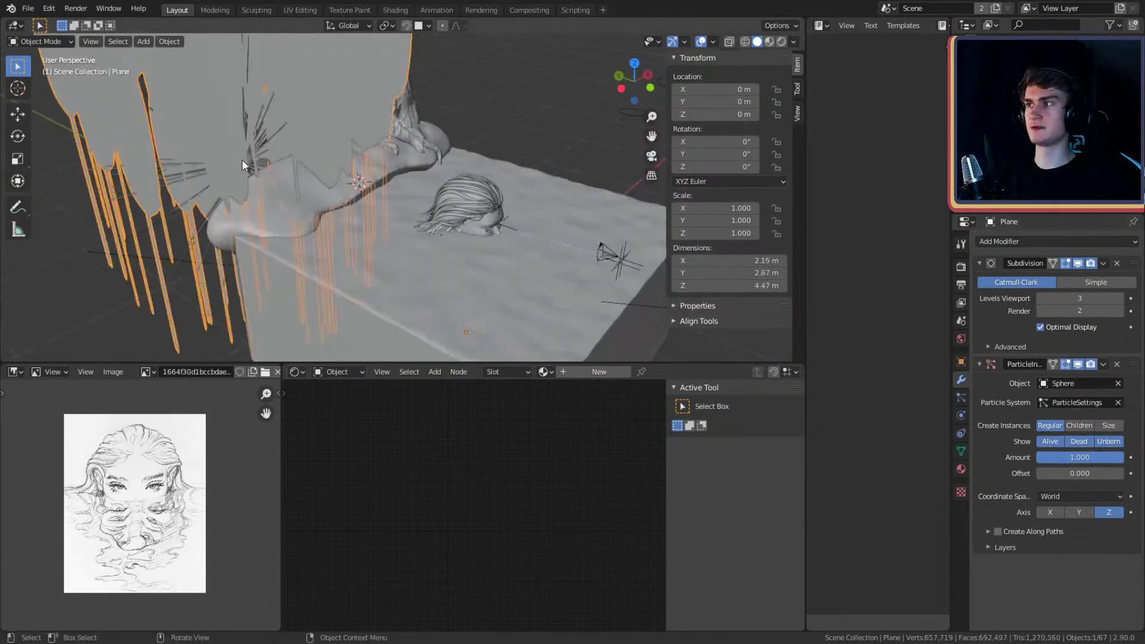
# - Enable Create Along Paths in the leaf's Particle Instance modifier and inspect the leaves around the sphere
pyautogui.keyDown('shift'); pyautogui.moveTo(348, 129); pyautogui.dragTo(472, 239, button='middle'); pyautogui.keyUp('shift')
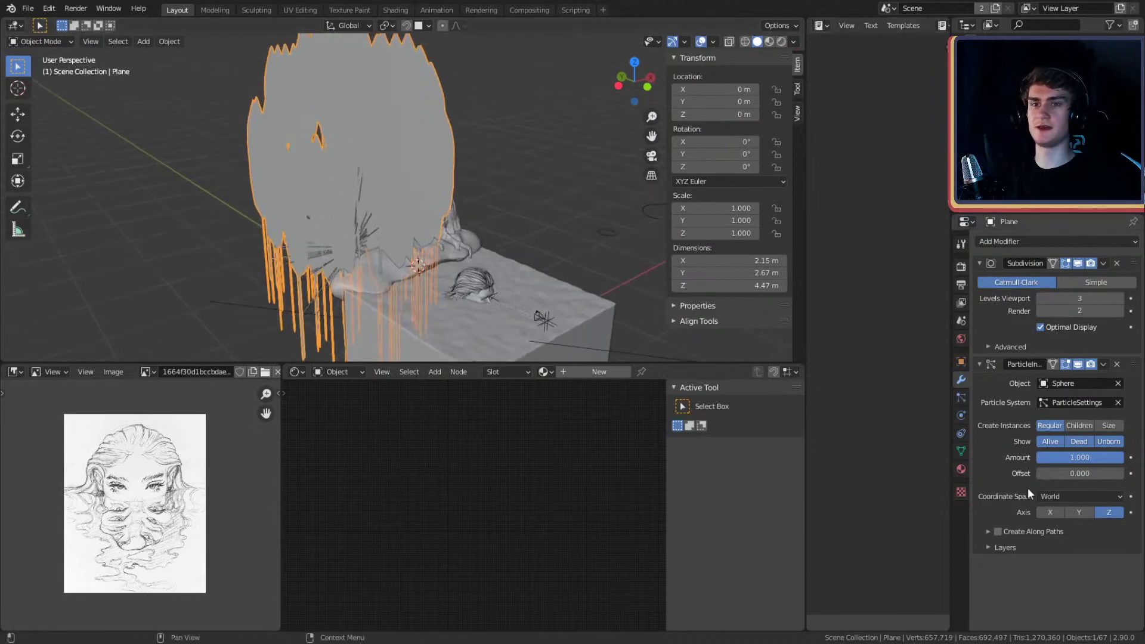
pyautogui.click(997, 532)
pyautogui.scroll(3, 428, 217)
pyautogui.moveTo(427, 216); pyautogui.dragTo(464, 207, button='middle')
pyautogui.scroll(3, 500, 192)
pyautogui.scroll(-5, 521, 214)
pyautogui.scroll(5, 482, 210)
pyautogui.scroll(-5, 512, 233)
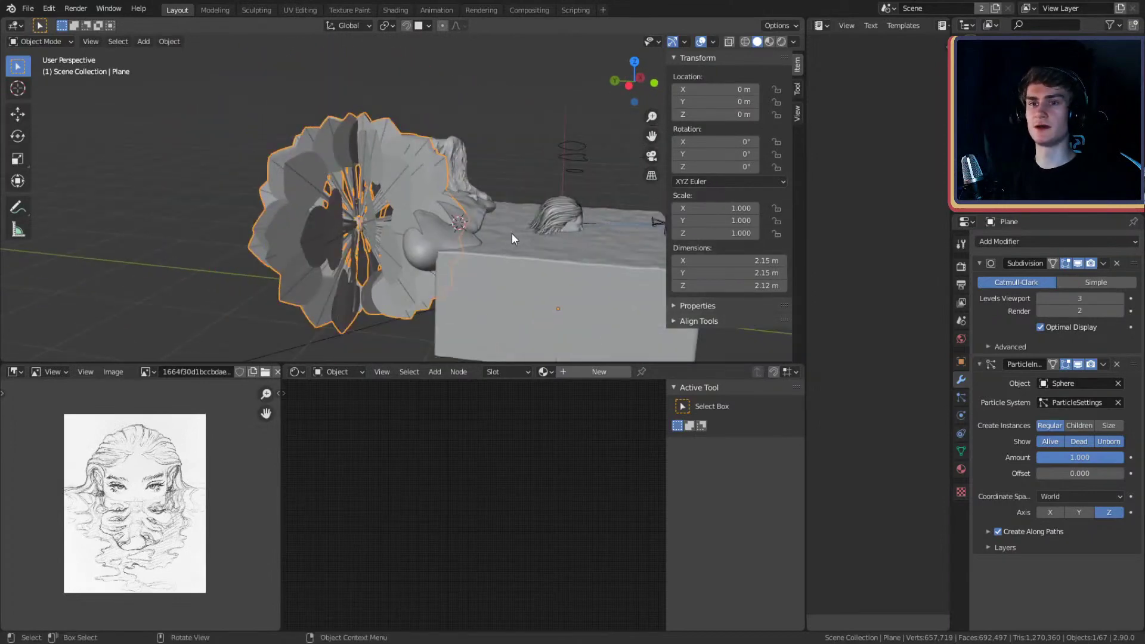
# - Expand the leaf's Create Along Paths settings and try out Keep Shape on the instanced leaves
pyautogui.scroll(5, 509, 235)
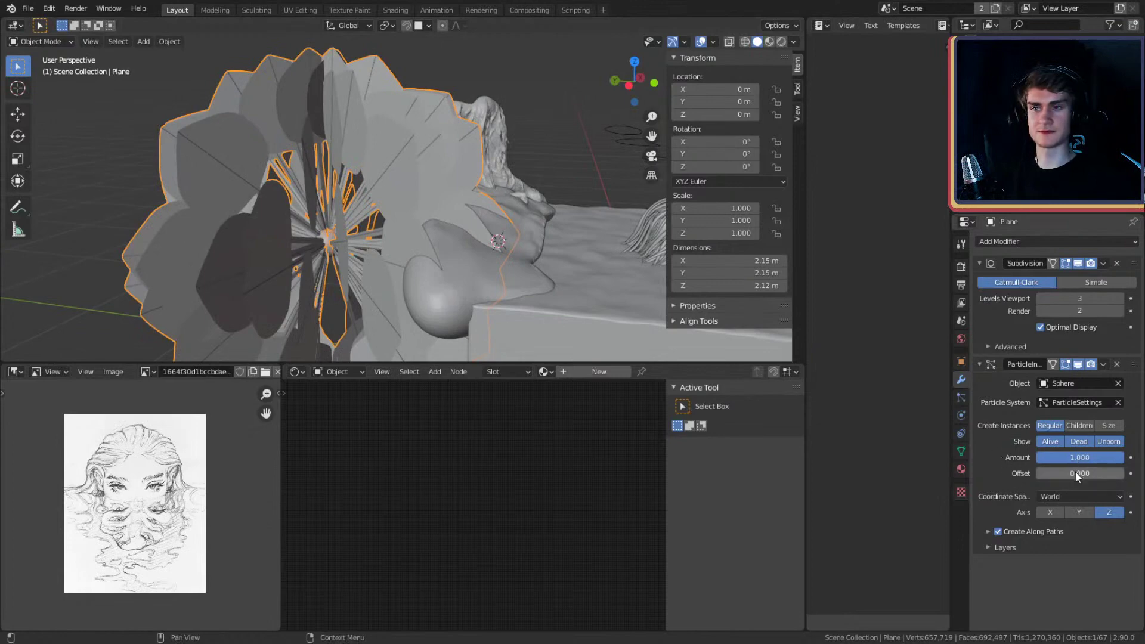
pyautogui.moveTo(1076, 471); pyautogui.dragTo(1091, 472)
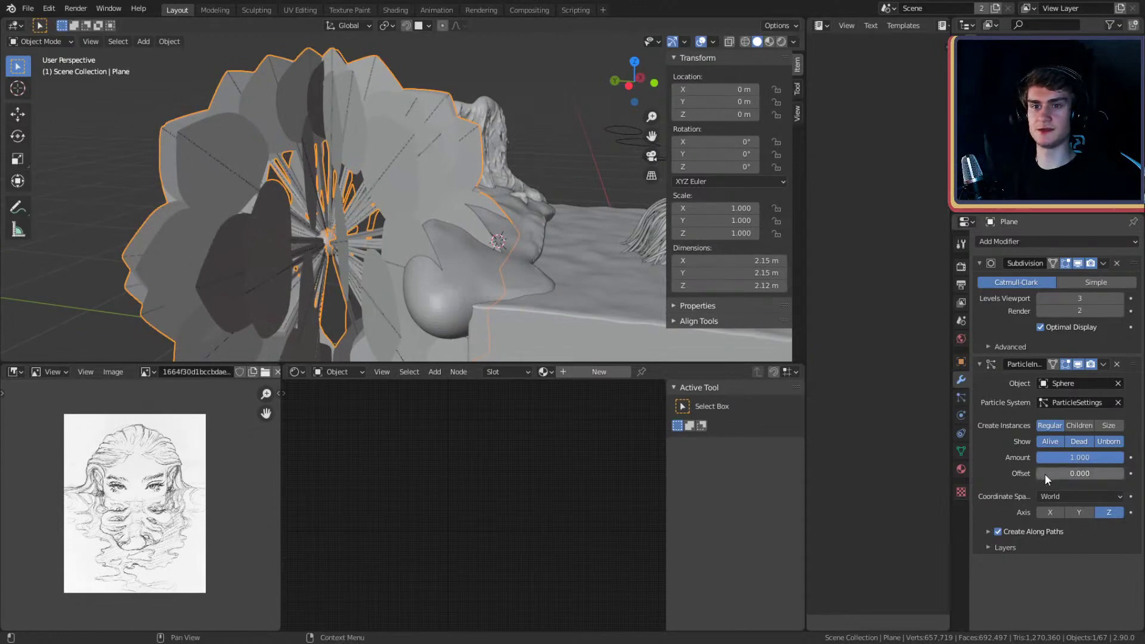
pyautogui.click(987, 530)
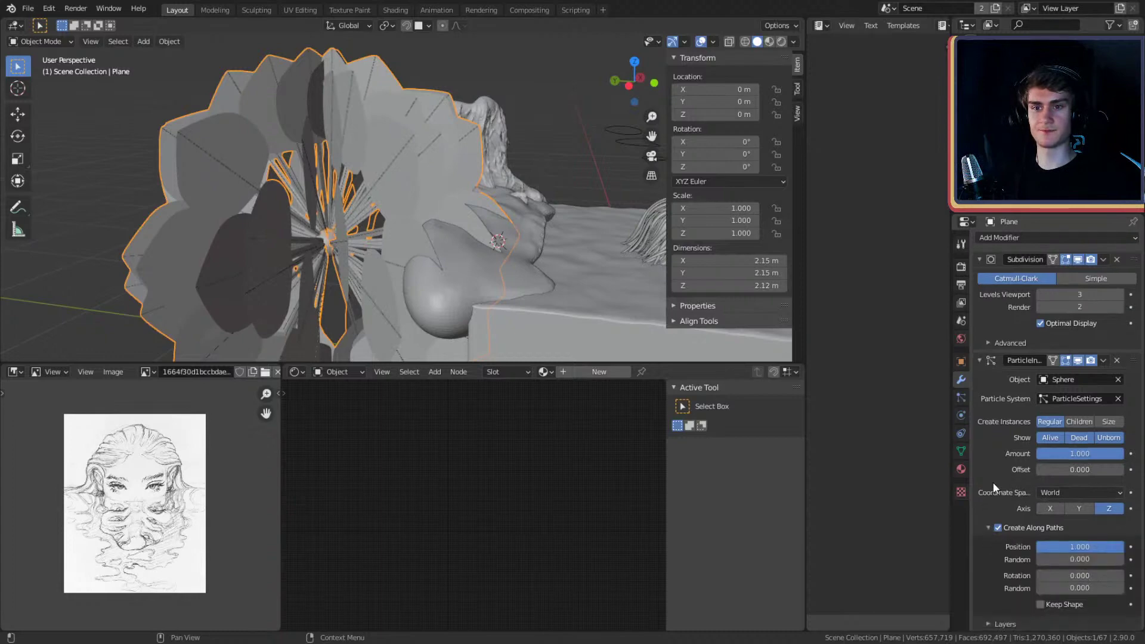
pyautogui.click(1039, 607)
pyautogui.scroll(-8, 406, 194)
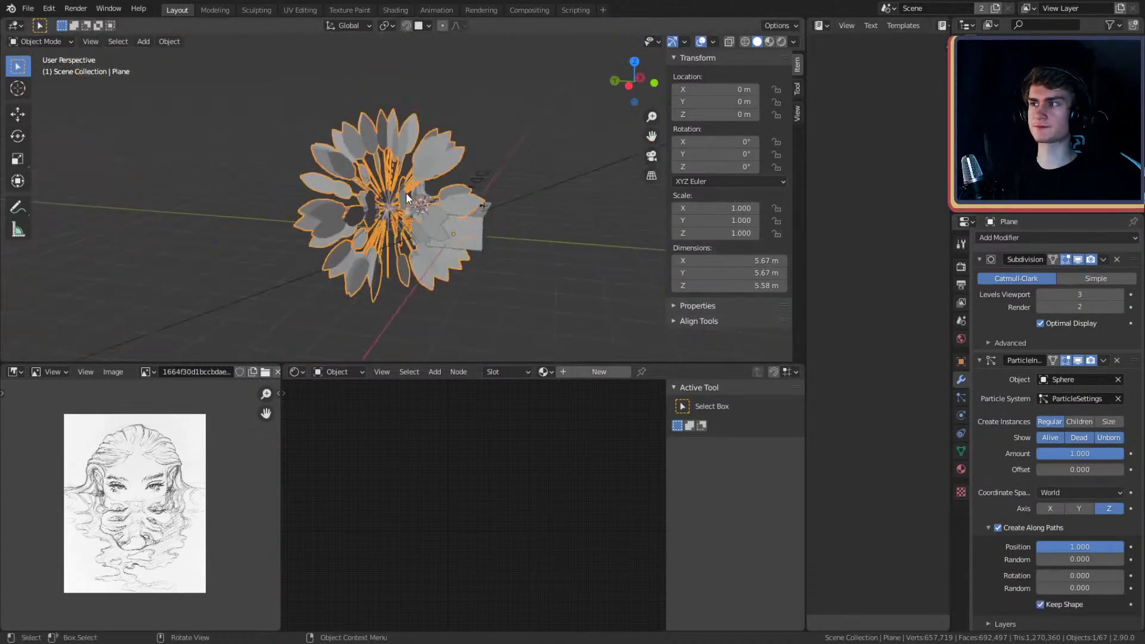
pyautogui.scroll(6, 406, 194)
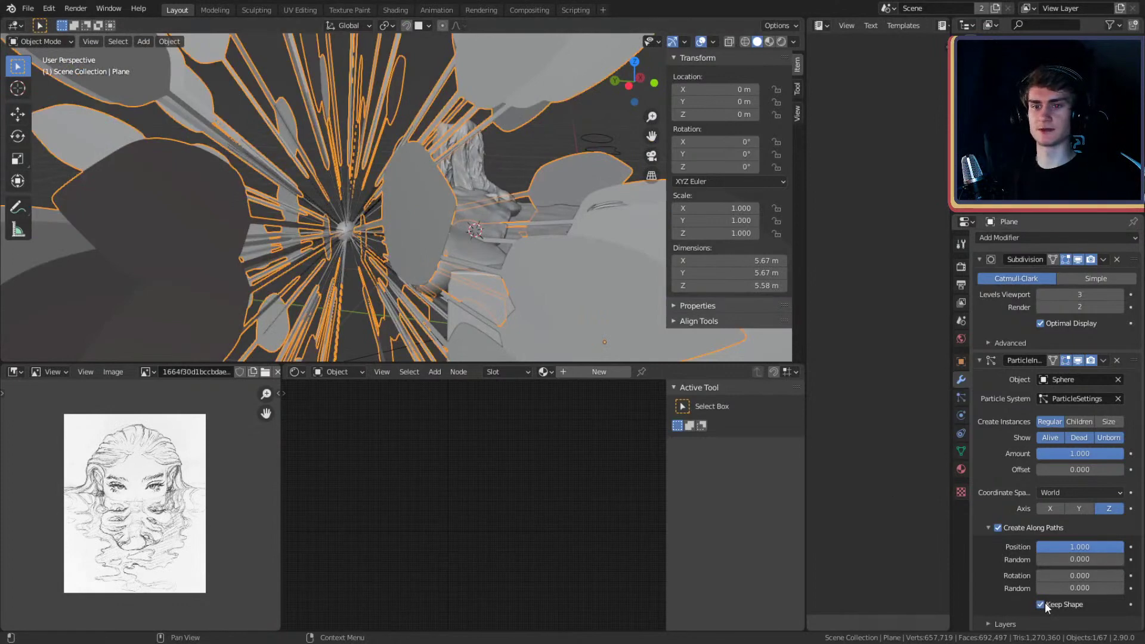
pyautogui.click(1041, 604)
pyautogui.scroll(5, 424, 194)
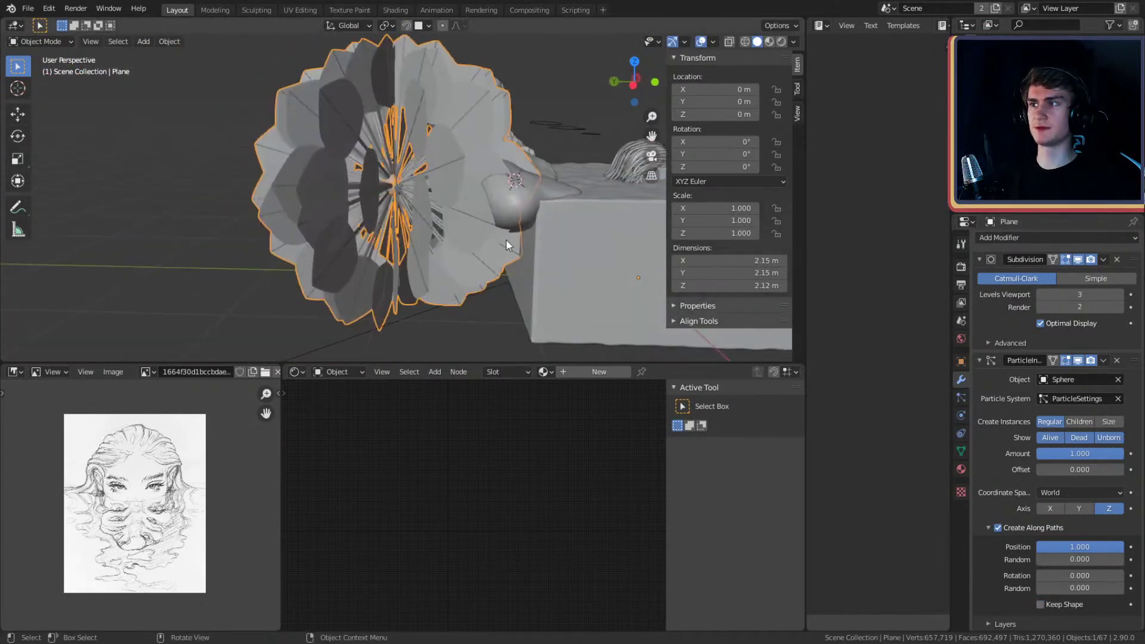
# - Scale the leaf's whole mesh to about 0.49 in Edit Mode and inspect the instanced leaves from around the sphere
pyautogui.press('Tab')
pyautogui.press('a')
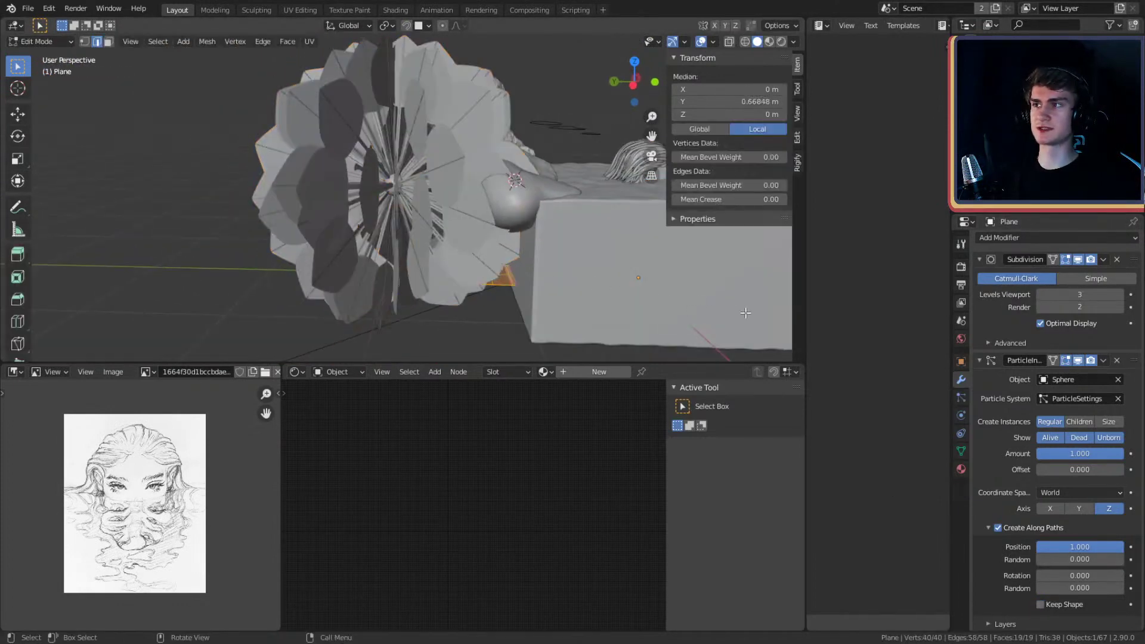
pyautogui.press('s')
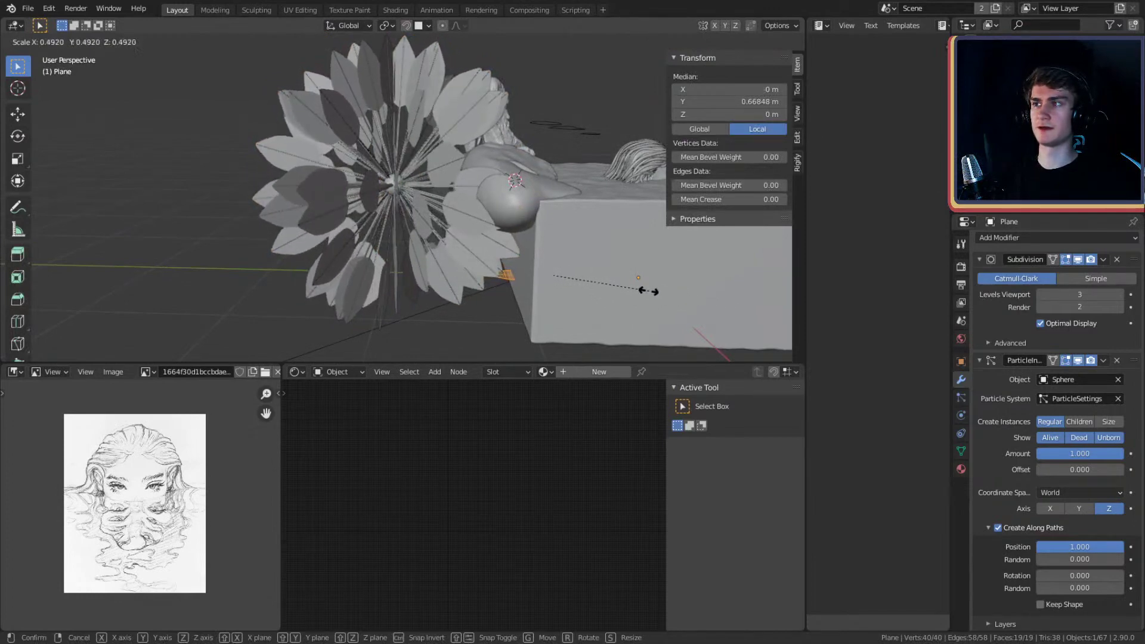
pyautogui.click(647, 291)
pyautogui.press('Tab')
pyautogui.moveTo(564, 173)
pyautogui.mouseDown(button='middle')
pyautogui.moveTo(372, 170)
pyautogui.moveTo(483, 184)
pyautogui.moveTo(527, 204)
pyautogui.moveTo(450, 226)
pyautogui.moveTo(439, 216)
pyautogui.moveTo(470, 221)
pyautogui.moveTo(395, 241)
pyautogui.mouseUp(button='middle')
pyautogui.scroll(4, 481, 192)
pyautogui.scroll(-2, 527, 204)
pyautogui.scroll(2, 439, 216)
pyautogui.scroll(-3, 440, 210)
pyautogui.scroll(3, 445, 198)
pyautogui.scroll(2, 410, 241)
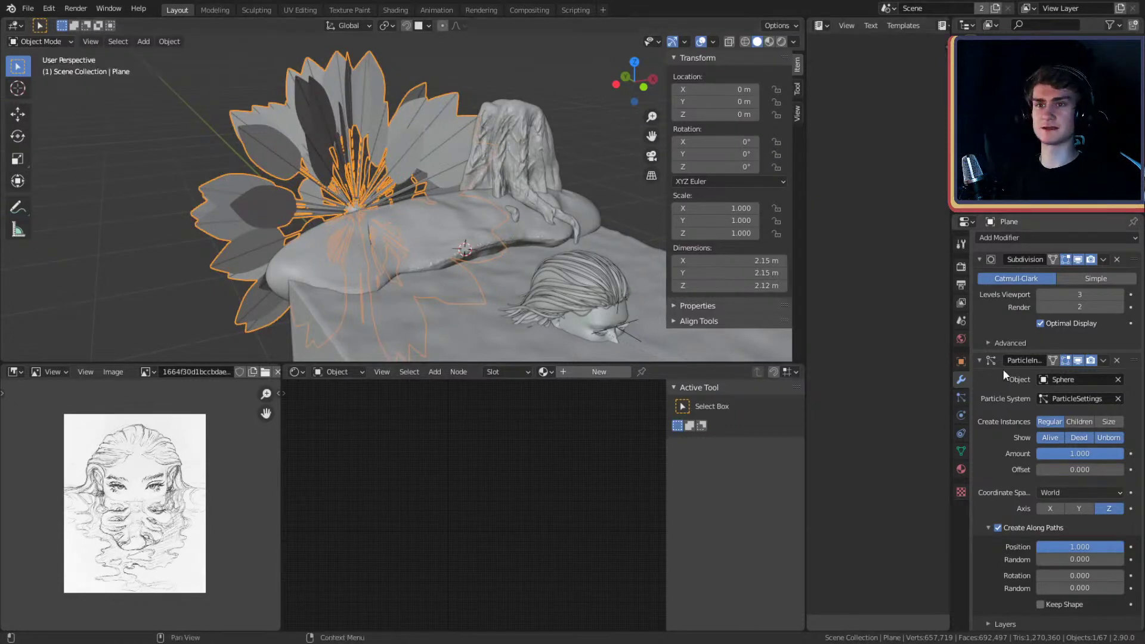
# - Select the sphere and set its hair particle emission number to 0
pyautogui.scroll(1, 1003, 369)
pyautogui.click(961, 396)
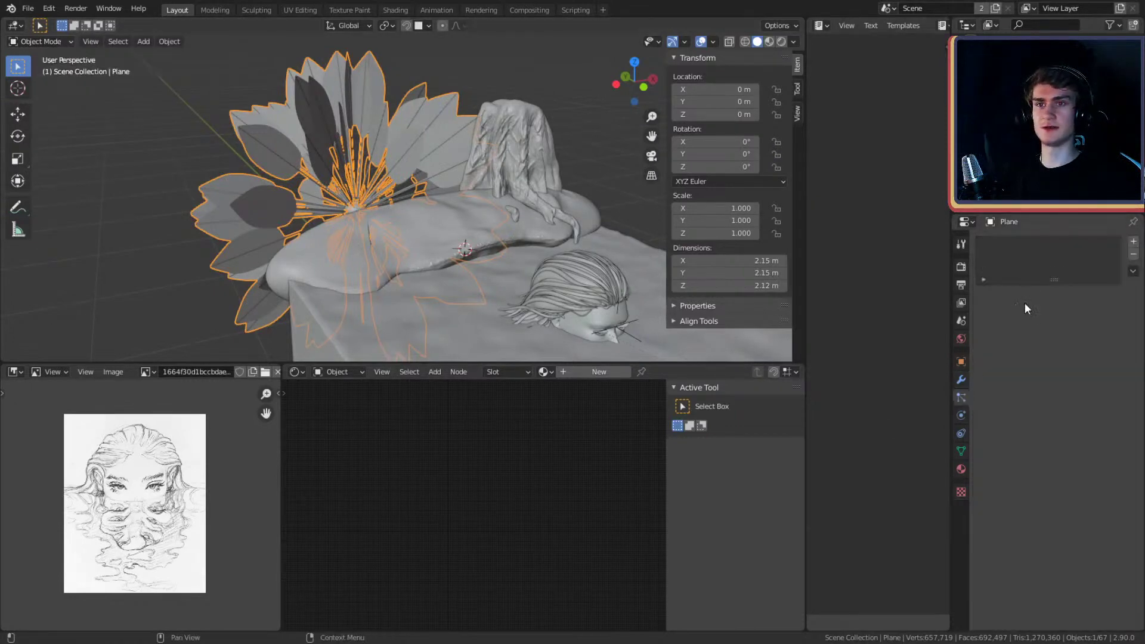
pyautogui.scroll(1, 358, 225)
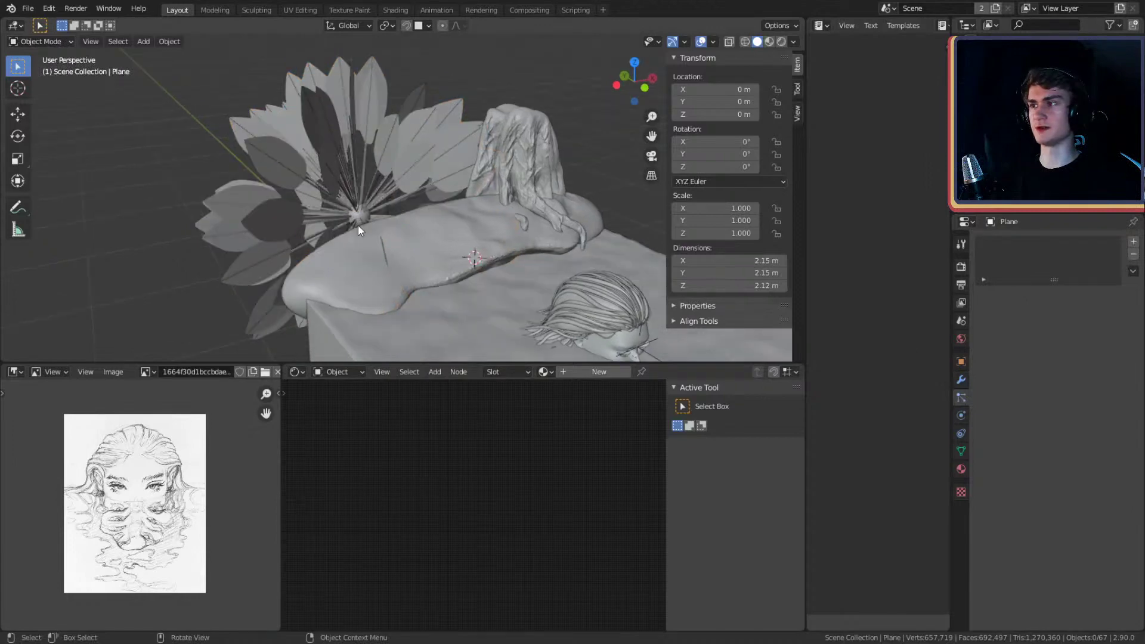
pyautogui.click(355, 217)
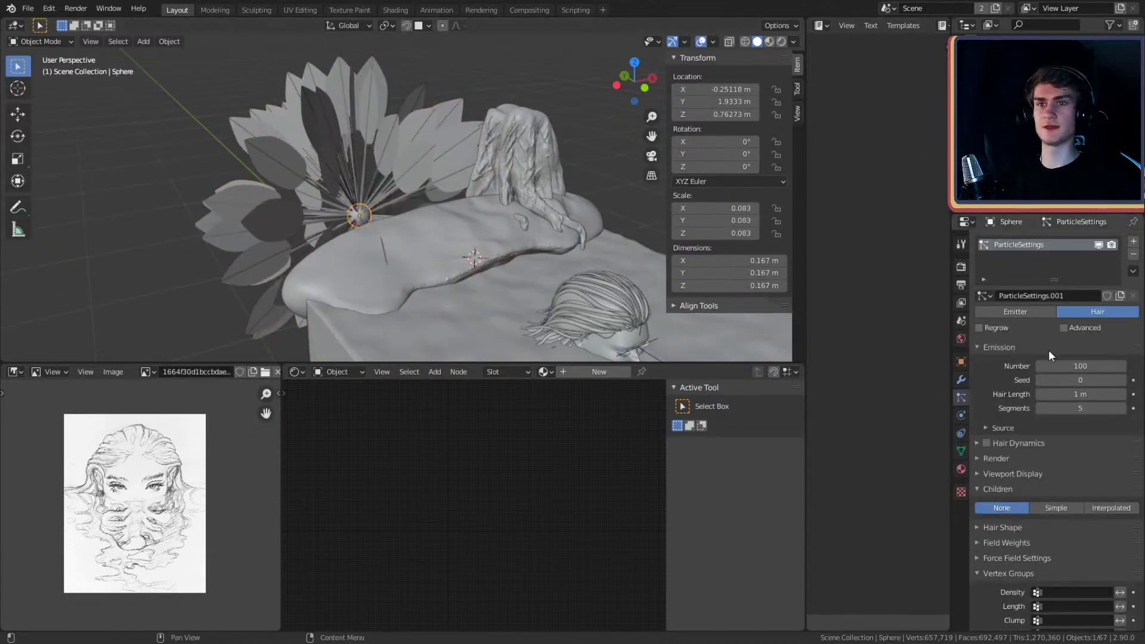
pyautogui.doubleClick(1085, 365)
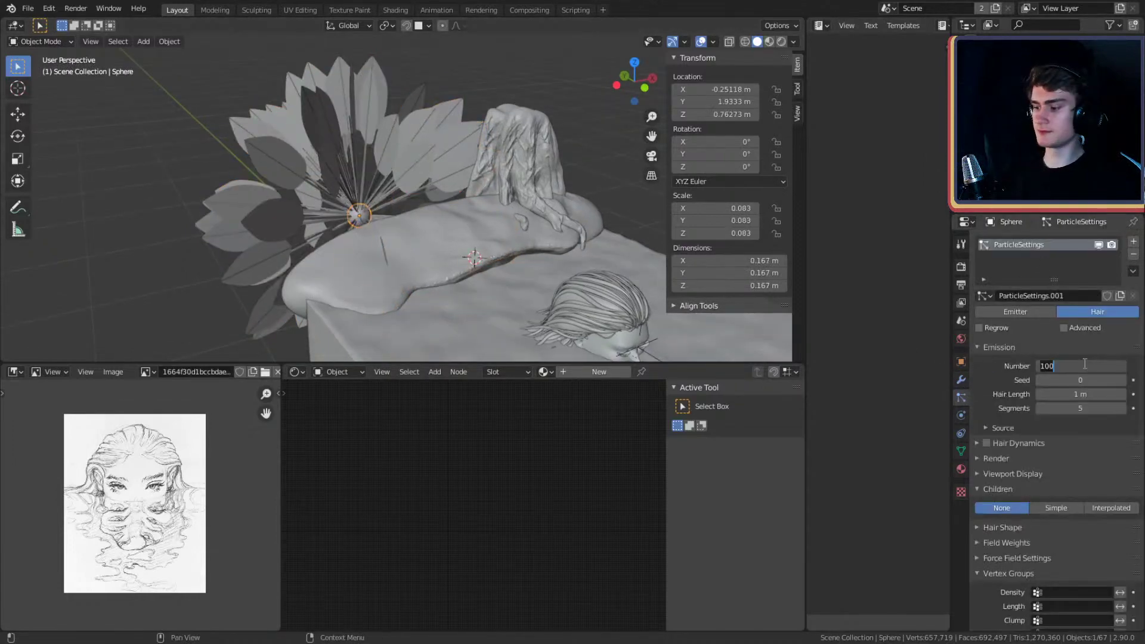
pyautogui.write('0')
pyautogui.press('Return')
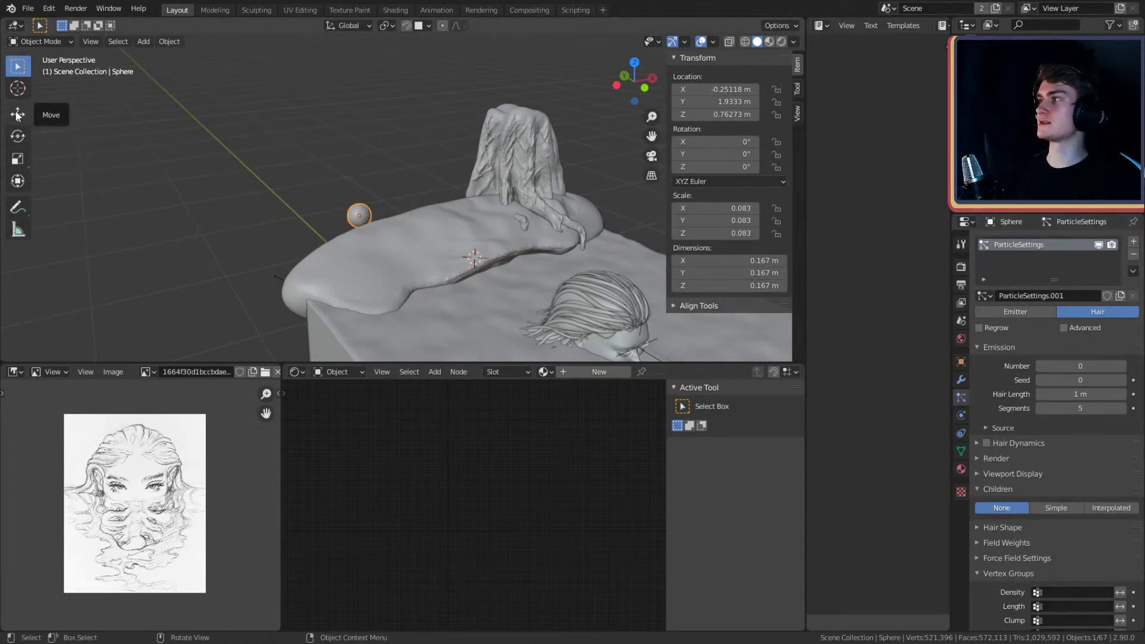
# - Put the sphere into Particle Edit mode and choose the Add brush
pyautogui.click(37, 42)
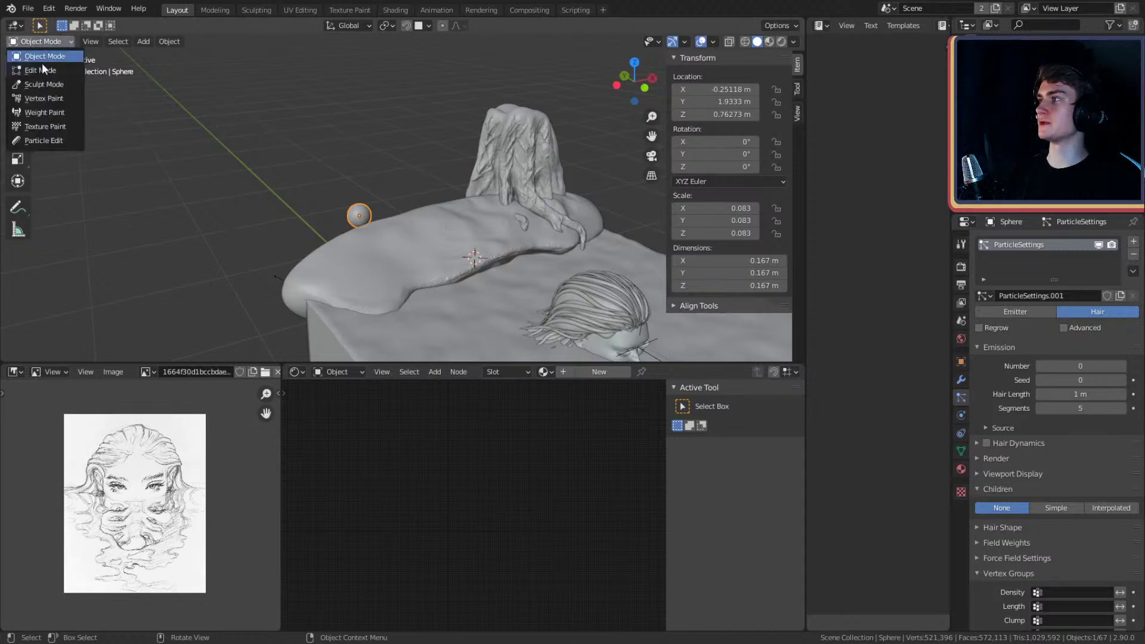
pyautogui.click(34, 139)
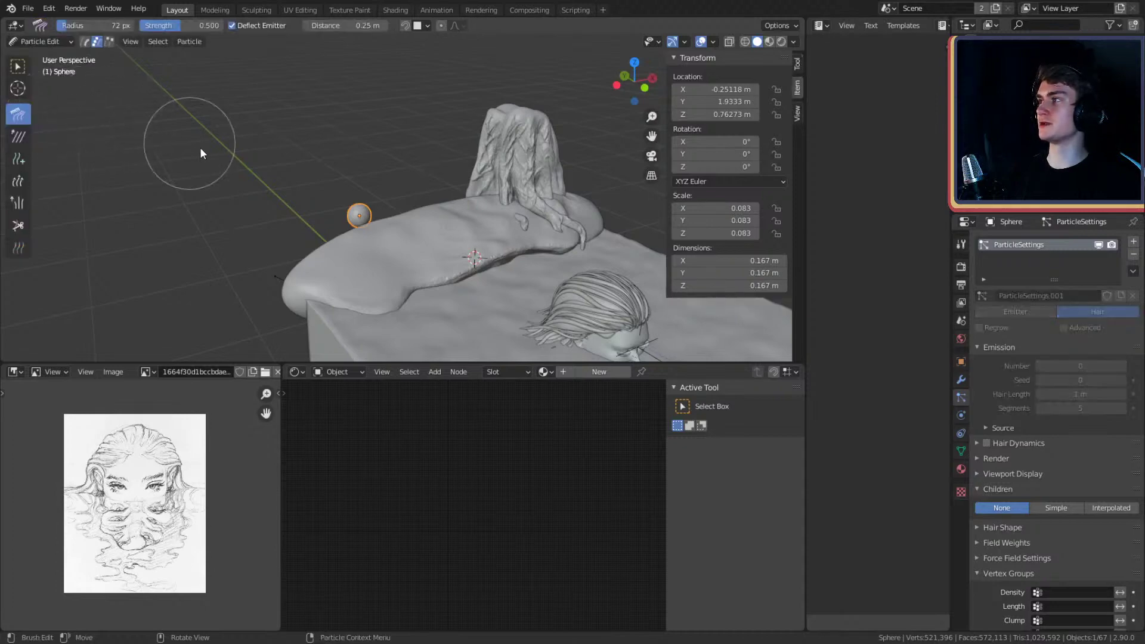
pyautogui.scroll(5, 389, 229)
pyautogui.moveTo(388, 229); pyautogui.dragTo(456, 229, button='middle')
pyautogui.moveTo(456, 229); pyautogui.dragTo(459, 253, button='middle')
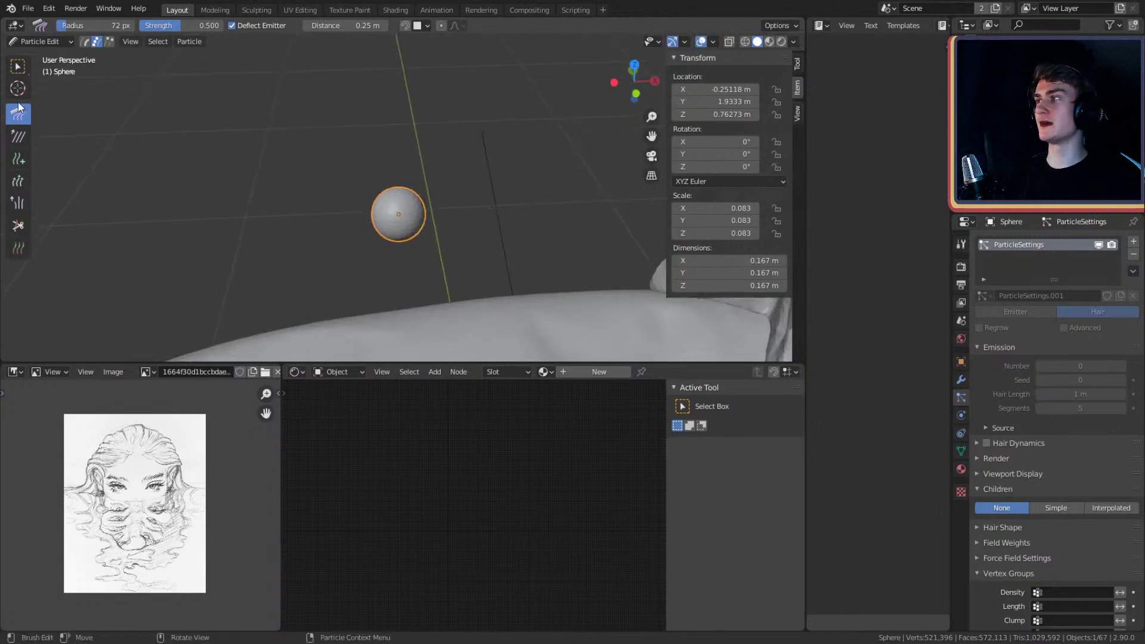
pyautogui.click(19, 160)
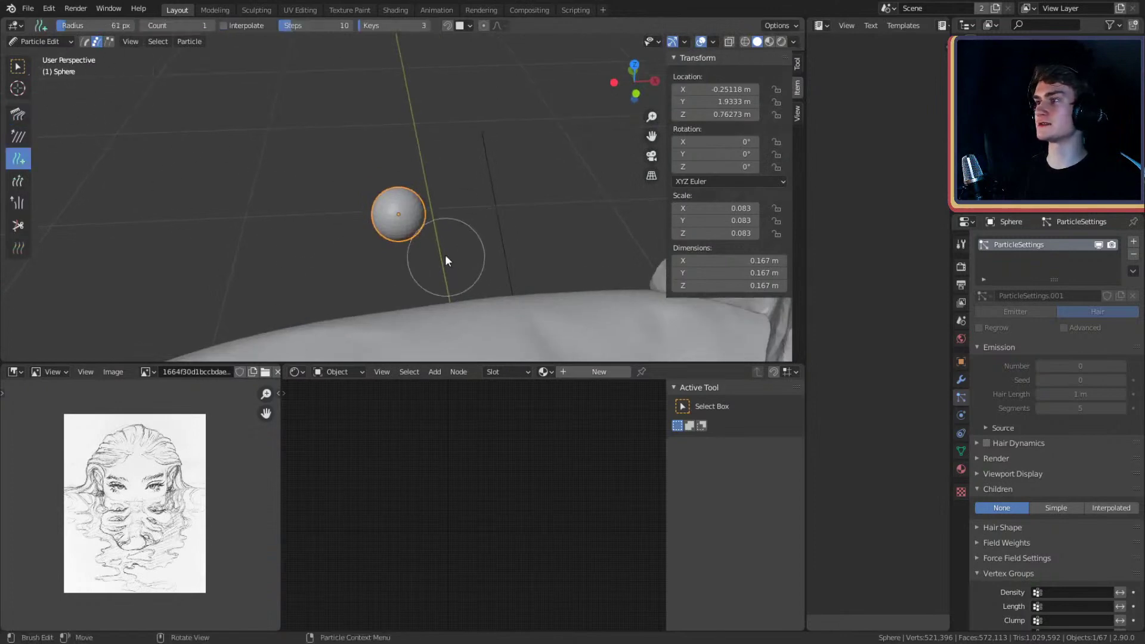
# - Try adding a few hairs to the sphere with the Add brush, then undo them
pyautogui.click(402, 214)
pyautogui.moveTo(413, 227)
pyautogui.mouseDown(button='middle')
pyautogui.moveTo(556, 202)
pyautogui.moveTo(433, 211)
pyautogui.moveTo(588, 211)
pyautogui.moveTo(347, 220)
pyautogui.moveTo(309, 163)
pyautogui.moveTo(337, 203)
pyautogui.mouseUp(button='middle')
pyautogui.click(322, 199)
pyautogui.click(313, 179)
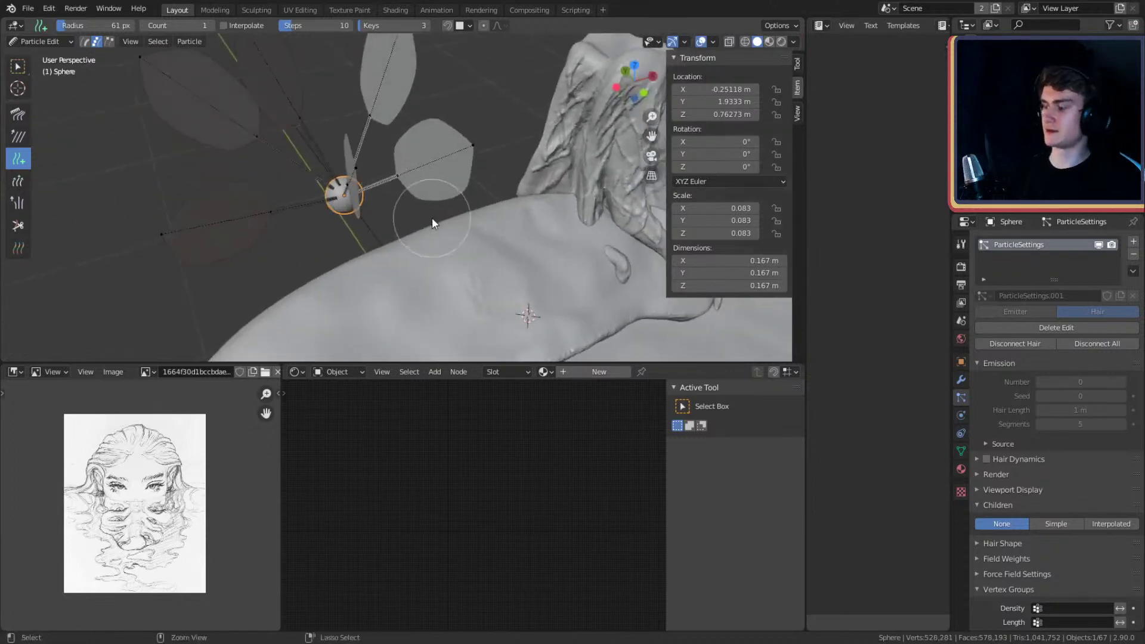
pyautogui.hotkey('ctrl', 'z')
pyautogui.hotkey('ctrl', 'z')
pyautogui.hotkey('ctrl', 'z')
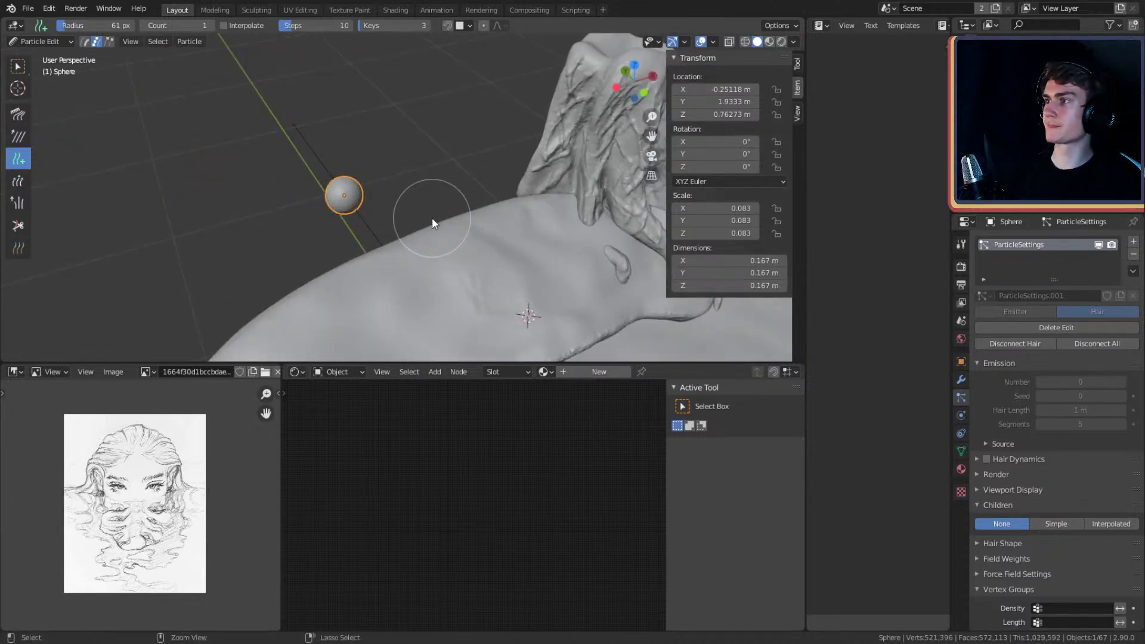
# - Return to Object Mode, select the leaf and rotate its whole mesh 90° about the global Y axis in Edit Mode
pyautogui.moveTo(387, 256); pyautogui.dragTo(469, 177, button='middle')
pyautogui.click(55, 41)
pyautogui.click(42, 55)
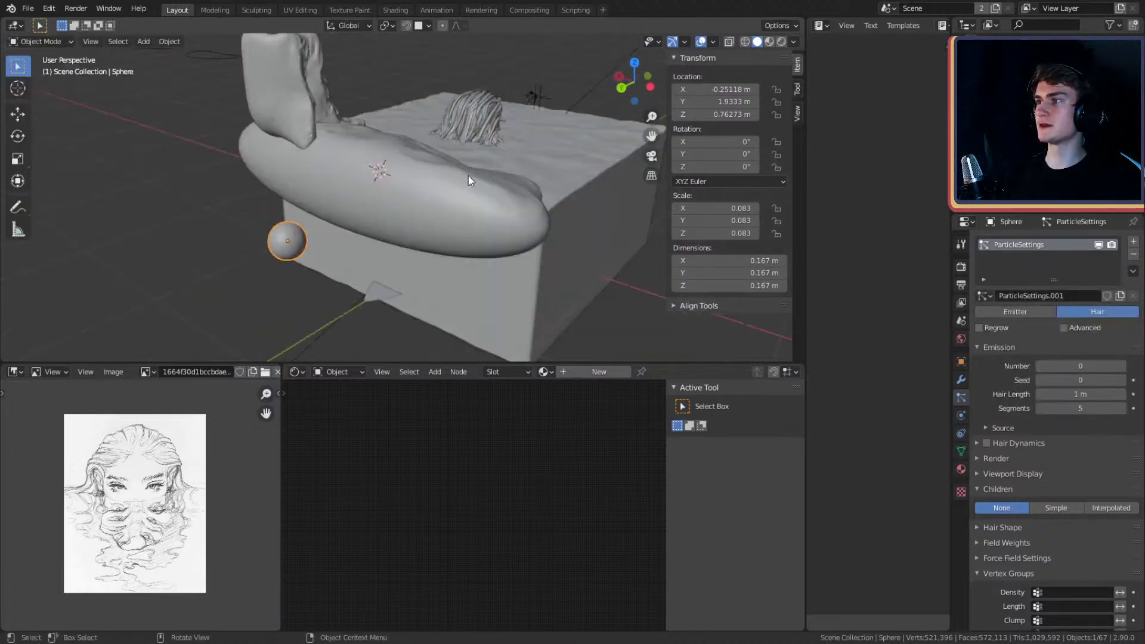
pyautogui.click(370, 296)
pyautogui.keyDown('shift'); pyautogui.moveTo(440, 293); pyautogui.dragTo(484, 248, button='middle'); pyautogui.keyUp('shift')
pyautogui.press('Tab')
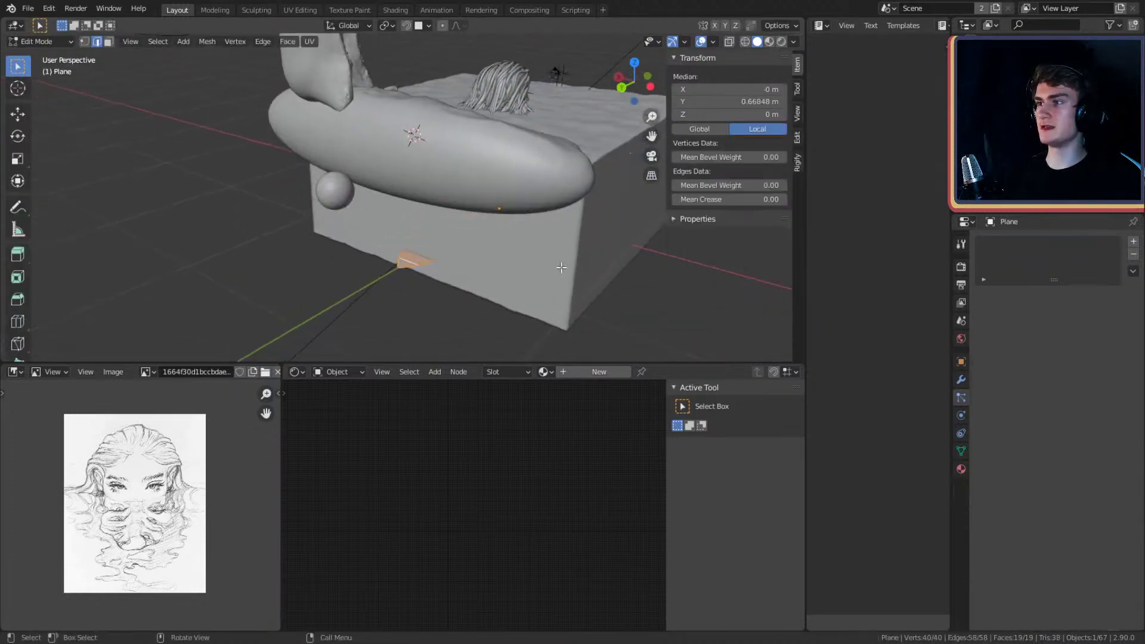
pyautogui.write('ry')
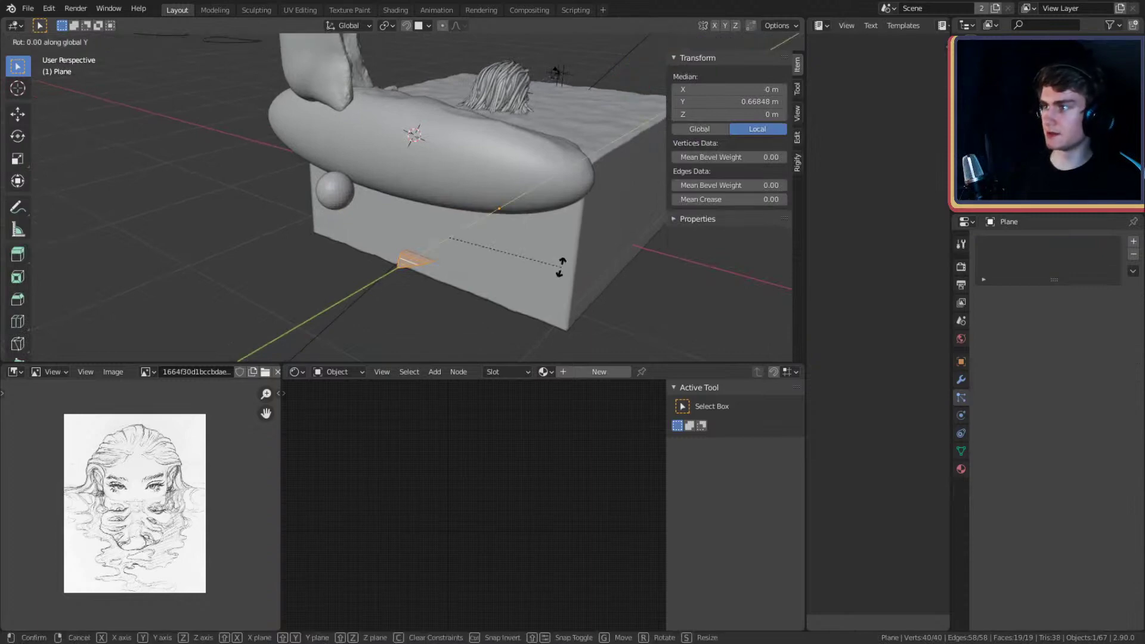
pyautogui.write('90')
pyautogui.press('Return')
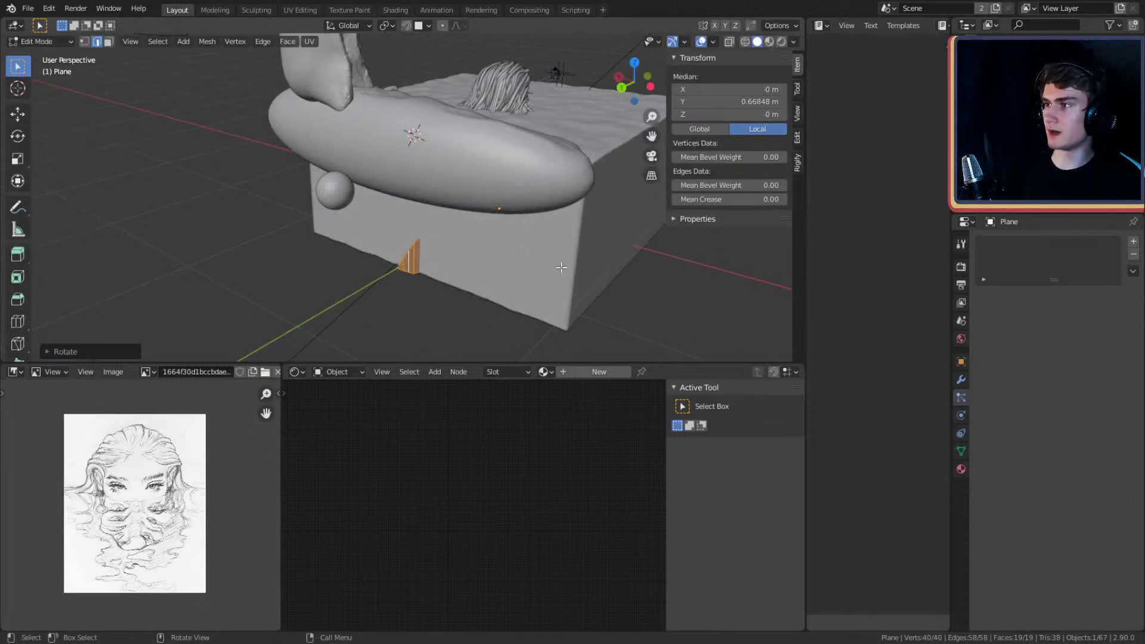
pyautogui.press('Tab')
pyautogui.moveTo(563, 130); pyautogui.dragTo(314, 145, button='middle')
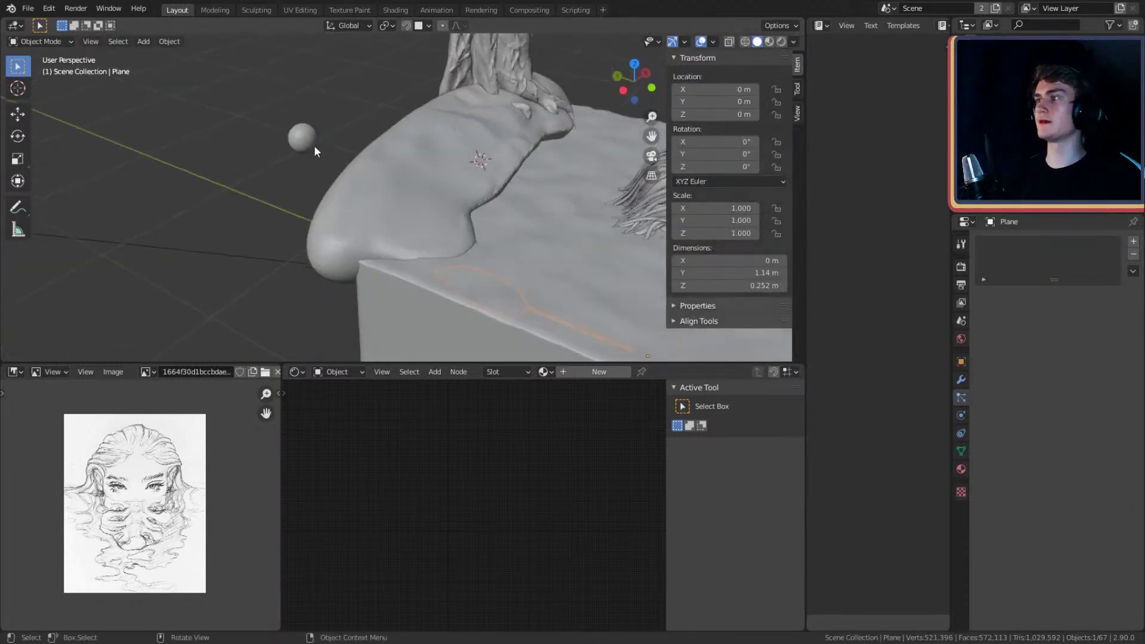
# - Reselect the sphere and switch it back to Particle Edit mode with a close view of its surface
pyautogui.click(308, 141)
pyautogui.moveTo(409, 143); pyautogui.dragTo(76, 63, button='middle')
pyautogui.click(41, 41)
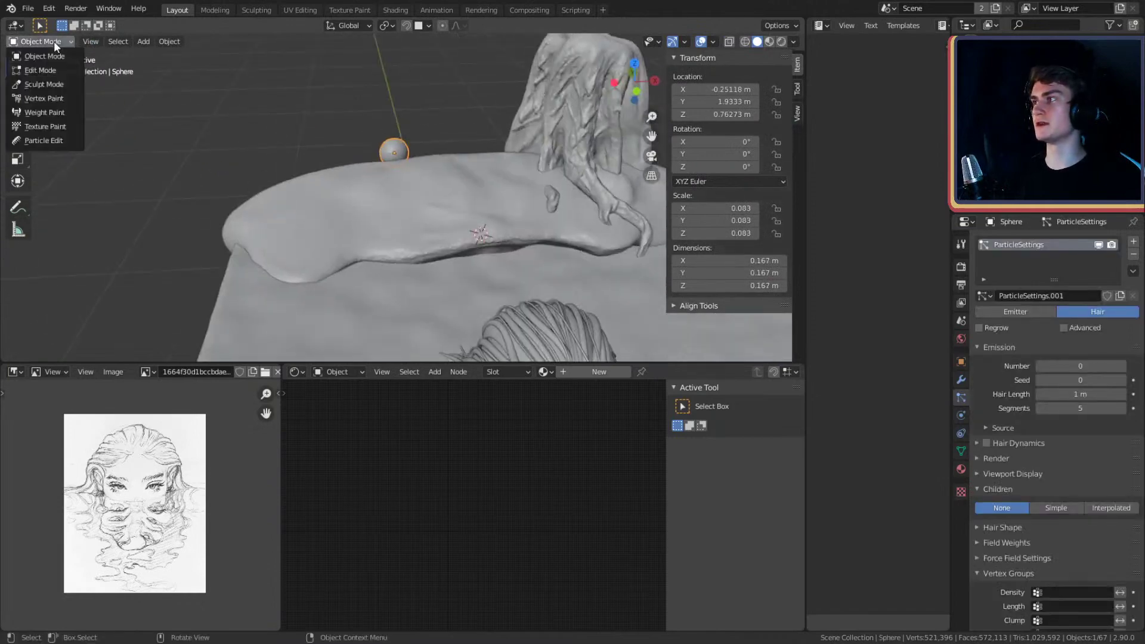
pyautogui.click(40, 143)
pyautogui.scroll(3, 417, 179)
pyautogui.keyDown('shift'); pyautogui.moveTo(416, 179); pyautogui.dragTo(450, 224, button='middle'); pyautogui.keyUp('shift')
pyautogui.scroll(3, 450, 224)
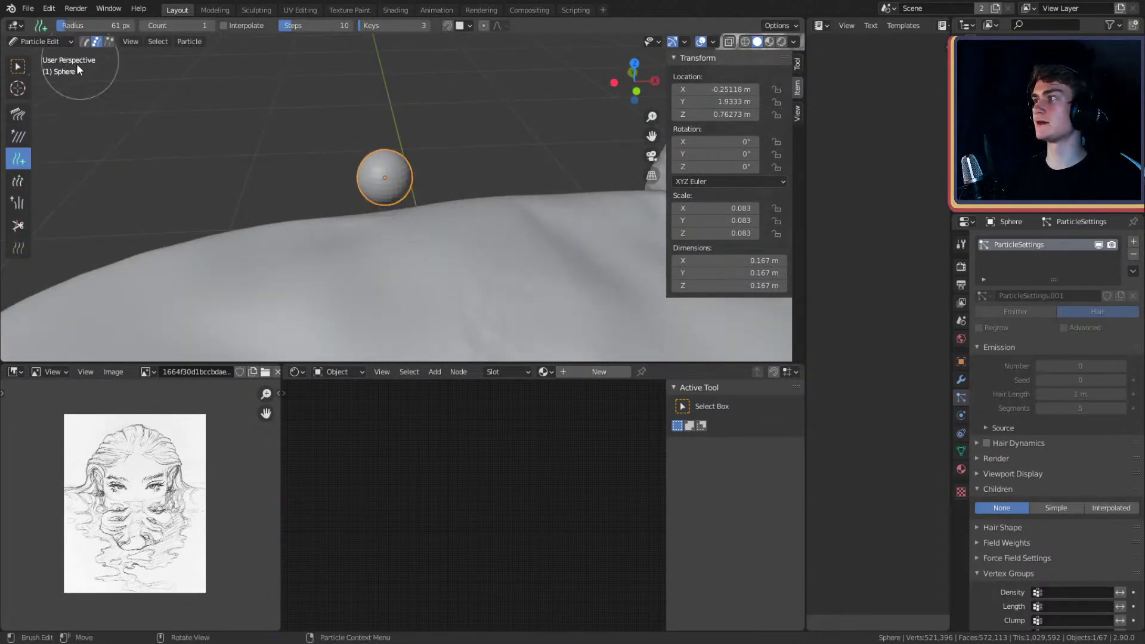
# - Add a cluster of about nine leaf-bearing hairs across the visible face of the sphere with the Add brush
pyautogui.click(384, 169)
pyautogui.scroll(-2, 384, 169)
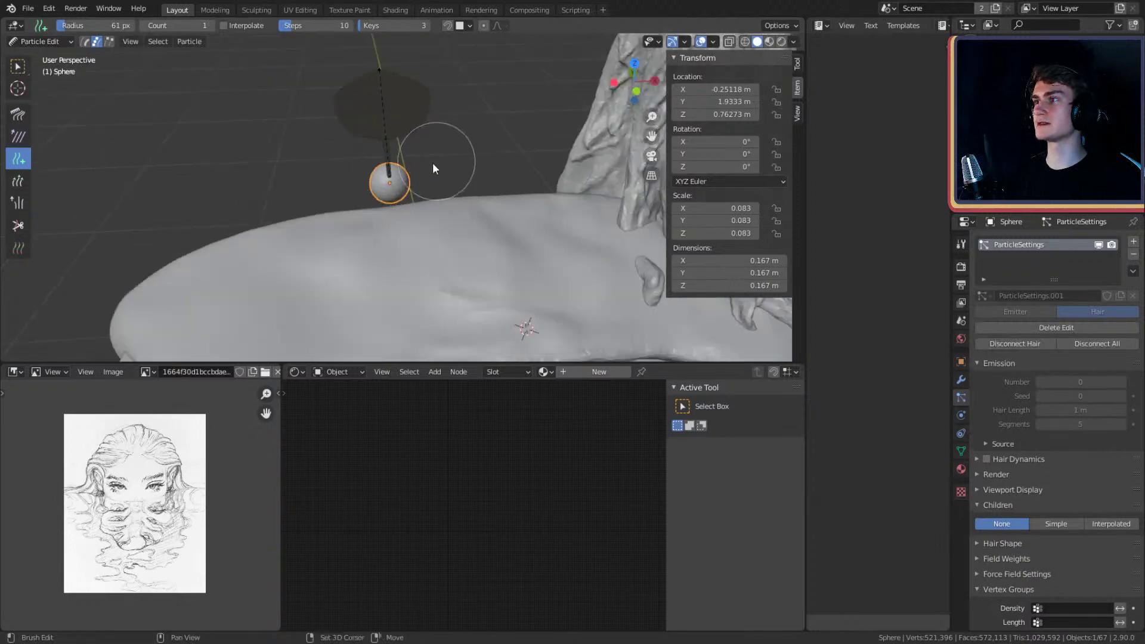
pyautogui.moveTo(434, 169); pyautogui.dragTo(407, 203, button='middle')
pyautogui.scroll(2, 484, 149)
pyautogui.click(407, 179)
pyautogui.click(404, 169)
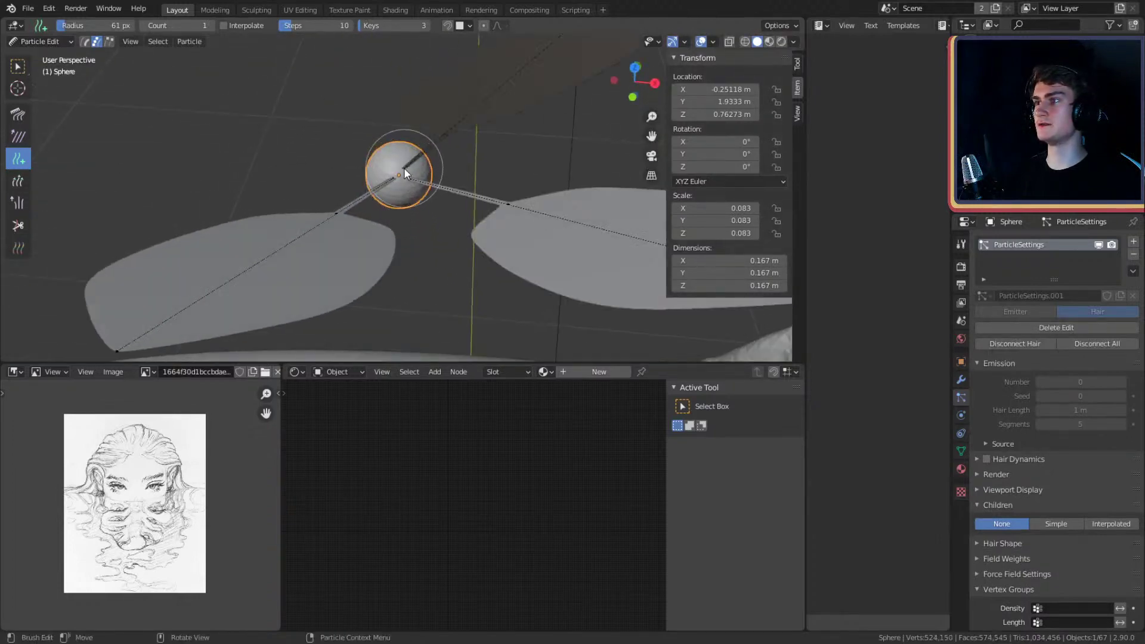
pyautogui.click(390, 165)
pyautogui.click(391, 171)
pyautogui.click(399, 161)
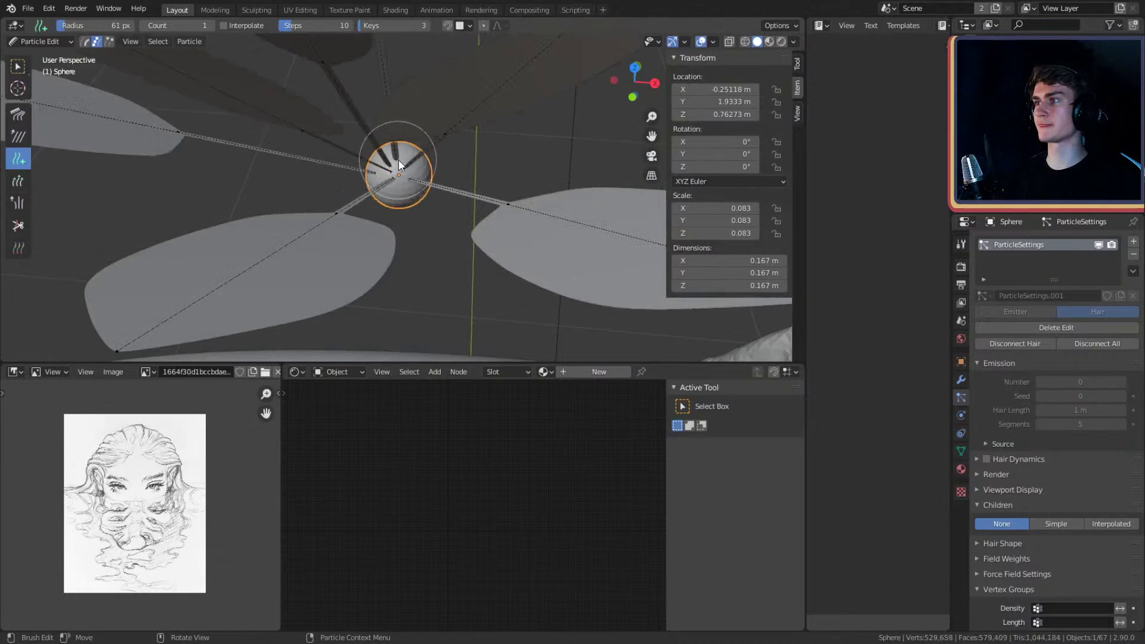
pyautogui.click(410, 159)
pyautogui.click(412, 174)
pyautogui.click(403, 186)
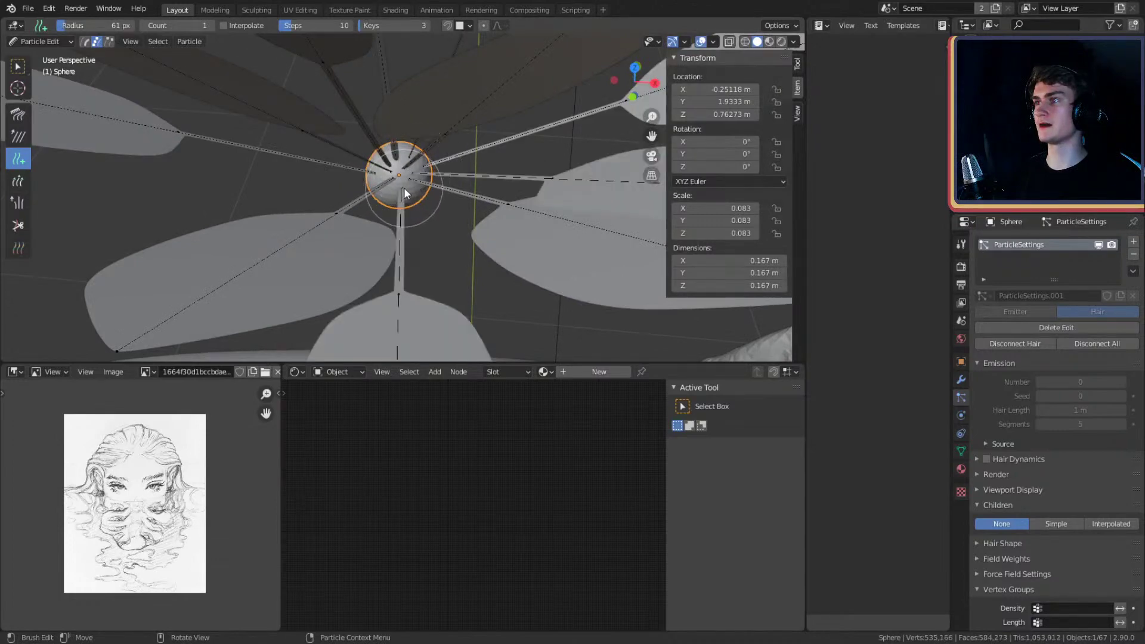
# - Add four more hairs to the sphere from another angle and check how the leaves spread
pyautogui.moveTo(404, 188); pyautogui.dragTo(496, 205, button='middle')
pyautogui.click(395, 185)
pyautogui.click(379, 187)
pyautogui.click(381, 166)
pyautogui.click(388, 158)
pyautogui.scroll(-4, 392, 162)
pyautogui.scroll(-2, 552, 167)
pyautogui.scroll(4, 532, 190)
pyautogui.scroll(1, 485, 167)
pyautogui.keyDown('shift'); pyautogui.moveTo(423, 216); pyautogui.dragTo(446, 203, button='middle'); pyautogui.keyUp('shift')
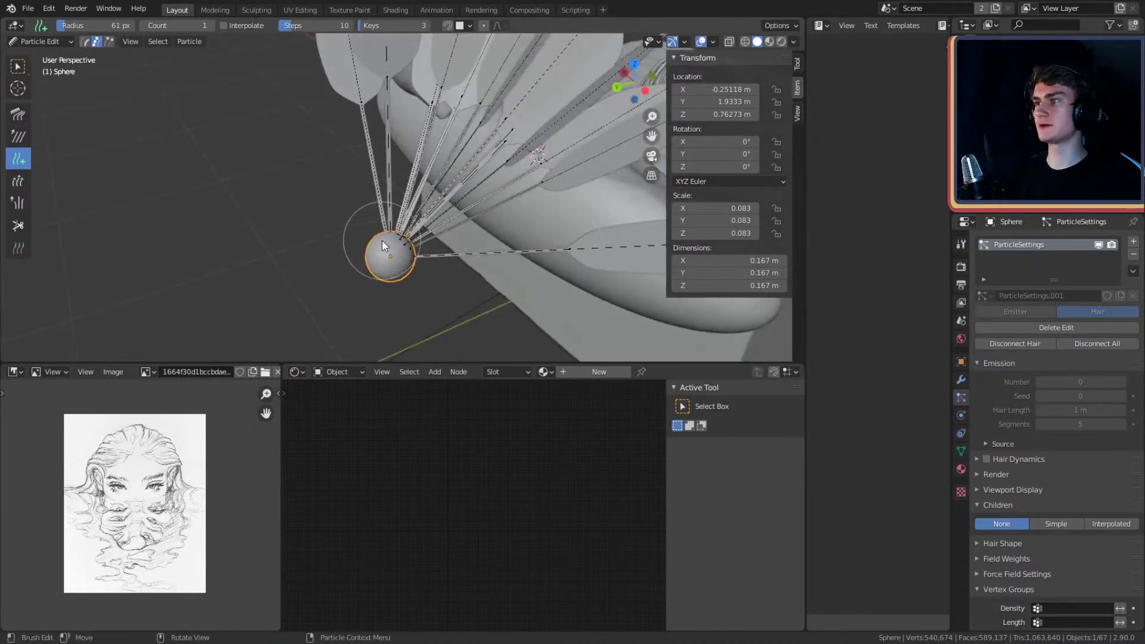
# - Select all the hair points in a side view and set up the Comb brush with a 156 px radius
pyautogui.moveTo(382, 240)
pyautogui.mouseDown(button='middle')
pyautogui.moveTo(494, 242)
pyautogui.moveTo(401, 208)
pyautogui.moveTo(442, 209)
pyautogui.moveTo(450, 193)
pyautogui.moveTo(401, 164)
pyautogui.moveTo(390, 131)
pyautogui.moveTo(402, 146)
pyautogui.mouseUp(button='middle')
pyautogui.scroll(-3, 494, 242)
pyautogui.press('a')
pyautogui.click(18, 114)
pyautogui.scroll(-1, 389, 184)
pyautogui.scroll(1, 401, 162)
pyautogui.scroll(2, 401, 162)
pyautogui.press('f')
pyautogui.click(379, 132)
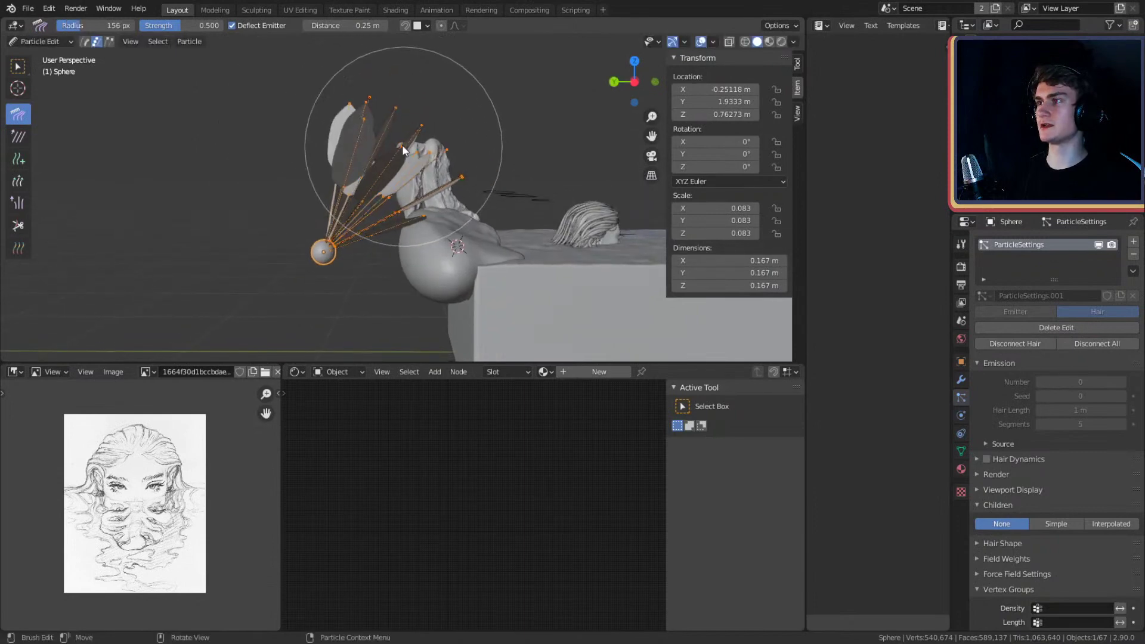
# - Comb the leaf hairs over toward the figure's body, enlarging the comb radius to 226 px between strokes
pyautogui.moveTo(402, 144)
pyautogui.mouseDown()
pyautogui.moveTo(367, 80)
pyautogui.moveTo(481, 150)
pyautogui.mouseUp()
pyautogui.press('f')
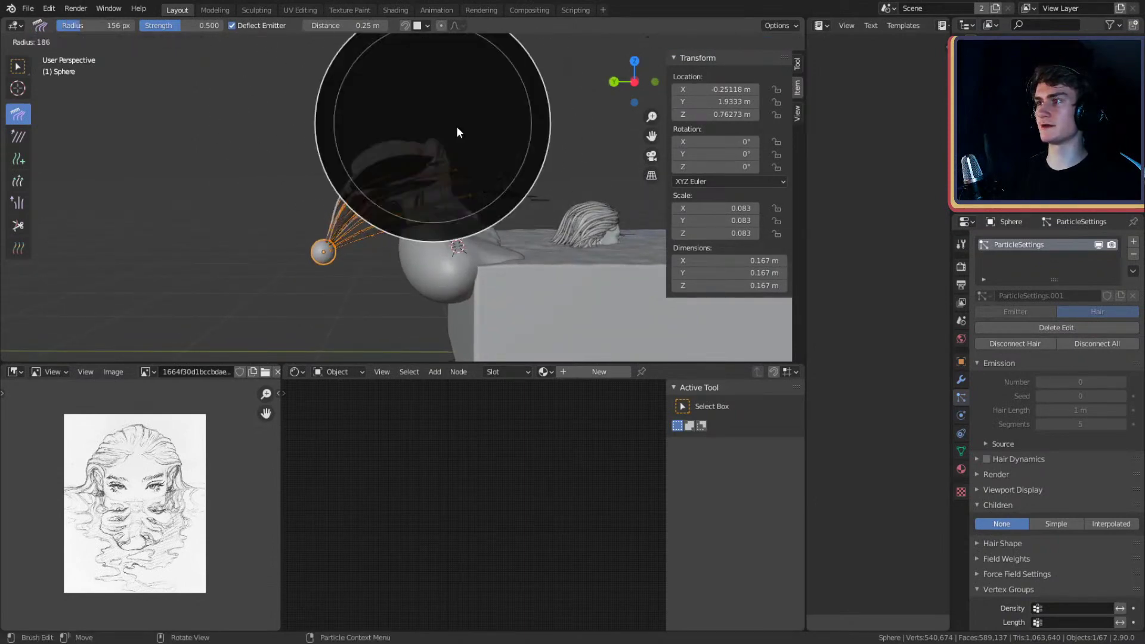
pyautogui.click(477, 126)
pyautogui.moveTo(409, 118); pyautogui.dragTo(442, 132)
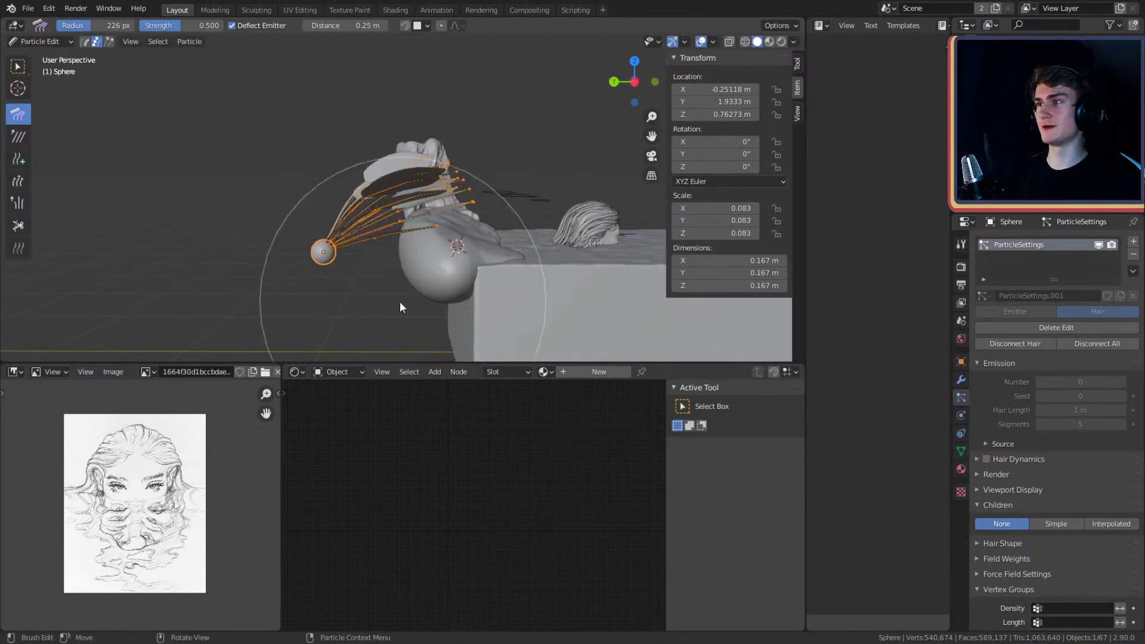
# - Comb the outermost leaf hairs in toward the rest of the fan, then reduce the Comb brush radius to 170 px
pyautogui.moveTo(399, 301)
pyautogui.mouseDown()
pyautogui.moveTo(370, 284)
pyautogui.moveTo(385, 278)
pyautogui.mouseUp()
pyautogui.moveTo(470, 224)
pyautogui.keyDown('shift'); pyautogui.mouseDown(button='middle')
pyautogui.moveTo(438, 191)
pyautogui.moveTo(516, 198)
pyautogui.moveTo(465, 220)
pyautogui.moveTo(577, 270)
pyautogui.moveTo(507, 220)
pyautogui.mouseUp(button='middle'); pyautogui.keyUp('shift')
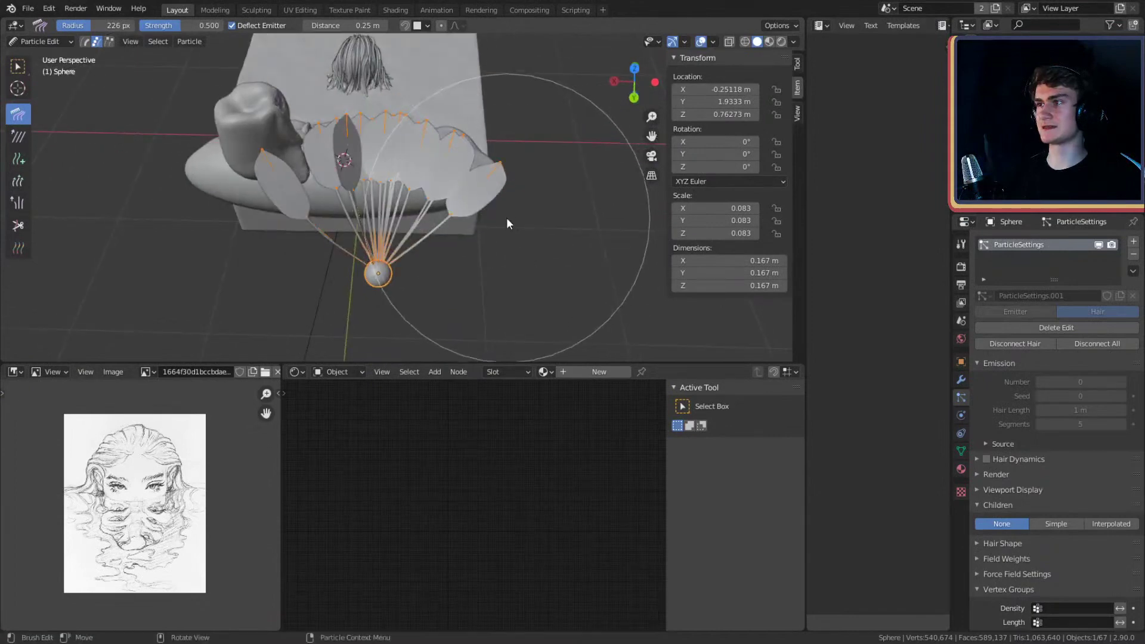
pyautogui.moveTo(507, 224)
pyautogui.mouseDown()
pyautogui.moveTo(536, 187)
pyautogui.moveTo(504, 167)
pyautogui.moveTo(199, 187)
pyautogui.moveTo(224, 182)
pyautogui.mouseUp()
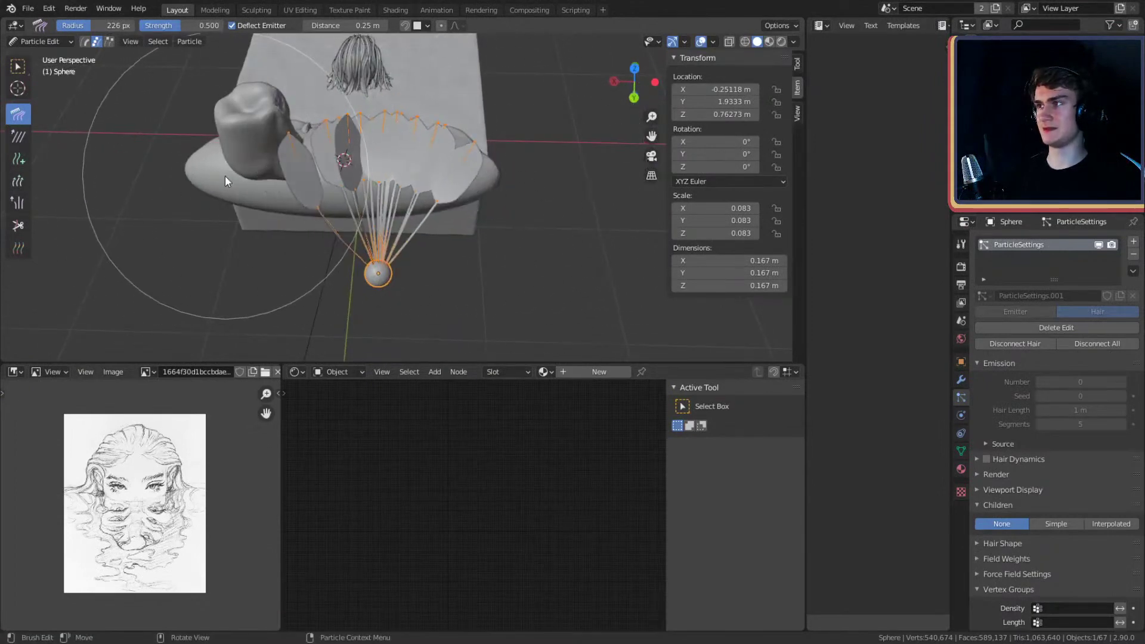
pyautogui.moveTo(307, 219)
pyautogui.mouseDown(button='middle')
pyautogui.moveTo(463, 168)
pyautogui.moveTo(485, 142)
pyautogui.moveTo(365, 125)
pyautogui.moveTo(160, 142)
pyautogui.moveTo(369, 149)
pyautogui.moveTo(452, 194)
pyautogui.moveTo(370, 179)
pyautogui.mouseUp(button='middle')
pyautogui.press('f')
pyautogui.click(339, 179)
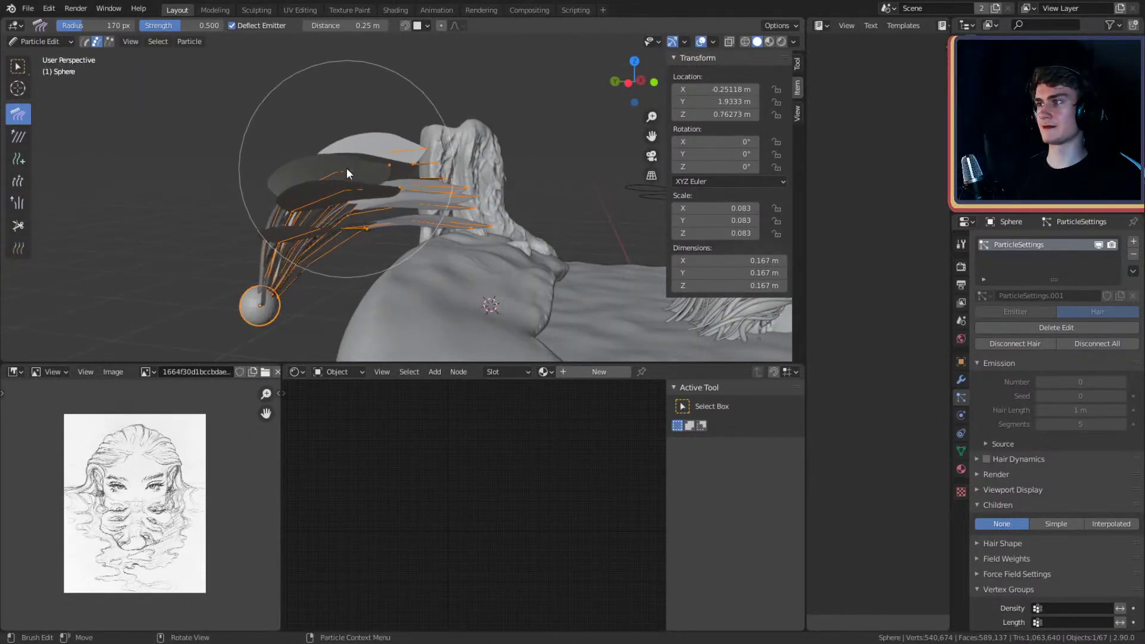
# - Comb the leaf hairs beside the draped figure back toward the middle of the cluster
pyautogui.moveTo(349, 263)
pyautogui.mouseDown(button='middle')
pyautogui.moveTo(482, 221)
pyautogui.moveTo(470, 213)
pyautogui.moveTo(570, 250)
pyautogui.moveTo(522, 224)
pyautogui.moveTo(355, 191)
pyautogui.moveTo(606, 180)
pyautogui.moveTo(478, 178)
pyautogui.moveTo(487, 154)
pyautogui.moveTo(471, 119)
pyautogui.moveTo(442, 166)
pyautogui.moveTo(513, 191)
pyautogui.moveTo(559, 110)
pyautogui.moveTo(573, 158)
pyautogui.moveTo(549, 93)
pyautogui.moveTo(556, 112)
pyautogui.moveTo(266, 130)
pyautogui.moveTo(284, 92)
pyautogui.moveTo(305, 111)
pyautogui.moveTo(300, 131)
pyautogui.moveTo(473, 154)
pyautogui.moveTo(507, 182)
pyautogui.moveTo(545, 188)
pyautogui.moveTo(416, 169)
pyautogui.mouseUp(button='middle')
pyautogui.press('KP_0')
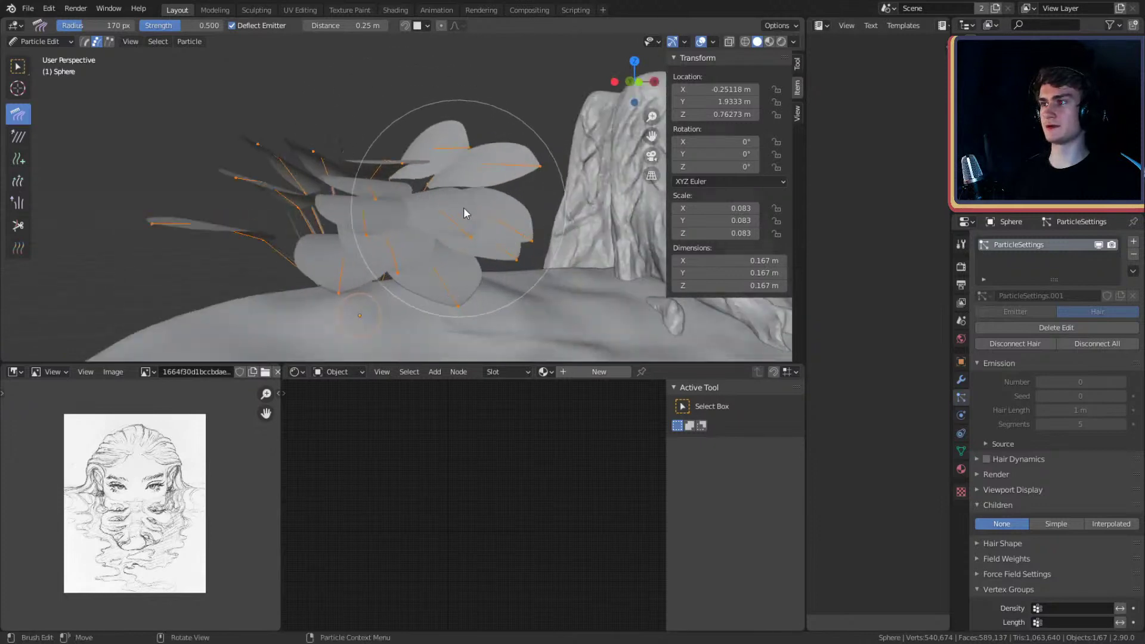
pyautogui.moveTo(463, 206)
pyautogui.mouseDown()
pyautogui.moveTo(517, 201)
pyautogui.moveTo(501, 217)
pyautogui.moveTo(324, 252)
pyautogui.moveTo(396, 197)
pyautogui.moveTo(323, 191)
pyautogui.mouseUp()
pyautogui.moveTo(323, 191)
pyautogui.mouseDown(button='middle')
pyautogui.moveTo(498, 244)
pyautogui.moveTo(485, 202)
pyautogui.moveTo(427, 235)
pyautogui.moveTo(409, 238)
pyautogui.moveTo(419, 227)
pyautogui.moveTo(406, 223)
pyautogui.mouseUp(button='middle')
# - Add a second set of leaf hairs across the far side and top of the sphere with the Add brush
pyautogui.click(21, 159)
pyautogui.moveTo(328, 194)
pyautogui.mouseDown(button='middle')
pyautogui.moveTo(441, 259)
pyautogui.moveTo(463, 224)
pyautogui.moveTo(455, 296)
pyautogui.moveTo(416, 231)
pyautogui.mouseUp(button='middle')
pyautogui.click(383, 247)
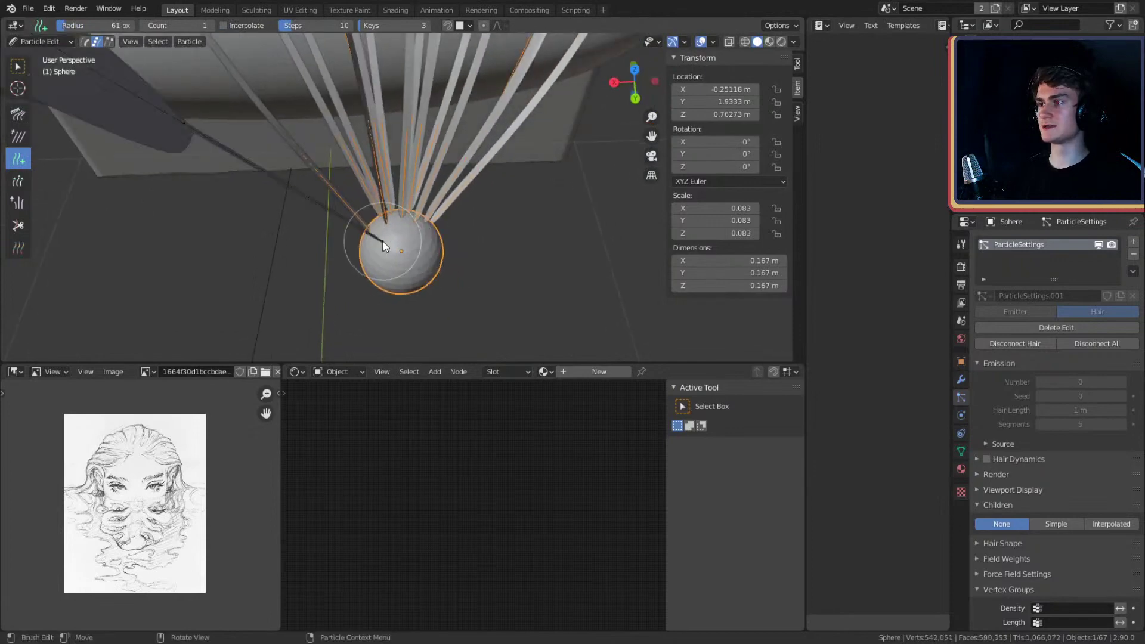
pyautogui.moveTo(384, 247)
pyautogui.mouseDown()
pyautogui.moveTo(432, 241)
pyautogui.moveTo(445, 255)
pyautogui.mouseUp()
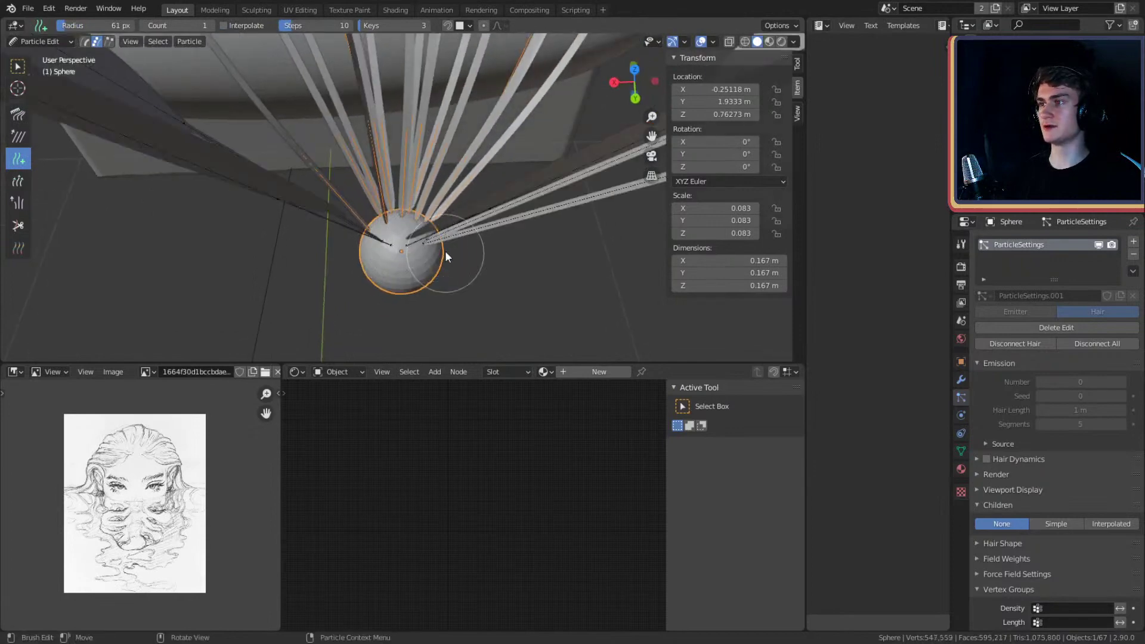
pyautogui.moveTo(445, 251); pyautogui.dragTo(424, 213, button='middle')
pyautogui.moveTo(423, 213)
pyautogui.mouseDown()
pyautogui.moveTo(379, 205)
pyautogui.moveTo(386, 222)
pyautogui.moveTo(416, 222)
pyautogui.moveTo(402, 219)
pyautogui.mouseUp()
pyautogui.moveTo(495, 217)
pyautogui.mouseDown(button='middle')
pyautogui.moveTo(316, 199)
pyautogui.moveTo(428, 206)
pyautogui.mouseUp(button='middle')
# - Circle-select the newly added hairs and comb them downward away from the figure in a side view
pyautogui.press('f')
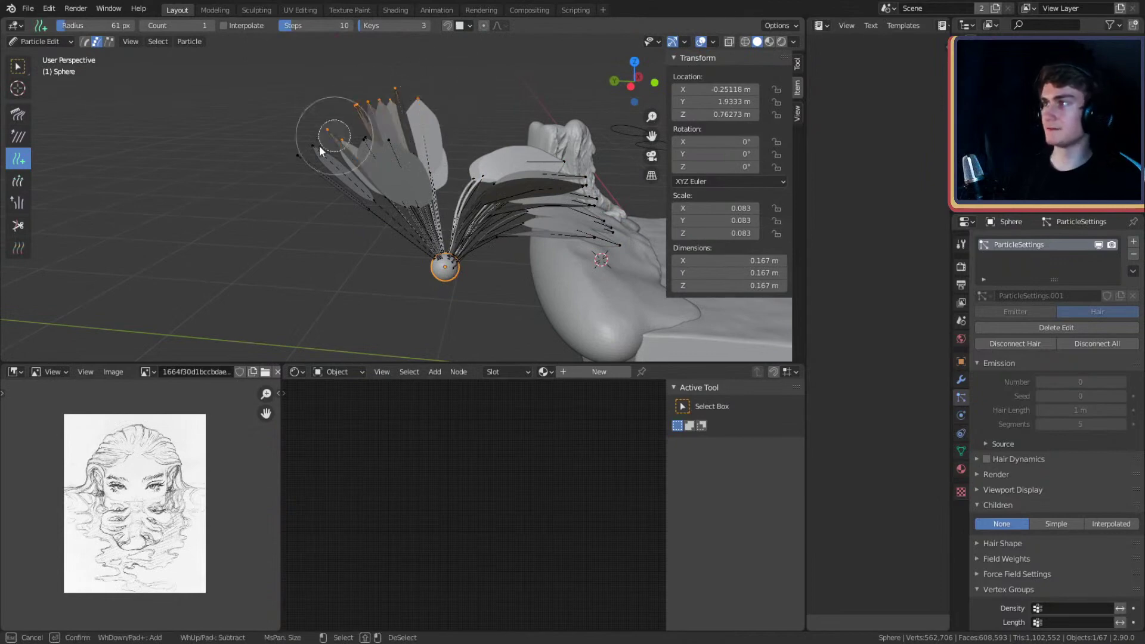
pyautogui.press('Escape')
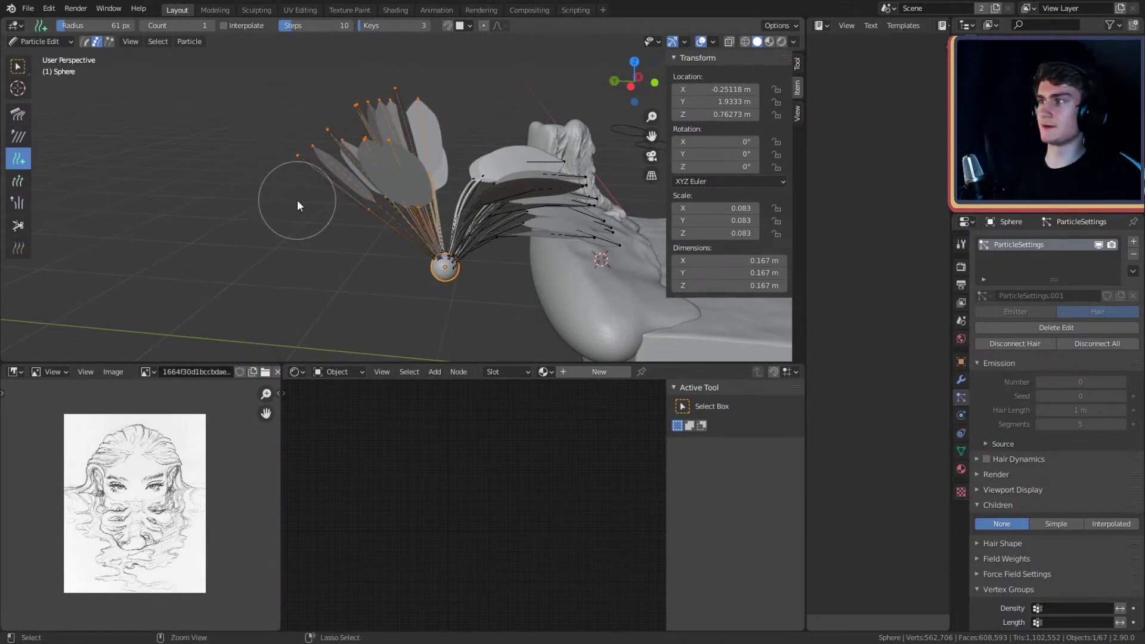
pyautogui.moveTo(299, 171)
pyautogui.mouseDown(button='middle')
pyautogui.moveTo(377, 199)
pyautogui.moveTo(445, 184)
pyautogui.moveTo(429, 178)
pyautogui.moveTo(557, 171)
pyautogui.moveTo(549, 141)
pyautogui.moveTo(483, 80)
pyautogui.mouseUp(button='middle')
pyautogui.click(17, 113)
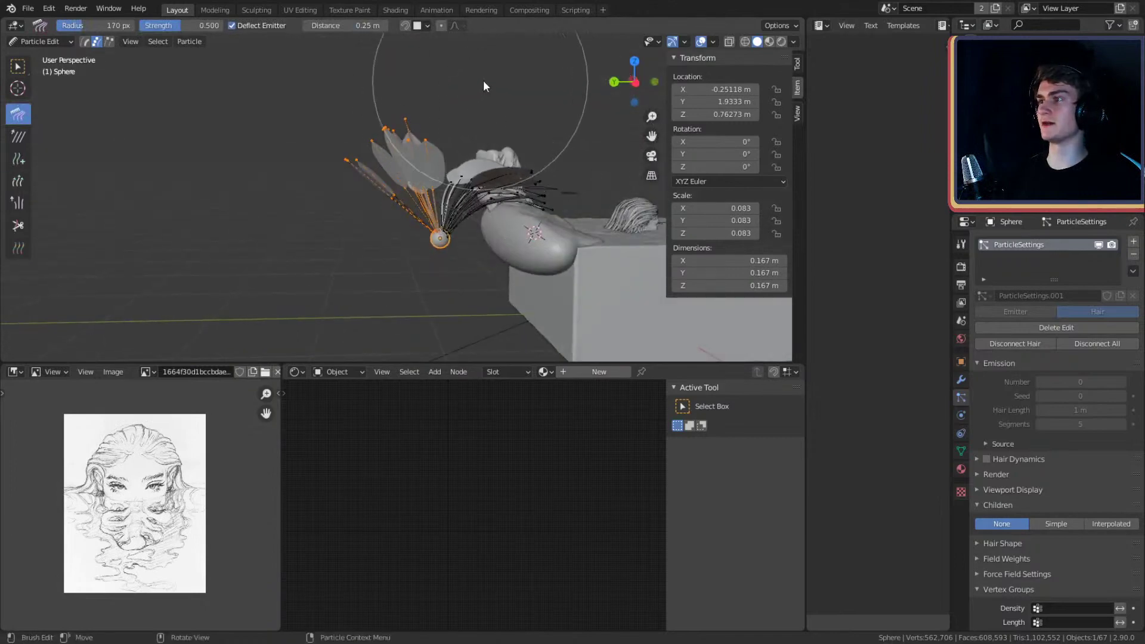
pyautogui.moveTo(484, 80)
pyautogui.mouseDown()
pyautogui.moveTo(374, 84)
pyautogui.moveTo(350, 139)
pyautogui.moveTo(378, 188)
pyautogui.moveTo(441, 199)
pyautogui.mouseUp()
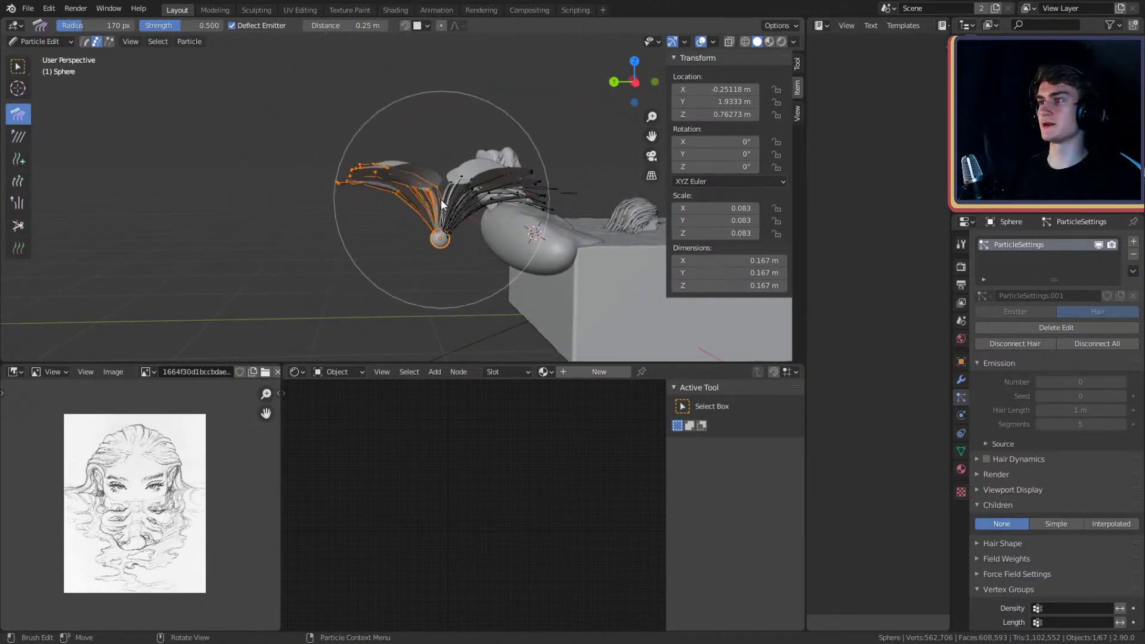
# - Comb the new hairs around the sphere from above to even out the leaf spread and check the camera view
pyautogui.moveTo(441, 200)
pyautogui.mouseDown(button='middle')
pyautogui.moveTo(470, 185)
pyautogui.moveTo(614, 207)
pyautogui.moveTo(489, 213)
pyautogui.moveTo(504, 252)
pyautogui.moveTo(485, 256)
pyautogui.mouseUp(button='middle')
pyautogui.moveTo(485, 256)
pyautogui.mouseDown()
pyautogui.moveTo(525, 231)
pyautogui.moveTo(586, 146)
pyautogui.moveTo(554, 163)
pyautogui.moveTo(518, 249)
pyautogui.moveTo(534, 231)
pyautogui.moveTo(480, 218)
pyautogui.moveTo(439, 252)
pyautogui.moveTo(269, 197)
pyautogui.moveTo(384, 288)
pyautogui.moveTo(349, 264)
pyautogui.moveTo(299, 294)
pyautogui.moveTo(427, 312)
pyautogui.moveTo(465, 284)
pyautogui.moveTo(412, 257)
pyautogui.mouseUp()
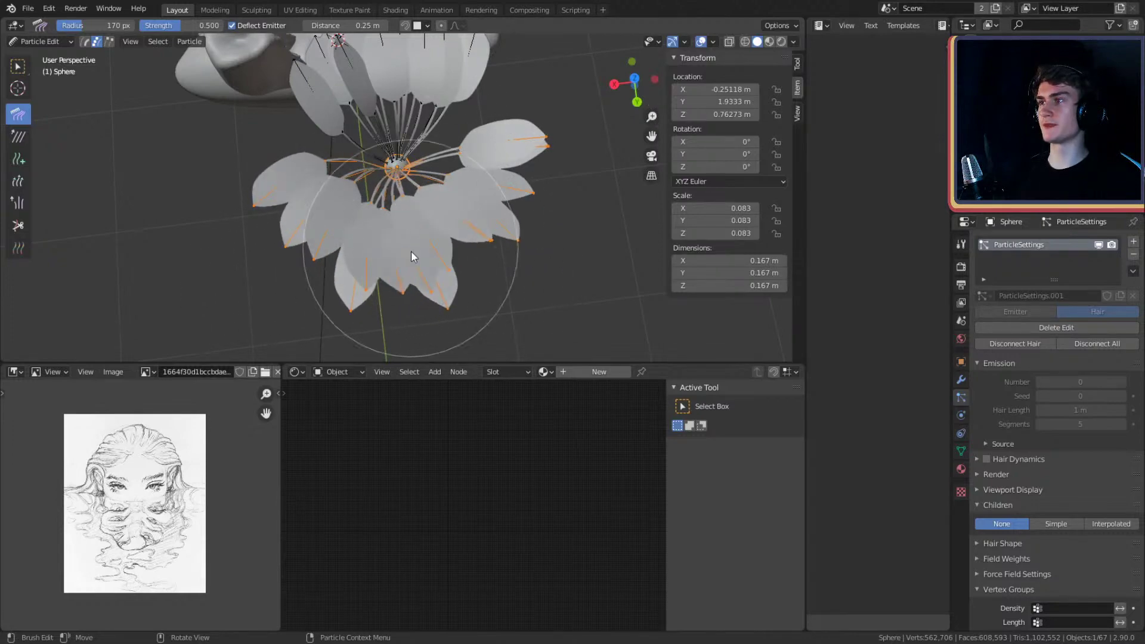
pyautogui.moveTo(400, 176); pyautogui.dragTo(369, 319, button='middle')
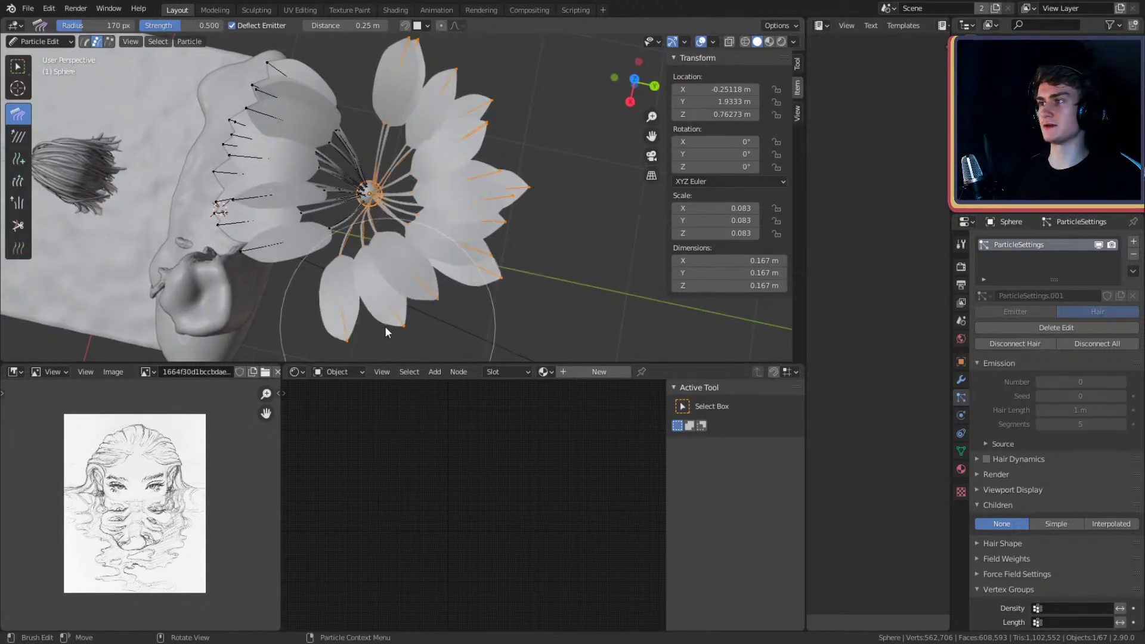
pyautogui.moveTo(385, 325)
pyautogui.mouseDown()
pyautogui.moveTo(328, 353)
pyautogui.moveTo(366, 279)
pyautogui.moveTo(420, 287)
pyautogui.moveTo(481, 184)
pyautogui.moveTo(406, 81)
pyautogui.moveTo(388, 166)
pyautogui.mouseUp()
pyautogui.moveTo(388, 165)
pyautogui.mouseDown(button='middle')
pyautogui.moveTo(509, 146)
pyautogui.moveTo(454, 184)
pyautogui.mouseUp(button='middle')
pyautogui.press('KP_0')
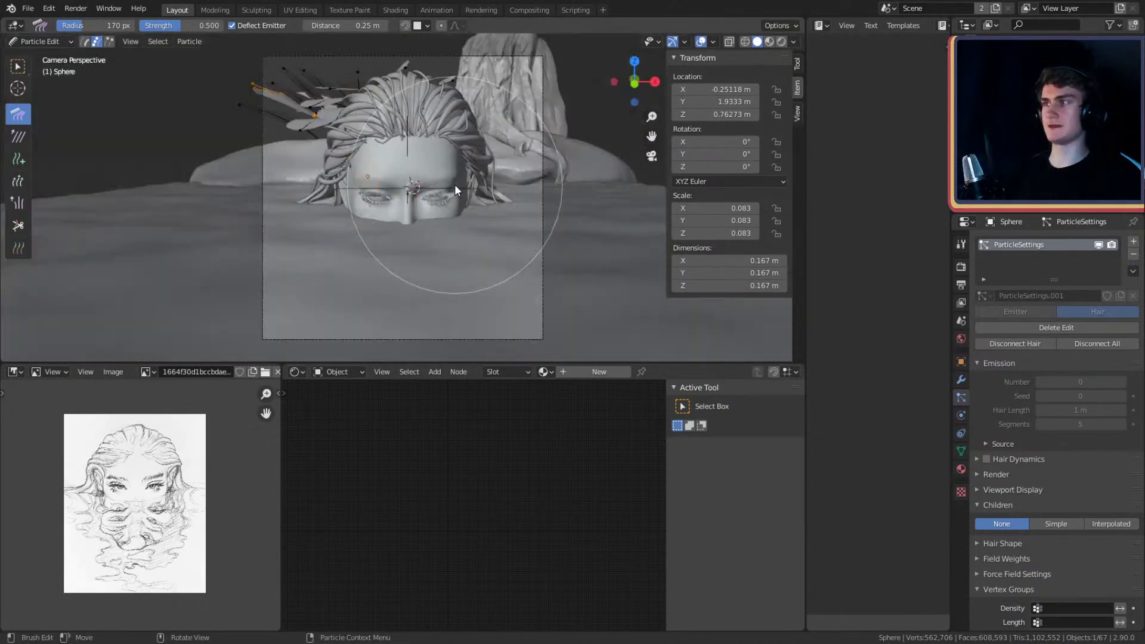
# - Comb the outer leaf tips lower and farther outward from the sphere, and check them through the camera
pyautogui.scroll(-1, 395, 135)
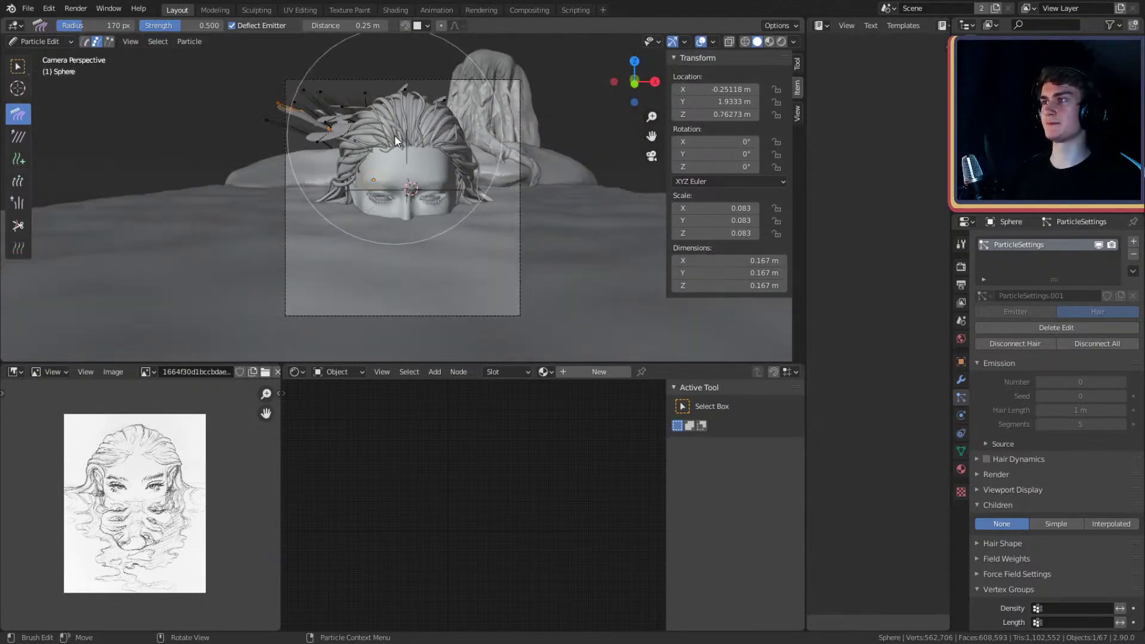
pyautogui.moveTo(395, 135); pyautogui.dragTo(450, 137, button='middle')
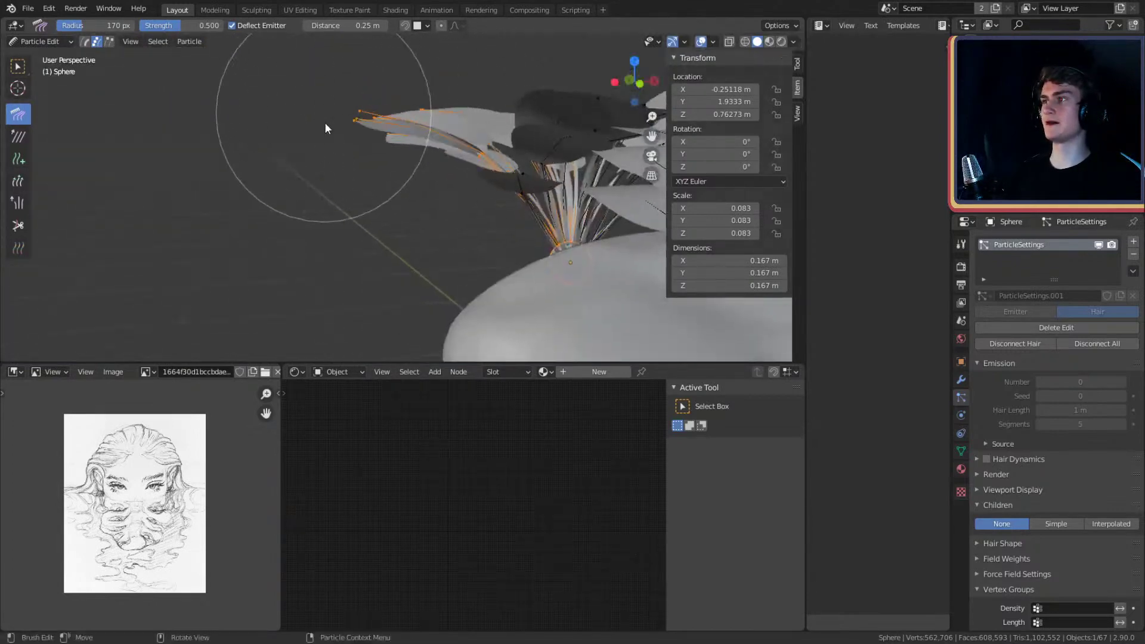
pyautogui.moveTo(325, 123)
pyautogui.mouseDown()
pyautogui.moveTo(307, 158)
pyautogui.moveTo(339, 203)
pyautogui.mouseUp()
pyautogui.moveTo(485, 165)
pyautogui.keyDown('shift'); pyautogui.mouseDown(button='middle')
pyautogui.moveTo(456, 178)
pyautogui.moveTo(398, 143)
pyautogui.mouseUp(button='middle'); pyautogui.keyUp('shift')
pyautogui.moveTo(388, 132); pyautogui.dragTo(317, 141)
pyautogui.moveTo(363, 171); pyautogui.dragTo(590, 137, button='middle')
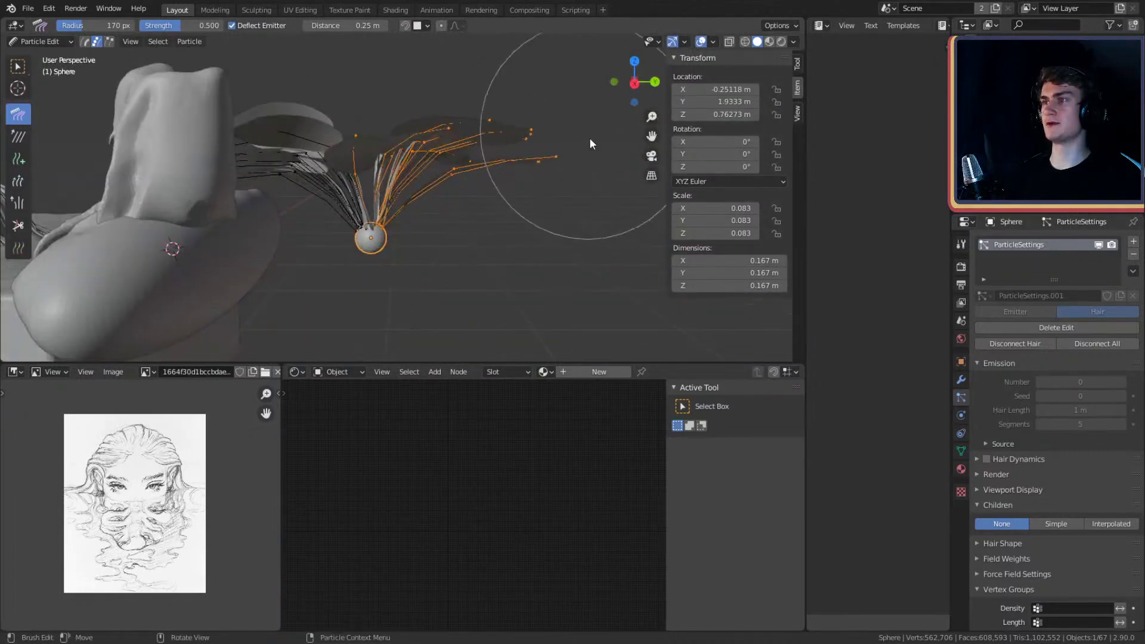
pyautogui.moveTo(482, 206)
pyautogui.mouseDown(button='middle')
pyautogui.moveTo(560, 195)
pyautogui.moveTo(508, 136)
pyautogui.moveTo(501, 198)
pyautogui.moveTo(461, 183)
pyautogui.mouseUp(button='middle')
pyautogui.press('KP_0')
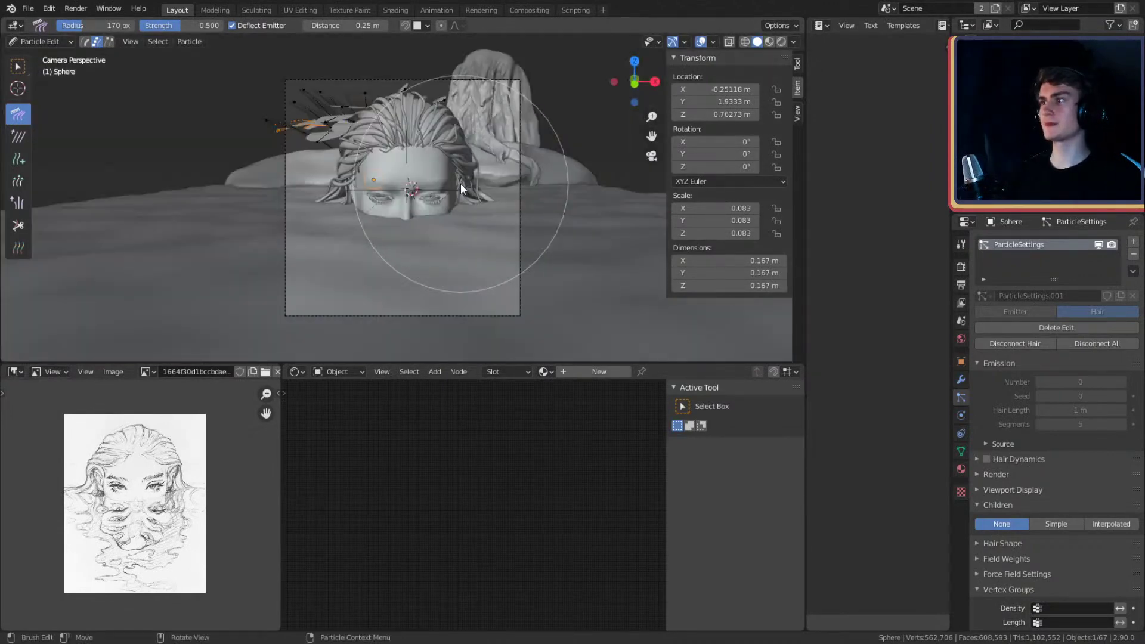
# - Return to Object Mode, move the sphere along X to about -0.60 m, and check its placement in the camera view
pyautogui.click(41, 41)
pyautogui.click(36, 55)
pyautogui.scroll(-3, 328, 199)
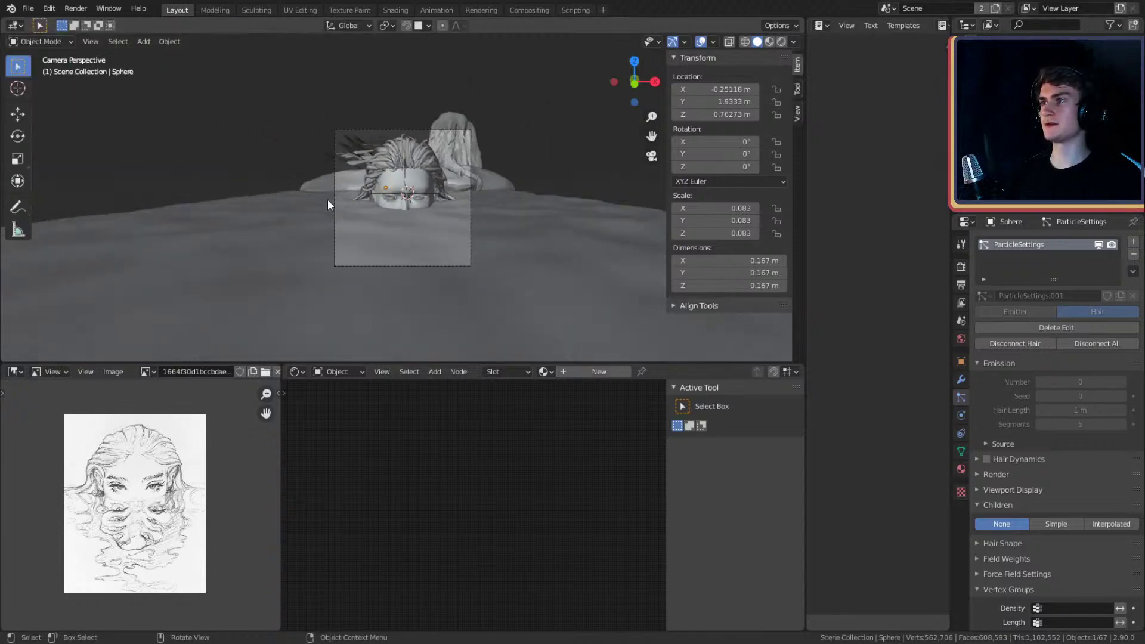
pyautogui.press('KP_0')
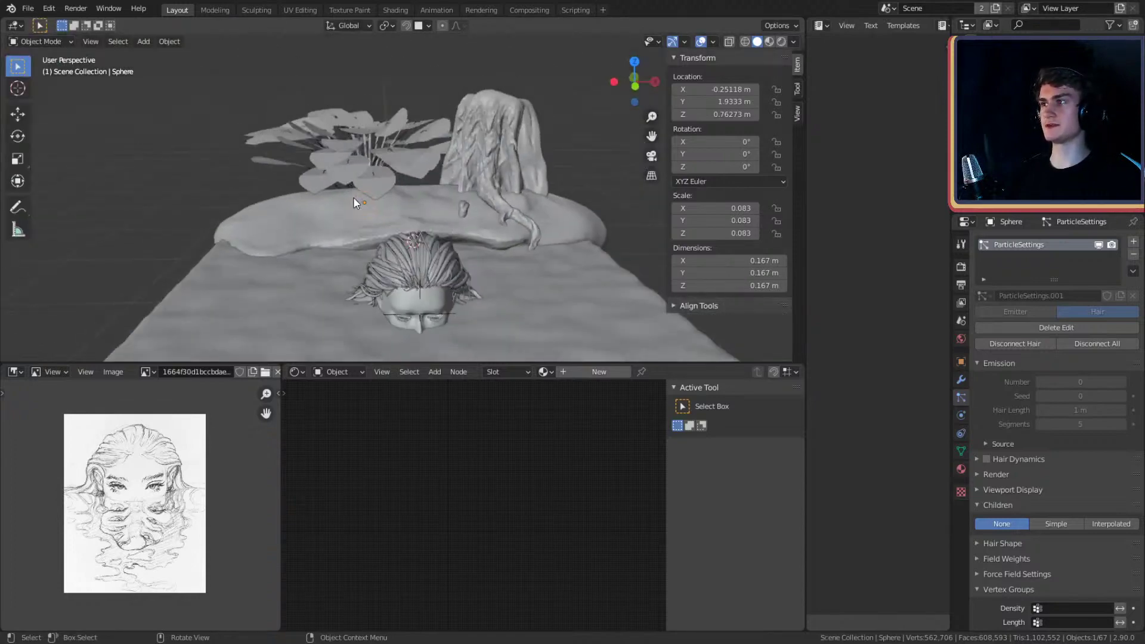
pyautogui.moveTo(370, 182); pyautogui.dragTo(546, 200, button='middle')
pyautogui.moveTo(463, 190); pyautogui.dragTo(602, 183, button='middle')
pyautogui.press('g')
pyautogui.press('x')
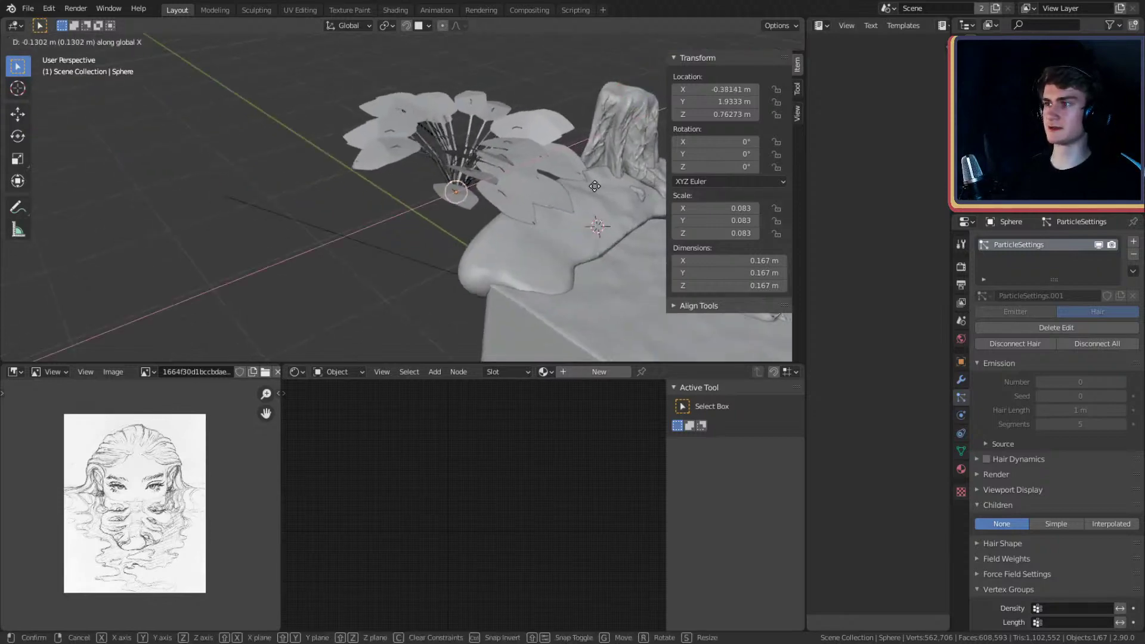
pyautogui.click(567, 204)
pyautogui.press('KP_0')
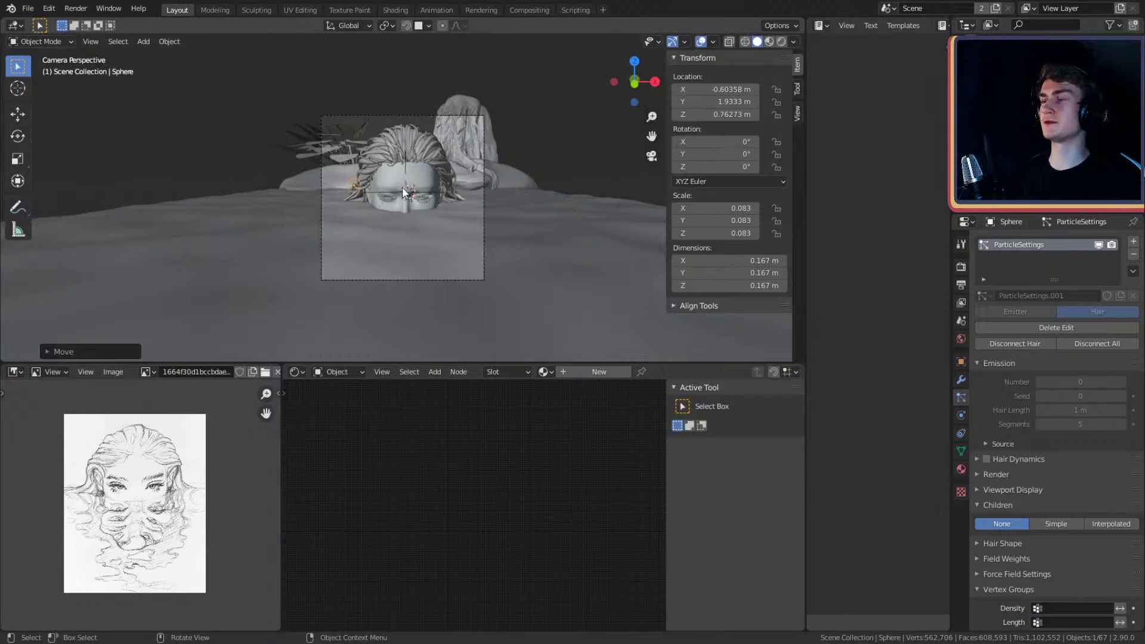
# - Inspect the plant around the figure, rename the leaf object Leaf_1, and deselect it
pyautogui.moveTo(404, 192); pyautogui.dragTo(446, 226, button='middle')
pyautogui.scroll(4, 446, 227)
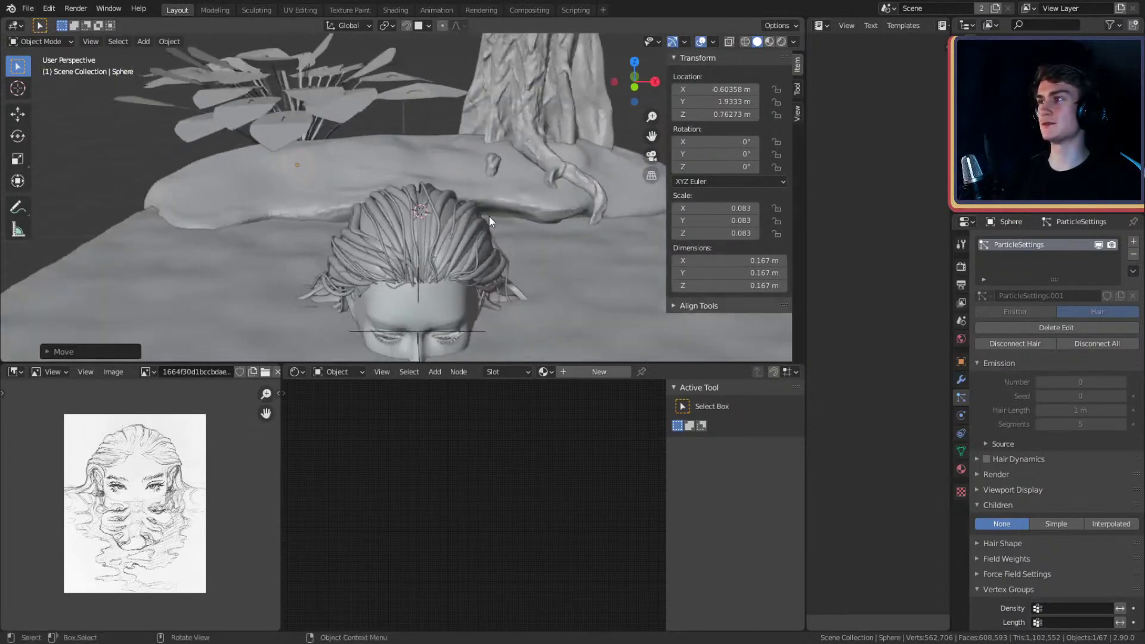
pyautogui.scroll(-4, 489, 217)
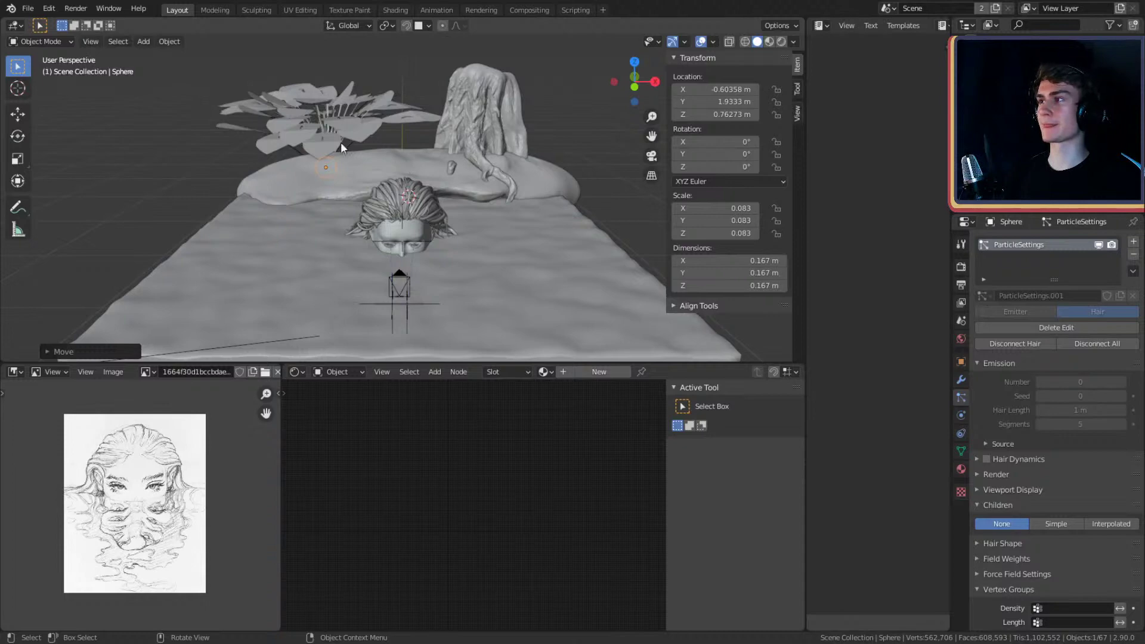
pyautogui.moveTo(348, 142); pyautogui.dragTo(567, 236, button='middle')
pyautogui.moveTo(483, 183)
pyautogui.mouseDown(button='middle')
pyautogui.moveTo(575, 169)
pyautogui.moveTo(524, 184)
pyautogui.moveTo(499, 162)
pyautogui.moveTo(493, 106)
pyautogui.moveTo(460, 182)
pyautogui.mouseUp(button='middle')
pyautogui.click(443, 59)
pyautogui.moveTo(444, 59); pyautogui.dragTo(360, 170, button='middle')
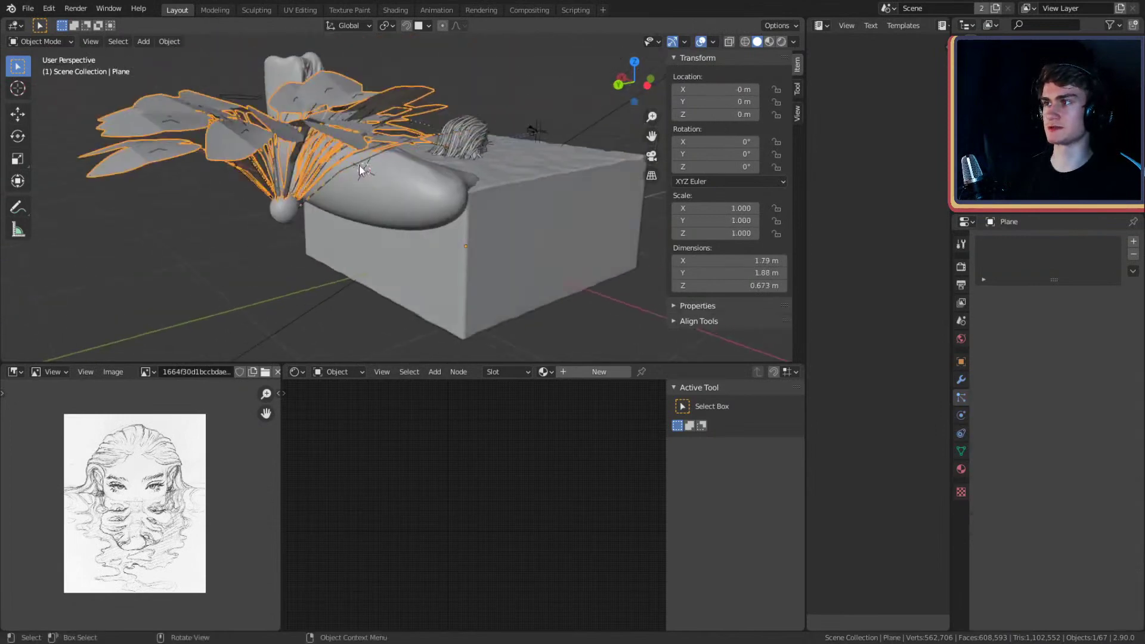
pyautogui.moveTo(596, 260); pyautogui.dragTo(393, 203, button='middle')
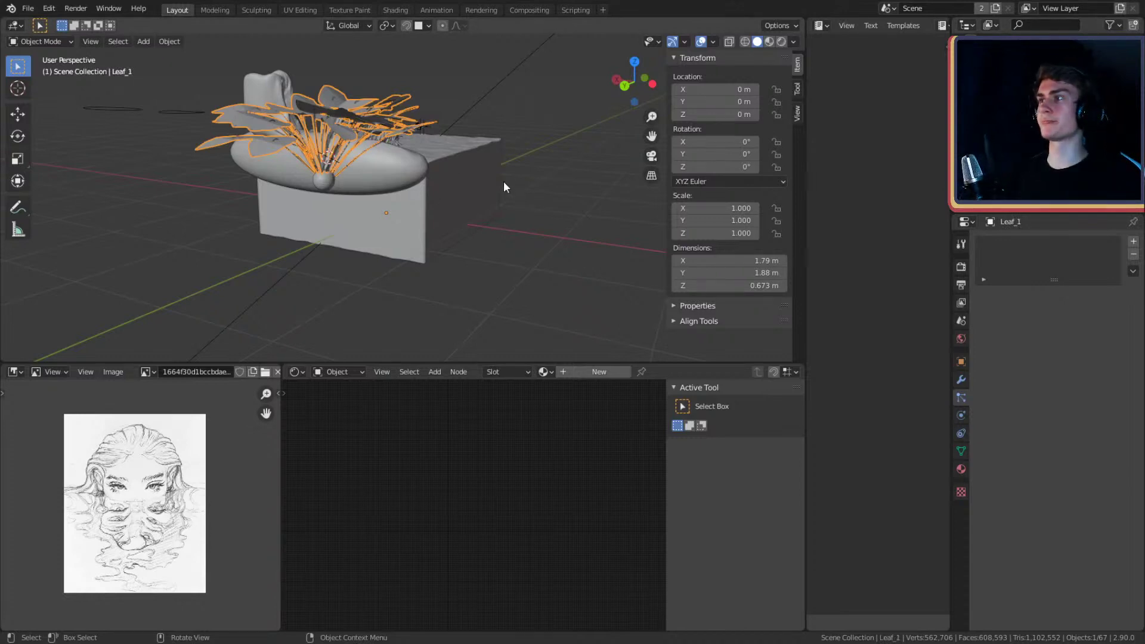
pyautogui.moveTo(504, 184); pyautogui.dragTo(529, 198, button='middle')
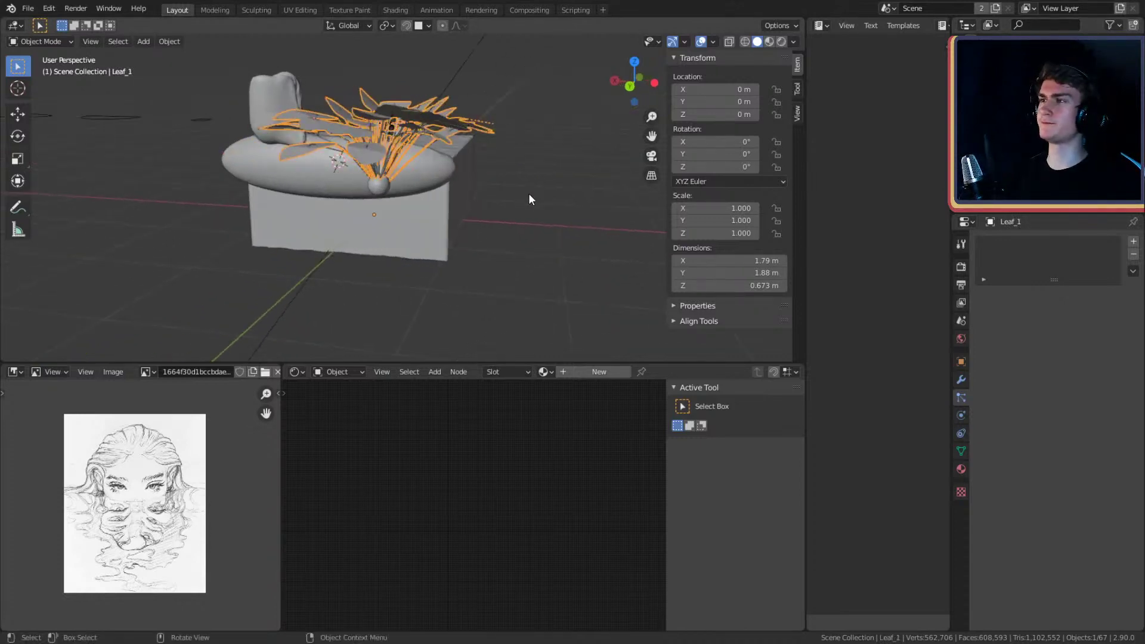
pyautogui.click(528, 194)
# - Add a plane and move it along X to about 1.70 m, beside the ground block
pyautogui.moveTo(529, 193); pyautogui.dragTo(402, 260, button='middle')
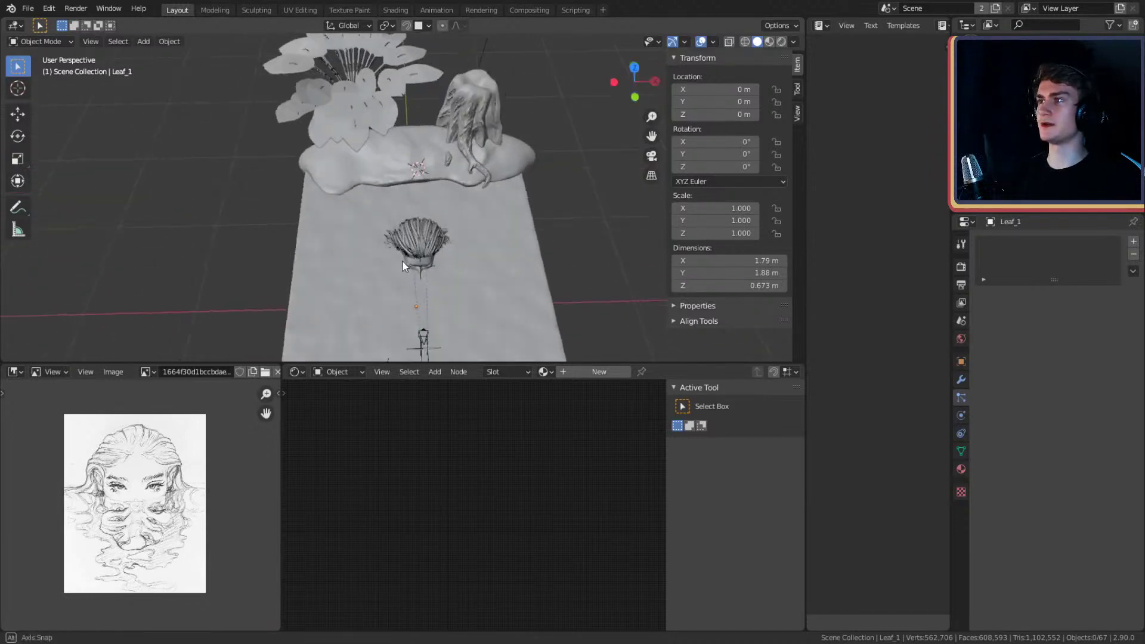
pyautogui.hotkey('shift', 'a')
pyautogui.moveTo(406, 258)
pyautogui.click(459, 257)
pyautogui.moveTo(500, 276); pyautogui.dragTo(432, 217, button='middle')
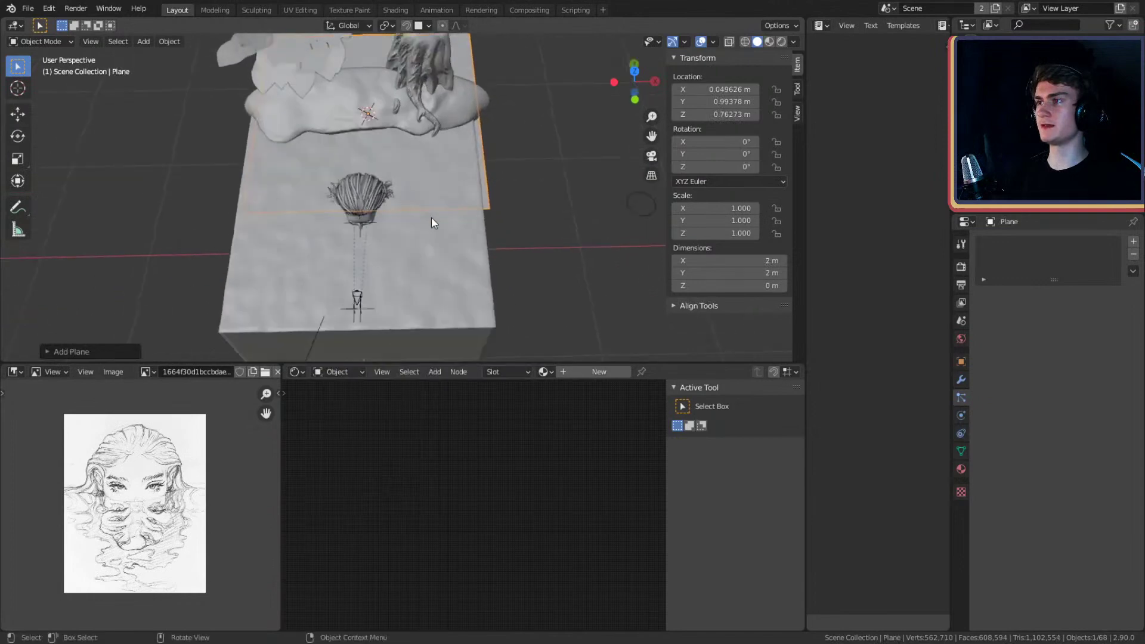
pyautogui.press('g')
pyautogui.press('x')
pyautogui.click(650, 226)
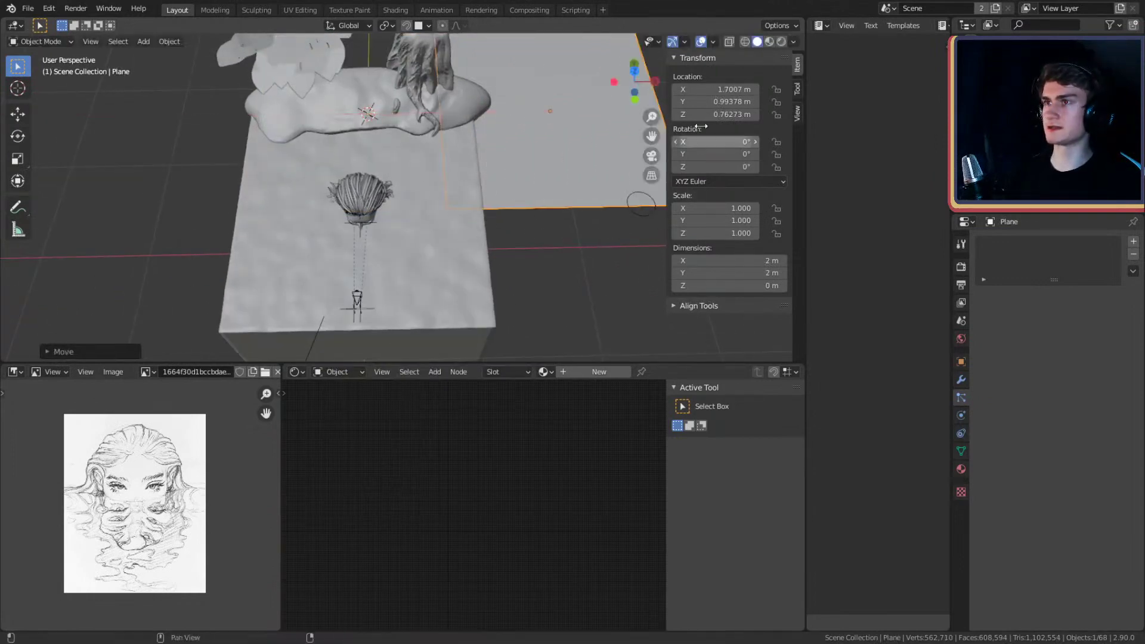
# - Scale the plane into a thin strip about 0.014 m wide and 0.58 m long, and apply its scale
pyautogui.moveTo(510, 238); pyautogui.dragTo(398, 263, button='middle')
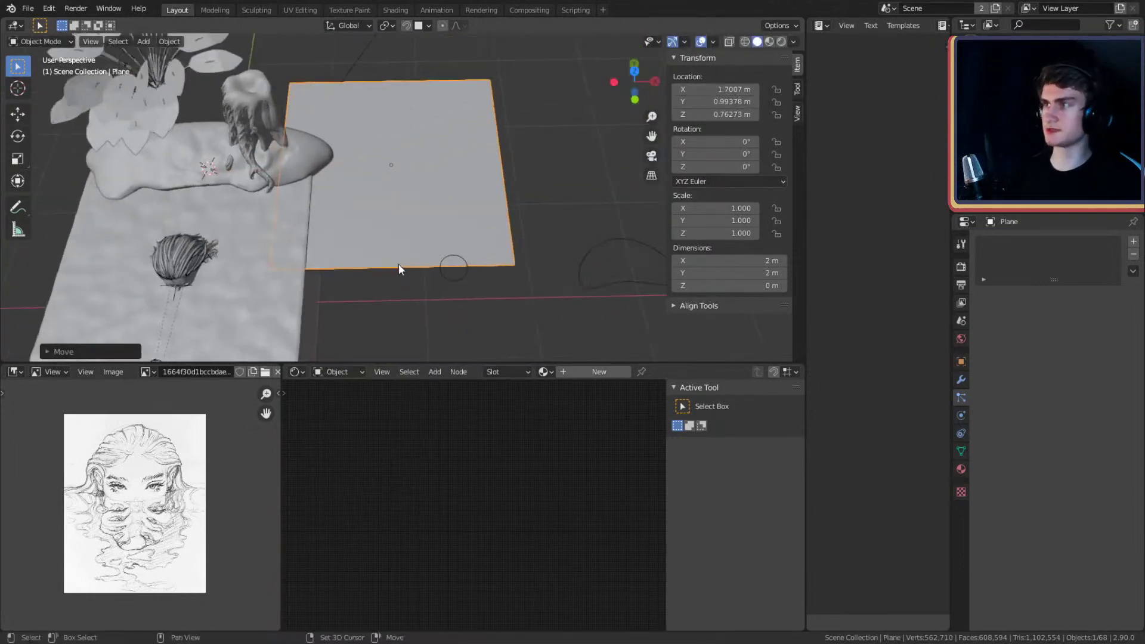
pyautogui.scroll(2, 398, 263)
pyautogui.press('s')
pyautogui.press('x')
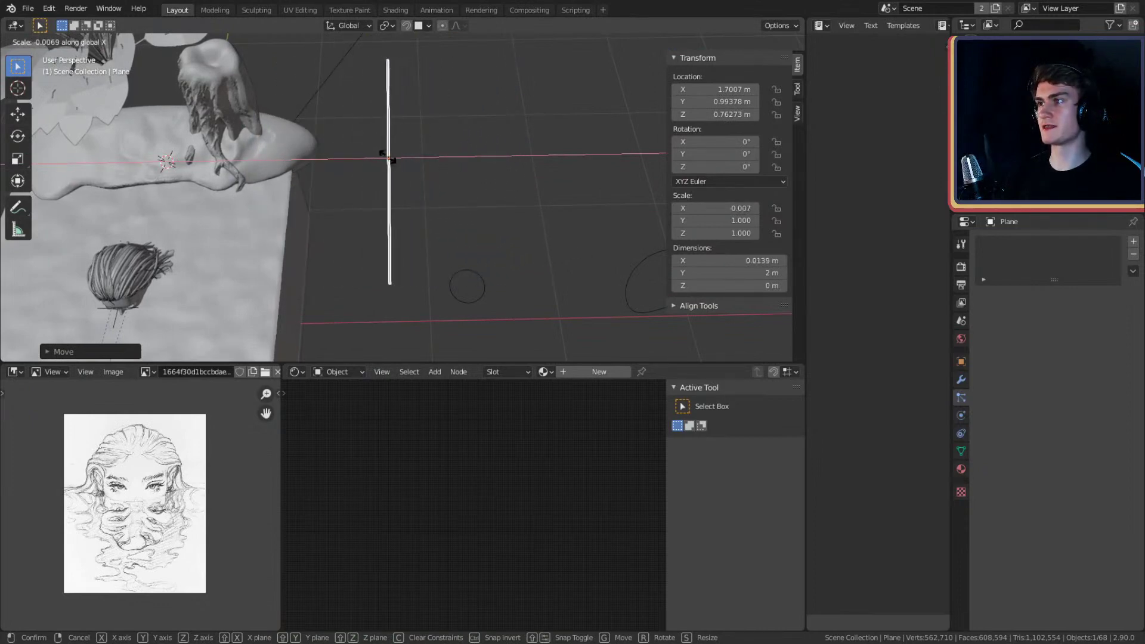
pyautogui.click(388, 158)
pyautogui.press('s')
pyautogui.press('y')
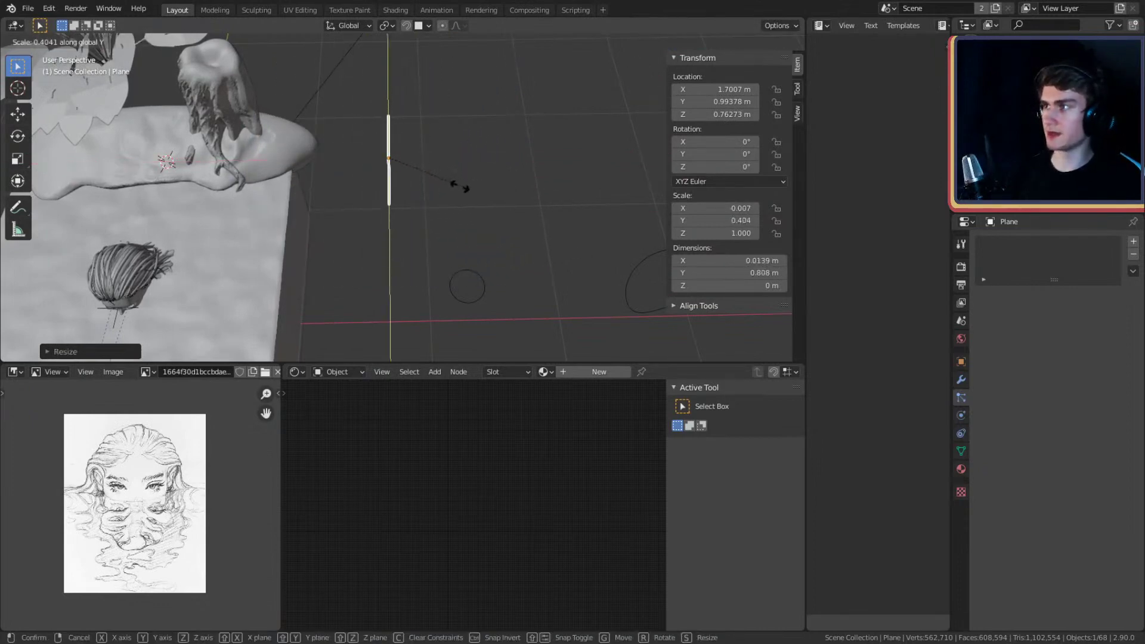
pyautogui.click(468, 192)
pyautogui.hotkey('ctrl', 'a')
pyautogui.click(458, 208)
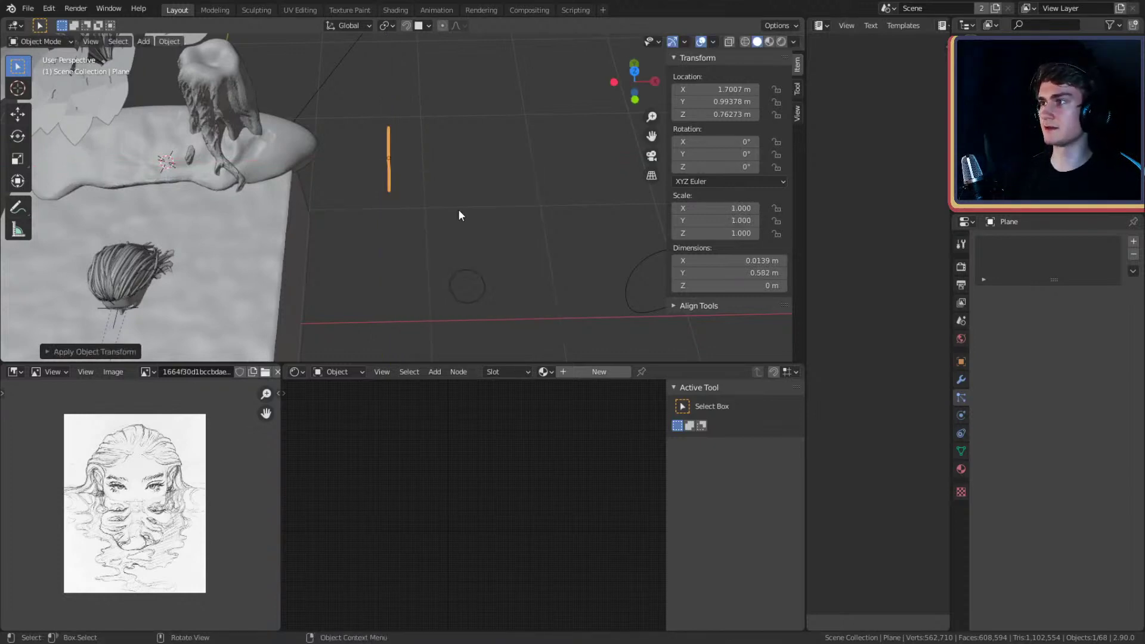
# - In Edit Mode, extrude the strip's far end edge about 0.22 m along Y
pyautogui.scroll(6, 458, 208)
pyautogui.moveTo(491, 198)
pyautogui.mouseDown(button='middle')
pyautogui.moveTo(474, 136)
pyautogui.moveTo(495, 189)
pyautogui.moveTo(478, 169)
pyautogui.moveTo(473, 207)
pyautogui.mouseUp(button='middle')
pyautogui.press('Tab')
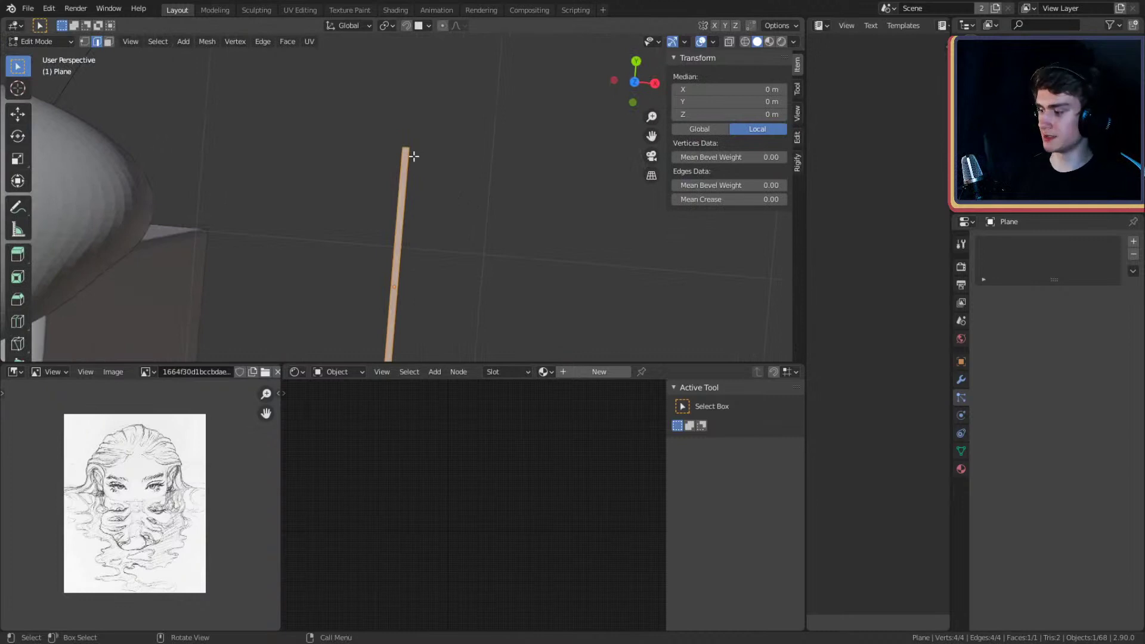
pyautogui.press('3')
pyautogui.moveTo(407, 149); pyautogui.dragTo(471, 171, button='middle')
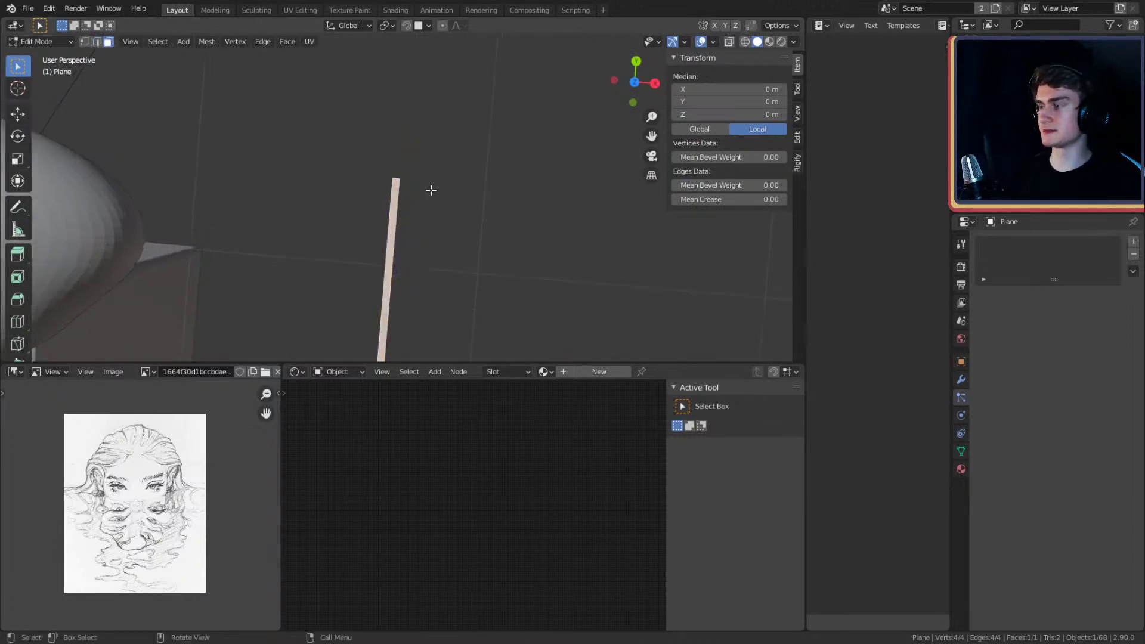
pyautogui.press('2')
pyautogui.click(400, 178)
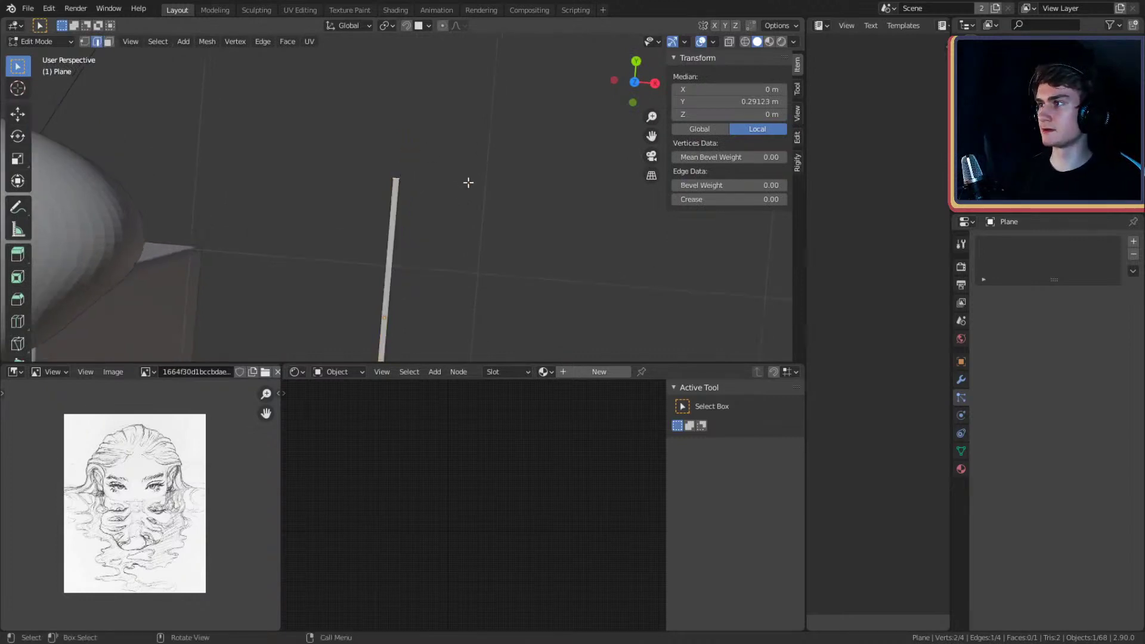
pyautogui.press('e')
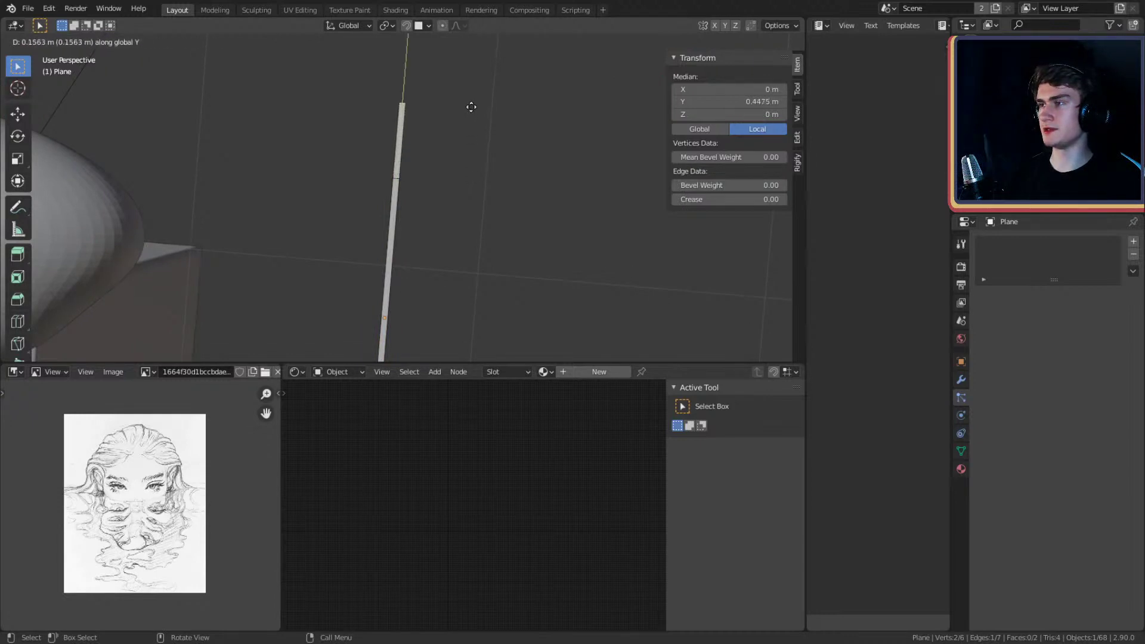
pyautogui.click(483, 75)
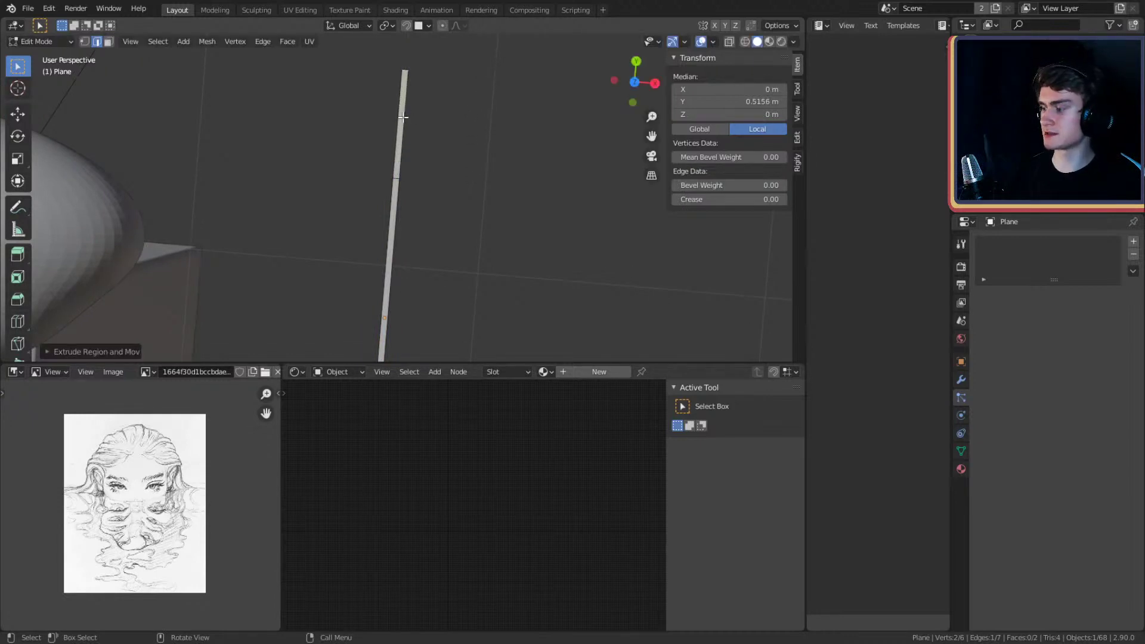
# - Add six evenly spaced loop cuts across the newly extruded end section of the strip
pyautogui.hotkey('ctrl', 'r')
pyautogui.scroll(1, 399, 117)
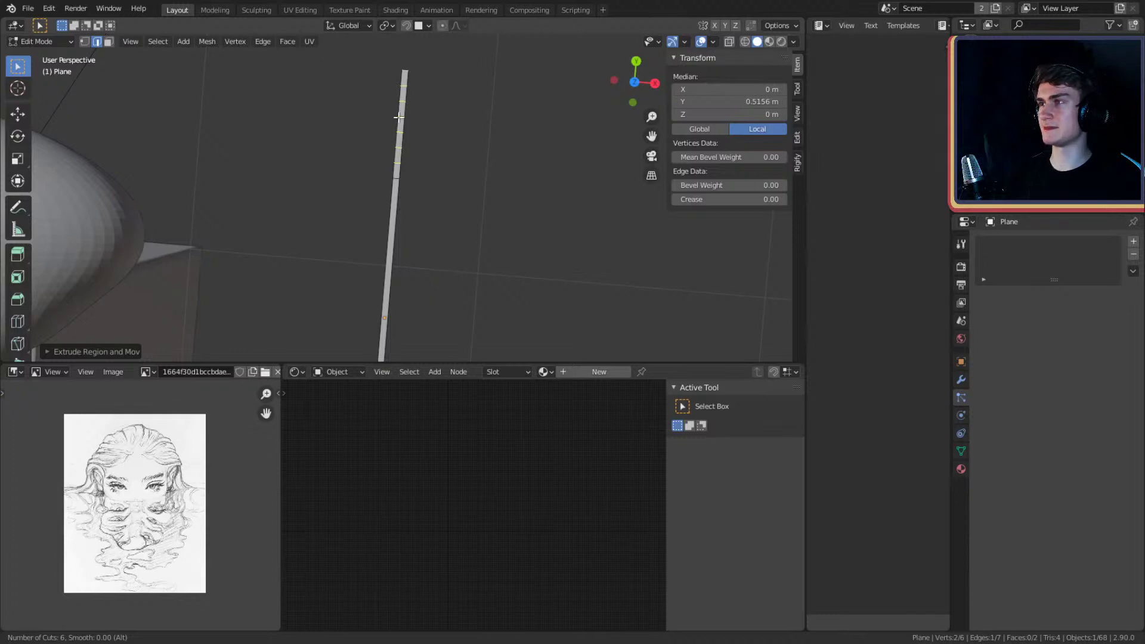
pyautogui.click(398, 117)
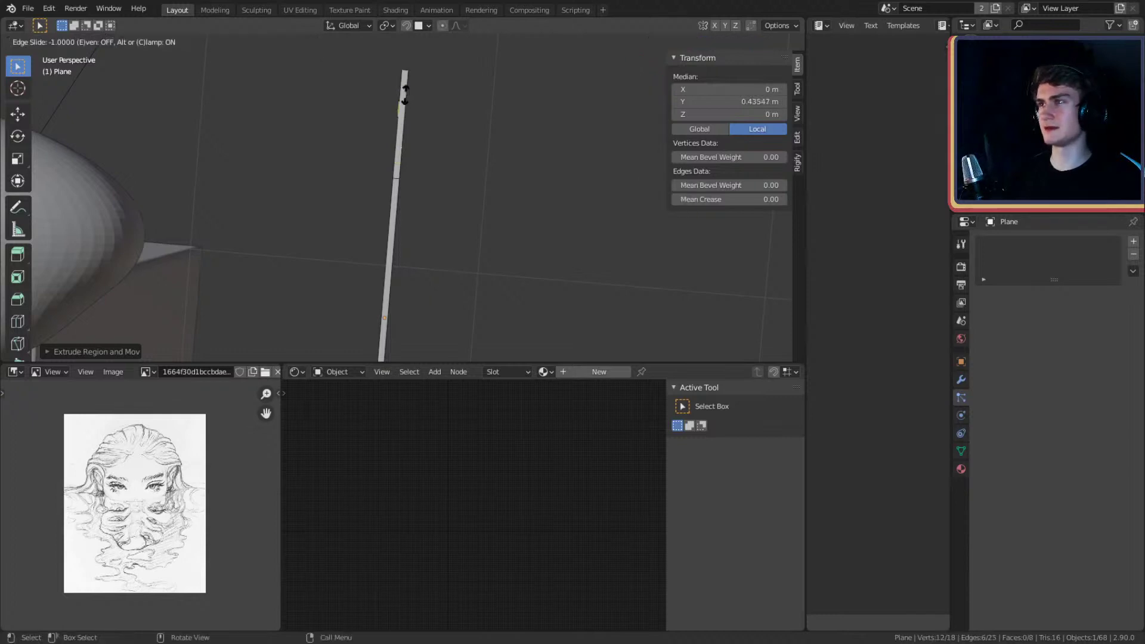
pyautogui.click(417, 94)
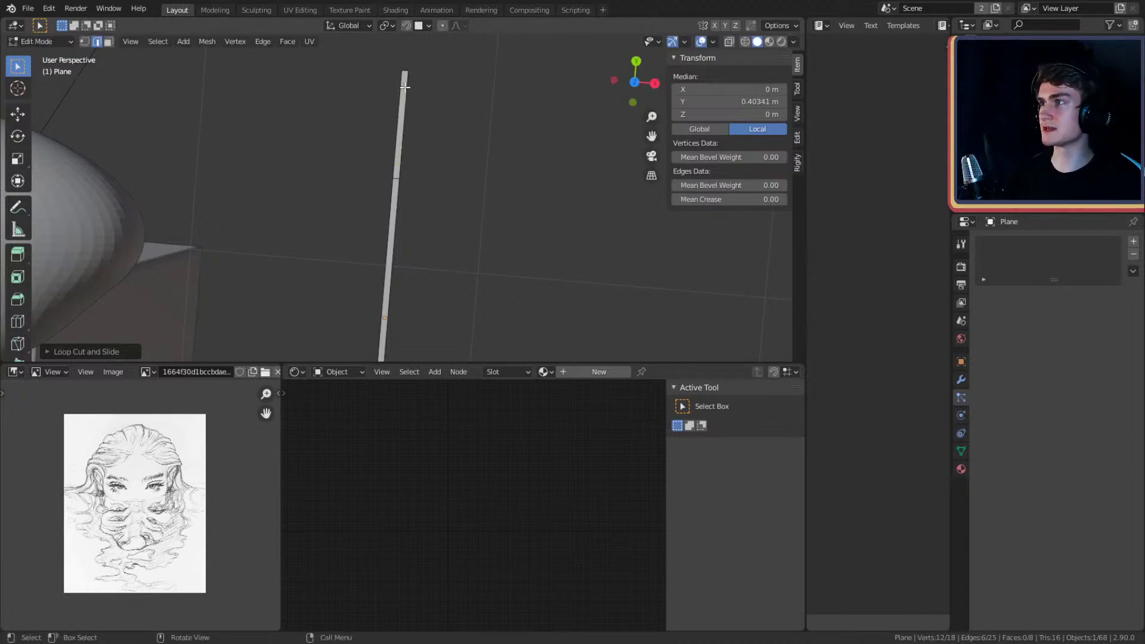
# - Select every second cross edge of the extruded section, starting beside the tip, and narrow them along X
pyautogui.click(403, 112)
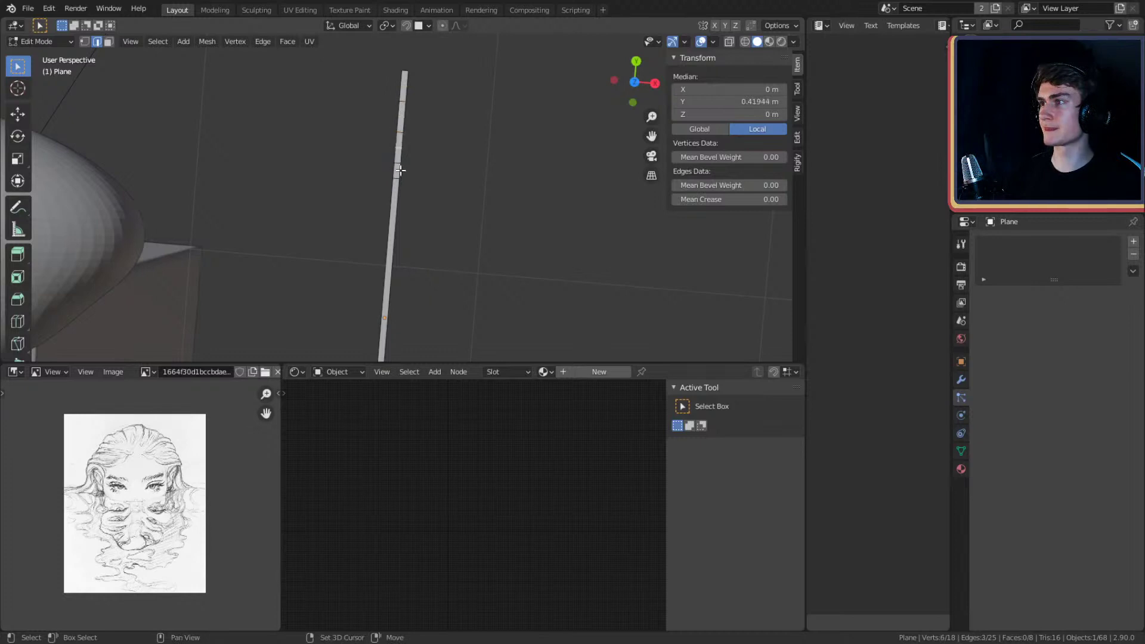
pyautogui.press('s')
pyautogui.press('x')
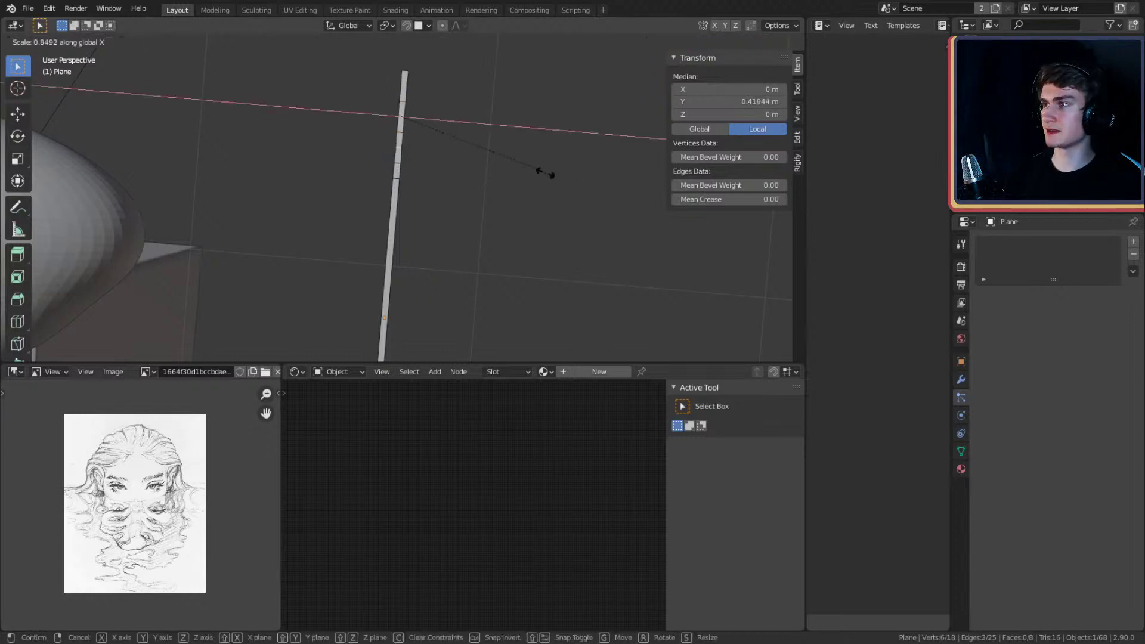
pyautogui.click(480, 155)
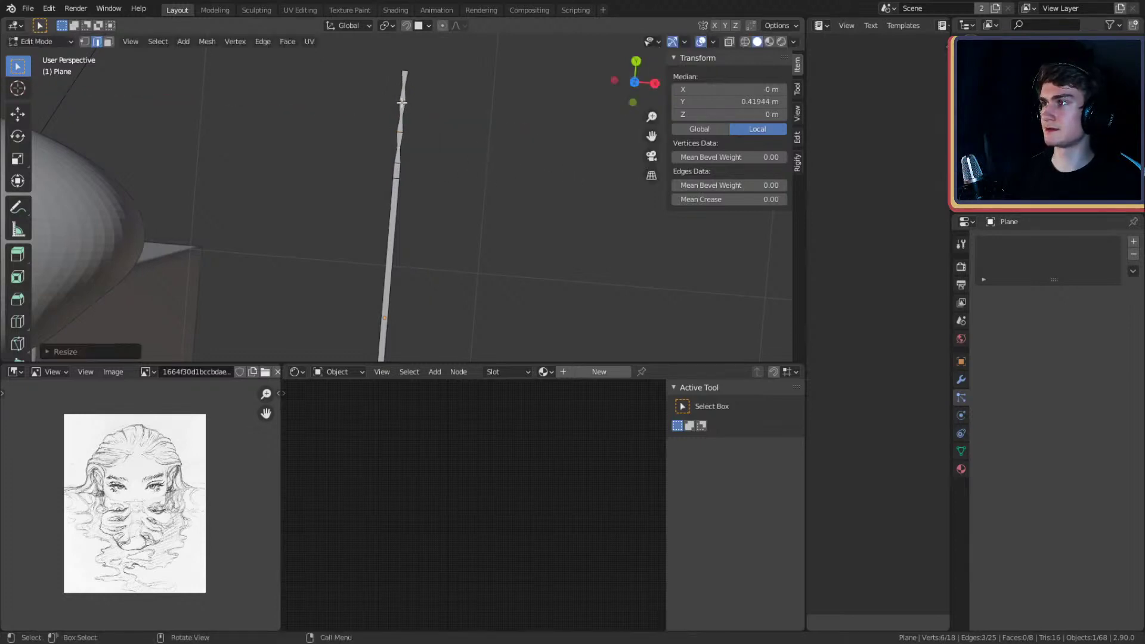
# - Widen the tip edge and the three remaining cuts along X to about 0.033 m, then return to Object Mode
pyautogui.click(404, 74)
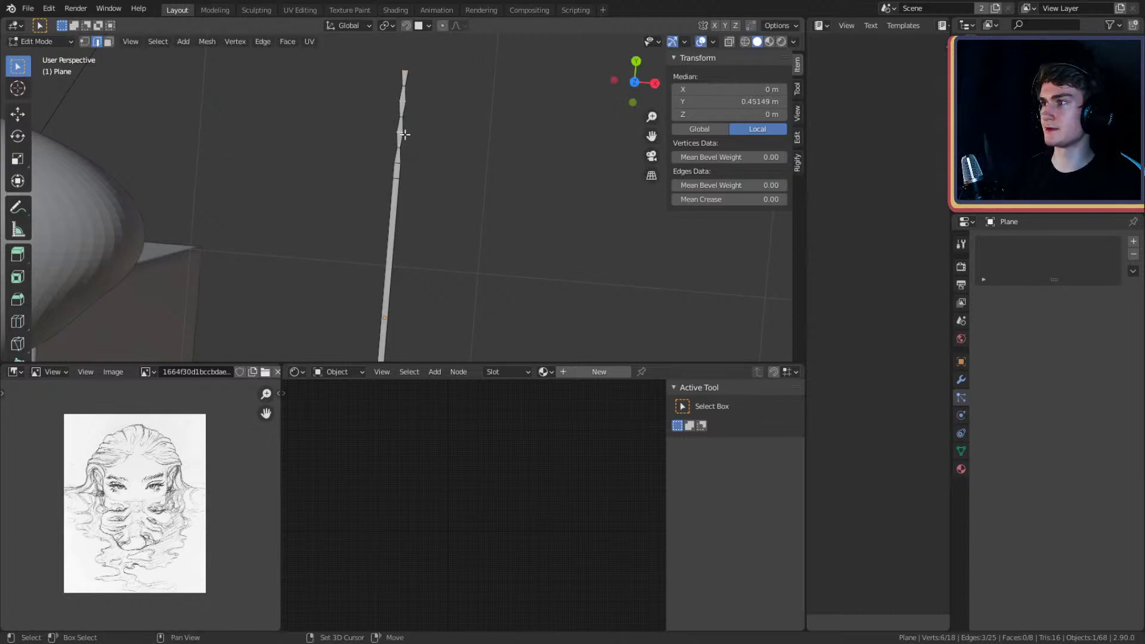
pyautogui.keyDown('shift'); pyautogui.click(398, 163); pyautogui.keyUp('shift')
pyautogui.press('s')
pyautogui.press('x')
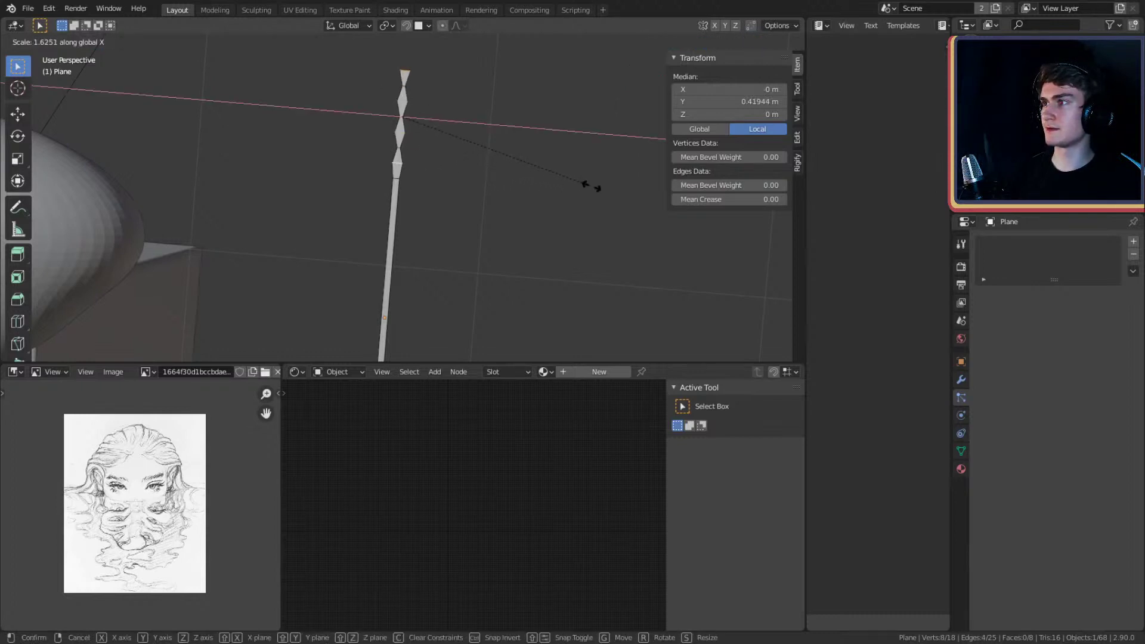
pyautogui.click(669, 245)
pyautogui.press('Tab')
# - Add seven evenly spaced loop cuts along the strip's long stem section and leave Edit Mode
pyautogui.scroll(-6, 459, 215)
pyautogui.moveTo(477, 238)
pyautogui.mouseDown(button='middle')
pyautogui.moveTo(489, 185)
pyautogui.moveTo(354, 177)
pyautogui.moveTo(478, 243)
pyautogui.moveTo(312, 149)
pyautogui.moveTo(406, 167)
pyautogui.moveTo(163, 171)
pyautogui.mouseUp(button='middle')
pyautogui.moveTo(347, 184); pyautogui.dragTo(483, 214, button='middle')
pyautogui.press('Tab')
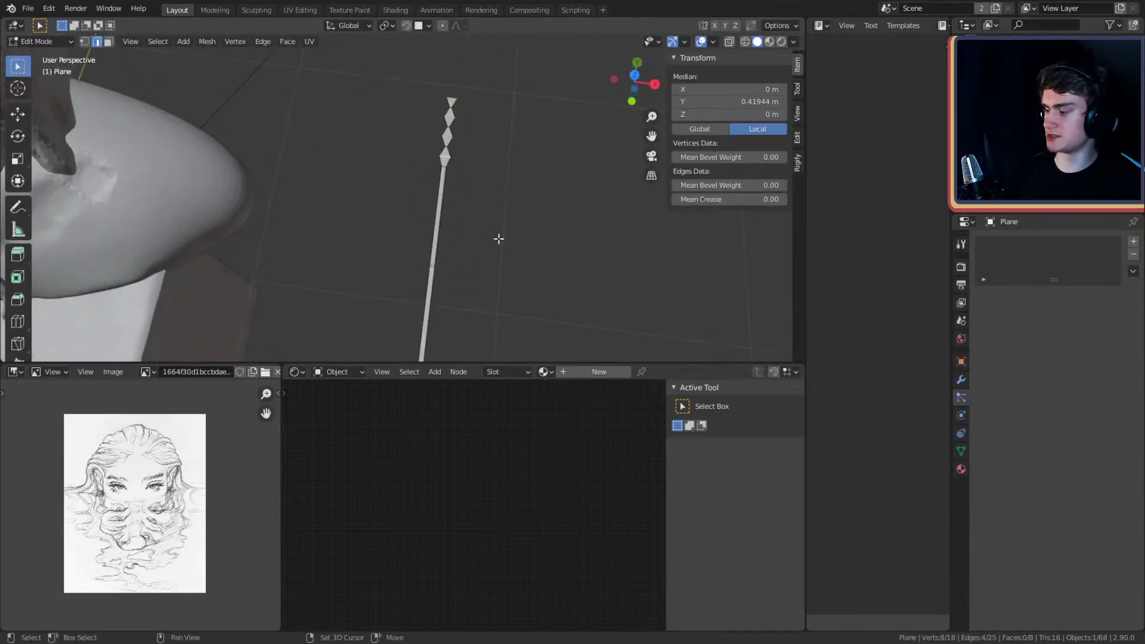
pyautogui.press('KP_Decimal')
pyautogui.hotkey('ctrl', 'r')
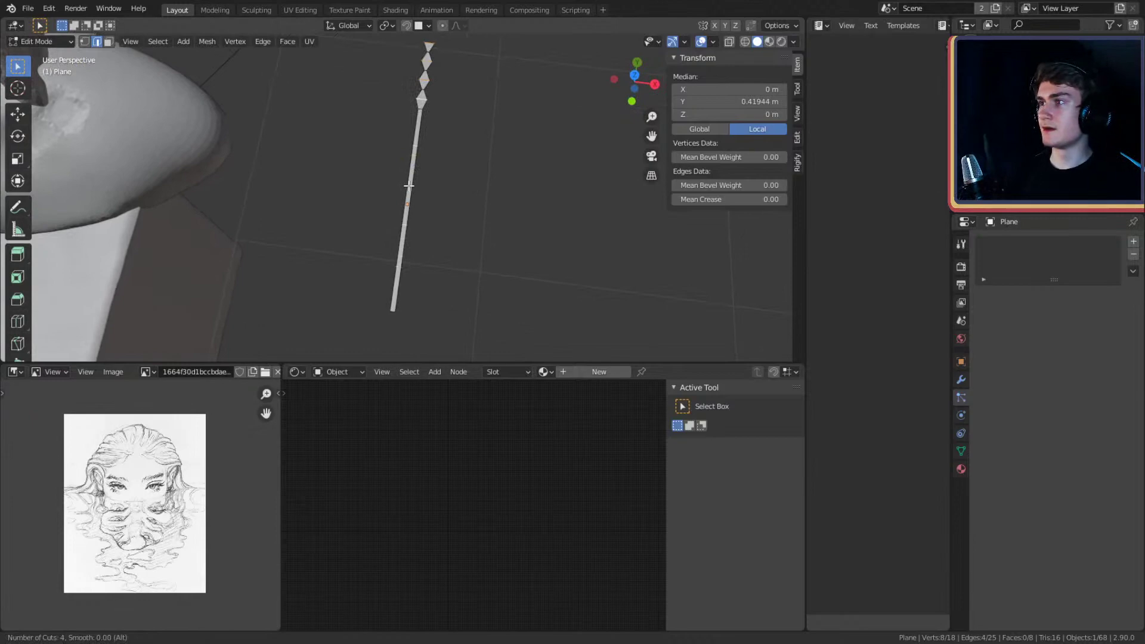
pyautogui.click(408, 185)
pyautogui.rightClick(511, 194)
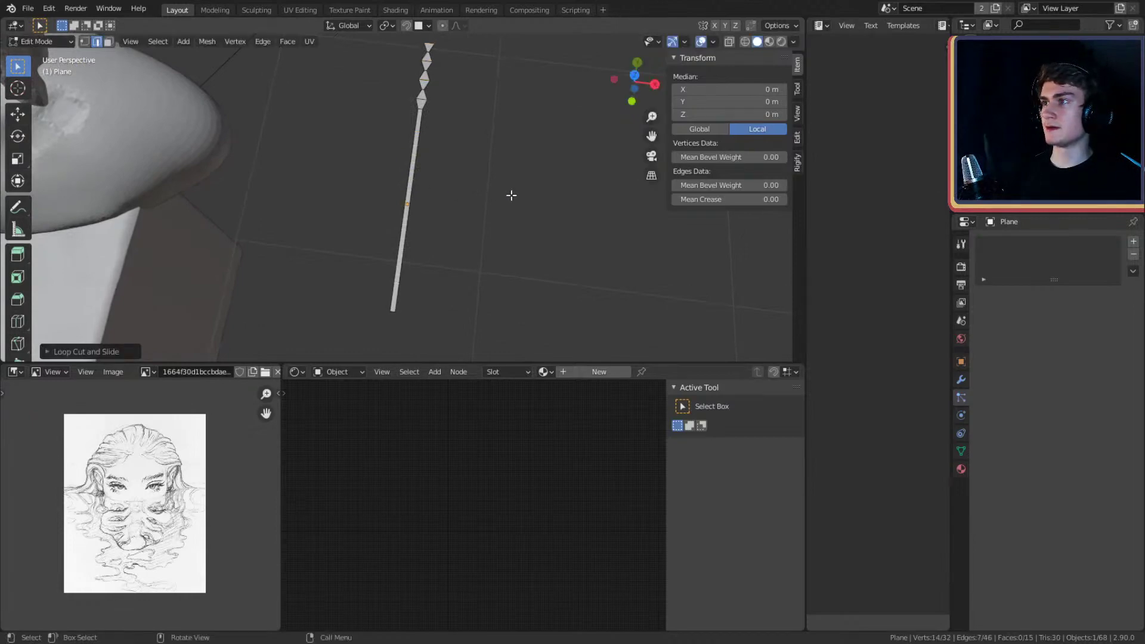
pyautogui.press('Tab')
# - Add a second particle system of type Hair to the plant's sphere and set its hair length to 1 m
pyautogui.moveTo(508, 194); pyautogui.dragTo(353, 134, button='middle')
pyautogui.click(335, 114)
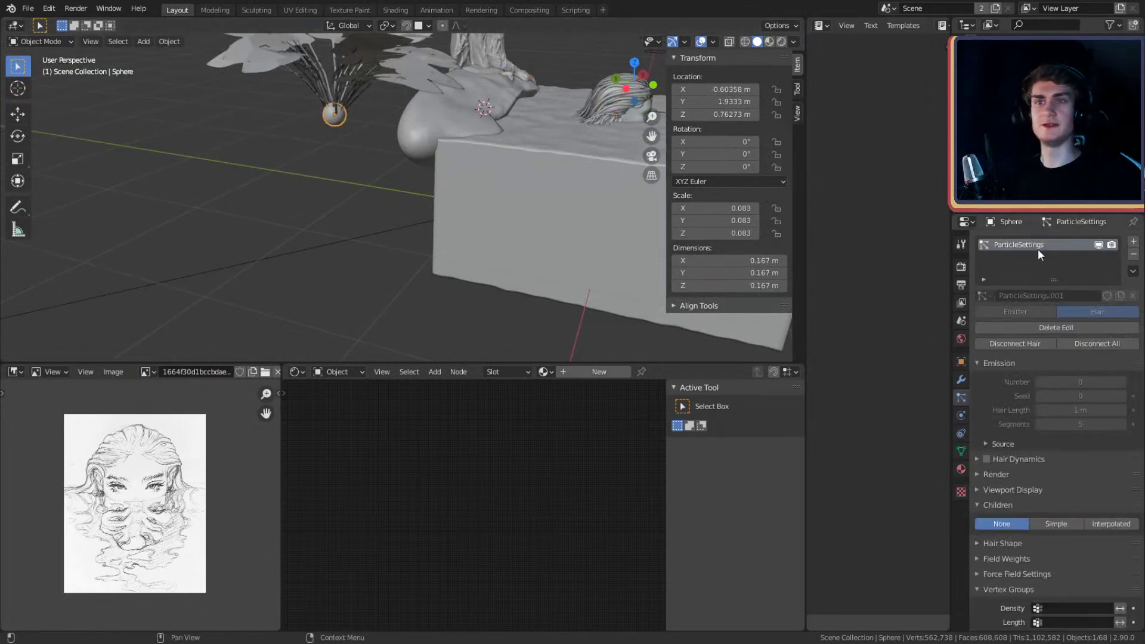
pyautogui.click(1133, 241)
pyautogui.click(1083, 312)
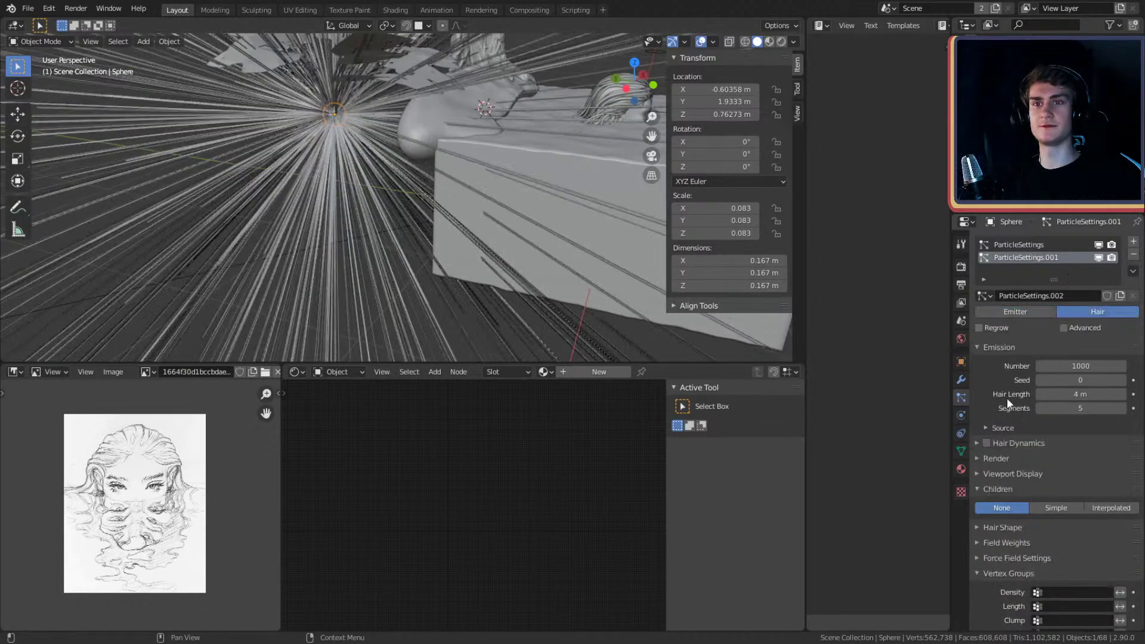
pyautogui.click(1079, 394)
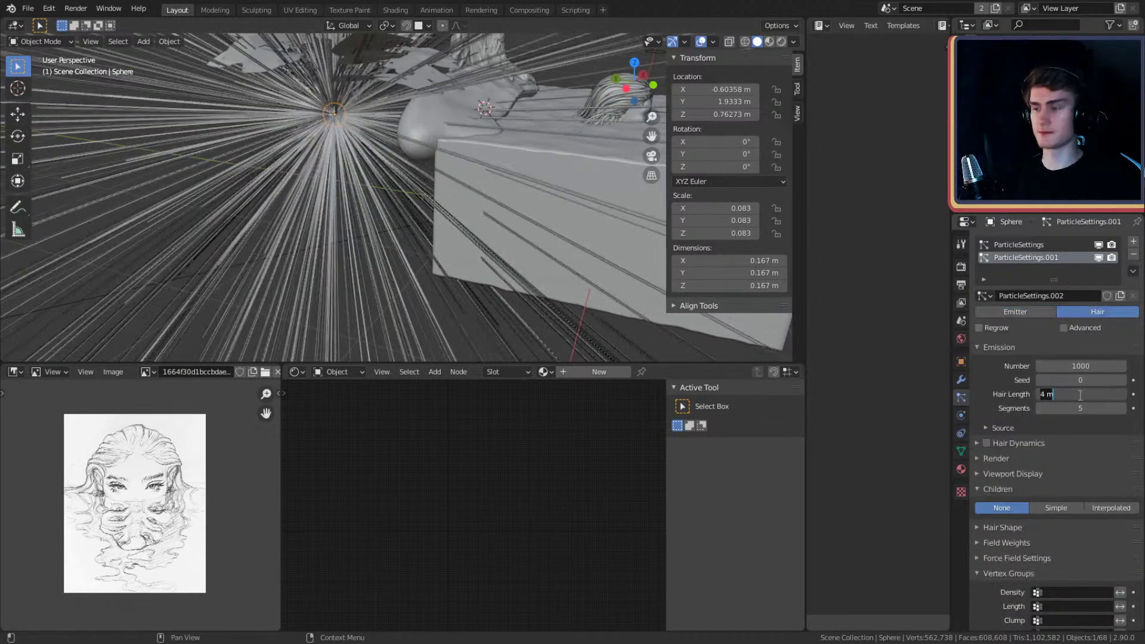
pyautogui.write('1')
pyautogui.press('Return')
pyautogui.moveTo(599, 207); pyautogui.dragTo(369, 210, button='middle')
pyautogui.moveTo(581, 264)
pyautogui.mouseDown(button='middle')
pyautogui.moveTo(473, 204)
pyautogui.moveTo(332, 163)
pyautogui.moveTo(399, 159)
pyautogui.moveTo(371, 173)
pyautogui.mouseUp(button='middle')
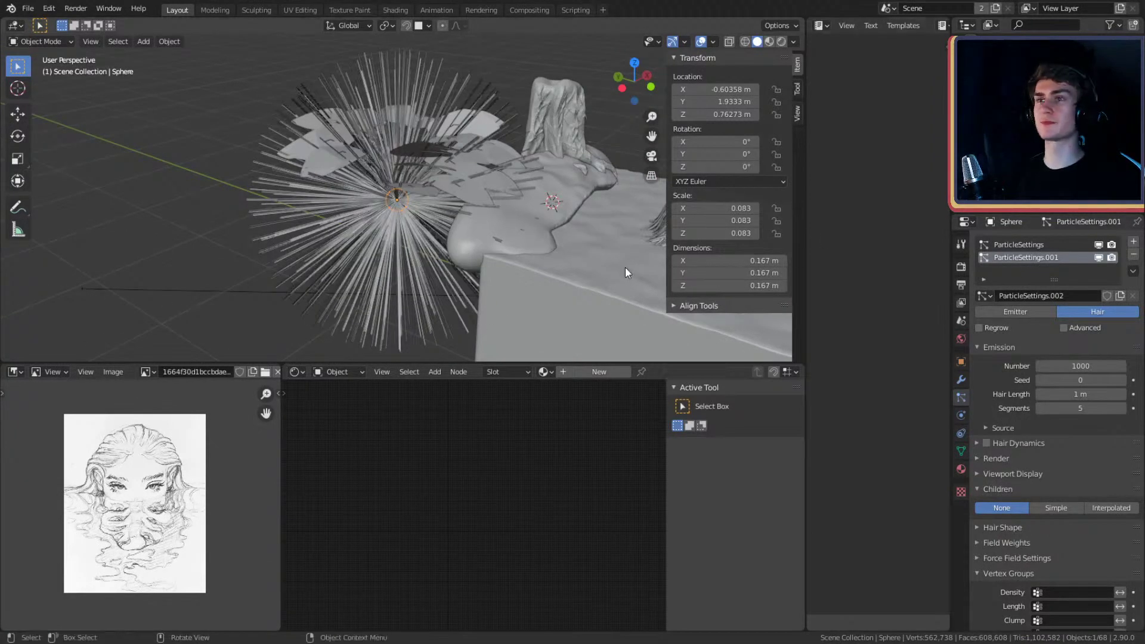
# - Add a Subdivision Surface modifier to the strip plane and set its type to Simple
pyautogui.moveTo(625, 268); pyautogui.dragTo(554, 175, button='middle')
pyautogui.click(507, 172)
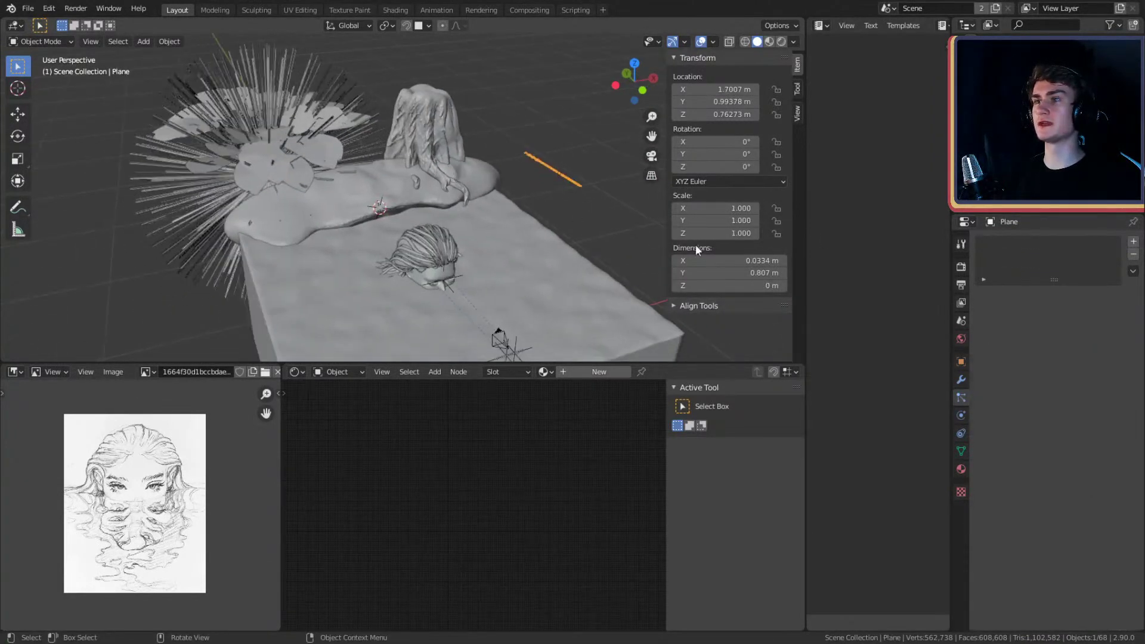
pyautogui.click(962, 379)
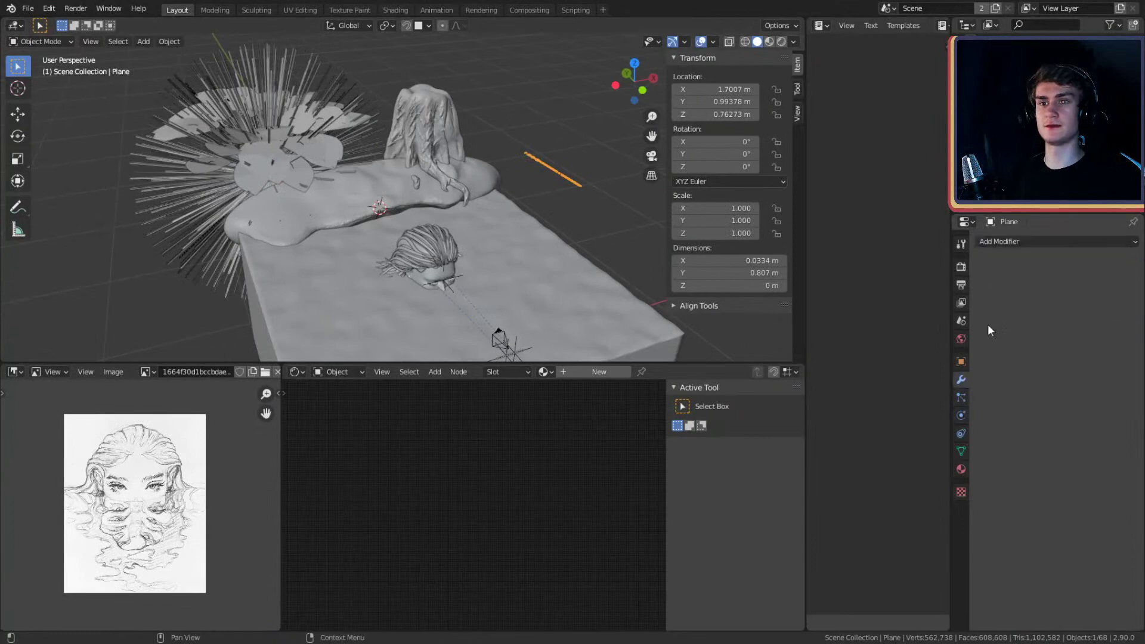
pyautogui.click(1014, 241)
pyautogui.click(903, 454)
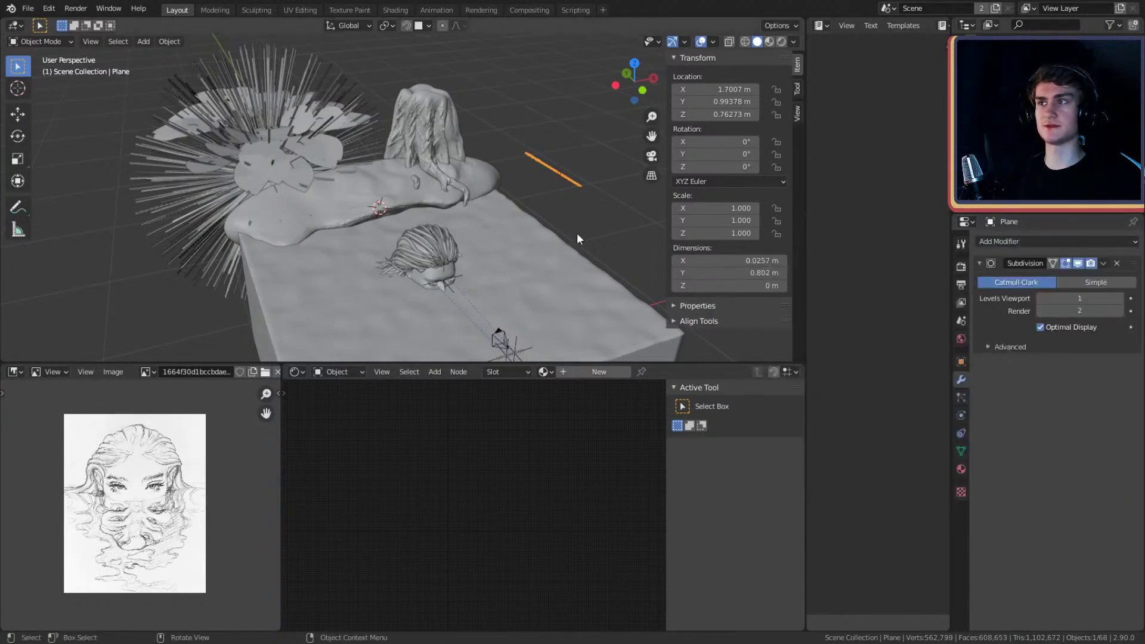
pyautogui.moveTo(575, 238); pyautogui.dragTo(656, 251, button='middle')
pyautogui.click(1097, 282)
pyautogui.moveTo(413, 207); pyautogui.dragTo(513, 199, button='middle')
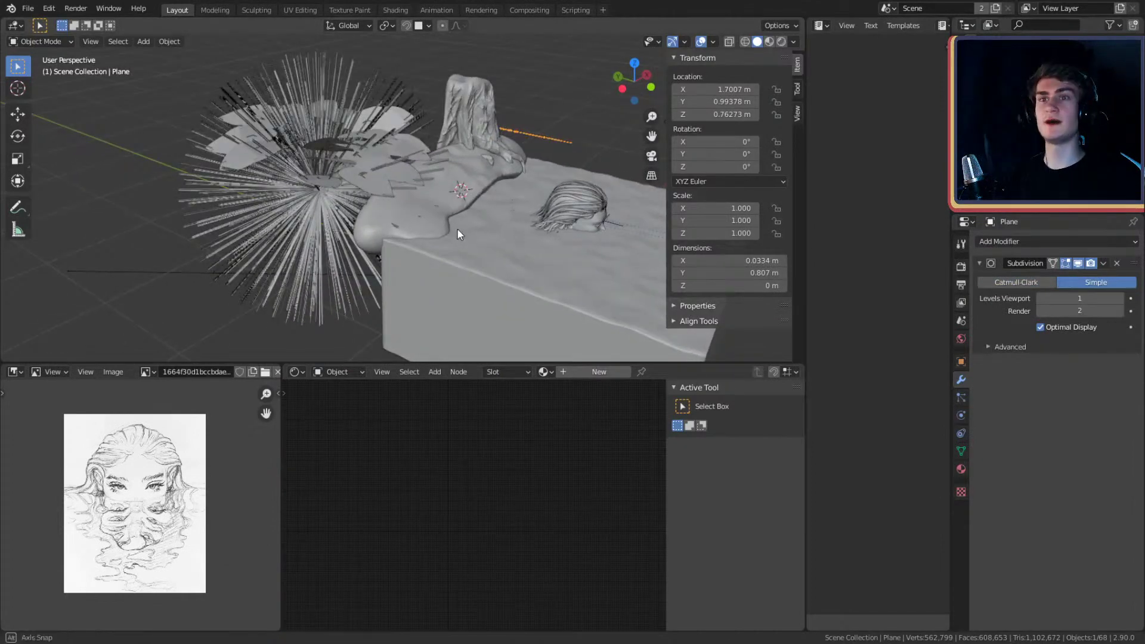
pyautogui.moveTo(457, 229); pyautogui.dragTo(477, 232, button='middle')
# - Add a Particle Instance modifier to the strip, using the Sphere as object and ParticleSettings.001 as particle system
pyautogui.click(1014, 241)
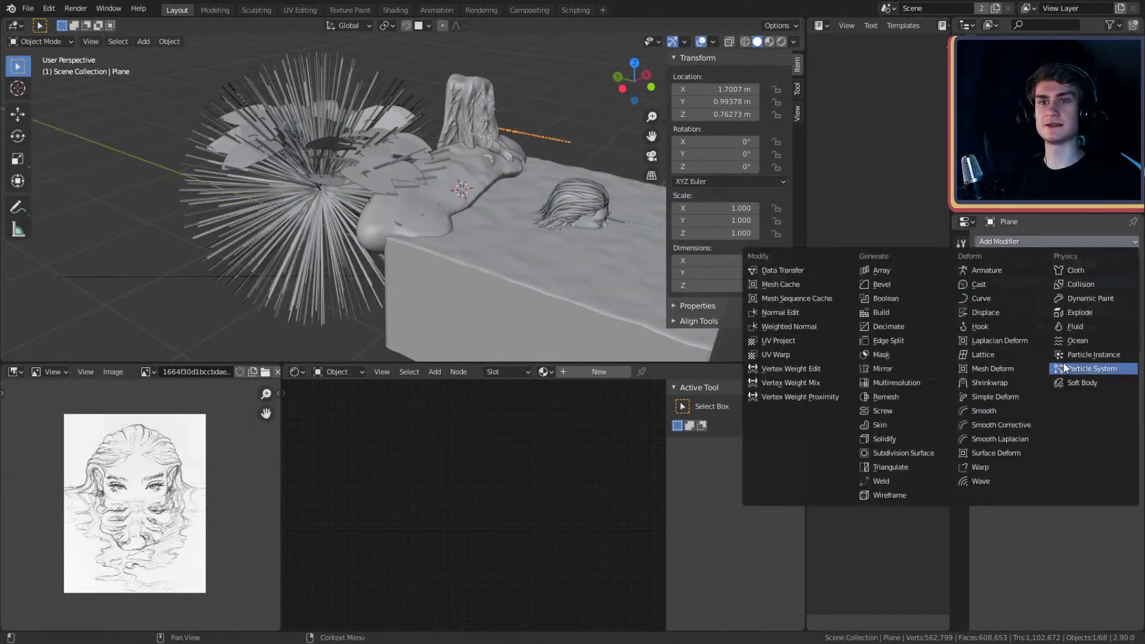
pyautogui.click(1080, 356)
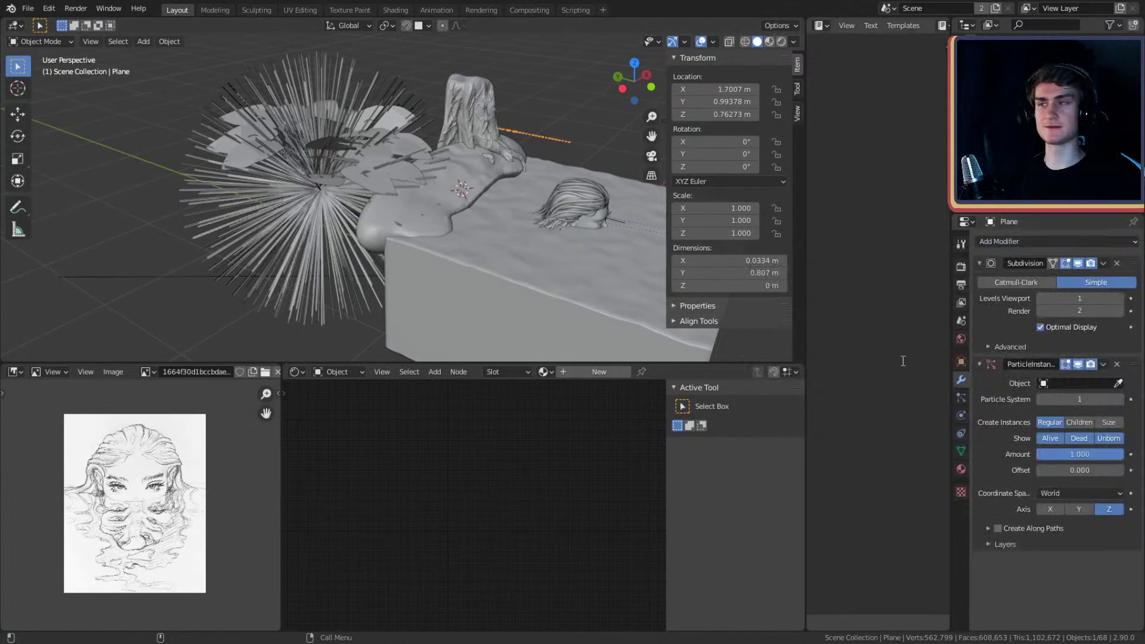
pyautogui.moveTo(394, 210); pyautogui.dragTo(408, 205, button='middle')
pyautogui.scroll(3, 466, 206)
pyautogui.click(1118, 384)
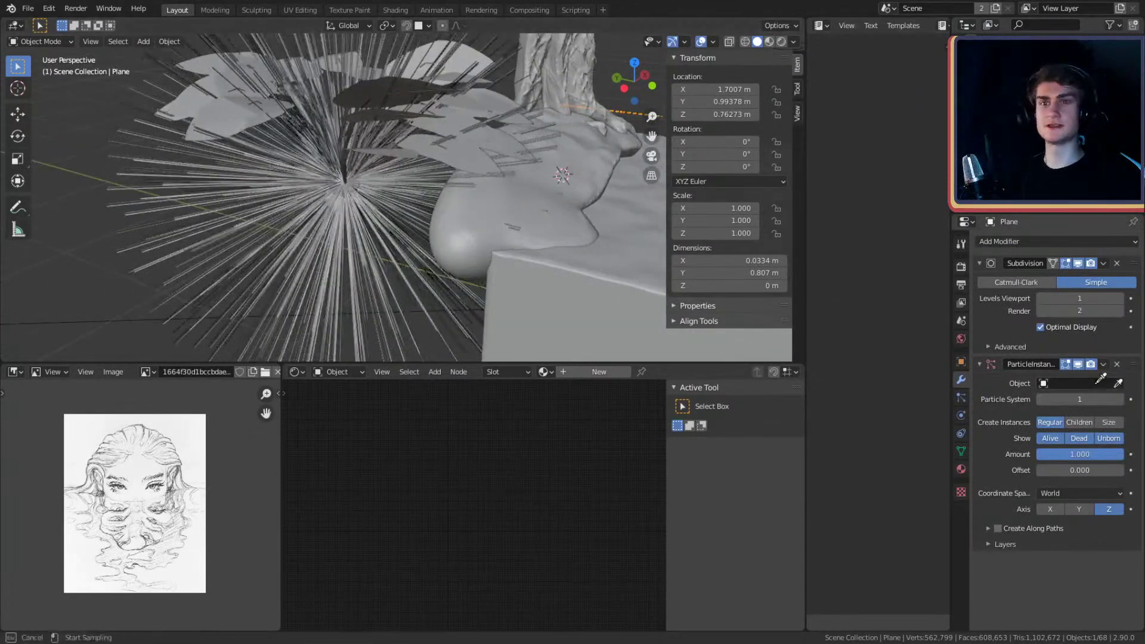
pyautogui.click(346, 194)
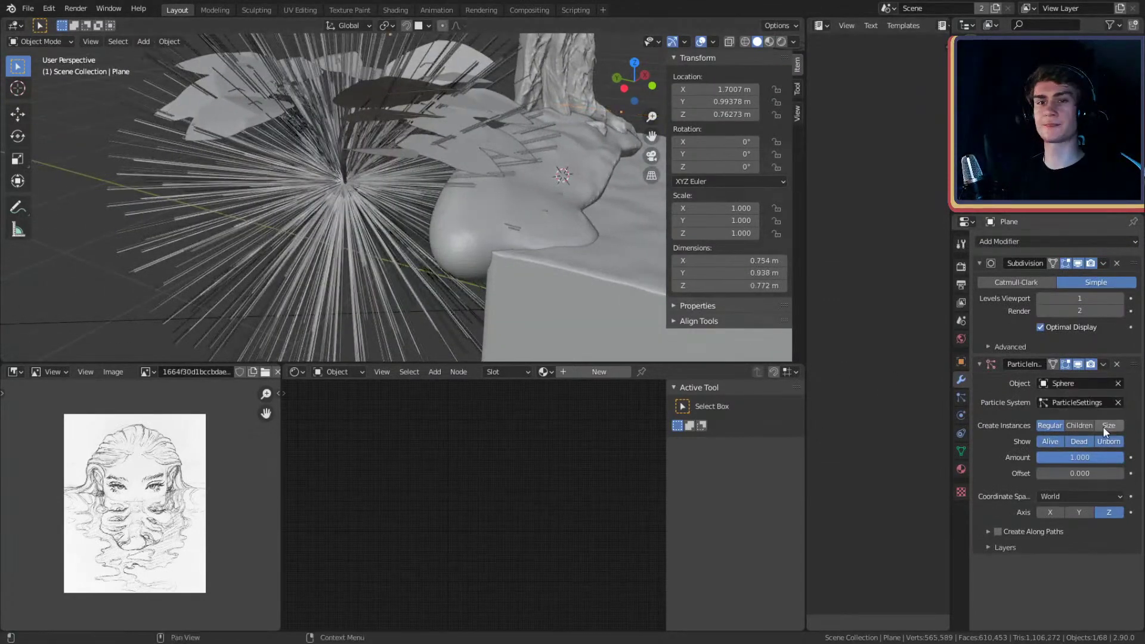
pyautogui.click(1046, 403)
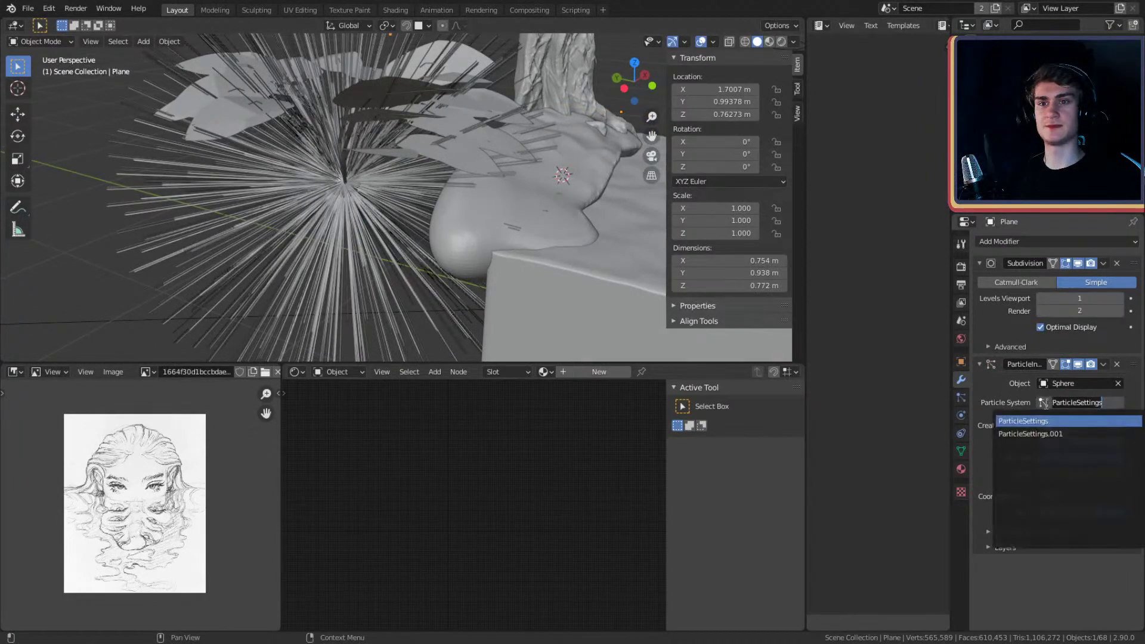
pyautogui.click(1032, 434)
# - Set the strip plane's X, Y and Z location to 0 m
pyautogui.moveTo(424, 189); pyautogui.dragTo(517, 217, button='middle')
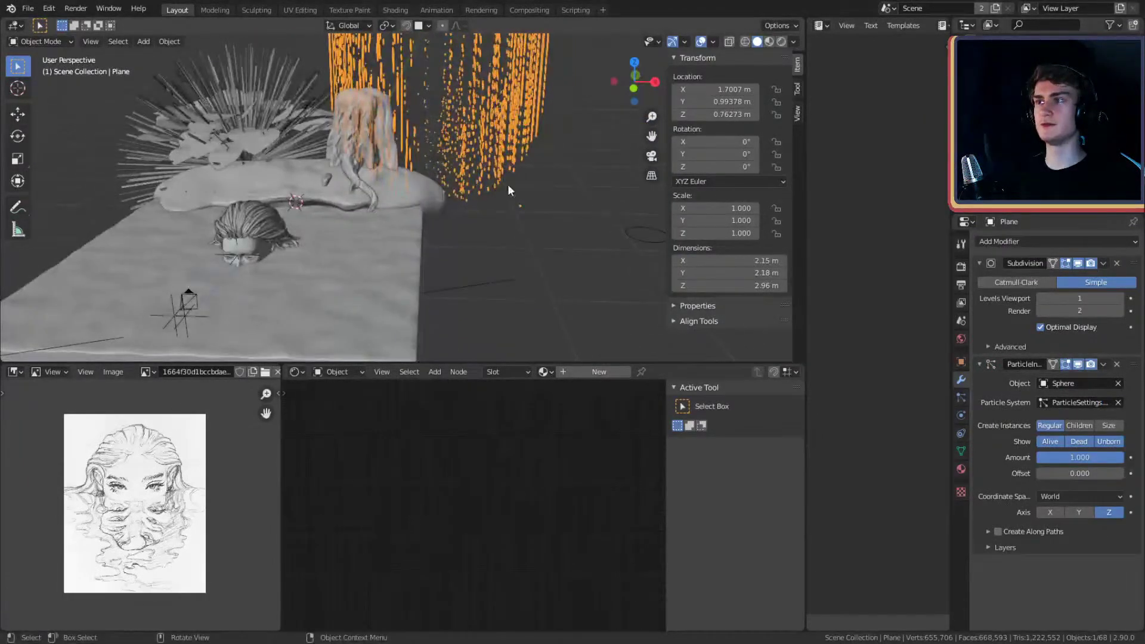
pyautogui.click(730, 90)
pyautogui.click(730, 90)
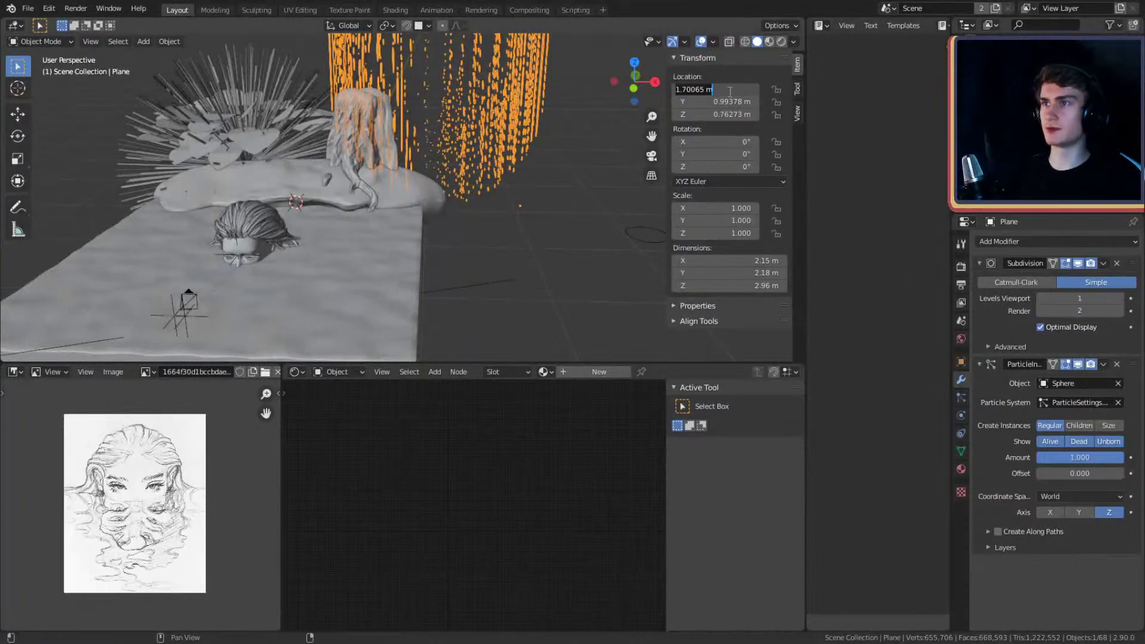
pyautogui.press('Return')
pyautogui.click(724, 102)
pyautogui.write('0')
pyautogui.press('Return')
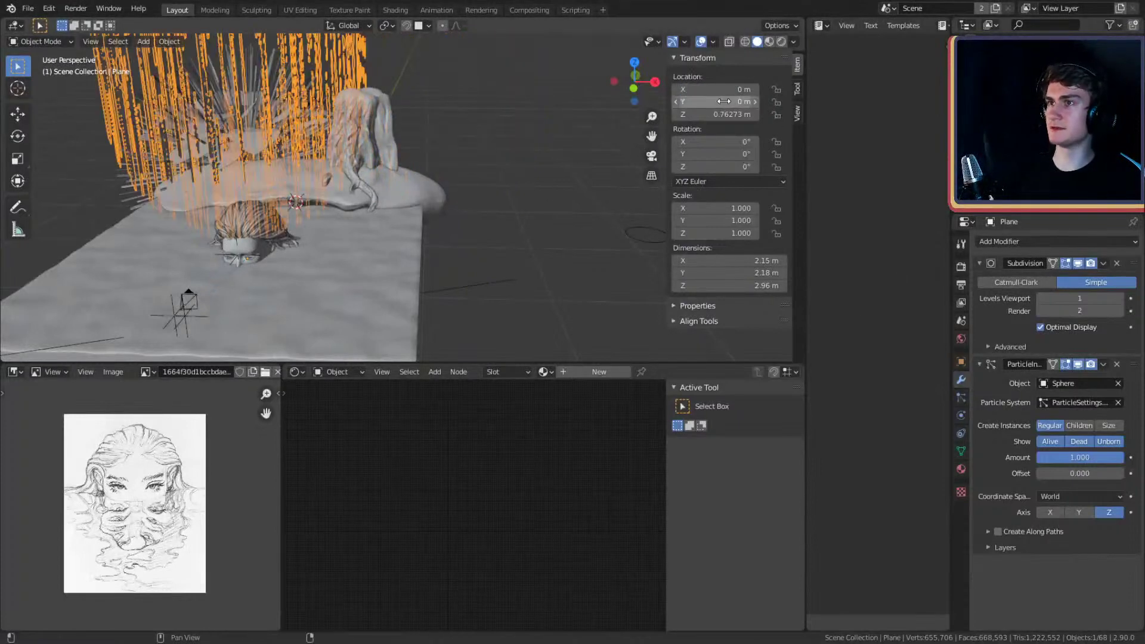
pyautogui.click(718, 114)
pyautogui.press('Return')
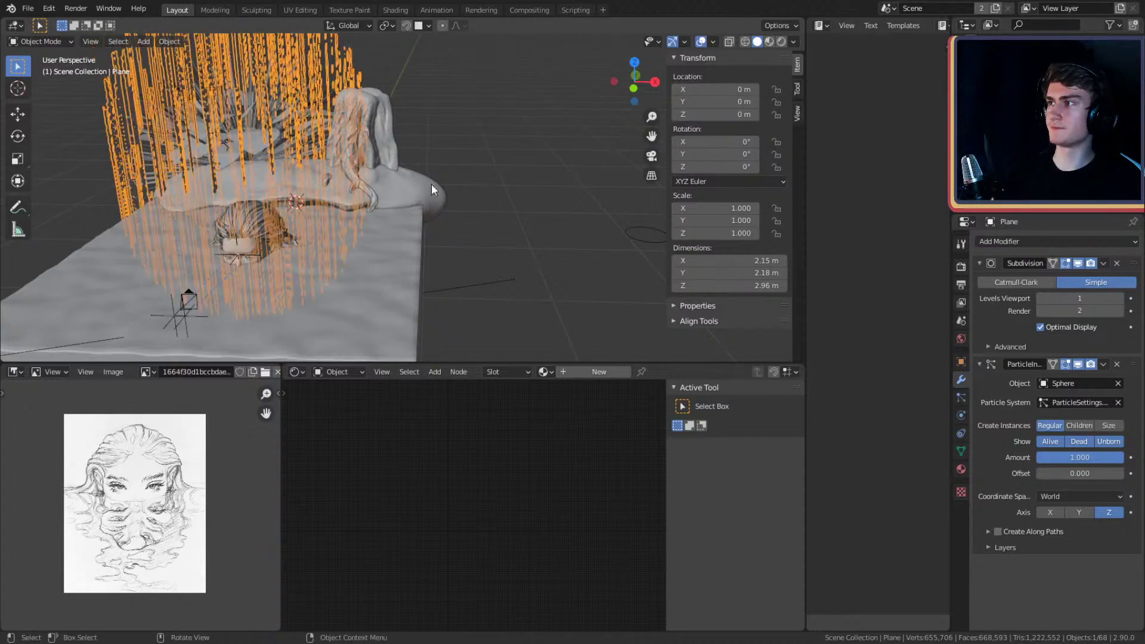
# - Enable Create Along Paths in the strip's Particle Instance modifier and inspect the strips around the sphere up close
pyautogui.moveTo(360, 177); pyautogui.dragTo(455, 191, button='middle')
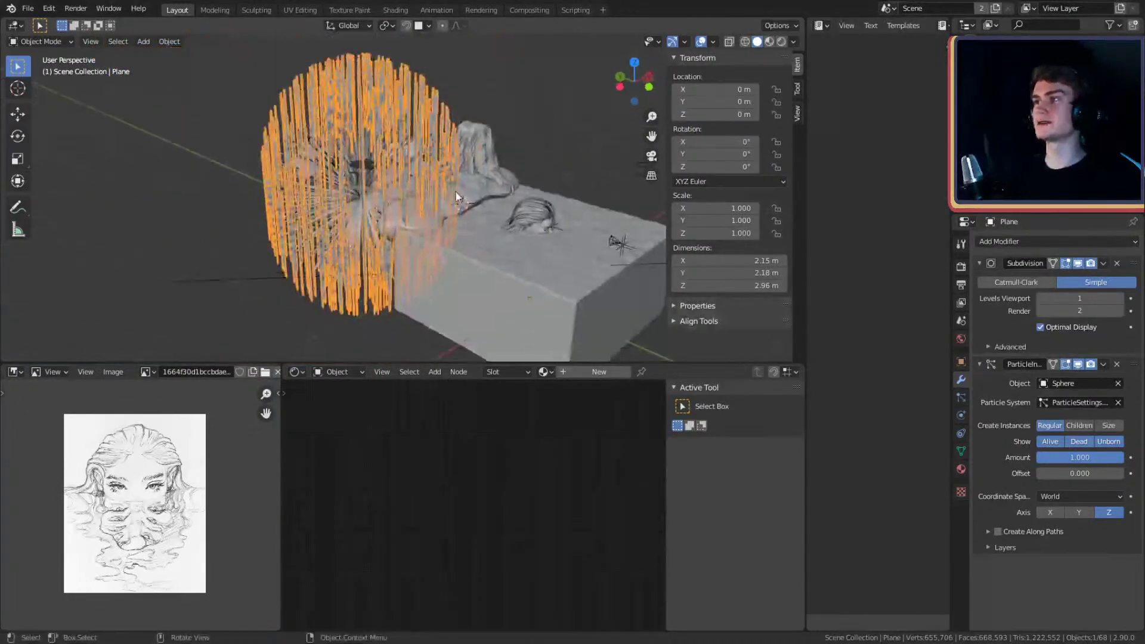
pyautogui.click(998, 532)
pyautogui.scroll(5, 385, 168)
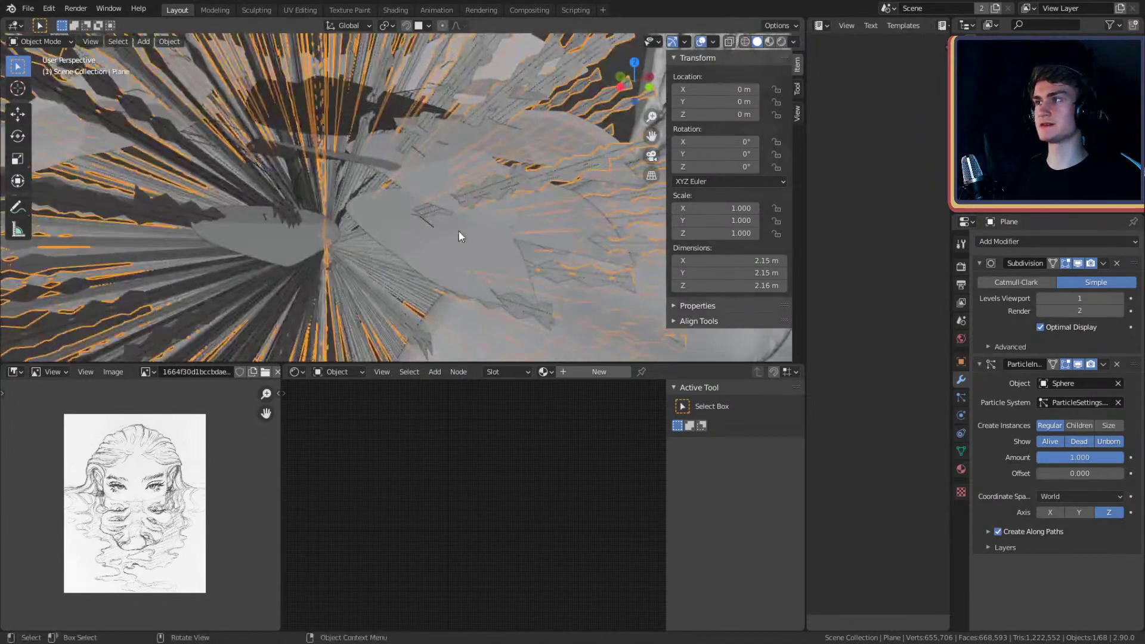
# - Set the hair emission number of the Sphere's ParticleSettings.001 particle system to 0
pyautogui.scroll(-5, 468, 238)
pyautogui.moveTo(475, 243)
pyautogui.mouseDown(button='middle')
pyautogui.moveTo(414, 189)
pyautogui.moveTo(430, 173)
pyautogui.mouseUp(button='middle')
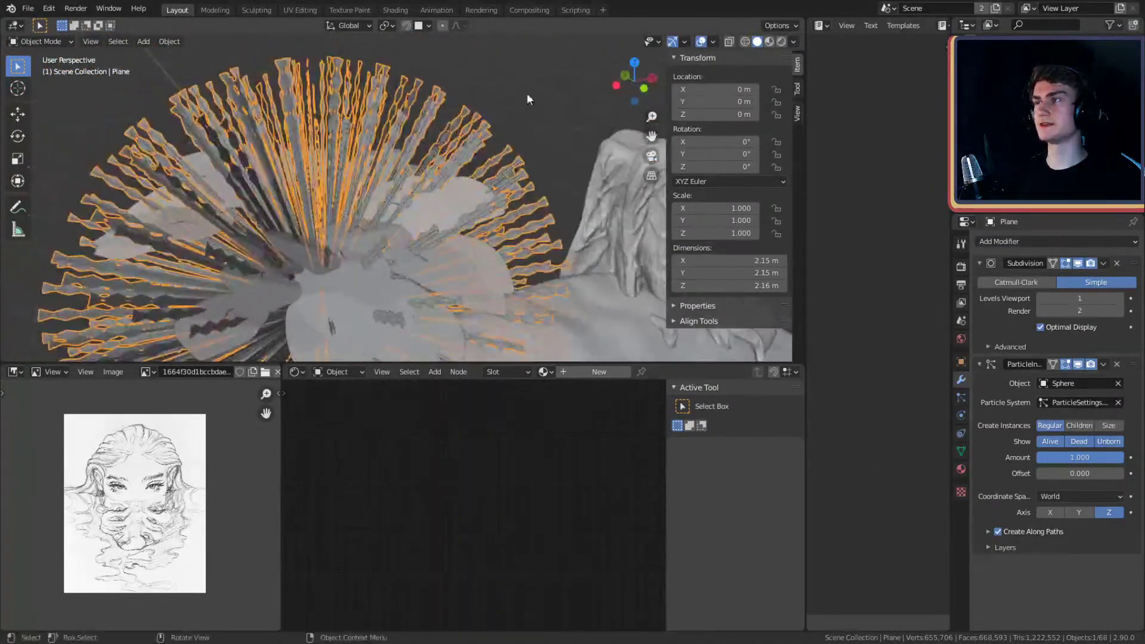
pyautogui.scroll(-3, 527, 99)
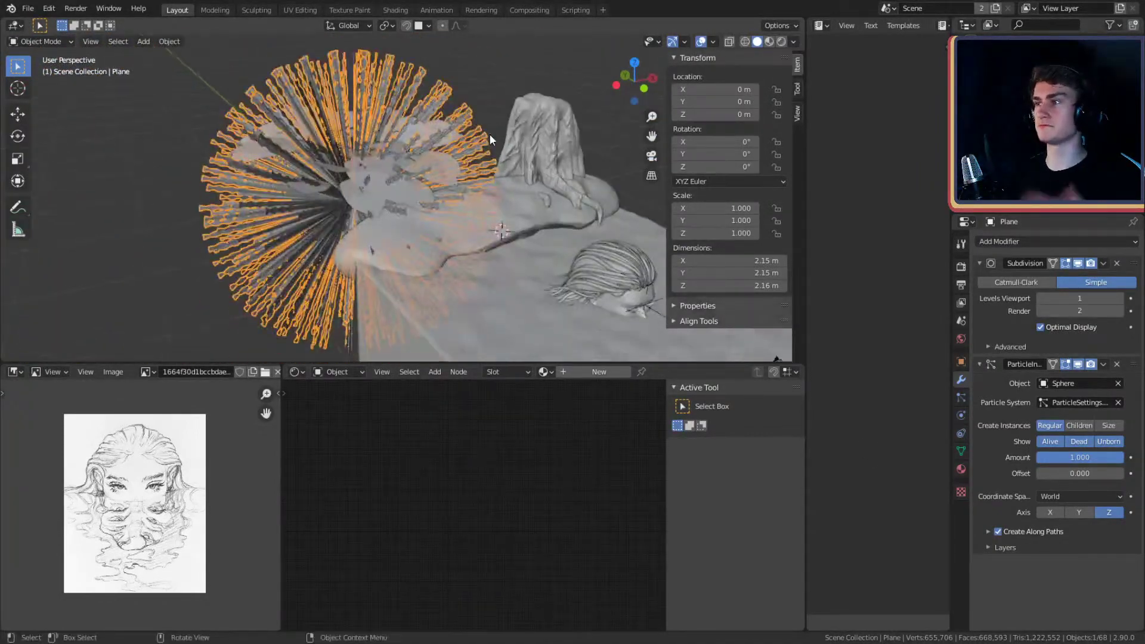
pyautogui.scroll(-4, 489, 127)
pyautogui.scroll(5, 454, 198)
pyautogui.moveTo(453, 199); pyautogui.dragTo(486, 206, button='middle')
pyautogui.scroll(-3, 514, 172)
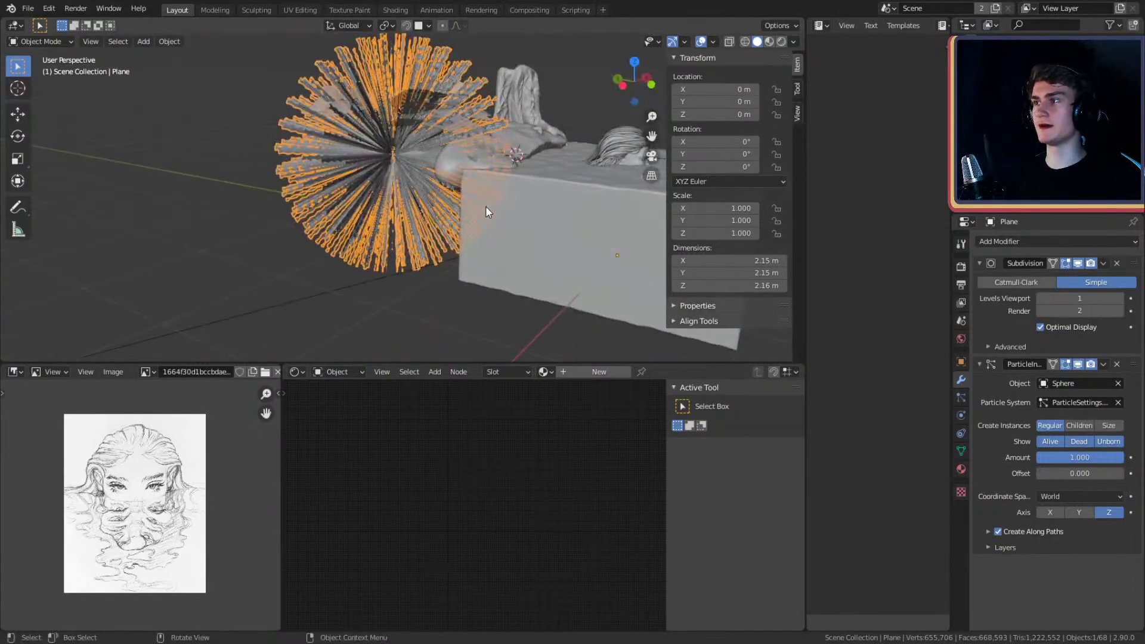
pyautogui.click(961, 397)
pyautogui.click(391, 158)
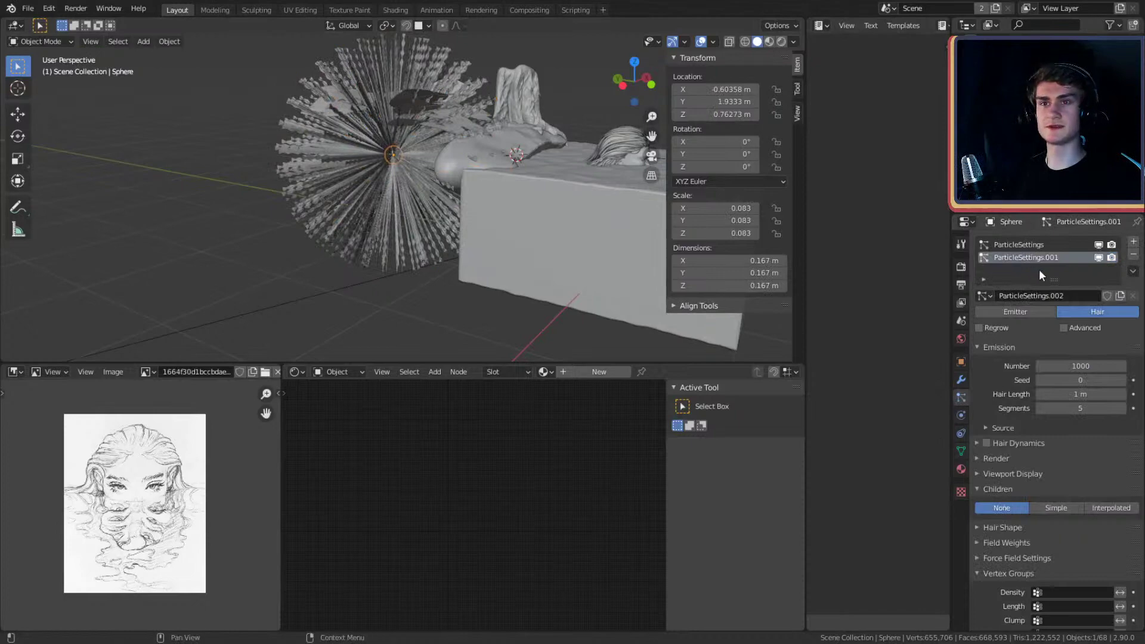
pyautogui.click(1083, 366)
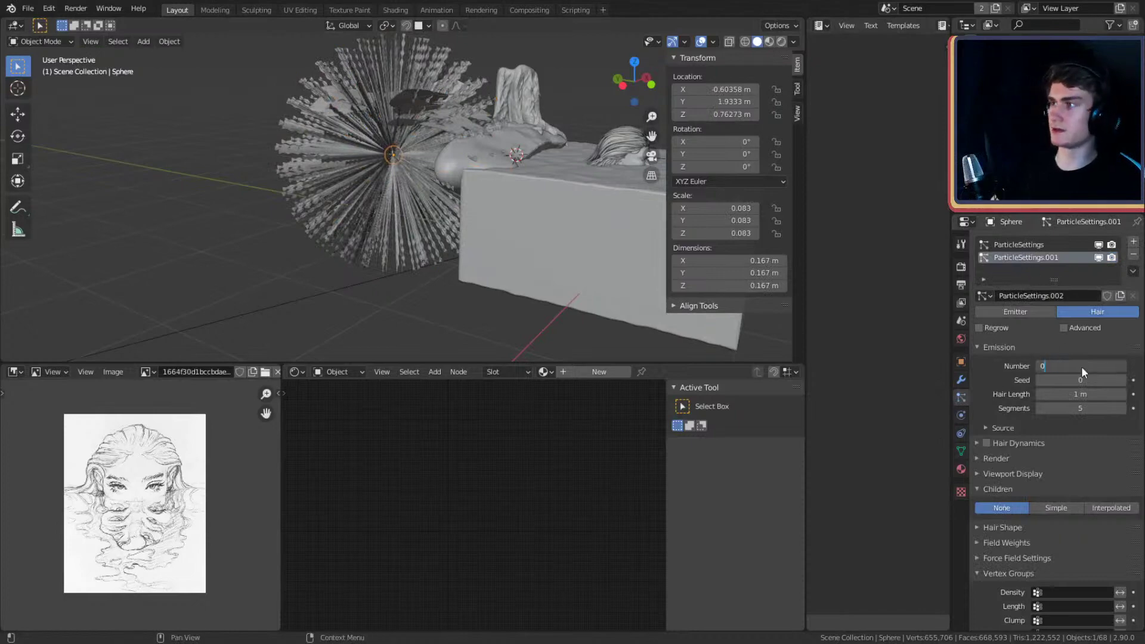
pyautogui.write('0')
pyautogui.press('Return')
# - Switch the Sphere to Particle Edit mode and activate the Add brush
pyautogui.scroll(3, 365, 89)
pyautogui.moveTo(417, 108); pyautogui.dragTo(514, 210, button='middle')
pyautogui.click(32, 43)
pyautogui.click(31, 139)
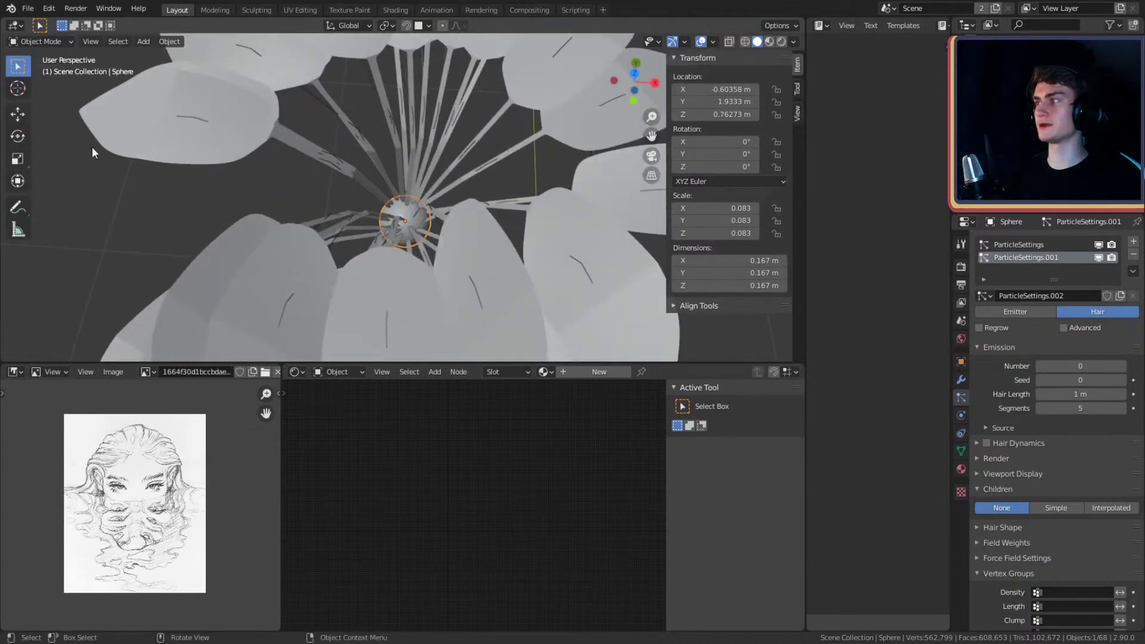
pyautogui.click(38, 45)
pyautogui.click(44, 112)
pyautogui.moveTo(60, 145)
pyautogui.mouseDown(button='middle')
pyautogui.moveTo(414, 215)
pyautogui.moveTo(52, 152)
pyautogui.mouseUp(button='middle')
pyautogui.click(18, 159)
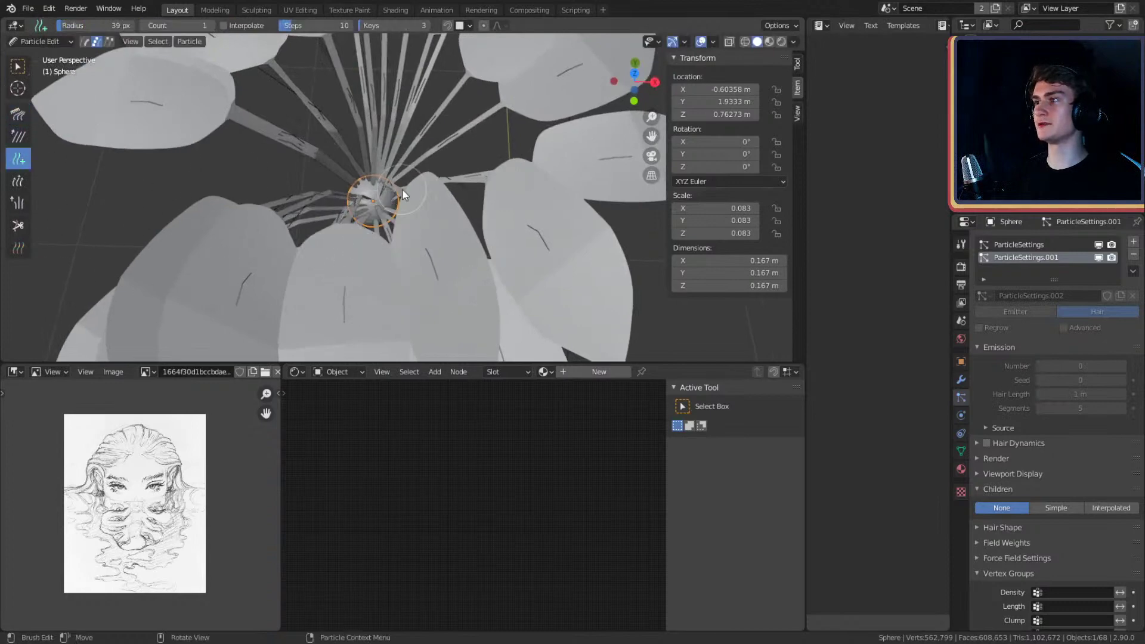
# - Add a first group of individual hairs on the upper side of the Sphere
pyautogui.moveTo(402, 188); pyautogui.dragTo(389, 231, button='middle')
pyautogui.click(388, 222)
pyautogui.click(384, 220)
pyautogui.click(382, 215)
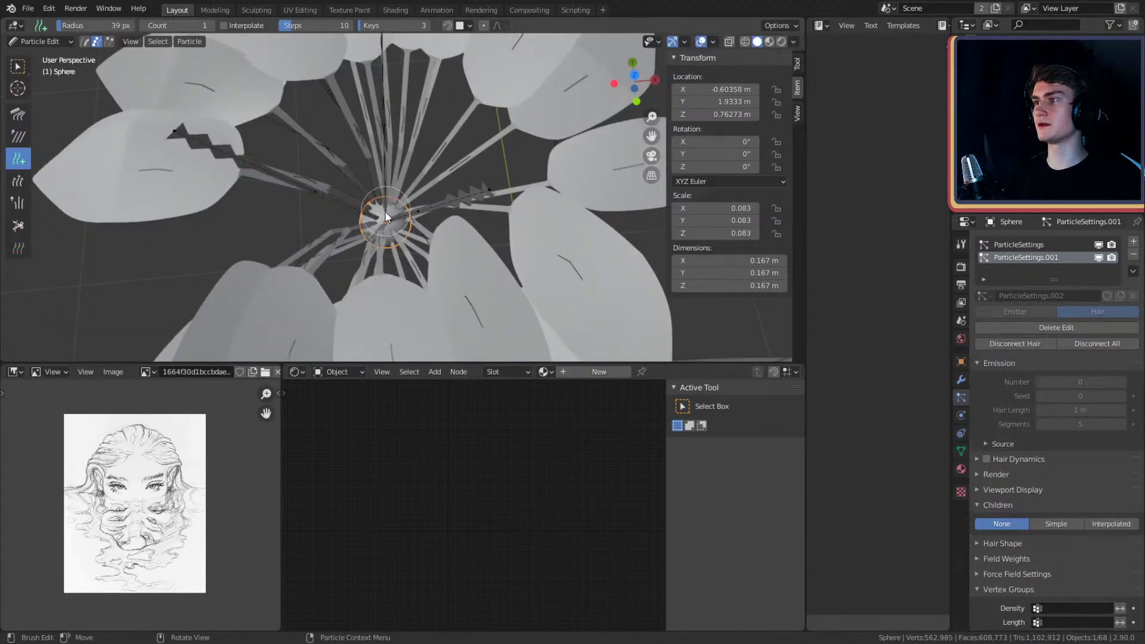
pyautogui.click(386, 213)
pyautogui.click(385, 213)
pyautogui.click(382, 214)
pyautogui.click(385, 220)
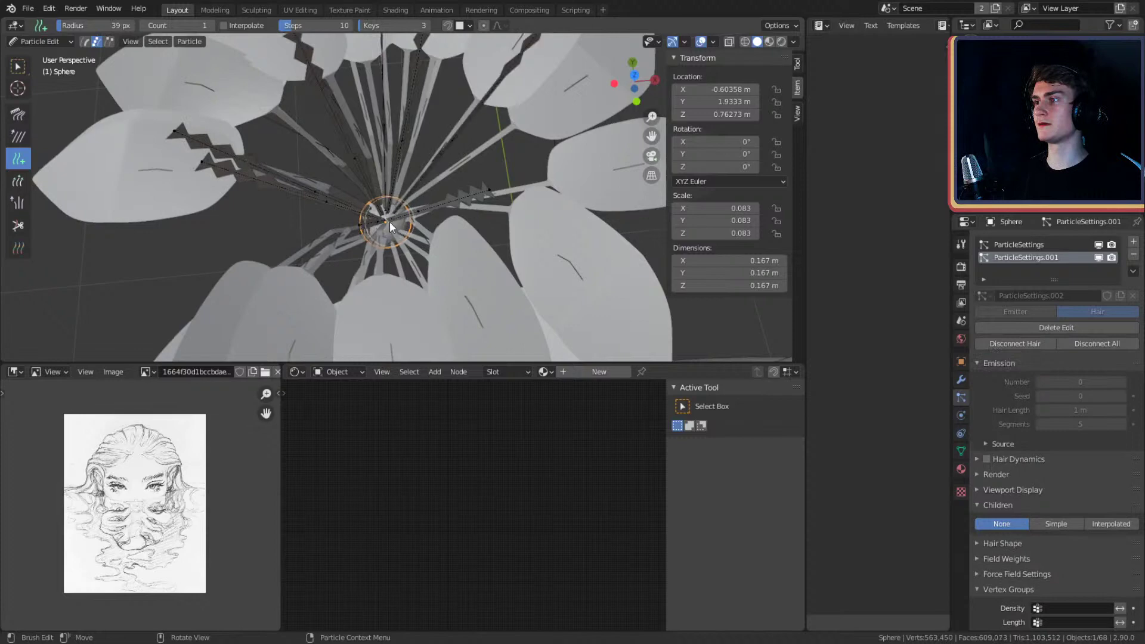
pyautogui.click(388, 220)
pyautogui.click(389, 221)
# - Select the tips of the upright strip hairs and extend the selection to their entire strands
pyautogui.moveTo(388, 220); pyautogui.dragTo(518, 172, button='middle')
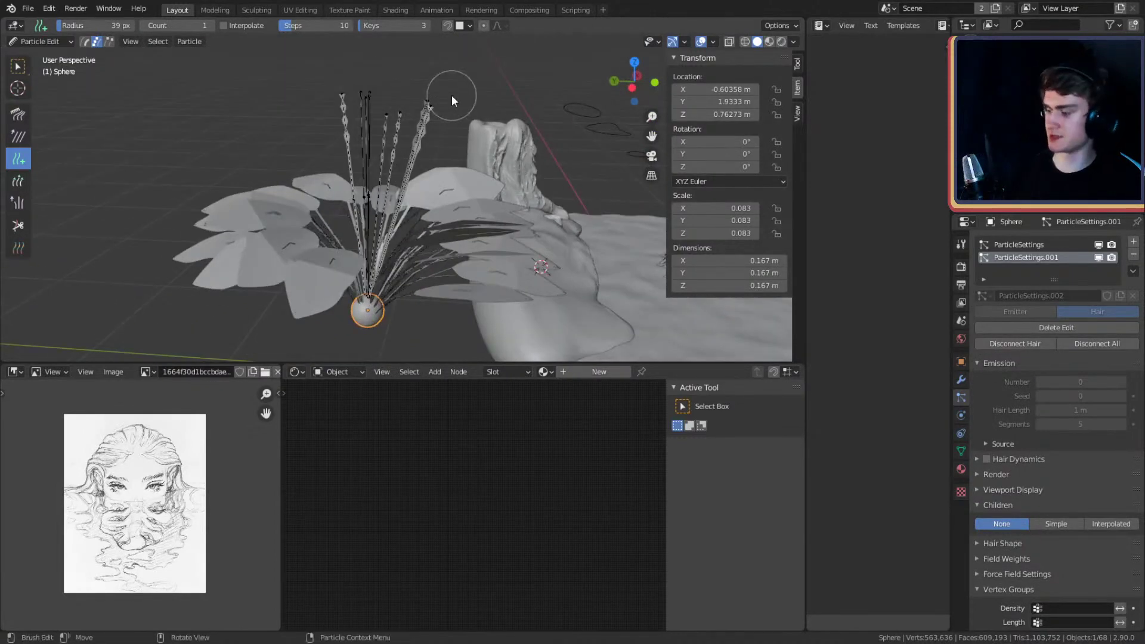
pyautogui.press('c')
pyautogui.moveTo(446, 97)
pyautogui.mouseDown()
pyautogui.moveTo(320, 94)
pyautogui.moveTo(402, 94)
pyautogui.mouseUp()
pyautogui.rightClick(402, 94)
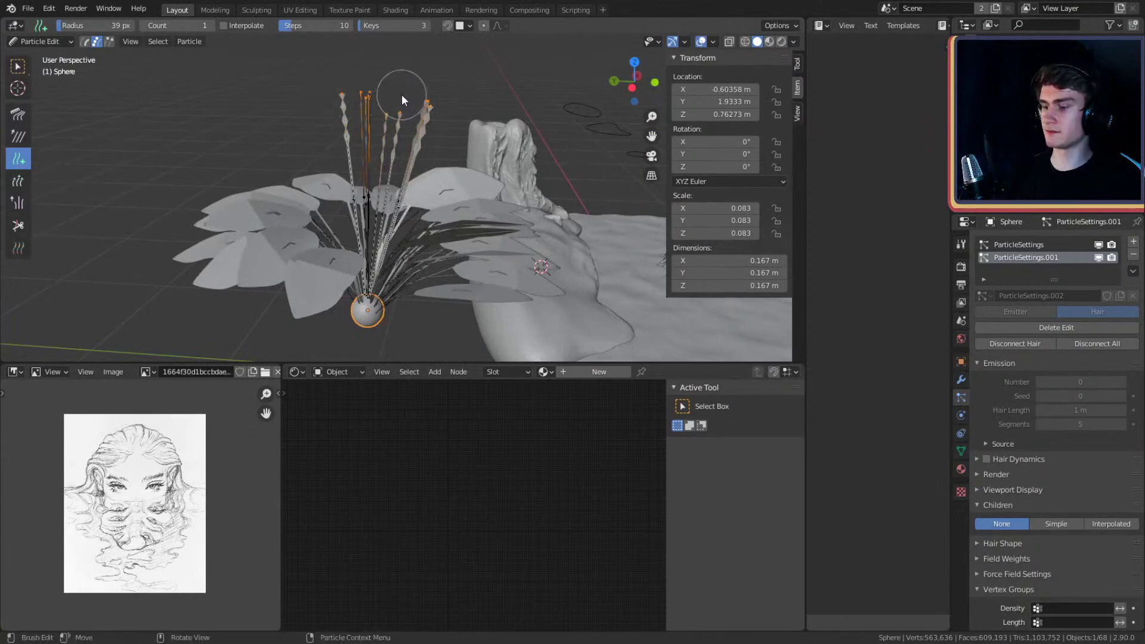
pyautogui.hotkey('ctrl', 'l')
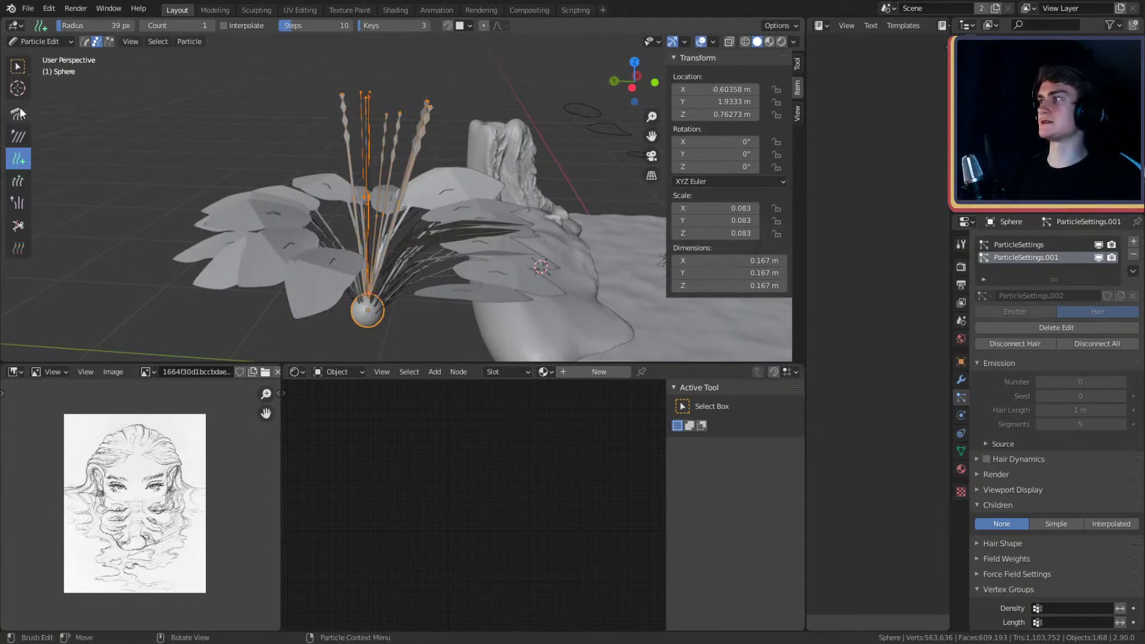
# - Comb the selected strip hairs outward toward the rock figure using a brush radius of 92 px
pyautogui.click(19, 109)
pyautogui.scroll(-3, 426, 138)
pyautogui.moveTo(426, 139); pyautogui.dragTo(450, 128, button='middle')
pyautogui.press('f')
pyautogui.click(425, 103)
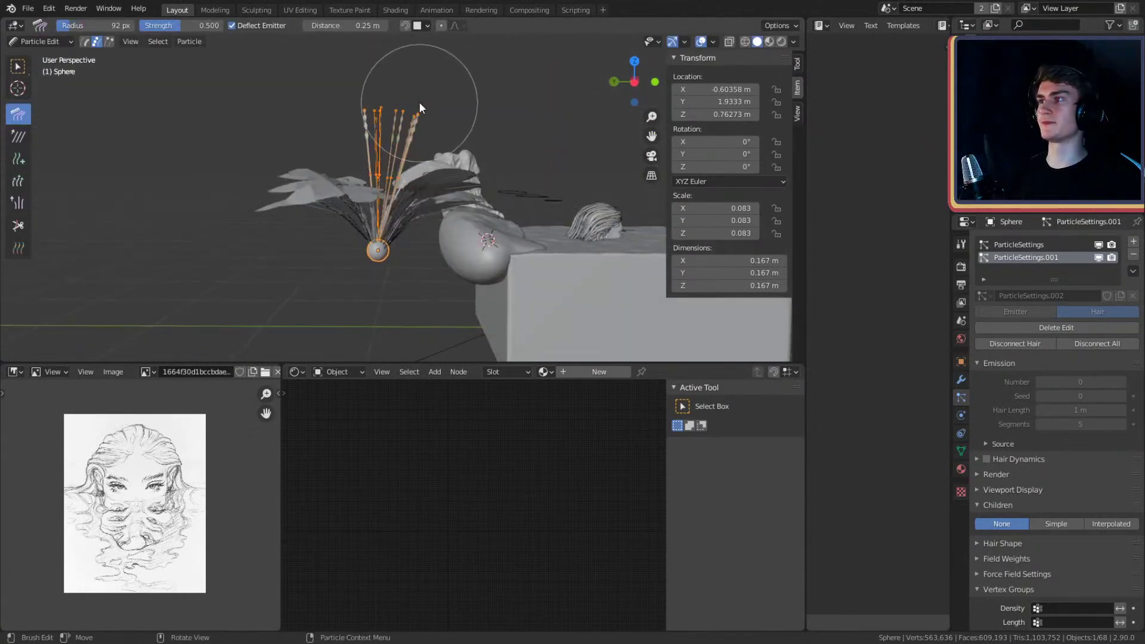
pyautogui.moveTo(420, 102)
pyautogui.mouseDown()
pyautogui.moveTo(456, 112)
pyautogui.moveTo(467, 96)
pyautogui.moveTo(499, 128)
pyautogui.moveTo(483, 123)
pyautogui.moveTo(402, 214)
pyautogui.moveTo(452, 88)
pyautogui.moveTo(490, 123)
pyautogui.moveTo(456, 83)
pyautogui.mouseUp()
pyautogui.moveTo(456, 81); pyautogui.dragTo(531, 127, button='middle')
pyautogui.moveTo(452, 162)
pyautogui.mouseDown()
pyautogui.moveTo(471, 184)
pyautogui.moveTo(487, 153)
pyautogui.moveTo(478, 141)
pyautogui.moveTo(480, 162)
pyautogui.moveTo(475, 99)
pyautogui.moveTo(453, 108)
pyautogui.moveTo(473, 91)
pyautogui.moveTo(417, 87)
pyautogui.moveTo(477, 122)
pyautogui.mouseUp()
pyautogui.moveTo(477, 122); pyautogui.dragTo(464, 219, button='middle')
pyautogui.press('KP_0')
pyautogui.press('KP_0')
pyautogui.scroll(3, 464, 220)
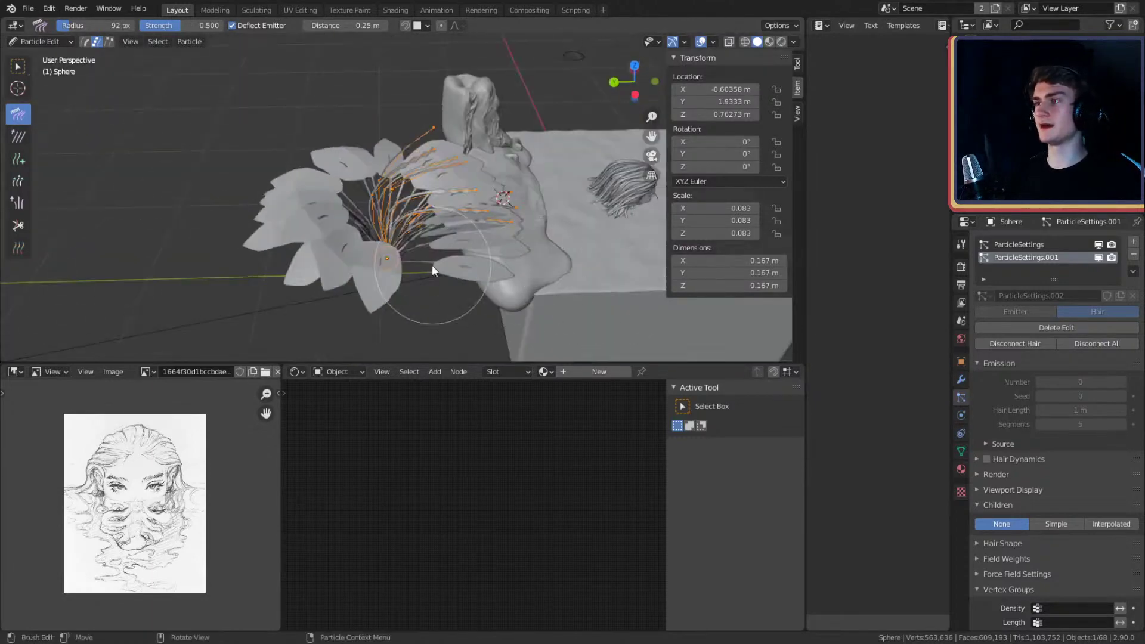
# - Enlarge the Comb radius to 127 px and bend the selected hairs further into arcs over the leaves
pyautogui.moveTo(432, 265); pyautogui.dragTo(482, 191, button='middle')
pyautogui.scroll(3, 482, 191)
pyautogui.press('f')
pyautogui.click(541, 131)
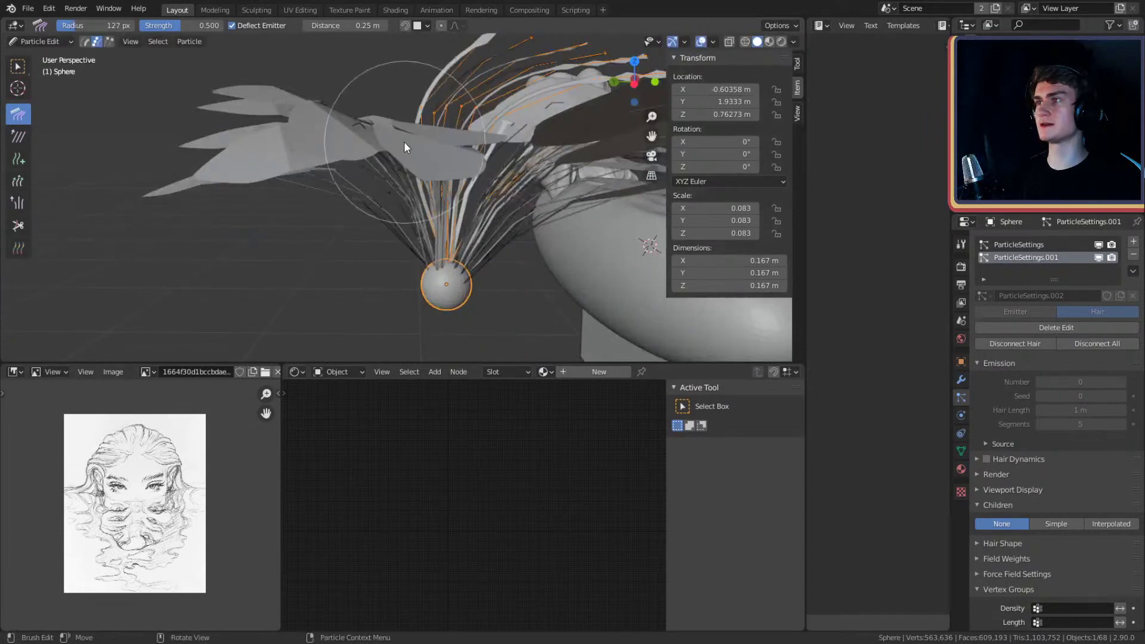
pyautogui.moveTo(403, 141); pyautogui.dragTo(462, 126)
pyautogui.scroll(-1, 477, 126)
pyautogui.keyDown('shift'); pyautogui.moveTo(507, 127); pyautogui.dragTo(480, 168, button='middle'); pyautogui.keyUp('shift')
pyautogui.moveTo(479, 115); pyautogui.dragTo(525, 79)
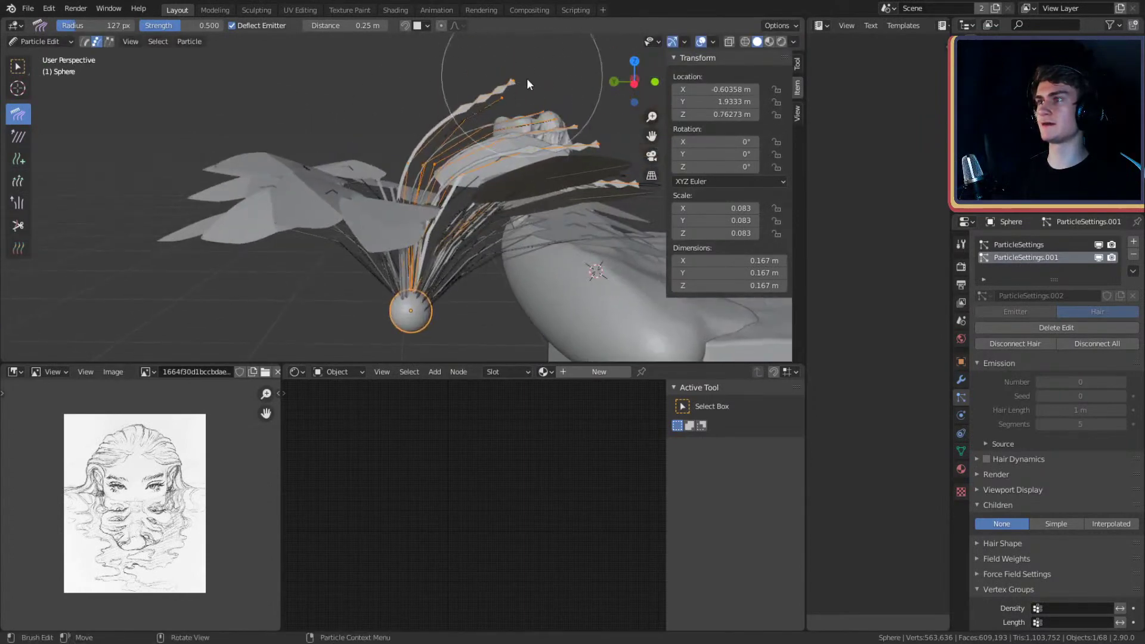
# - Add a second group of hairs with the Add brush on the side of the Sphere facing away from the combed ones
pyautogui.moveTo(471, 187); pyautogui.dragTo(249, 195, button='middle')
pyautogui.scroll(2, 477, 221)
pyautogui.click(18, 158)
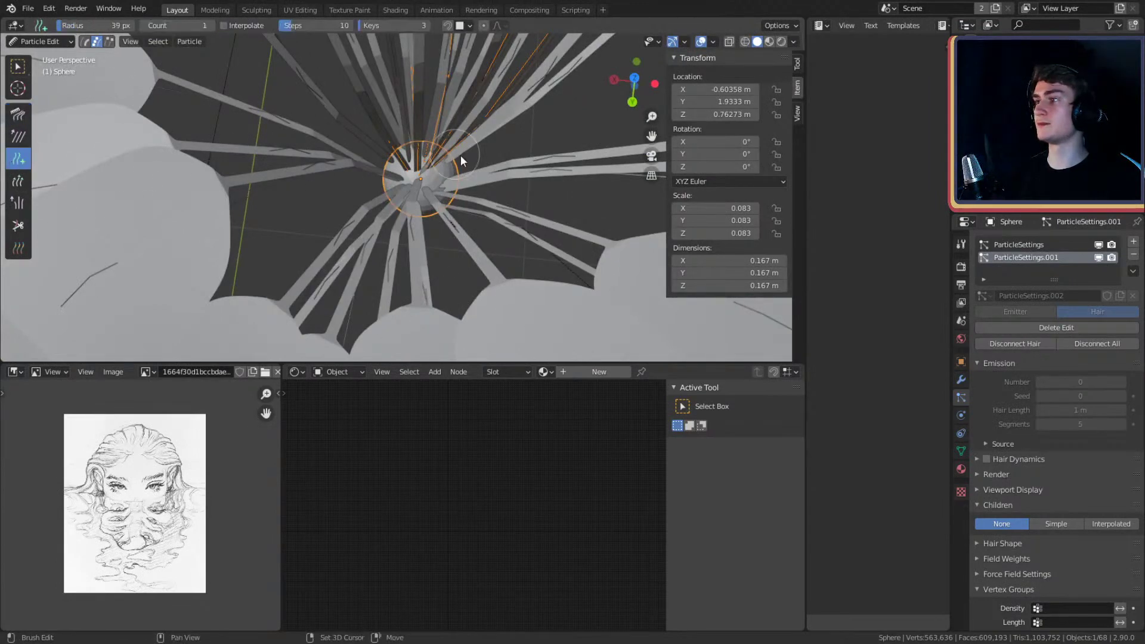
pyautogui.moveTo(461, 155); pyautogui.dragTo(445, 195, button='middle')
pyautogui.click(438, 181)
pyautogui.click(430, 186)
pyautogui.click(418, 184)
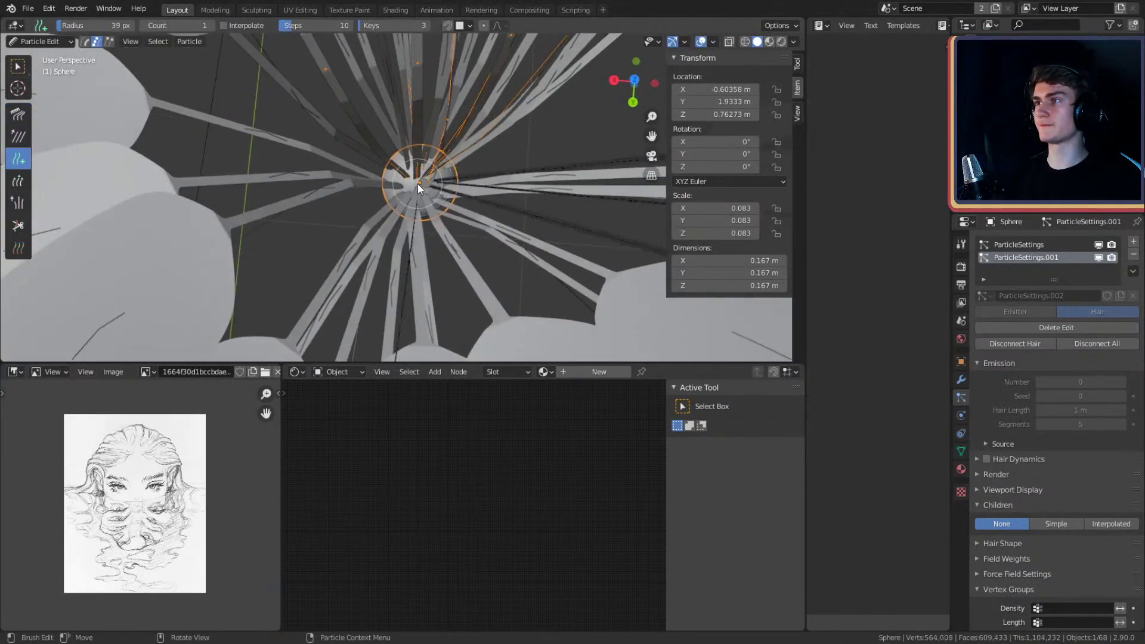
pyautogui.click(396, 195)
pyautogui.click(420, 190)
pyautogui.click(424, 192)
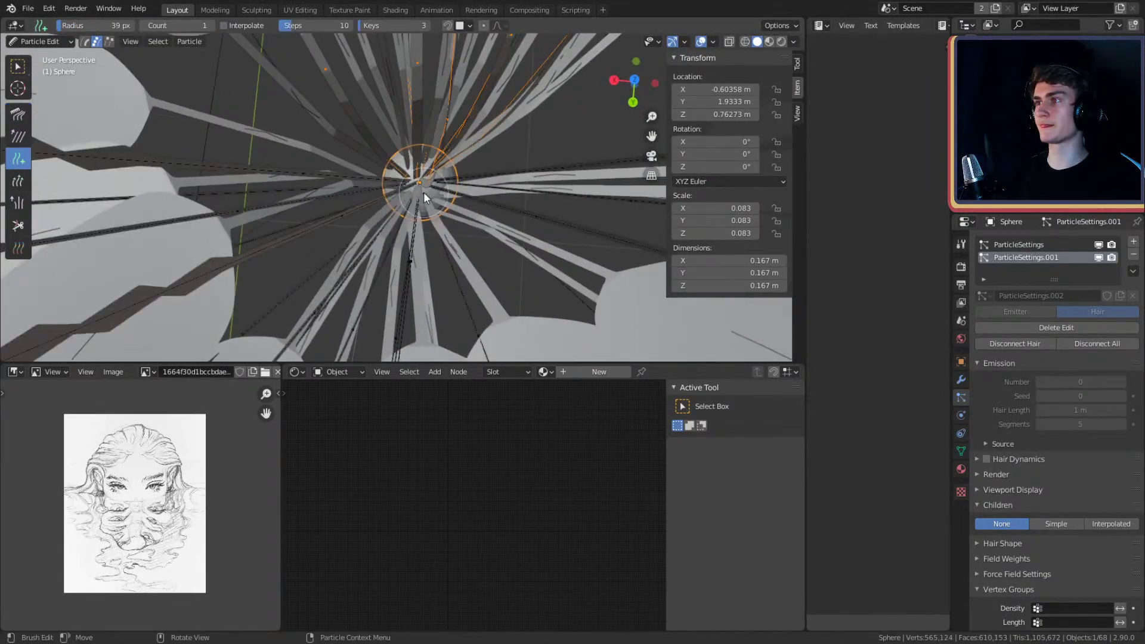
# - Select the tips of the newly added upright hairs and extend the selection to their full strands
pyautogui.moveTo(438, 196); pyautogui.dragTo(406, 200, button='middle')
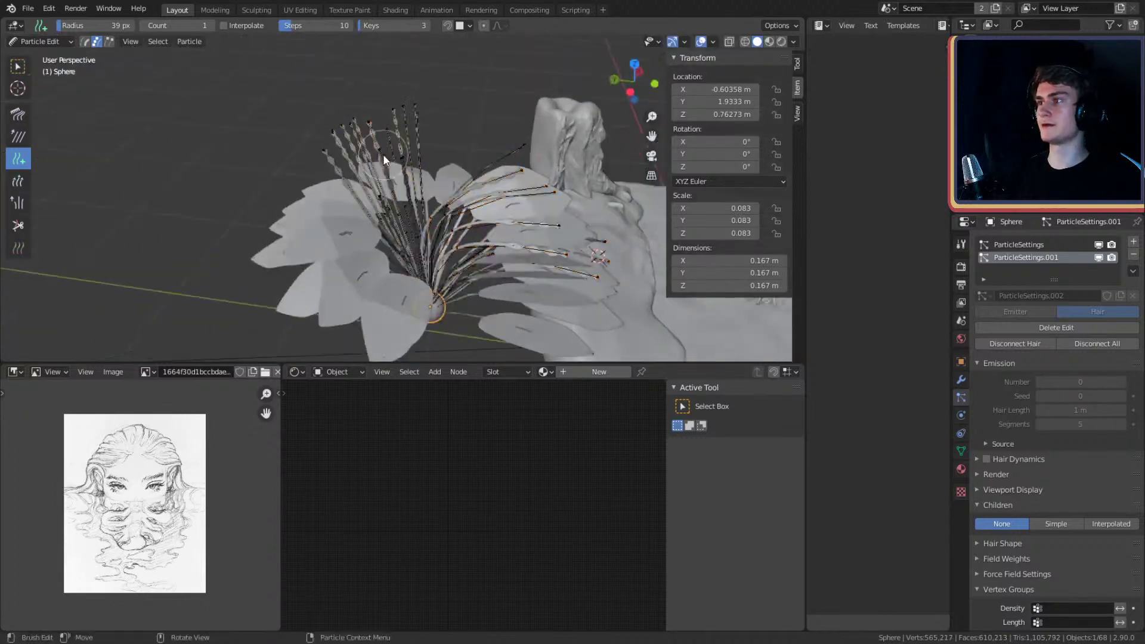
pyautogui.moveTo(383, 154); pyautogui.dragTo(403, 141, button='middle')
pyautogui.press('c')
pyautogui.moveTo(402, 141)
pyautogui.mouseDown()
pyautogui.moveTo(323, 134)
pyautogui.moveTo(347, 178)
pyautogui.moveTo(374, 130)
pyautogui.mouseUp()
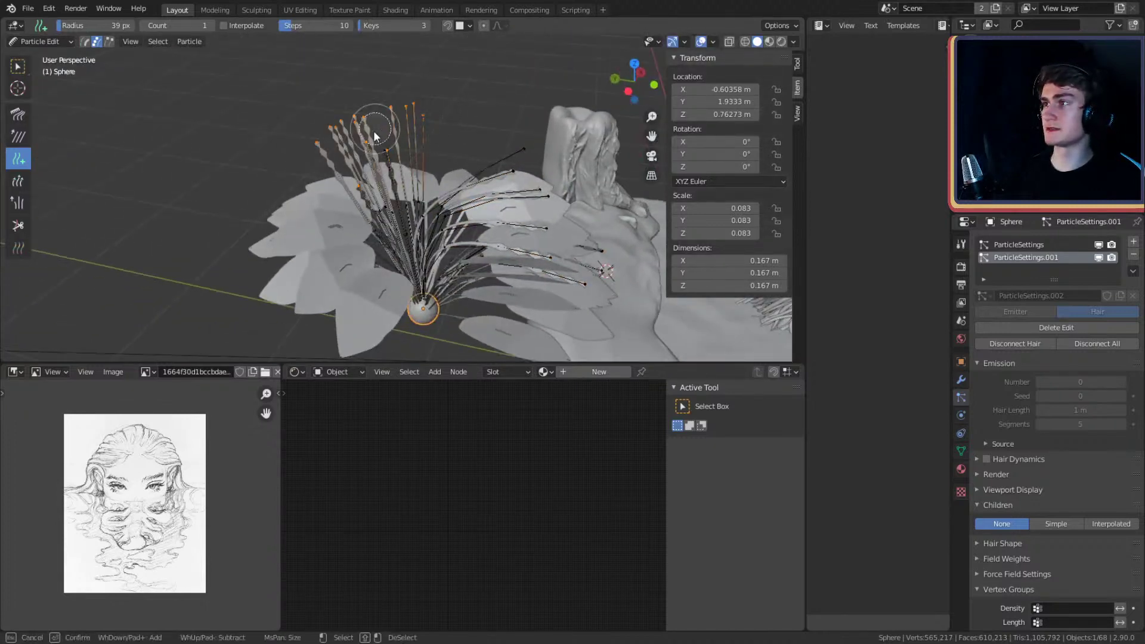
pyautogui.press('Escape')
pyautogui.hotkey('ctrl', 'l')
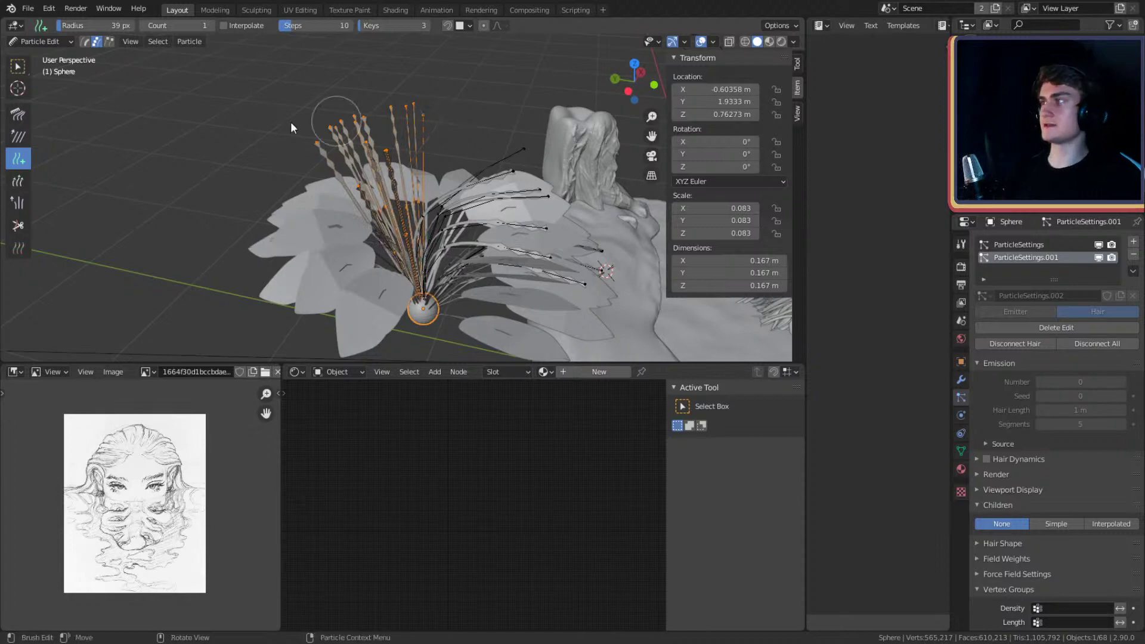
# - Comb the second group of hairs outward in the direction opposite to the first group
pyautogui.click(20, 125)
pyautogui.moveTo(388, 156); pyautogui.dragTo(442, 115, button='middle')
pyautogui.moveTo(455, 109)
pyautogui.mouseDown()
pyautogui.moveTo(409, 102)
pyautogui.moveTo(272, 192)
pyautogui.mouseUp()
pyautogui.moveTo(390, 202); pyautogui.dragTo(565, 303, button='middle')
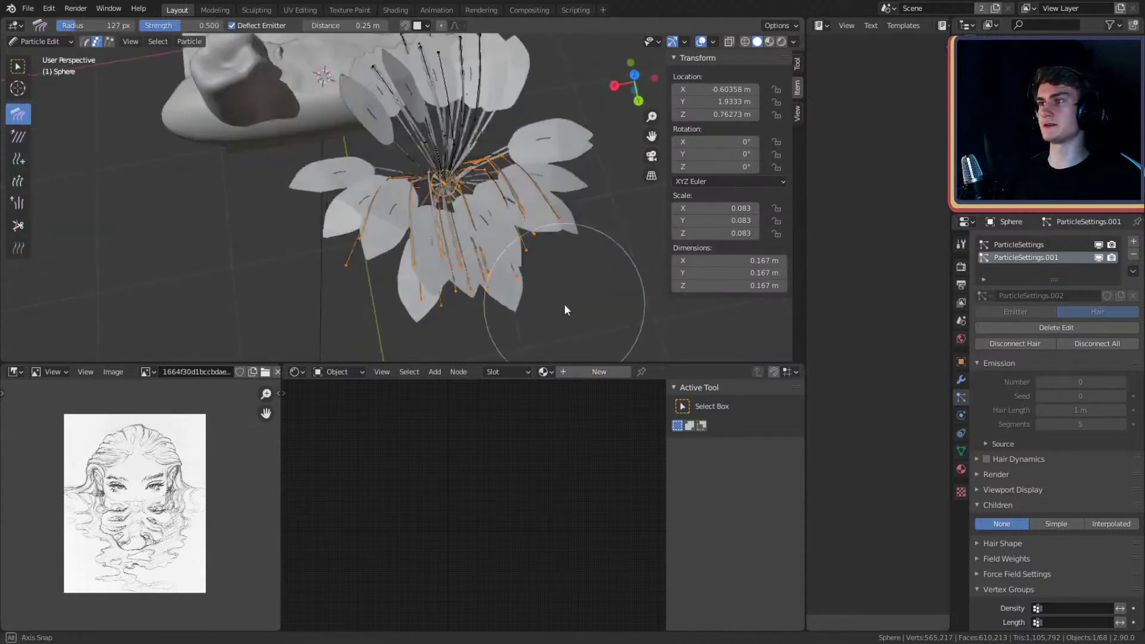
pyautogui.moveTo(500, 213)
pyautogui.mouseDown(button='middle')
pyautogui.moveTo(467, 236)
pyautogui.moveTo(523, 165)
pyautogui.mouseUp(button='middle')
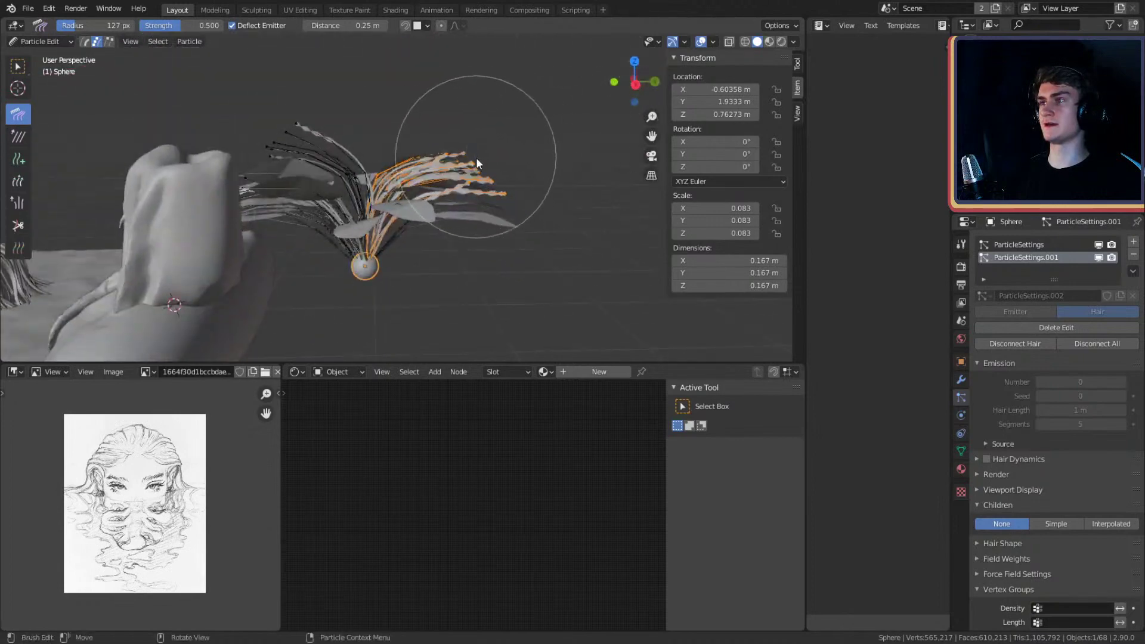
pyautogui.moveTo(431, 195)
pyautogui.mouseDown(button='middle')
pyautogui.moveTo(467, 212)
pyautogui.moveTo(435, 220)
pyautogui.mouseUp(button='middle')
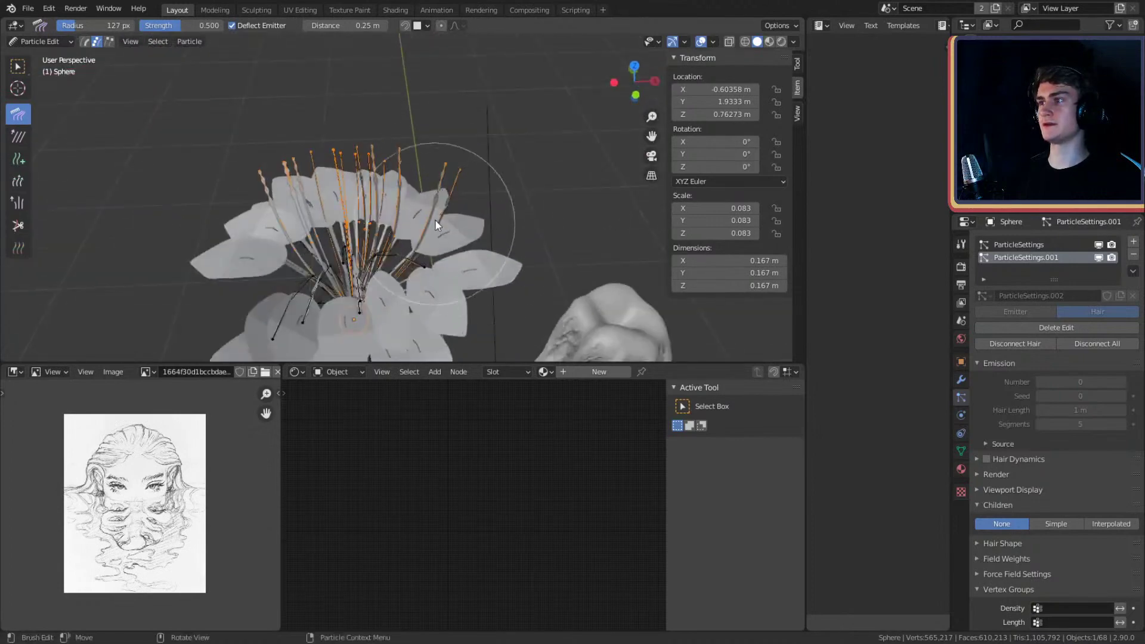
pyautogui.moveTo(474, 153)
pyautogui.mouseDown(button='middle')
pyautogui.moveTo(613, 213)
pyautogui.moveTo(466, 123)
pyautogui.moveTo(392, 184)
pyautogui.moveTo(358, 177)
pyautogui.moveTo(404, 134)
pyautogui.moveTo(396, 188)
pyautogui.moveTo(455, 153)
pyautogui.moveTo(563, 122)
pyautogui.moveTo(451, 167)
pyautogui.moveTo(482, 158)
pyautogui.moveTo(476, 97)
pyautogui.mouseUp(button='middle')
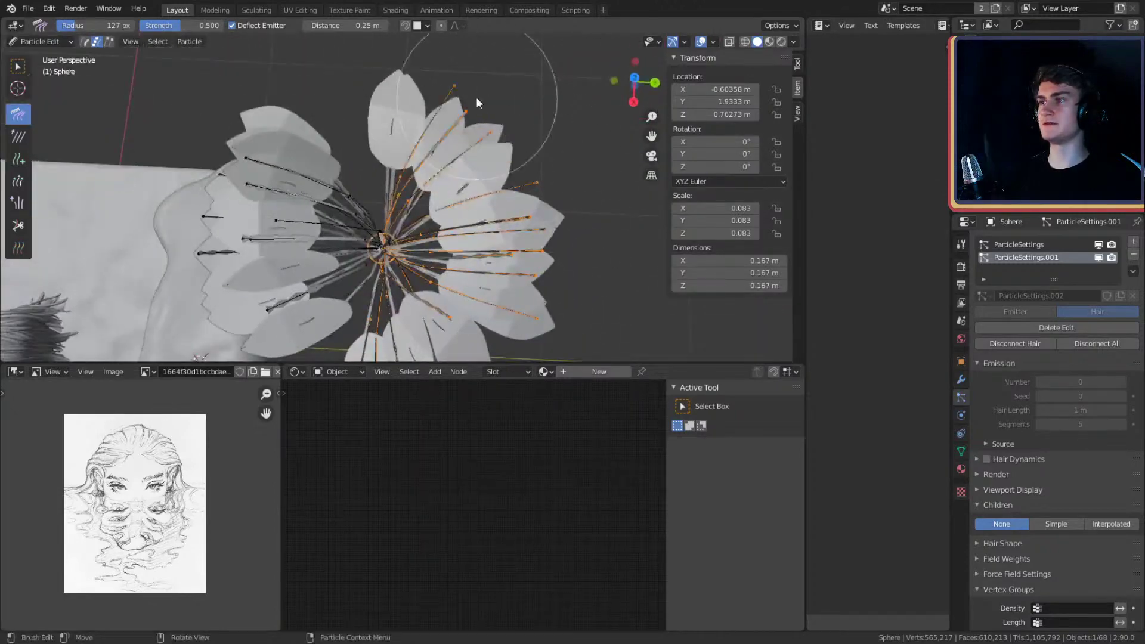
# - Comb the selected hairs from several angles to fan them out sideways over the leaves
pyautogui.moveTo(469, 113)
pyautogui.mouseDown()
pyautogui.moveTo(396, 181)
pyautogui.moveTo(408, 193)
pyautogui.moveTo(532, 175)
pyautogui.moveTo(484, 137)
pyautogui.moveTo(452, 155)
pyautogui.moveTo(481, 154)
pyautogui.moveTo(469, 145)
pyautogui.moveTo(513, 158)
pyautogui.moveTo(399, 109)
pyautogui.moveTo(457, 152)
pyautogui.moveTo(434, 148)
pyautogui.mouseUp()
pyautogui.moveTo(434, 148)
pyautogui.mouseDown(button='middle')
pyautogui.moveTo(589, 177)
pyautogui.moveTo(378, 242)
pyautogui.mouseUp(button='middle')
pyautogui.moveTo(379, 242)
pyautogui.mouseDown()
pyautogui.moveTo(315, 264)
pyautogui.moveTo(381, 285)
pyautogui.mouseUp()
pyautogui.moveTo(381, 285)
pyautogui.mouseDown(button='middle')
pyautogui.moveTo(443, 232)
pyautogui.moveTo(353, 194)
pyautogui.mouseUp(button='middle')
pyautogui.moveTo(353, 194)
pyautogui.mouseDown()
pyautogui.moveTo(418, 209)
pyautogui.moveTo(319, 149)
pyautogui.moveTo(302, 172)
pyautogui.mouseUp()
pyautogui.moveTo(302, 172)
pyautogui.mouseDown(button='middle')
pyautogui.moveTo(411, 191)
pyautogui.moveTo(438, 217)
pyautogui.moveTo(400, 109)
pyautogui.moveTo(338, 149)
pyautogui.moveTo(374, 220)
pyautogui.moveTo(332, 141)
pyautogui.moveTo(319, 153)
pyautogui.mouseUp(button='middle')
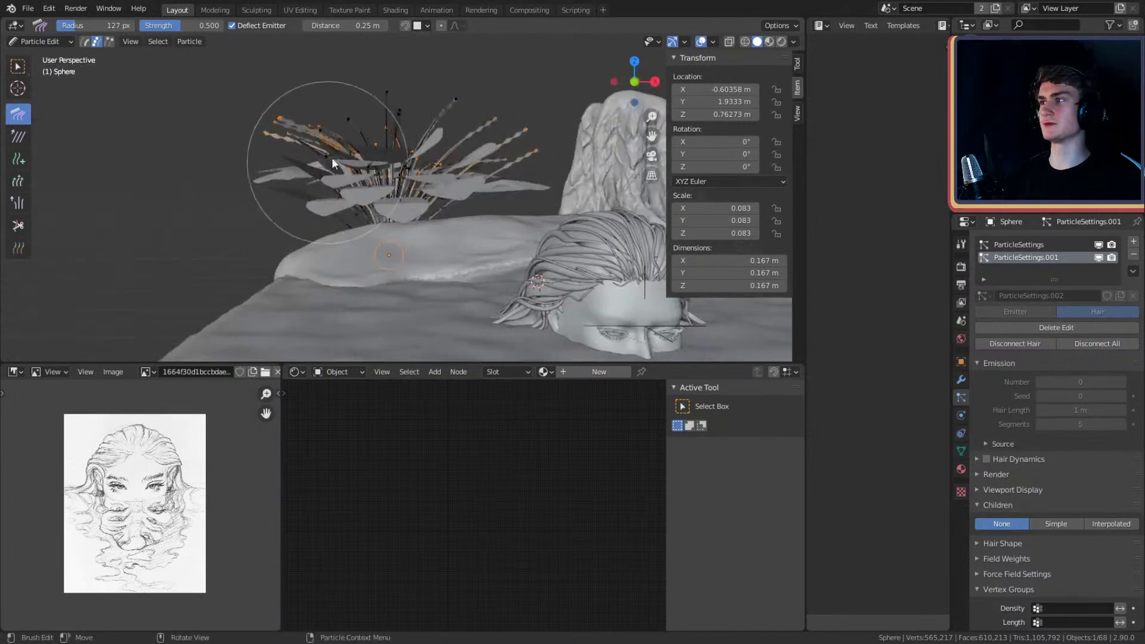
# - Check the combed strips from the side and through the camera, and return the Sphere to Object Mode
pyautogui.moveTo(241, 156)
pyautogui.mouseDown(button='middle')
pyautogui.moveTo(345, 166)
pyautogui.moveTo(570, 159)
pyautogui.moveTo(528, 135)
pyautogui.moveTo(582, 147)
pyautogui.moveTo(528, 127)
pyautogui.mouseUp(button='middle')
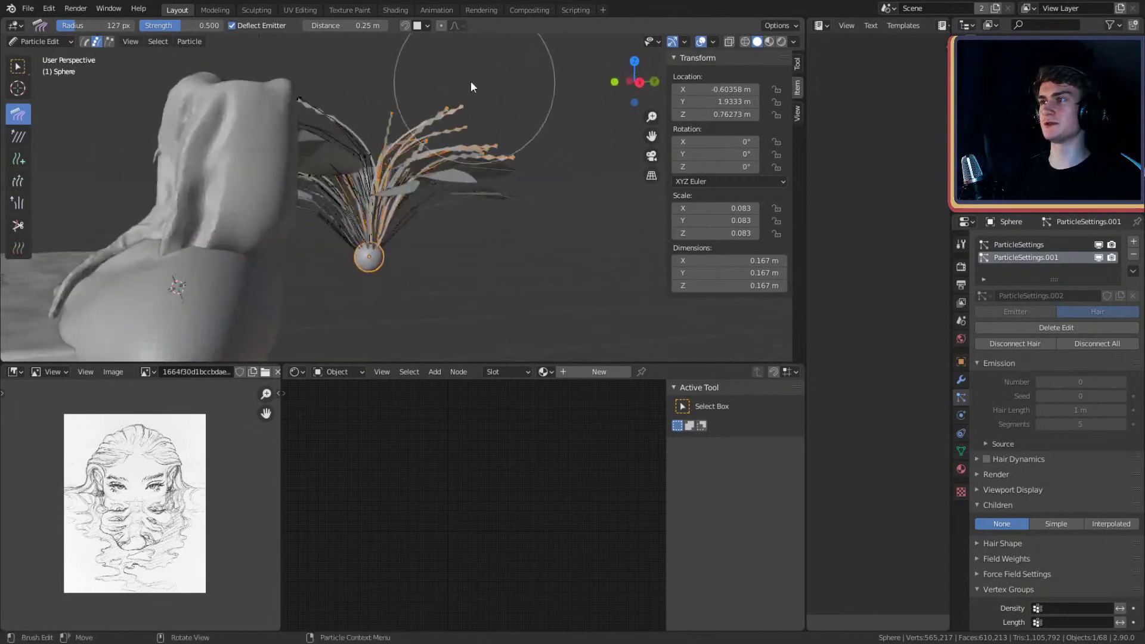
pyautogui.moveTo(471, 80)
pyautogui.mouseDown(button='middle')
pyautogui.moveTo(458, 115)
pyautogui.moveTo(585, 124)
pyautogui.moveTo(484, 154)
pyautogui.mouseUp(button='middle')
pyautogui.scroll(-3, 480, 158)
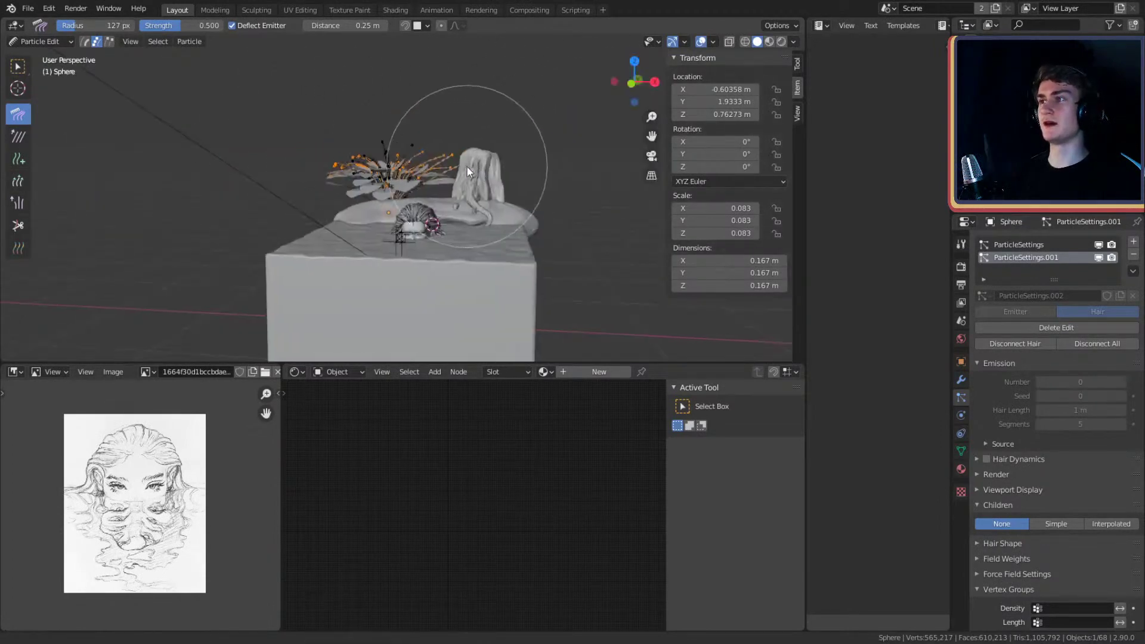
pyautogui.press('KP_0')
pyautogui.click(48, 41)
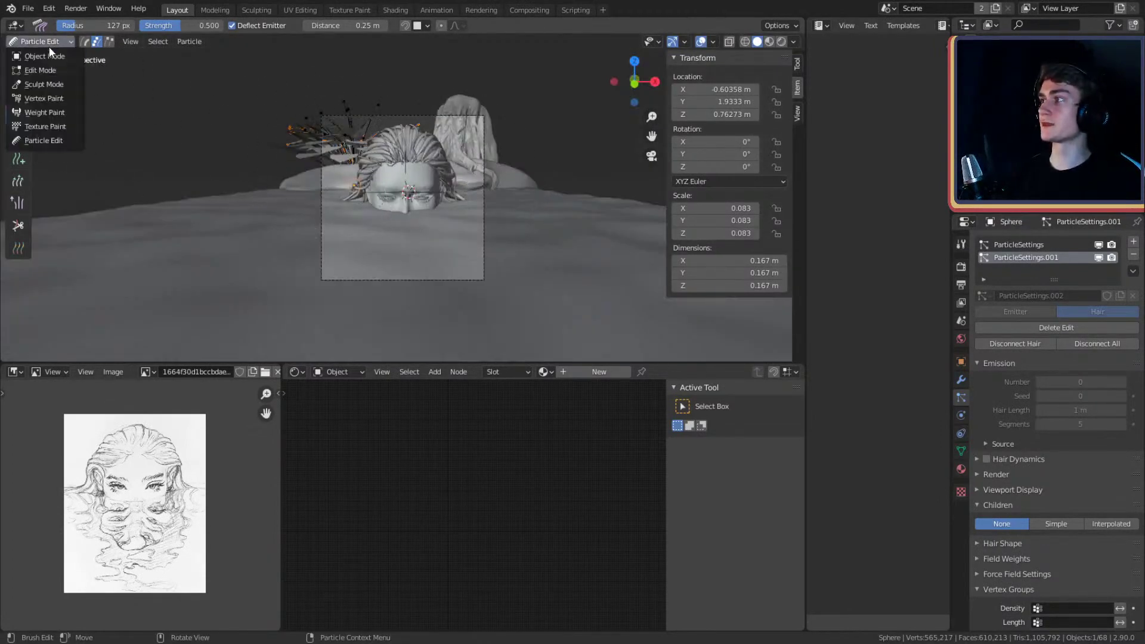
pyautogui.click(42, 56)
# - Select the Leaf_1 object in the camera view and create a new material for it
pyautogui.scroll(2, 382, 151)
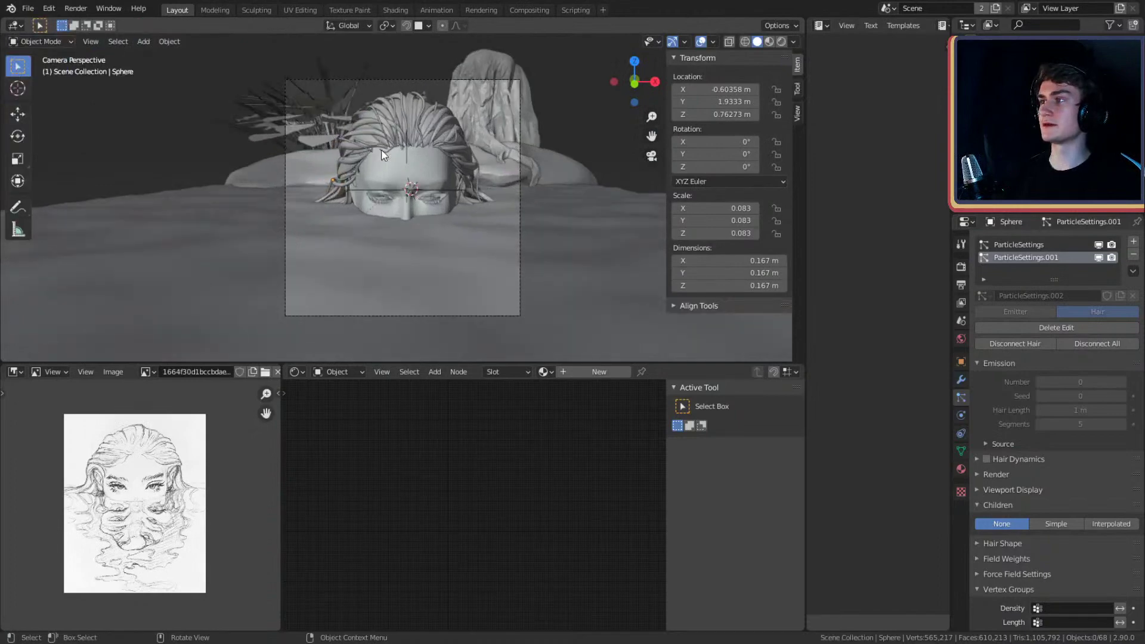
pyautogui.click(357, 90)
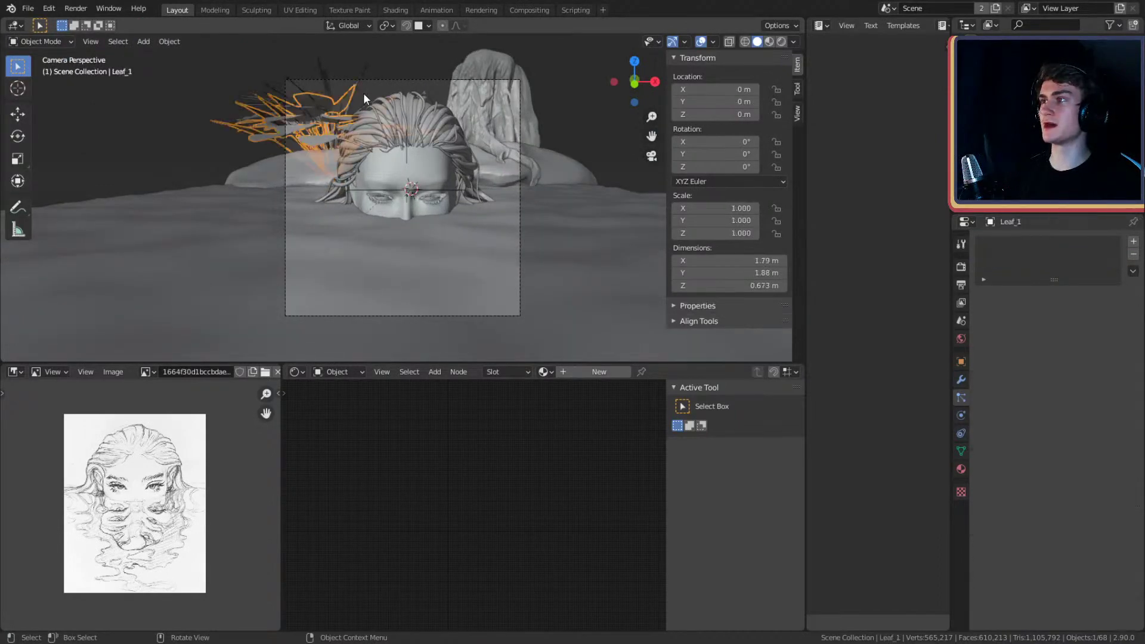
pyautogui.click(961, 469)
pyautogui.click(1034, 288)
pyautogui.scroll(-10, 1015, 431)
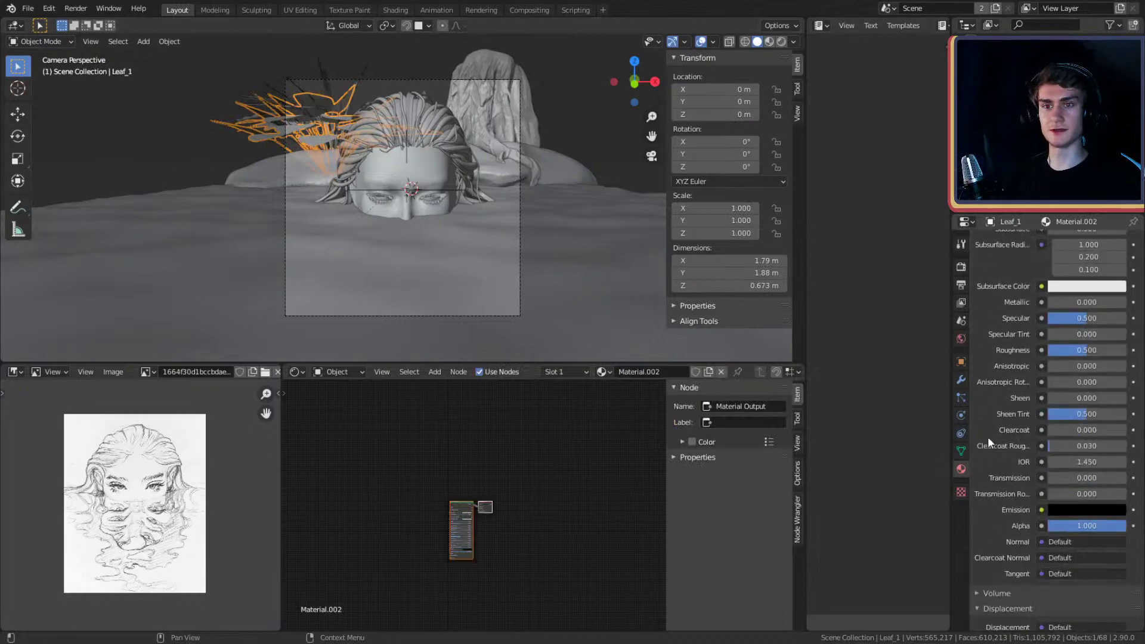
# - Set the leaf material's viewport display color to green with hue 0.271, saturation 0.605 and value 0.906
pyautogui.click(981, 609)
pyautogui.scroll(-8, 1002, 566)
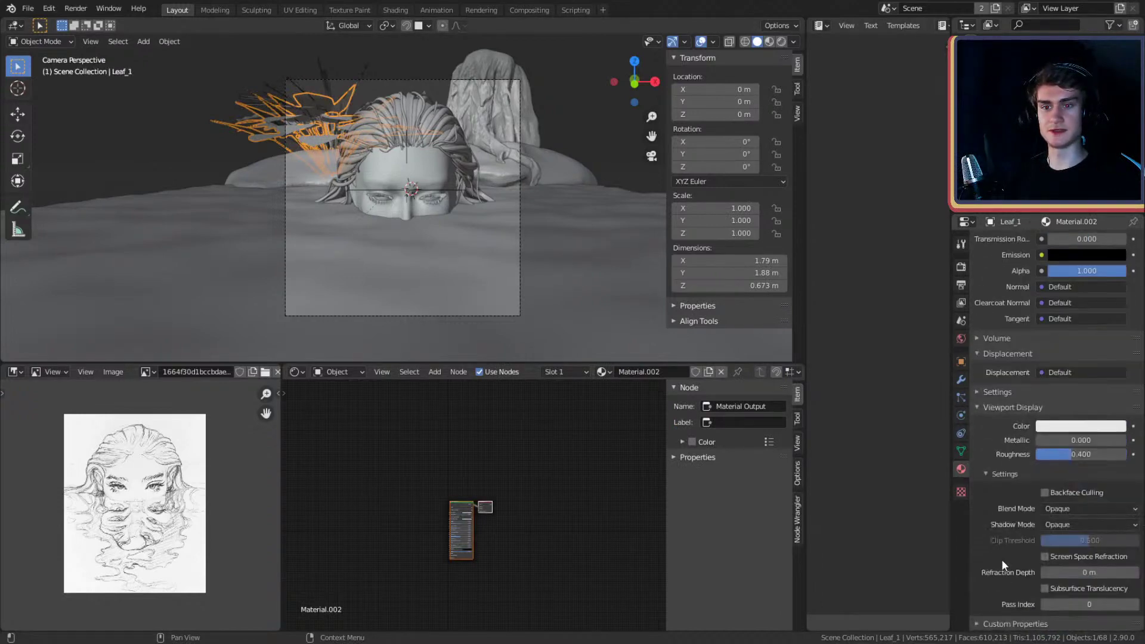
pyautogui.click(1071, 426)
pyautogui.moveTo(1060, 291); pyautogui.dragTo(1032, 286)
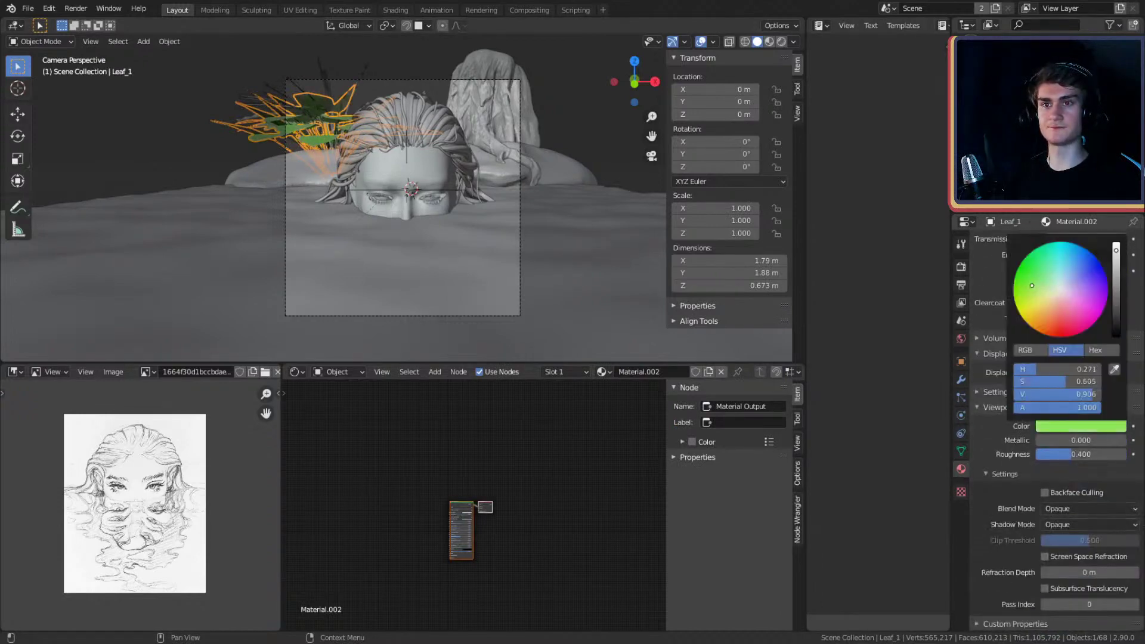
# - Darken the leaf material's green viewport color and create a new material for the jagged strip Plane object
pyautogui.moveTo(1116, 255); pyautogui.dragTo(1116, 270)
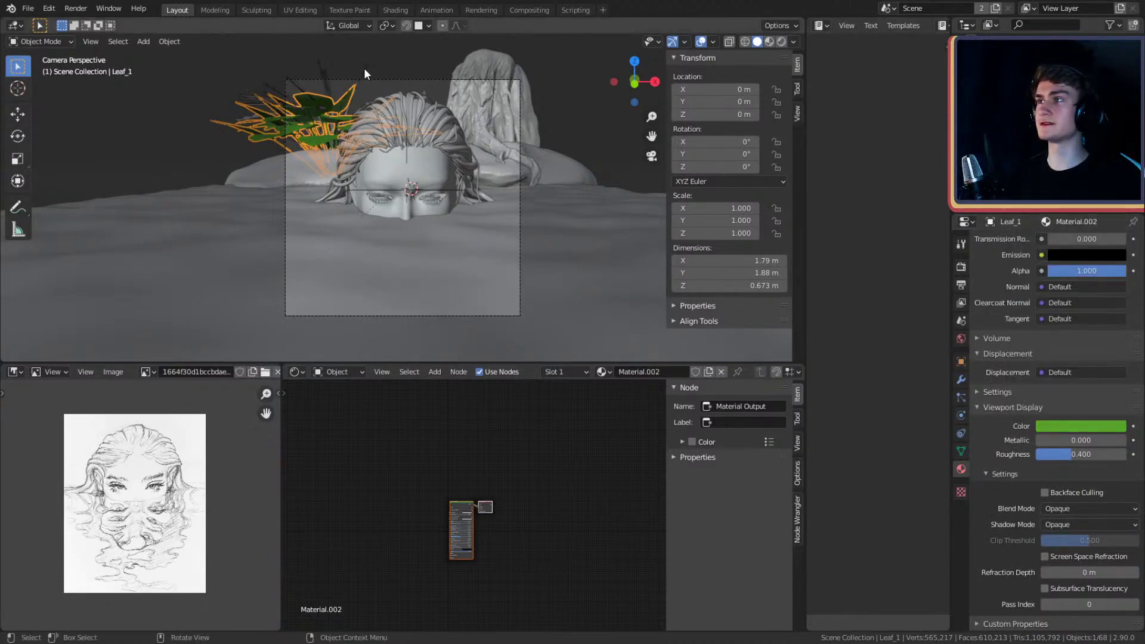
pyautogui.click(363, 68)
pyautogui.click(1008, 282)
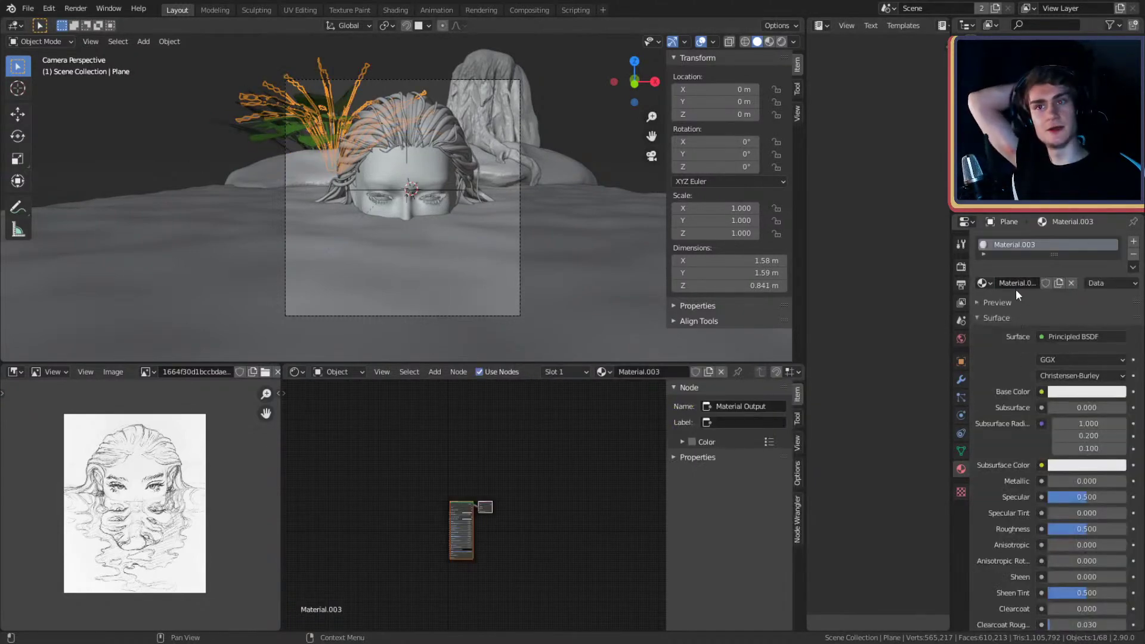
# - Set the strip material's viewport display color to orange with hue 0.097 and saturation 0.814, and deselect the Plane
pyautogui.scroll(-5, 1007, 440)
pyautogui.scroll(-5, 1007, 439)
pyautogui.click(1044, 582)
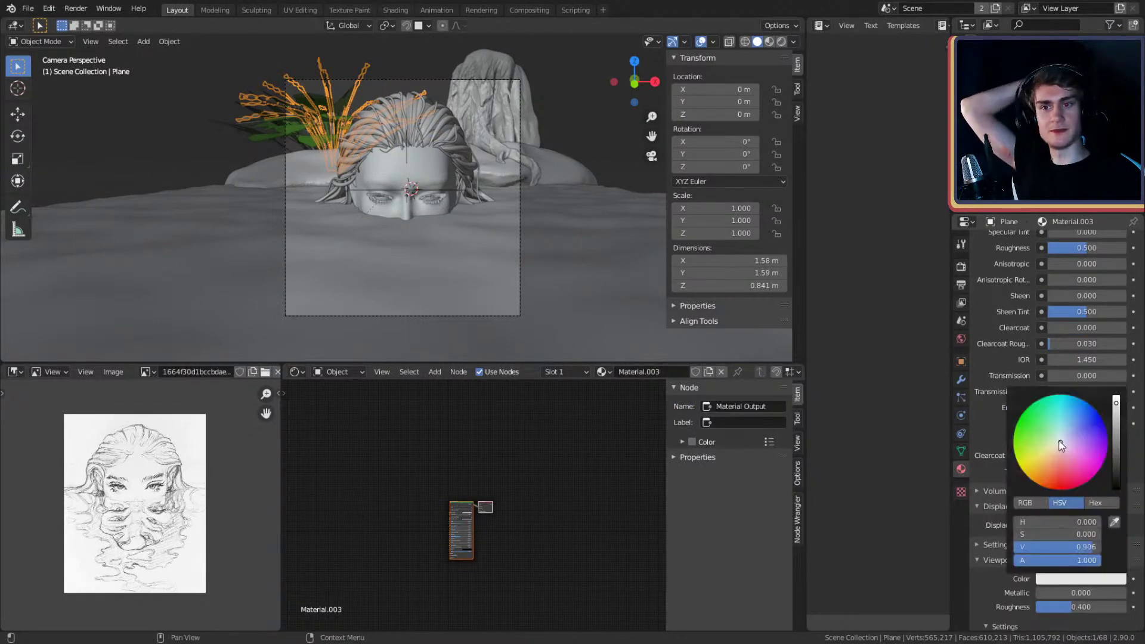
pyautogui.moveTo(1060, 445)
pyautogui.mouseDown()
pyautogui.moveTo(1030, 452)
pyautogui.moveTo(1034, 465)
pyautogui.mouseUp()
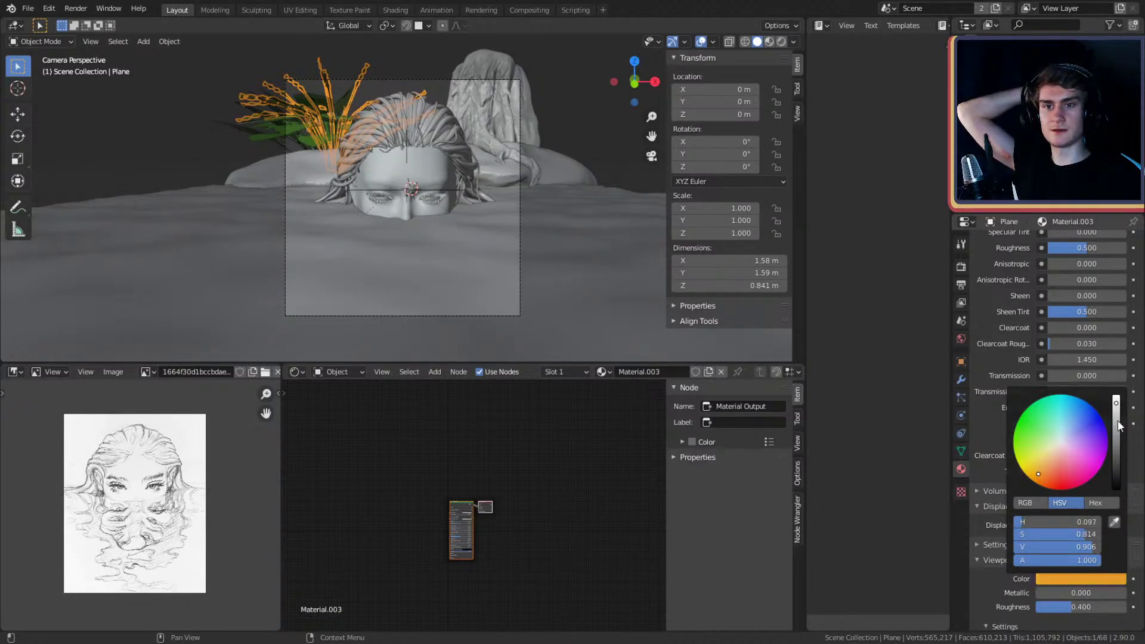
pyautogui.click(170, 105)
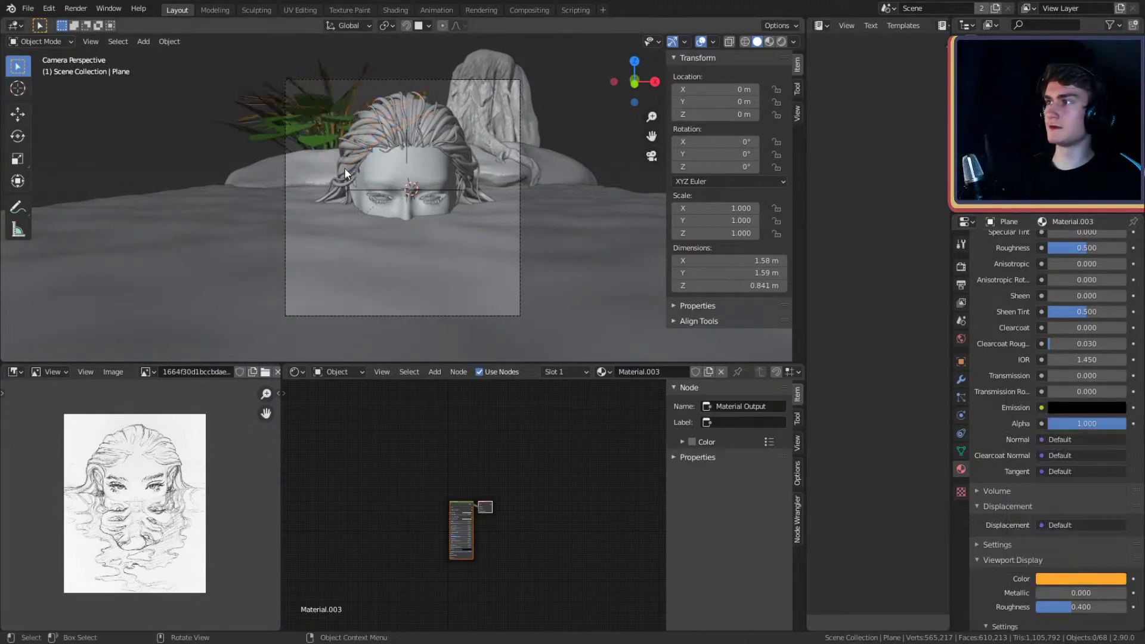
# - Examine the colored leaves and jagged strips on the plant up close from several angles
pyautogui.moveTo(367, 166); pyautogui.dragTo(453, 198, button='middle')
pyautogui.scroll(-4, 391, 200)
pyautogui.scroll(4, 399, 192)
pyautogui.scroll(3, 477, 191)
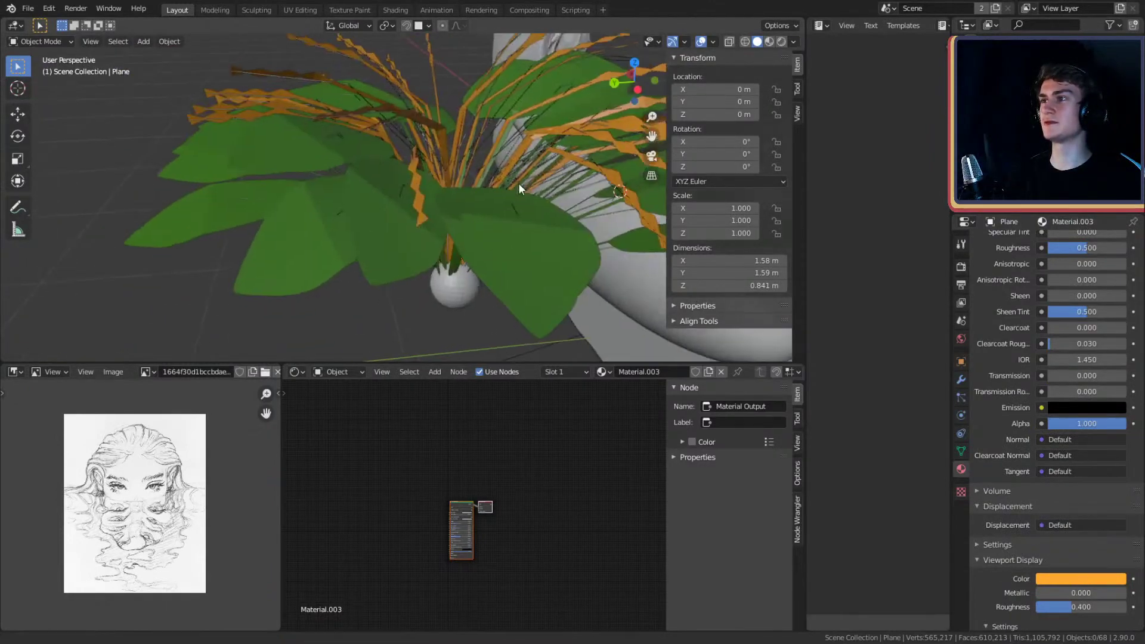
pyautogui.moveTo(517, 183); pyautogui.dragTo(462, 215, button='middle')
pyautogui.scroll(-5, 385, 179)
pyautogui.moveTo(380, 217); pyautogui.dragTo(360, 252, button='middle')
pyautogui.scroll(4, 348, 200)
# - Select the plant's Sphere and set the viewport Strand Steps of ParticleSettings.001 to 5
pyautogui.click(320, 282)
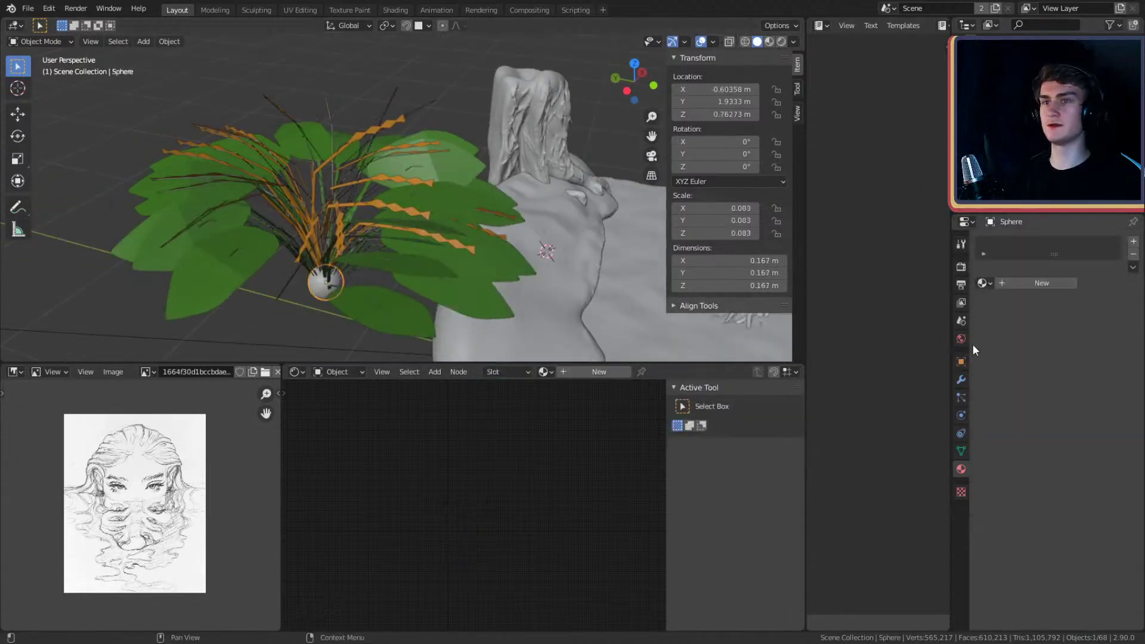
pyautogui.click(961, 398)
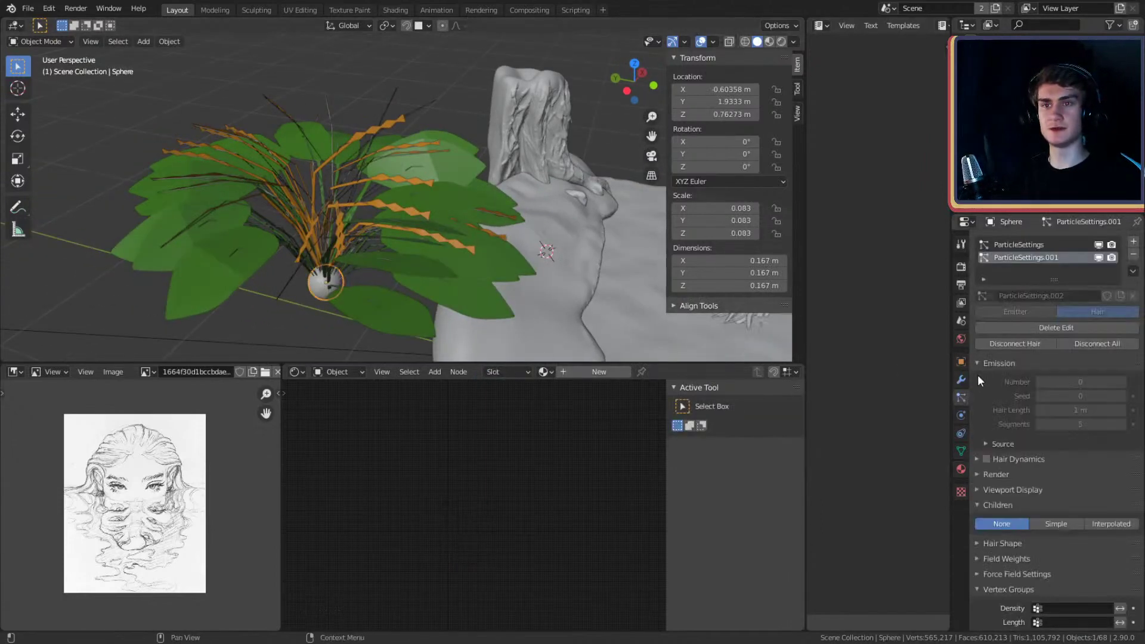
pyautogui.scroll(-5, 998, 351)
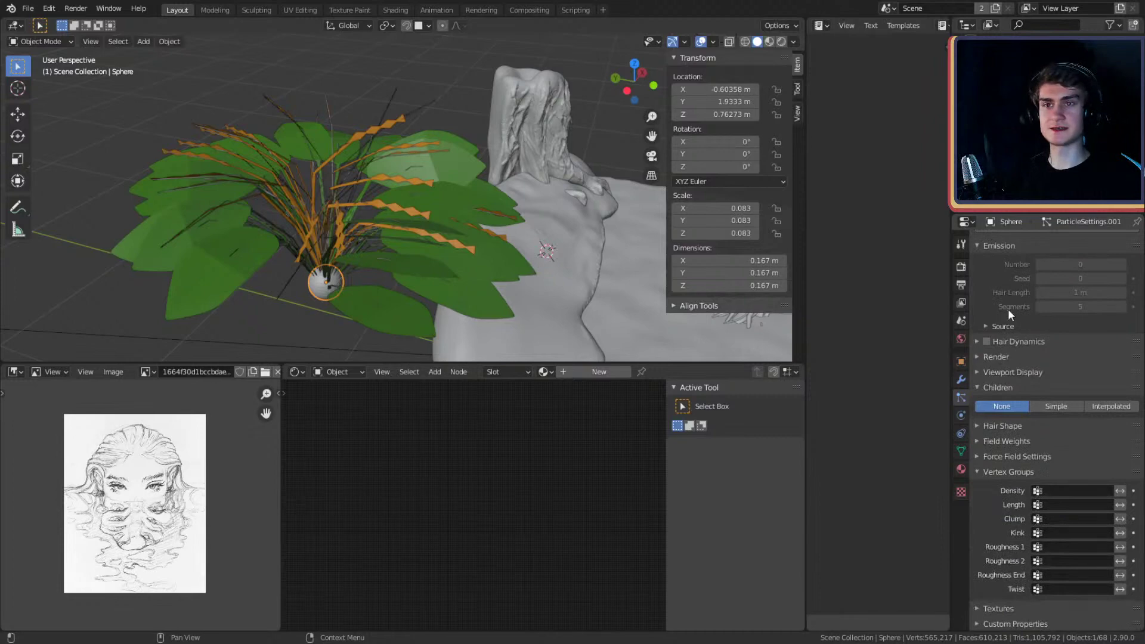
pyautogui.click(979, 373)
pyautogui.scroll(-3, 997, 367)
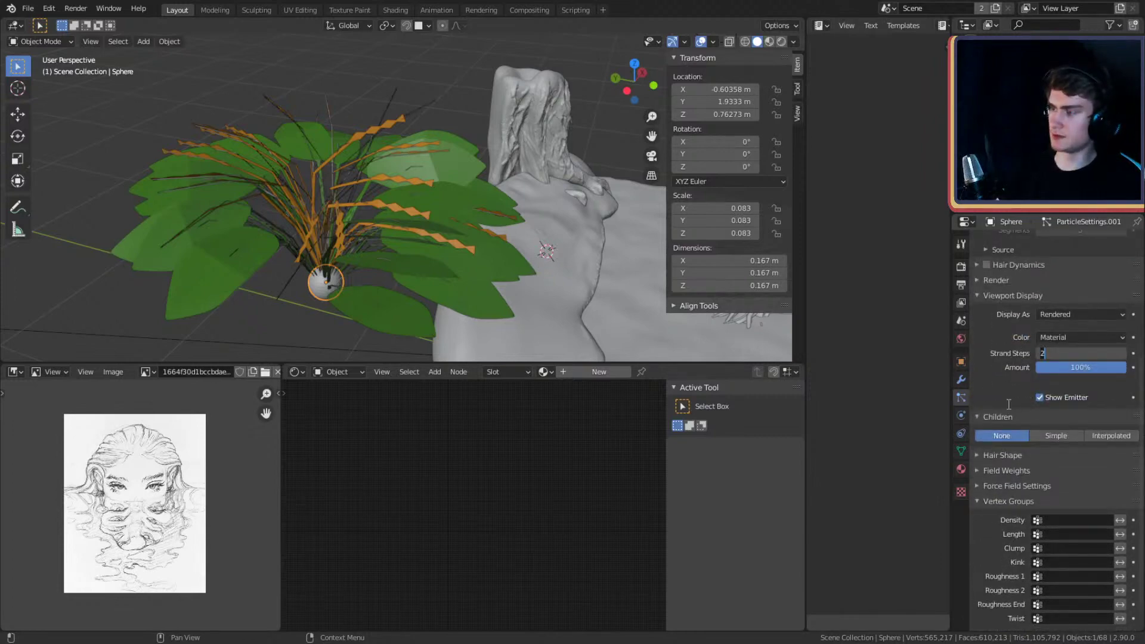
pyautogui.press('BackSpace')
pyautogui.write('5')
pyautogui.press('Return')
# - Inspect the strips from several sides and put the viewport Strand Steps back to 2 for comparison
pyautogui.moveTo(368, 167); pyautogui.dragTo(370, 177, button='middle')
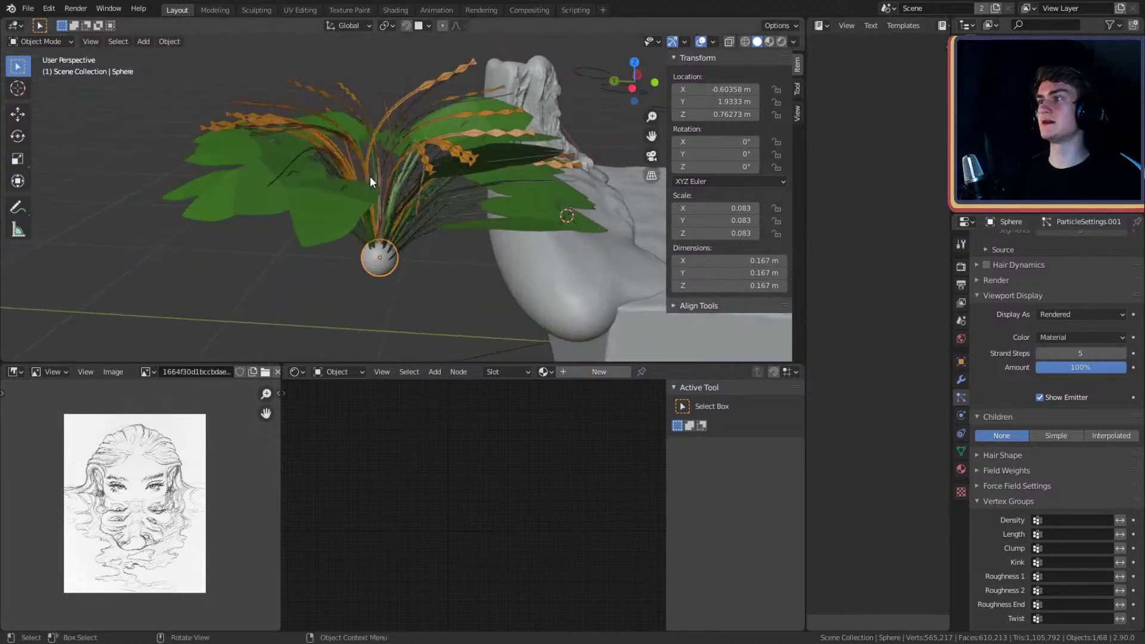
pyautogui.moveTo(396, 121); pyautogui.dragTo(344, 194, button='middle')
pyautogui.moveTo(396, 167); pyautogui.dragTo(356, 243, button='middle')
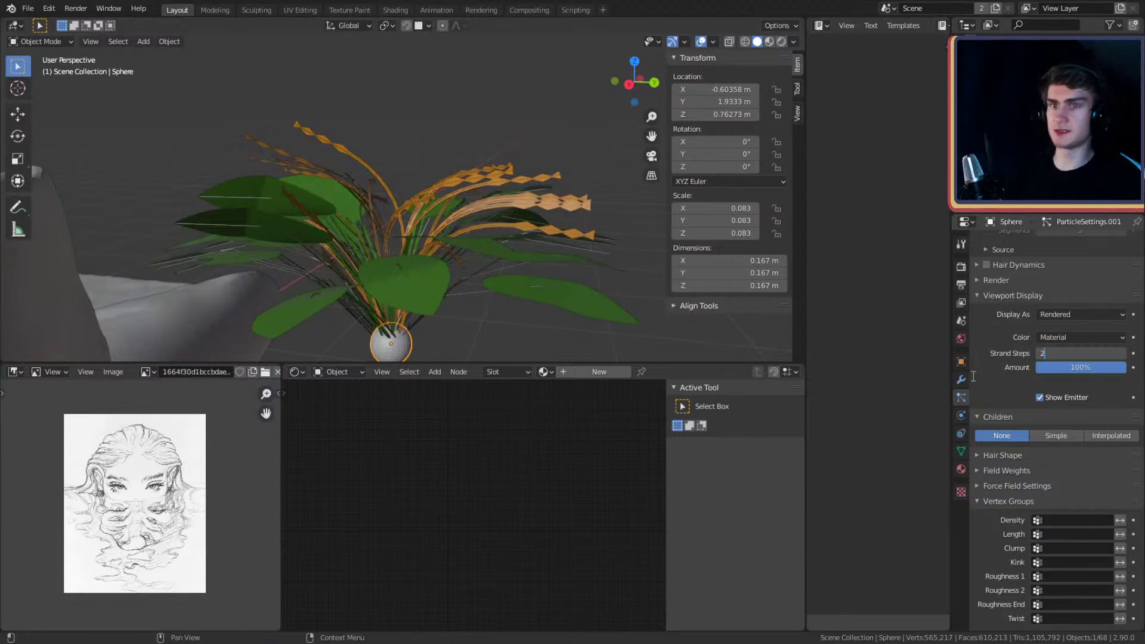
pyautogui.press('Return')
pyautogui.moveTo(425, 187); pyautogui.dragTo(429, 223, button='middle')
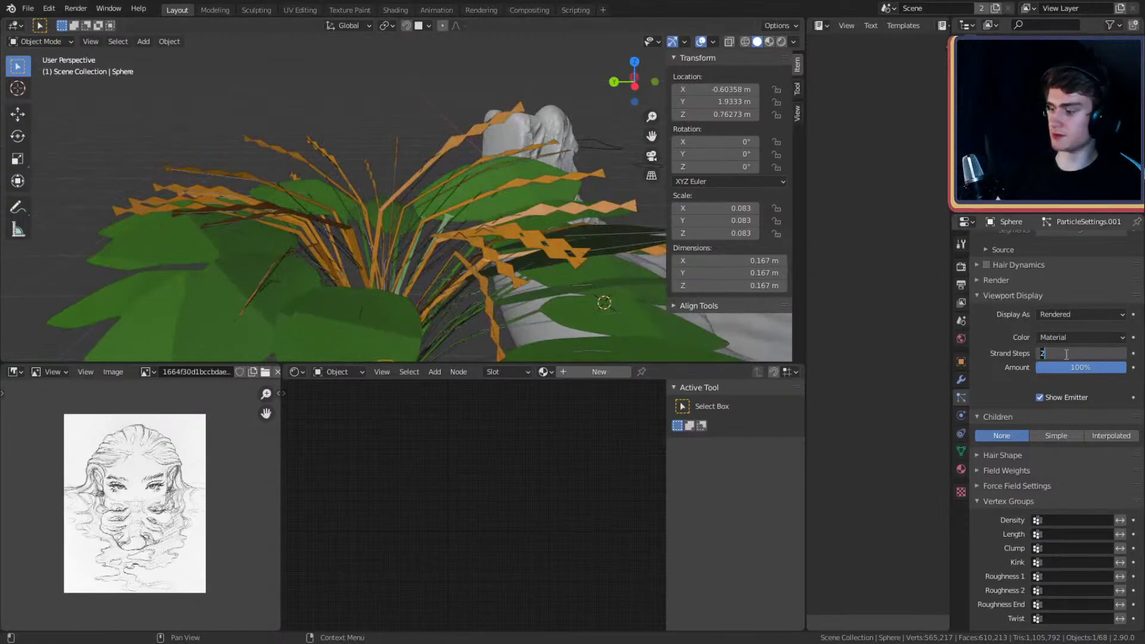
# - Set the viewport Strand Steps of ParticleSettings.001 to 8 and check the strips' curvature
pyautogui.write('8')
pyautogui.press('Return')
pyautogui.scroll(-3, 362, 186)
pyautogui.moveTo(362, 186); pyautogui.dragTo(456, 198, button='middle')
# - Switch the Sphere to its leaf particle system, ParticleSettings, and set its viewport Strand Steps to 5
pyautogui.click(531, 259)
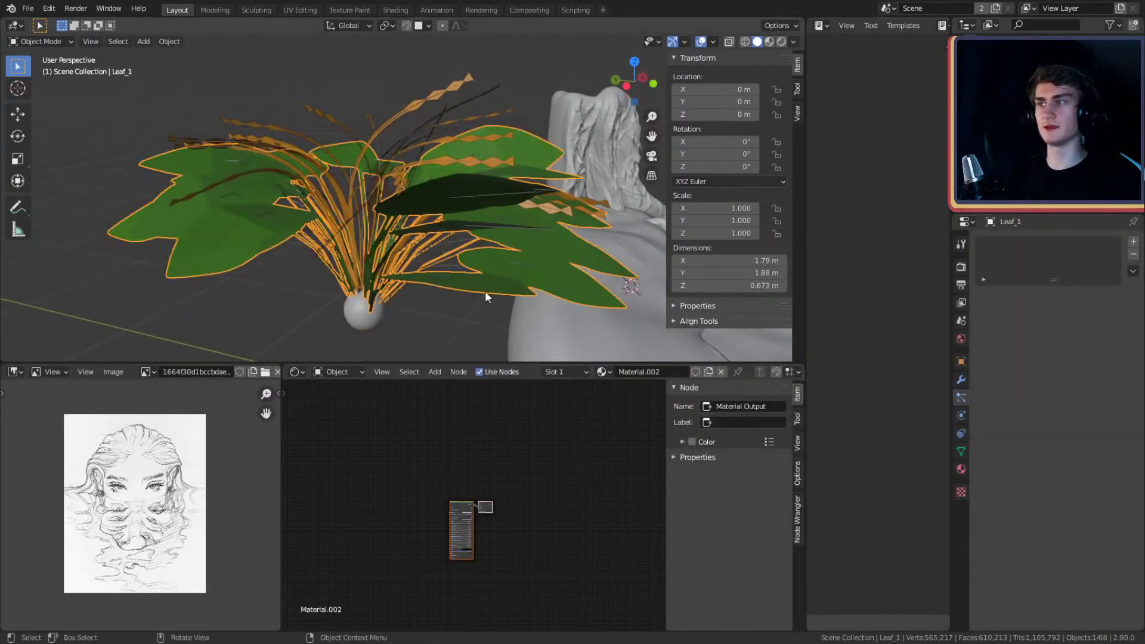
pyautogui.click(364, 327)
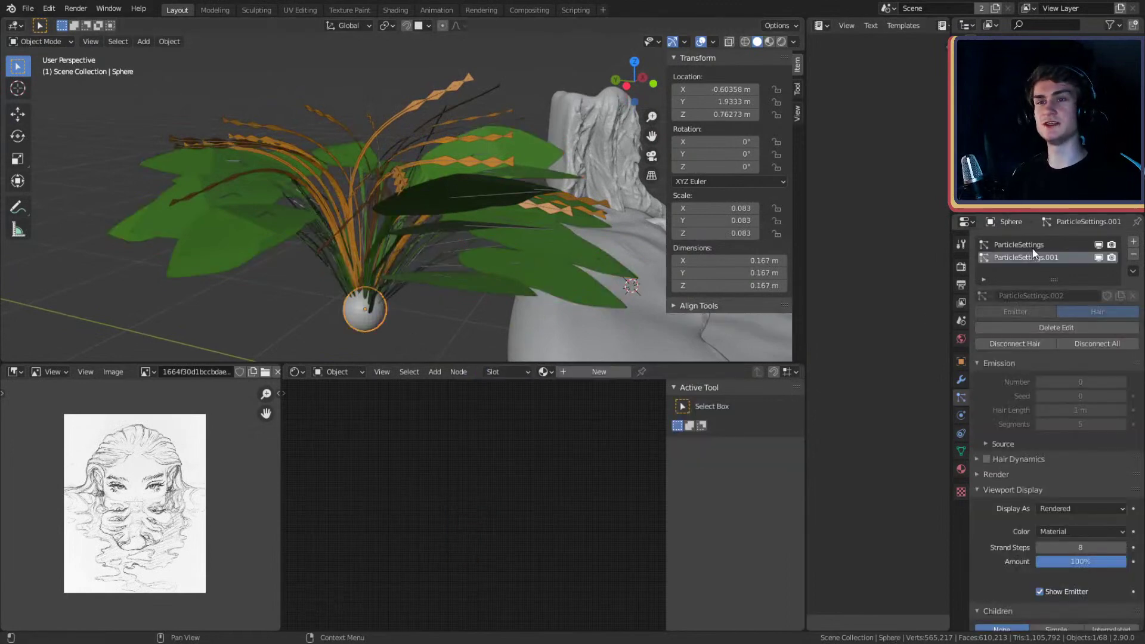
pyautogui.click(1028, 245)
pyautogui.scroll(-5, 1008, 370)
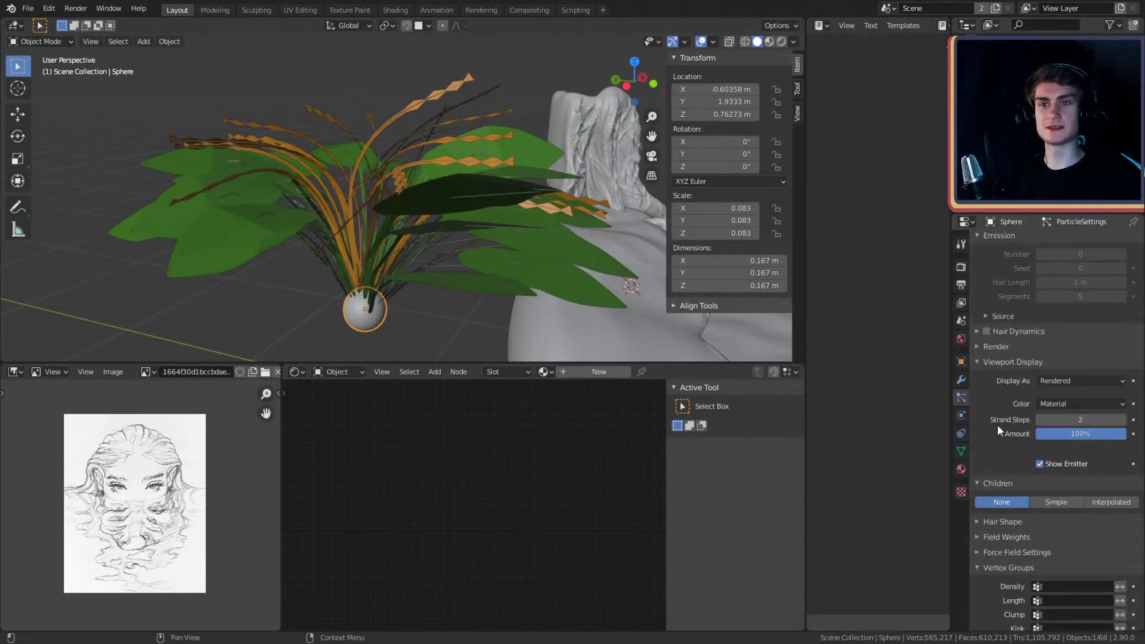
pyautogui.click(1077, 420)
pyautogui.write('2')
pyautogui.press('Return')
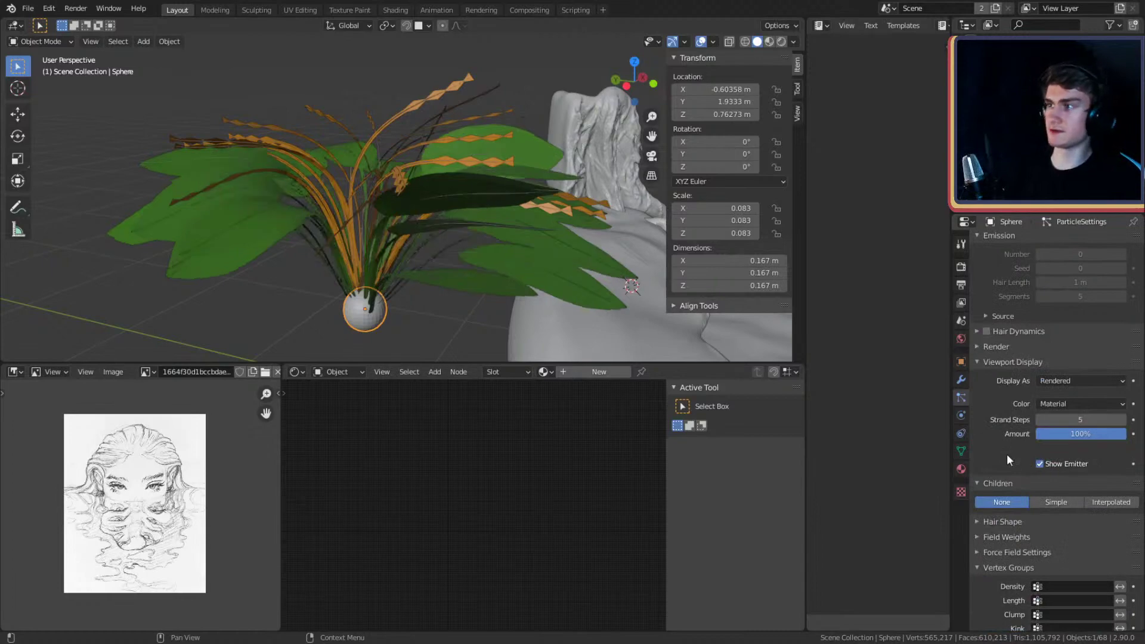
# - Examine the plant through the camera and the whole scene composition from several angles
pyautogui.moveTo(340, 174); pyautogui.dragTo(213, 227, button='middle')
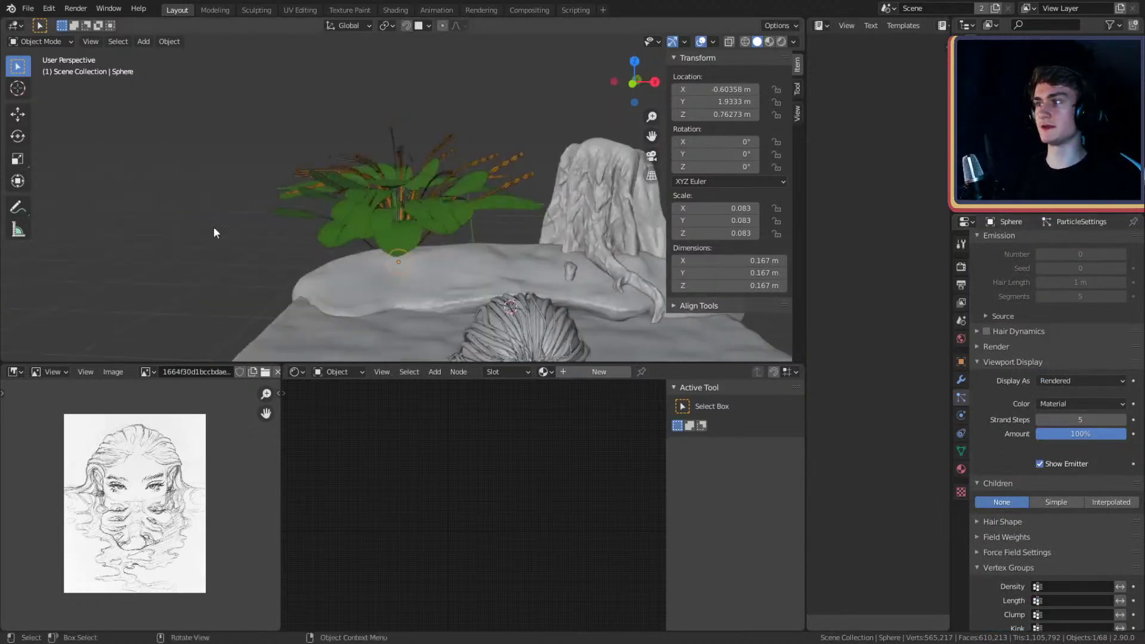
pyautogui.press('KP_0')
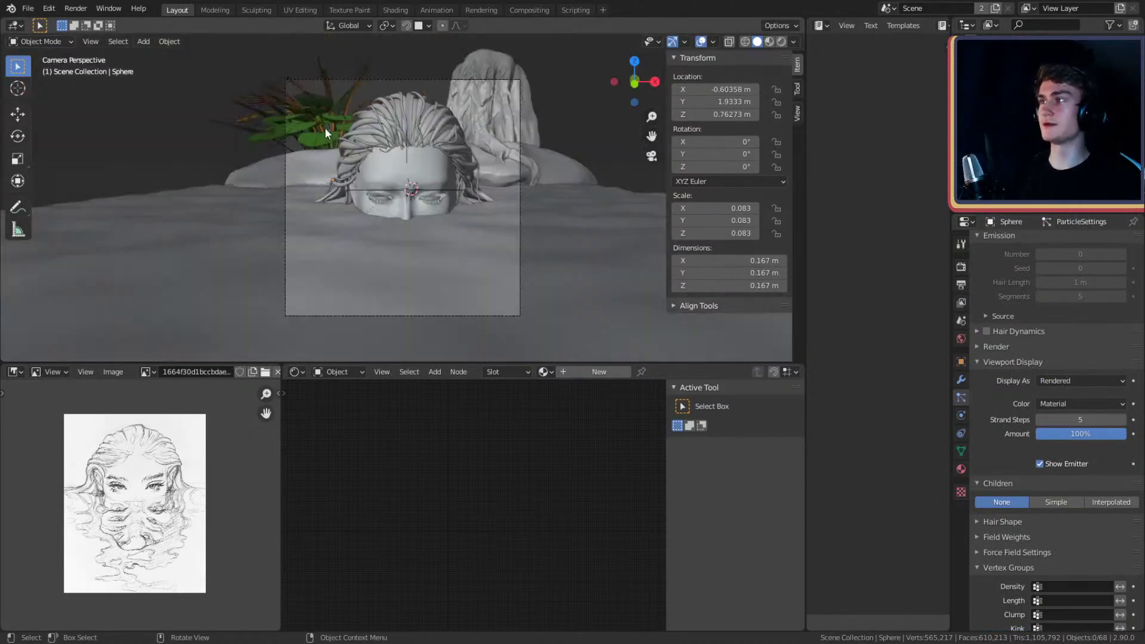
pyautogui.keyDown('shift'); pyautogui.moveTo(415, 145); pyautogui.dragTo(417, 162, button='middle'); pyautogui.keyUp('shift')
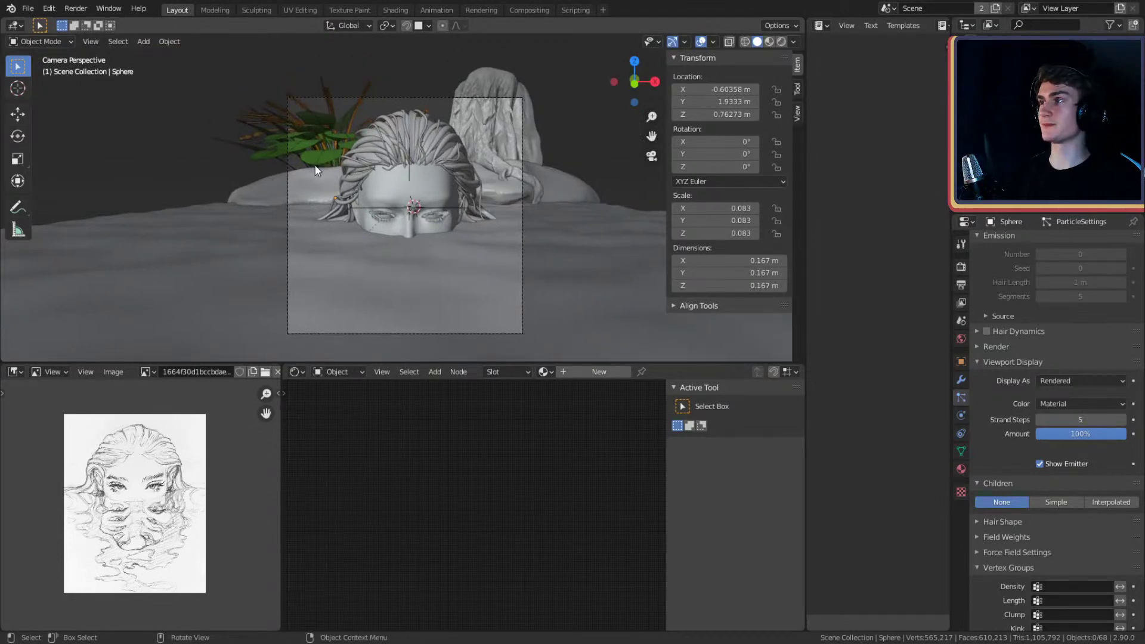
pyautogui.moveTo(359, 154); pyautogui.dragTo(446, 228, button='middle')
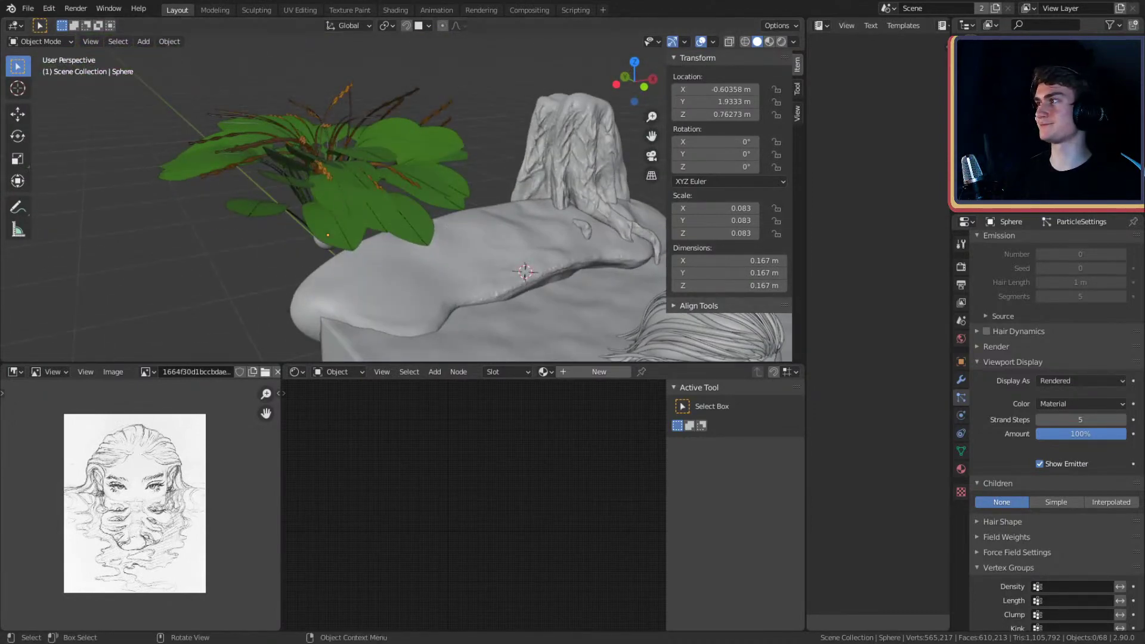
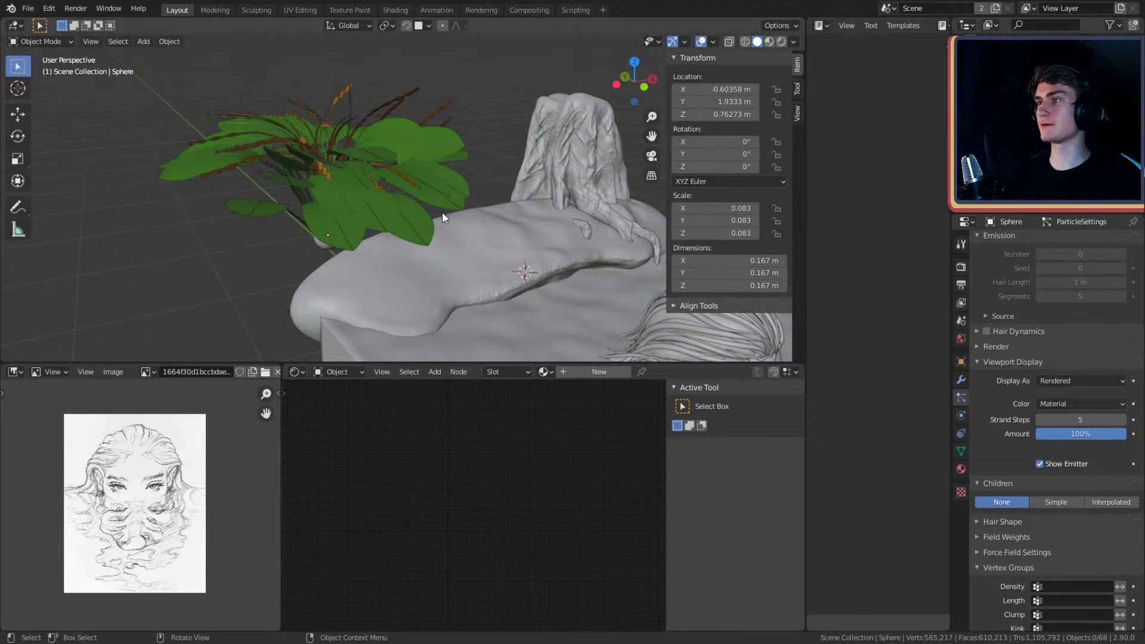
pyautogui.scroll(-5, 442, 212)
pyautogui.moveTo(442, 212)
pyautogui.mouseDown(button='middle')
pyautogui.moveTo(411, 228)
pyautogui.moveTo(395, 186)
pyautogui.moveTo(421, 199)
pyautogui.moveTo(417, 220)
pyautogui.moveTo(367, 201)
pyautogui.moveTo(373, 227)
pyautogui.moveTo(349, 213)
pyautogui.moveTo(538, 209)
pyautogui.moveTo(442, 211)
pyautogui.moveTo(486, 205)
pyautogui.mouseUp(button='middle')
pyautogui.scroll(2, 418, 195)
pyautogui.scroll(2, 418, 221)
pyautogui.scroll(-2, 423, 238)
pyautogui.scroll(2, 487, 205)
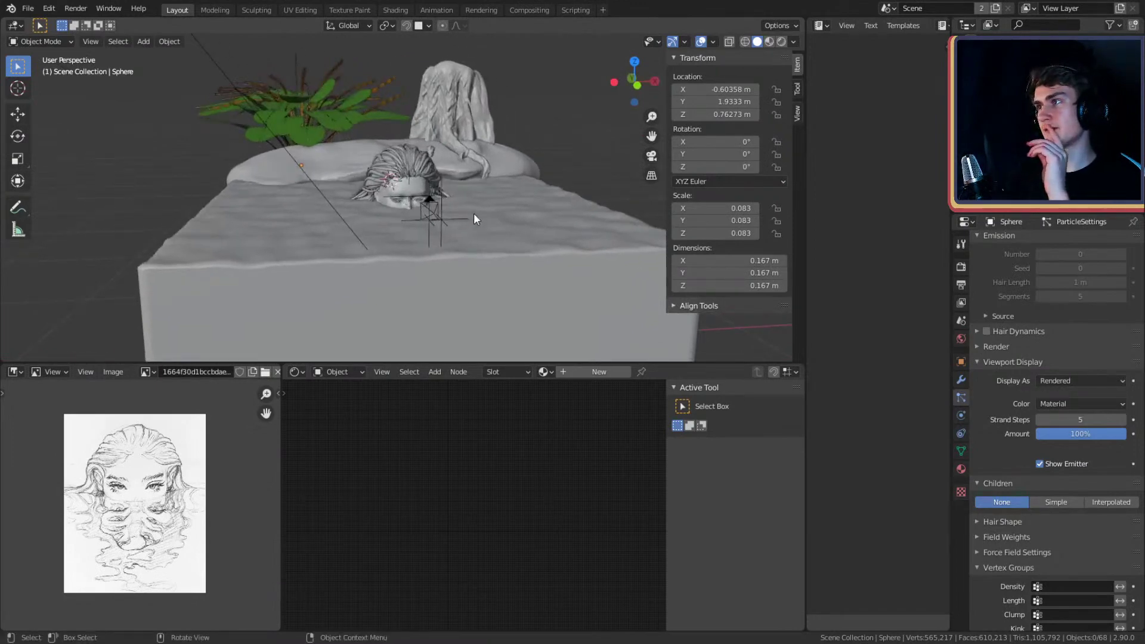
pyautogui.moveTo(436, 194); pyautogui.dragTo(463, 134, button='middle')
pyautogui.click(28, 8)
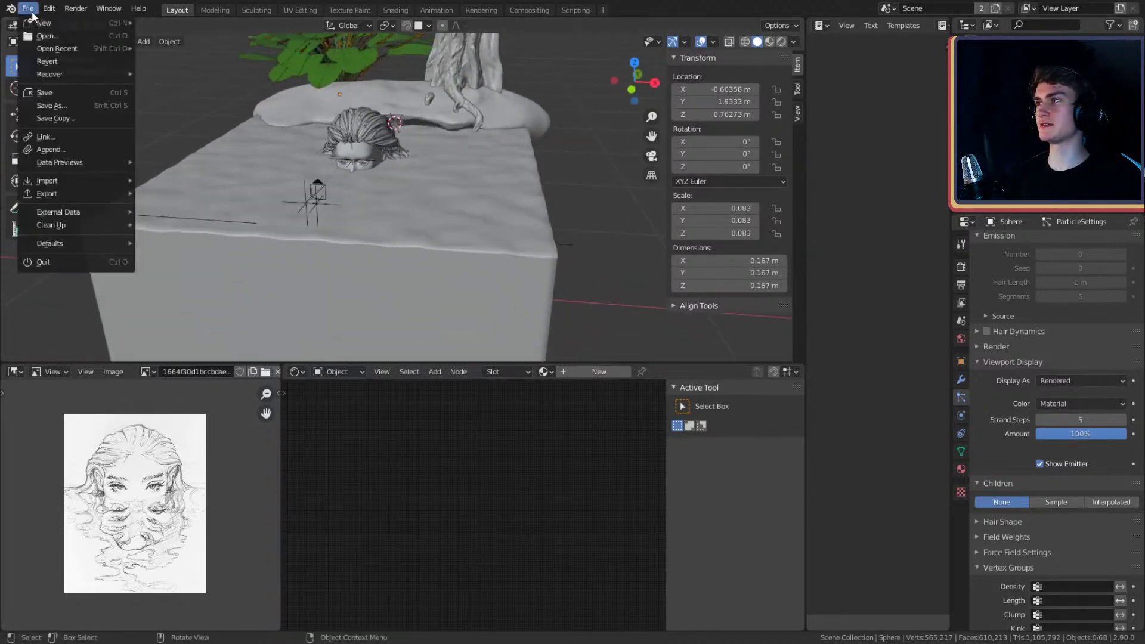
pyautogui.moveTo(51, 25)
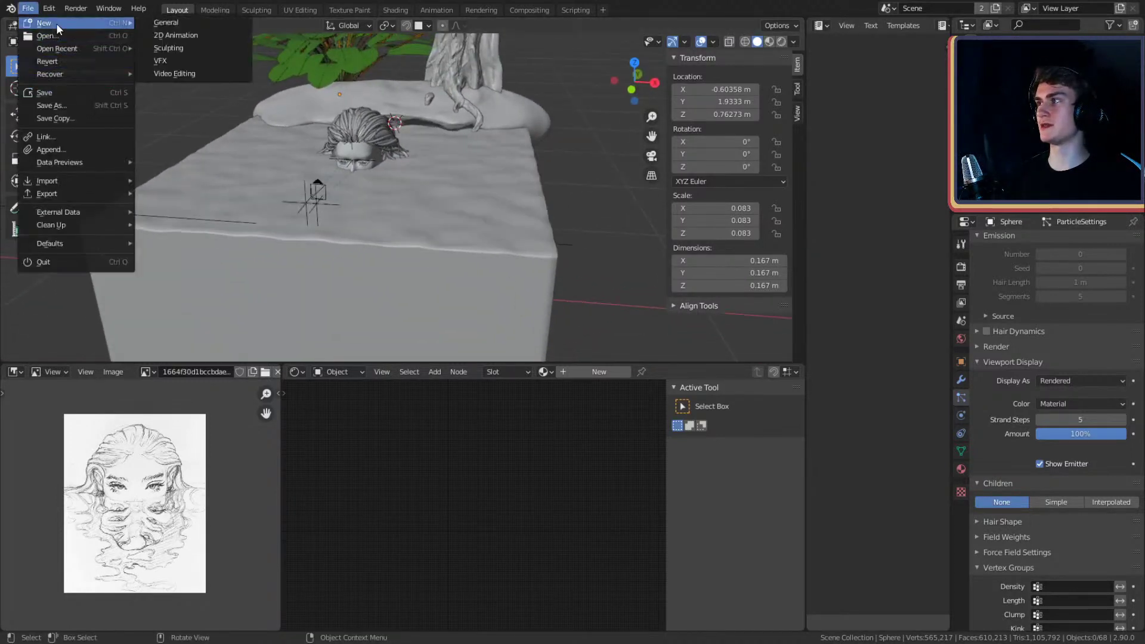
pyautogui.scroll(4, 442, 159)
pyautogui.moveTo(426, 177)
pyautogui.mouseDown(button='middle')
pyautogui.moveTo(442, 159)
pyautogui.moveTo(457, 220)
pyautogui.moveTo(503, 202)
pyautogui.moveTo(423, 166)
pyautogui.mouseUp(button='middle')
pyautogui.scroll(-3, 503, 202)
pyautogui.scroll(4, 489, 209)
pyautogui.click(422, 166)
pyautogui.scroll(-4, 485, 213)
pyautogui.moveTo(485, 212); pyautogui.dragTo(467, 211, button='middle')
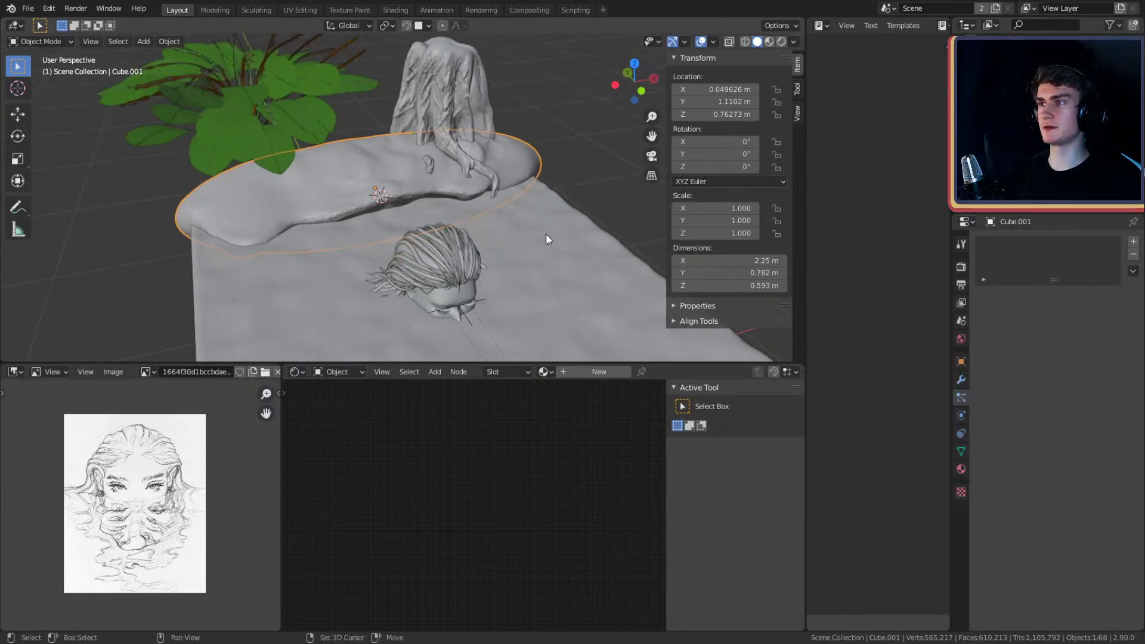
pyautogui.moveTo(545, 239); pyautogui.dragTo(420, 189, button='middle')
pyautogui.scroll(-3, 402, 180)
pyautogui.click(420, 188)
pyautogui.hotkey('shift', 'a')
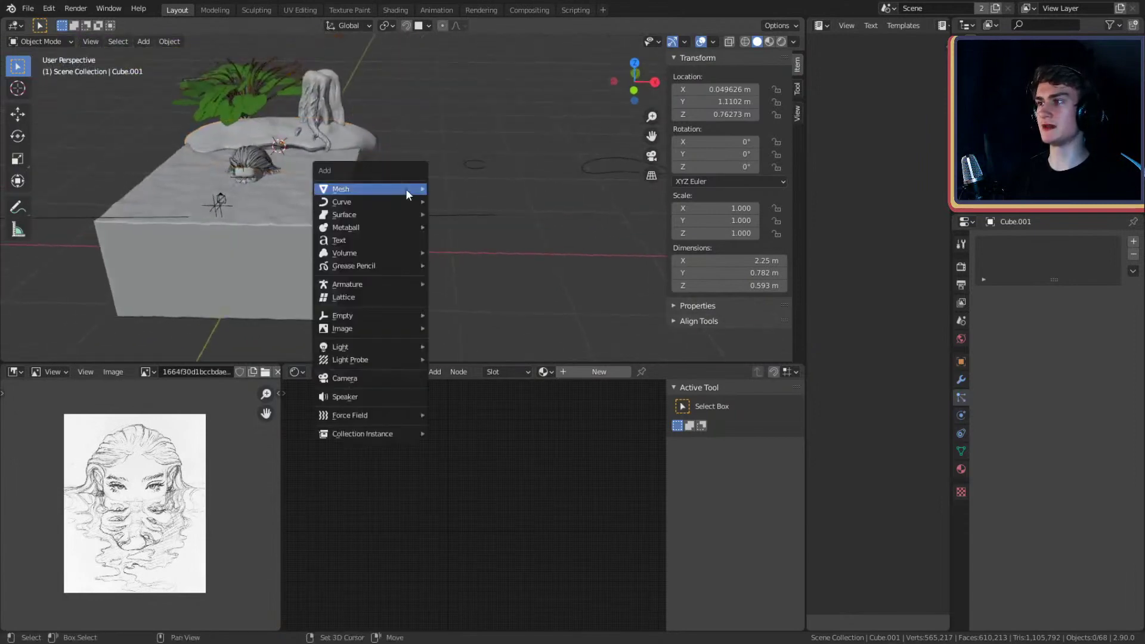
pyautogui.moveTo(358, 189)
pyautogui.click(464, 201)
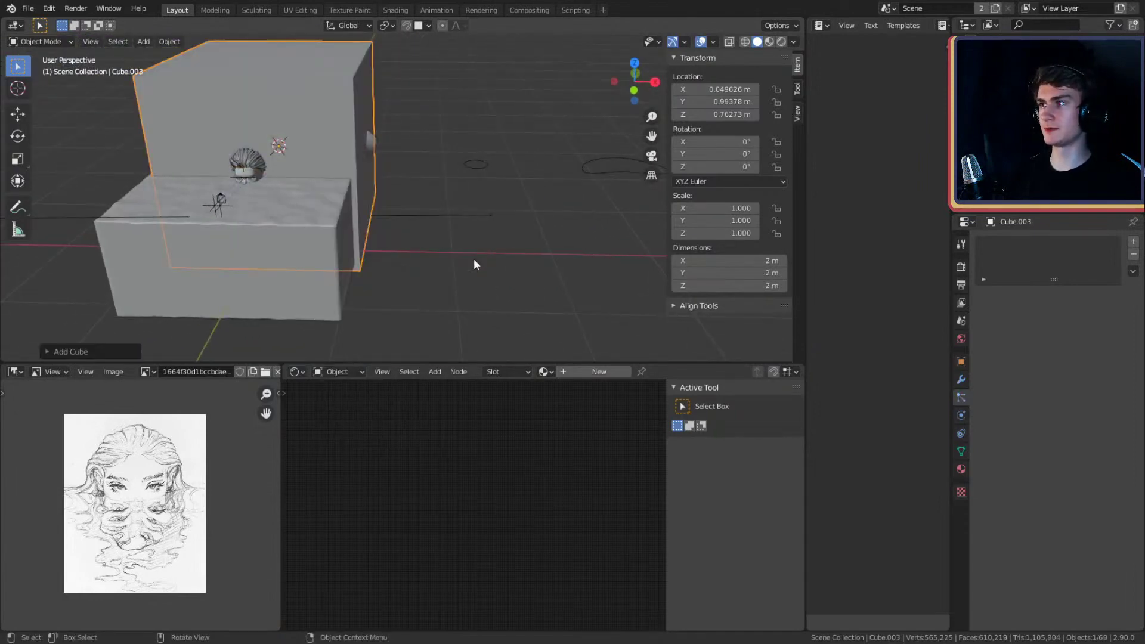
pyautogui.press('Delete')
# - Add a cube and move it along X to about 2.4 m, clear of the water block and figure
pyautogui.hotkey('shift', 'a')
pyautogui.moveTo(471, 225)
pyautogui.click(522, 236)
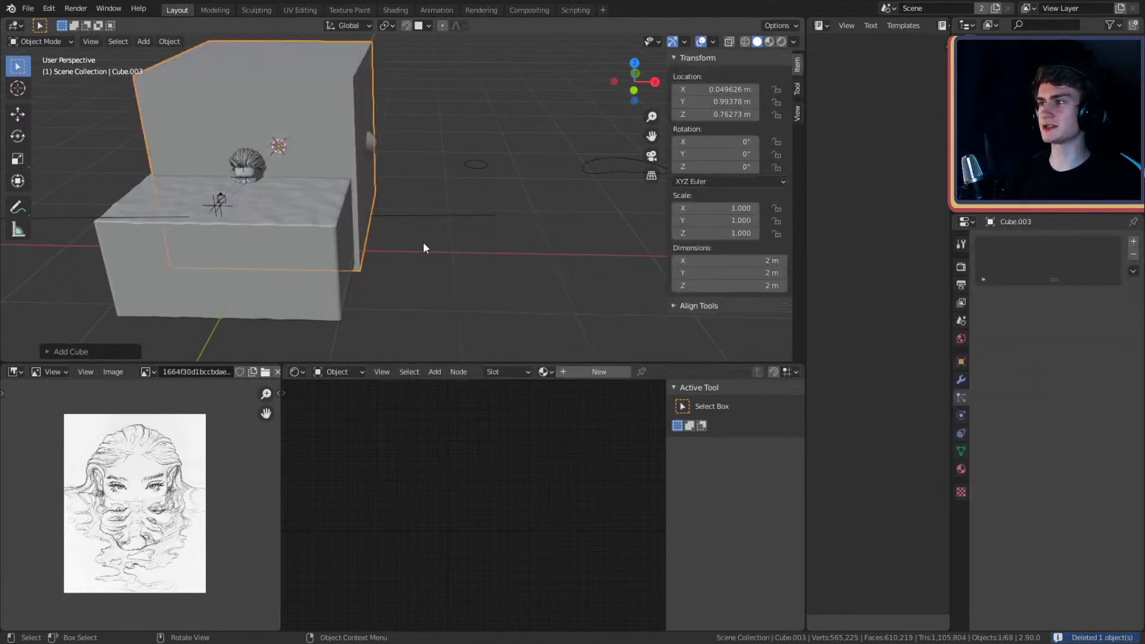
pyautogui.press('g')
pyautogui.press('x')
pyautogui.click(563, 219)
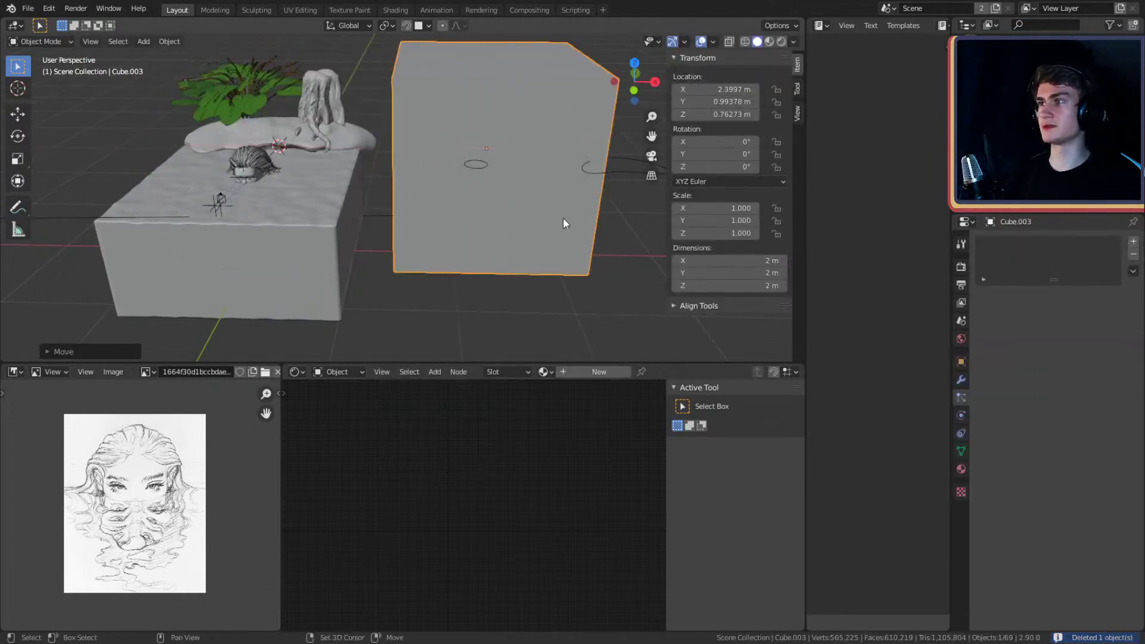
# - Scale the new cube down to 0.2
pyautogui.scroll(-2, 507, 214)
pyautogui.write('s.2')
pyautogui.press('Return')
pyautogui.scroll(5, 445, 211)
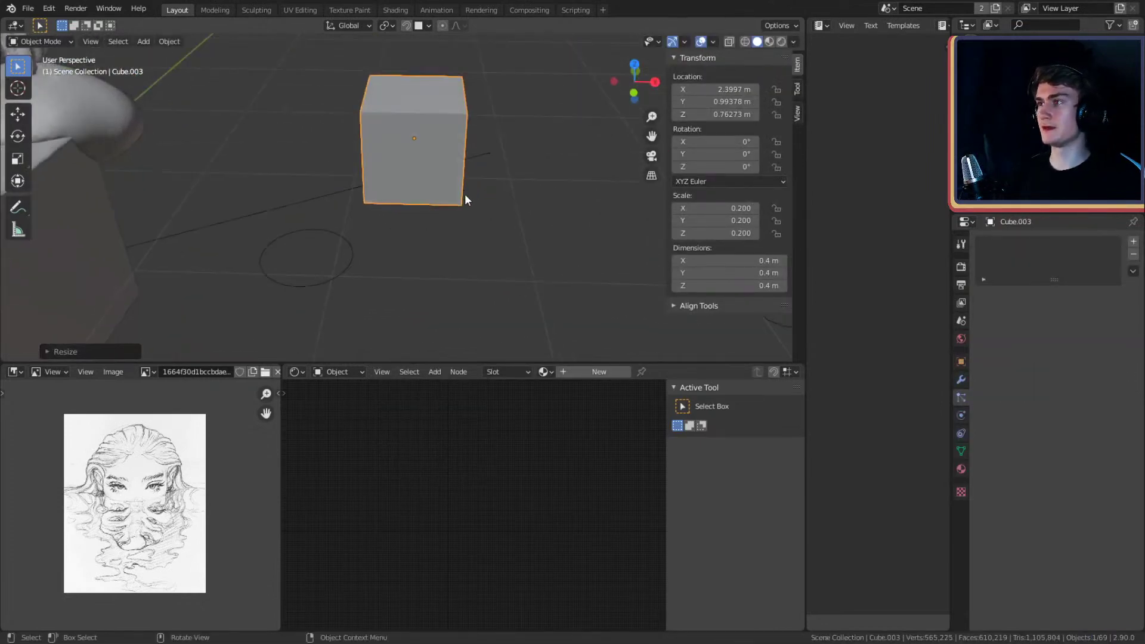
pyautogui.press('3')
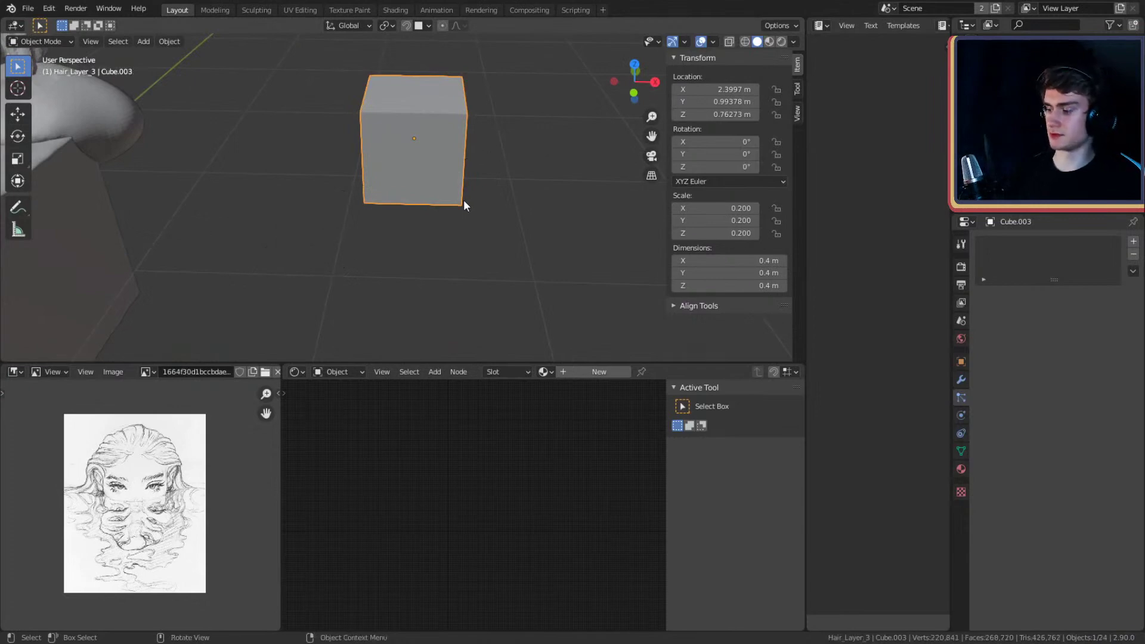
pyautogui.hotkey('ctrl', 'z')
pyautogui.click(499, 108)
# - Select the small cube and add a Subdivision Surface modifier to it
pyautogui.click(432, 113)
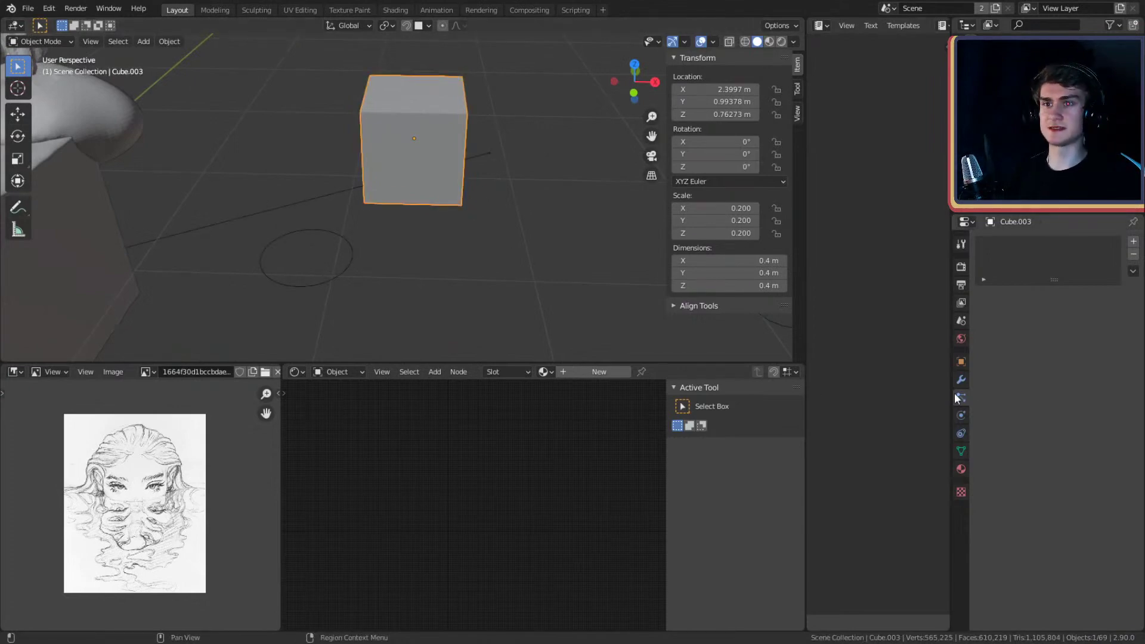
pyautogui.click(961, 379)
pyautogui.click(1014, 241)
pyautogui.click(912, 460)
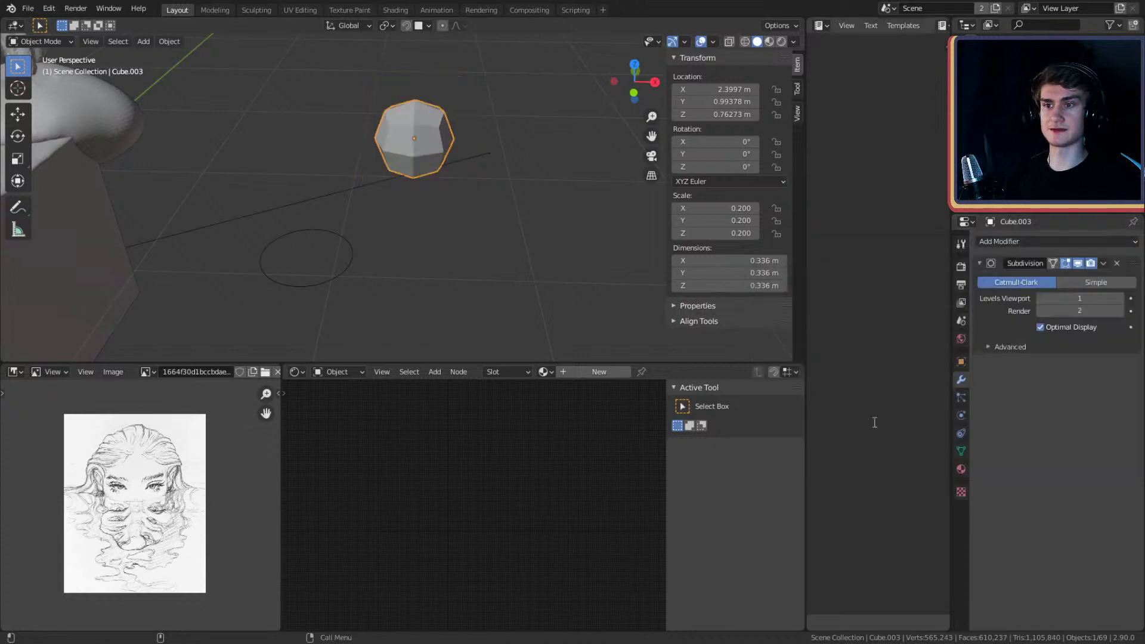
pyautogui.scroll(3, 484, 193)
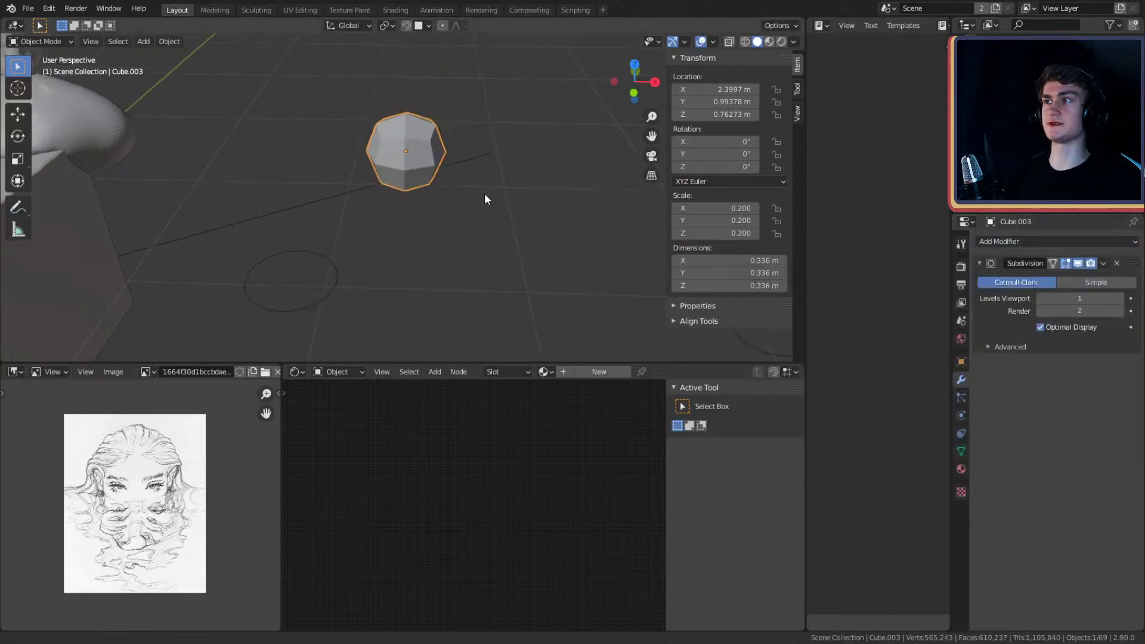
# - Set the Subdivision modifier's viewport level to 5, then reduce it to 4
pyautogui.click(1076, 302)
pyautogui.write('5')
pyautogui.press('Return')
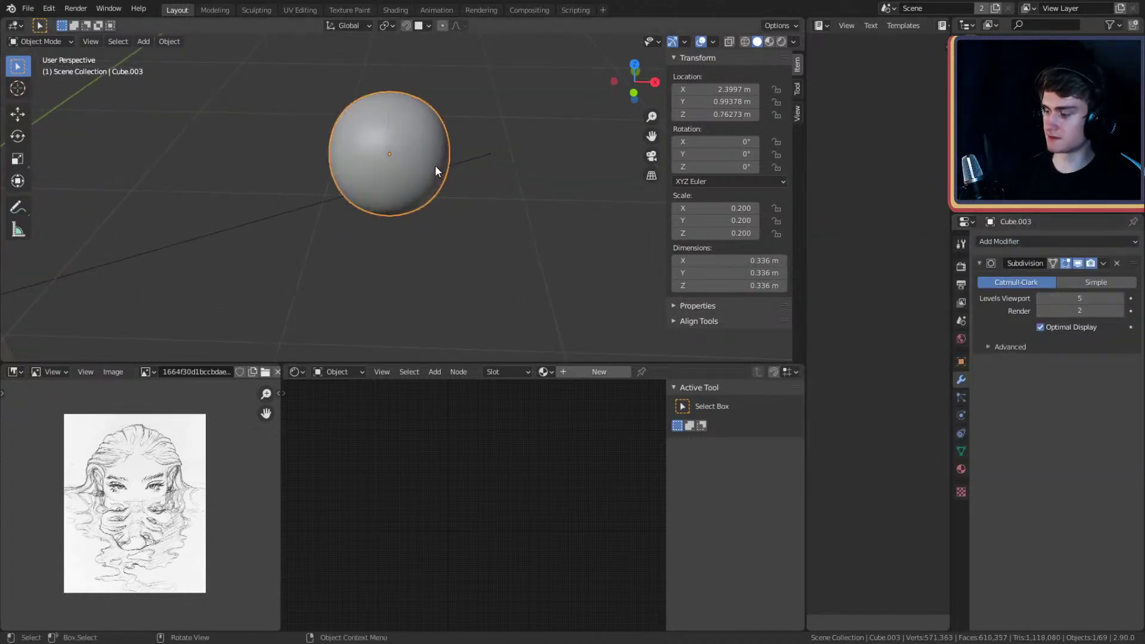
pyautogui.click(1041, 298)
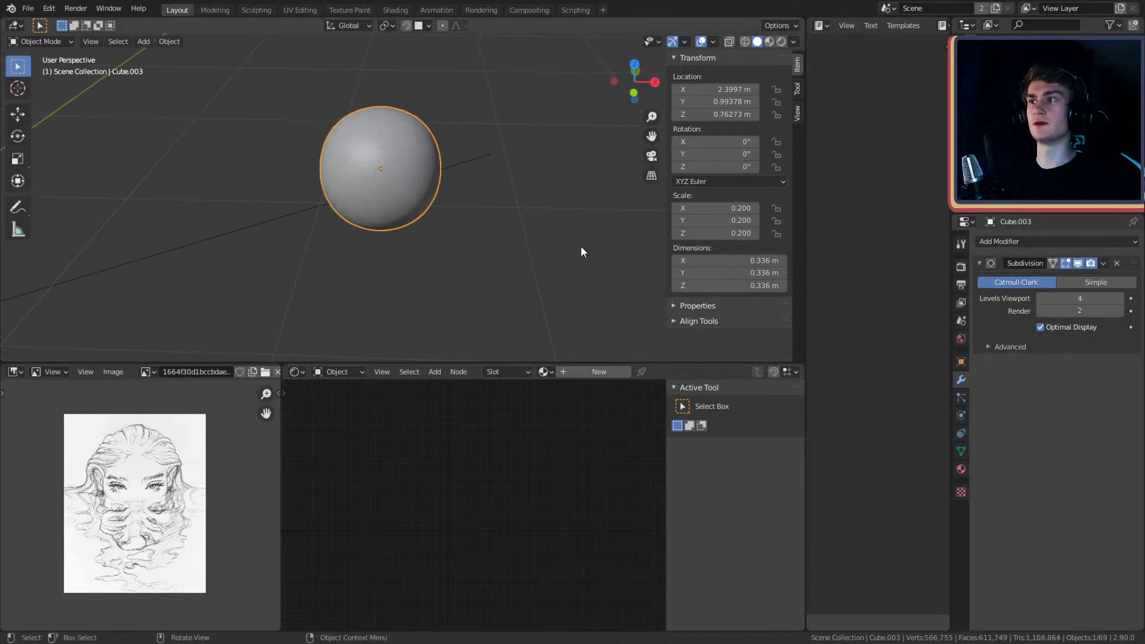
pyautogui.moveTo(528, 216); pyautogui.dragTo(504, 213, button='middle')
# - Add a Displace modifier to the small cube and give it a new texture named Stones
pyautogui.click(1008, 242)
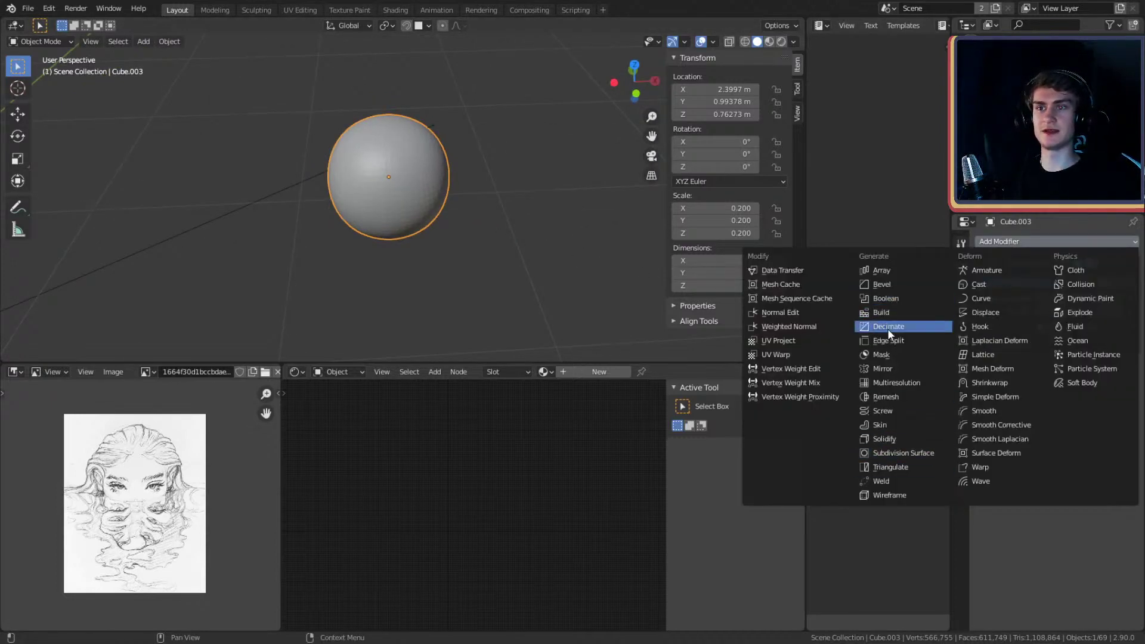
pyautogui.click(992, 312)
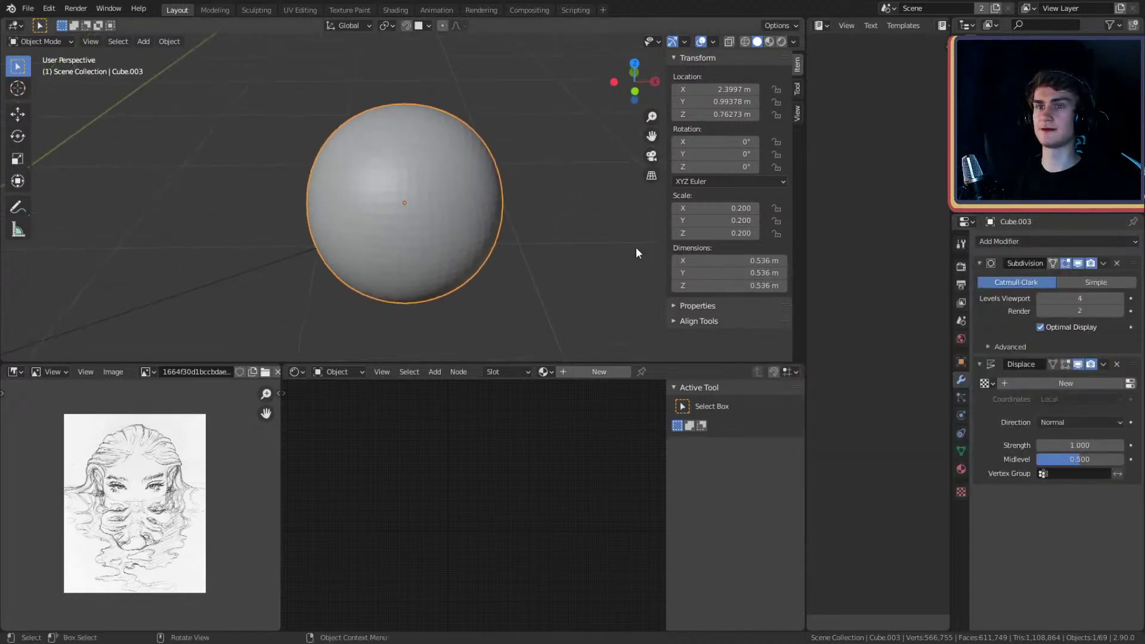
pyautogui.click(985, 383)
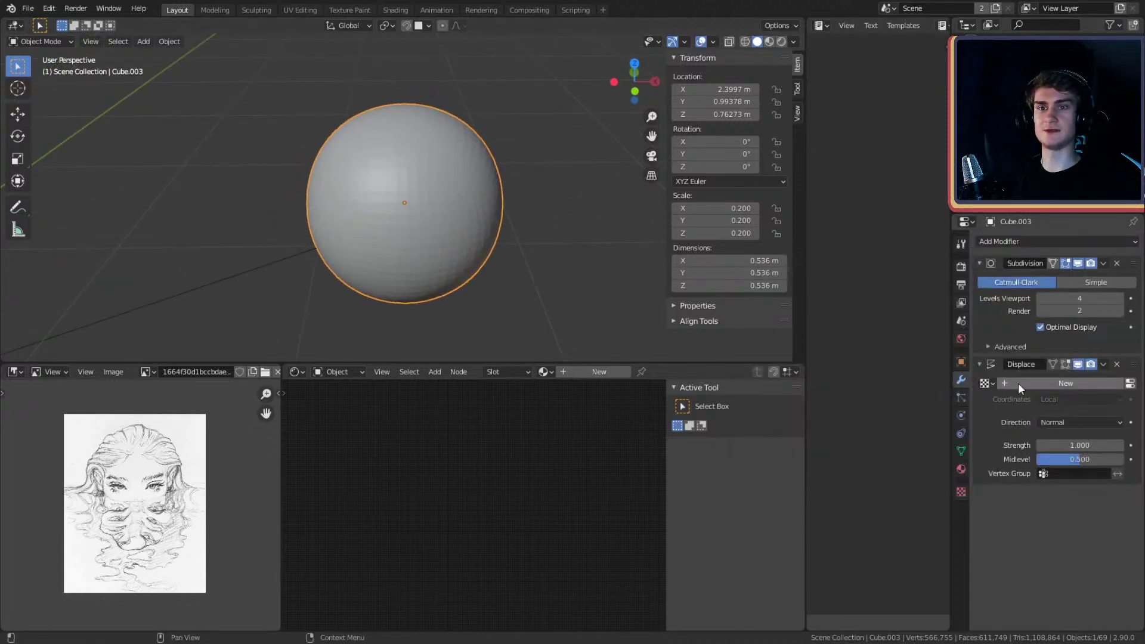
pyautogui.click(1061, 383)
pyautogui.click(961, 492)
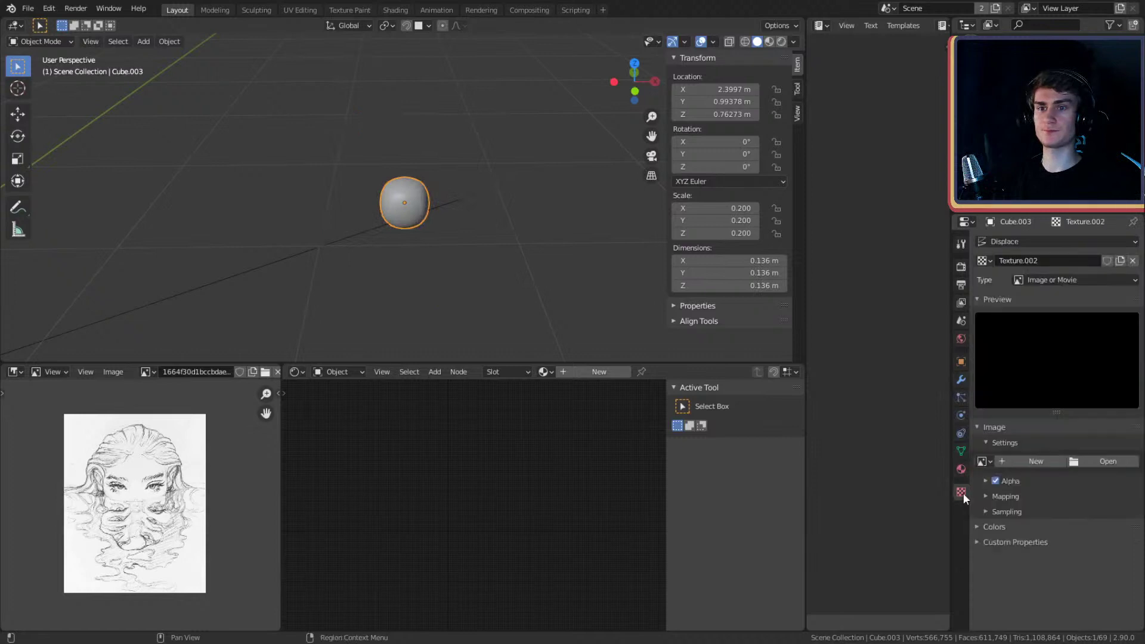
pyautogui.click(983, 261)
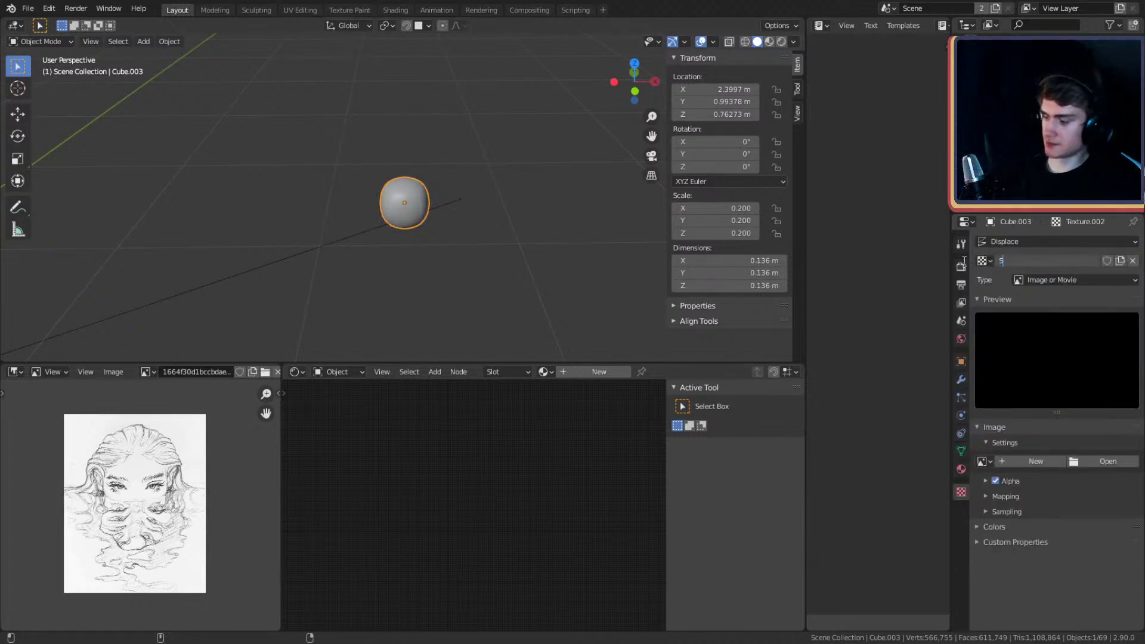
pyautogui.write('Stones')
pyautogui.press('Return')
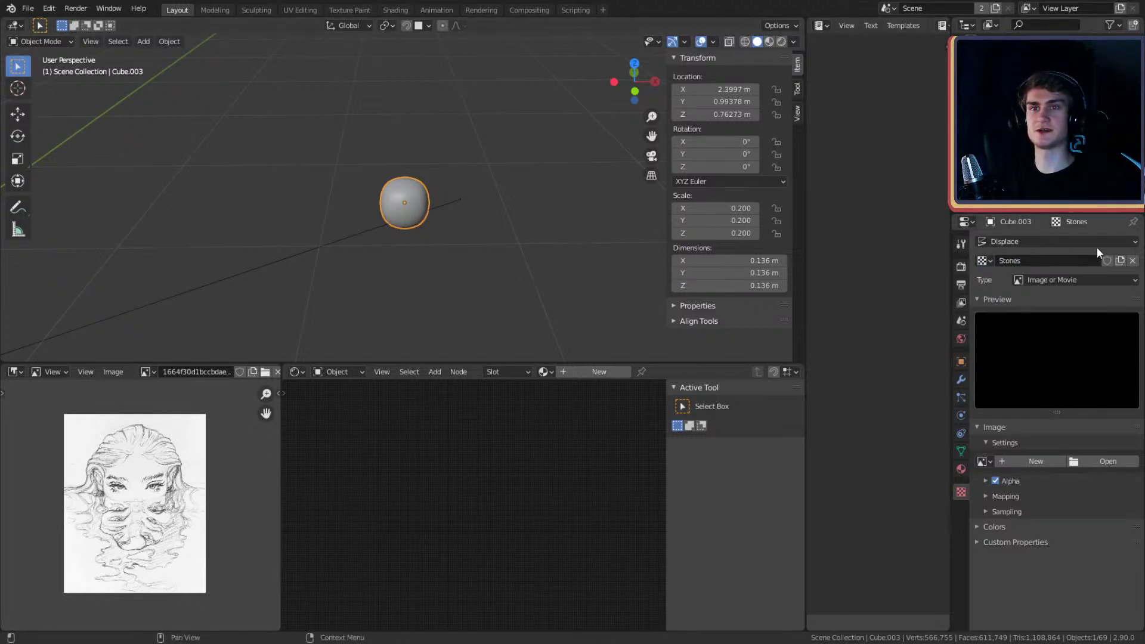
# - Switch the Stones texture to Voronoi, with intensity 0.3 and size 0.86
pyautogui.click(1058, 282)
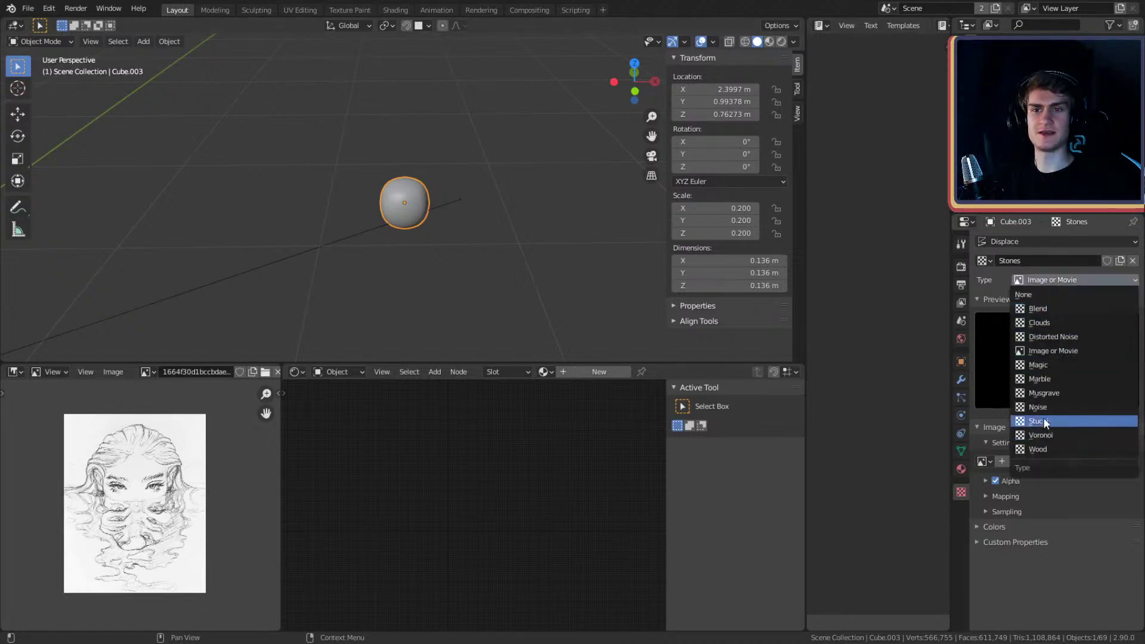
pyautogui.click(1041, 435)
pyautogui.moveTo(525, 220); pyautogui.dragTo(491, 232, button='middle')
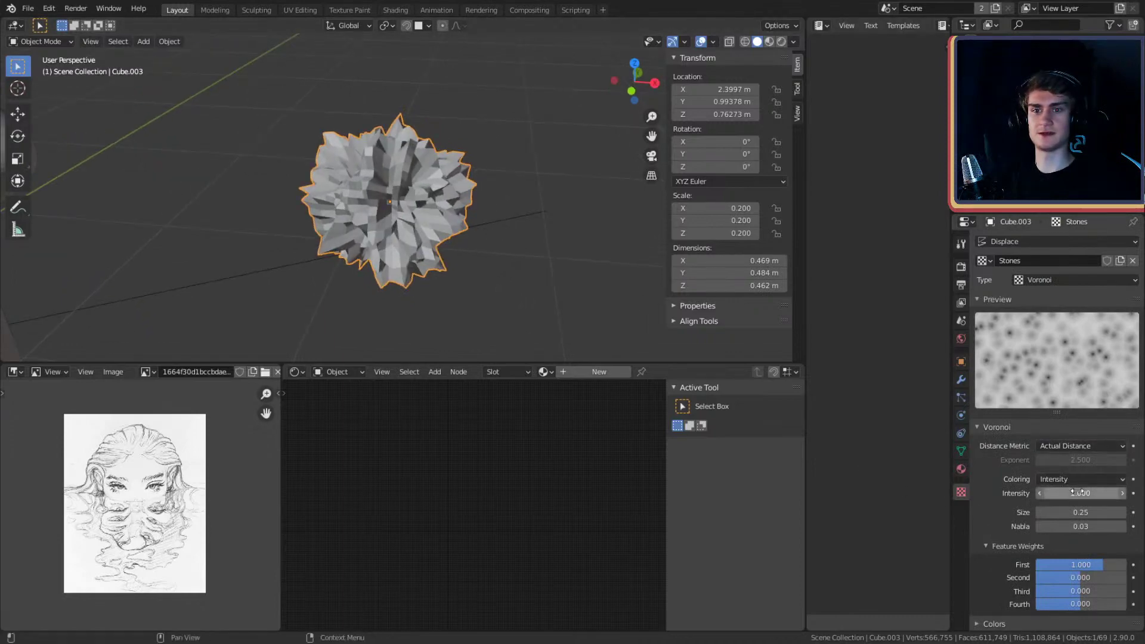
pyautogui.moveTo(1082, 493)
pyautogui.mouseDown()
pyautogui.moveTo(1047, 493)
pyautogui.moveTo(1136, 512)
pyautogui.moveTo(1065, 494)
pyautogui.moveTo(1103, 493)
pyautogui.mouseUp()
pyautogui.moveTo(430, 179); pyautogui.dragTo(442, 239, button='middle')
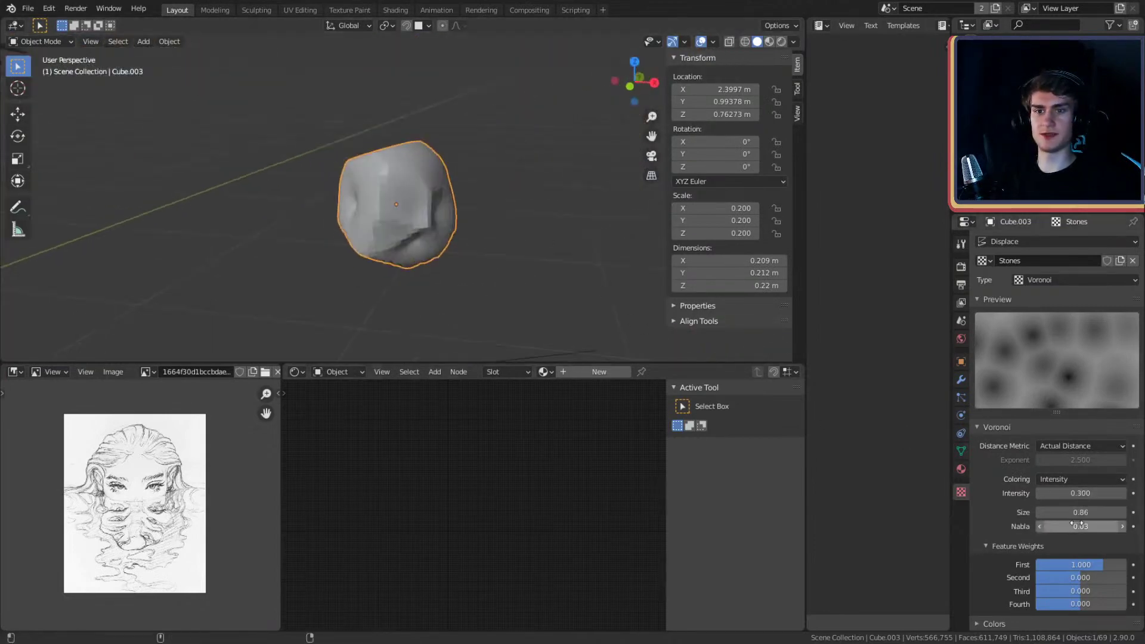
# - Adjust the Stones texture to size 0.75 and nabla 0.09, checking the stone's shape from several sides
pyautogui.moveTo(1080, 525); pyautogui.dragTo(1108, 512)
pyautogui.moveTo(412, 212); pyautogui.dragTo(381, 183, button='middle')
pyautogui.scroll(-4, 381, 185)
pyautogui.moveTo(435, 241); pyautogui.dragTo(291, 256, button='middle')
pyautogui.scroll(4, 305, 253)
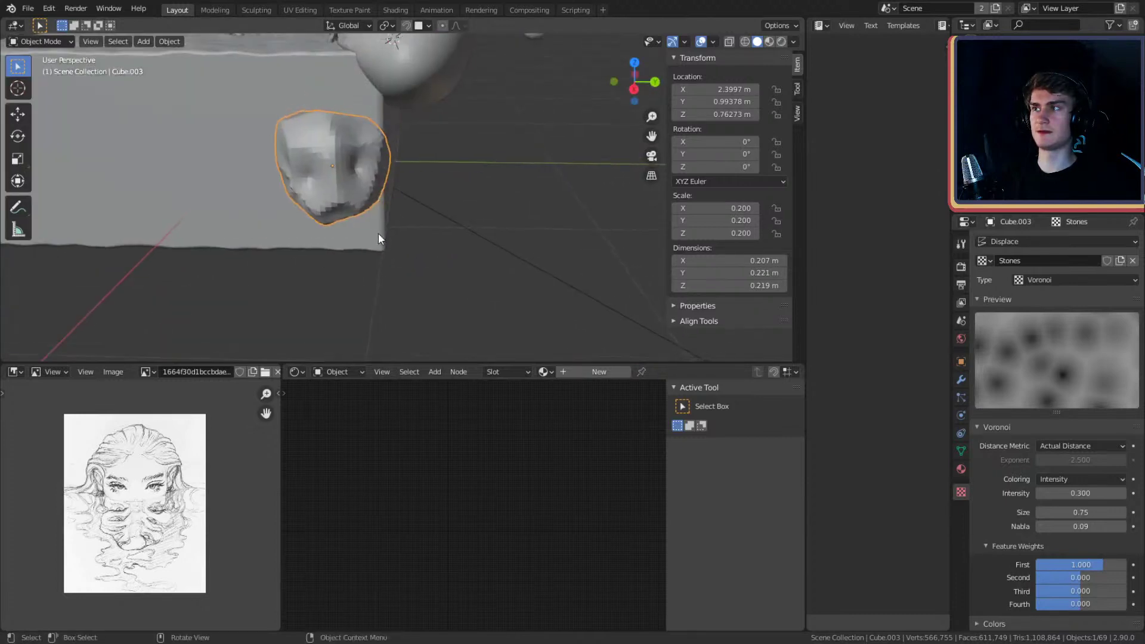
pyautogui.moveTo(378, 233); pyautogui.dragTo(514, 216, button='middle')
pyautogui.scroll(2, 534, 211)
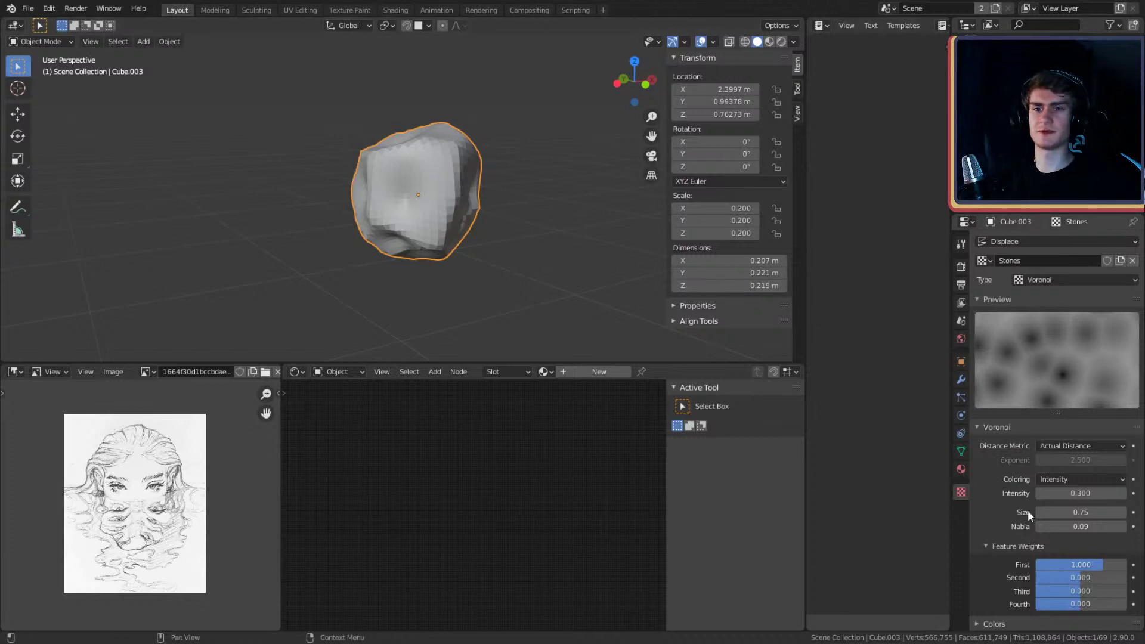
# - Set the Voronoi feature weights to 1.001 for First, -0.166 for Second and 1.379 for Third
pyautogui.scroll(-1, 993, 512)
pyautogui.moveTo(1078, 550); pyautogui.dragTo(1109, 575)
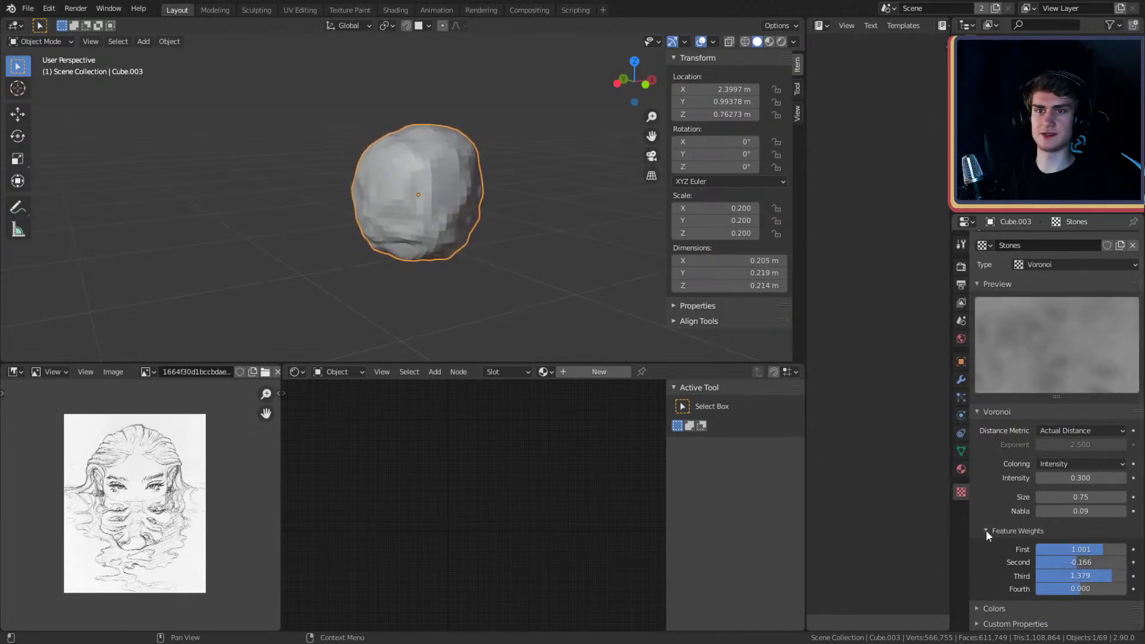
pyautogui.moveTo(435, 217); pyautogui.dragTo(477, 269, button='middle')
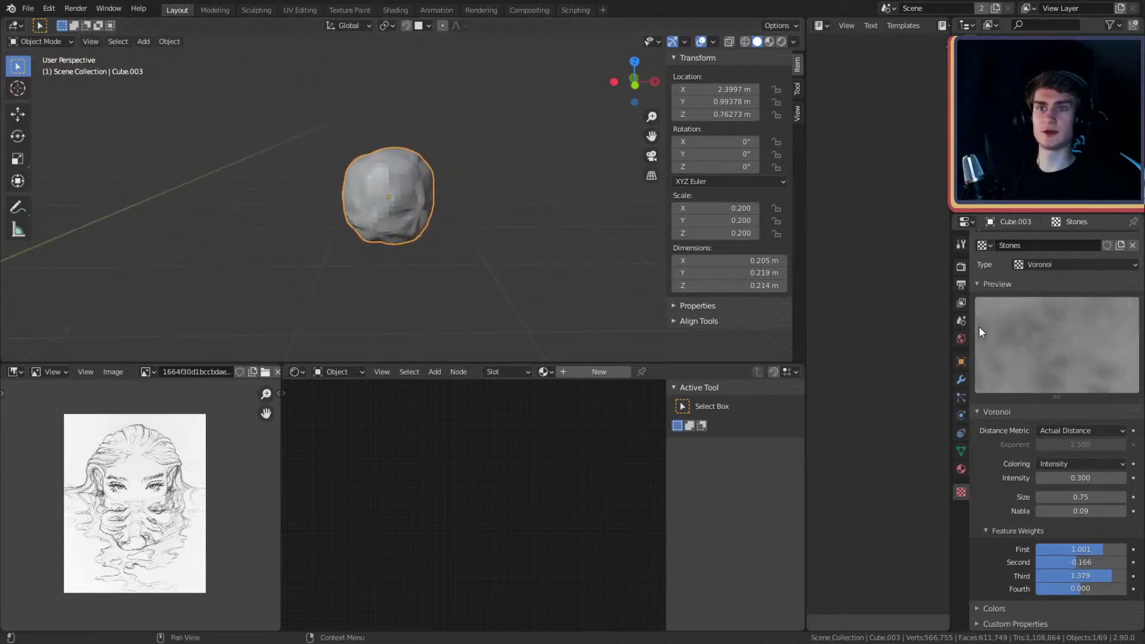
# - Add a second Displace modifier, place it above the first one, and give it a new texture named Stones_1
pyautogui.click(961, 379)
pyautogui.click(1014, 241)
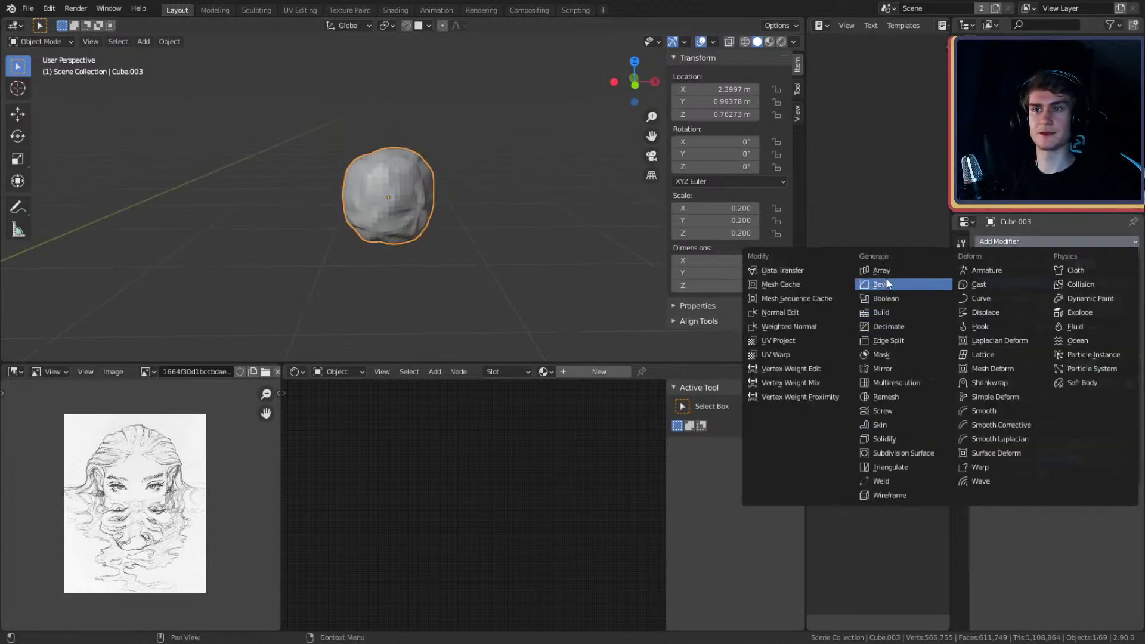
pyautogui.click(993, 312)
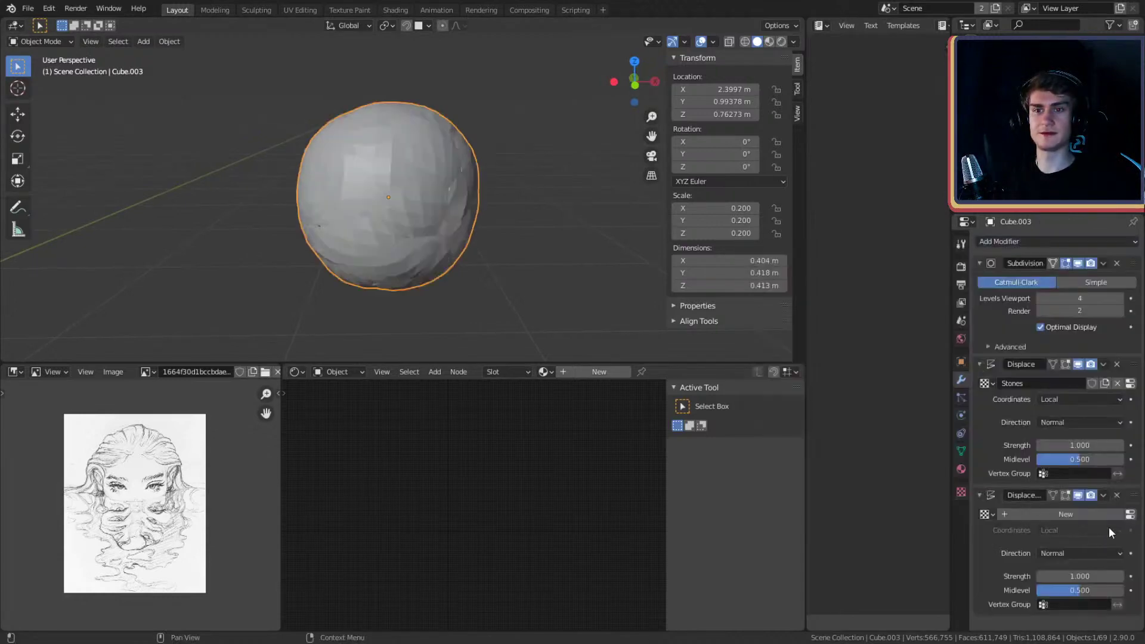
pyautogui.moveTo(1135, 497); pyautogui.dragTo(1130, 390)
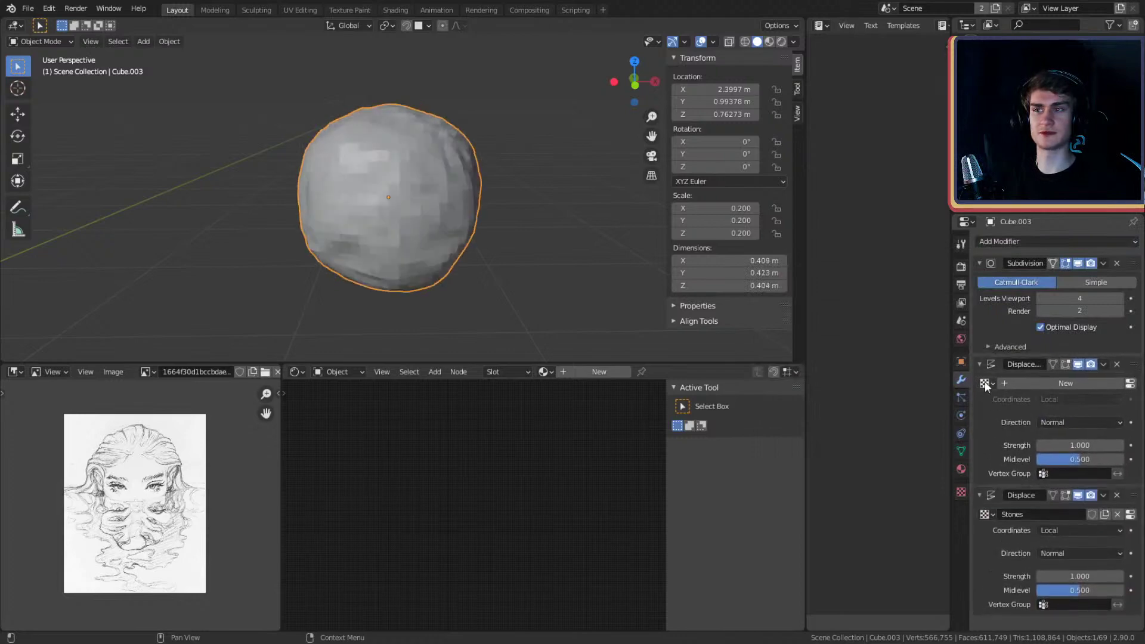
pyautogui.click(1065, 381)
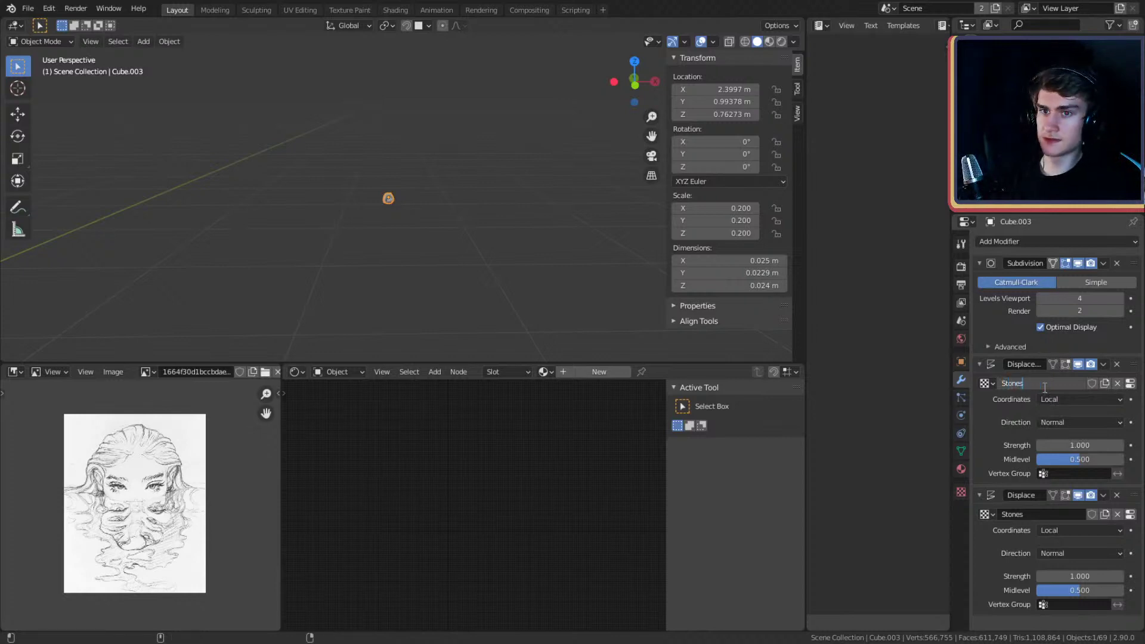
pyautogui.press('Return')
# - Switch the Stones_1 texture to Clouds and set its size to 2.00
pyautogui.click(1130, 383)
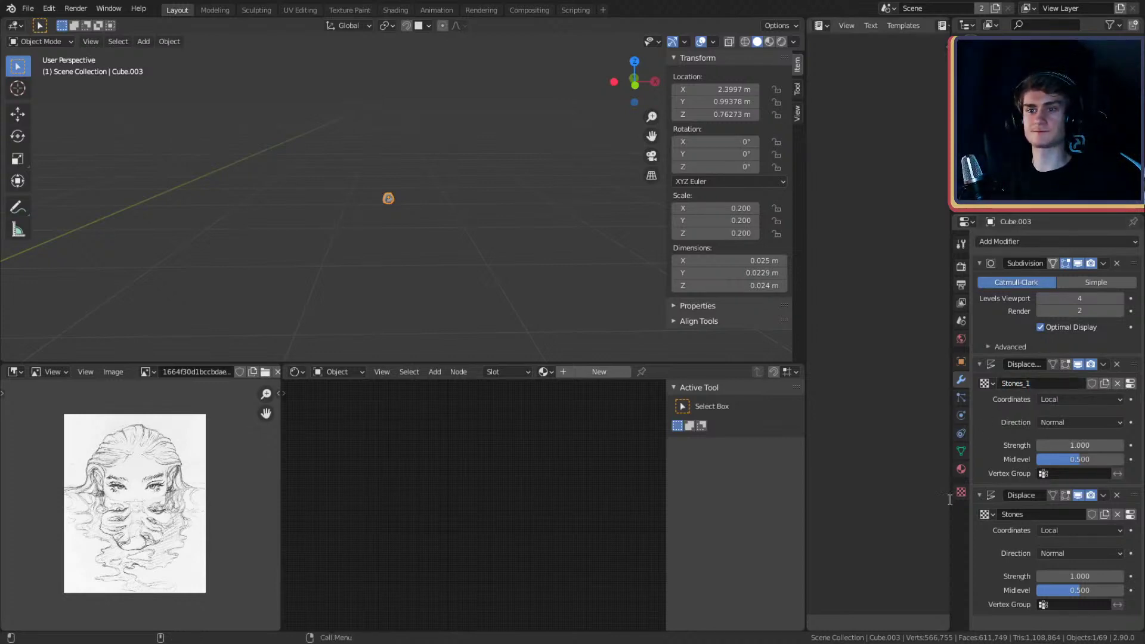
pyautogui.click(1029, 278)
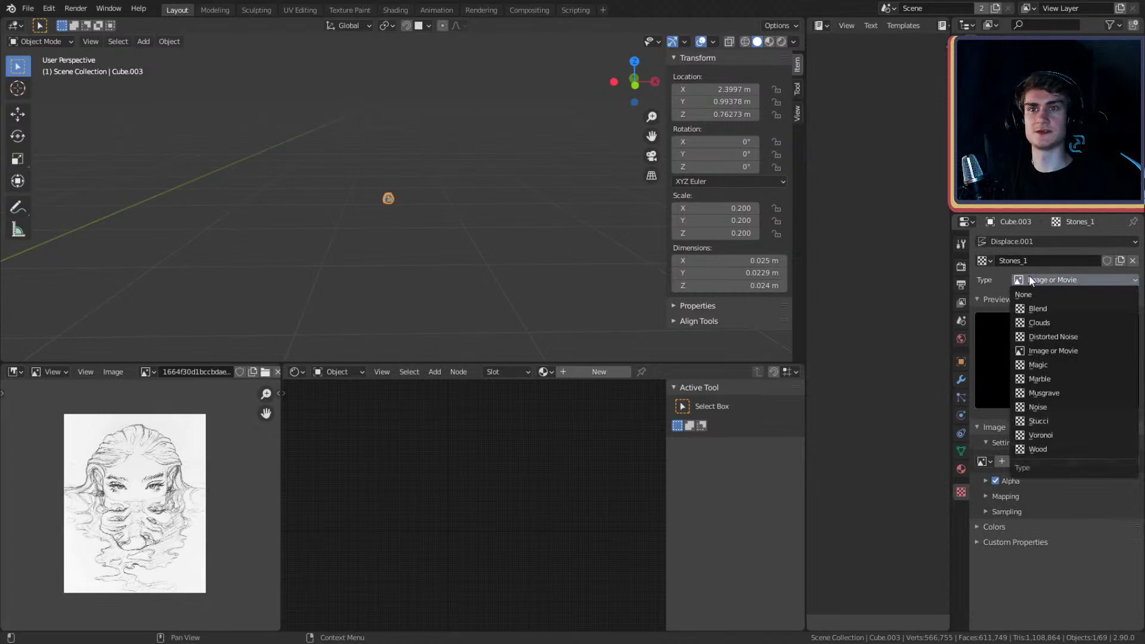
pyautogui.click(1050, 309)
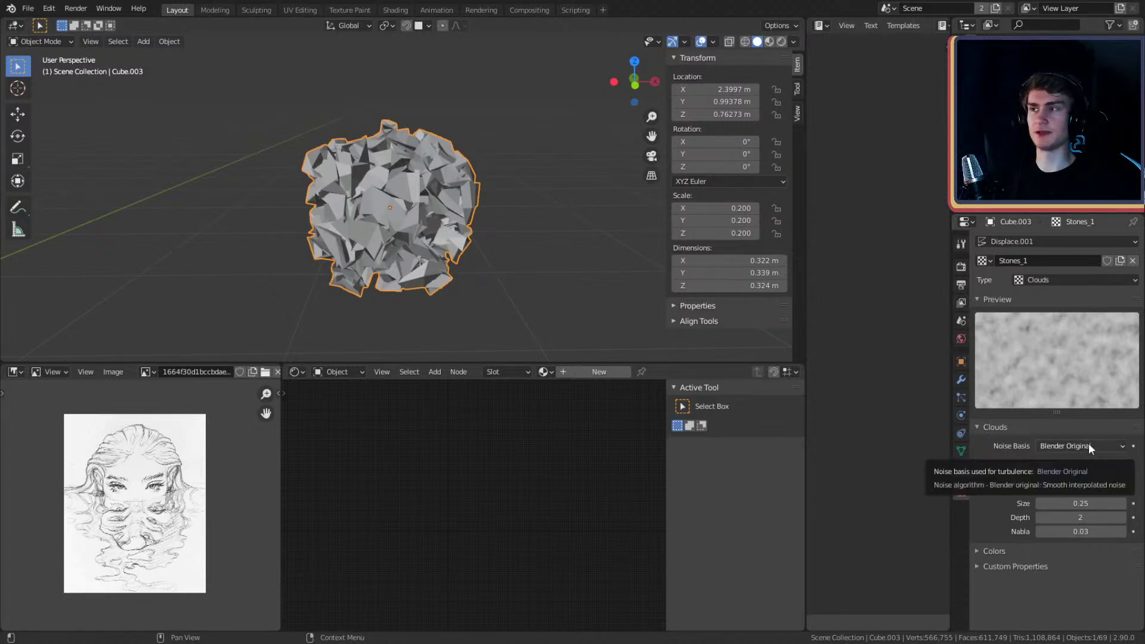
pyautogui.moveTo(1058, 504); pyautogui.dragTo(1130, 503)
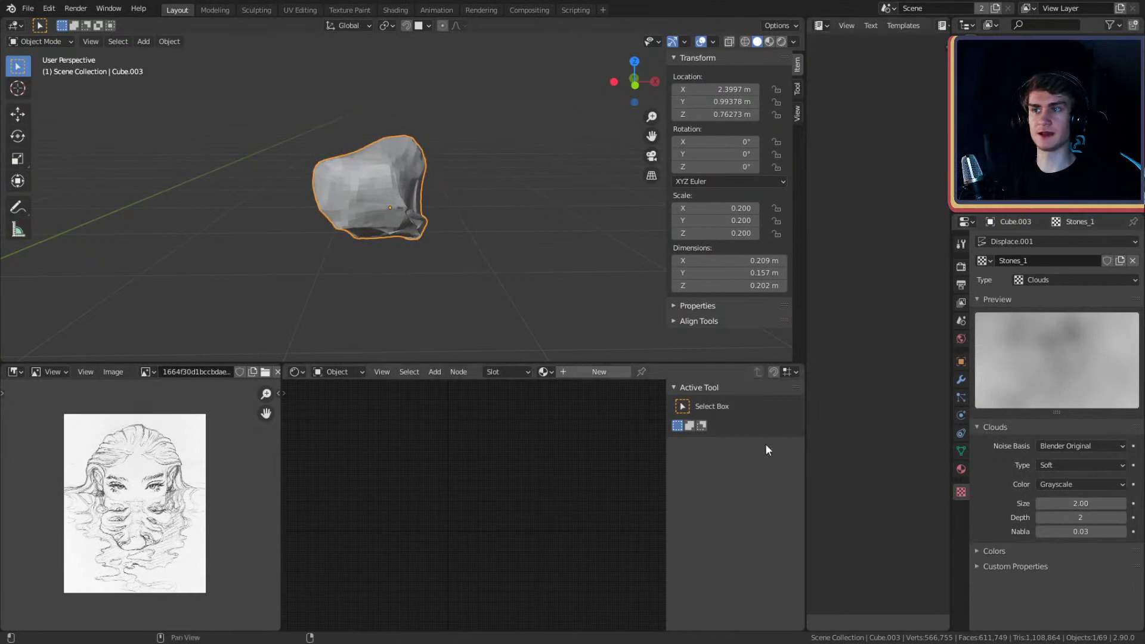
pyautogui.moveTo(450, 247); pyautogui.dragTo(434, 246, button='middle')
# - Reduce the strength of the Stones_1 displacement to 0.540
pyautogui.click(961, 379)
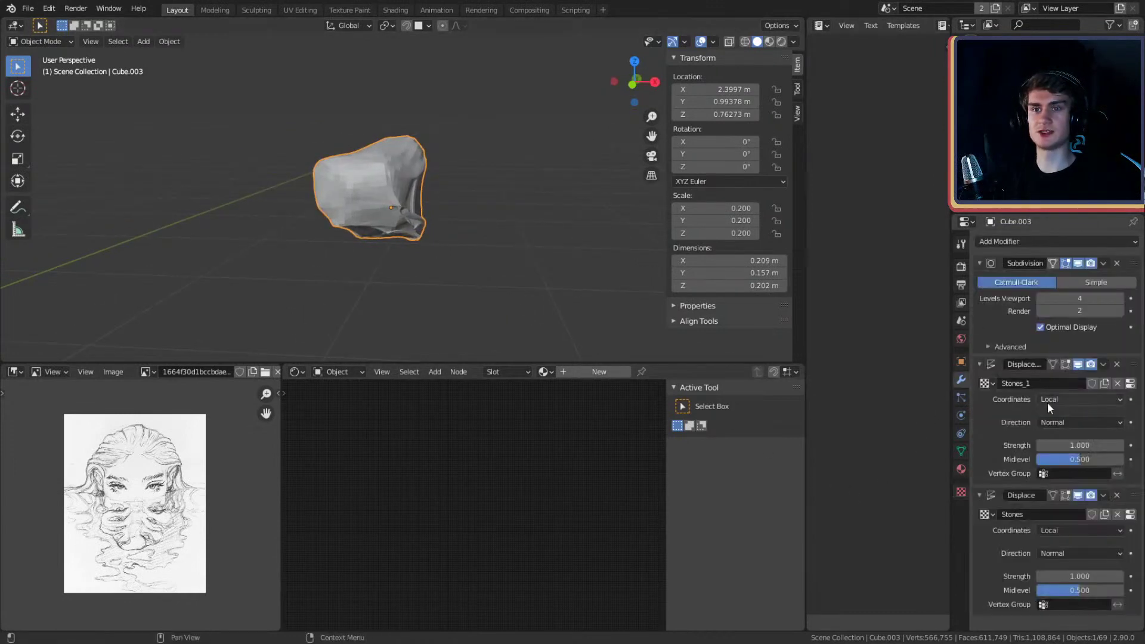
pyautogui.moveTo(1074, 445); pyautogui.dragTo(1047, 445)
pyautogui.moveTo(399, 227)
pyautogui.mouseDown(button='middle')
pyautogui.moveTo(563, 210)
pyautogui.moveTo(412, 210)
pyautogui.mouseUp(button='middle')
pyautogui.moveTo(1068, 445); pyautogui.dragTo(1075, 445)
# - Place the 3D cursor on the rounded slab behind the figure's head, between the plant and the draped rock
pyautogui.scroll(-8, 370, 192)
pyautogui.moveTo(369, 192); pyautogui.dragTo(461, 235, button='middle')
pyautogui.scroll(3, 490, 234)
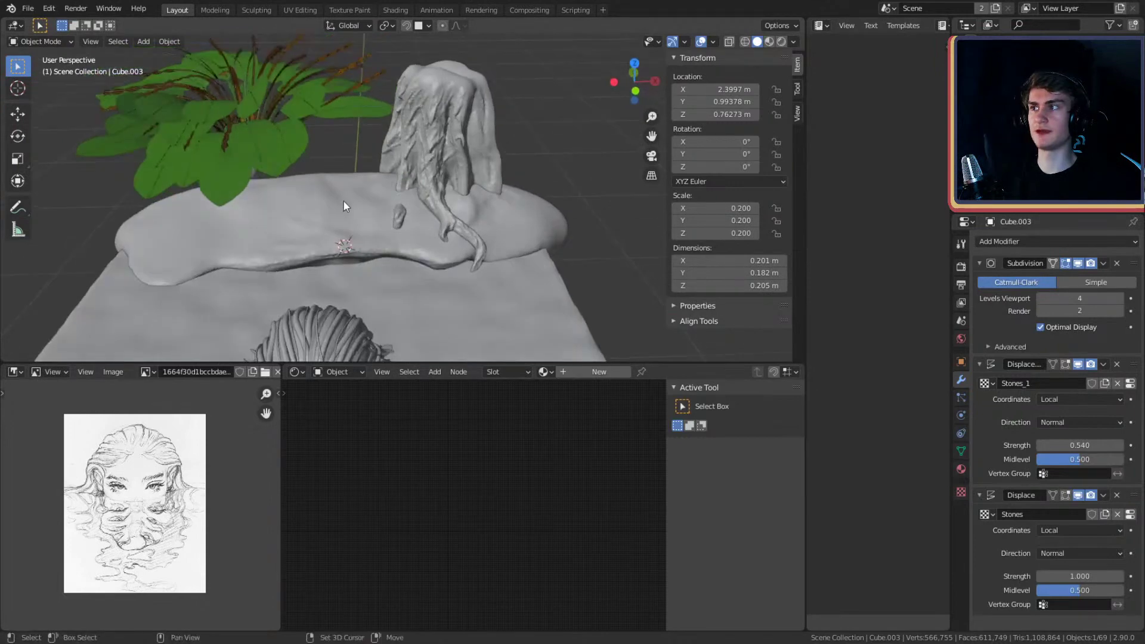
pyautogui.keyDown('shift'); pyautogui.rightClick(348, 207); pyautogui.keyUp('shift')
pyautogui.moveTo(349, 206); pyautogui.dragTo(436, 179, button='middle')
# - Add a plain axes empty at the 3D cursor, scale it down to 0.228 and rename it Texture_anchor
pyautogui.hotkey('shift', 'a')
pyautogui.moveTo(402, 202)
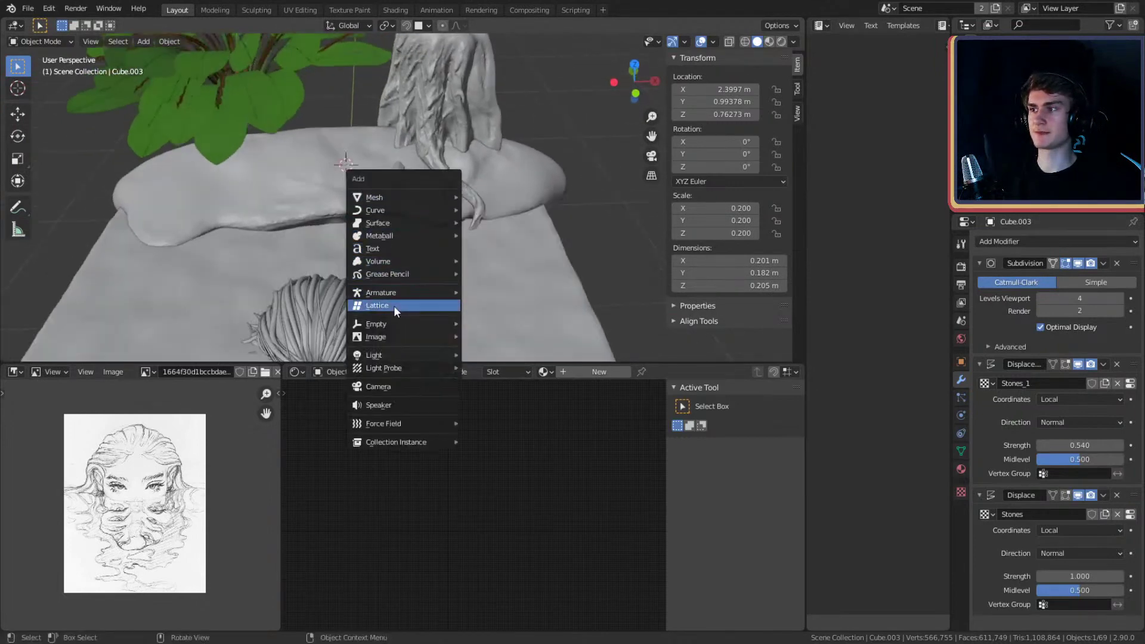
pyautogui.moveTo(402, 322)
pyautogui.click(506, 322)
pyautogui.moveTo(506, 322); pyautogui.dragTo(503, 246, button='middle')
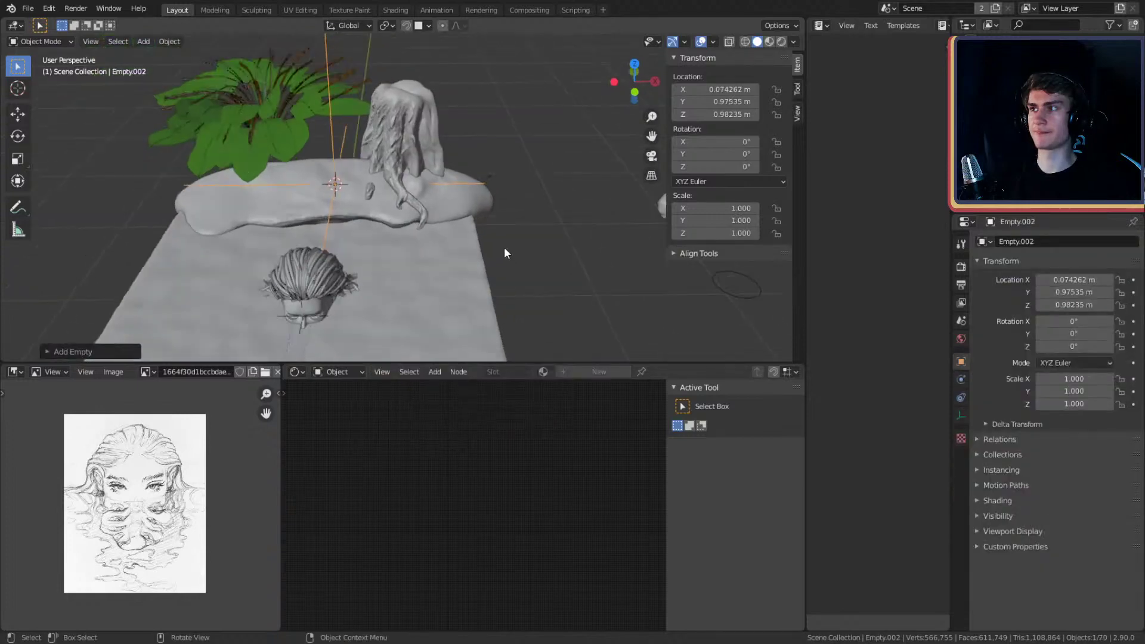
pyautogui.press('s')
pyautogui.click(394, 218)
pyautogui.moveTo(393, 218); pyautogui.dragTo(543, 238, button='middle')
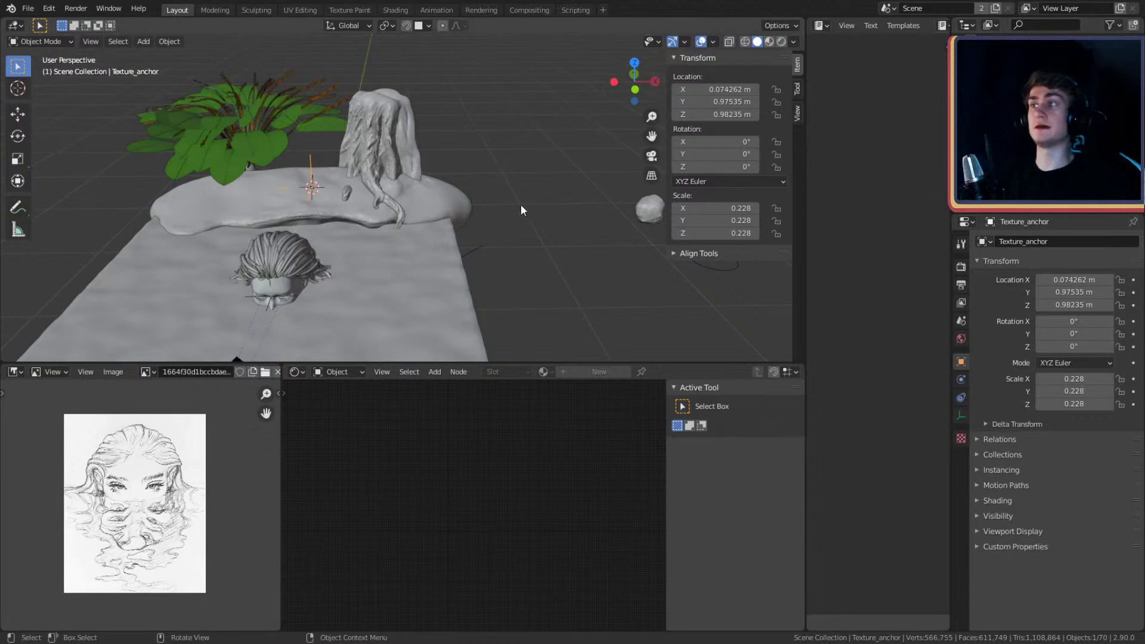
# - Set the stone's Stones_1 displacement to Object coordinates, using Texture_anchor as the object
pyautogui.keyDown('shift'); pyautogui.moveTo(520, 210); pyautogui.dragTo(457, 210, button='middle'); pyautogui.keyUp('shift')
pyautogui.click(587, 209)
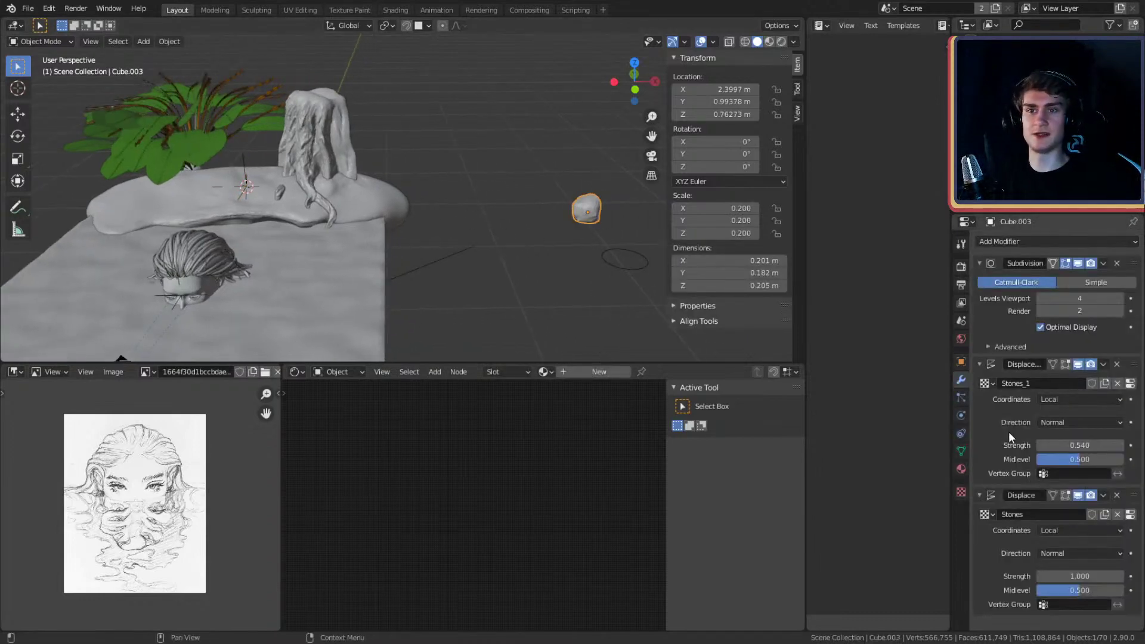
pyautogui.click(1060, 398)
pyautogui.click(1044, 445)
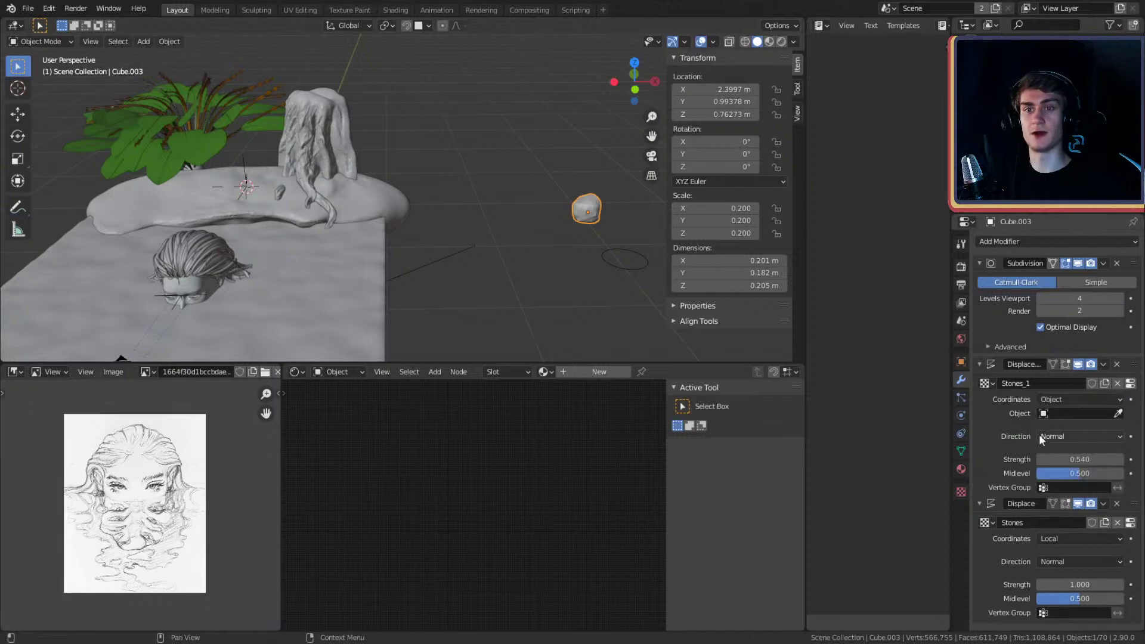
pyautogui.click(1062, 416)
pyautogui.scroll(-10, 1045, 449)
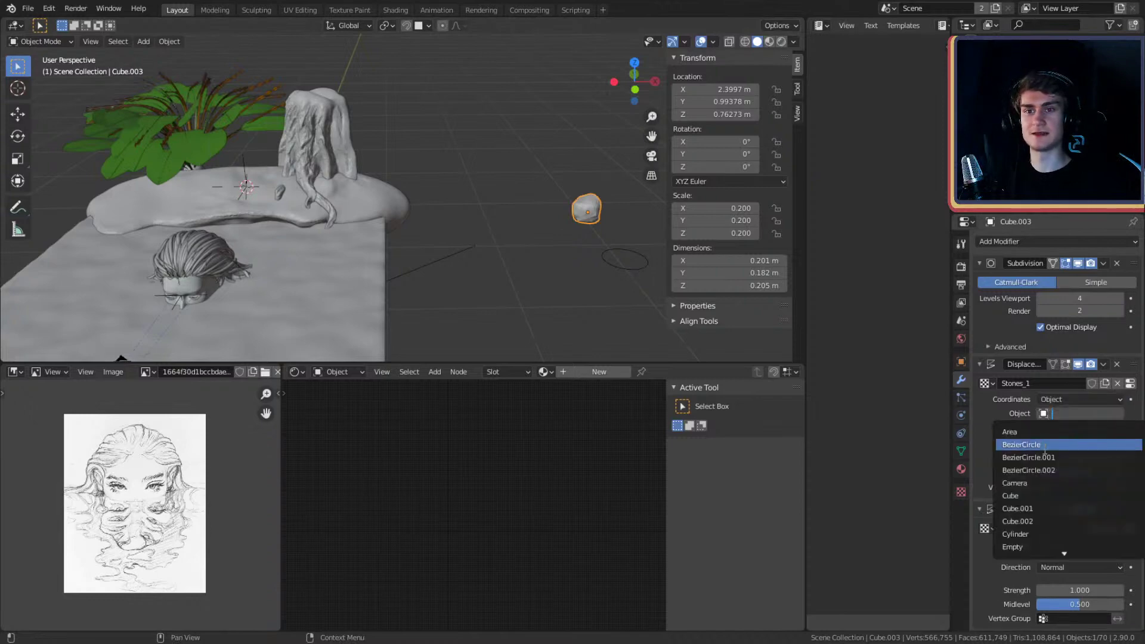
pyautogui.scroll(-3, 1045, 449)
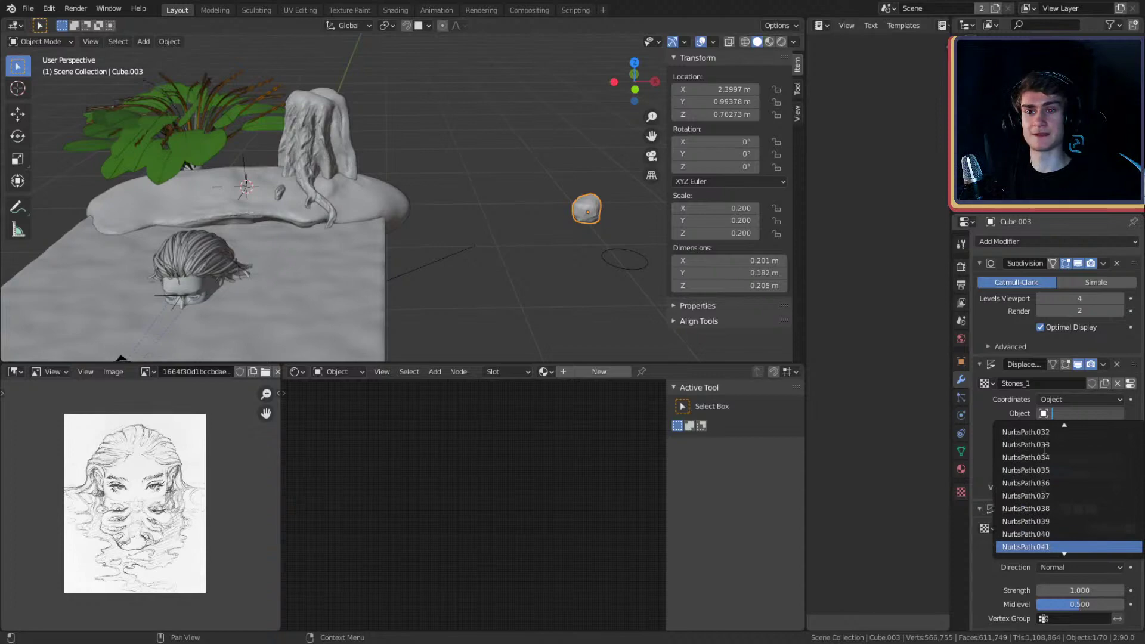
pyautogui.scroll(-5, 1044, 449)
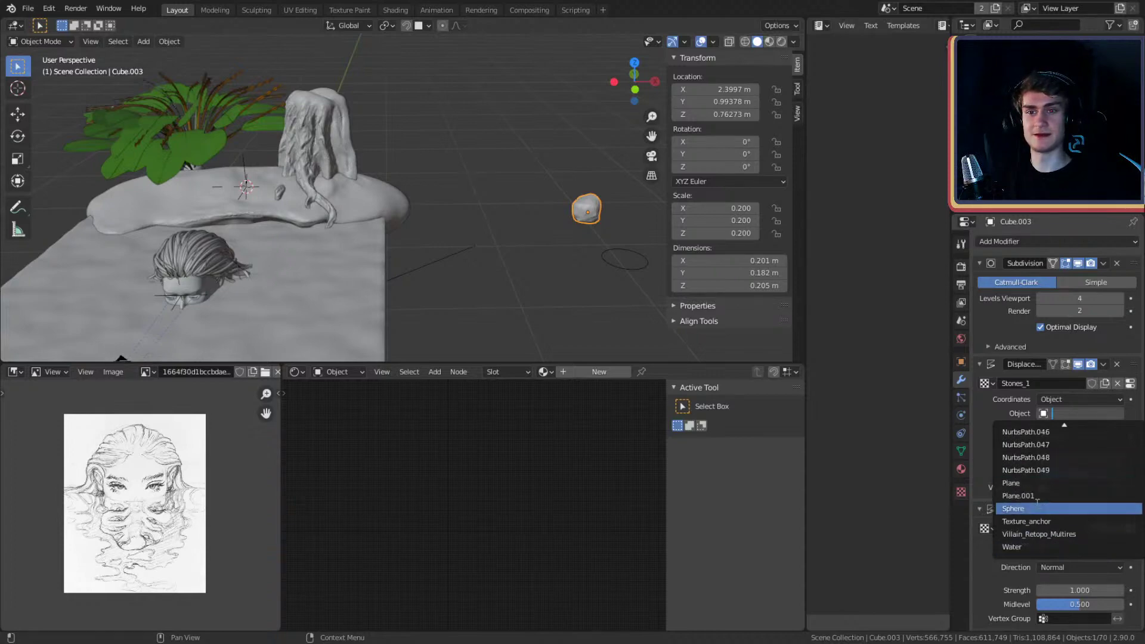
pyautogui.click(1032, 523)
# - Try moving the stone around to check how the anchored Stones_1 displacement reshapes it
pyautogui.moveTo(559, 295); pyautogui.dragTo(488, 276, button='middle')
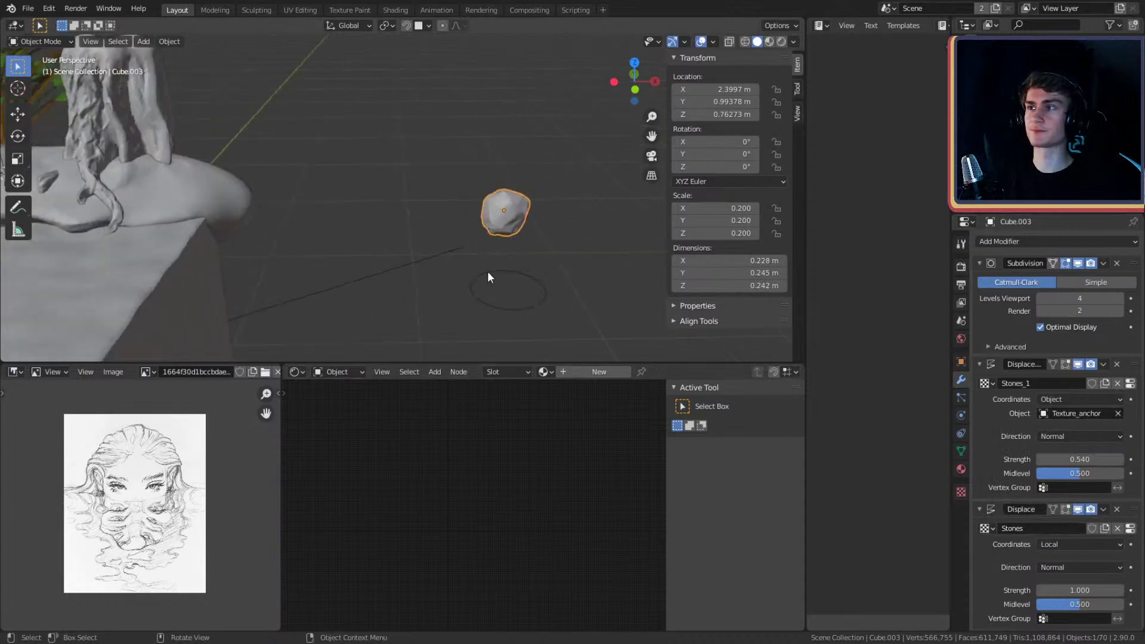
pyautogui.press('g')
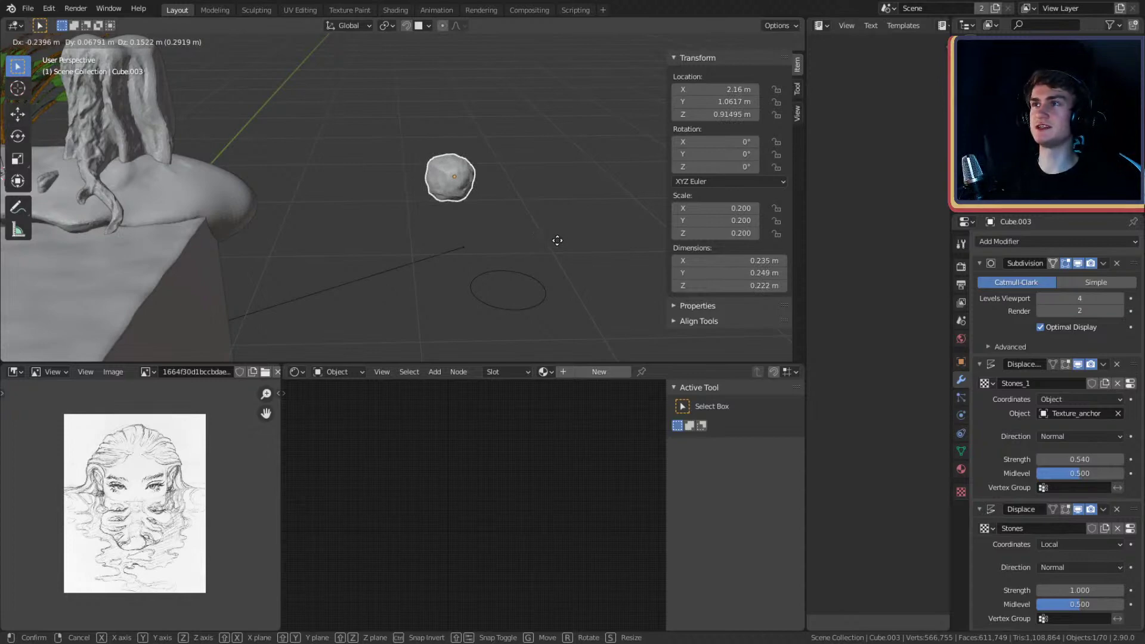
pyautogui.click(612, 278)
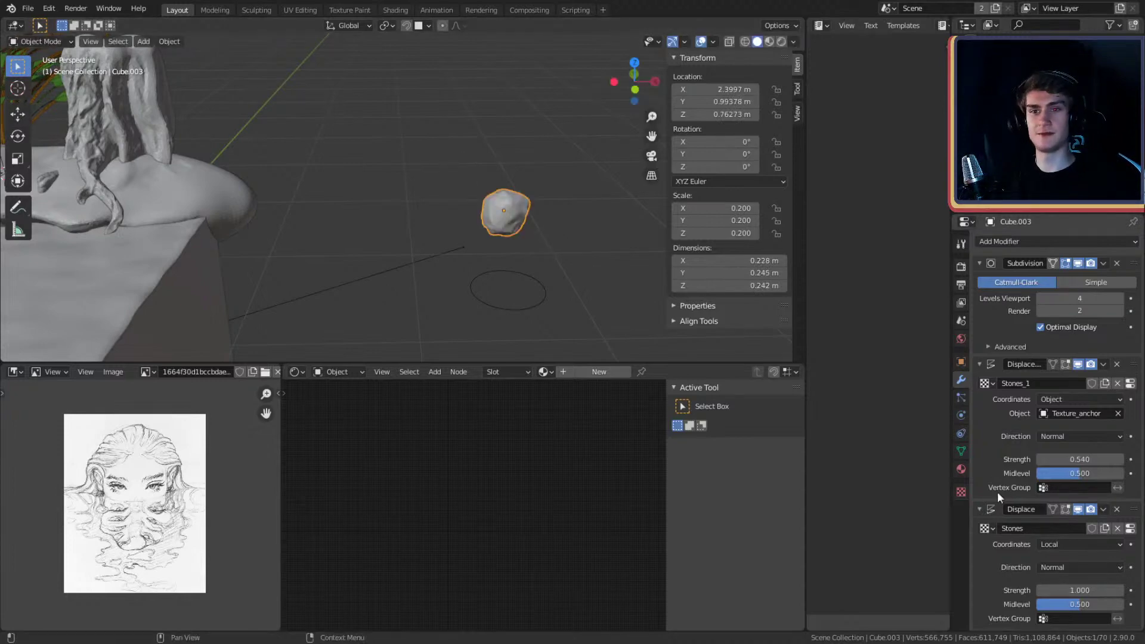
# - Set the stone's second displacement, using the Stones texture, to Object coordinates with Texture_anchor as the object
pyautogui.click(1065, 544)
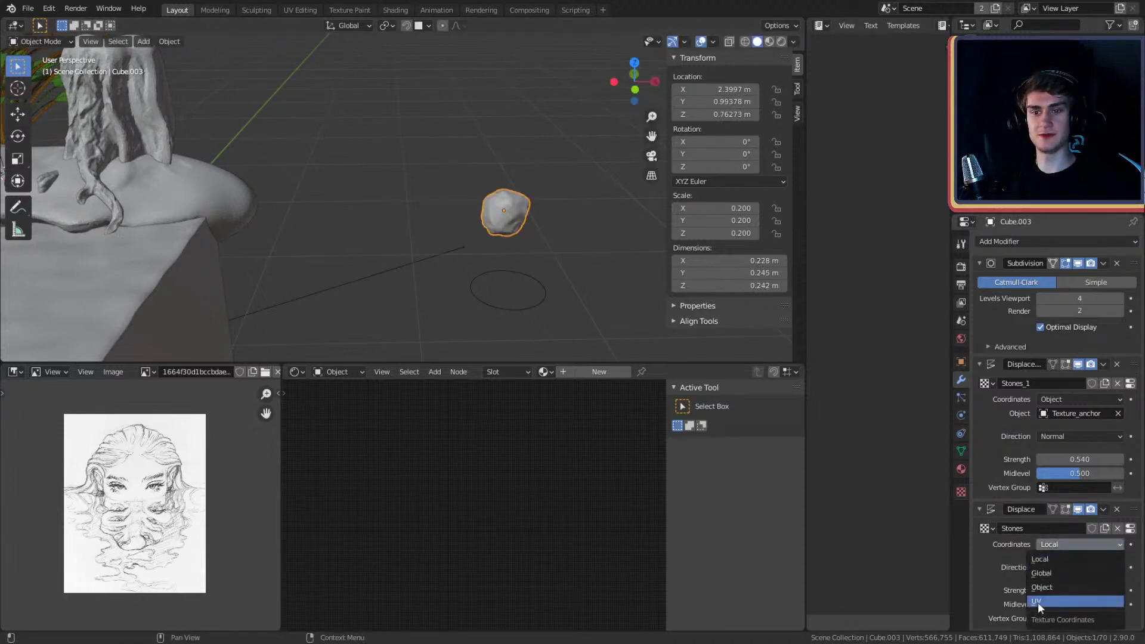
pyautogui.click(1038, 602)
pyautogui.scroll(-1, 1011, 567)
pyautogui.click(1048, 529)
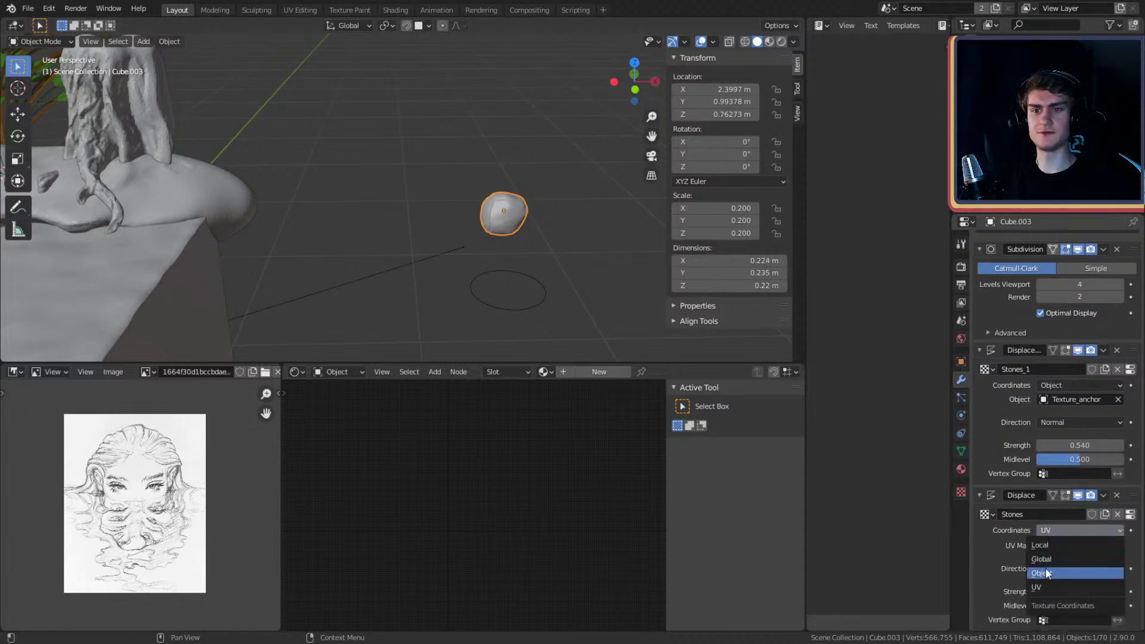
pyautogui.click(1048, 573)
pyautogui.click(1047, 546)
pyautogui.scroll(-3, 1045, 510)
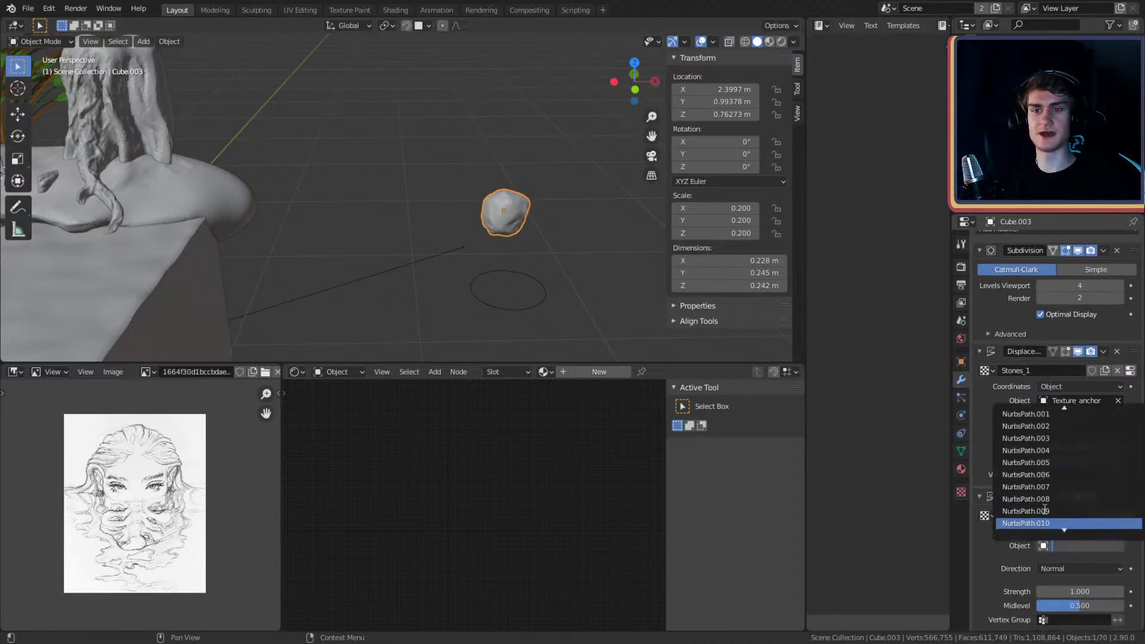
pyautogui.scroll(-5, 1045, 506)
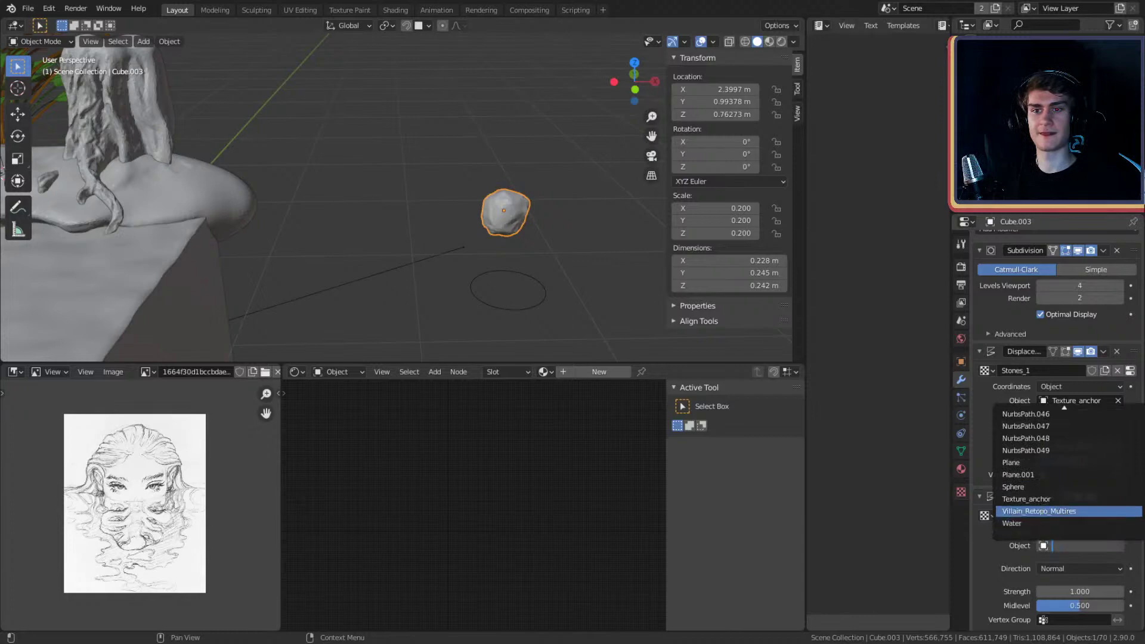
pyautogui.click(1038, 500)
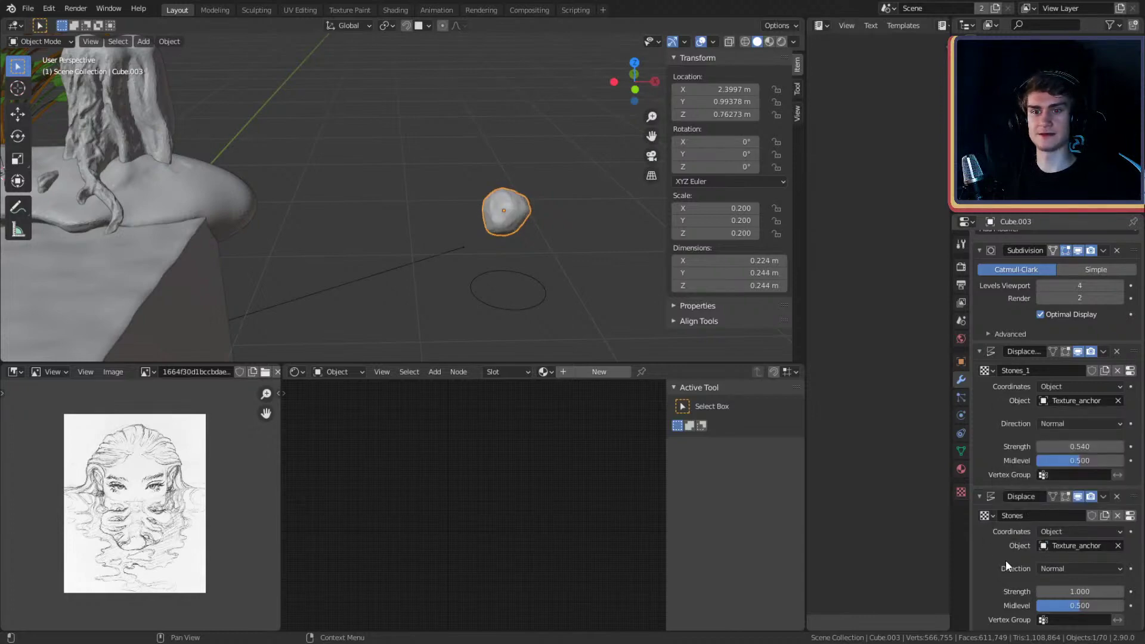
# - Try moving the stone around to check its shape with both displacements anchored
pyautogui.moveTo(557, 272); pyautogui.dragTo(523, 217, button='middle')
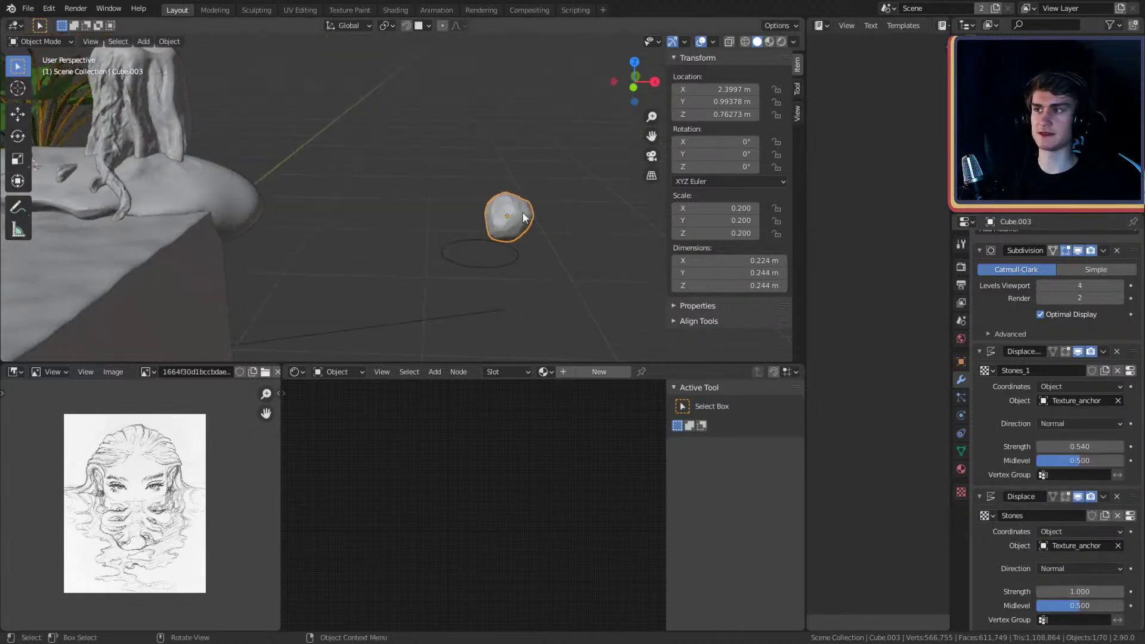
pyautogui.press('g')
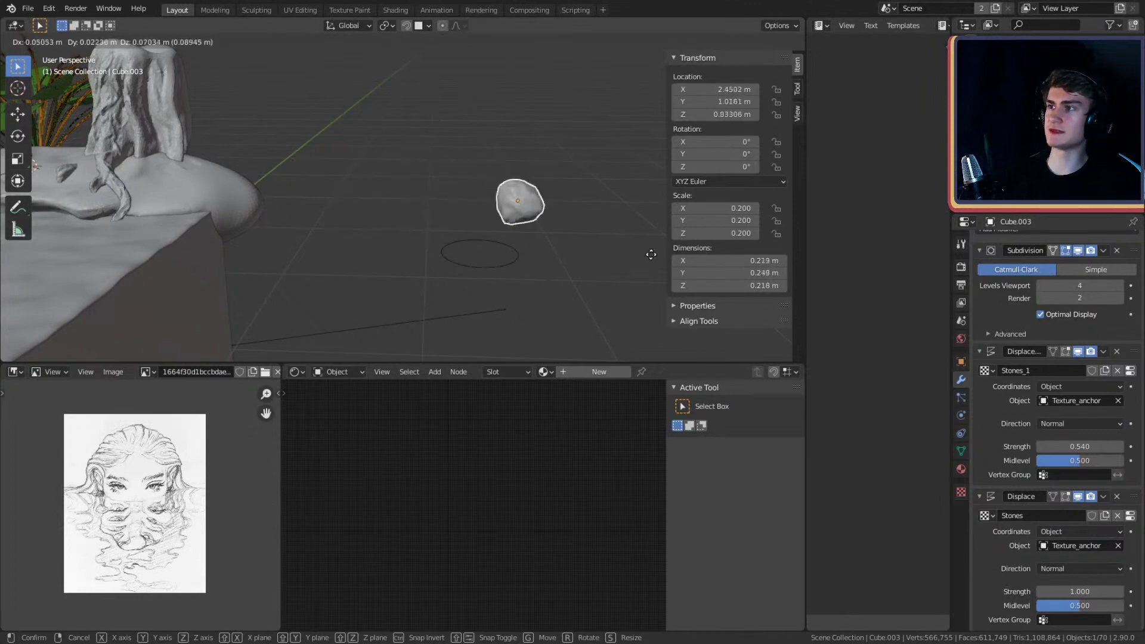
pyautogui.click(505, 241)
# - Add a particle system to the rounded slab behind the figure's head
pyautogui.moveTo(506, 241); pyautogui.dragTo(454, 216, button='middle')
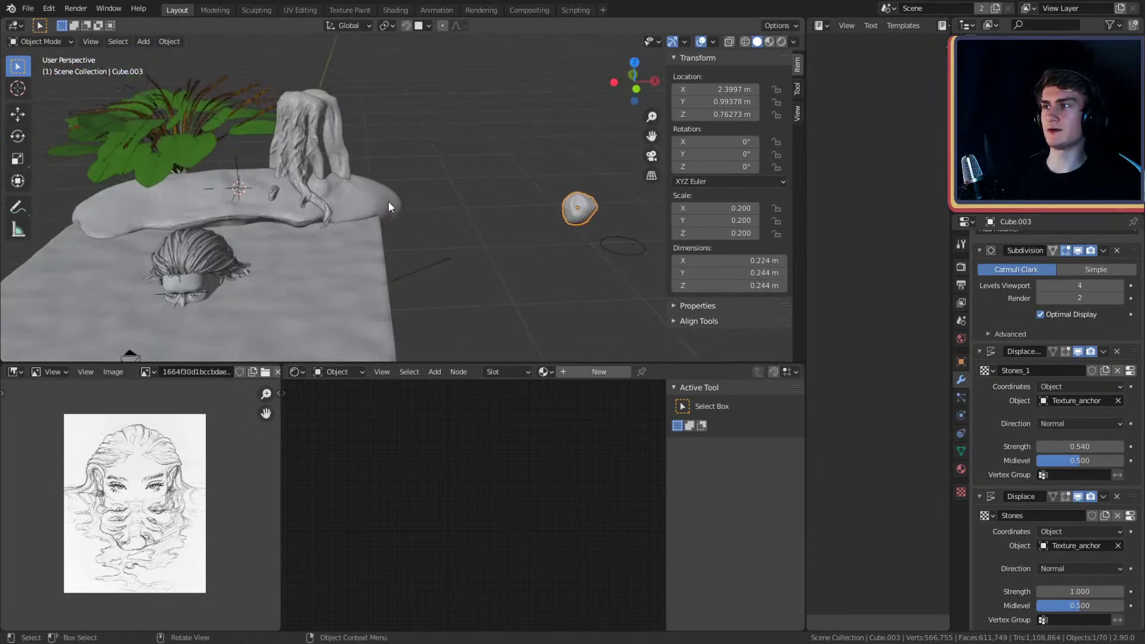
pyautogui.click(388, 202)
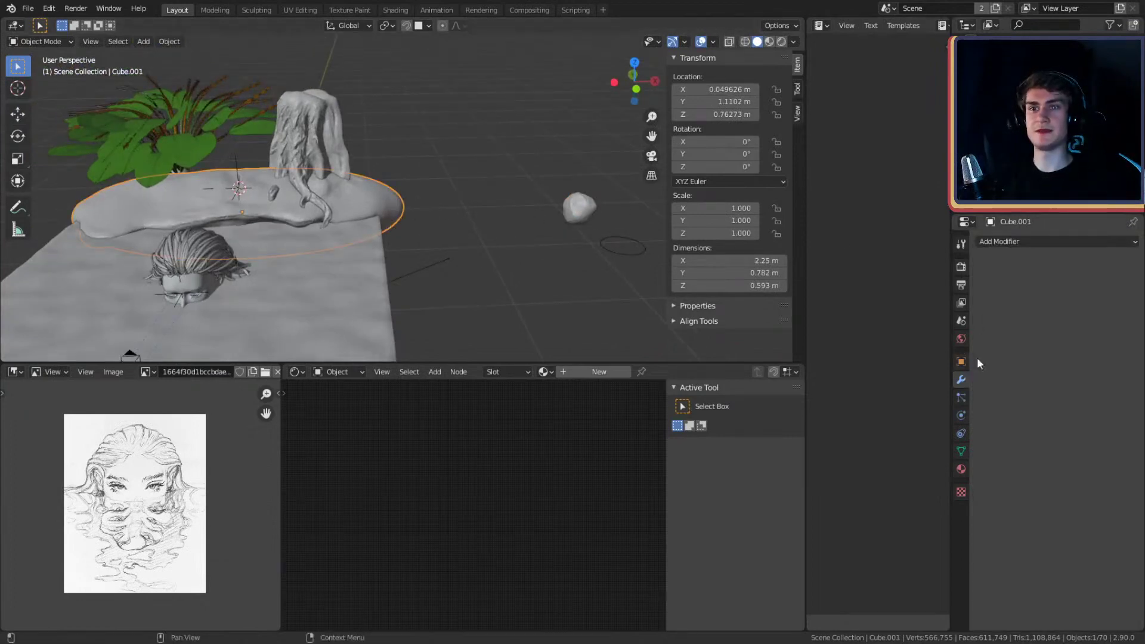
pyautogui.click(1026, 240)
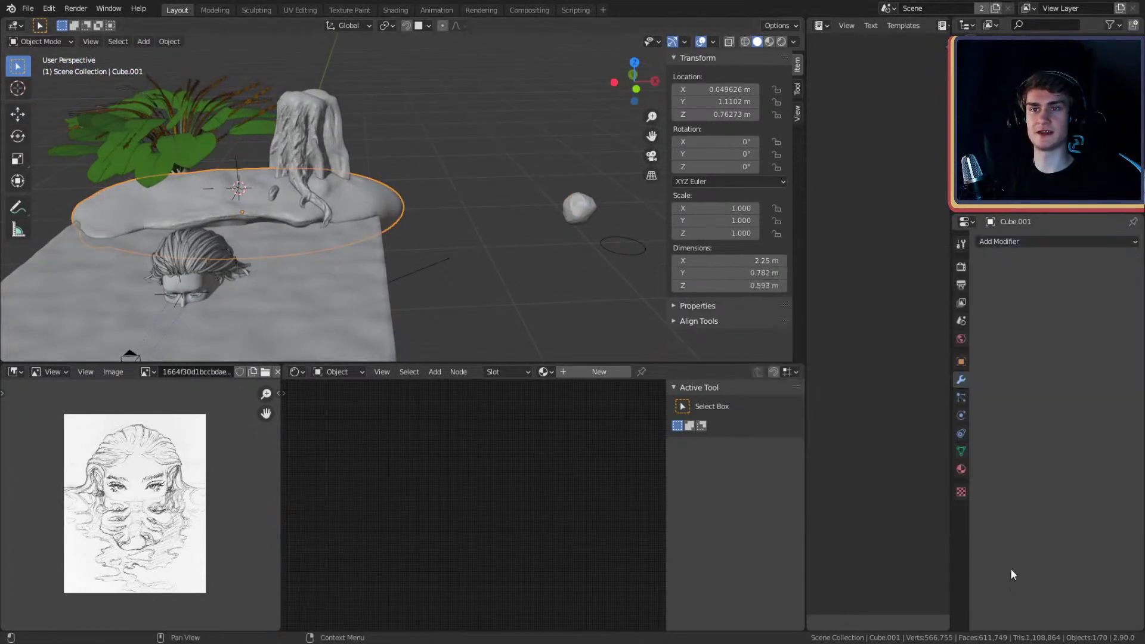
pyautogui.click(962, 397)
pyautogui.click(1133, 242)
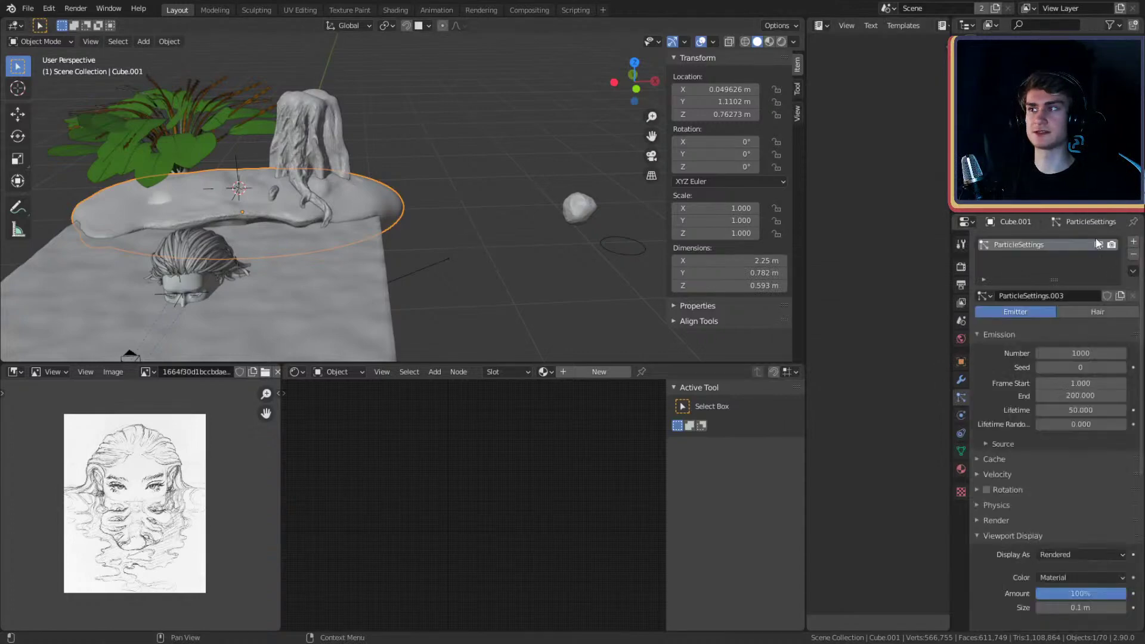
# - Render the slab's particles as Object, picking the displaced stone as the instance object
pyautogui.moveTo(454, 203); pyautogui.dragTo(507, 197, button='middle')
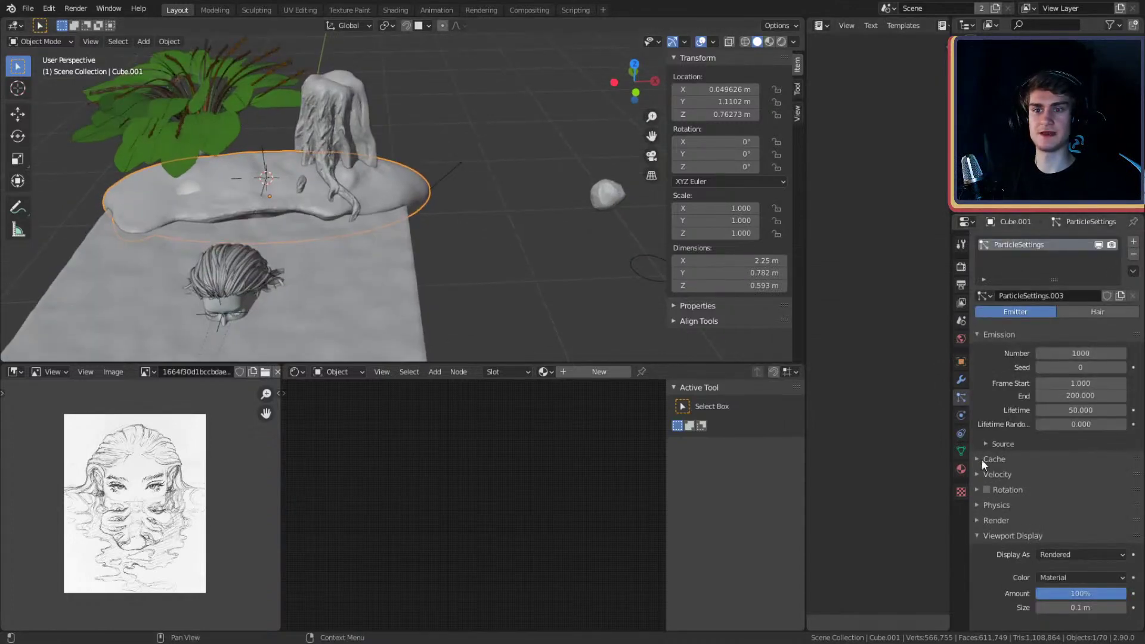
pyautogui.click(980, 536)
pyautogui.click(995, 520)
pyautogui.scroll(-5, 1014, 472)
pyautogui.click(1050, 411)
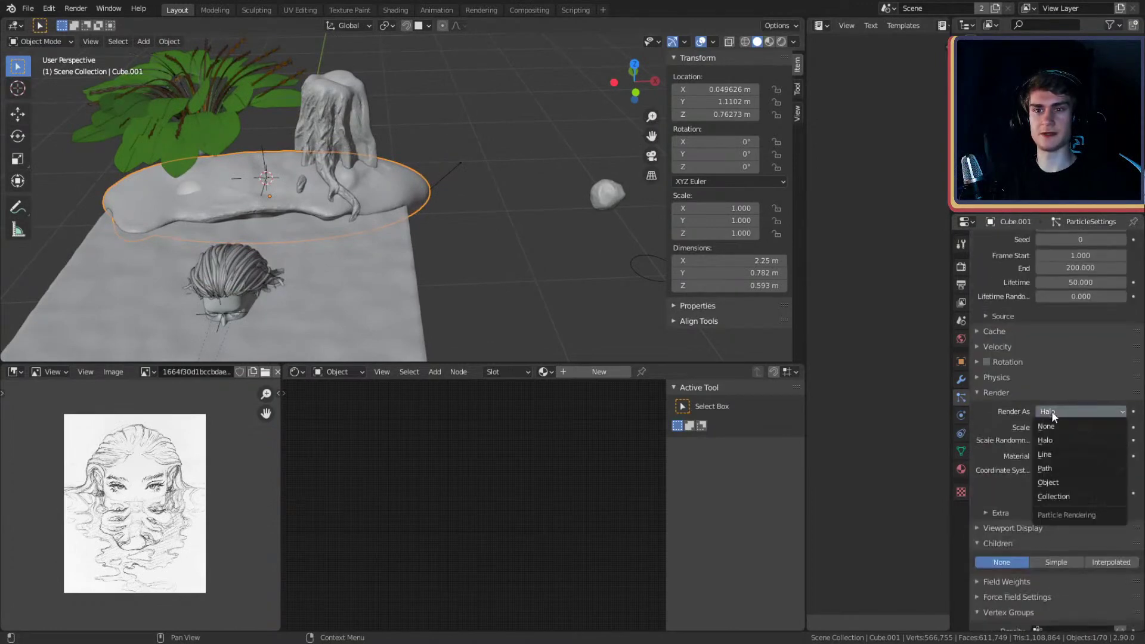
pyautogui.click(1049, 482)
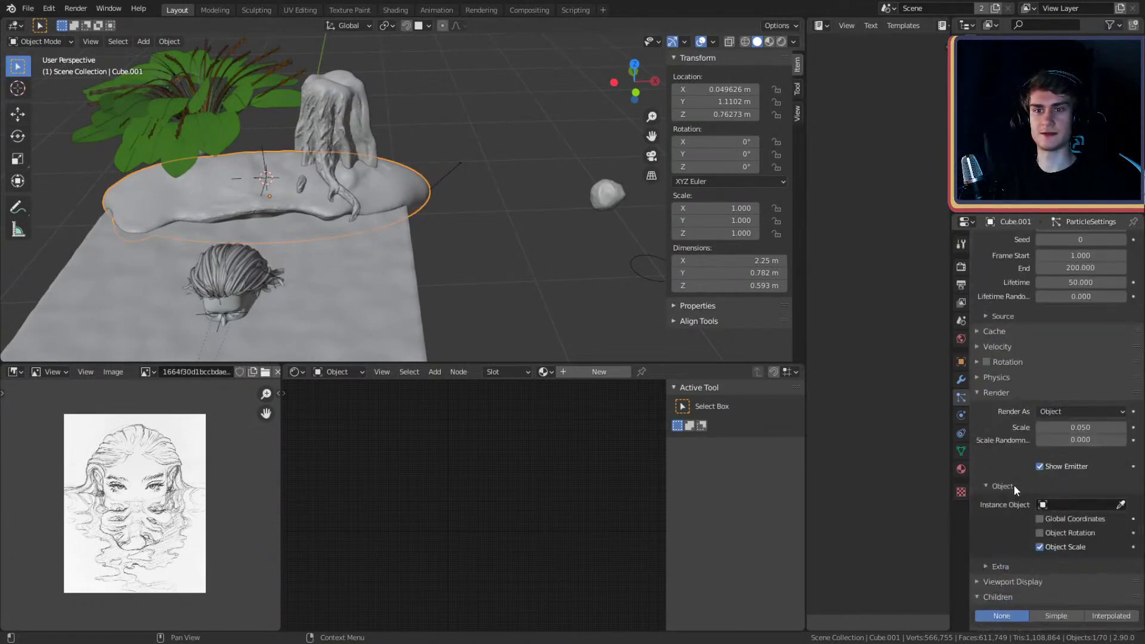
pyautogui.click(1120, 505)
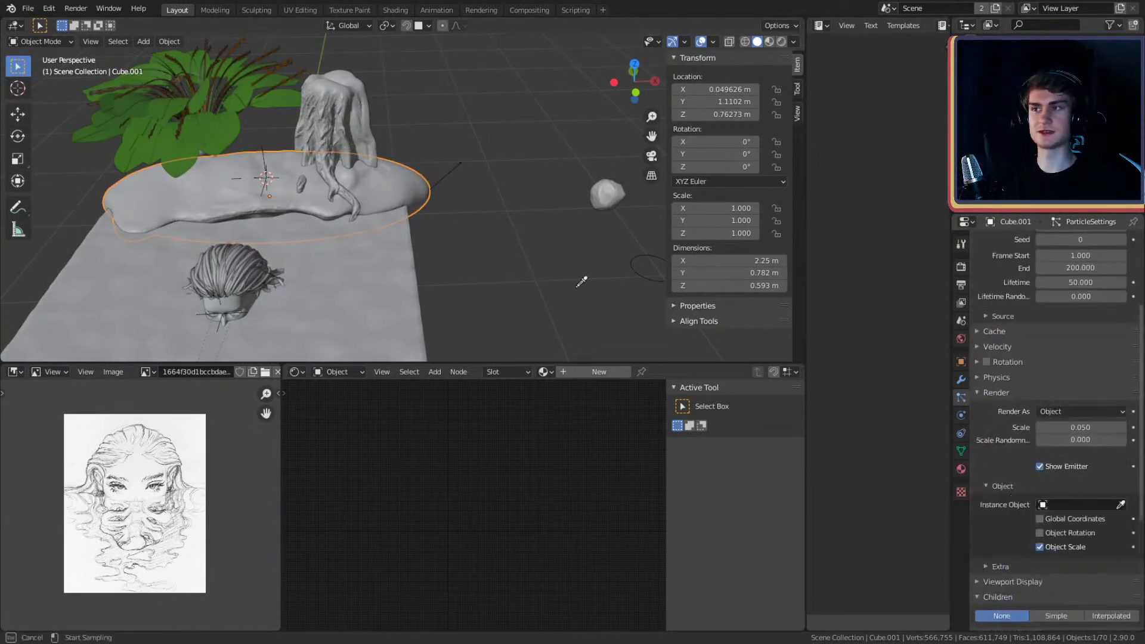
pyautogui.click(604, 199)
# - Set the particles' render scale to 0.460
pyautogui.click(1076, 427)
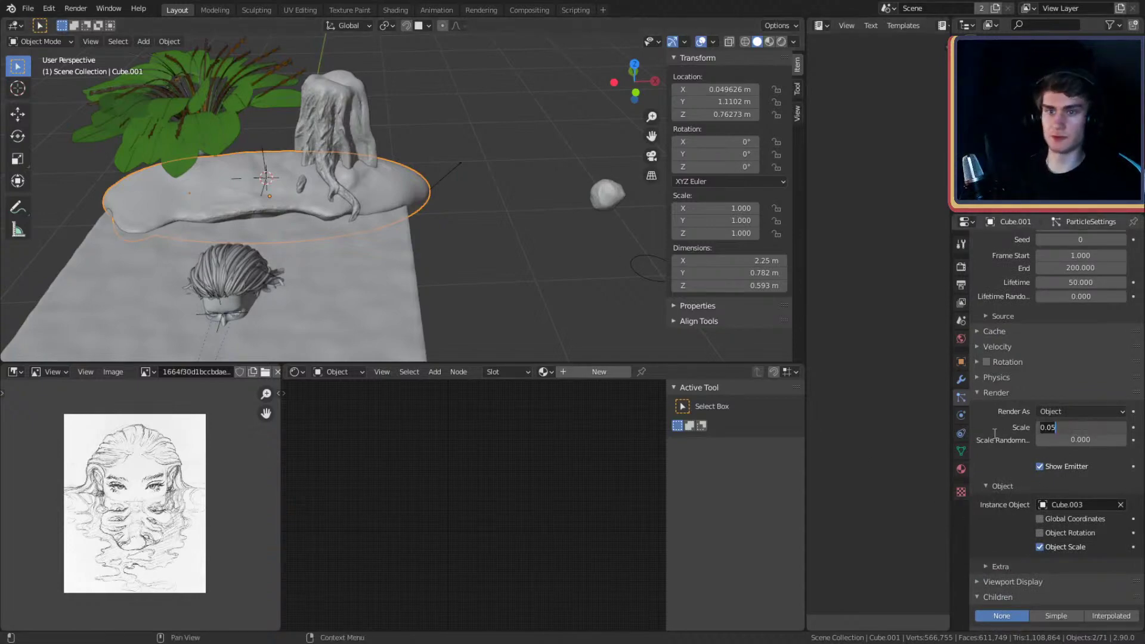
pyautogui.write('0.14')
pyautogui.press('Return')
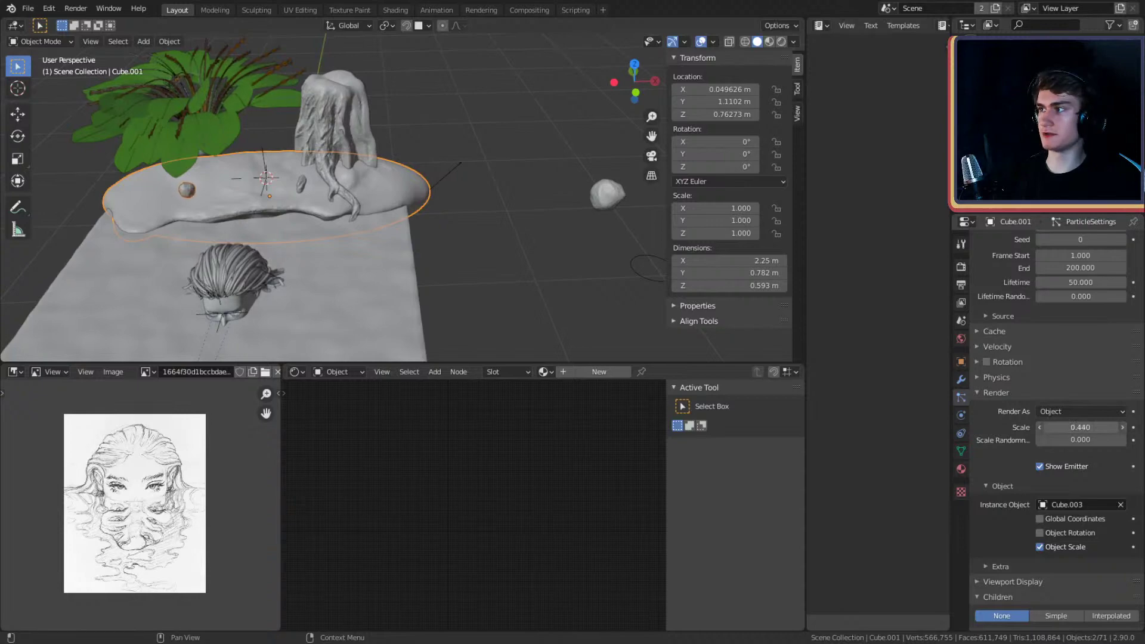
pyautogui.scroll(3, 320, 184)
pyautogui.moveTo(334, 186)
pyautogui.keyDown('shift'); pyautogui.mouseDown(button='middle')
pyautogui.moveTo(482, 196)
pyautogui.moveTo(342, 192)
pyautogui.mouseUp(button='middle'); pyautogui.keyUp('shift')
pyautogui.scroll(-4, 343, 197)
# - Try moving the source stone to compare its shape with the stone particle on the slab, and select the anchor empty
pyautogui.click(601, 199)
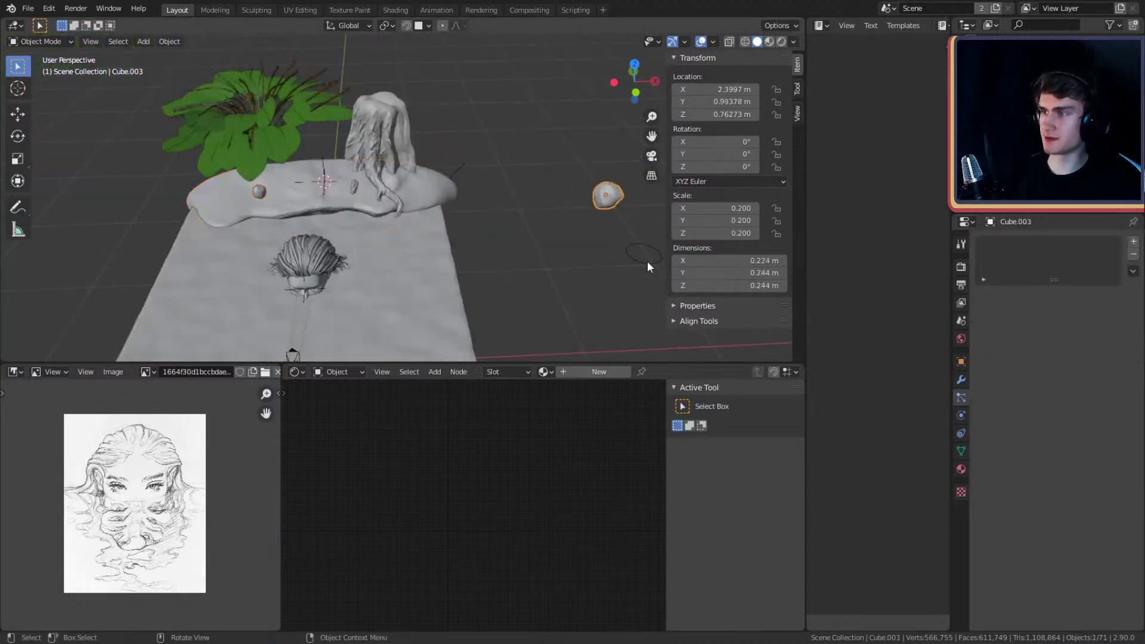
pyautogui.press('g')
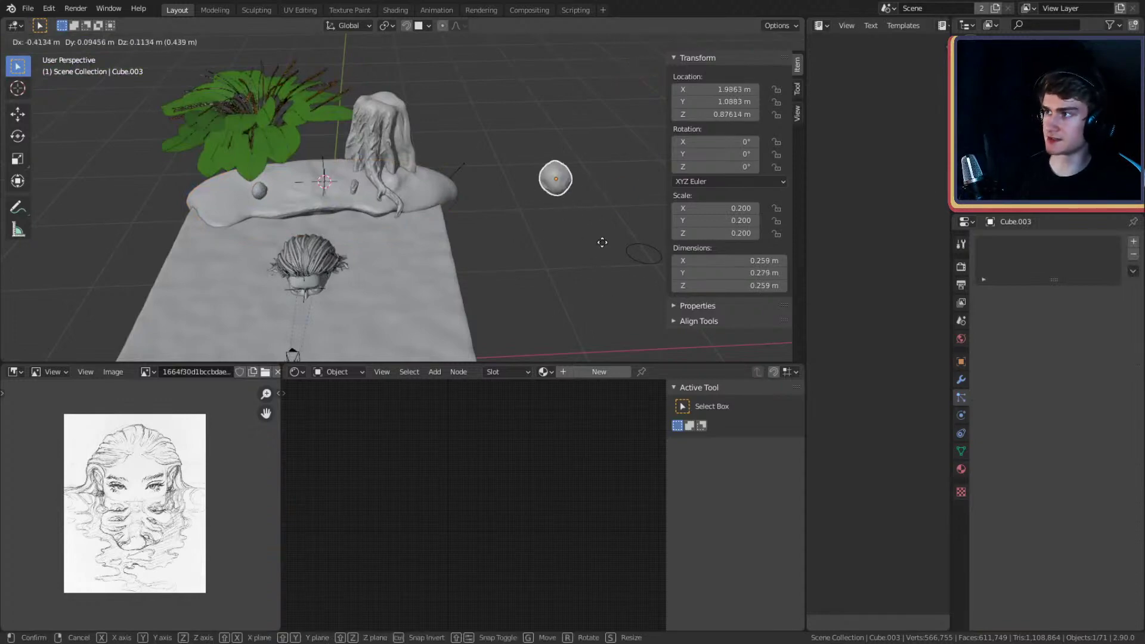
pyautogui.click(644, 261)
pyautogui.scroll(4, 290, 212)
pyautogui.click(263, 148)
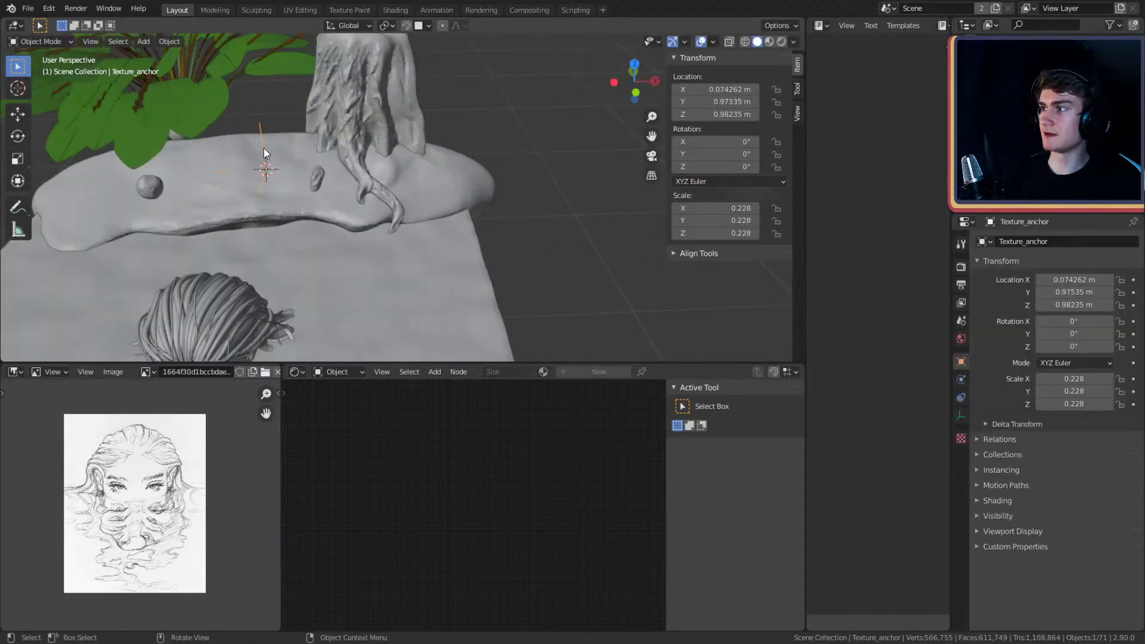
# - Set the end frame of the slab's particle emission to 1
pyautogui.click(148, 189)
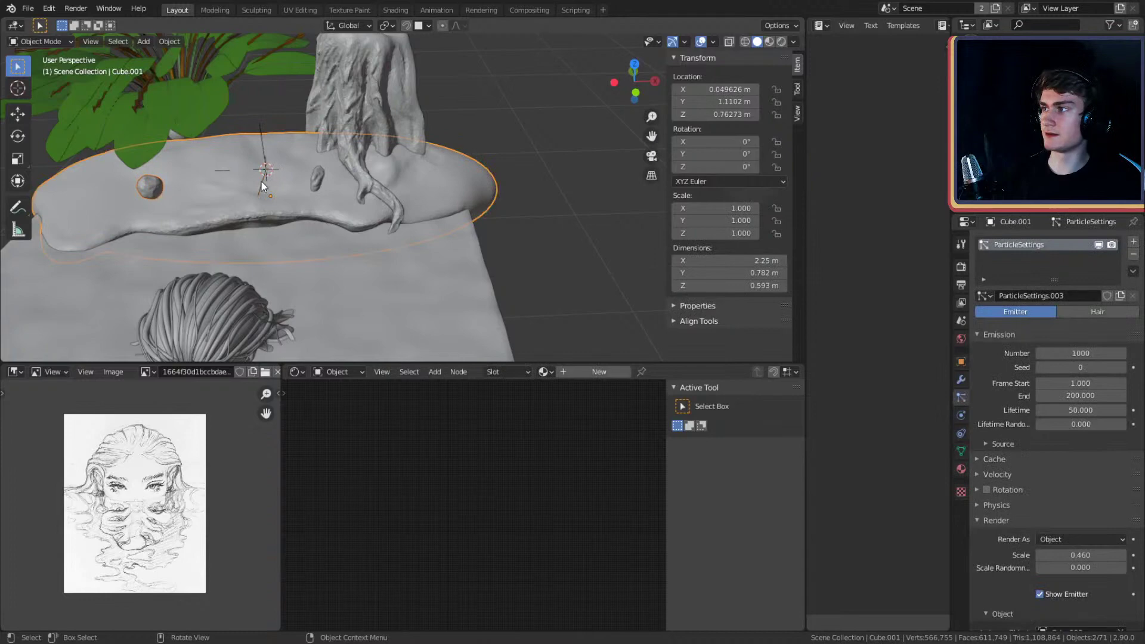
pyautogui.moveTo(587, 203); pyautogui.dragTo(464, 184, button='middle')
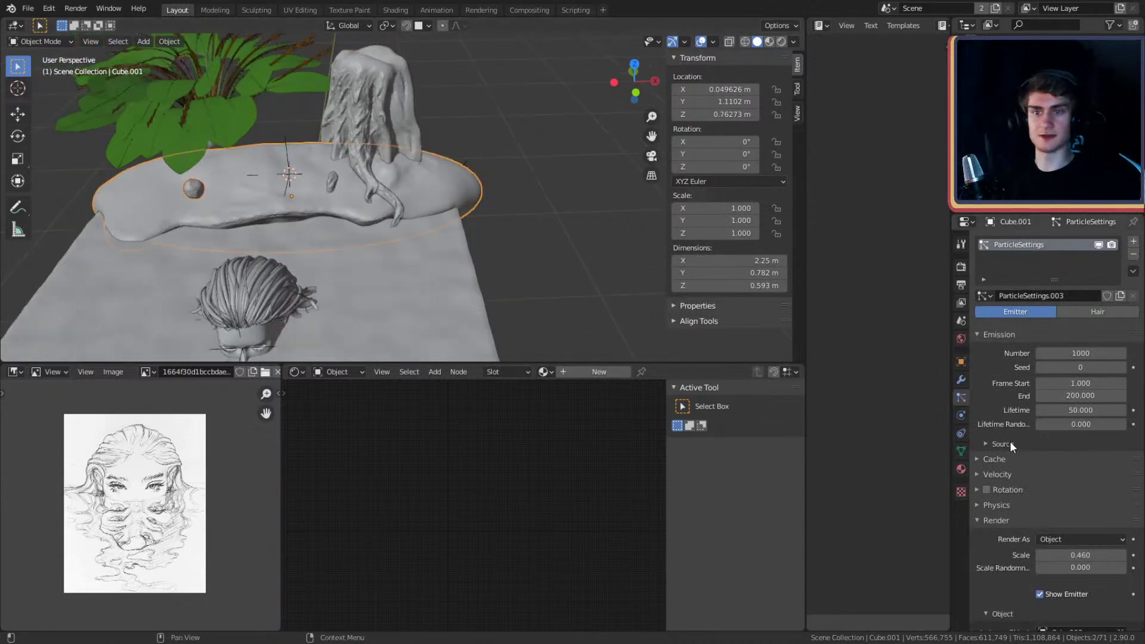
pyautogui.scroll(-4, 1010, 441)
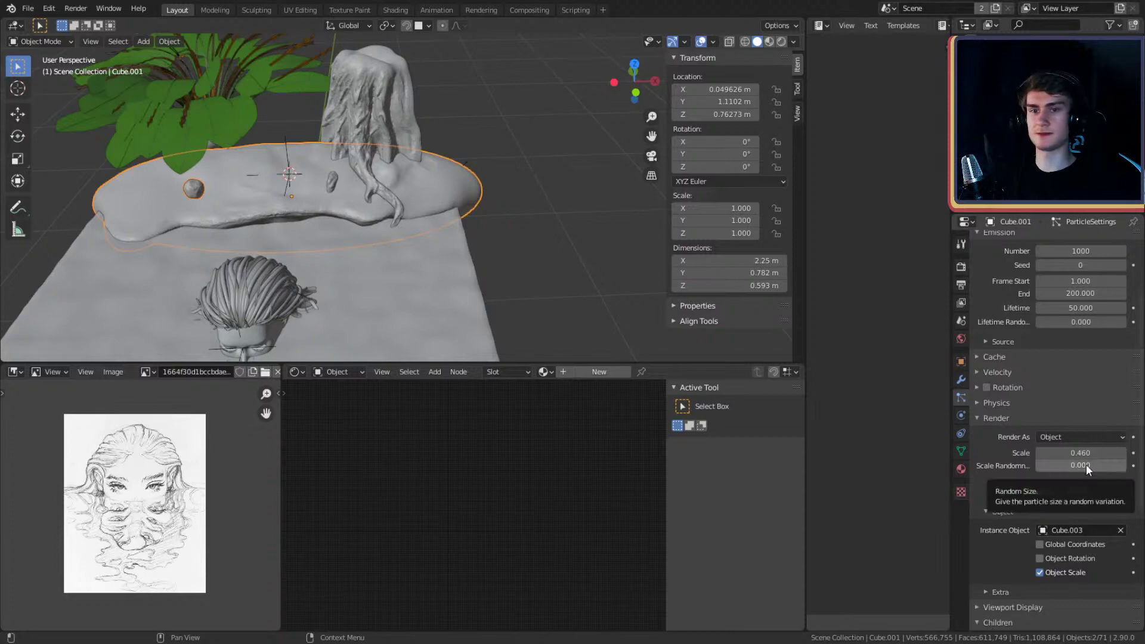
pyautogui.scroll(4, 1022, 368)
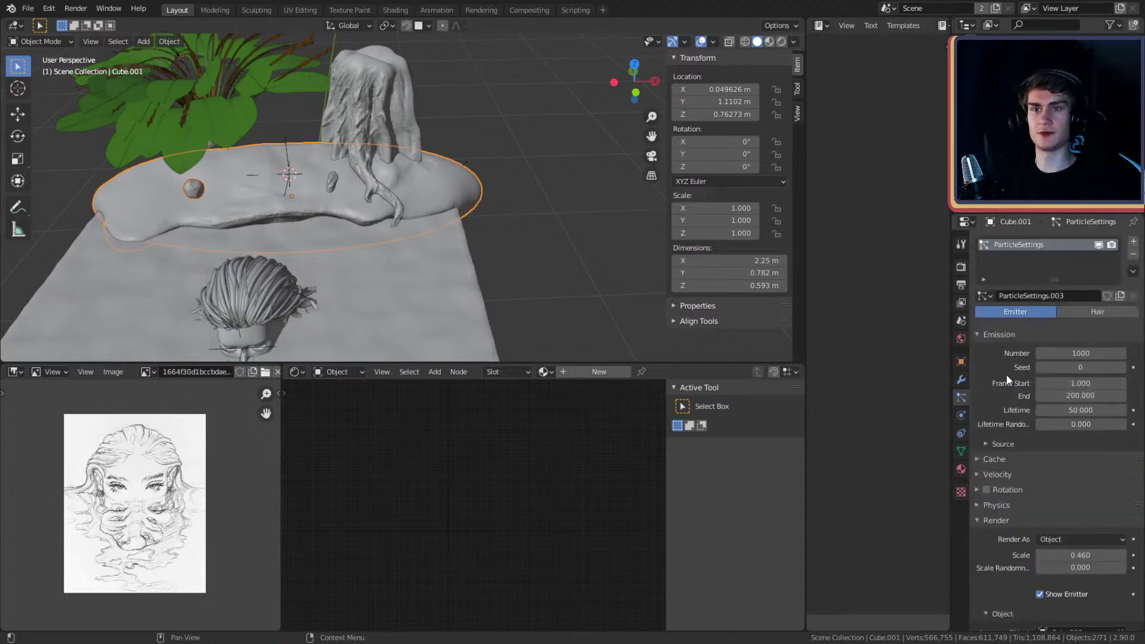
pyautogui.click(1084, 399)
pyautogui.write('1')
pyautogui.press('Return')
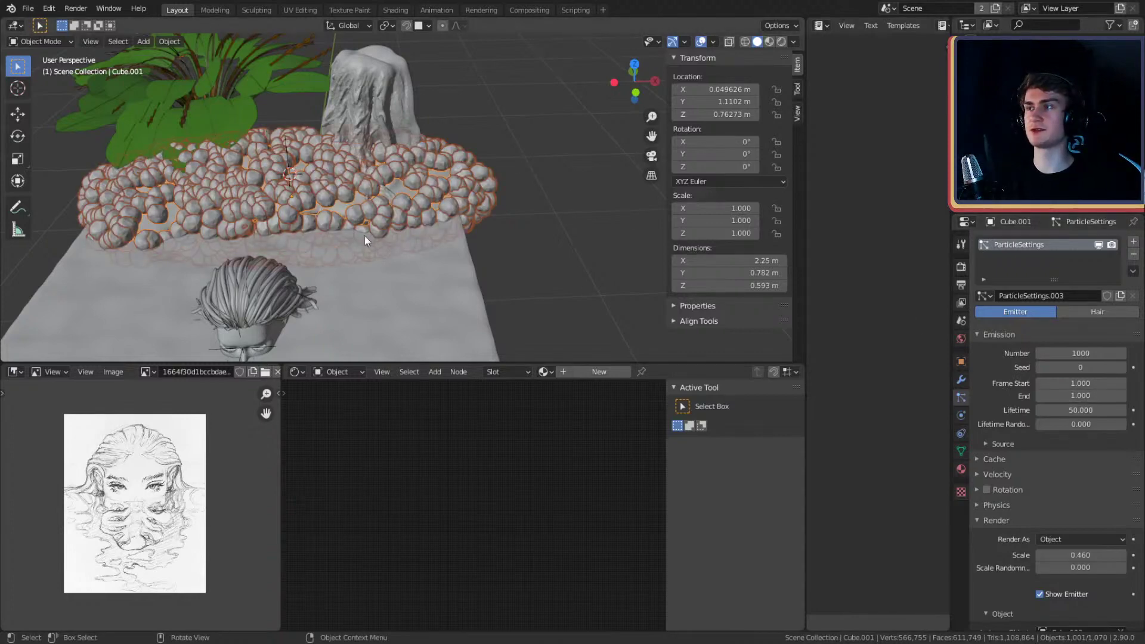
# - Set the slab's particle emission number to 100
pyautogui.click(1059, 356)
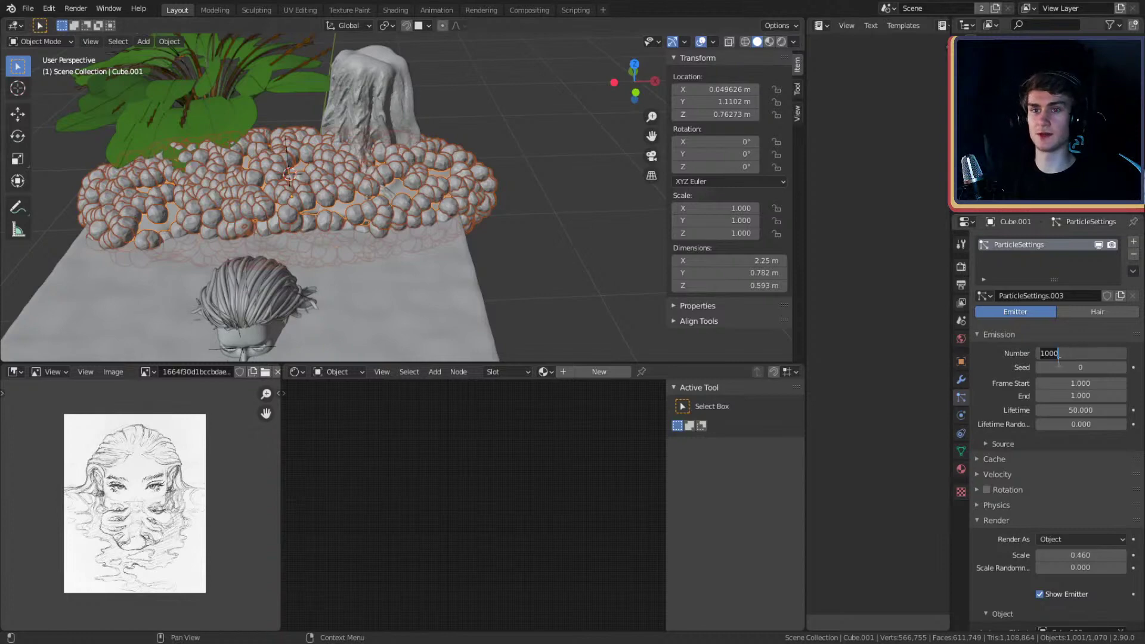
pyautogui.write('1')
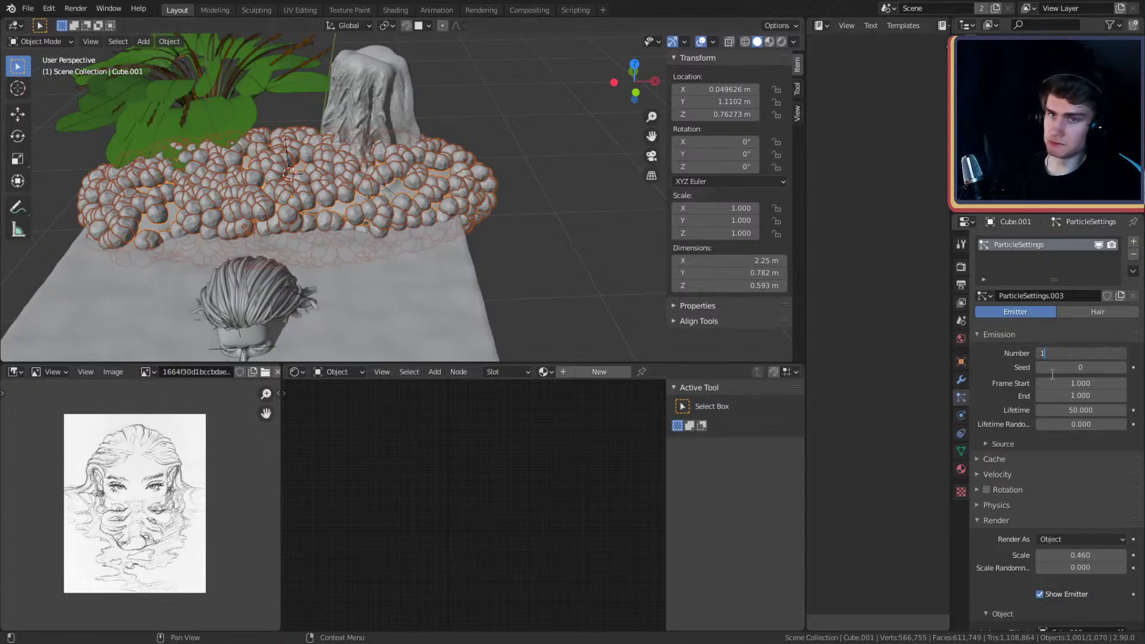
pyautogui.press('Return')
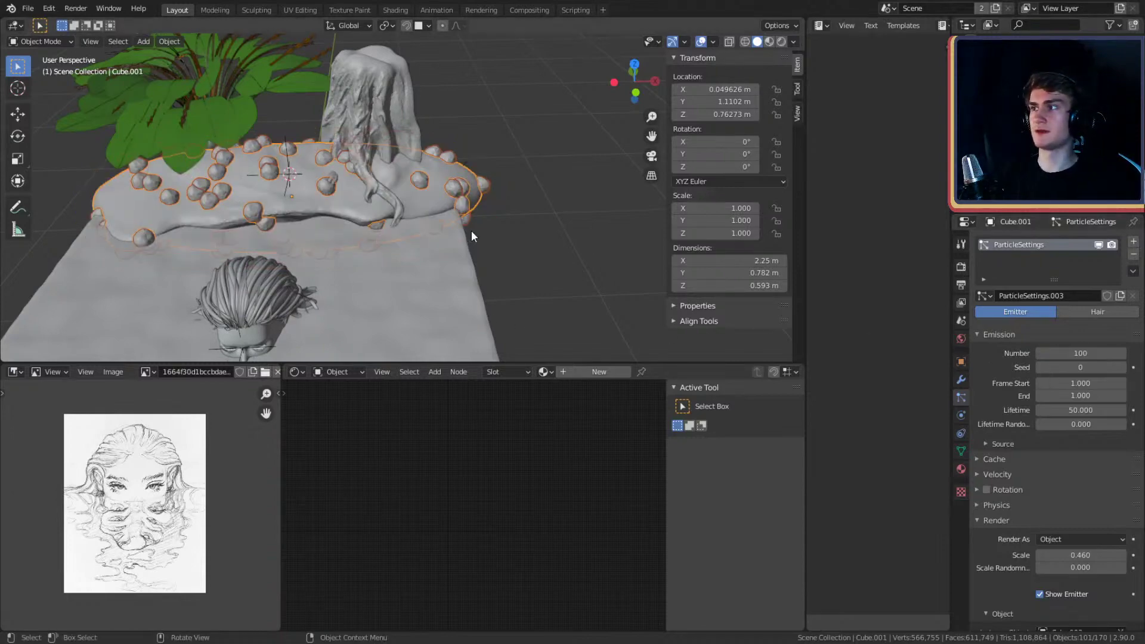
# - Inspect the scattered stones on the slab and try moving the source stone to see how they change shape
pyautogui.moveTo(471, 230); pyautogui.dragTo(486, 209, button='middle')
pyautogui.scroll(3, 486, 209)
pyautogui.scroll(3, 485, 242)
pyautogui.keyDown('shift'); pyautogui.moveTo(381, 242); pyautogui.dragTo(585, 181, button='middle'); pyautogui.keyUp('shift')
pyautogui.scroll(-5, 480, 248)
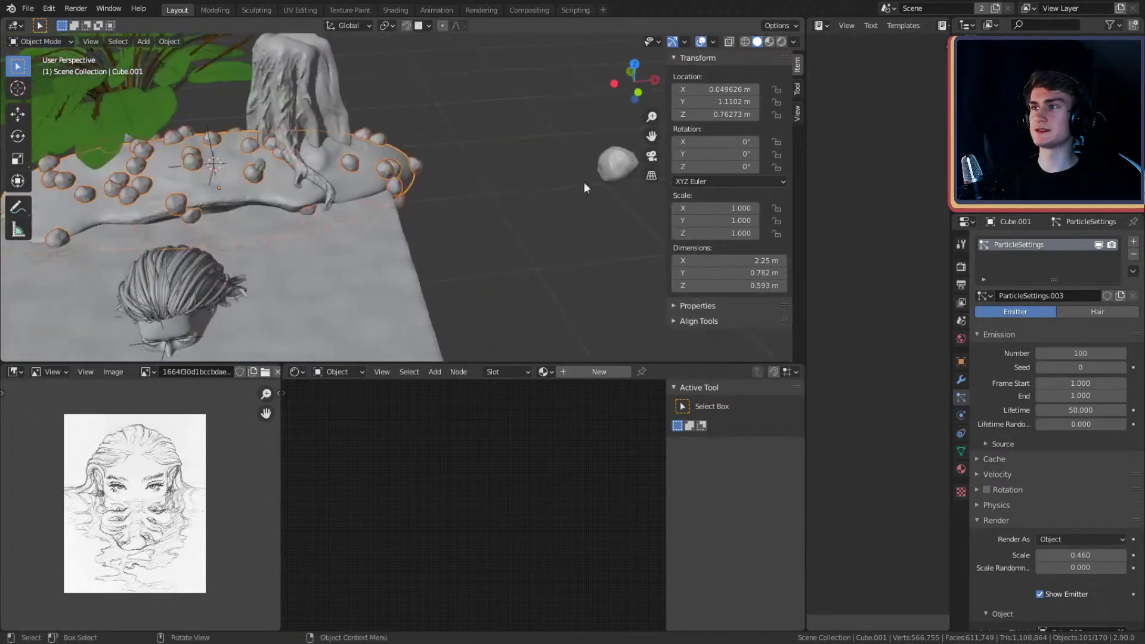
pyautogui.click(618, 166)
pyautogui.press('g')
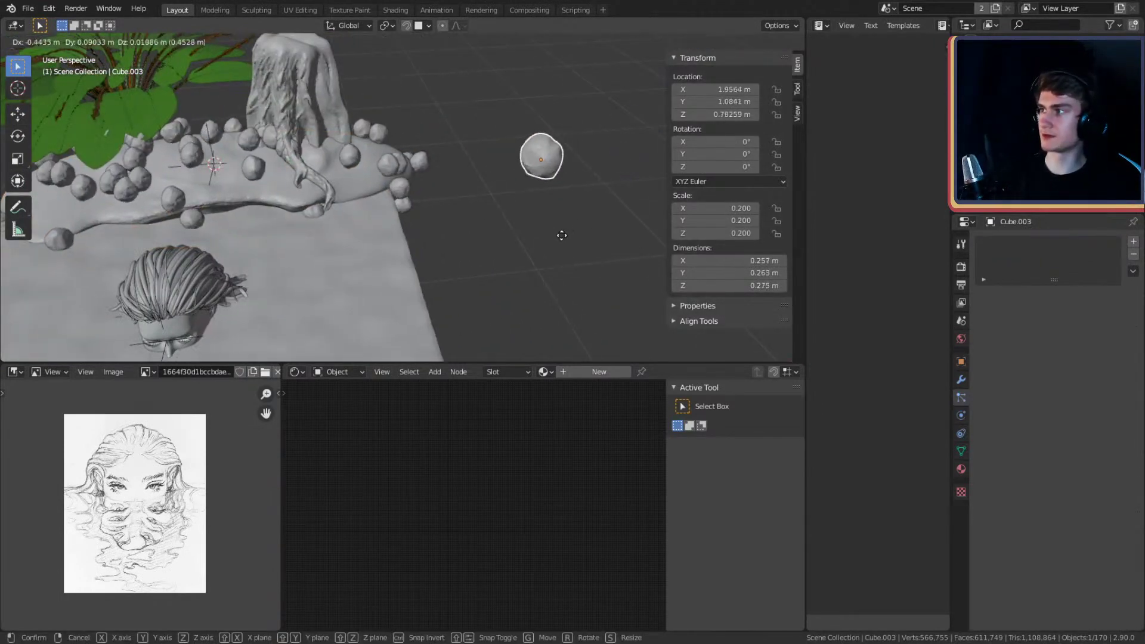
pyautogui.rightClick(594, 257)
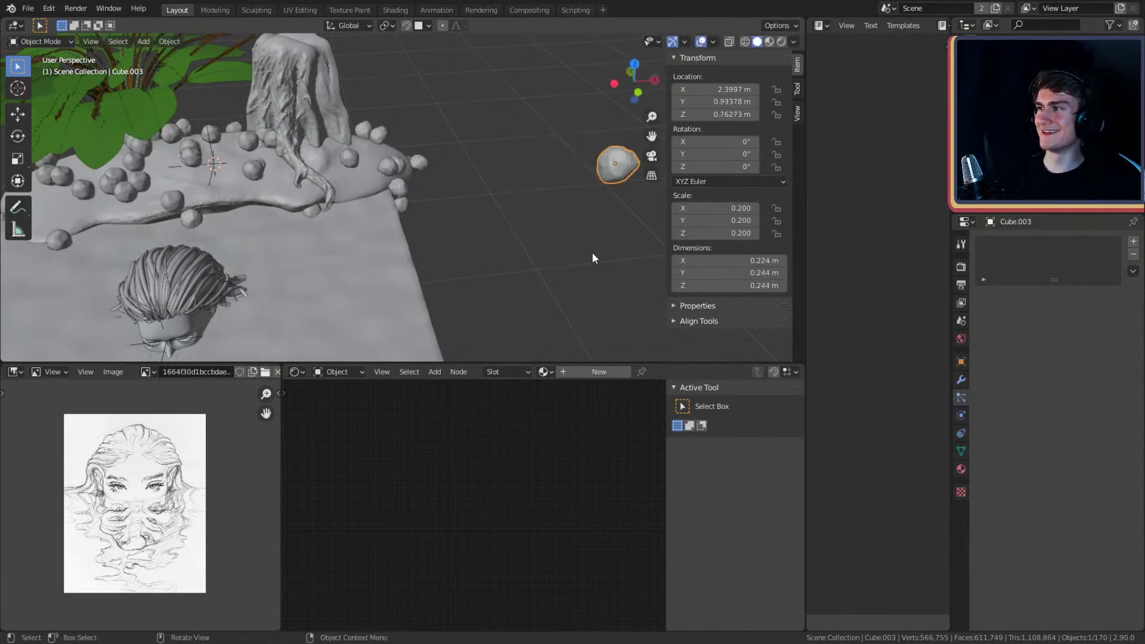
pyautogui.moveTo(592, 257); pyautogui.dragTo(486, 212, button='middle')
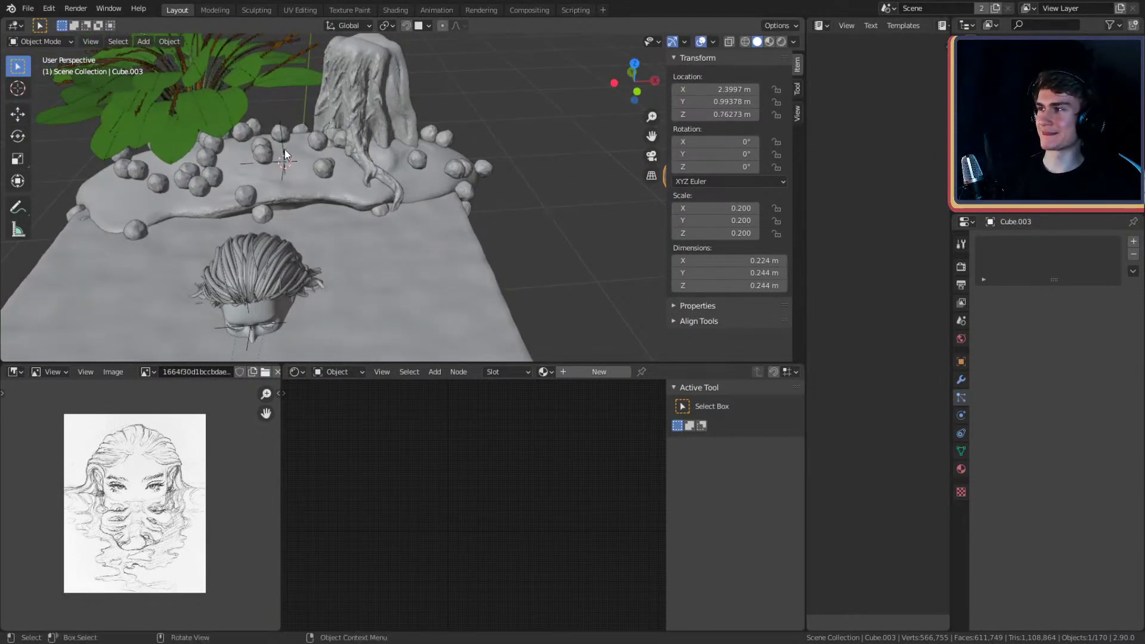
# - Select the slab behind the head and set its stone particles' scale randomness to about 0.78
pyautogui.click(333, 163)
pyautogui.moveTo(494, 239); pyautogui.dragTo(522, 242, button='middle')
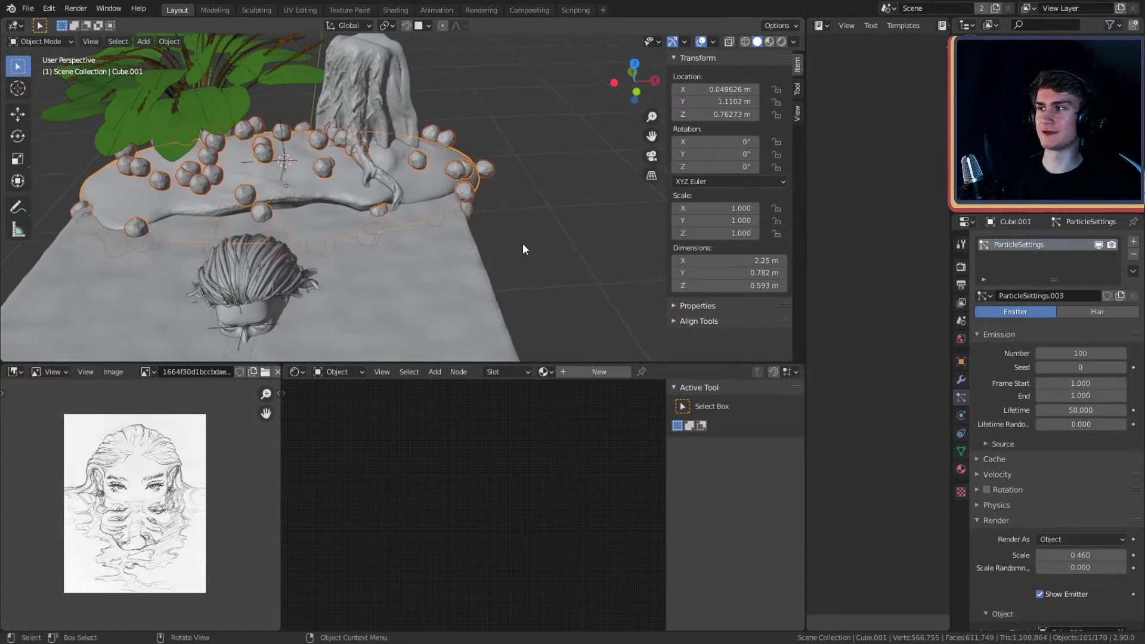
pyautogui.click(961, 380)
pyautogui.click(961, 396)
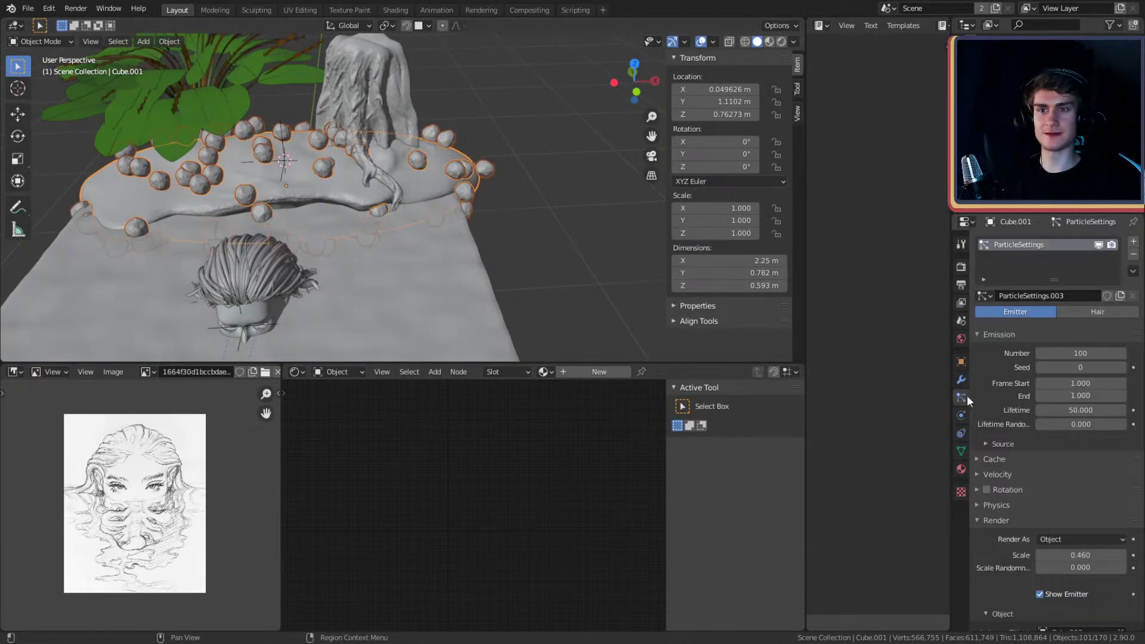
pyautogui.scroll(-10, 989, 390)
pyautogui.scroll(4, 989, 389)
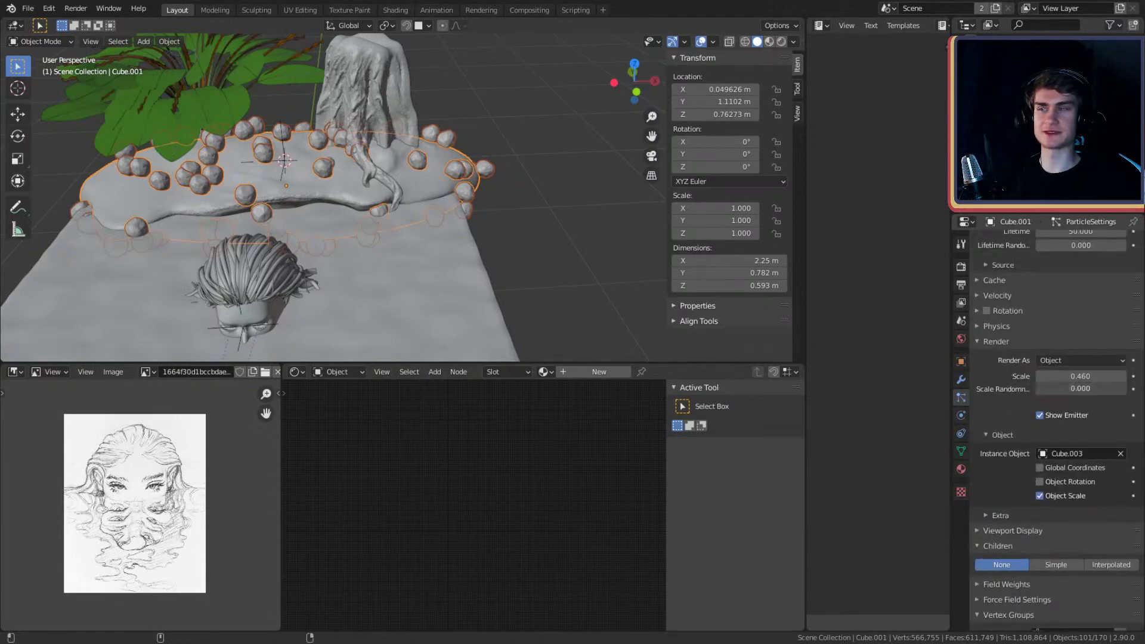
pyautogui.moveTo(1080, 388); pyautogui.dragTo(1107, 388)
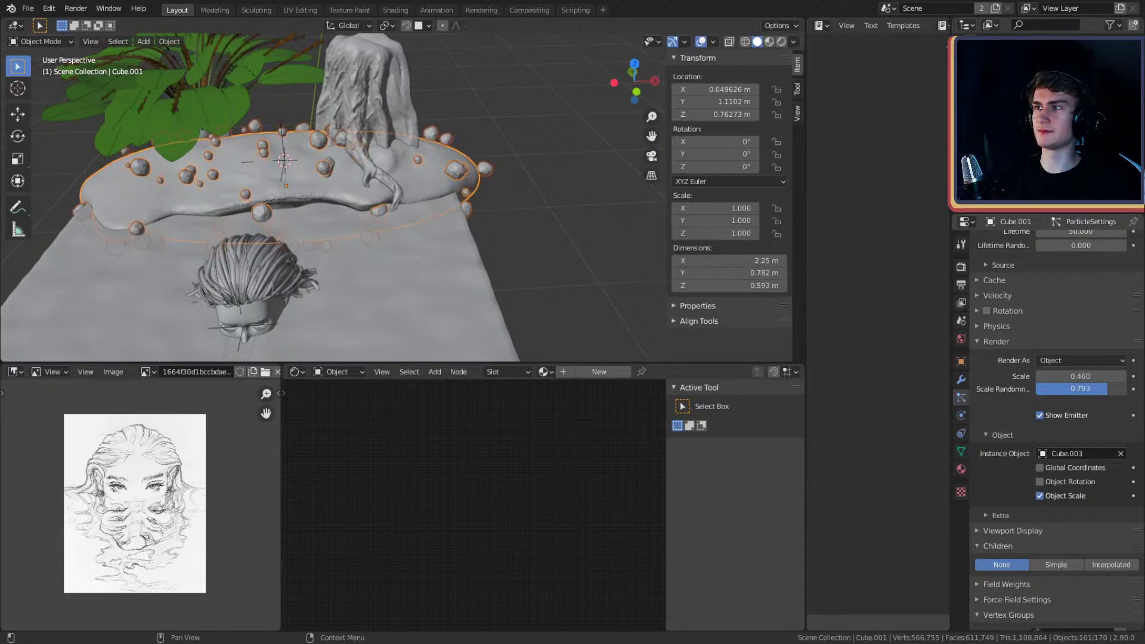
# - Return to object mode with nothing selected and the source stone active, and save the file
pyautogui.moveTo(572, 214); pyautogui.dragTo(477, 216, button='middle')
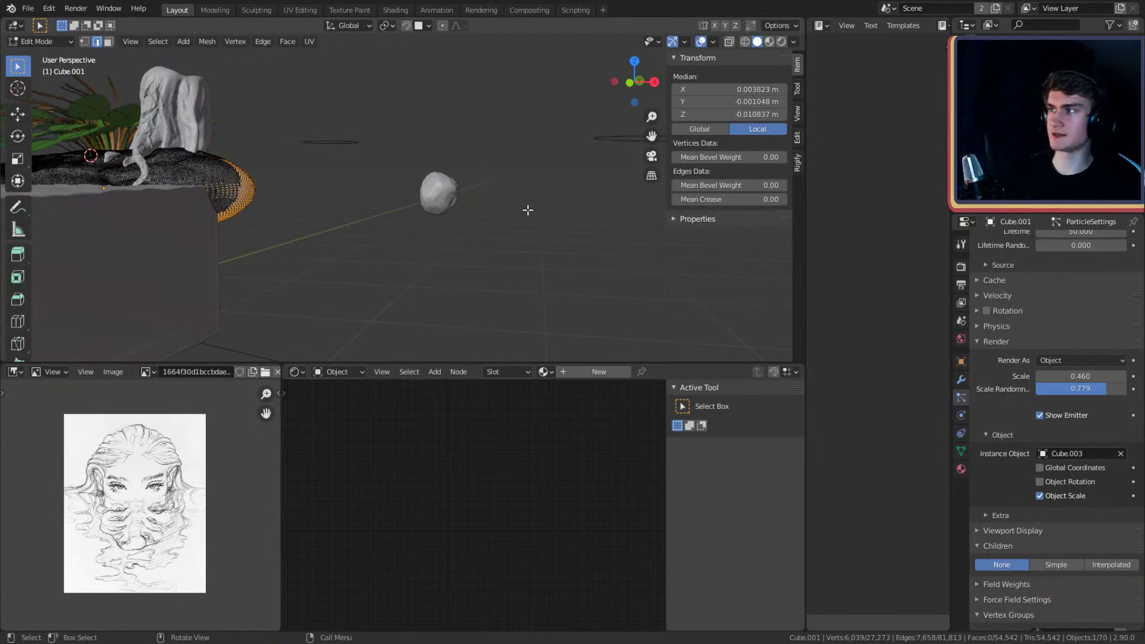
pyautogui.click(457, 195)
pyautogui.press('a')
pyautogui.press('Tab')
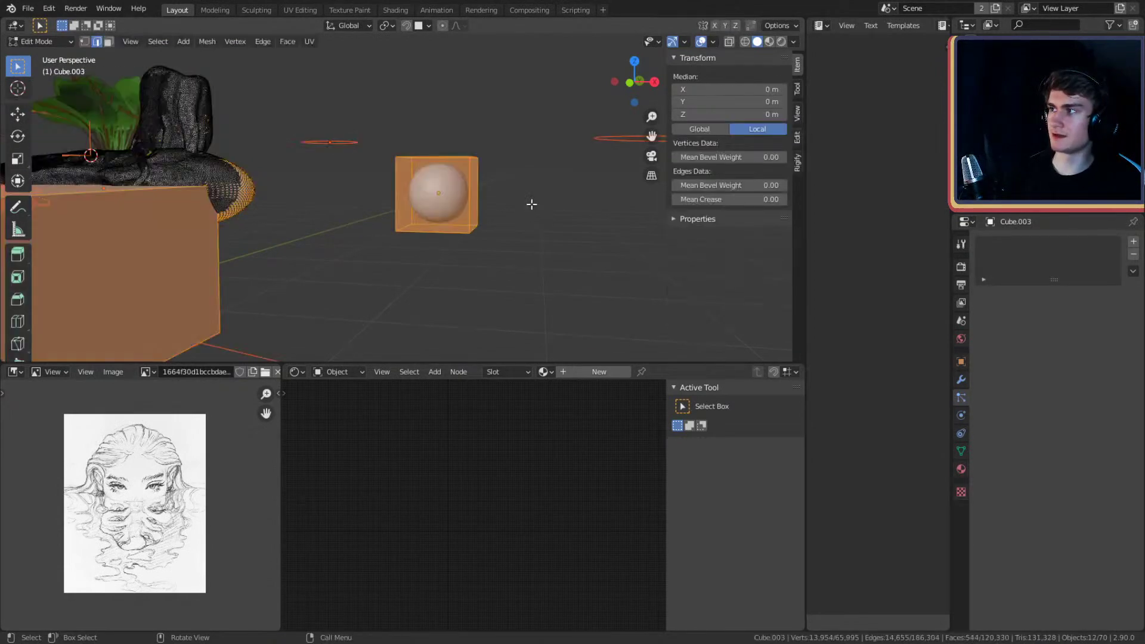
pyautogui.press('Tab')
pyautogui.hotkey('alt', 'a')
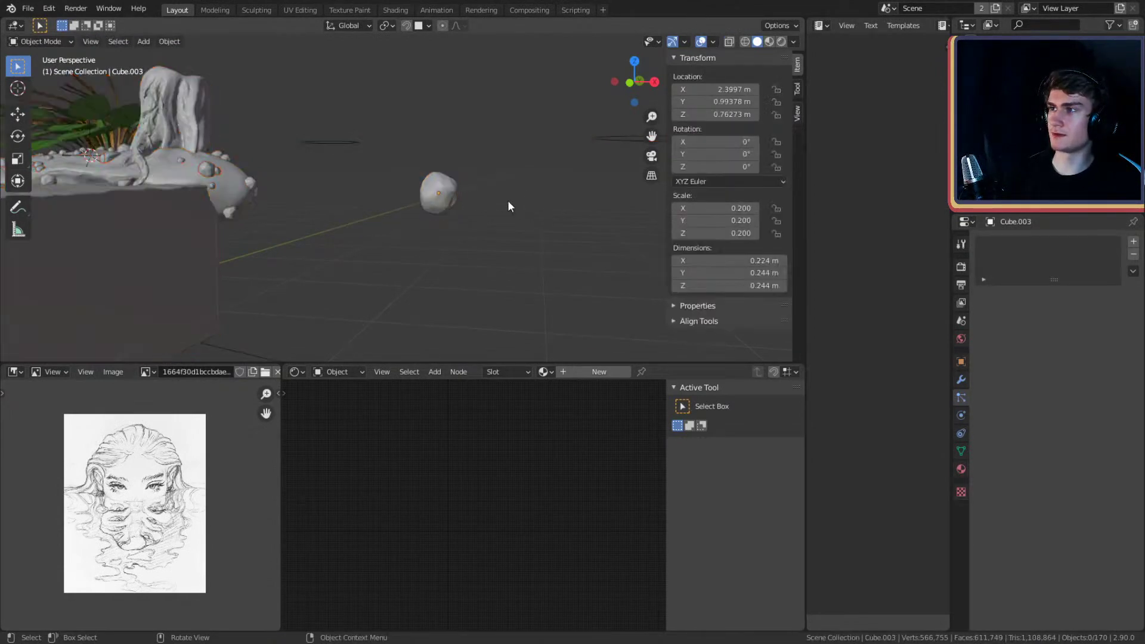
pyautogui.click(29, 9)
pyautogui.click(51, 90)
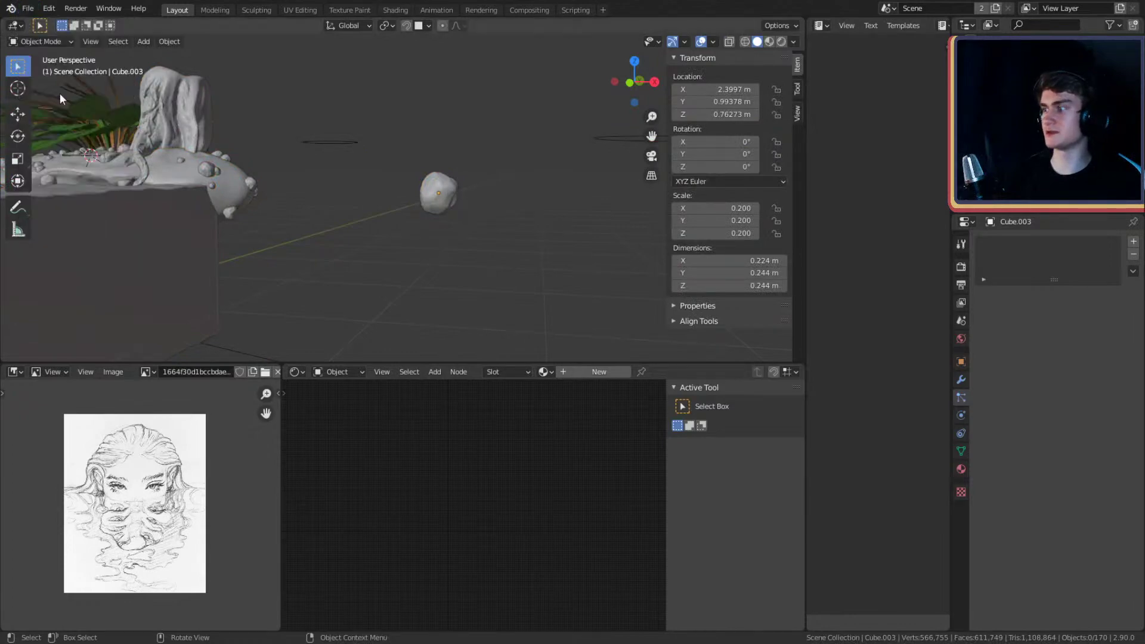
# - Try moving the source stone's mesh along Z and X in edit mode, and shift it along Y to a local median of about -0.38 m
pyautogui.press('Tab')
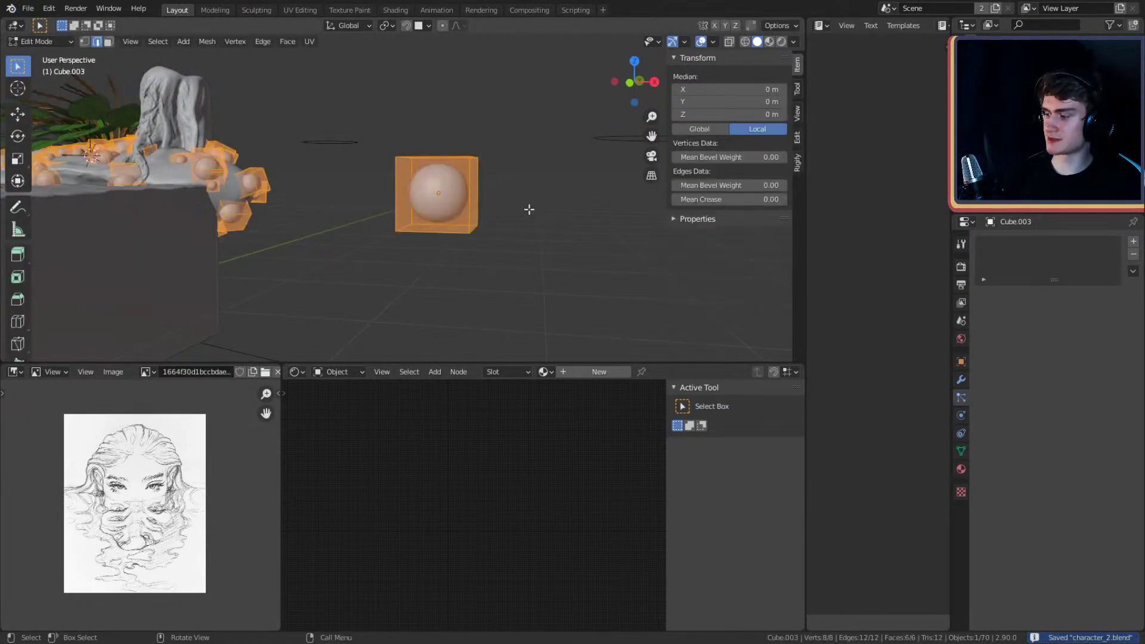
pyautogui.press('g')
pyautogui.press('z')
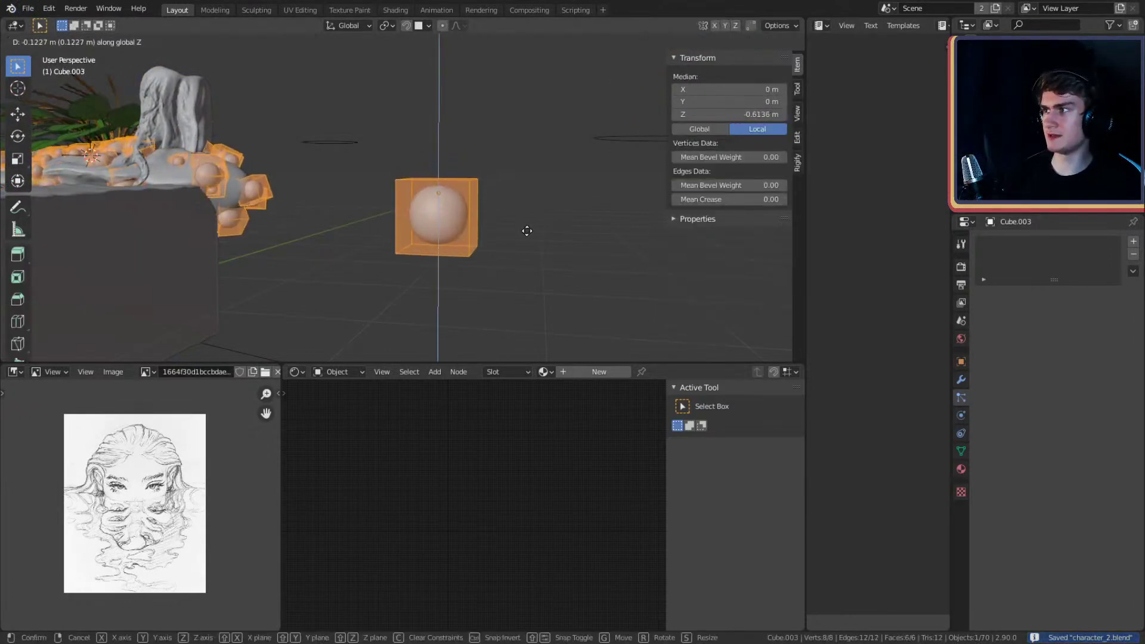
pyautogui.rightClick(527, 231)
pyautogui.press('g')
pyautogui.press('x')
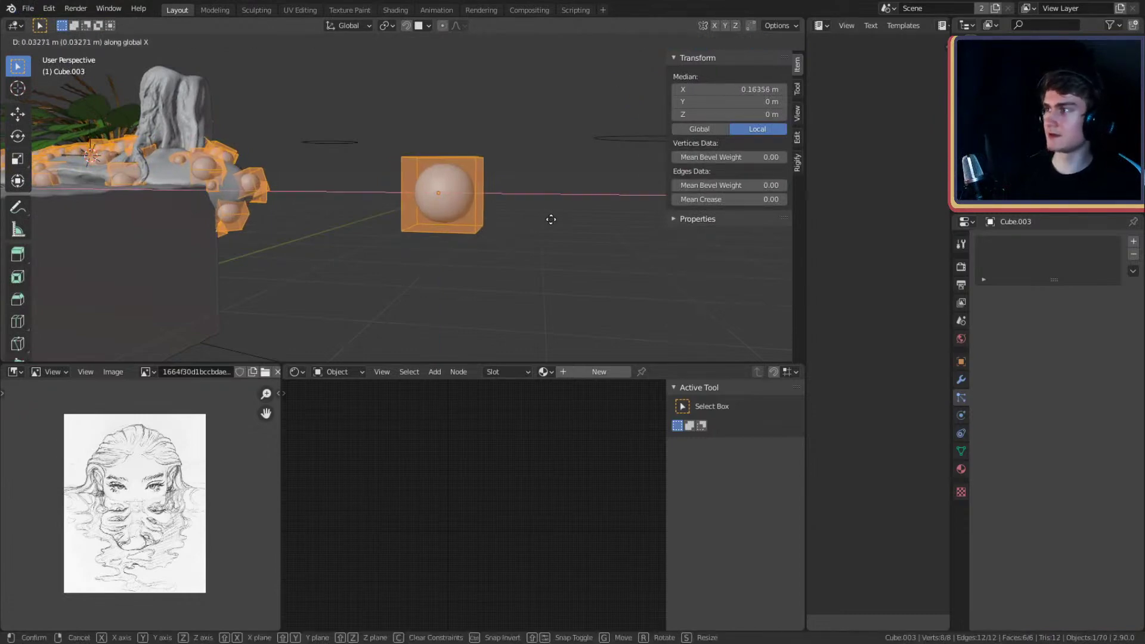
pyautogui.rightClick(551, 219)
pyautogui.press('g')
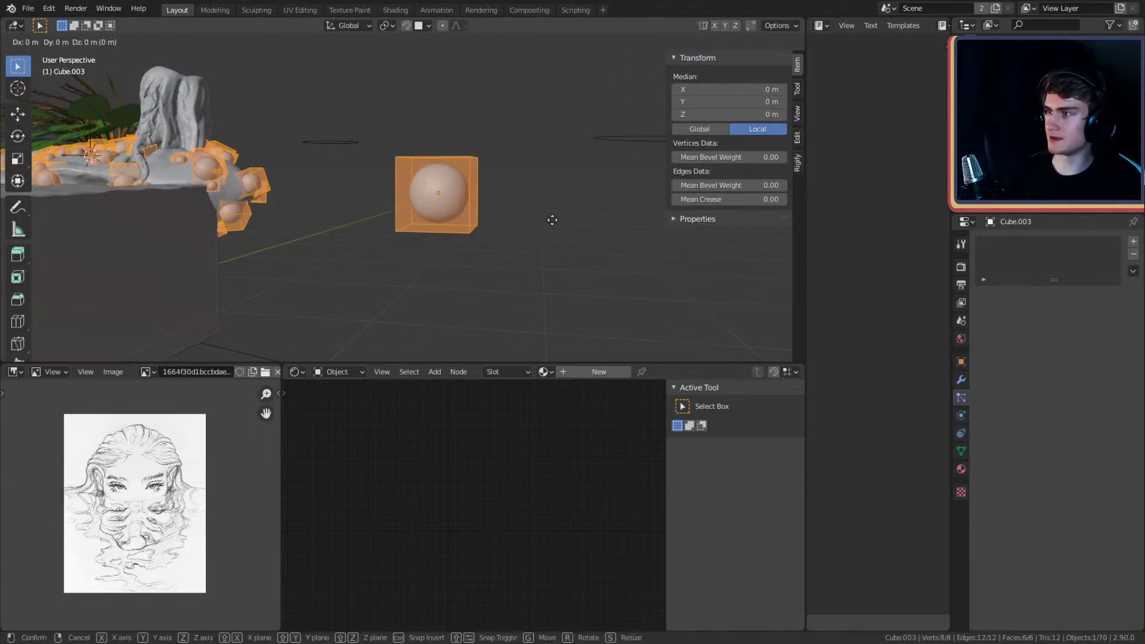
pyautogui.press('y')
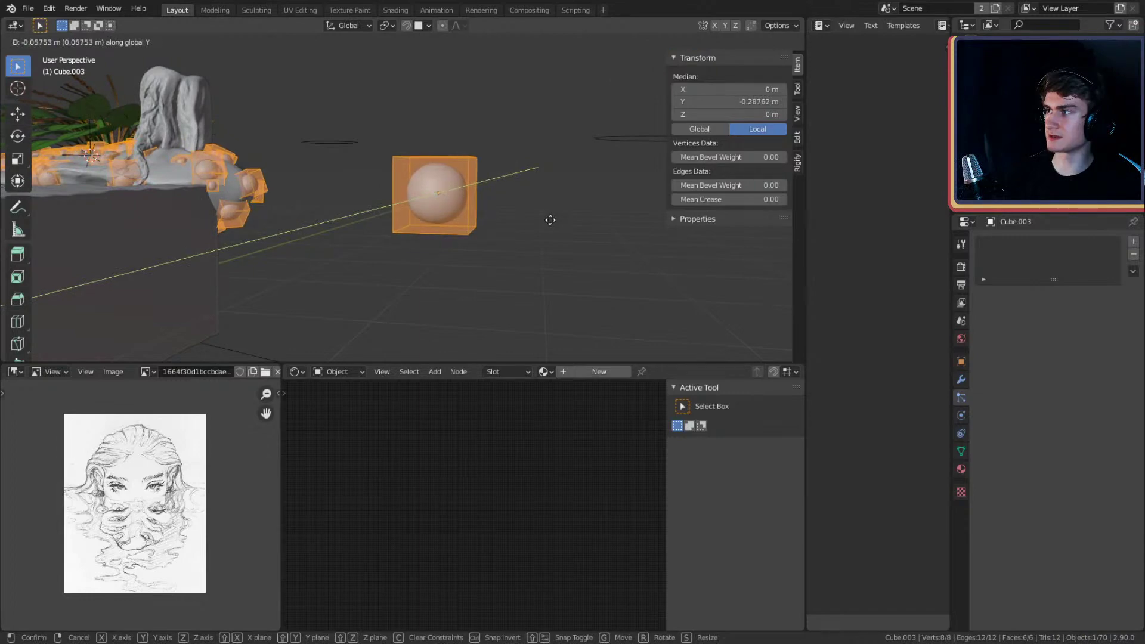
pyautogui.click(550, 219)
pyautogui.press('Tab')
# - Set the slab's stone particles to scale randomness 1.000 and scale about 0.329
pyautogui.moveTo(542, 218); pyautogui.dragTo(367, 156, button='middle')
pyautogui.click(367, 156)
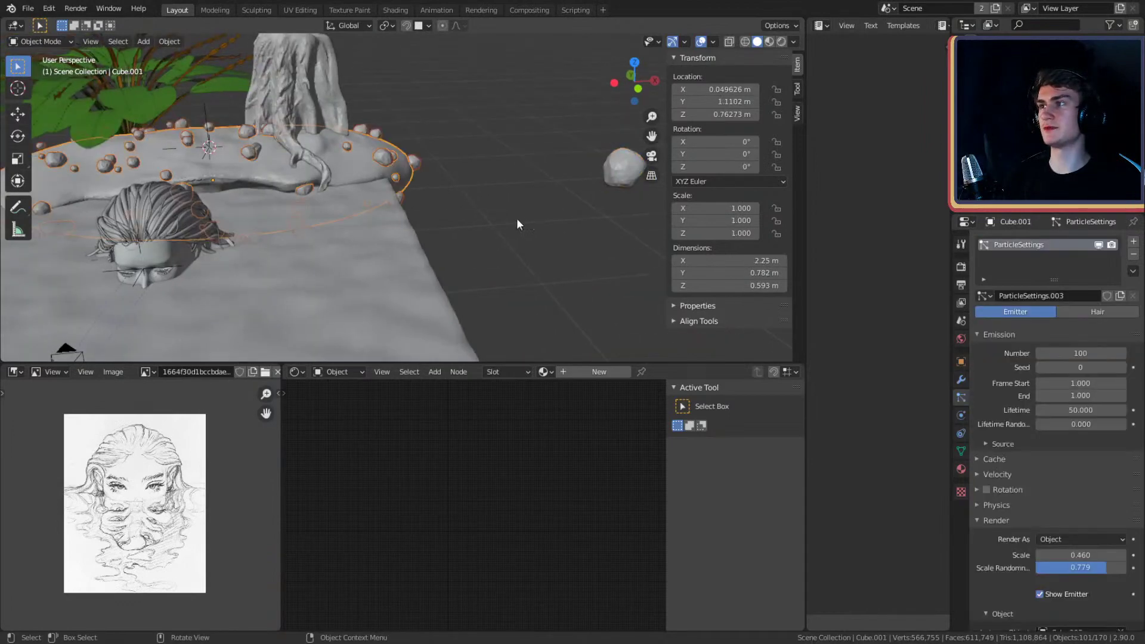
pyautogui.scroll(-6, 1005, 499)
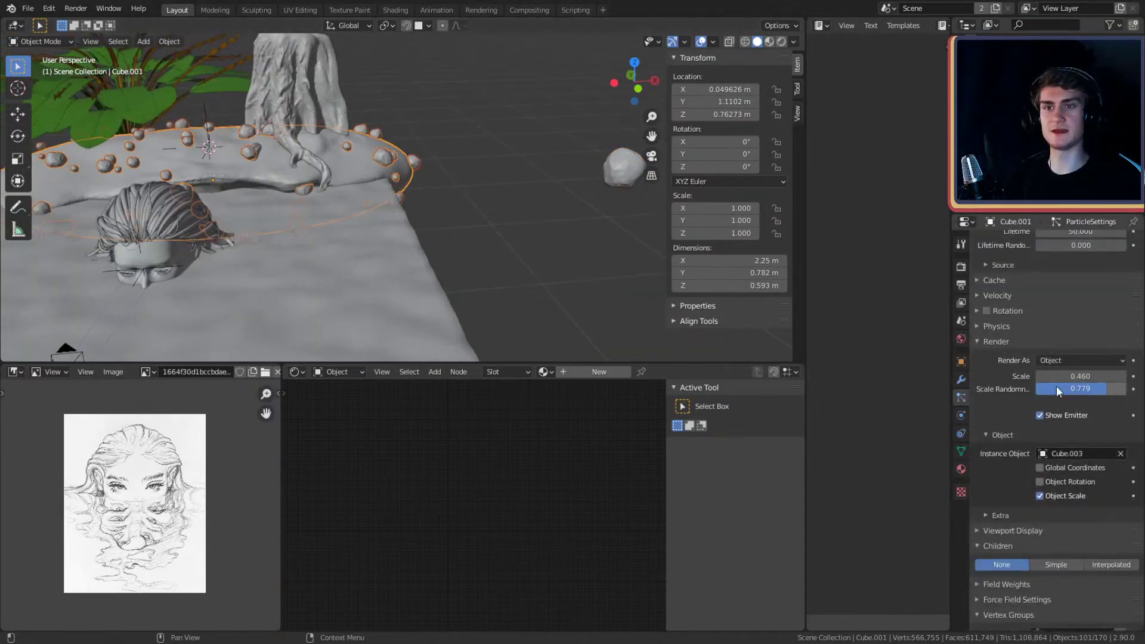
pyautogui.moveTo(1103, 392)
pyautogui.mouseDown()
pyautogui.moveTo(1124, 392)
pyautogui.moveTo(1098, 376)
pyautogui.mouseUp()
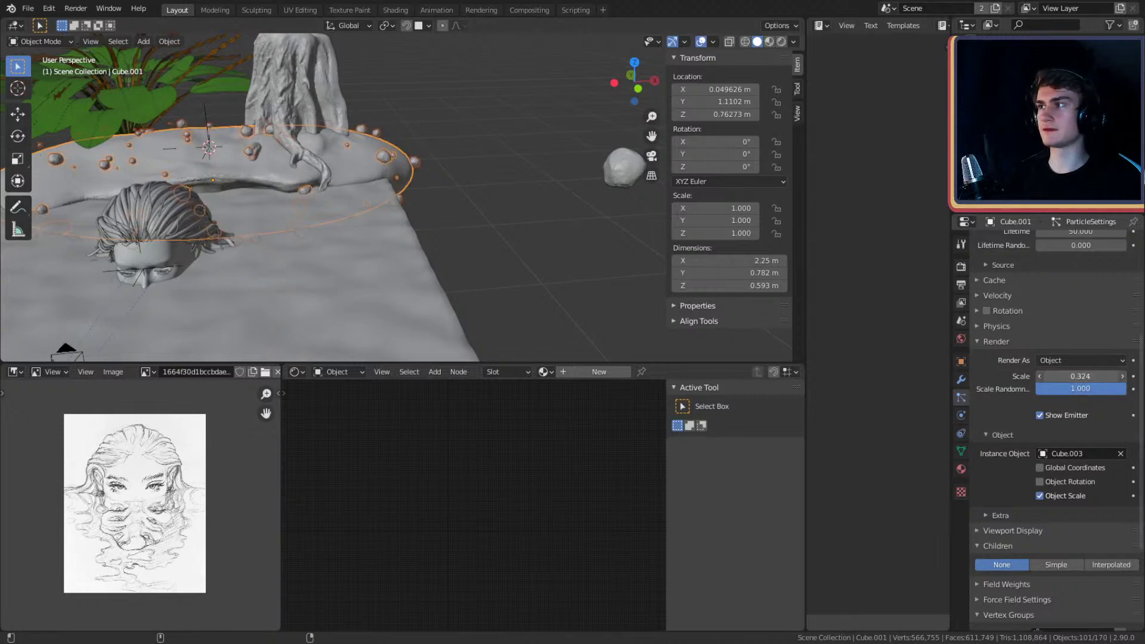
# - Reshape the source stone by moving its mesh along Y in edit mode to a local median of about -1.28 m
pyautogui.click(467, 172)
pyautogui.moveTo(467, 172)
pyautogui.mouseDown(button='middle')
pyautogui.moveTo(463, 145)
pyautogui.moveTo(442, 151)
pyautogui.moveTo(414, 192)
pyautogui.moveTo(479, 177)
pyautogui.mouseUp(button='middle')
pyautogui.click(478, 177)
pyautogui.press('Tab')
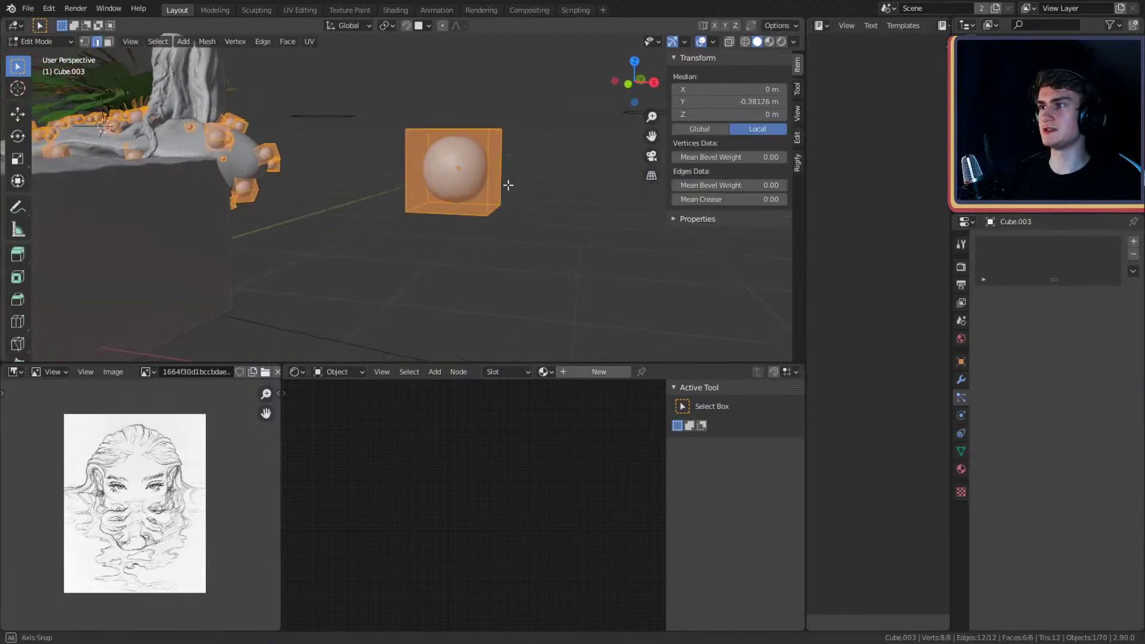
pyautogui.press('g')
pyautogui.press('x')
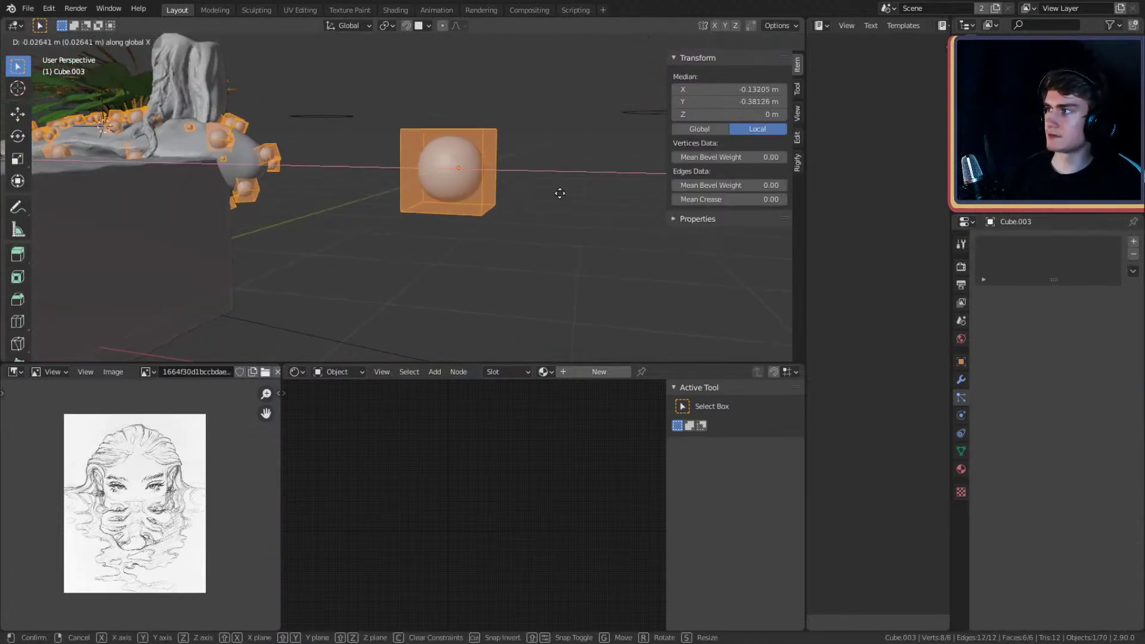
pyautogui.press('y')
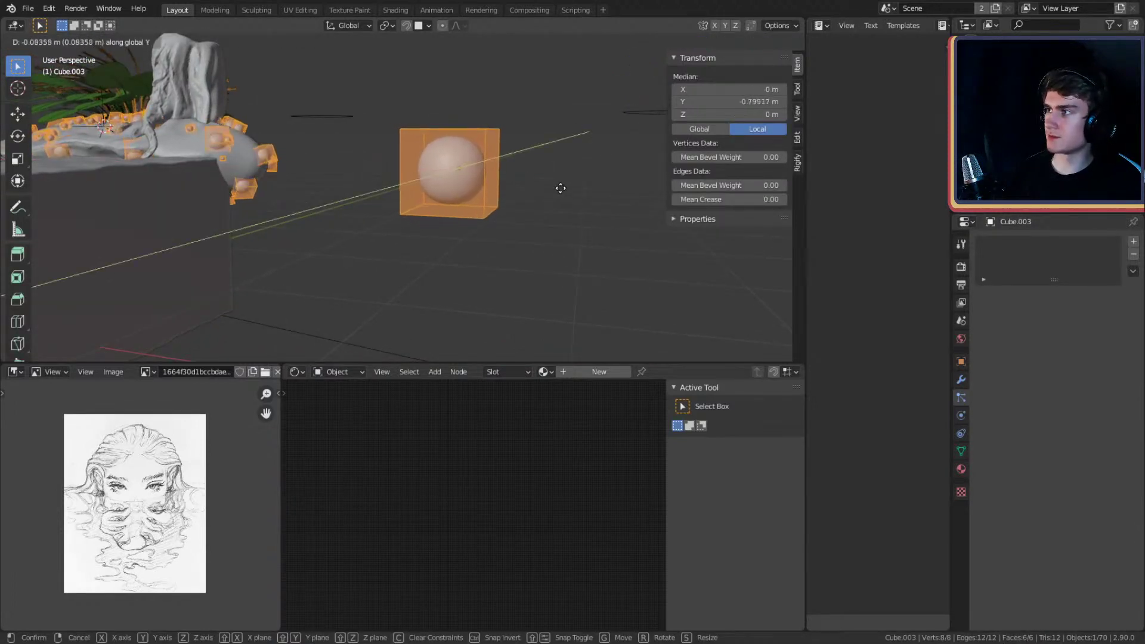
pyautogui.click(555, 192)
pyautogui.press('Tab')
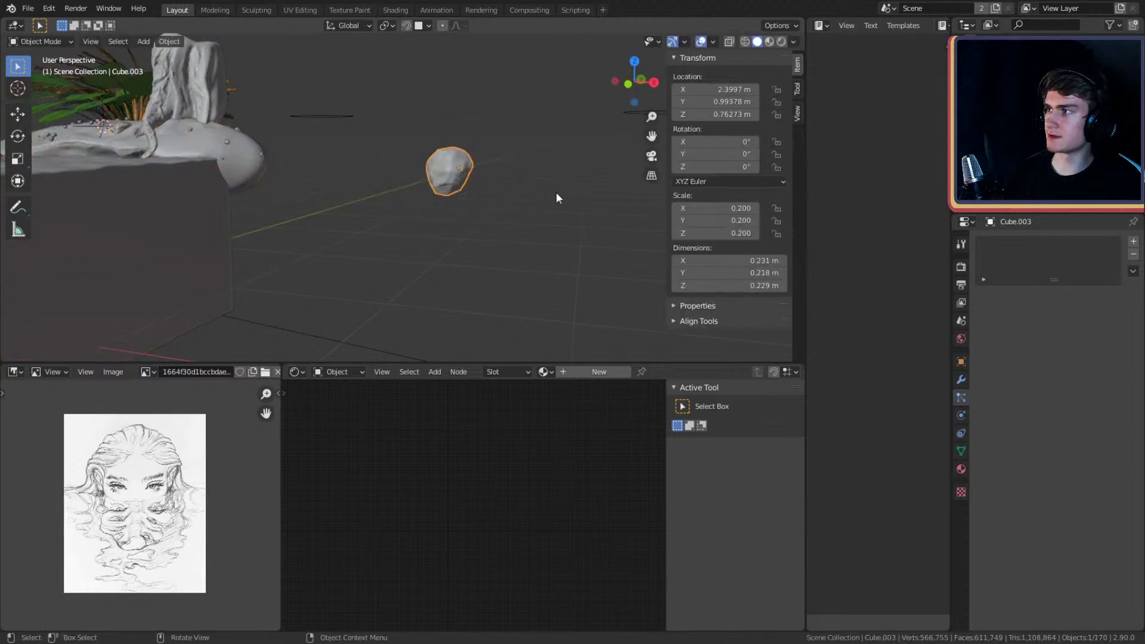
# - Shift the source stone's mesh along Y to a local median of about 0.87 m and check the scattered stones through the camera
pyautogui.press('Tab')
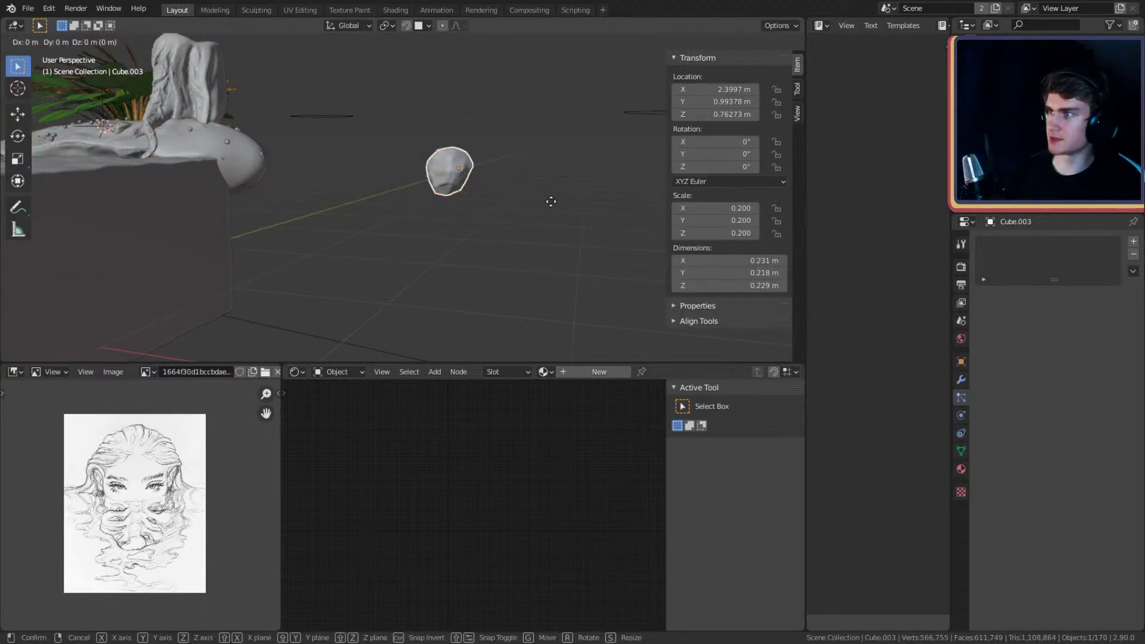
pyautogui.press('g')
pyautogui.press('x')
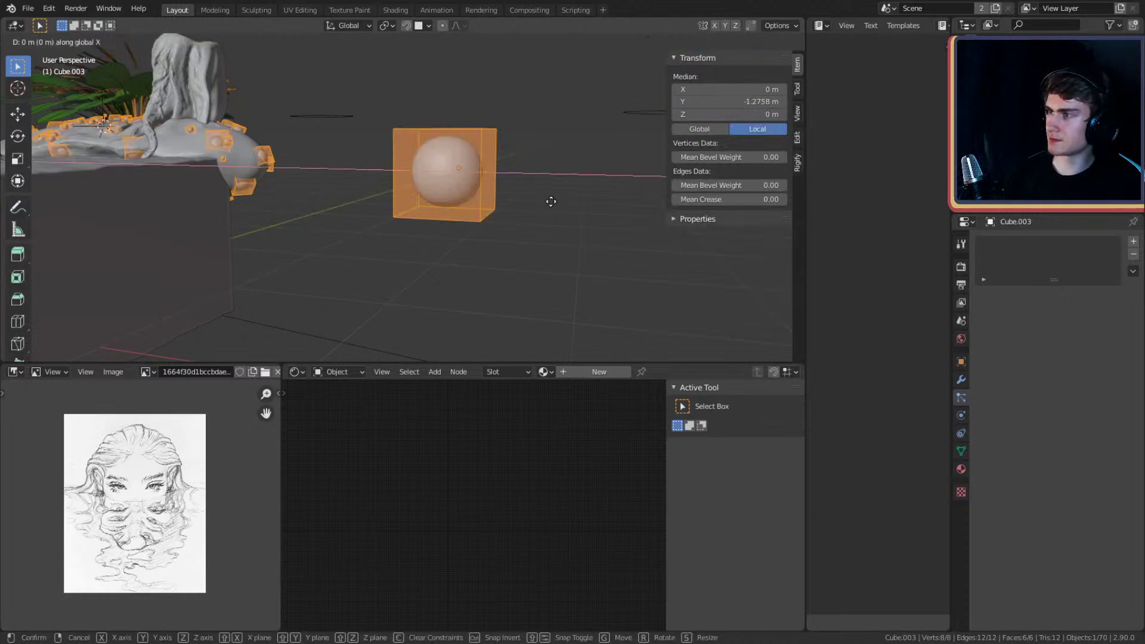
pyautogui.press('y')
pyautogui.click(554, 200)
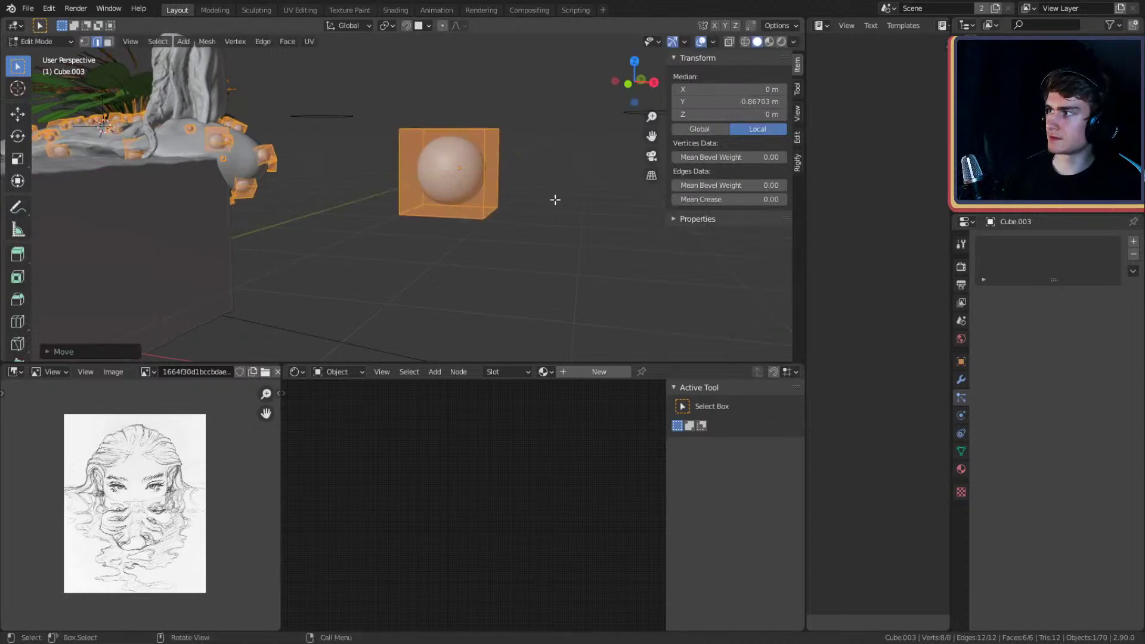
pyautogui.press('Tab')
pyautogui.moveTo(554, 199); pyautogui.dragTo(410, 181, button='middle')
pyautogui.press('KP_0')
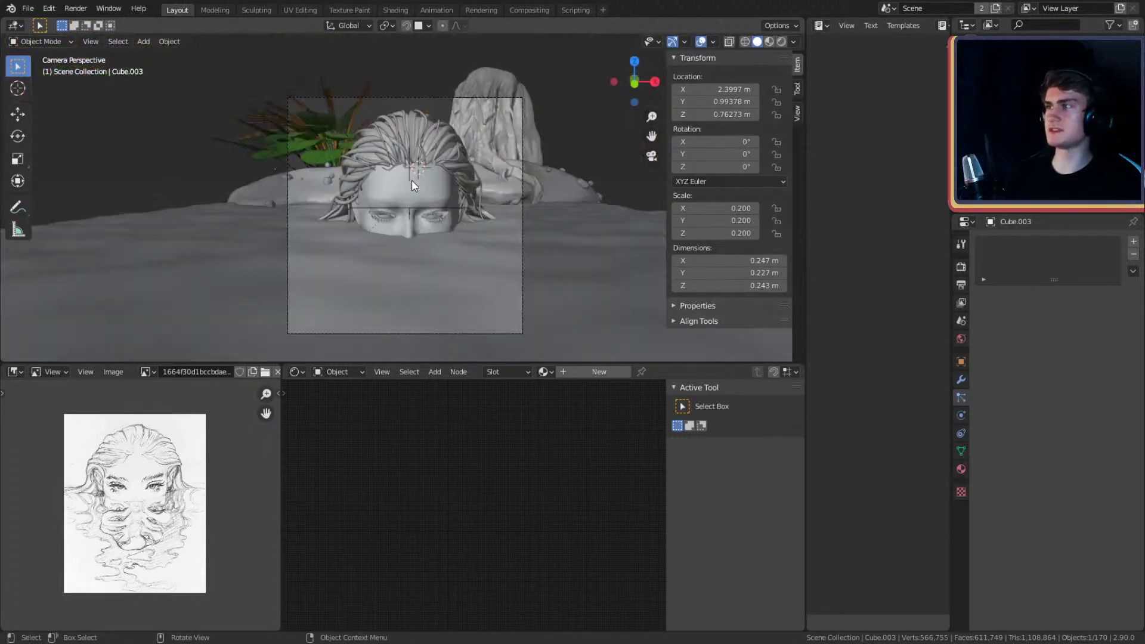
pyautogui.press('KP_0')
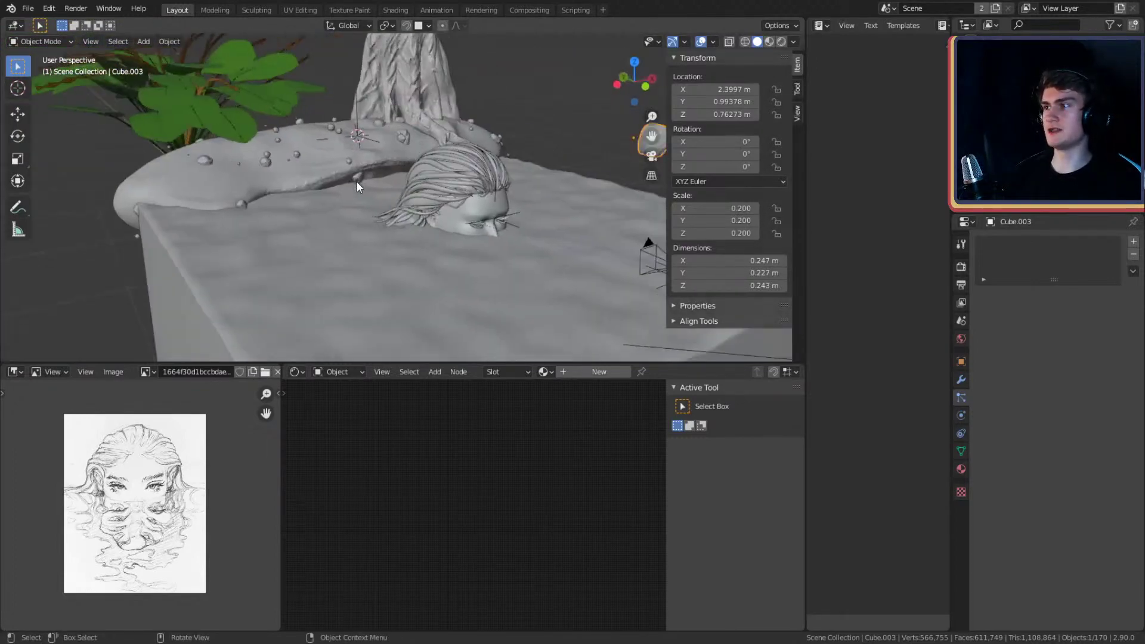
# - Select the slab and raise its particle emission number to 104
pyautogui.moveTo(362, 174); pyautogui.dragTo(386, 152, button='middle')
pyautogui.click(385, 154)
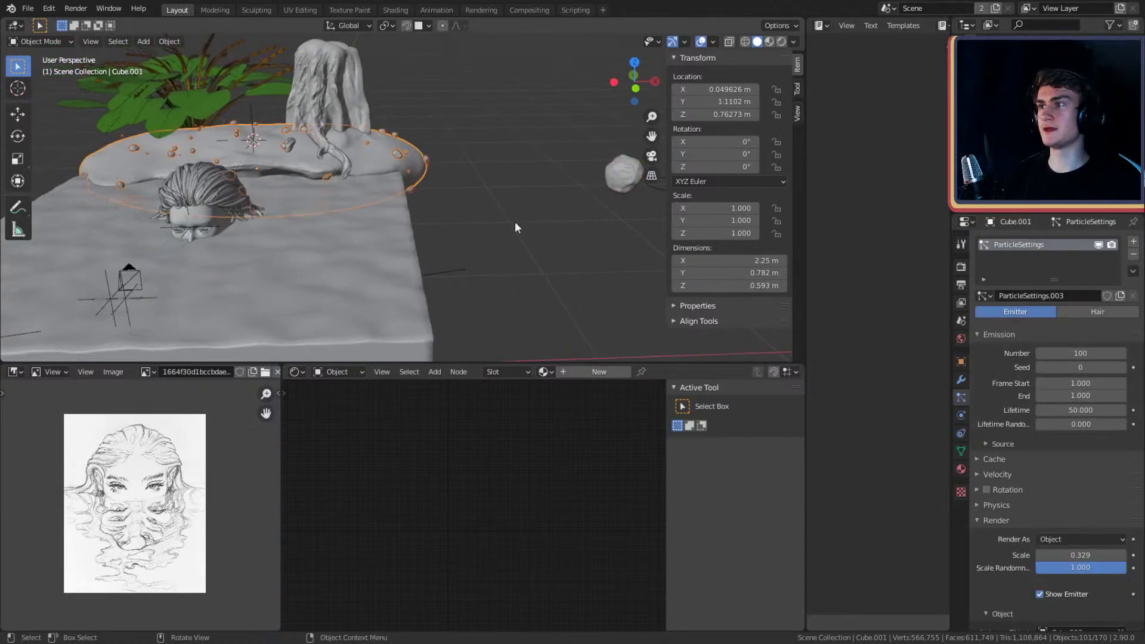
pyautogui.click(1122, 353)
pyautogui.click(1122, 354)
pyautogui.click(1123, 353)
pyautogui.click(1122, 353)
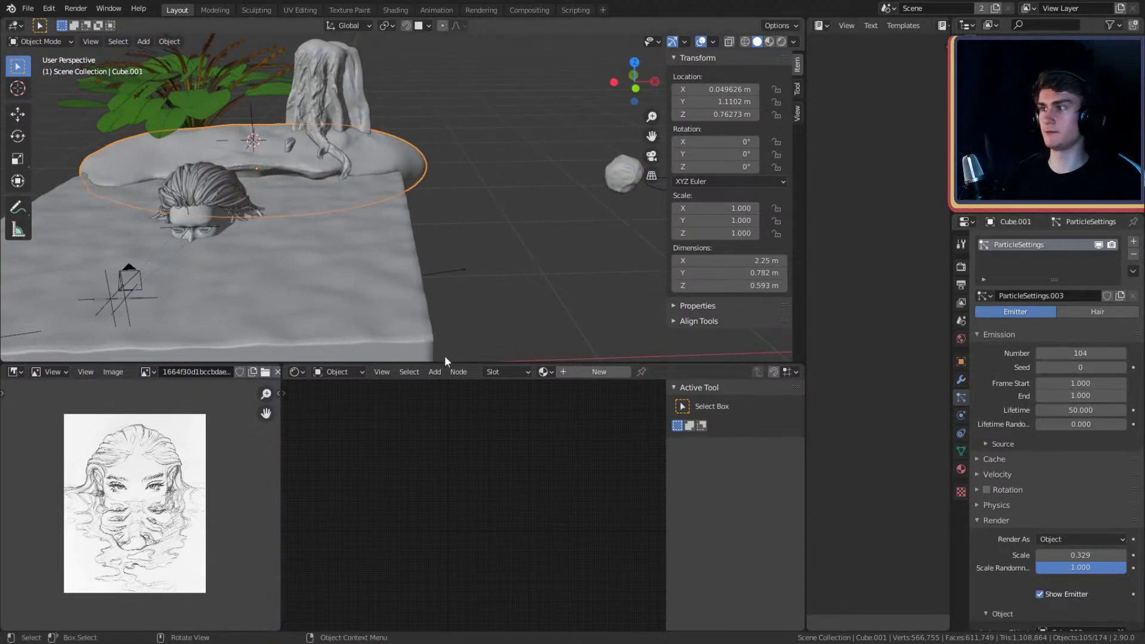
# - Split off a horizontal strip below the 3D viewport as a Timeline editor and jump to the first frame
pyautogui.moveTo(427, 363); pyautogui.dragTo(445, 459)
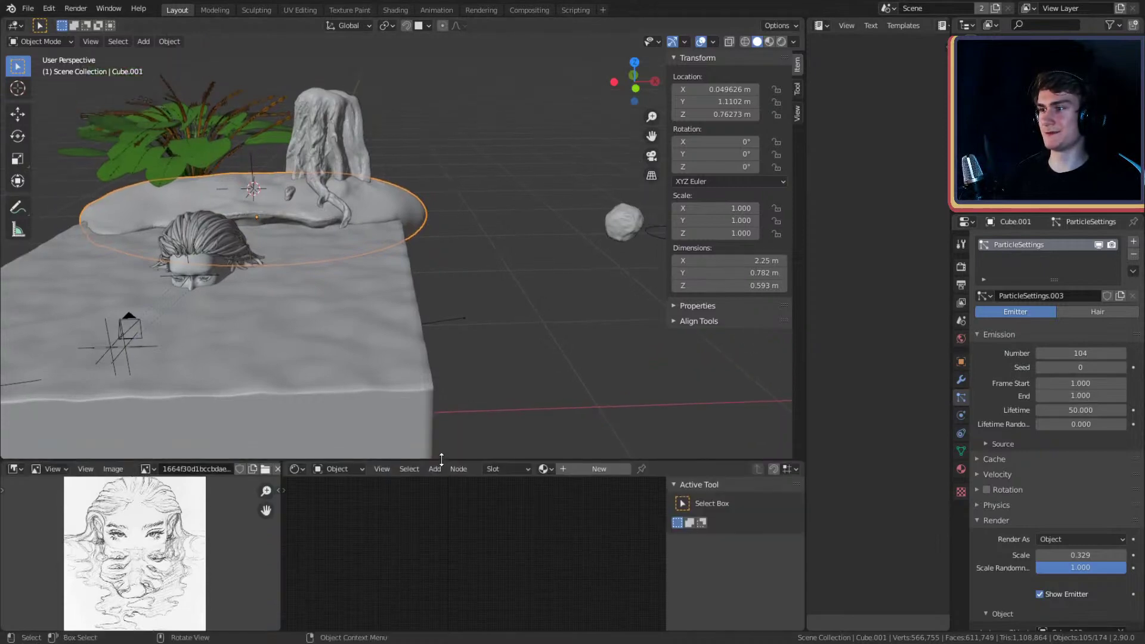
pyautogui.rightClick(445, 459)
pyautogui.click(403, 459)
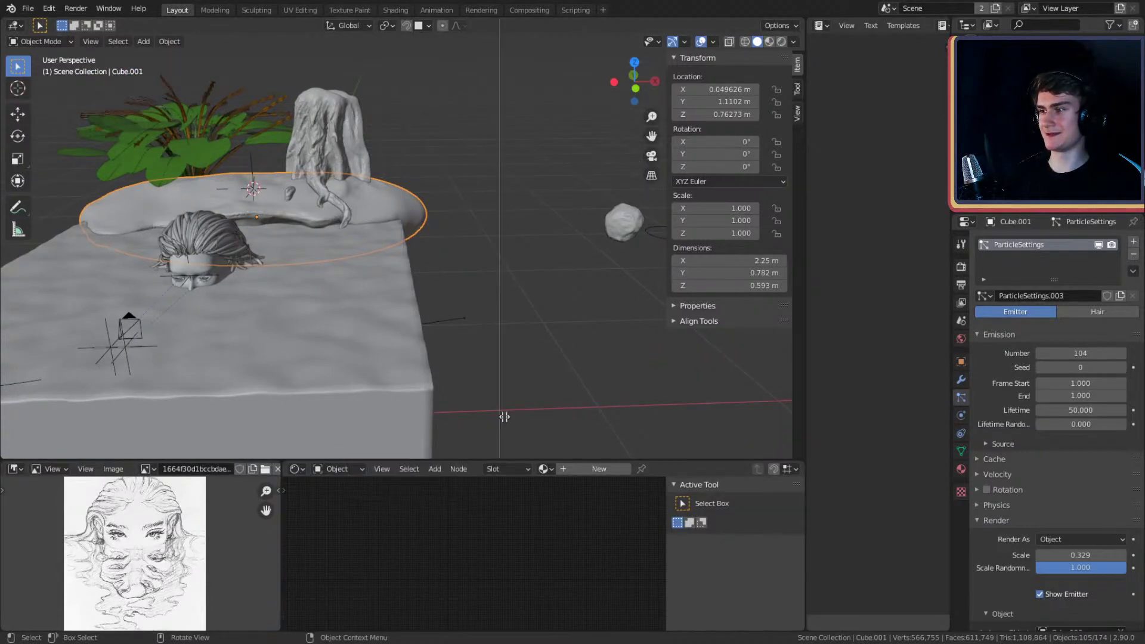
pyautogui.rightClick(470, 397)
pyautogui.rightClick(467, 459)
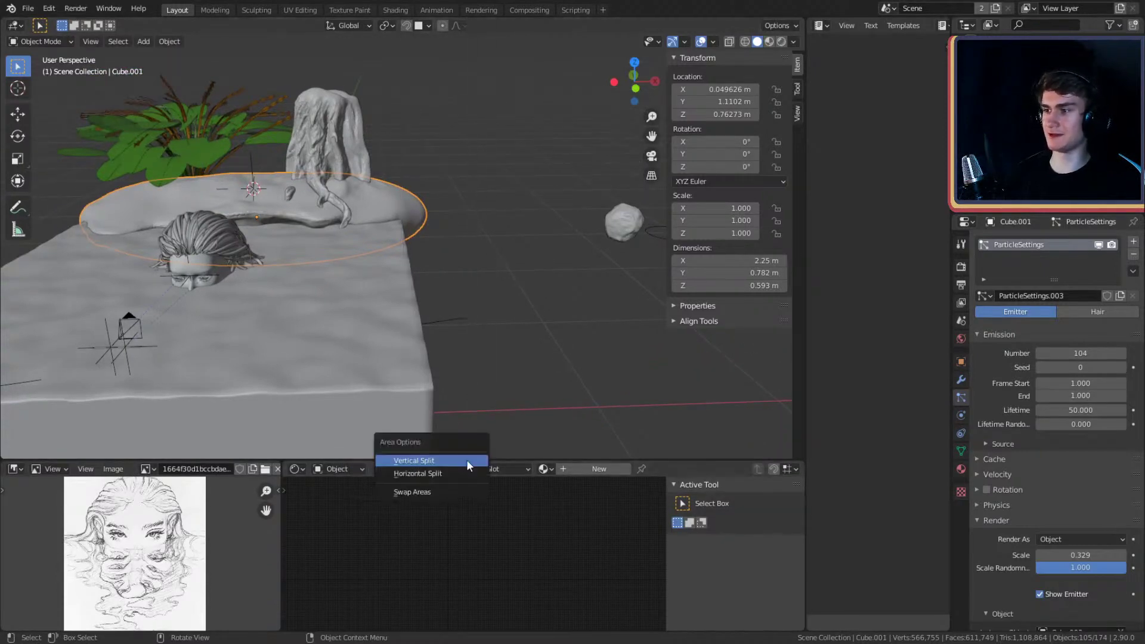
pyautogui.click(435, 478)
pyautogui.click(357, 407)
pyautogui.click(15, 417)
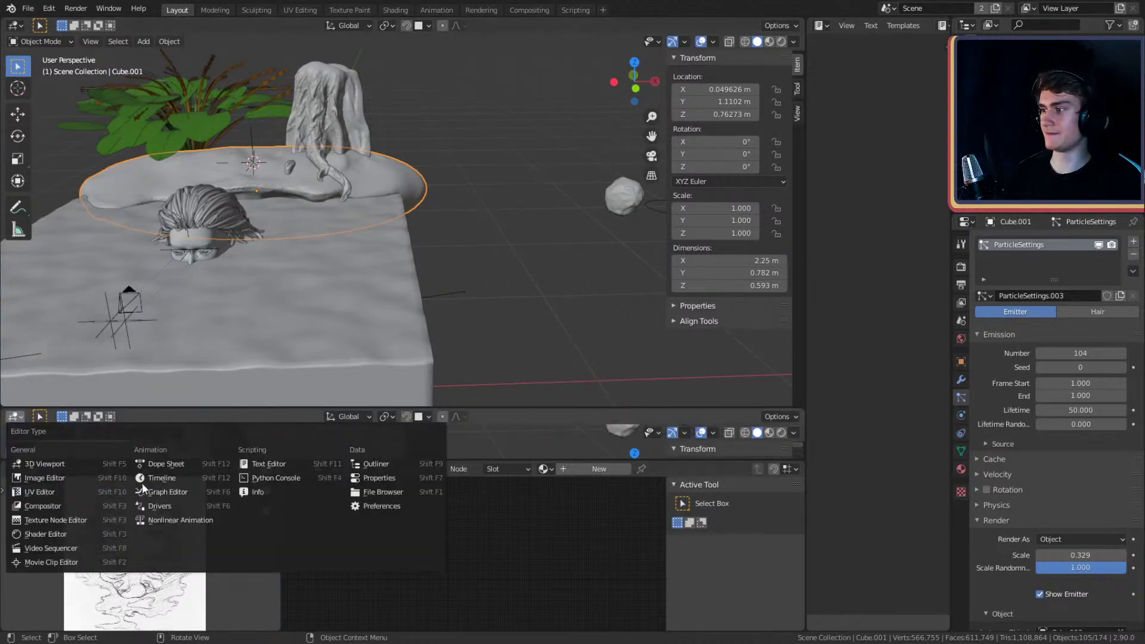
pyautogui.click(215, 478)
pyautogui.click(375, 415)
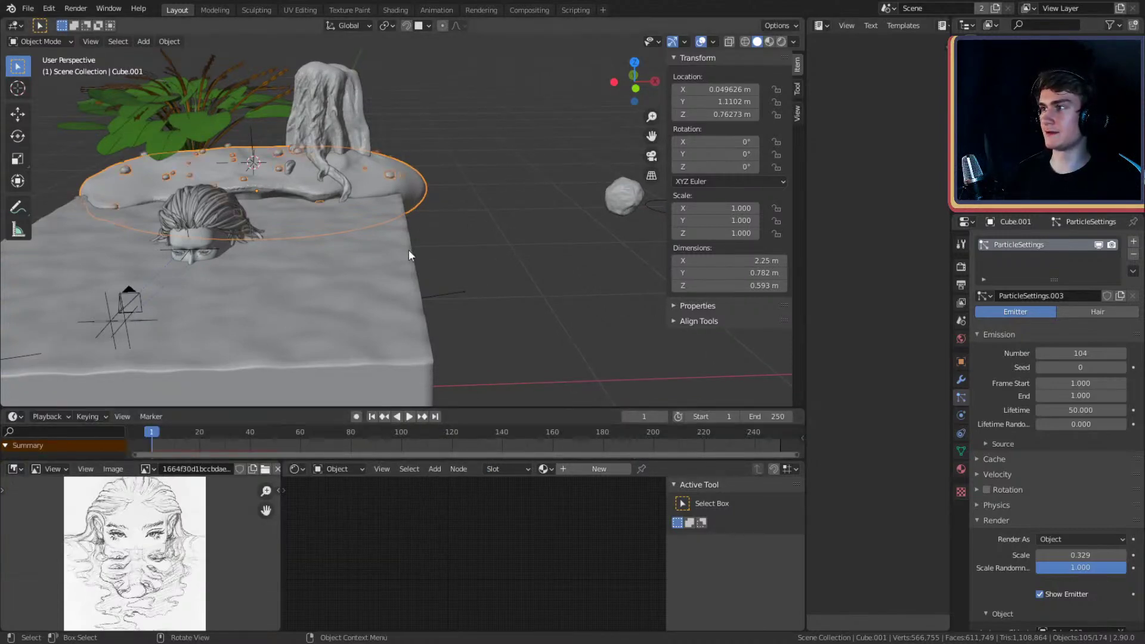
# - Set the slab's particle emission number to 200
pyautogui.moveTo(410, 250); pyautogui.dragTo(514, 238, button='middle')
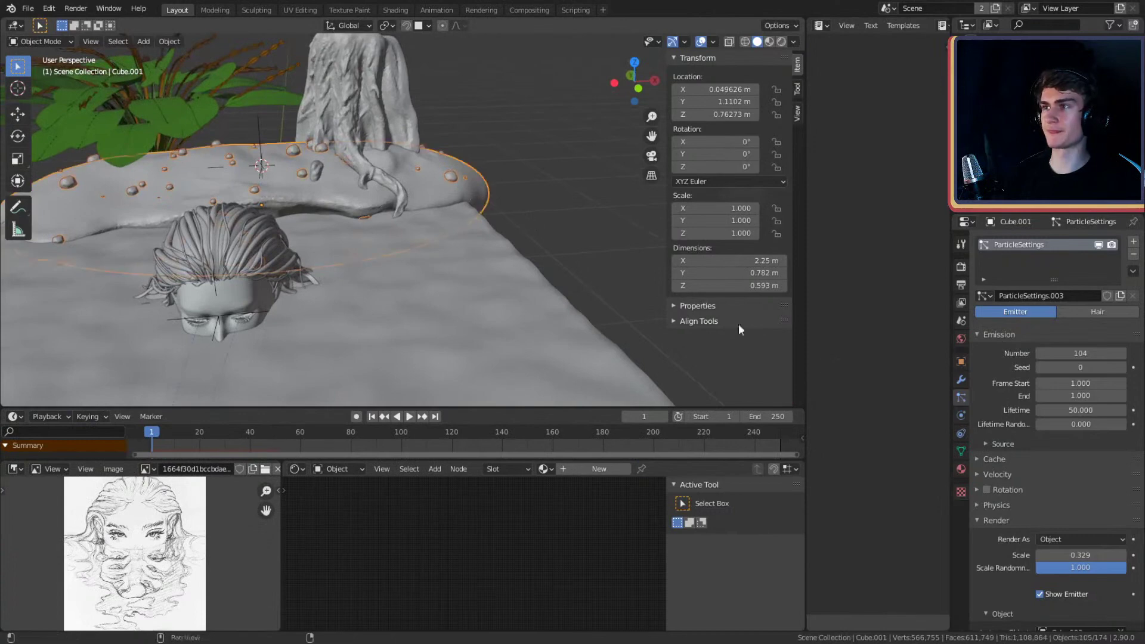
pyautogui.click(1077, 354)
pyautogui.write('200')
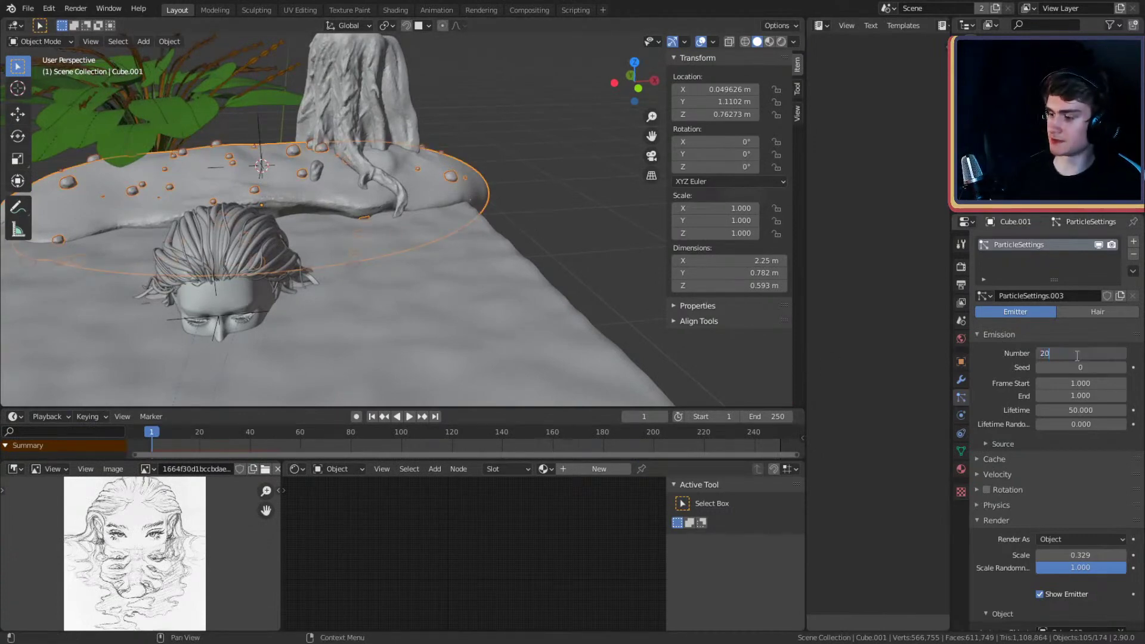
pyautogui.press('Return')
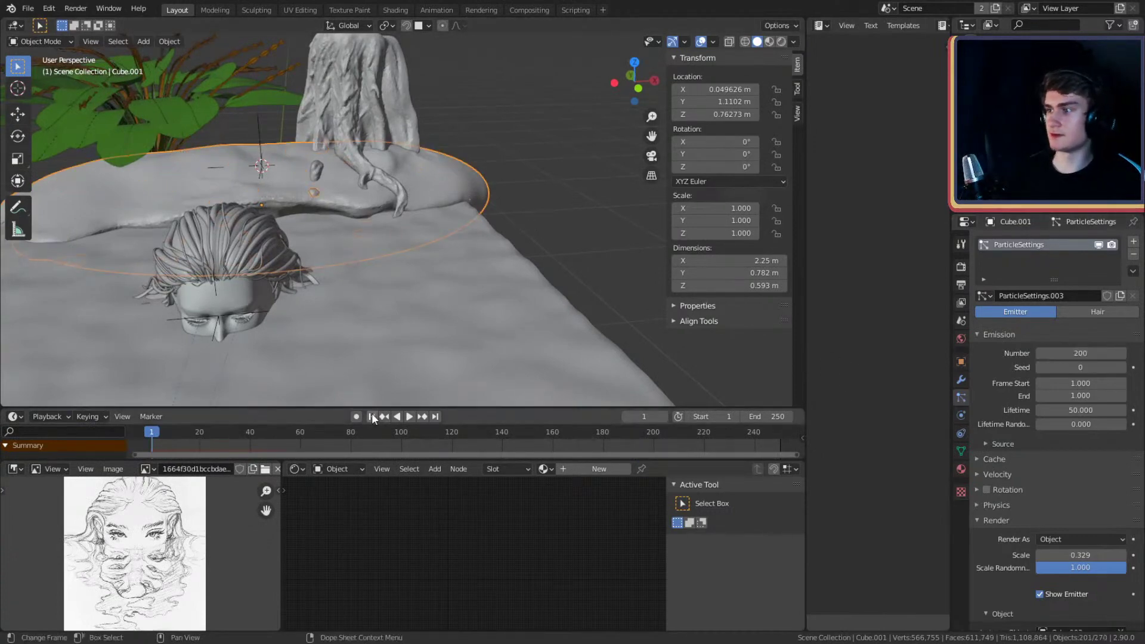
# - Return to the first frame to refresh the slab's particle stones and check their distribution through the camera
pyautogui.click(372, 416)
pyautogui.click(558, 192)
pyautogui.moveTo(558, 192); pyautogui.dragTo(464, 198, button='middle')
pyautogui.press('KP_0')
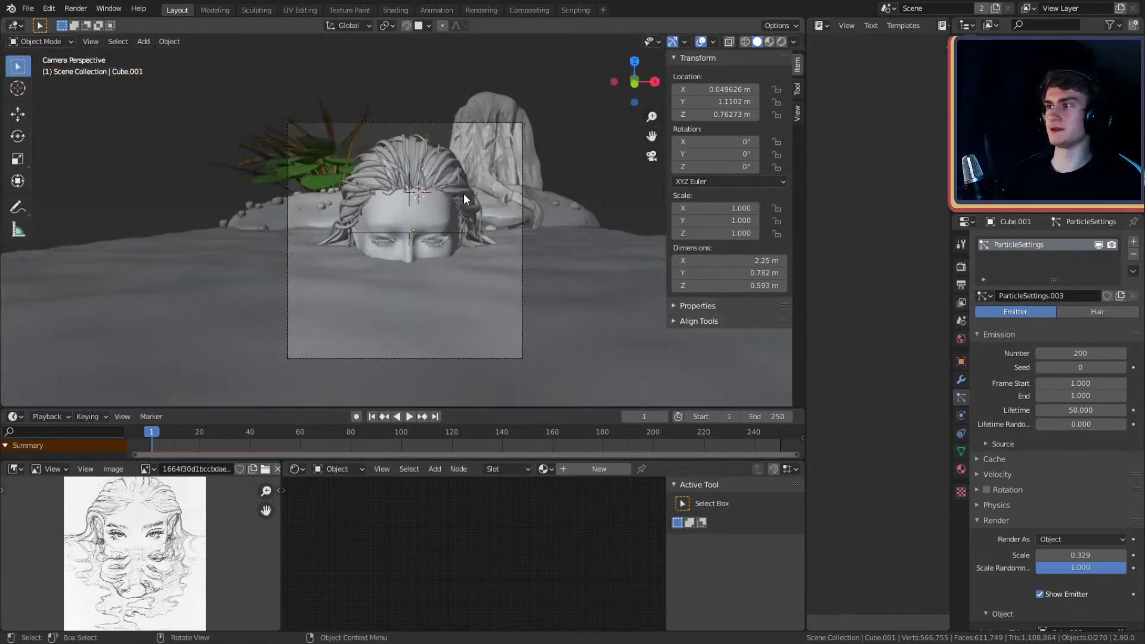
pyautogui.press('KP_0')
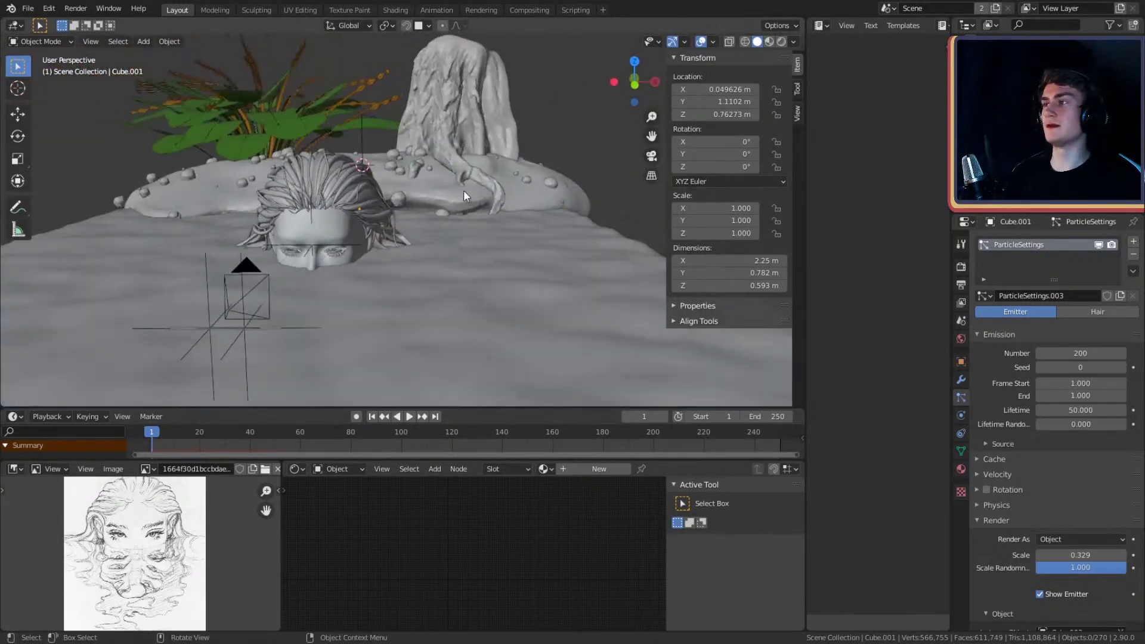
pyautogui.scroll(-4, 464, 190)
pyautogui.moveTo(455, 155); pyautogui.dragTo(459, 219, button='middle')
pyautogui.click(28, 9)
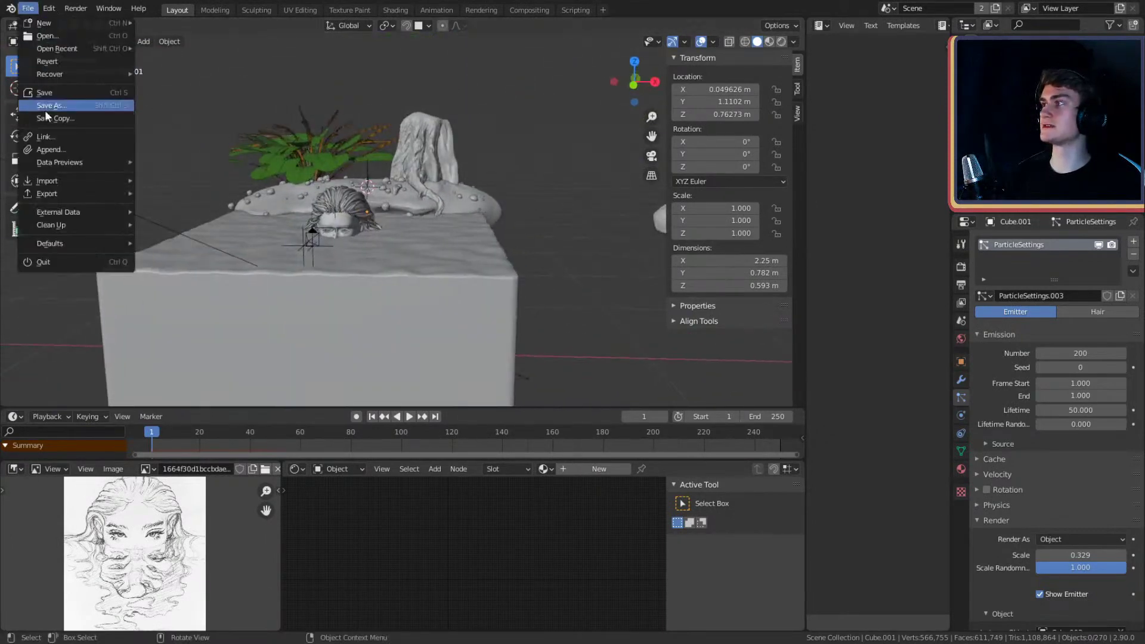
# - Preview the scene through the camera in Rendered shading and save the file
pyautogui.moveTo(536, 216); pyautogui.dragTo(458, 222, button='middle')
pyautogui.scroll(4, 483, 256)
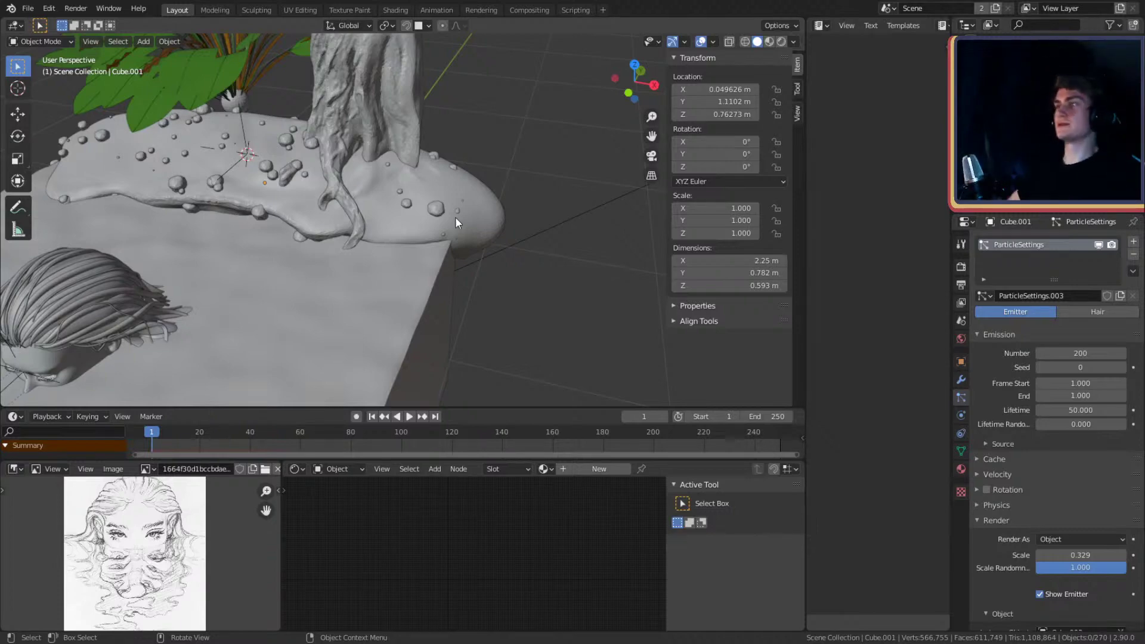
pyautogui.moveTo(372, 269); pyautogui.dragTo(424, 244, button='middle')
pyautogui.scroll(-7, 449, 209)
pyautogui.scroll(2, 407, 248)
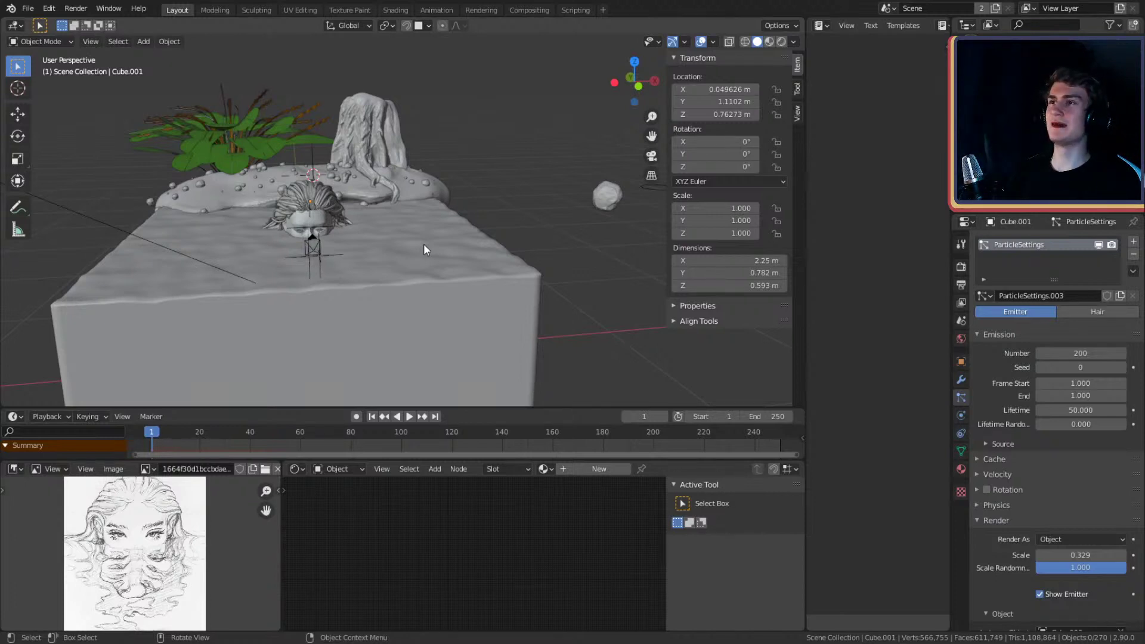
pyautogui.moveTo(423, 239); pyautogui.dragTo(501, 223, button='middle')
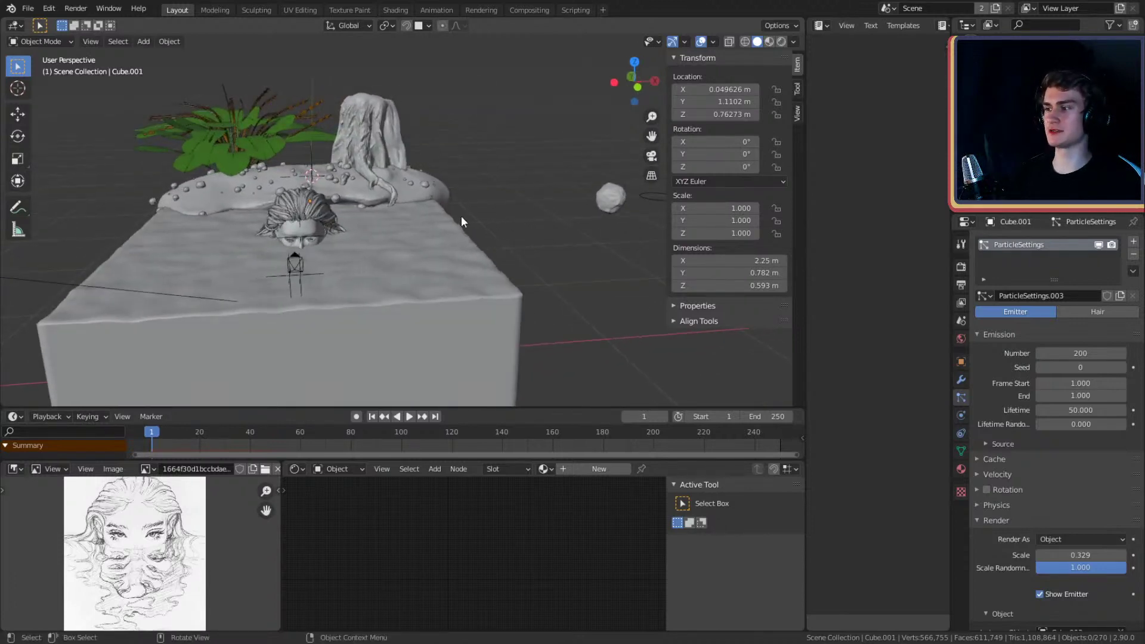
pyautogui.press('KP_0')
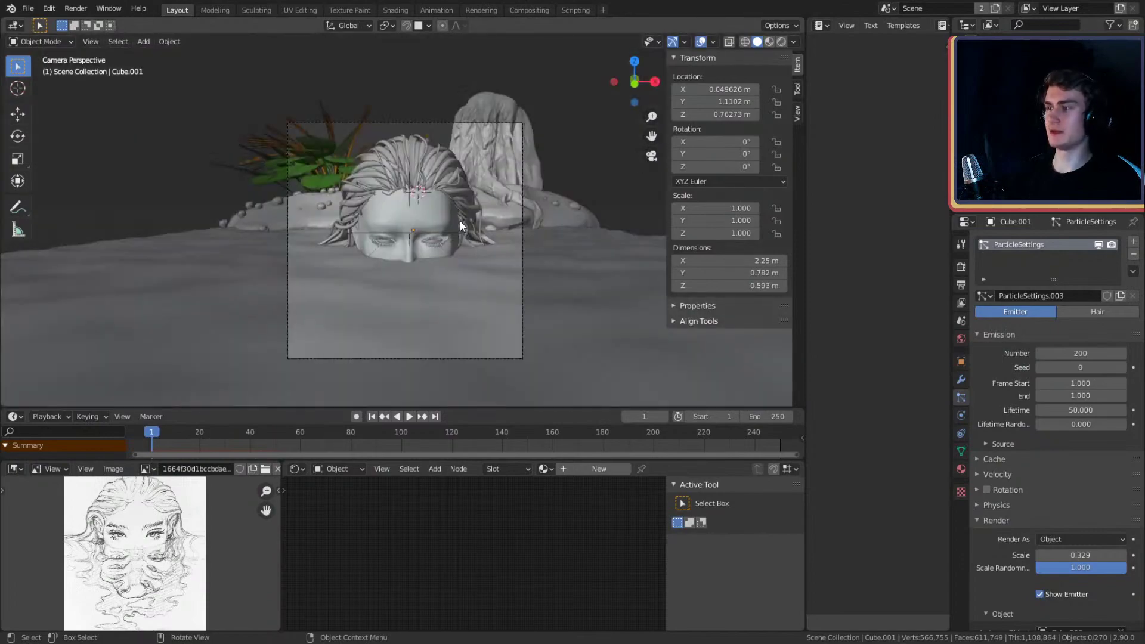
pyautogui.press('z')
pyautogui.click(385, 205)
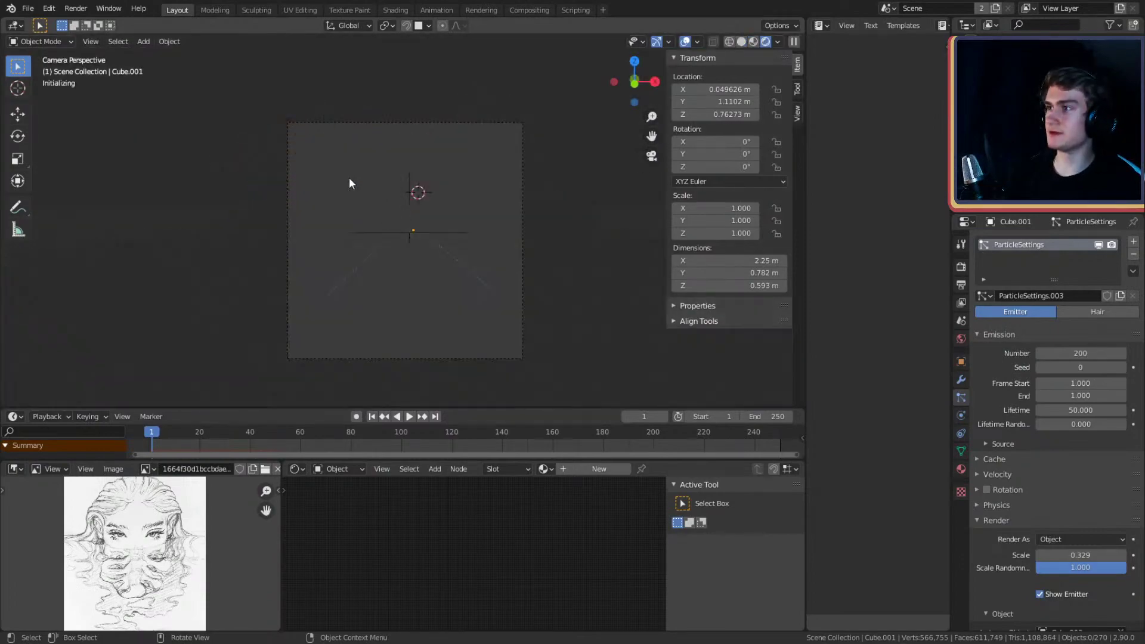
pyautogui.click(28, 9)
pyautogui.click(45, 93)
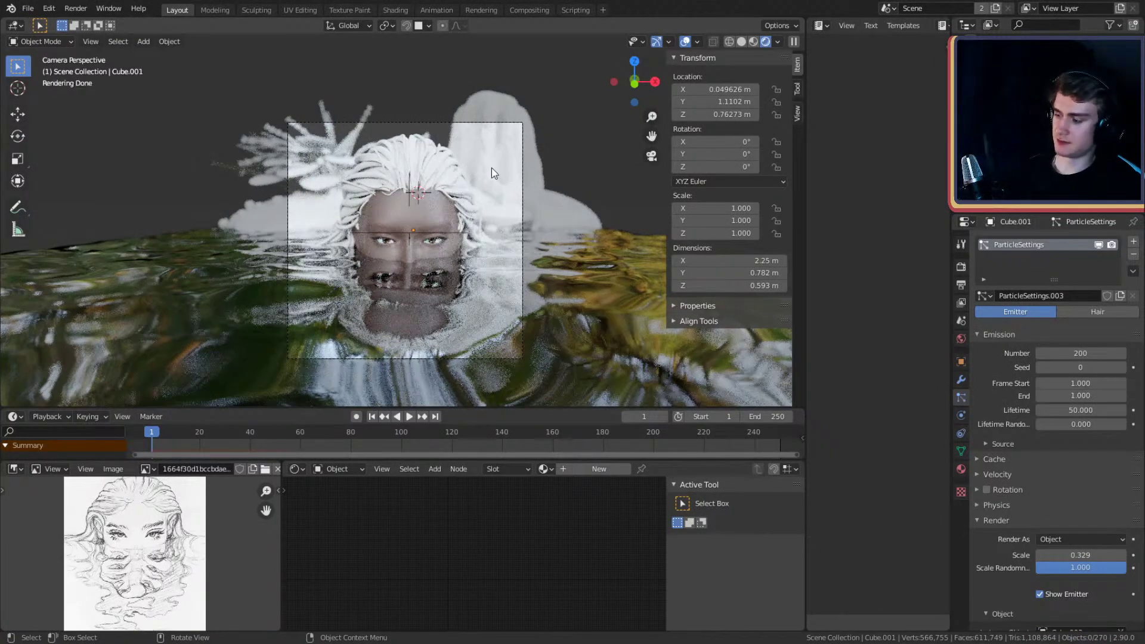
# - Switch back to Solid shading and inspect the slab, stones, plants and stump around the head from several angles
pyautogui.press('z')
pyautogui.click(585, 184)
pyautogui.moveTo(574, 217); pyautogui.dragTo(528, 237, button='middle')
pyautogui.scroll(-6, 521, 240)
pyautogui.scroll(5, 515, 240)
pyautogui.scroll(-6, 507, 229)
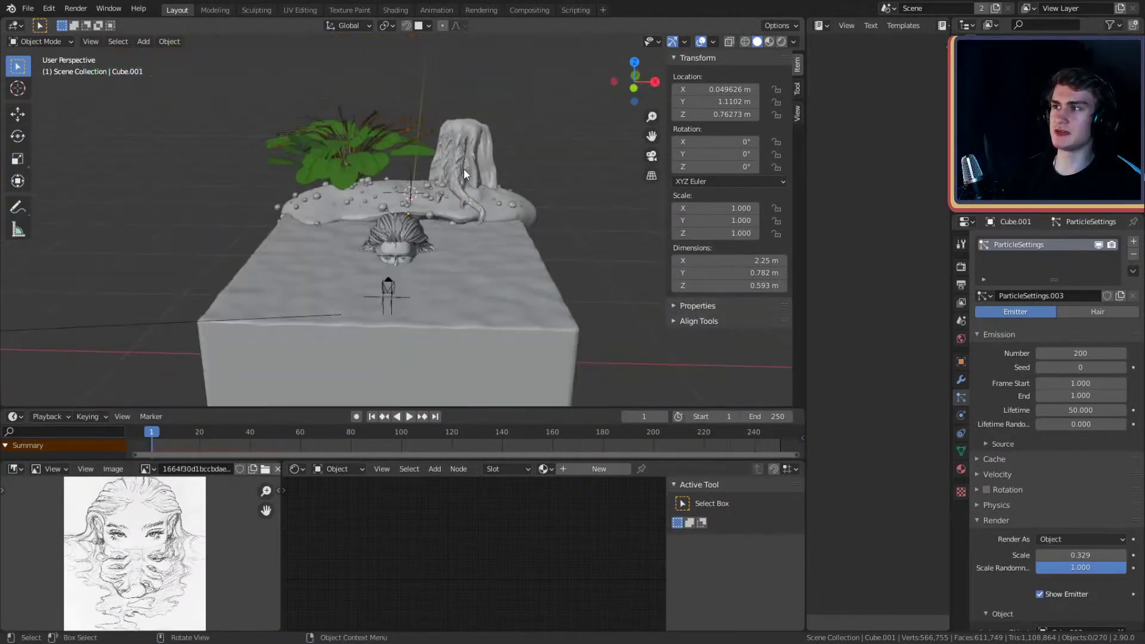
pyautogui.scroll(2, 463, 168)
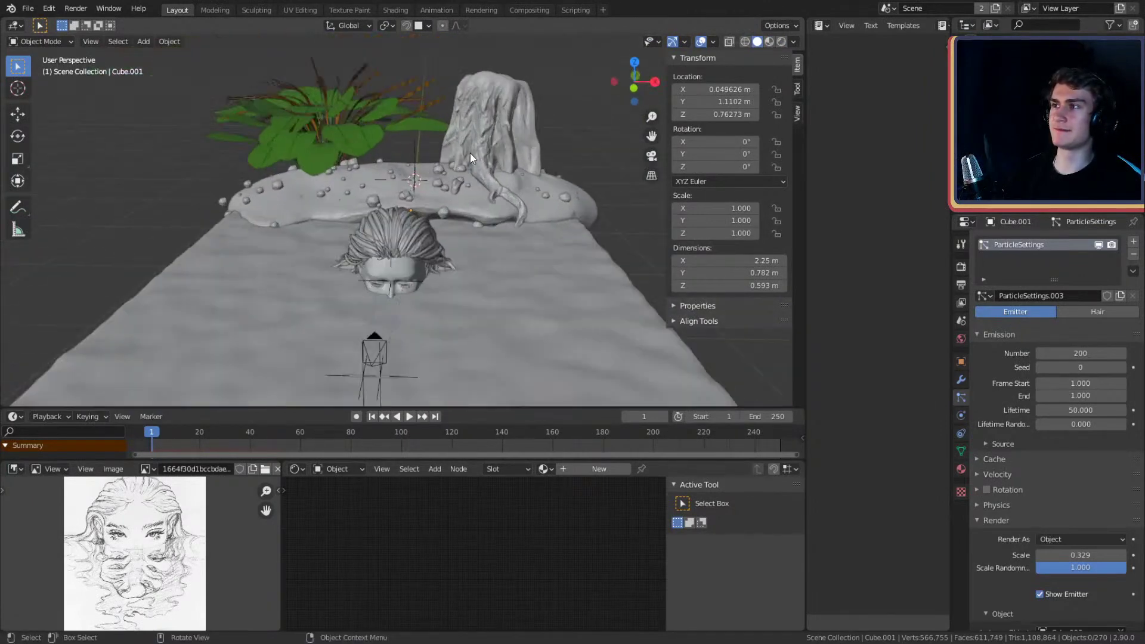
pyautogui.moveTo(474, 158); pyautogui.dragTo(384, 249, button='middle')
pyautogui.scroll(4, 454, 208)
pyautogui.scroll(-7, 417, 240)
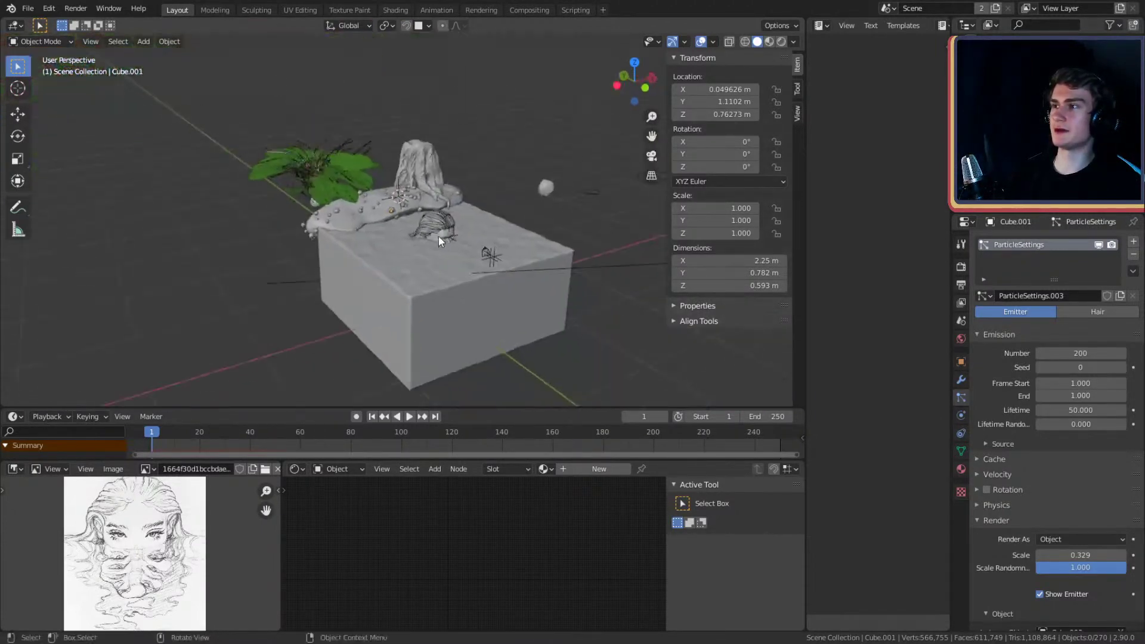
# - Compare the camera framing with the overall scene and save character_2.blend
pyautogui.press('KP_0')
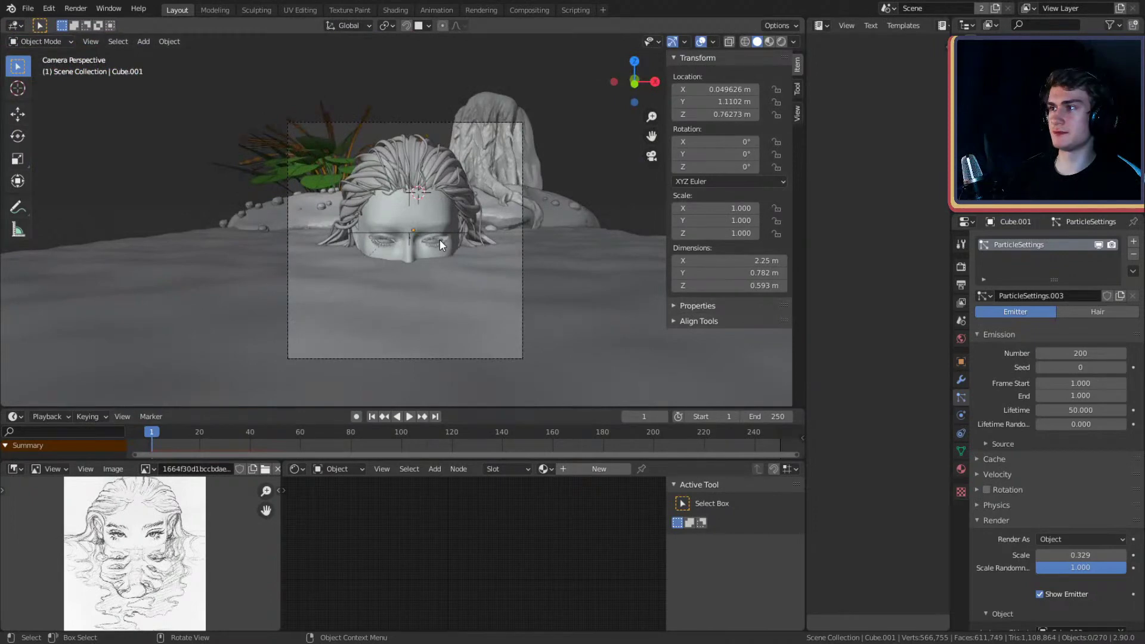
pyautogui.press('KP_0')
pyautogui.press('KP_0')
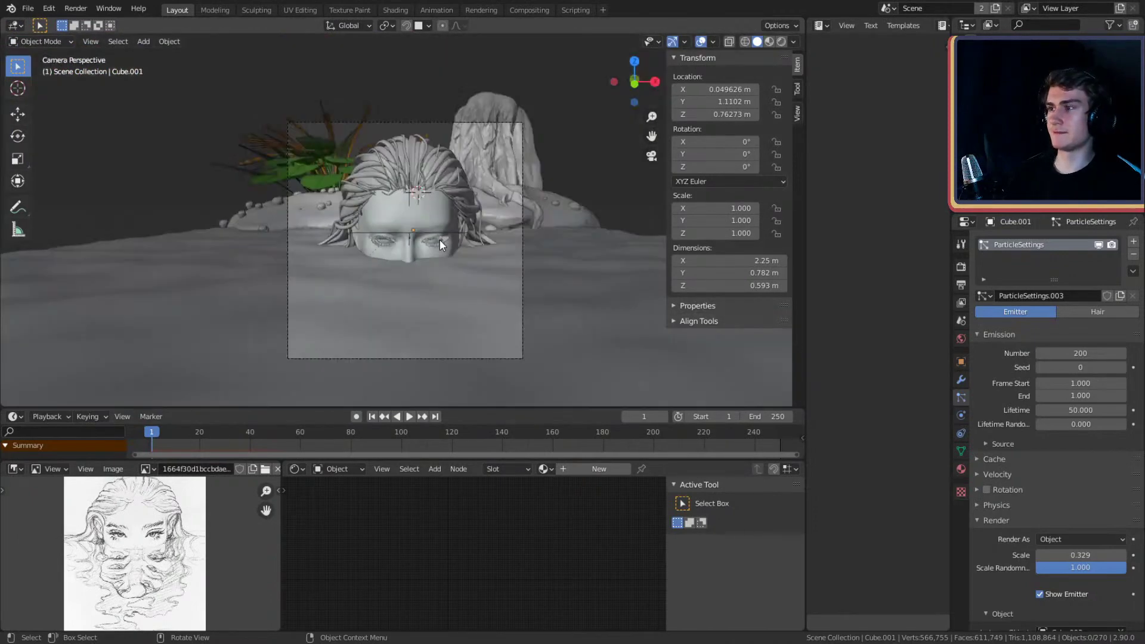
pyautogui.press('KP_0')
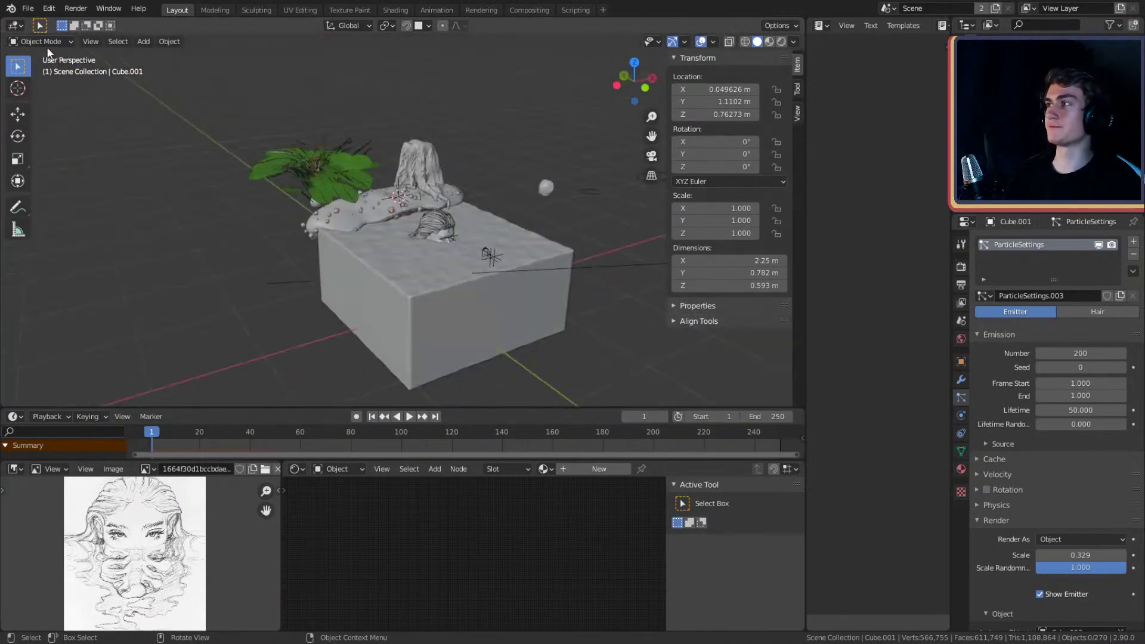
pyautogui.click(28, 8)
pyautogui.click(44, 92)
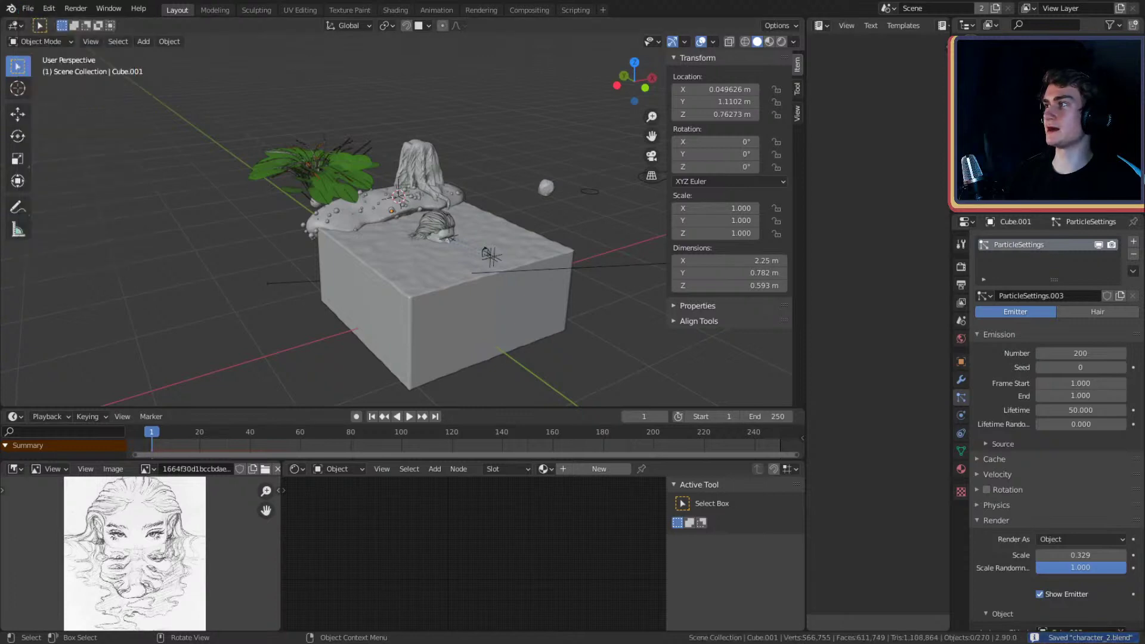